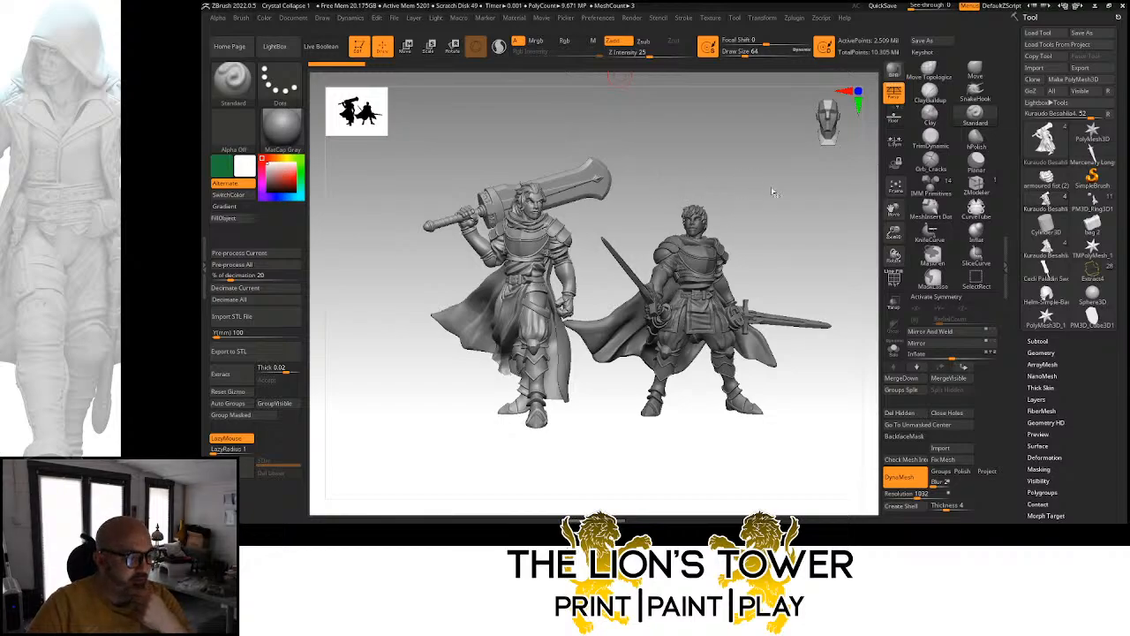
mouse_move(776, 195)
mouse_down()
mouse_move(752, 196)
mouse_move(769, 198)
mouse_up()
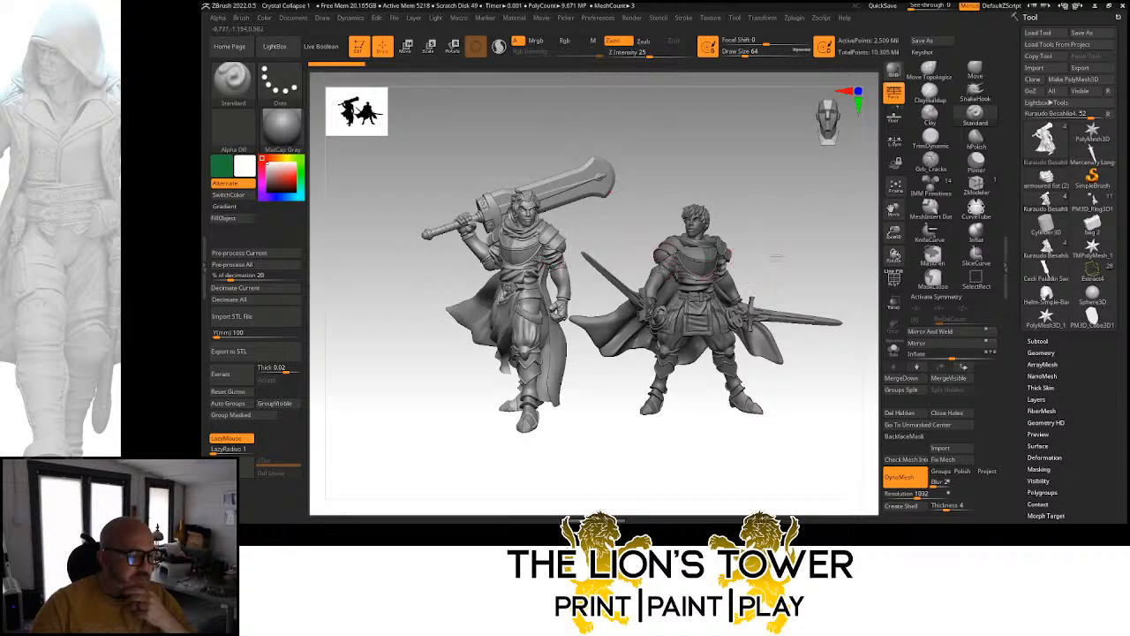
mouse_move(767, 263)
mouse_down()
mouse_move(728, 270)
mouse_move(773, 274)
mouse_move(798, 248)
mouse_move(780, 255)
mouse_up()
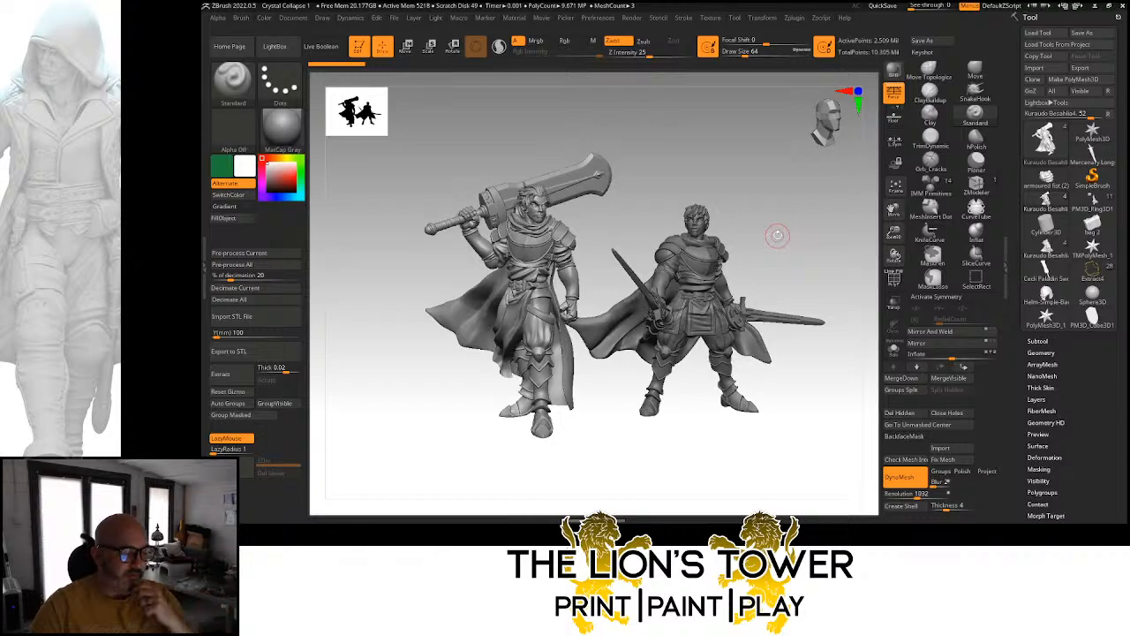
mouse_move(808, 242)
mouse_down()
mouse_move(790, 249)
mouse_move(804, 245)
mouse_up()
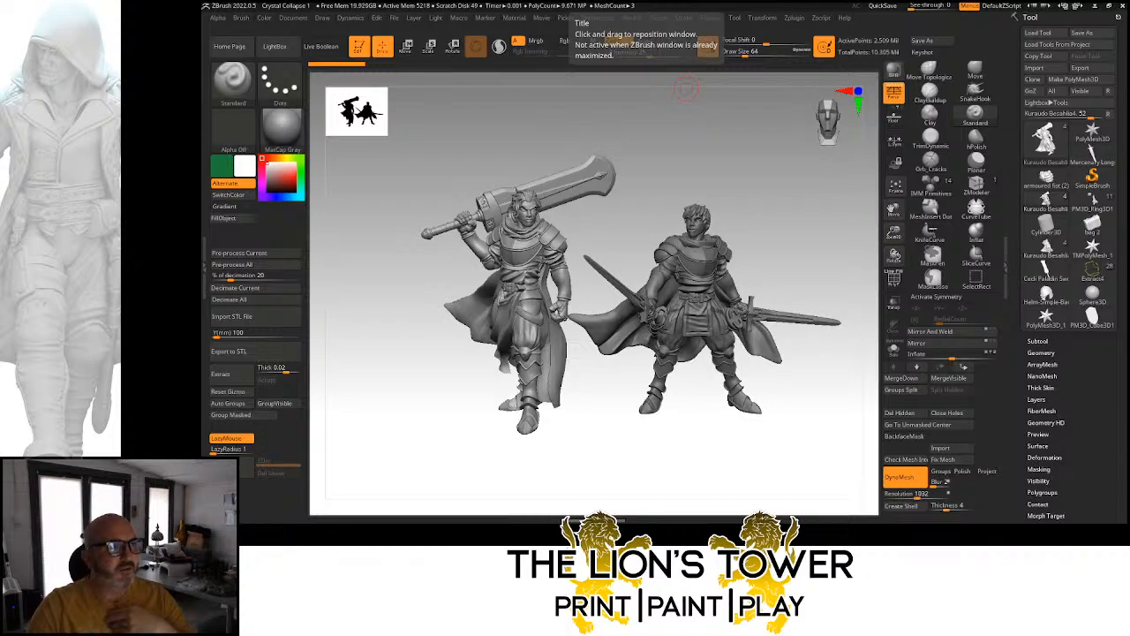
Bring up the blond paladin reference image, shrink its window beside the sculpt, and compare it with the greatsword figure
drag(618, 0, 598, 132)
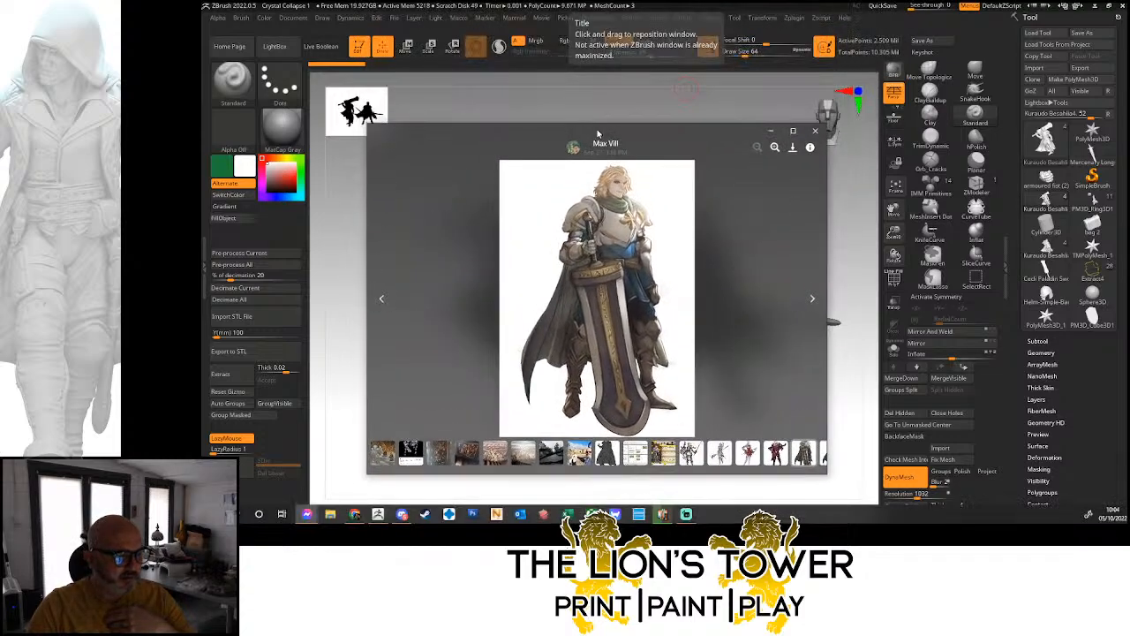
double_click(649, 133)
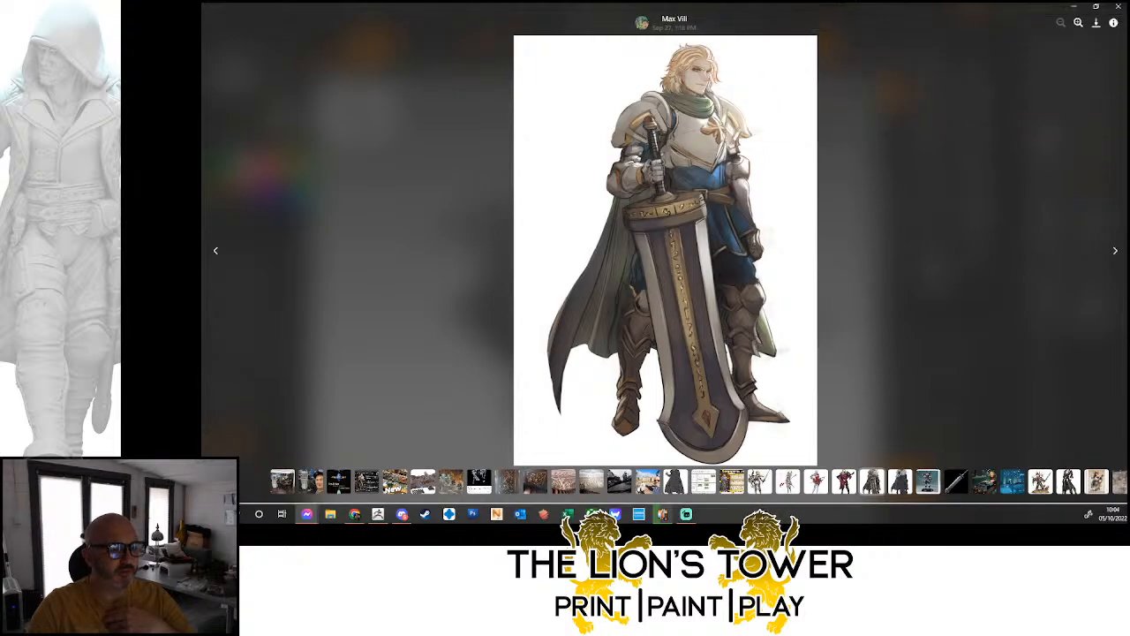
double_click(820, 14)
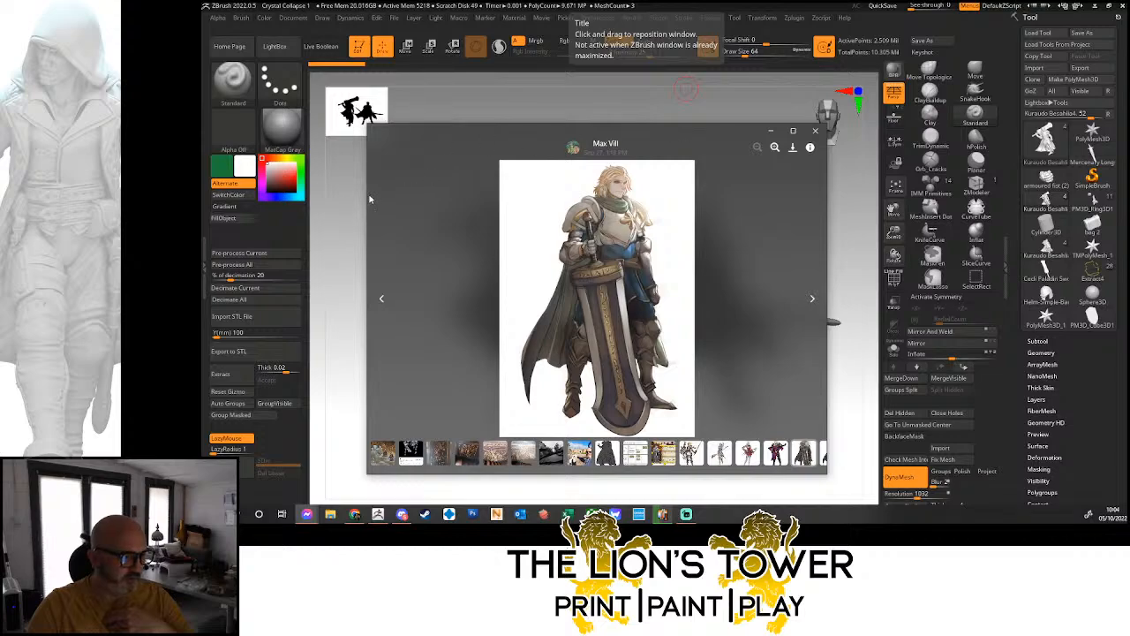
drag(369, 197, 574, 180)
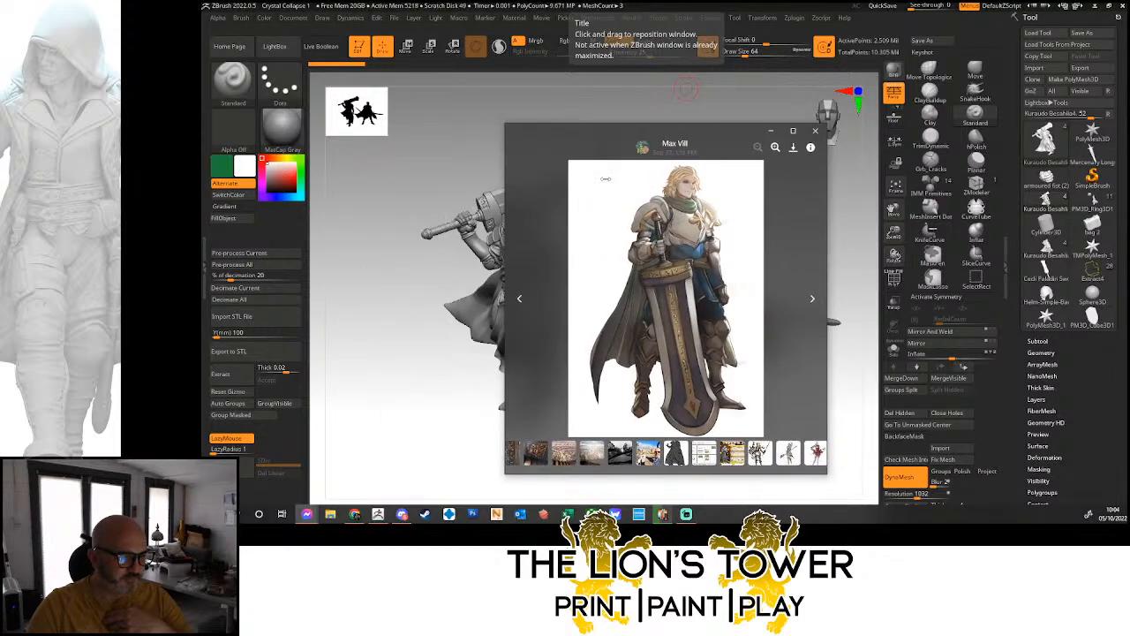
drag(604, 124, 715, 124)
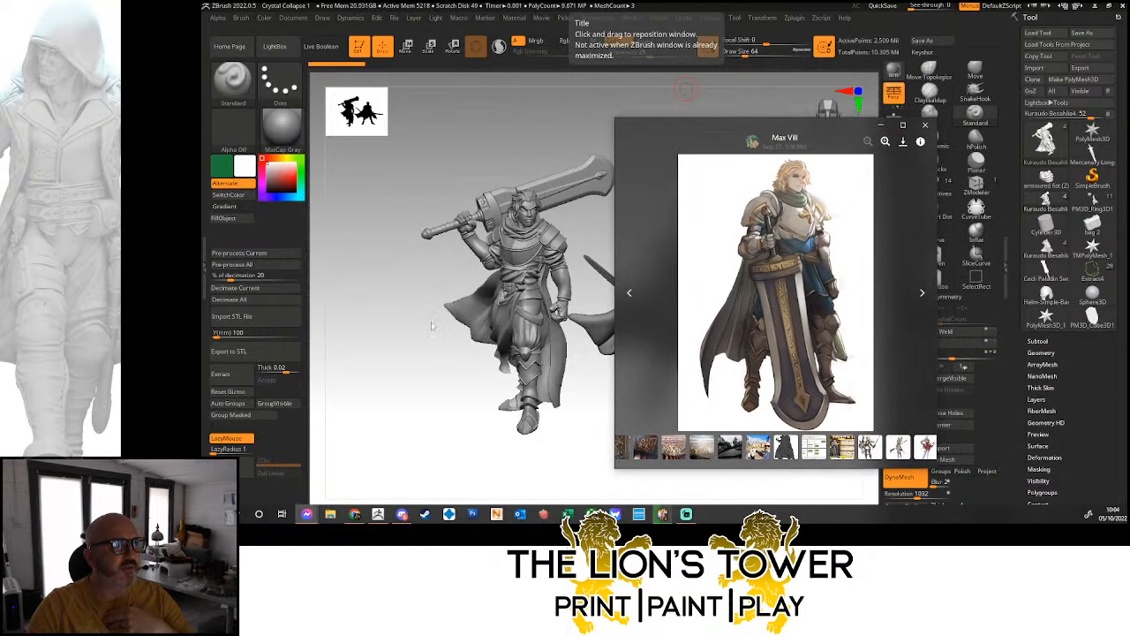
mouse_move(433, 326)
mouse_down()
mouse_move(418, 313)
mouse_move(435, 311)
mouse_move(368, 305)
mouse_move(437, 317)
mouse_up()
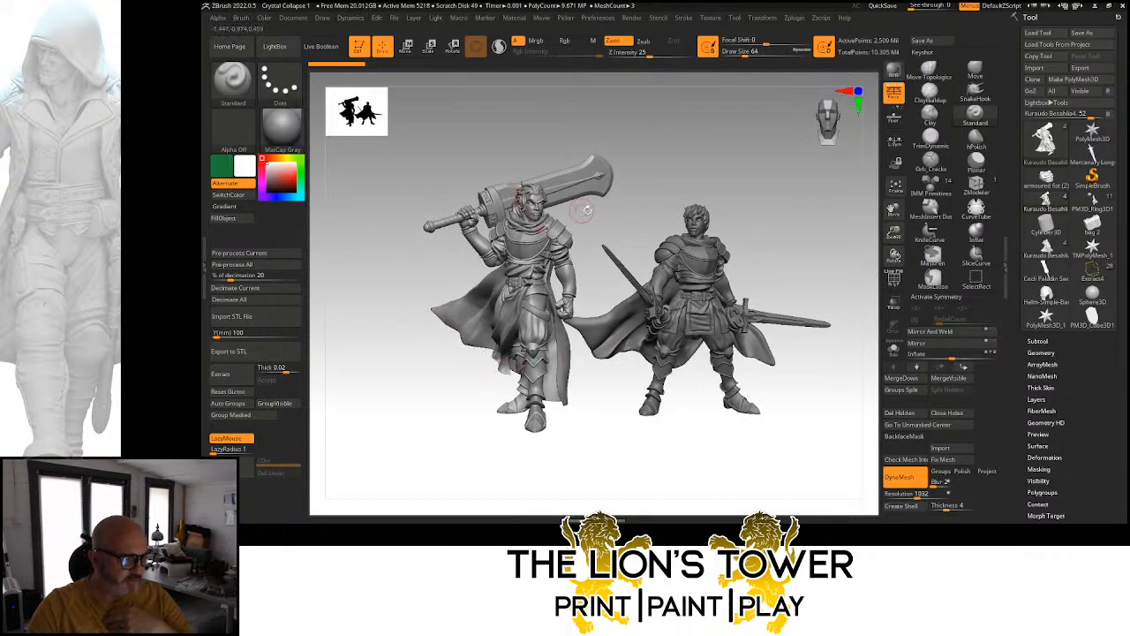
drag(602, 221, 598, 227)
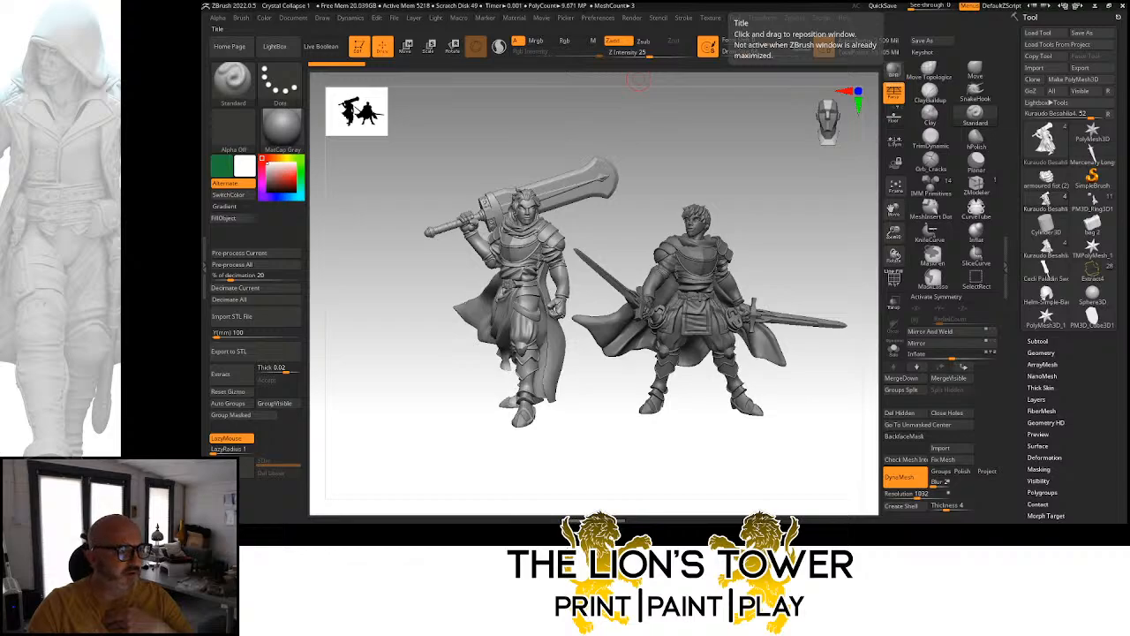
Save the blond paladin reference image to the downloads folder and close the image viewer
key(alt+Tab)
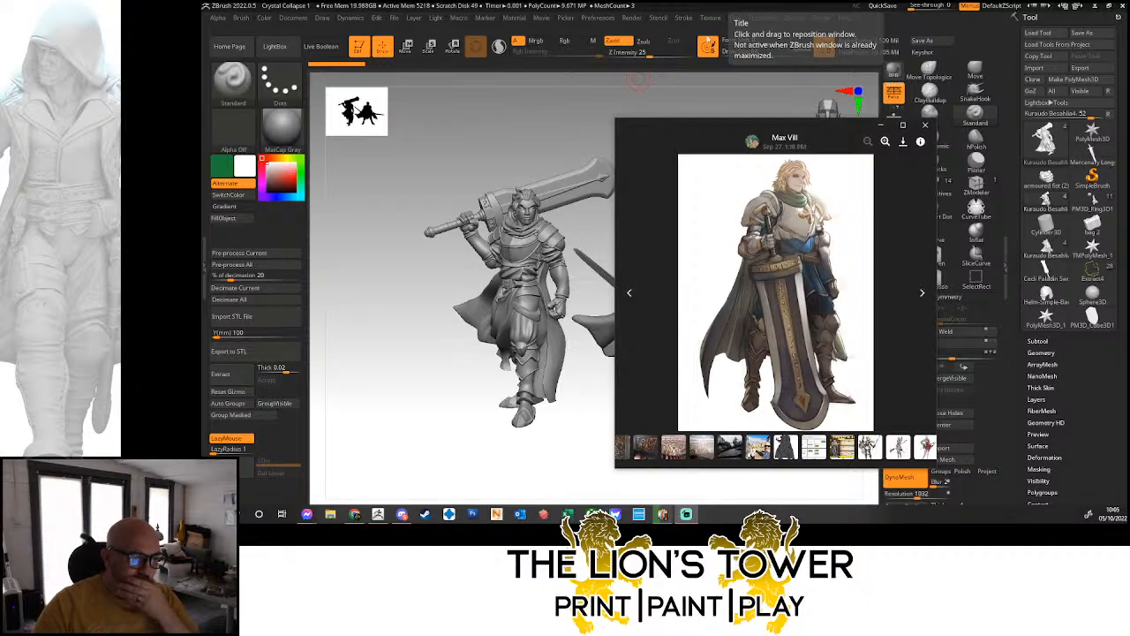
drag(725, 126, 749, 107)
right_click(765, 235)
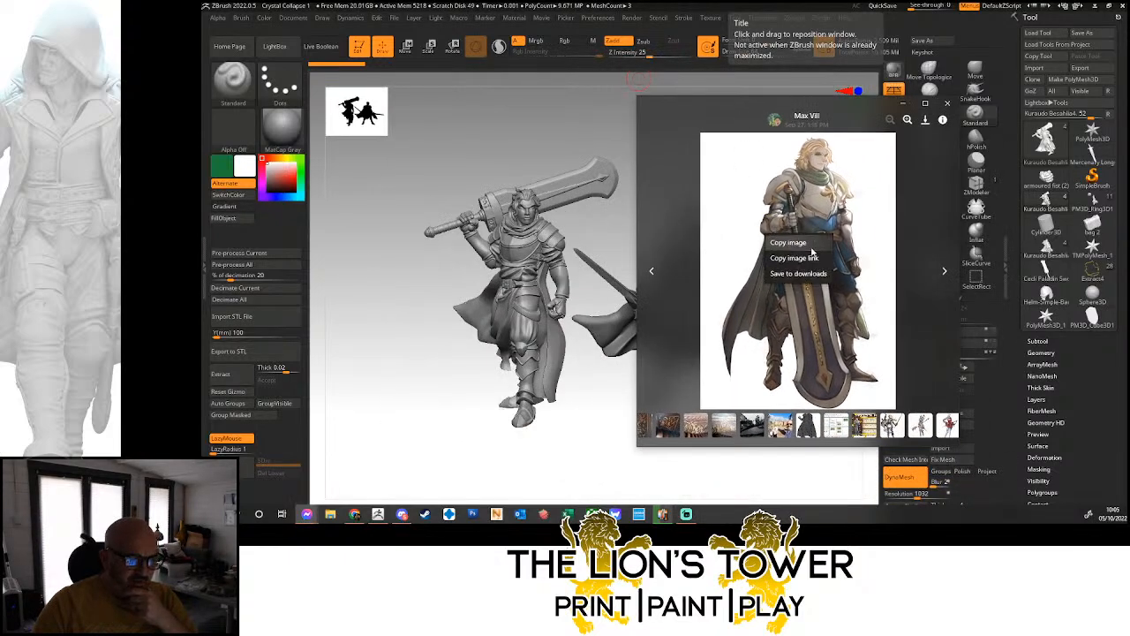
click(799, 273)
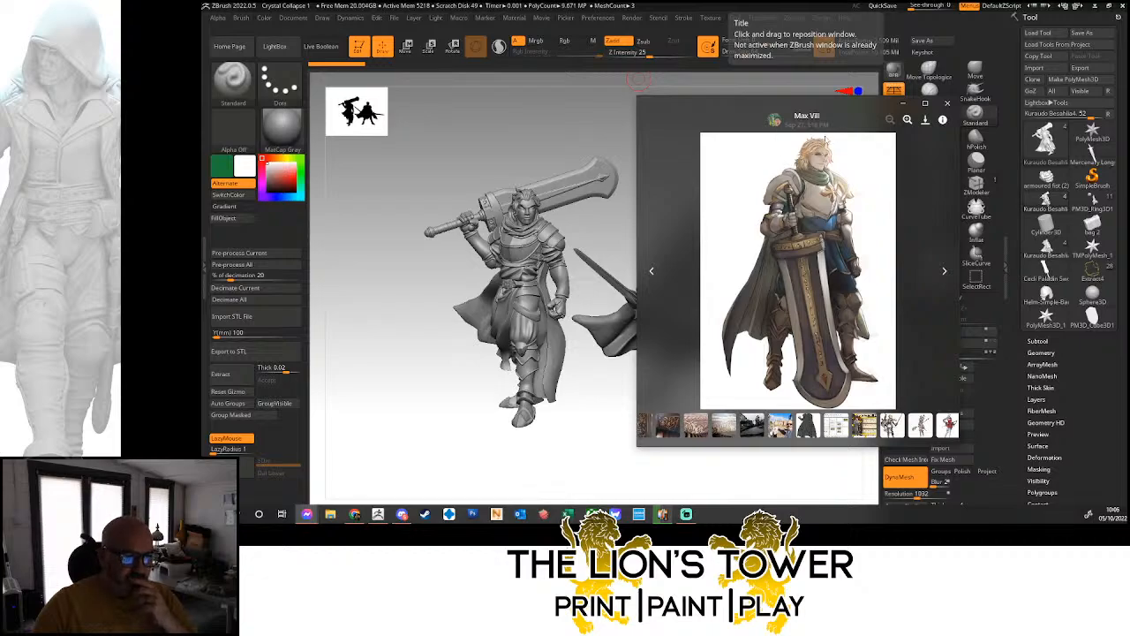
click(947, 103)
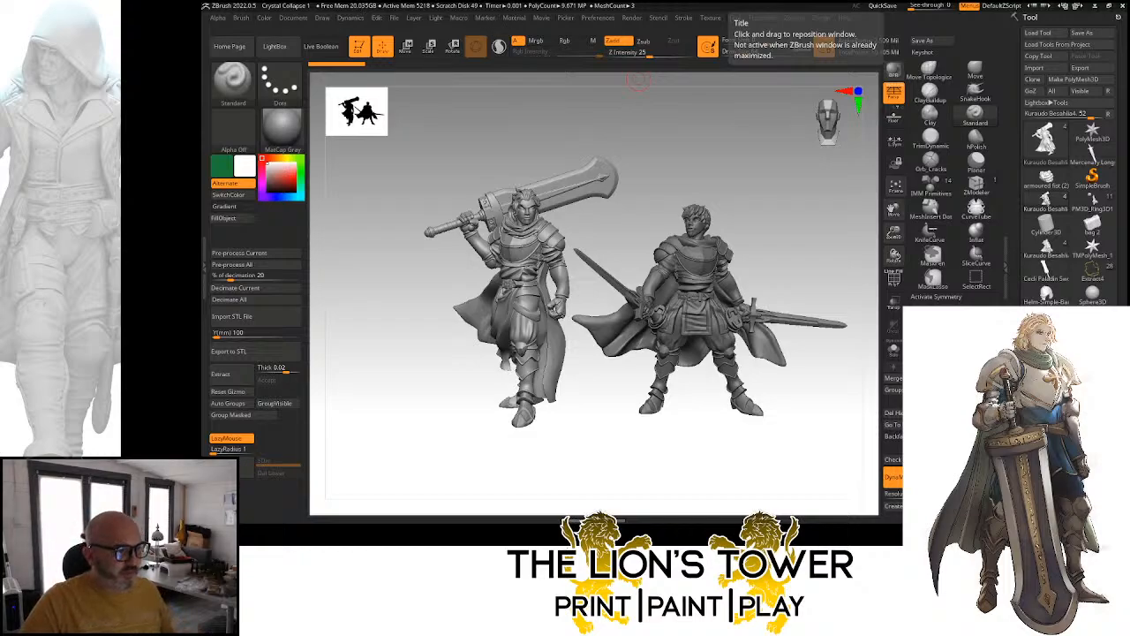
click(329, 514)
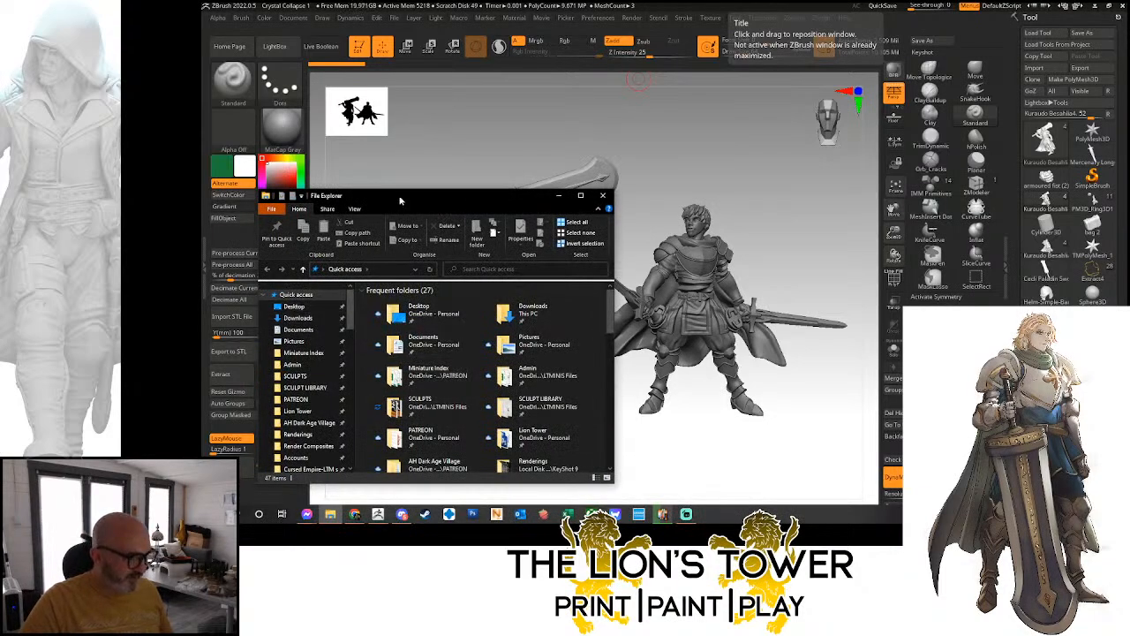
click(602, 194)
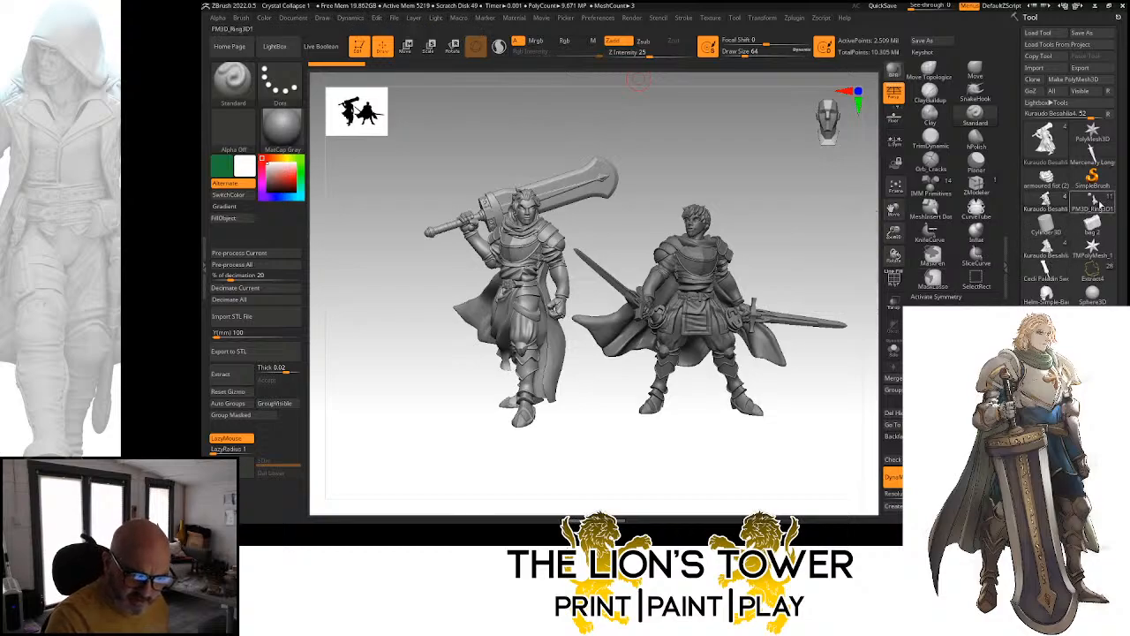
Load the PM3D_Ring3D1 tool and inspect the helmeted armoured figure from the side and front
click(1092, 199)
drag(869, 316, 830, 350)
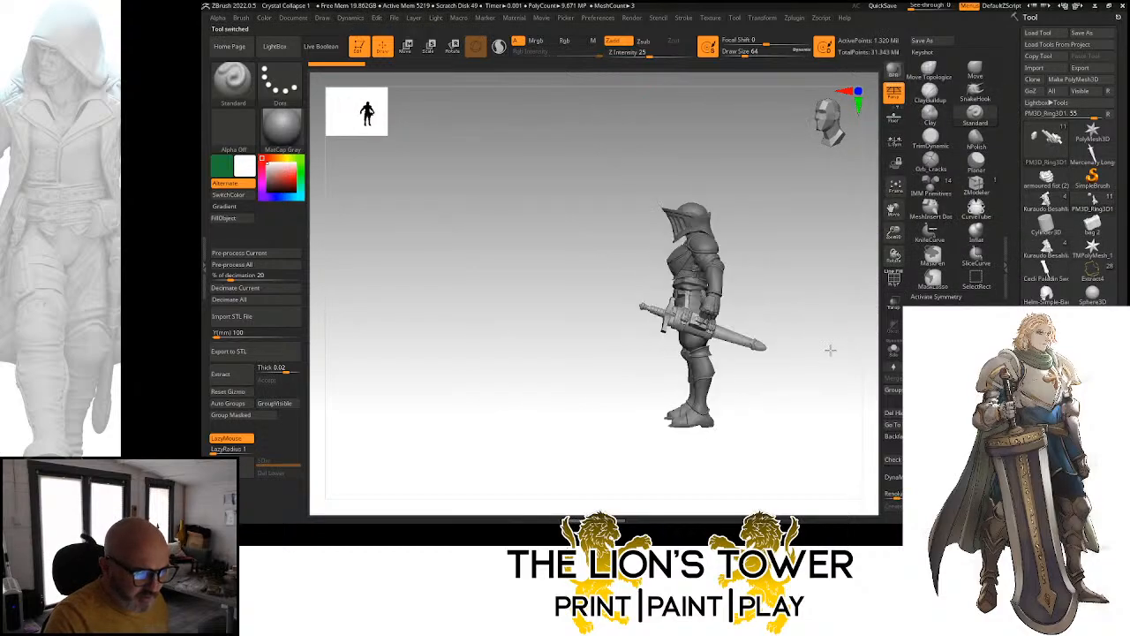
mouse_move(870, 281)
mouse_down()
mouse_move(815, 270)
mouse_move(863, 323)
mouse_move(821, 384)
mouse_move(764, 381)
mouse_move(812, 370)
mouse_move(783, 370)
mouse_move(838, 382)
mouse_move(756, 359)
mouse_move(800, 364)
mouse_up()
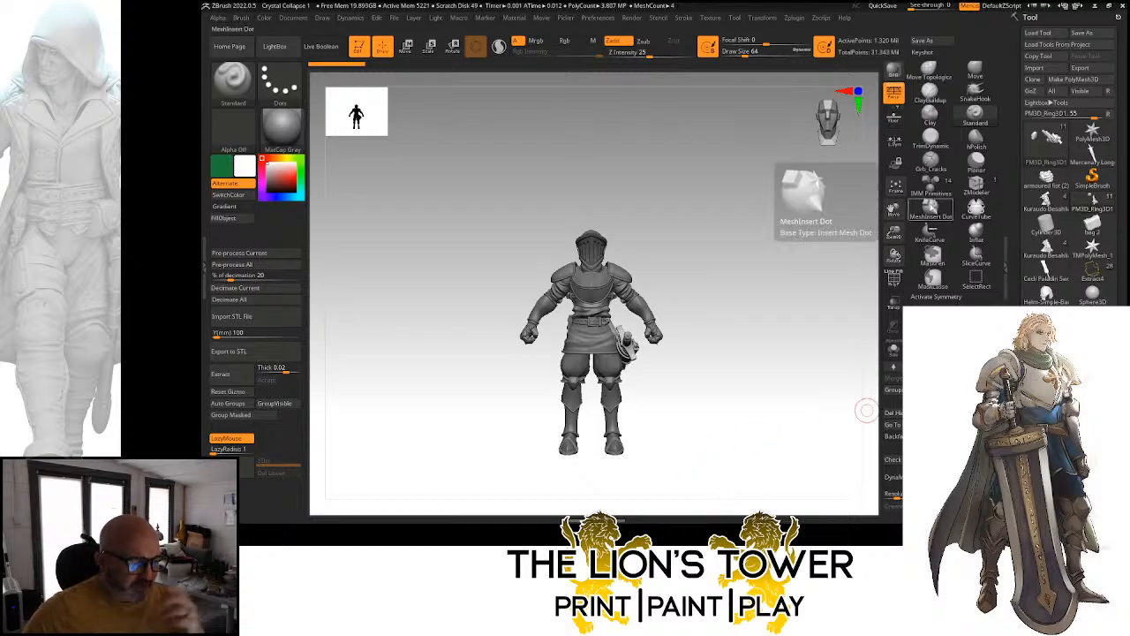
drag(762, 320, 787, 321)
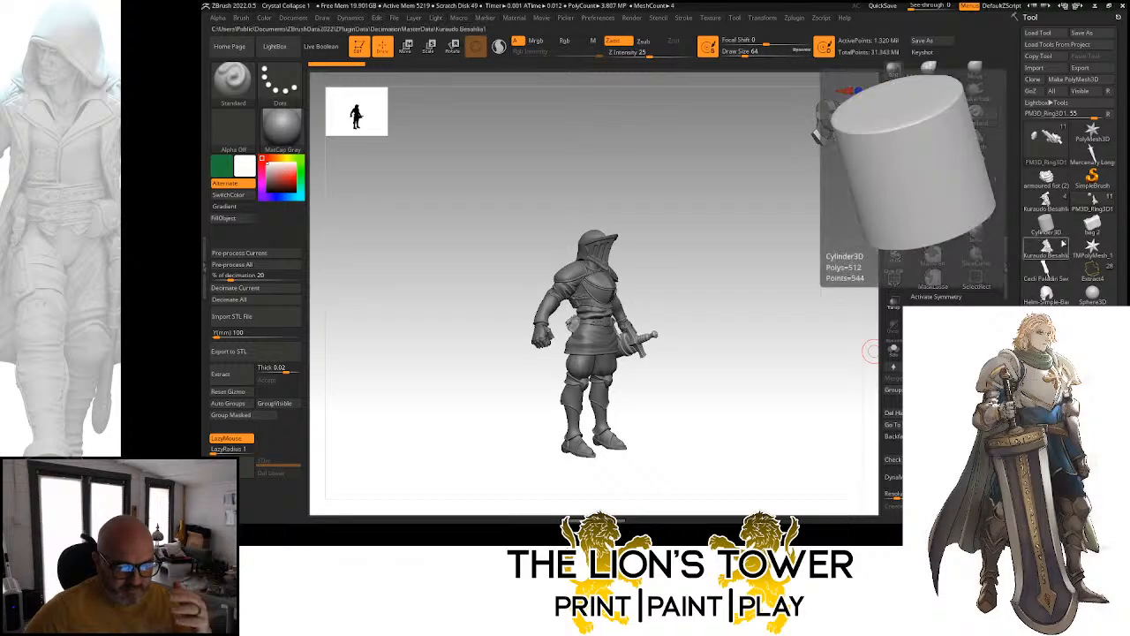
Load the caped greatsword figure with the measuring ruler and expand its subtool list
click(1049, 250)
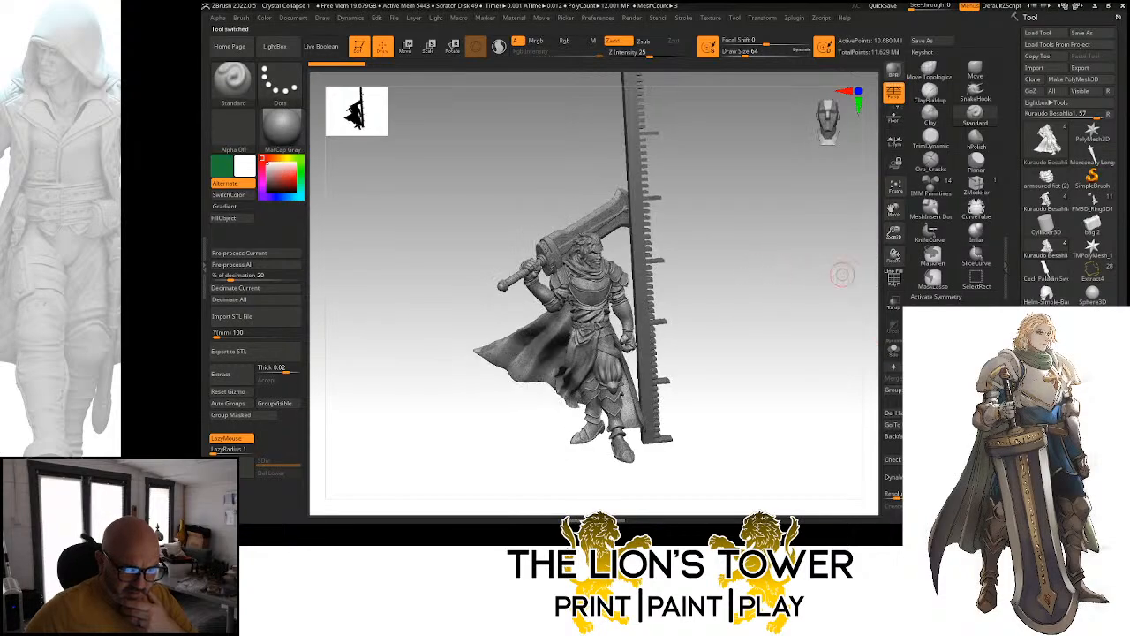
click(1038, 341)
drag(1014, 96, 1012, 196)
Load the Extract4 tool and examine the painted greatsword paladin up close from slightly different angles
click(1092, 139)
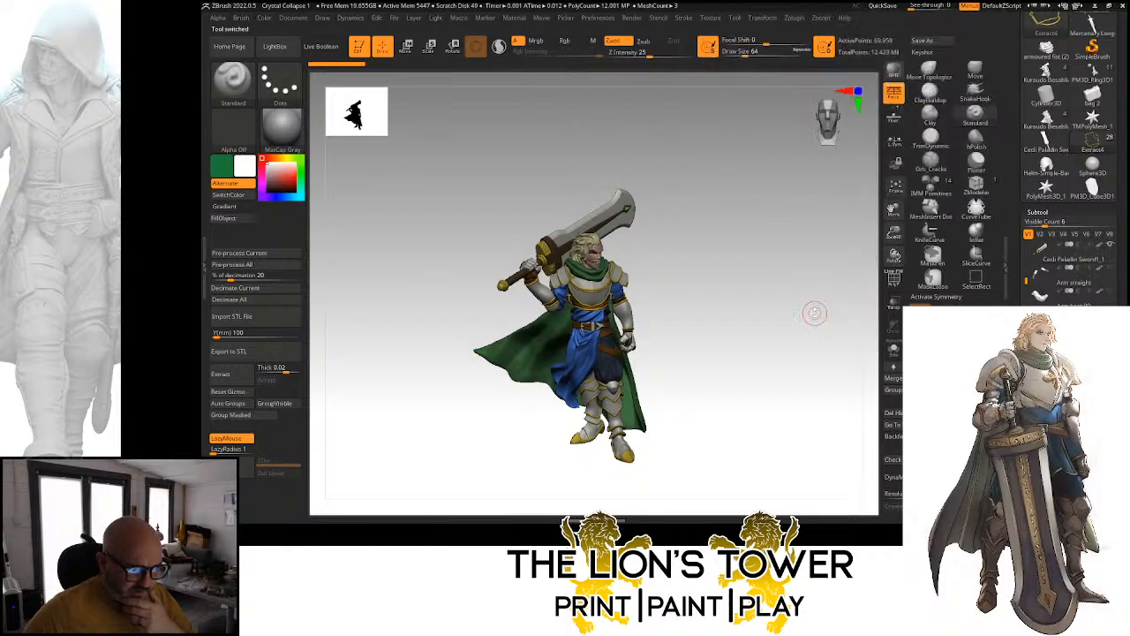
drag(801, 306, 806, 295)
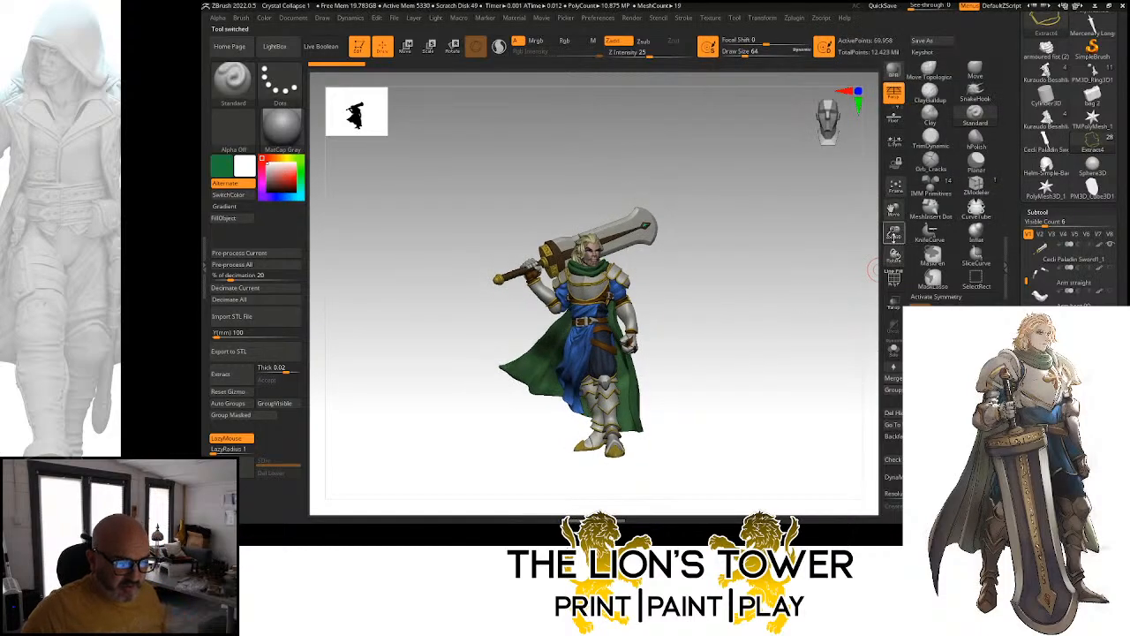
drag(895, 234, 895, 266)
drag(809, 325, 803, 333)
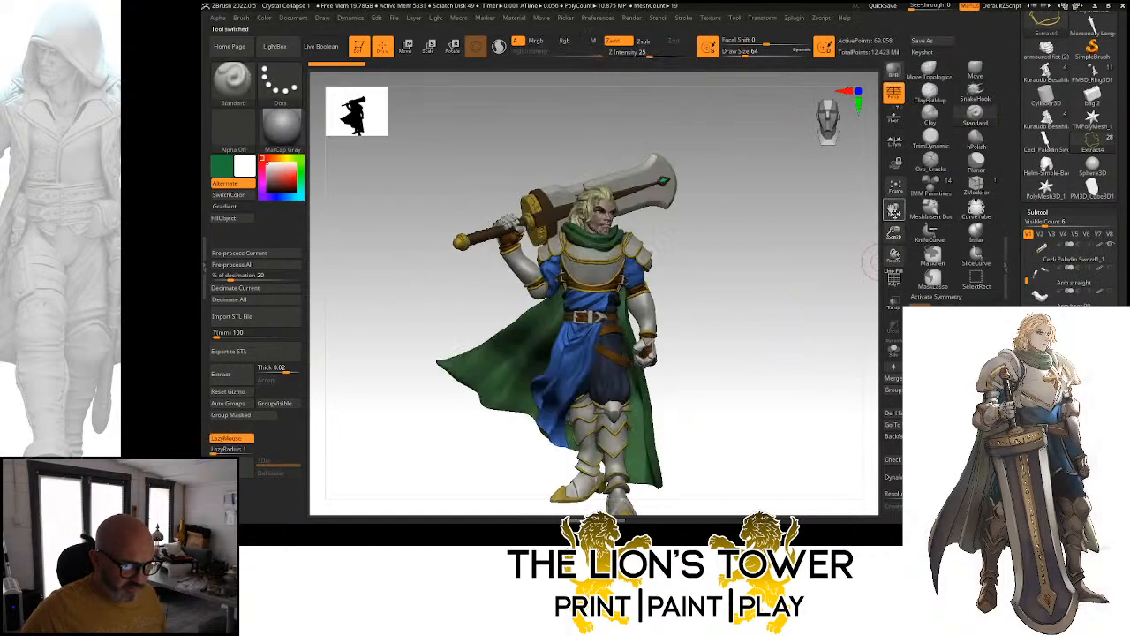
drag(892, 210, 897, 189)
drag(771, 273, 802, 273)
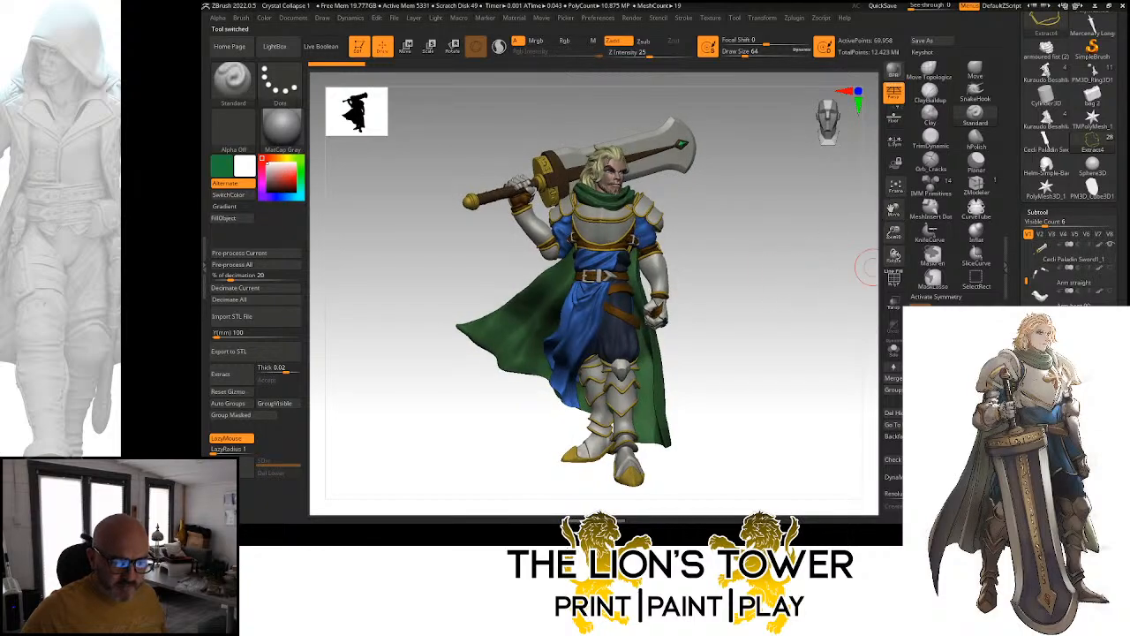
mouse_move(1078, 247)
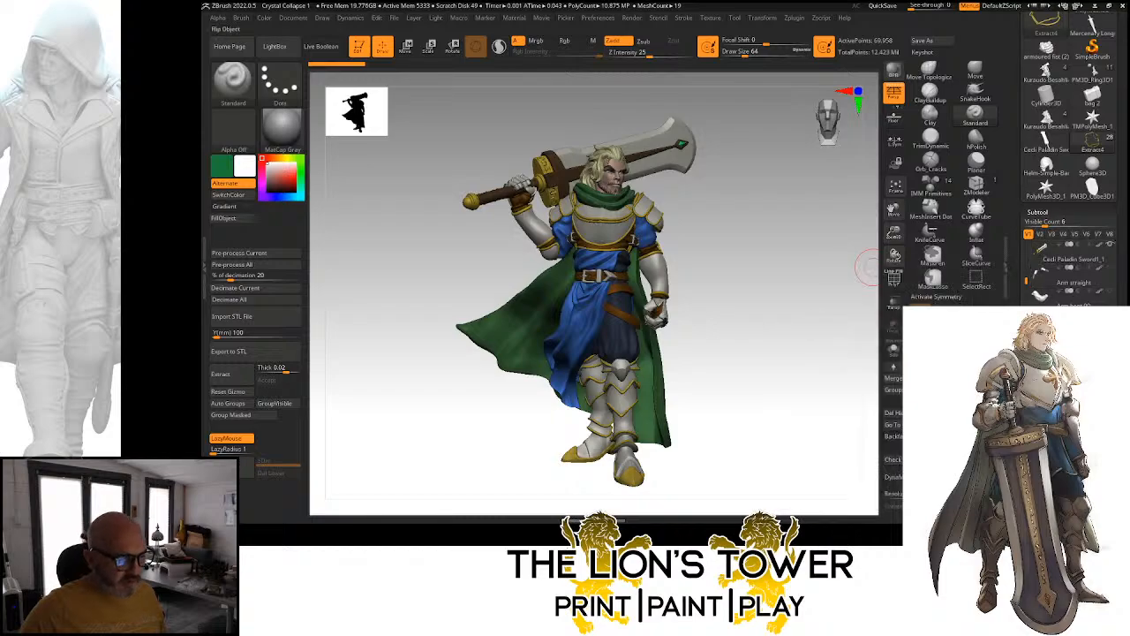
drag(857, 347, 831, 371)
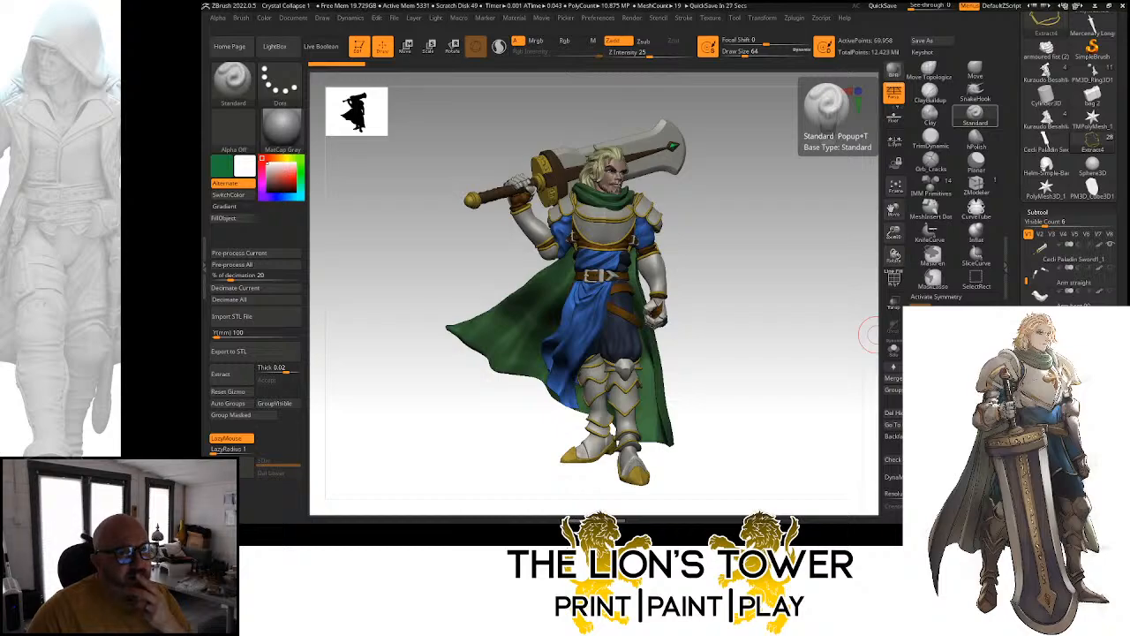
Bring up the reference screenshot of the spiky-haired swordsman with the huge blade, look it over, and put it away
drag(910, 0, 726, 93)
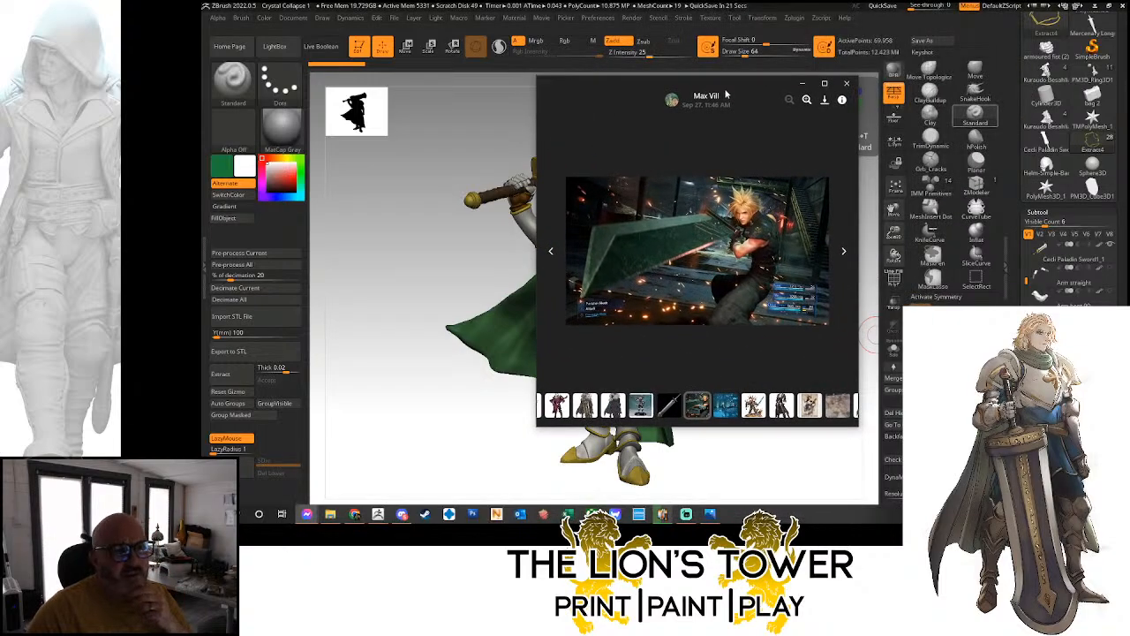
drag(725, 93, 852, 0)
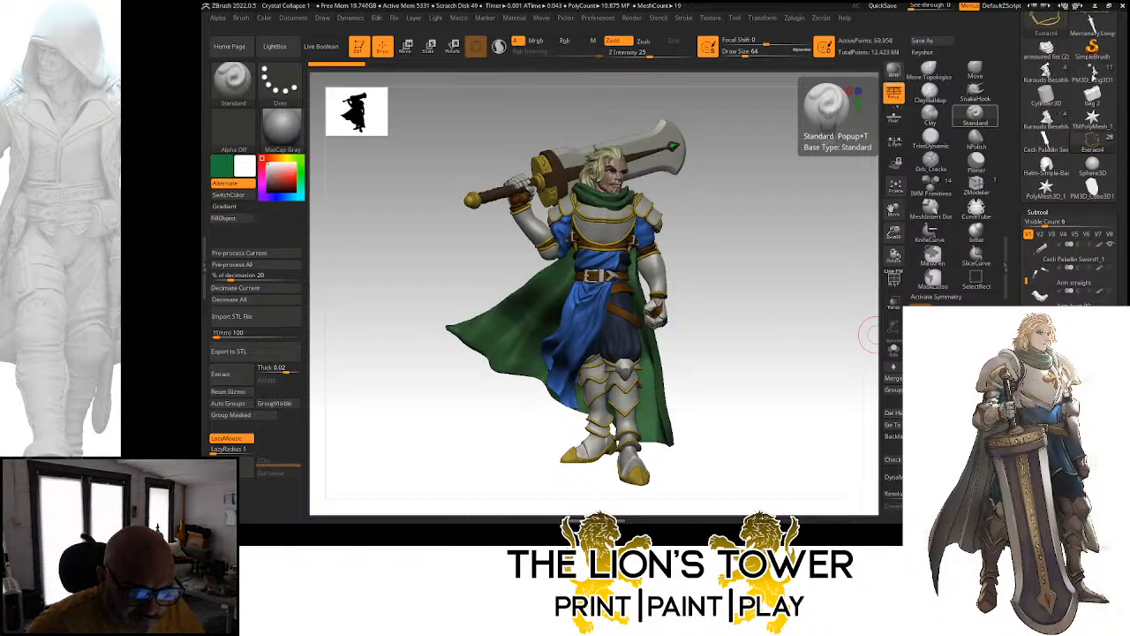
Compare the PM3D_Ring3D1 armoured figure with the painted Extract4 paladin by loading one after the other
click(1099, 78)
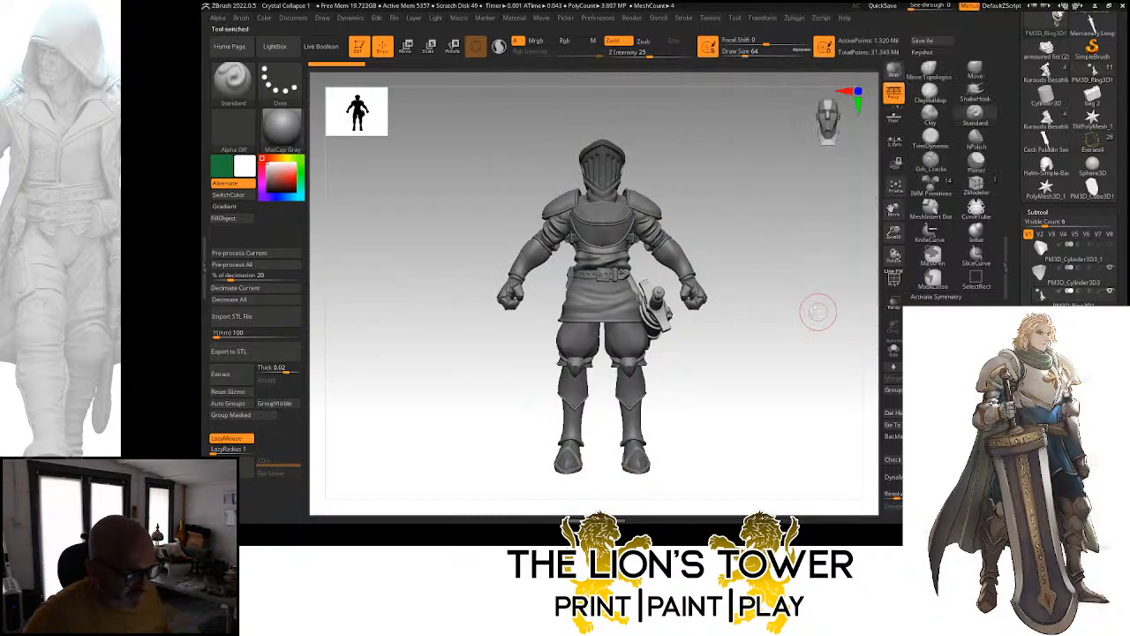
drag(815, 308, 765, 292)
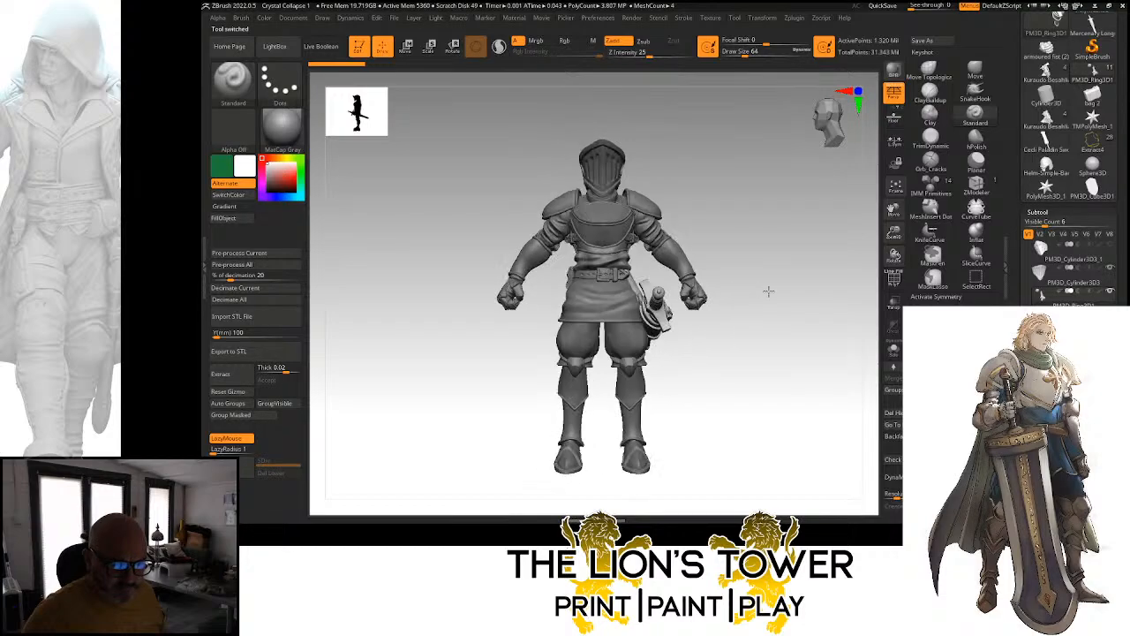
scroll(1025, 104, up, 3)
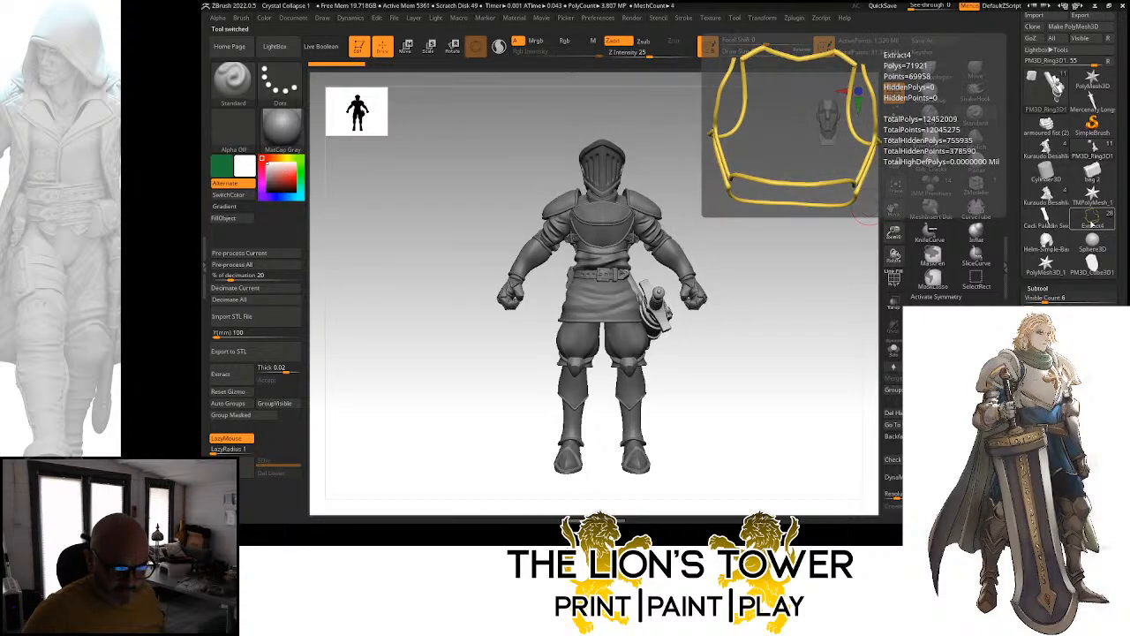
click(1093, 224)
mouse_move(833, 339)
mouse_down()
mouse_move(787, 345)
mouse_move(866, 187)
mouse_move(815, 263)
mouse_up()
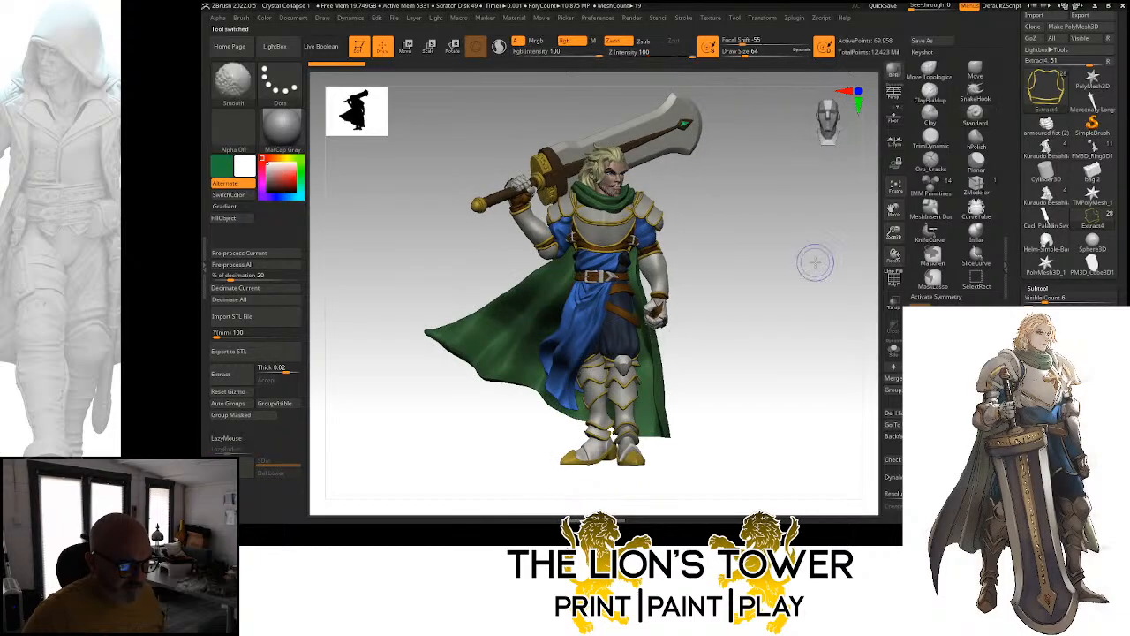
key(l)
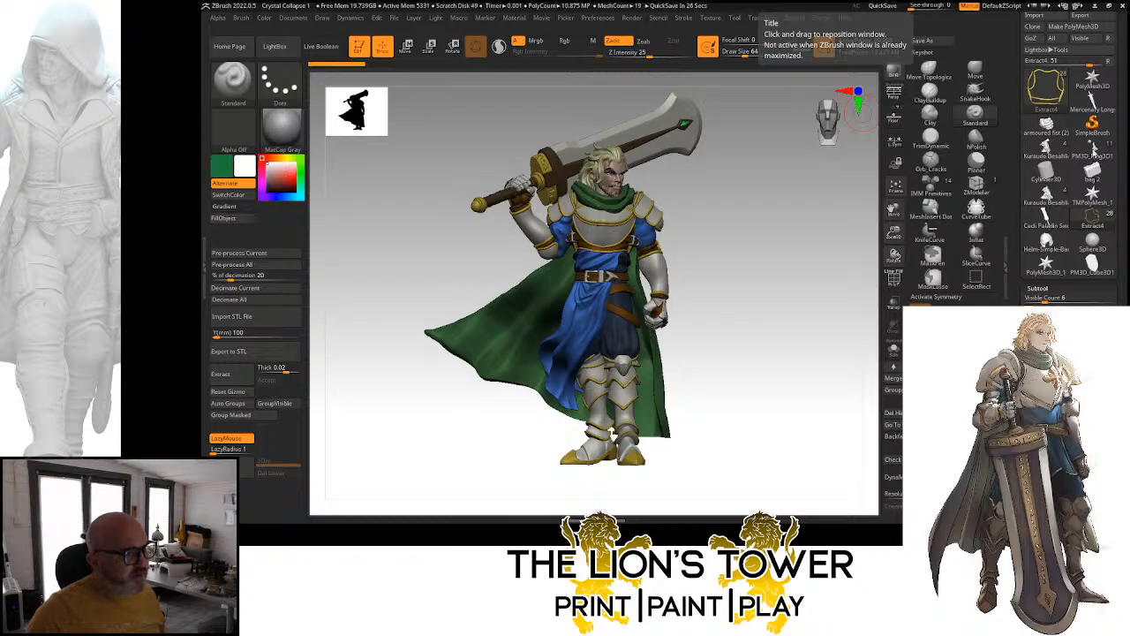
Make the PM3D_Ring3D1 armoured figure the active tool again, facing the front
click(1094, 155)
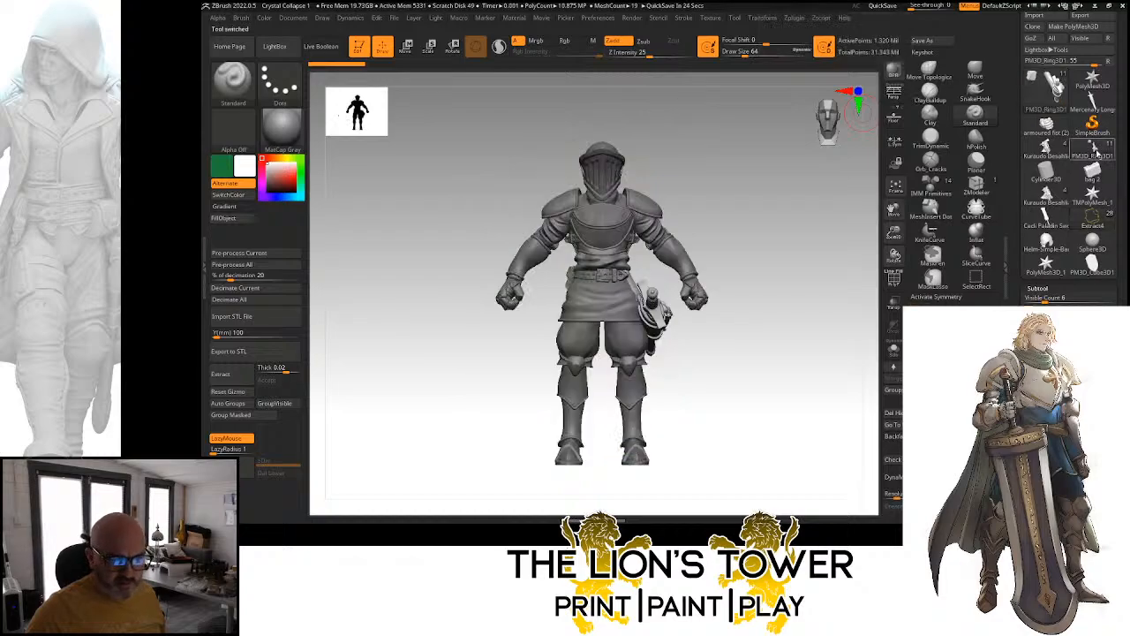
mouse_move(760, 336)
mouse_down()
mouse_move(720, 330)
mouse_move(780, 329)
mouse_up()
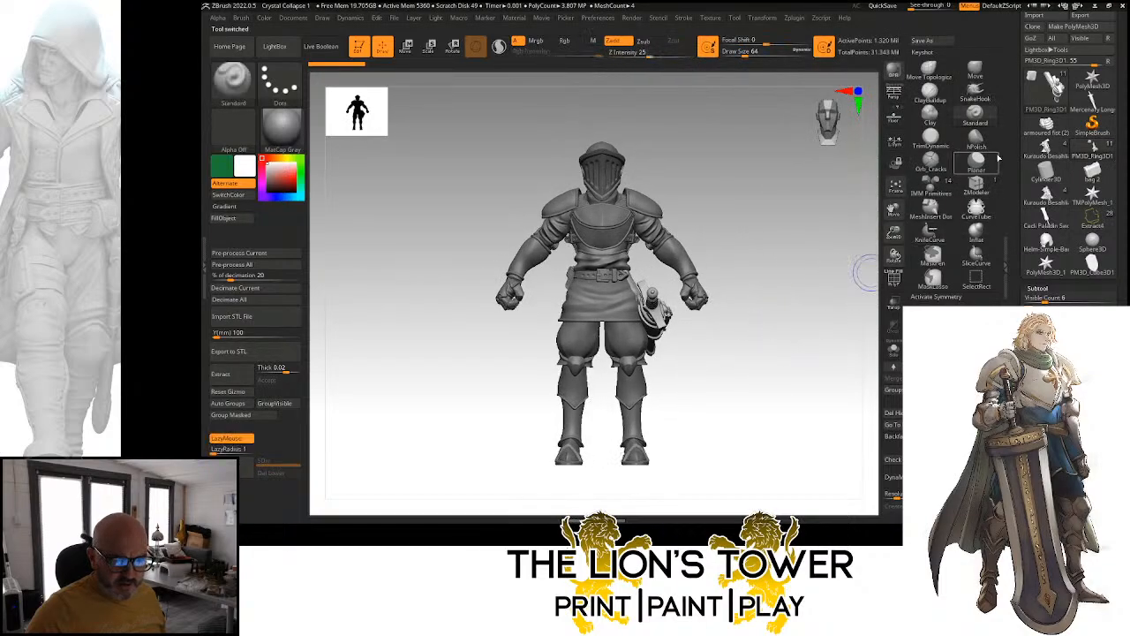
Clone the PM3D_Ring3D1 figure as a working tool and make its Merged_Legs thick1 body the active subtool
drag(1016, 64, 1017, 135)
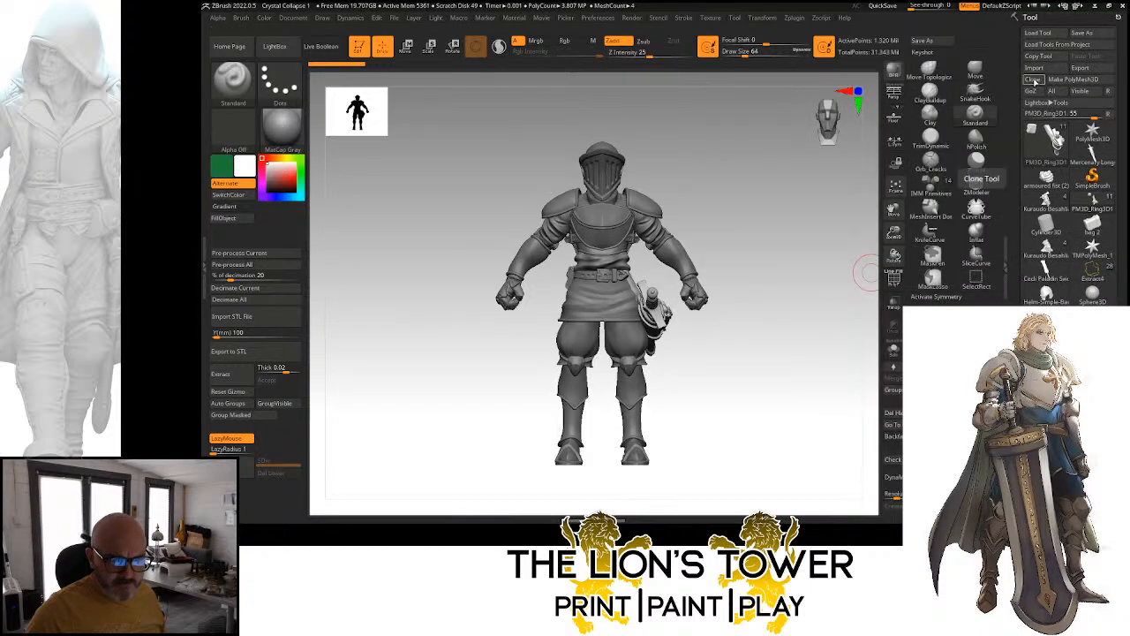
click(1033, 79)
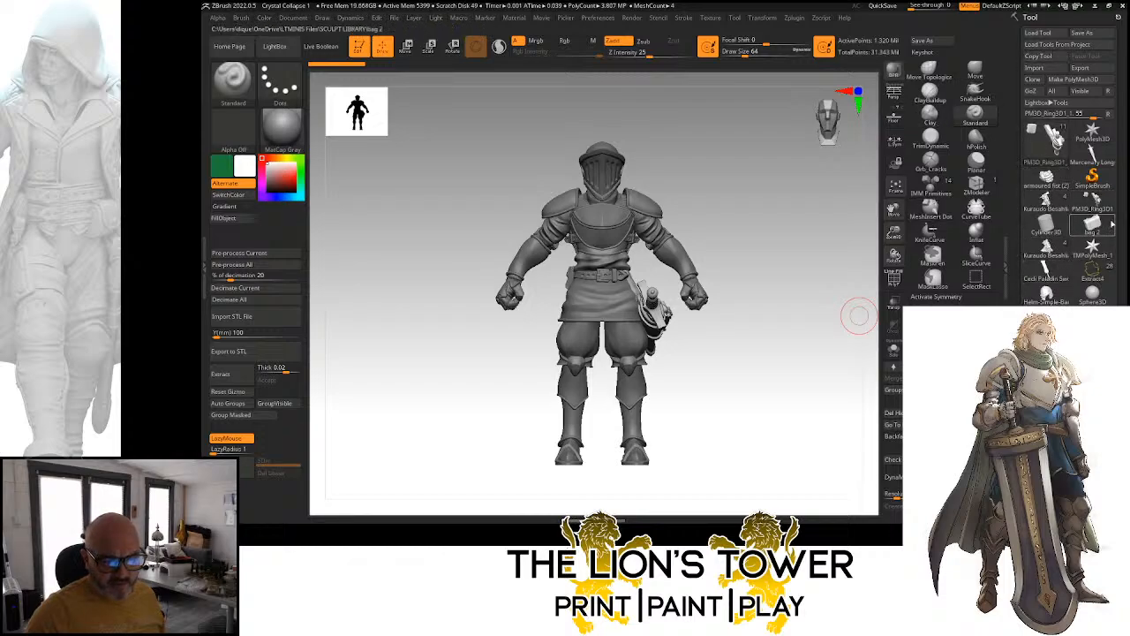
mouse_move(1096, 200)
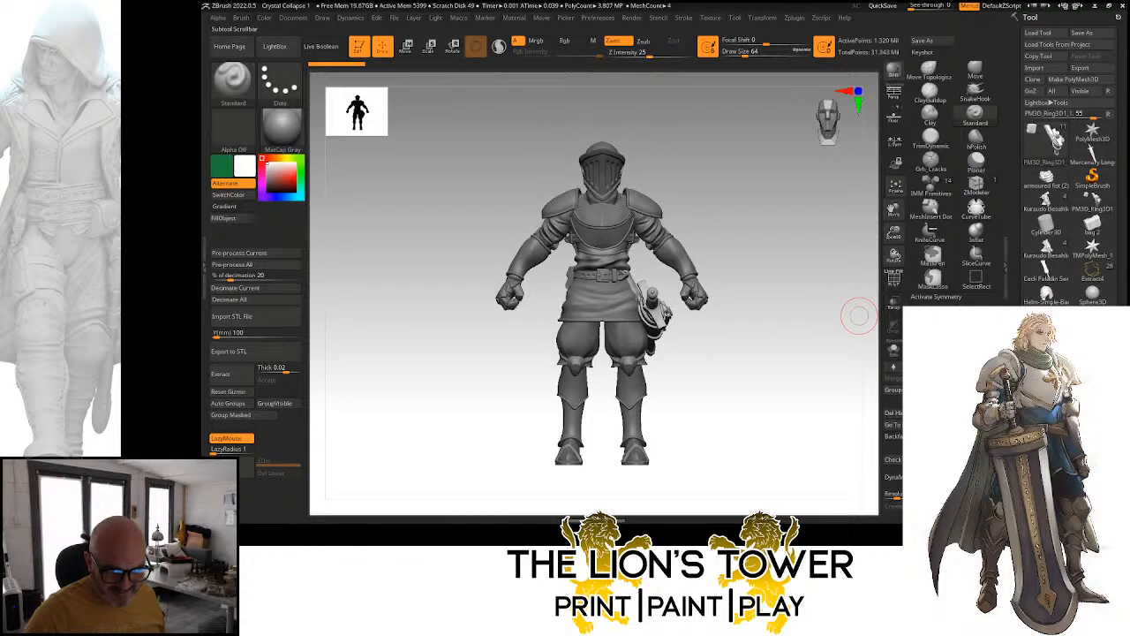
mouse_move(1051, 387)
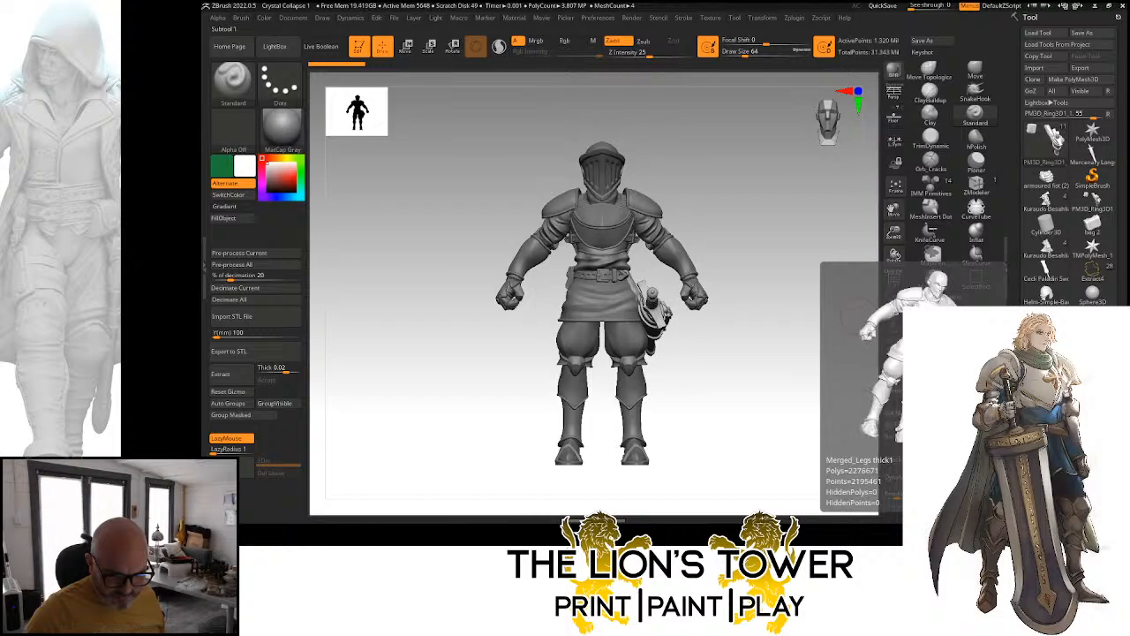
click(1050, 387)
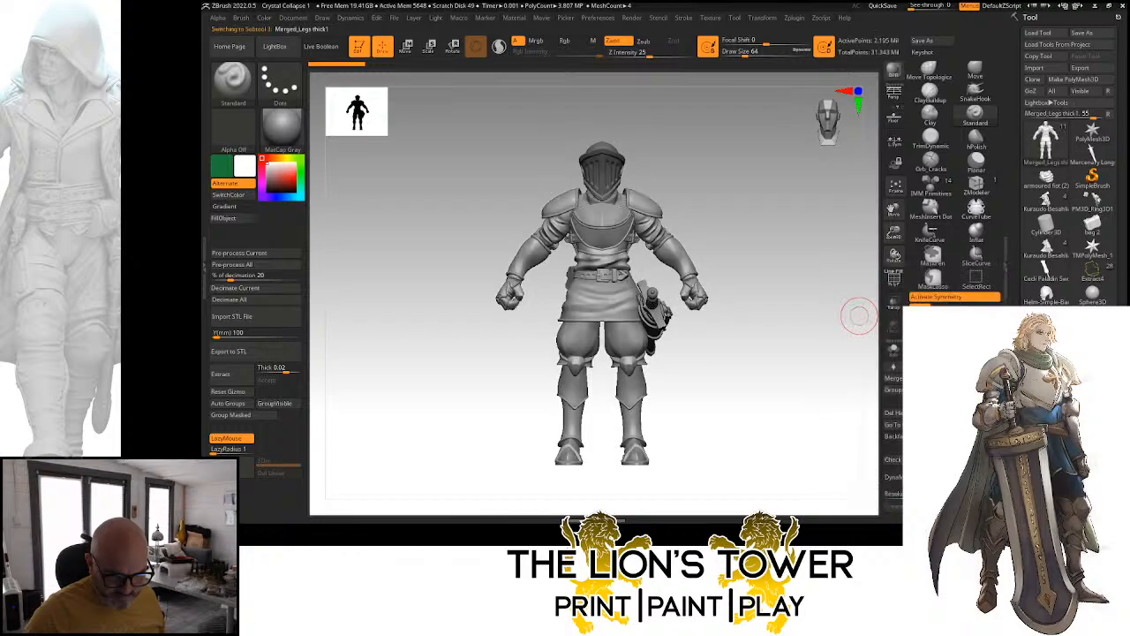
Place a copy of the bald armoured body in a separate tool of its own, using Sphere3D as the starting tool
mouse_move(1114, 459)
mouse_down()
mouse_move(1114, 216)
mouse_move(1114, 427)
mouse_up()
mouse_move(1084, 279)
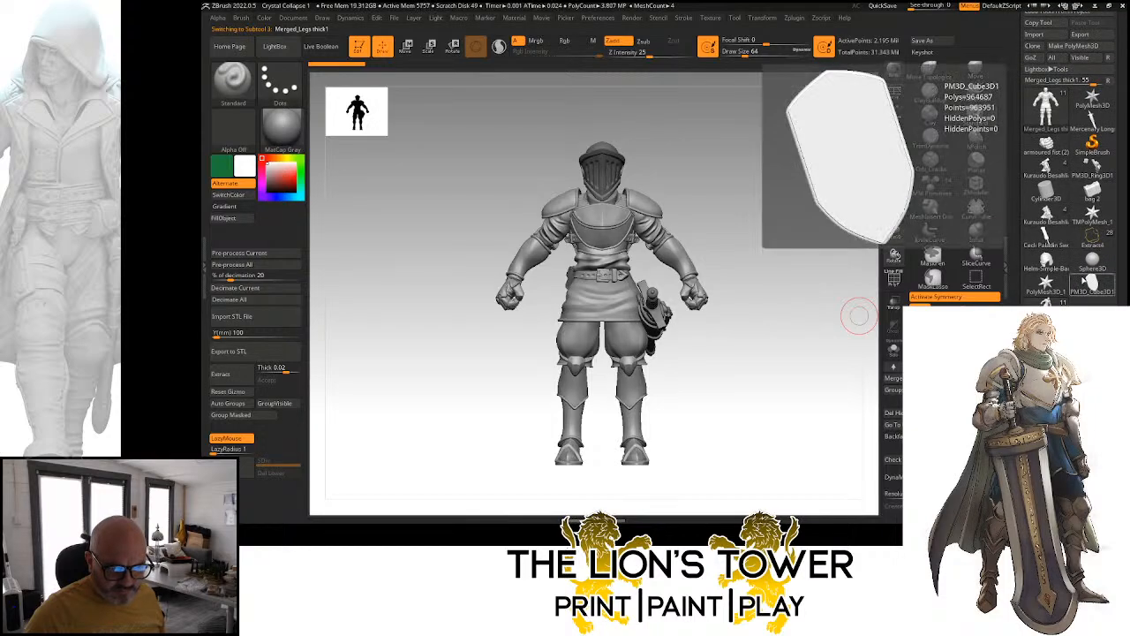
click(1092, 265)
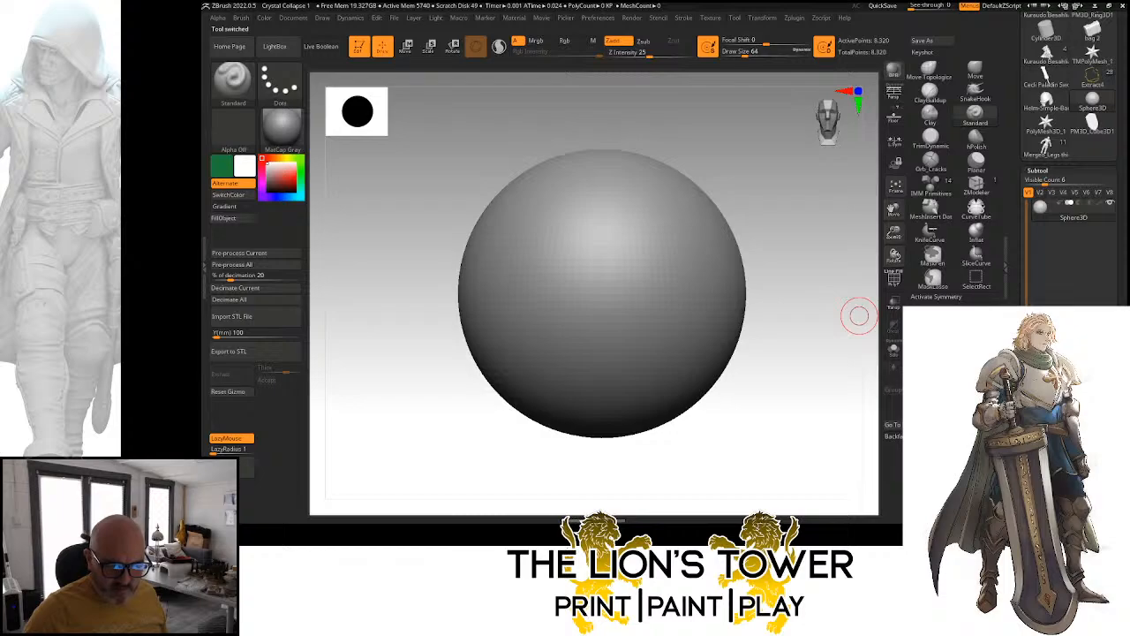
key(ctrl+v)
key(Up)
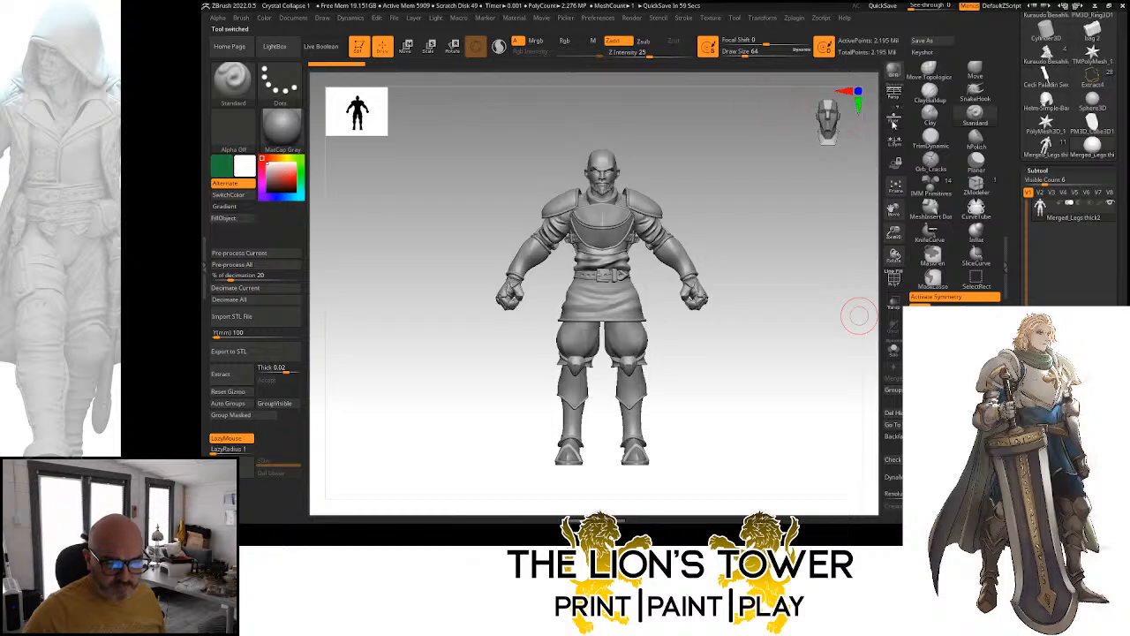
Return to the multi-part figure and isolate its long-haired Merged_Legs thick subtool with the tabard in Solo mode
drag(1018, 112, 1013, 176)
mouse_move(1076, 176)
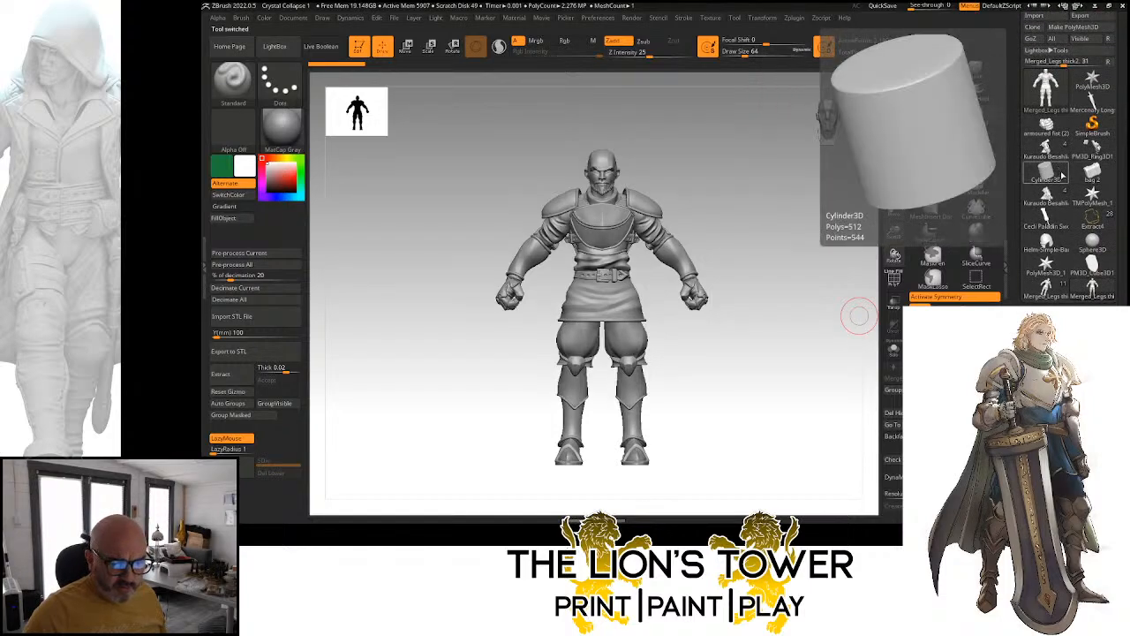
mouse_move(1075, 152)
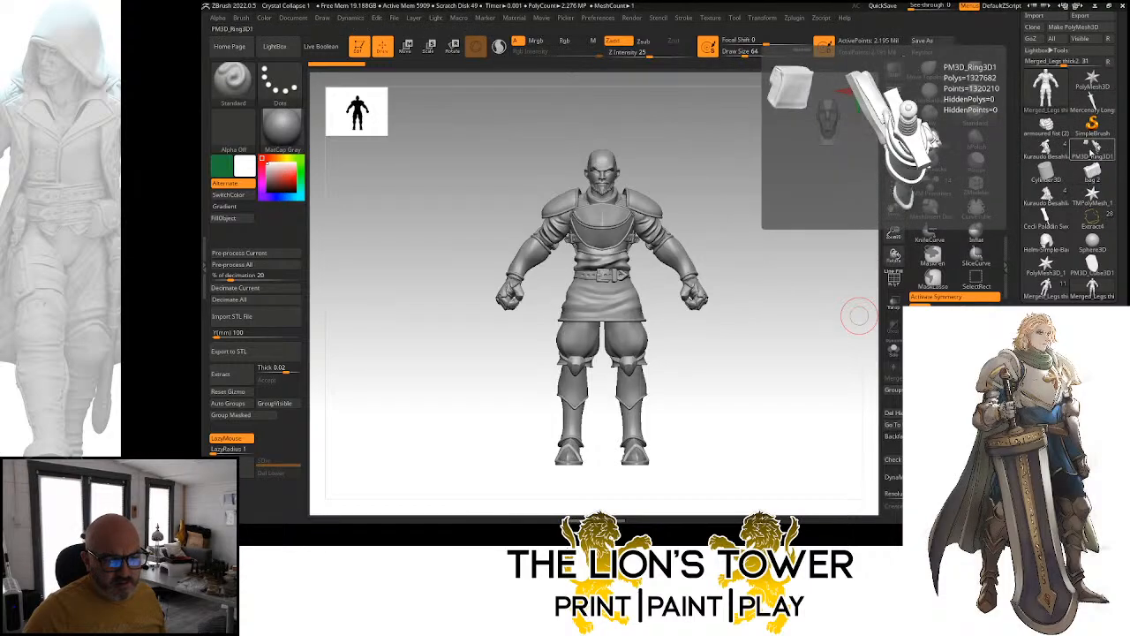
click(1047, 289)
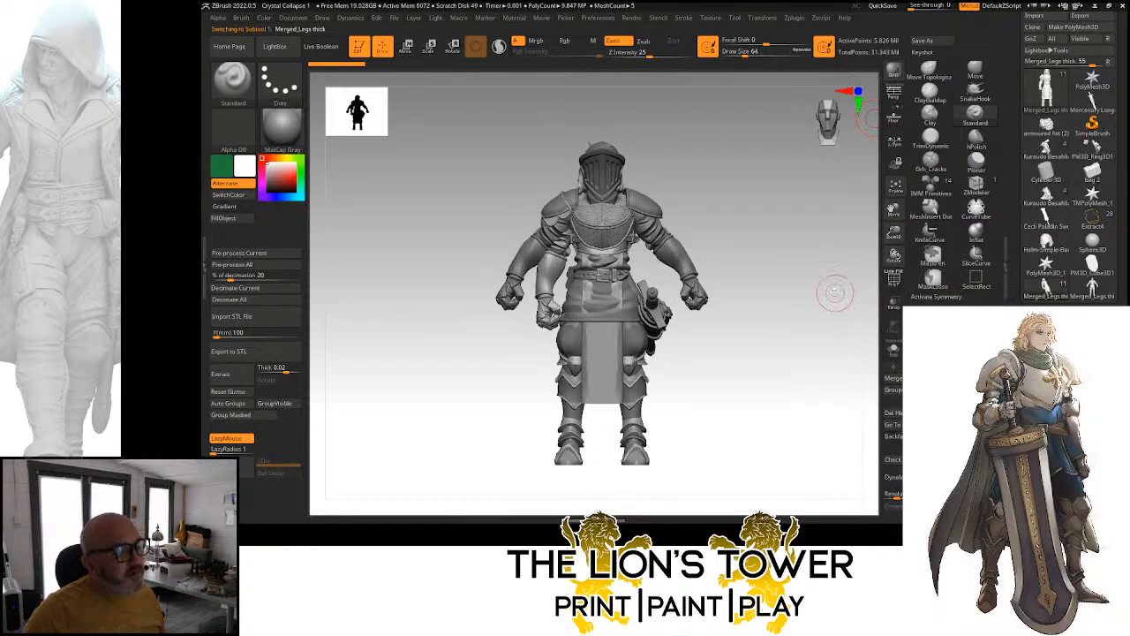
drag(816, 293, 835, 308)
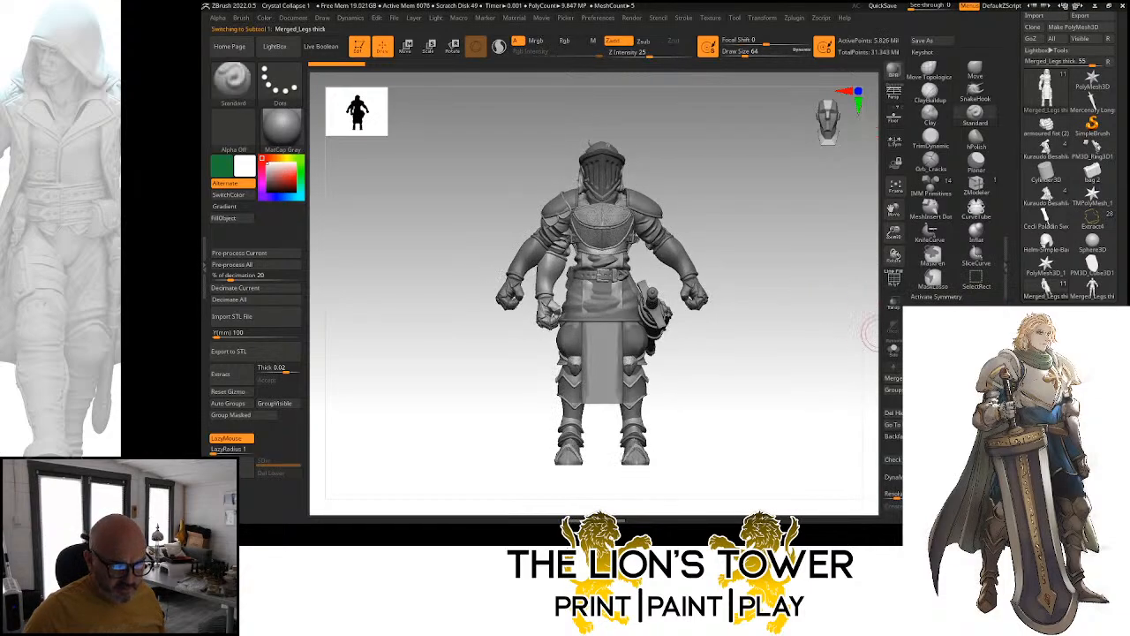
click(894, 349)
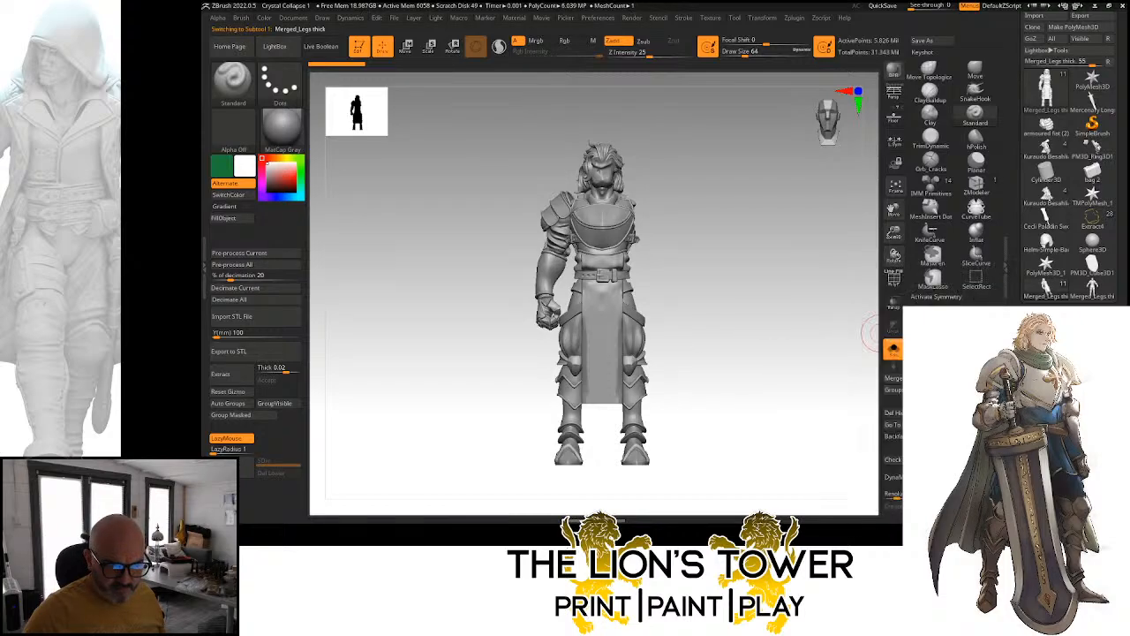
Copy the long-haired tabard figure into the separate bald body tool as a second subtool
click(1040, 319)
drag(1120, 176, 1119, 219)
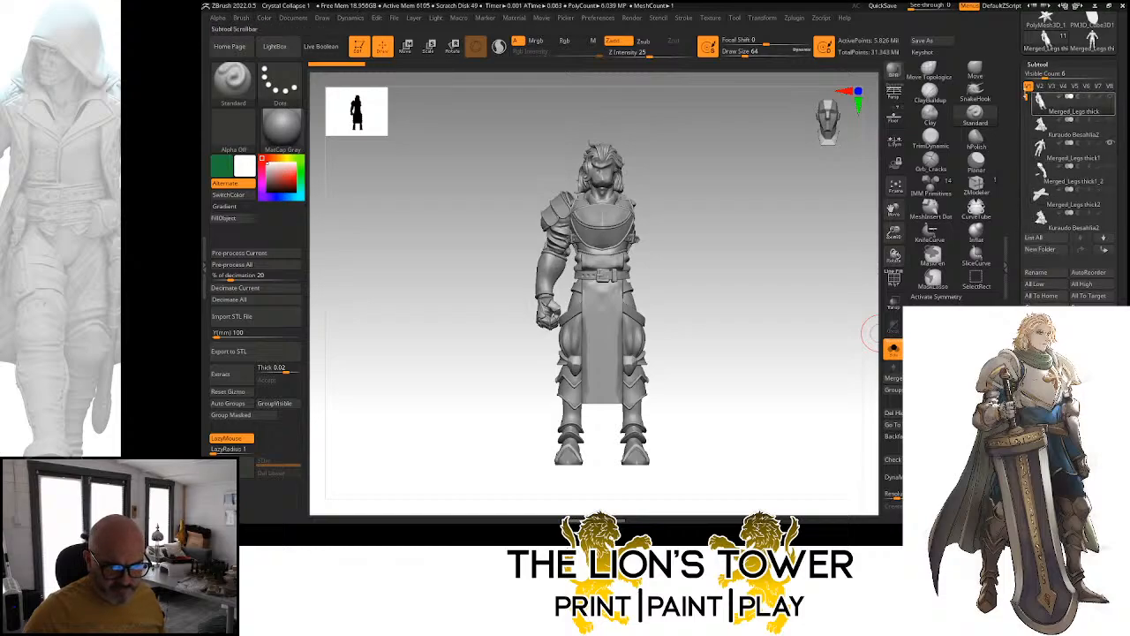
drag(1016, 82, 1016, 168)
click(1092, 241)
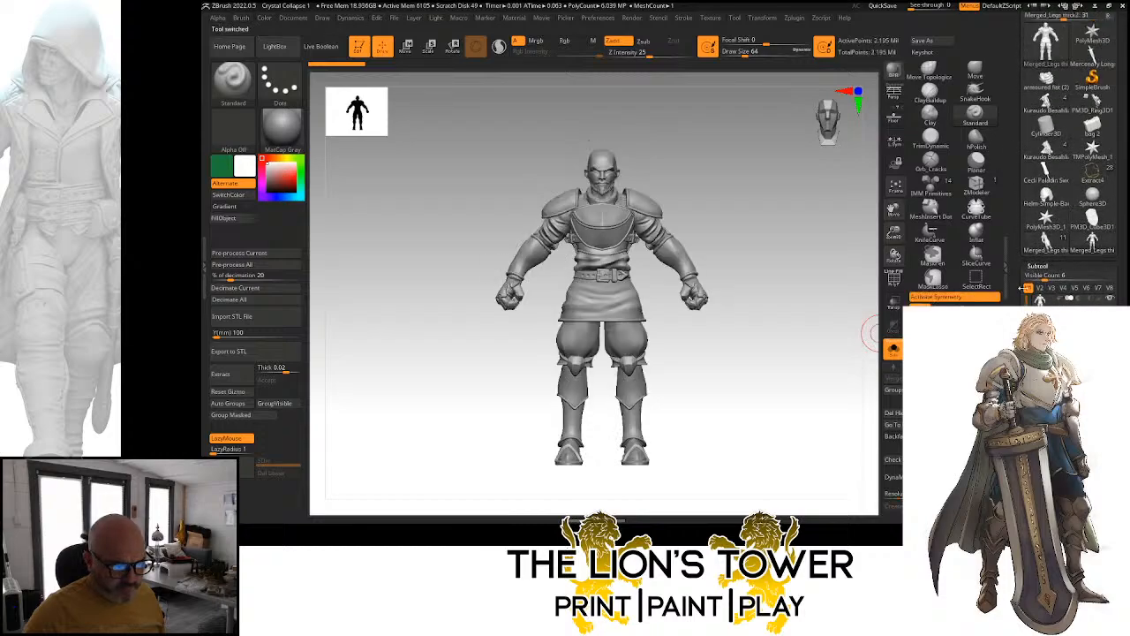
drag(1016, 265, 1016, 211)
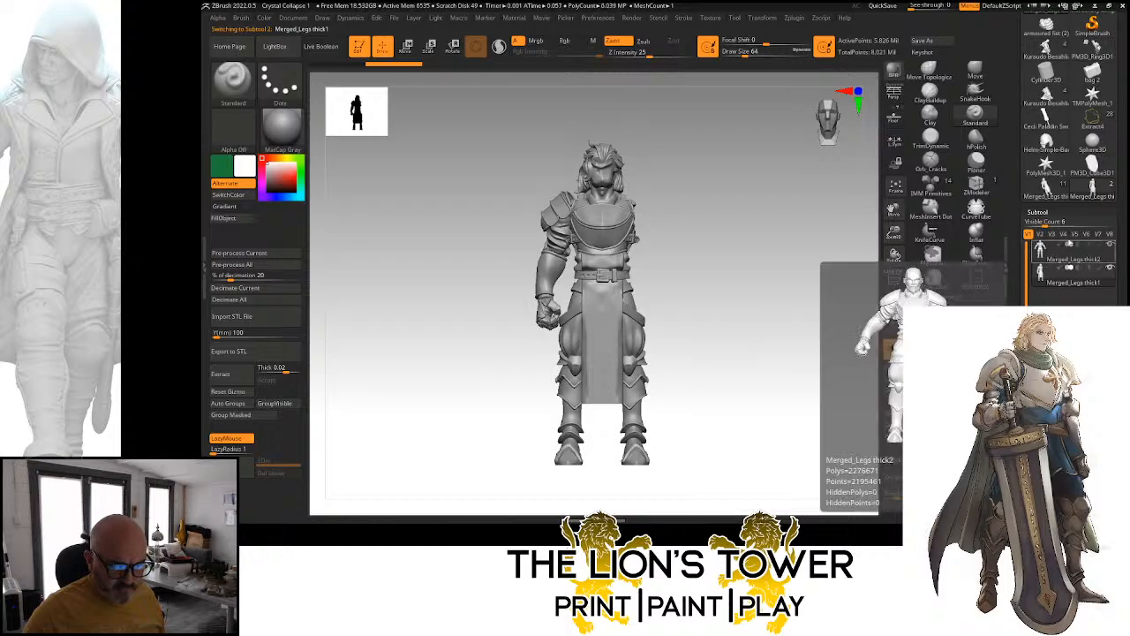
Compare the long-haired figure with the overlapping bald body by switching Solo mode off and on
click(893, 349)
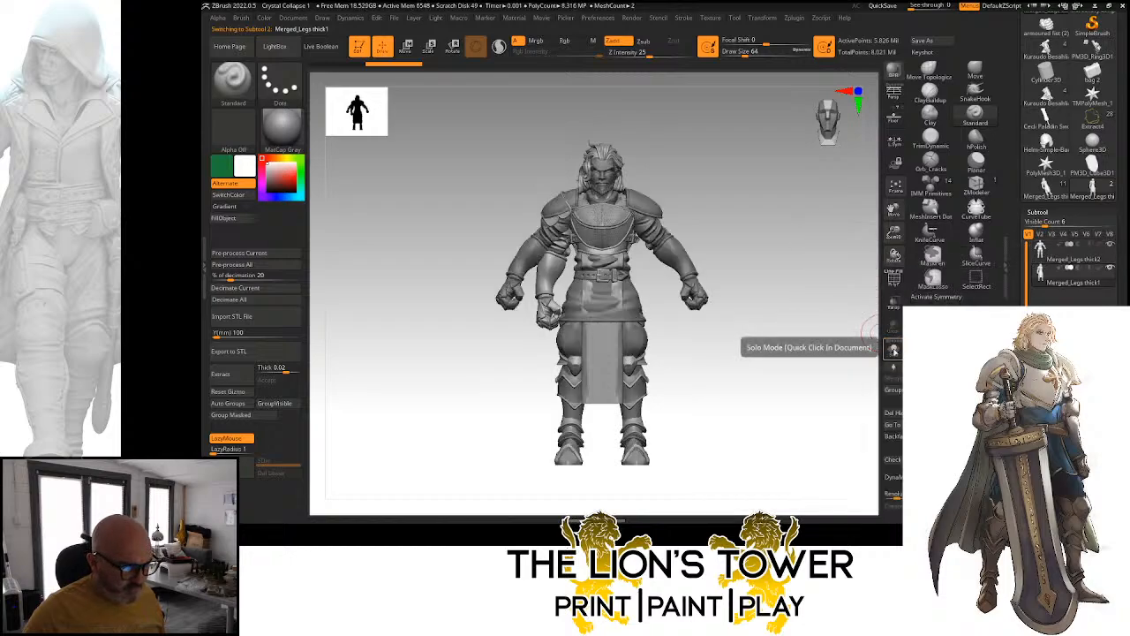
click(892, 348)
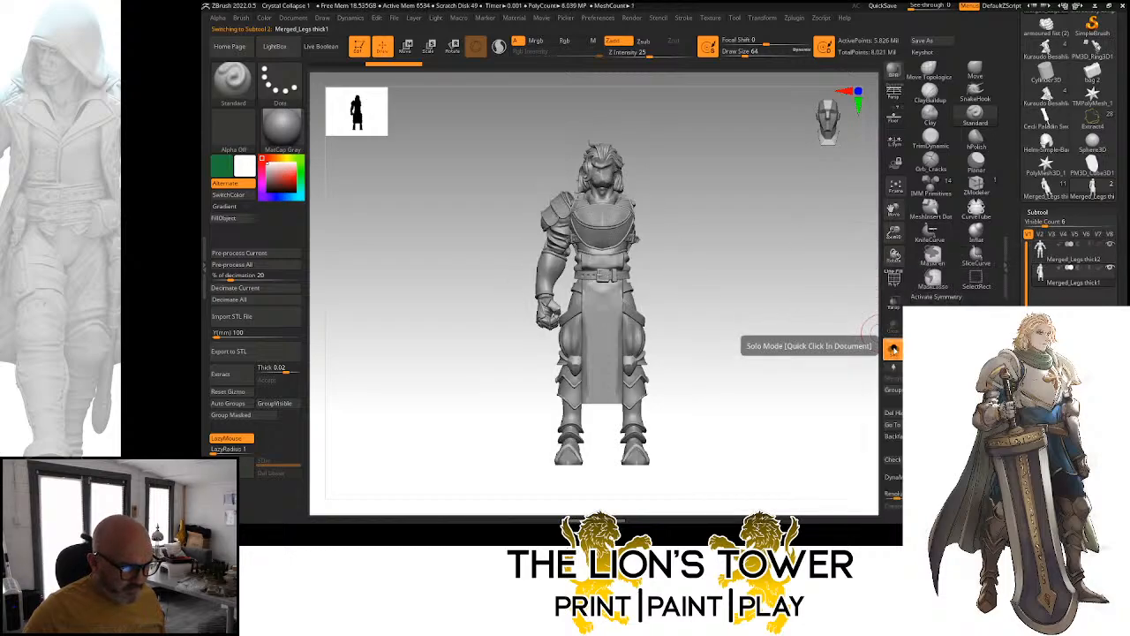
click(893, 349)
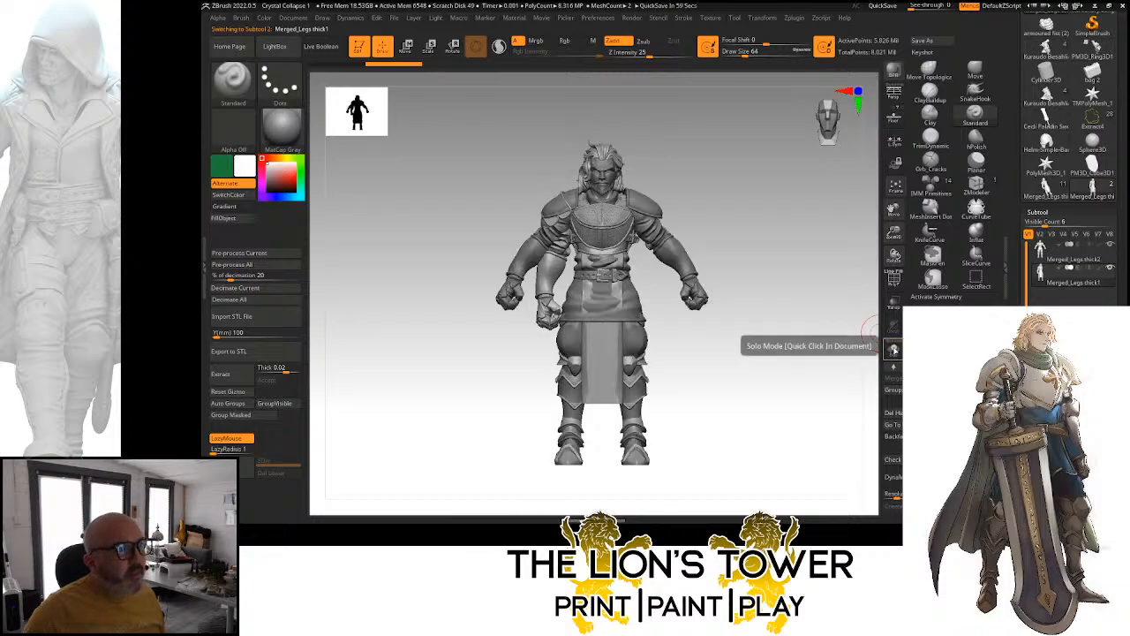
click(893, 349)
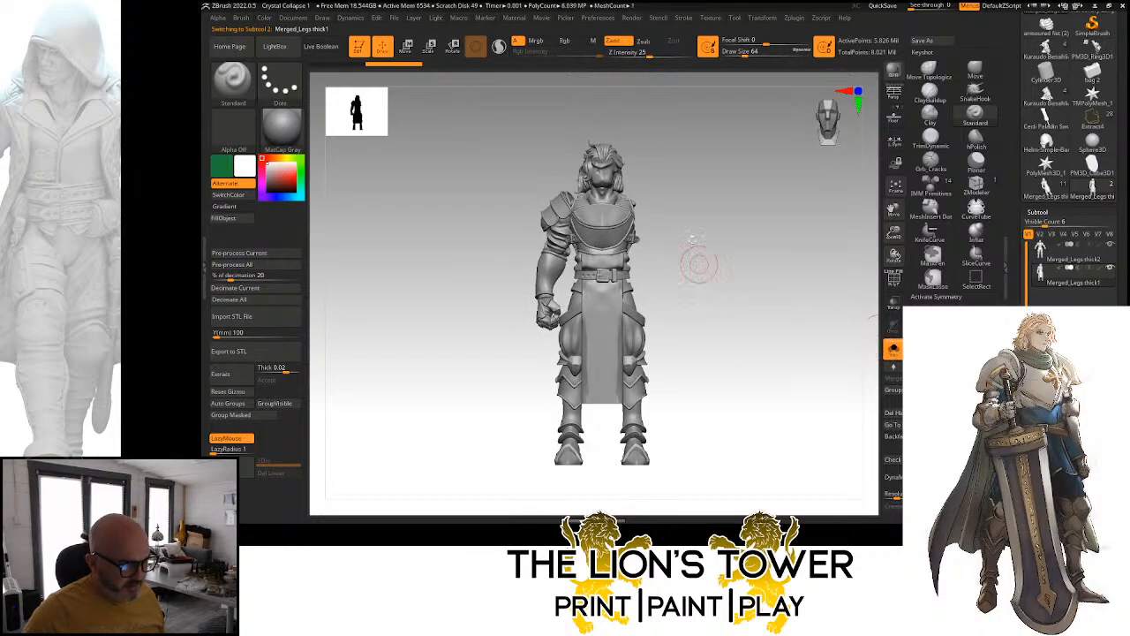
Separate the long-haired figure's armoured arm from its body into a subtool of its own
mouse_move(698, 255)
shift+mouse_down()
mouse_move(697, 222)
mouse_move(668, 222)
shift+mouse_up()
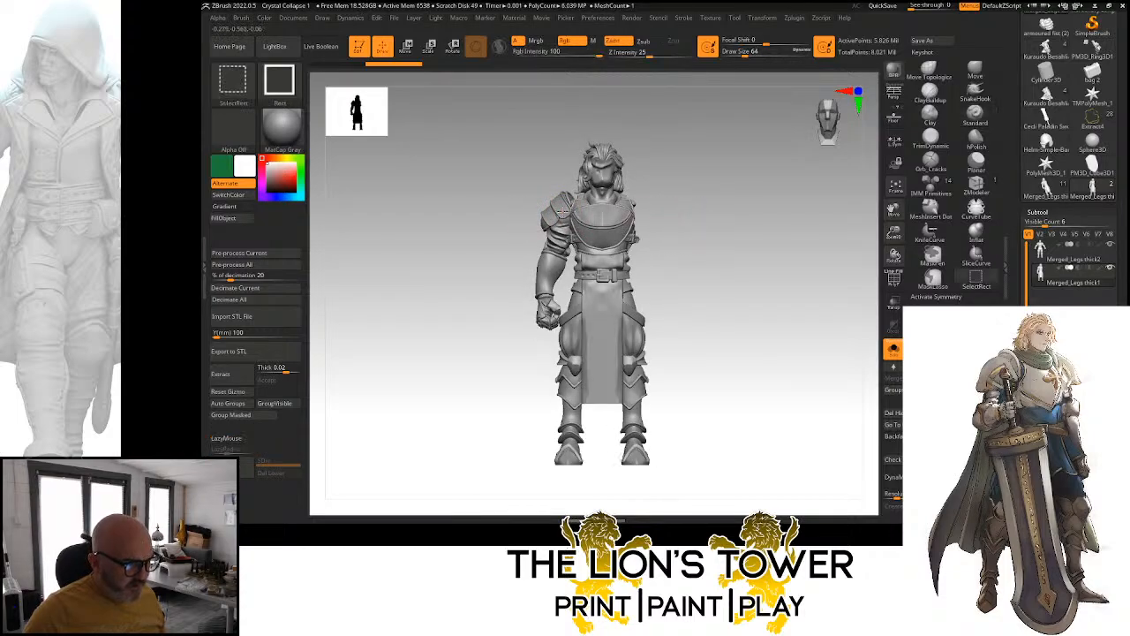
ctrl+shift+click(562, 210)
ctrl+shift+click(789, 215)
ctrl+shift+click(854, 231)
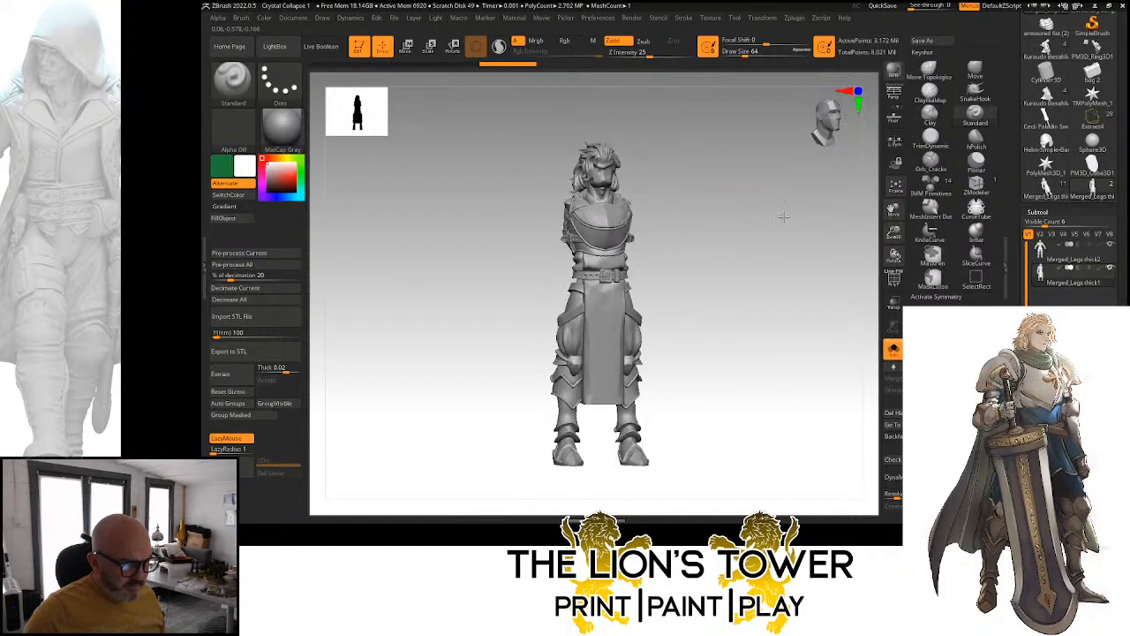
scroll(1068, 133, down, 2)
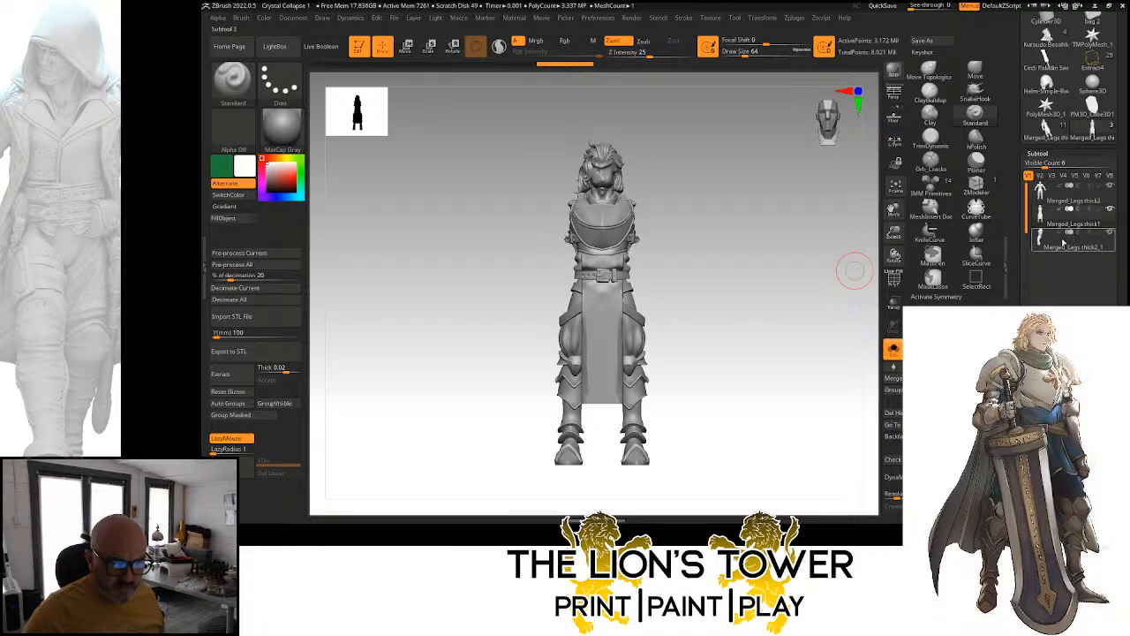
Turn on the polygroup display and apply Auto Groups to the separated arm and the long-haired body
click(1061, 244)
click(893, 279)
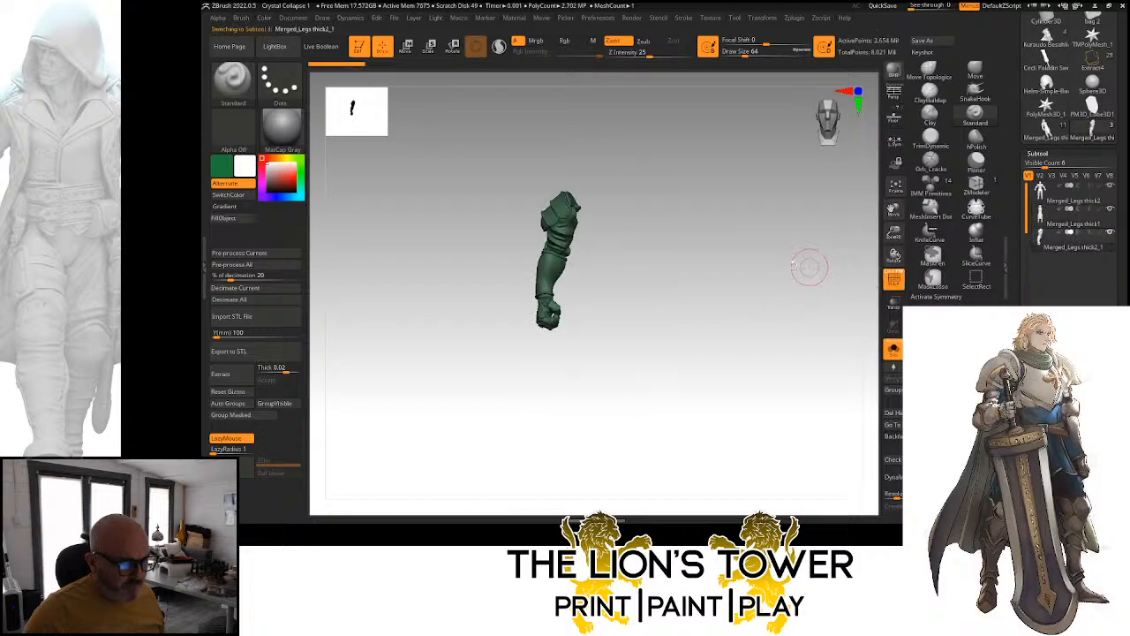
click(227, 403)
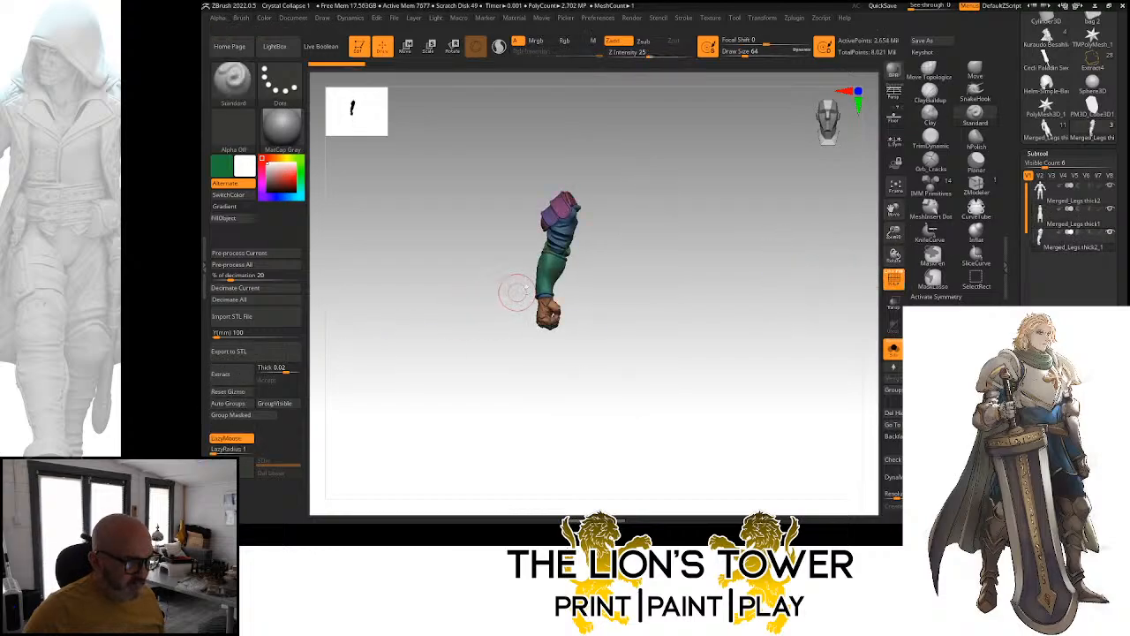
click(1047, 223)
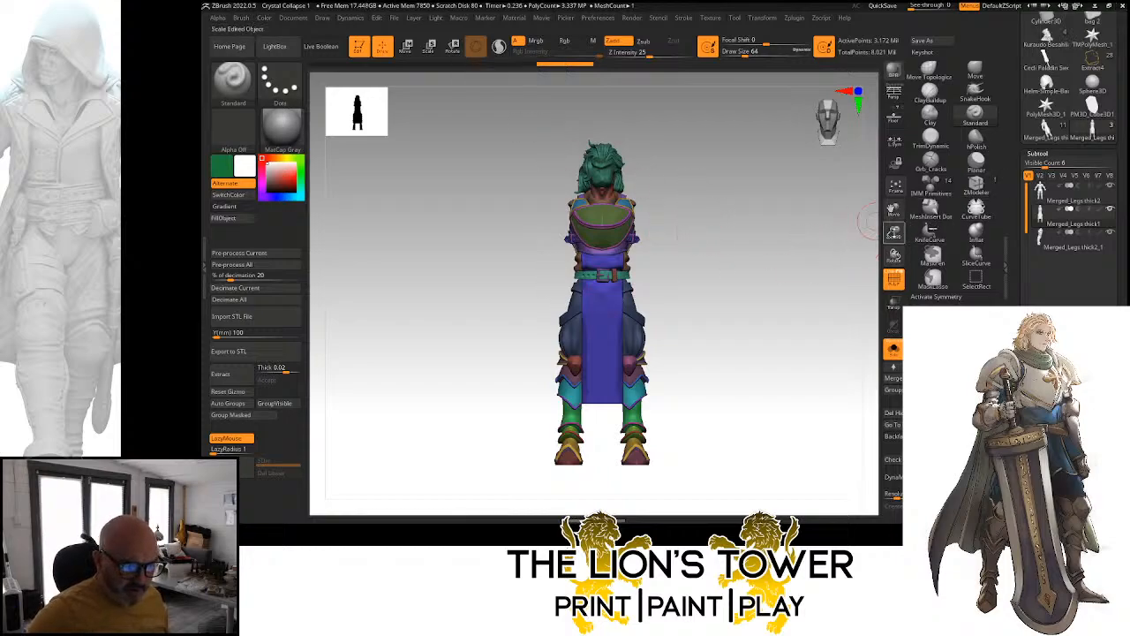
Zoom in on the long-haired body's upper torso and hide the blue panels inside the shoulder trim
drag(895, 233, 898, 265)
drag(818, 244, 745, 260)
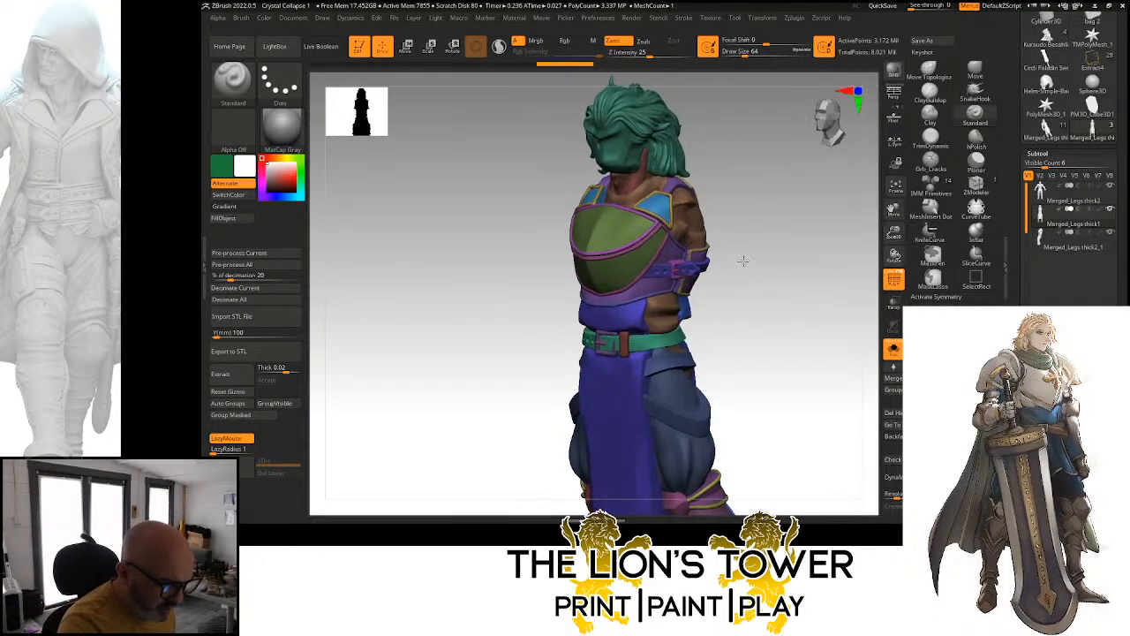
ctrl+shift+click(656, 205)
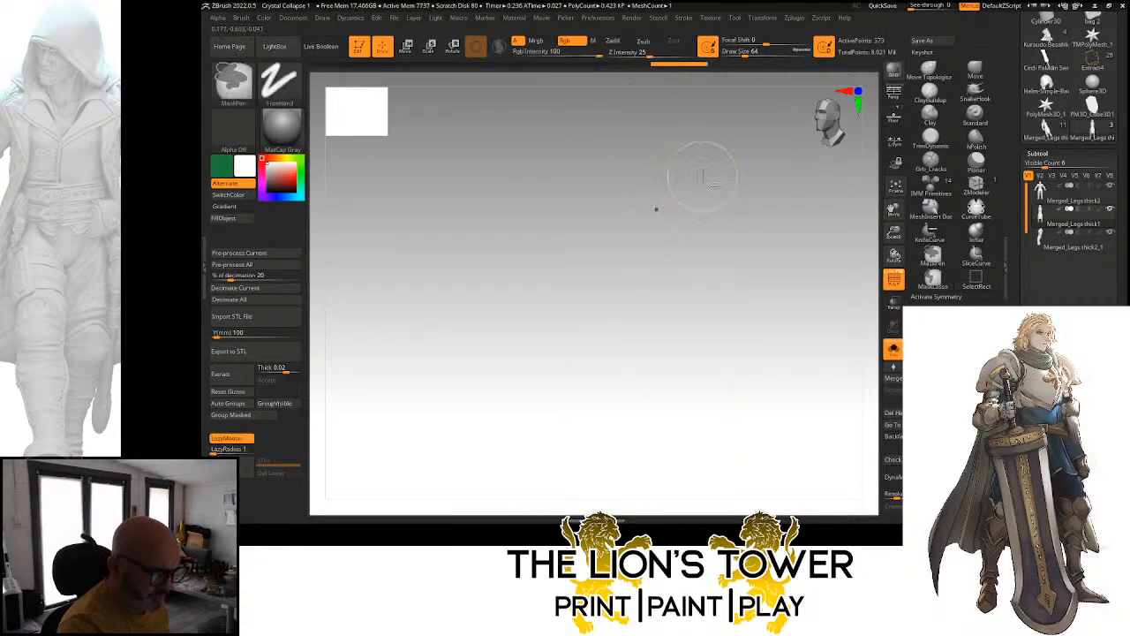
ctrl+shift+click(662, 209)
ctrl+shift+click(661, 210)
ctrl+shift+click(659, 210)
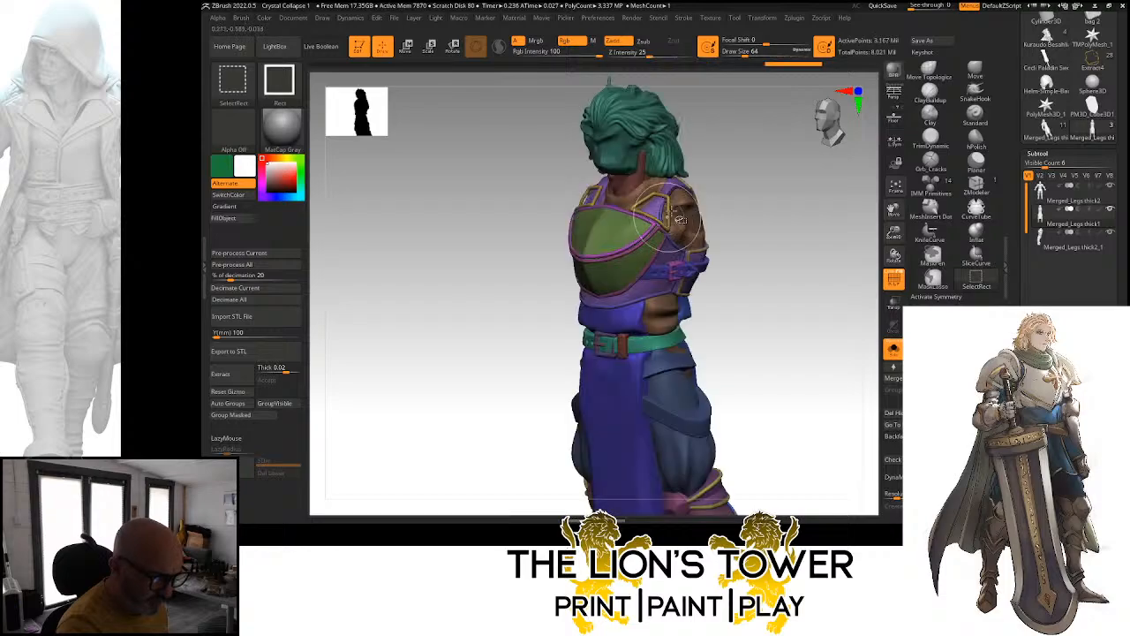
Hide the breastplate pieces and their raised trims around the chest and shoulders, keeping the brown torso visible
ctrl+shift+click(658, 225)
ctrl+shift+click(658, 227)
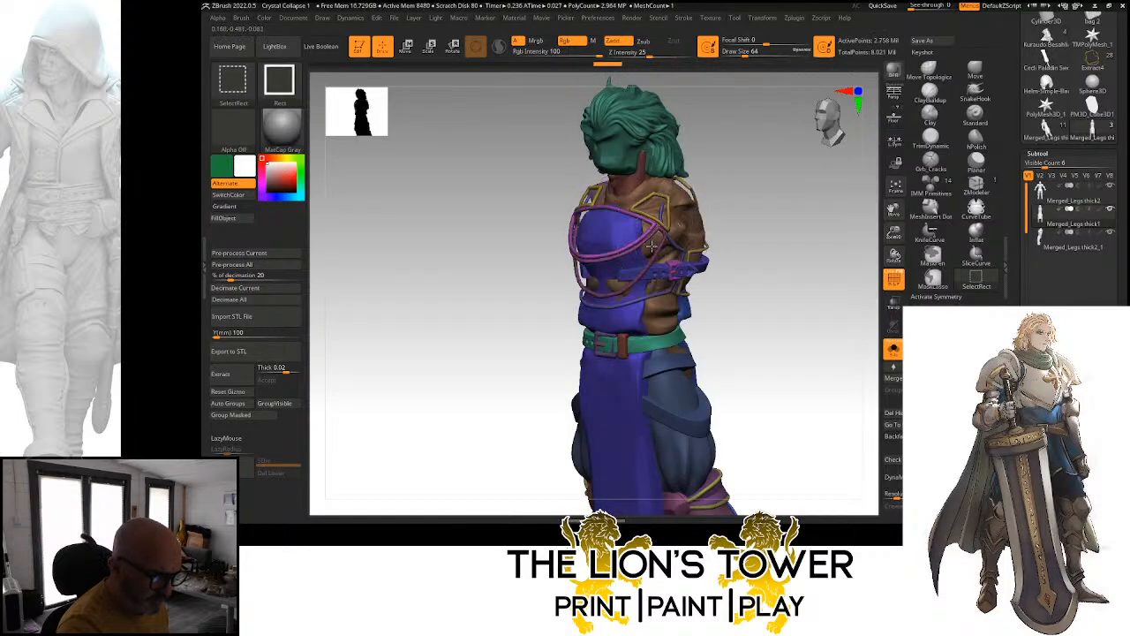
ctrl+shift+click(652, 239)
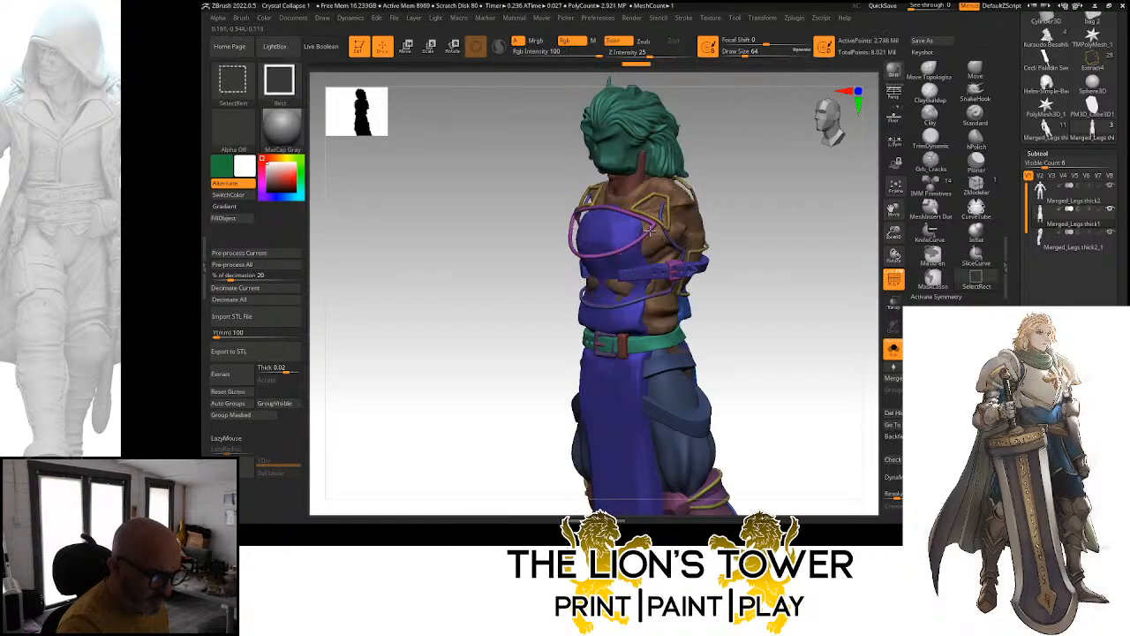
ctrl+shift+click(655, 228)
ctrl+shift+click(664, 218)
ctrl+shift+click(661, 215)
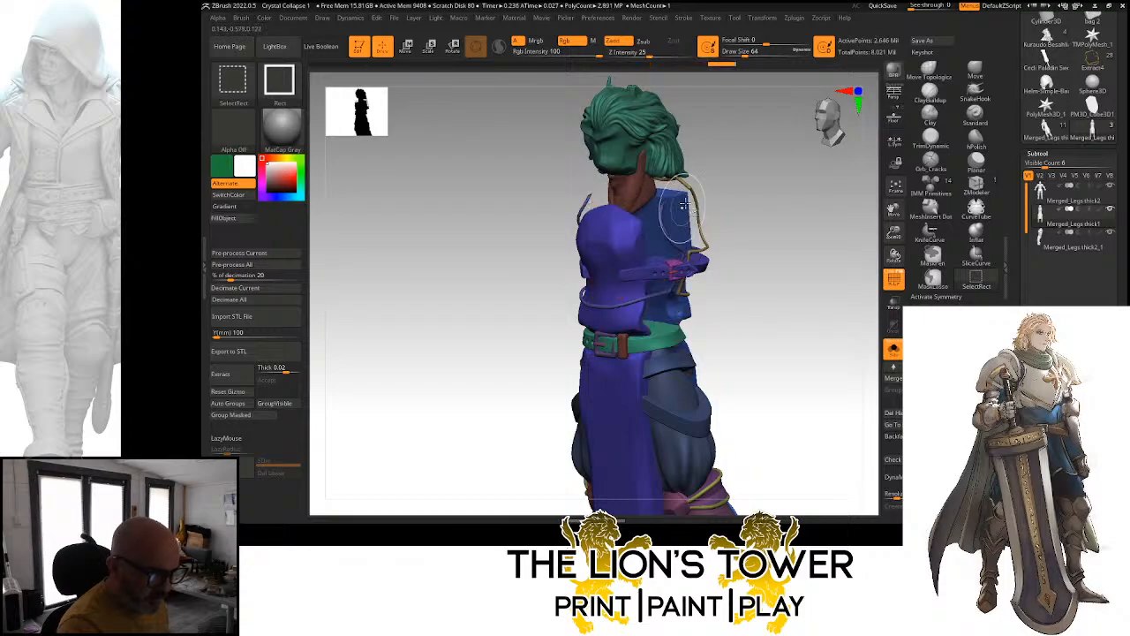
key(ctrl+z)
ctrl+shift+click(662, 218)
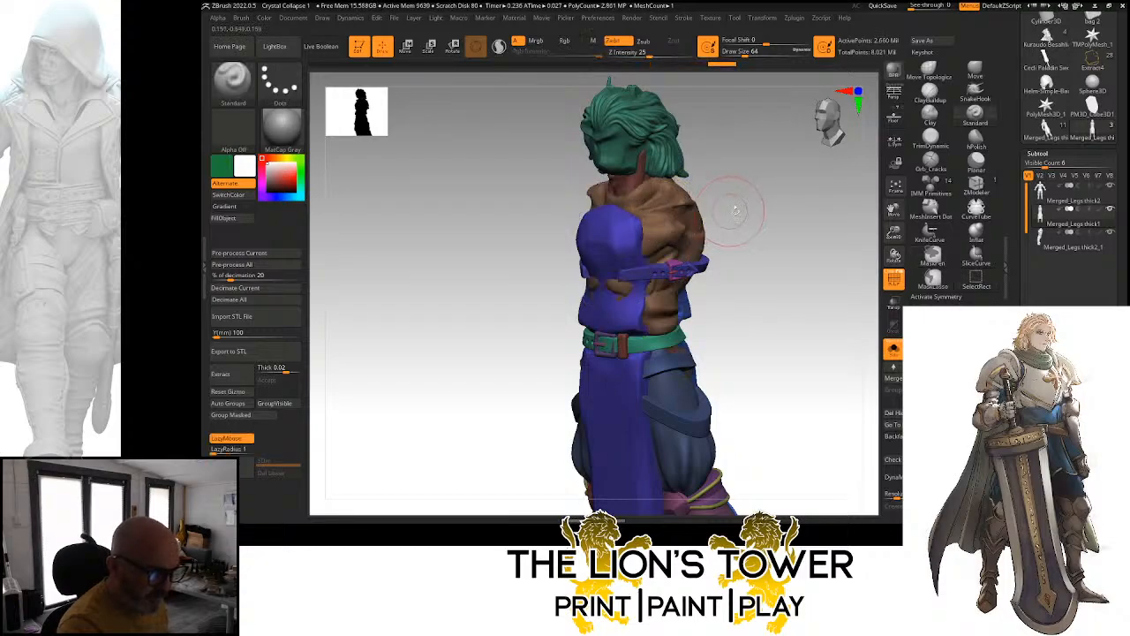
Hide the purple strap around the ribs together with its side buckle
mouse_move(735, 212)
mouse_down()
mouse_move(677, 216)
mouse_move(719, 232)
mouse_up()
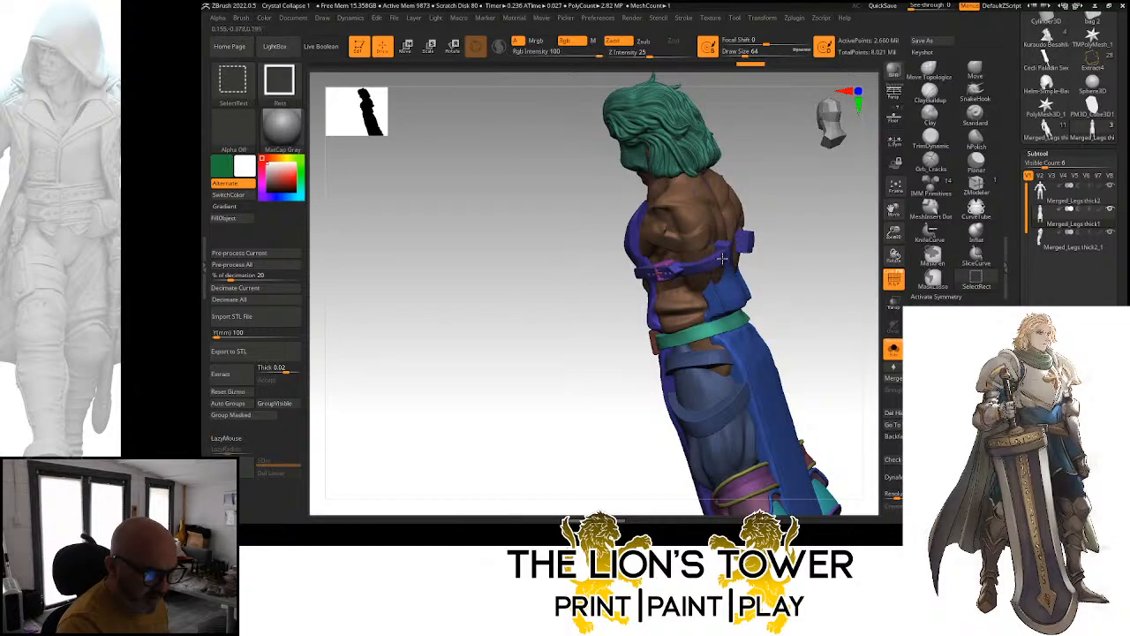
ctrl+shift+click(726, 252)
ctrl+shift+click(669, 268)
ctrl+shift+click(665, 272)
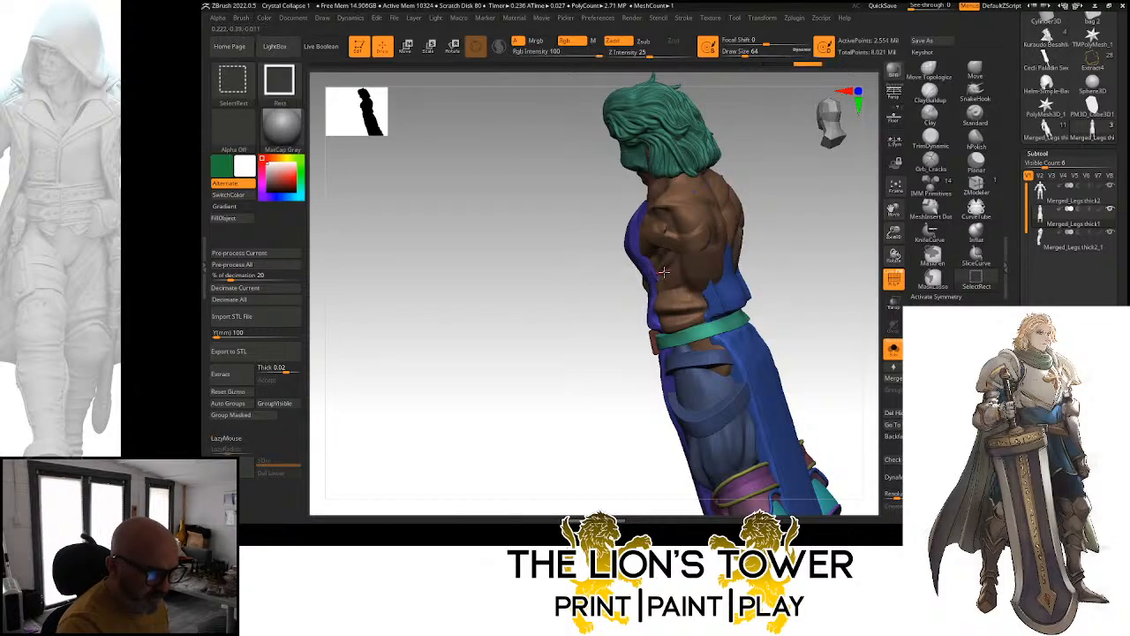
Split the hidden chest armour off the long-haired body as a separate subtool, select it and enlarge it in view
drag(595, 358, 657, 336)
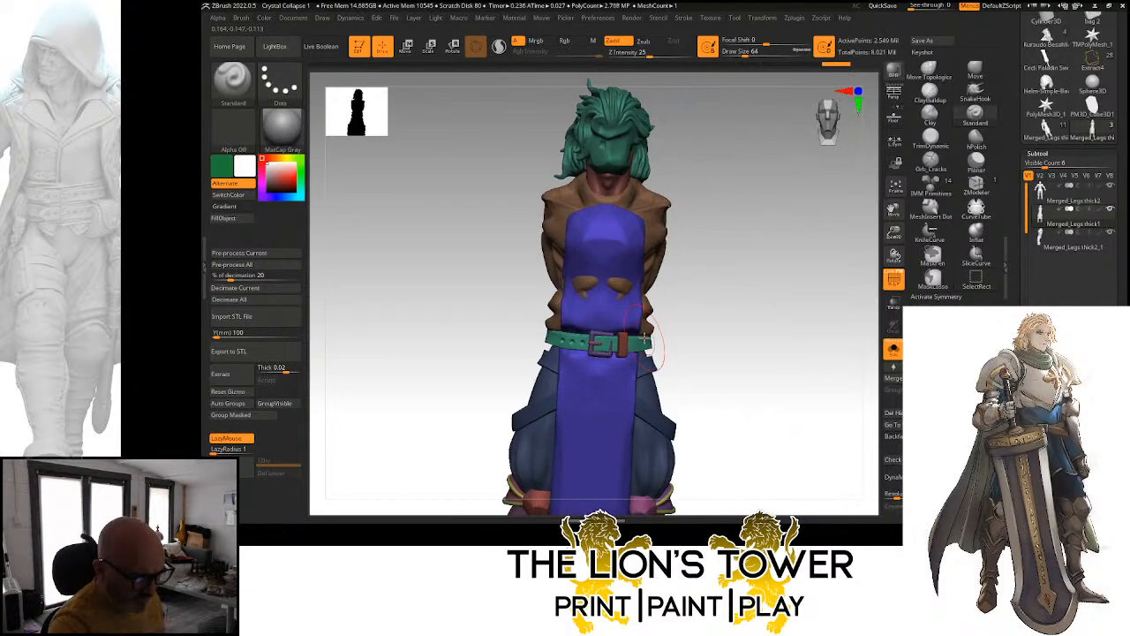
mouse_move(739, 283)
shift+mouse_down()
mouse_move(788, 282)
mouse_move(770, 284)
mouse_move(762, 265)
mouse_move(793, 199)
shift+mouse_up()
alt+drag(870, 222, 850, 207)
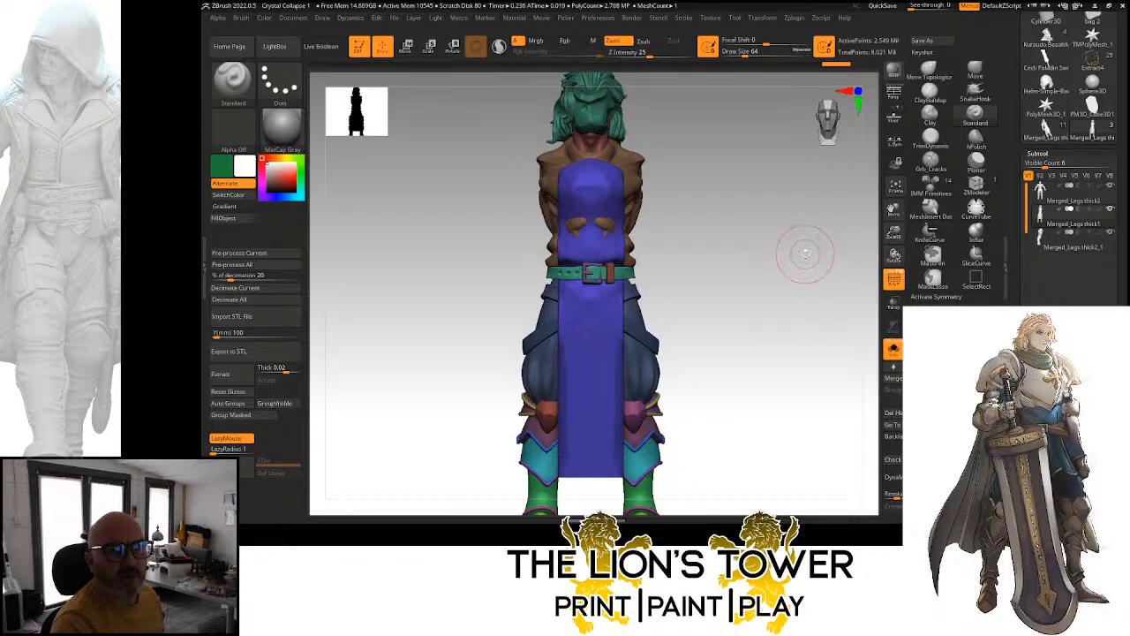
alt+drag(783, 182, 794, 219)
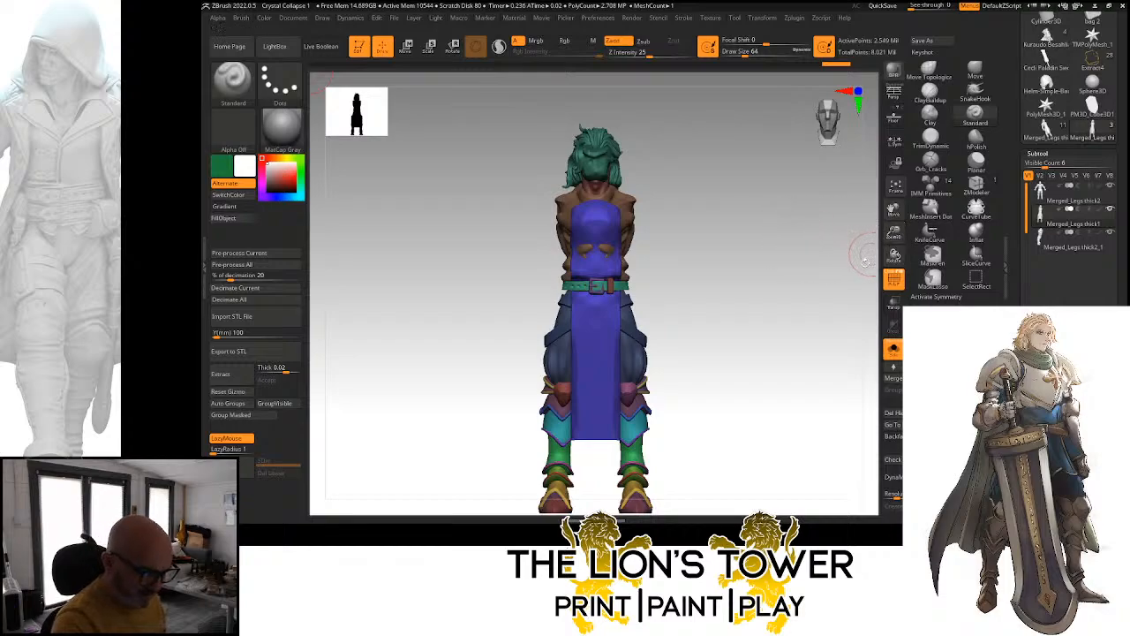
drag(890, 214, 860, 287)
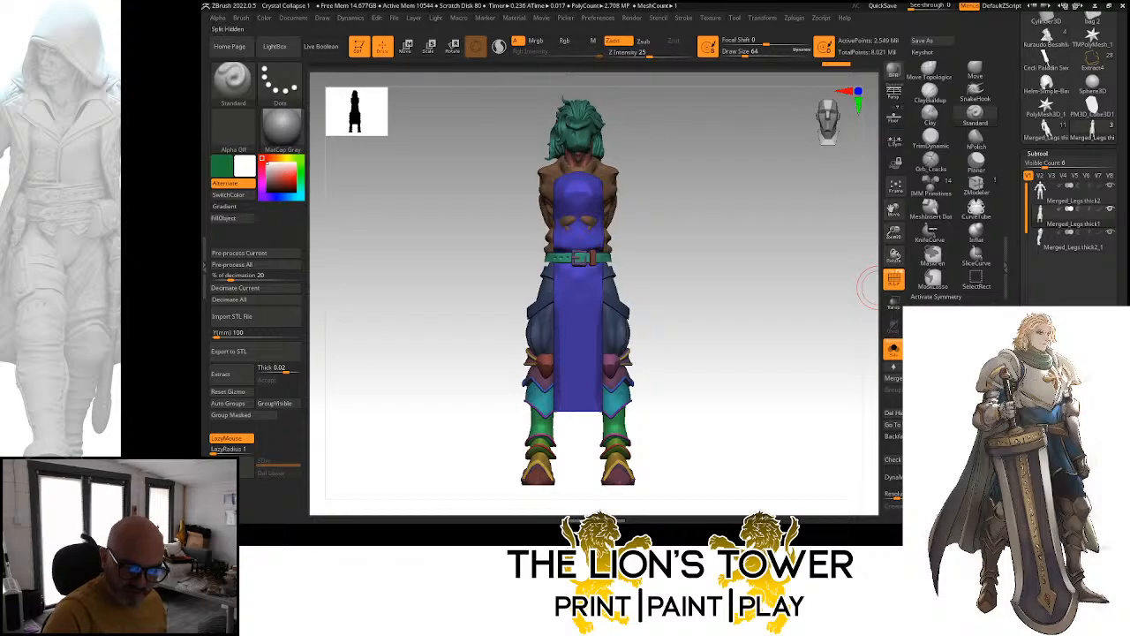
click(1057, 239)
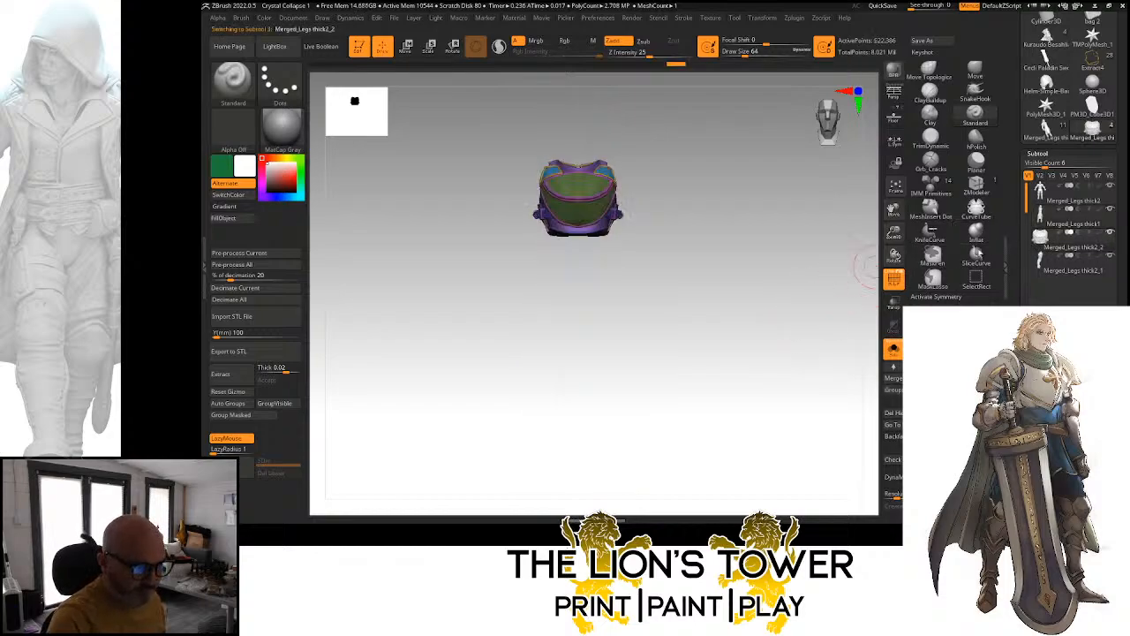
drag(894, 232, 894, 279)
drag(894, 210, 932, 279)
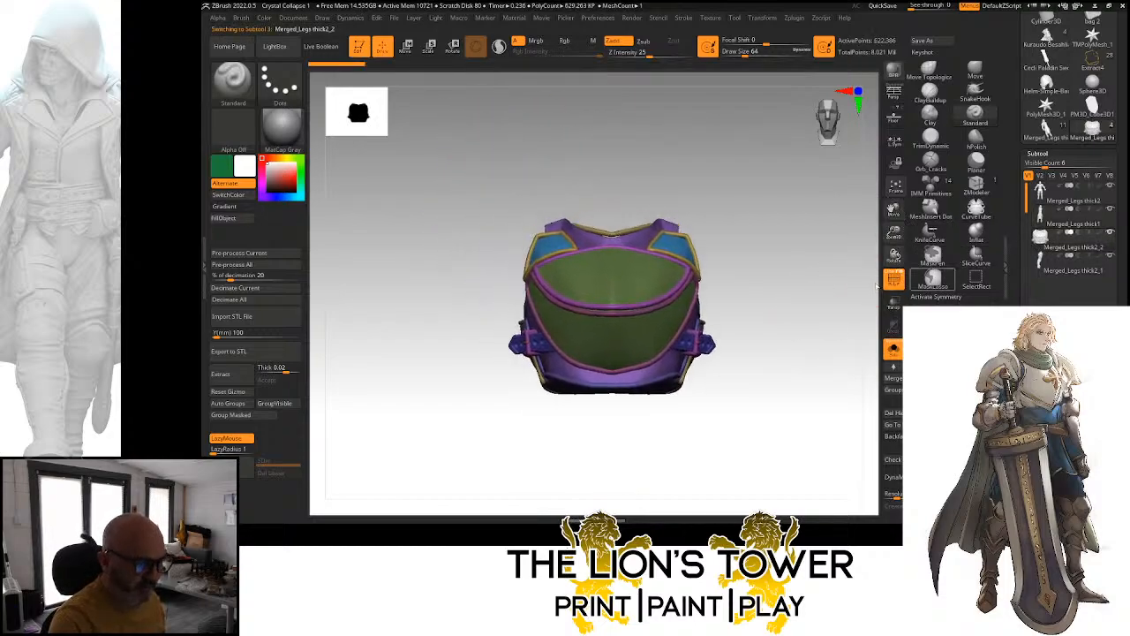
Hide the pink trims bordering the green breastplate plates and delete the hidden geometry
drag(861, 287, 813, 313)
ctrl+shift+click(658, 277)
ctrl+shift+click(660, 277)
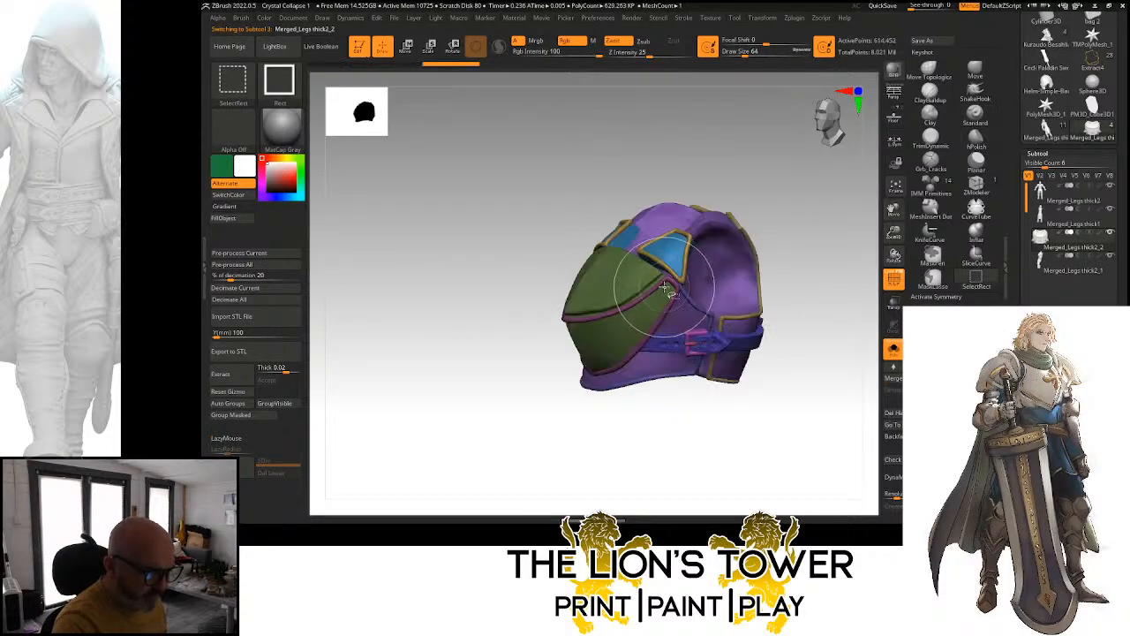
ctrl+shift+click(671, 289)
drag(747, 241, 716, 265)
key(ctrl+shift)
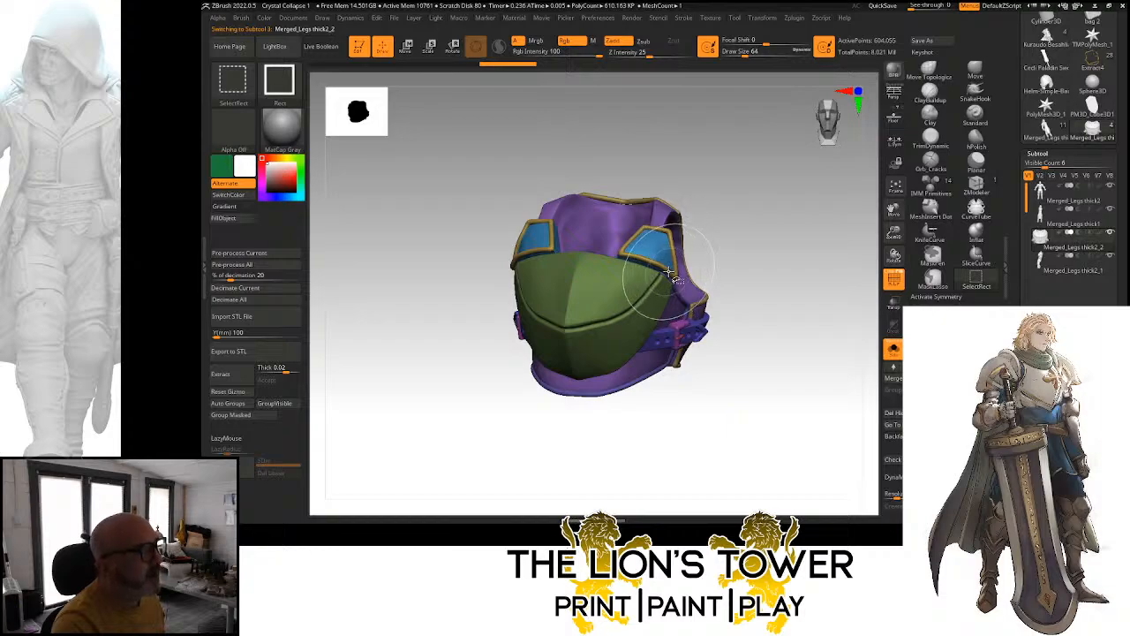
mouse_move(758, 263)
mouse_down()
mouse_move(789, 222)
mouse_move(779, 240)
mouse_move(800, 263)
mouse_move(757, 265)
mouse_up()
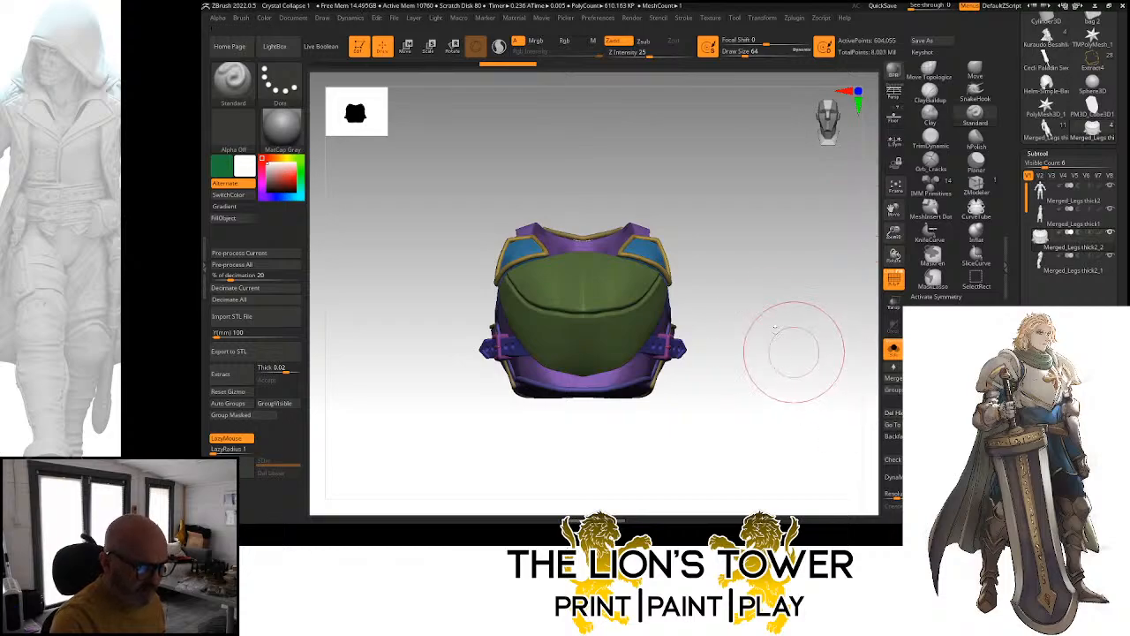
drag(789, 345, 694, 303)
drag(792, 197, 853, 221)
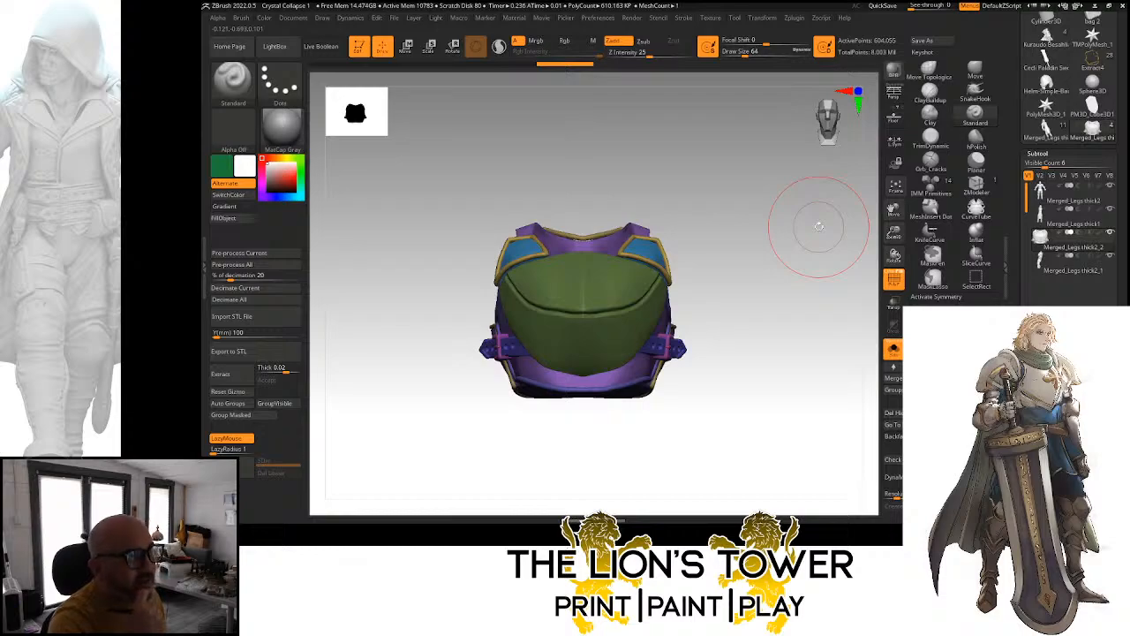
Choose the Move brush, activate symmetry and mask all of the chest armour except the green breastplate
click(930, 71)
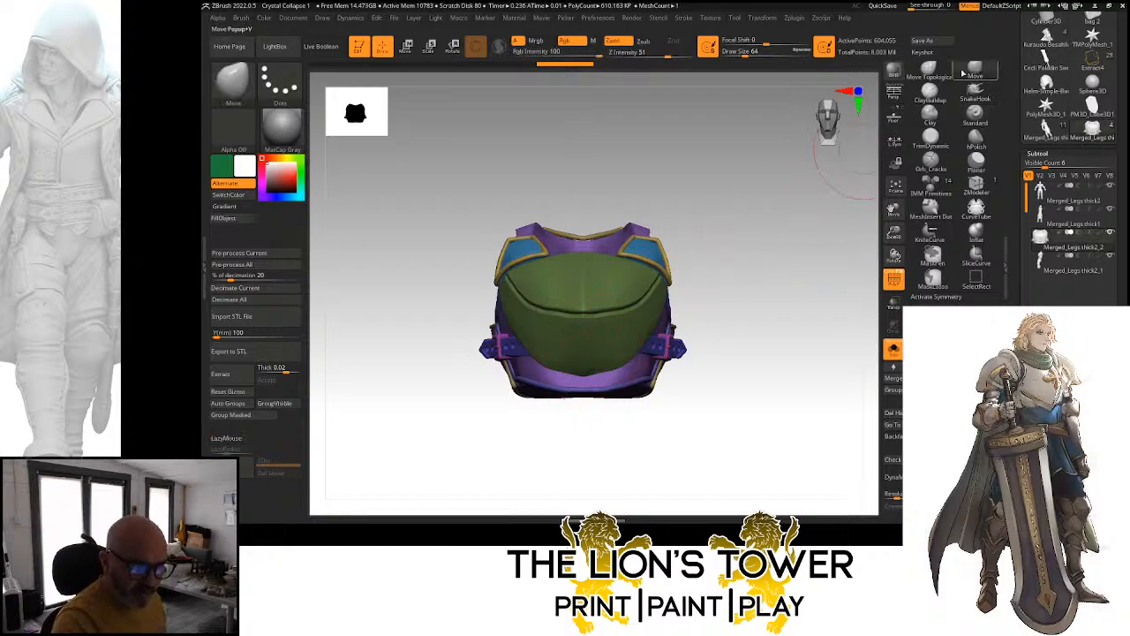
click(975, 70)
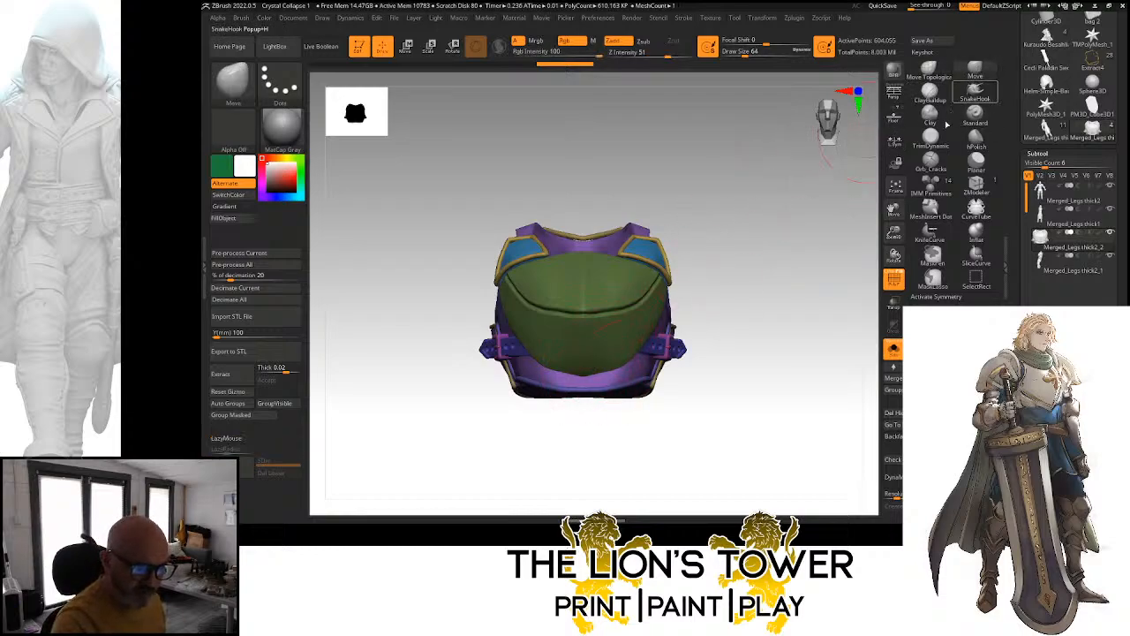
click(936, 296)
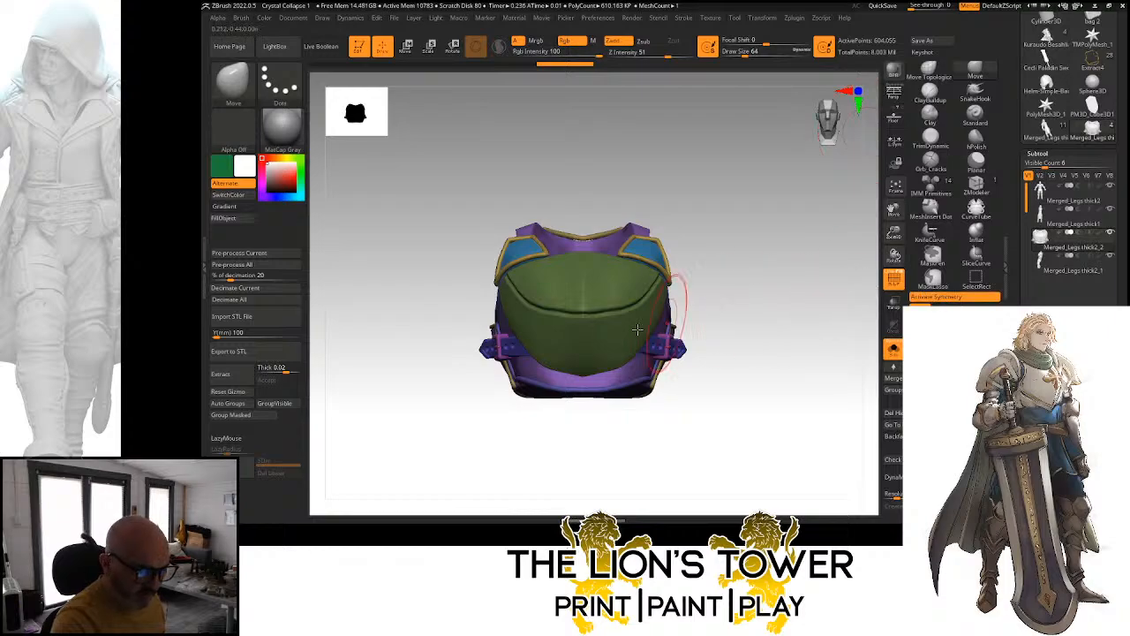
ctrl+shift+click(609, 353)
ctrl+click(692, 288)
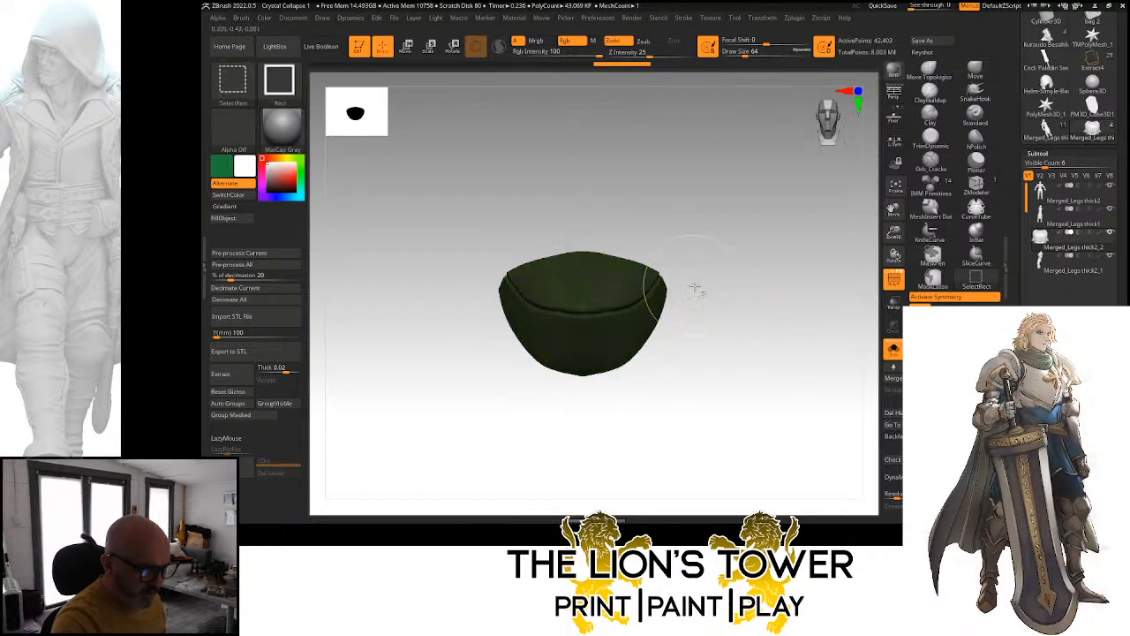
ctrl+shift+click(700, 284)
ctrl+click(712, 277)
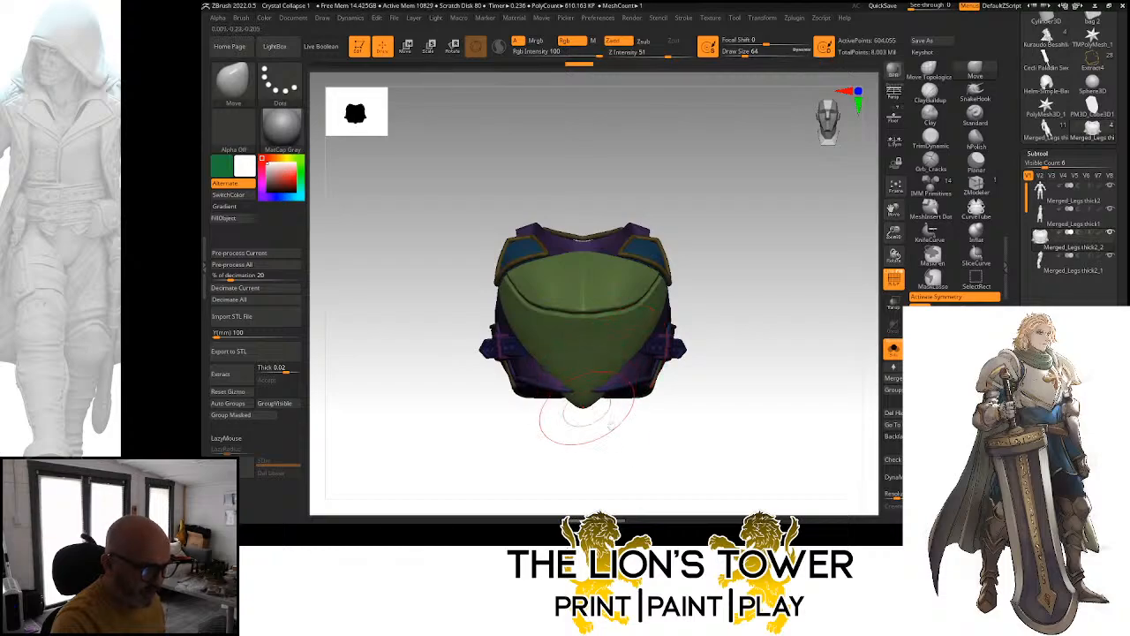
Pull the green breastplate's lower edge down into a point and reshape its front profile with the Move brush, using draw size about 116
shift+drag(567, 411, 600, 448)
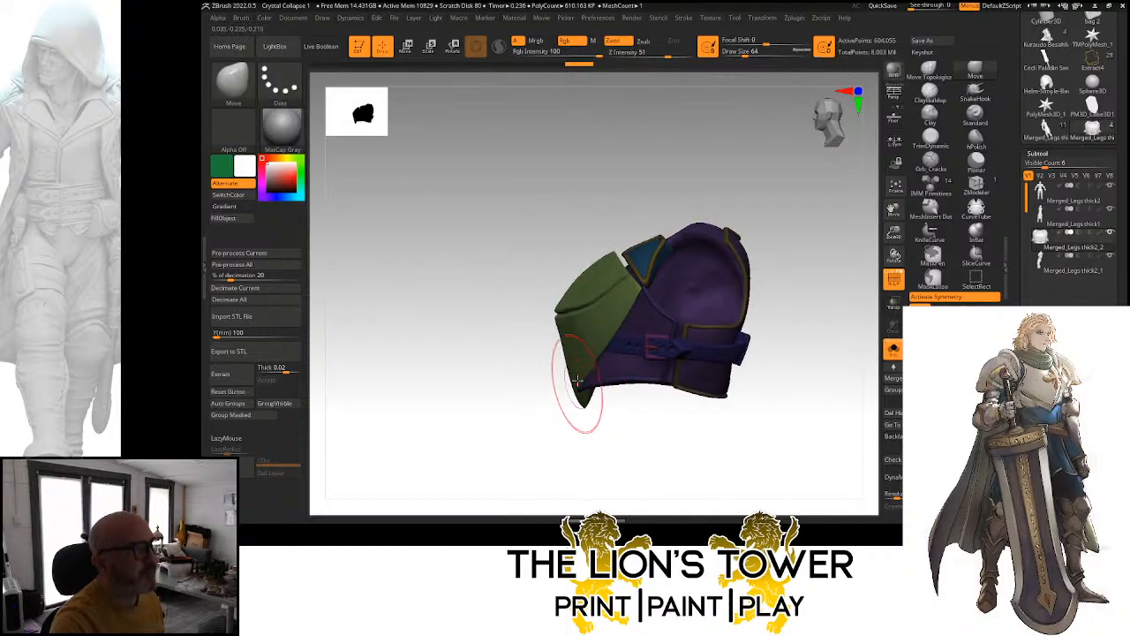
mouse_move(580, 403)
mouse_down()
mouse_move(630, 424)
mouse_move(648, 406)
mouse_up()
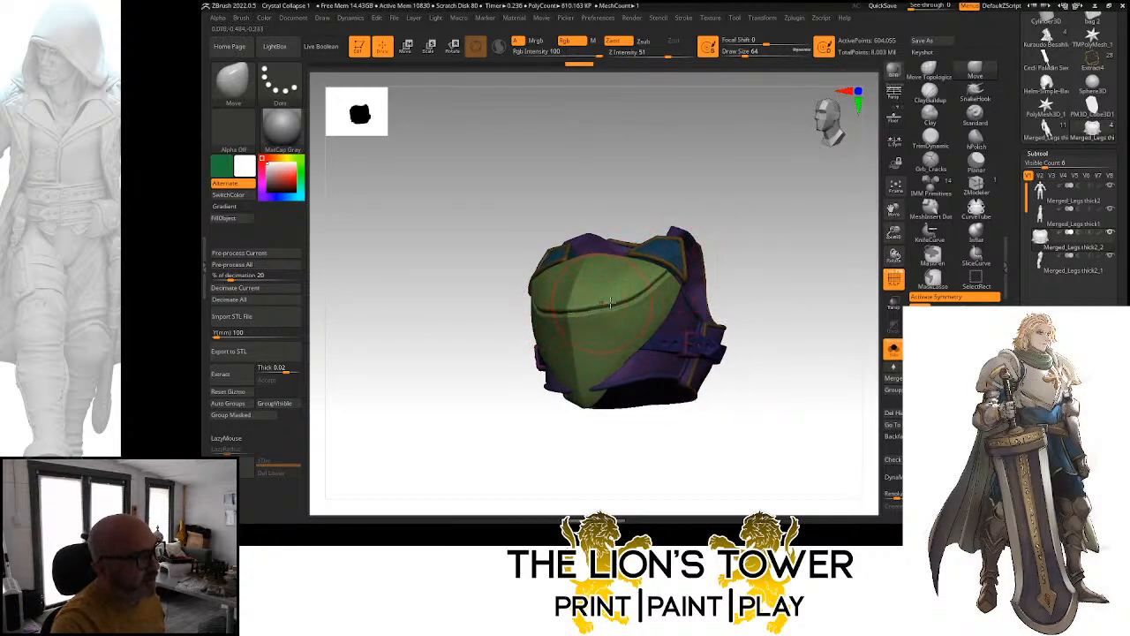
mouse_move(719, 272)
mouse_down()
mouse_move(744, 282)
mouse_move(697, 275)
mouse_up()
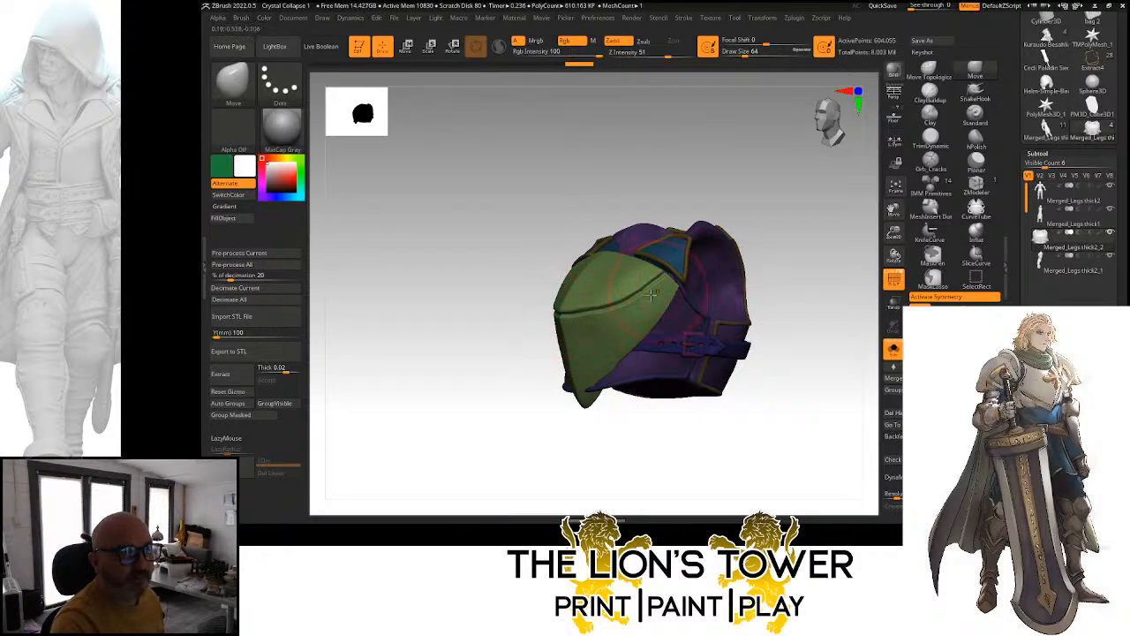
drag(661, 414, 624, 413)
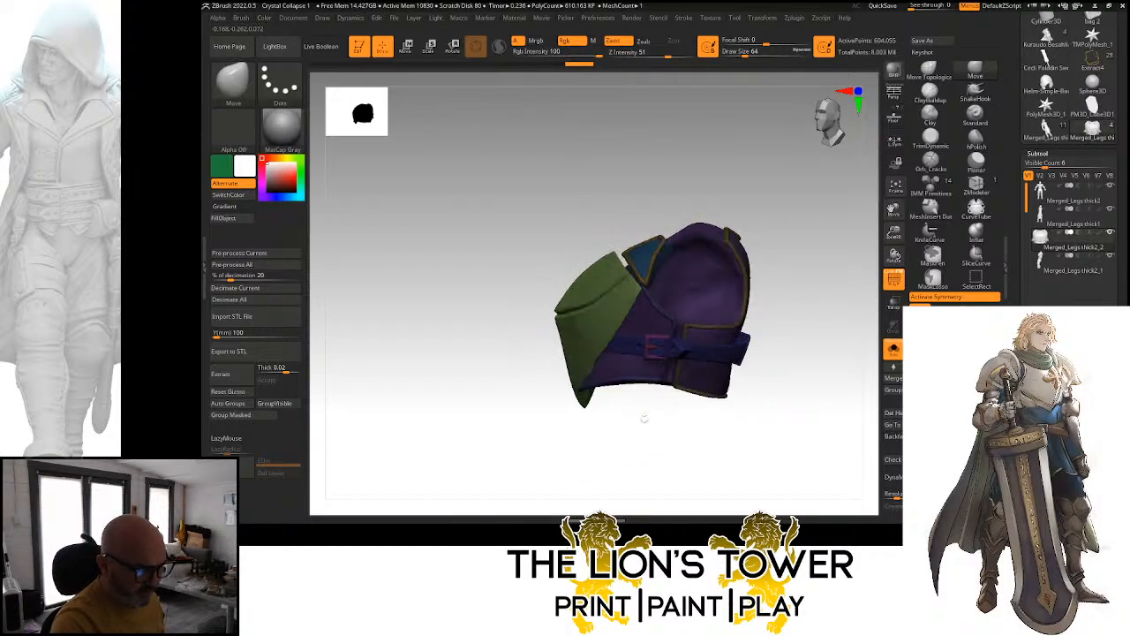
drag(746, 52, 785, 52)
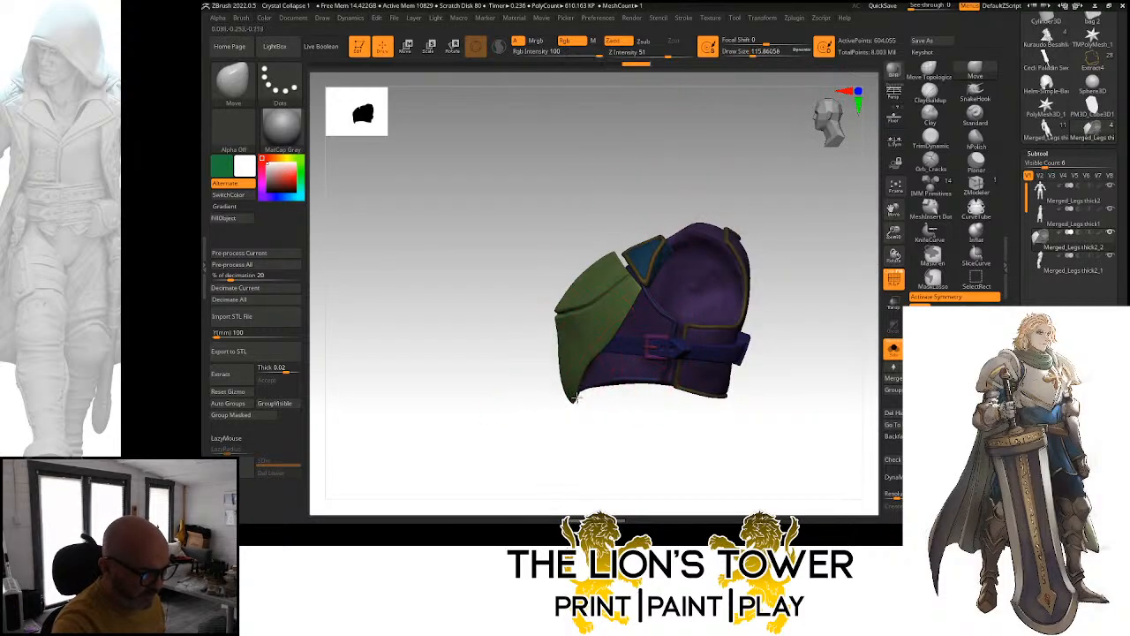
drag(777, 51, 724, 51)
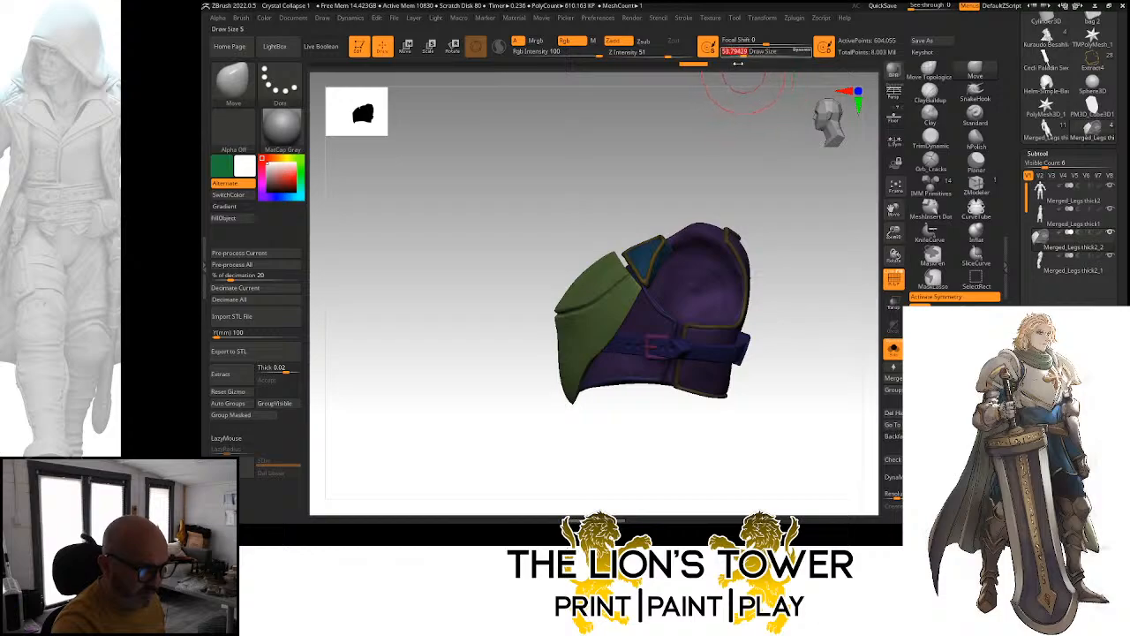
drag(706, 188, 795, 184)
drag(750, 224, 748, 219)
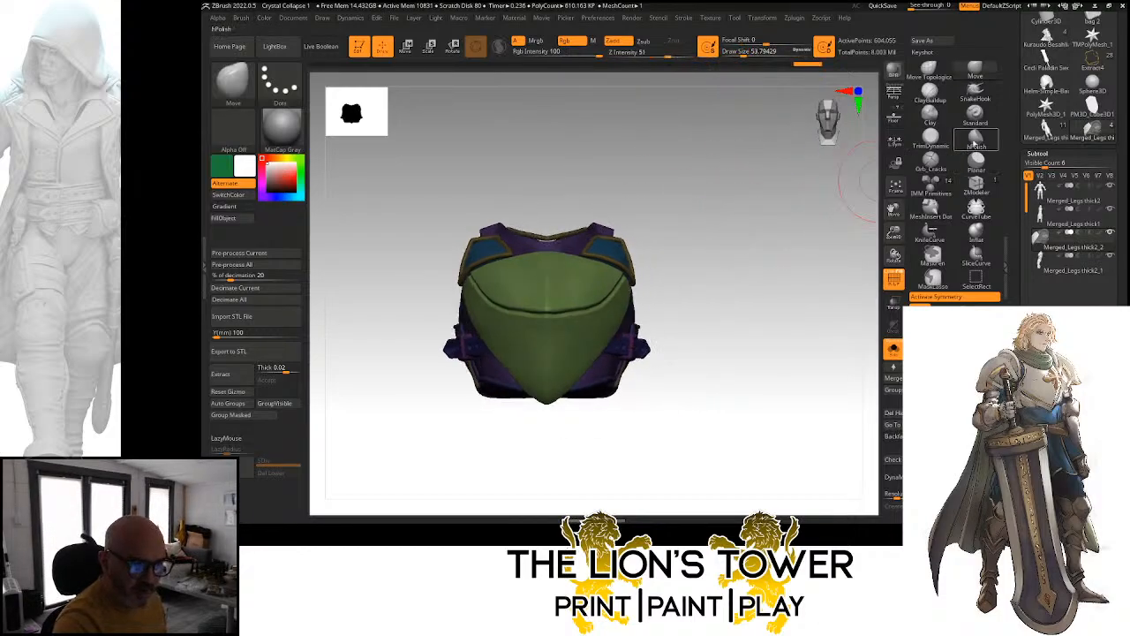
Fill the curved groove across the green breastplate using the Clay brush at draw size about 16
click(975, 137)
click(930, 115)
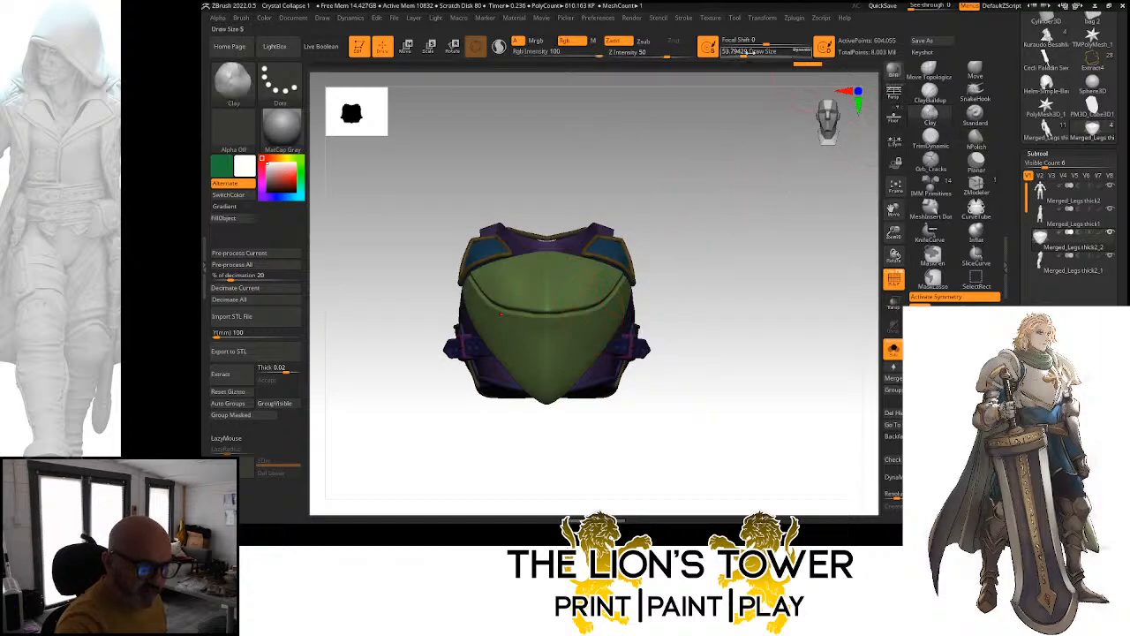
drag(706, 193, 701, 216)
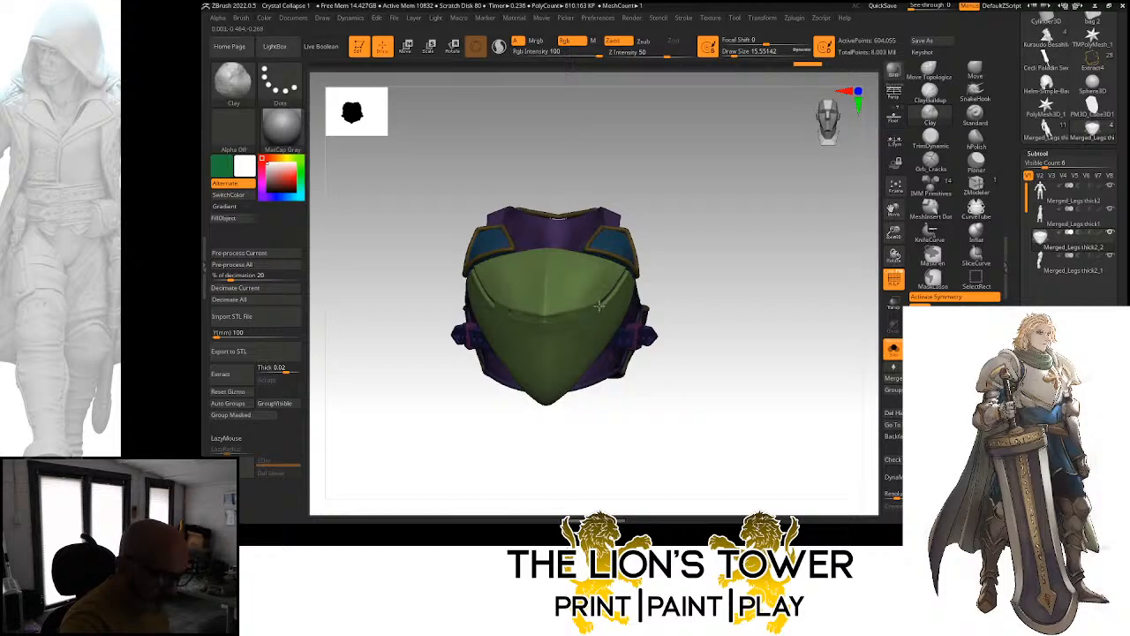
drag(650, 258, 629, 277)
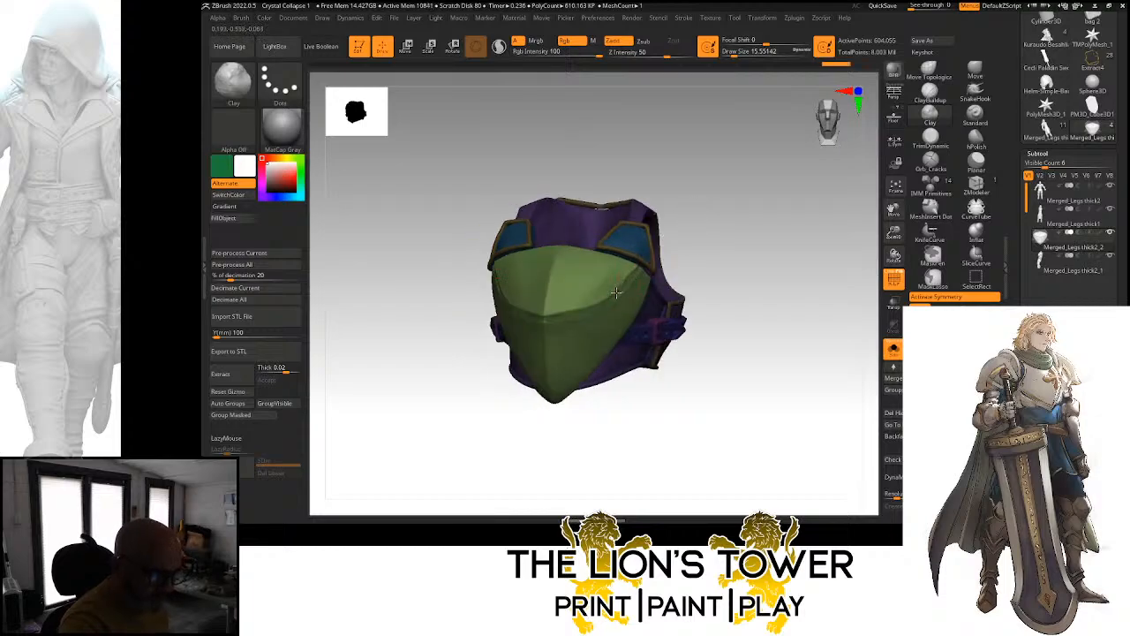
Smooth the filled seam and upper part of the green breastplate using the hPolish brush at draw size 28.75
click(976, 139)
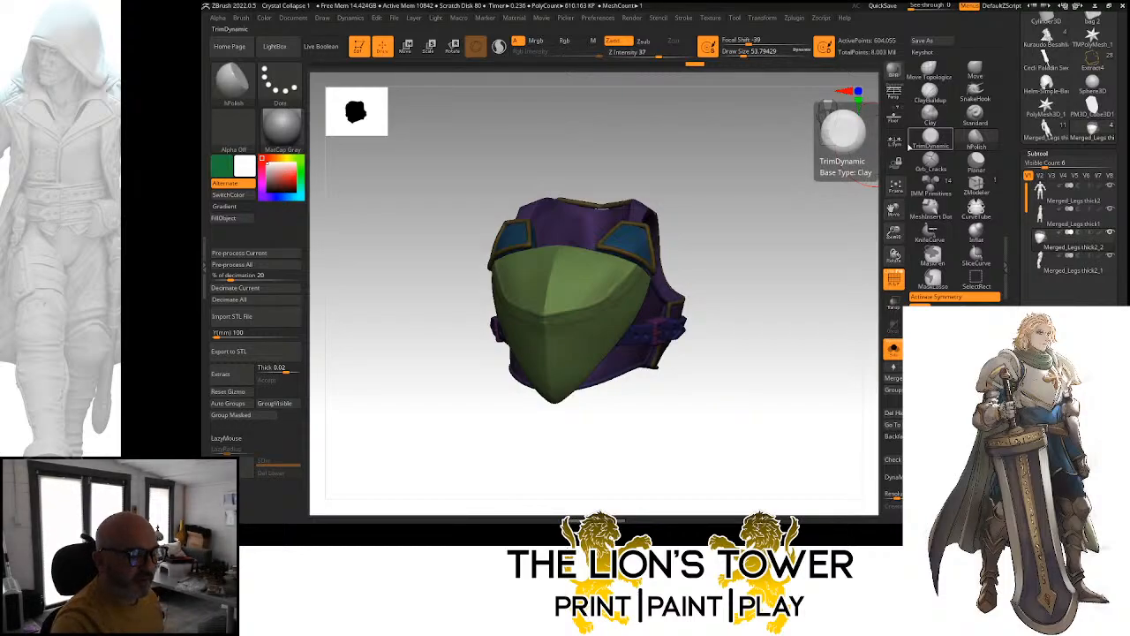
drag(713, 183, 676, 214)
drag(746, 52, 736, 53)
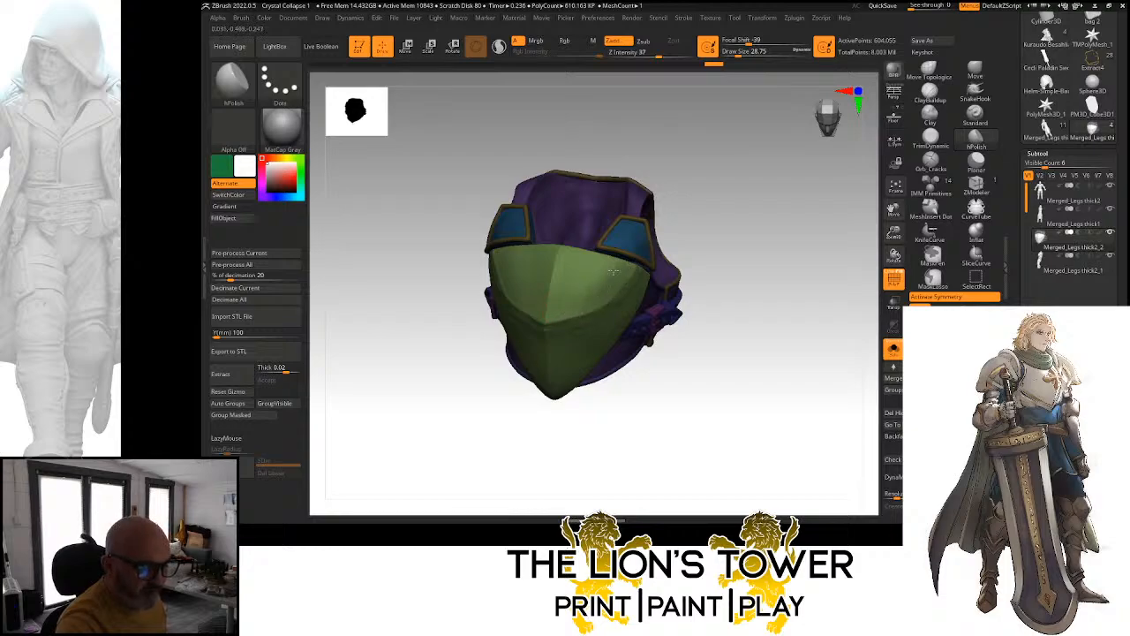
drag(713, 219, 642, 285)
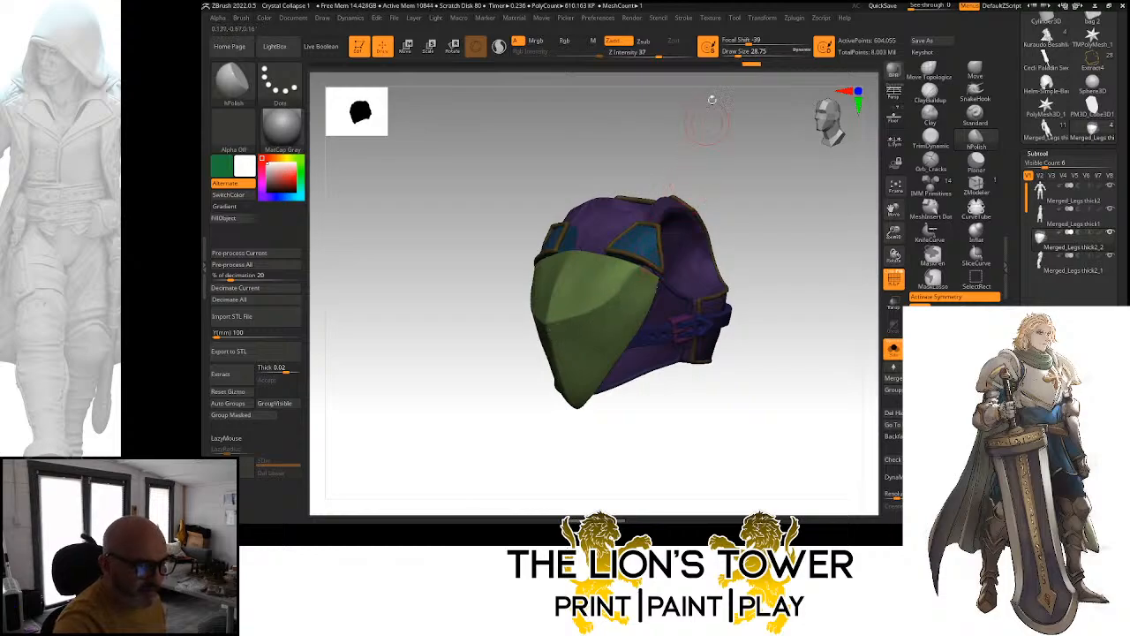
Refine the upper facets and curved ridge of the green breastplate with hPolish at draw size about 14
click(733, 54)
mouse_move(732, 84)
mouse_down()
mouse_move(741, 73)
mouse_move(727, 166)
mouse_up()
click(735, 54)
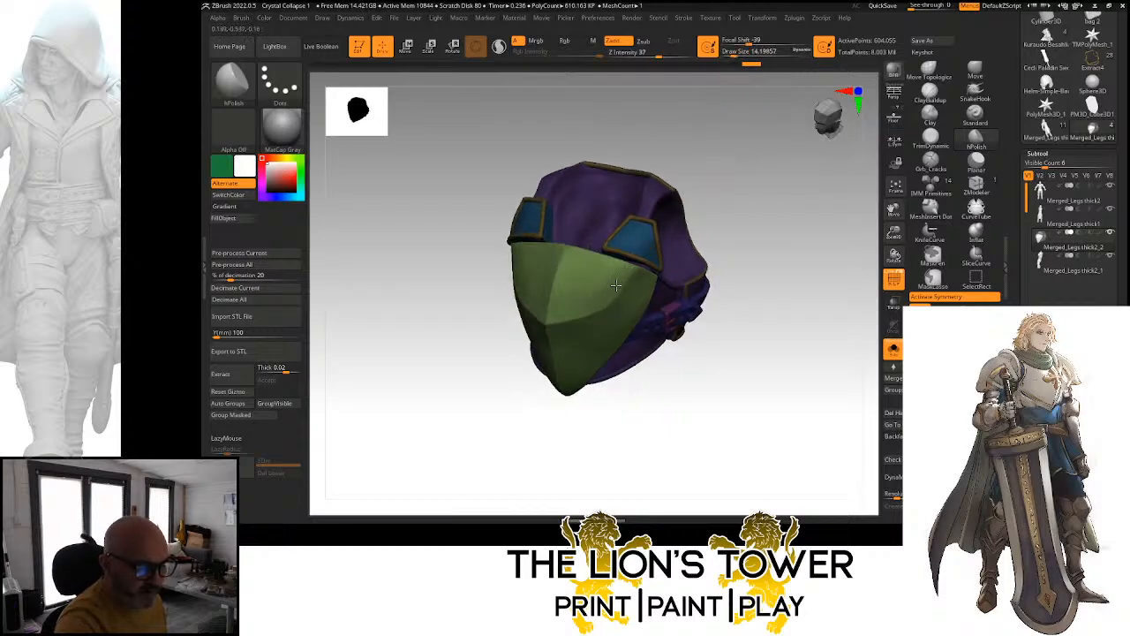
mouse_move(738, 187)
mouse_down()
mouse_move(639, 274)
mouse_move(717, 231)
mouse_move(694, 206)
mouse_move(637, 275)
mouse_move(743, 177)
mouse_up()
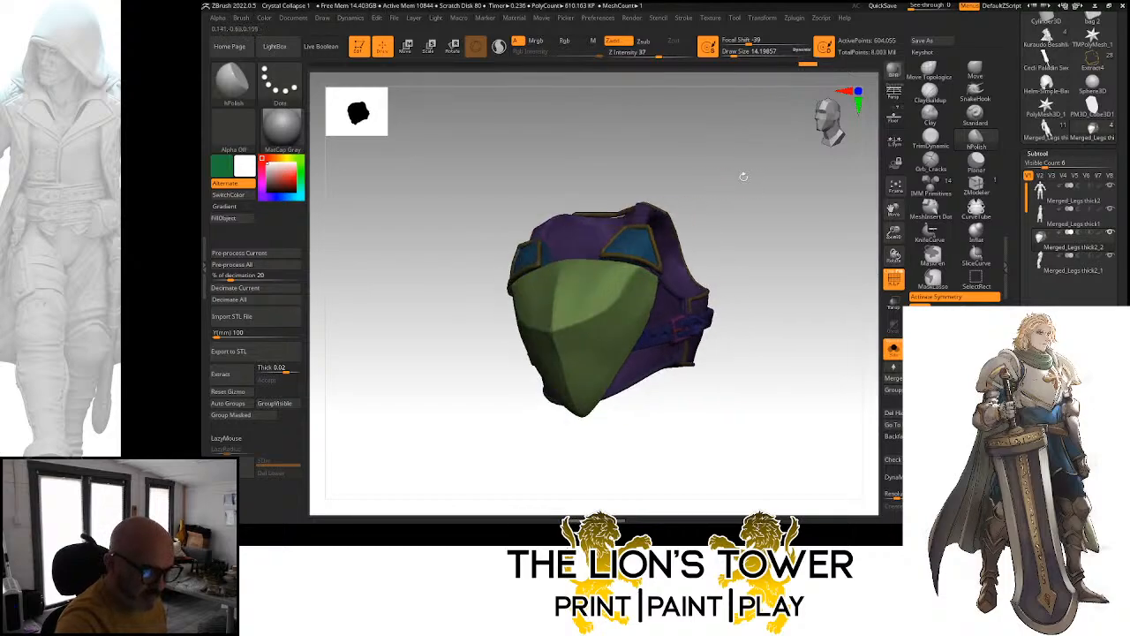
drag(685, 211, 645, 246)
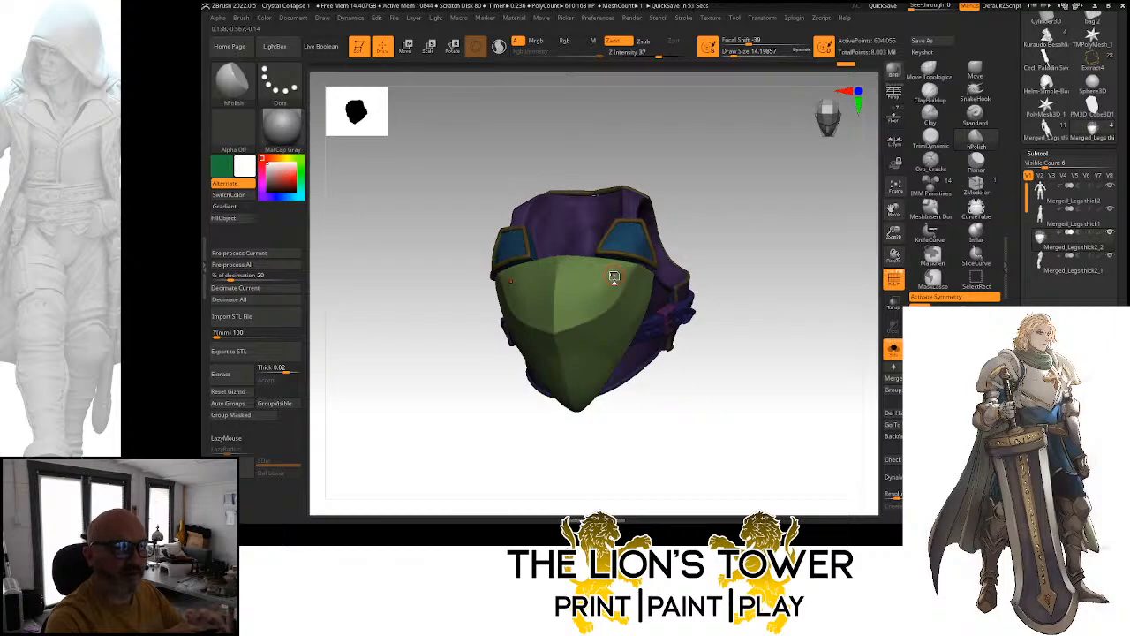
drag(790, 251, 558, 320)
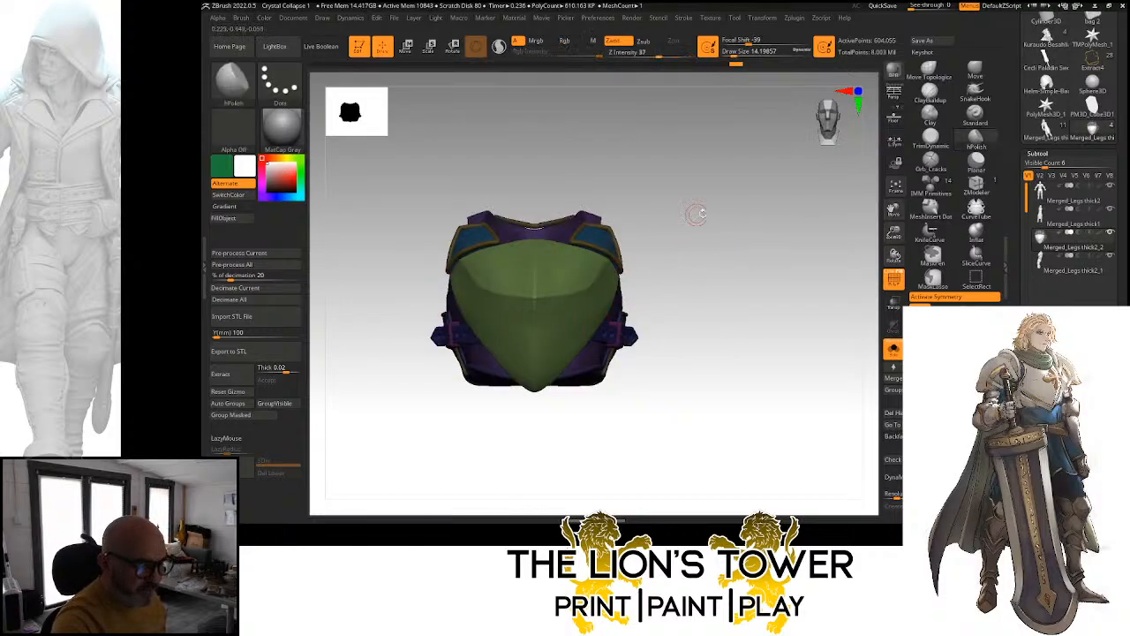
drag(697, 212, 588, 302)
drag(723, 219, 696, 230)
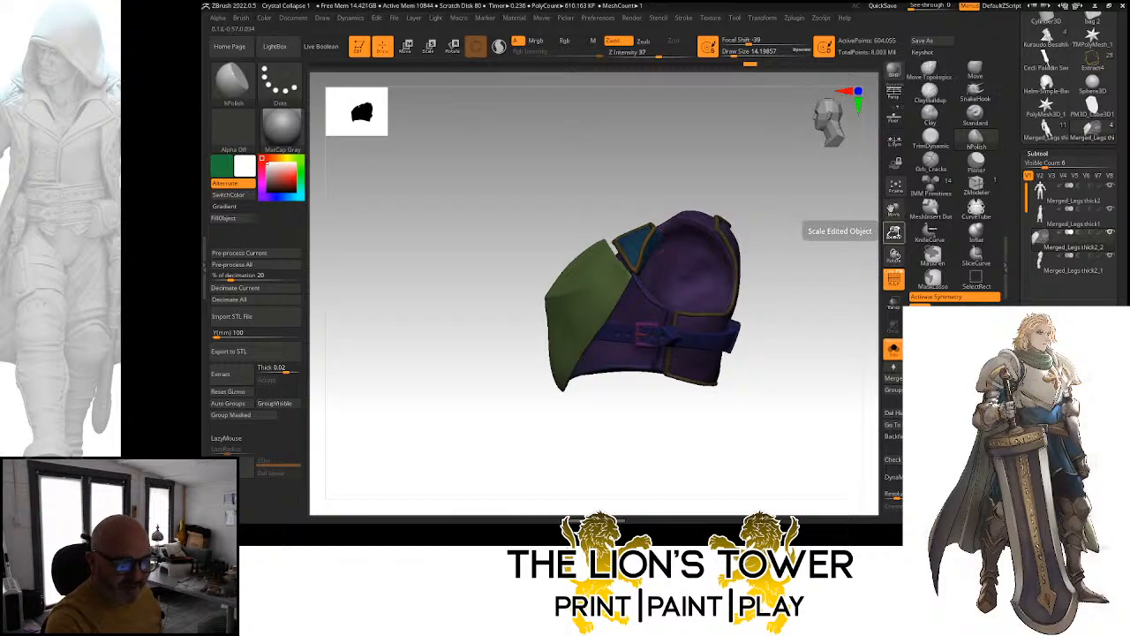
Polish the lower side facets and diagonal edge of the green breastplate with hPolish at draw size about 31
drag(894, 231, 713, 267)
mouse_move(784, 262)
mouse_down()
mouse_move(785, 197)
mouse_move(804, 217)
mouse_move(729, 225)
mouse_move(693, 211)
mouse_up()
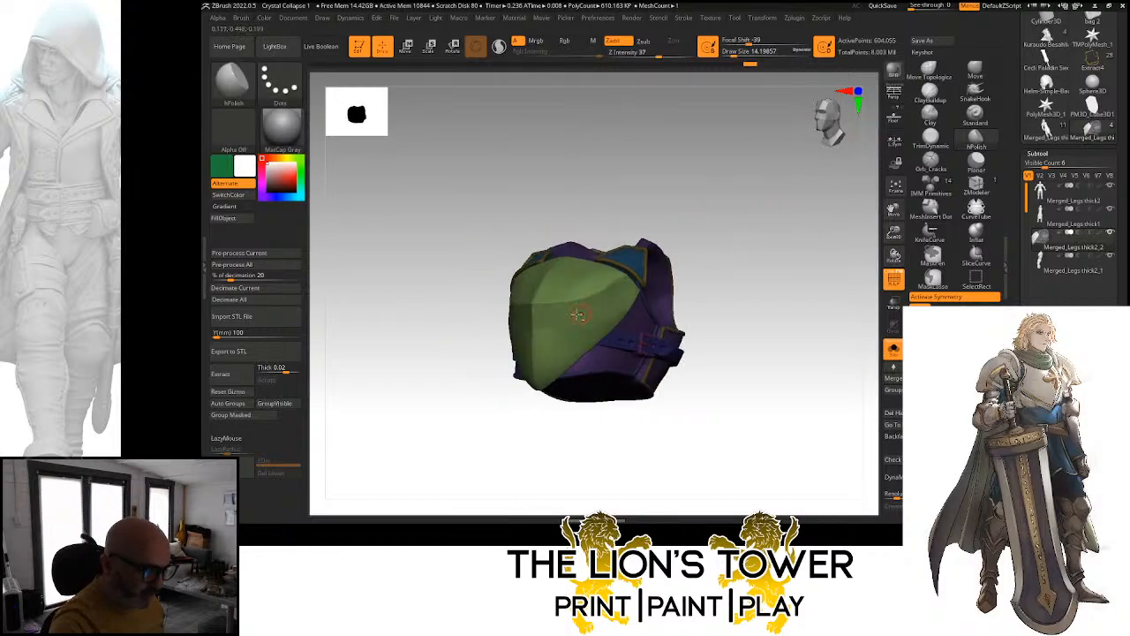
click(739, 53)
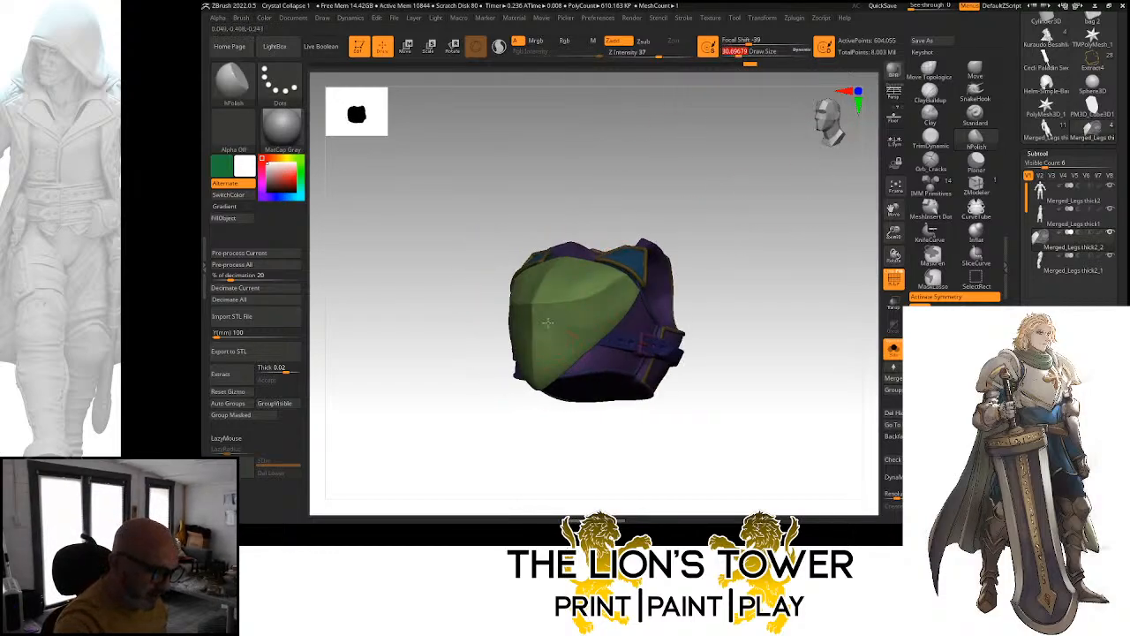
drag(567, 353, 573, 331)
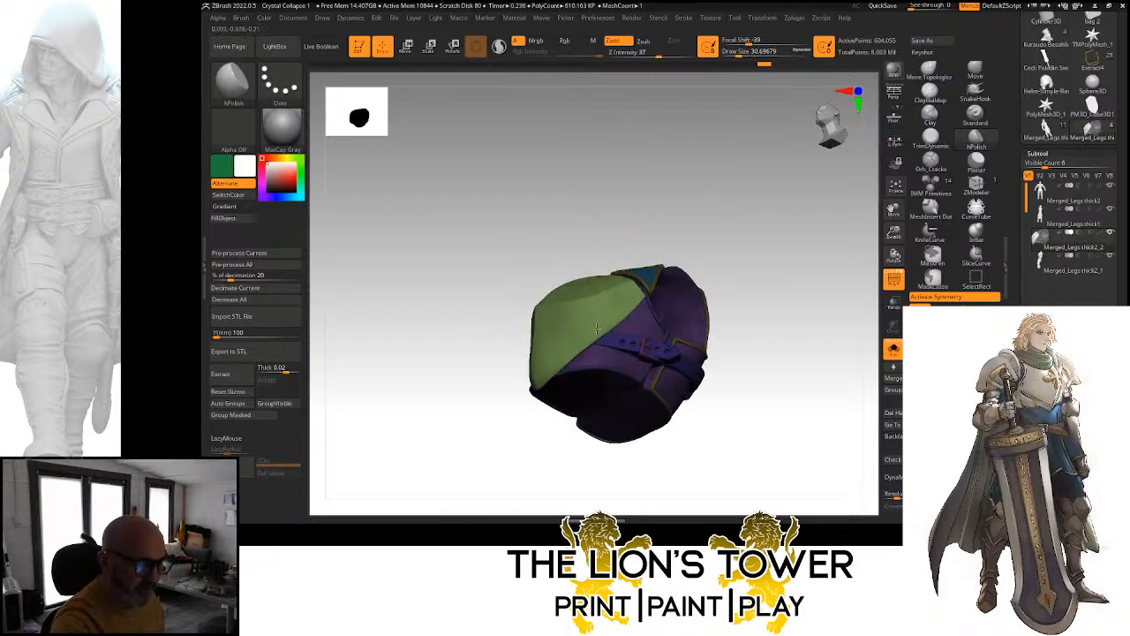
drag(561, 350, 598, 326)
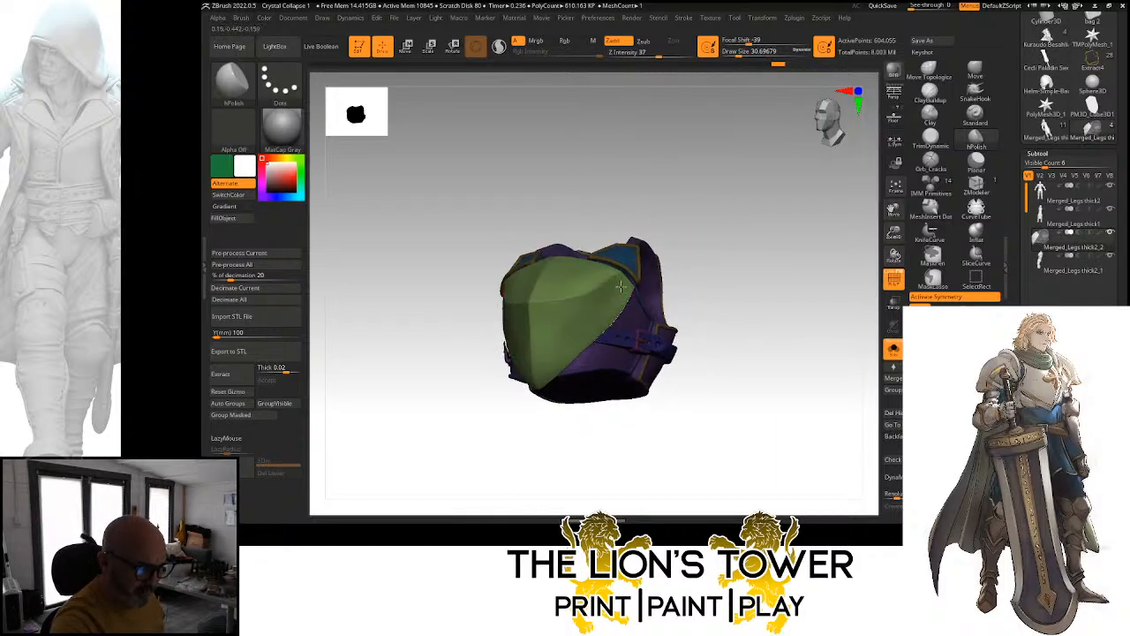
drag(621, 286, 604, 311)
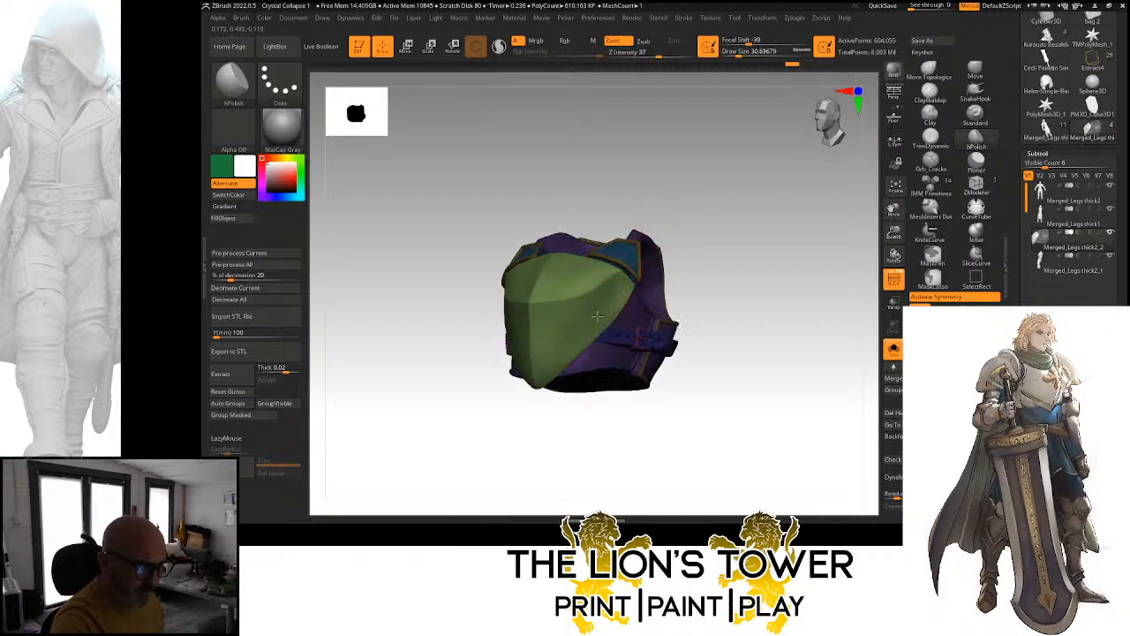
drag(645, 226, 678, 215)
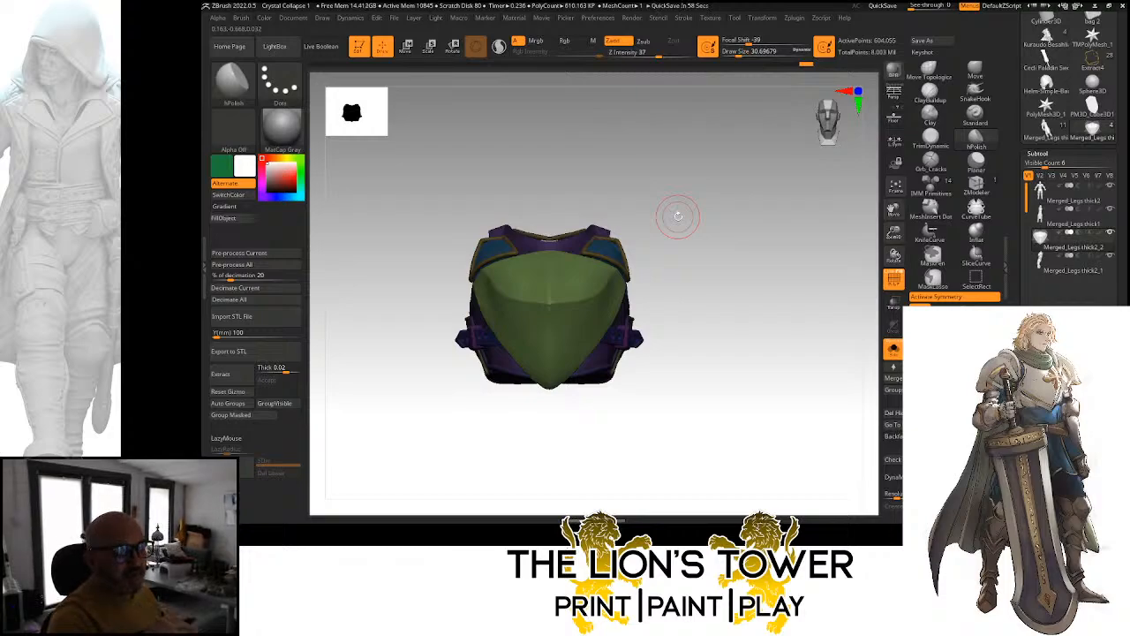
Examine the green breastplate's shape and side coverage from the front, above and the side against the reference
drag(759, 236, 764, 288)
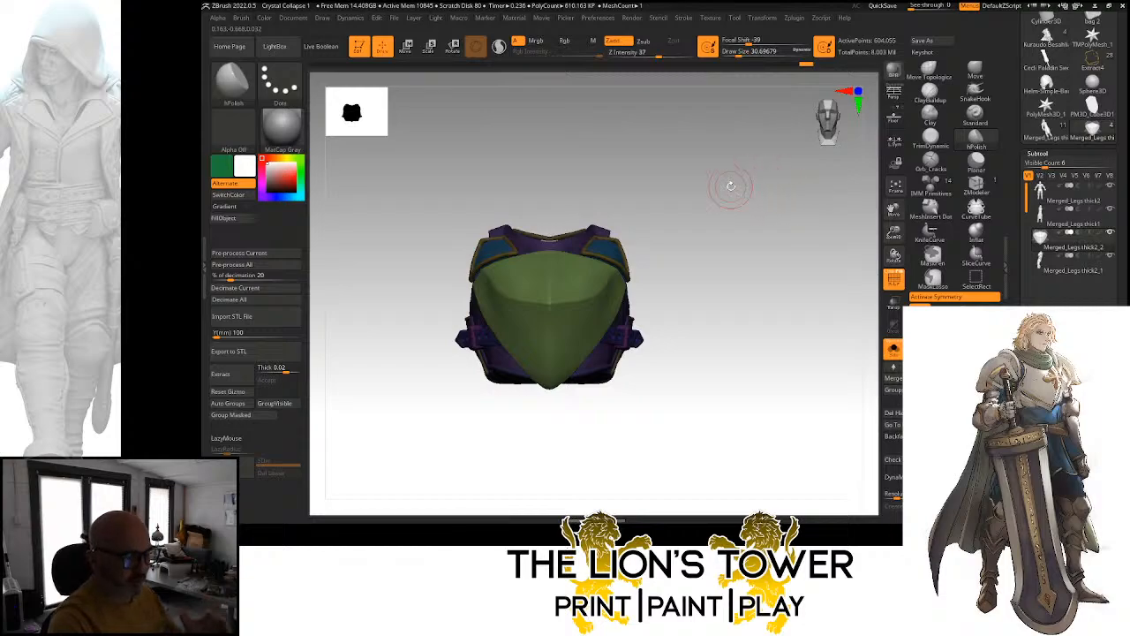
mouse_move(744, 245)
mouse_down()
mouse_move(744, 260)
mouse_move(706, 291)
mouse_move(724, 315)
mouse_move(788, 299)
mouse_move(736, 257)
mouse_up()
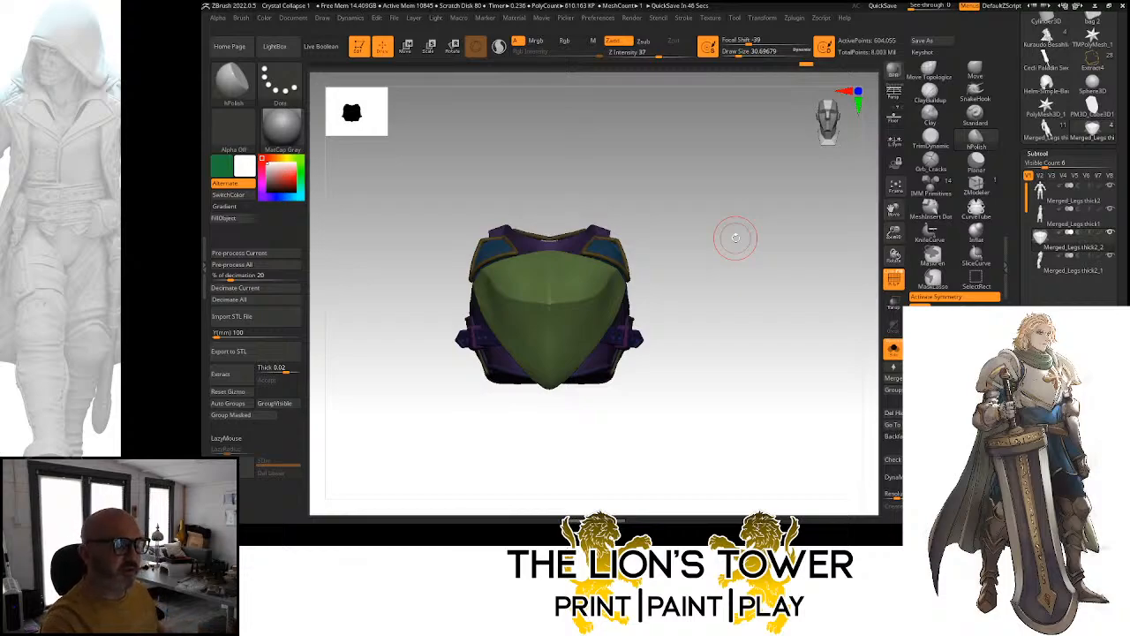
mouse_move(733, 238)
mouse_down()
mouse_move(797, 265)
mouse_move(805, 299)
mouse_move(795, 278)
mouse_move(785, 311)
mouse_move(777, 305)
mouse_up()
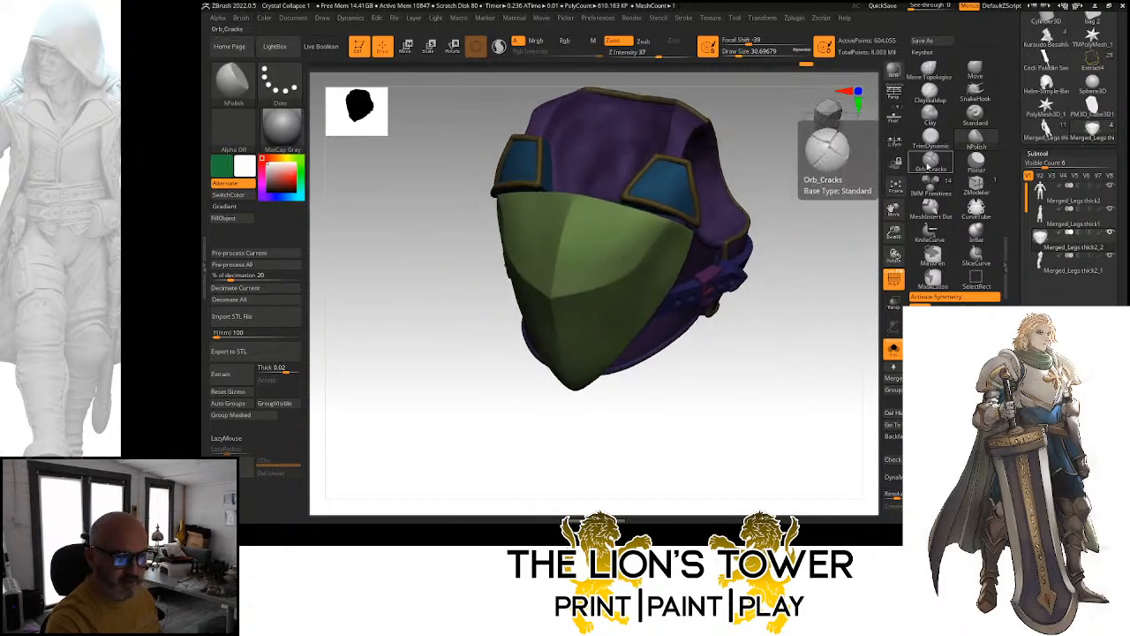
drag(894, 234, 892, 218)
mouse_move(849, 264)
shift+mouse_down()
mouse_move(841, 284)
mouse_move(799, 274)
mouse_move(849, 257)
mouse_move(800, 285)
mouse_move(826, 265)
mouse_move(793, 268)
shift+mouse_up()
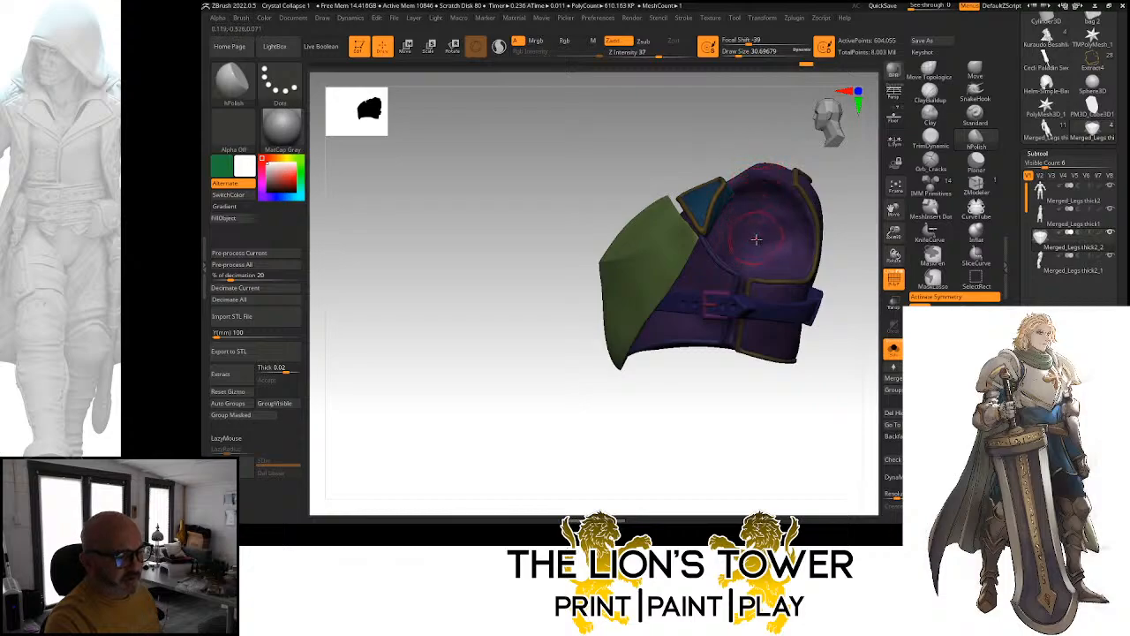
mouse_move(772, 142)
mouse_down()
mouse_move(798, 162)
mouse_move(788, 165)
mouse_move(807, 164)
mouse_move(782, 164)
mouse_move(799, 162)
mouse_up()
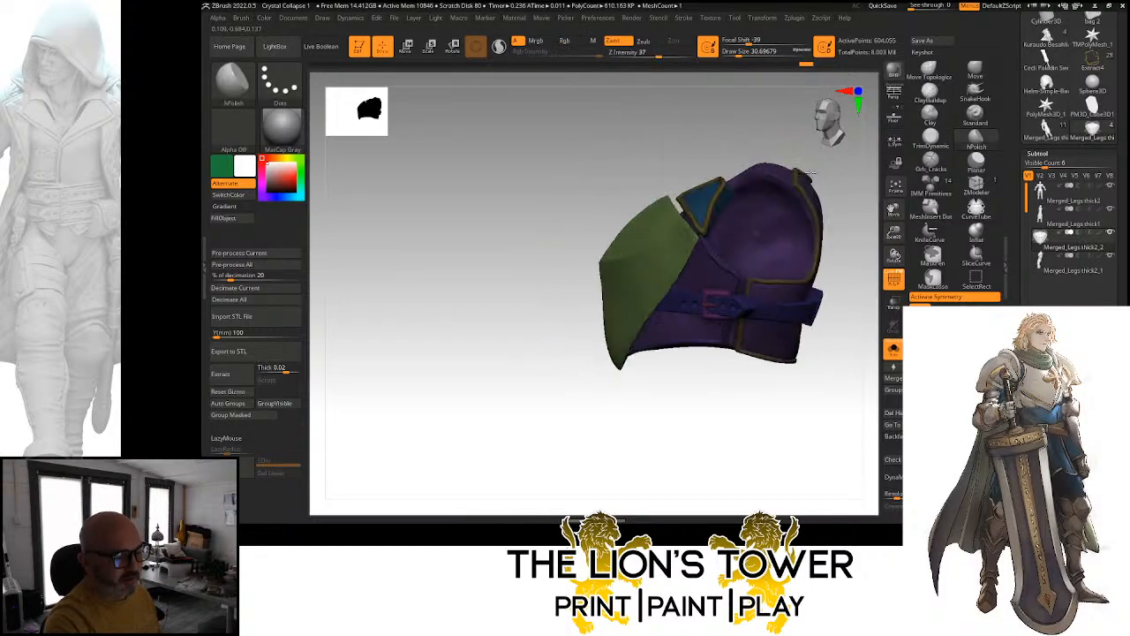
drag(706, 183, 606, 191)
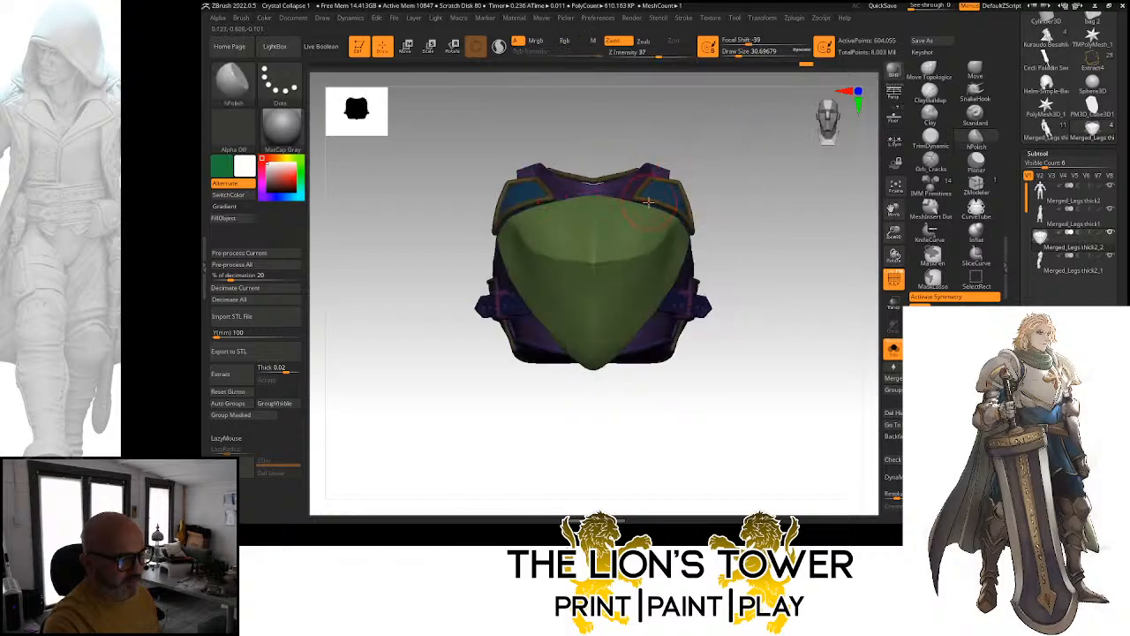
drag(743, 187, 703, 214)
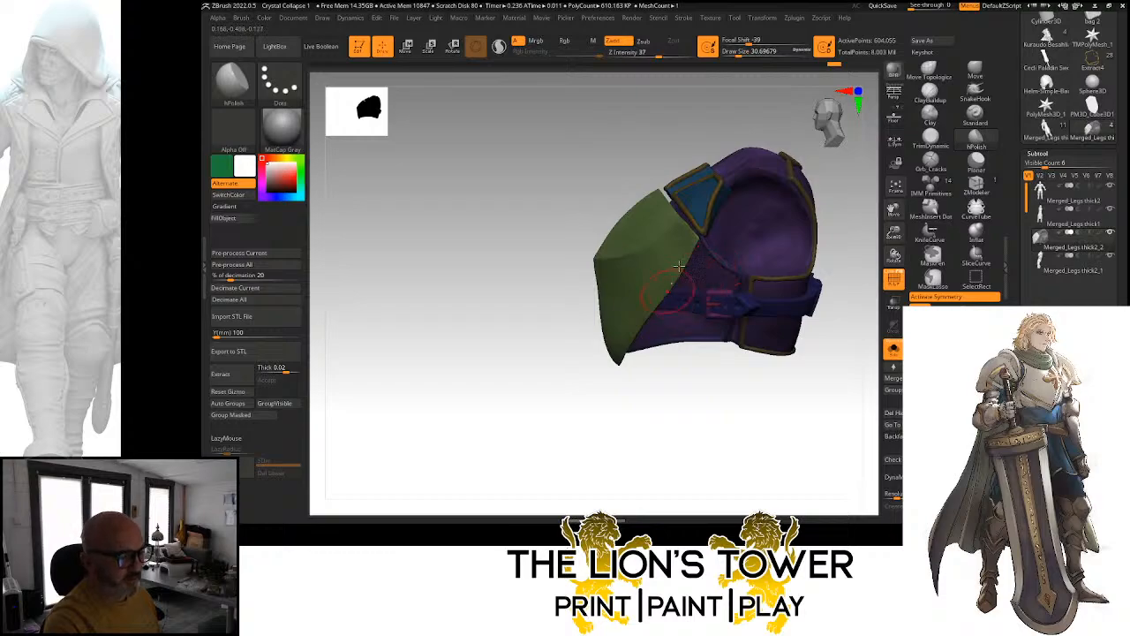
Pull the green breastplate's side edges back toward the armholes with the Move brush, using draw sizes about 54 and 37
click(974, 71)
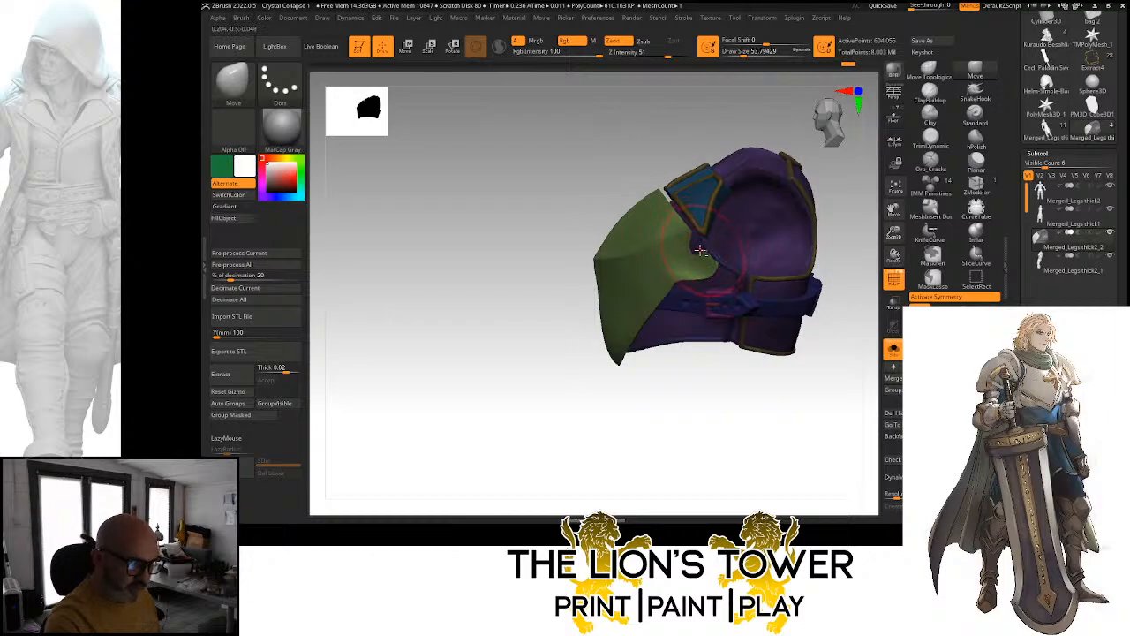
drag(705, 267, 710, 272)
mouse_move(732, 400)
mouse_down()
mouse_move(698, 403)
mouse_move(747, 396)
mouse_up()
drag(814, 272, 764, 256)
click(740, 55)
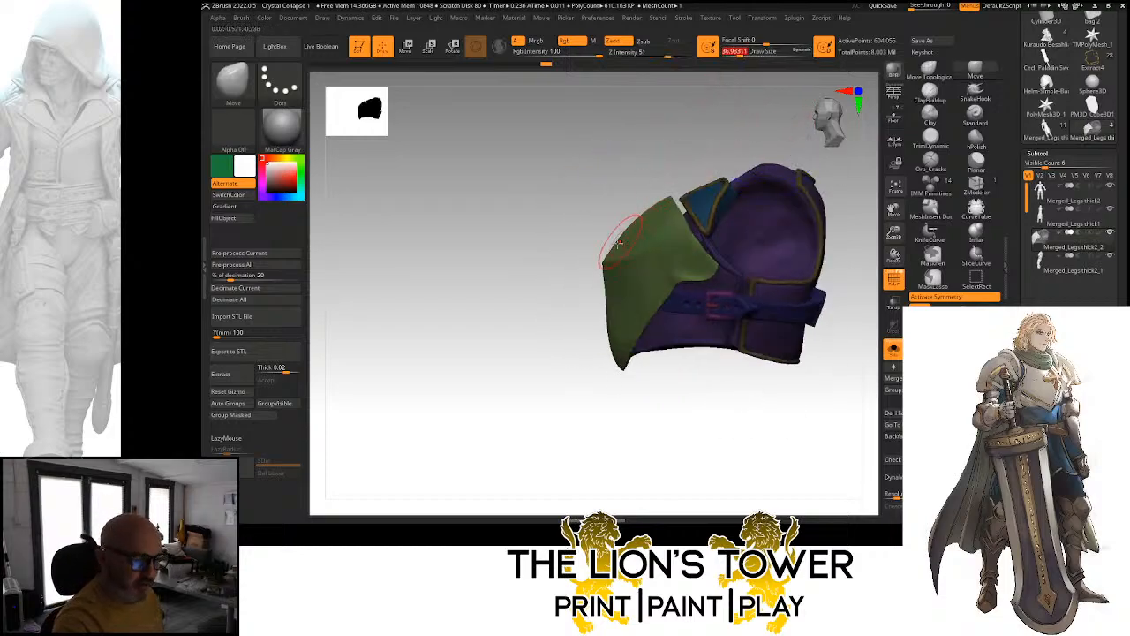
drag(734, 143, 661, 243)
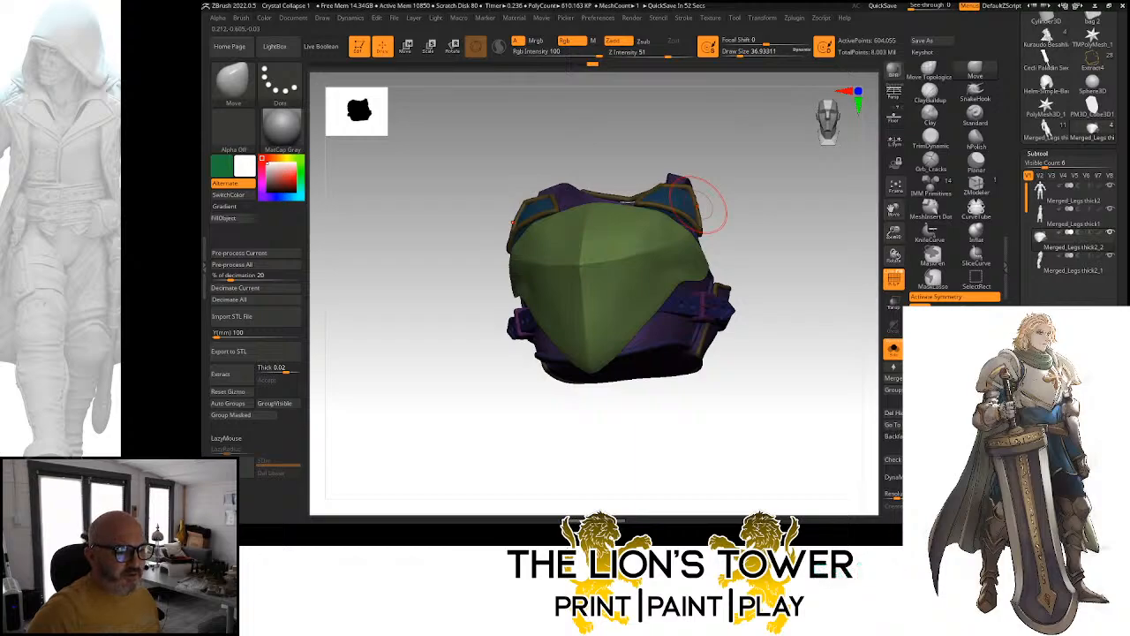
drag(769, 227, 731, 150)
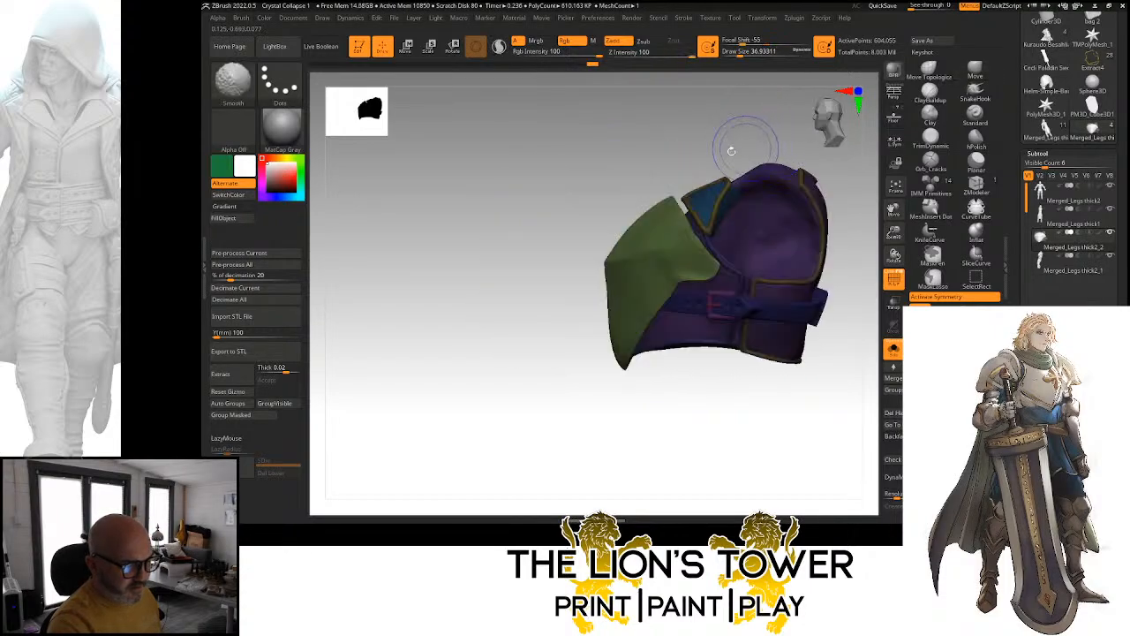
Widen the lower side edges of the green breastplate over the belt with the Move brush at draw size about 54
mouse_move(740, 52)
mouse_down()
mouse_move(751, 52)
mouse_move(733, 51)
mouse_up()
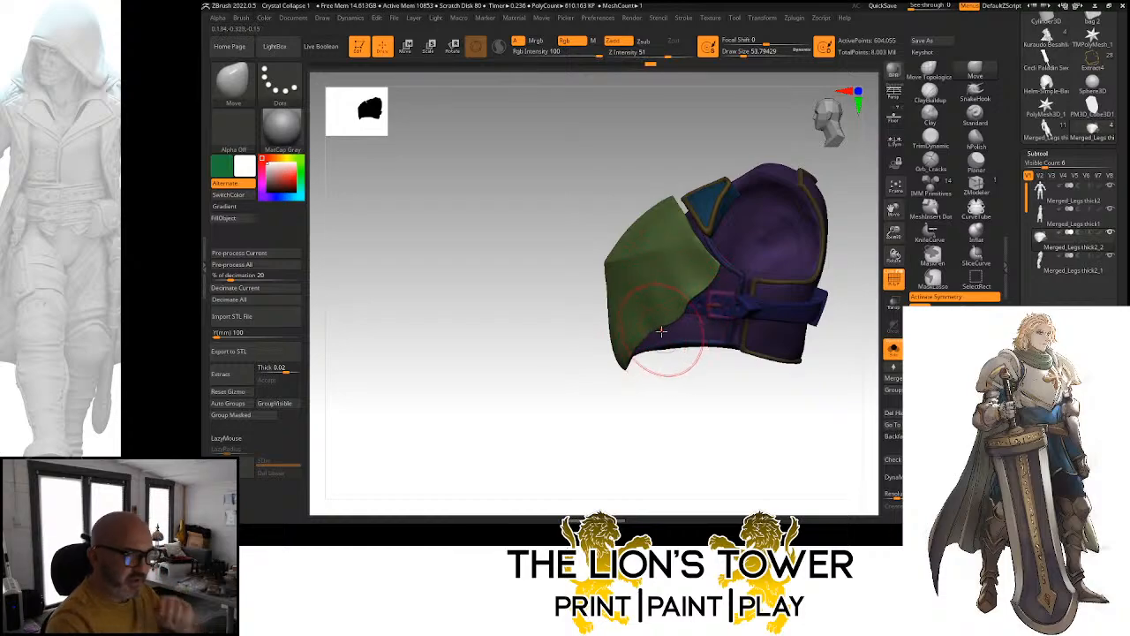
mouse_move(681, 396)
mouse_down()
mouse_move(724, 404)
mouse_move(651, 342)
mouse_move(655, 328)
mouse_up()
drag(787, 247, 755, 258)
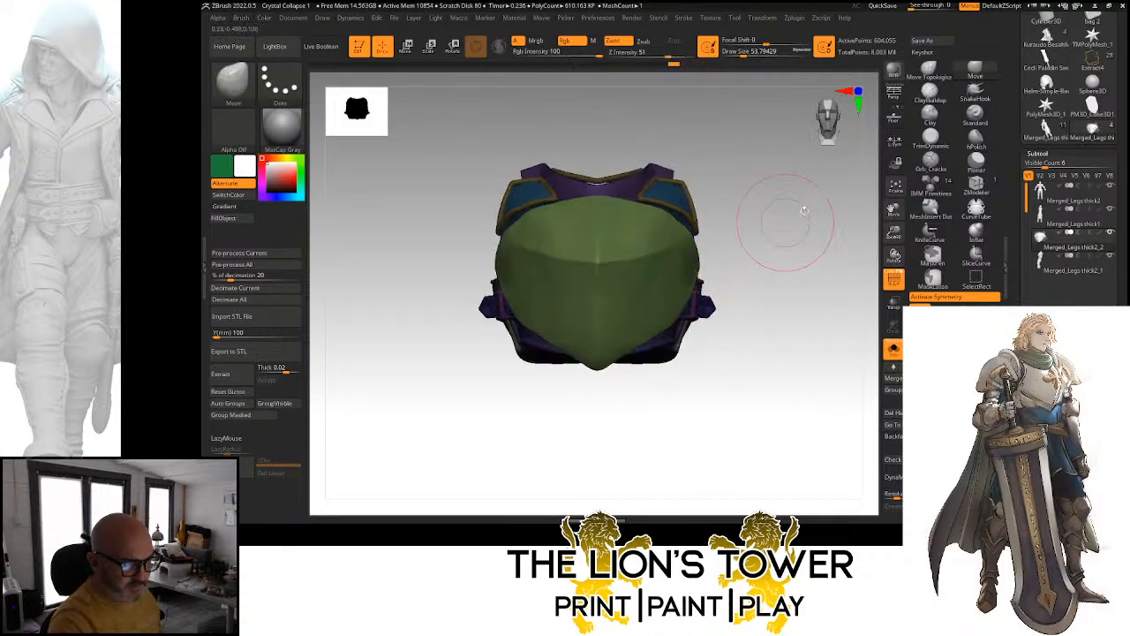
Switch to the hPolish brush and isolate the green breastplate's polygroup from the rest of the torso armour
click(976, 143)
drag(823, 261, 748, 271)
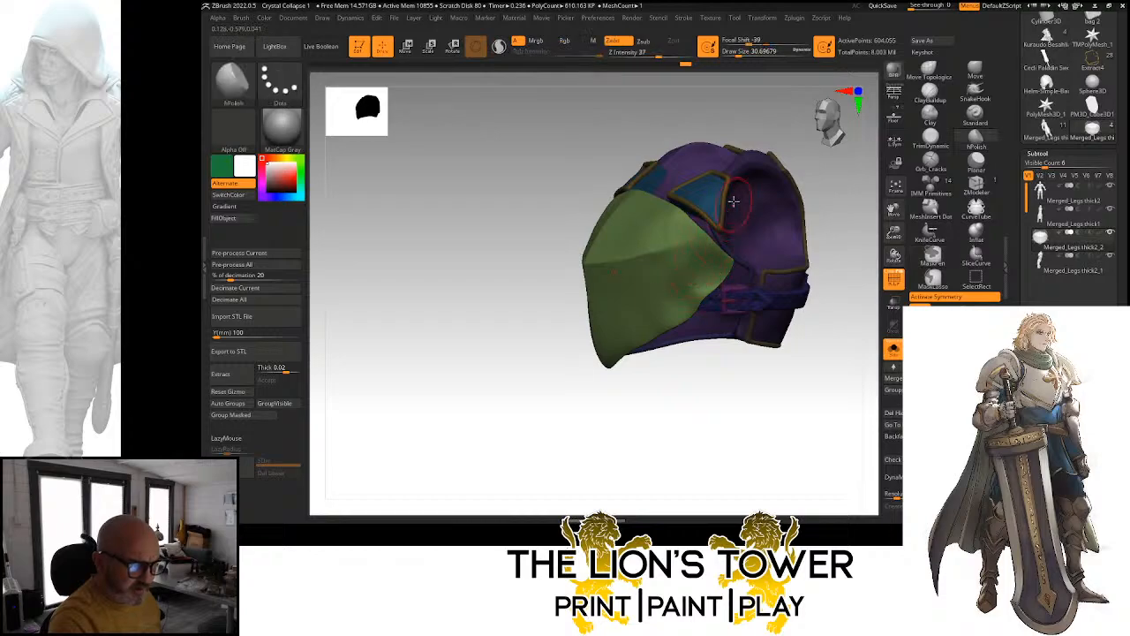
drag(846, 212, 708, 270)
ctrl+shift+click(708, 268)
Flatten the stretched side and upper facets of the isolated breastplate with hPolish at draw size about 31
drag(782, 209, 706, 262)
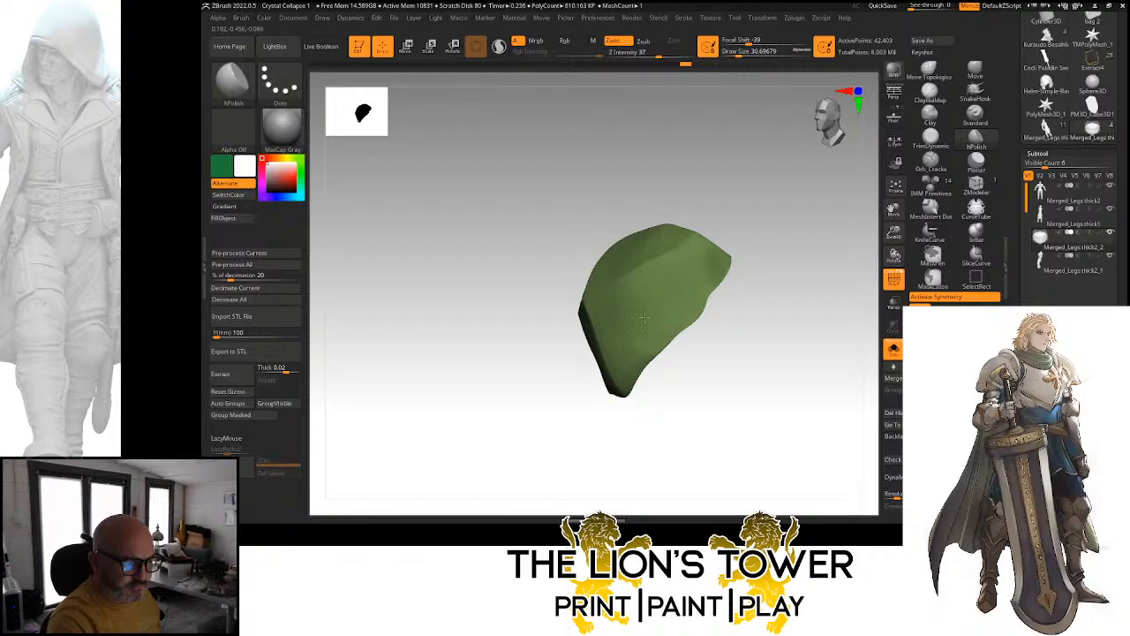
drag(724, 340, 609, 307)
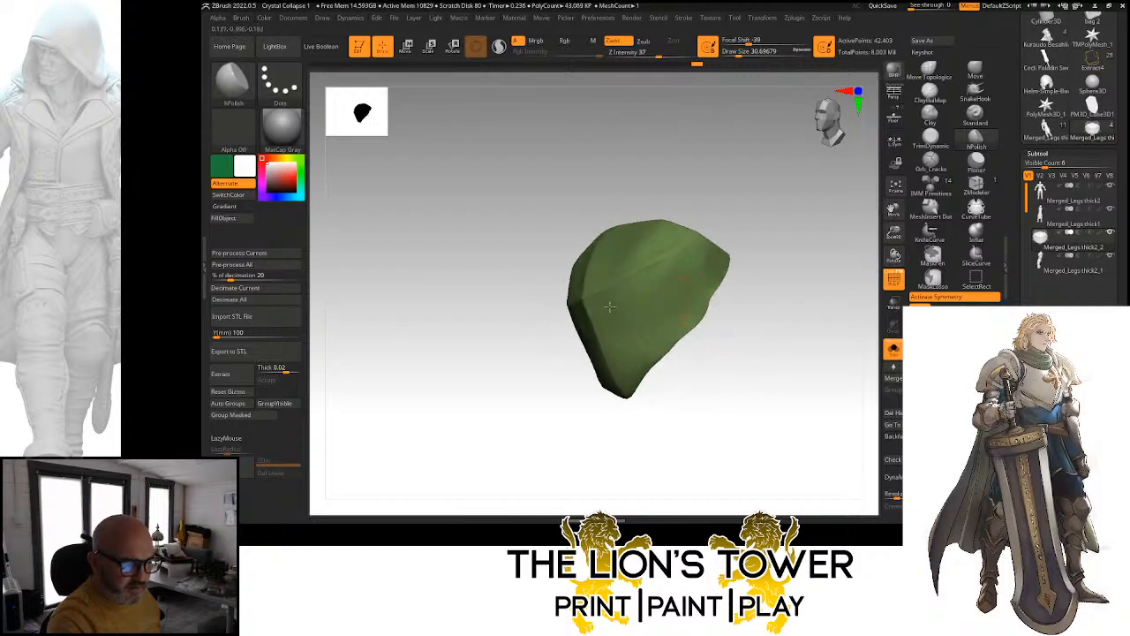
drag(697, 251, 632, 252)
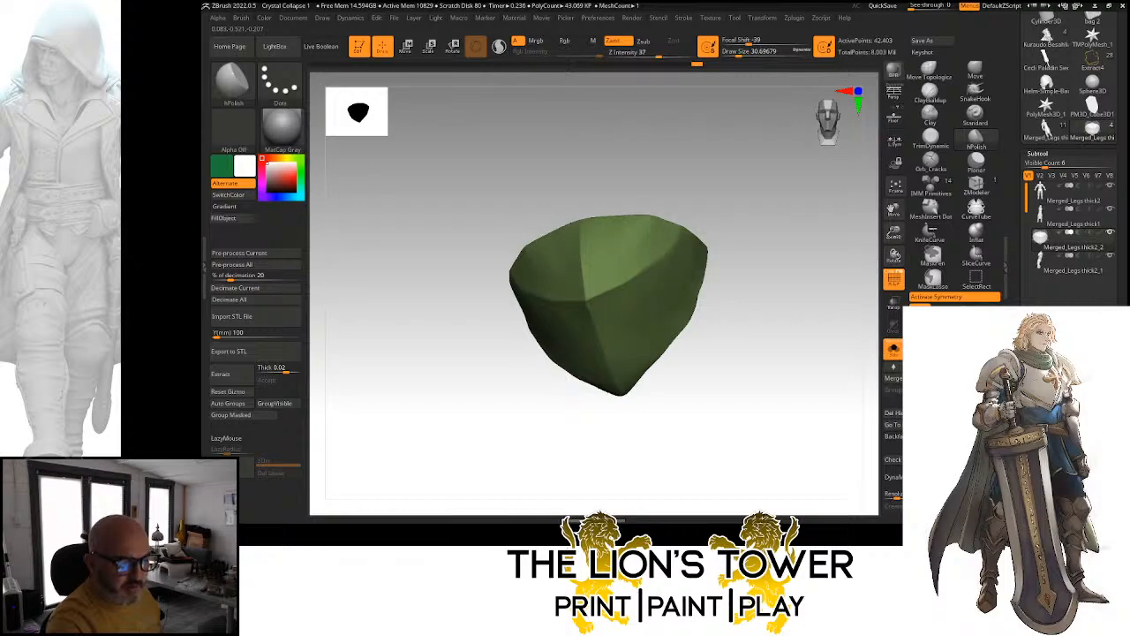
drag(654, 259, 647, 223)
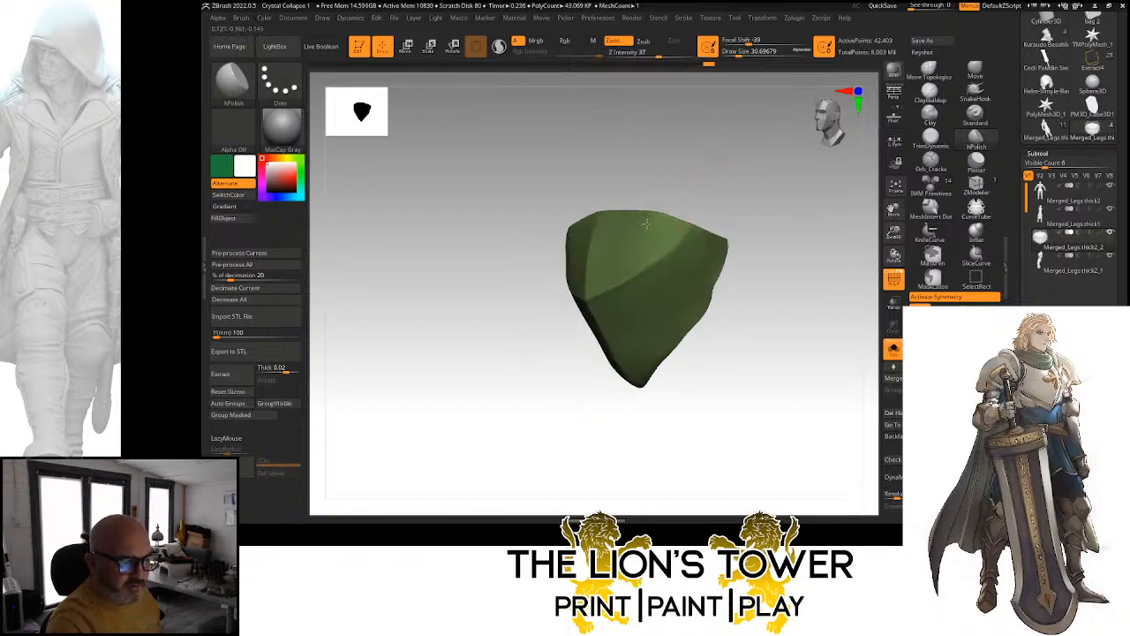
drag(729, 186, 743, 180)
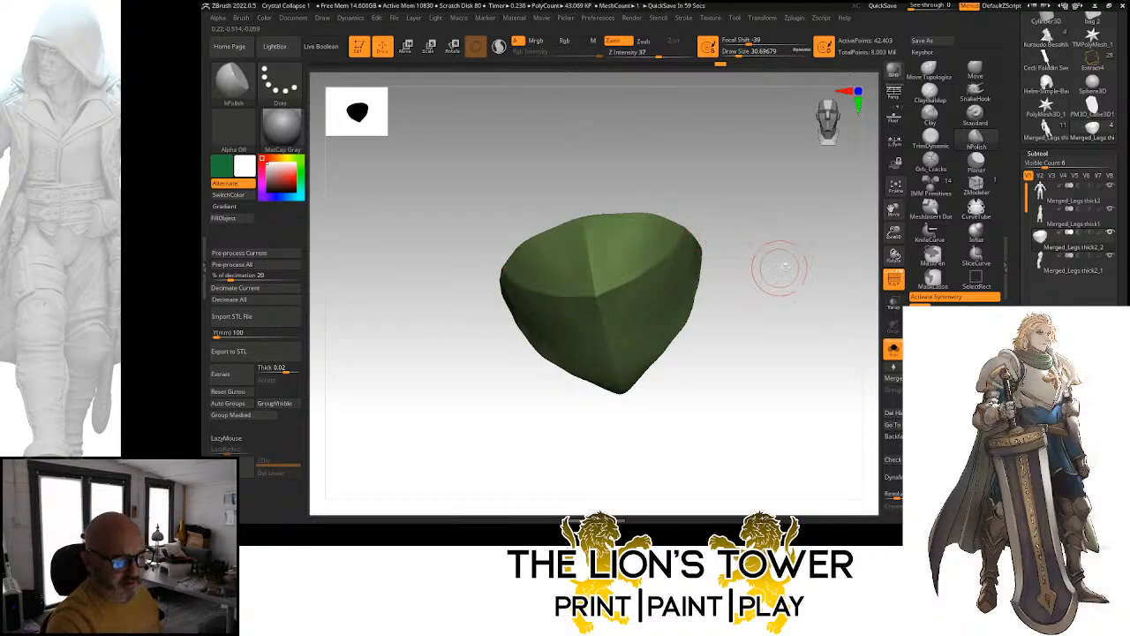
drag(777, 265, 690, 260)
Smooth and polish the isolated breastplate's rear rim and inner side surface, keeping draw size about 31
drag(769, 239, 704, 264)
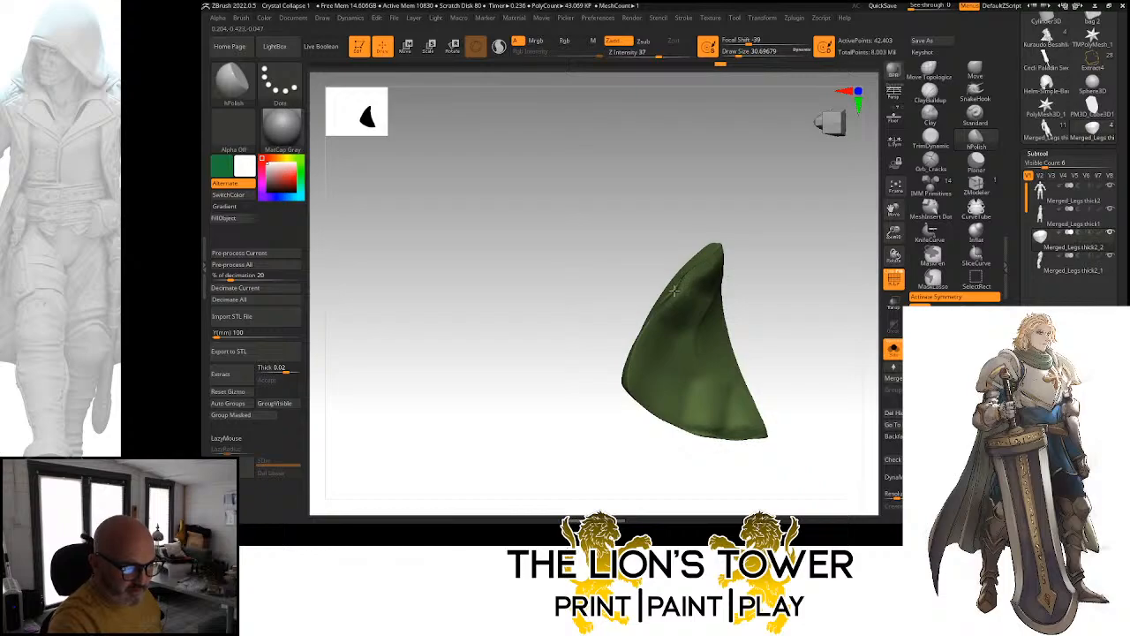
key(shift)
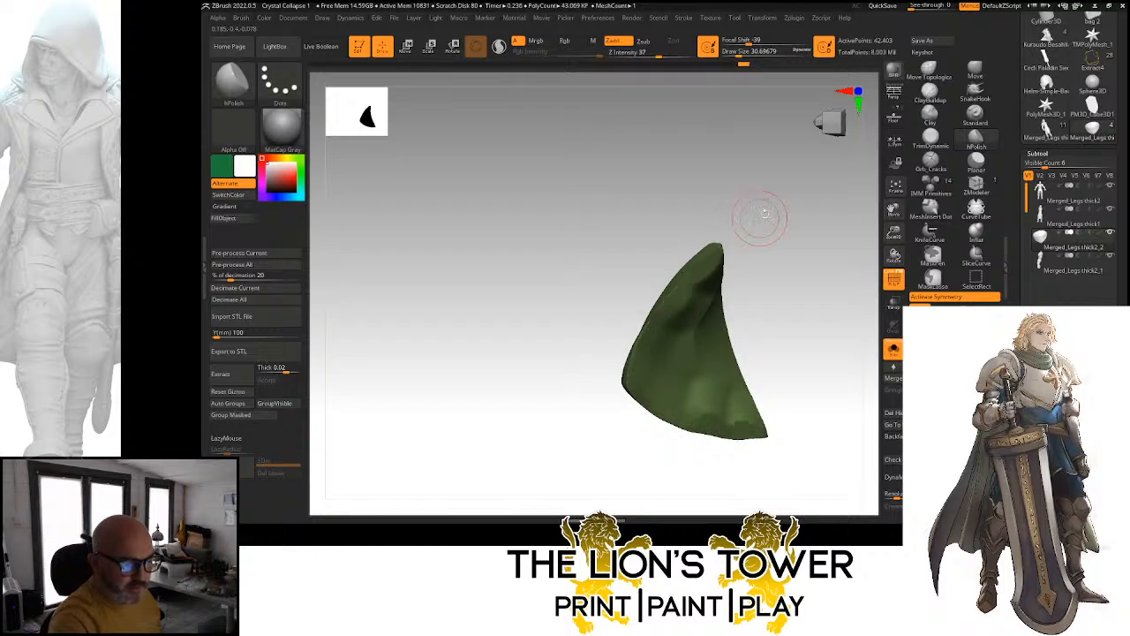
mouse_move(757, 221)
mouse_down()
mouse_move(799, 245)
mouse_move(789, 260)
mouse_up()
drag(706, 305, 678, 300)
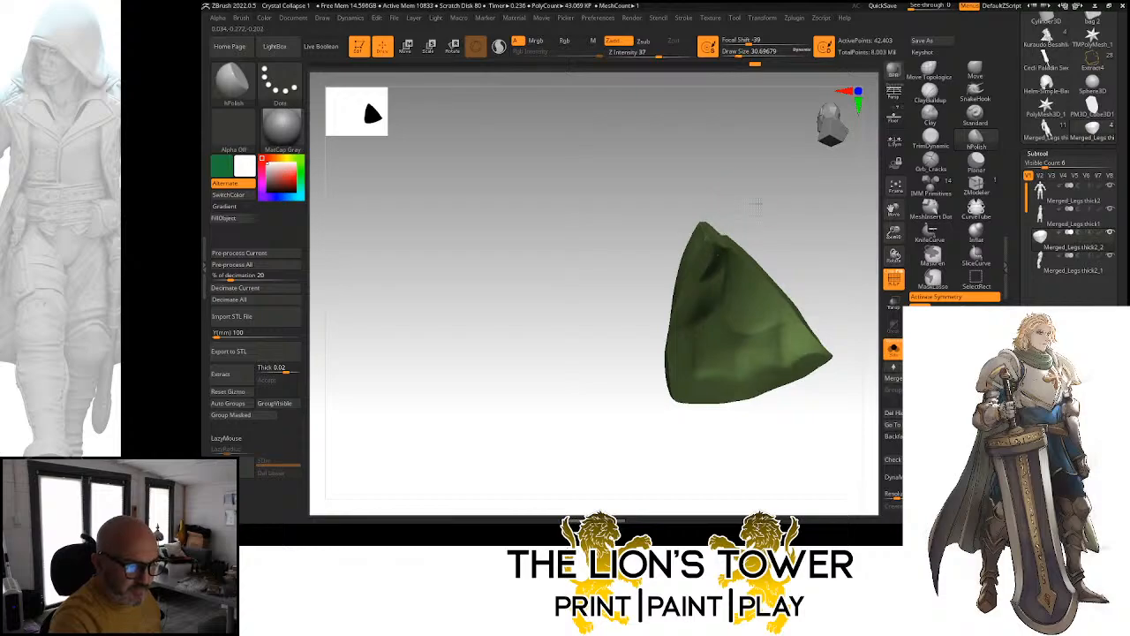
drag(757, 205, 760, 211)
mouse_move(682, 362)
shift+mouse_down()
mouse_move(682, 345)
mouse_move(683, 357)
shift+mouse_up()
drag(715, 295, 700, 320)
drag(677, 344, 673, 354)
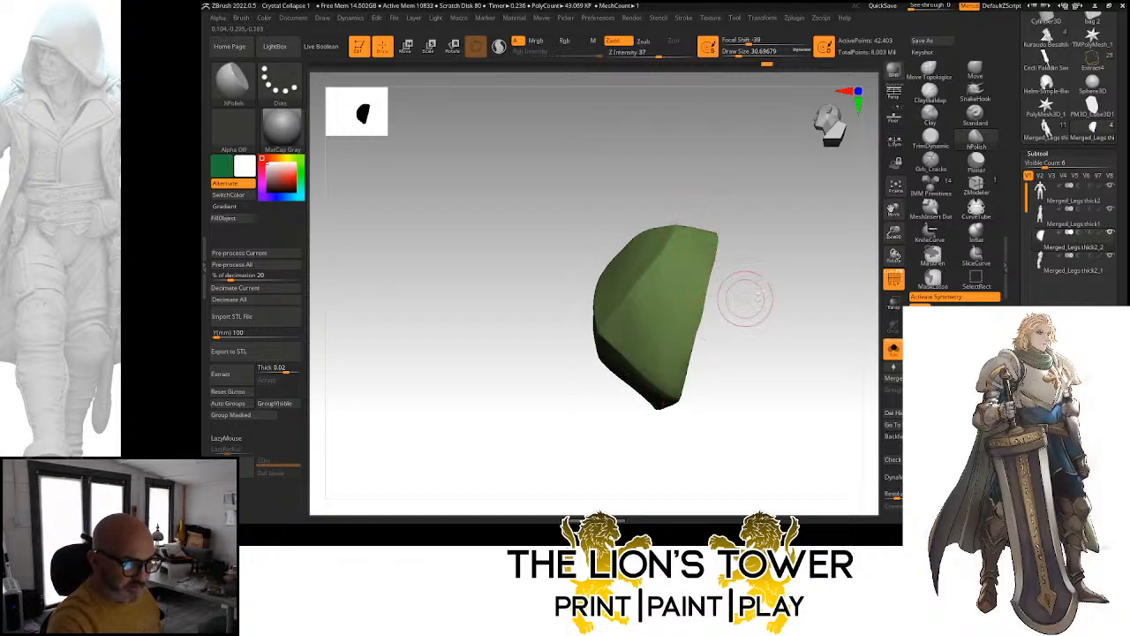
Smooth the lumps along the breastplate's inside rim and even out its outer side edge
mouse_move(744, 297)
mouse_down()
mouse_move(744, 245)
mouse_move(786, 258)
mouse_move(828, 250)
mouse_move(769, 260)
mouse_move(794, 278)
mouse_move(732, 227)
mouse_move(795, 239)
mouse_up()
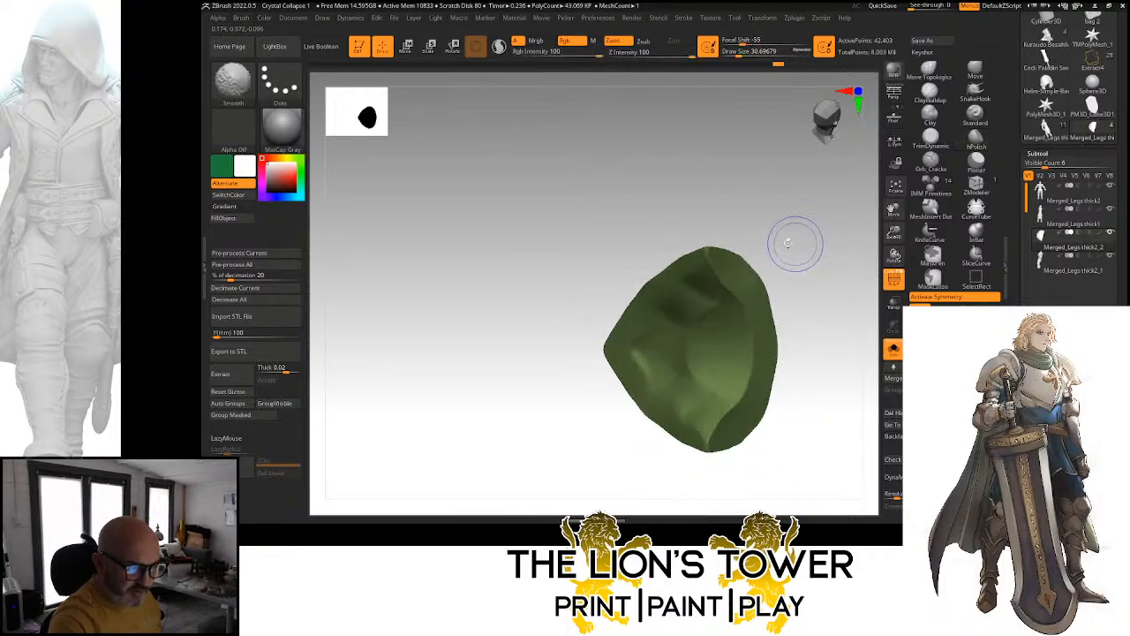
mouse_move(746, 212)
mouse_down()
mouse_move(769, 185)
mouse_move(765, 242)
mouse_move(724, 252)
mouse_up()
drag(635, 381, 667, 345)
drag(700, 287, 727, 239)
shift+drag(638, 332, 643, 314)
drag(738, 244, 704, 251)
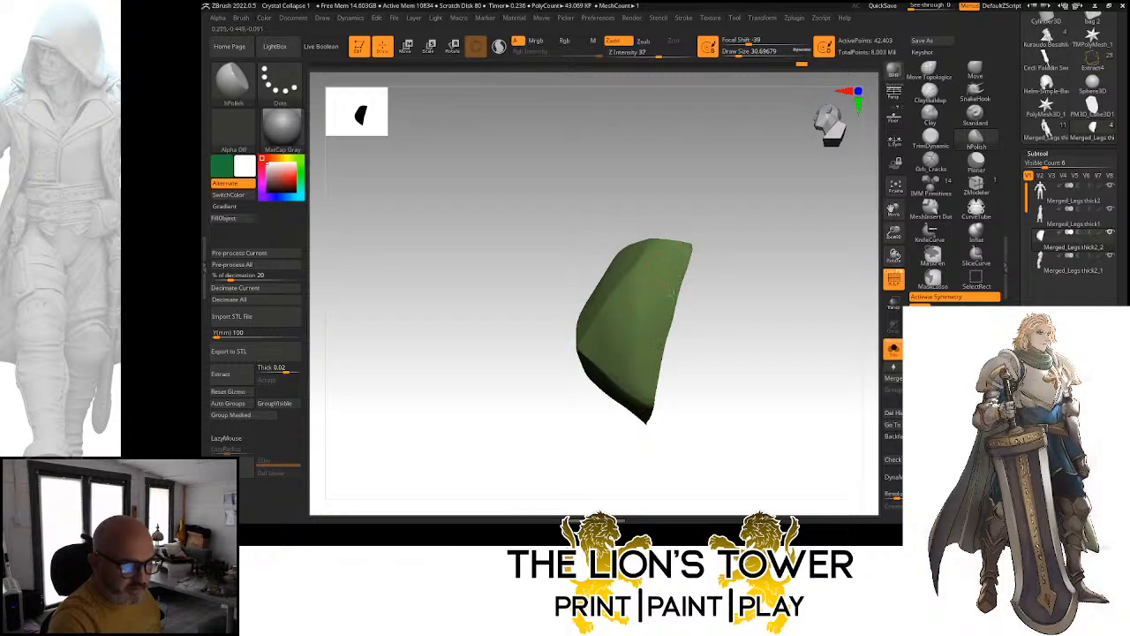
Polish the breastplate's lower side facets and straighten the diagonal edge up to its side corner with hPolish
drag(762, 315, 788, 281)
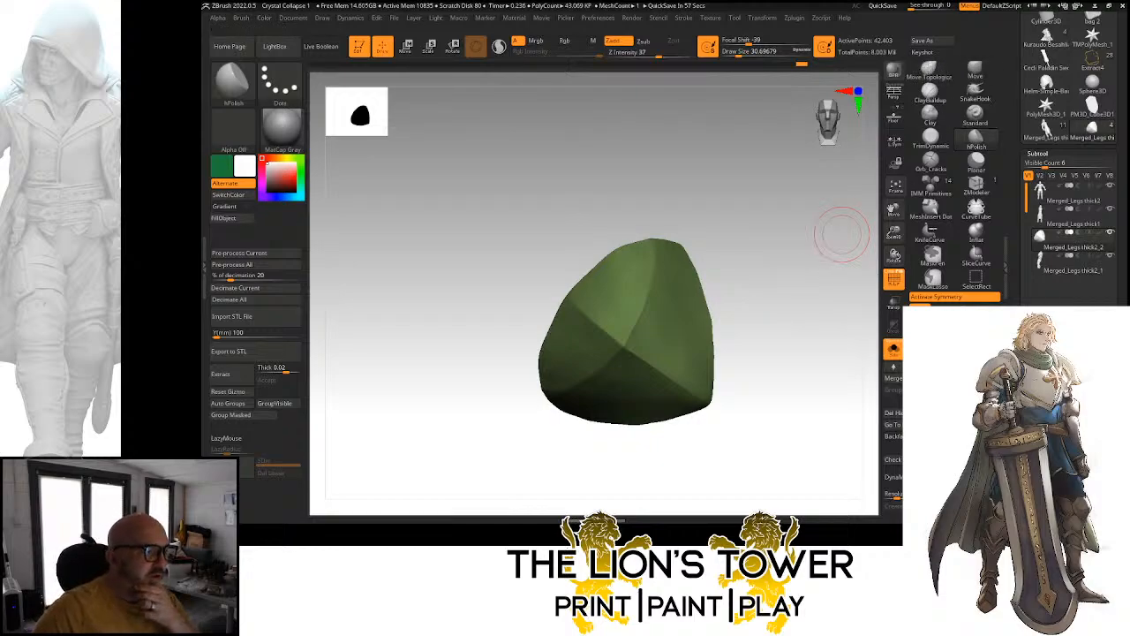
drag(739, 250, 769, 227)
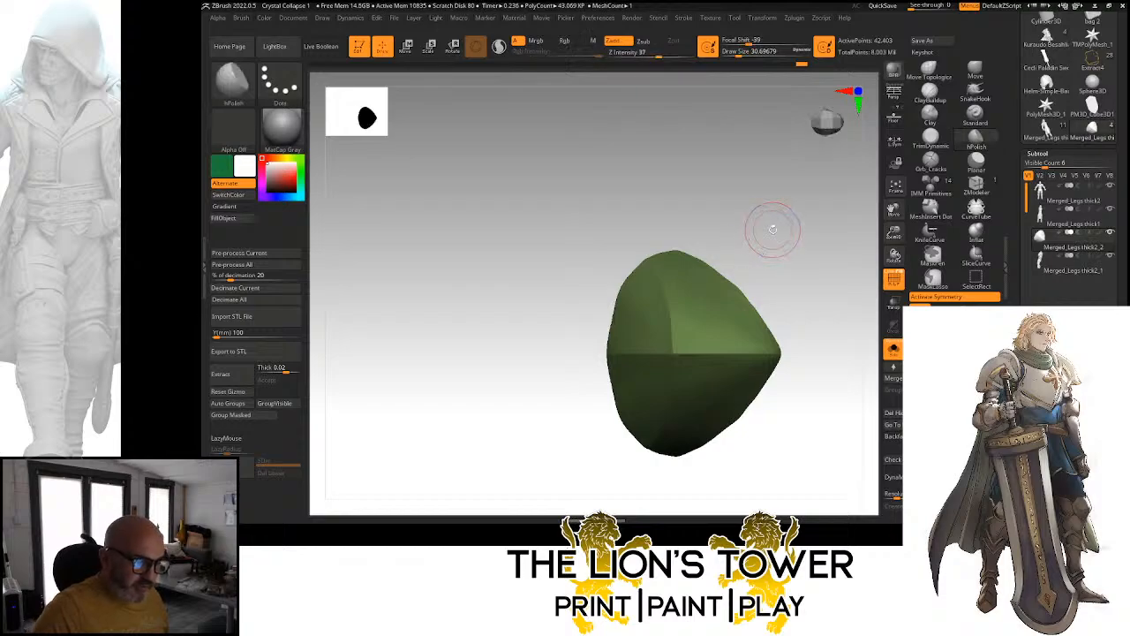
drag(774, 285, 674, 308)
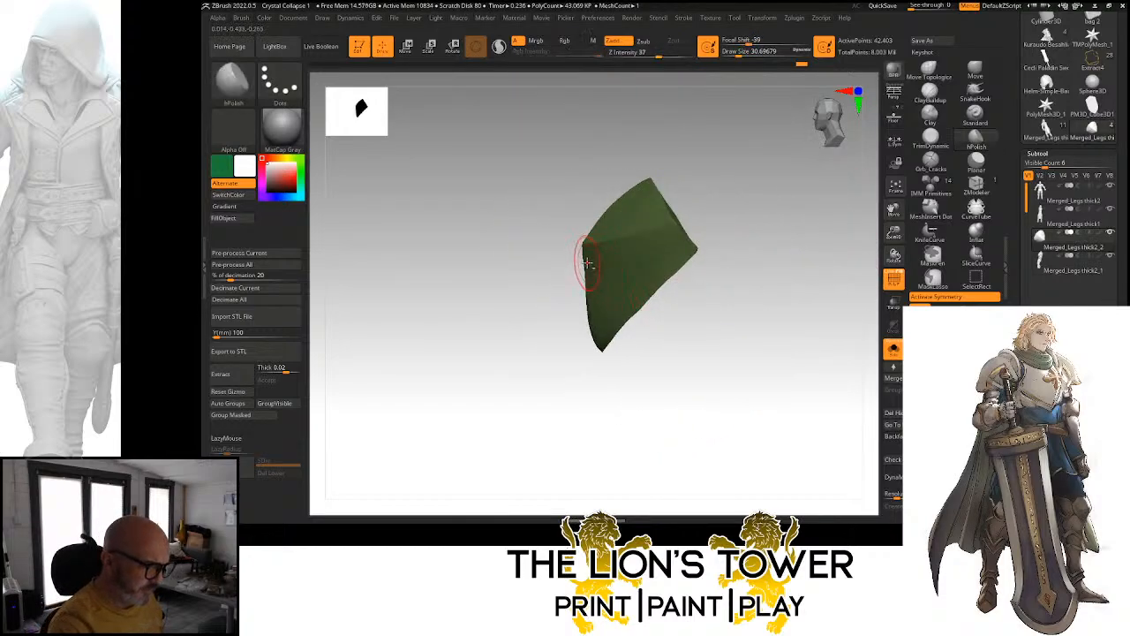
drag(606, 341, 602, 269)
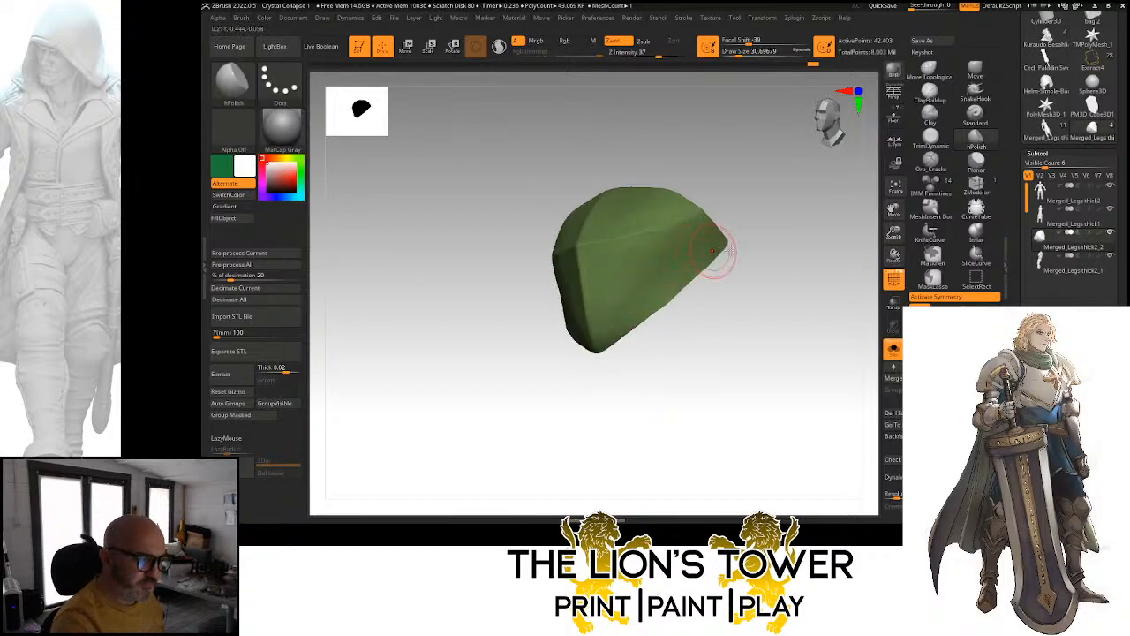
Flatten the horizontal crease across the breastplate's front and side facets with hPolish at draw size about 31
drag(718, 253, 740, 256)
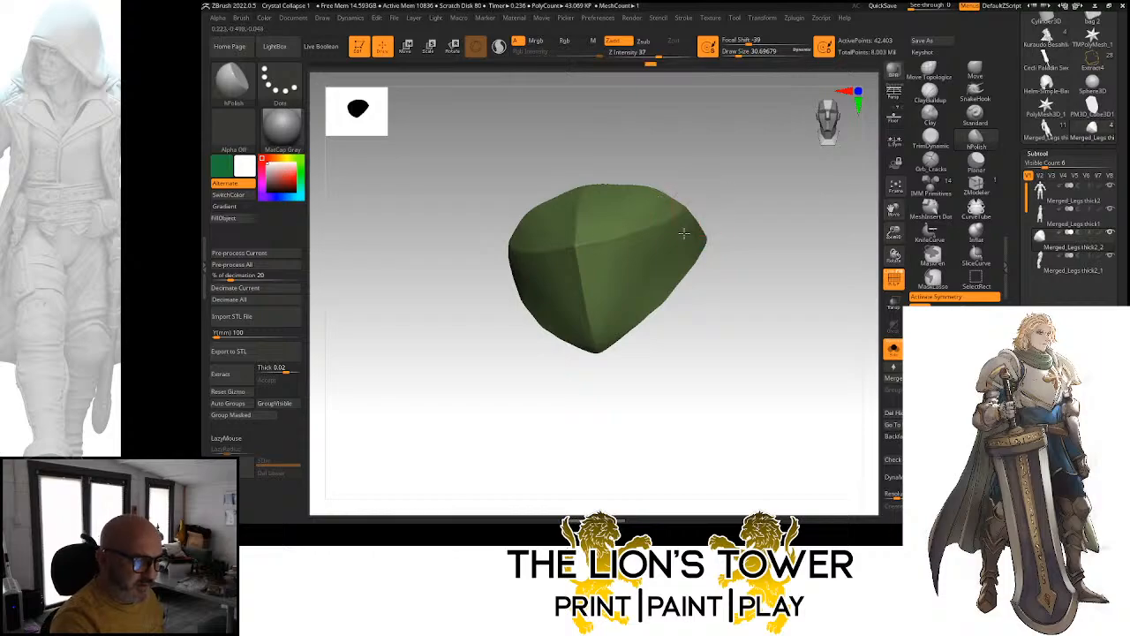
drag(715, 199, 894, 241)
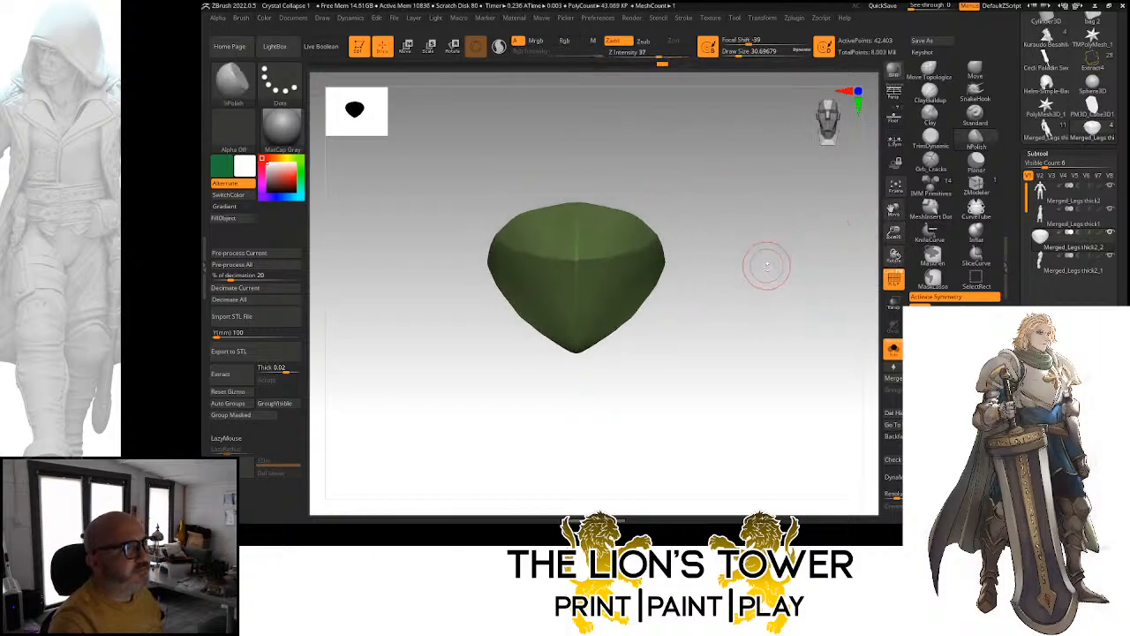
drag(765, 282, 739, 282)
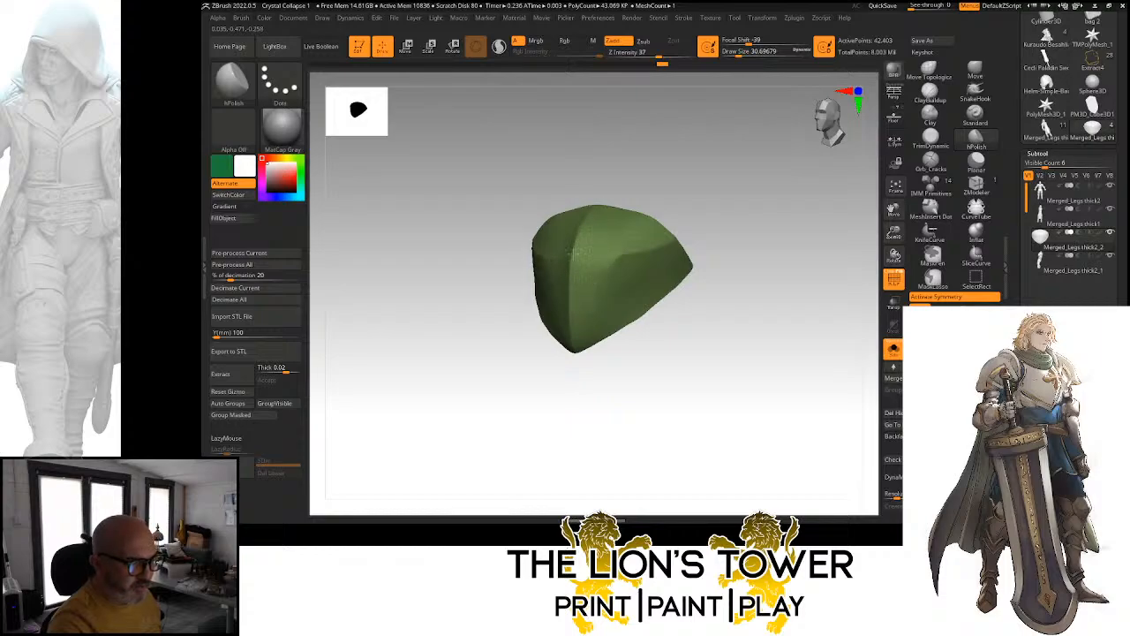
drag(655, 144, 678, 163)
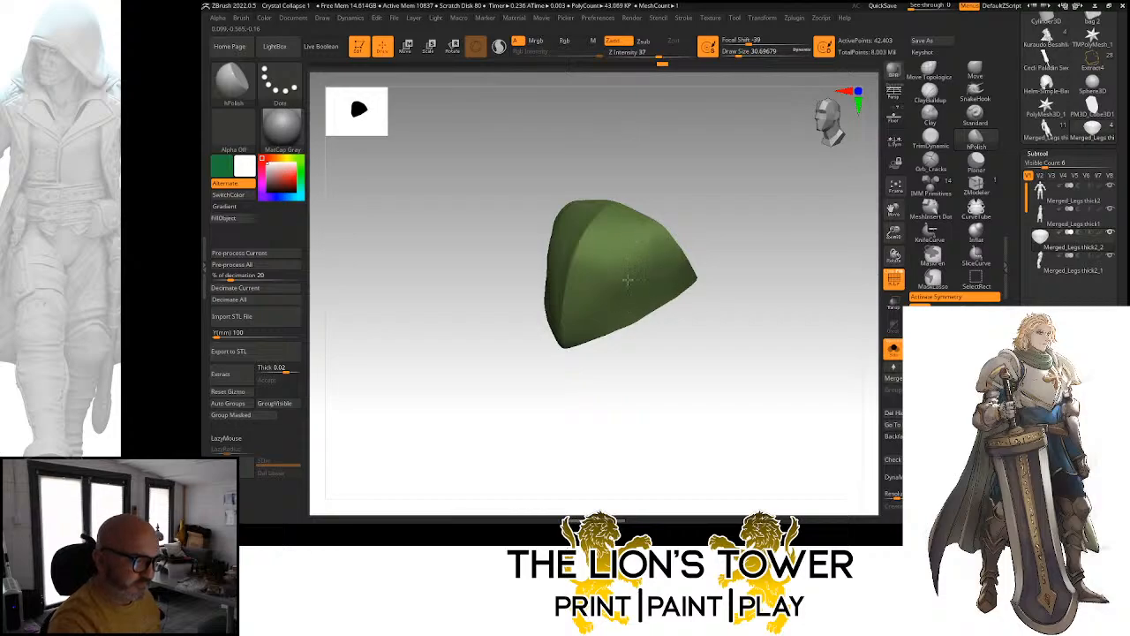
Polish the front surfaces on both sides of the breastplate's centre ridge into smooth, continuous planes
right_drag(574, 323, 580, 231)
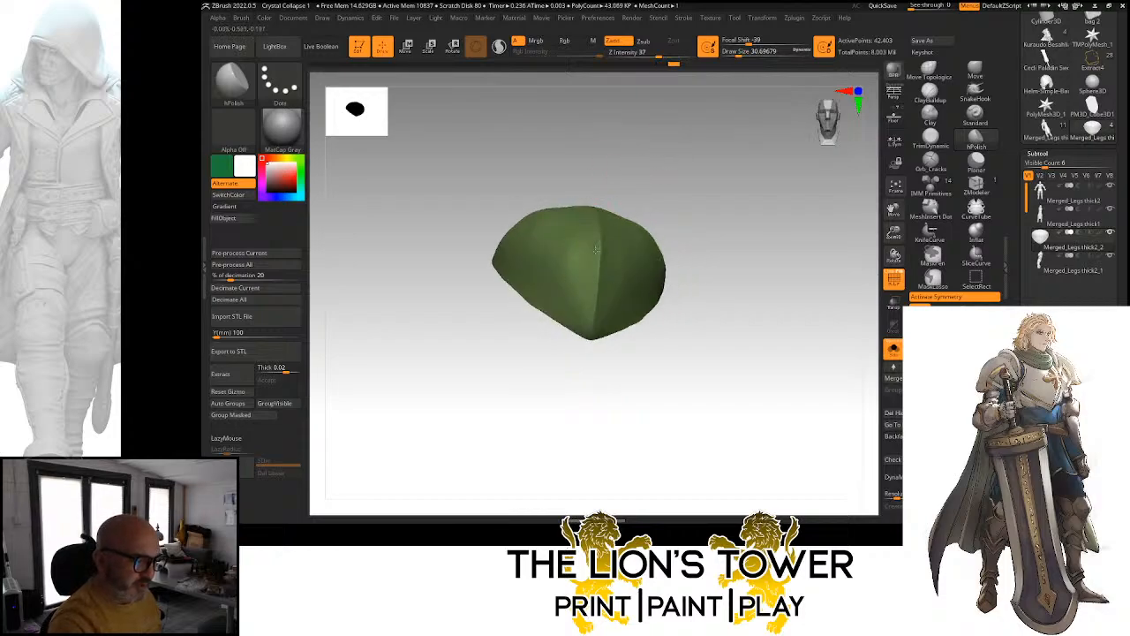
right_drag(593, 276, 600, 157)
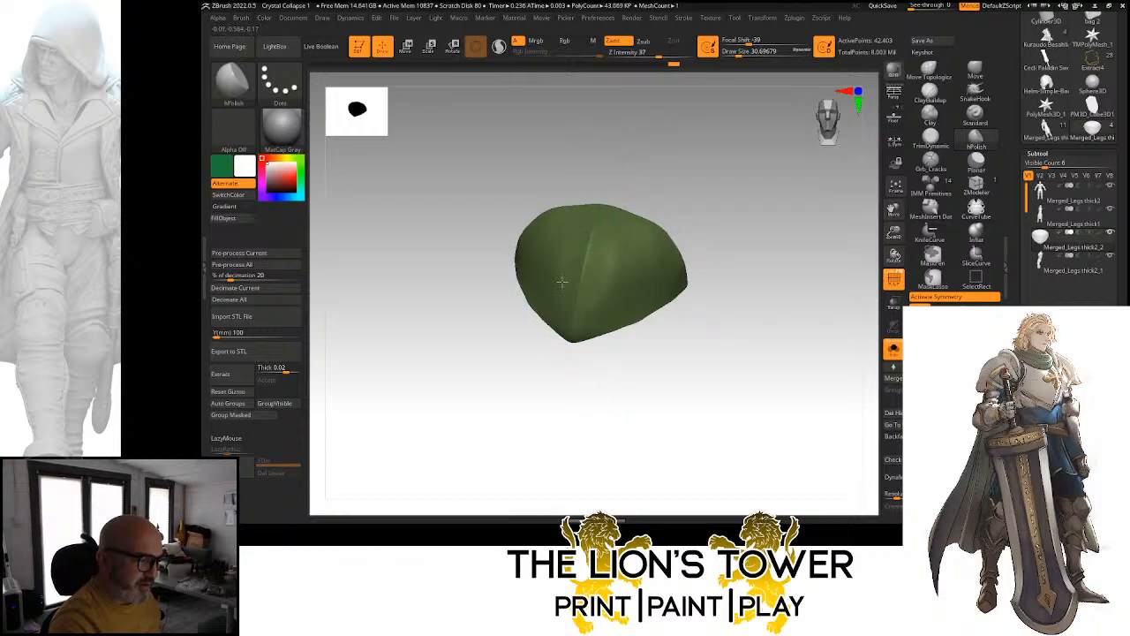
right_drag(570, 253, 626, 232)
right_drag(611, 283, 599, 268)
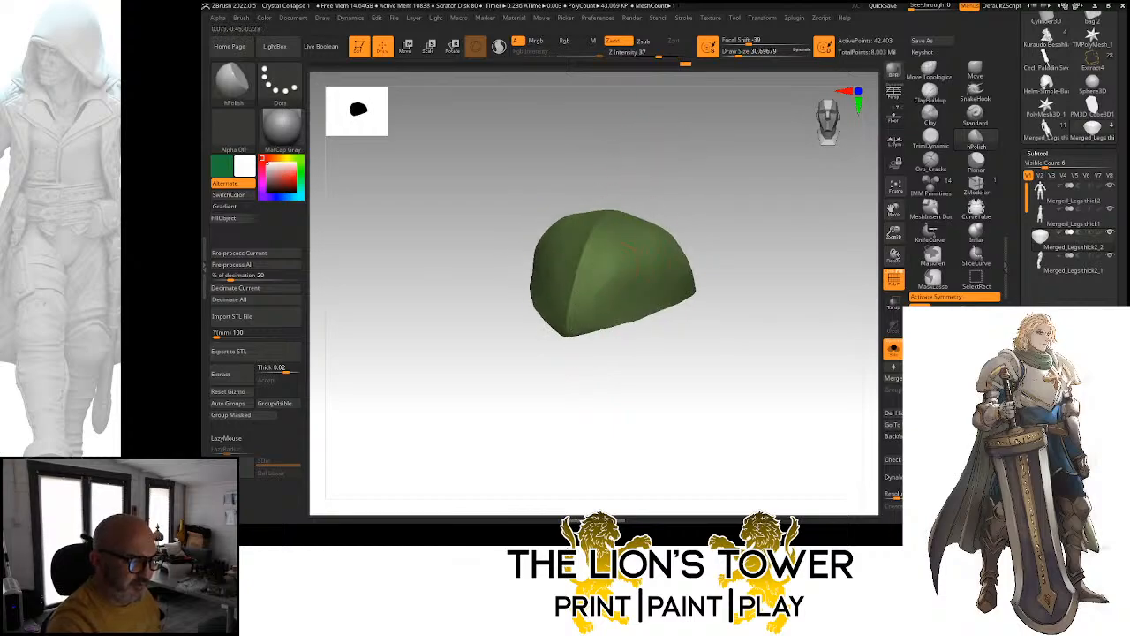
right_drag(649, 203, 679, 187)
right_drag(687, 143, 700, 165)
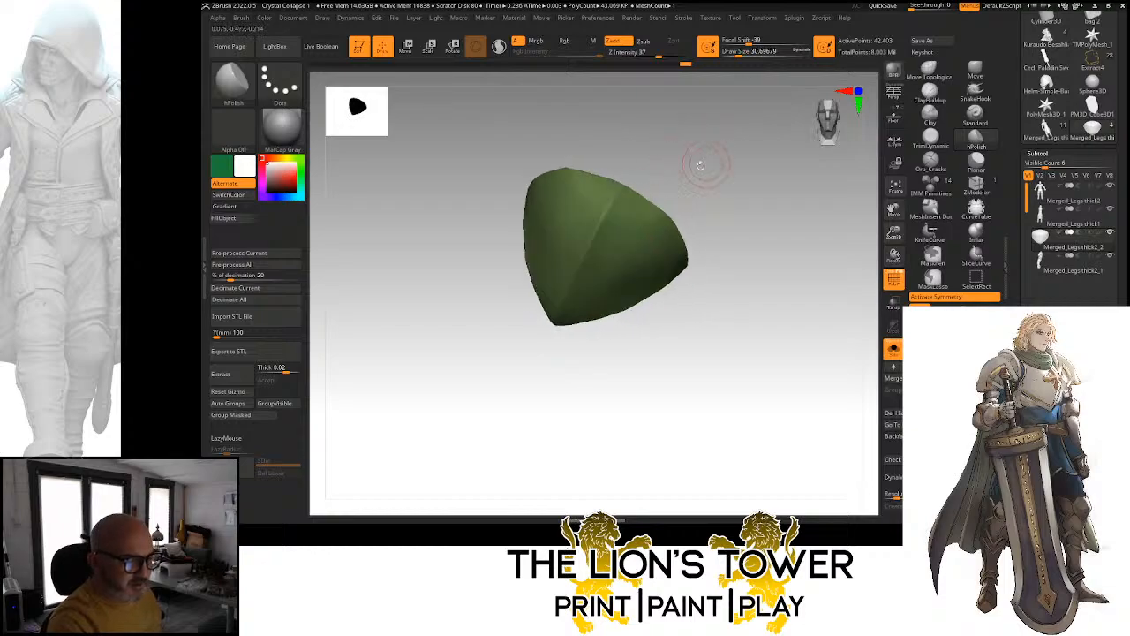
right_drag(612, 220, 639, 156)
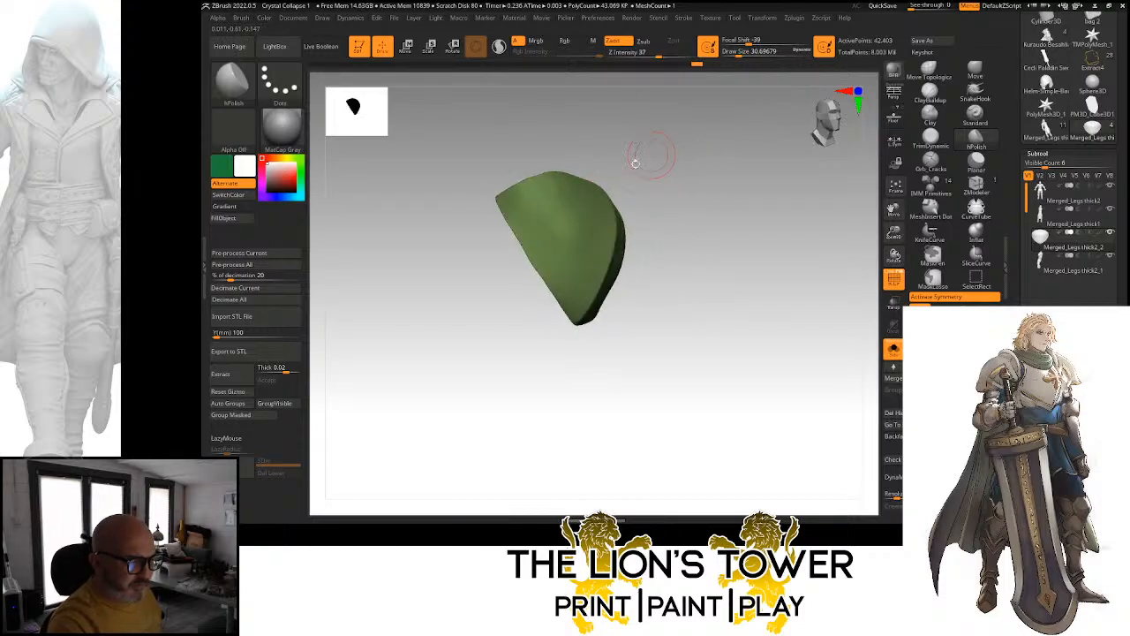
right_drag(739, 212, 755, 190)
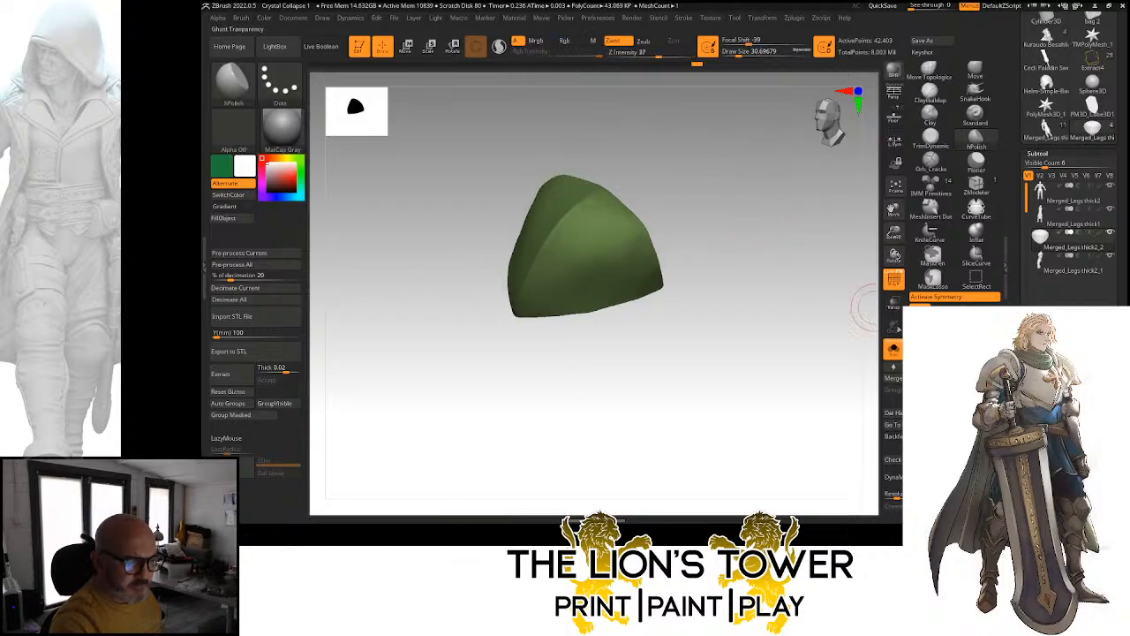
Unhide the rest of the torso armour and mask everything except the breastplate
click(893, 349)
click(894, 351)
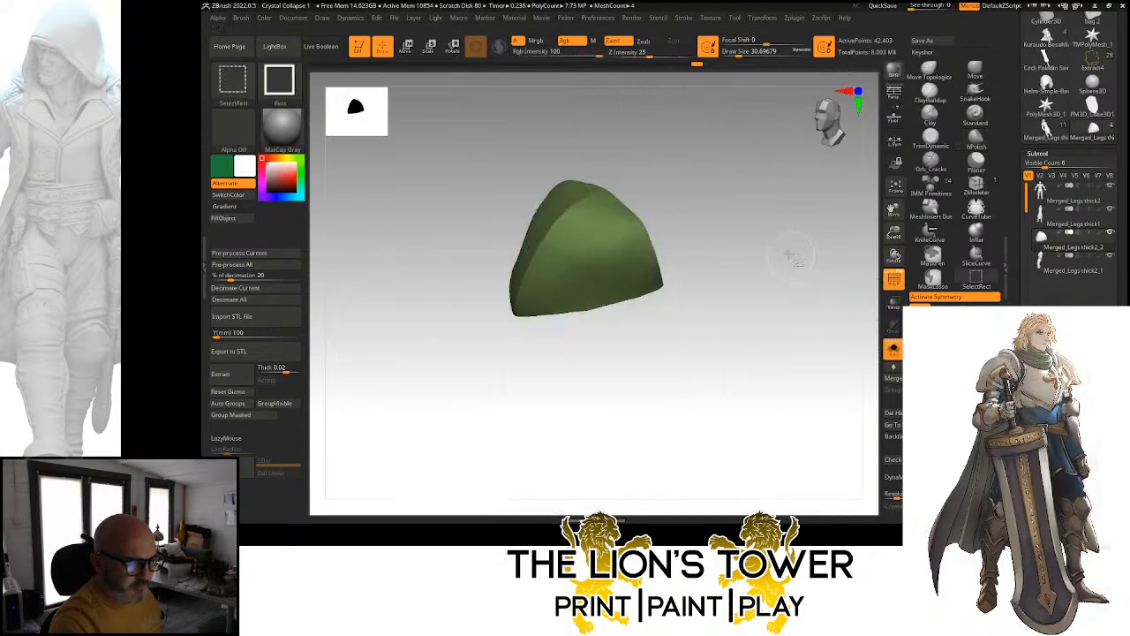
ctrl+shift+click(791, 257)
shift+right_drag(789, 259, 771, 263)
drag(894, 232, 895, 263)
ctrl+click(849, 237)
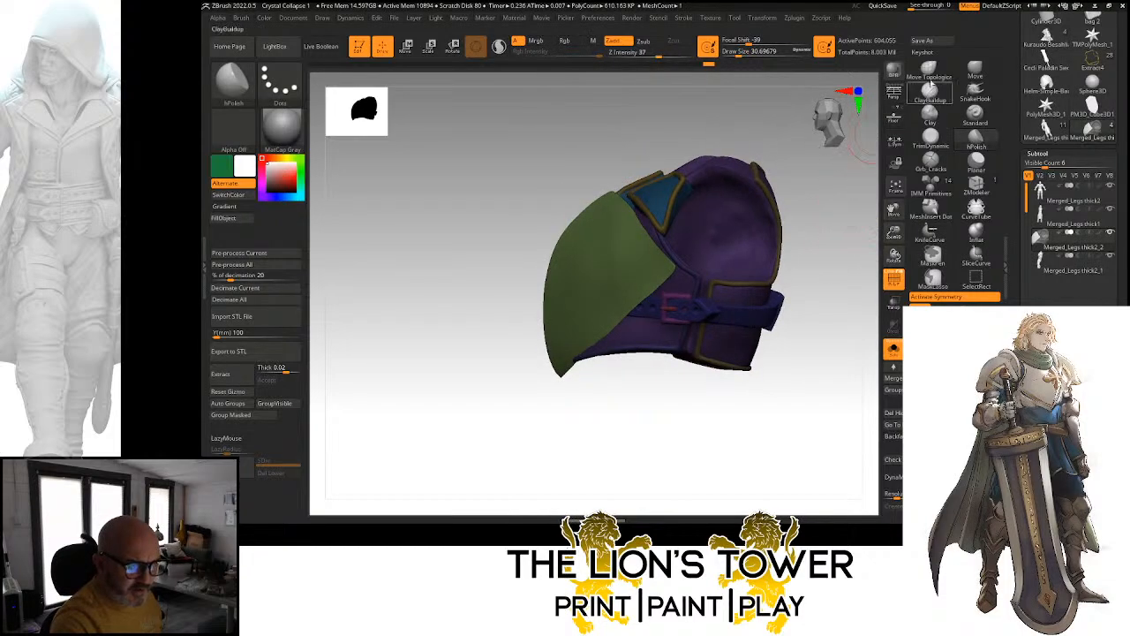
Adjust the breastplate's upper side edge with the Move brush at draw size about 54, and invert the mask to protect the breastplate
click(975, 71)
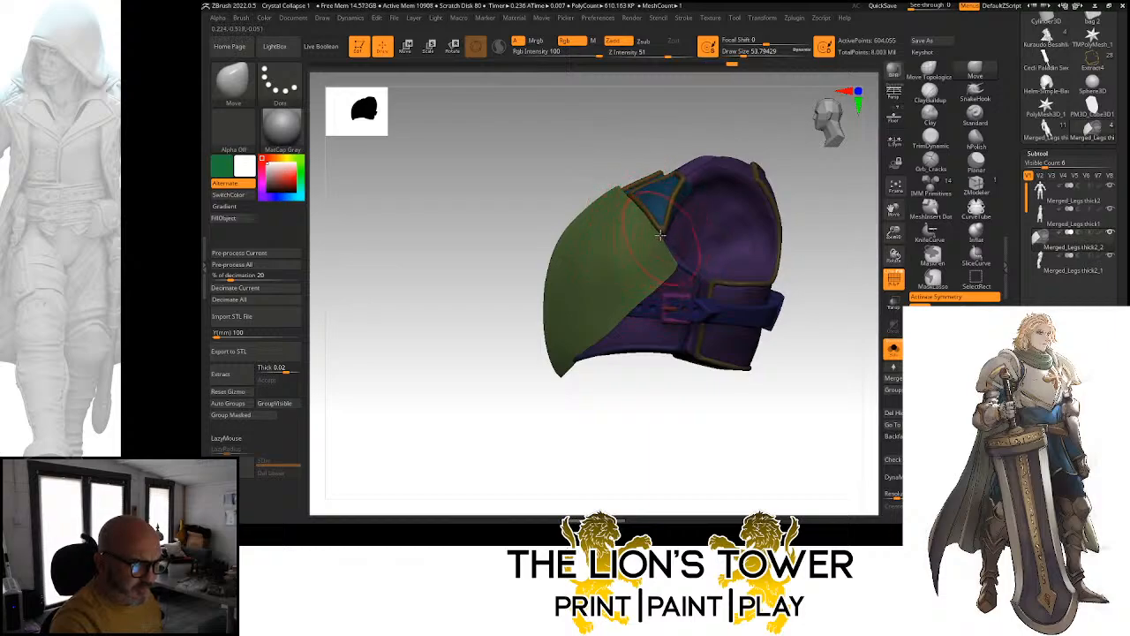
ctrl+click(767, 129)
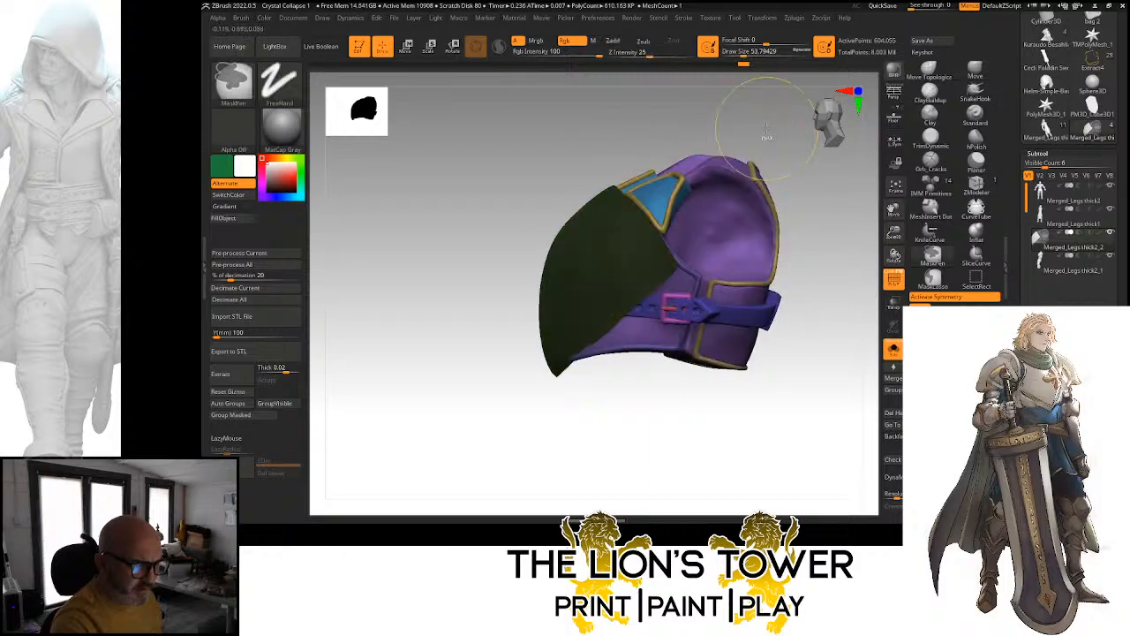
Hide the gold trim around the blue shoulder straps and delete the hidden geometry
drag(777, 136, 767, 205)
ctrl+shift+click(688, 181)
ctrl+shift+click(680, 181)
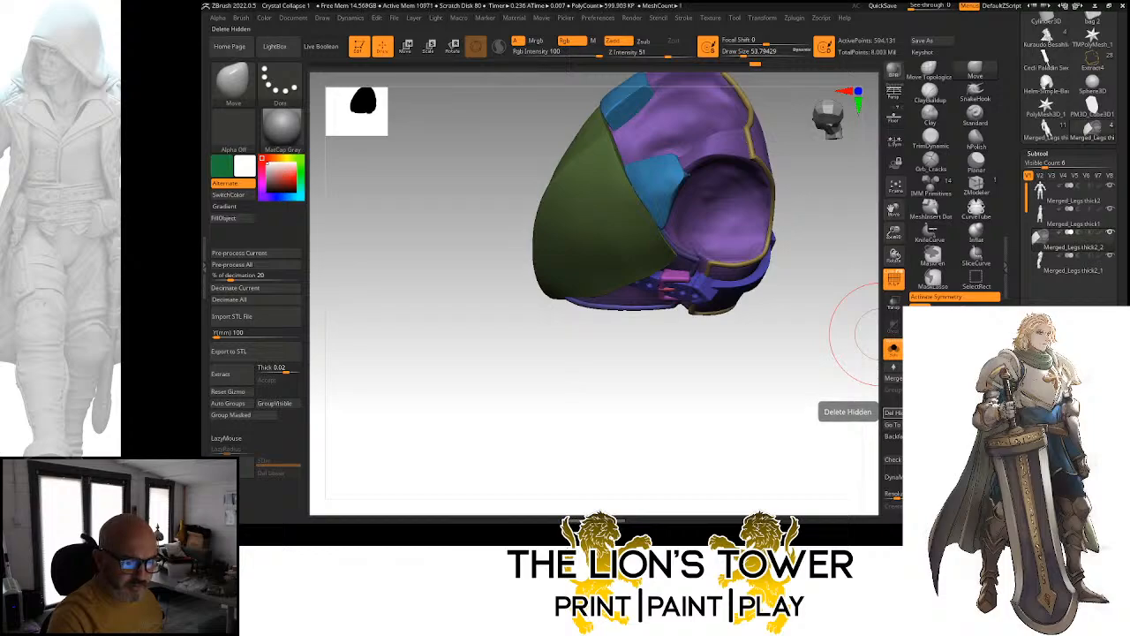
Isolate the breastplate with the blue shoulder straps, combine them into one polygroup, and unhide the remaining torso armour
ctrl+shift+click(671, 199)
ctrl+shift+click(661, 188)
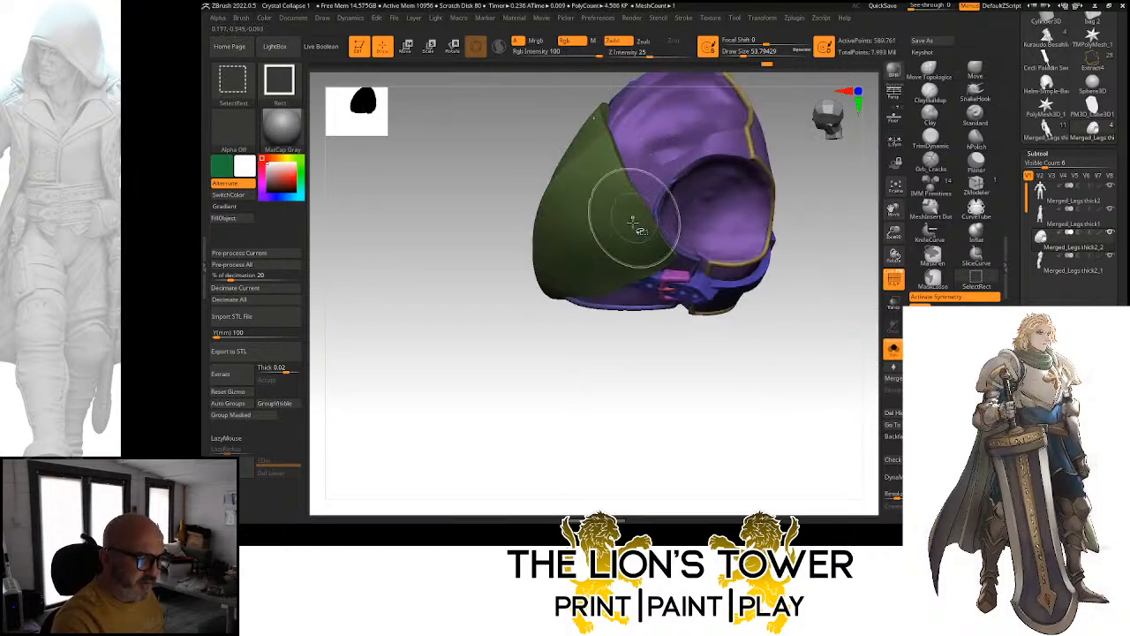
ctrl+shift+click(629, 215)
ctrl+shift+click(834, 276)
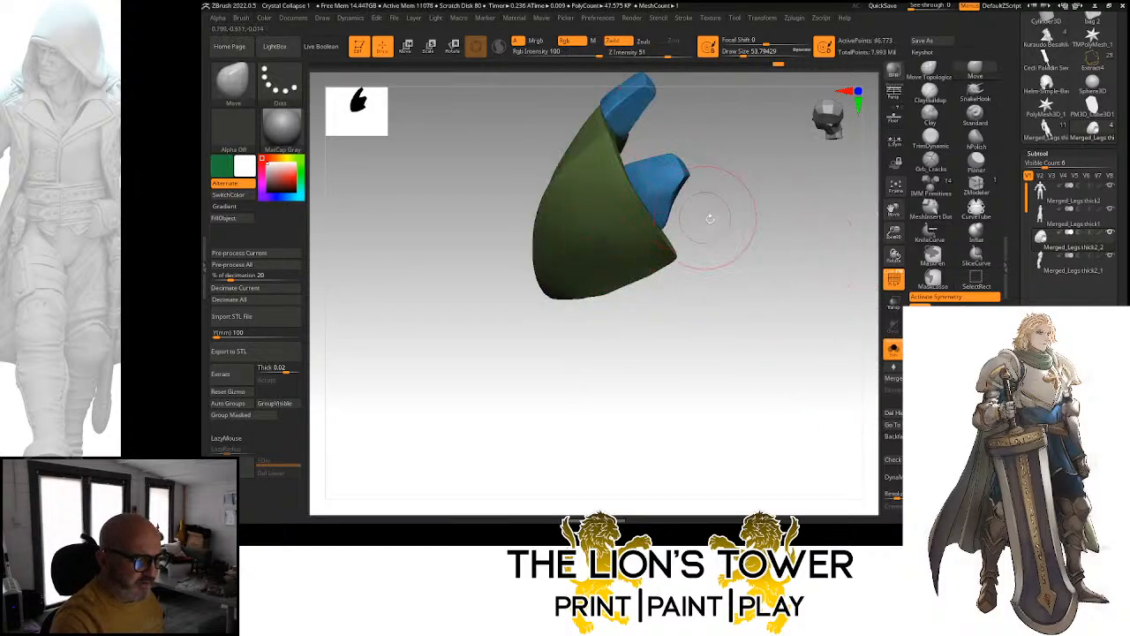
drag(711, 227, 678, 252)
click(254, 415)
ctrl+shift+click(826, 257)
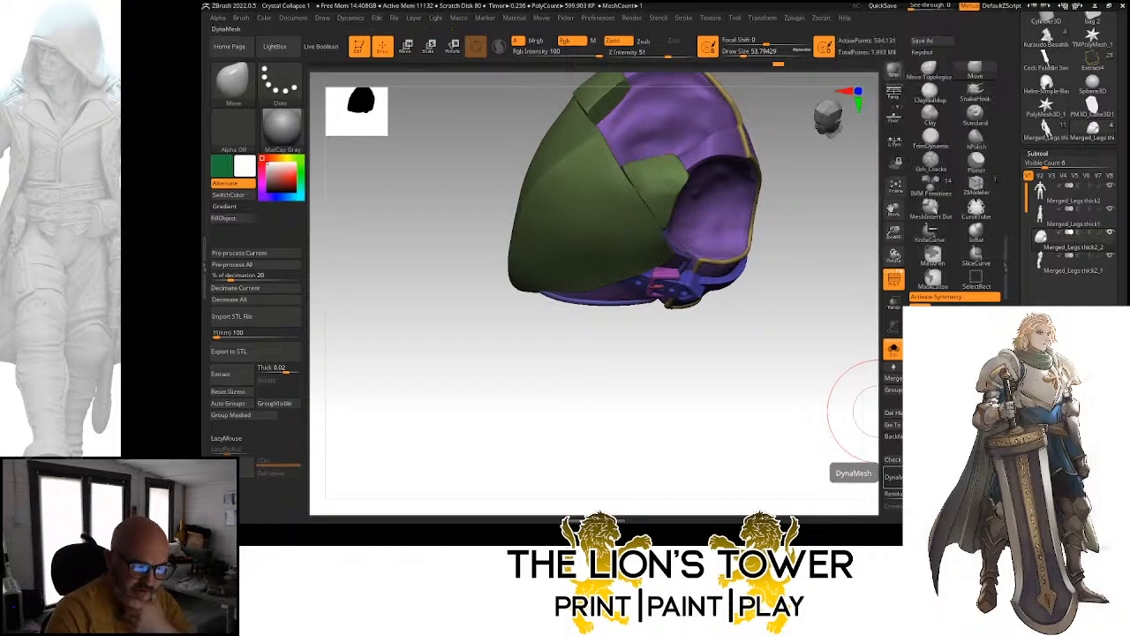
click(894, 476)
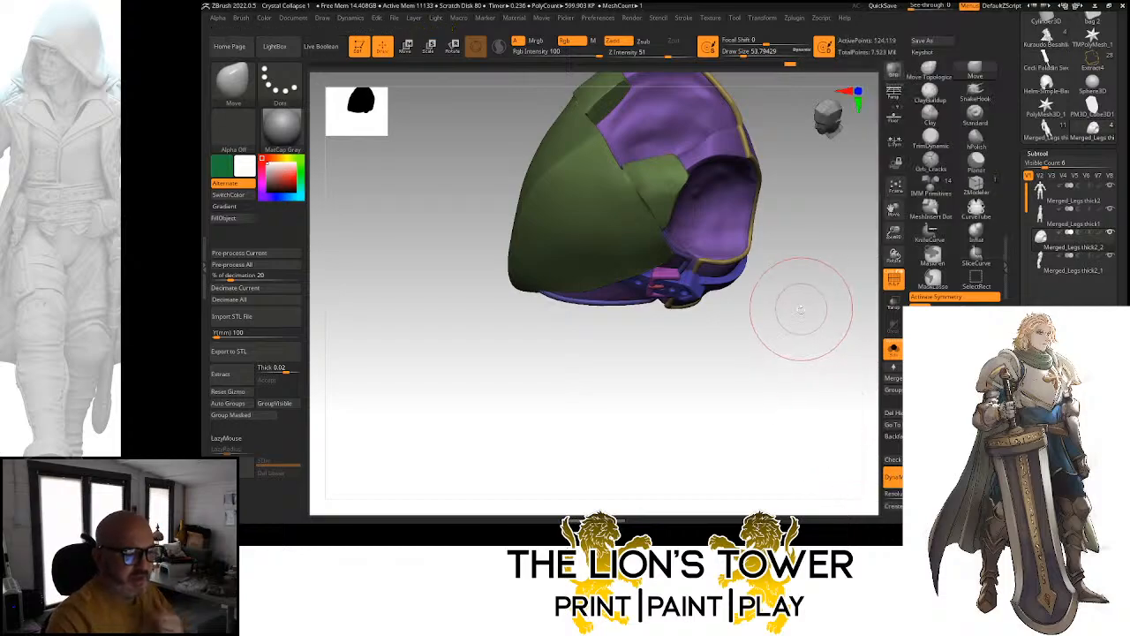
drag(797, 303, 839, 272)
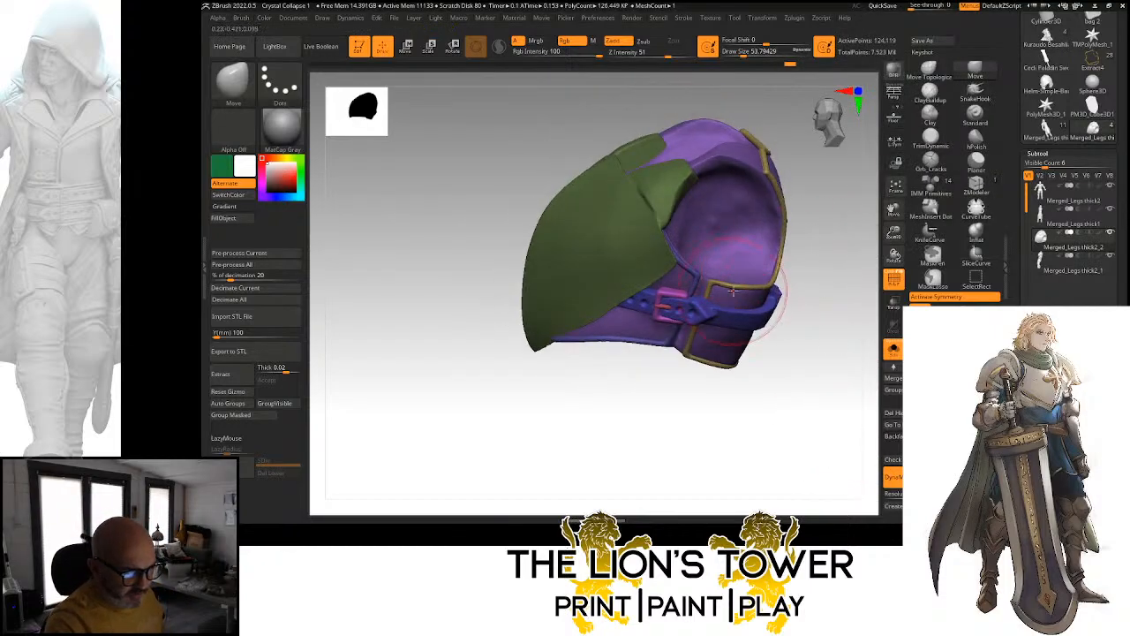
key(ctrl+z)
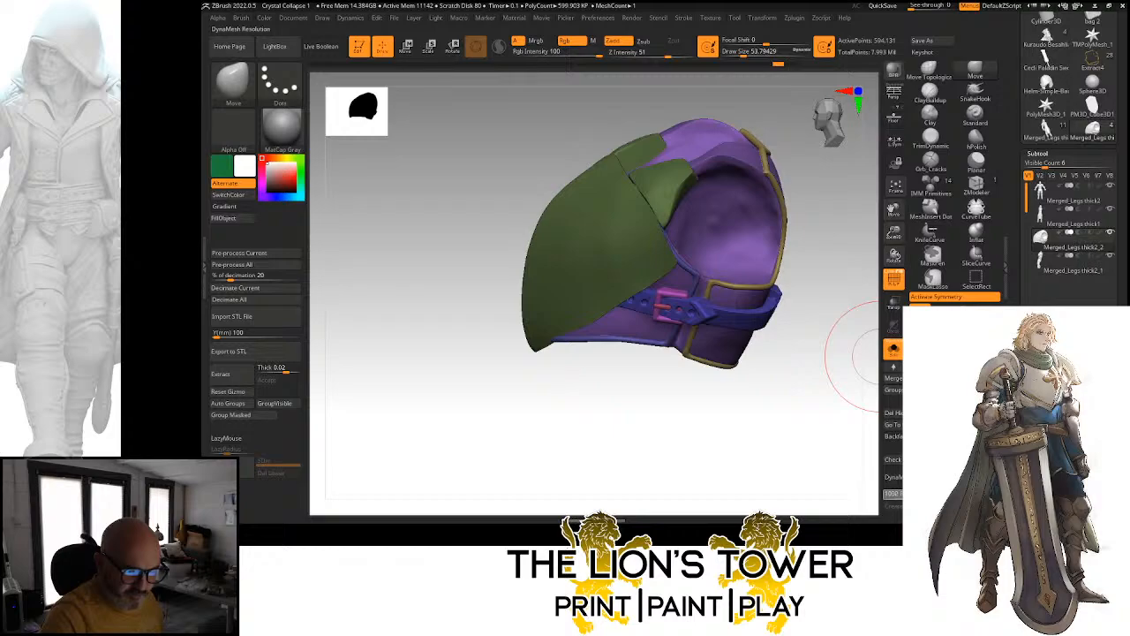
Raise the DynaMesh resolution and remesh the torso armour to fuse the shoulder straps with the breastplate
click(894, 494)
click(894, 476)
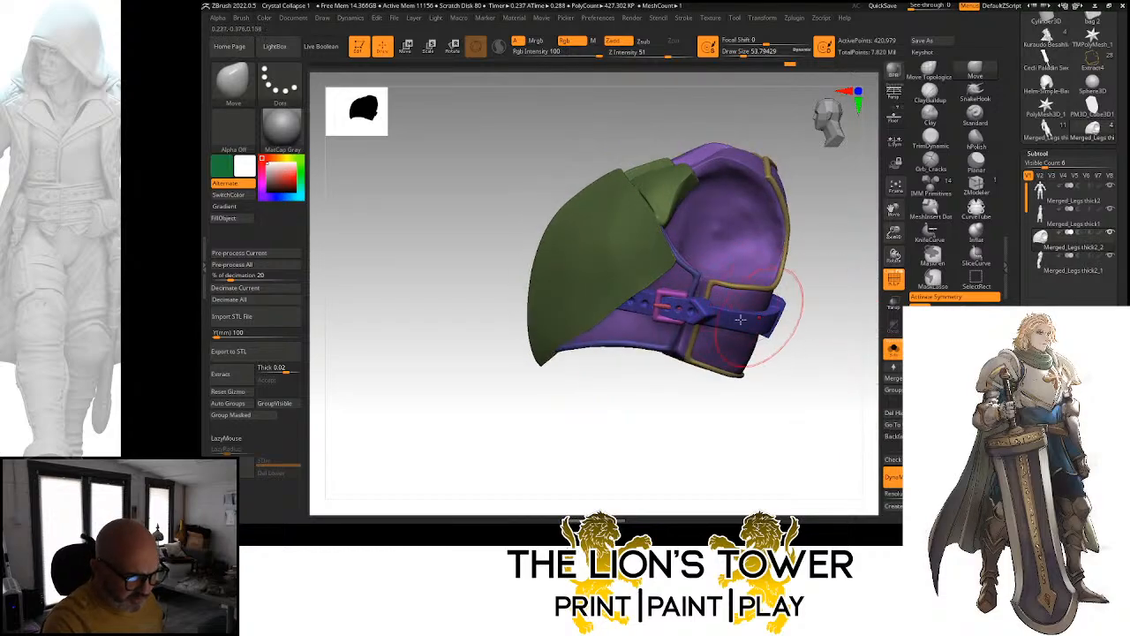
mouse_move(803, 323)
mouse_down()
mouse_move(789, 316)
mouse_move(820, 321)
mouse_move(825, 302)
mouse_up()
Isolate the fused breastplate and fill the seams where the shoulder straps join it using the Clay brush at draw size about 18
right_drag(714, 181, 673, 182)
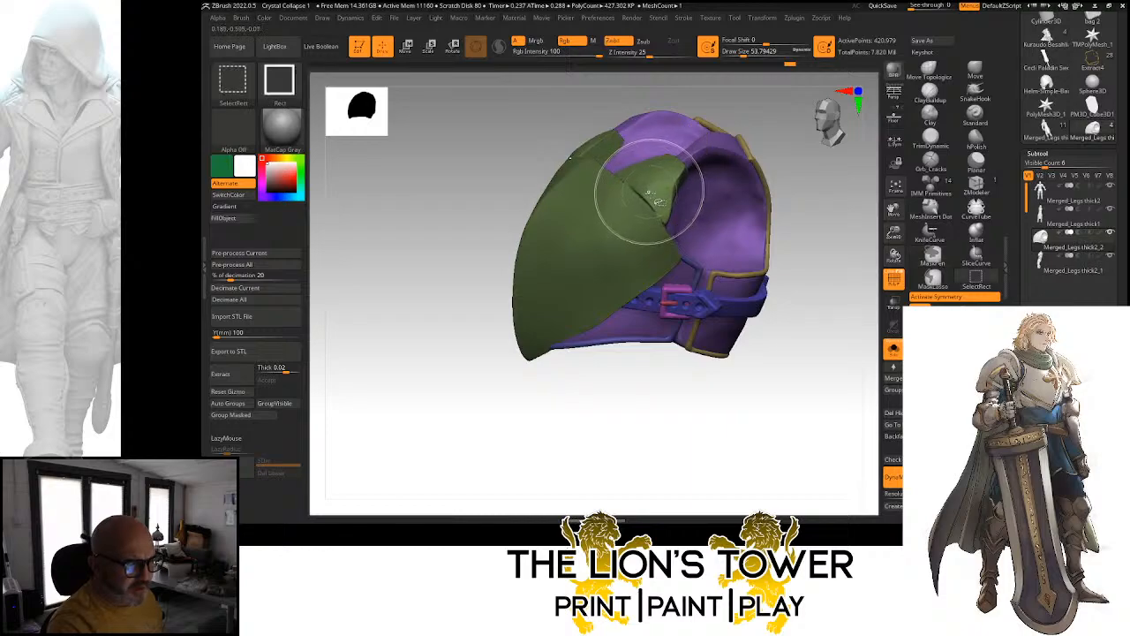
ctrl+shift+click(644, 189)
drag(732, 197, 771, 144)
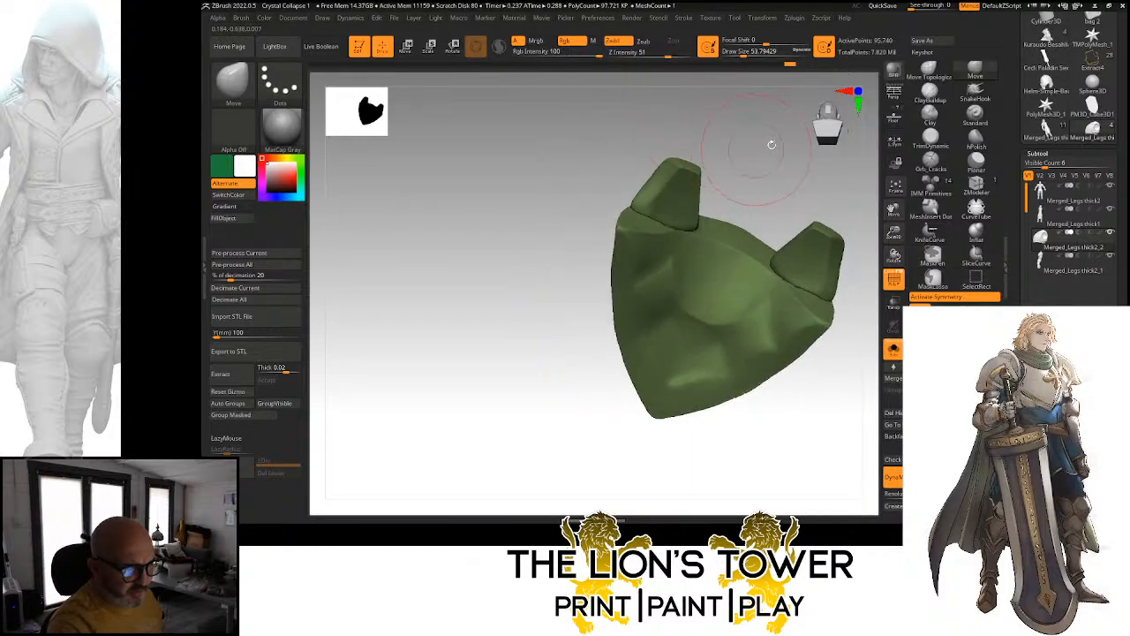
click(930, 113)
alt+drag(860, 176, 864, 235)
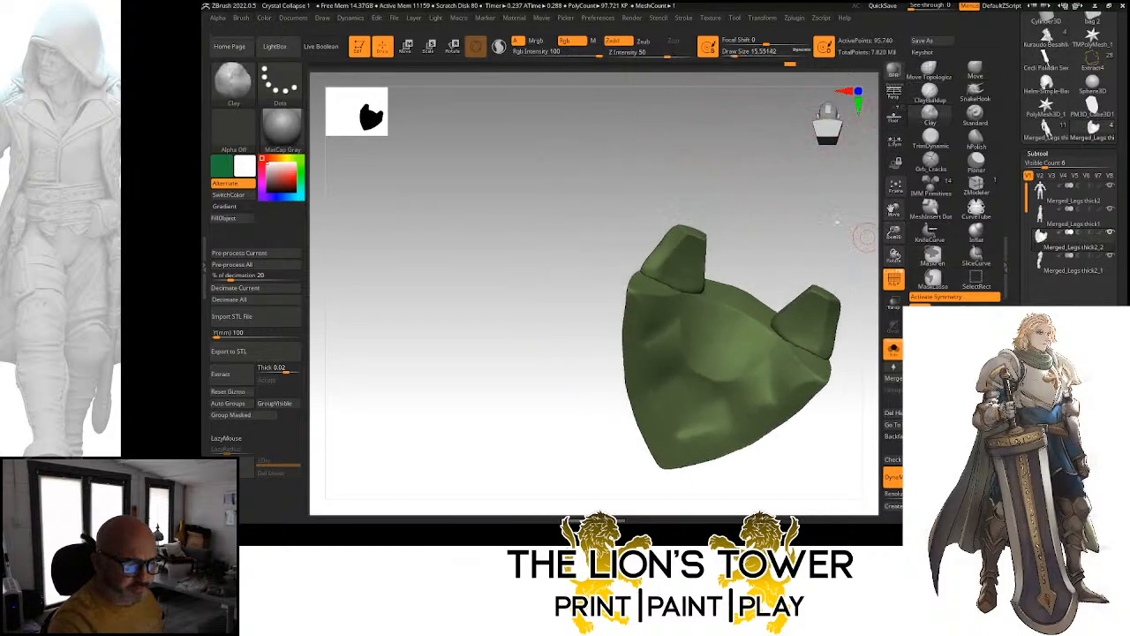
click(736, 55)
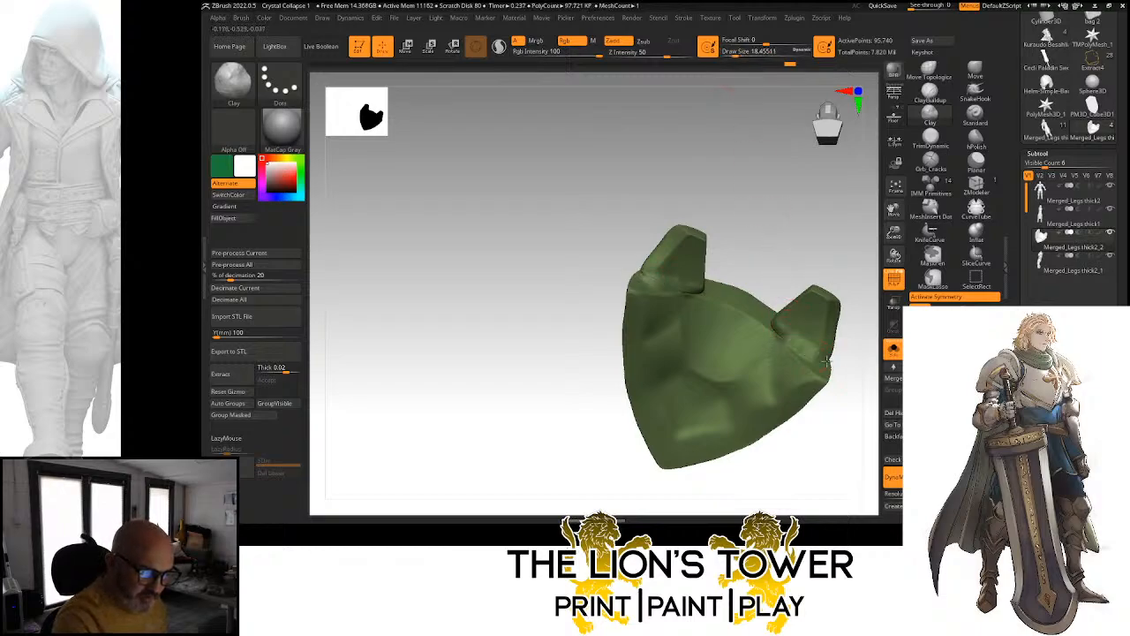
mouse_move(777, 257)
mouse_down()
mouse_move(805, 267)
mouse_move(783, 360)
mouse_move(783, 309)
mouse_up()
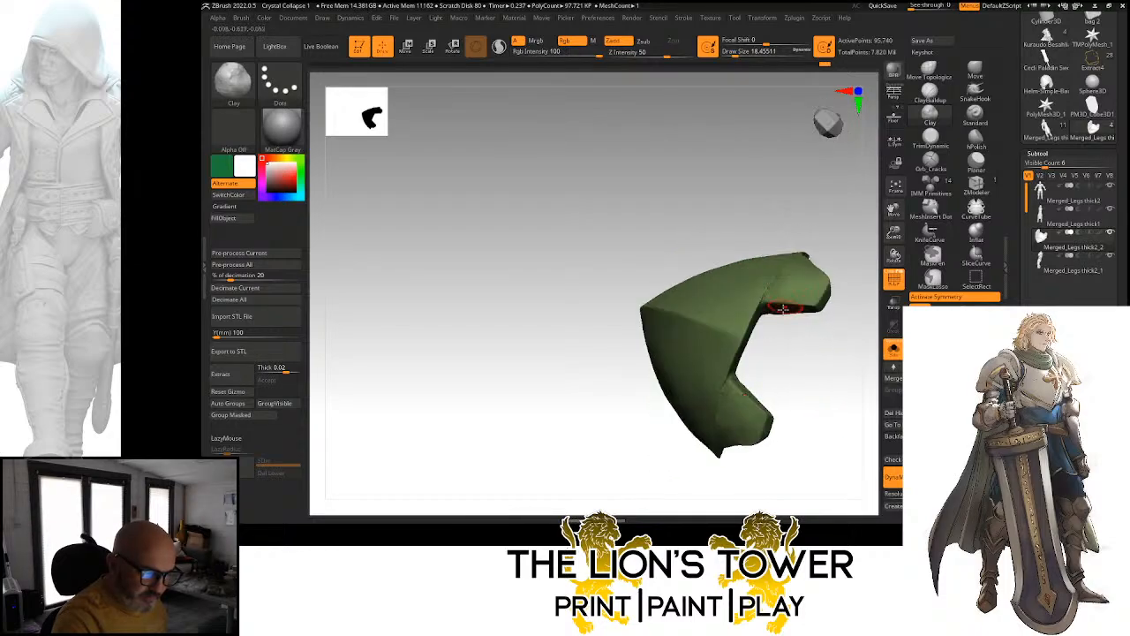
drag(774, 241, 777, 276)
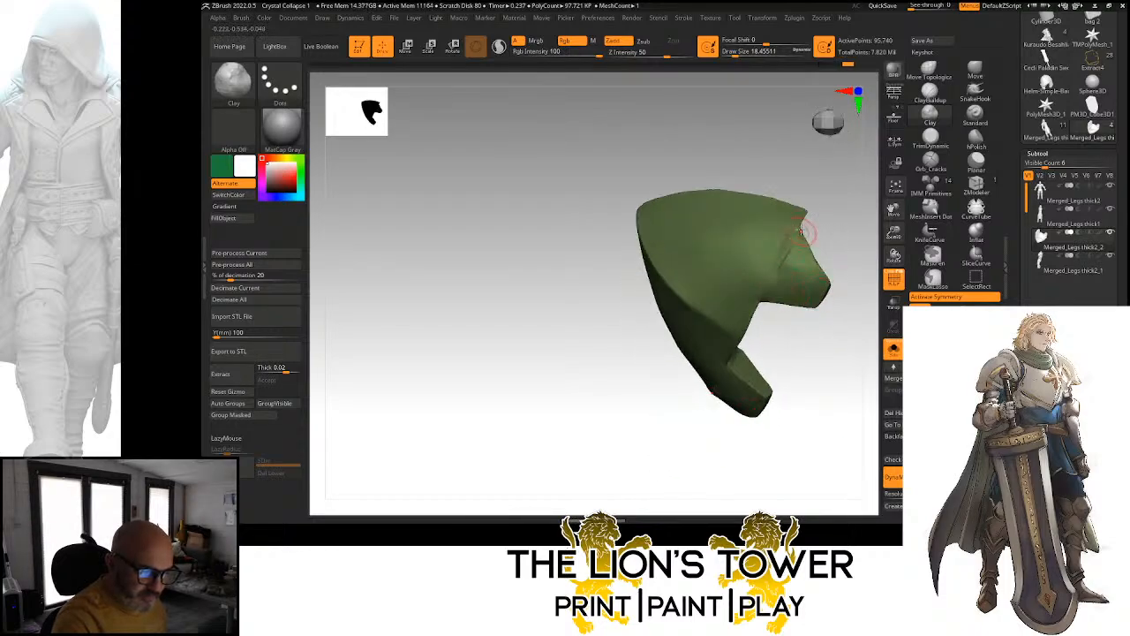
drag(802, 231, 801, 230)
right_drag(777, 266, 765, 270)
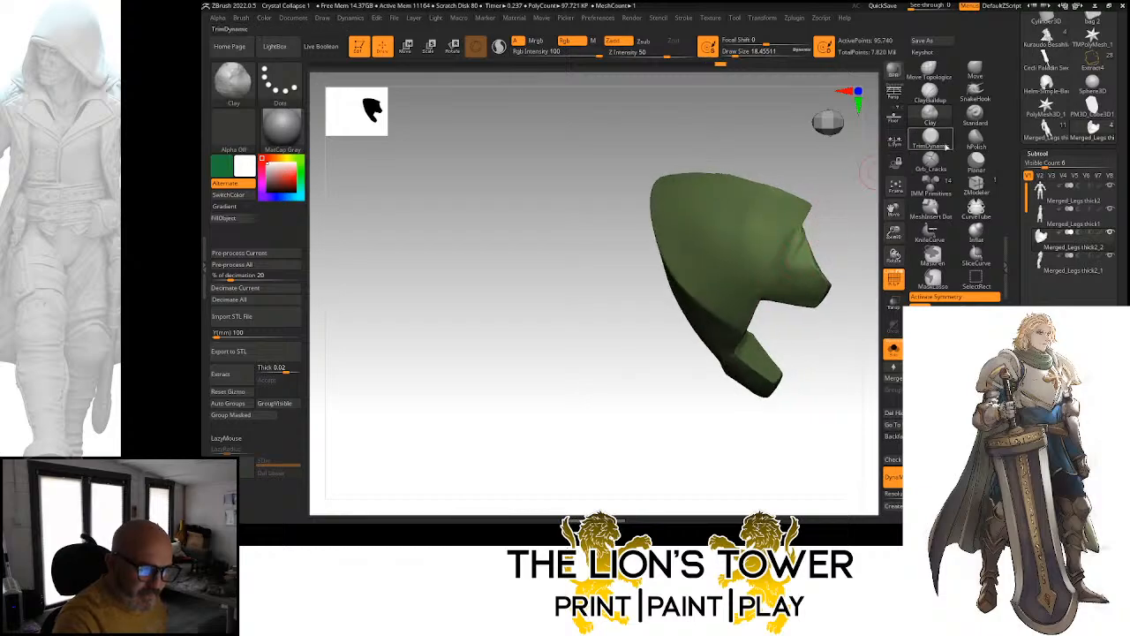
Polish the filled strap joints and the adjoining upper breastplate surface with hPolish at draw size about 31
click(976, 138)
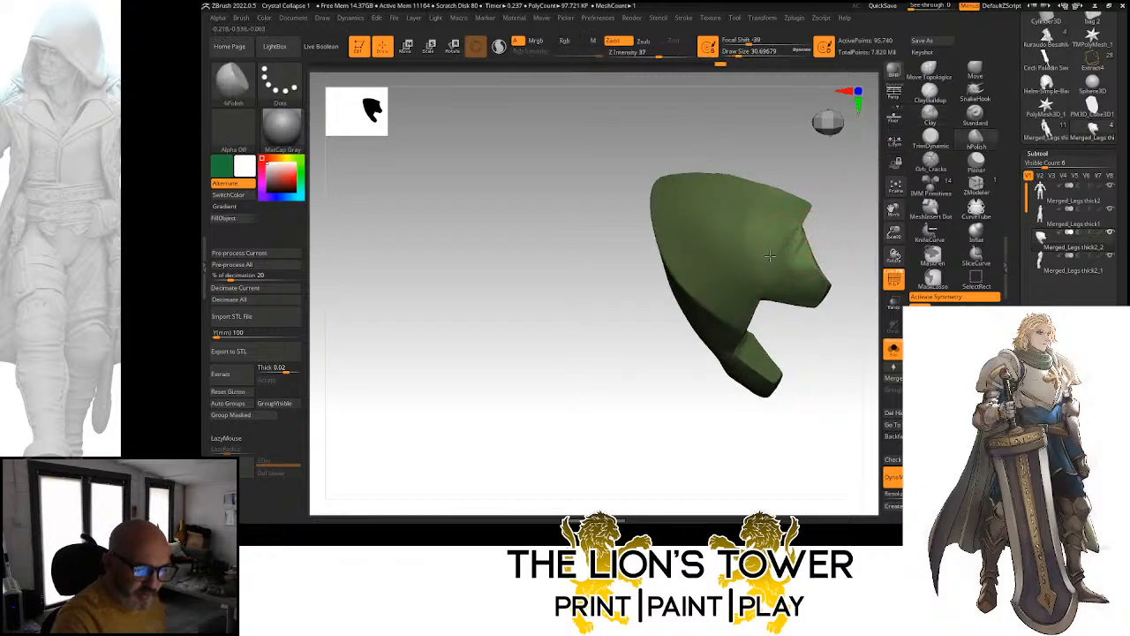
right_drag(799, 242, 799, 243)
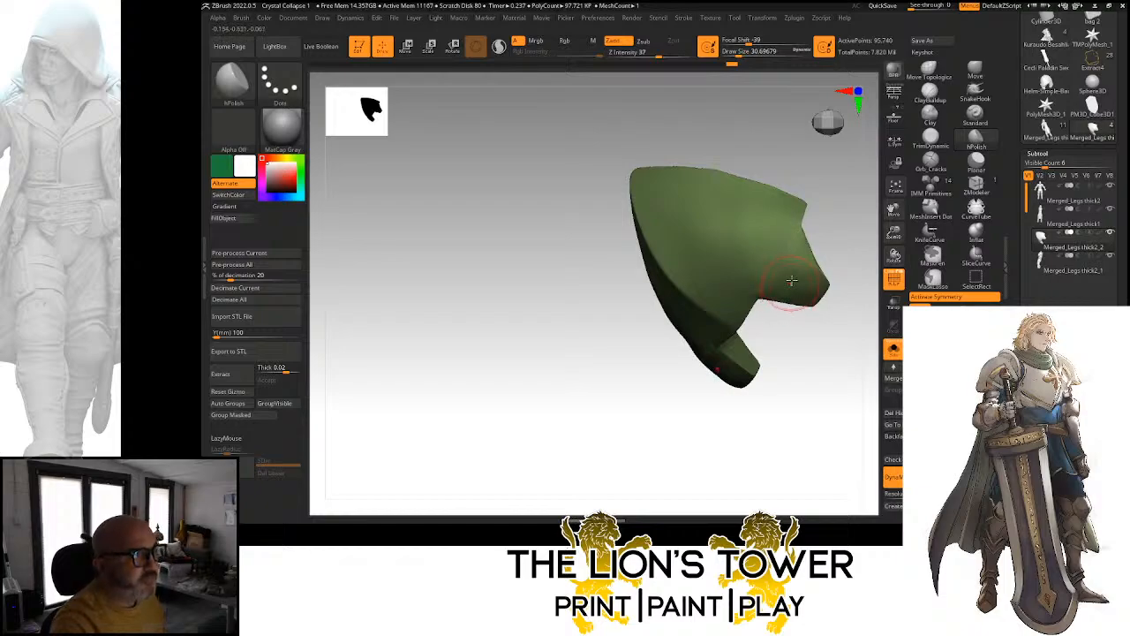
right_drag(791, 281, 768, 275)
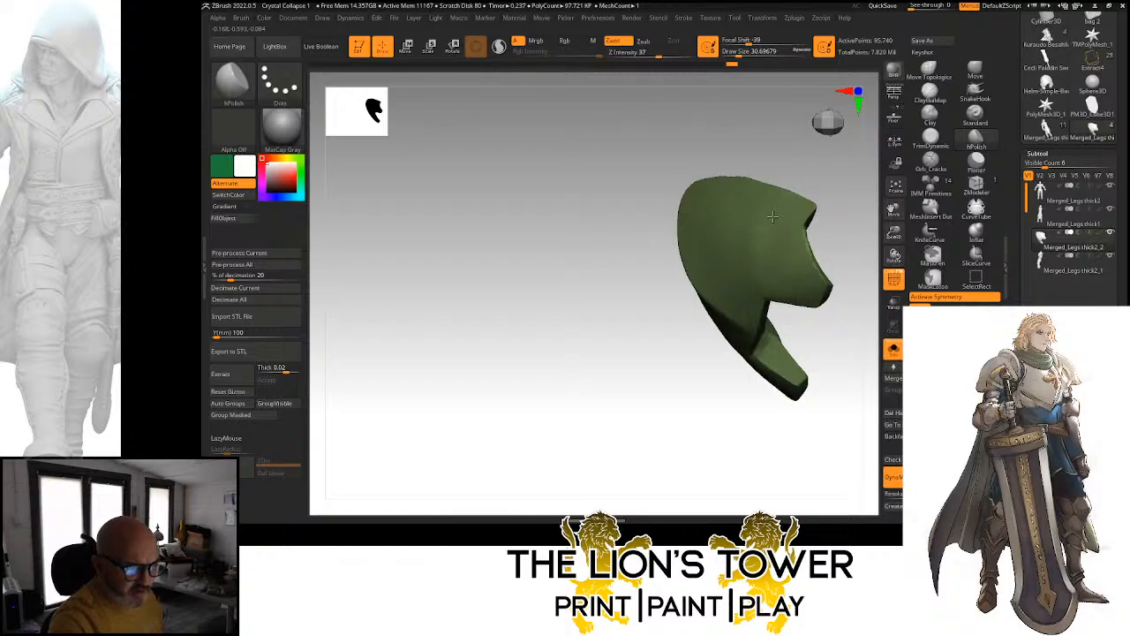
right_drag(738, 288, 754, 240)
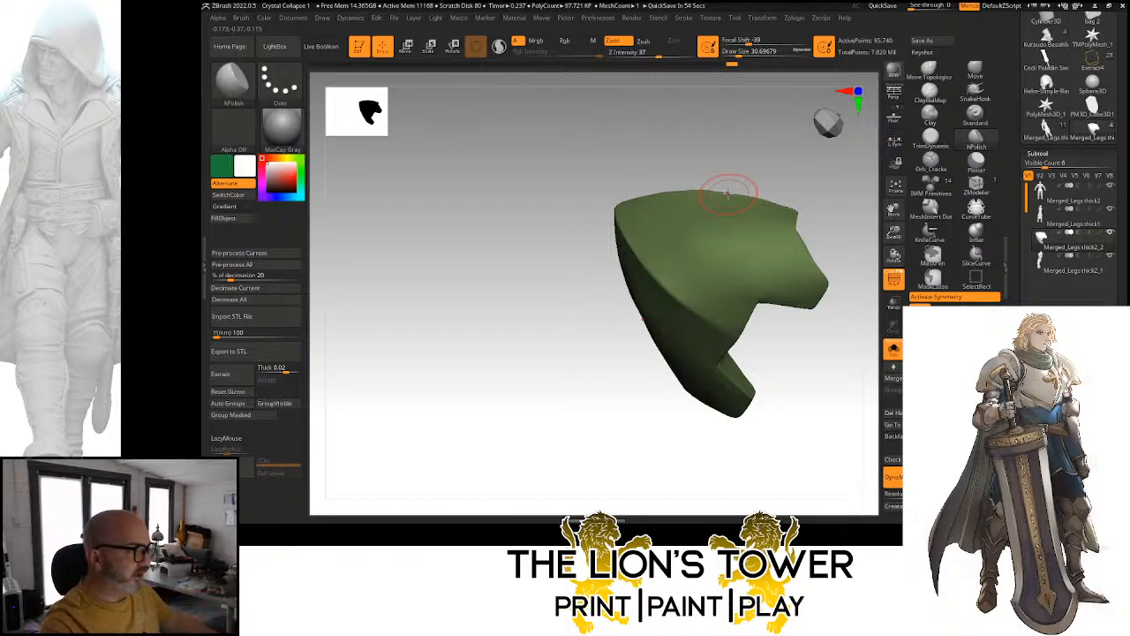
Polish the shoulder strap edges of the isolated breastplate with hPolish at draw size about 12
mouse_move(835, 373)
mouse_down()
mouse_move(825, 235)
mouse_move(870, 325)
mouse_move(882, 265)
mouse_move(821, 247)
mouse_move(786, 257)
mouse_move(807, 265)
mouse_move(724, 293)
mouse_move(767, 308)
mouse_move(707, 327)
mouse_move(755, 287)
mouse_up()
drag(740, 54, 731, 54)
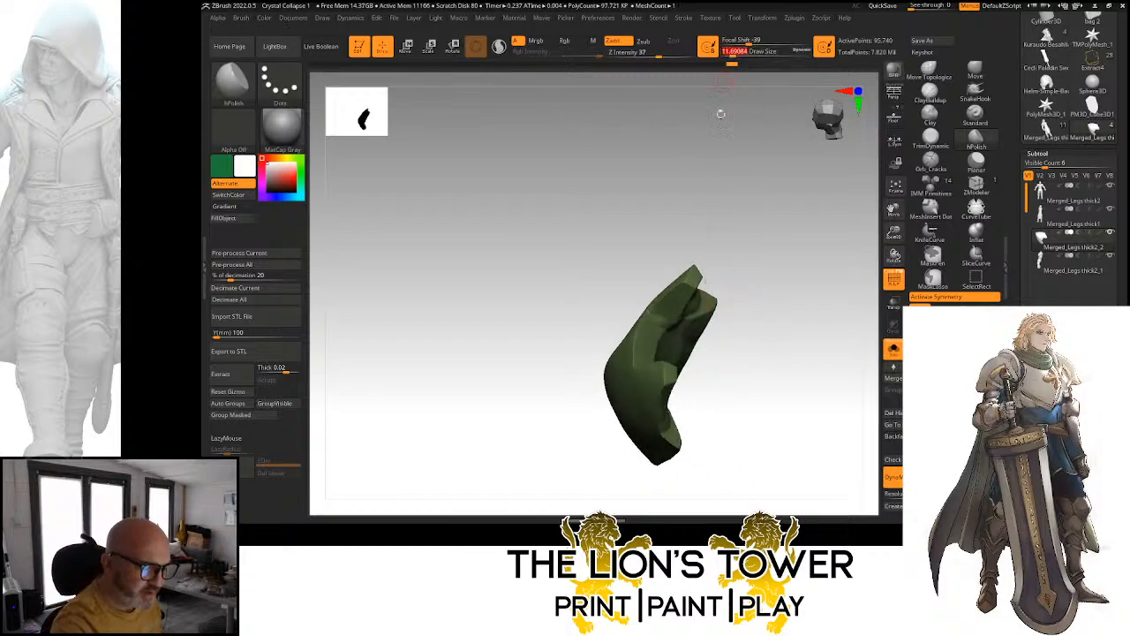
drag(720, 119, 733, 174)
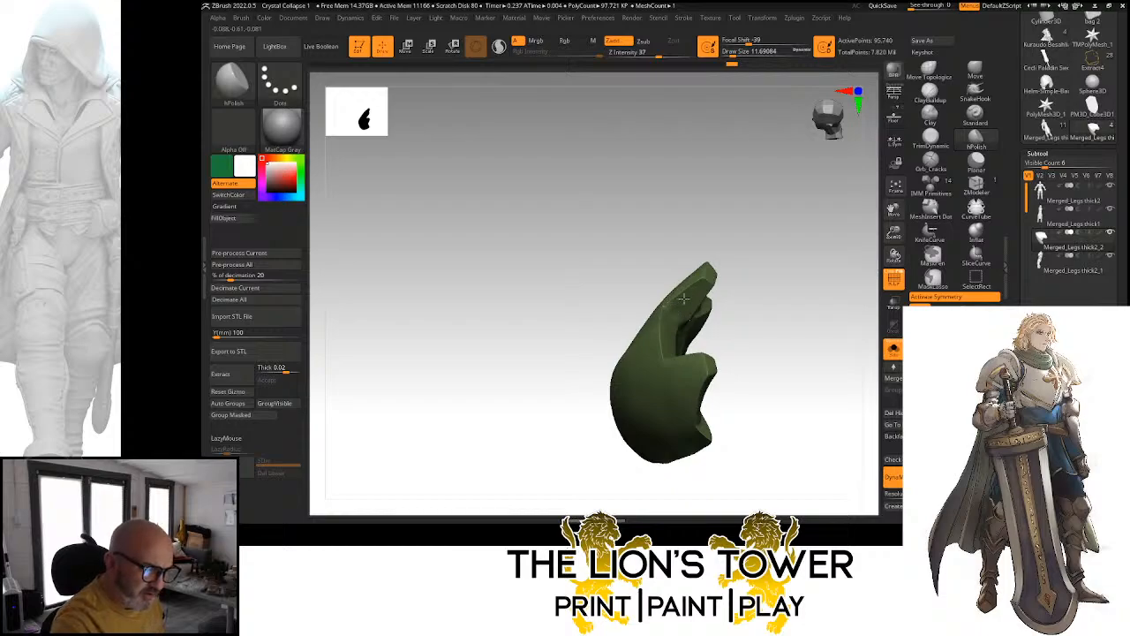
drag(753, 207, 730, 203)
mouse_move(684, 315)
mouse_down()
mouse_move(669, 306)
mouse_move(677, 323)
mouse_up()
drag(719, 222, 678, 226)
drag(742, 210, 710, 258)
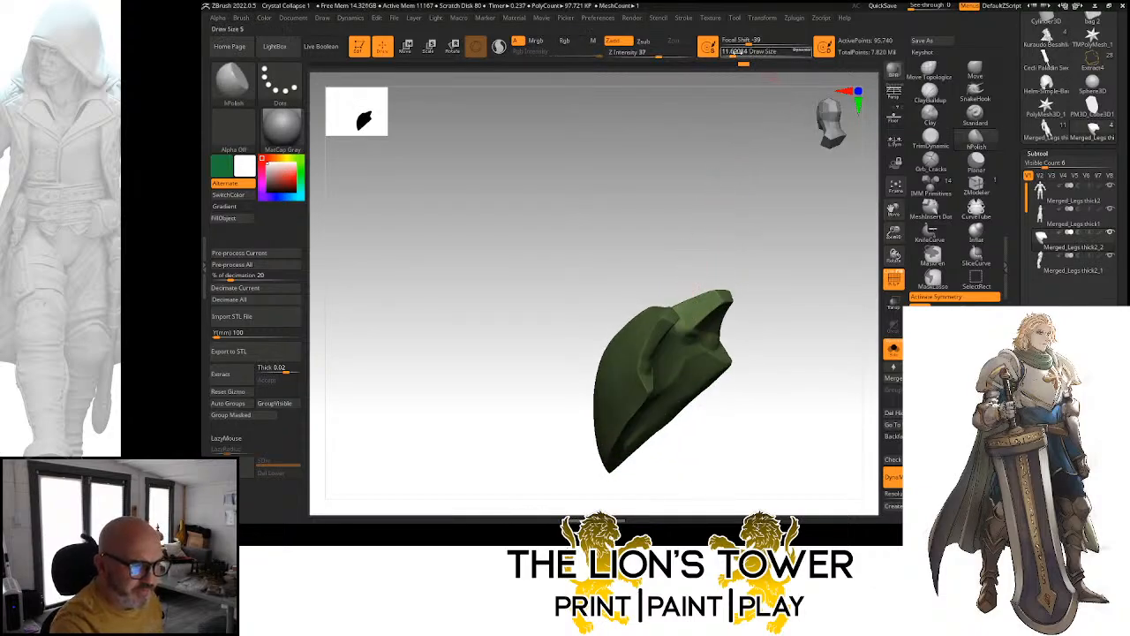
Smooth the breastplate's strap sides and armhole edges with hPolish at draw size about 23
drag(733, 50, 753, 50)
drag(680, 265, 634, 314)
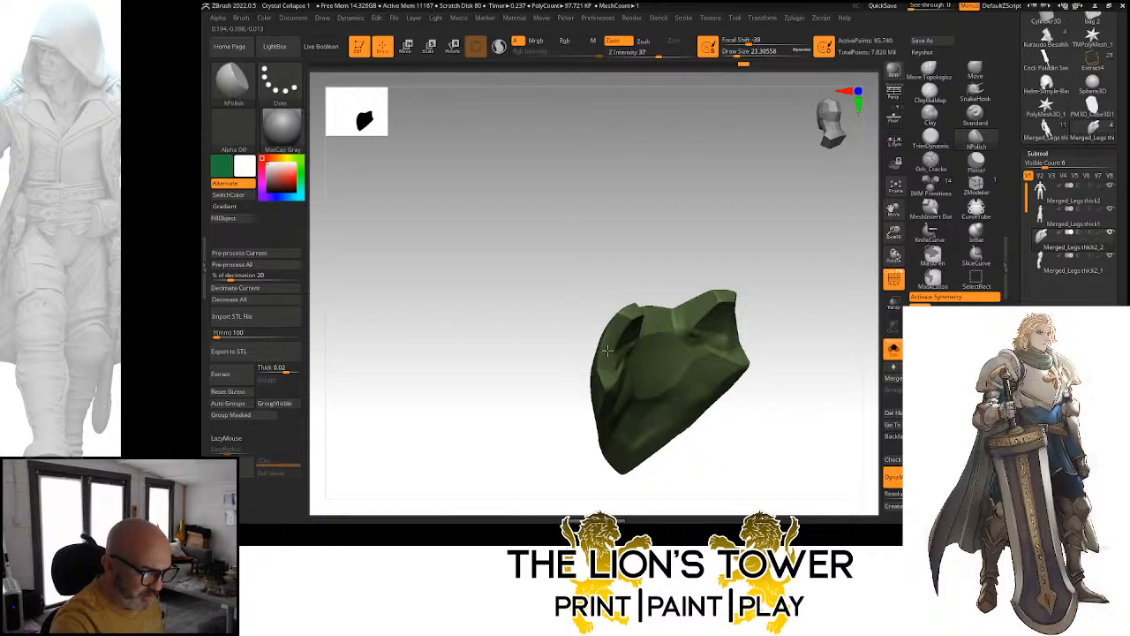
right_drag(608, 351, 608, 358)
right_drag(620, 318, 600, 315)
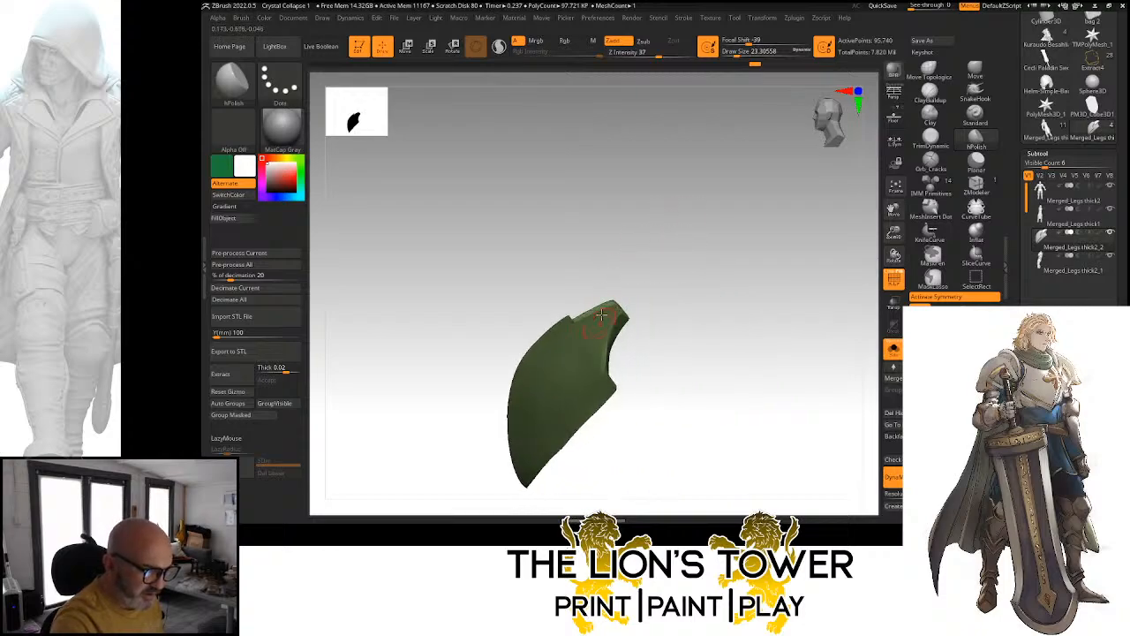
right_drag(601, 357, 639, 272)
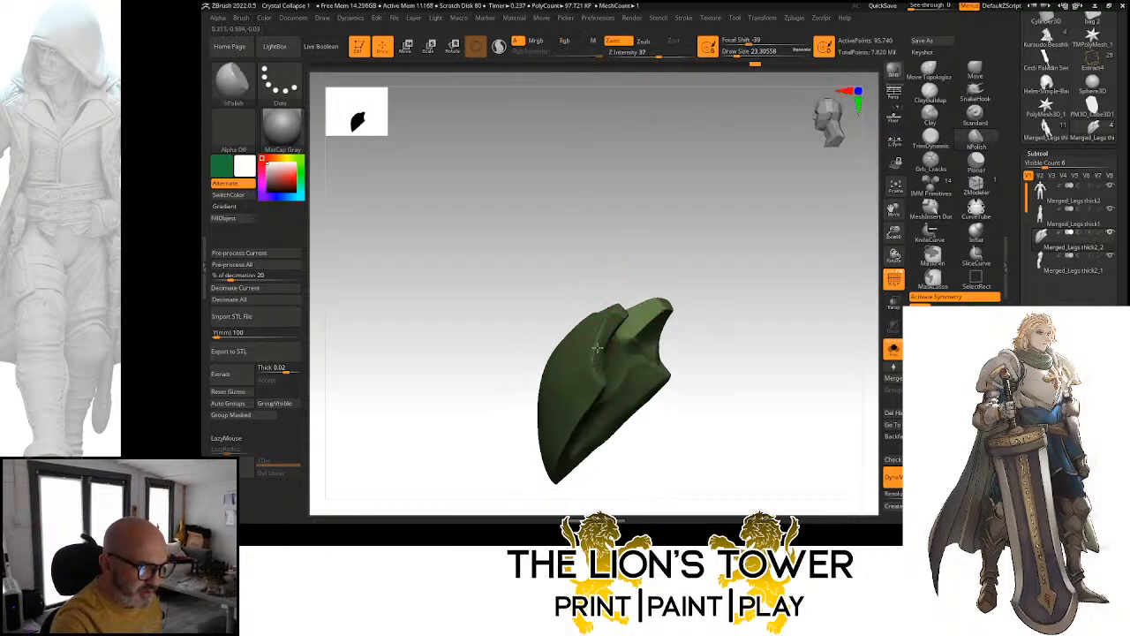
right_drag(636, 262, 590, 357)
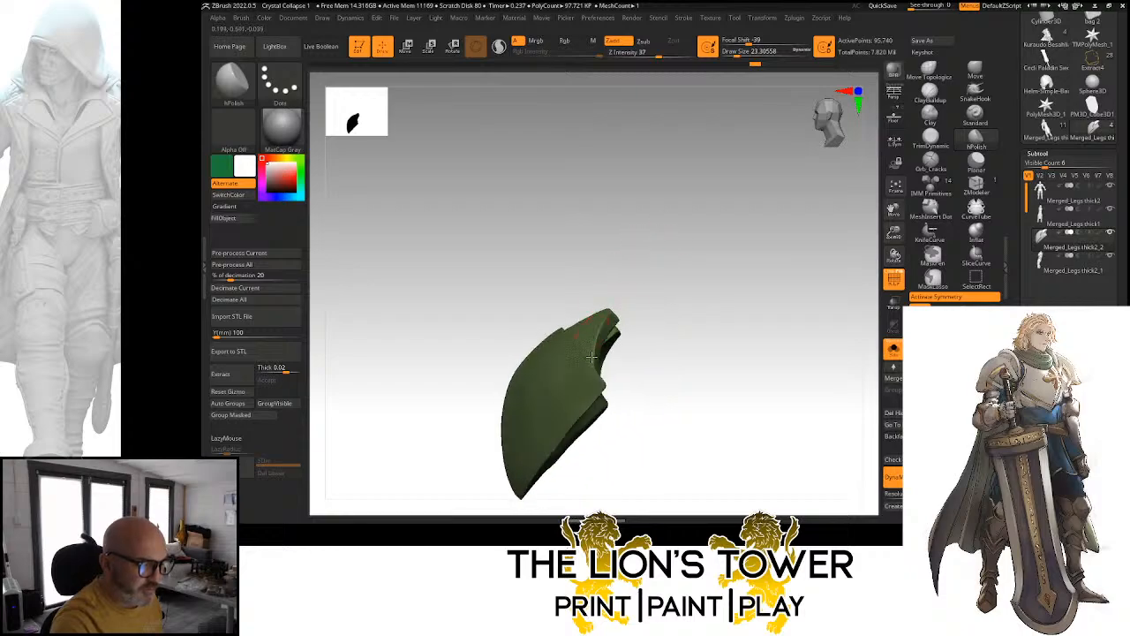
right_drag(622, 289, 703, 264)
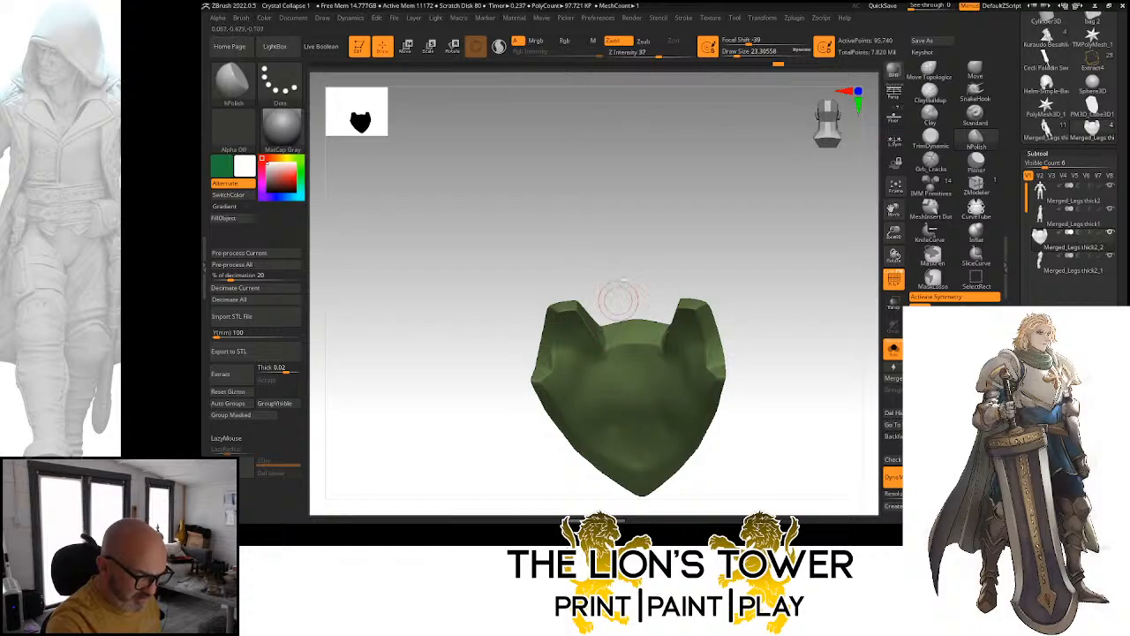
Polish the neckline and inner strap faces of the breastplate with hPolish, reducing the draw size to about 16
drag(613, 298, 606, 364)
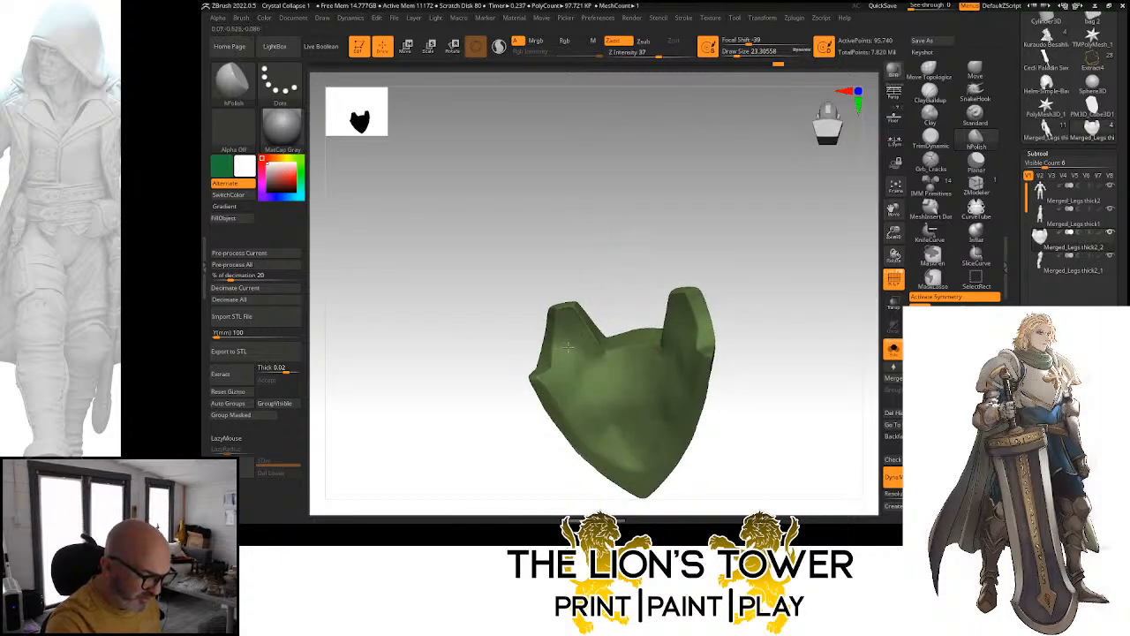
drag(631, 240, 613, 292)
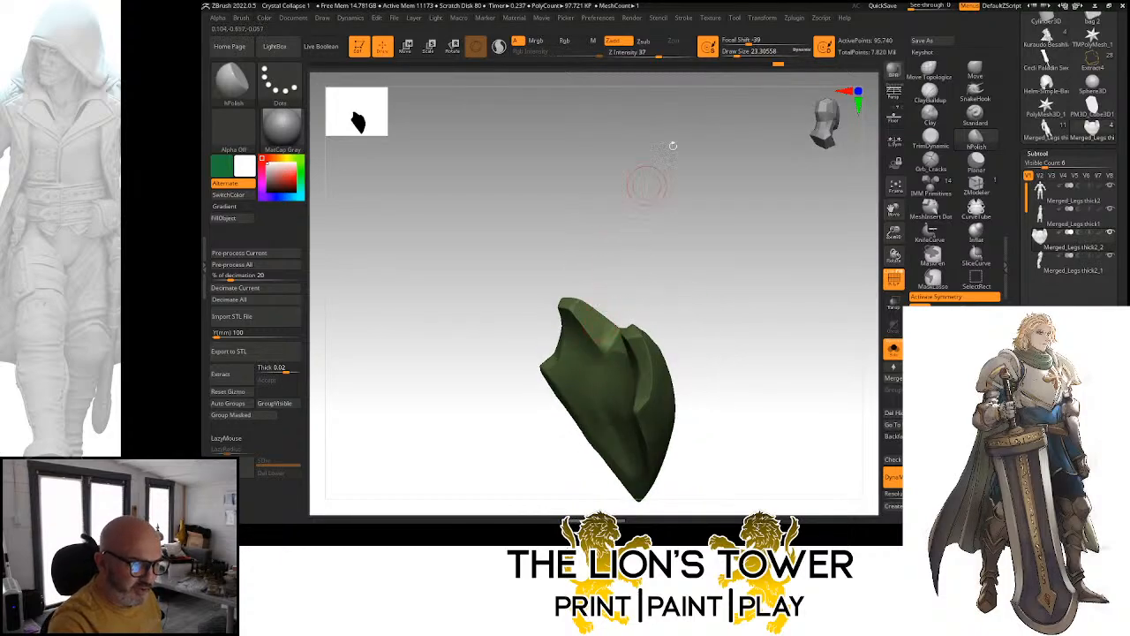
drag(642, 182, 610, 318)
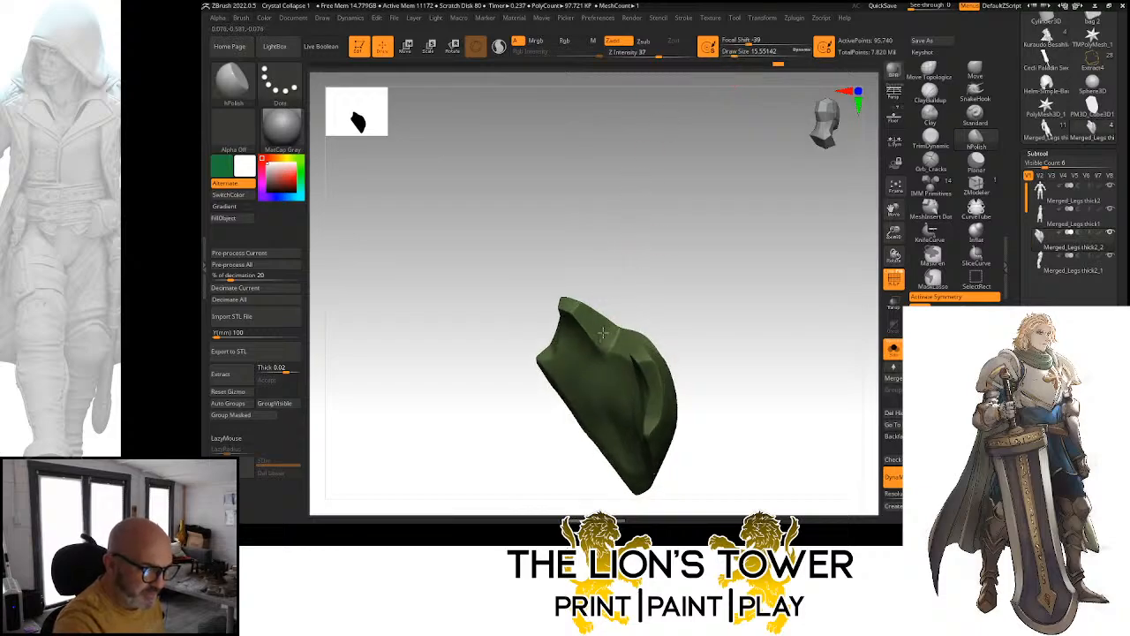
drag(657, 259, 638, 324)
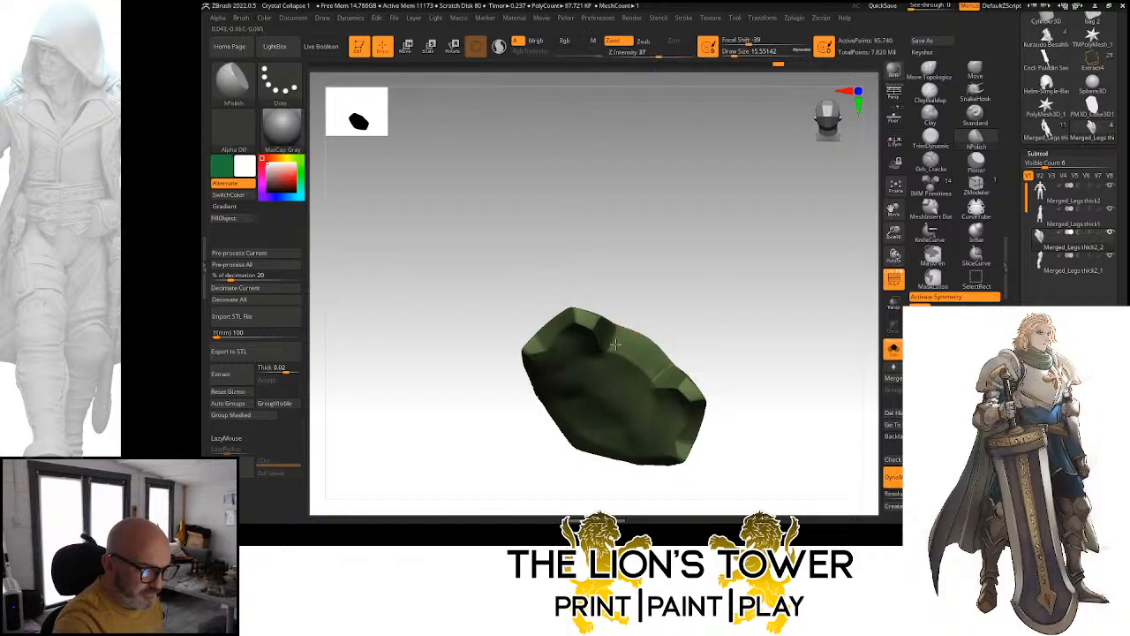
drag(682, 285, 712, 392)
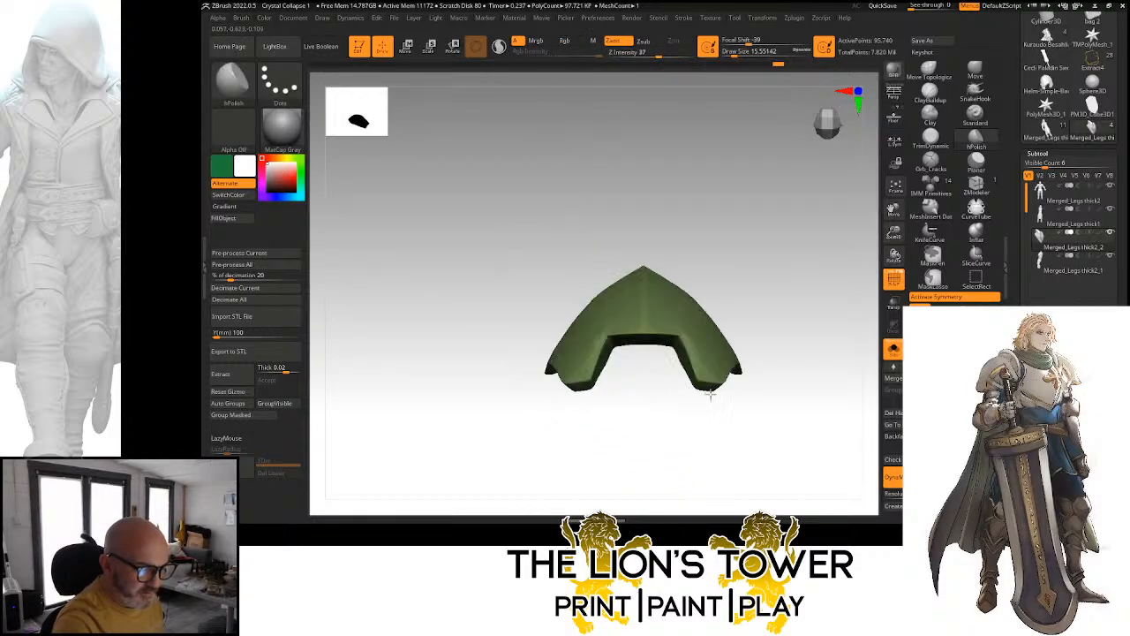
drag(737, 275, 704, 313)
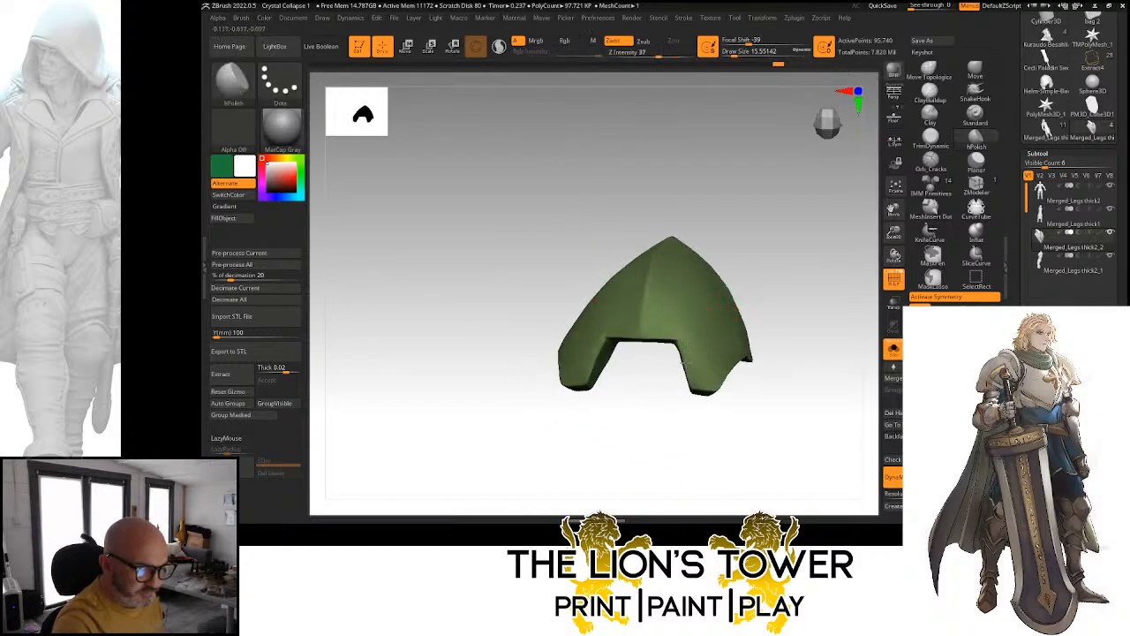
Show the whole figure with polygroup colours and compare the reshaped breastplate with the original body armour
drag(752, 272, 861, 280)
click(894, 348)
mouse_move(893, 211)
mouse_down()
mouse_move(896, 184)
mouse_move(888, 192)
mouse_up()
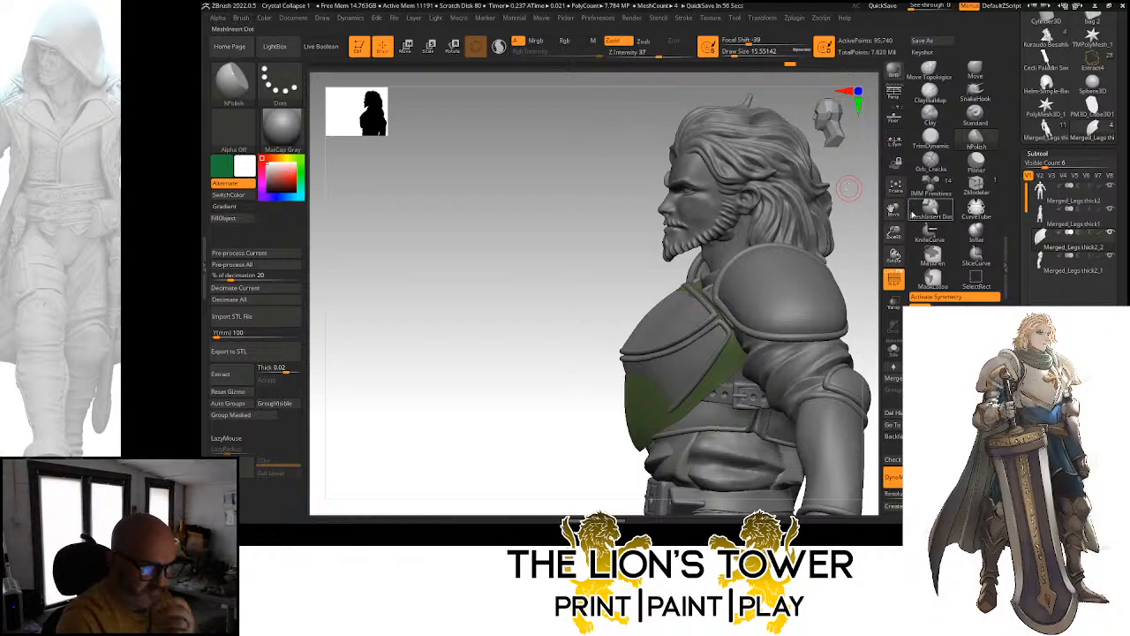
drag(893, 214, 896, 196)
key(shift+f)
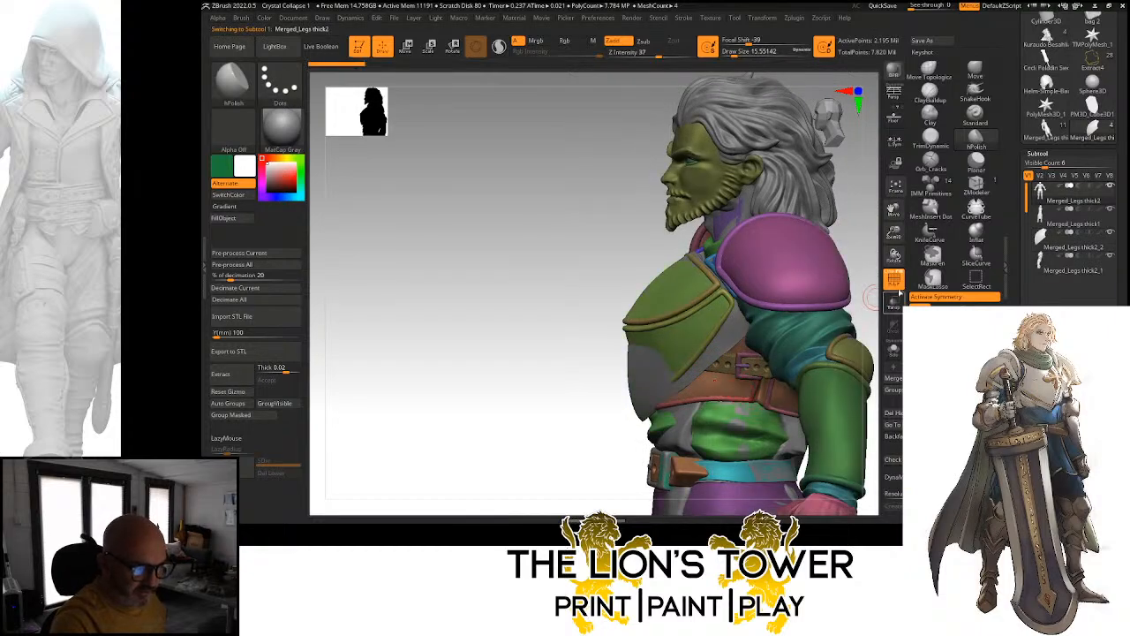
click(893, 348)
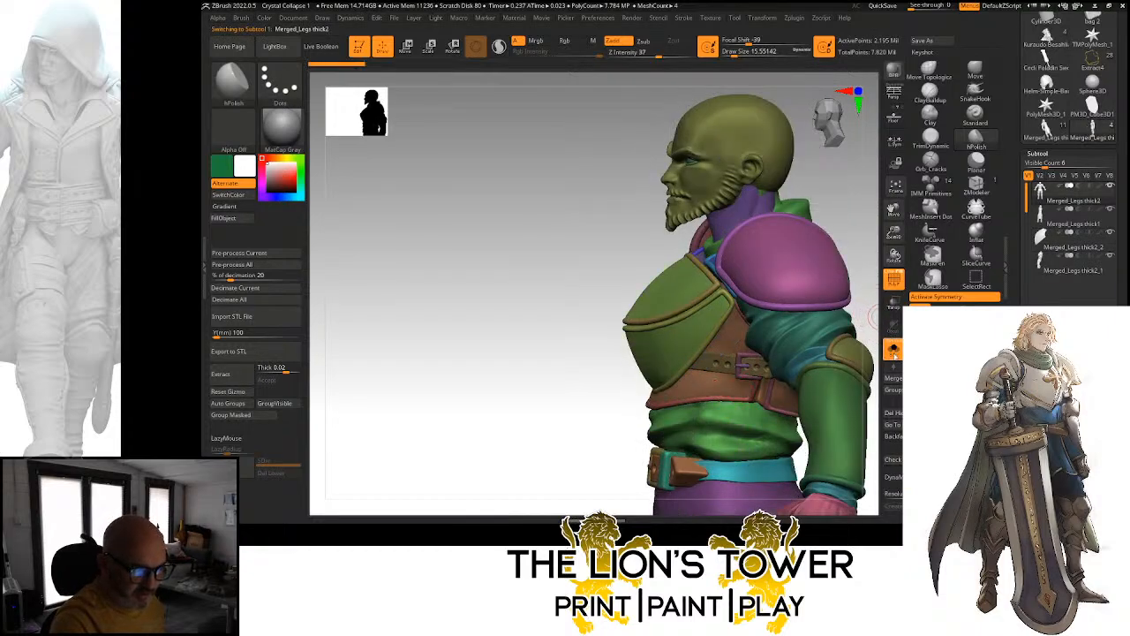
click(893, 349)
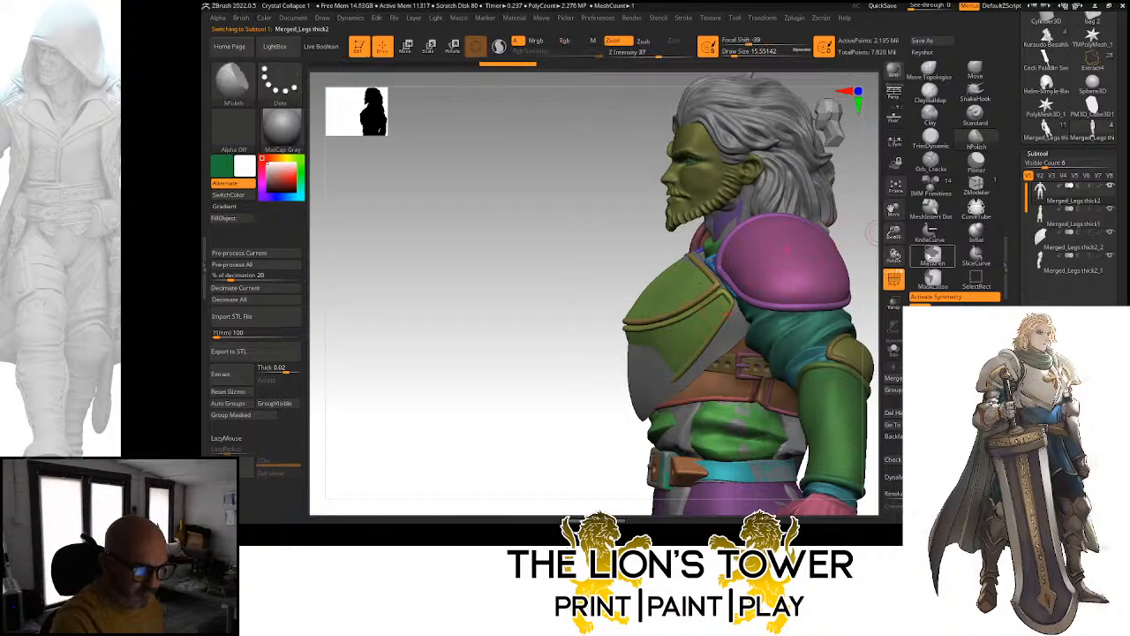
Select the torso armour subtool, isolate it from the figure, and unhide all of its parts
alt+click(738, 338)
click(893, 349)
ctrl+shift+click(858, 311)
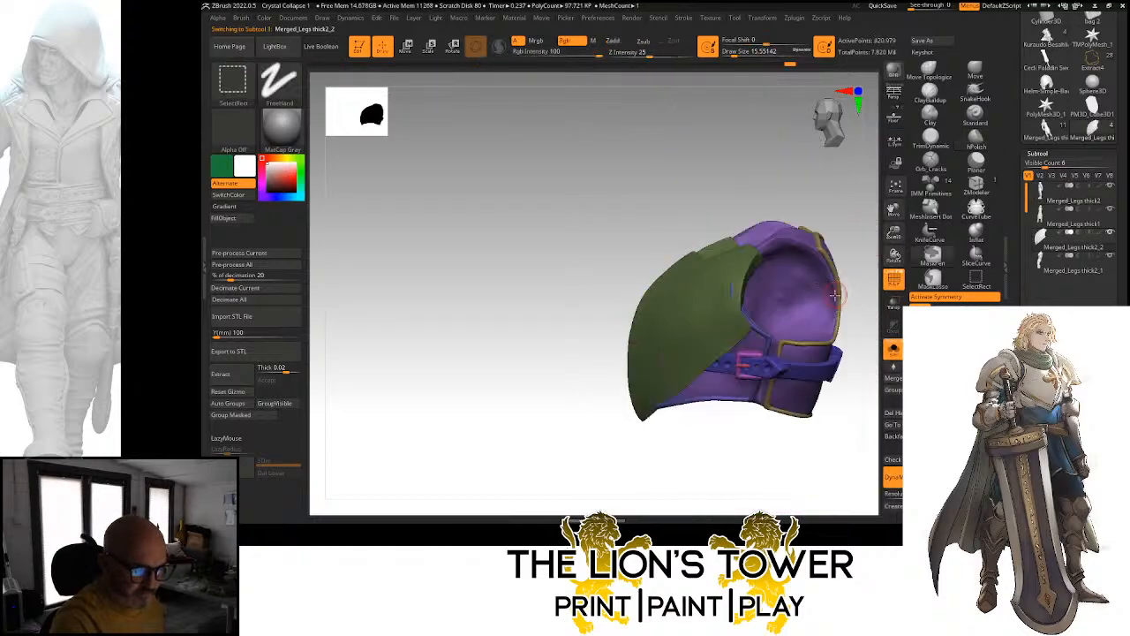
ctrl+shift+click(756, 343)
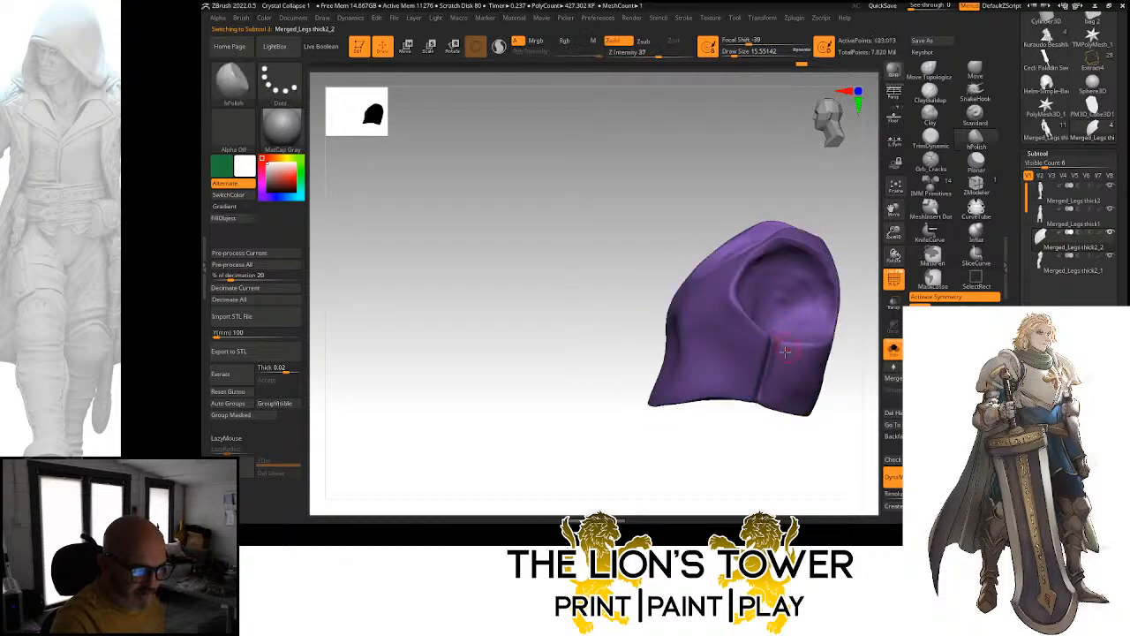
ctrl+click(745, 445)
ctrl+shift+click(744, 446)
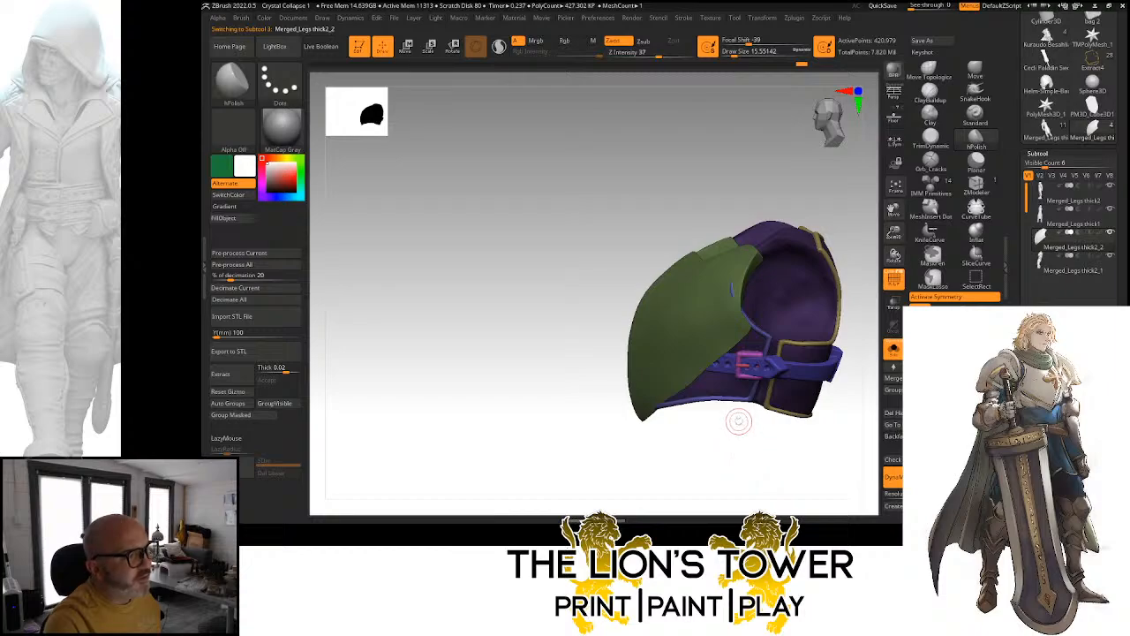
ctrl+drag(747, 444, 753, 472)
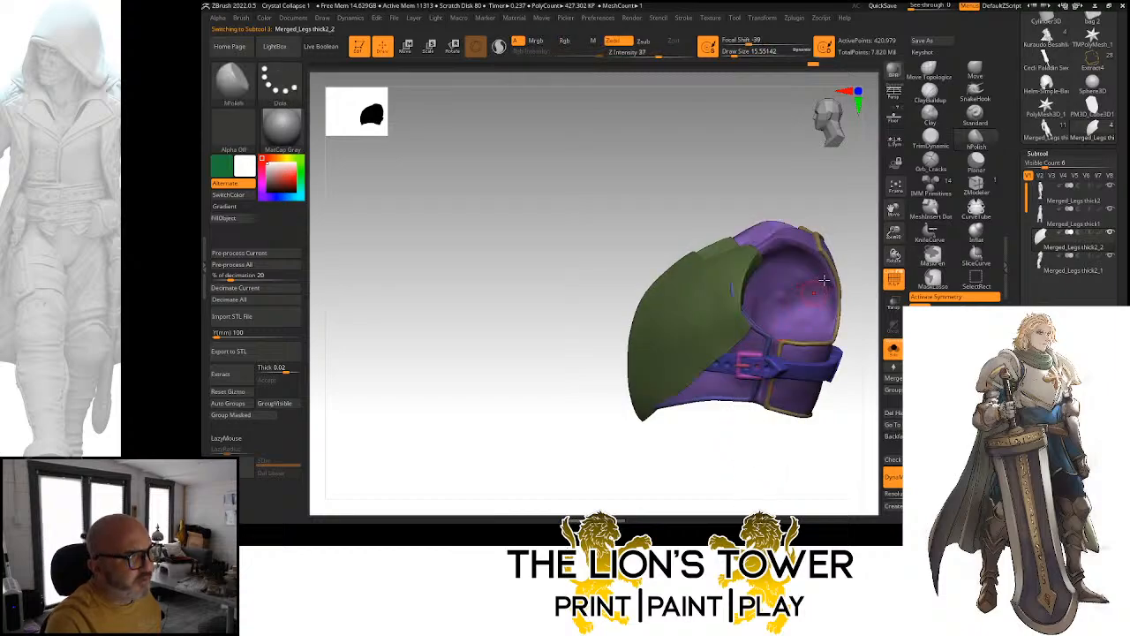
drag(853, 291, 863, 300)
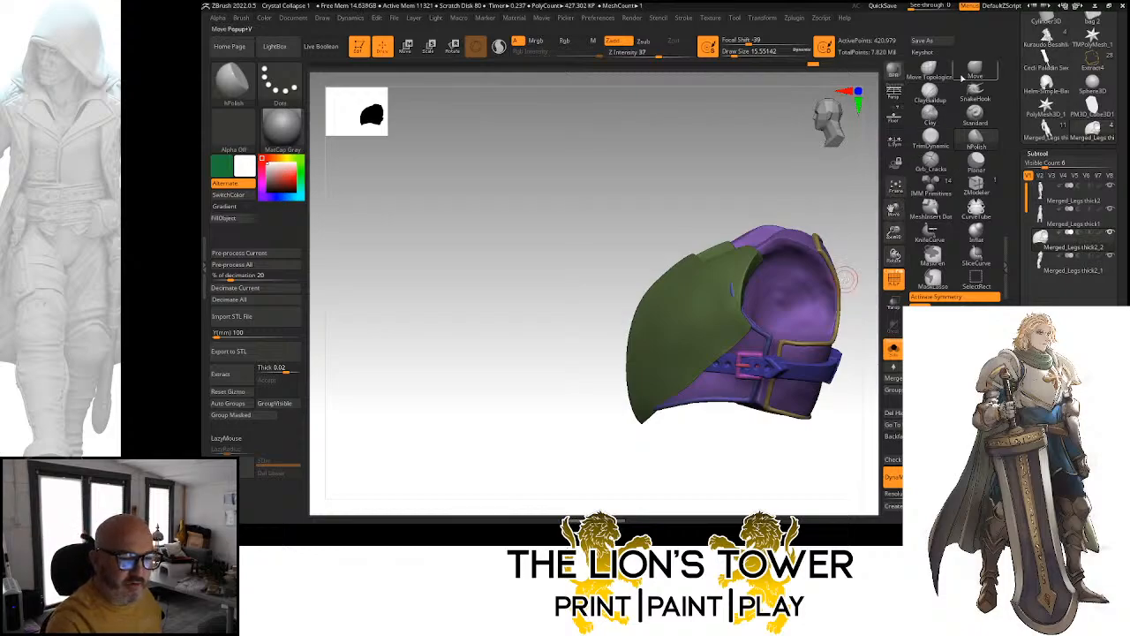
Choose the Move brush and mask all the torso armour except the green breastplate
click(932, 73)
key(ctrl+shift)
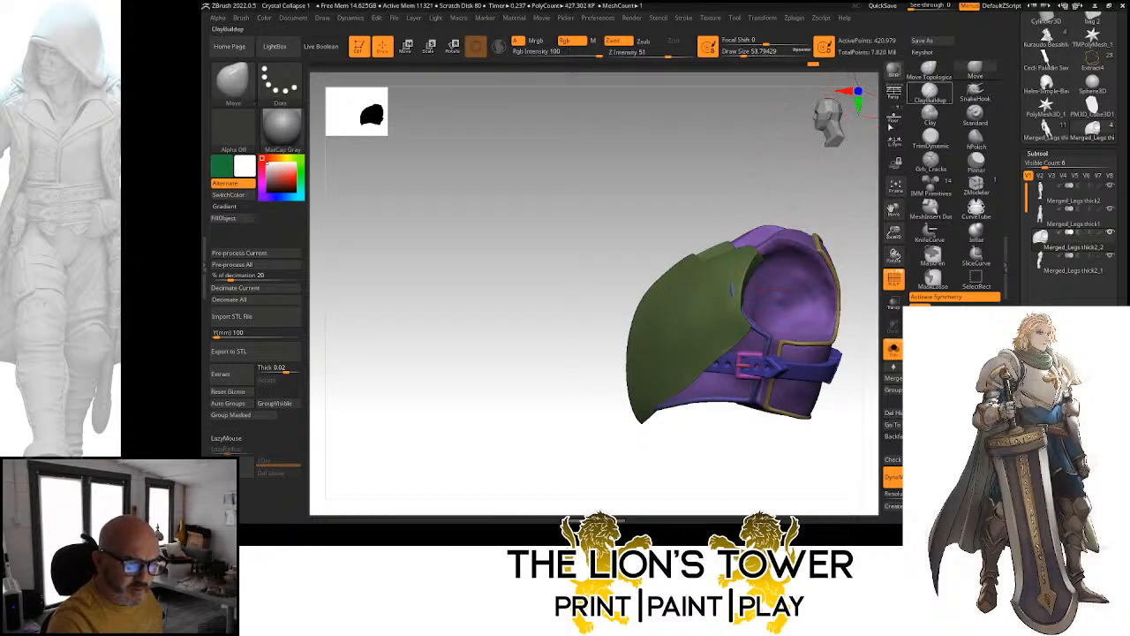
ctrl+shift+click(721, 283)
ctrl+click(767, 193)
ctrl+shift+click(761, 193)
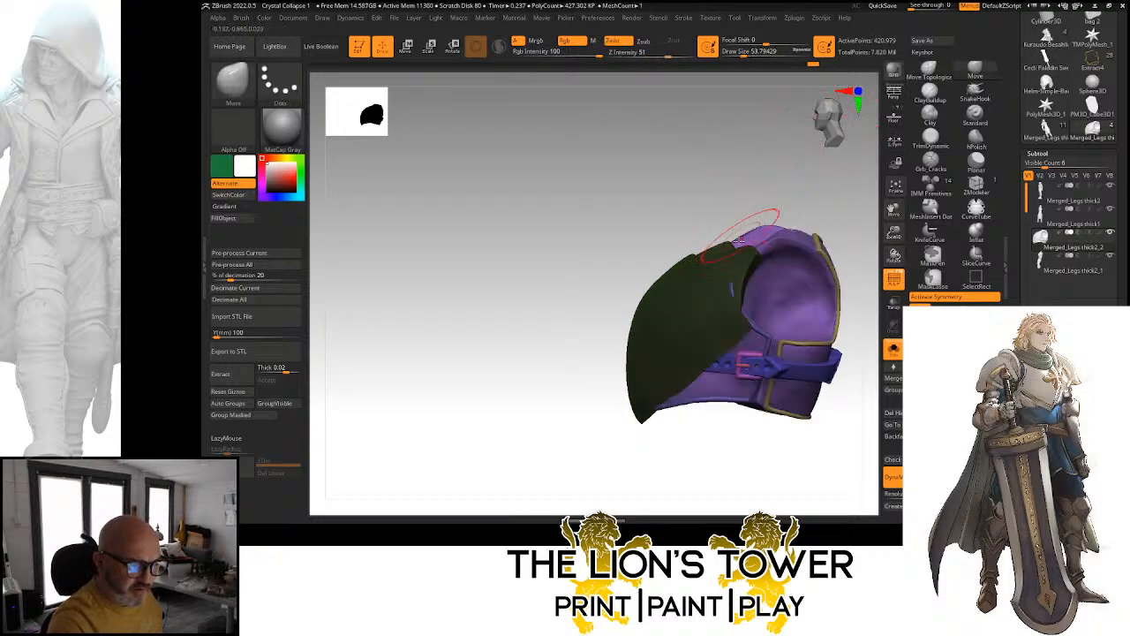
ctrl+click(749, 204)
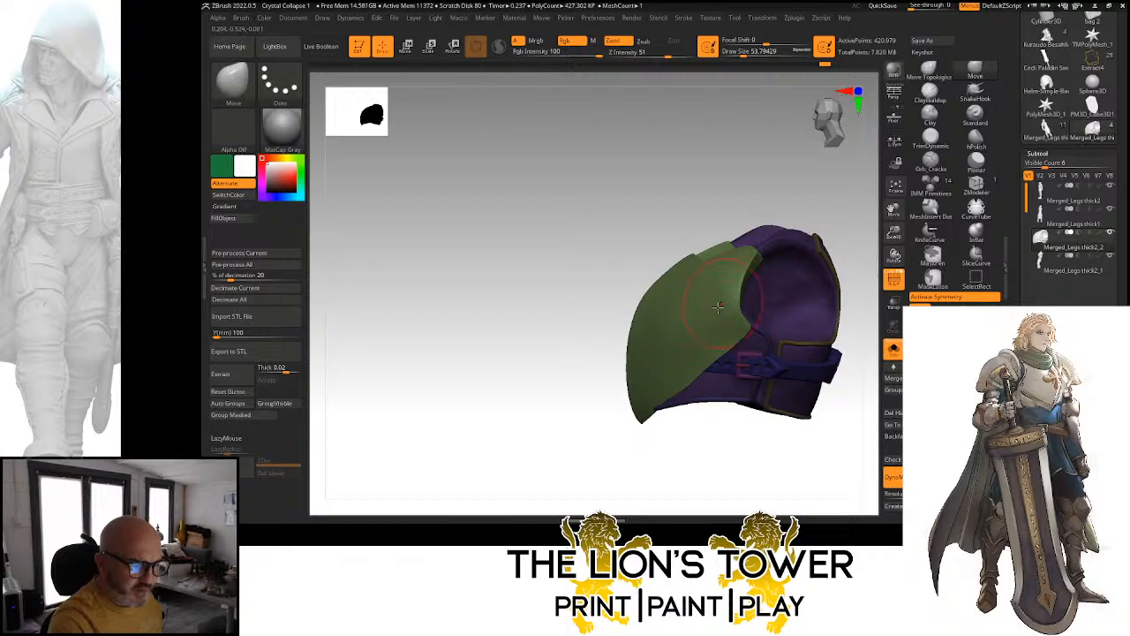
Reshape the breastplate's side, lower edge and front profile with the Move brush at draw sizes between about 49 and 87
click(746, 55)
mouse_move(743, 168)
mouse_down()
mouse_move(693, 132)
mouse_move(740, 128)
mouse_up()
drag(714, 279, 684, 351)
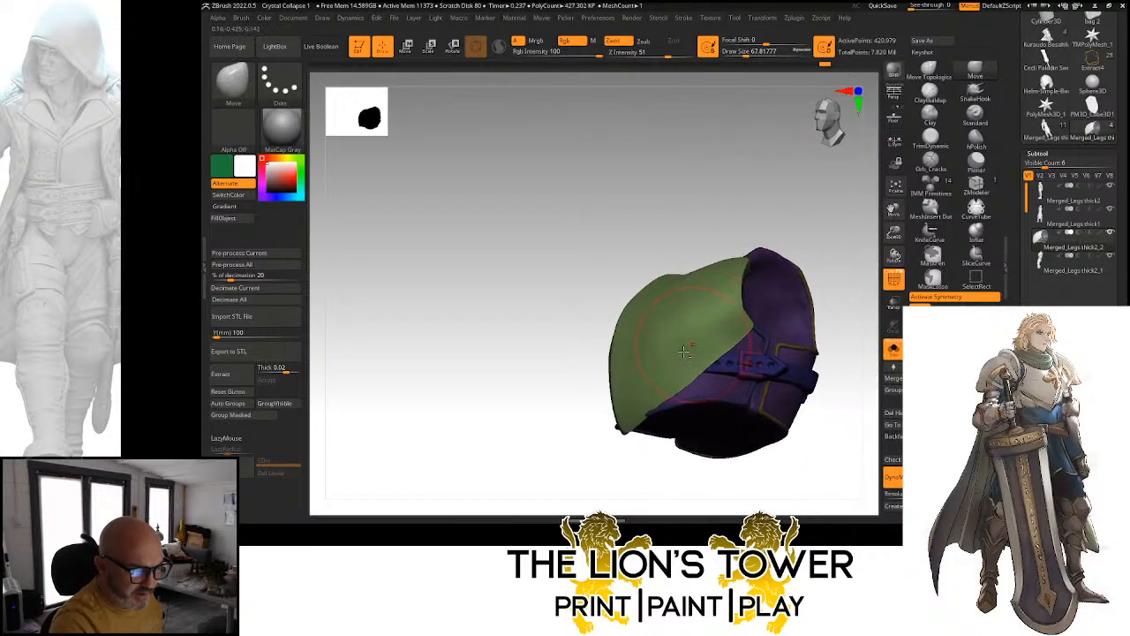
click(748, 54)
drag(751, 112, 777, 221)
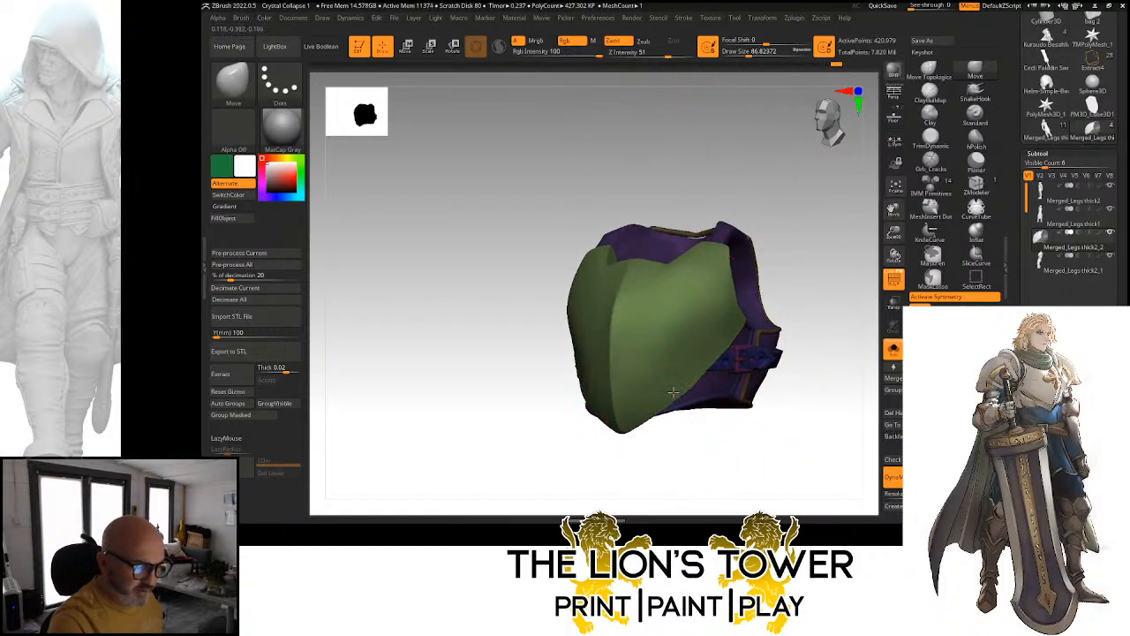
mouse_move(700, 439)
mouse_down()
mouse_move(669, 387)
mouse_move(660, 333)
mouse_up()
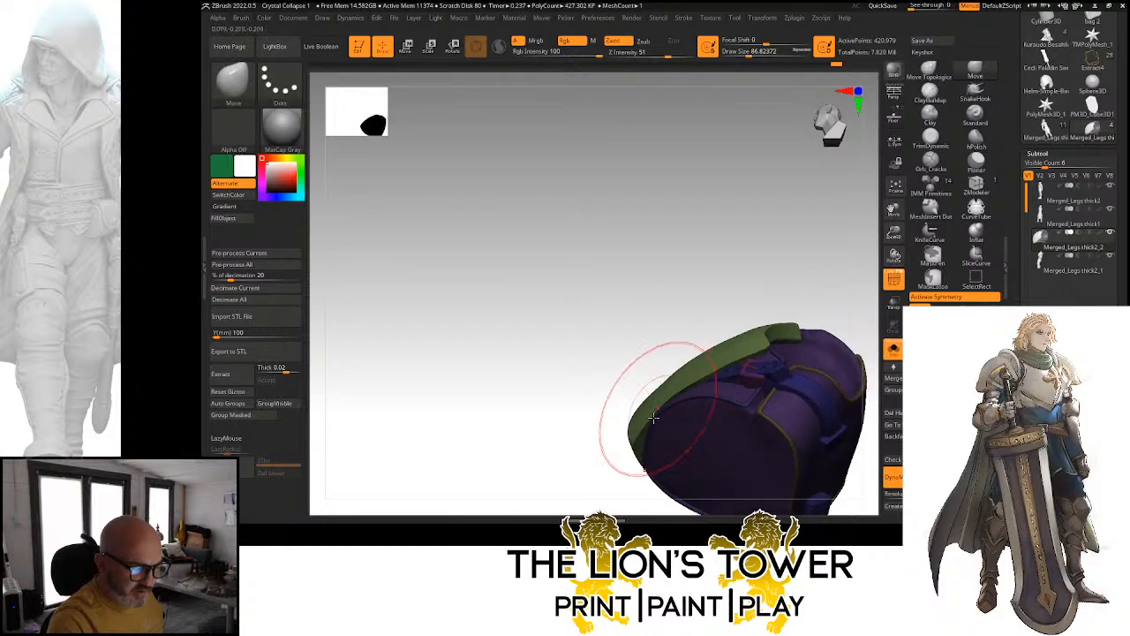
mouse_move(652, 420)
mouse_down()
mouse_move(643, 430)
mouse_move(676, 336)
mouse_move(648, 359)
mouse_up()
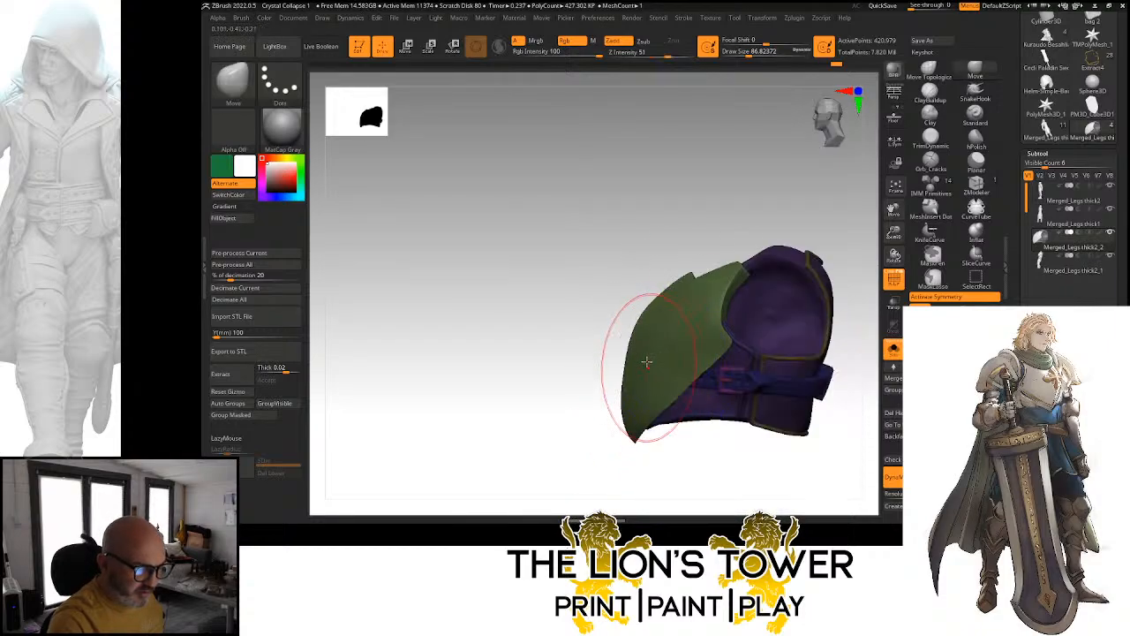
drag(749, 54, 742, 54)
drag(616, 396, 620, 403)
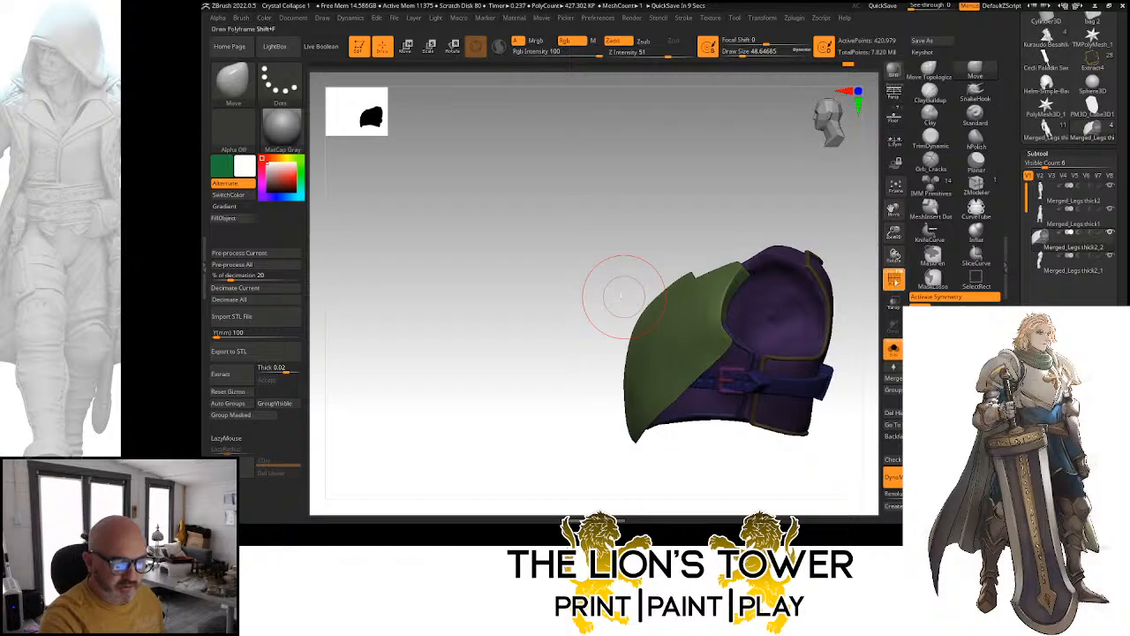
Examine the polygon density of the breastplate and torso armour with the polyframe displayed
click(893, 279)
click(893, 279)
click(894, 279)
click(892, 279)
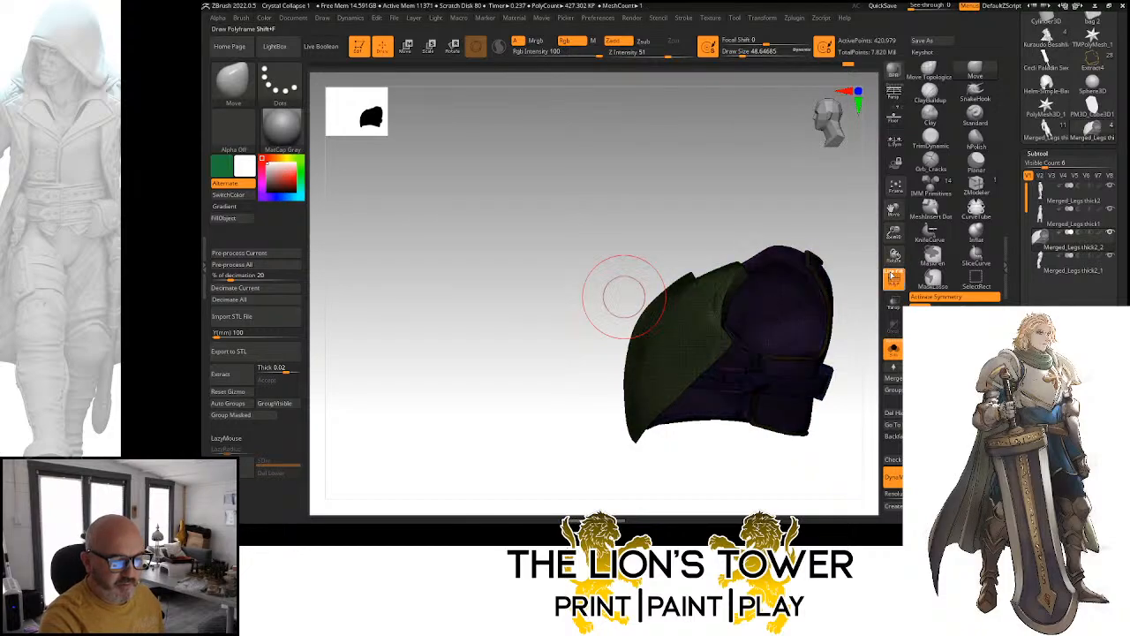
drag(893, 233, 915, 293)
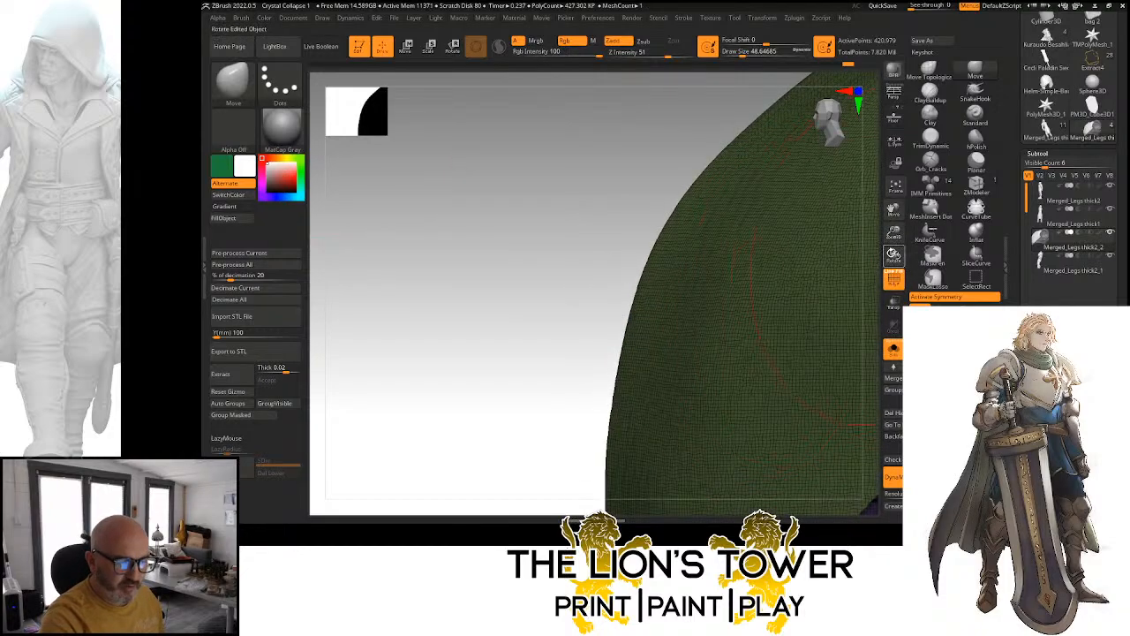
drag(894, 235, 927, 194)
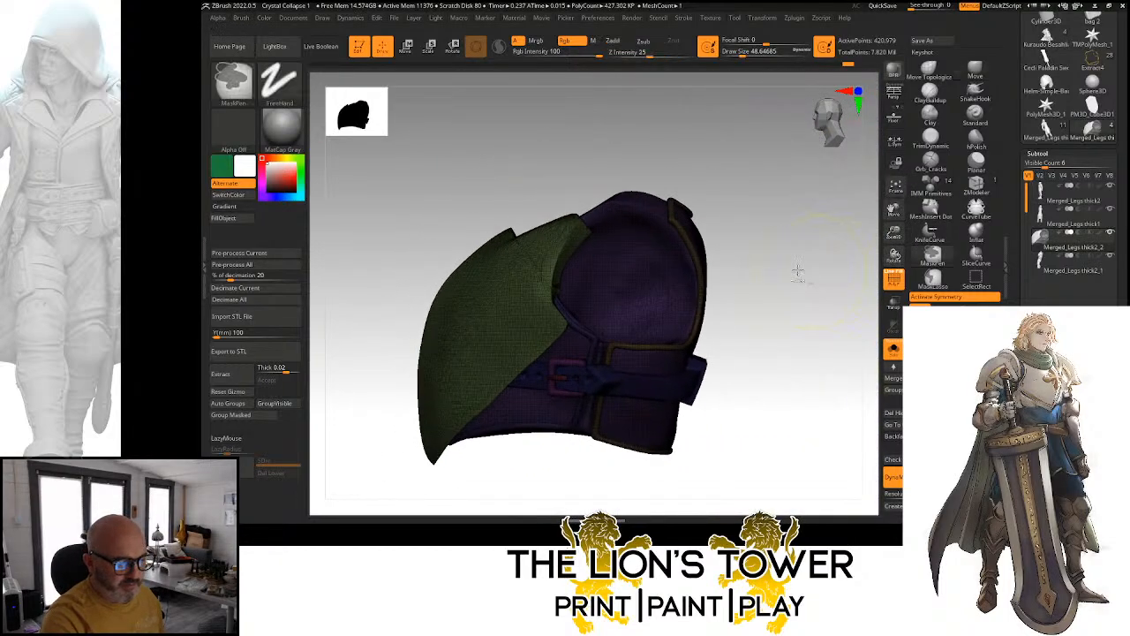
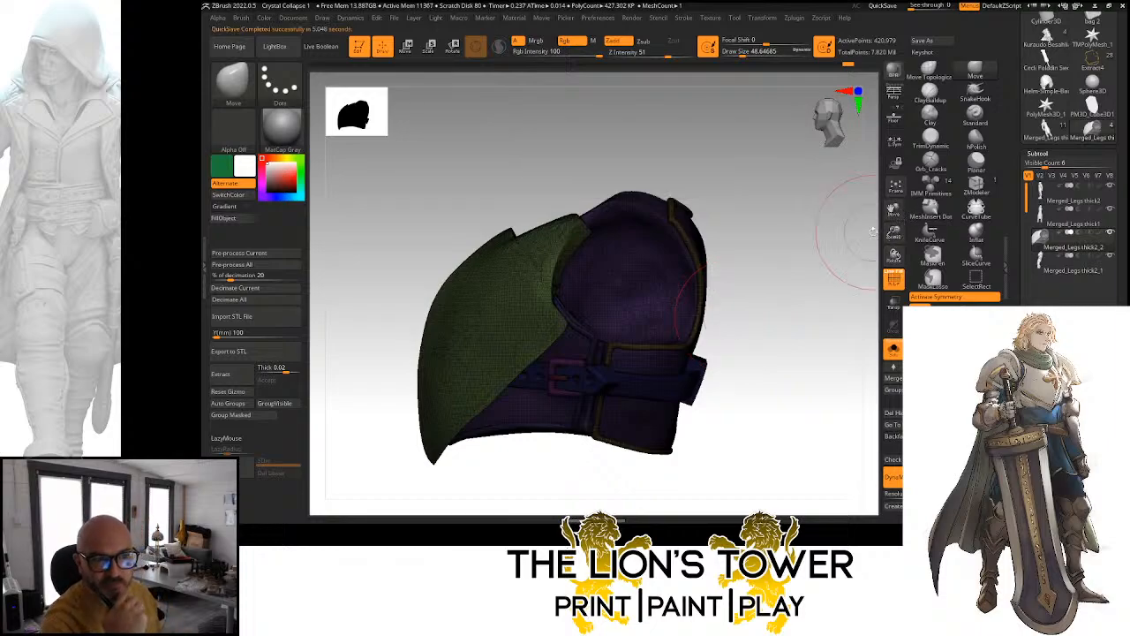
Examine the torso armour's polygroups from the side and front, both isolated and together with the full figure
drag(791, 266, 870, 252)
drag(870, 252, 794, 271)
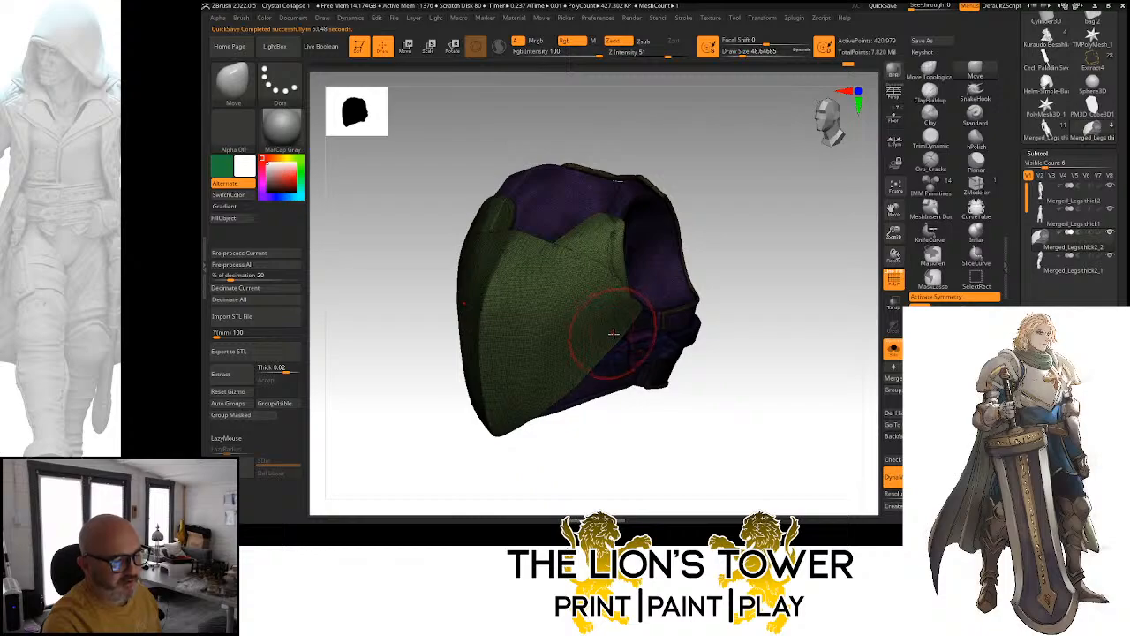
mouse_move(615, 340)
mouse_down()
mouse_move(623, 358)
mouse_move(631, 326)
mouse_move(620, 236)
mouse_up()
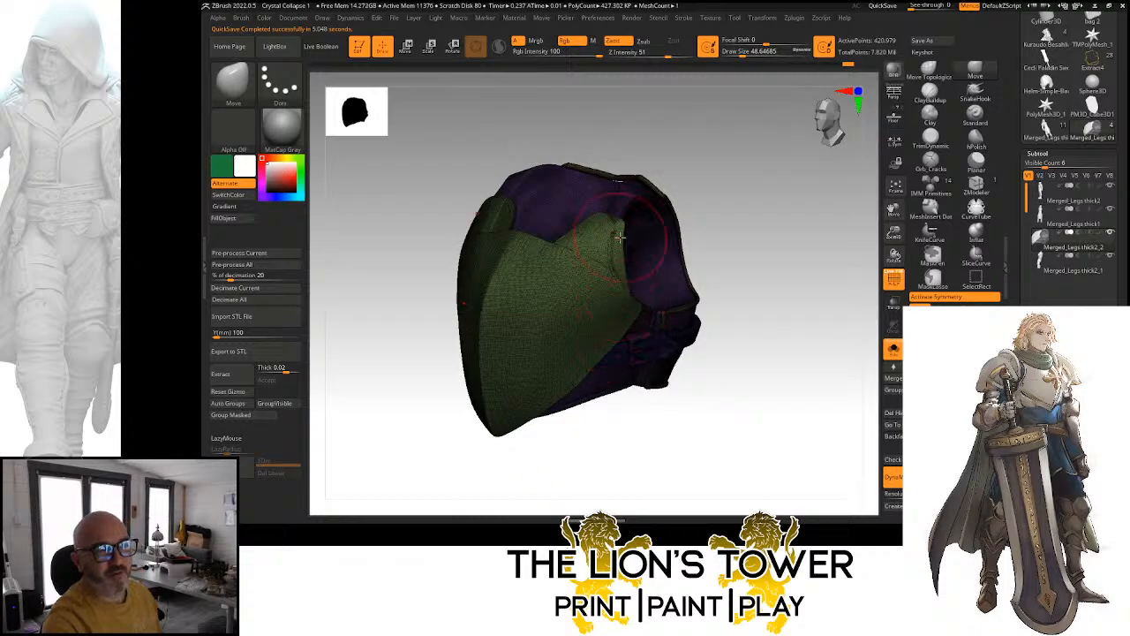
drag(893, 233, 893, 248)
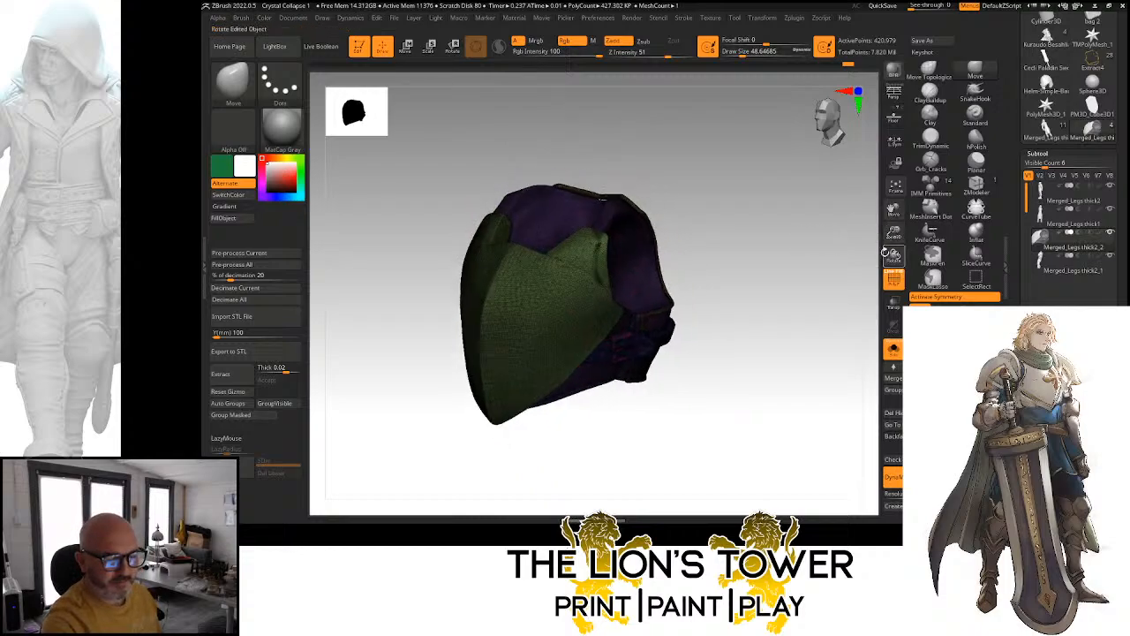
click(894, 350)
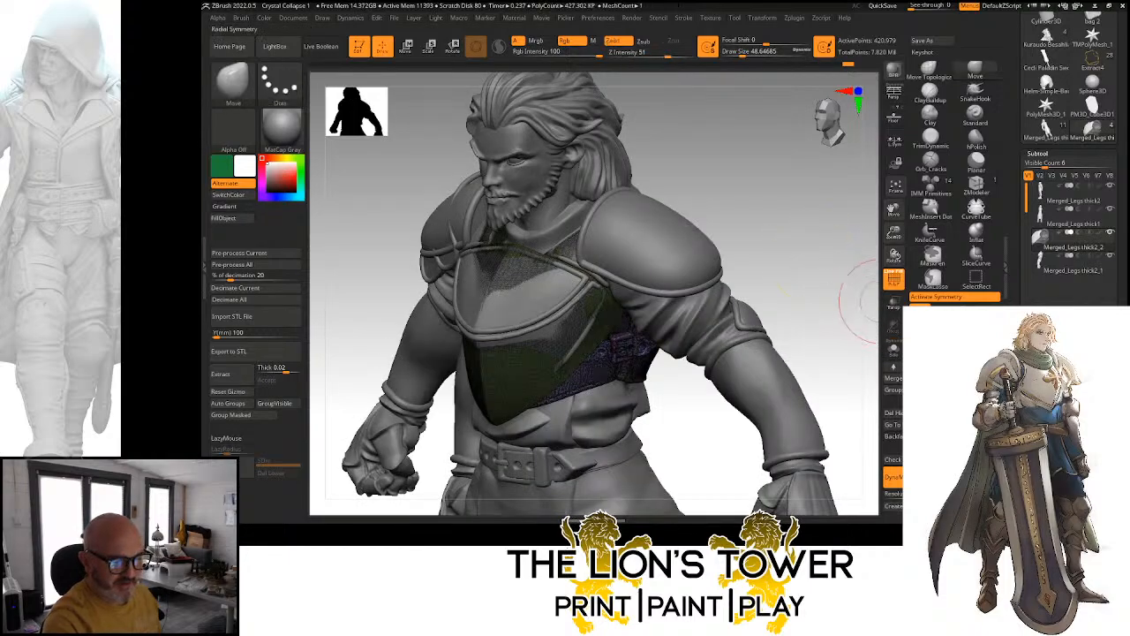
click(893, 350)
drag(843, 309, 732, 253)
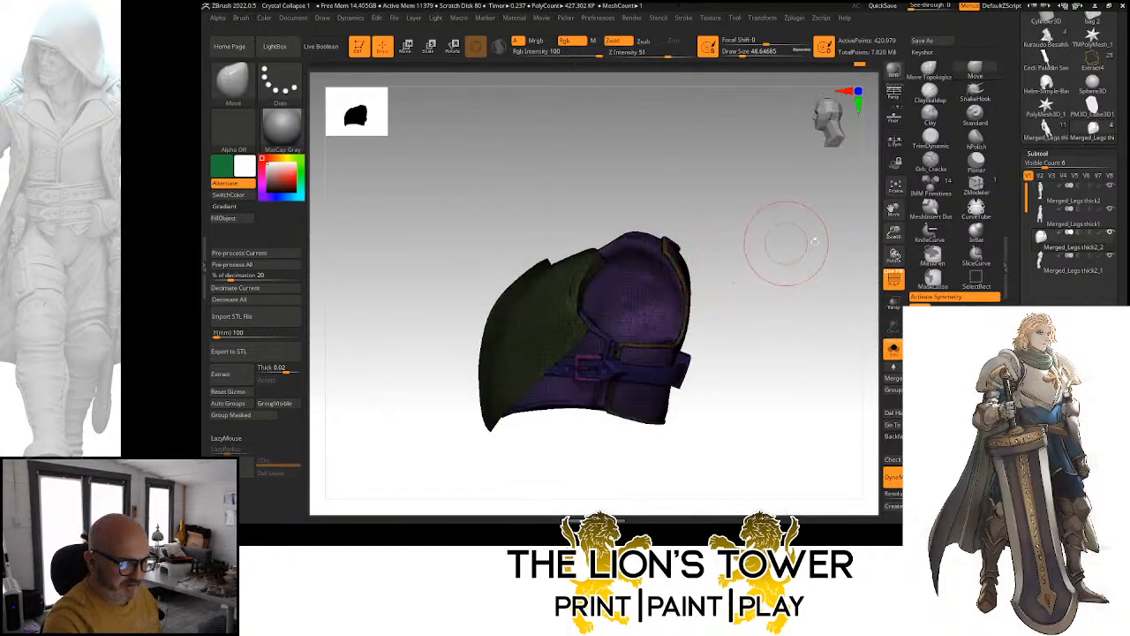
click(893, 278)
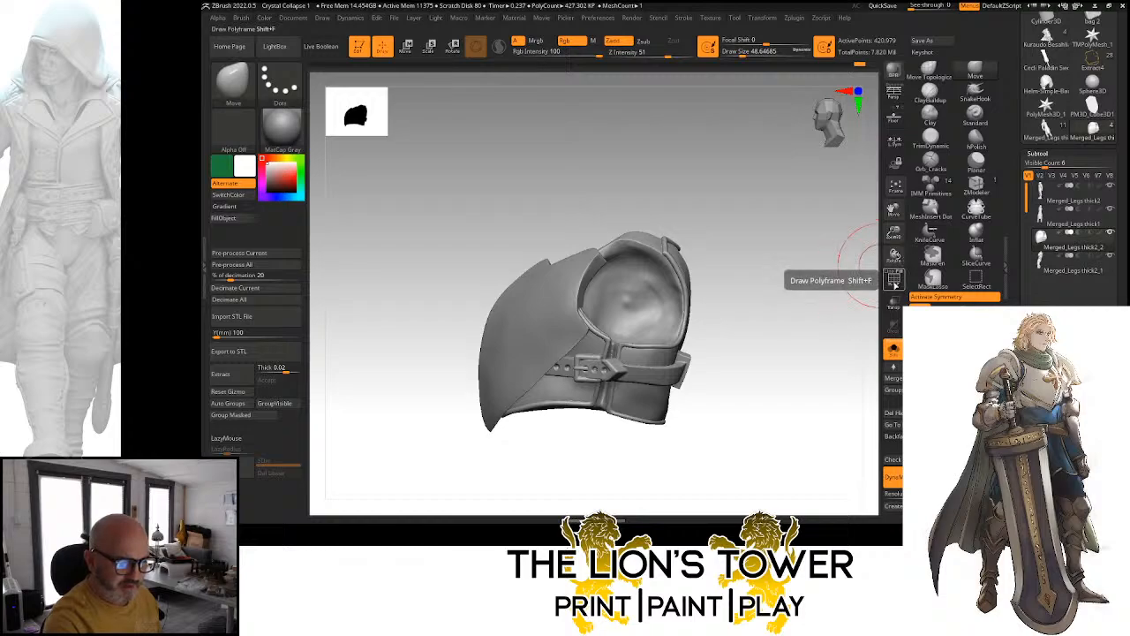
click(895, 278)
mouse_move(894, 232)
mouse_down()
mouse_move(895, 243)
mouse_move(890, 166)
mouse_up()
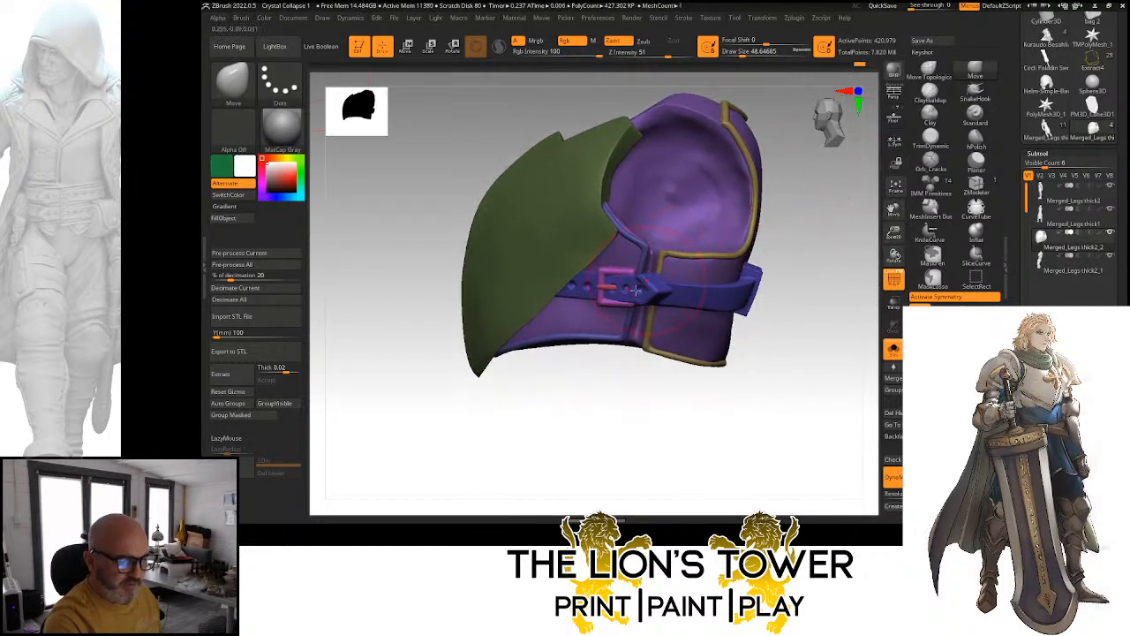
Delete the purple trim around the armhole and side seam, and isolate the purple base layer of the torso armour
ctrl+shift+click(625, 335)
ctrl+shift+click(625, 335)
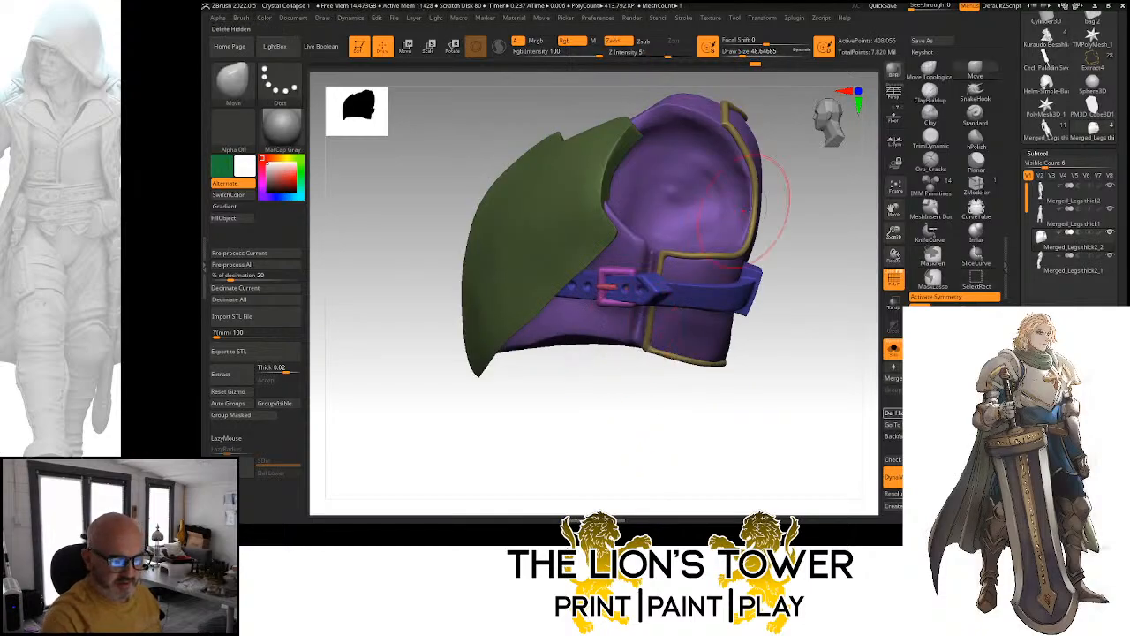
ctrl+shift+click(619, 340)
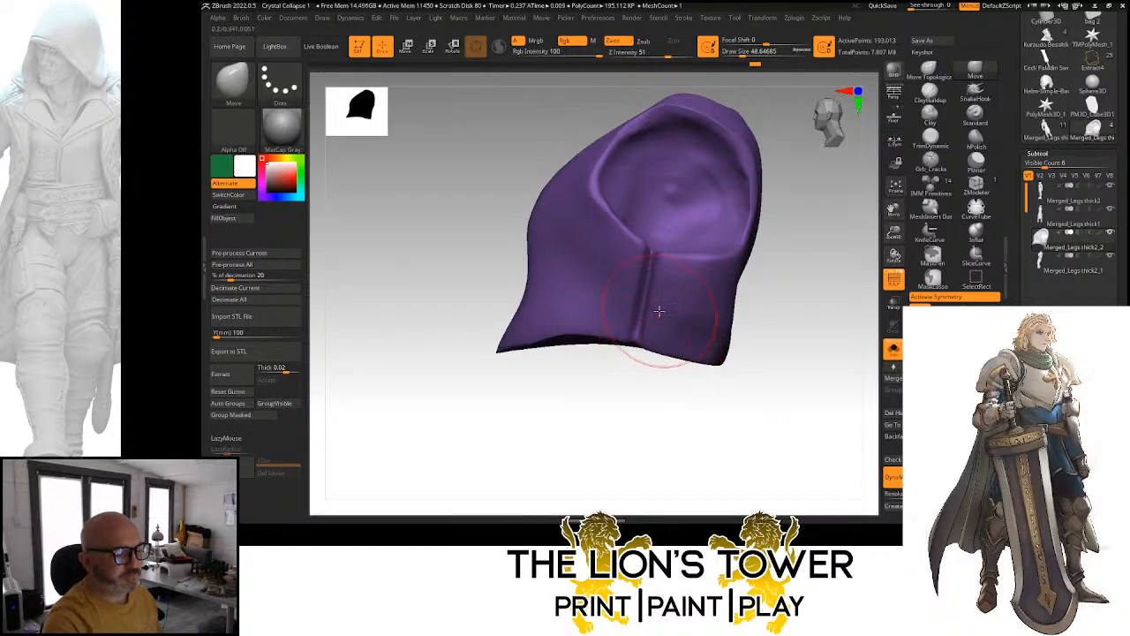
Lasso-mask the base layer's side in front of the vertical seam, from the lower edge up to the armhole
mouse_move(894, 235)
mouse_down()
mouse_move(893, 215)
mouse_move(911, 223)
mouse_up()
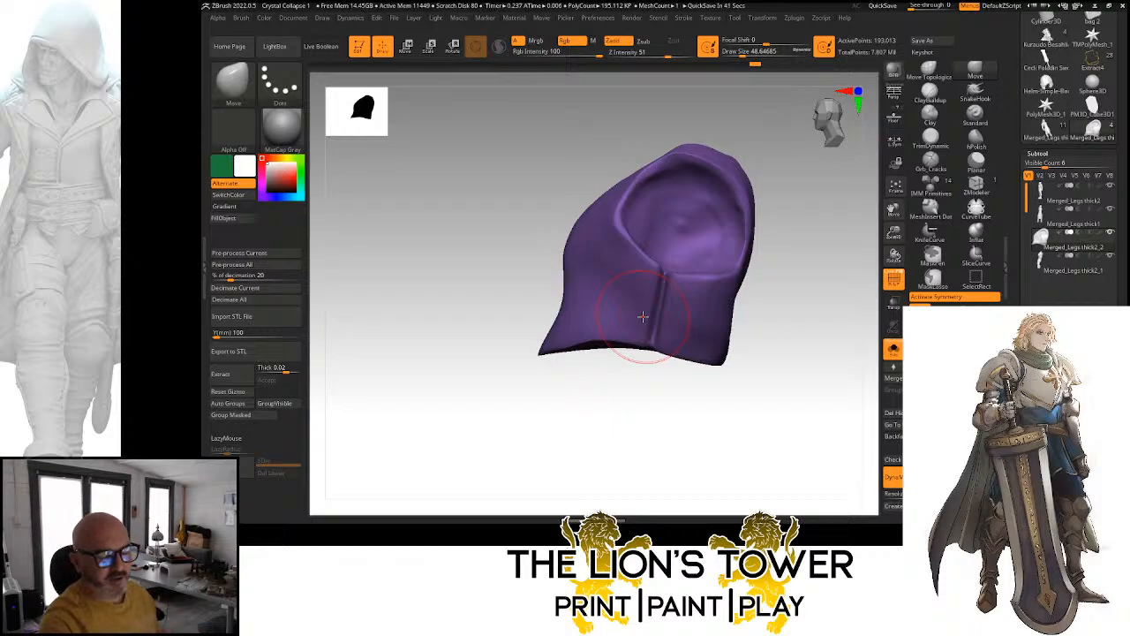
drag(894, 233, 894, 222)
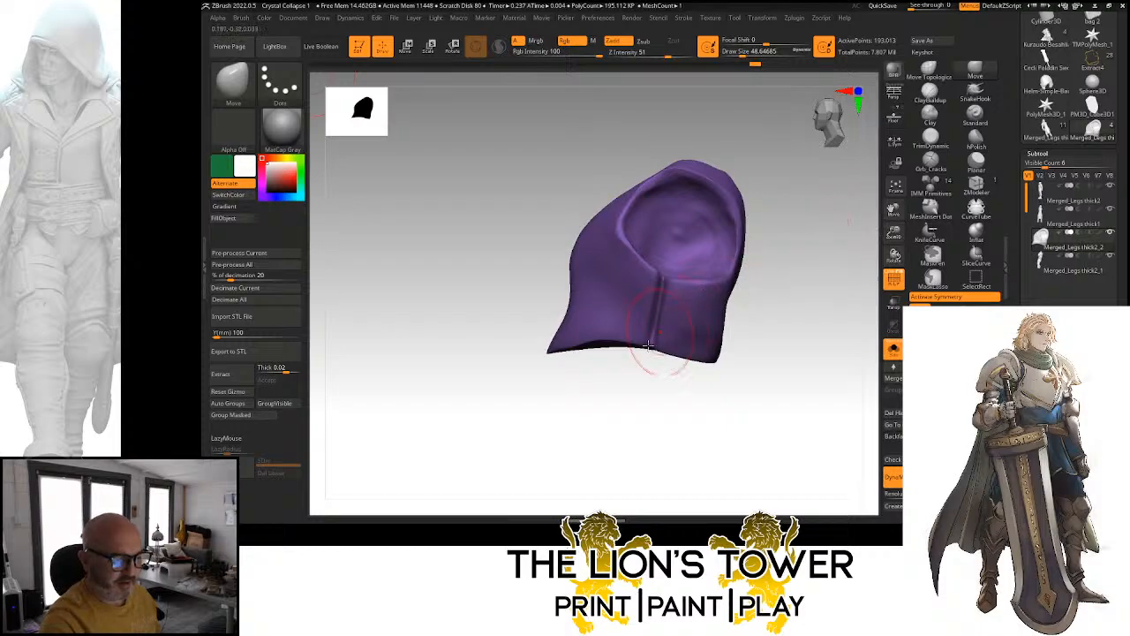
ctrl+drag(646, 356, 655, 251)
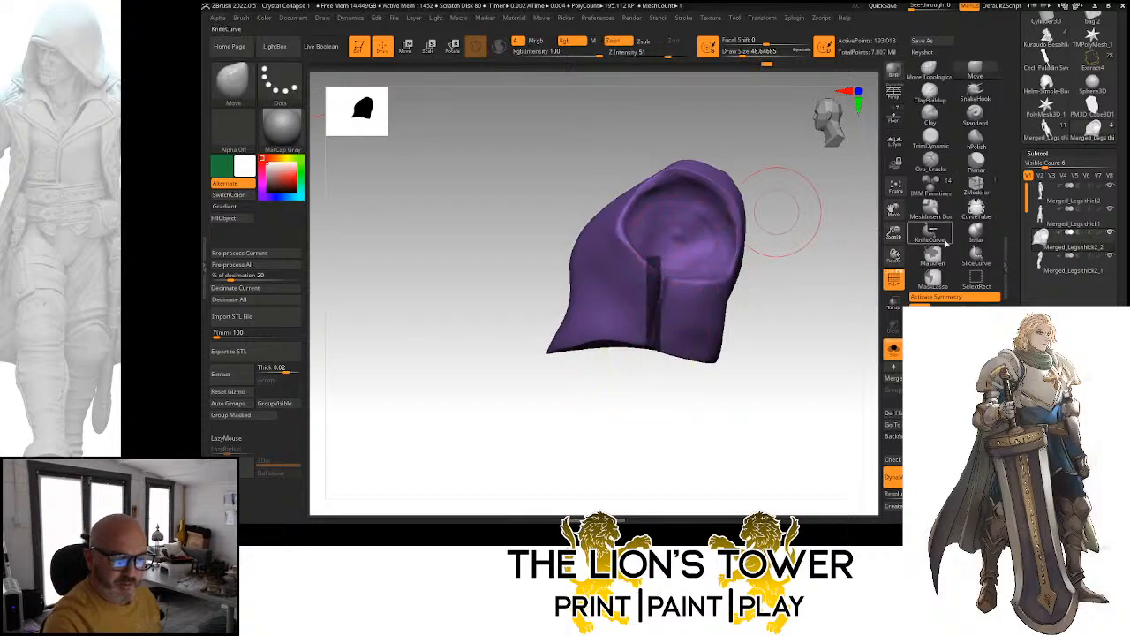
click(933, 279)
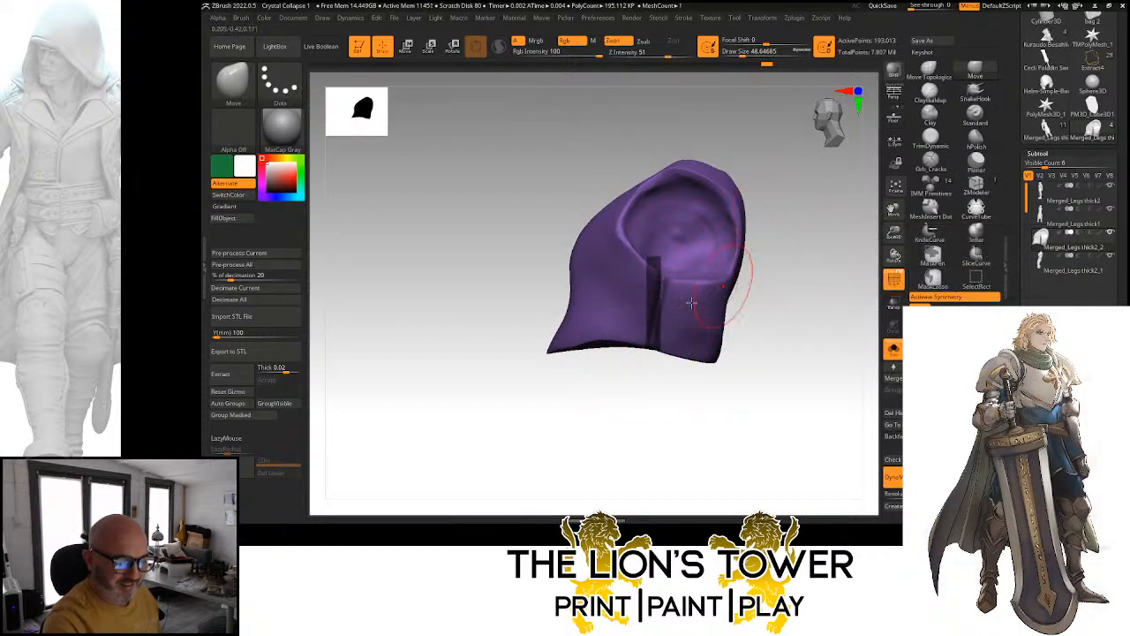
ctrl+click(647, 370)
mouse_move(648, 371)
ctrl+mouse_down()
mouse_move(666, 268)
mouse_move(658, 230)
mouse_move(605, 256)
mouse_move(591, 335)
mouse_move(565, 343)
mouse_move(567, 386)
ctrl+mouse_up()
drag(718, 398, 744, 411)
mouse_move(798, 326)
mouse_down()
mouse_move(772, 339)
mouse_move(797, 253)
mouse_up()
mouse_move(894, 234)
mouse_down()
mouse_move(893, 216)
mouse_move(901, 238)
mouse_up()
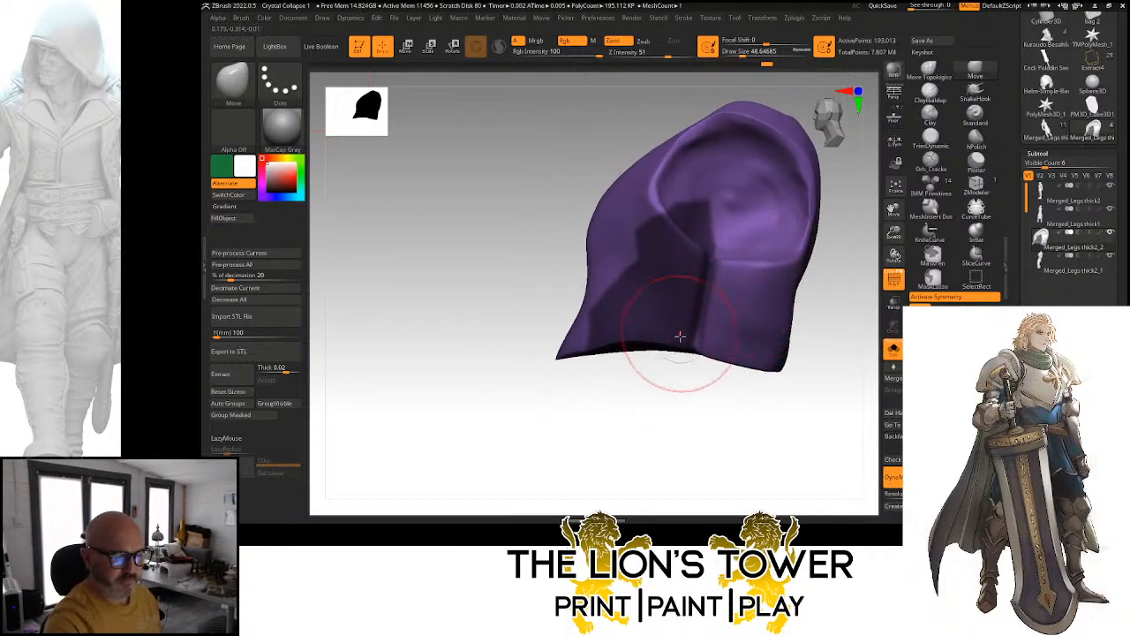
Refine the side mask by clearing it from inside the armhole and ending it at the vertical seam
mouse_move(713, 362)
ctrl+shift+mouse_down()
mouse_move(734, 234)
mouse_move(699, 231)
ctrl+shift+mouse_up()
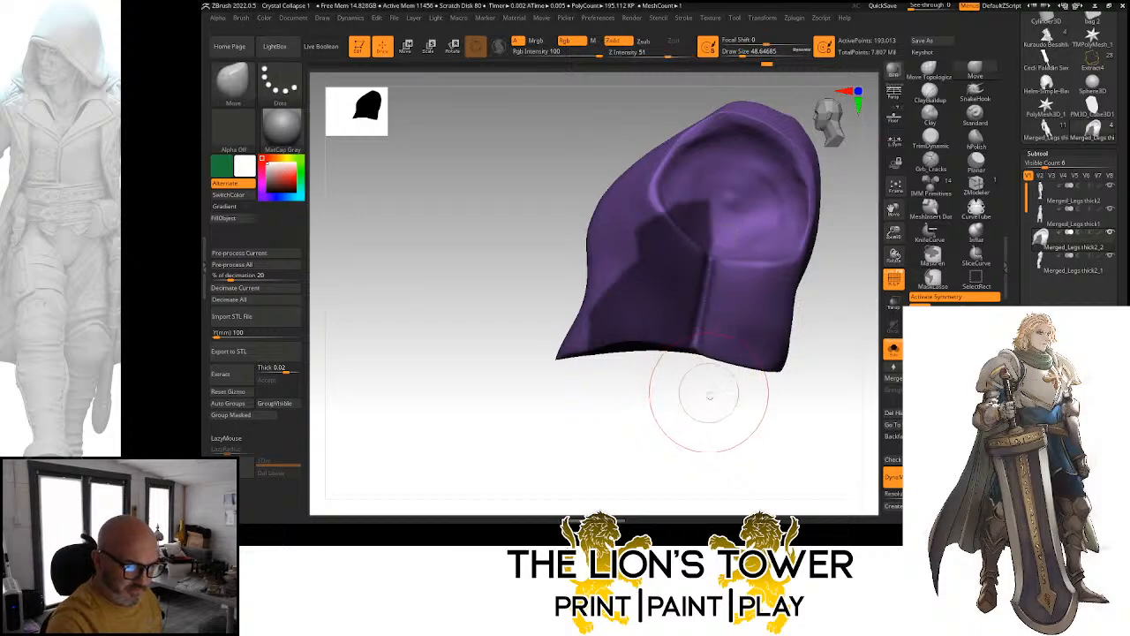
mouse_move(709, 395)
mouse_down()
mouse_move(704, 409)
mouse_move(724, 388)
mouse_move(696, 413)
mouse_up()
mouse_move(750, 243)
ctrl+mouse_down()
mouse_move(684, 176)
mouse_move(664, 216)
mouse_move(702, 265)
ctrl+mouse_up()
drag(689, 411, 743, 425)
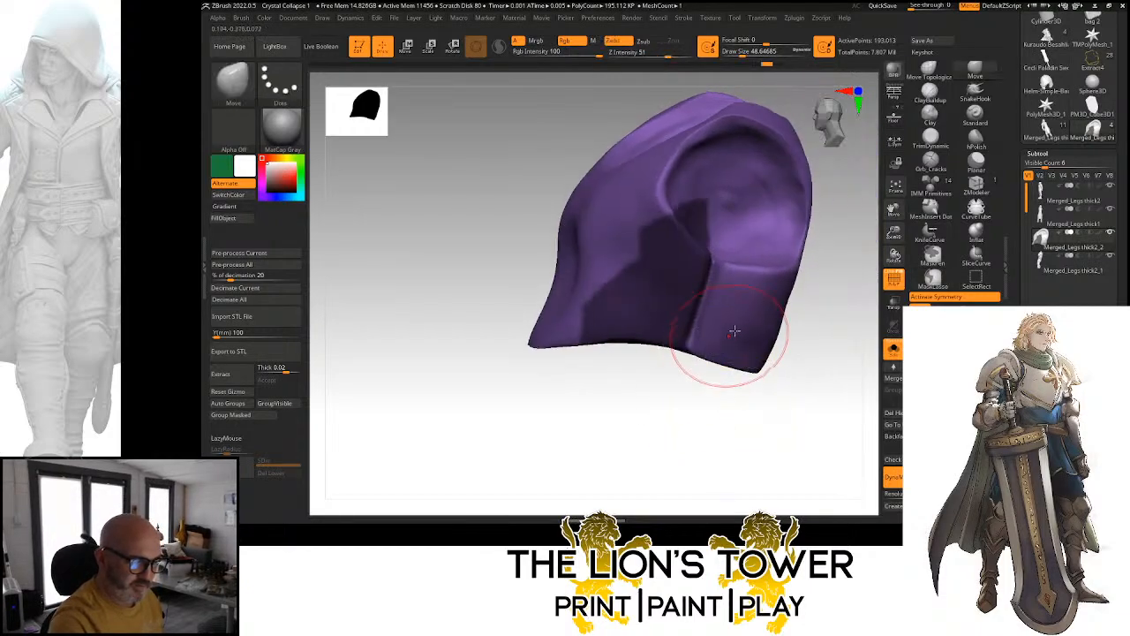
drag(838, 335, 807, 330)
mouse_move(757, 214)
ctrl+mouse_down()
mouse_move(732, 199)
mouse_move(726, 263)
mouse_move(718, 252)
ctrl+mouse_up()
mouse_move(830, 375)
mouse_down()
mouse_move(851, 346)
mouse_move(815, 357)
mouse_up()
mouse_move(751, 176)
ctrl+mouse_down()
mouse_move(697, 166)
mouse_move(753, 258)
ctrl+mouse_up()
mouse_move(688, 405)
mouse_down()
mouse_move(755, 386)
mouse_move(782, 316)
mouse_move(839, 265)
mouse_up()
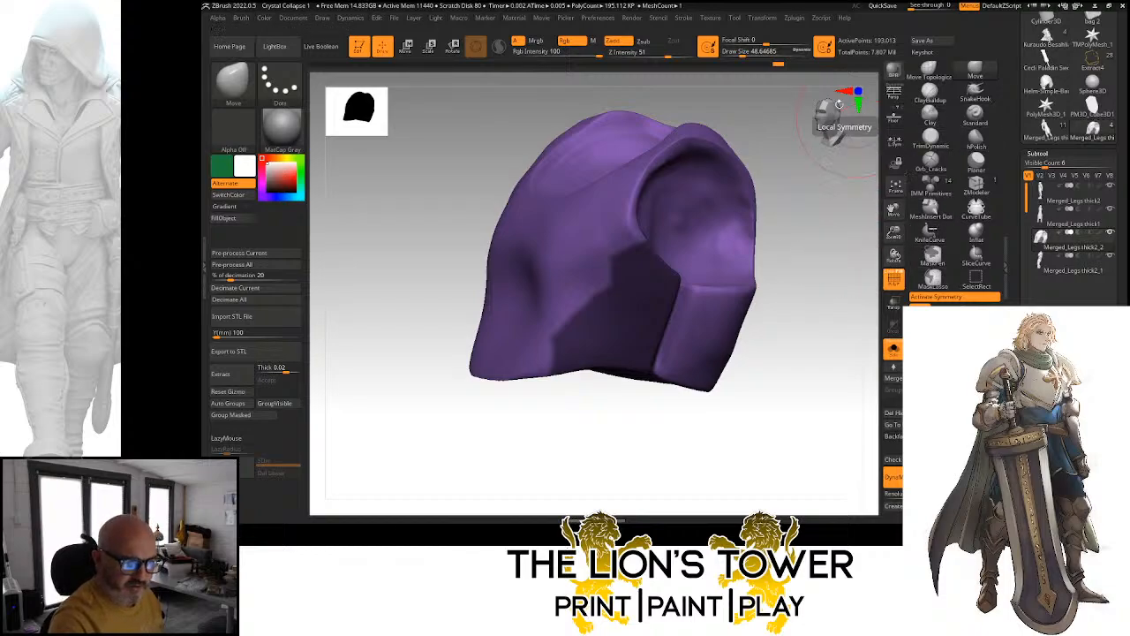
Set the draw size to about 30.7 and extract the masked area as a new subtool with thickness 0.02
click(727, 55)
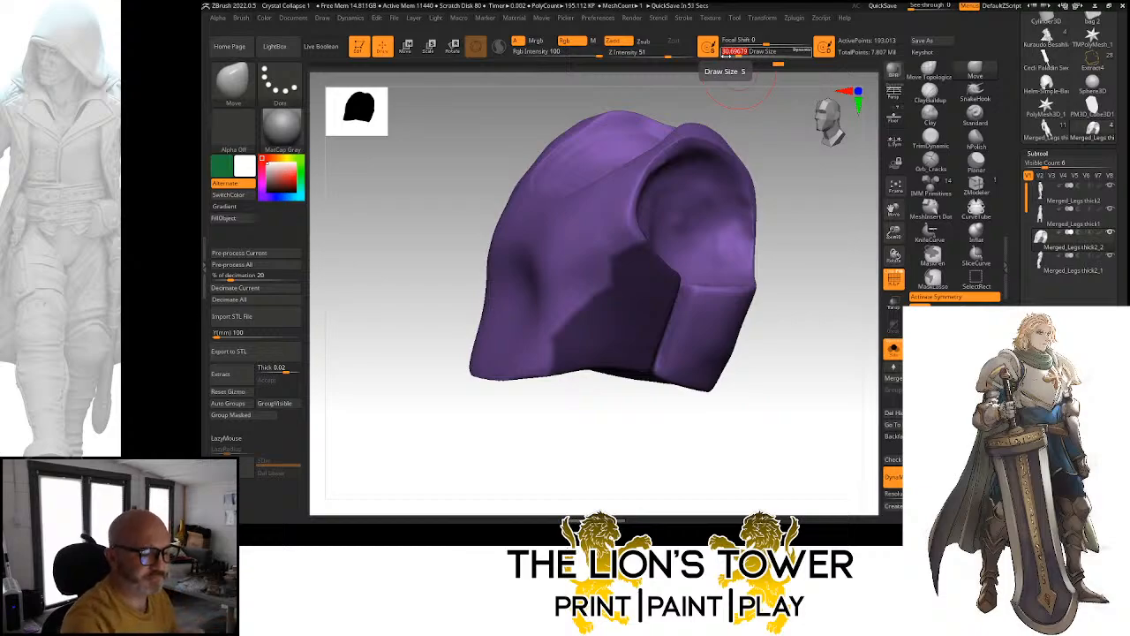
drag(790, 239, 815, 293)
mouse_move(840, 351)
mouse_down()
mouse_move(854, 379)
mouse_move(861, 353)
mouse_up()
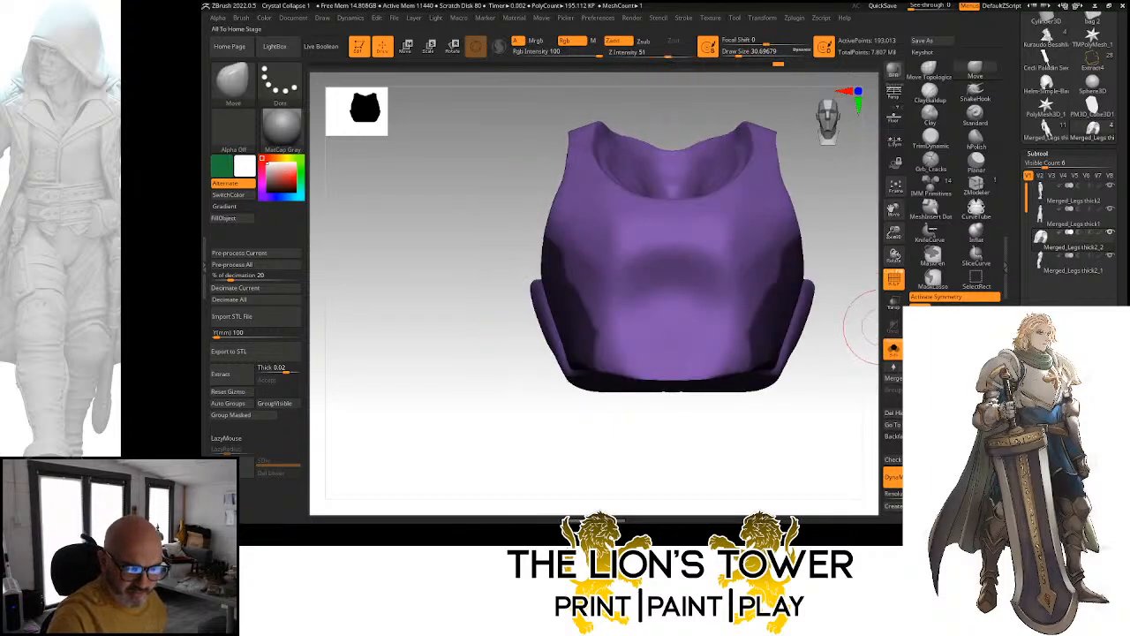
click(1043, 451)
drag(1025, 450, 1024, 395)
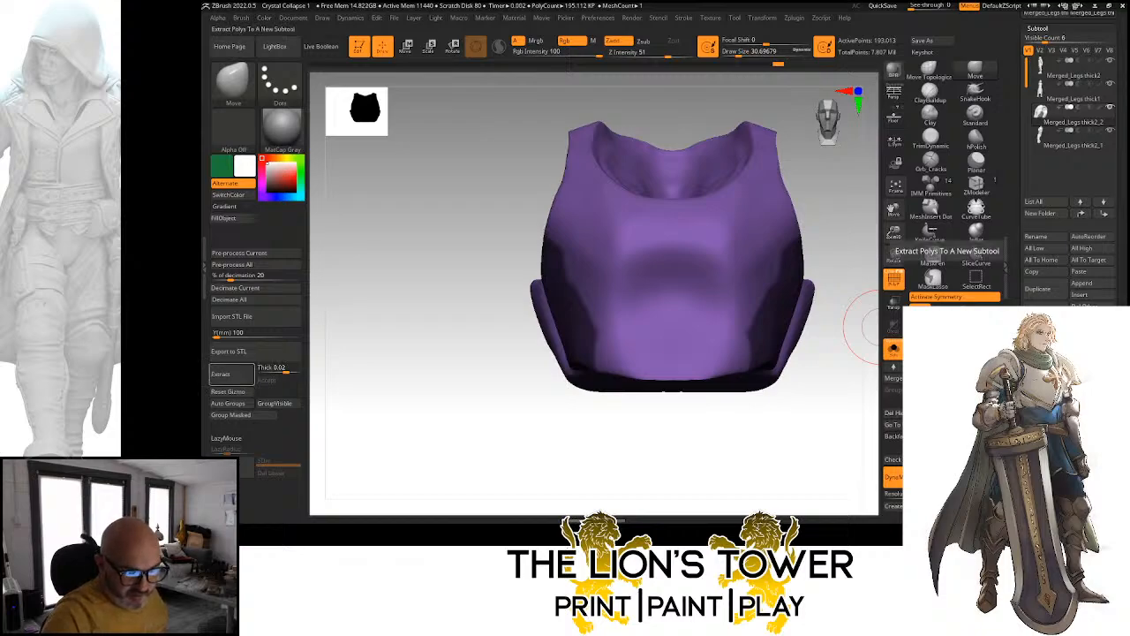
click(222, 373)
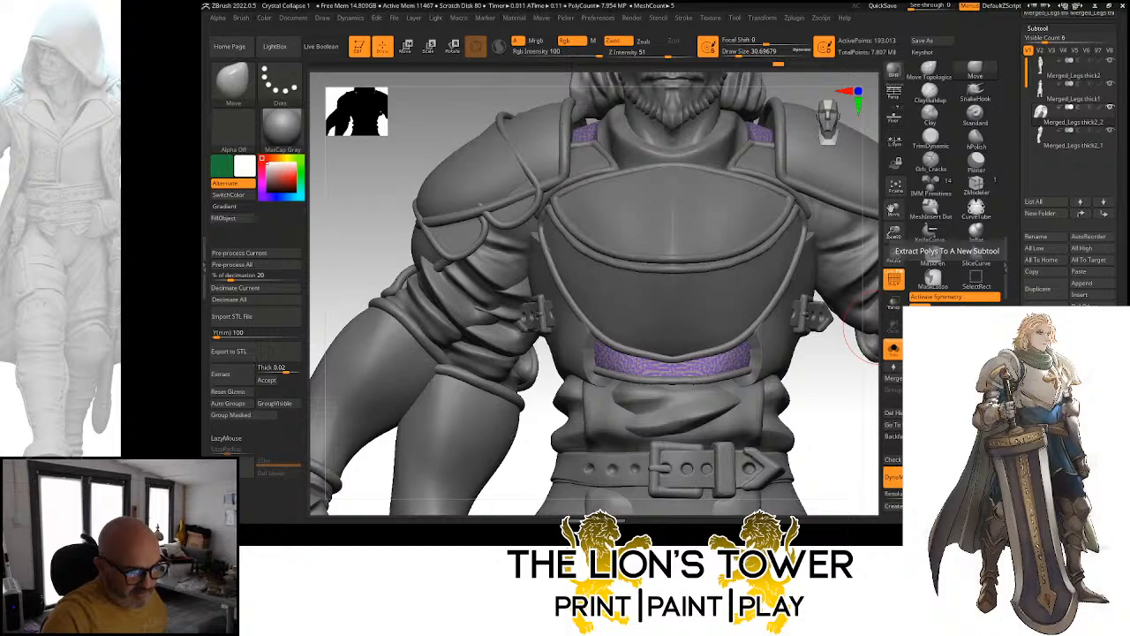
click(267, 380)
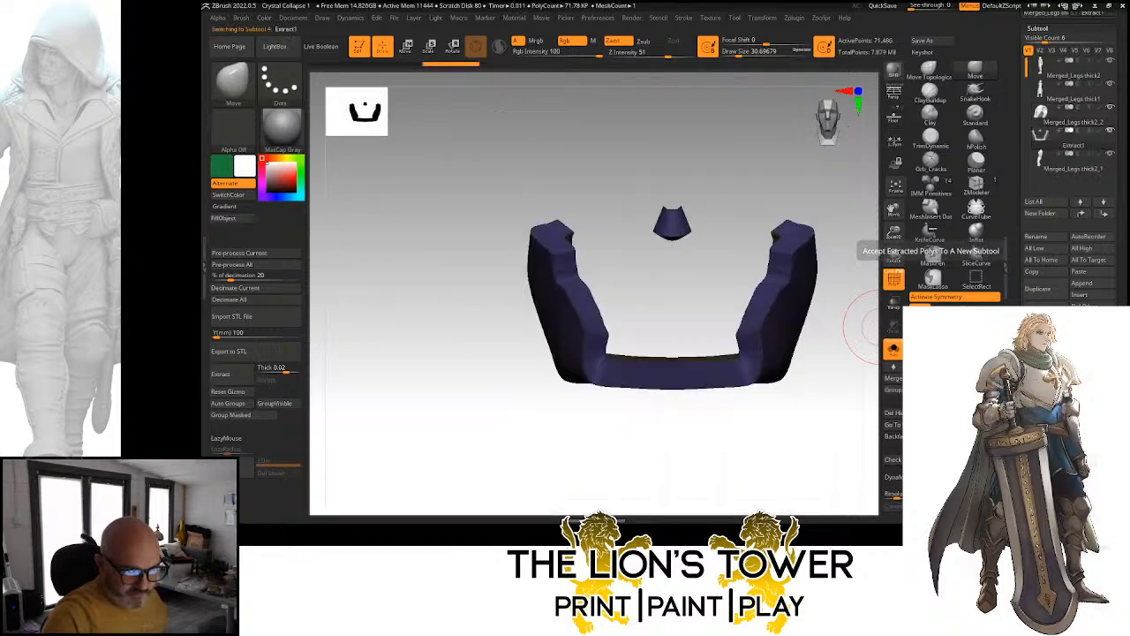
Mask the lower front strip joining the two extracted side plates and turn it into its own polygroup
drag(838, 447, 811, 396)
drag(713, 391, 726, 432)
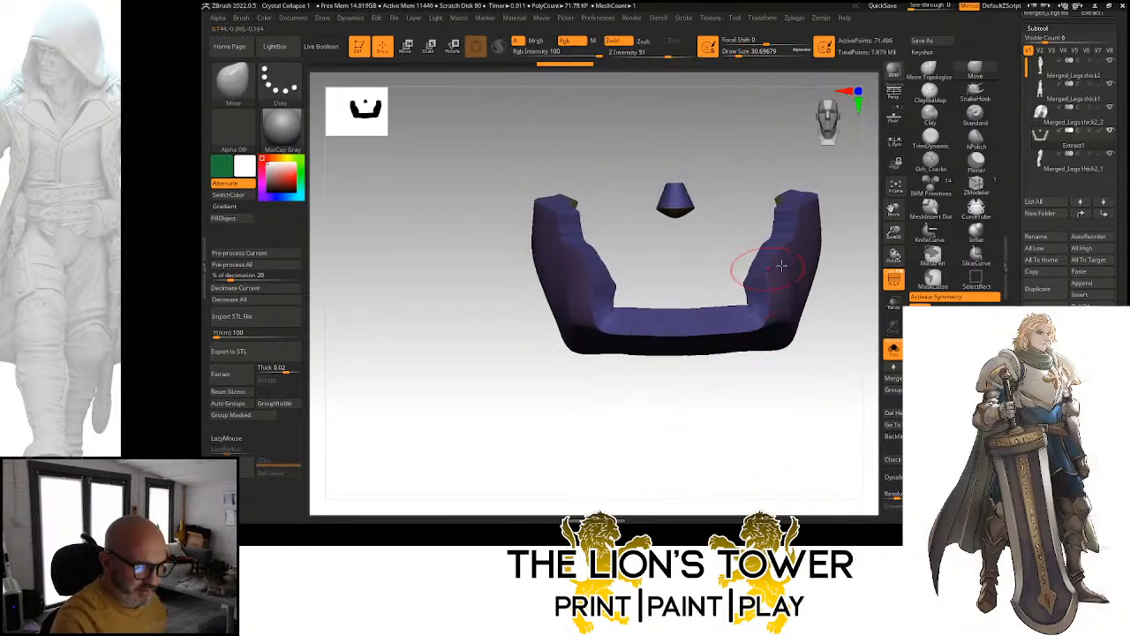
drag(765, 265, 828, 295)
drag(893, 233, 769, 250)
drag(777, 243, 816, 277)
mouse_move(808, 329)
mouse_down()
mouse_move(833, 315)
mouse_move(822, 304)
mouse_move(833, 315)
mouse_move(822, 328)
mouse_move(701, 336)
mouse_move(729, 300)
mouse_move(861, 247)
mouse_up()
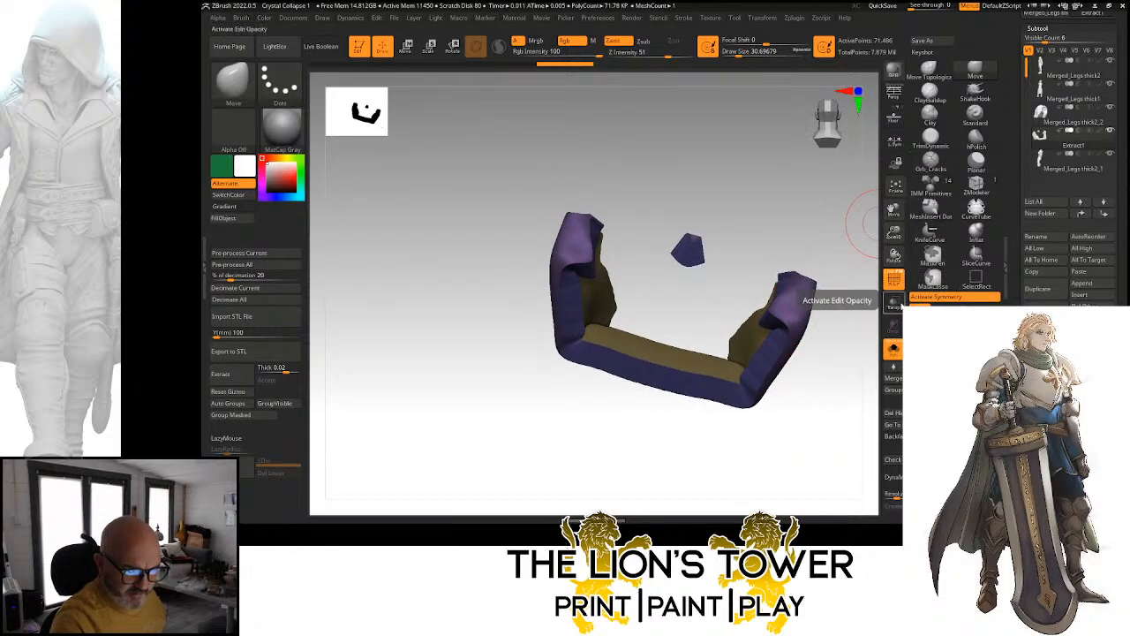
mouse_move(839, 362)
mouse_down()
mouse_move(787, 444)
mouse_move(736, 376)
mouse_up()
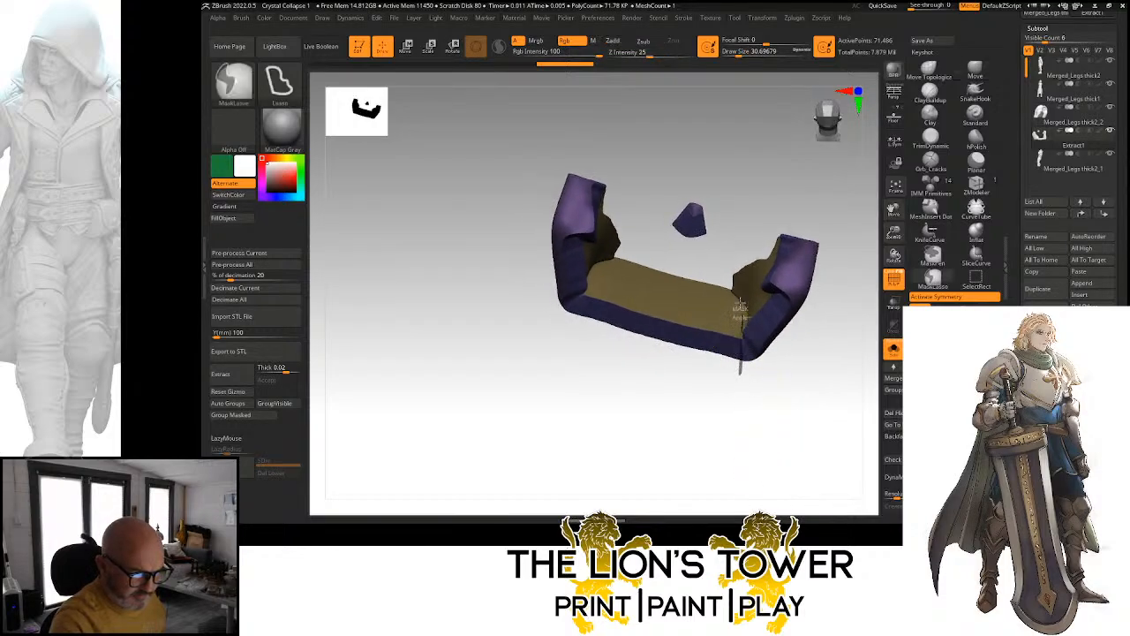
mouse_move(740, 304)
ctrl+mouse_down()
mouse_move(732, 354)
mouse_move(714, 374)
mouse_move(777, 396)
mouse_move(746, 314)
mouse_move(855, 305)
ctrl+mouse_up()
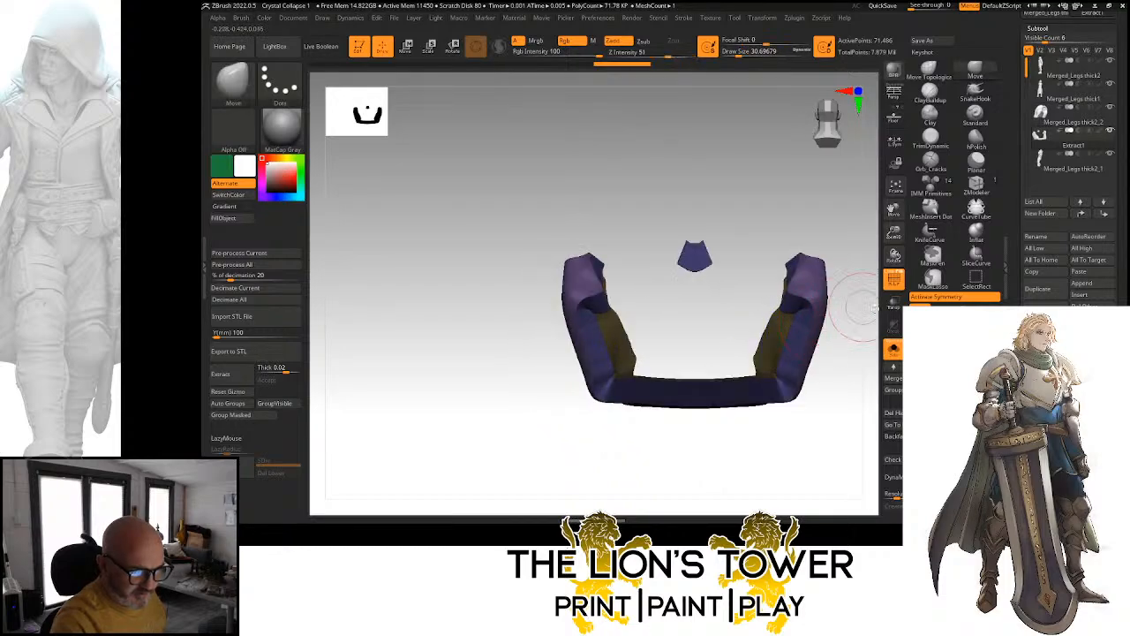
click(251, 415)
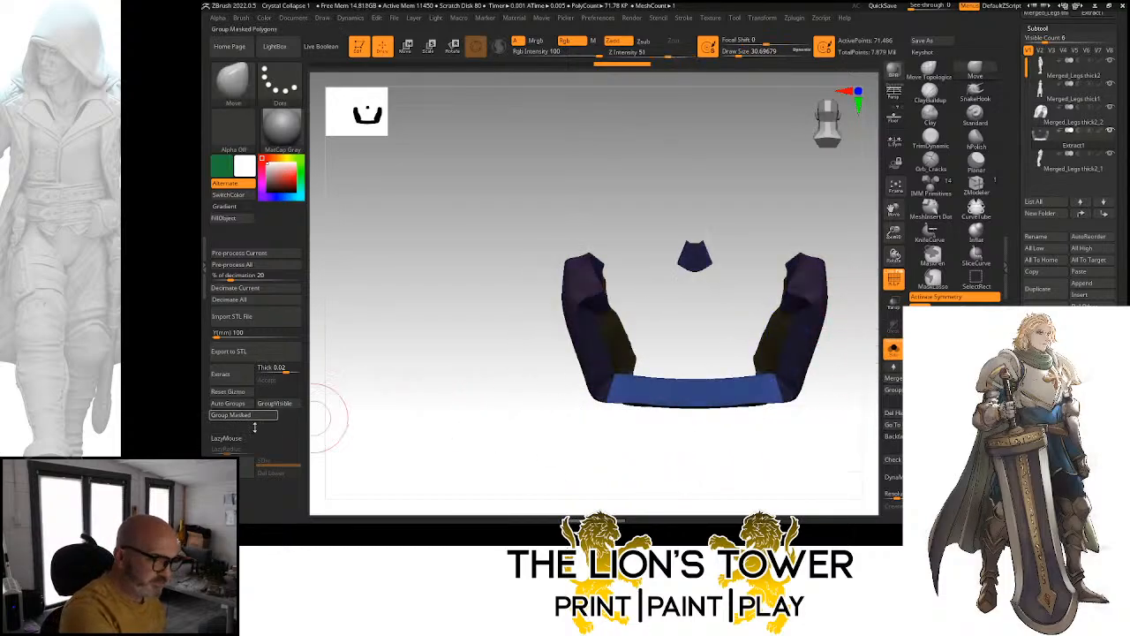
Delete the lower front strip and the small stray middle piece from the extracted subtool, and close the holes in the side plates
ctrl+click(737, 423)
drag(737, 424, 731, 387)
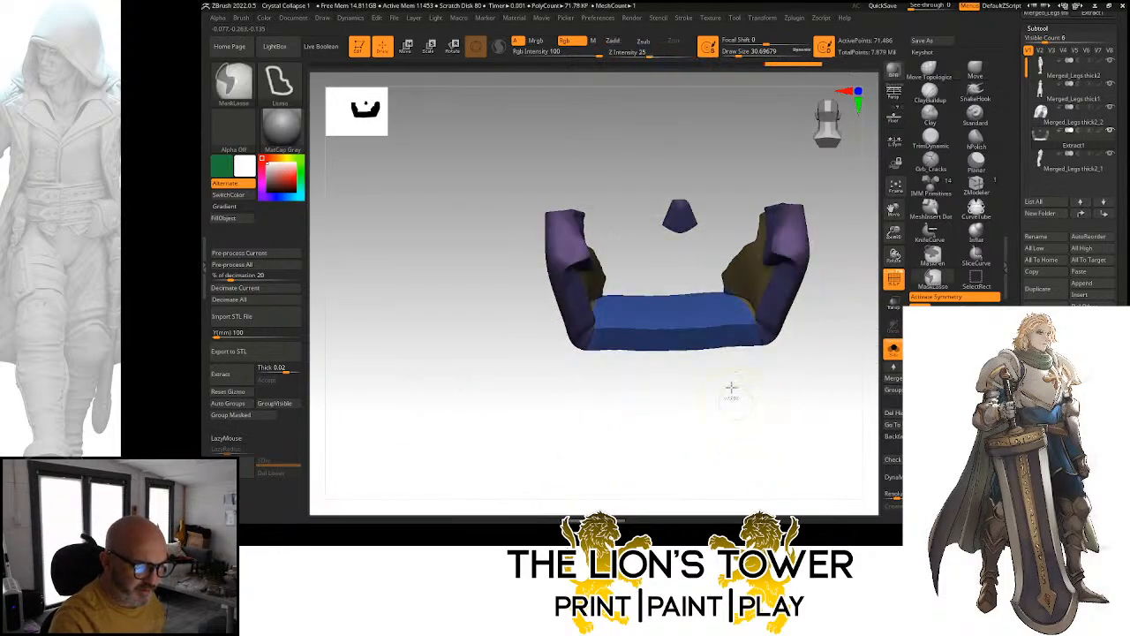
ctrl+shift+click(711, 321)
ctrl+shift+click(769, 371)
drag(883, 340, 751, 199)
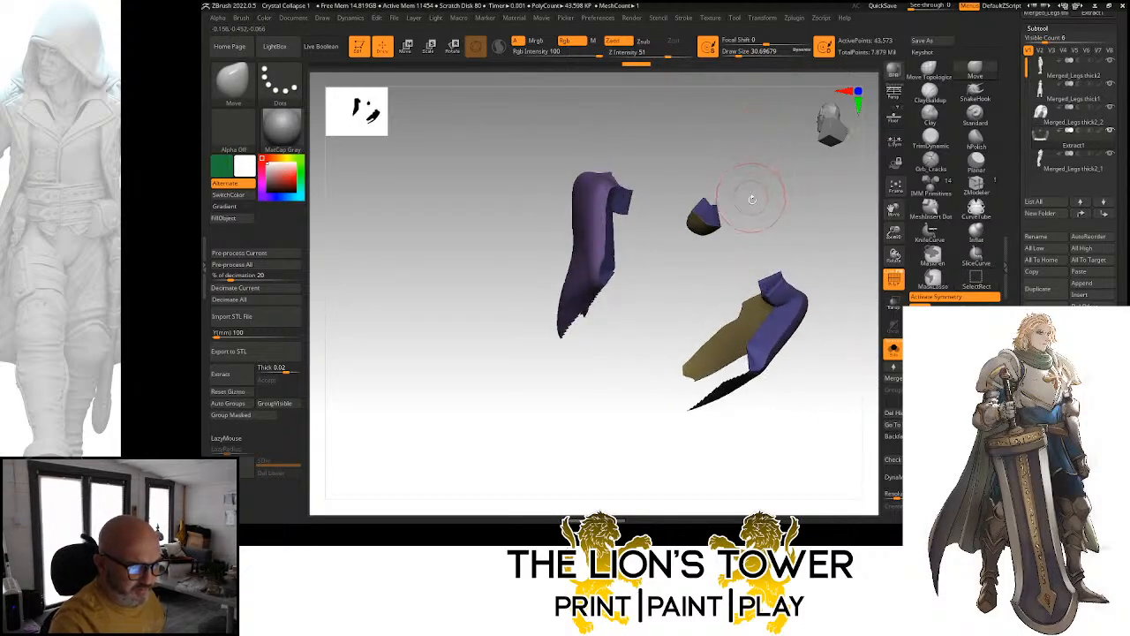
ctrl+shift+drag(677, 169, 738, 254)
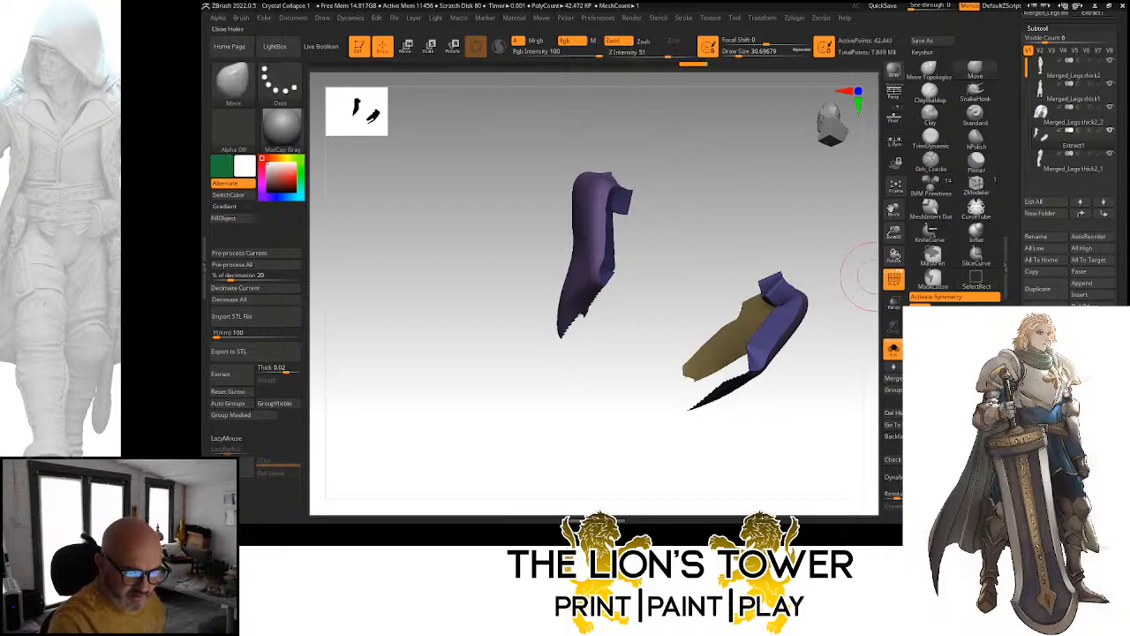
Adjust the DynaMesh resolution and remesh the two extracted side plates with DynaMesh
mouse_move(830, 403)
mouse_down()
mouse_move(820, 429)
mouse_move(861, 417)
mouse_move(832, 411)
mouse_up()
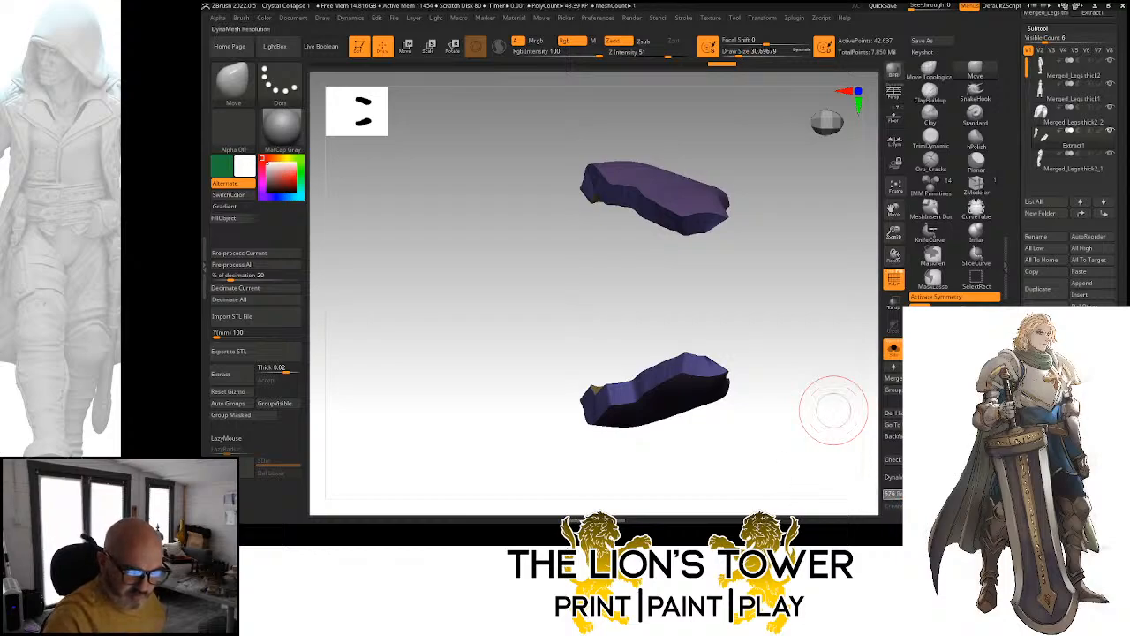
click(891, 495)
drag(892, 494, 894, 495)
click(893, 494)
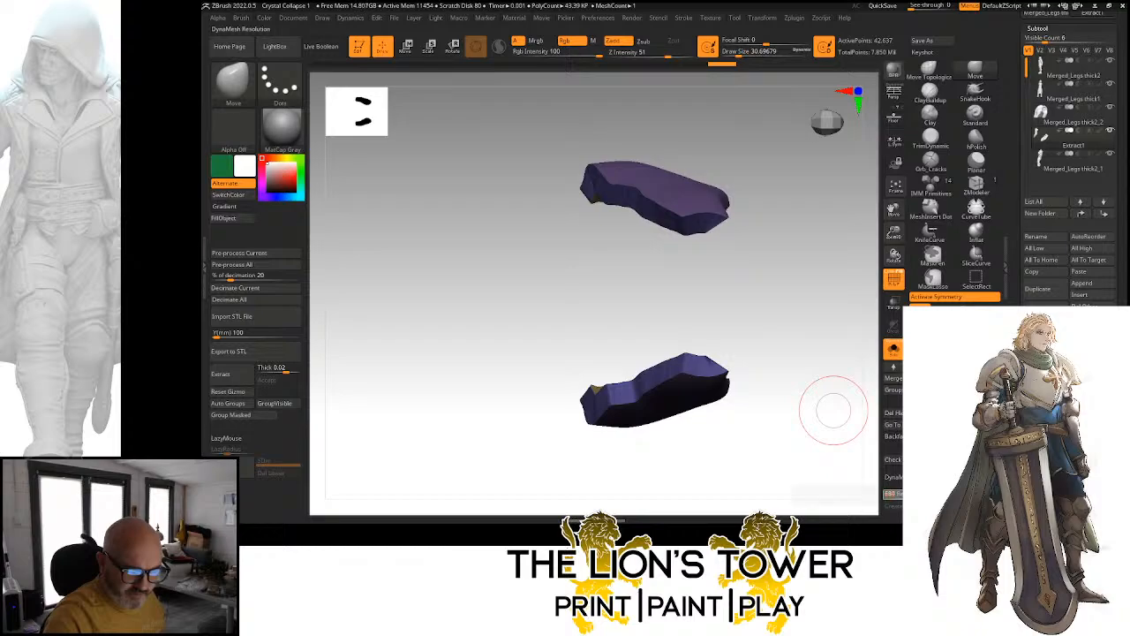
click(893, 478)
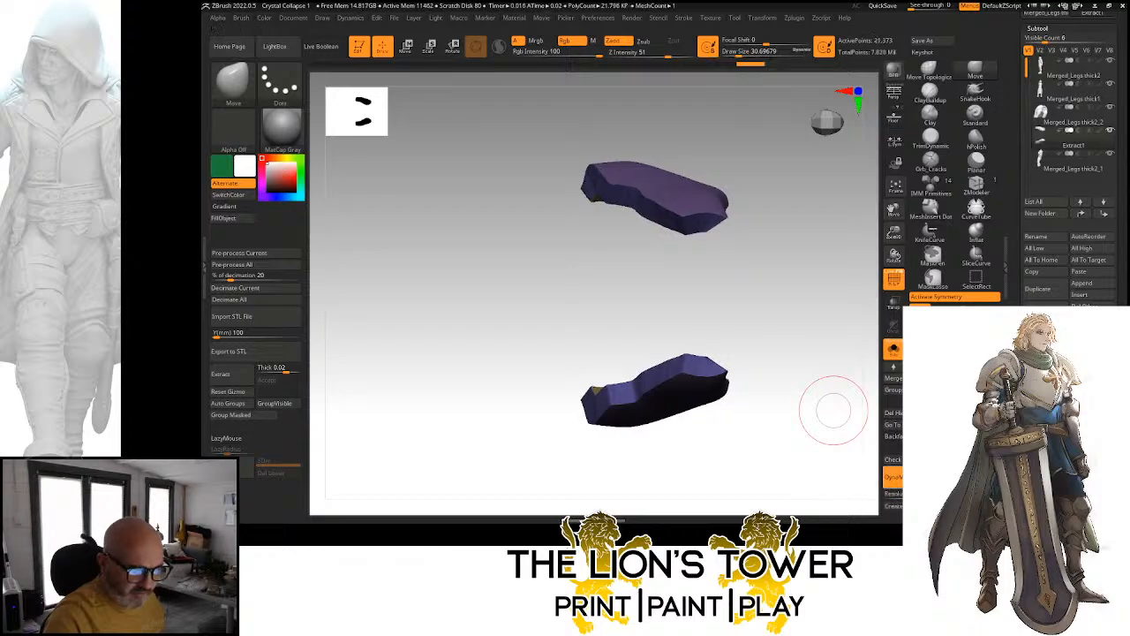
With the hPolish brush at draw size about 15.6 and intensity 37, flatten the front rim of the two side plates
drag(784, 305, 827, 311)
click(973, 184)
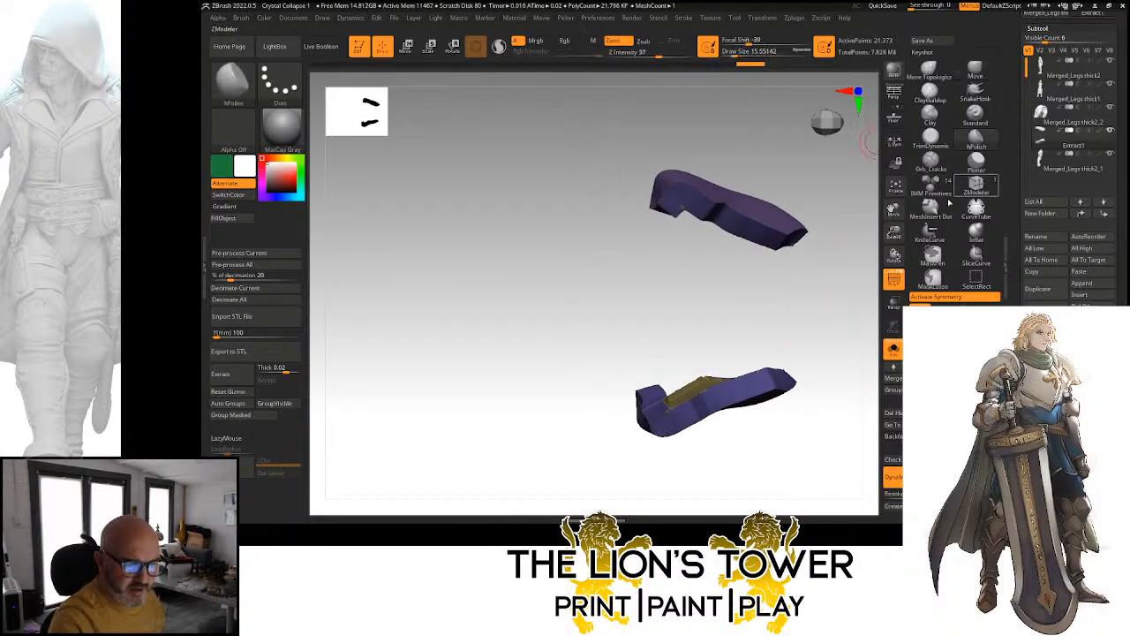
drag(893, 234, 894, 261)
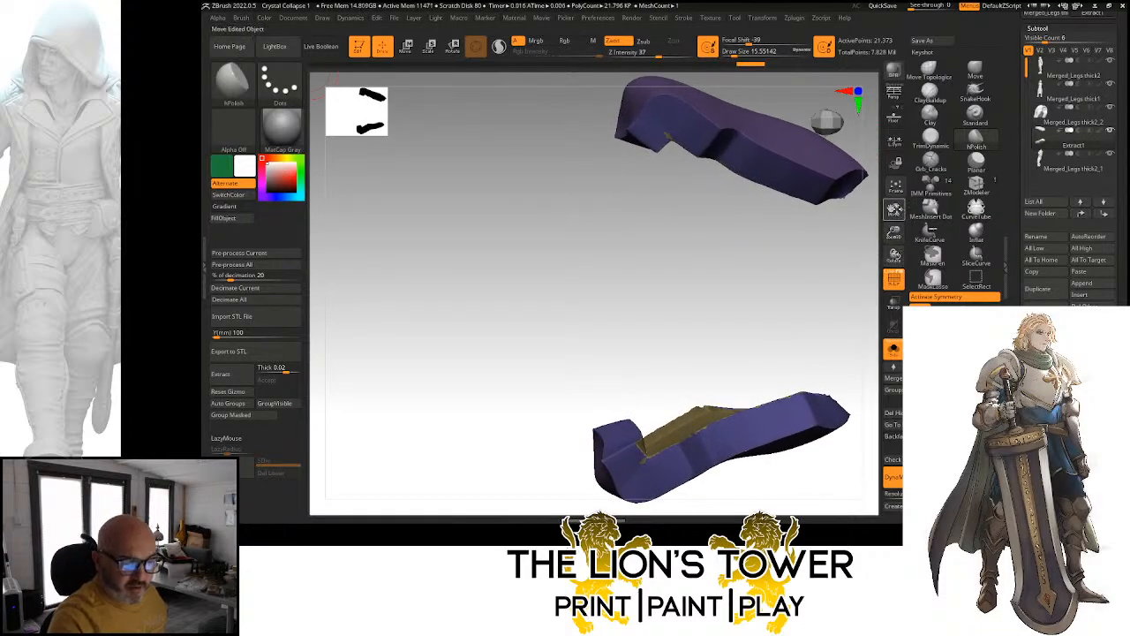
drag(894, 210, 832, 159)
drag(832, 250, 776, 265)
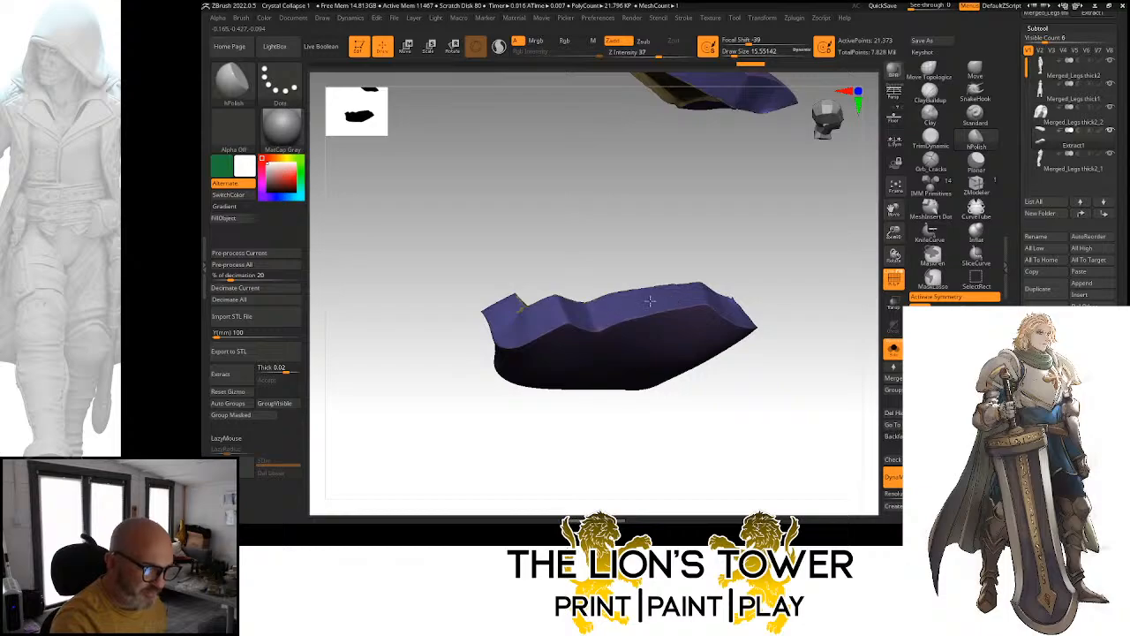
drag(704, 297, 744, 277)
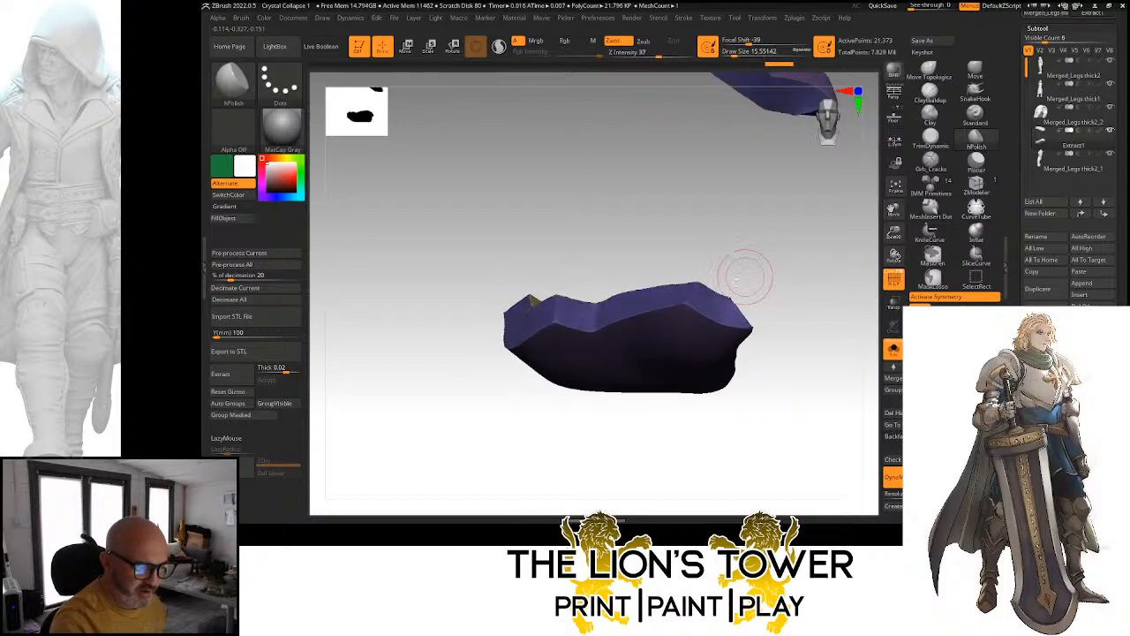
Polish the upper rim and inner border of the side plates with hPolish to even out their thickness
drag(894, 212, 889, 271)
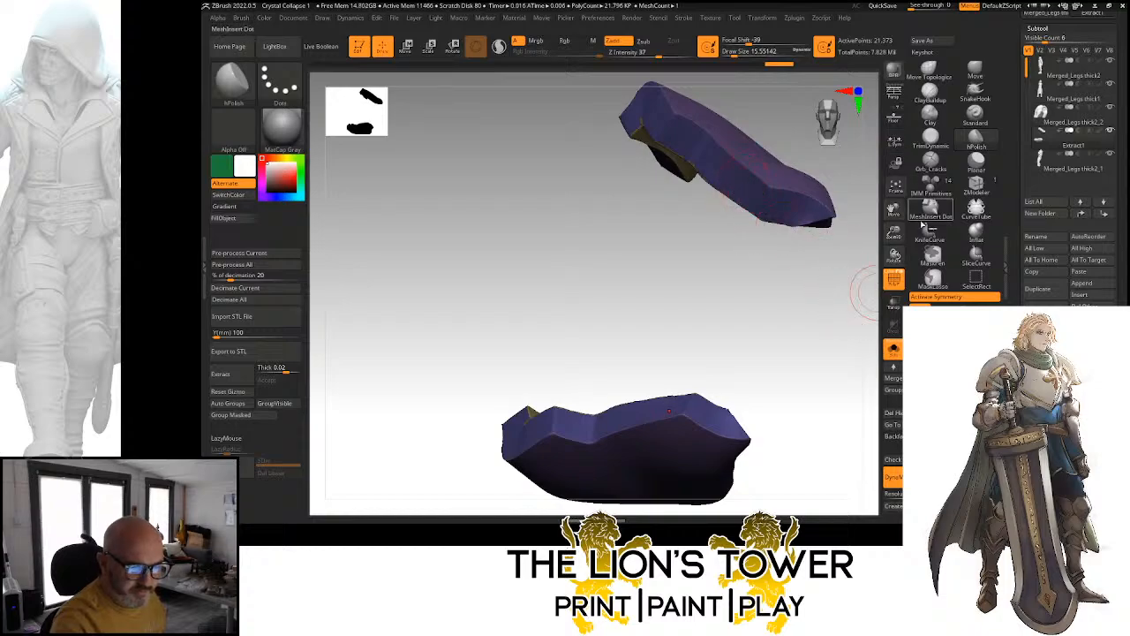
drag(850, 272, 797, 234)
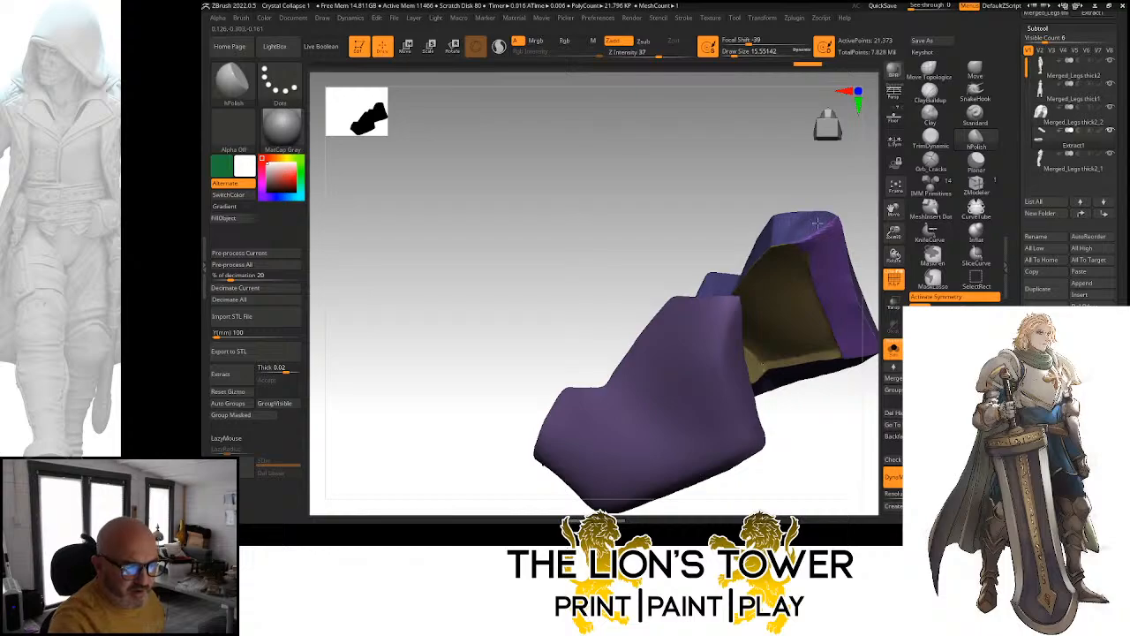
drag(807, 219, 741, 269)
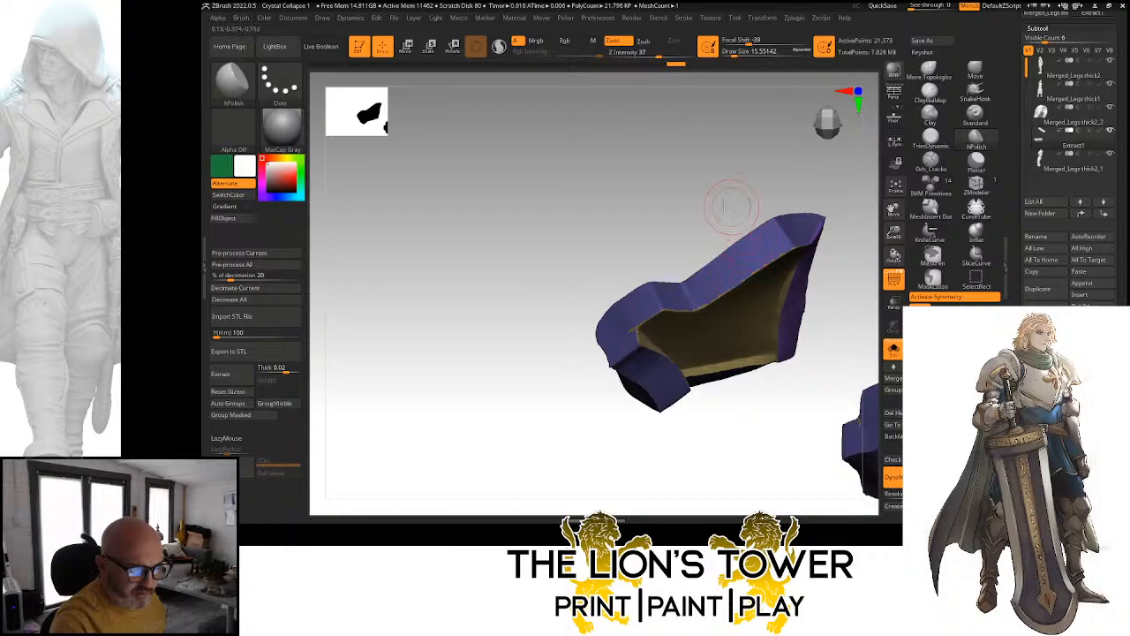
drag(724, 205, 697, 218)
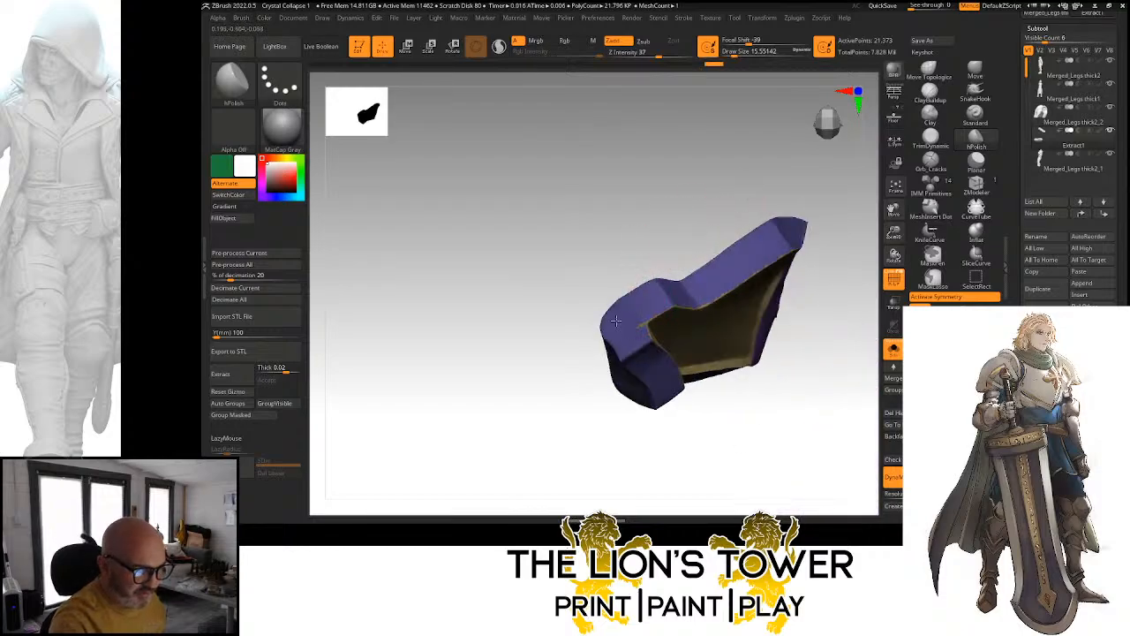
drag(621, 306, 633, 298)
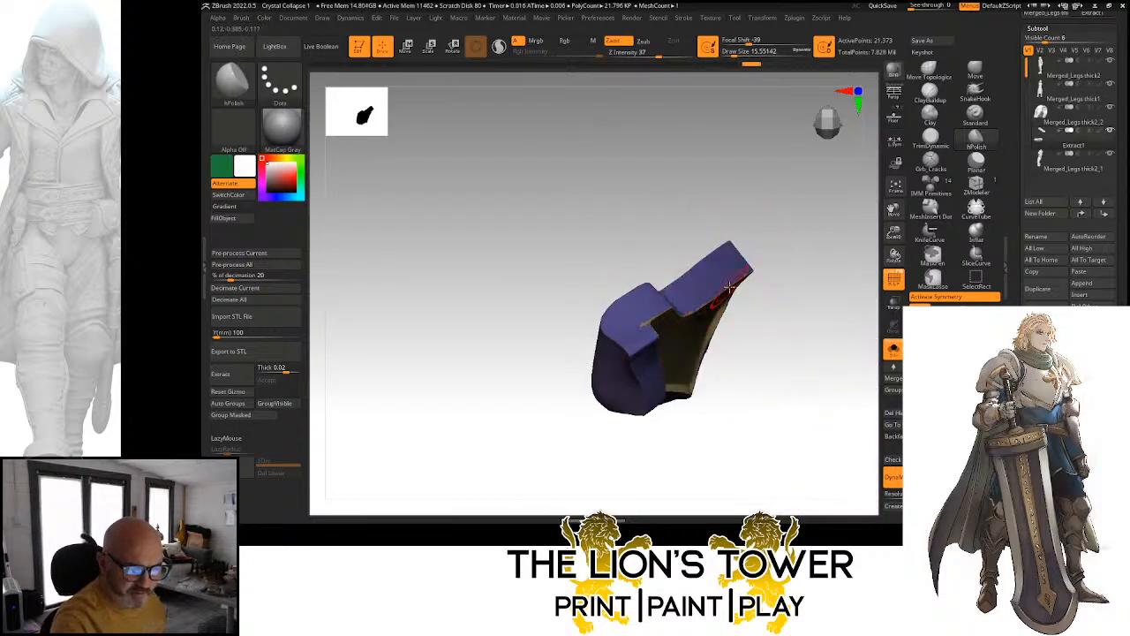
mouse_move(731, 281)
mouse_down()
mouse_move(853, 370)
mouse_move(832, 328)
mouse_move(731, 274)
mouse_up()
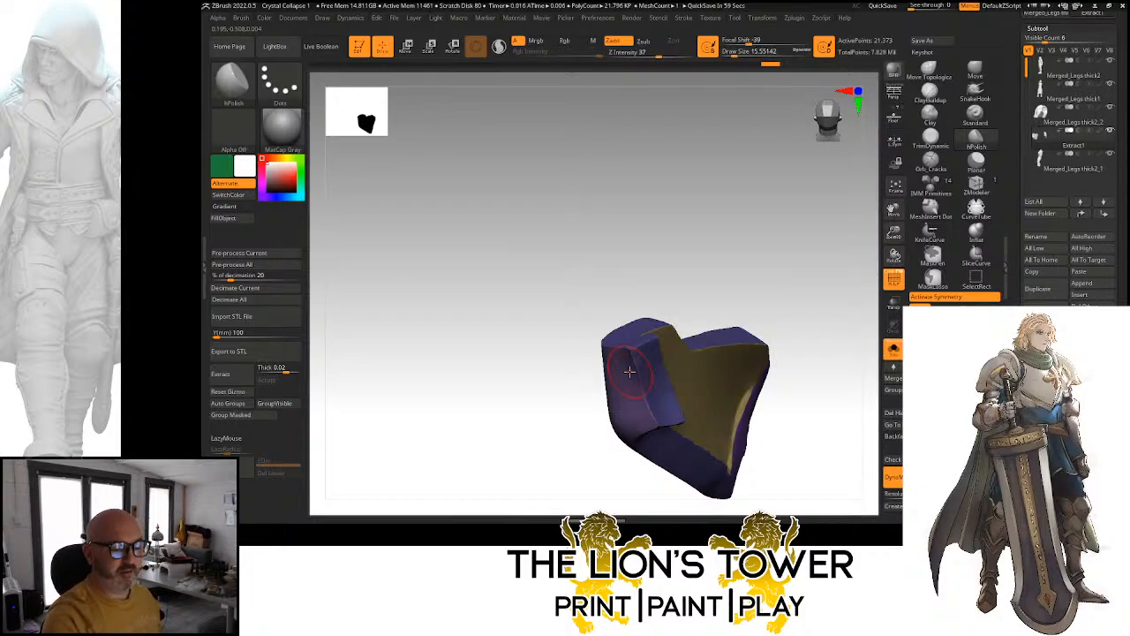
Polish the rear edge and the ridge where the outer face turns into the wrap-around tab on the side plates
drag(894, 232, 894, 210)
drag(802, 270, 789, 294)
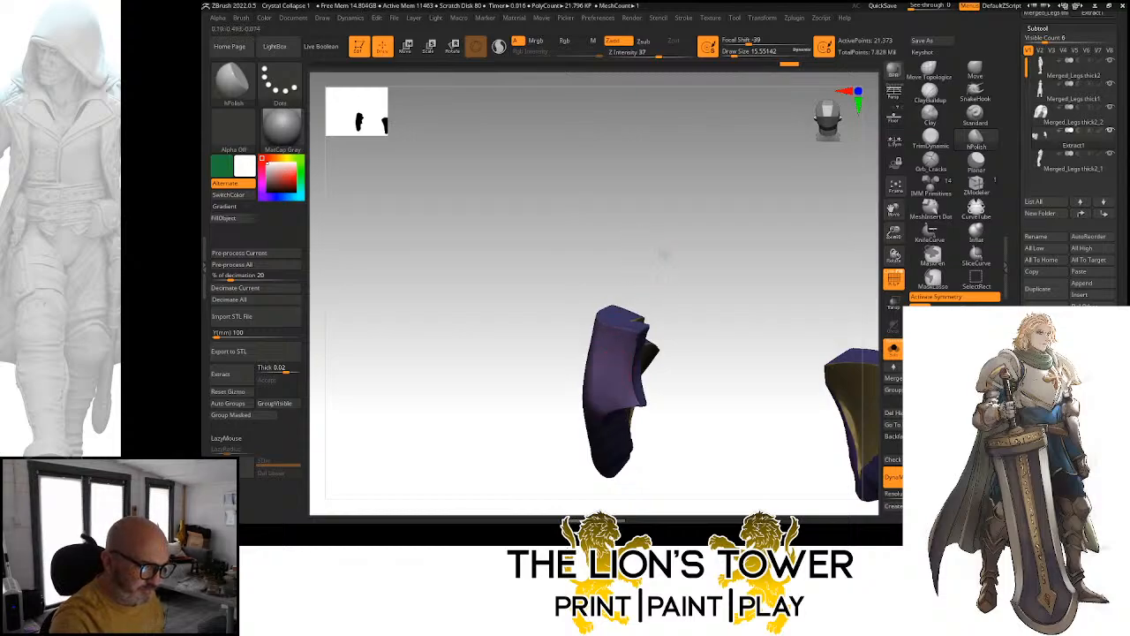
mouse_move(663, 250)
mouse_down()
mouse_move(697, 272)
mouse_move(628, 258)
mouse_up()
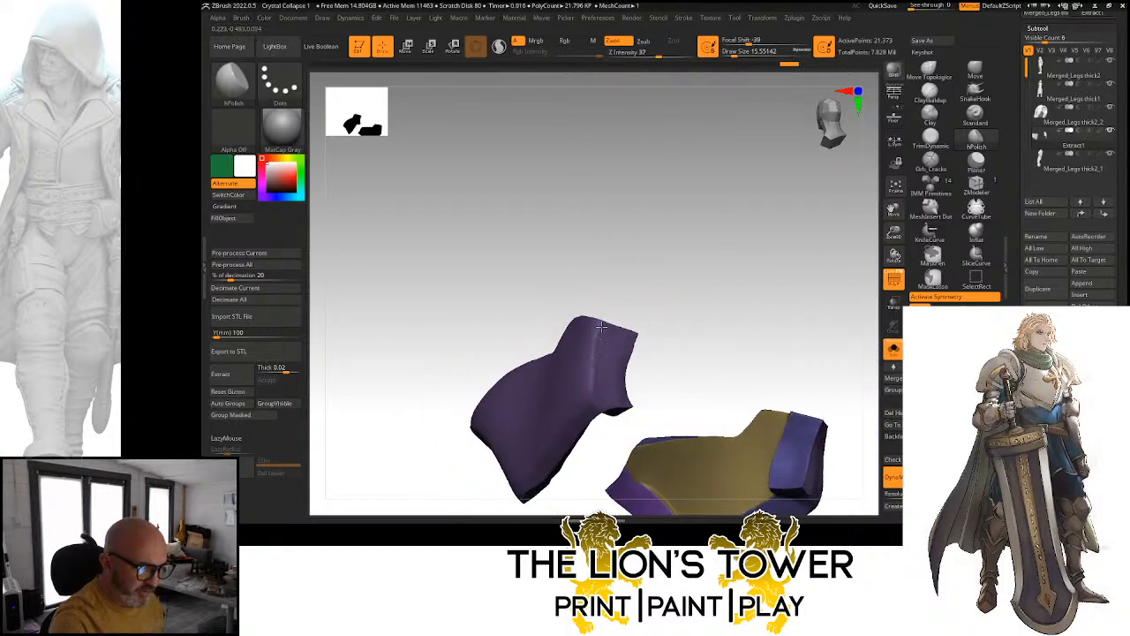
drag(597, 396, 629, 364)
mouse_move(707, 326)
mouse_down()
mouse_move(786, 303)
mouse_move(839, 185)
mouse_move(798, 283)
mouse_move(719, 260)
mouse_move(640, 284)
mouse_up()
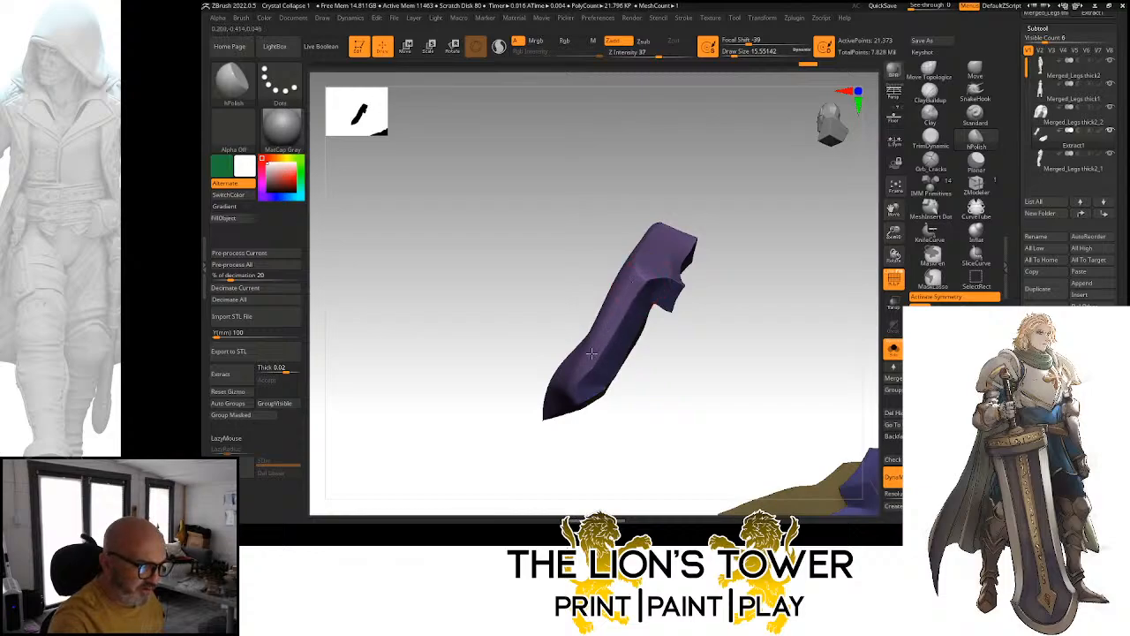
drag(606, 332, 604, 342)
drag(668, 397, 697, 404)
mouse_move(629, 367)
mouse_down()
mouse_move(635, 334)
mouse_move(595, 376)
mouse_up()
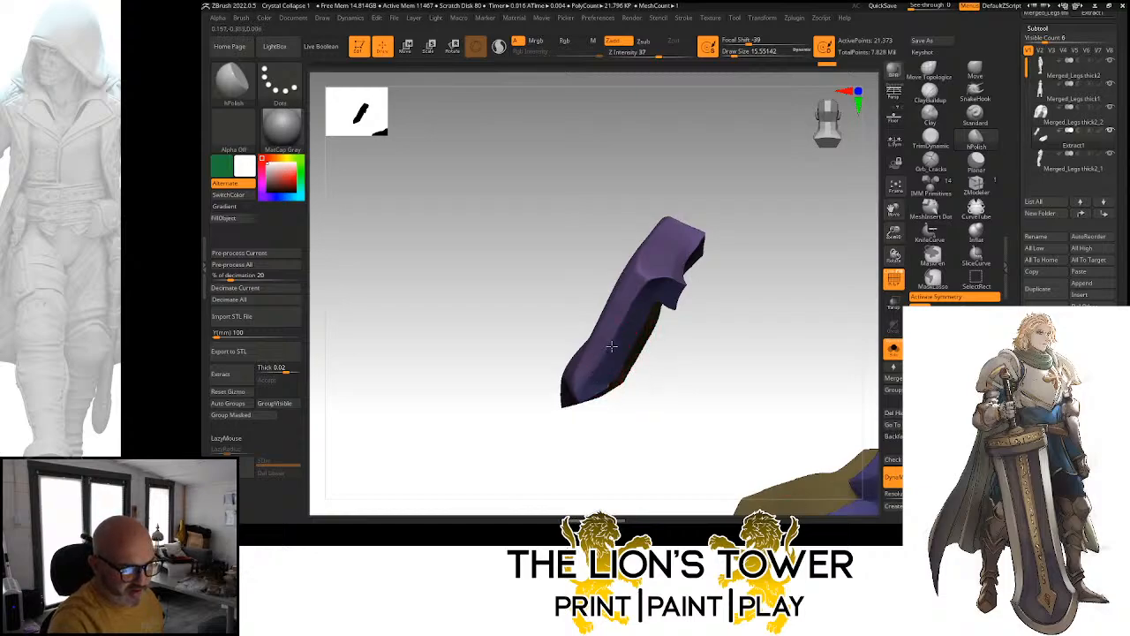
Flatten the outer face and upper rear corner of the side plates, lightly smoothing the transition
drag(651, 280, 692, 244)
mouse_move(717, 235)
mouse_down()
mouse_move(751, 257)
mouse_move(749, 275)
mouse_up()
drag(650, 276, 582, 374)
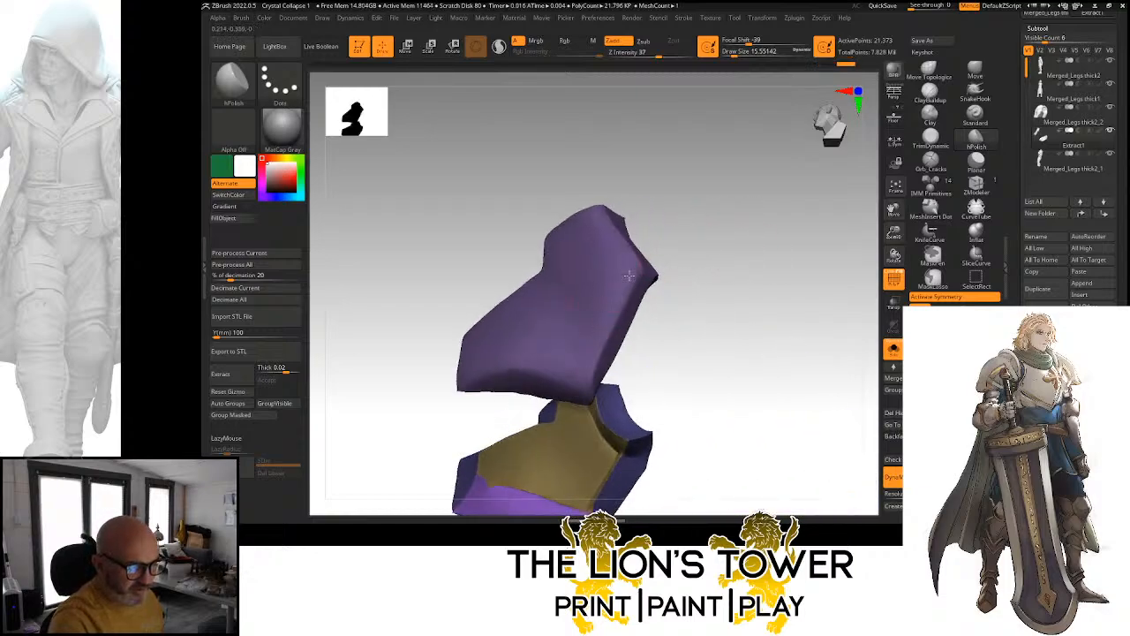
drag(610, 287, 614, 275)
shift+drag(674, 245, 691, 257)
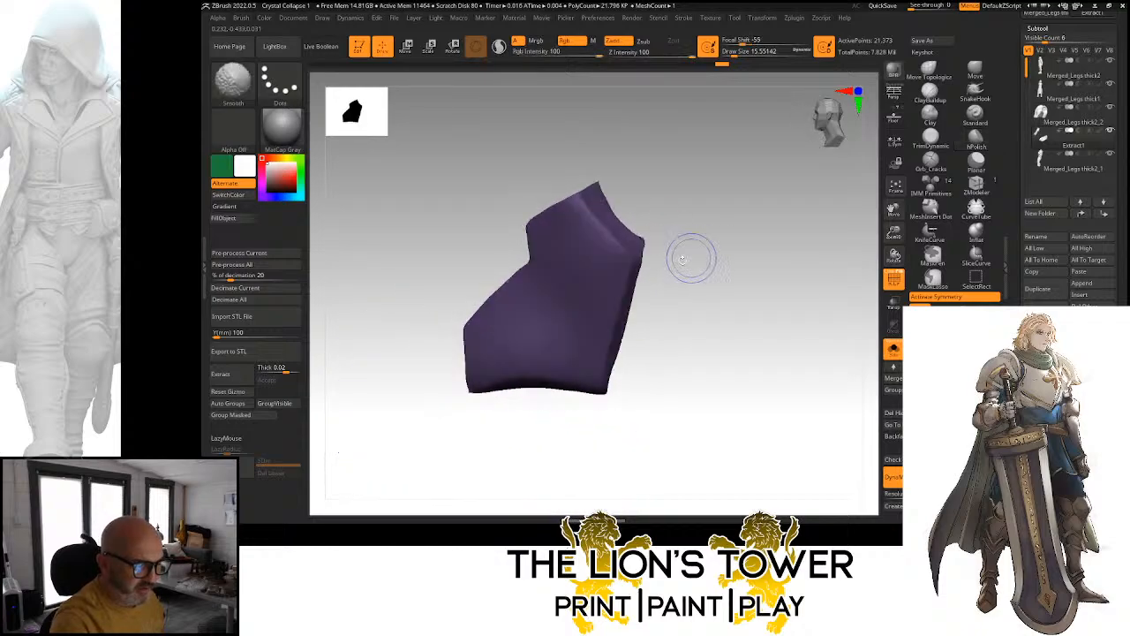
drag(582, 372, 625, 293)
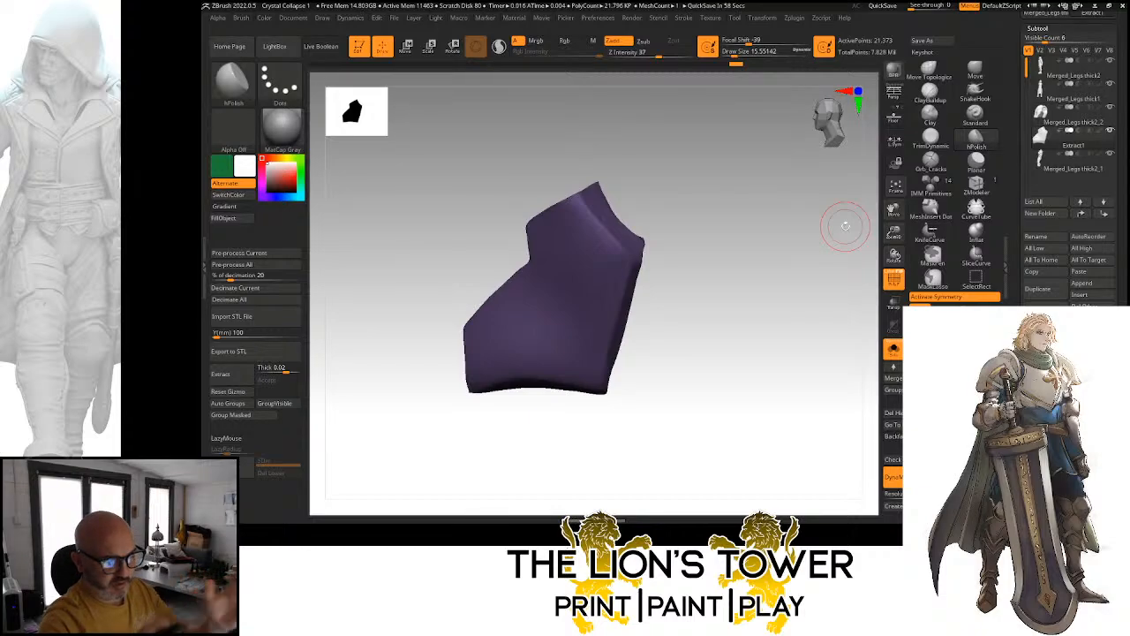
Enlarge the hPolish brush to about 20.1 and flatten the shoulder-end surface of the side plates' outer faces
drag(894, 234, 746, 288)
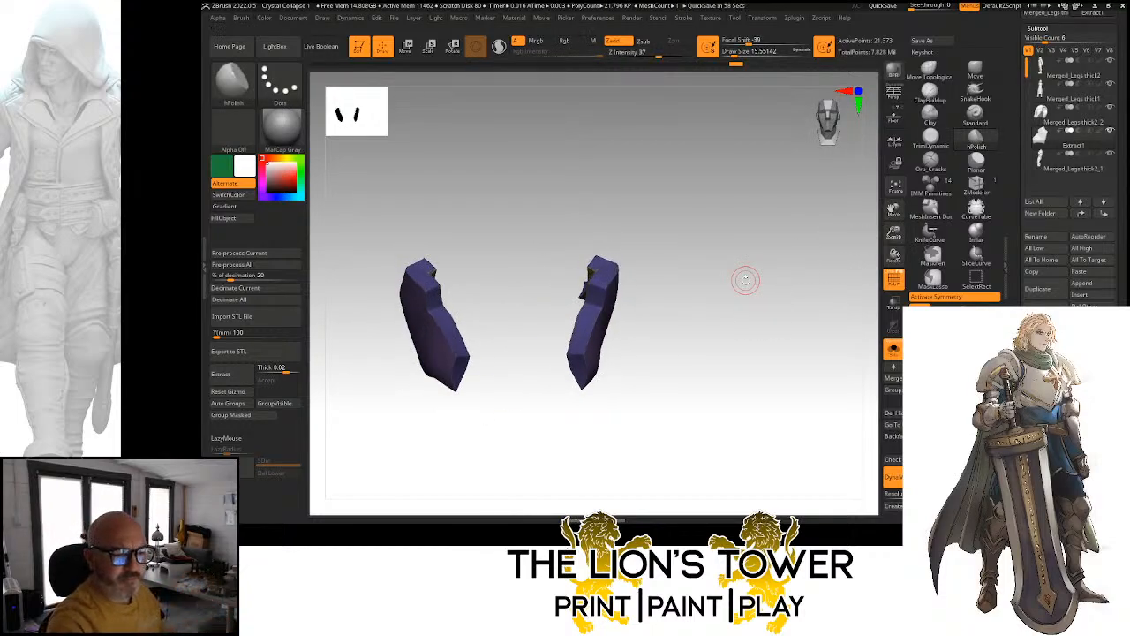
mouse_move(745, 280)
mouse_down()
mouse_move(736, 239)
mouse_move(606, 239)
mouse_up()
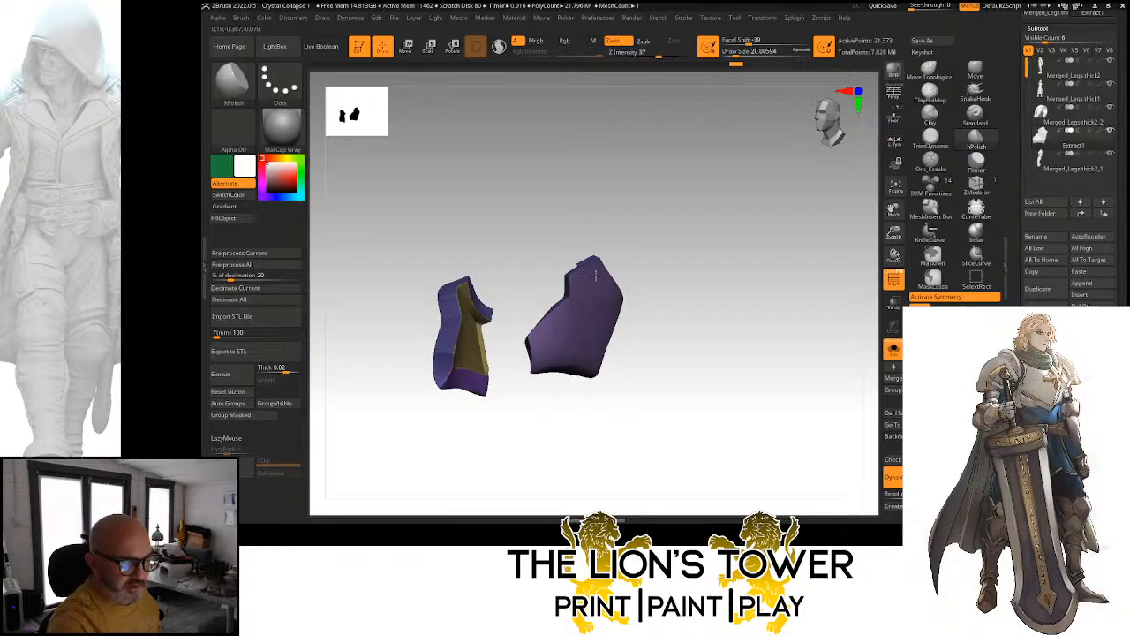
drag(635, 269, 601, 303)
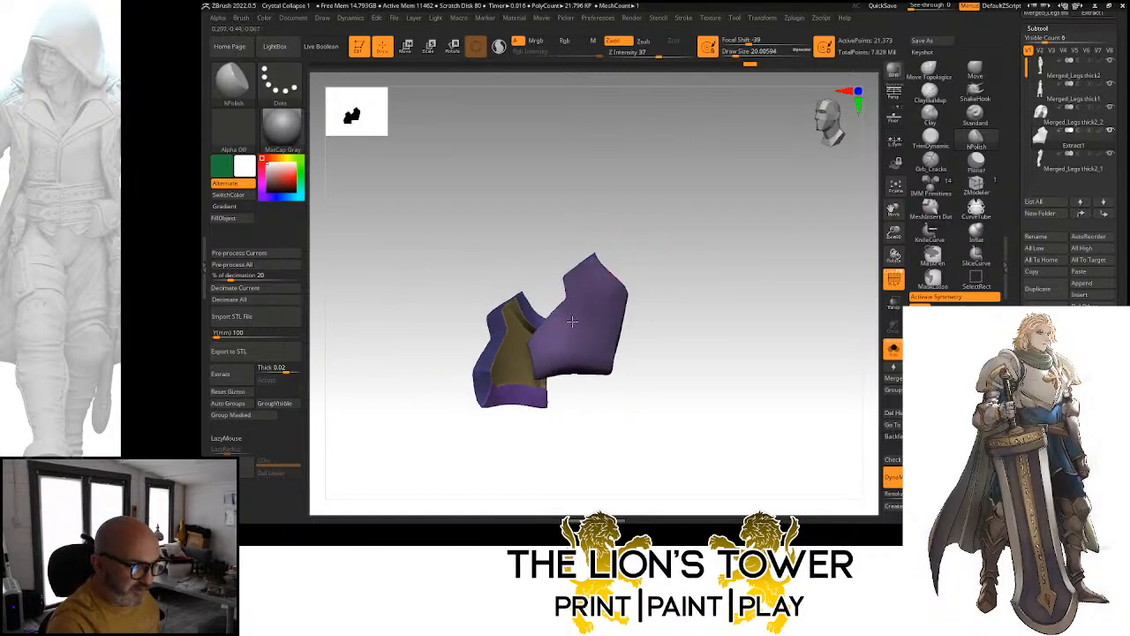
drag(622, 231, 648, 227)
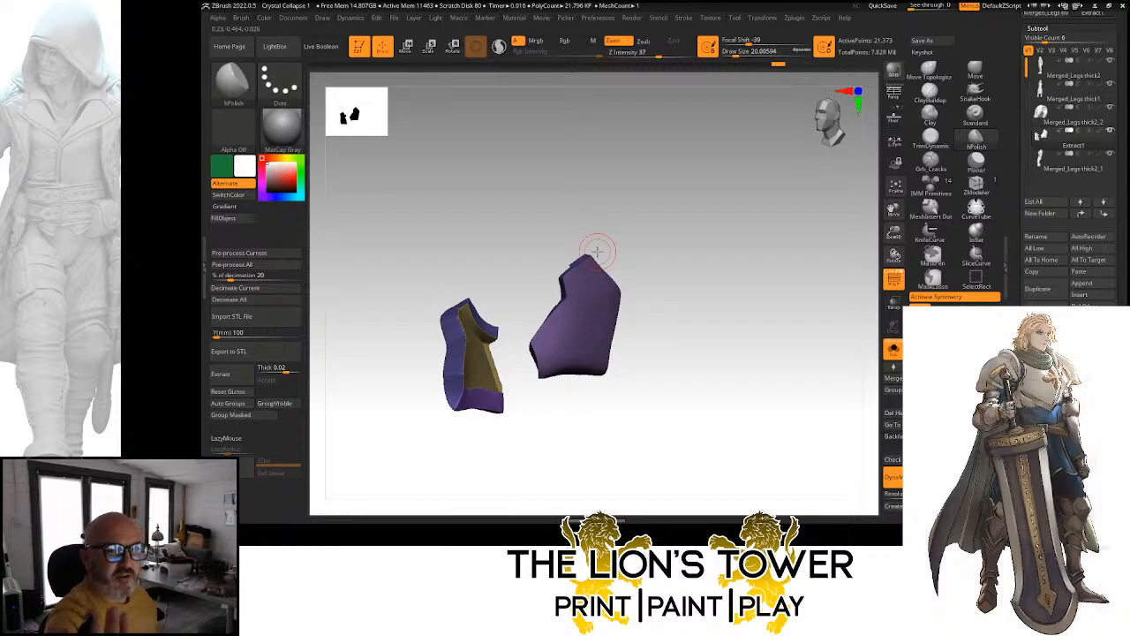
mouse_move(683, 260)
mouse_down()
mouse_move(562, 344)
mouse_move(713, 315)
mouse_move(681, 260)
mouse_up()
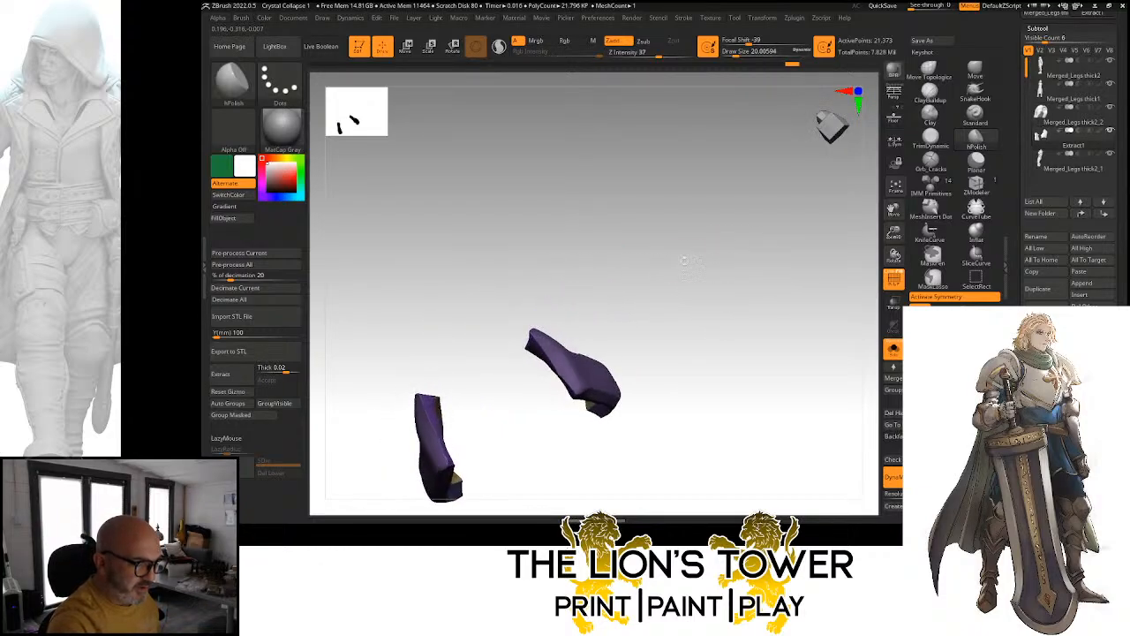
Reduce the brush to about 18.5 and polish the lower edges and bottom corners of the side plates
key(bracketleft)
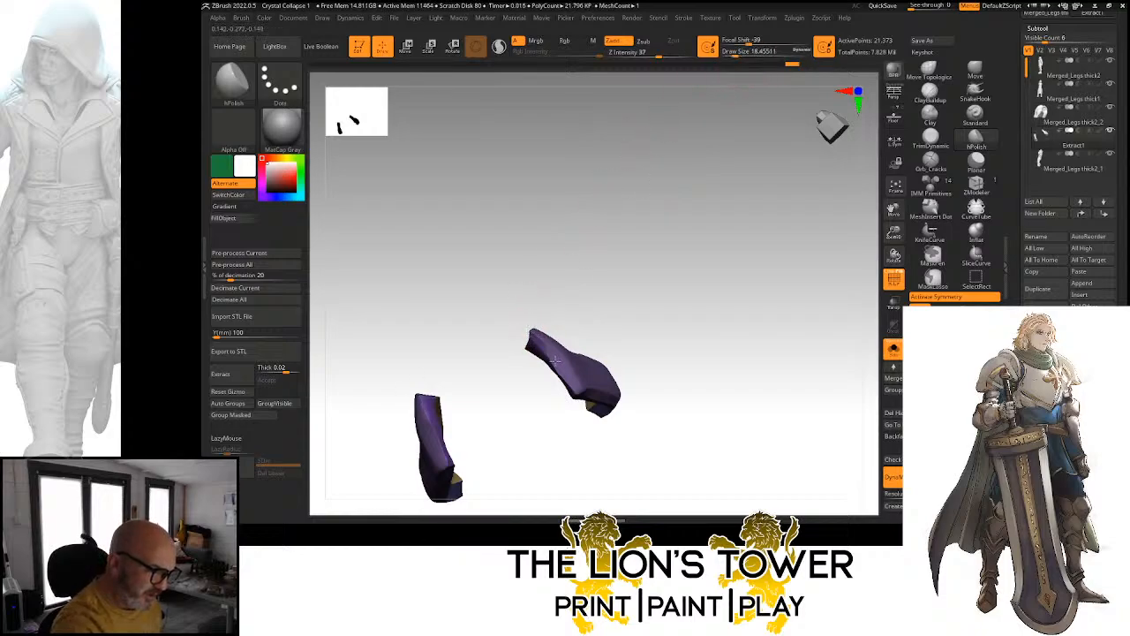
mouse_move(553, 359)
mouse_down()
mouse_move(542, 303)
mouse_move(538, 330)
mouse_up()
mouse_move(560, 293)
mouse_down()
mouse_move(603, 306)
mouse_move(580, 286)
mouse_move(648, 267)
mouse_move(642, 276)
mouse_up()
drag(567, 328, 552, 371)
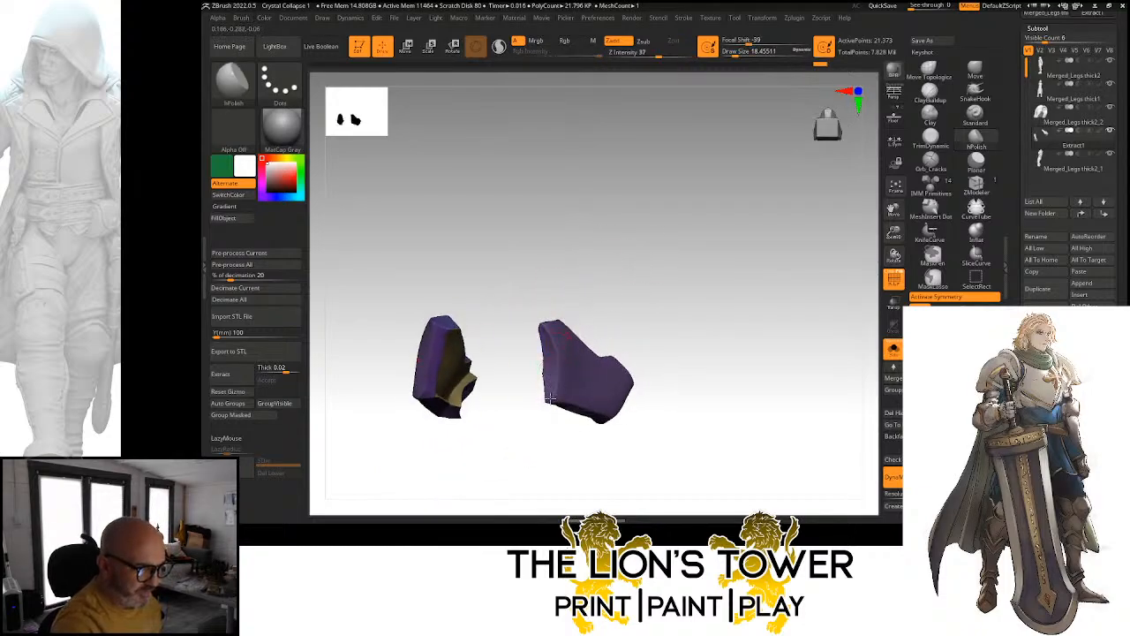
drag(588, 257, 543, 338)
mouse_move(595, 308)
mouse_down()
mouse_move(562, 352)
mouse_move(564, 386)
mouse_up()
drag(562, 332, 586, 319)
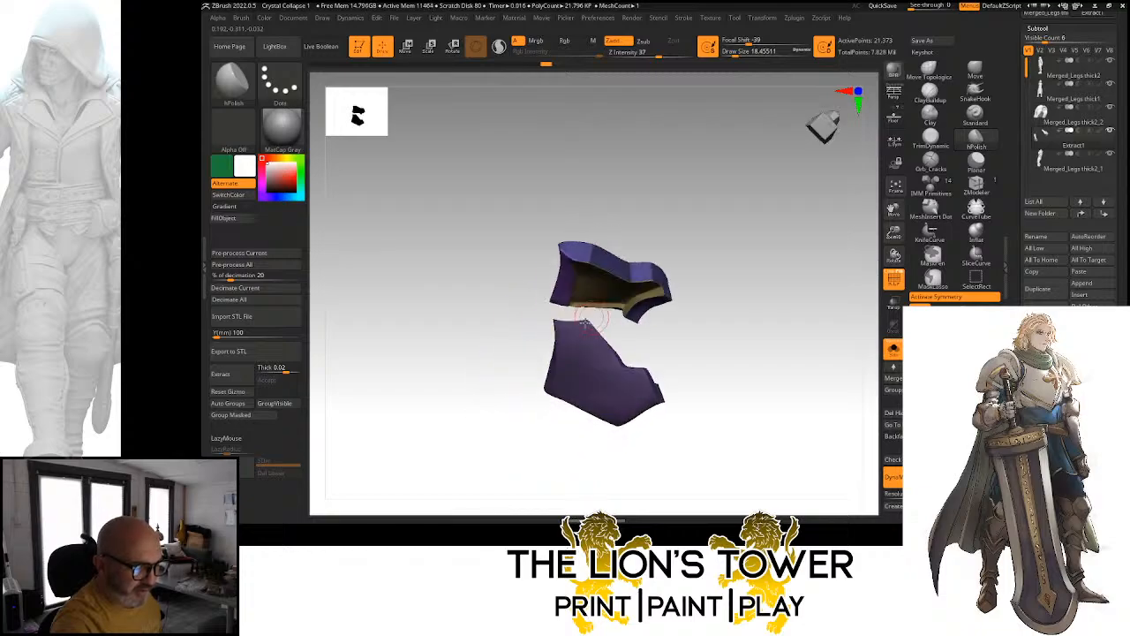
drag(651, 345, 613, 332)
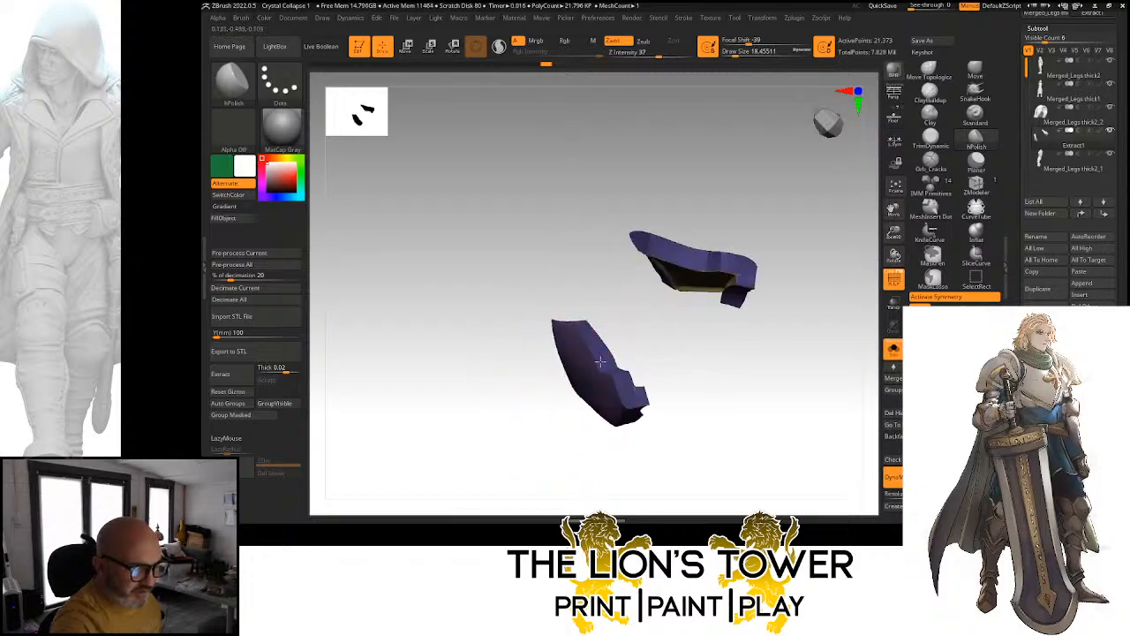
Polish the rear wrap-around tab and its top edge on both side plates with hPolish
click(581, 288)
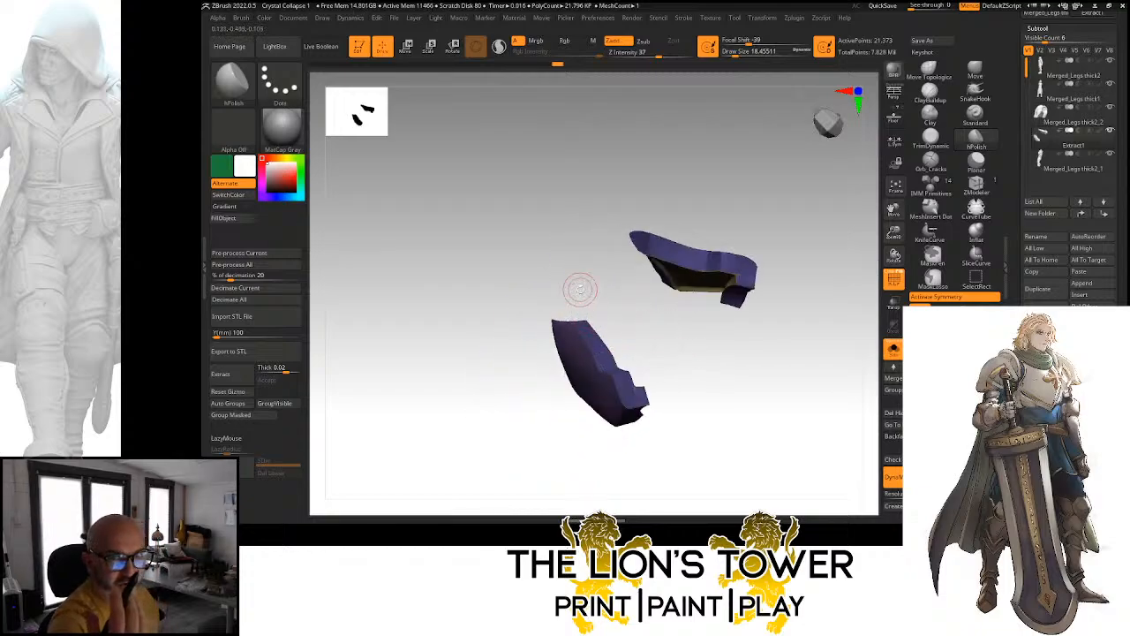
mouse_move(765, 248)
mouse_down()
mouse_move(784, 200)
mouse_move(774, 214)
mouse_move(784, 207)
mouse_move(784, 229)
mouse_move(763, 232)
mouse_up()
drag(664, 381, 634, 329)
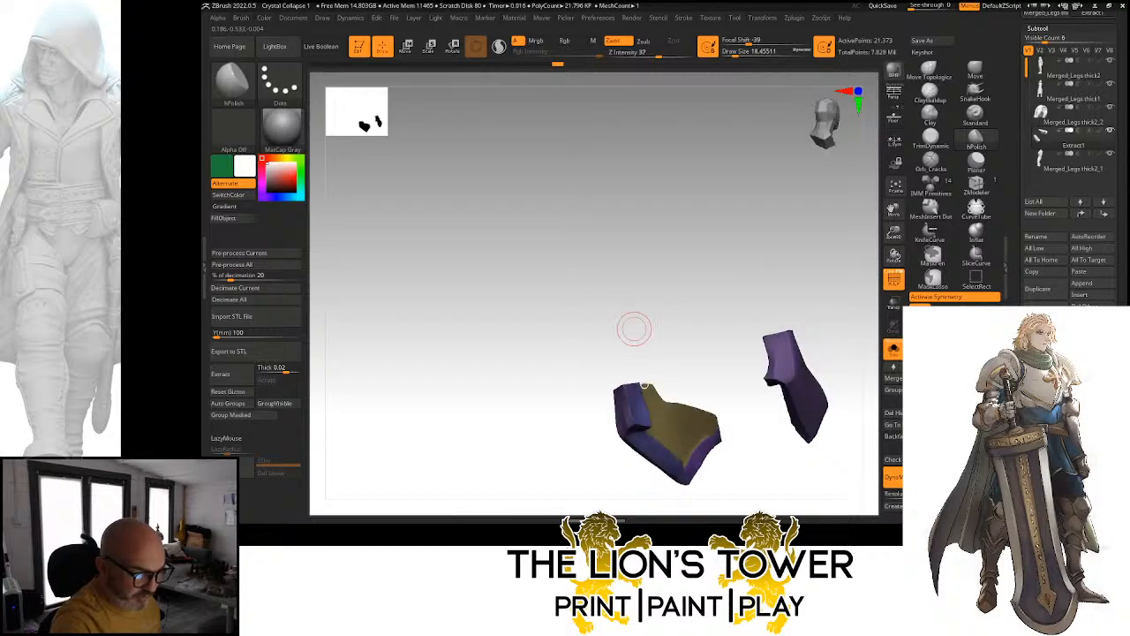
mouse_move(636, 424)
mouse_down()
mouse_move(663, 318)
mouse_move(623, 424)
mouse_up()
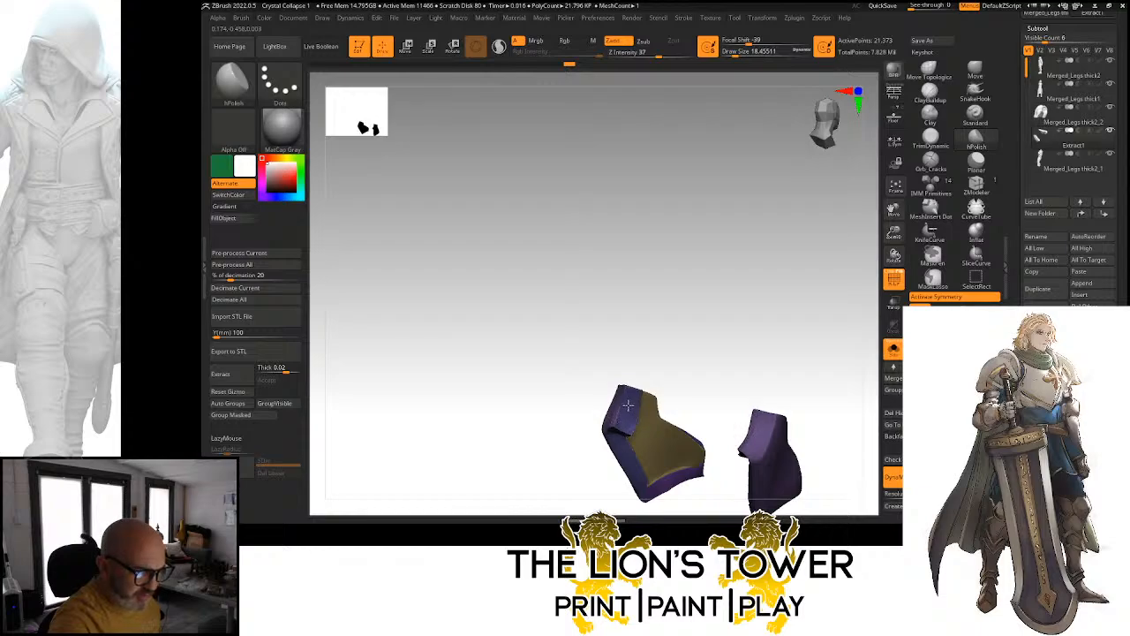
drag(638, 361, 622, 431)
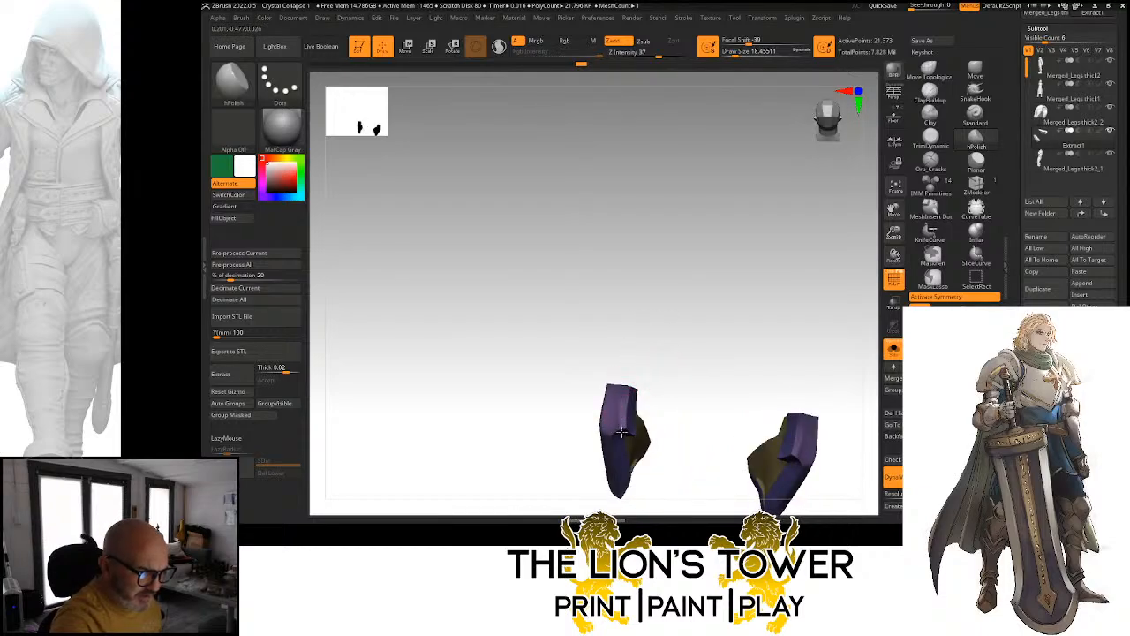
drag(649, 381, 641, 303)
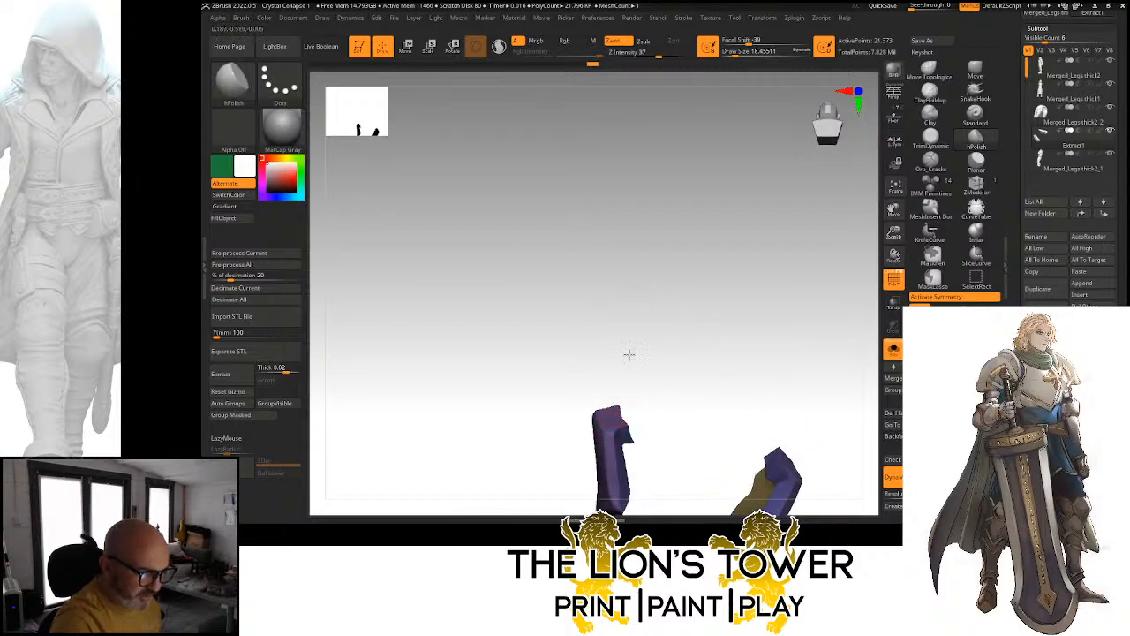
drag(629, 354, 609, 429)
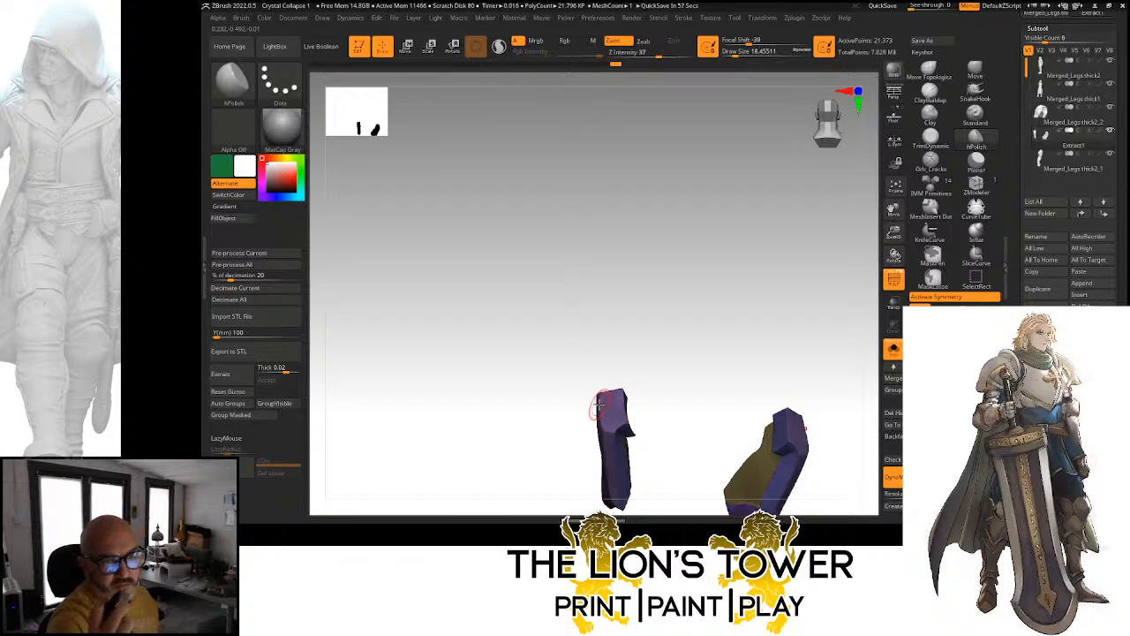
Zoom in on one side plate and sharpen the bevel along its upper rear edge with hPolish
drag(893, 233, 898, 265)
drag(895, 212, 895, 203)
drag(727, 261, 680, 313)
drag(658, 264, 582, 250)
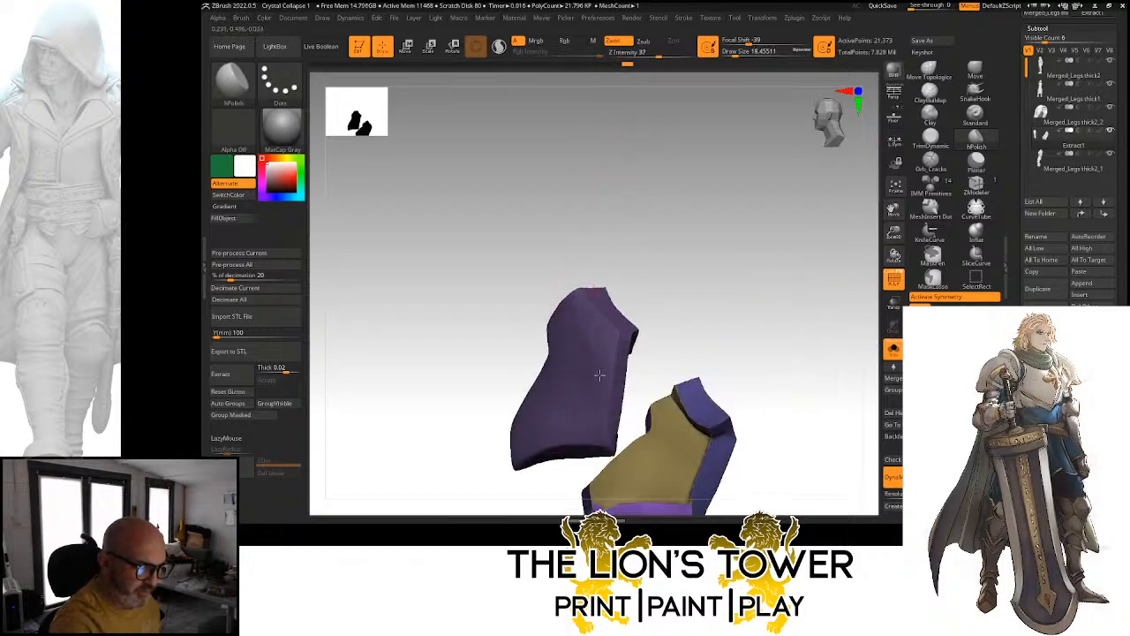
right_drag(593, 353, 605, 351)
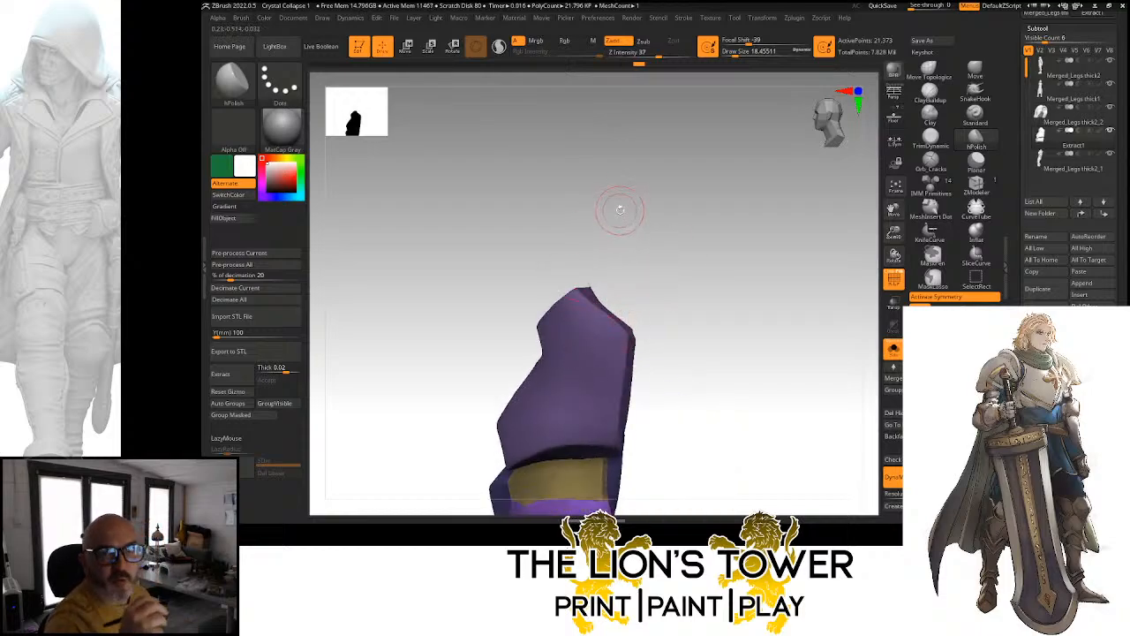
right_drag(619, 209, 661, 336)
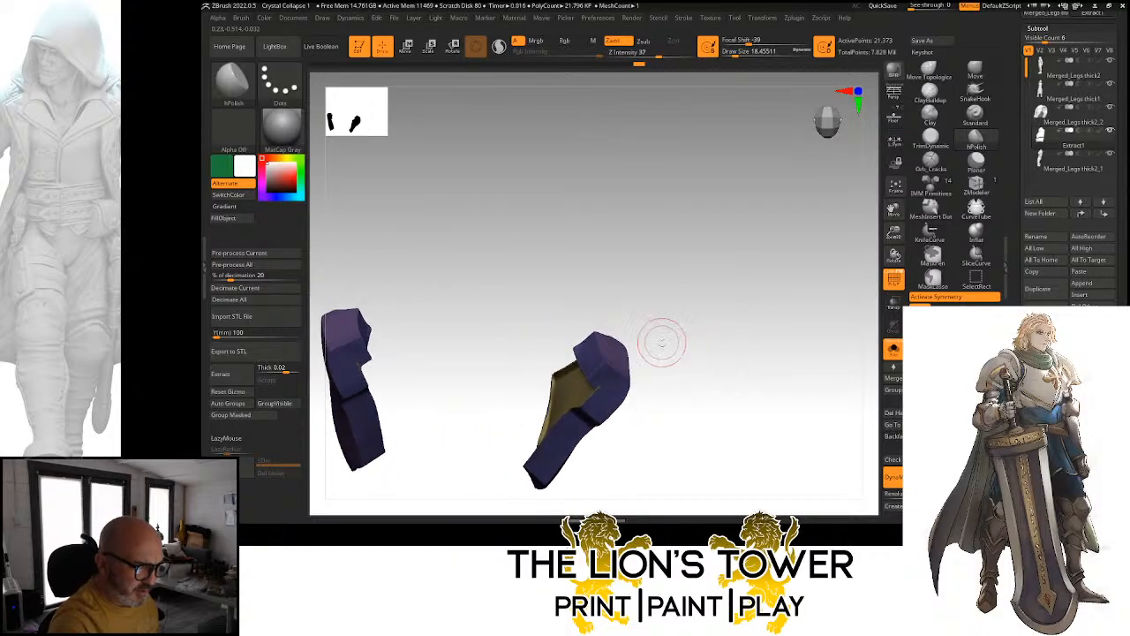
Exit solo display and check the fit of the side plates on the full figure from the side and front
mouse_move(626, 297)
right_down()
mouse_move(643, 281)
mouse_move(615, 415)
right_up()
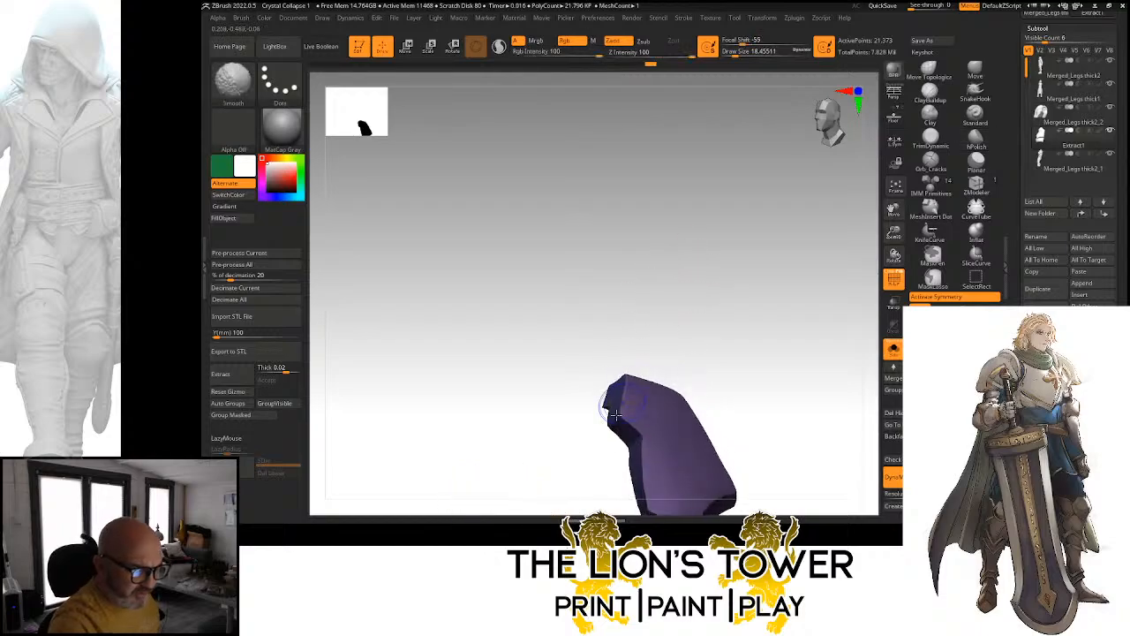
mouse_move(638, 461)
right_down()
mouse_move(706, 353)
mouse_move(887, 234)
mouse_move(874, 273)
right_up()
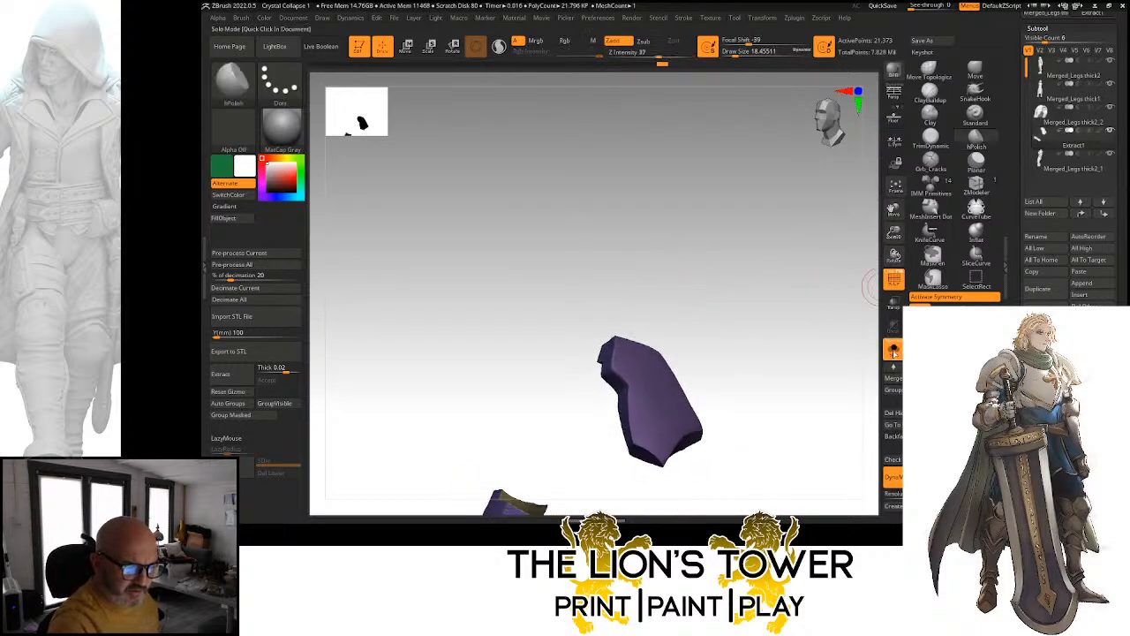
click(893, 349)
right_drag(806, 357, 781, 314)
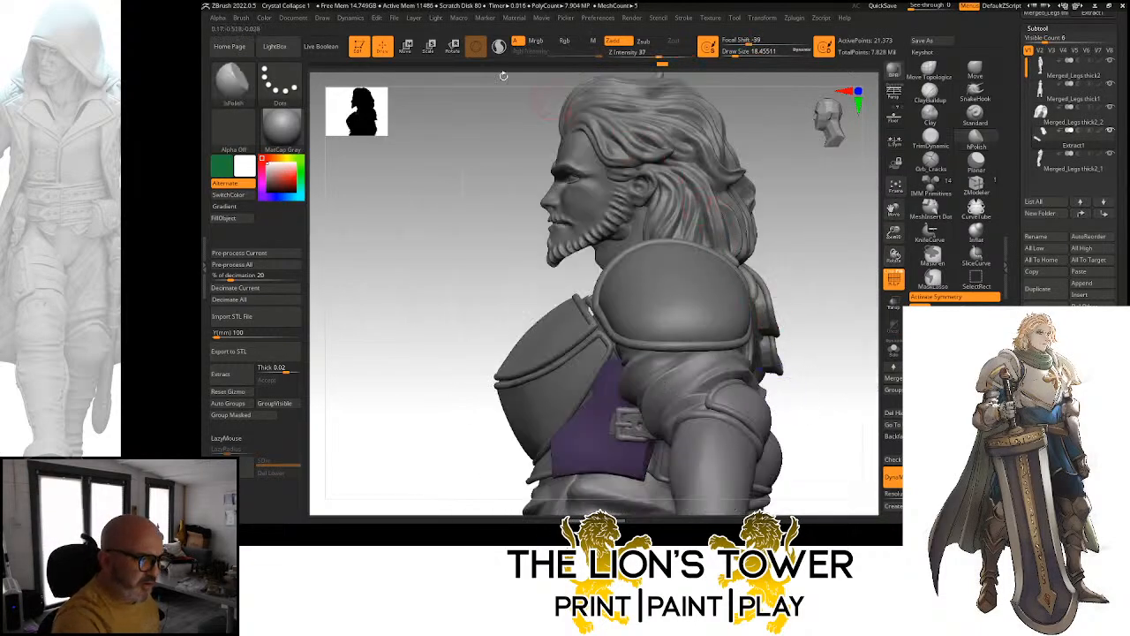
key(w)
right_drag(798, 248, 827, 238)
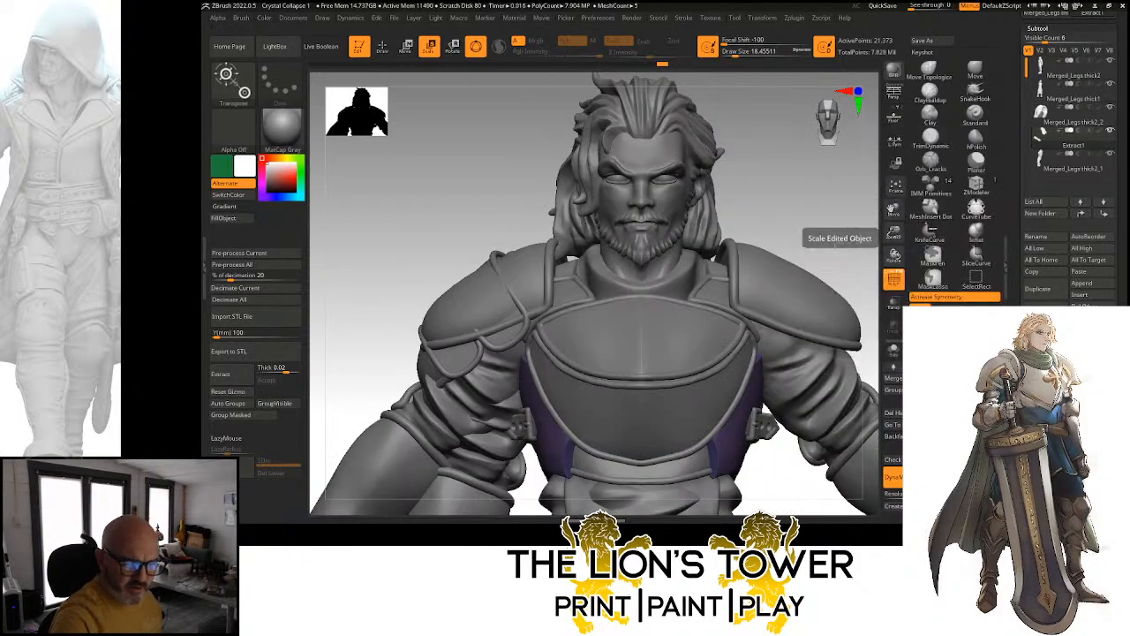
Select the Merged_Legs thick2_2 subtool and reveal its hidden parts
key(ctrl+shift)
ctrl+right_drag(848, 256, 790, 203)
click(1047, 119)
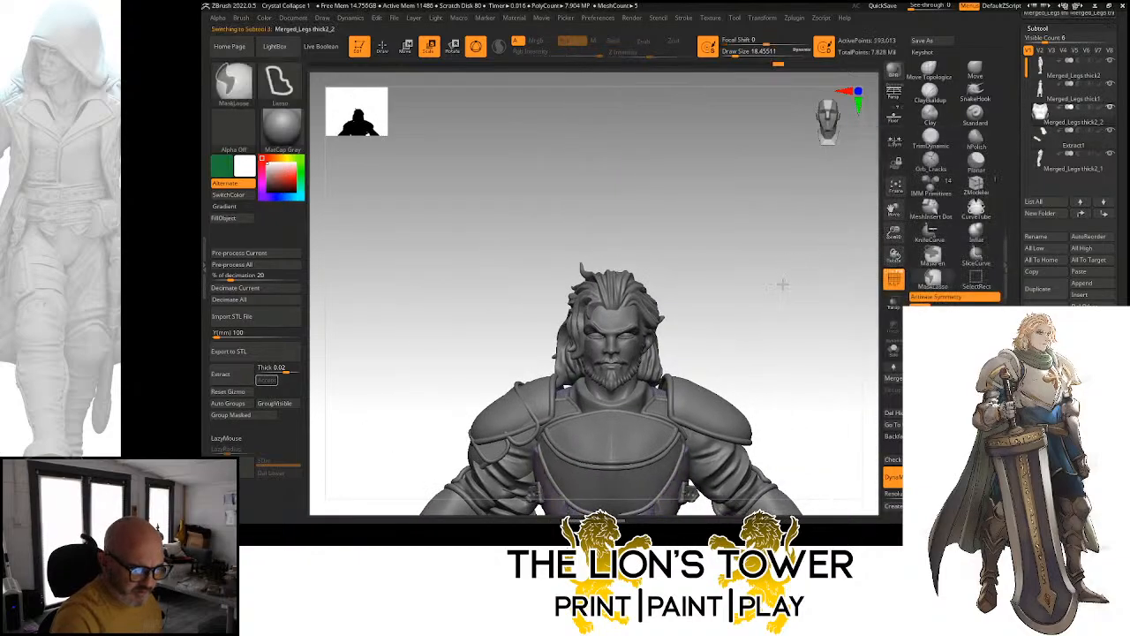
ctrl+shift+click(800, 275)
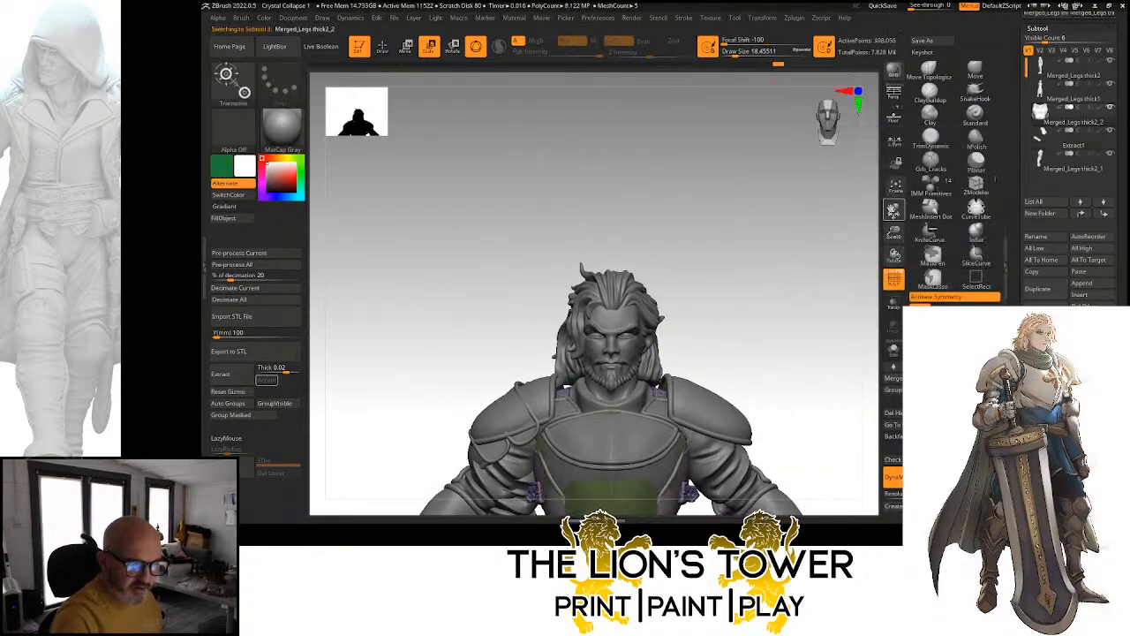
Select the Extract1 side plates, centre the gizmo on them, reposition them on the torso, and hide the Merged_Legs thick2 body
mouse_move(894, 211)
mouse_down()
mouse_move(895, 181)
mouse_move(768, 291)
mouse_move(638, 458)
mouse_up()
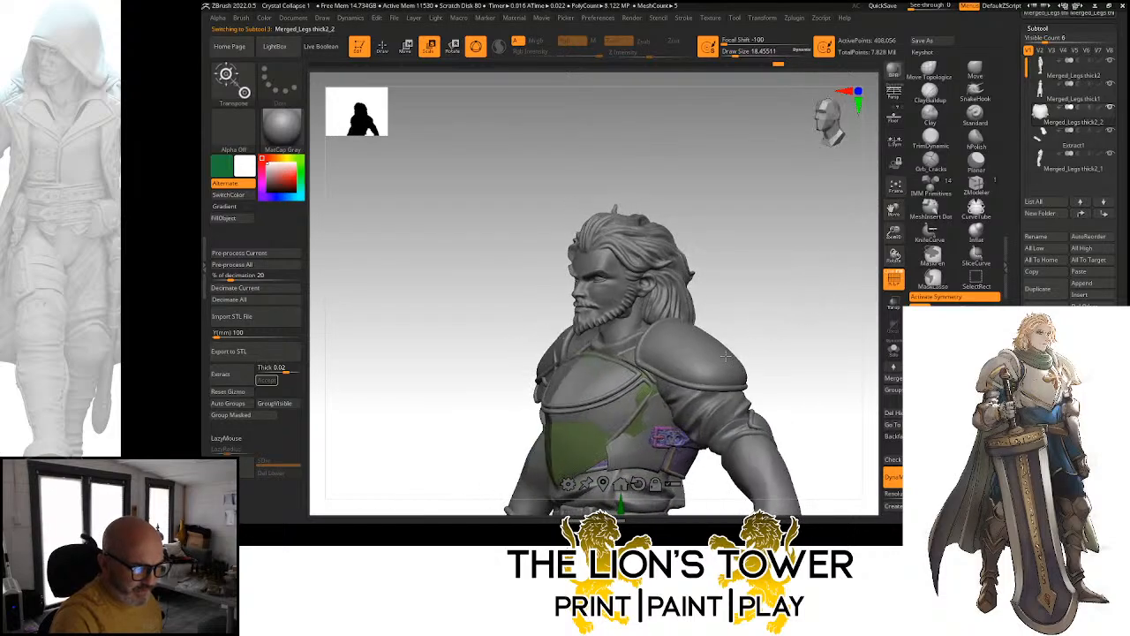
alt+click(638, 458)
drag(618, 300, 717, 291)
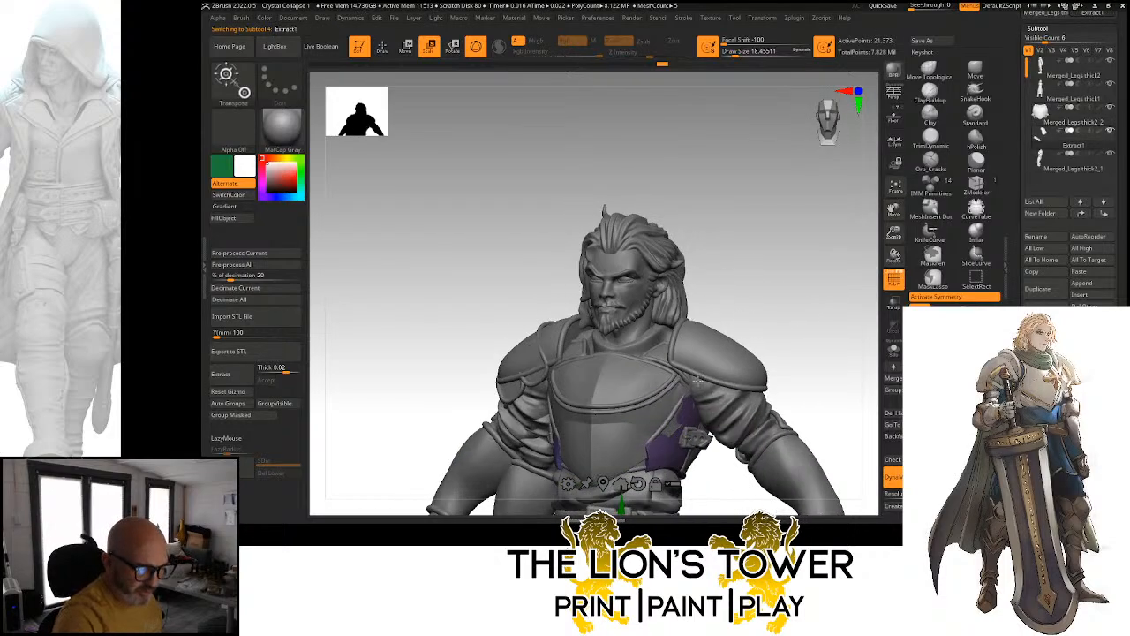
drag(697, 380, 735, 363)
drag(892, 234, 865, 199)
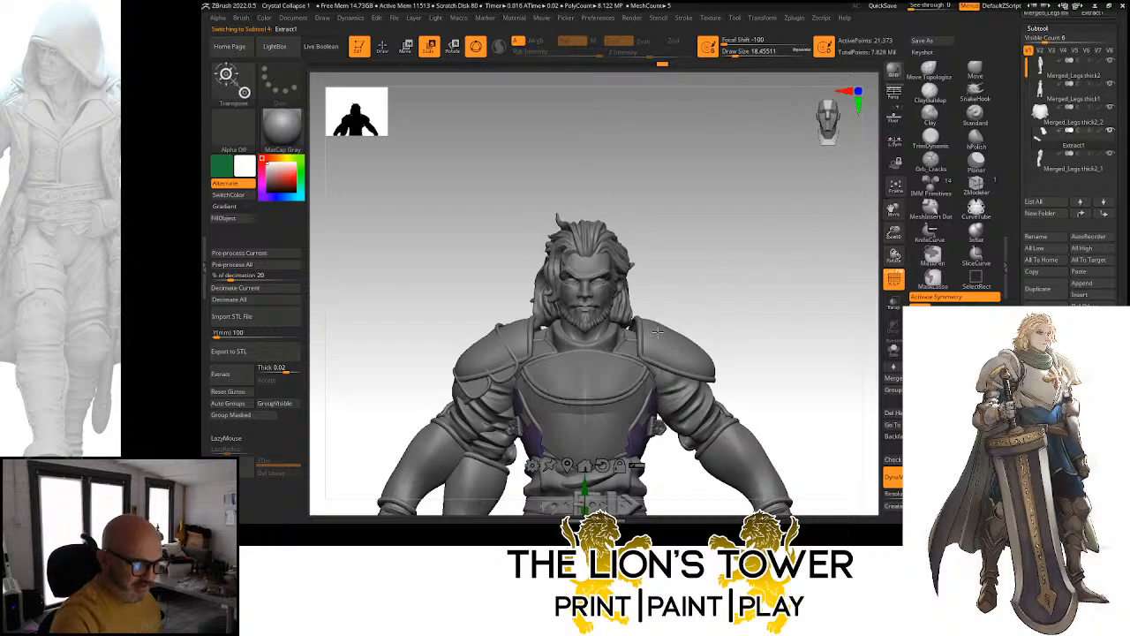
click(567, 465)
drag(638, 419, 591, 420)
drag(715, 339, 781, 325)
mouse_move(1109, 78)
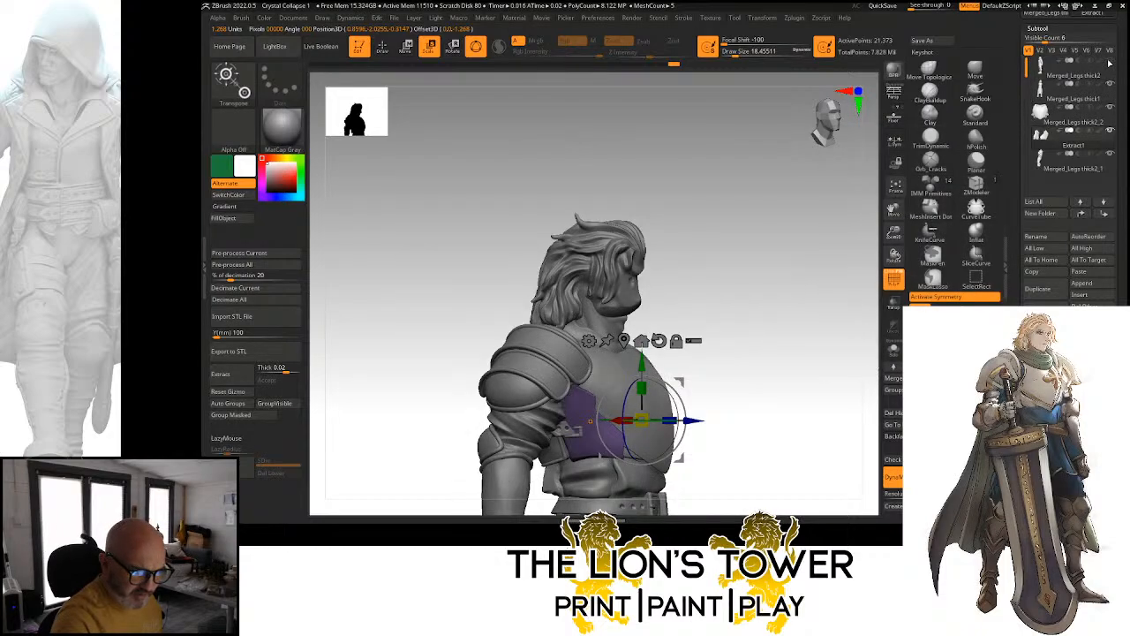
Adjust the side plates' sideways position with the gizmo so they sit against the flanks of the reshaped breastplate
drag(799, 340, 772, 351)
drag(893, 232, 895, 263)
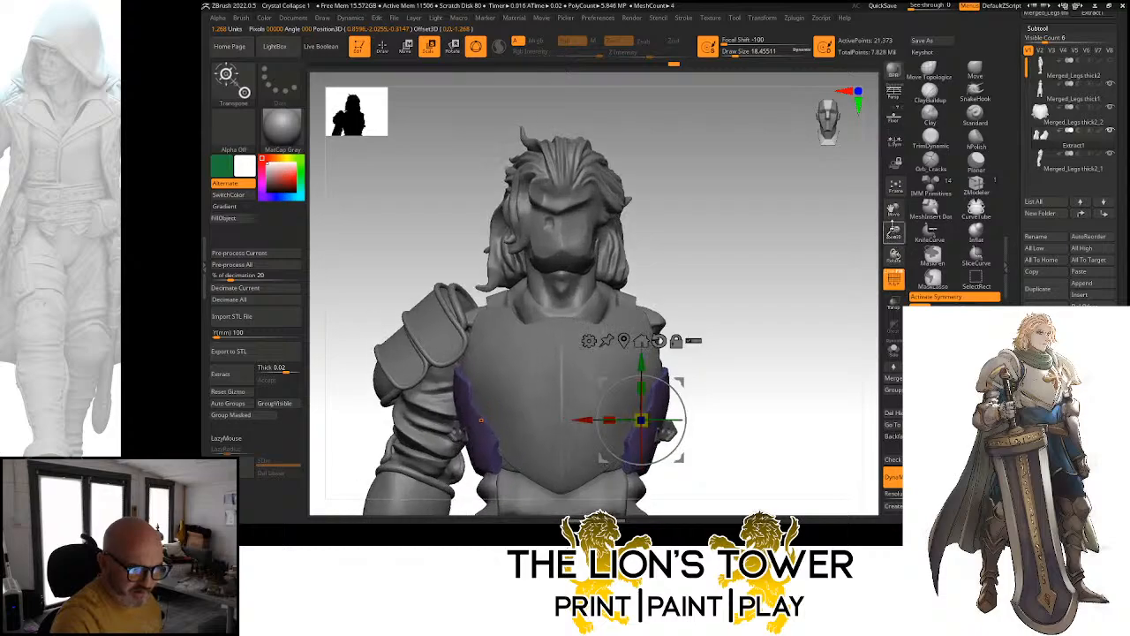
drag(893, 210, 982, 107)
drag(868, 299, 846, 334)
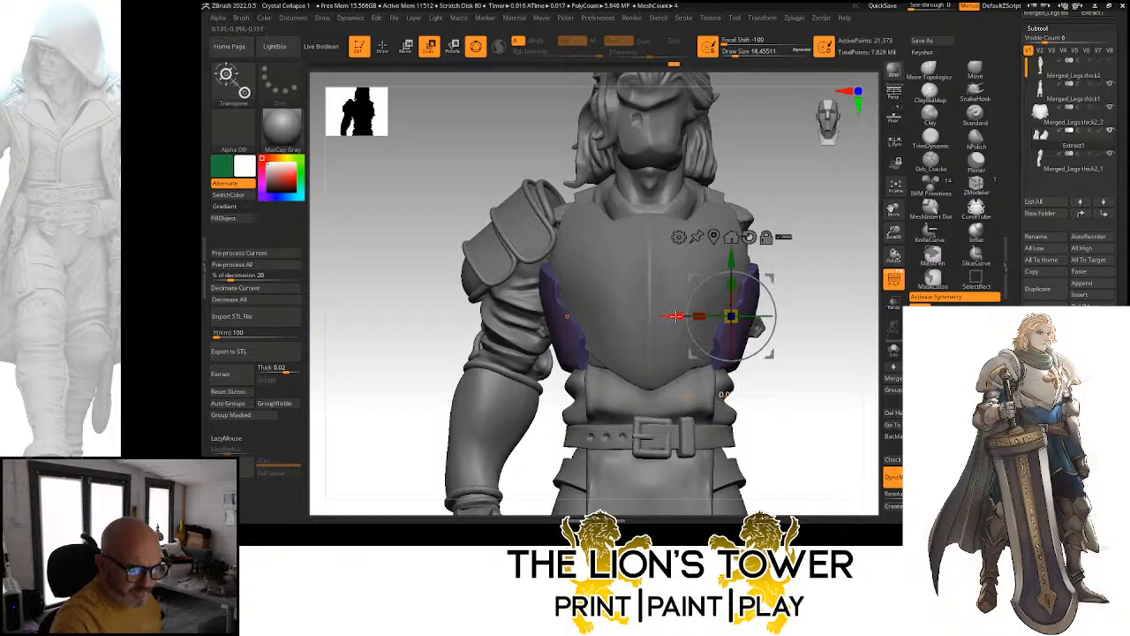
drag(843, 335, 828, 255)
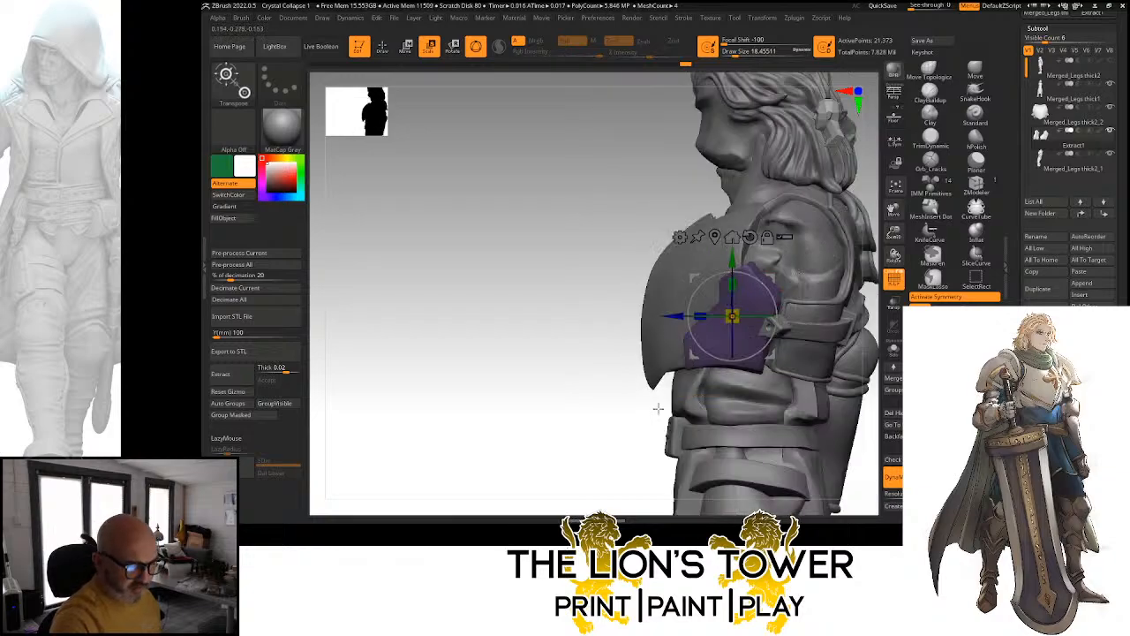
Reduce the Move brush to about 23.3 and rotate the side plates to follow the breastplate's curve
click(974, 71)
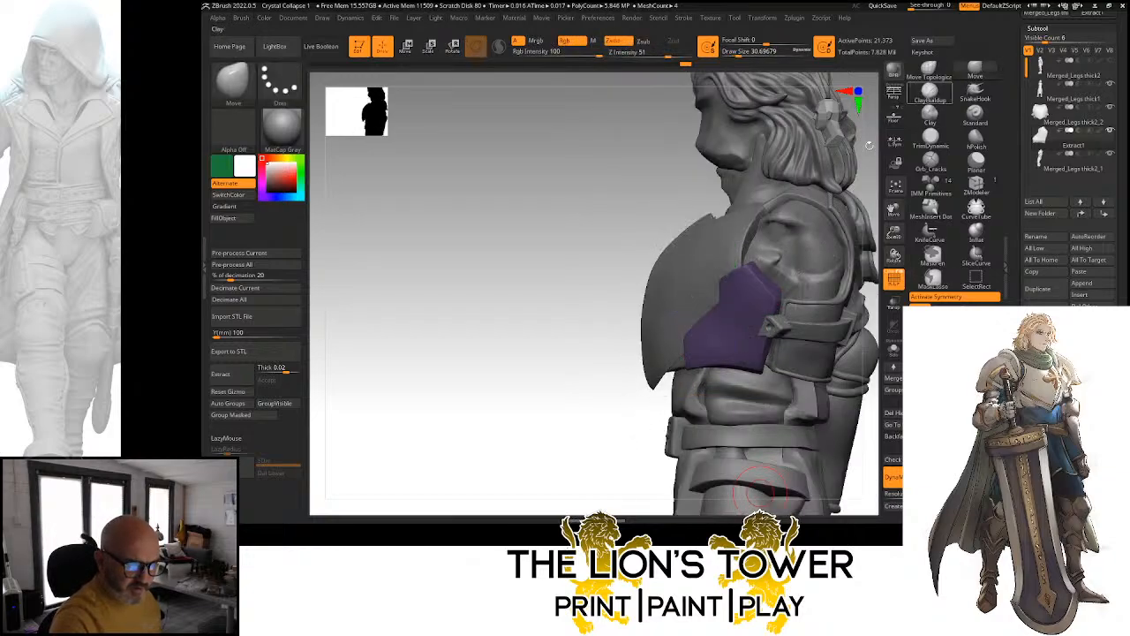
click(736, 53)
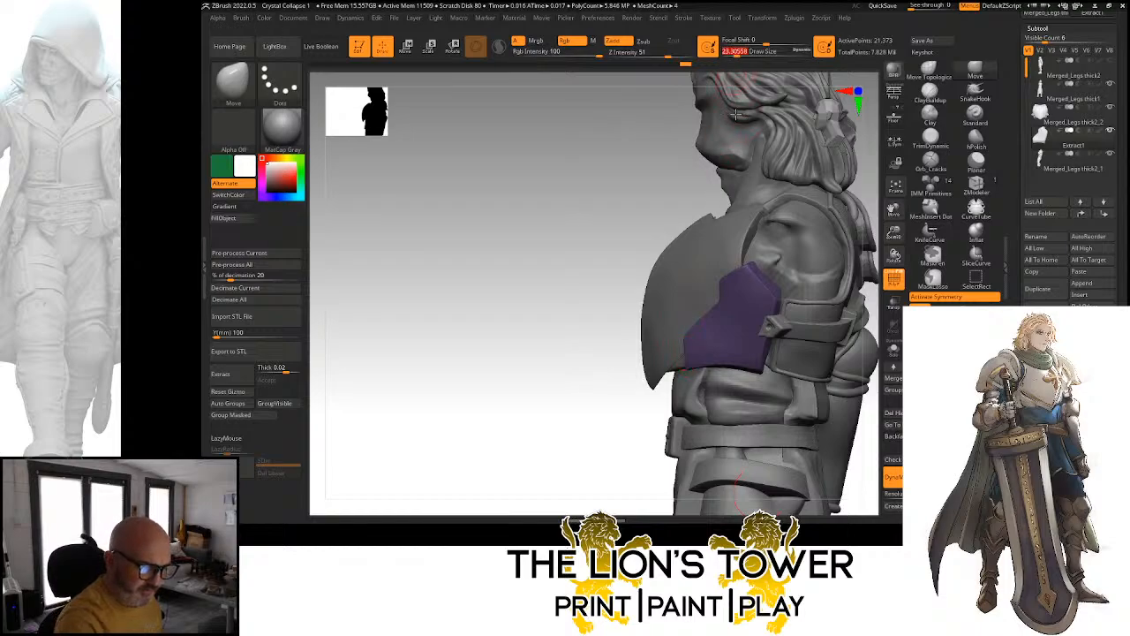
click(453, 46)
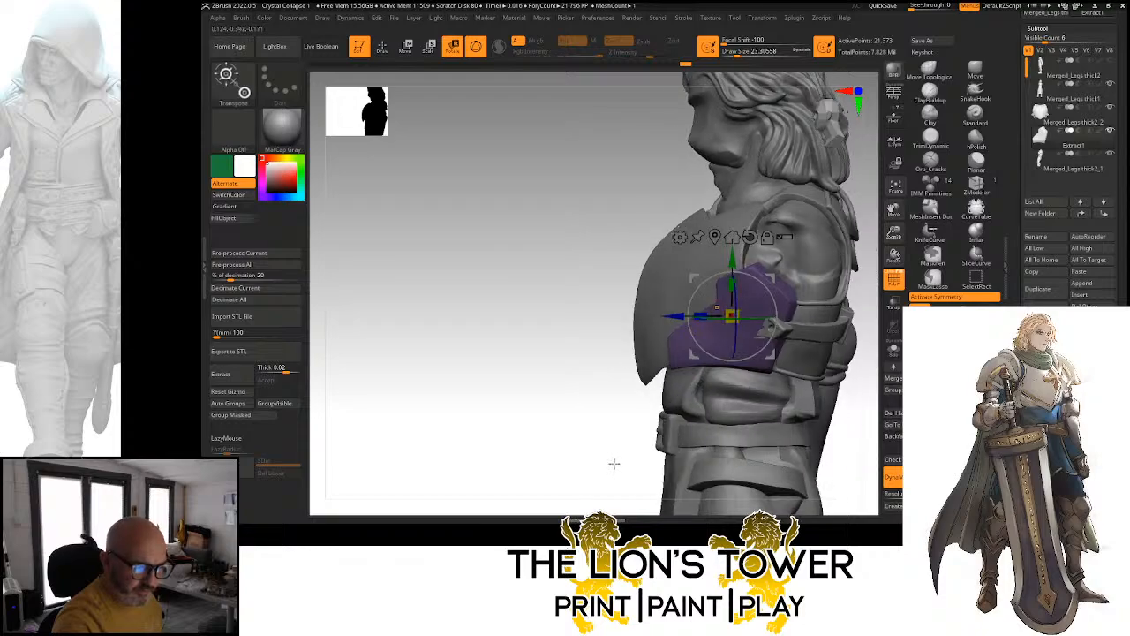
drag(613, 462, 807, 413)
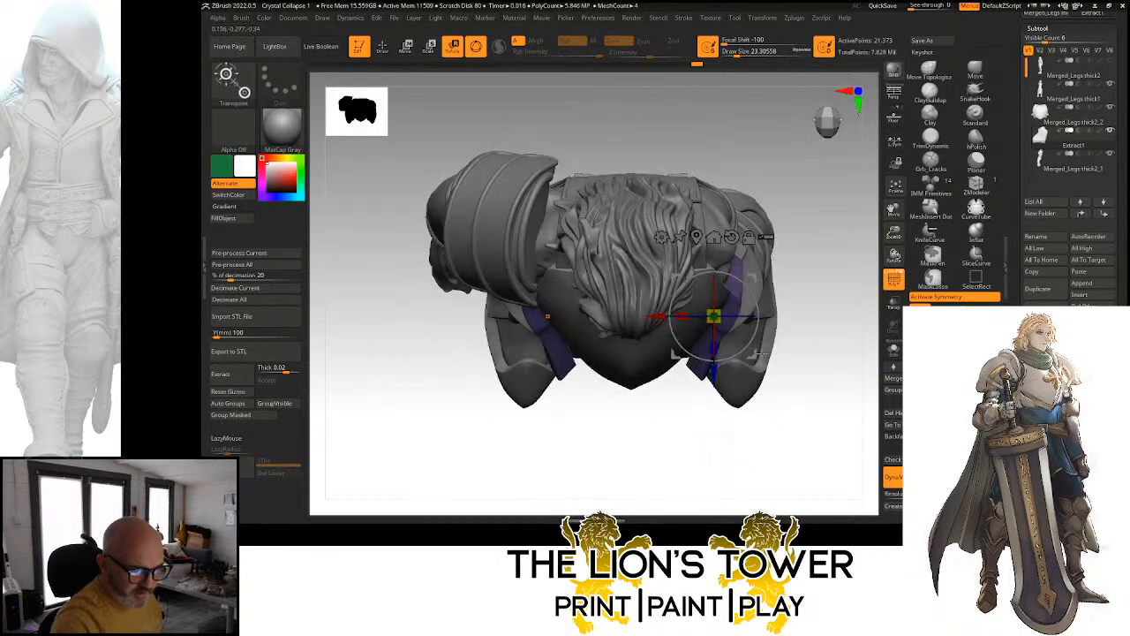
Reshape the side plates around the breastplate with the Move brush, first at about 93.7, then at about 32.7
key(q)
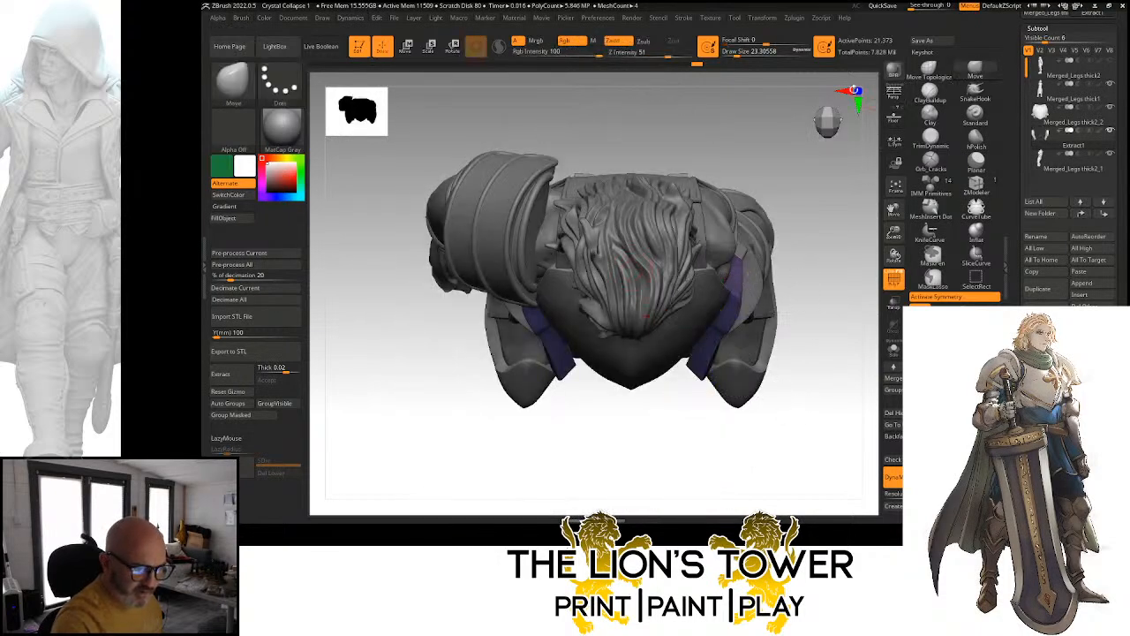
drag(748, 74, 709, 378)
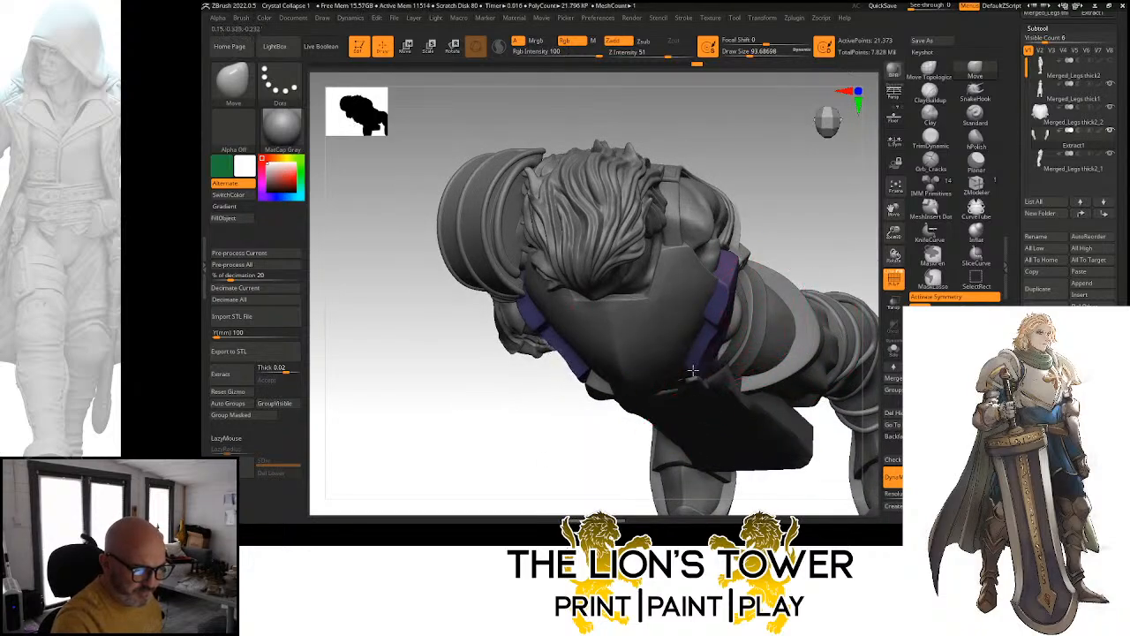
drag(802, 248, 697, 406)
mouse_move(797, 227)
mouse_down()
mouse_move(832, 203)
mouse_move(821, 227)
mouse_up()
drag(740, 53, 738, 53)
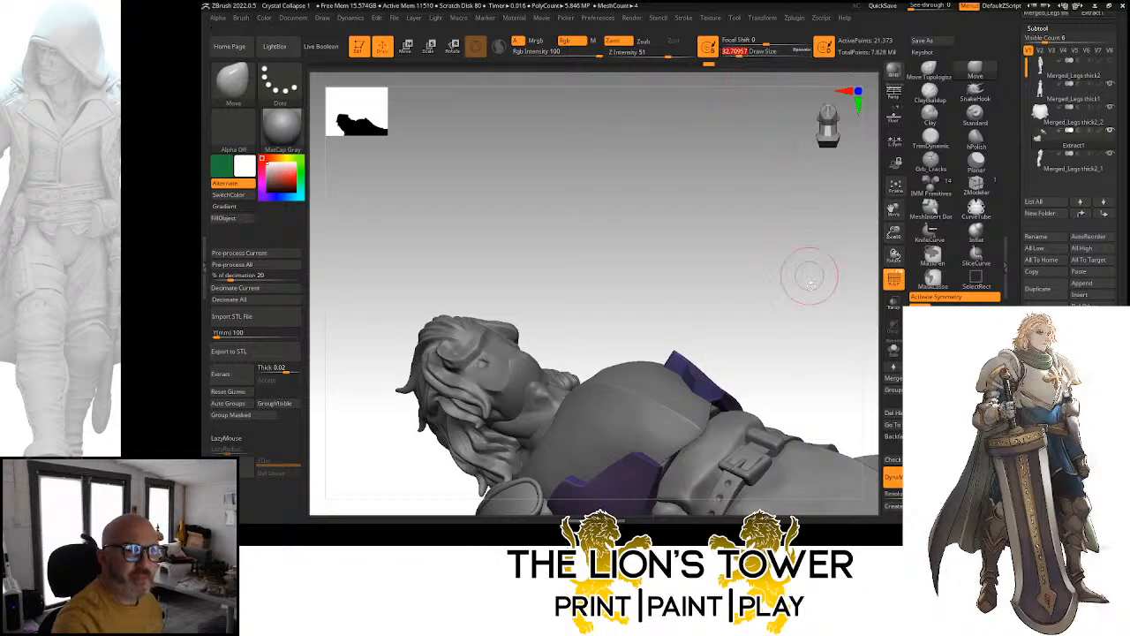
mouse_move(809, 277)
mouse_down()
mouse_move(795, 266)
mouse_move(777, 279)
mouse_up()
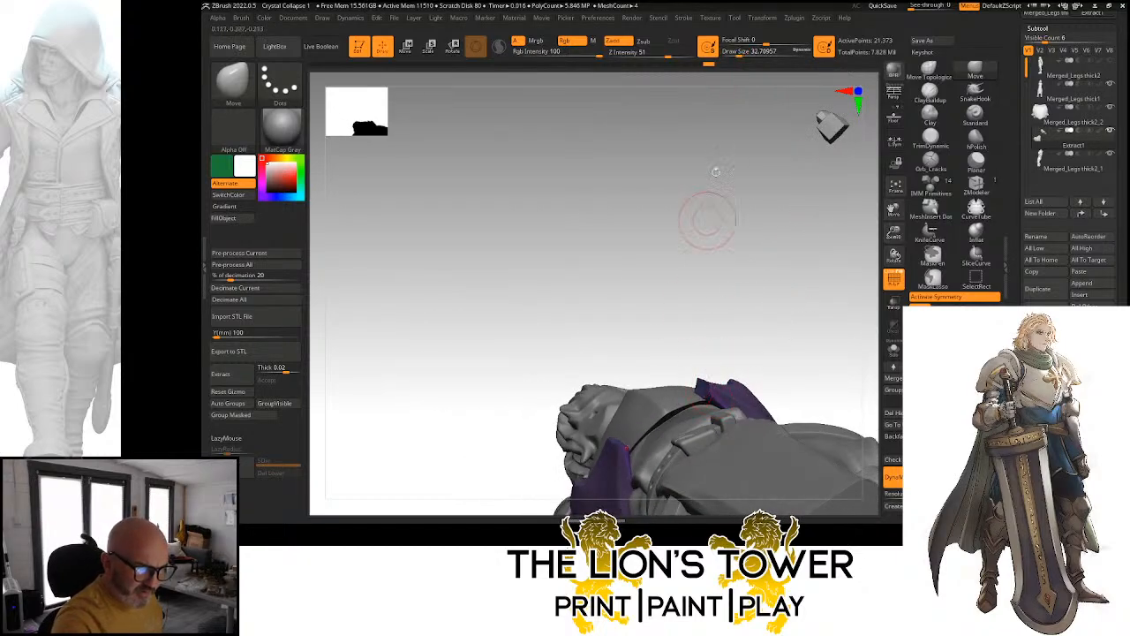
Refine the side plates' front edges and overall fit with the Move brush at about 18.5 and then 48.6
drag(740, 53, 730, 53)
mouse_move(762, 244)
mouse_down()
mouse_move(706, 400)
mouse_move(715, 407)
mouse_move(757, 383)
mouse_move(813, 328)
mouse_up()
mouse_move(633, 463)
mouse_down()
mouse_move(658, 463)
mouse_move(624, 471)
mouse_move(804, 362)
mouse_move(804, 329)
mouse_up()
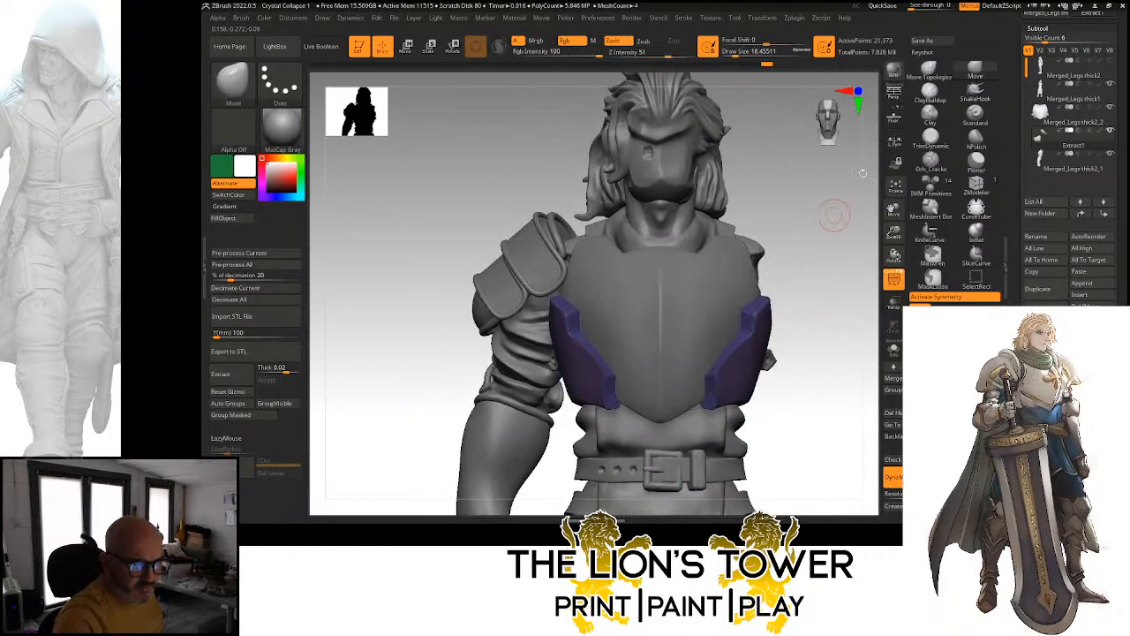
click(743, 53)
drag(793, 166, 769, 315)
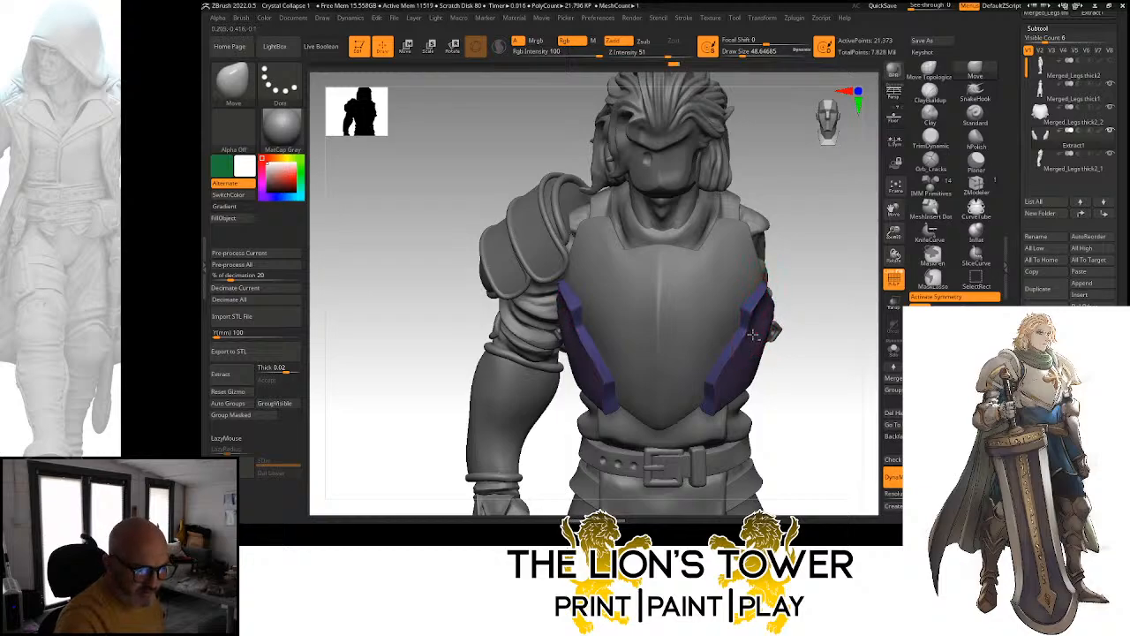
drag(797, 325, 699, 298)
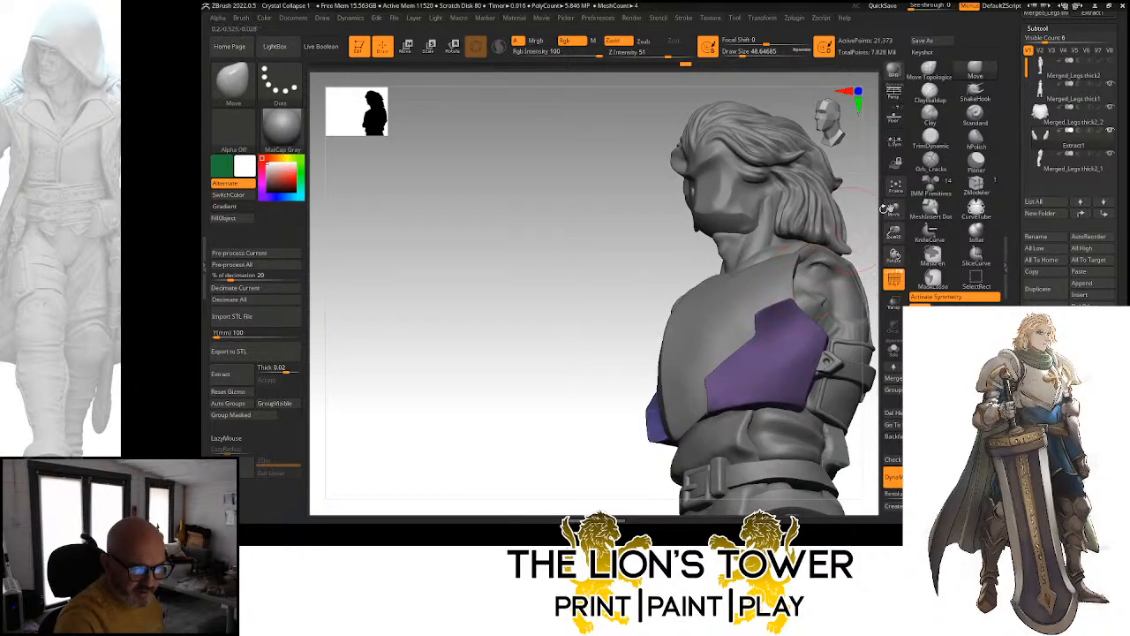
Flatten the outer faces of the side plates with hPolish at a draw size of about 26.9
click(976, 141)
drag(870, 256, 715, 354)
click(738, 54)
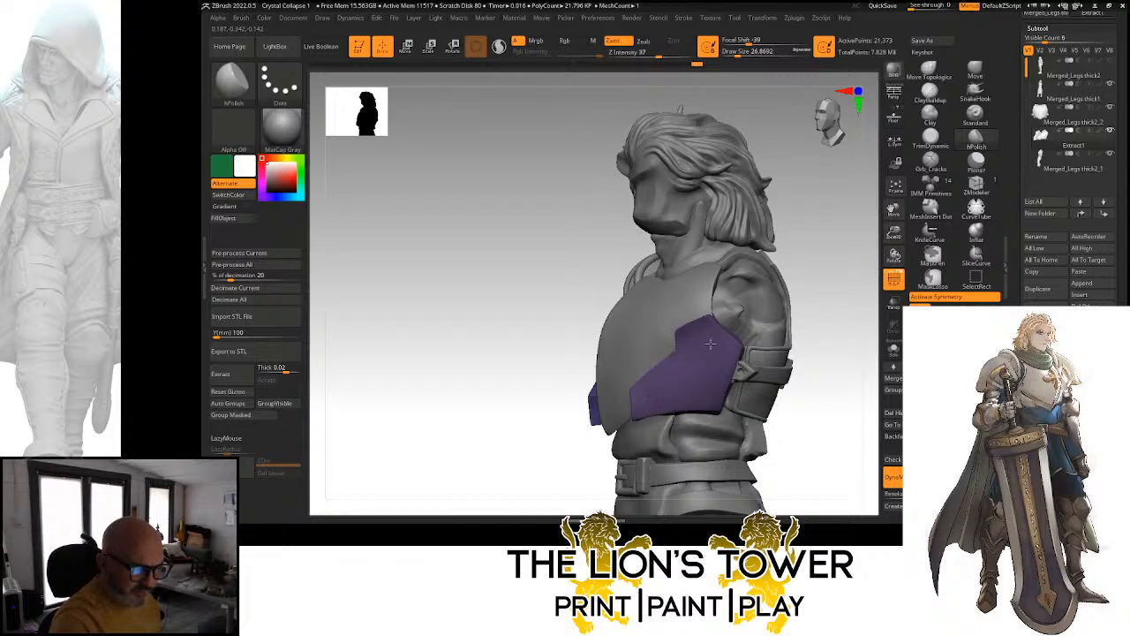
right_drag(658, 407, 740, 301)
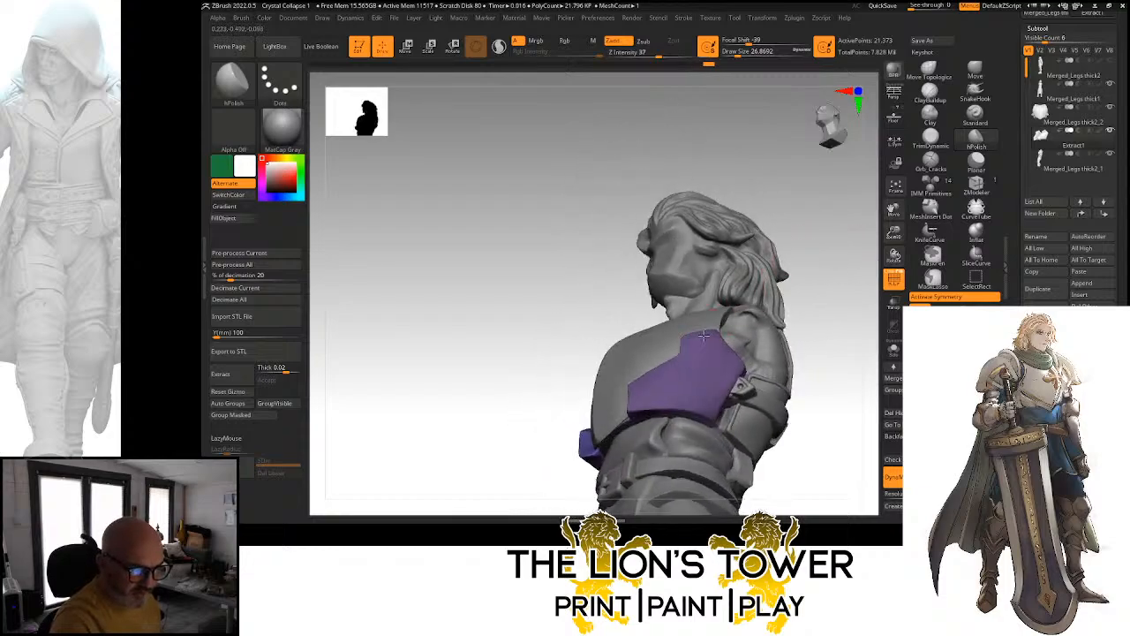
mouse_move(797, 246)
right_down()
mouse_move(848, 297)
mouse_move(830, 312)
mouse_move(708, 343)
mouse_move(731, 278)
mouse_move(817, 281)
mouse_move(858, 261)
mouse_move(805, 294)
mouse_move(878, 256)
mouse_move(822, 316)
mouse_move(821, 256)
mouse_move(878, 261)
right_up()
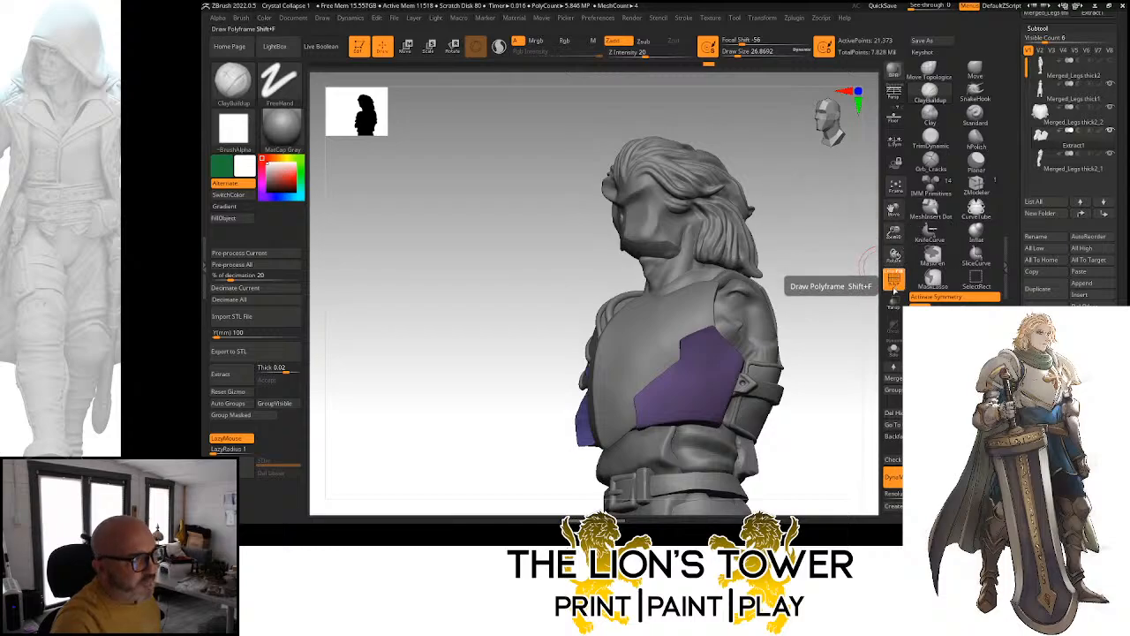
Isolate the side plates and trim the stepped notch on their upper front edge with TrimDynamic
click(895, 356)
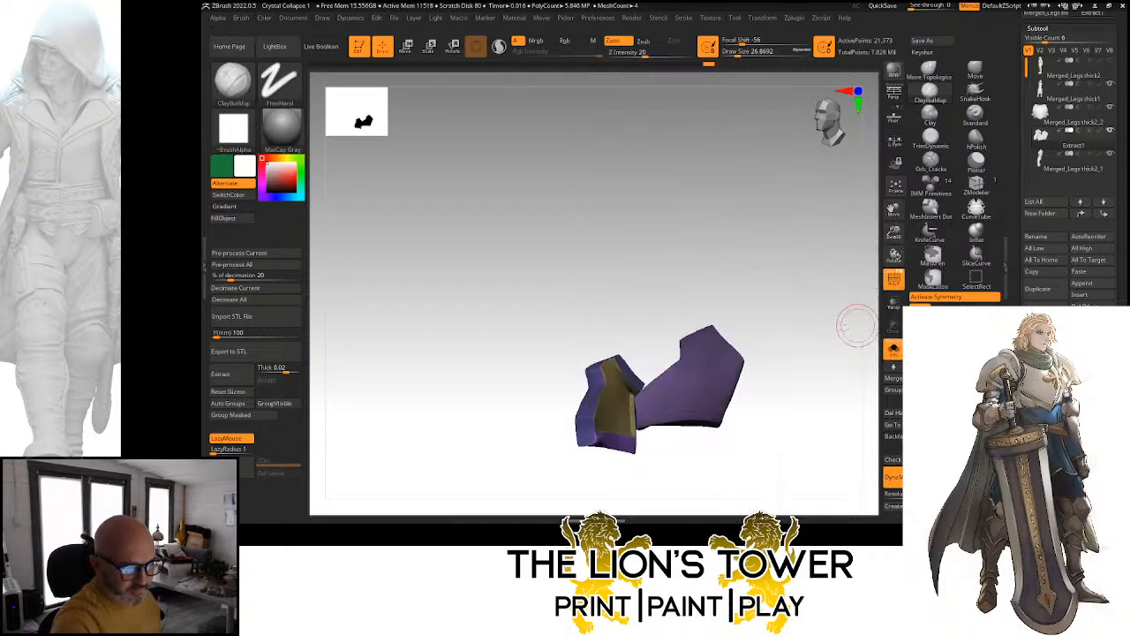
drag(821, 346, 849, 375)
mouse_move(773, 287)
mouse_down()
mouse_move(731, 275)
mouse_move(839, 230)
mouse_up()
click(931, 138)
drag(734, 274, 772, 269)
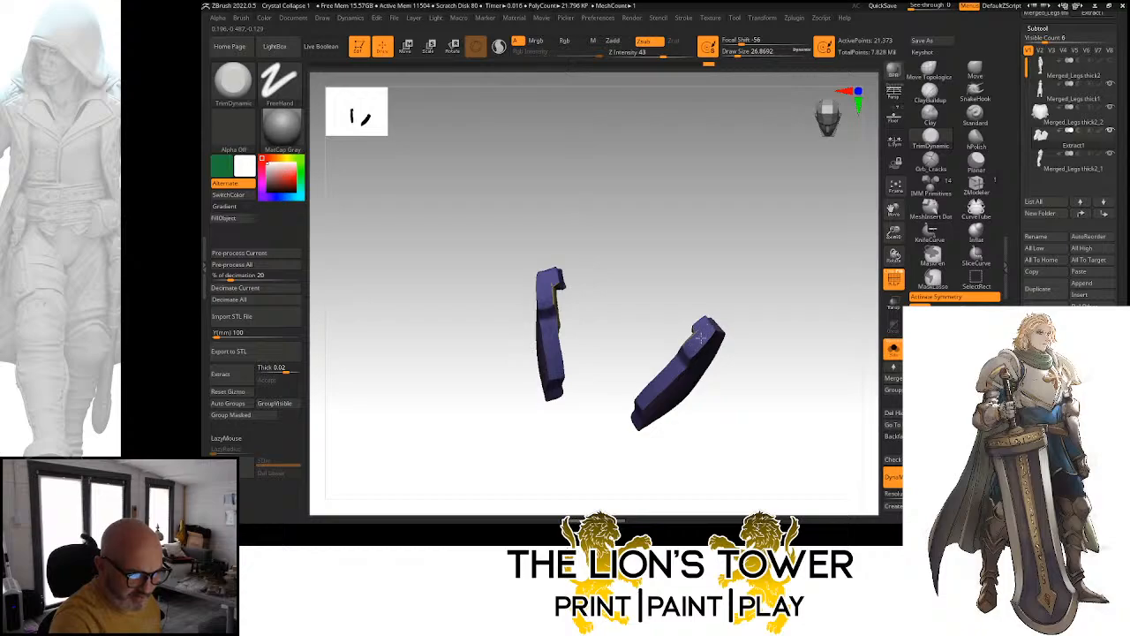
drag(777, 276, 744, 265)
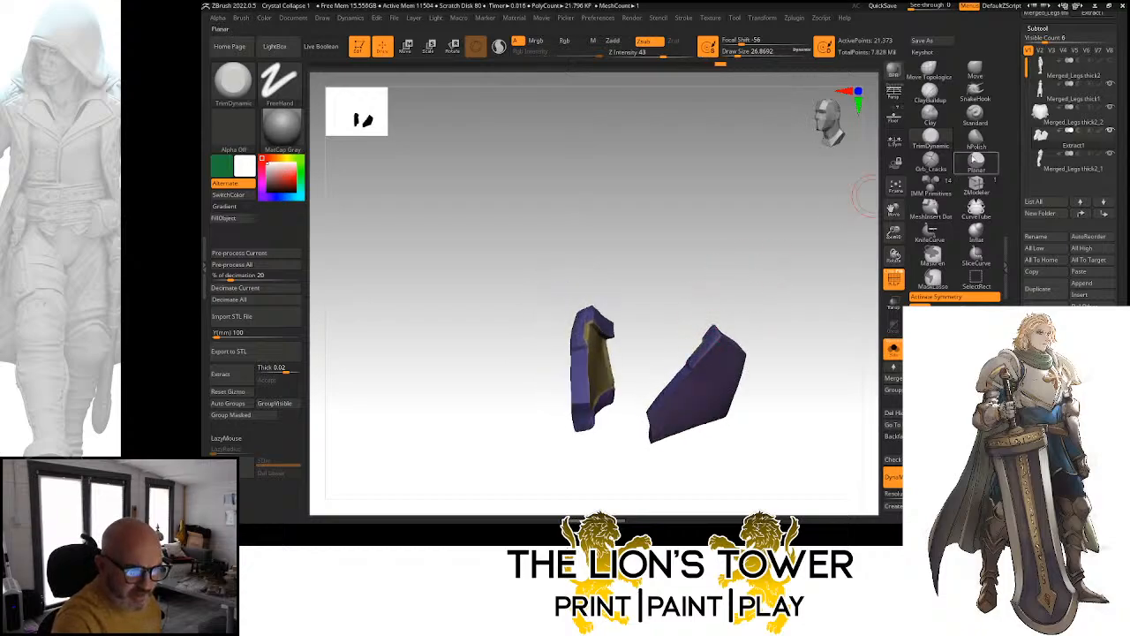
Polish the upper front edge of the side plates into a straight slope with hPolish
click(976, 142)
drag(810, 260, 680, 375)
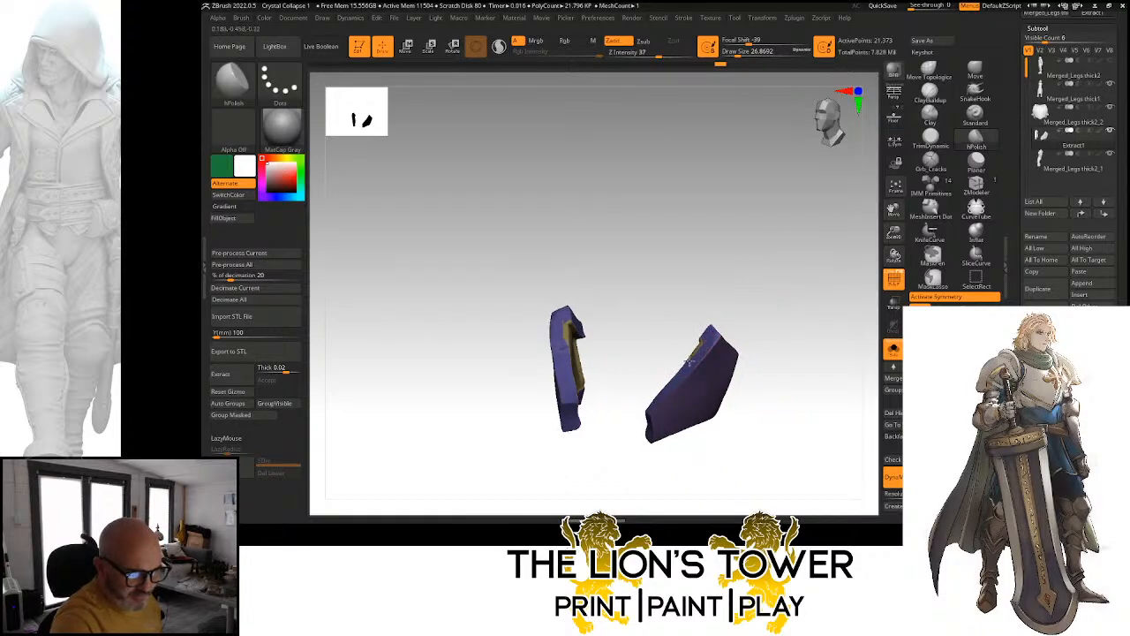
drag(772, 290, 734, 285)
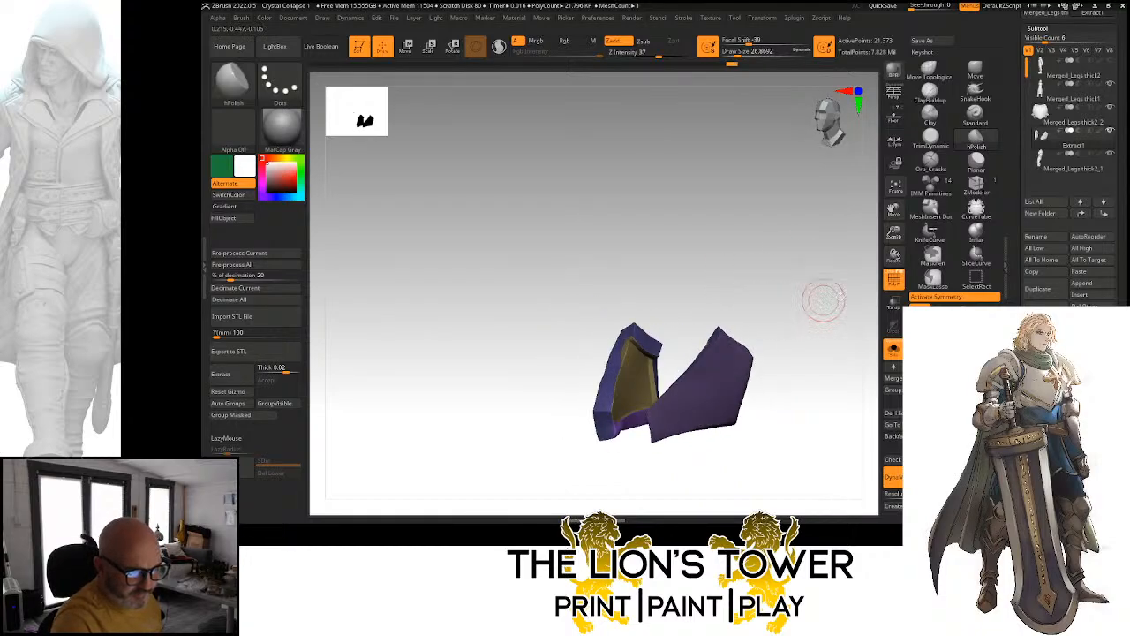
Show the full figure again and adjust the side plates' upper and rear corners with the Move brush at about 32.7
click(893, 349)
drag(842, 309, 851, 277)
click(975, 70)
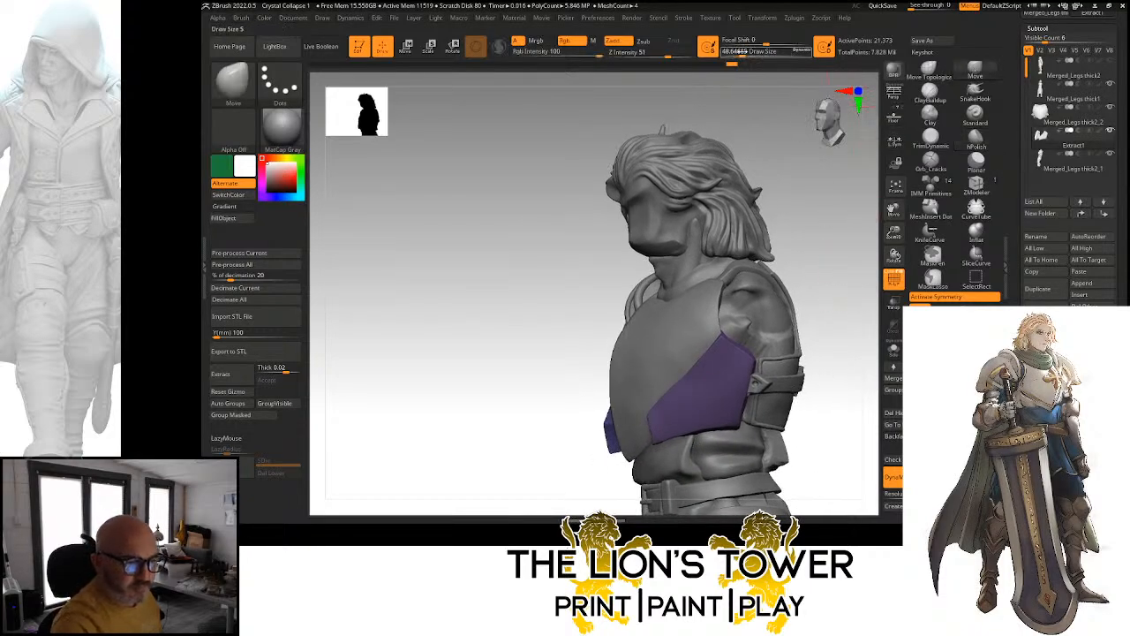
click(739, 53)
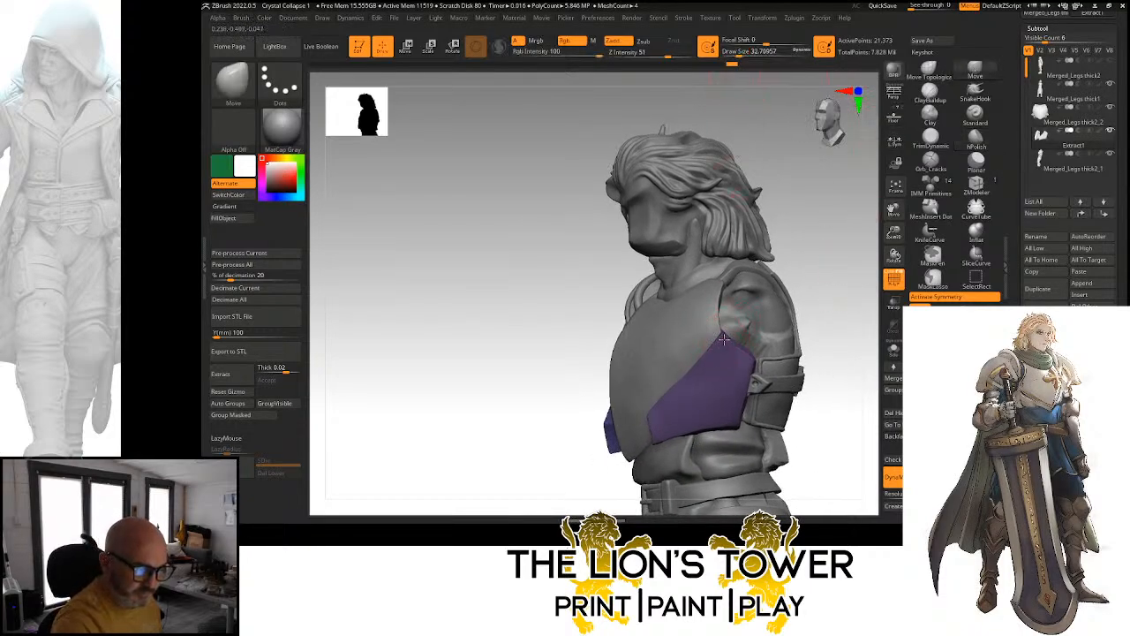
mouse_move(821, 268)
mouse_down()
mouse_move(751, 270)
mouse_move(810, 269)
mouse_up()
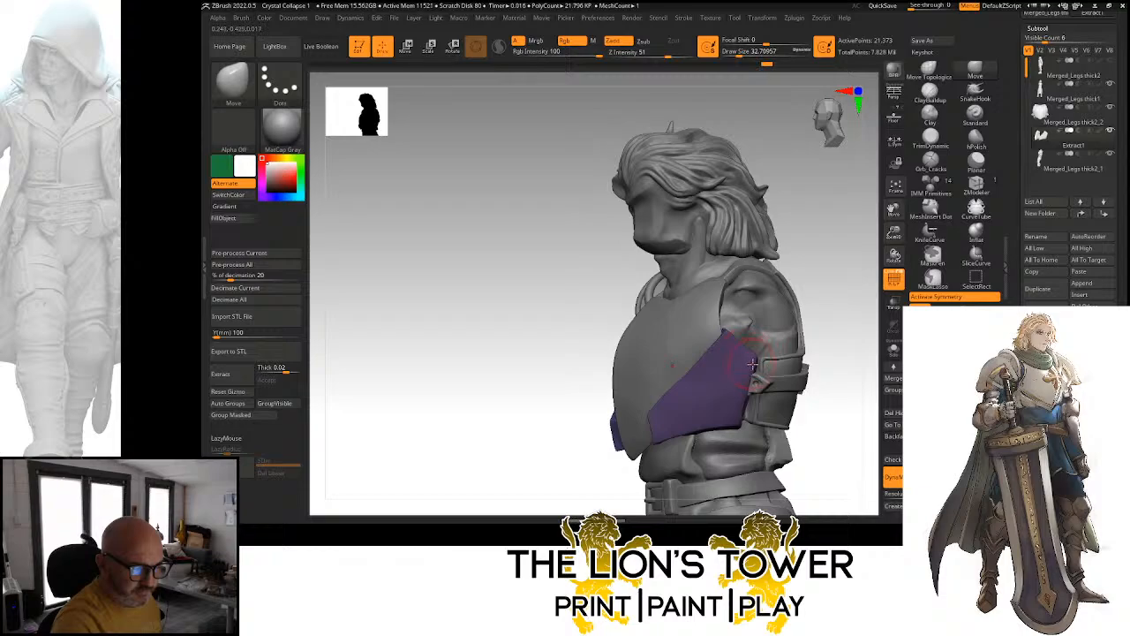
drag(851, 296, 826, 307)
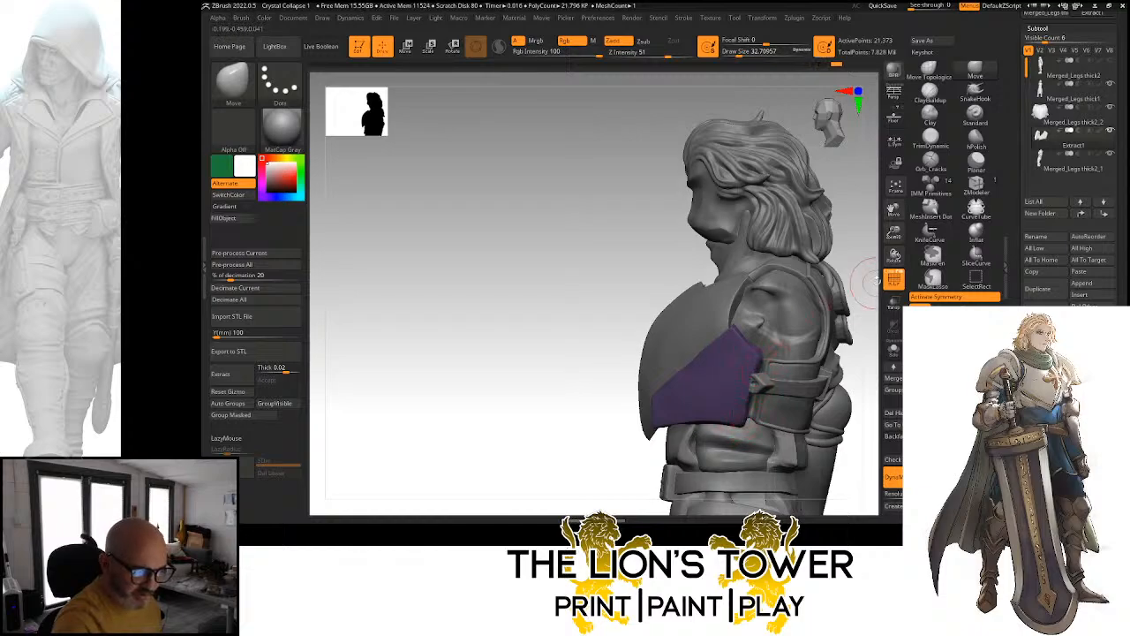
drag(868, 283, 802, 278)
mouse_move(870, 172)
alt+mouse_down()
mouse_move(807, 323)
mouse_move(861, 314)
mouse_move(807, 320)
alt+mouse_up()
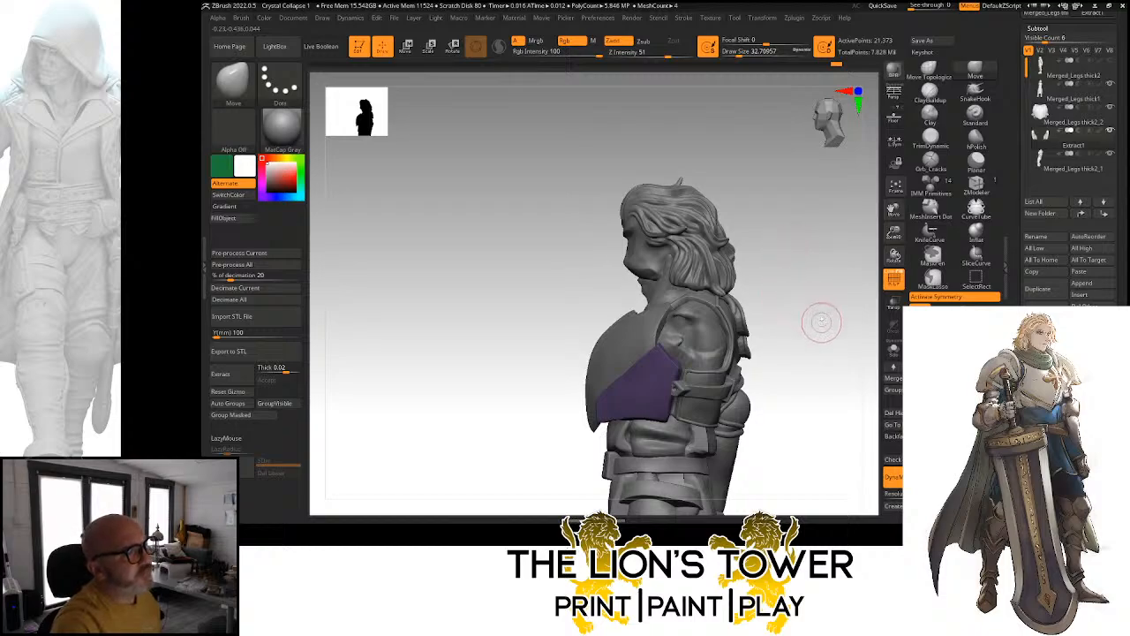
click(893, 350)
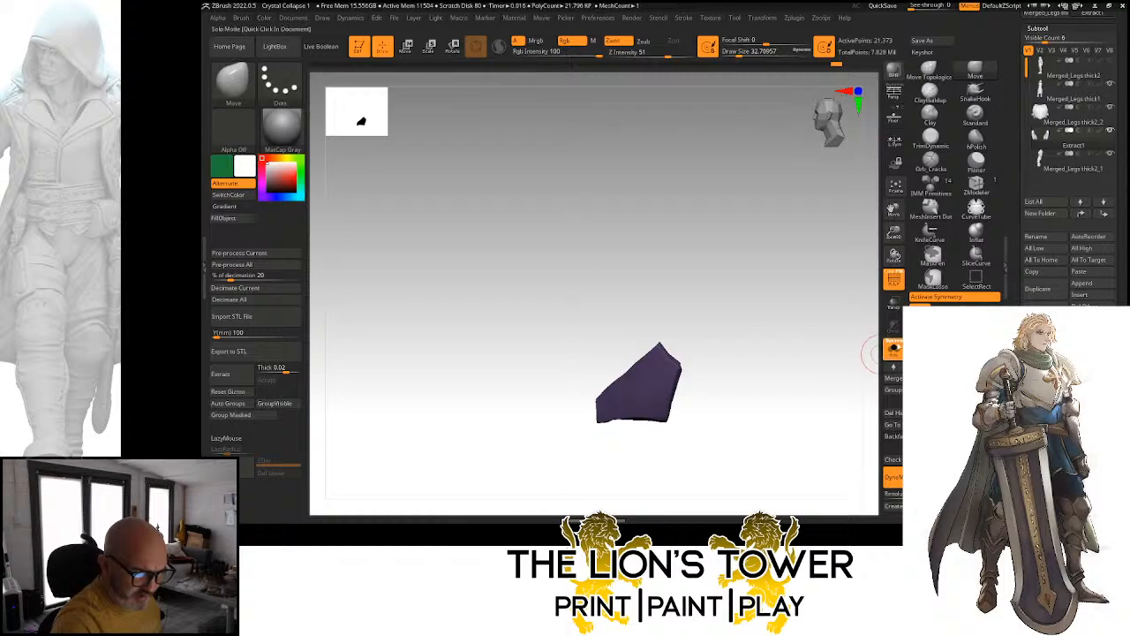
click(893, 349)
Isolate the torso armour and mask everything on it except the side straps and buckles
alt+click(700, 407)
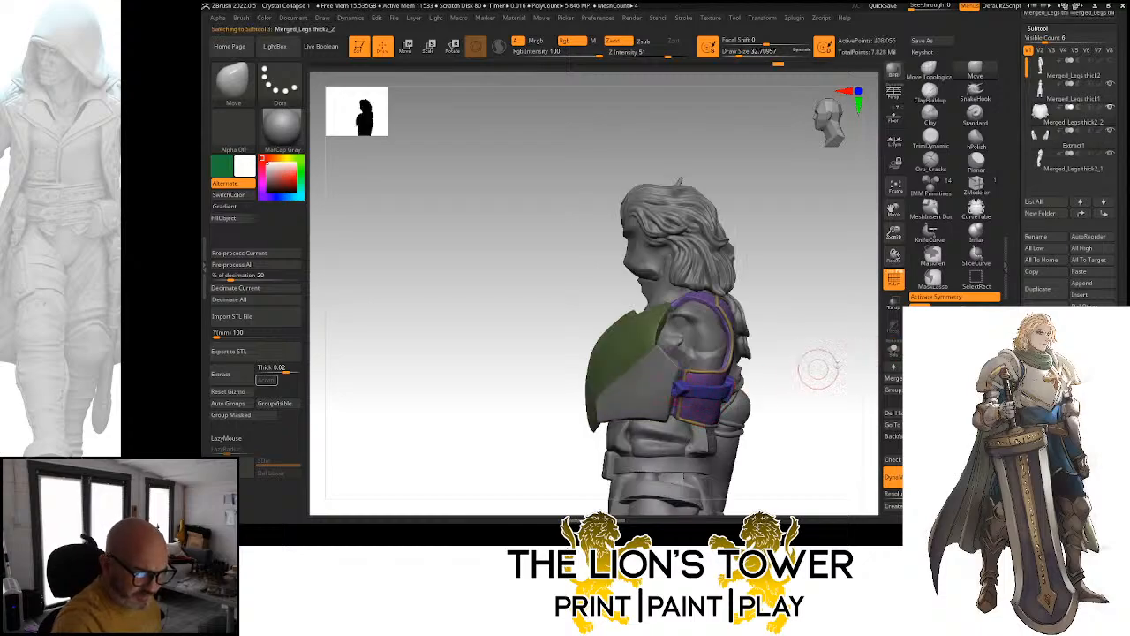
click(893, 348)
ctrl+shift+click(664, 383)
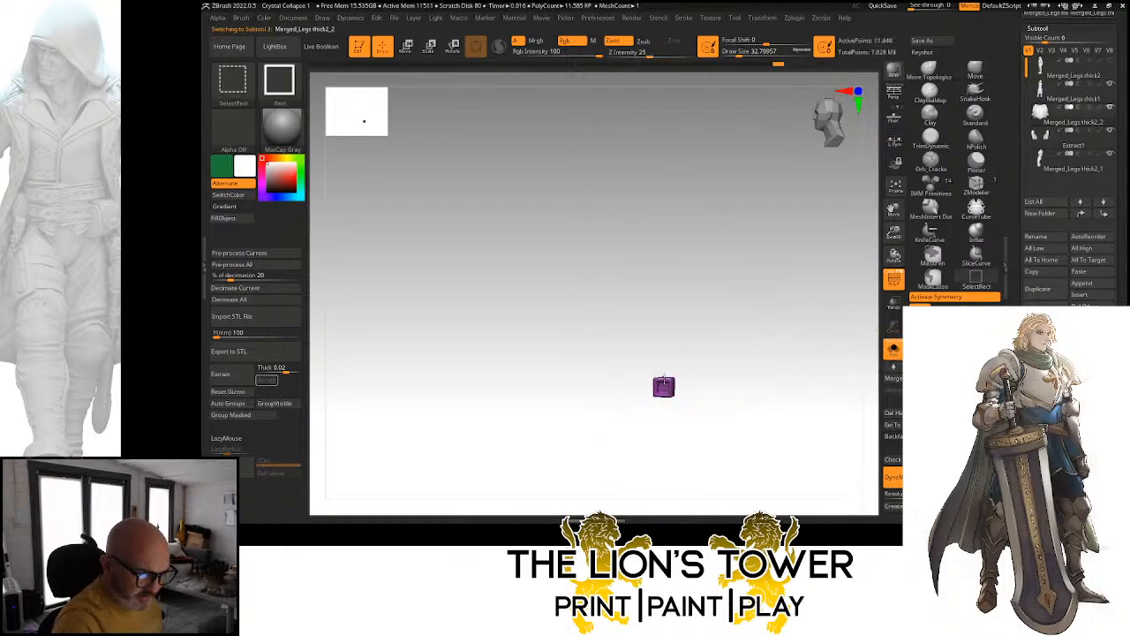
ctrl+shift+click(664, 382)
ctrl+shift+click(663, 391)
key(ctrl+z)
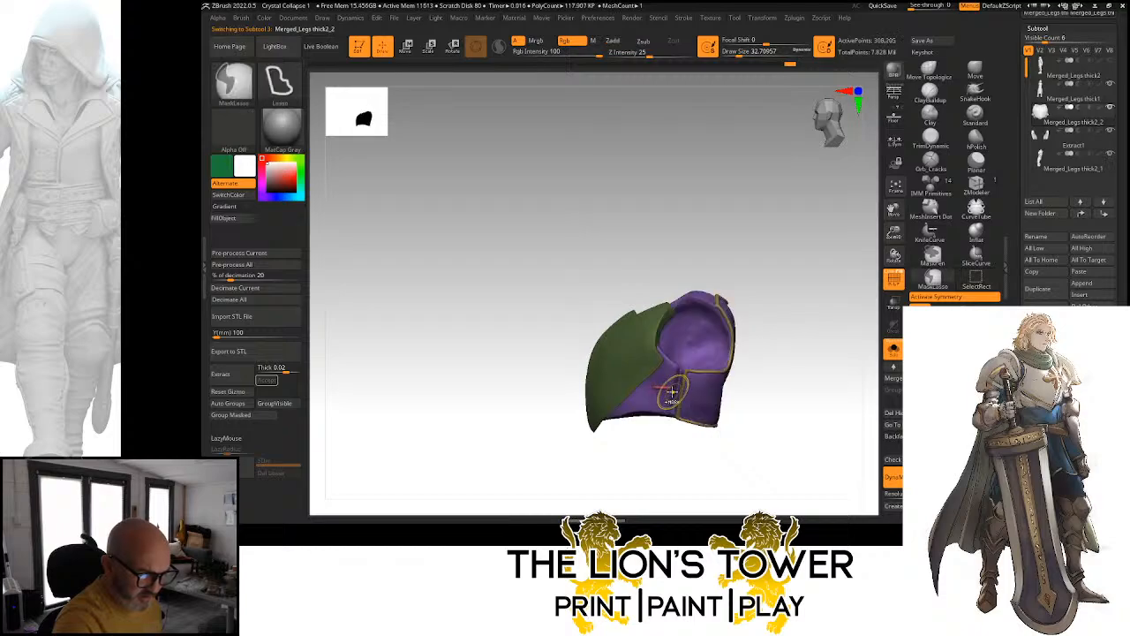
ctrl+shift+click(670, 389)
ctrl+shift+click(780, 325)
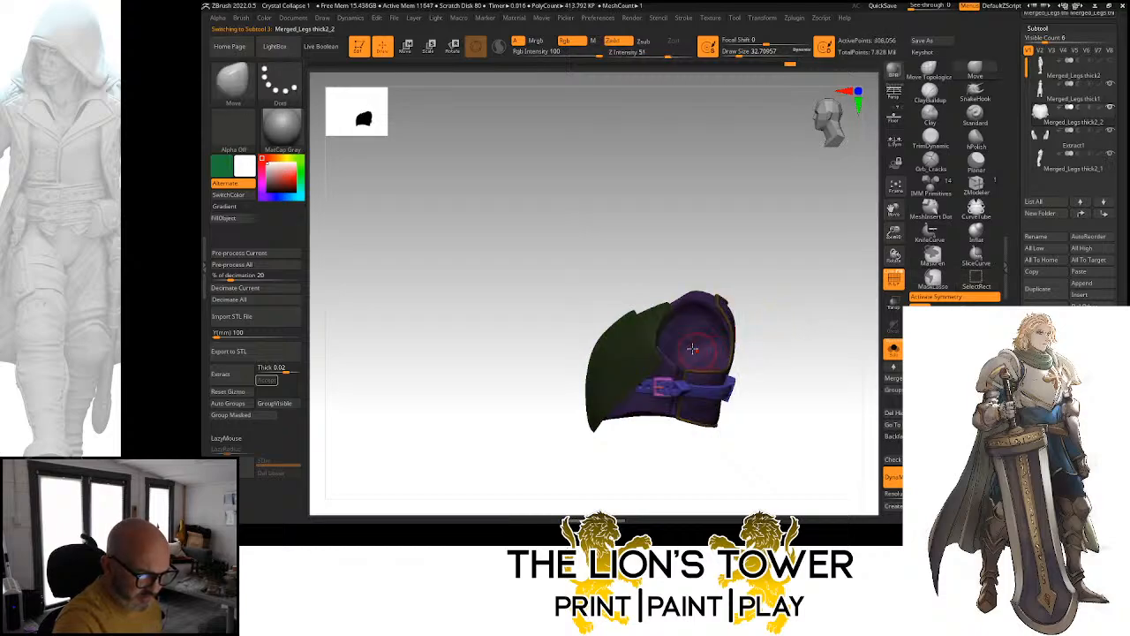
Move the unmasked side straps and buckles towards the back of the torso along the gizmo's Z axis
key(e)
click(671, 386)
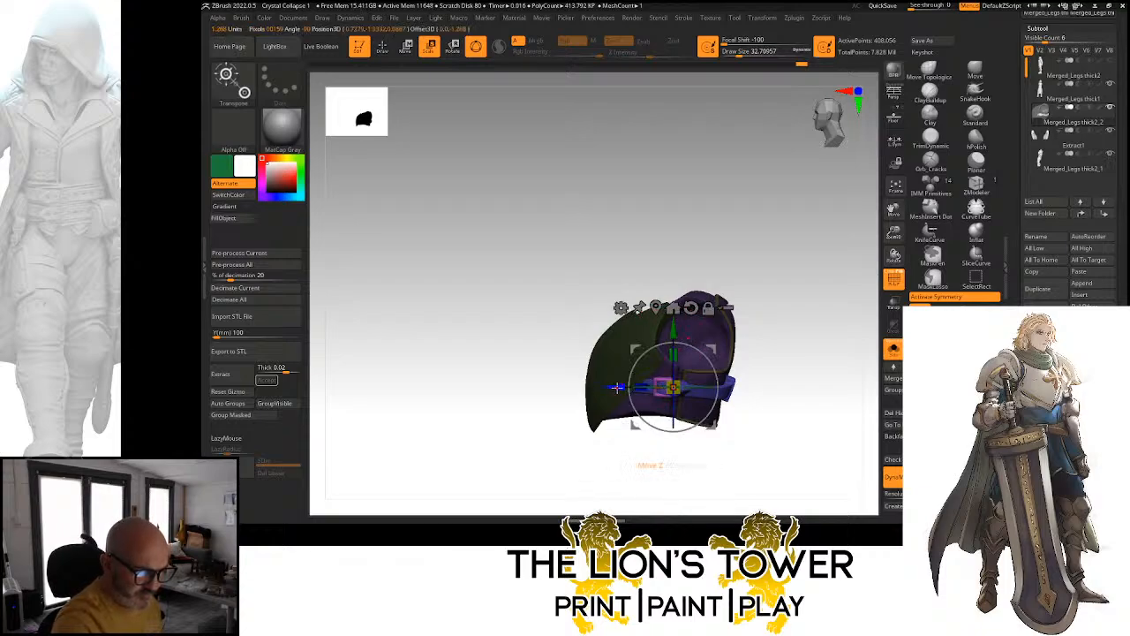
drag(616, 387, 630, 395)
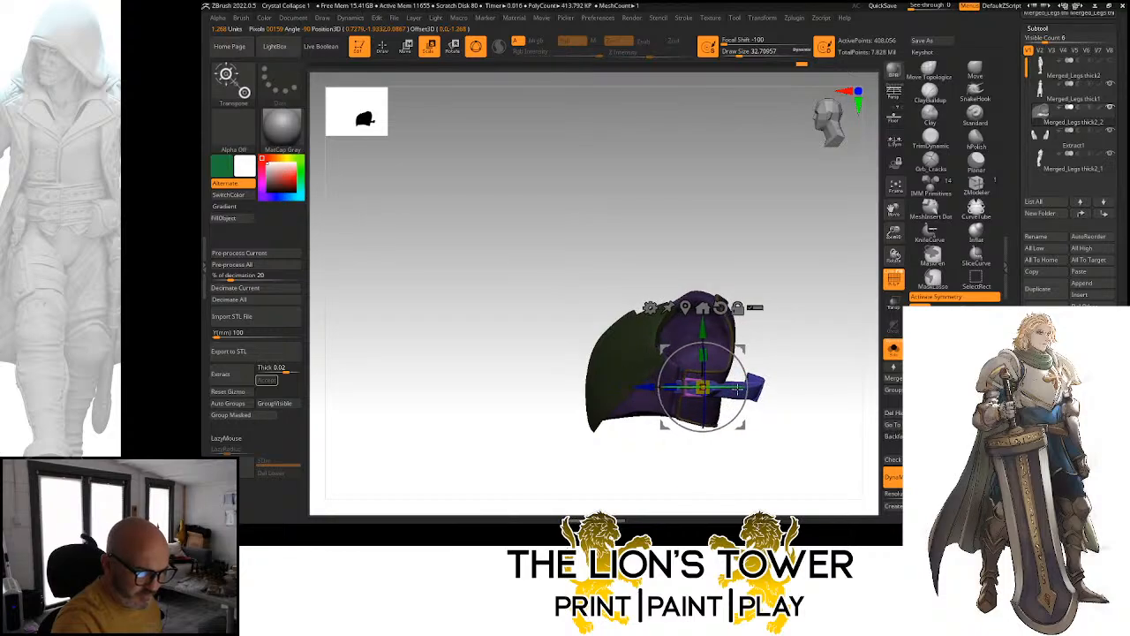
Isolate the side straps and slice them with SliceCurve to separate the buckle side from the rear section
drag(806, 325, 751, 329)
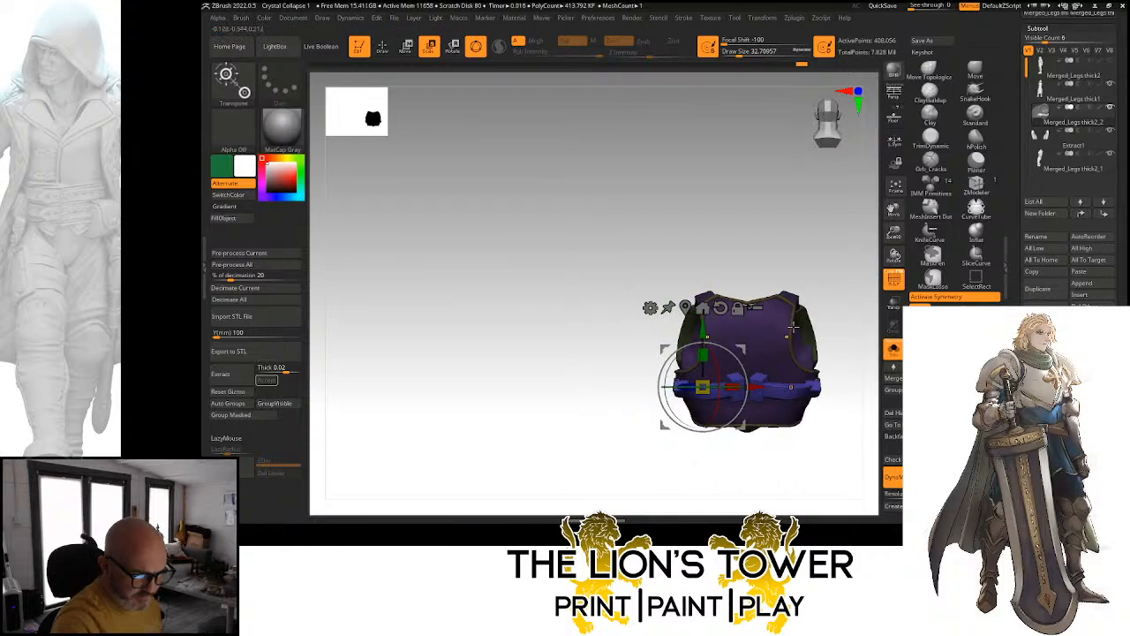
drag(826, 274, 786, 364)
mouse_move(895, 232)
mouse_down()
mouse_move(897, 285)
mouse_move(896, 244)
mouse_up()
drag(828, 231, 873, 265)
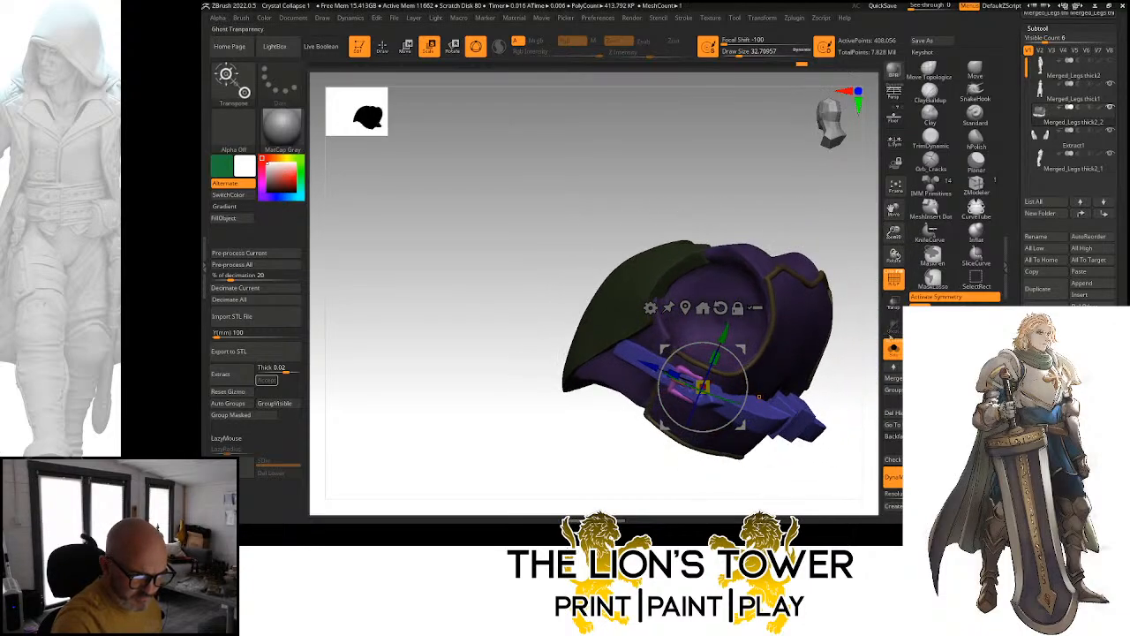
key(q)
ctrl+shift+click(716, 398)
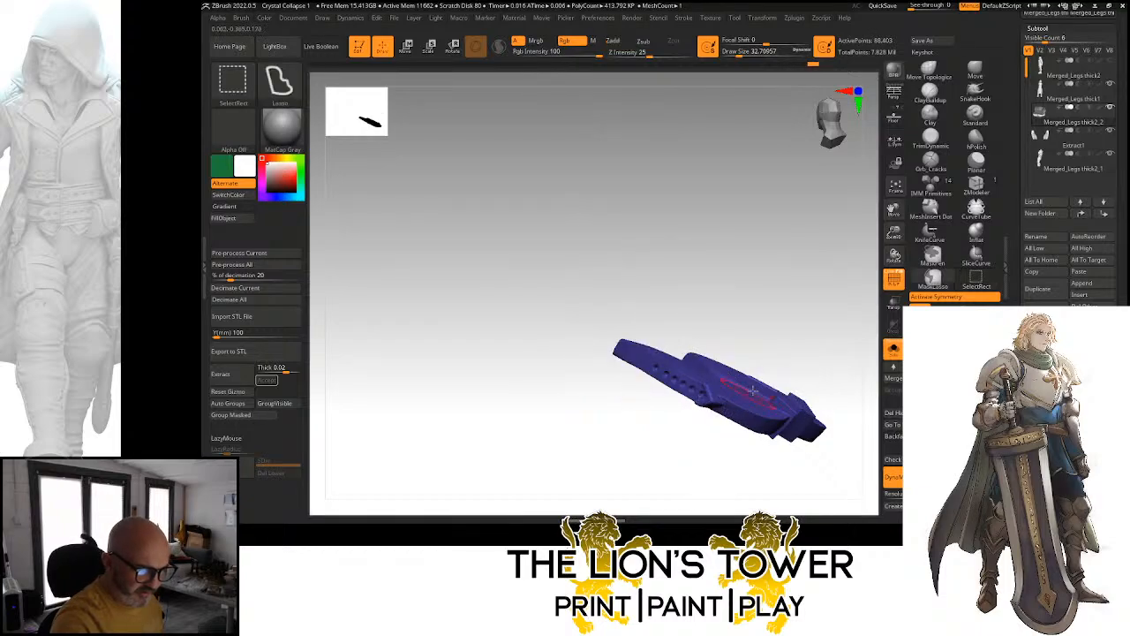
mouse_move(724, 415)
mouse_down()
mouse_move(827, 354)
mouse_move(815, 397)
mouse_move(874, 322)
mouse_up()
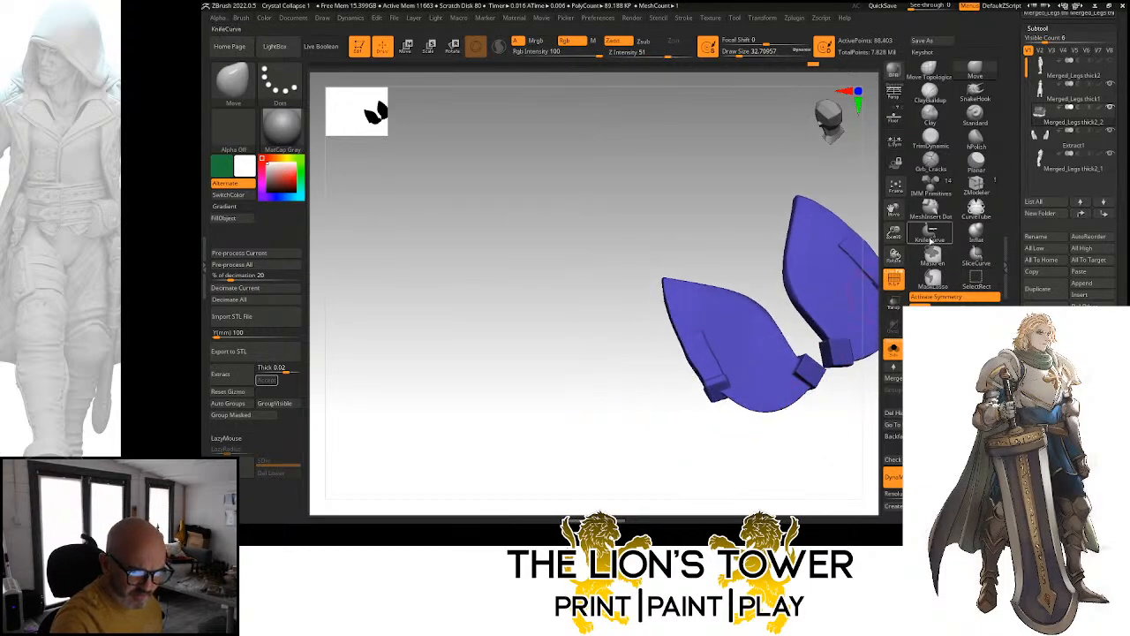
click(975, 256)
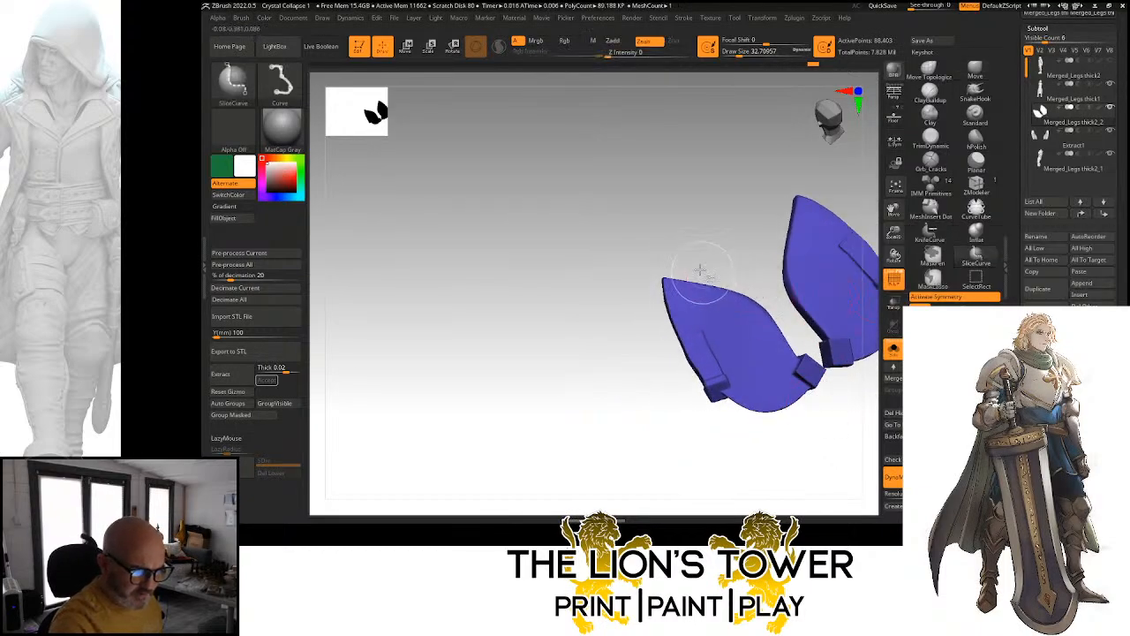
ctrl+shift+drag(689, 263, 697, 298)
ctrl+shift+drag(766, 447, 766, 447)
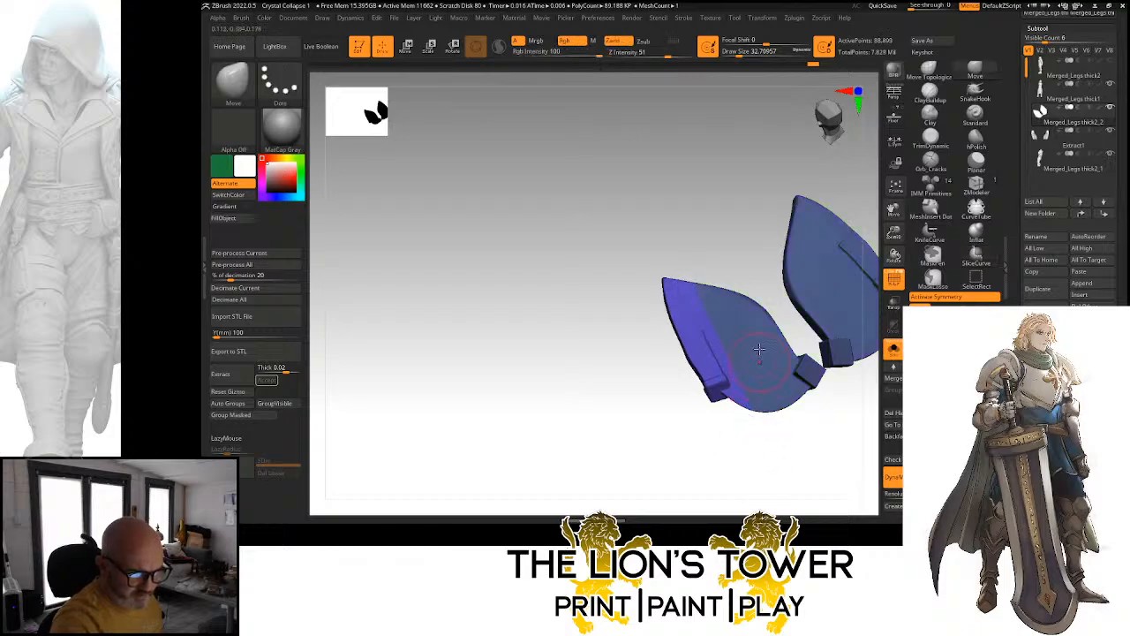
Show the whole torso armour, hide the sliced-off rear strap section and delete the hidden geometry
ctrl+shift+click(799, 437)
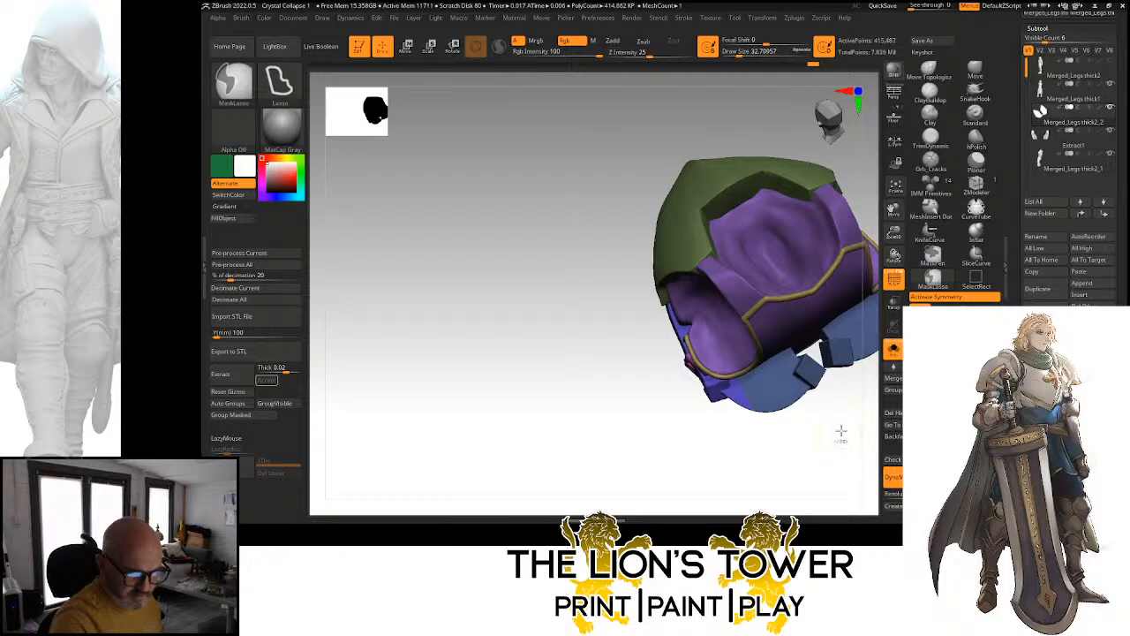
ctrl+alt+shift+click(799, 389)
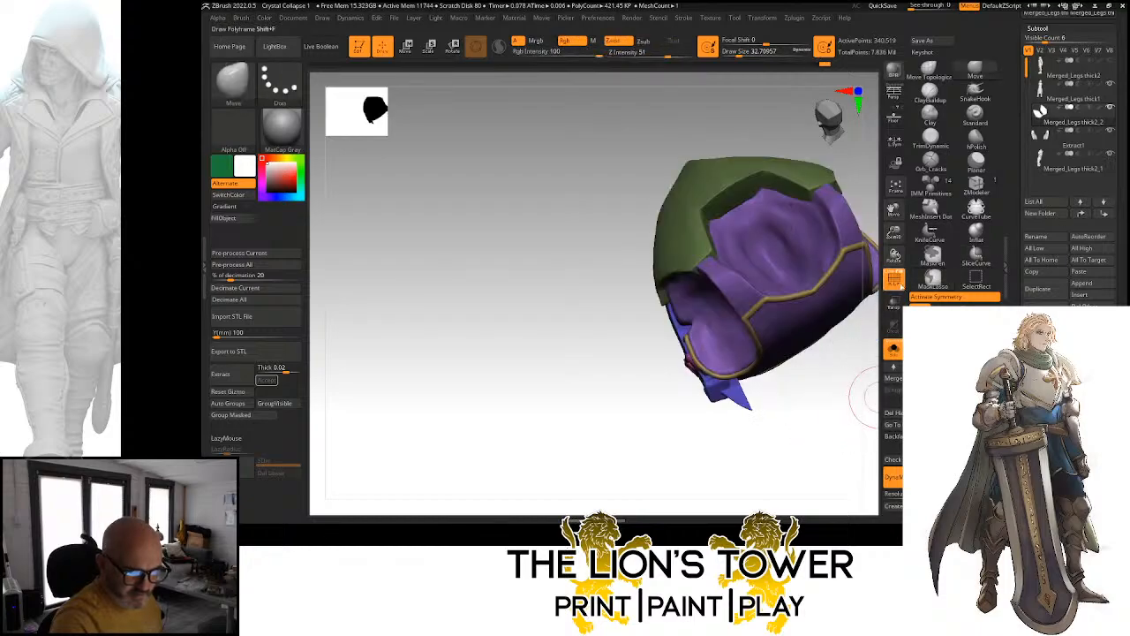
drag(864, 399, 707, 333)
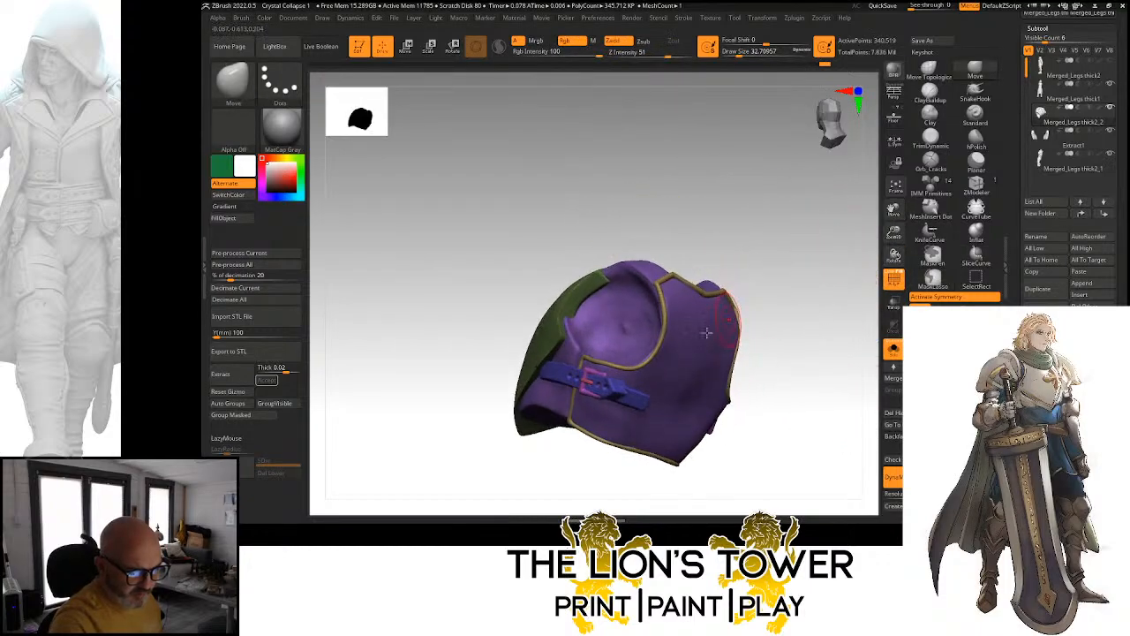
mouse_move(837, 349)
shift+mouse_down()
mouse_move(805, 350)
mouse_move(898, 315)
shift+mouse_up()
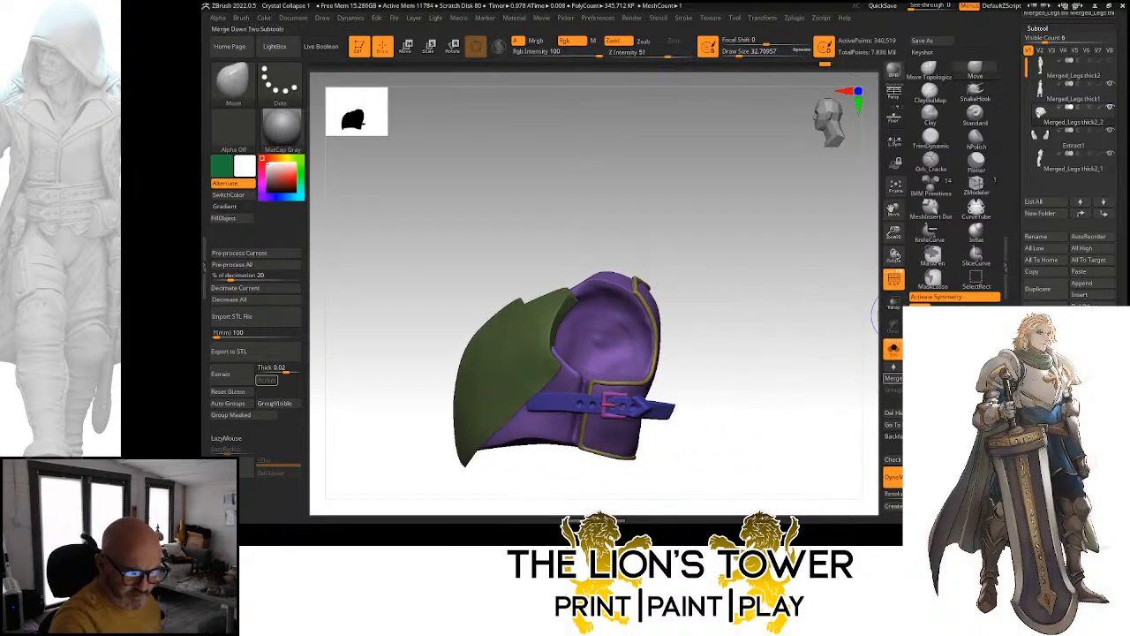
click(893, 412)
Isolate the shortened straps, trim their cut ends with TrimDynamic at a draw size of about 17, and show the torso armour again
drag(793, 396, 766, 405)
ctrl+shift+click(642, 404)
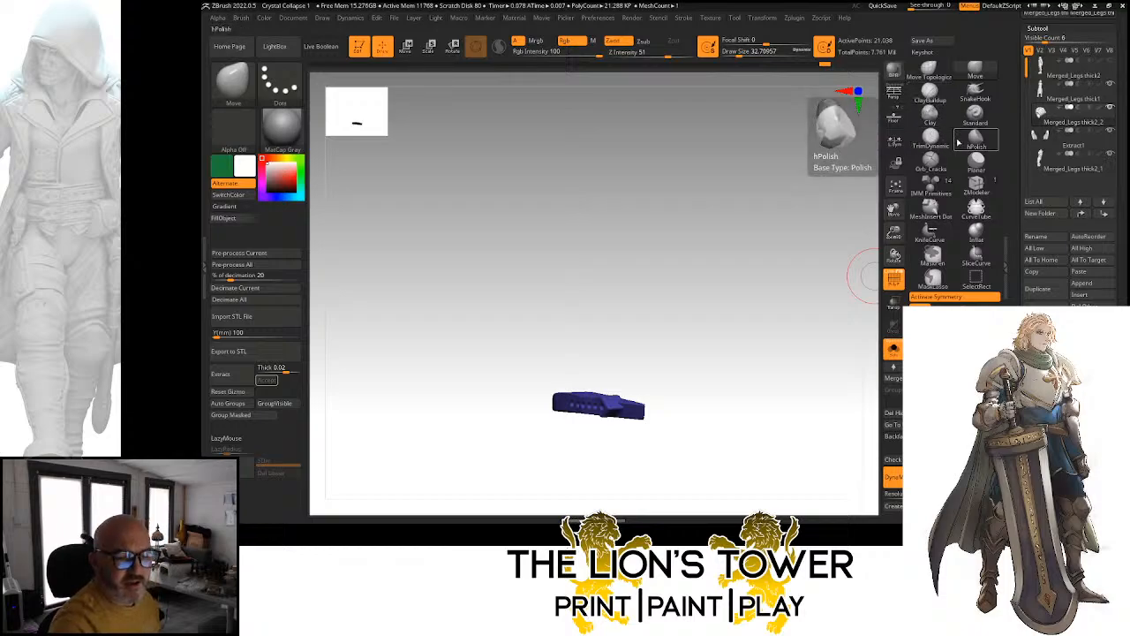
drag(762, 316, 792, 325)
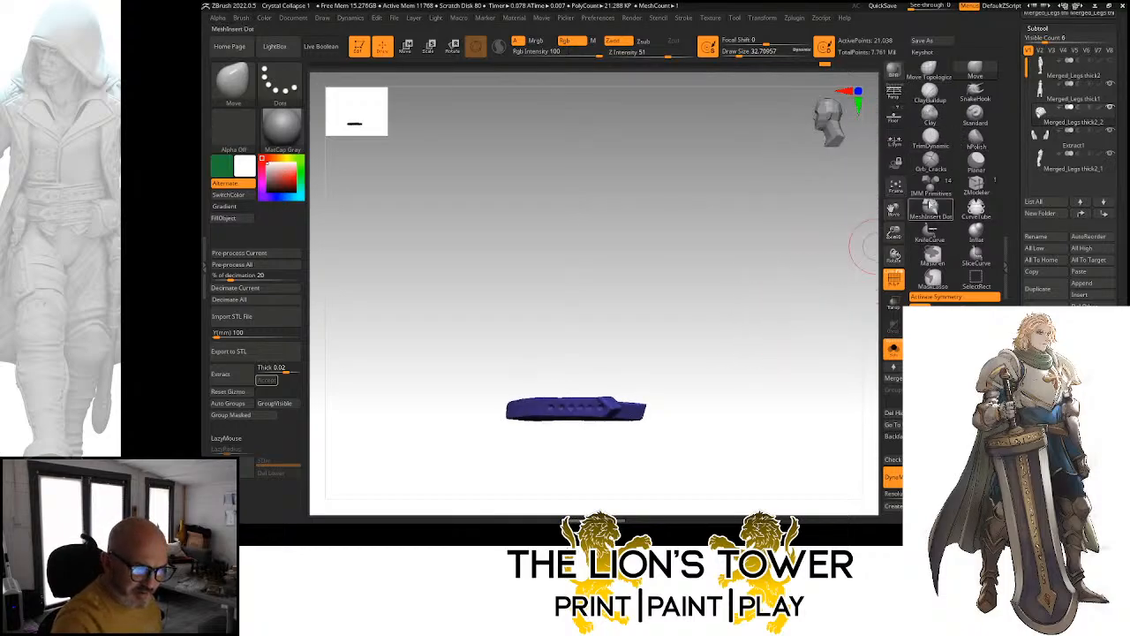
click(930, 139)
drag(893, 232, 886, 282)
mouse_move(852, 322)
mouse_down()
mouse_move(812, 330)
mouse_move(711, 193)
mouse_up()
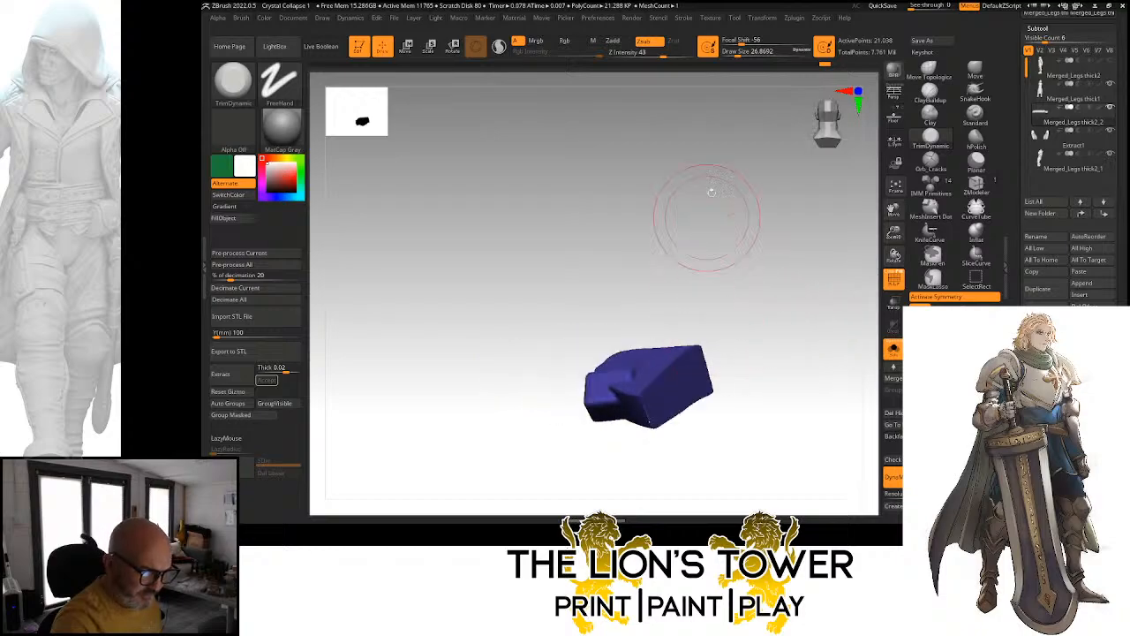
drag(740, 52, 734, 53)
drag(681, 262, 674, 314)
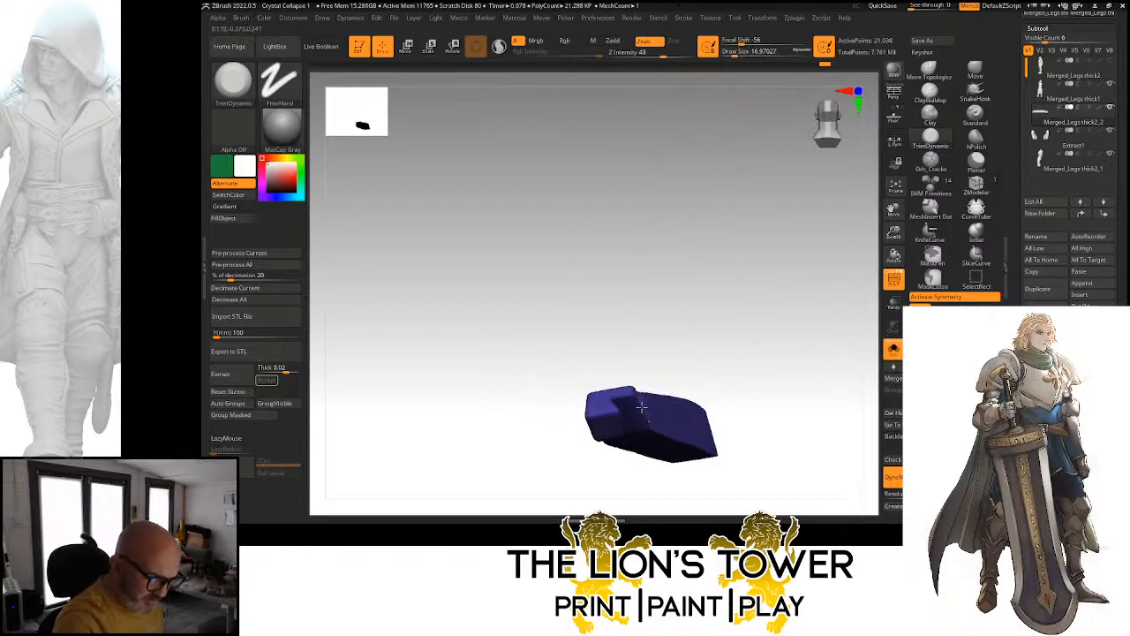
drag(644, 427, 658, 366)
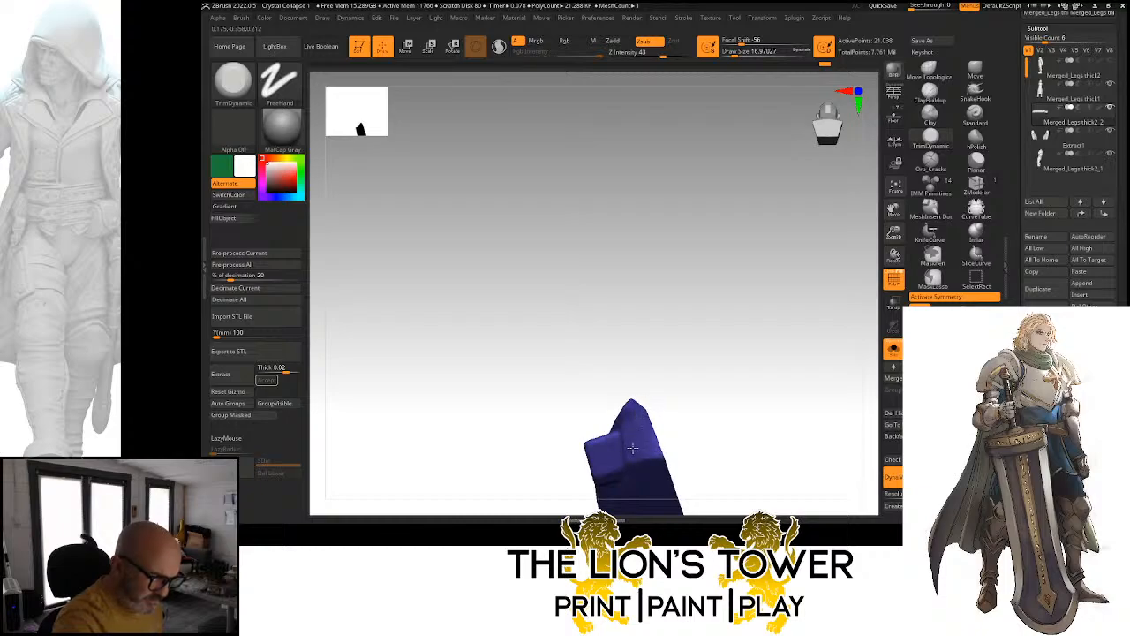
mouse_move(658, 444)
mouse_down()
mouse_move(671, 453)
mouse_move(669, 401)
mouse_up()
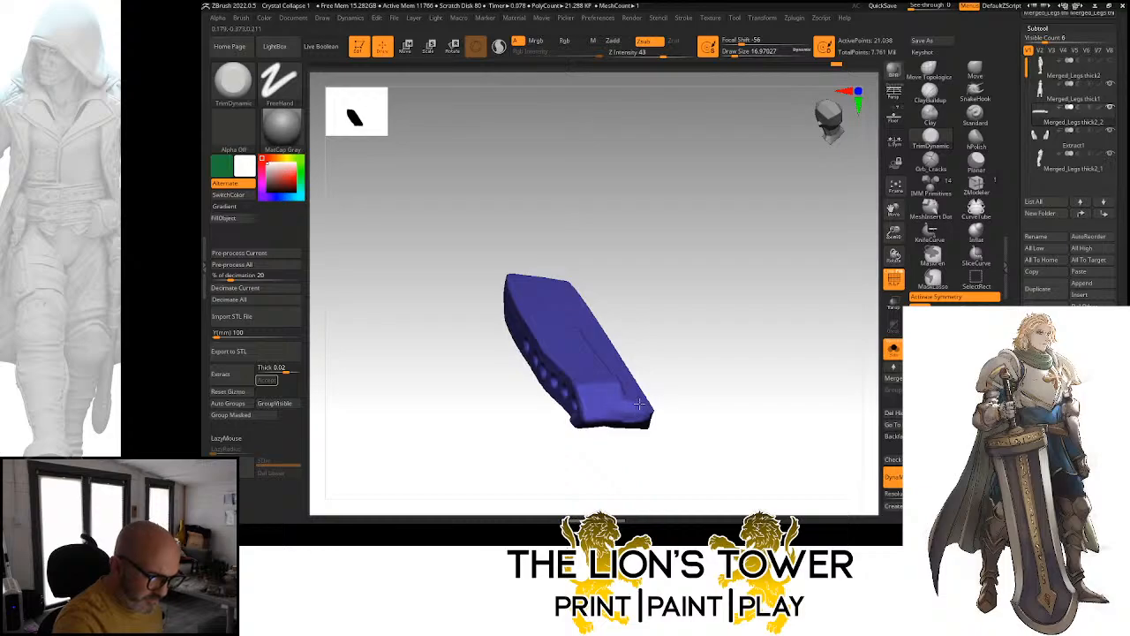
drag(638, 403, 672, 373)
mouse_move(622, 407)
mouse_down()
mouse_move(707, 379)
mouse_move(691, 275)
mouse_move(668, 329)
mouse_up()
drag(651, 392, 647, 421)
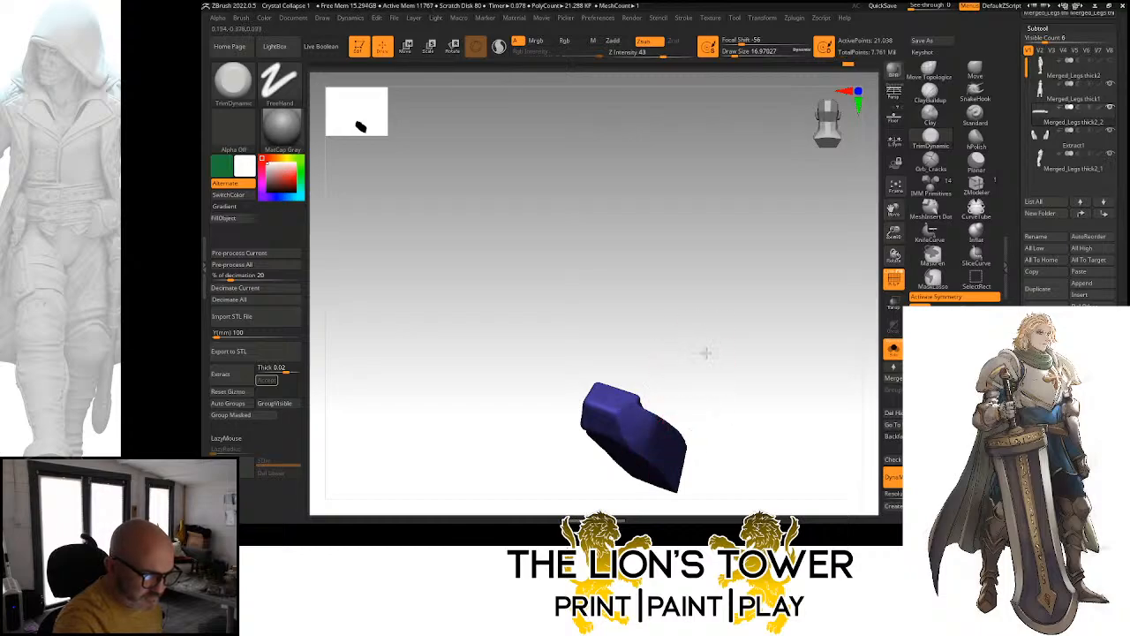
drag(706, 352, 762, 374)
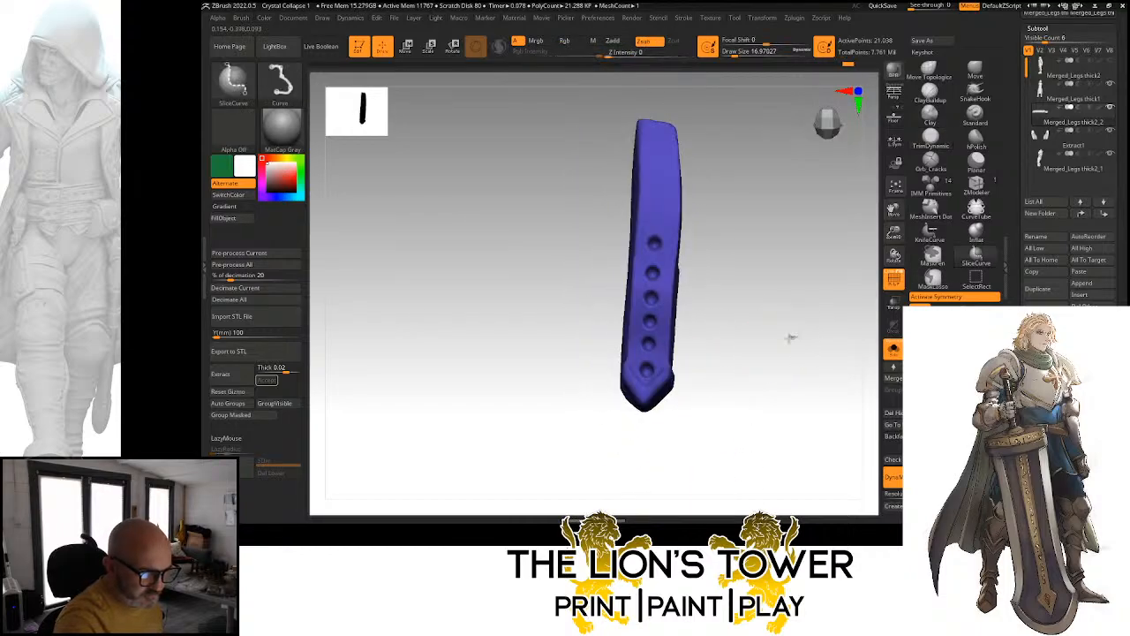
ctrl+shift+click(791, 337)
Mask the torso armour again, leaving only the shortened straps and their buckles unmasked
drag(894, 234, 892, 198)
drag(718, 469, 675, 398)
mouse_move(620, 464)
mouse_down()
mouse_move(656, 497)
mouse_move(658, 485)
mouse_up()
drag(793, 220, 759, 227)
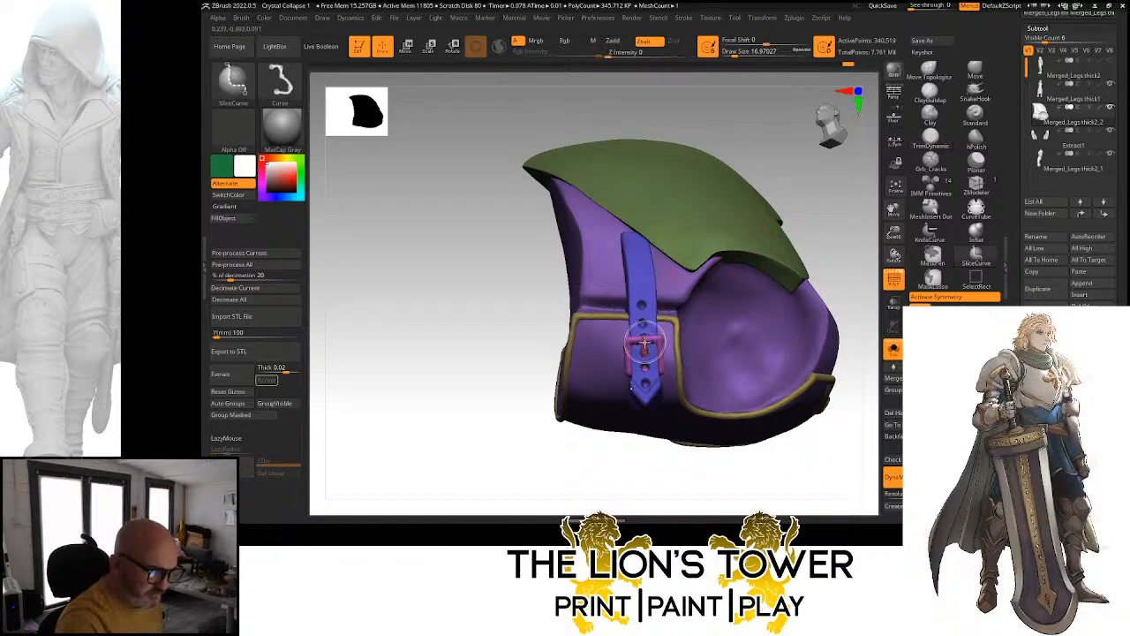
ctrl+shift+click(647, 346)
ctrl+shift+click(645, 346)
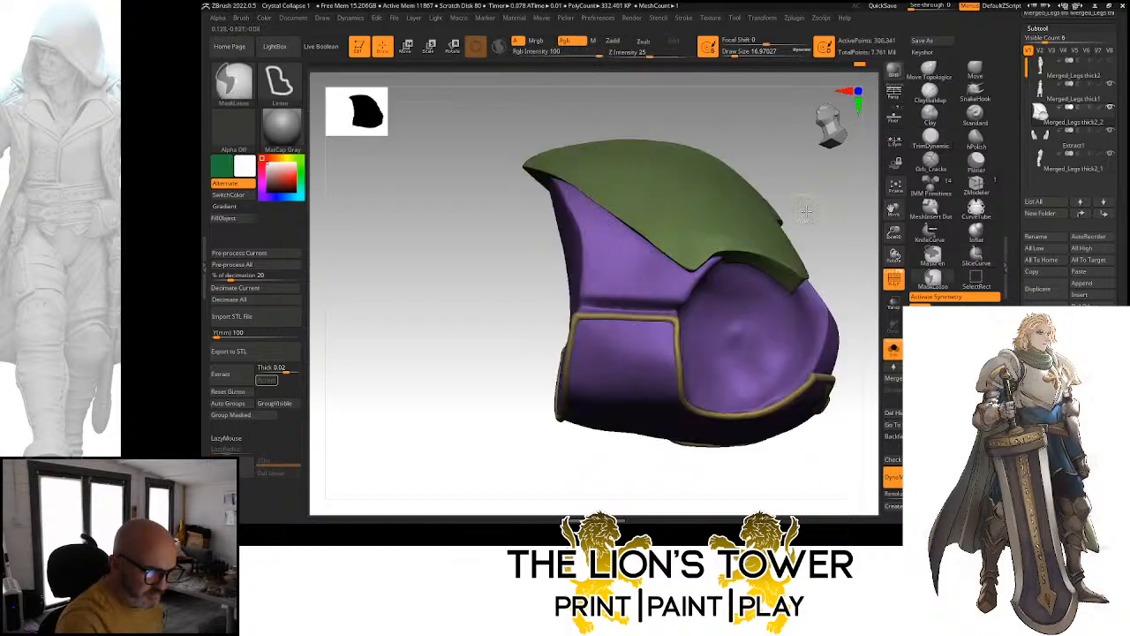
ctrl+click(808, 214)
ctrl+shift+click(805, 207)
Adjust the fit of the unmasked side straps and buckles against the torso armour, and clear the mask
click(453, 46)
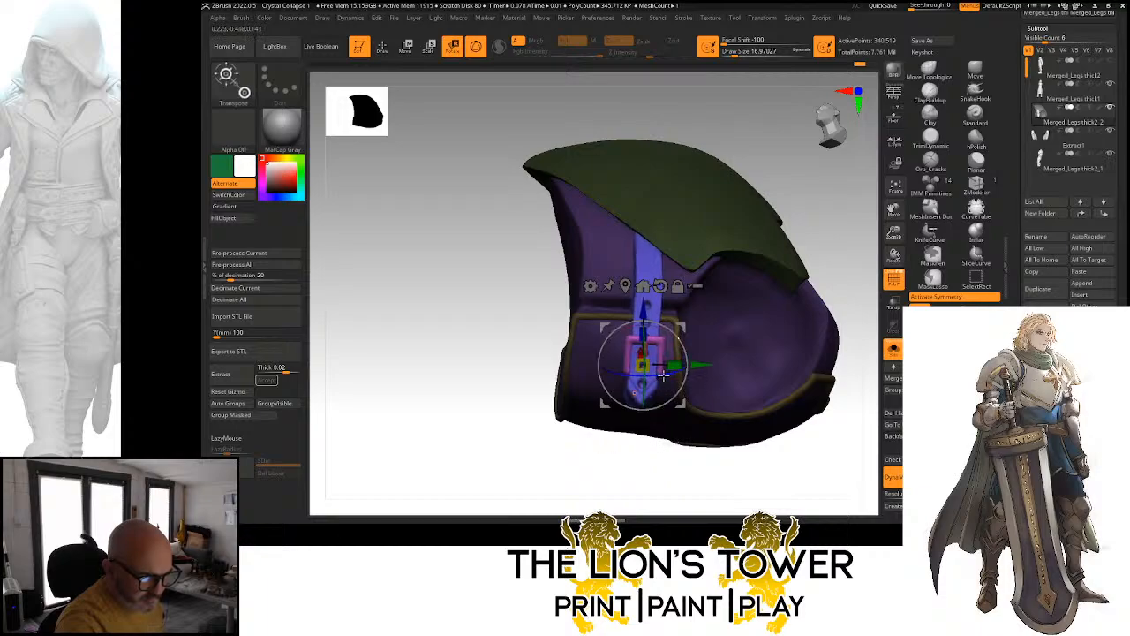
drag(738, 270, 694, 327)
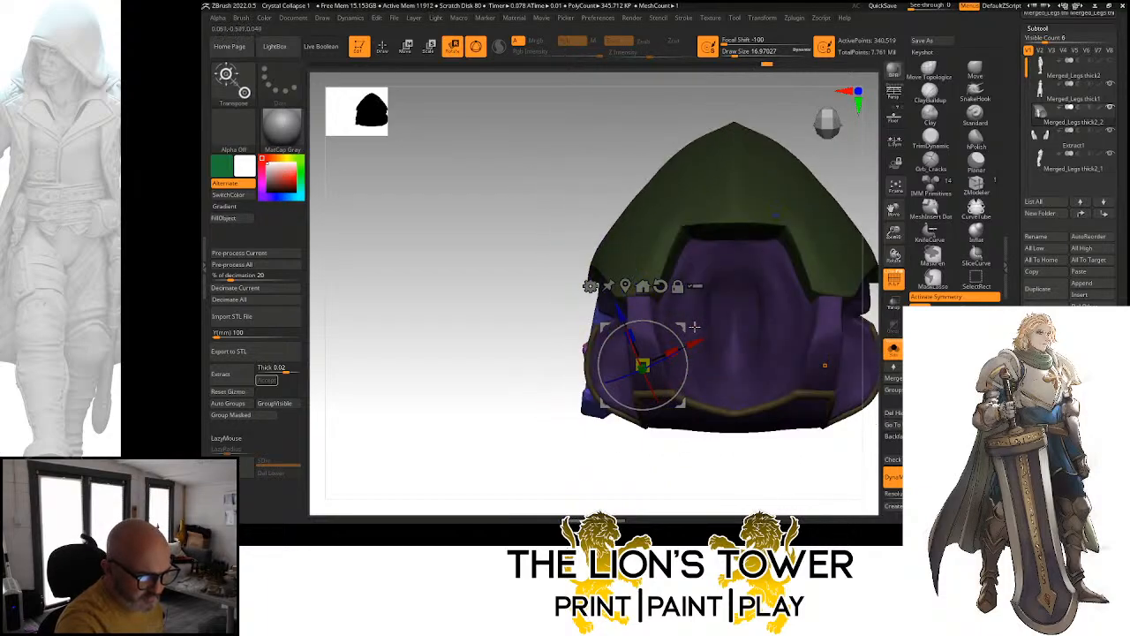
drag(598, 476, 702, 392)
drag(891, 218, 711, 213)
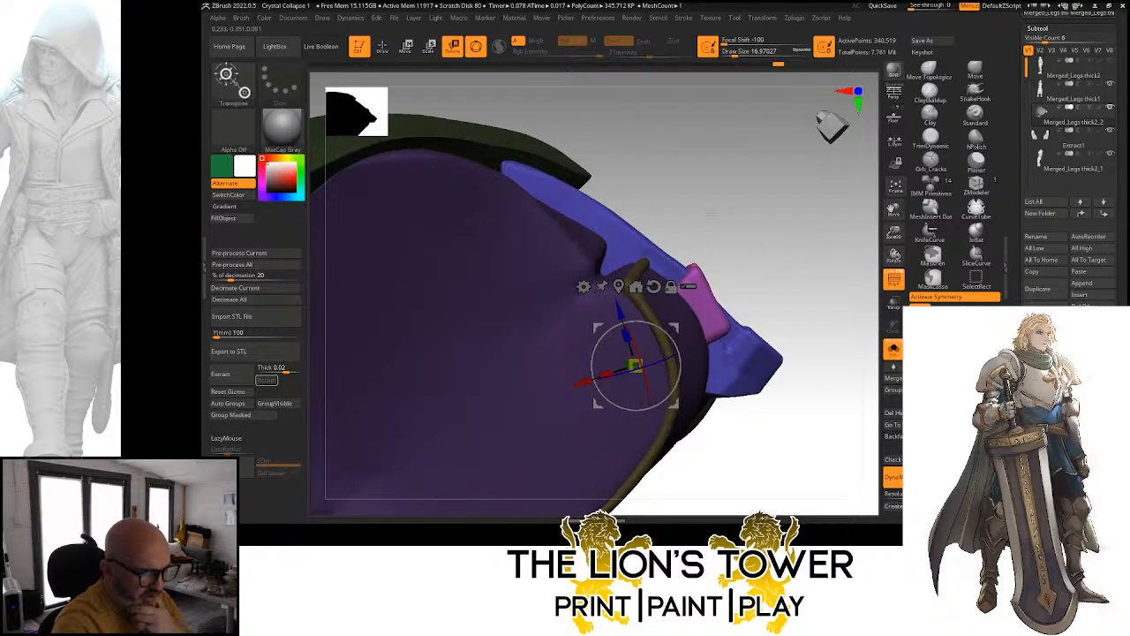
click(382, 46)
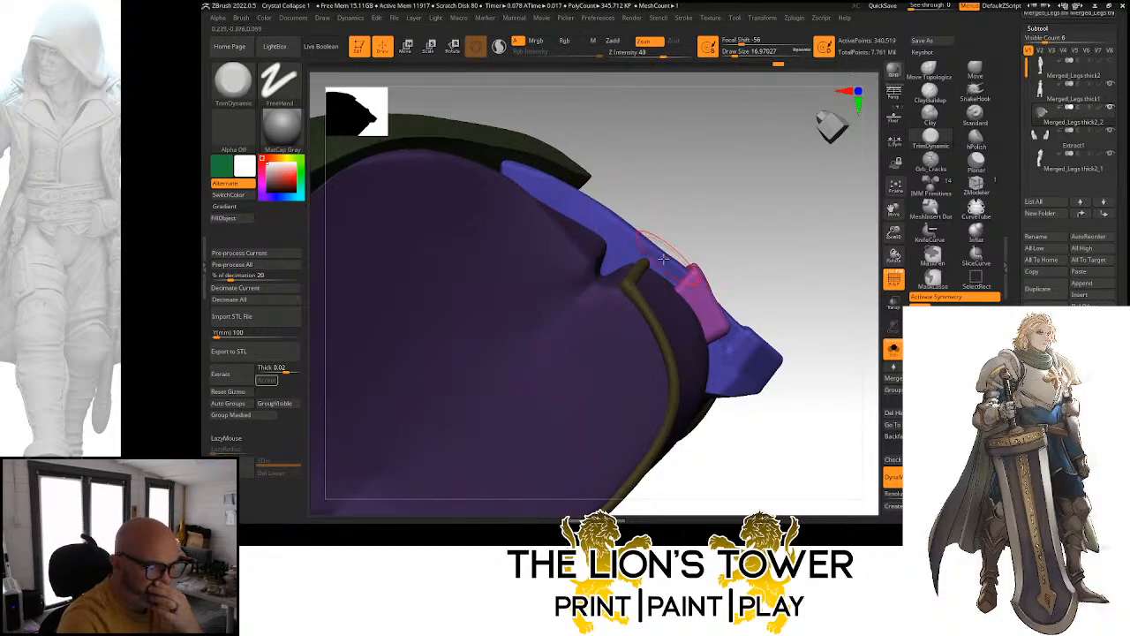
drag(693, 261, 733, 290)
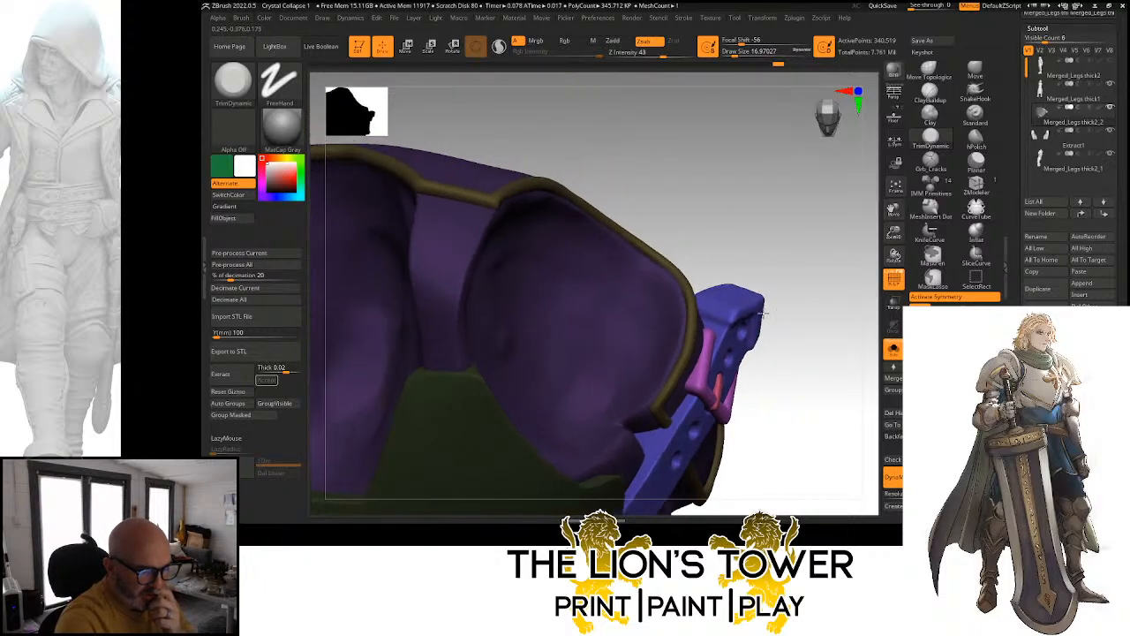
click(432, 49)
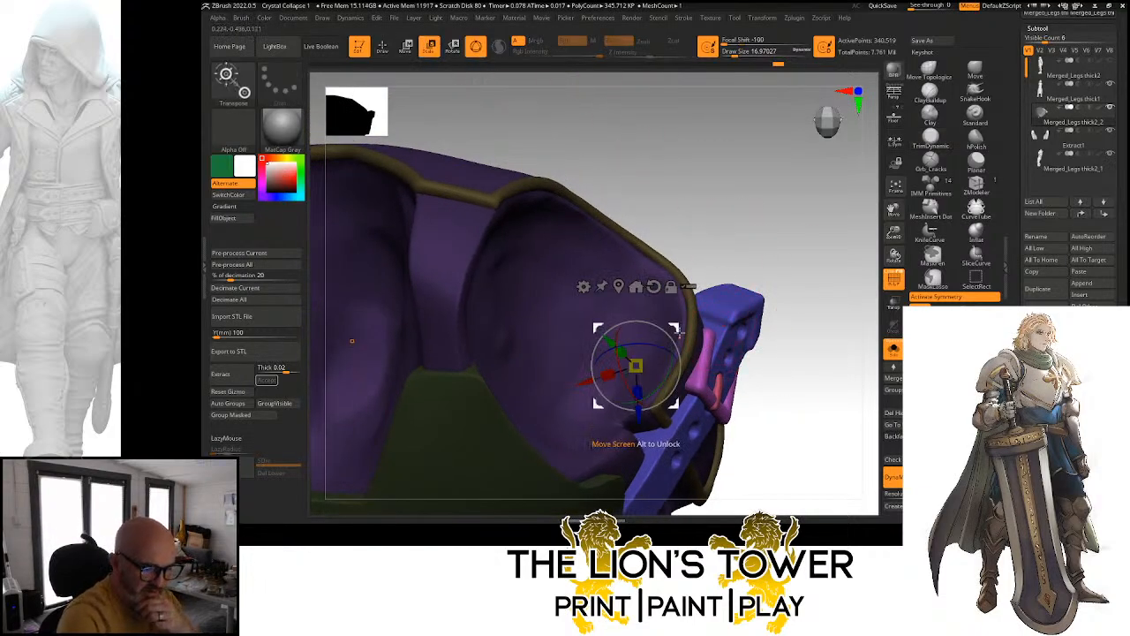
drag(772, 330, 814, 330)
drag(791, 288, 791, 295)
drag(678, 329, 682, 331)
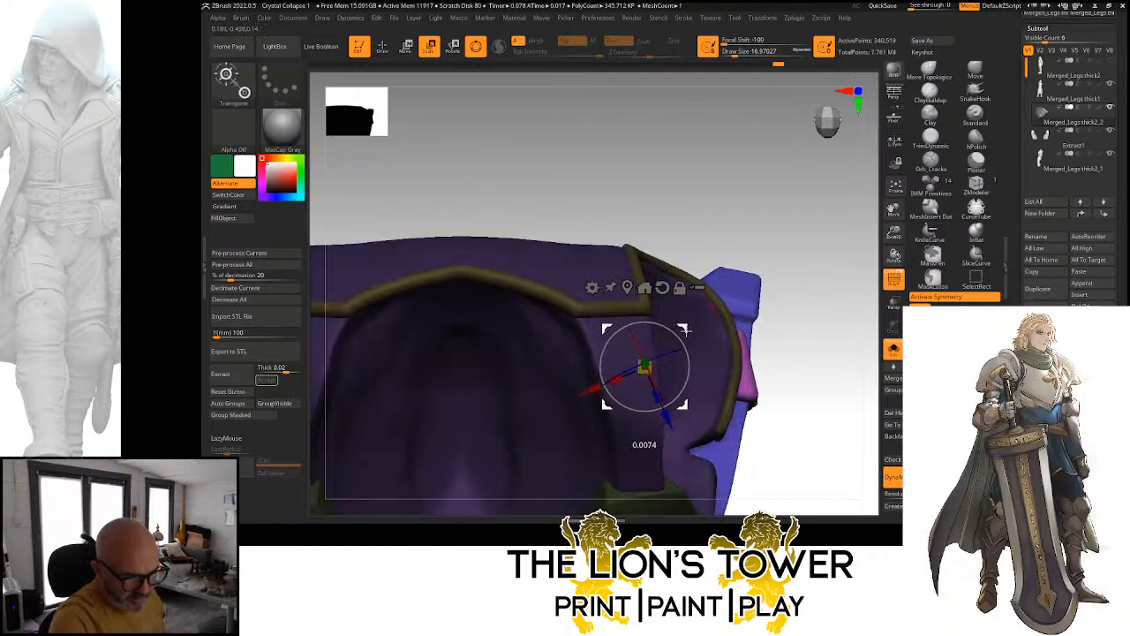
mouse_move(833, 314)
mouse_down()
mouse_move(807, 321)
mouse_move(834, 320)
mouse_up()
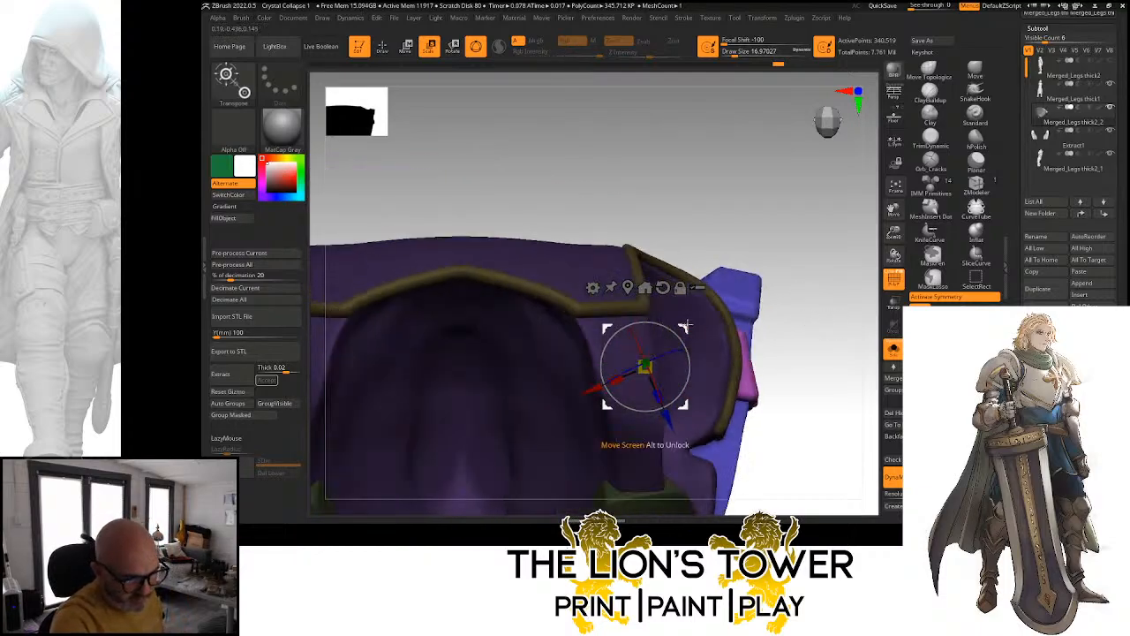
drag(681, 329, 683, 331)
ctrl+drag(827, 313, 826, 308)
Insert a cube from IMM Primitives onto the back plate, right beside the pointed end of the side strap
drag(839, 364, 802, 283)
drag(895, 230, 852, 232)
drag(810, 301, 782, 301)
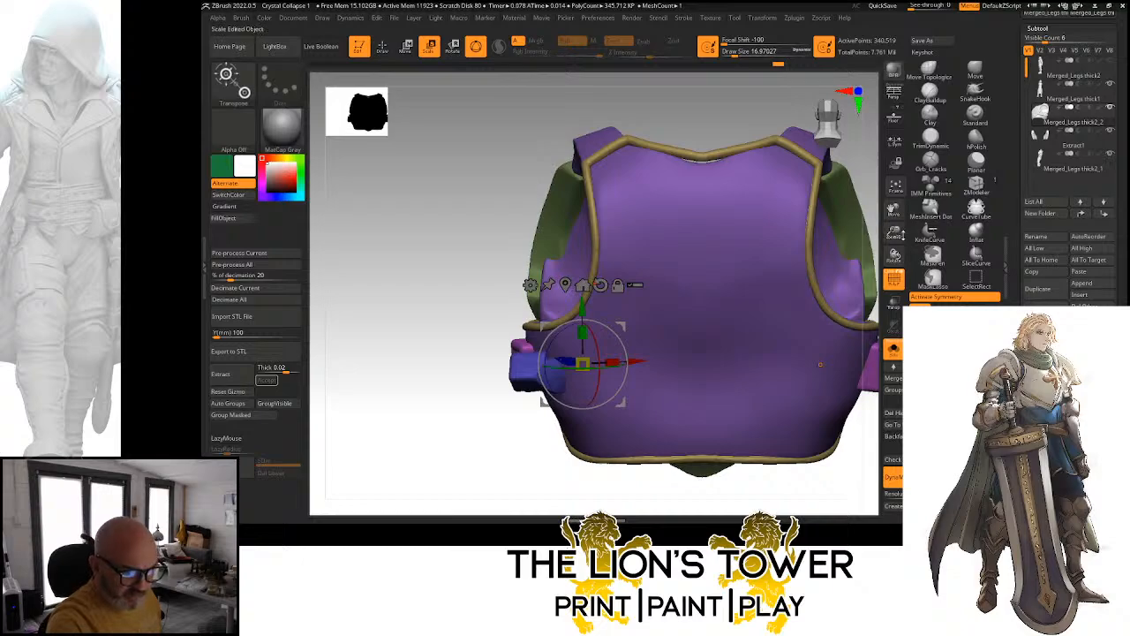
drag(900, 235, 895, 254)
drag(845, 292, 861, 294)
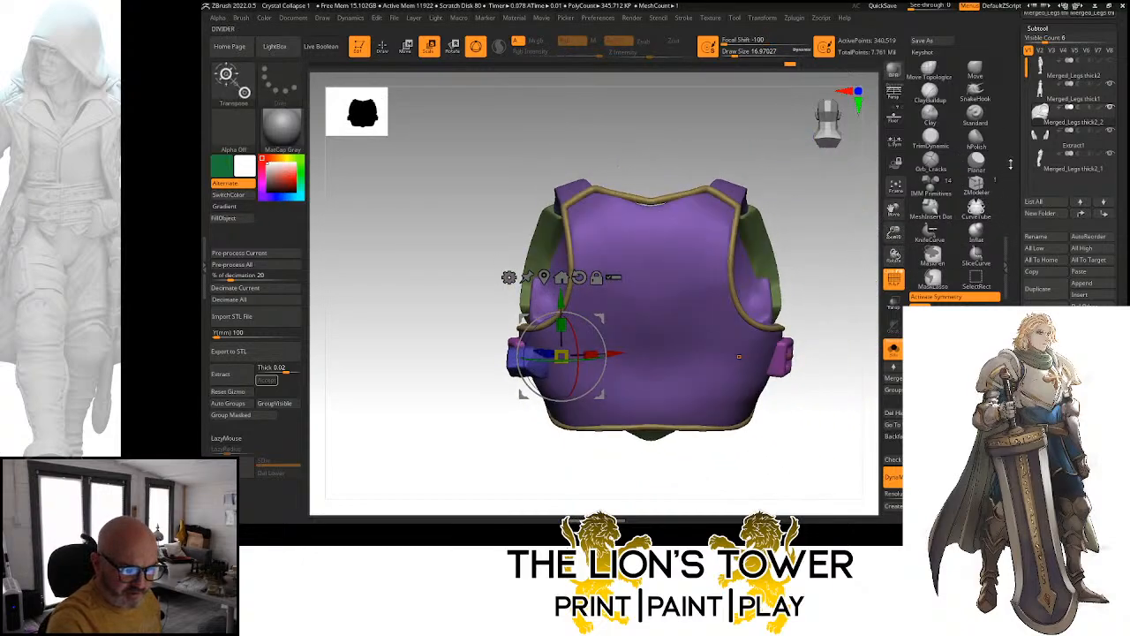
click(381, 48)
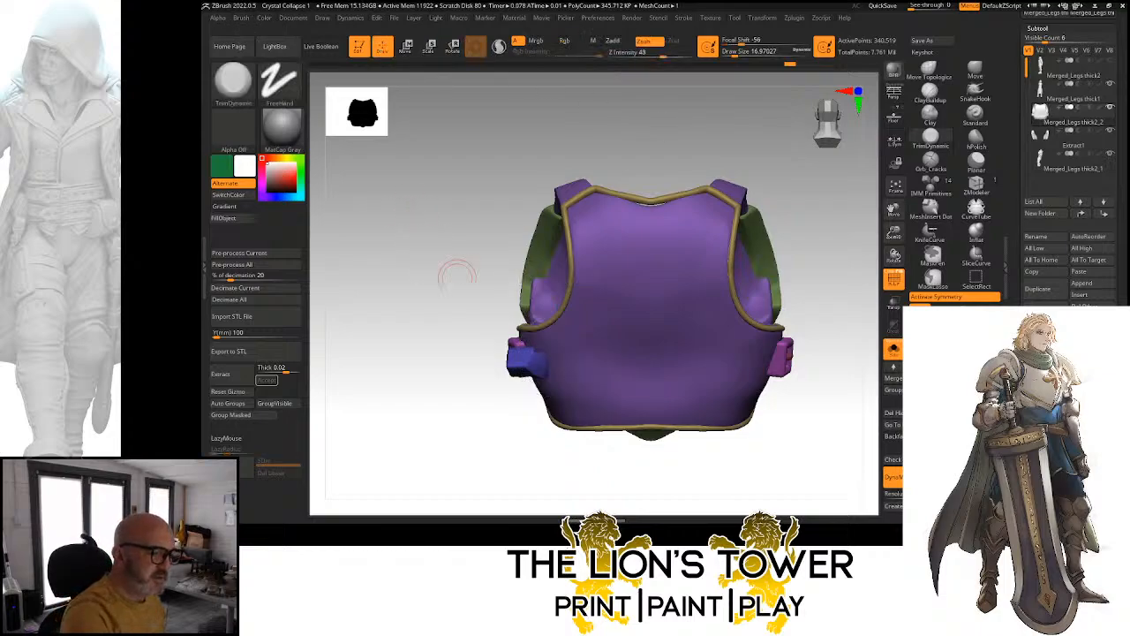
click(931, 183)
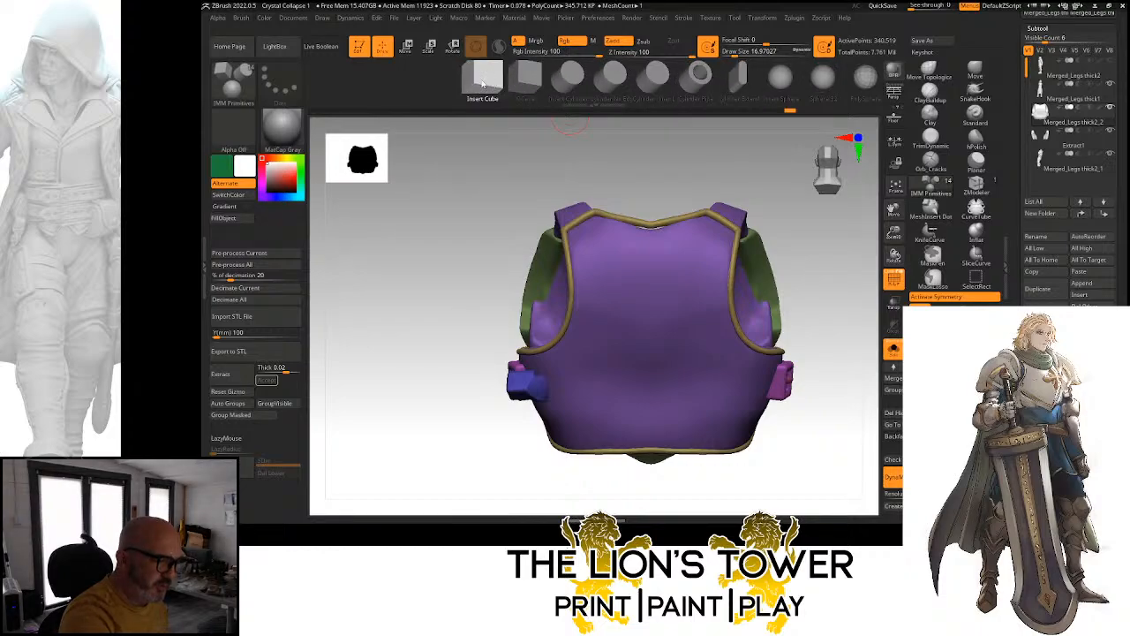
click(483, 79)
alt+right_drag(543, 367, 686, 320)
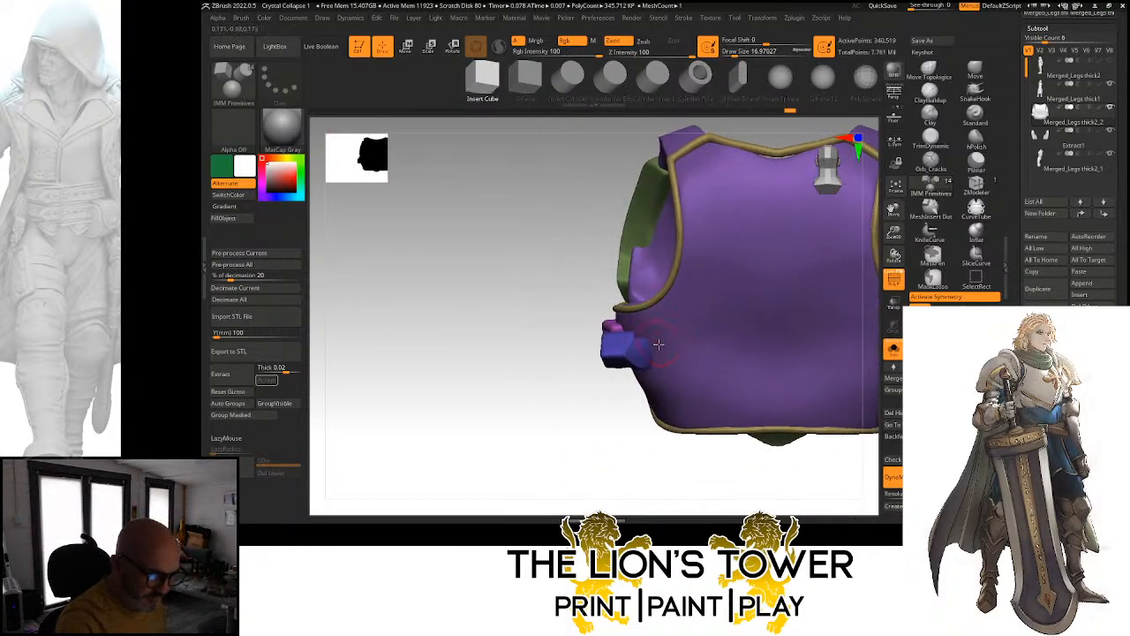
drag(658, 346, 661, 365)
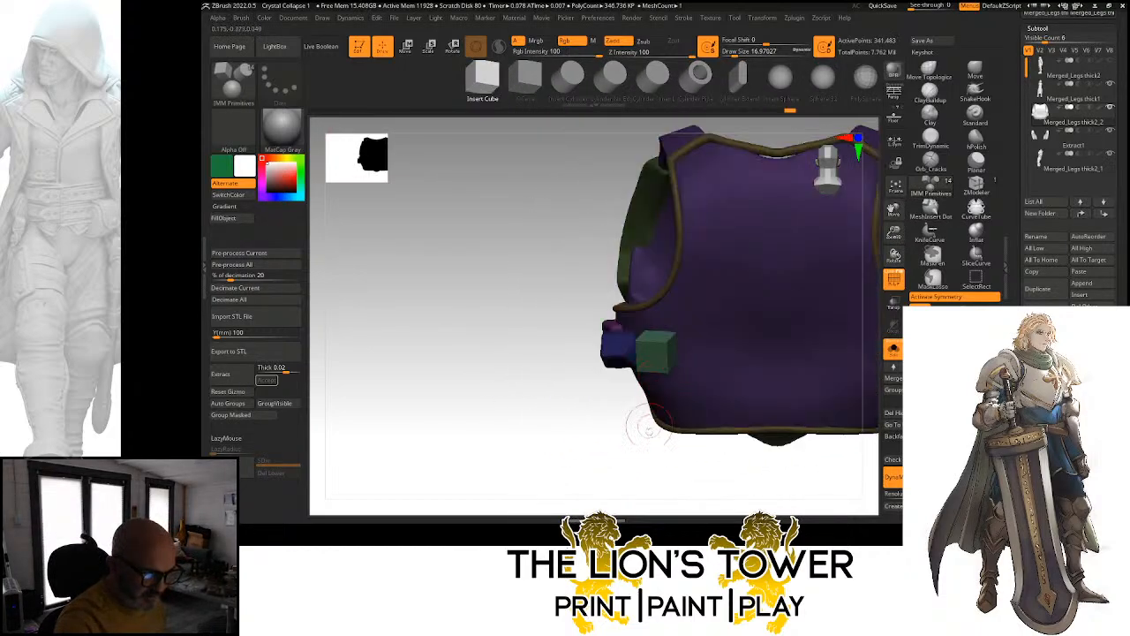
Straighten the inserted cube and shift it sideways, outward to the level of the buckled strap
right_drag(668, 462, 694, 439)
key(r)
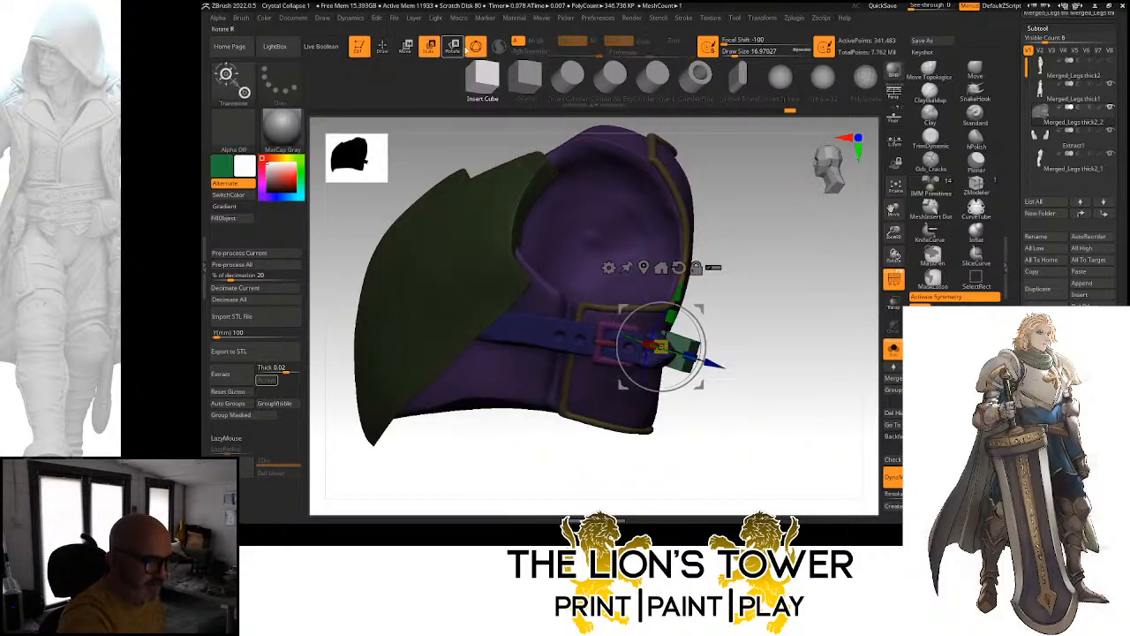
drag(693, 324, 692, 315)
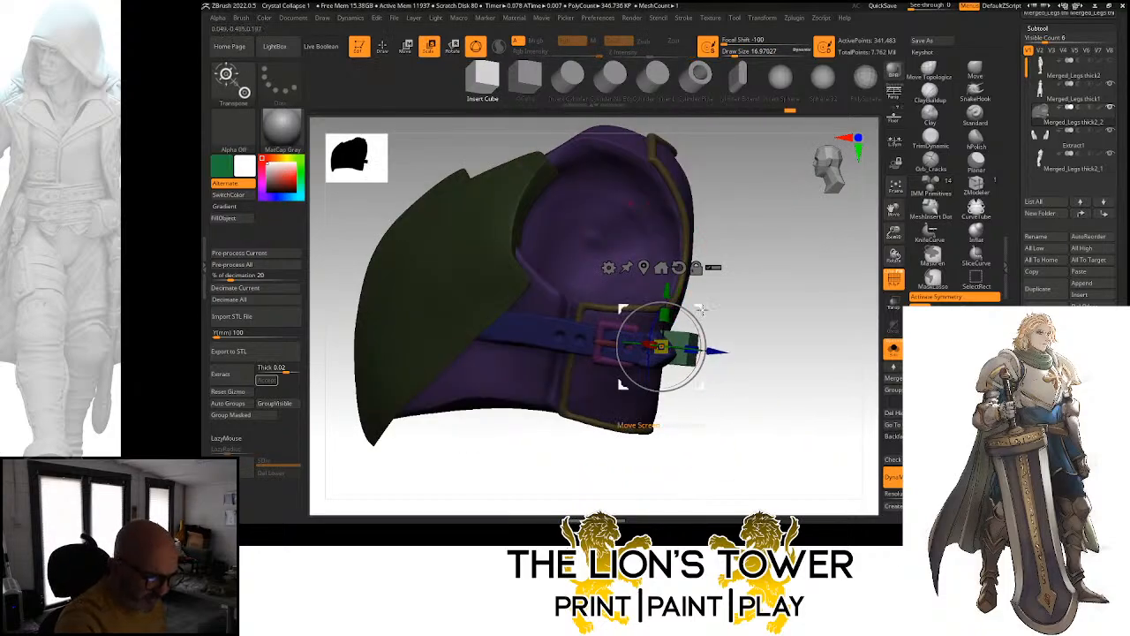
right_drag(781, 326, 692, 315)
drag(604, 343, 584, 345)
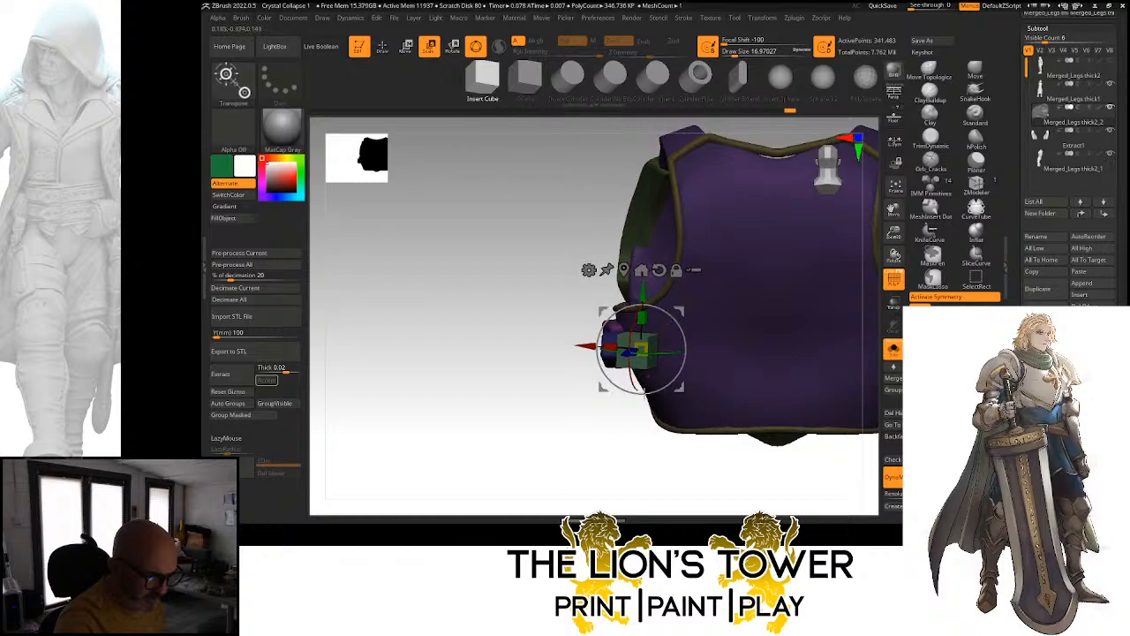
right_drag(602, 460, 686, 463)
right_drag(746, 328, 667, 328)
drag(586, 345, 555, 349)
right_drag(600, 447, 651, 396)
right_drag(699, 313, 673, 328)
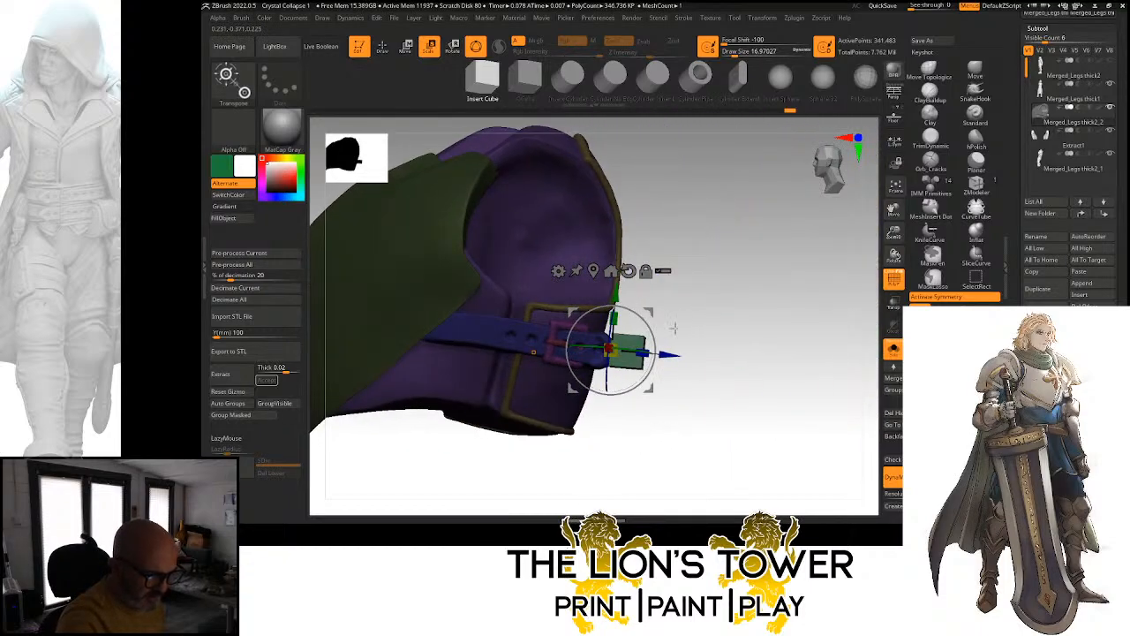
Line the cube up with the strap's width and place it between the buckle and the strap tip
drag(751, 328, 686, 324)
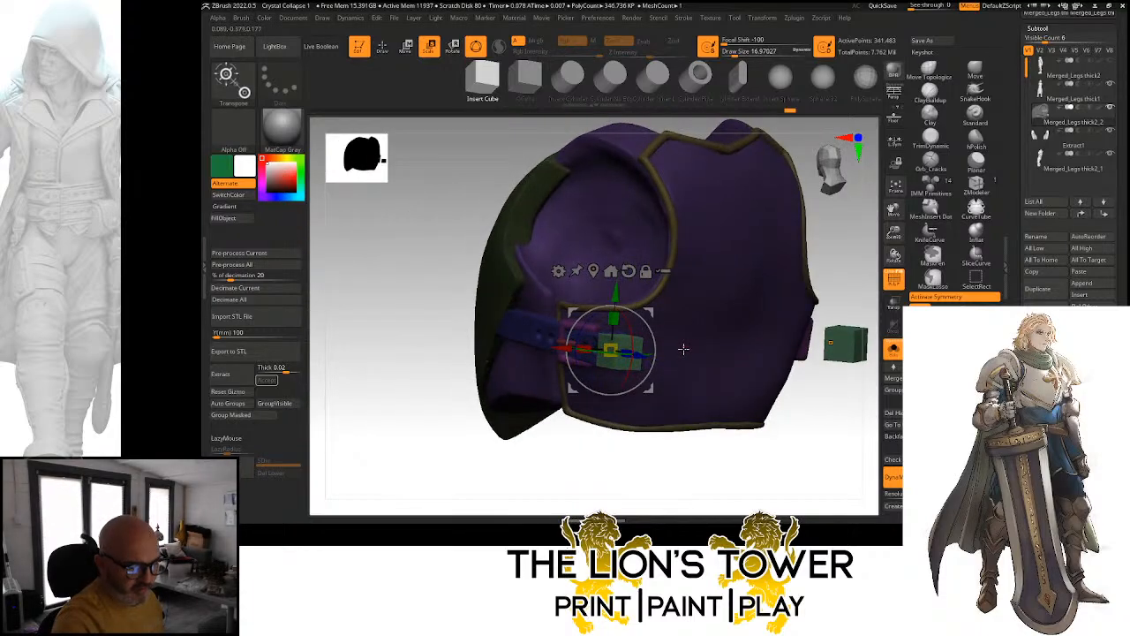
drag(677, 472, 704, 478)
ctrl+right_drag(761, 270, 782, 335)
drag(782, 334, 784, 327)
drag(669, 354, 575, 347)
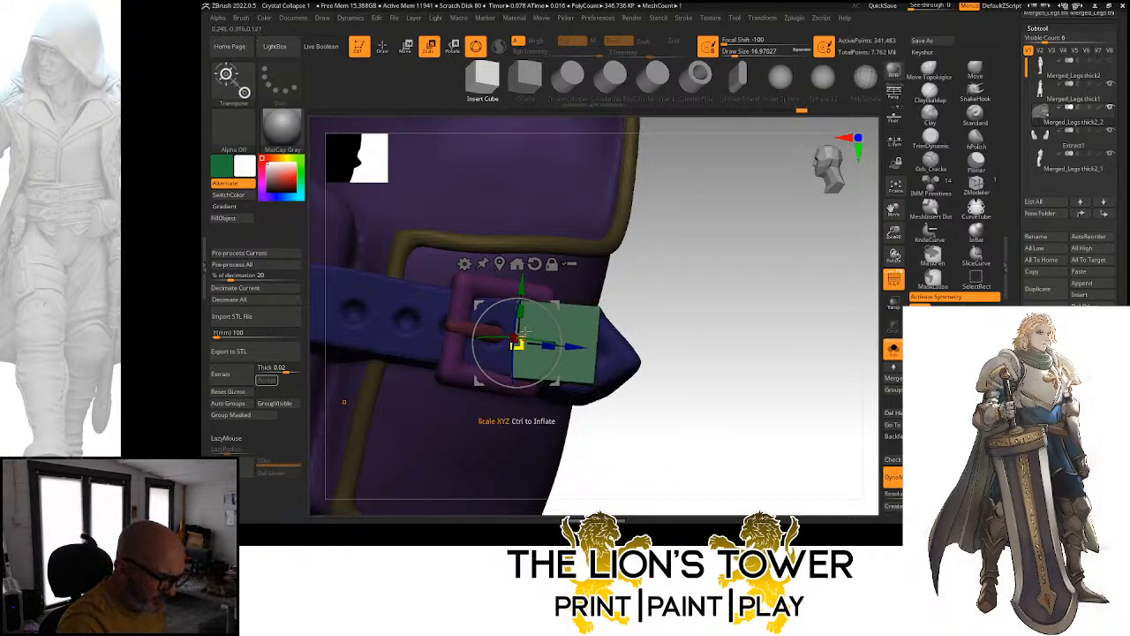
drag(760, 350, 625, 362)
drag(561, 341, 607, 255)
drag(753, 284, 650, 249)
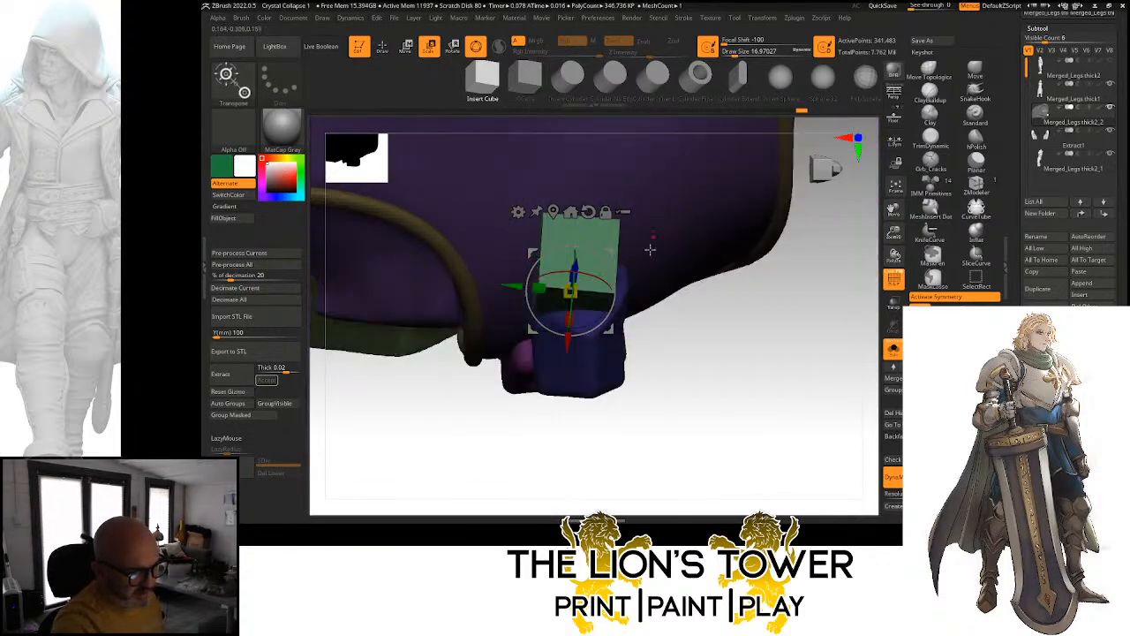
Try a further adjustment of the cube at the strap tip and undo it
drag(724, 341, 727, 244)
drag(579, 257, 593, 211)
drag(667, 183, 722, 241)
key(ctrl+z)
key(ctrl+z)
key(ctrl+z)
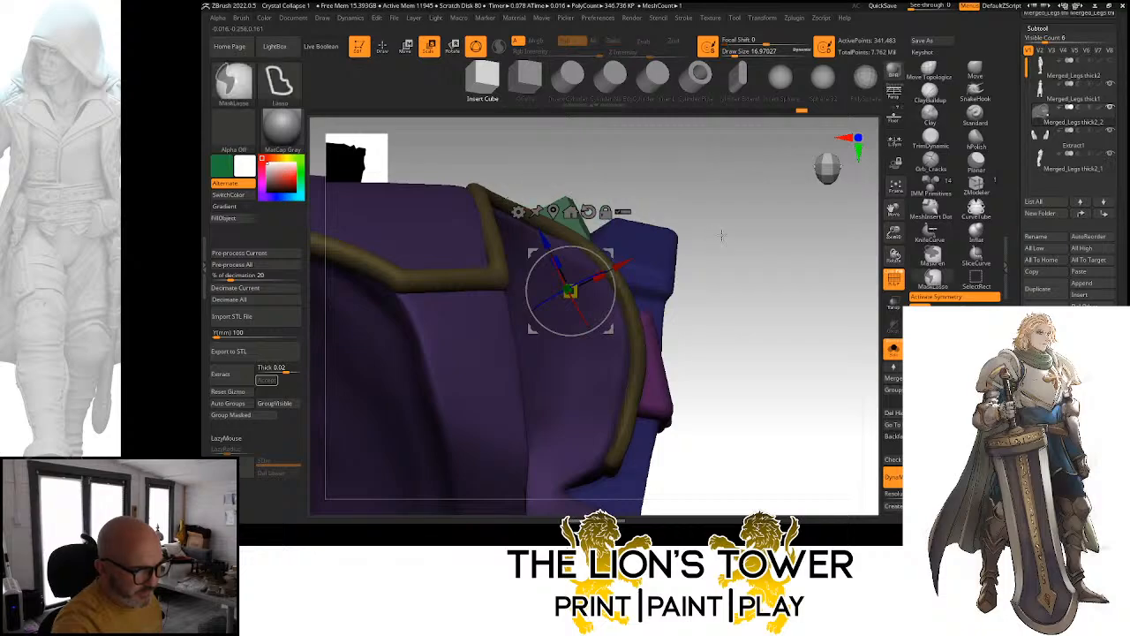
Seat the cube in the strap next to the buckle and stretch it lengthwise past the strap tip
drag(622, 344, 665, 318)
key(ctrl+z)
click(641, 267)
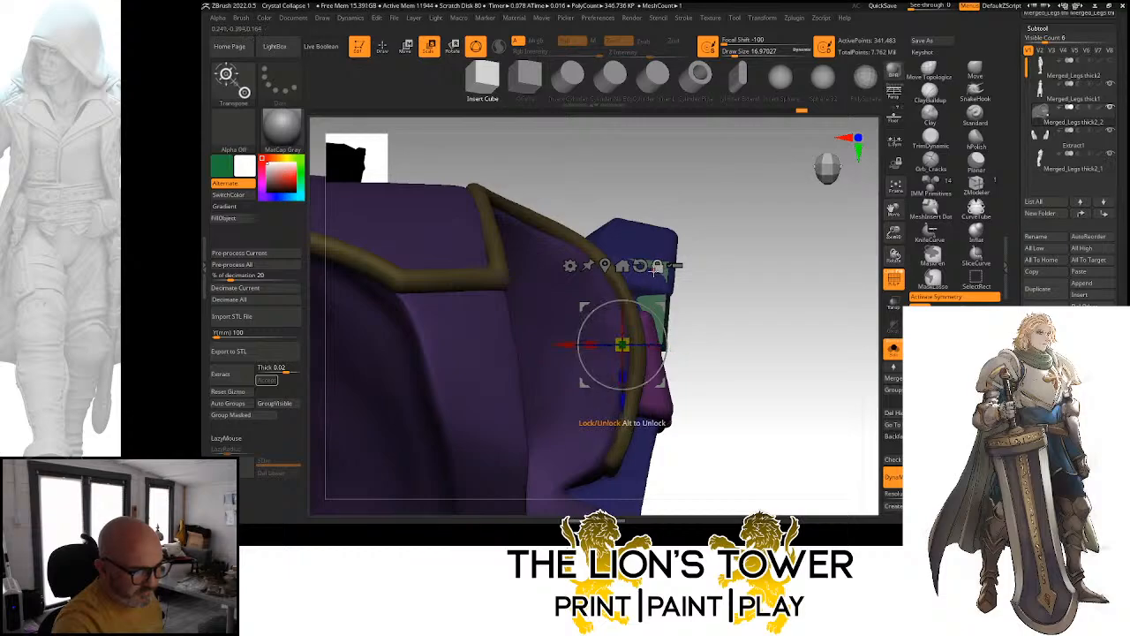
drag(628, 389, 626, 413)
drag(767, 305, 698, 388)
mouse_move(618, 381)
mouse_down()
mouse_move(614, 397)
mouse_move(617, 386)
mouse_up()
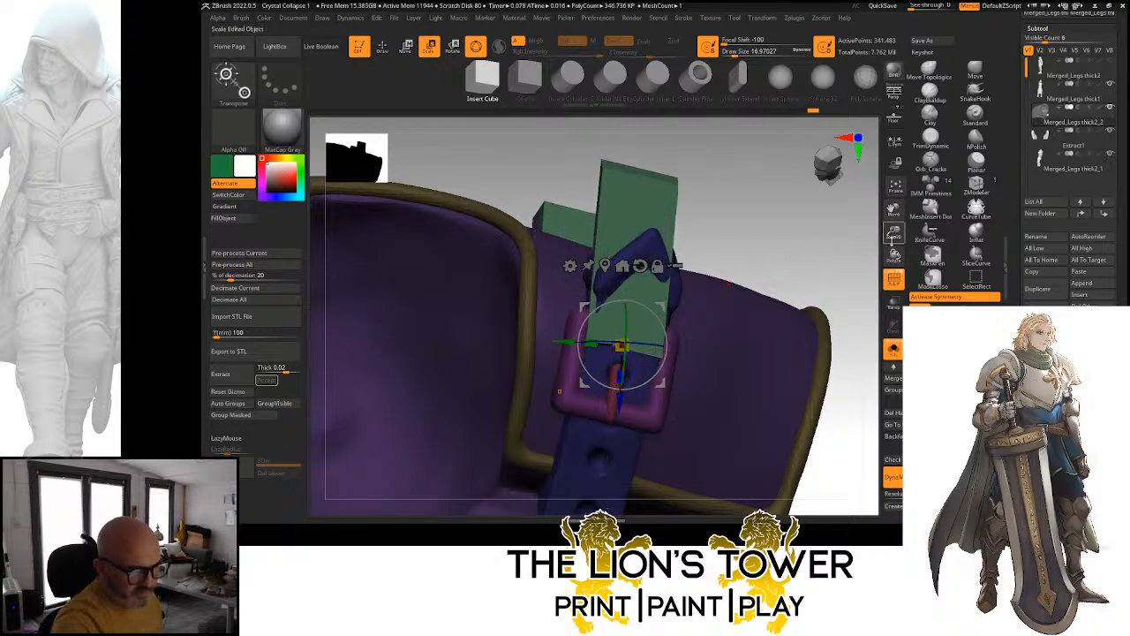
Tilt the stretched block and sink it so it emerges from beneath the strap tip over the back plate
alt+drag(860, 204, 755, 313)
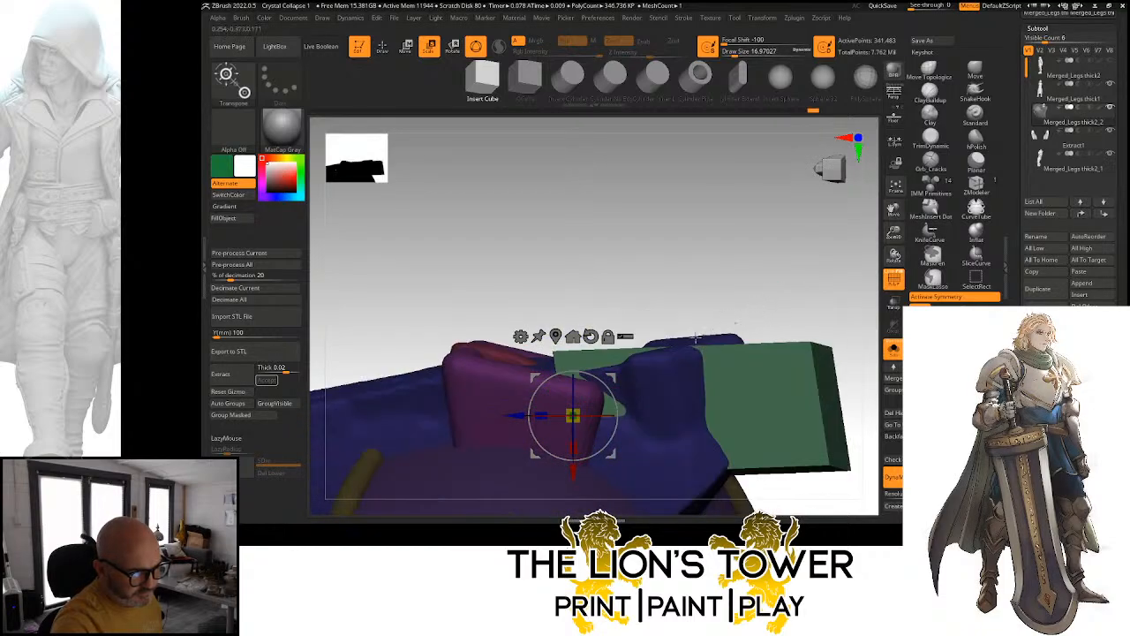
drag(611, 392, 612, 436)
key(p)
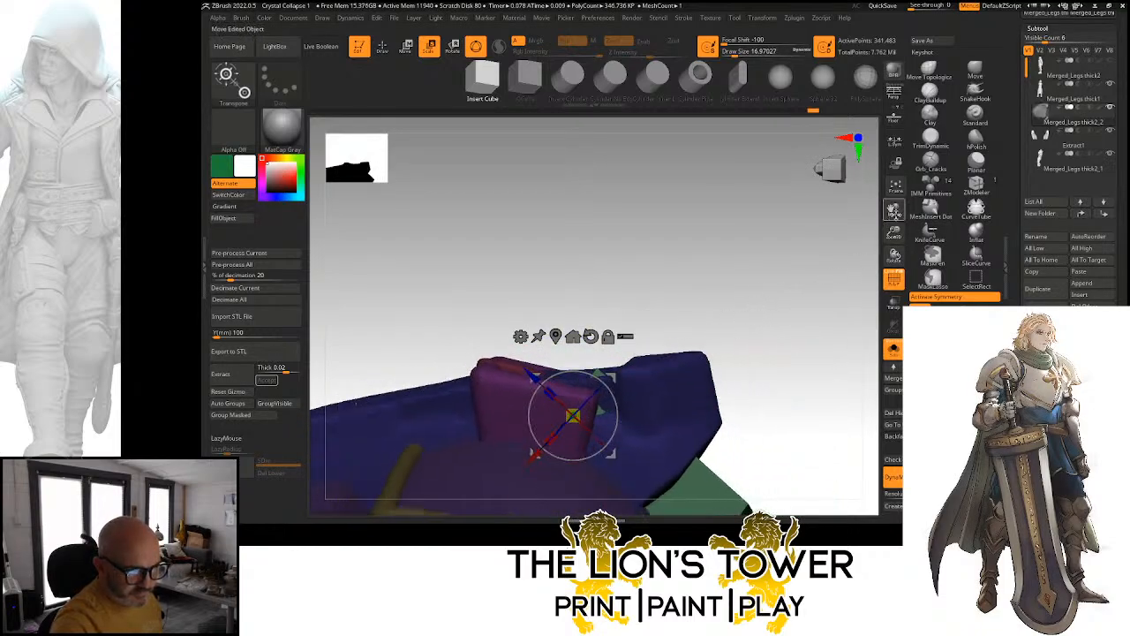
drag(895, 211, 854, 24)
drag(893, 254, 709, 299)
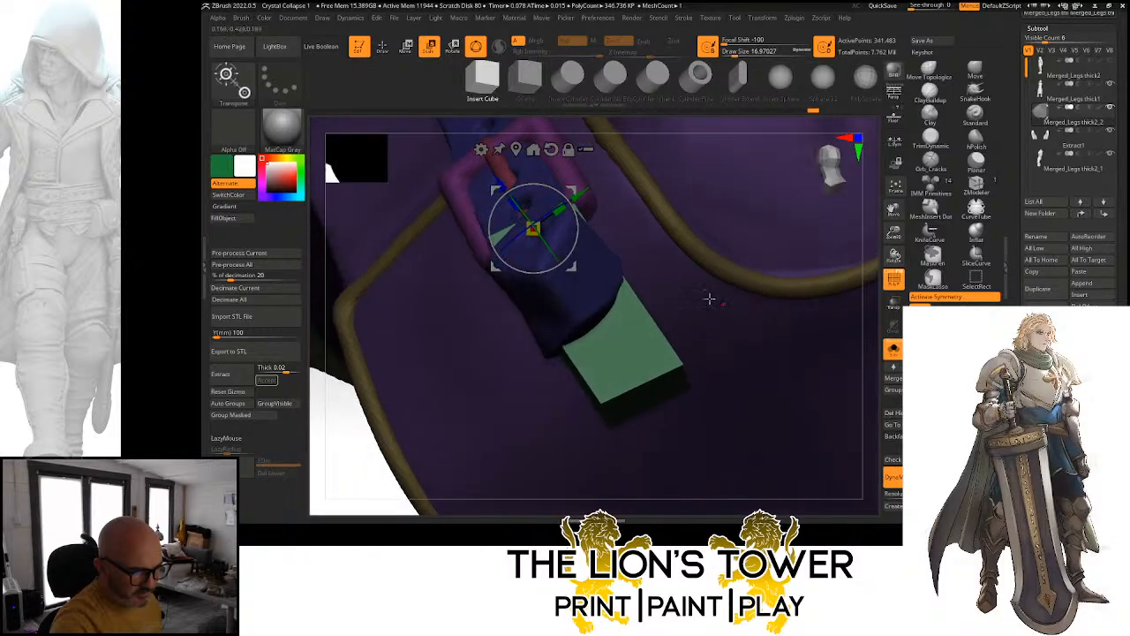
drag(577, 241, 579, 233)
drag(570, 186, 569, 195)
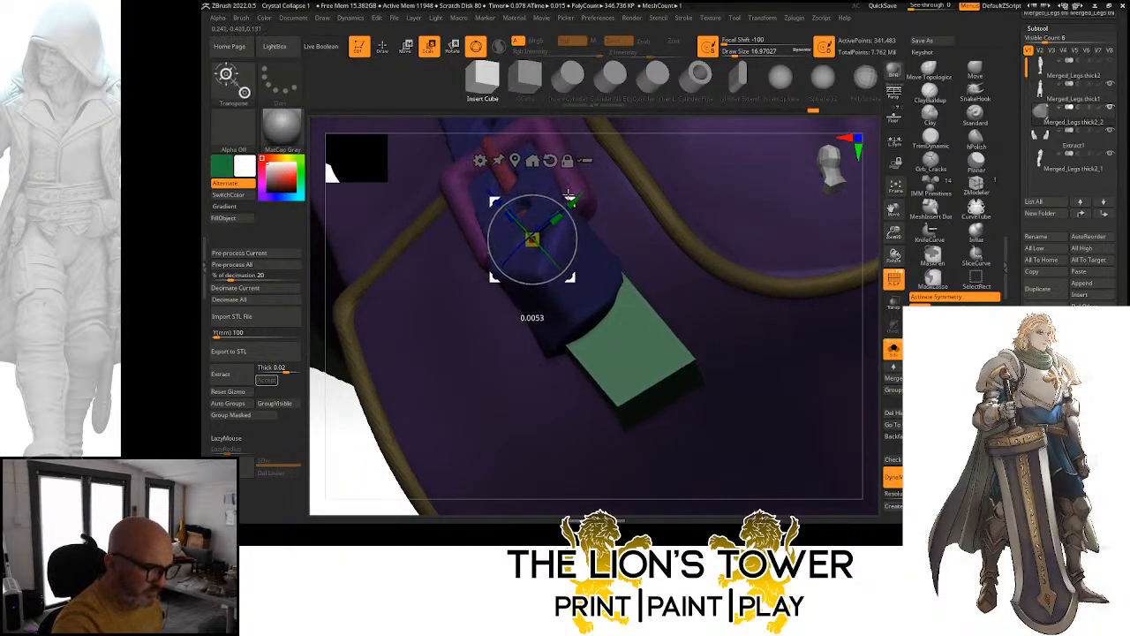
Bend the free ends of both blocks down against the back plate with the Move brush at a draw size of about 35
drag(894, 210, 890, 159)
click(974, 70)
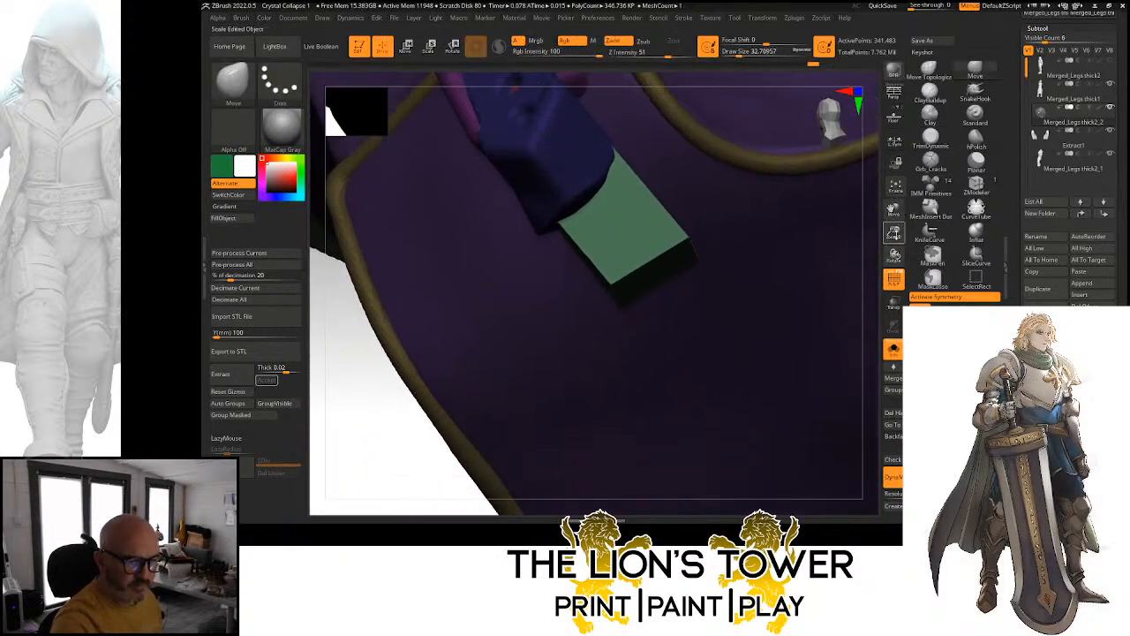
drag(894, 233, 892, 168)
drag(837, 309, 767, 87)
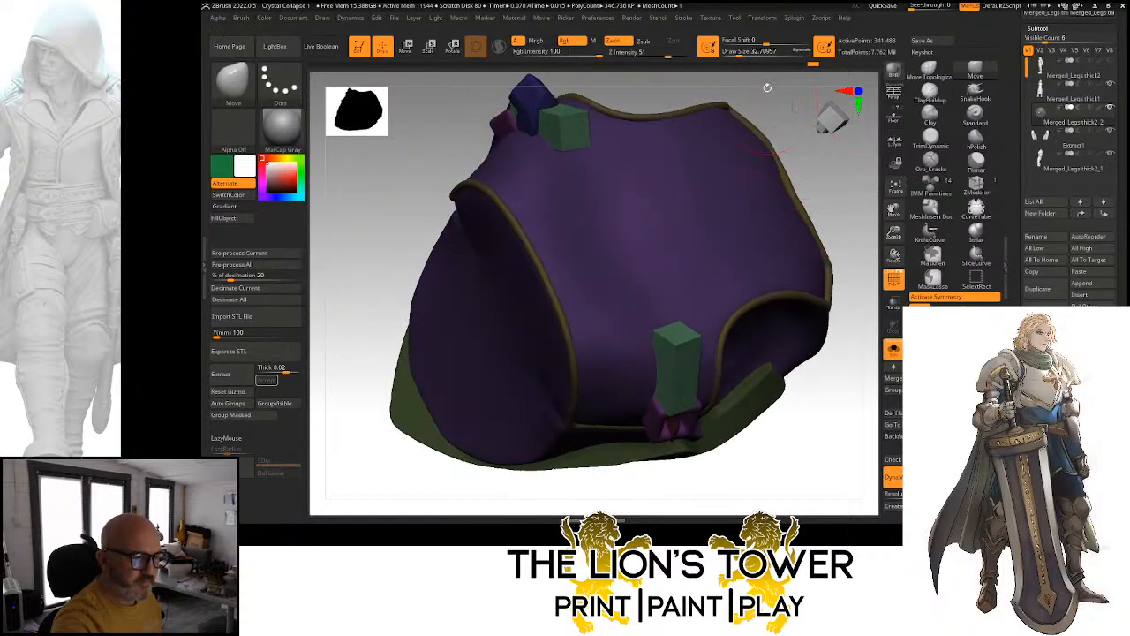
drag(741, 52, 745, 52)
drag(811, 144, 791, 136)
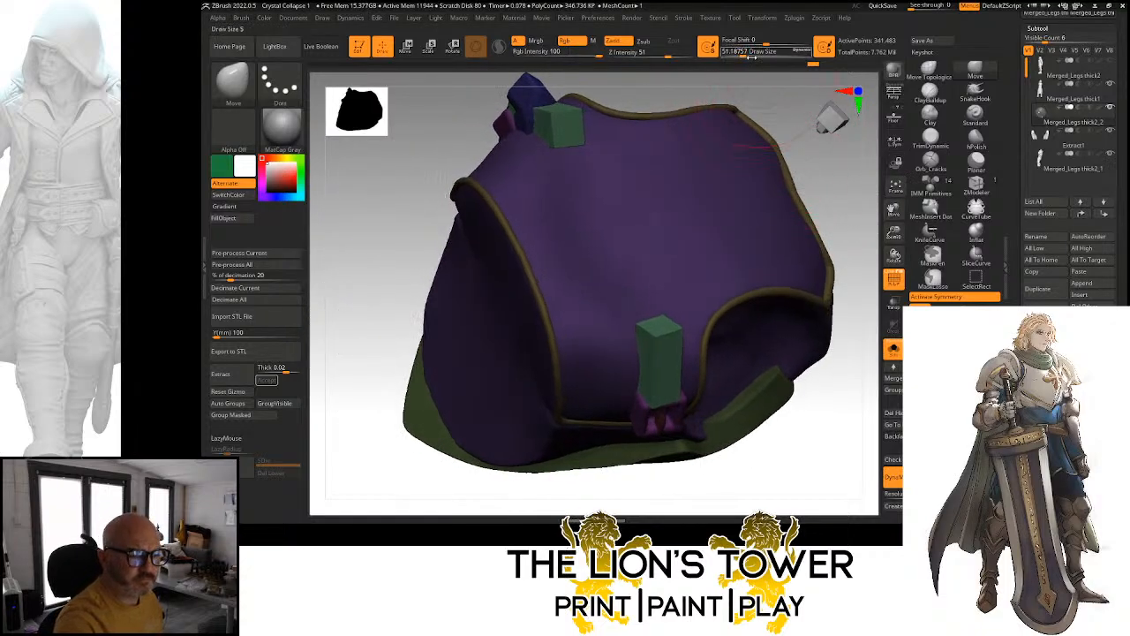
drag(737, 86, 772, 110)
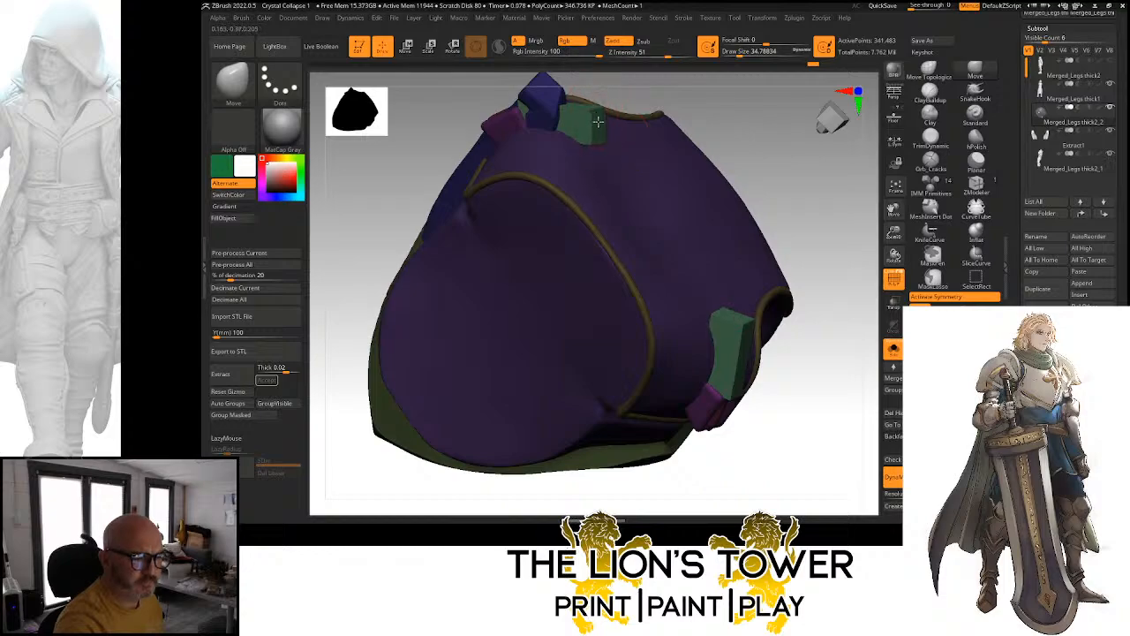
mouse_move(598, 120)
mouse_down()
mouse_move(630, 164)
mouse_move(628, 196)
mouse_up()
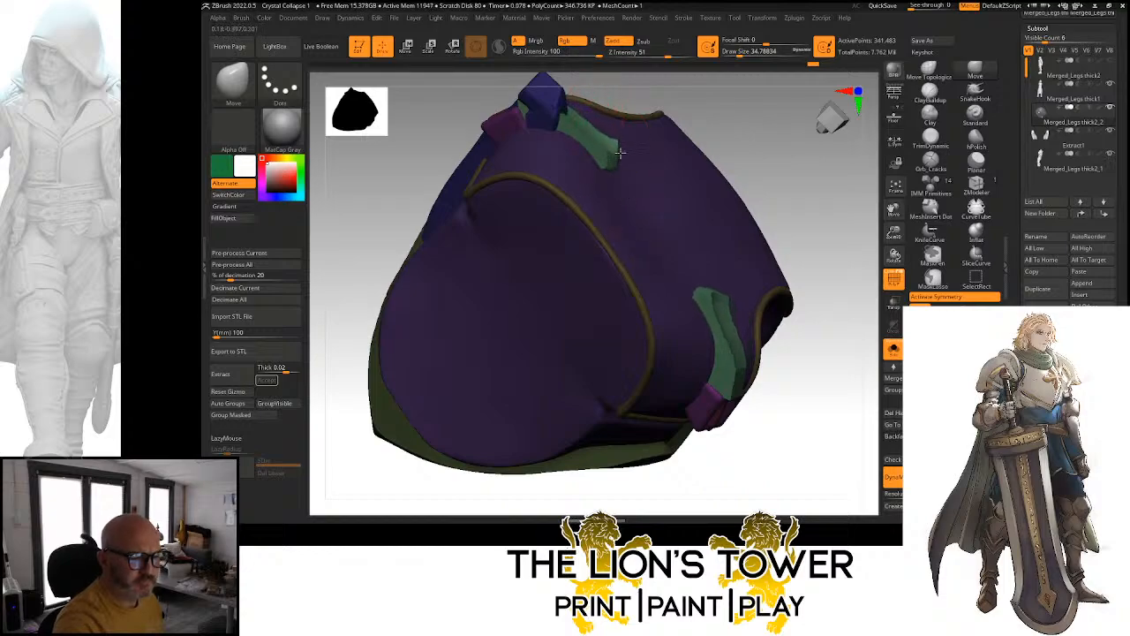
mouse_move(717, 126)
mouse_down()
mouse_move(729, 131)
mouse_move(706, 169)
mouse_move(713, 146)
mouse_up()
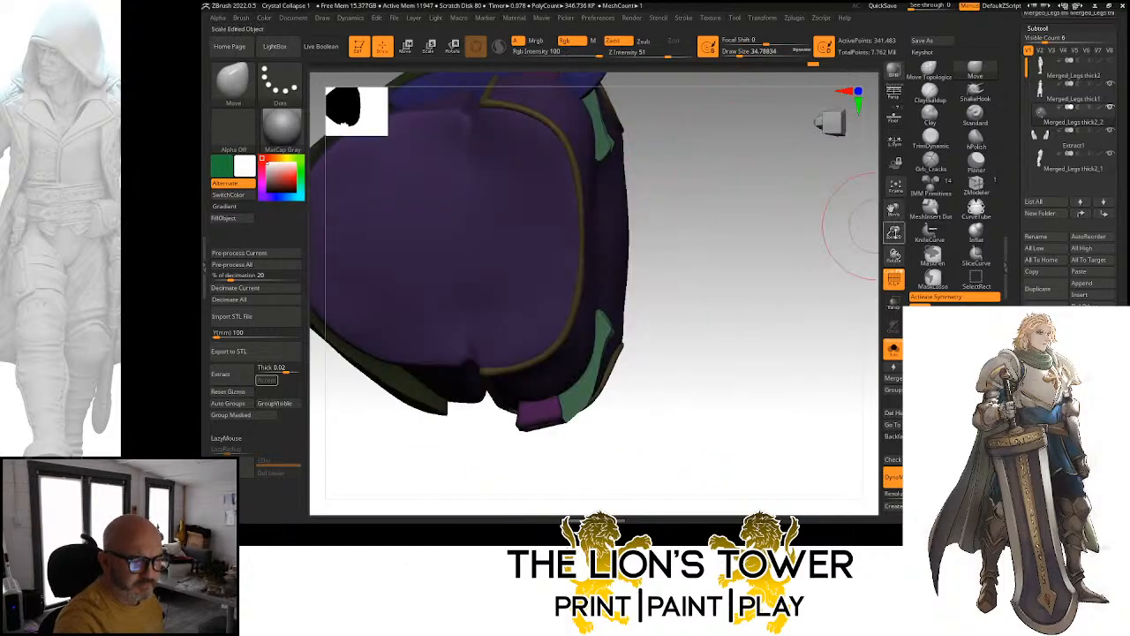
drag(852, 223, 773, 154)
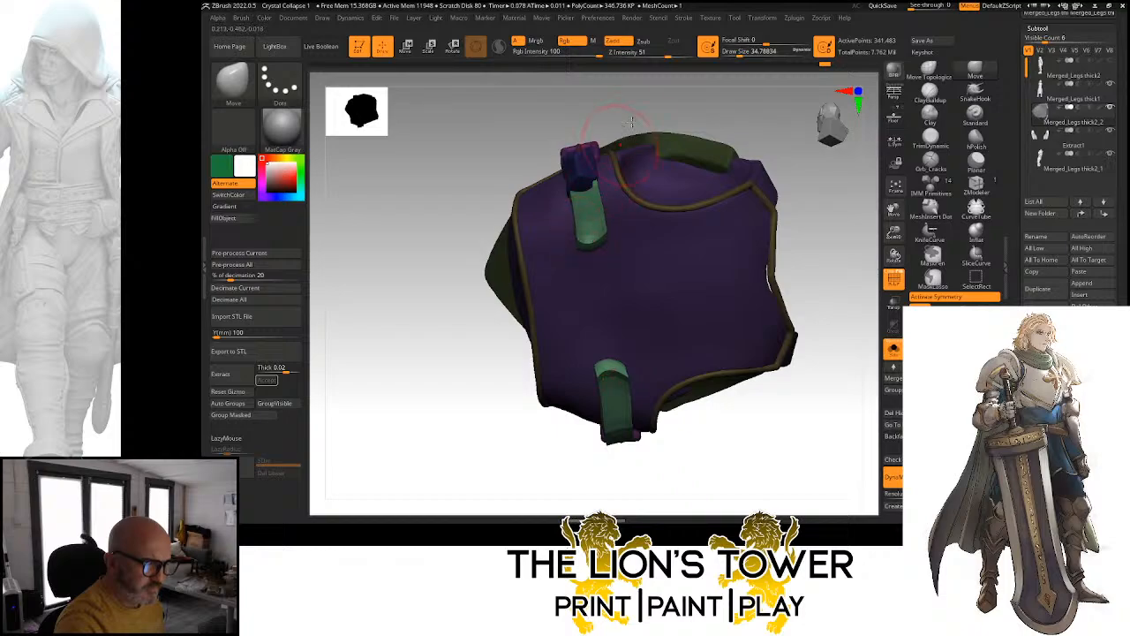
Fit both green strap extensions more closely to the back plate with the Move brush at draw sizes of about 20 and 29
drag(632, 122, 658, 98)
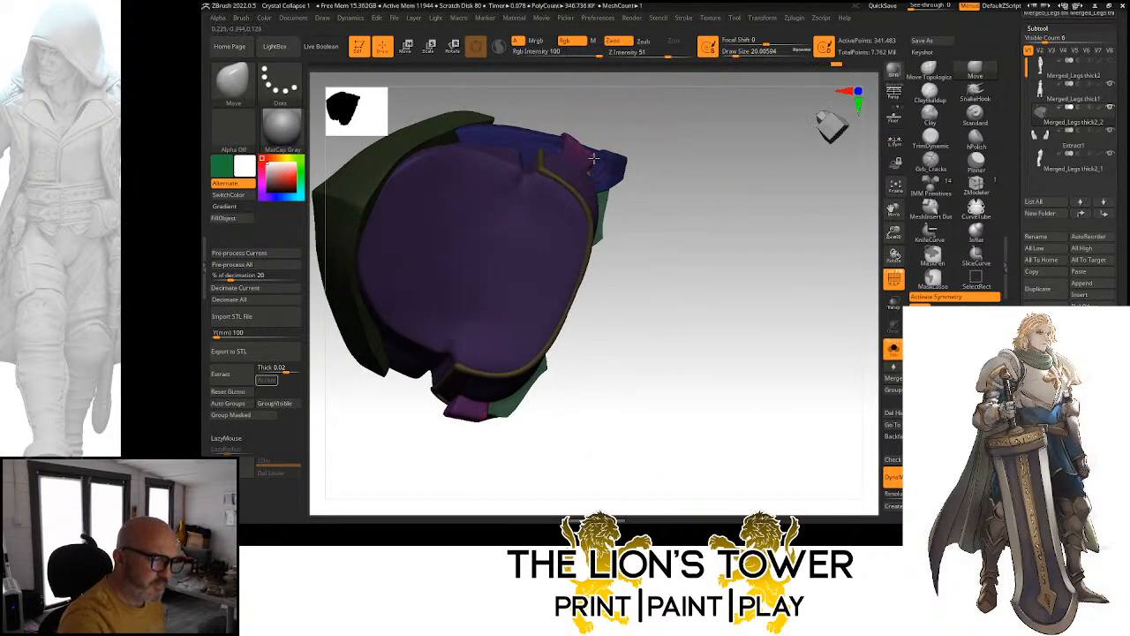
mouse_move(596, 154)
mouse_down()
mouse_move(628, 207)
mouse_move(606, 142)
mouse_up()
drag(587, 232, 610, 225)
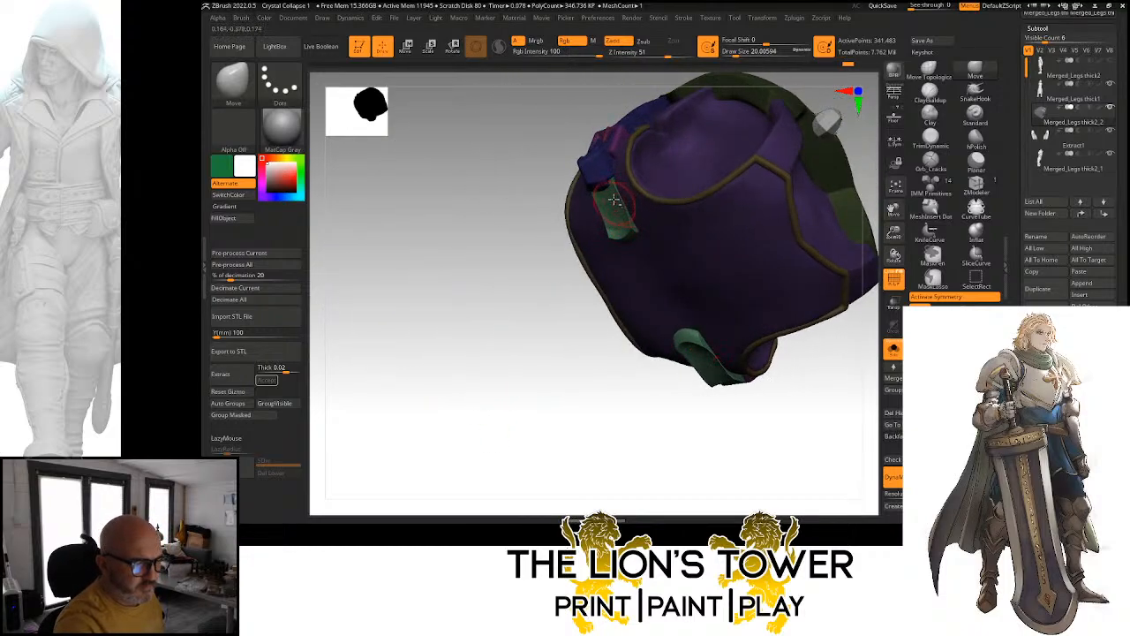
click(737, 56)
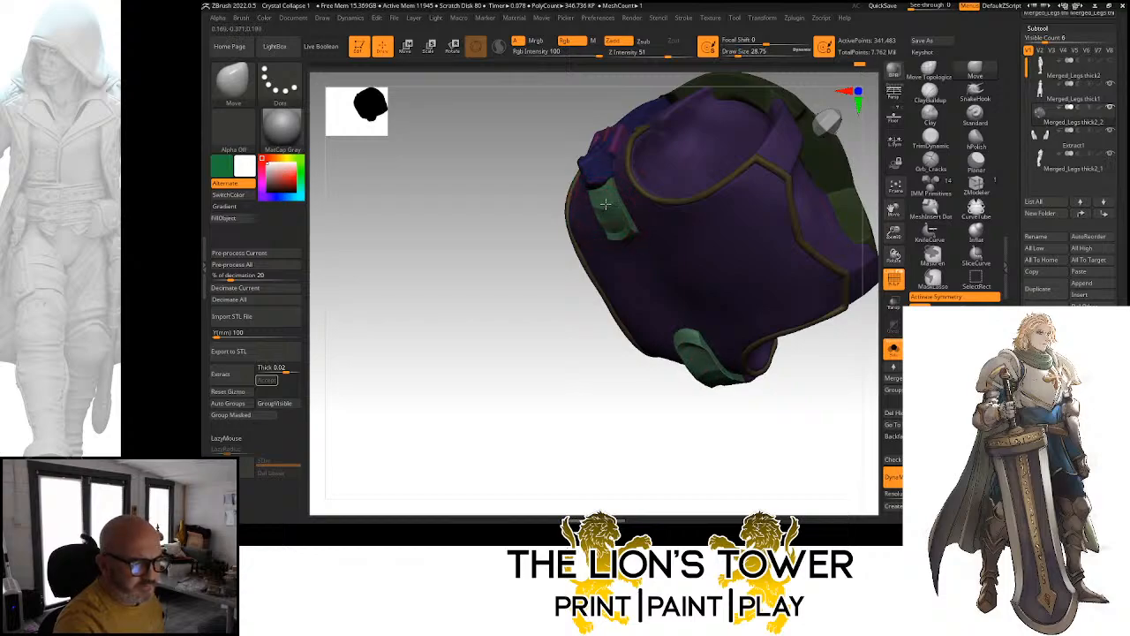
drag(528, 346, 565, 327)
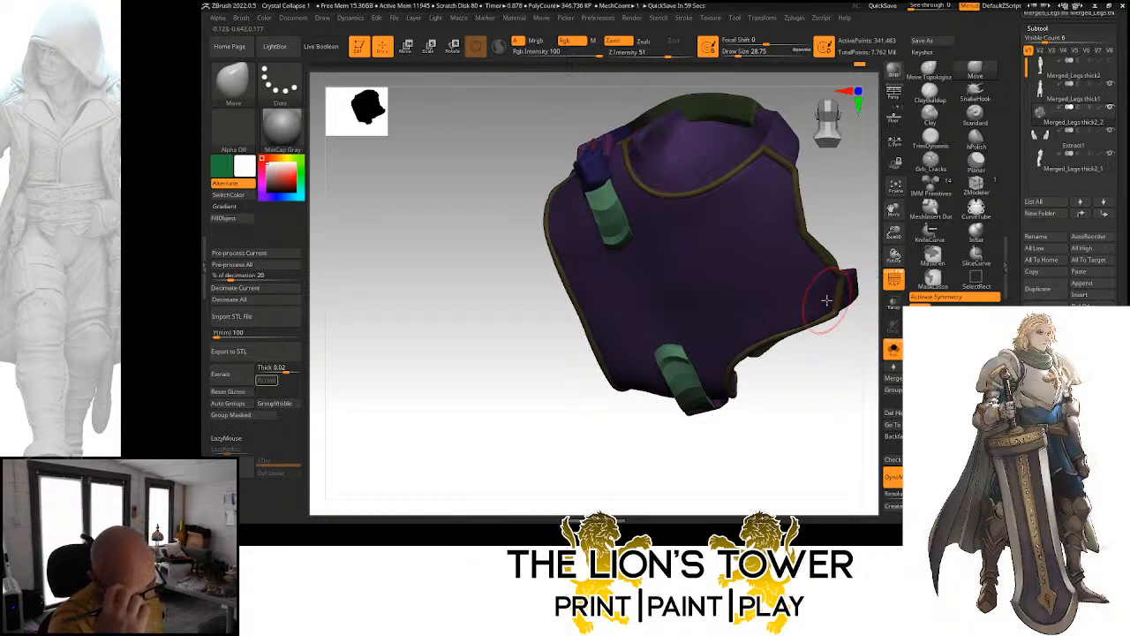
Release the mask on the surrounding armor and isolate the two green strap extensions
key(ctrl)
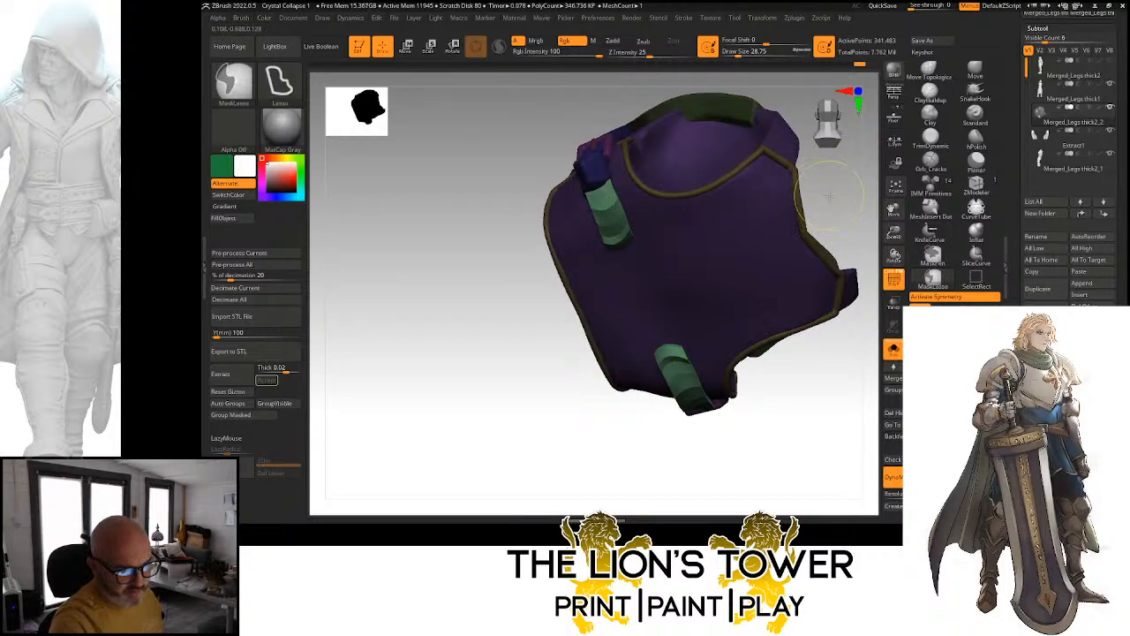
ctrl+click(830, 196)
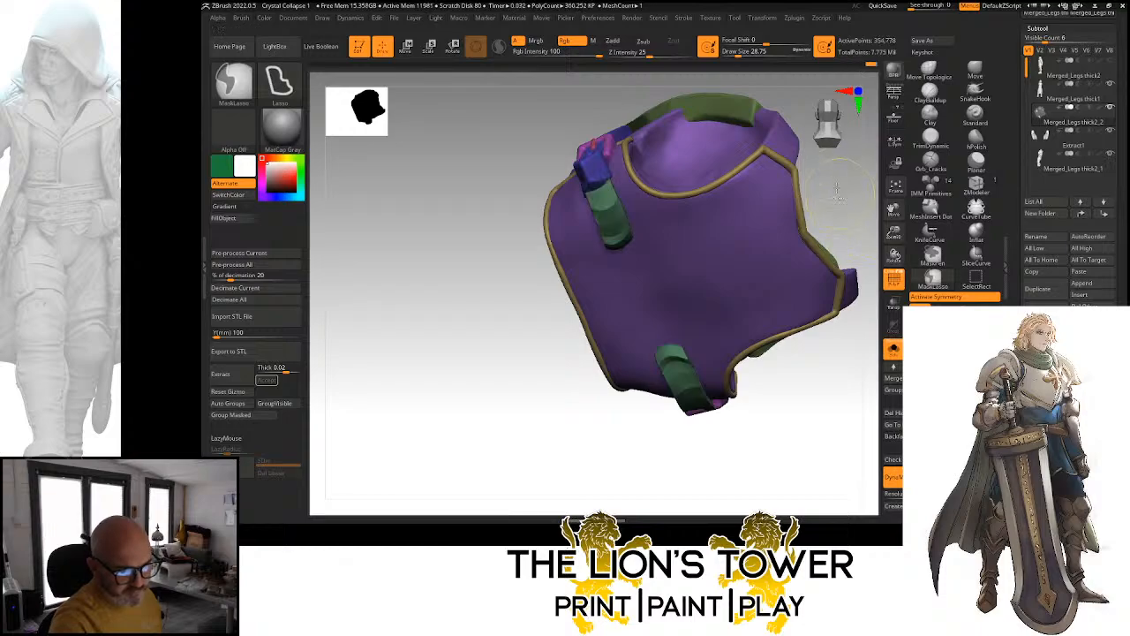
ctrl+shift+click(604, 216)
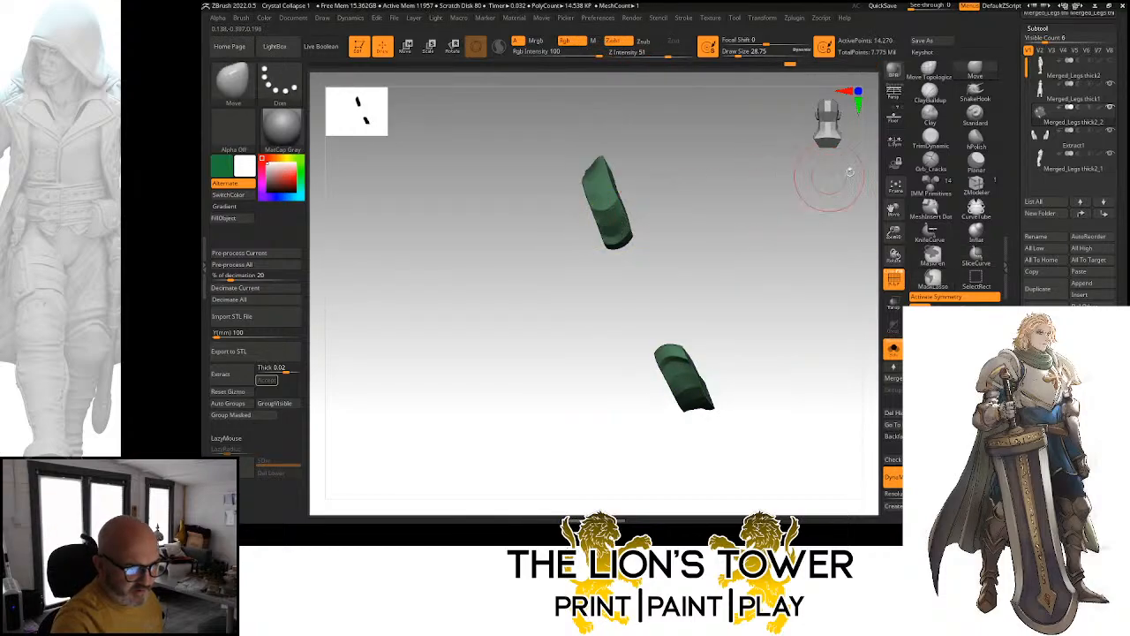
Flatten the stepped surfaces of the isolated strap extensions with the hPolish brush at a draw size of about 23
click(979, 147)
drag(893, 232, 897, 252)
drag(894, 210, 906, 264)
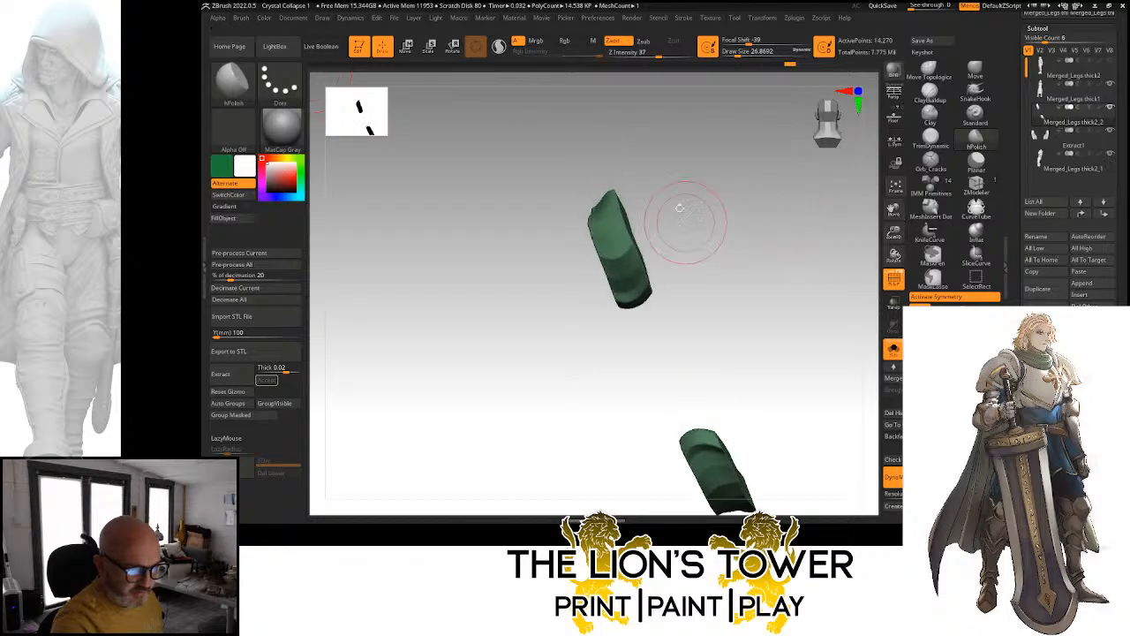
drag(736, 54, 735, 54)
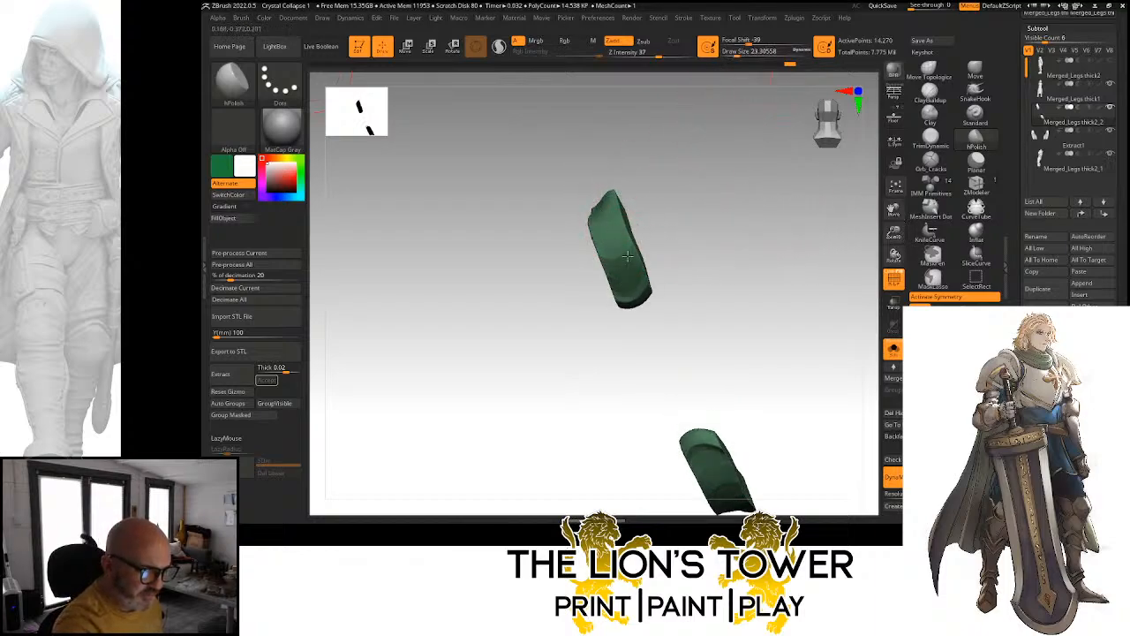
right_drag(625, 285, 646, 252)
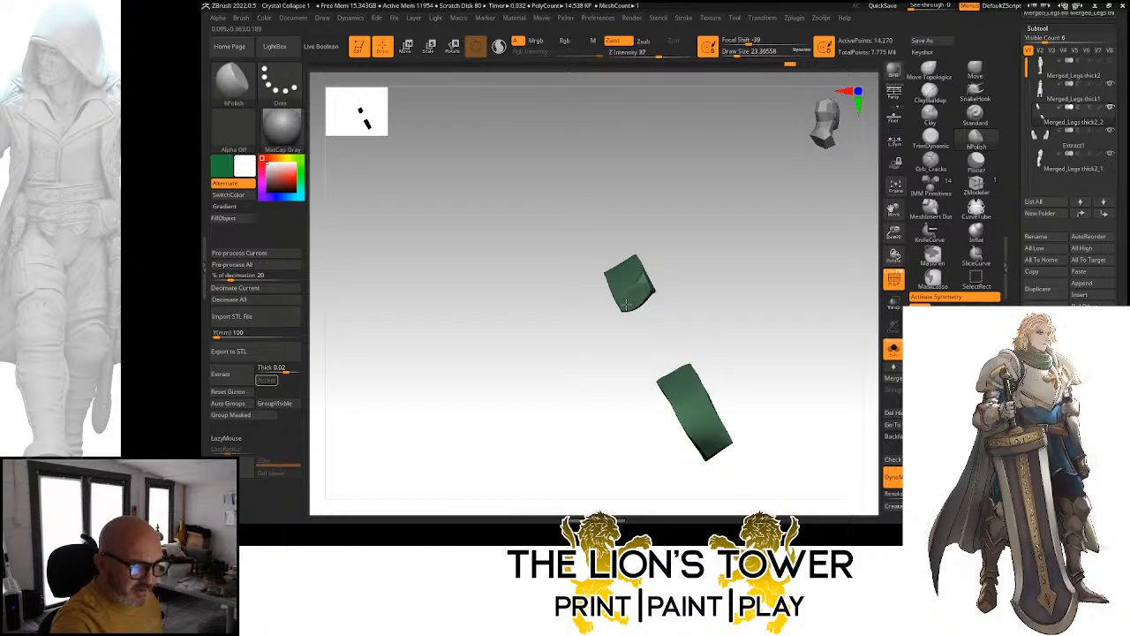
right_drag(645, 278, 636, 261)
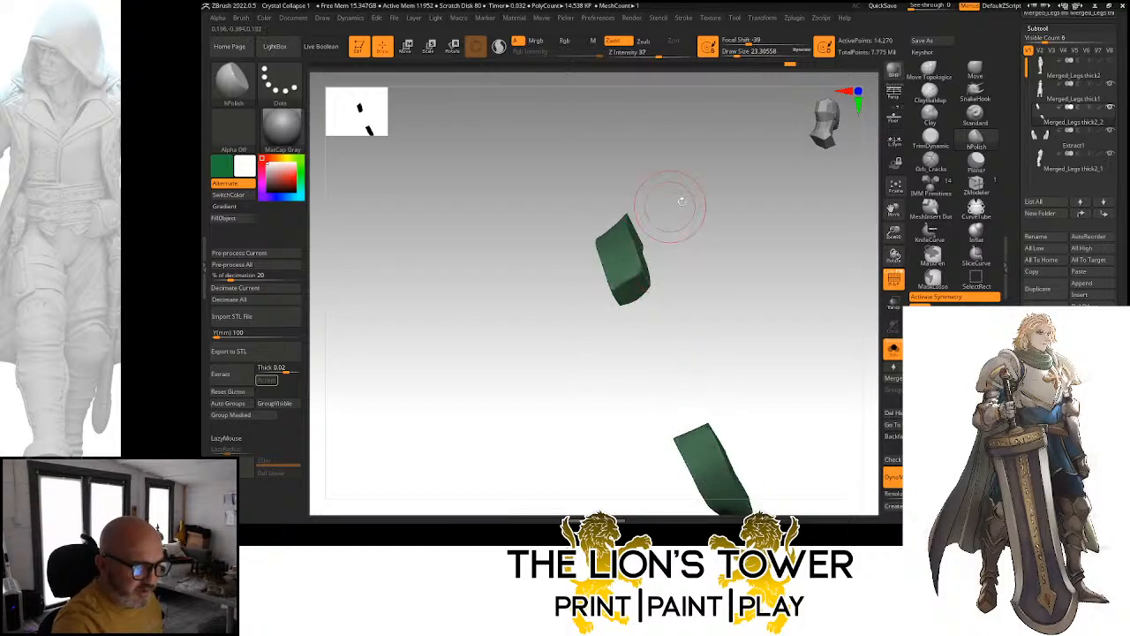
right_drag(681, 201, 650, 232)
right_drag(709, 169, 691, 196)
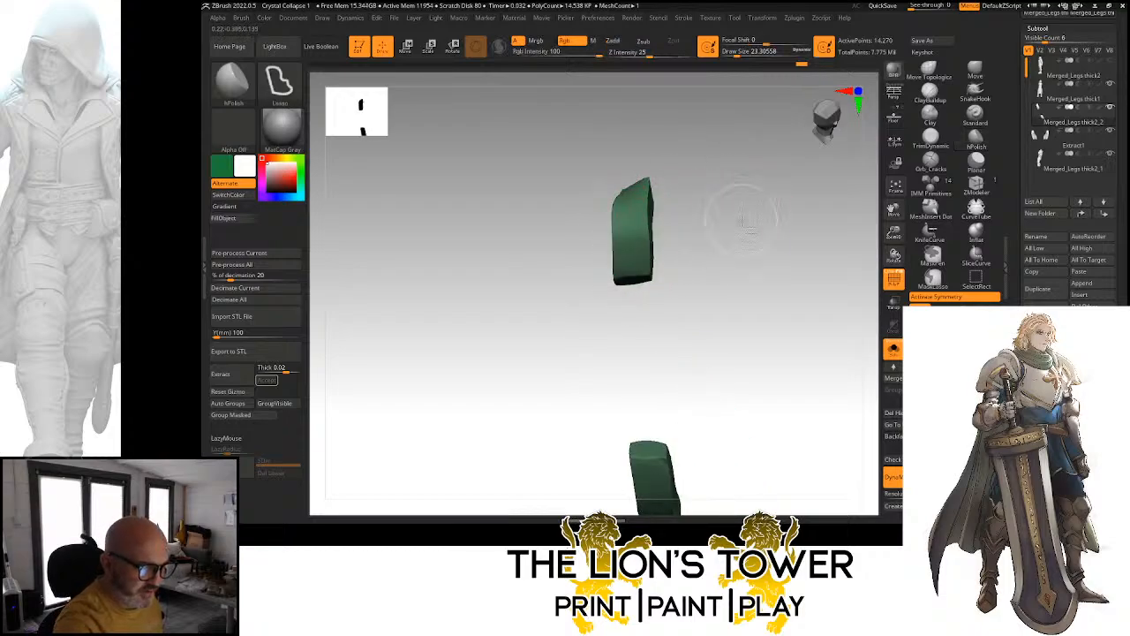
Check the polished strap extensions from several angles and restore the hidden armor around them
ctrl+shift+click(749, 218)
right_drag(795, 152, 637, 272)
right_drag(730, 173, 658, 168)
ctrl+shift+click(642, 236)
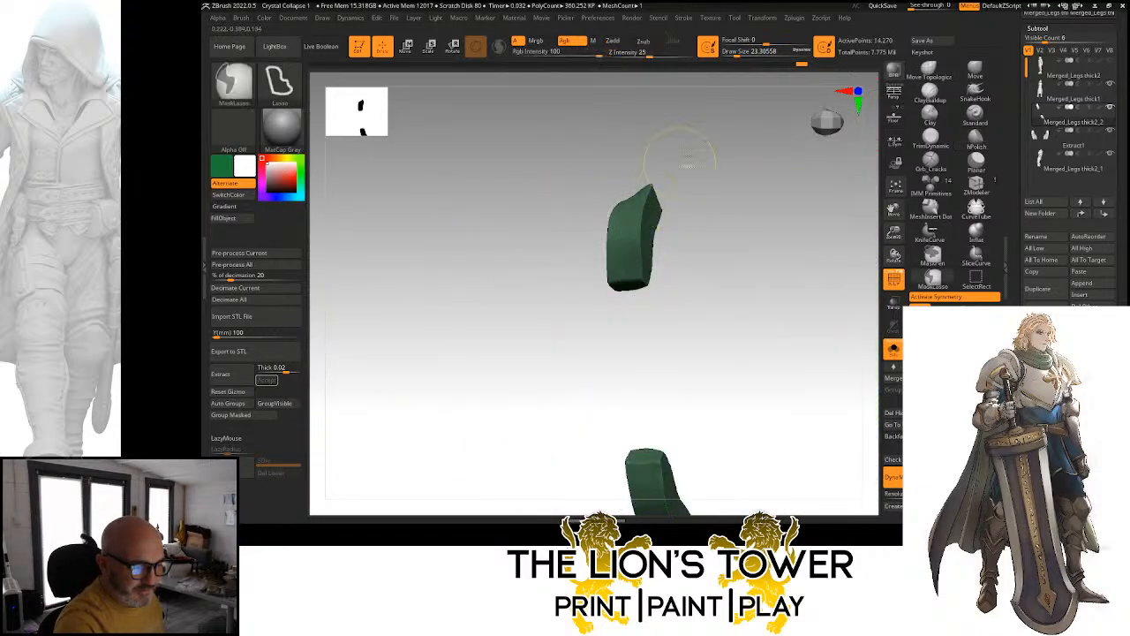
ctrl+shift+click(713, 163)
right_drag(724, 134, 720, 128)
Adjust the free ends of the strap extensions against the back plate with the Move brush at a draw size of about 35
click(975, 71)
right_drag(680, 186, 709, 183)
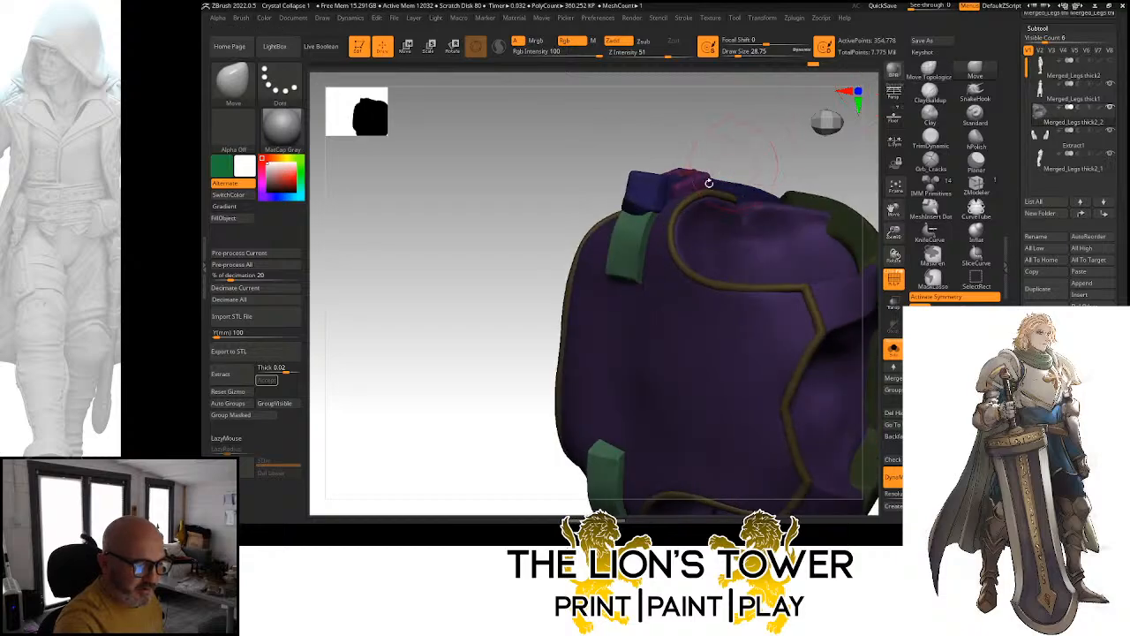
drag(740, 53, 747, 54)
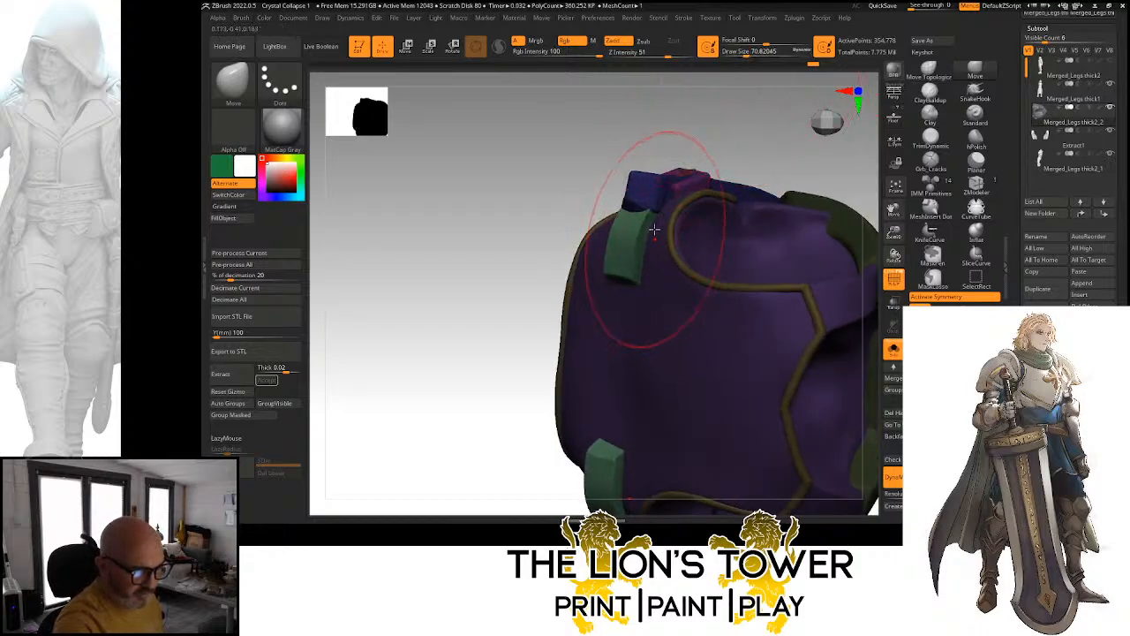
right_drag(654, 230, 757, 229)
drag(745, 55, 740, 55)
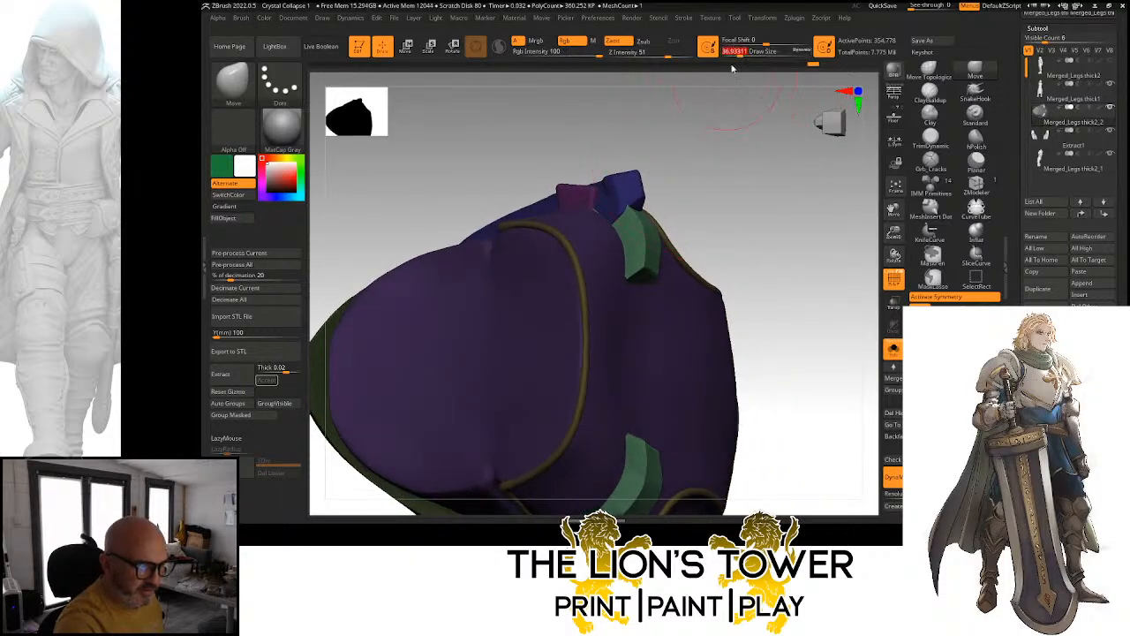
right_drag(716, 101, 735, 87)
drag(740, 55, 739, 54)
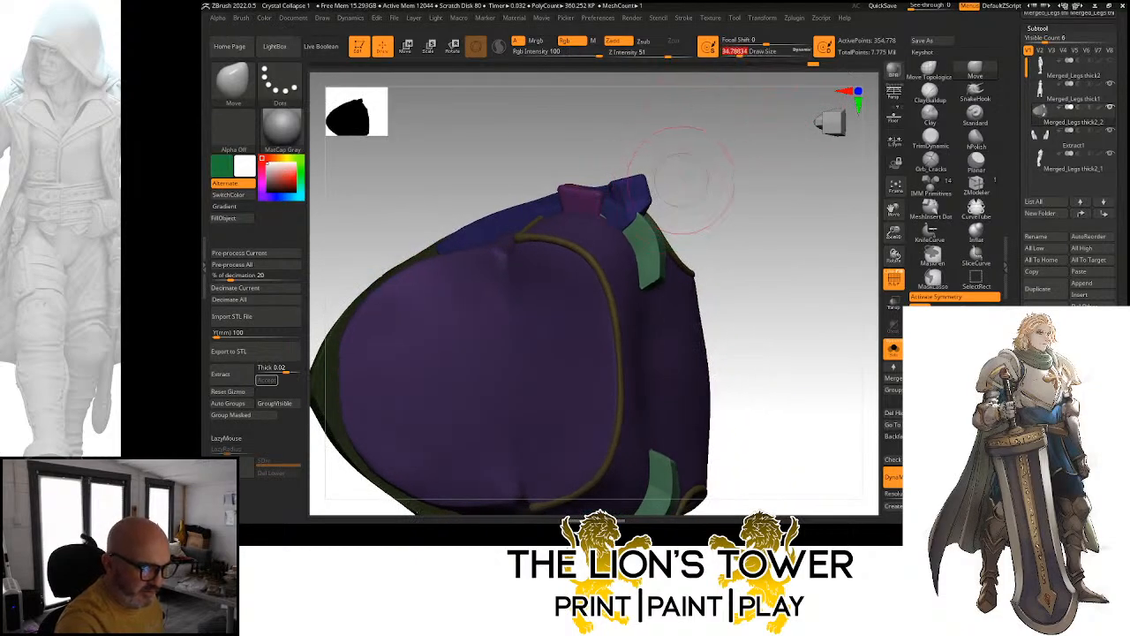
mouse_move(681, 180)
right_down()
mouse_move(688, 193)
mouse_move(694, 182)
mouse_move(682, 203)
right_up()
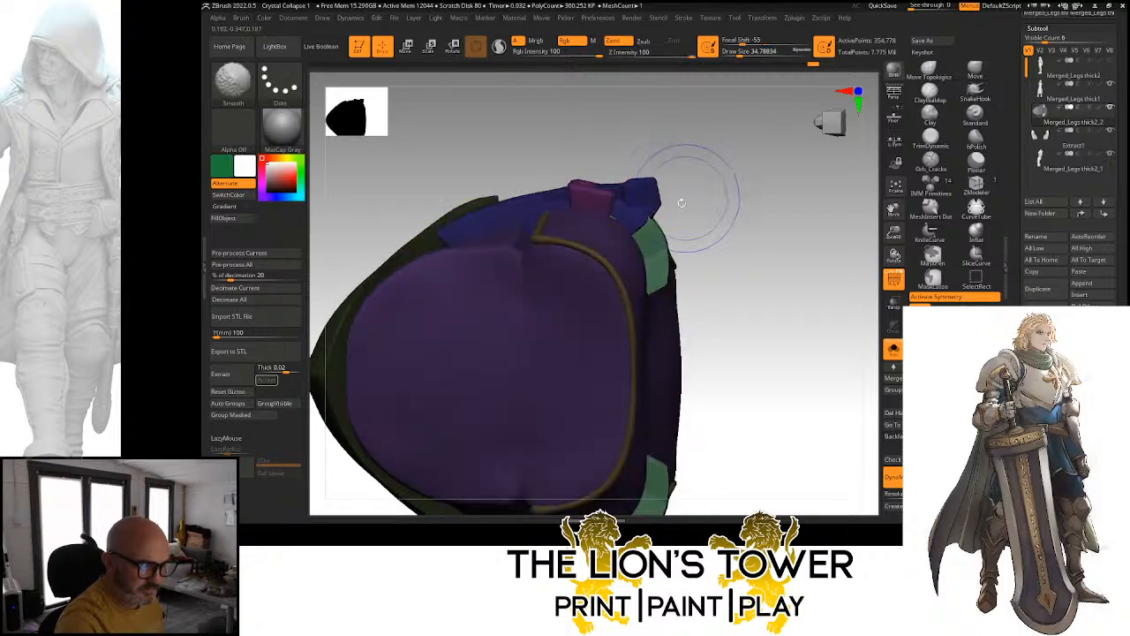
drag(659, 262, 655, 288)
Clear the mask from the whole armor piece
mouse_move(761, 182)
right_down()
mouse_move(671, 184)
mouse_move(722, 165)
mouse_move(705, 168)
right_up()
right_drag(773, 154, 743, 145)
ctrl+click(766, 152)
ctrl+drag(766, 154, 837, 167)
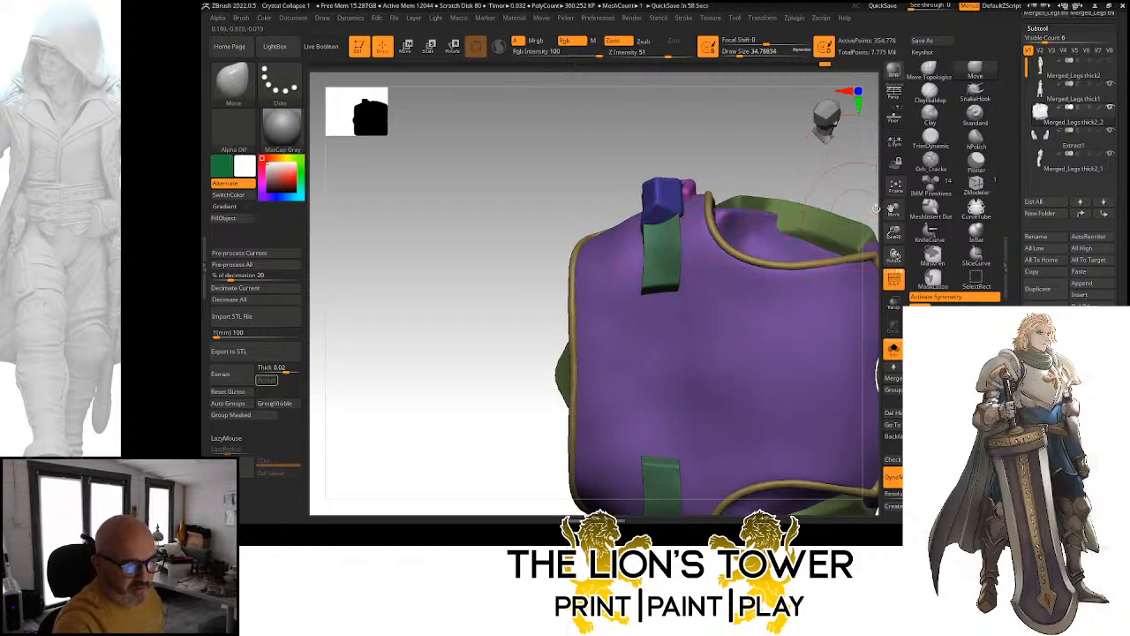
mouse_move(876, 208)
ctrl+right_down()
mouse_move(894, 210)
mouse_move(880, 219)
ctrl+right_up()
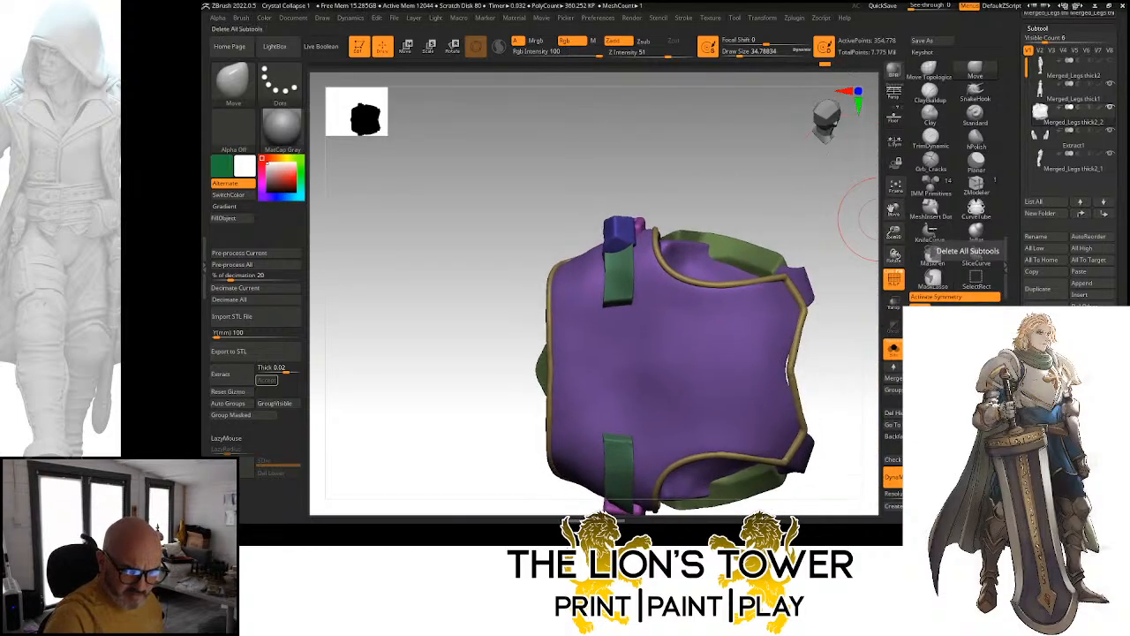
ctrl+click(826, 205)
ctrl+click(826, 205)
mouse_move(841, 263)
right_down()
mouse_move(853, 266)
mouse_move(853, 253)
right_up()
Nudge the middle of the back plate's neckline trim with Move Topological at a draw size of 64, and show the full figure again
click(929, 70)
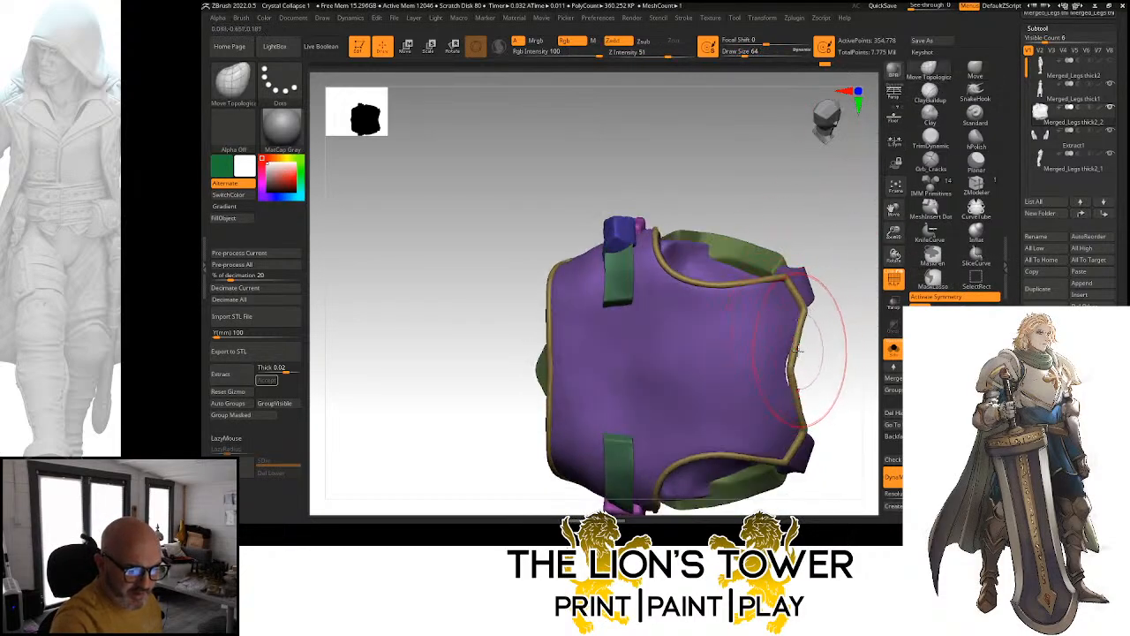
drag(798, 352, 791, 355)
shift+right_drag(847, 358, 835, 356)
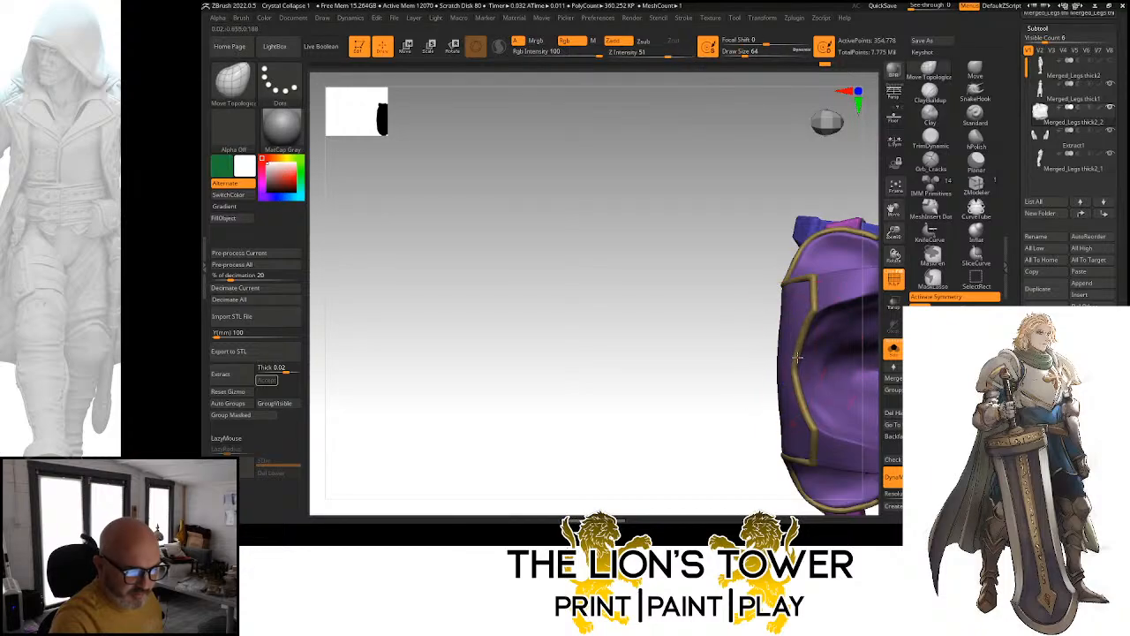
right_drag(797, 206, 839, 208)
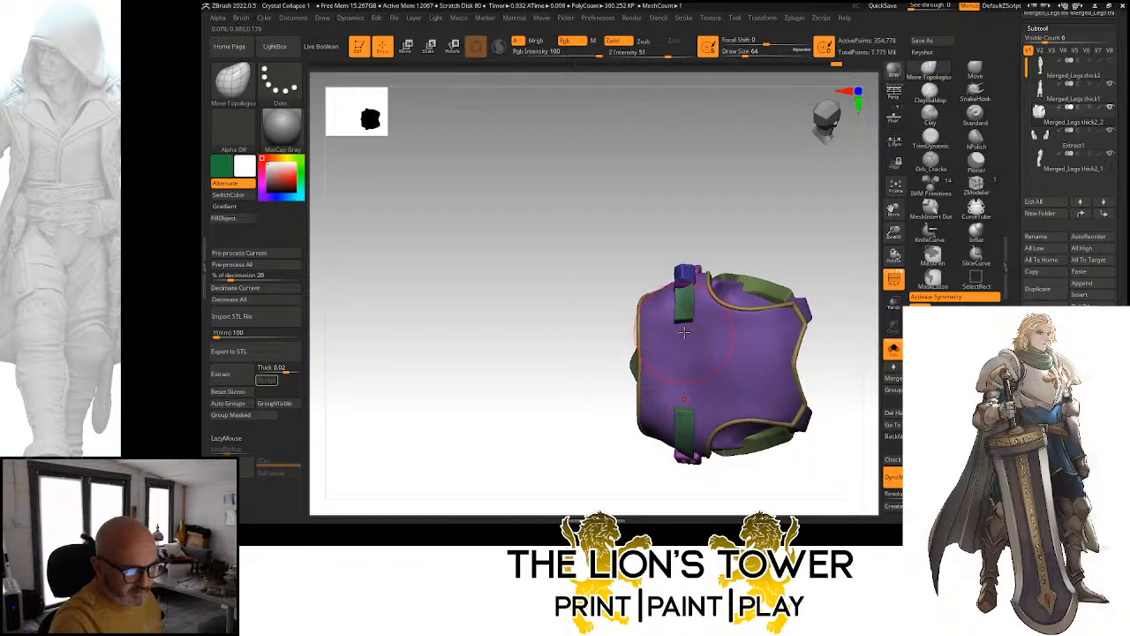
mouse_move(731, 222)
right_down()
mouse_move(777, 260)
mouse_move(845, 237)
mouse_move(845, 257)
mouse_move(816, 212)
mouse_move(792, 306)
mouse_move(832, 308)
mouse_move(803, 341)
mouse_move(804, 320)
mouse_move(791, 325)
mouse_move(824, 323)
mouse_move(744, 391)
right_up()
click(892, 348)
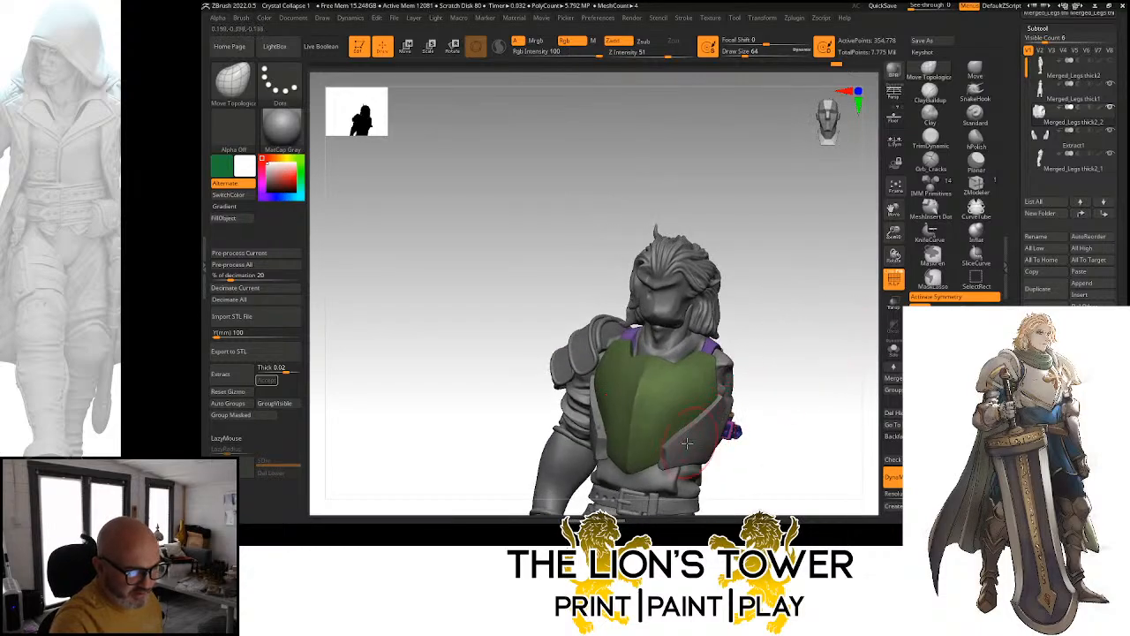
Isolate the chest plate from its straps, split it into a separate subtool and duplicate it
right_drag(699, 439, 880, 205)
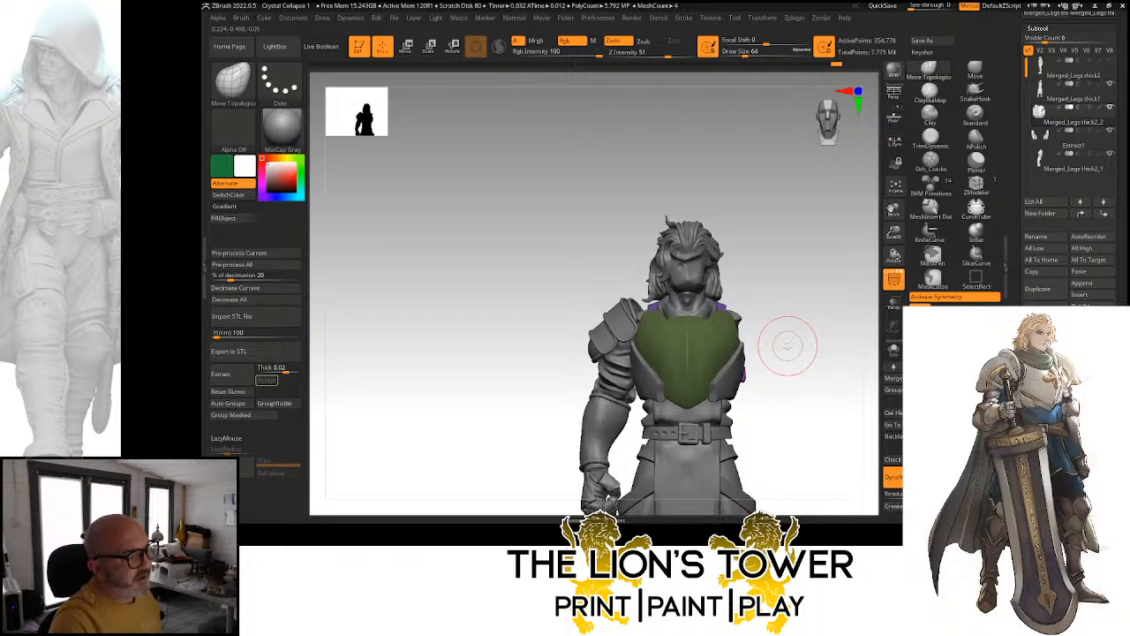
drag(786, 345, 758, 345)
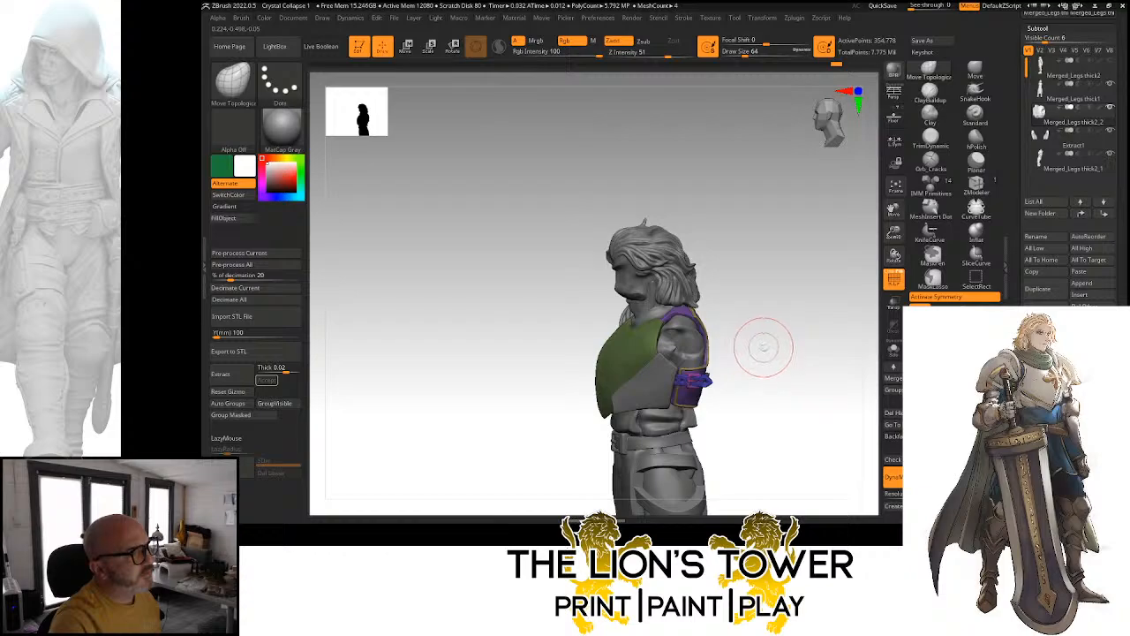
mouse_move(768, 344)
mouse_down()
mouse_move(800, 327)
mouse_move(777, 329)
mouse_up()
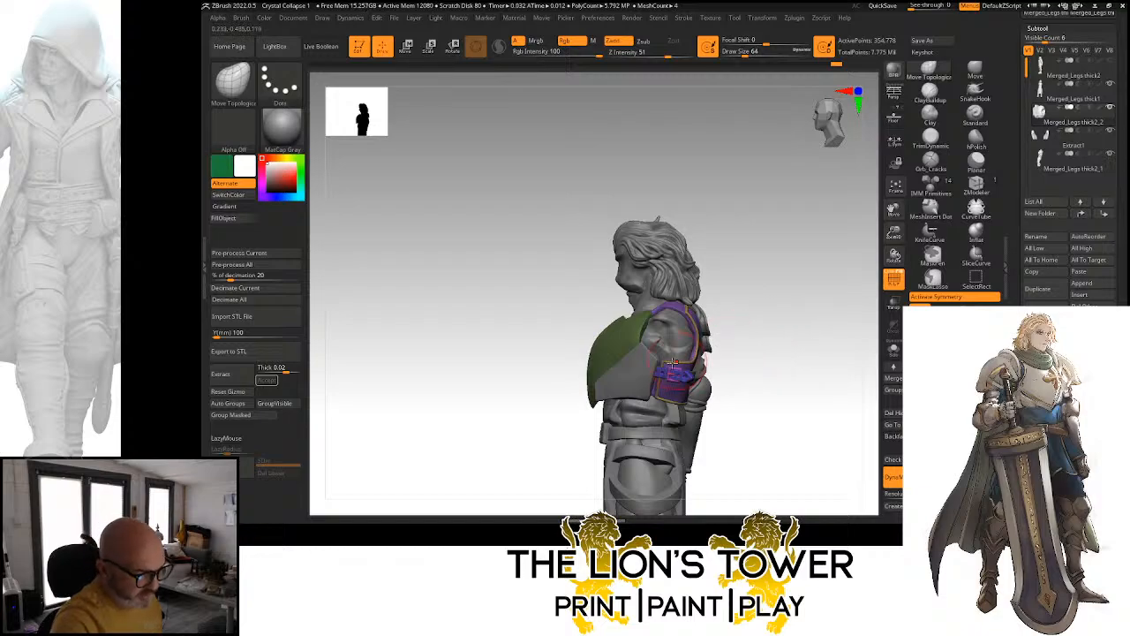
drag(894, 233, 901, 265)
drag(893, 210, 975, 163)
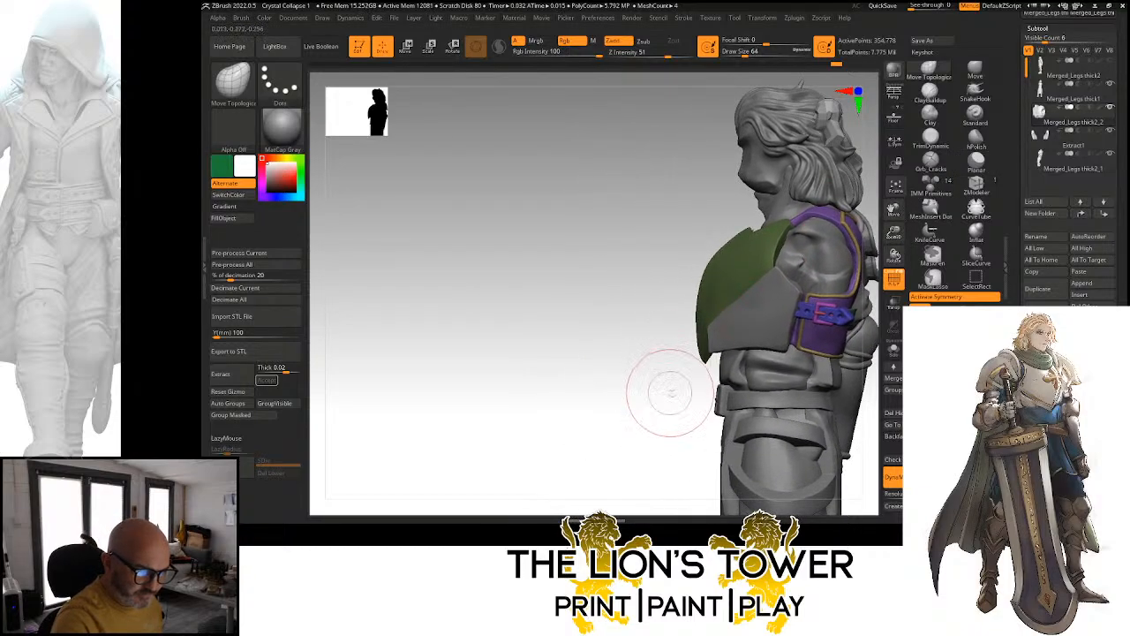
ctrl+shift+click(741, 268)
key(ctrl+shift+h)
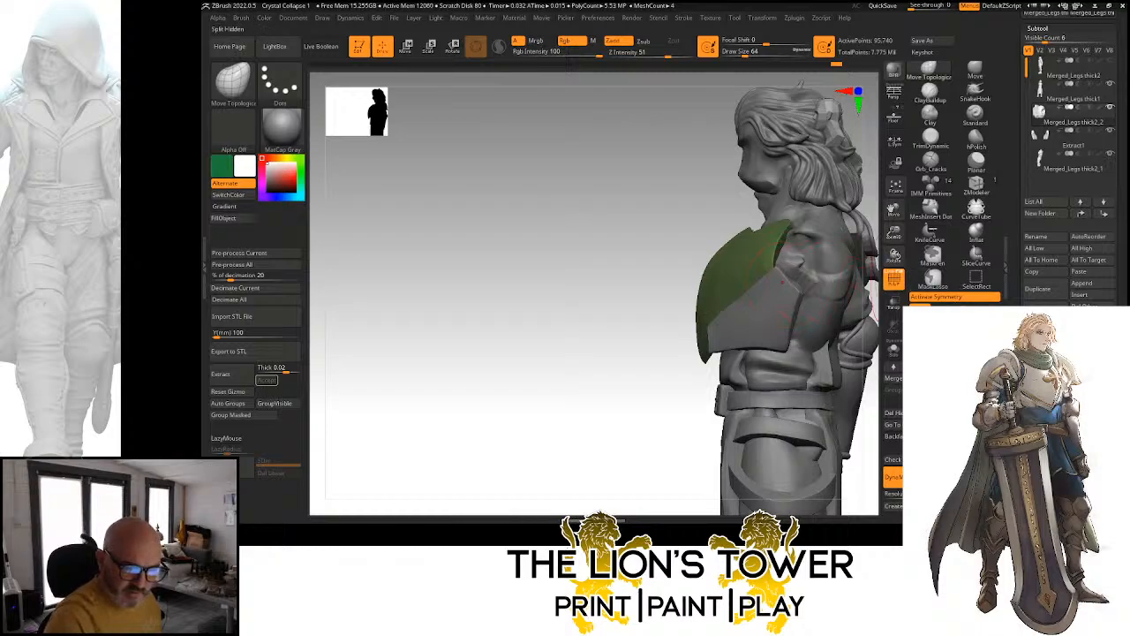
click(1045, 294)
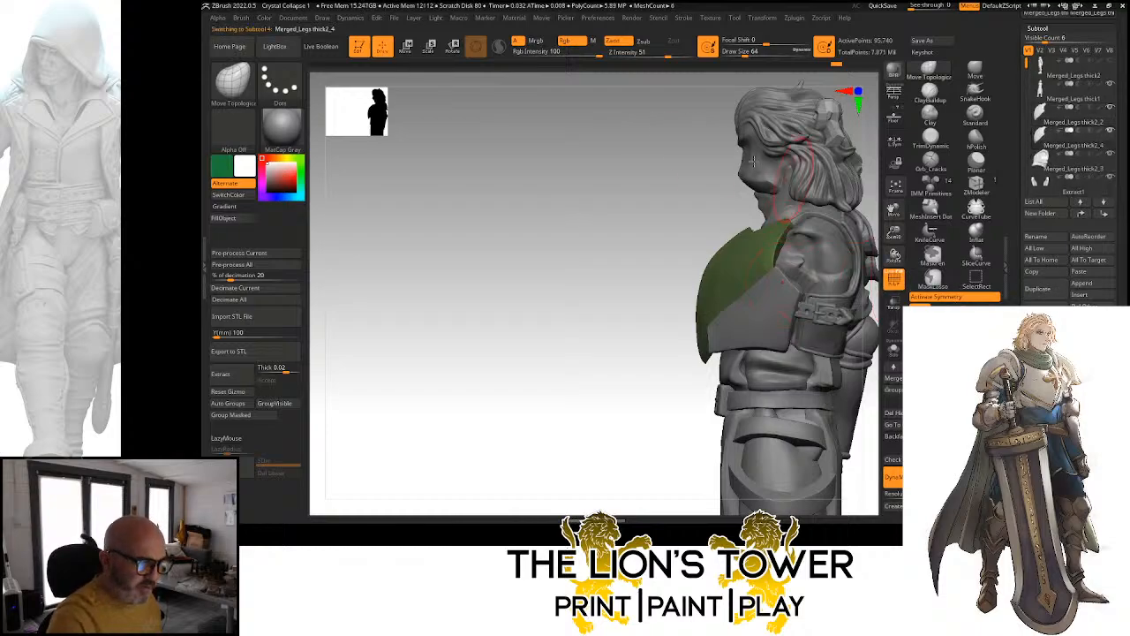
Centre the transform gizmo on the chest plate copy, enlarge it slightly and tilt it to stand proud of the original
click(429, 47)
shift+drag(645, 353, 750, 355)
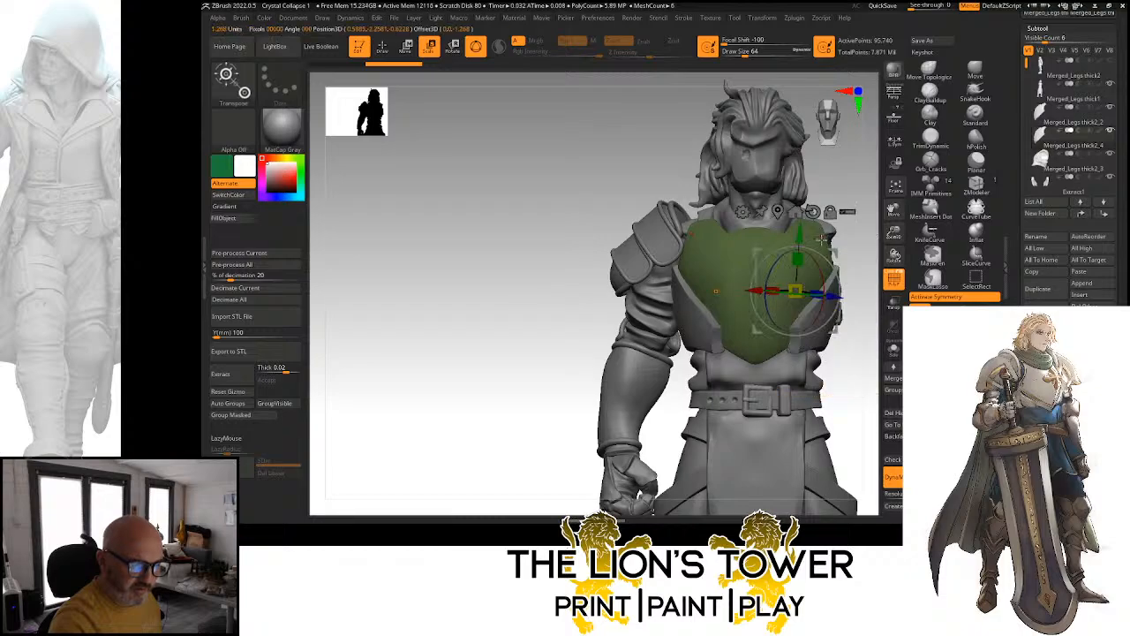
key(s)
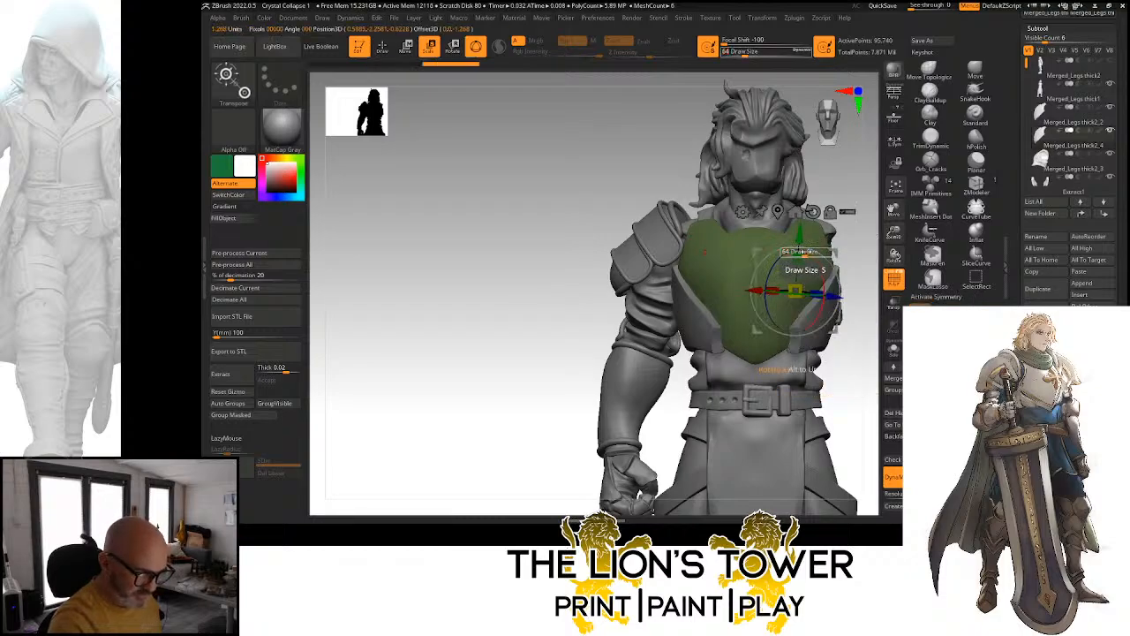
click(794, 212)
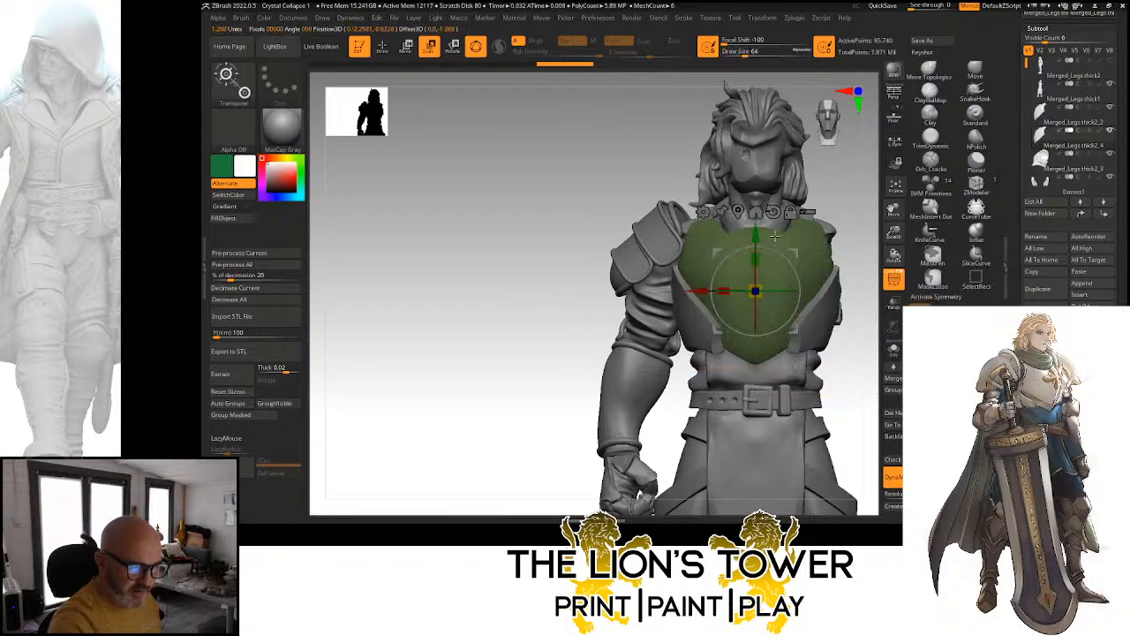
drag(763, 286, 769, 272)
drag(854, 214, 755, 236)
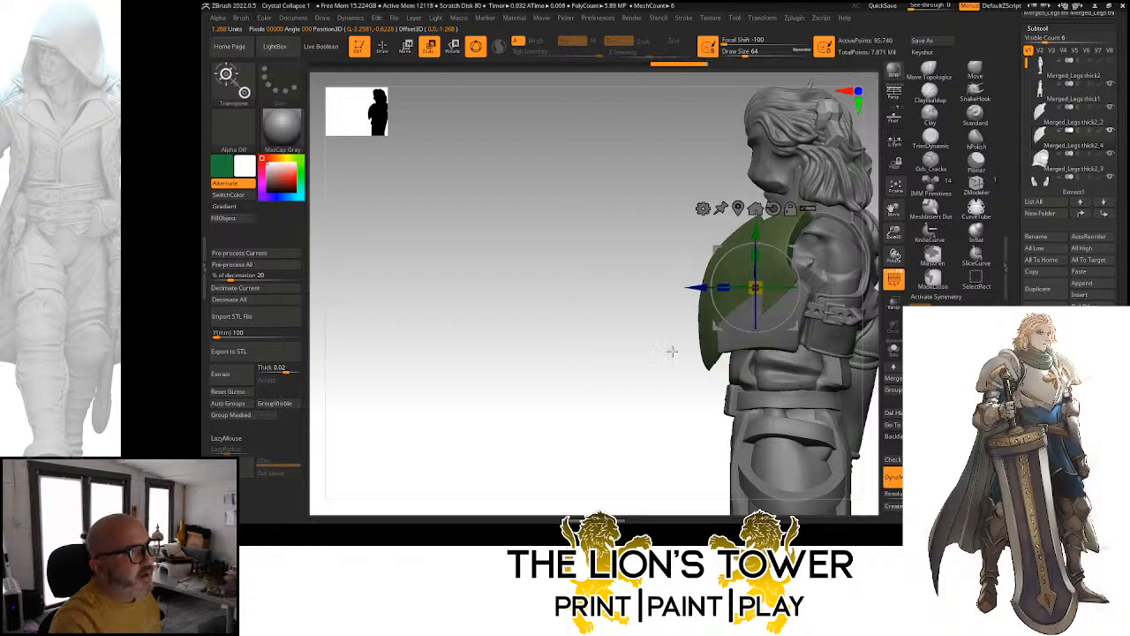
drag(640, 393, 660, 404)
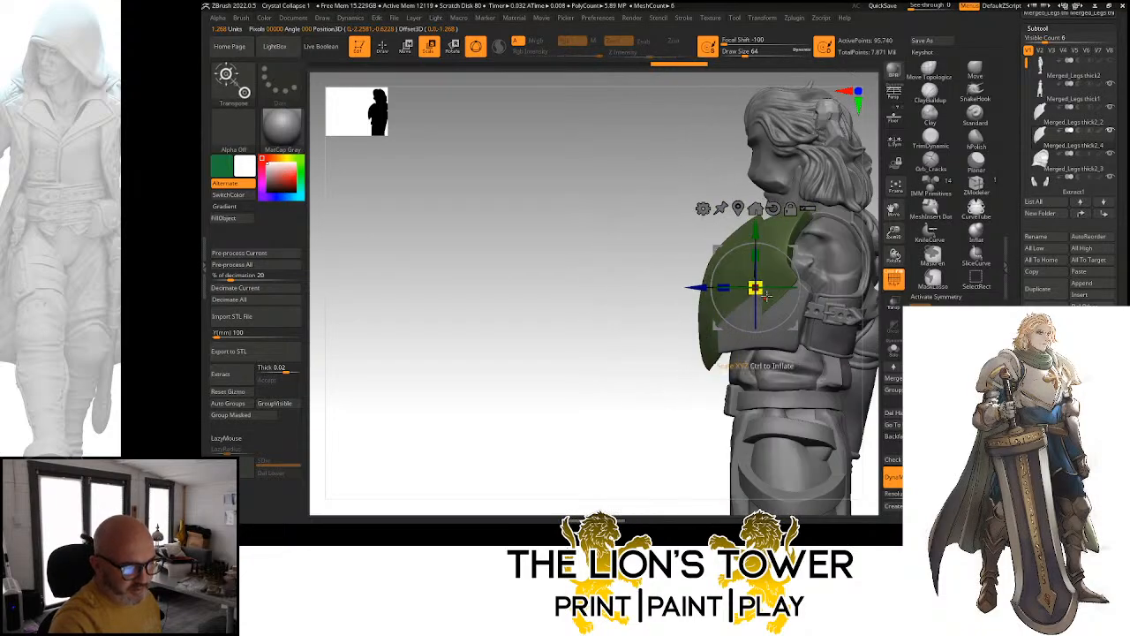
drag(797, 272, 790, 252)
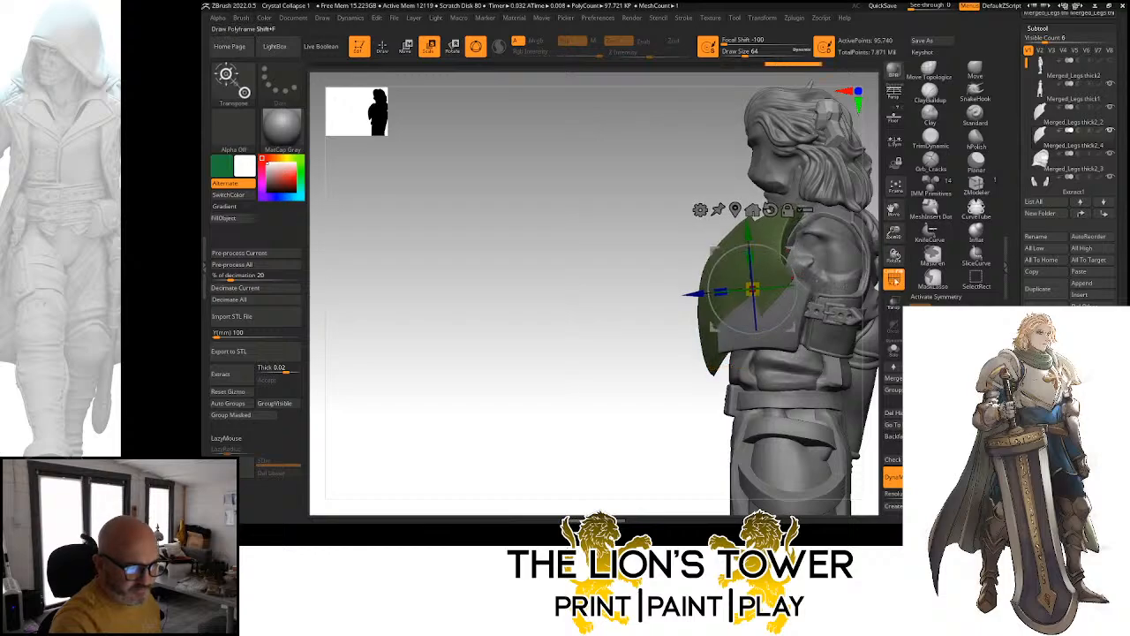
With transparency on, slice the chest plate copy diagonally across its lower part using SliceCurve and remesh it
click(896, 306)
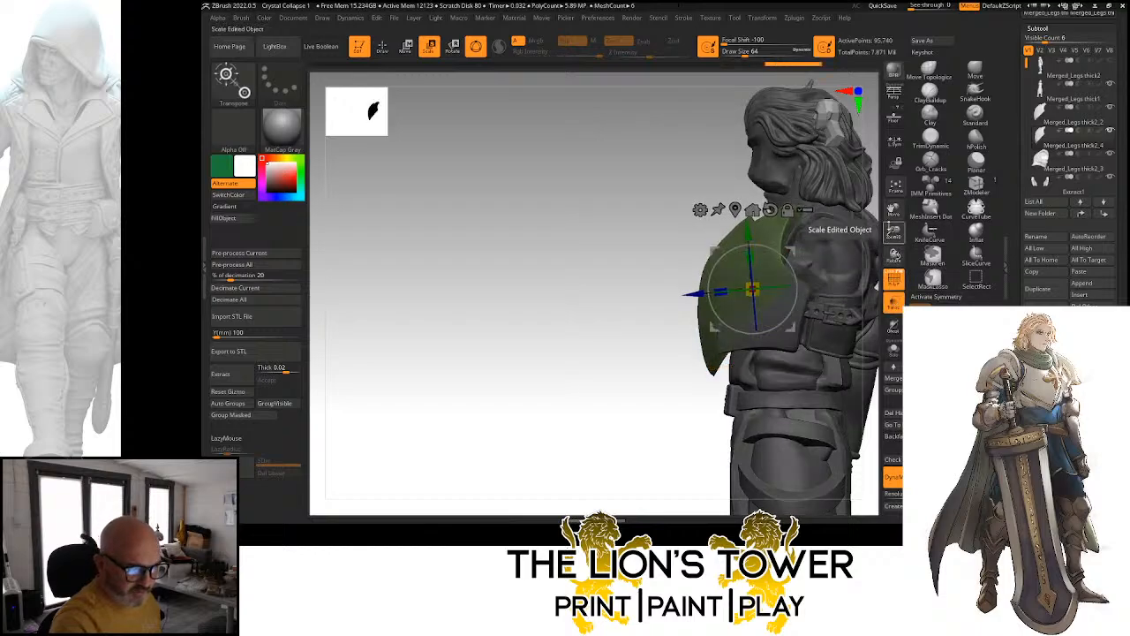
drag(893, 234, 897, 264)
drag(893, 211, 918, 193)
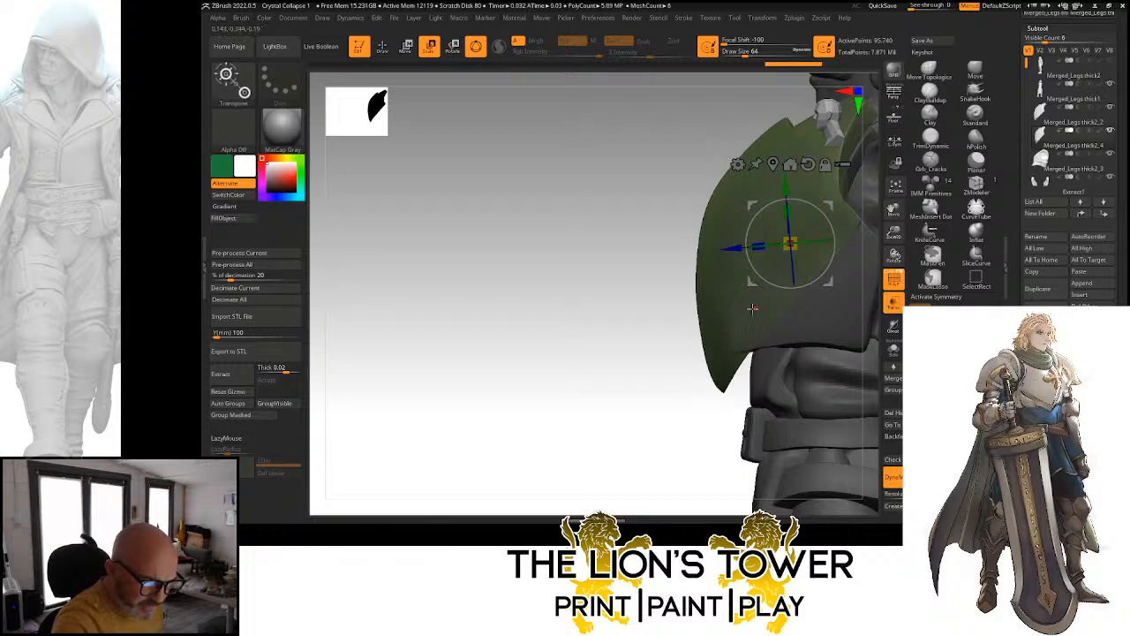
click(976, 256)
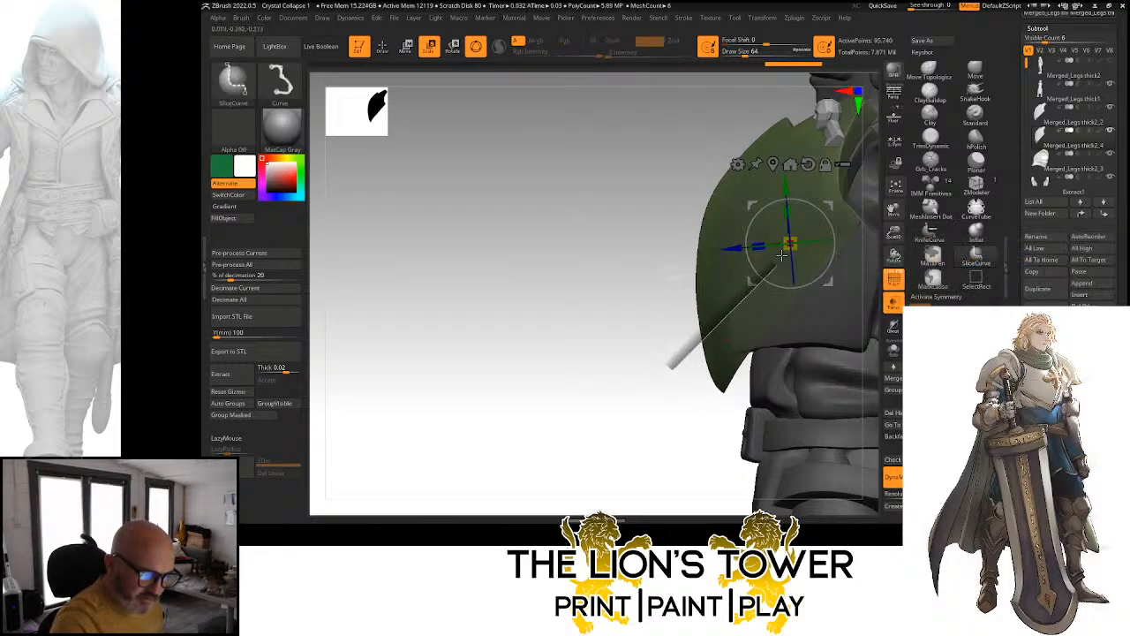
drag(868, 159, 868, 161)
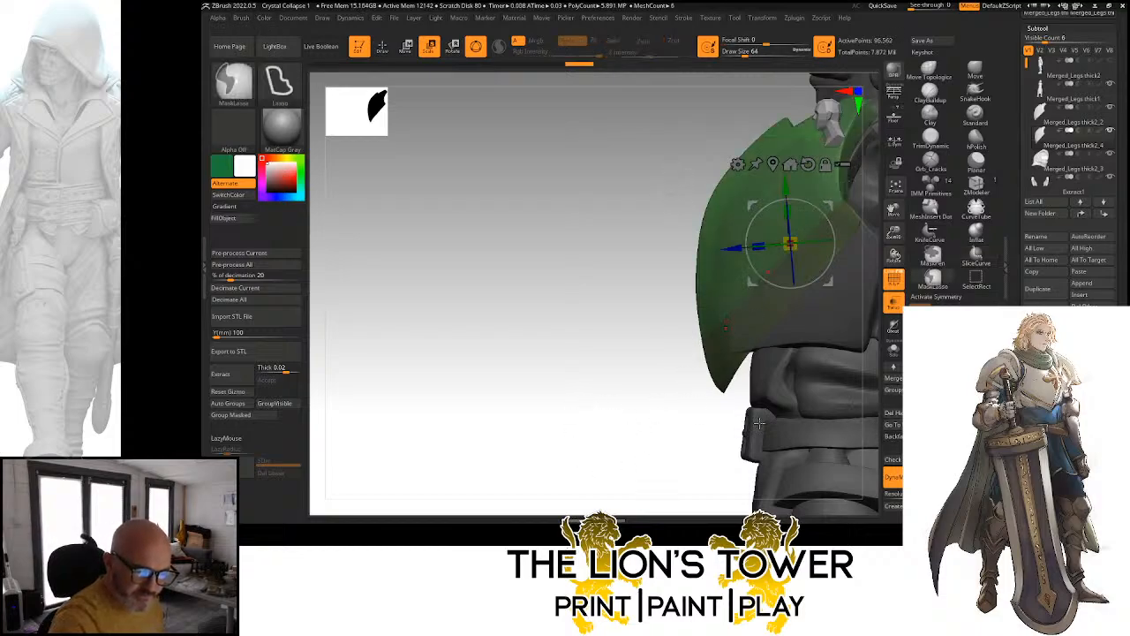
ctrl+shift+drag(610, 379, 680, 465)
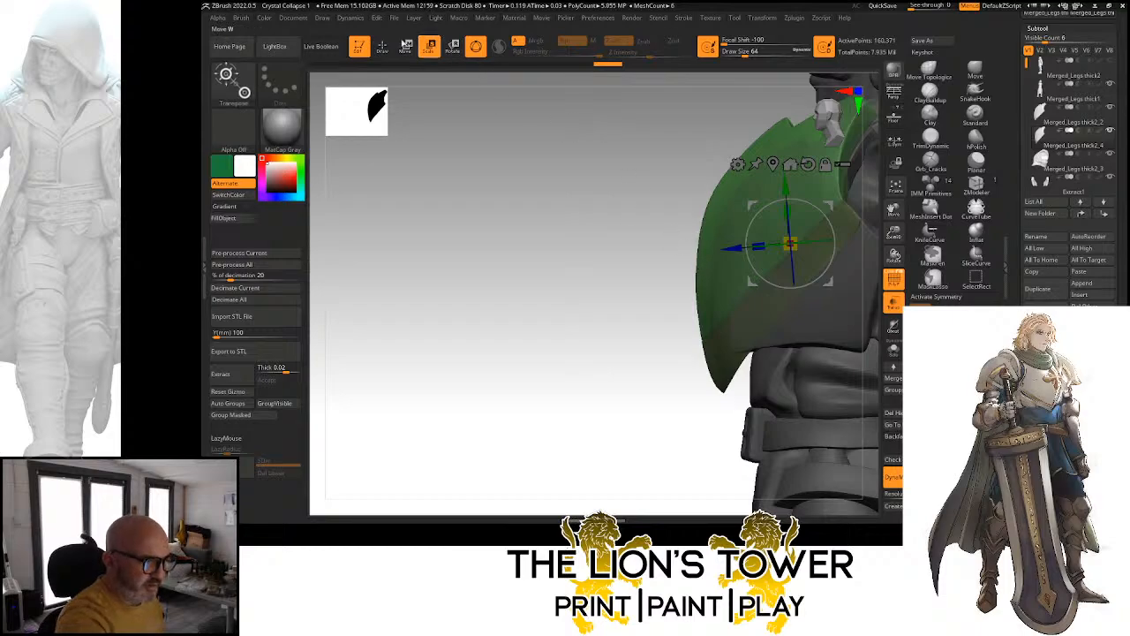
Solo the sliced copy, hide its upper piece and delete it so only the lower V-shaped band is kept
click(382, 46)
drag(625, 340, 648, 358)
drag(894, 210, 733, 269)
click(894, 350)
drag(839, 300, 694, 391)
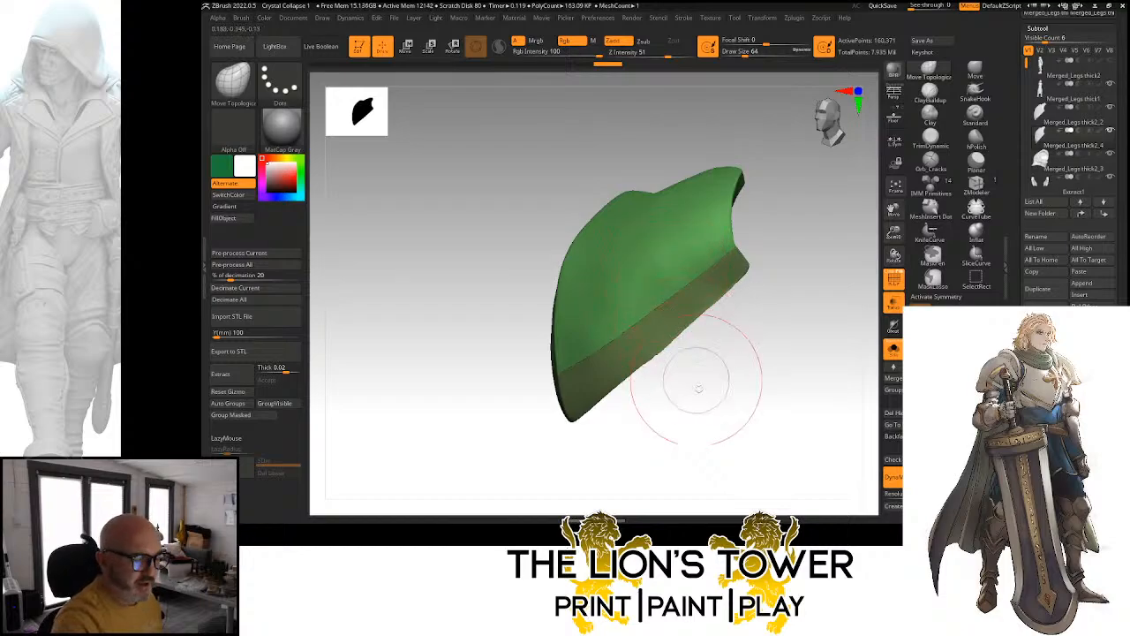
key(Up)
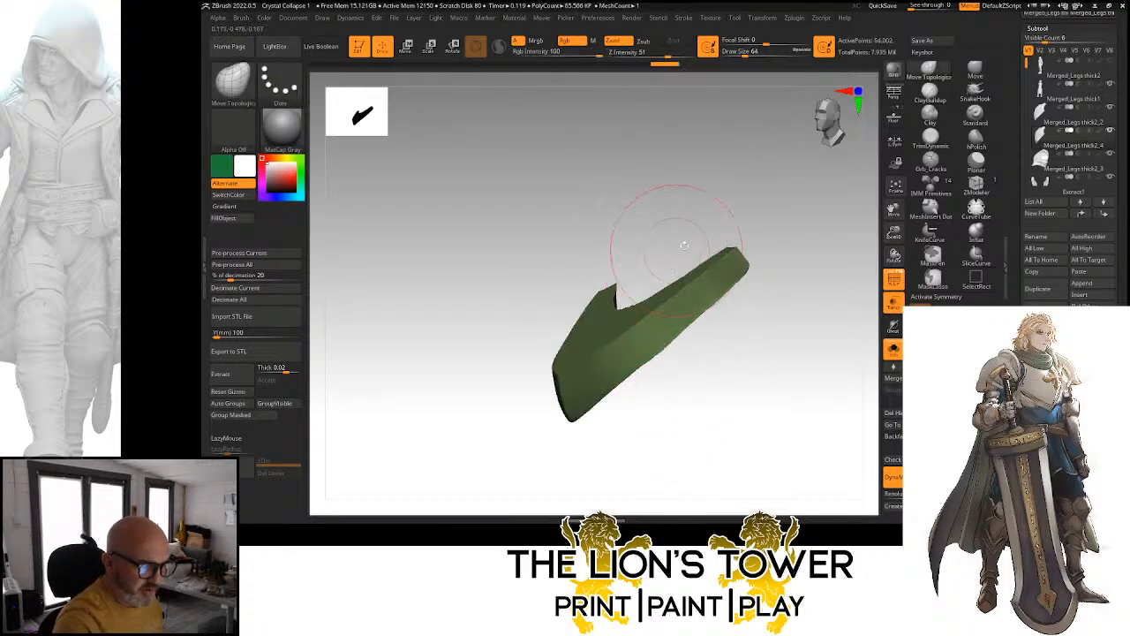
key(Up)
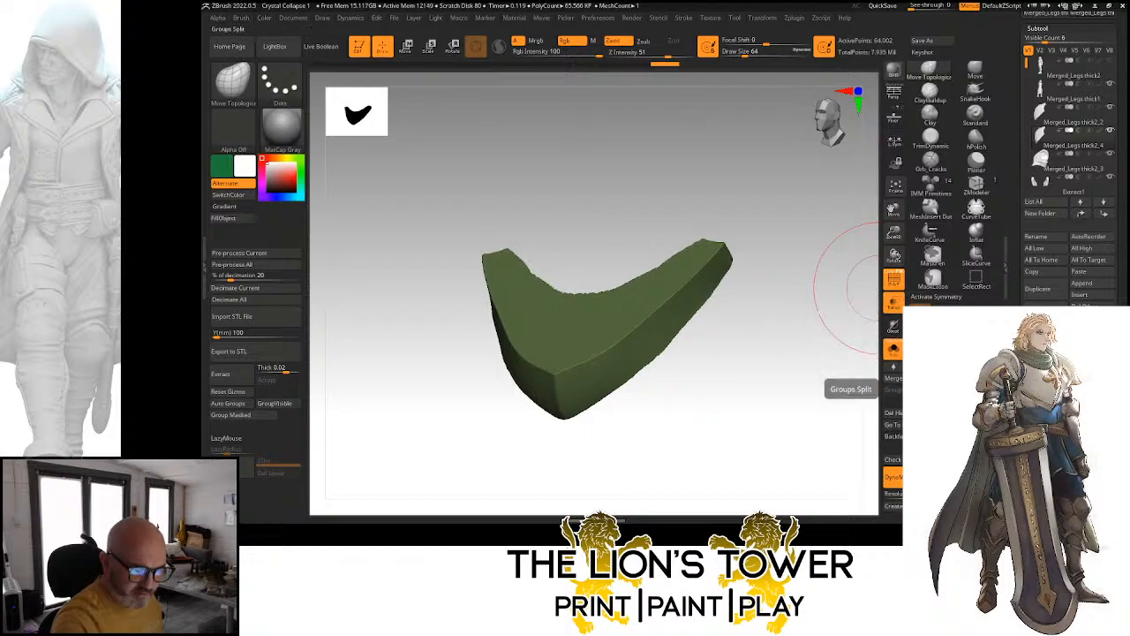
key(f)
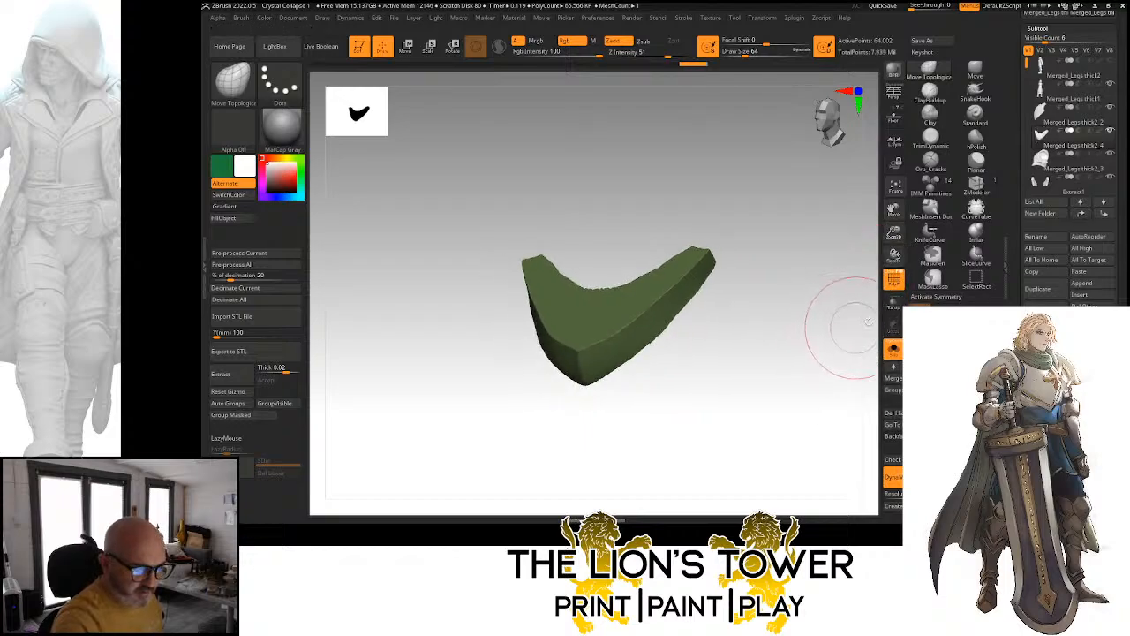
Show the full figure again and tuck one arm of the V-shaped band under the side plate with the Move brush
click(894, 350)
drag(849, 362, 817, 348)
drag(848, 290, 949, 283)
click(975, 70)
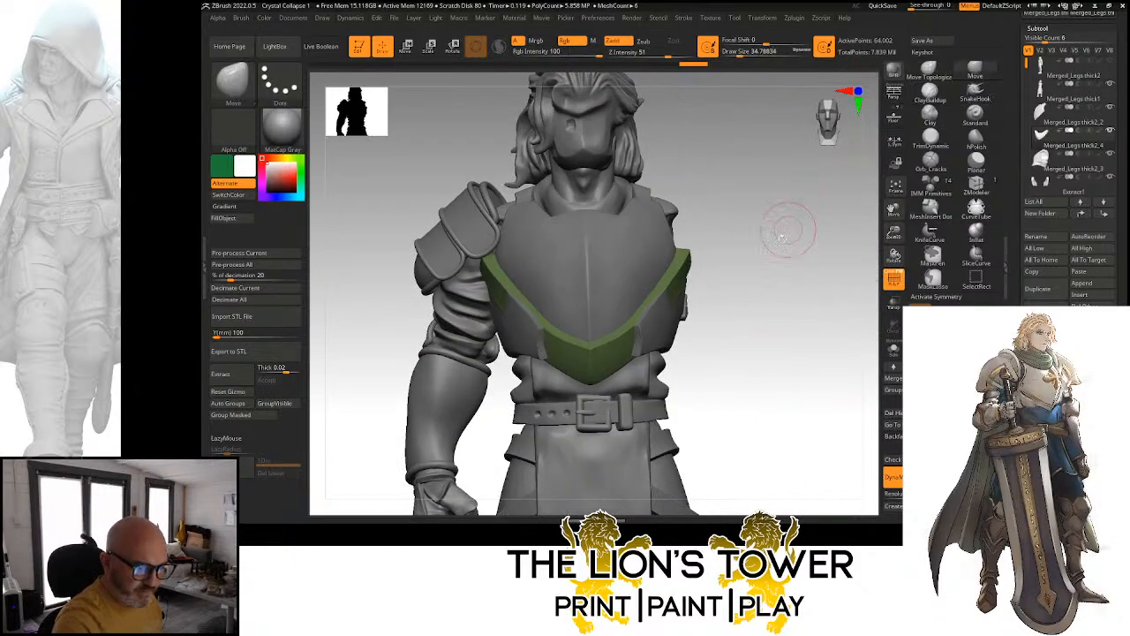
drag(790, 228, 814, 240)
click(744, 53)
drag(805, 173, 770, 190)
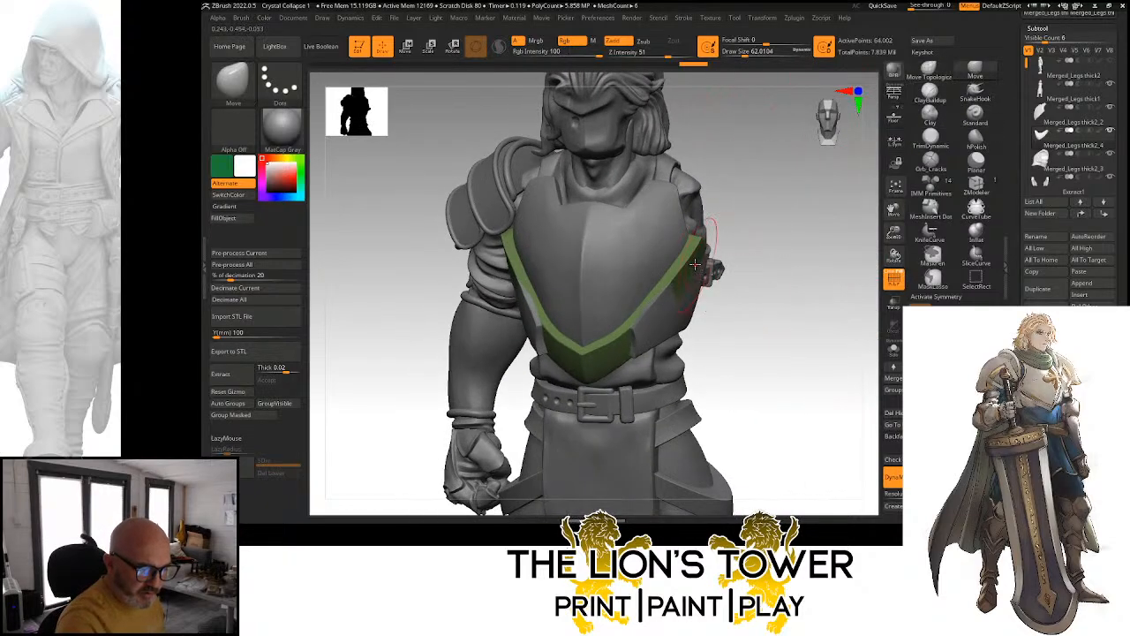
drag(697, 240, 692, 226)
drag(763, 213, 625, 311)
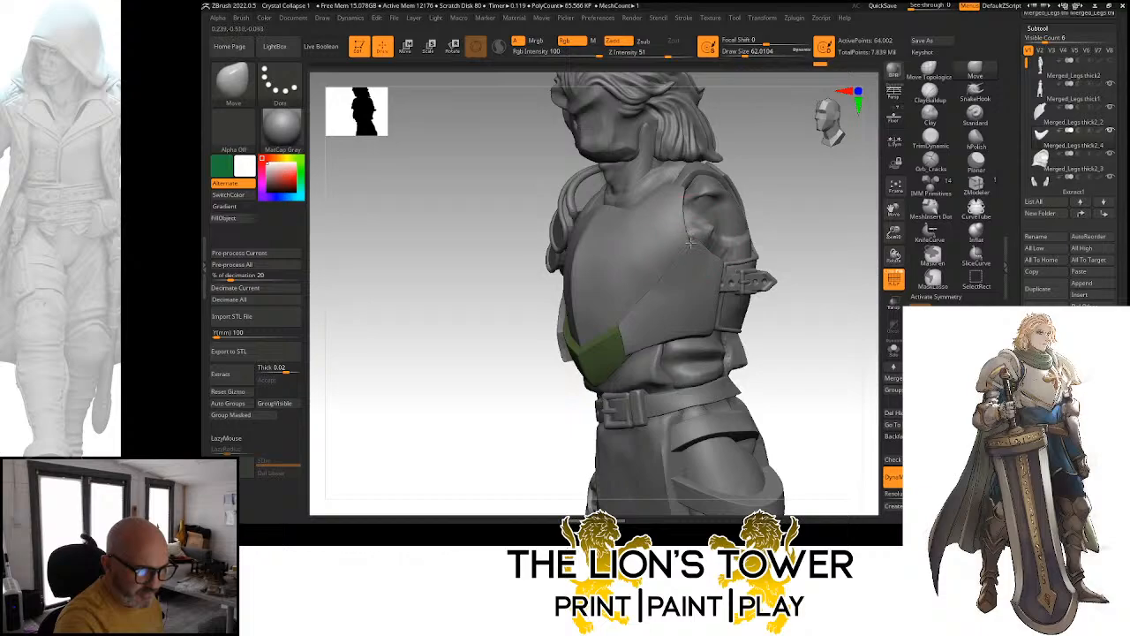
drag(759, 225, 810, 249)
mouse_move(749, 204)
mouse_down()
mouse_move(795, 182)
mouse_move(760, 164)
mouse_up()
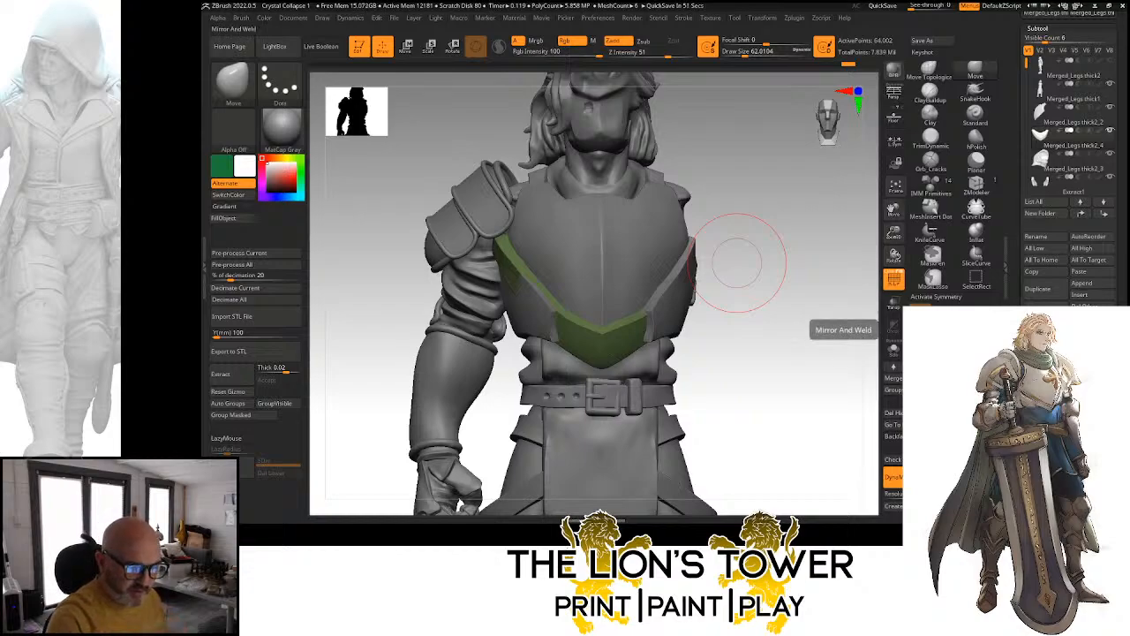
Flip the V-shaped band and apply Mirror And Weld to copy the tucked-in arm to both sides
click(894, 326)
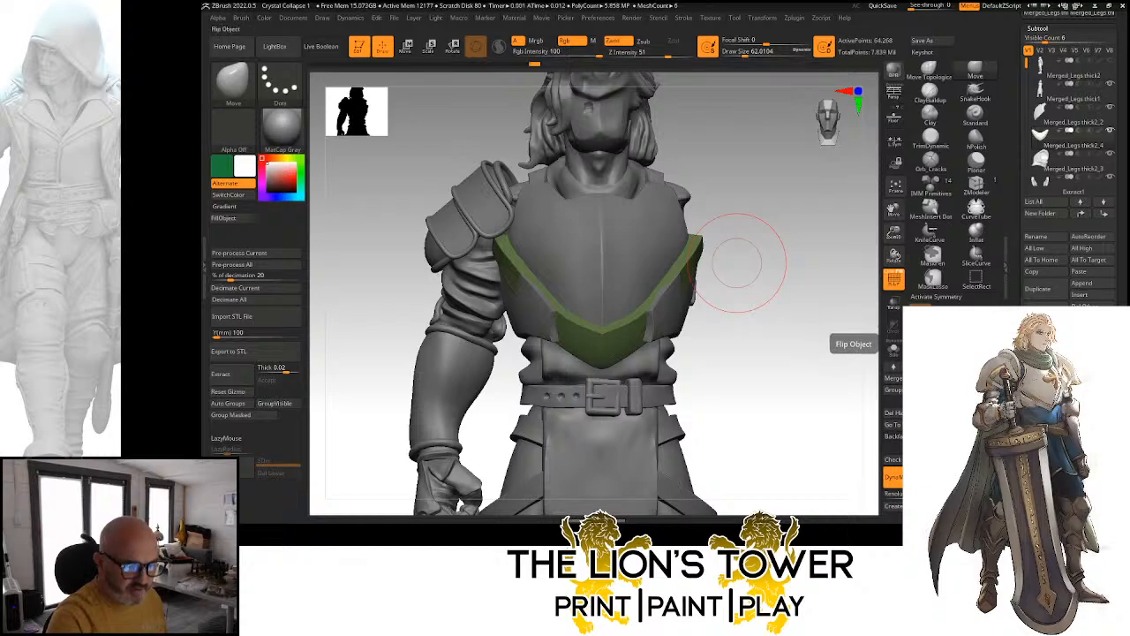
key(ctrl+z)
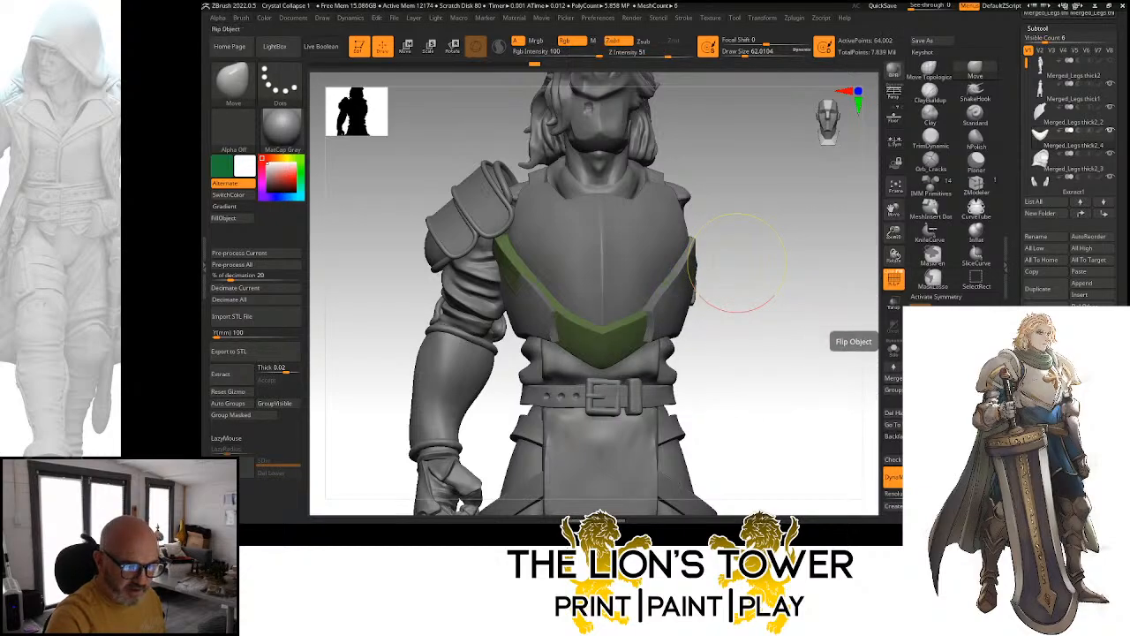
click(893, 345)
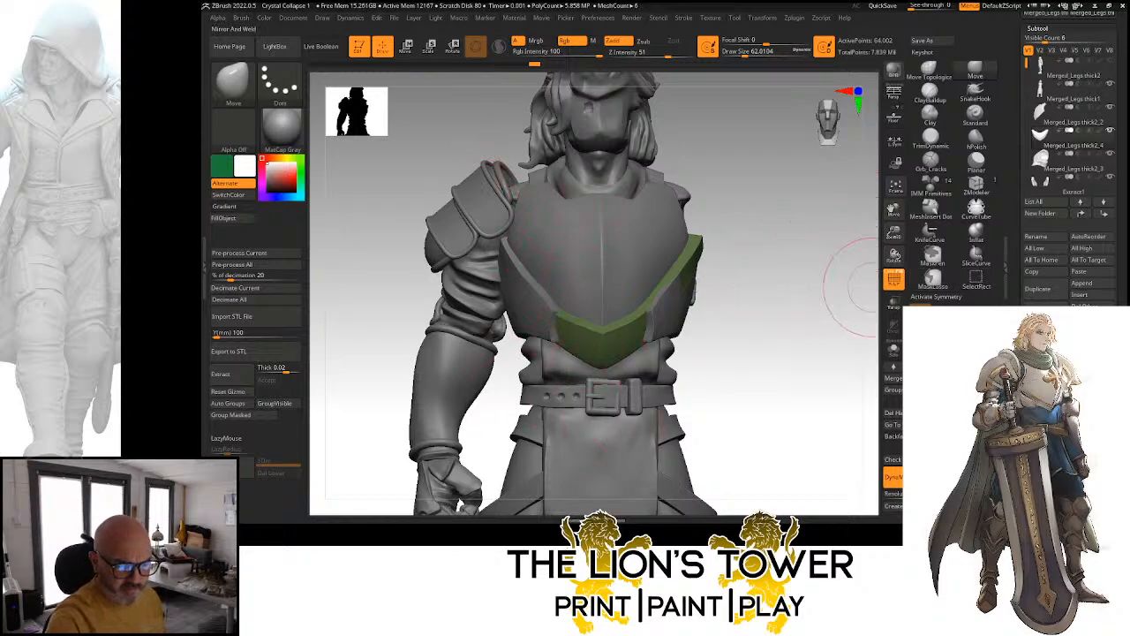
click(892, 310)
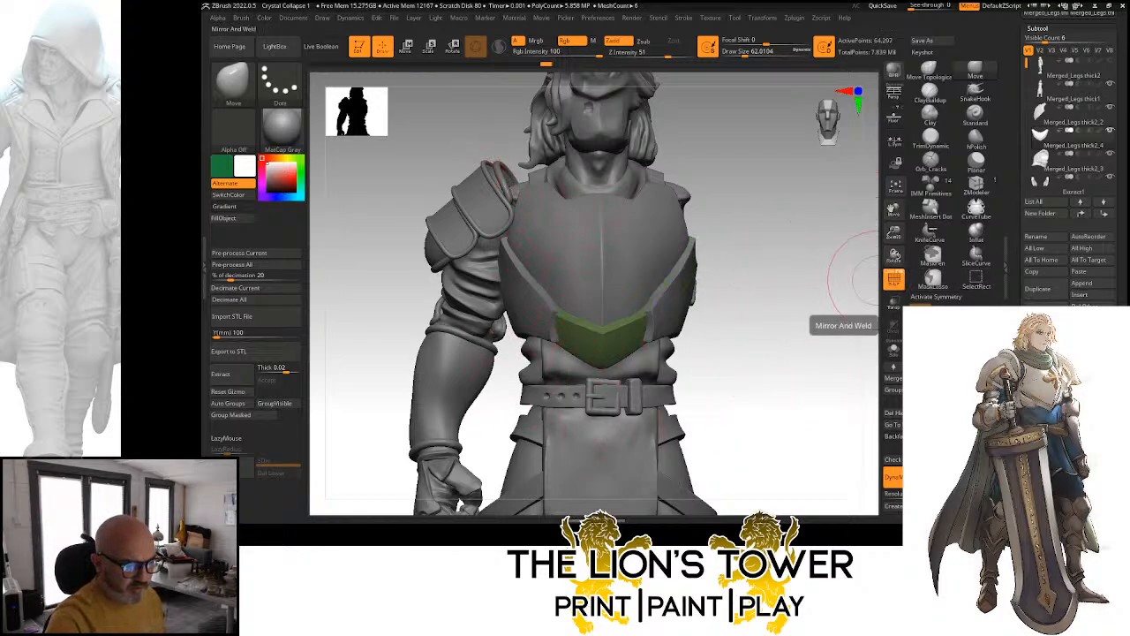
Switch to the TrimDynamic brush, select the upper chest plate subtool and duplicate it
drag(776, 313, 870, 172)
click(931, 137)
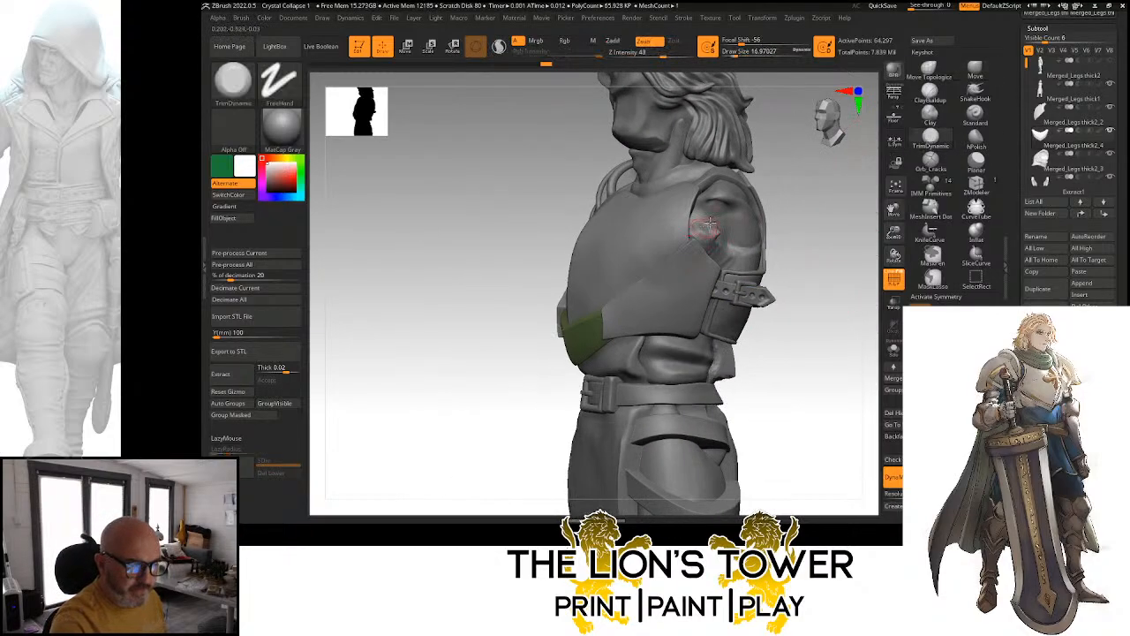
mouse_move(805, 206)
mouse_down()
mouse_move(839, 223)
mouse_move(844, 193)
mouse_move(815, 288)
mouse_move(794, 283)
mouse_up()
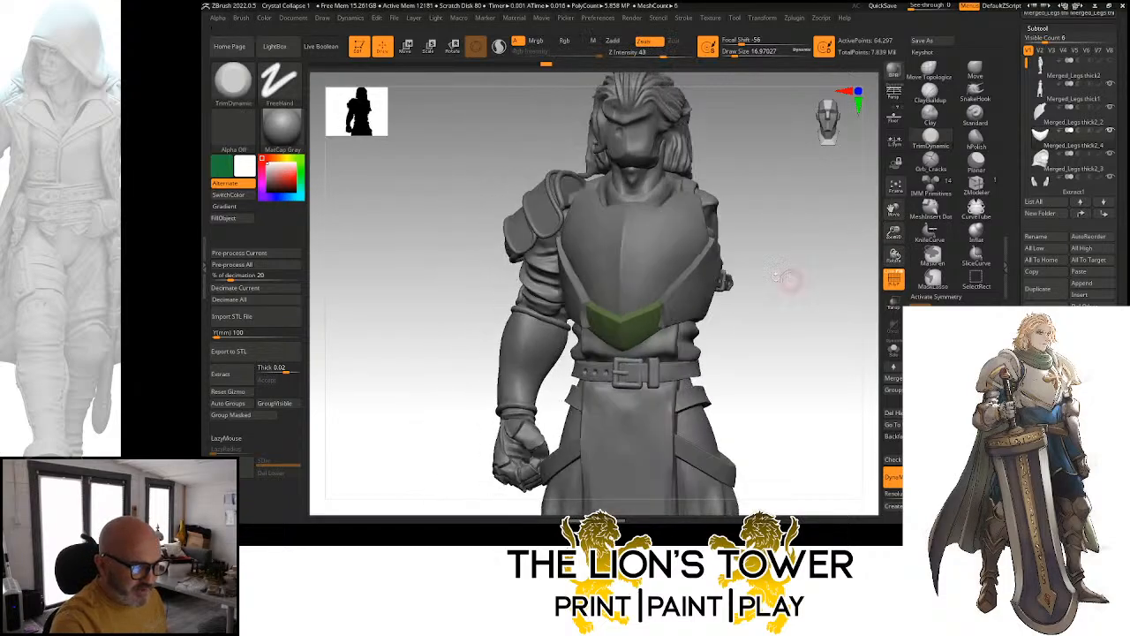
alt+click(674, 258)
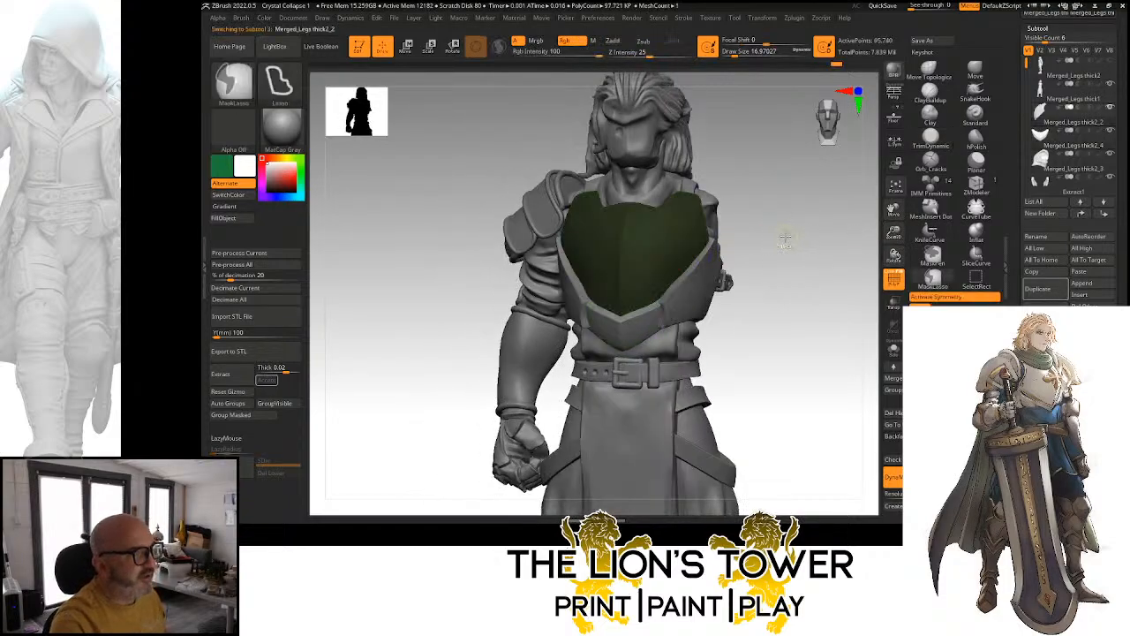
mouse_move(806, 258)
mouse_down()
mouse_move(789, 268)
mouse_move(785, 256)
mouse_up()
drag(892, 233, 886, 237)
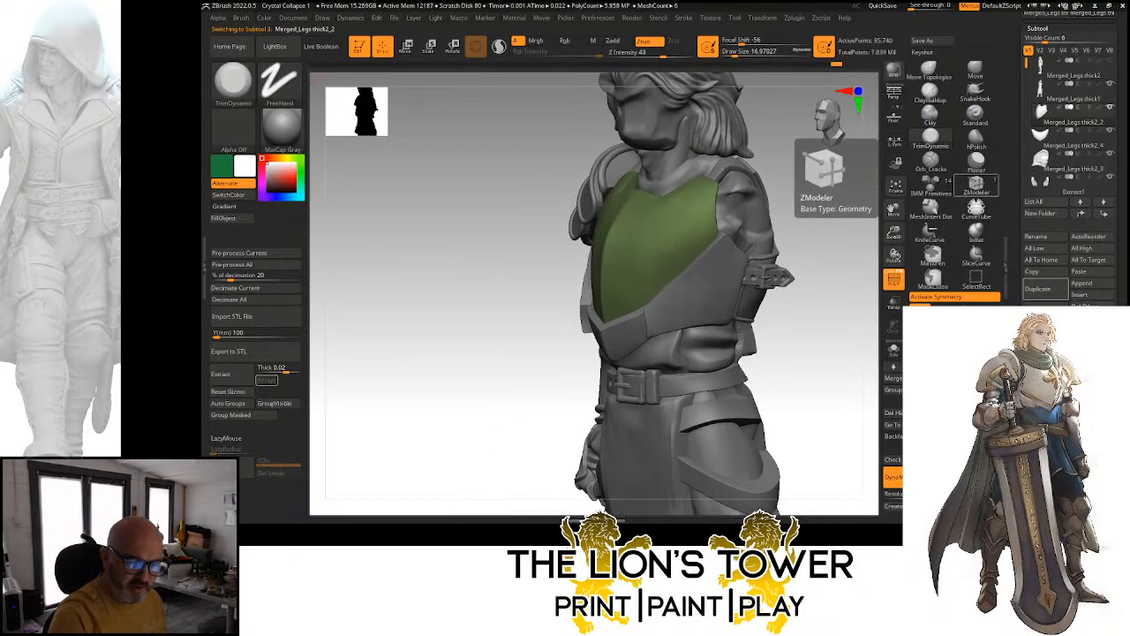
click(1042, 289)
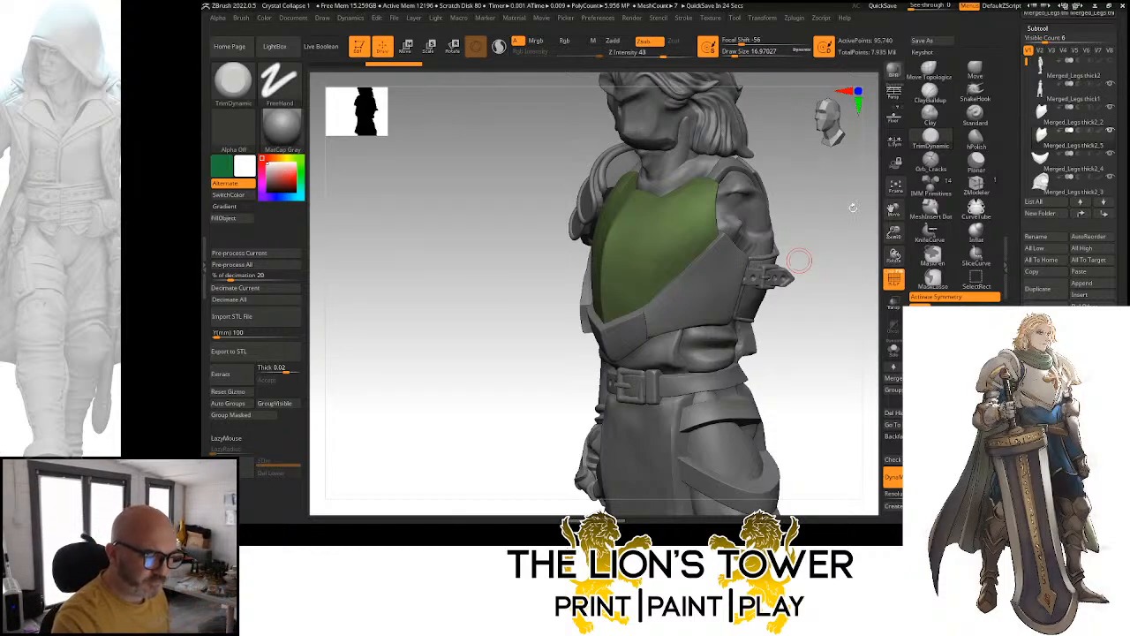
mouse_move(872, 239)
mouse_down()
mouse_move(885, 231)
mouse_move(853, 221)
mouse_move(859, 240)
mouse_up()
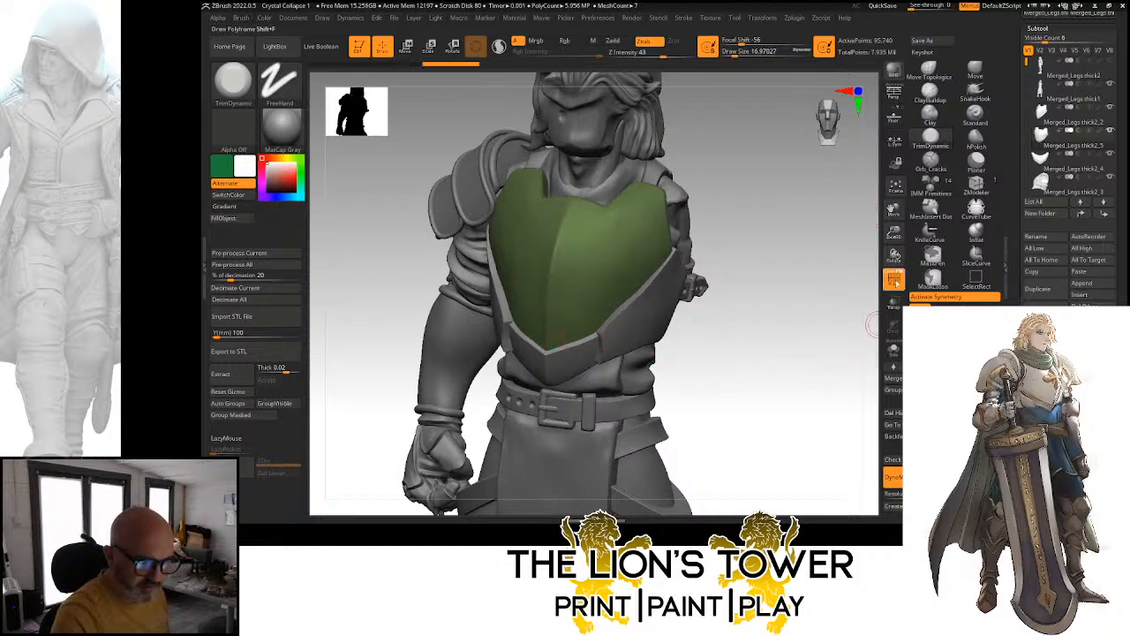
Smooth the shoulder corners and armhole edges of the upper chest plate
shift+drag(834, 316, 861, 292)
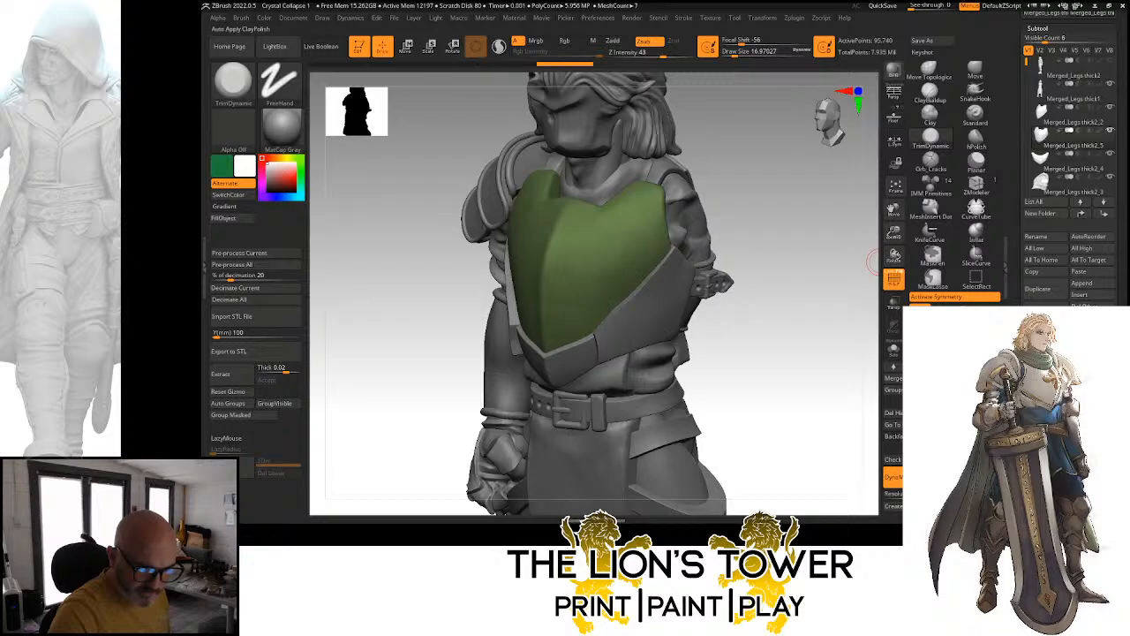
key(ctrl)
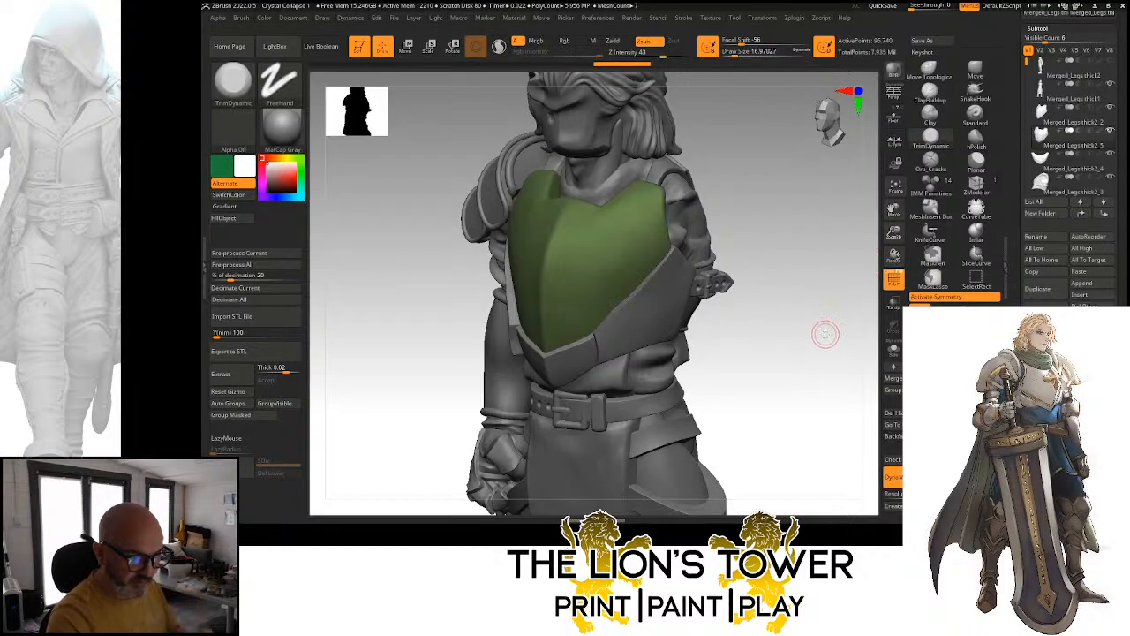
drag(894, 231, 895, 220)
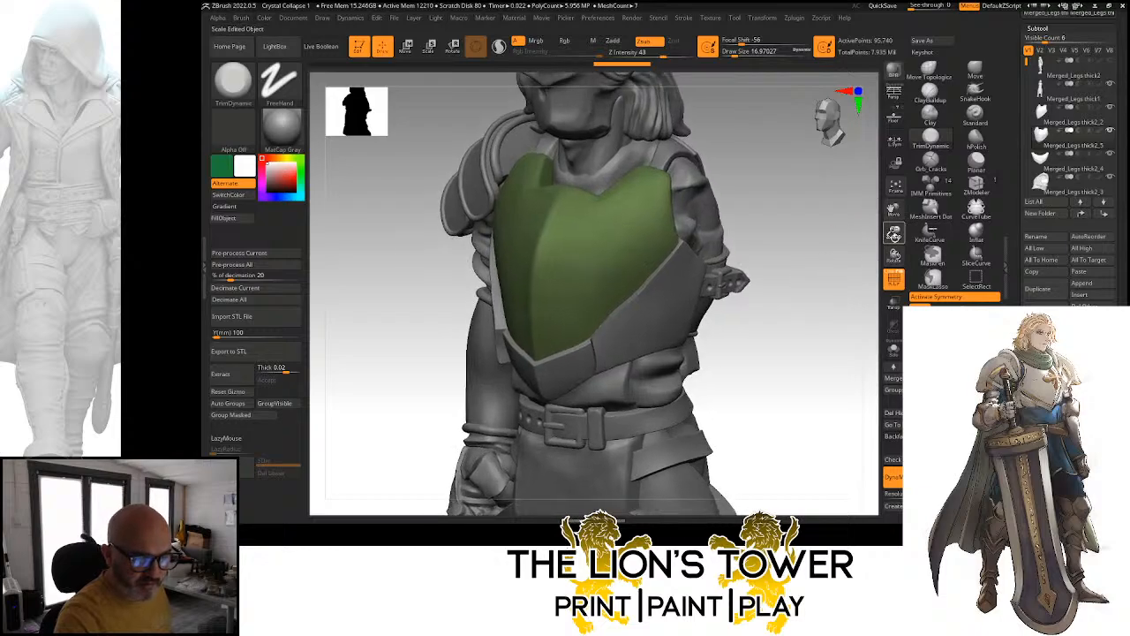
drag(824, 262, 636, 199)
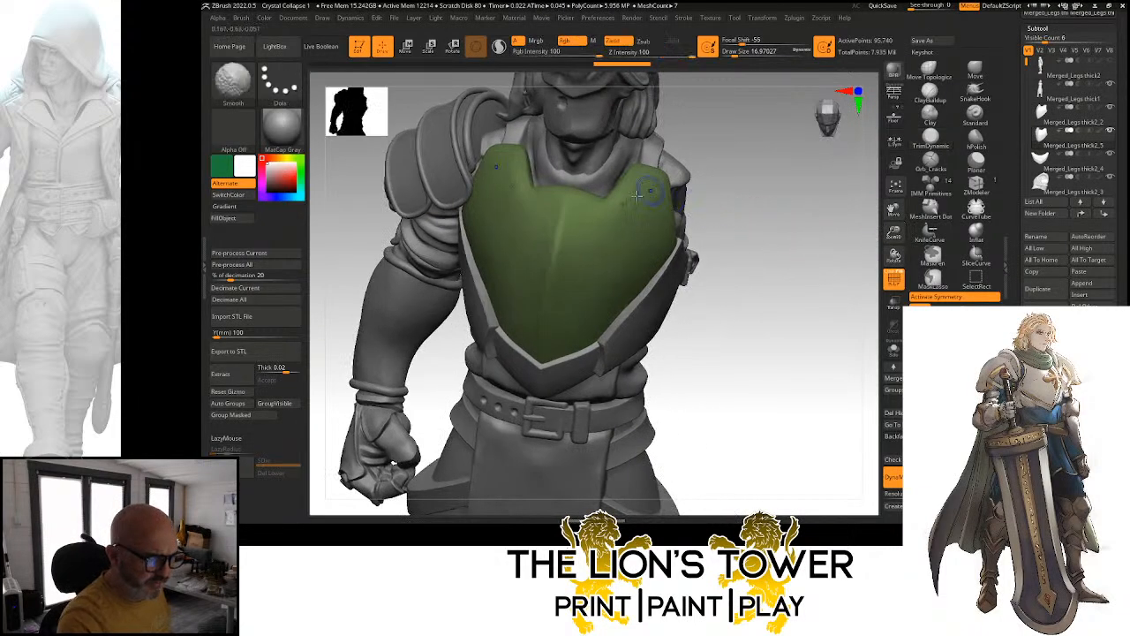
key(shift)
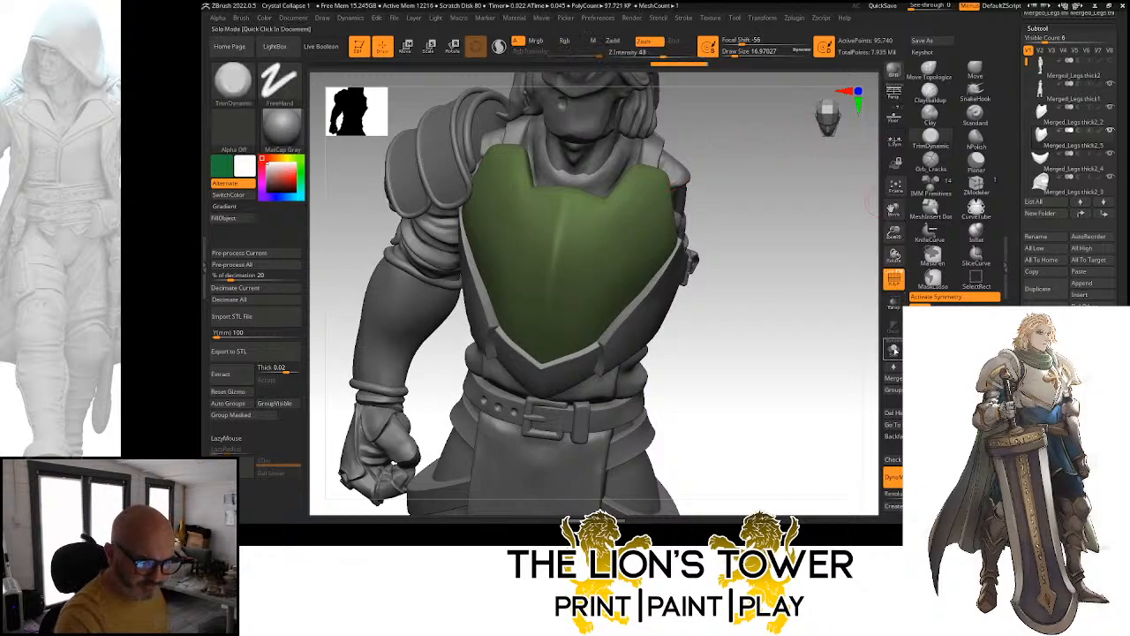
drag(849, 334, 865, 309)
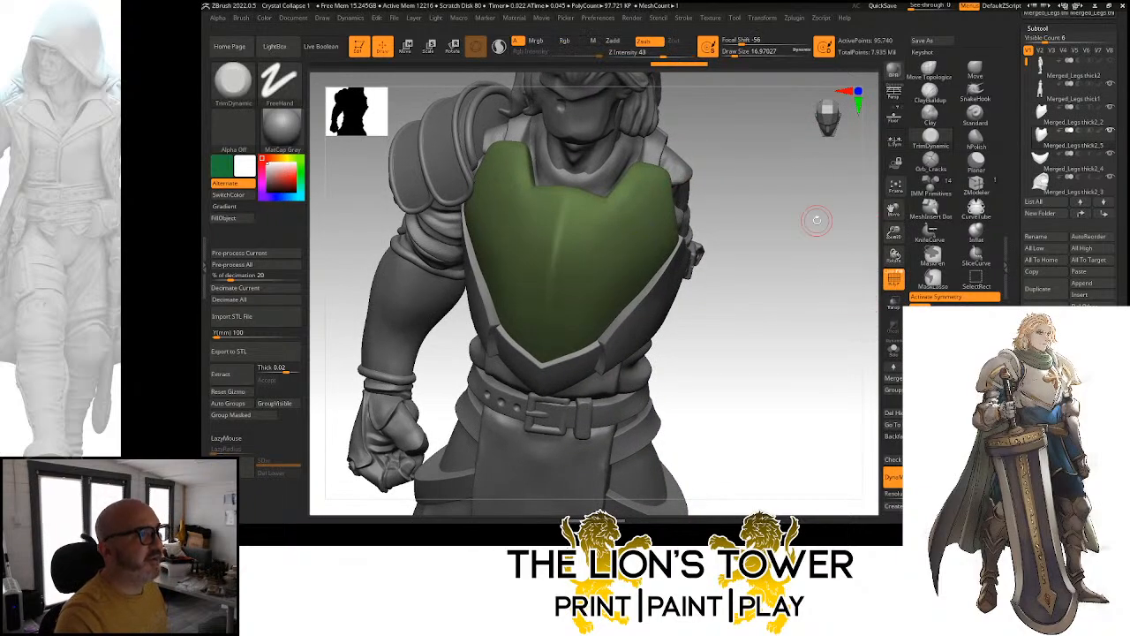
drag(816, 220, 688, 225)
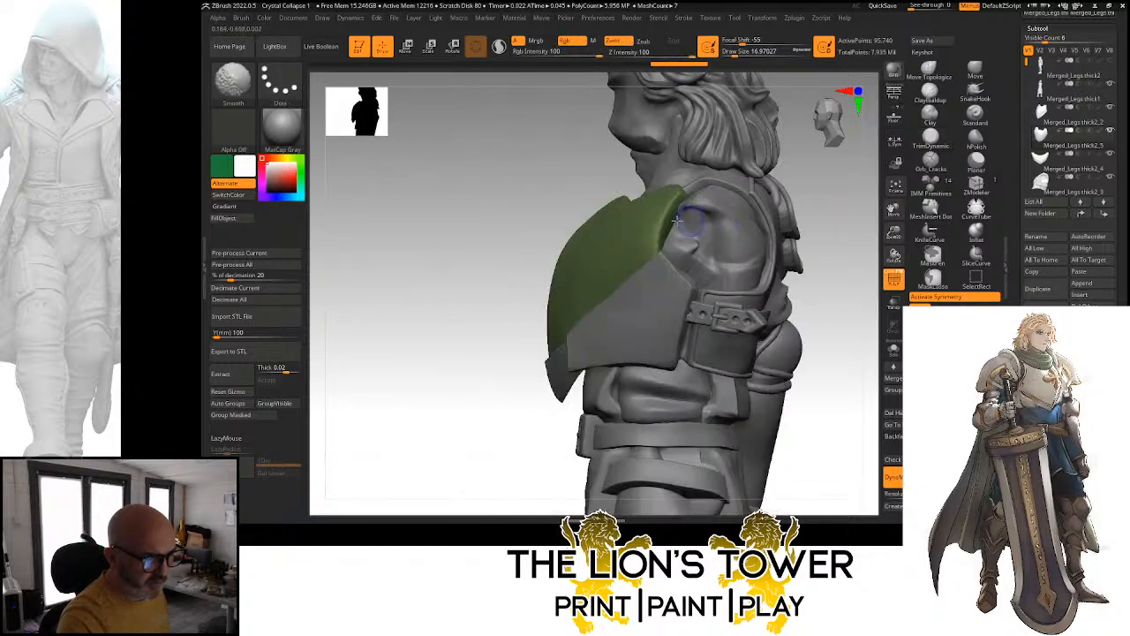
Using a draw size of about 7.5 and mask focal shift 0, mask a line beside the chest plate's armhole and hook its upper end inward
mouse_move(821, 225)
mouse_down()
mouse_move(834, 240)
mouse_move(825, 218)
mouse_up()
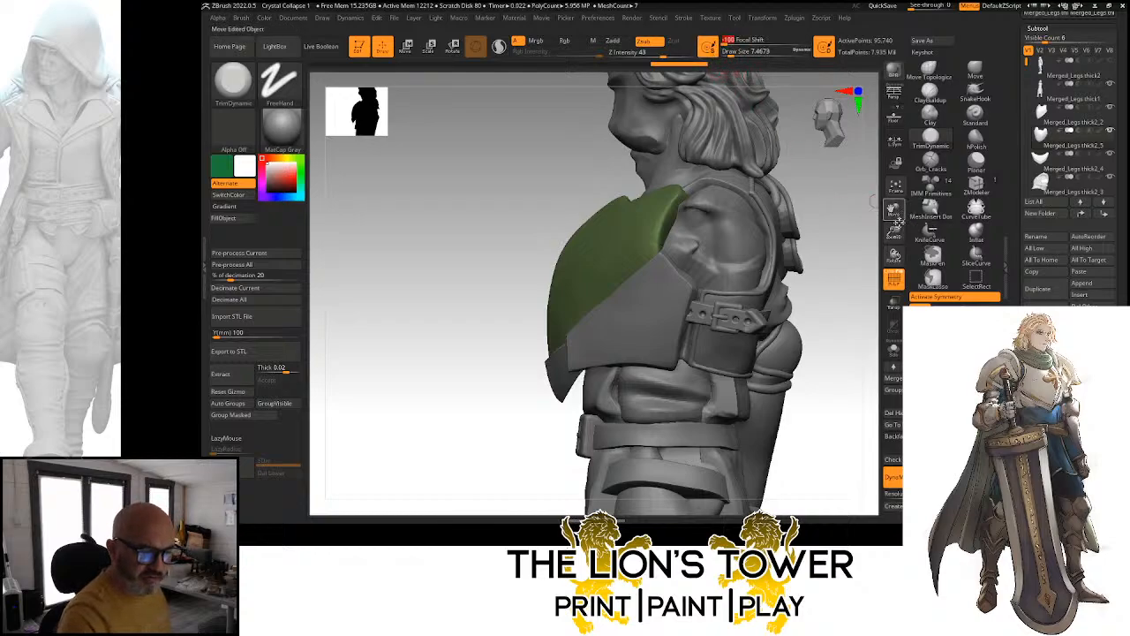
drag(870, 217, 874, 259)
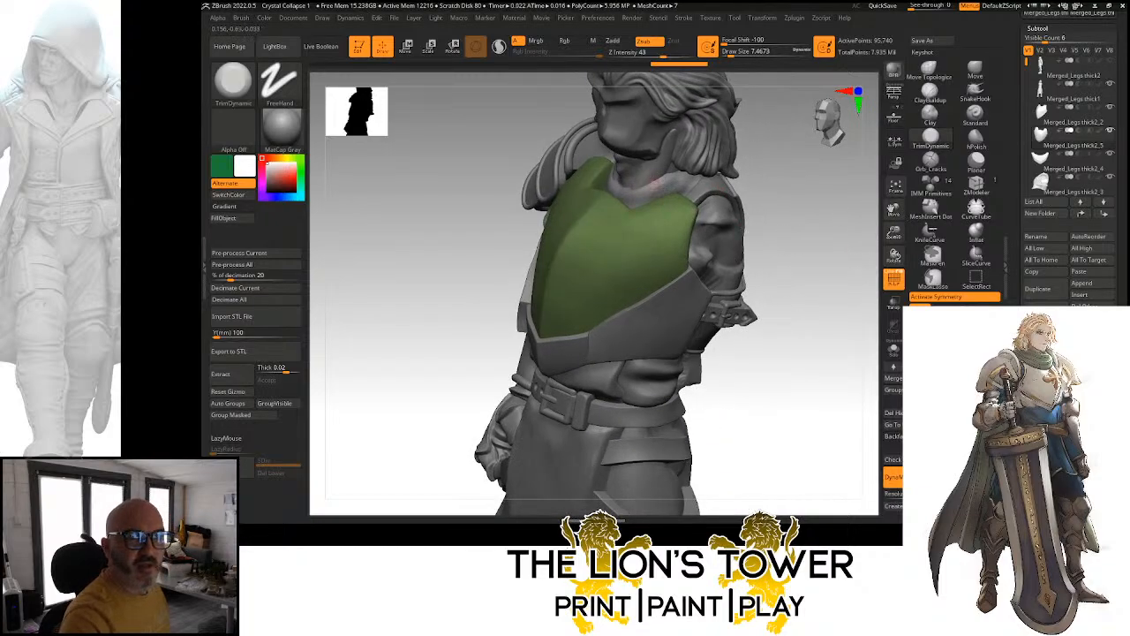
key(ctrl)
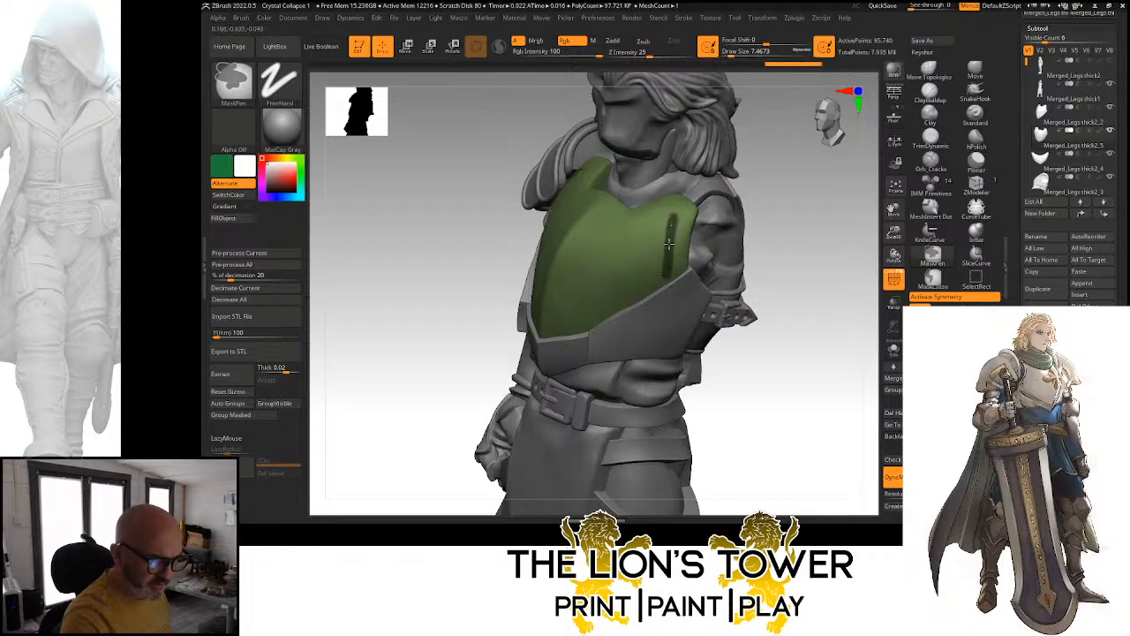
ctrl+drag(667, 283, 668, 280)
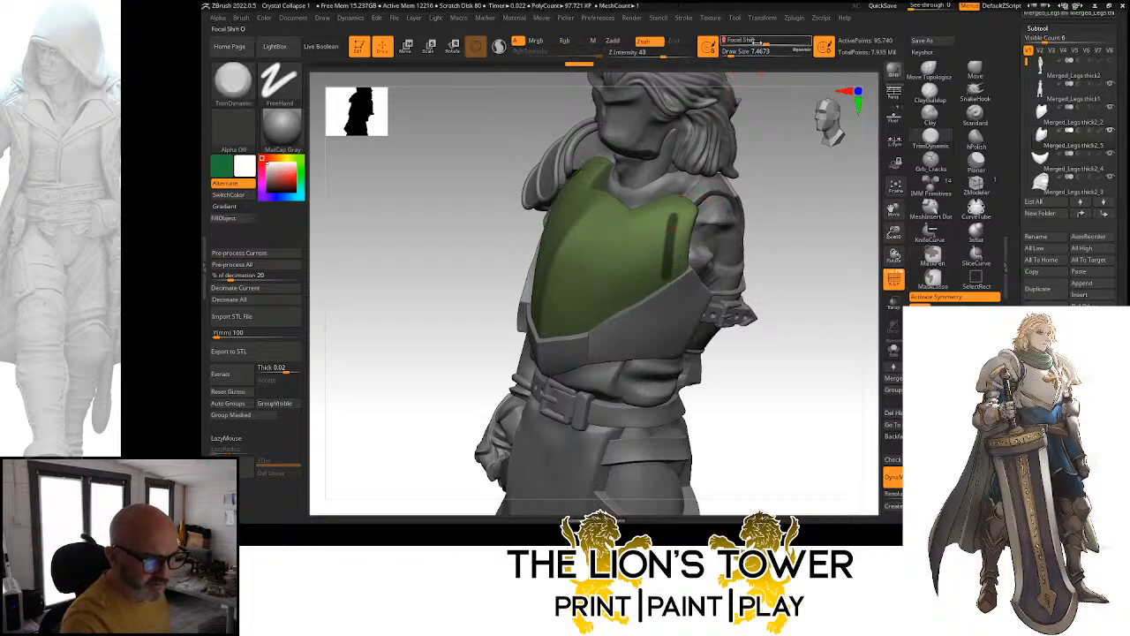
ctrl+drag(643, 212, 636, 304)
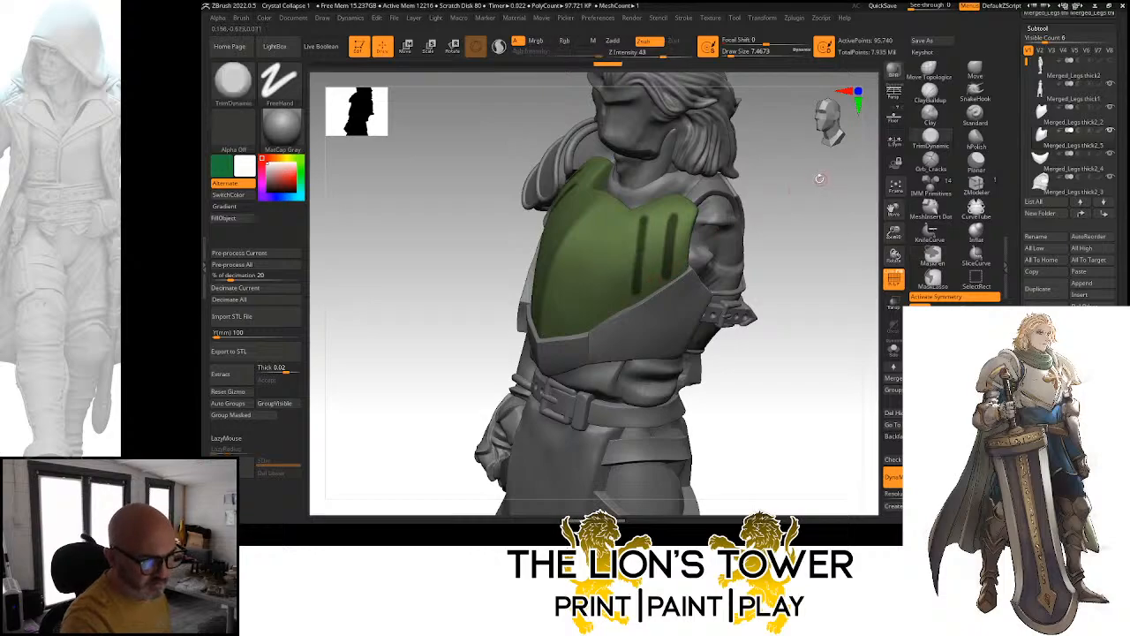
mouse_move(808, 172)
ctrl+mouse_down()
mouse_move(777, 180)
mouse_move(786, 212)
mouse_move(812, 216)
mouse_move(725, 372)
ctrl+mouse_up()
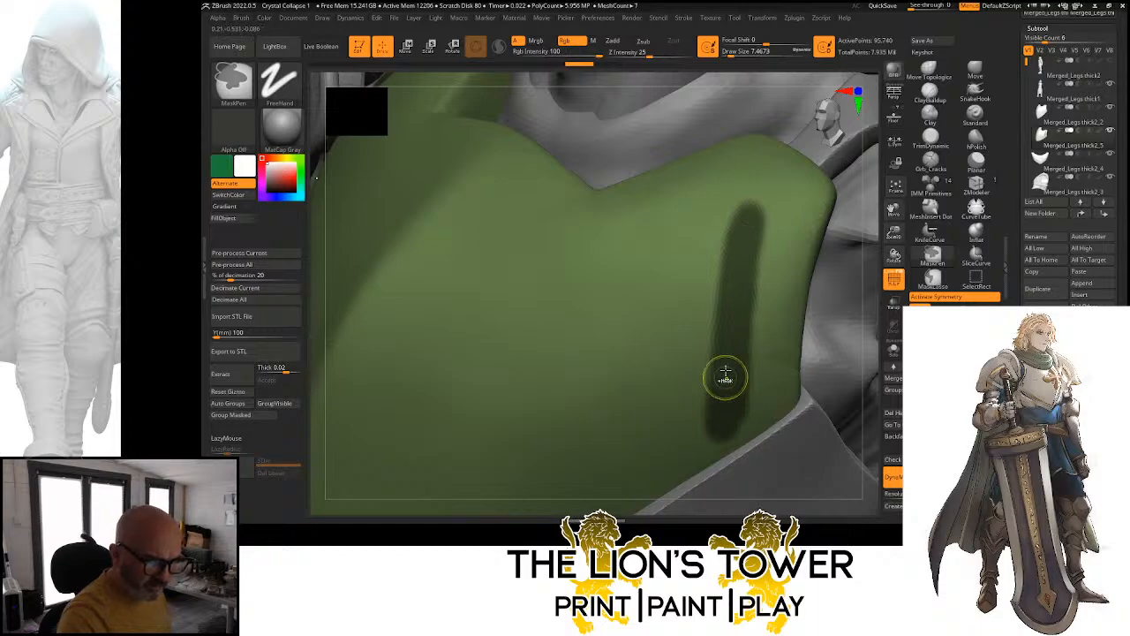
ctrl+drag(747, 192, 732, 185)
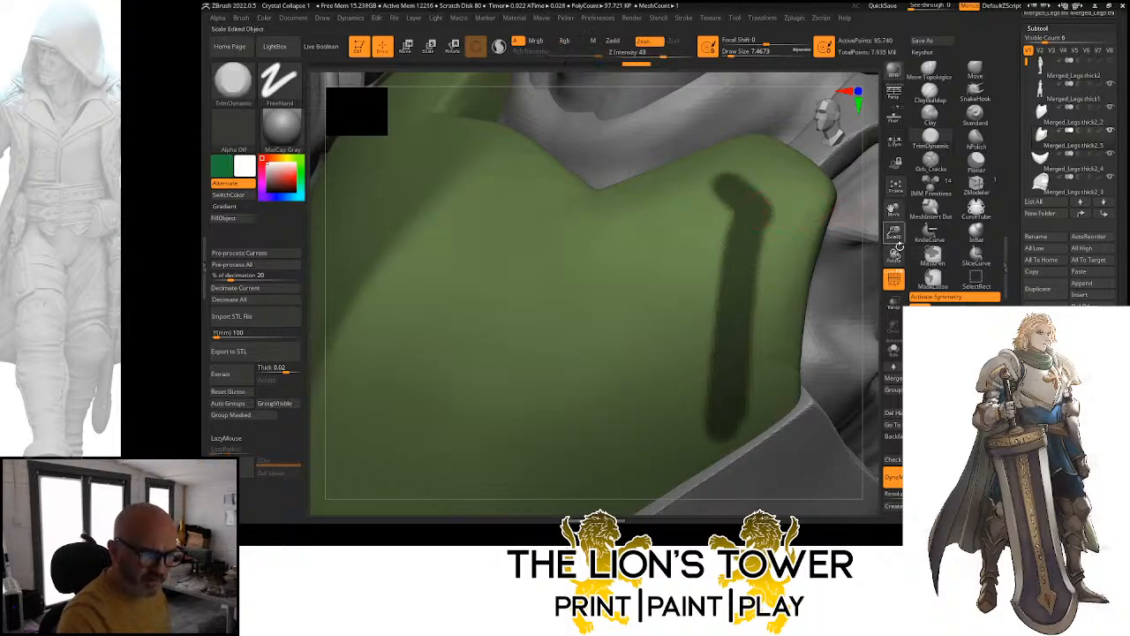
Extend the mask line around the plate's side corner and along its lower edge towards the centre
drag(895, 237, 833, 197)
drag(858, 242, 855, 212)
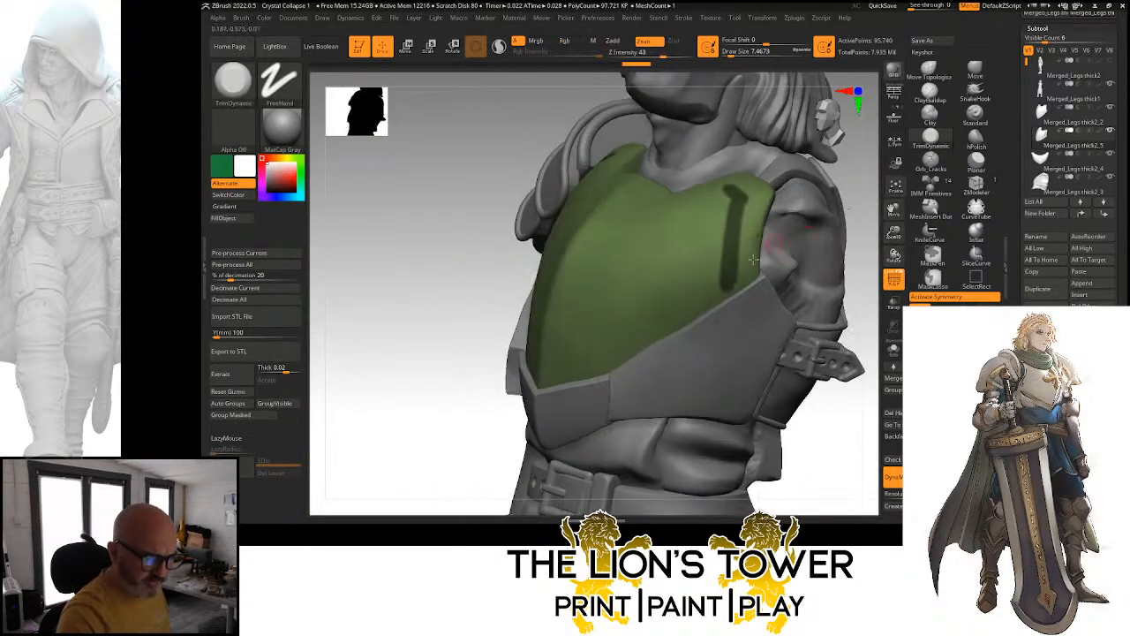
ctrl+alt+drag(744, 281, 687, 316)
drag(895, 234, 1006, 150)
drag(644, 333, 597, 362)
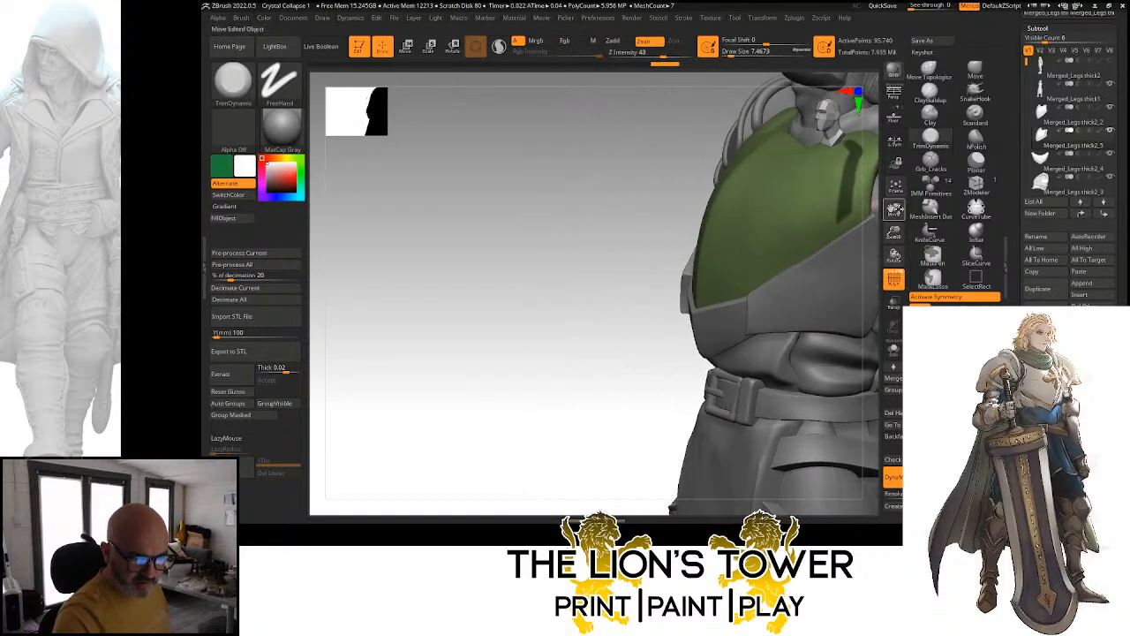
drag(895, 210, 847, 211)
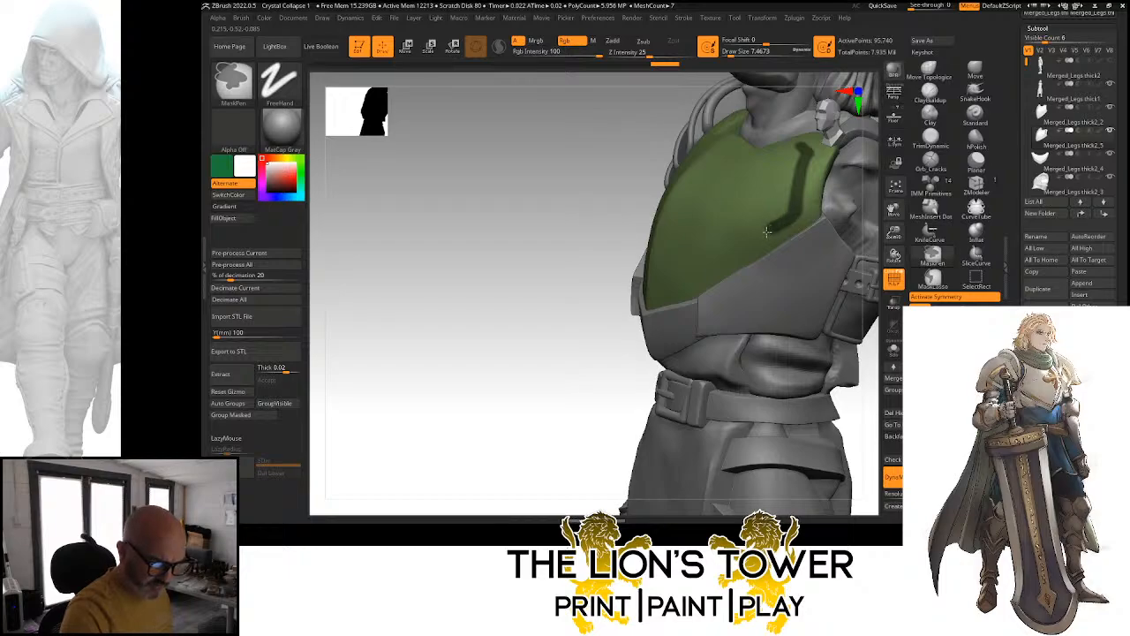
ctrl+drag(766, 231, 707, 262)
Turn on LazyMouse with a LazyRadius of 15 and continue the lower mask line to the plate's central point
click(226, 438)
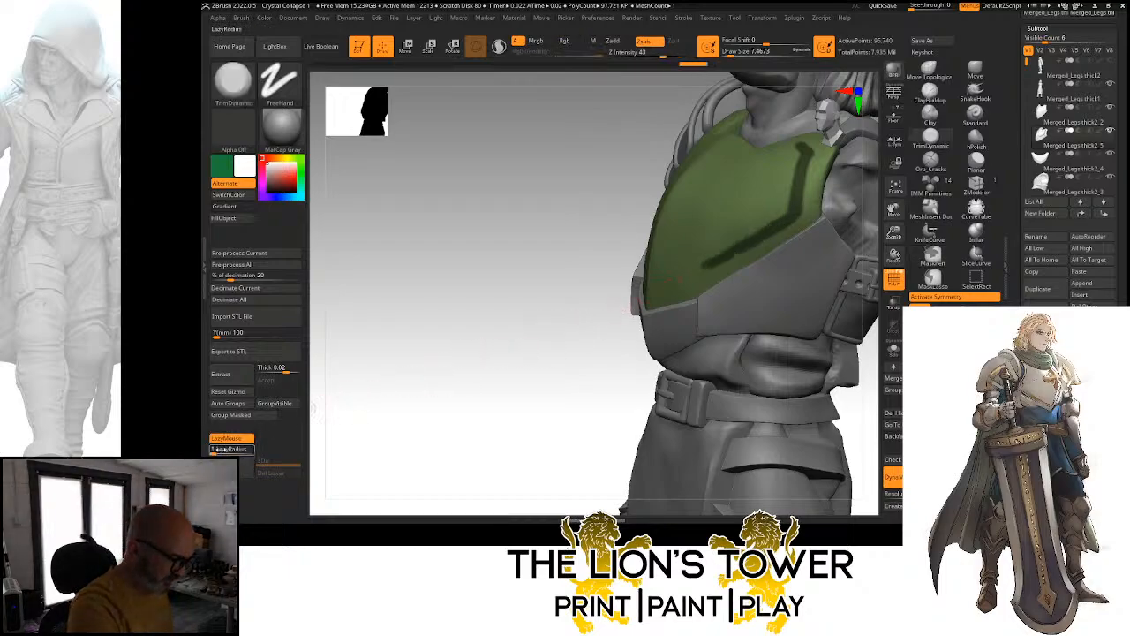
drag(217, 451, 223, 450)
drag(496, 394, 550, 371)
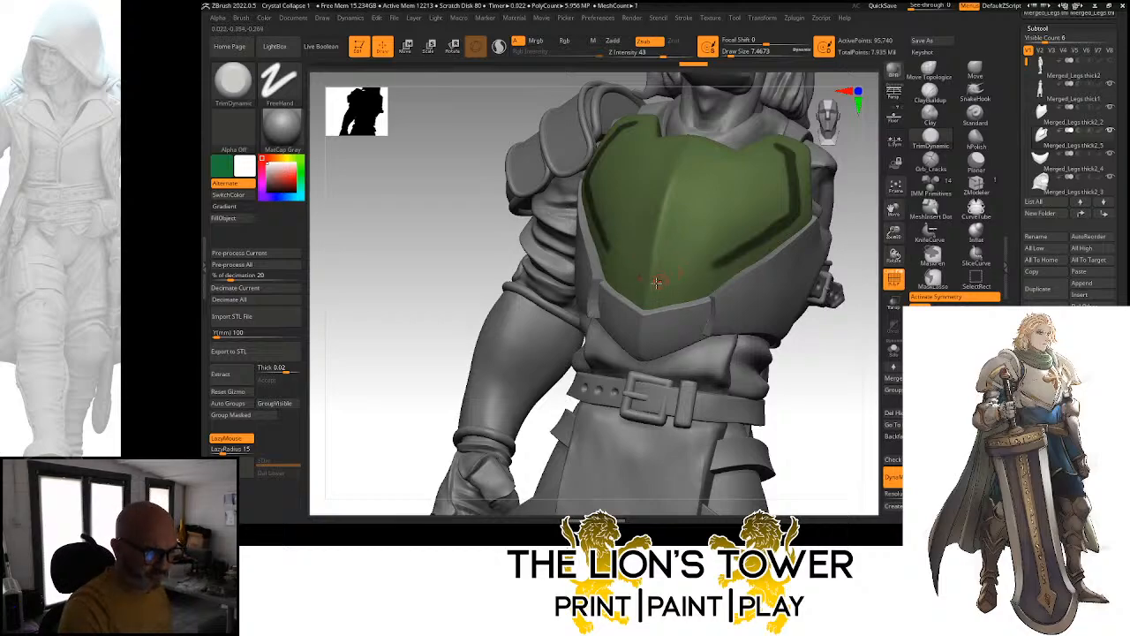
ctrl+drag(724, 262, 681, 277)
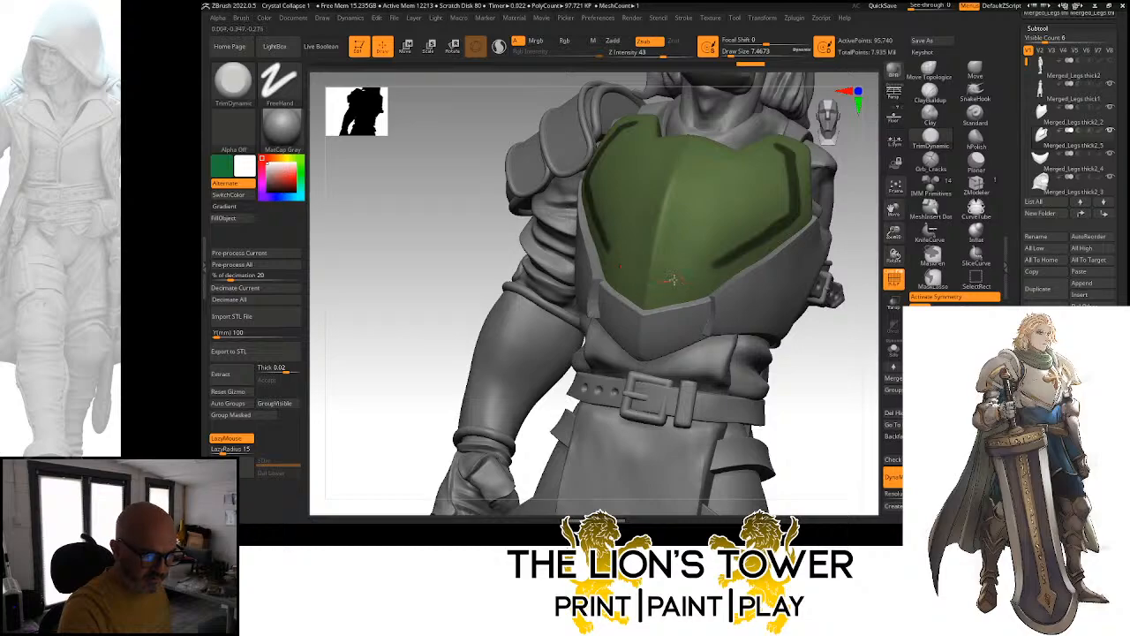
drag(737, 255, 739, 253)
mouse_move(650, 283)
ctrl+mouse_down()
mouse_move(724, 262)
mouse_move(648, 286)
ctrl+mouse_up()
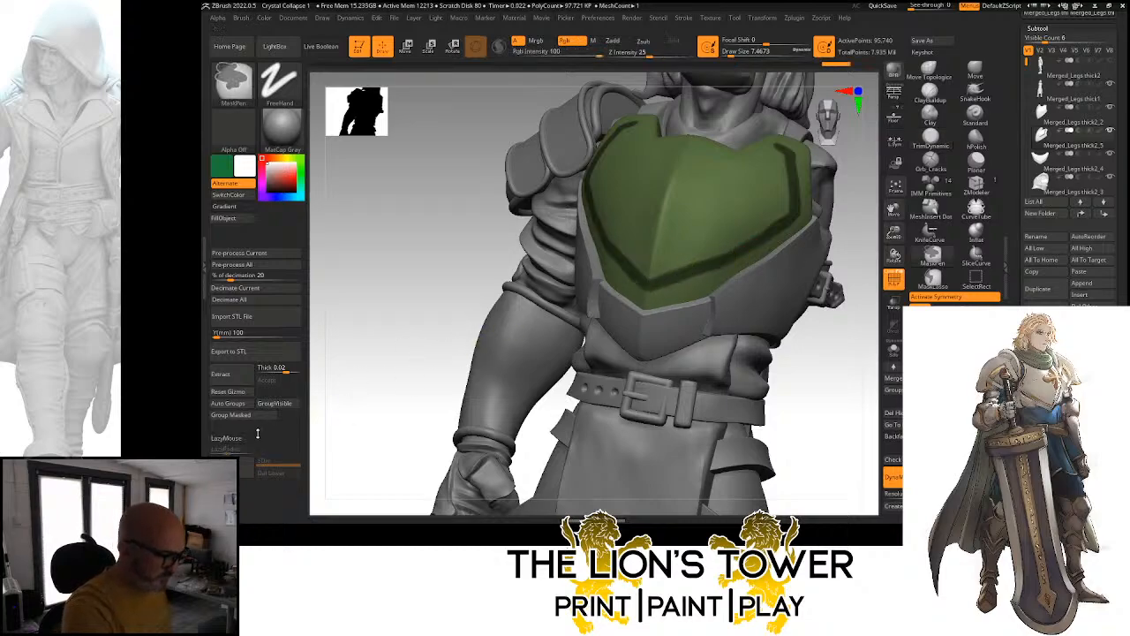
Enable LazyMouse for the mask brush with a LazyRadius of 30, even out the lower mask line and add a line beside the neckline
click(226, 438)
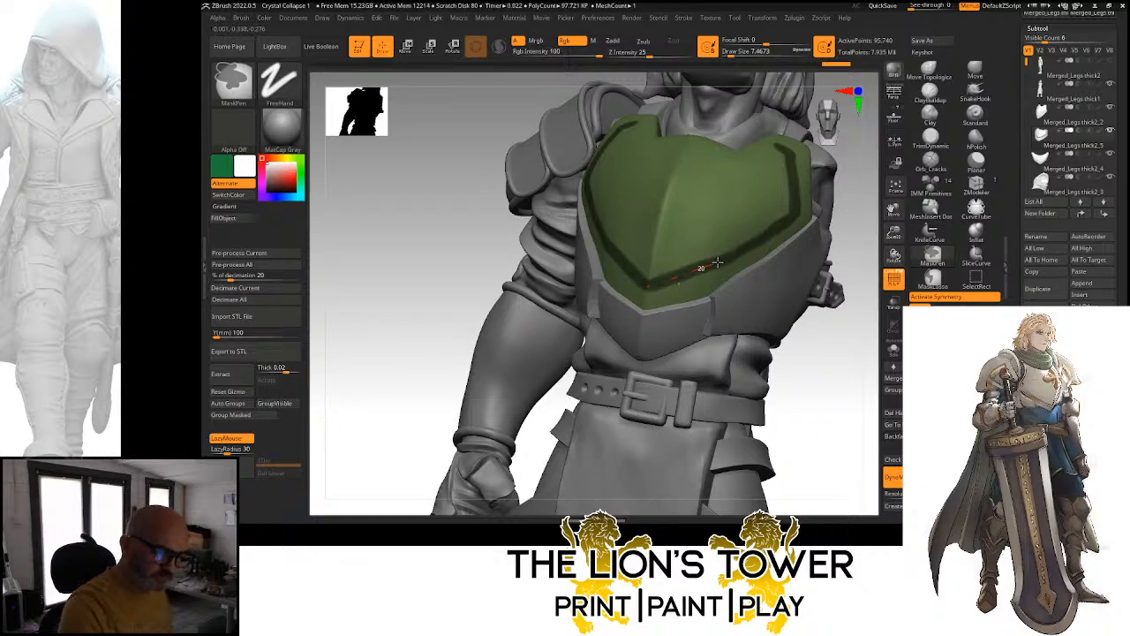
ctrl+drag(717, 262, 795, 220)
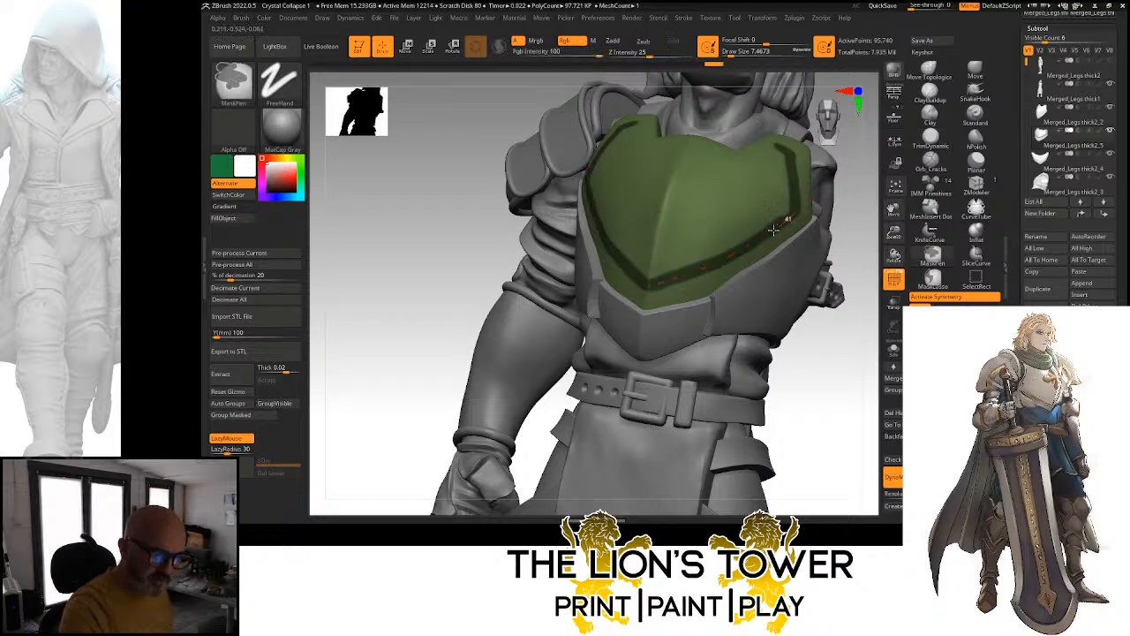
ctrl+drag(773, 229, 732, 256)
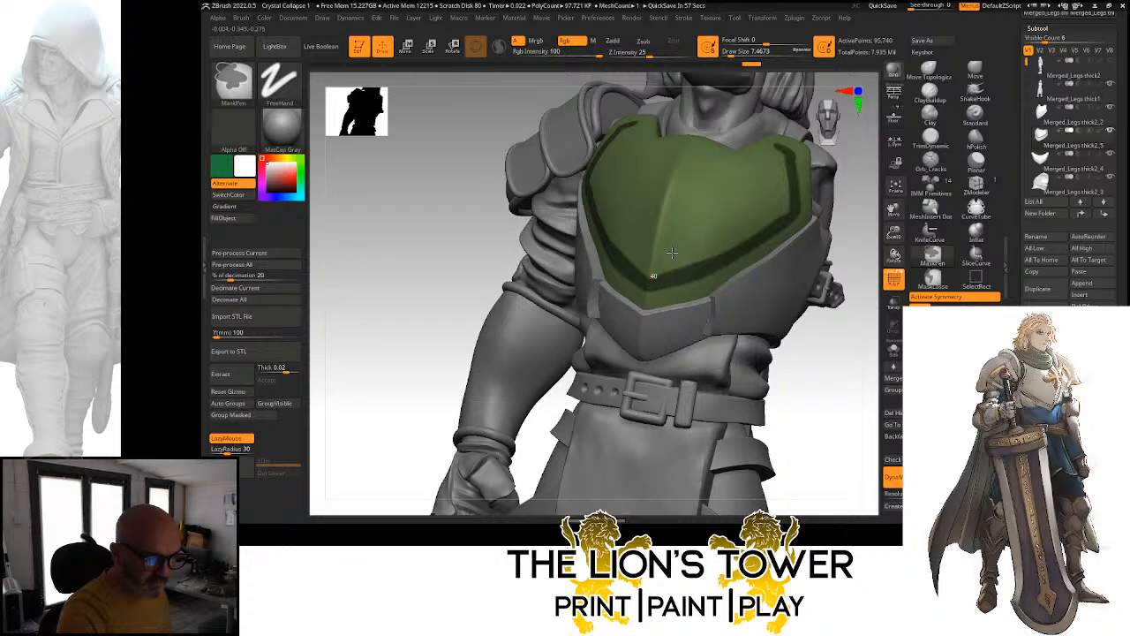
mouse_move(844, 152)
mouse_down()
mouse_move(816, 212)
mouse_move(732, 216)
mouse_move(687, 260)
mouse_up()
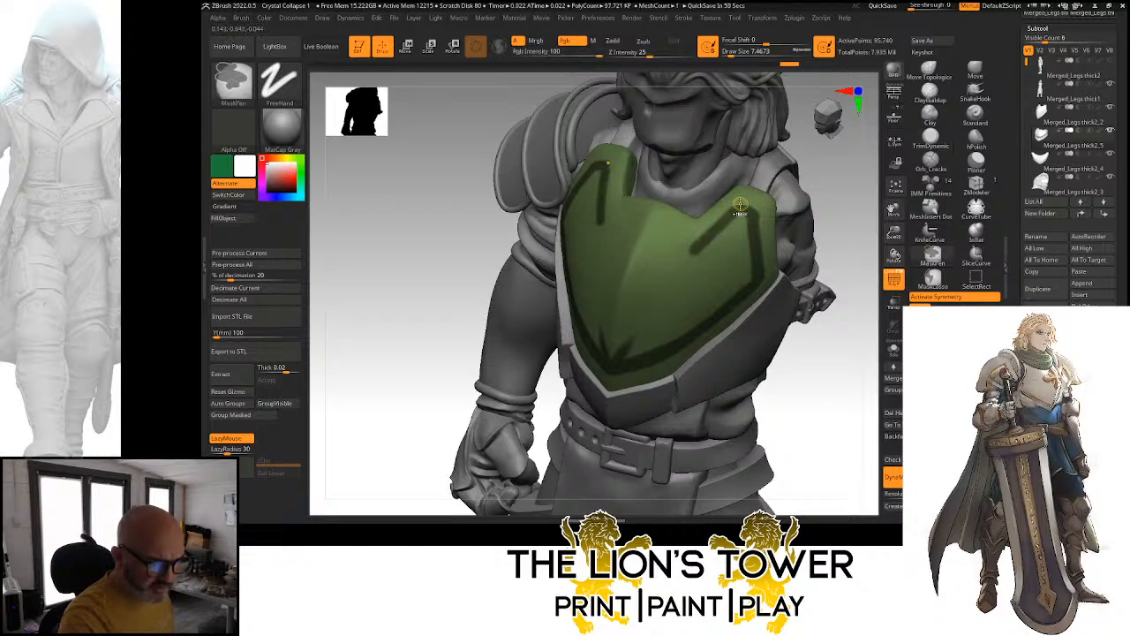
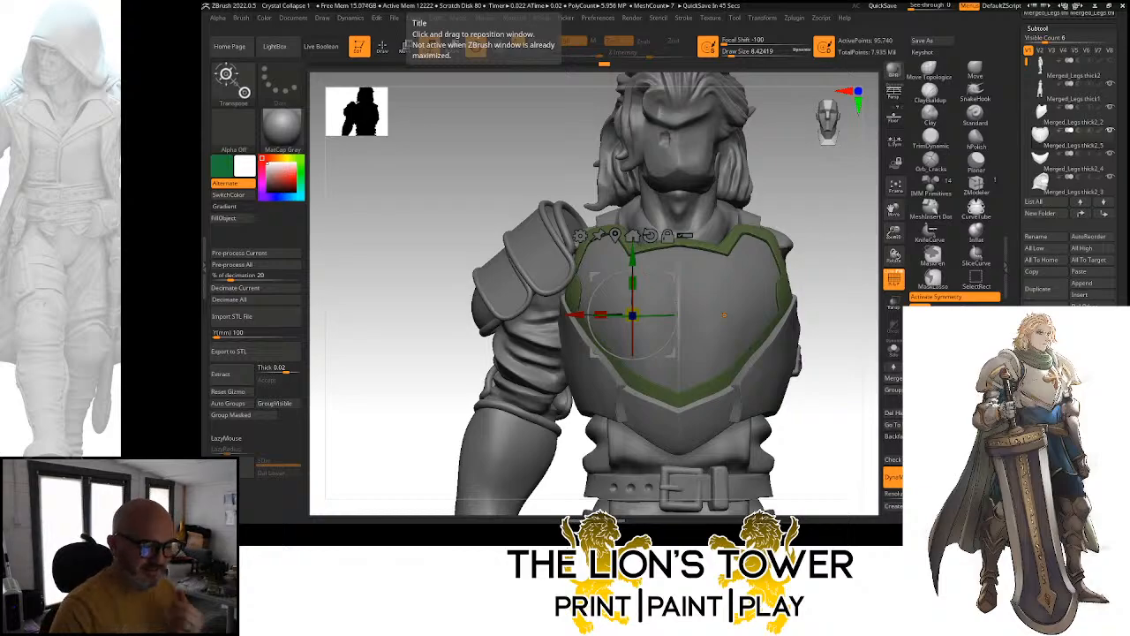
Choose the hPolish brush, solo the underlying chest plate subtool and set the draw size to about 17
mouse_move(821, 292)
mouse_down()
mouse_move(863, 279)
mouse_move(860, 295)
mouse_move(849, 267)
mouse_move(865, 277)
mouse_up()
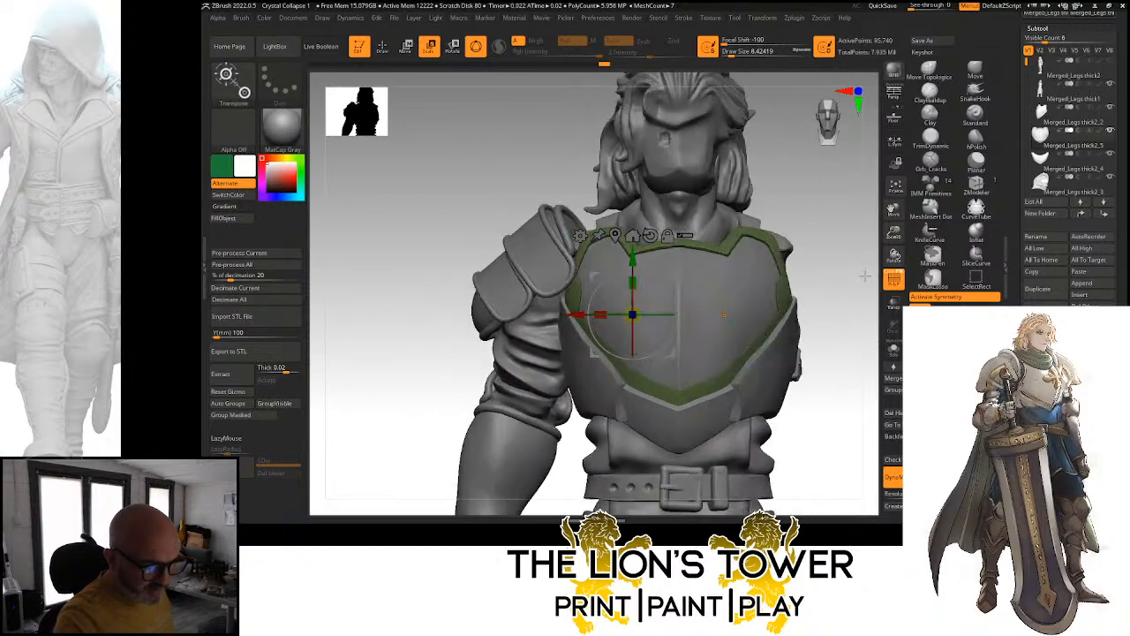
mouse_move(874, 237)
mouse_down()
mouse_move(863, 265)
mouse_move(899, 254)
mouse_move(900, 265)
mouse_move(895, 237)
mouse_move(849, 219)
mouse_up()
mouse_move(823, 261)
mouse_down()
mouse_move(812, 283)
mouse_move(828, 297)
mouse_move(775, 279)
mouse_move(833, 278)
mouse_up()
drag(891, 233, 875, 210)
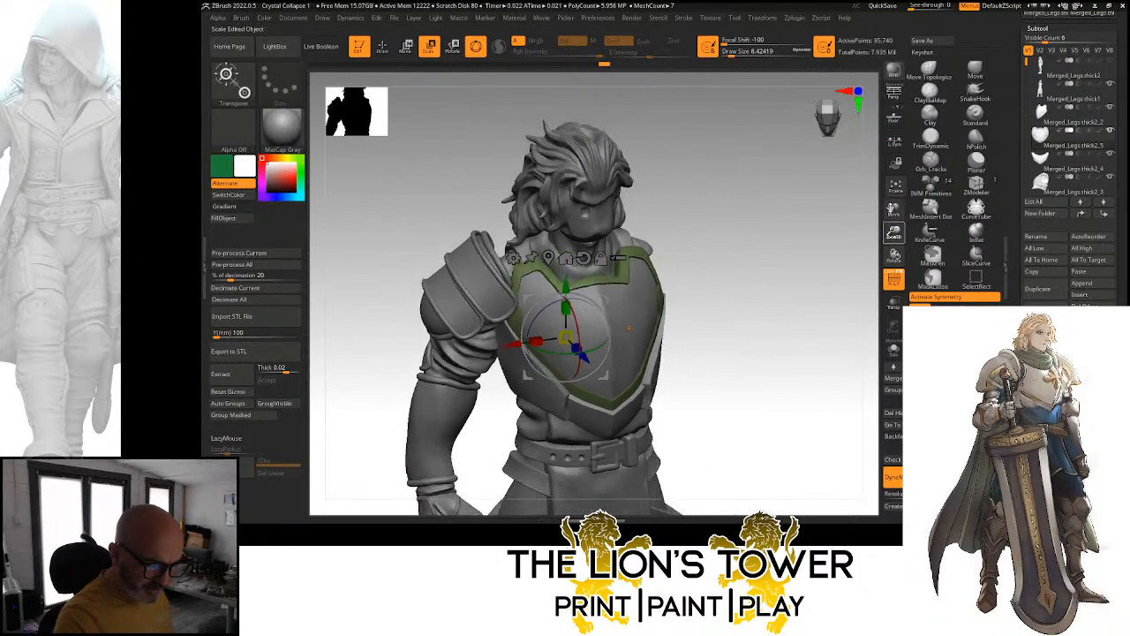
mouse_move(801, 284)
mouse_down()
mouse_move(810, 289)
mouse_move(775, 295)
mouse_up()
click(976, 139)
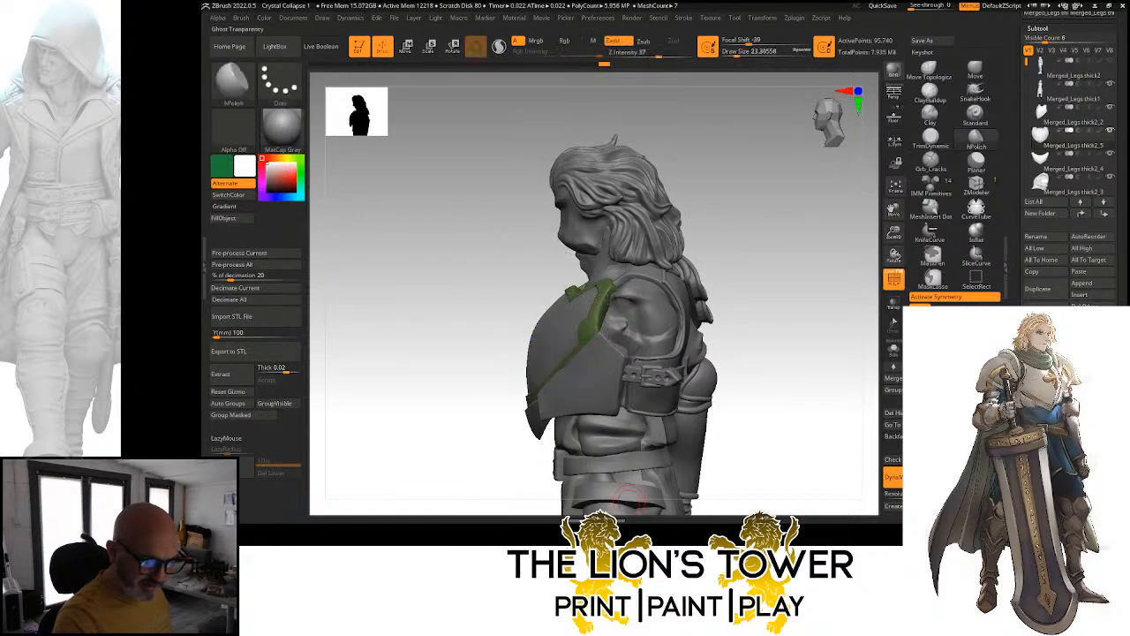
drag(894, 233, 895, 256)
click(894, 349)
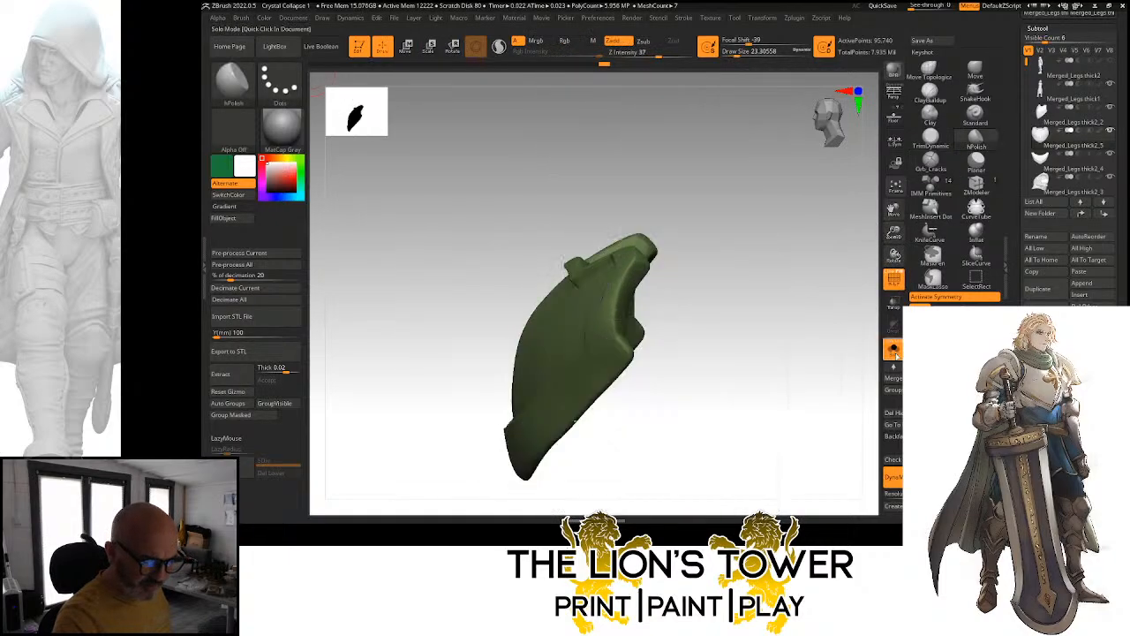
drag(738, 51, 734, 52)
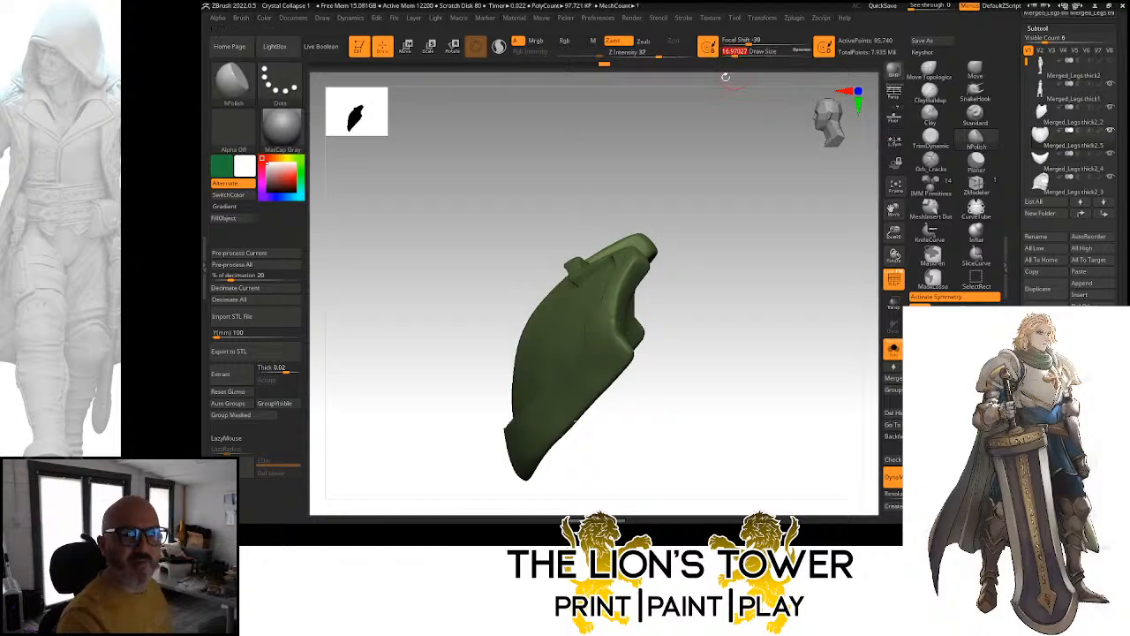
Polish the side edge and upper corners of the isolated chest plate with the hPolish brush
drag(751, 206, 720, 213)
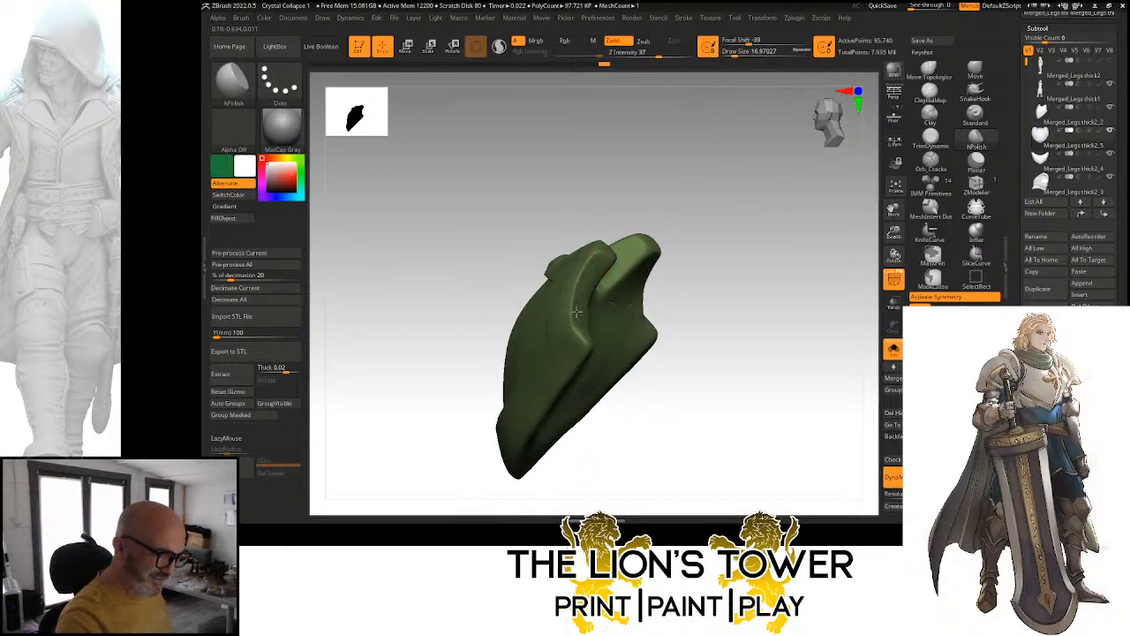
drag(609, 212, 609, 244)
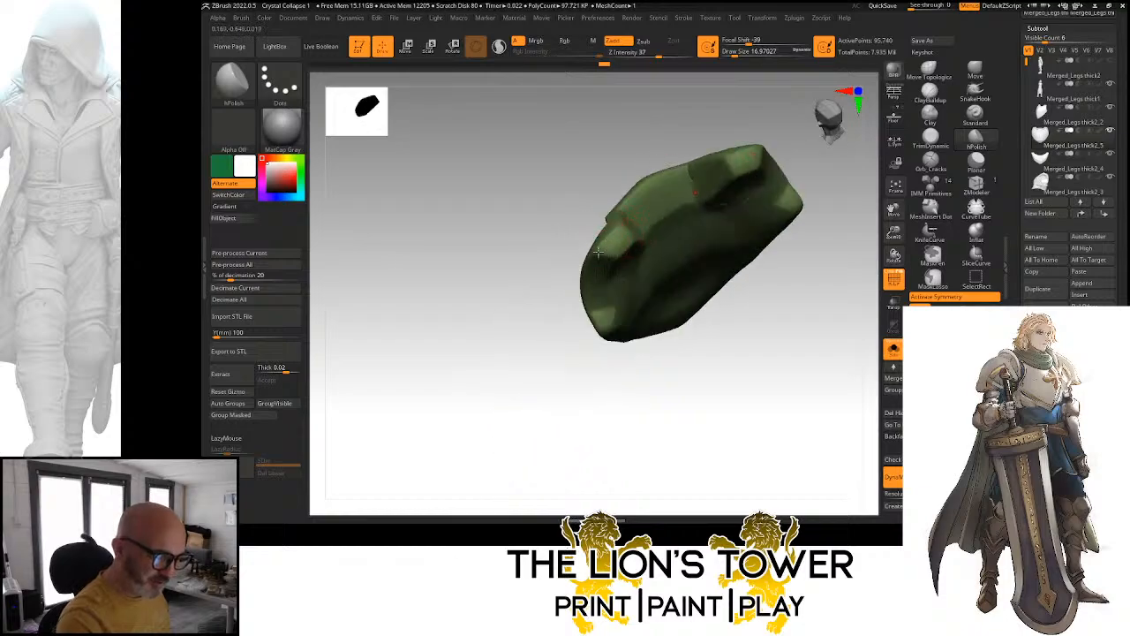
mouse_move(701, 353)
mouse_down()
mouse_move(644, 202)
mouse_move(637, 213)
mouse_up()
drag(687, 305, 705, 374)
shift+drag(656, 194, 658, 195)
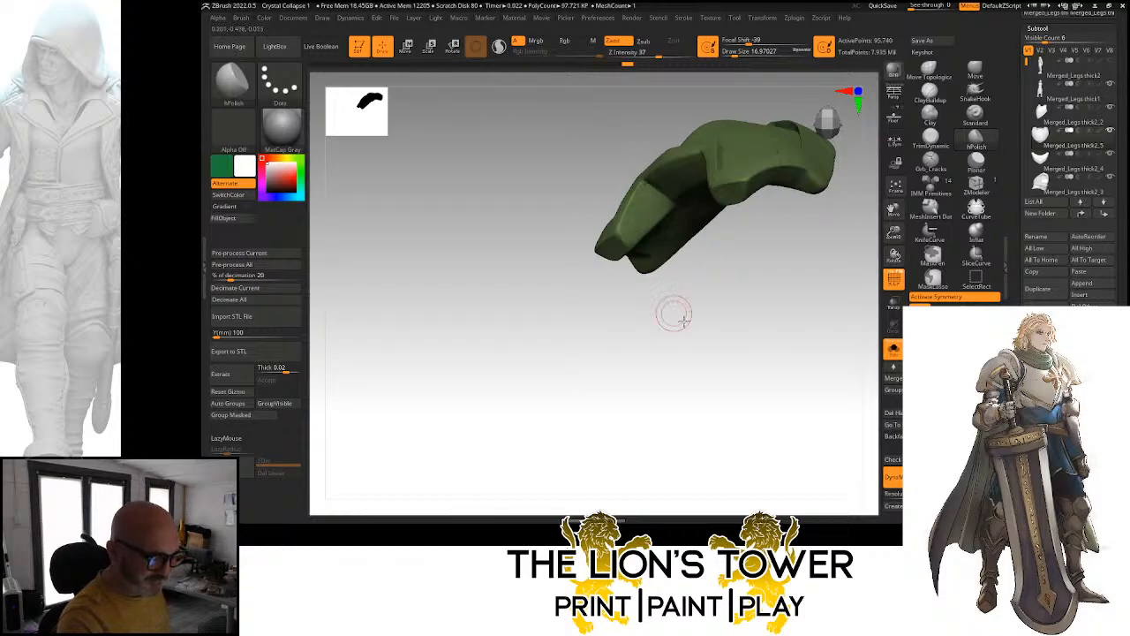
Flatten the plate's shoulder tabs and neckline edges with hPolish, then turn Solo off to show all the subtools
drag(674, 313, 667, 176)
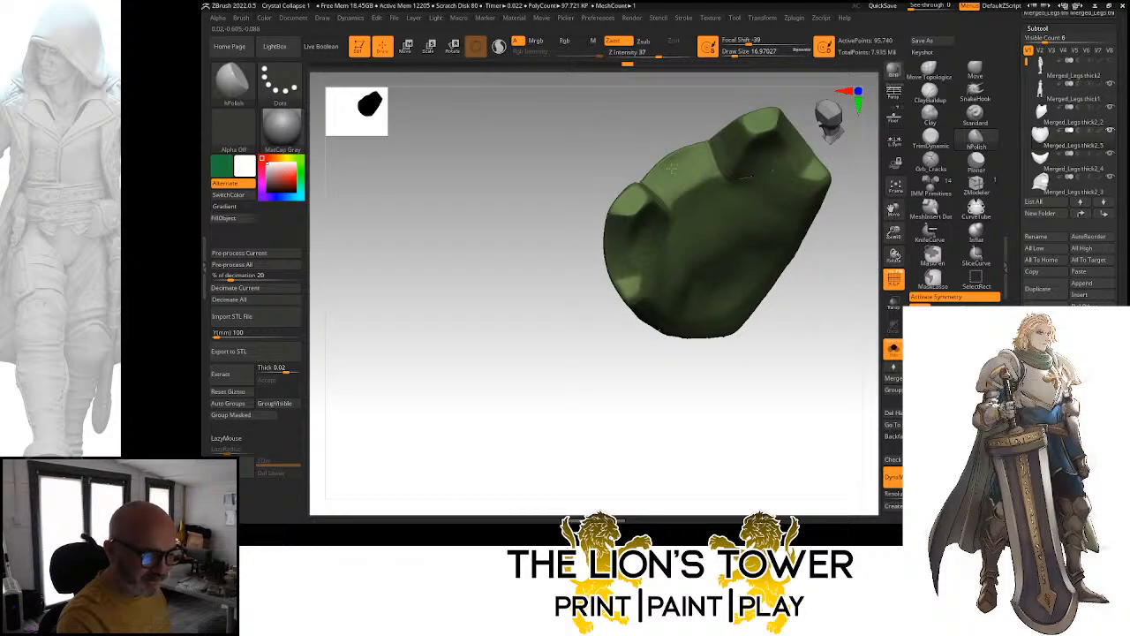
drag(694, 106, 697, 145)
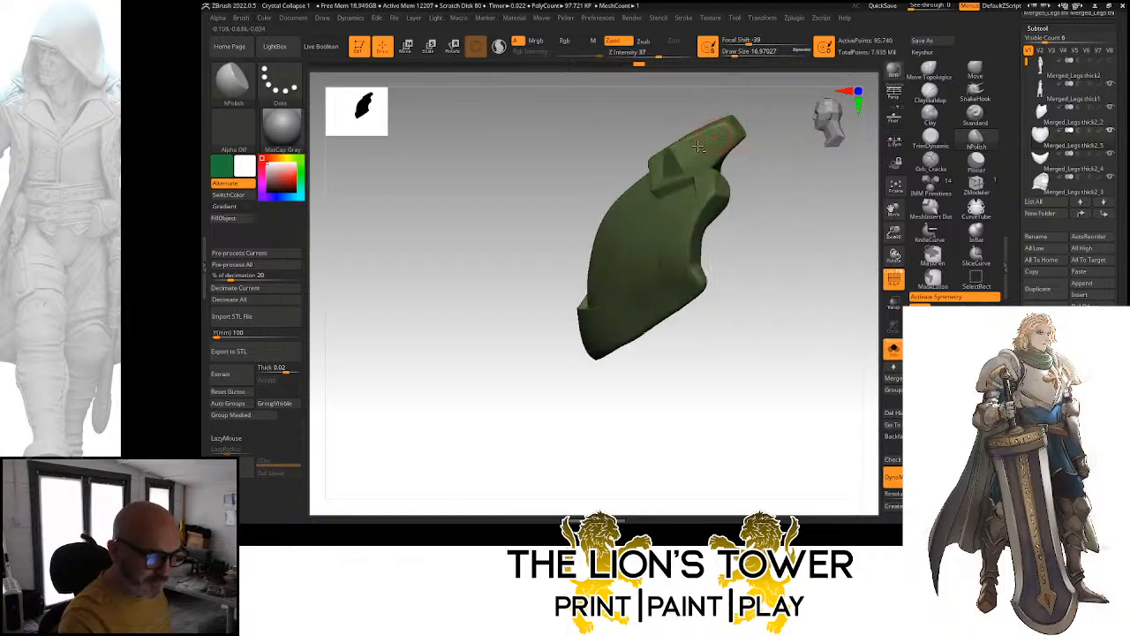
drag(778, 134, 748, 156)
drag(669, 143, 683, 164)
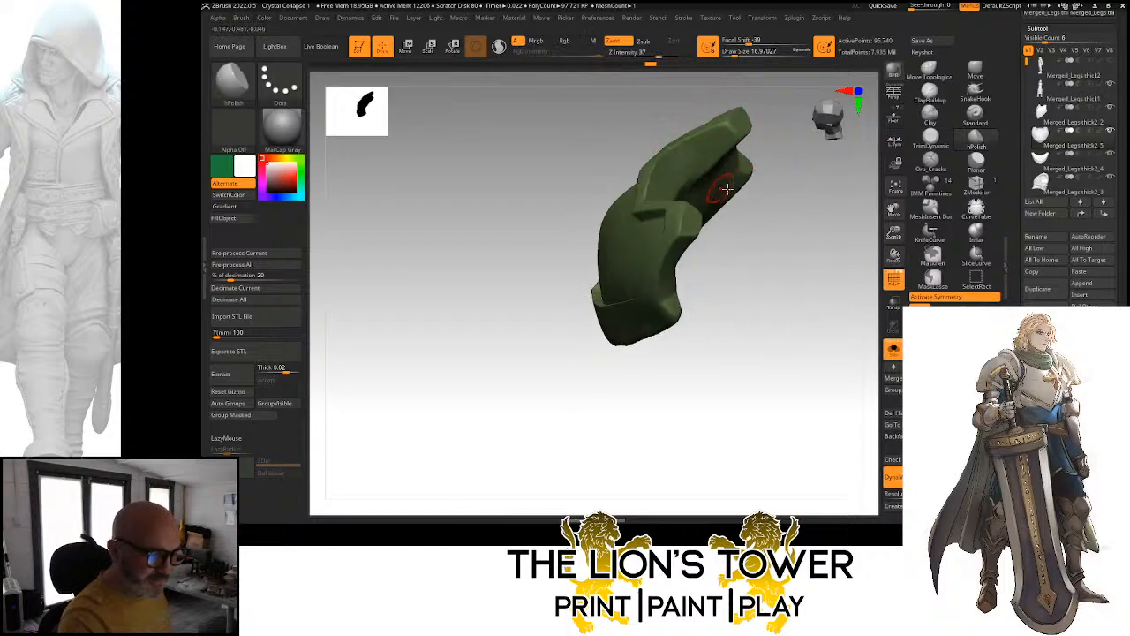
drag(863, 220, 832, 303)
click(894, 349)
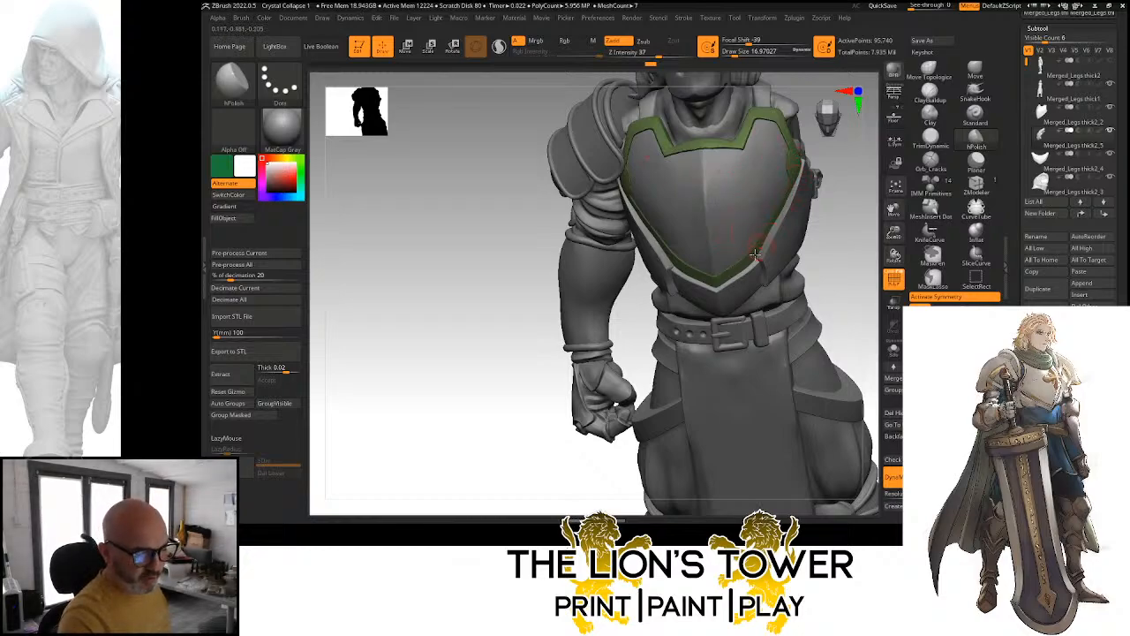
Select the raised inner chest panel and mask a vertical cross shaft with pointed ends down its centre line, using a draw size of about 10.5
mouse_move(894, 212)
mouse_down()
mouse_move(836, 245)
mouse_move(807, 285)
mouse_move(713, 194)
mouse_move(704, 225)
mouse_up()
drag(789, 181, 765, 183)
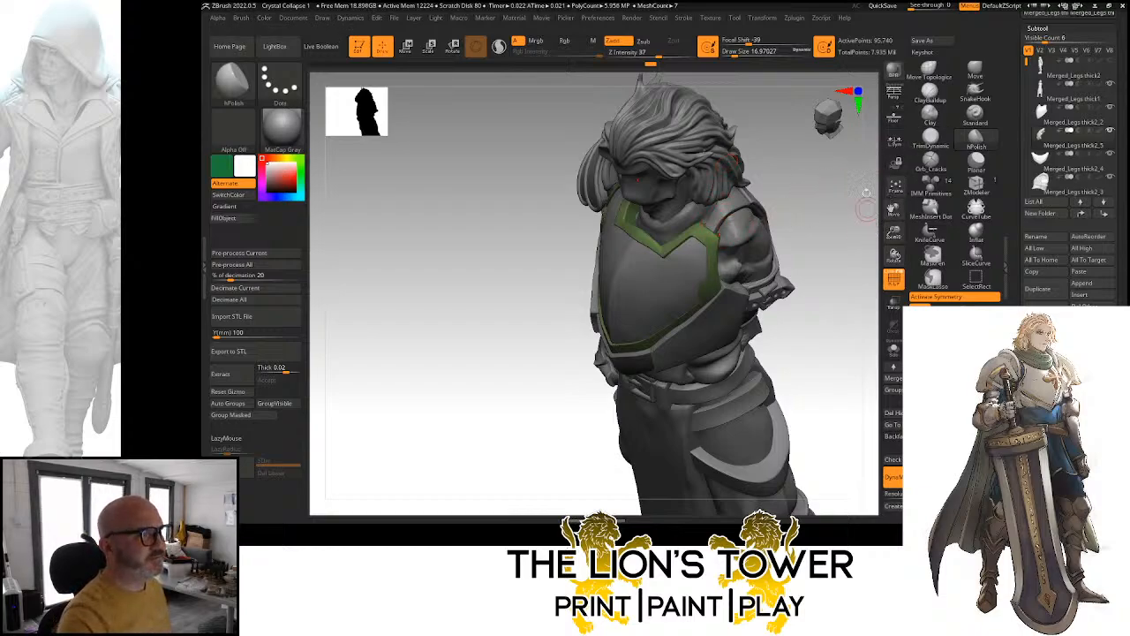
shift+drag(839, 281, 835, 270)
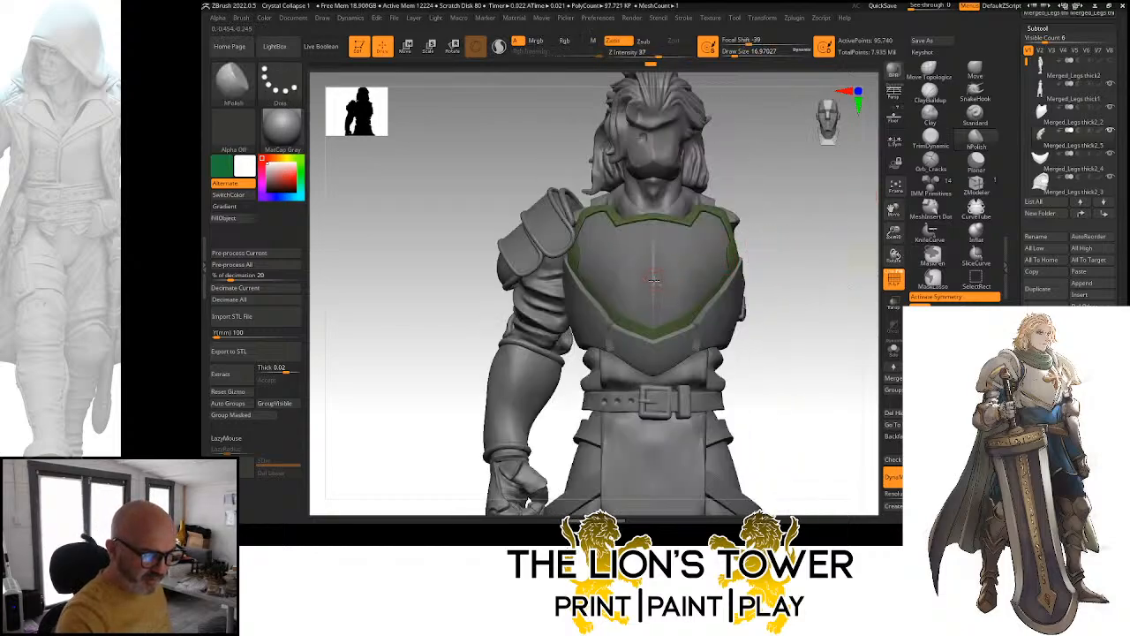
alt+click(653, 280)
drag(790, 236, 803, 257)
mouse_move(893, 230)
mouse_down()
mouse_move(895, 243)
mouse_move(882, 228)
mouse_move(863, 236)
mouse_up()
key(ctrl)
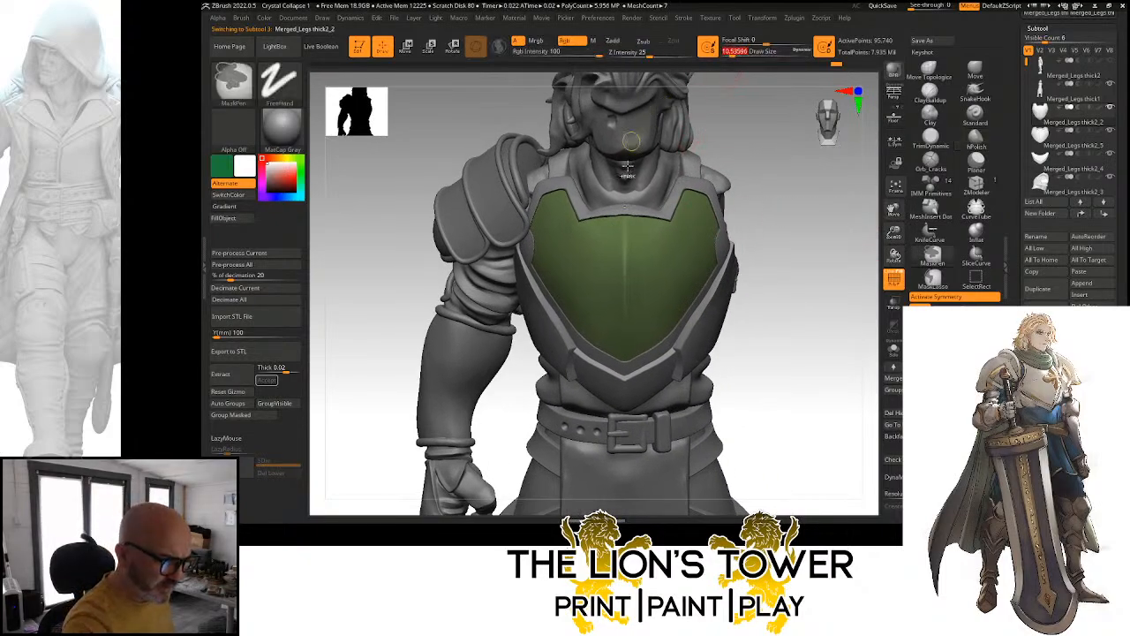
ctrl+drag(625, 231, 641, 252)
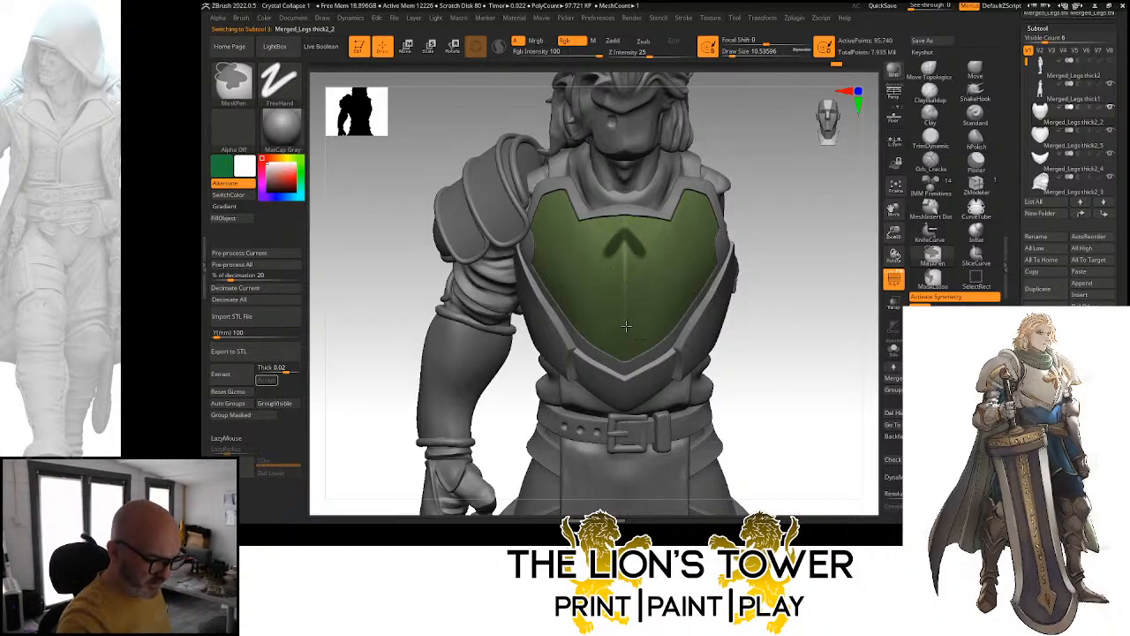
mouse_move(628, 323)
ctrl+mouse_down()
mouse_move(643, 305)
mouse_move(630, 311)
mouse_move(628, 297)
mouse_move(626, 322)
mouse_move(607, 238)
mouse_move(607, 295)
ctrl+mouse_up()
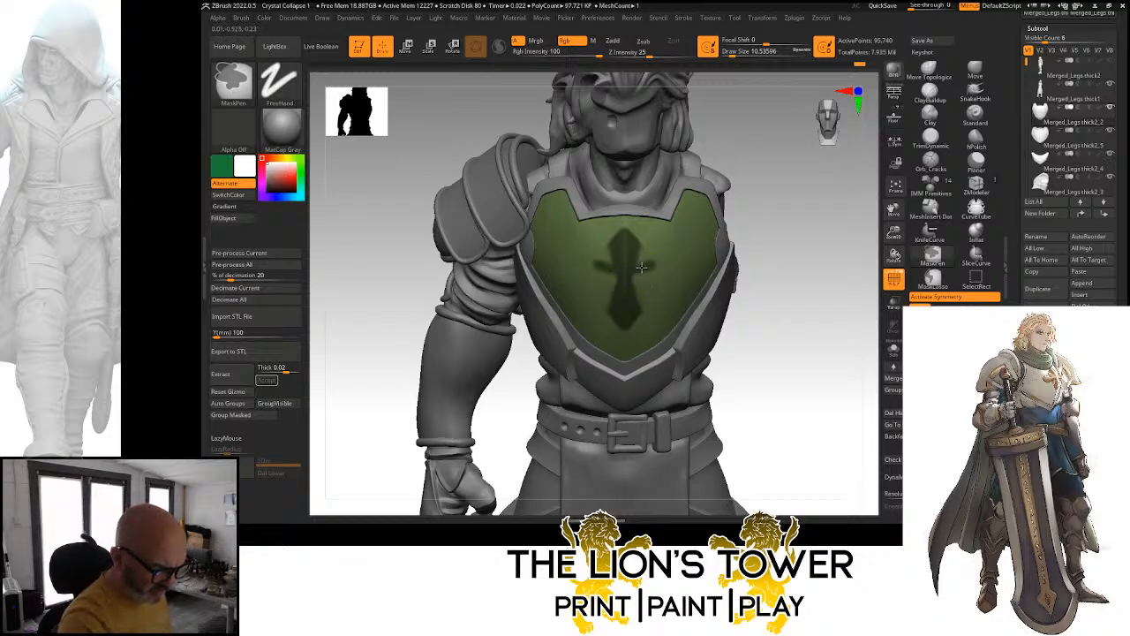
Mask the flared horizontal arms of the cross and shape their outer ends into points
mouse_move(641, 267)
ctrl+mouse_down()
mouse_move(658, 279)
mouse_move(626, 250)
ctrl+mouse_up()
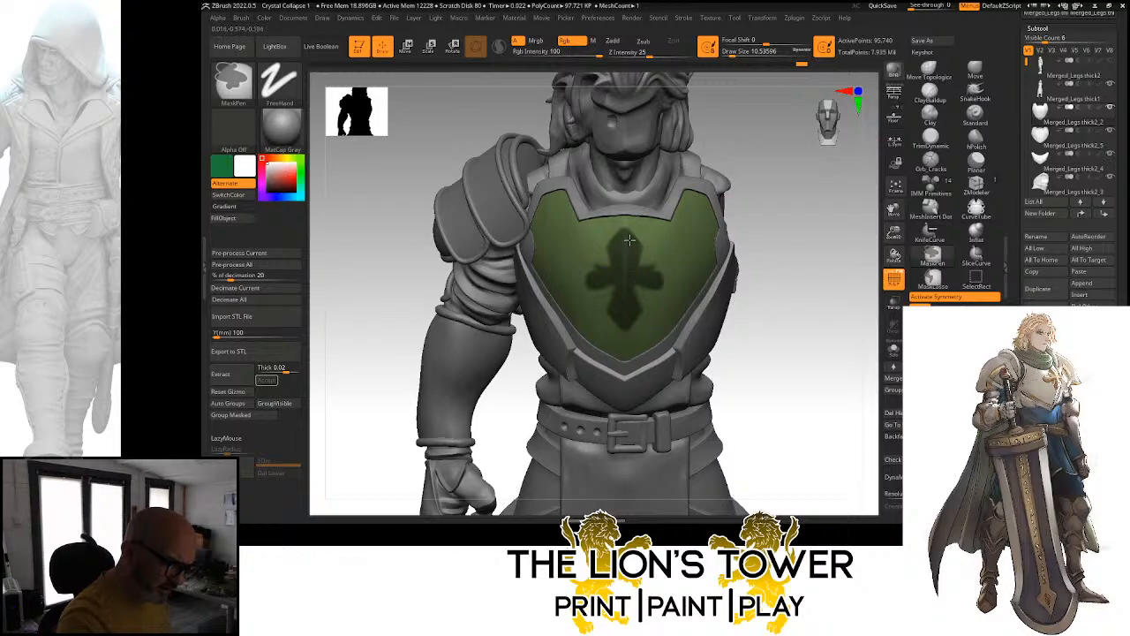
drag(791, 248, 802, 251)
ctrl+drag(628, 284, 642, 285)
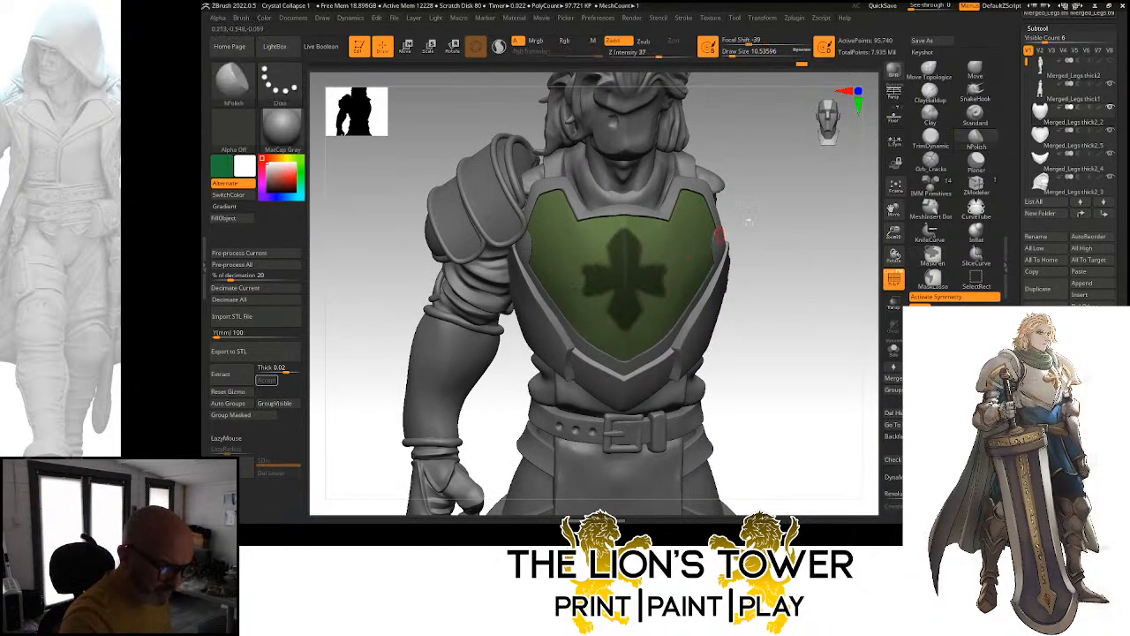
mouse_move(826, 211)
mouse_down()
mouse_move(753, 184)
mouse_move(791, 168)
mouse_up()
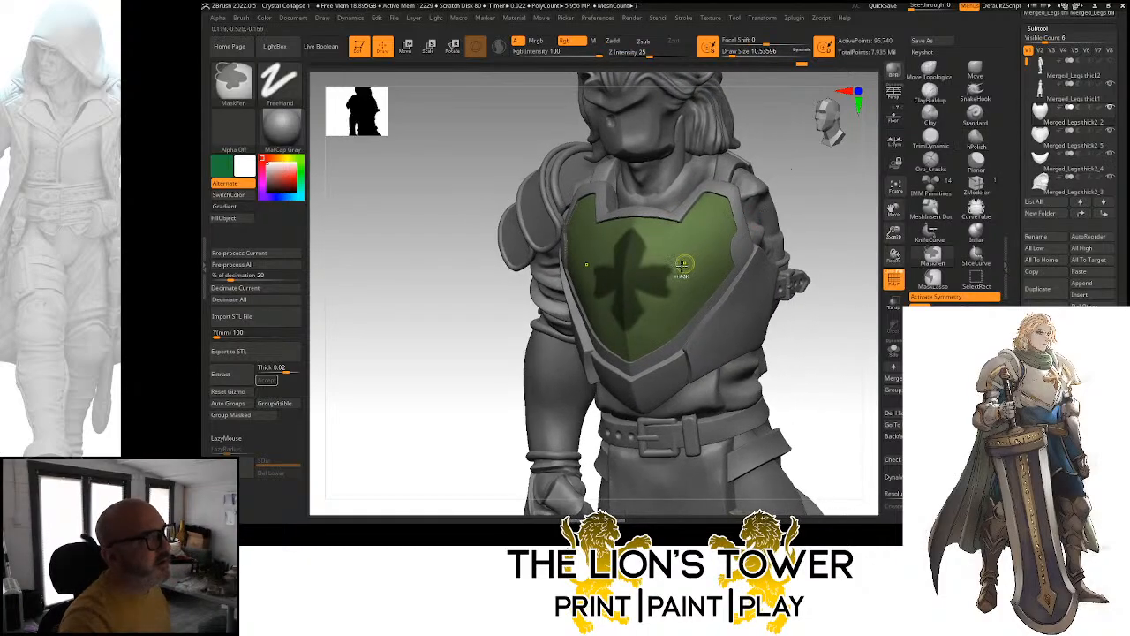
ctrl+drag(669, 292, 674, 271)
drag(792, 205, 833, 198)
drag(762, 190, 733, 189)
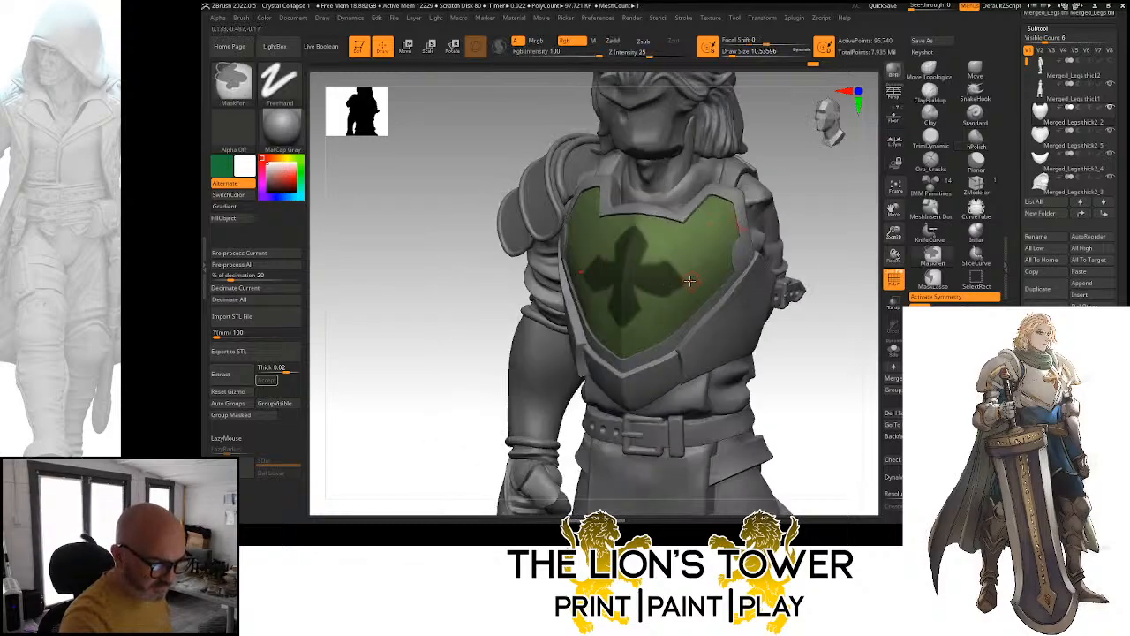
Reduce the mask brush draw size to about 4.3 and sharpen the cross's horizontal arms, erasing excess mask along their upper edges
ctrl+drag(674, 296, 672, 302)
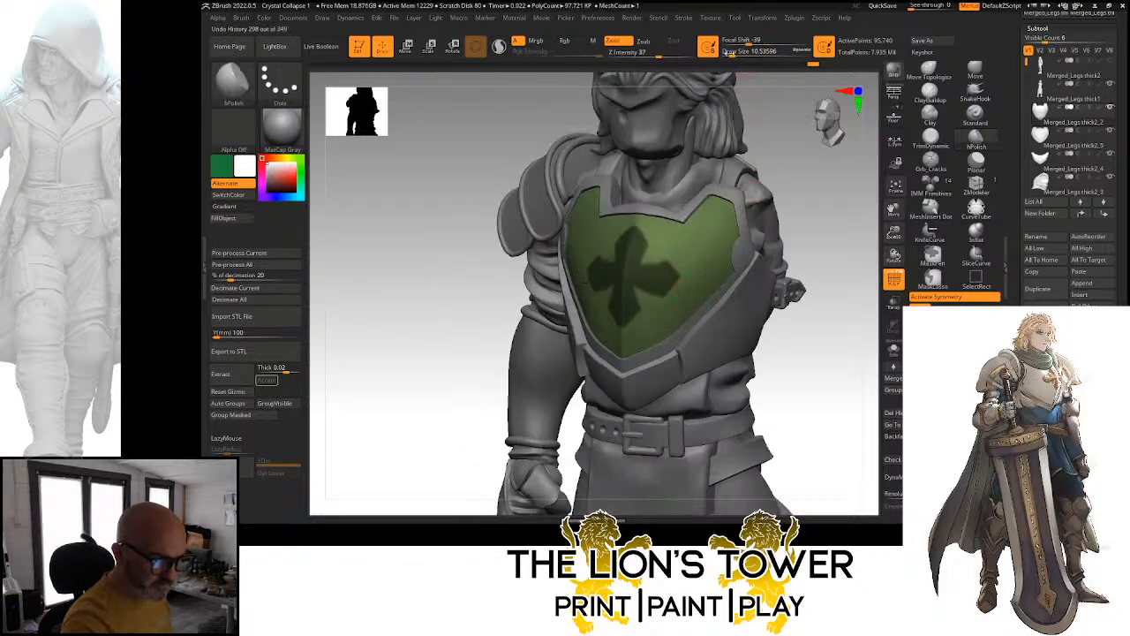
click(731, 52)
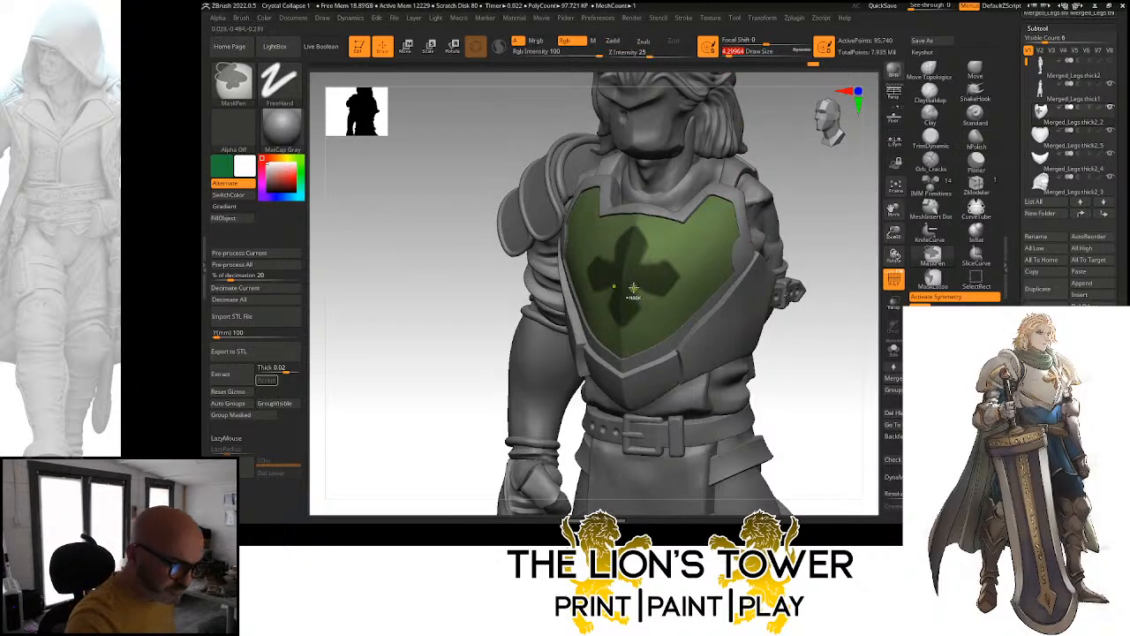
ctrl+drag(657, 296, 671, 302)
ctrl+alt+drag(639, 266, 677, 259)
drag(766, 159, 810, 158)
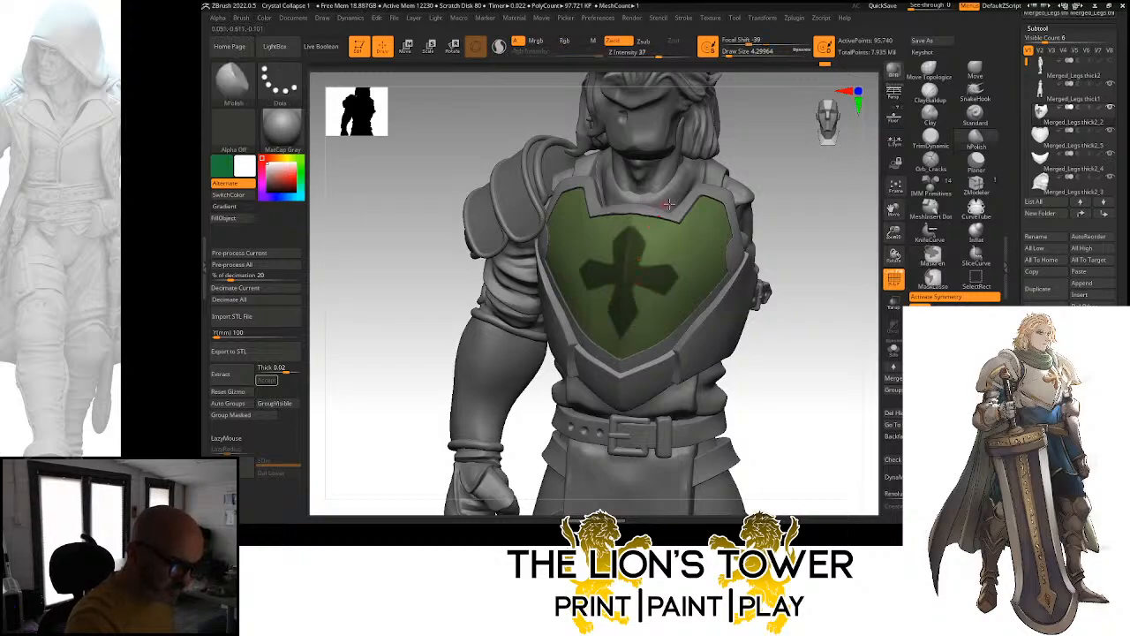
Add small pointed mask shapes between the cross's arms to form a notched emblem
drag(739, 162, 760, 164)
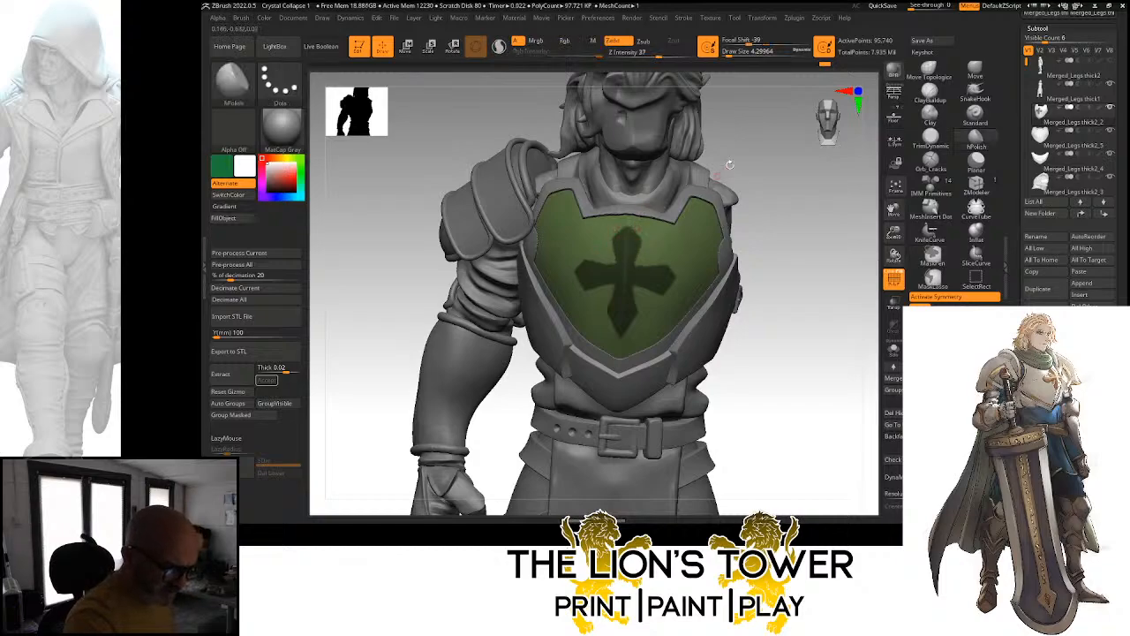
drag(730, 165, 716, 173)
drag(764, 137, 717, 156)
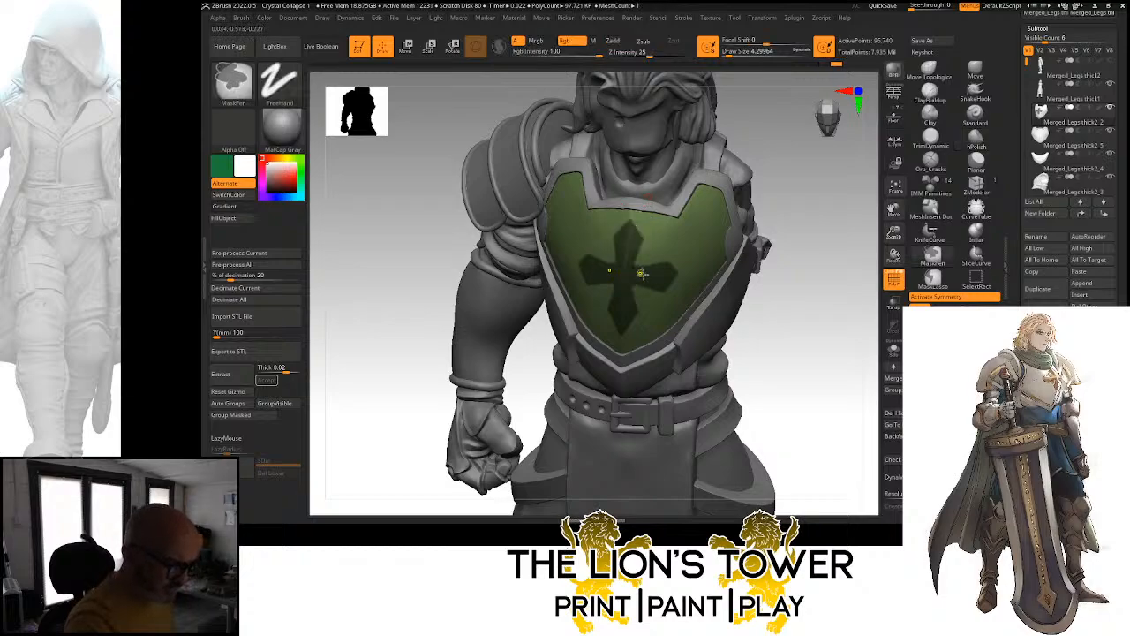
drag(642, 274, 668, 263)
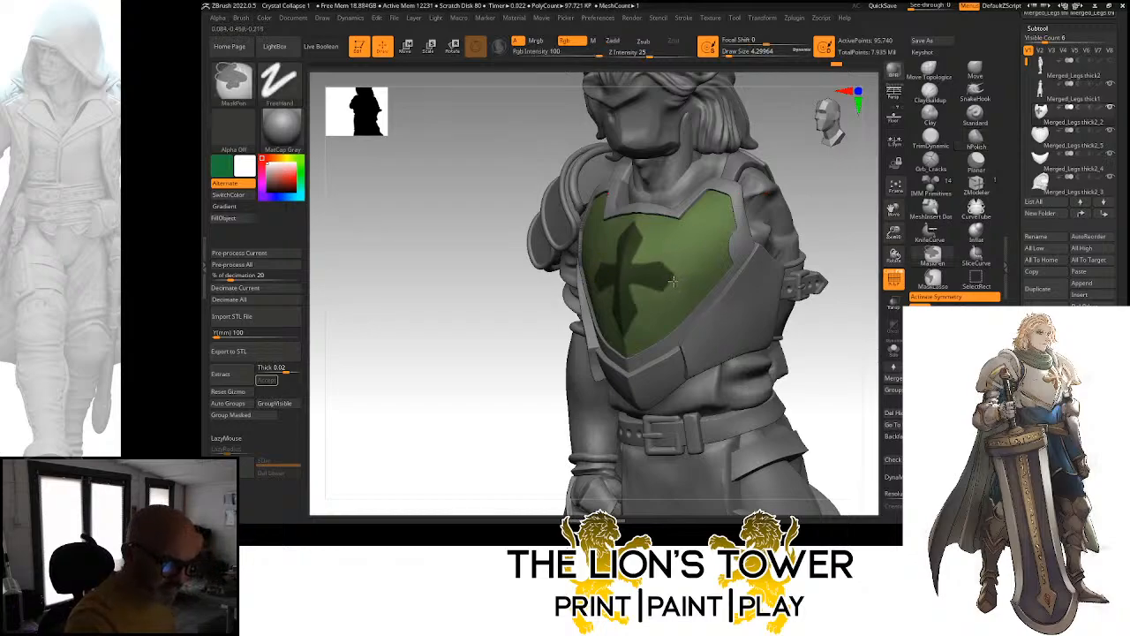
mouse_move(800, 187)
mouse_down()
mouse_move(842, 184)
mouse_move(787, 223)
mouse_up()
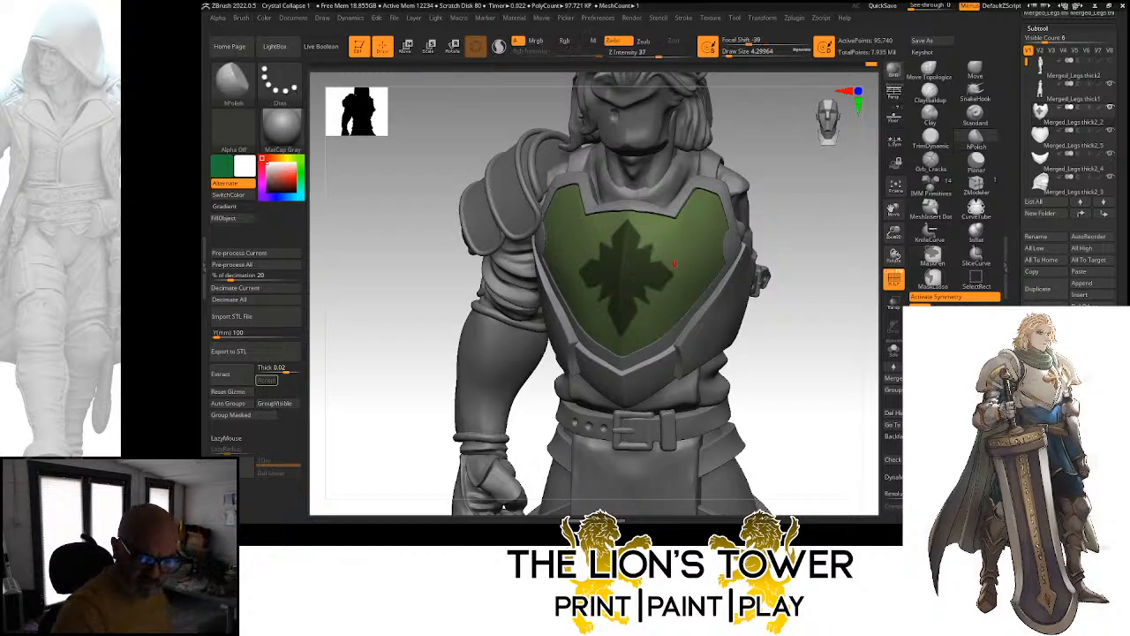
Extract the masked emblem with a thickness of 0.02 and accept it as a new subtool
click(221, 374)
click(266, 380)
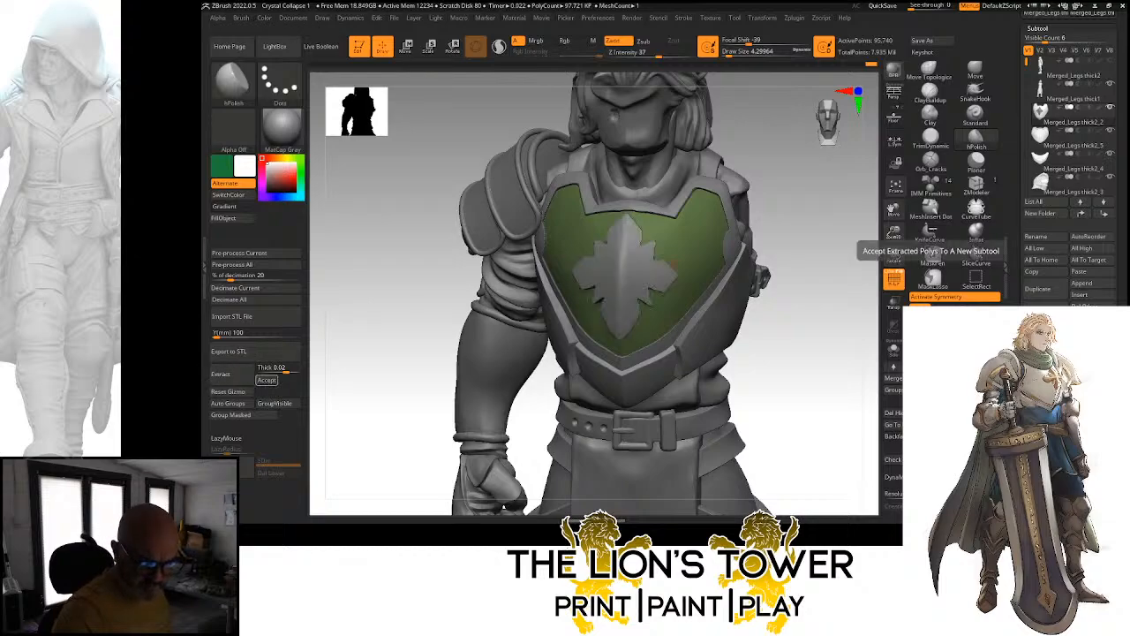
drag(832, 334, 786, 325)
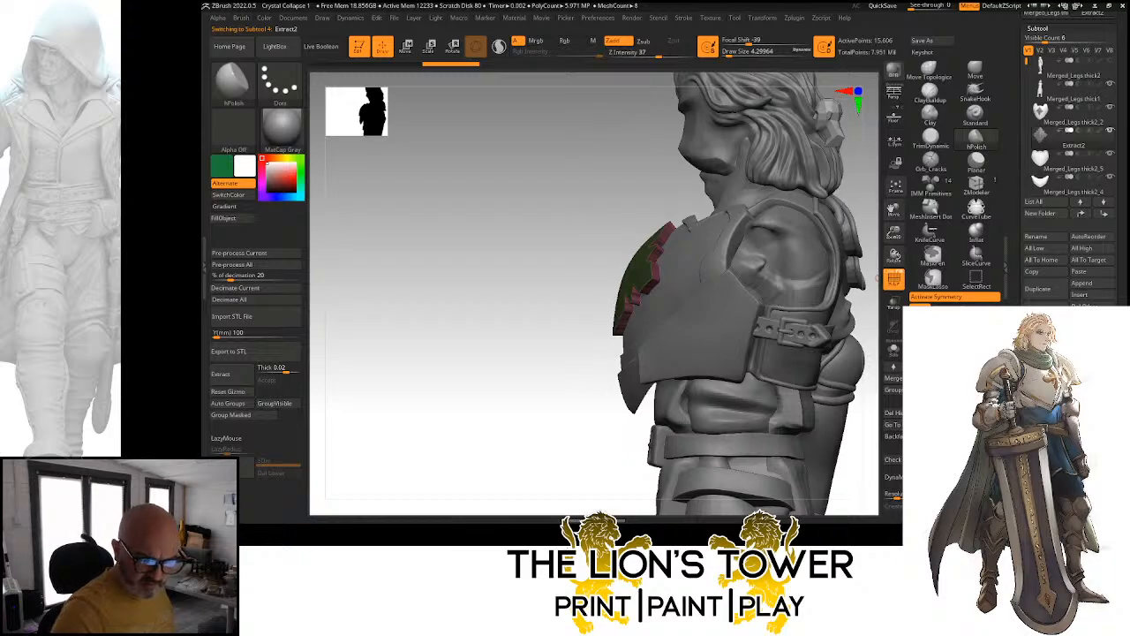
Raise the DynaMesh resolution, clear the mask on the extracted emblem and remesh it with DynaMesh
click(893, 494)
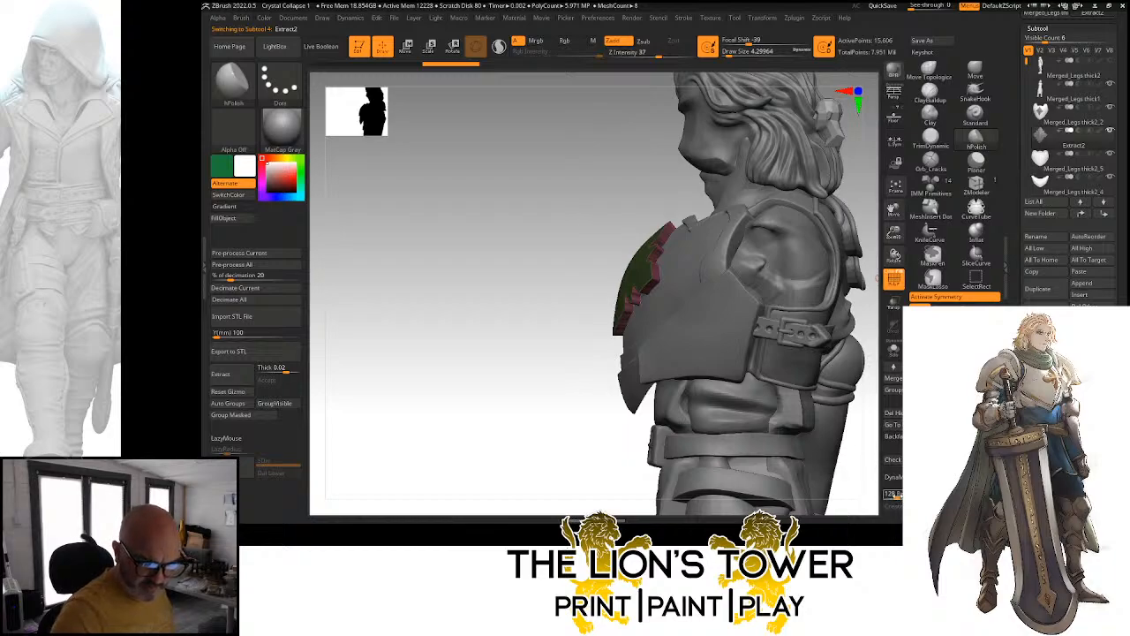
drag(898, 495, 900, 495)
click(894, 478)
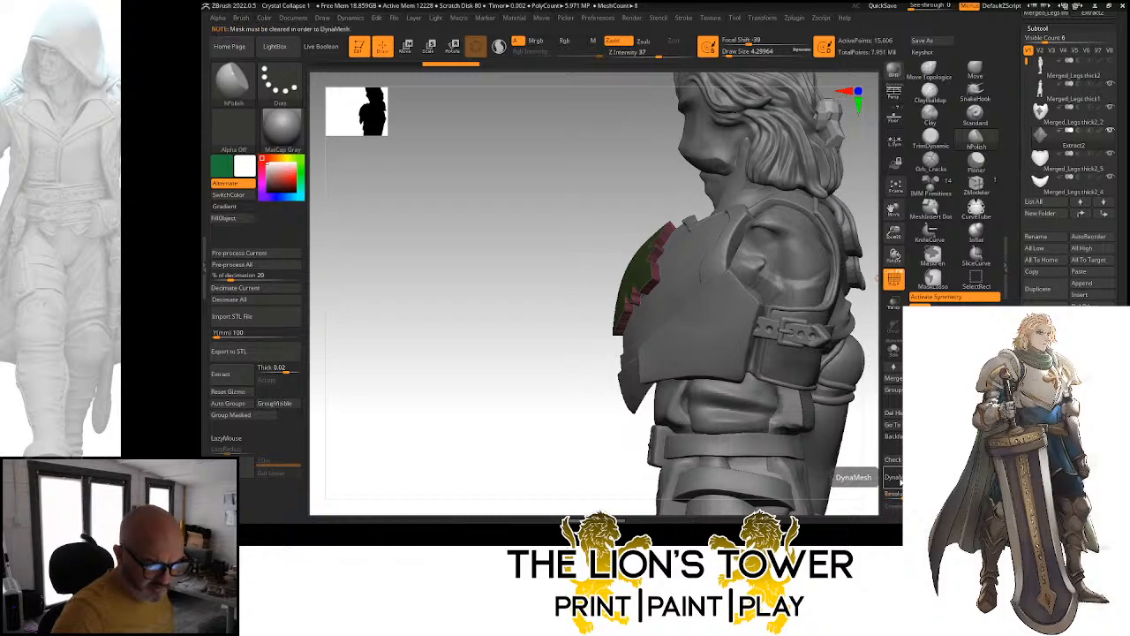
key(ctrl)
ctrl+drag(583, 433, 577, 424)
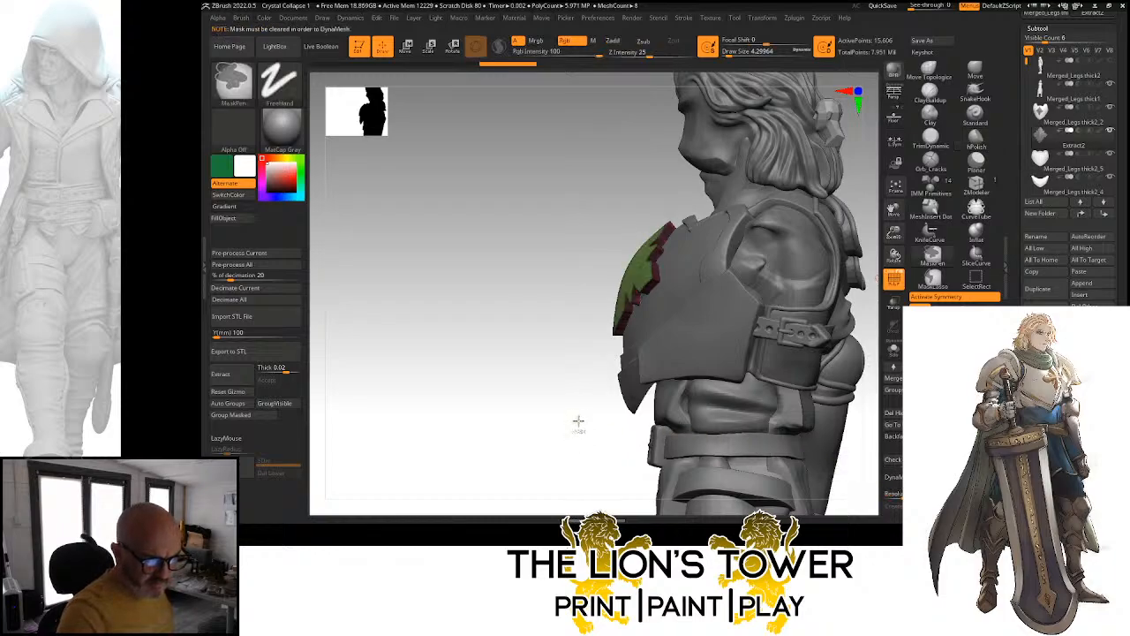
click(894, 477)
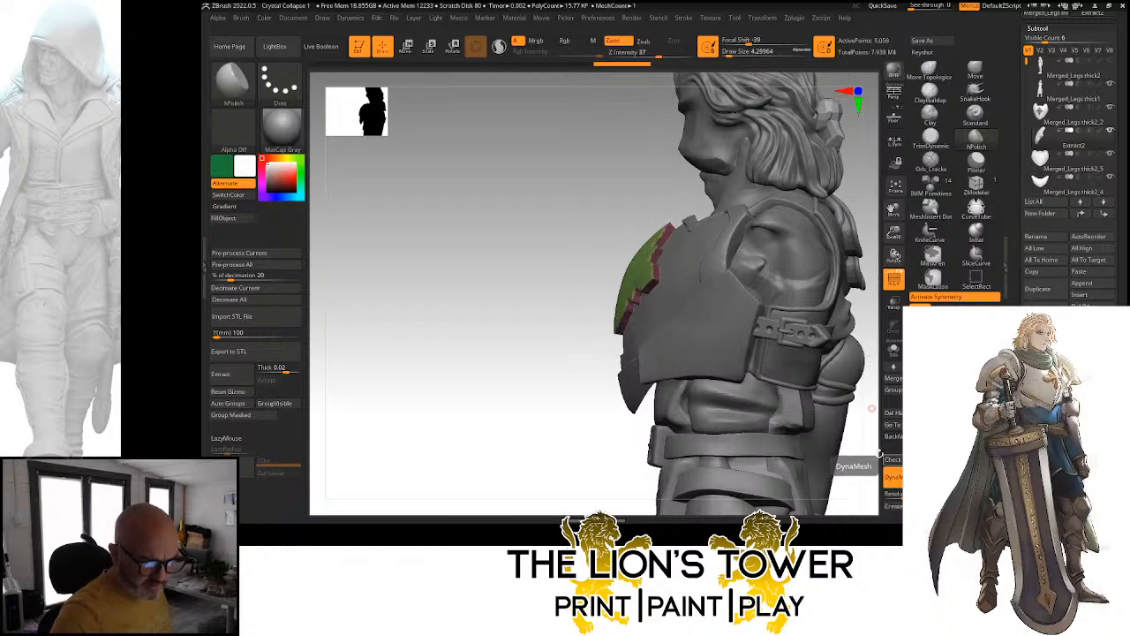
Undo the emblem's DynaMesh and remesh it again at a resolution of 376
drag(583, 434, 704, 372)
shift+drag(794, 310, 798, 311)
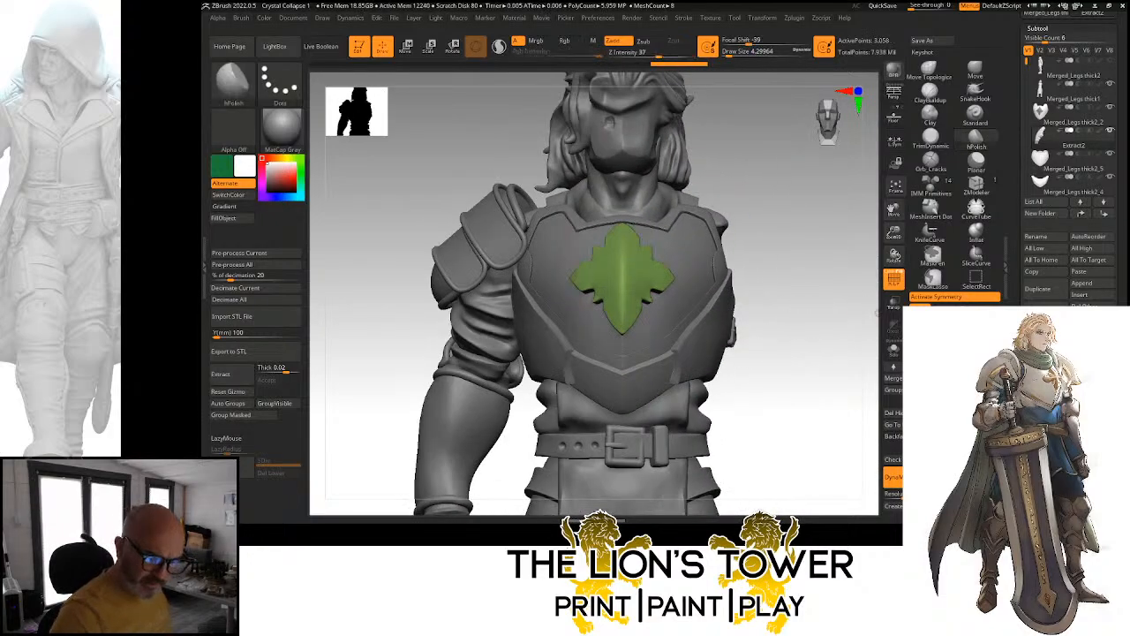
key(ctrl+z)
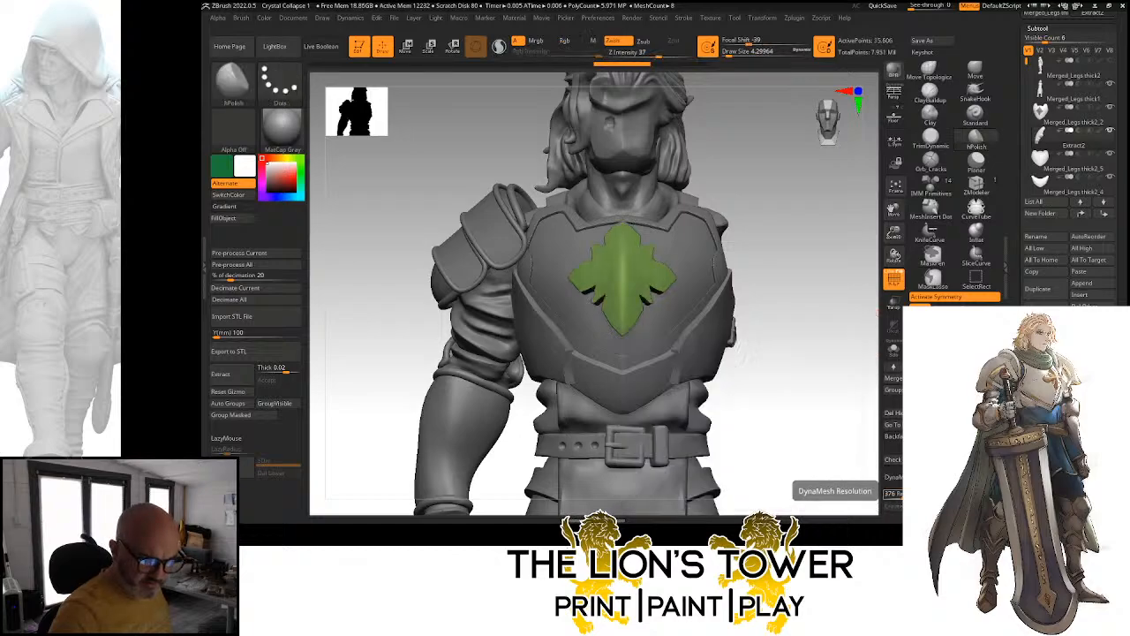
click(893, 477)
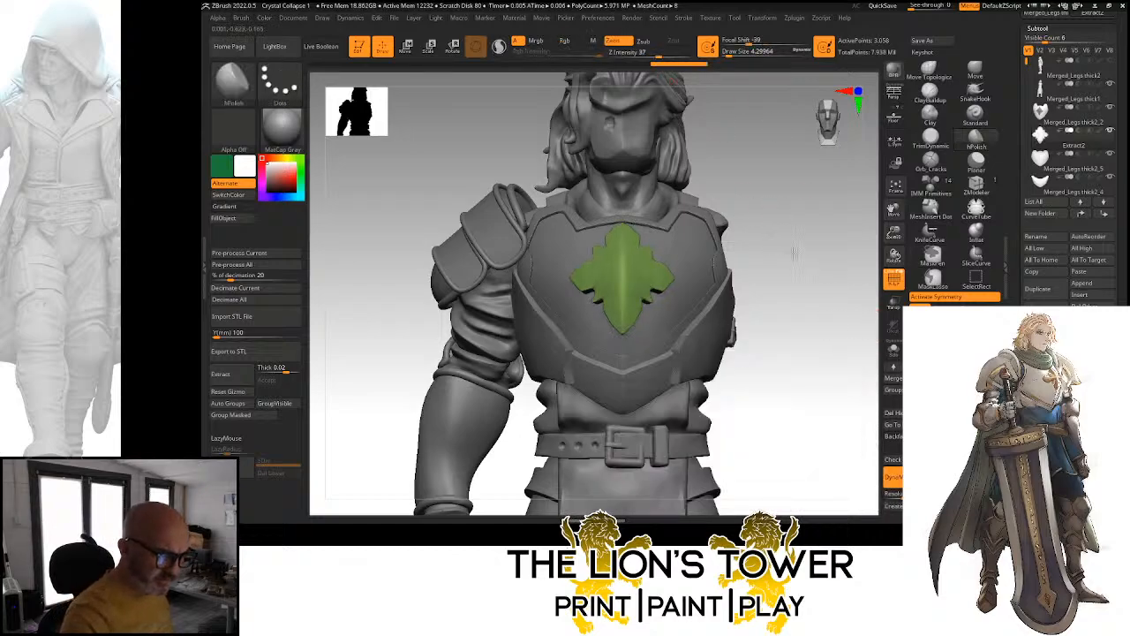
Subdivide the emblem once and set up an enlarged Orb_Cracks brush for sculpting it
drag(789, 272, 872, 204)
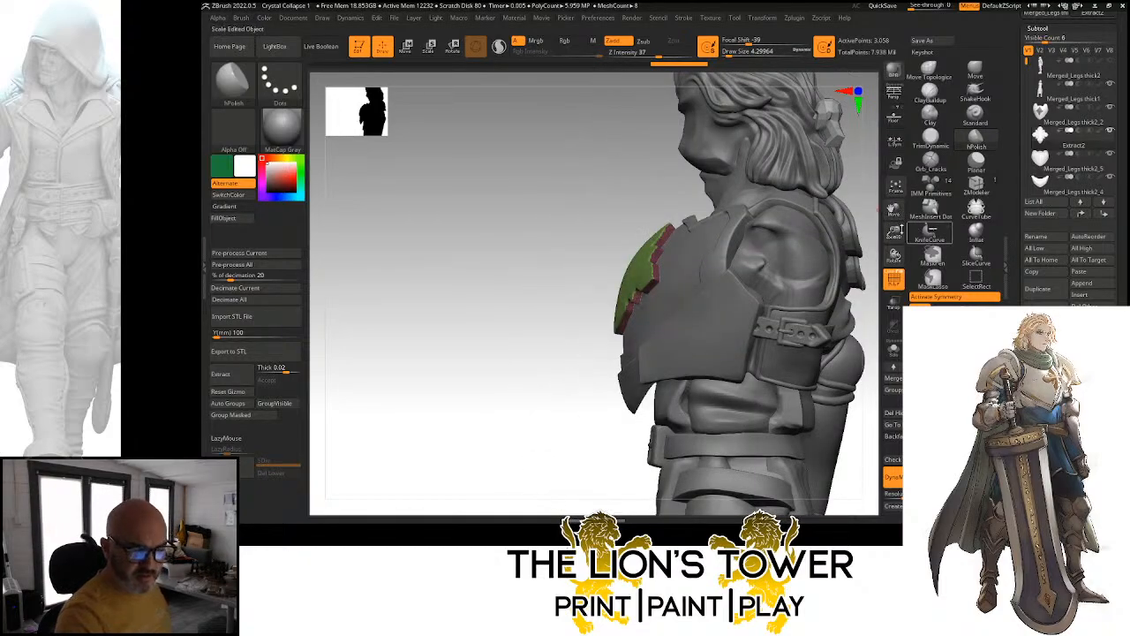
click(931, 163)
mouse_move(865, 205)
alt+mouse_down()
mouse_move(894, 212)
mouse_move(815, 246)
mouse_move(865, 265)
alt+mouse_up()
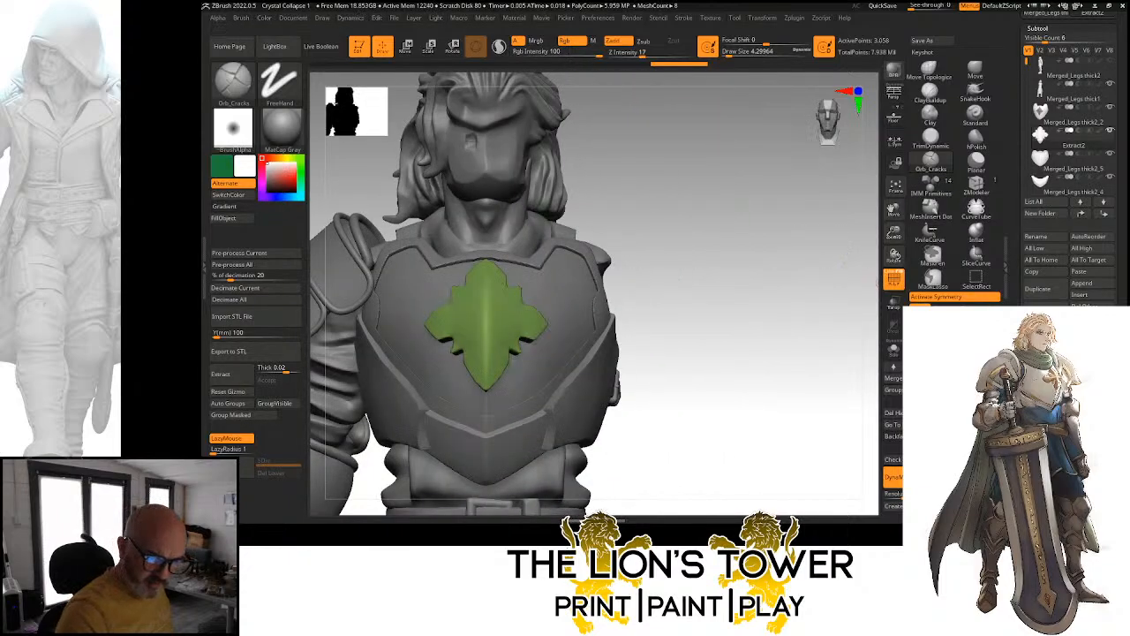
click(1041, 441)
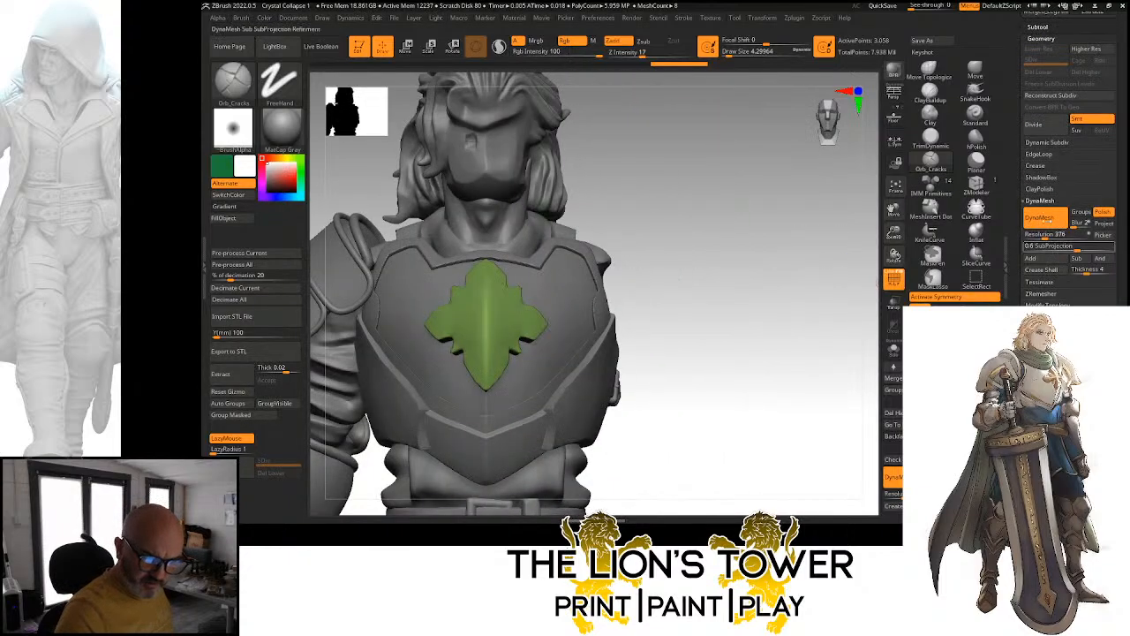
click(1039, 125)
mouse_move(830, 299)
mouse_down()
mouse_move(807, 283)
mouse_move(809, 293)
mouse_up()
drag(729, 53, 736, 53)
mouse_move(761, 205)
mouse_down()
mouse_move(724, 229)
mouse_move(742, 181)
mouse_move(737, 190)
mouse_up()
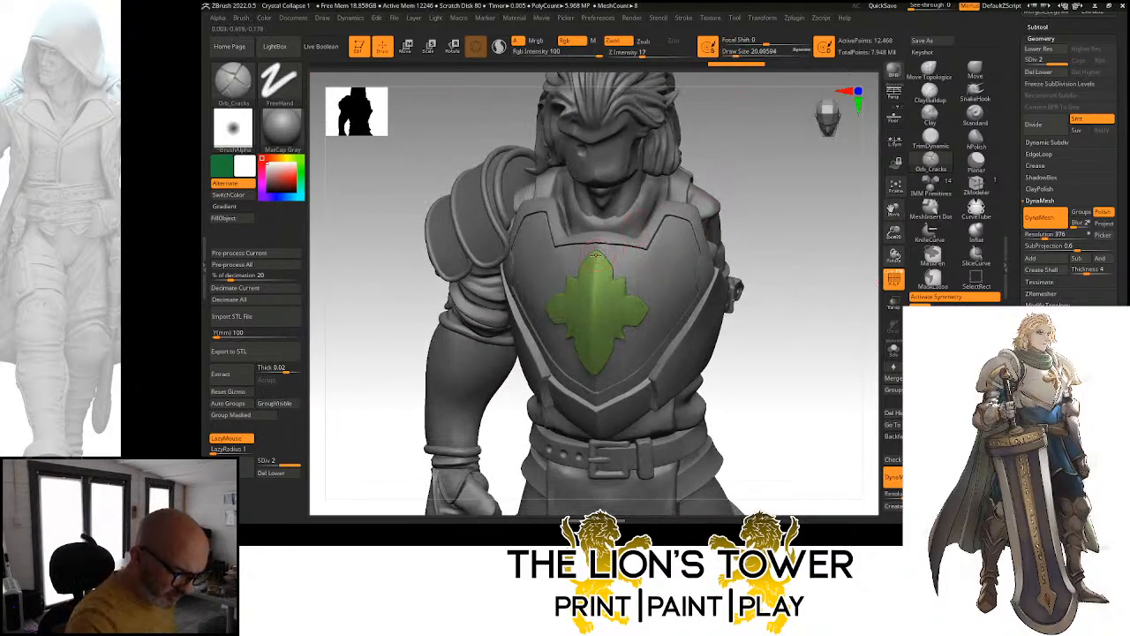
drag(710, 146, 728, 144)
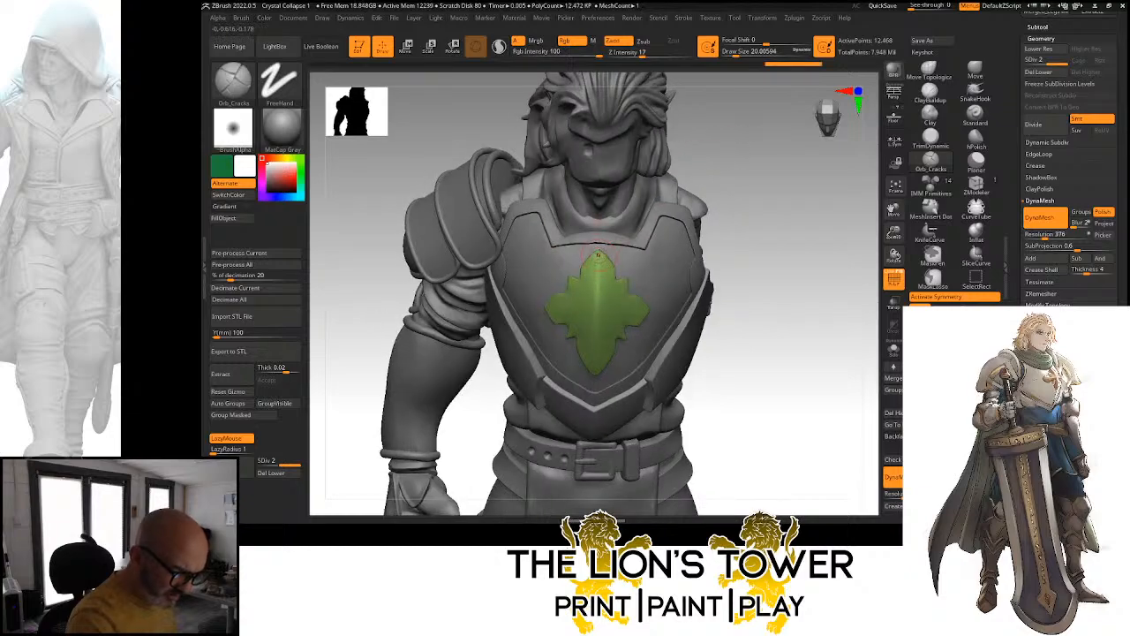
Sculpt a crisp line down the emblem's vertical centre with Orb_Cracks, from its upper tip to its lower point
drag(599, 254, 597, 360)
drag(717, 222, 720, 183)
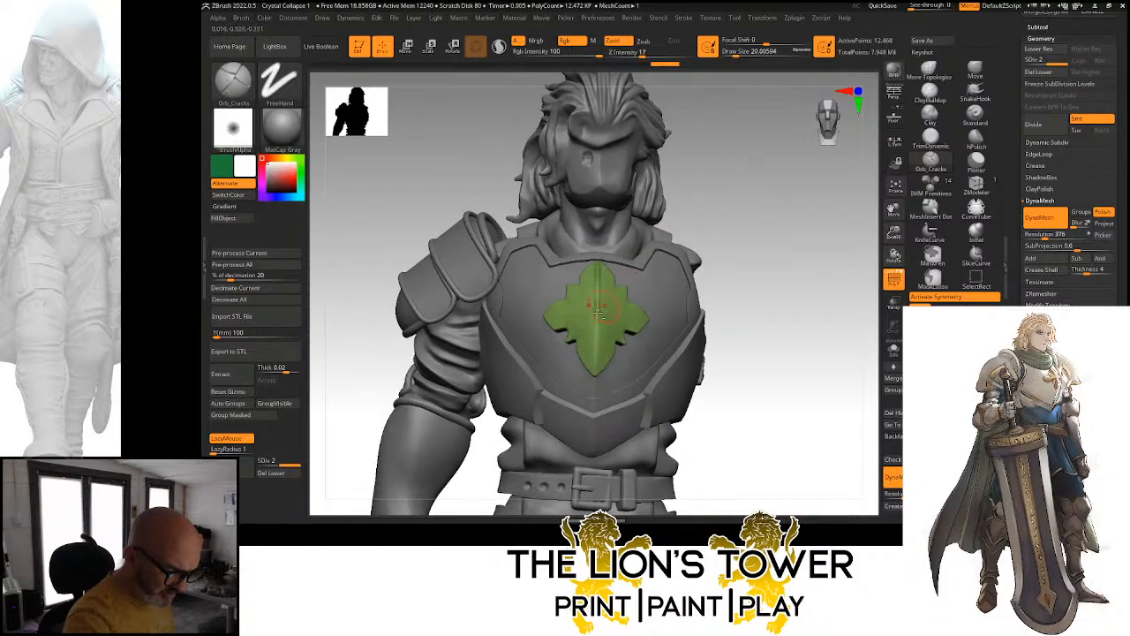
drag(596, 360, 597, 328)
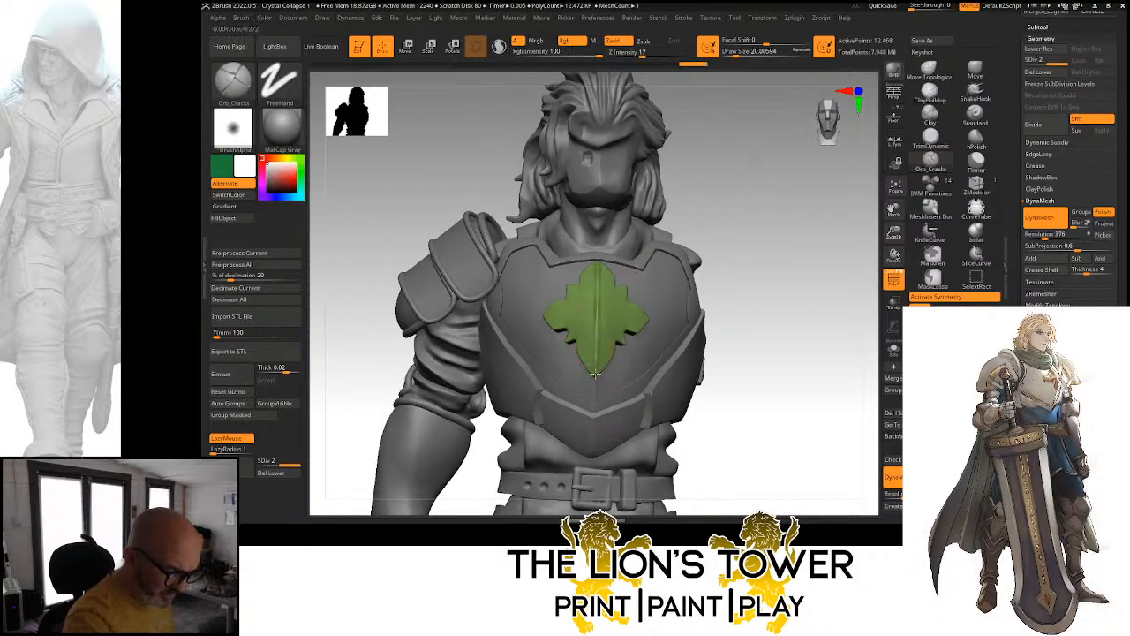
drag(595, 380, 594, 370)
drag(597, 305, 598, 258)
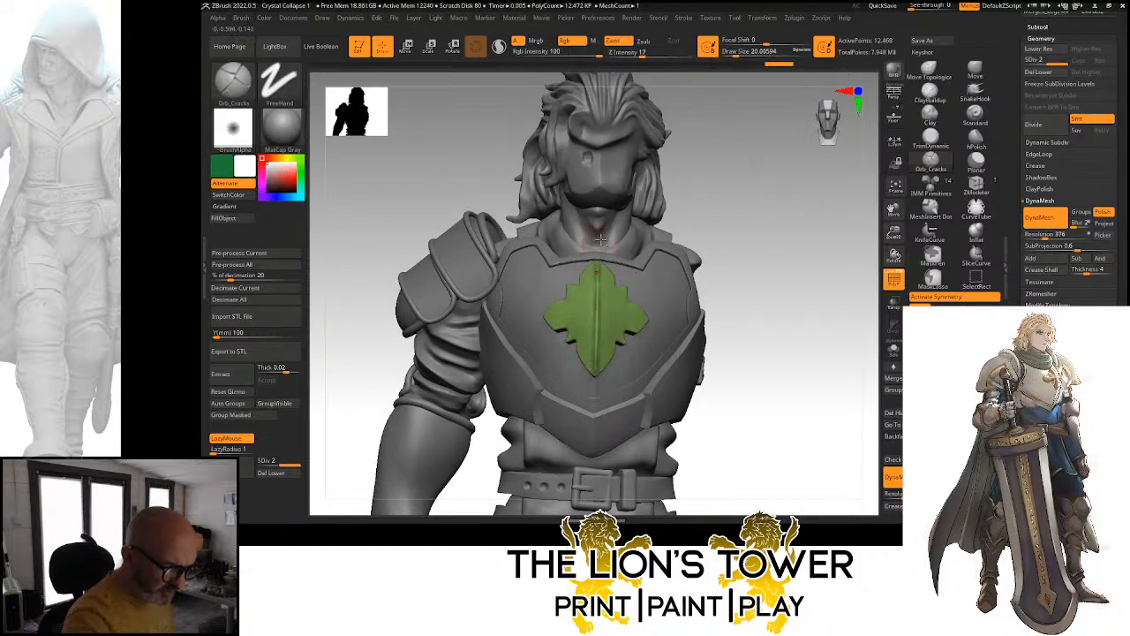
drag(683, 182, 682, 219)
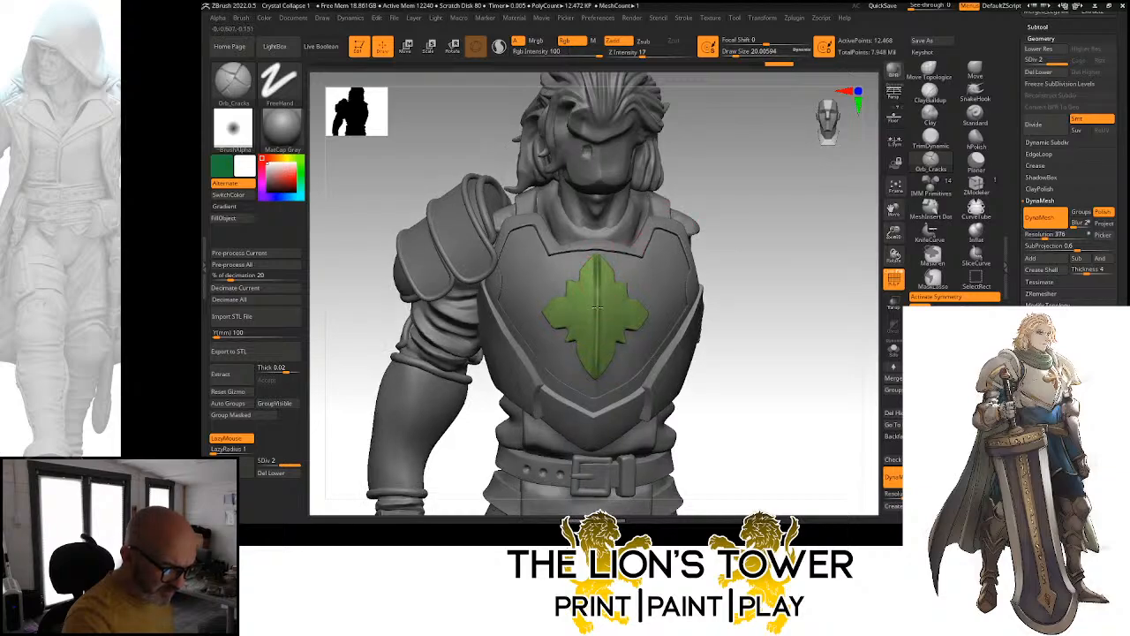
drag(597, 307, 598, 259)
drag(726, 245, 765, 216)
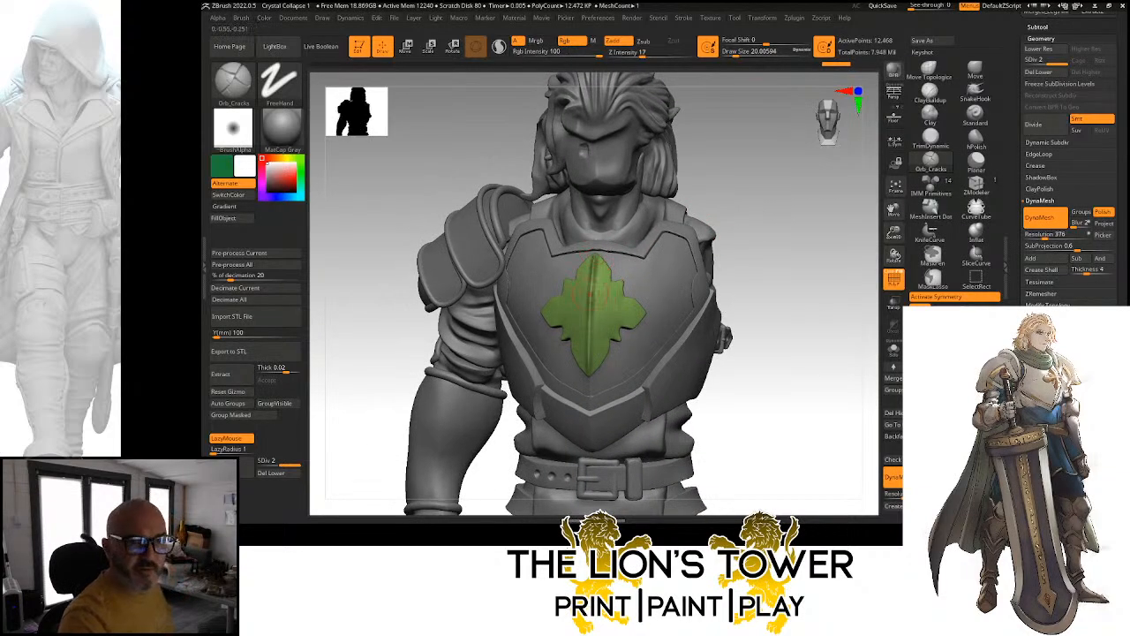
drag(594, 293, 597, 259)
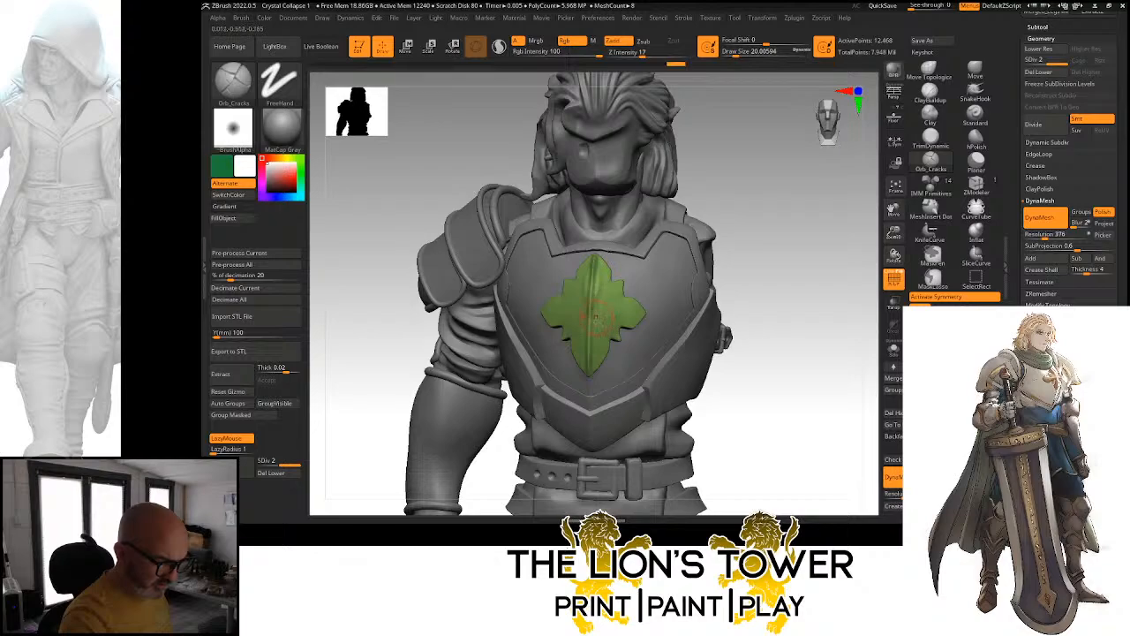
Sculpt a matching Orb_Cracks line along the emblem's side arms, from the outer tip to the centre
mouse_move(737, 242)
mouse_down()
mouse_move(773, 237)
mouse_move(746, 238)
mouse_up()
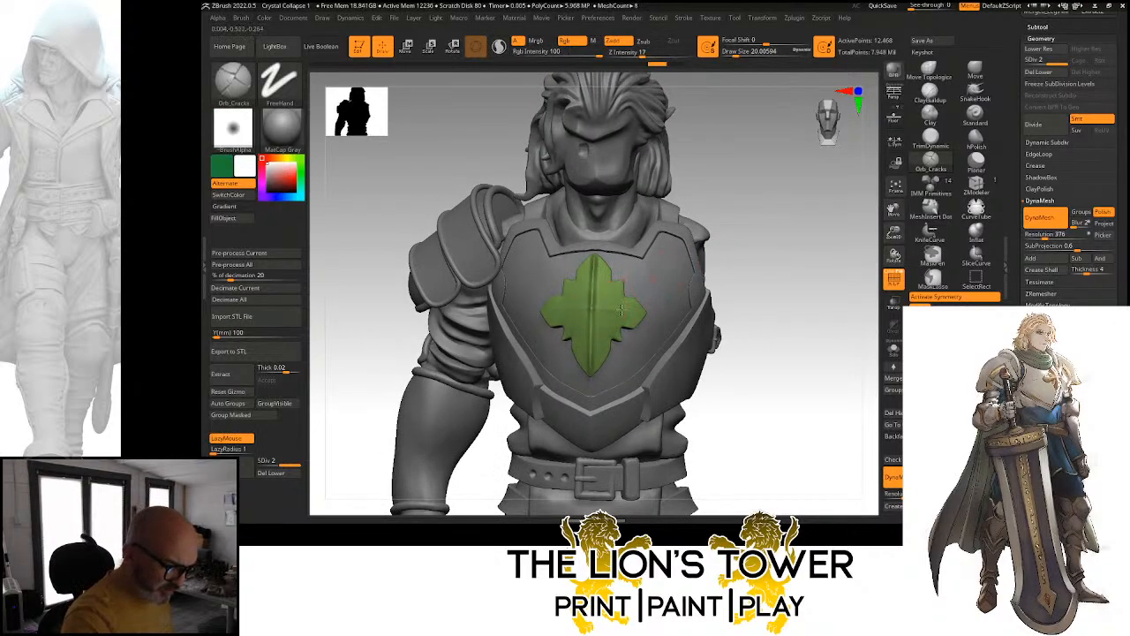
drag(777, 265, 762, 219)
drag(892, 233, 885, 263)
mouse_move(576, 345)
mouse_down()
mouse_move(594, 315)
mouse_move(582, 346)
mouse_up()
drag(567, 410, 593, 318)
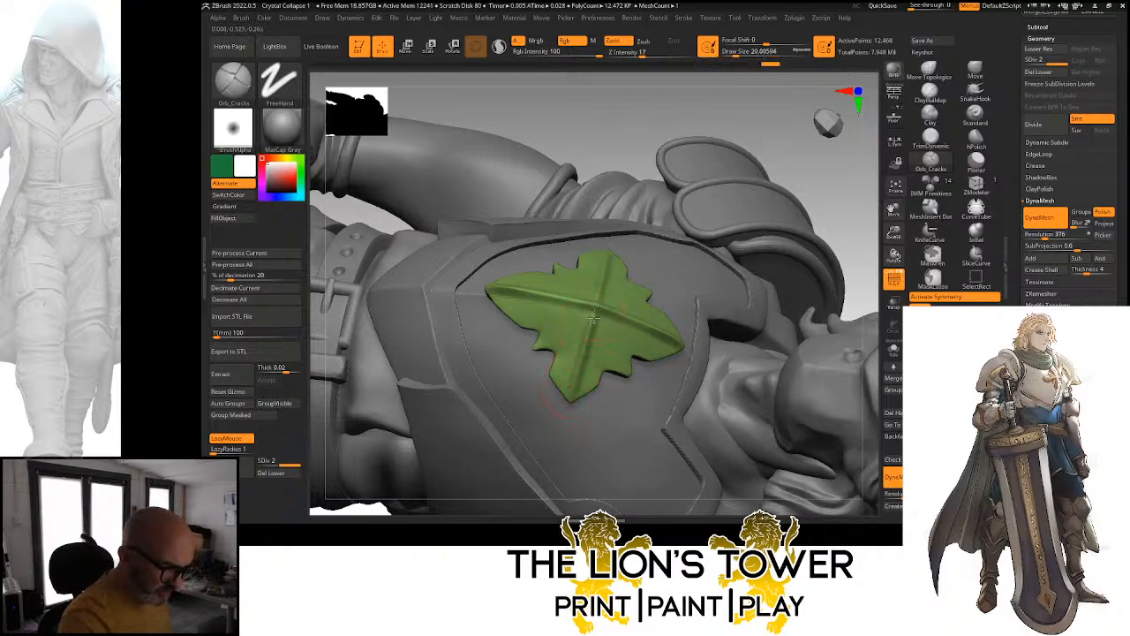
drag(569, 394, 598, 305)
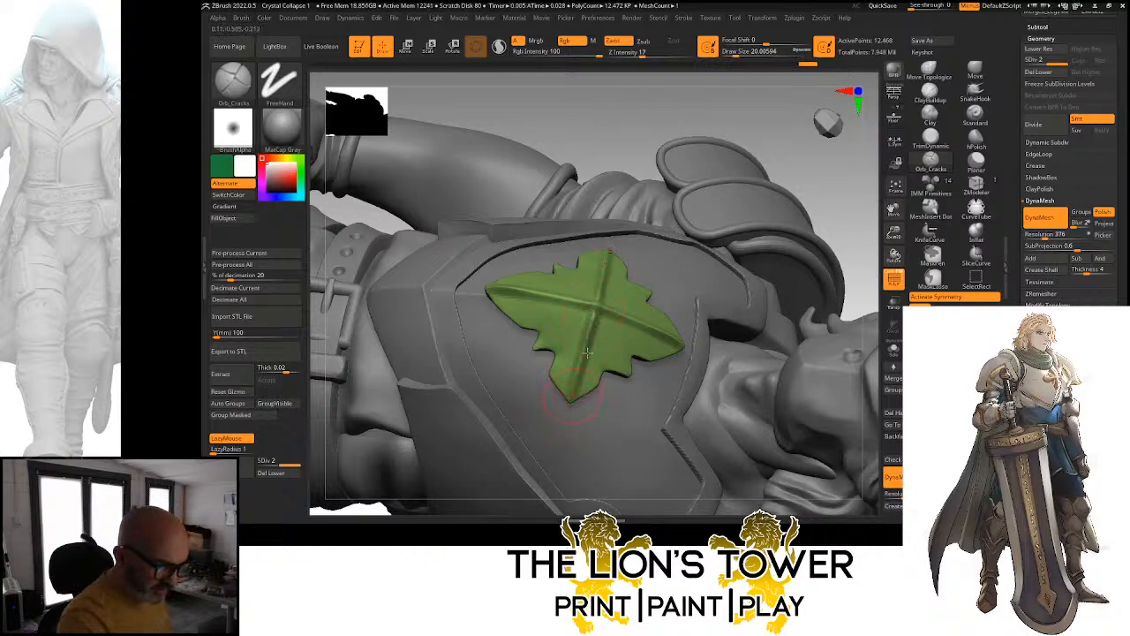
With a draw size of about 12.9, sculpt diagonal lines from the emblem's centre towards the small points between its arms
mouse_move(874, 225)
mouse_down()
mouse_move(820, 209)
mouse_move(787, 254)
mouse_up()
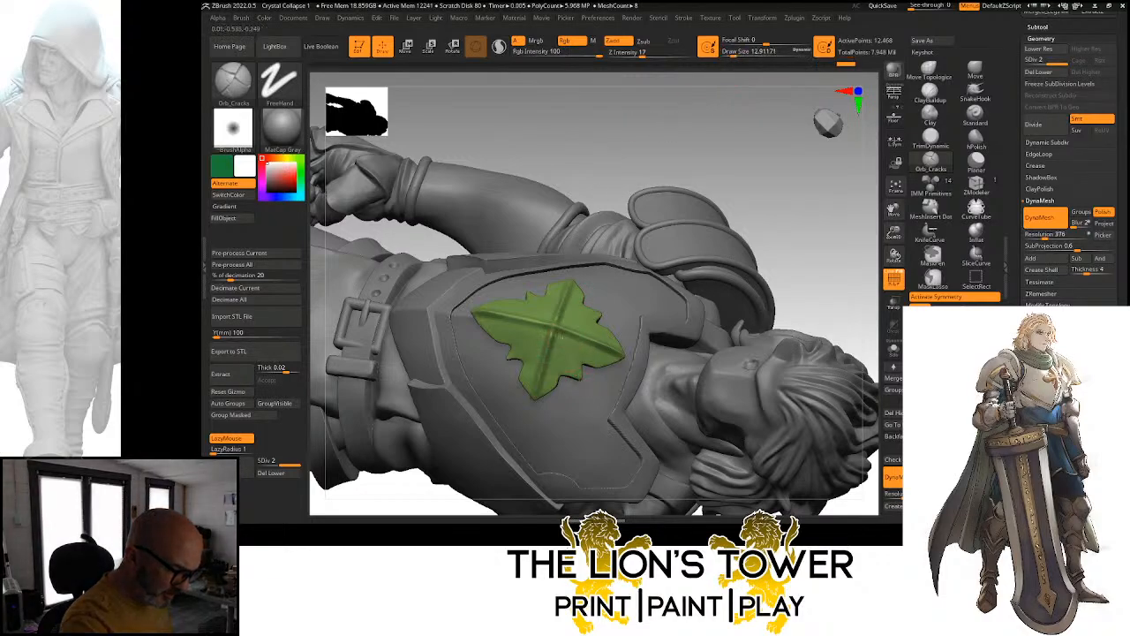
drag(559, 335, 579, 382)
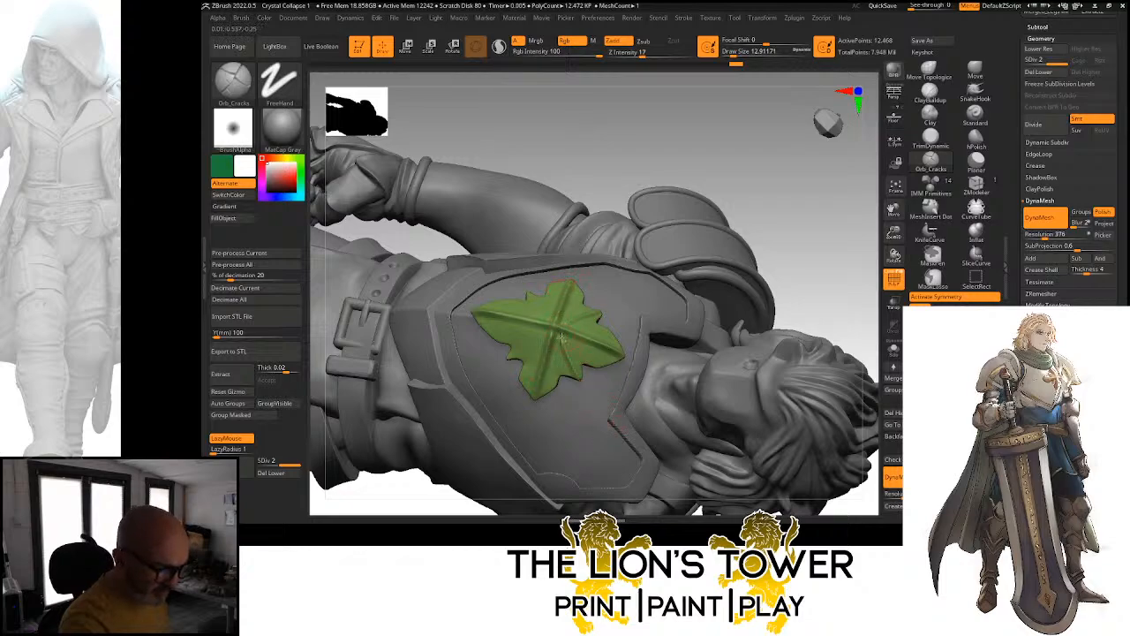
drag(780, 263, 837, 268)
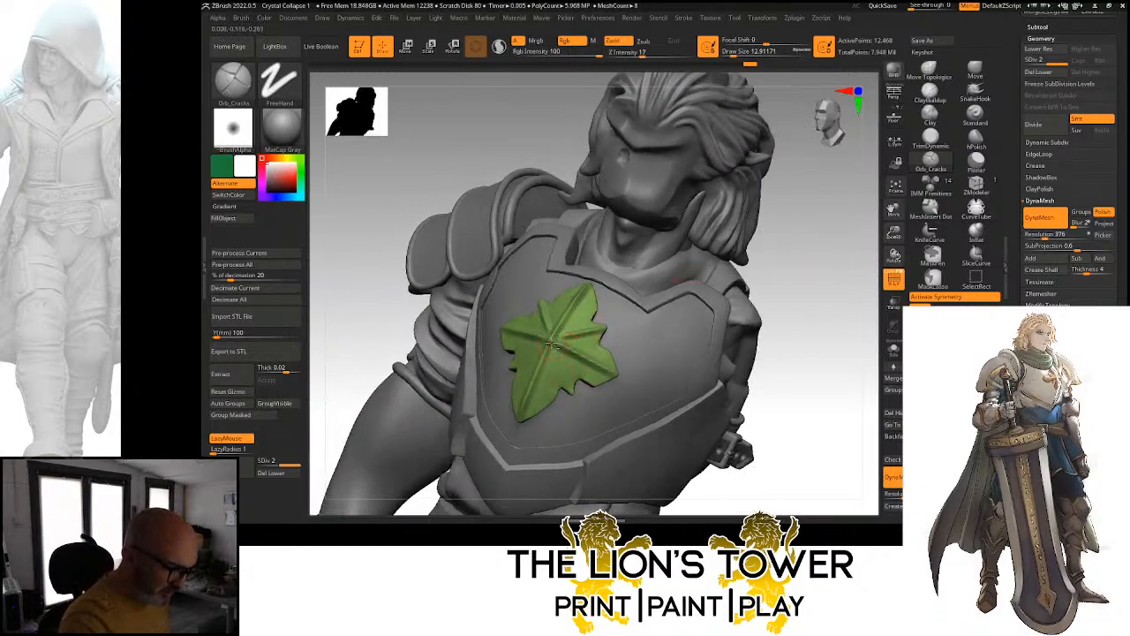
drag(555, 348, 563, 386)
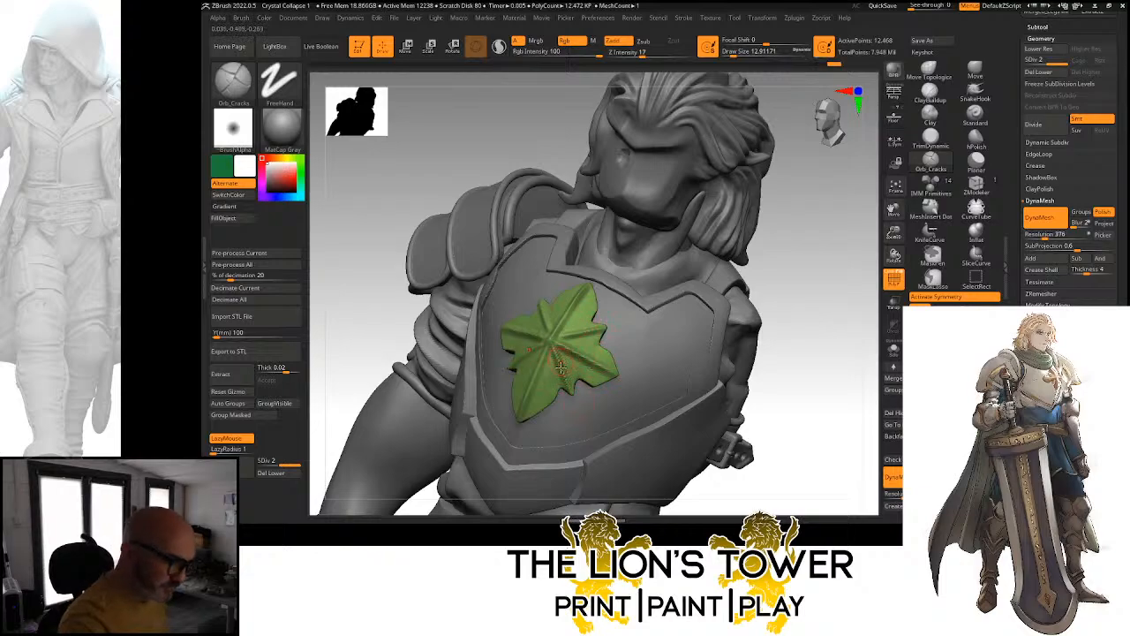
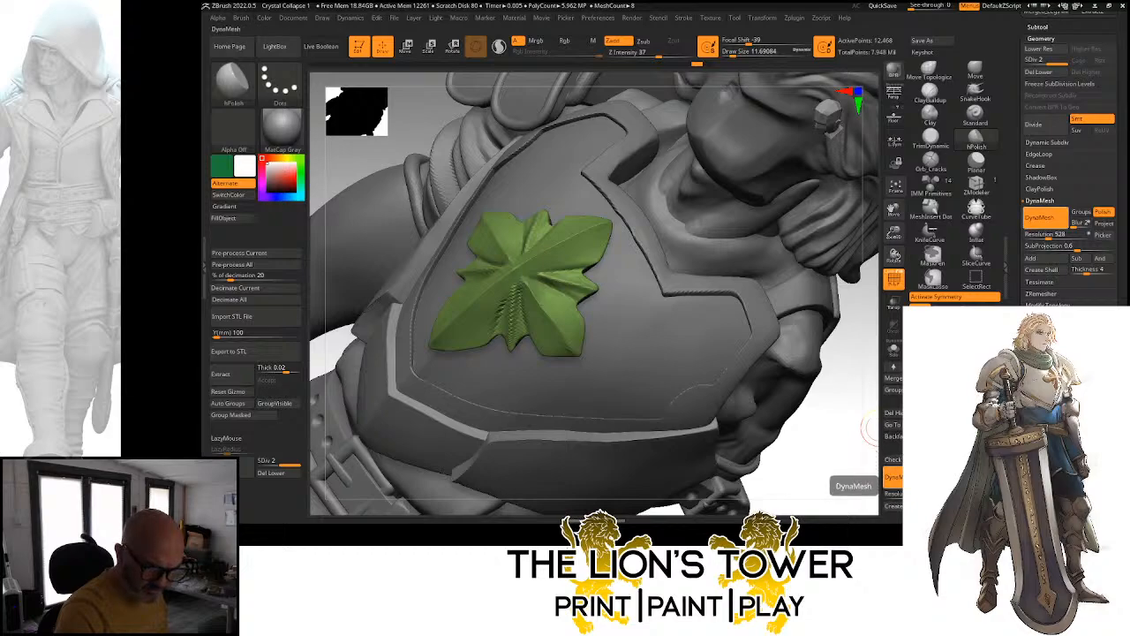
Remesh the sculpted emblem with DynaMesh at a resolution of 1000
click(893, 493)
text(1000)
key(Return)
ctrl+drag(857, 416, 825, 464)
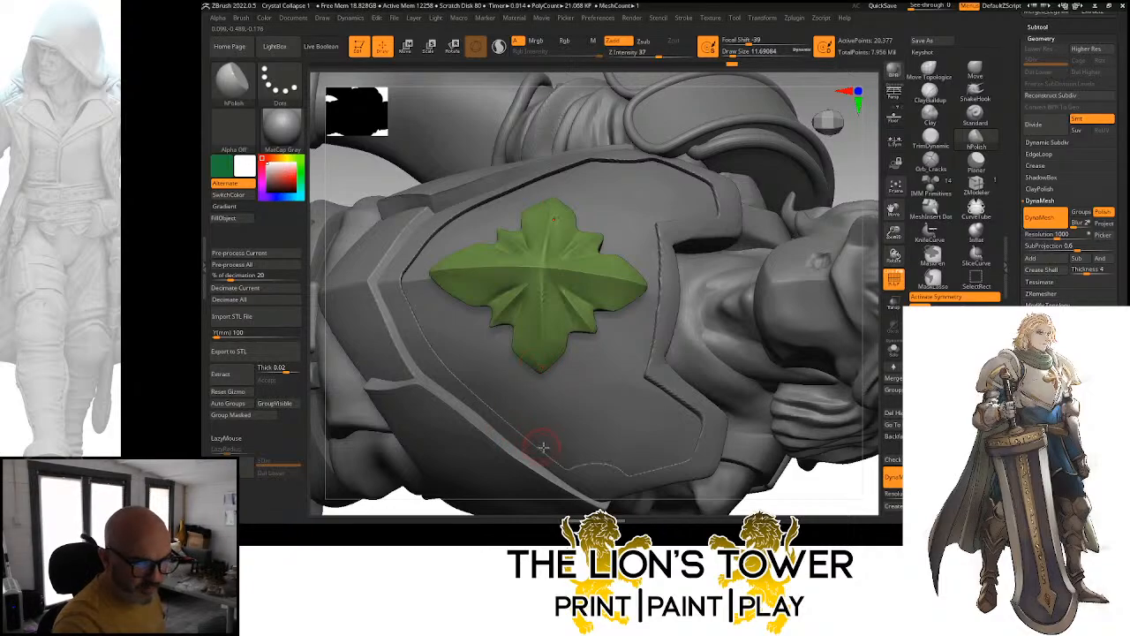
mouse_move(843, 275)
mouse_down()
mouse_move(850, 168)
mouse_move(812, 180)
mouse_move(825, 239)
mouse_move(846, 216)
mouse_up()
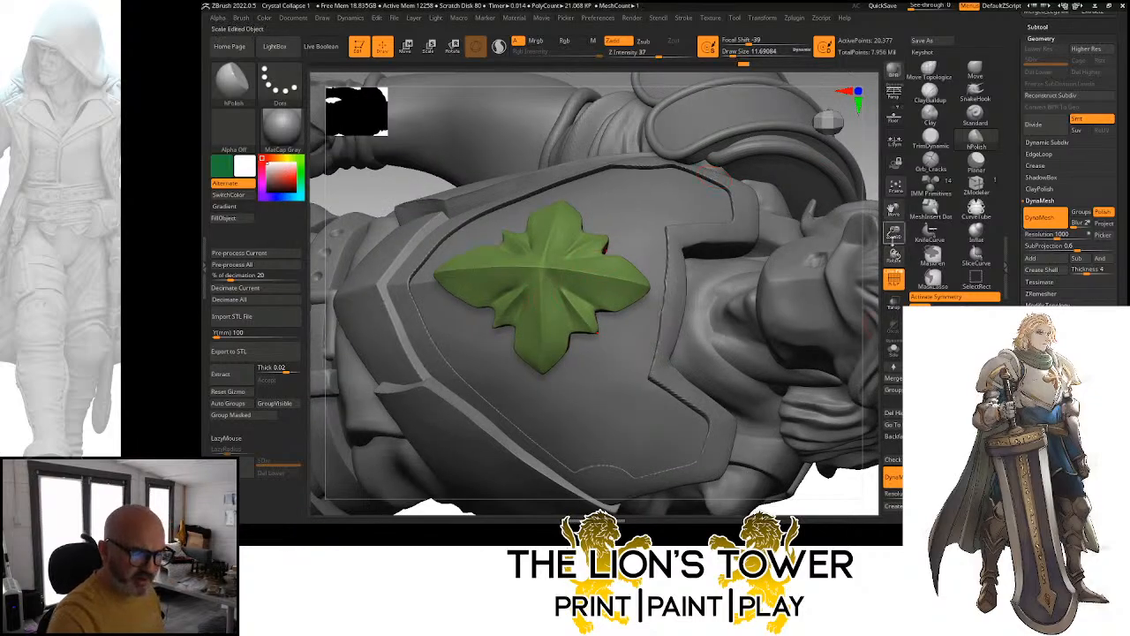
drag(893, 233, 798, 371)
drag(893, 233, 892, 261)
mouse_move(868, 301)
mouse_down()
mouse_move(855, 295)
mouse_move(864, 303)
mouse_move(853, 315)
mouse_move(845, 298)
mouse_up()
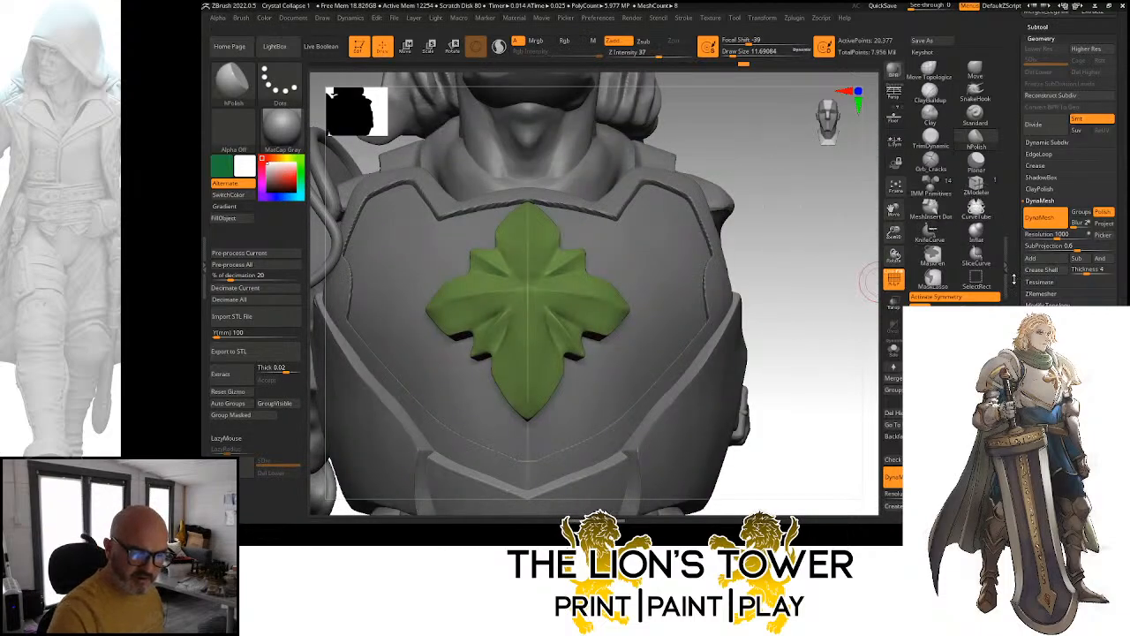
Append a Cube3D primitive as a new subtool and frame it in the view
scroll(1069, 159, up, 5)
click(1039, 218)
scroll(1042, 215, down, 3)
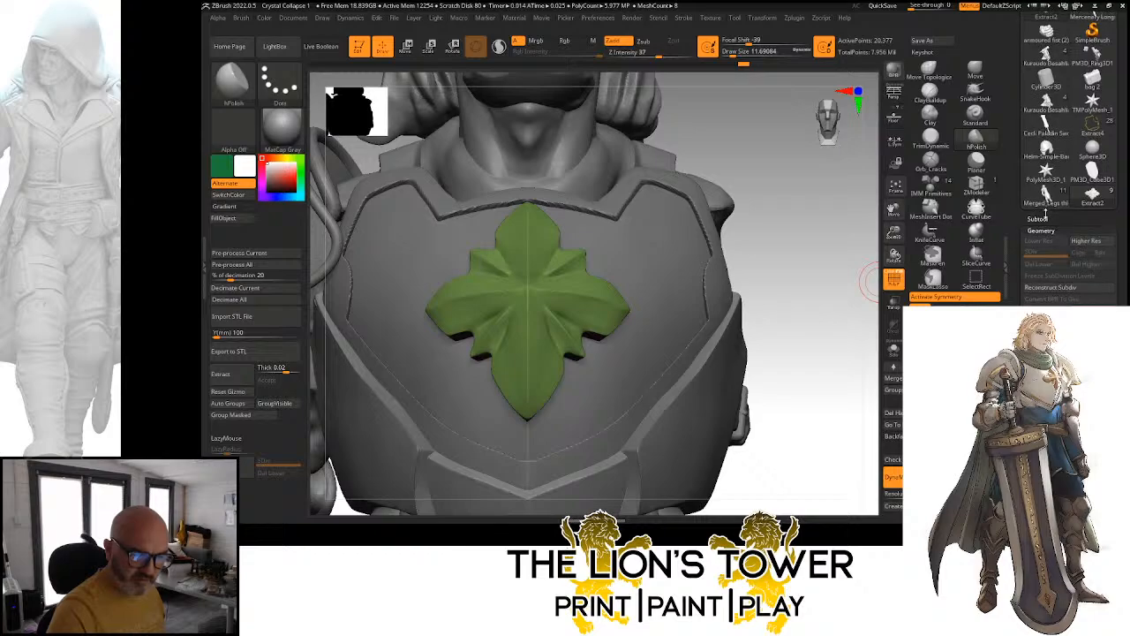
scroll(1102, 178, down, 3)
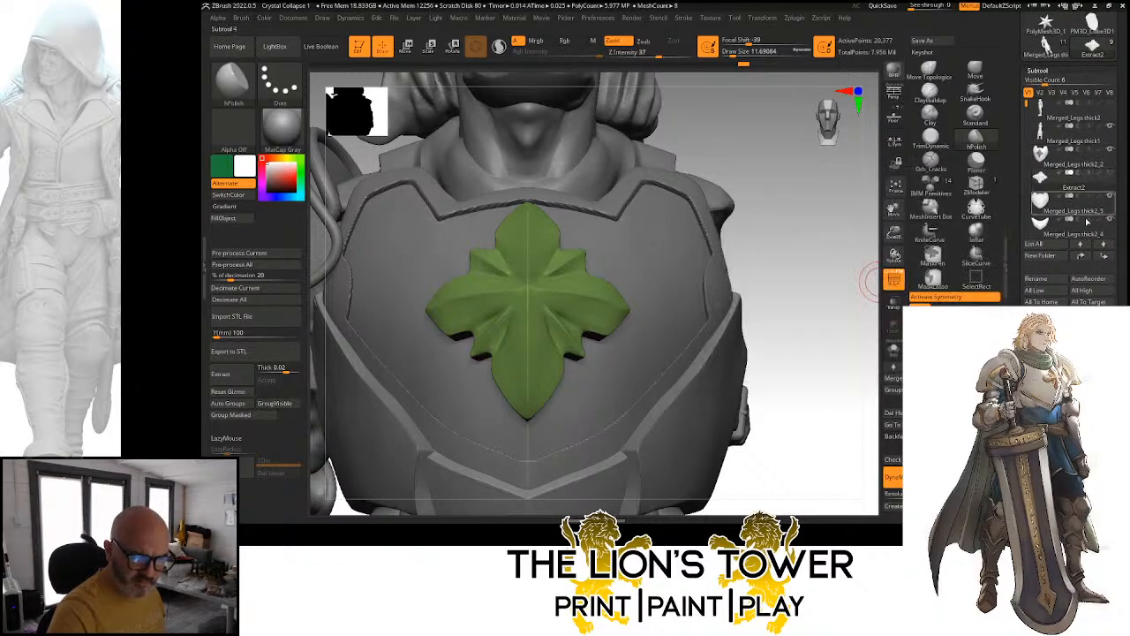
scroll(1031, 249, up, 1)
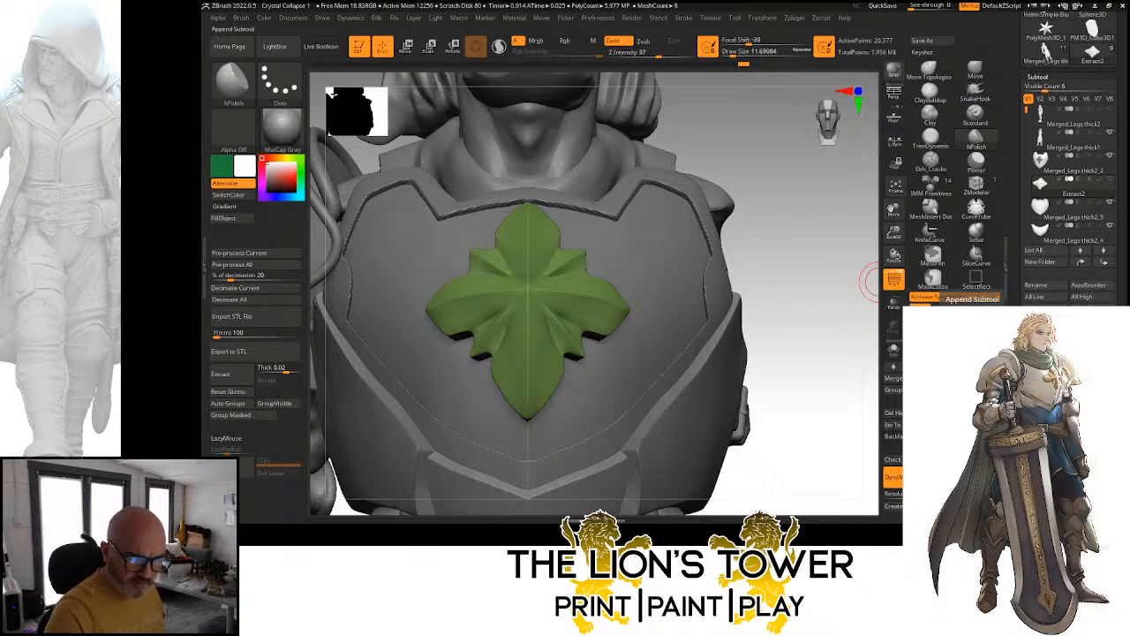
click(890, 279)
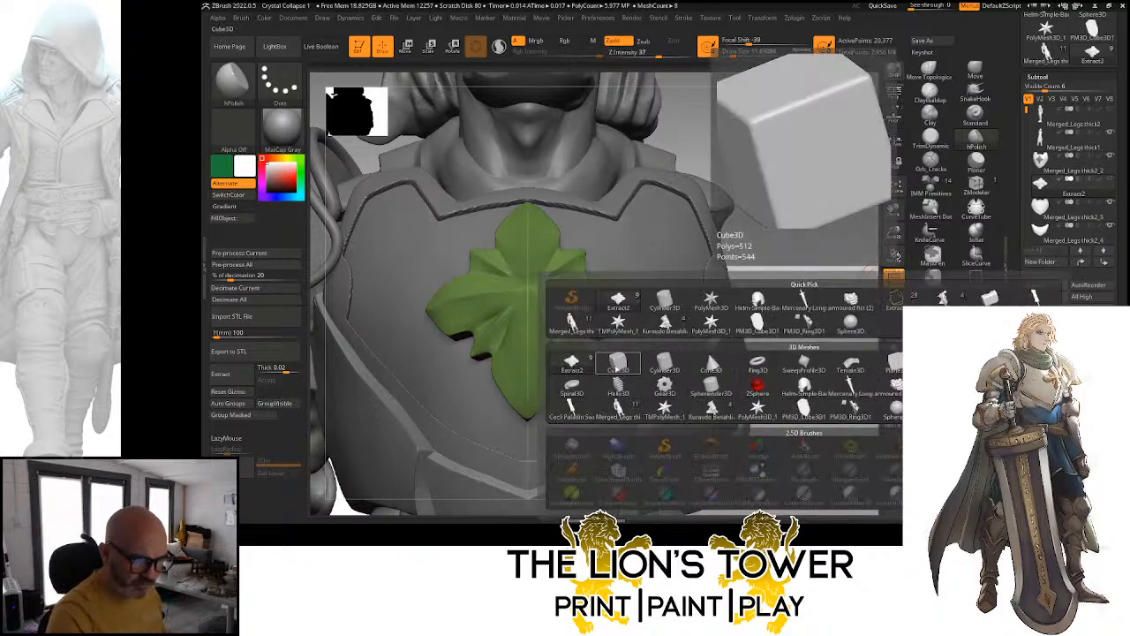
click(619, 367)
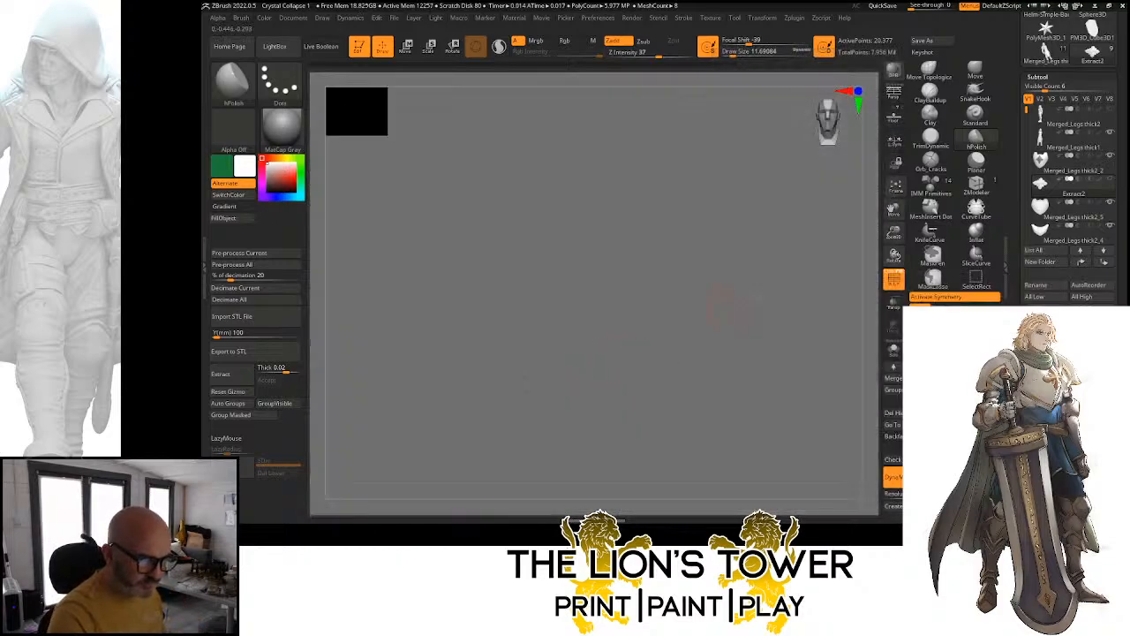
click(896, 188)
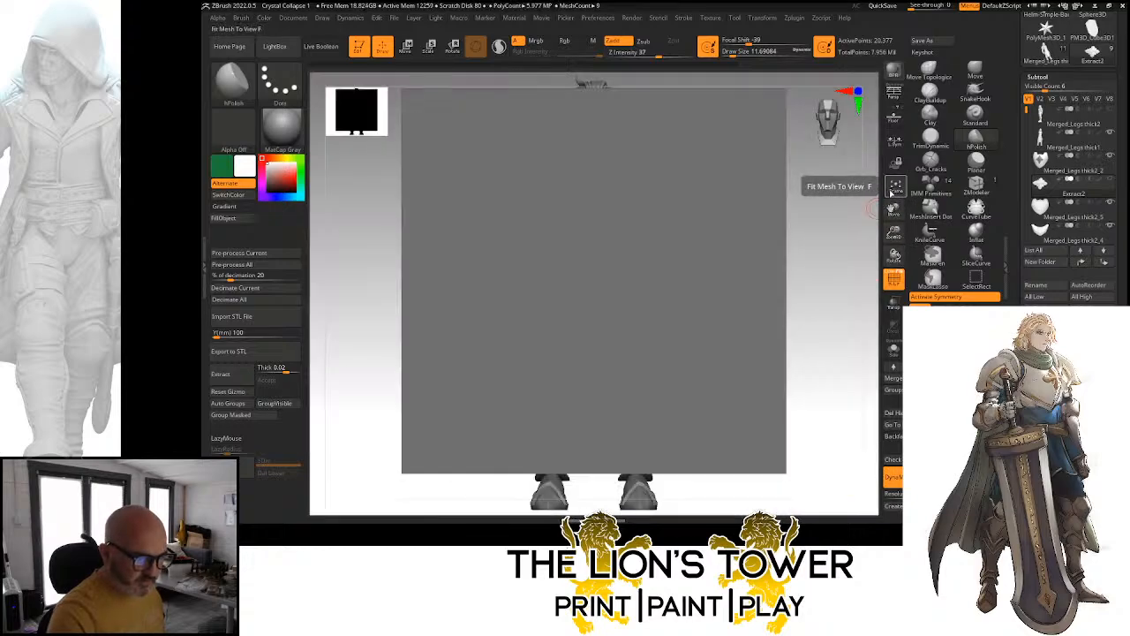
drag(893, 233, 893, 241)
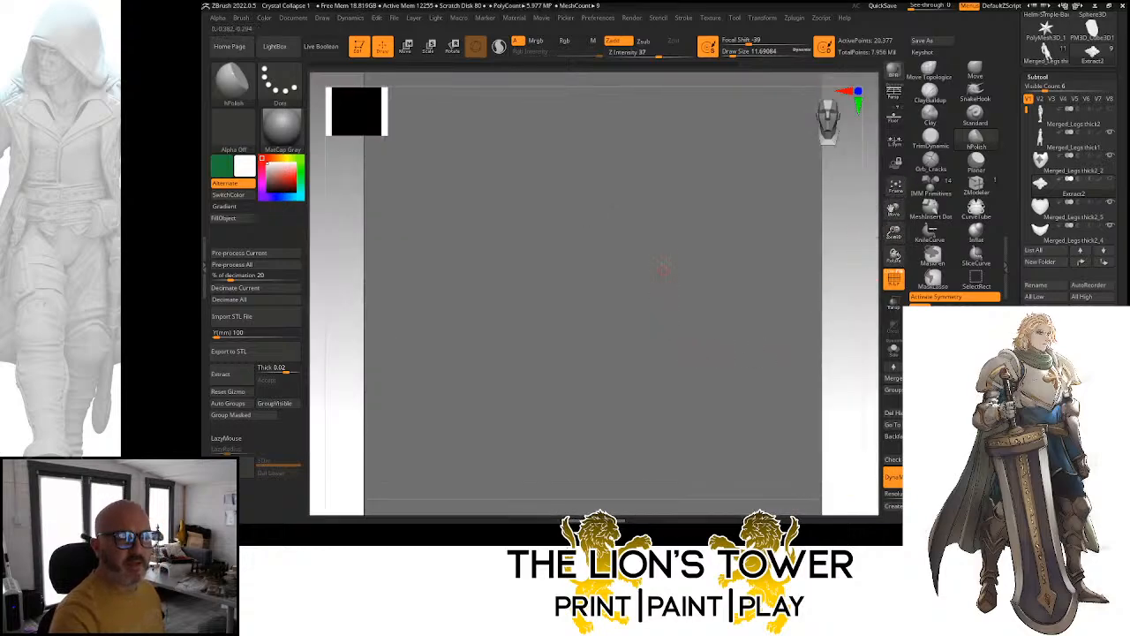
Make the appended cube the active subtool and convert it with DynaMesh
alt+click(666, 297)
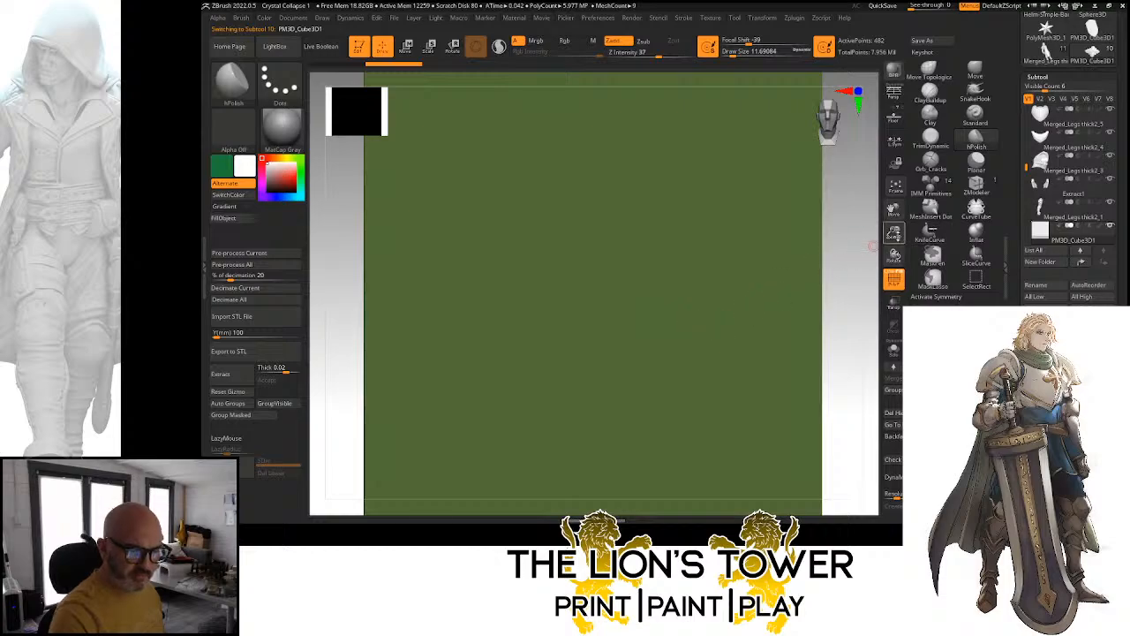
drag(872, 247, 872, 309)
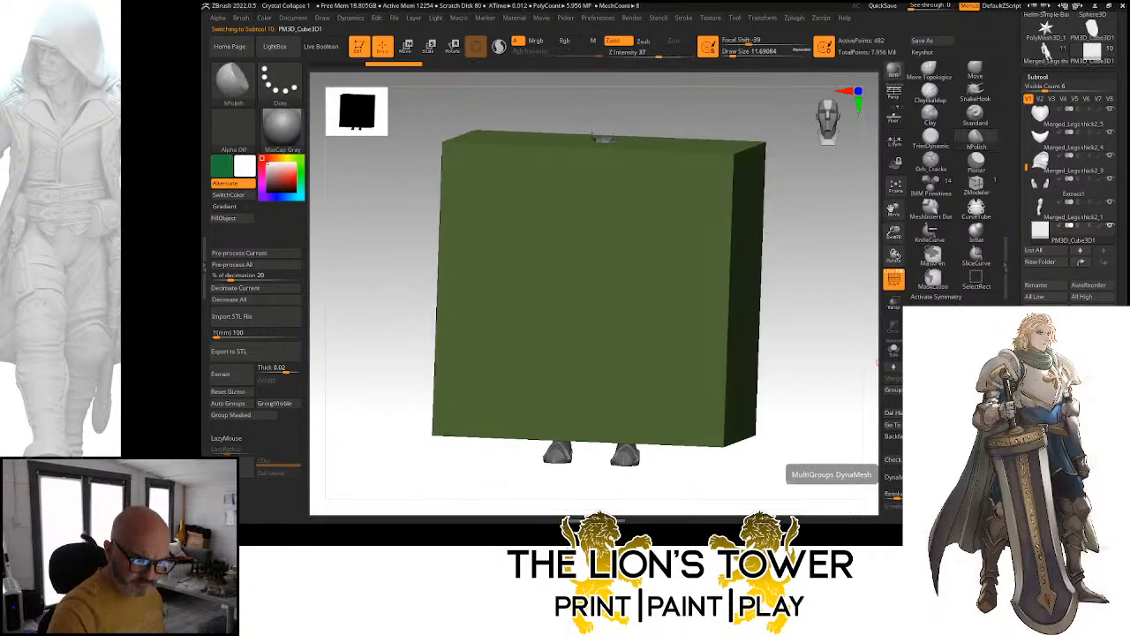
click(896, 495)
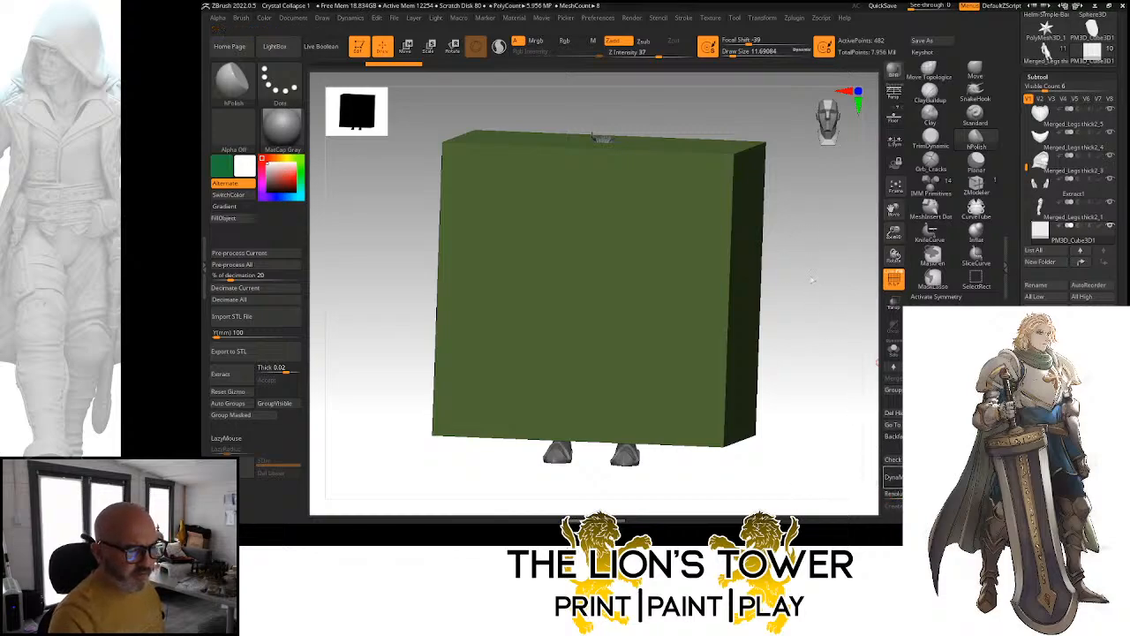
shift+drag(820, 291, 827, 285)
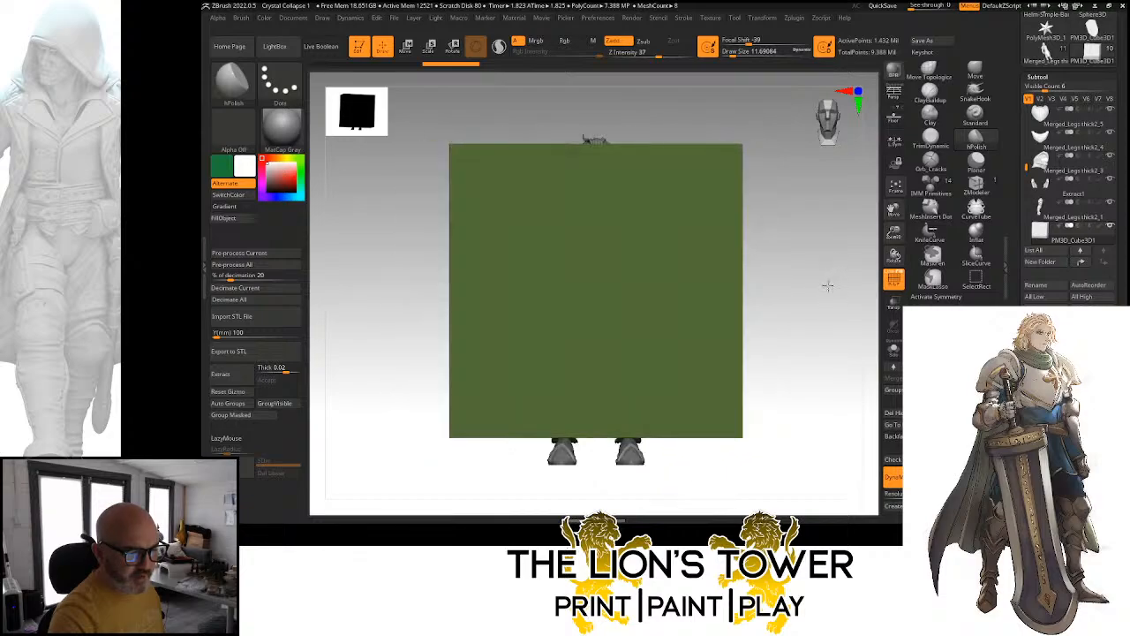
drag(906, 226, 899, 222)
mouse_move(839, 296)
shift+mouse_down()
mouse_move(804, 306)
mouse_move(822, 297)
shift+mouse_up()
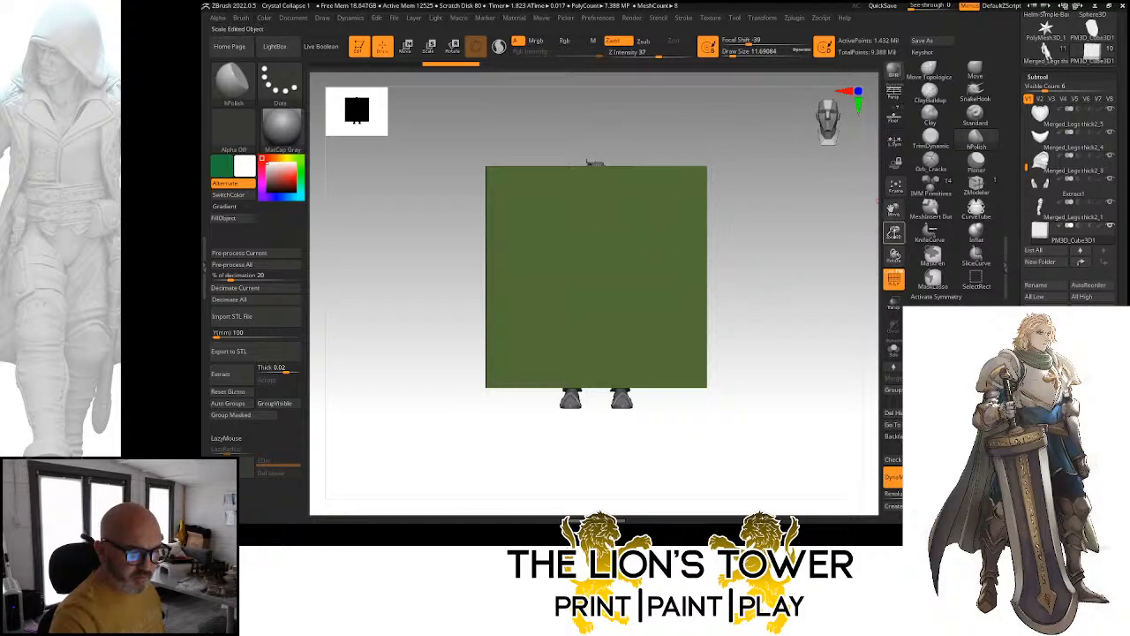
drag(893, 232, 894, 252)
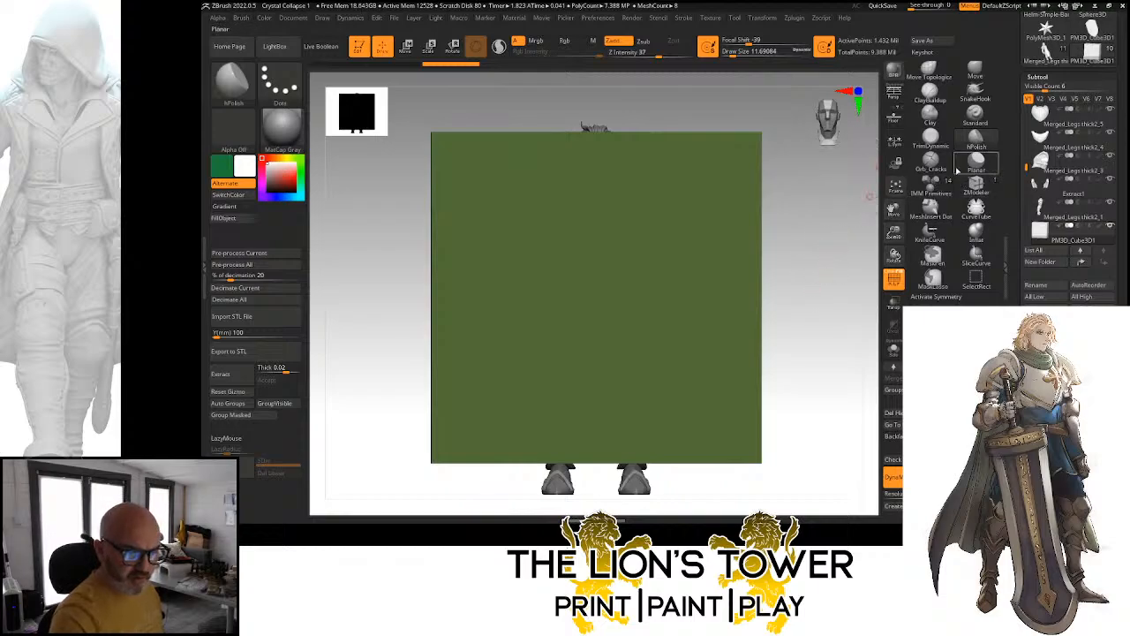
With symmetry on and a draw size of about 43.8, mask the outline of a tapered, pointed vertical arm on the cube's front
click(949, 298)
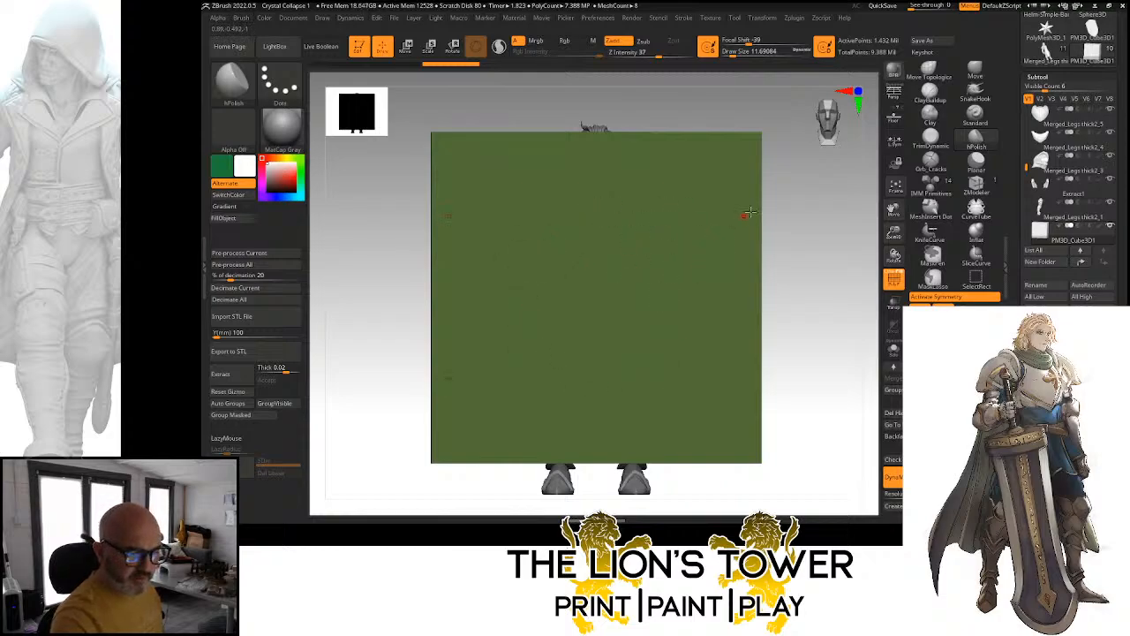
key(ctrl)
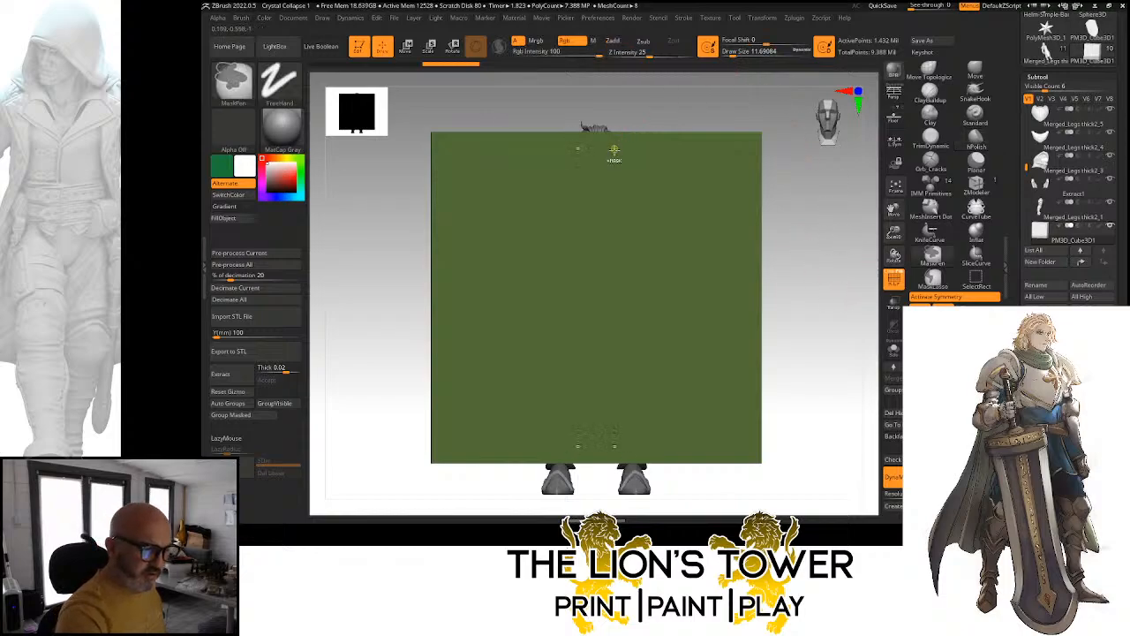
click(742, 53)
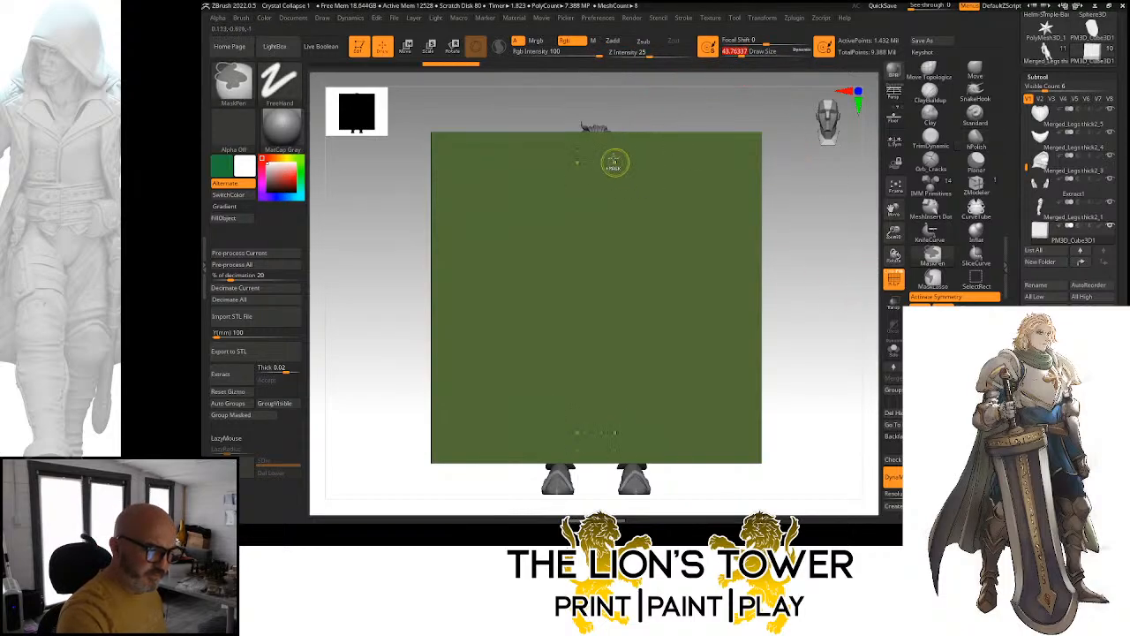
mouse_move(596, 131)
ctrl+mouse_down()
mouse_move(632, 185)
mouse_move(620, 317)
mouse_move(629, 304)
ctrl+mouse_up()
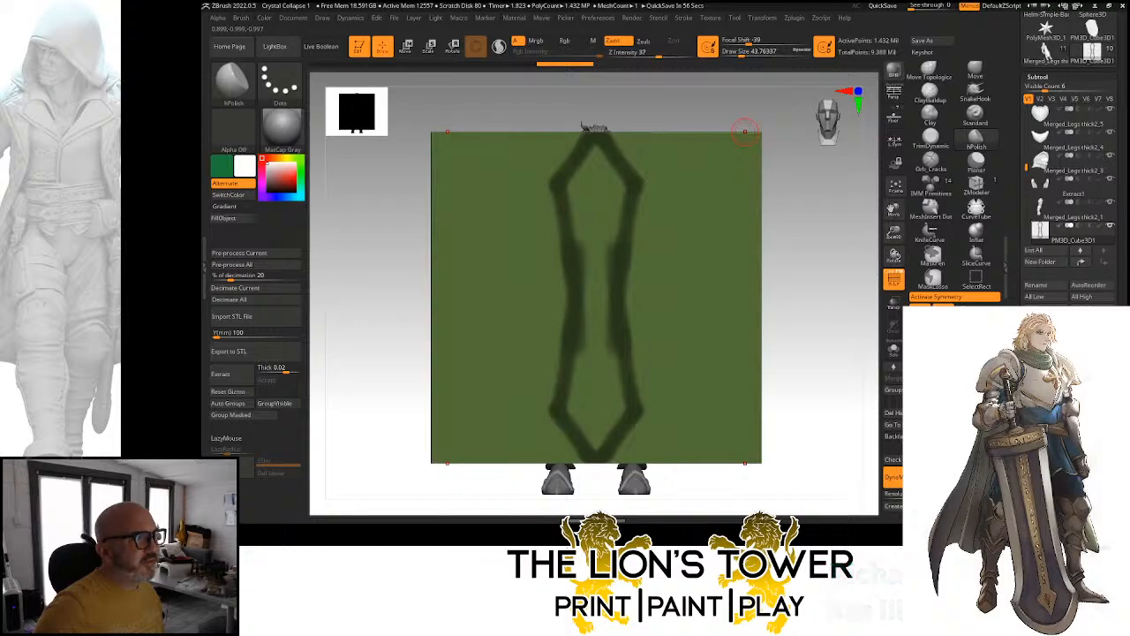
Fill and sharpen the vertical arm's mask, and mask matching horizontal arms across the centre to form a cross
key(ctrl)
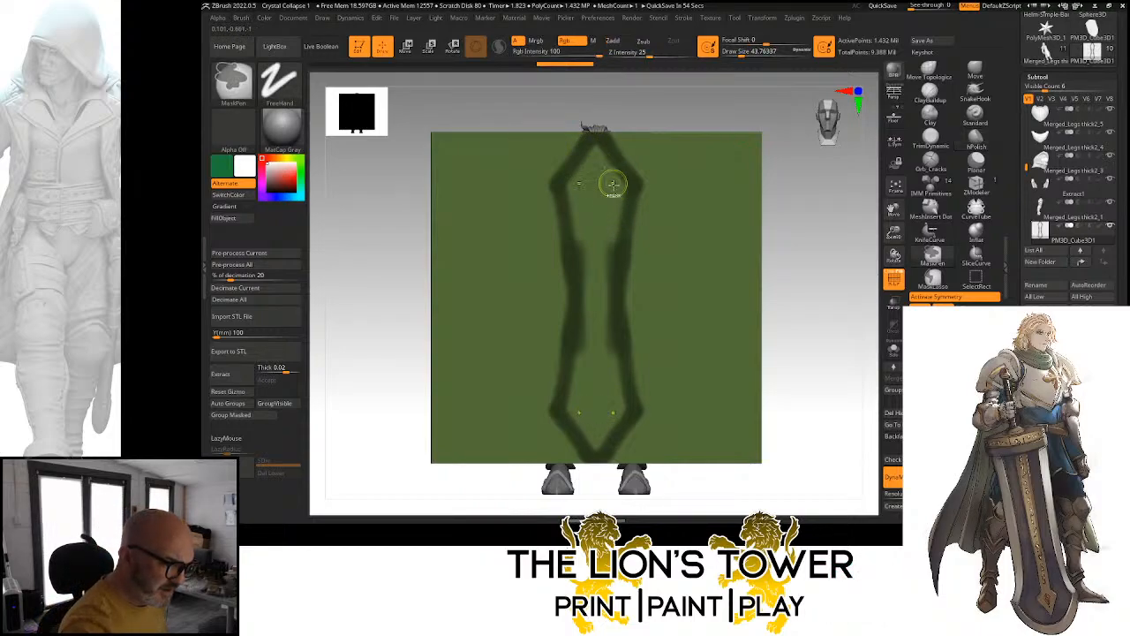
ctrl+drag(600, 159, 592, 334)
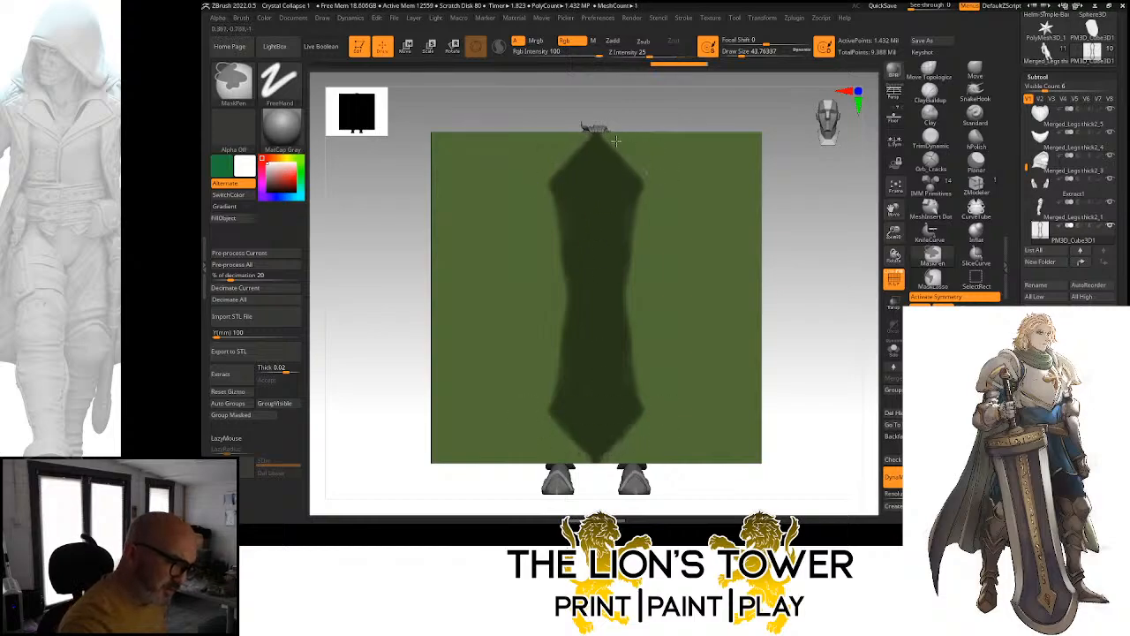
mouse_move(616, 140)
ctrl+alt+mouse_down()
mouse_move(663, 203)
mouse_move(603, 130)
mouse_move(645, 181)
mouse_move(615, 143)
ctrl+alt+mouse_up()
ctrl+alt+drag(663, 204, 633, 286)
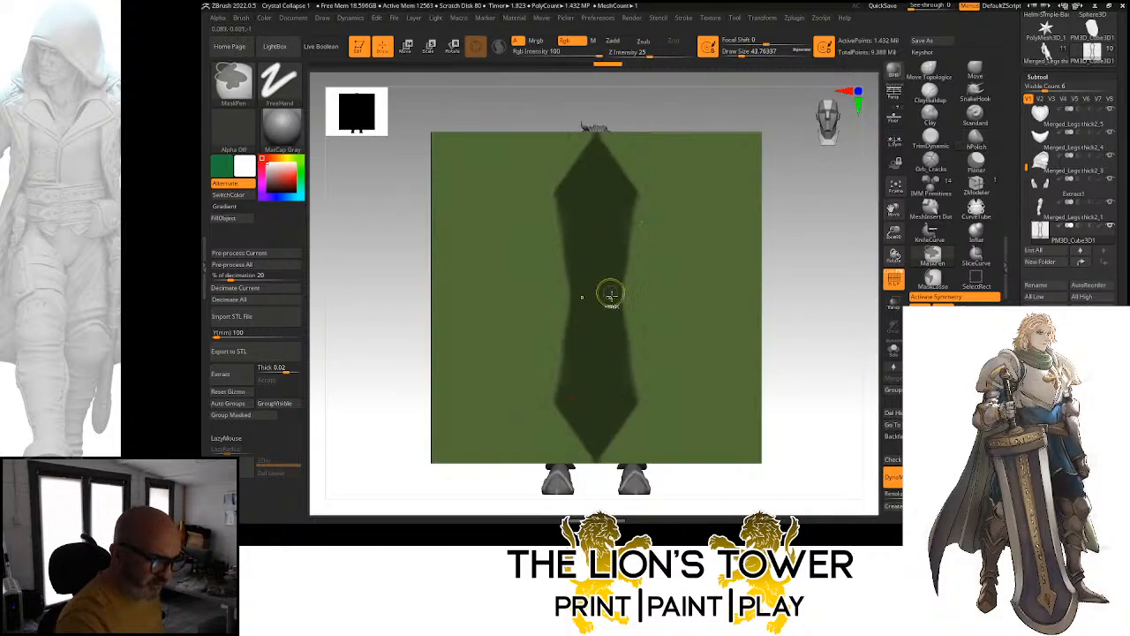
ctrl+drag(626, 373, 625, 390)
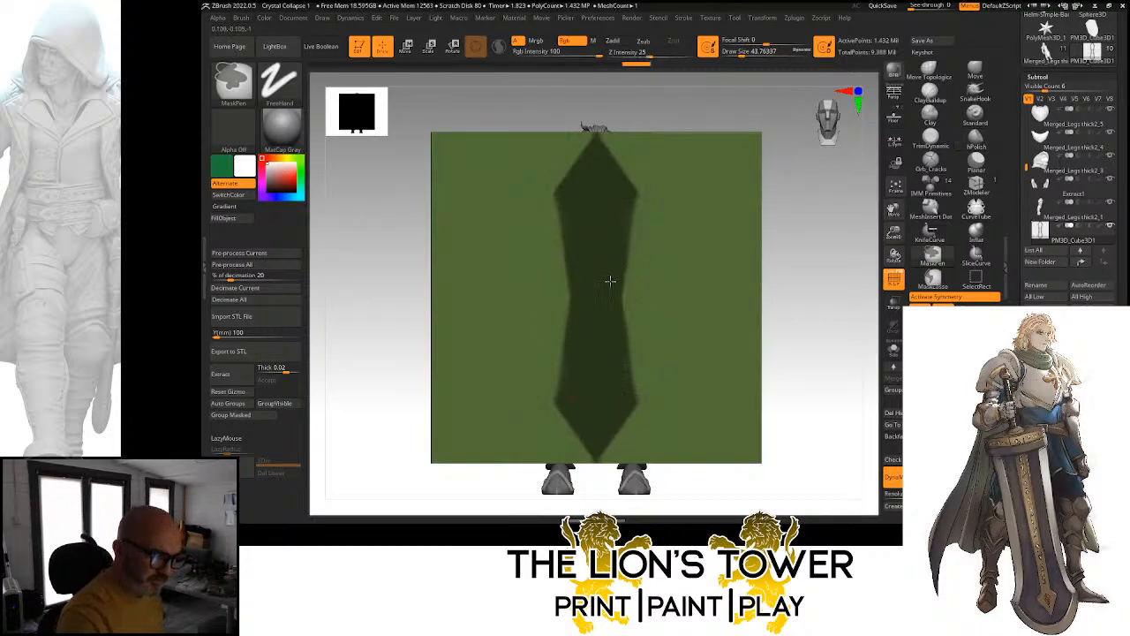
mouse_move(610, 277)
ctrl+mouse_down()
mouse_move(666, 296)
mouse_move(704, 264)
mouse_move(724, 300)
mouse_move(701, 258)
mouse_move(662, 288)
mouse_move(688, 290)
mouse_move(698, 258)
mouse_move(750, 295)
ctrl+mouse_up()
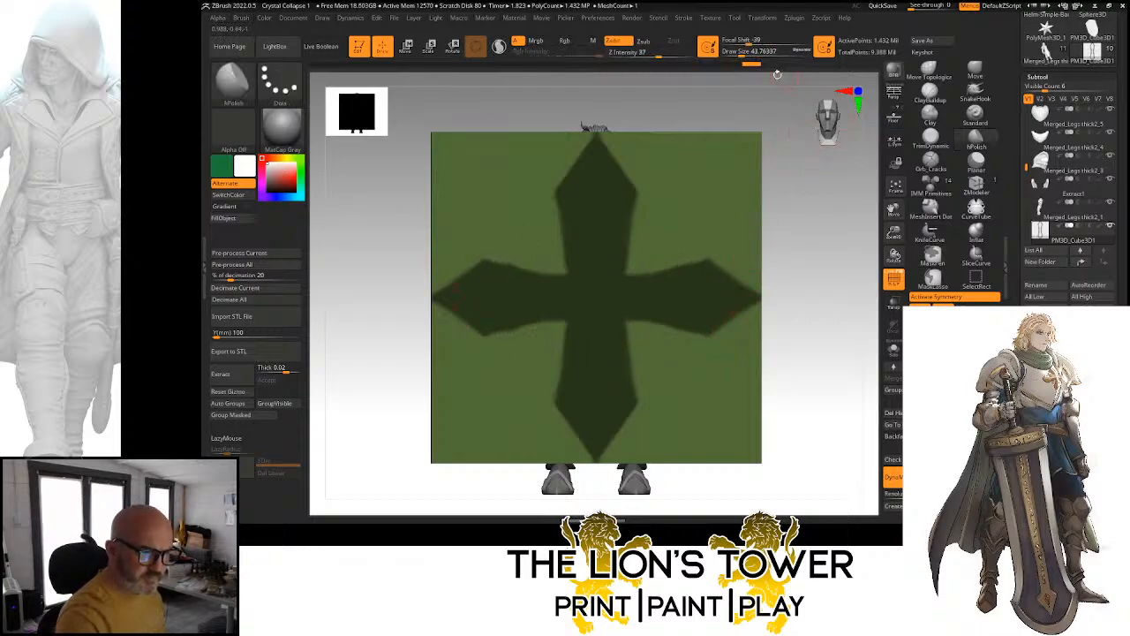
Reduce the draw size to about 20 and refine the edges of the cross mask on the cube's front
click(739, 55)
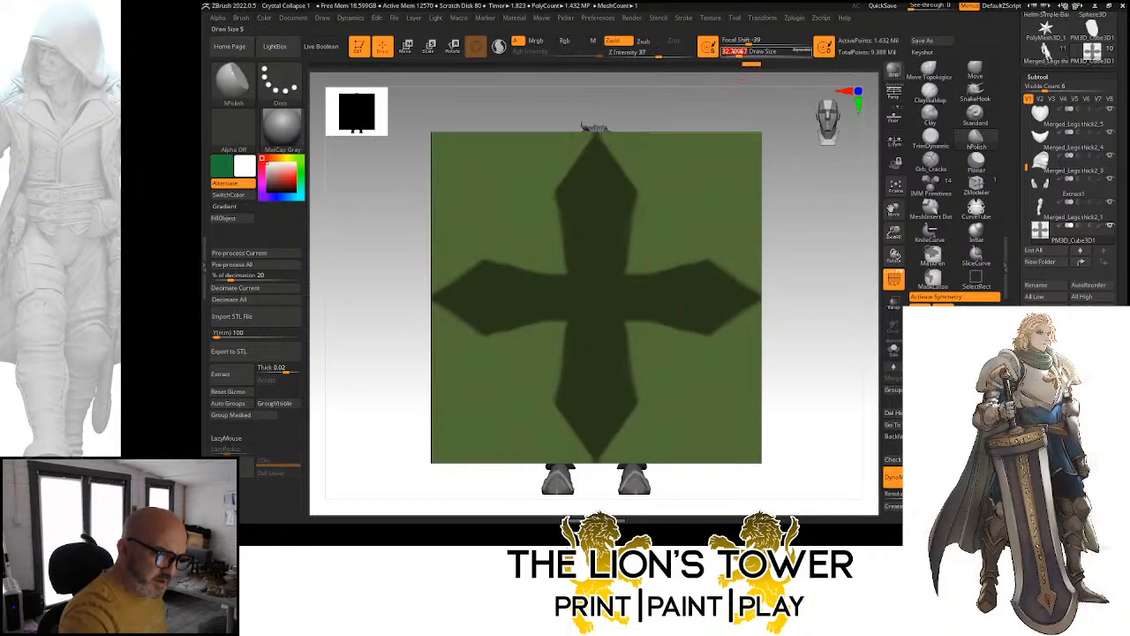
drag(741, 51, 736, 52)
mouse_move(894, 232)
mouse_down()
mouse_move(858, 270)
mouse_move(883, 224)
mouse_move(872, 222)
mouse_move(898, 244)
mouse_move(870, 232)
mouse_move(862, 203)
mouse_up()
key(ctrl)
drag(756, 144, 749, 104)
ctrl+click(714, 309)
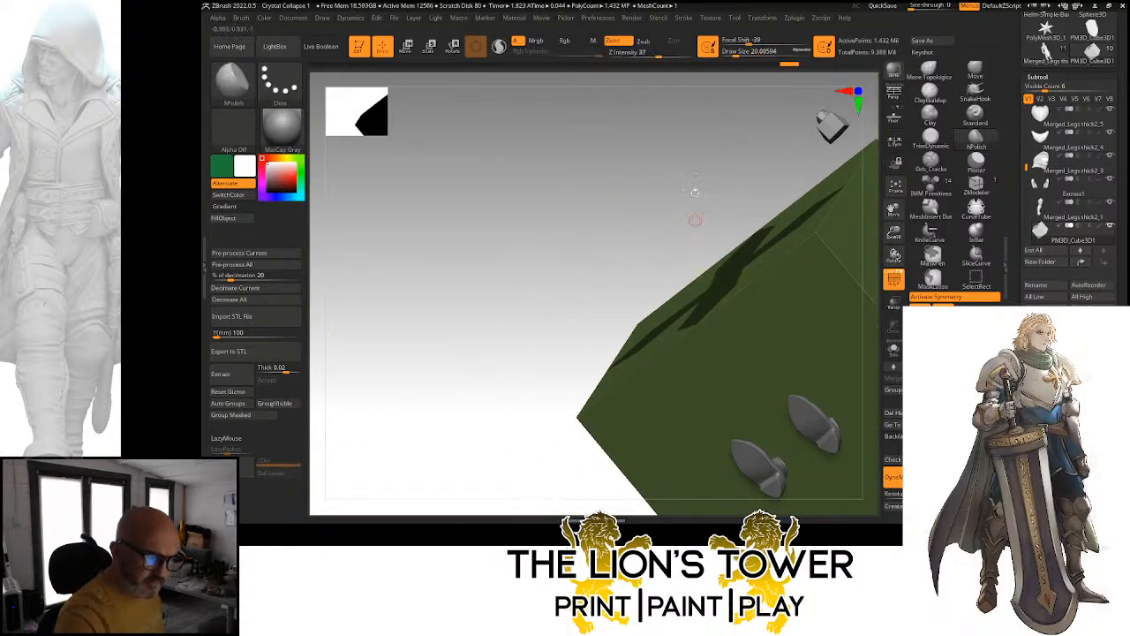
mouse_move(696, 220)
shift+mouse_down()
mouse_move(809, 231)
mouse_move(780, 251)
shift+mouse_up()
key(ctrl)
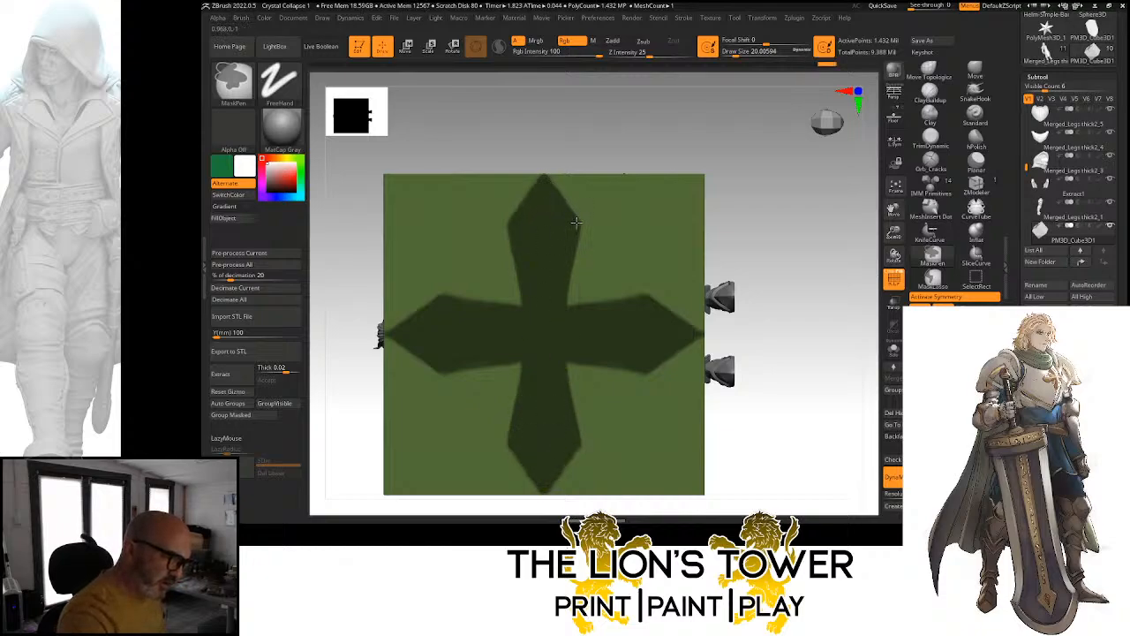
mouse_move(727, 200)
mouse_down()
mouse_move(819, 209)
mouse_move(805, 198)
mouse_move(759, 254)
mouse_up()
drag(894, 232, 890, 216)
drag(894, 209, 996, 237)
key(ctrl)
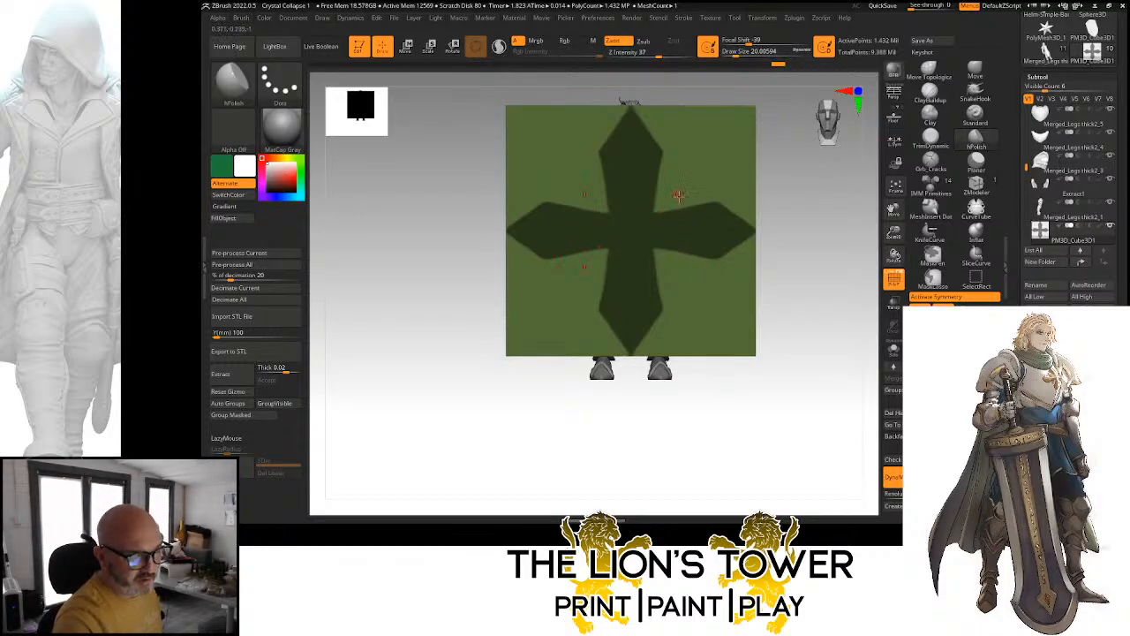
Invert the mask, pull the cross shape forward out of the cube's front face, and clear the mask
mouse_move(822, 247)
mouse_down()
mouse_move(837, 254)
mouse_move(830, 239)
mouse_up()
ctrl+click(807, 237)
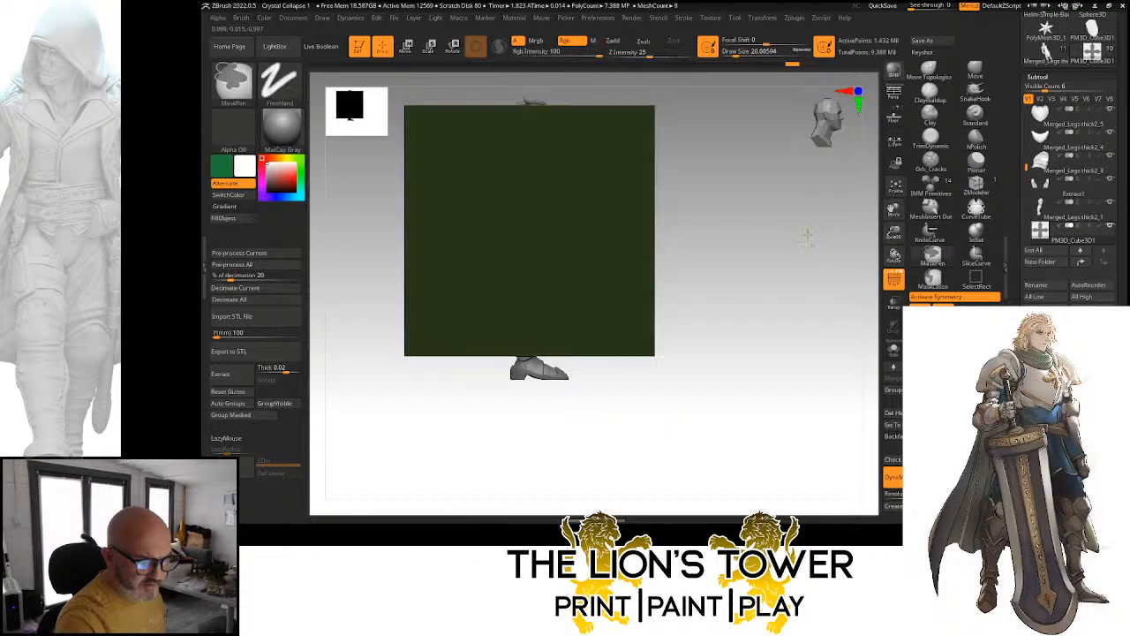
key(w)
drag(579, 228, 648, 230)
drag(814, 237, 763, 242)
ctrl+click(798, 219)
ctrl+click(795, 218)
ctrl+click(784, 213)
ctrl+click(783, 215)
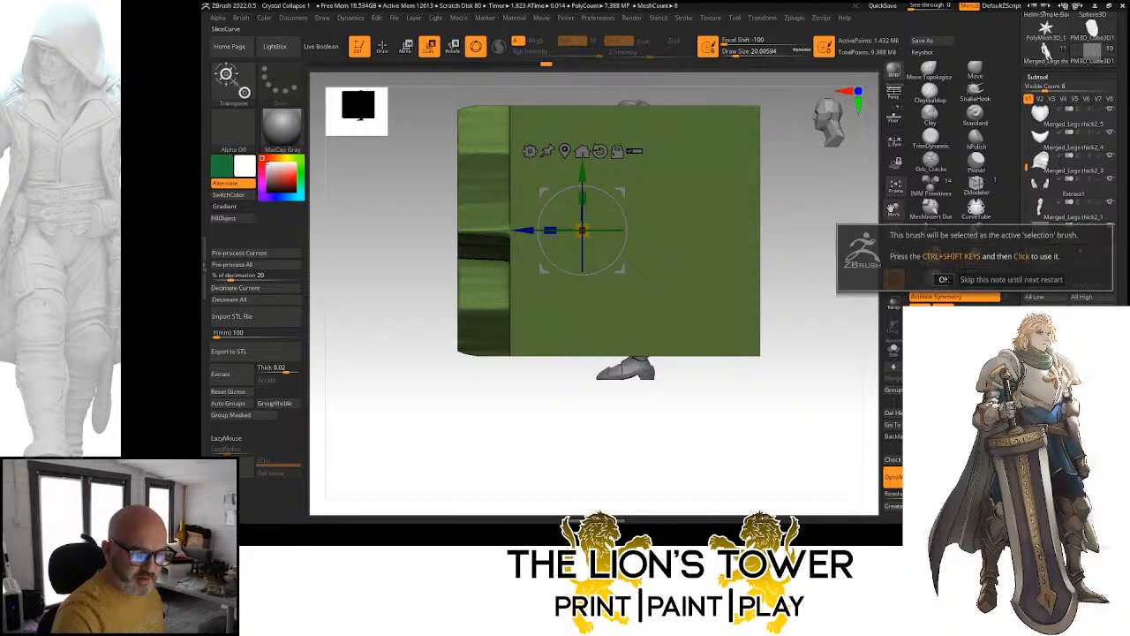
Slice the mesh along the cube's front face with SliceCurve and remesh the resulting groups with DynaMesh
ctrl+shift+drag(505, 88, 510, 390)
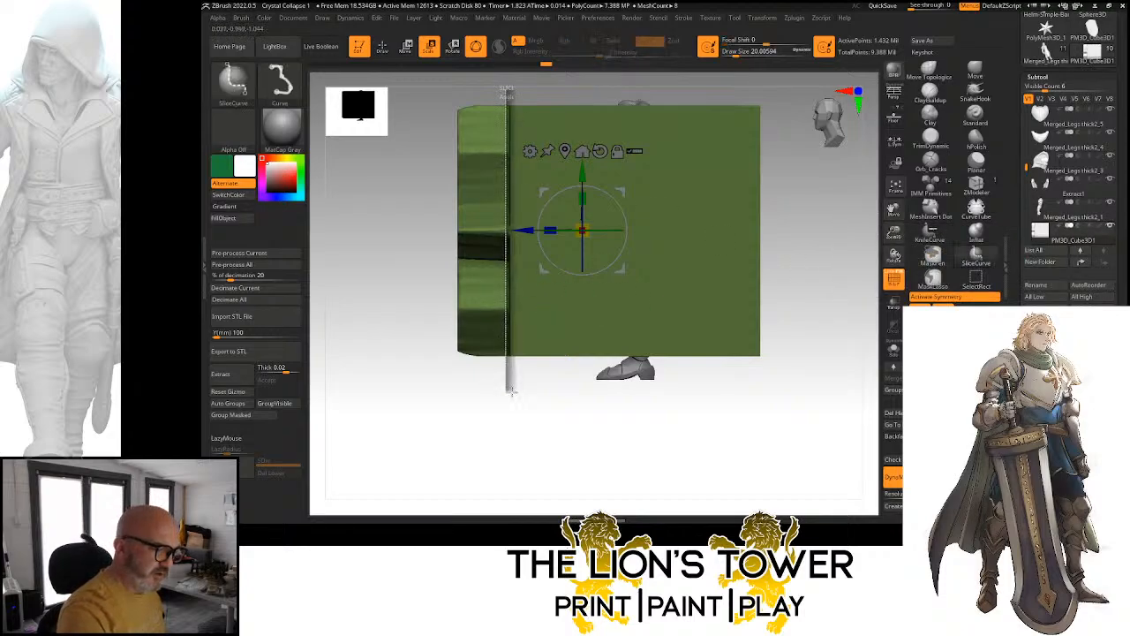
drag(644, 421, 707, 332)
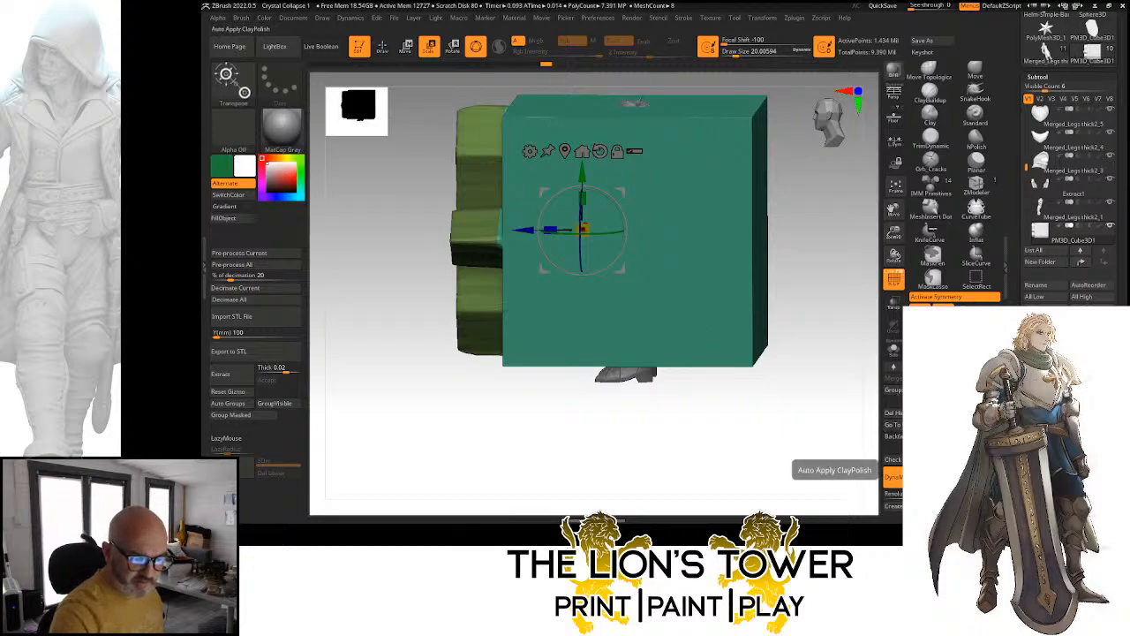
key(ctrl)
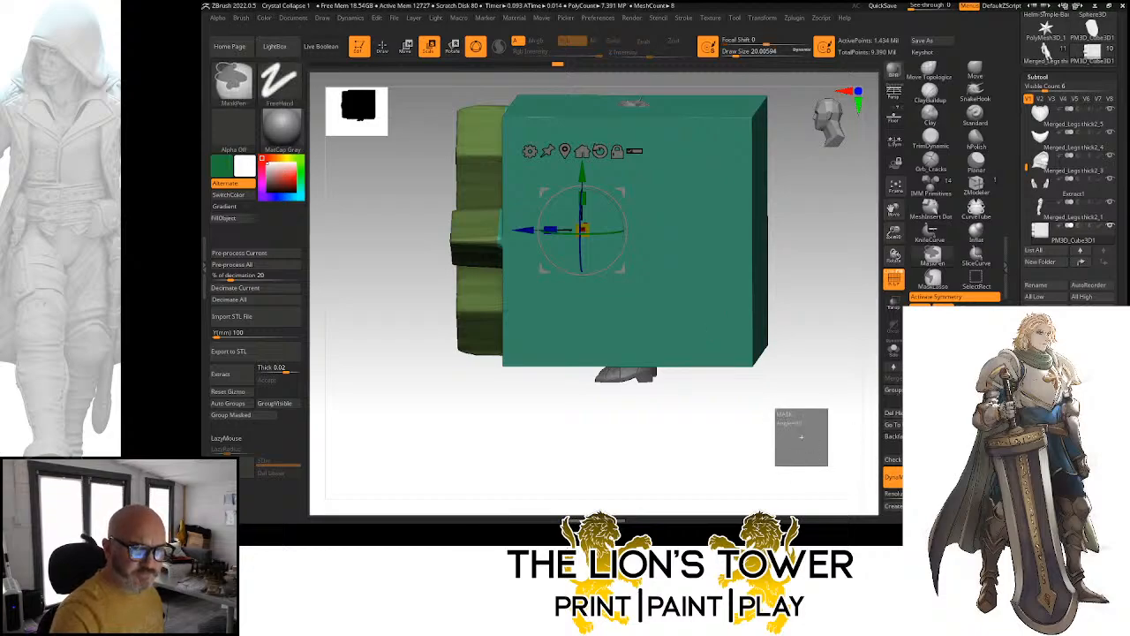
click(385, 53)
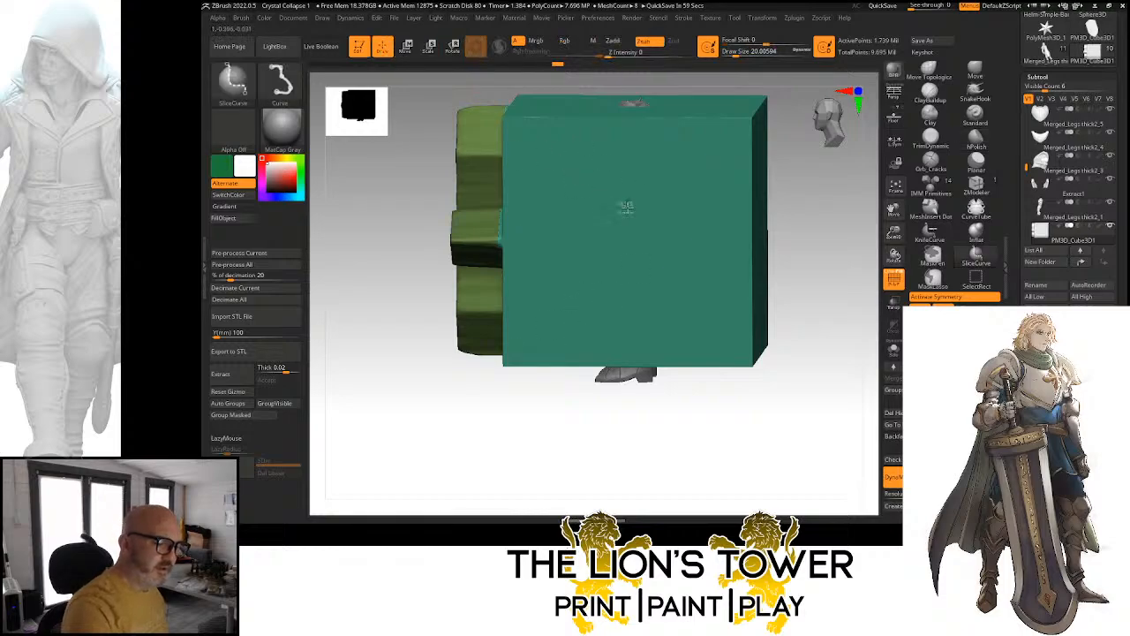
ctrl+shift+drag(625, 206, 717, 271)
ctrl+shift+click(717, 272)
key(ctrl+z)
key(ctrl+z)
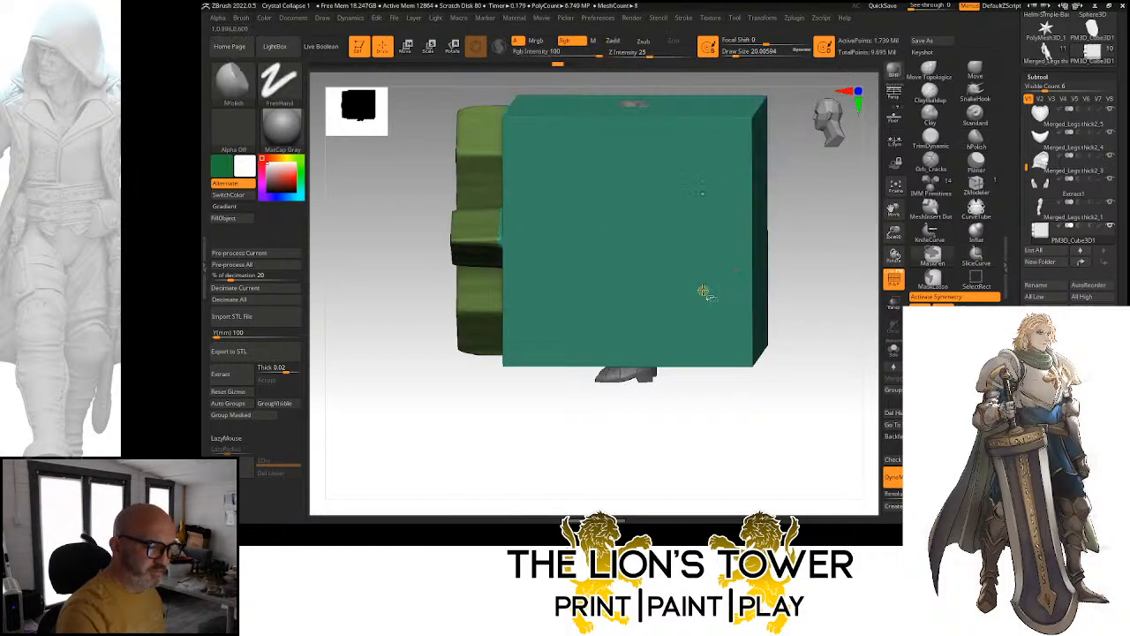
Isolate the extruded cross and delete the hidden remainder of the cube
ctrl+shift+click(707, 293)
ctrl+shift+click(707, 294)
drag(757, 295, 845, 260)
click(893, 412)
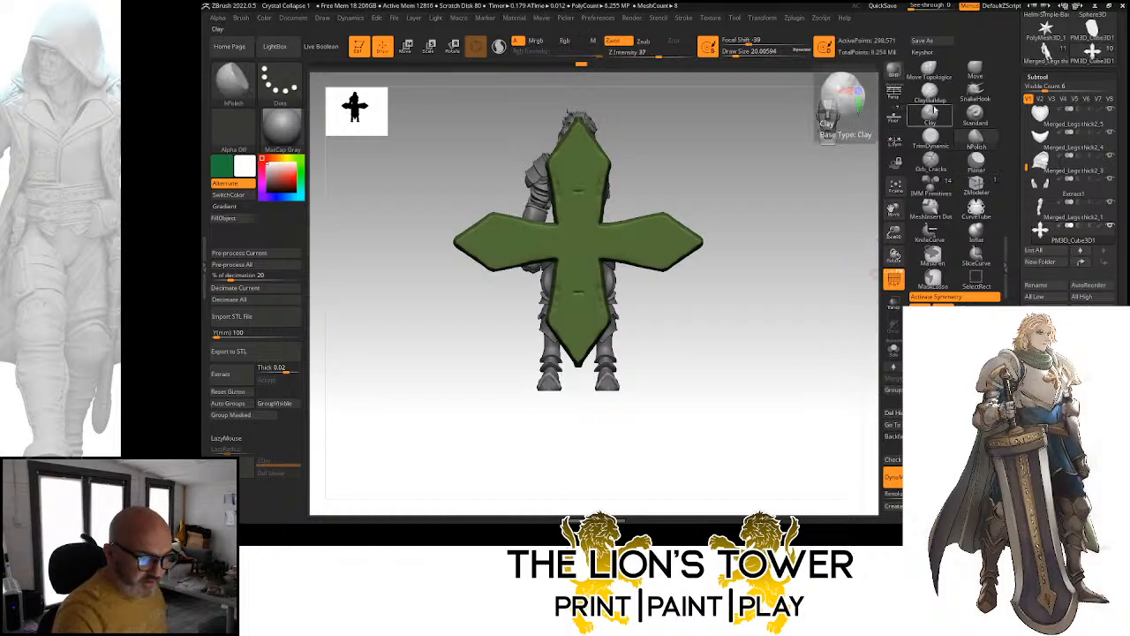
Using the Orb_Cracks brush at a draw size of about 86.8, sculpt a vertical centre line along the front of the cross
mouse_move(830, 239)
mouse_down()
mouse_move(770, 251)
mouse_move(893, 210)
mouse_move(909, 290)
mouse_up()
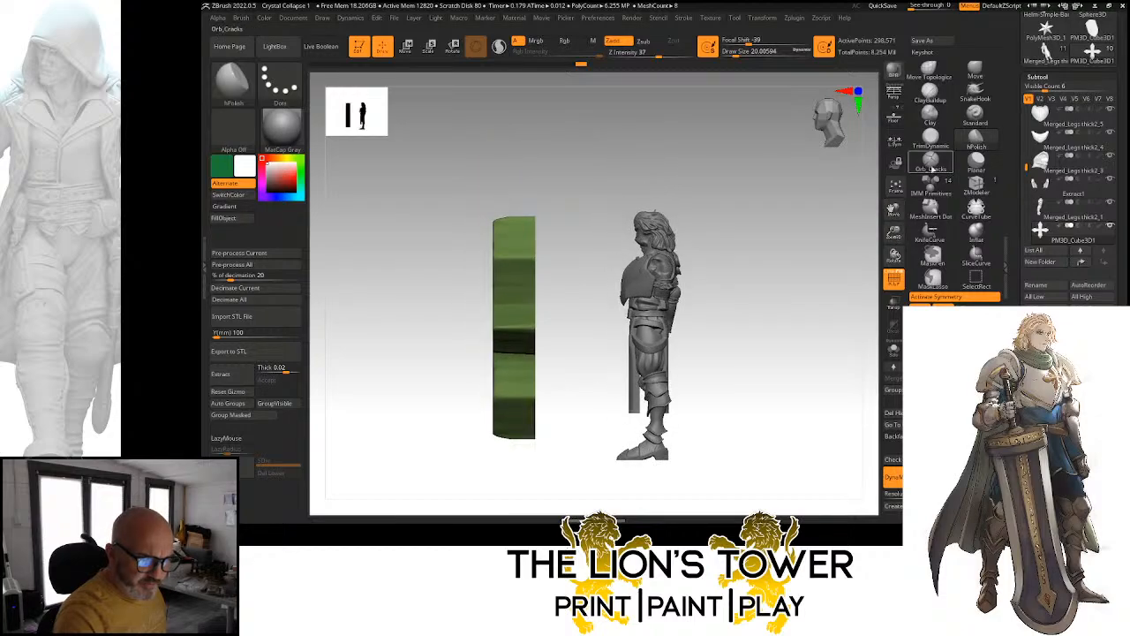
click(930, 162)
mouse_move(818, 265)
shift+mouse_down()
mouse_move(854, 214)
mouse_move(895, 258)
shift+mouse_up()
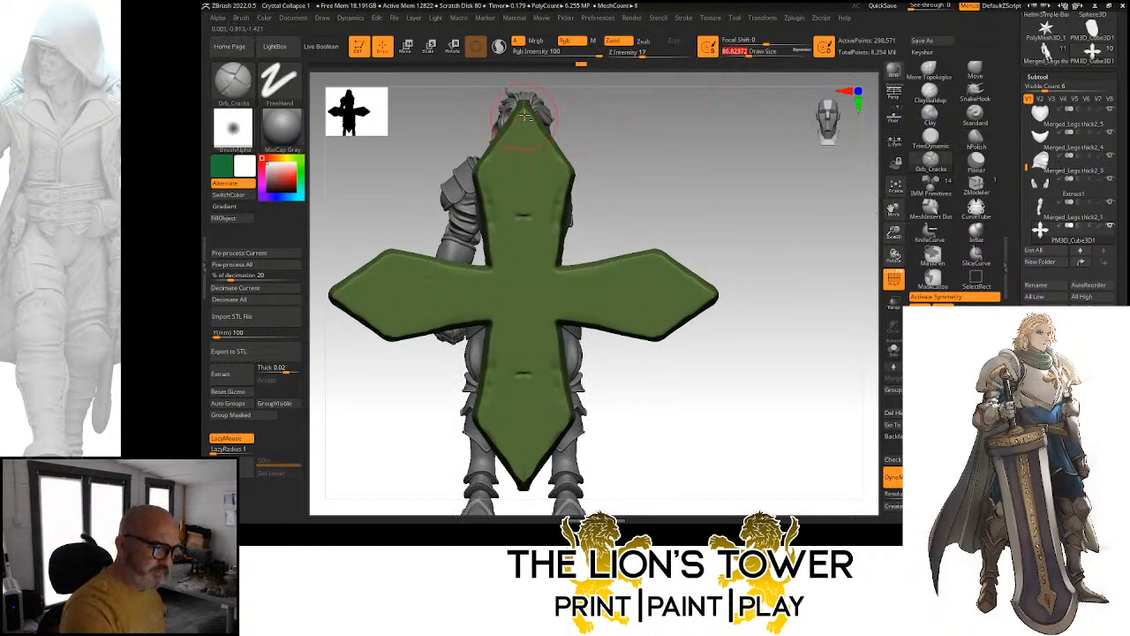
mouse_move(524, 132)
mouse_down()
mouse_move(523, 110)
mouse_move(525, 233)
mouse_up()
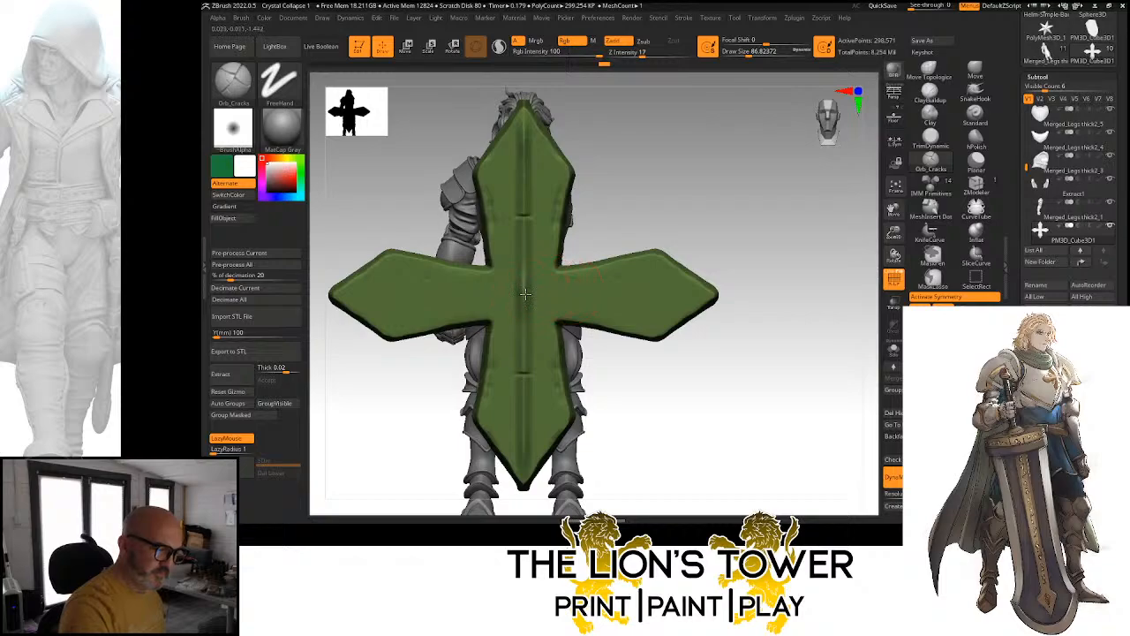
Sculpt a straight horizontal line from the centre of the cross out past the tips of its side arms
drag(530, 292, 574, 293)
key(ctrl+z)
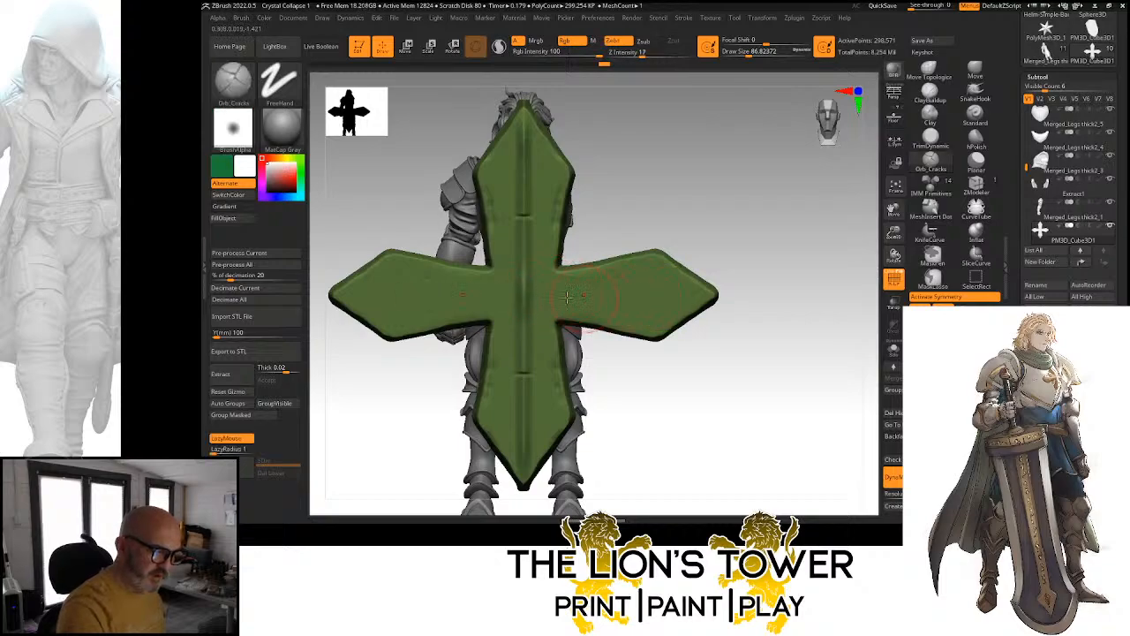
drag(530, 292, 729, 292)
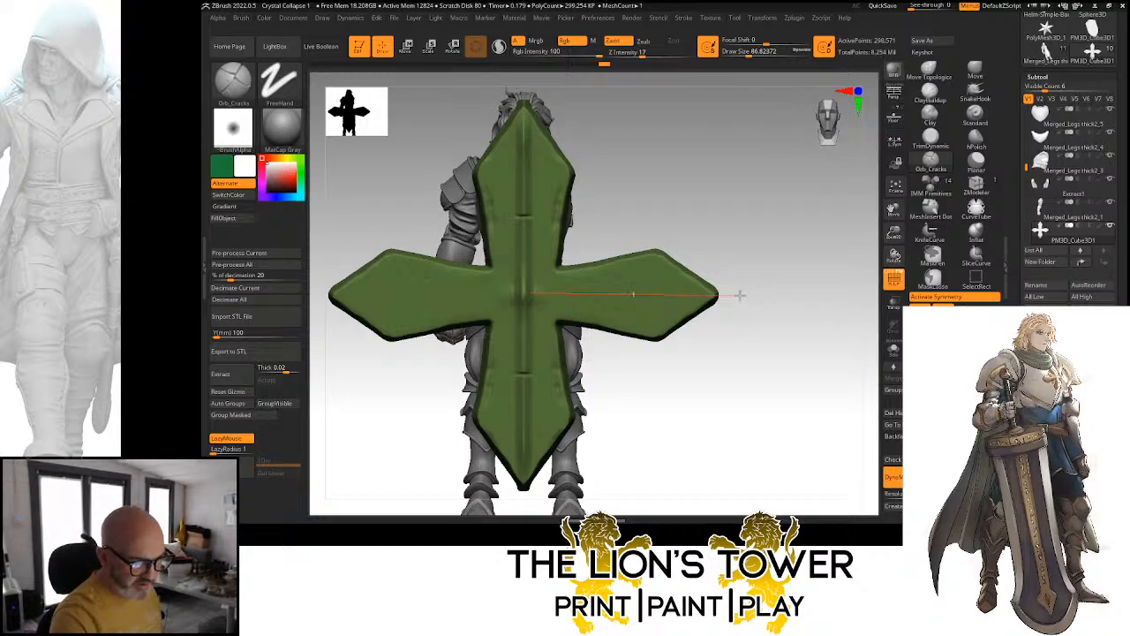
drag(809, 249, 779, 292)
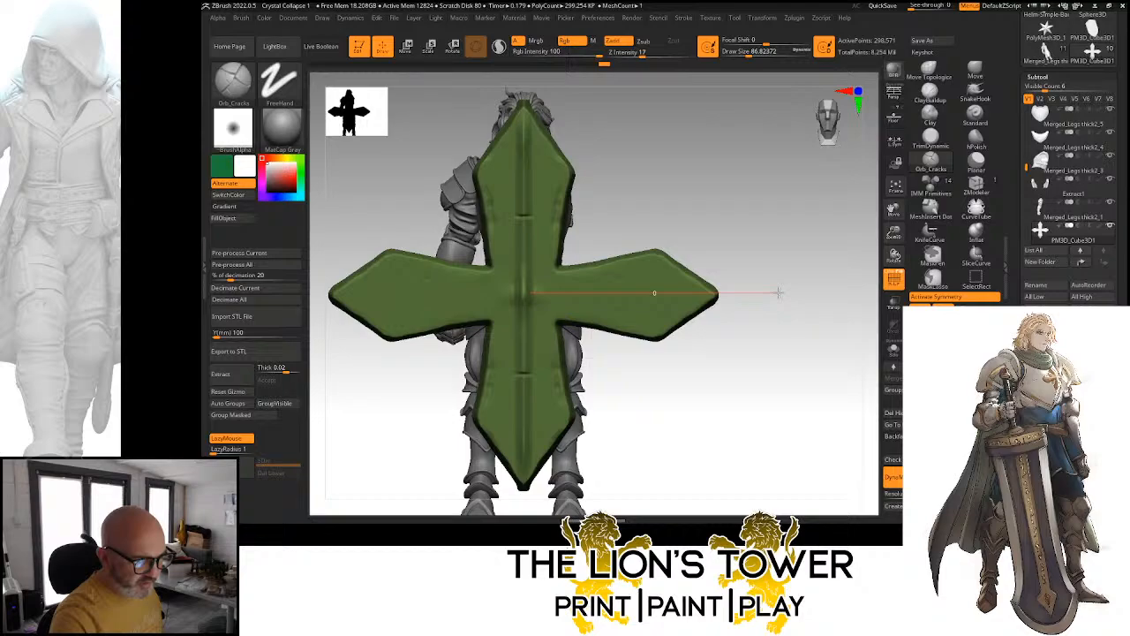
drag(779, 292, 779, 292)
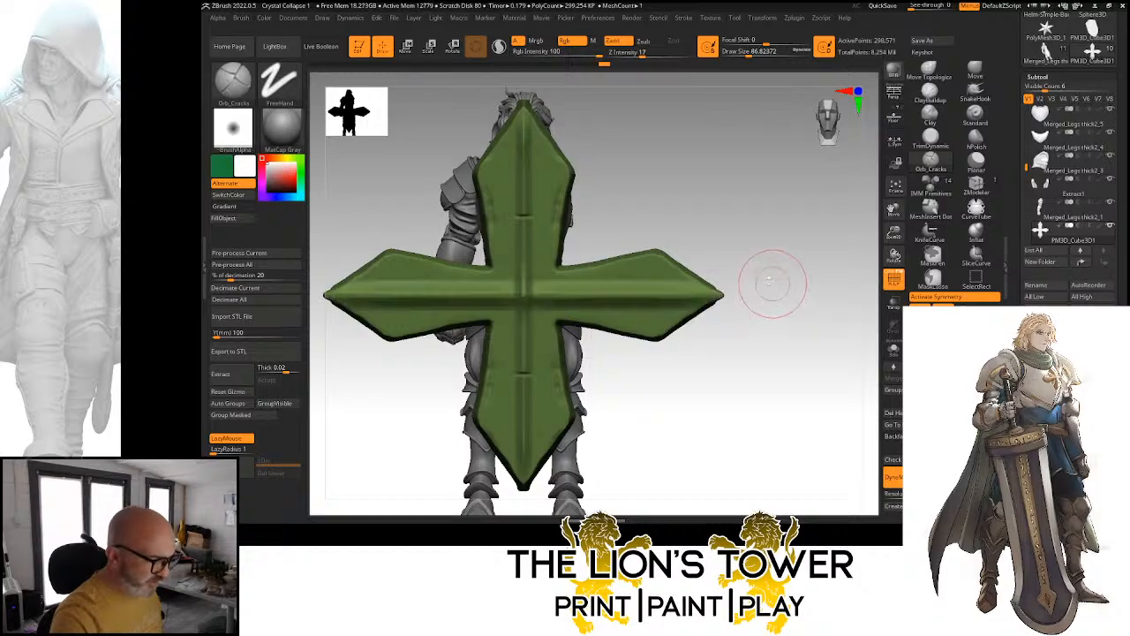
Rework the vertical centre line through the crossing and sculpt lines along the outer edges of the arms
drag(689, 221, 526, 279)
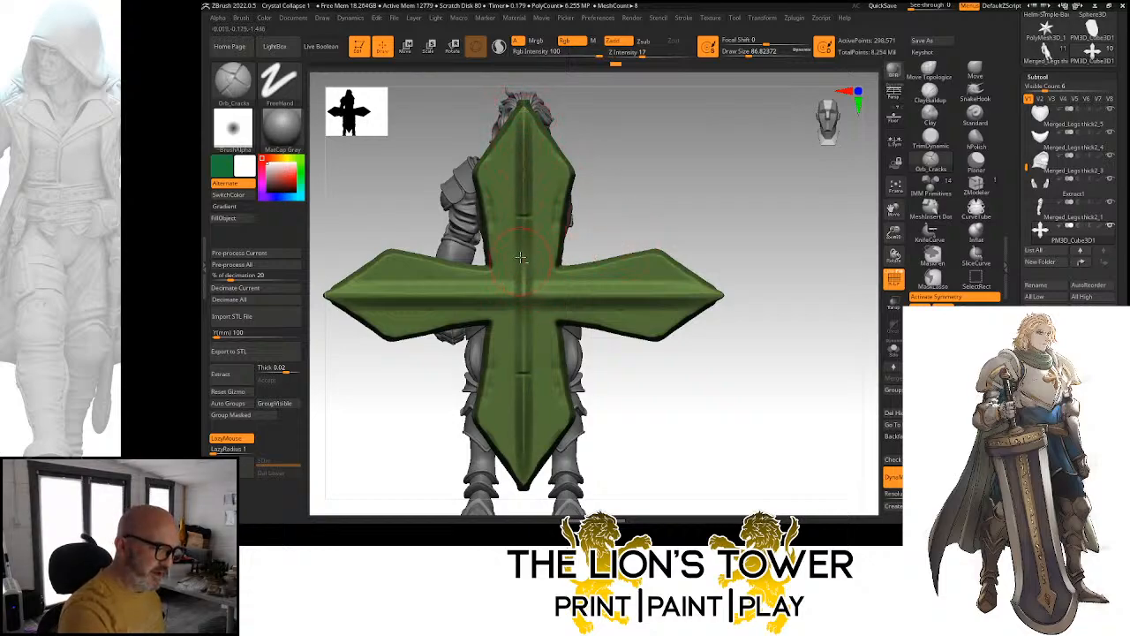
mouse_move(677, 172)
mouse_down()
mouse_move(587, 180)
mouse_move(651, 183)
mouse_move(618, 162)
mouse_move(611, 177)
mouse_move(681, 184)
mouse_up()
drag(775, 293, 759, 311)
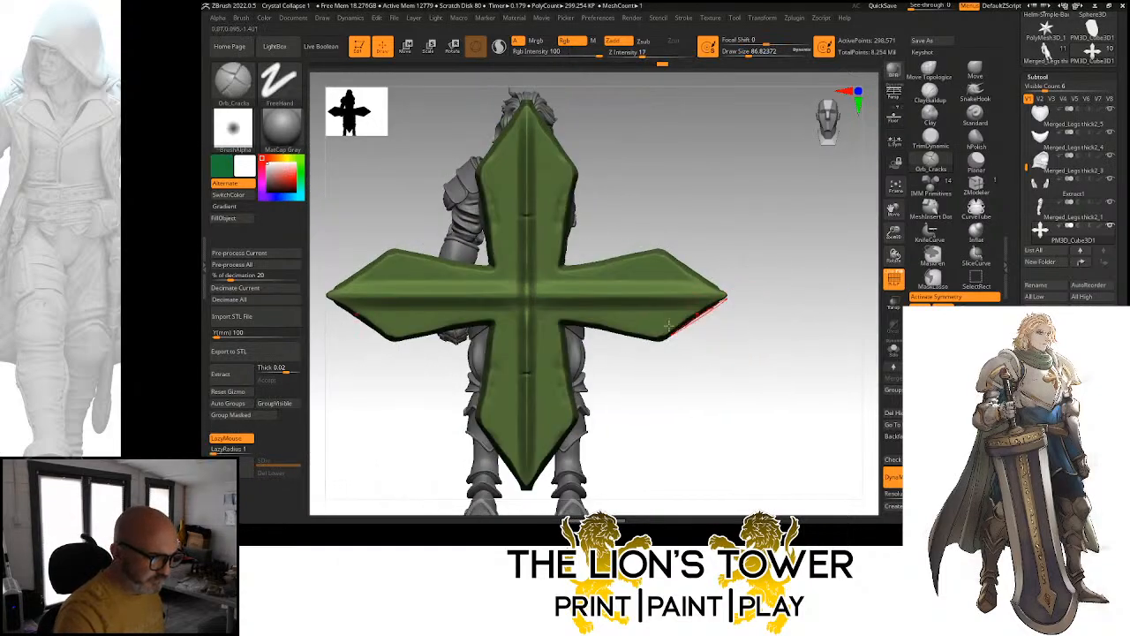
With hPolish at a draw size of about 53.8, flatten the faces on both sides of the vertical arms' centre line
click(974, 141)
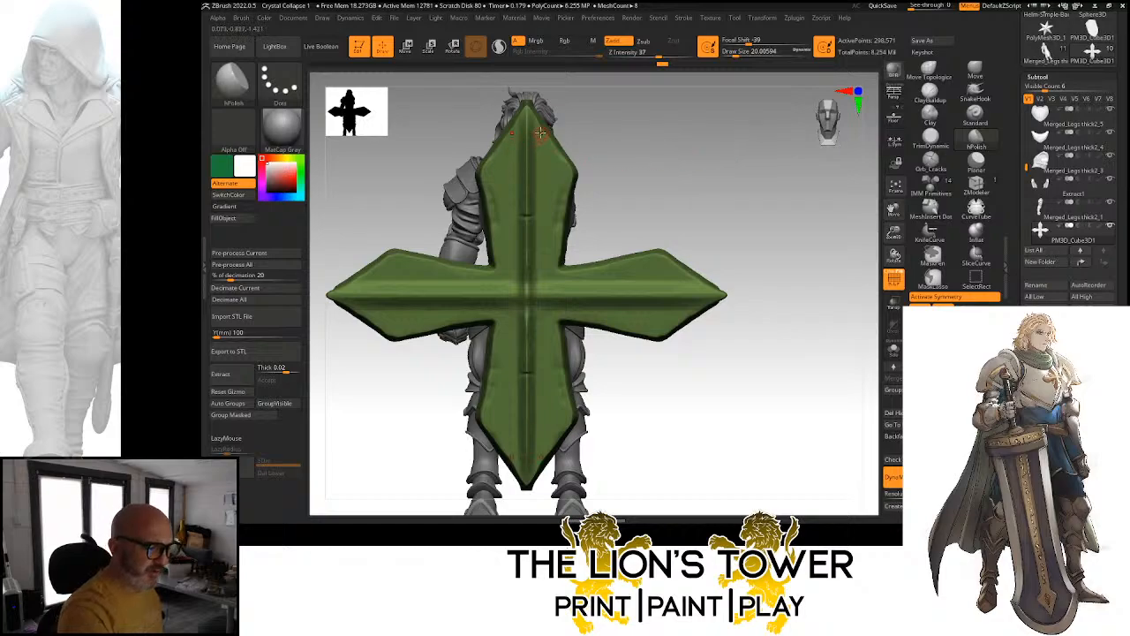
drag(739, 53, 744, 55)
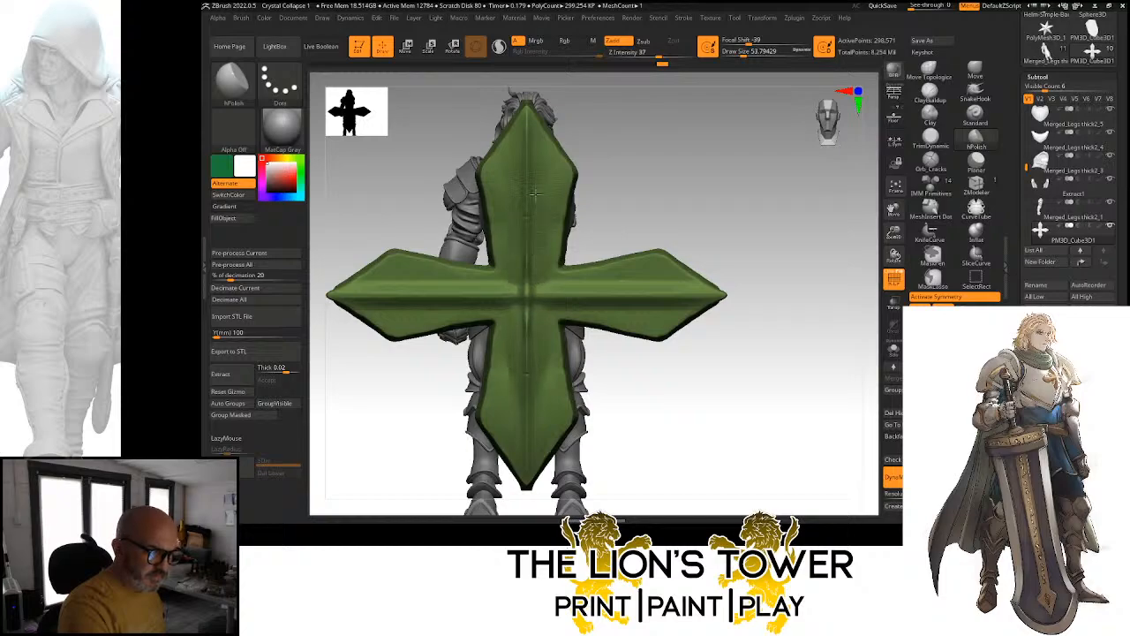
drag(608, 142, 536, 165)
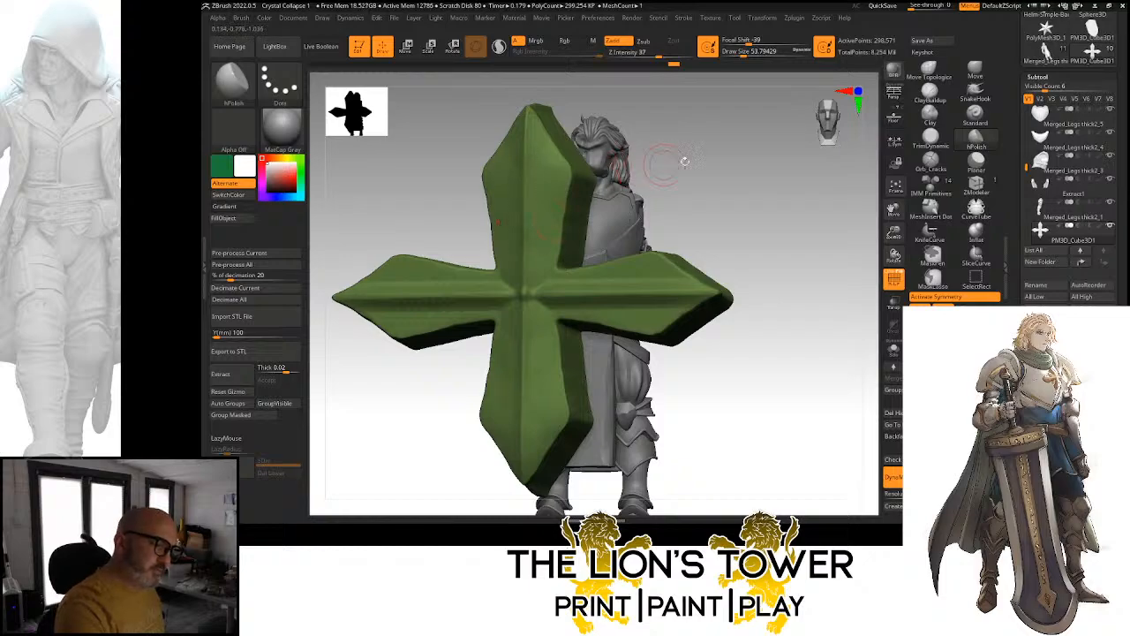
With hPolish at a draw size of about 46.8, flatten the side faces and bevelled edges of the cross arms
shift+drag(681, 161, 618, 128)
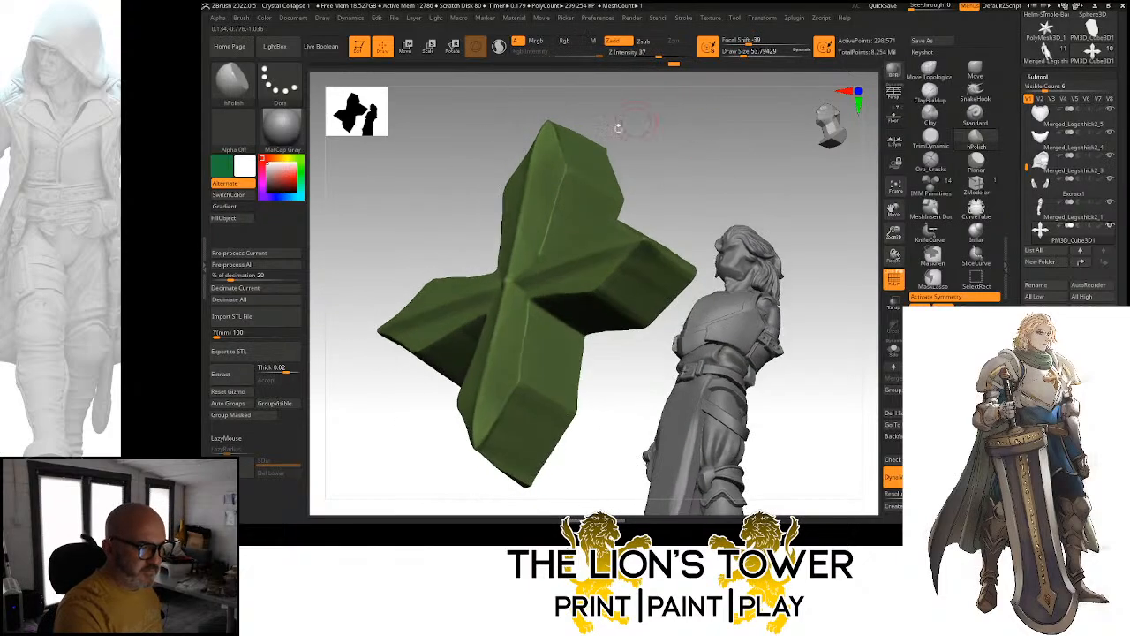
click(748, 54)
mouse_move(794, 133)
alt+mouse_down()
mouse_move(817, 190)
mouse_move(557, 171)
alt+mouse_up()
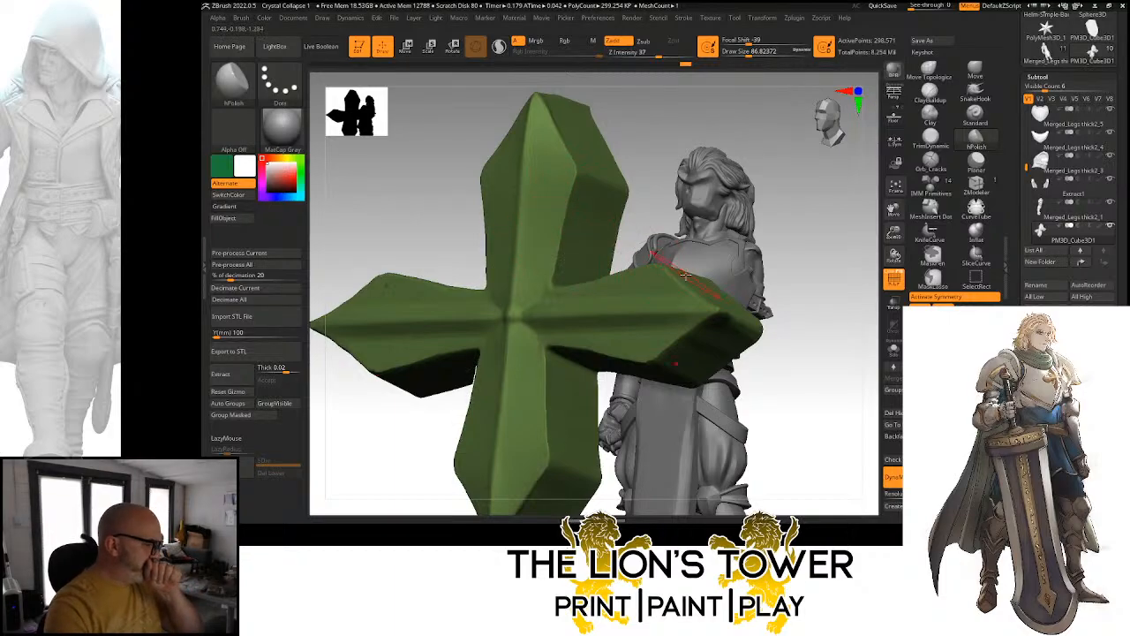
drag(793, 222, 573, 181)
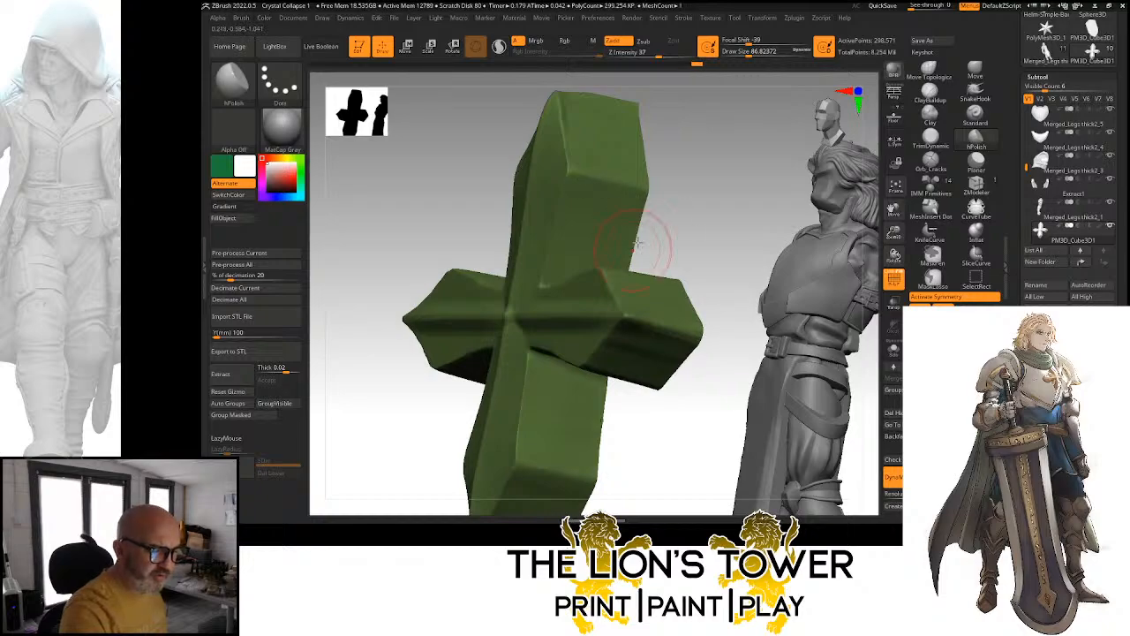
drag(651, 232, 599, 152)
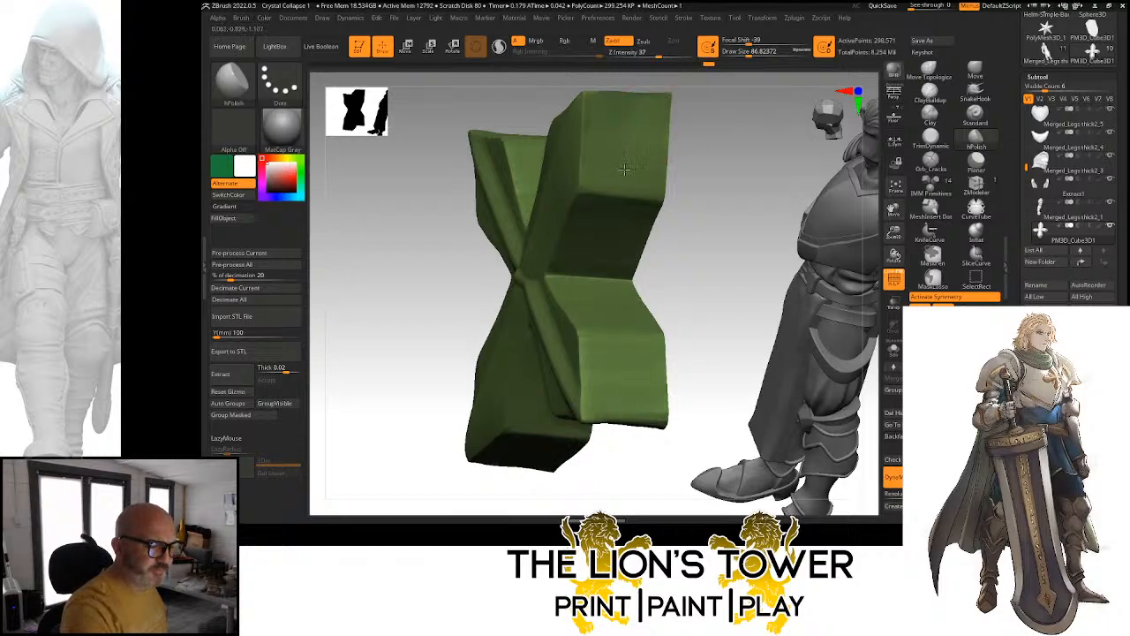
right_drag(598, 168, 603, 148)
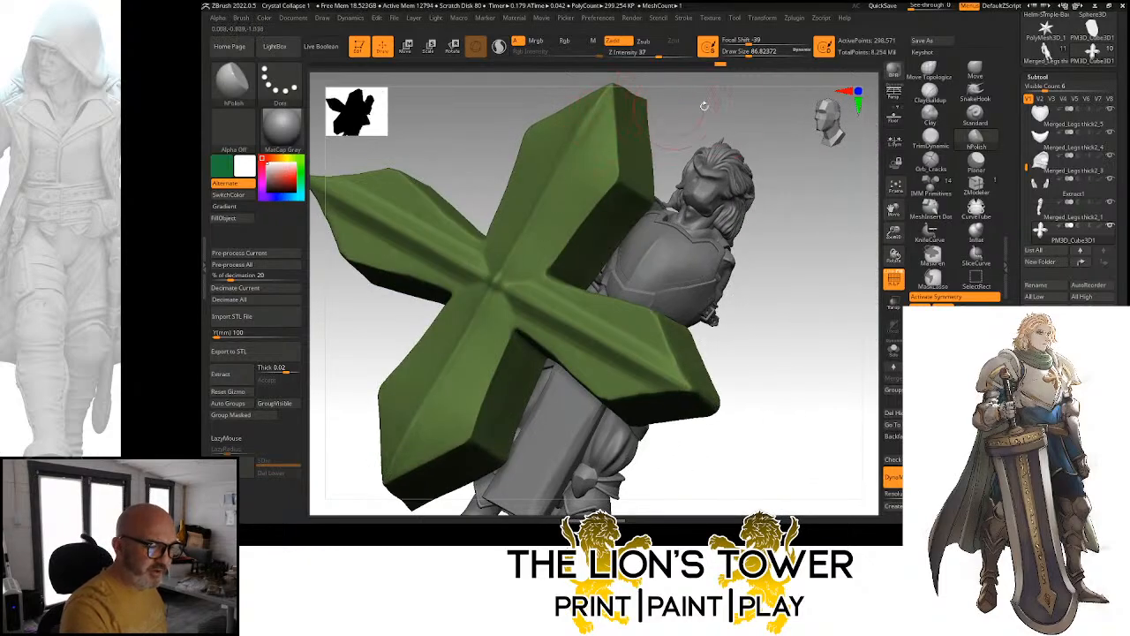
With hPolish at a draw size of about 59.3, flatten the front facets of the arms and the crossing of the cross
click(744, 54)
drag(893, 233, 893, 212)
drag(893, 210, 901, 267)
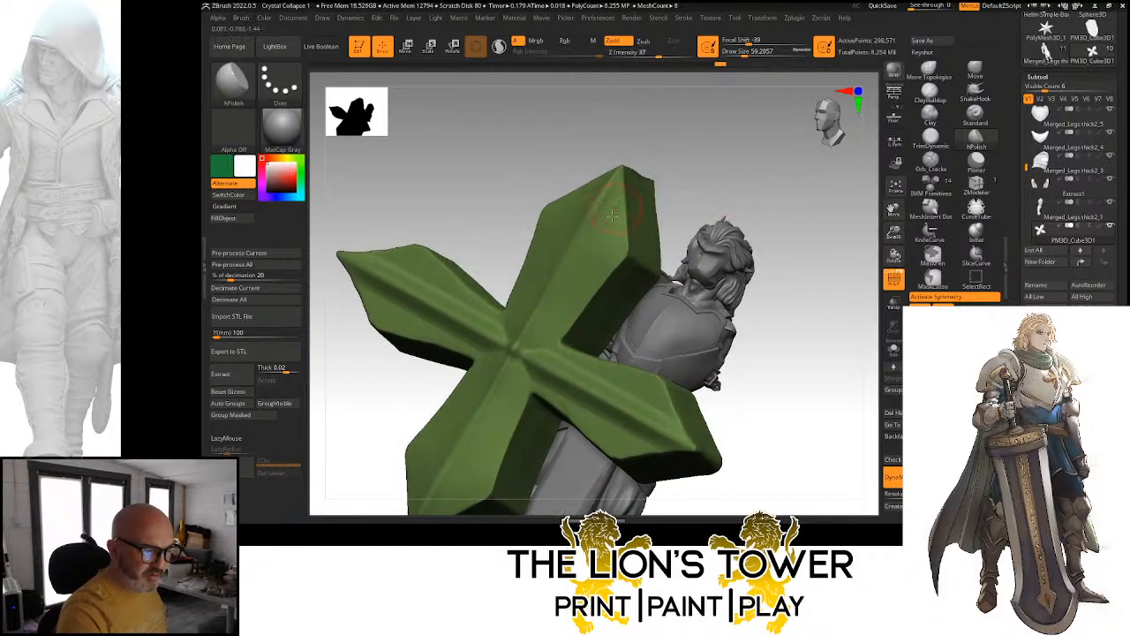
drag(664, 158, 765, 335)
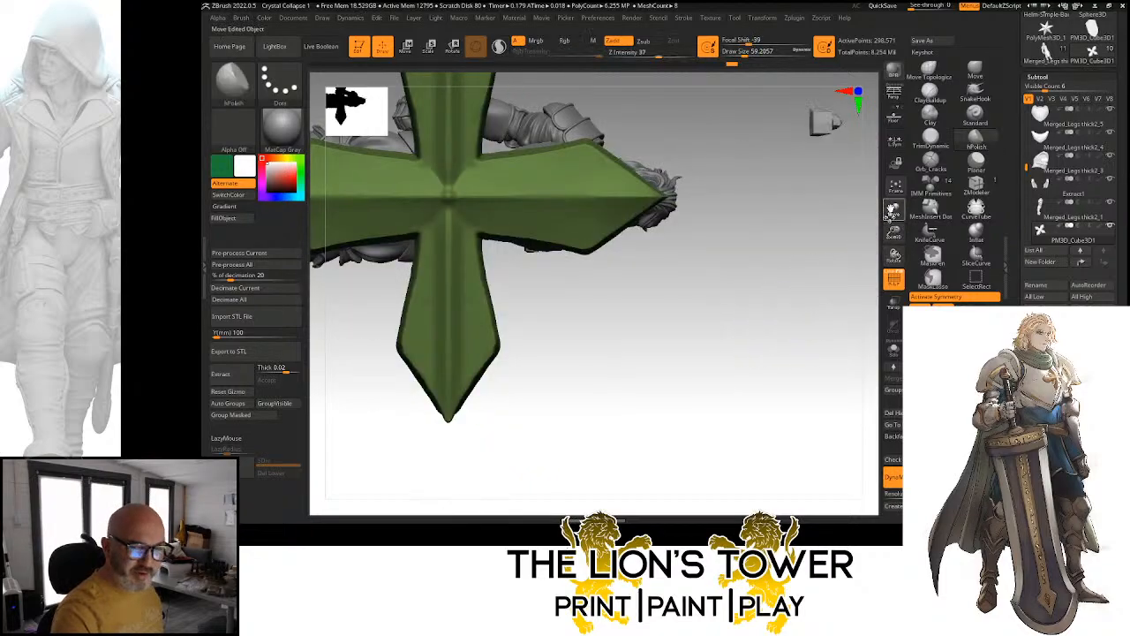
drag(894, 213, 943, 240)
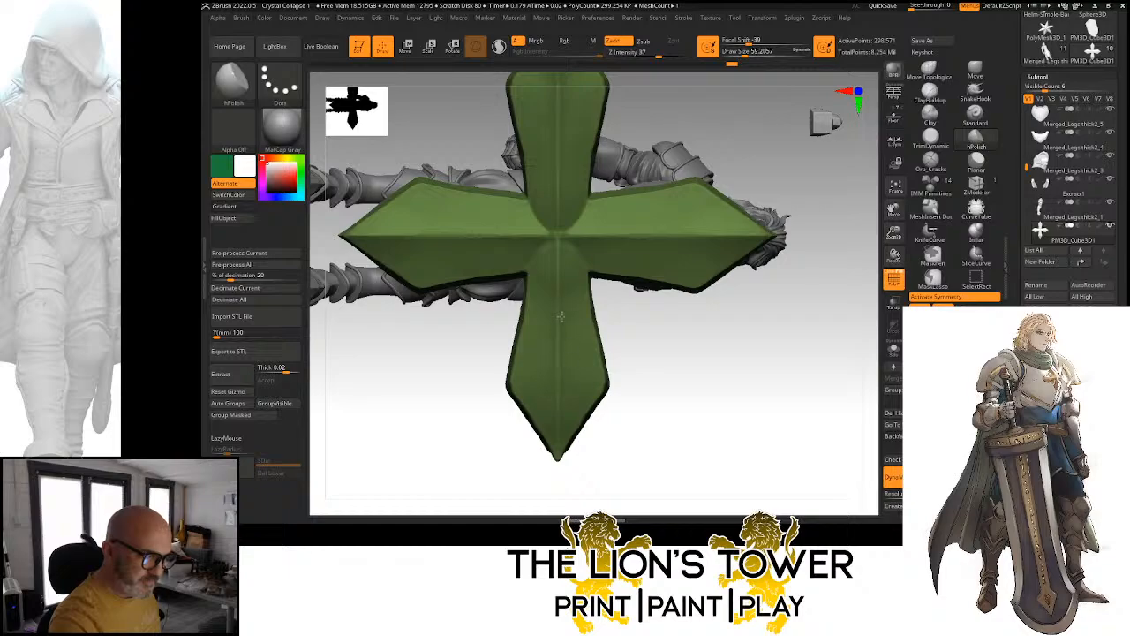
mouse_move(605, 383)
mouse_down()
mouse_move(614, 311)
mouse_move(569, 274)
mouse_move(558, 200)
mouse_up()
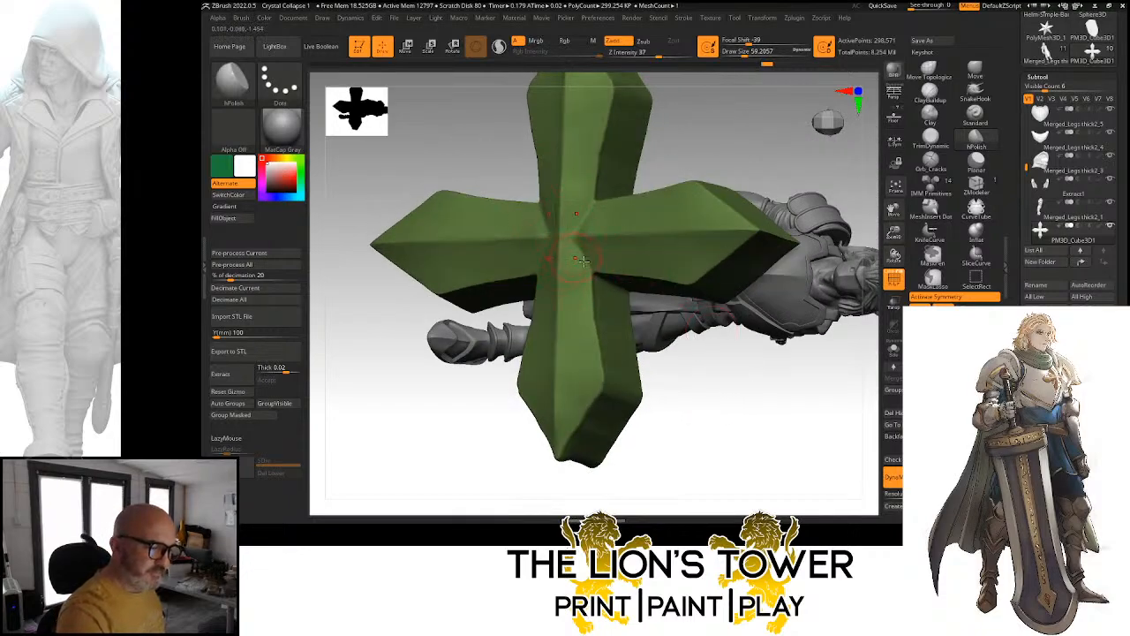
shift+drag(583, 260, 701, 384)
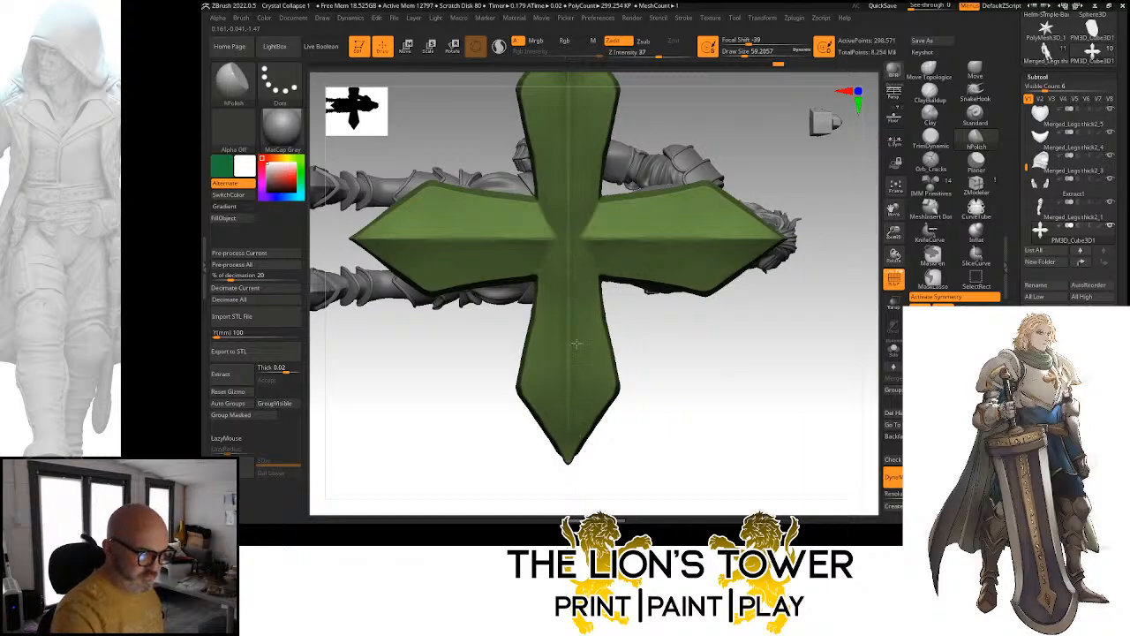
drag(587, 406, 566, 363)
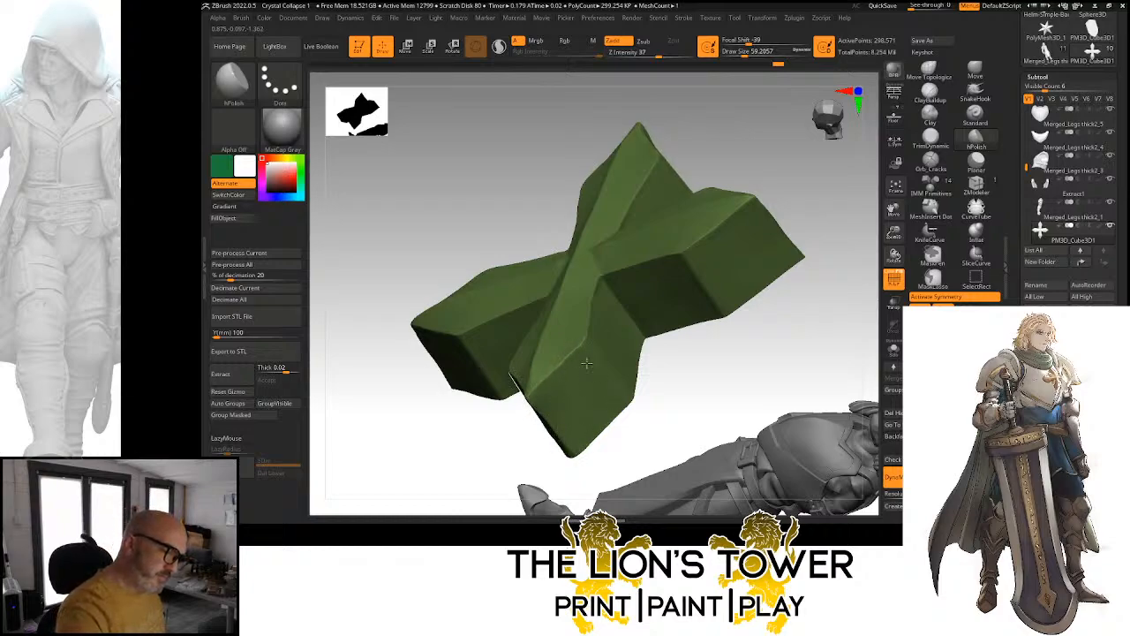
right_drag(652, 357, 607, 306)
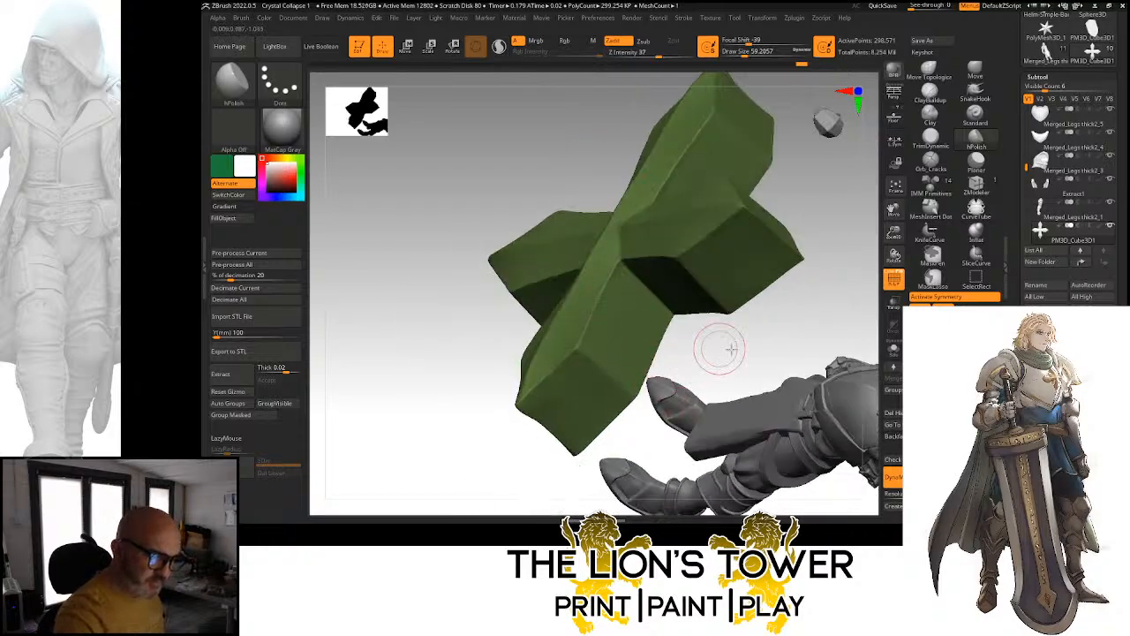
shift+drag(729, 348, 747, 333)
Turn off symmetry and scale the whole cross down uniformly
drag(895, 256, 831, 258)
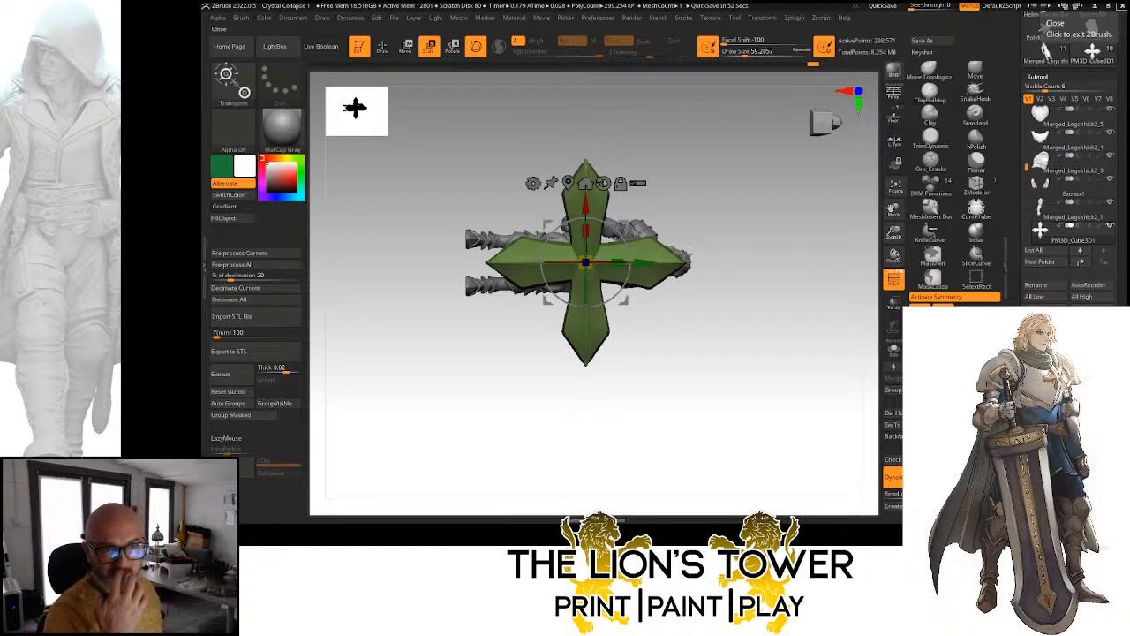
key(f)
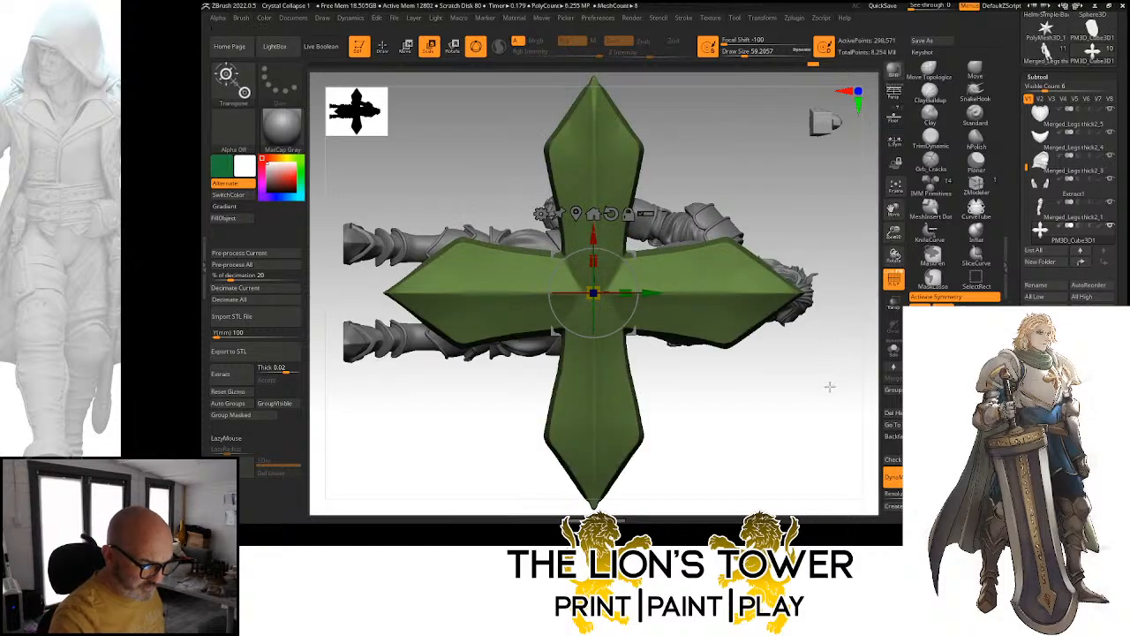
drag(828, 387, 774, 340)
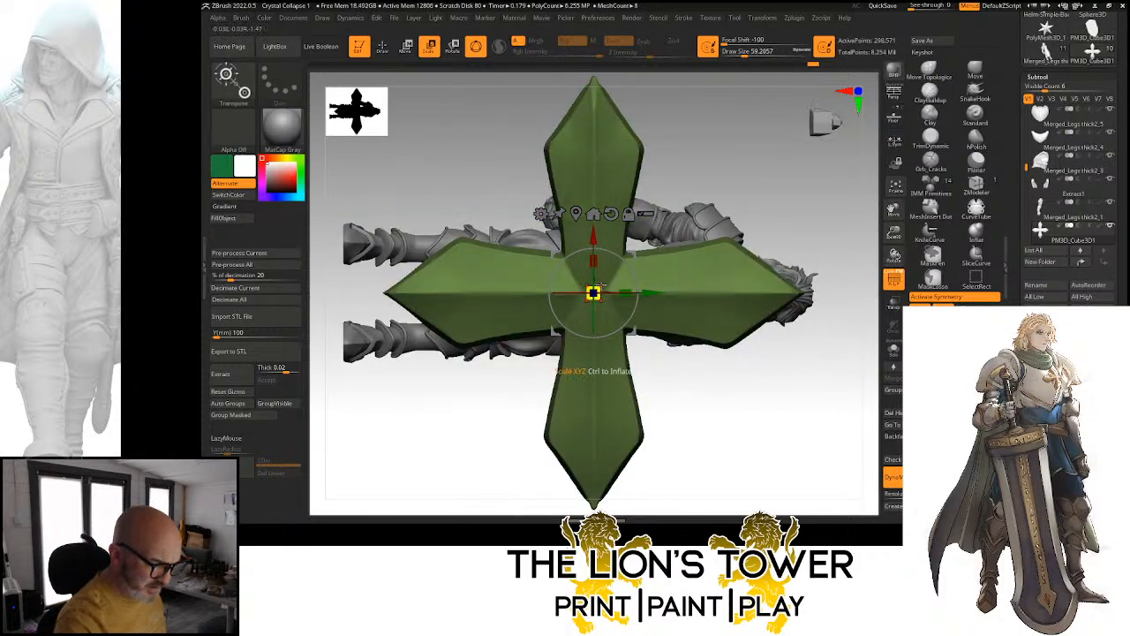
key(x)
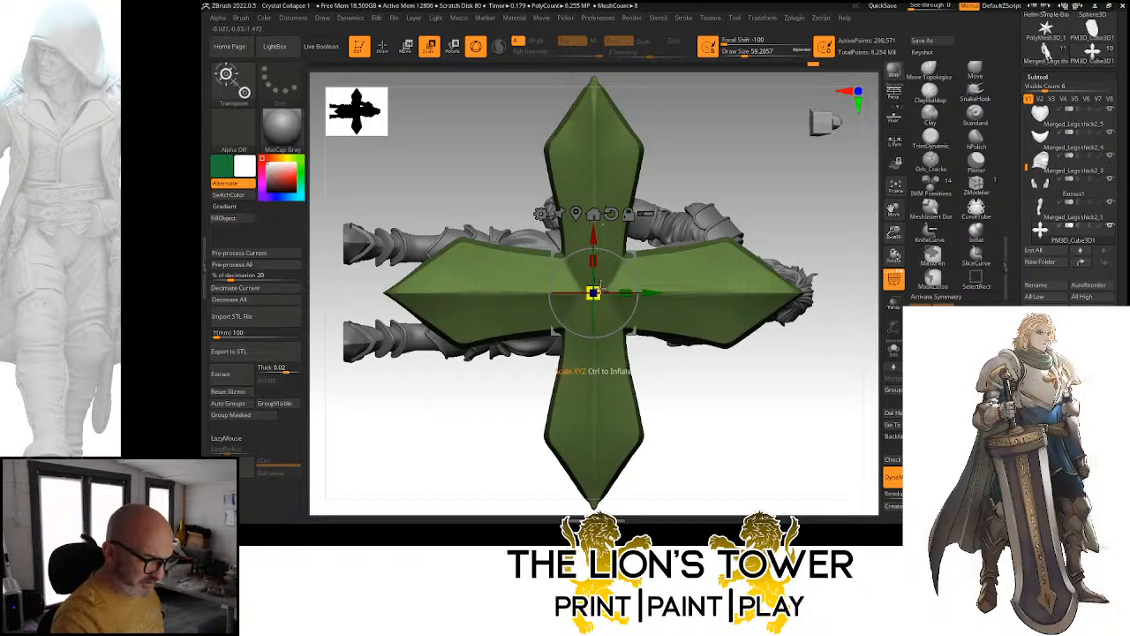
drag(594, 294, 571, 358)
drag(676, 380, 591, 369)
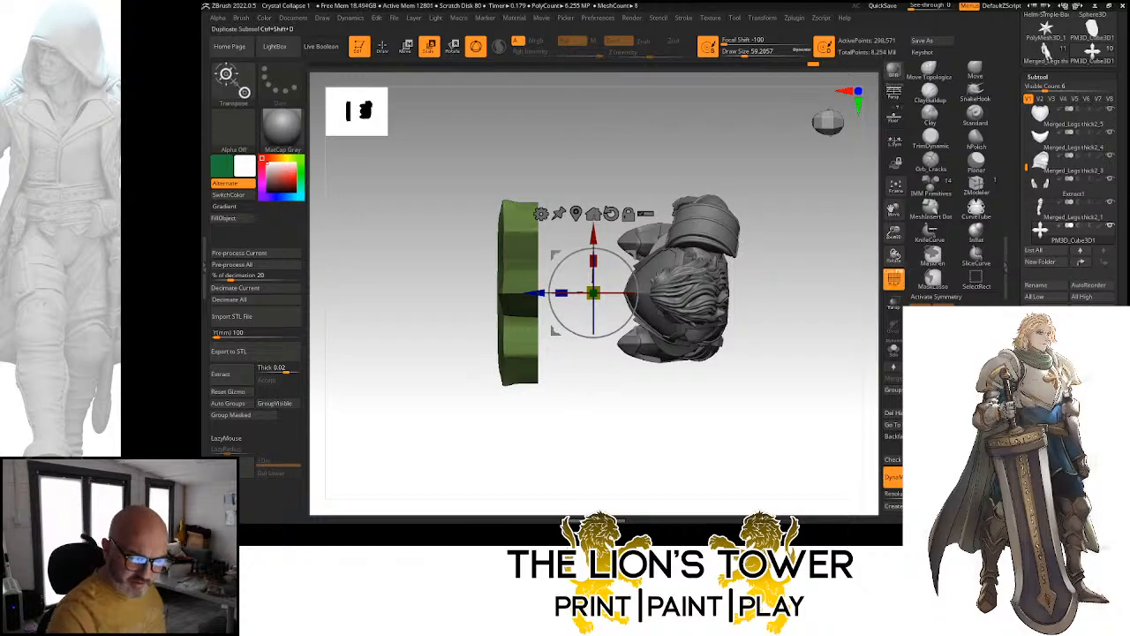
Duplicate the cross subtool, rotating and shrinking the copy so its arms sit diagonally between the original's arms
key(ctrl+shift+d)
shift+drag(671, 380, 595, 210)
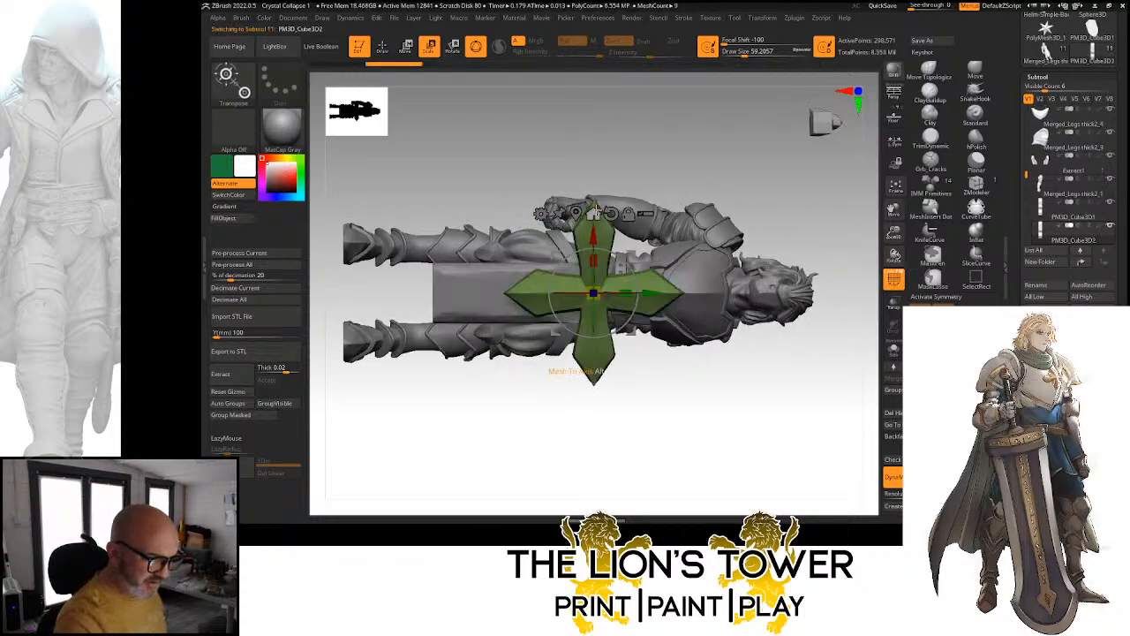
shift+drag(692, 208, 632, 253)
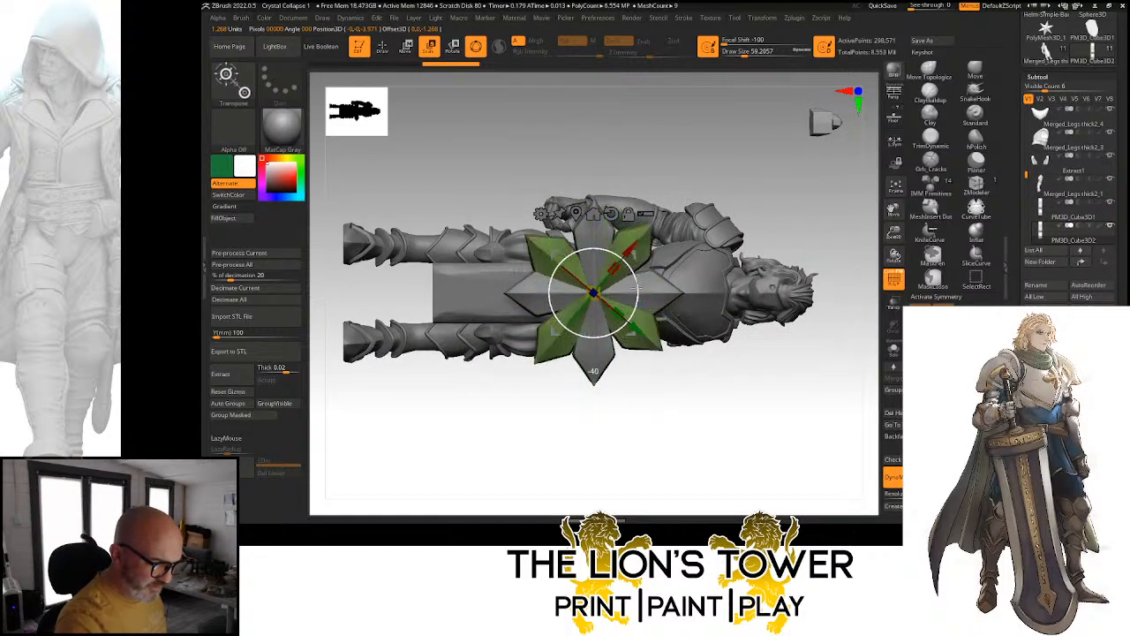
drag(636, 290, 631, 287)
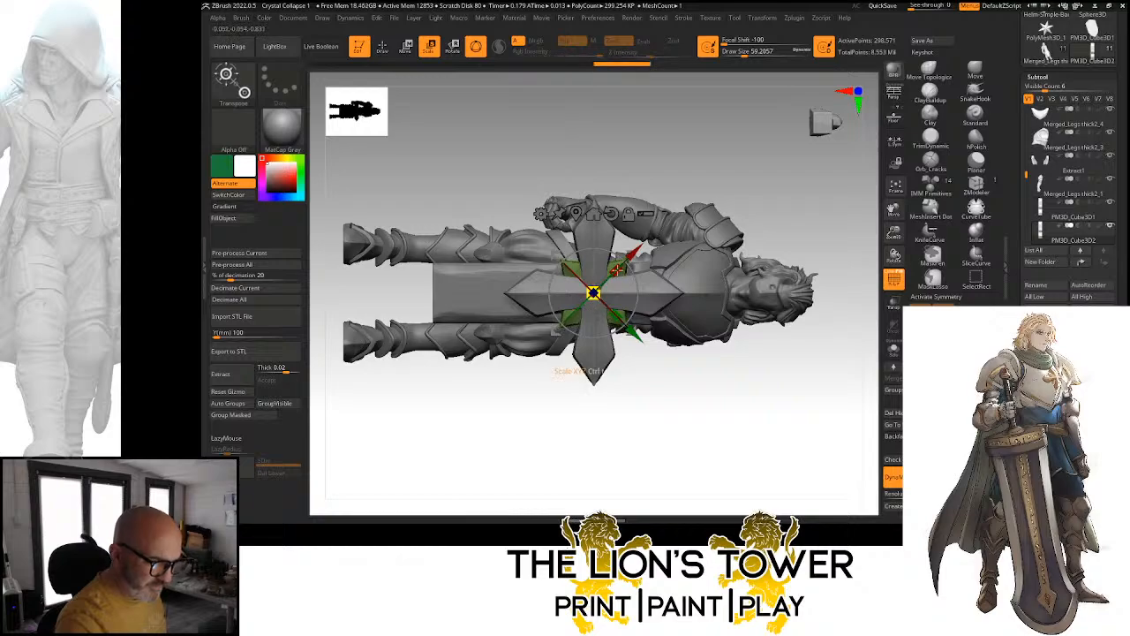
drag(618, 264, 687, 206)
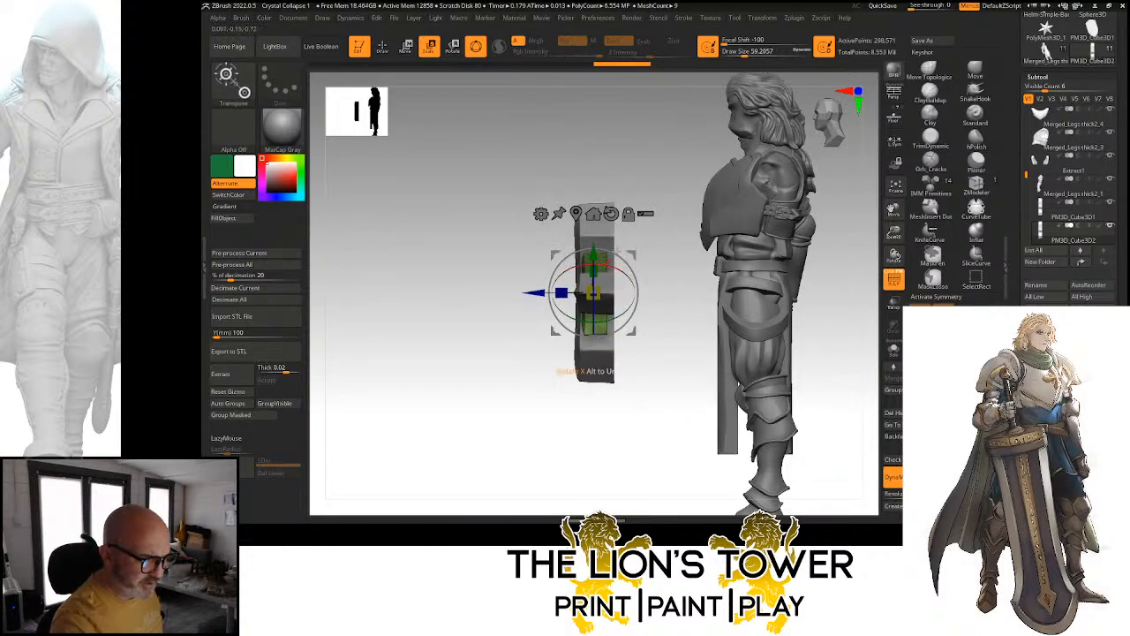
Reset the gizmo's orientation and shift the smaller diagonal cross slightly back towards the knight
alt+click(611, 214)
drag(539, 297, 544, 298)
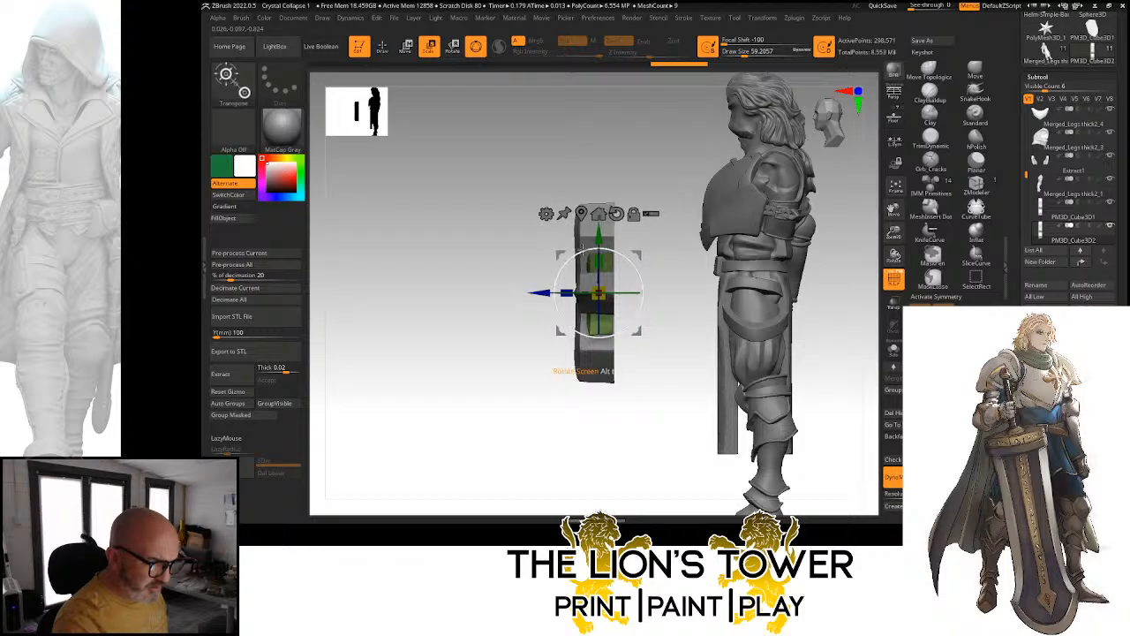
shift+drag(663, 251, 784, 265)
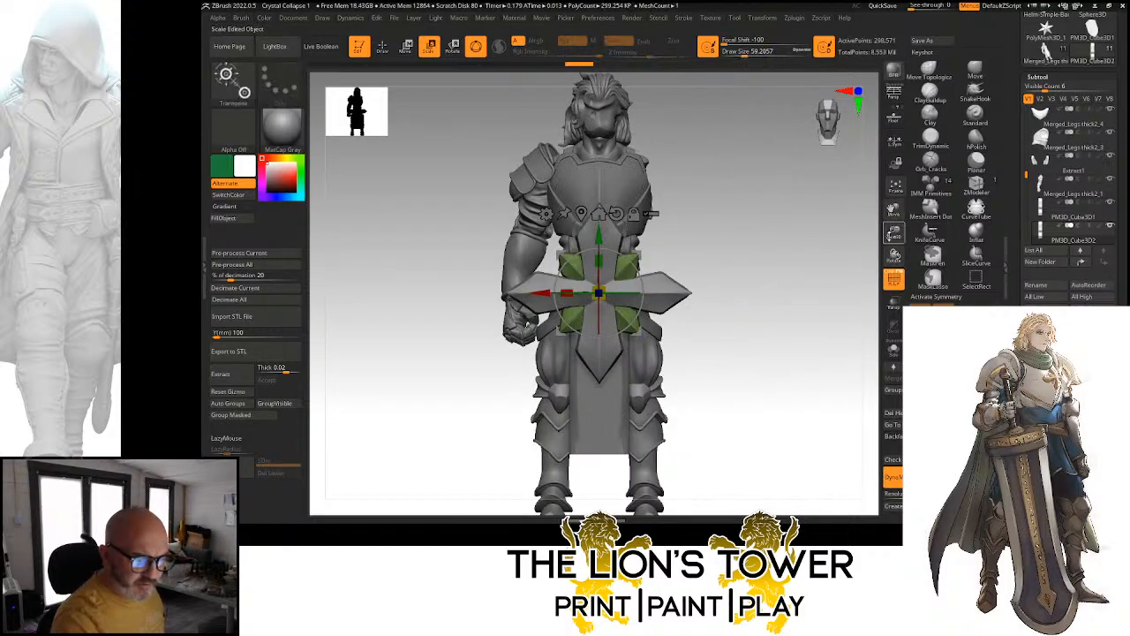
Merge the upright cross with the diagonal cross below it and auto-group the combined crest
drag(894, 233, 893, 210)
drag(893, 208, 885, 229)
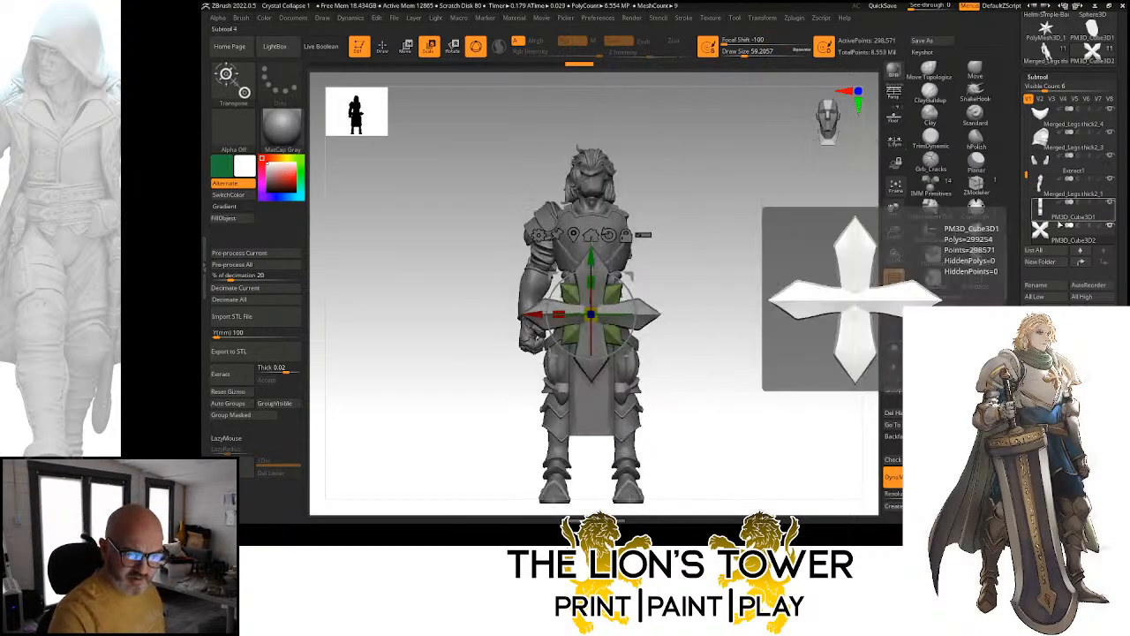
drag(1026, 176, 1026, 187)
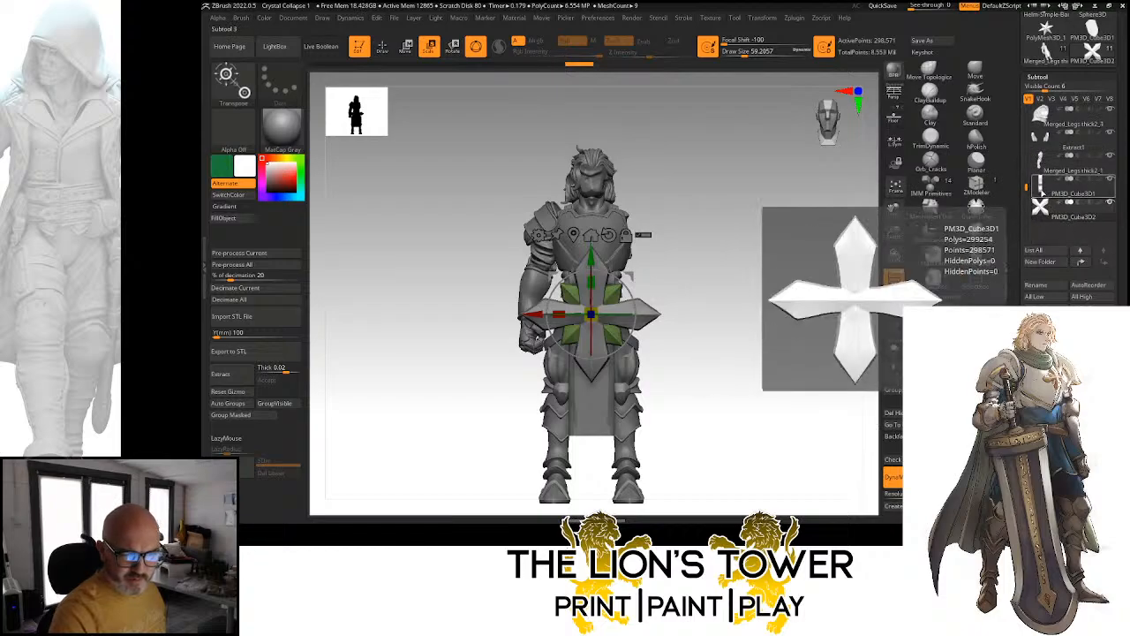
click(1041, 188)
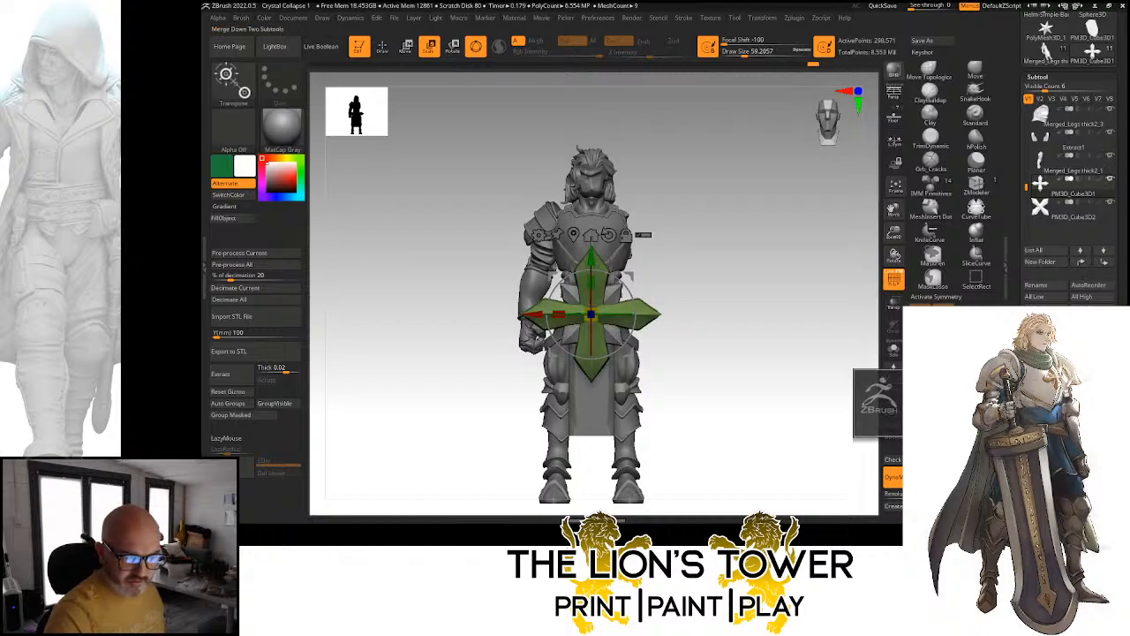
click(893, 377)
ctrl+click(756, 313)
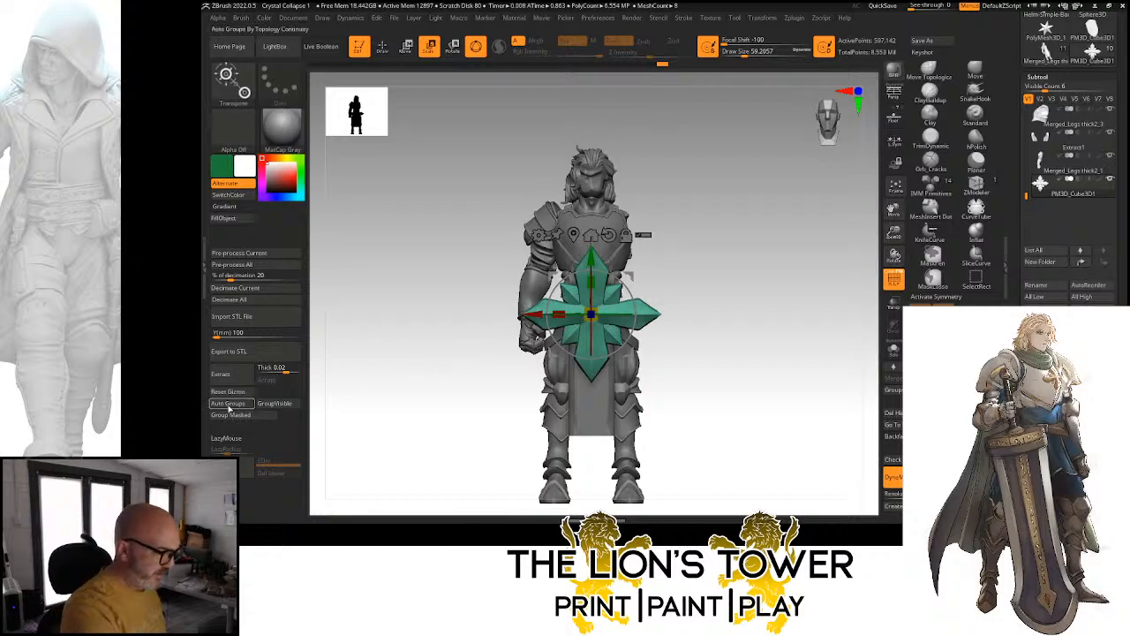
drag(778, 291, 834, 298)
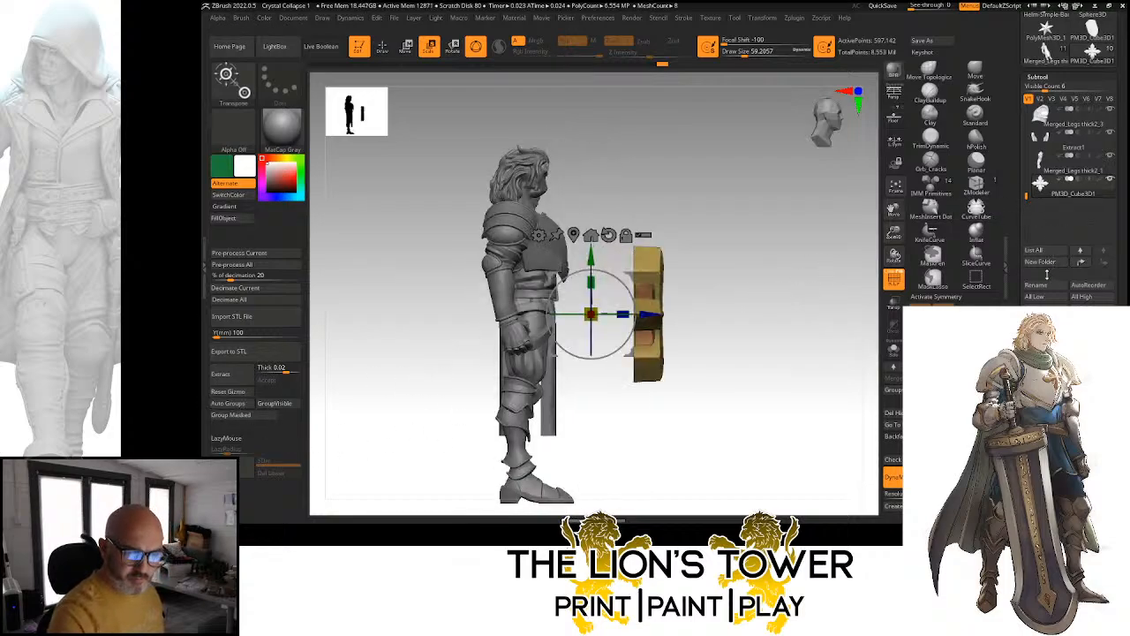
Rename the merged cross subtool as Besalia Crest
click(1032, 282)
text(Bisa)
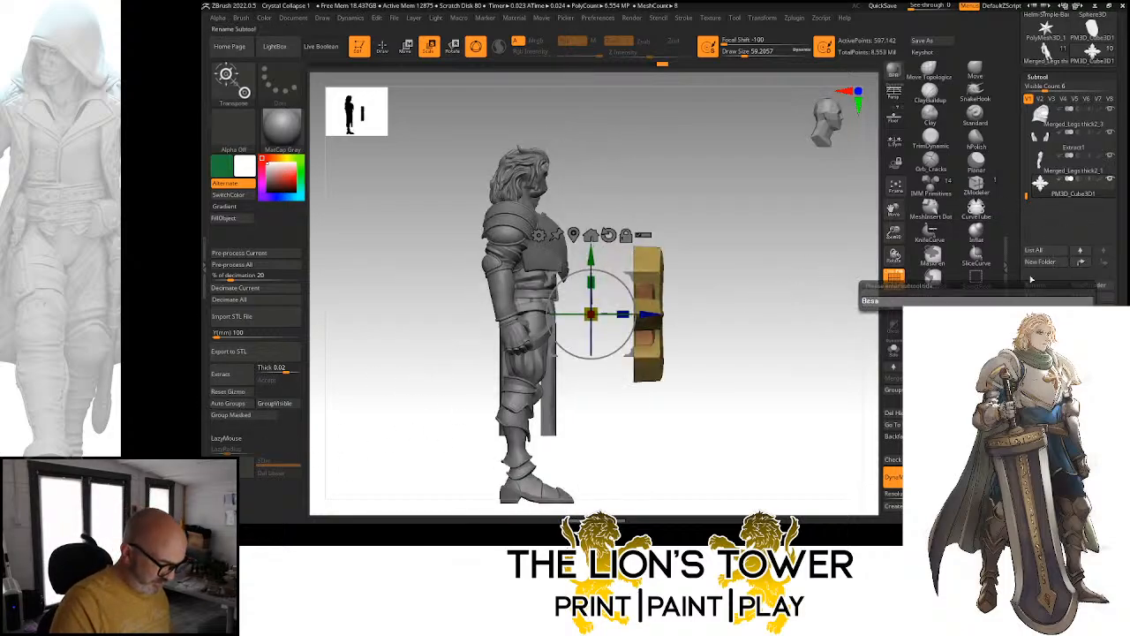
text(gra)
text( Crest)
key(Return)
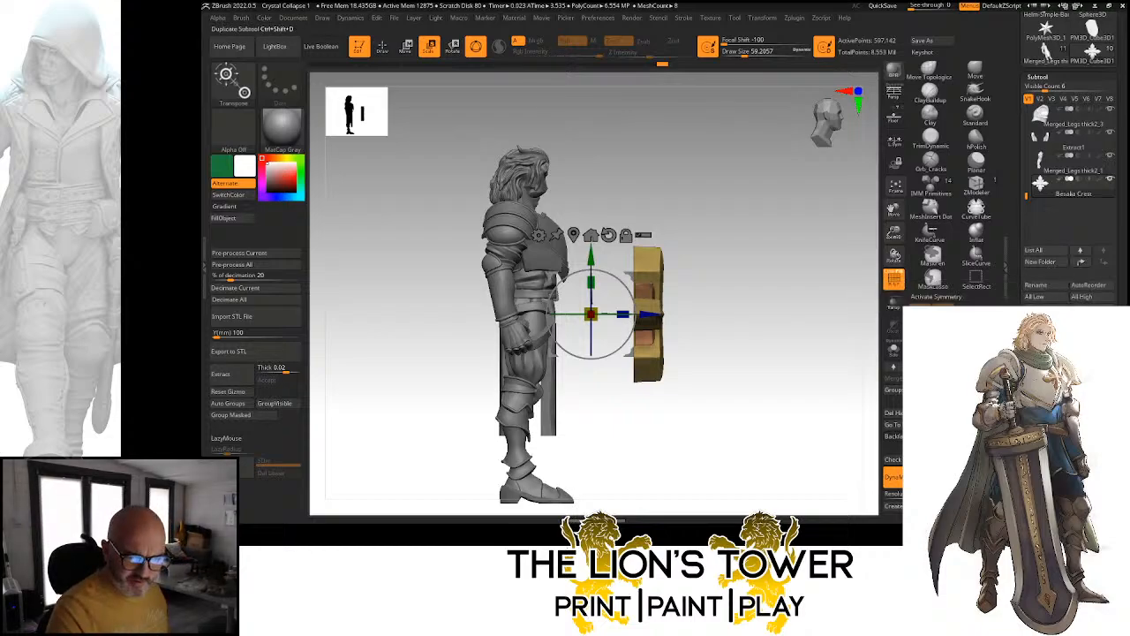
Duplicate the crest subtool and hide the original, leaving the copy as the active subtool
click(1039, 322)
click(1064, 168)
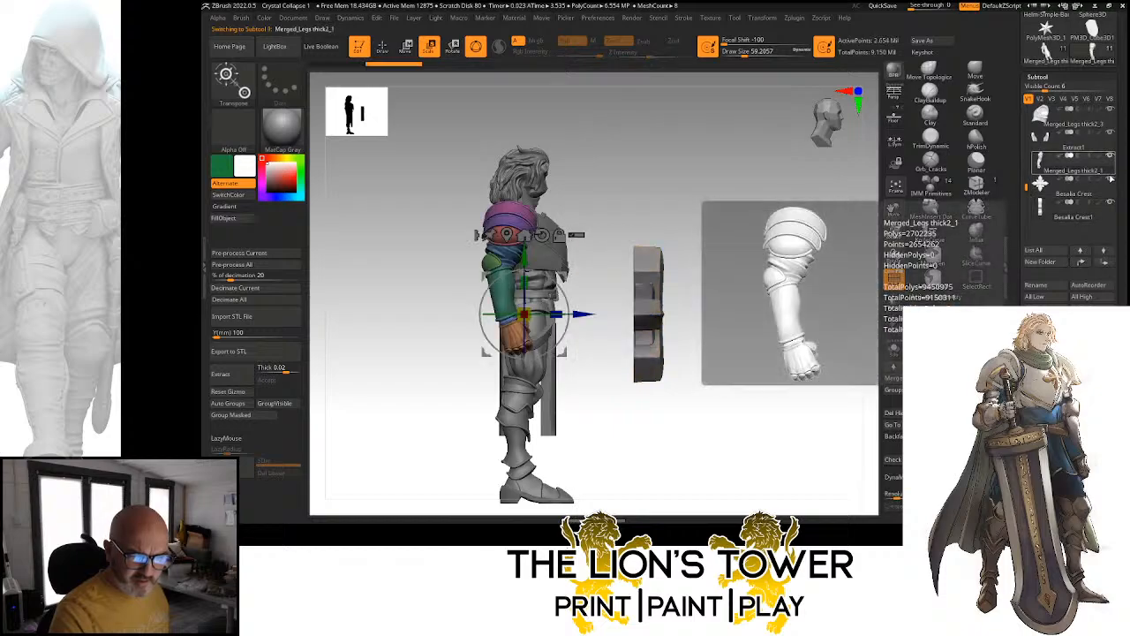
click(1043, 217)
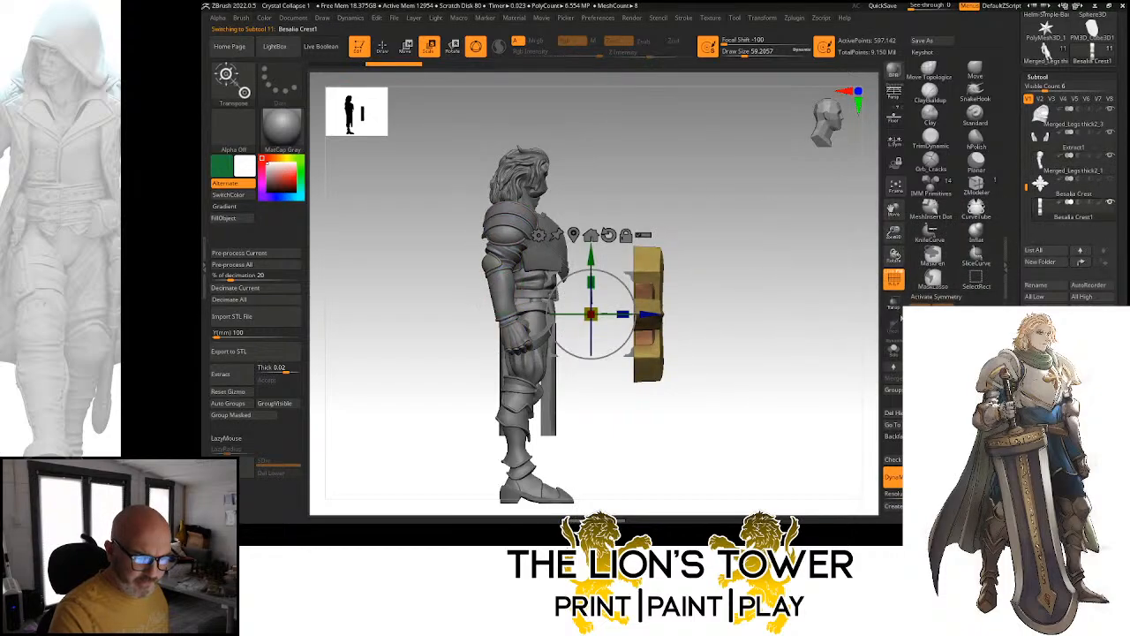
Snap the gizmo and crest copy to the central axis and raise the copy to the knight's chest height
shift+drag(845, 376, 790, 378)
shift+drag(739, 294, 744, 275)
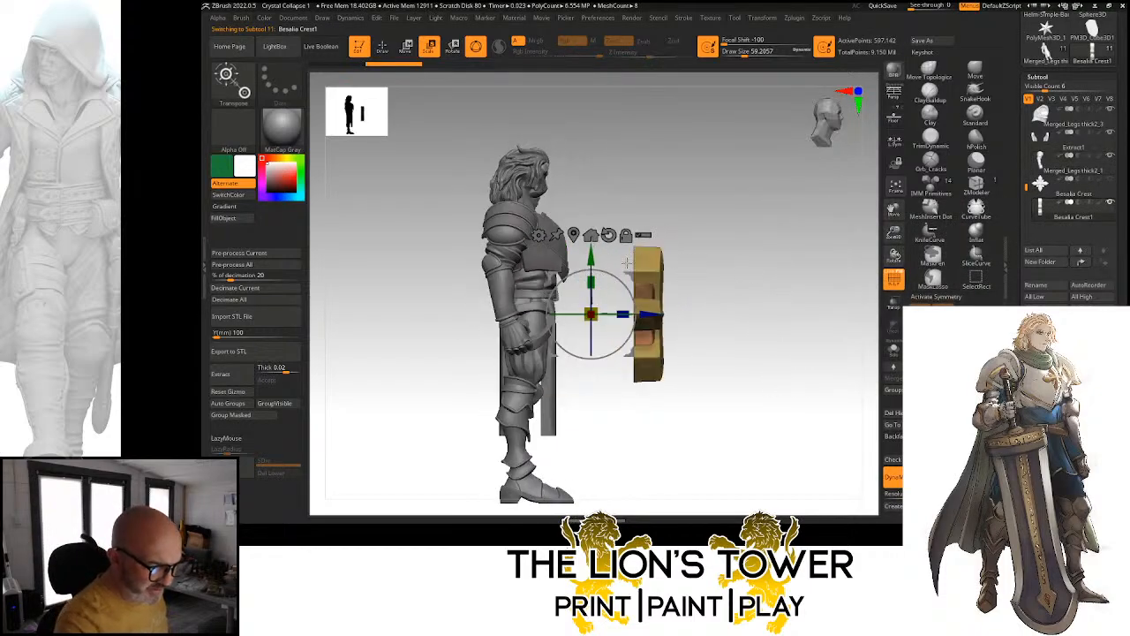
click(590, 235)
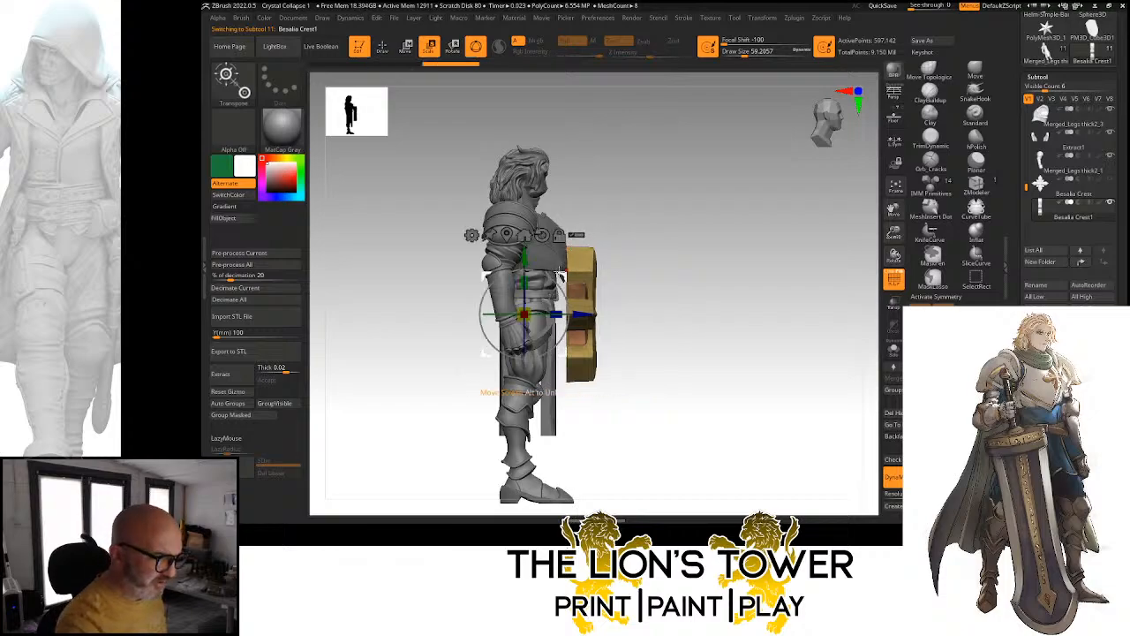
drag(561, 273, 563, 192)
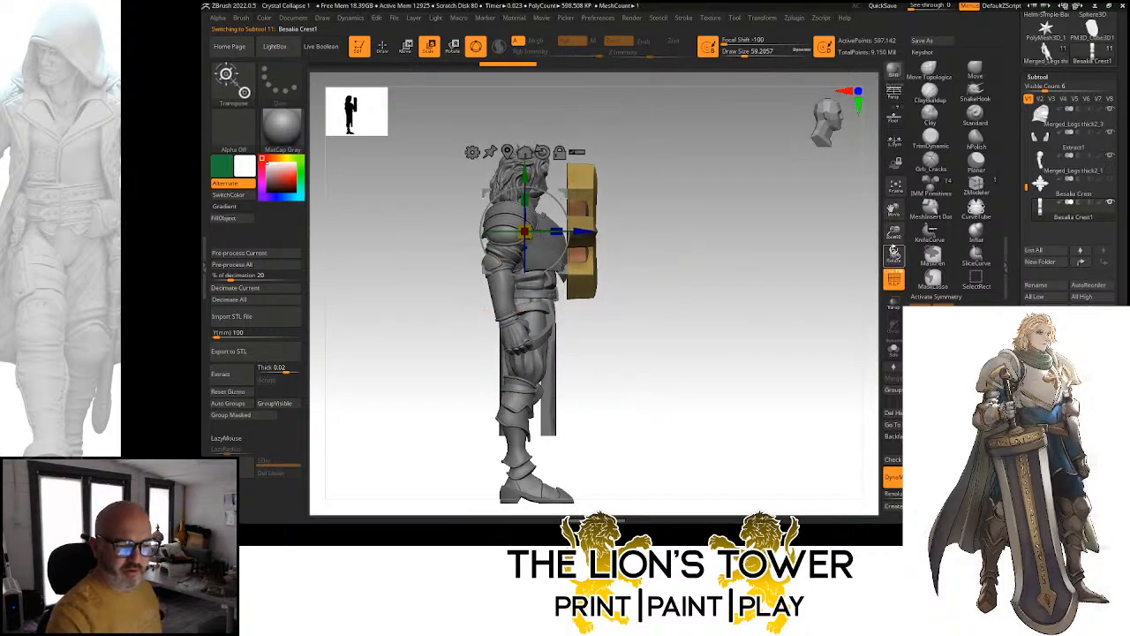
Scale the crest copy down to fit the centre of the breastplate and tilt it to follow the chest's slope
drag(893, 233, 892, 277)
shift+drag(777, 238, 726, 243)
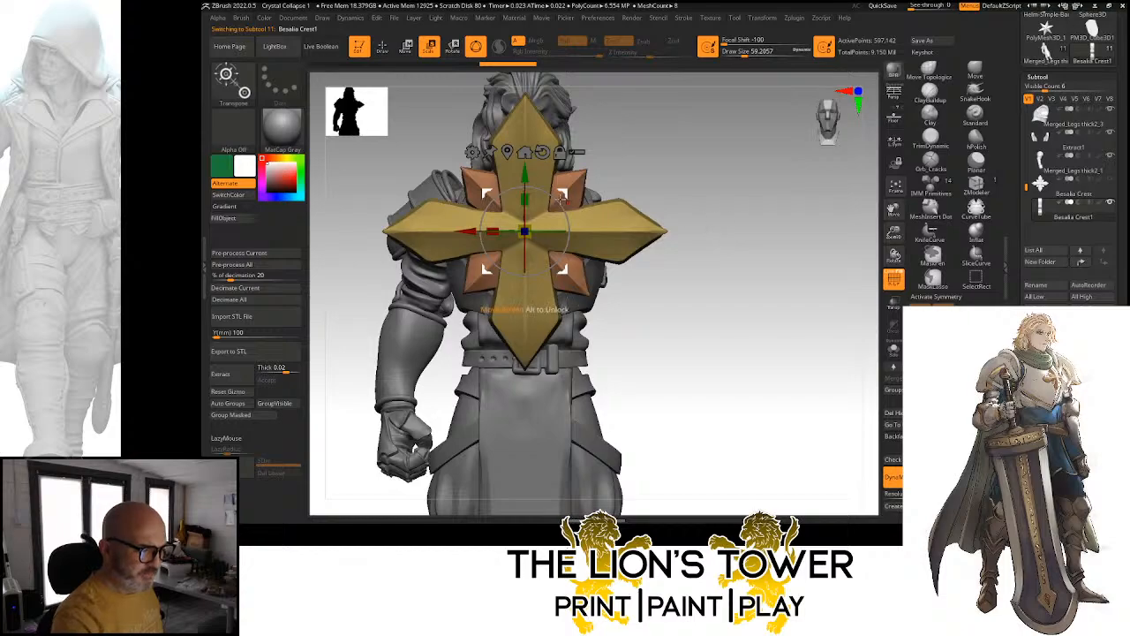
drag(524, 231, 525, 270)
shift+drag(617, 192, 663, 174)
drag(551, 205, 541, 188)
shift+drag(617, 240, 587, 276)
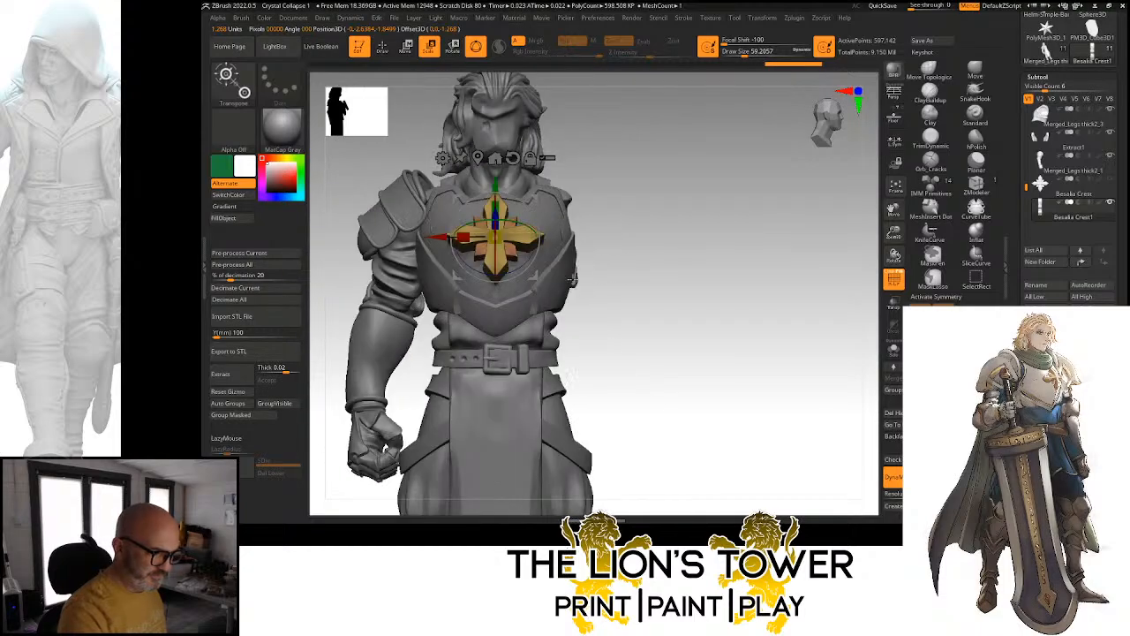
Position the tilted crest copy just in front of the upper breastplate, centred on the chest
drag(652, 201, 694, 207)
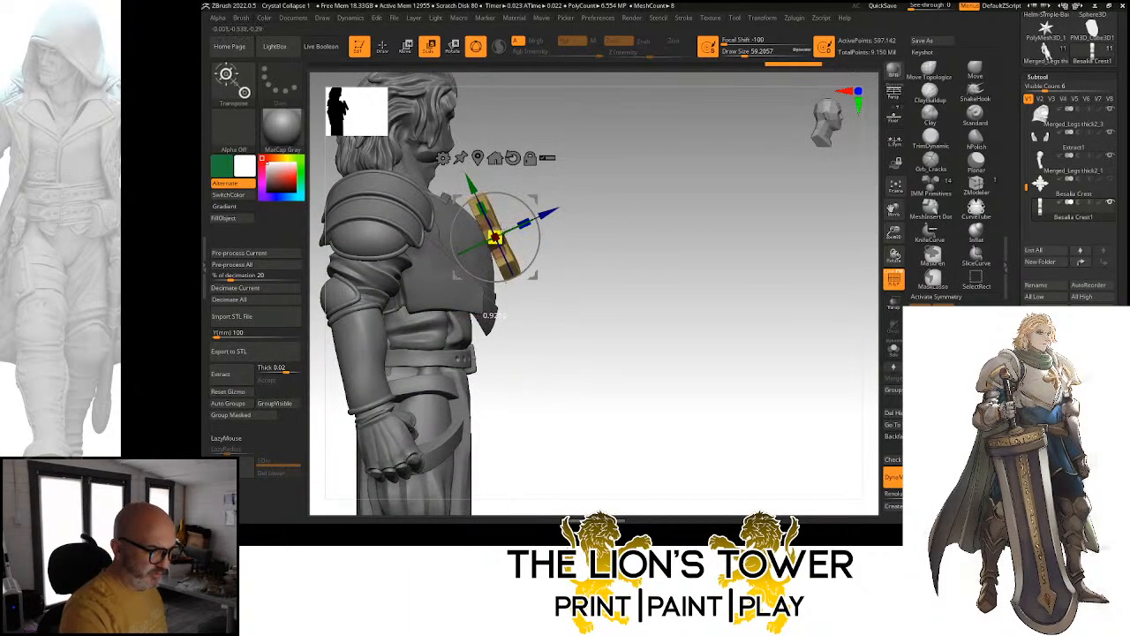
drag(496, 237, 516, 227)
shift+drag(585, 177, 559, 167)
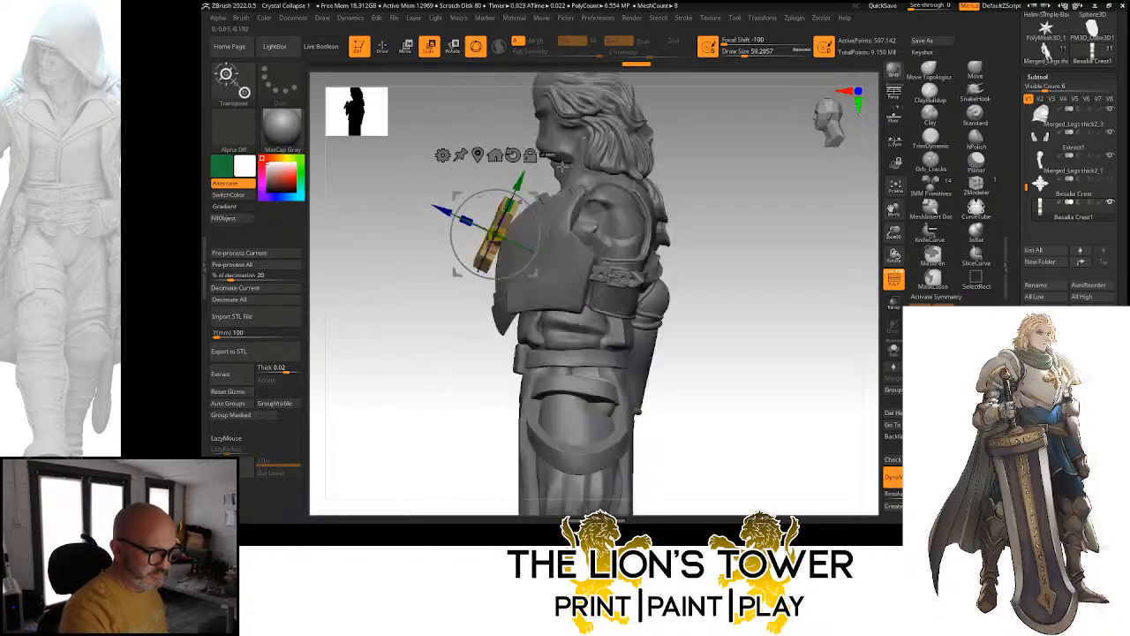
shift+drag(736, 220, 796, 262)
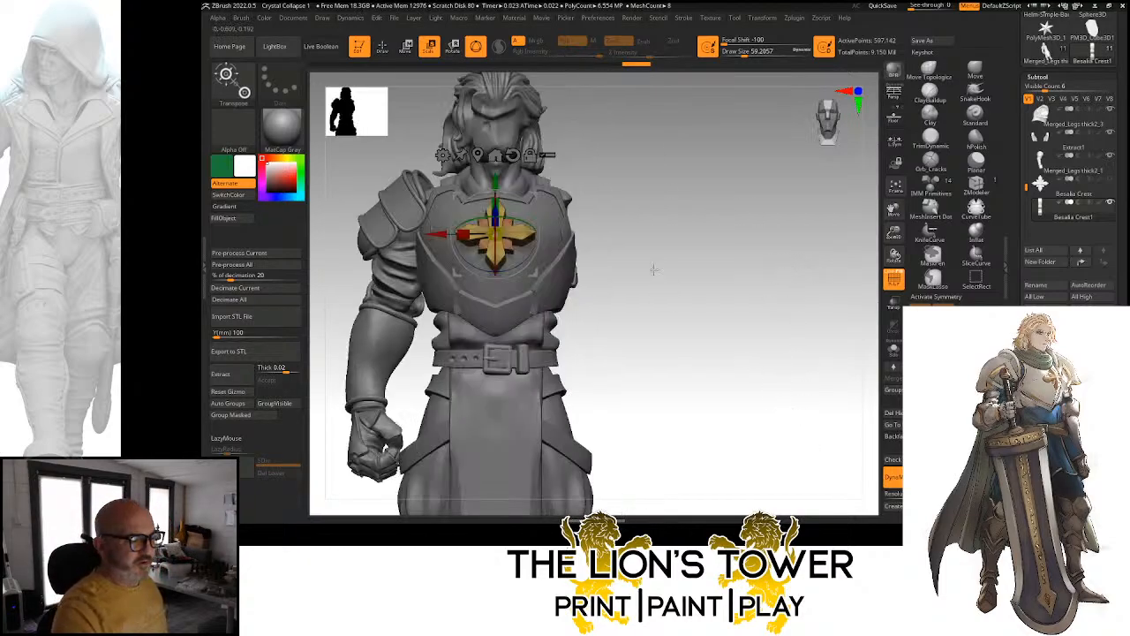
Return to draw mode and choose the MatchMaker brush for the crest copy
click(382, 47)
click(233, 85)
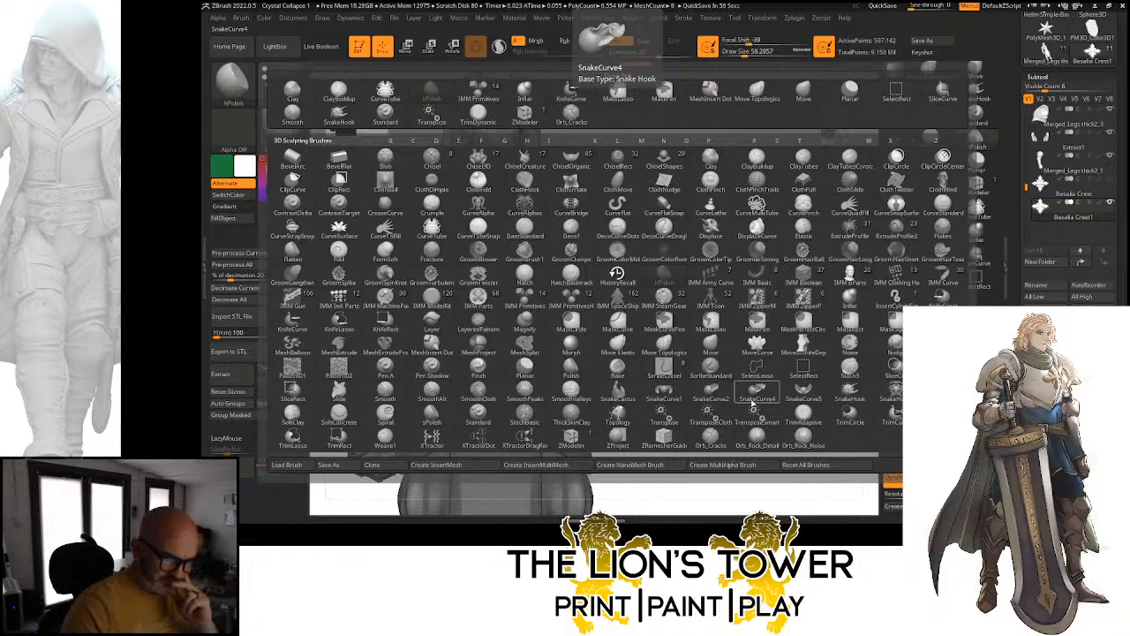
click(758, 395)
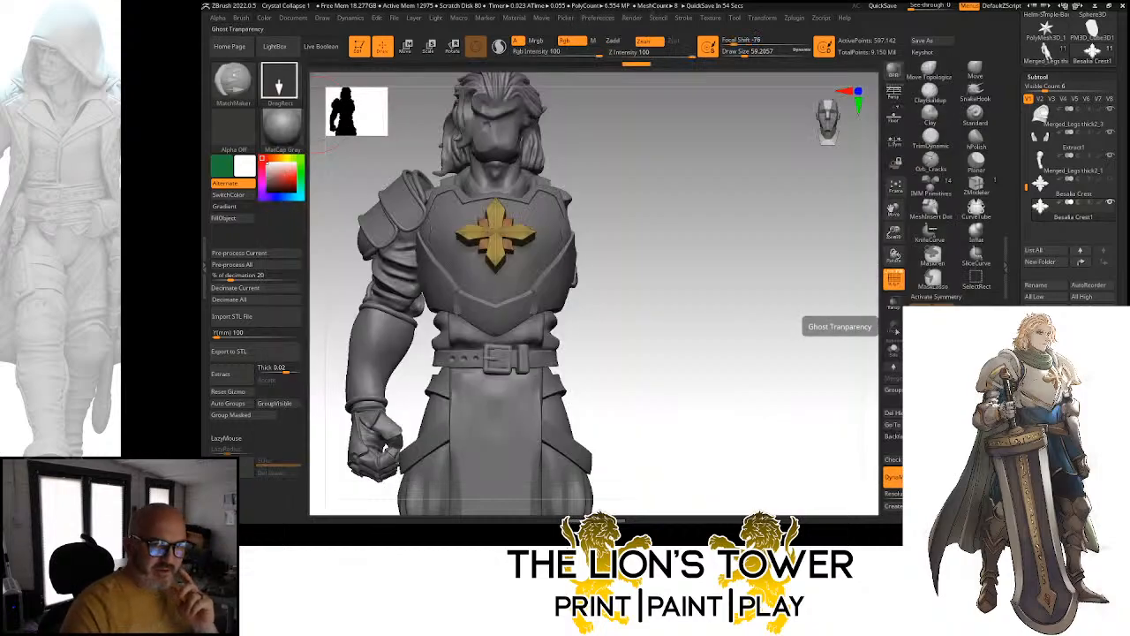
Try to conform the crest copy to the breastplate with a MatchMaker stroke at Z Intensity 100
drag(895, 210, 949, 210)
mouse_move(821, 247)
mouse_down()
mouse_move(820, 268)
mouse_move(805, 265)
mouse_up()
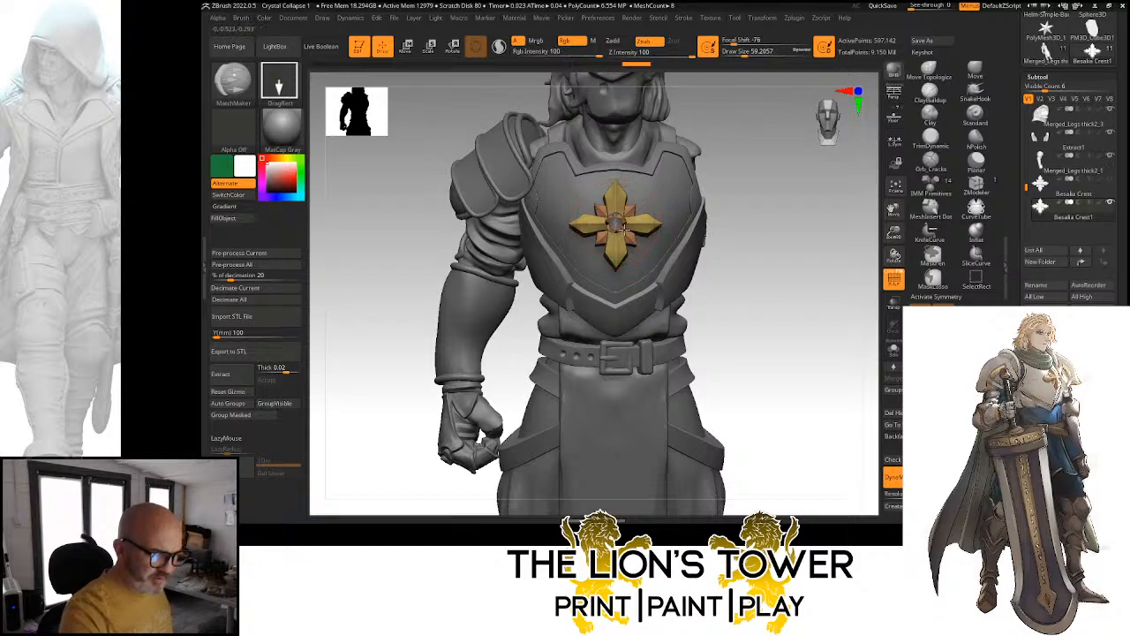
drag(624, 227, 658, 262)
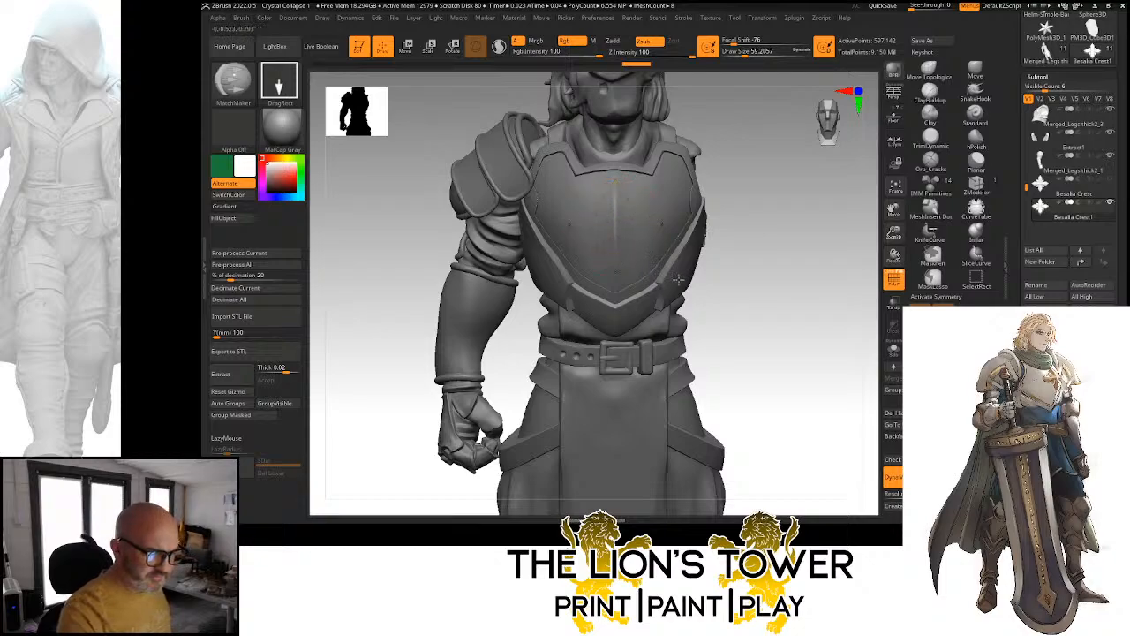
Lower the MatchMaker Z Intensity to 39 and try another conforming stroke from the crest's centre
mouse_move(812, 315)
mouse_down()
mouse_move(840, 353)
mouse_move(855, 331)
mouse_move(789, 330)
mouse_move(750, 265)
mouse_up()
drag(690, 54, 662, 55)
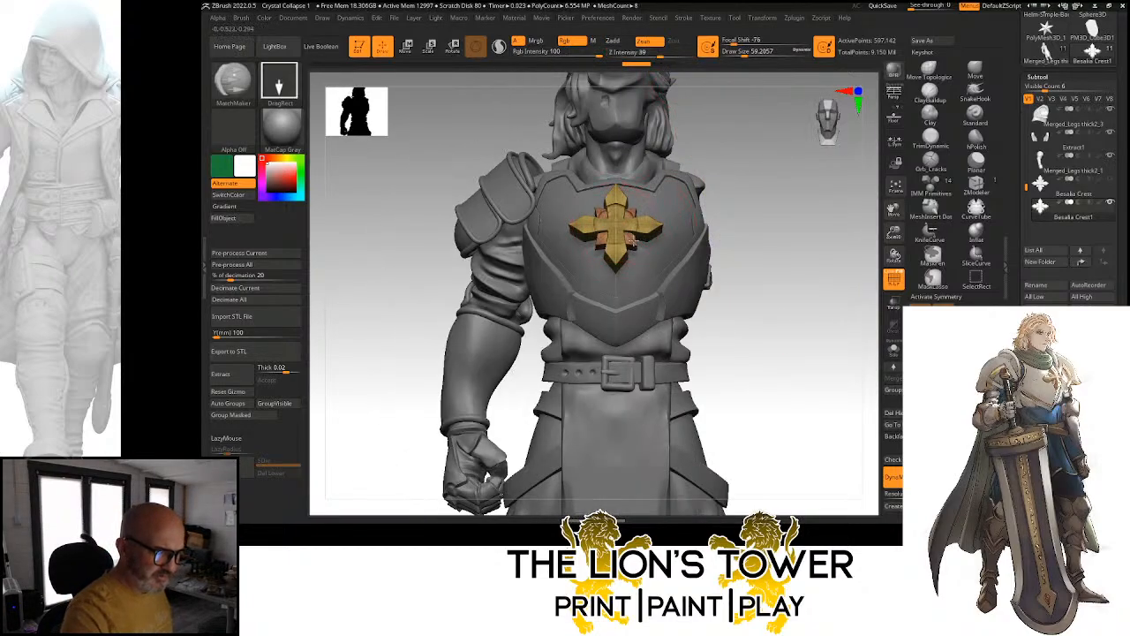
mouse_move(734, 237)
mouse_down()
mouse_move(789, 215)
mouse_move(767, 235)
mouse_move(708, 226)
mouse_move(803, 212)
mouse_move(629, 205)
mouse_up()
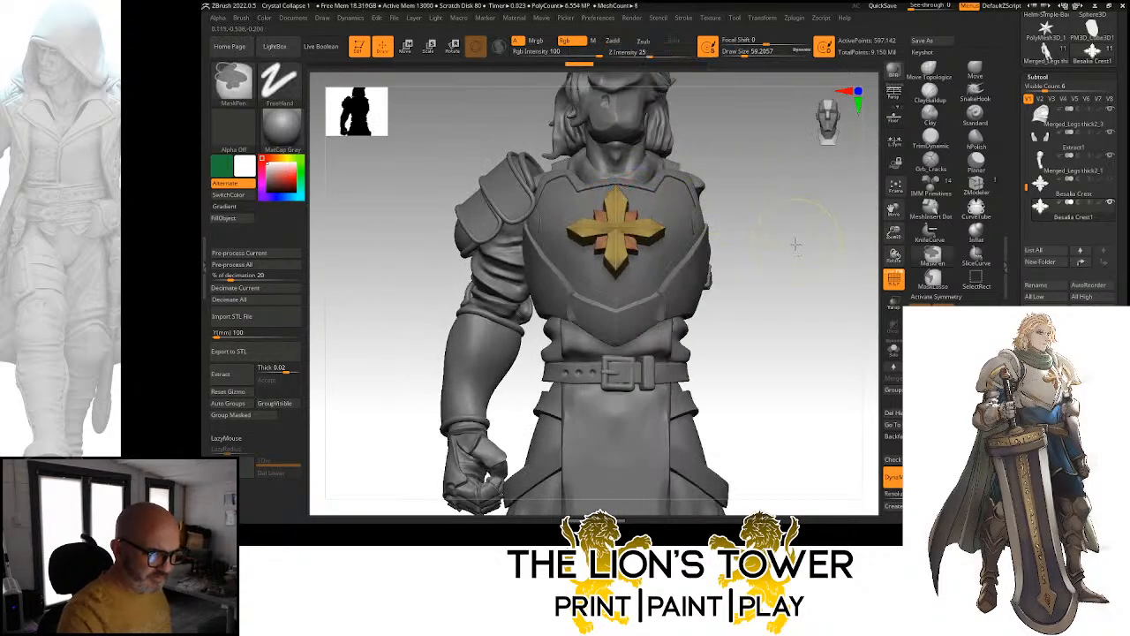
drag(795, 245, 812, 228)
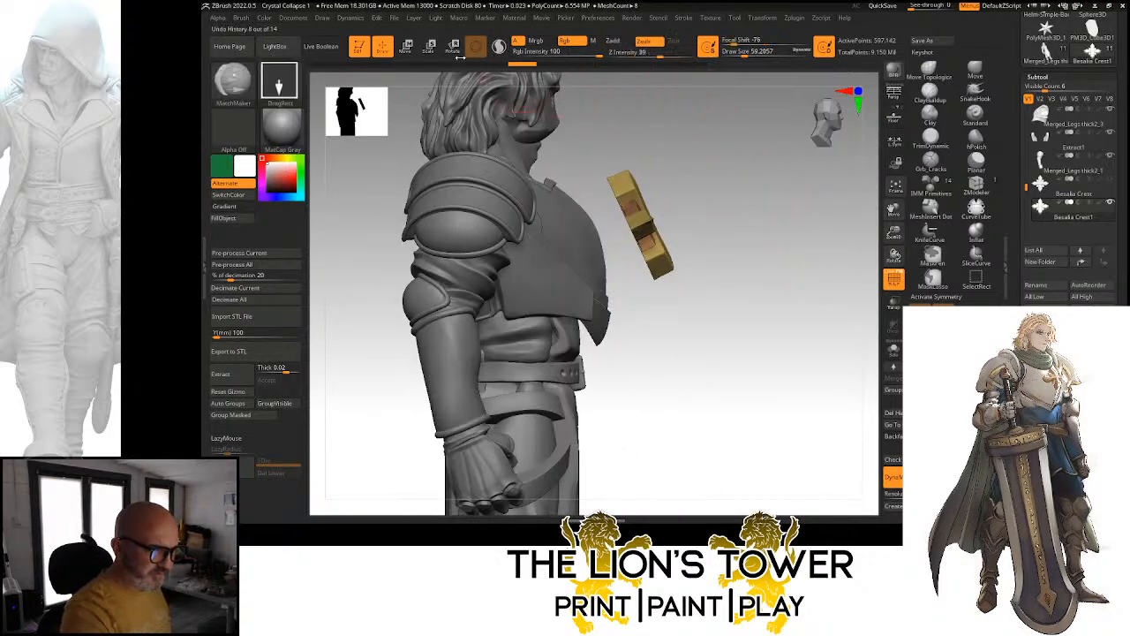
Move the crest copy back along its tilted axis until it sits against the breastplate
key(e)
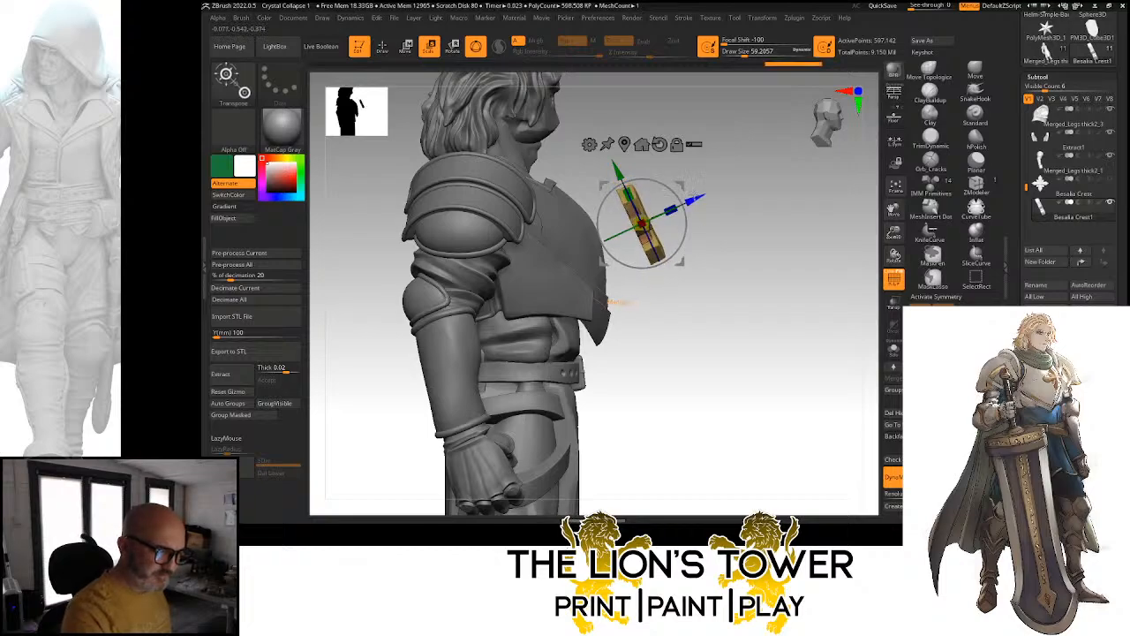
drag(693, 200, 658, 214)
drag(652, 202, 638, 185)
mouse_move(759, 240)
mouse_down()
mouse_move(709, 243)
mouse_move(755, 236)
mouse_up()
drag(649, 198, 648, 199)
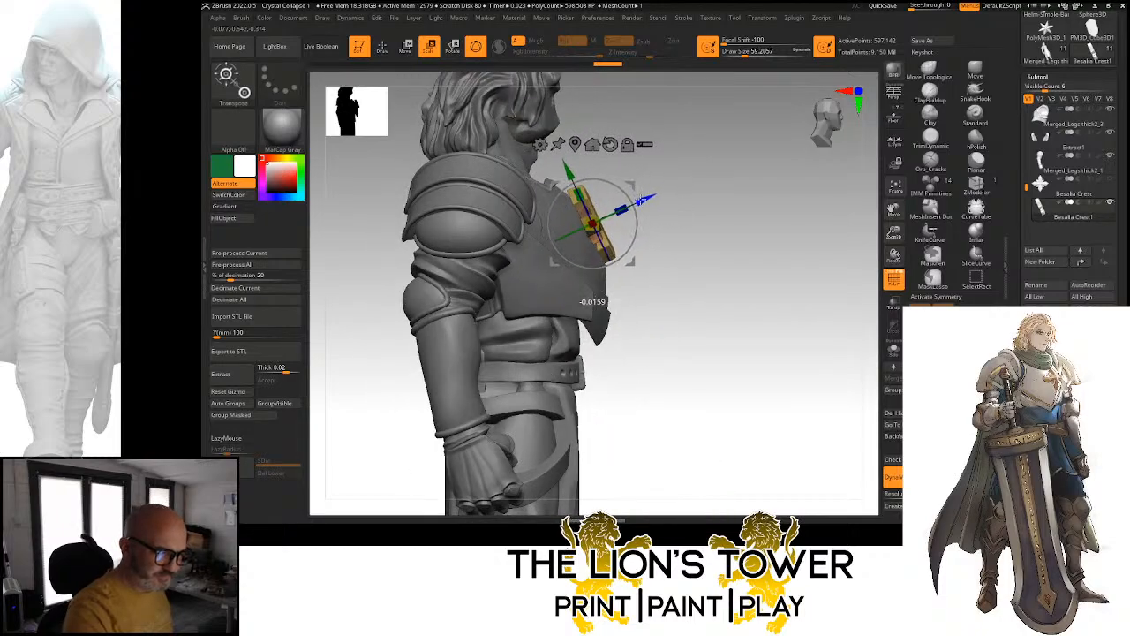
shift+drag(742, 237, 699, 241)
drag(777, 247, 801, 222)
drag(626, 170, 673, 192)
Conform the repositioned crest copy to the breastplate with MatchMaker and inspect the fit from several angles
click(383, 47)
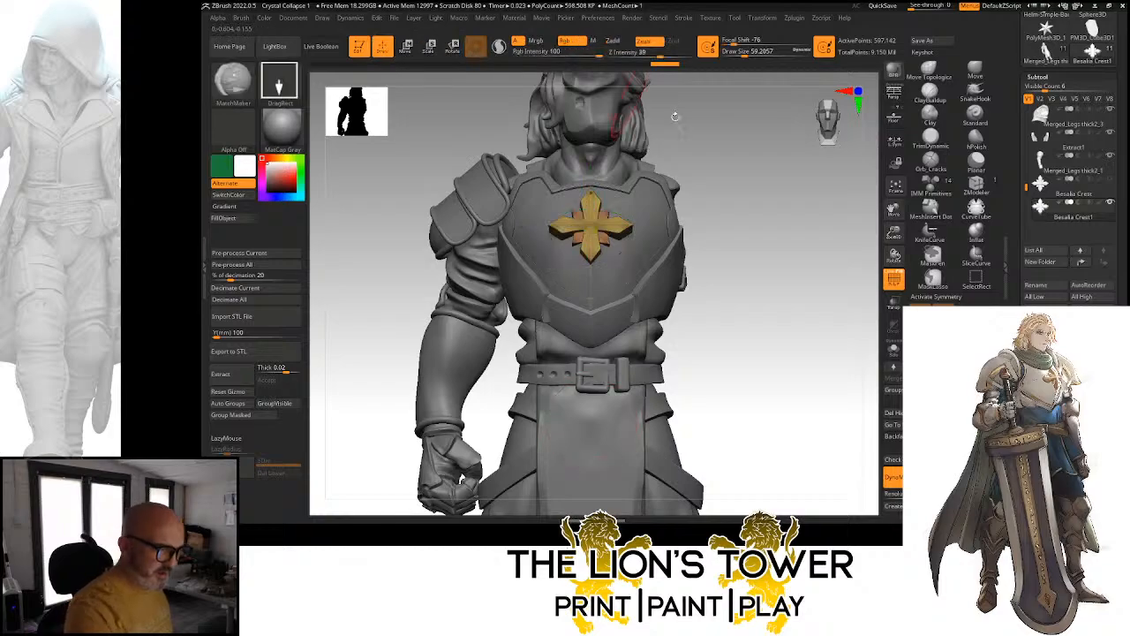
drag(677, 115, 678, 189)
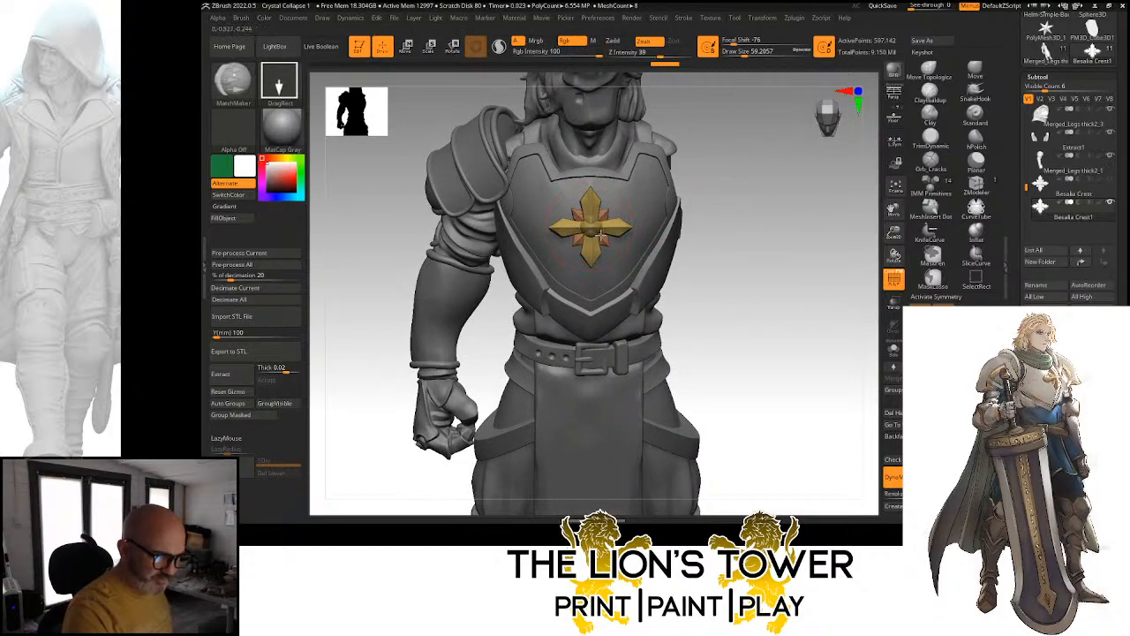
mouse_move(714, 261)
mouse_down()
mouse_move(676, 212)
mouse_move(621, 224)
mouse_move(605, 193)
mouse_up()
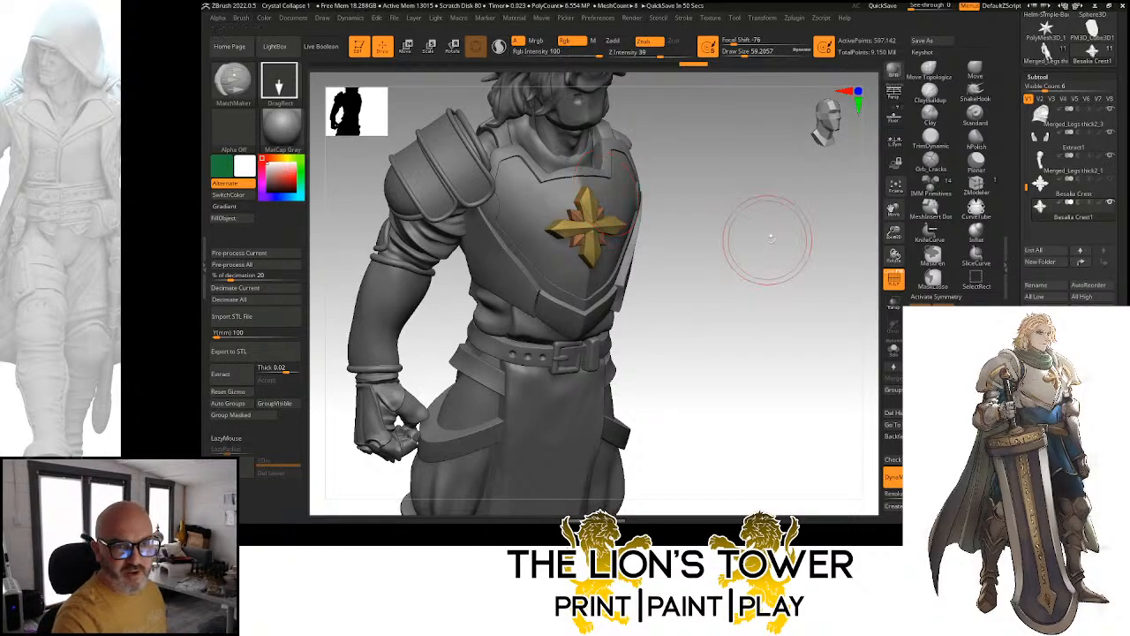
mouse_move(769, 244)
alt+mouse_down()
mouse_move(791, 219)
mouse_move(804, 256)
mouse_move(768, 278)
mouse_move(804, 291)
mouse_move(785, 310)
mouse_move(802, 283)
mouse_move(807, 294)
mouse_move(795, 249)
mouse_move(779, 280)
mouse_move(690, 292)
alt+mouse_up()
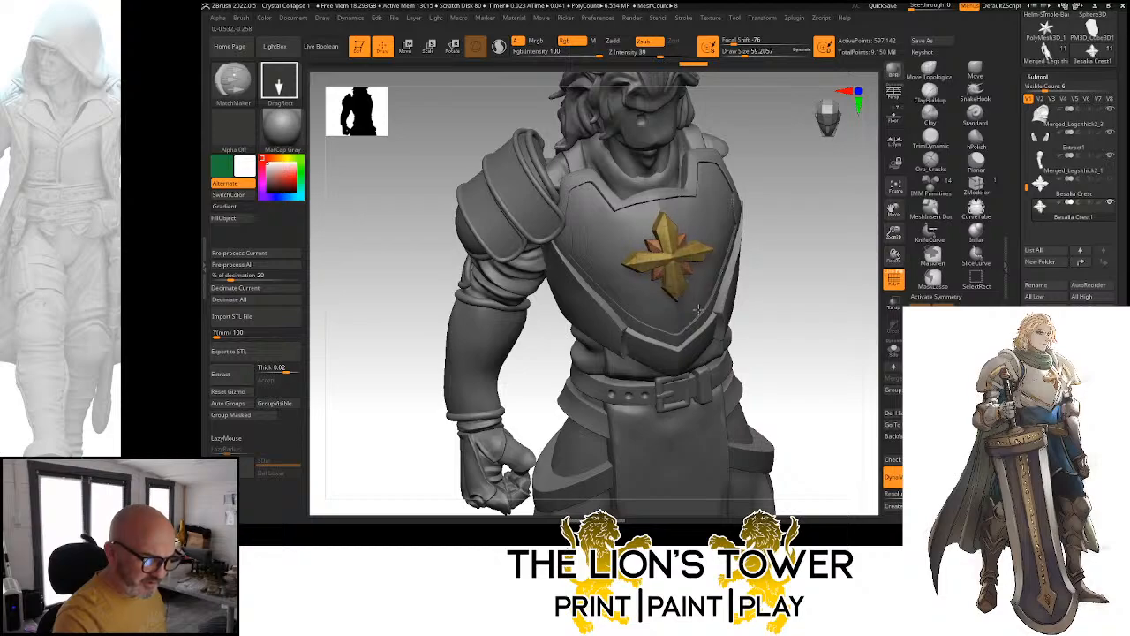
mouse_move(784, 273)
mouse_down()
mouse_move(813, 263)
mouse_move(795, 255)
mouse_move(803, 245)
mouse_move(783, 261)
mouse_move(848, 291)
mouse_up()
drag(881, 342, 842, 220)
Apply Mirror And Weld to the crest copy and activate symmetry
click(892, 353)
key(ctrl+m)
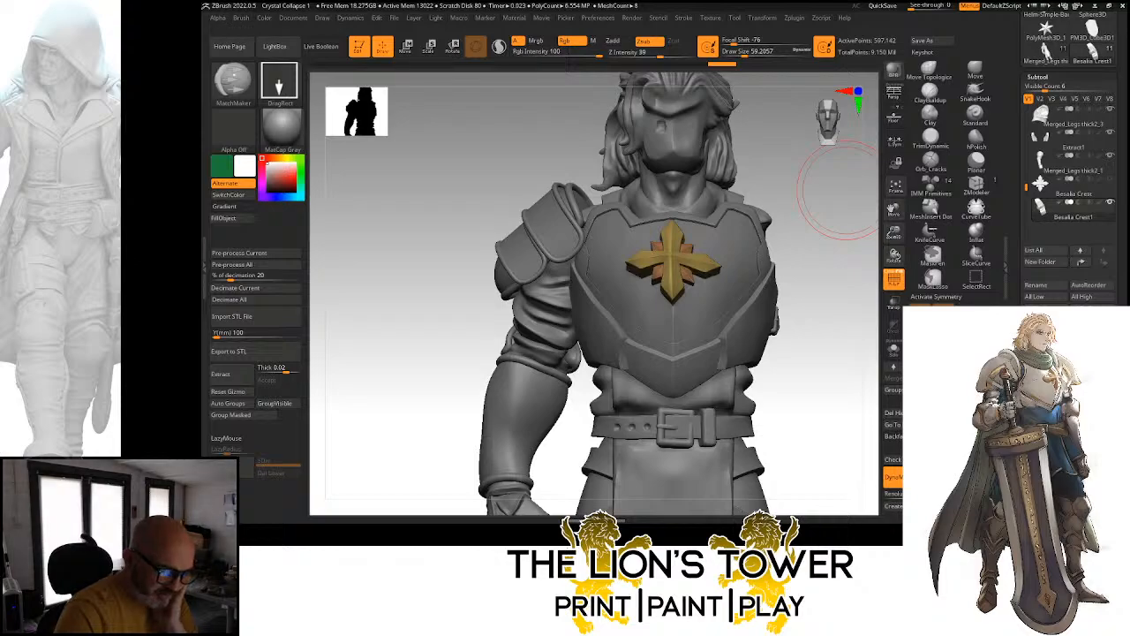
key(ctrl+m)
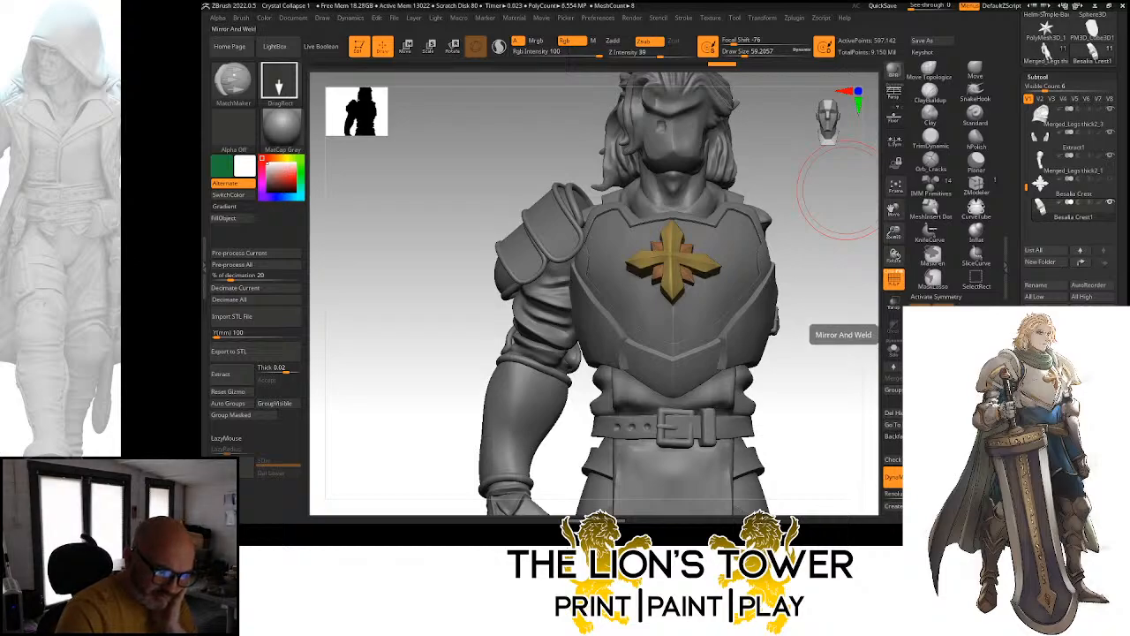
key(ctrl)
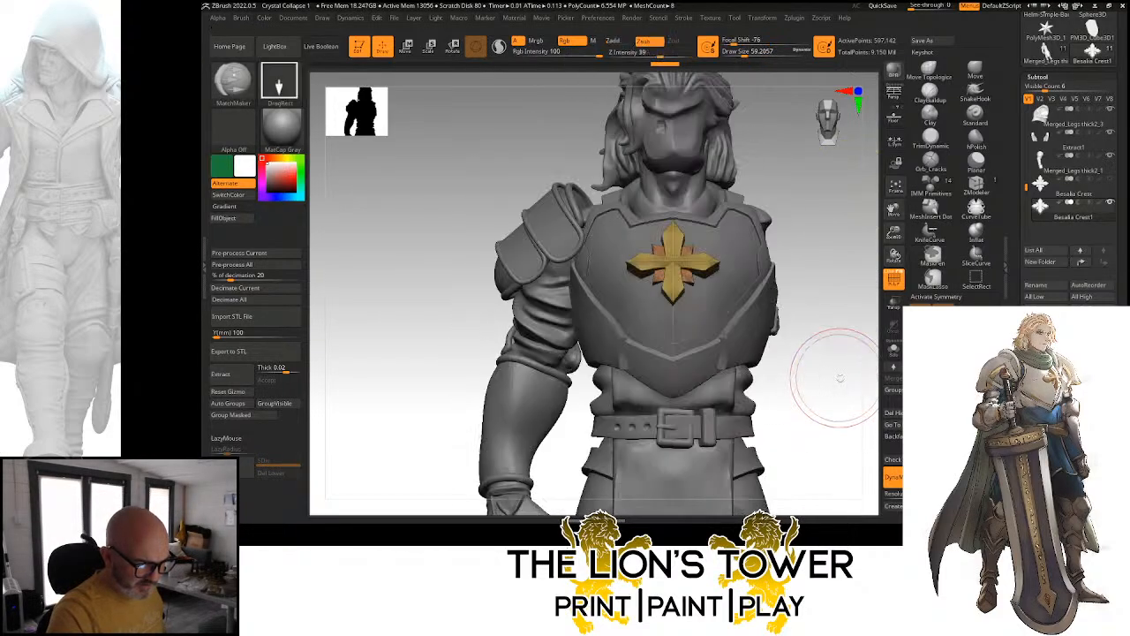
mouse_move(834, 375)
shift+mouse_down()
mouse_move(854, 362)
mouse_move(740, 287)
shift+mouse_up()
key(x)
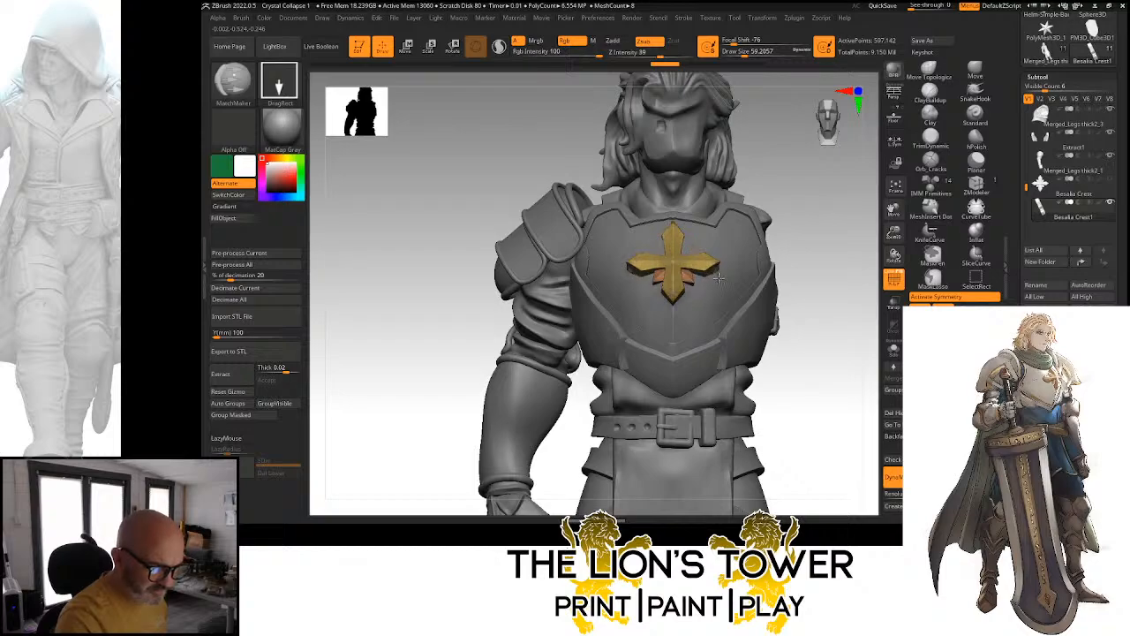
Try symmetrical MatchMaker strokes on the crest copy and mirror and weld the conformed shape
drag(772, 256, 832, 215)
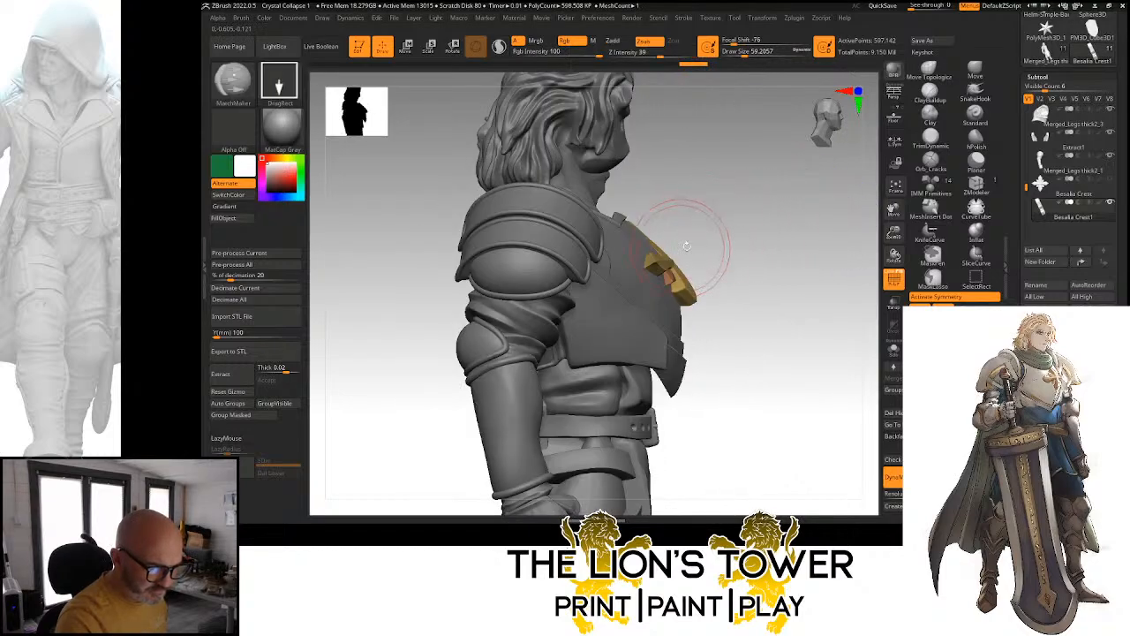
mouse_move(687, 246)
mouse_down()
mouse_move(718, 241)
mouse_move(698, 250)
mouse_up()
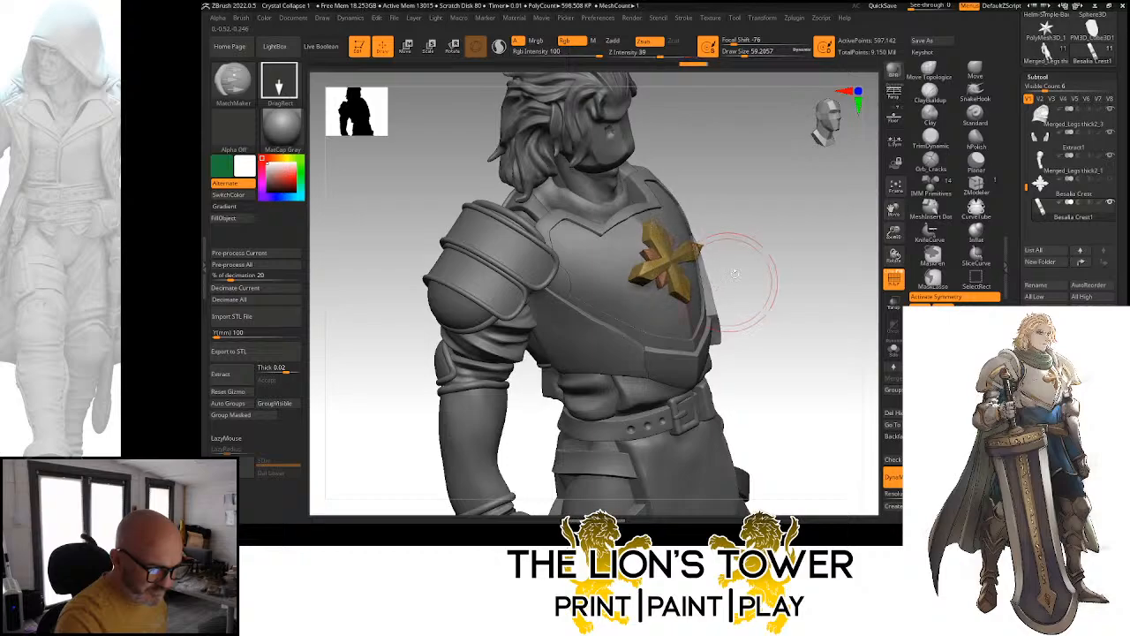
mouse_move(737, 265)
mouse_down()
mouse_move(784, 237)
mouse_move(782, 227)
mouse_move(742, 256)
mouse_move(757, 252)
mouse_up()
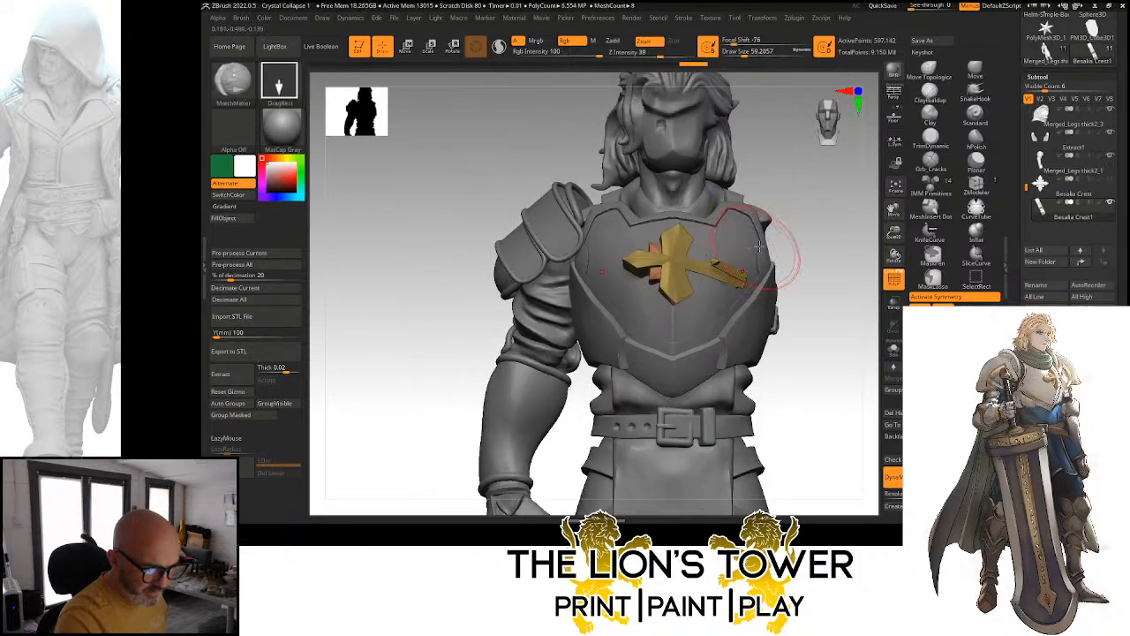
drag(717, 220, 803, 196)
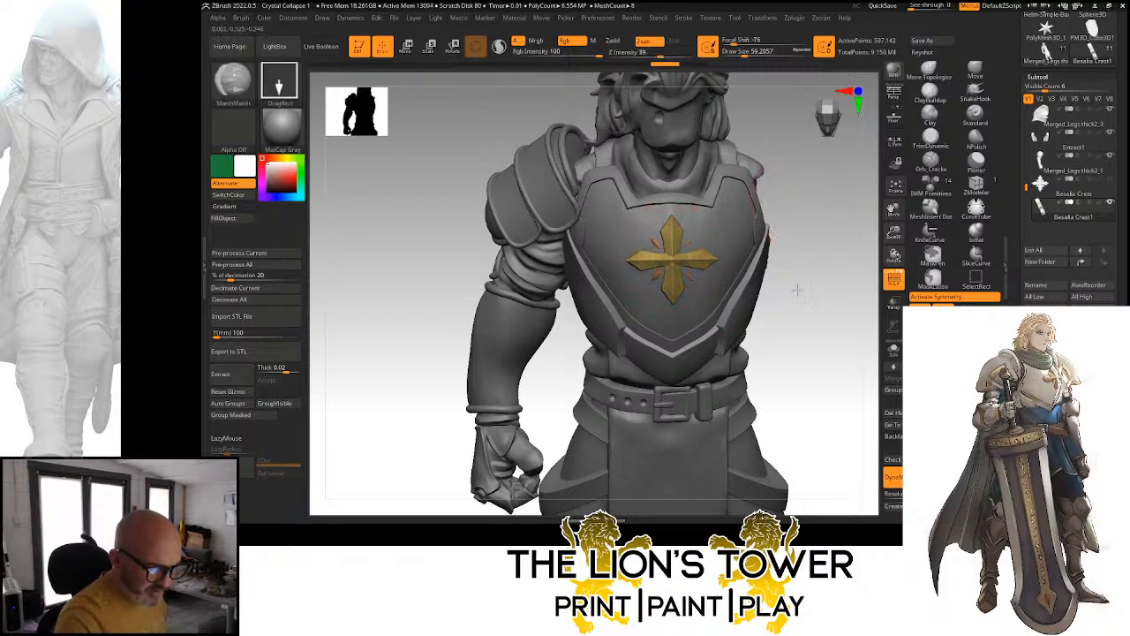
mouse_move(796, 289)
mouse_down()
mouse_move(812, 181)
mouse_move(791, 206)
mouse_move(795, 301)
mouse_move(820, 288)
mouse_move(838, 247)
mouse_up()
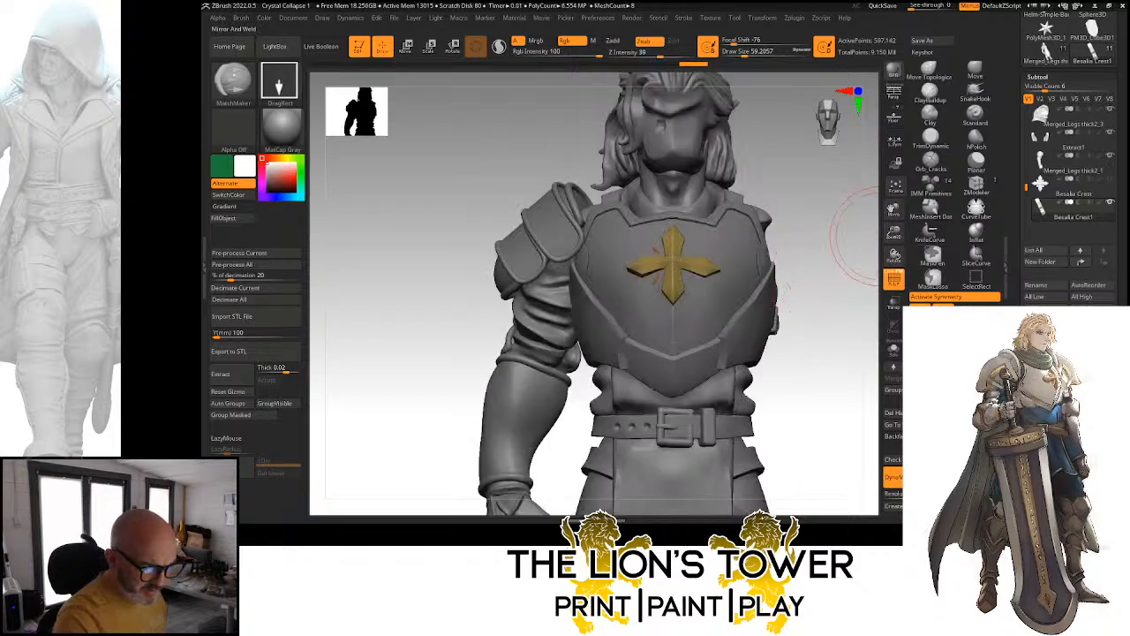
shift+drag(820, 302, 858, 301)
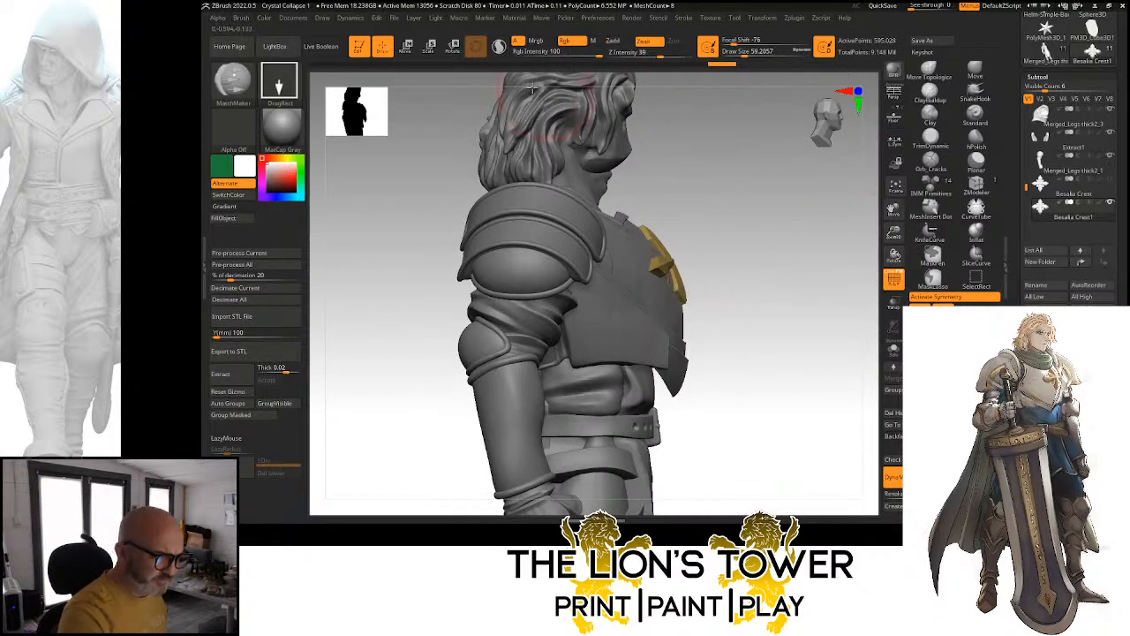
Undo the MatchMaker and mirroring changes on the crest copy and activate its transform gizmo
click(428, 46)
drag(720, 231, 729, 234)
mouse_move(800, 260)
mouse_down()
mouse_move(764, 270)
mouse_move(788, 256)
mouse_move(817, 302)
mouse_move(777, 304)
mouse_move(848, 298)
mouse_move(840, 274)
mouse_move(724, 234)
mouse_move(749, 222)
mouse_up()
ctrl+click(838, 274)
ctrl+click(837, 272)
mouse_move(795, 253)
mouse_down()
mouse_move(839, 261)
mouse_move(856, 226)
mouse_move(845, 179)
mouse_up()
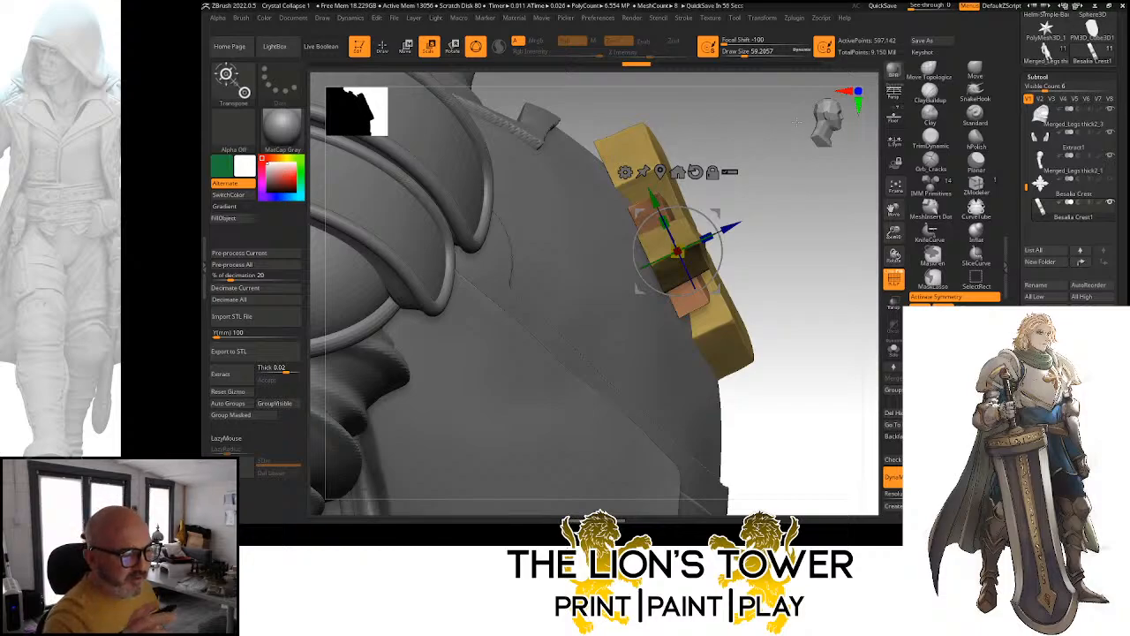
Reset the gizmo's orientation and move the crest copy straight forward, away from the breastplate
drag(796, 121, 792, 231)
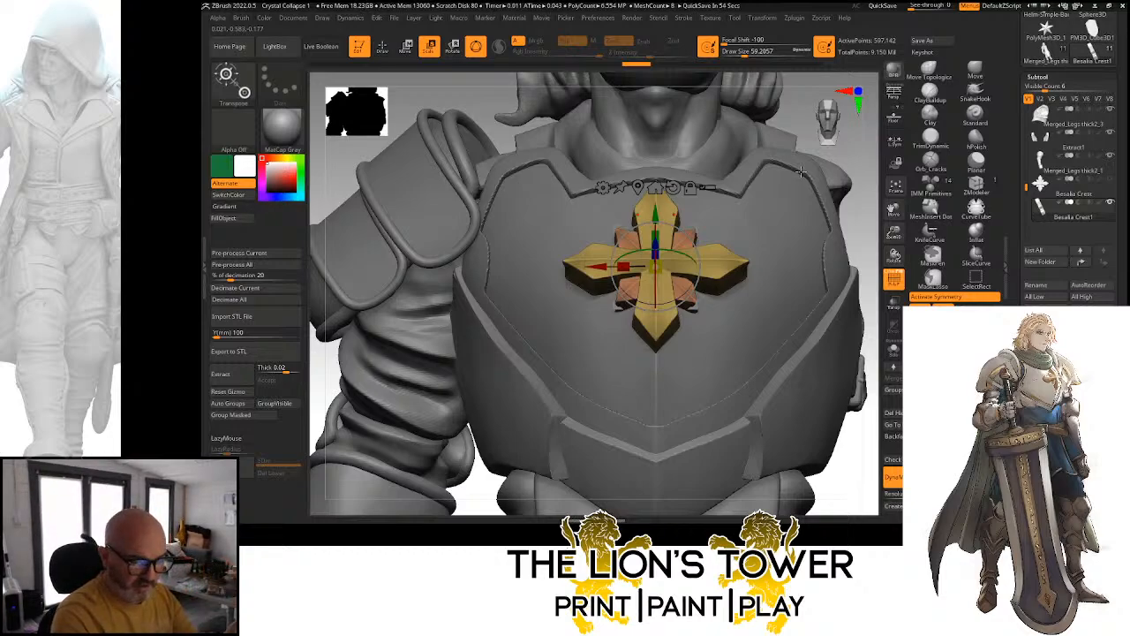
alt+right_drag(800, 171, 799, 231)
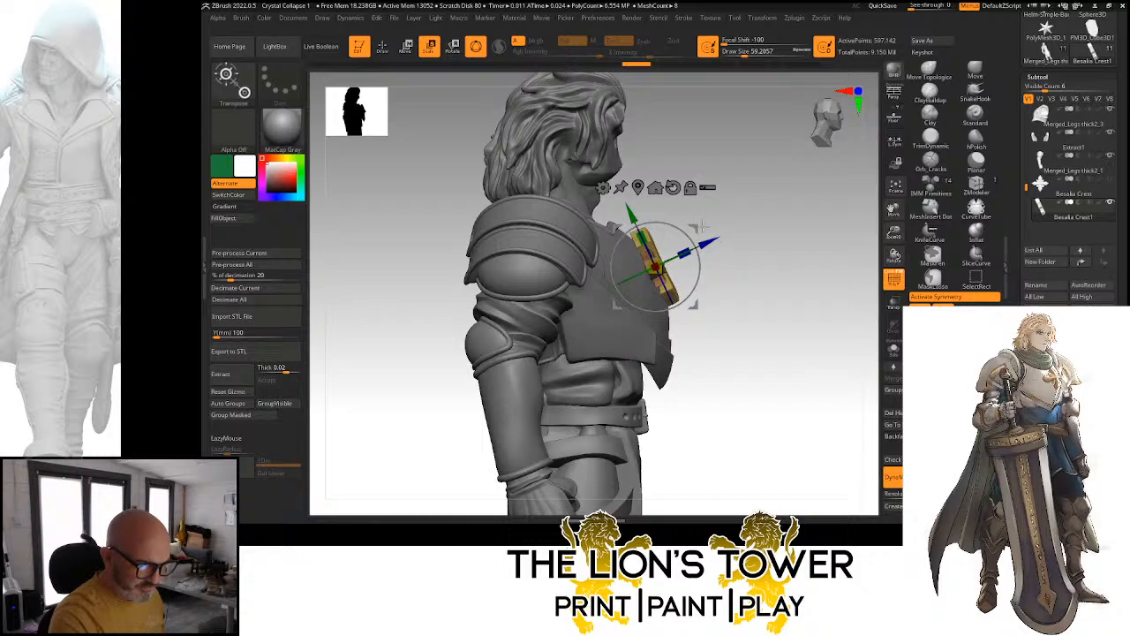
click(673, 187)
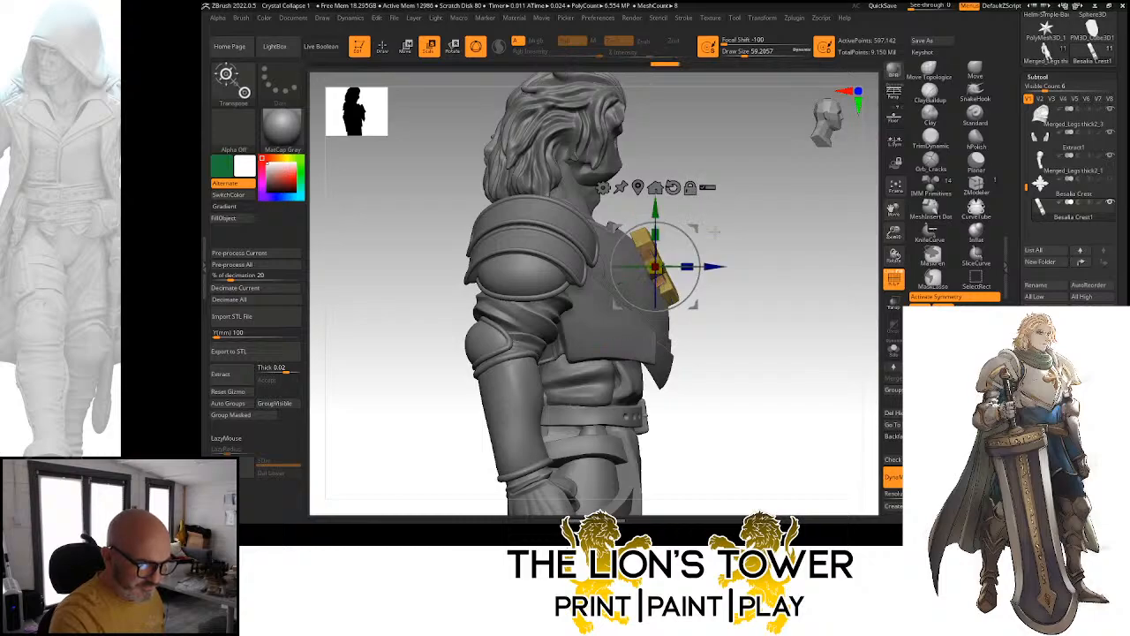
drag(714, 267, 769, 267)
shift+right_drag(775, 257, 710, 252)
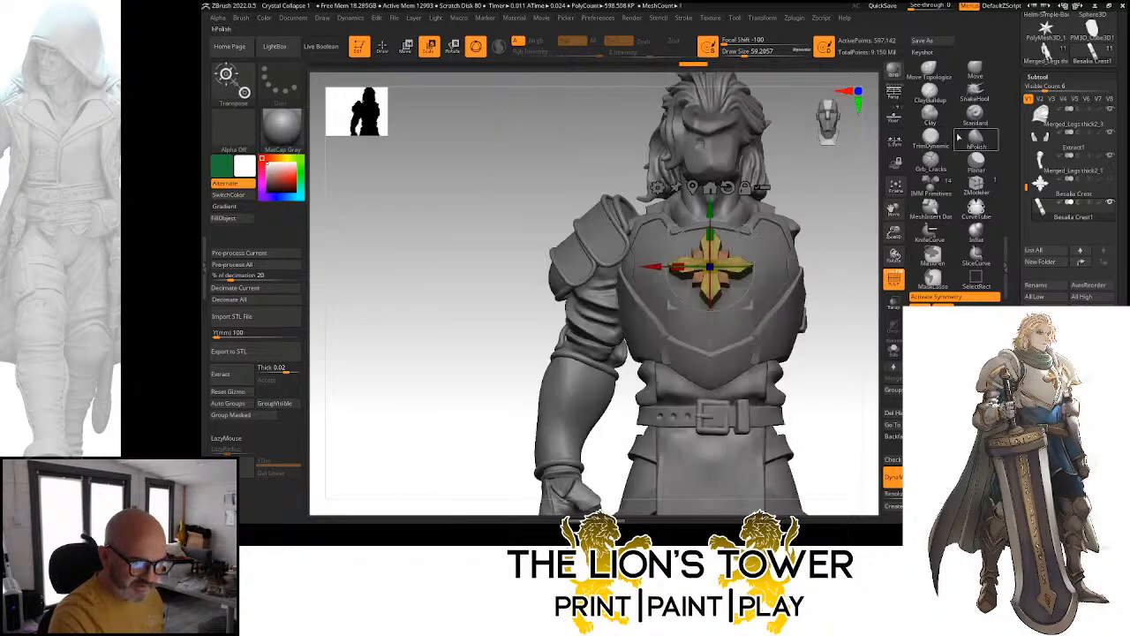
Try a MatchMaker stroke on the crest copy from the front and undo the distorted shape
key(q)
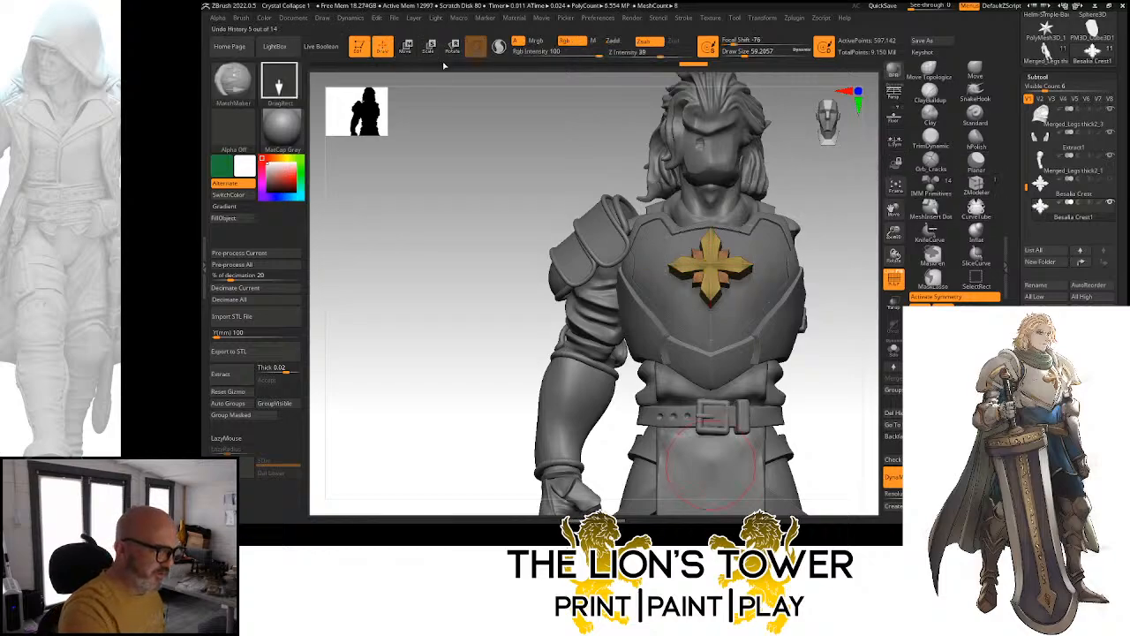
drag(722, 269, 751, 273)
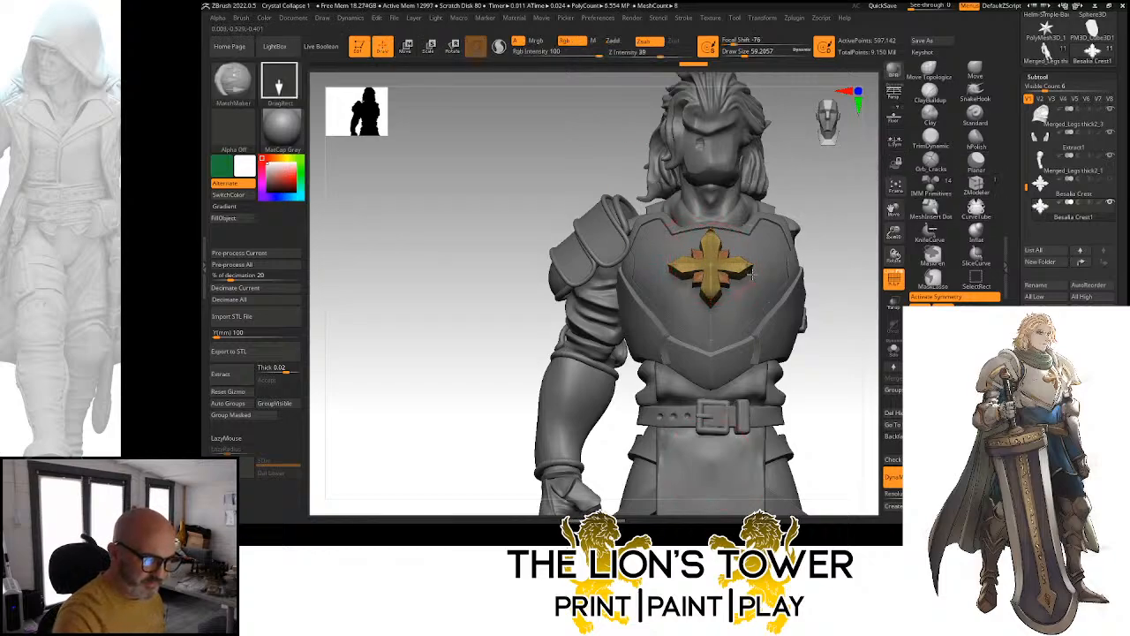
drag(805, 223, 718, 227)
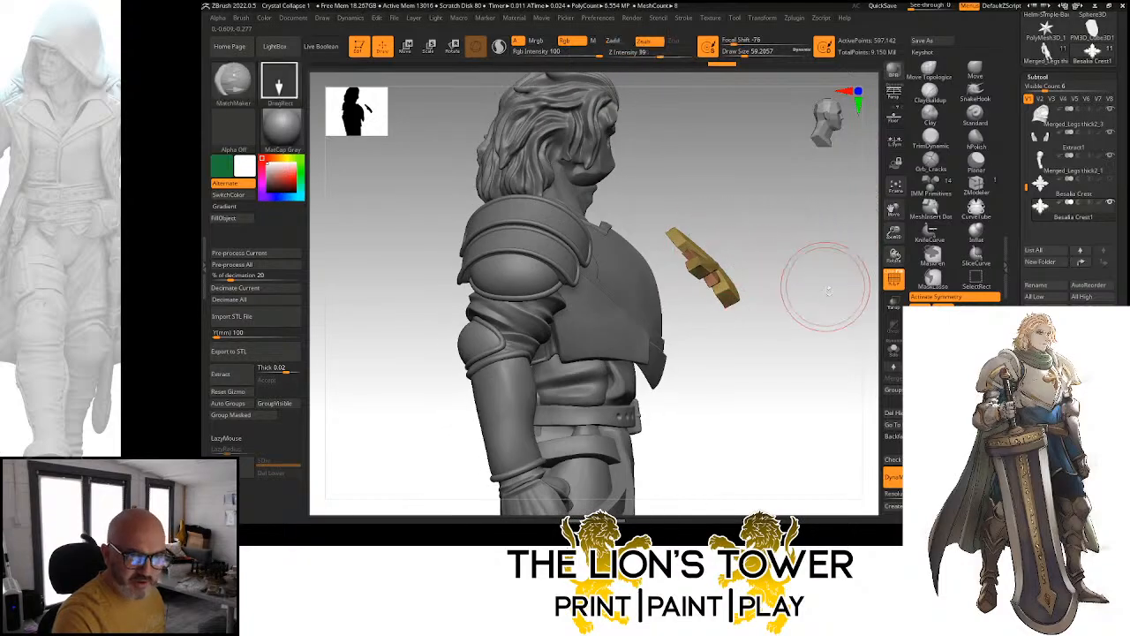
drag(820, 285, 807, 318)
key(ctrl+z)
drag(807, 279, 837, 263)
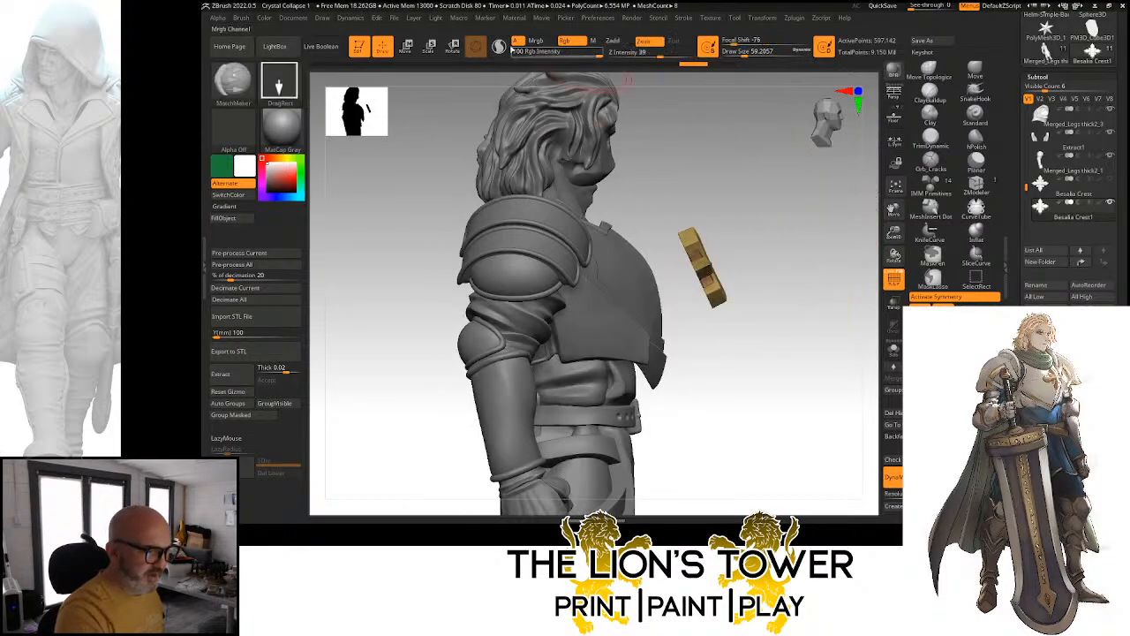
Move the crest copy straight back with the transform gizmo until it sits against the breastplate
click(428, 46)
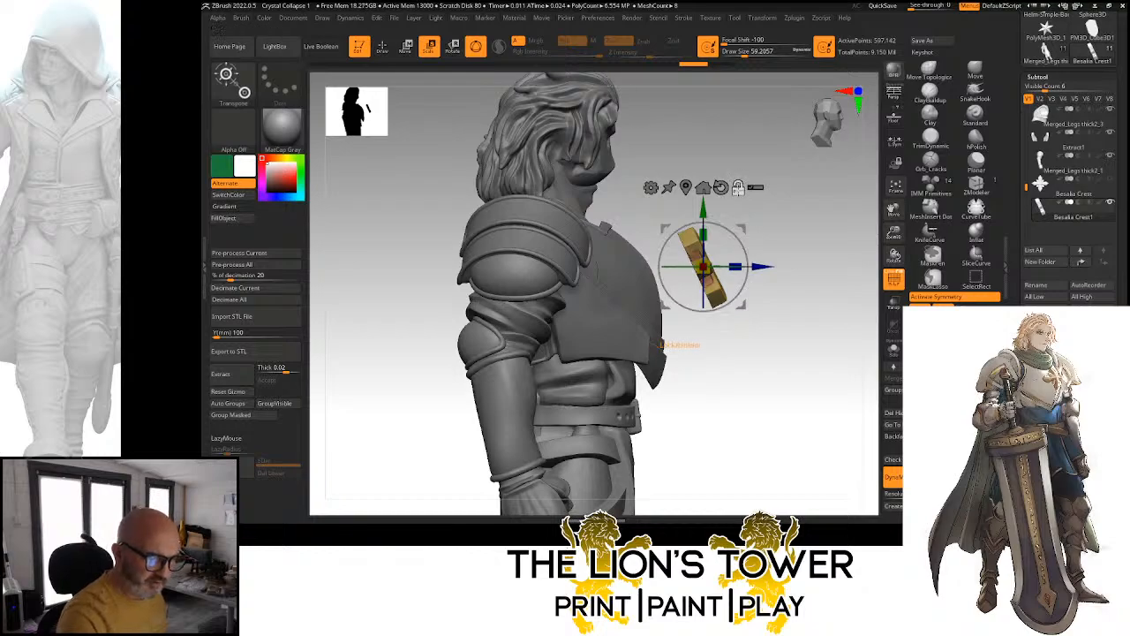
drag(764, 266, 712, 276)
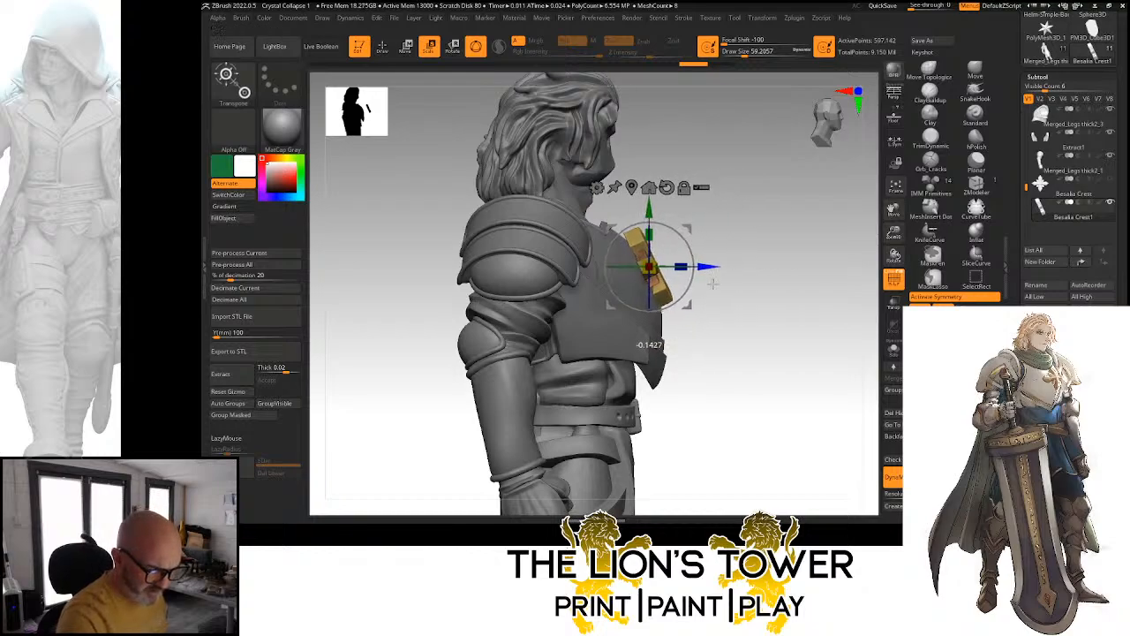
drag(770, 311, 726, 299)
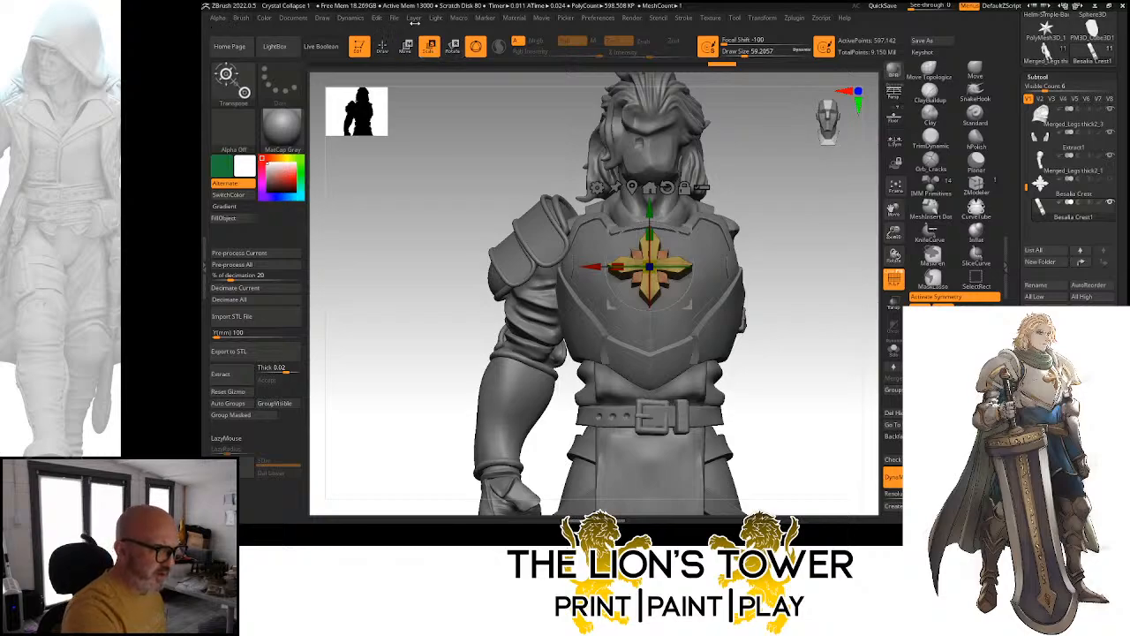
key(w)
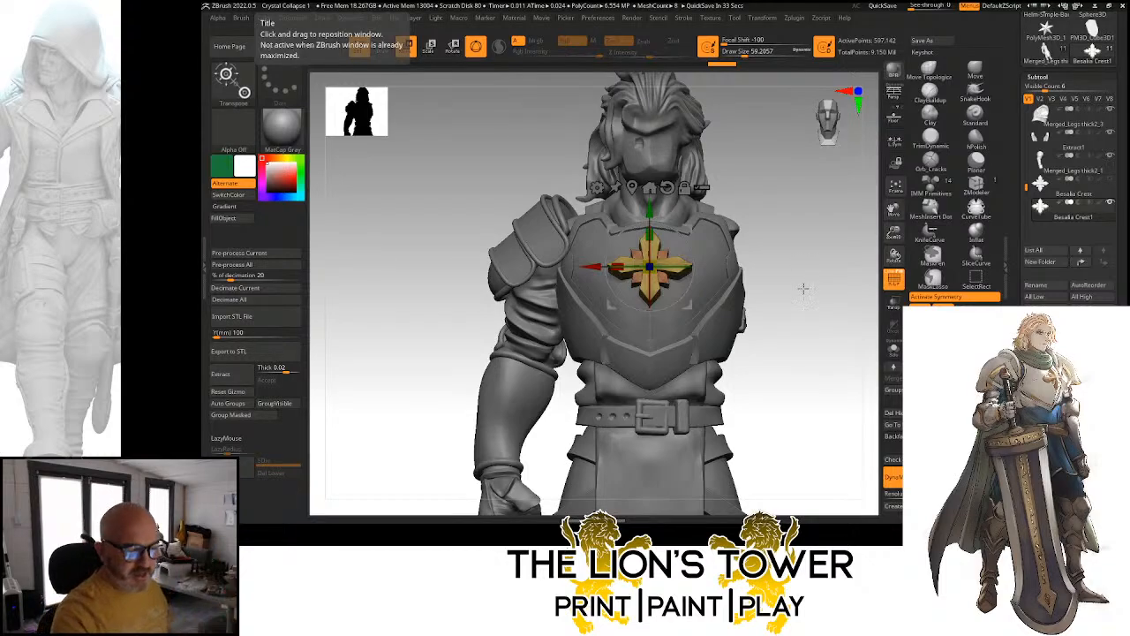
Apply the gizmo's Deformer to the crest copy to surround it with a control cage
drag(811, 301, 867, 311)
drag(893, 233, 894, 277)
mouse_move(848, 312)
mouse_down()
mouse_move(807, 323)
mouse_move(791, 310)
mouse_move(871, 318)
mouse_move(839, 333)
mouse_up()
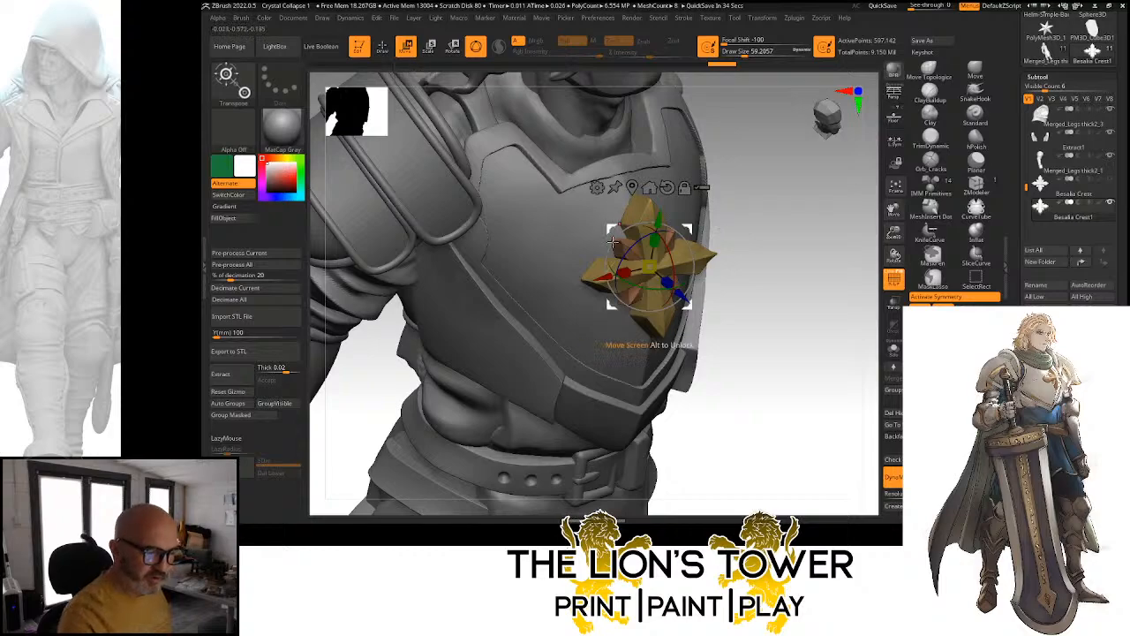
shift+drag(779, 261, 687, 227)
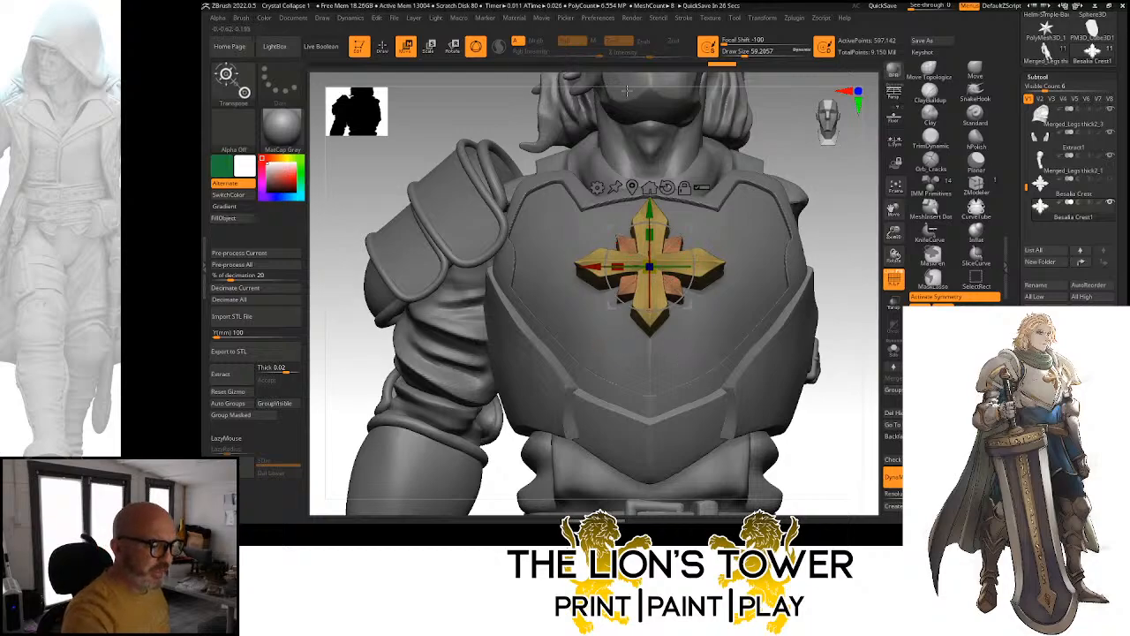
click(598, 187)
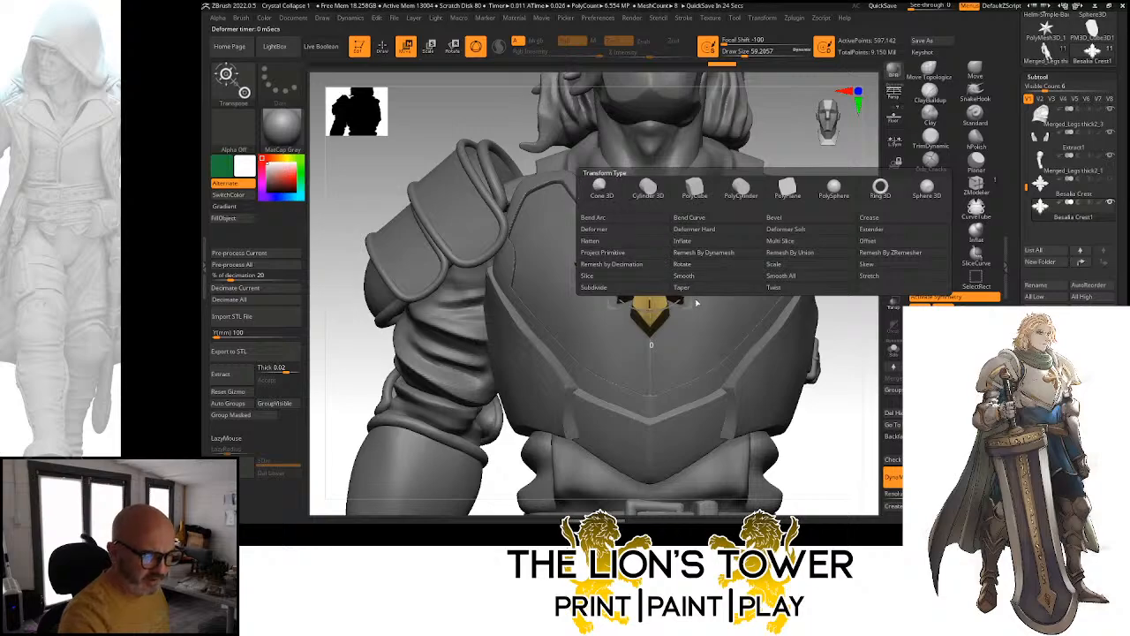
click(633, 230)
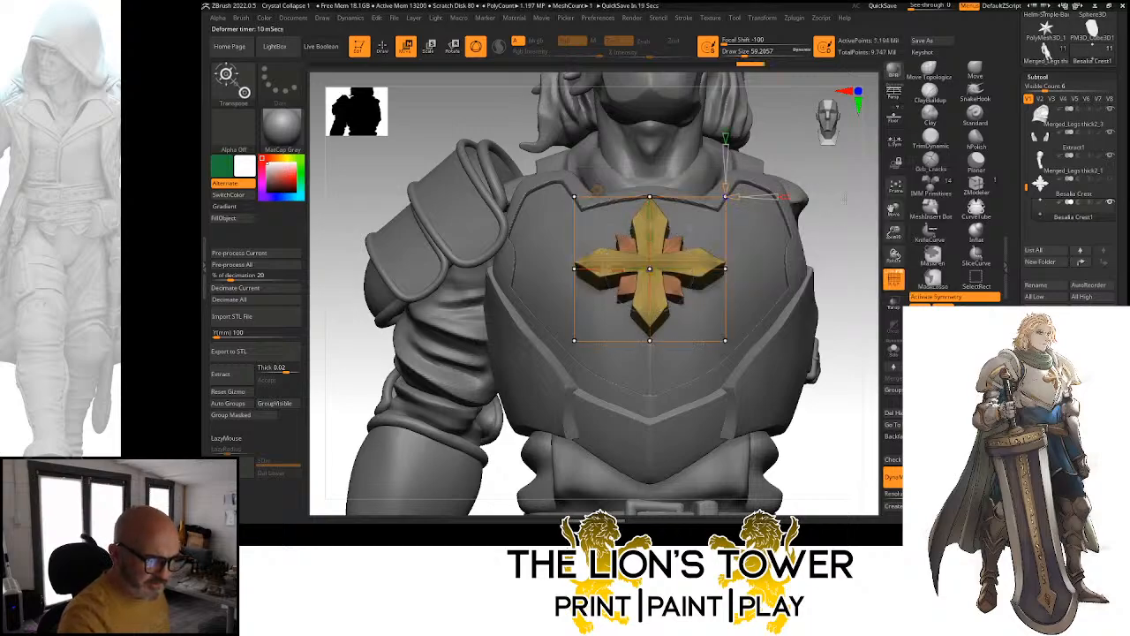
Isolate the top row of the crest's Deformer points in side view and push it back toward the chest
drag(845, 199, 819, 165)
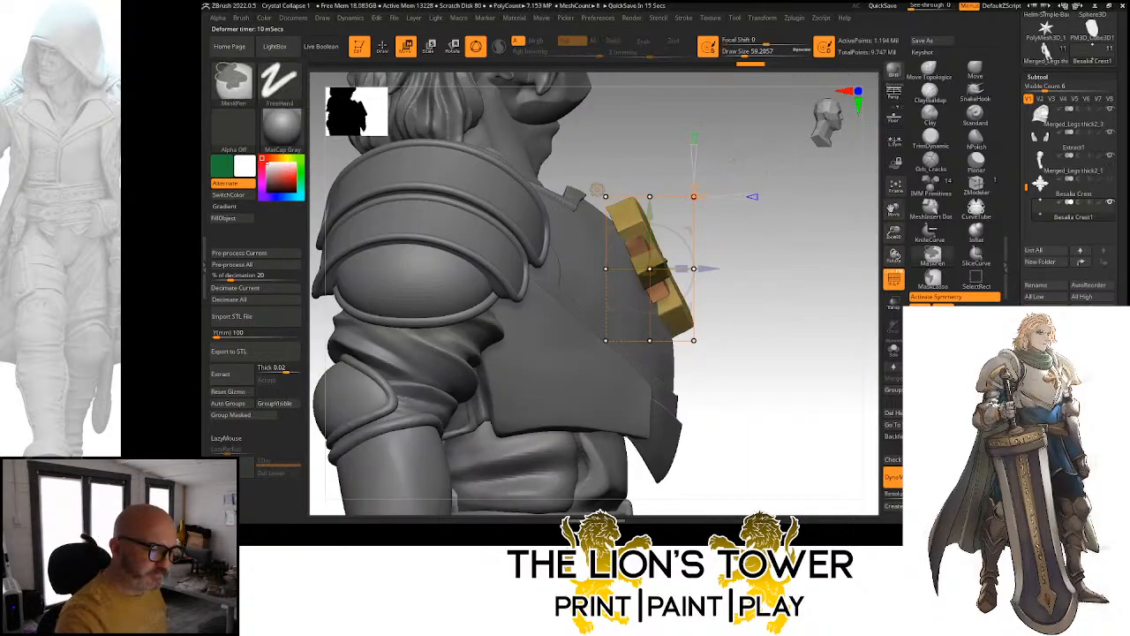
mouse_move(734, 156)
ctrl+mouse_down()
mouse_move(716, 202)
mouse_move(593, 217)
ctrl+mouse_up()
ctrl+click(746, 178)
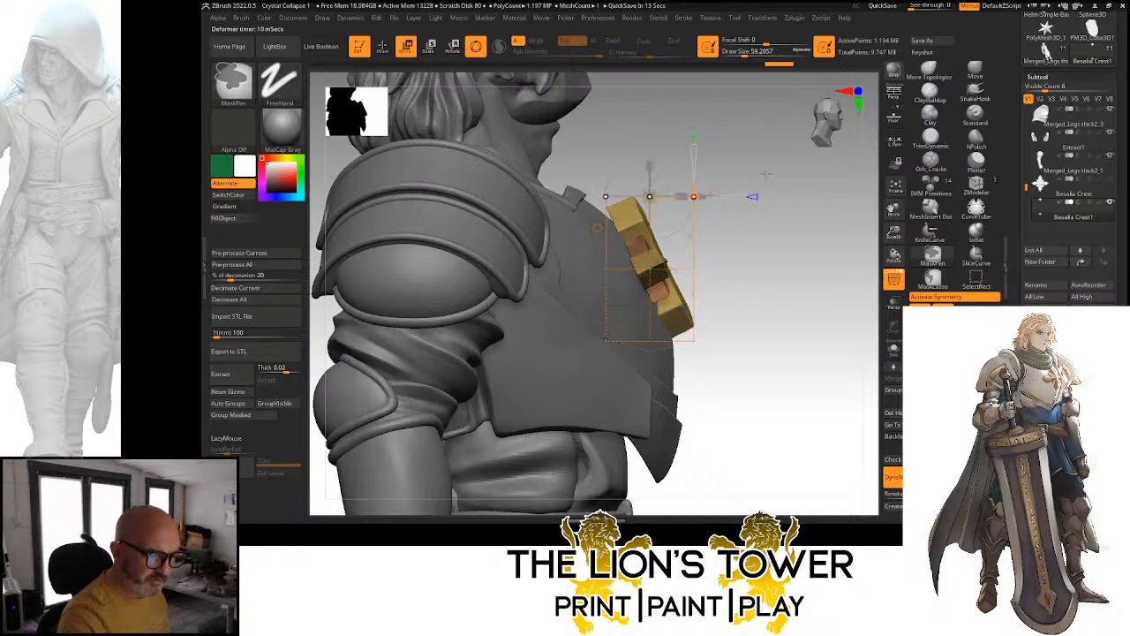
drag(760, 160, 687, 201)
drag(770, 254, 798, 232)
Isolate the bottom row of the crest's Deformer points and nudge it slightly back toward the breastplate
ctrl+click(798, 230)
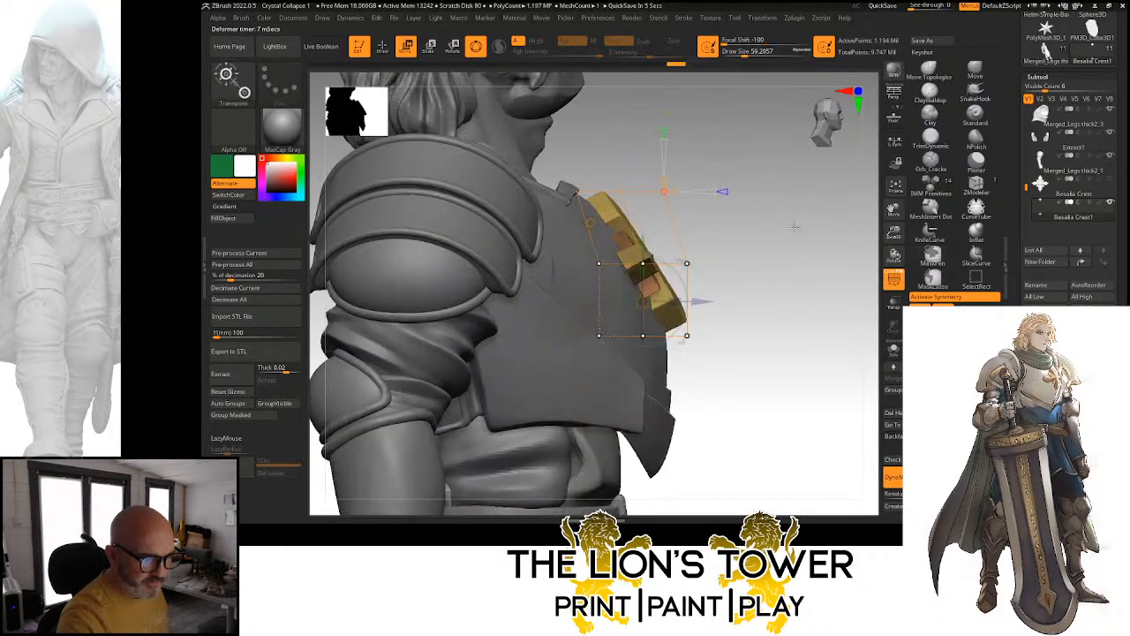
ctrl+click(798, 232)
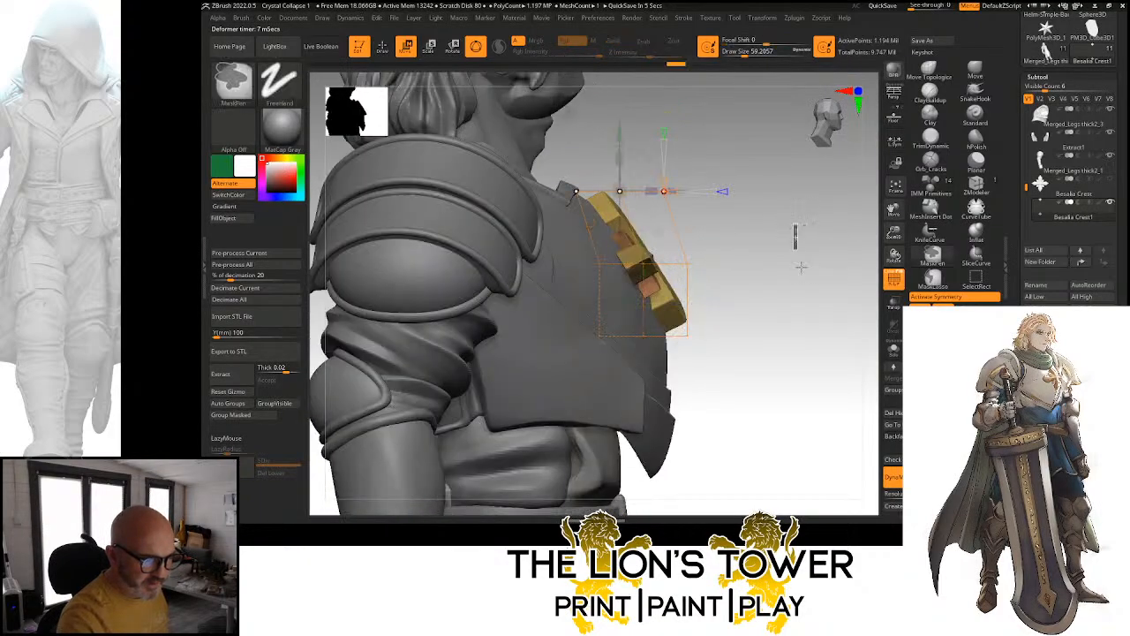
ctrl+drag(722, 309, 581, 377)
ctrl+click(735, 312)
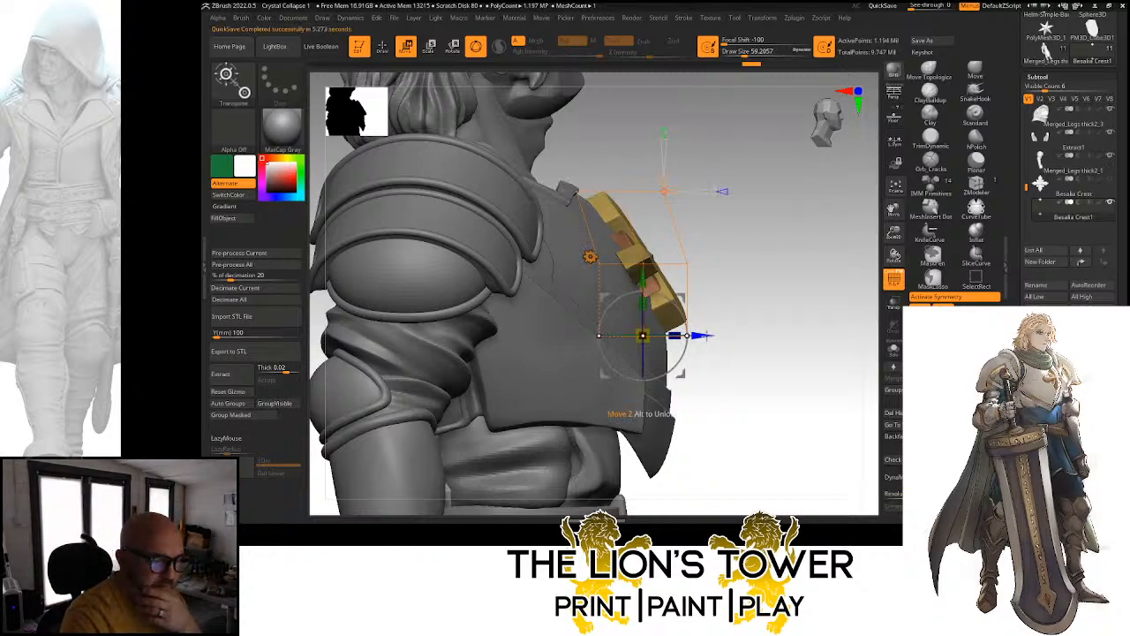
drag(710, 334, 696, 344)
mouse_move(768, 257)
mouse_down()
mouse_move(715, 251)
mouse_move(757, 260)
mouse_move(774, 282)
mouse_move(766, 257)
mouse_up()
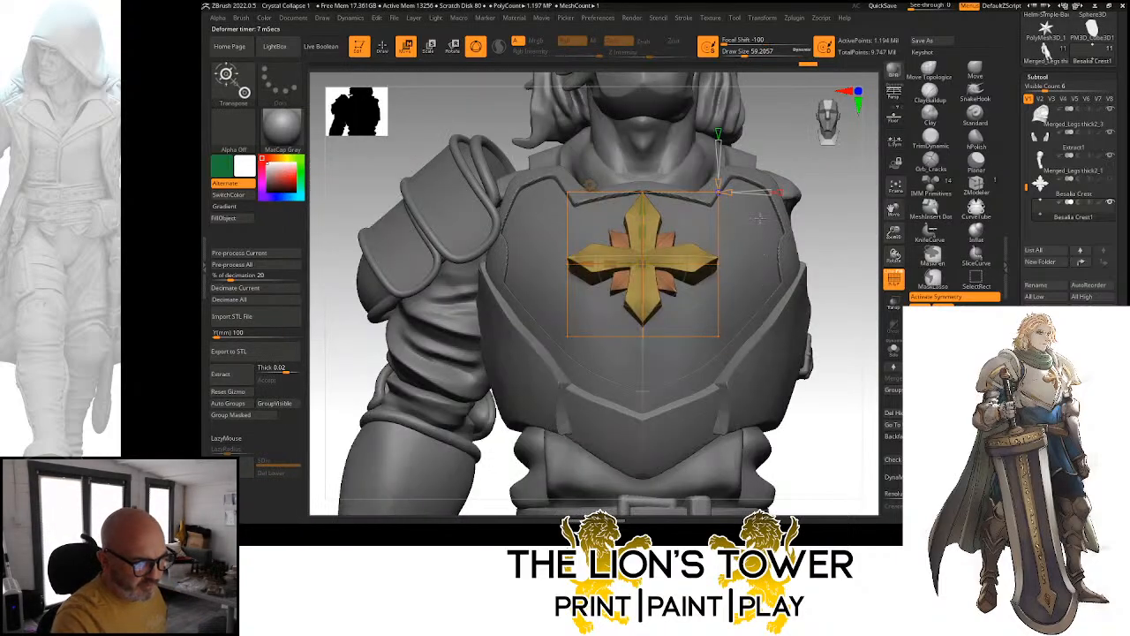
Isolate the outer side columns of the crest's Deformer points and move them back toward the chest
ctrl+drag(793, 148, 694, 378)
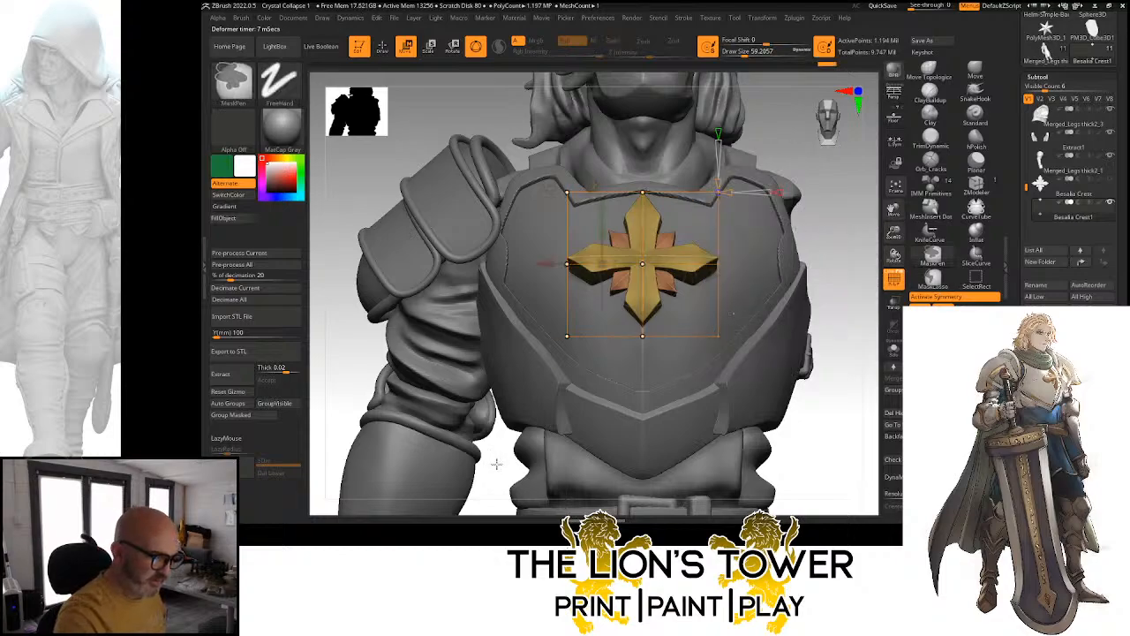
ctrl+drag(496, 465, 593, 144)
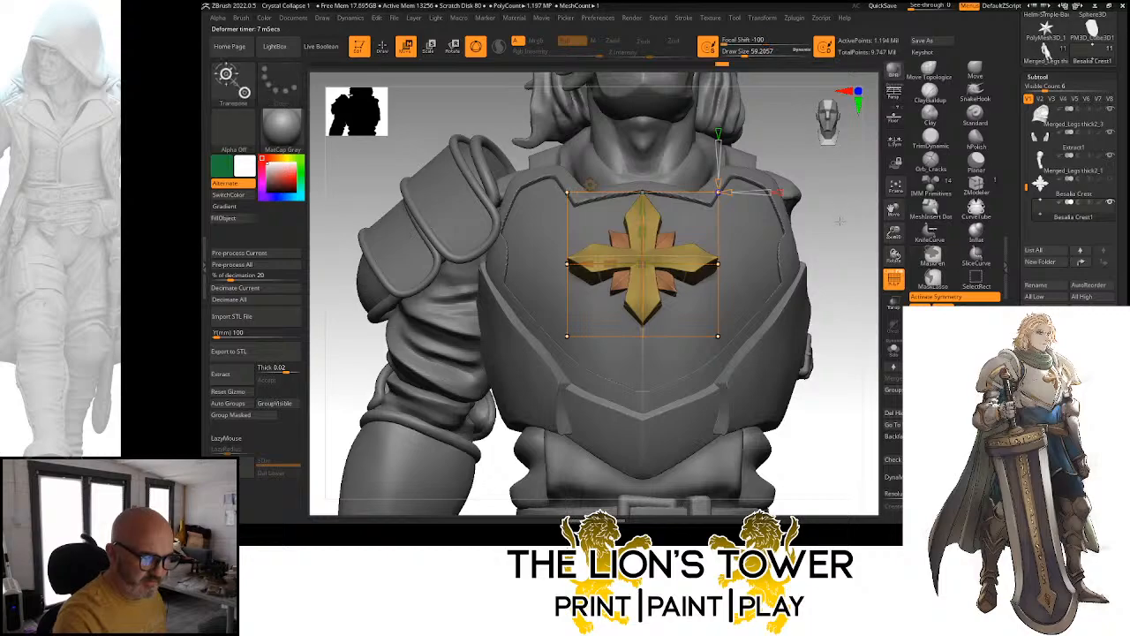
drag(841, 216, 766, 240)
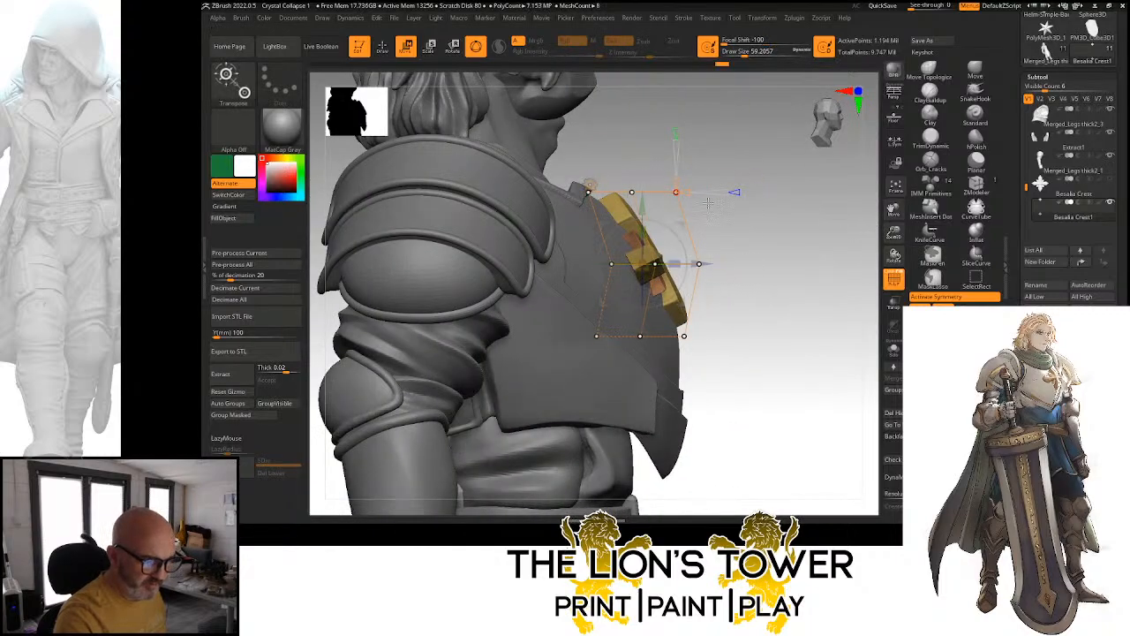
drag(714, 264, 841, 224)
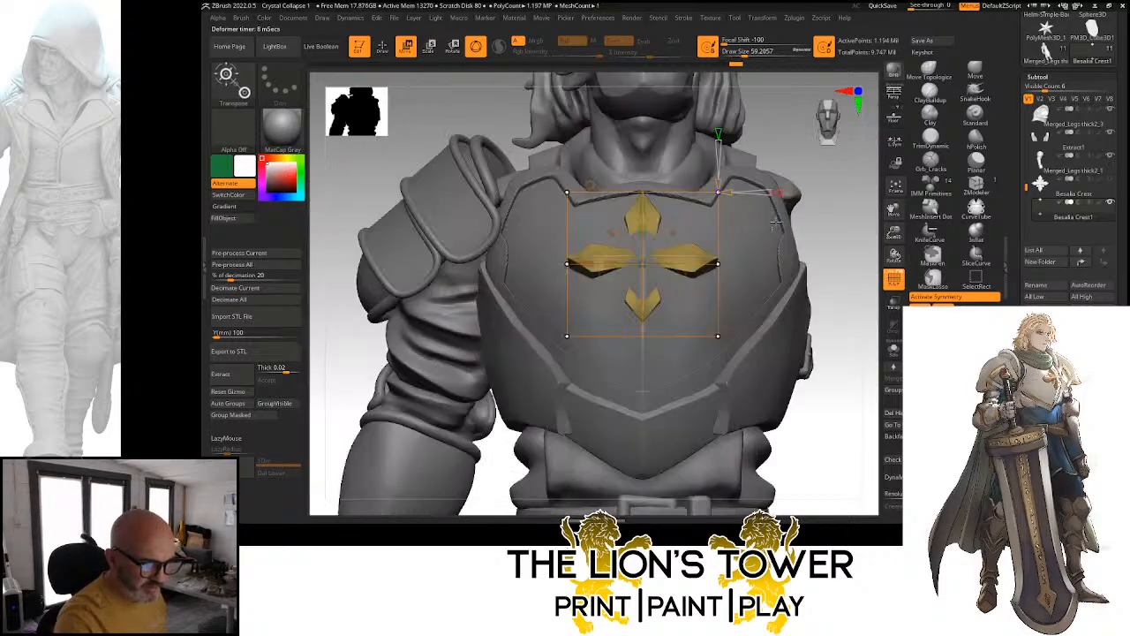
drag(879, 229, 772, 241)
Isolate the crest's central Deformer points and pull them forward to bend the crest around the breastplate's ridge
key(ctrl)
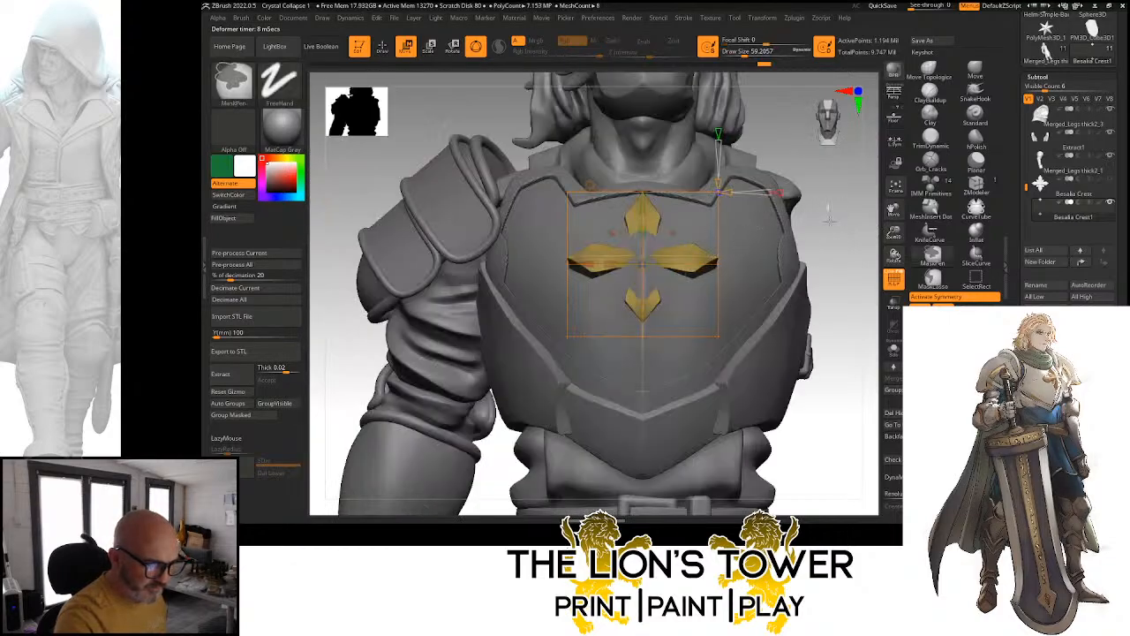
ctrl+drag(828, 173, 516, 238)
ctrl+drag(839, 328, 504, 390)
ctrl+drag(494, 482, 600, 150)
drag(830, 223, 896, 229)
drag(704, 263, 757, 331)
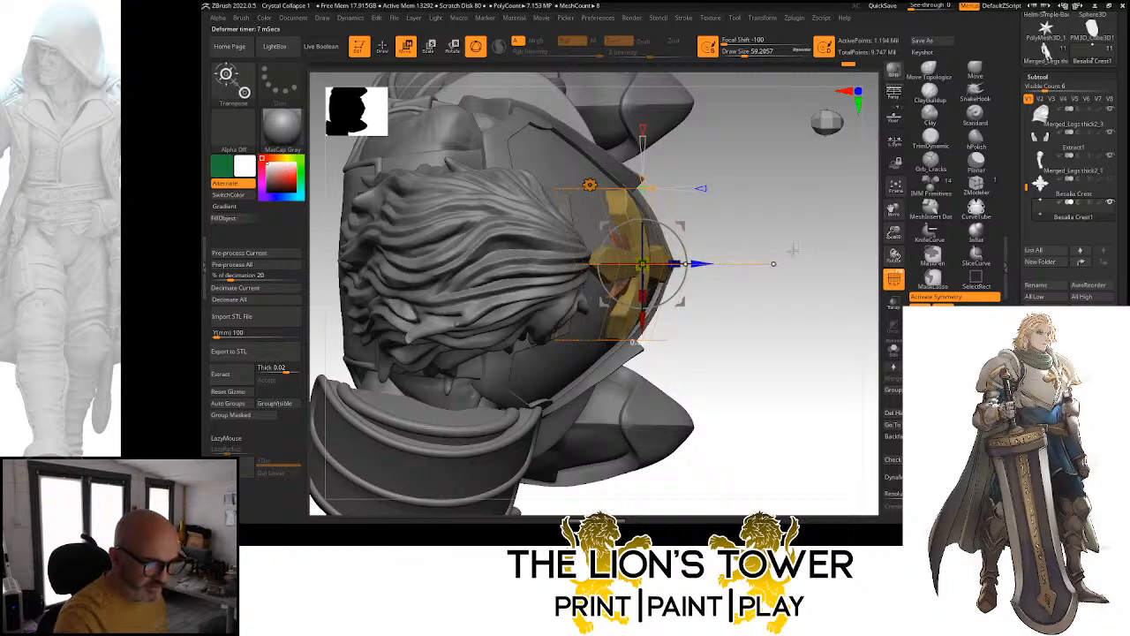
Check the bent crest from several angles and undo the Deformer reshaping back to the straight cage
drag(807, 248, 631, 346)
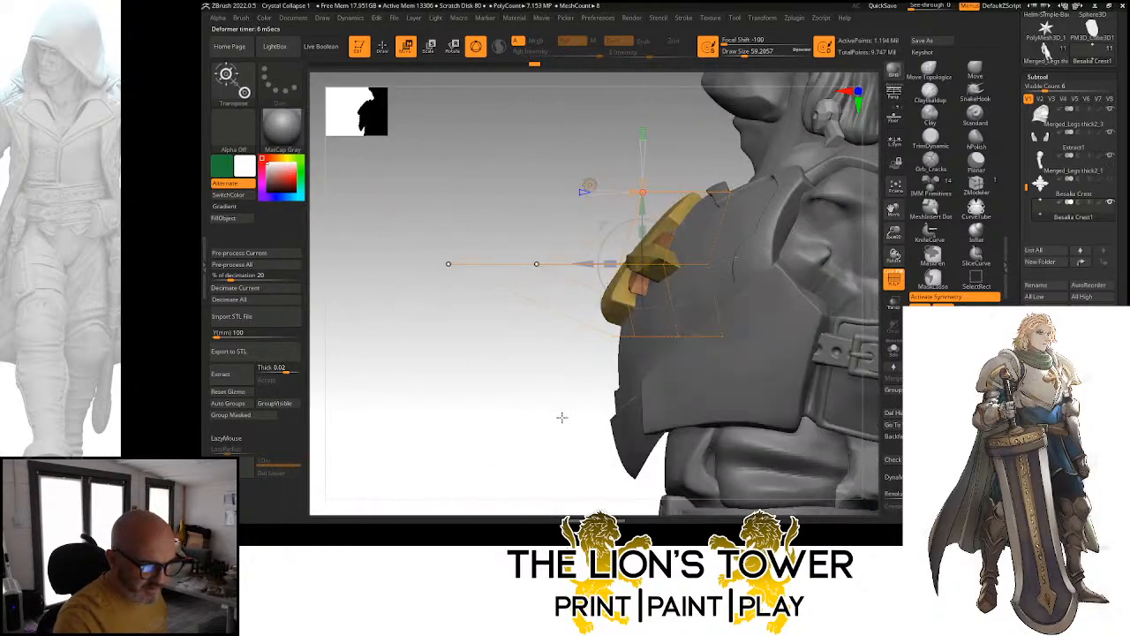
drag(560, 441, 598, 422)
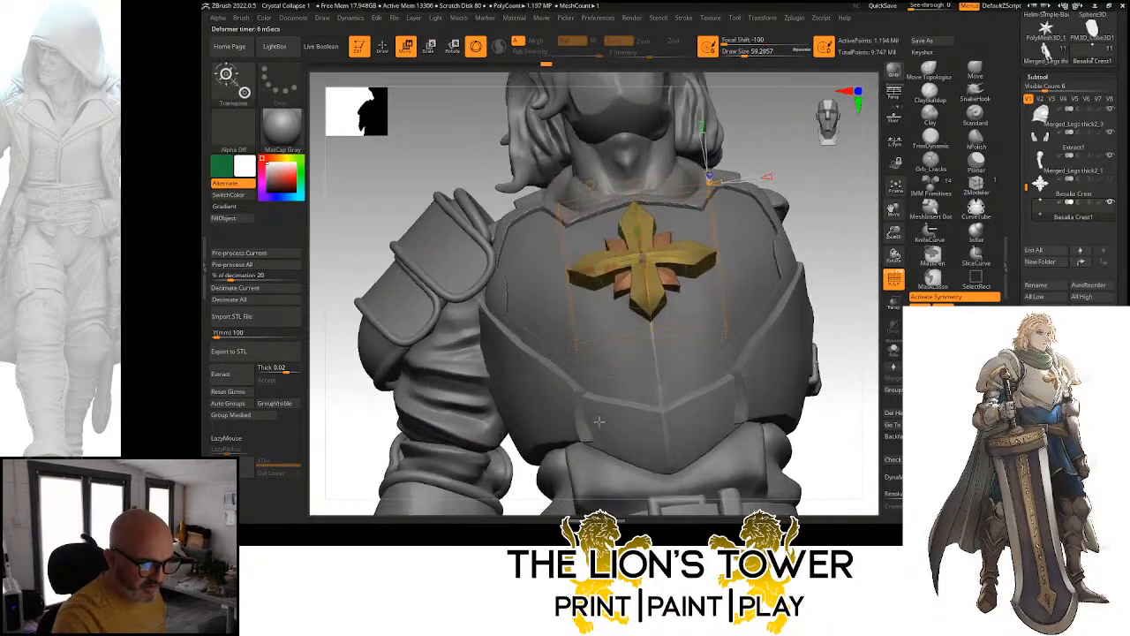
mouse_move(814, 249)
mouse_down()
mouse_move(742, 265)
mouse_move(824, 244)
mouse_up()
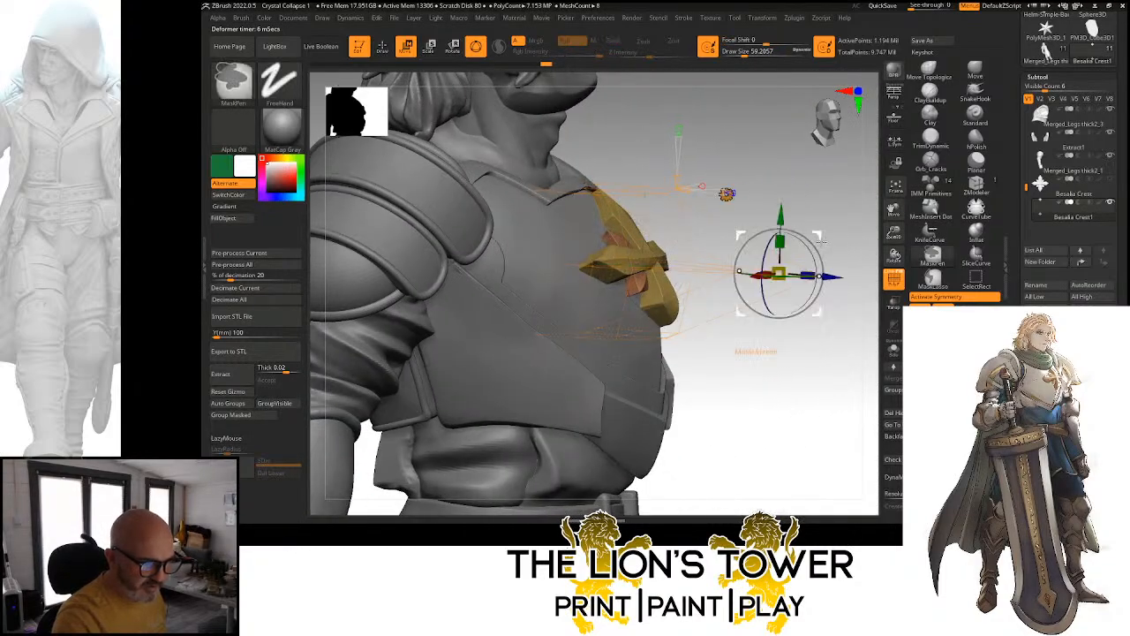
key(y)
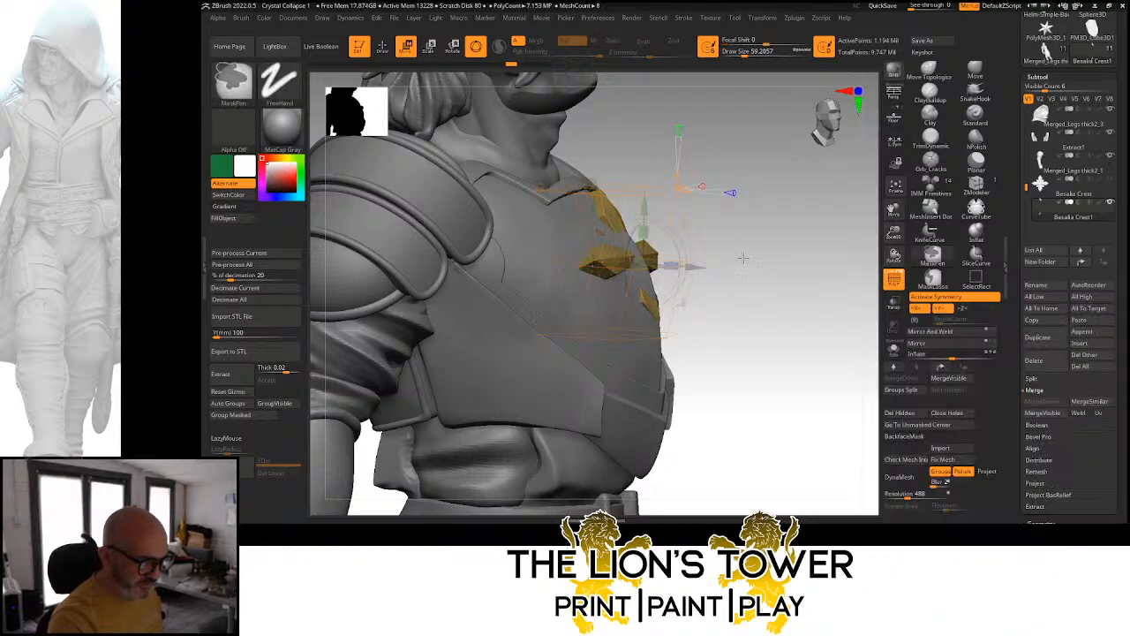
ctrl+click(742, 259)
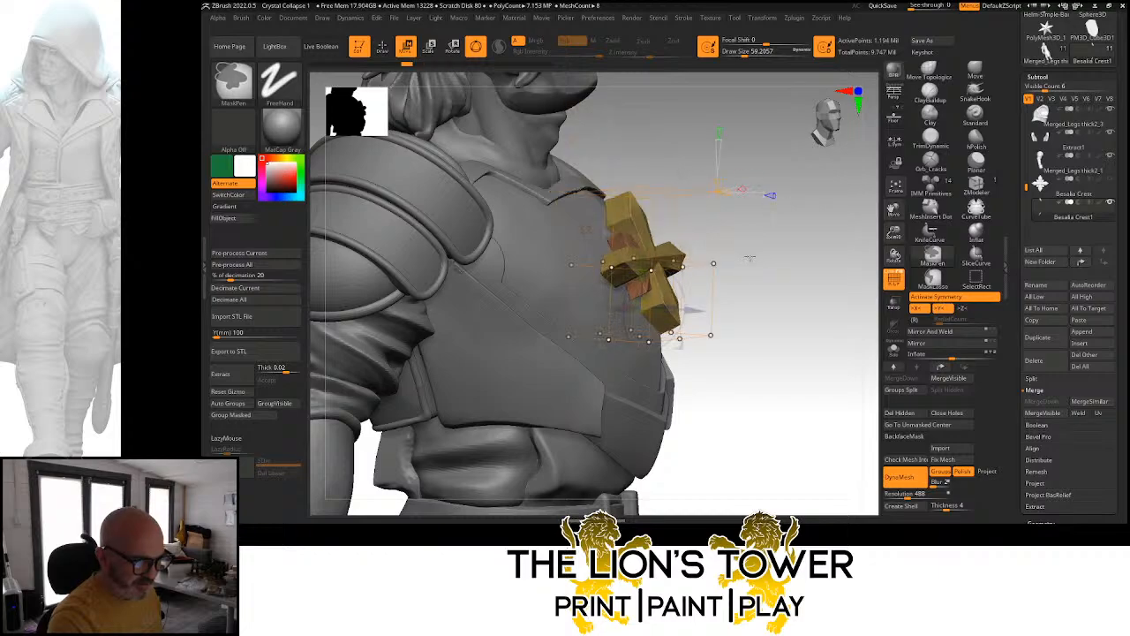
mouse_move(758, 256)
mouse_down()
mouse_move(771, 259)
mouse_move(724, 269)
mouse_up()
drag(828, 209, 859, 209)
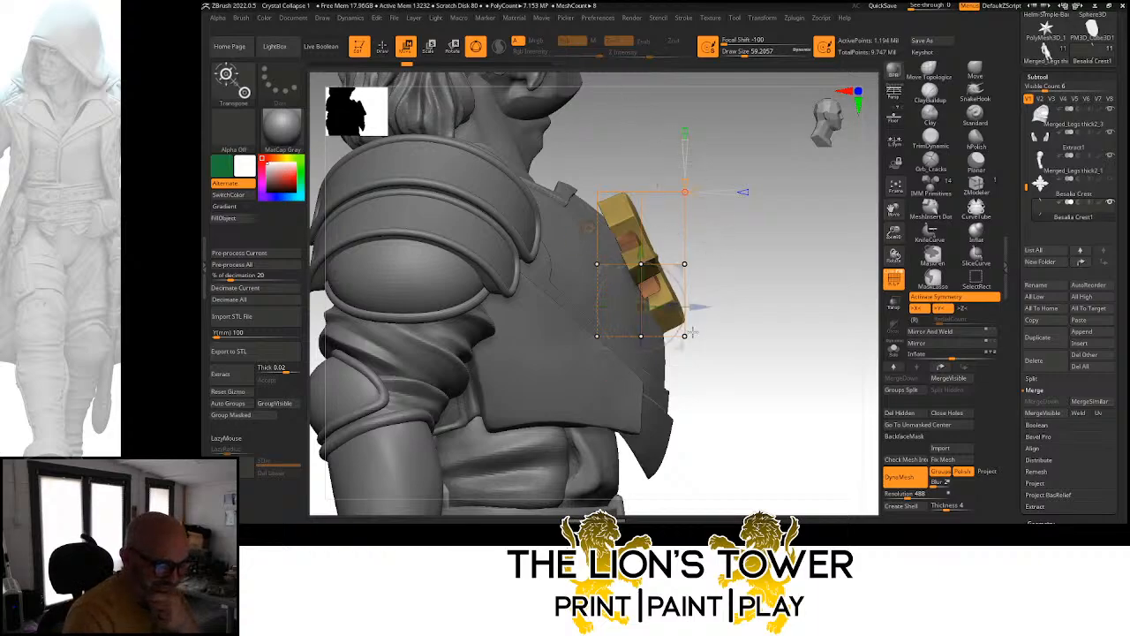
Isolate the bottom row of the crest's Deformer points and move it down and back along the breastplate's curve
key(ctrl)
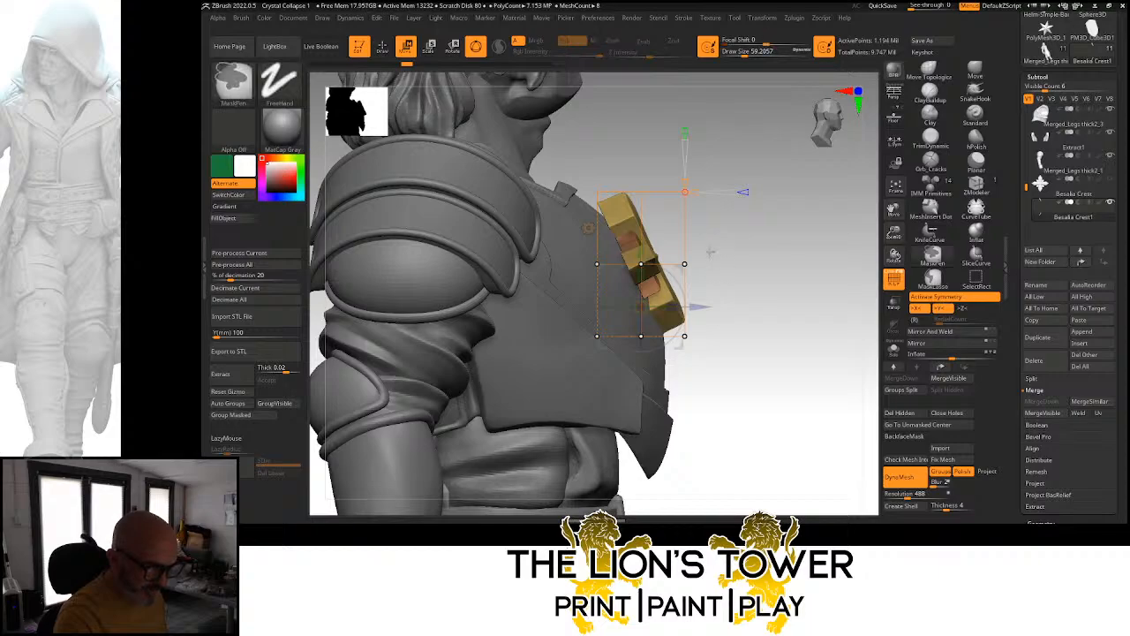
ctrl+drag(712, 245, 560, 280)
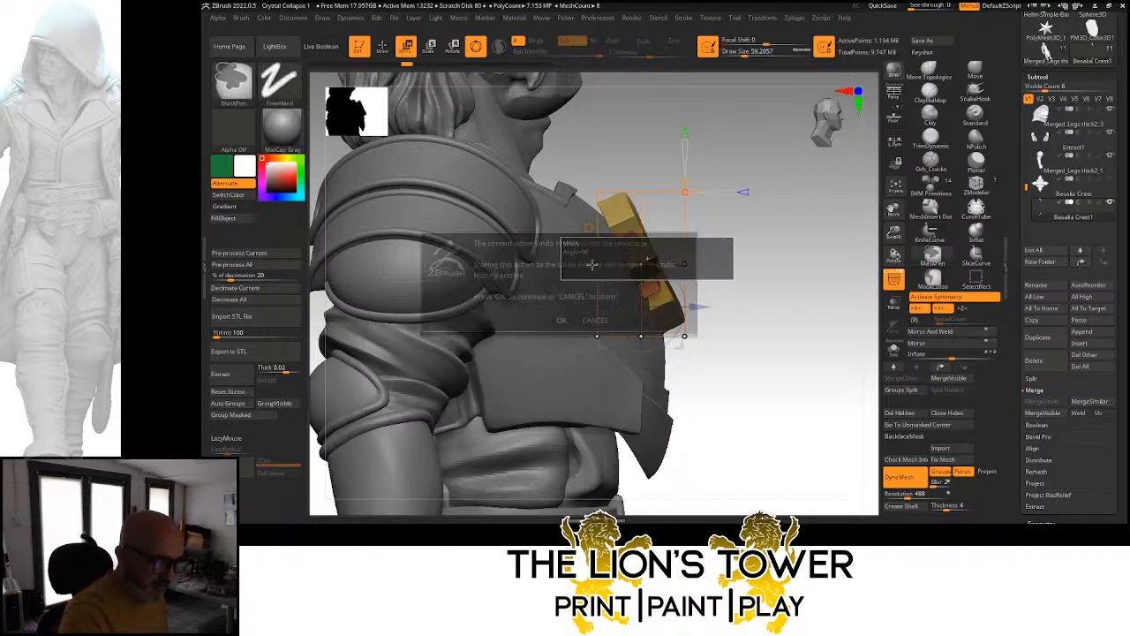
key(Return)
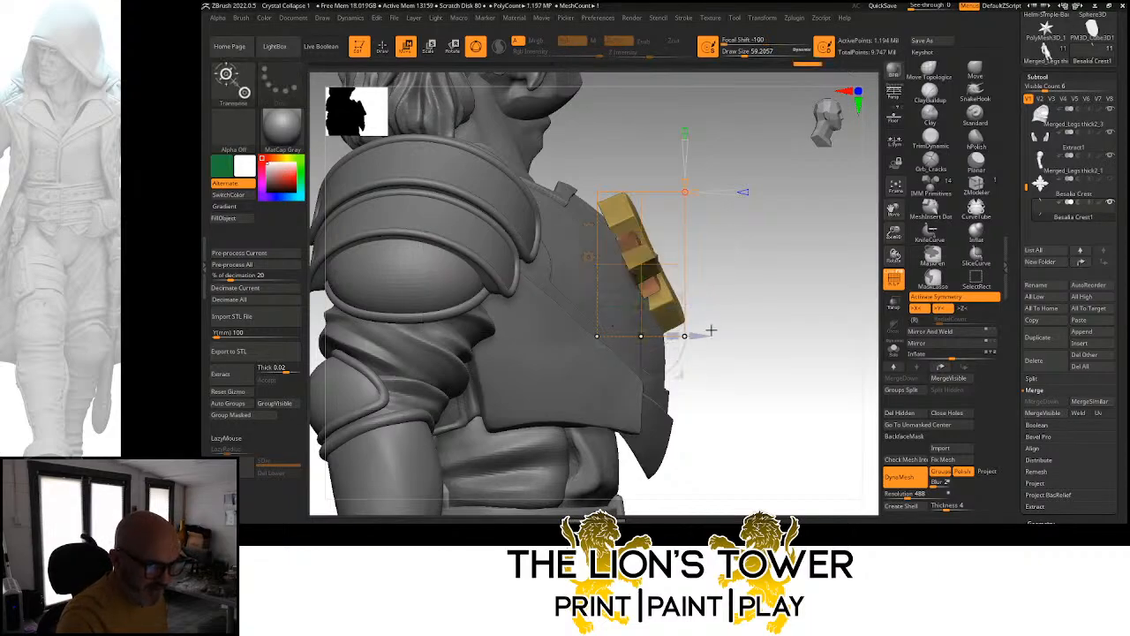
drag(682, 314, 668, 370)
Isolate the top row of the crest's Deformer points and move it back and slightly up to follow the breastplate's curve
mouse_move(792, 262)
mouse_down()
mouse_move(758, 273)
mouse_move(786, 256)
mouse_move(769, 263)
mouse_up()
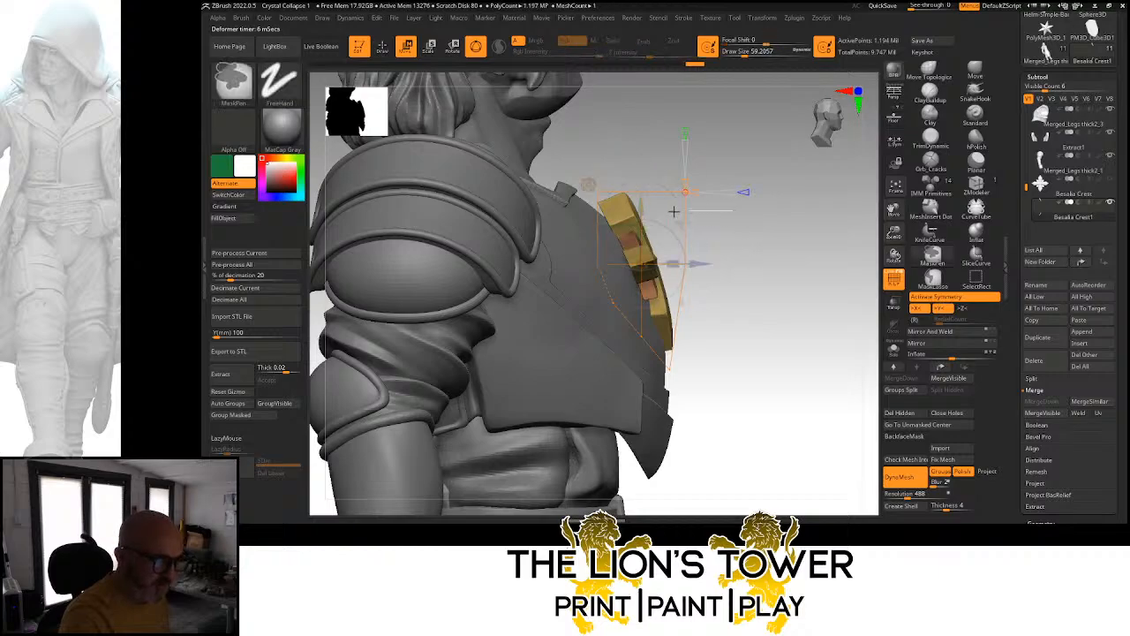
ctrl+drag(732, 210, 563, 161)
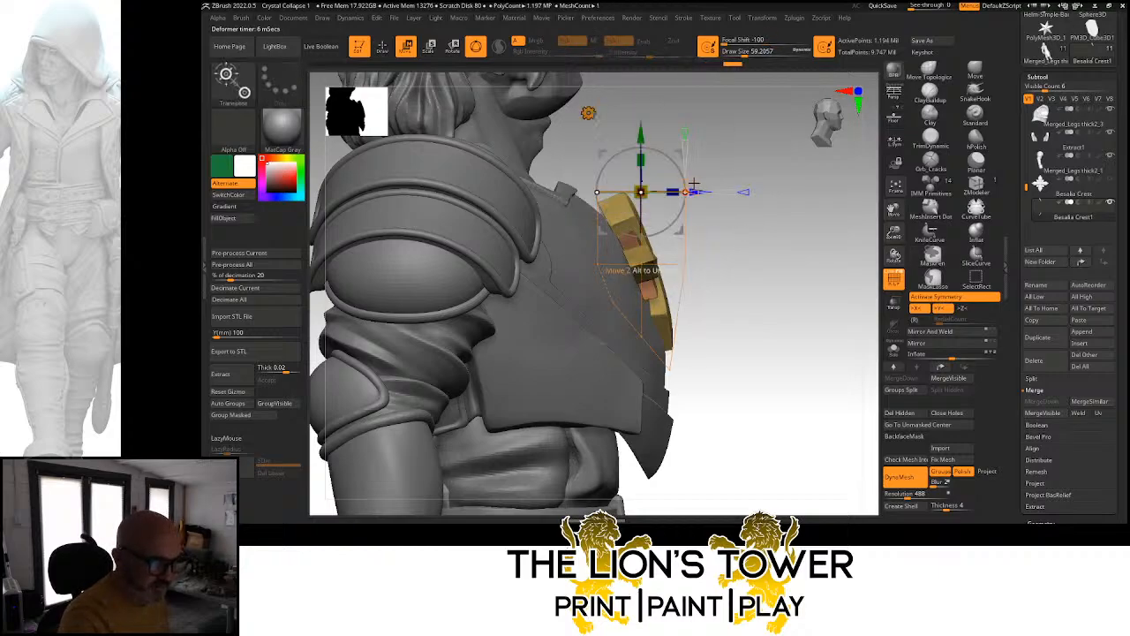
drag(683, 181, 685, 176)
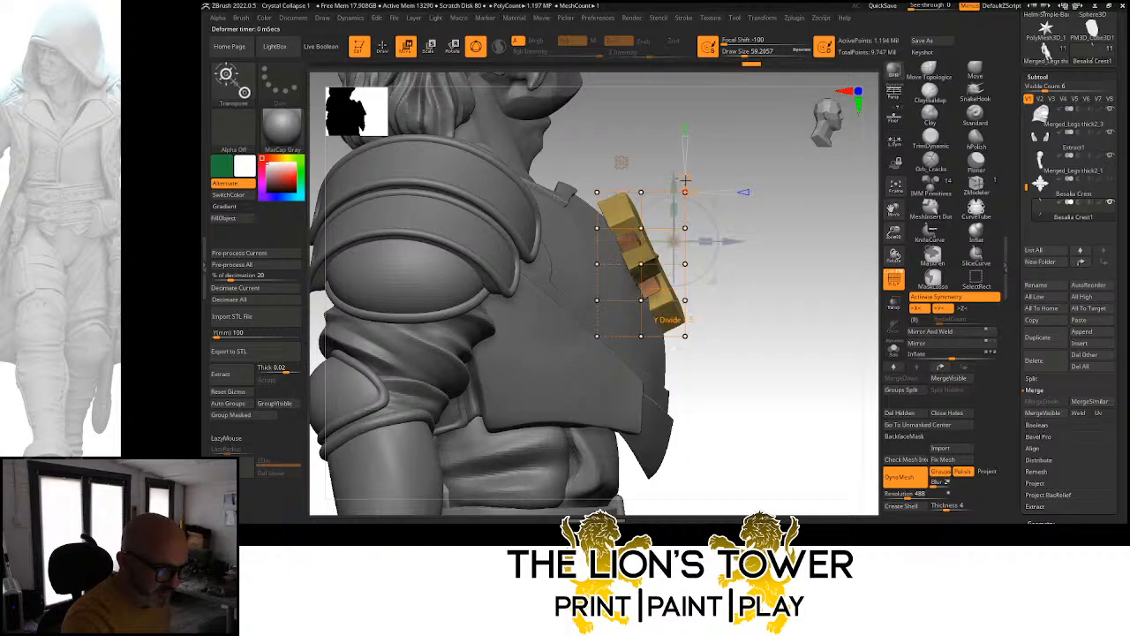
key(ctrl+z)
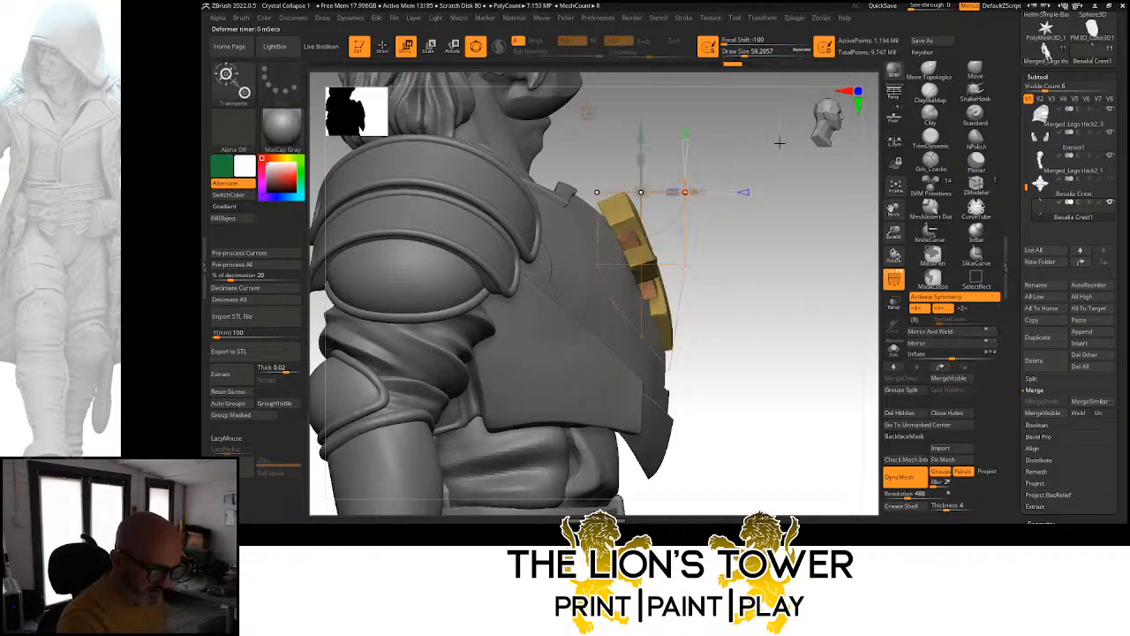
alt+drag(653, 148, 739, 179)
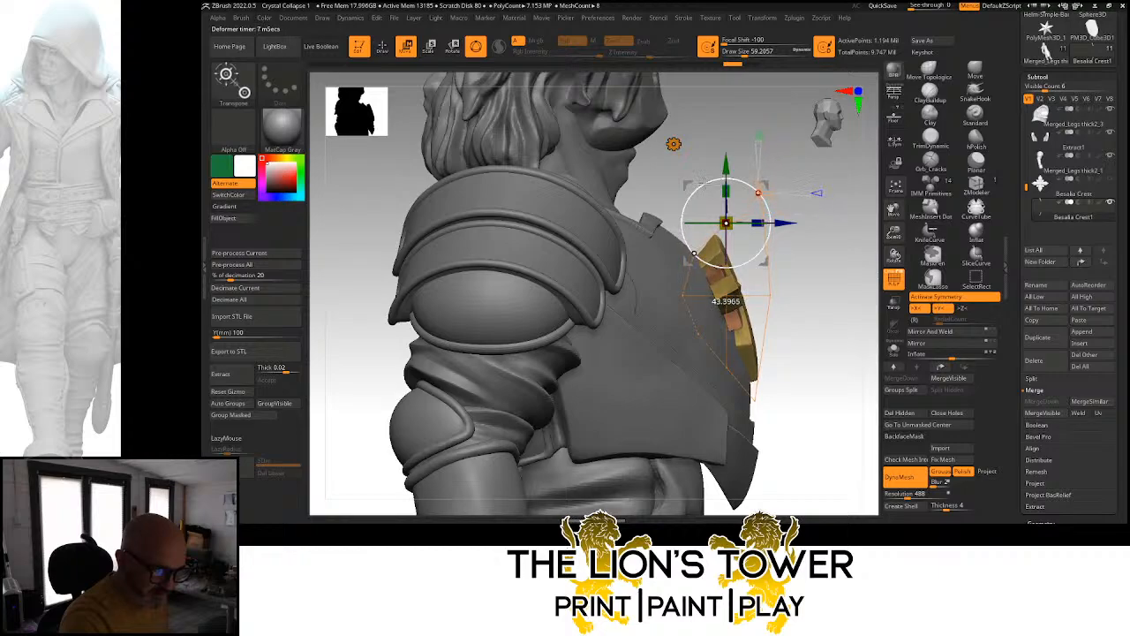
drag(694, 254, 675, 254)
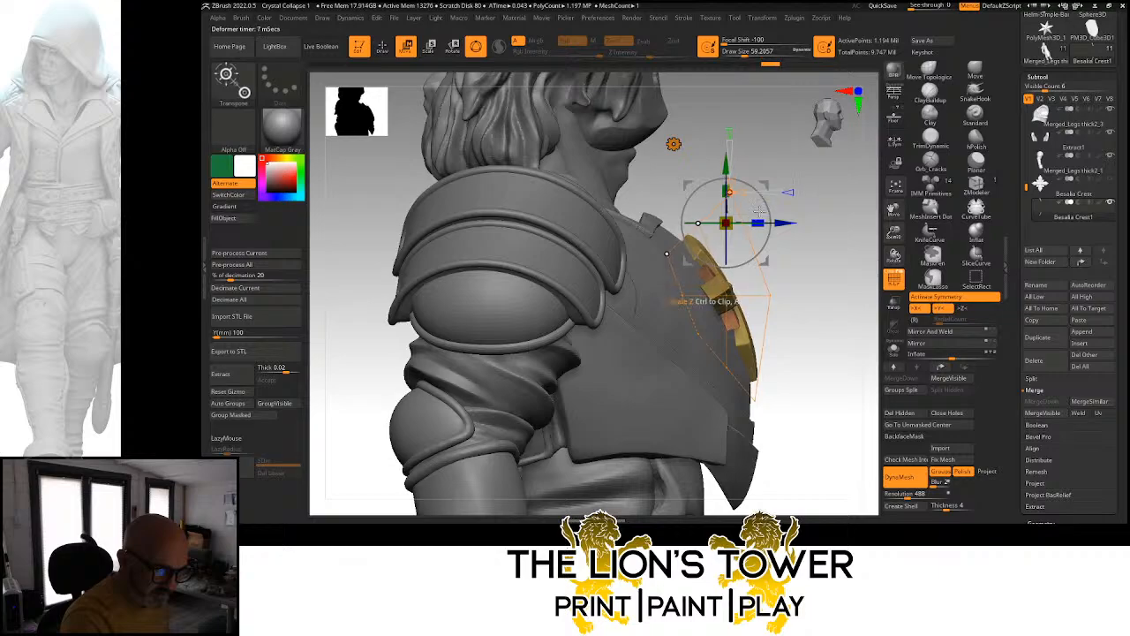
mouse_move(855, 262)
mouse_down()
mouse_move(772, 273)
mouse_move(839, 270)
mouse_up()
right_drag(647, 254, 667, 255)
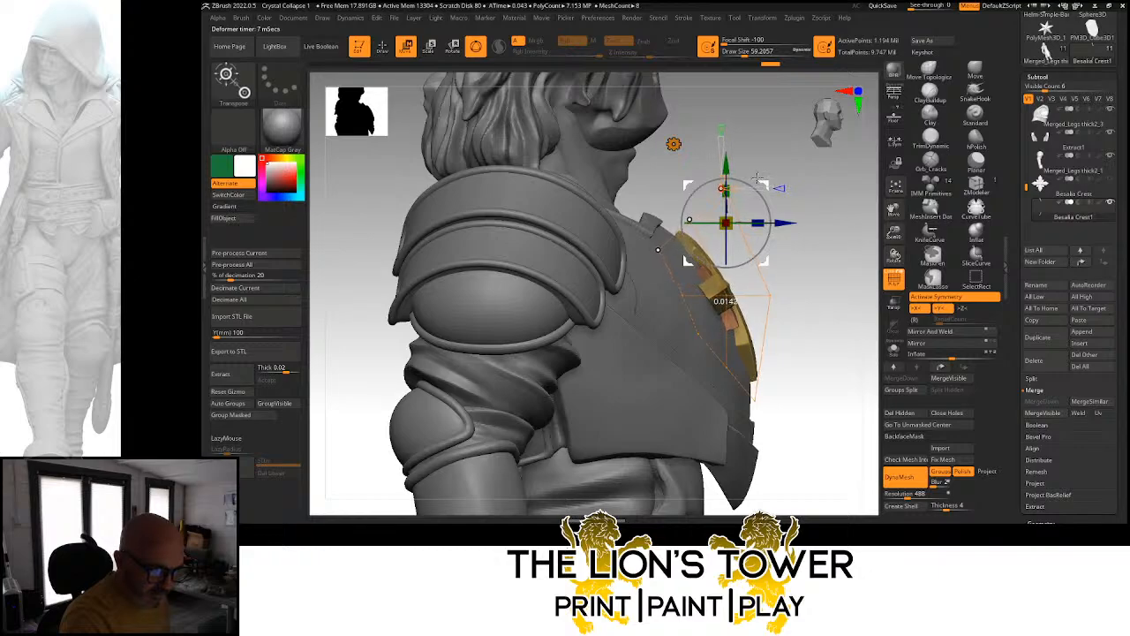
right_drag(758, 180, 831, 315)
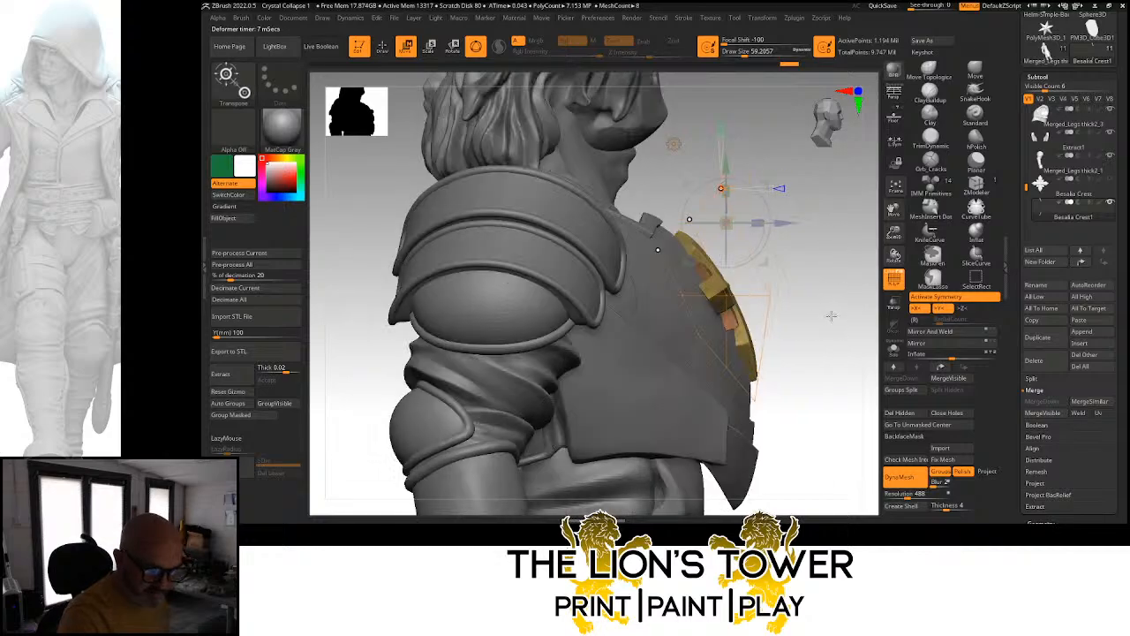
Isolate the bottom row of the crest's Deformer points again and fine-tune its fit against the lower breastplate
ctrl+drag(827, 330, 697, 422)
ctrl+click(791, 364)
drag(782, 345, 782, 344)
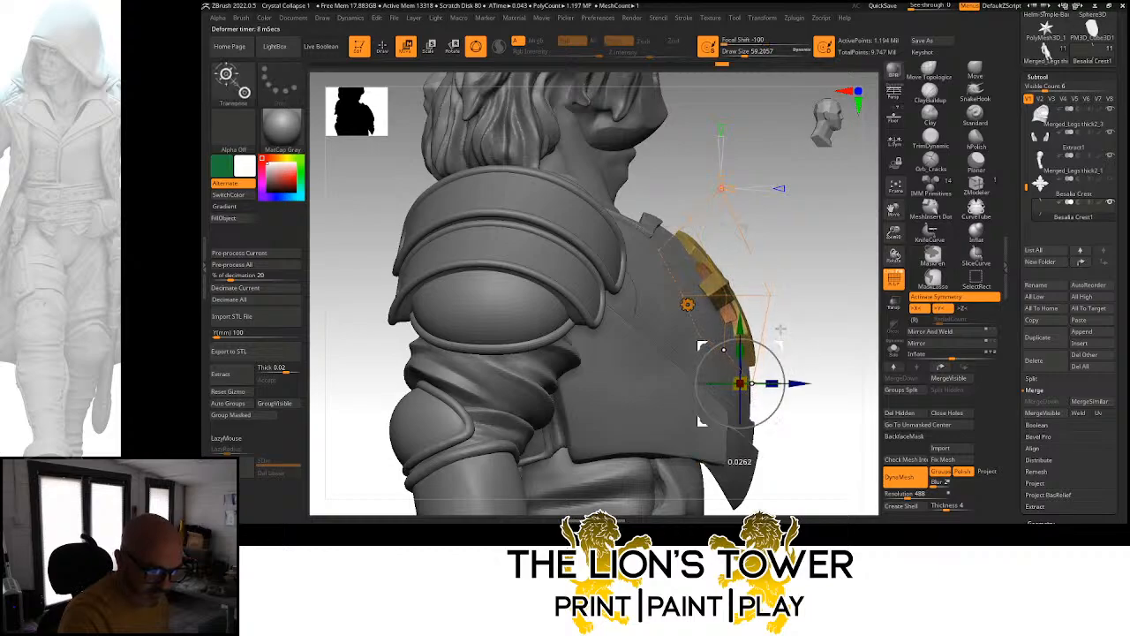
drag(782, 324, 838, 315)
mouse_move(894, 234)
mouse_down()
mouse_move(888, 202)
mouse_move(821, 229)
mouse_move(874, 226)
mouse_up()
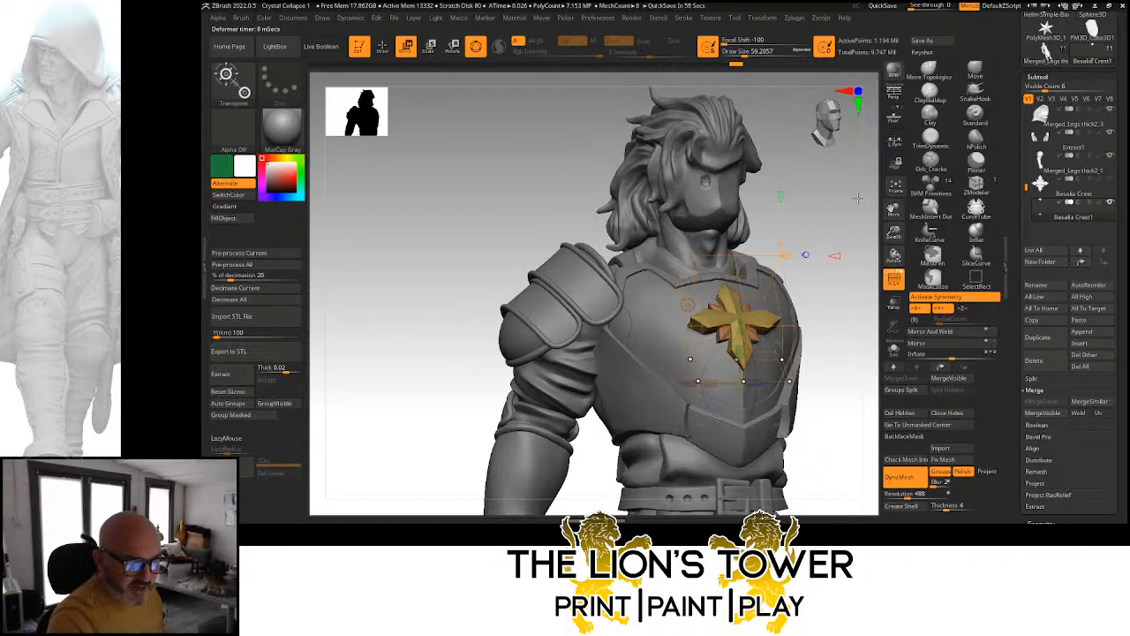
drag(857, 198, 777, 247)
Mask both side columns of the crest's Deformer points and shift the central column along the breastplate's ridge
mouse_move(842, 197)
alt+mouse_down()
mouse_move(892, 176)
mouse_move(799, 243)
mouse_move(839, 245)
alt+mouse_up()
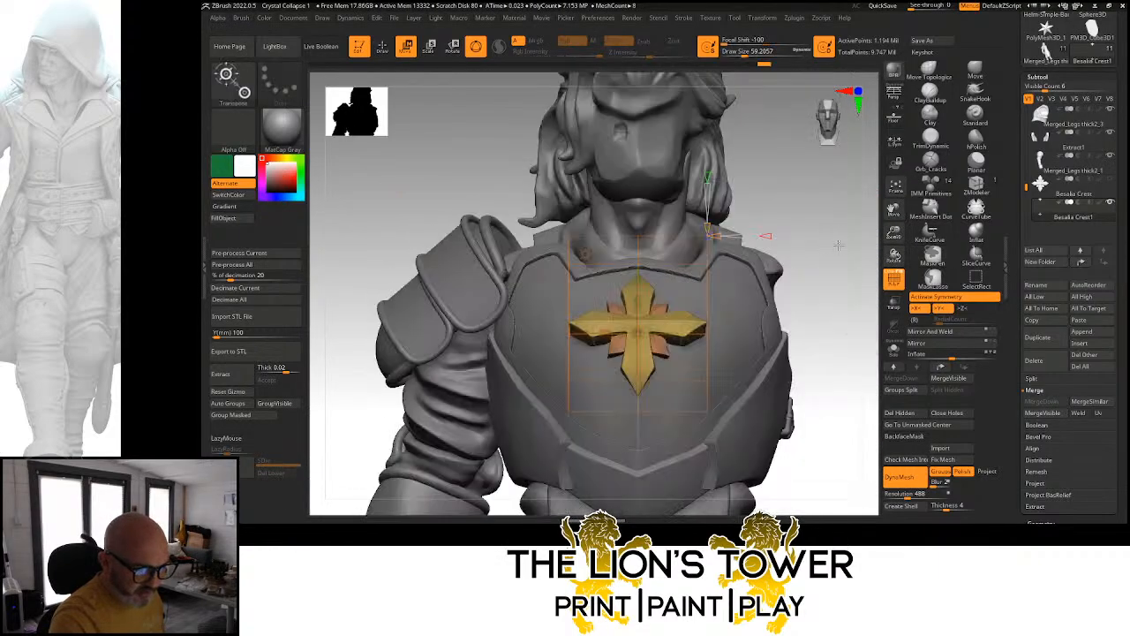
mouse_move(830, 201)
ctrl+mouse_down()
mouse_move(706, 429)
mouse_move(685, 445)
ctrl+mouse_up()
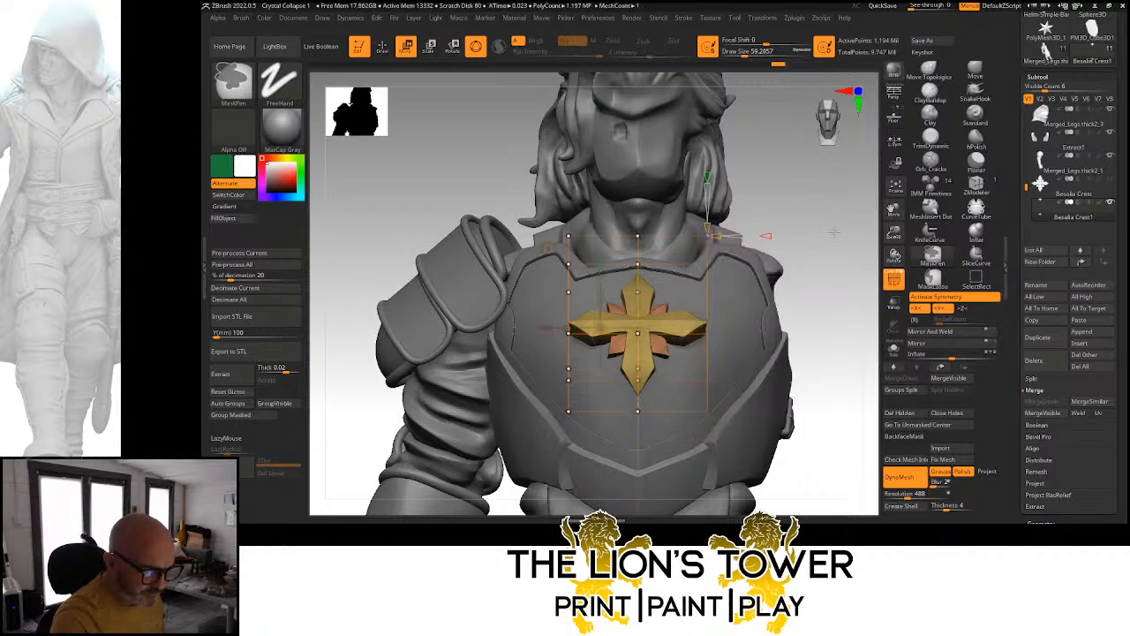
ctrl+drag(504, 487, 590, 199)
drag(823, 215, 858, 221)
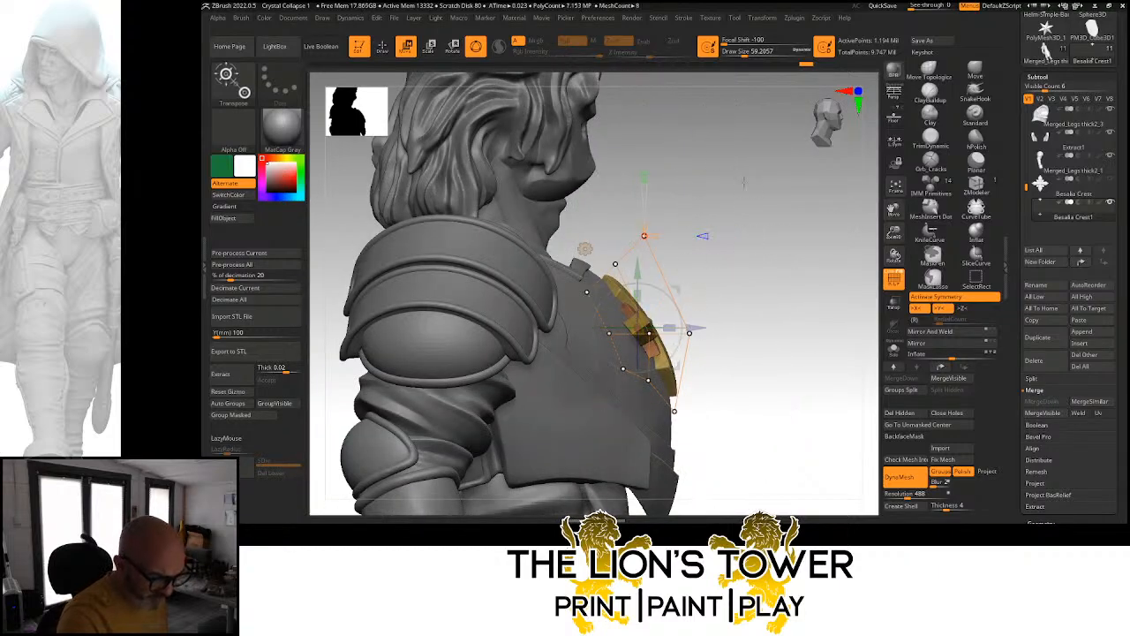
drag(681, 291, 666, 301)
drag(783, 294, 887, 305)
Leave the Deformer and pull the crest's side arms toward the breastplate with the Move brush, reducing its draw size to about 39
key(q)
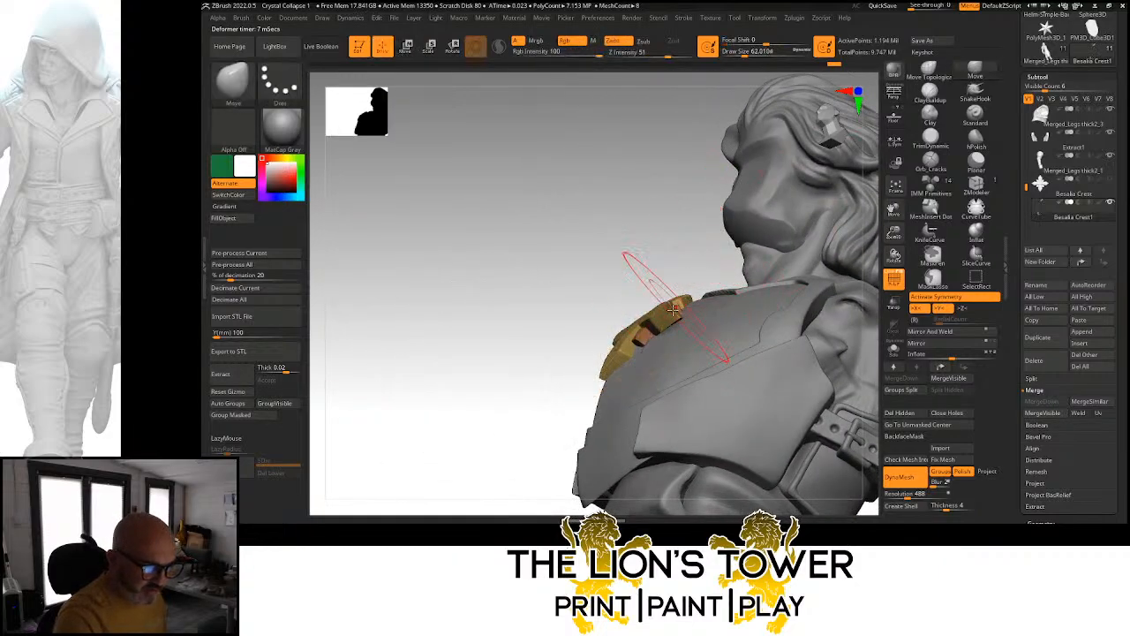
mouse_move(680, 293)
mouse_down()
mouse_move(715, 249)
mouse_move(706, 280)
mouse_up()
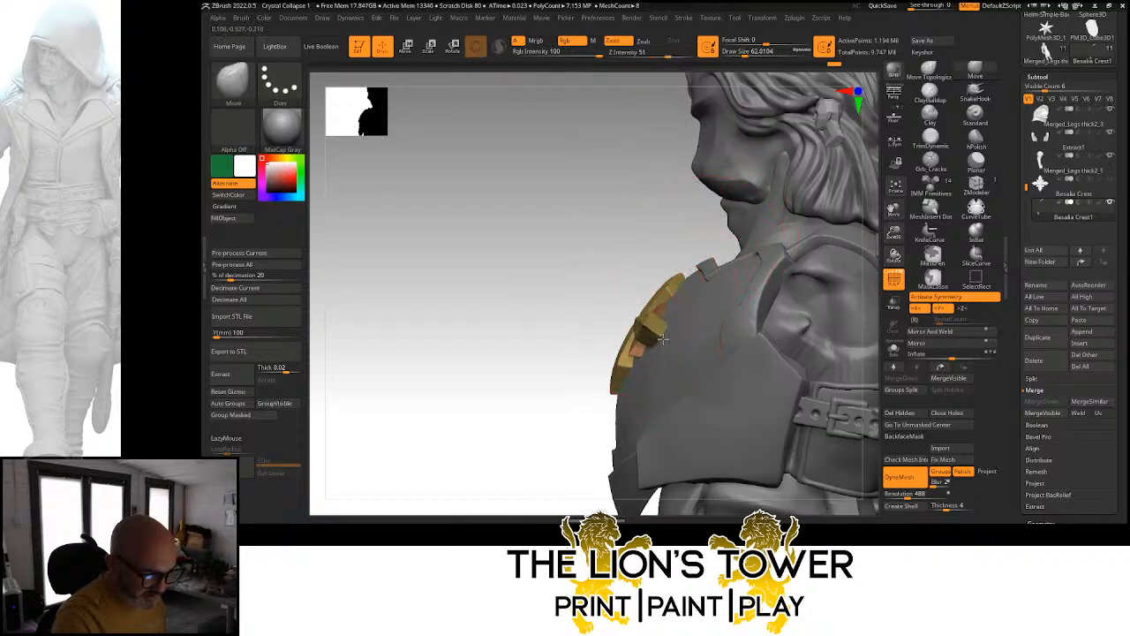
drag(667, 341, 666, 337)
click(739, 54)
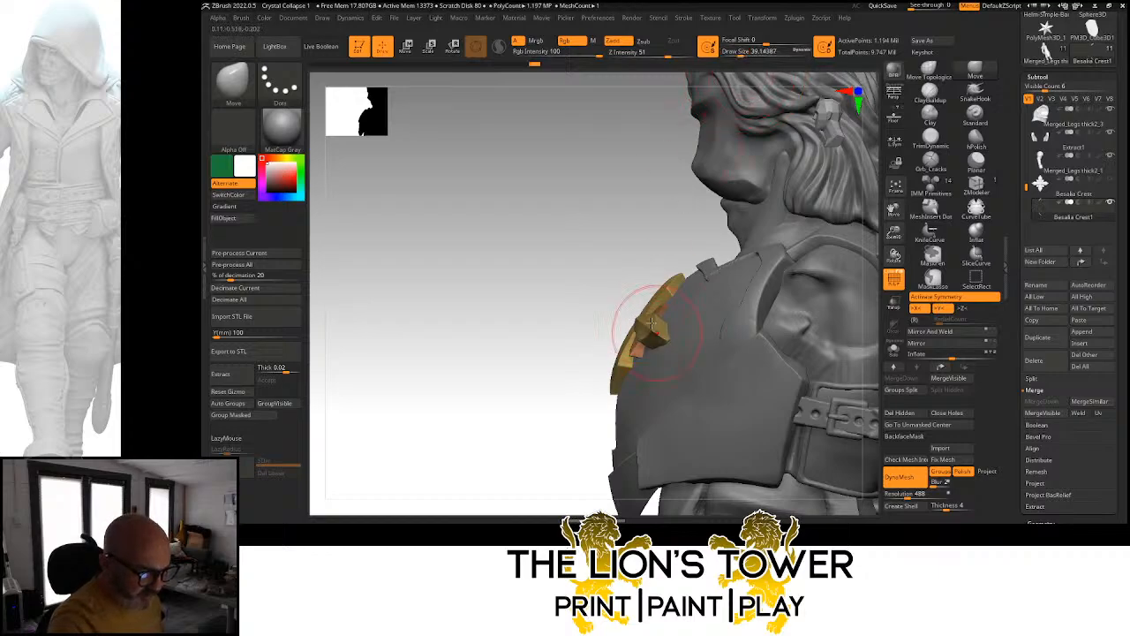
mouse_move(661, 328)
right_down()
mouse_move(742, 300)
mouse_move(786, 252)
mouse_move(791, 177)
mouse_move(770, 189)
mouse_move(786, 334)
mouse_move(783, 246)
right_up()
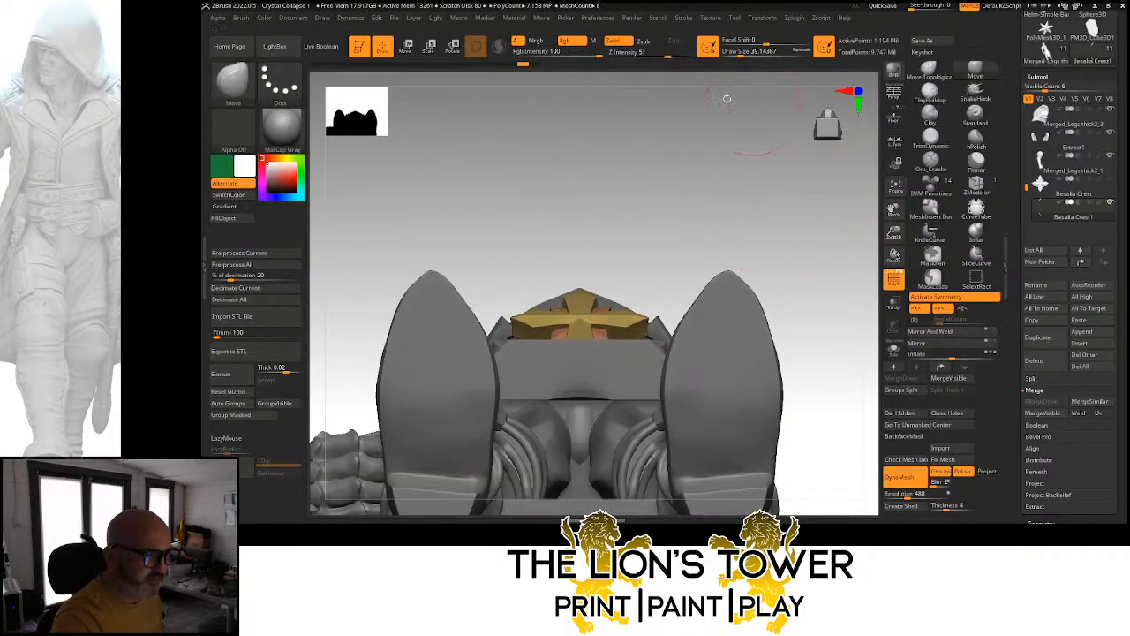
mouse_move(785, 219)
right_down()
mouse_move(811, 288)
mouse_move(768, 141)
right_up()
Bend the crest's side arms further around the chest with the Move brush at draw sizes of about 77 and 59
click(747, 57)
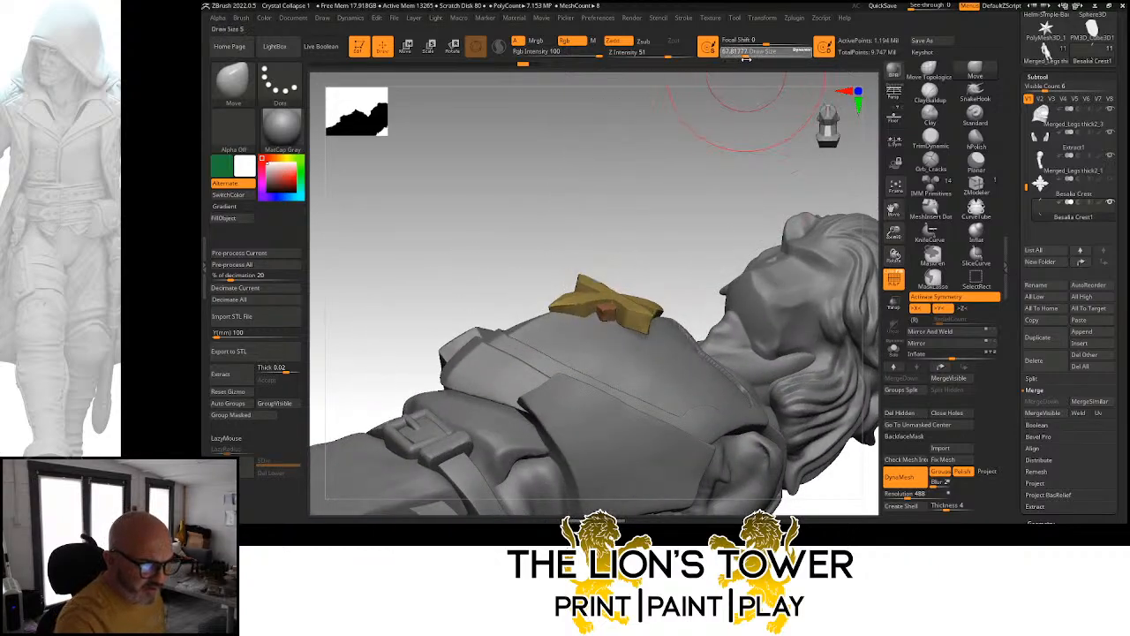
mouse_move(693, 235)
right_down()
mouse_move(716, 289)
mouse_move(660, 326)
right_up()
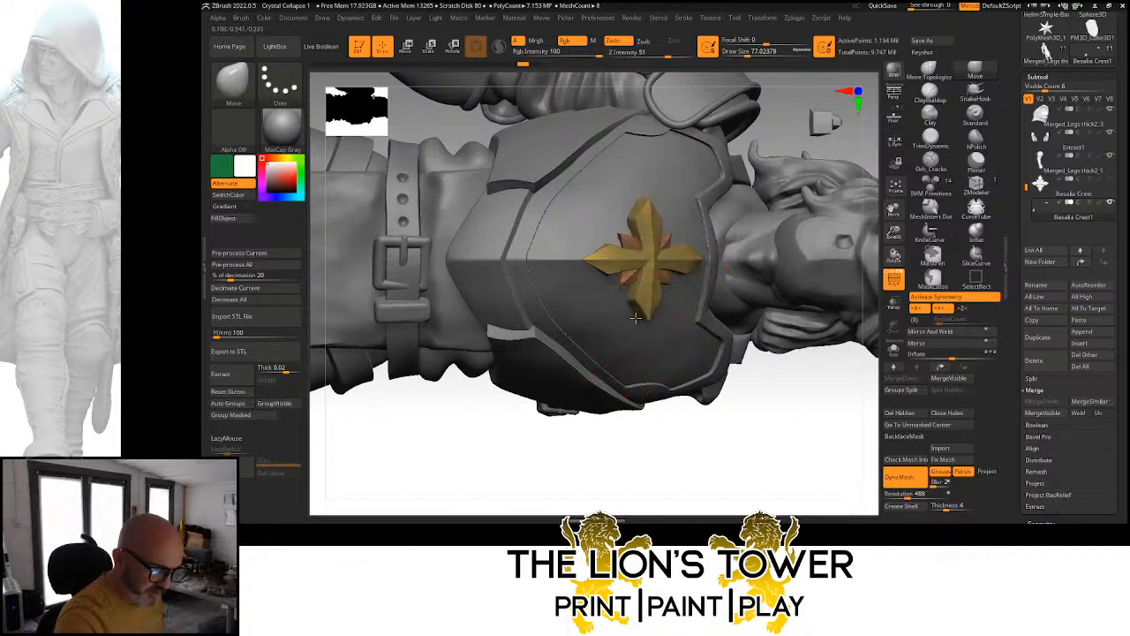
mouse_move(632, 315)
right_down()
mouse_move(683, 453)
mouse_move(651, 323)
right_up()
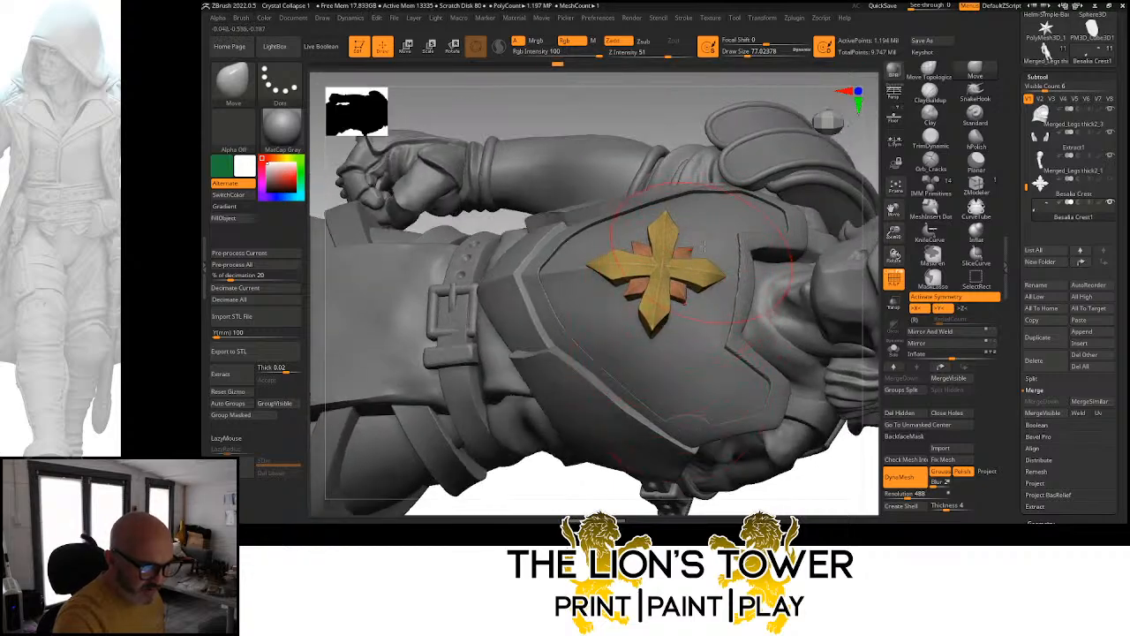
right_drag(869, 160, 737, 217)
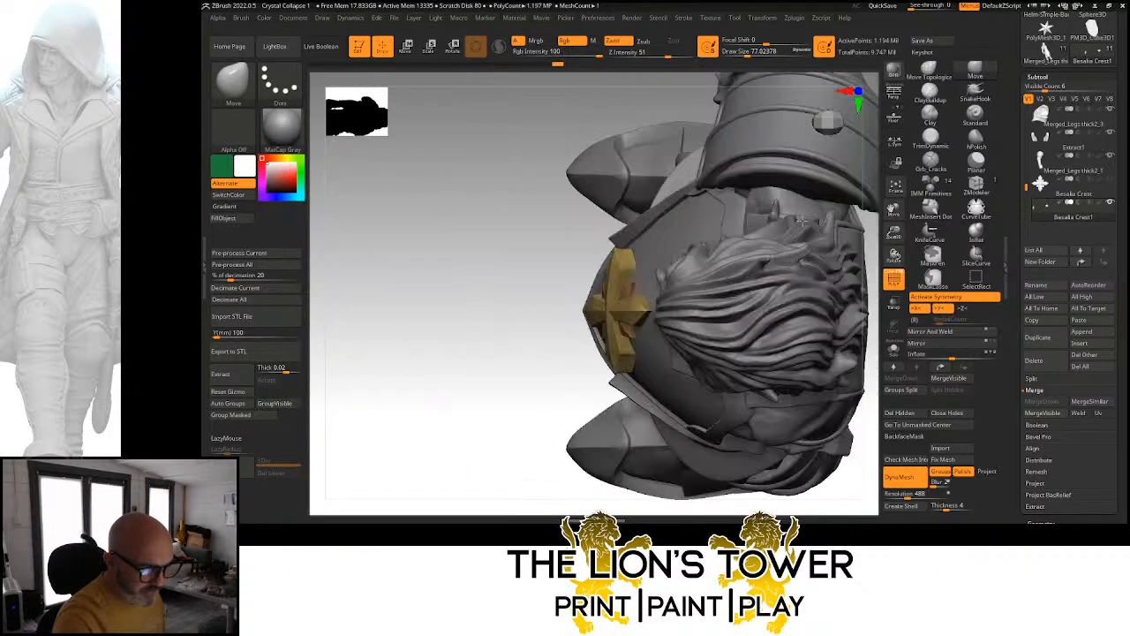
right_drag(636, 101, 621, 187)
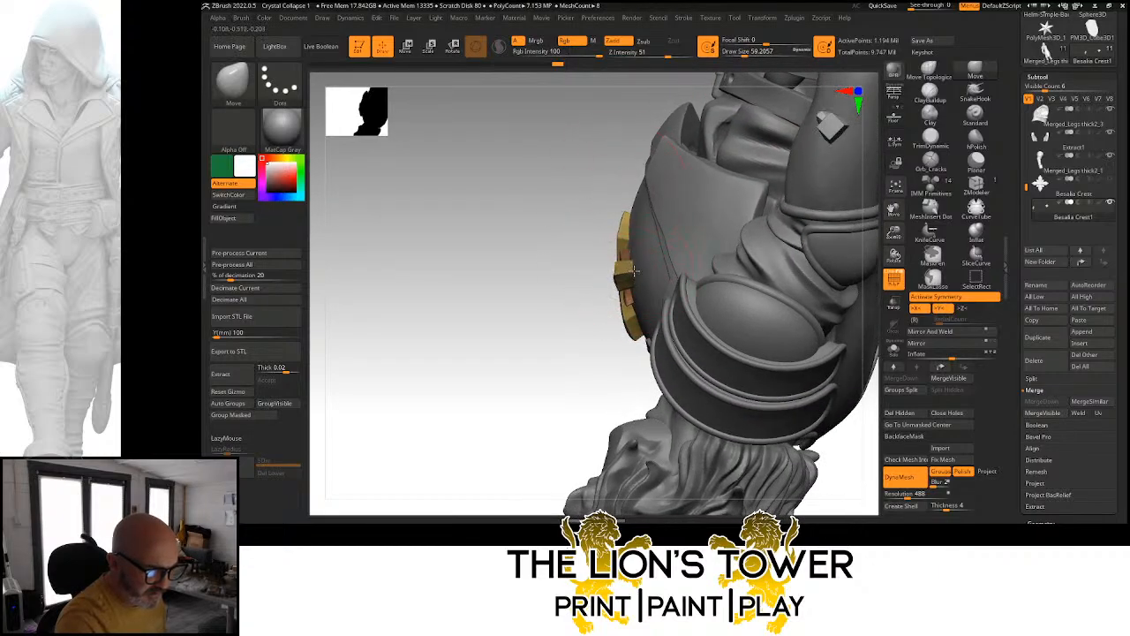
mouse_move(626, 254)
right_down()
mouse_move(609, 362)
mouse_move(705, 334)
right_up()
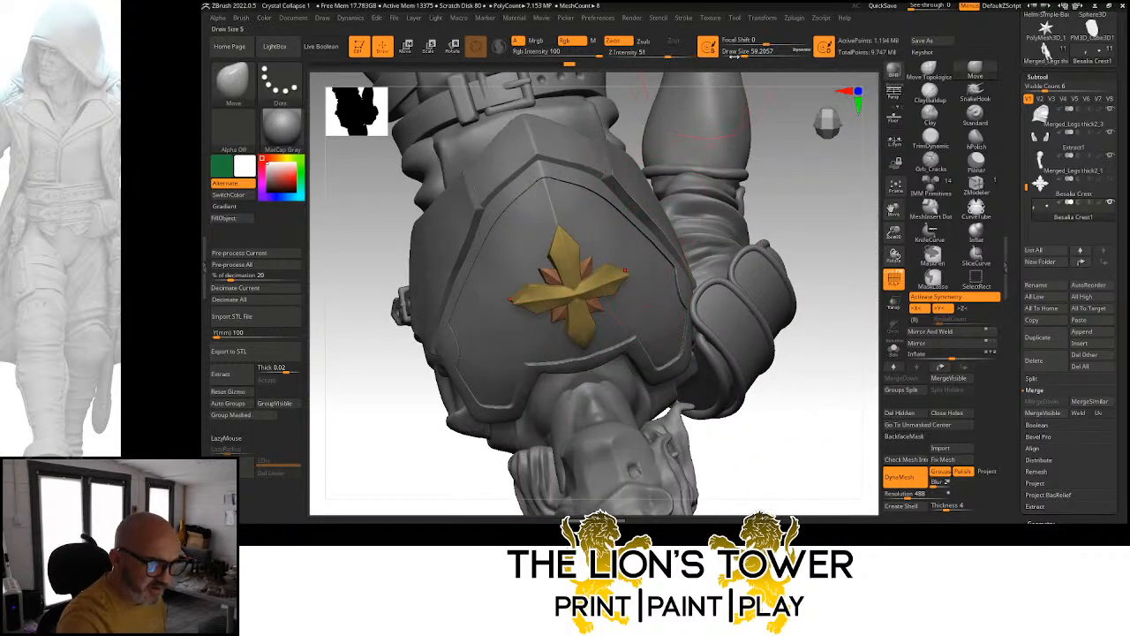
Refine the crest's side arm tips against the breastplate with the Move brush at a draw size of about 41
click(740, 53)
right_drag(793, 207, 622, 247)
drag(612, 272, 610, 274)
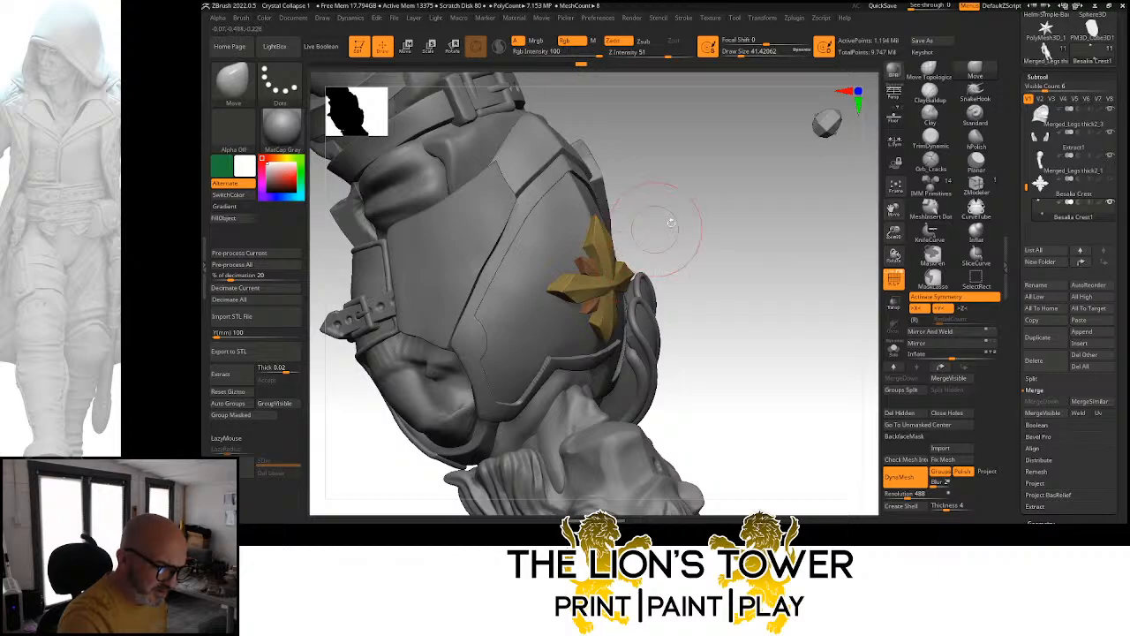
mouse_move(667, 232)
mouse_down()
mouse_move(698, 217)
mouse_move(673, 235)
mouse_move(638, 227)
mouse_move(629, 239)
mouse_up()
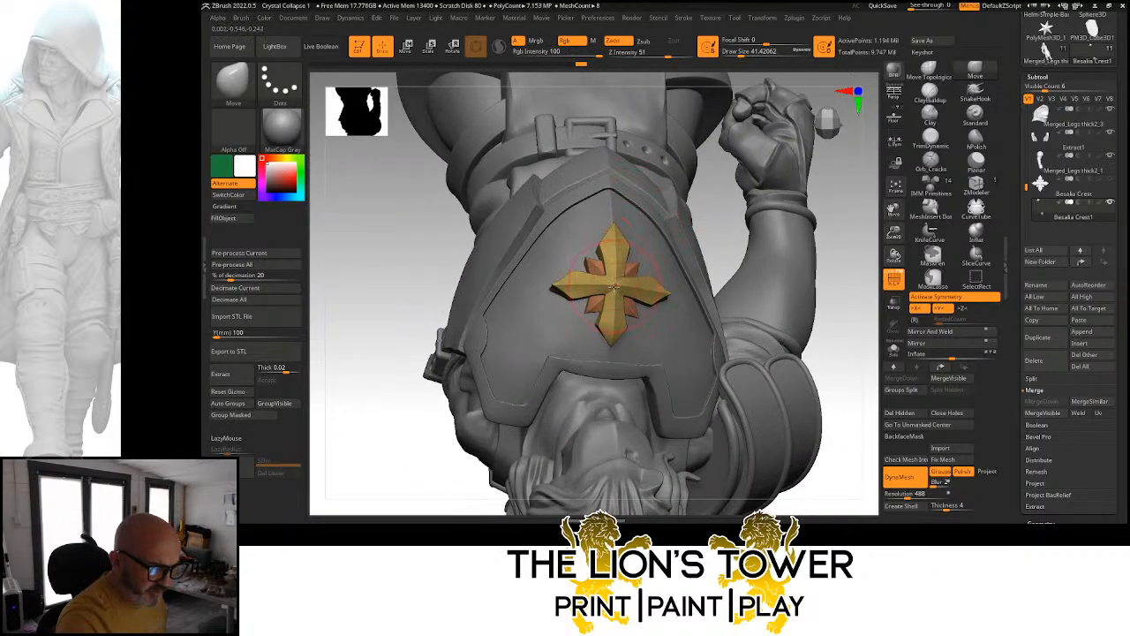
drag(719, 209, 733, 264)
drag(699, 211, 649, 226)
Polish the bent crest's side arms with the hPolish brush at a draw size of about 15.6
click(976, 137)
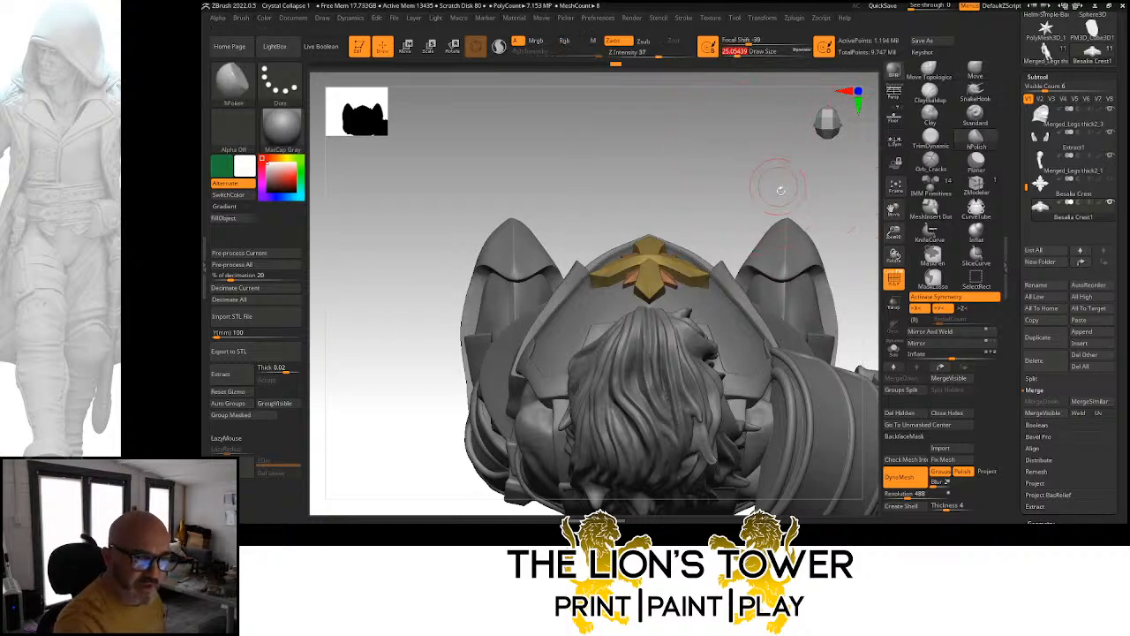
drag(735, 232, 726, 236)
click(738, 53)
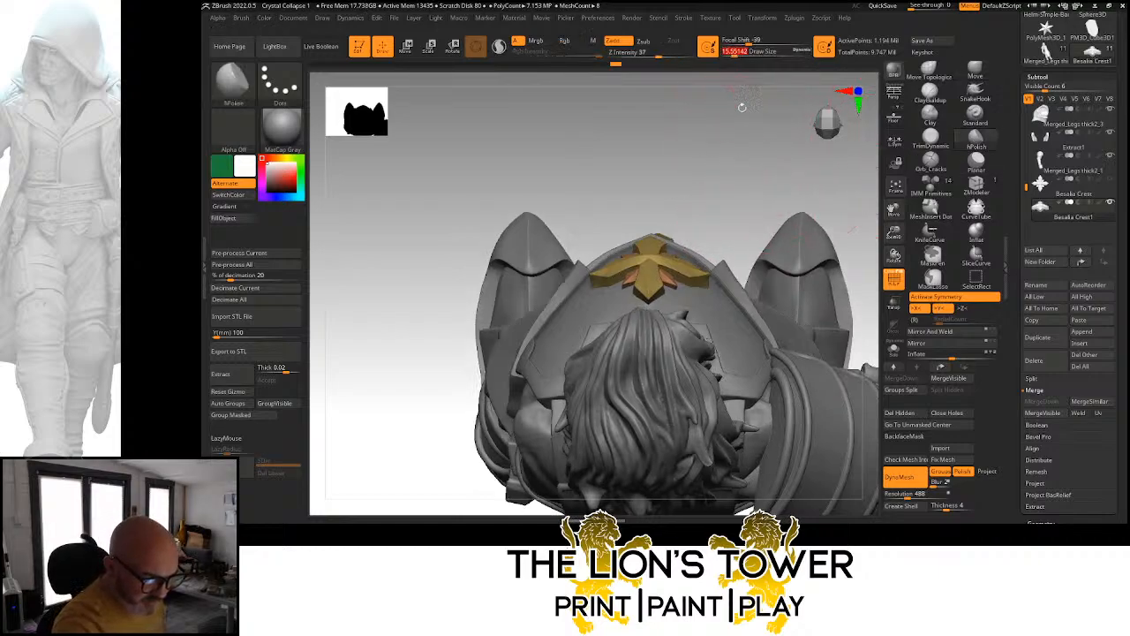
mouse_move(722, 245)
mouse_down()
mouse_move(657, 240)
mouse_move(700, 273)
mouse_up()
drag(726, 186, 719, 204)
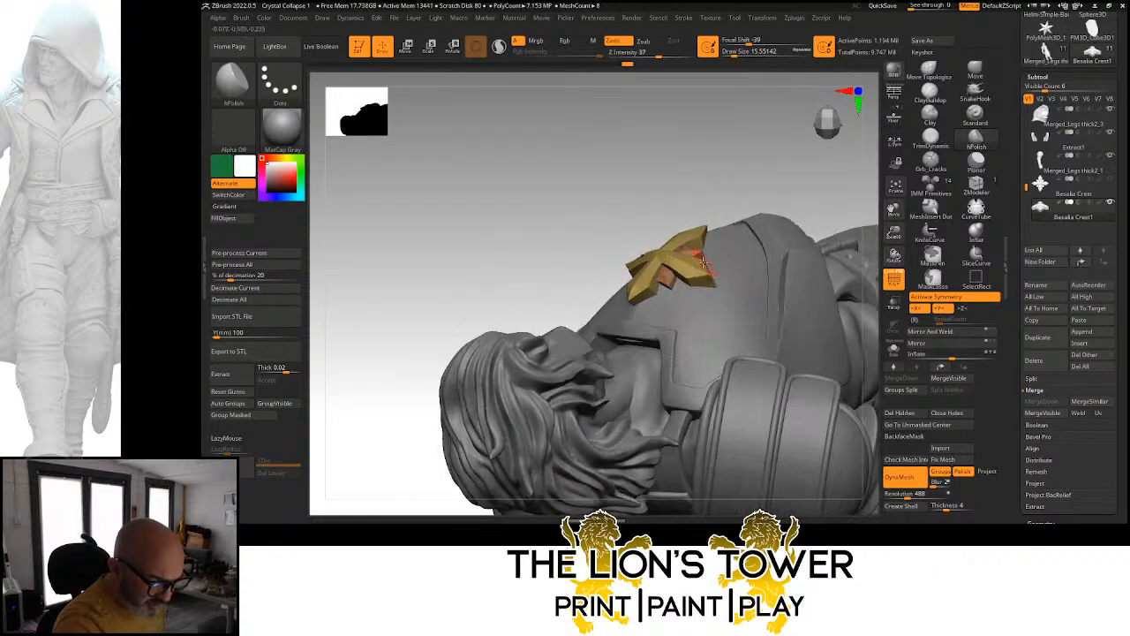
mouse_move(703, 261)
mouse_down()
mouse_move(692, 247)
mouse_move(694, 277)
mouse_move(685, 267)
mouse_move(703, 212)
mouse_move(774, 141)
mouse_up()
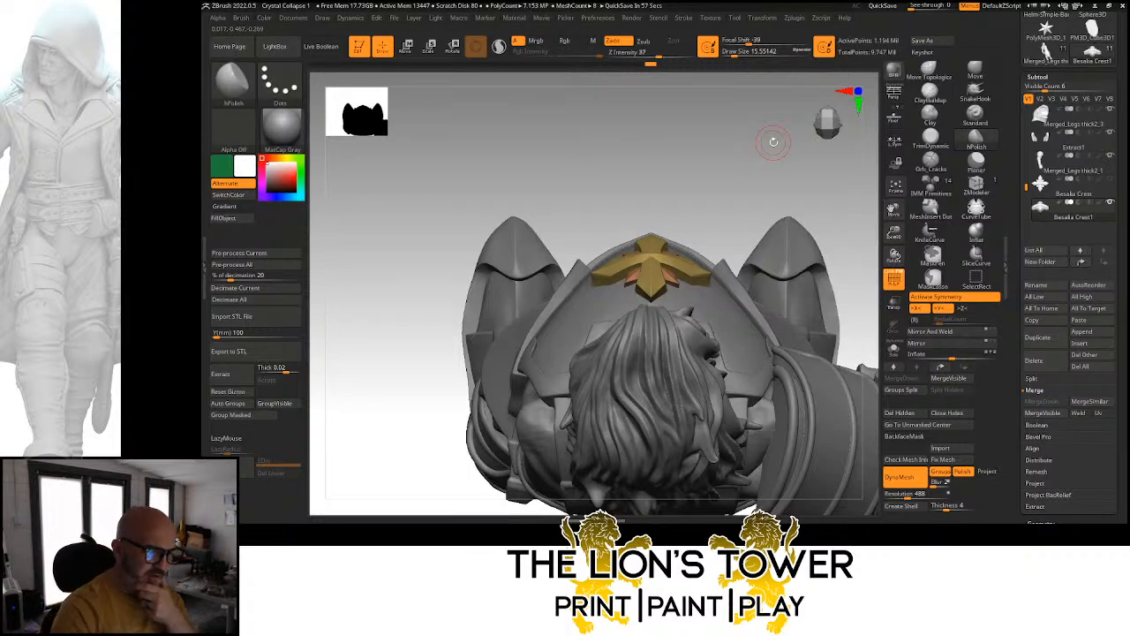
mouse_move(774, 141)
mouse_down()
mouse_move(799, 187)
mouse_move(733, 256)
mouse_up()
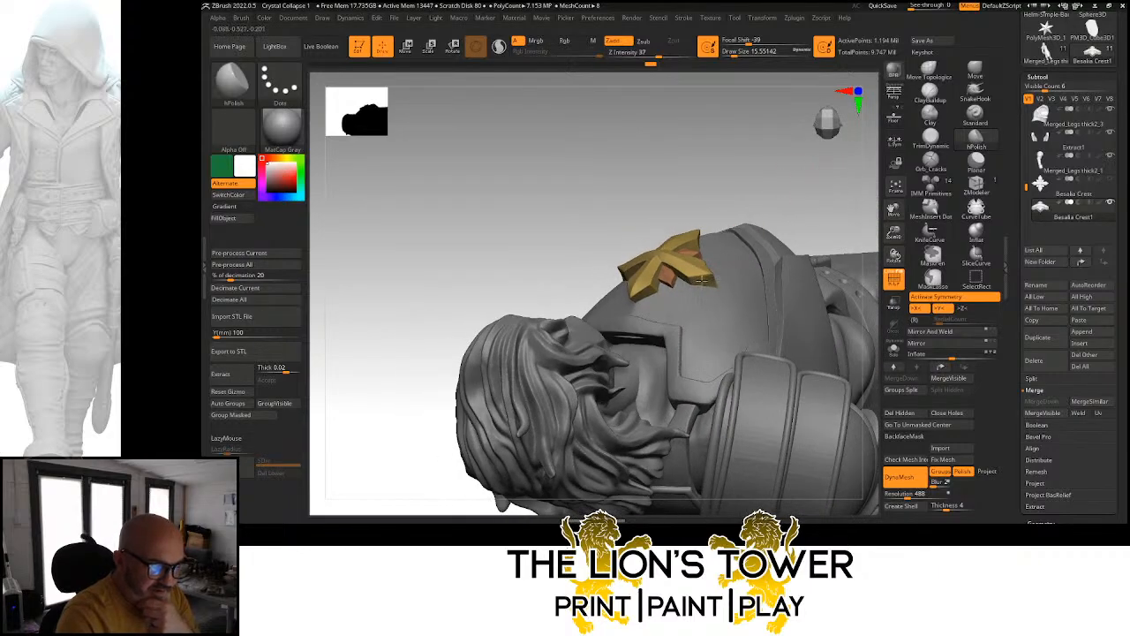
drag(779, 190, 737, 196)
drag(713, 266, 712, 277)
mouse_move(777, 146)
mouse_down()
mouse_move(808, 175)
mouse_move(790, 221)
mouse_up()
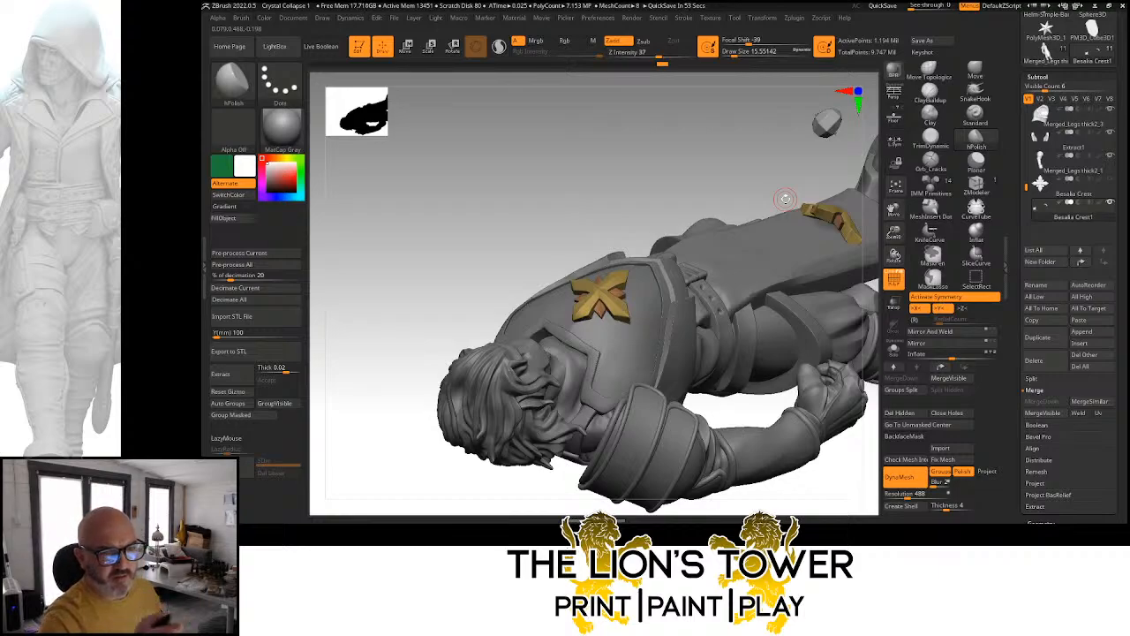
Turn off symmetry and hide the stray mirrored crest over the legs with a SelectRect selection
drag(883, 235, 802, 244)
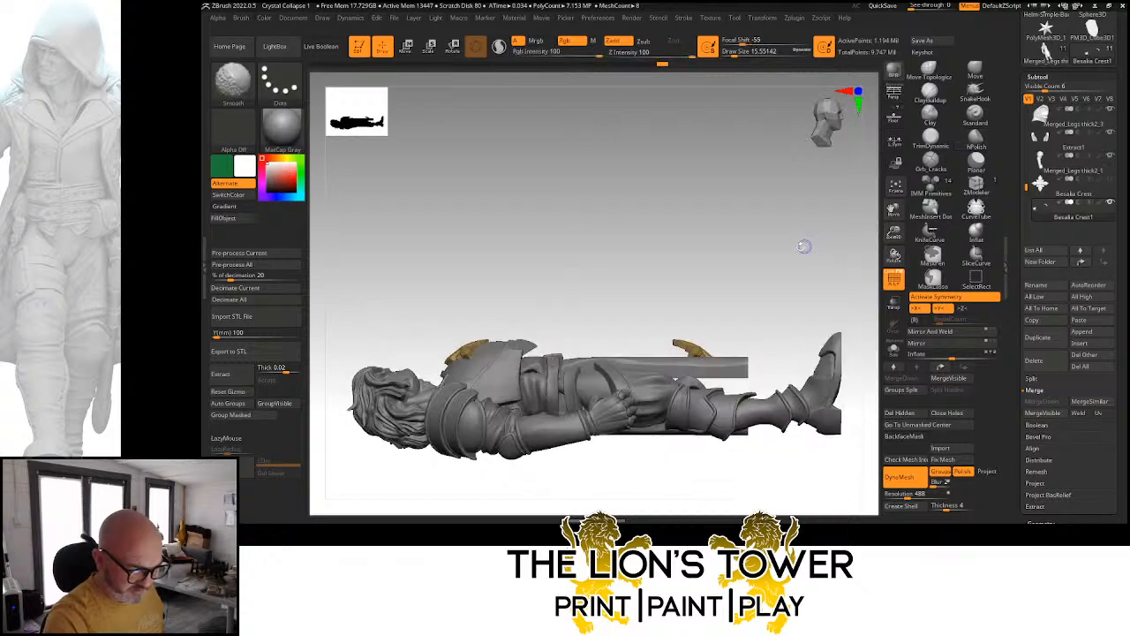
mouse_move(661, 271)
ctrl+shift+mouse_down()
mouse_move(686, 386)
mouse_move(725, 427)
ctrl+shift+mouse_up()
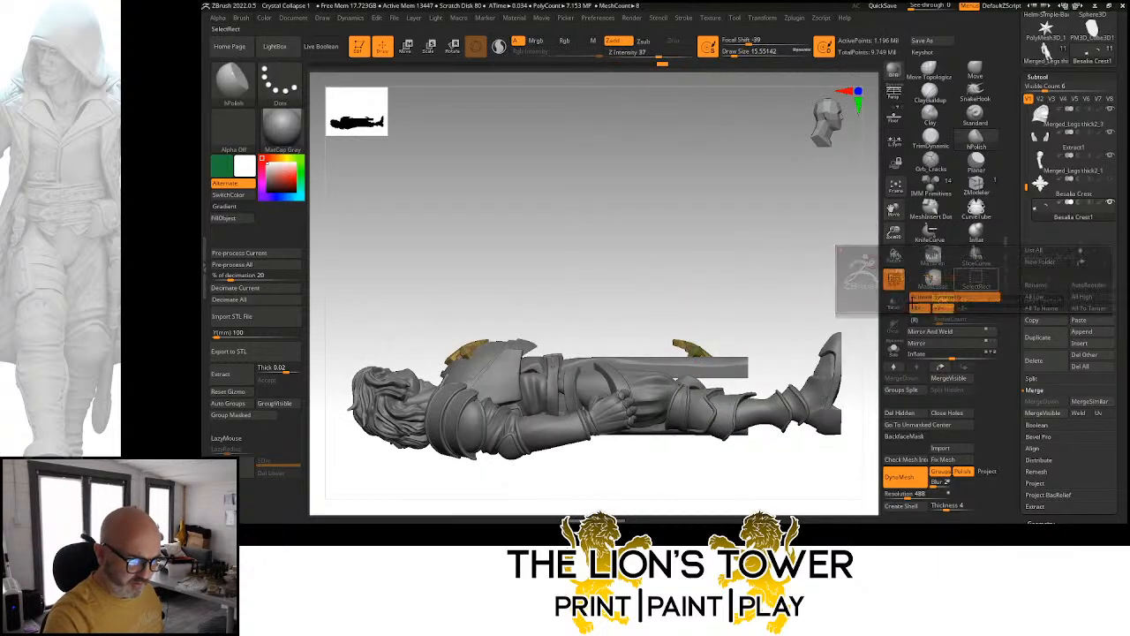
click(977, 279)
mouse_move(639, 296)
ctrl+shift+mouse_down()
mouse_move(745, 443)
mouse_move(761, 441)
ctrl+shift+mouse_up()
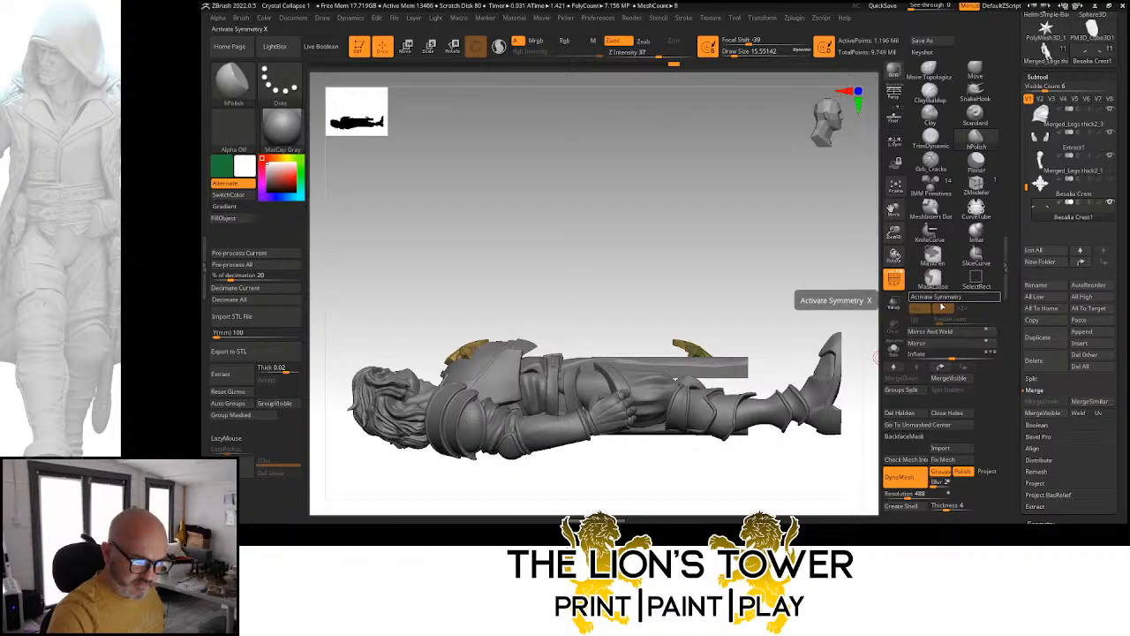
ctrl+shift+drag(637, 294, 753, 432)
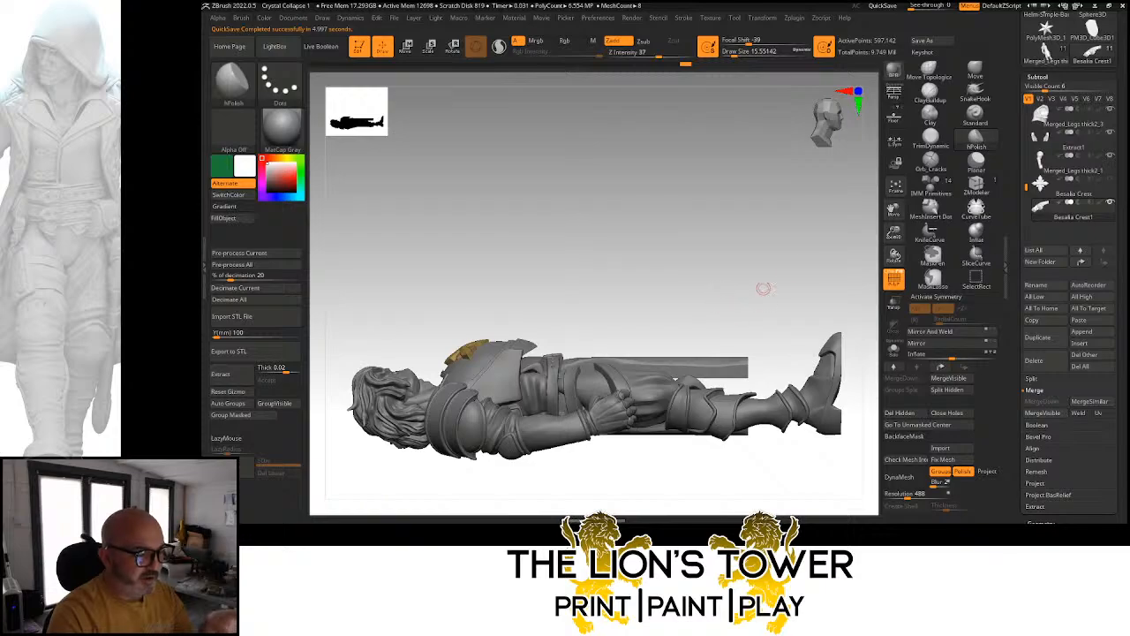
Inspect the crest's fit on the breastplate from the front and the side
drag(781, 287, 793, 345)
drag(893, 233, 893, 215)
drag(892, 209, 926, 183)
drag(834, 281, 796, 270)
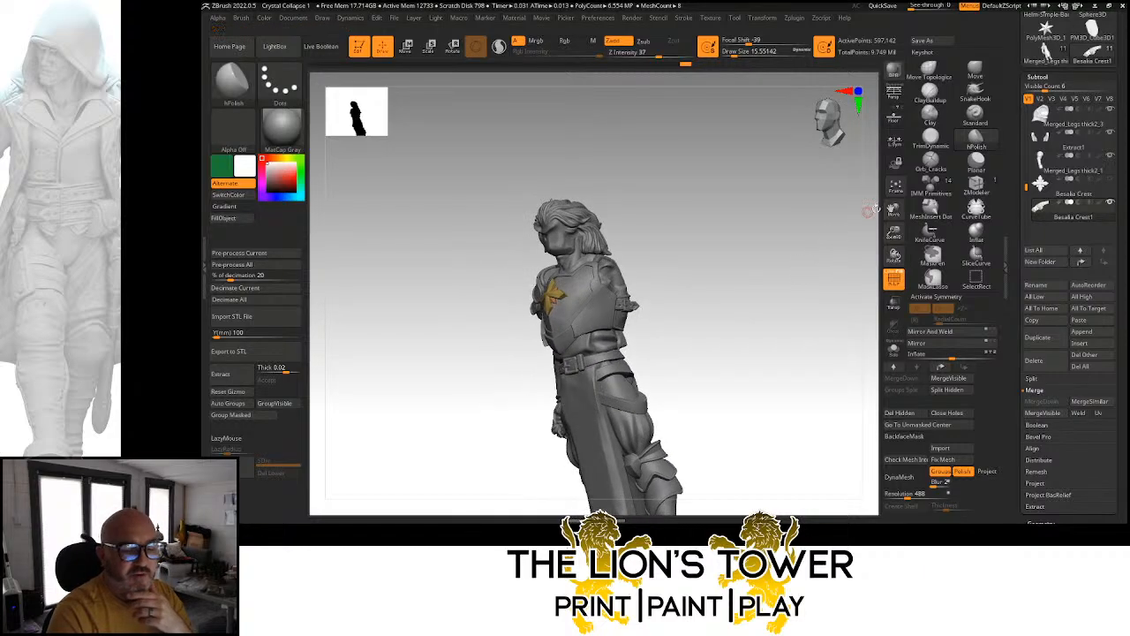
drag(894, 210, 929, 184)
mouse_move(848, 280)
mouse_down()
mouse_move(821, 288)
mouse_move(857, 283)
mouse_up()
drag(894, 232, 828, 266)
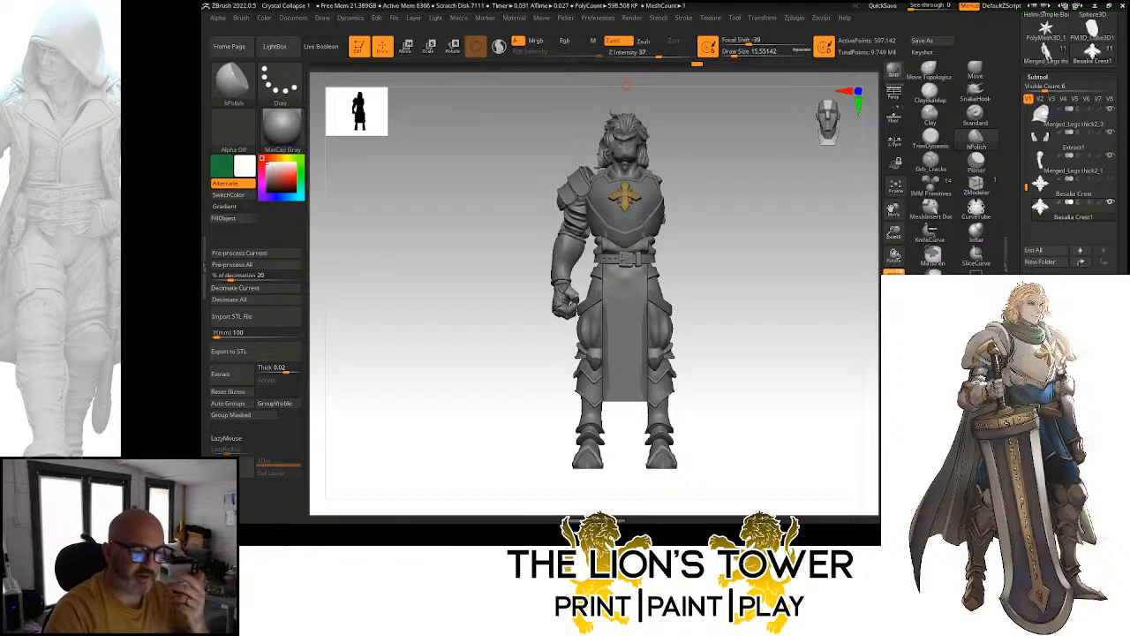
drag(894, 236, 800, 270)
drag(893, 236, 894, 231)
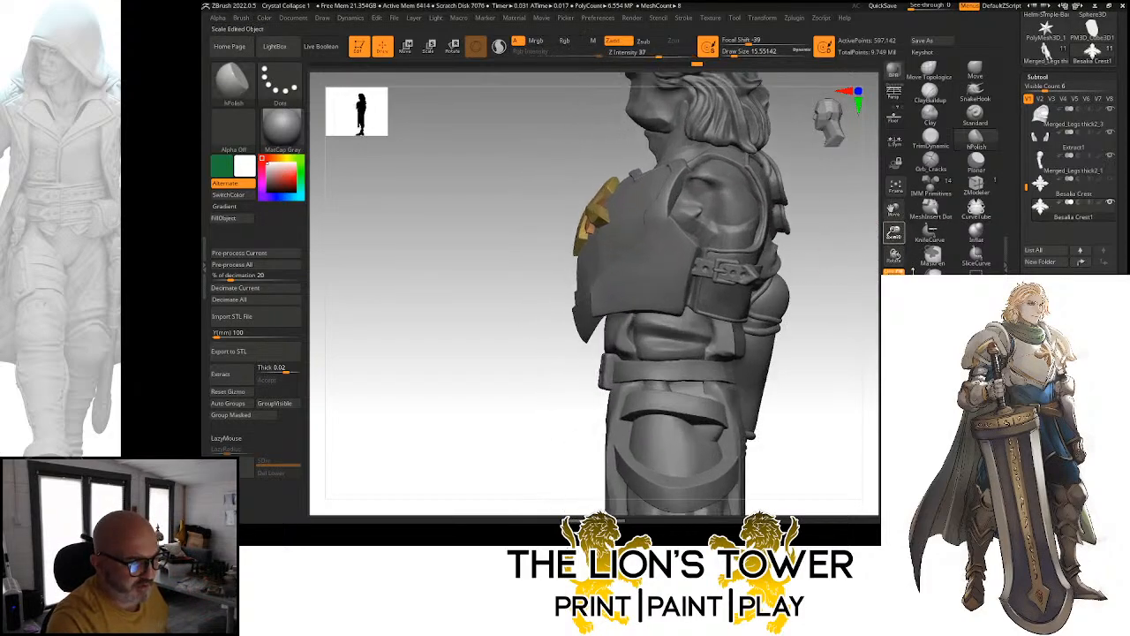
drag(913, 271, 914, 275)
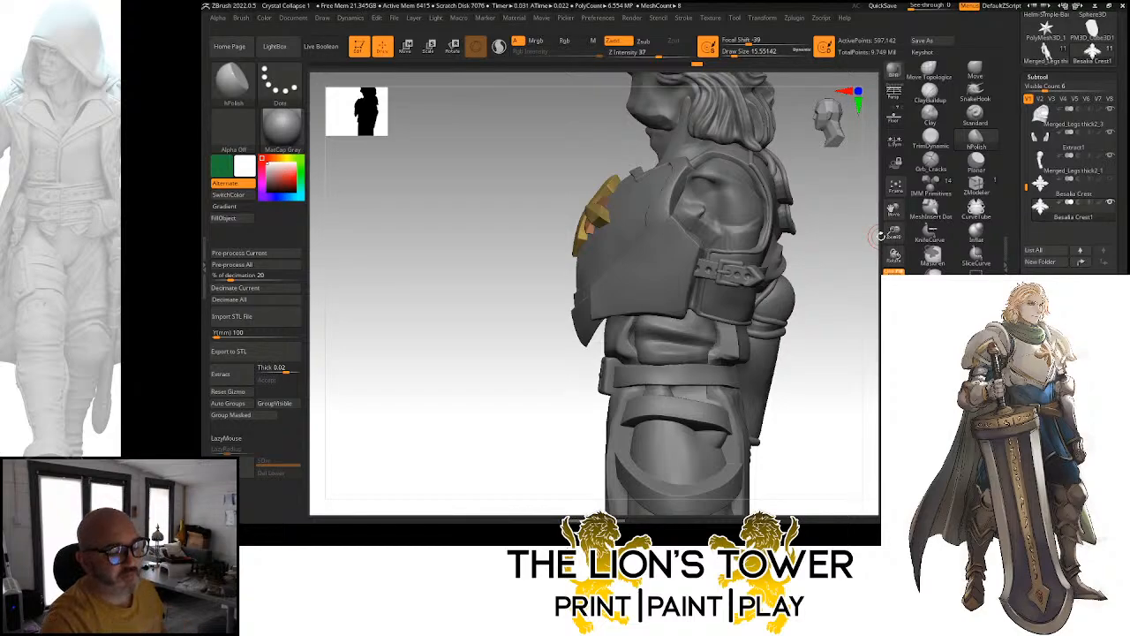
drag(893, 233, 817, 239)
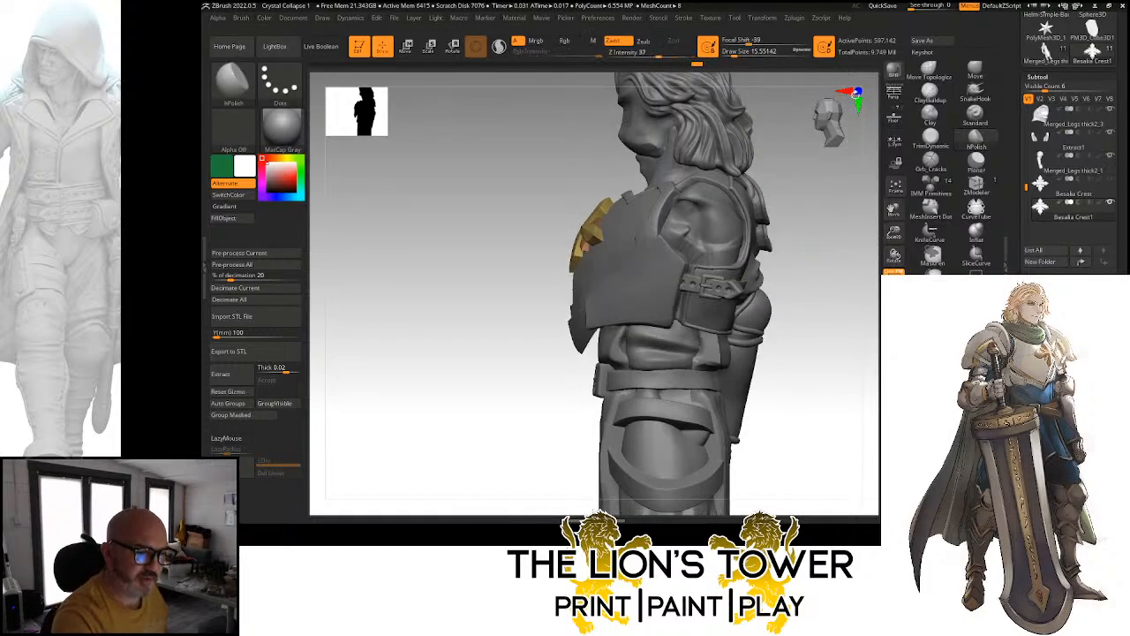
Fit the crest closer to the breastplate's curve with the Move brush at a draw size of about 49
click(974, 69)
drag(739, 54, 748, 55)
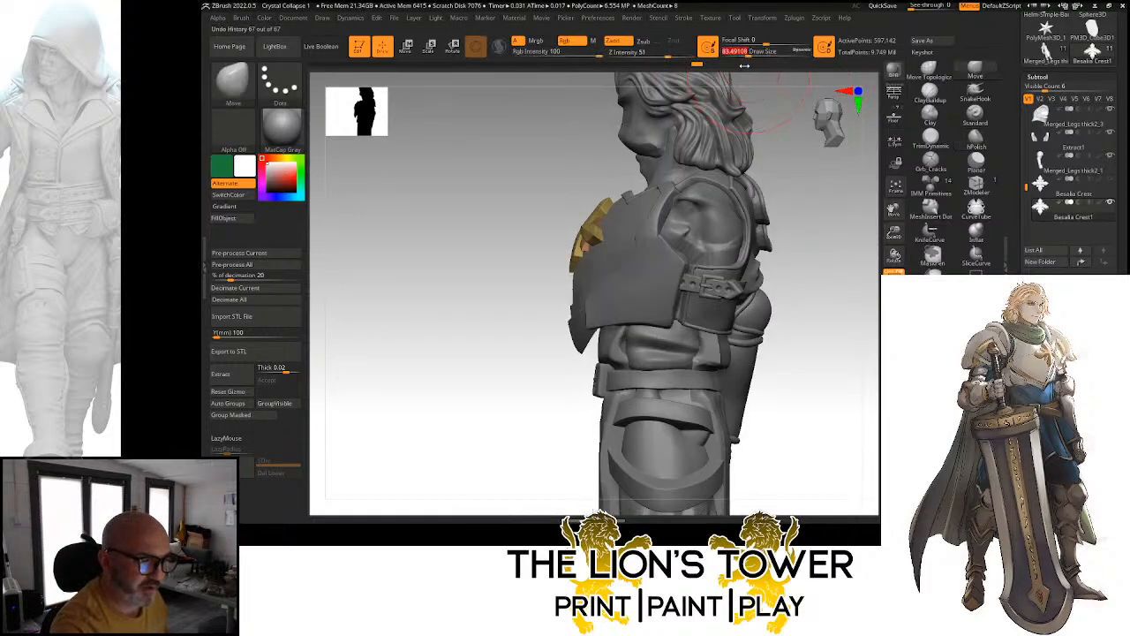
mouse_move(594, 204)
mouse_down()
mouse_move(620, 167)
mouse_move(733, 175)
mouse_up()
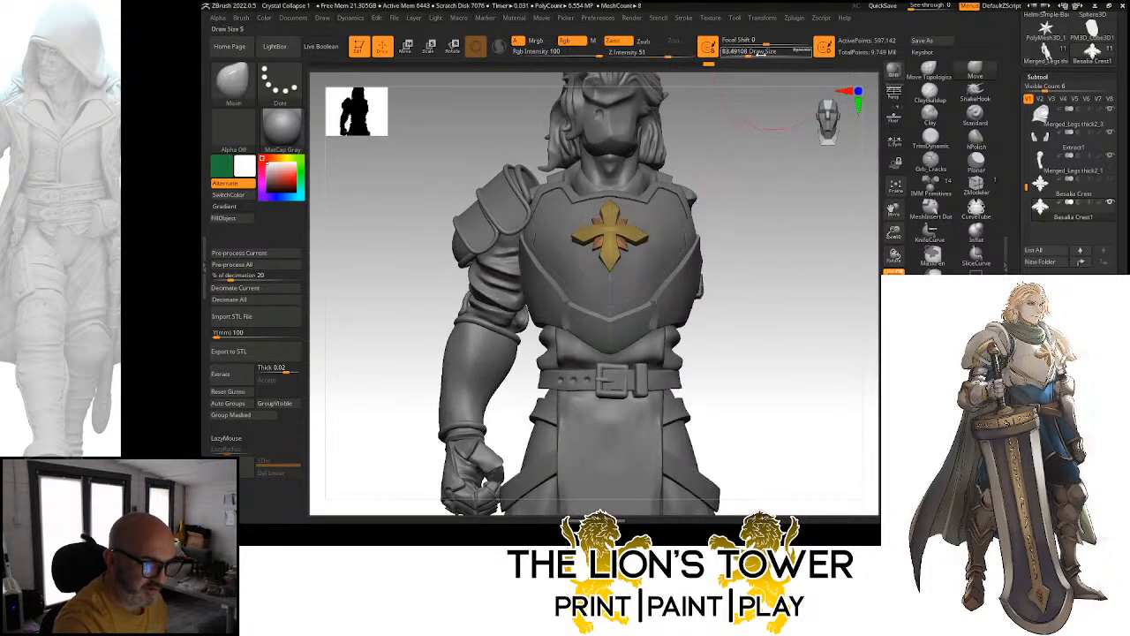
drag(748, 54, 743, 55)
drag(734, 168, 799, 172)
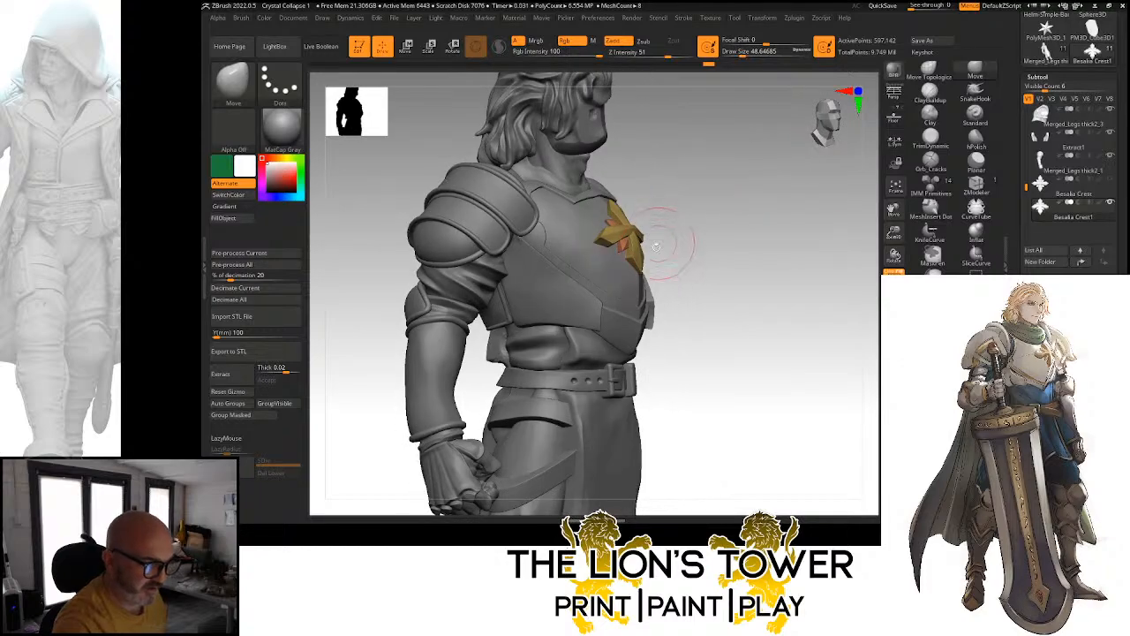
mouse_move(676, 265)
mouse_down()
mouse_move(708, 214)
mouse_move(686, 227)
mouse_up()
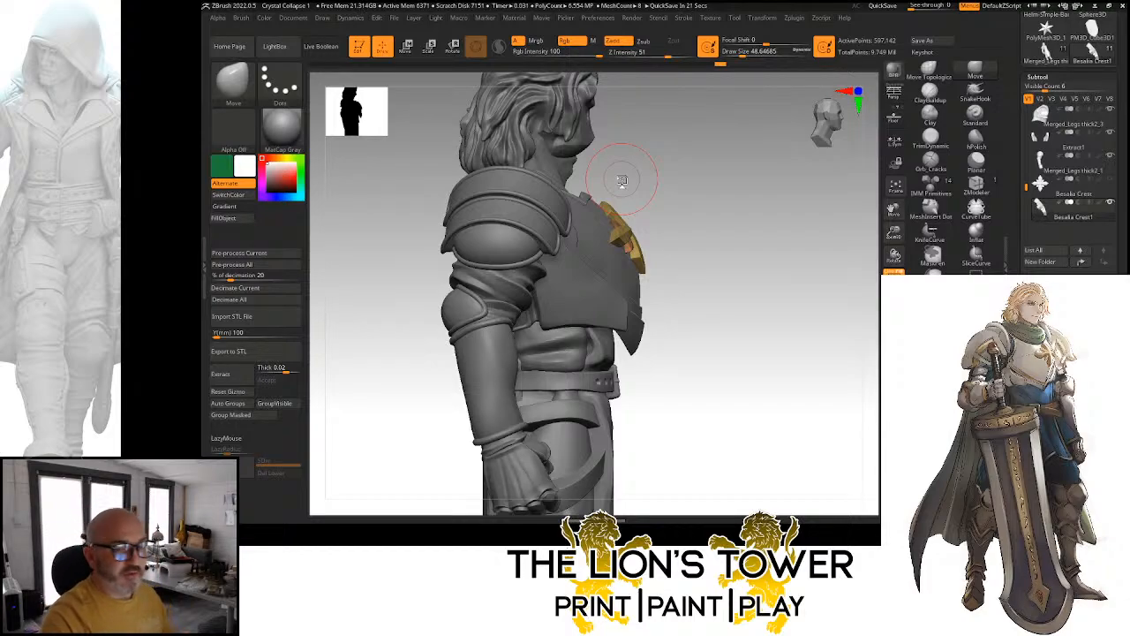
Check the reshaped crest against the whole torso from the front, side and three-quarter views
mouse_move(894, 234)
mouse_down()
mouse_move(891, 209)
mouse_move(893, 231)
mouse_up()
drag(836, 284, 776, 308)
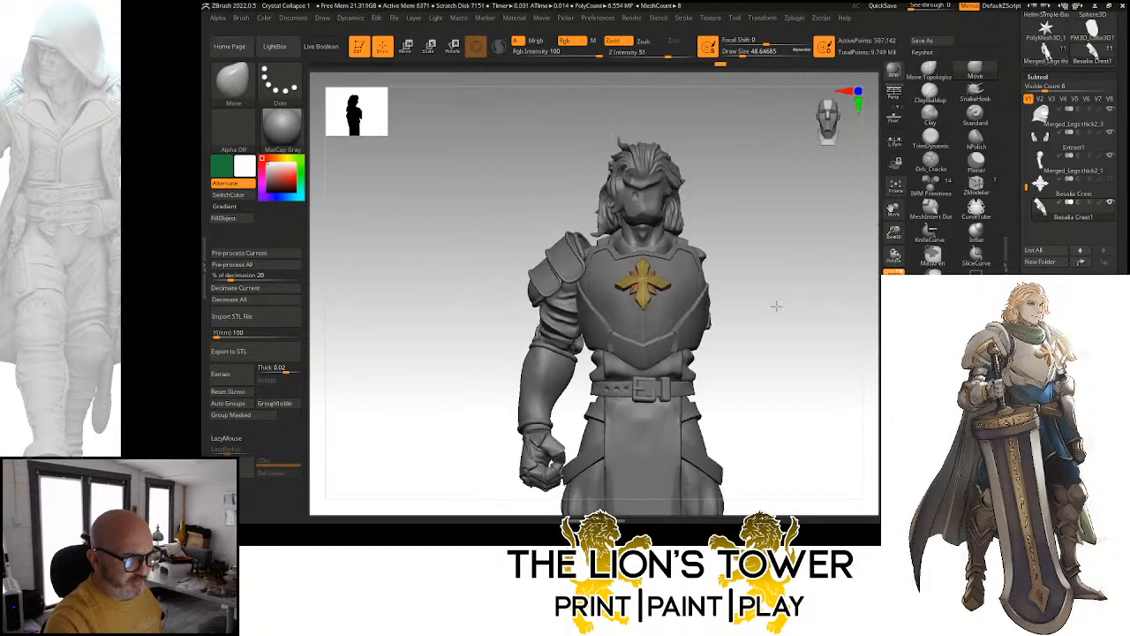
drag(894, 233, 887, 198)
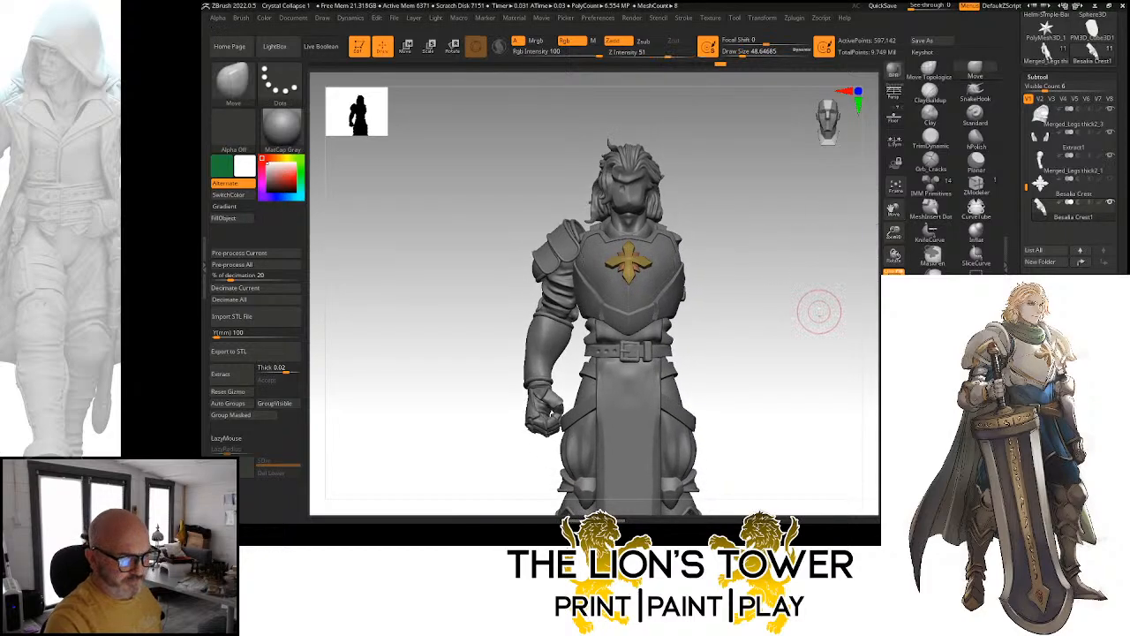
mouse_move(815, 308)
shift+mouse_down()
mouse_move(844, 294)
mouse_move(803, 301)
mouse_move(832, 316)
shift+mouse_up()
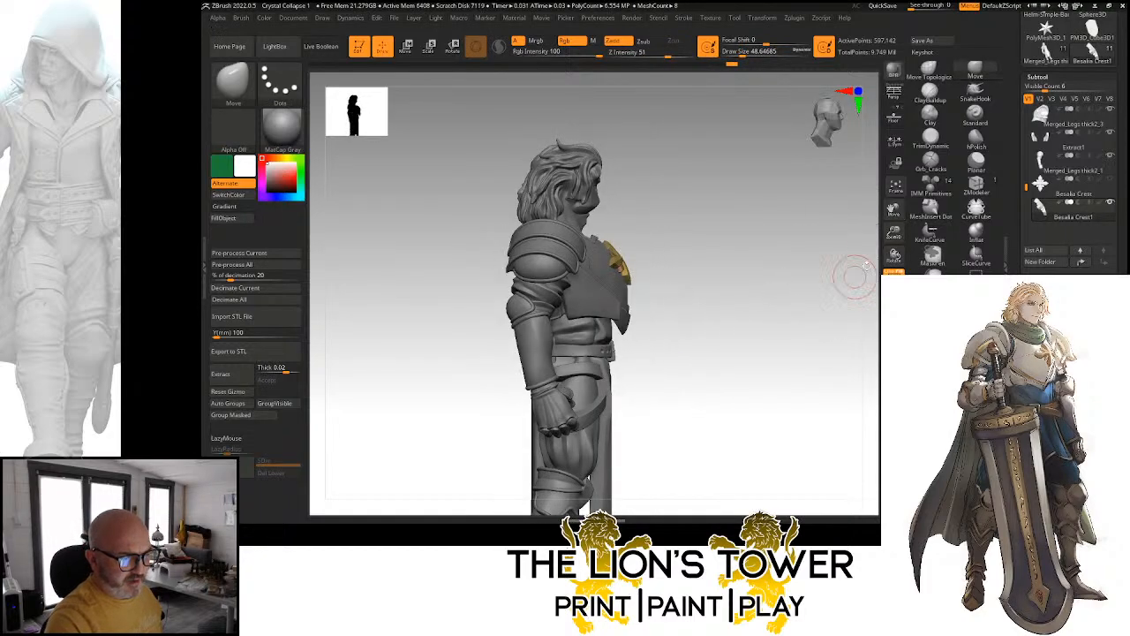
drag(894, 230, 896, 265)
drag(833, 299, 766, 309)
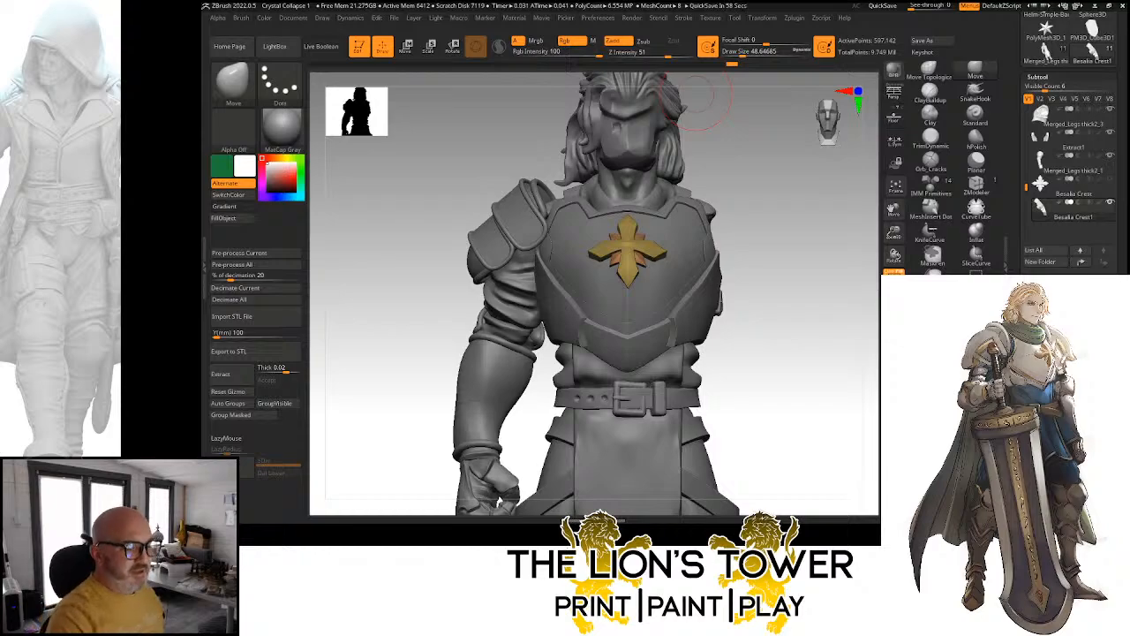
mouse_move(797, 318)
mouse_down()
mouse_move(825, 326)
mouse_move(791, 327)
mouse_move(821, 265)
mouse_move(849, 243)
mouse_move(731, 152)
mouse_up()
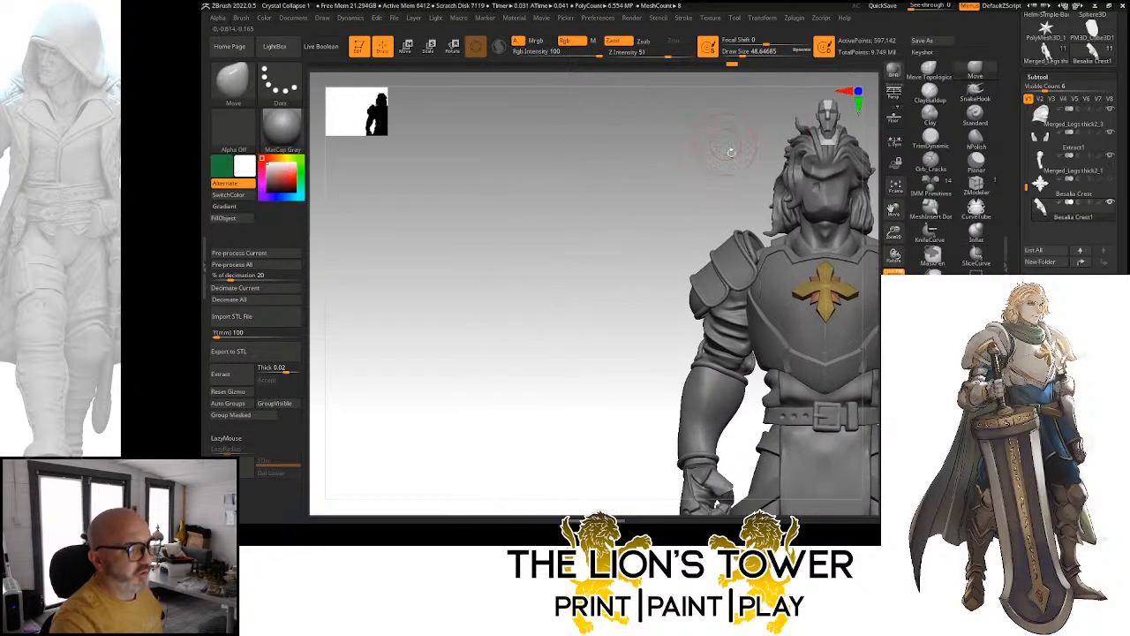
drag(738, 201, 755, 209)
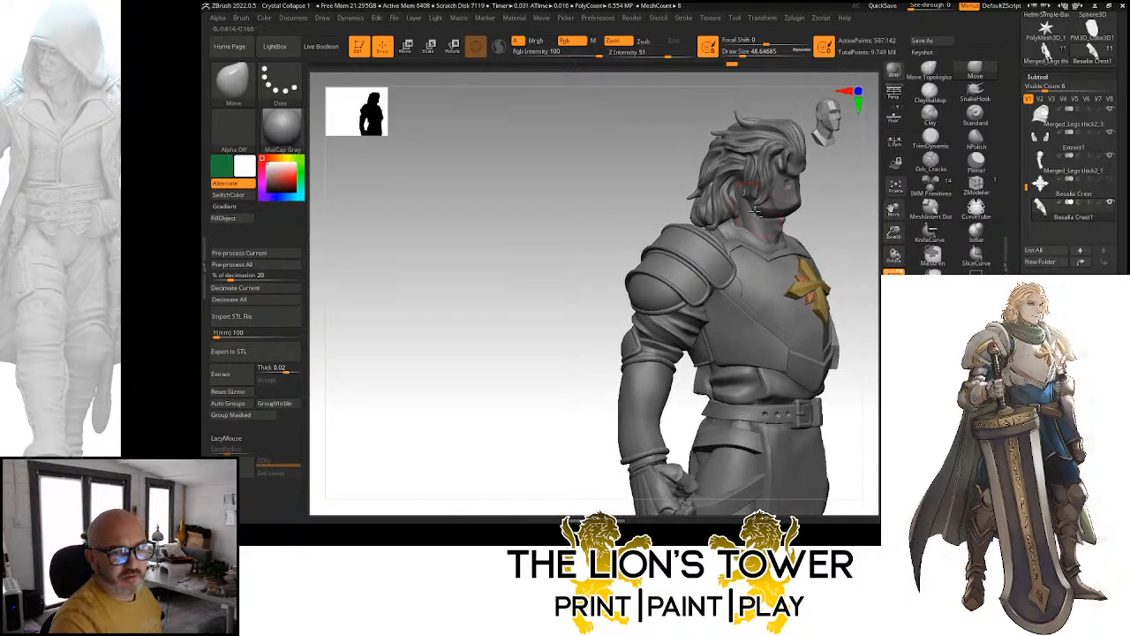
Select the arm subtool and hide its layered shoulder plates and their rims, keeping the sleeve, elbow guard, forearm and hand visible
alt+click(729, 251)
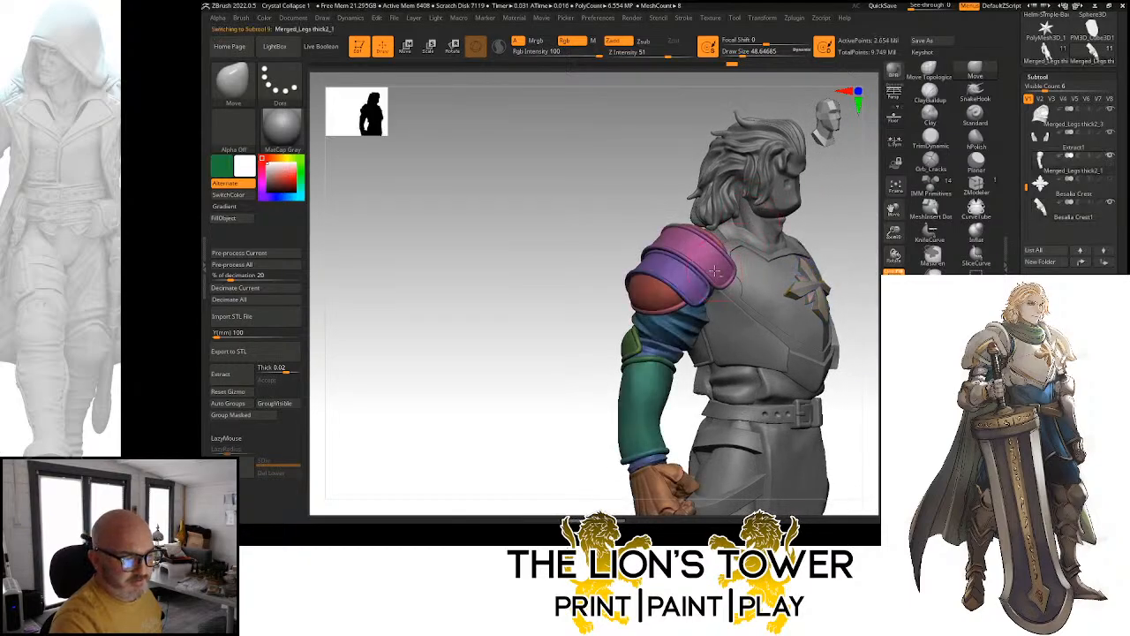
ctrl+shift+click(685, 309)
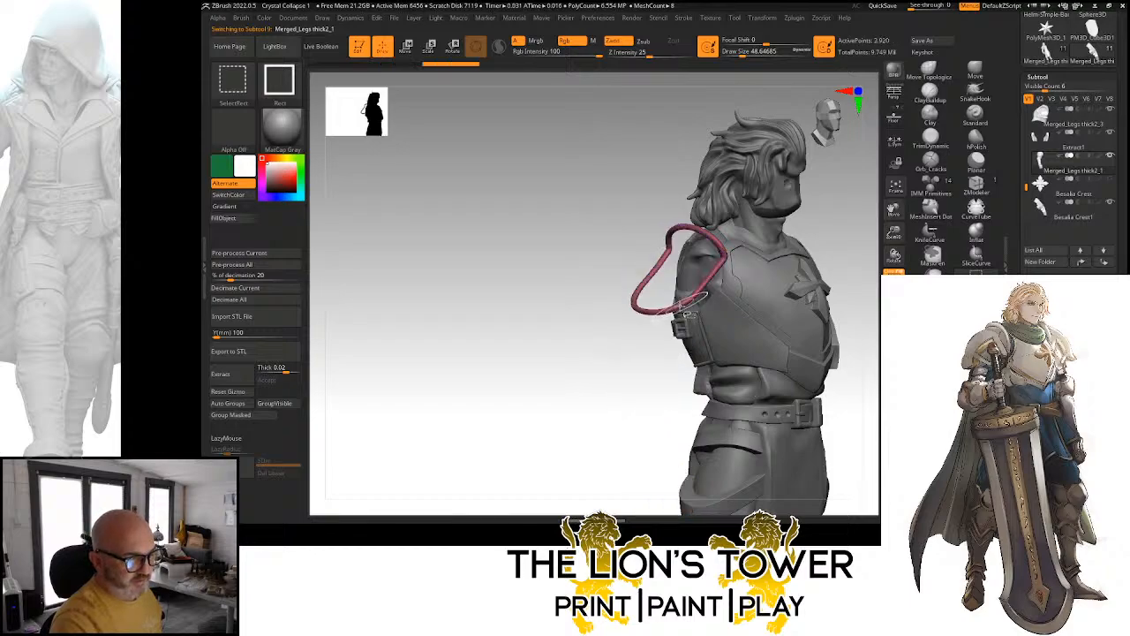
ctrl+shift+click(681, 304)
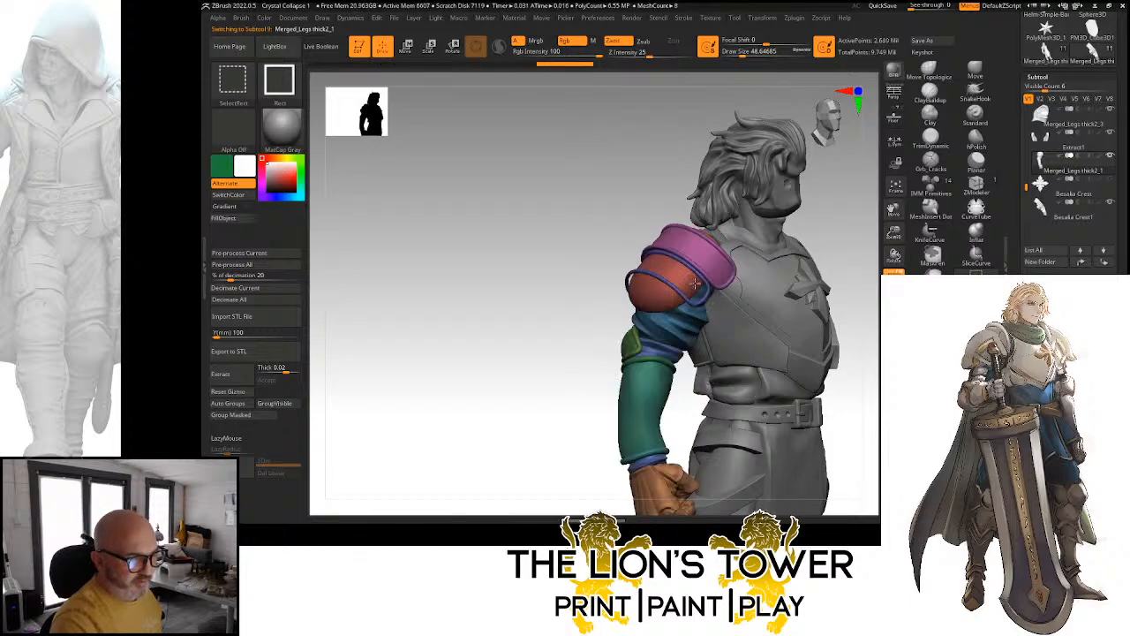
ctrl+shift+click(695, 283)
ctrl+shift+click(707, 265)
ctrl+shift+click(703, 272)
ctrl+shift+click(706, 282)
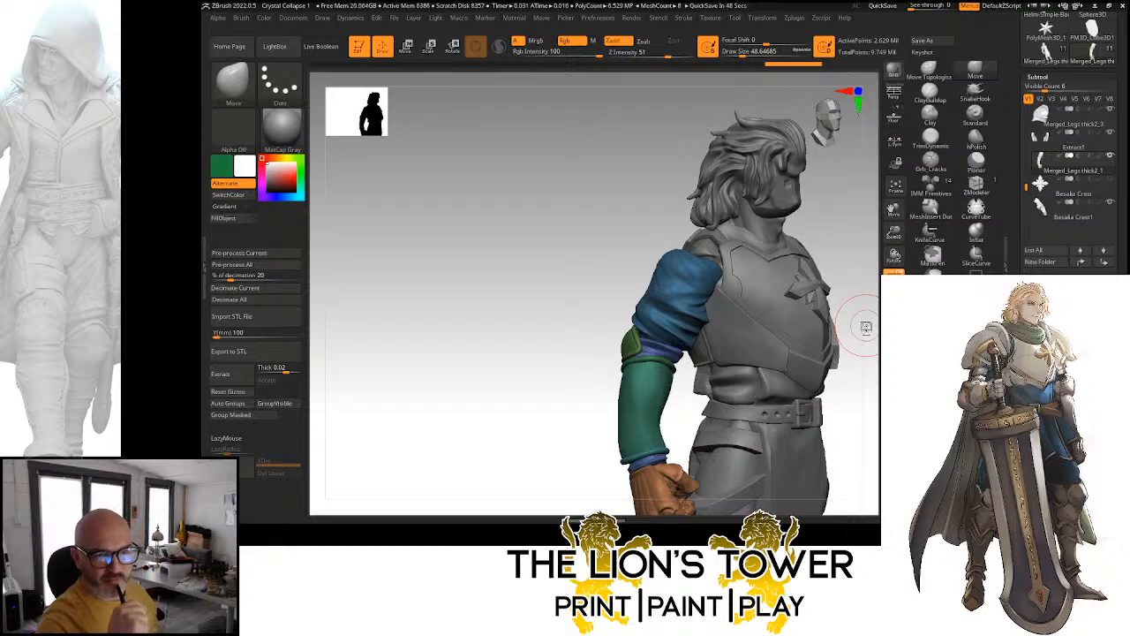
Delete the hidden shoulder plates from the arm subtool
mouse_move(865, 326)
mouse_down()
mouse_move(857, 233)
mouse_move(835, 248)
mouse_move(865, 244)
mouse_move(843, 281)
mouse_move(857, 273)
mouse_move(823, 270)
mouse_move(839, 263)
mouse_up()
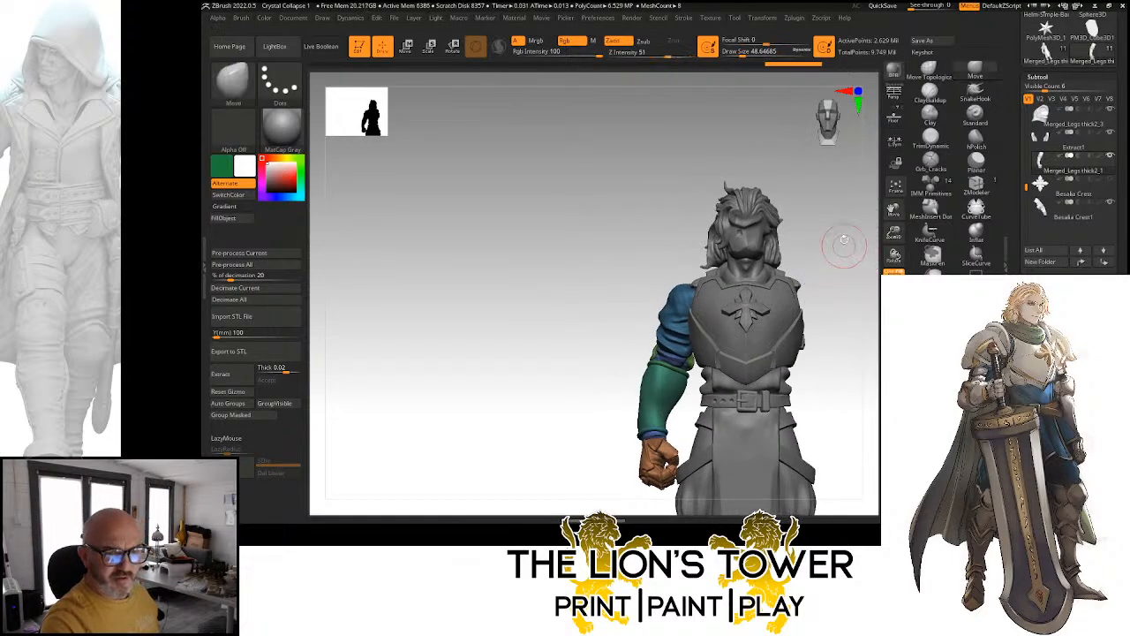
mouse_move(846, 212)
mouse_down()
mouse_move(835, 262)
mouse_move(858, 262)
mouse_move(820, 269)
mouse_up()
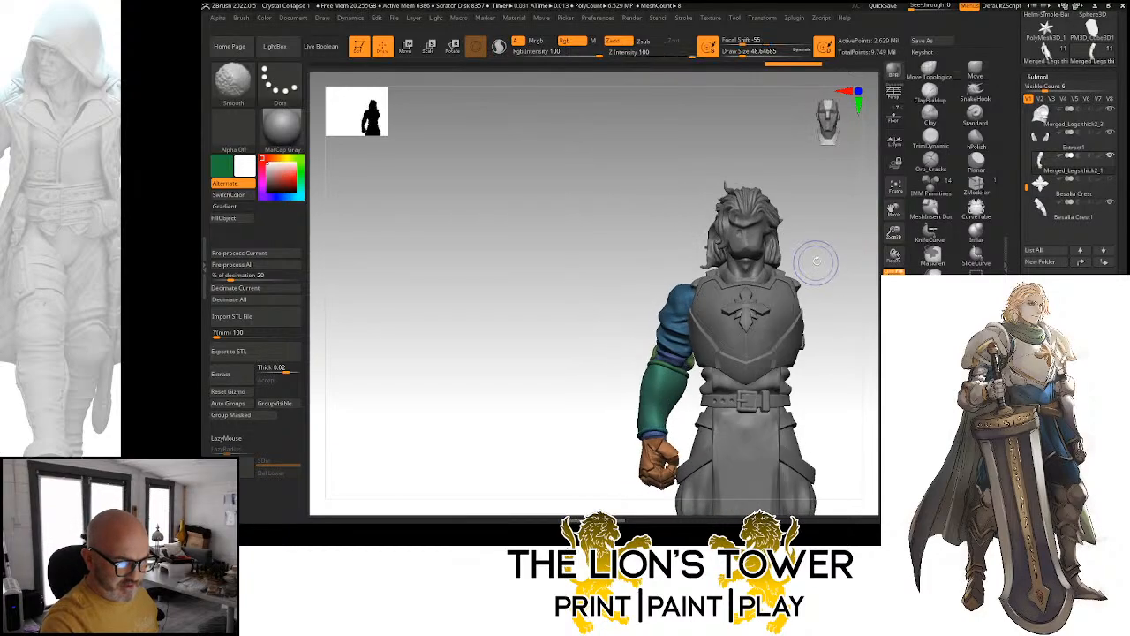
drag(894, 212, 835, 244)
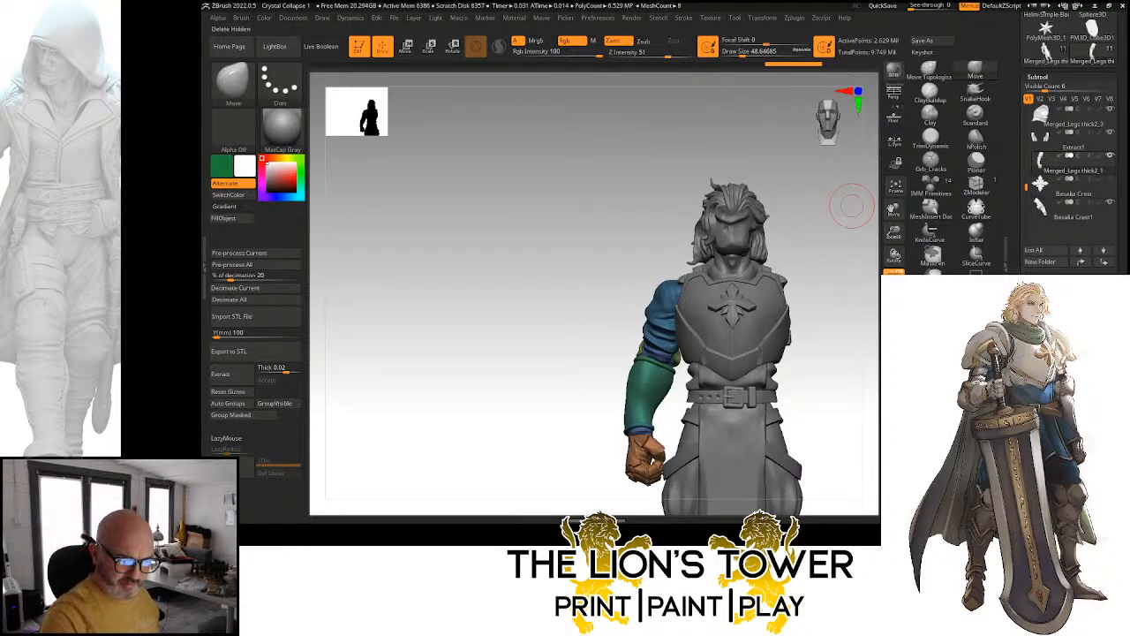
drag(895, 233, 890, 221)
drag(895, 212, 813, 238)
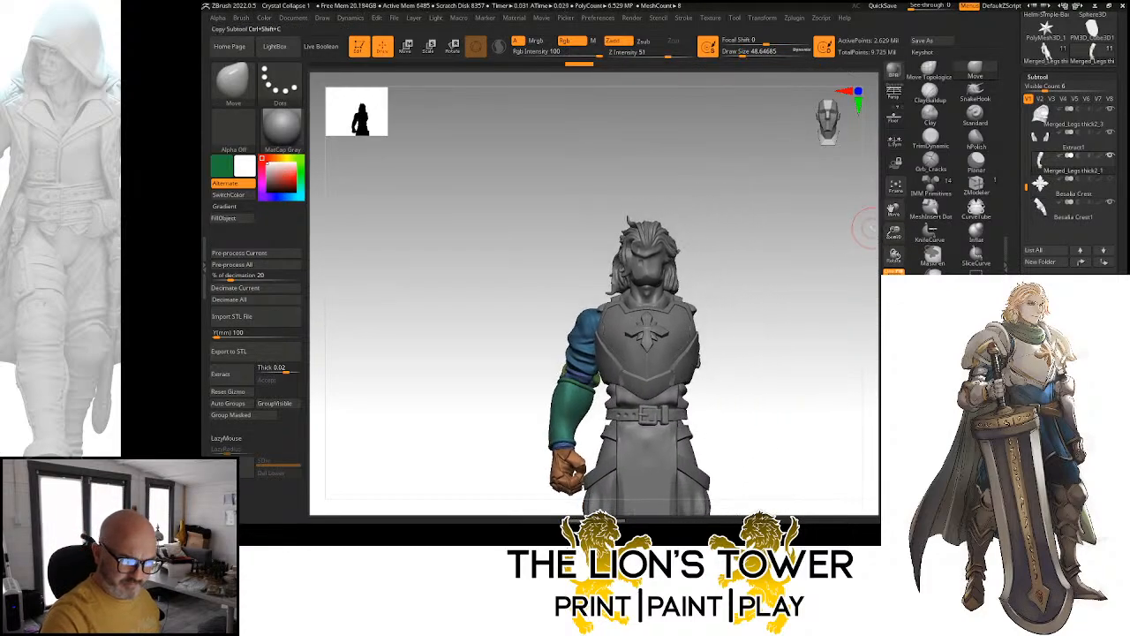
Append a Sphere3D as a new subtool and make it active for transforming
click(1089, 320)
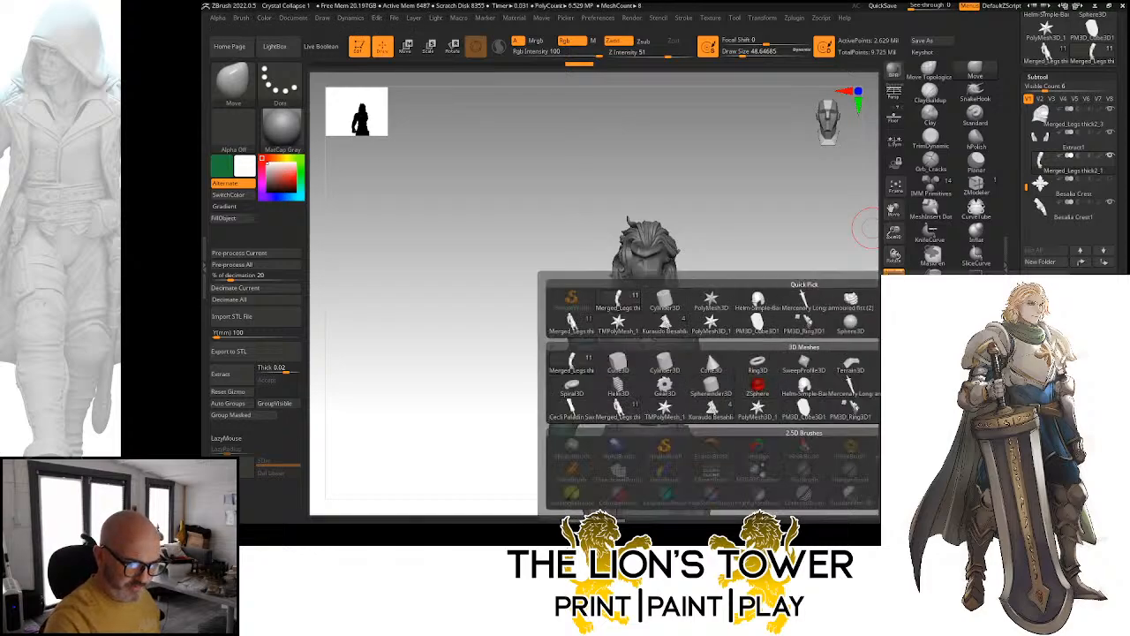
mouse_move(895, 301)
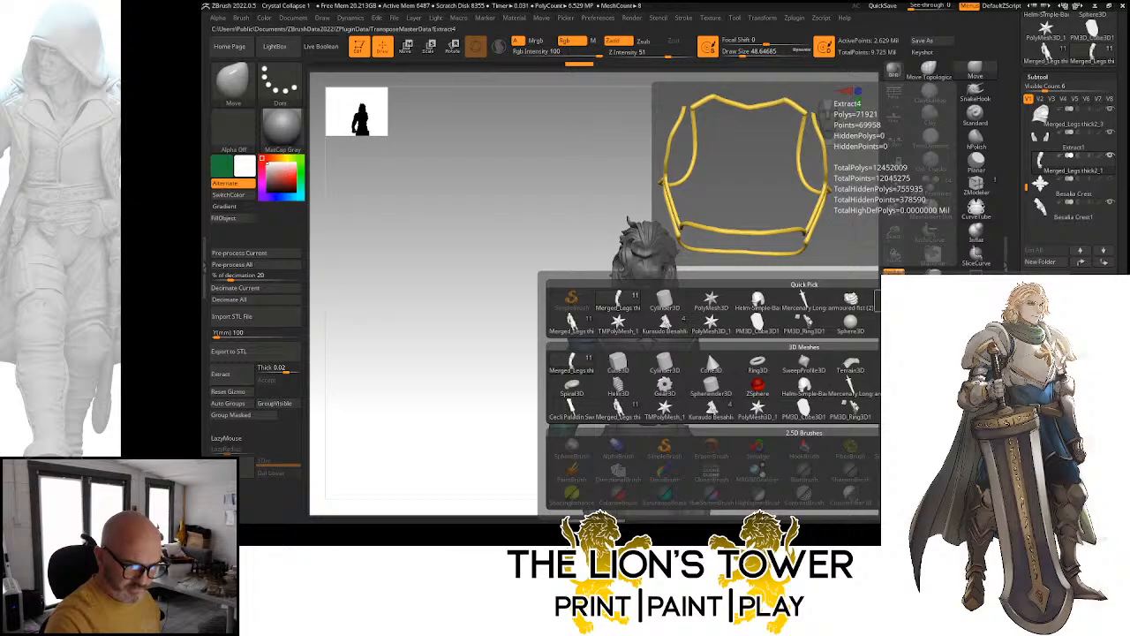
click(850, 300)
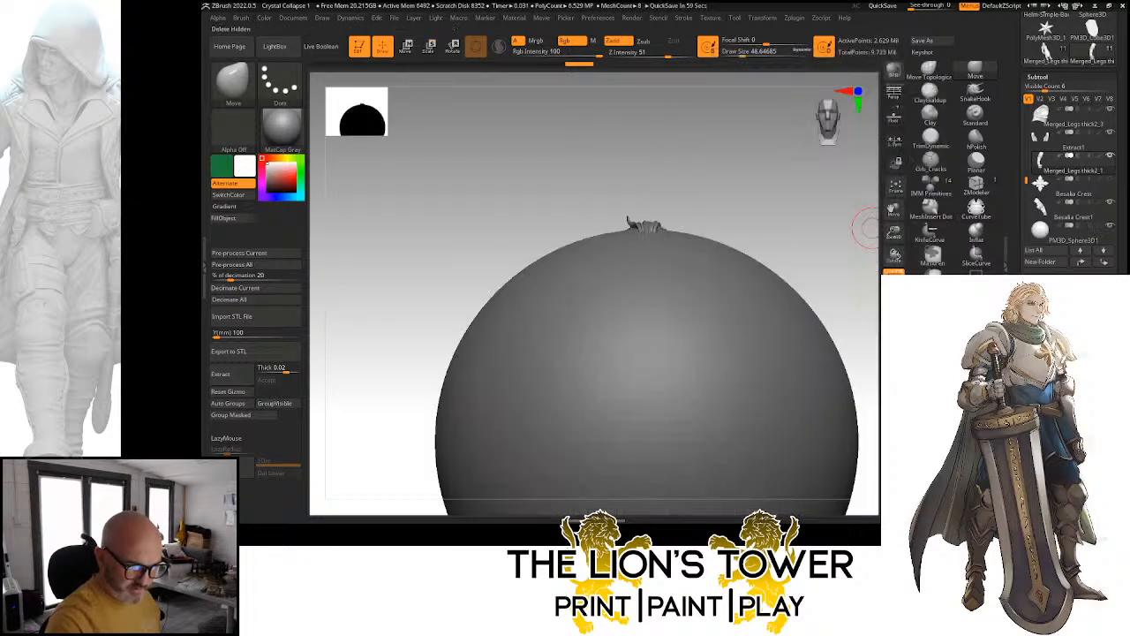
key(w)
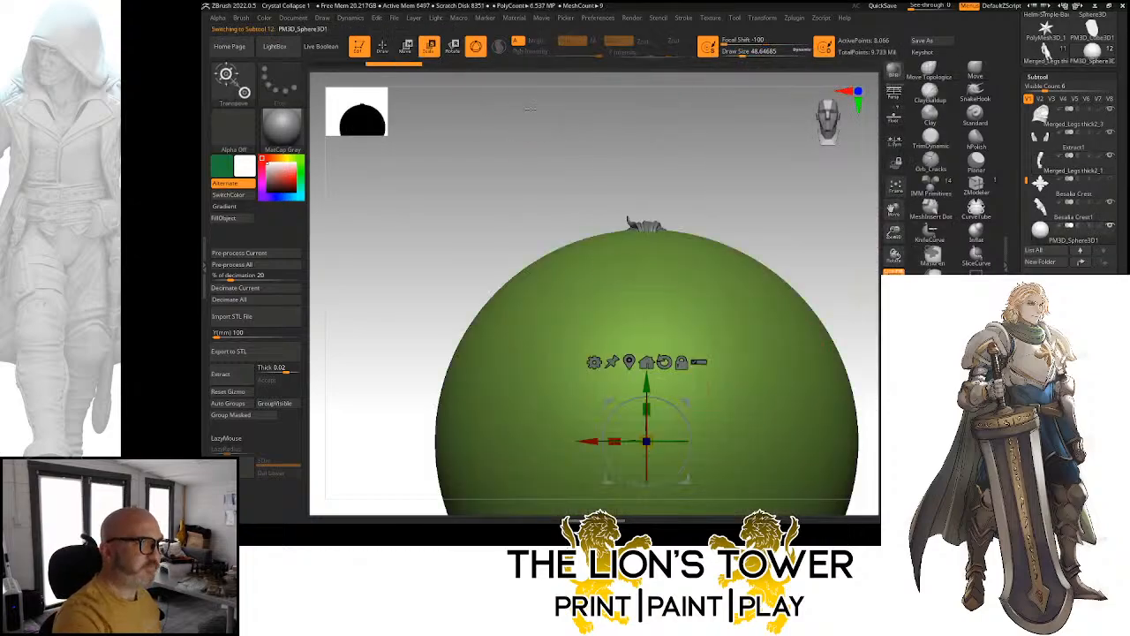
Scale the sphere down uniformly to well under half its size around the knight's torso
drag(893, 211, 904, 130)
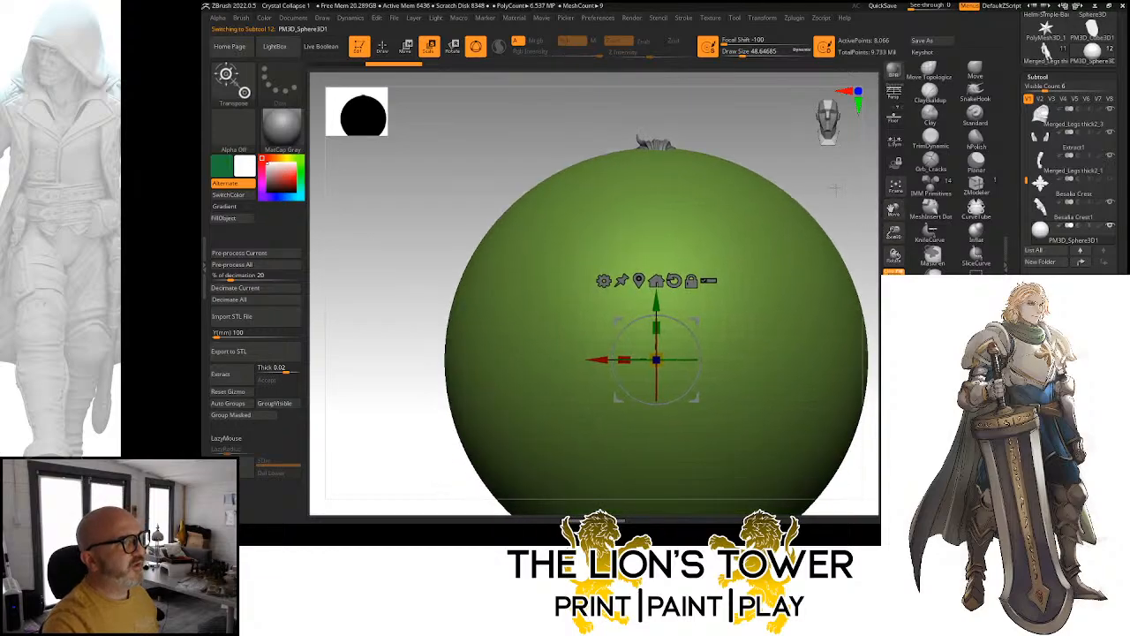
drag(814, 179, 874, 194)
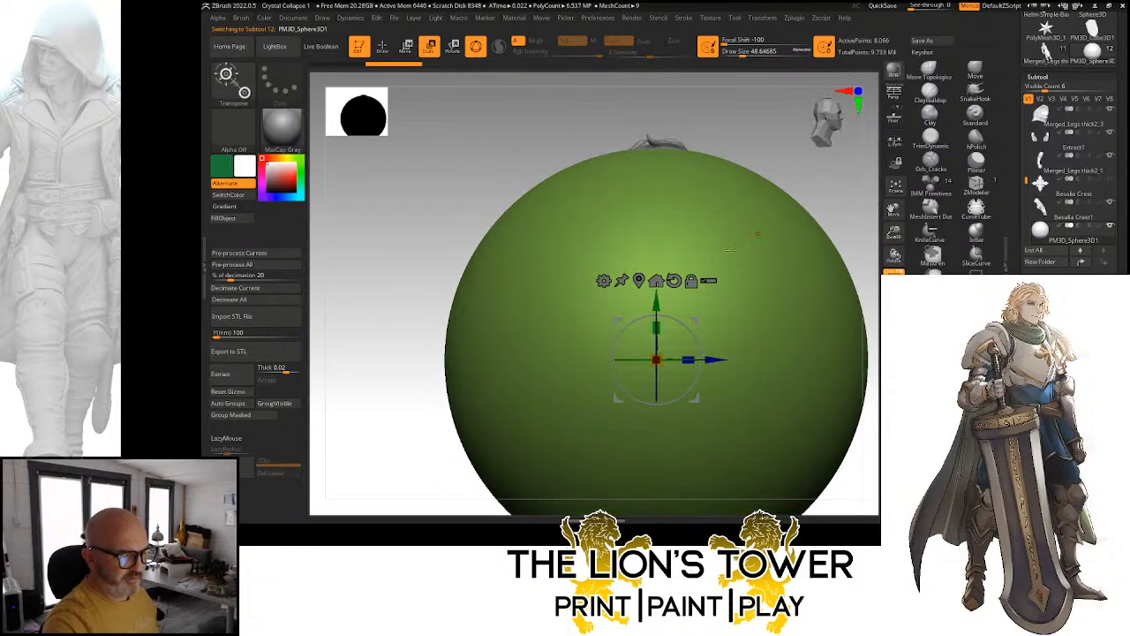
drag(657, 360, 598, 443)
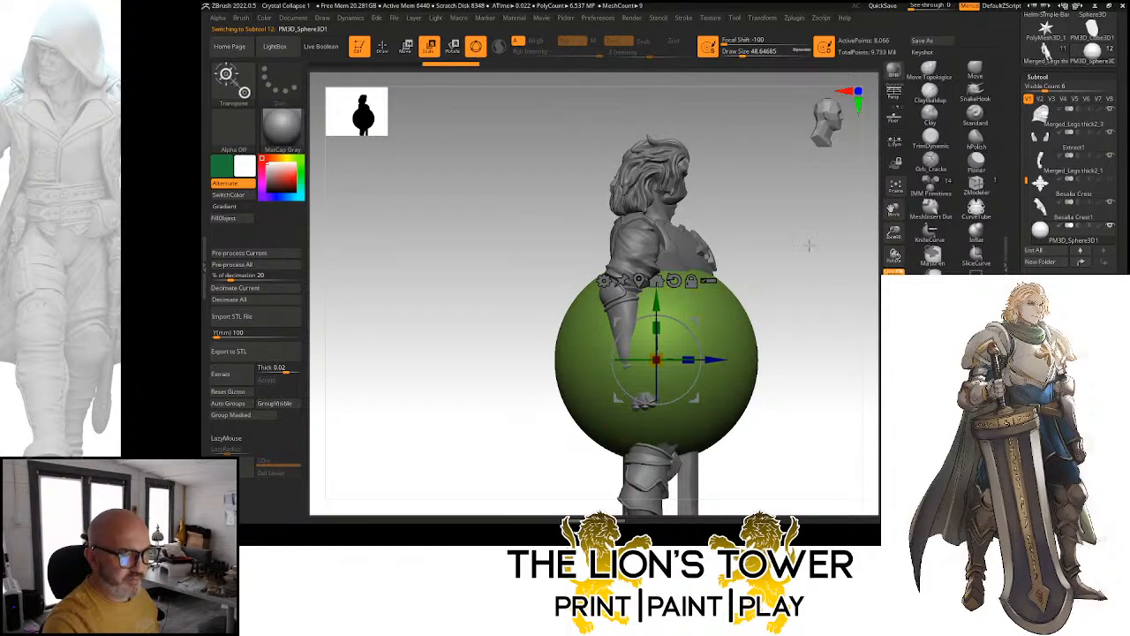
shift+drag(809, 245, 769, 262)
Move the sphere onto the knight's right shoulder and shrink it to roughly the size of a shoulder guard
drag(694, 321, 634, 219)
drag(797, 203, 756, 205)
drag(596, 256, 562, 316)
drag(731, 220, 663, 229)
drag(714, 196, 774, 203)
drag(596, 256, 579, 285)
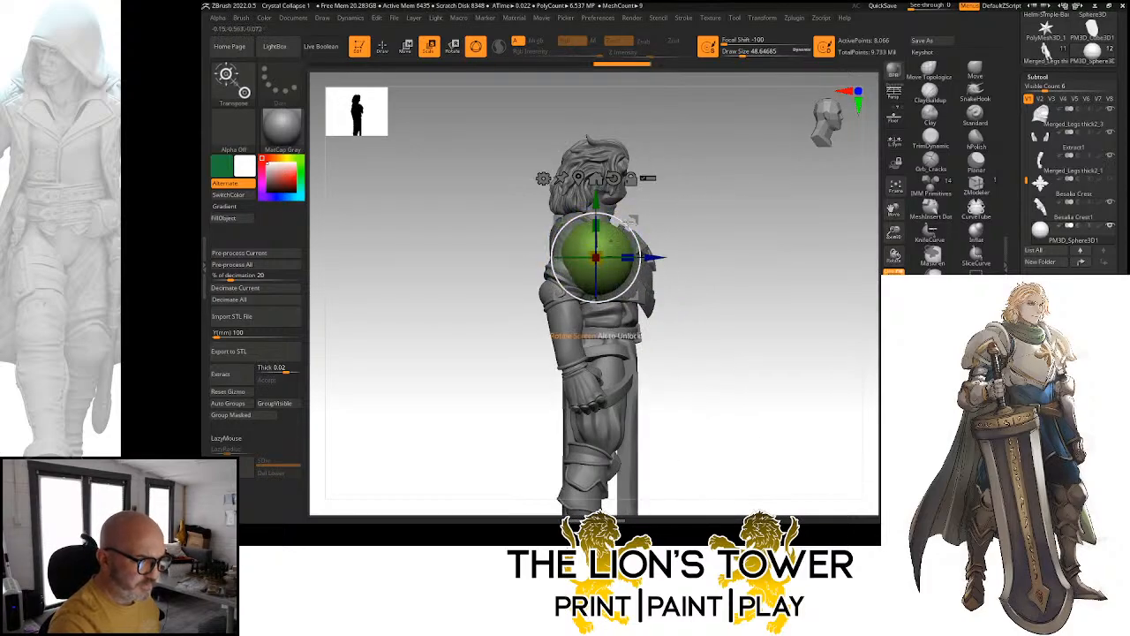
drag(639, 219, 615, 207)
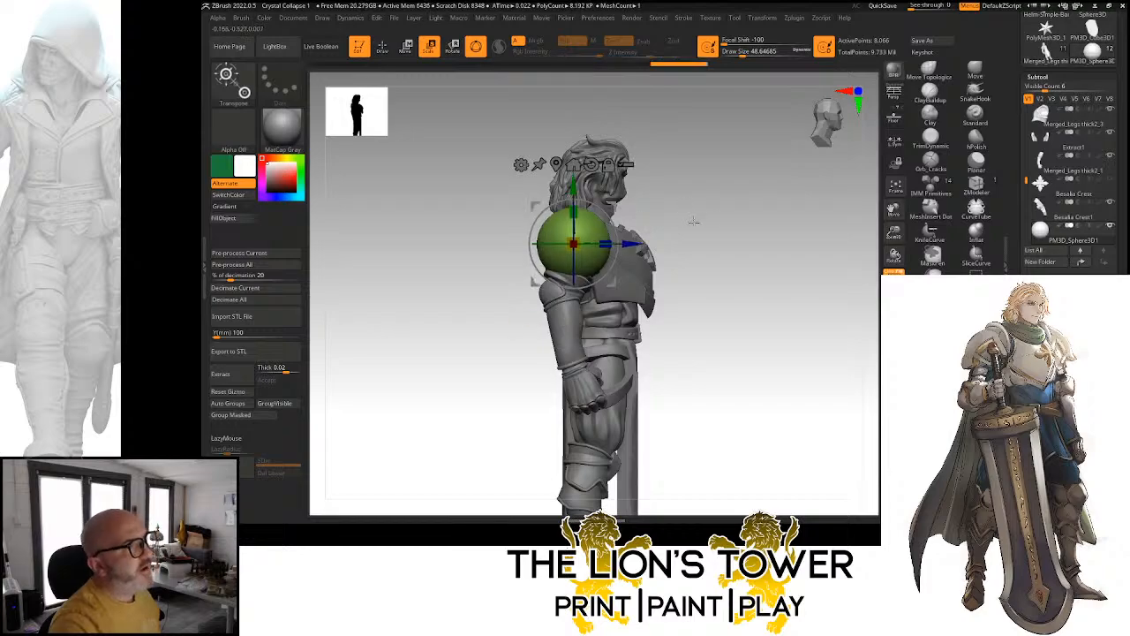
Mask the shoulder sphere with a rectangular mask from the front view
mouse_move(694, 221)
mouse_down()
mouse_move(763, 219)
mouse_move(702, 237)
mouse_up()
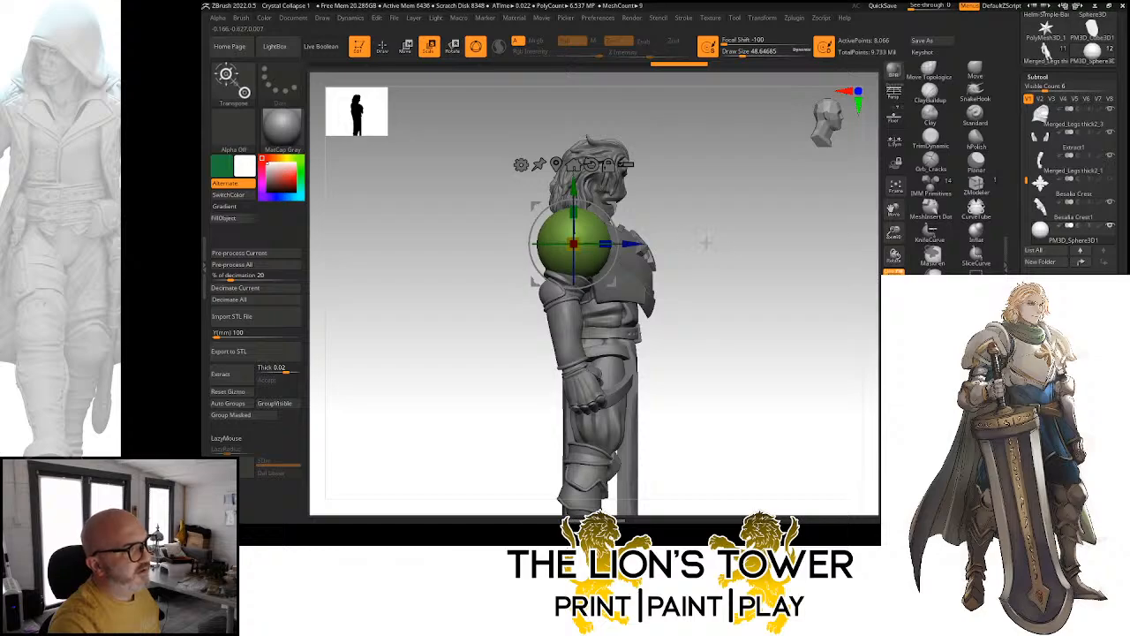
drag(717, 234, 673, 235)
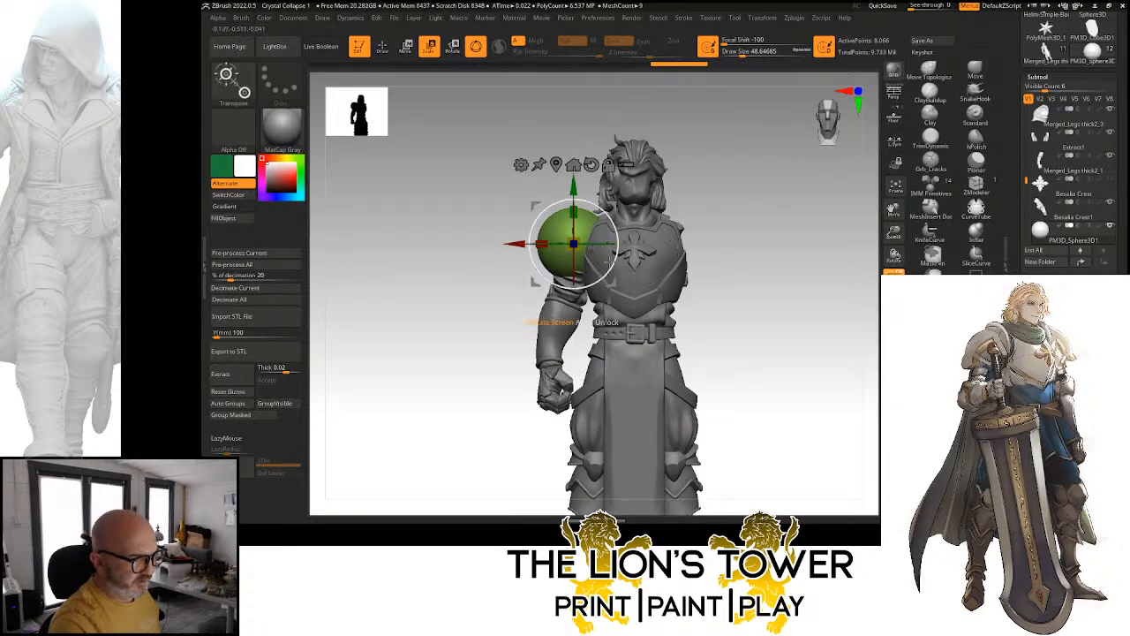
mouse_move(506, 377)
ctrl+mouse_down()
mouse_move(582, 248)
mouse_move(641, 246)
ctrl+mouse_up()
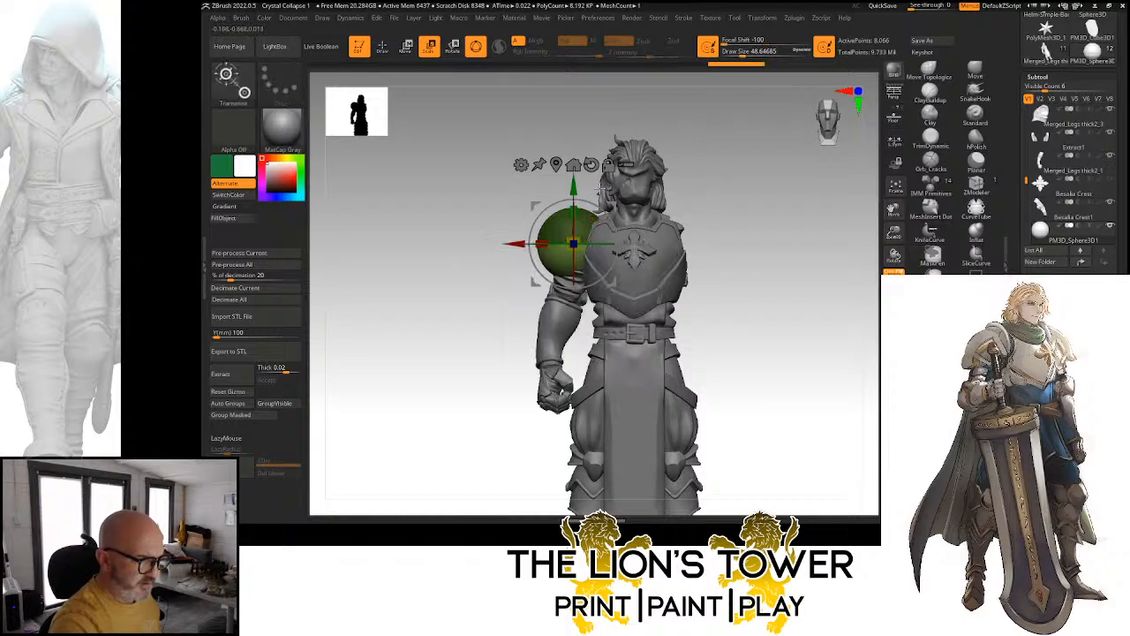
Stretch the sphere's unmasked lower half down over the knight's right upper arm and adjust its sideways position
drag(574, 191, 574, 219)
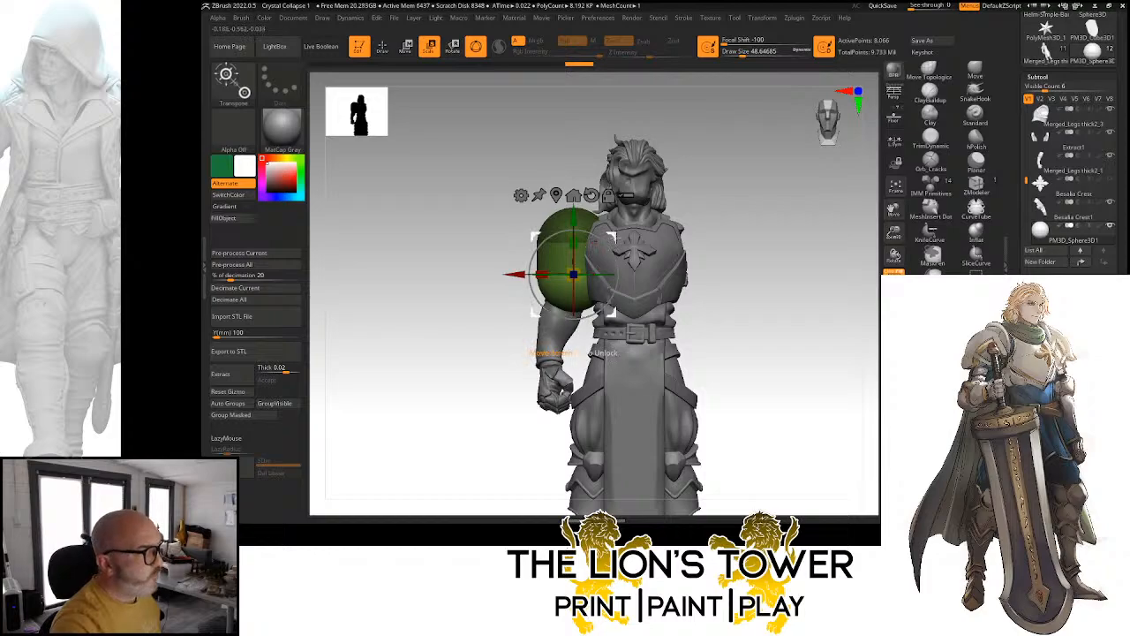
drag(617, 237, 610, 239)
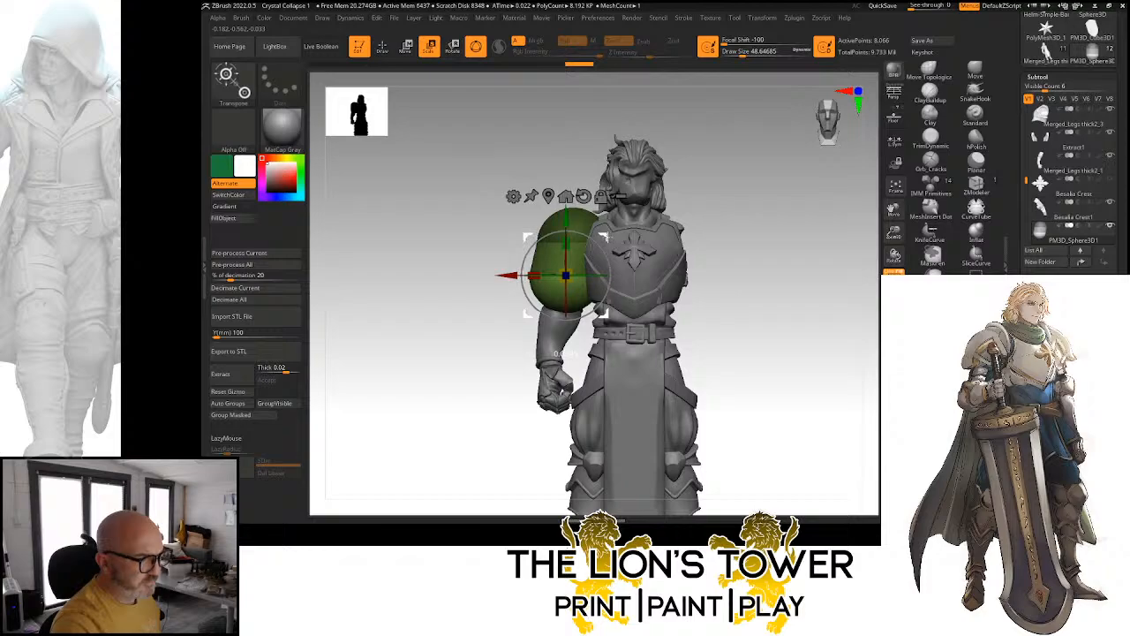
key(ctrl)
ctrl+drag(709, 139, 573, 367)
drag(513, 275, 522, 275)
Mask the outer part of the shoulder piece and scale the unmasked inner side up about 1.24 times into a flared rim
key(ctrl)
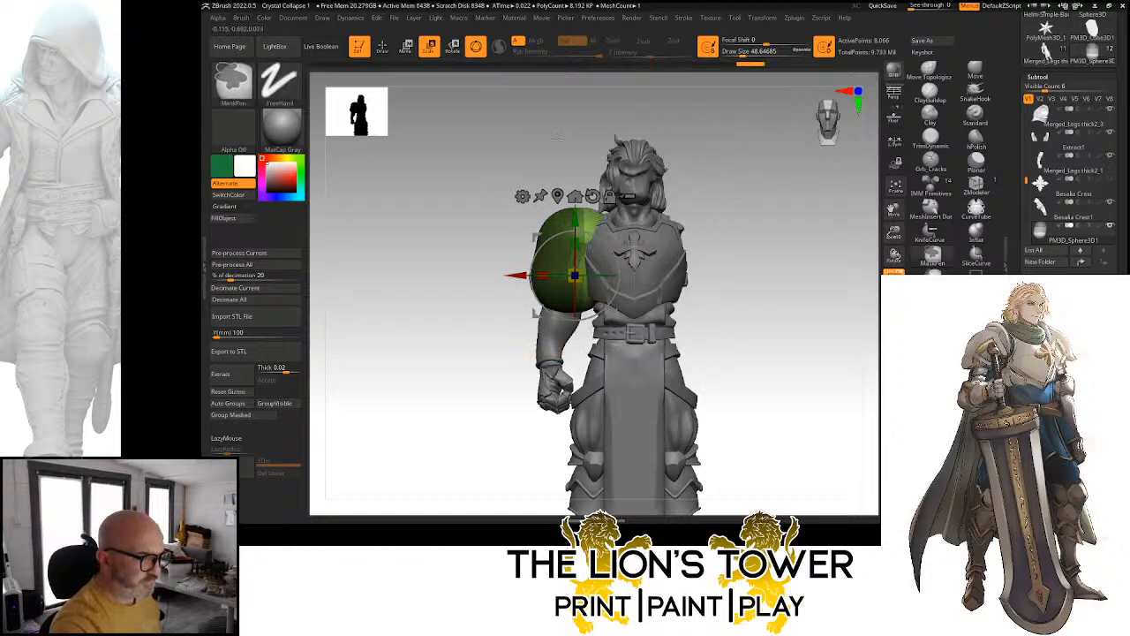
ctrl+drag(557, 137, 588, 352)
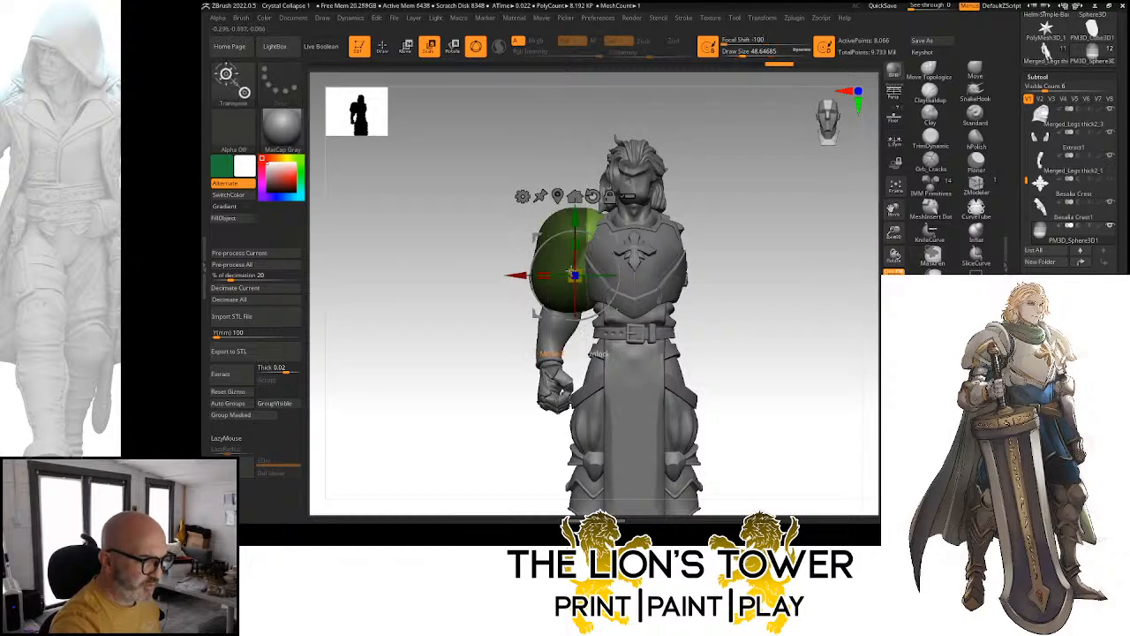
drag(681, 175, 756, 173)
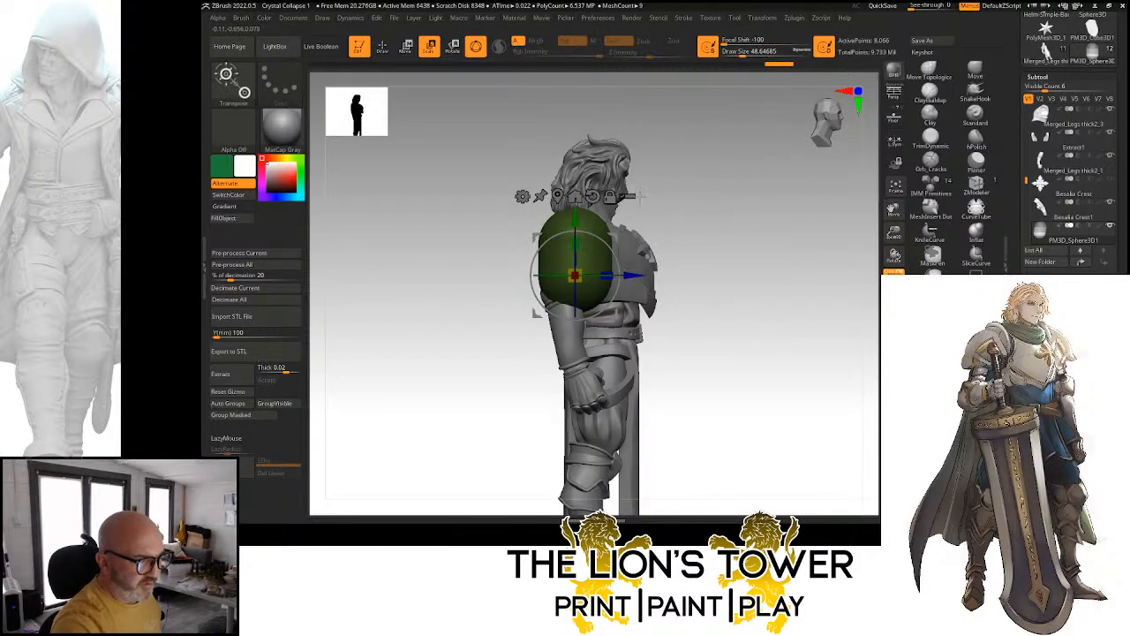
click(557, 196)
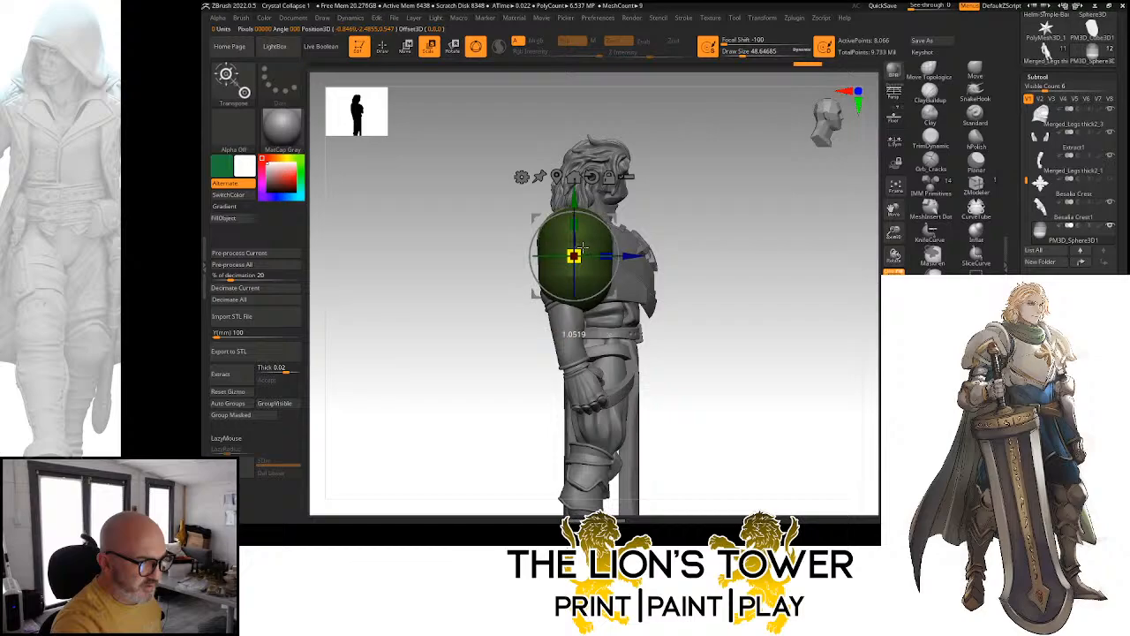
drag(582, 247, 588, 240)
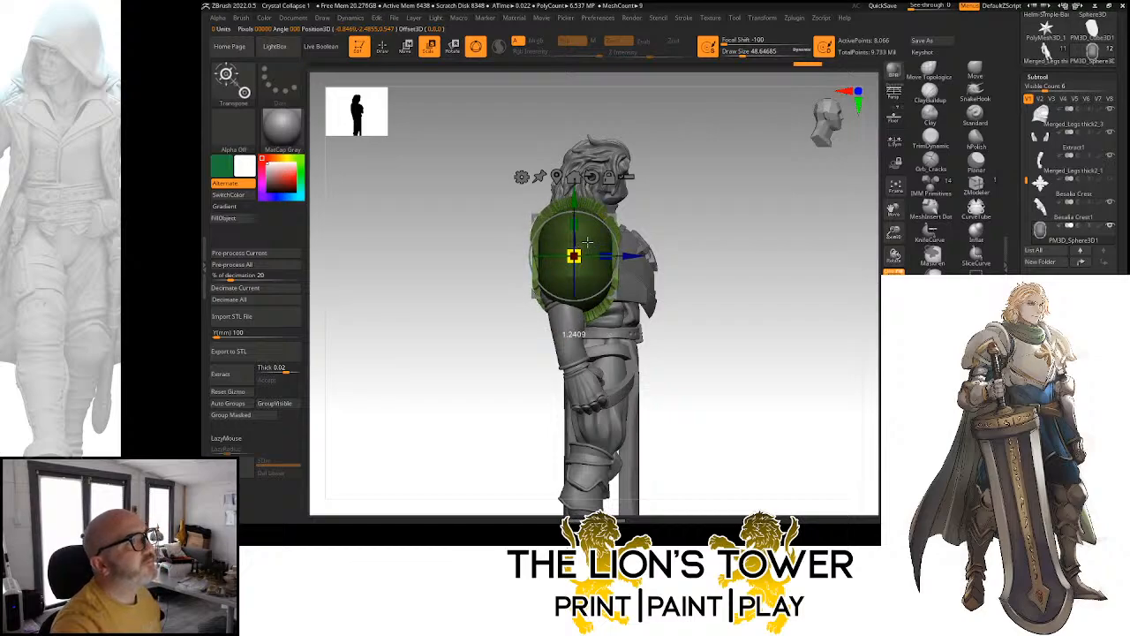
drag(588, 242, 588, 241)
Shift the flared rim slightly toward the chest, then clear the mask and remesh the pauldron with DynaMesh
mouse_move(752, 218)
mouse_down()
mouse_move(728, 230)
mouse_move(782, 231)
mouse_move(740, 217)
mouse_up()
ctrl+click(743, 192)
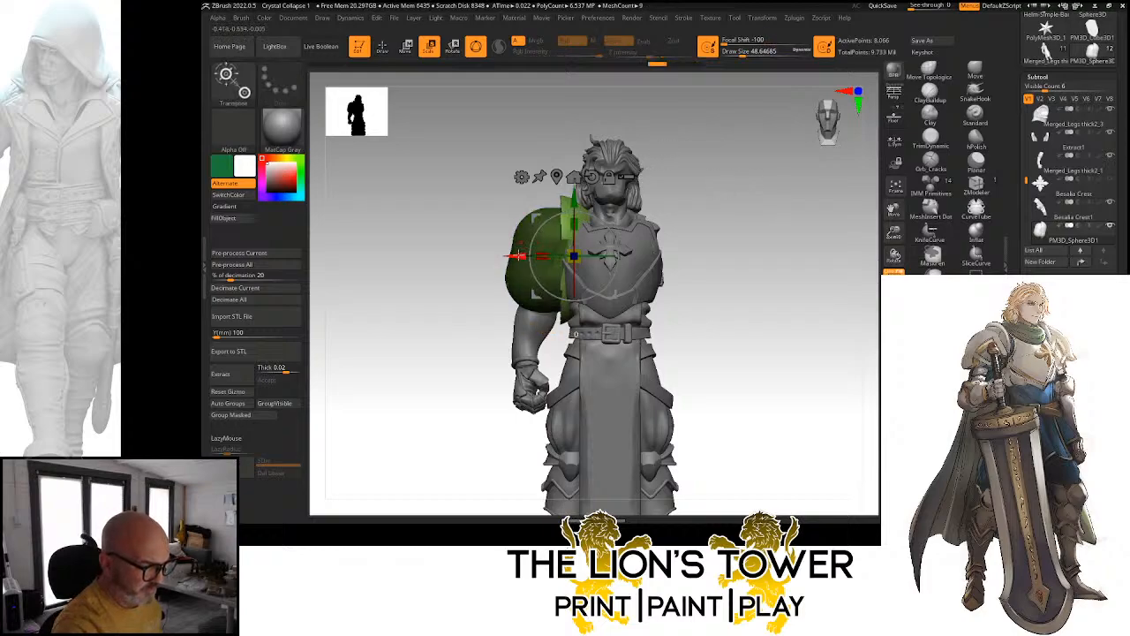
drag(518, 255, 526, 255)
ctrl+click(715, 151)
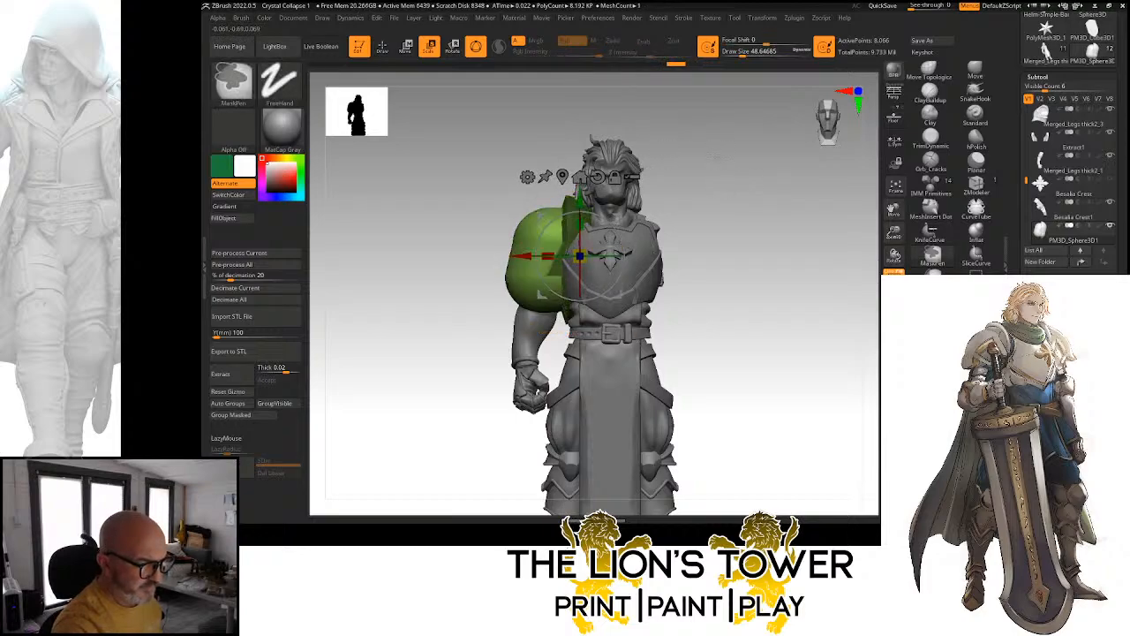
ctrl+drag(715, 152, 731, 221)
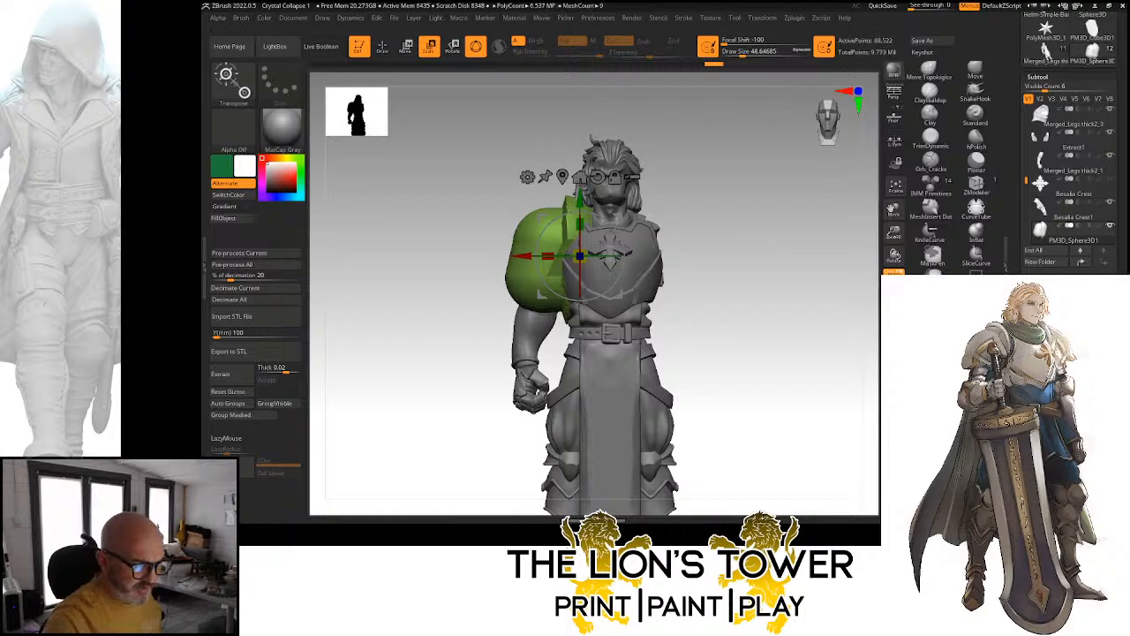
Turn on local symmetry and polish the pauldron's flared rim with the hPolish brush, setting the draw size to 28.75
drag(782, 356, 892, 270)
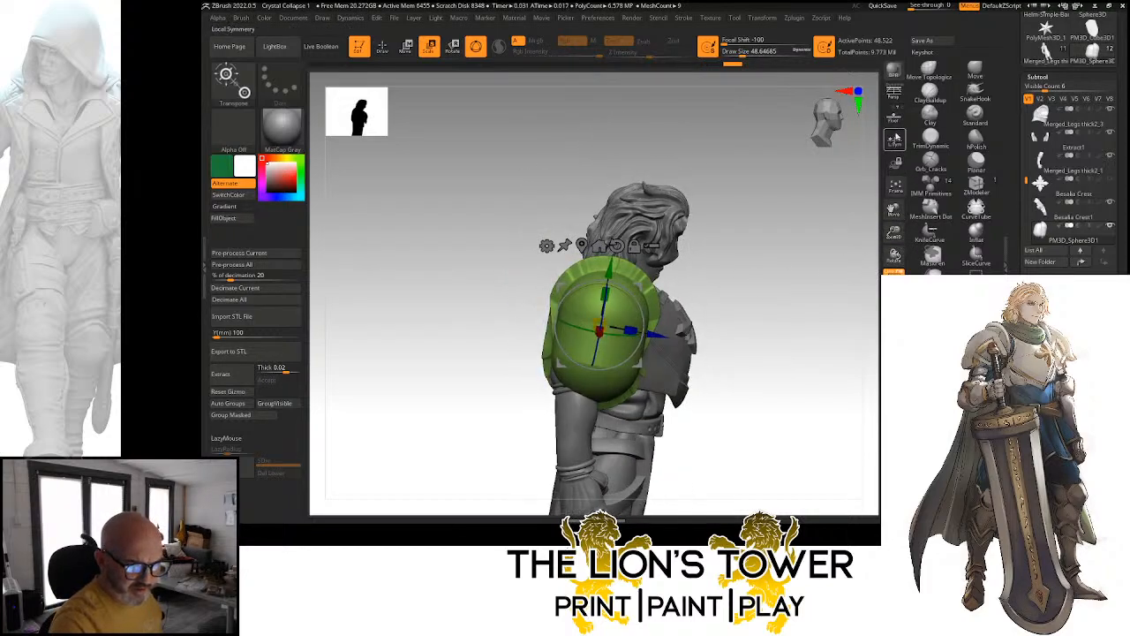
click(894, 140)
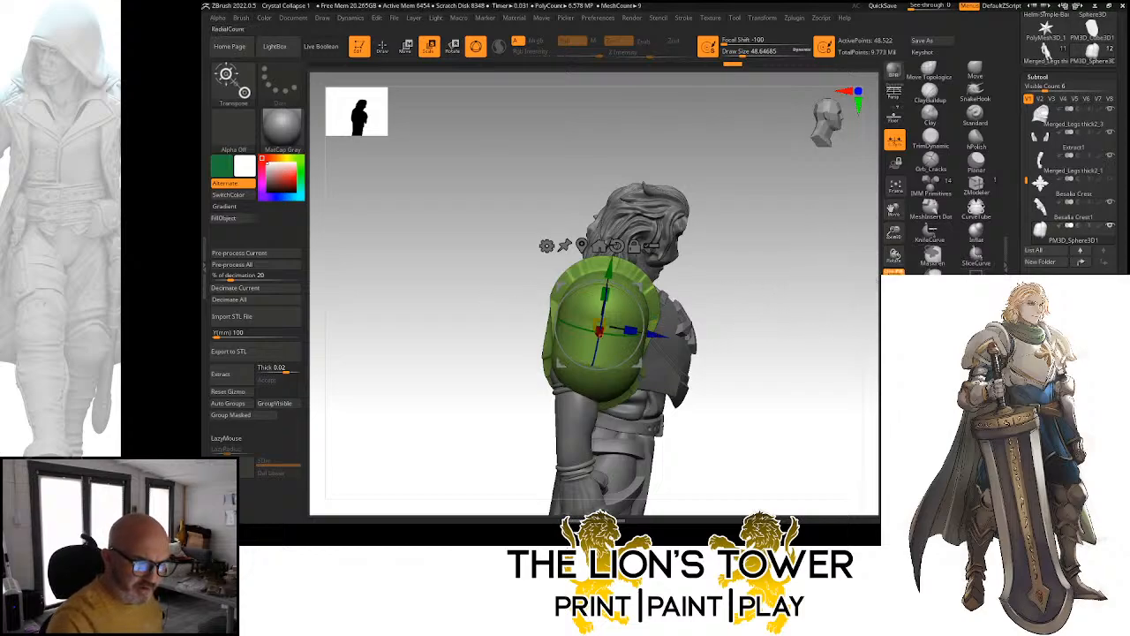
drag(786, 290, 816, 275)
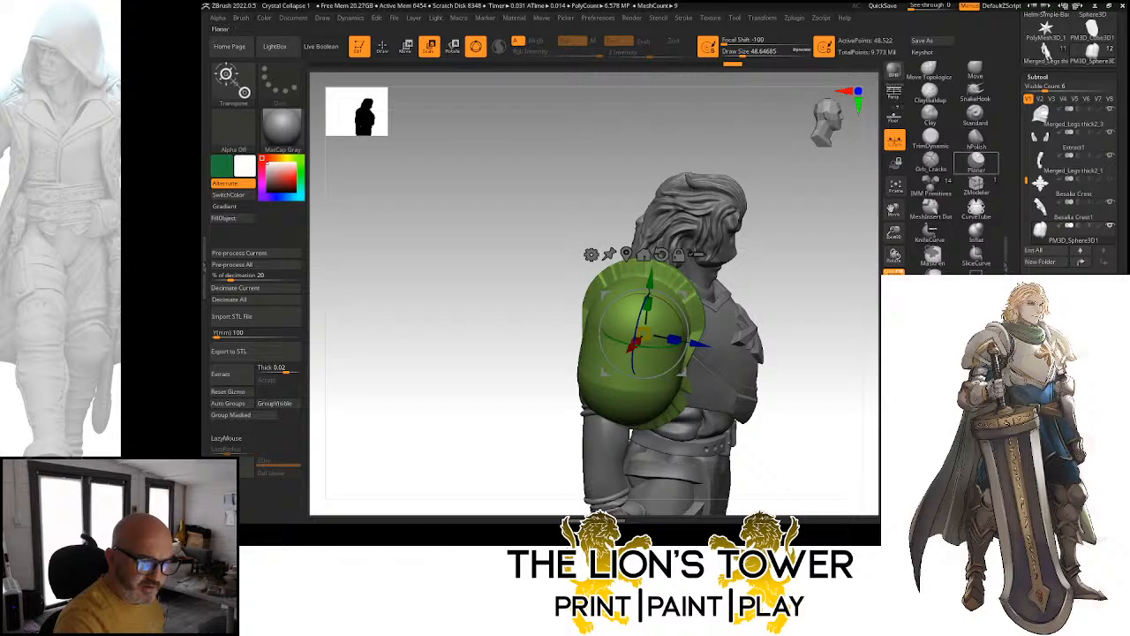
click(976, 137)
drag(809, 256, 810, 244)
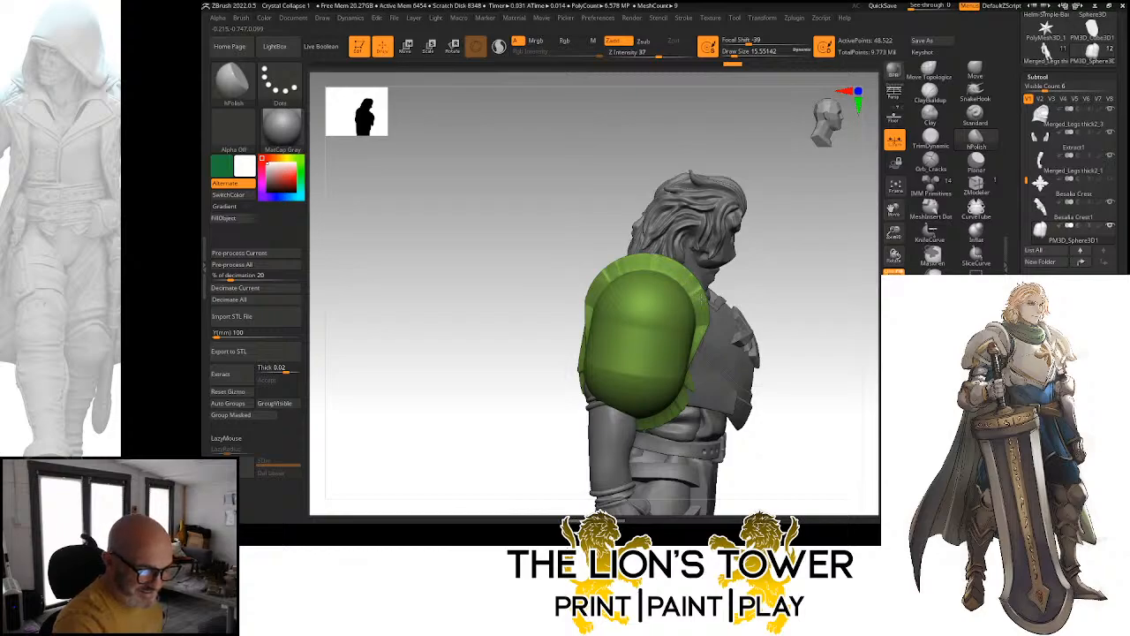
click(688, 289)
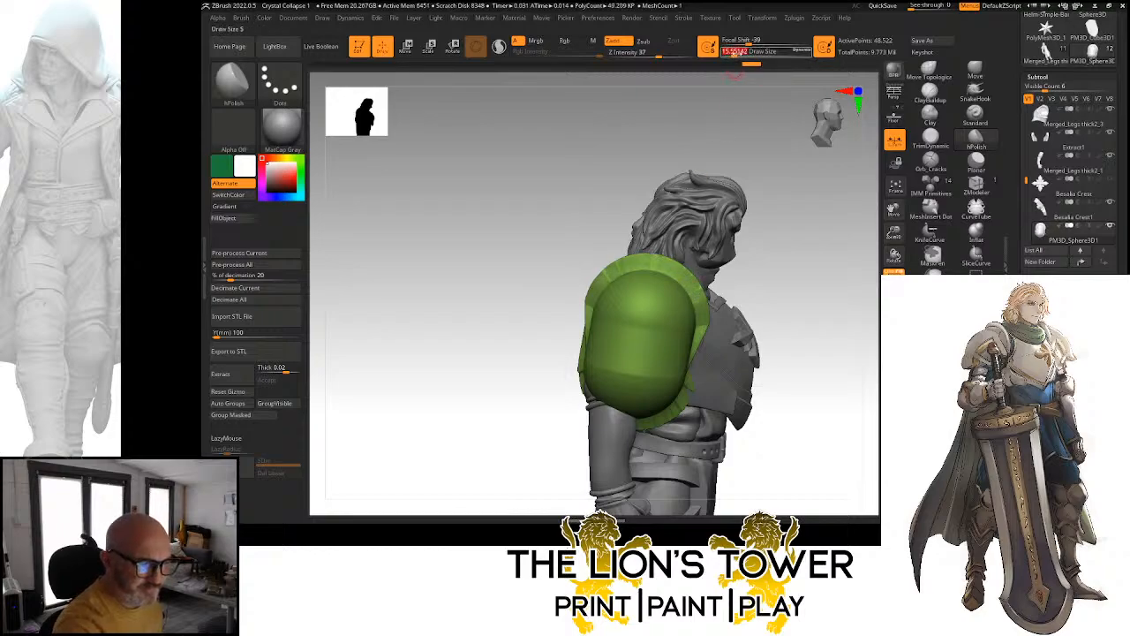
mouse_move(894, 232)
mouse_down()
mouse_move(856, 257)
mouse_move(662, 258)
mouse_up()
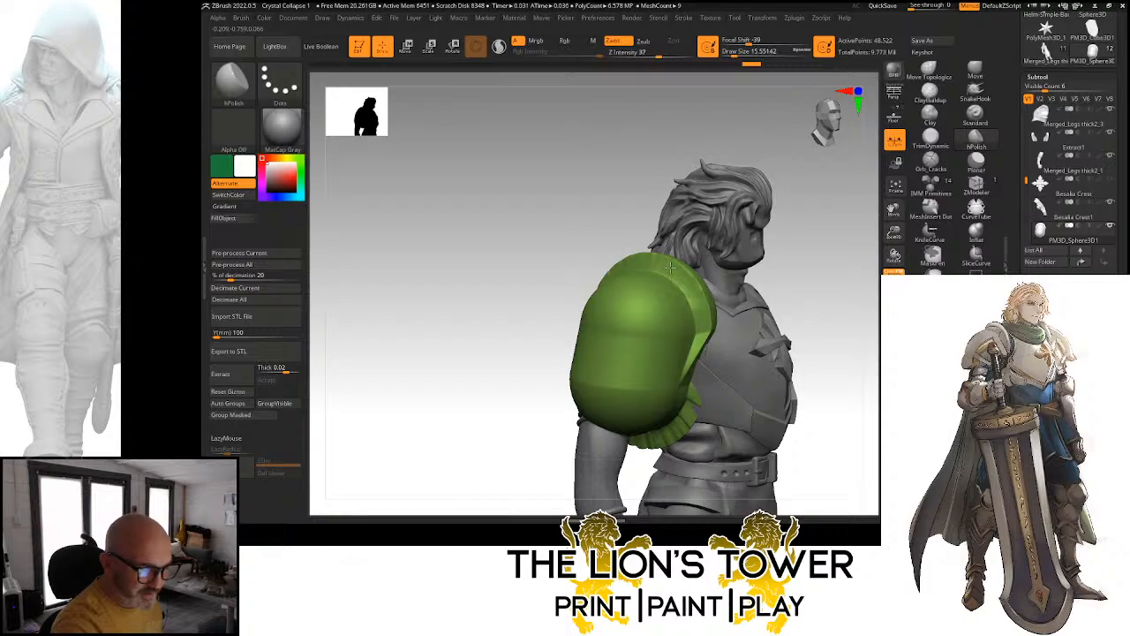
click(670, 267)
click(737, 54)
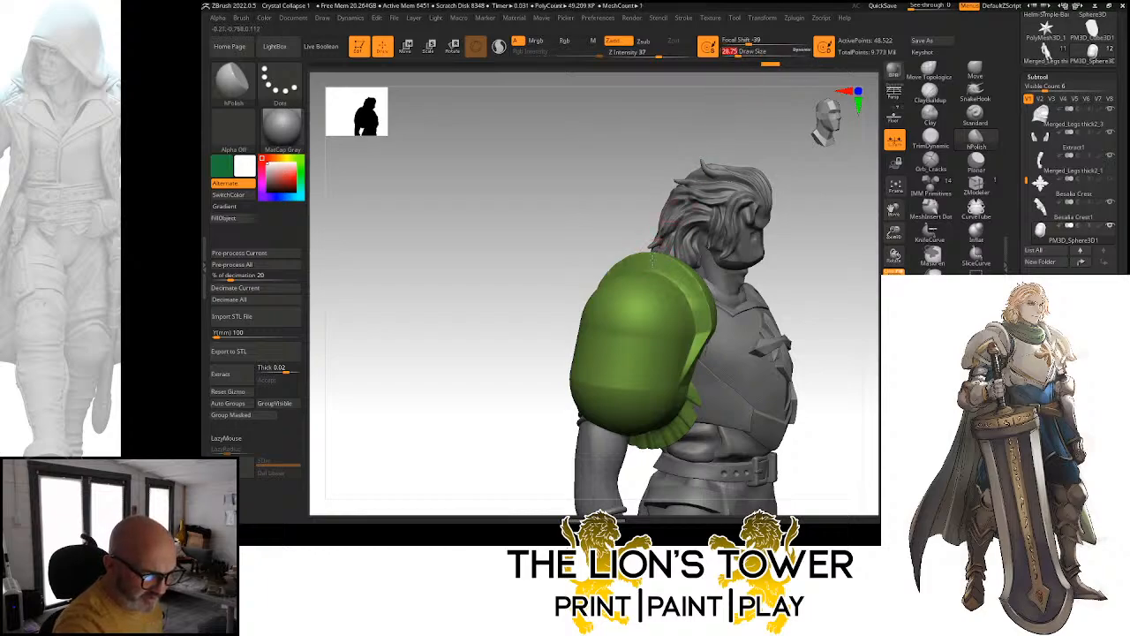
click(700, 300)
Polish and smooth the outer dome of the pauldron, then touch up the top of its rim
drag(835, 249, 708, 266)
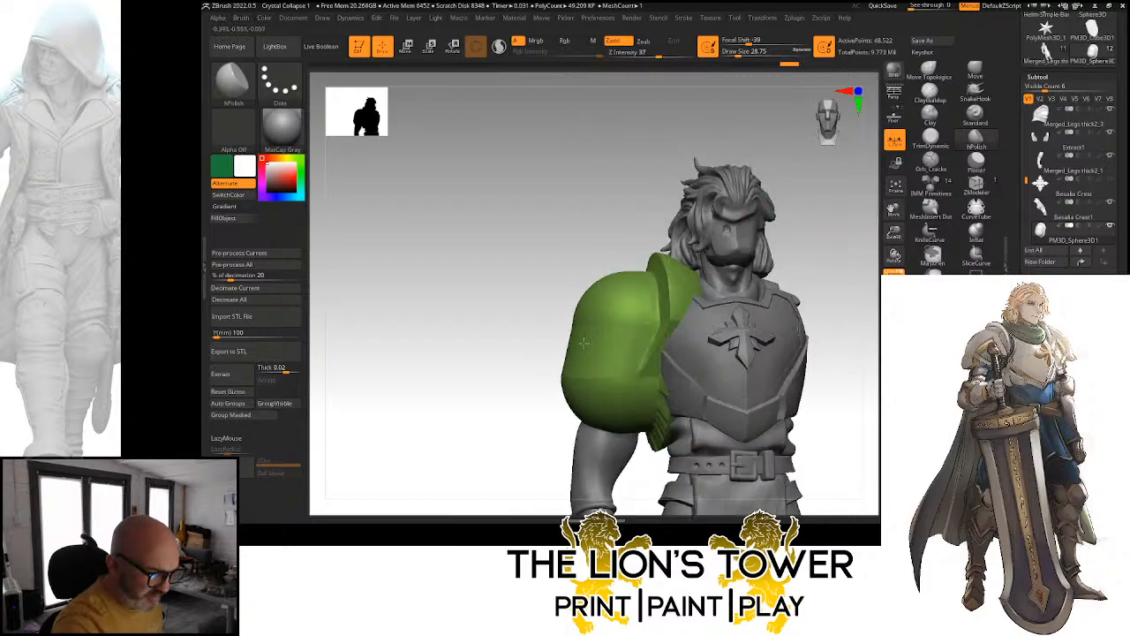
drag(570, 334, 568, 350)
mouse_move(523, 343)
mouse_down()
mouse_move(615, 335)
mouse_move(572, 328)
mouse_move(563, 306)
mouse_up()
drag(769, 250, 677, 268)
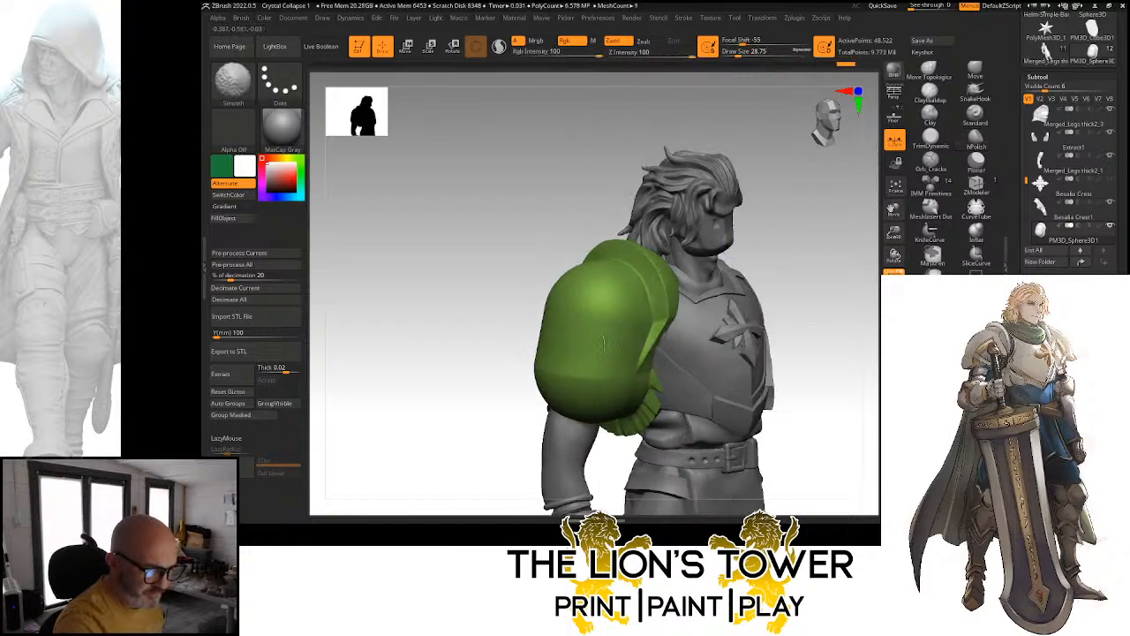
shift+drag(611, 333, 594, 339)
drag(799, 256, 717, 279)
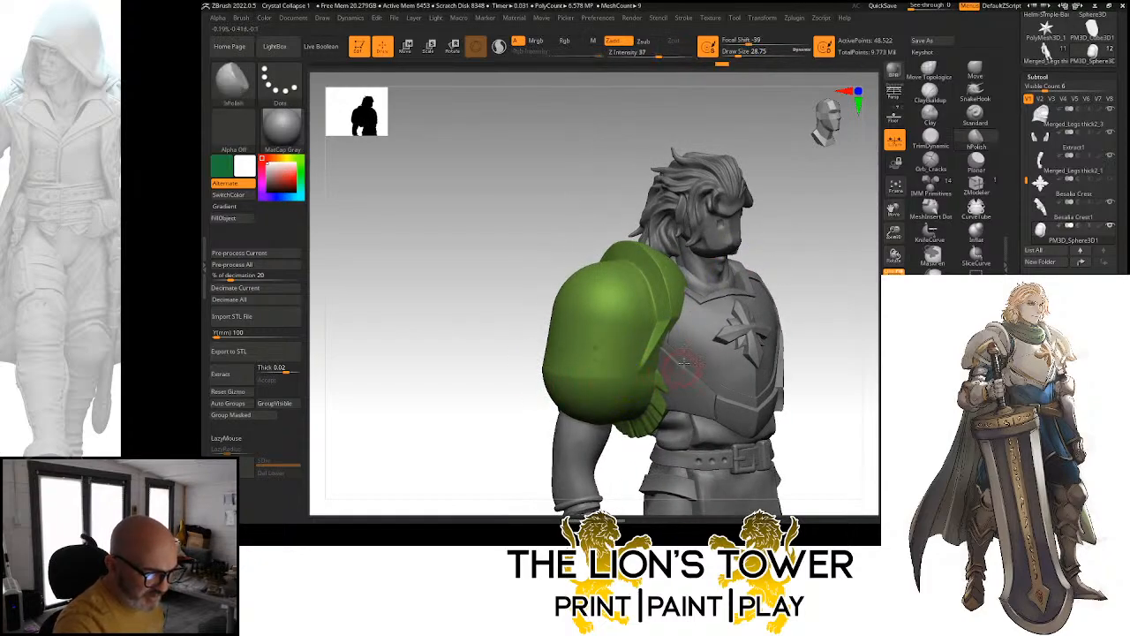
drag(806, 258, 733, 272)
mouse_move(613, 214)
mouse_down()
mouse_move(668, 244)
mouse_move(657, 294)
mouse_move(622, 276)
mouse_up()
drag(636, 178, 585, 141)
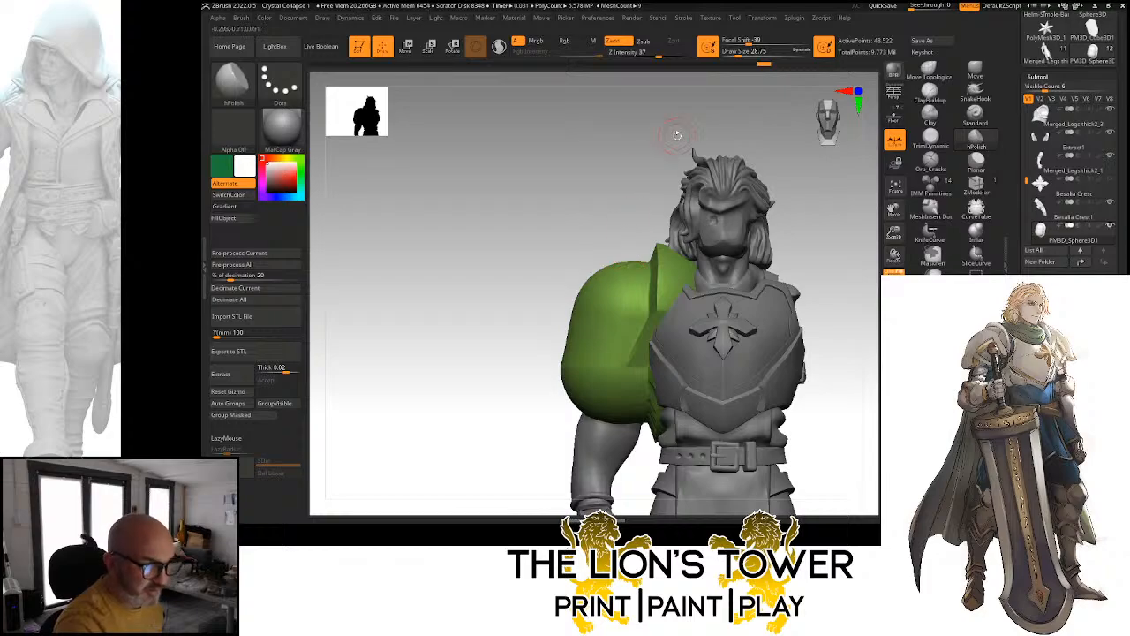
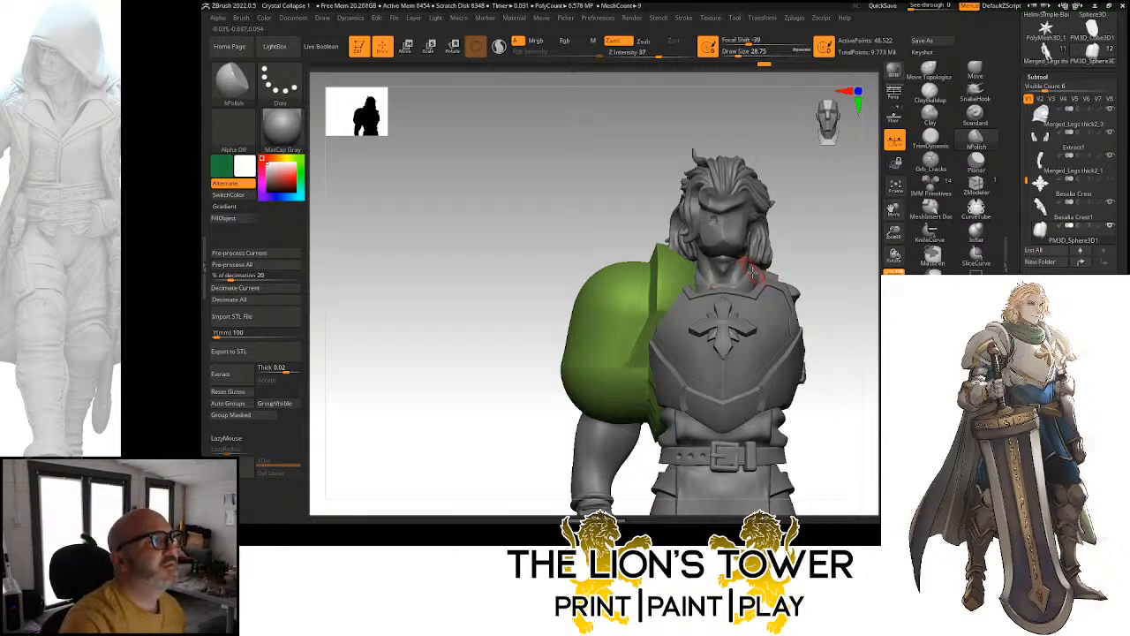
Isolate the pauldron and slice it vertically just inside the flared rim with SliceCurve, remeshing the two resulting parts
drag(894, 233, 856, 174)
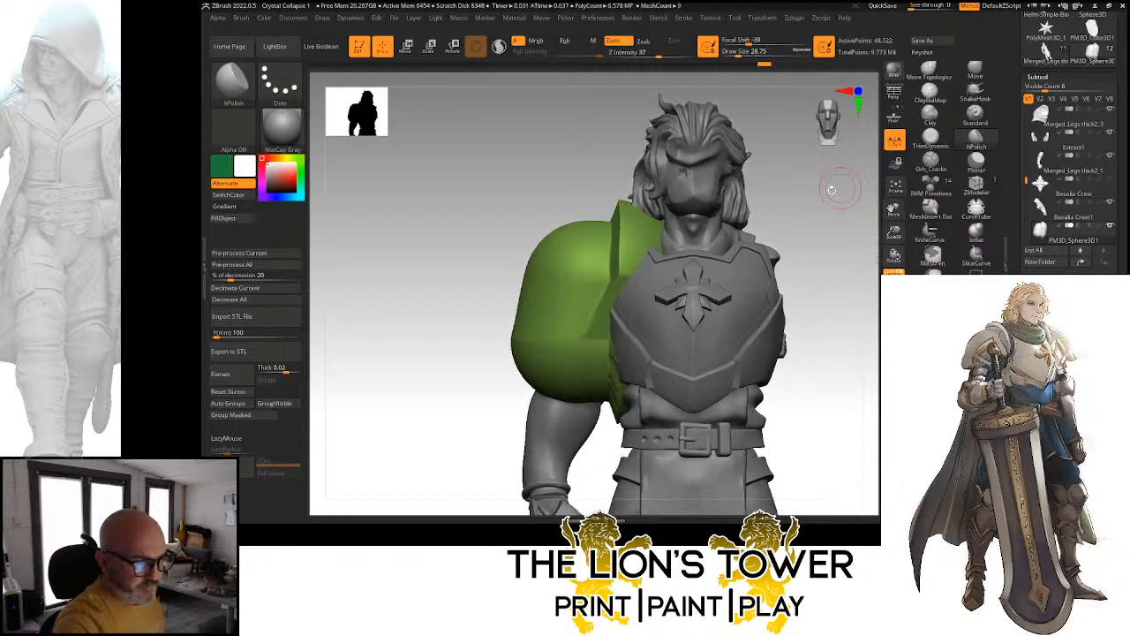
click(894, 266)
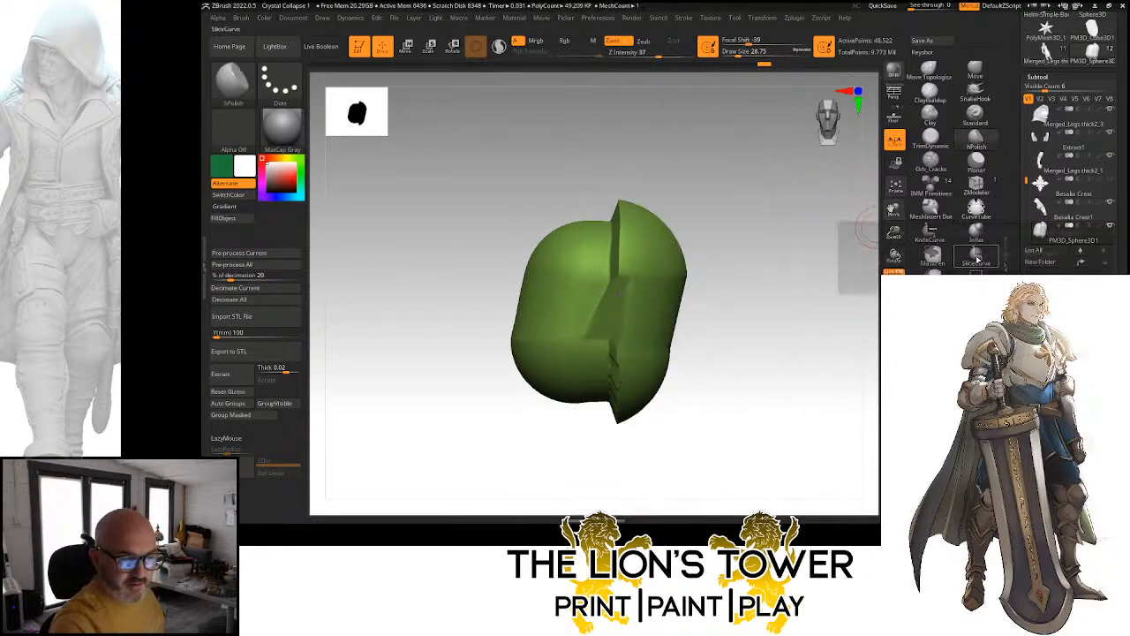
click(976, 258)
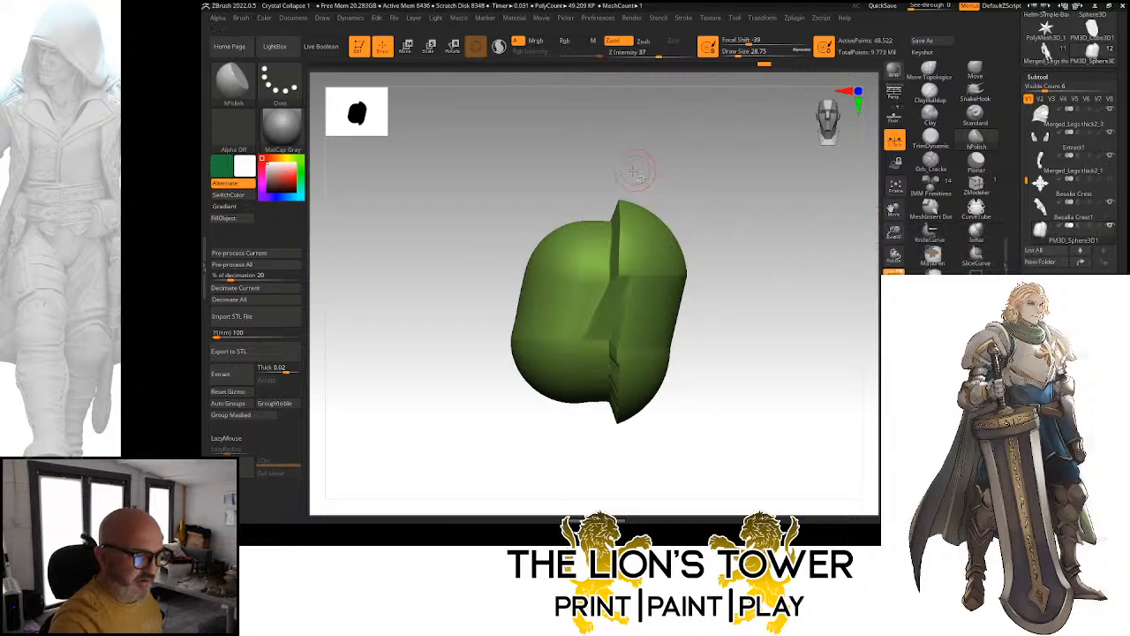
ctrl+shift+drag(631, 174, 626, 484)
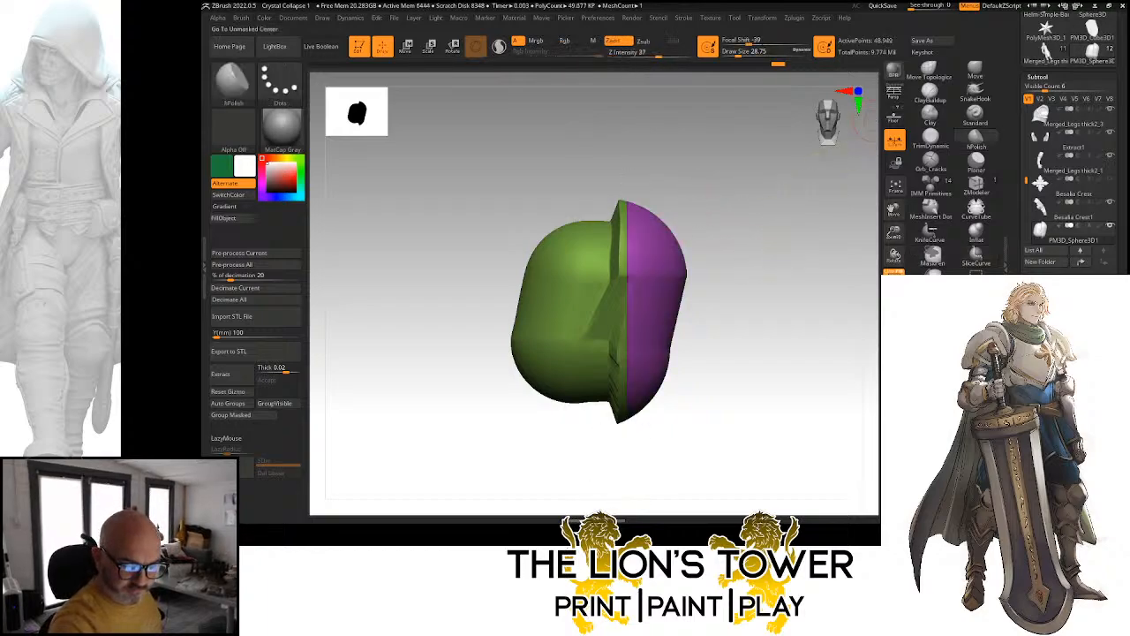
key(ctrl)
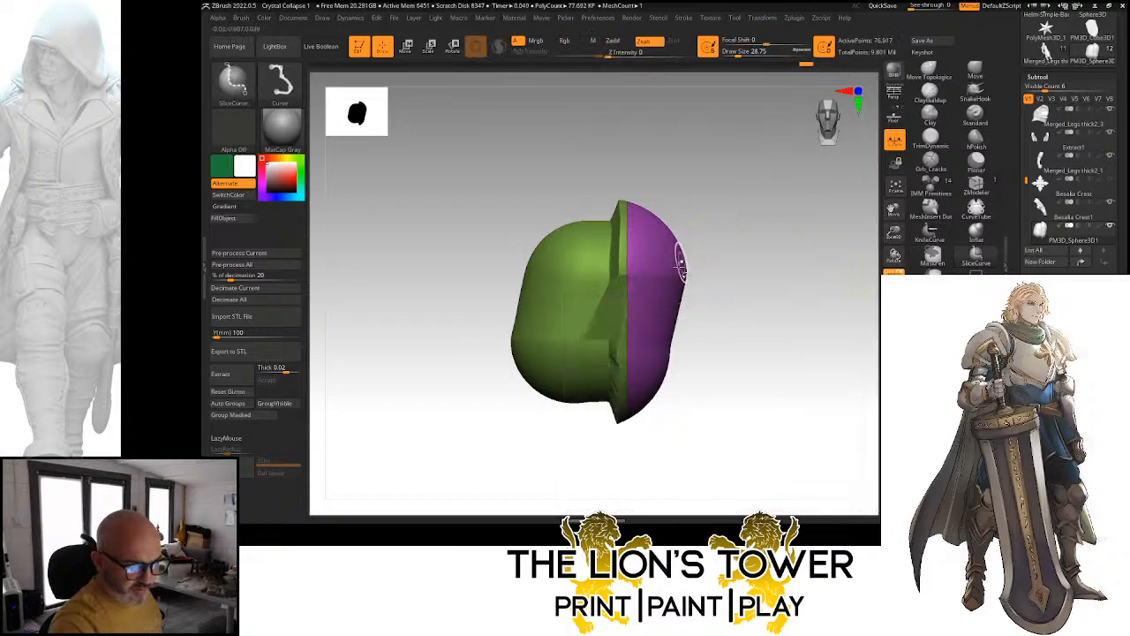
ctrl+shift+click(677, 269)
ctrl+shift+click(677, 270)
mouse_move(716, 243)
mouse_down()
mouse_move(704, 244)
mouse_move(777, 240)
mouse_up()
key(ctrl+shift)
ctrl+shift+click(775, 235)
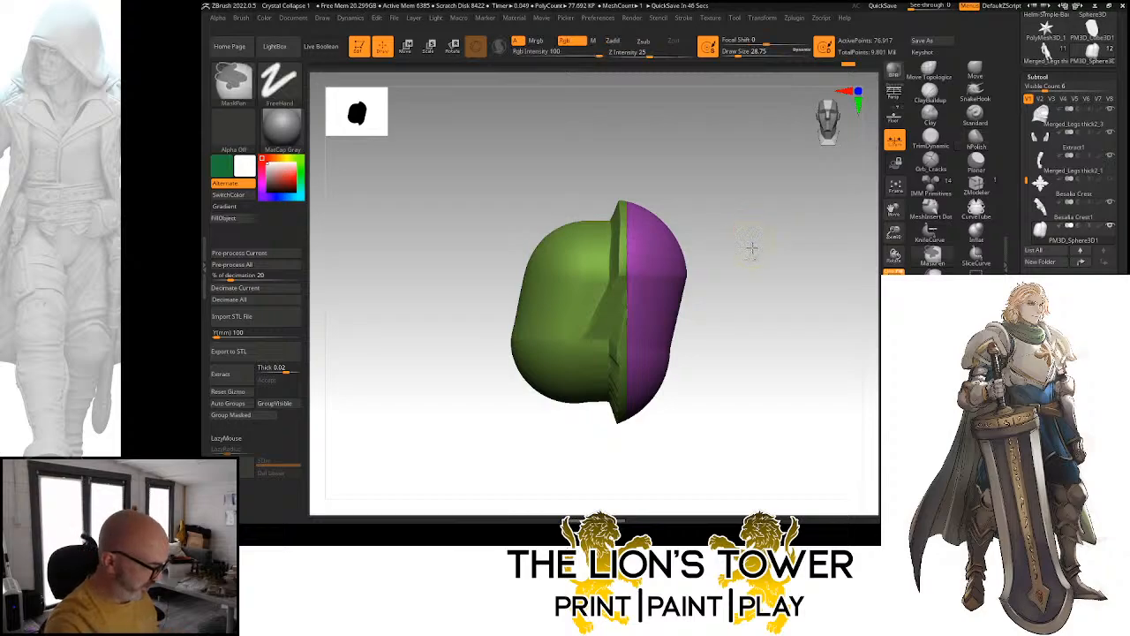
Save the project as Crystal Collapse 1.ZPR, replacing the existing file
key(ctrl+s)
click(816, 418)
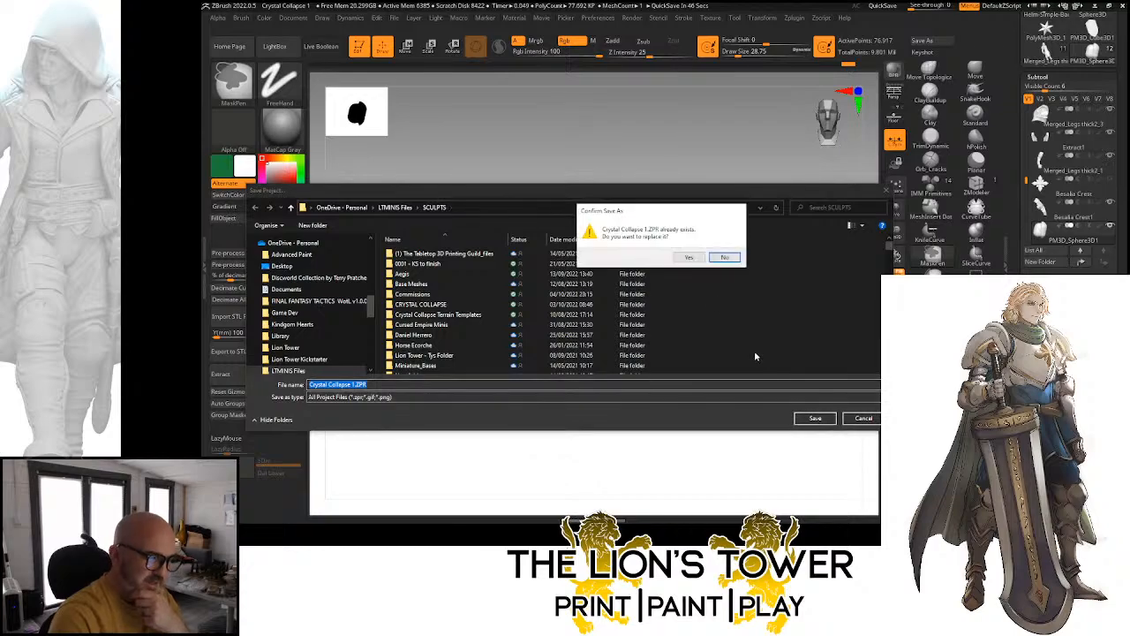
click(695, 261)
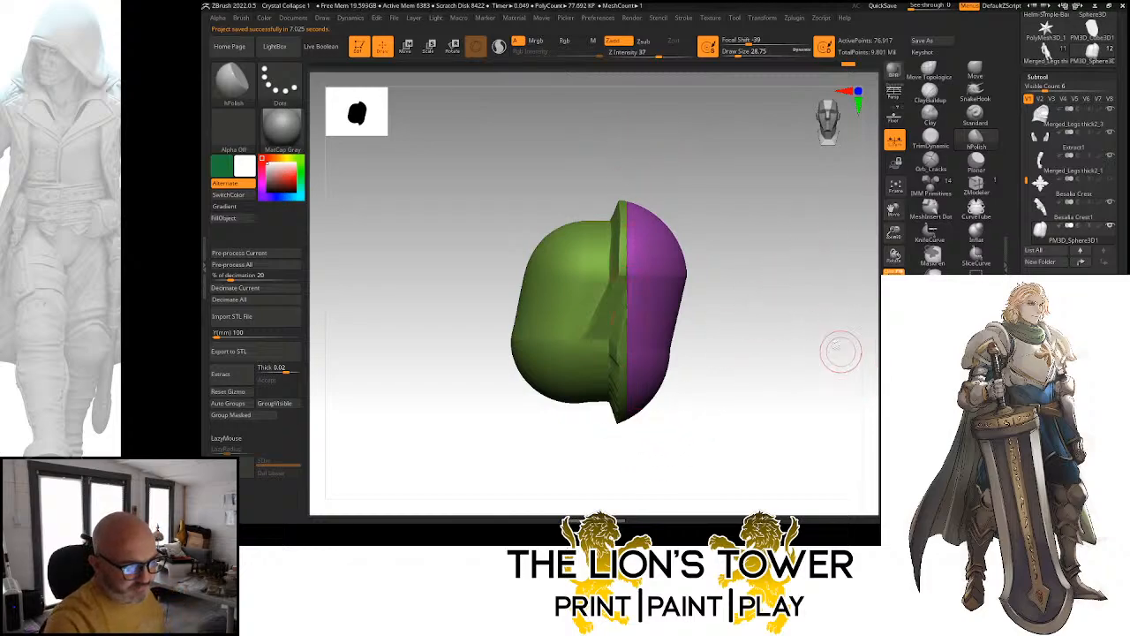
Hide the sliced-off inner part of the pauldron and examine the remaining shell's flat cut face, rim and dome
ctrl+shift+click(662, 305)
ctrl+shift+click(662, 303)
drag(719, 293, 732, 291)
drag(751, 340, 615, 281)
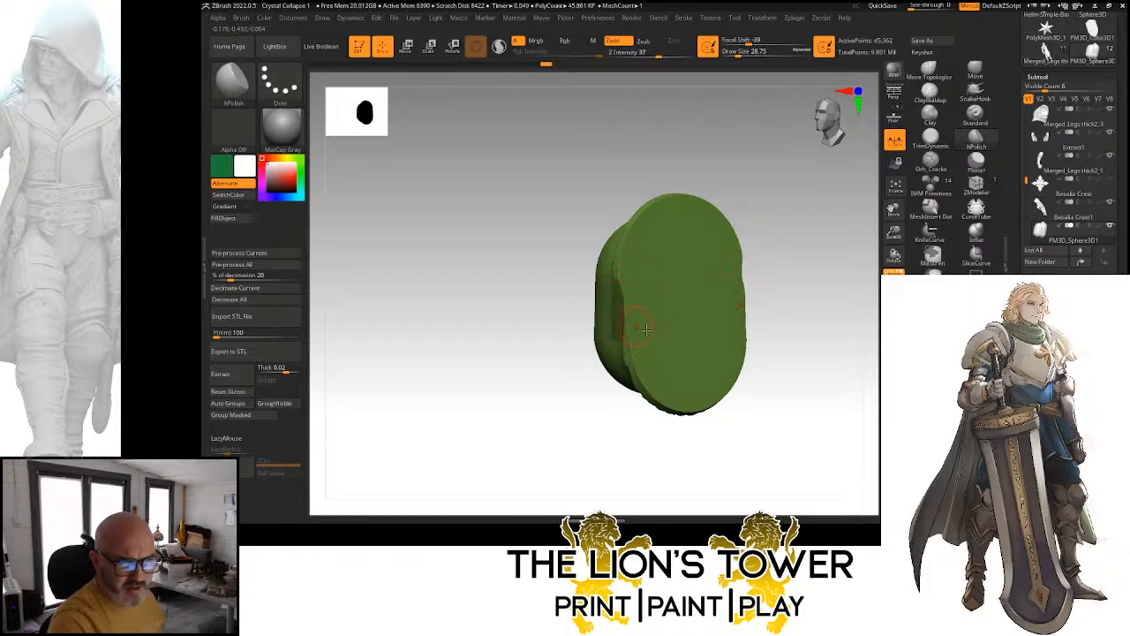
drag(788, 256, 769, 303)
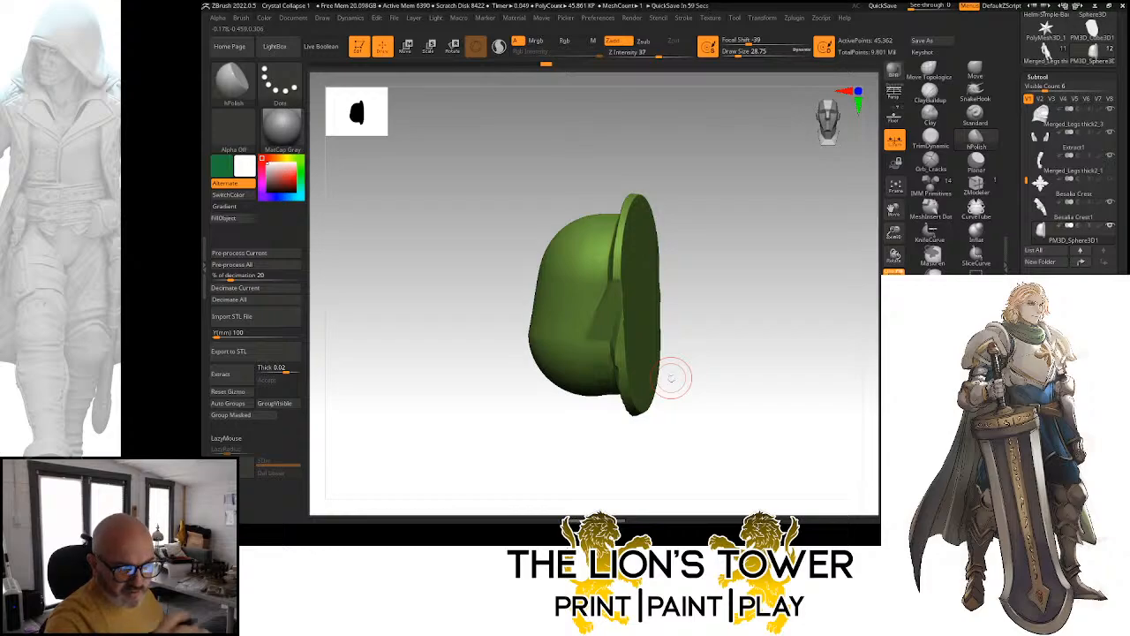
drag(729, 285, 697, 187)
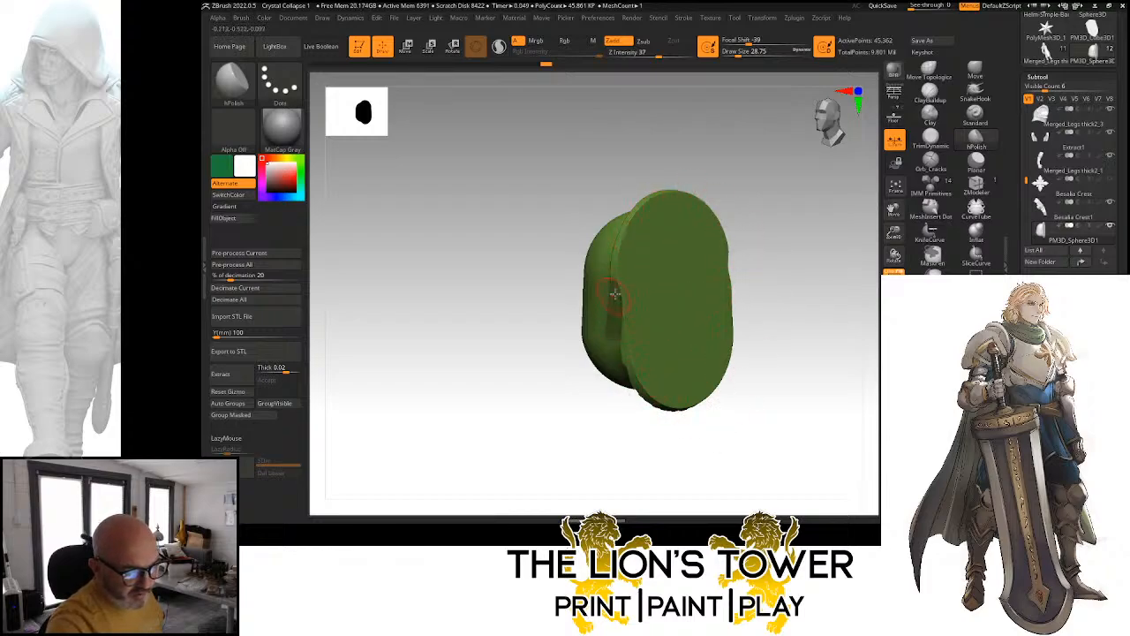
mouse_move(769, 239)
mouse_down()
mouse_move(680, 273)
mouse_move(676, 290)
mouse_up()
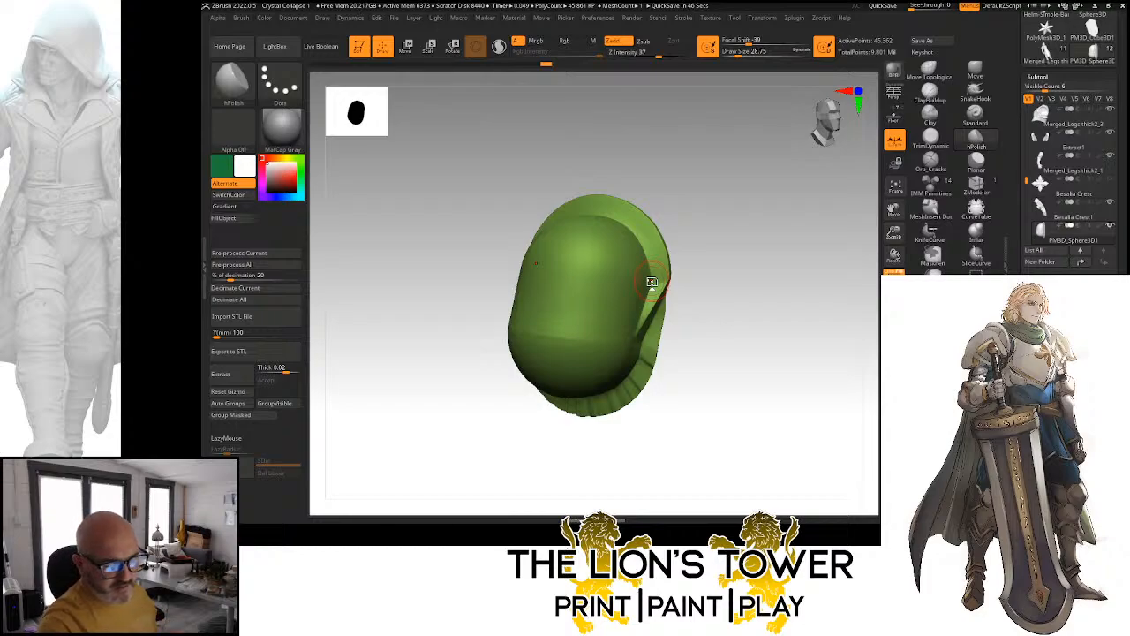
drag(790, 314, 706, 269)
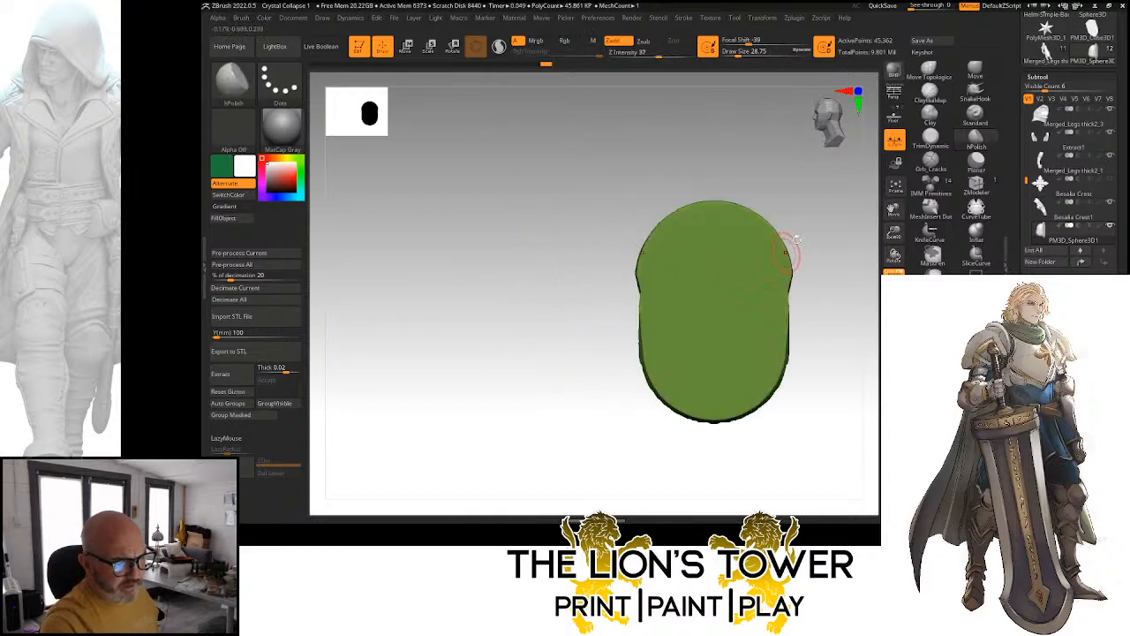
Slice the pauldron shell across the middle with SliceCurve and remesh it, separating its upper and lower halves
drag(794, 240, 782, 191)
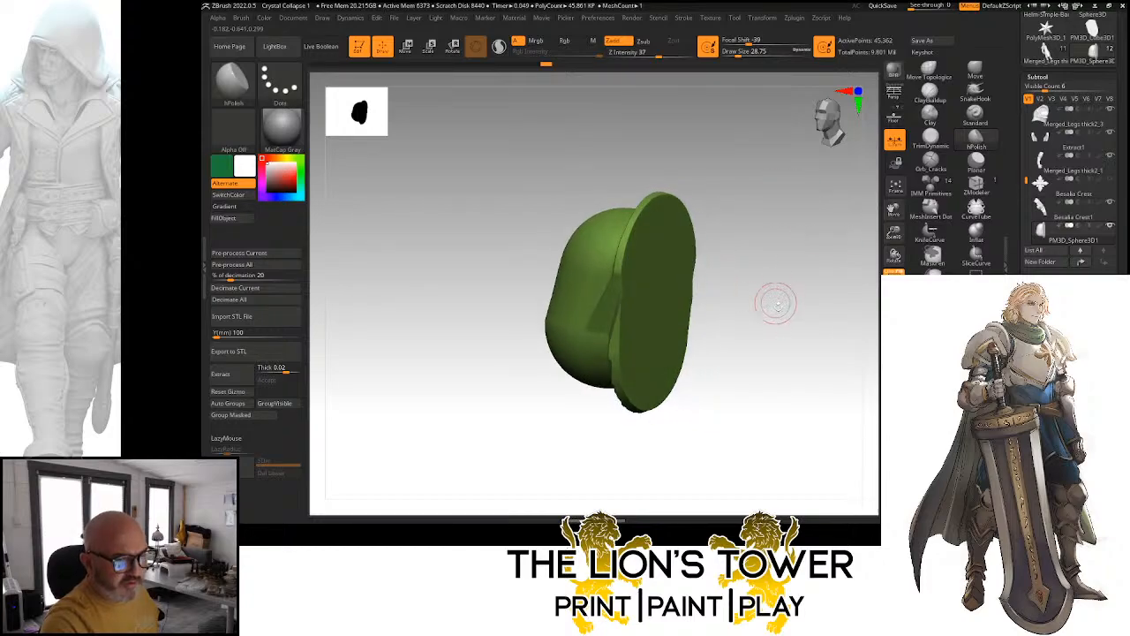
drag(775, 303, 772, 274)
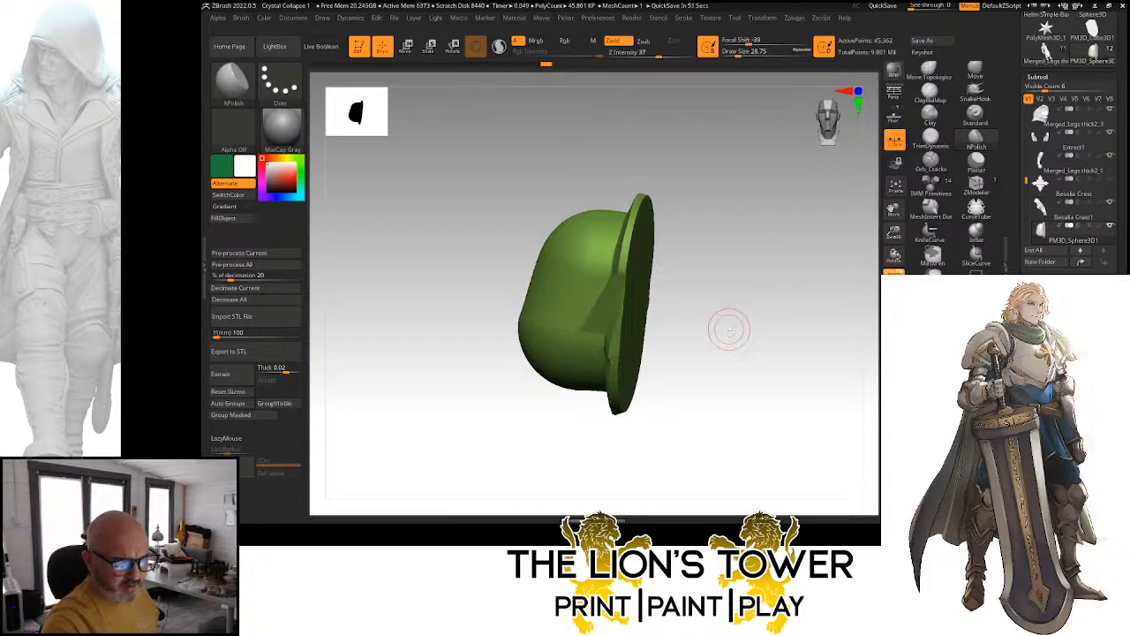
mouse_move(729, 326)
mouse_down()
mouse_move(716, 341)
mouse_move(732, 345)
mouse_up()
drag(698, 169, 719, 197)
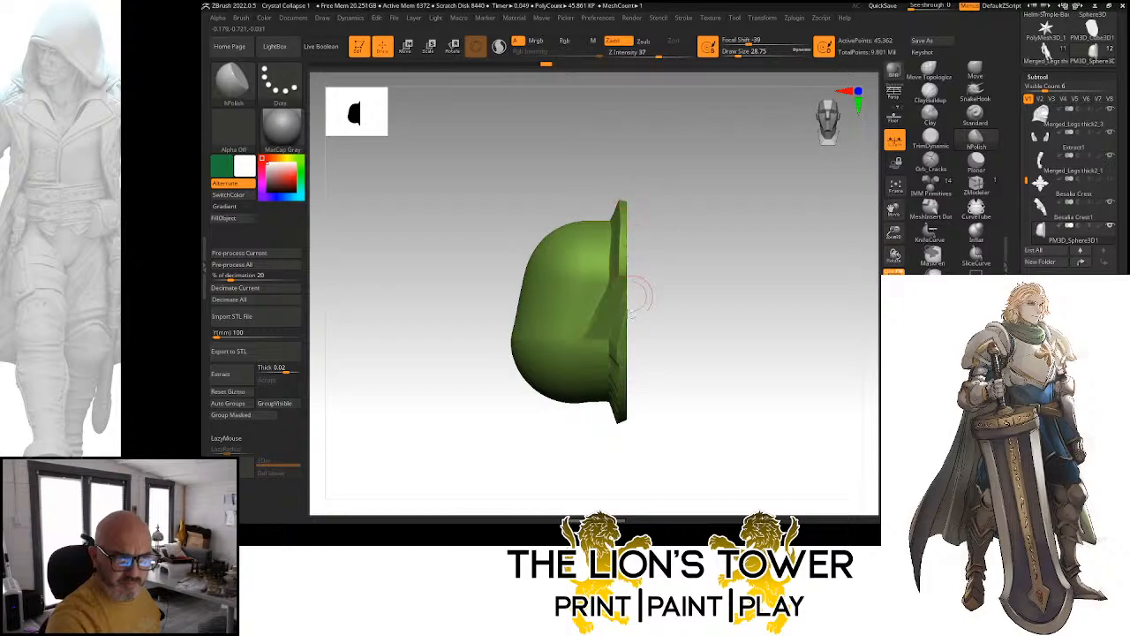
mouse_move(693, 294)
mouse_down()
mouse_move(662, 318)
mouse_move(697, 303)
mouse_move(686, 292)
mouse_up()
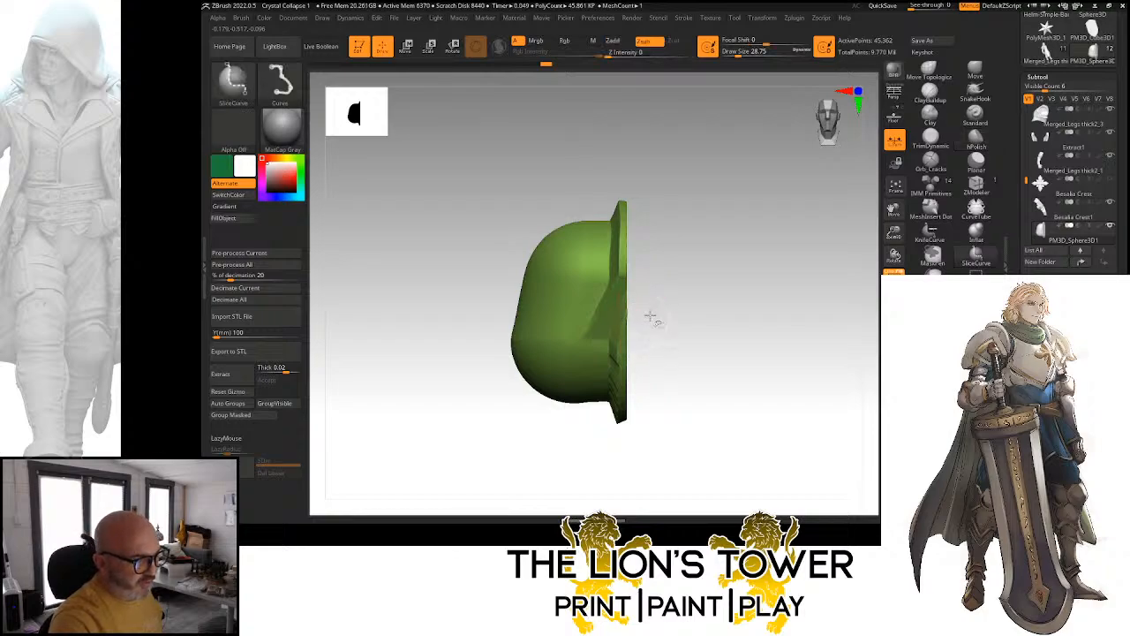
mouse_move(651, 319)
ctrl+shift+mouse_down()
mouse_move(432, 344)
mouse_move(438, 324)
ctrl+shift+mouse_up()
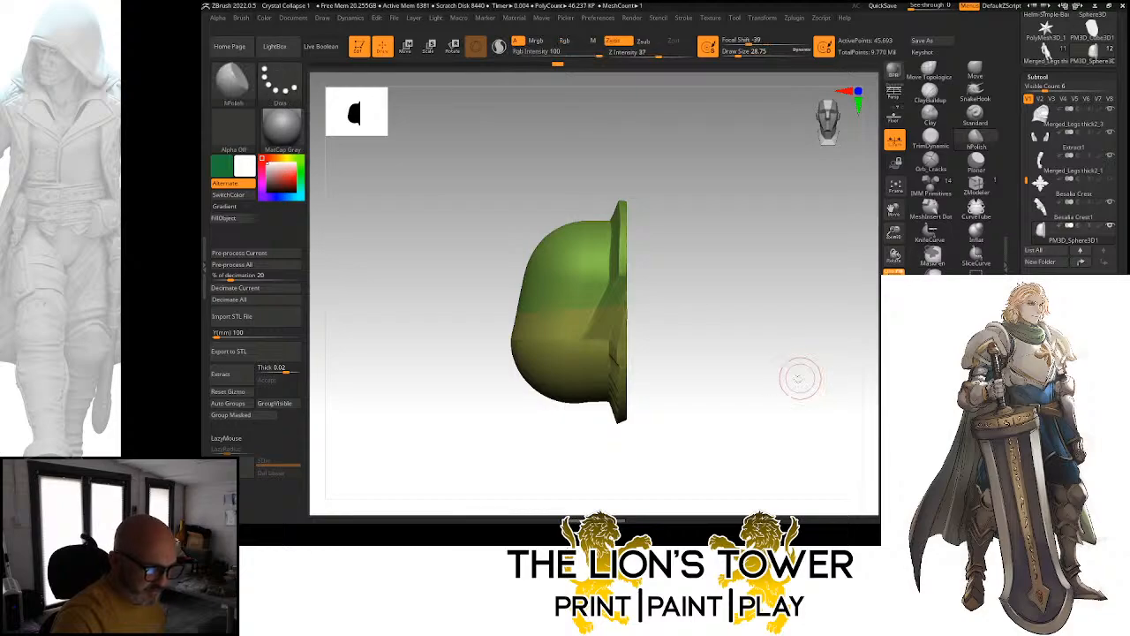
key(ctrl)
ctrl+drag(773, 307, 838, 417)
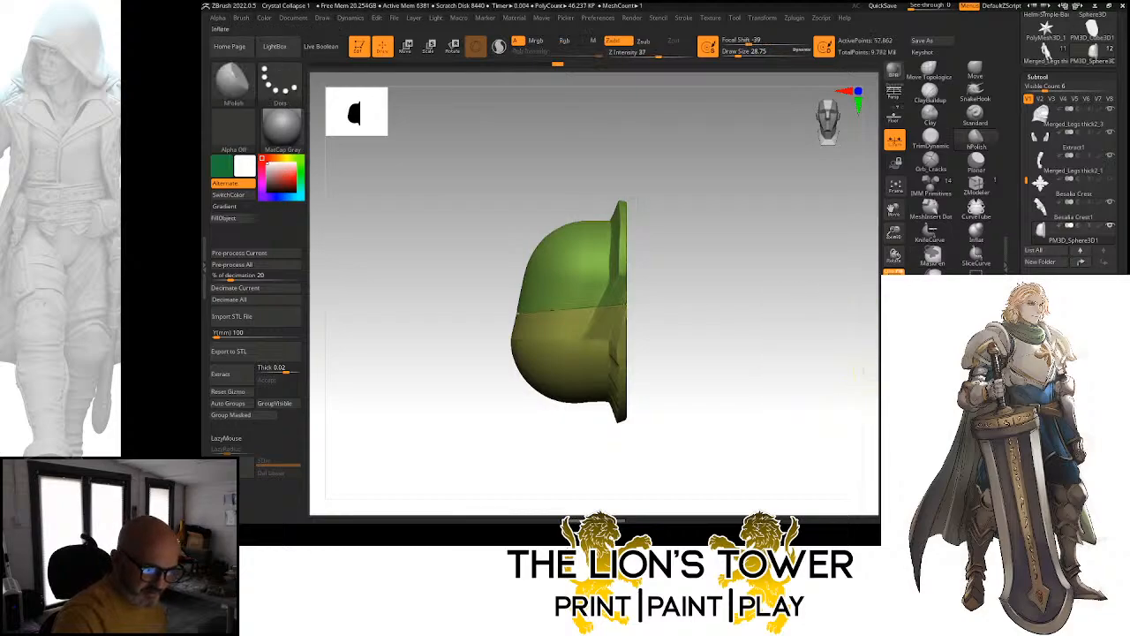
Hide and delete the pauldron's lower half with the other armour subtools shown, and isolate the remaining upper half
click(894, 350)
drag(852, 361, 815, 369)
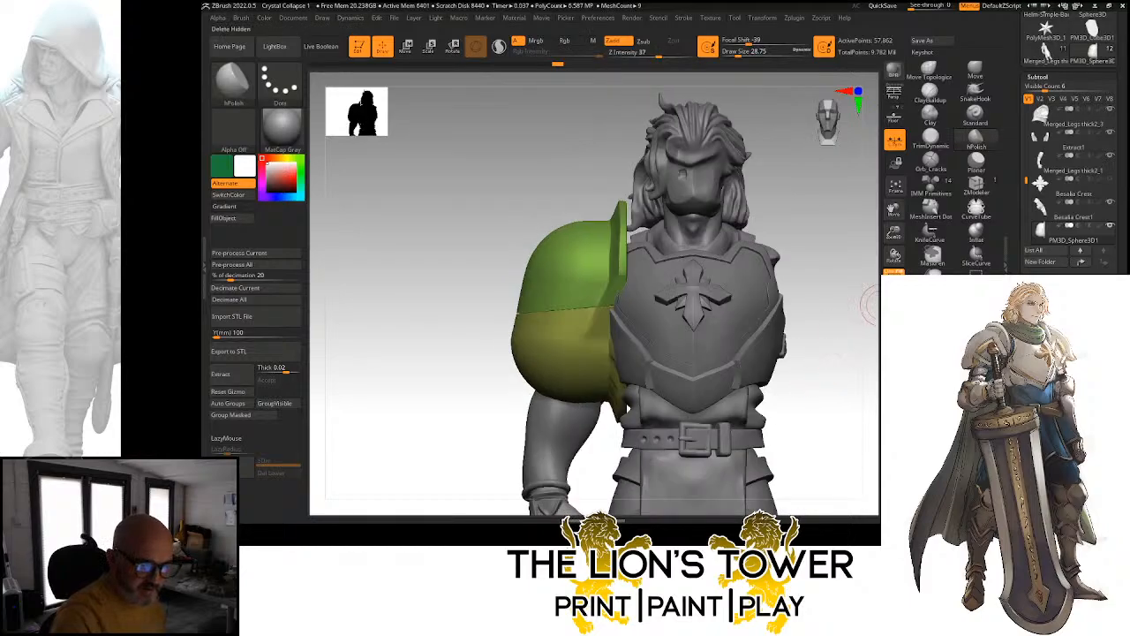
ctrl+shift+click(593, 369)
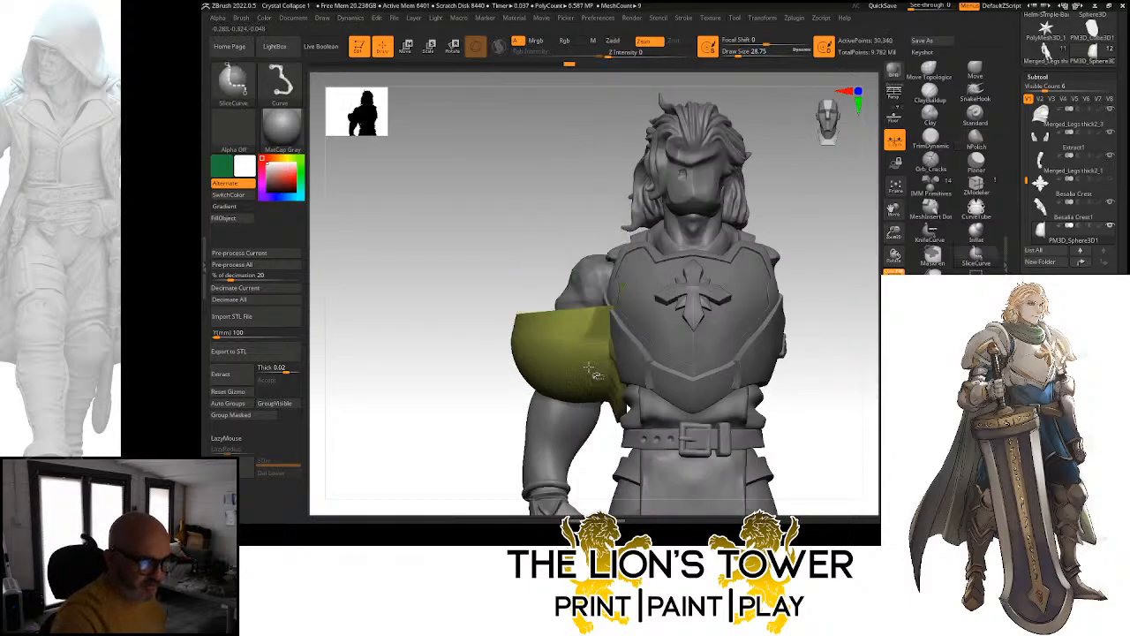
ctrl+shift+click(594, 369)
key(ctrl+shift+d)
key(alt+s)
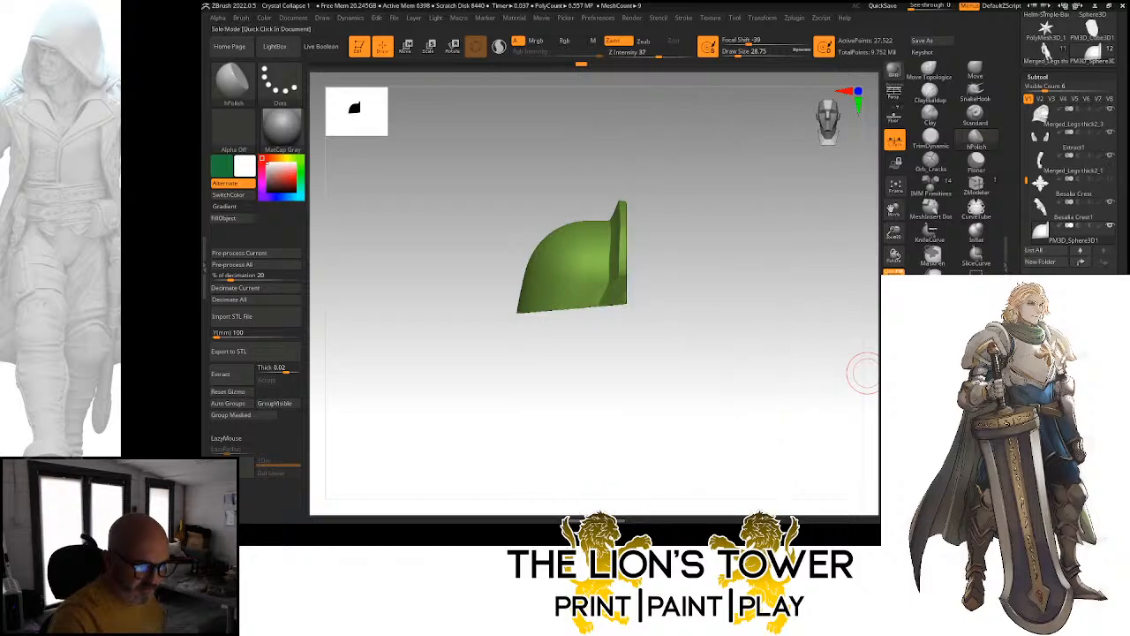
Try masking the lower inner corner of the upper pauldron piece, trimming the masked area along its bottom edge
key(ctrl)
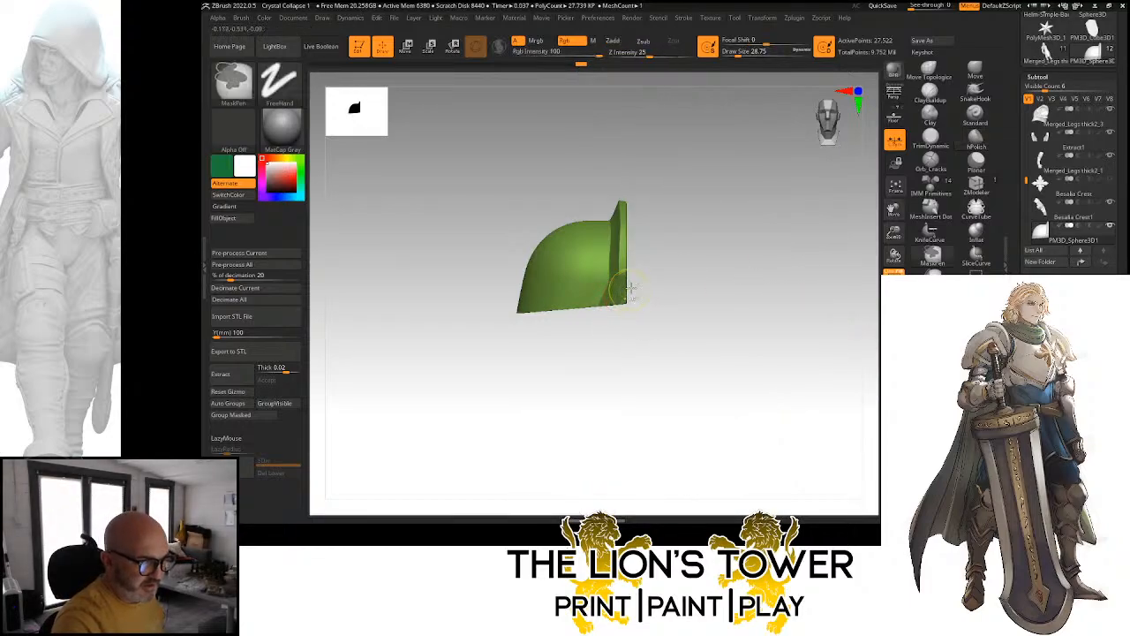
mouse_move(618, 281)
ctrl+mouse_down()
mouse_move(583, 285)
mouse_move(623, 305)
ctrl+mouse_up()
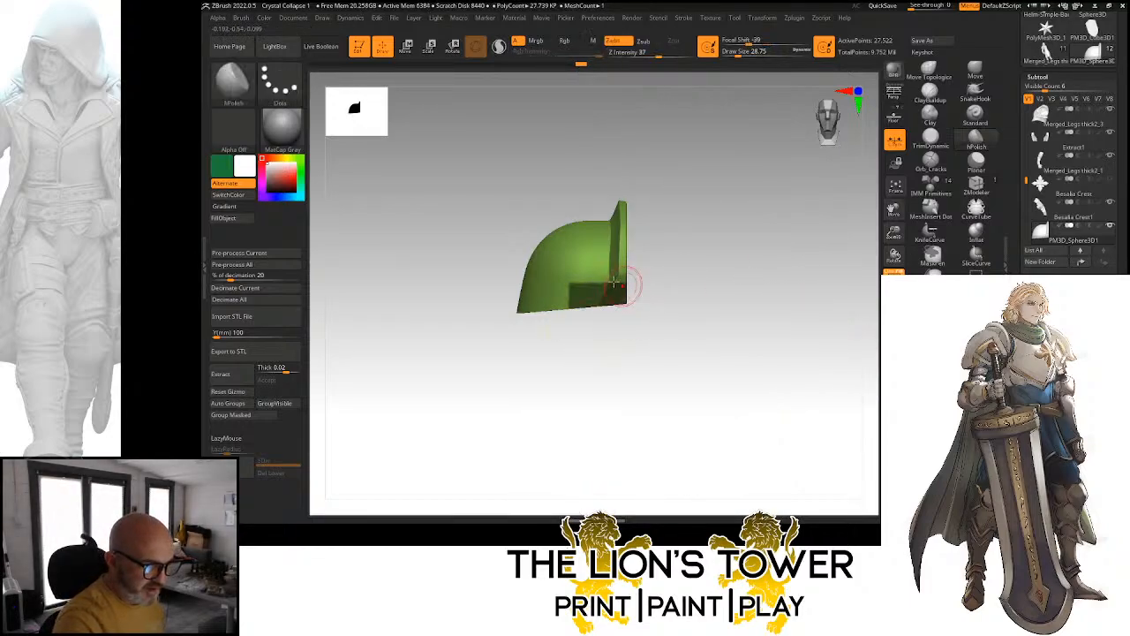
key(ctrl)
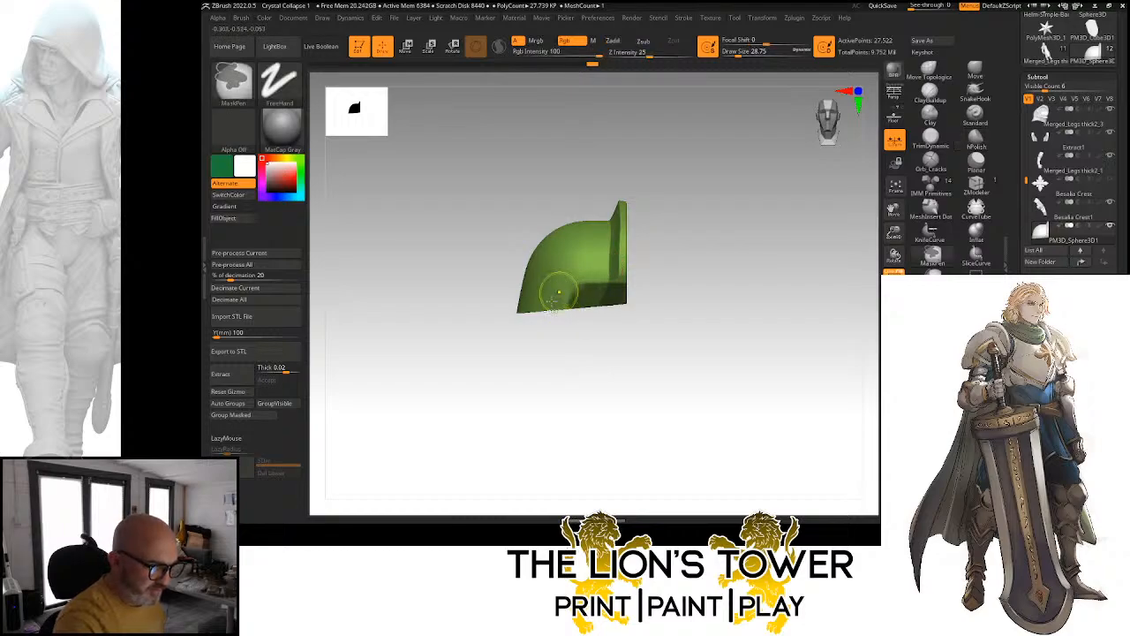
ctrl+alt+drag(586, 275, 558, 309)
key(ctrl)
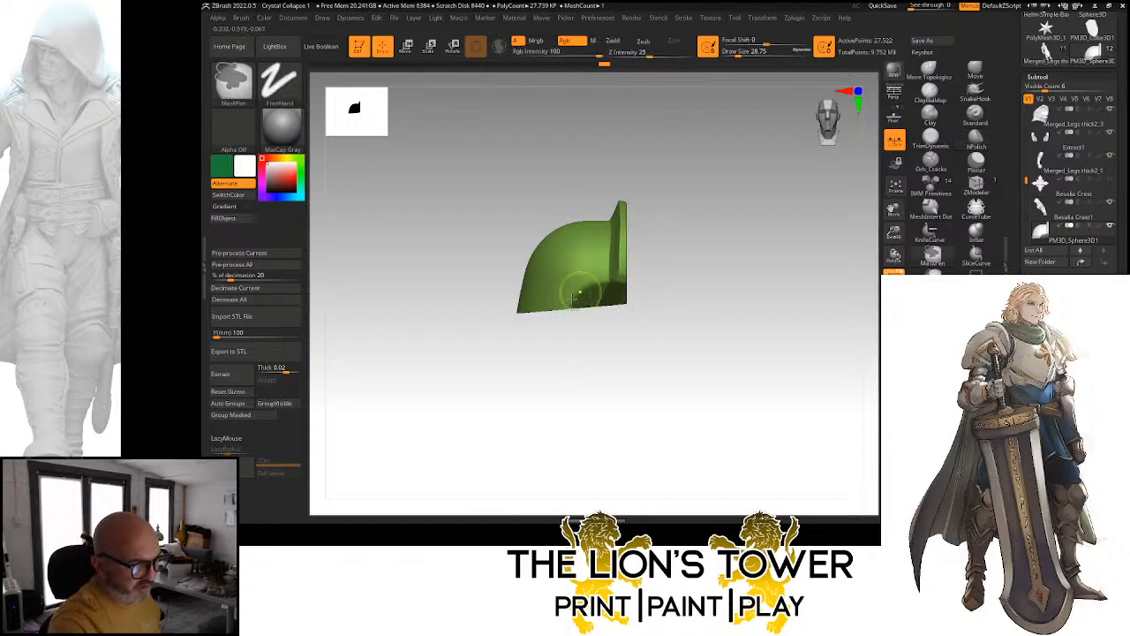
mouse_move(752, 294)
mouse_down()
mouse_move(736, 287)
mouse_move(713, 302)
mouse_move(741, 301)
mouse_up()
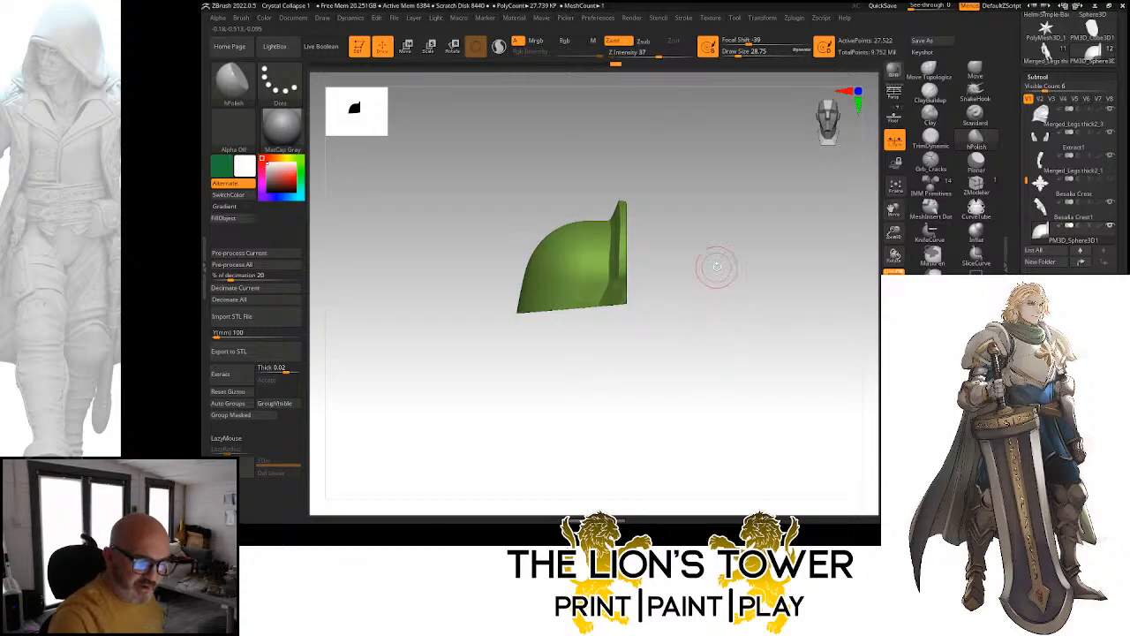
Add a Cylinder3D as a new subtool, show all subtools and make the cylinder active
click(1092, 316)
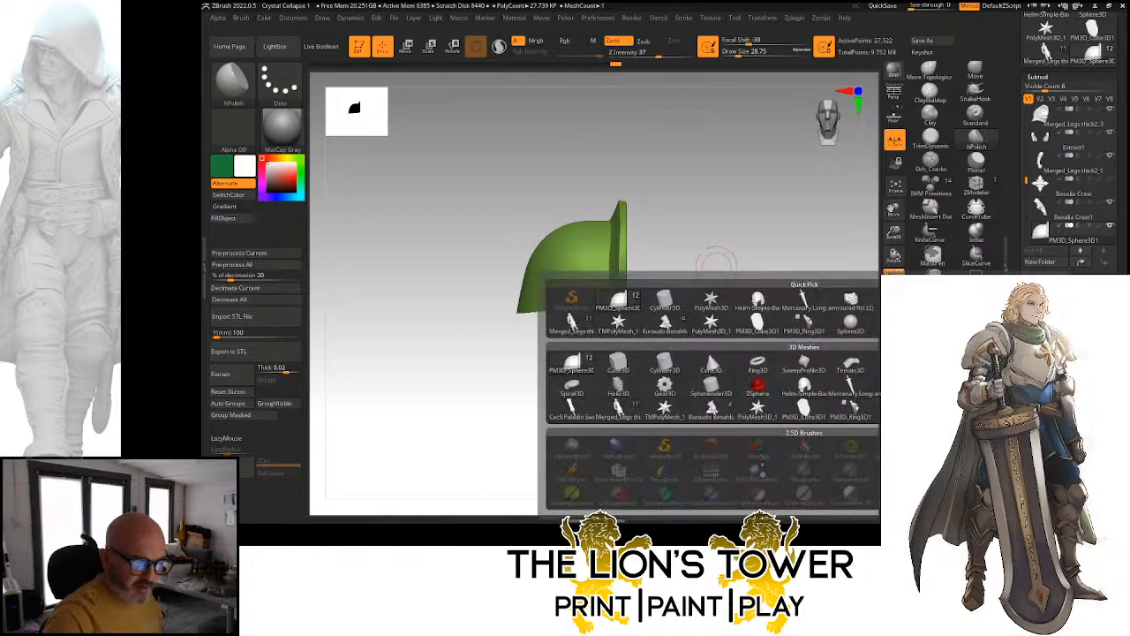
click(666, 367)
click(890, 338)
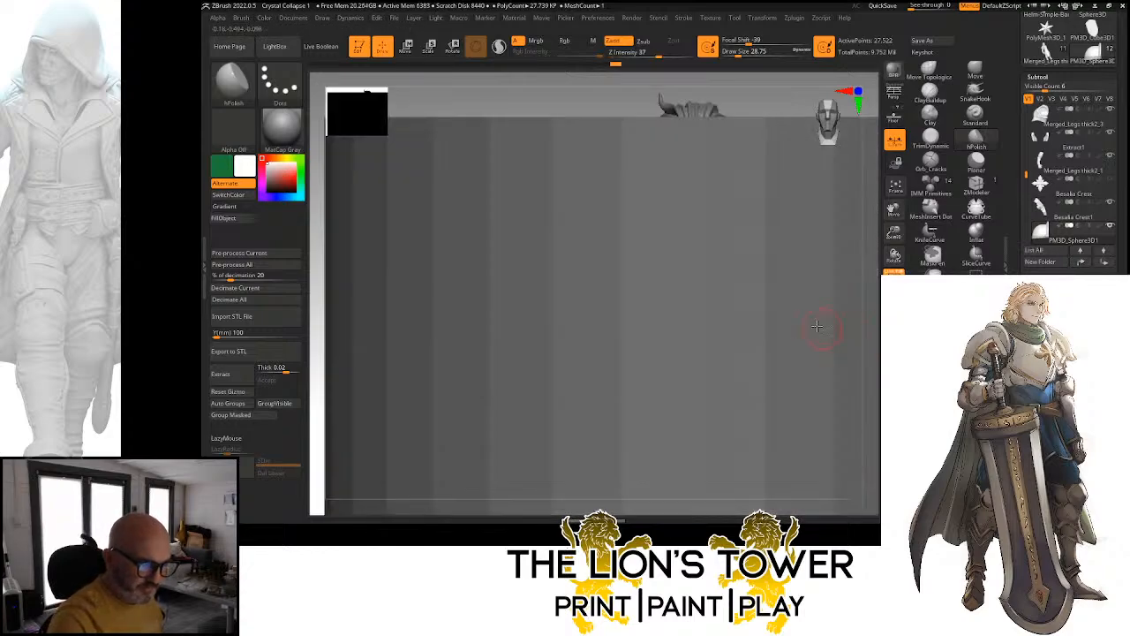
alt+click(759, 324)
Rotate the cylinder about its horizontal axis so that its round end faces the front of the figure
click(429, 47)
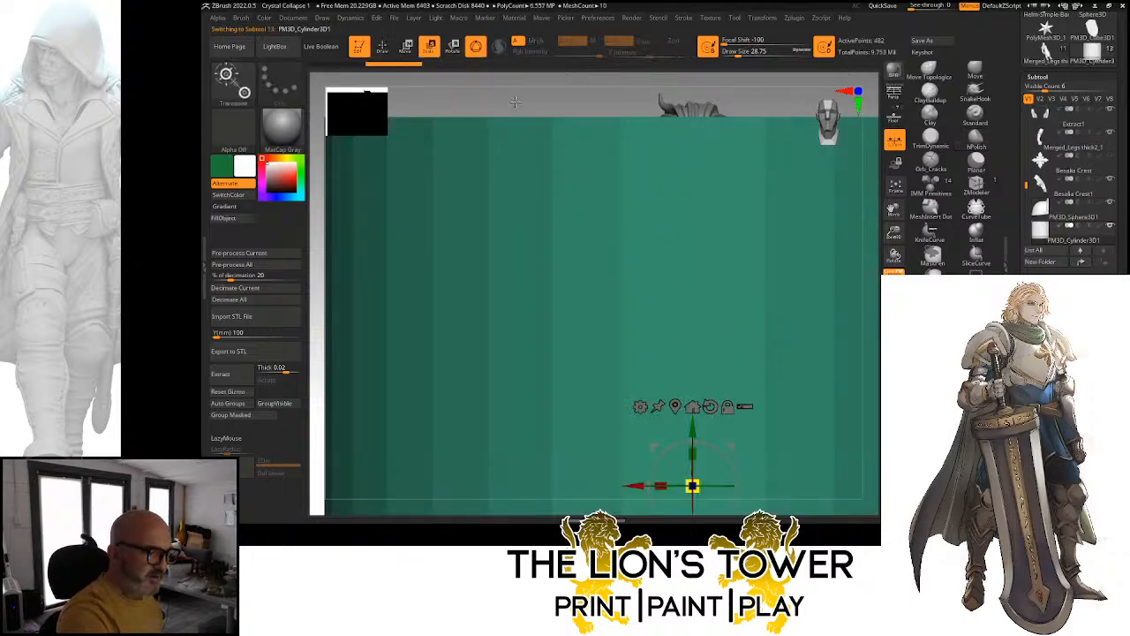
drag(692, 454, 690, 523)
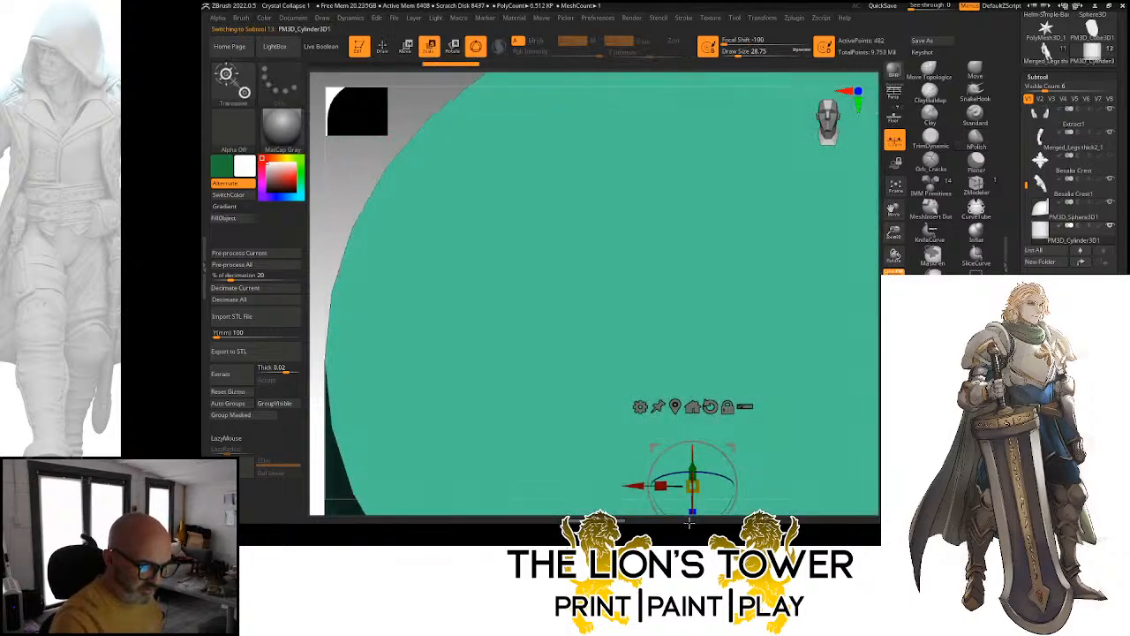
drag(895, 232, 891, 163)
drag(894, 210, 870, 89)
drag(668, 332, 670, 351)
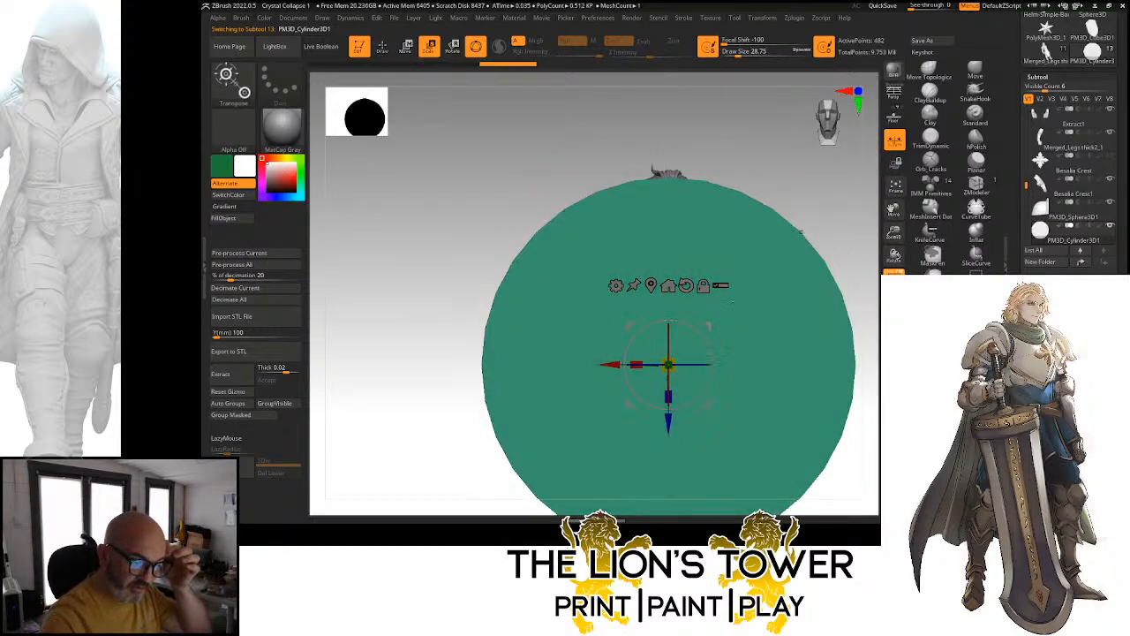
Divide the cylinder up to subdivision level 4 with smoothing on, and delete its lower subdivision levels
drag(1119, 248, 1118, 145)
drag(1119, 247, 1119, 106)
click(1041, 240)
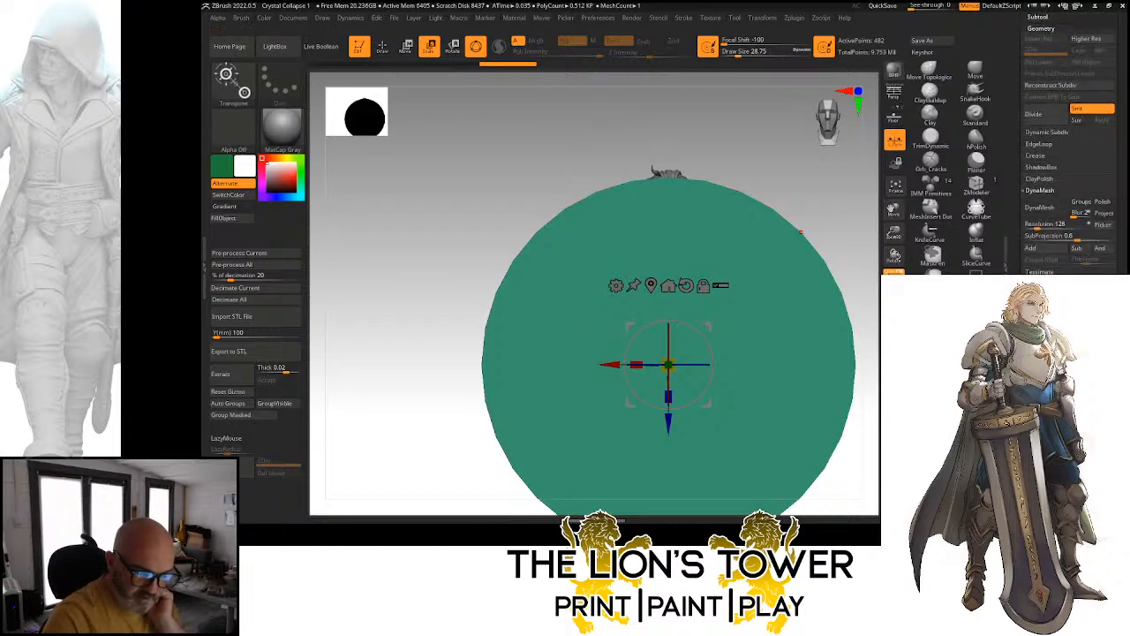
click(1033, 114)
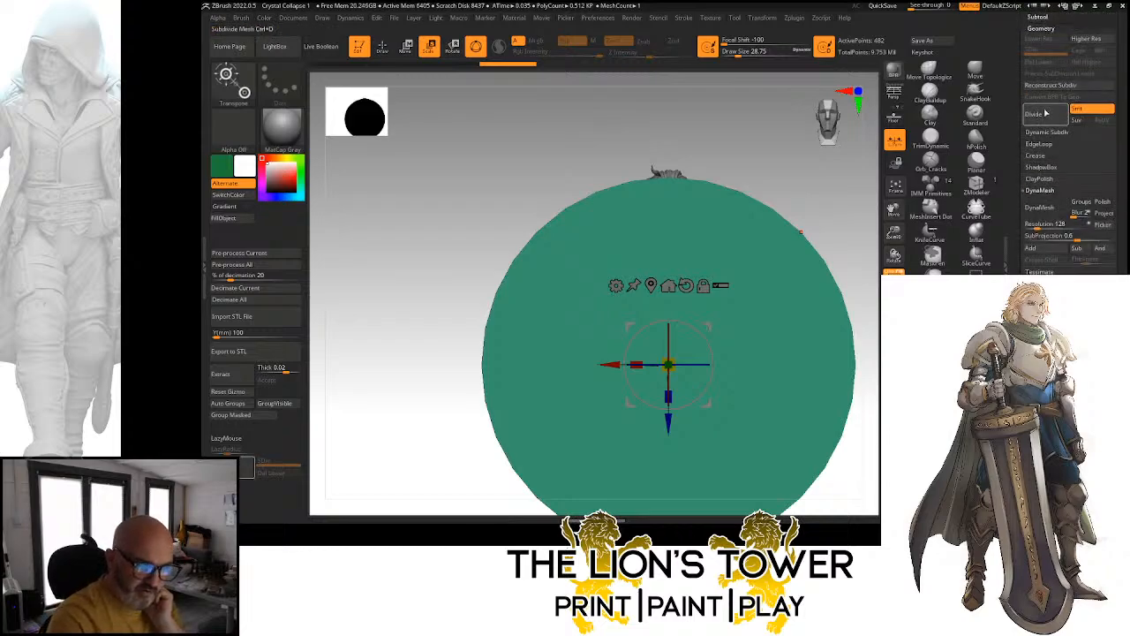
click(1033, 114)
click(1033, 114)
drag(813, 181, 861, 186)
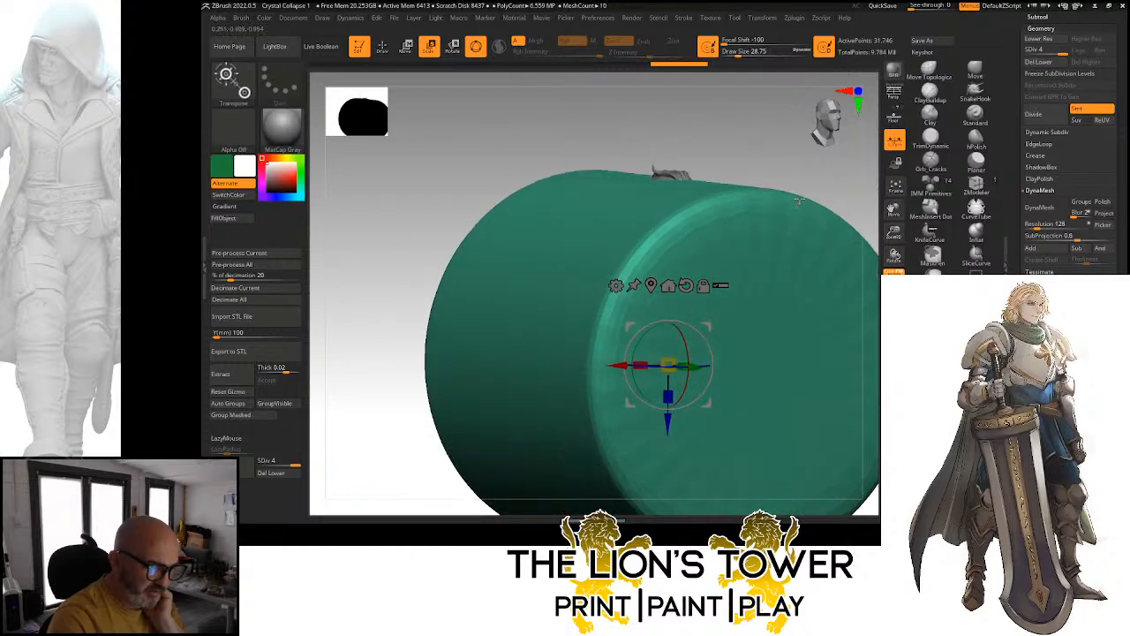
click(1040, 62)
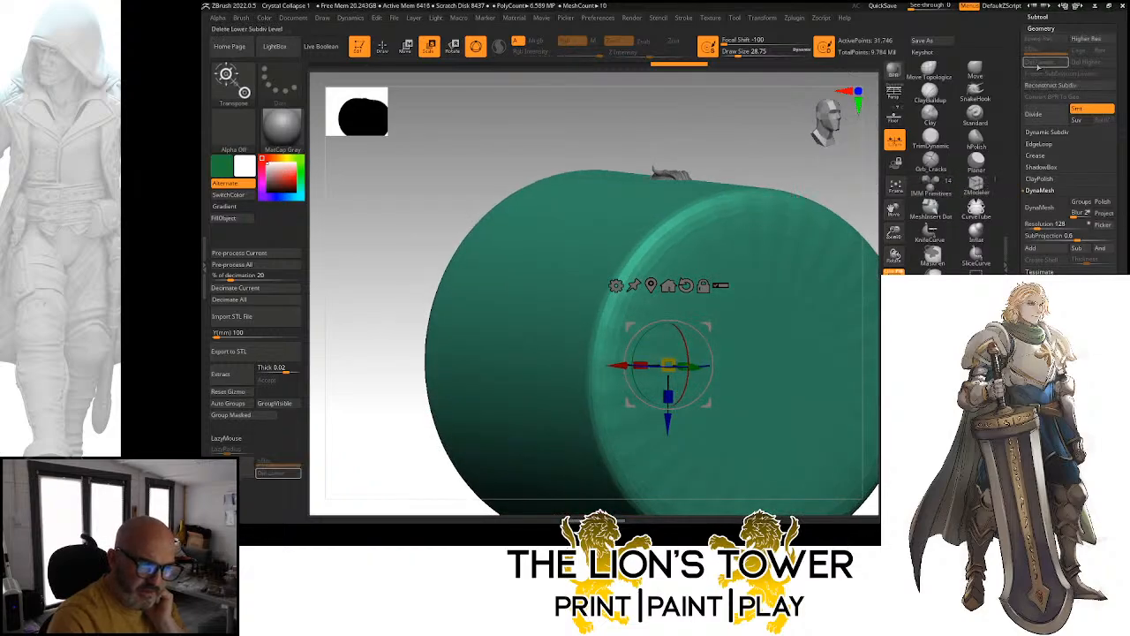
drag(859, 184, 830, 191)
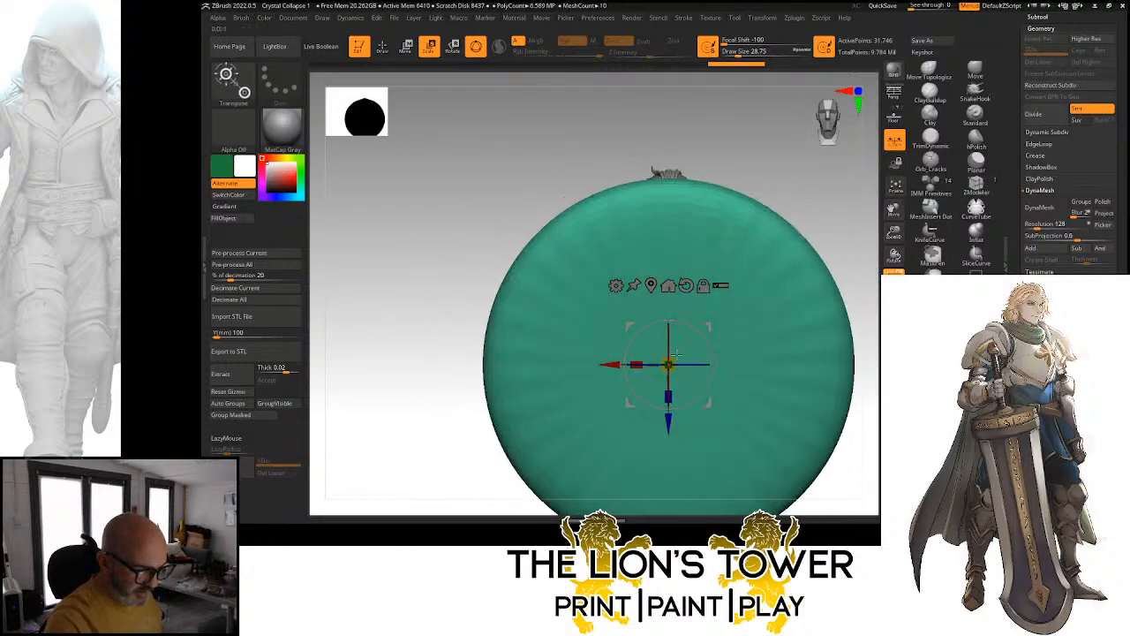
Scale and position the cylinder so it passes through the space beneath the shoulder pauldron
drag(669, 362, 716, 328)
drag(669, 423, 666, 430)
drag(618, 363, 638, 283)
shift+drag(801, 277, 841, 285)
mouse_move(668, 285)
mouse_down()
mouse_move(701, 285)
mouse_move(678, 285)
mouse_up()
shift+drag(758, 277, 720, 272)
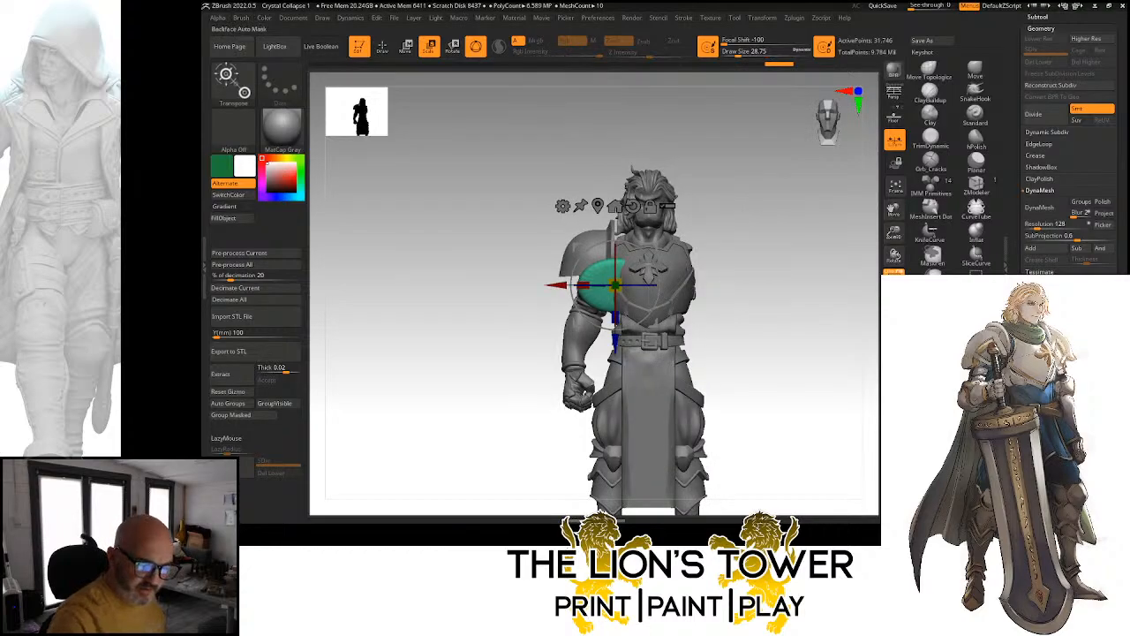
Convert the cylinder to a DynaMesh at resolution 576
click(1049, 226)
click(1040, 207)
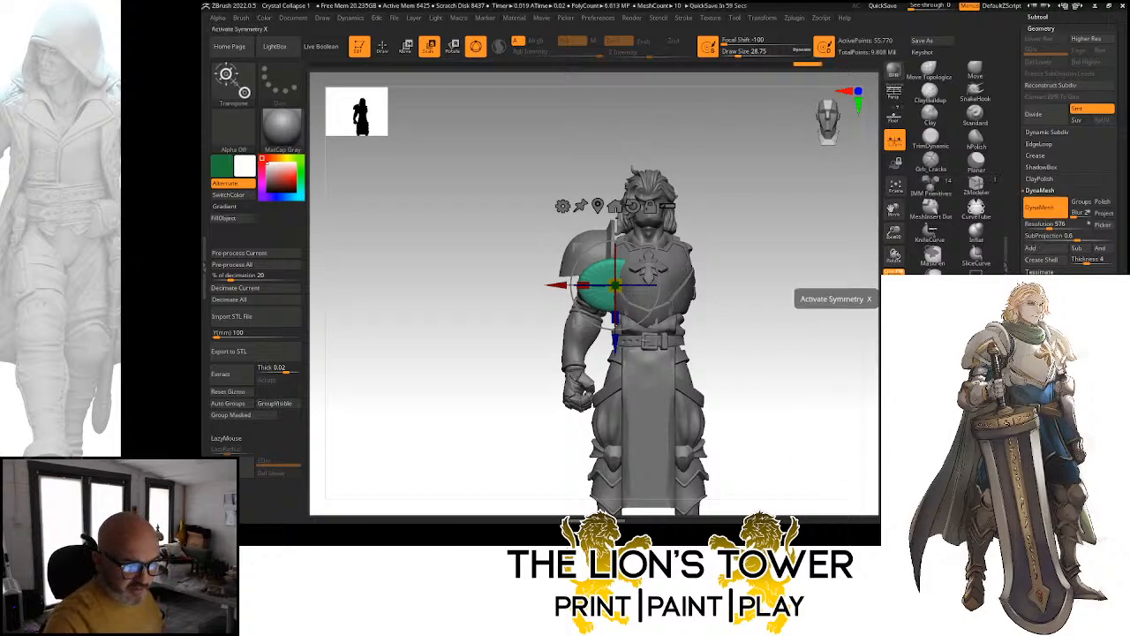
drag(799, 300, 774, 326)
Merge the PM3D_Sphere3D1 pauldron down with PM3D_Cylinder3D1 and remesh with DynaMesh to subtract the cylinder from the pauldron
drag(1017, 211, 1018, 241)
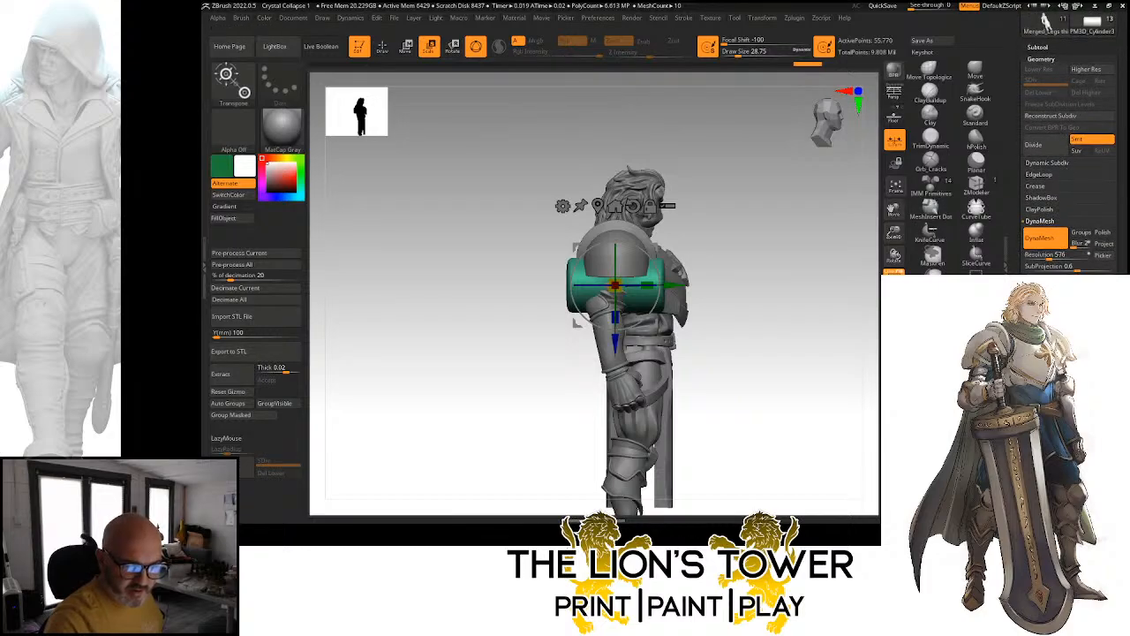
click(1039, 47)
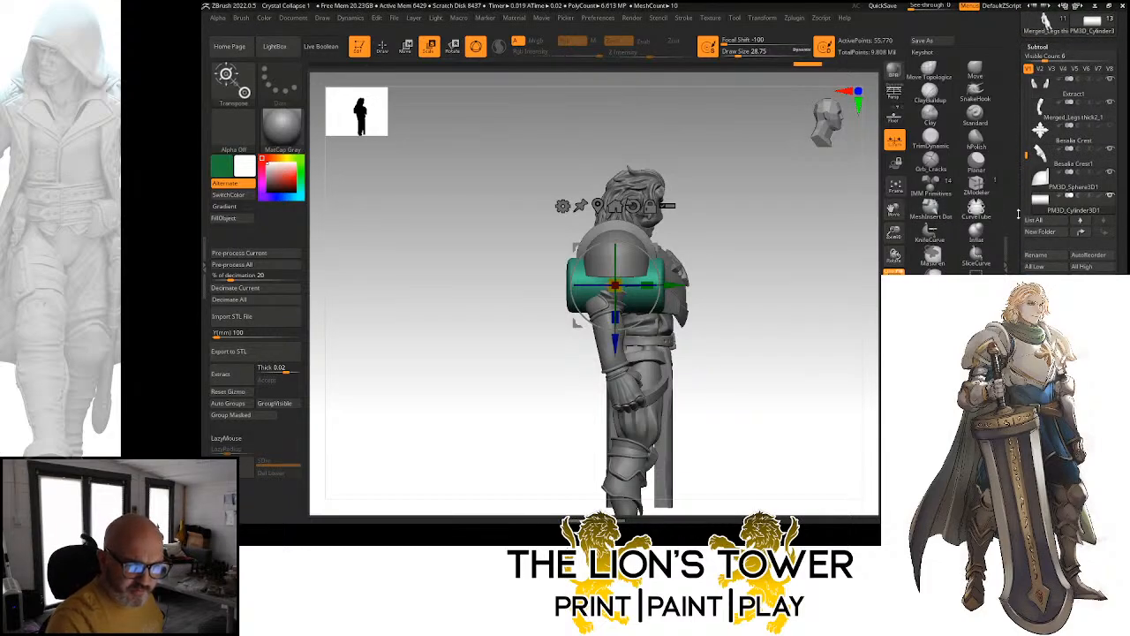
drag(1018, 231, 1018, 263)
drag(1025, 188, 1024, 203)
mouse_move(1063, 161)
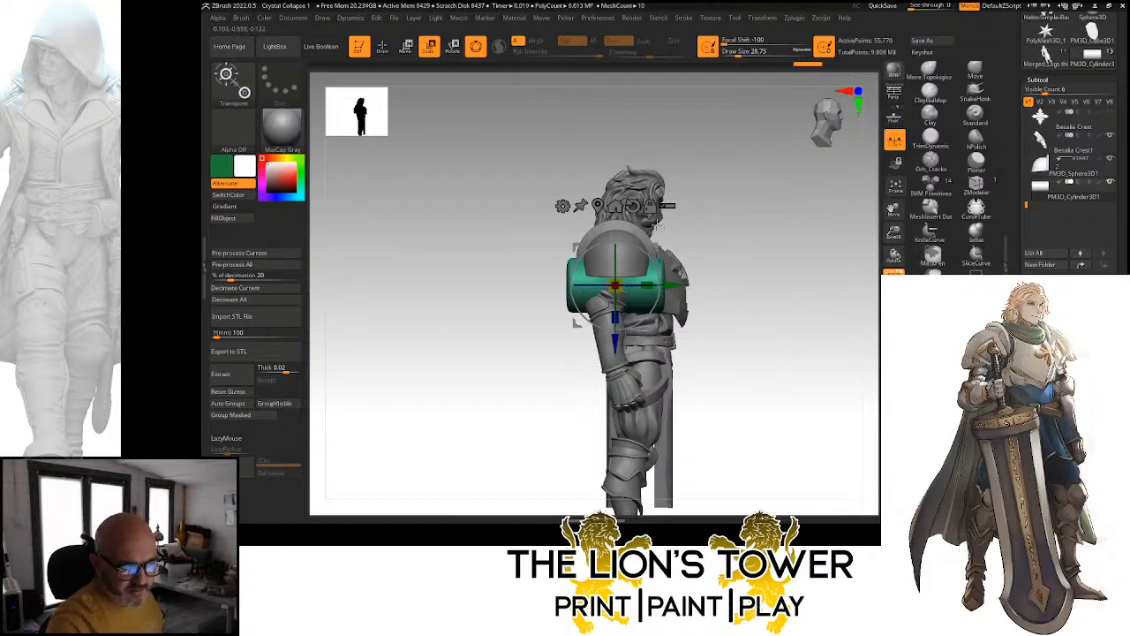
drag(754, 241, 735, 240)
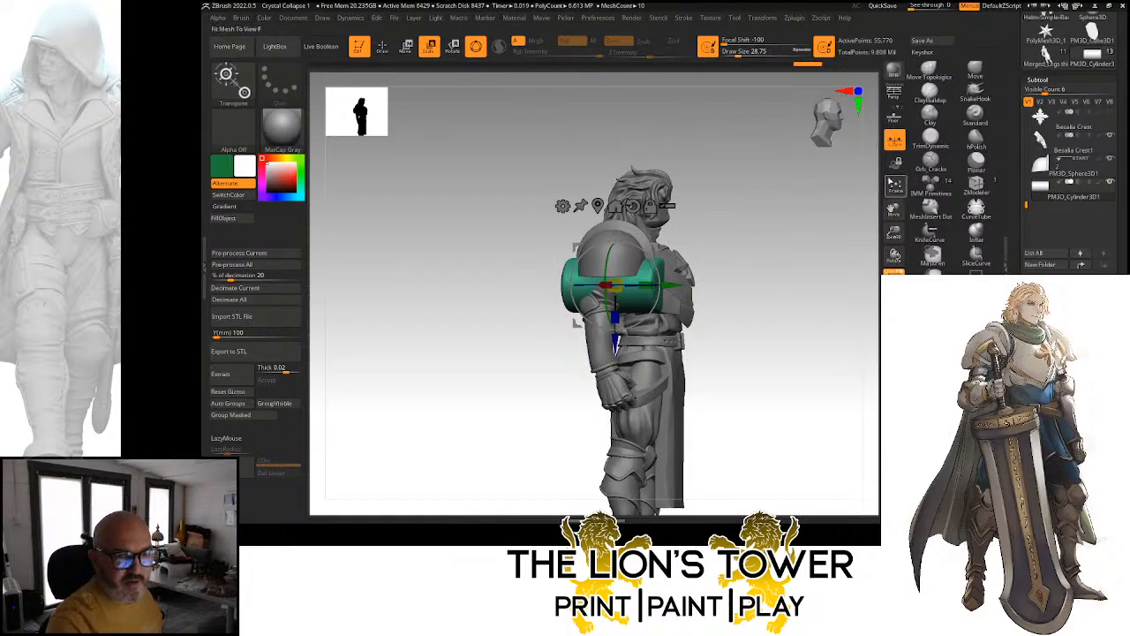
click(1051, 165)
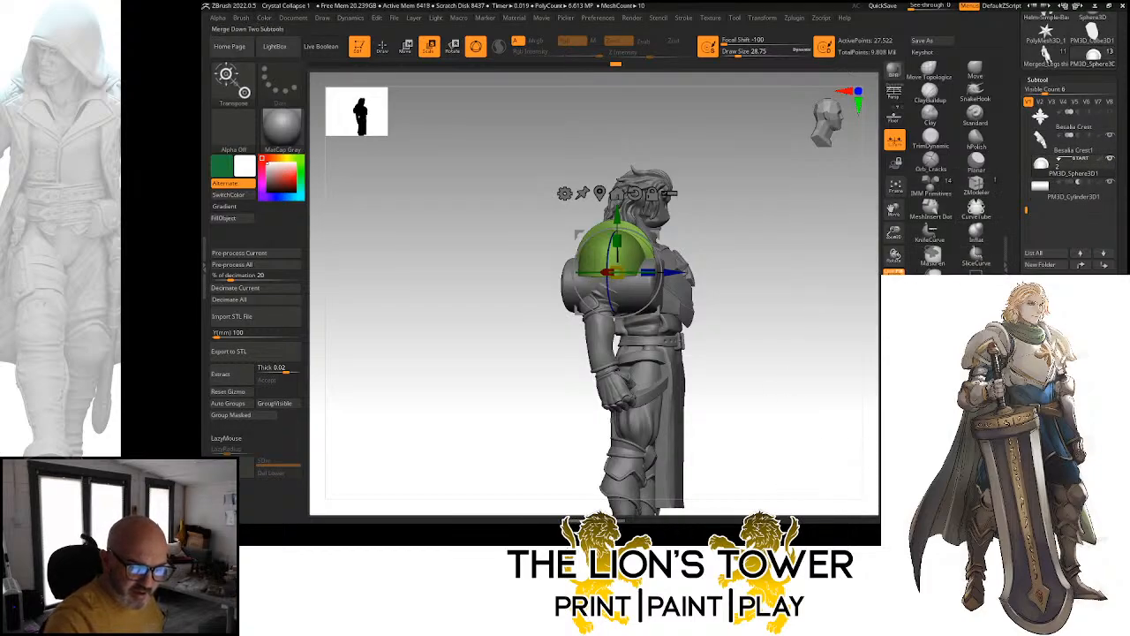
click(963, 425)
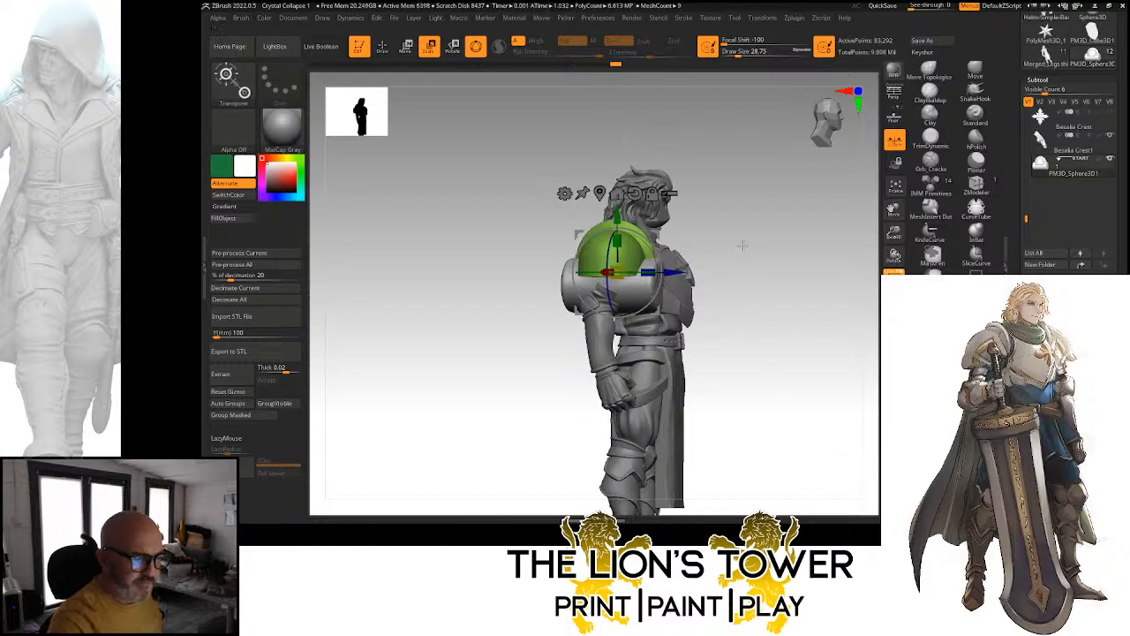
key(ctrl)
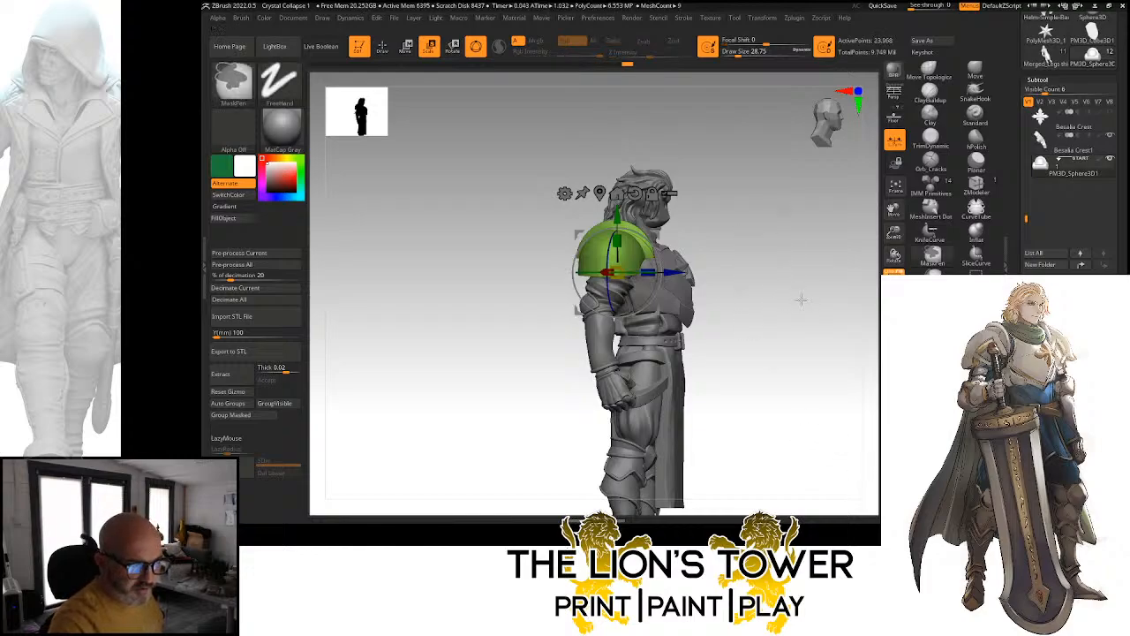
Isolate the pauldron so the rest of the figure is hidden
drag(800, 301, 760, 292)
click(895, 325)
drag(823, 309, 755, 293)
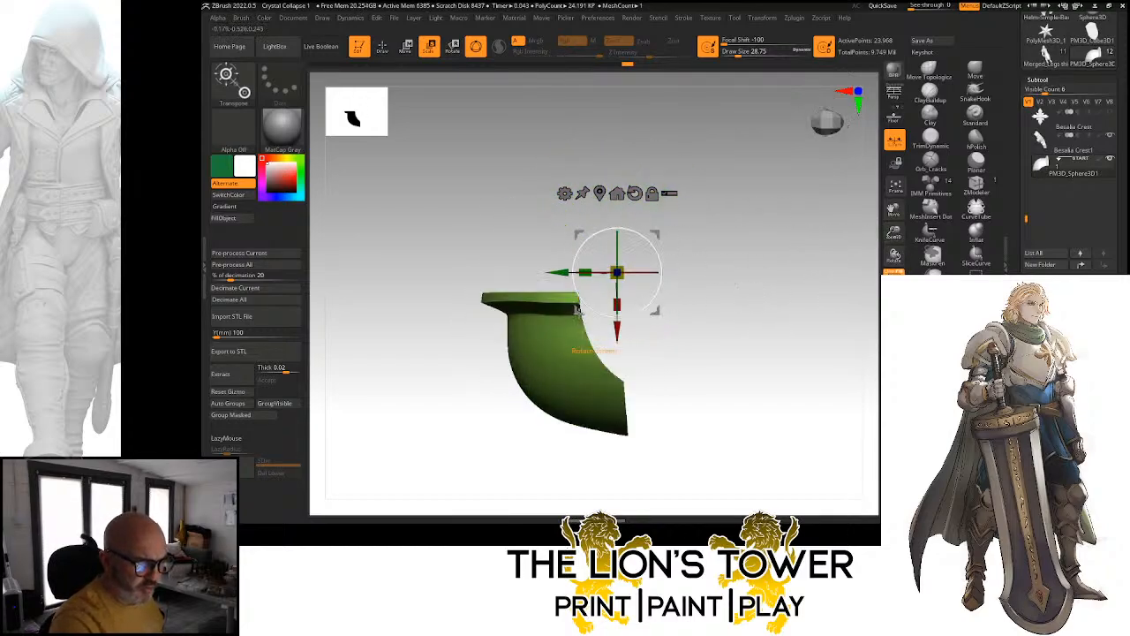
Examine the pauldron's hollowed underside, cut faces and profile from several angles
drag(671, 401, 680, 374)
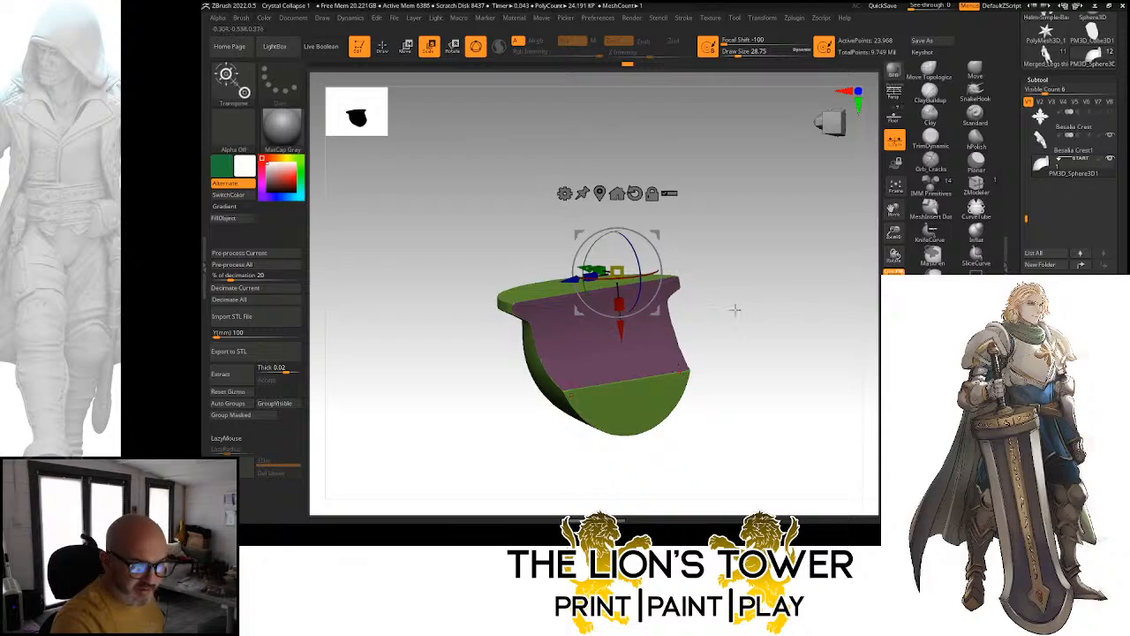
drag(768, 317, 741, 323)
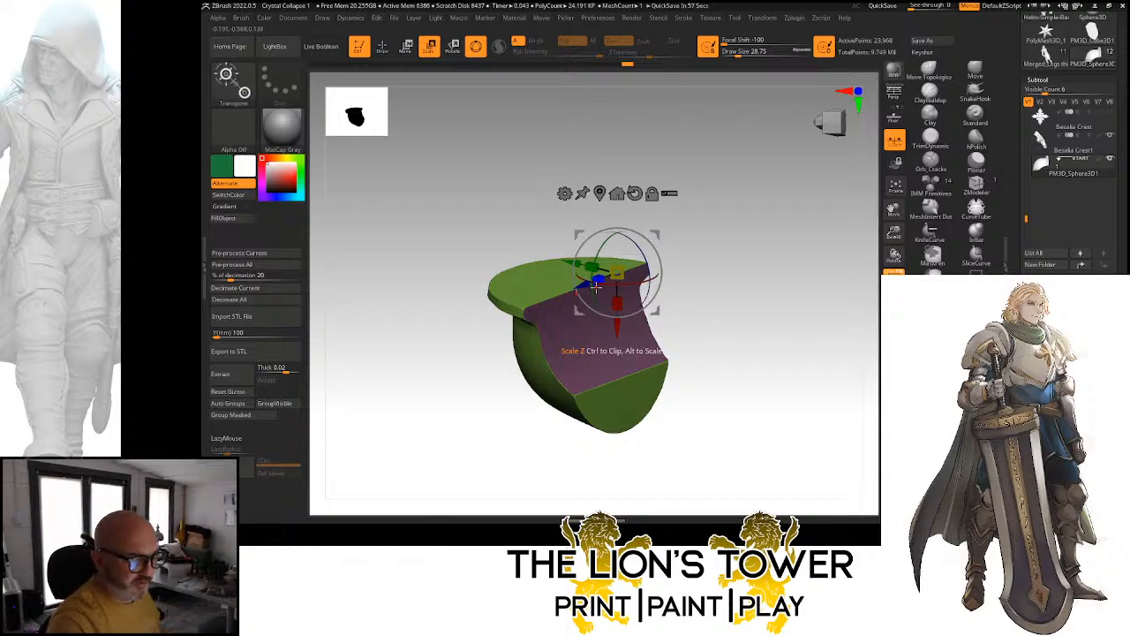
mouse_move(733, 268)
mouse_down()
mouse_move(716, 306)
mouse_move(748, 265)
mouse_up()
drag(670, 248, 621, 267)
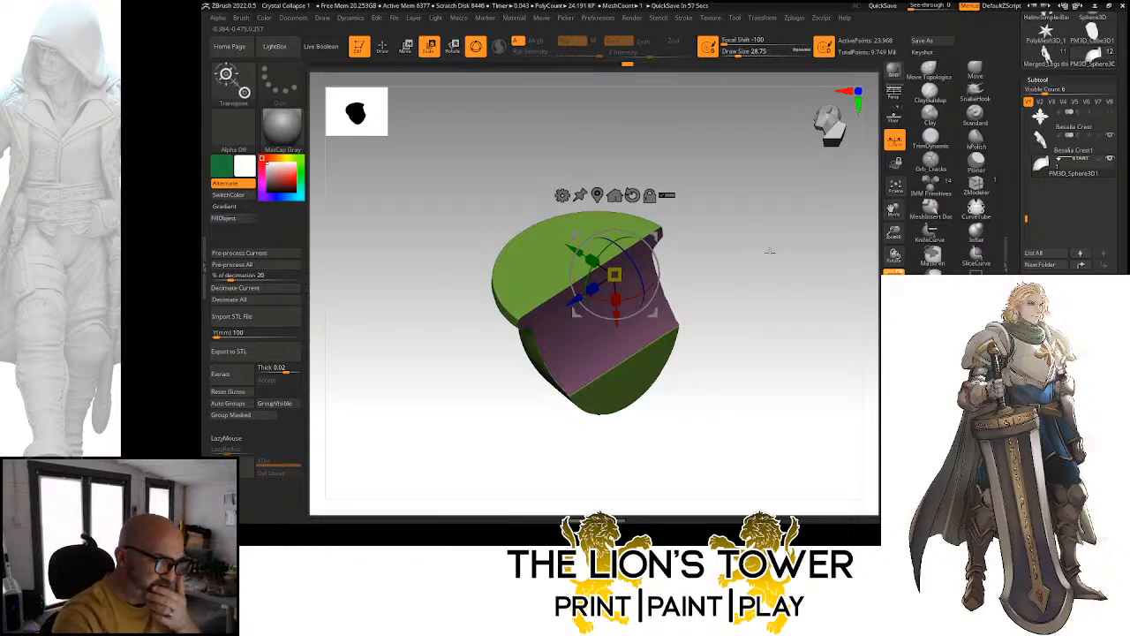
drag(770, 251, 789, 315)
drag(893, 234, 851, 263)
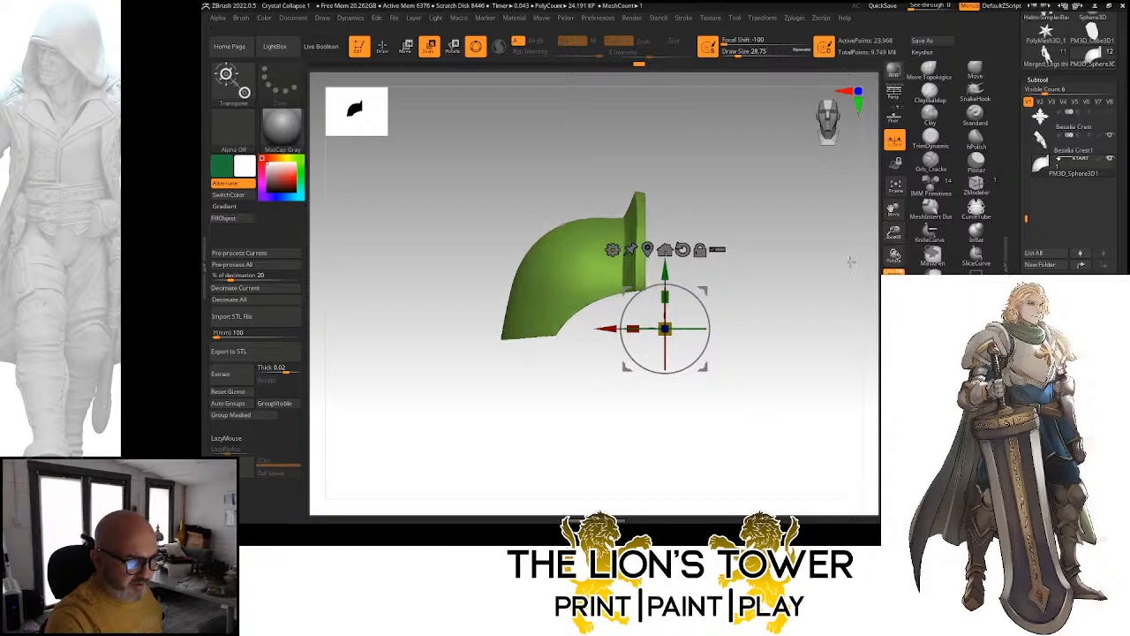
drag(892, 212, 918, 253)
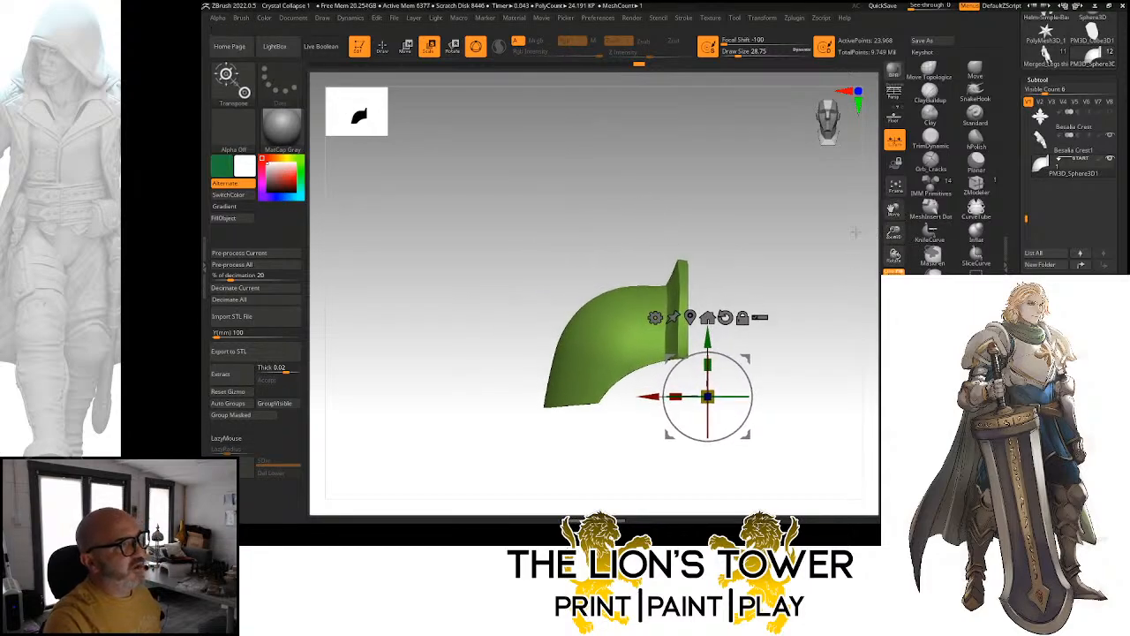
Toggle symmetry and lasso-mask a broad vertical band across the middle of the pauldron in side view
shift+drag(777, 246, 800, 256)
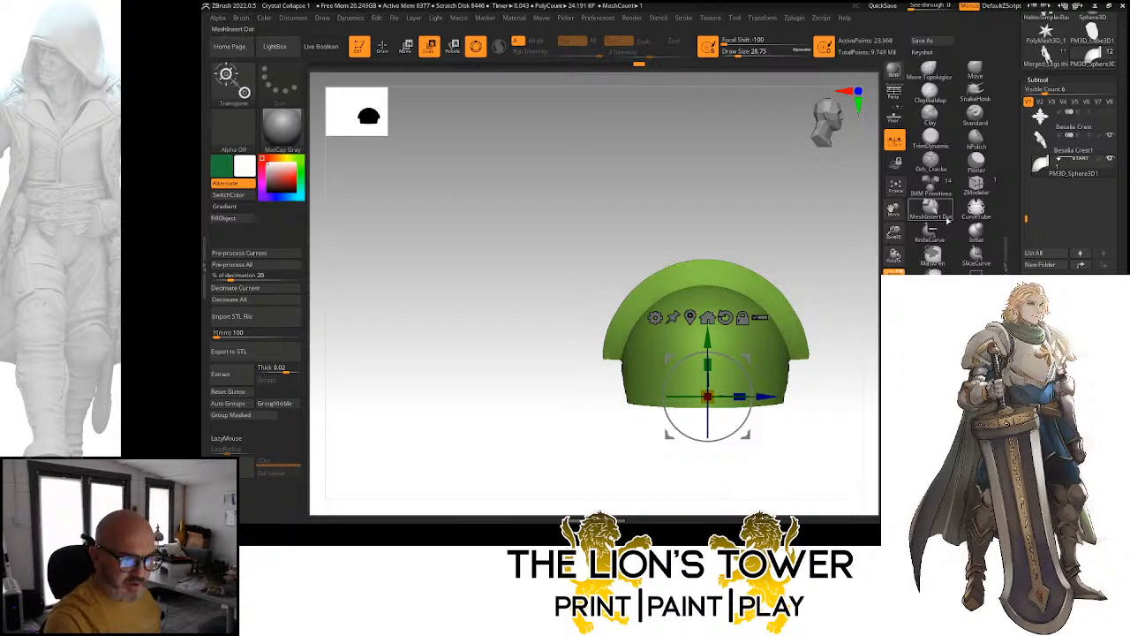
key(x)
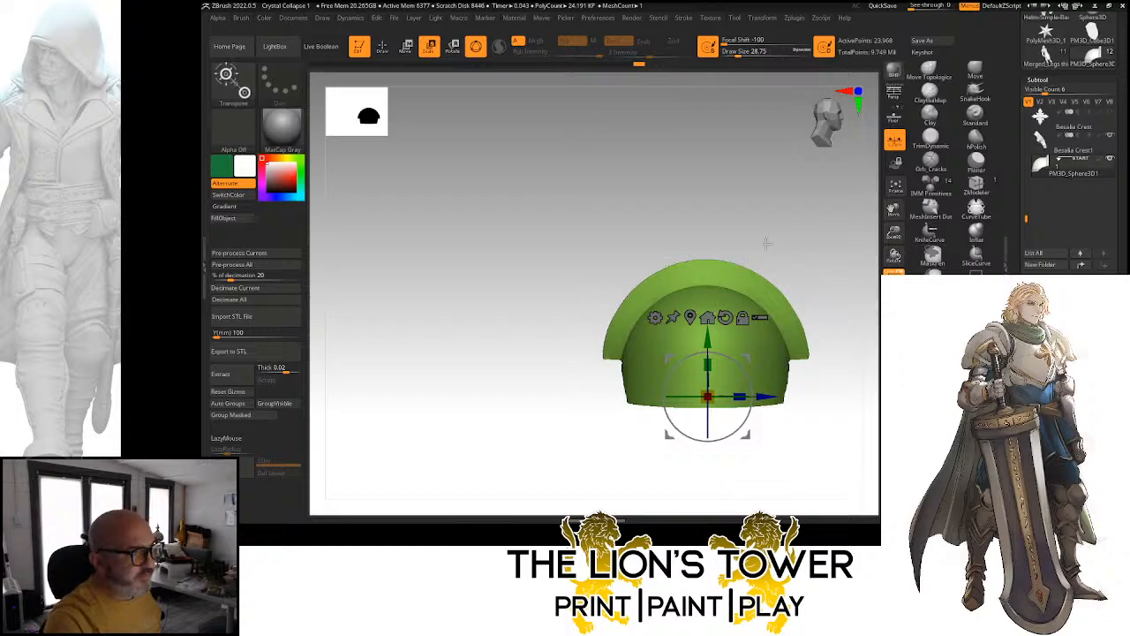
key(ctrl)
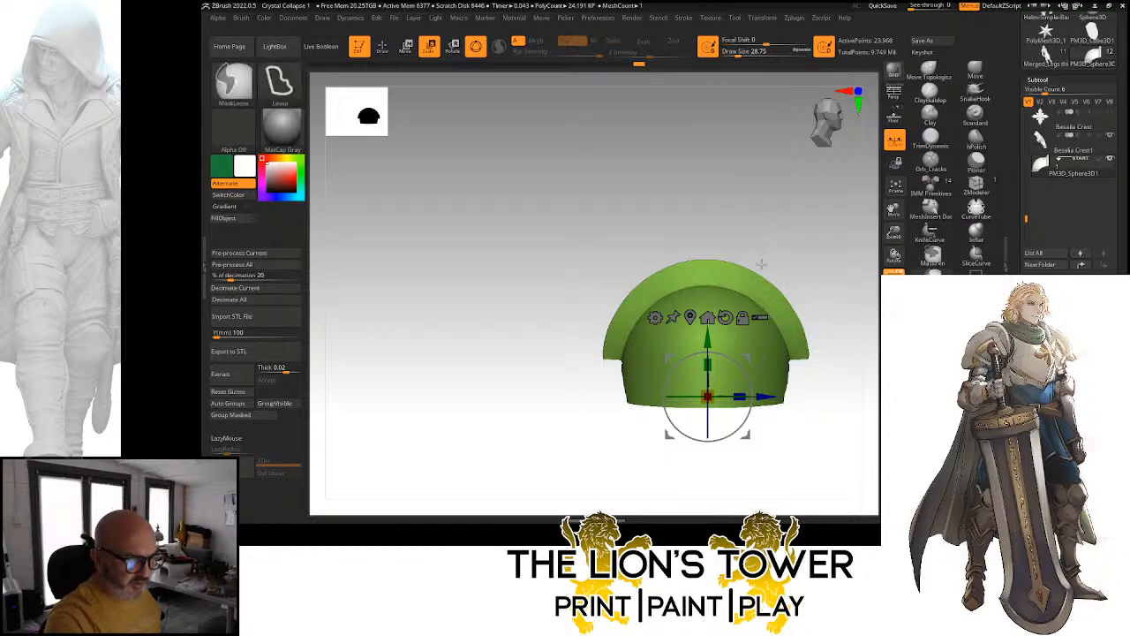
mouse_move(749, 345)
ctrl+mouse_down()
mouse_move(750, 406)
mouse_move(684, 450)
mouse_move(678, 263)
mouse_move(689, 256)
ctrl+mouse_up()
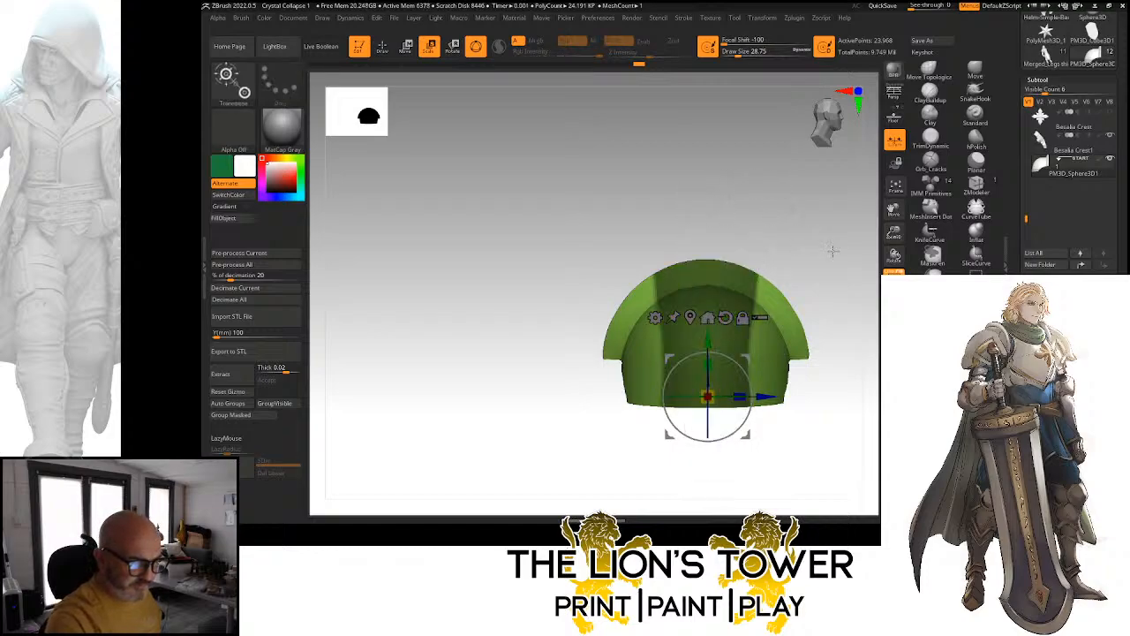
In front view, lasso-mask a diagonal band across the lower arm section of the pauldron, undoing a stray stroke
shift+drag(833, 250, 768, 274)
key(ctrl)
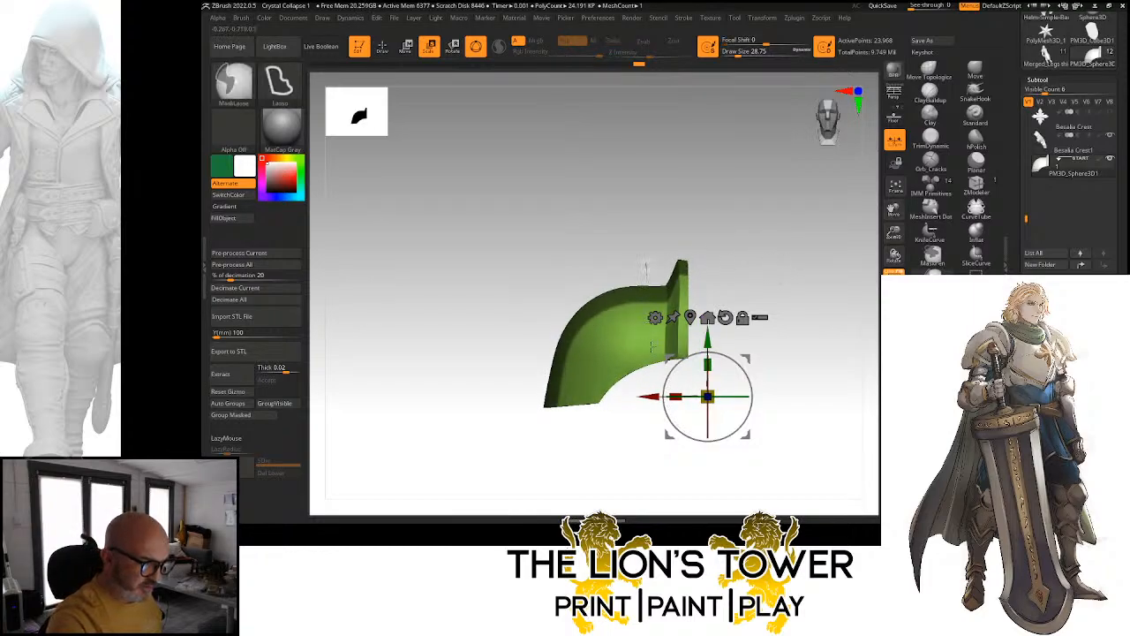
mouse_move(654, 347)
ctrl+mouse_down()
mouse_move(665, 393)
mouse_move(664, 269)
ctrl+mouse_up()
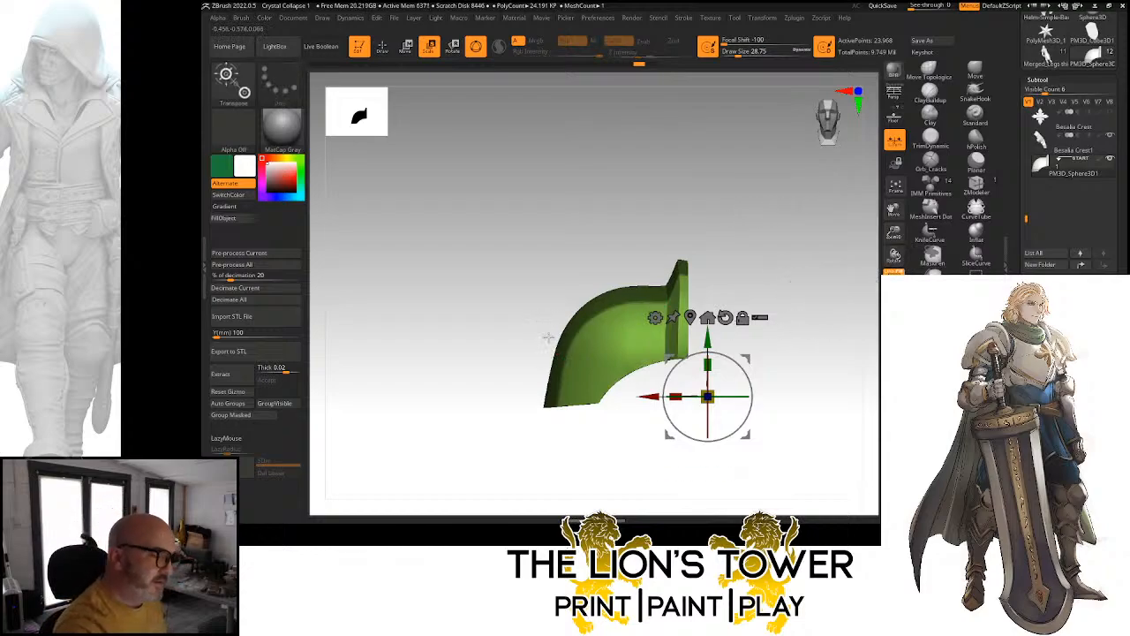
mouse_move(556, 347)
ctrl+mouse_down()
mouse_move(625, 408)
mouse_move(626, 398)
ctrl+mouse_up()
ctrl+drag(581, 362, 542, 329)
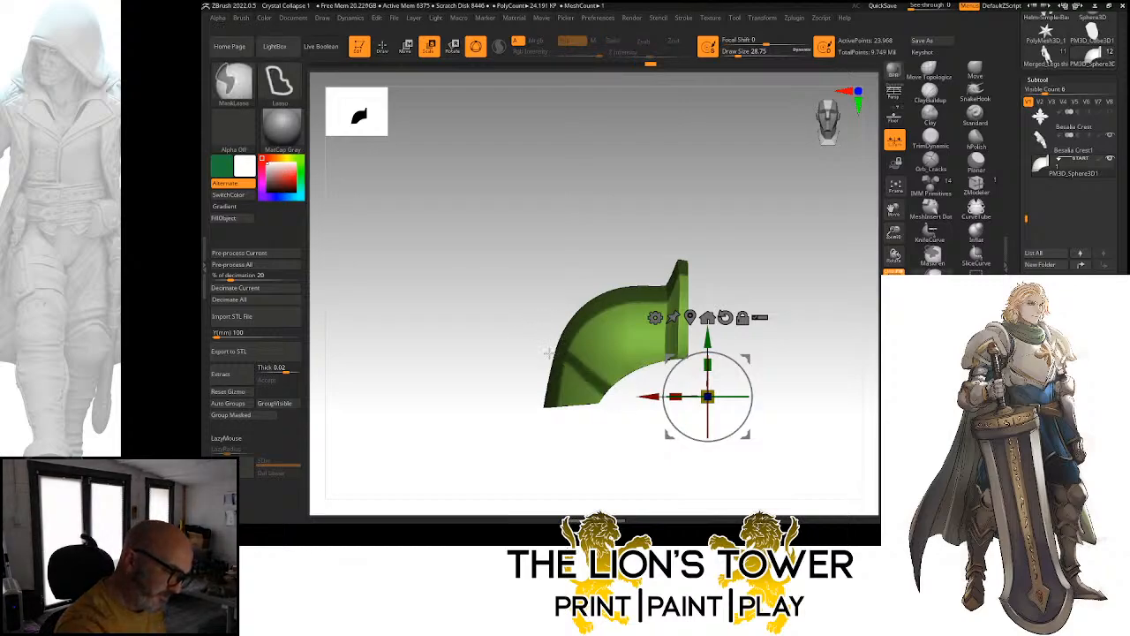
mouse_move(595, 388)
ctrl+mouse_down()
mouse_move(606, 387)
mouse_move(548, 343)
mouse_move(588, 364)
ctrl+mouse_up()
key(ctrl+z)
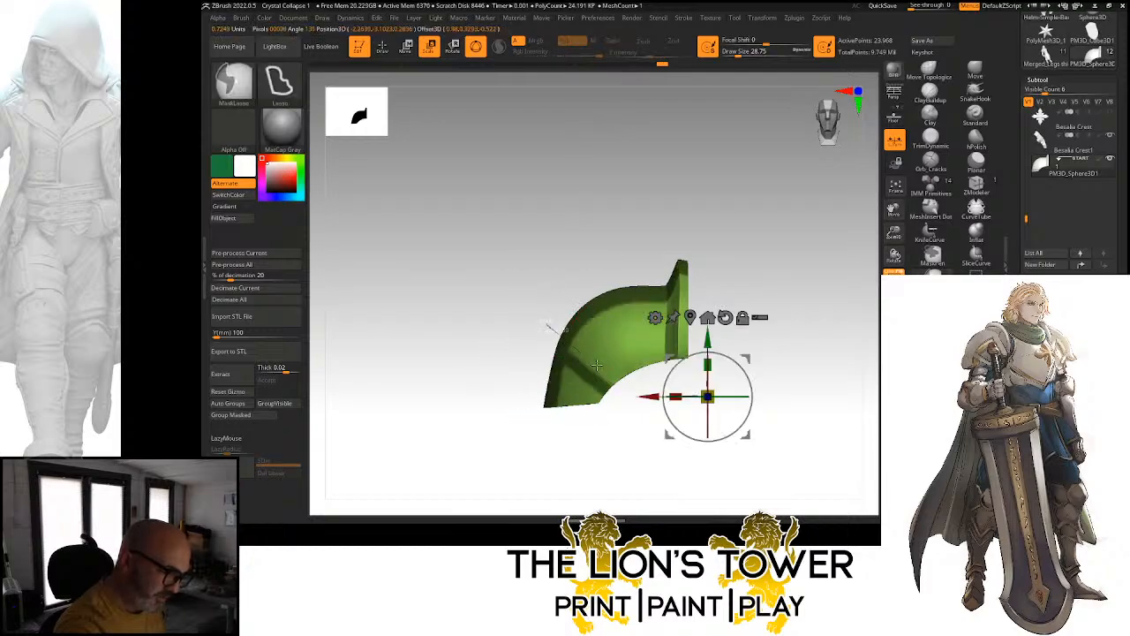
ctrl+drag(632, 402, 537, 325)
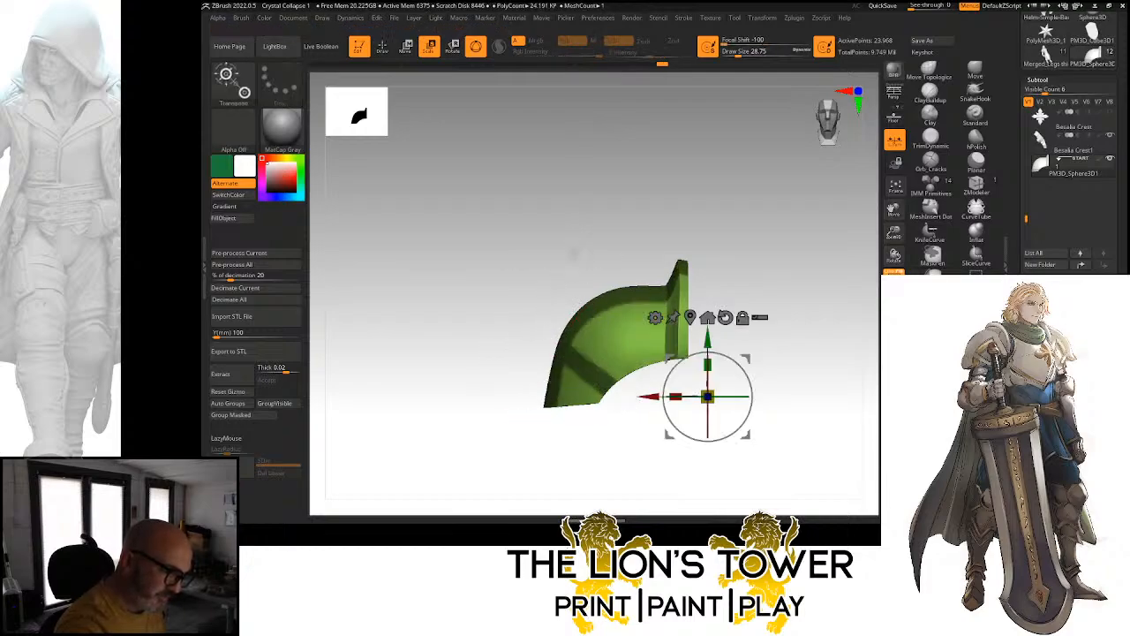
Lasso-mask a narrow strip along the base of the pauldron's raised collar
key(ctrl)
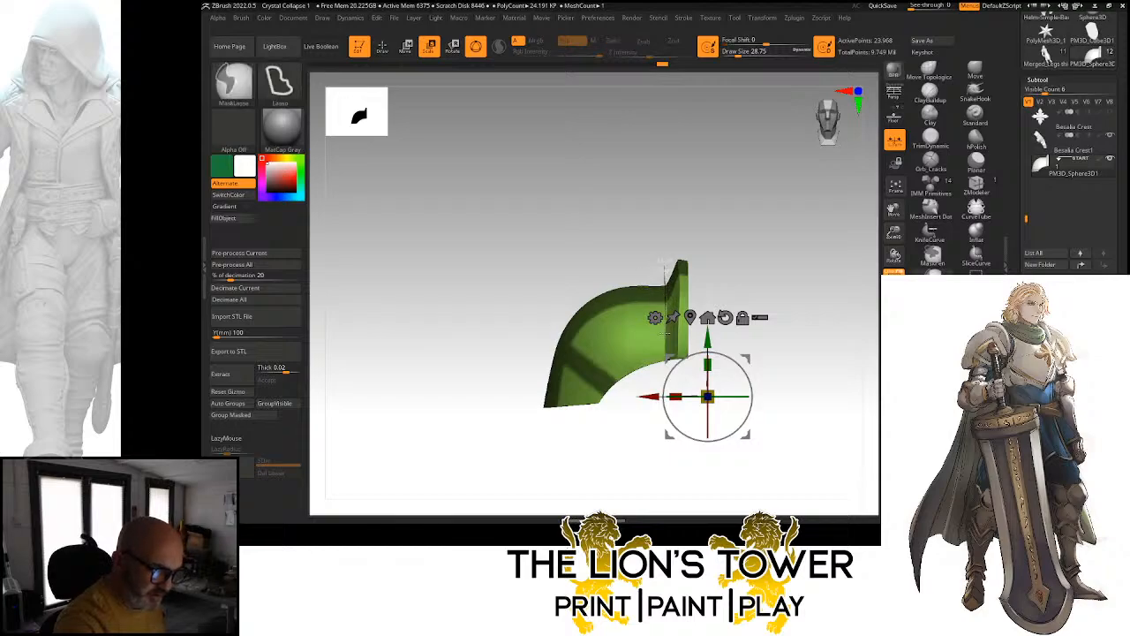
ctrl+drag(663, 381, 650, 390)
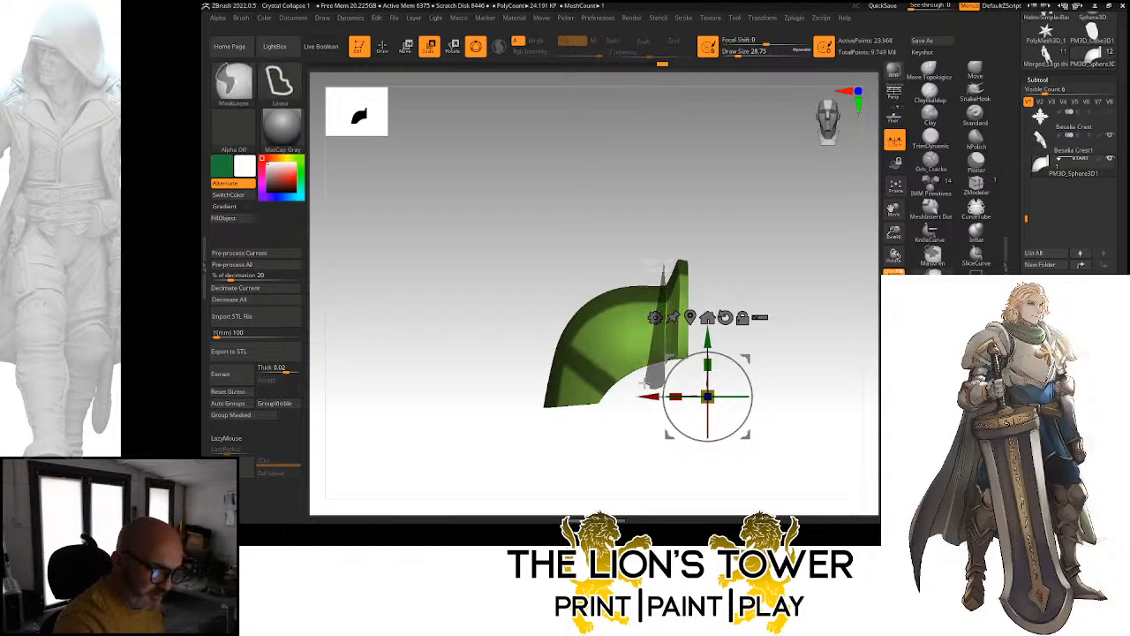
mouse_move(644, 346)
ctrl+mouse_down()
mouse_move(651, 292)
mouse_move(637, 263)
mouse_move(711, 218)
ctrl+mouse_up()
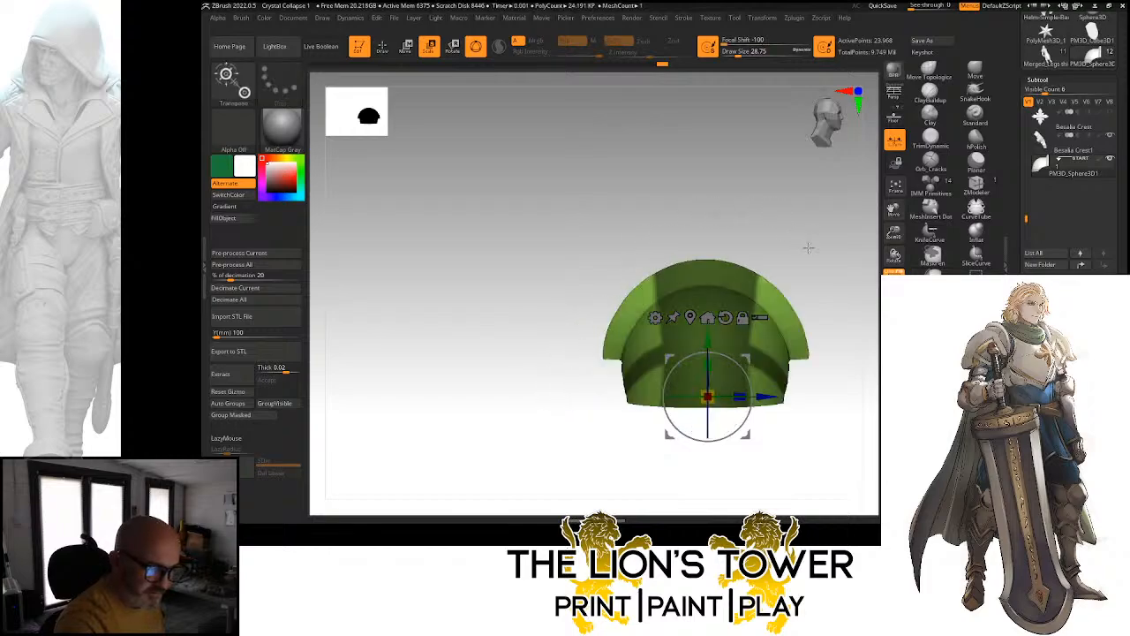
Select the Move brush and reduce the draw size to 5.75148
drag(804, 245, 803, 292)
drag(895, 215, 862, 121)
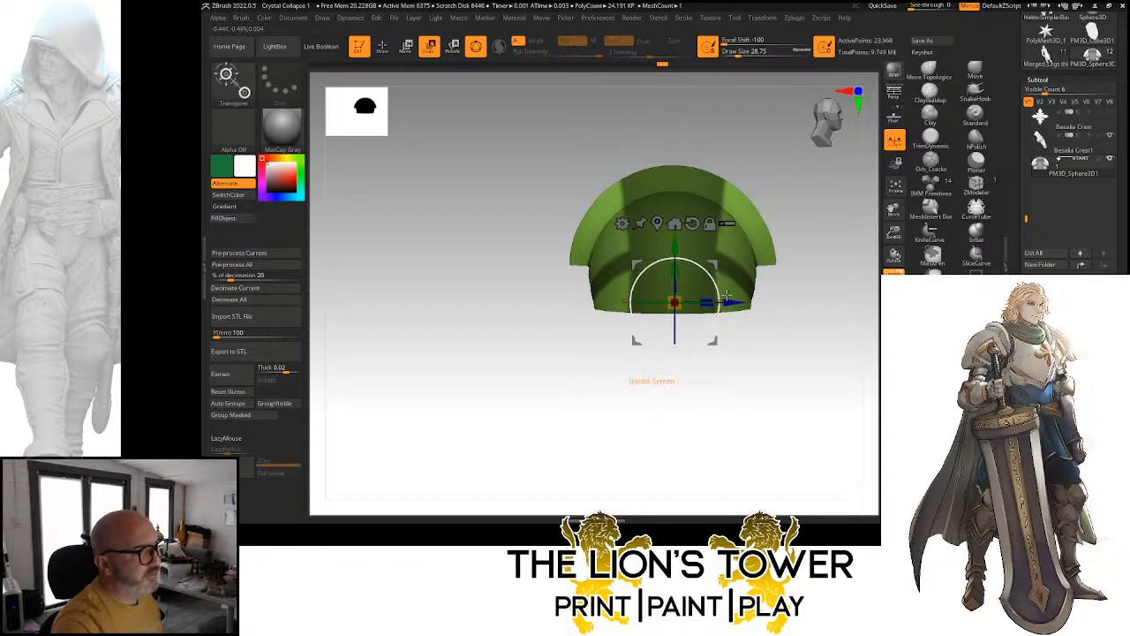
drag(811, 194, 795, 189)
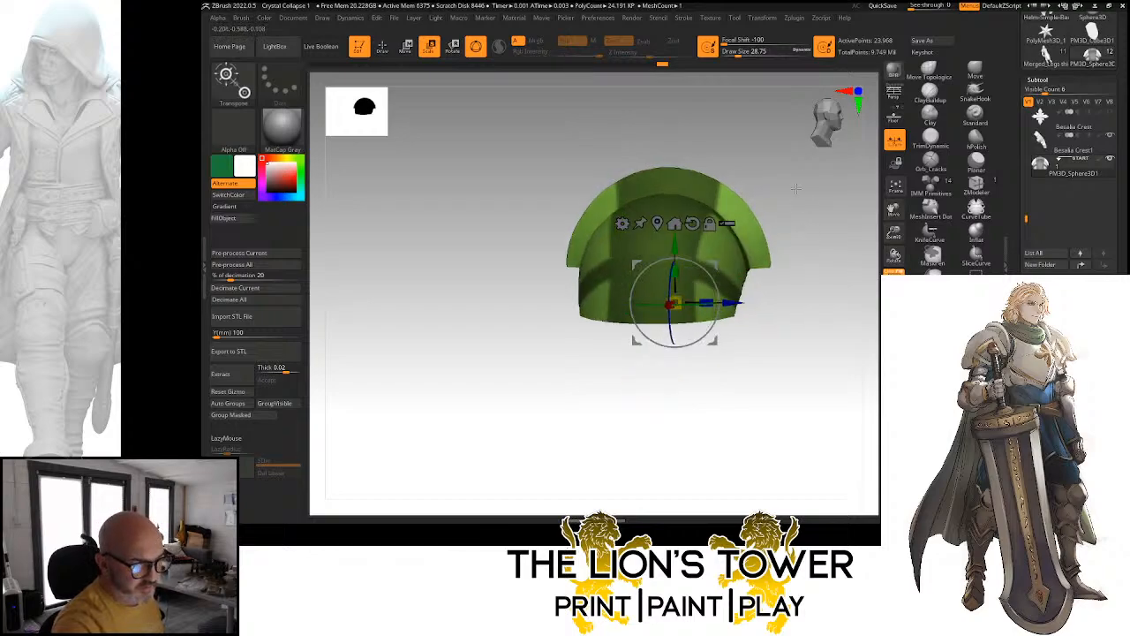
click(975, 72)
drag(738, 51, 732, 53)
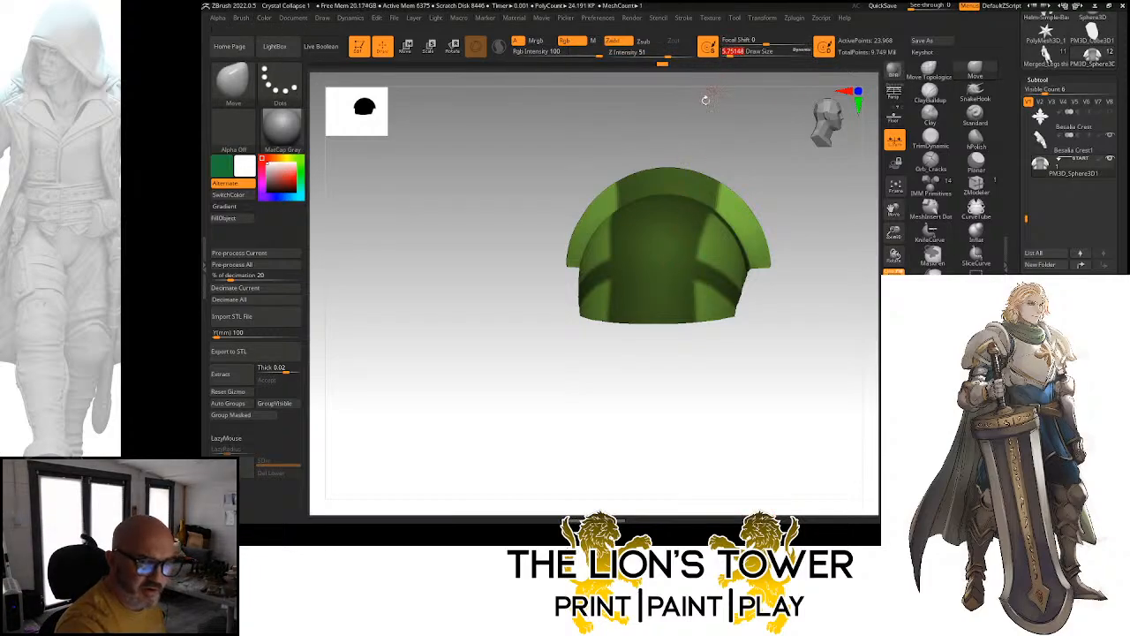
Choose the MaskPen and refine the mask near the pauldron's lower rim
key(ctrl)
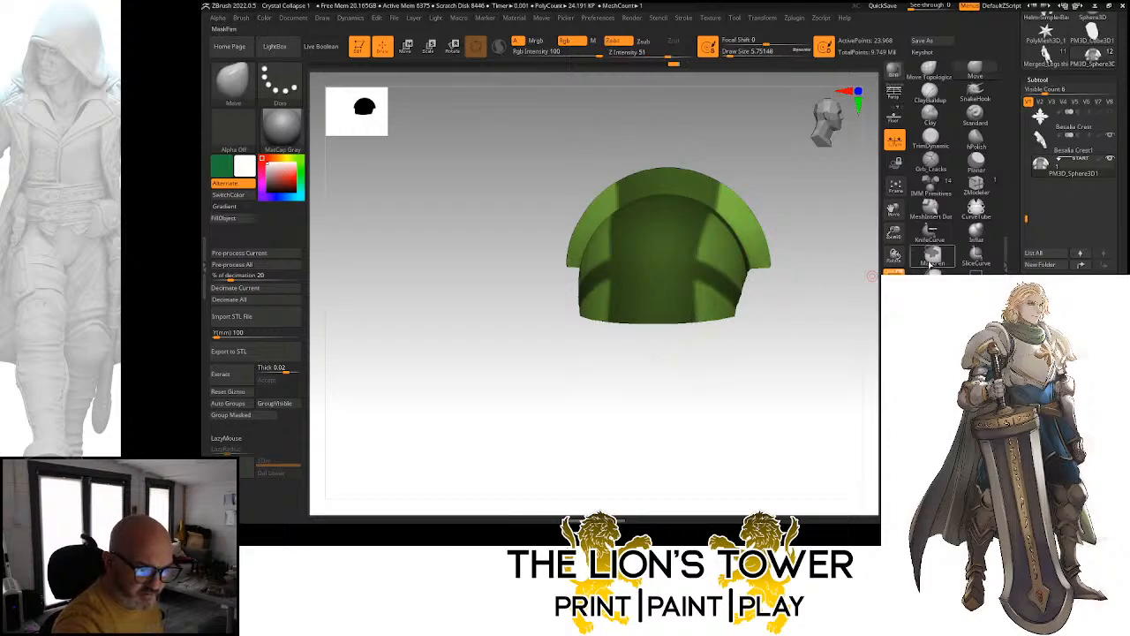
click(932, 256)
key(ctrl)
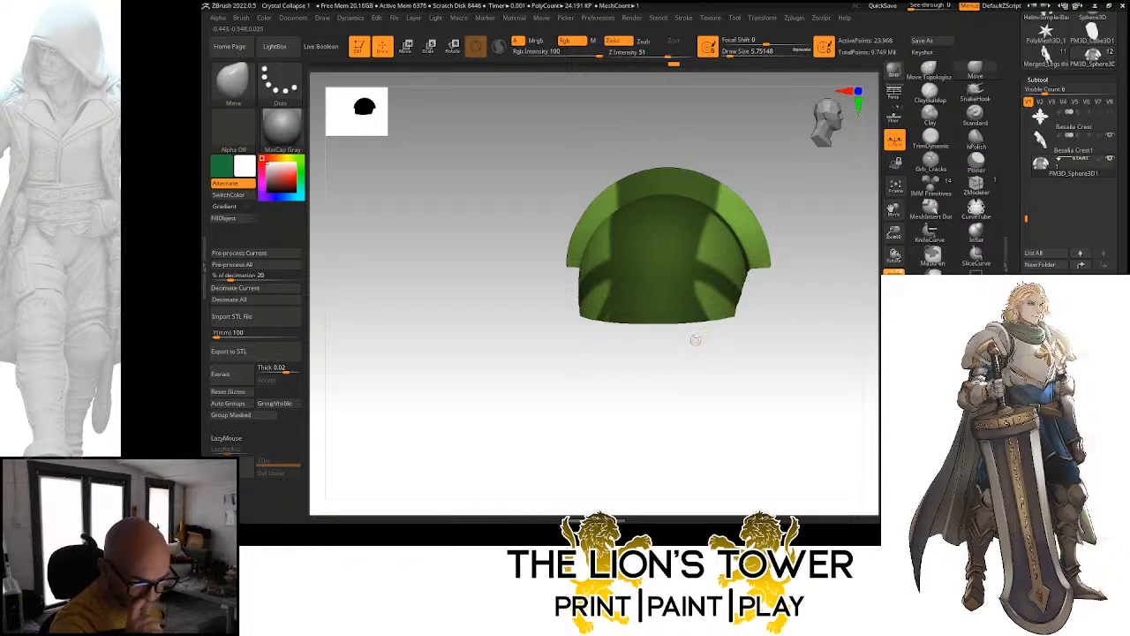
drag(696, 339, 680, 336)
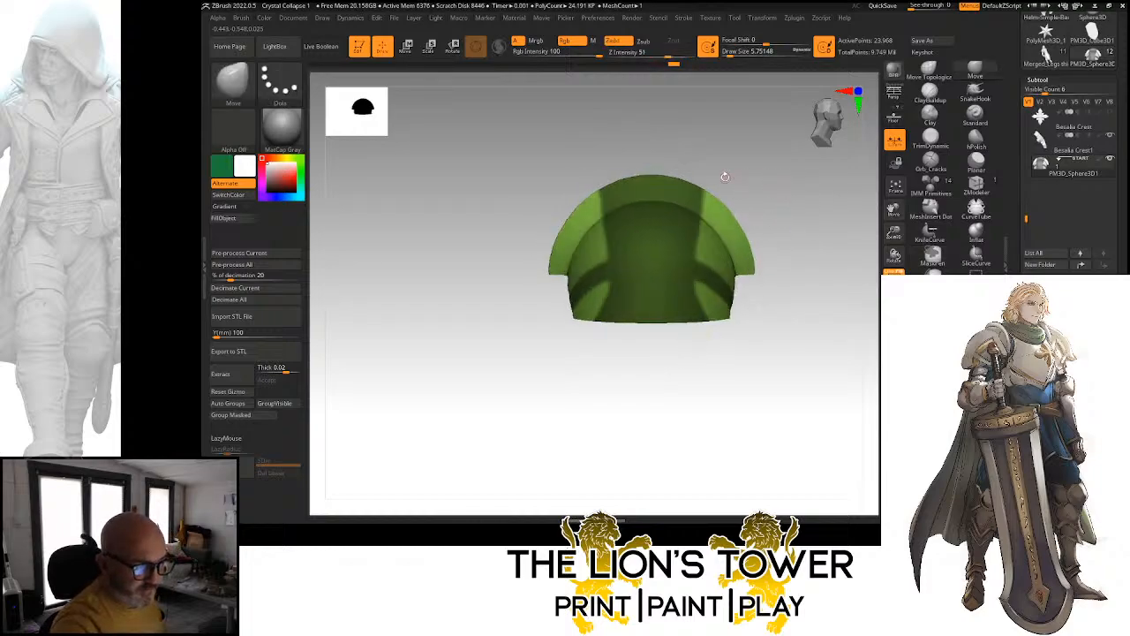
mouse_move(817, 193)
mouse_down()
mouse_move(817, 259)
mouse_move(797, 160)
mouse_move(797, 171)
mouse_move(760, 176)
mouse_move(738, 144)
mouse_move(777, 154)
mouse_up()
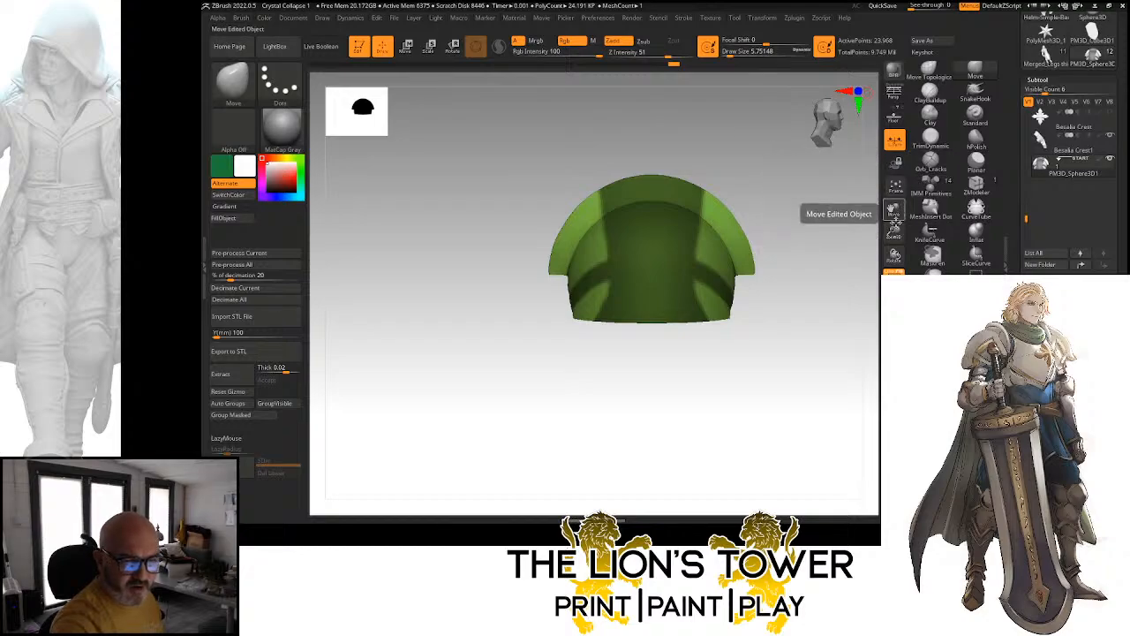
drag(894, 231, 845, 231)
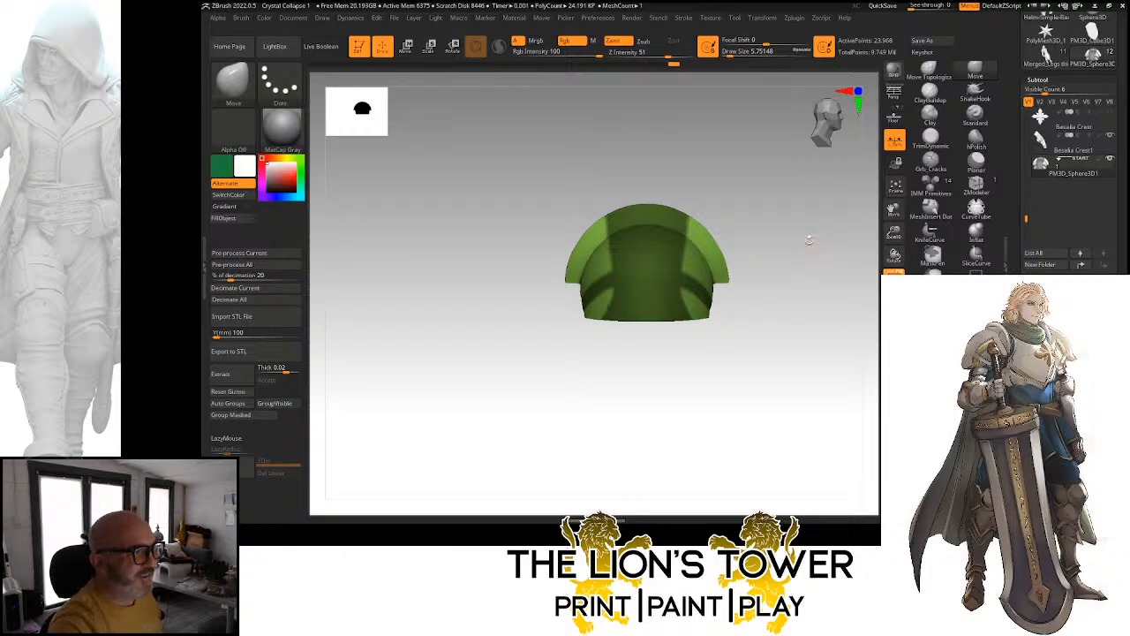
Preview the extraction of the masked trim bands at thicknesses of 0.02, 0.00178 and 0.001
mouse_move(822, 247)
shift+mouse_down()
mouse_move(814, 253)
mouse_move(807, 240)
mouse_move(843, 245)
mouse_move(834, 266)
mouse_move(807, 257)
mouse_move(814, 243)
mouse_move(836, 268)
mouse_move(861, 188)
shift+mouse_up()
key(shift)
key(ctrl)
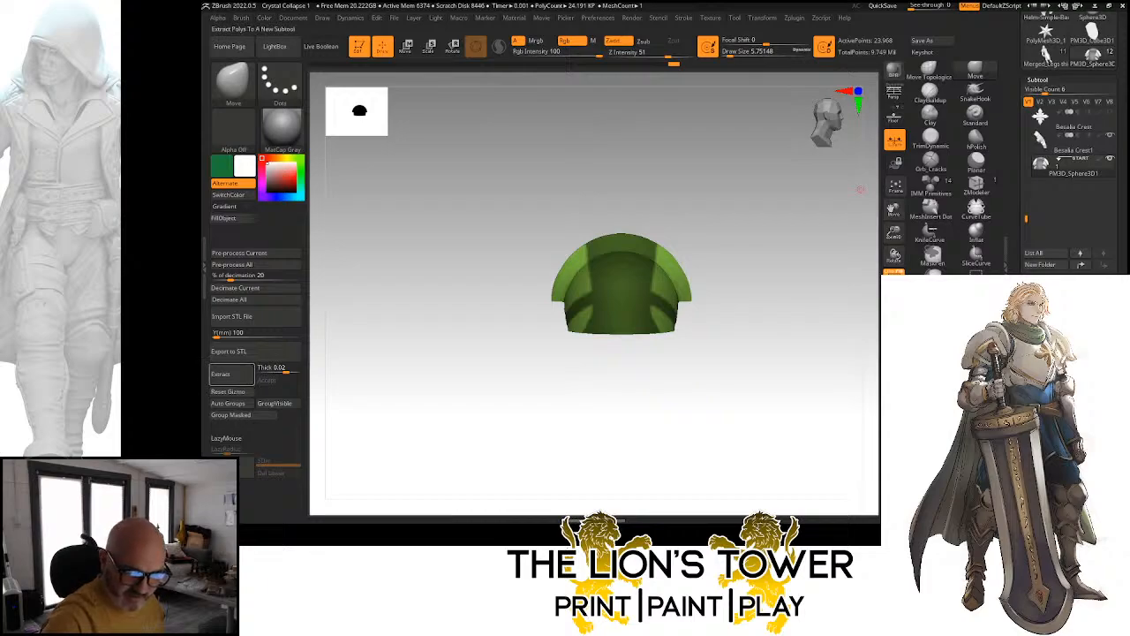
click(231, 374)
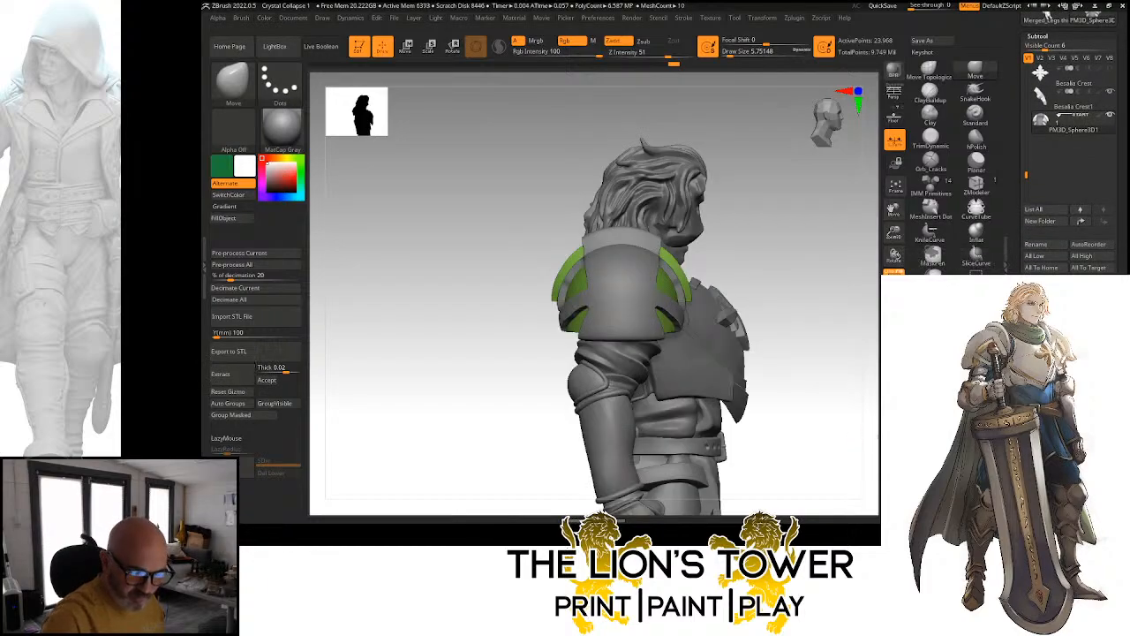
drag(286, 370, 283, 370)
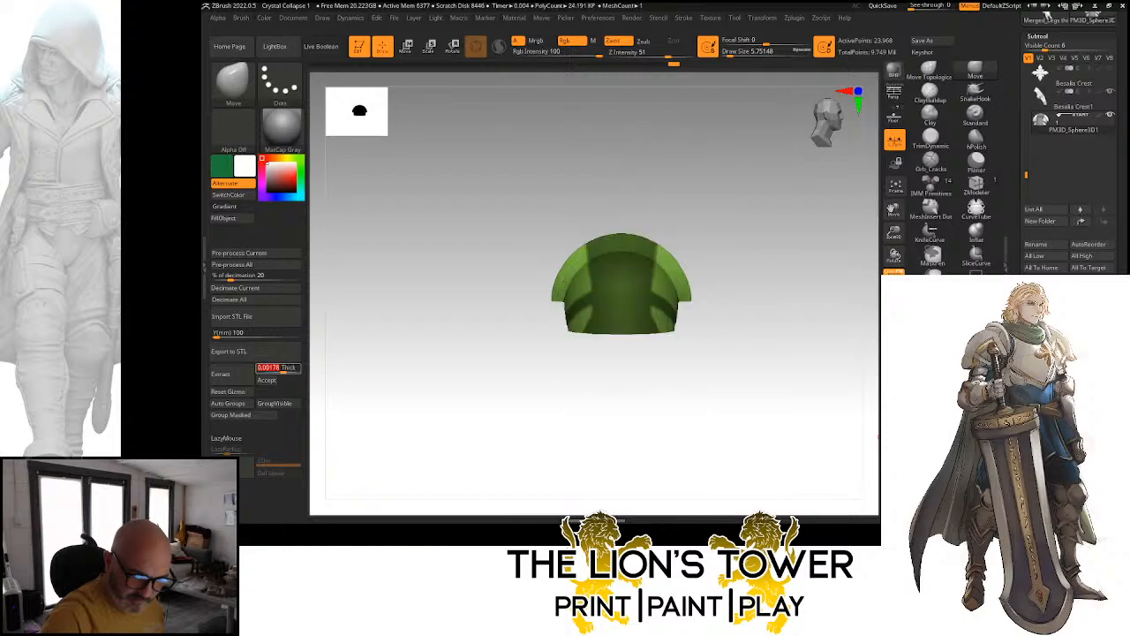
click(231, 375)
click(282, 370)
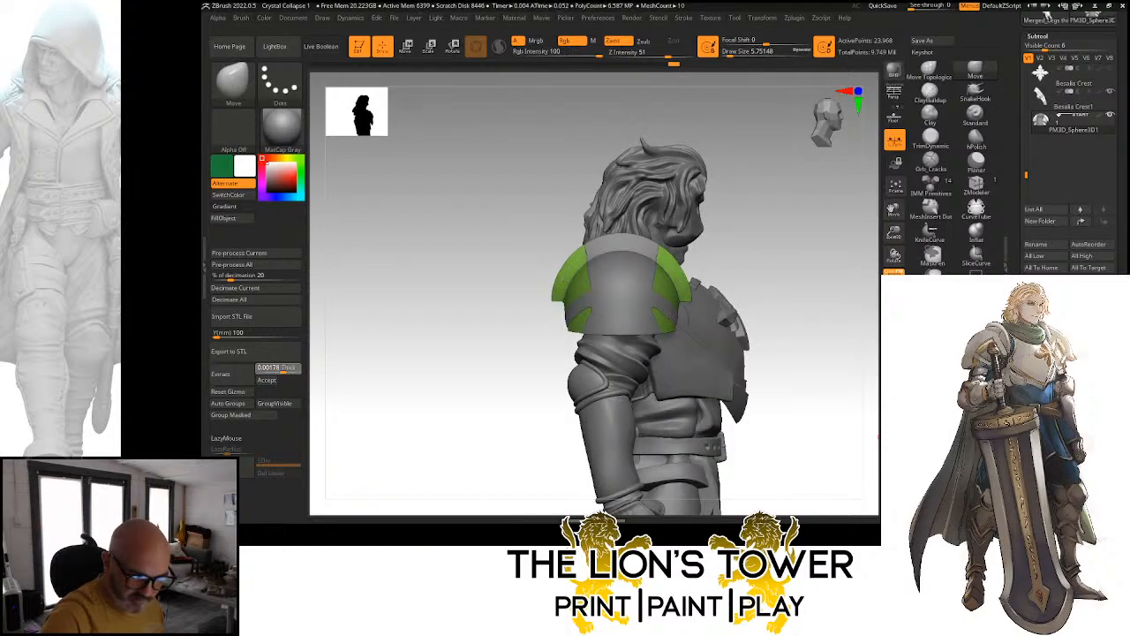
text(0.001)
key(Return)
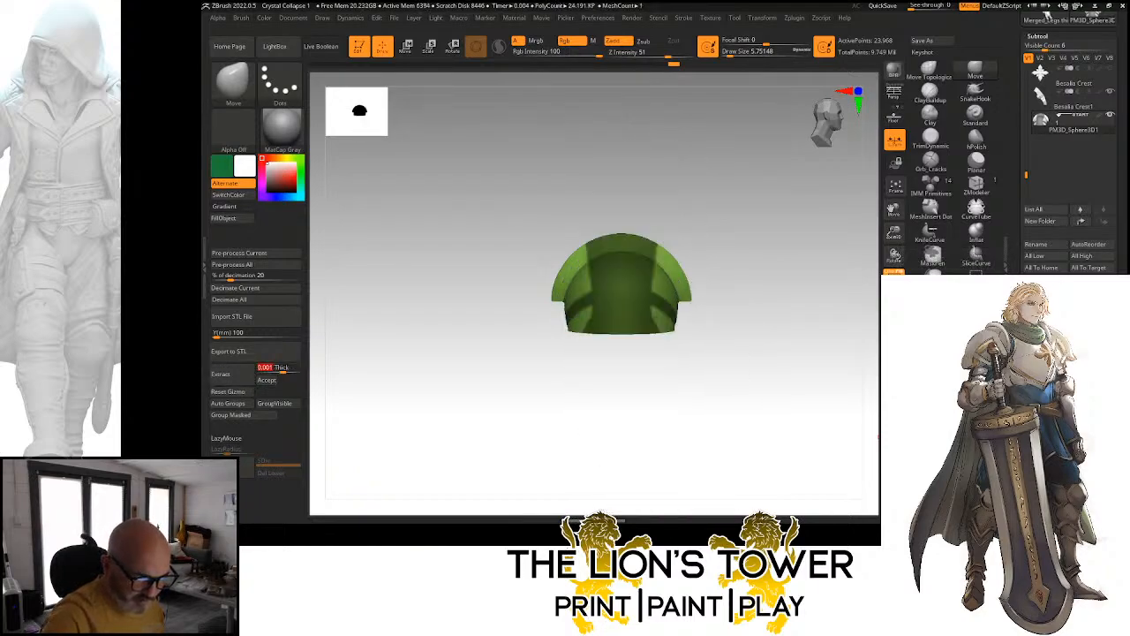
drag(868, 396, 824, 392)
click(231, 374)
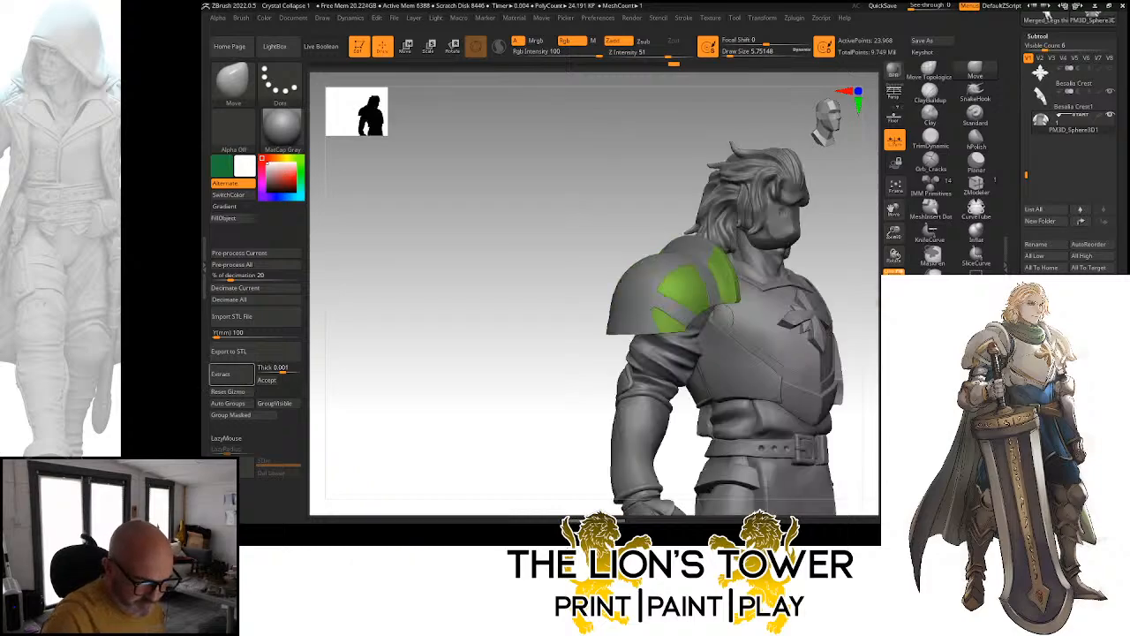
Raise the extraction thickness in stages to 0.00985 and accept the masked trim bands as a separate subtool
click(280, 369)
drag(281, 368, 284, 368)
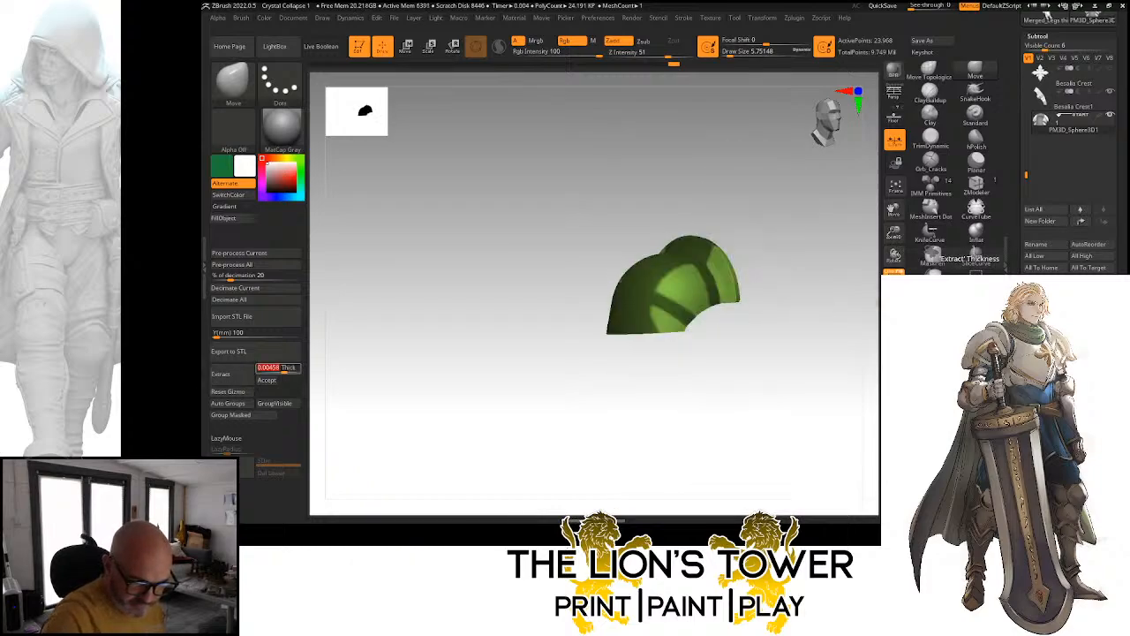
click(230, 374)
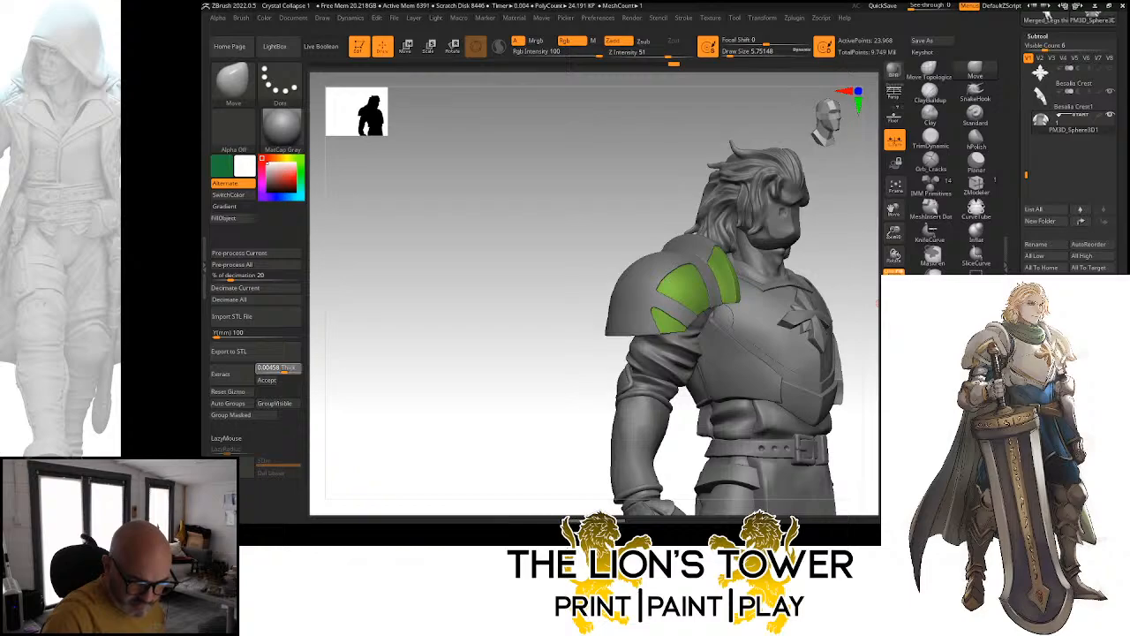
drag(284, 368, 289, 369)
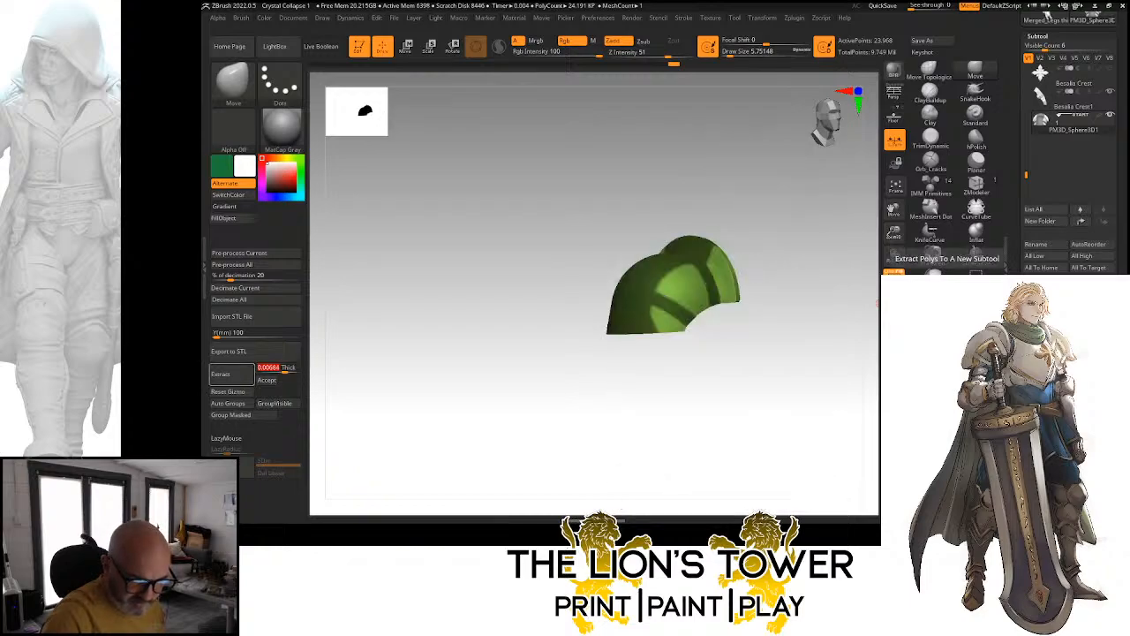
click(231, 375)
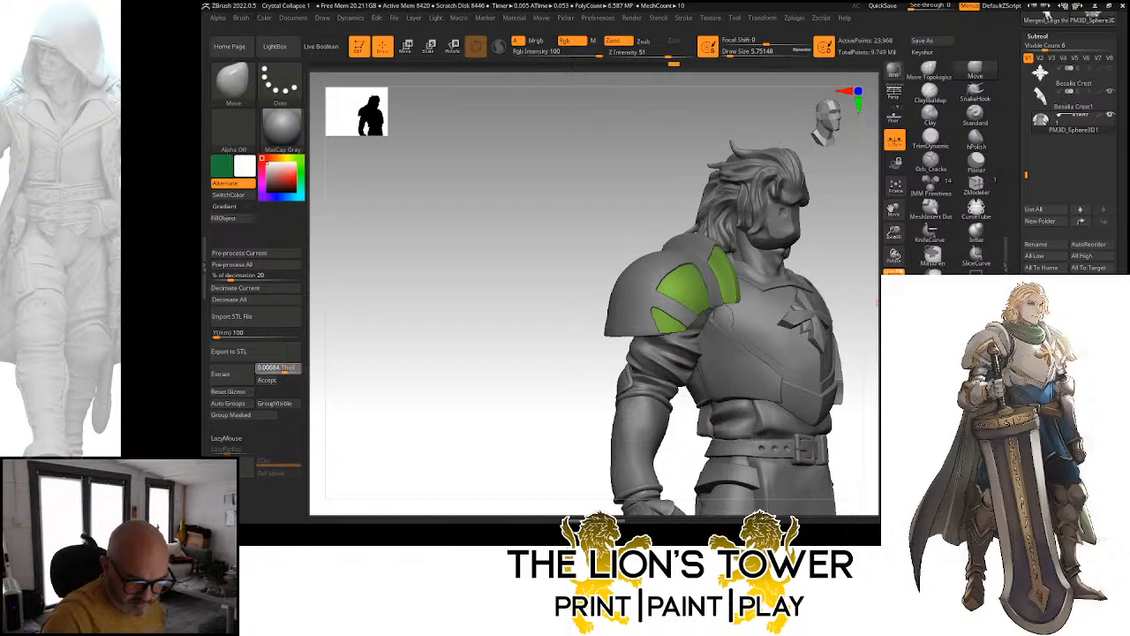
drag(288, 368, 291, 369)
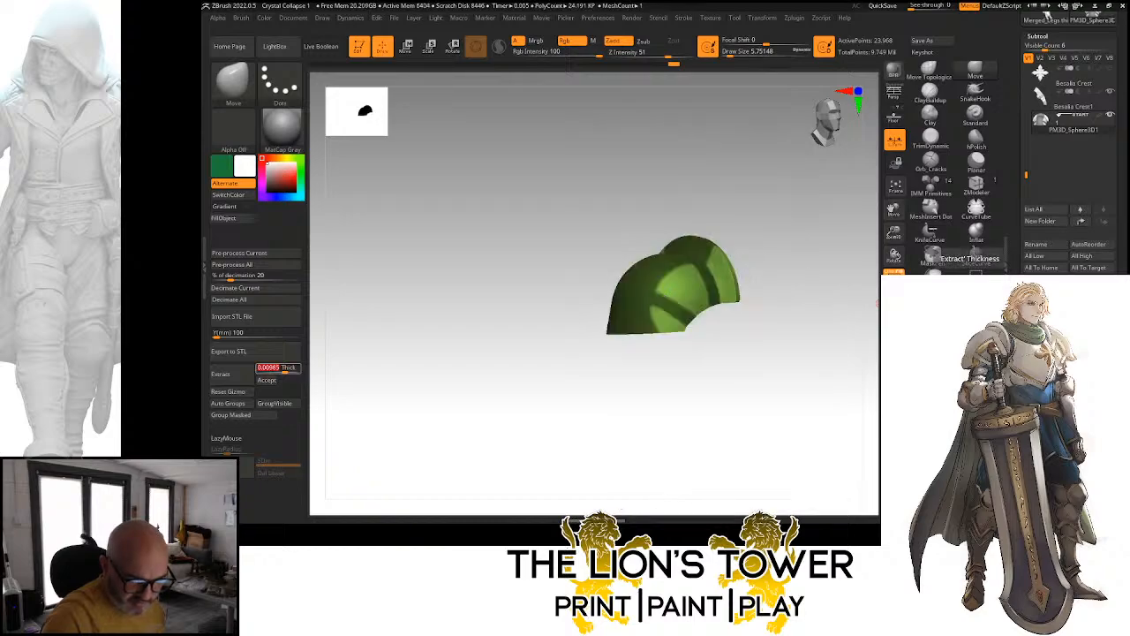
click(221, 374)
click(267, 379)
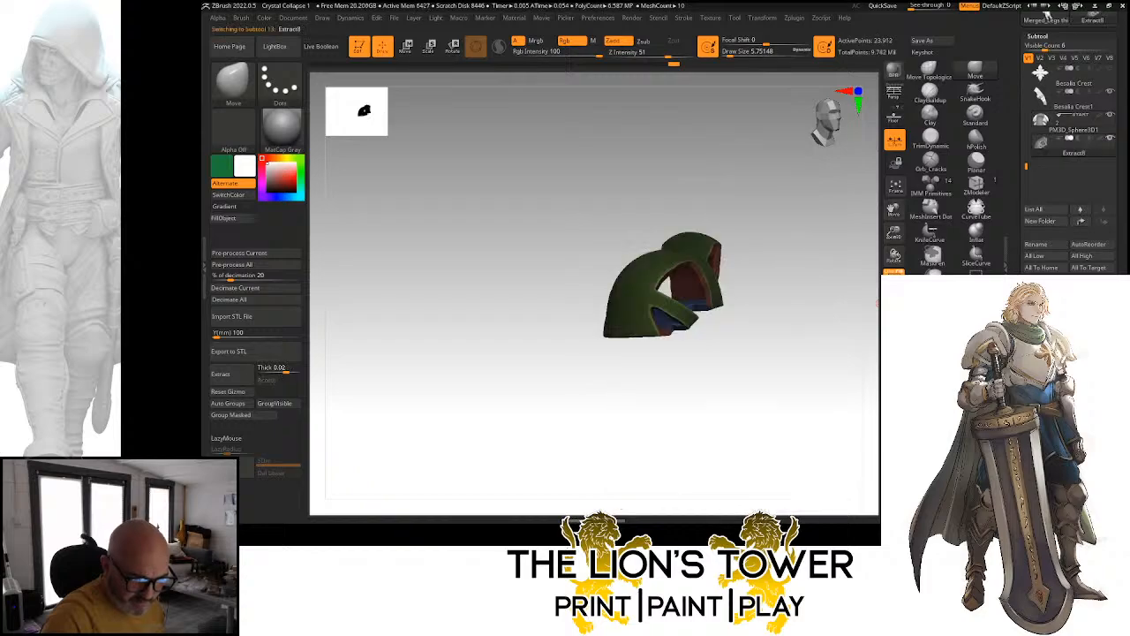
Isolate the extracted trim and polish the edges around its openings using hPolish with a draw size of 18.45511
drag(798, 315, 866, 303)
key(alt+s)
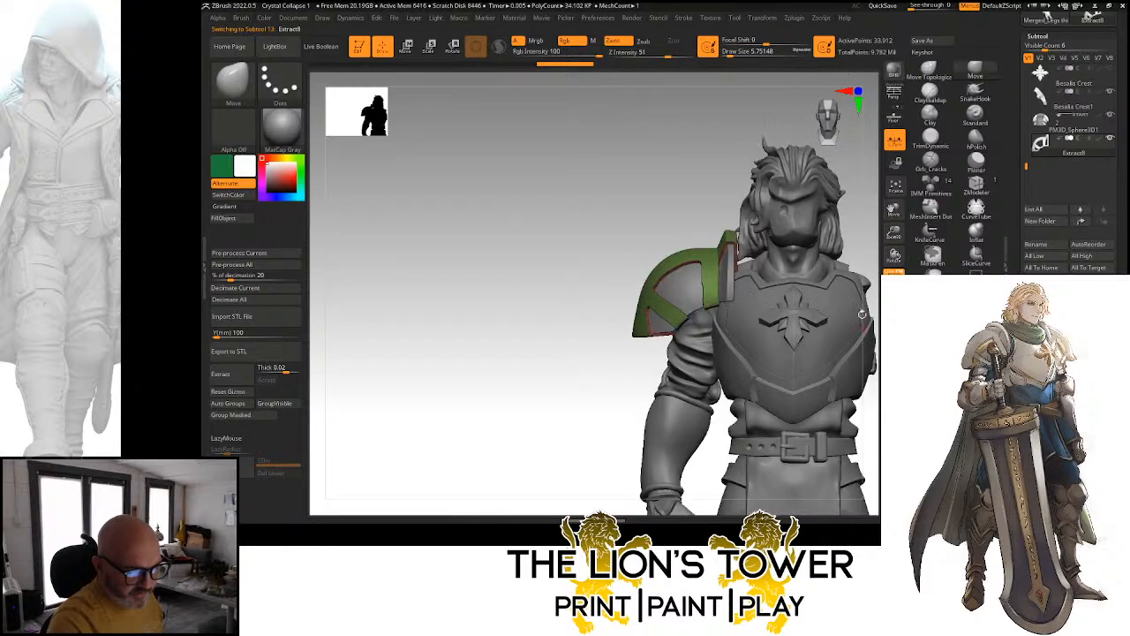
mouse_move(863, 246)
mouse_down()
mouse_move(853, 203)
mouse_move(860, 230)
mouse_move(898, 257)
mouse_move(899, 280)
mouse_up()
key(alt+s)
drag(859, 312, 870, 357)
click(976, 141)
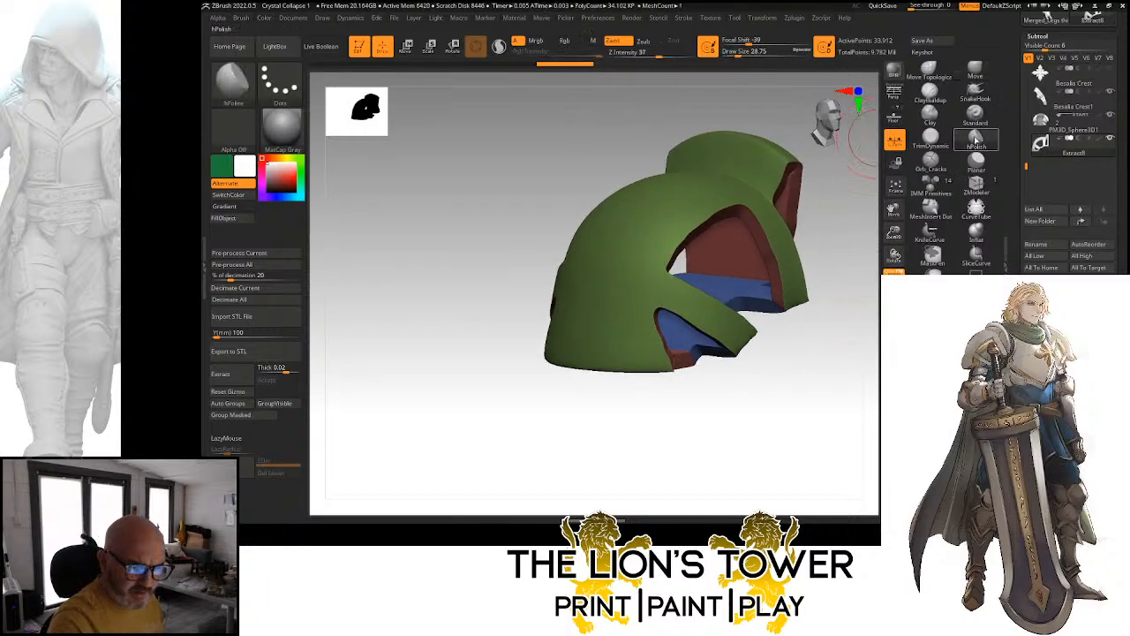
click(736, 54)
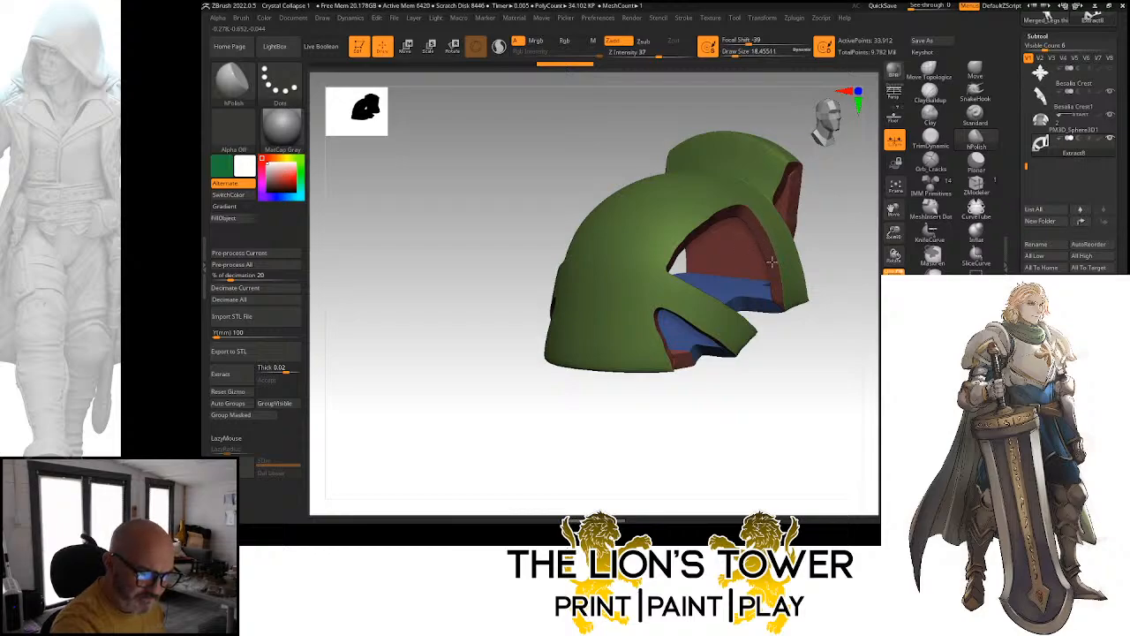
drag(838, 244, 736, 236)
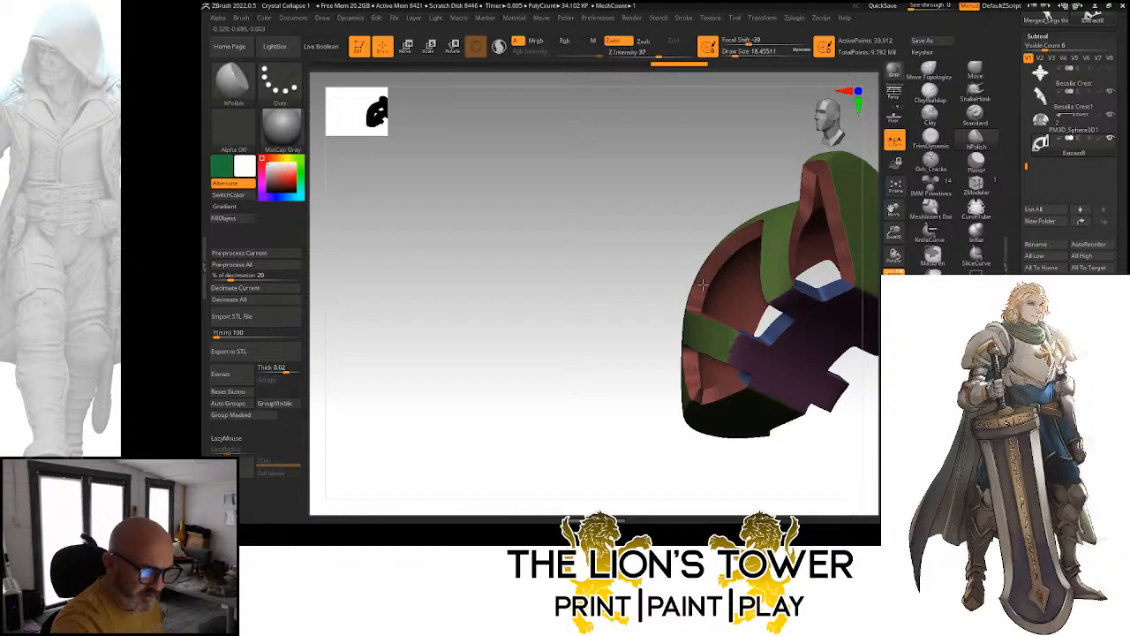
drag(702, 283, 709, 356)
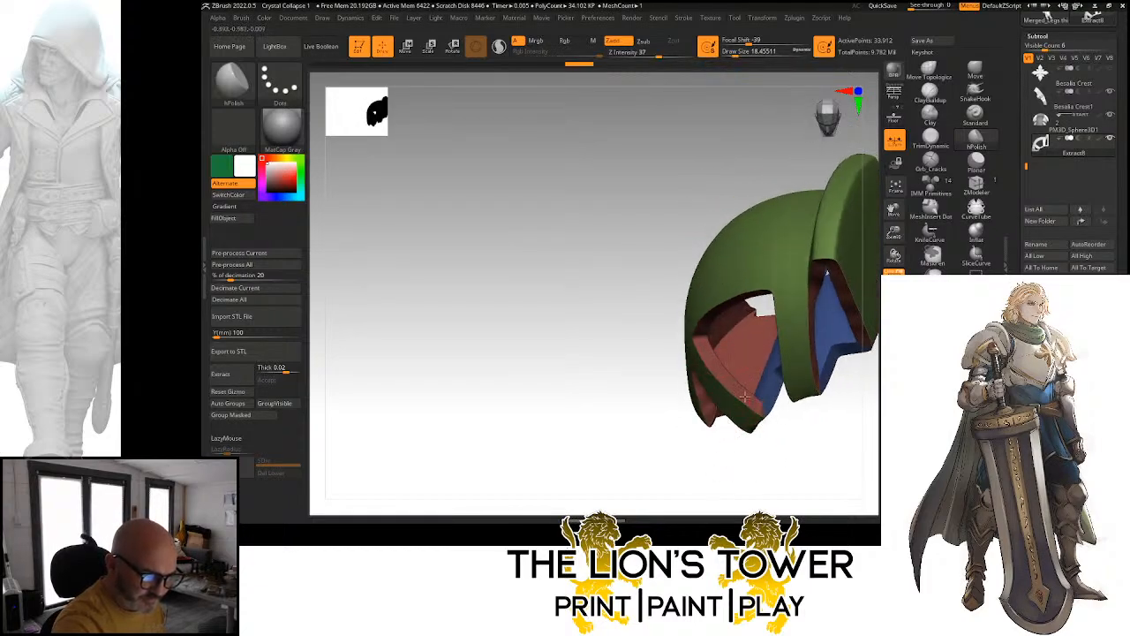
Continue polishing the edges of the arched opening and the diagonal band from several sides
drag(774, 434, 769, 227)
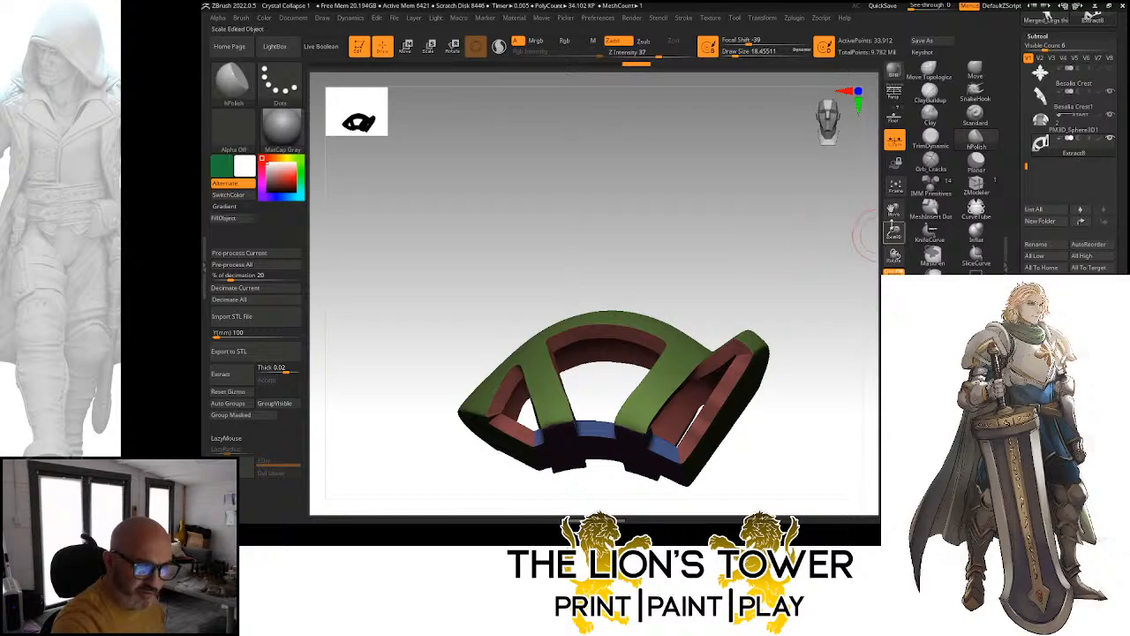
drag(894, 213, 1025, 184)
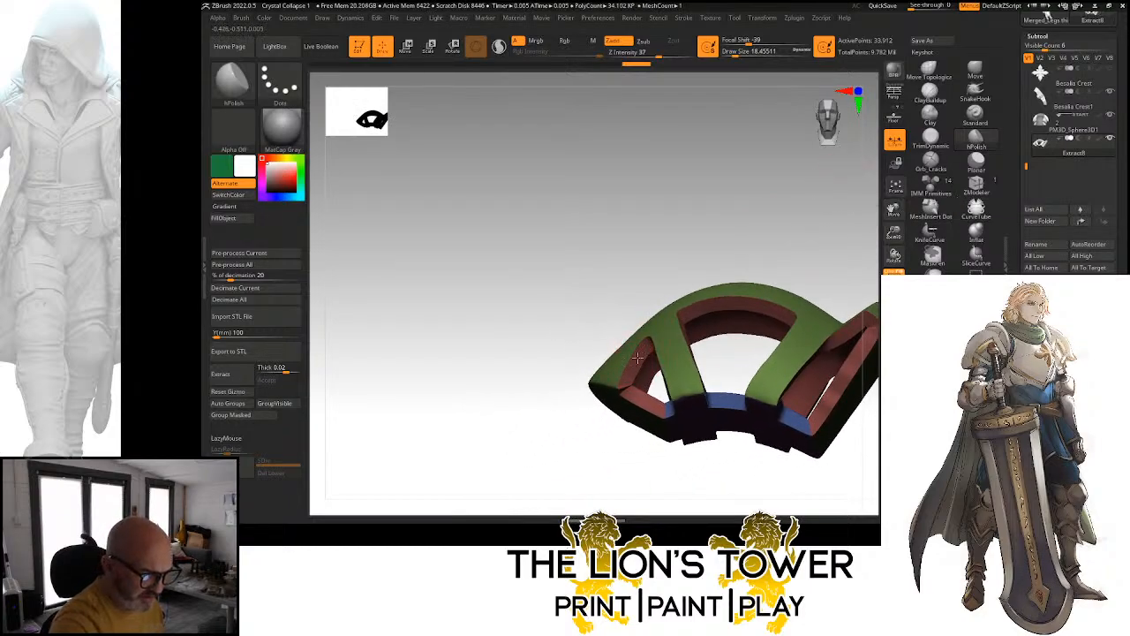
drag(650, 222, 794, 192)
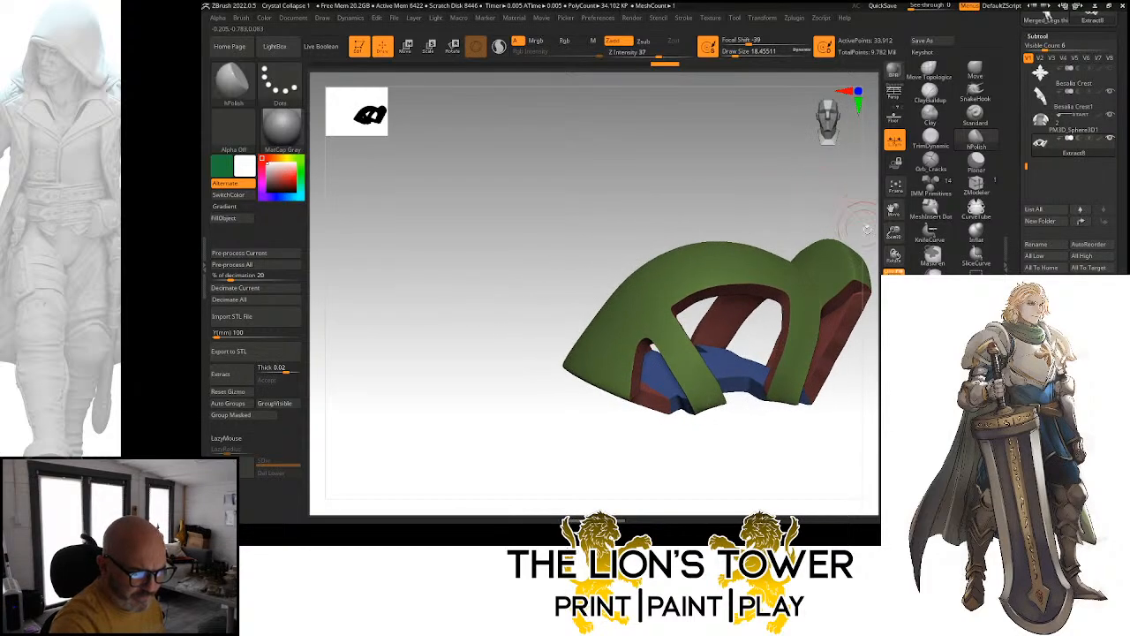
drag(897, 212, 680, 247)
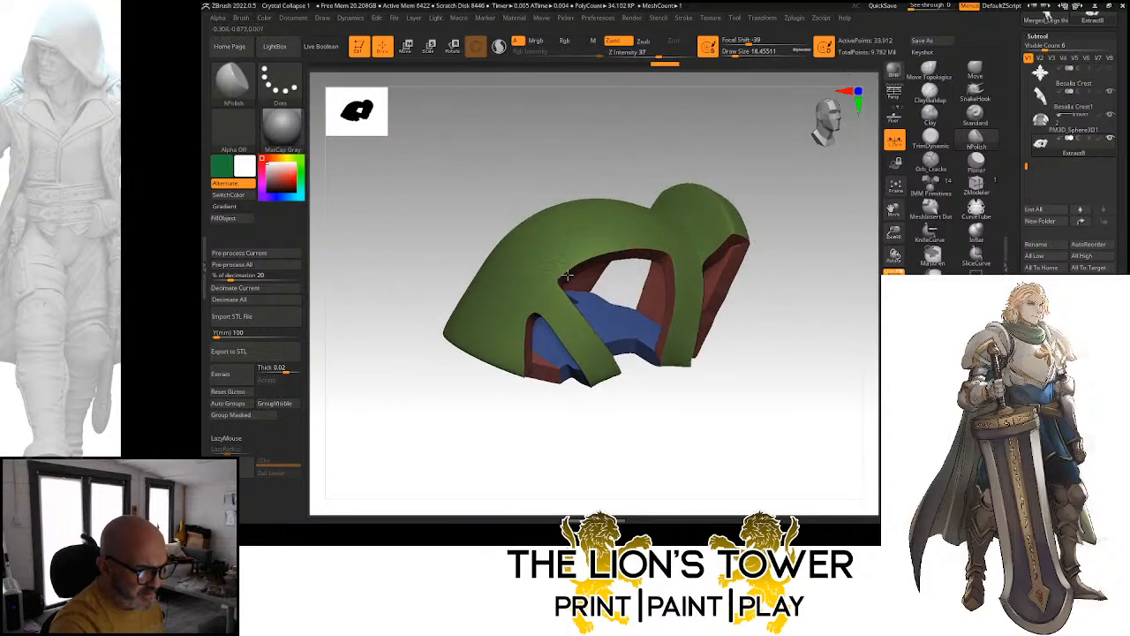
right_drag(594, 263, 731, 272)
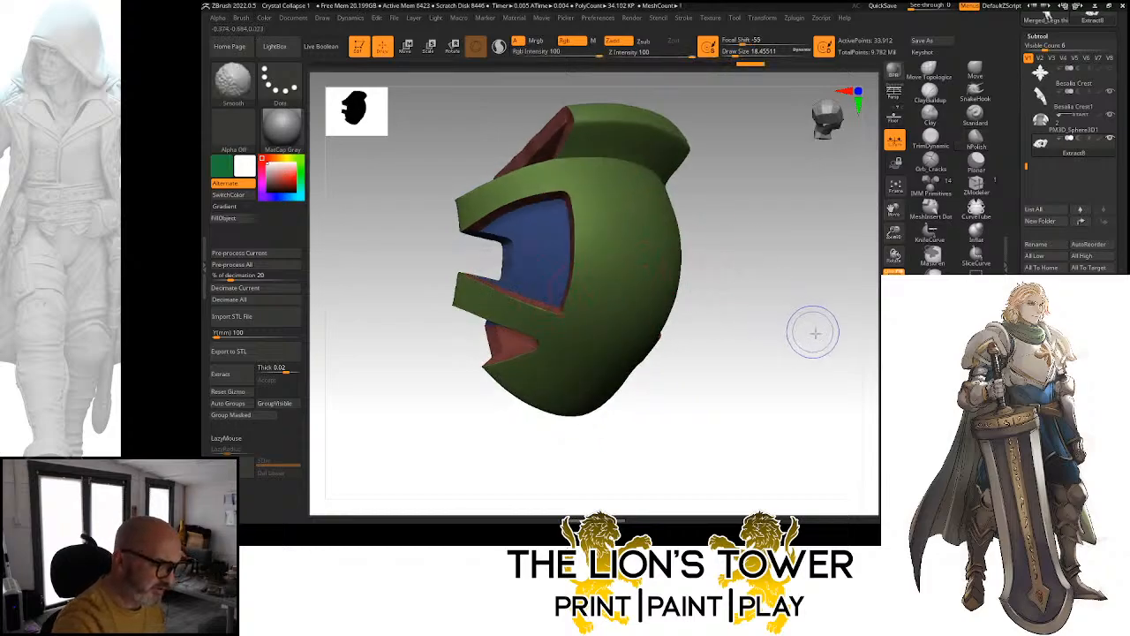
Apply Mirror And Weld to the trim and bring the rest of the figure back into view
shift+drag(815, 333, 867, 274)
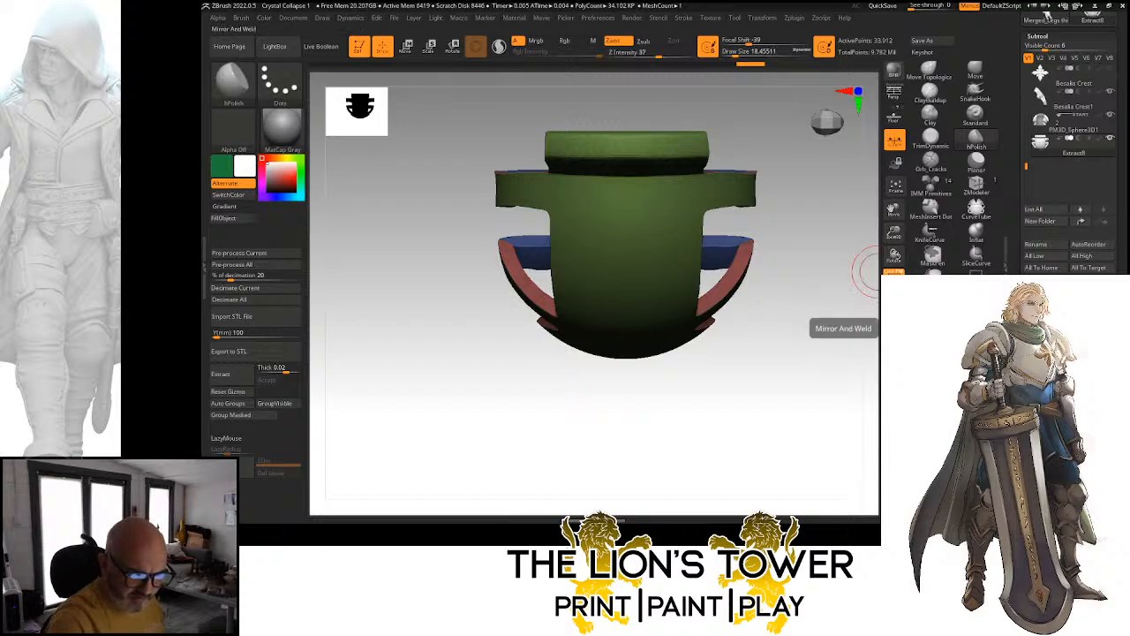
click(843, 311)
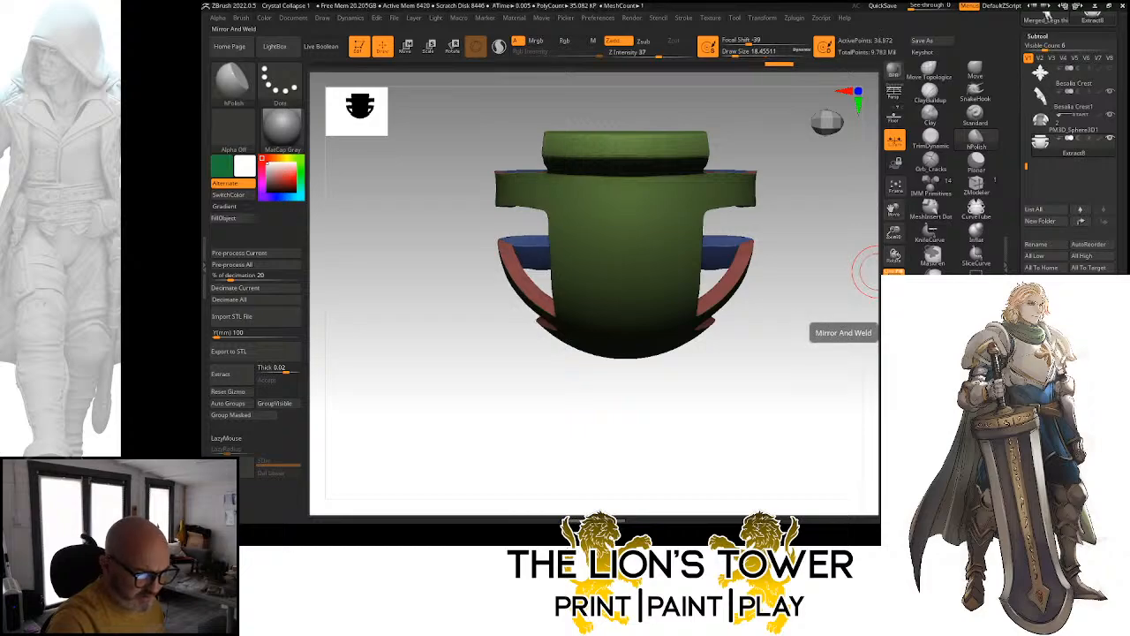
click(894, 334)
drag(850, 370, 854, 303)
drag(841, 231, 697, 336)
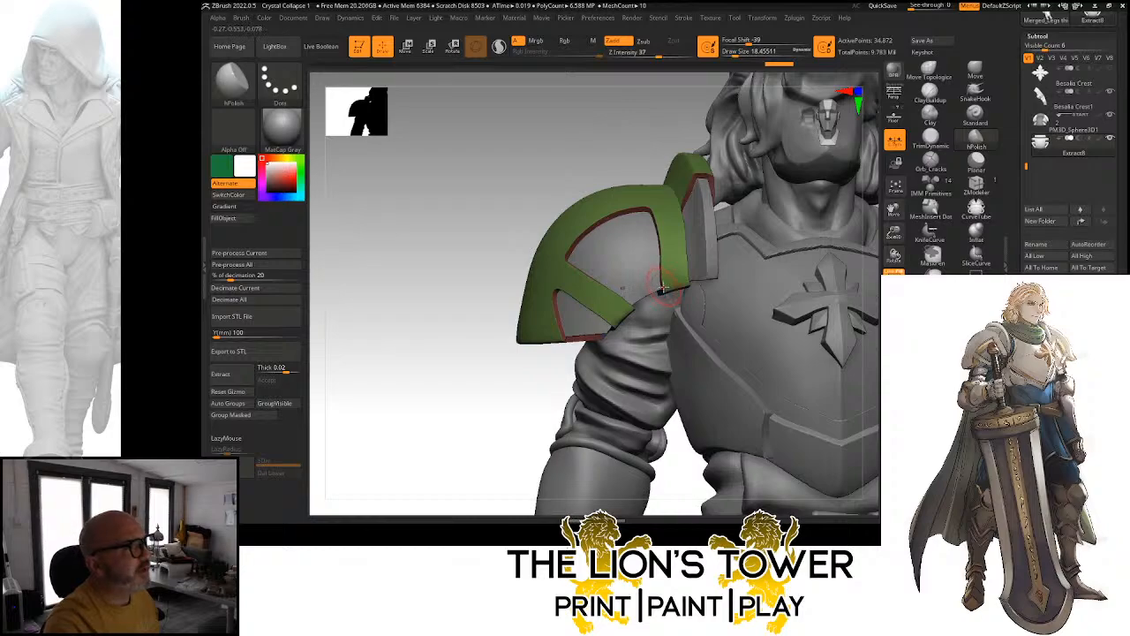
Pull the lower end of the trim's front band into shape using the Move brush with a draw size of 14.19857
click(975, 70)
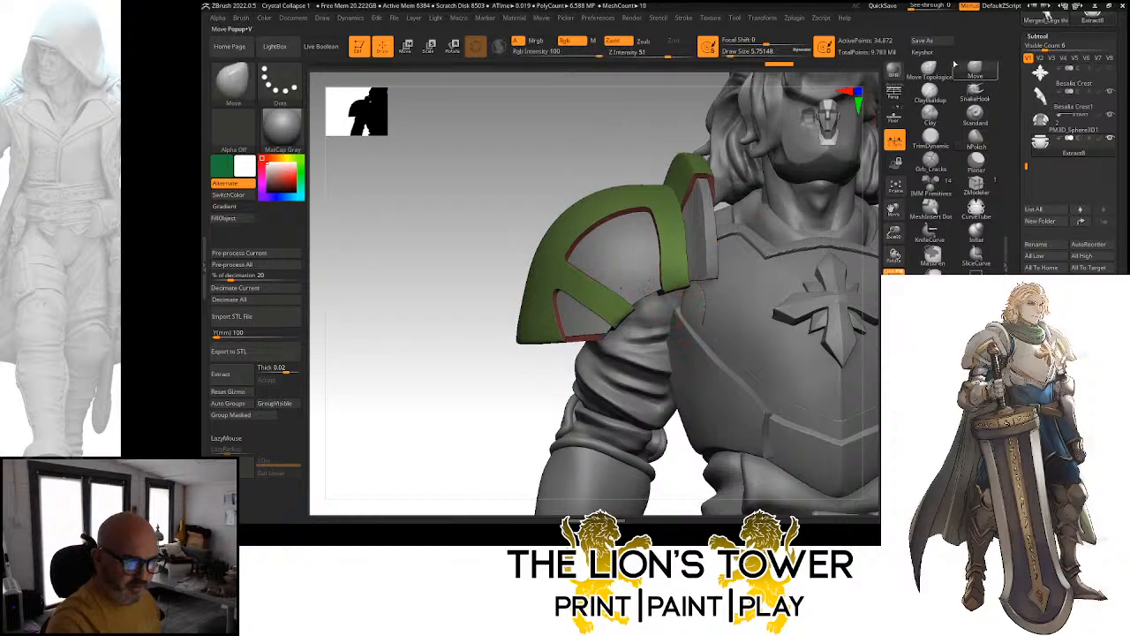
drag(738, 53, 734, 55)
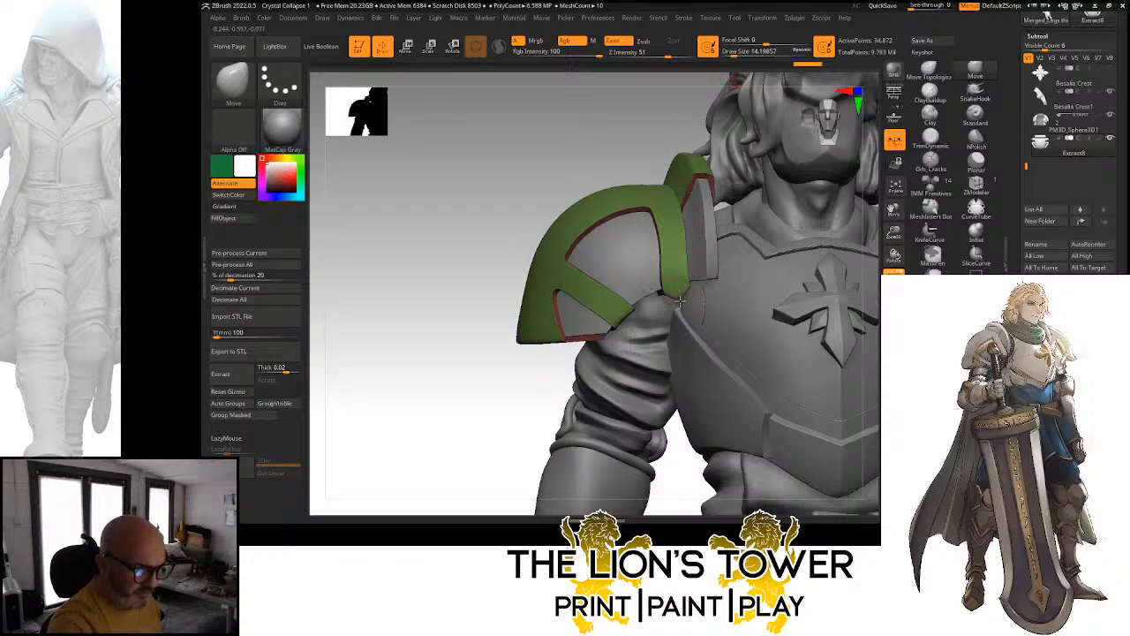
drag(679, 301, 666, 296)
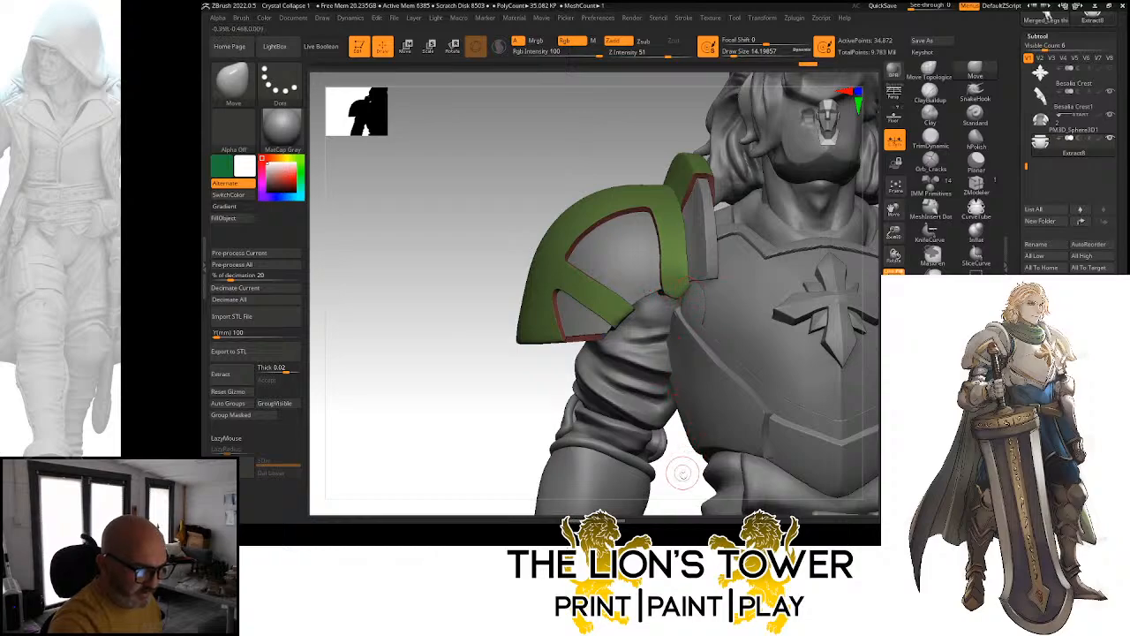
drag(684, 474, 694, 353)
Isolate the trim, enable Sculptris Pro and thicken the undersides of the band ends with ClayBuildup at draw size 15.55142
click(894, 322)
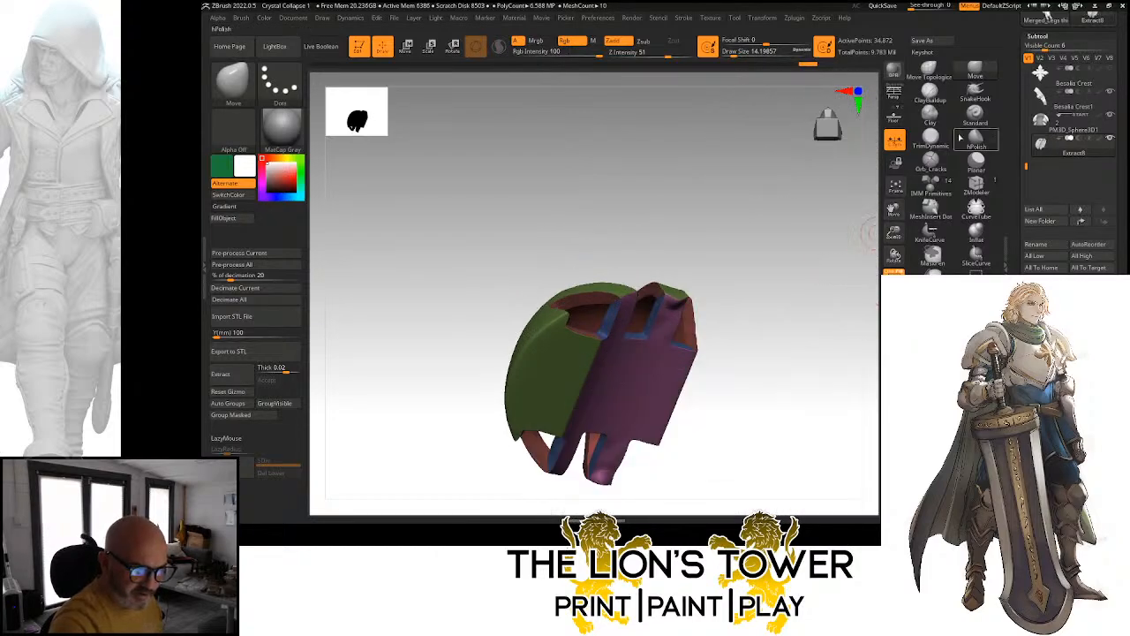
click(930, 90)
drag(853, 221, 797, 234)
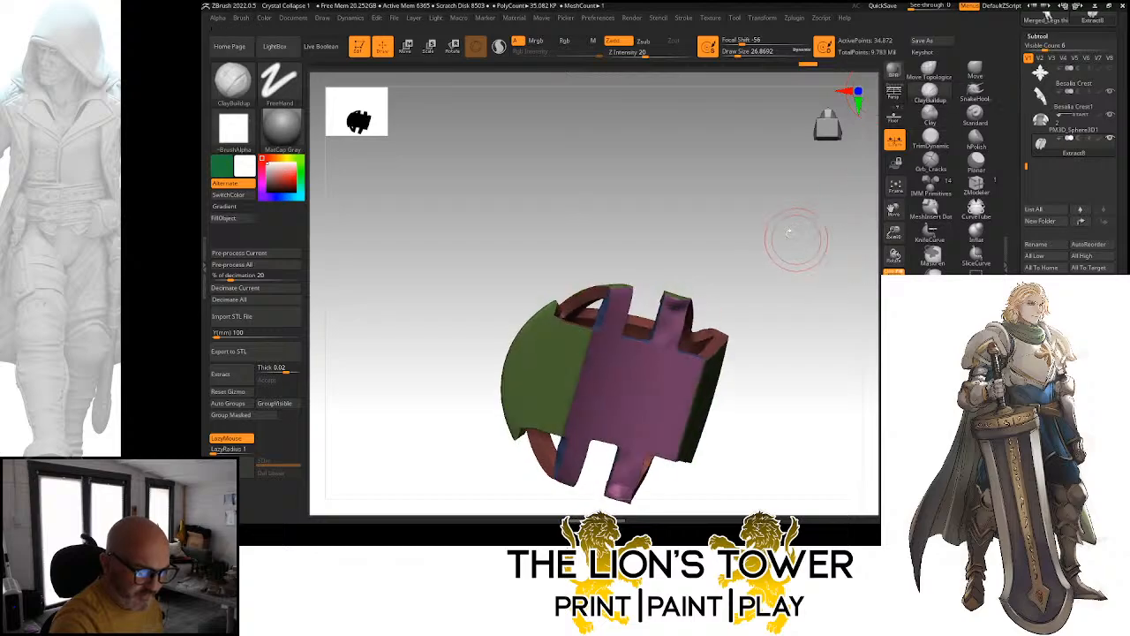
click(735, 53)
click(498, 46)
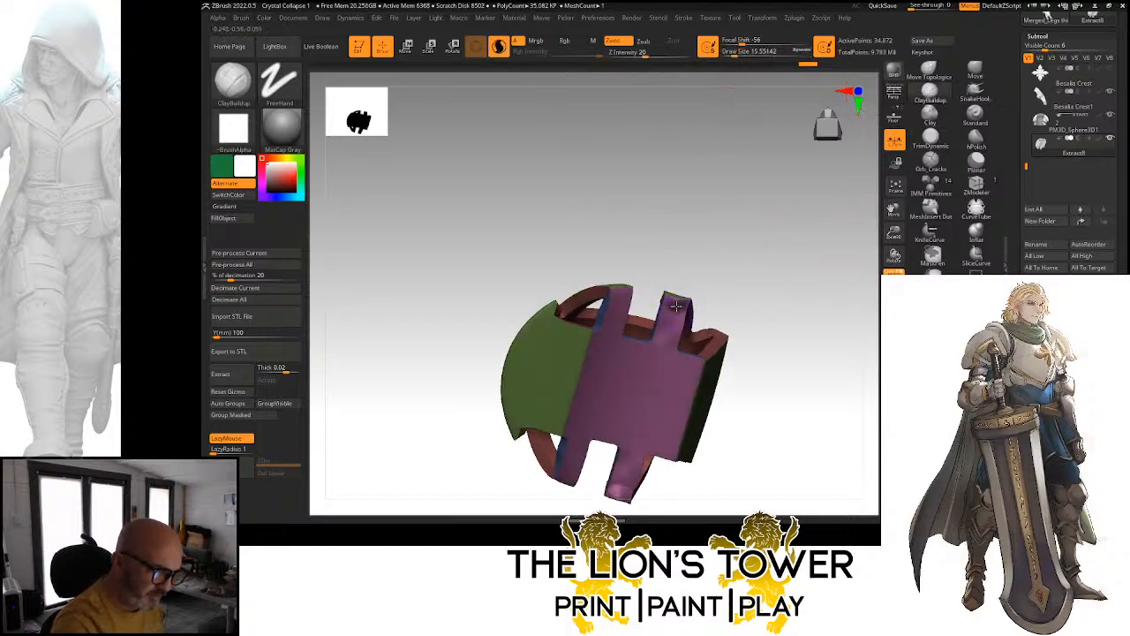
mouse_move(669, 333)
mouse_down()
mouse_move(672, 309)
mouse_move(664, 344)
mouse_up()
drag(612, 280, 615, 326)
Flatten the thickened undersides of the trim's band ends with the hPolish brush at draw size 11.69084
click(975, 141)
drag(834, 250, 732, 215)
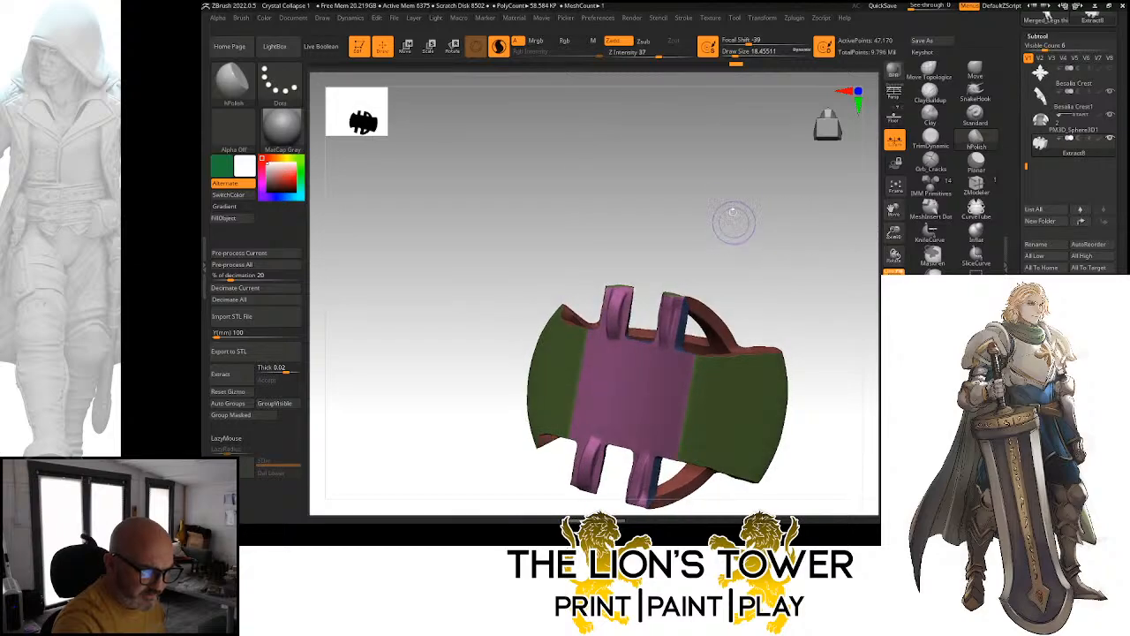
drag(735, 53, 731, 54)
drag(894, 232, 850, 273)
drag(726, 304, 717, 326)
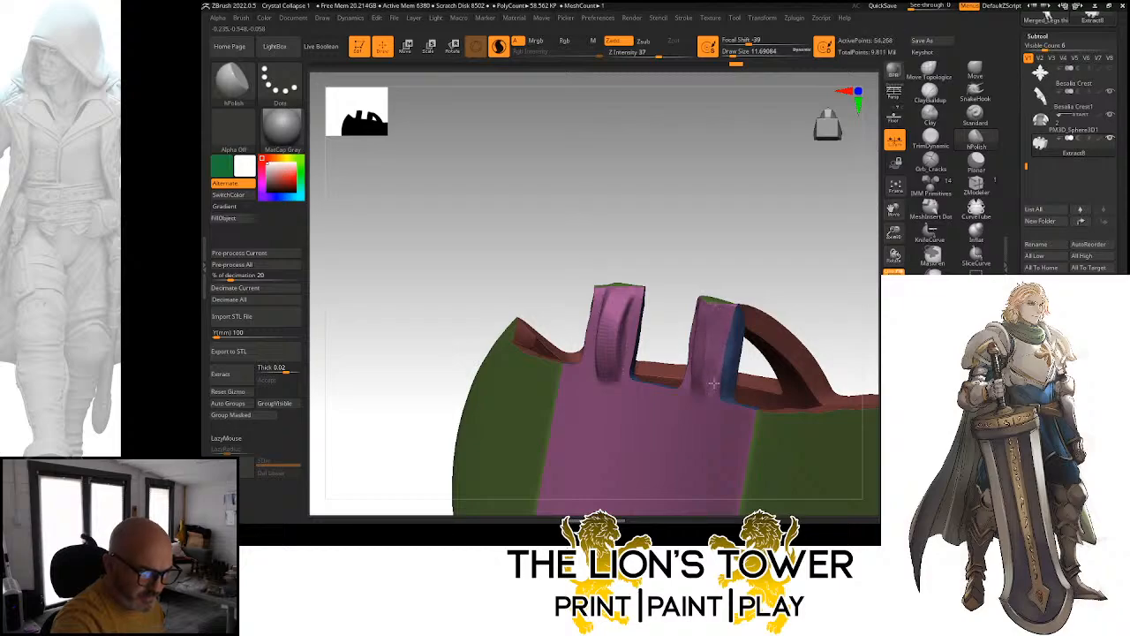
drag(777, 231, 715, 296)
drag(781, 160, 758, 199)
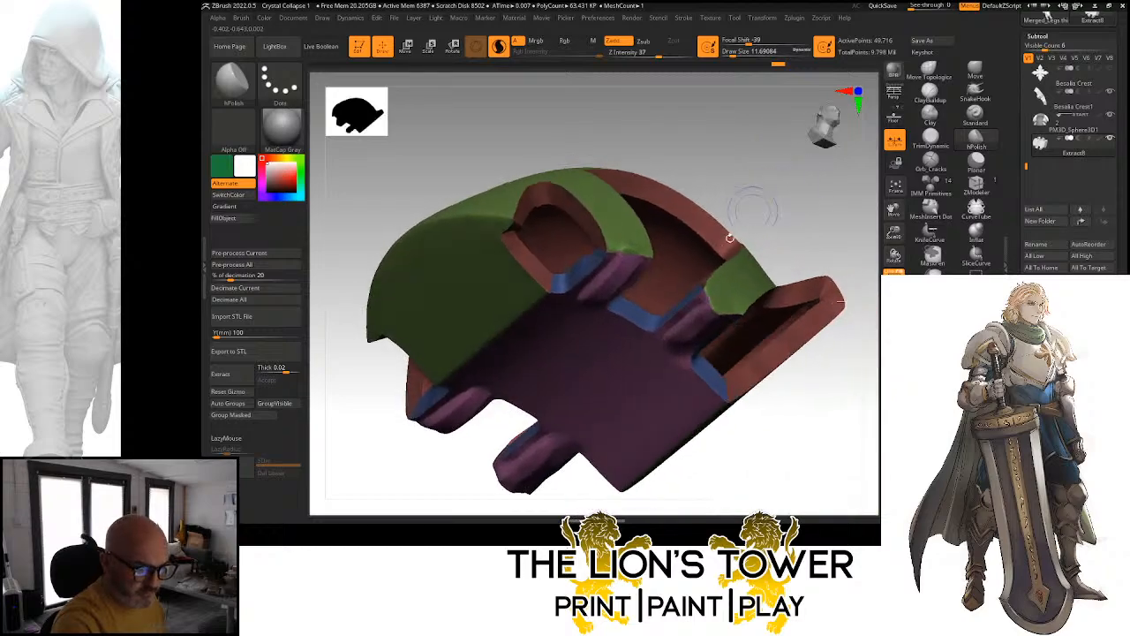
drag(681, 320, 698, 303)
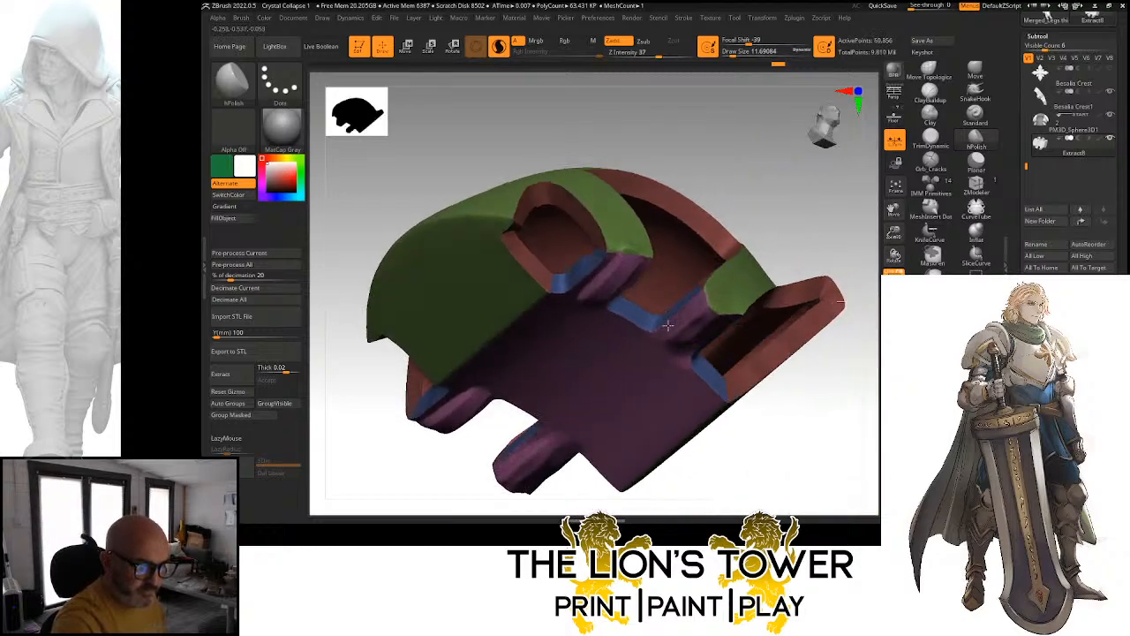
Polish the sides and inner corners where the two neighbouring band ends meet the base plate
mouse_move(780, 168)
mouse_down()
mouse_move(784, 193)
mouse_move(770, 128)
mouse_up()
drag(695, 356, 694, 361)
drag(796, 196, 758, 199)
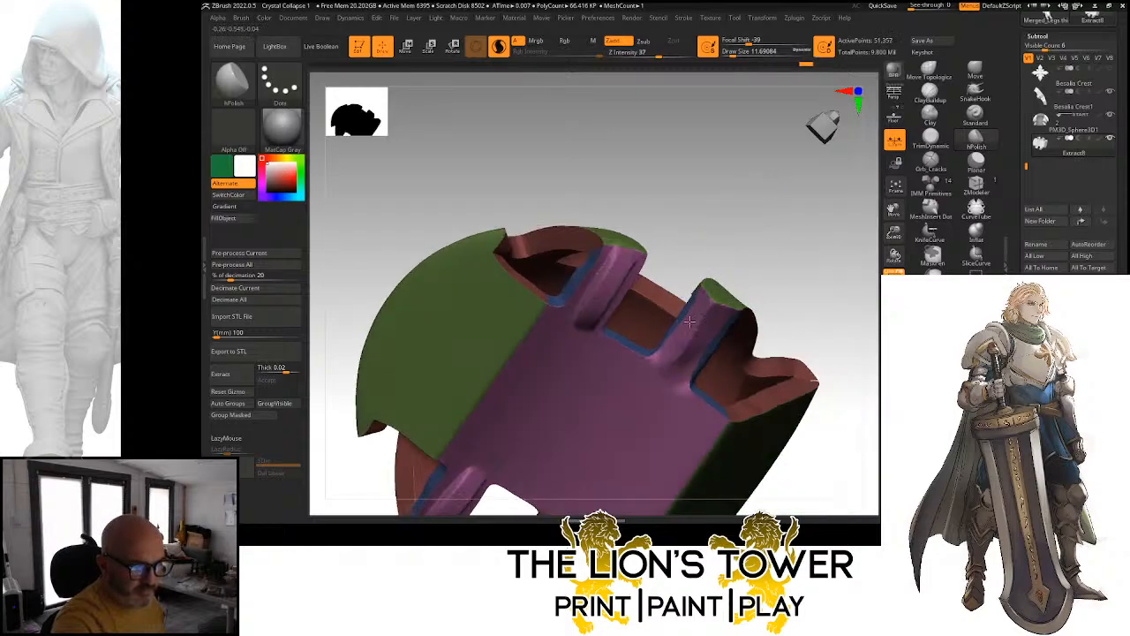
drag(690, 322, 684, 338)
mouse_move(773, 196)
mouse_down()
mouse_move(766, 270)
mouse_move(747, 200)
mouse_up()
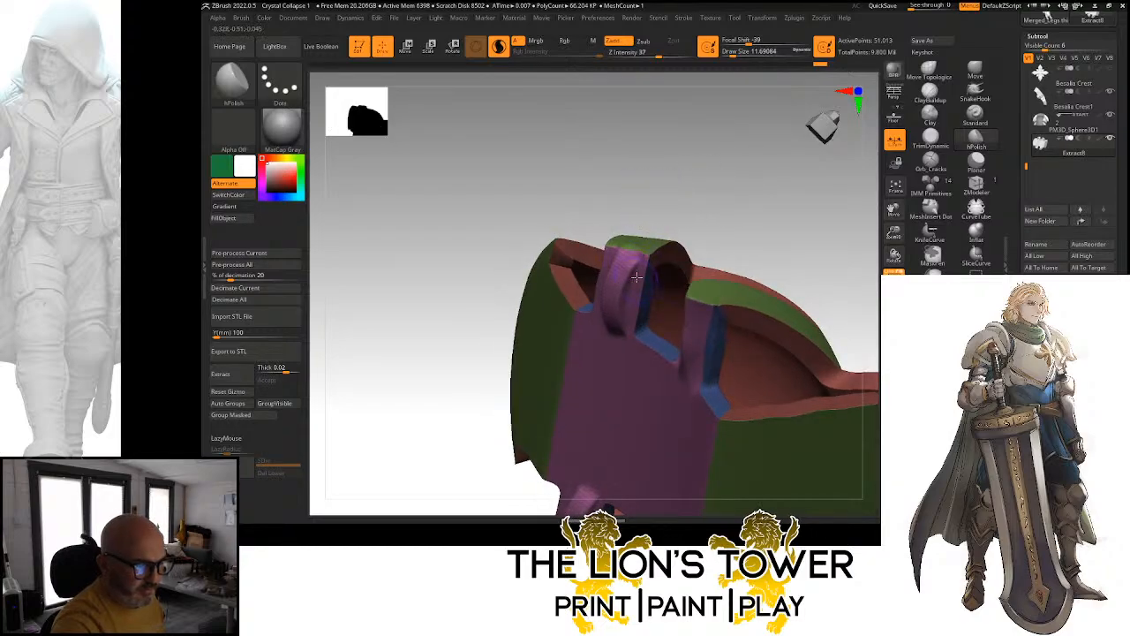
drag(636, 260, 617, 266)
Fill out the underside of one band end with ClayBuildup at draw size 15.55142 and flatten it with hPolish
click(929, 93)
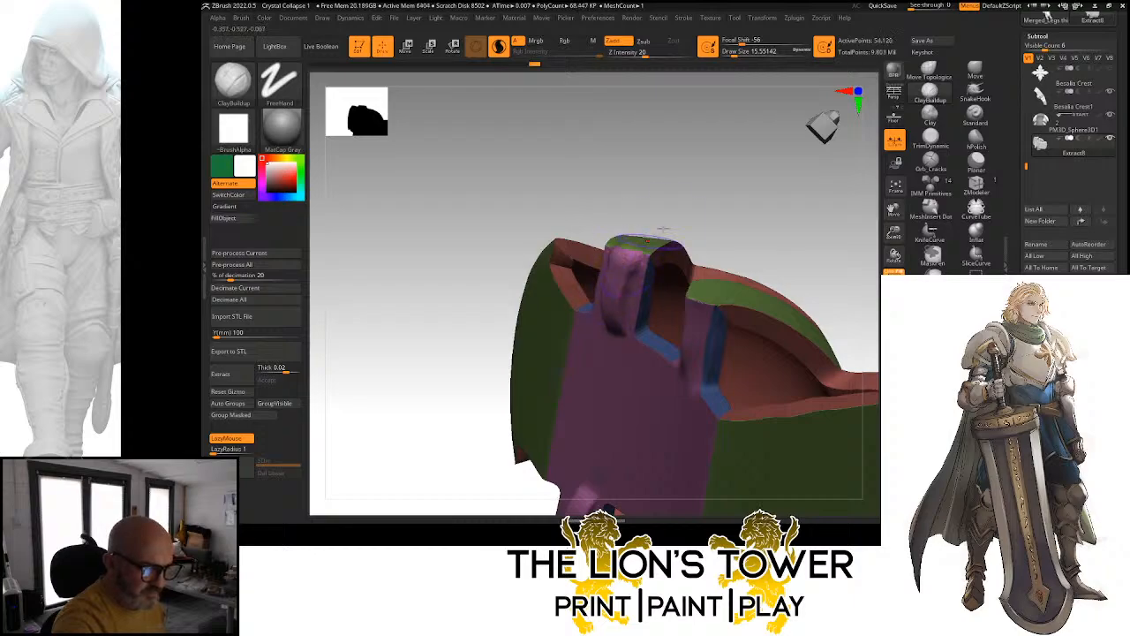
click(976, 142)
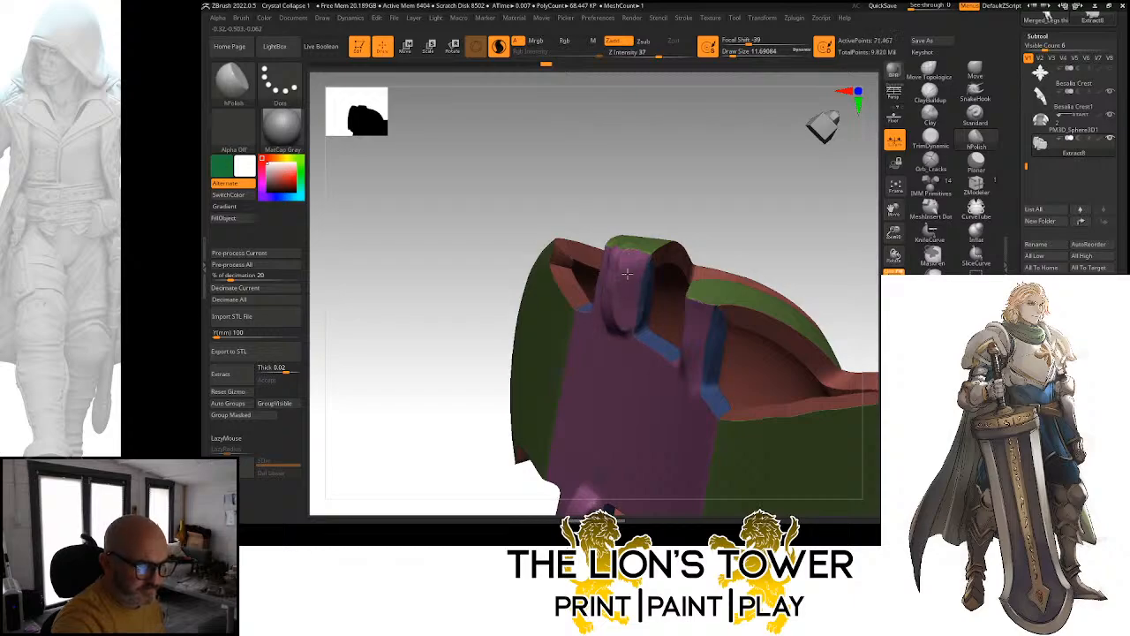
right_drag(616, 308, 696, 164)
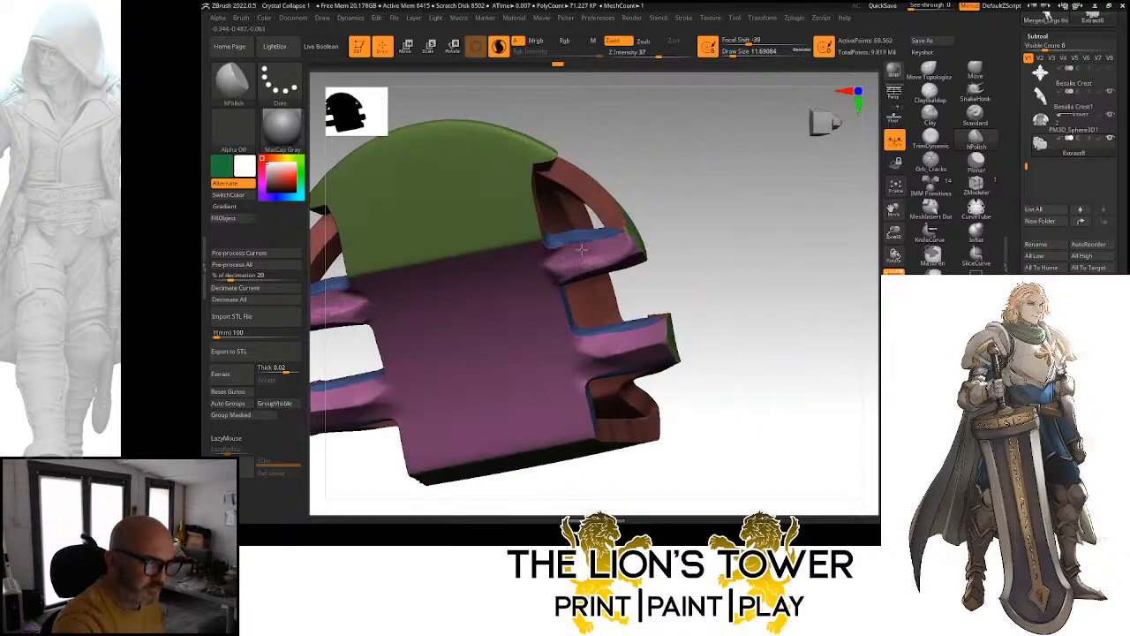
right_drag(621, 243, 627, 262)
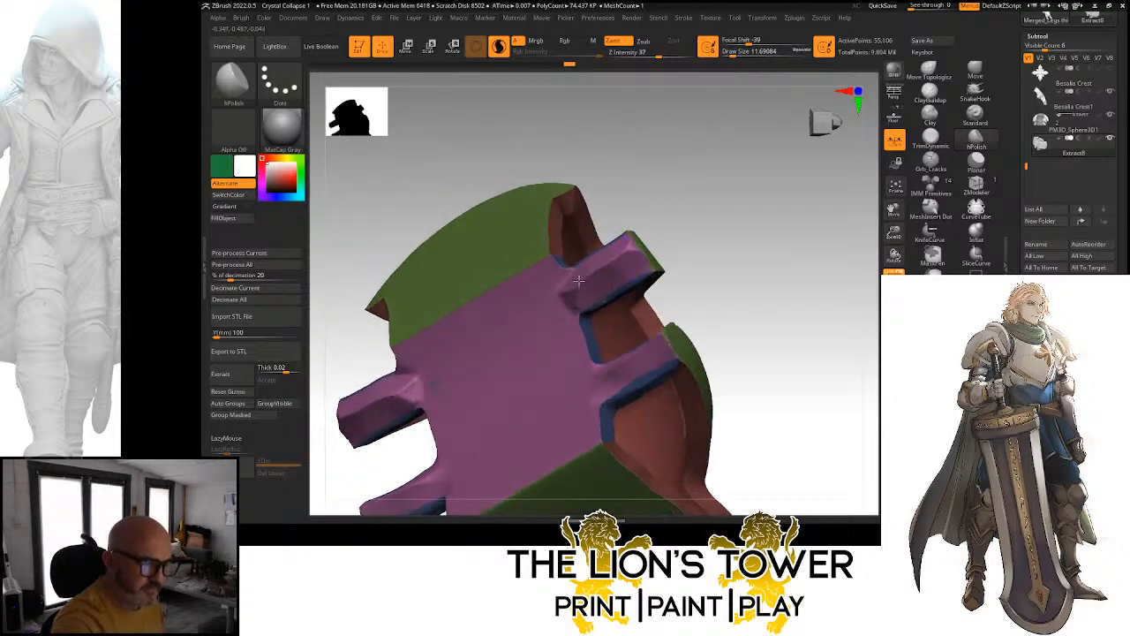
Continue polishing the built-up band ends into clean bevels from below and from the inner side
right_drag(619, 262, 627, 239)
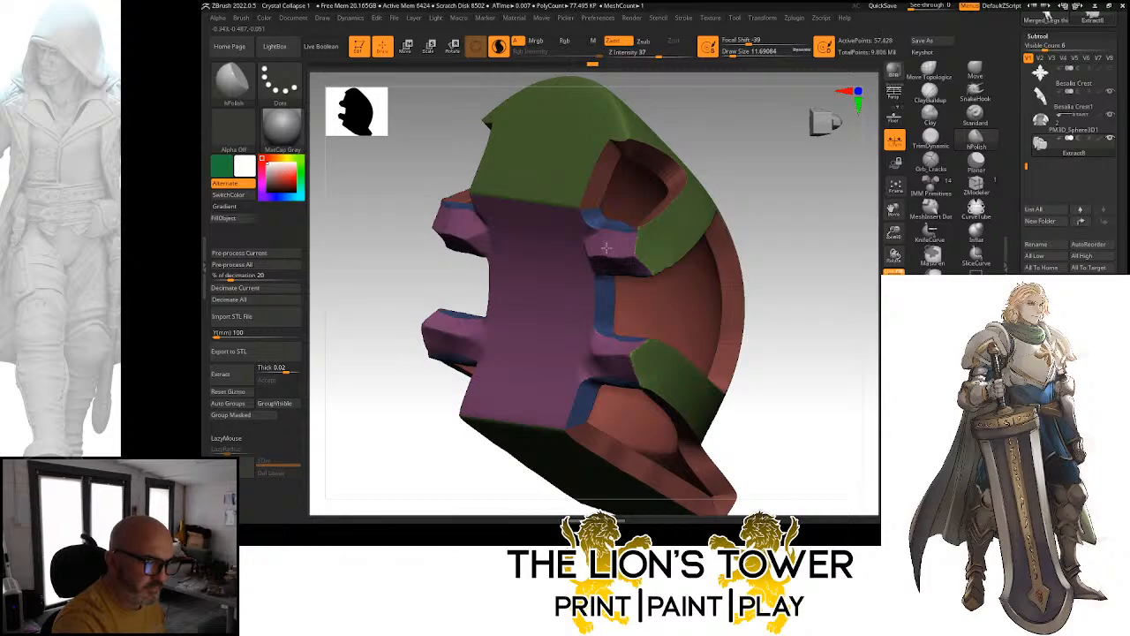
right_drag(606, 248, 582, 251)
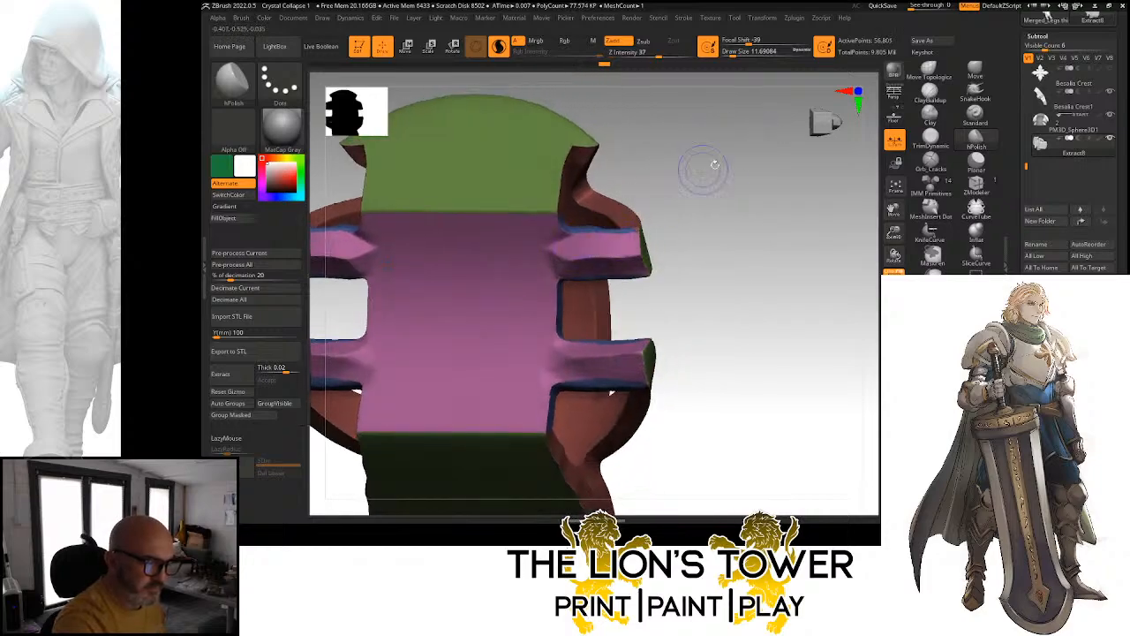
right_drag(715, 164, 600, 208)
drag(592, 206, 603, 210)
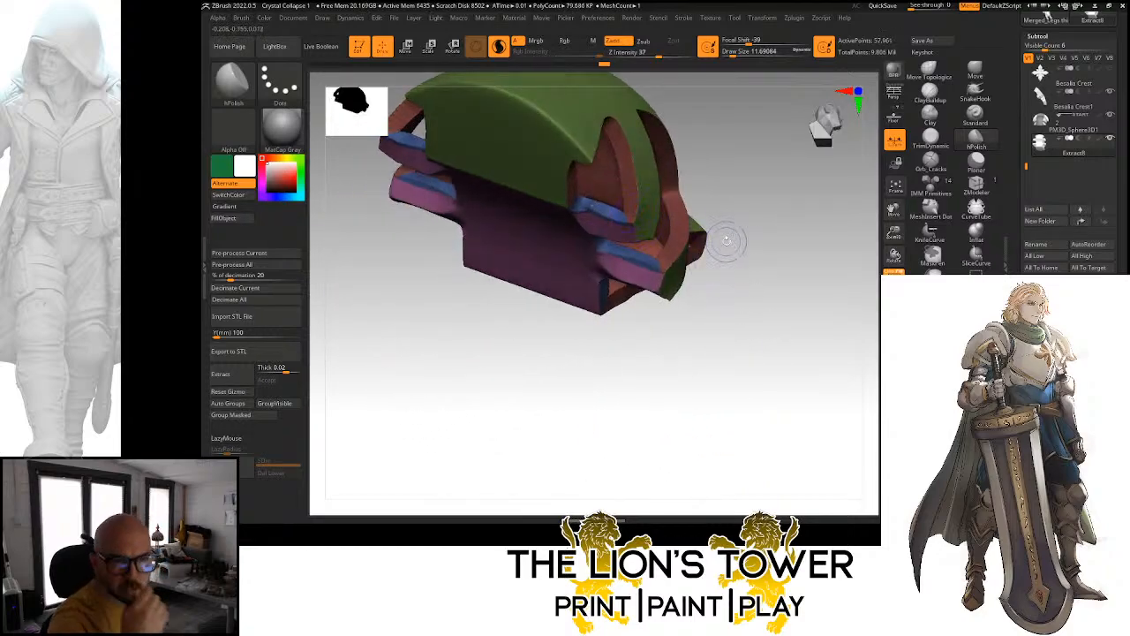
Regroup the trim into a single polygroup with Auto Groups and remesh it with DynaMesh
right_drag(726, 240, 784, 252)
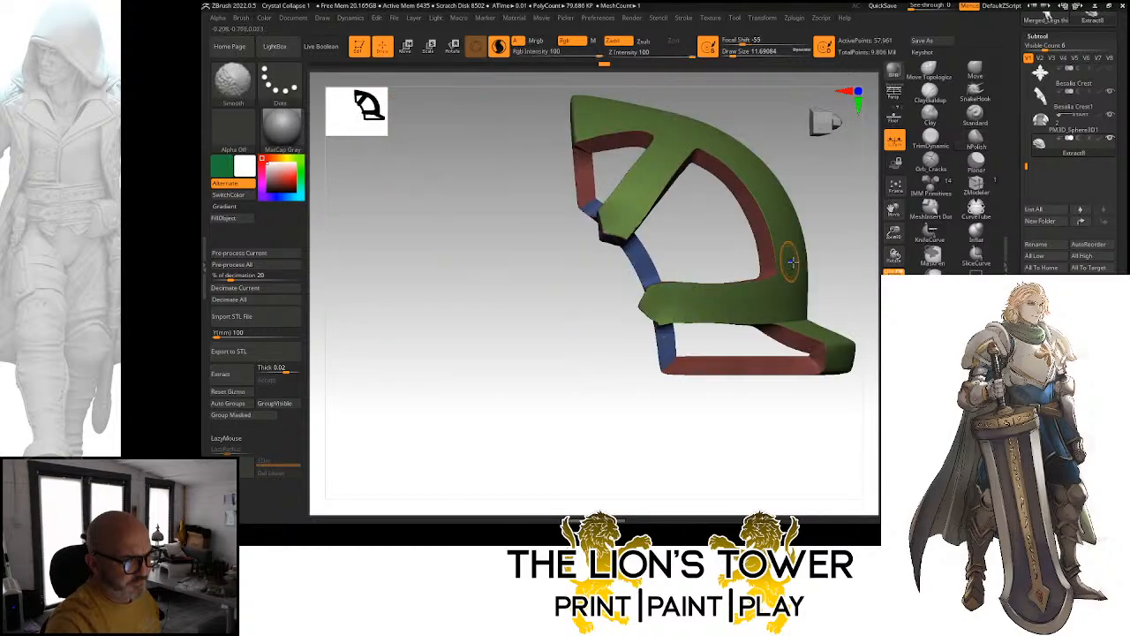
click(230, 404)
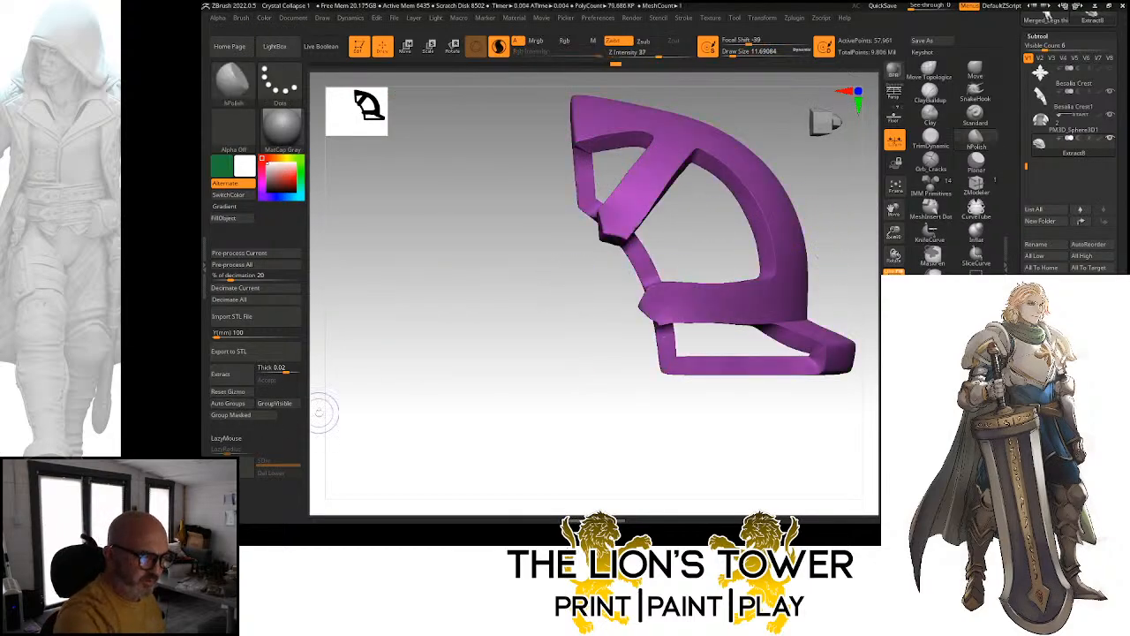
right_drag(749, 305, 772, 180)
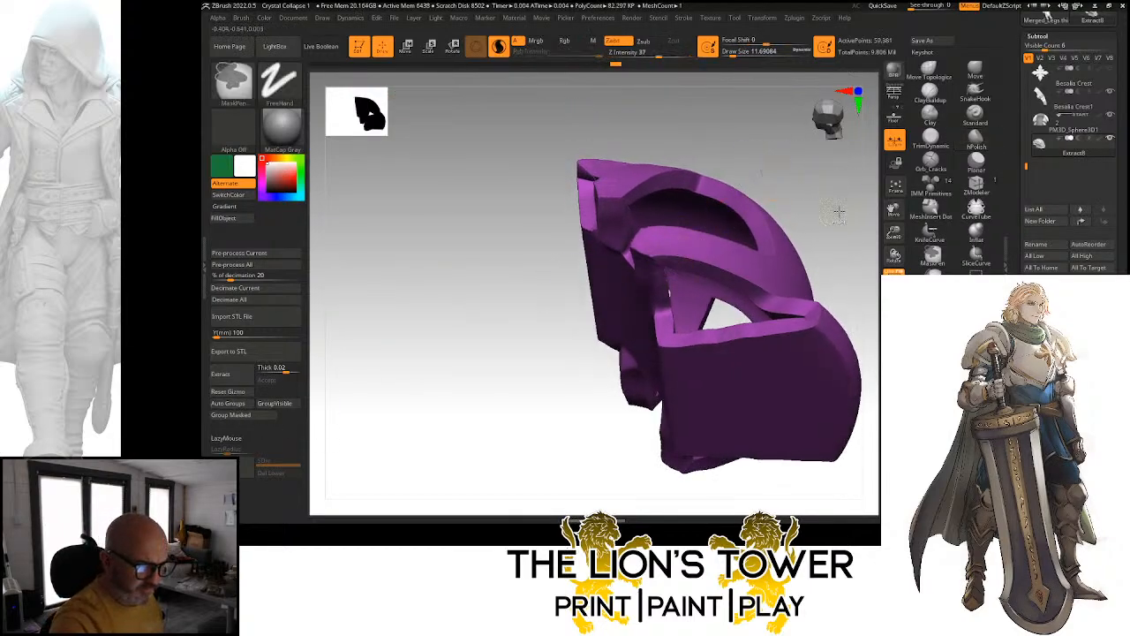
ctrl+drag(838, 212, 863, 251)
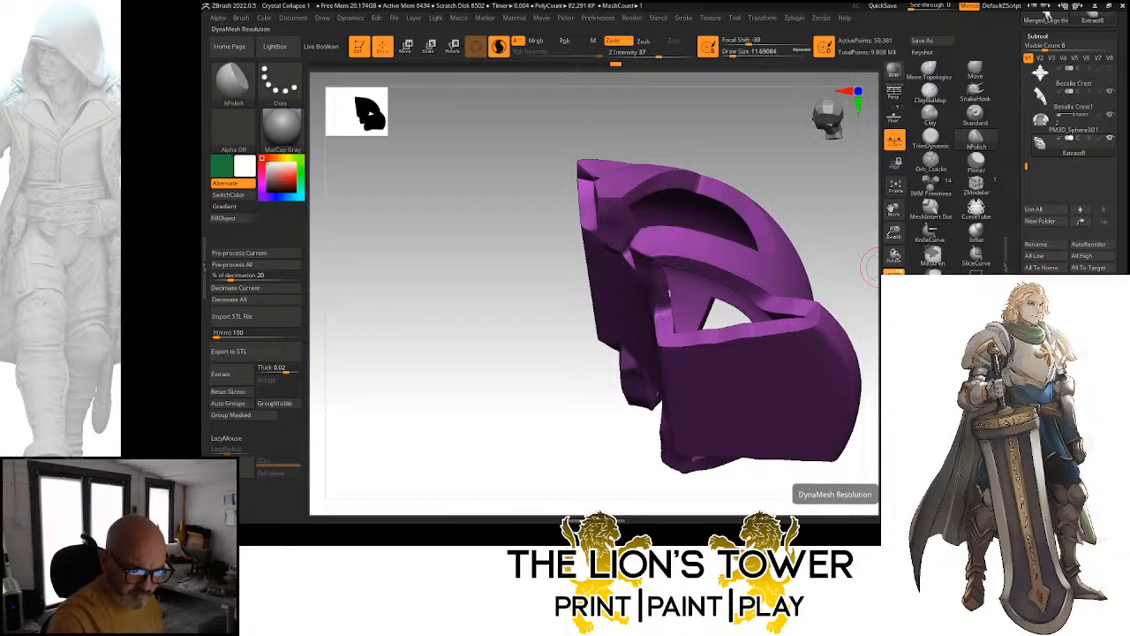
ctrl+drag(870, 265, 861, 270)
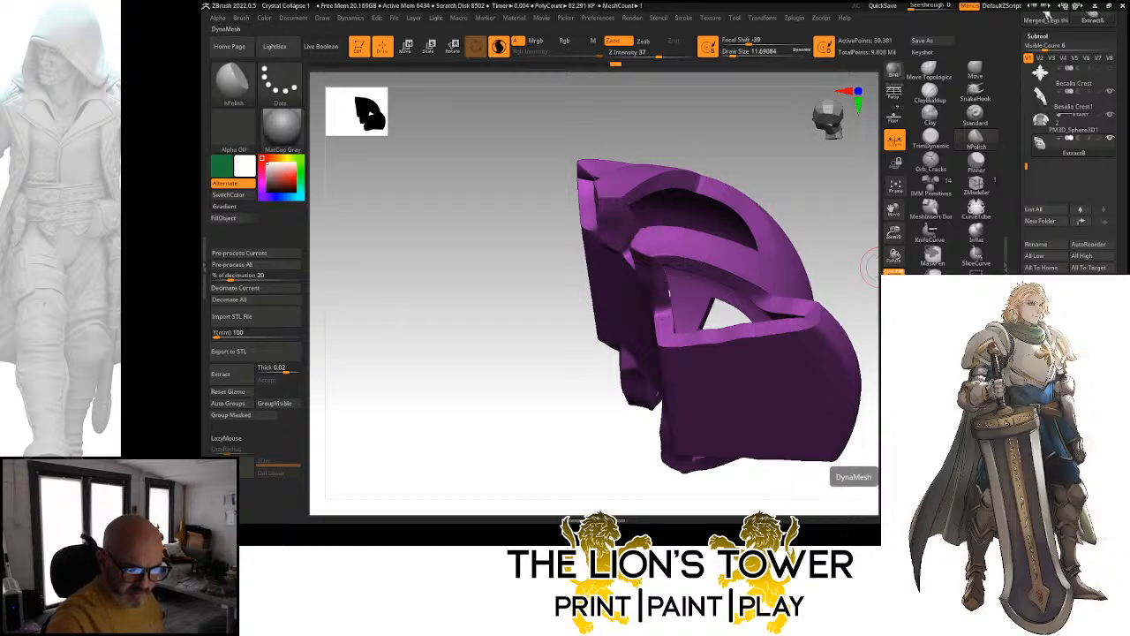
Show the whole figure and pull the trim's lower outer edge down into a central point using Move at draw sizes 32.70957 and 18.45511
mouse_move(840, 272)
right_down()
mouse_move(828, 247)
mouse_move(870, 238)
right_up()
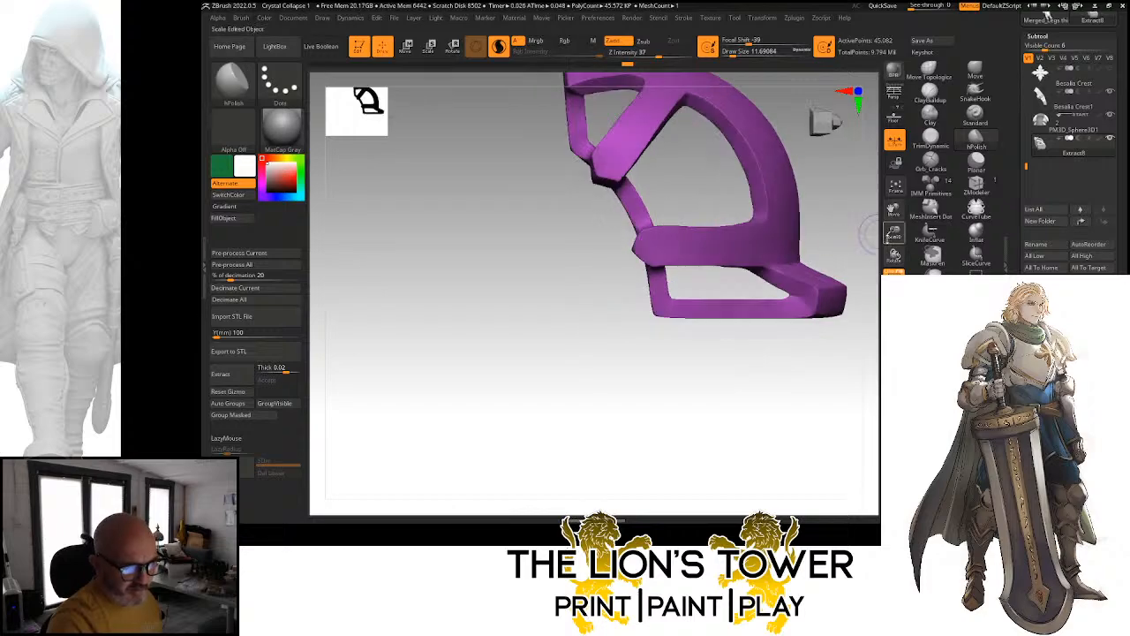
drag(895, 234, 894, 258)
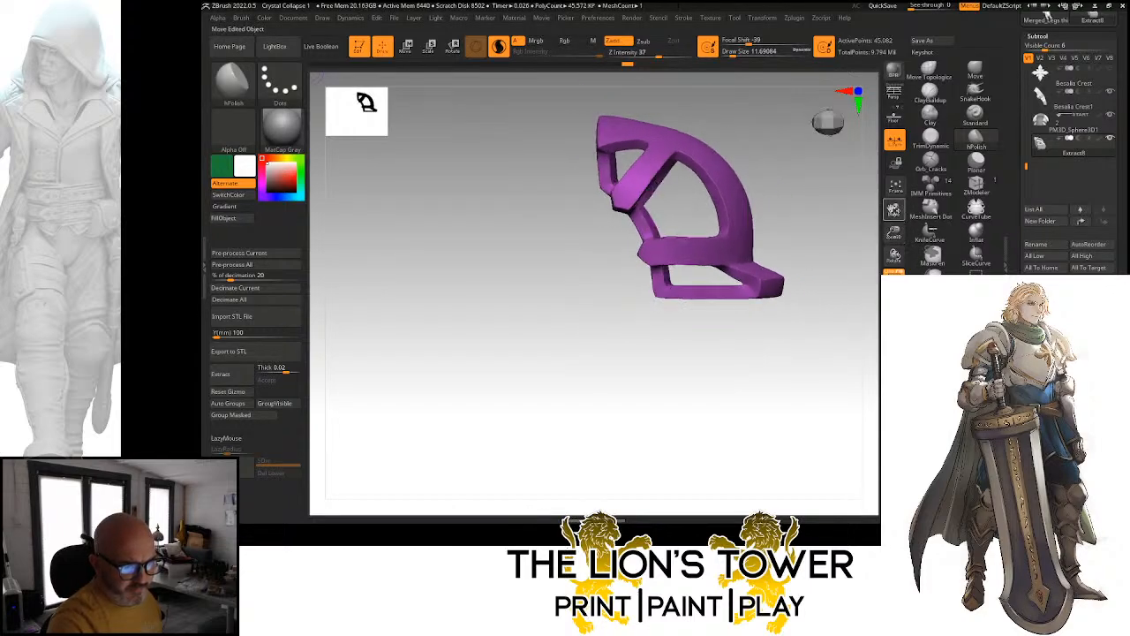
drag(893, 210, 818, 280)
click(895, 279)
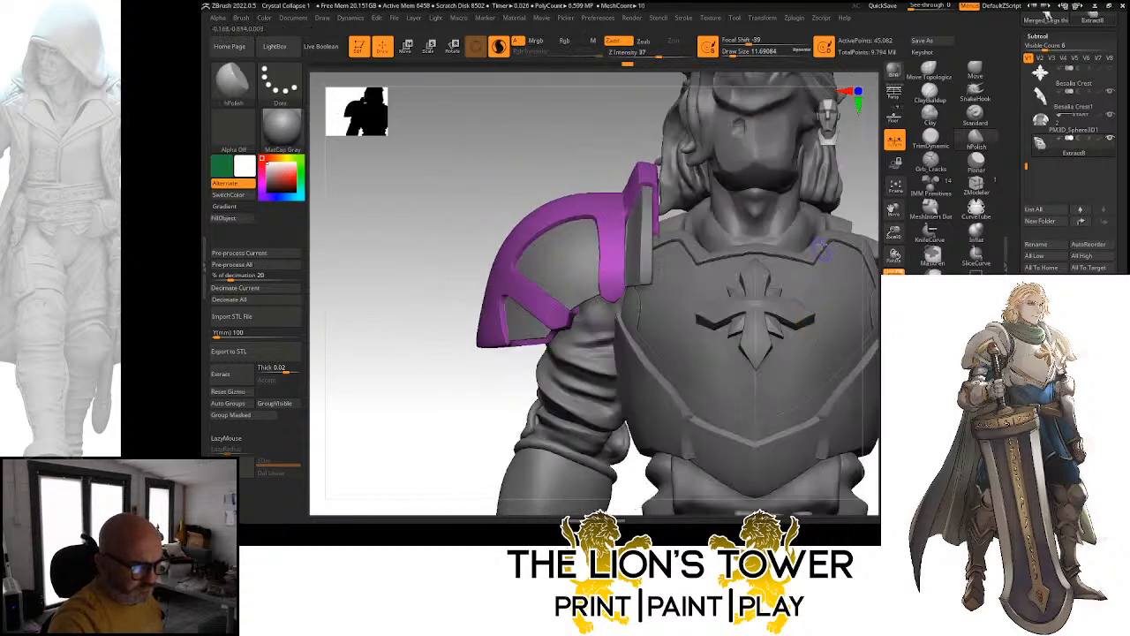
mouse_move(865, 216)
mouse_down()
mouse_move(894, 232)
mouse_move(874, 234)
mouse_up()
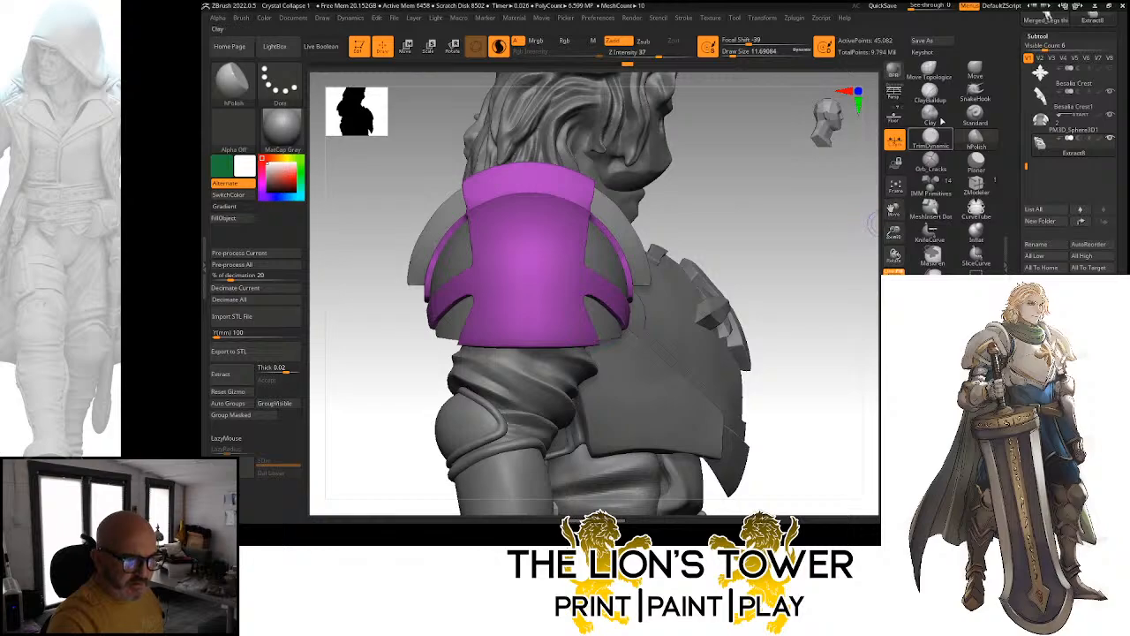
click(975, 70)
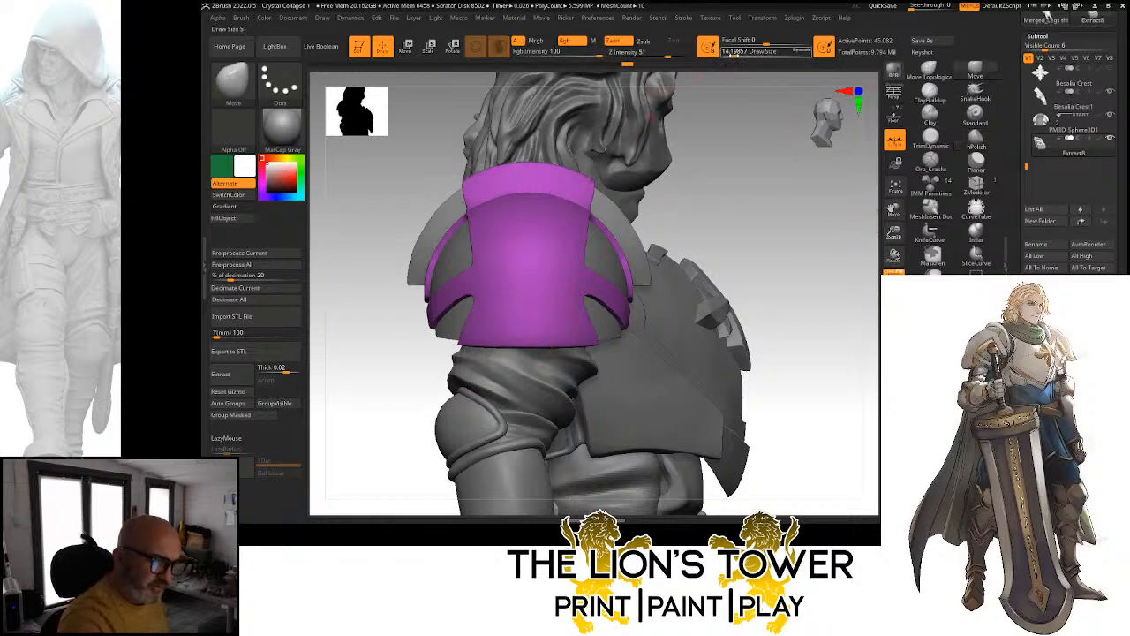
drag(731, 51, 743, 52)
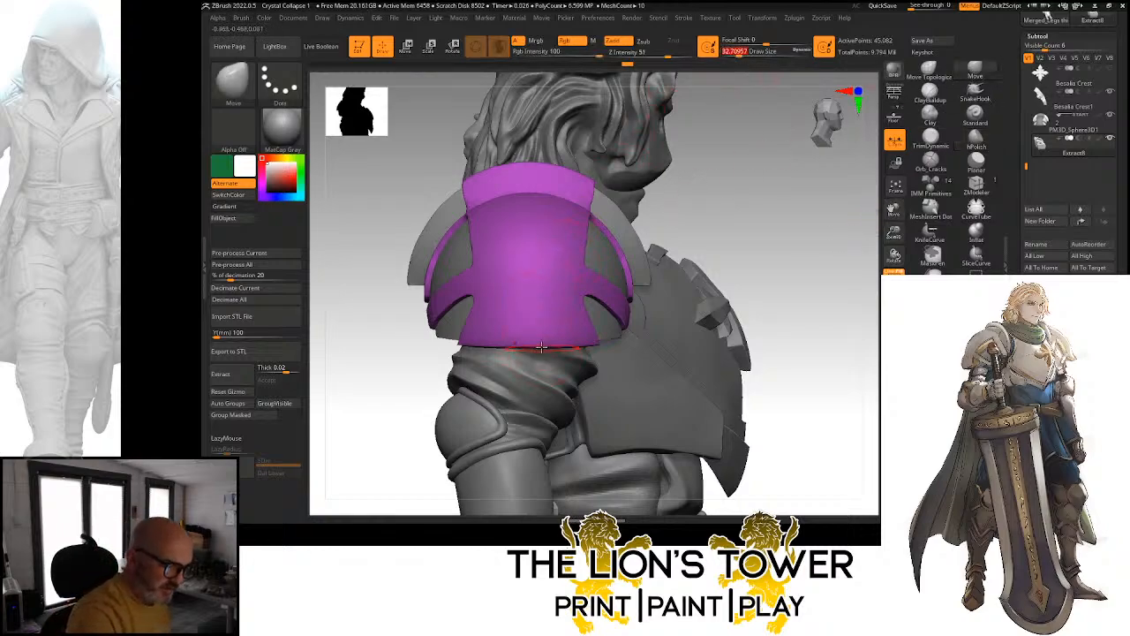
drag(525, 349, 525, 362)
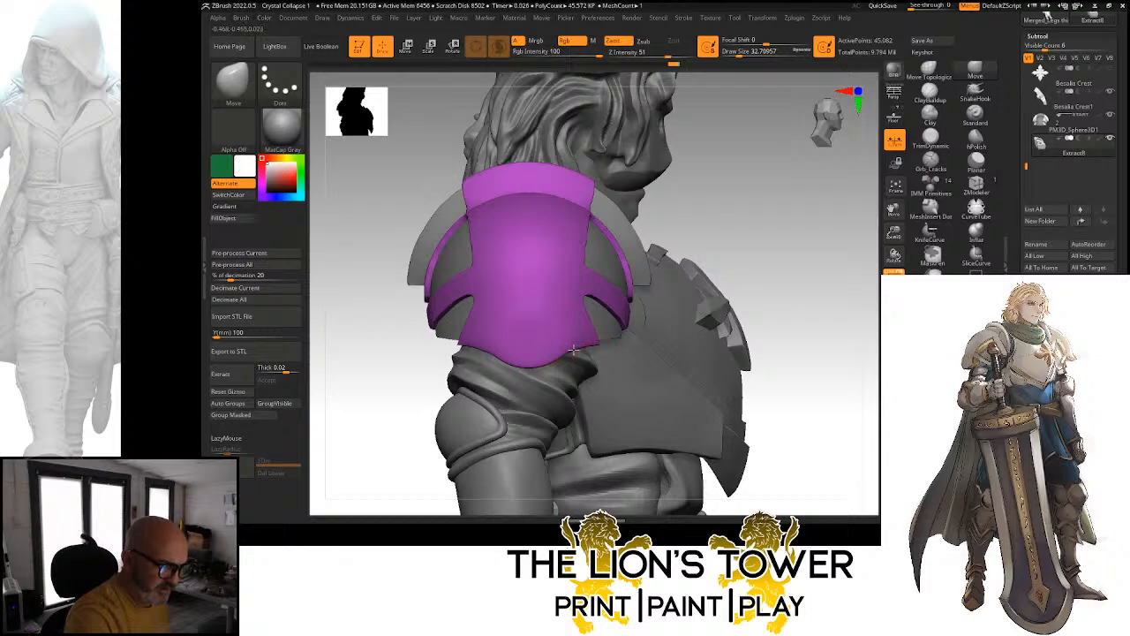
drag(532, 364, 529, 371)
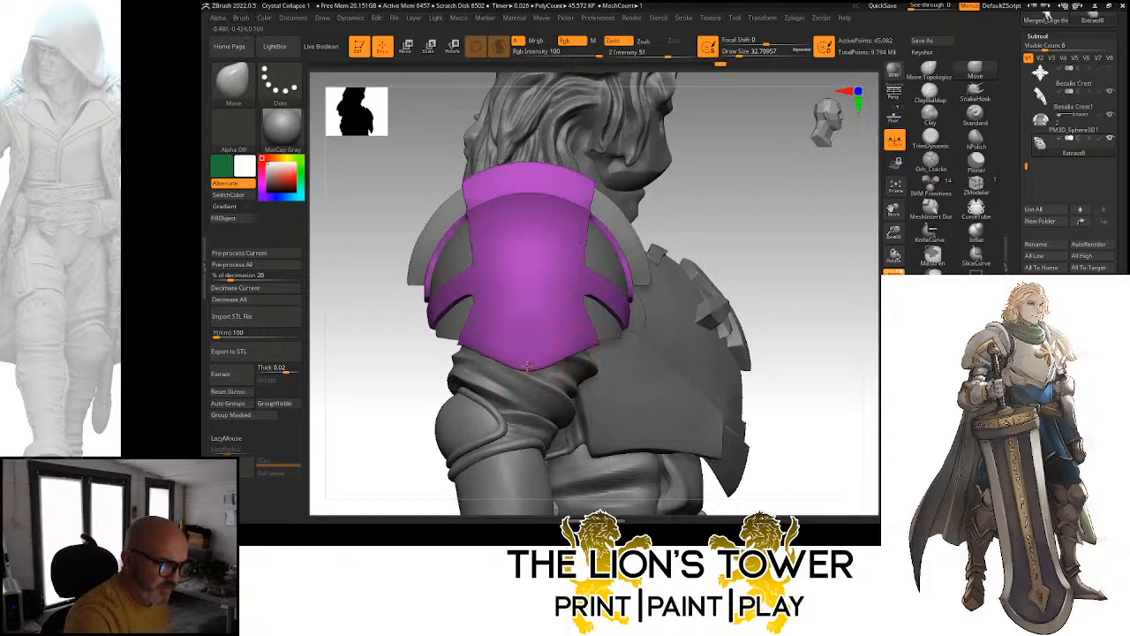
drag(738, 58, 734, 57)
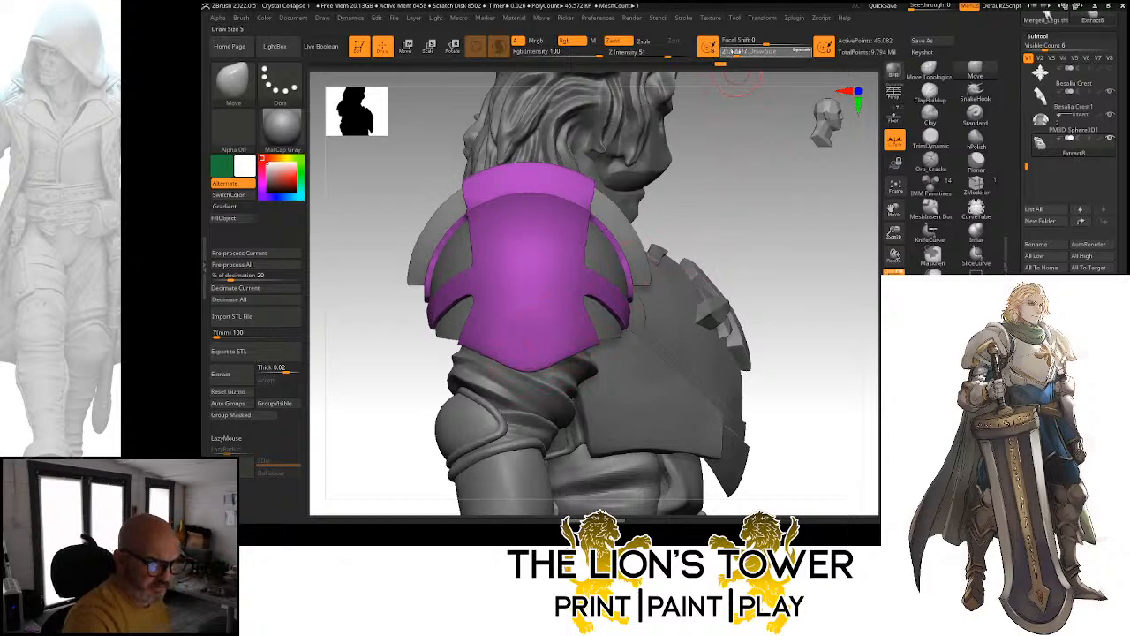
drag(555, 358, 557, 361)
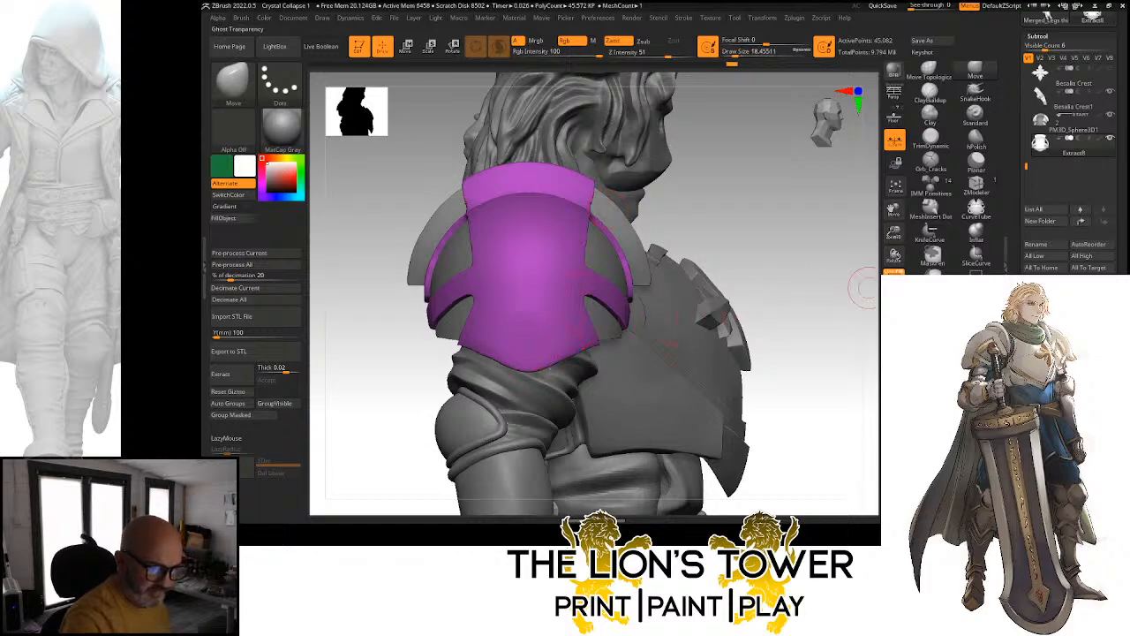
Isolate the trim and polish the inner face of its pointed lower edge with hPolish at draw size 21.62277
drag(835, 355, 813, 260)
click(975, 140)
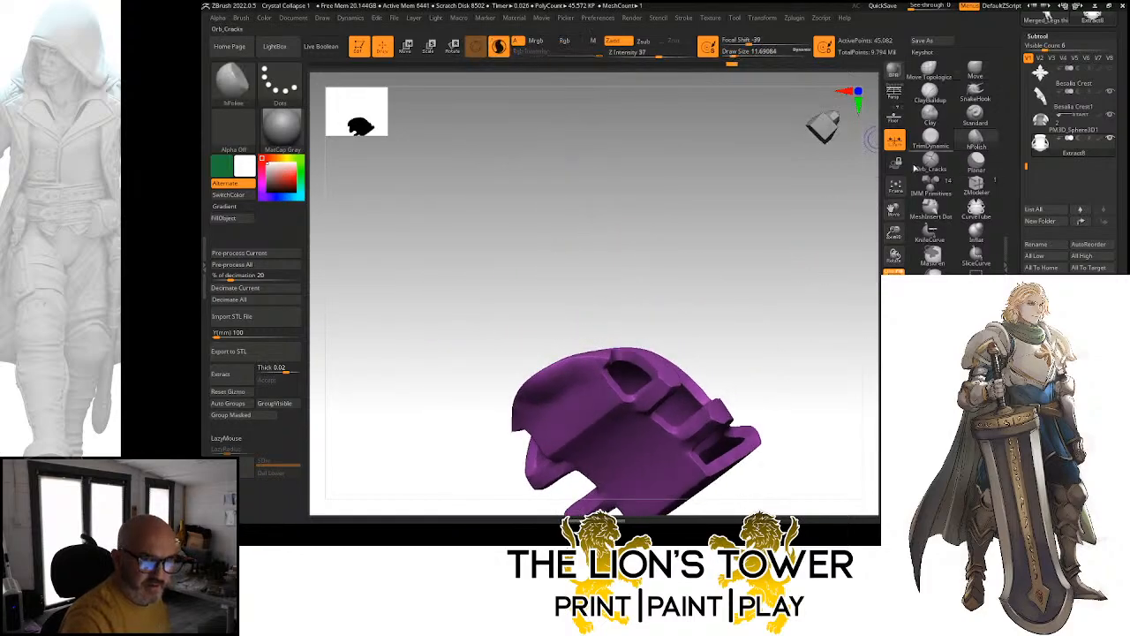
drag(732, 55, 737, 55)
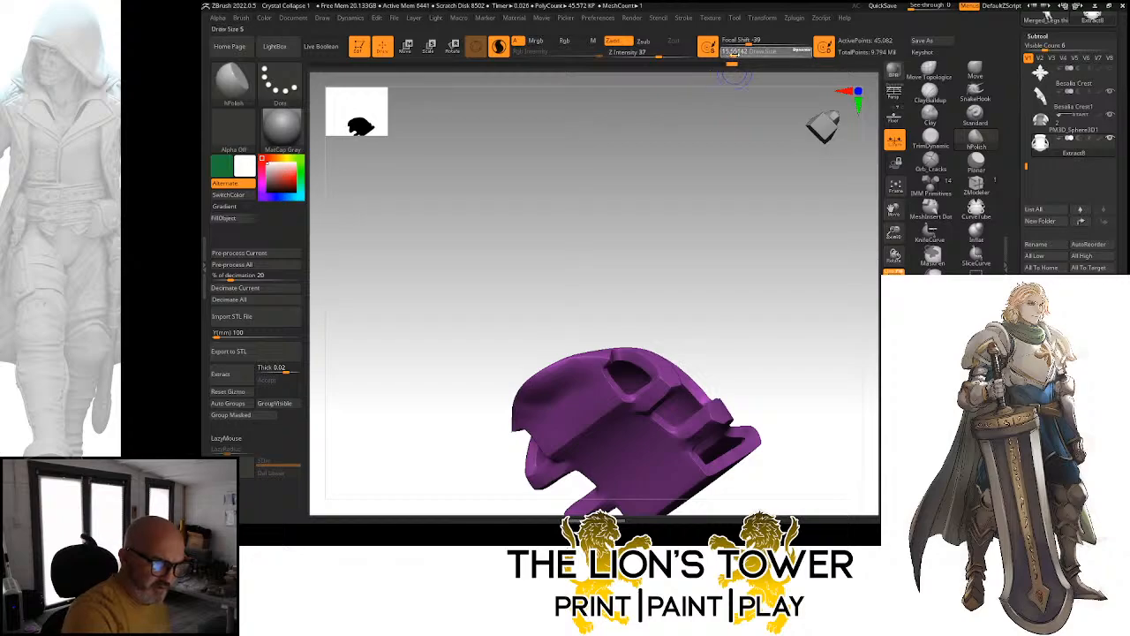
mouse_move(861, 182)
ctrl+right_down()
mouse_move(724, 298)
mouse_move(778, 196)
ctrl+right_up()
drag(779, 196, 778, 209)
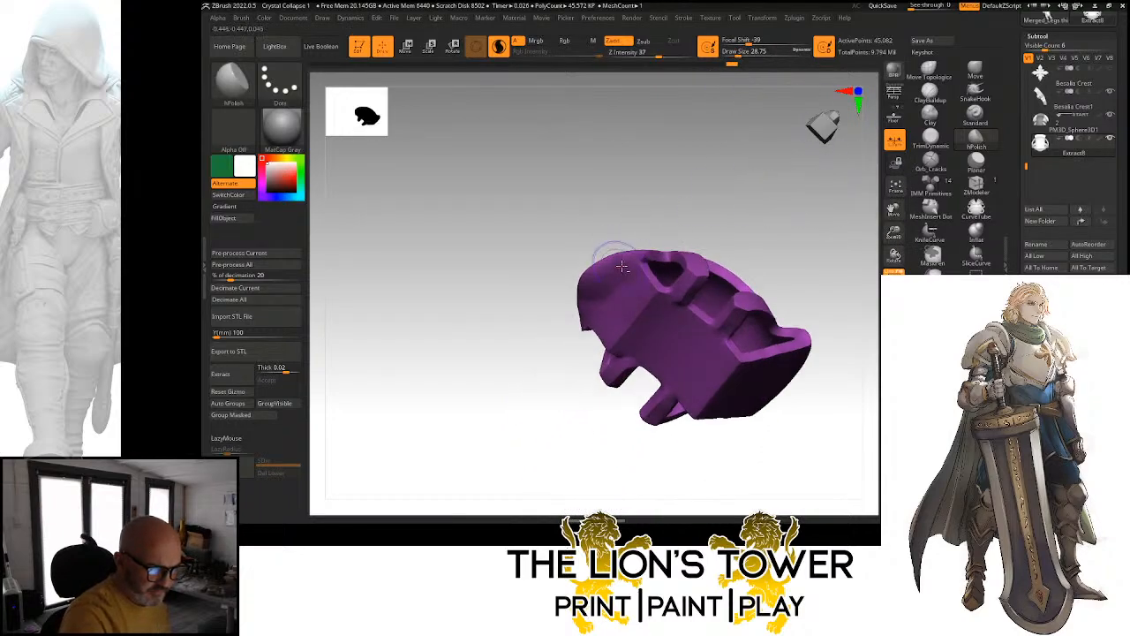
click(735, 55)
drag(633, 261, 610, 268)
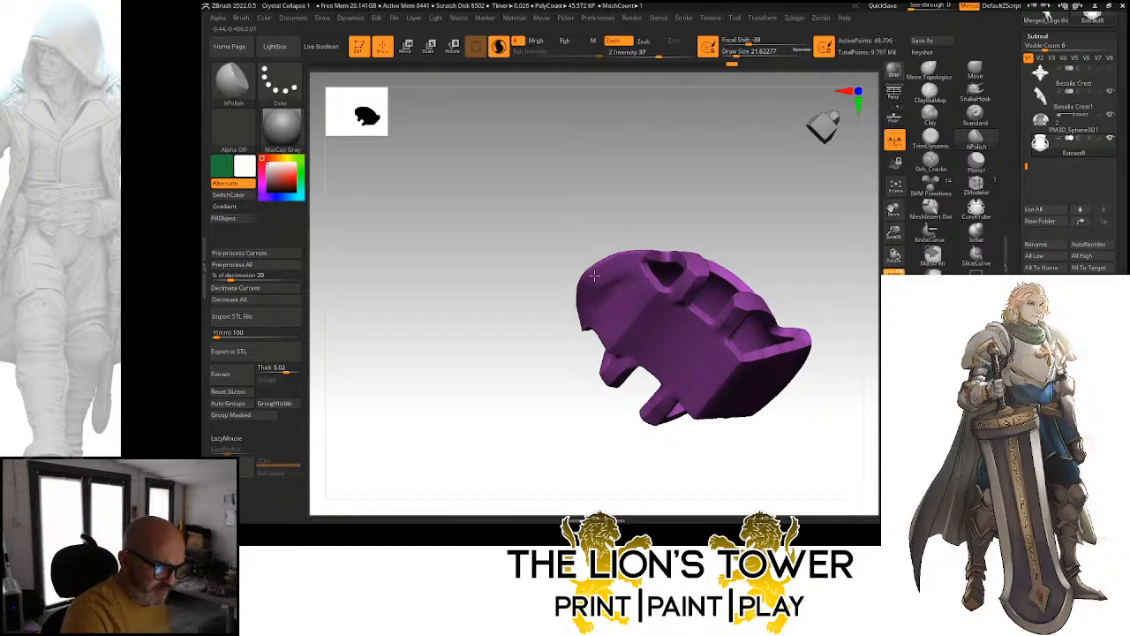
Continue smoothing the inner face and rim of the trim's pointed lower edge from several angles
right_drag(618, 272, 580, 289)
drag(580, 289, 593, 300)
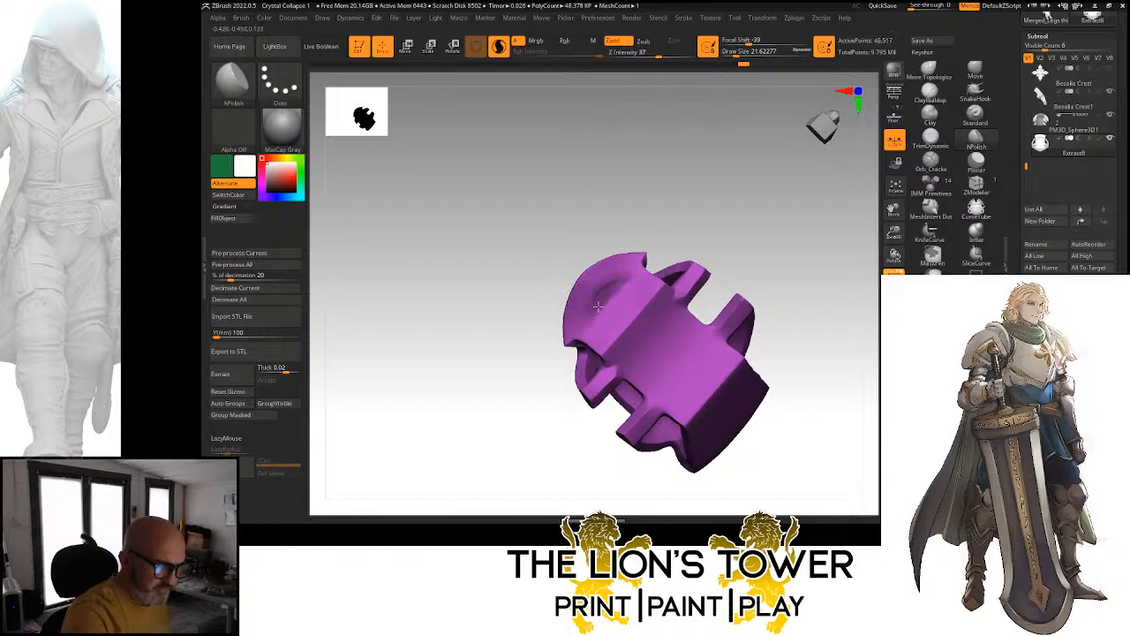
right_drag(618, 209, 642, 204)
drag(597, 288, 587, 301)
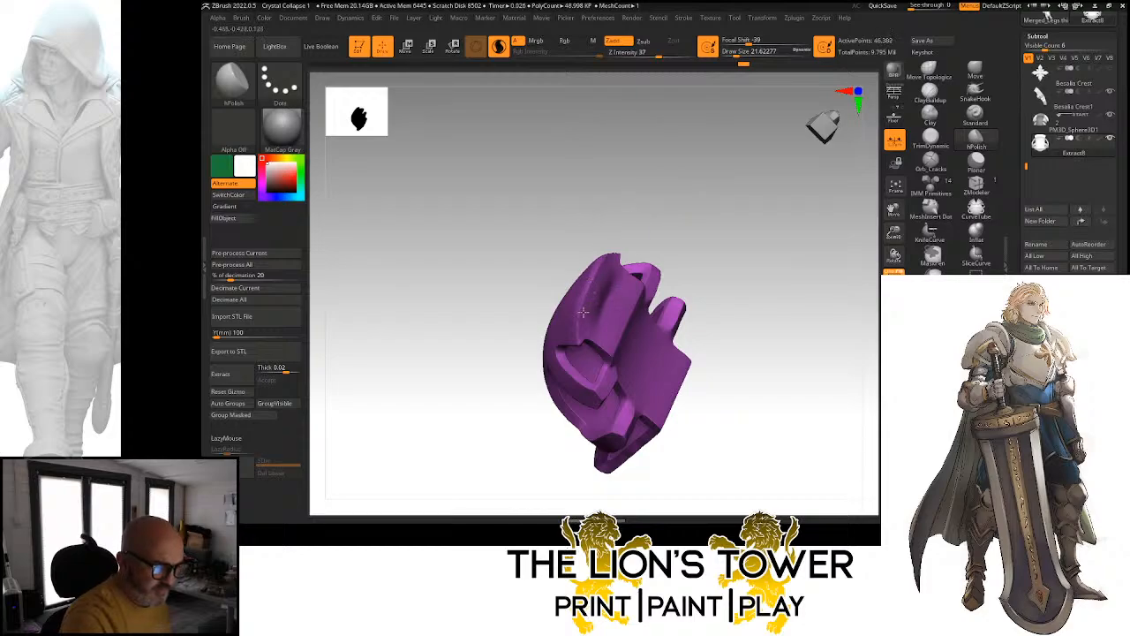
right_drag(583, 314, 583, 285)
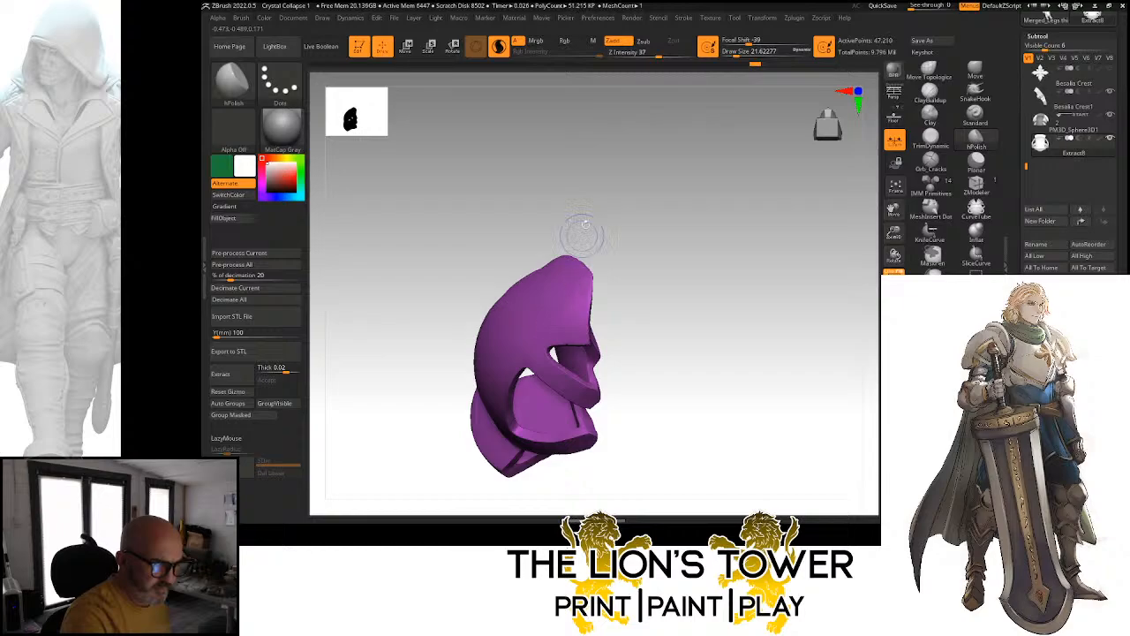
Clear any mask and remesh the polished pauldron trim with DynaMesh
right_drag(580, 235, 722, 253)
ctrl+click(724, 253)
ctrl+drag(728, 254, 755, 330)
shift+right_drag(759, 309, 783, 217)
ctrl+drag(782, 254, 789, 364)
right_drag(787, 346, 750, 260)
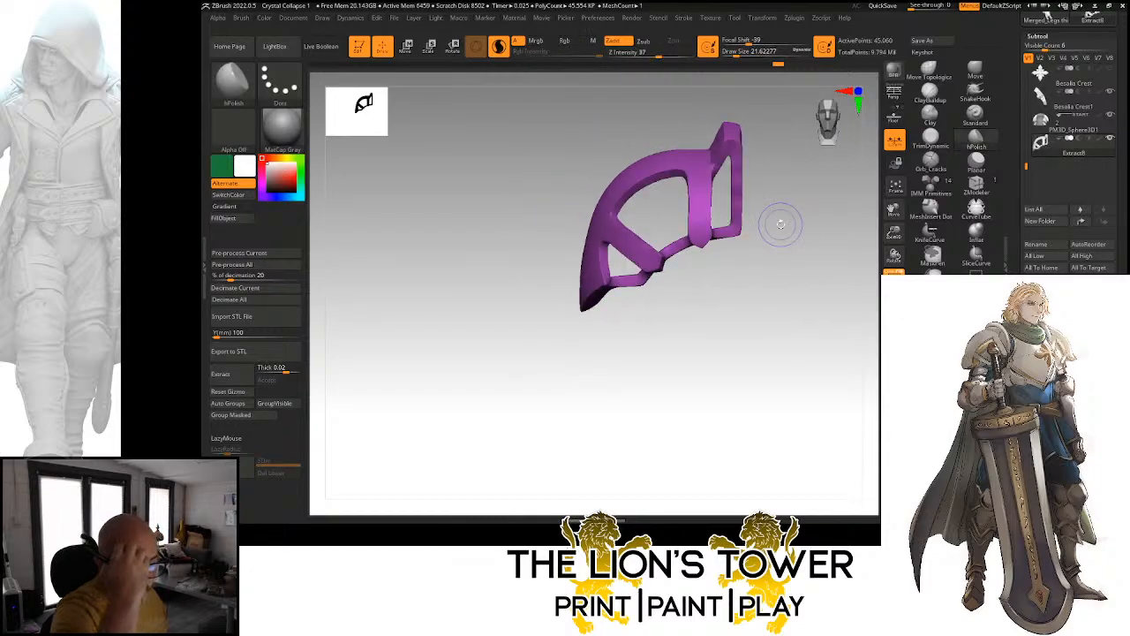
Duplicate the pauldron trim, select the copy, show the whole figure and inflate the copy slightly
key(ctrl+shift+d)
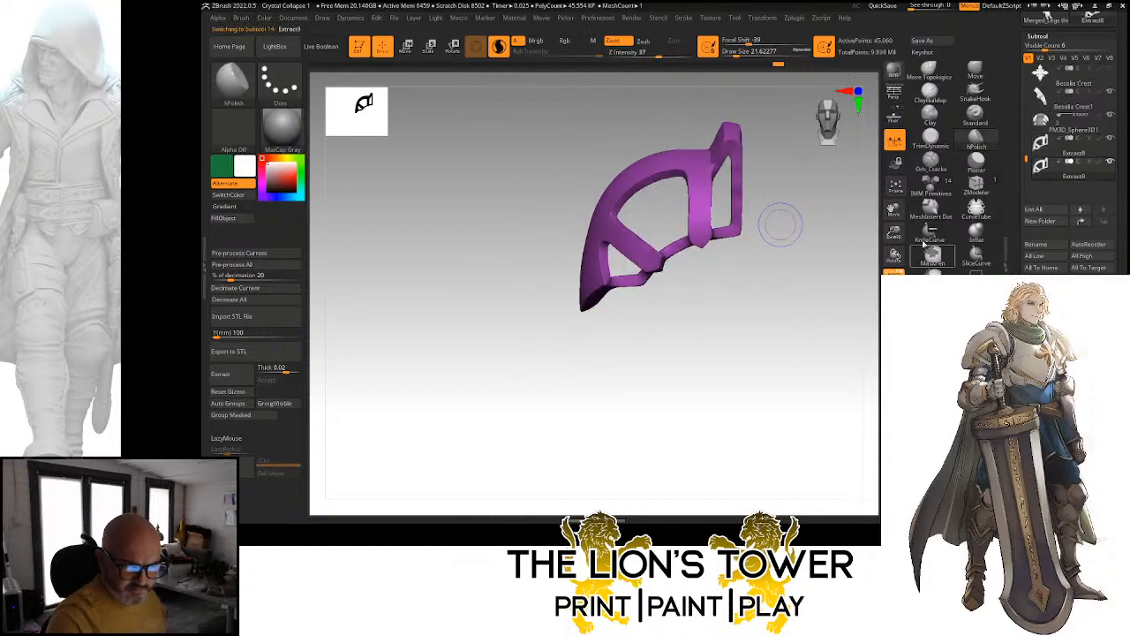
key(Down)
right_drag(781, 225, 773, 227)
click(894, 324)
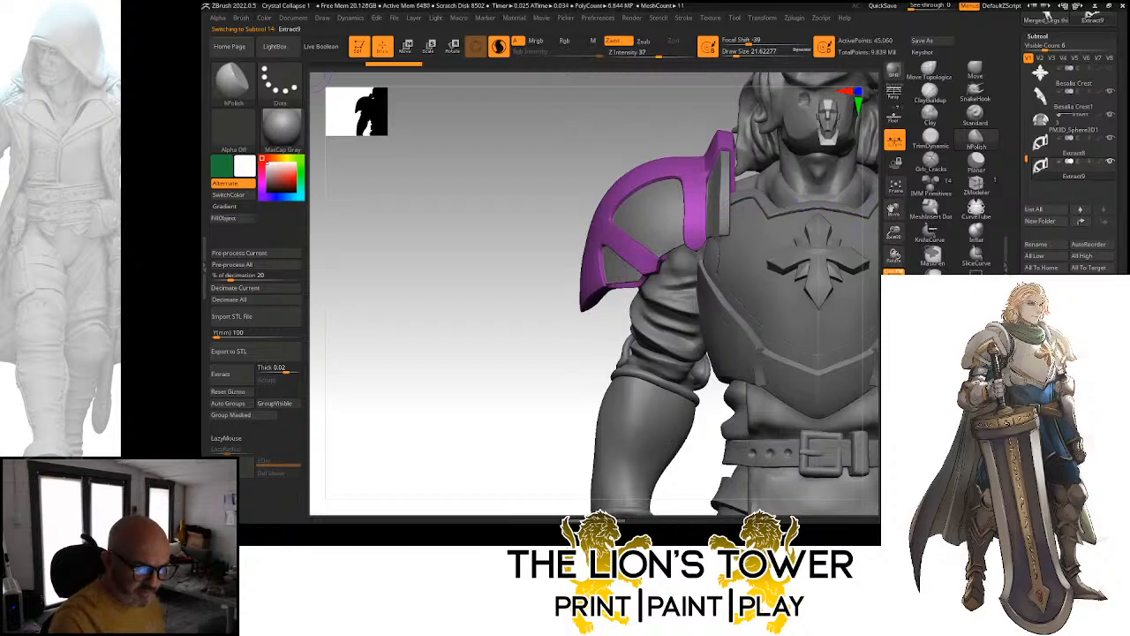
drag(1069, 354, 1074, 354)
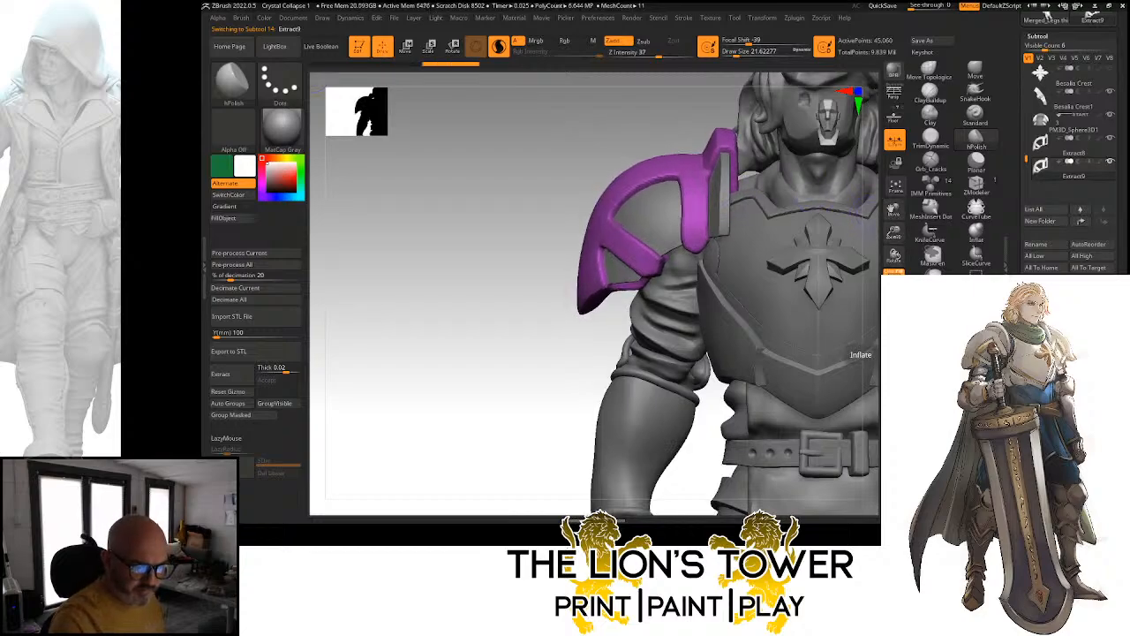
right_drag(585, 391, 521, 389)
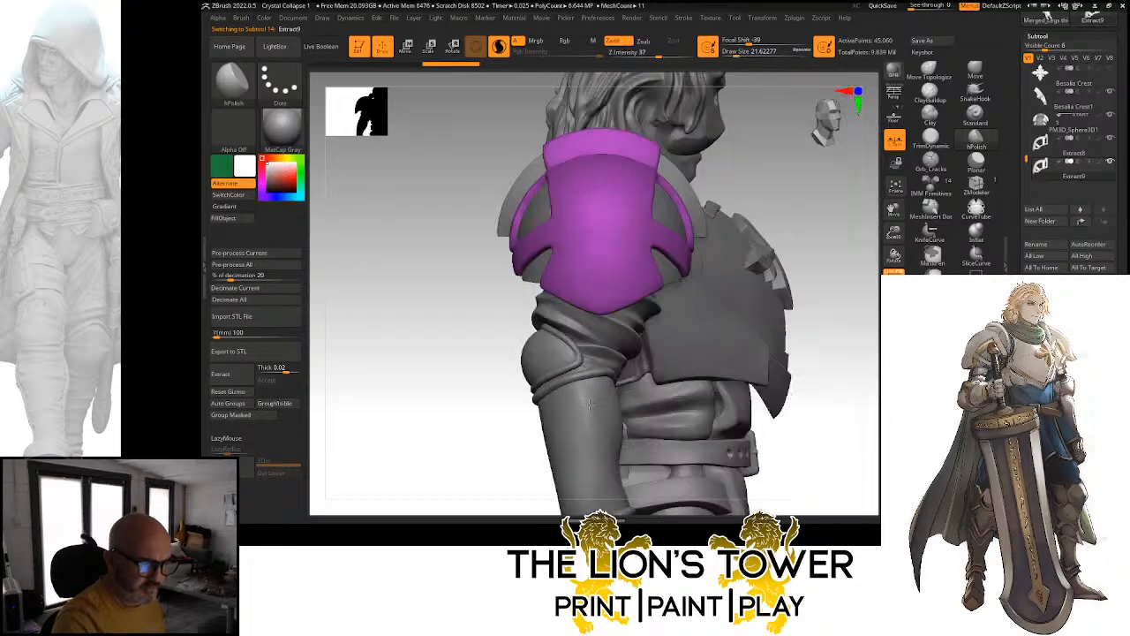
Choose the ClayBuildup brush and inflate the duplicated trim a little further over the original
click(430, 48)
drag(895, 233, 902, 207)
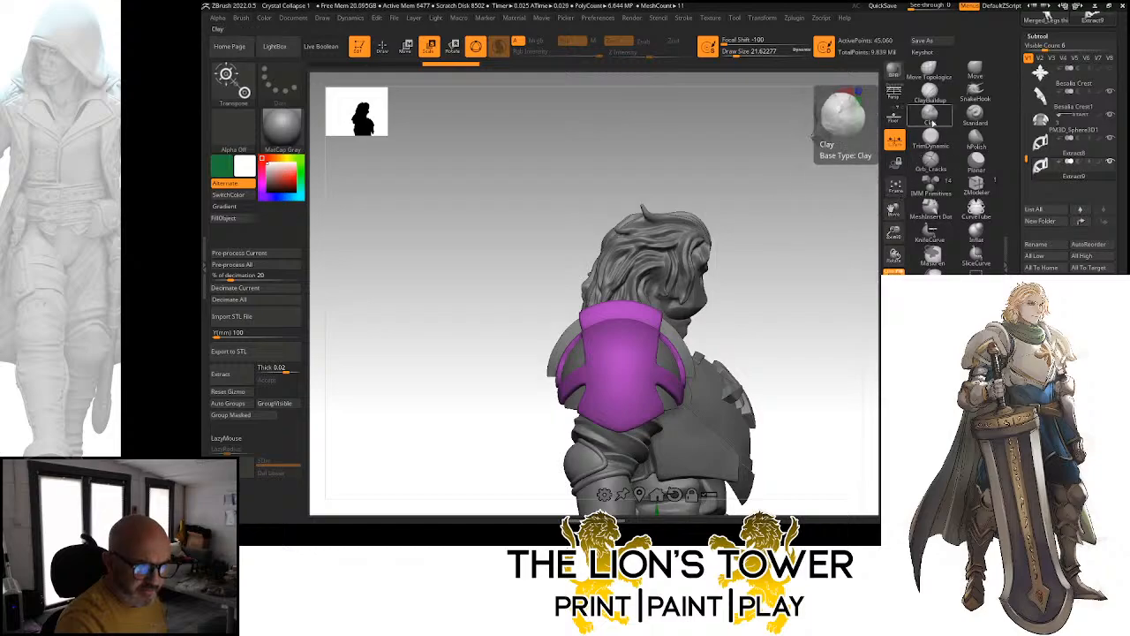
click(929, 92)
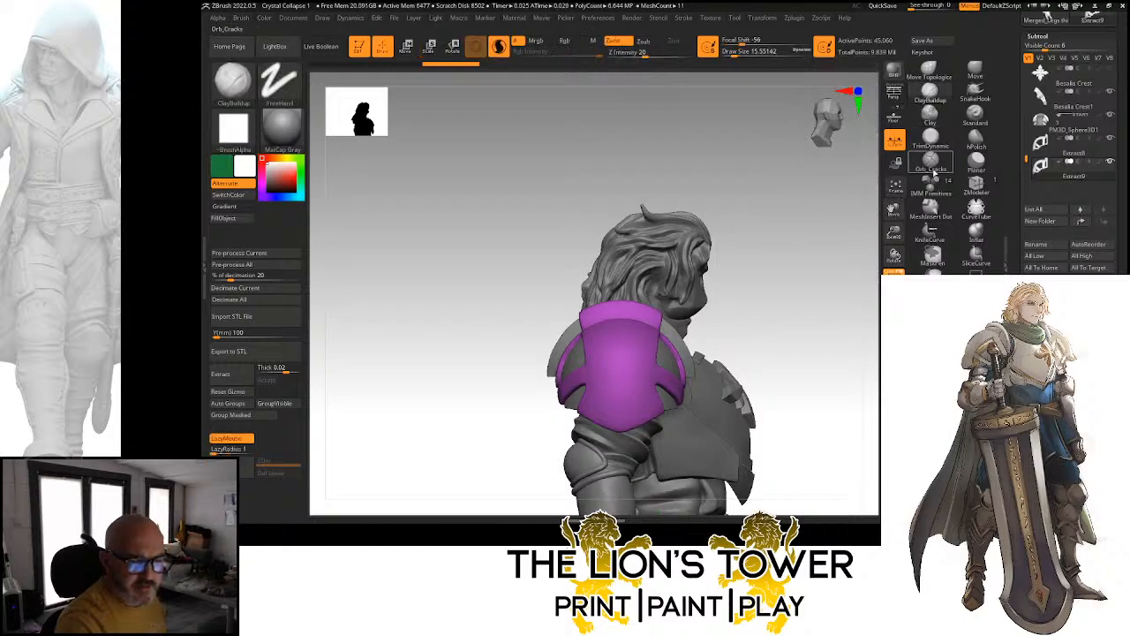
drag(894, 232, 891, 267)
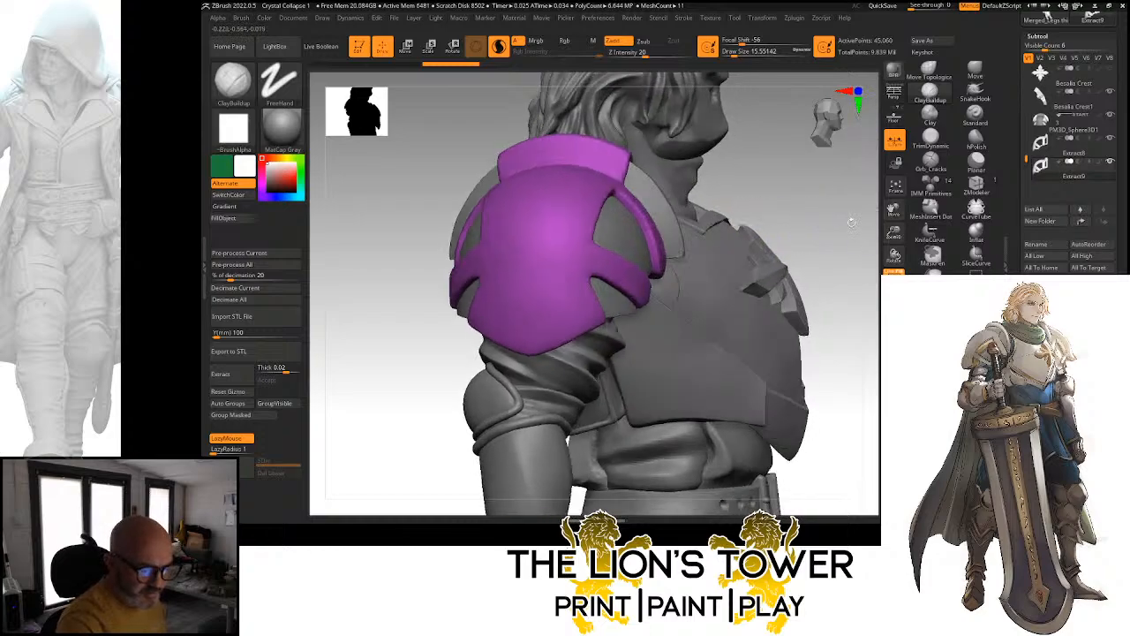
drag(869, 228, 869, 284)
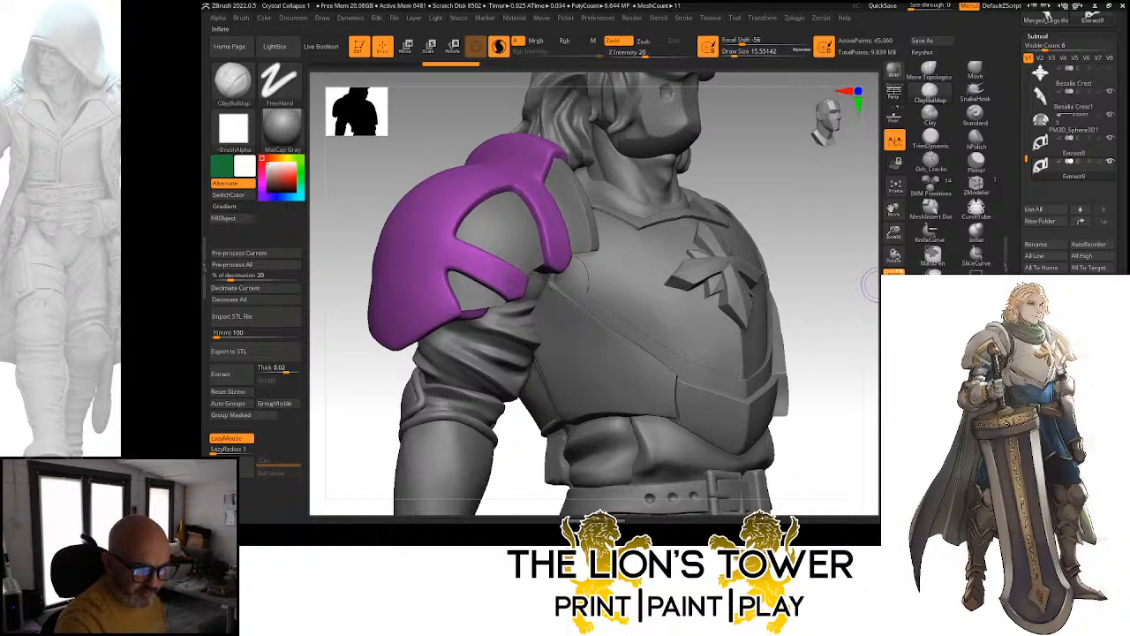
drag(932, 352, 940, 352)
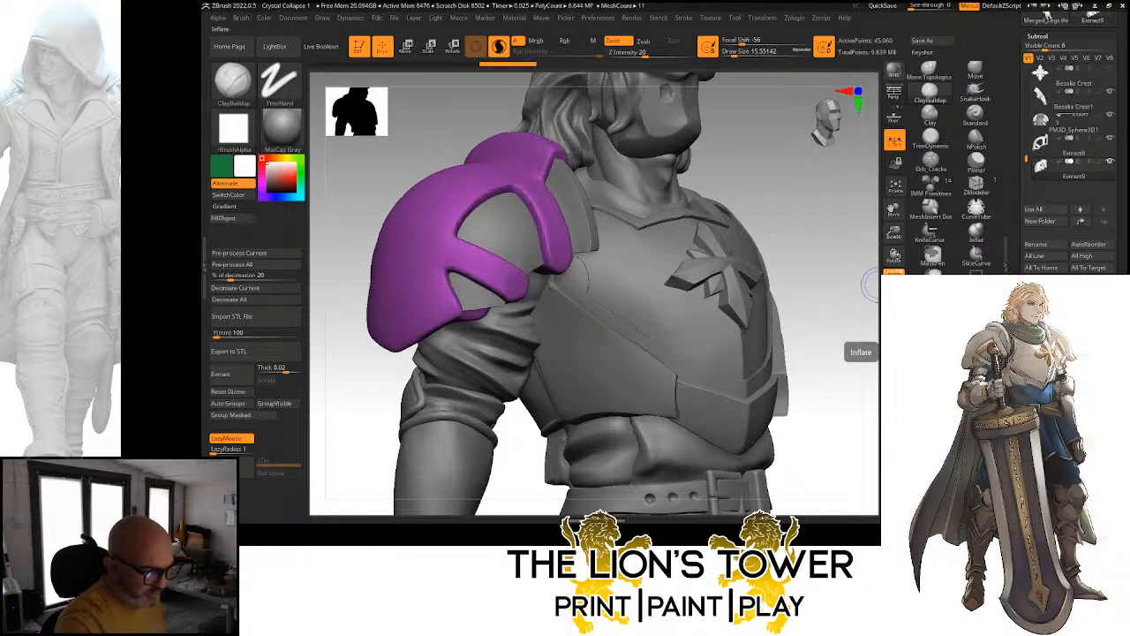
drag(894, 211, 970, 211)
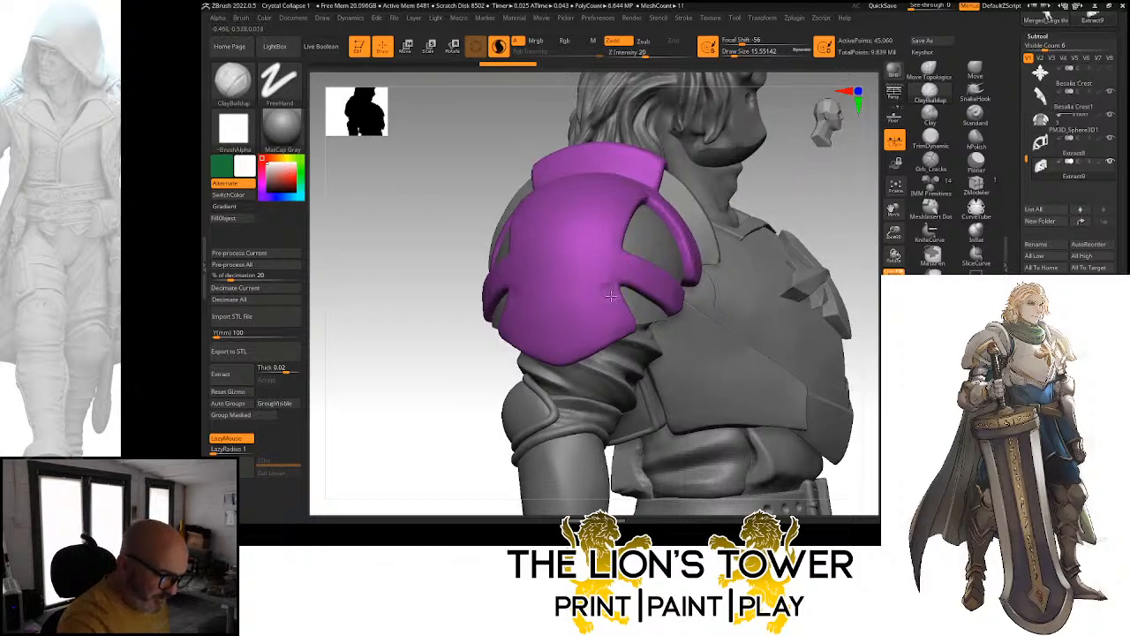
mouse_move(611, 296)
alt+mouse_down()
mouse_move(621, 339)
mouse_move(633, 328)
alt+mouse_up()
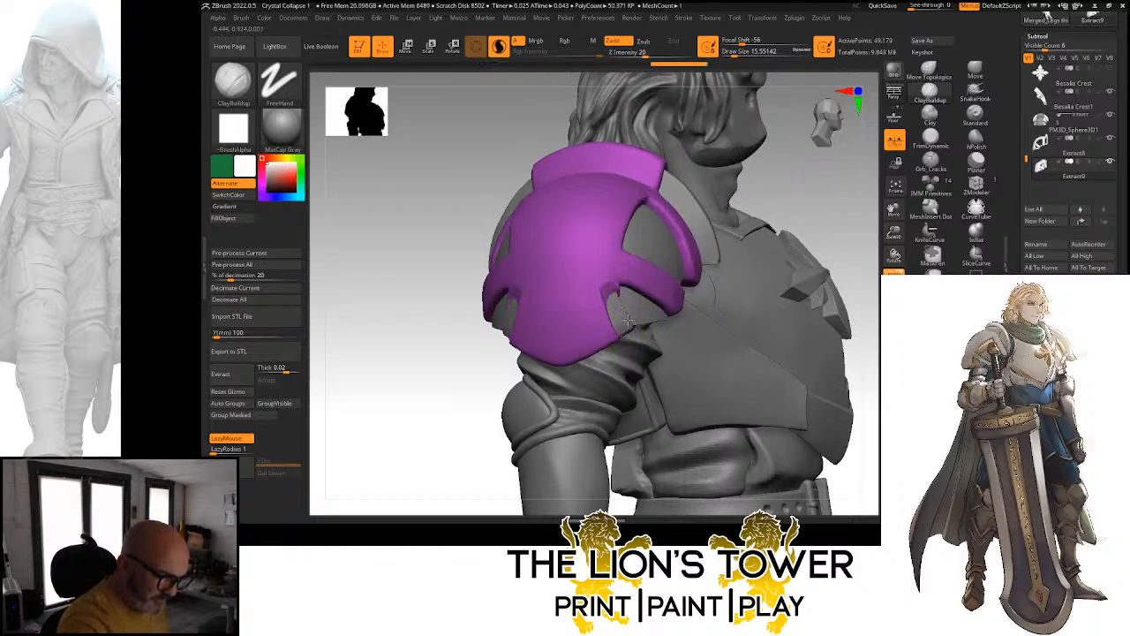
key(ctrl+z)
key(ctrl+z)
key(ctrl+z)
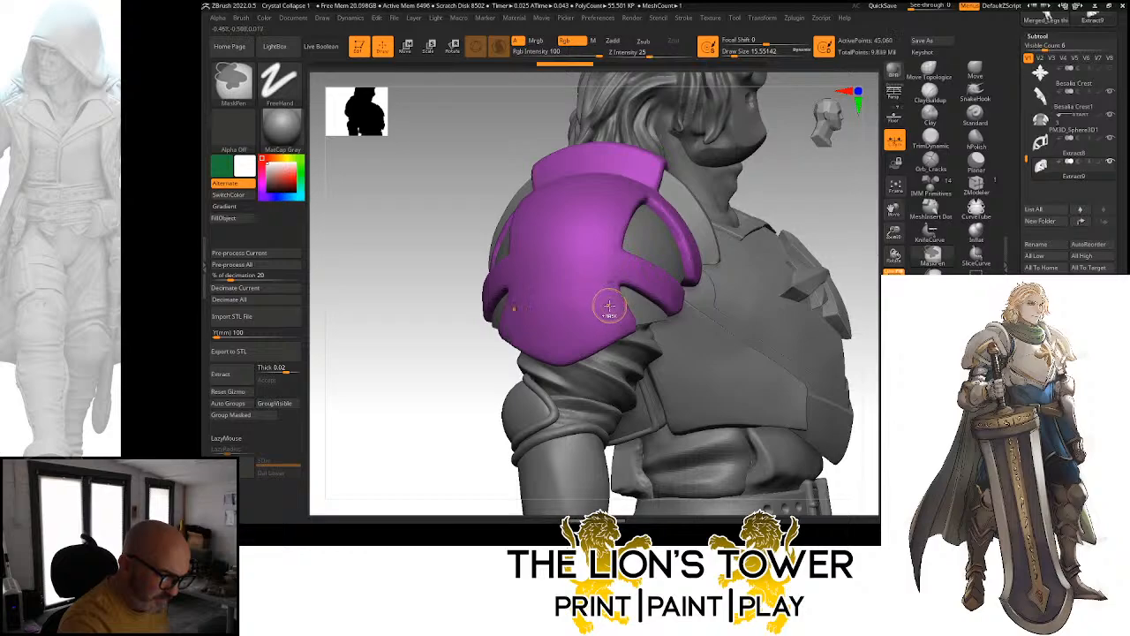
key(ctrl+z)
Carve back the duplicate's outer side around the small lower opening with ClayBuildup at draw sizes 15.55142 and 4.29964
mouse_move(619, 299)
alt+mouse_down()
mouse_move(628, 320)
mouse_move(617, 289)
alt+mouse_up()
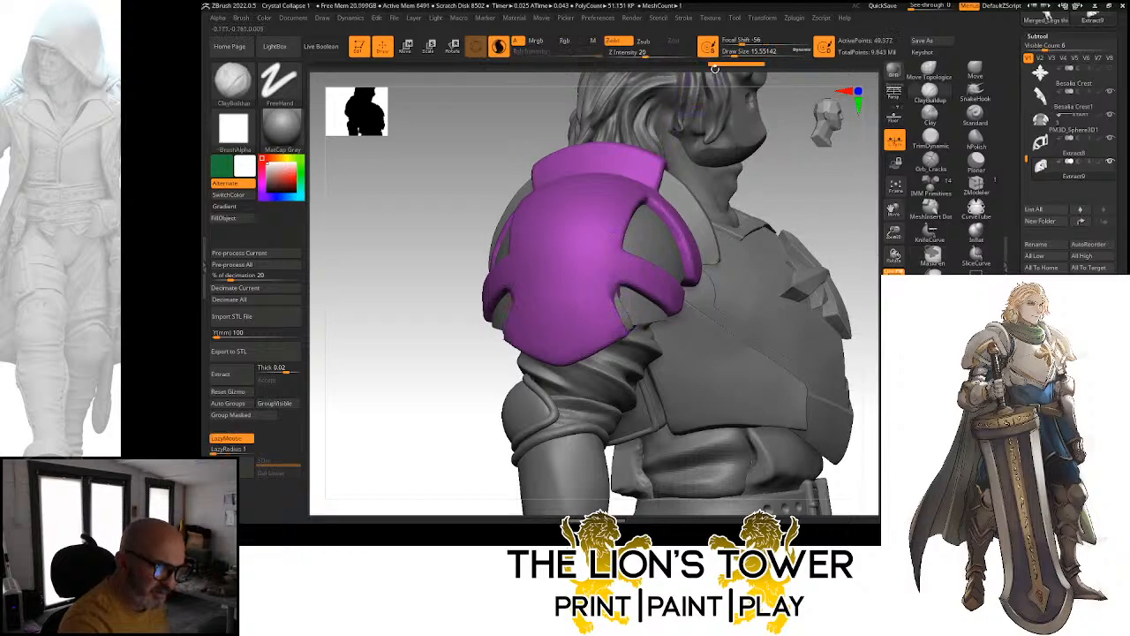
click(728, 54)
drag(785, 209, 683, 175)
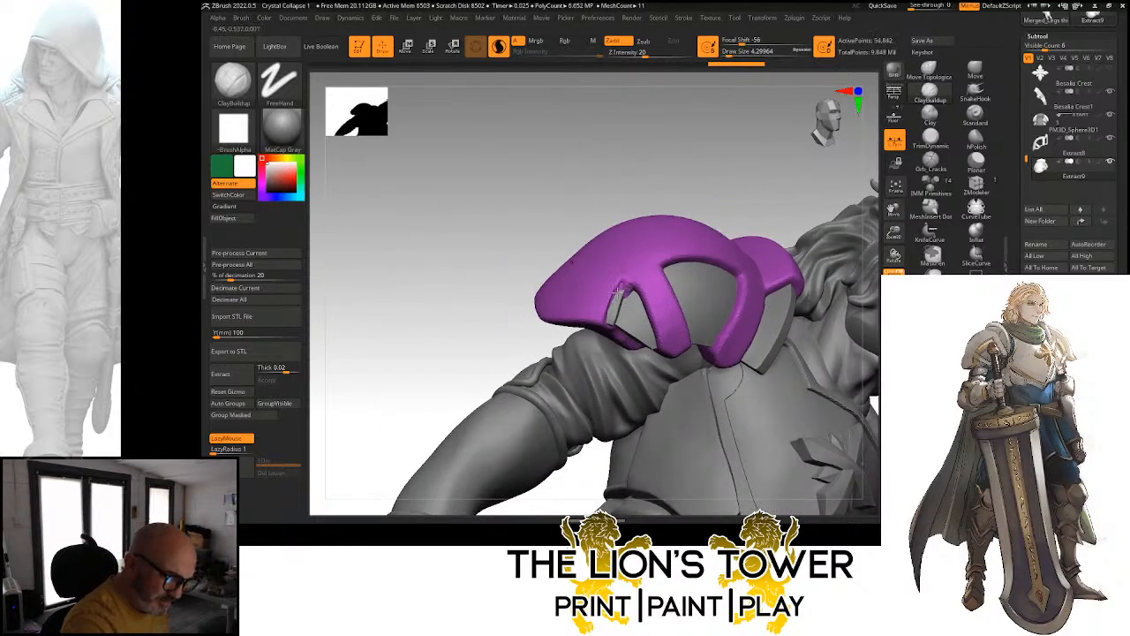
drag(618, 294, 615, 300)
drag(507, 200, 503, 251)
mouse_move(621, 283)
mouse_down()
mouse_move(615, 296)
mouse_move(625, 276)
mouse_up()
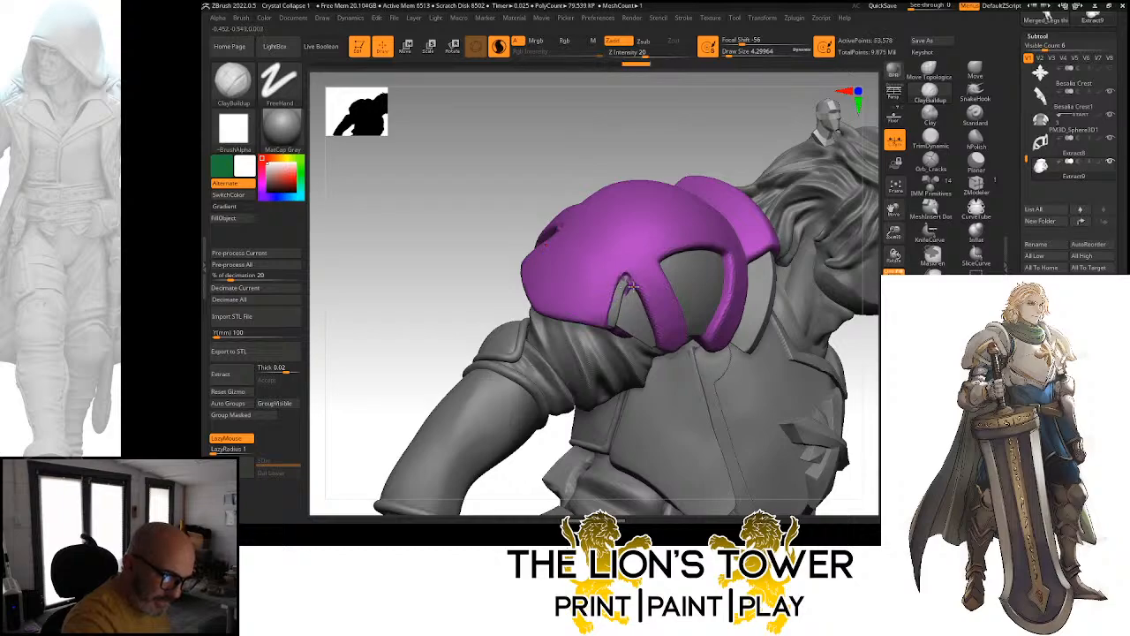
Carve a recessed border around the small lower opening's arch and inner side with ClayBuildup at draw size 7.4673
click(731, 54)
drag(684, 148, 661, 159)
mouse_move(630, 275)
mouse_down()
mouse_move(668, 347)
mouse_move(658, 328)
mouse_move(657, 338)
mouse_up()
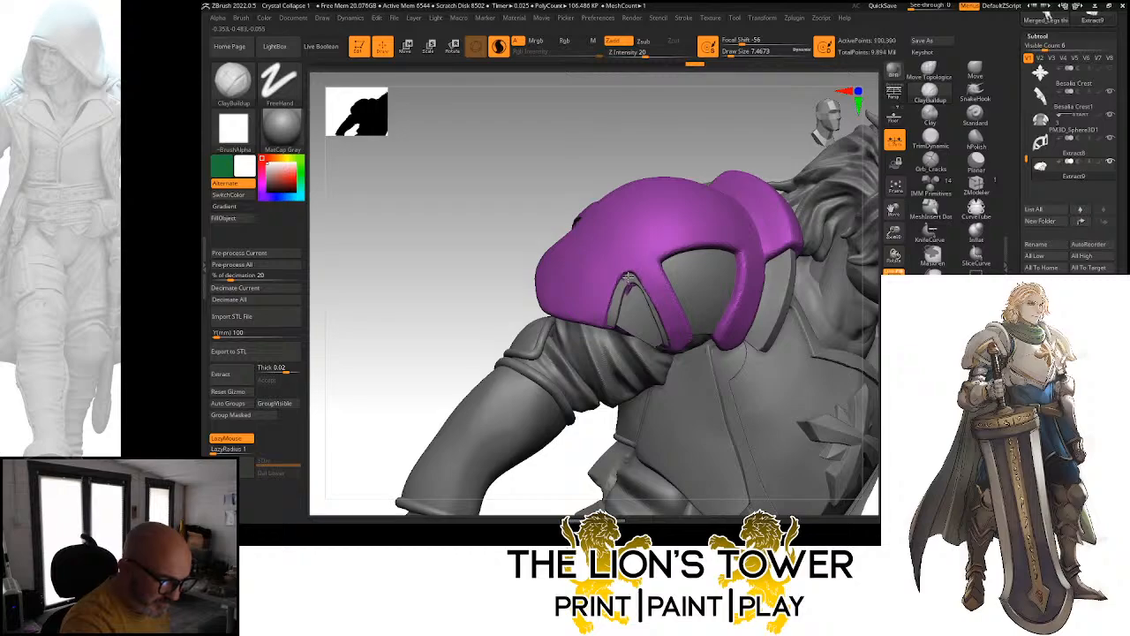
mouse_move(627, 292)
mouse_down()
mouse_move(662, 270)
mouse_move(665, 284)
mouse_move(659, 265)
mouse_move(678, 308)
mouse_up()
Carve back the duplicate's edge along the upper side and end of the diagonal band, exposing the original trim as a border
mouse_move(659, 268)
mouse_down()
mouse_move(676, 306)
mouse_move(671, 294)
mouse_up()
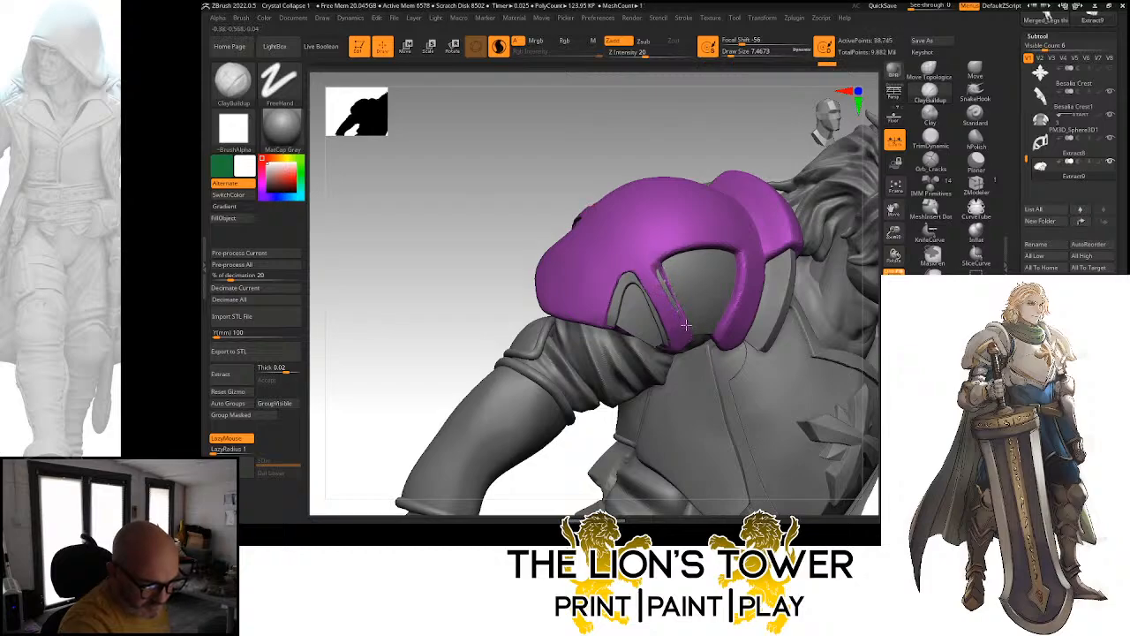
right_drag(719, 320, 687, 293)
drag(663, 269, 675, 308)
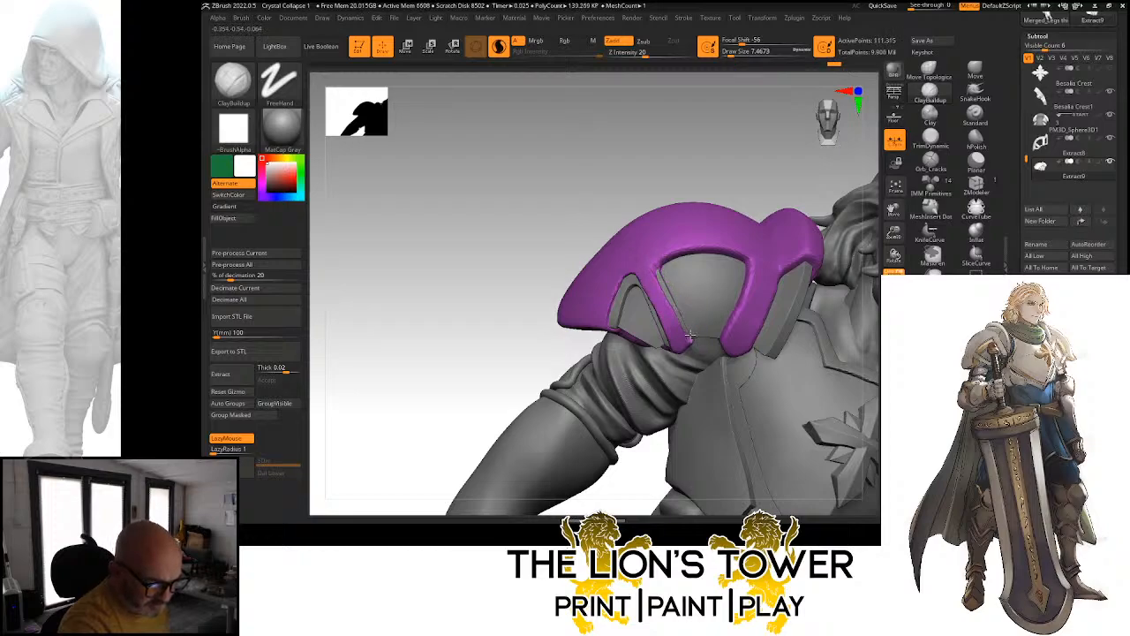
drag(690, 334, 679, 310)
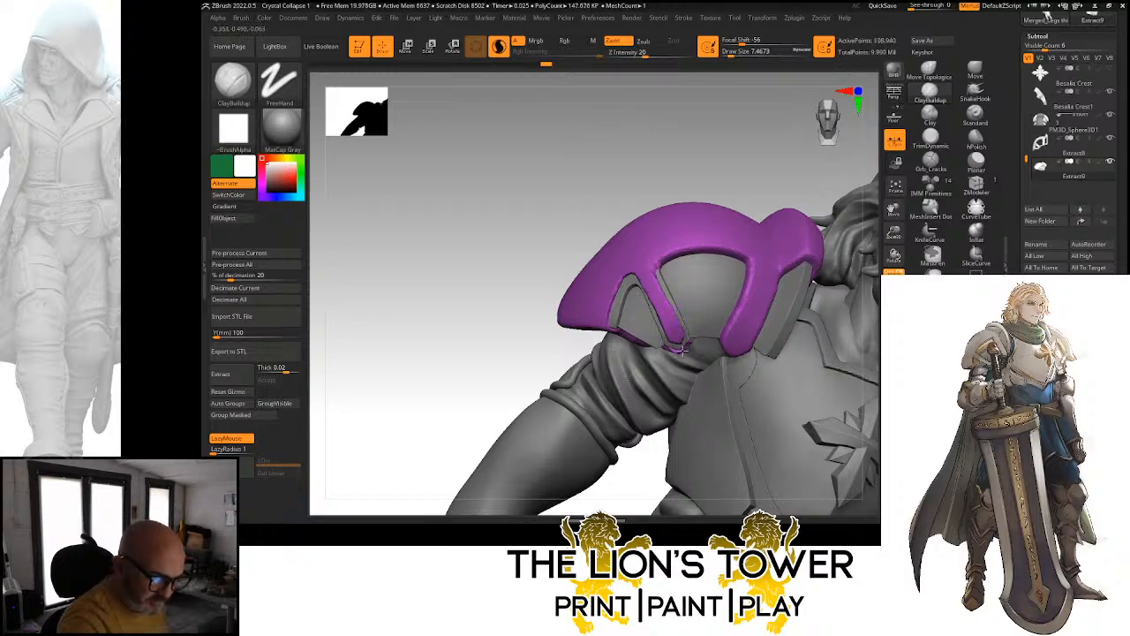
drag(685, 347, 688, 318)
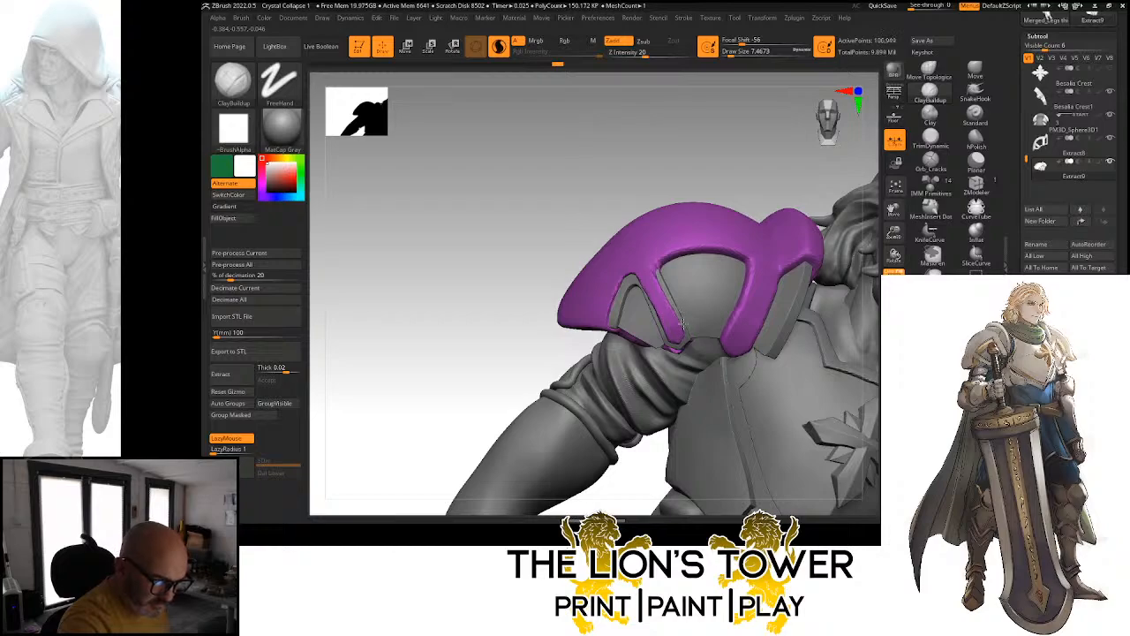
Carve the same recessed border along the large opening's edge on the band nearest the chest
drag(743, 301, 734, 328)
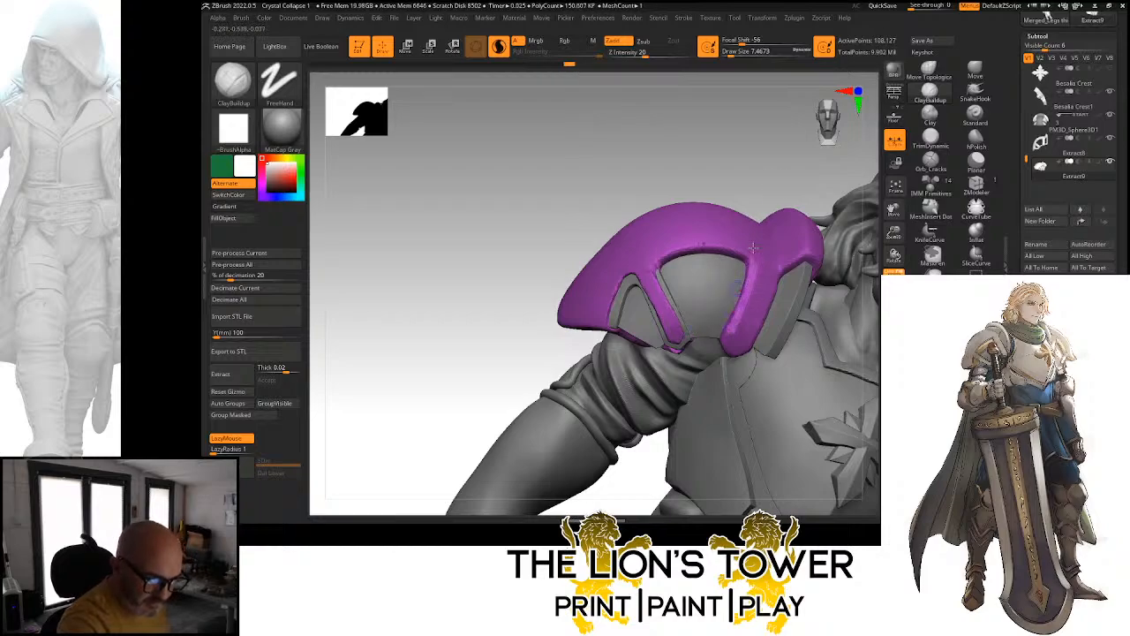
drag(836, 150, 783, 155)
drag(756, 264, 726, 324)
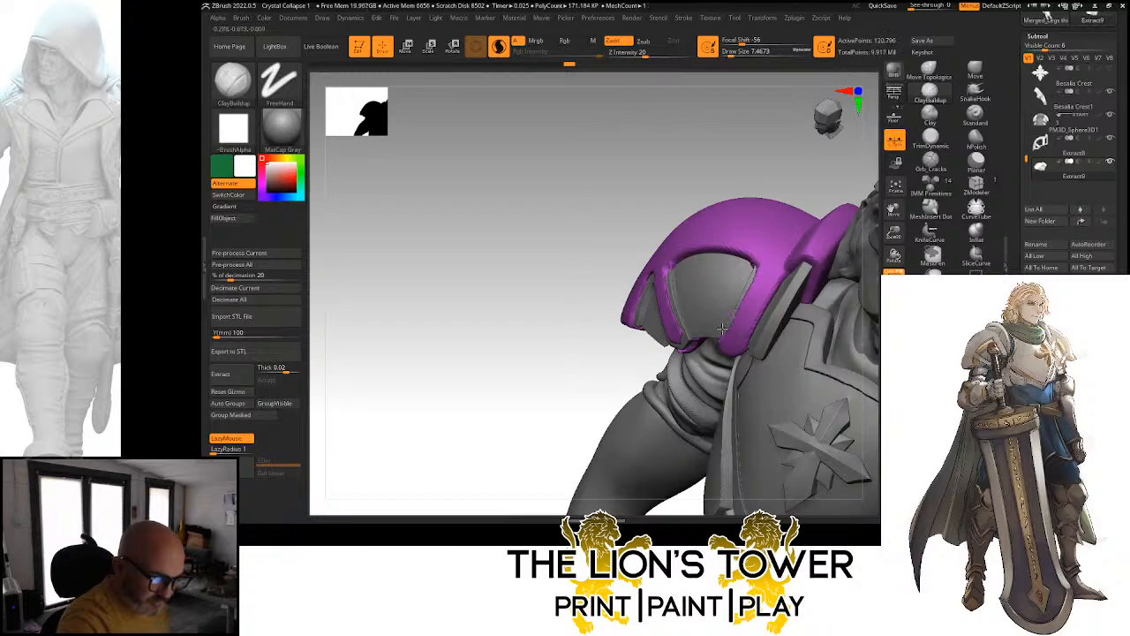
Carve back the neck-facing side of the band nearest the chest to expose the original trim's edge
mouse_move(742, 283)
mouse_down()
mouse_move(780, 285)
mouse_move(757, 316)
mouse_move(775, 279)
mouse_up()
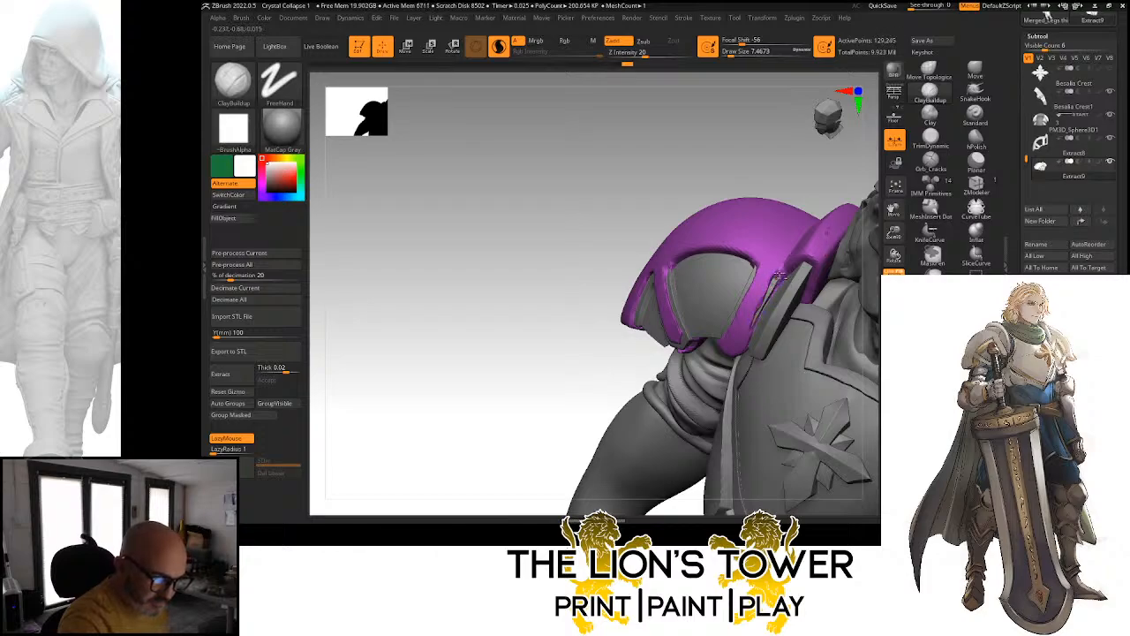
drag(770, 282, 740, 344)
drag(760, 308, 739, 350)
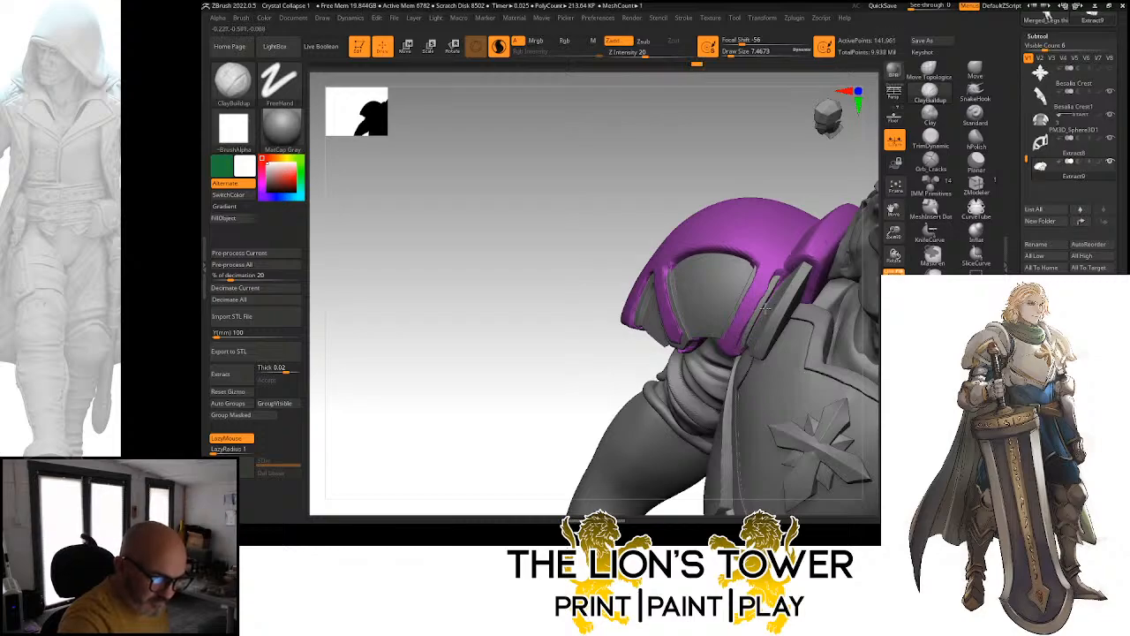
drag(775, 288, 782, 269)
right_drag(784, 256, 741, 339)
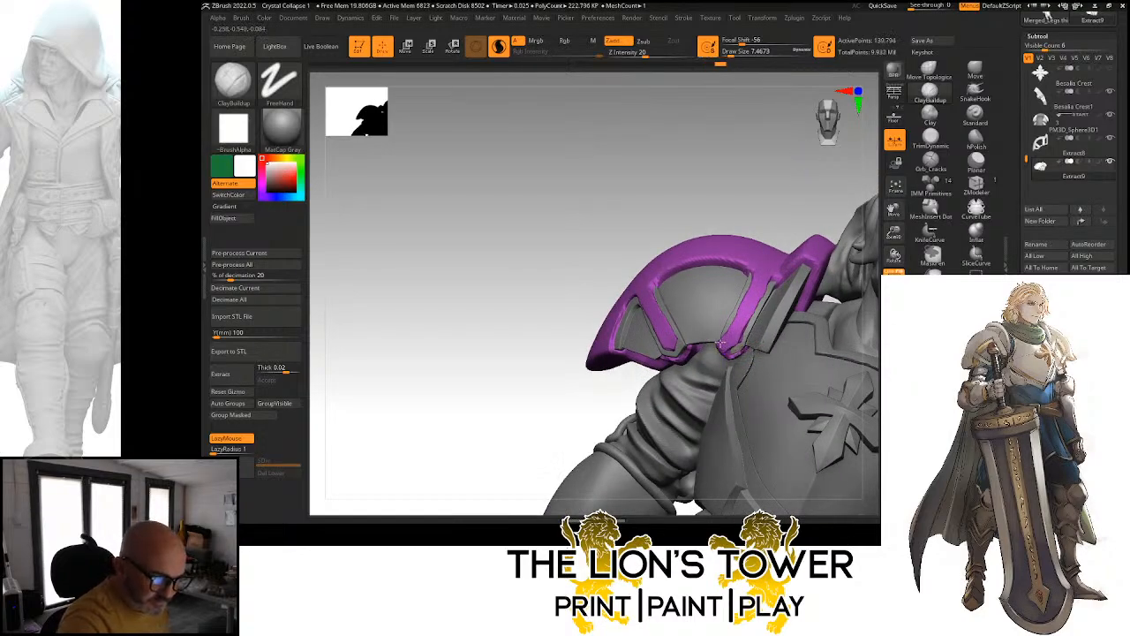
Trim the duplicate away around the lower tip and underside of the band nearest the chest
drag(728, 354, 721, 344)
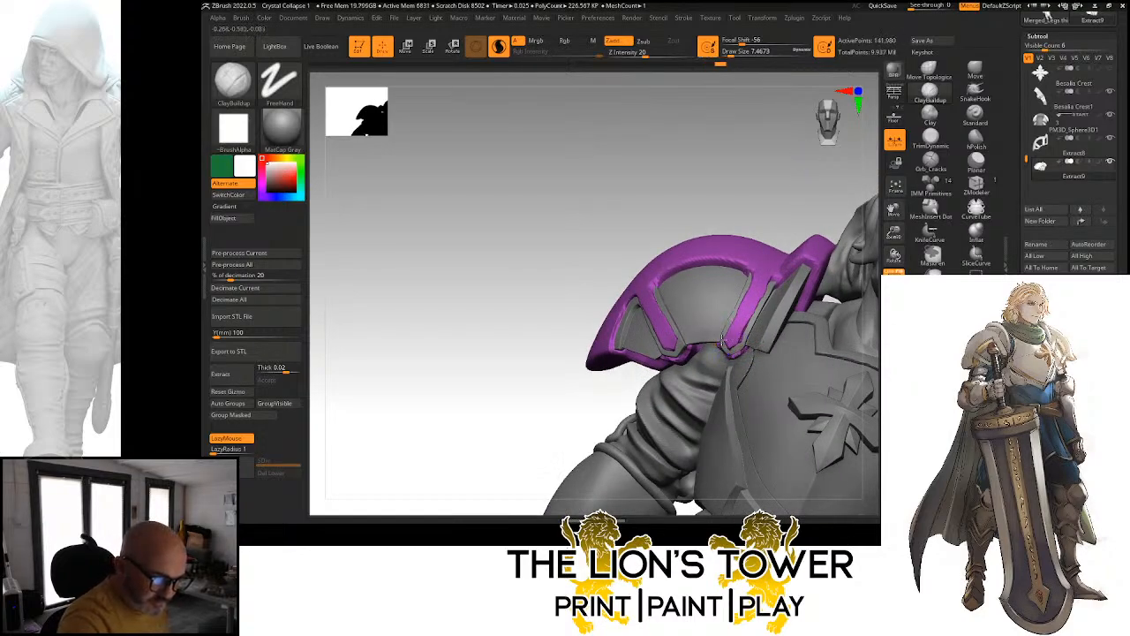
drag(776, 198, 716, 351)
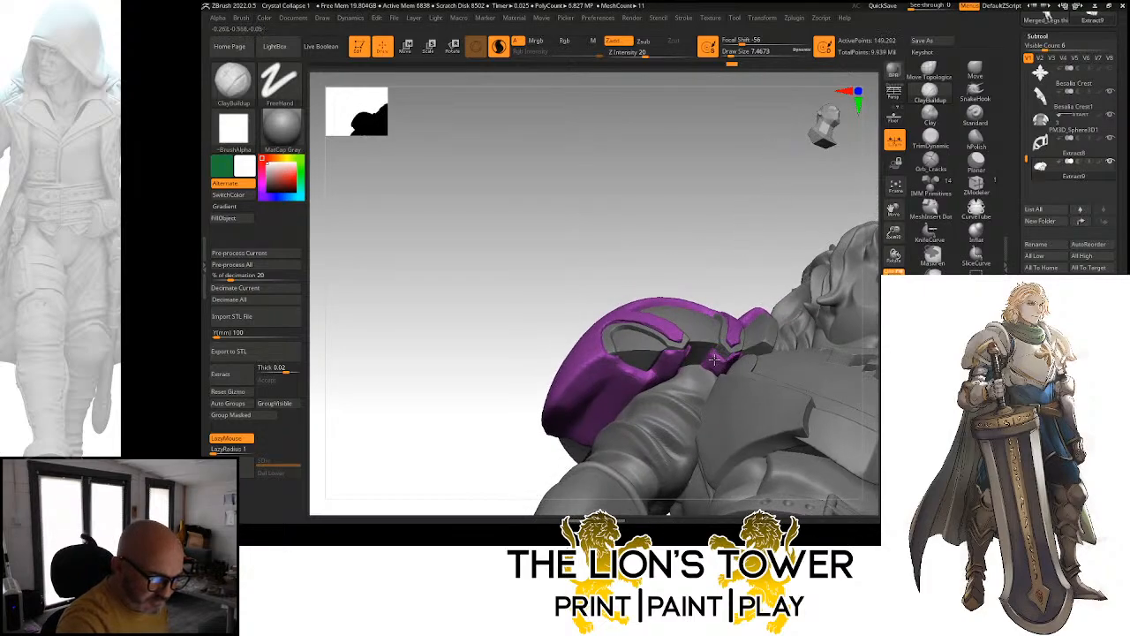
drag(726, 364, 735, 359)
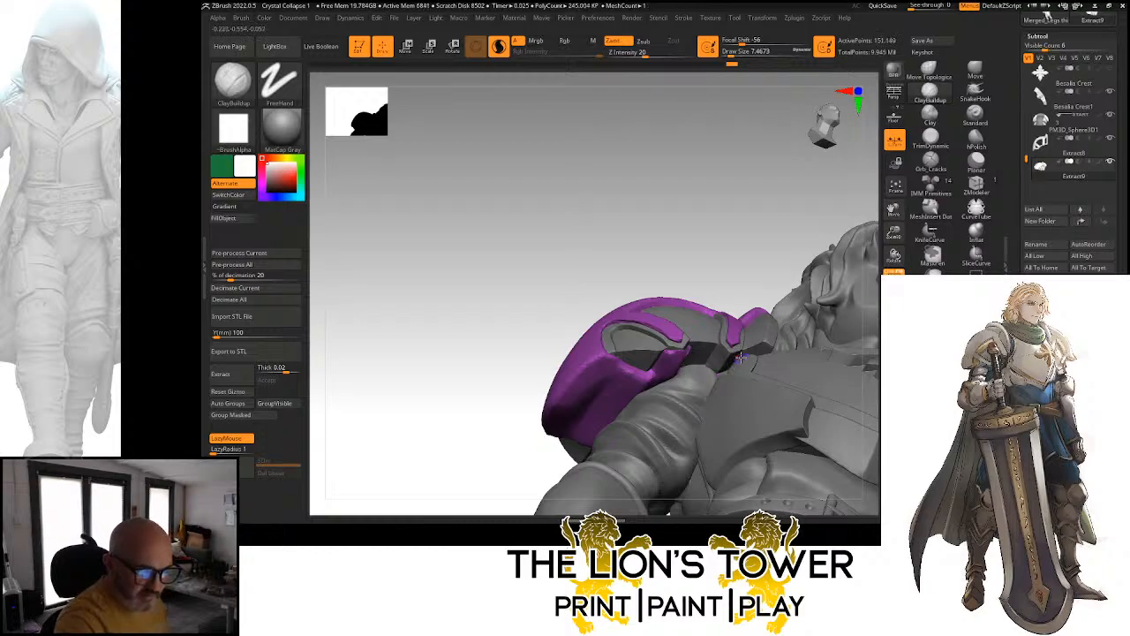
mouse_move(893, 233)
mouse_down()
mouse_move(823, 179)
mouse_move(787, 191)
mouse_move(756, 302)
mouse_up()
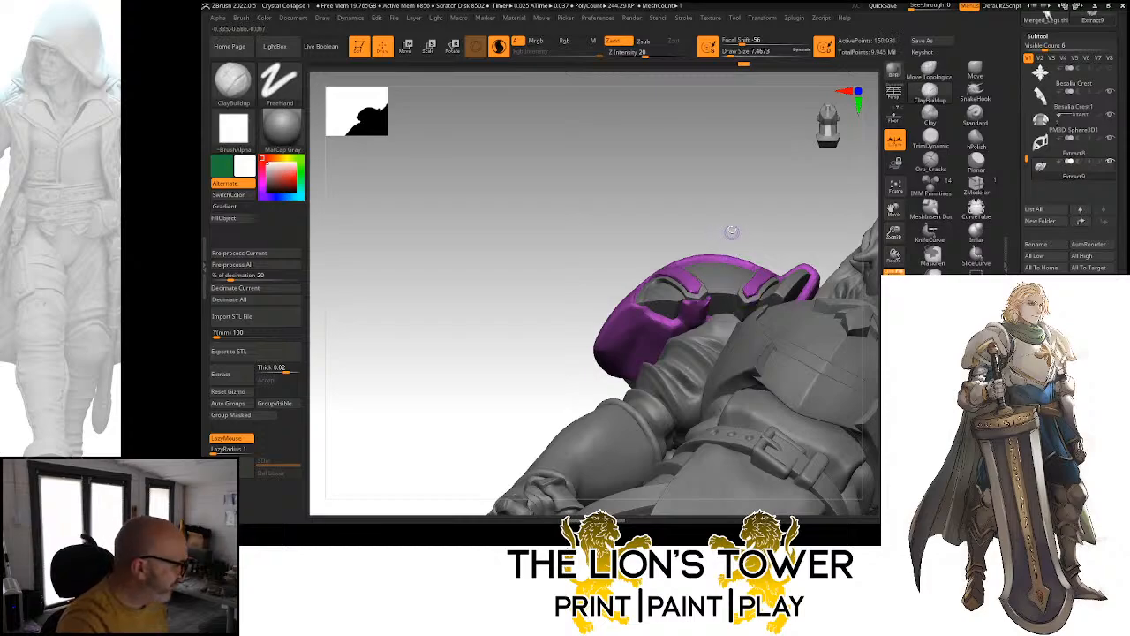
Carve back the underside and pointed lower edge of the duplicated trim with ClayBuildup at draw size 12.91171
click(734, 55)
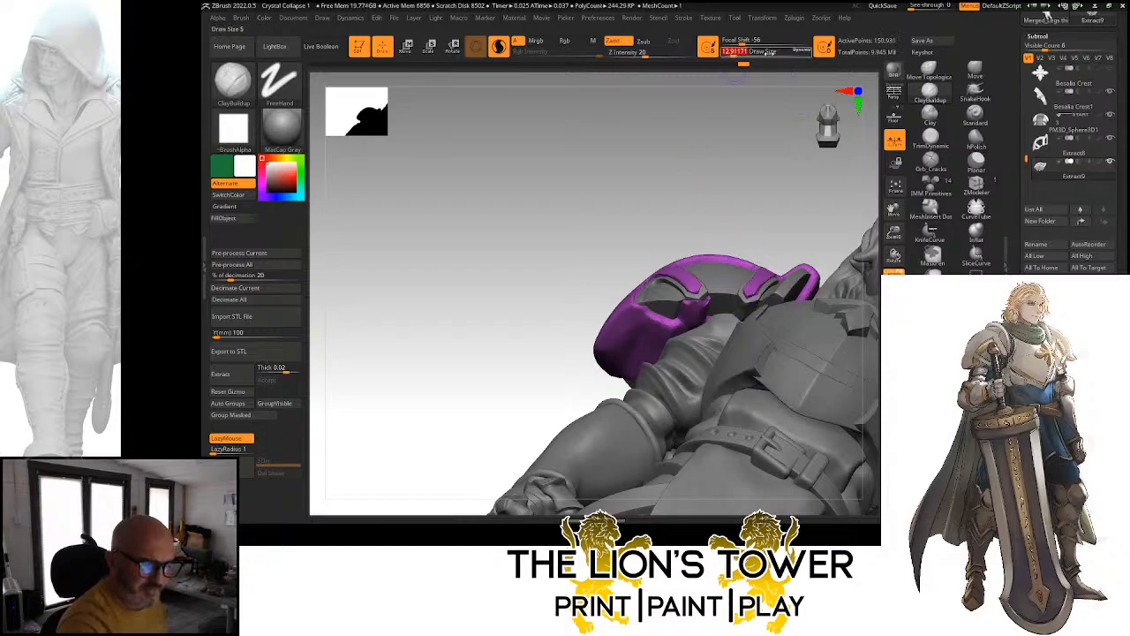
drag(893, 210, 927, 175)
drag(799, 181, 738, 262)
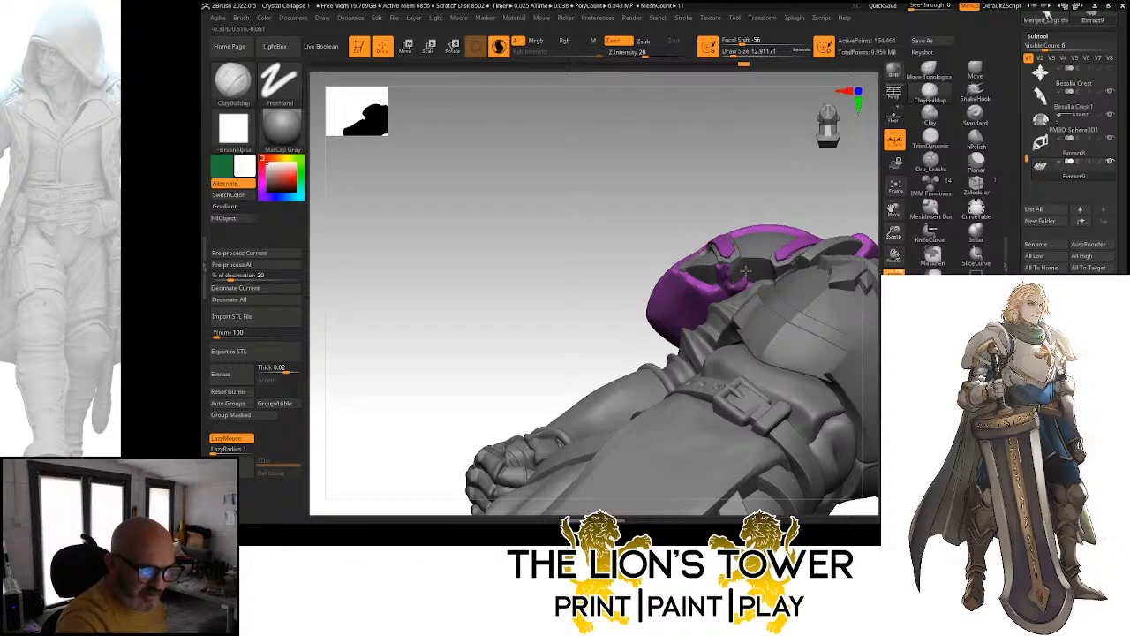
right_drag(743, 289, 725, 265)
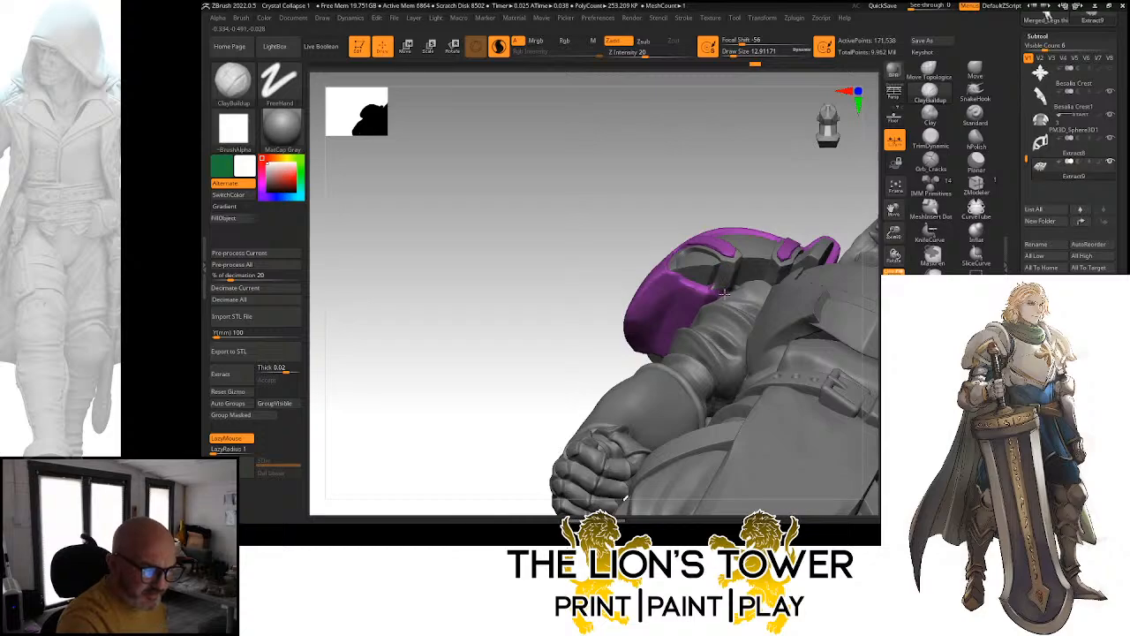
mouse_move(728, 274)
right_down()
mouse_move(665, 283)
mouse_move(687, 291)
right_up()
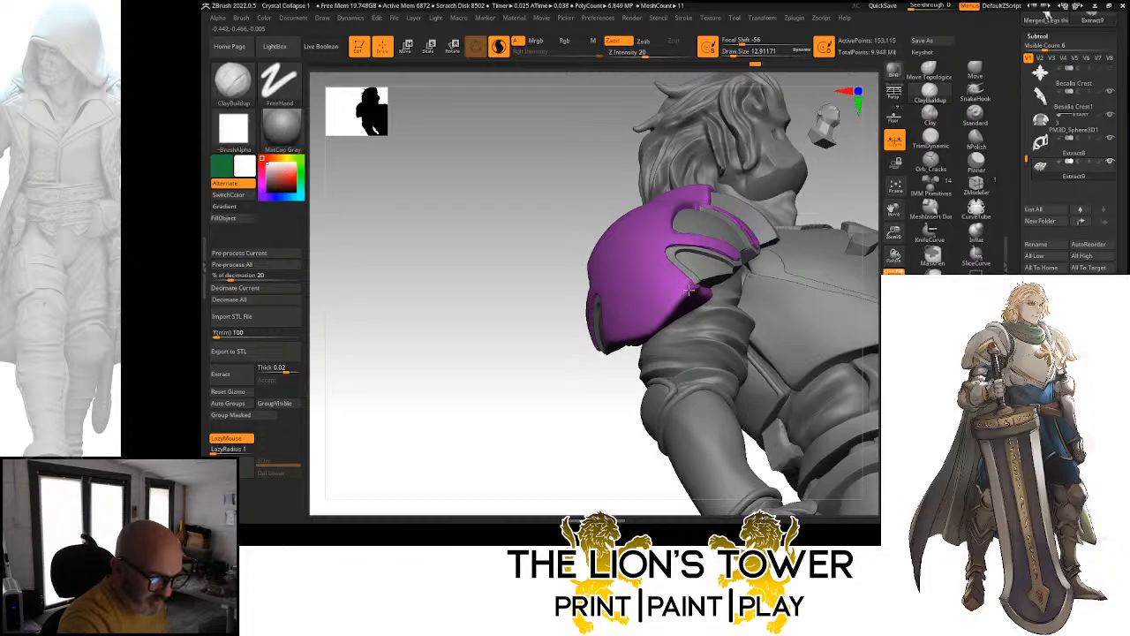
mouse_move(688, 288)
mouse_down()
mouse_move(651, 329)
mouse_move(671, 305)
mouse_move(663, 323)
mouse_up()
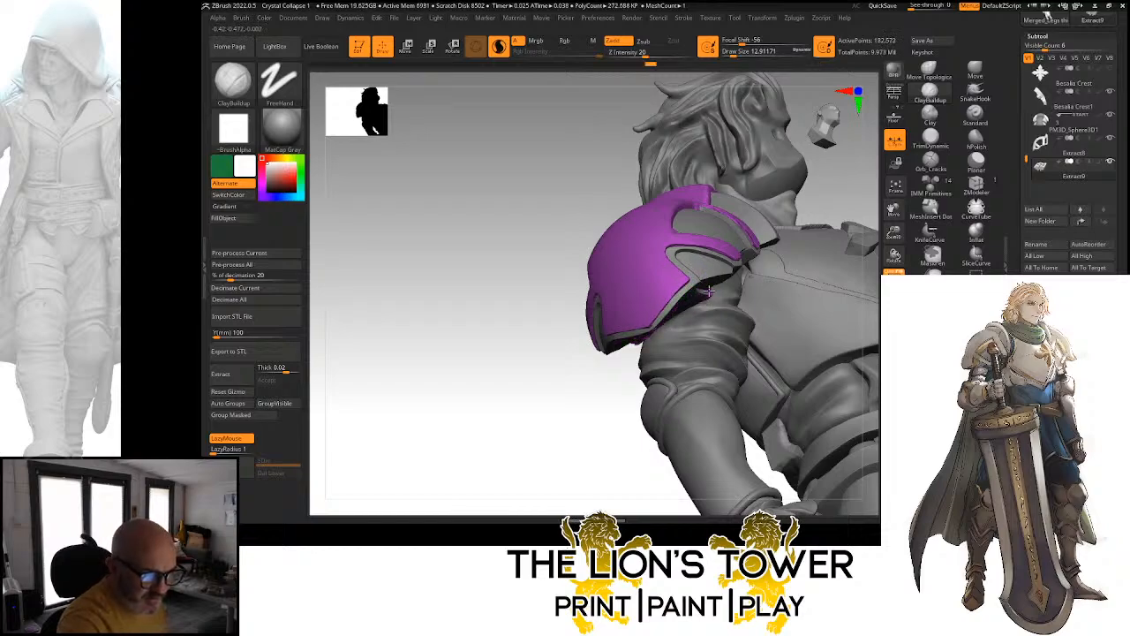
Refine the carved border at the junction of the raised collar and chest-side band with ClayBuildup at draw size 7.4673
right_drag(706, 291, 667, 320)
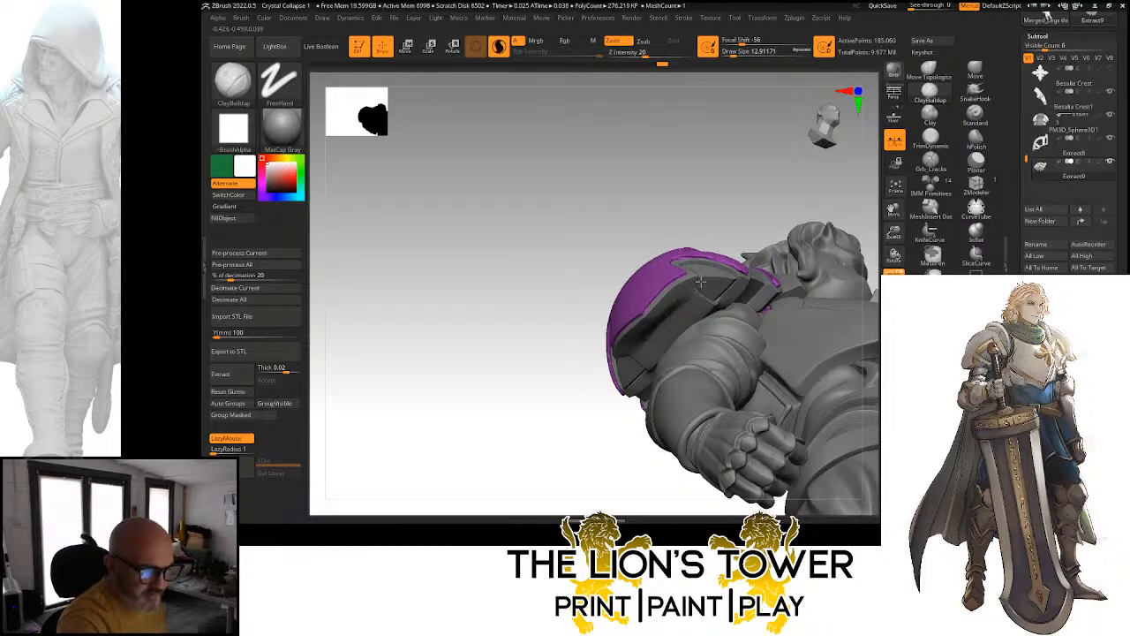
right_drag(742, 200, 724, 307)
right_drag(626, 371, 708, 218)
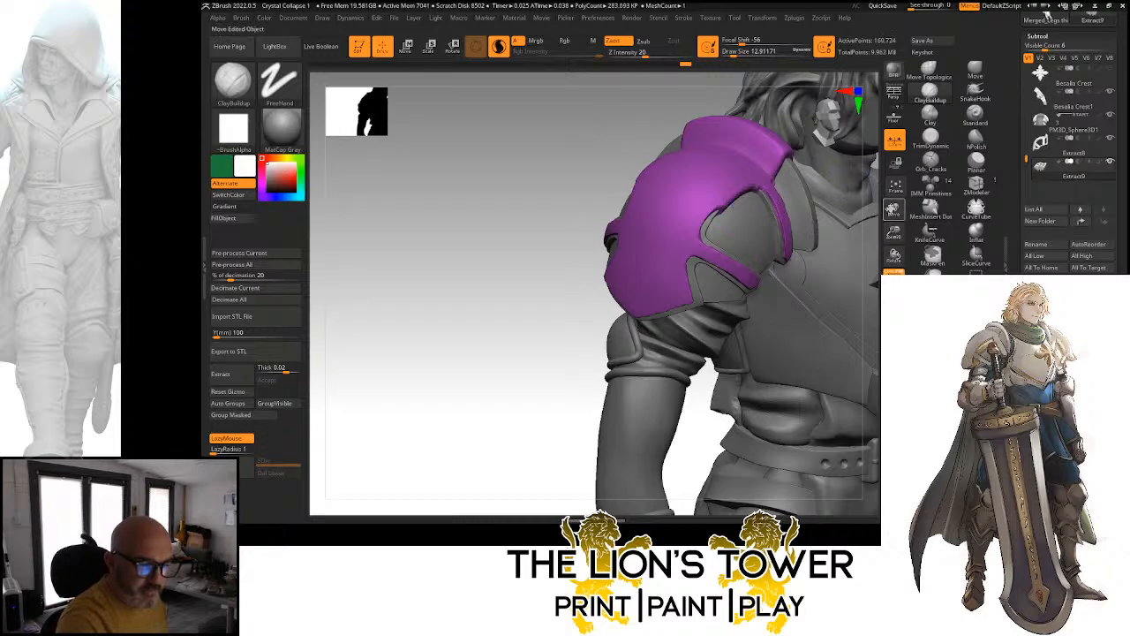
right_drag(724, 205, 652, 301)
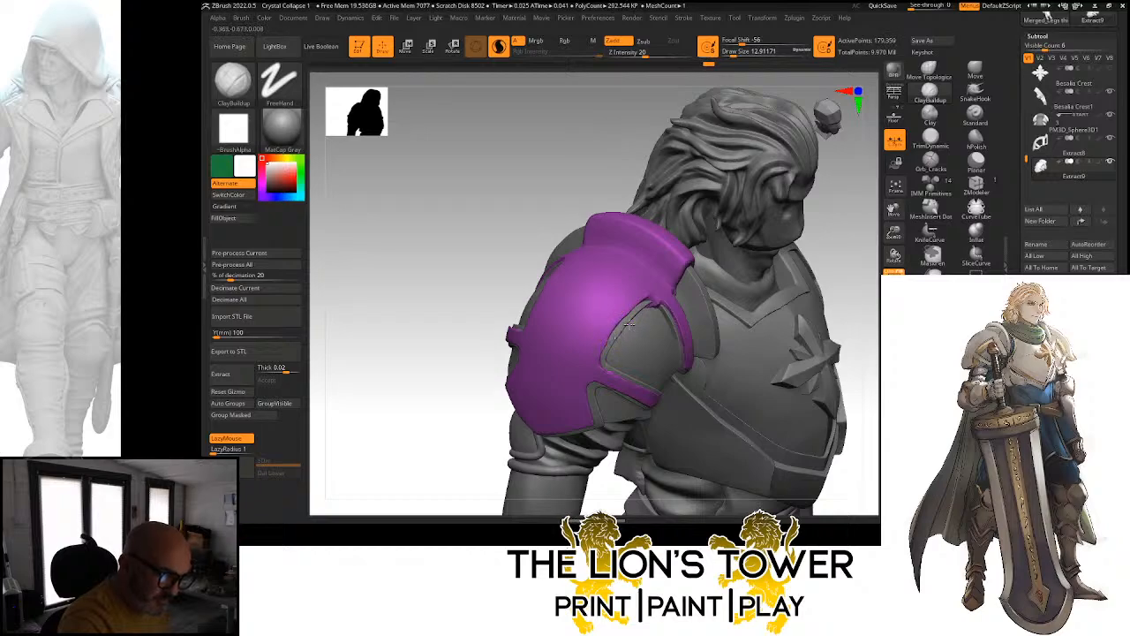
right_drag(658, 303, 618, 320)
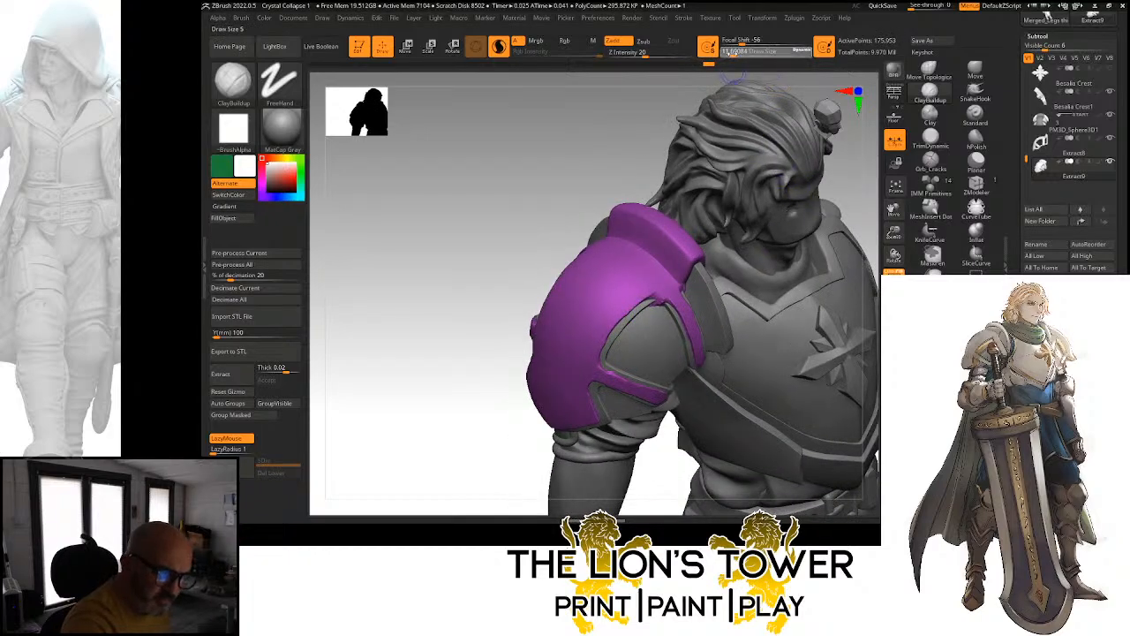
click(730, 53)
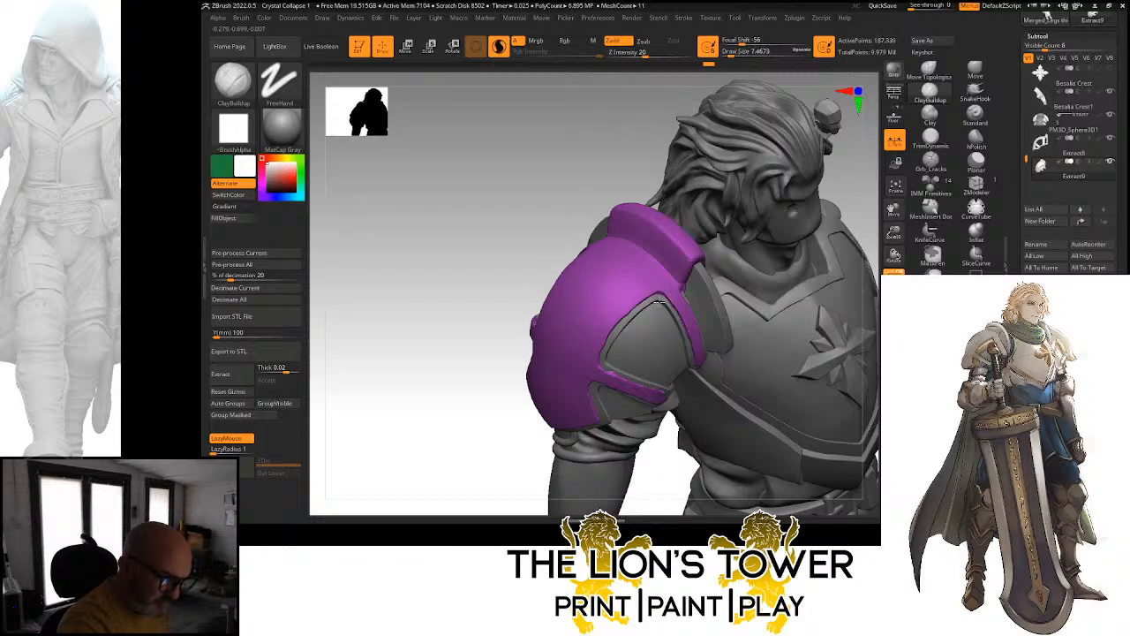
drag(701, 266, 709, 251)
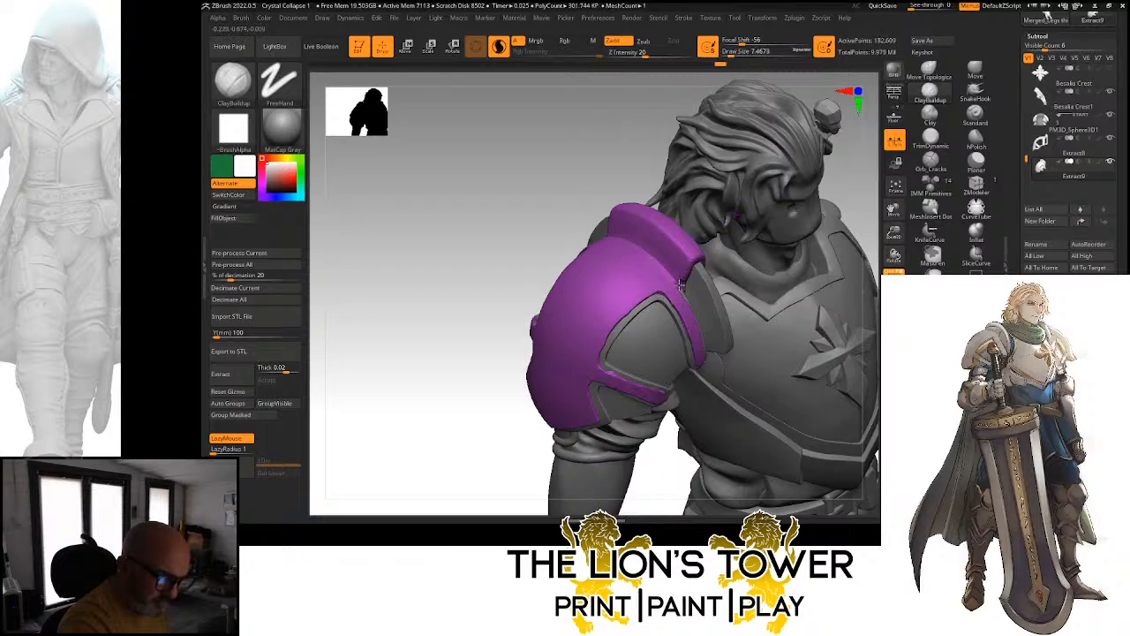
drag(687, 265, 695, 255)
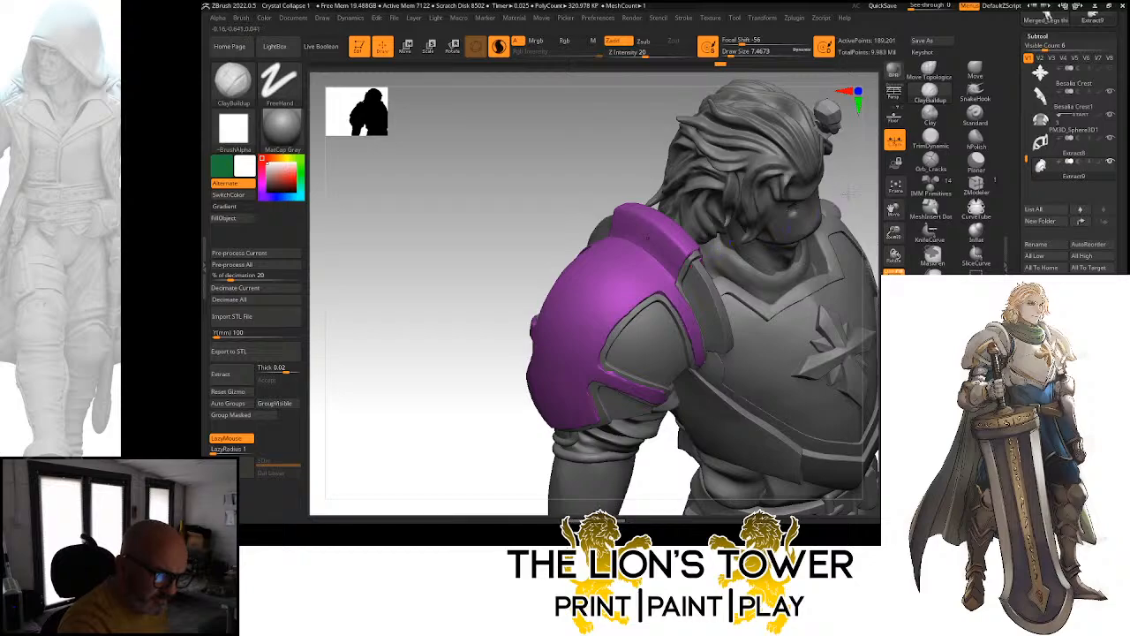
mouse_move(814, 216)
shift+mouse_down()
mouse_move(856, 251)
mouse_move(763, 245)
shift+mouse_up()
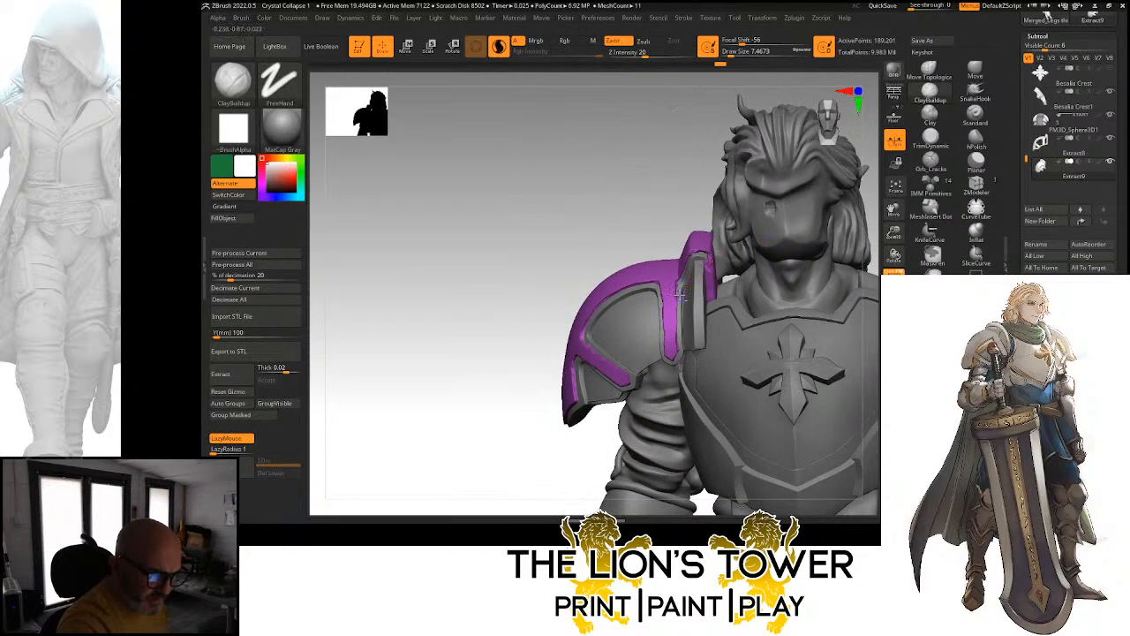
Isolate the duplicated trim and flatten the rough carved edge of its chest-side band with hPolish at draw size 10.53596
click(895, 323)
drag(841, 324, 814, 317)
drag(893, 235, 895, 258)
click(976, 141)
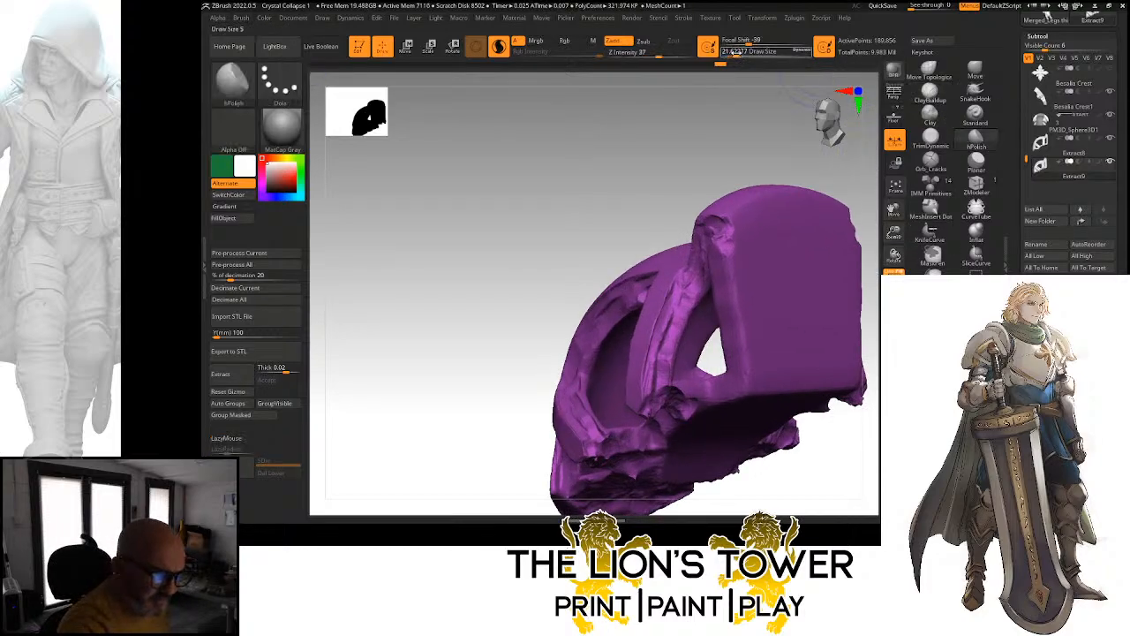
drag(730, 53, 730, 53)
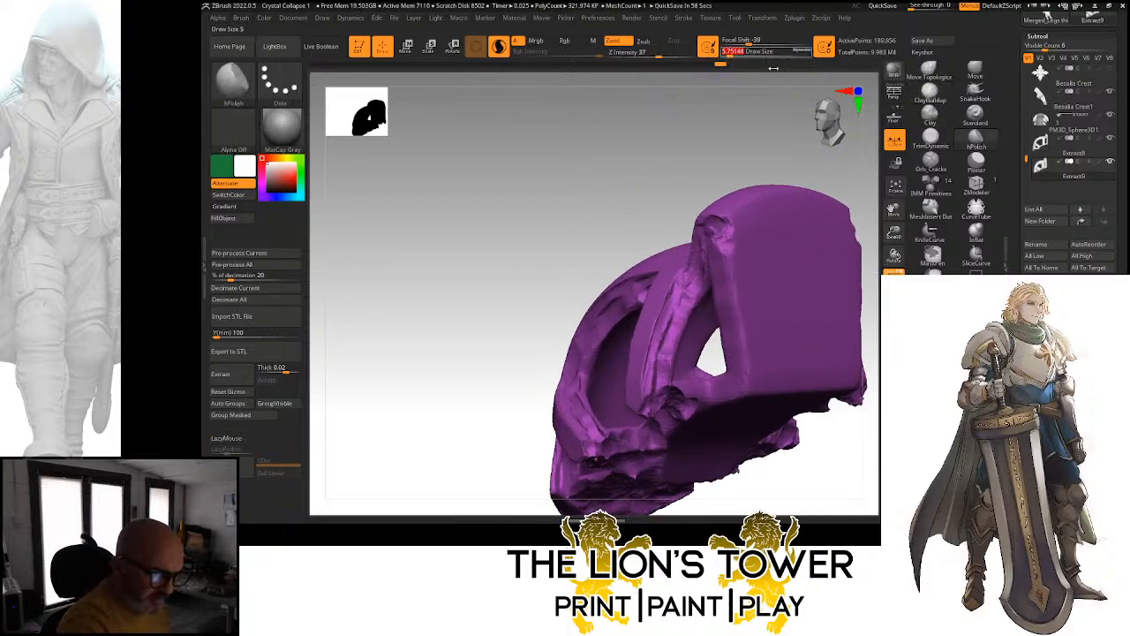
drag(894, 212, 917, 198)
mouse_move(649, 159)
mouse_down()
mouse_move(687, 166)
mouse_move(687, 206)
mouse_up()
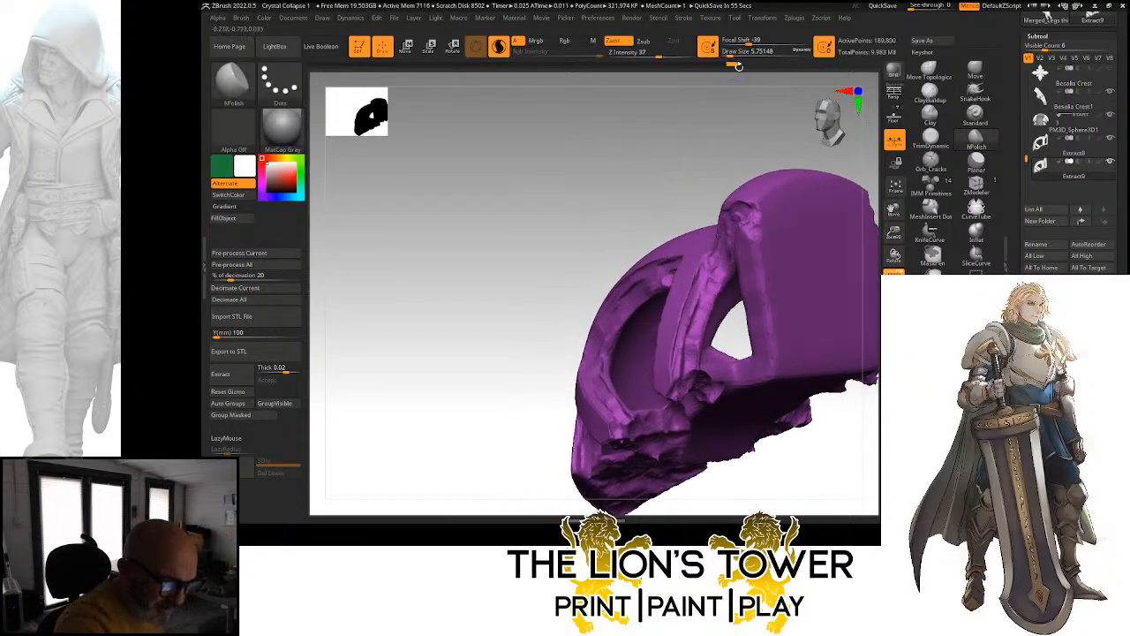
drag(729, 53, 732, 53)
drag(702, 142, 726, 147)
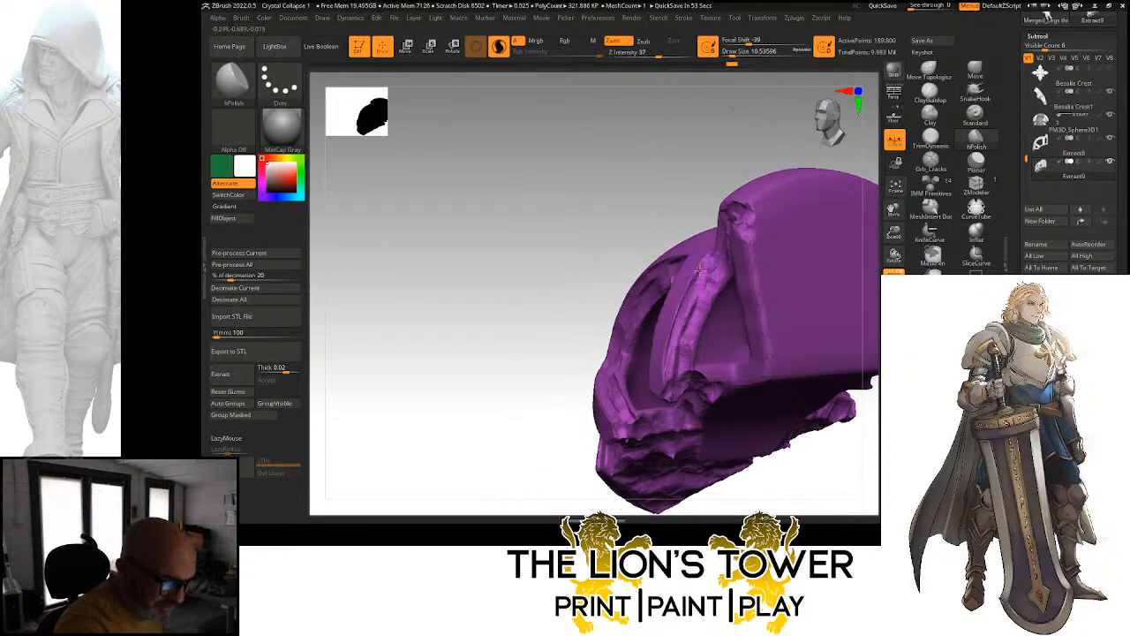
drag(690, 283, 721, 232)
Turn off Sculptris Pro, remesh the trim with DynaMesh, and polish the chest-side band down to its lower tip
click(500, 47)
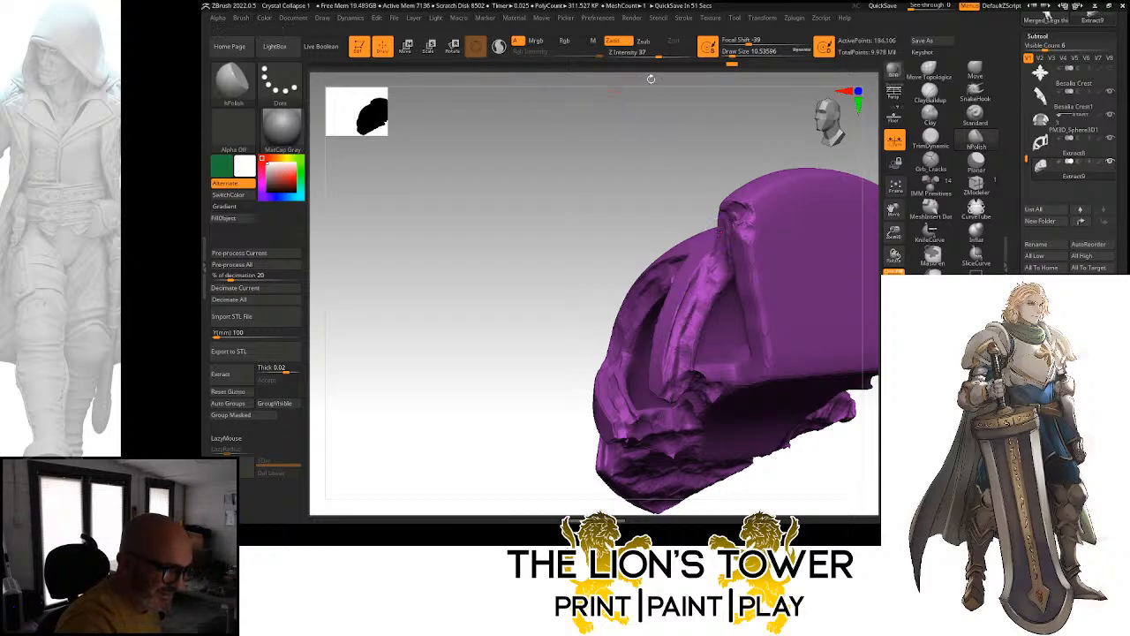
ctrl+drag(561, 157, 620, 172)
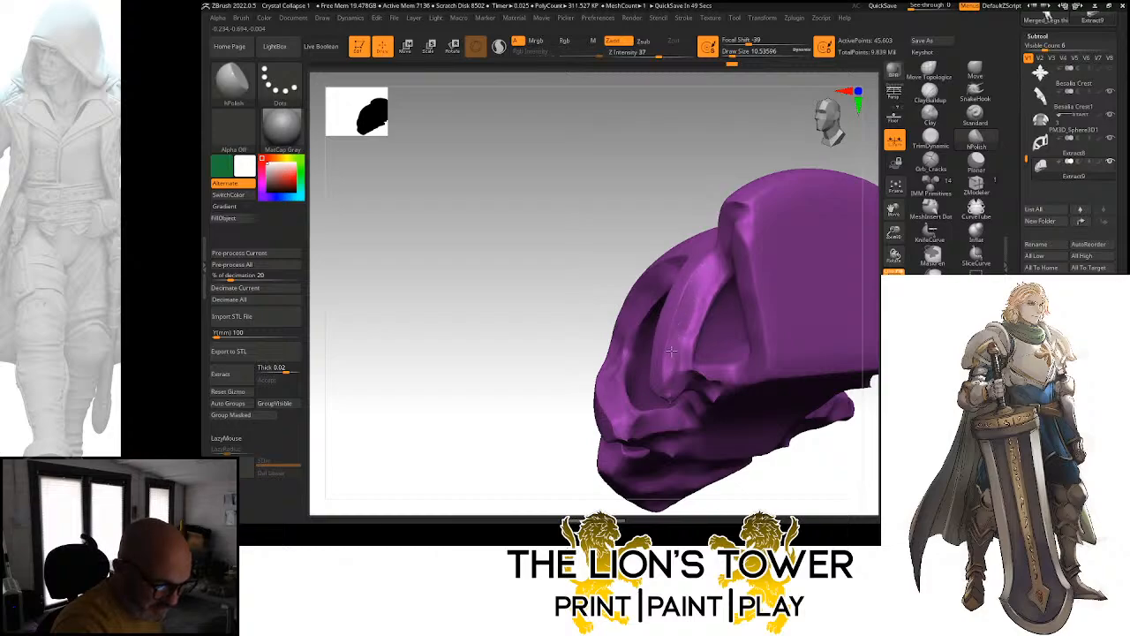
drag(680, 185, 692, 277)
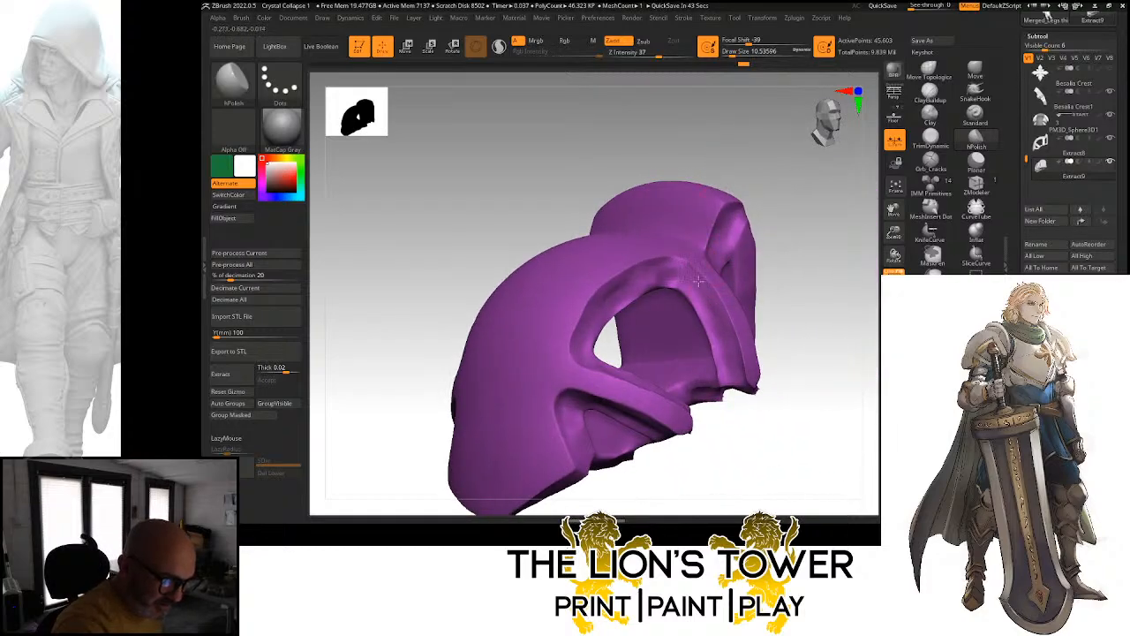
drag(815, 343, 718, 299)
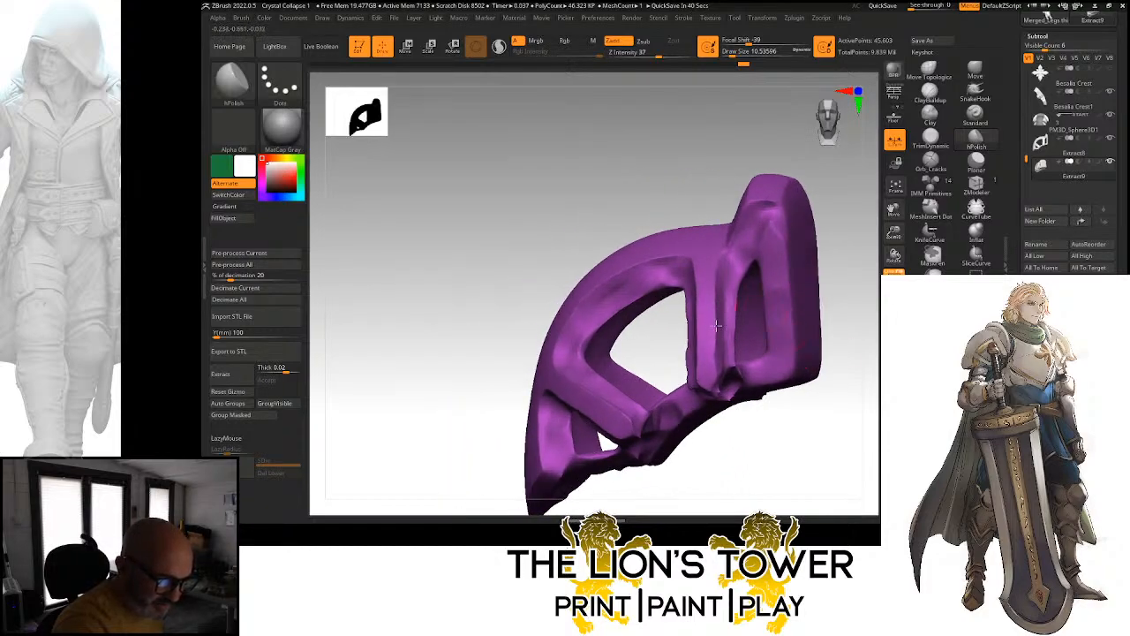
drag(720, 378, 714, 350)
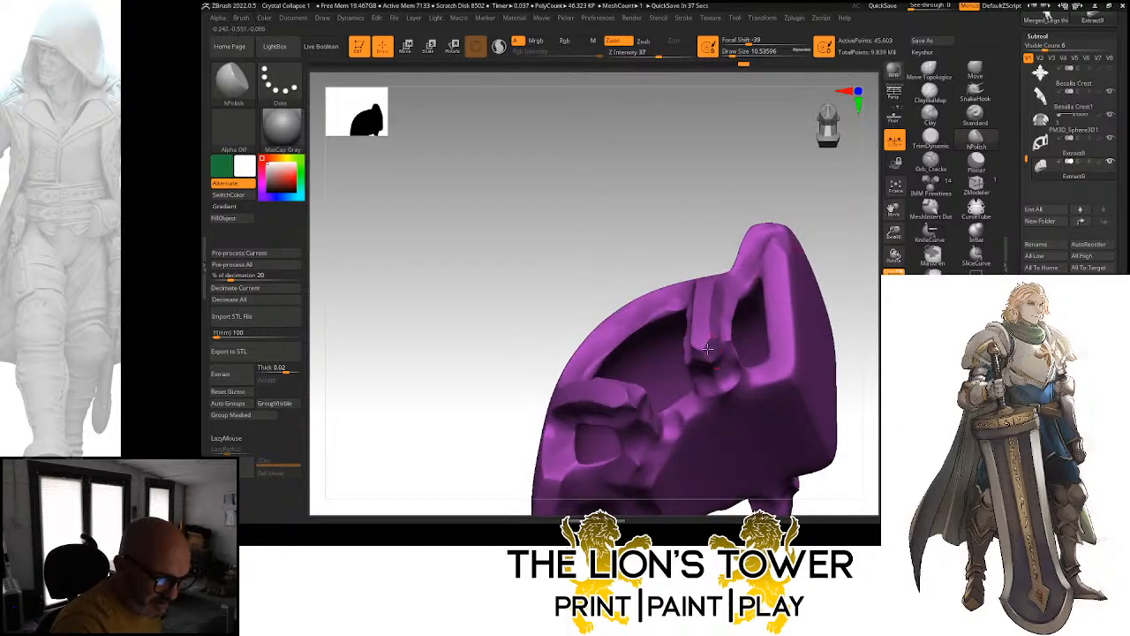
drag(708, 349, 642, 386)
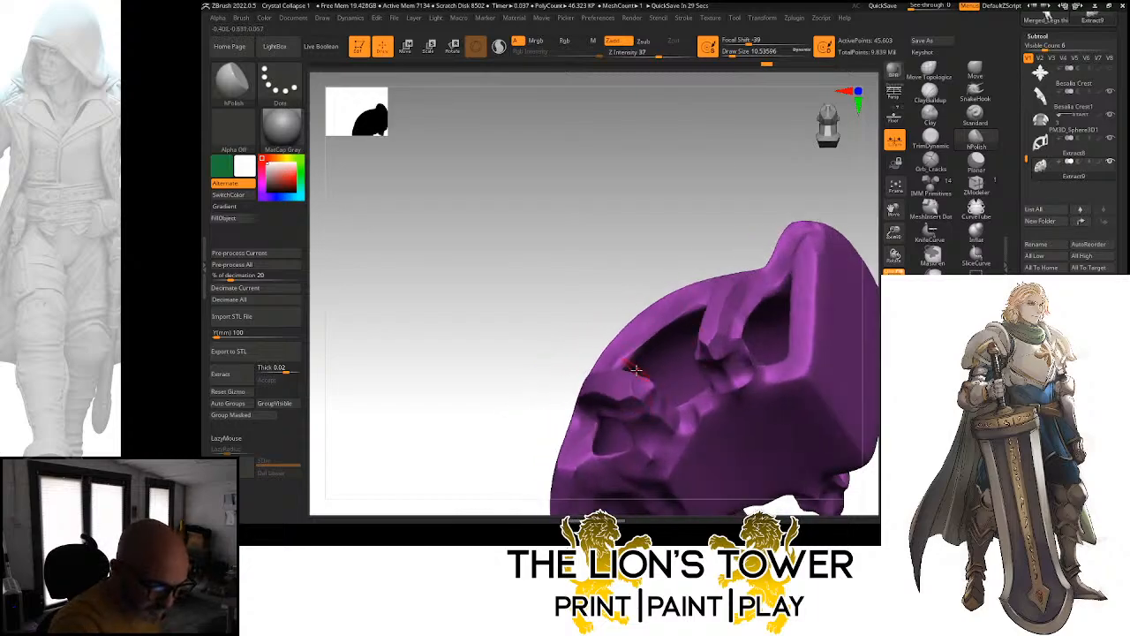
Polish the lower cross band's tip and the front face of the trim's outer rim
drag(636, 371, 630, 239)
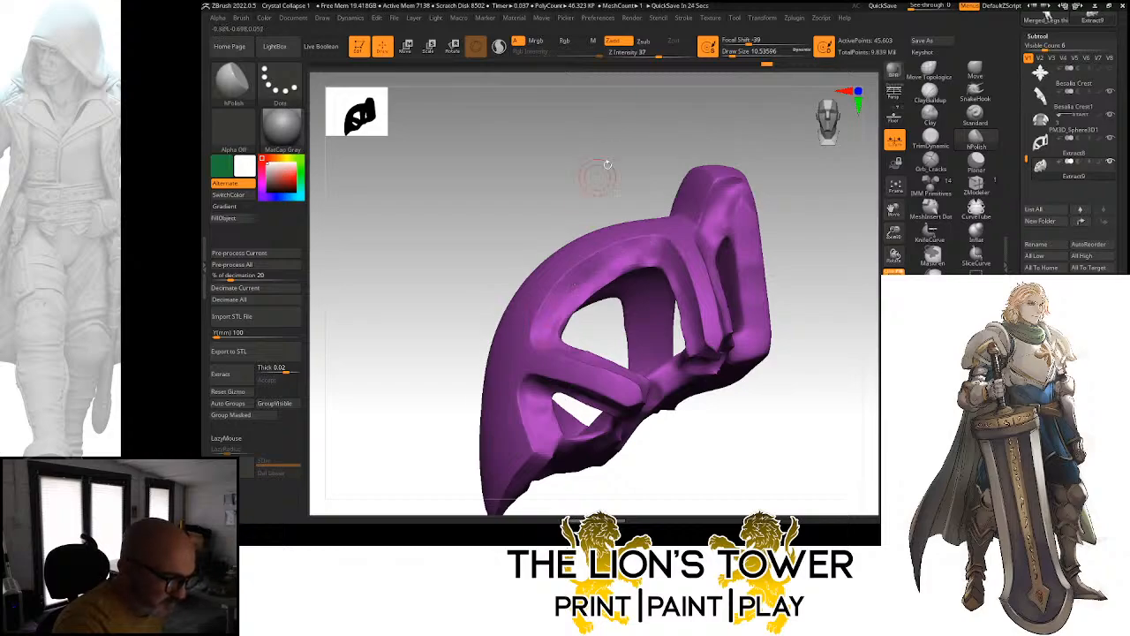
drag(598, 171, 706, 330)
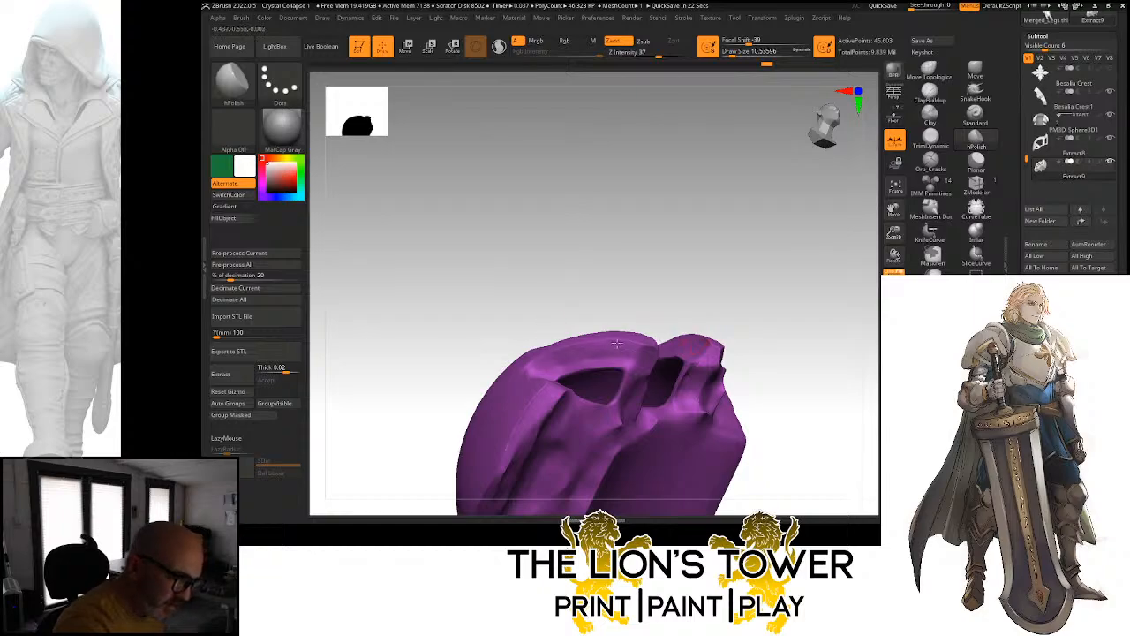
drag(616, 342, 519, 375)
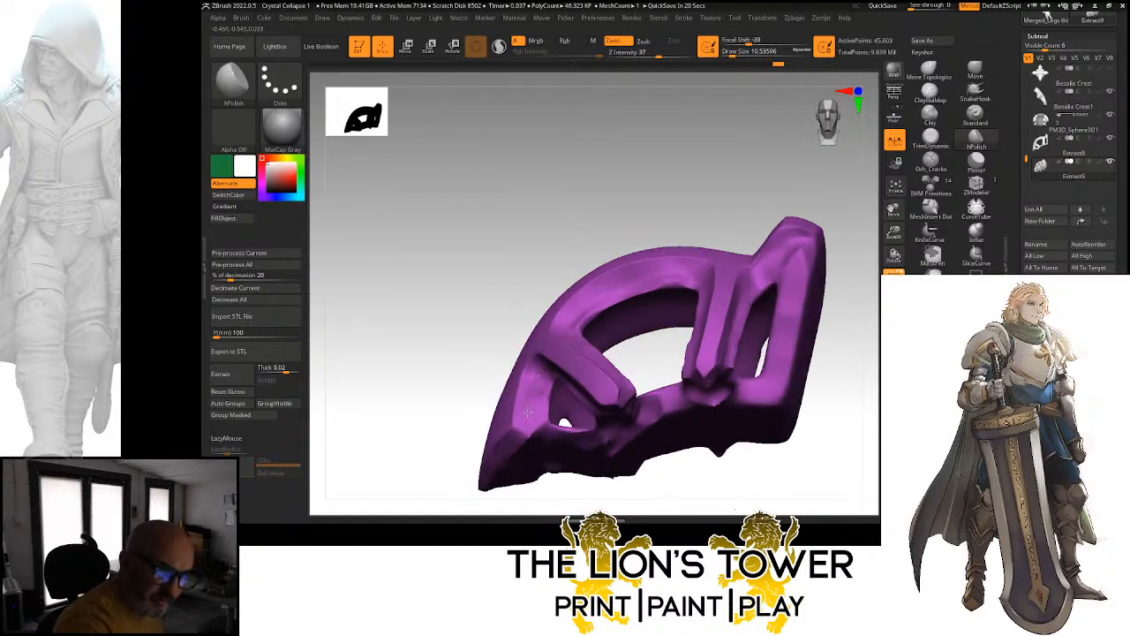
alt+drag(857, 256, 914, 190)
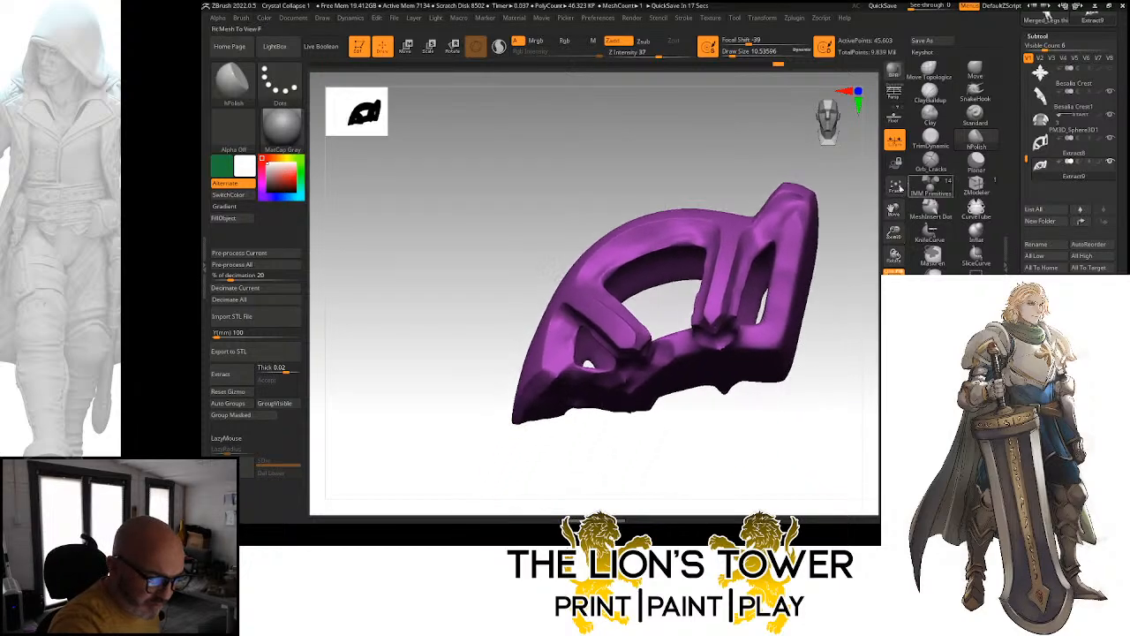
Polish the front edges and corners of the raised collar beside the narrow opening
drag(852, 309, 848, 265)
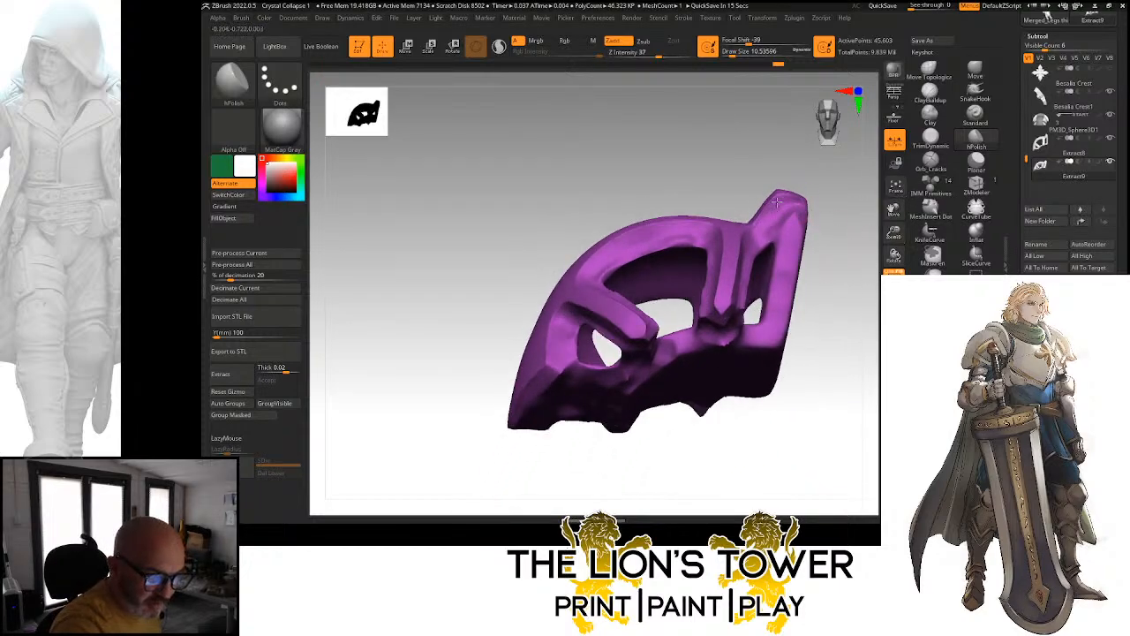
drag(830, 173, 821, 208)
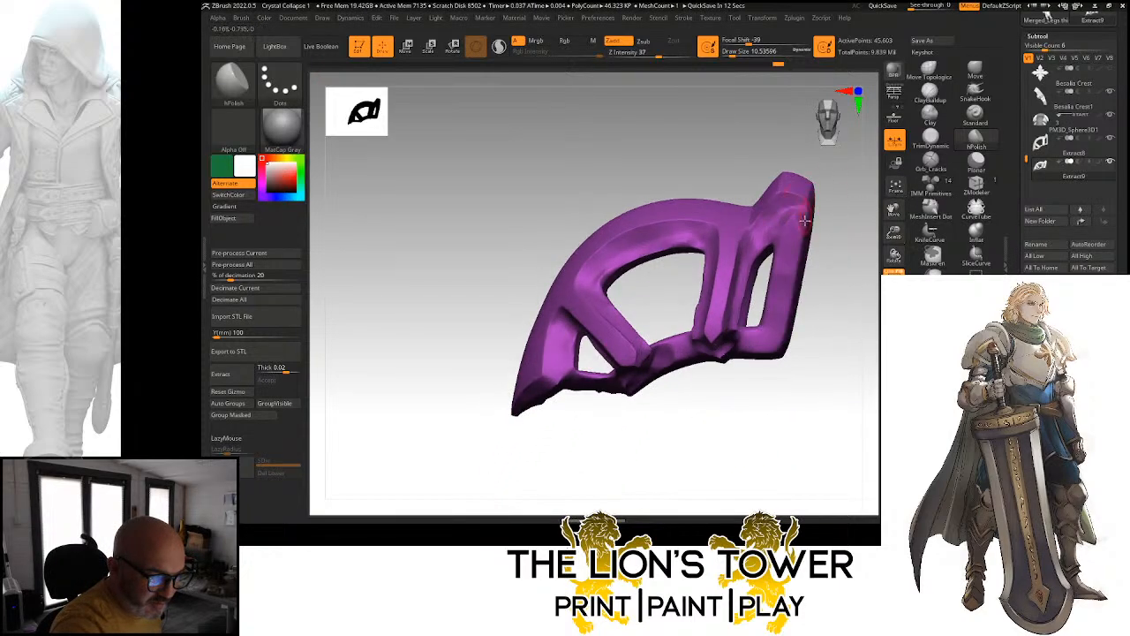
drag(839, 258, 790, 190)
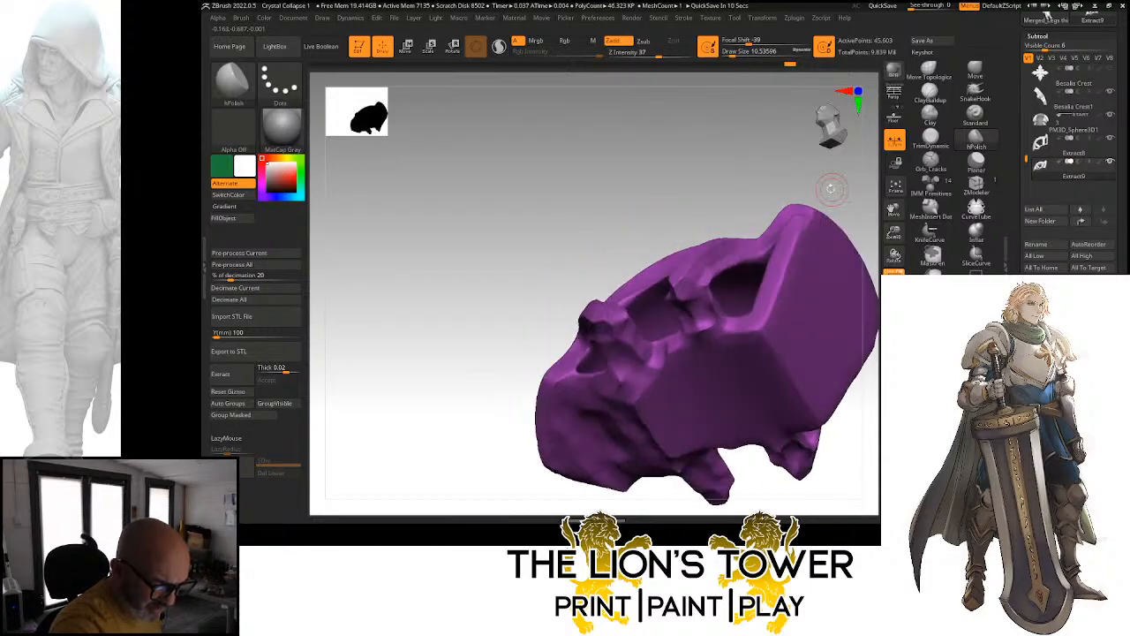
drag(720, 186, 835, 225)
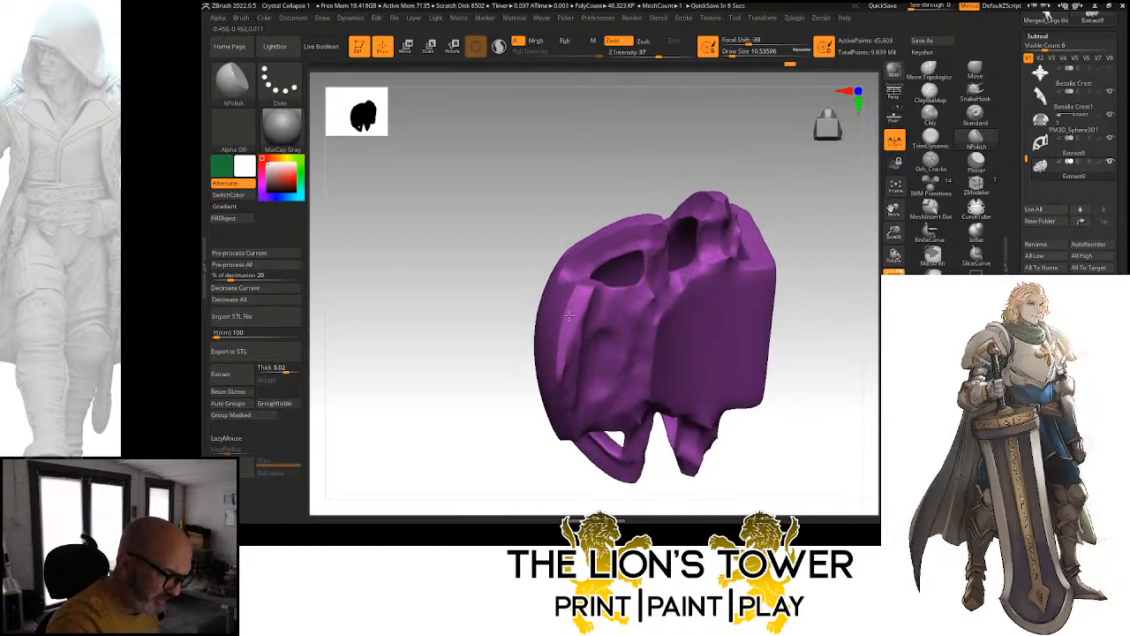
Polish the recessed border around the large opening on the opposite side of the trim
drag(530, 464, 827, 163)
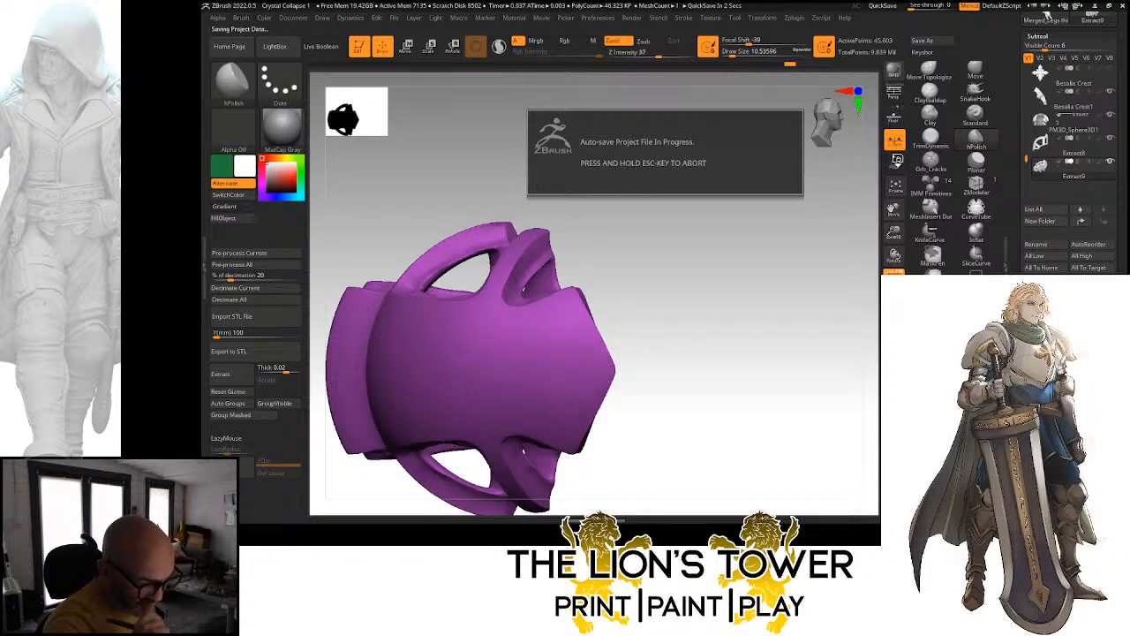
drag(694, 285, 431, 204)
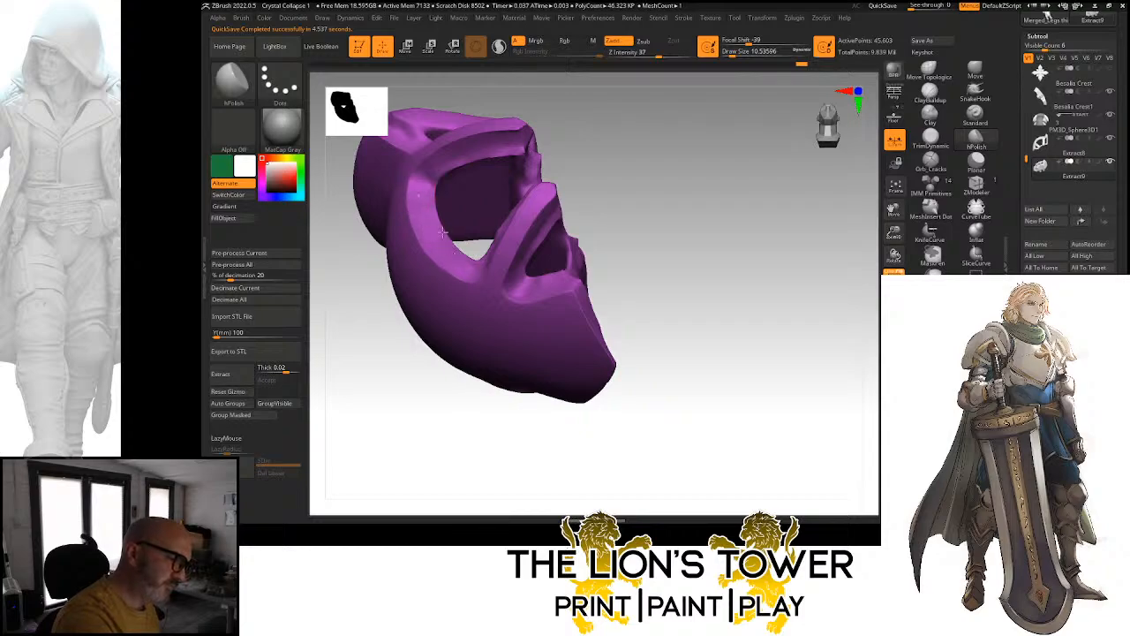
drag(894, 233, 938, 292)
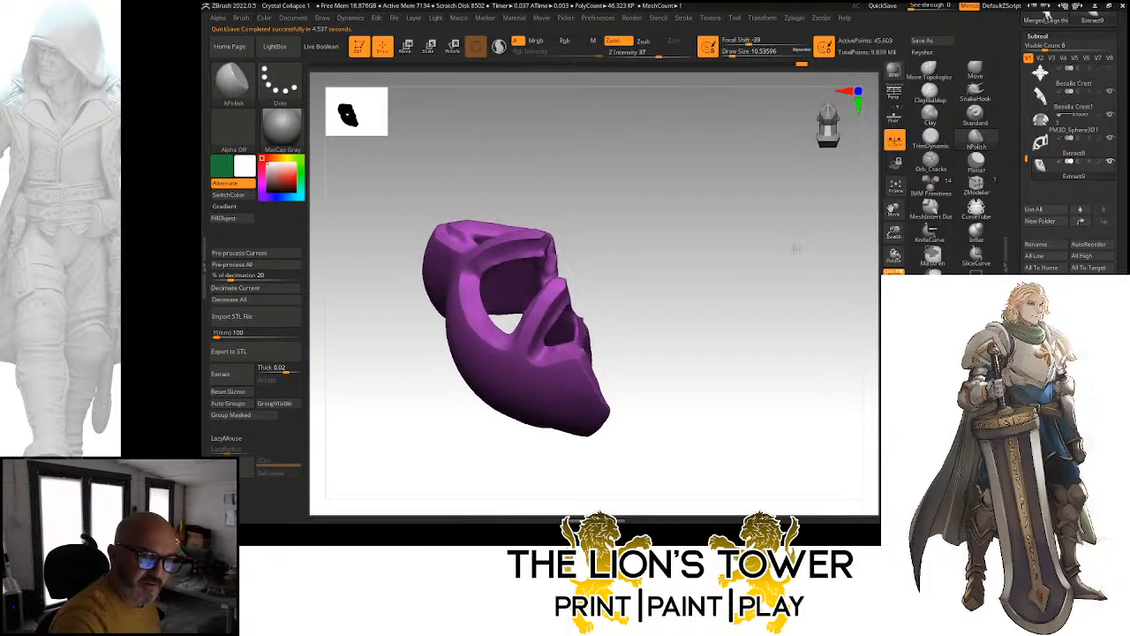
mouse_move(795, 247)
mouse_down()
mouse_move(778, 293)
mouse_move(797, 292)
mouse_move(719, 259)
mouse_move(737, 248)
mouse_move(742, 274)
mouse_move(730, 271)
mouse_up()
Build up the collar's front corner and the chest-side band with ClayBuildup at draw size 9.44708
click(930, 93)
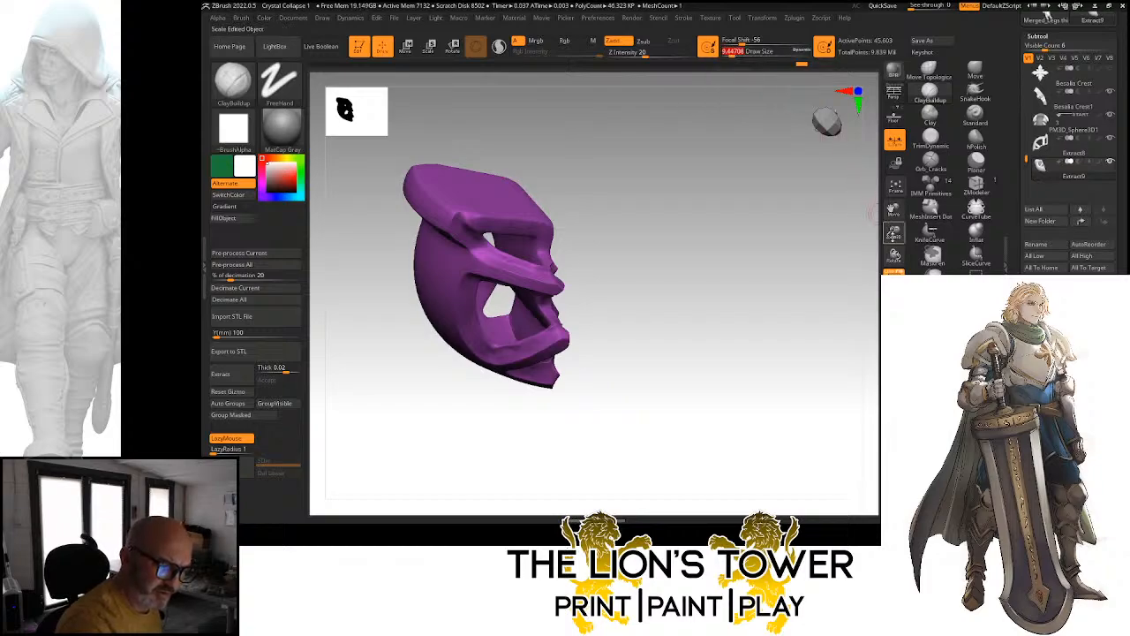
drag(894, 234, 873, 231)
drag(779, 256, 741, 210)
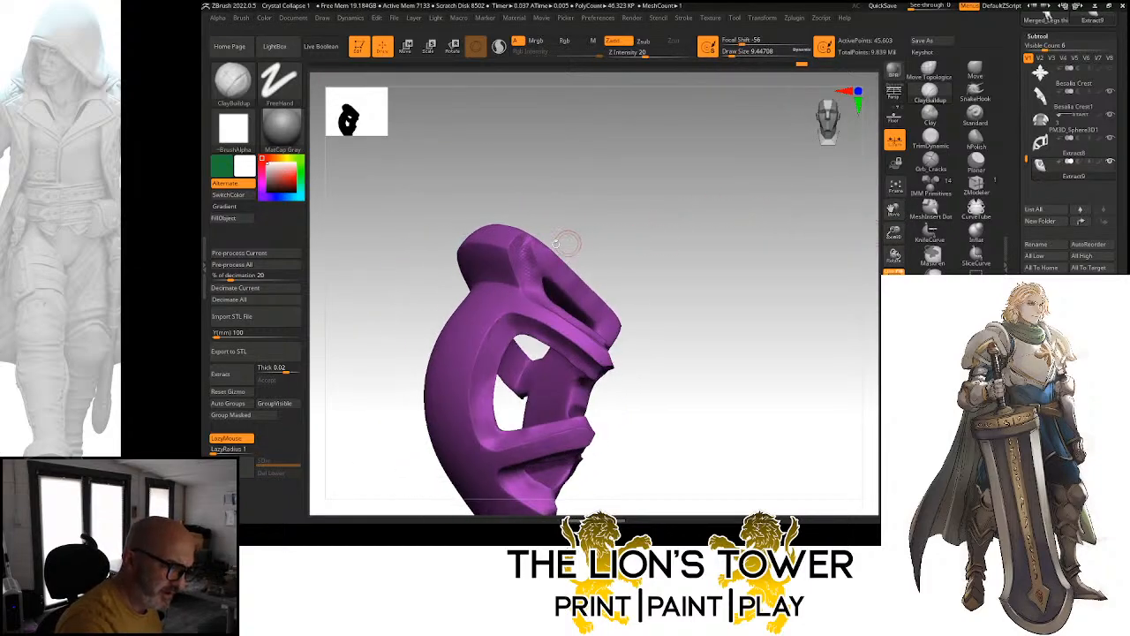
right_drag(530, 256, 529, 282)
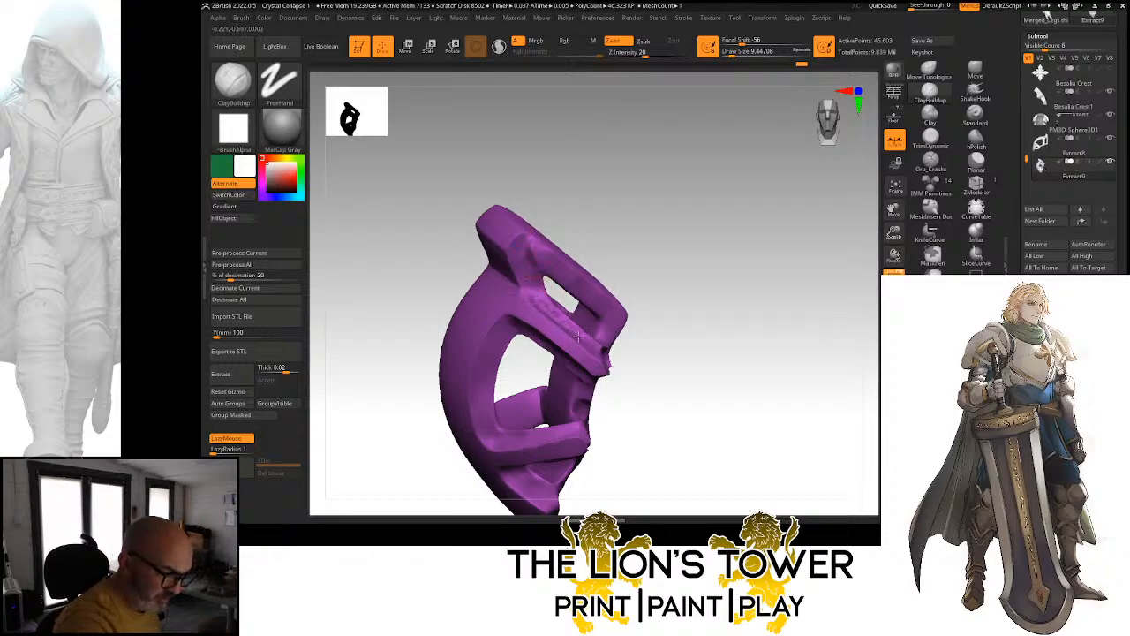
drag(578, 335, 588, 343)
drag(611, 219, 610, 204)
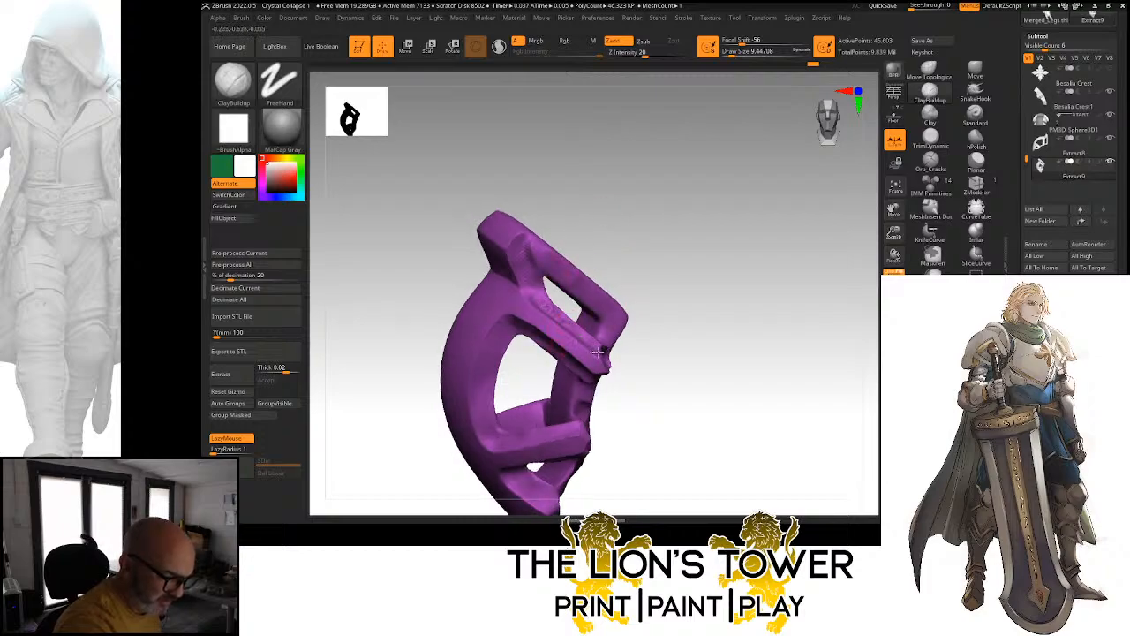
Remesh the trim with DynaMesh and show the rest of the figure again
mouse_move(776, 241)
ctrl+mouse_down()
mouse_move(774, 295)
mouse_move(870, 267)
mouse_move(888, 208)
mouse_move(876, 197)
ctrl+mouse_up()
click(895, 317)
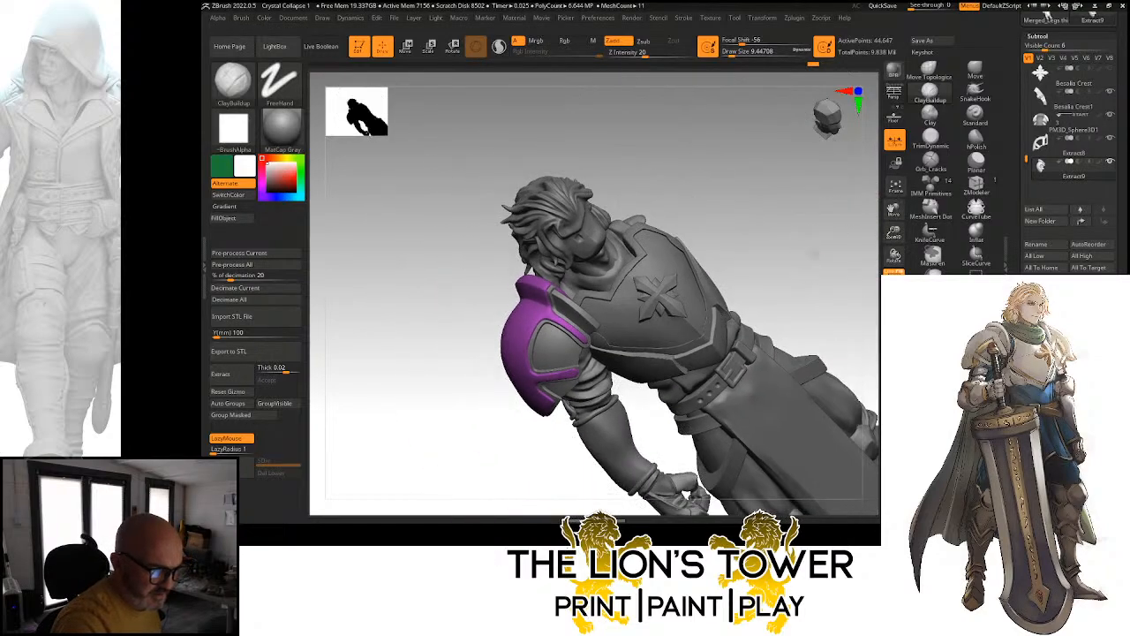
shift+drag(813, 251, 769, 259)
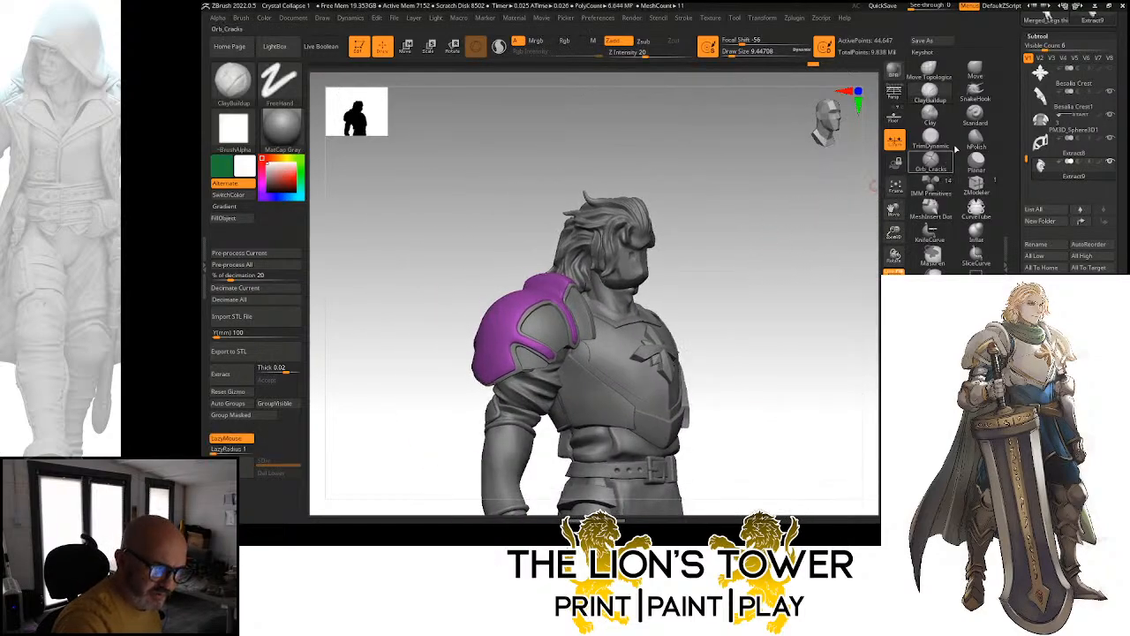
Switch to the nPolish brush at draw size 34.78834 and isolate the pauldron trim from the rest of the figure
click(740, 54)
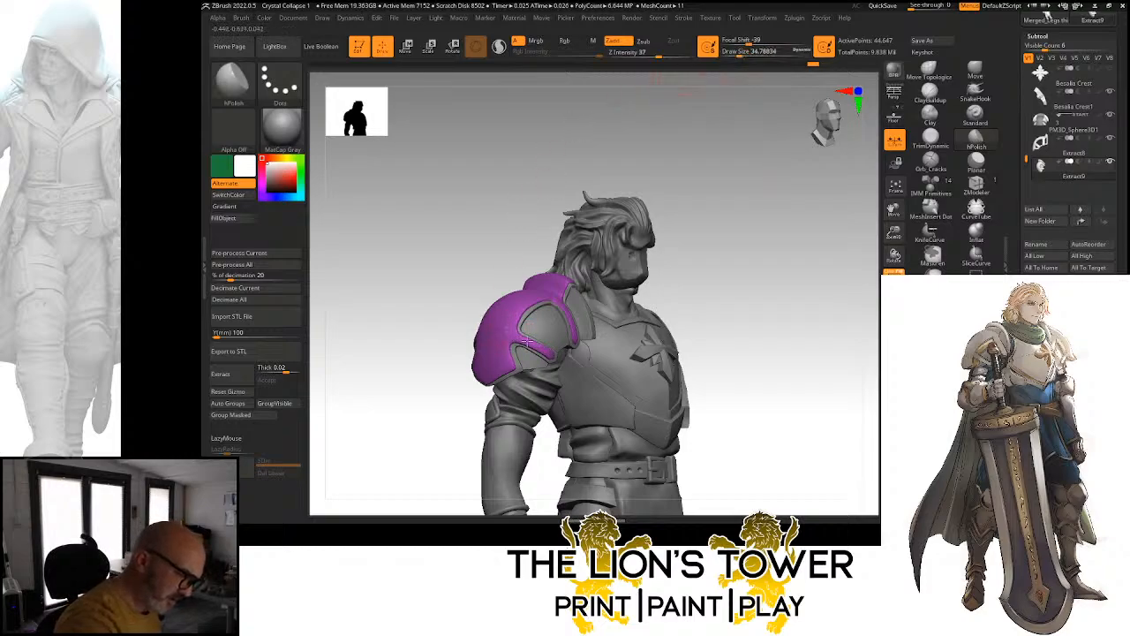
drag(697, 202, 616, 271)
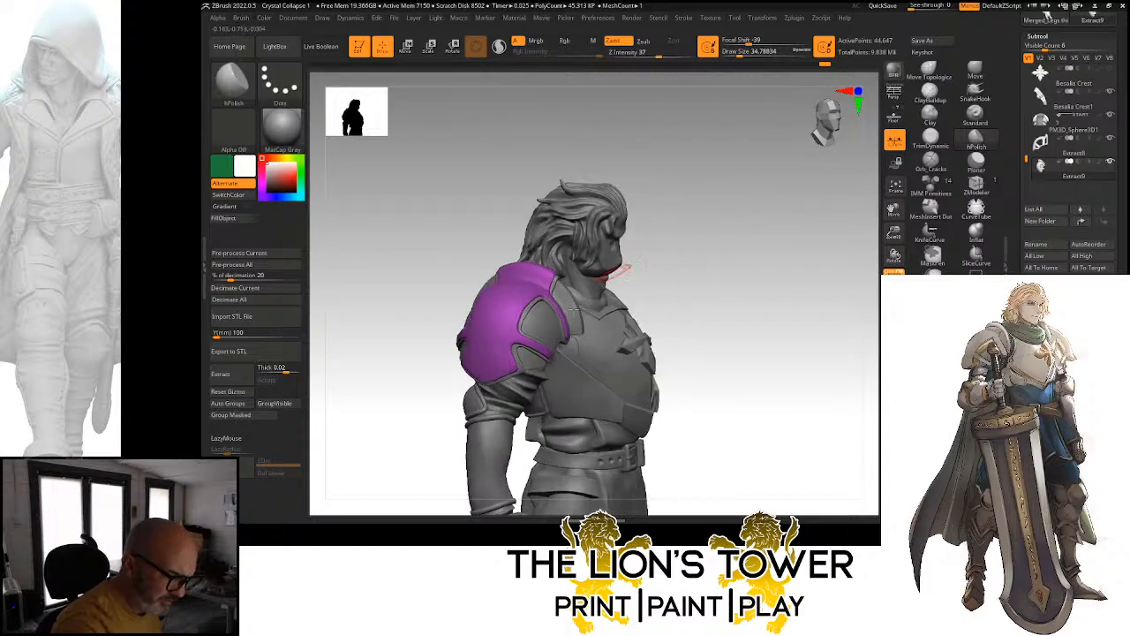
drag(771, 304, 782, 223)
drag(894, 232, 861, 232)
click(895, 325)
drag(858, 354, 832, 363)
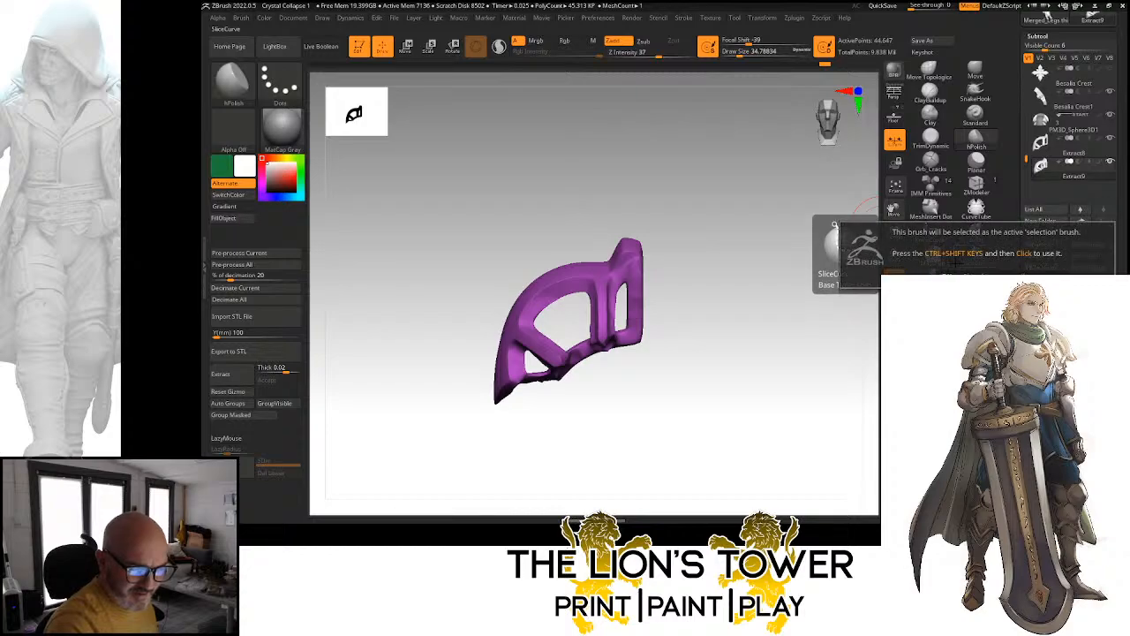
Slice the outer collar strip beside the narrow opening into its own polygroup with SliceCurve and remove it from the trim
ctrl+shift+click(967, 258)
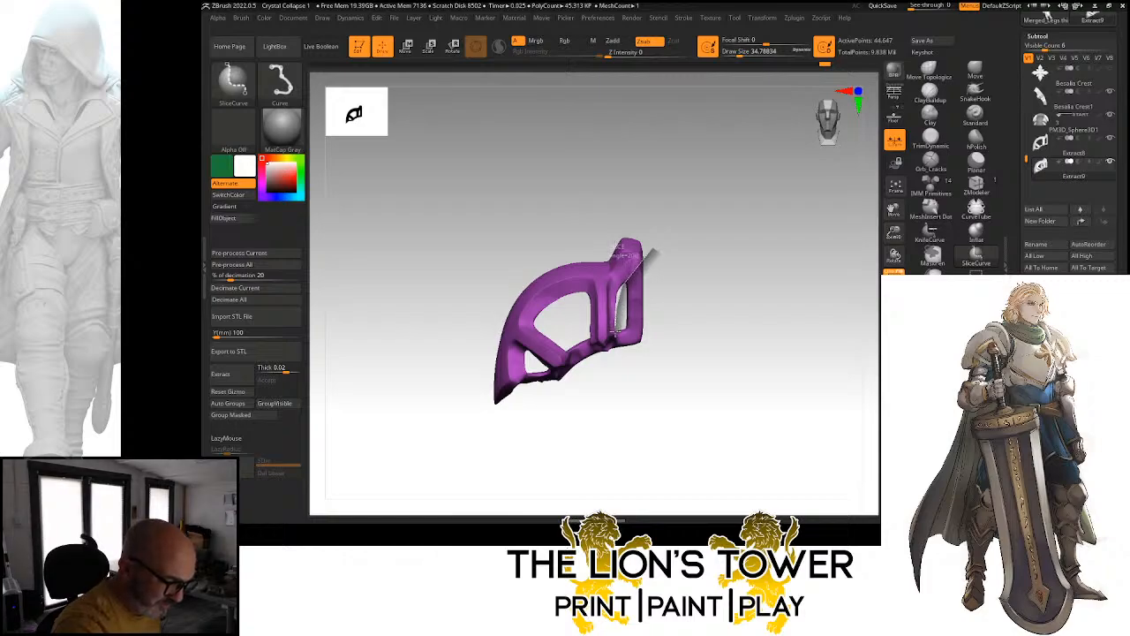
ctrl+shift+drag(615, 343, 618, 406)
key(ctrl)
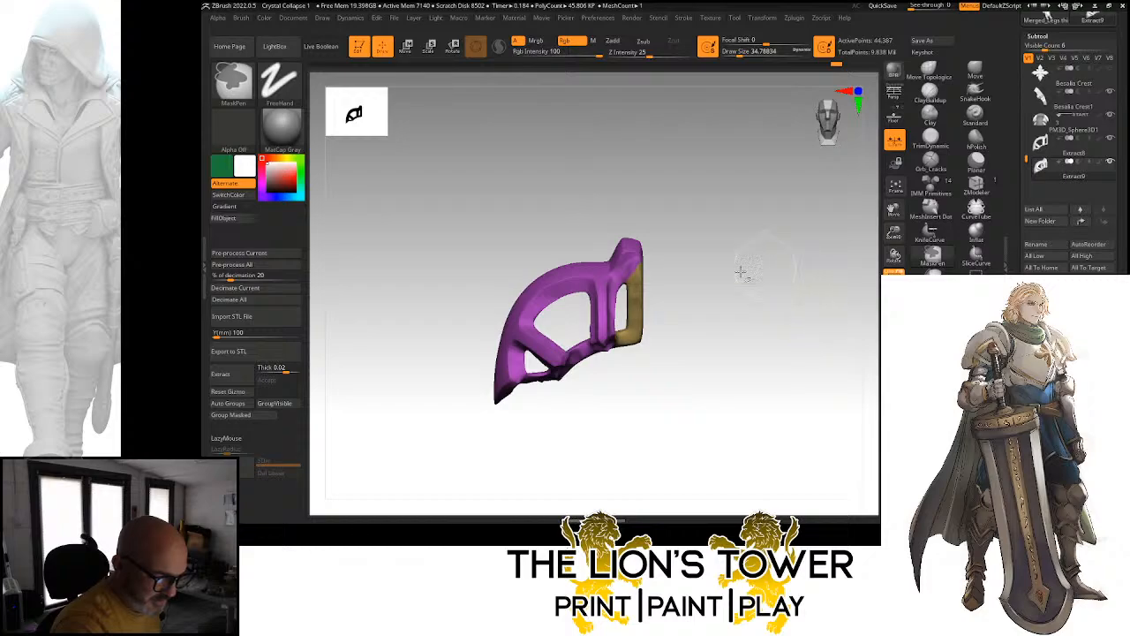
ctrl+drag(742, 263, 862, 415)
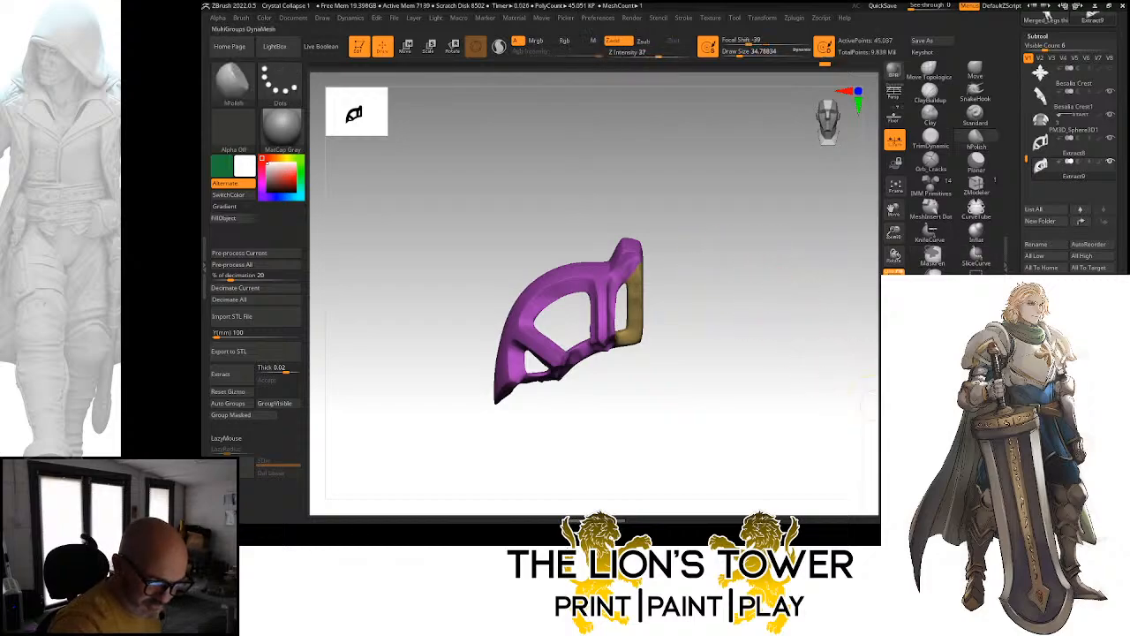
ctrl+shift+click(636, 310)
ctrl+shift+click(636, 310)
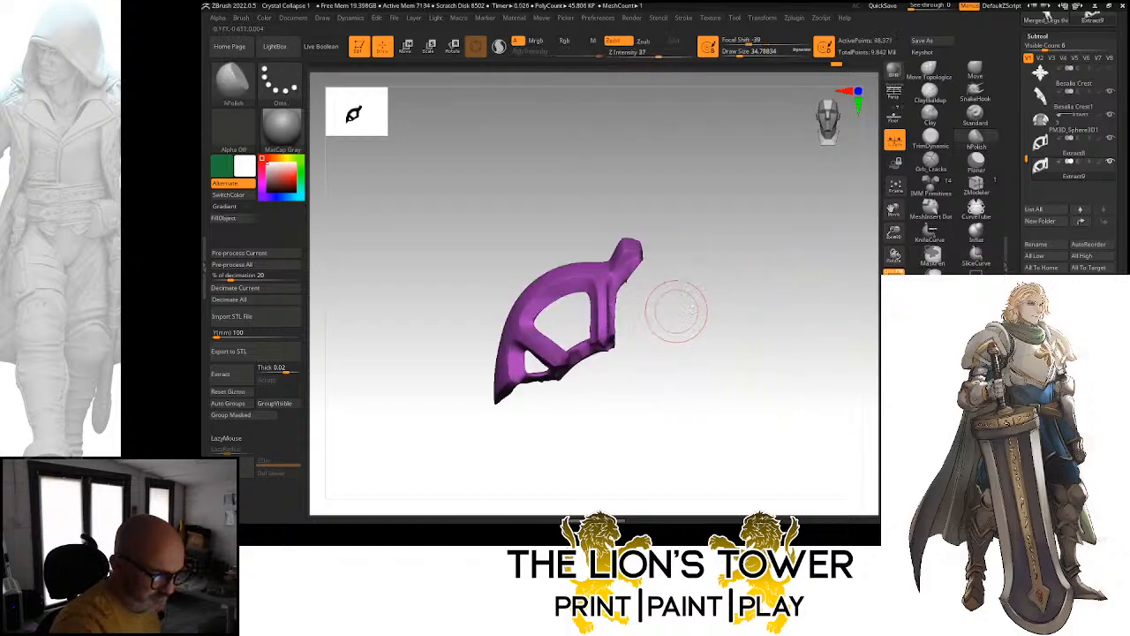
mouse_move(861, 360)
mouse_down()
mouse_move(797, 373)
mouse_move(757, 316)
mouse_move(752, 265)
mouse_move(812, 303)
mouse_move(830, 296)
mouse_move(801, 303)
mouse_move(772, 280)
mouse_move(792, 318)
mouse_move(808, 315)
mouse_move(792, 259)
mouse_move(830, 262)
mouse_up()
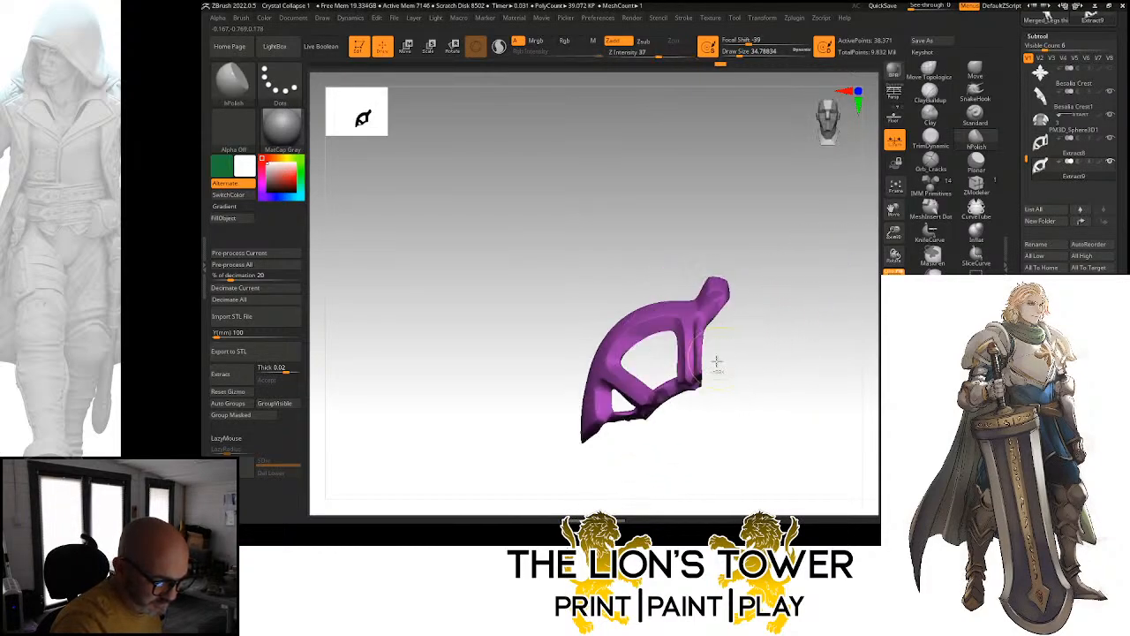
Check the cut edge of the trim from the side and back, and show the rest of the figure again
mouse_move(716, 362)
mouse_down()
mouse_move(809, 389)
mouse_move(825, 351)
mouse_move(785, 355)
mouse_move(785, 345)
mouse_move(703, 426)
mouse_move(704, 401)
mouse_move(635, 385)
mouse_up()
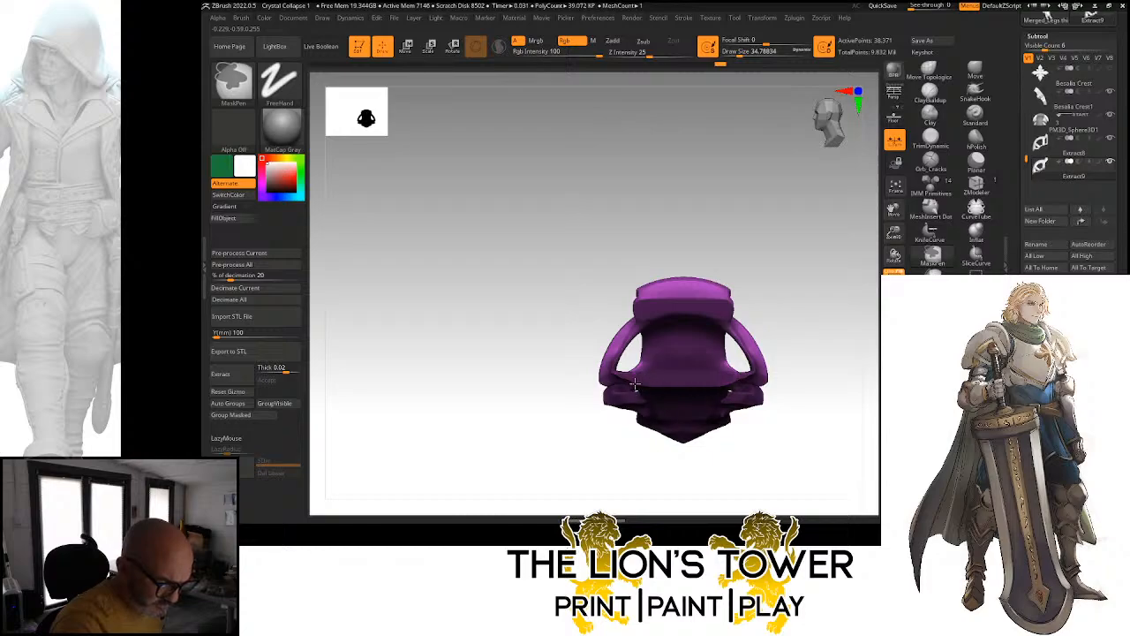
mouse_move(780, 371)
mouse_down()
mouse_move(780, 338)
mouse_move(751, 391)
mouse_move(792, 379)
mouse_move(825, 348)
mouse_up()
mouse_move(701, 252)
ctrl+mouse_down()
mouse_move(714, 287)
mouse_move(818, 386)
ctrl+mouse_up()
ctrl+drag(839, 277, 840, 279)
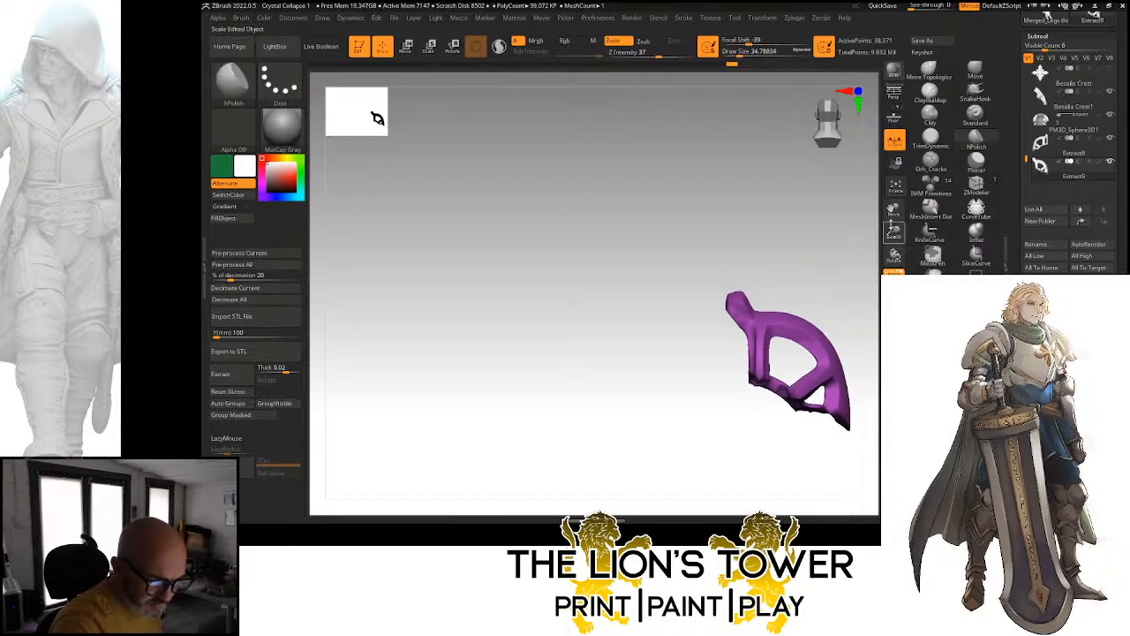
drag(894, 210, 830, 256)
click(894, 349)
click(893, 349)
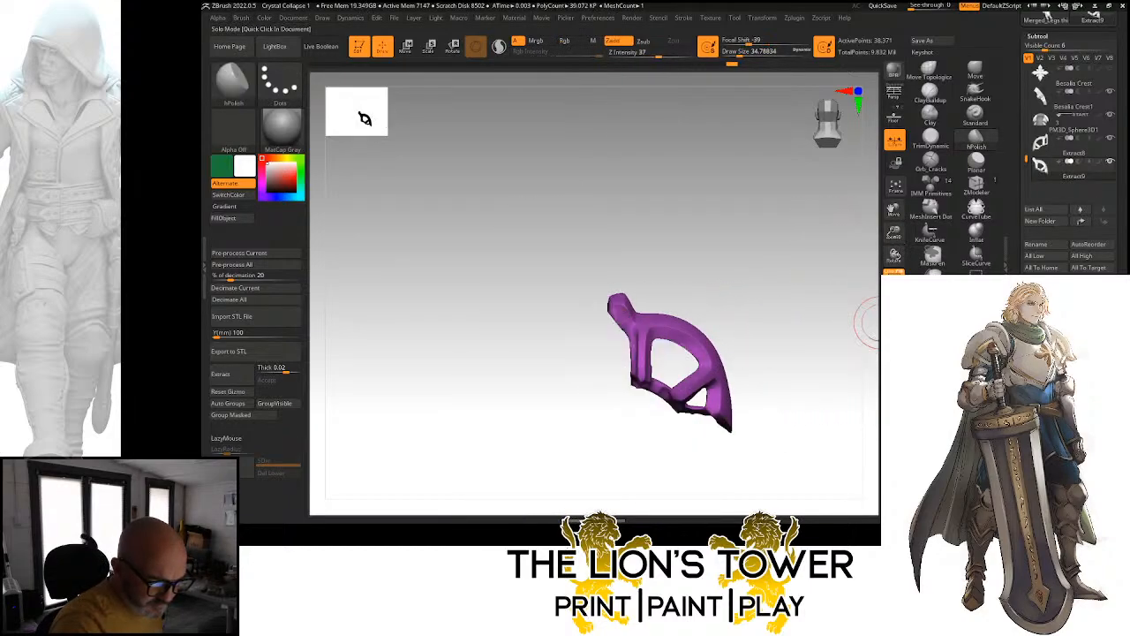
click(893, 349)
Shift the trim's edge around the pointed corner of the small lower opening with the Move brush at draw size 14.19857
mouse_move(827, 363)
mouse_down()
mouse_move(820, 374)
mouse_move(817, 353)
mouse_move(852, 274)
mouse_move(829, 203)
mouse_move(839, 177)
mouse_up()
click(972, 76)
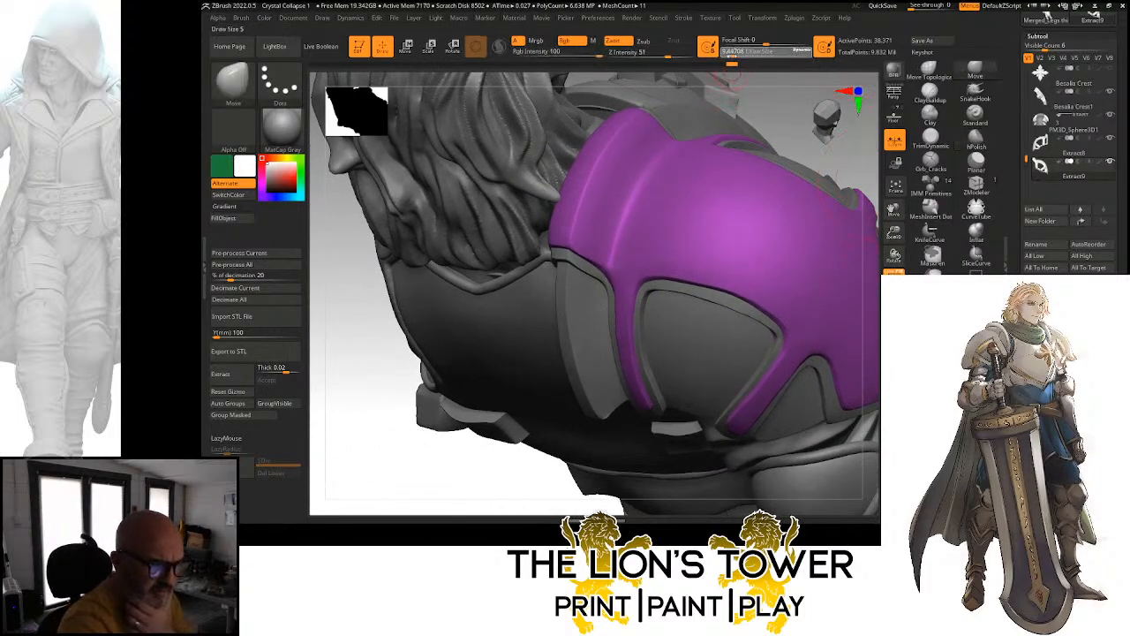
drag(894, 231, 629, 334)
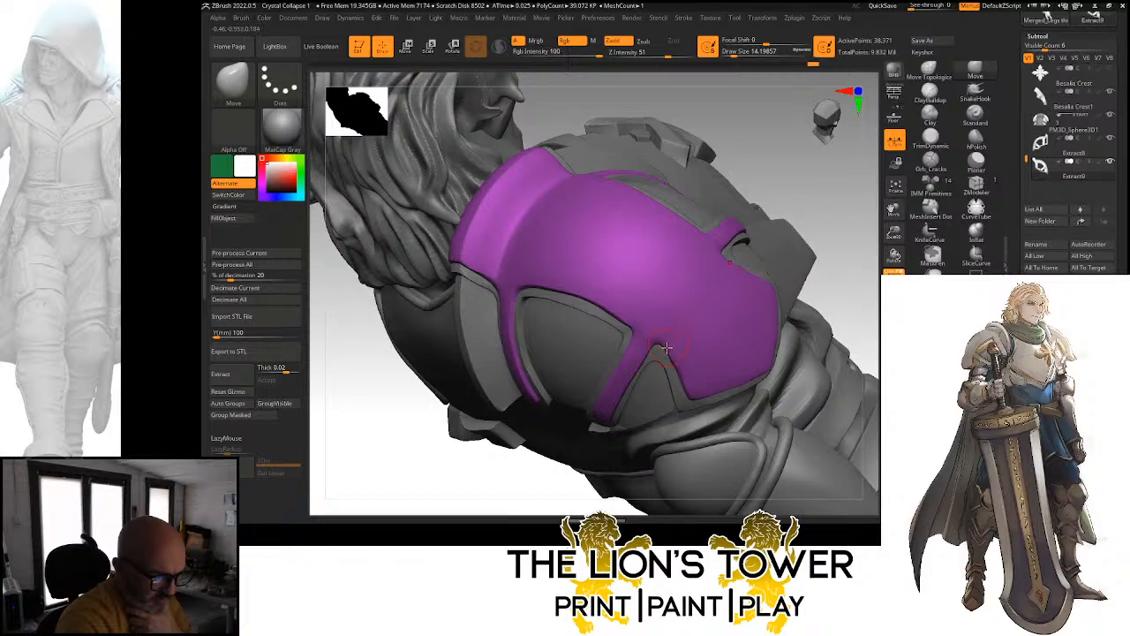
drag(671, 351, 677, 360)
drag(838, 233, 764, 243)
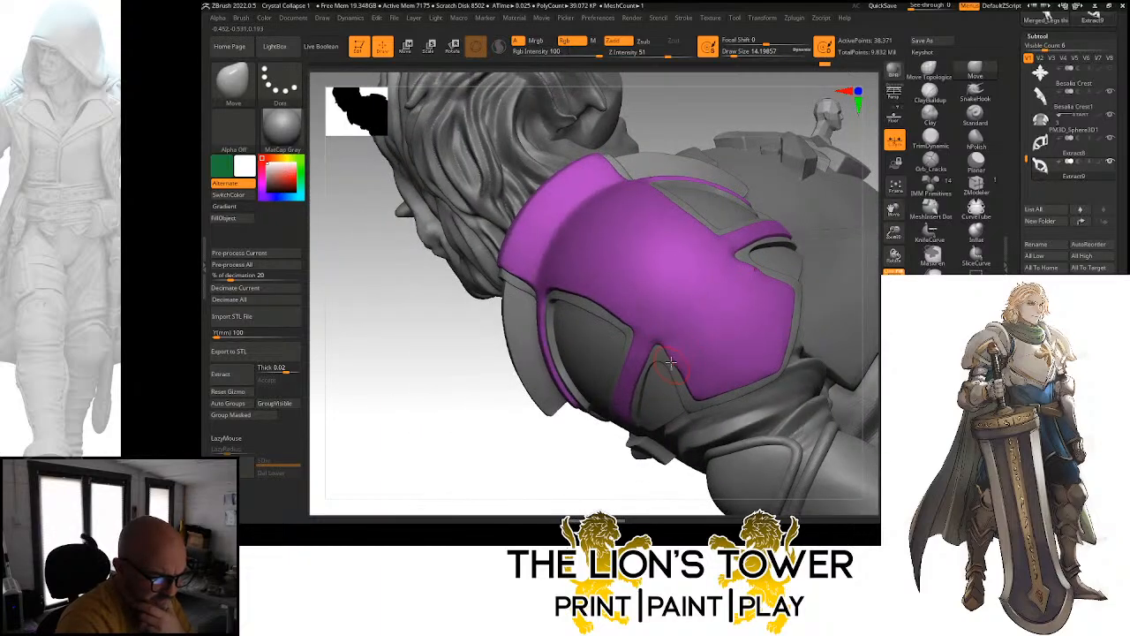
drag(673, 357, 674, 359)
drag(662, 474, 671, 482)
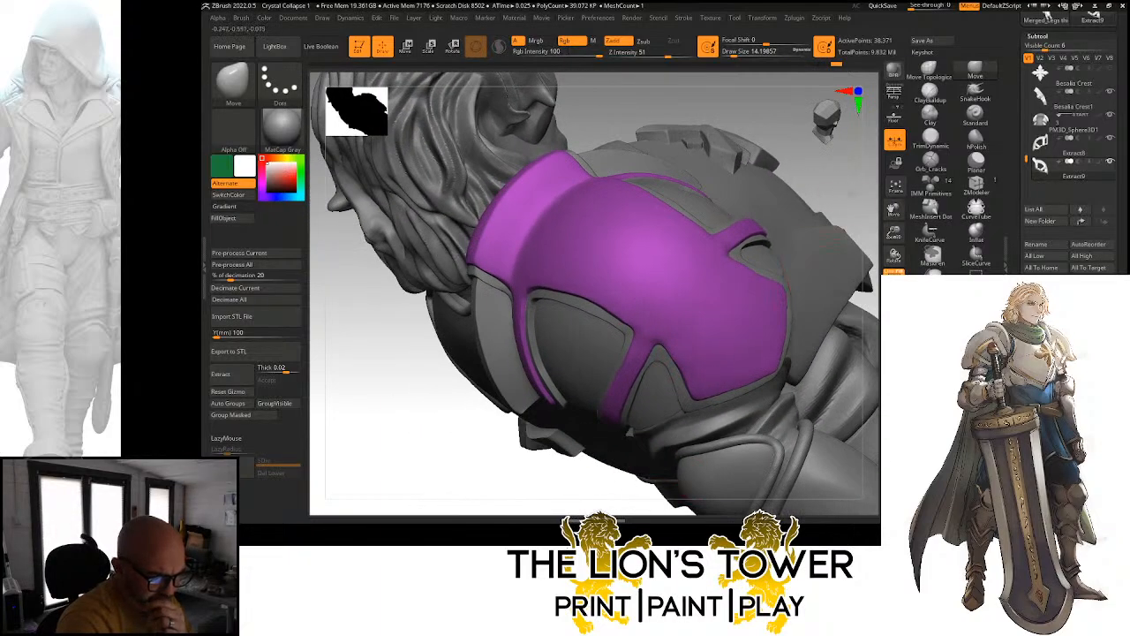
drag(821, 238, 843, 207)
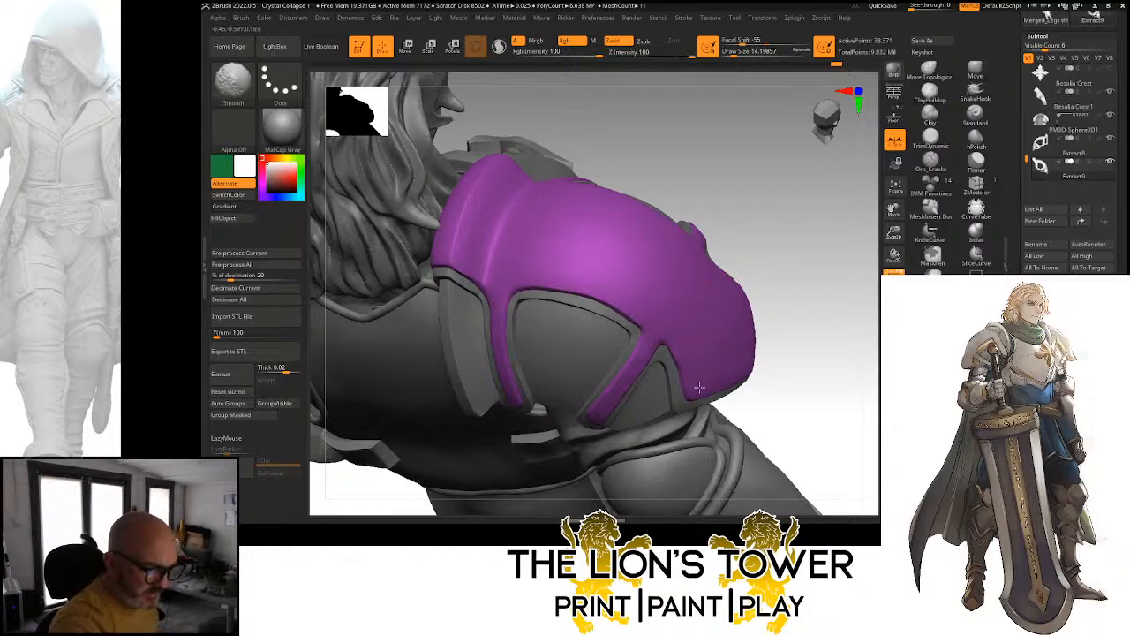
drag(771, 248, 696, 280)
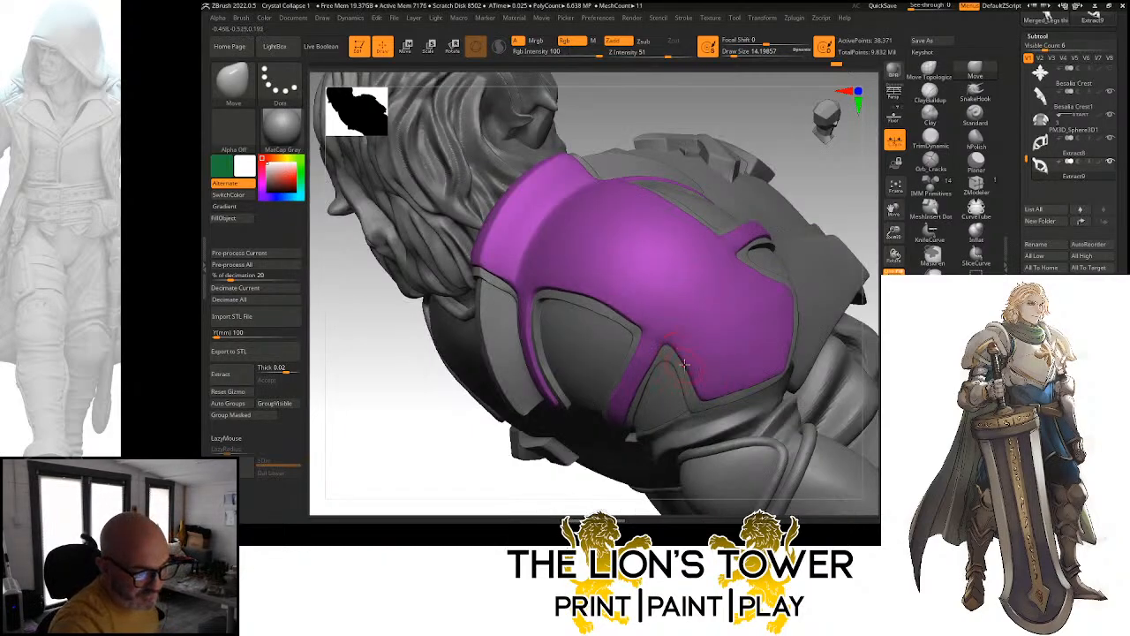
Try to reshape the trim's edge between the large opening and the crossing strap with the Move brush
drag(893, 233, 893, 217)
drag(840, 188, 722, 177)
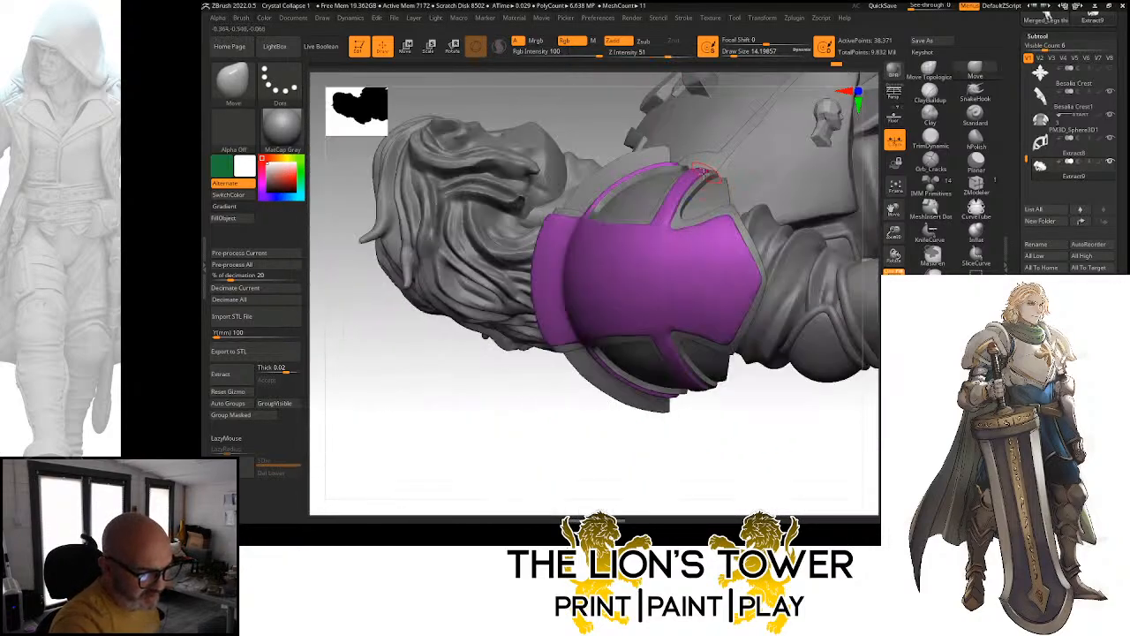
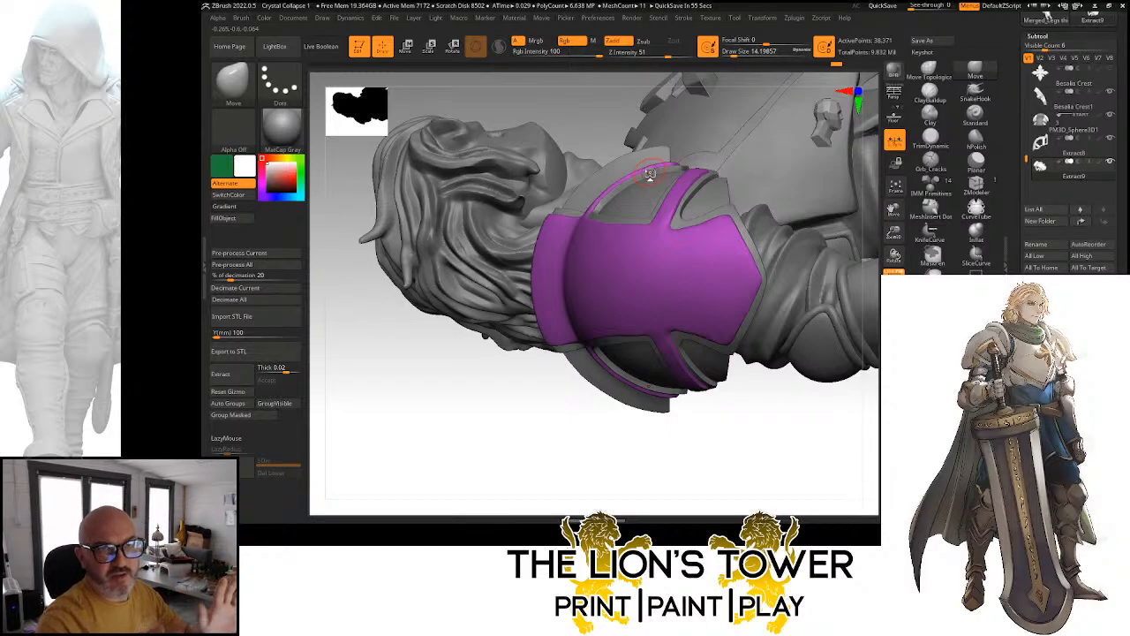
mouse_move(758, 400)
mouse_down()
mouse_move(769, 416)
mouse_move(768, 406)
mouse_up()
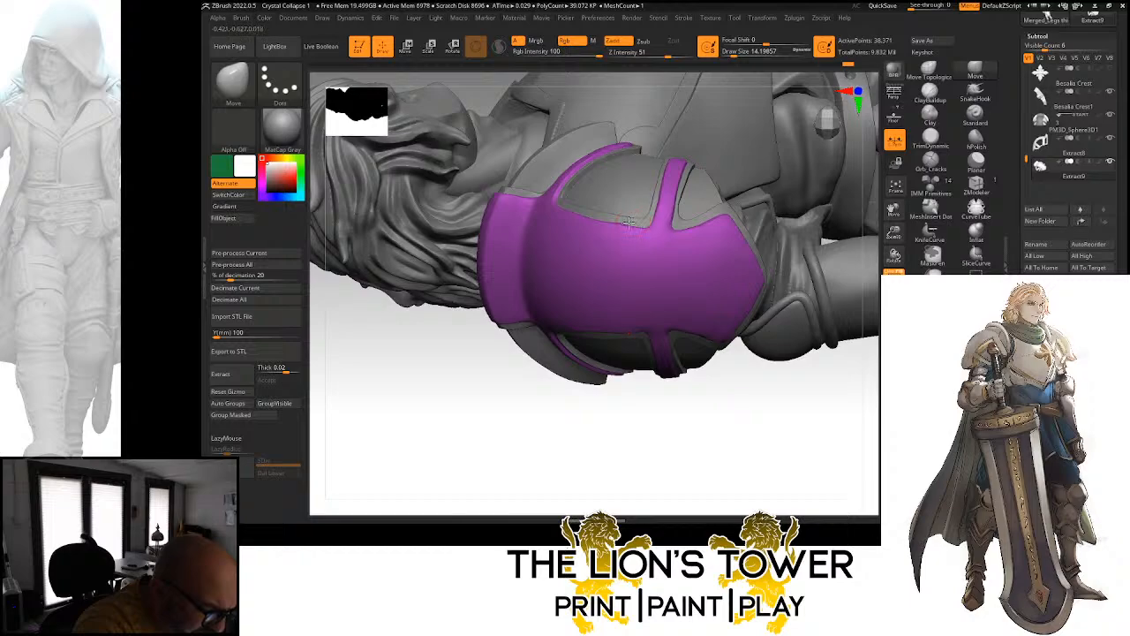
drag(629, 223, 678, 229)
key(ctrl+z)
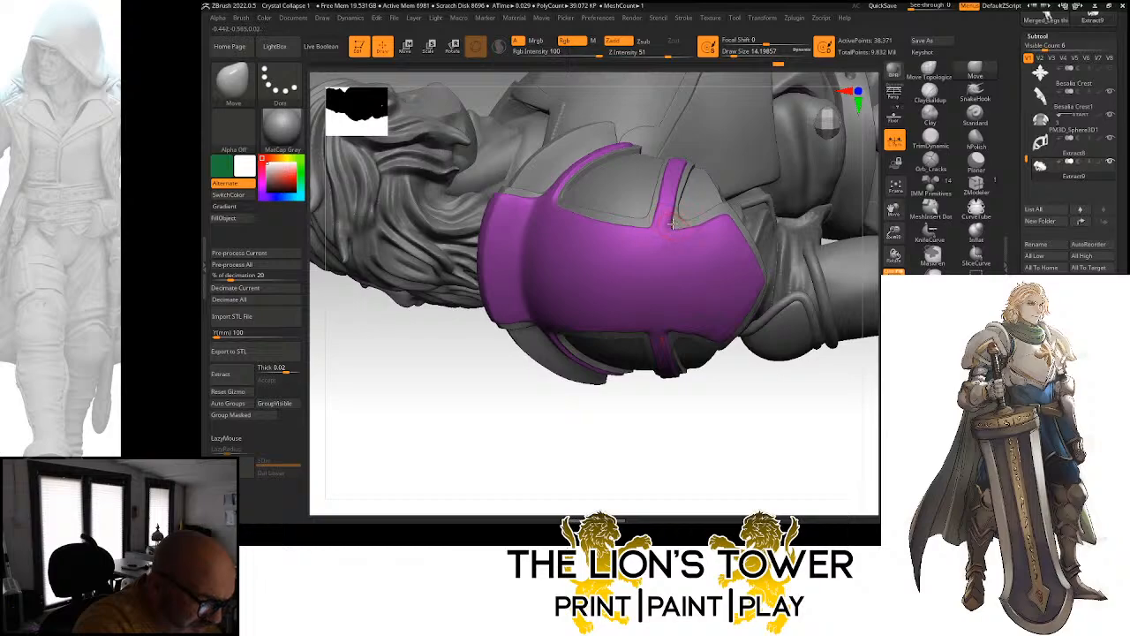
Set up the Orb_Cracks brush with LazyMouse off, Z Intensity 27 and draw size 6.57639
drag(895, 231, 895, 250)
click(931, 162)
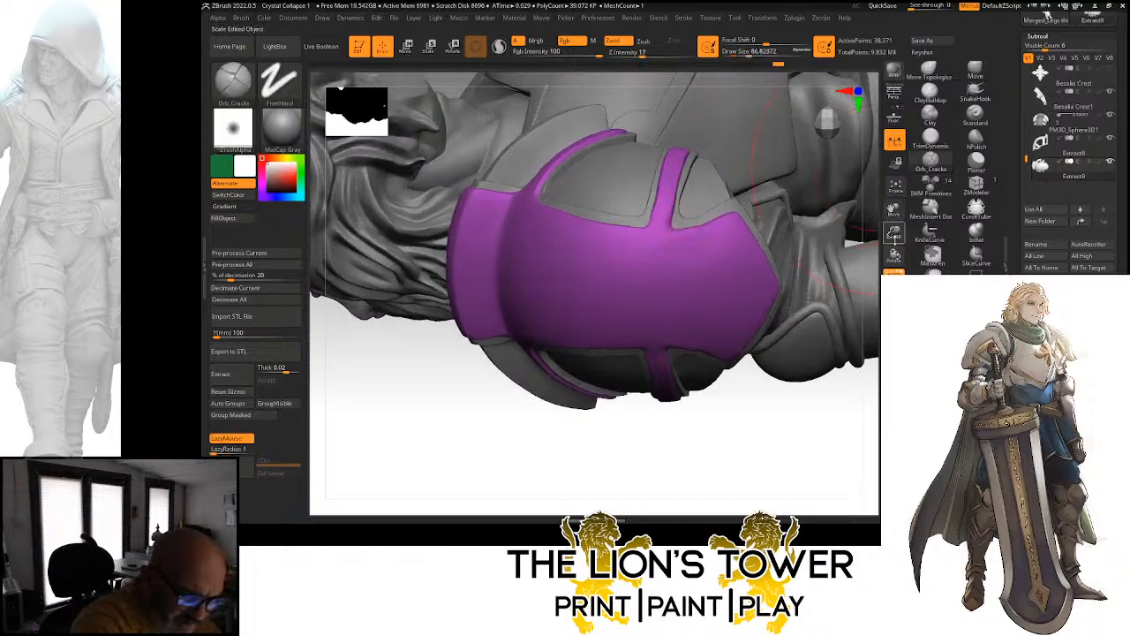
click(232, 438)
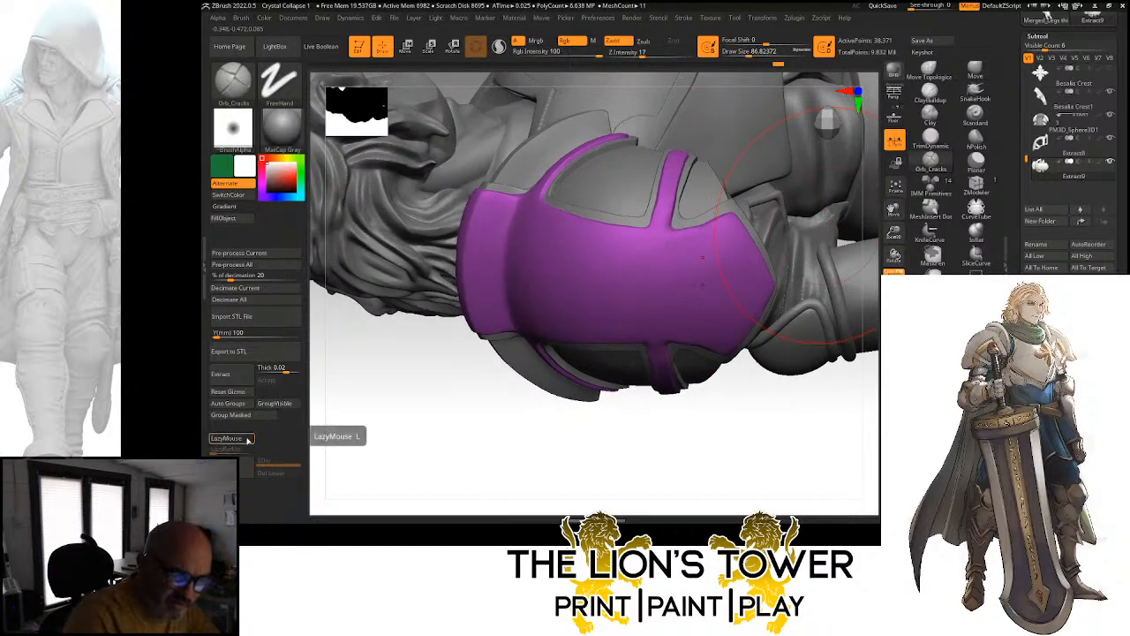
click(737, 54)
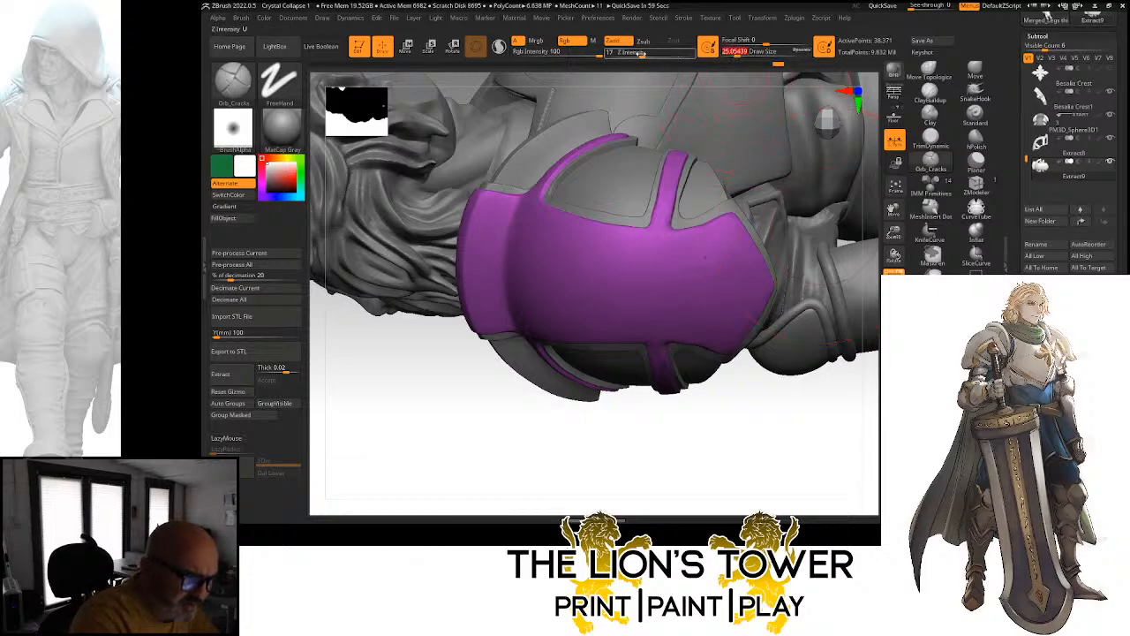
drag(642, 54, 652, 54)
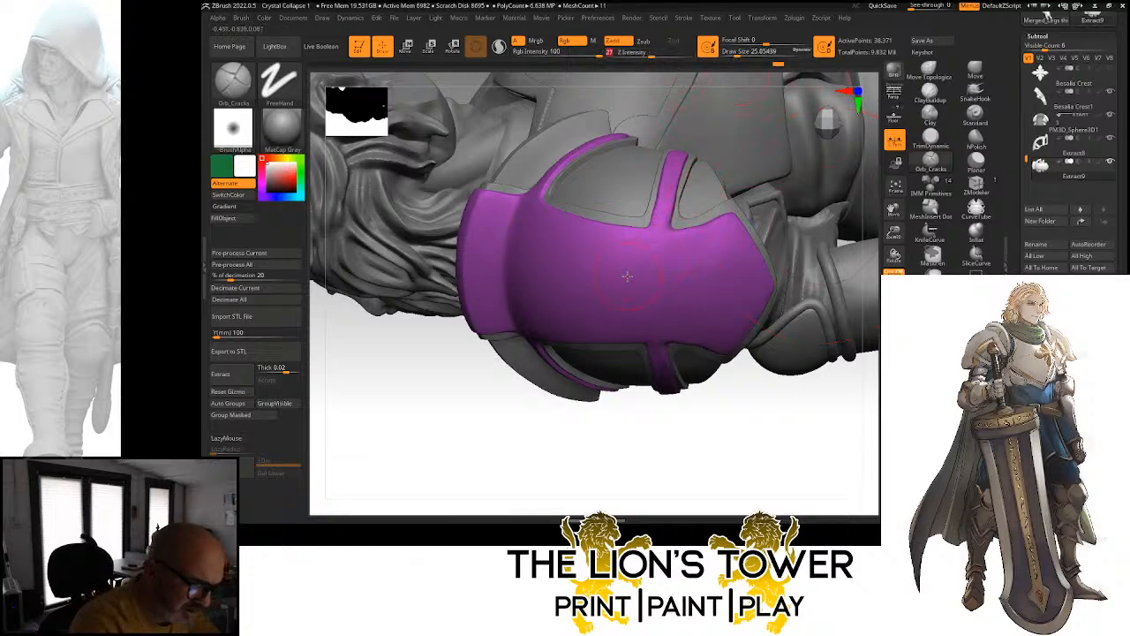
key(bracketleft)
key(bracketleft)
key(bracketleft)
key(bracketleft)
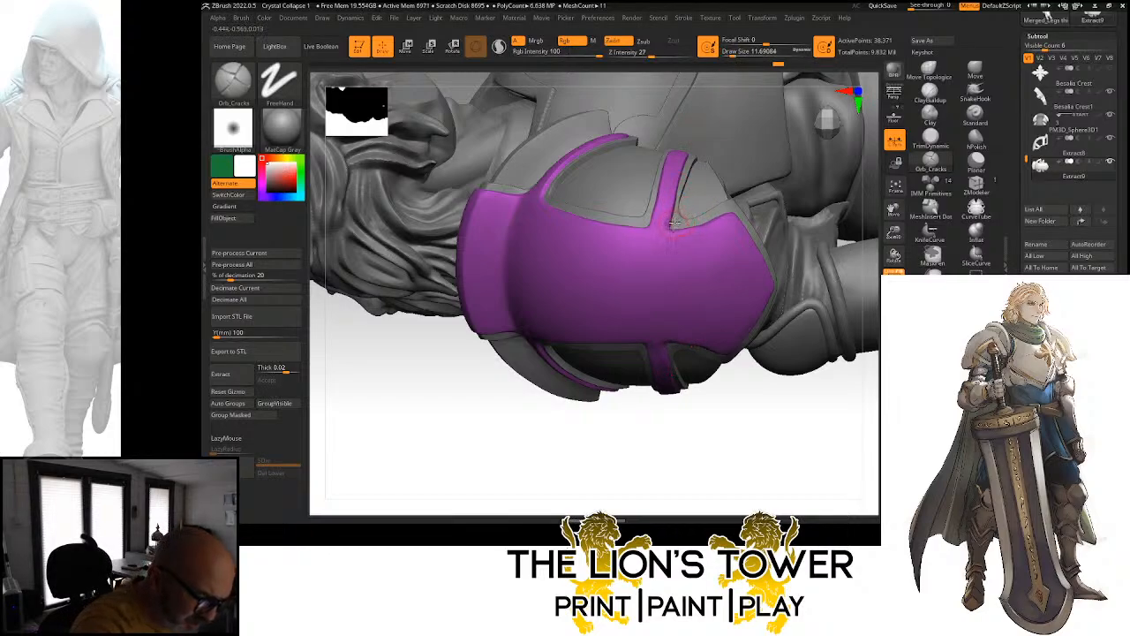
key(bracketleft)
key(bracketleft)
key(bracketleft)
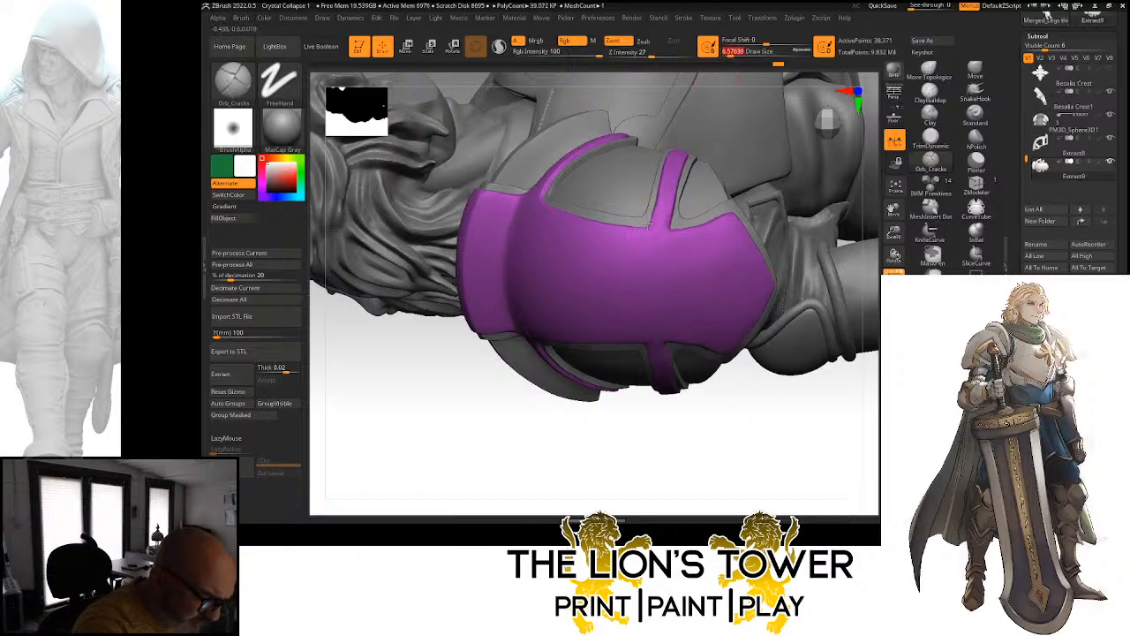
Sharpen the trim's inner corners where the straps meet the large opening and the collar with Orb_Cracks
mouse_move(655, 198)
right_down()
mouse_move(583, 289)
mouse_move(578, 258)
right_up()
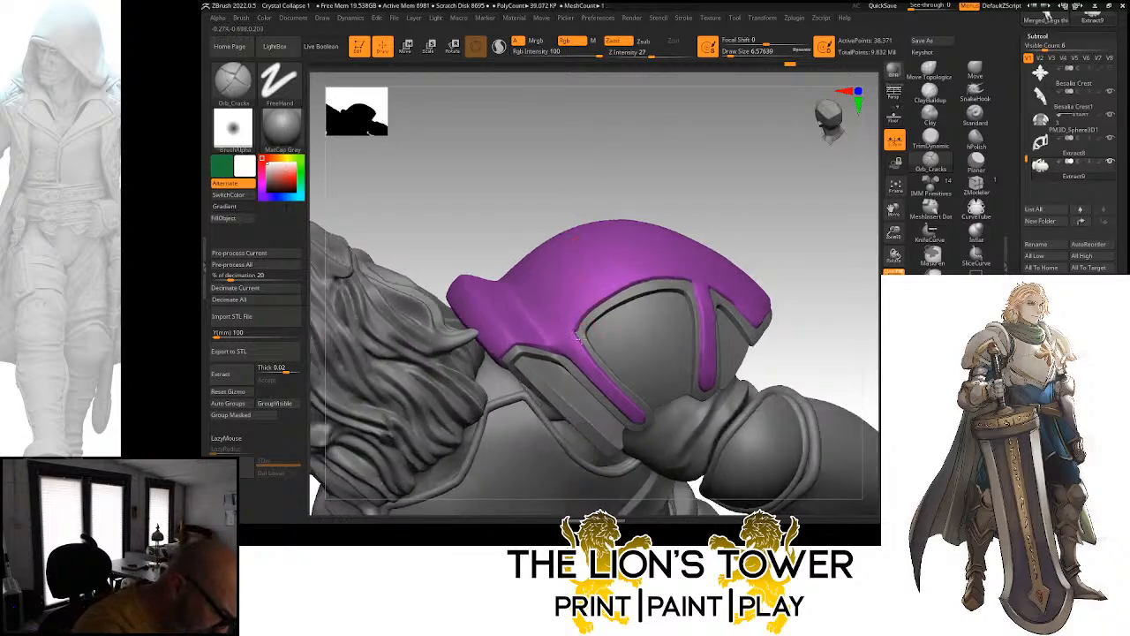
right_drag(654, 170, 579, 325)
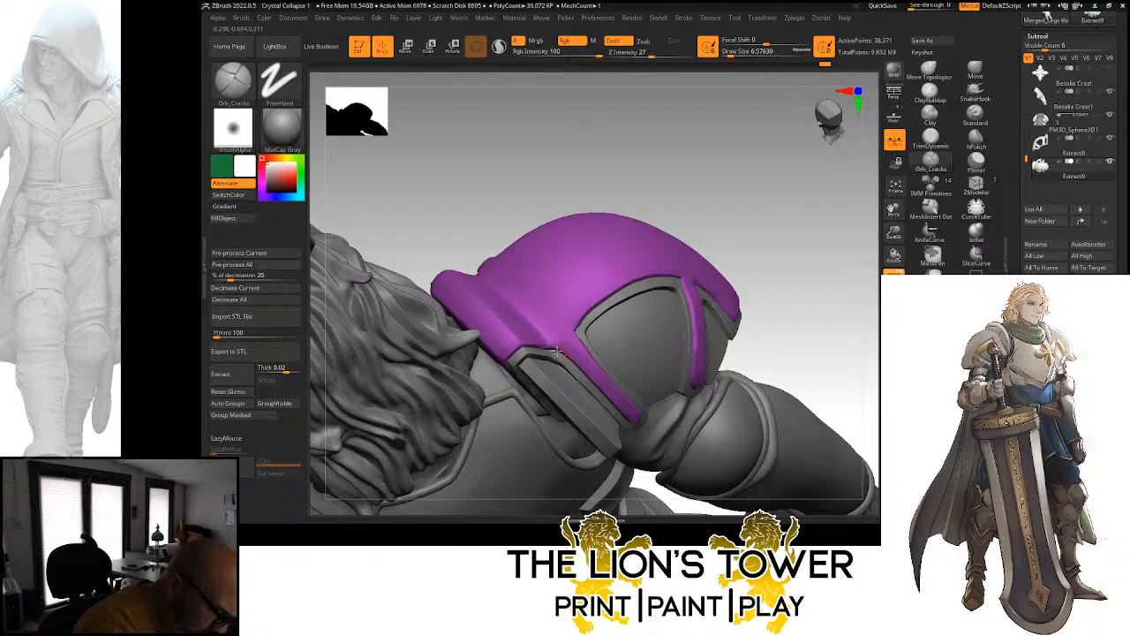
mouse_move(558, 352)
right_down()
mouse_move(795, 236)
mouse_move(772, 329)
right_up()
ctrl+click(794, 237)
ctrl+click(797, 237)
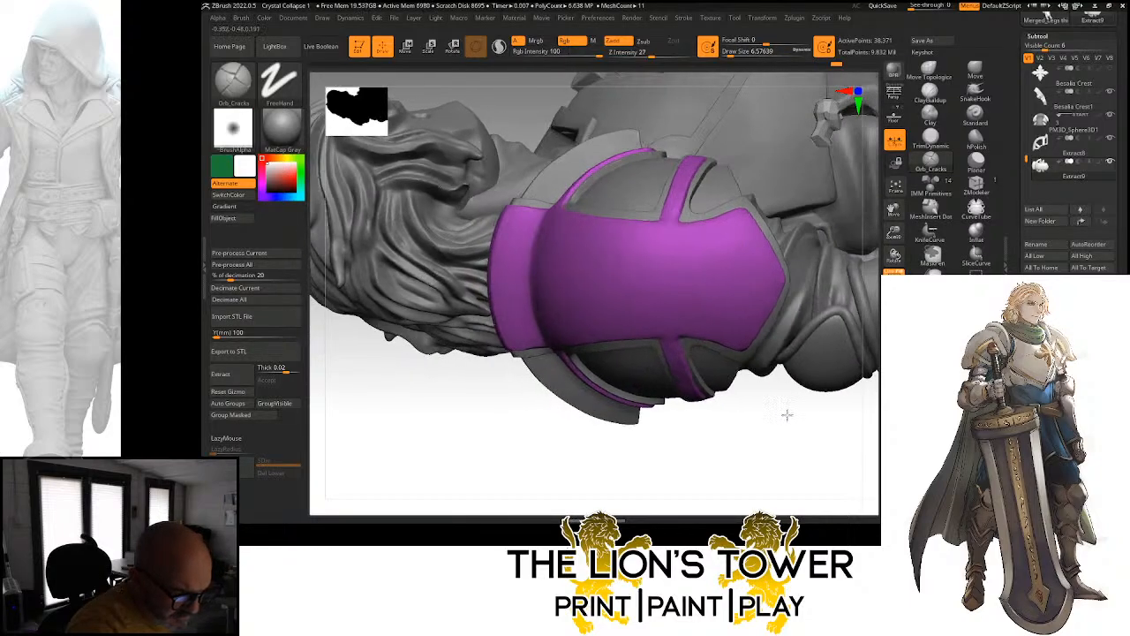
Adjust the junction between the trim's main plate and the outer strap with the Move brush at draw size 23.30558
mouse_move(789, 412)
right_down()
mouse_move(822, 424)
mouse_move(811, 256)
right_up()
click(975, 69)
right_drag(838, 163, 781, 83)
drag(734, 53, 738, 54)
drag(725, 219, 723, 221)
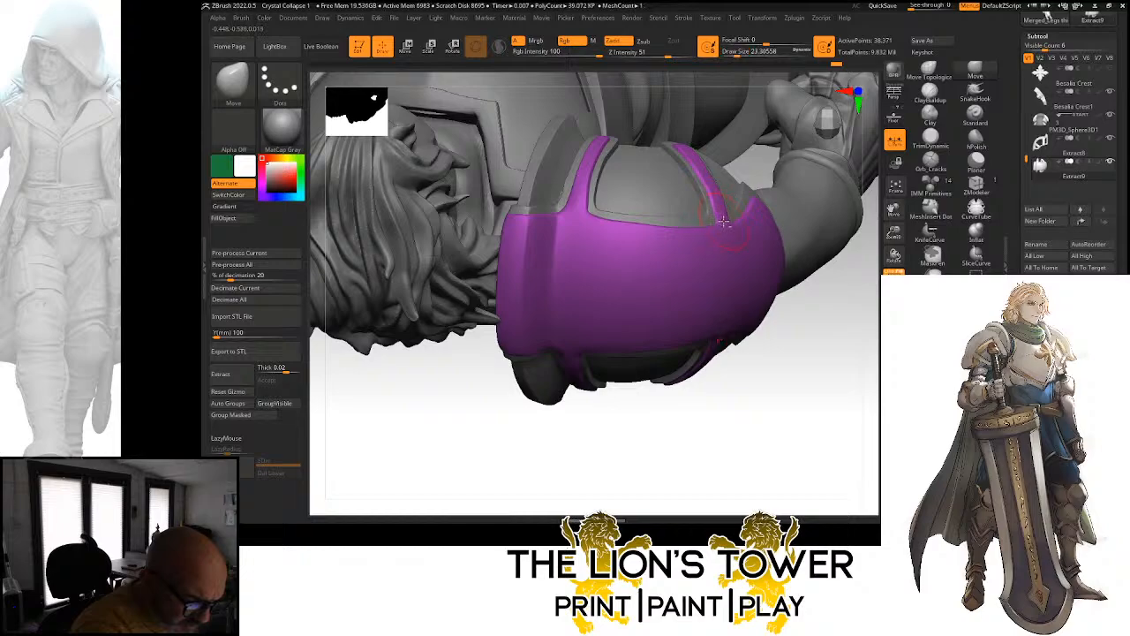
Refine the strap edges beside the openings on both sides of the trim with the Move brush at draw size 18.45511
mouse_move(757, 248)
right_down()
mouse_move(830, 353)
mouse_move(807, 305)
mouse_move(783, 141)
right_up()
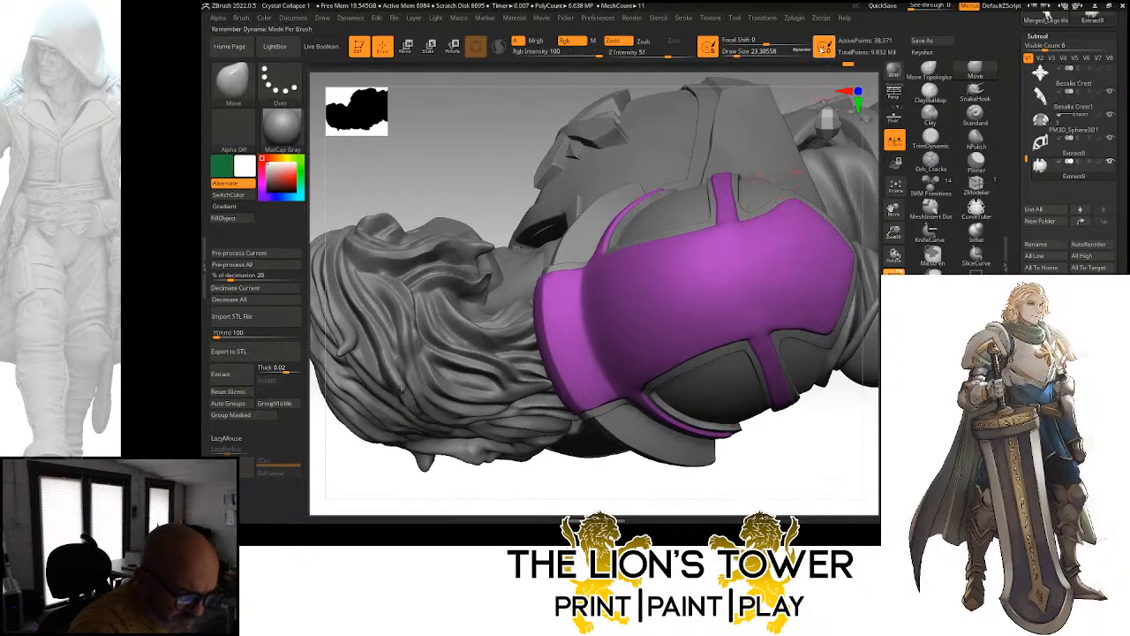
drag(732, 51, 738, 51)
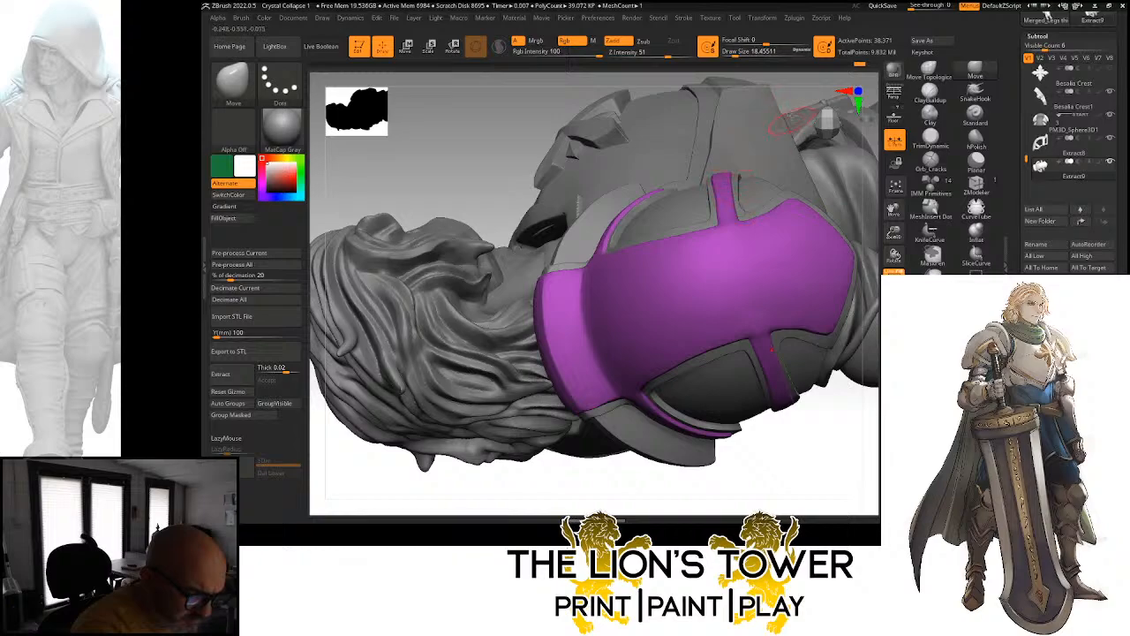
right_drag(794, 124, 712, 166)
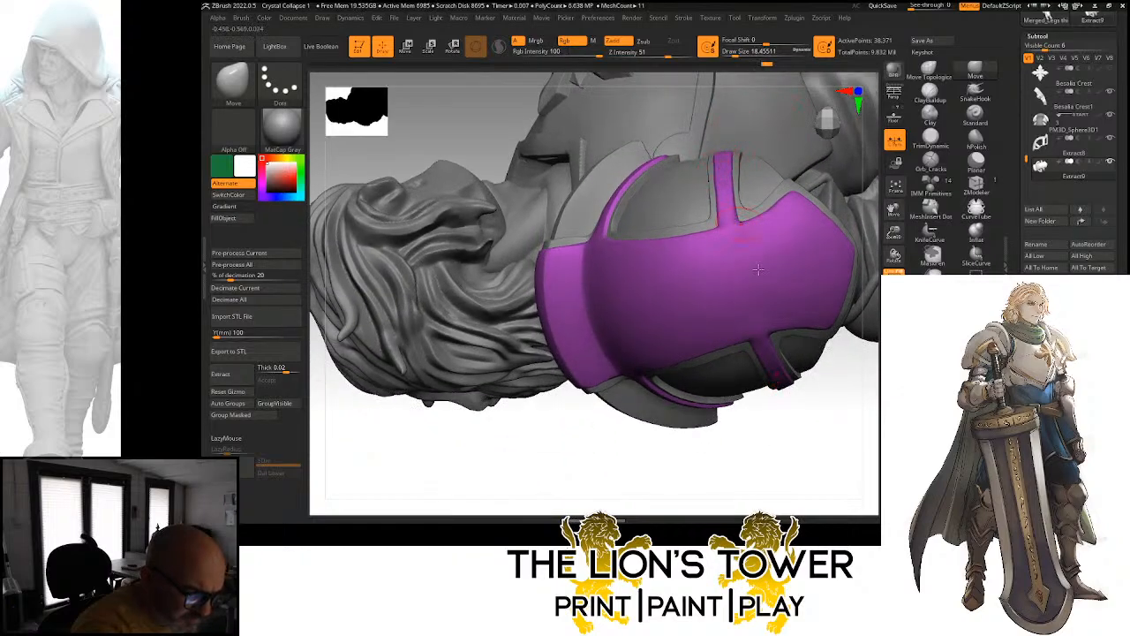
mouse_move(818, 395)
right_down()
mouse_move(832, 429)
mouse_move(719, 150)
right_up()
right_drag(837, 347, 845, 403)
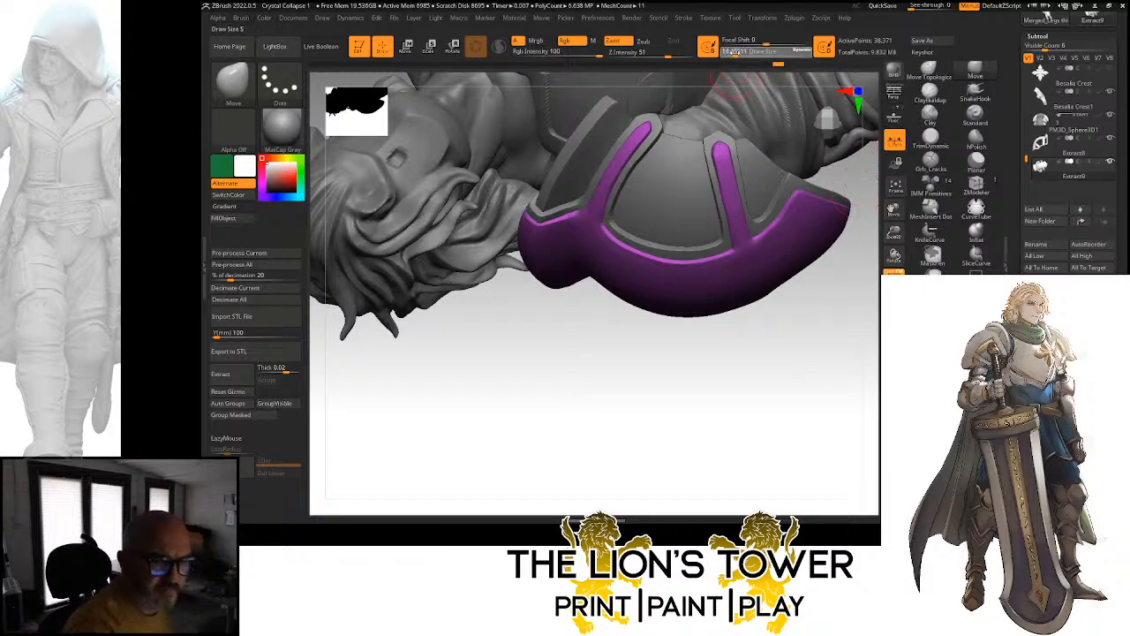
Adjust the main plate trim's lower edge and the narrow strap's tip with the Move brush at draw sizes 18.45511 and 12.91171
mouse_move(893, 234)
mouse_down()
mouse_move(894, 212)
mouse_move(867, 239)
mouse_up()
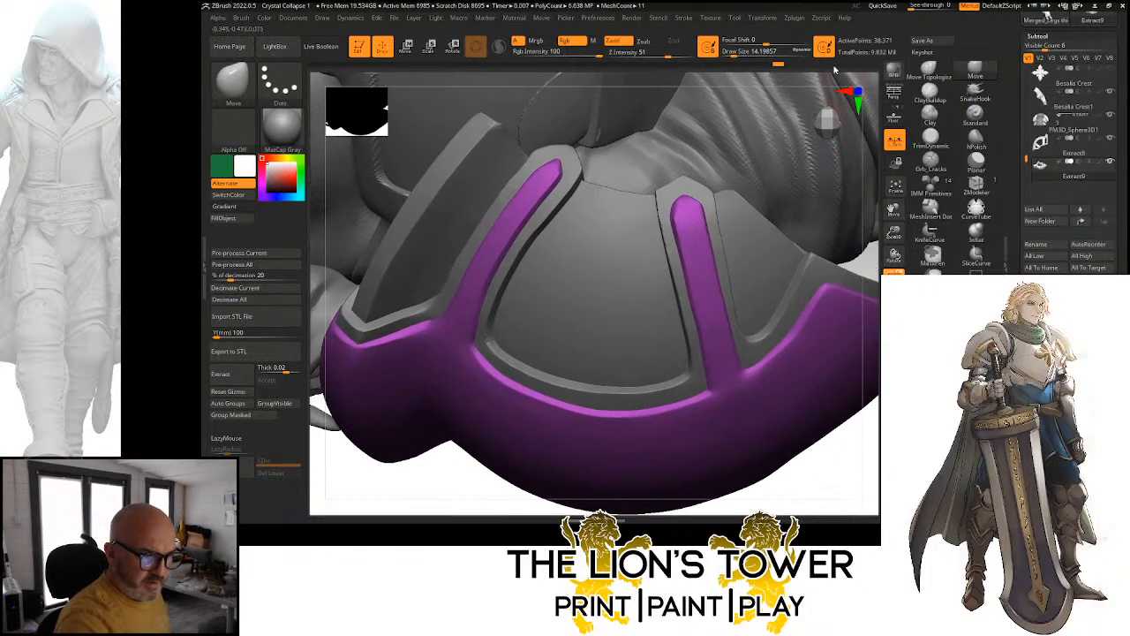
click(734, 54)
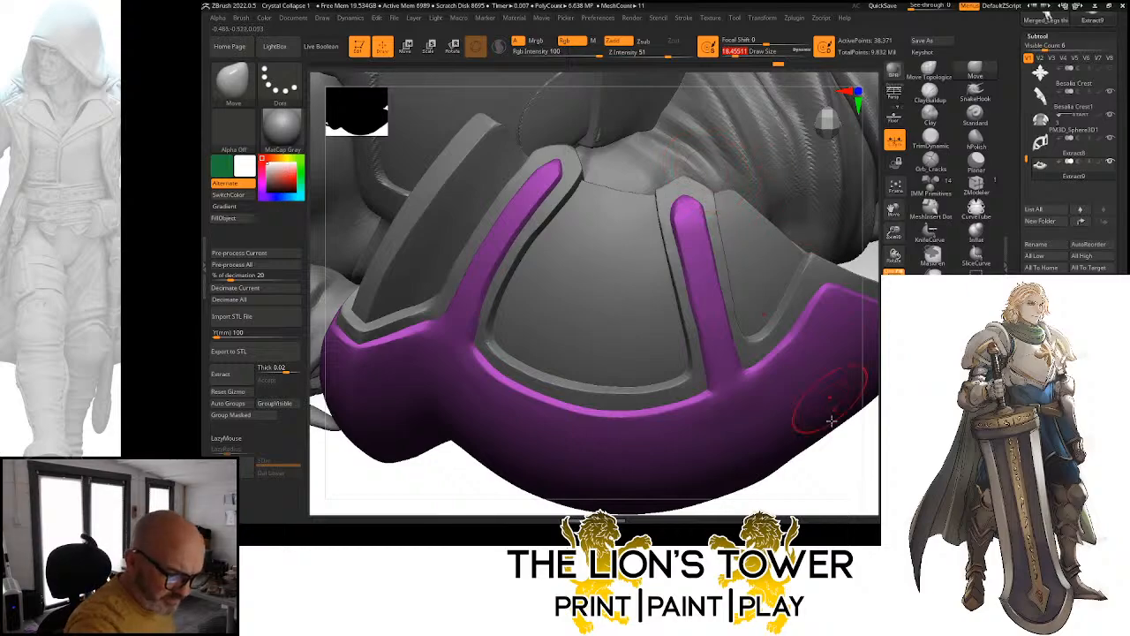
drag(839, 483, 839, 452)
drag(745, 52, 736, 52)
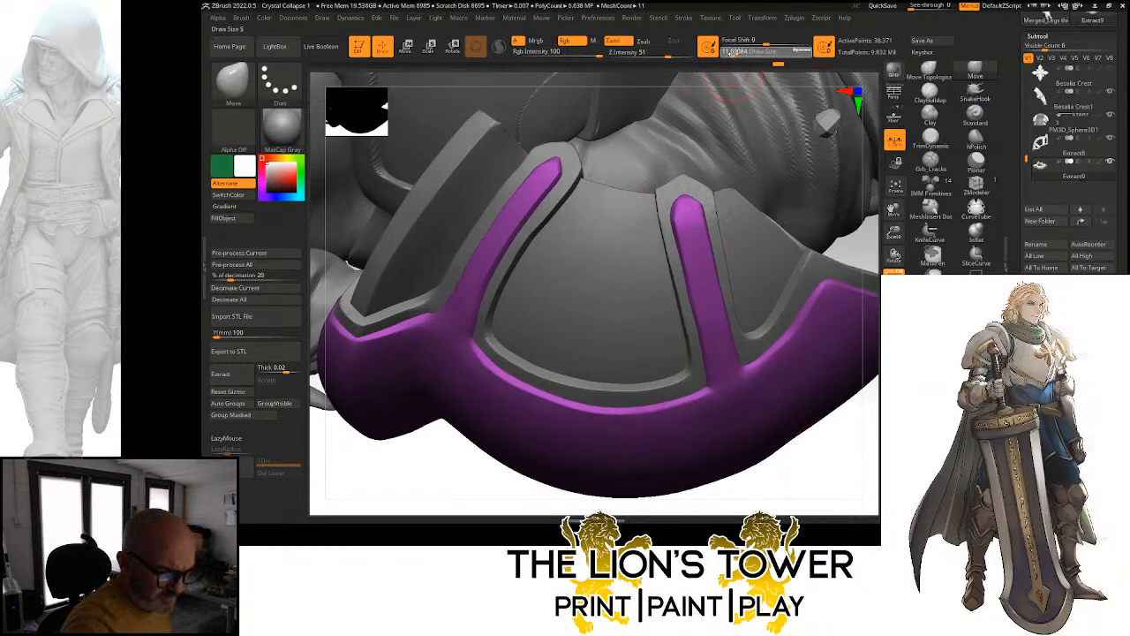
mouse_move(685, 194)
mouse_down()
mouse_move(683, 185)
mouse_move(674, 205)
mouse_up()
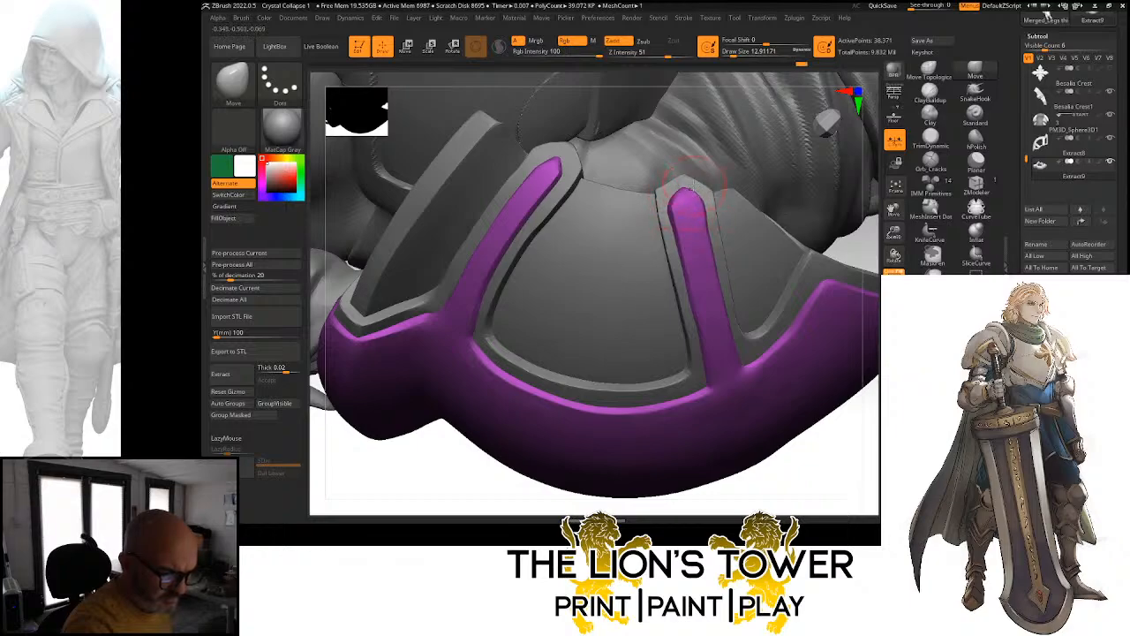
Select the inner border trim and adjust its corner in the narrow opening with the Move brush at draw size 8.42419
alt+click(654, 191)
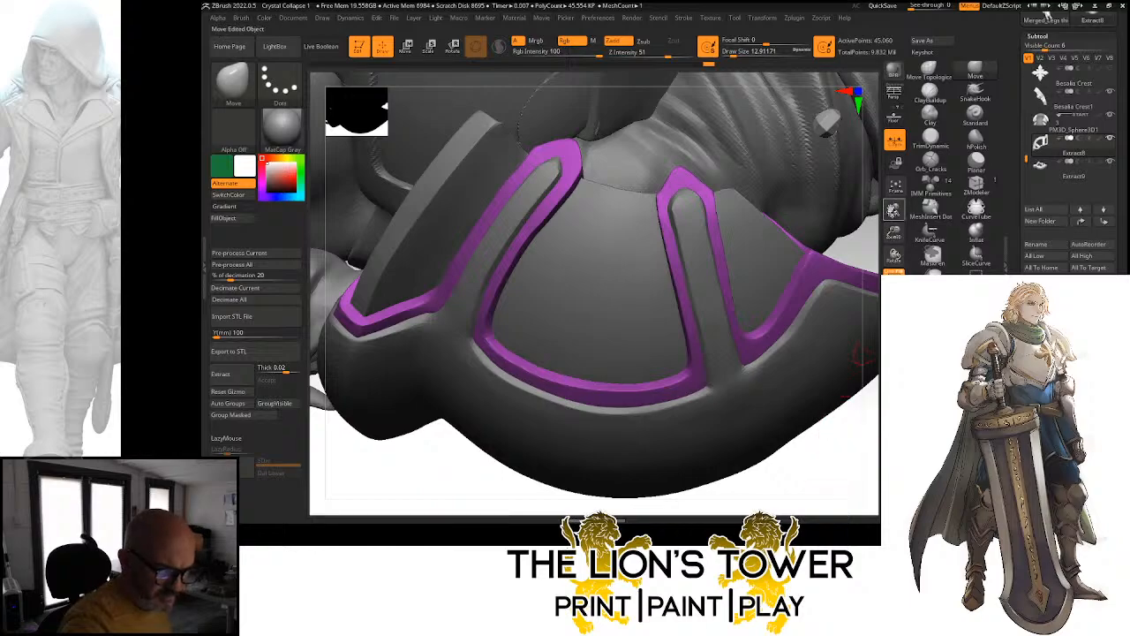
drag(895, 211, 864, 134)
drag(854, 205, 819, 353)
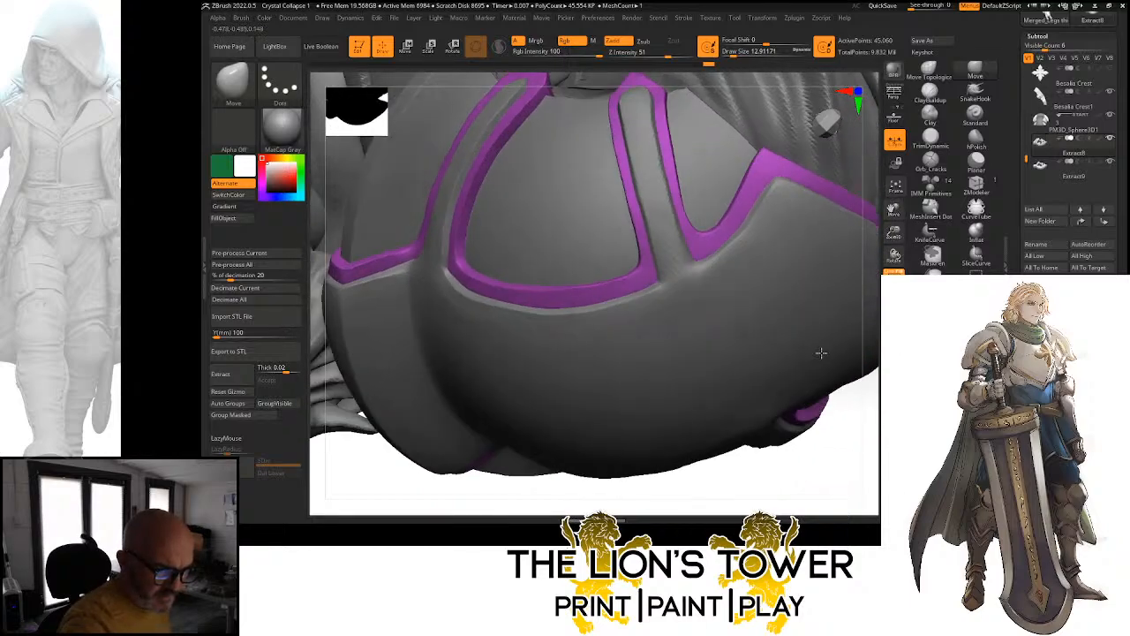
click(731, 54)
drag(844, 424, 856, 436)
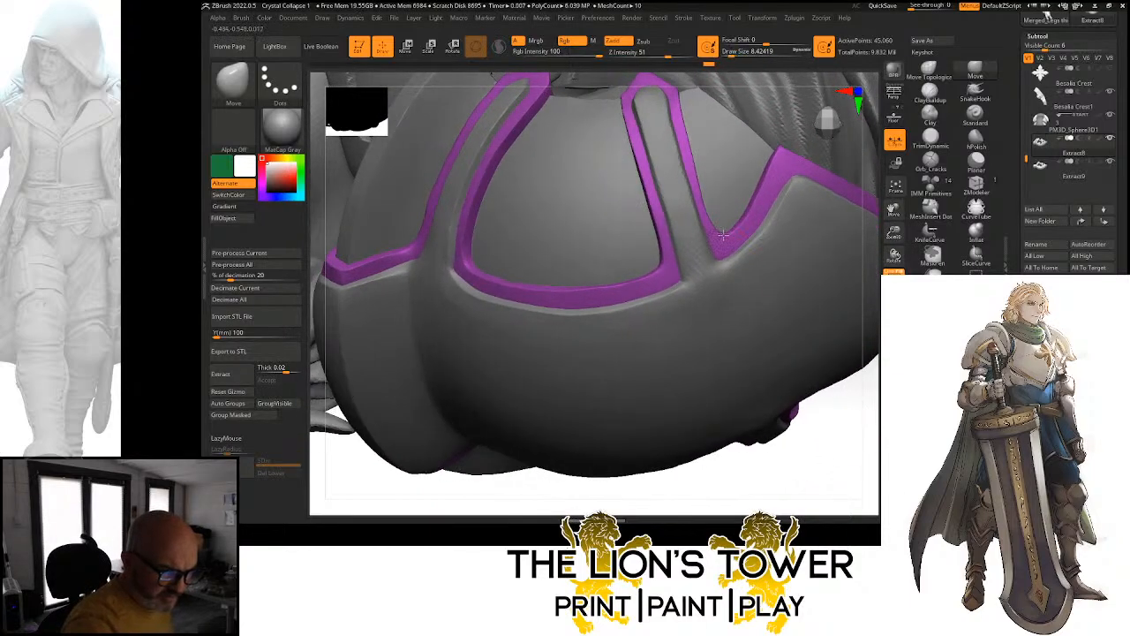
drag(723, 235, 723, 238)
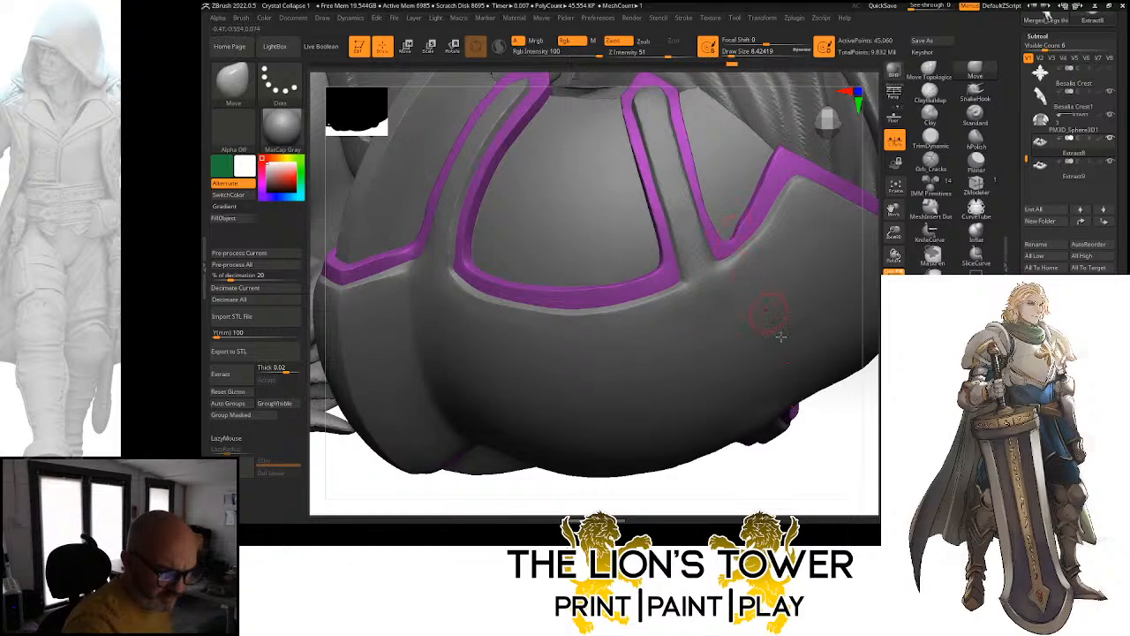
Refine the inner border's corners at the large opening and beside the outer strap with the Move brush
drag(836, 424, 765, 296)
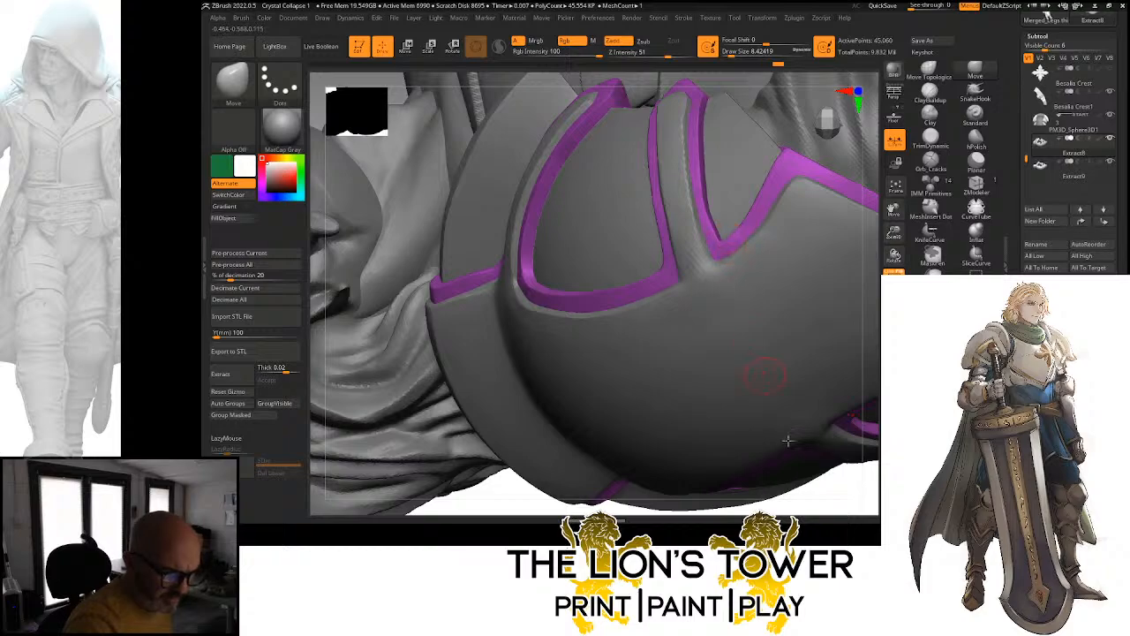
drag(787, 439, 662, 273)
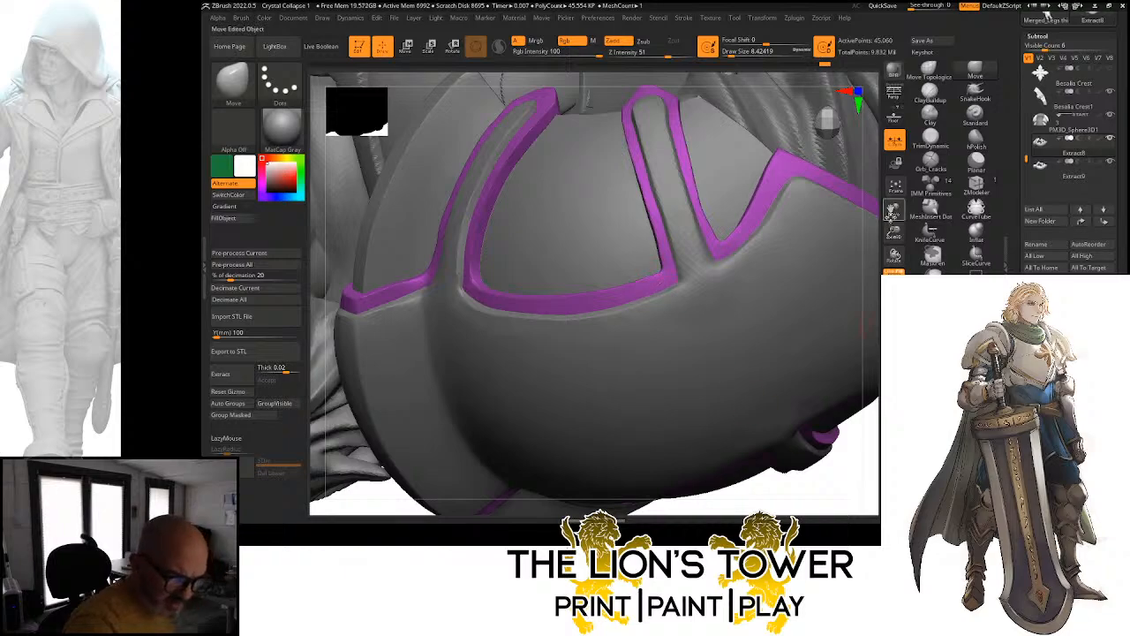
mouse_move(687, 316)
mouse_down()
mouse_move(776, 450)
mouse_move(676, 228)
mouse_up()
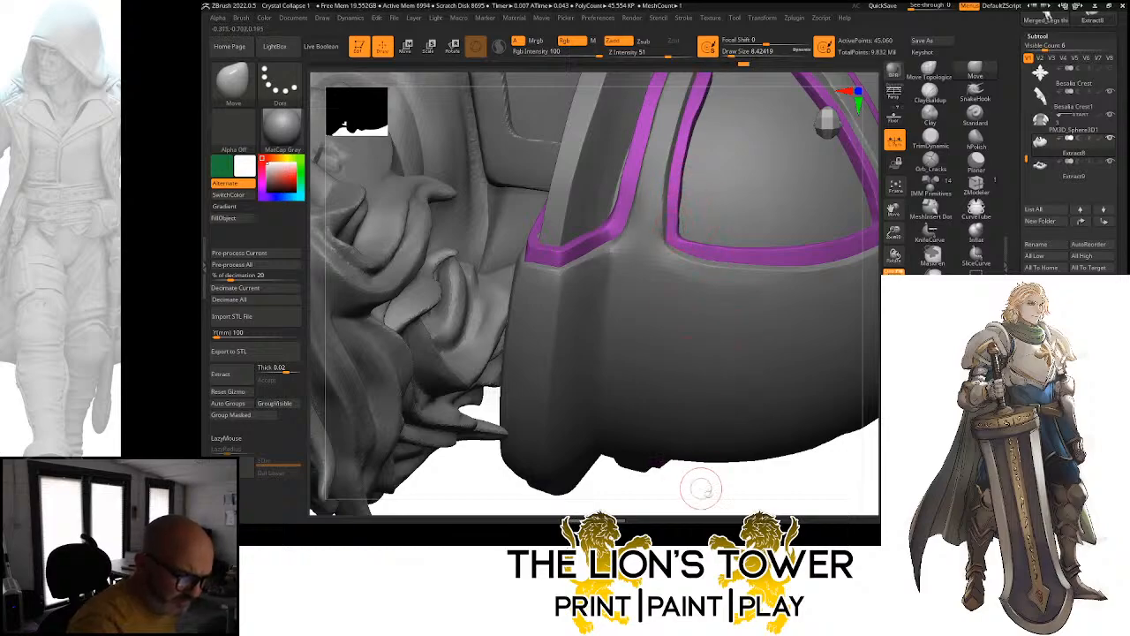
drag(702, 488, 715, 501)
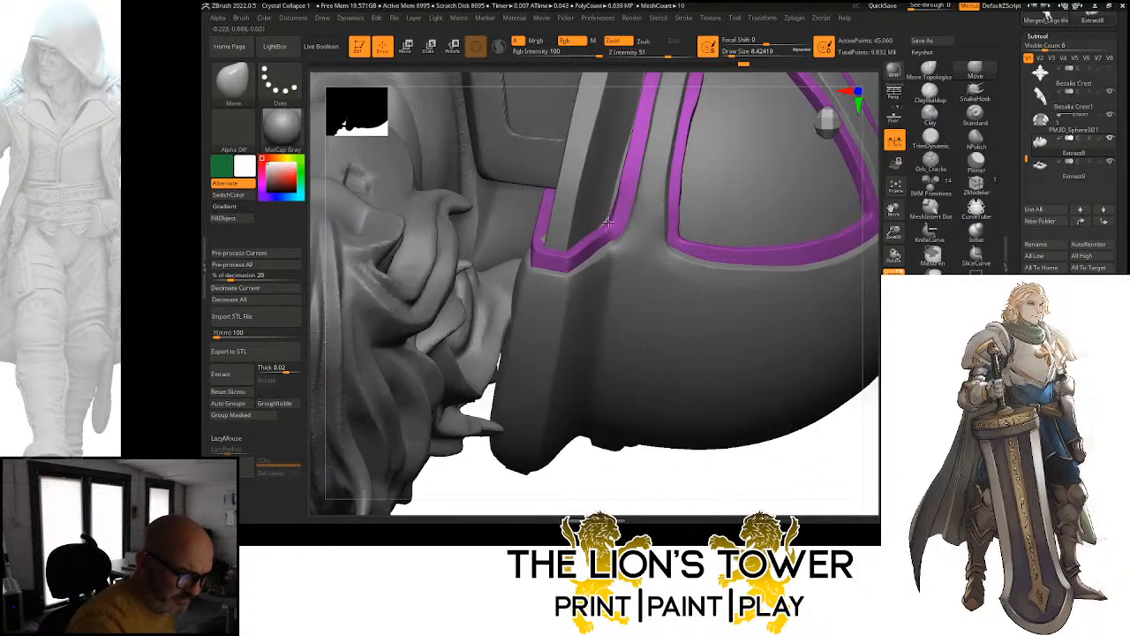
drag(609, 224, 611, 211)
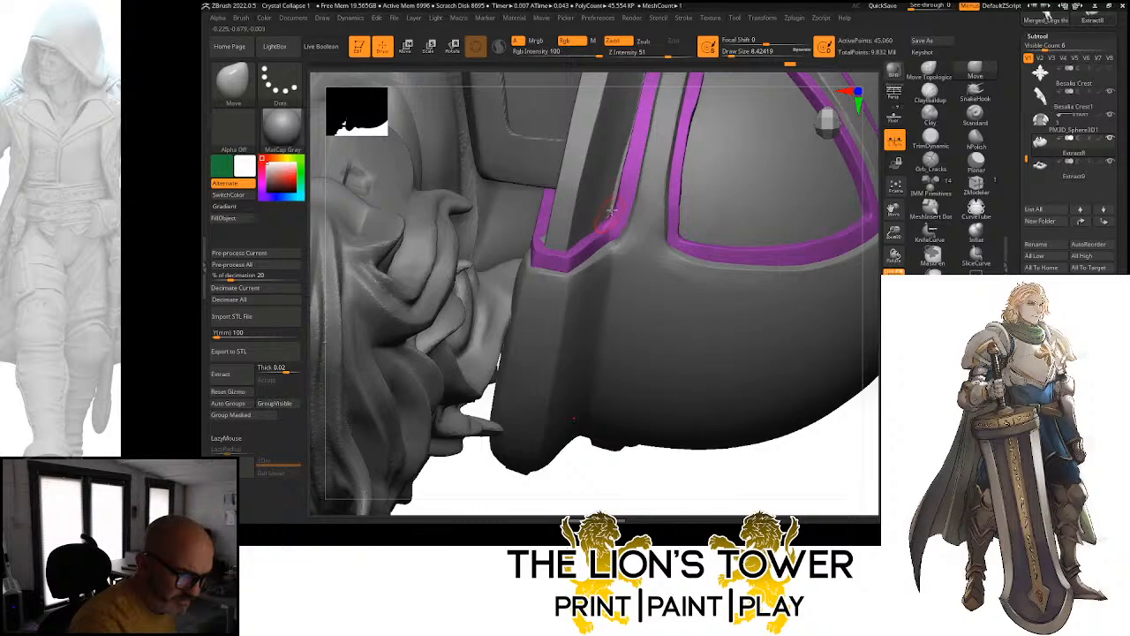
drag(854, 408, 855, 346)
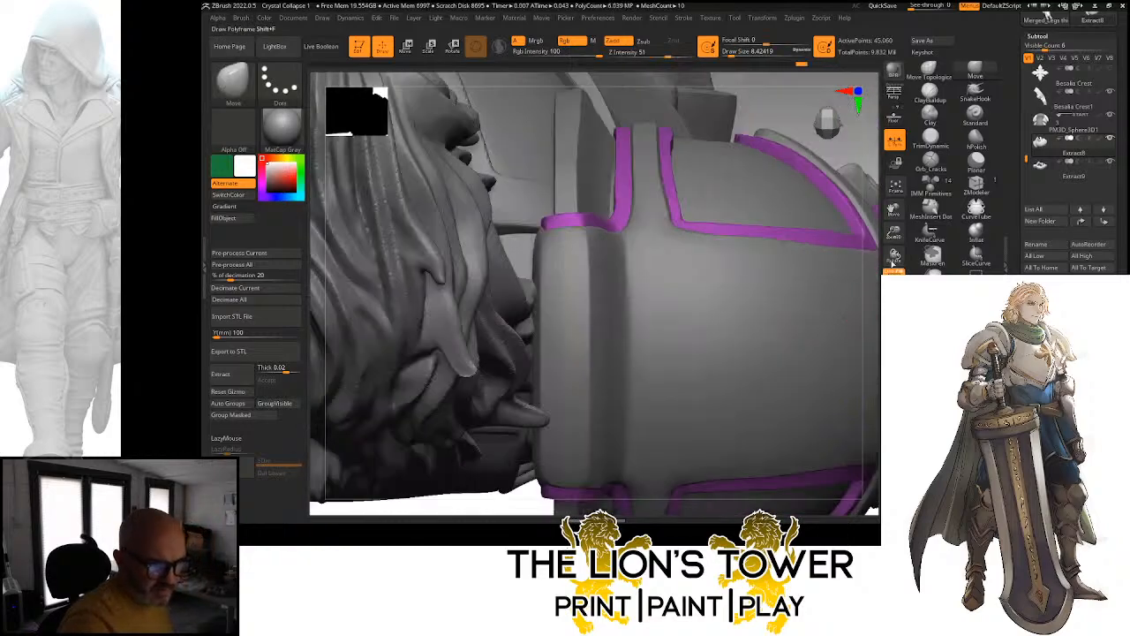
Adjust the inner border along the large opening's strap side with the Move brush at draw size 12.91171
mouse_move(894, 209)
mouse_down()
mouse_move(857, 371)
mouse_move(853, 353)
mouse_up()
drag(732, 54, 740, 53)
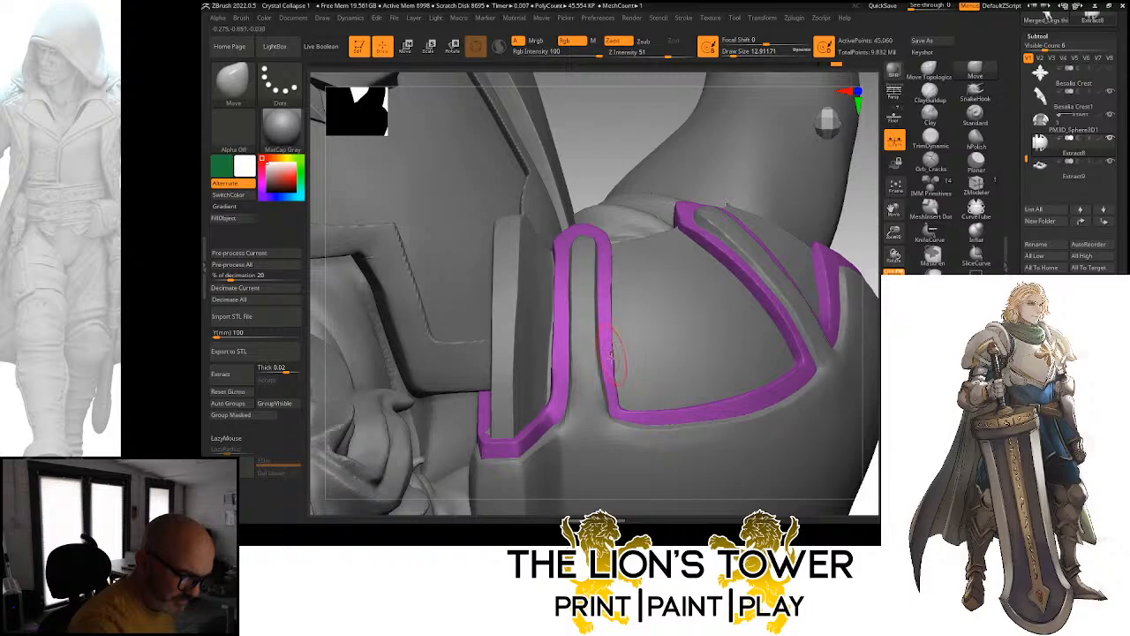
drag(893, 232, 843, 278)
mouse_move(839, 290)
shift+mouse_down()
mouse_move(828, 270)
mouse_move(827, 284)
shift+mouse_up()
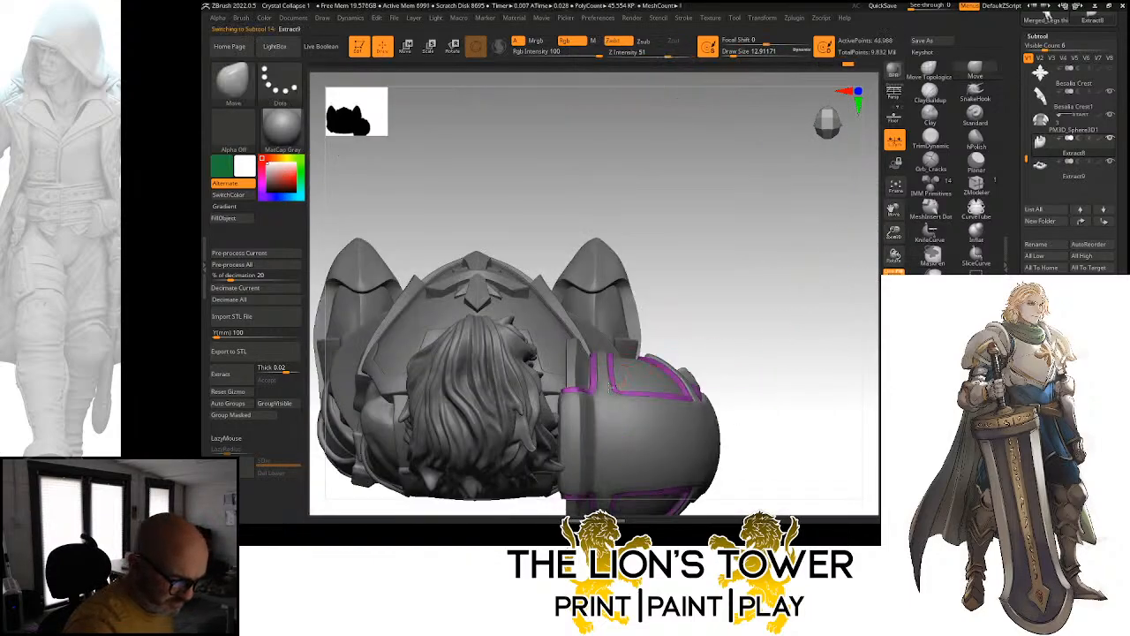
Fit the main plate trim's strap junction with the Move brush at draw size 14.19857, clear its mask and remesh it
alt+click(611, 388)
click(733, 54)
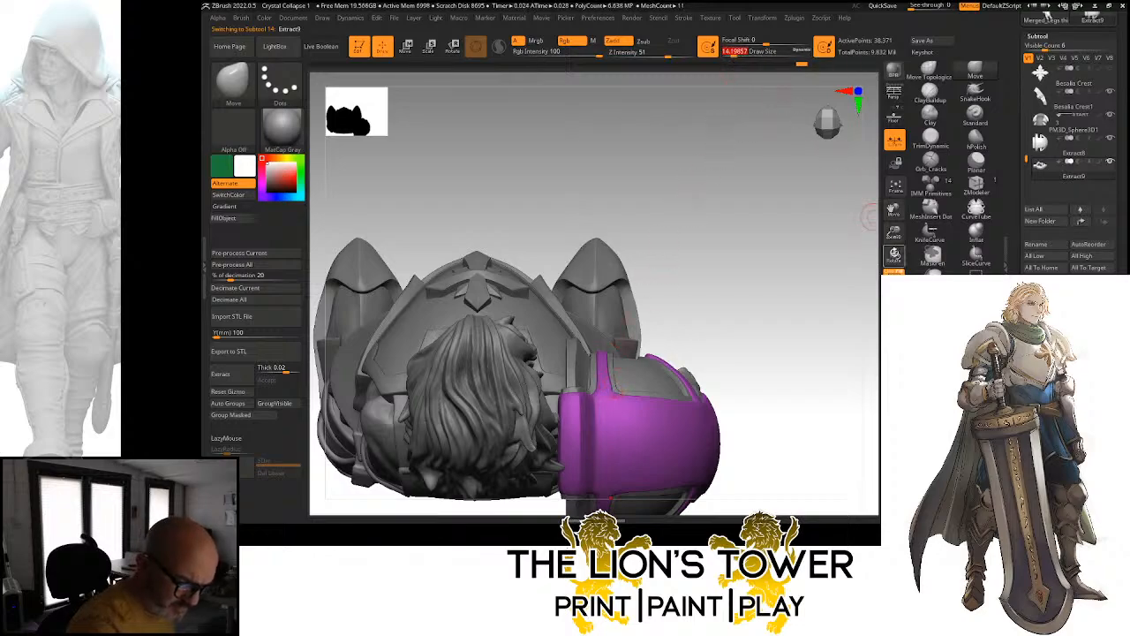
drag(894, 233, 911, 273)
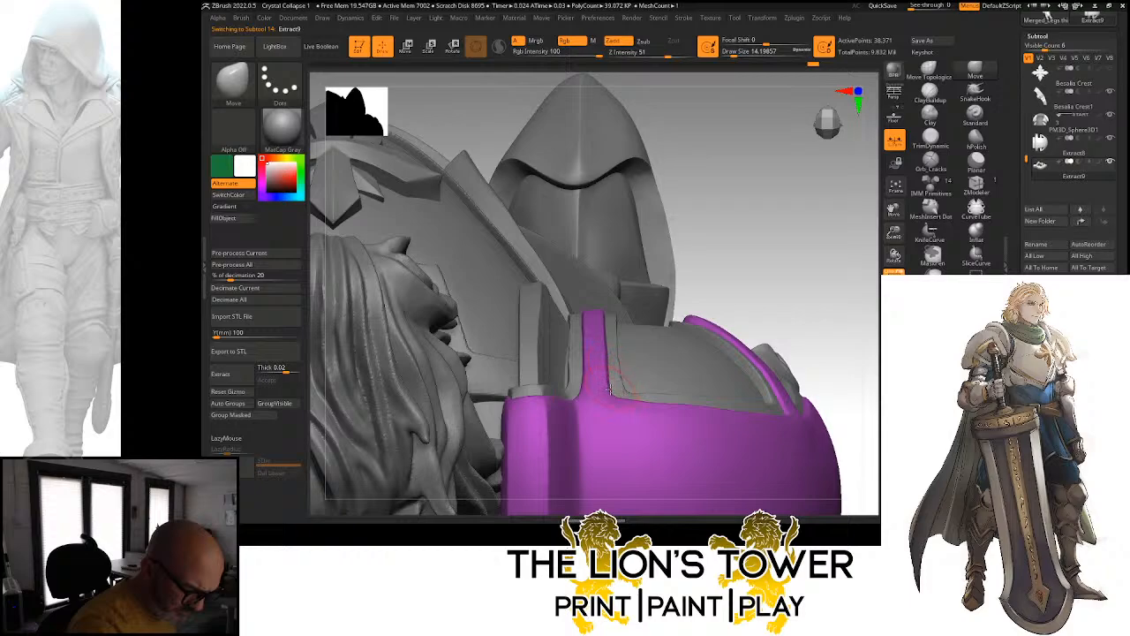
ctrl+click(809, 252)
ctrl+drag(814, 254, 829, 260)
ctrl+drag(821, 248, 830, 256)
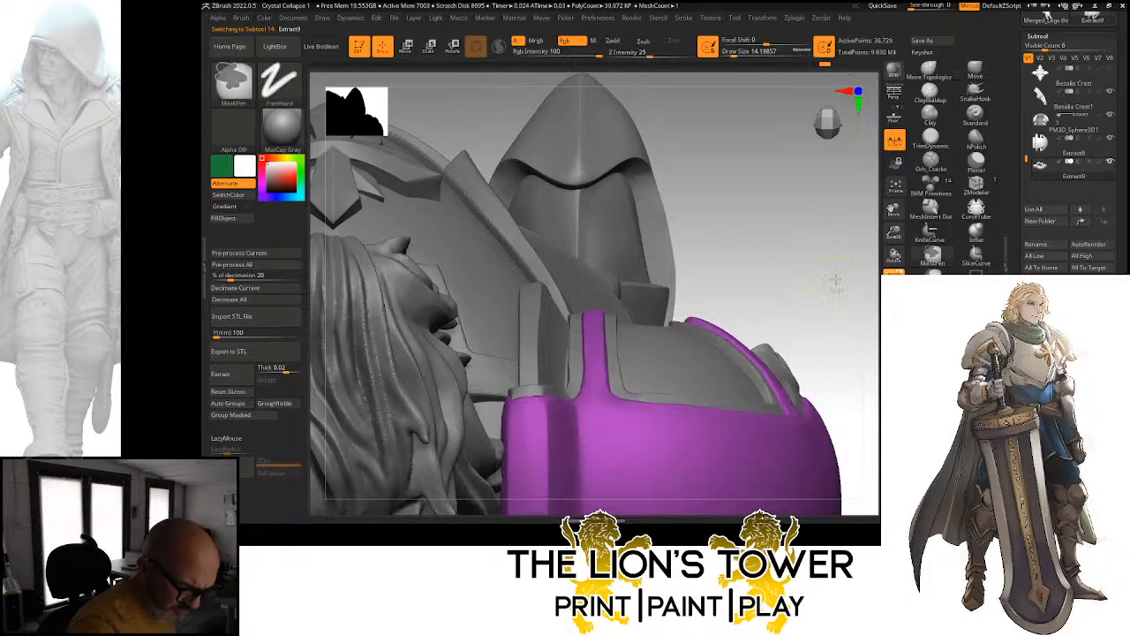
Select the inner border trim from the knight's front and set up the ClayBuildup brush with draw size 25.85439
drag(893, 233, 893, 106)
mouse_move(854, 304)
mouse_down()
mouse_move(853, 252)
mouse_move(827, 249)
mouse_up()
drag(894, 234, 892, 217)
drag(820, 265, 784, 284)
drag(894, 212, 830, 240)
alt+click(574, 275)
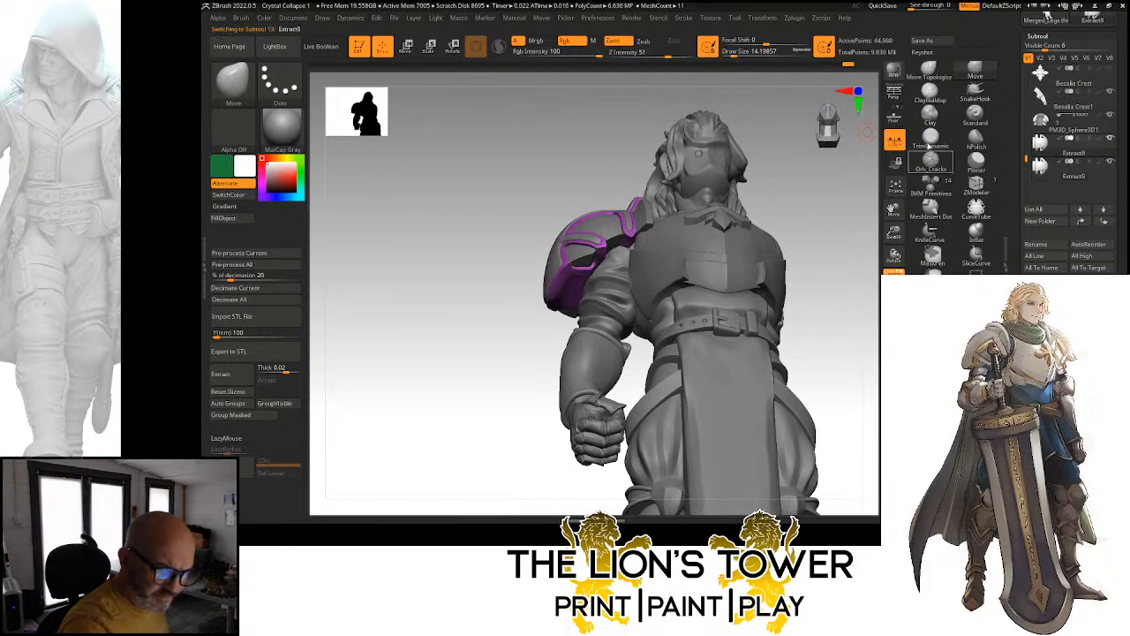
click(928, 91)
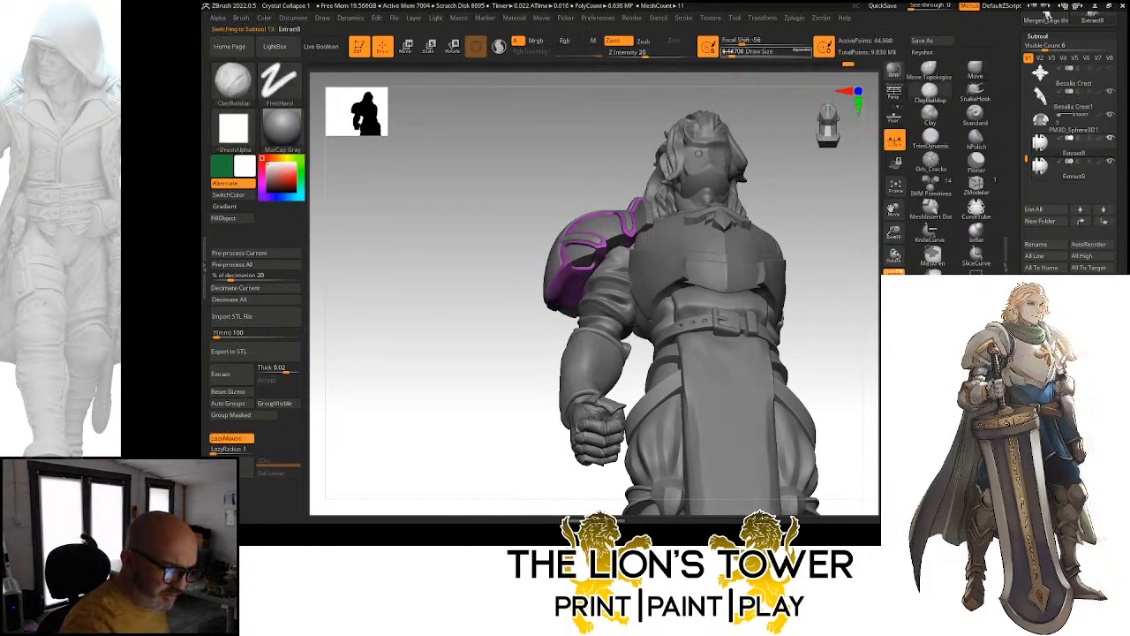
drag(733, 53, 739, 53)
drag(894, 231, 874, 286)
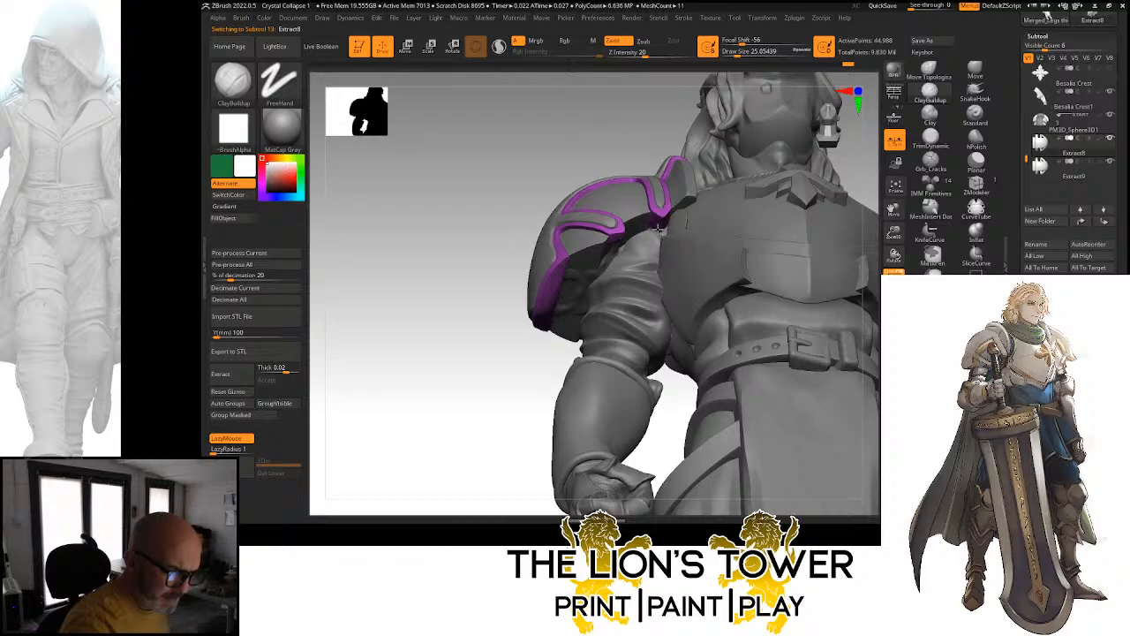
Isolate the inner border trim, build up its underside with ClayBuildup, and show the full model again
click(894, 331)
drag(829, 318, 799, 265)
mouse_move(664, 239)
mouse_down()
mouse_move(675, 340)
mouse_move(627, 274)
mouse_move(622, 309)
mouse_move(576, 278)
mouse_move(609, 322)
mouse_move(618, 265)
mouse_up()
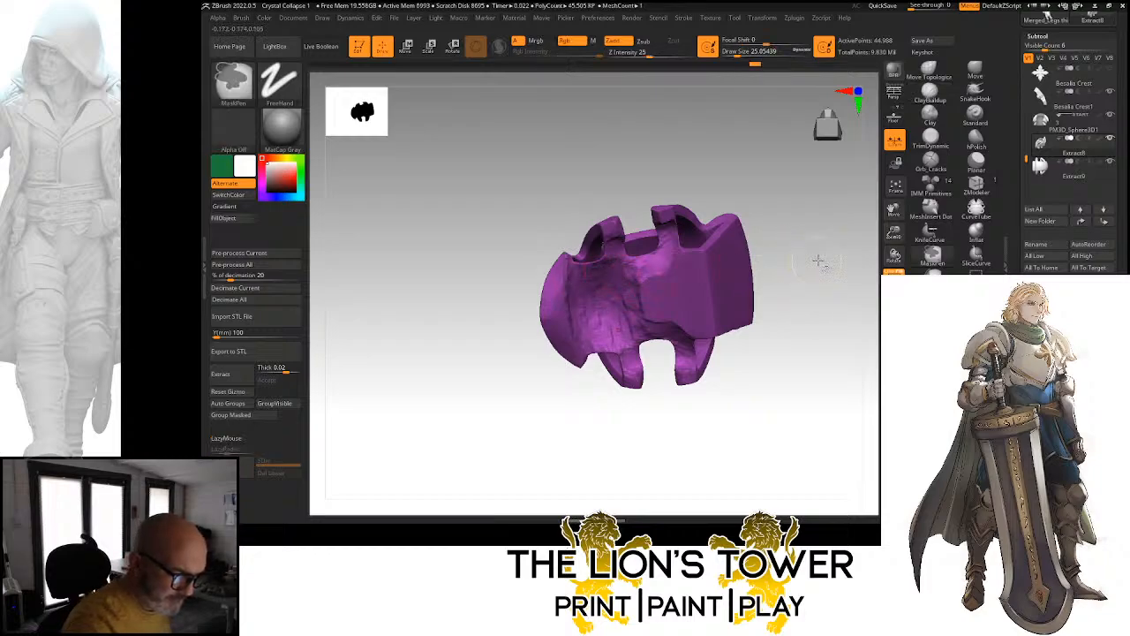
key(ctrl)
click(894, 330)
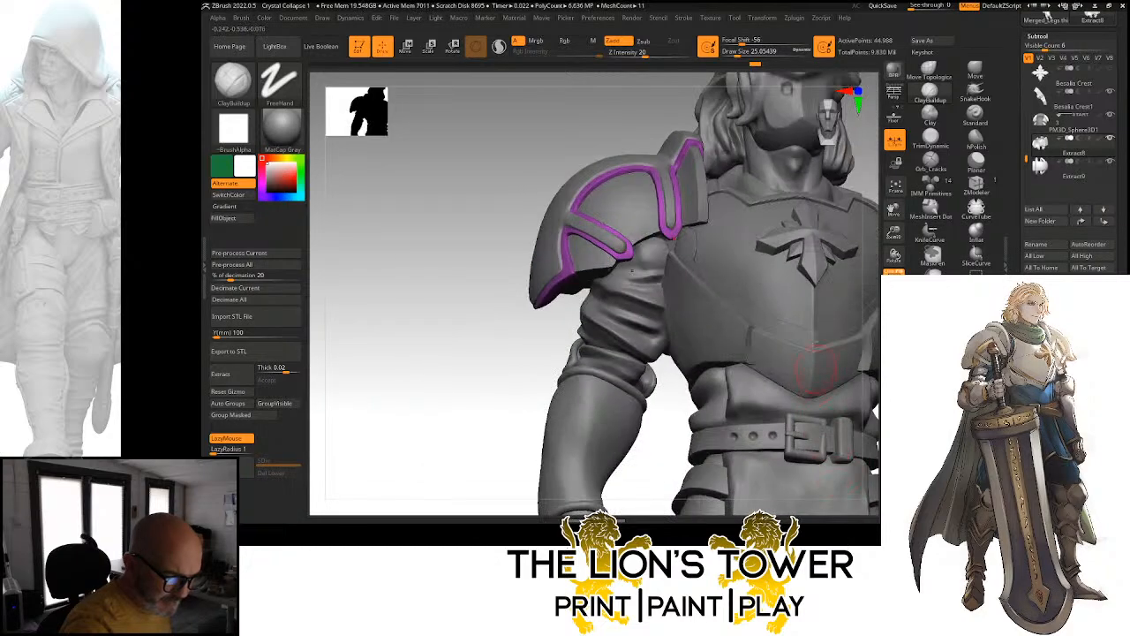
Isolate the trim again to build up its hollow inner face at the neck end, then restore the other subtools
drag(859, 172, 728, 166)
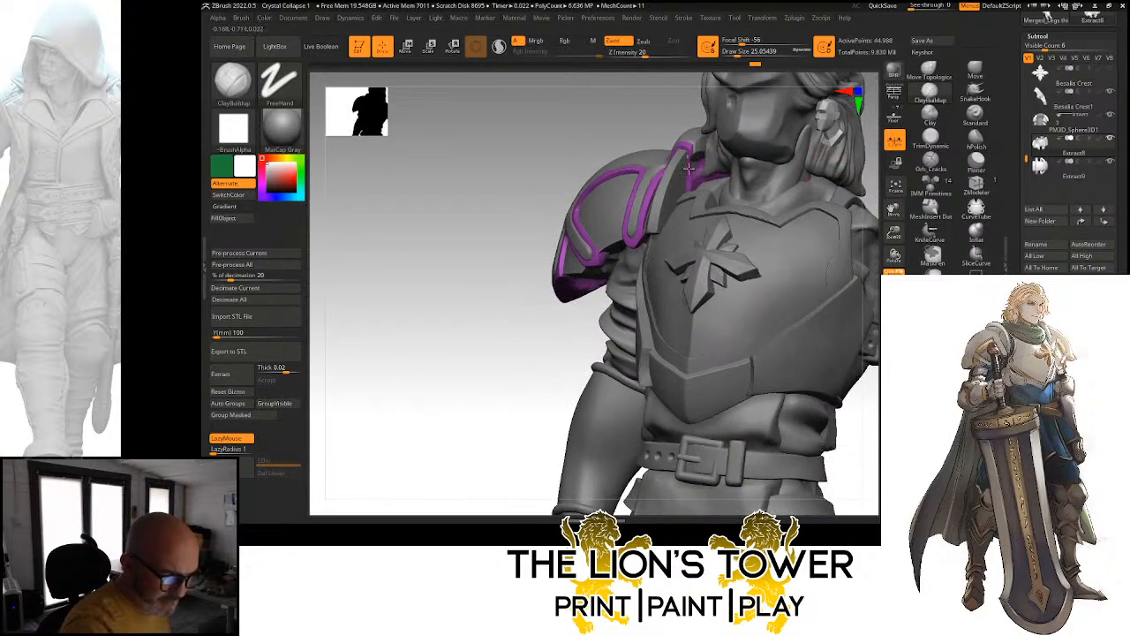
click(894, 330)
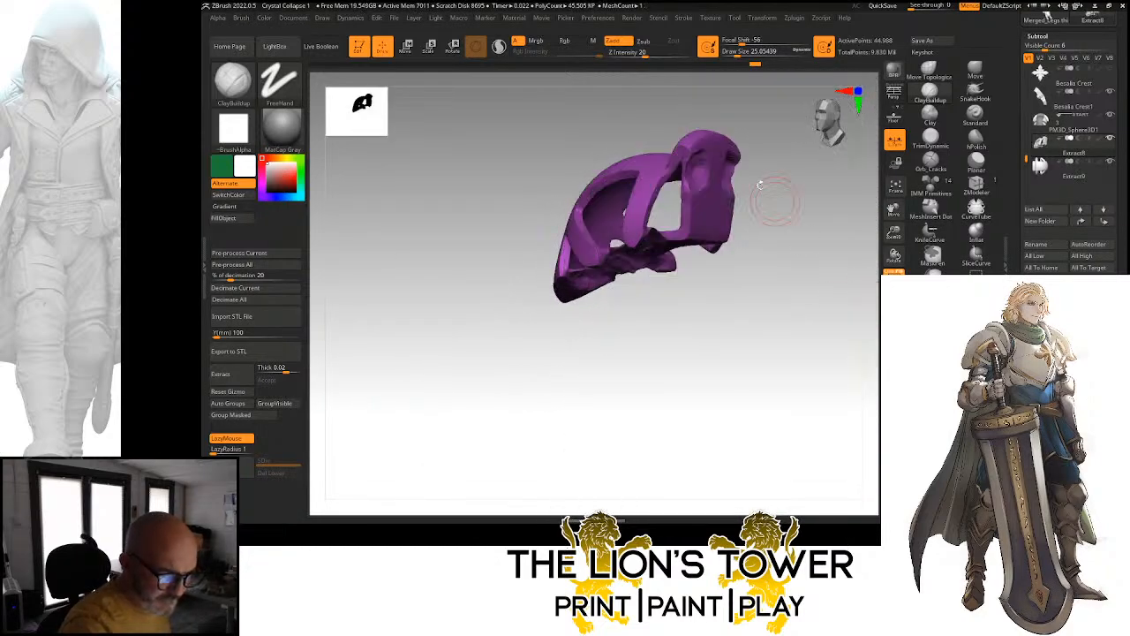
mouse_move(702, 175)
mouse_down()
mouse_move(693, 189)
mouse_move(713, 196)
mouse_up()
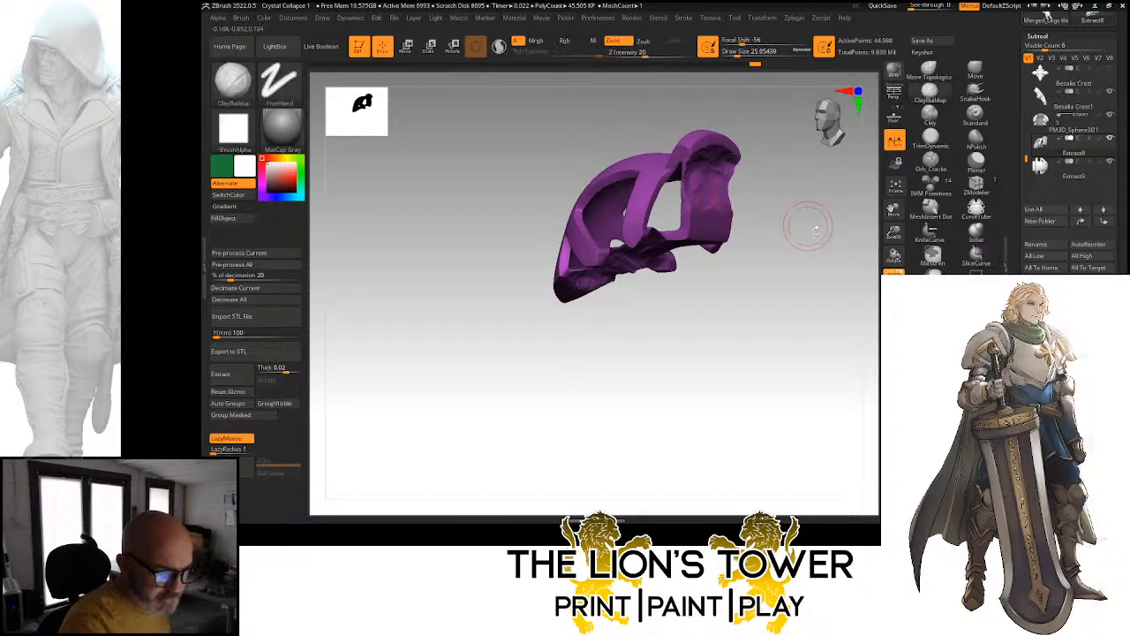
click(894, 332)
Select the main plate trim and polish its outer surface with the hPolish brush at draw size 34.78834
drag(875, 185, 867, 194)
drag(561, 397, 649, 409)
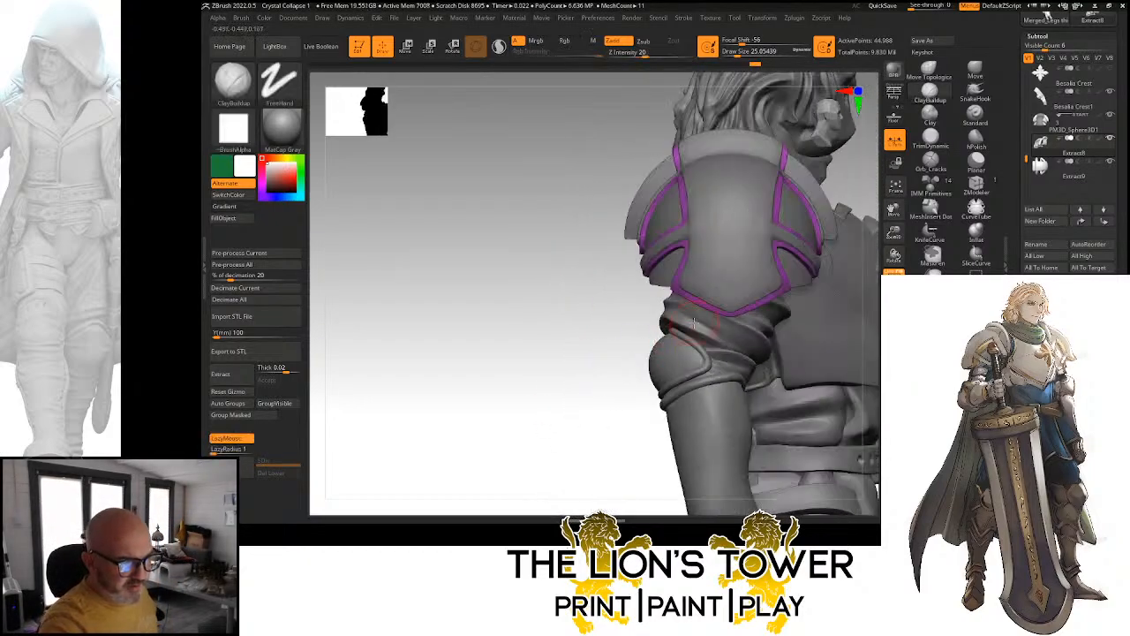
drag(894, 232, 888, 212)
drag(894, 209, 772, 189)
alt+click(723, 228)
click(975, 139)
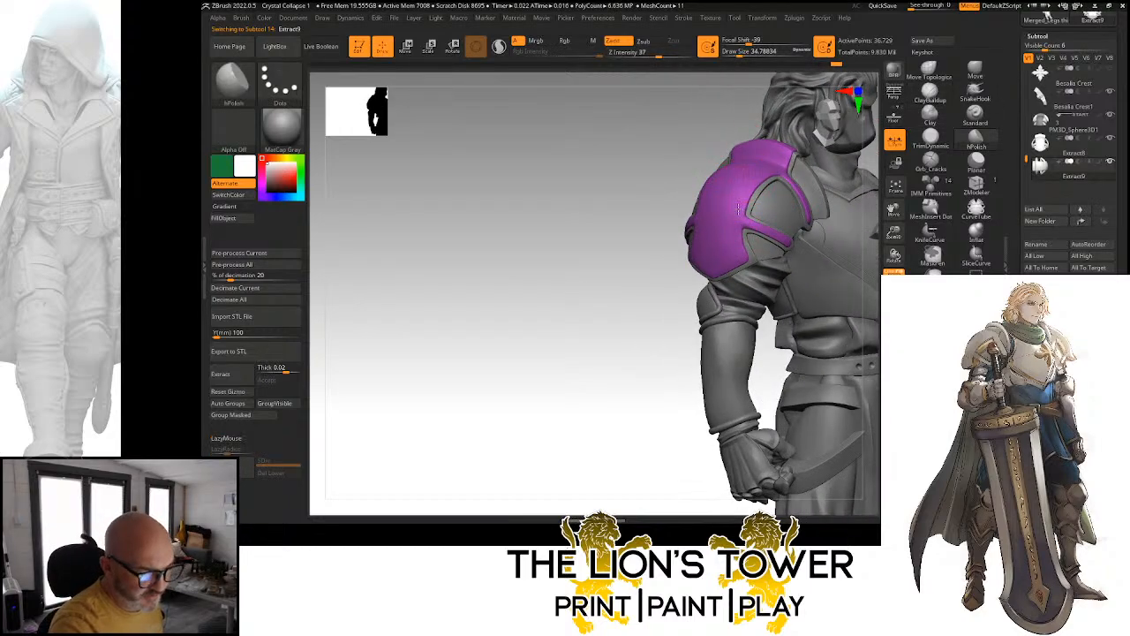
drag(624, 332, 626, 327)
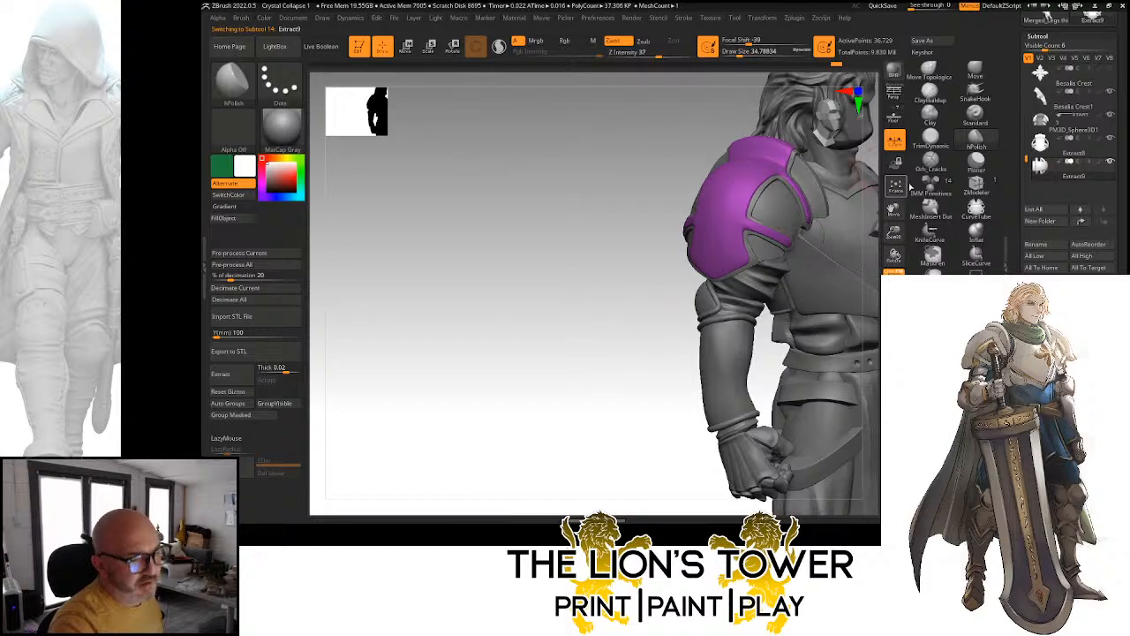
drag(894, 210, 844, 254)
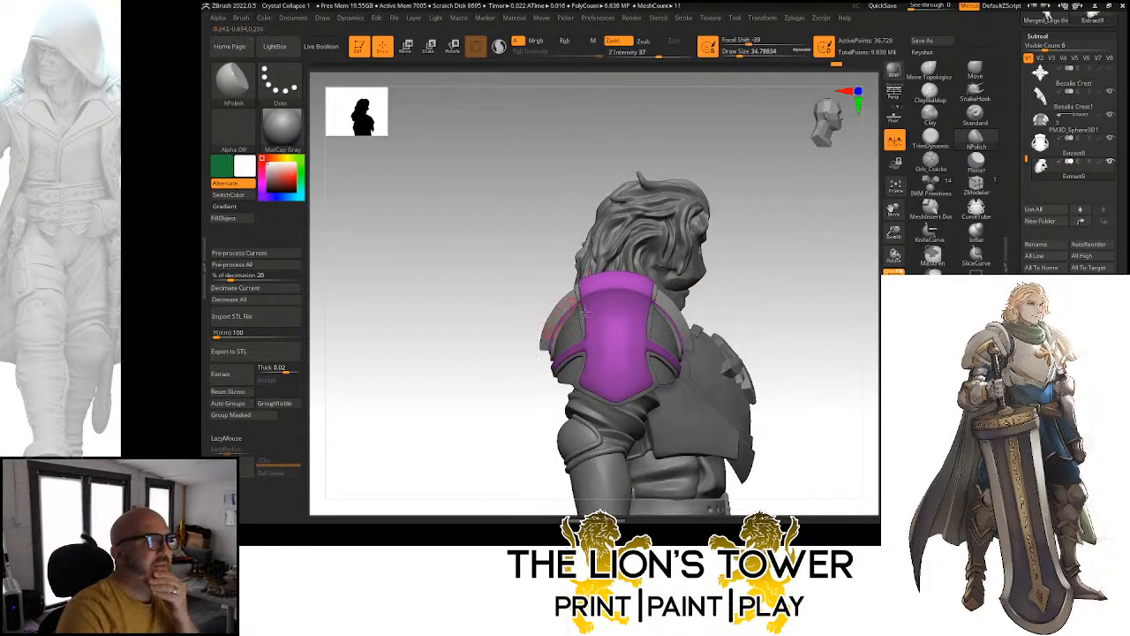
Select and isolate the shoulder base plate, clear its mask, and paint a mask along its raised collar rim
alt+click(689, 337)
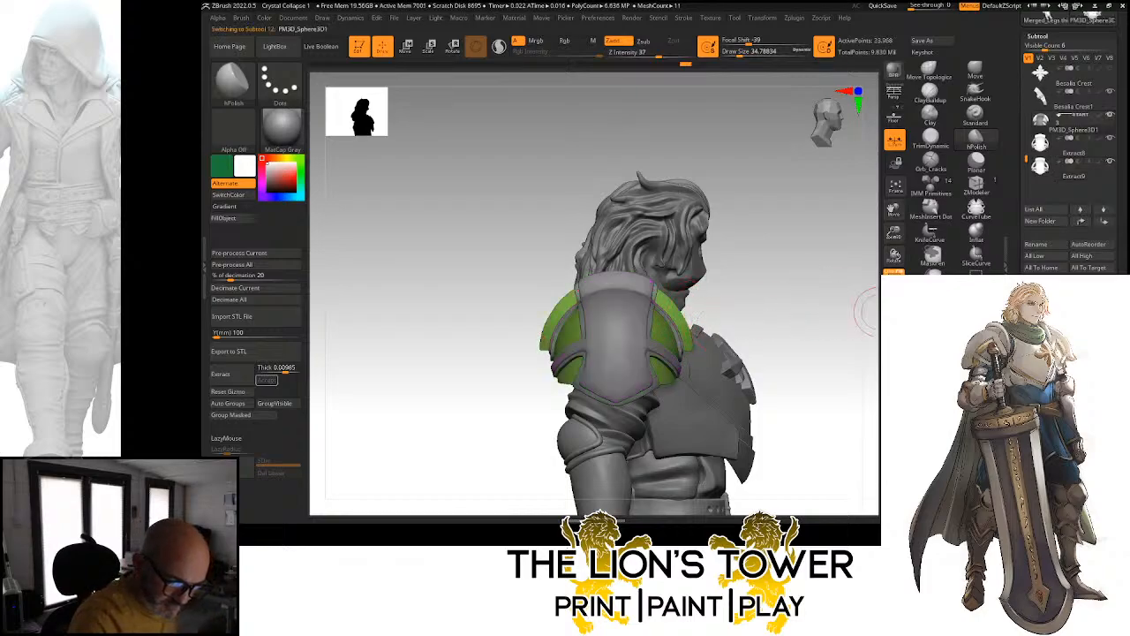
click(893, 315)
ctrl+click(790, 324)
ctrl+drag(788, 325, 792, 336)
mouse_move(539, 350)
ctrl+mouse_down()
mouse_move(566, 292)
mouse_move(603, 273)
ctrl+mouse_up()
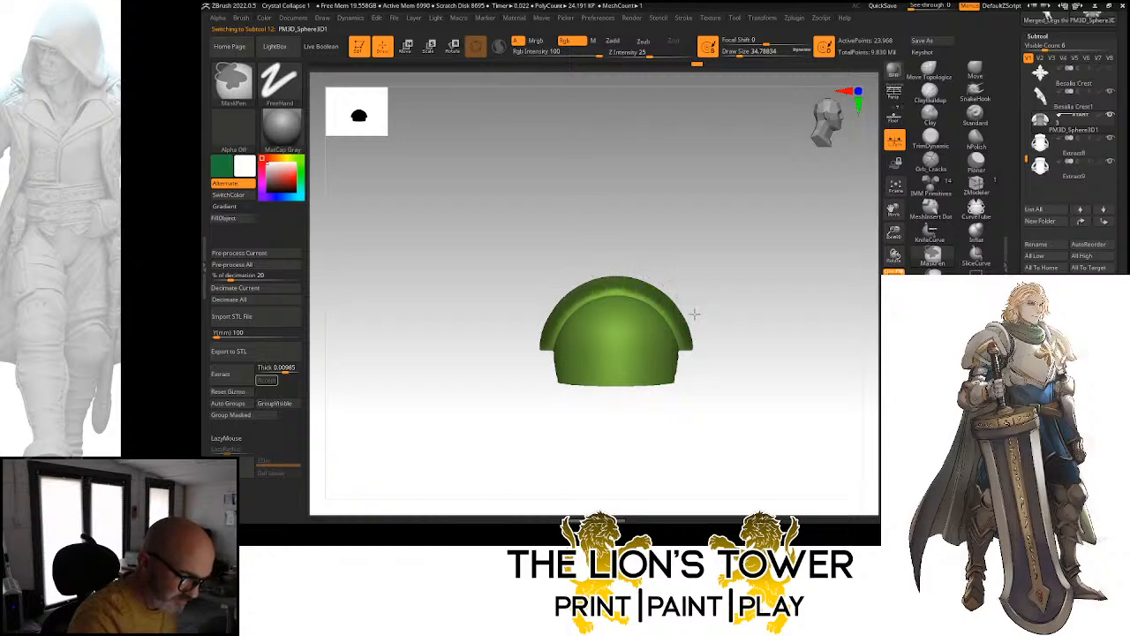
shift+drag(769, 316, 657, 316)
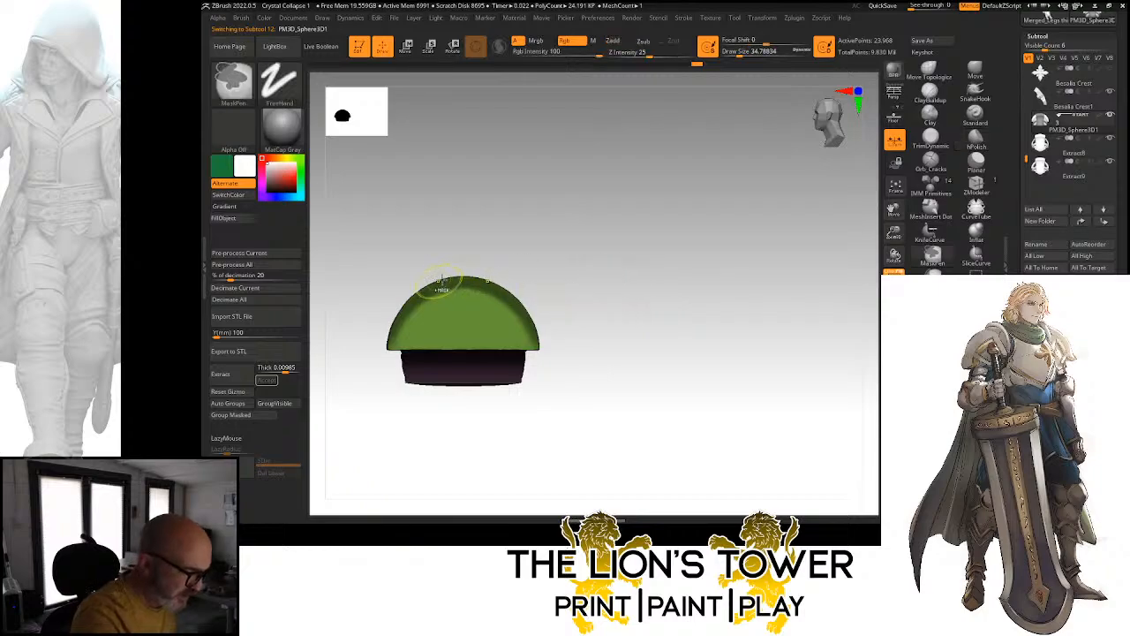
mouse_move(428, 283)
ctrl+mouse_down()
mouse_move(397, 318)
mouse_move(464, 287)
ctrl+mouse_up()
shift+drag(605, 291, 679, 313)
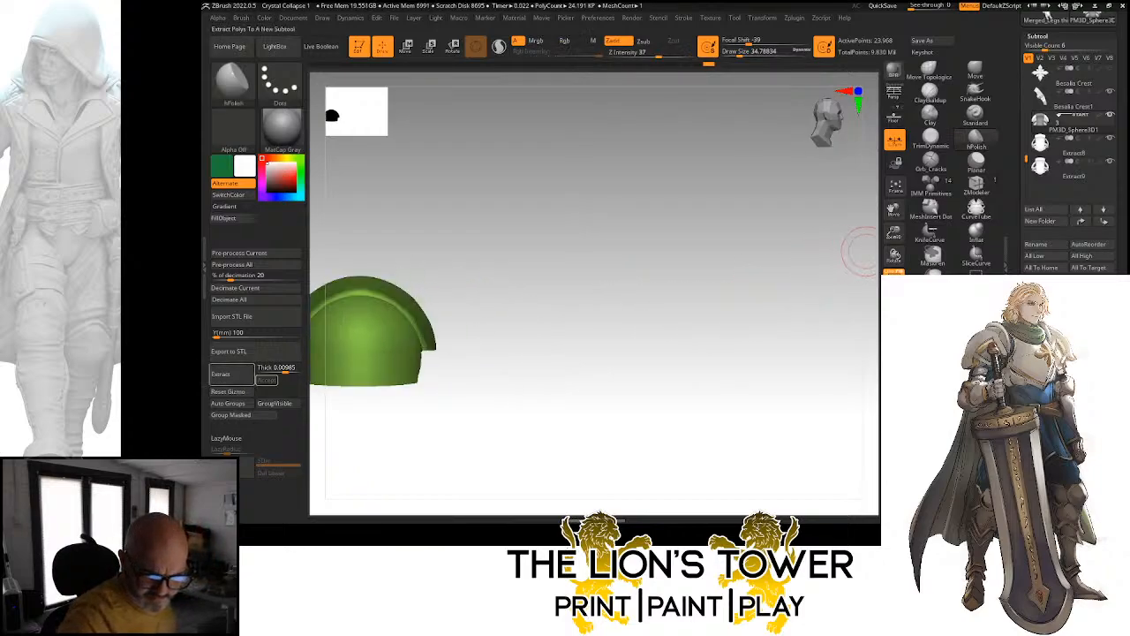
Extract the masked collar rim of the shoulder base plate as a new trim mesh with a thickness of 0.02
click(219, 373)
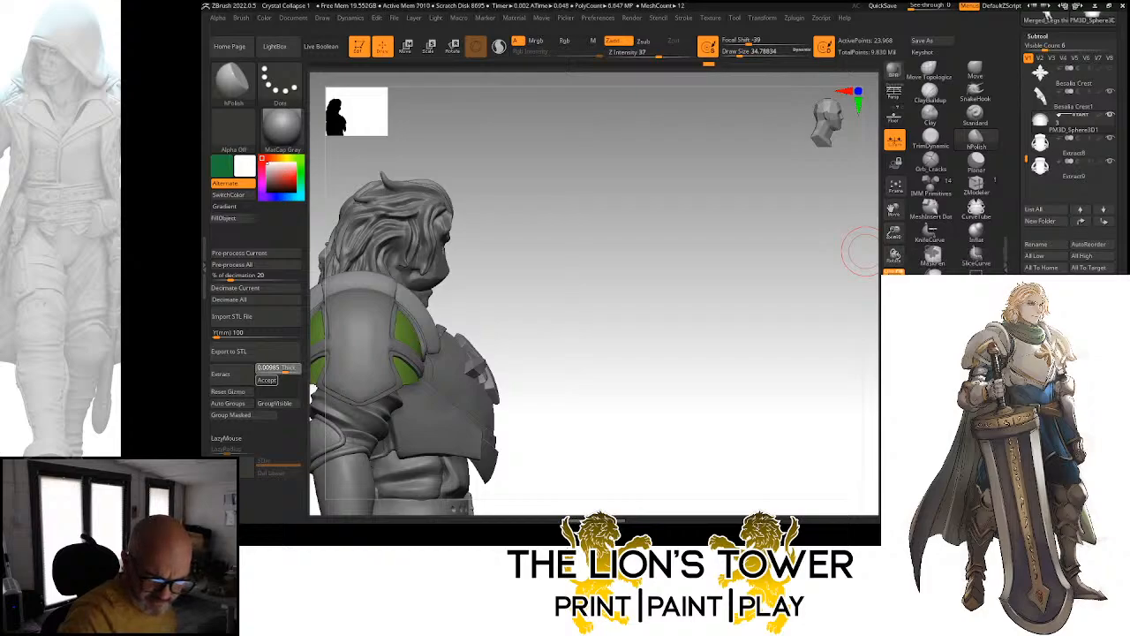
drag(284, 369, 286, 369)
click(220, 373)
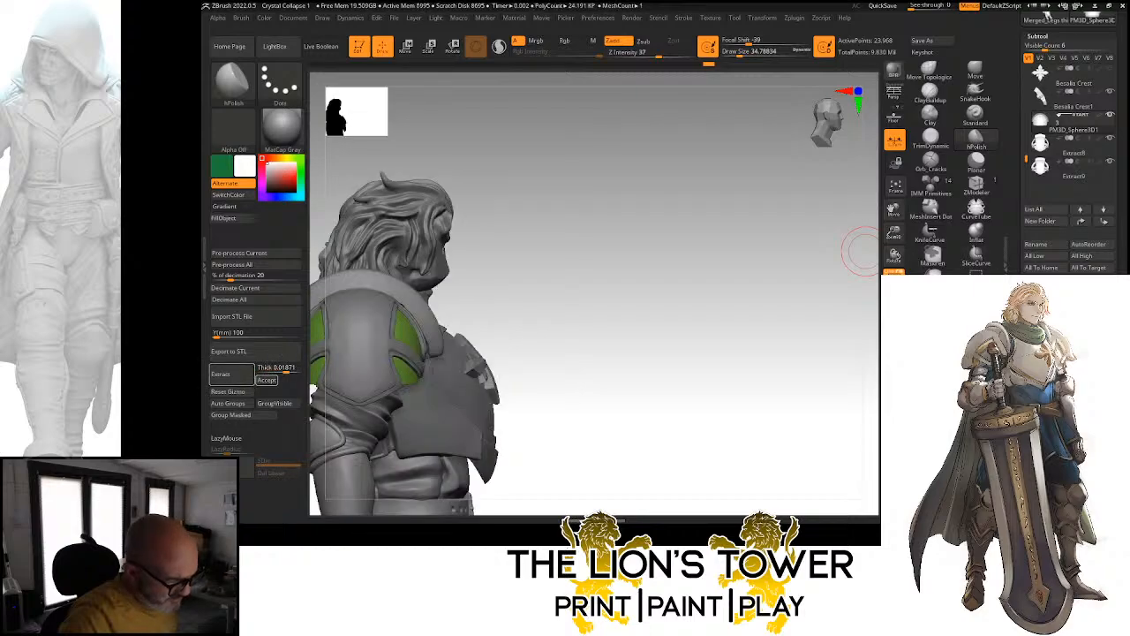
click(893, 259)
drag(802, 412, 817, 267)
drag(893, 233, 899, 281)
drag(894, 210, 1085, 265)
drag(773, 279, 760, 284)
Isolate the extracted arch trim, remove the inner polygroup that lay against the plate, and DynaMesh it into a solid piece
ctrl+shift+click(430, 353)
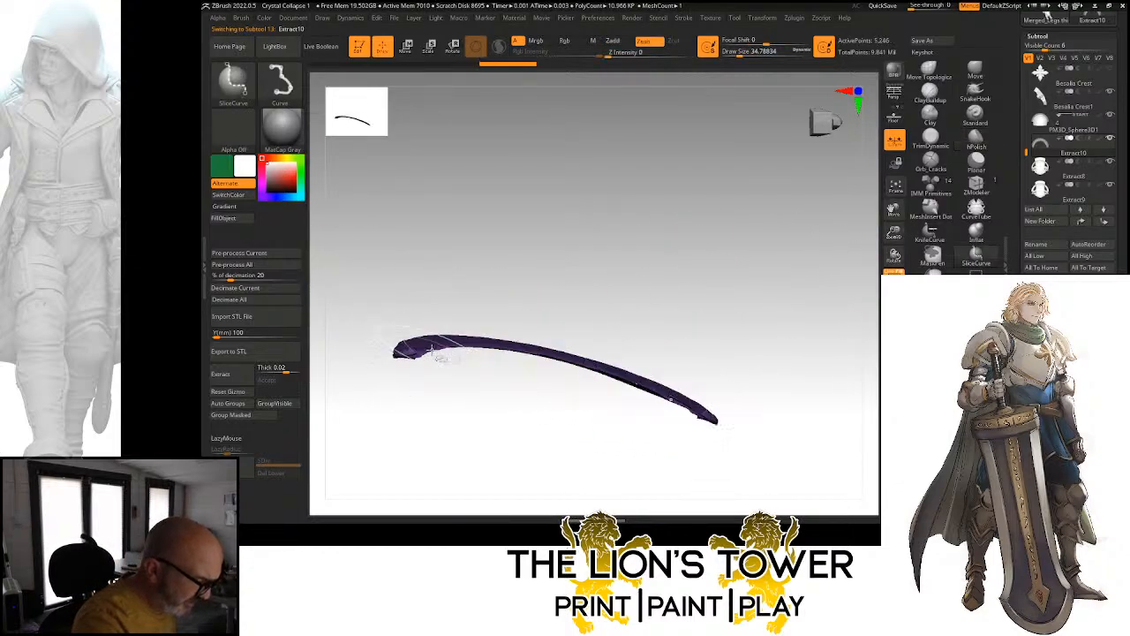
ctrl+shift+click(432, 353)
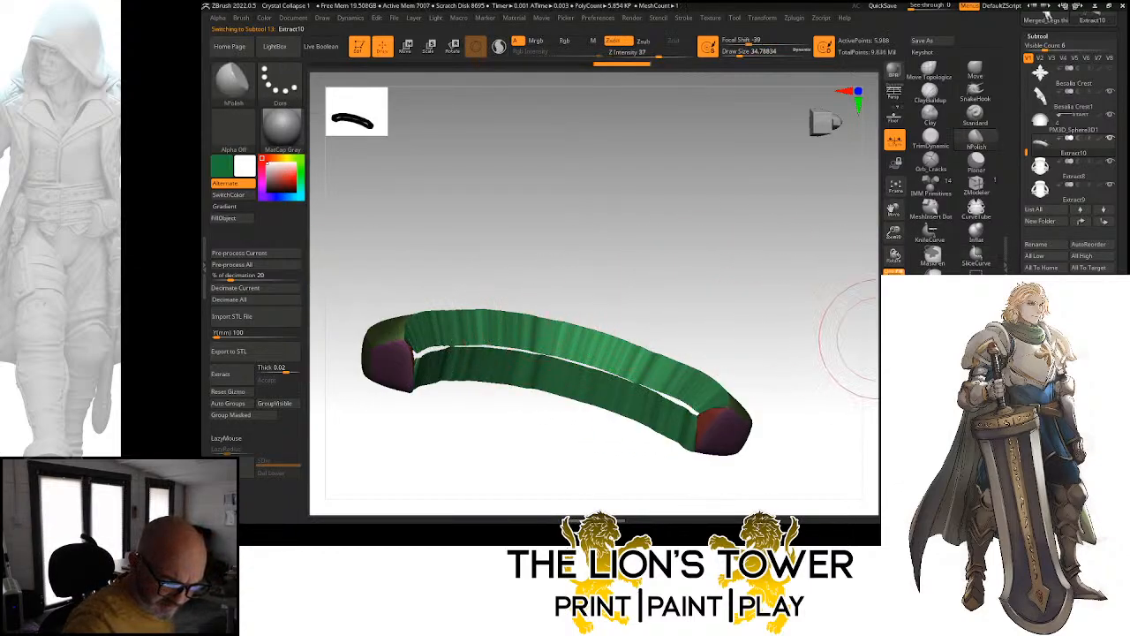
mouse_move(840, 328)
mouse_down()
mouse_move(845, 415)
mouse_move(811, 389)
mouse_move(825, 464)
mouse_up()
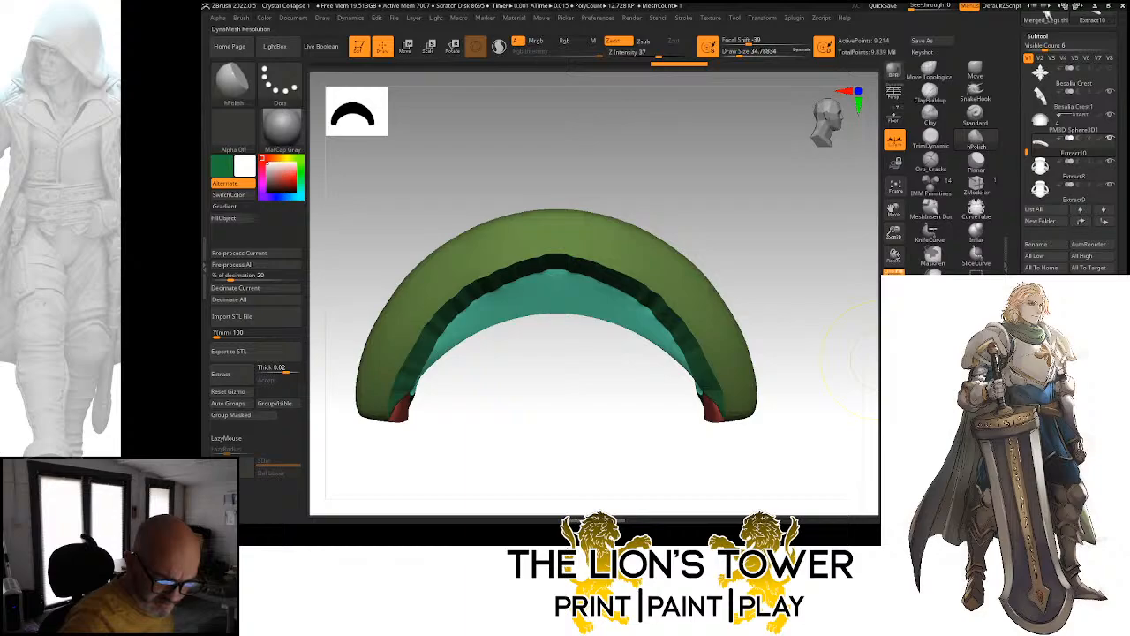
drag(827, 434, 822, 363)
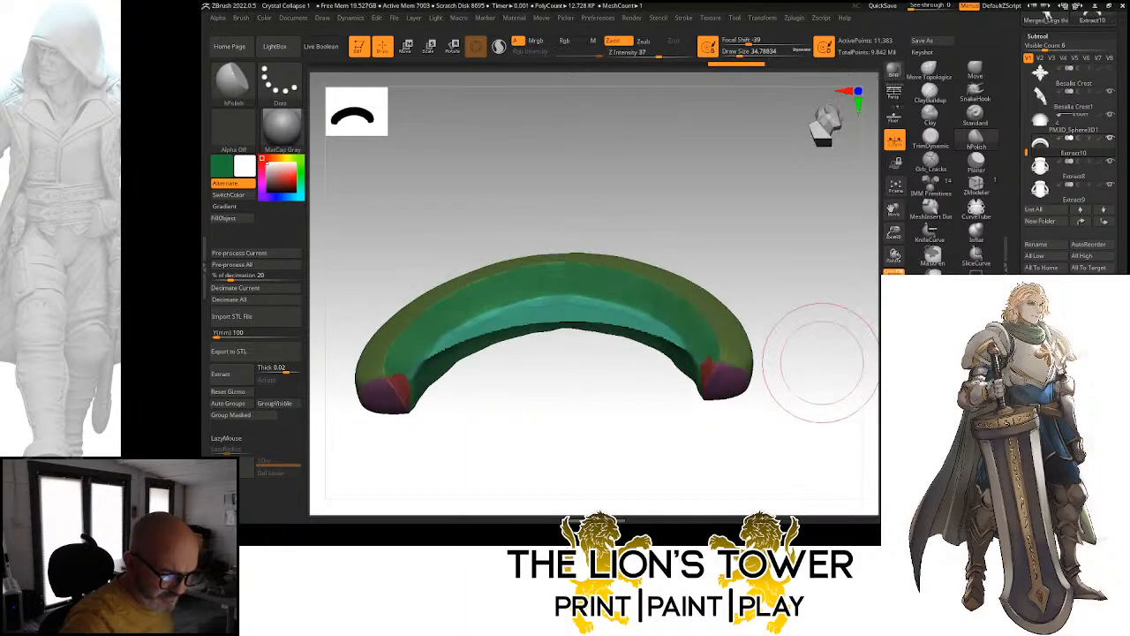
Enable Sculptris Pro and smooth the arch trim's inner face down to both ends with hPolish at draw size 16.97027
click(499, 48)
mouse_move(740, 179)
mouse_down()
mouse_move(701, 171)
mouse_move(733, 146)
mouse_up()
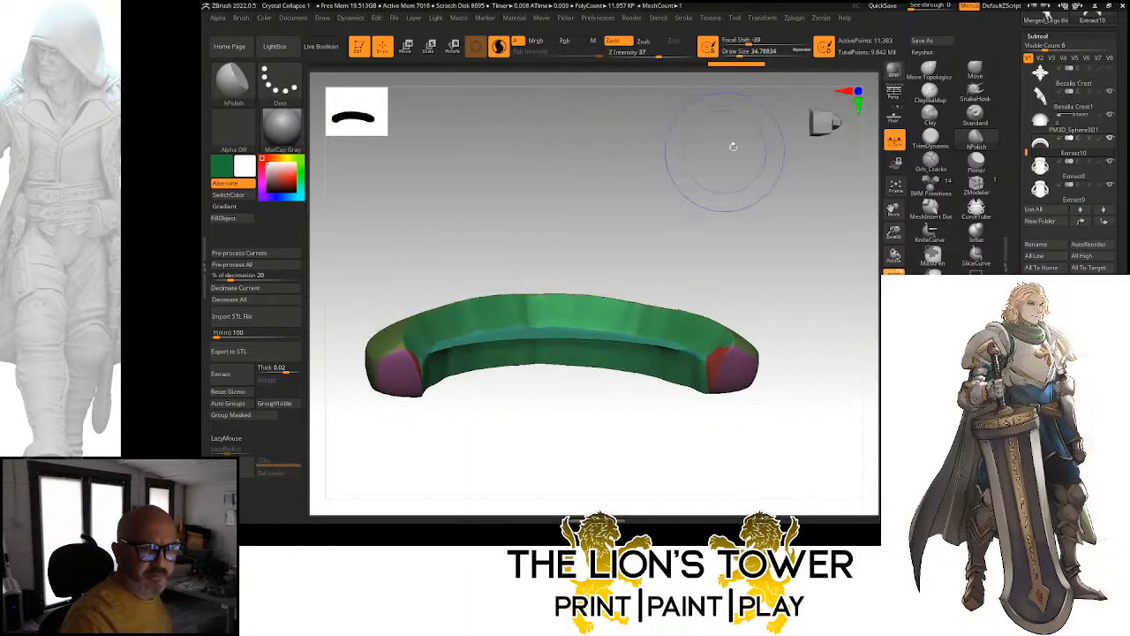
drag(740, 53, 729, 53)
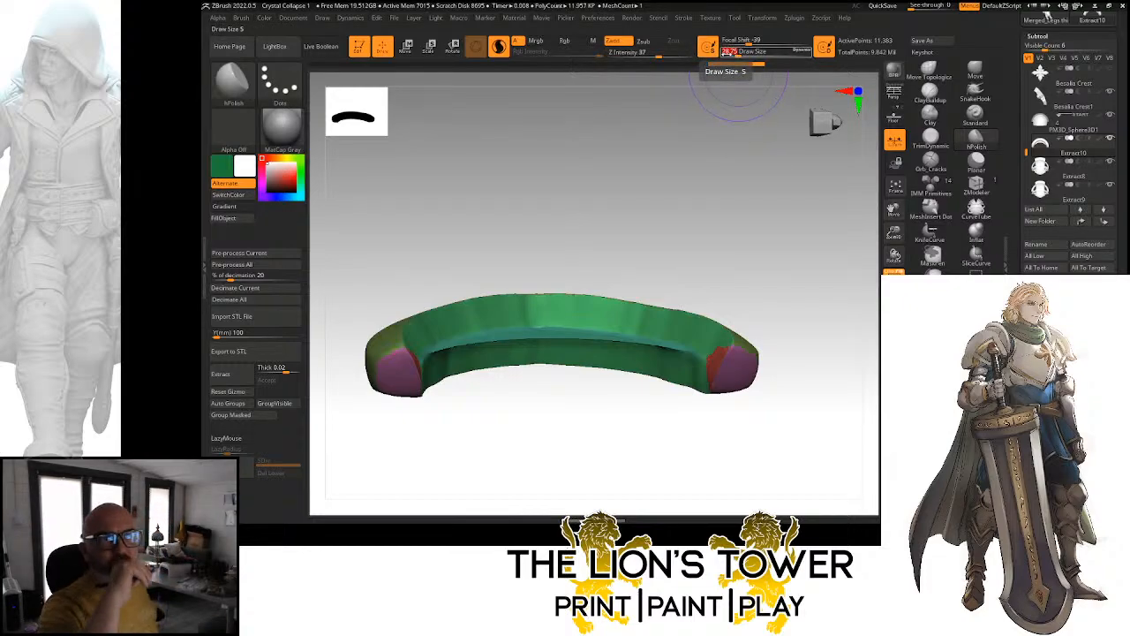
mouse_move(719, 290)
mouse_down()
mouse_move(708, 323)
mouse_move(524, 330)
mouse_up()
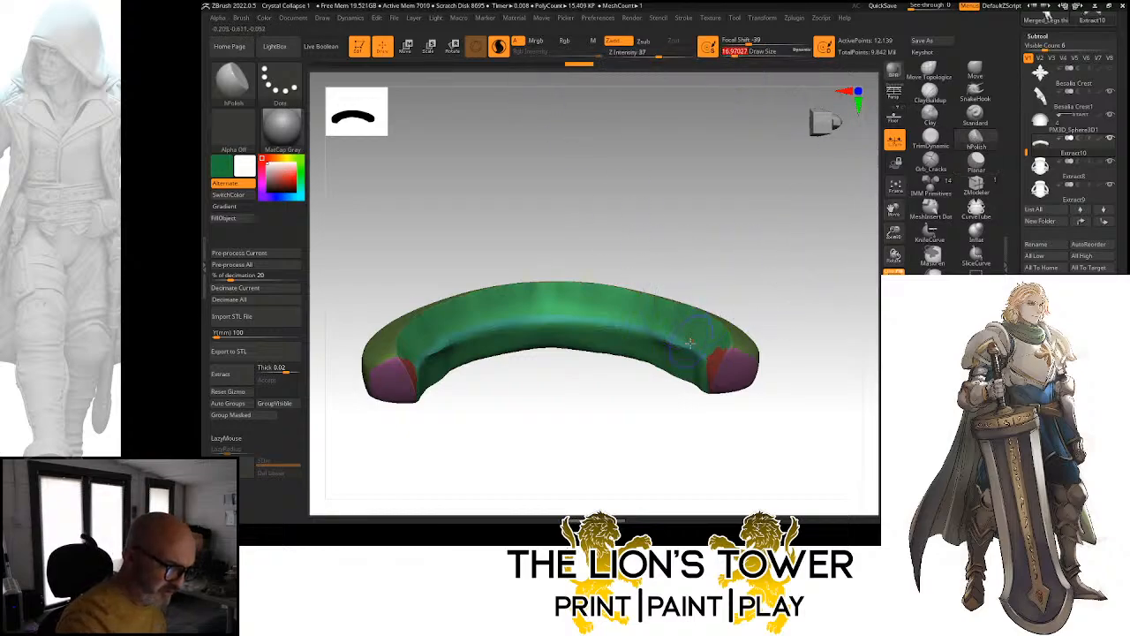
drag(705, 343, 700, 354)
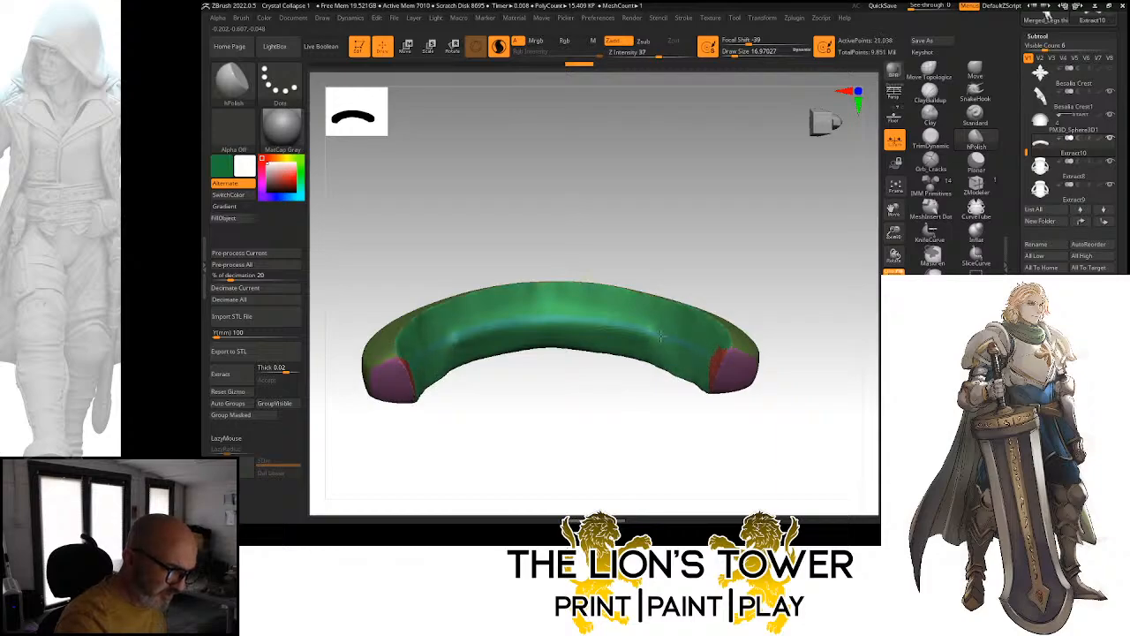
mouse_move(661, 337)
mouse_down()
mouse_move(588, 343)
mouse_move(557, 320)
mouse_up()
drag(696, 302, 750, 355)
mouse_move(678, 322)
mouse_down()
mouse_move(614, 268)
mouse_move(613, 250)
mouse_move(655, 278)
mouse_up()
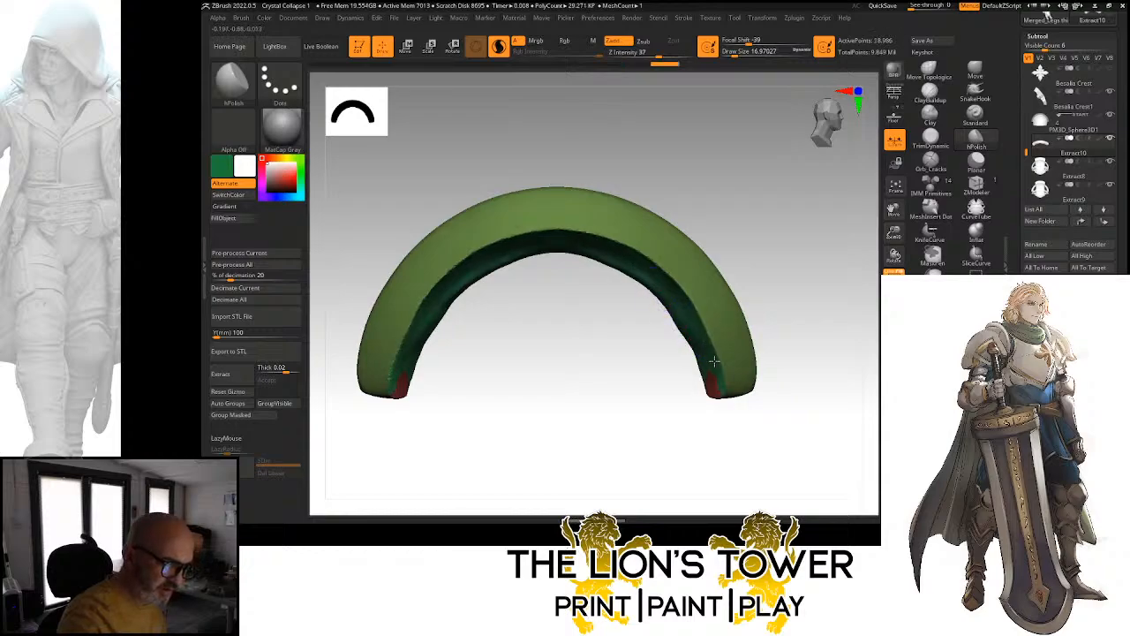
drag(713, 361, 716, 339)
drag(732, 244, 669, 329)
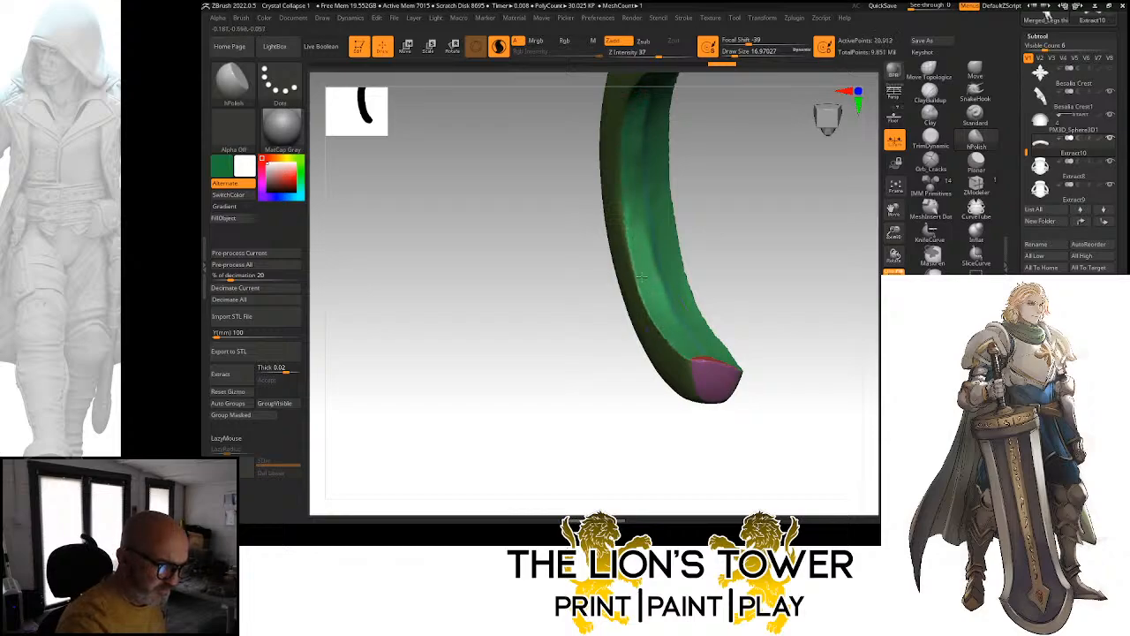
Turn off Sculptris Pro and re-DynaMesh the arch trim to even out its topology
key(f)
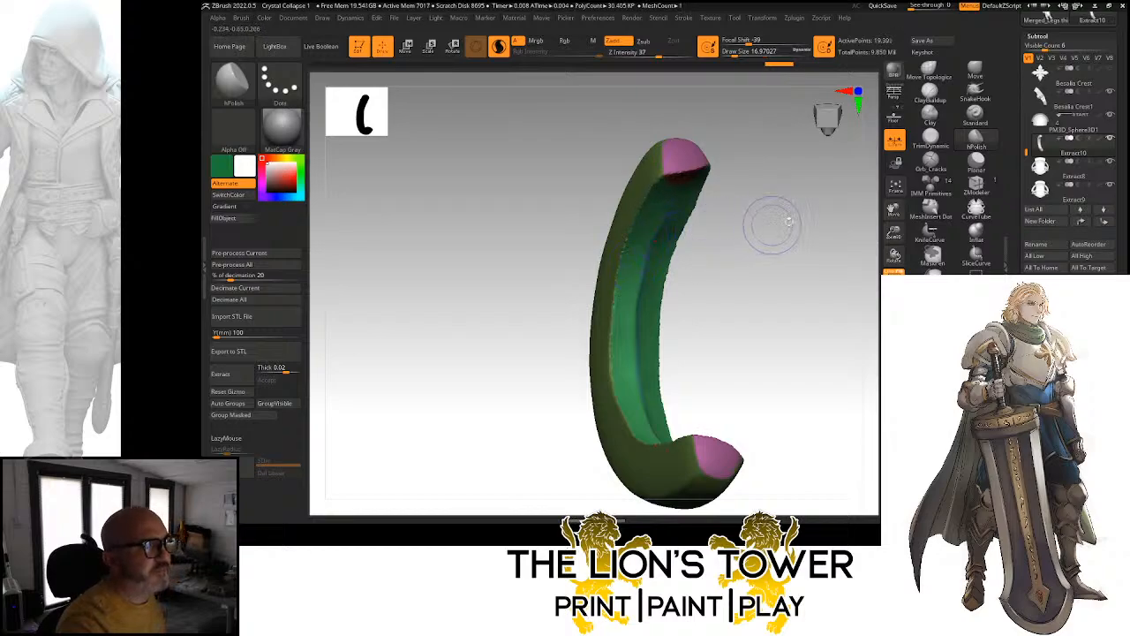
drag(769, 227, 795, 323)
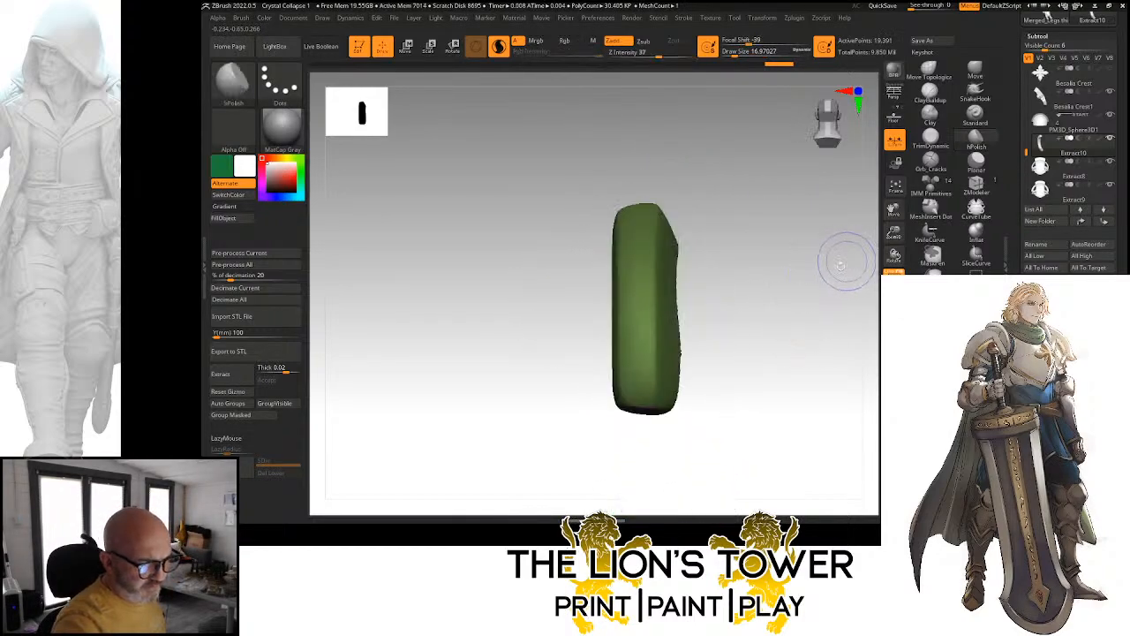
drag(843, 262, 784, 300)
drag(870, 245, 772, 263)
drag(742, 92, 651, 114)
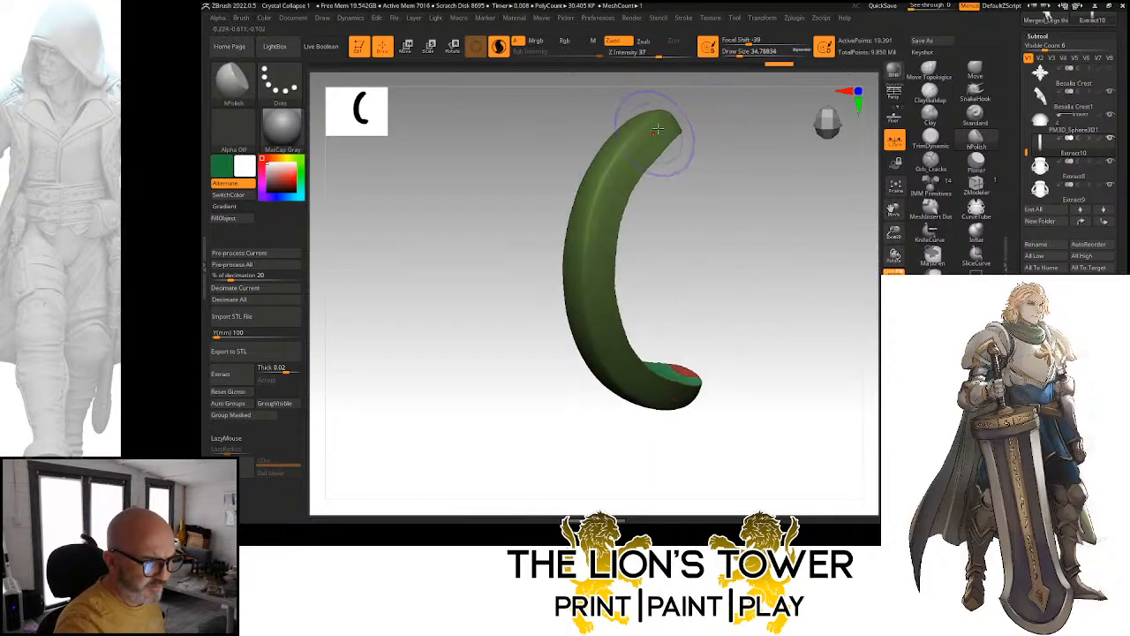
click(499, 47)
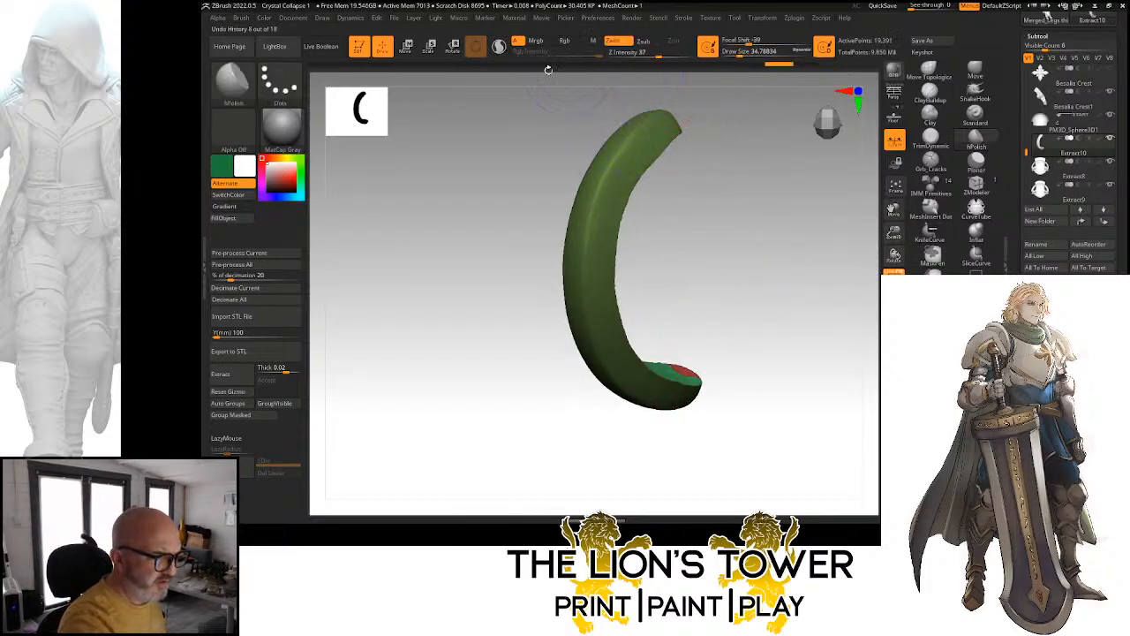
ctrl+drag(774, 219, 792, 277)
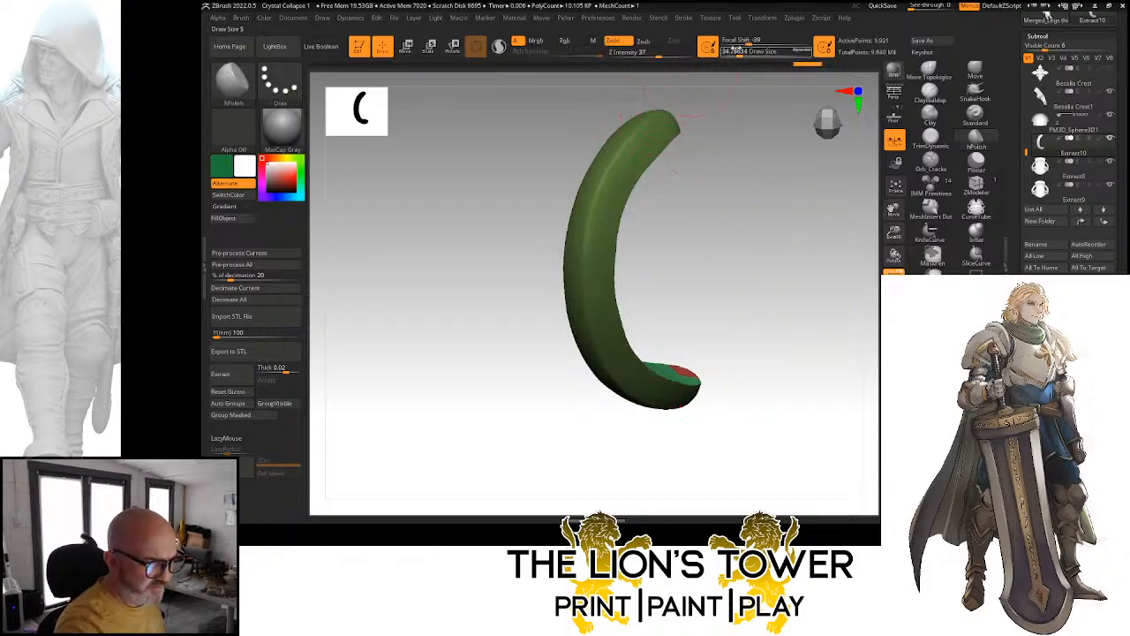
Polish the arch trim's two side faces along the curve with hPolish at draw size 30.69679
click(738, 54)
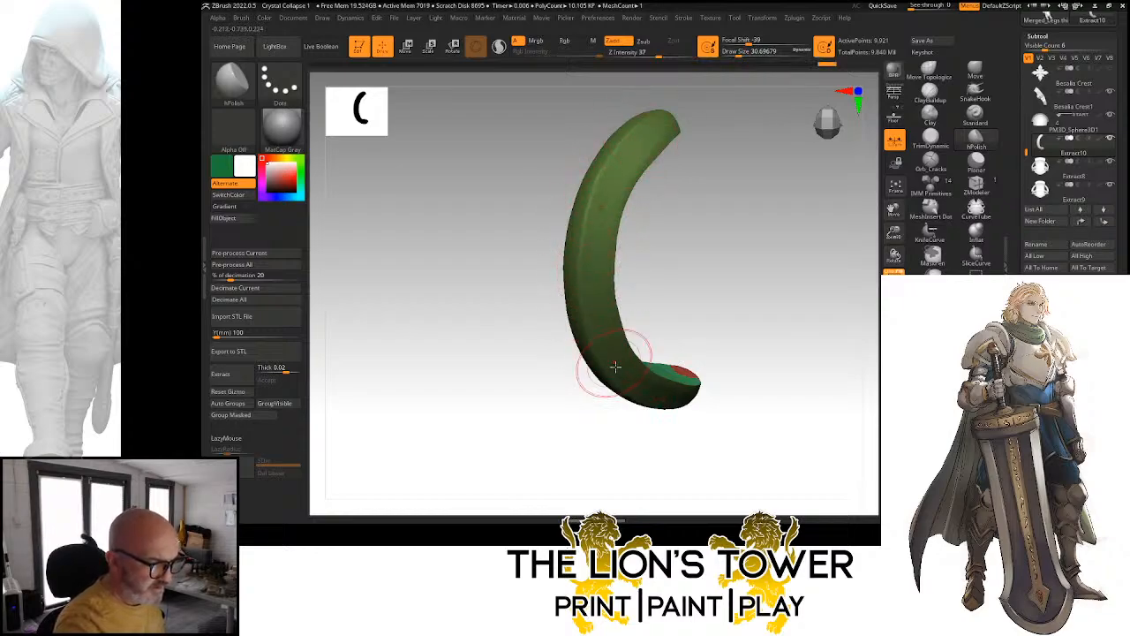
drag(653, 125, 662, 116)
mouse_move(660, 120)
mouse_down()
mouse_move(605, 191)
mouse_move(613, 345)
mouse_up()
mouse_move(677, 320)
mouse_down()
mouse_move(699, 286)
mouse_move(694, 255)
mouse_move(629, 280)
mouse_up()
drag(625, 223, 657, 131)
drag(700, 188, 755, 202)
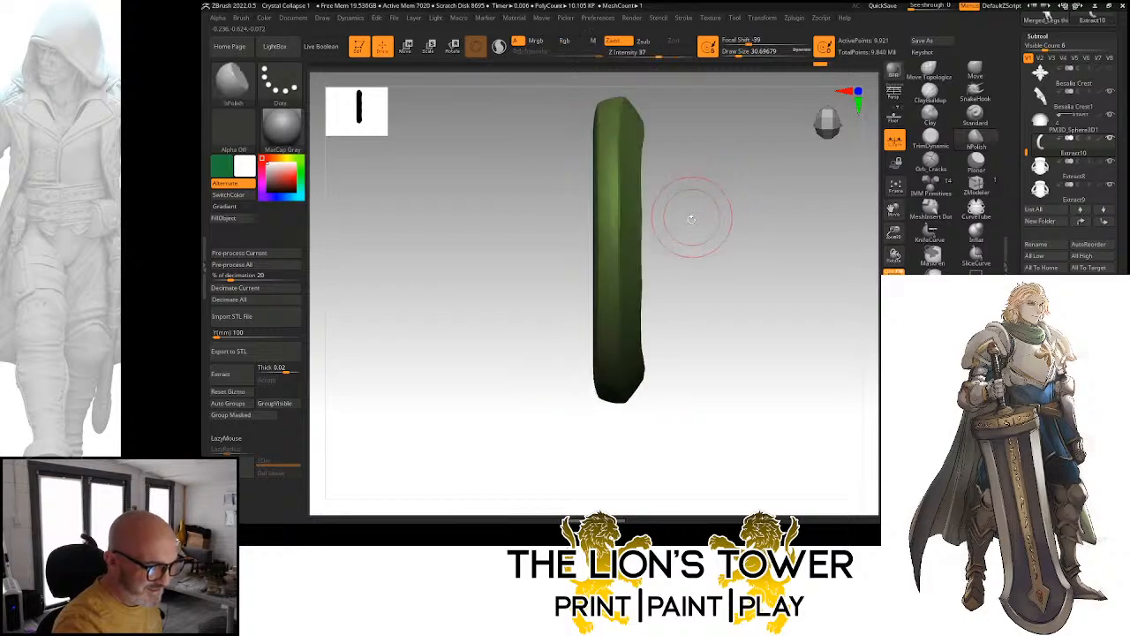
drag(689, 217, 740, 203)
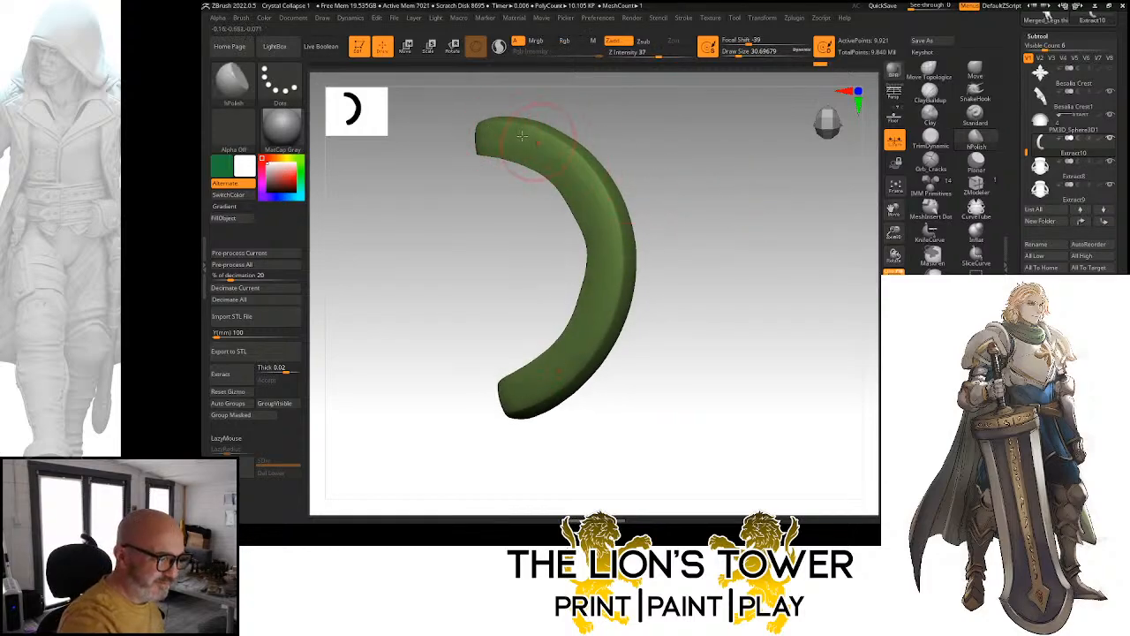
mouse_move(522, 136)
mouse_down()
mouse_move(512, 143)
mouse_move(543, 140)
mouse_up()
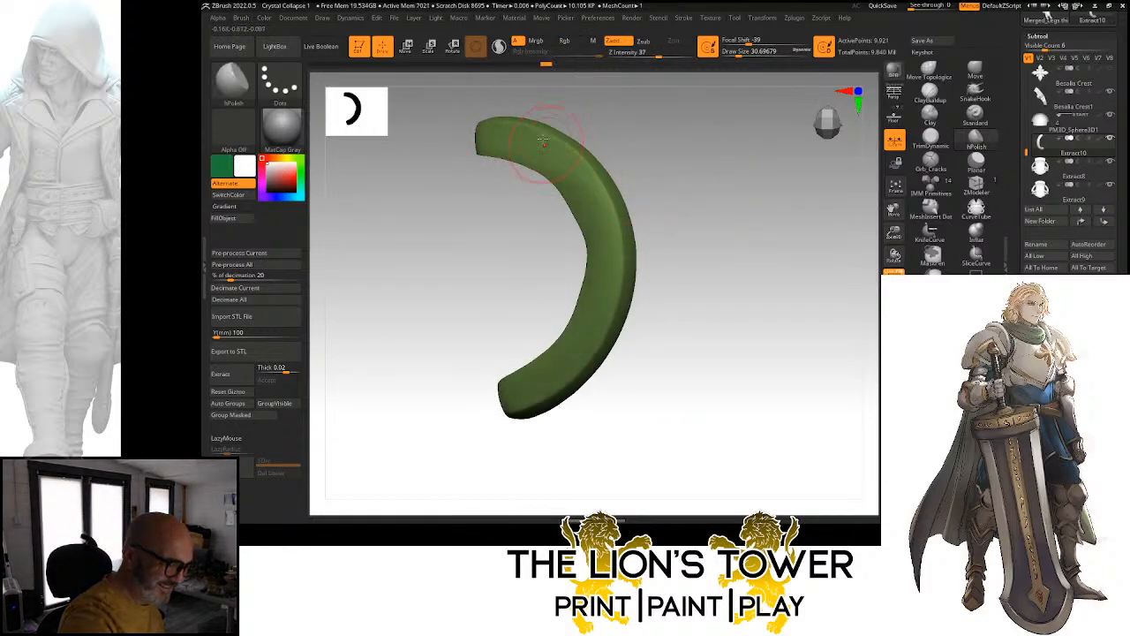
drag(595, 212, 586, 192)
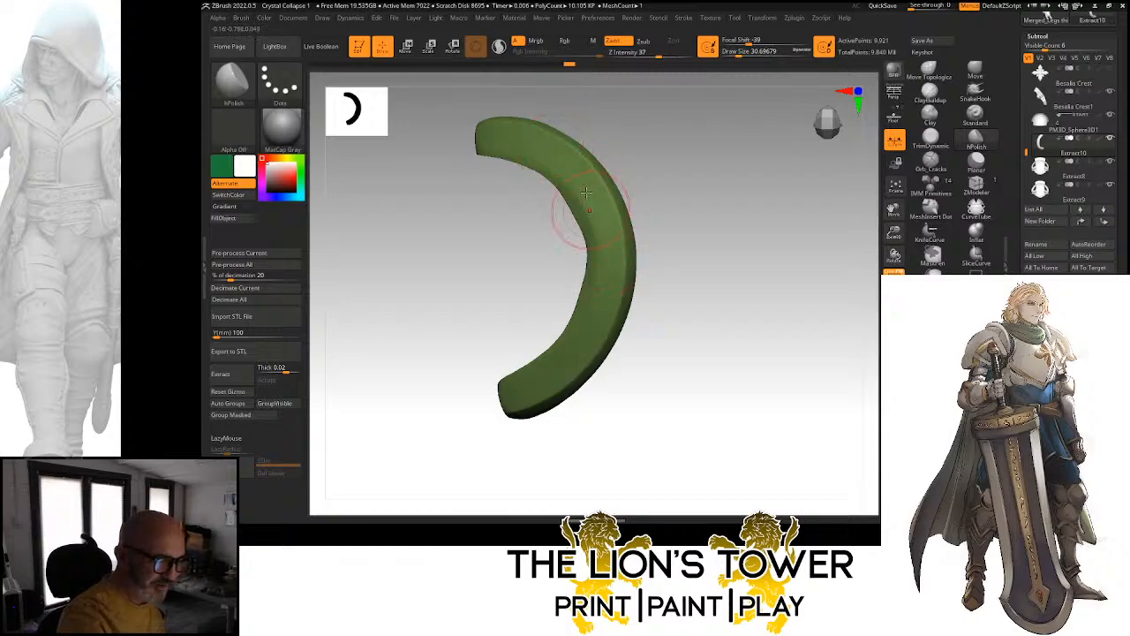
Refine the bevel between the arch trim's side faces and its outer edge with more hPolish strokes from end to end
mouse_move(729, 255)
mouse_down()
mouse_move(709, 262)
mouse_move(586, 167)
mouse_move(607, 201)
mouse_up()
drag(598, 135, 602, 148)
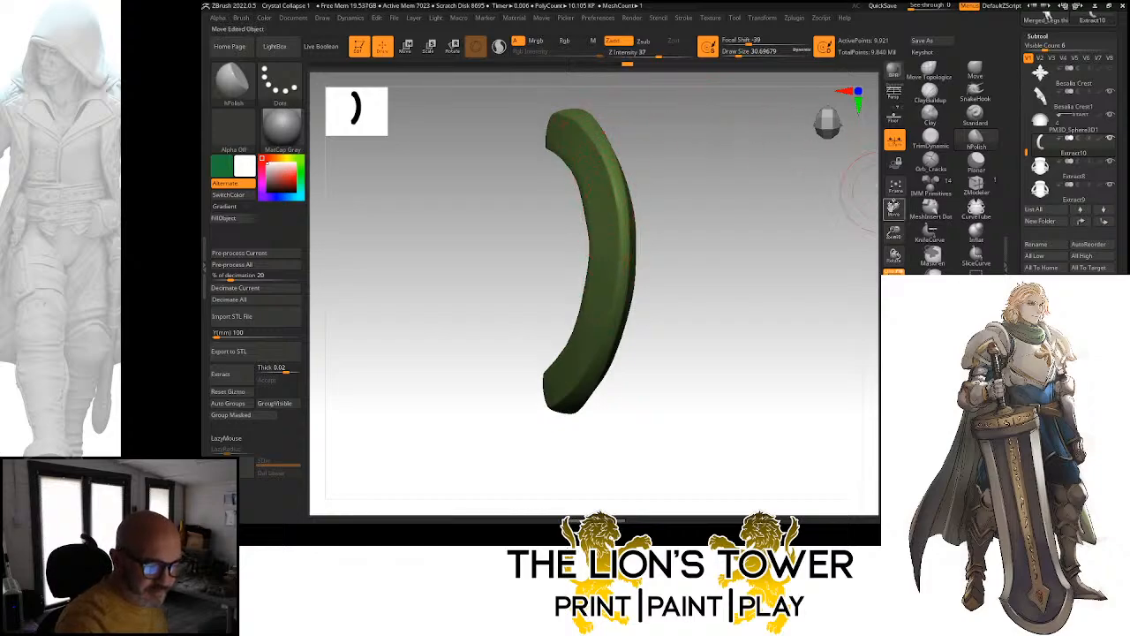
mouse_move(777, 160)
alt+mouse_down()
mouse_move(750, 257)
mouse_move(692, 224)
mouse_move(647, 220)
alt+mouse_up()
drag(574, 251, 582, 262)
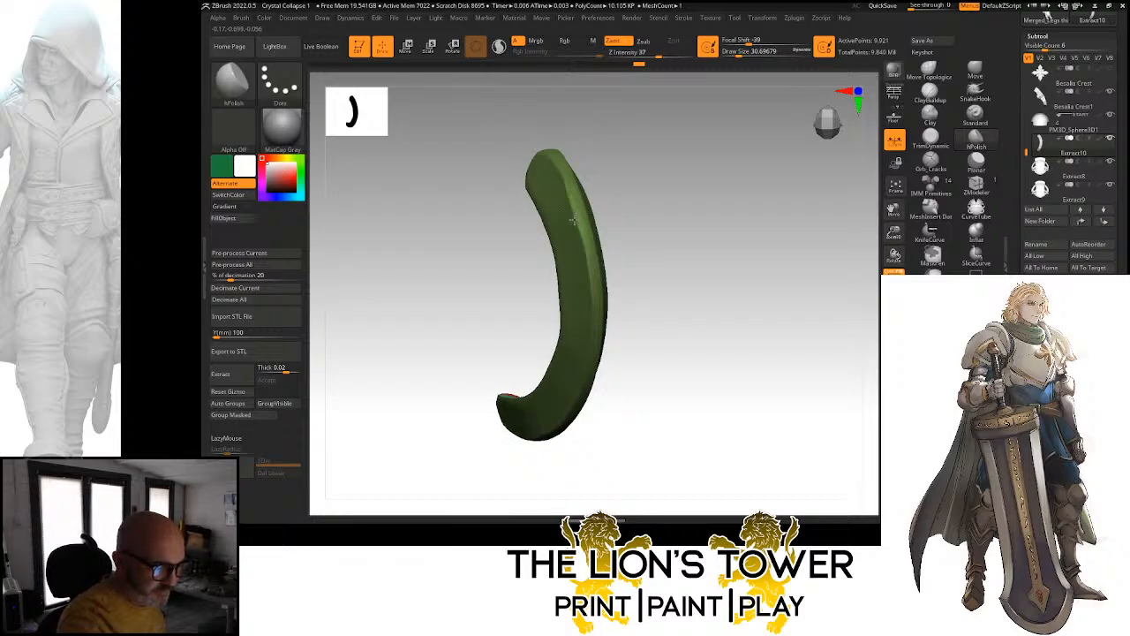
drag(673, 244, 640, 228)
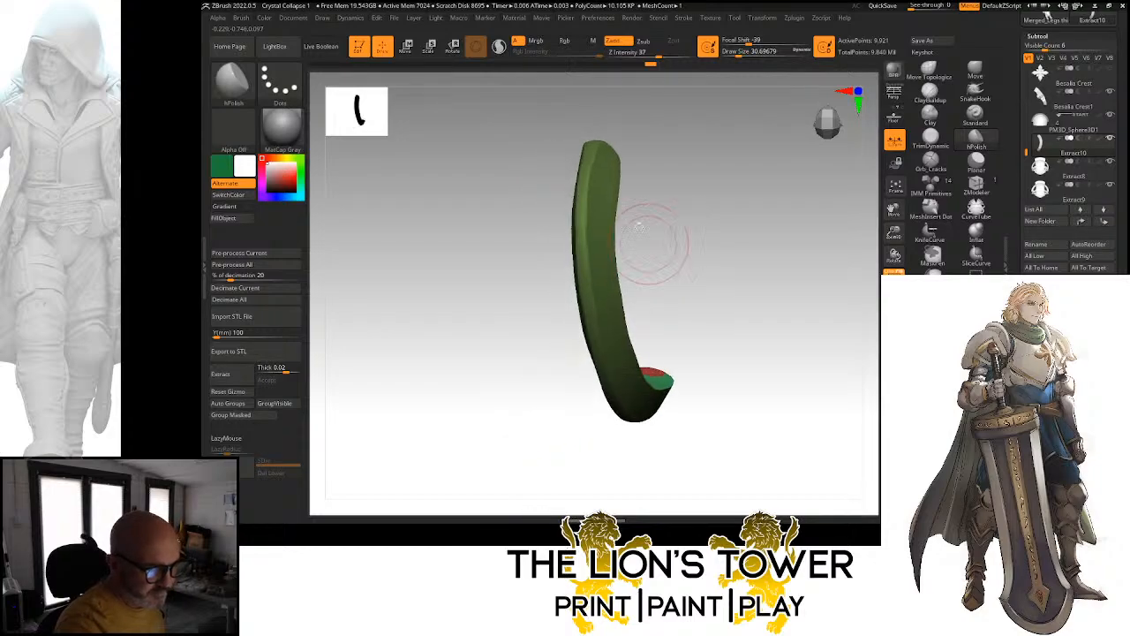
drag(612, 326, 626, 206)
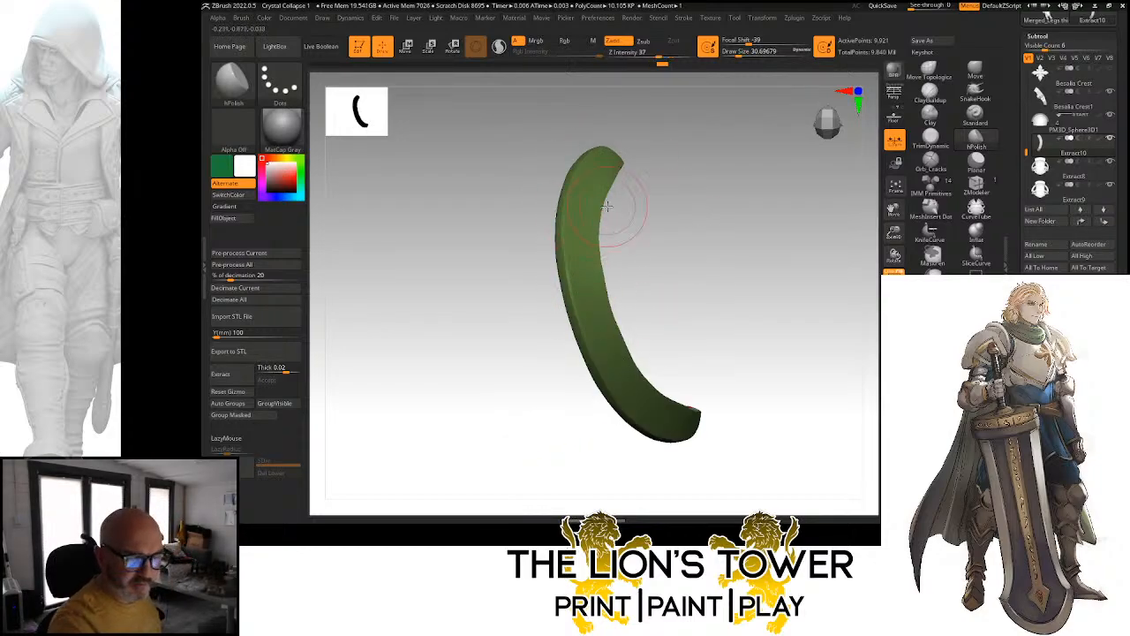
Polish the ends of the arch trim's outer edge and show the full model again
mouse_move(749, 287)
mouse_down()
mouse_move(754, 267)
mouse_move(673, 260)
mouse_move(693, 300)
mouse_move(652, 157)
mouse_move(663, 256)
mouse_up()
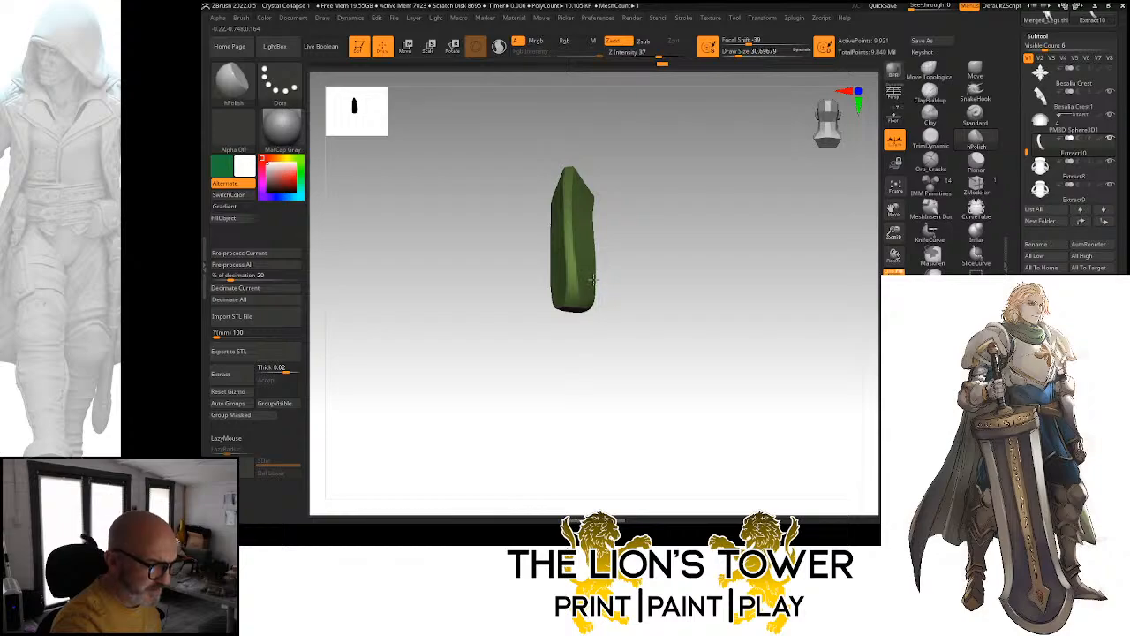
drag(587, 208, 595, 182)
drag(655, 301, 648, 176)
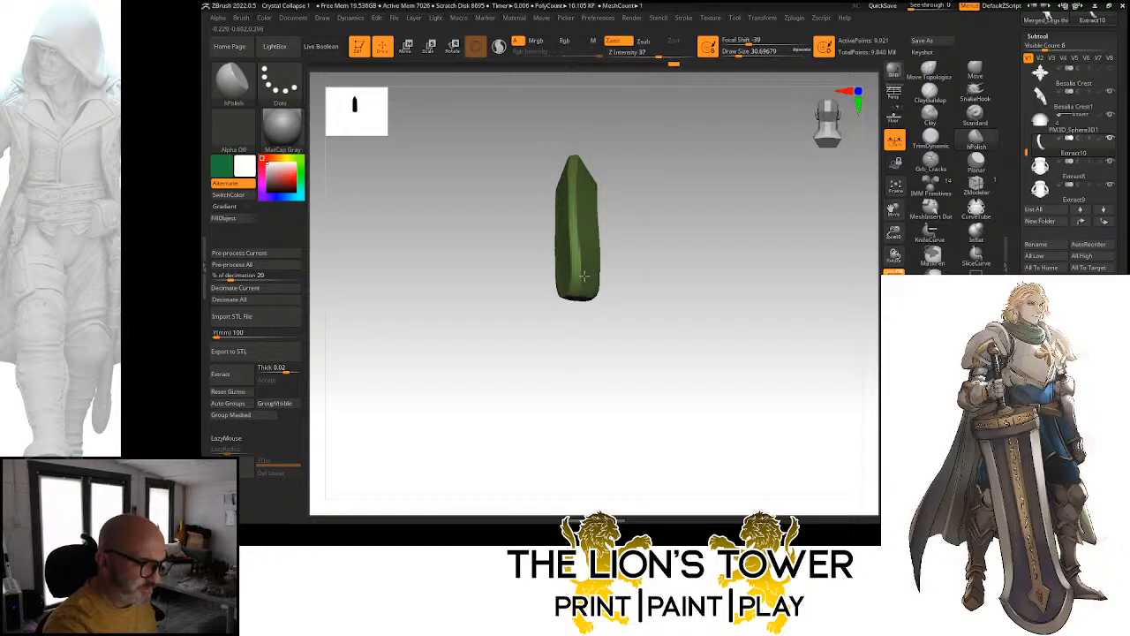
drag(616, 310, 682, 264)
click(895, 346)
drag(843, 322, 850, 289)
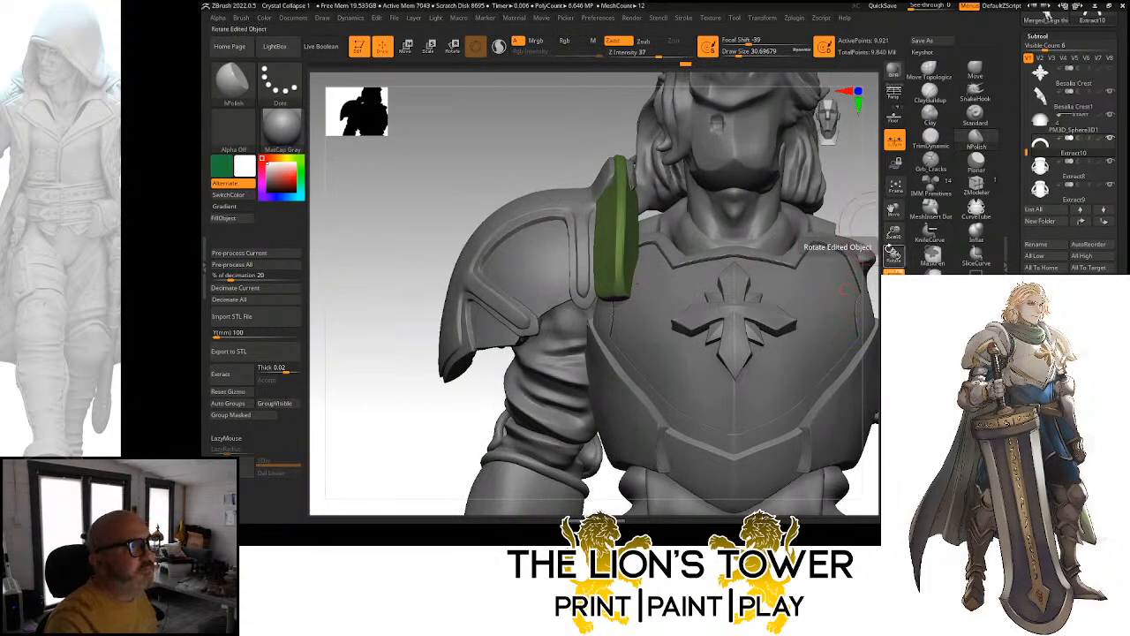
drag(860, 186, 780, 240)
Try a diagonal SliceCurve cut across the arch trim's lower front end to split it into its own polygroup
ctrl+shift+click(976, 251)
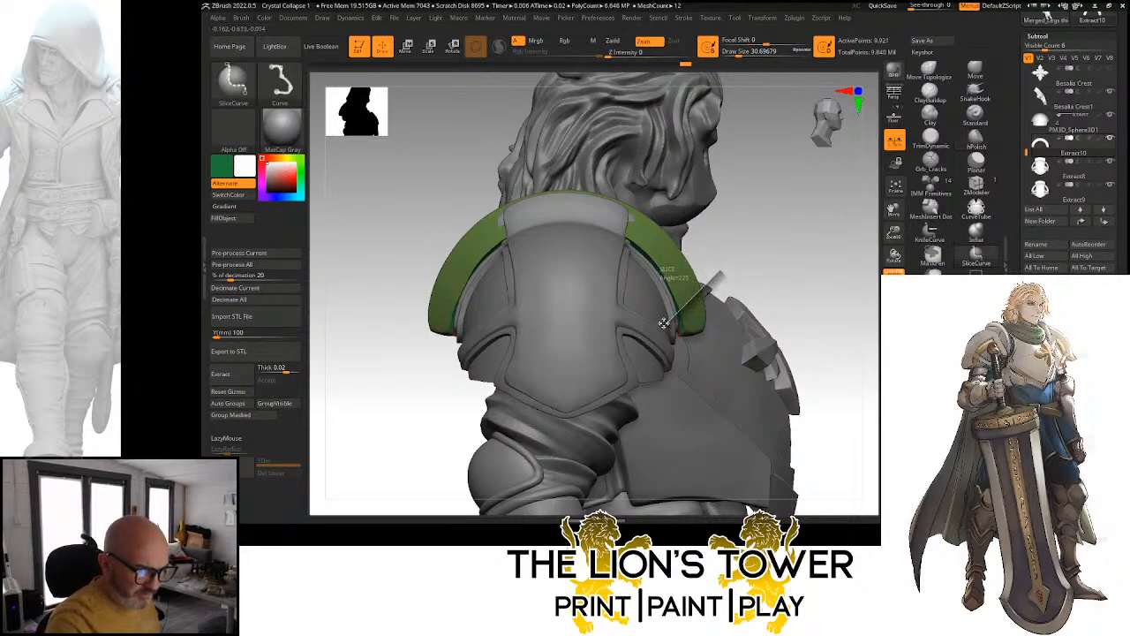
ctrl+shift+drag(663, 323, 664, 324)
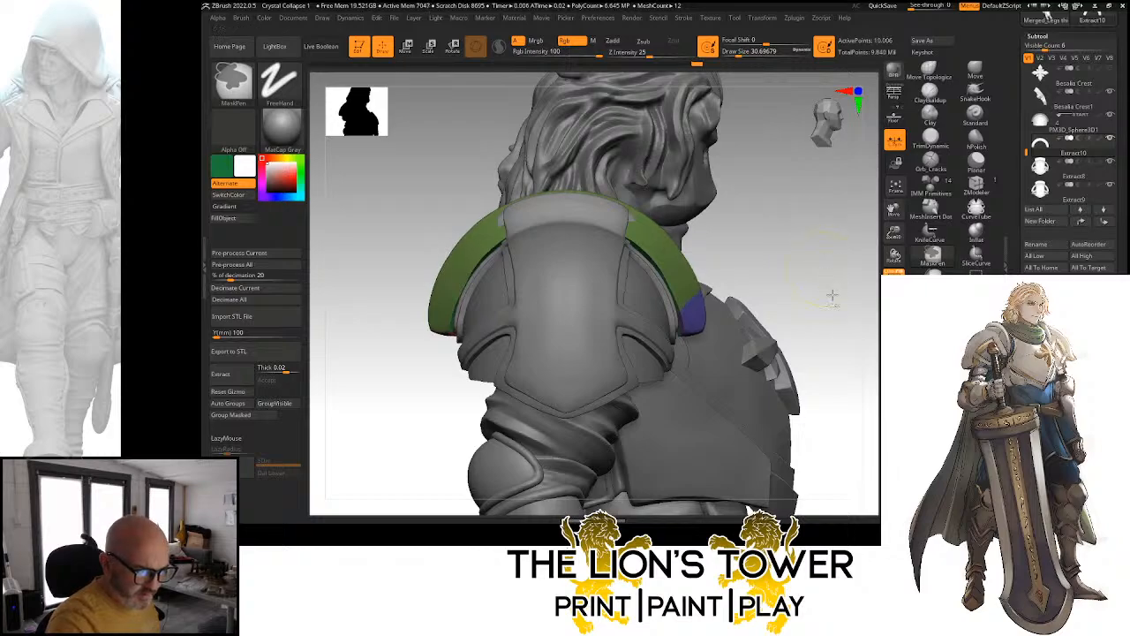
mouse_move(802, 319)
mouse_down()
mouse_move(840, 250)
mouse_move(812, 273)
mouse_up()
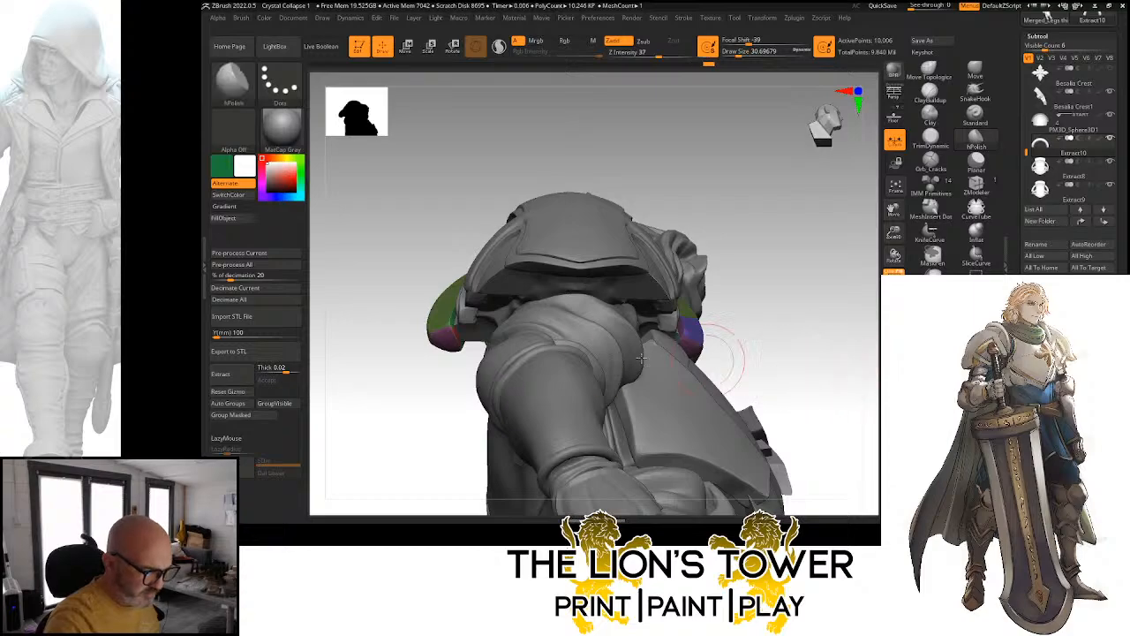
Merge the arch trim's polygroups with Auto Groups and slice its lower front end diagonally with SliceCurve
click(243, 404)
drag(811, 334, 799, 256)
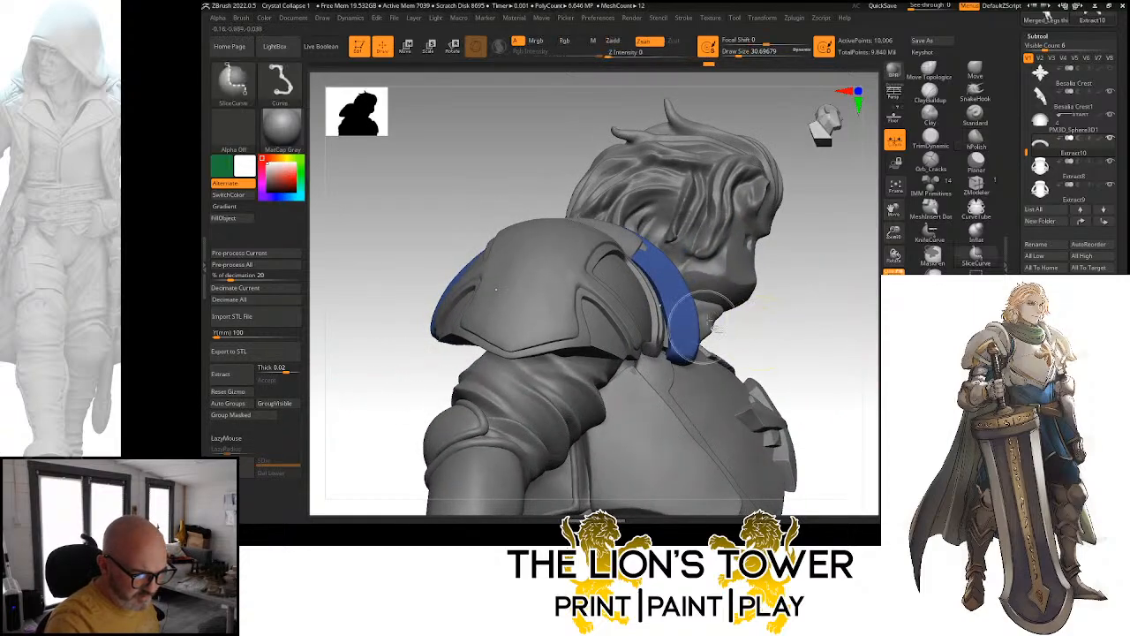
drag(714, 327, 777, 310)
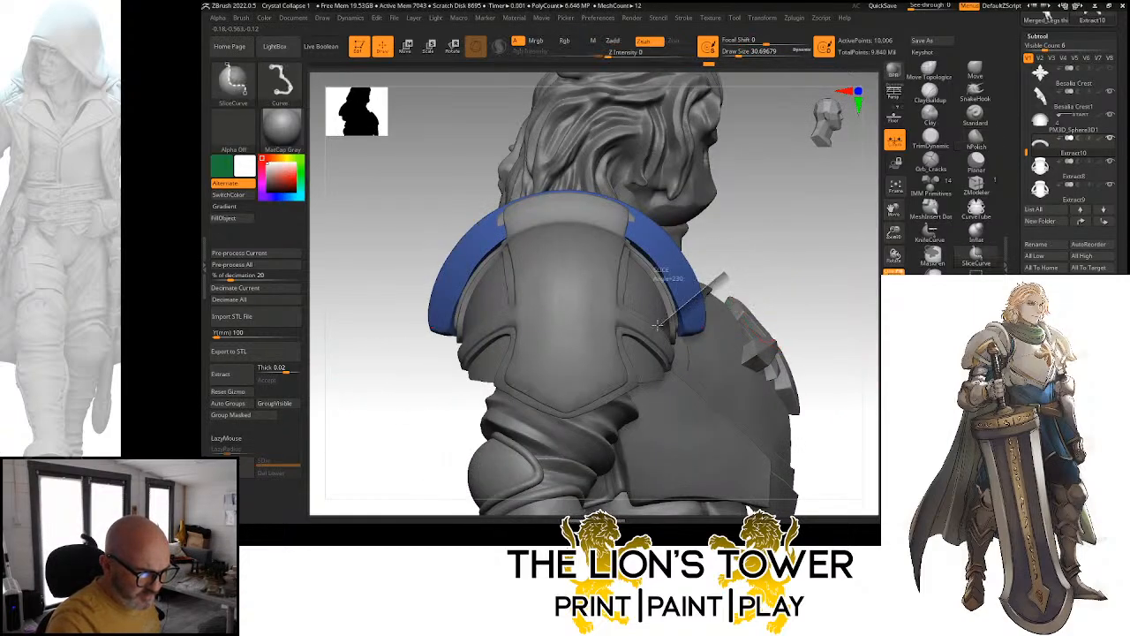
ctrl+shift+drag(657, 325, 655, 329)
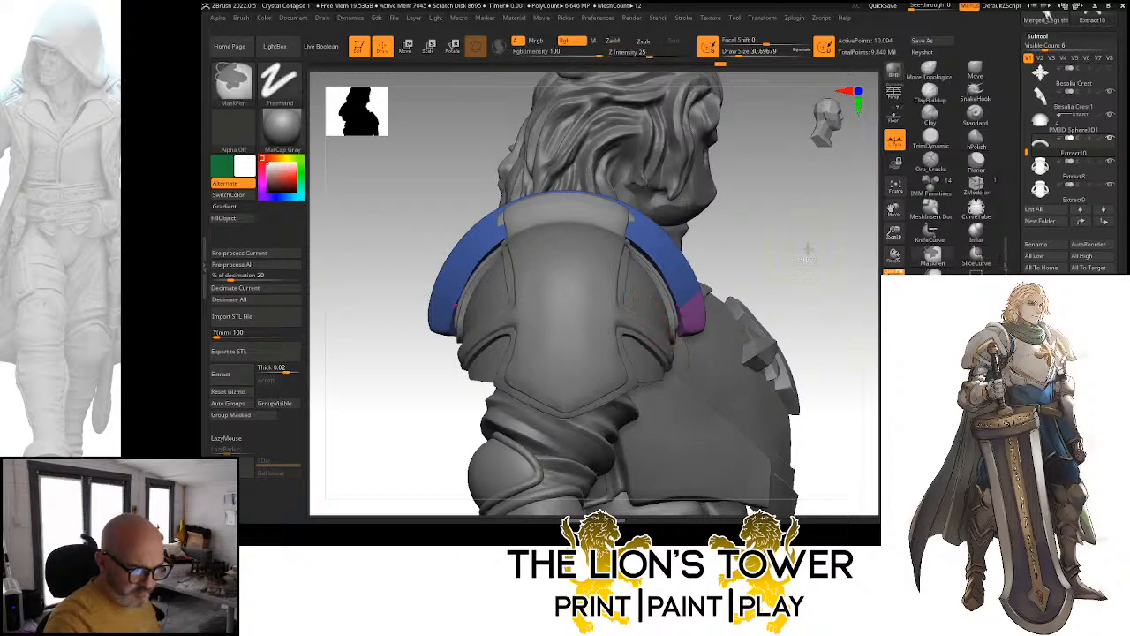
Delete the sliced-off front end of the arch trim and mirror the cut to its rear end with Mirror And Weld
ctrl+shift+click(697, 313)
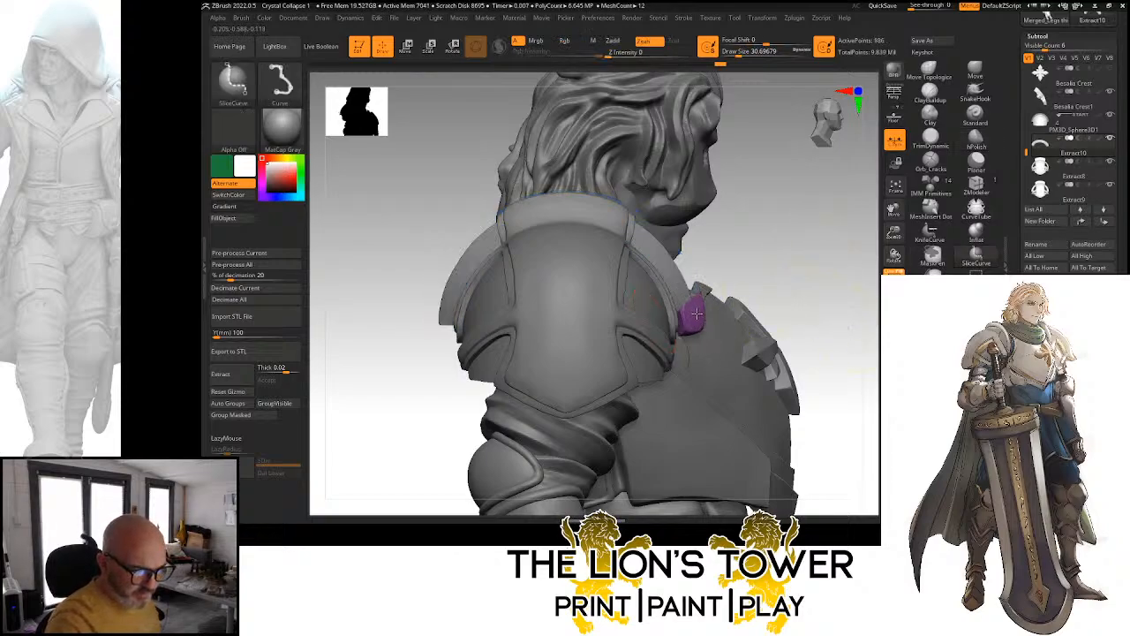
ctrl+shift+click(852, 316)
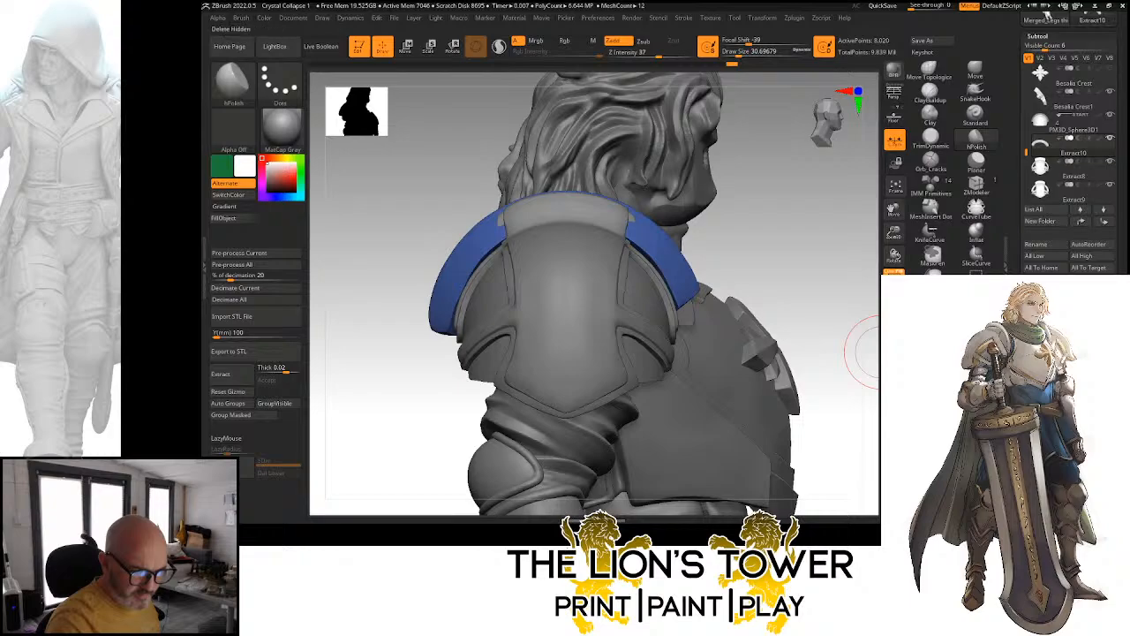
mouse_move(861, 353)
mouse_down()
mouse_move(799, 318)
mouse_move(821, 305)
mouse_move(810, 291)
mouse_up()
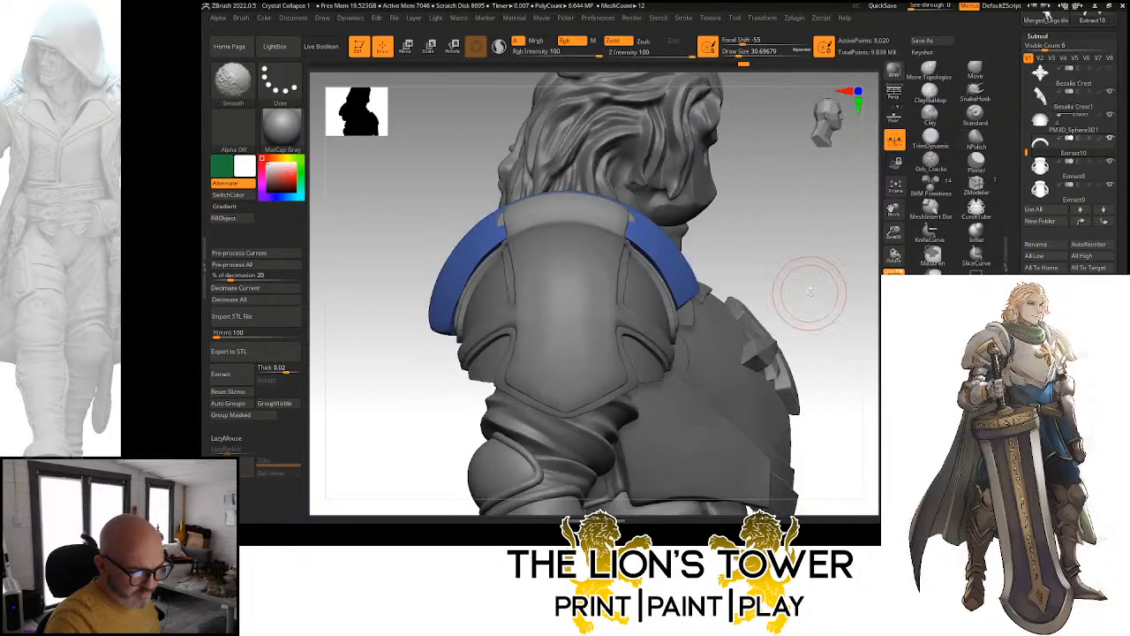
key(x)
key(ctrl+shift+d)
key(ctrl+shift+m)
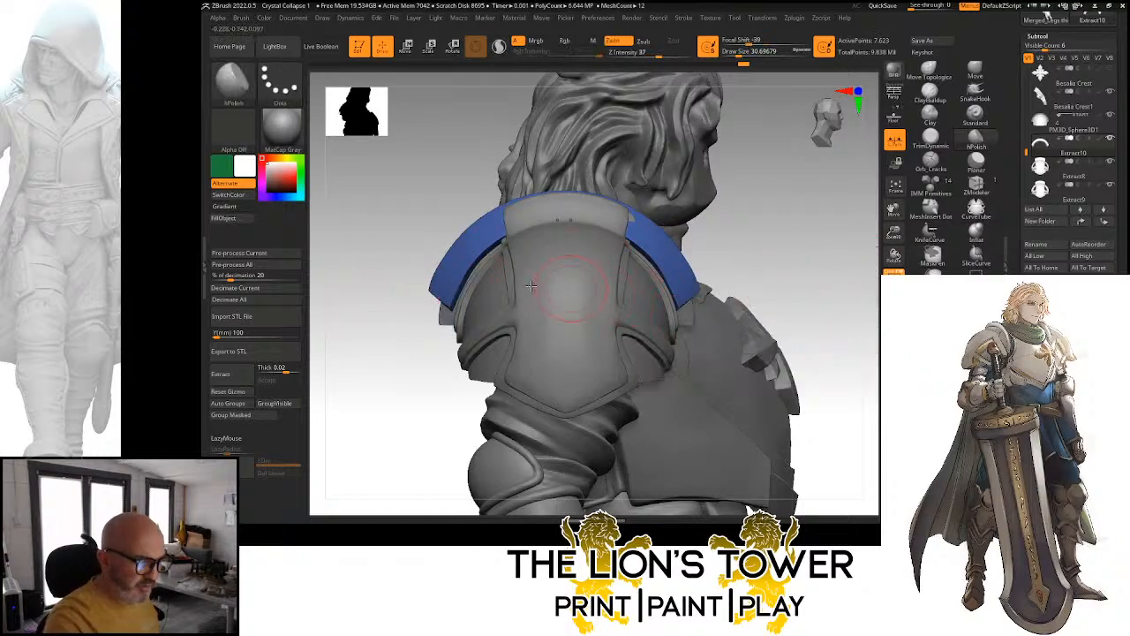
Select the pauldron's base plate and slice its front end diagonally with SliceCurve along the arch trim's cut end
alt+click(695, 319)
alt+click(693, 319)
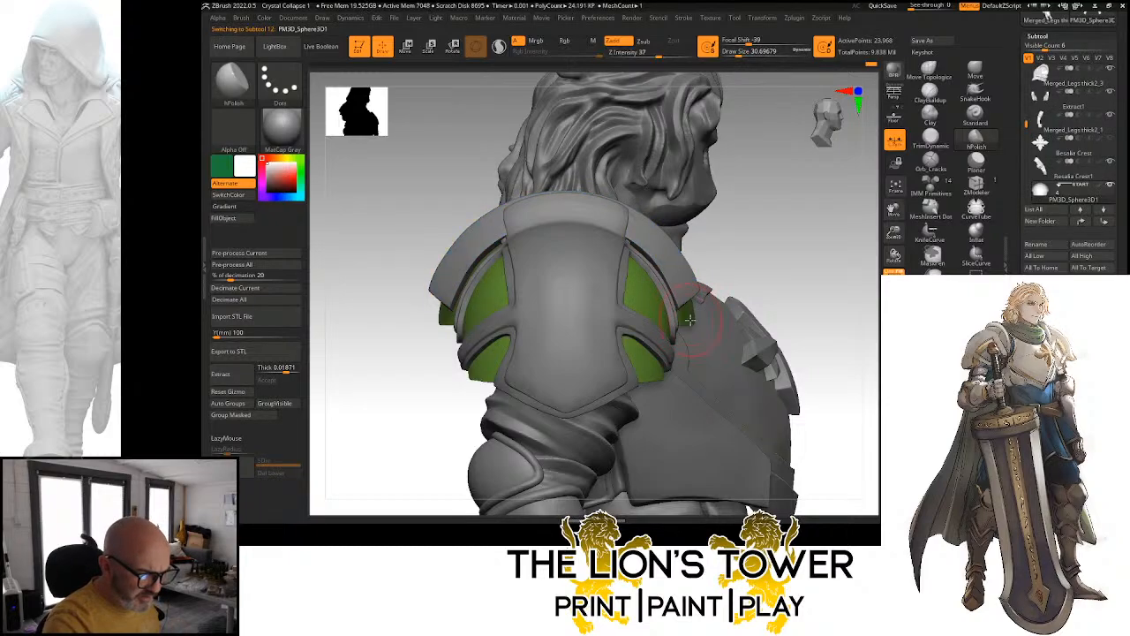
ctrl+click(775, 252)
ctrl+click(777, 252)
mouse_move(776, 252)
mouse_down()
mouse_move(653, 248)
mouse_move(763, 251)
mouse_up()
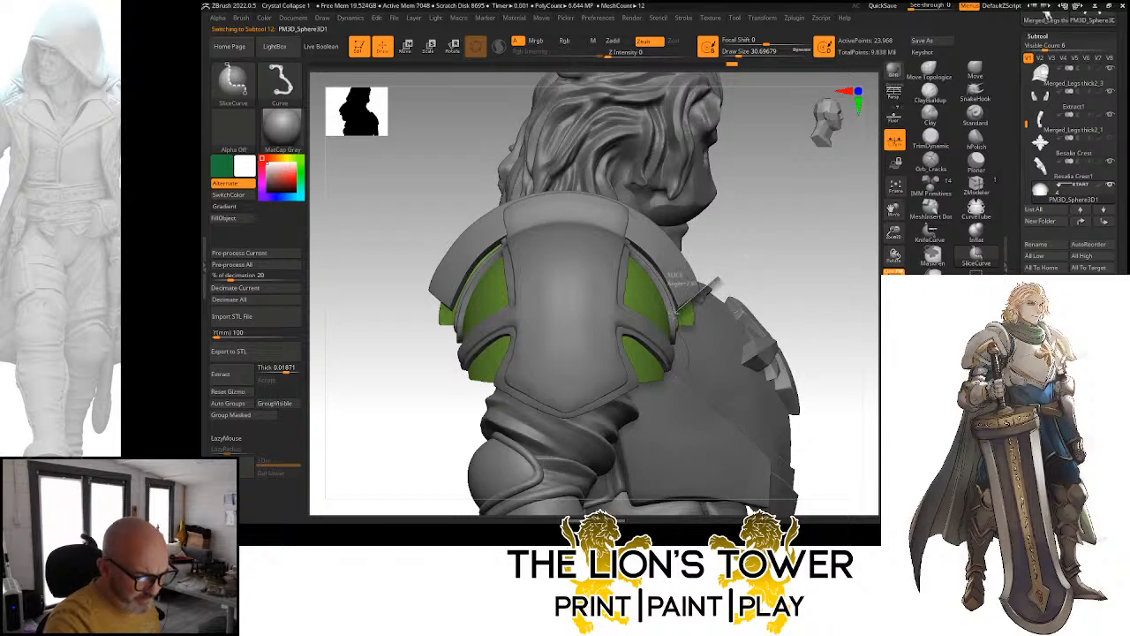
mouse_move(560, 399)
ctrl+shift+mouse_down()
mouse_move(494, 432)
mouse_move(510, 456)
ctrl+shift+mouse_up()
Slice the base plate vertically with SliceCurve in front view, just along the outer side of the arch trim
drag(825, 274, 796, 261)
key(ctrl+shift)
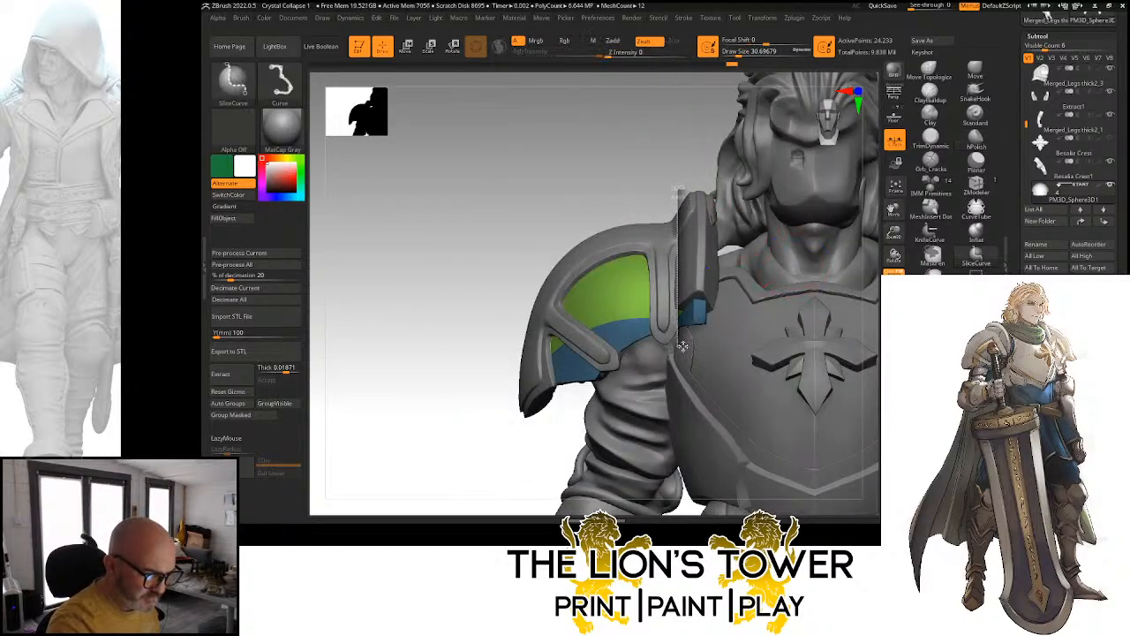
ctrl+shift+drag(682, 346, 682, 346)
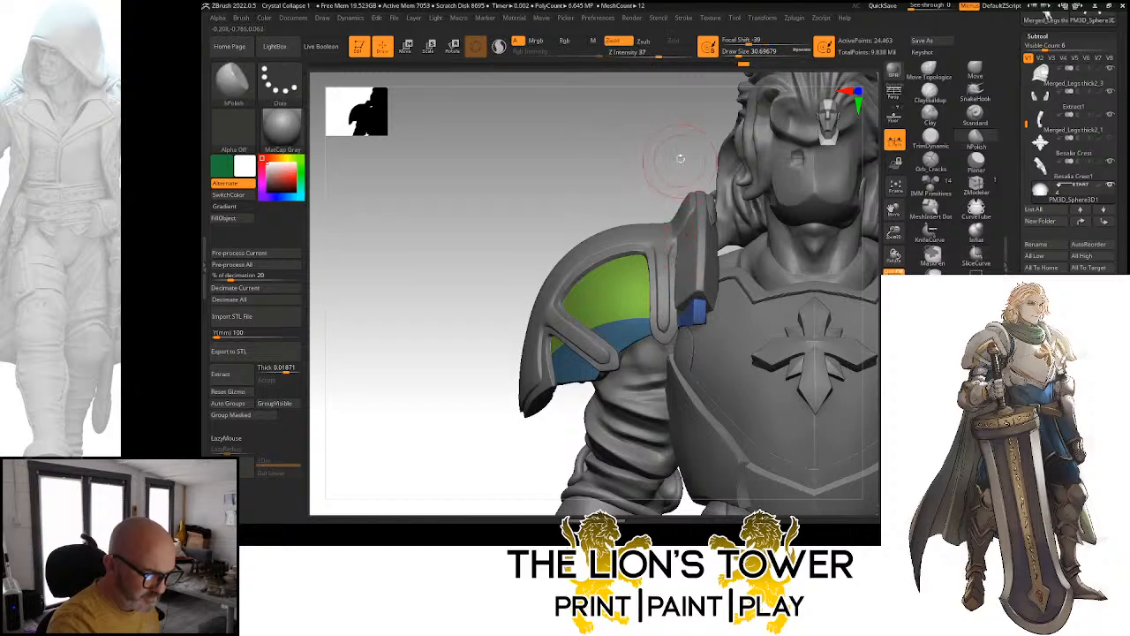
Group the base plate's dome faces into one polygroup and isolate the plate in Solo mode
mouse_move(677, 156)
mouse_down()
mouse_move(784, 230)
mouse_move(741, 176)
mouse_up()
drag(832, 222, 843, 234)
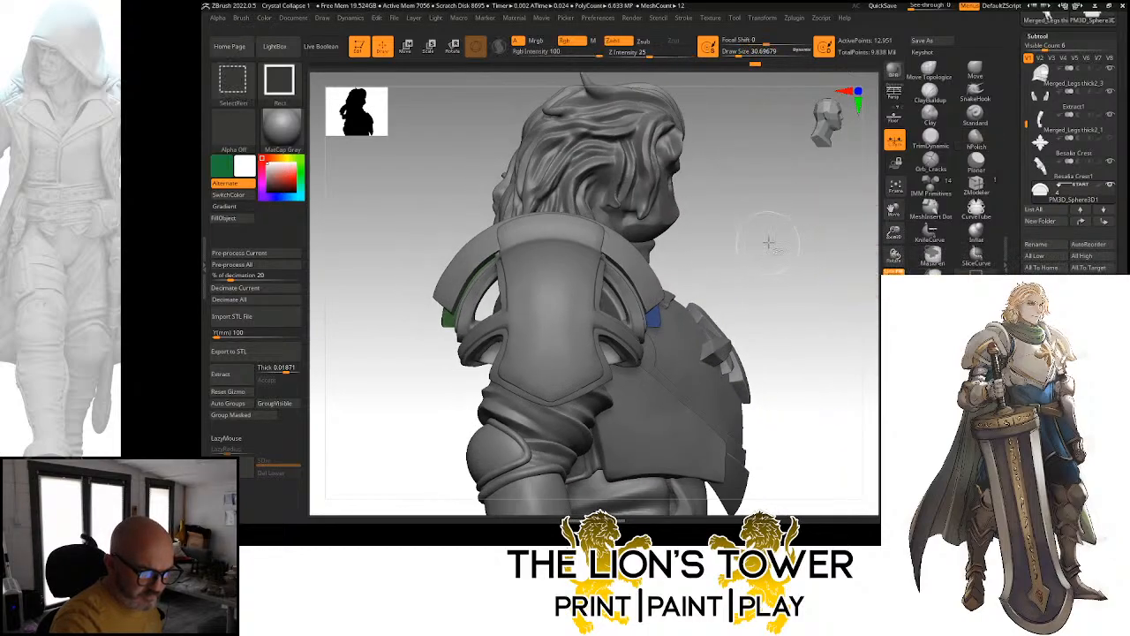
key(shift+f)
drag(822, 290, 322, 376)
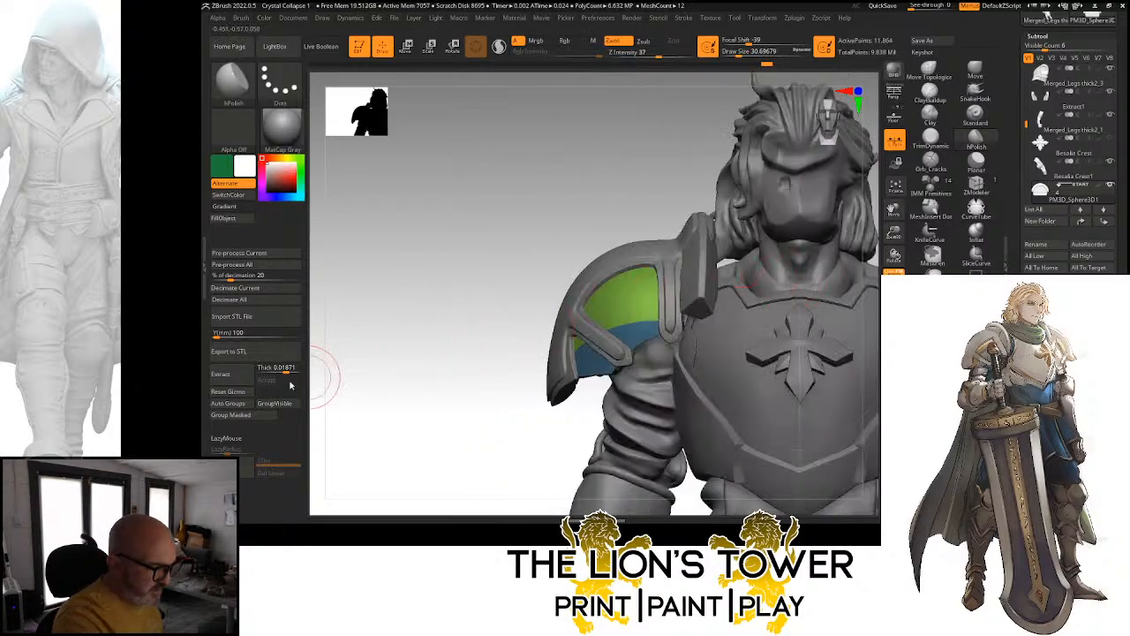
click(248, 421)
drag(504, 239, 733, 237)
ctrl+click(852, 223)
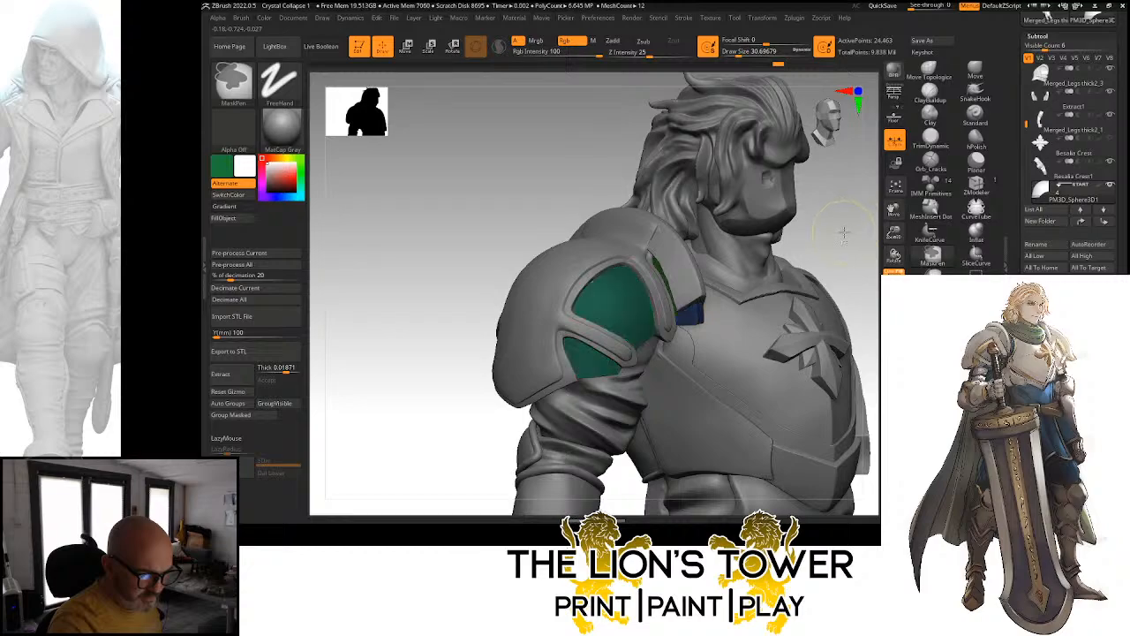
click(876, 276)
click(874, 277)
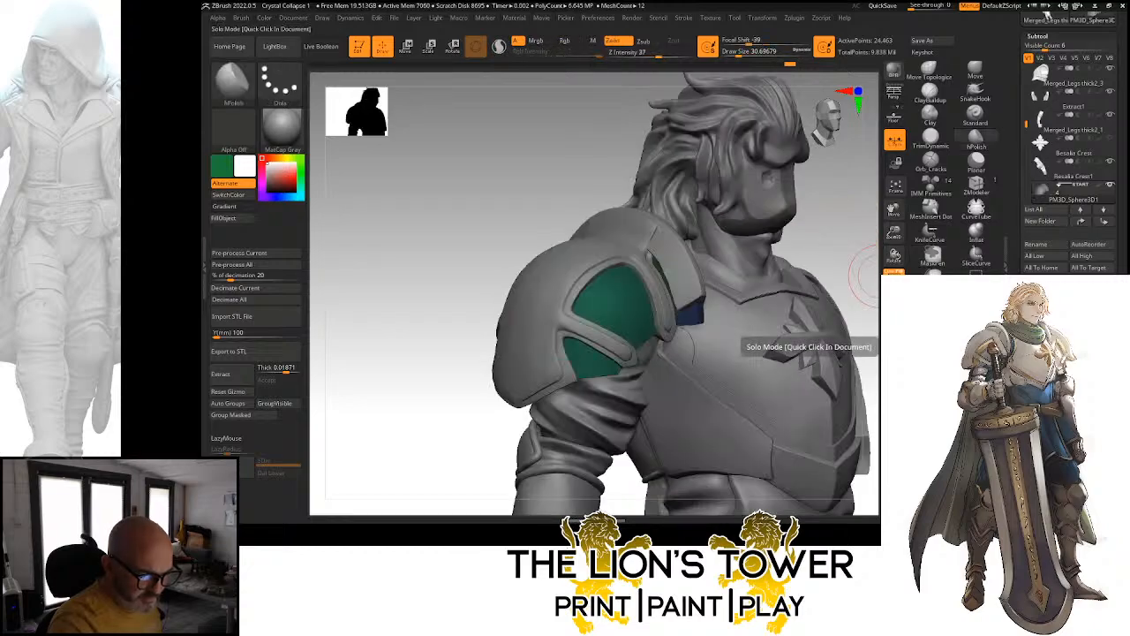
click(872, 326)
ctrl+drag(845, 271, 840, 258)
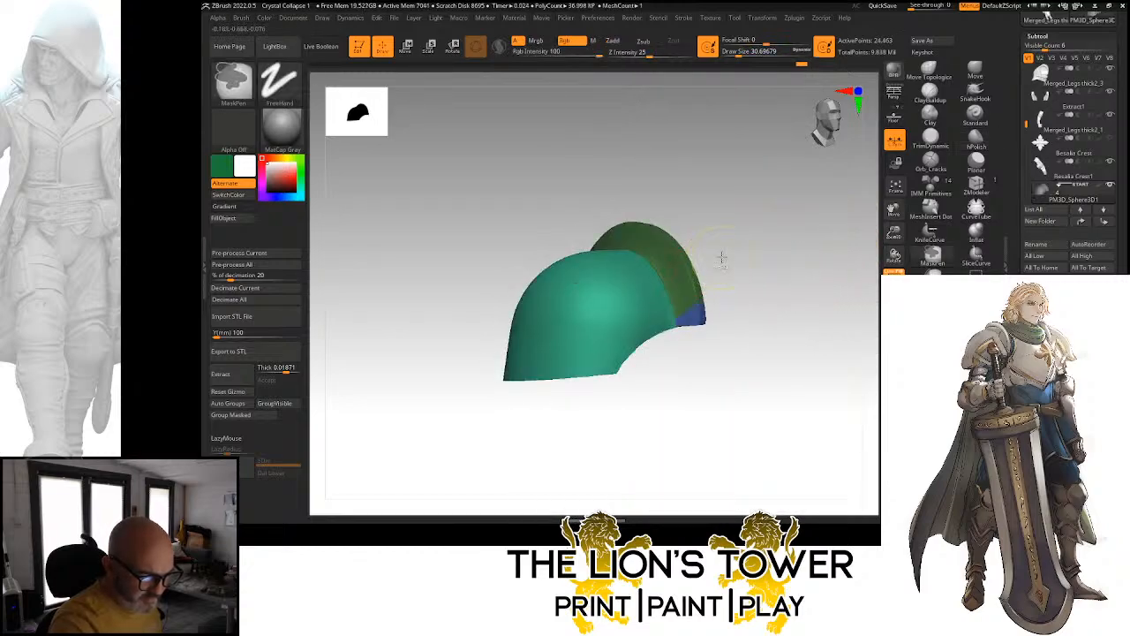
Try hiding the plate's small front end and grouping the dome and rim into one polygroup
ctrl+shift+click(686, 276)
ctrl+shift+click(686, 276)
ctrl+shift+click(656, 285)
ctrl+shift+drag(708, 263, 724, 255)
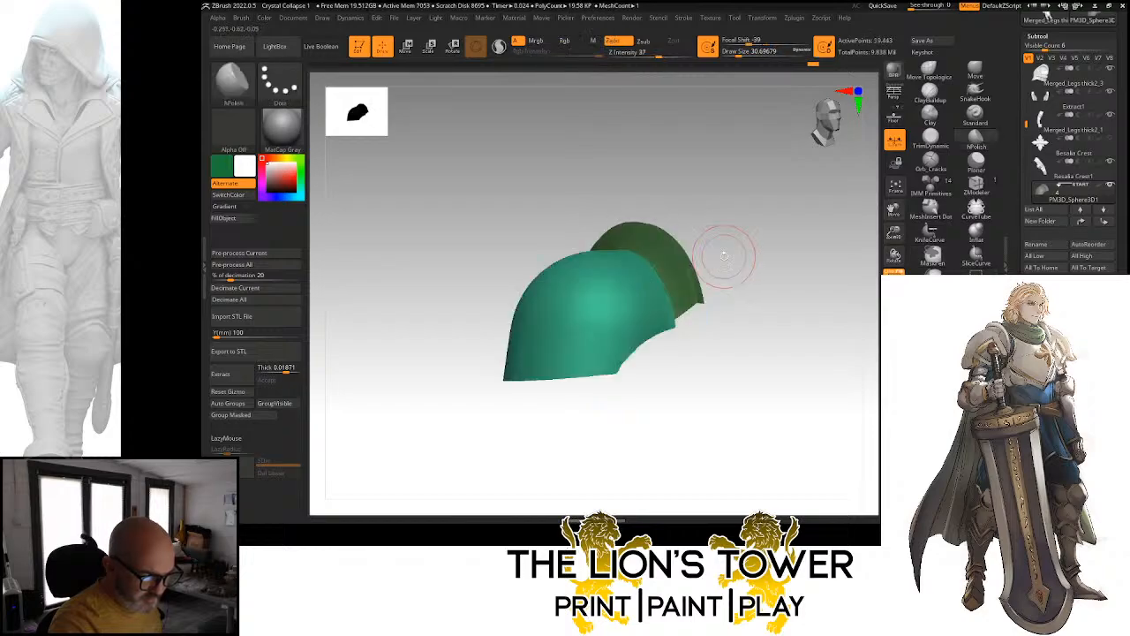
key(shift+f)
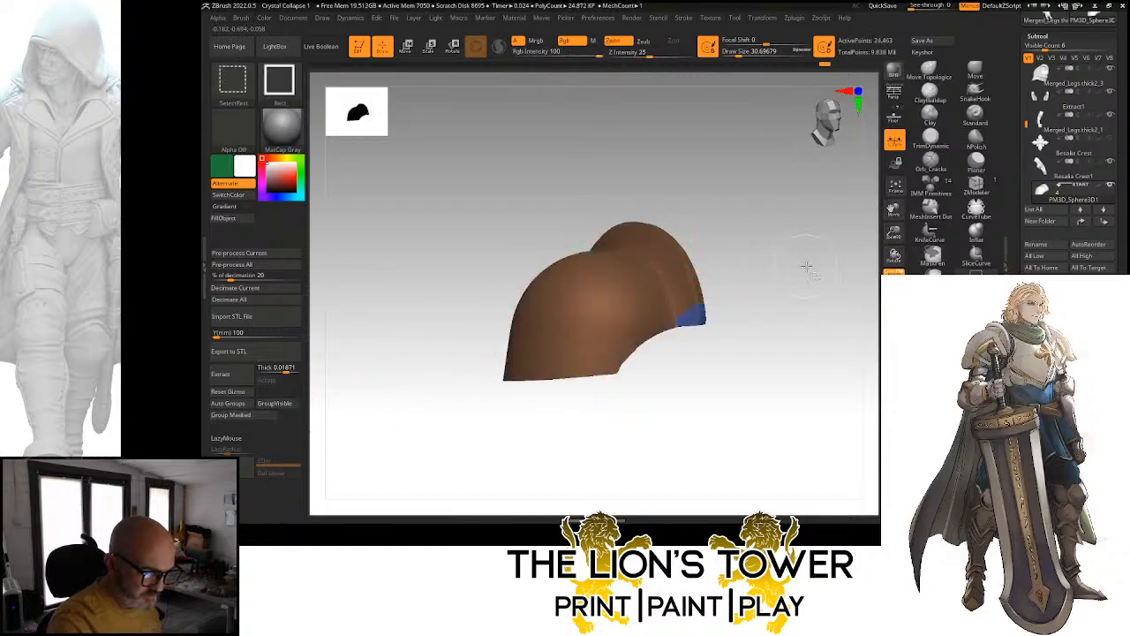
shift+drag(815, 290, 829, 298)
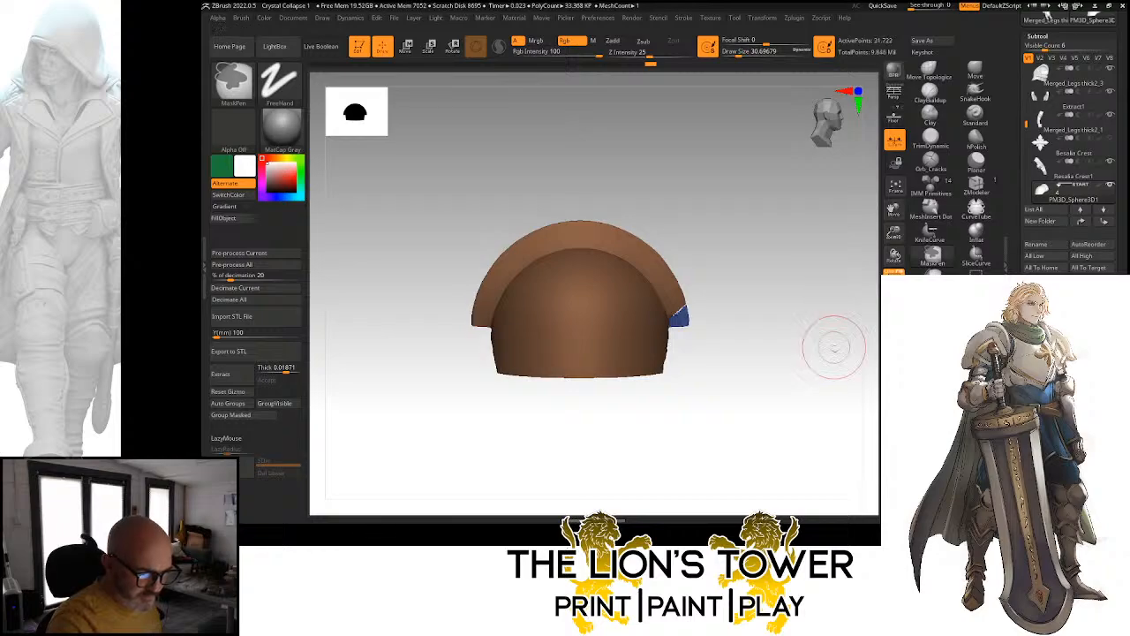
Examine the base plate's underside by isolating the polygroups around its front end
drag(834, 347, 744, 324)
drag(840, 335, 831, 258)
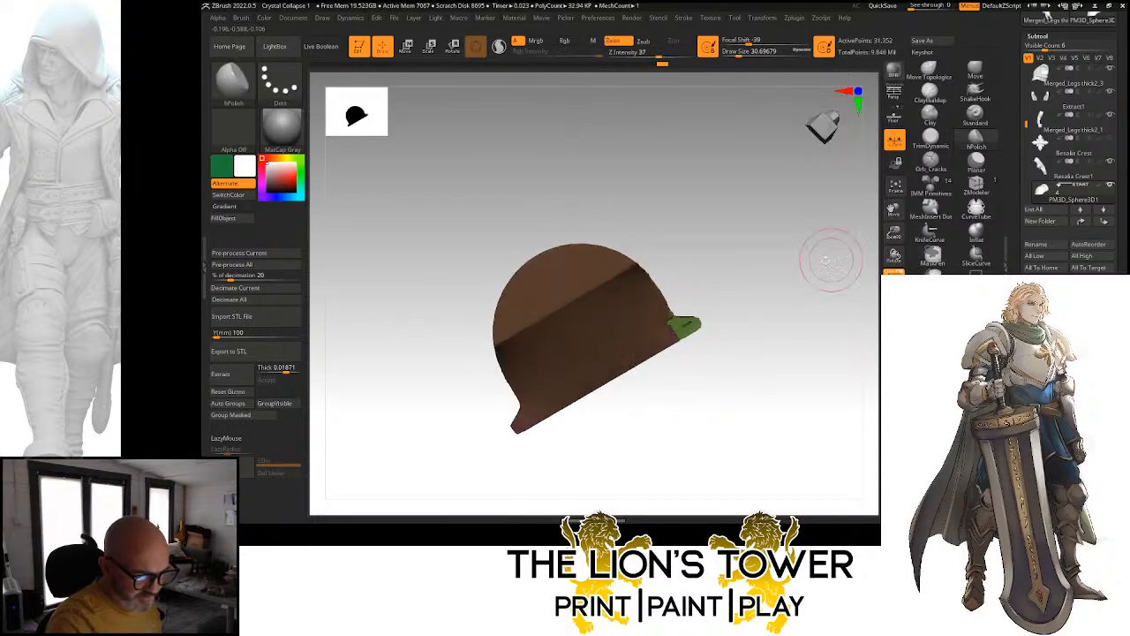
ctrl+shift+click(705, 330)
drag(731, 301, 696, 303)
ctrl+shift+click(686, 333)
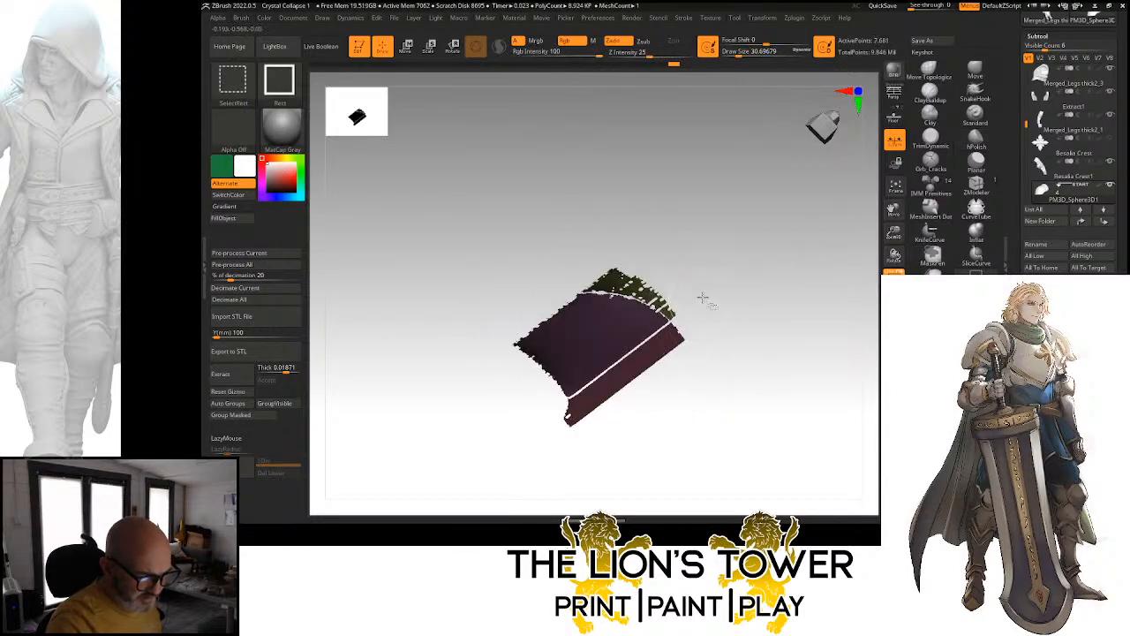
ctrl+shift+click(702, 299)
ctrl+shift+click(680, 336)
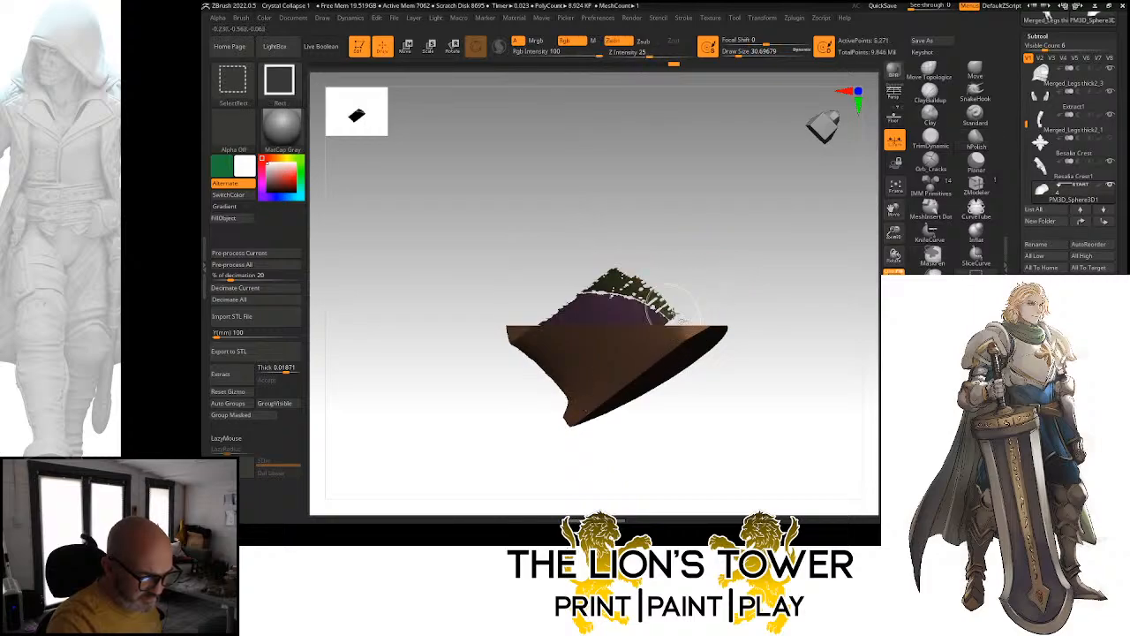
ctrl+shift+click(698, 296)
mouse_move(751, 272)
mouse_down()
mouse_move(744, 250)
mouse_move(762, 227)
mouse_move(714, 271)
mouse_up()
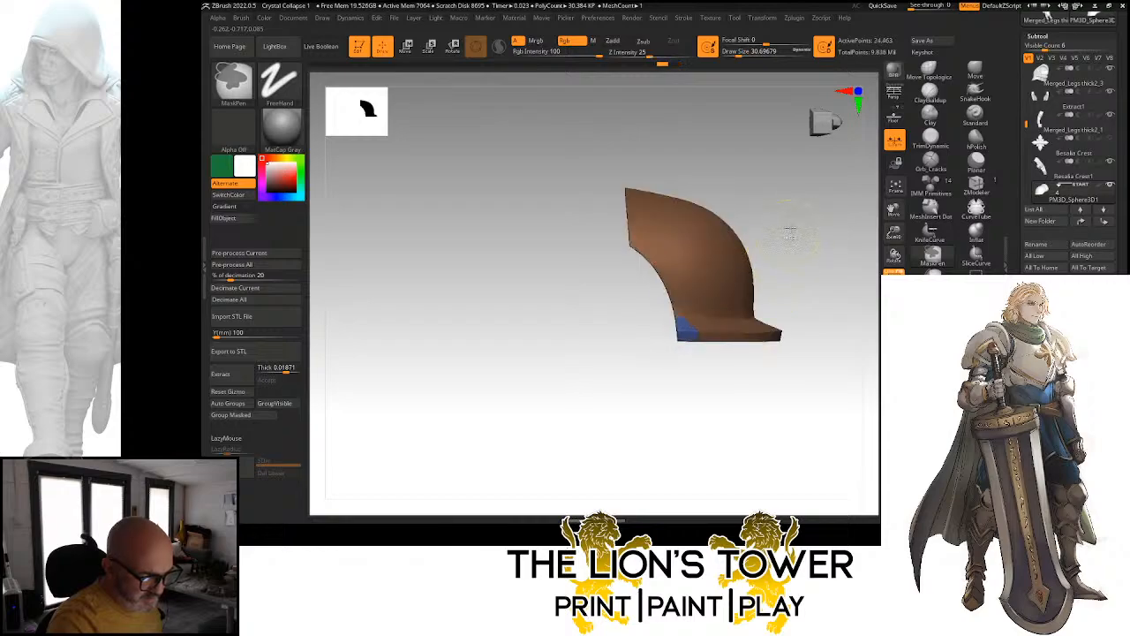
Undo the recent polygroup changes on the base plate
key(ctrl+z)
key(ctrl+z)
key(ctrl+z)
key(ctrl+z)
key(ctrl+z)
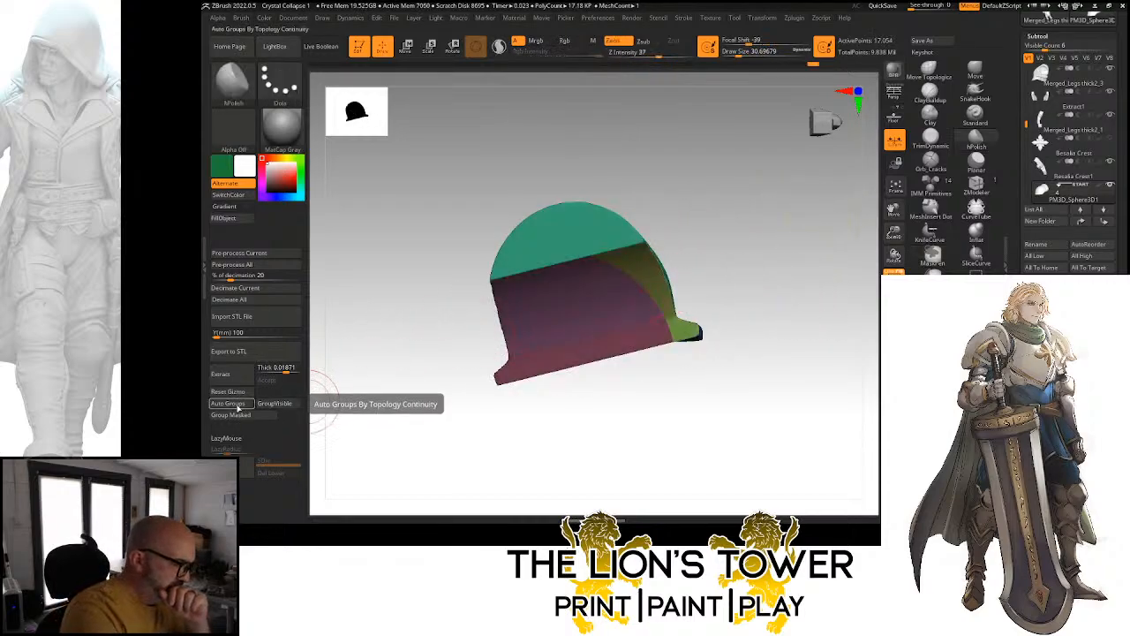
Merge the plate's visible dome and front end into a single polygroup, keeping the rim hidden
click(234, 402)
mouse_move(812, 312)
mouse_down()
mouse_move(785, 361)
mouse_move(815, 305)
mouse_move(794, 389)
mouse_move(716, 302)
mouse_move(725, 290)
mouse_move(713, 256)
mouse_up()
ctrl+shift+click(697, 304)
key(ctrl+shift)
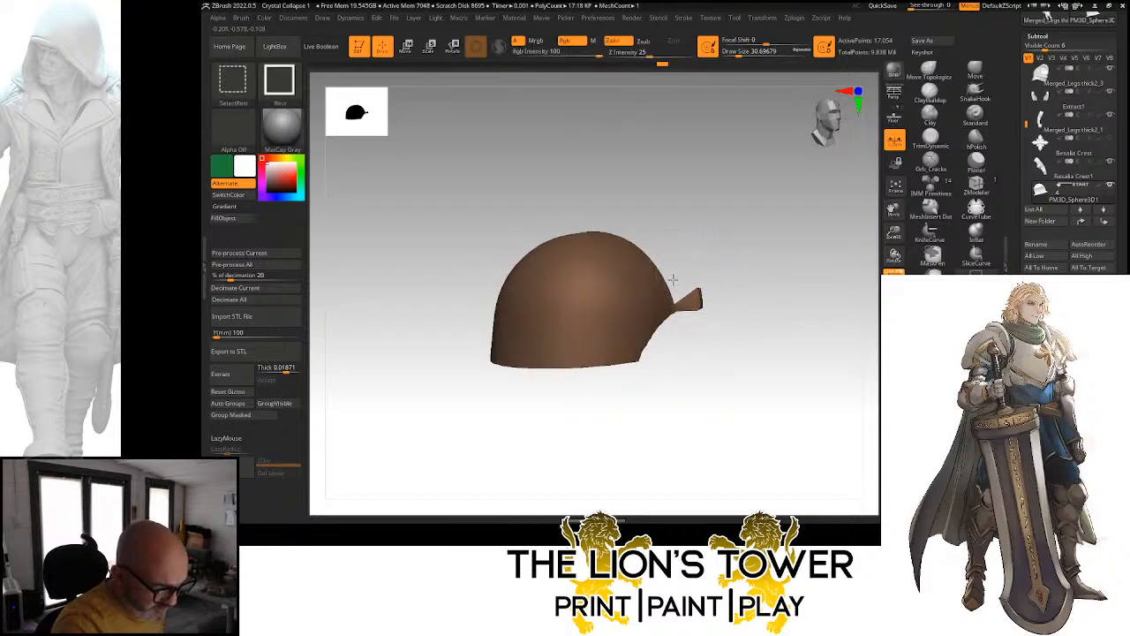
Slice the front end off the dome with a vertical SliceCurve cut and show the whole plate
ctrl+shift+drag(709, 331, 711, 329)
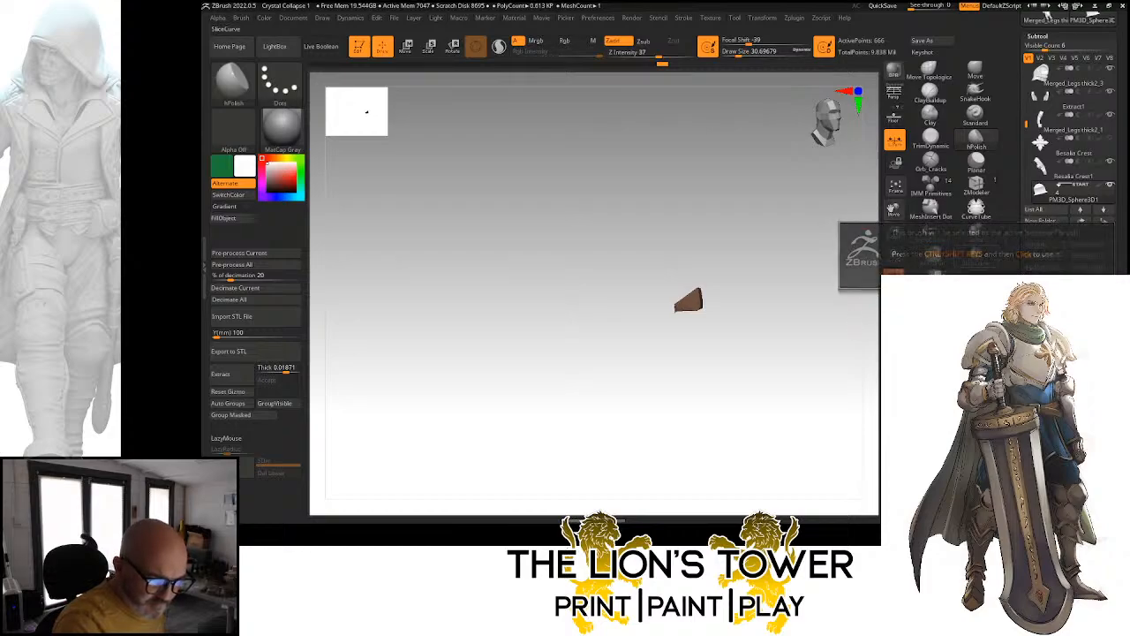
ctrl+shift+click(775, 308)
ctrl+shift+double_click(680, 279)
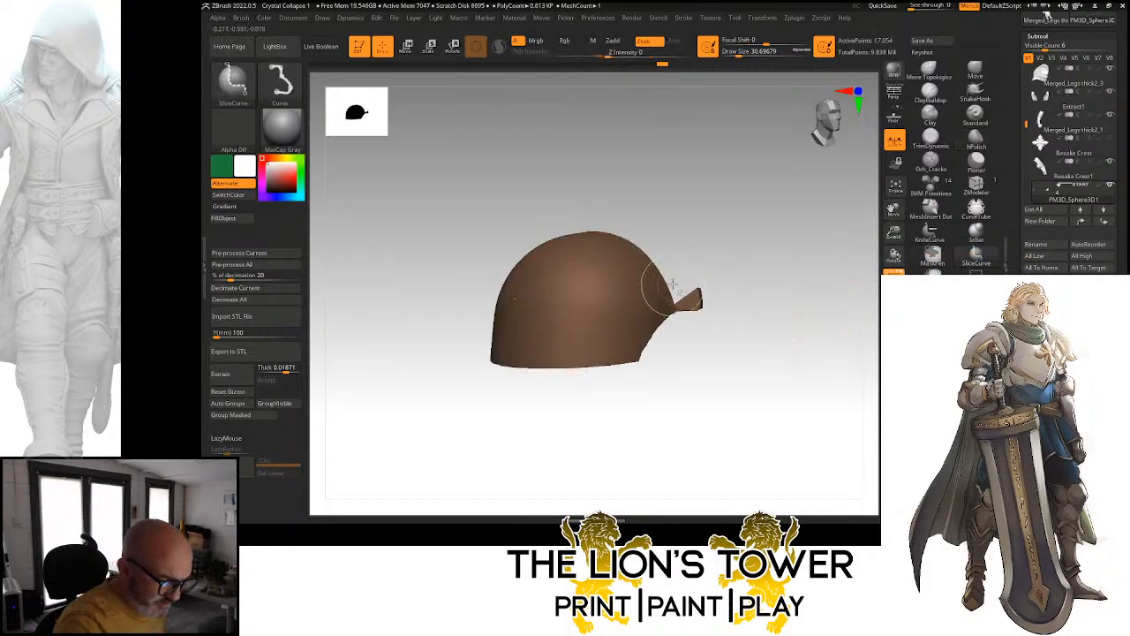
ctrl+shift+drag(678, 281, 679, 332)
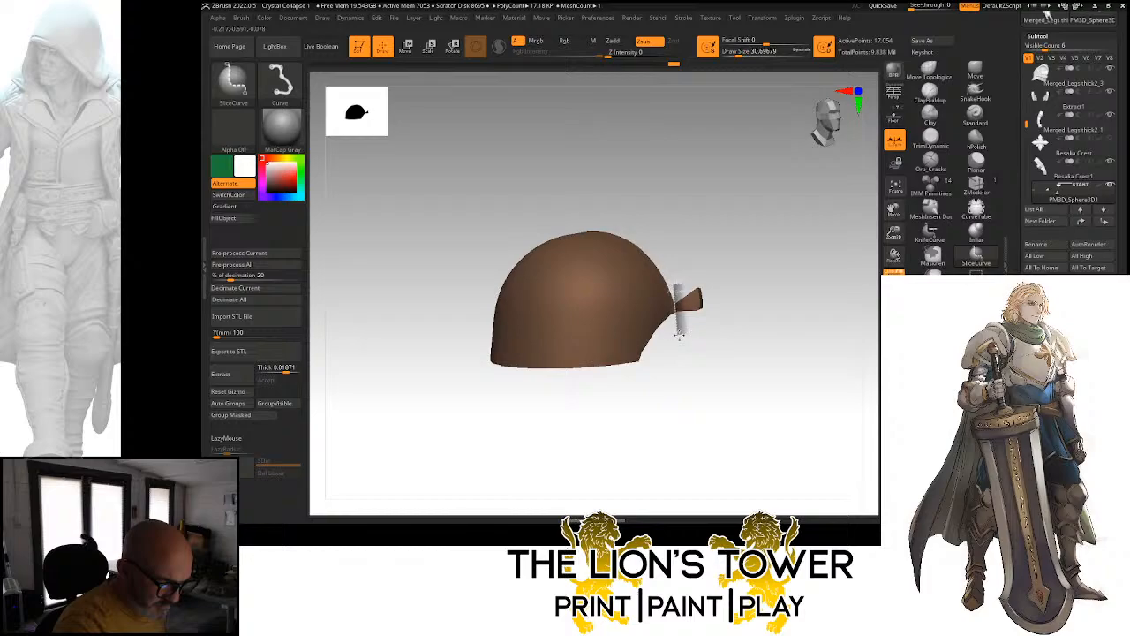
ctrl+shift+click(784, 290)
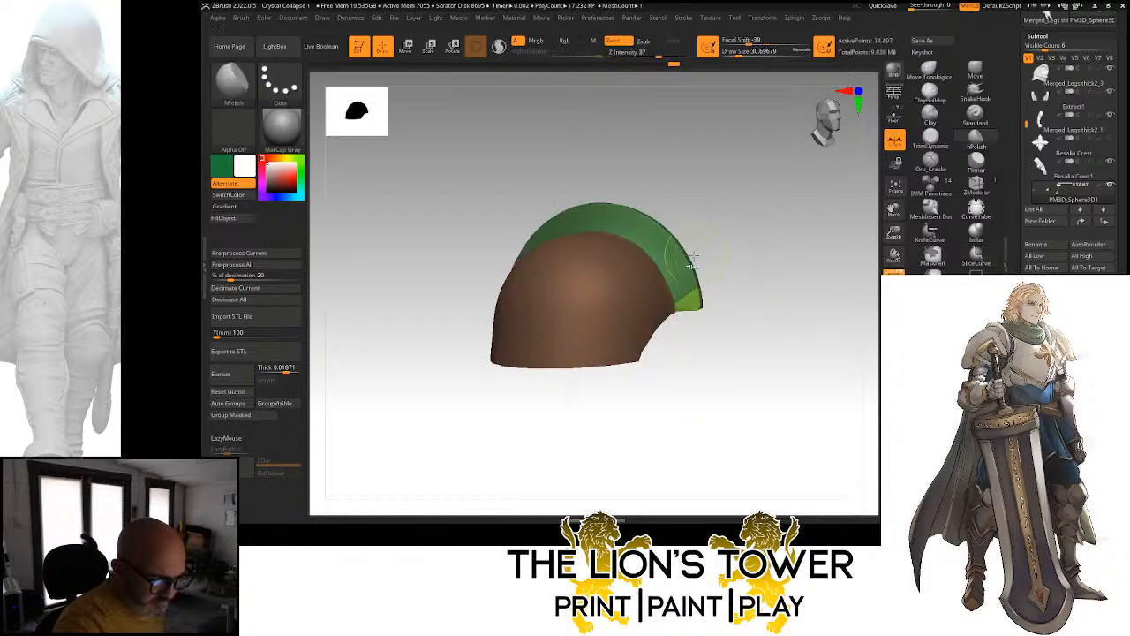
Hide the small front end piece, group the dome and rim into one polygroup, and show everything again
ctrl+shift+click(672, 277)
ctrl+shift+click(678, 281)
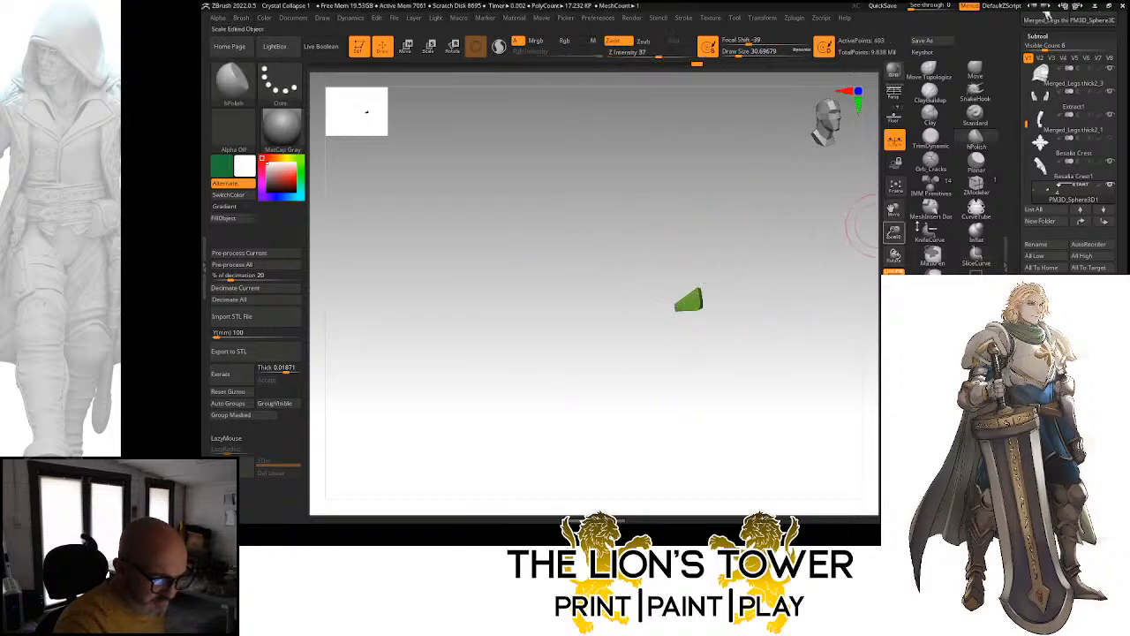
ctrl+shift+click(792, 299)
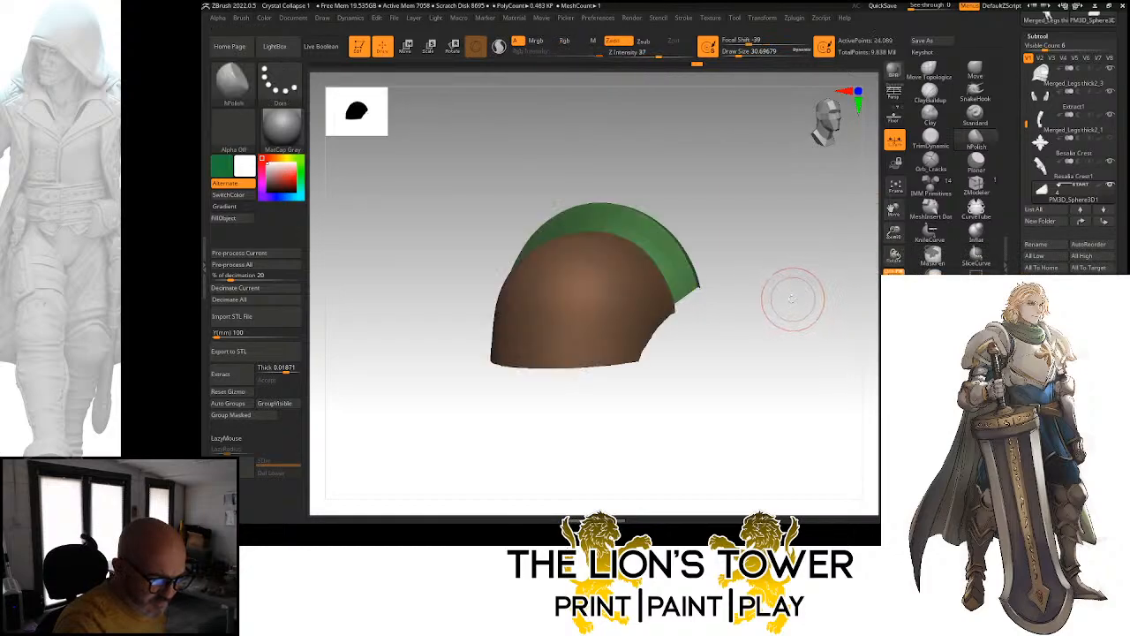
click(247, 415)
ctrl+shift+click(785, 310)
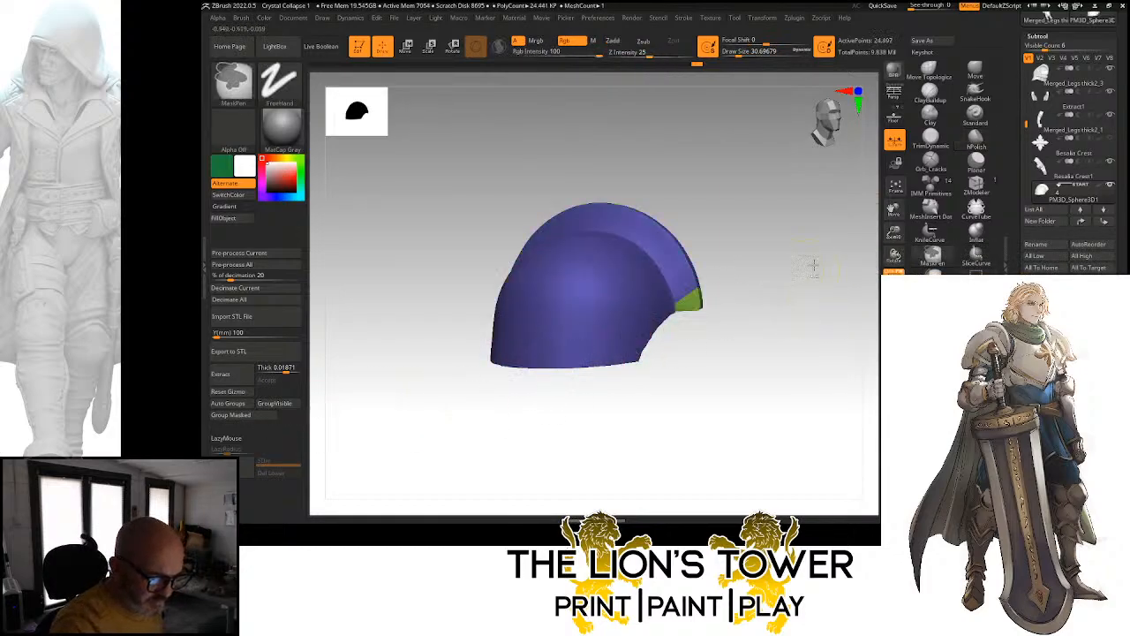
Isolate the front end polygroup, invert the visibility, and delete that piece from the base plate
ctrl+shift+click(686, 300)
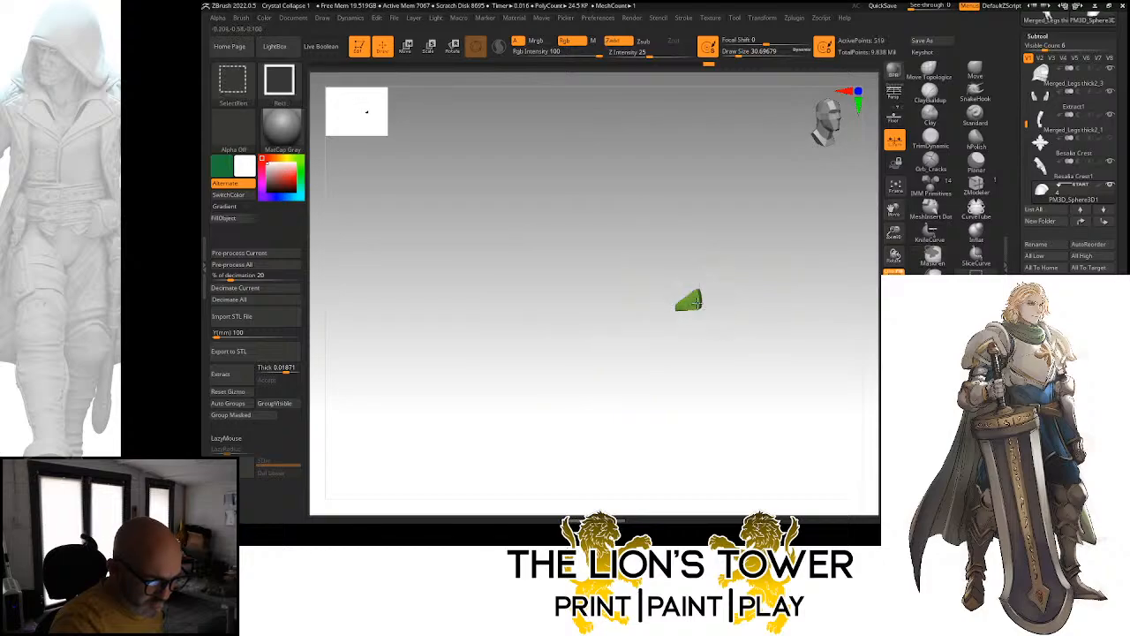
ctrl+shift+click(869, 331)
drag(864, 331, 857, 409)
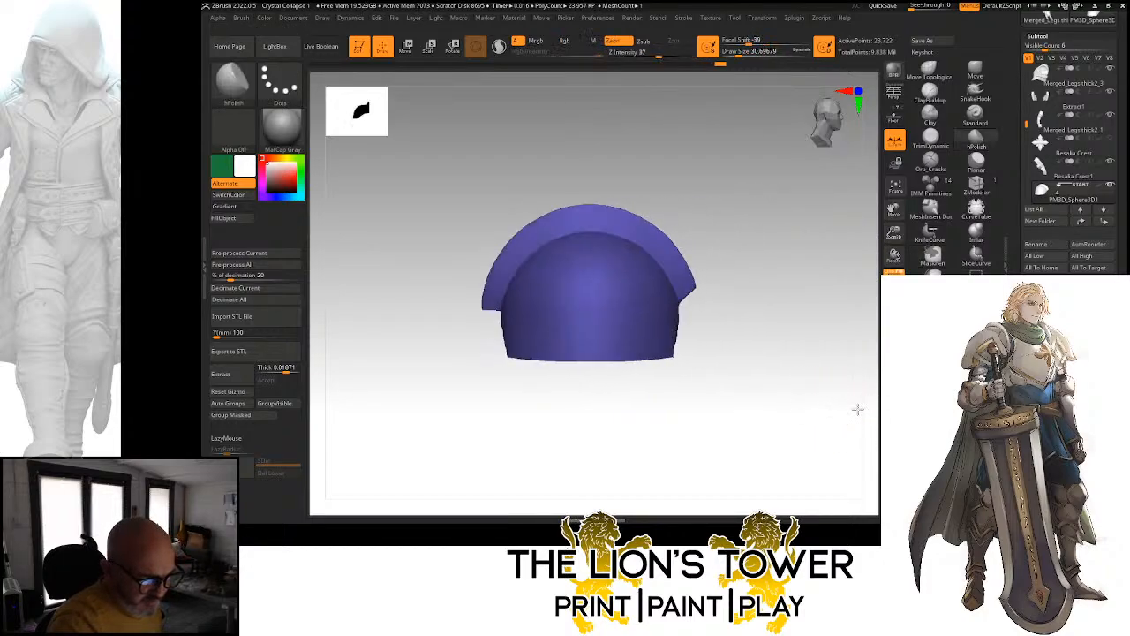
Mirror the cut to the base plate's rear end with Mirror And Weld and leave Solo mode
key(f)
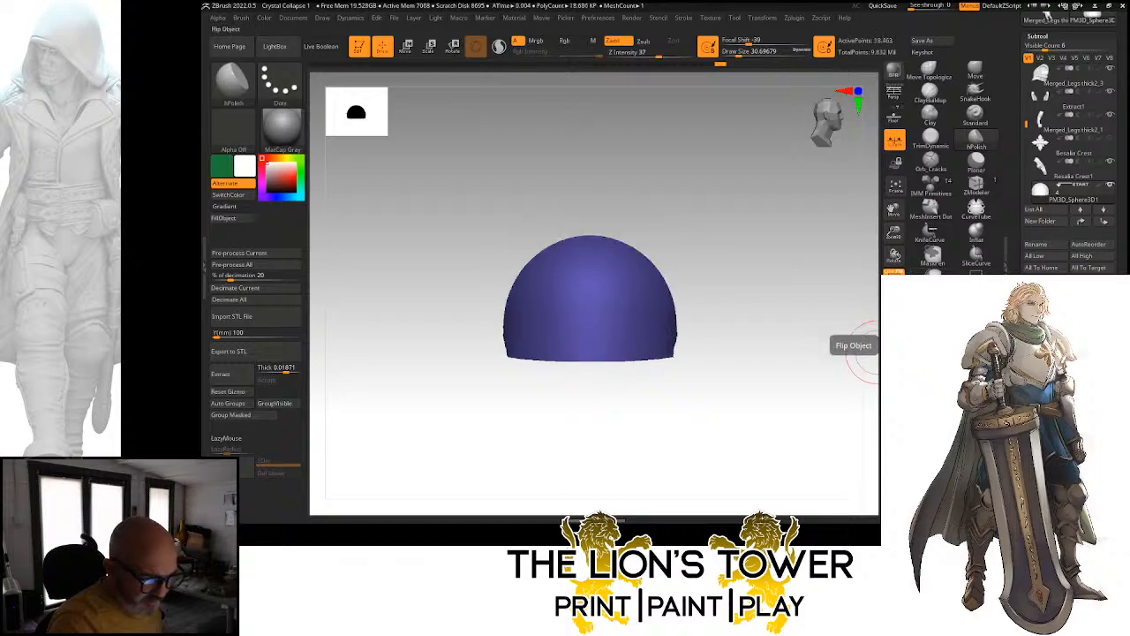
key(ctrl+z)
key(m)
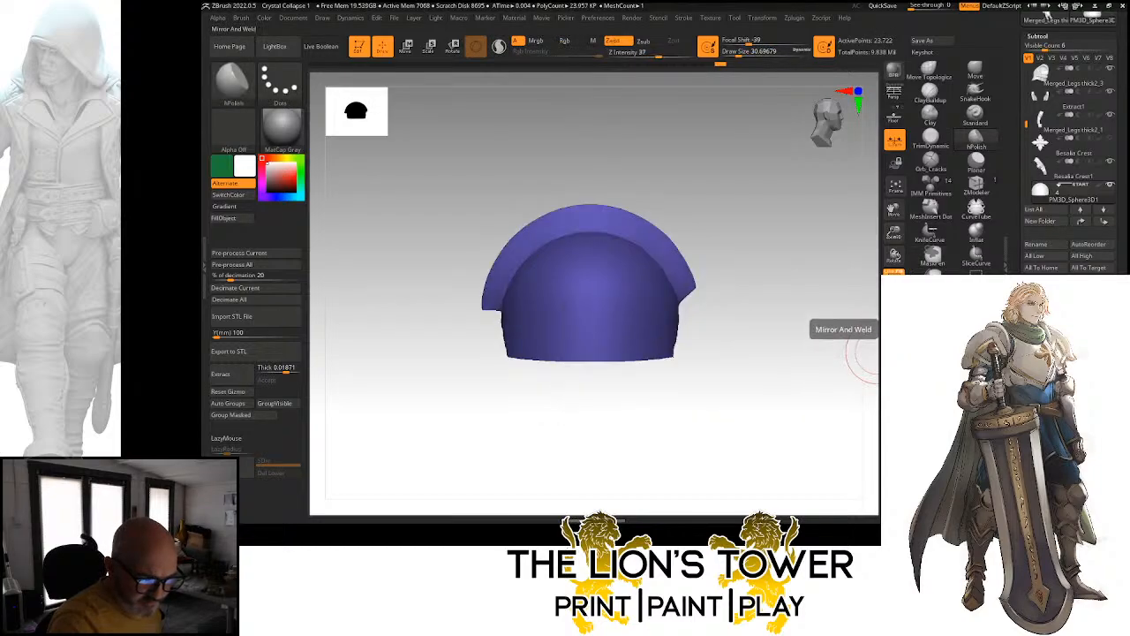
key(ctrl+z)
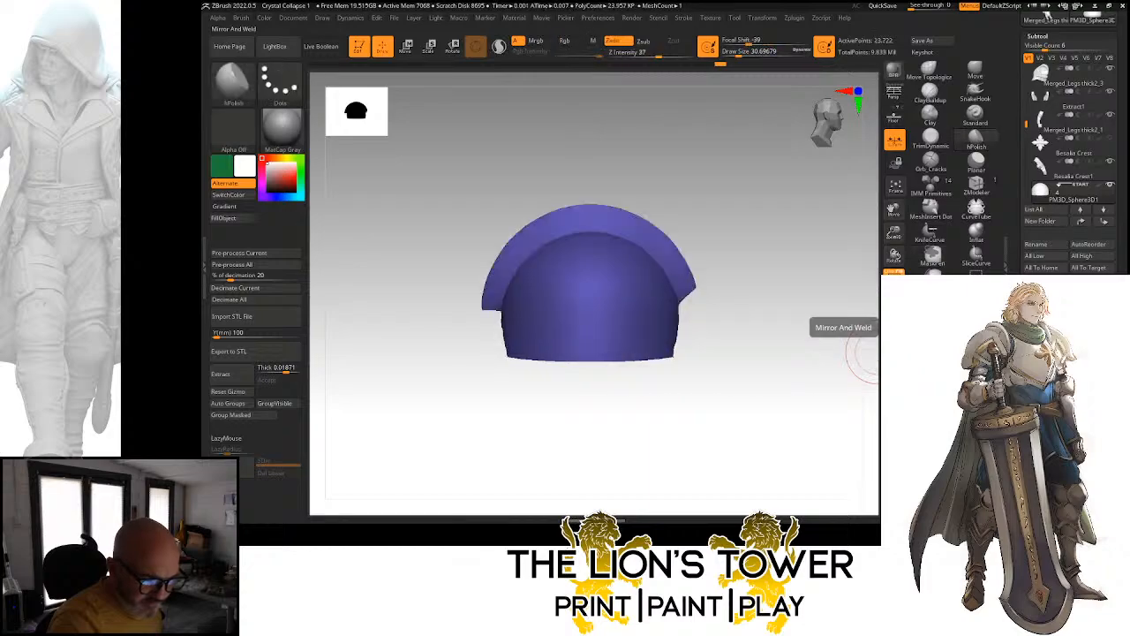
drag(835, 370, 874, 346)
click(894, 342)
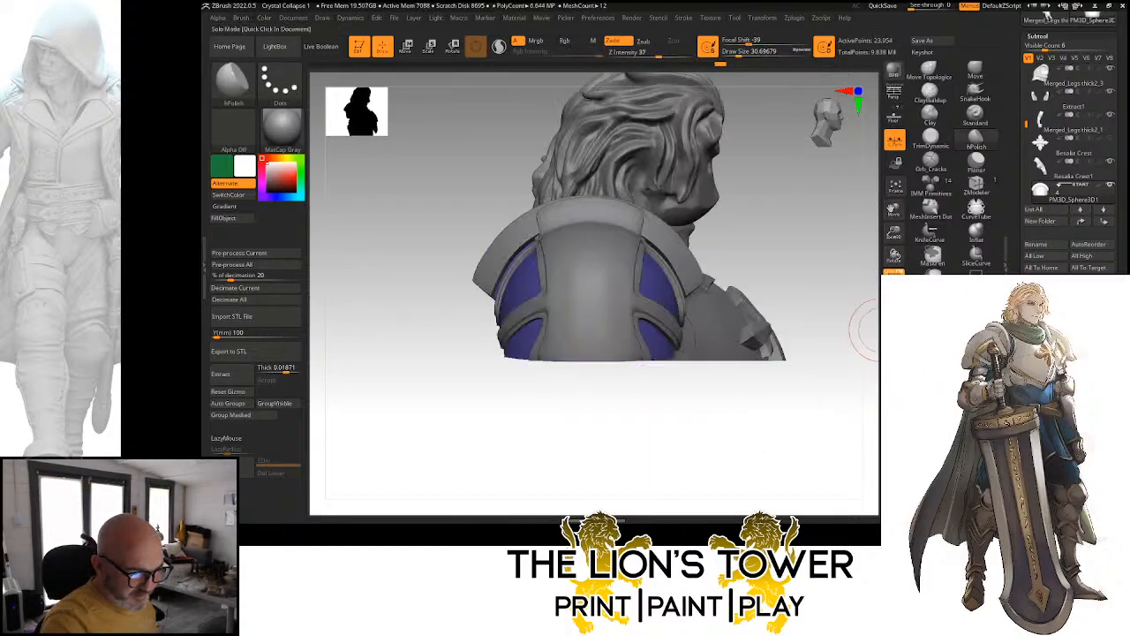
Examine how the shoulder plate, its purple trim panel and the arched collar fit together from the front and the side
shift+drag(845, 386, 750, 376)
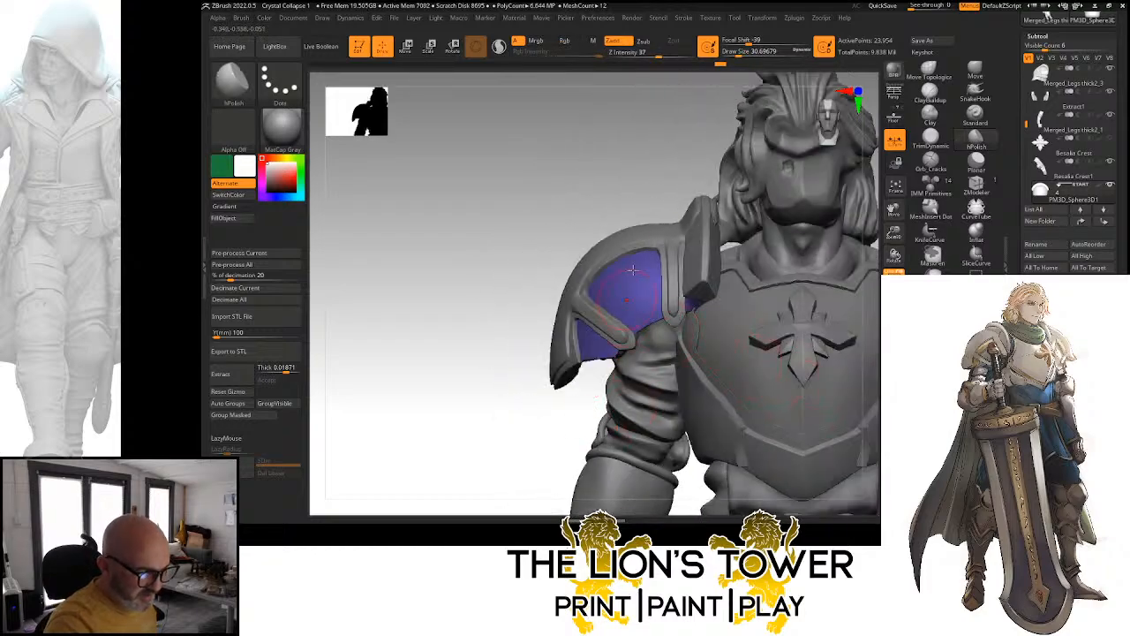
drag(640, 181, 690, 279)
drag(794, 231, 505, 347)
alt+click(687, 220)
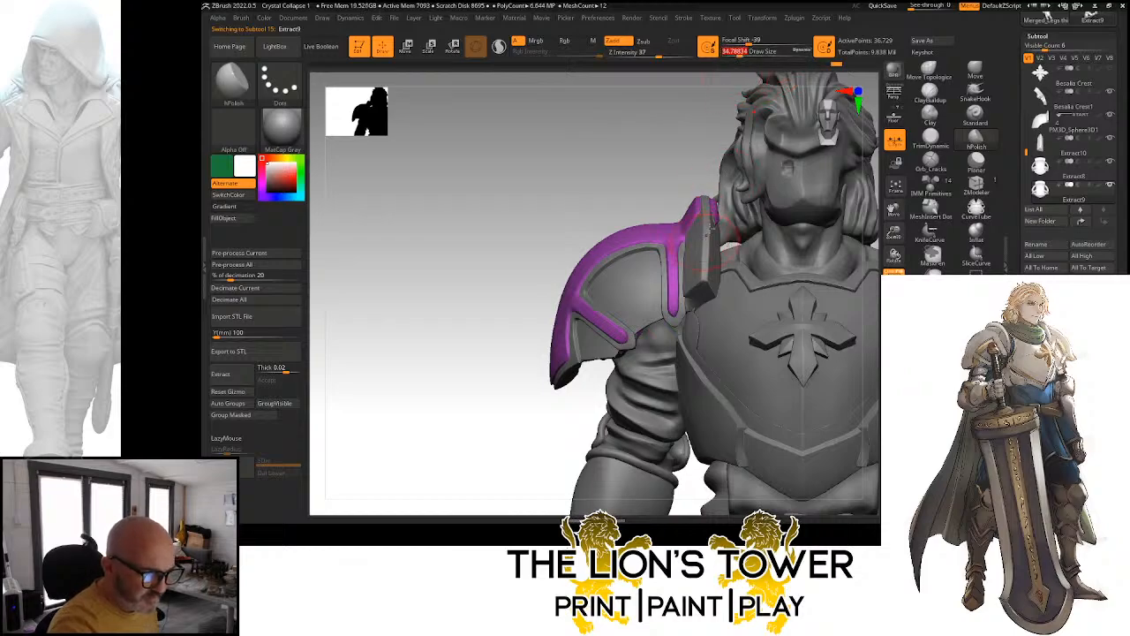
drag(709, 228, 735, 223)
key(ctrl)
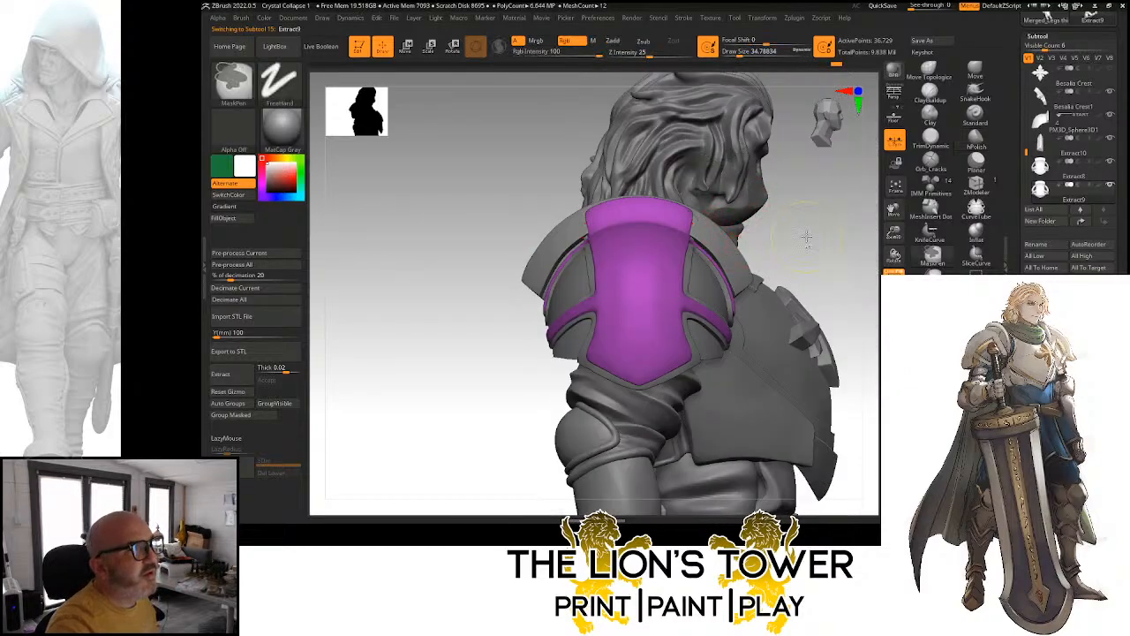
ctrl+click(817, 235)
ctrl+click(815, 239)
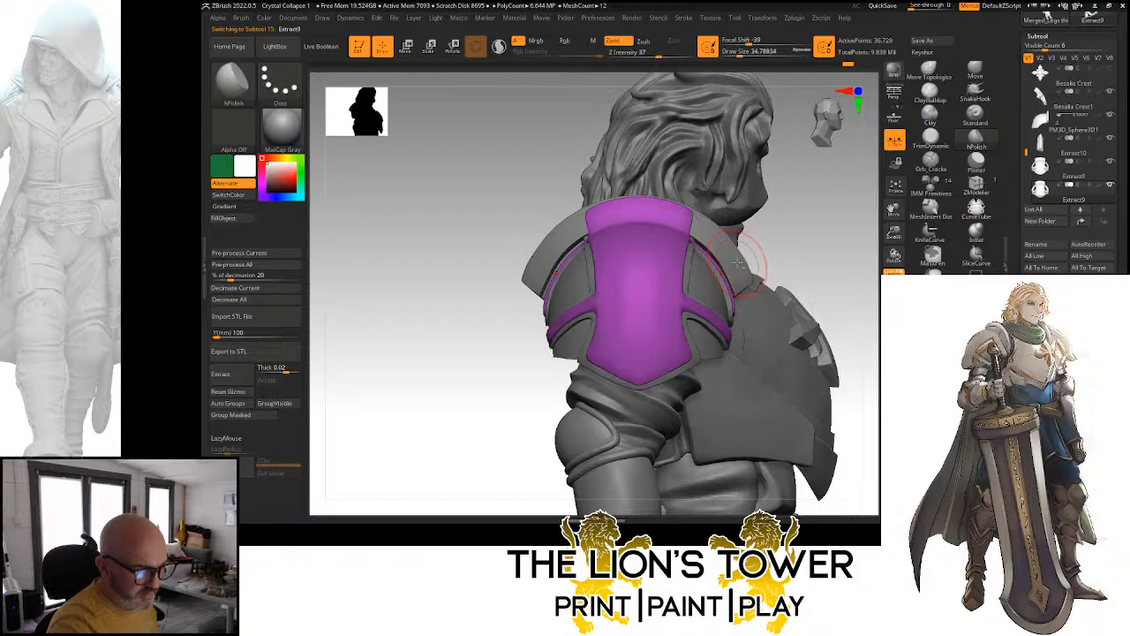
Select the arched shoulder collar and raise it slightly above the pauldron with the gizmo
alt+click(750, 280)
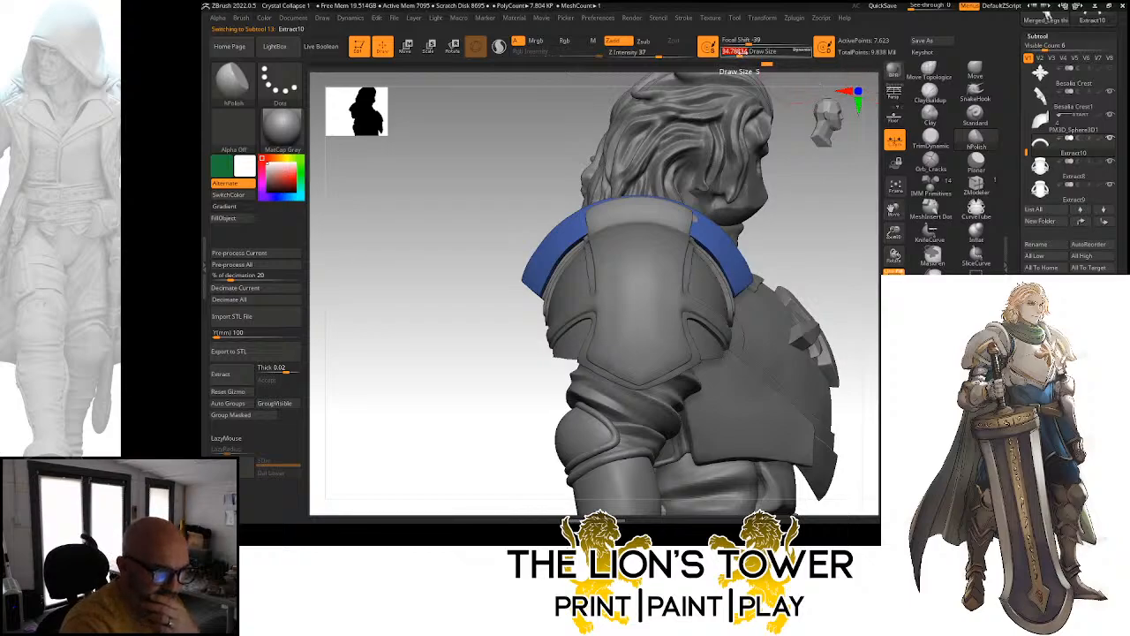
click(430, 46)
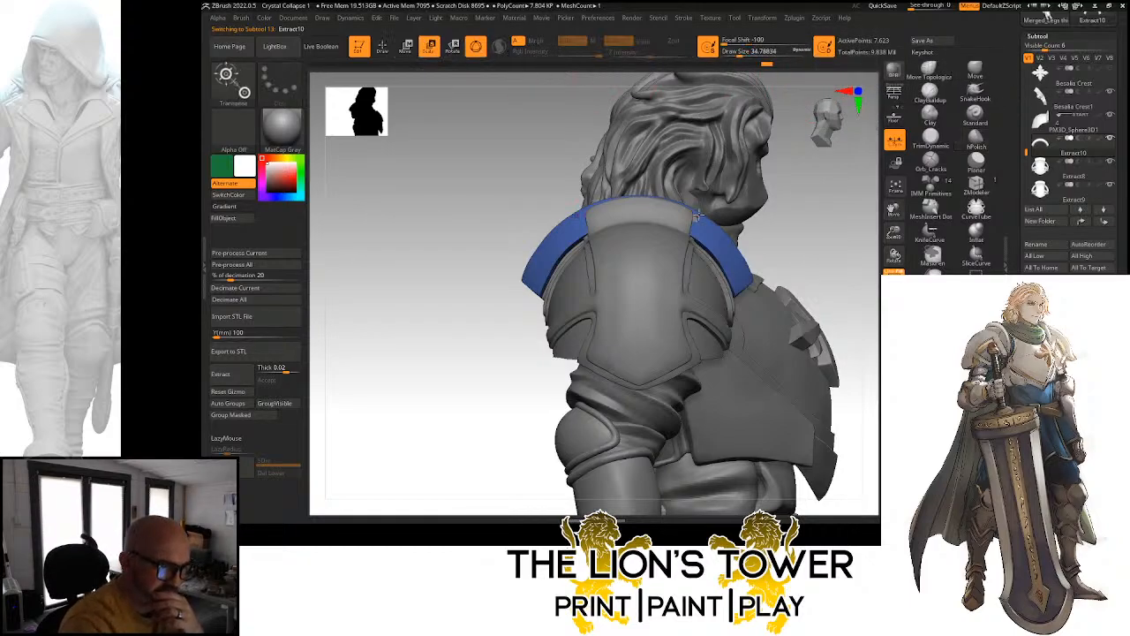
drag(893, 240, 894, 210)
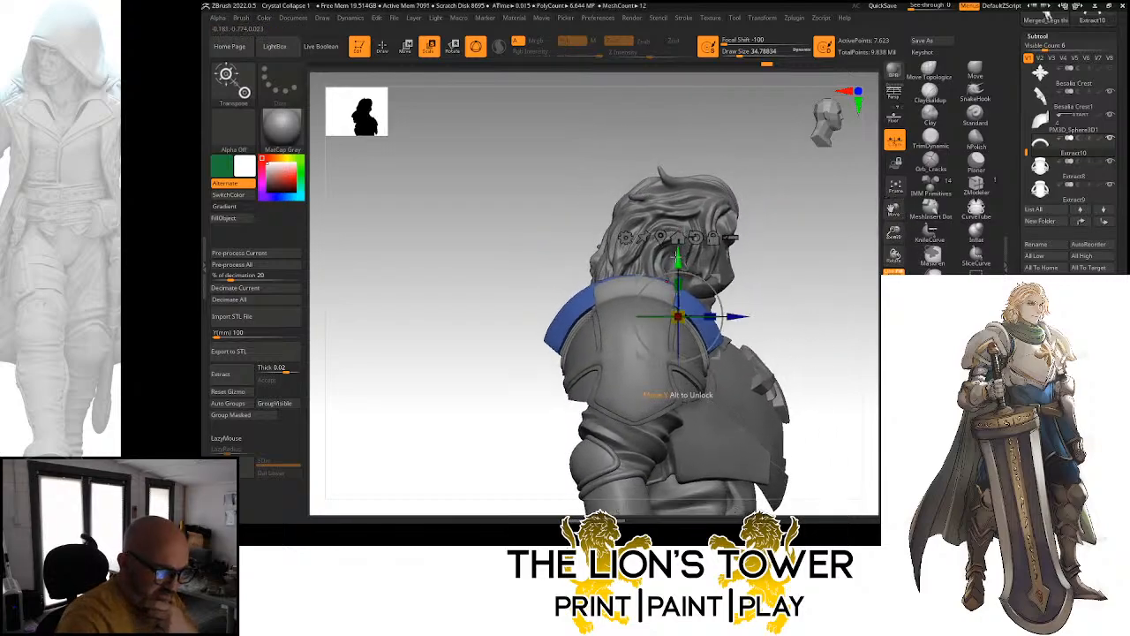
drag(677, 257, 680, 248)
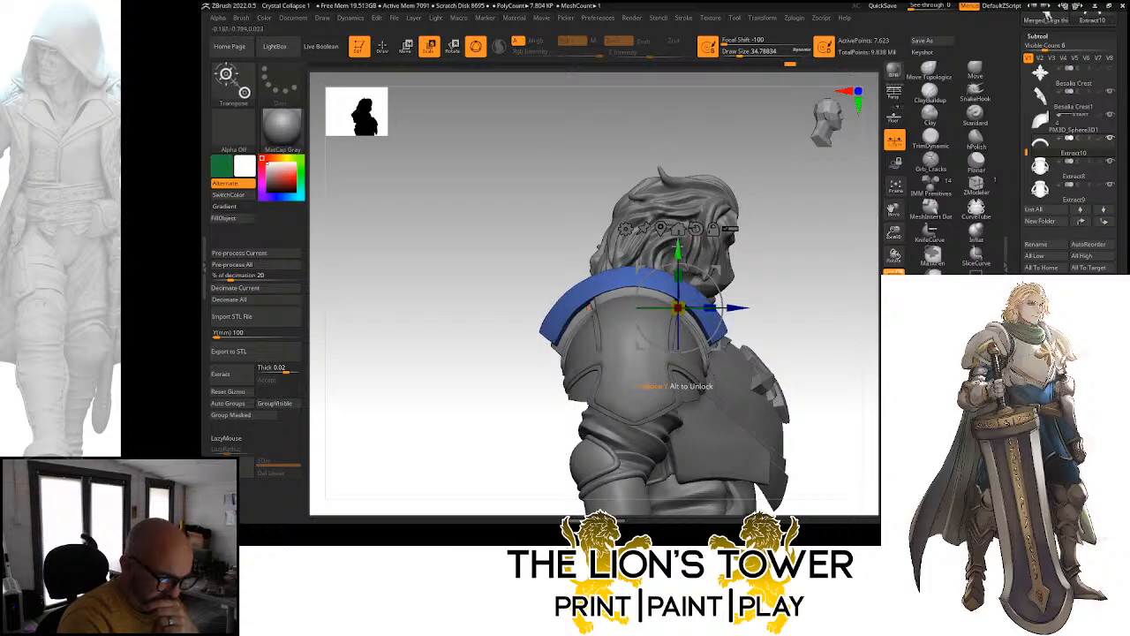
drag(678, 246, 678, 251)
Try to scale the arched collar and undo the change
drag(755, 234, 828, 233)
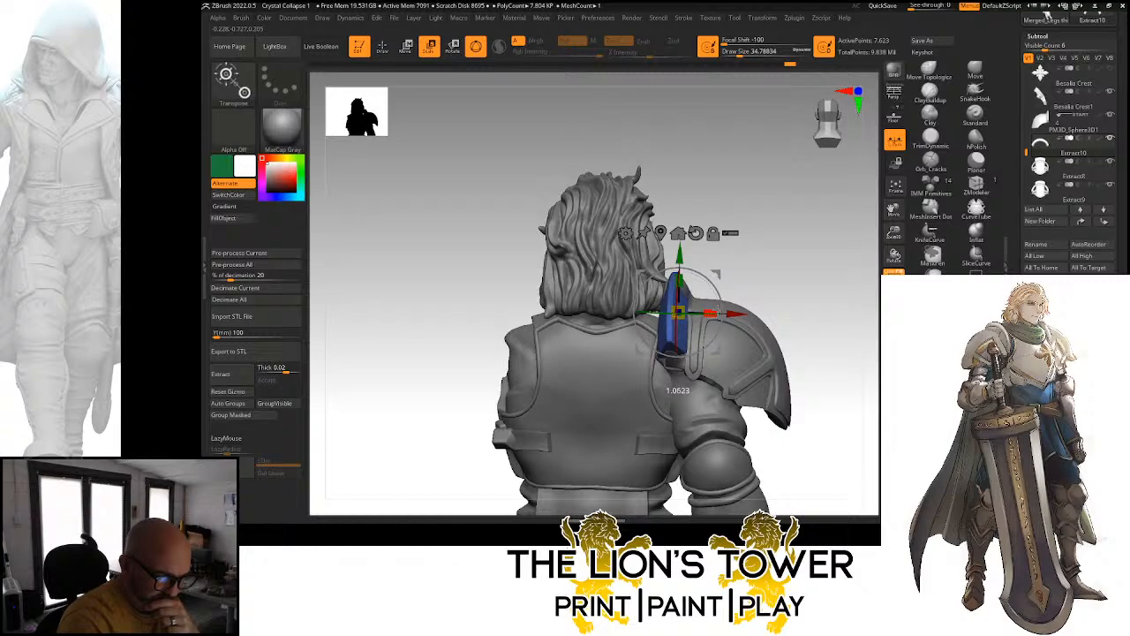
drag(731, 314, 710, 385)
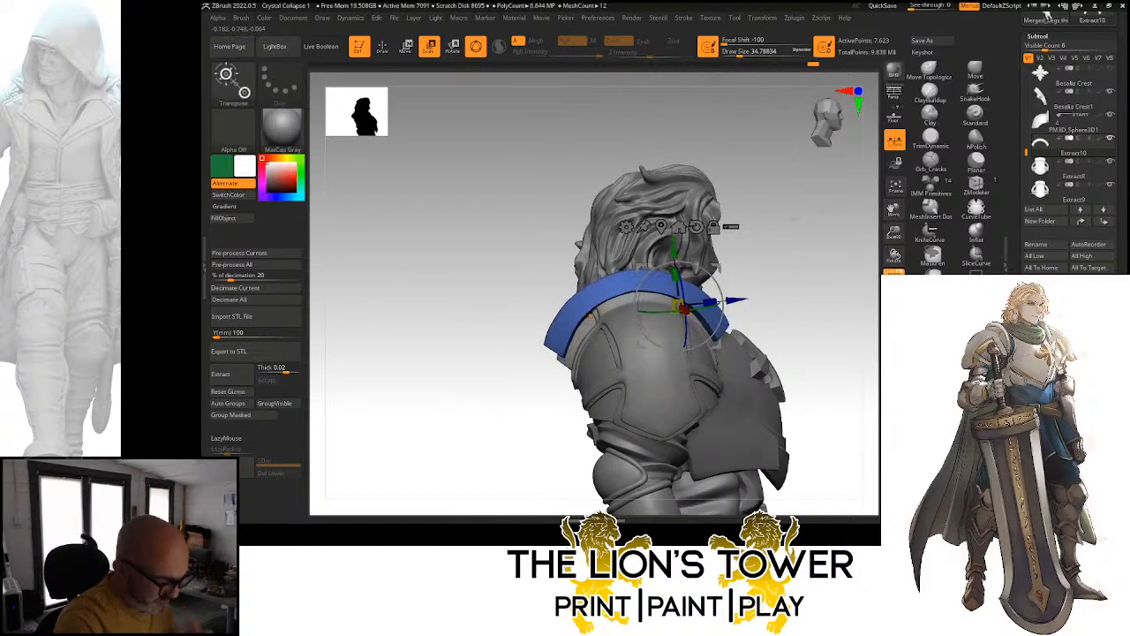
key(ctrl+z)
key(ctrl+z)
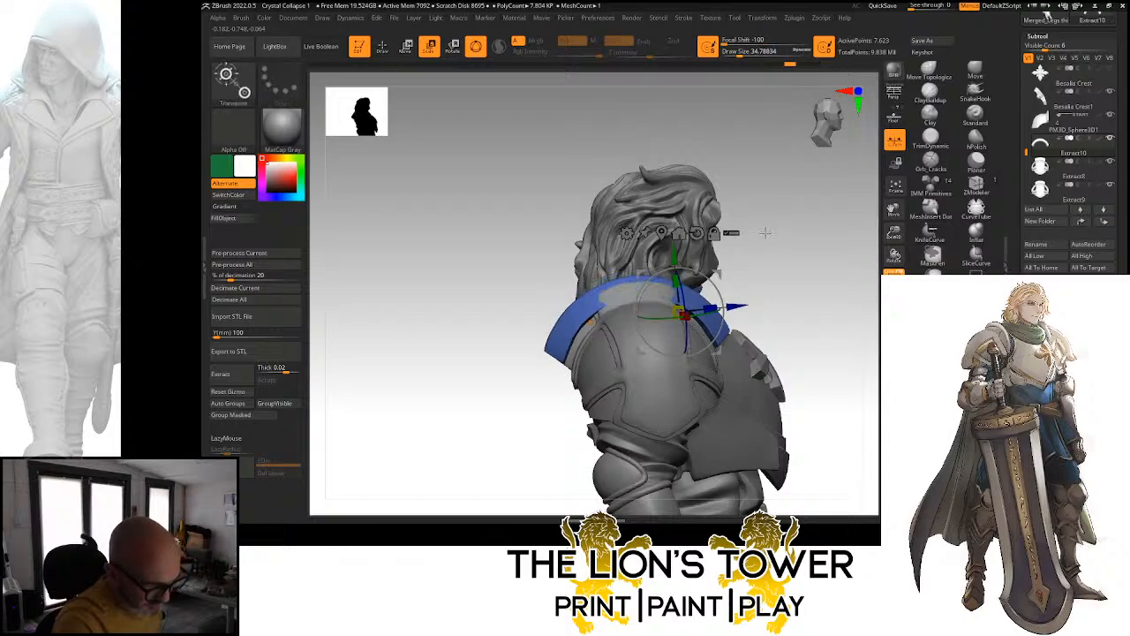
key(ctrl+z)
drag(766, 233, 704, 242)
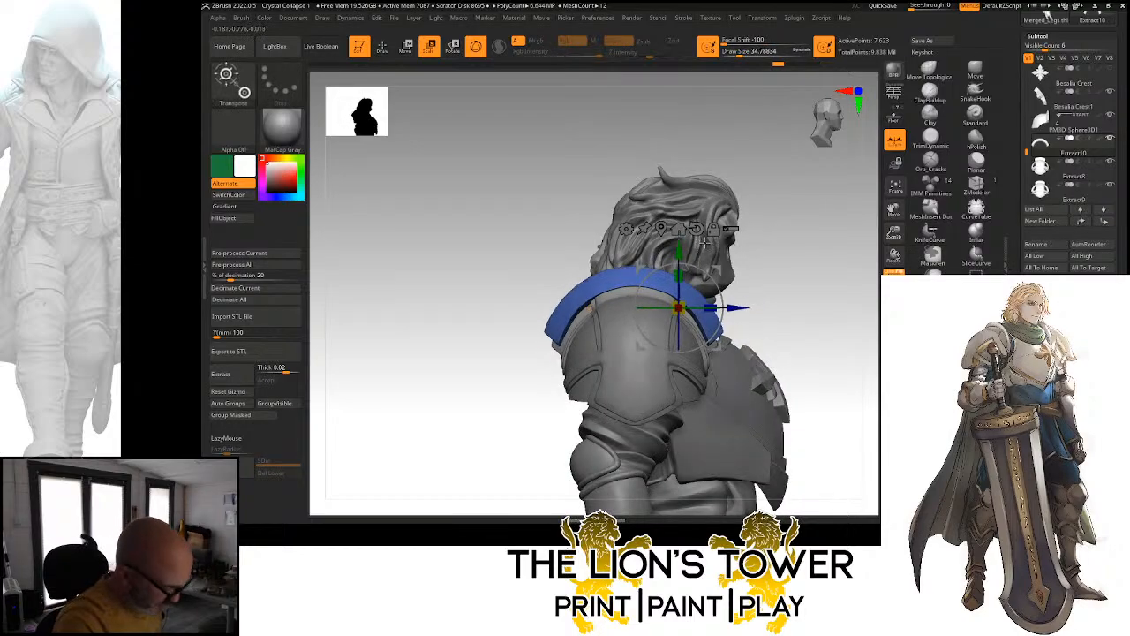
Centre the gizmo on the arched collar, enlarge the collar around the pauldron, and lower it slightly
alt+drag(678, 307, 633, 307)
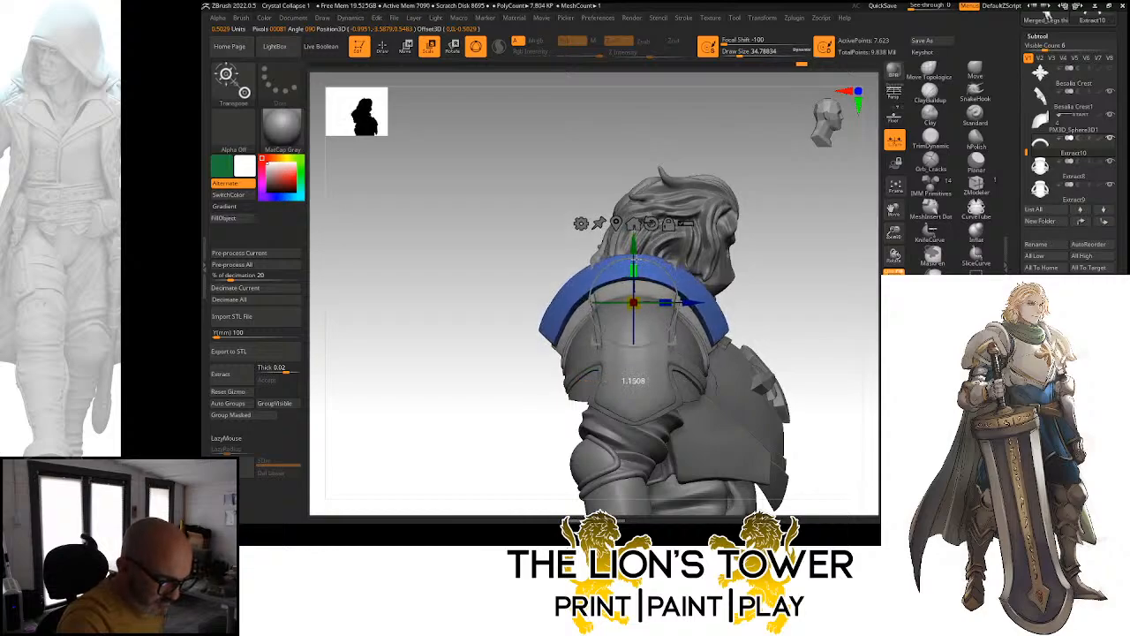
key(ctrl)
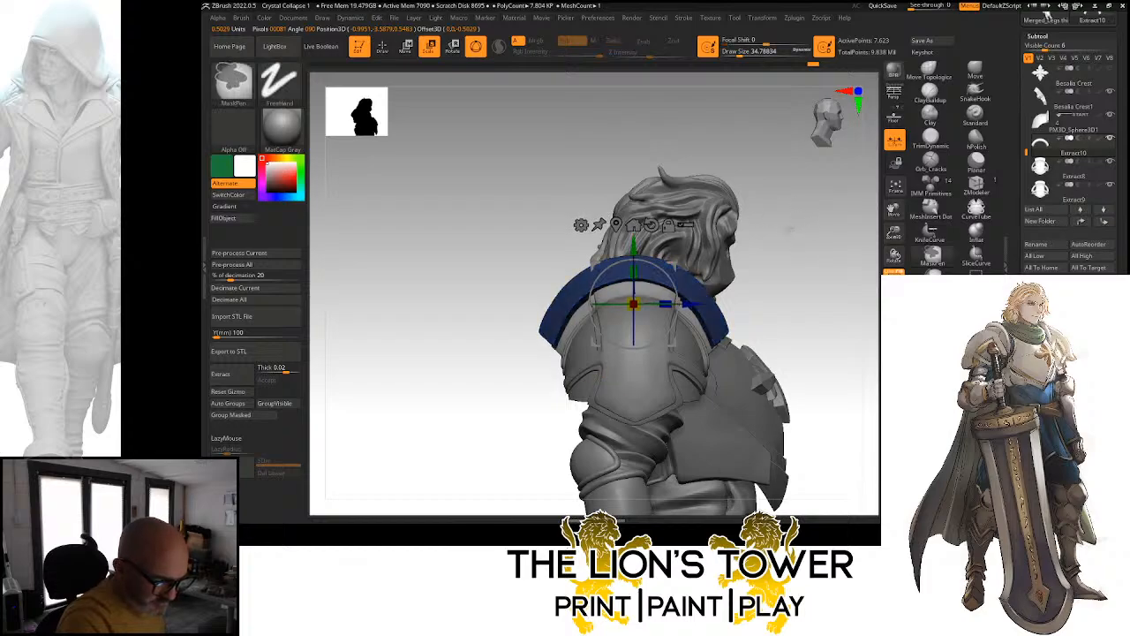
ctrl+click(766, 231)
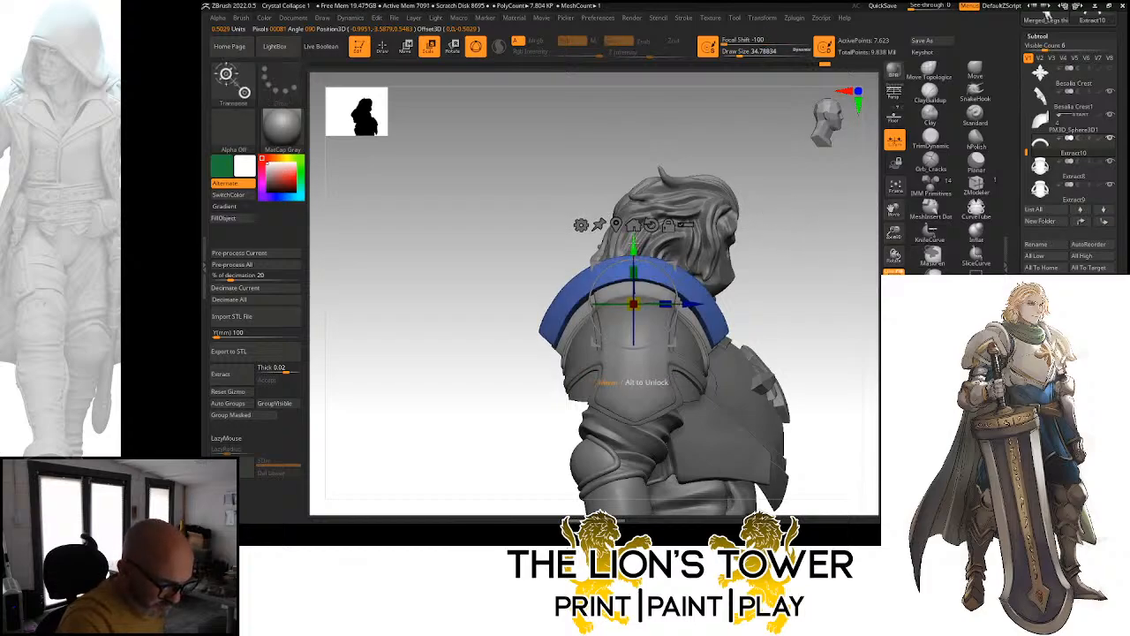
drag(634, 243, 635, 246)
mouse_move(805, 251)
mouse_down()
mouse_move(773, 245)
mouse_move(795, 245)
mouse_up()
drag(633, 250, 633, 252)
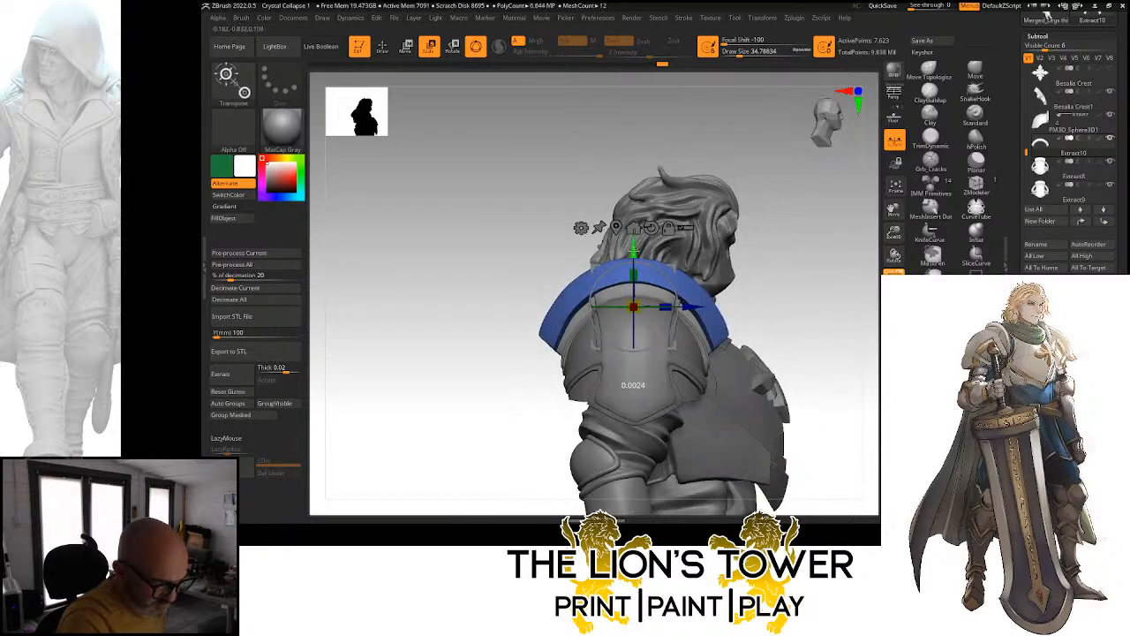
drag(811, 262, 833, 239)
ctrl+click(827, 219)
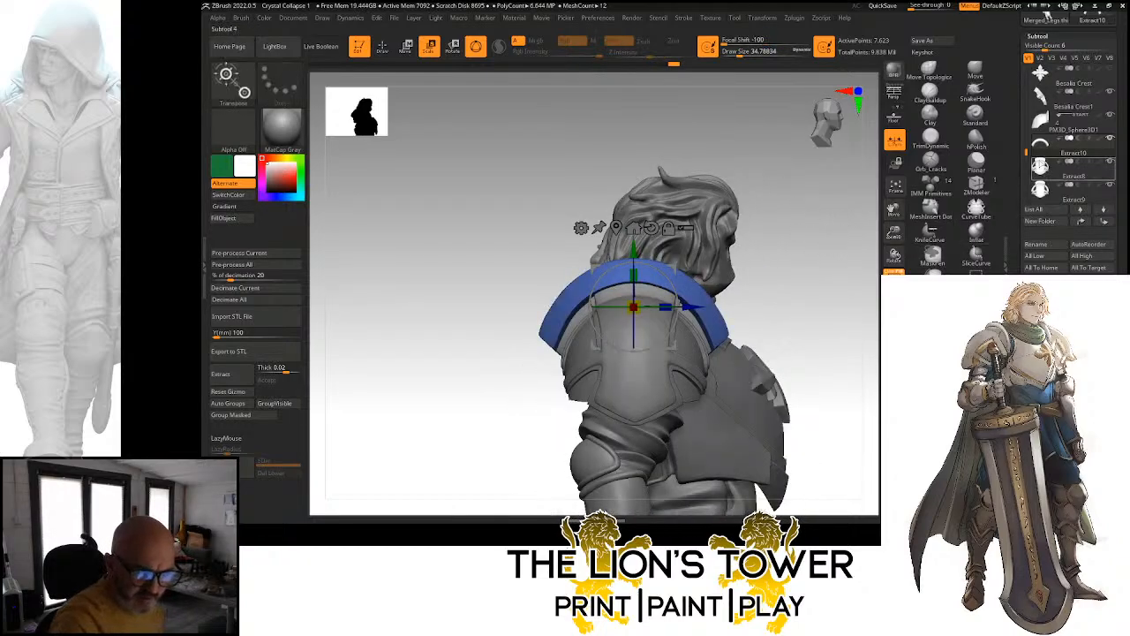
Merge the collar, trim and panel subtools into PM3D_Sphere3D1 and regroup the combined pauldron with Auto Groups
click(1042, 123)
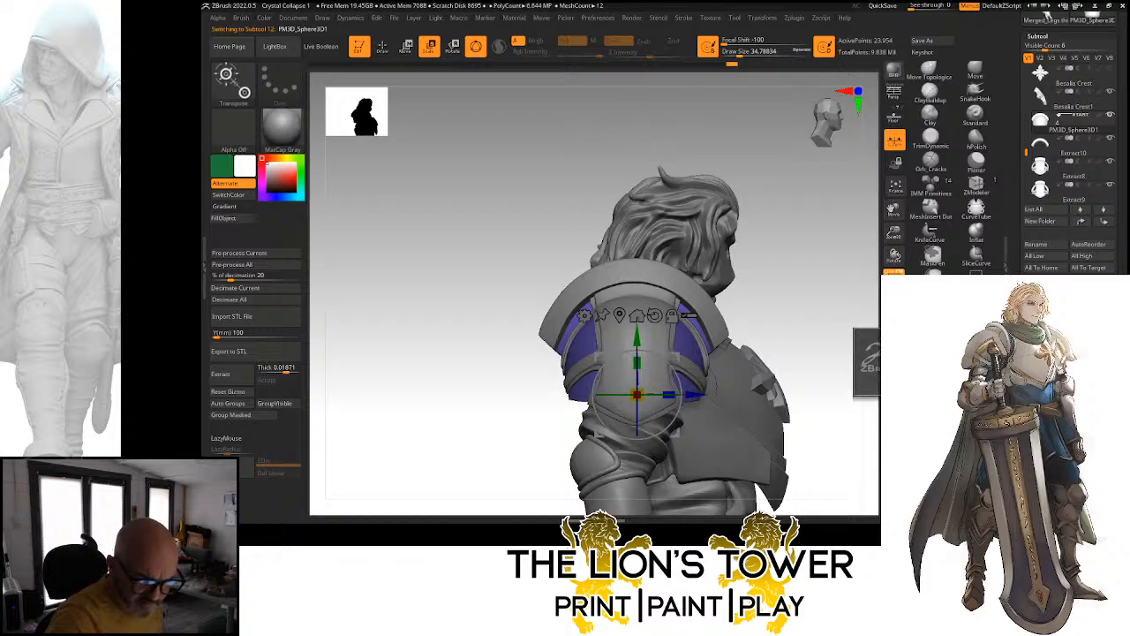
key(Return)
key(Return)
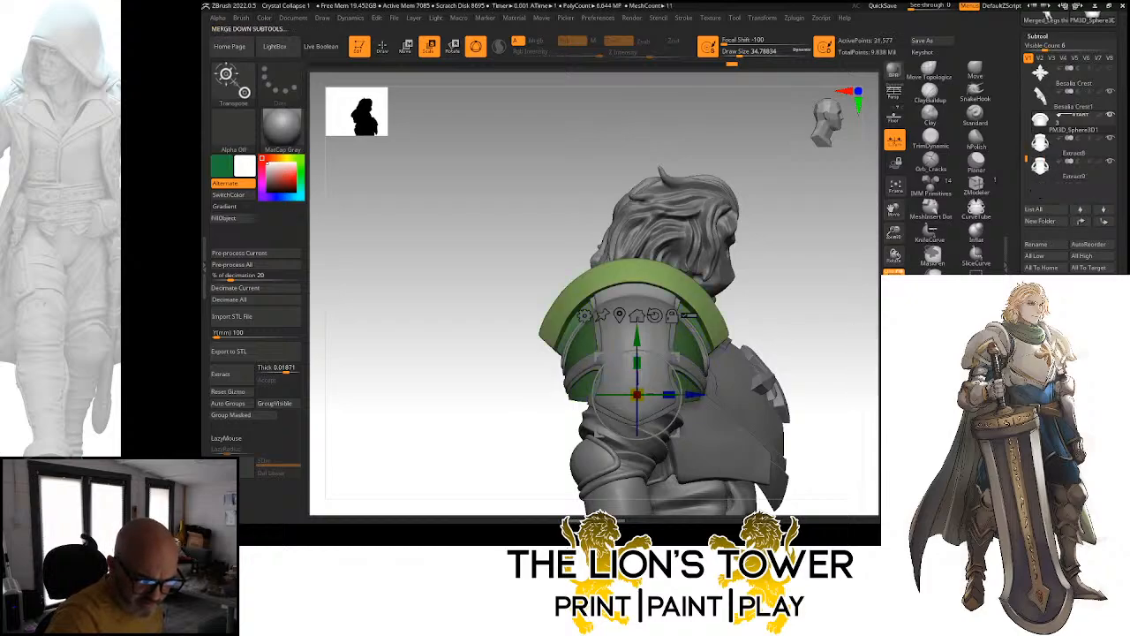
key(Return)
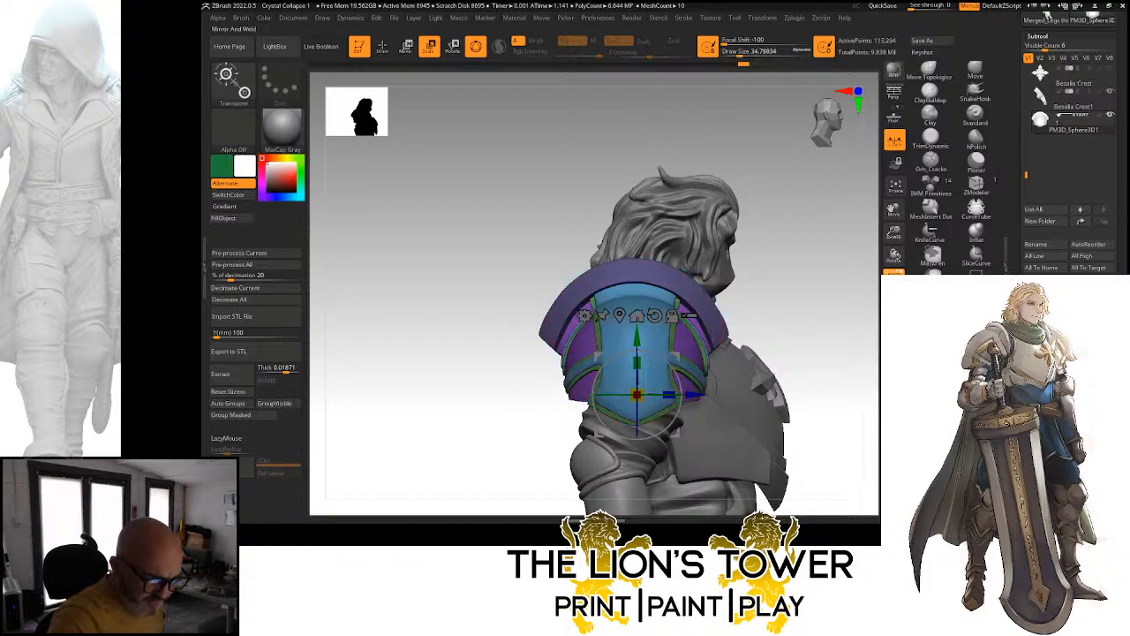
drag(818, 286, 812, 297)
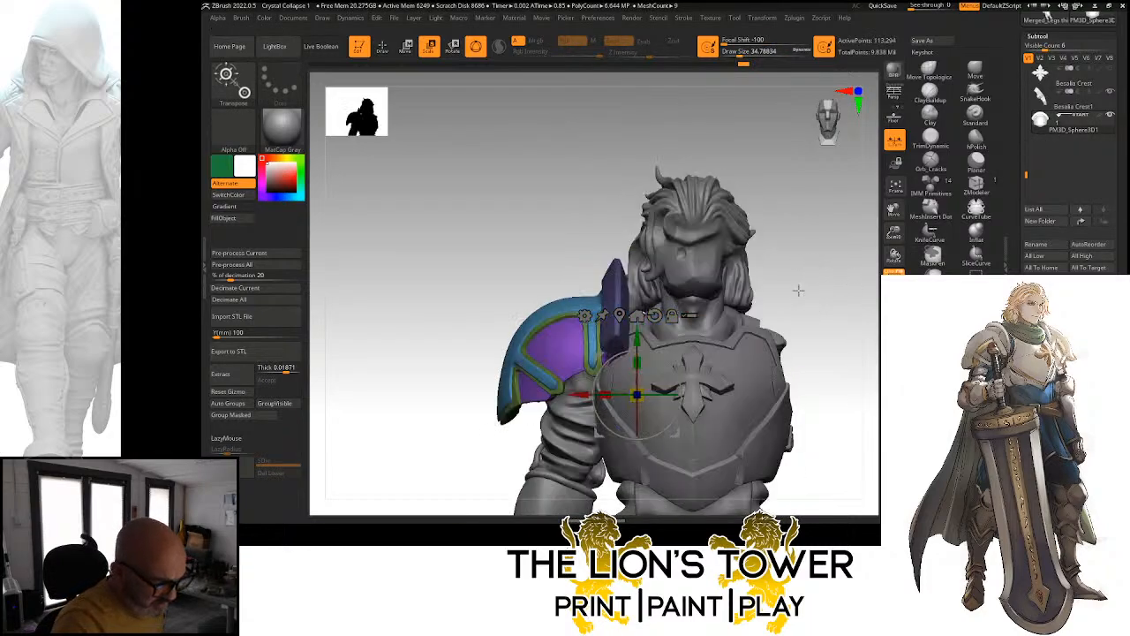
click(246, 404)
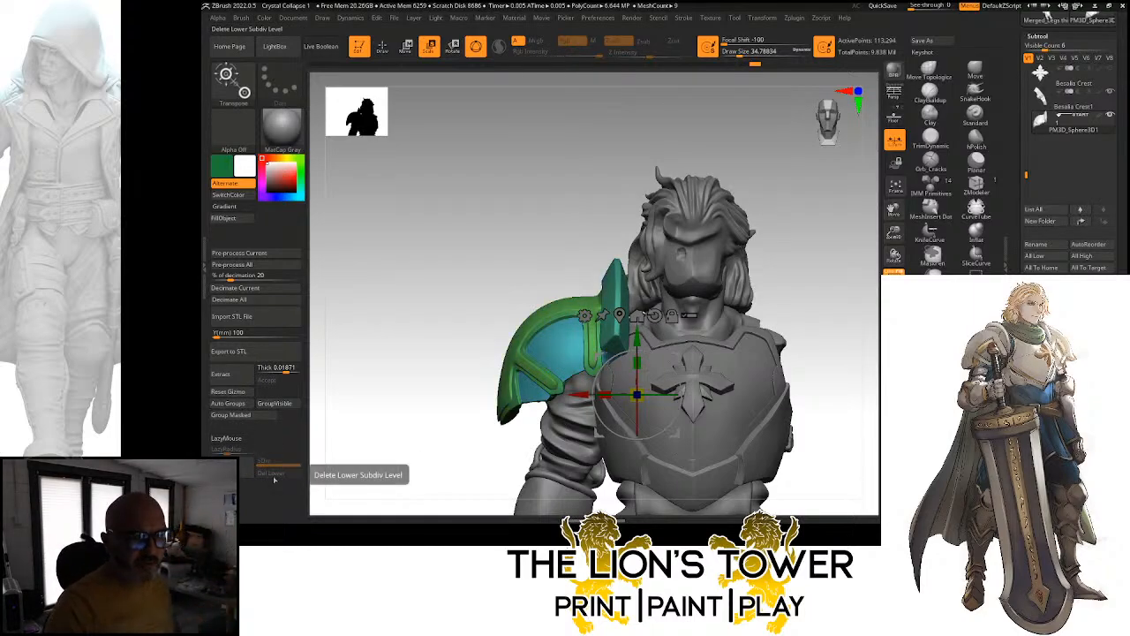
Copy the complete pauldron to the opposite shoulder with Mirror And Weld
alt+drag(816, 299, 847, 252)
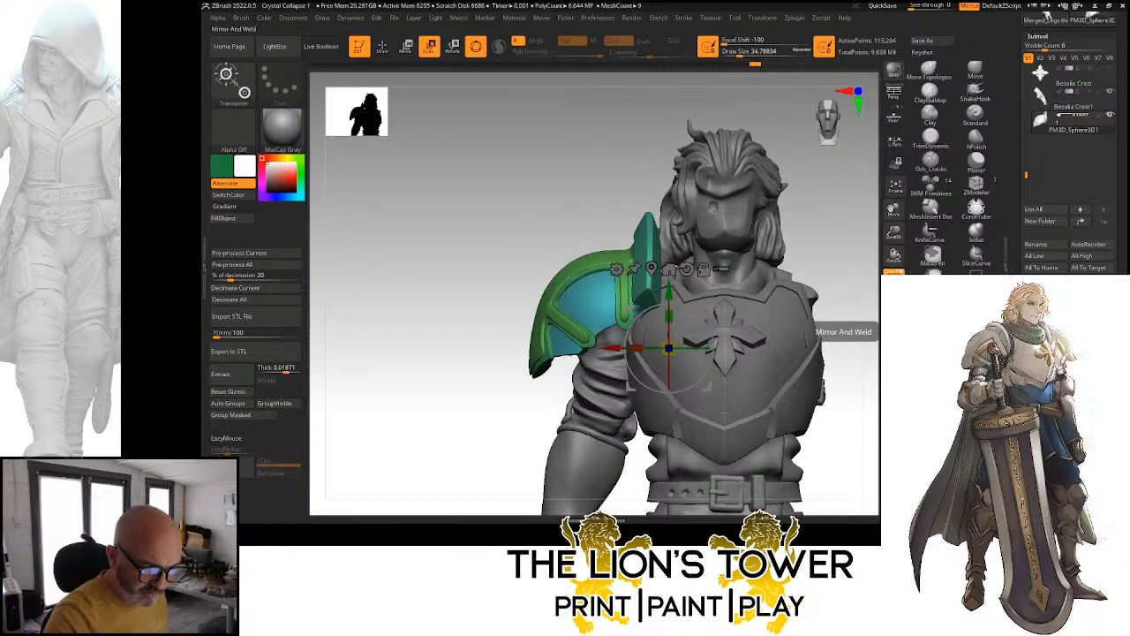
click(890, 332)
drag(894, 234, 893, 258)
drag(895, 212, 883, 196)
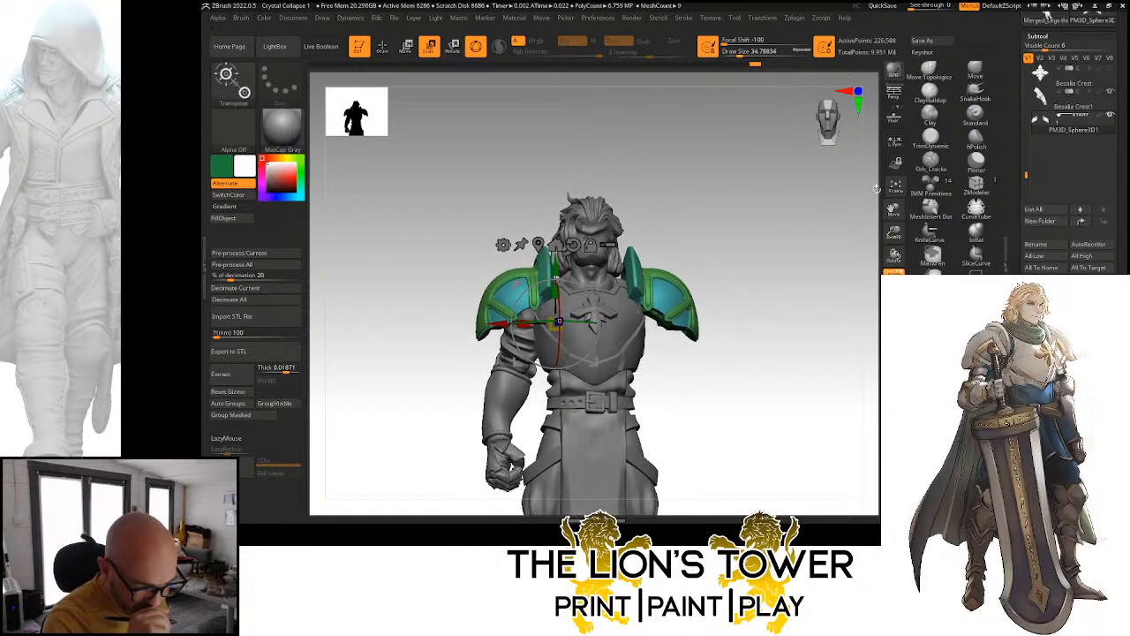
Select the arm subtool and mirror it to the character's other side with Mirror And Weld
alt+click(608, 380)
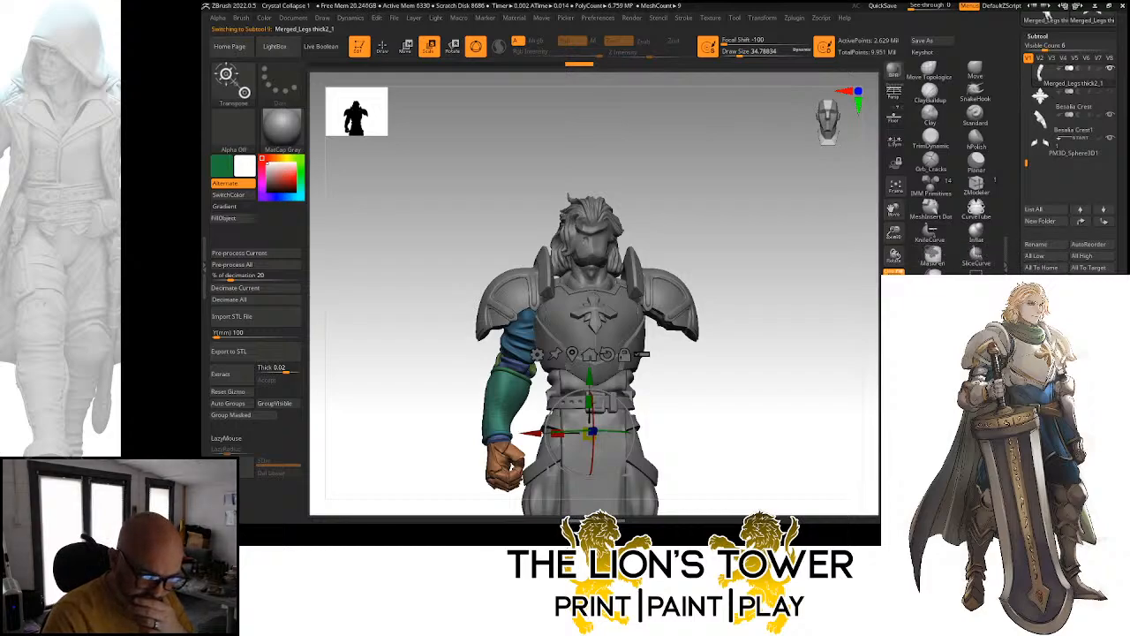
click(936, 332)
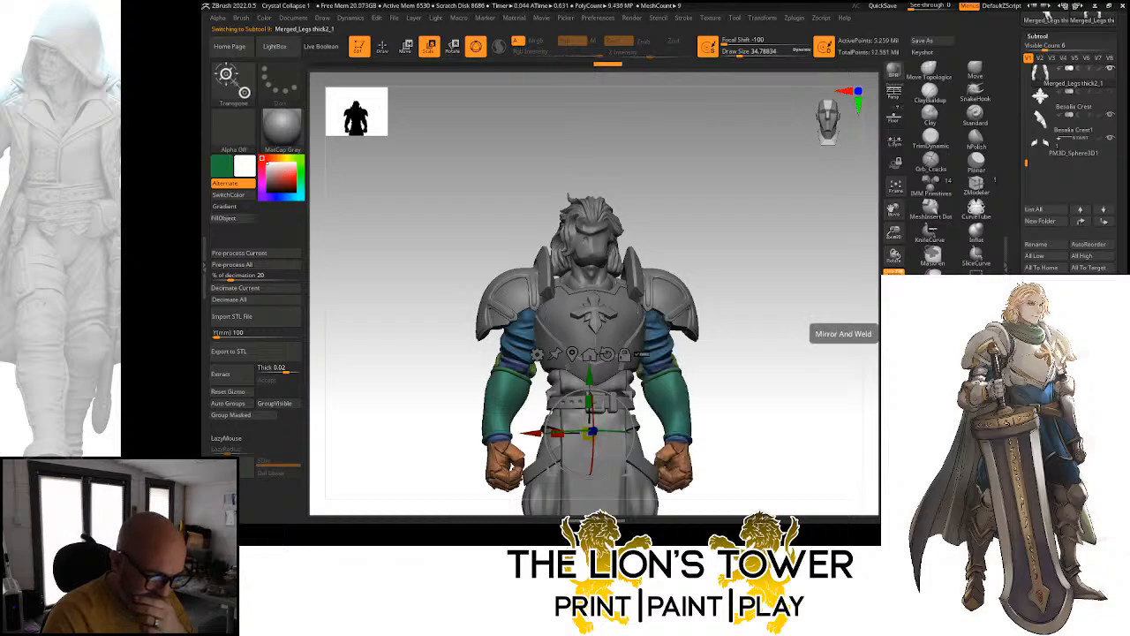
drag(848, 300, 821, 305)
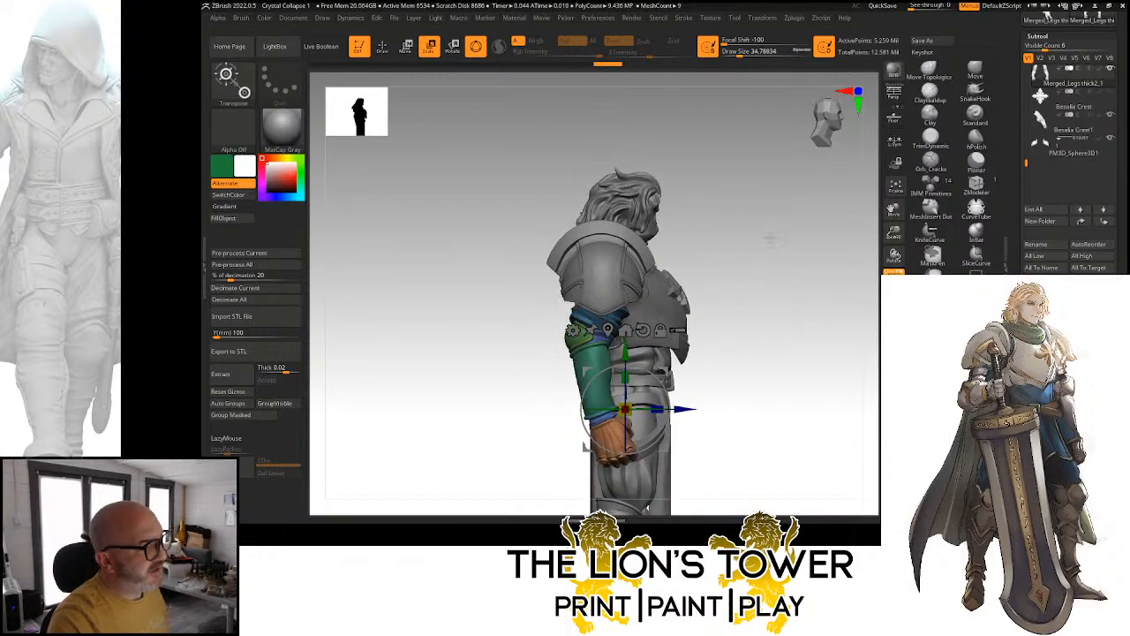
drag(761, 263, 712, 234)
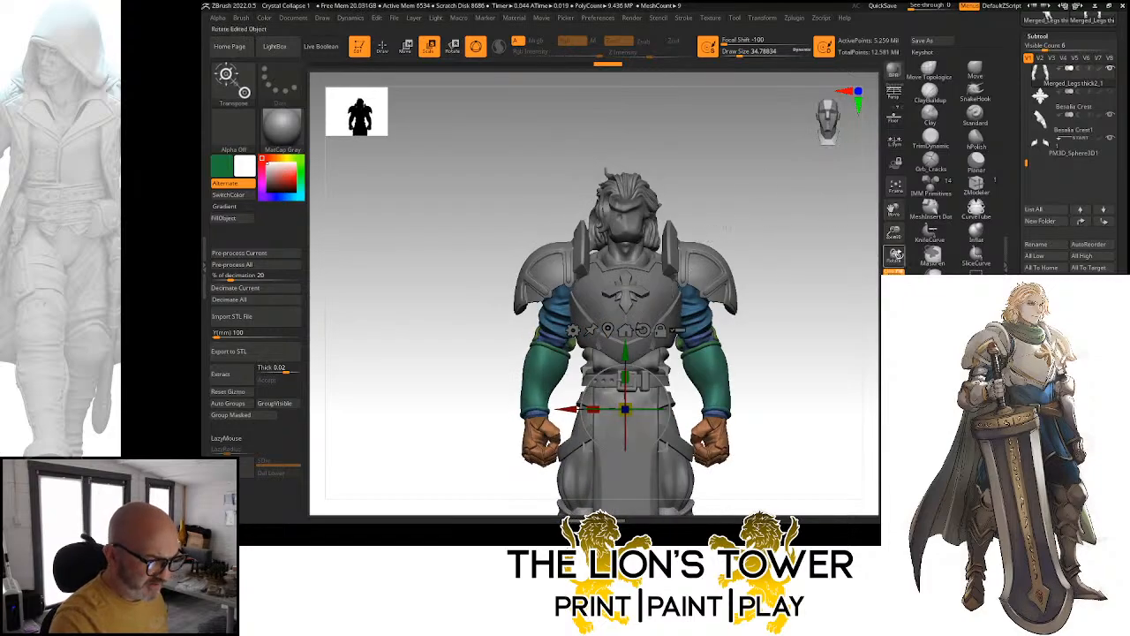
drag(895, 233, 898, 272)
drag(894, 211, 856, 261)
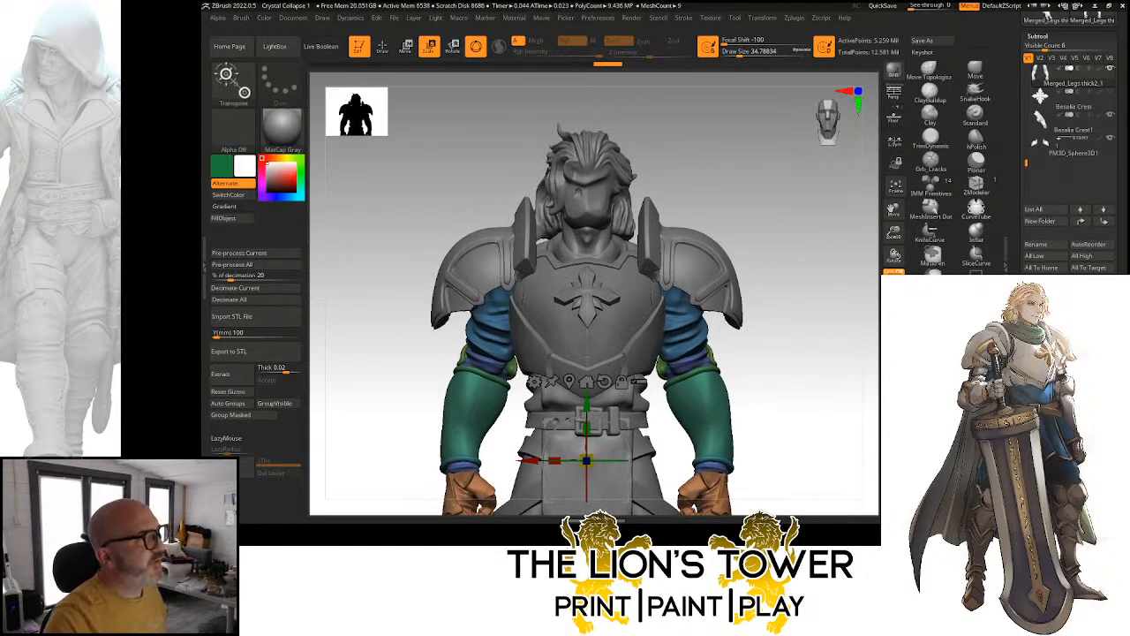
Append a cylinder subtool, raise it to chest height, and shrink it to about the torso's width
click(1090, 303)
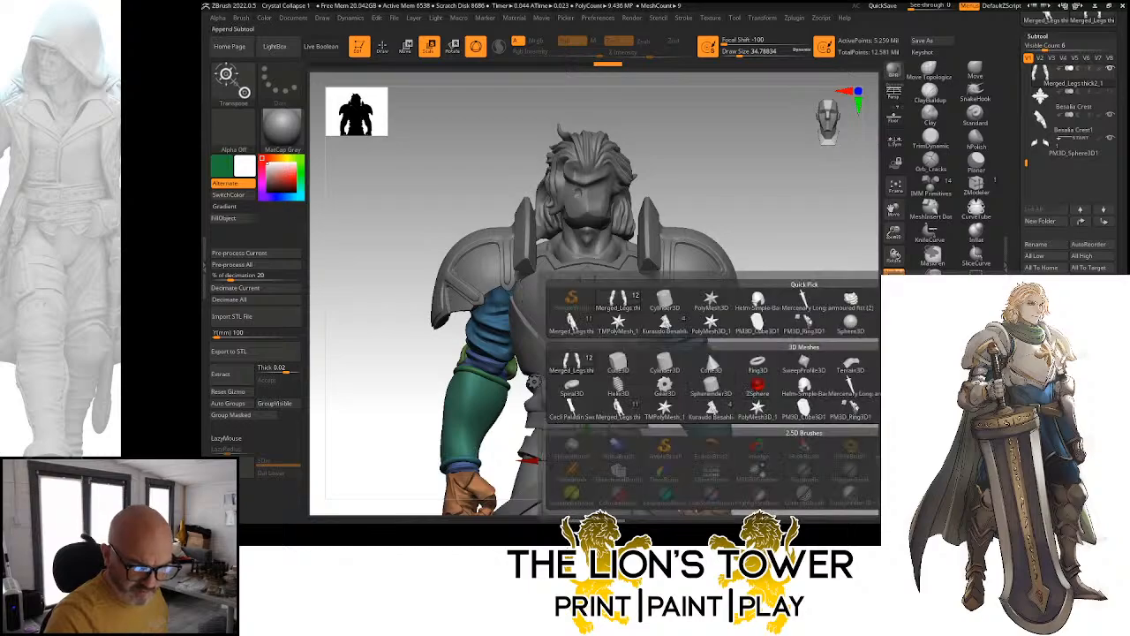
click(711, 366)
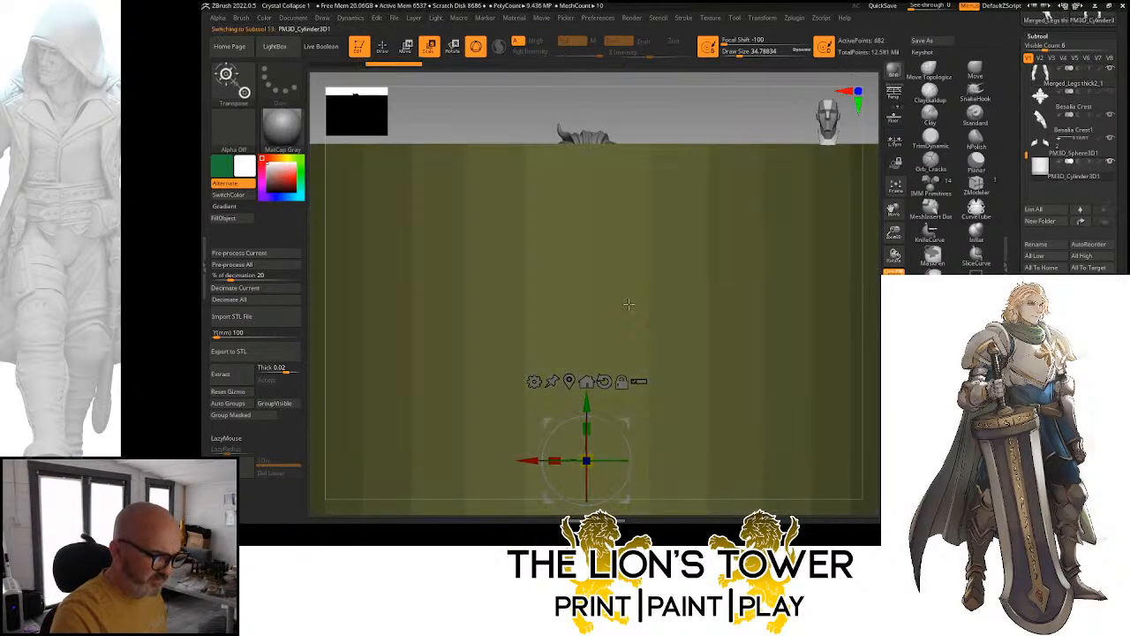
drag(591, 408, 591, 285)
drag(586, 336, 591, 388)
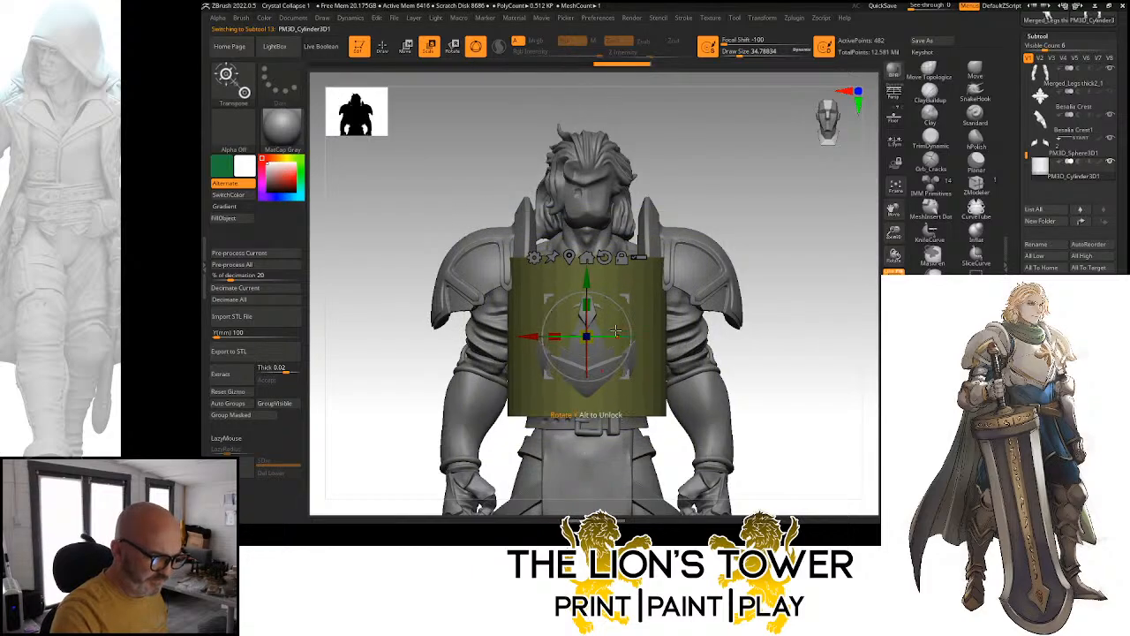
Move the cylinder to the upper arm below the pauldron, shrink it to arm width, and align it from the side
drag(629, 294, 539, 275)
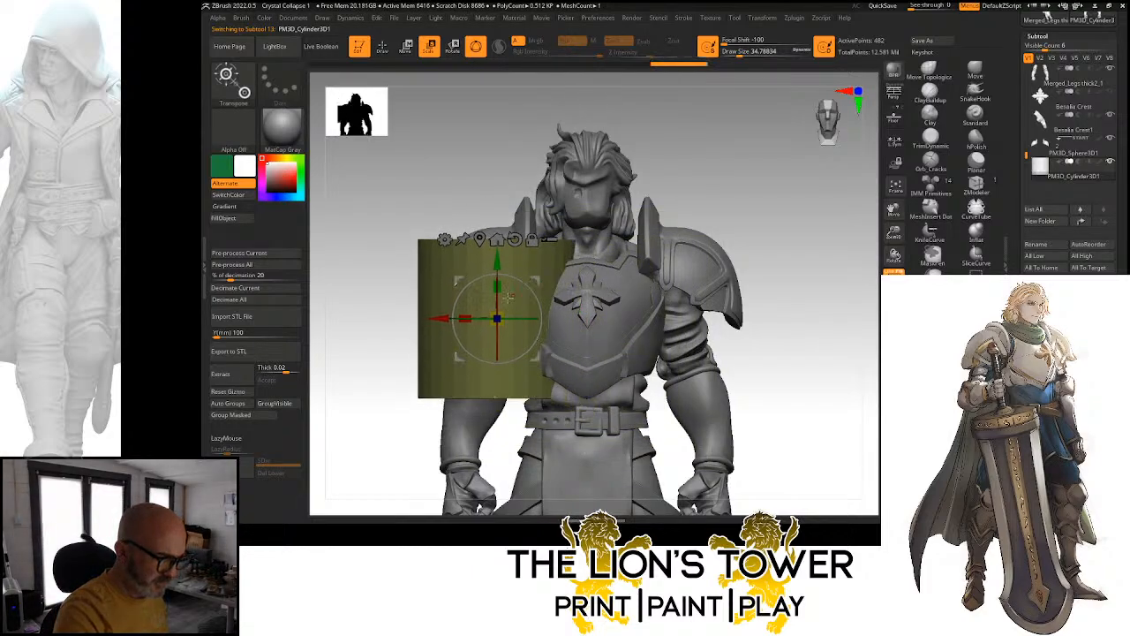
drag(496, 318, 493, 376)
drag(533, 281, 519, 279)
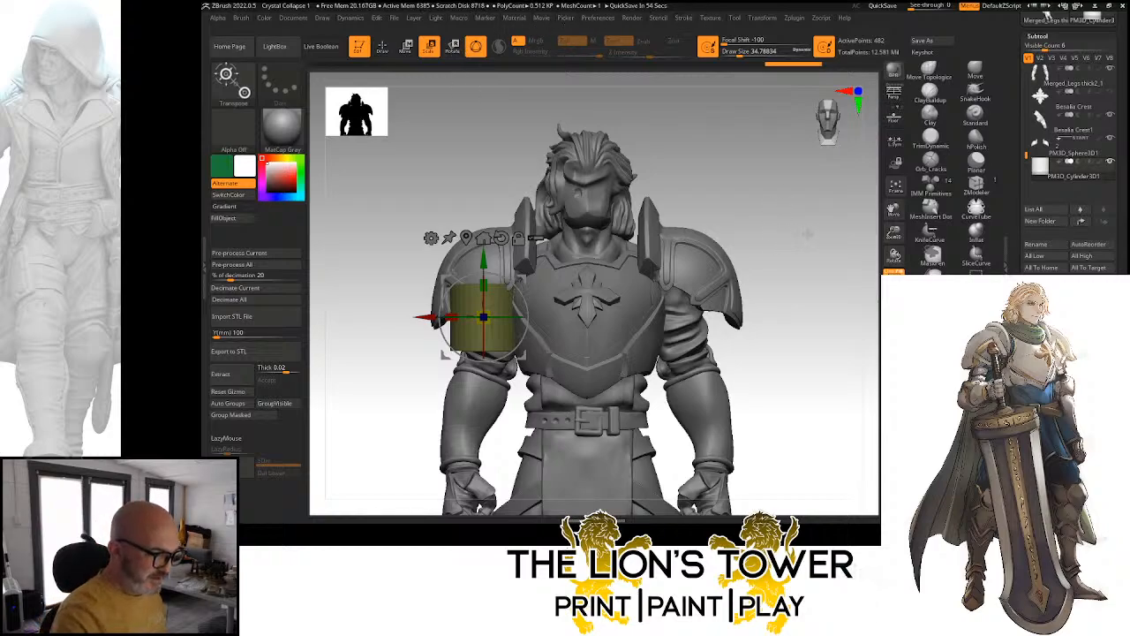
drag(807, 234, 817, 259)
drag(536, 314, 482, 316)
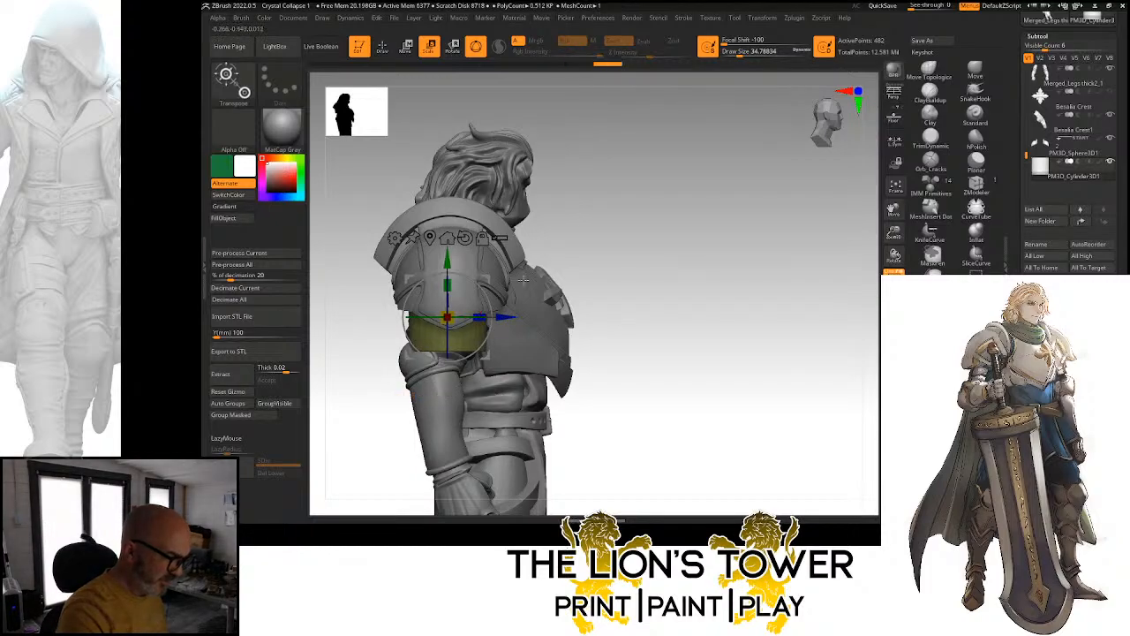
Raise the cylinder along the upper arm until it tucks up under the pauldron
drag(448, 265, 448, 249)
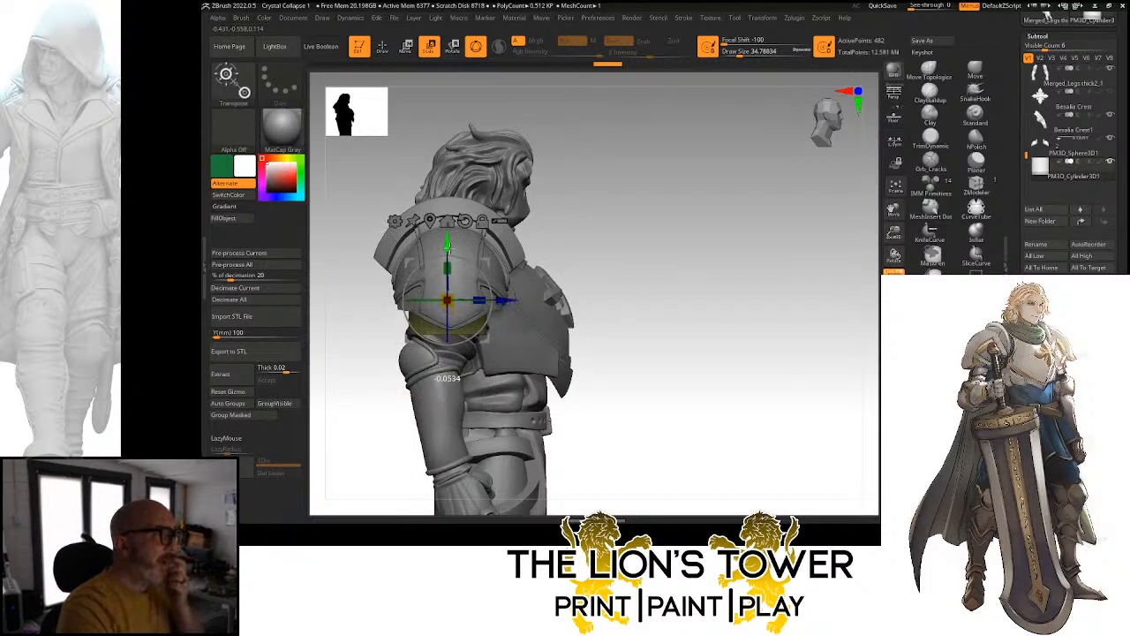
drag(618, 182, 694, 183)
drag(447, 240, 448, 232)
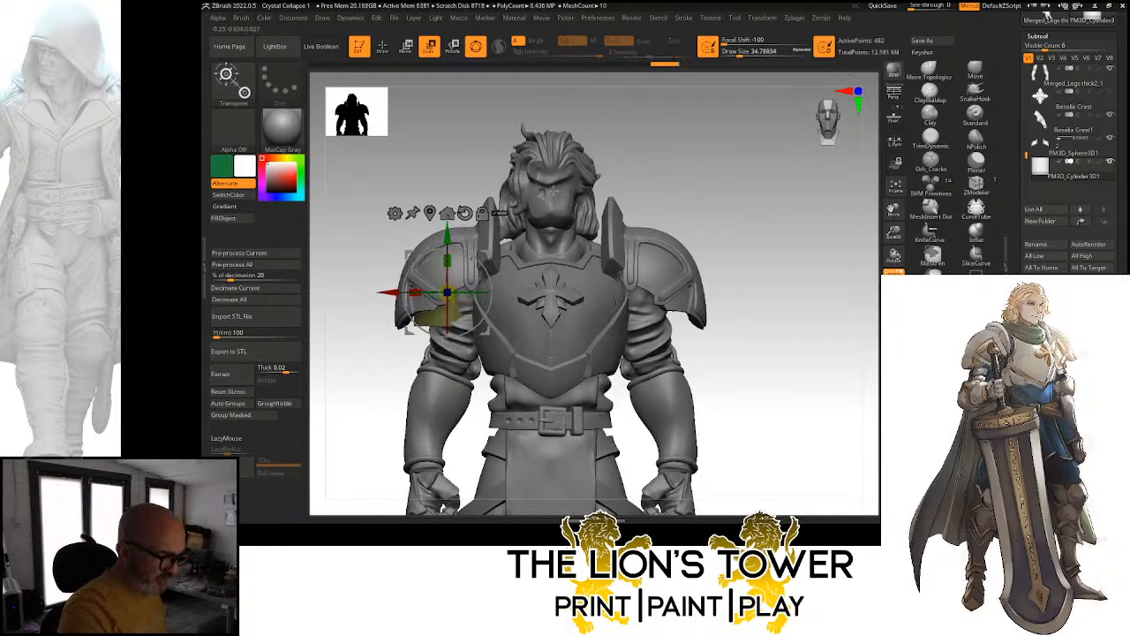
drag(776, 276, 602, 196)
drag(722, 196, 678, 160)
Isolate the cylinder, subdivide it twice, delete its lower subdivision levels, and DynaMesh it with Polish at resolution 648
click(894, 270)
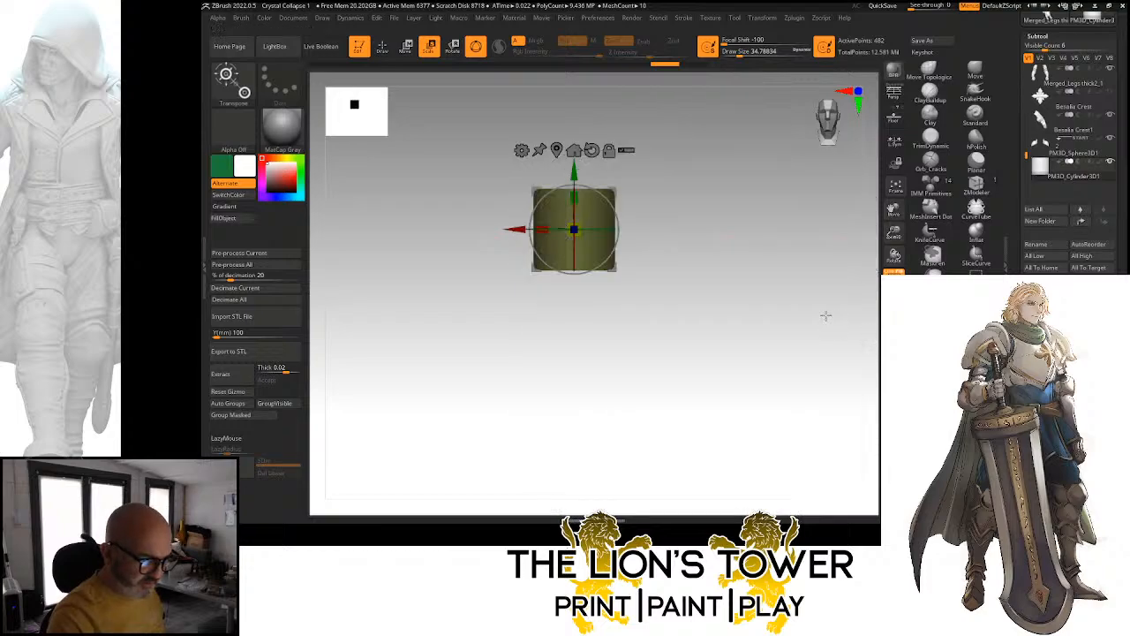
drag(1031, 233, 1033, 115)
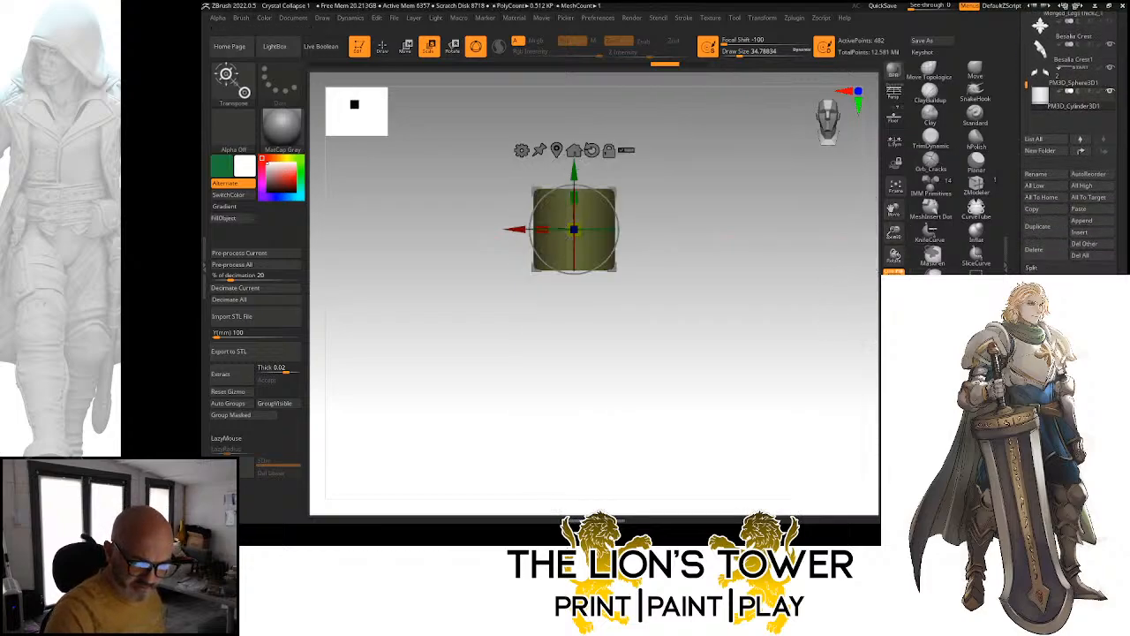
click(1037, 174)
key(ctrl+d)
key(ctrl+d)
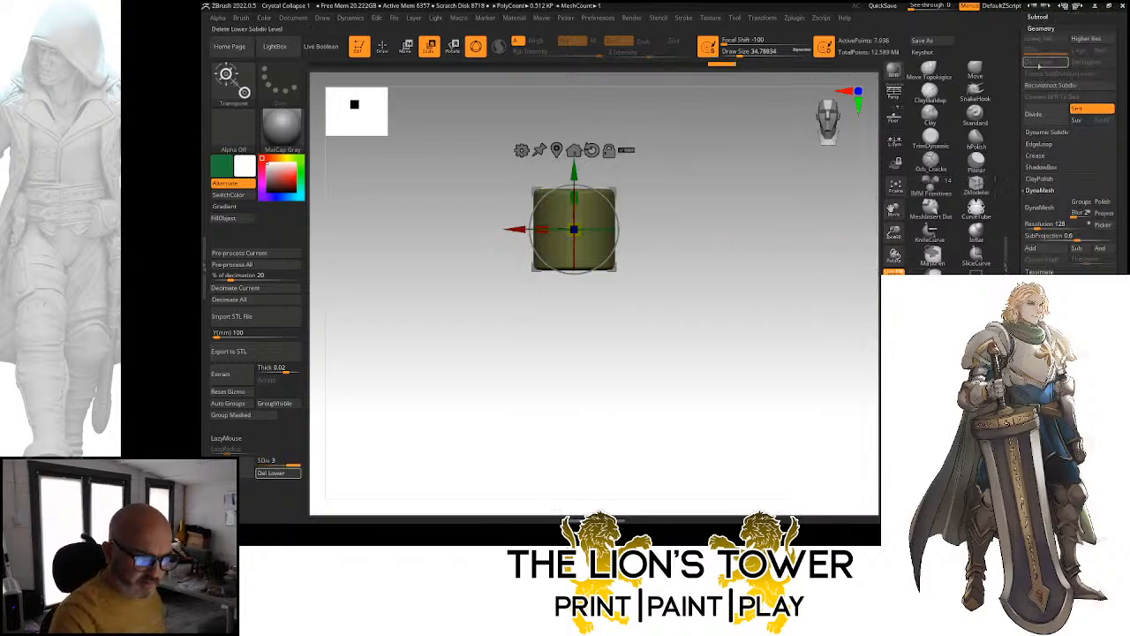
drag(895, 234, 915, 305)
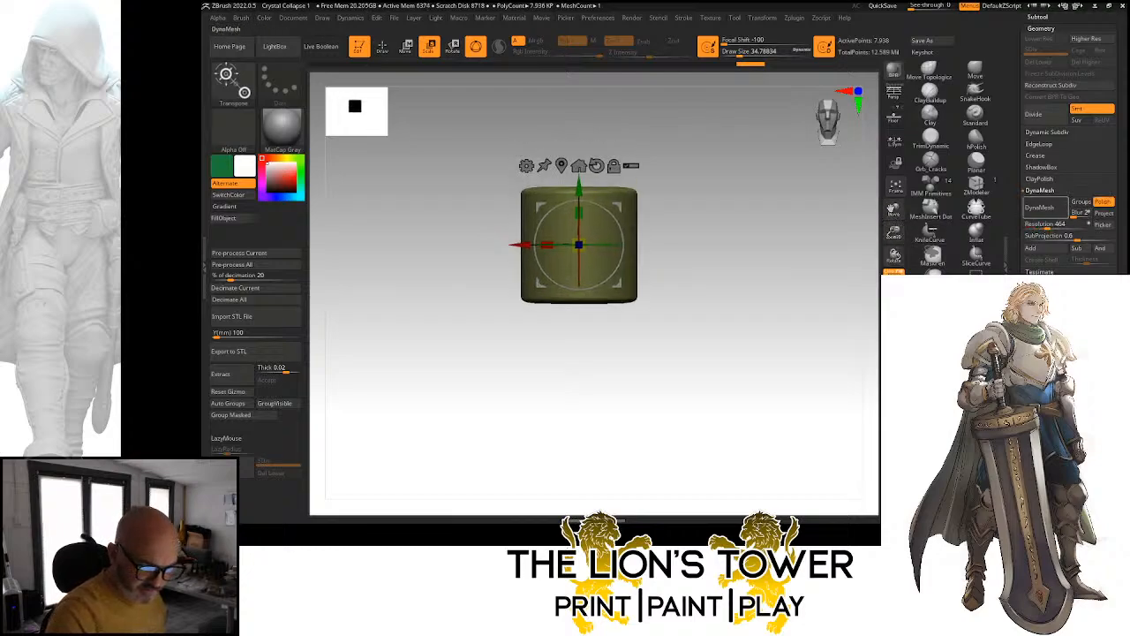
drag(1048, 225, 1052, 225)
click(1044, 208)
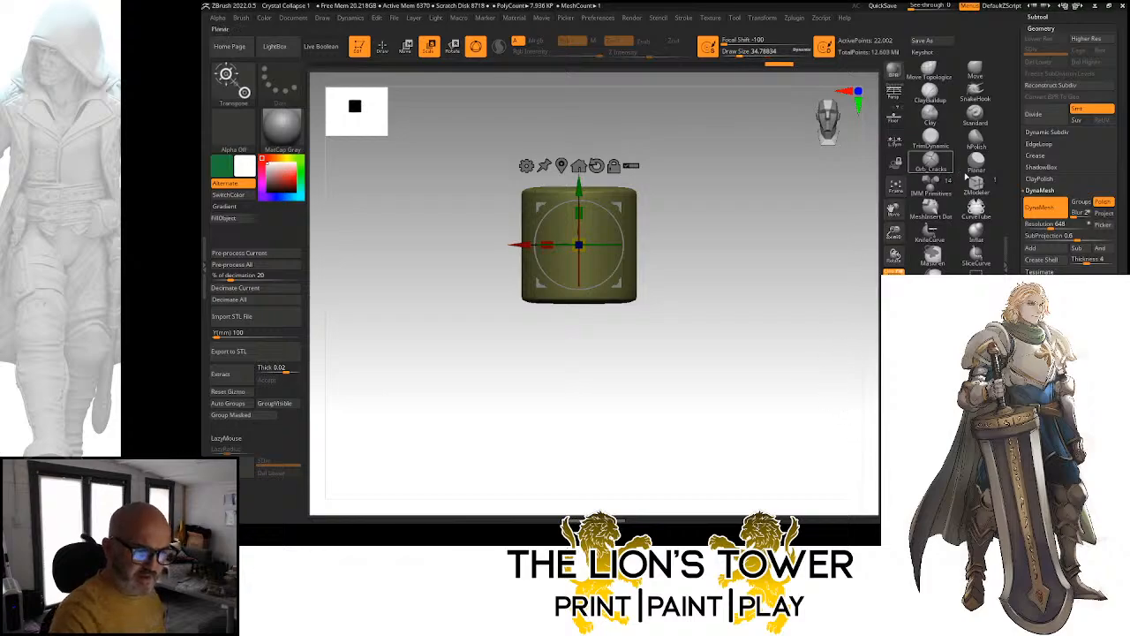
Slice the cylinder vertically near its centre with SliceCurve
click(976, 256)
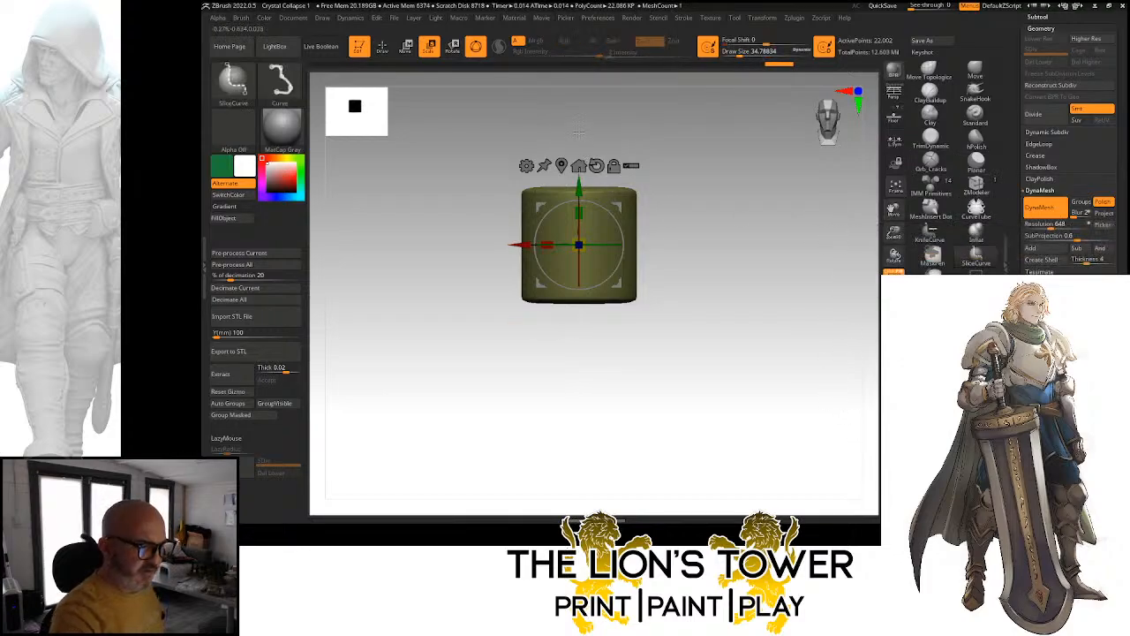
mouse_move(578, 130)
ctrl+shift+mouse_down()
mouse_move(582, 362)
mouse_move(591, 357)
ctrl+shift+mouse_up()
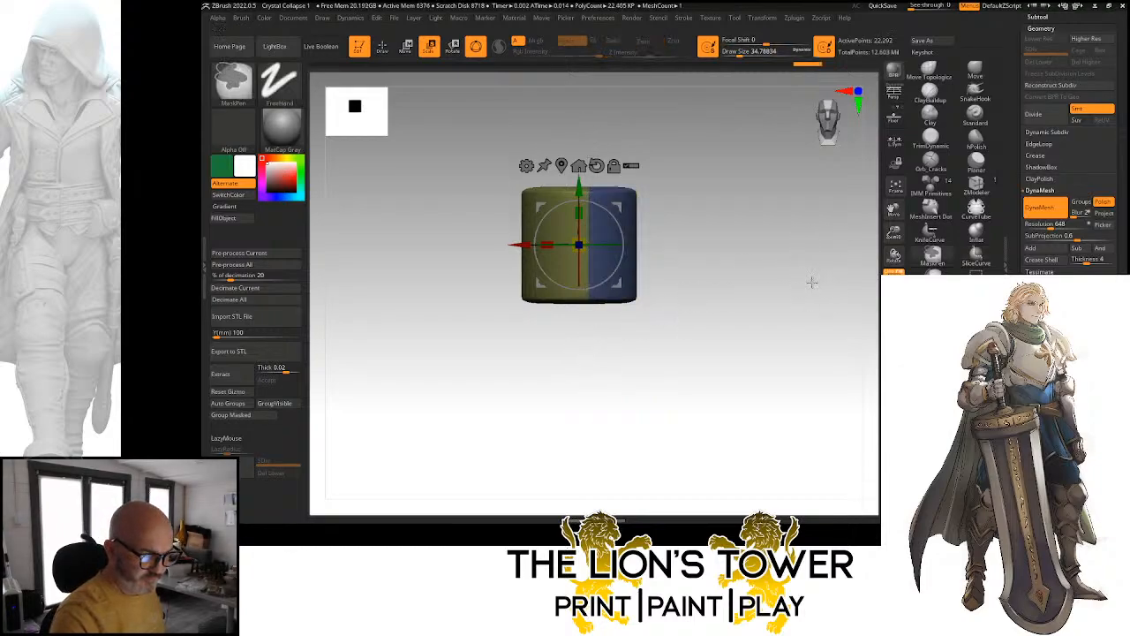
key(ctrl+shift)
ctrl+shift+drag(578, 186, 582, 370)
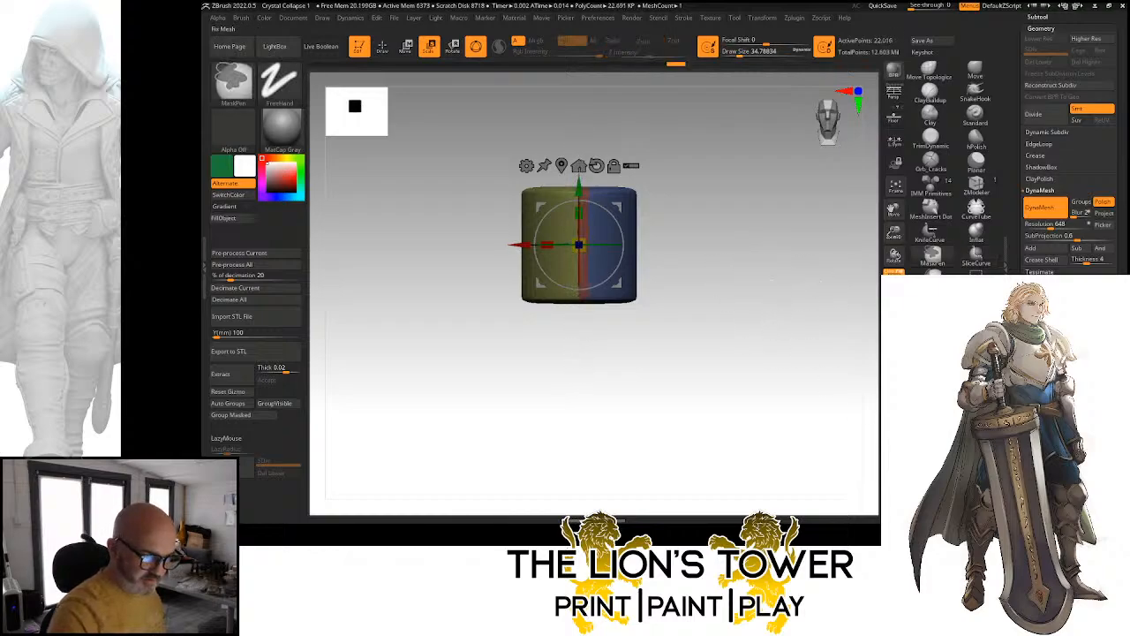
key(ctrl+z)
Turn on DynaMesh Groups, isolate the cylinder's outer half, and delete the hidden remainder
click(1081, 202)
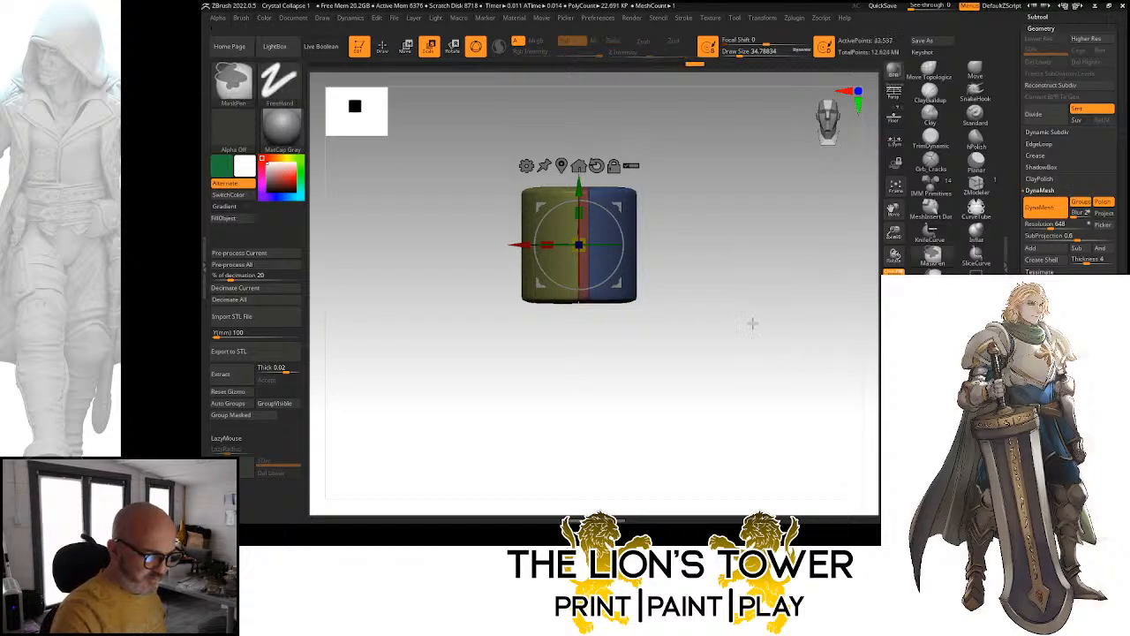
key(q)
ctrl+shift+click(572, 234)
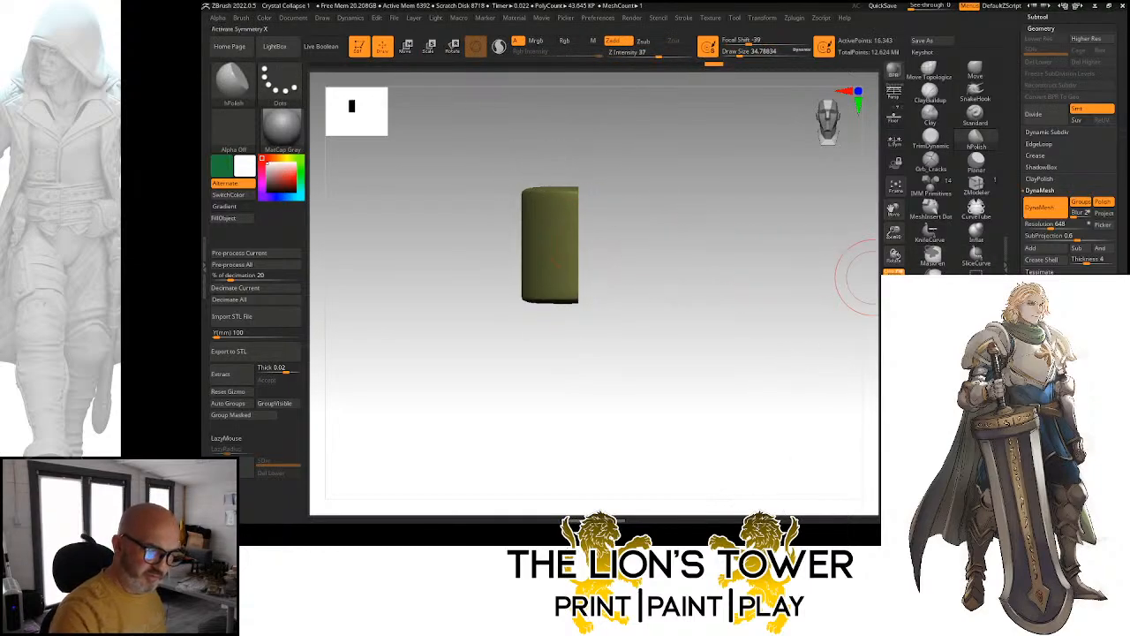
mouse_move(807, 363)
mouse_down()
mouse_move(736, 360)
mouse_move(790, 353)
mouse_up()
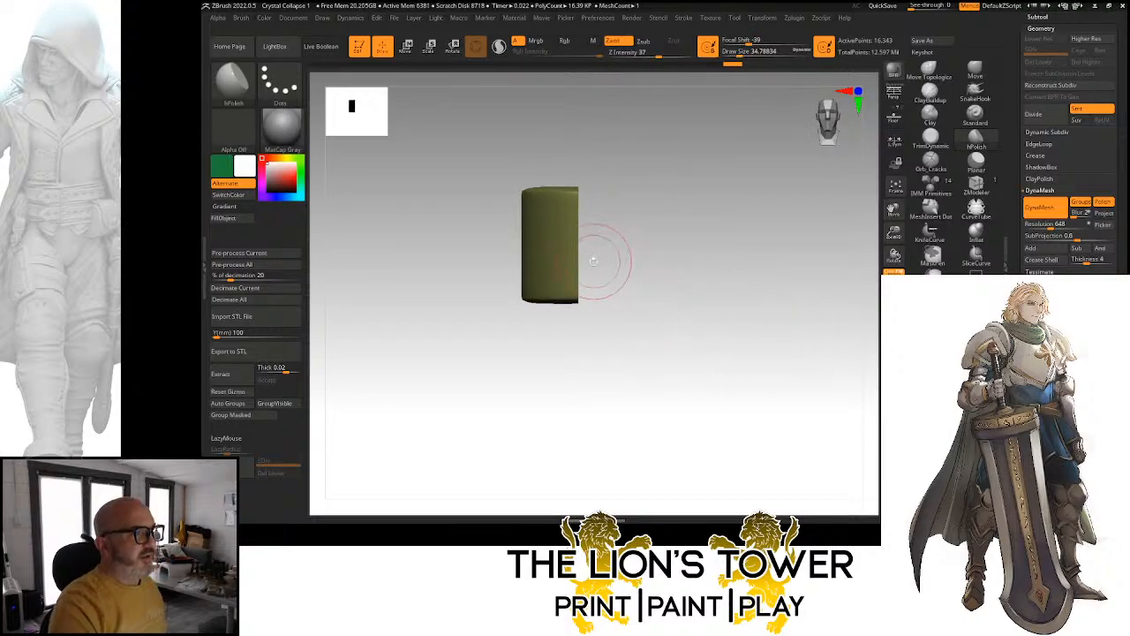
Slice the half-cylinder diagonally across its lower inner corner and delete the cut-off wedge
key(ctrl+shift)
ctrl+shift+drag(597, 275, 496, 309)
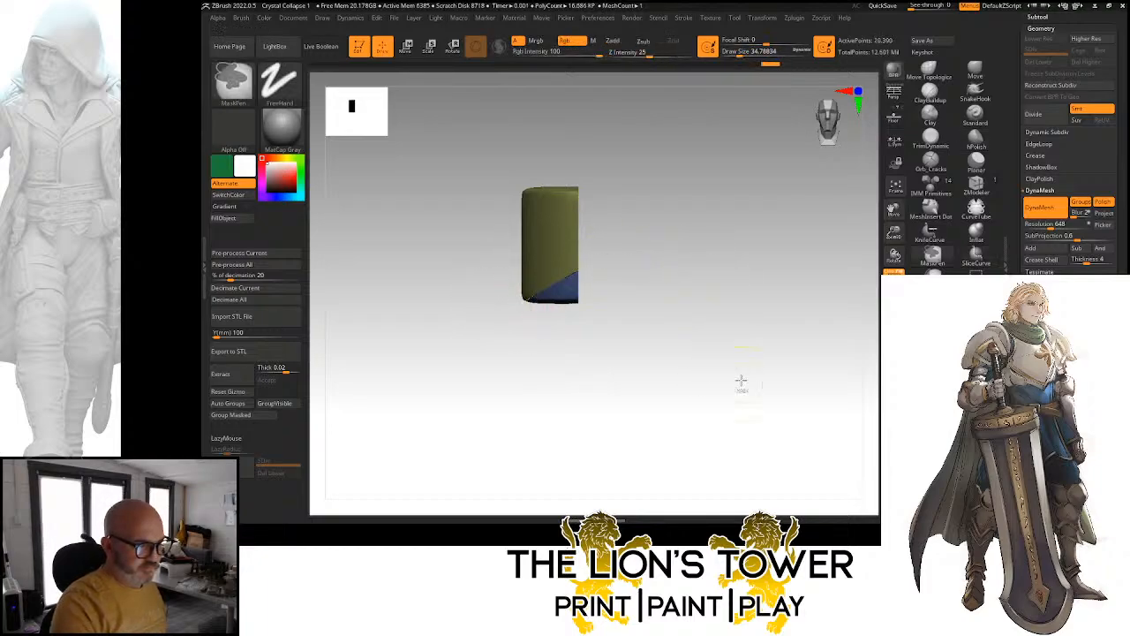
ctrl+shift+click(574, 291)
ctrl+shift+click(574, 291)
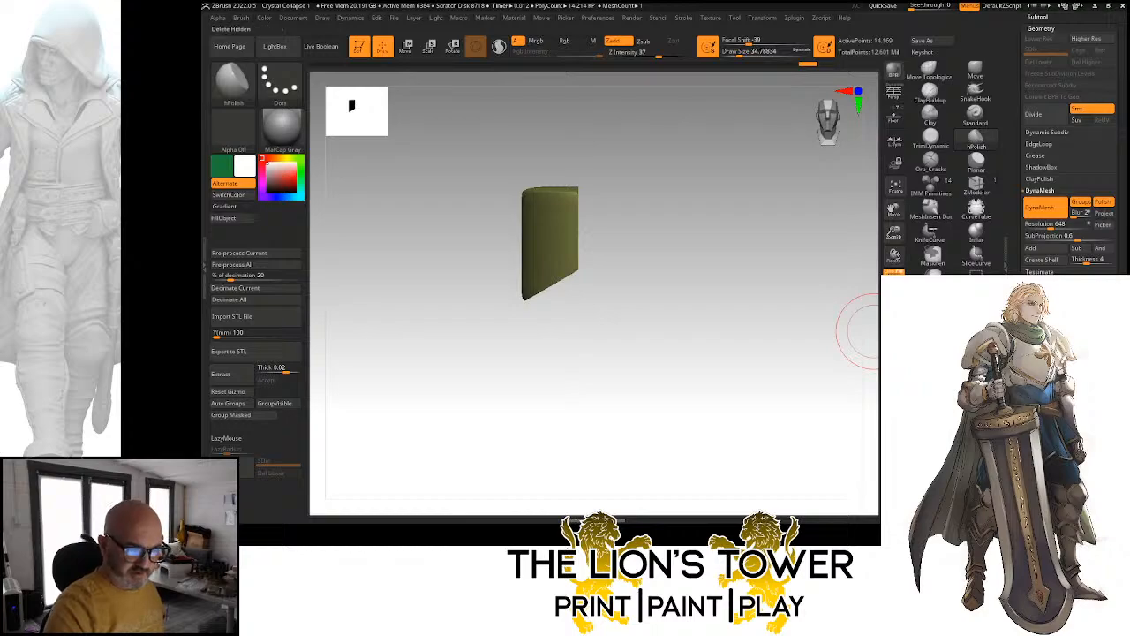
mouse_move(856, 332)
mouse_down()
mouse_move(833, 384)
mouse_move(789, 392)
mouse_move(807, 392)
mouse_move(797, 396)
mouse_up()
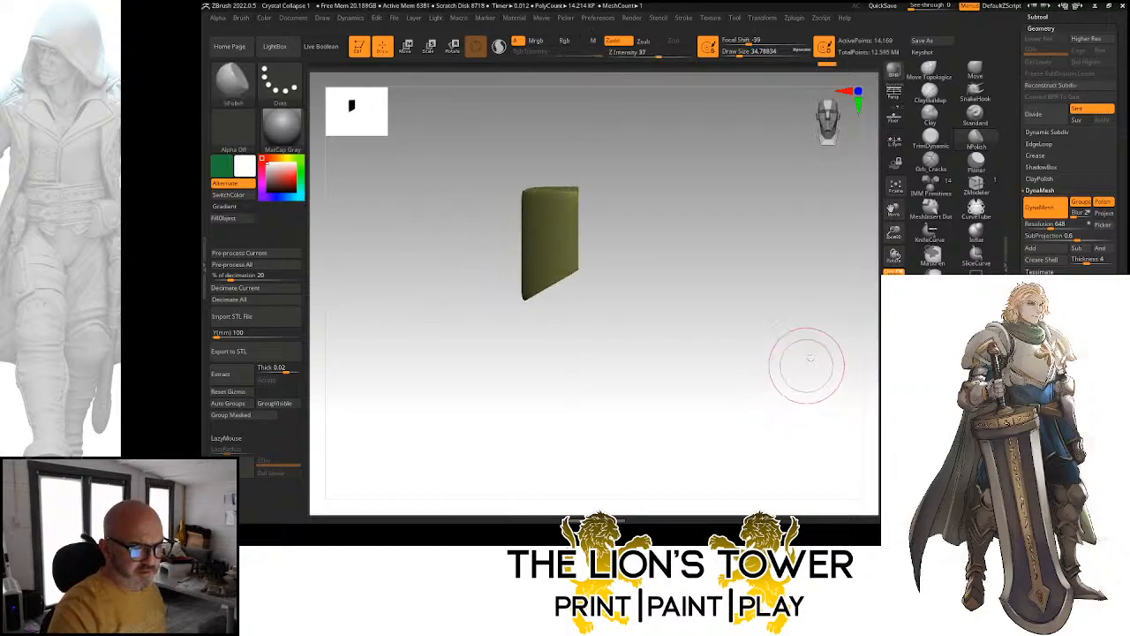
Extend the plate's inner edge toward the body by masking the rest and moving it, and clear the mask
key(ctrl)
ctrl+drag(585, 289, 569, 312)
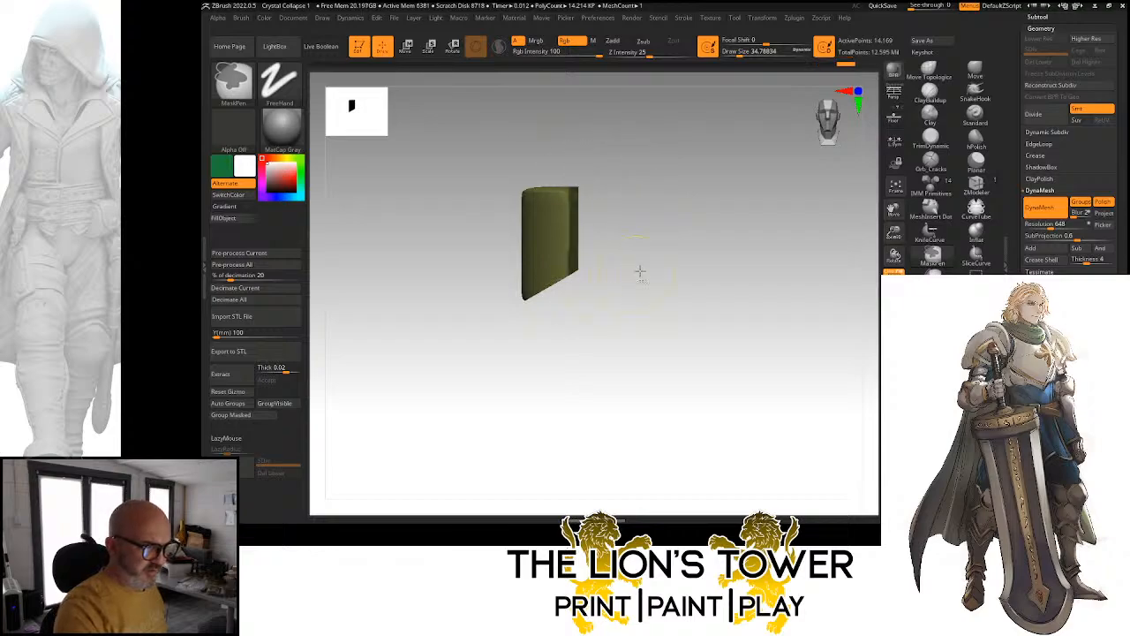
ctrl+click(610, 200)
key(e)
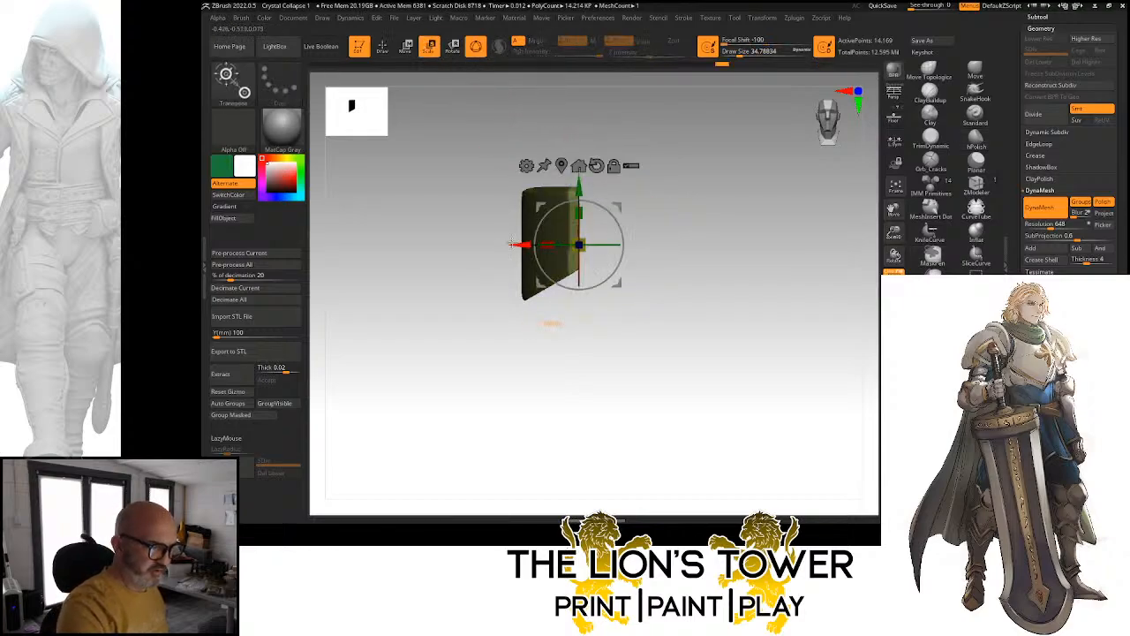
drag(756, 269, 757, 159)
drag(538, 241, 541, 241)
ctrl+drag(731, 232, 757, 389)
ctrl+drag(734, 275, 855, 229)
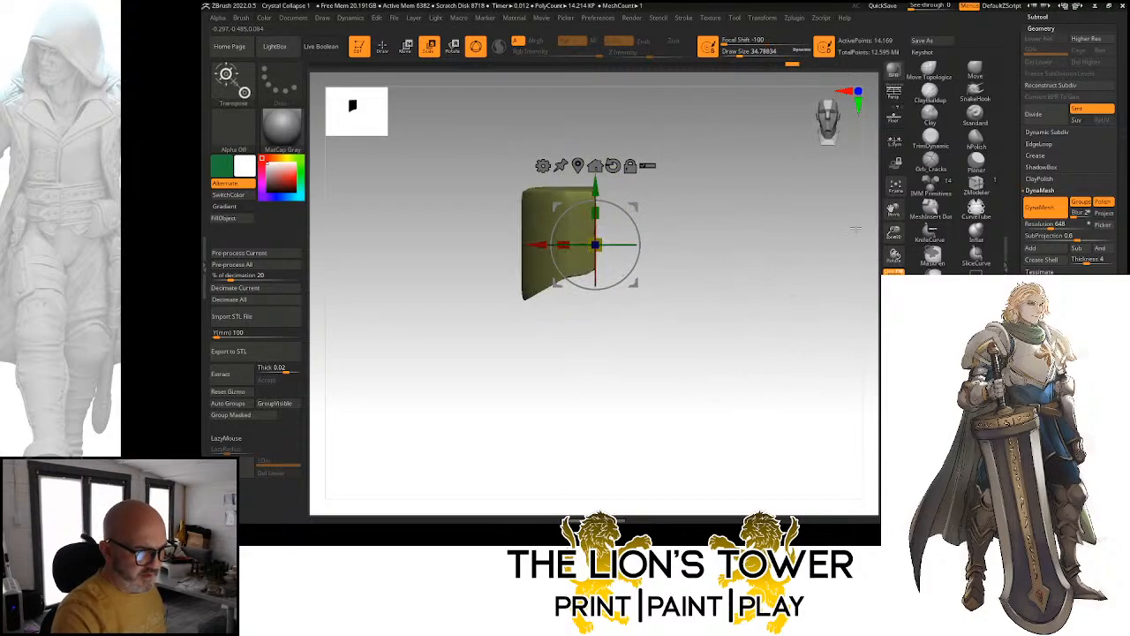
Turn on local symmetry and try Mirror And Weld on the cut arm plate
click(978, 138)
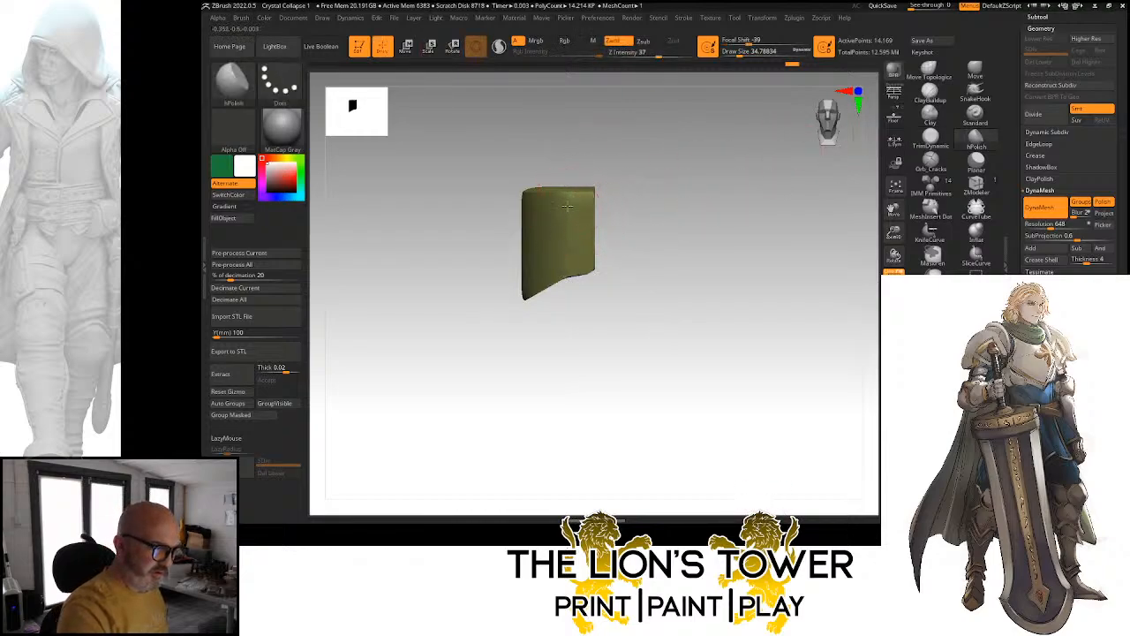
right_drag(574, 204, 605, 202)
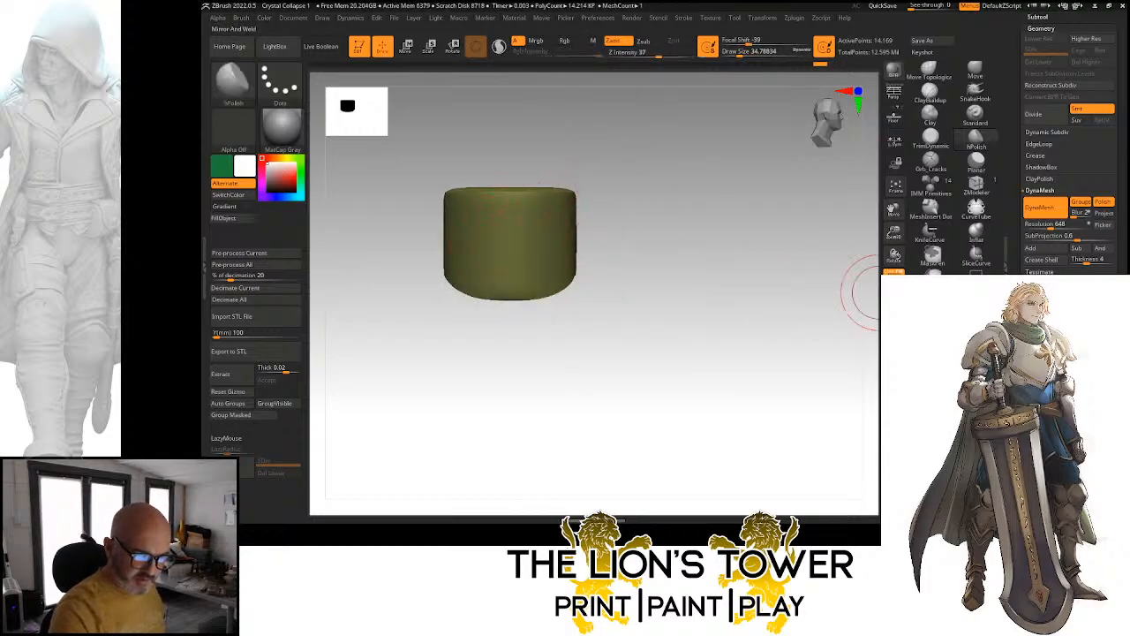
click(895, 143)
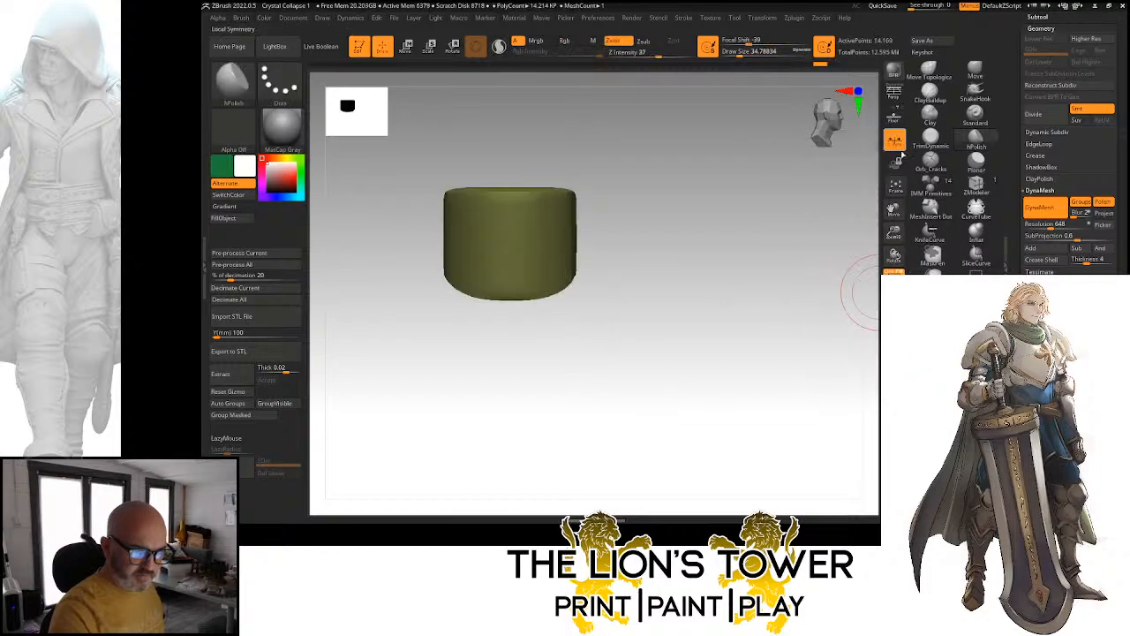
click(927, 320)
drag(852, 349, 780, 398)
key(ctrl+z)
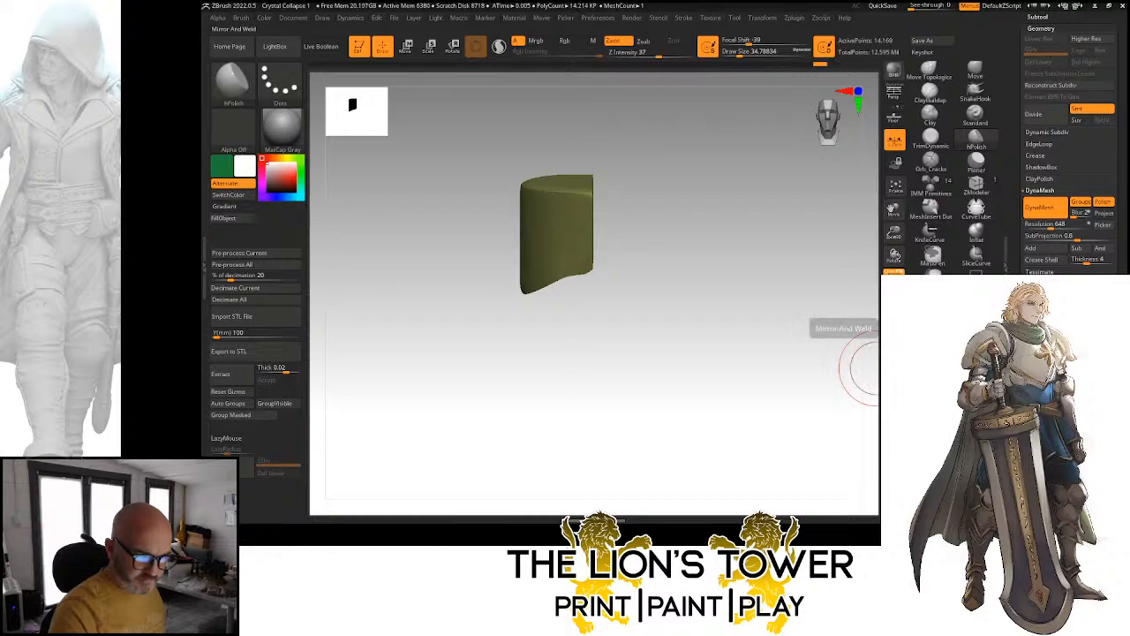
mouse_move(855, 357)
mouse_down()
mouse_move(810, 398)
mouse_move(757, 369)
mouse_move(666, 206)
mouse_up()
key(ctrl+z)
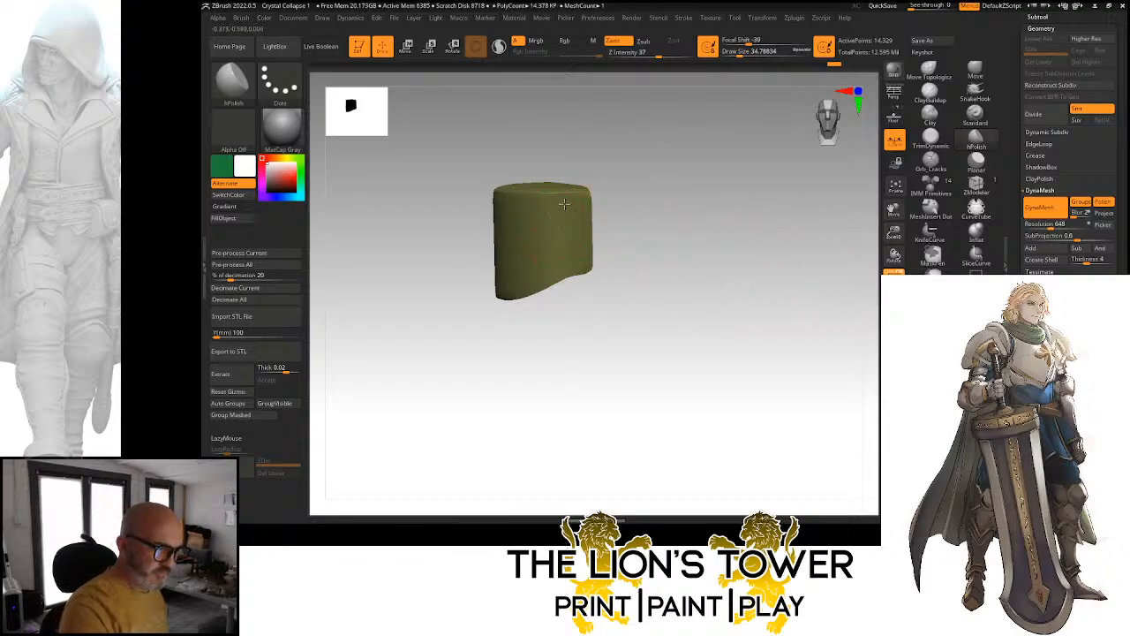
Bring back the rest of the figure and duplicate the arm plate beneath the pauldron
drag(559, 238, 565, 237)
drag(637, 159, 676, 185)
drag(893, 234, 894, 253)
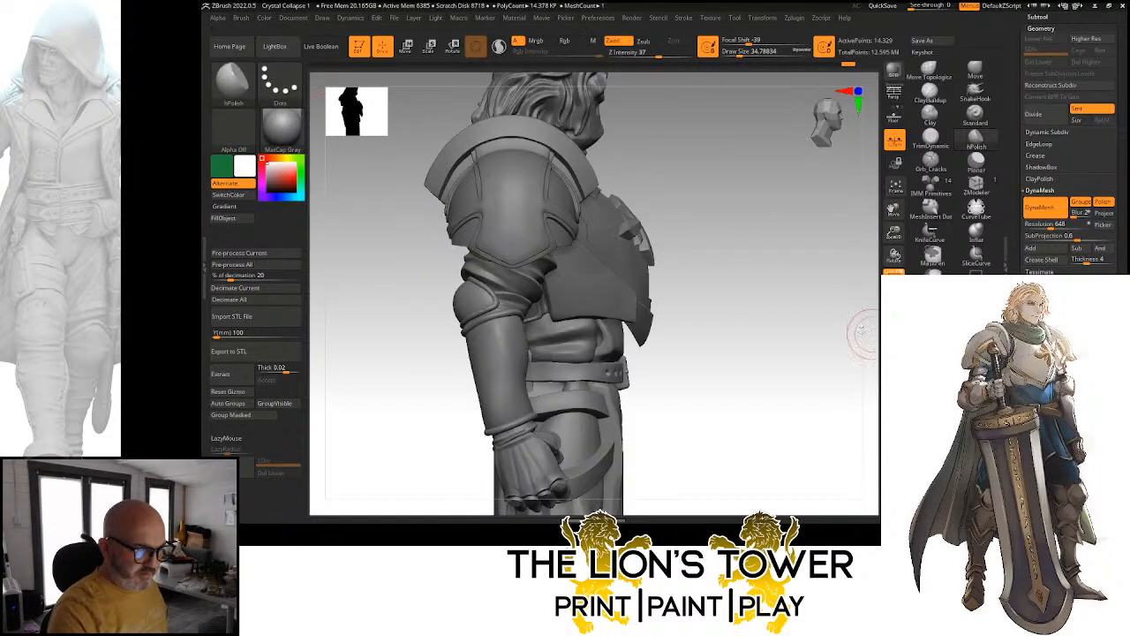
drag(389, 92, 465, 91)
key(w)
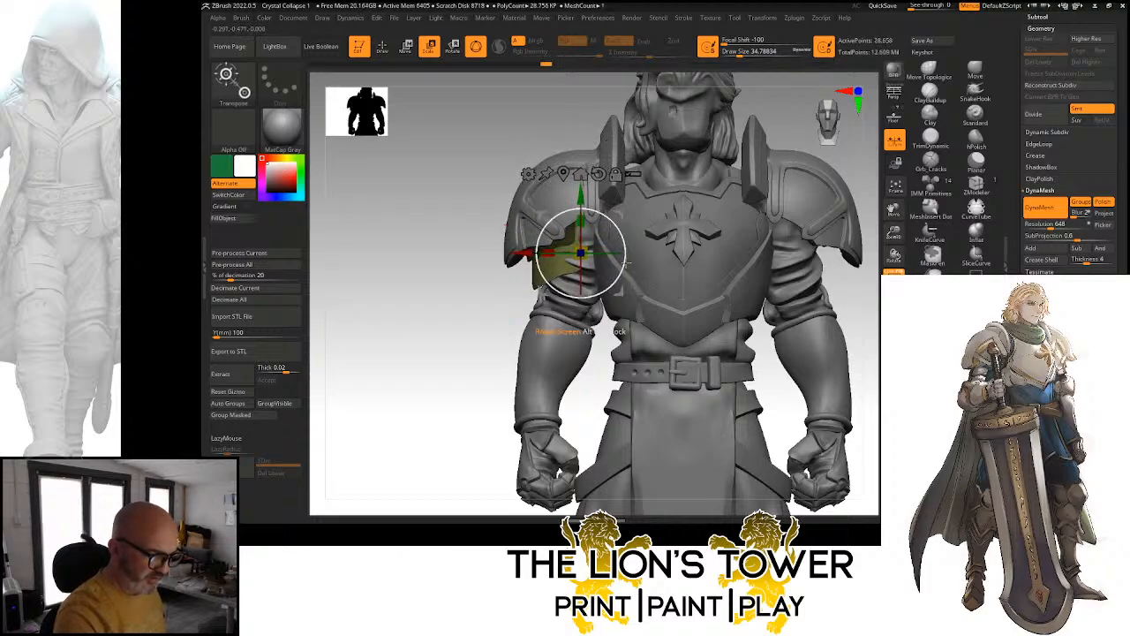
Rotate the duplicated plate to follow the tilt of the upper arm from the side and from below
mouse_move(775, 358)
mouse_down()
mouse_move(802, 373)
mouse_move(802, 319)
mouse_up()
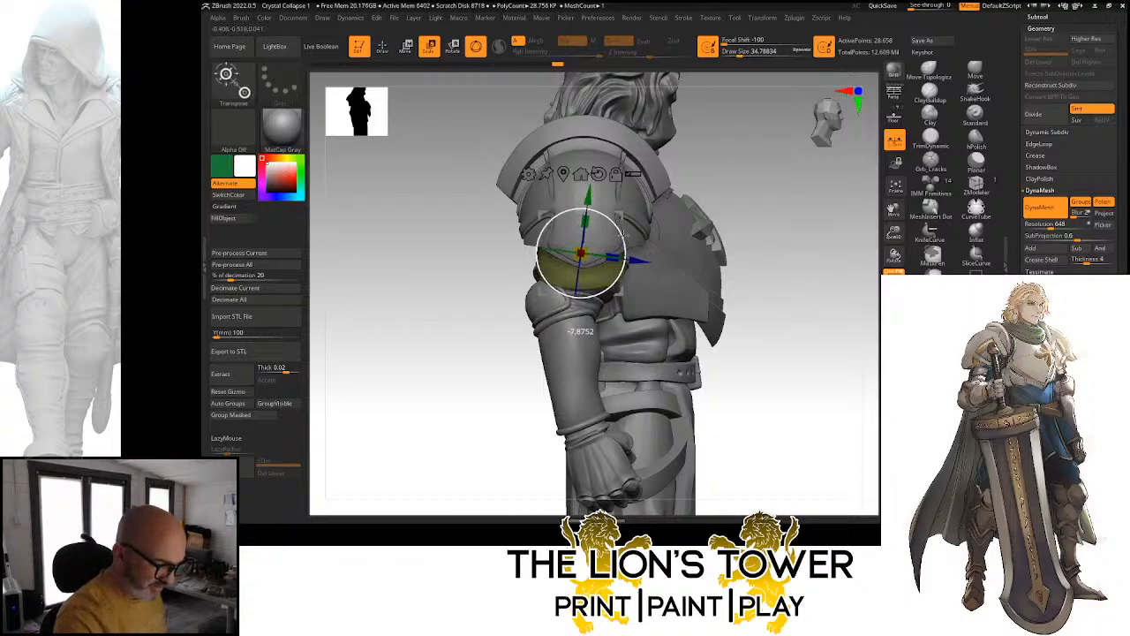
drag(784, 182, 776, 132)
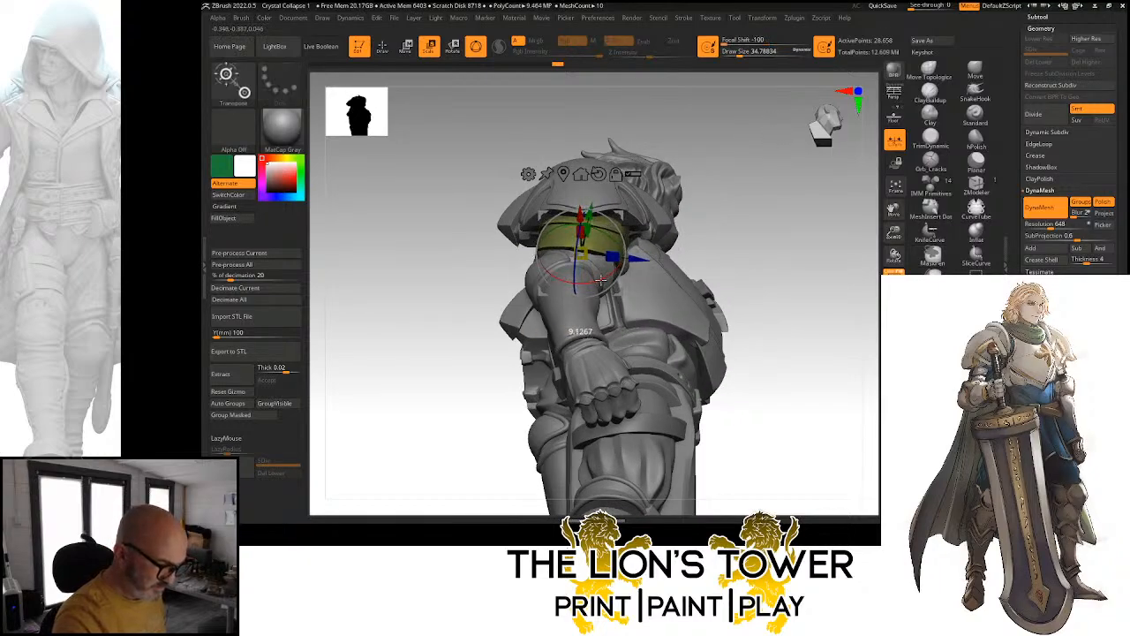
drag(599, 281, 600, 281)
drag(771, 209, 740, 154)
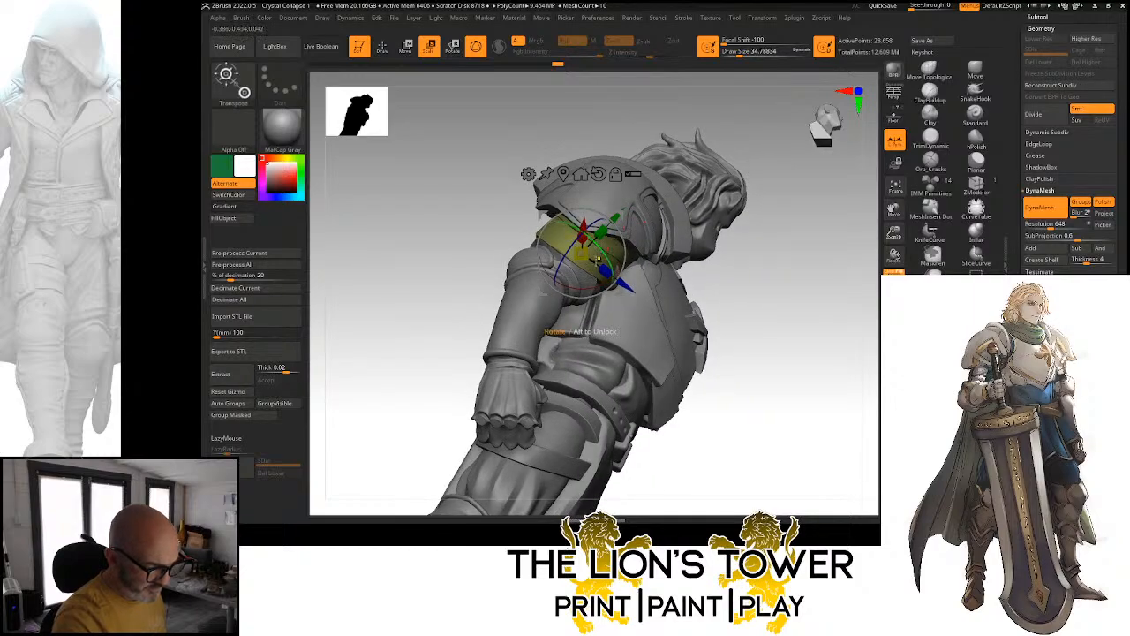
Auto-group the arm plates, isolate one, and rescale it to form two overlapping bands below the pauldron
click(228, 402)
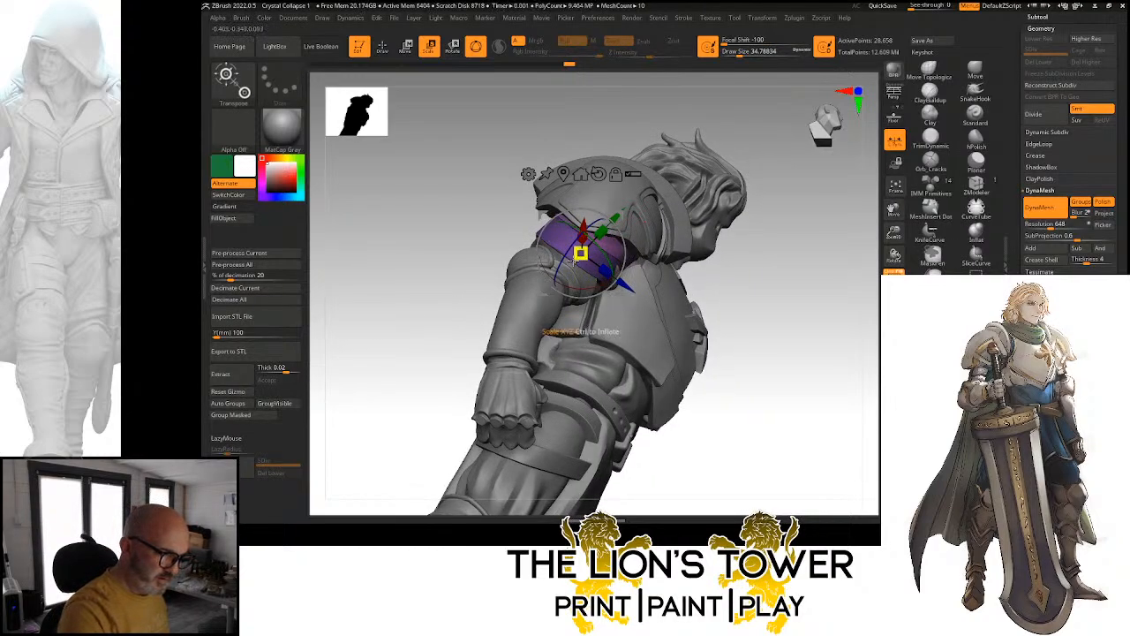
click(382, 46)
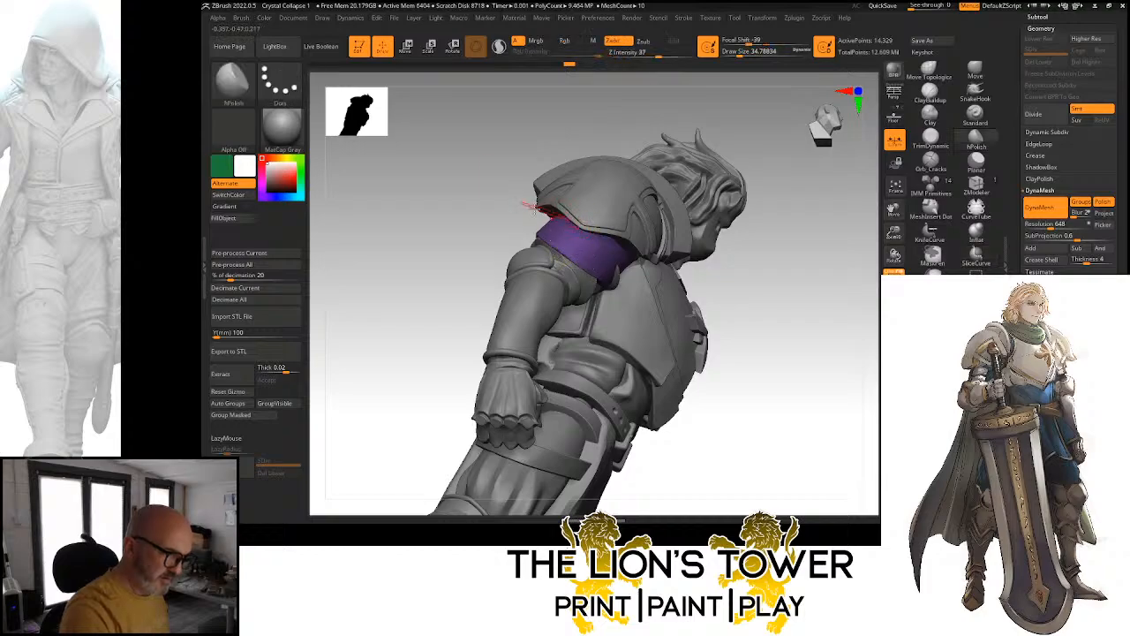
click(432, 46)
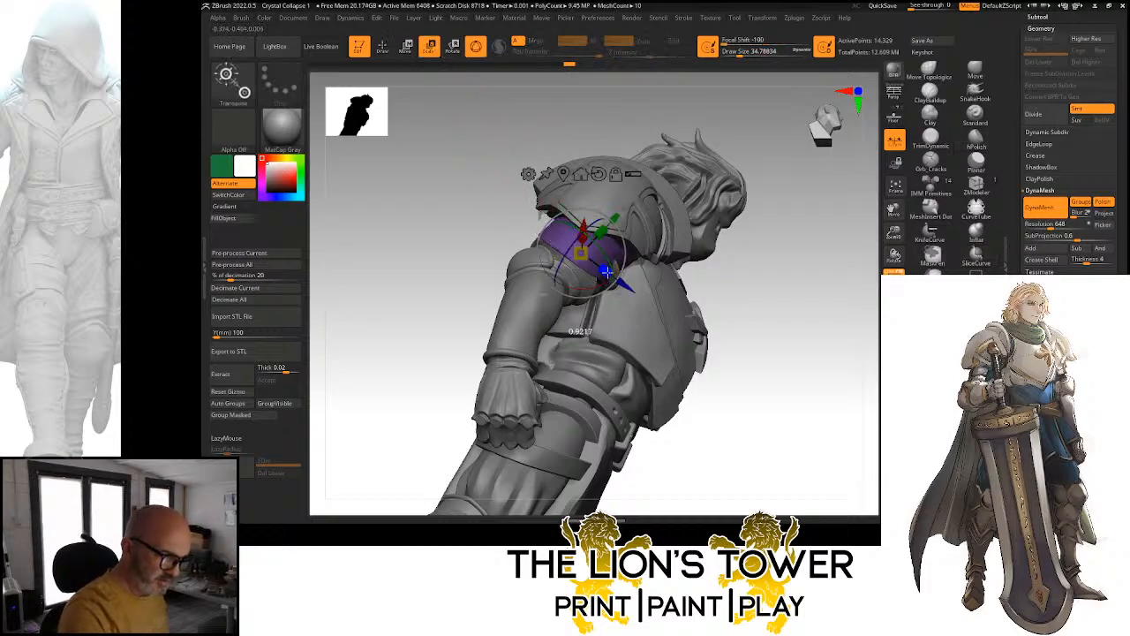
mouse_move(784, 301)
mouse_down()
mouse_move(799, 249)
mouse_move(821, 274)
mouse_move(790, 309)
mouse_up()
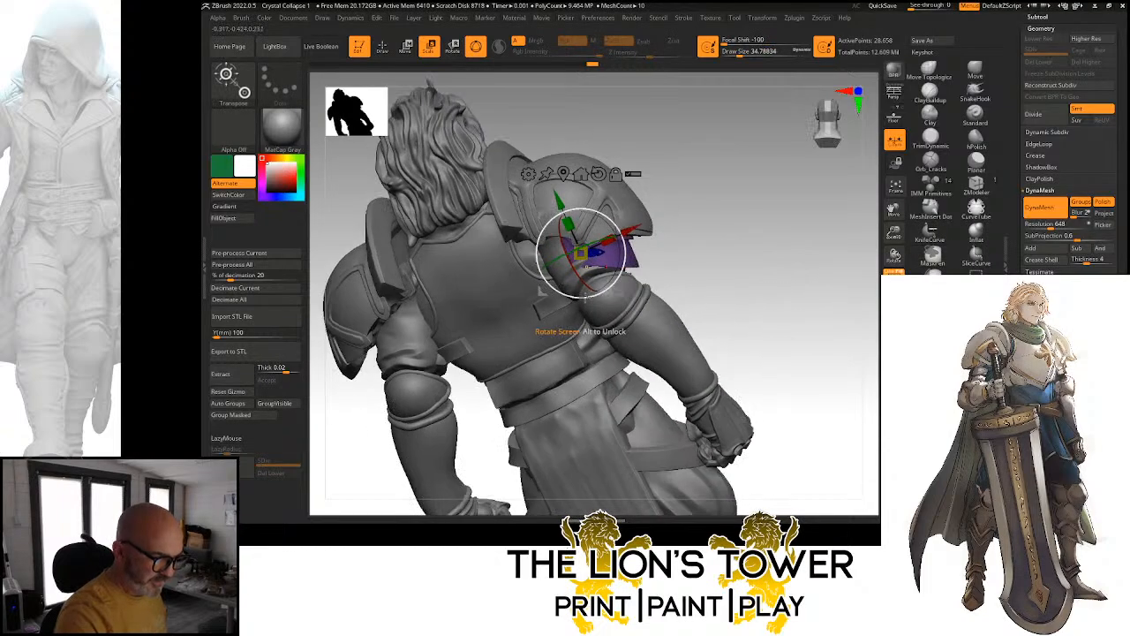
drag(700, 265, 624, 257)
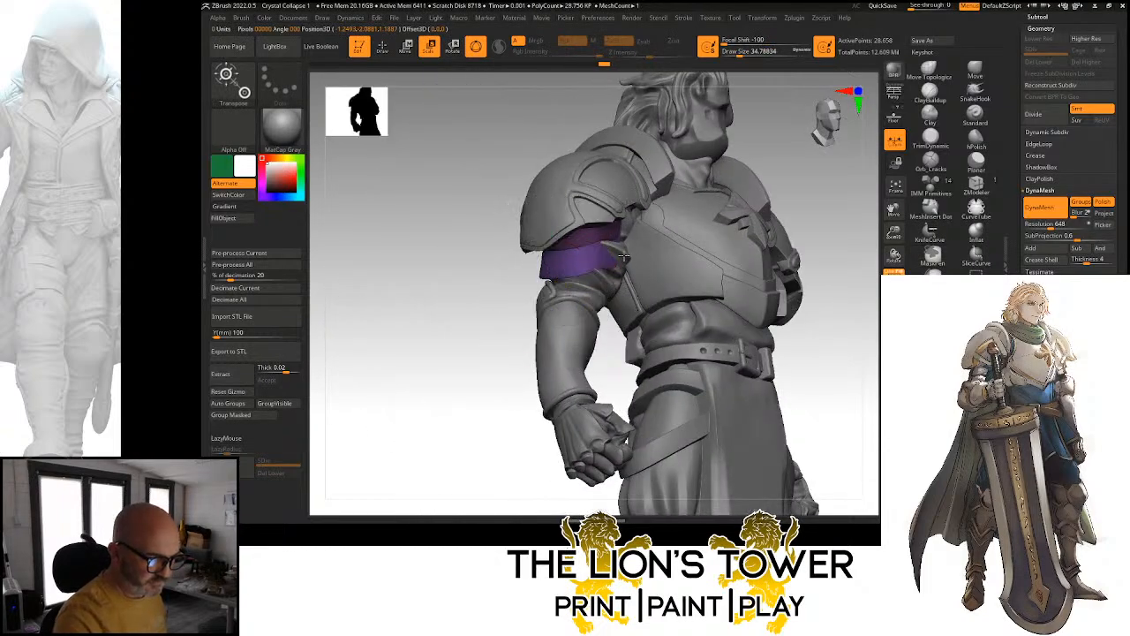
Select the arms and reshape the upper sleeve beneath the pauldron with the Move brush, reducing the draw size to about 41
alt+click(624, 254)
click(975, 70)
mouse_move(847, 141)
mouse_down()
mouse_move(805, 159)
mouse_move(872, 189)
mouse_up()
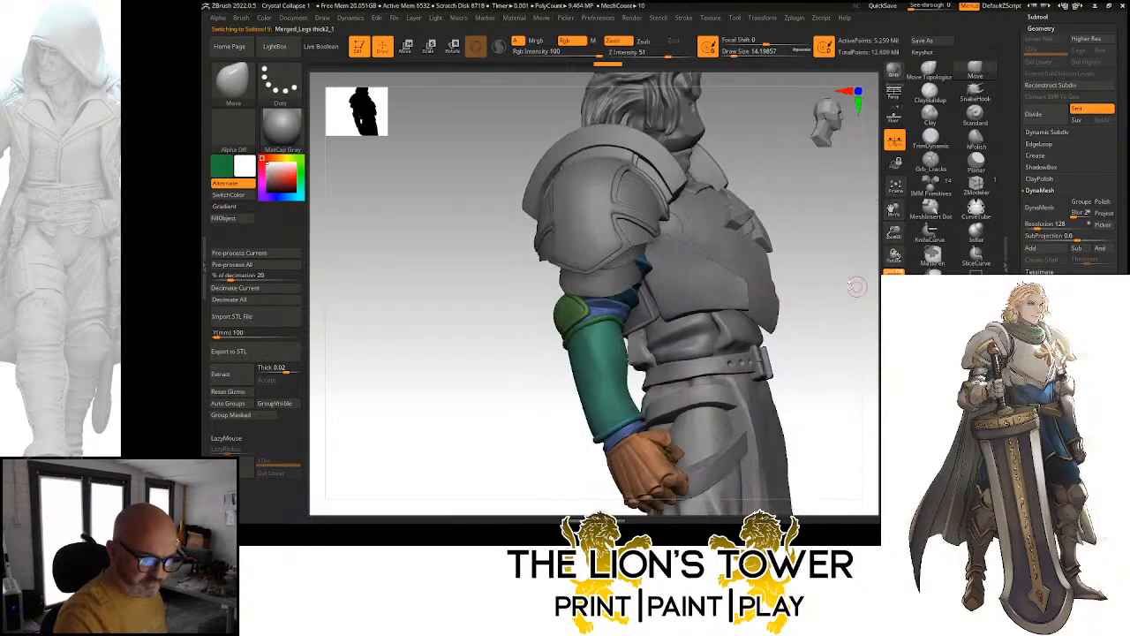
drag(855, 286, 764, 180)
drag(734, 56, 745, 56)
drag(729, 132, 682, 195)
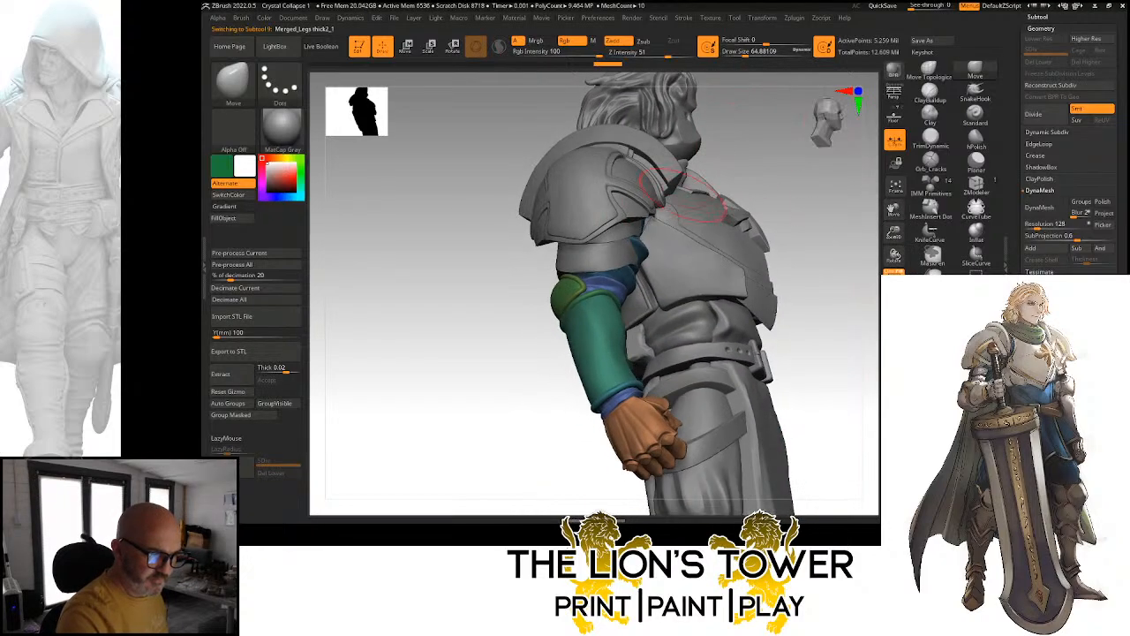
mouse_move(634, 248)
mouse_down()
mouse_move(769, 158)
mouse_move(825, 190)
mouse_move(830, 221)
mouse_up()
drag(755, 56, 653, 205)
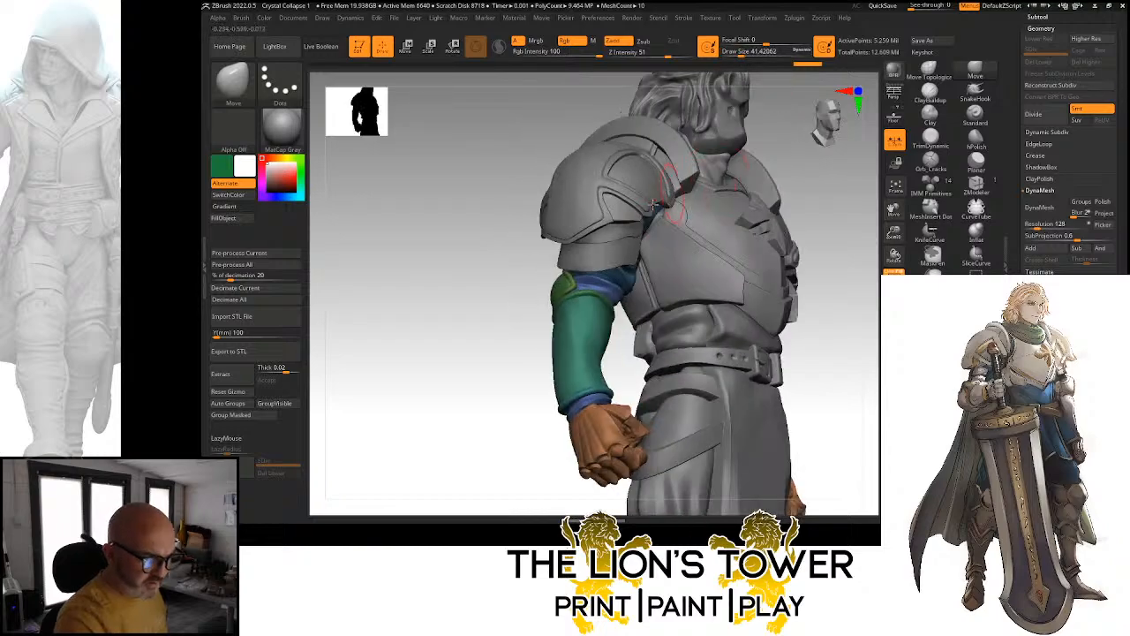
mouse_move(631, 253)
mouse_down()
mouse_move(625, 268)
mouse_move(744, 172)
mouse_move(761, 189)
mouse_move(753, 129)
mouse_move(583, 117)
mouse_up()
Isolate the sleeved-arm polygroup, adjust the upper arms from behind with the Move brush, and bring back the remaining arm parts
key(ctrl+shift)
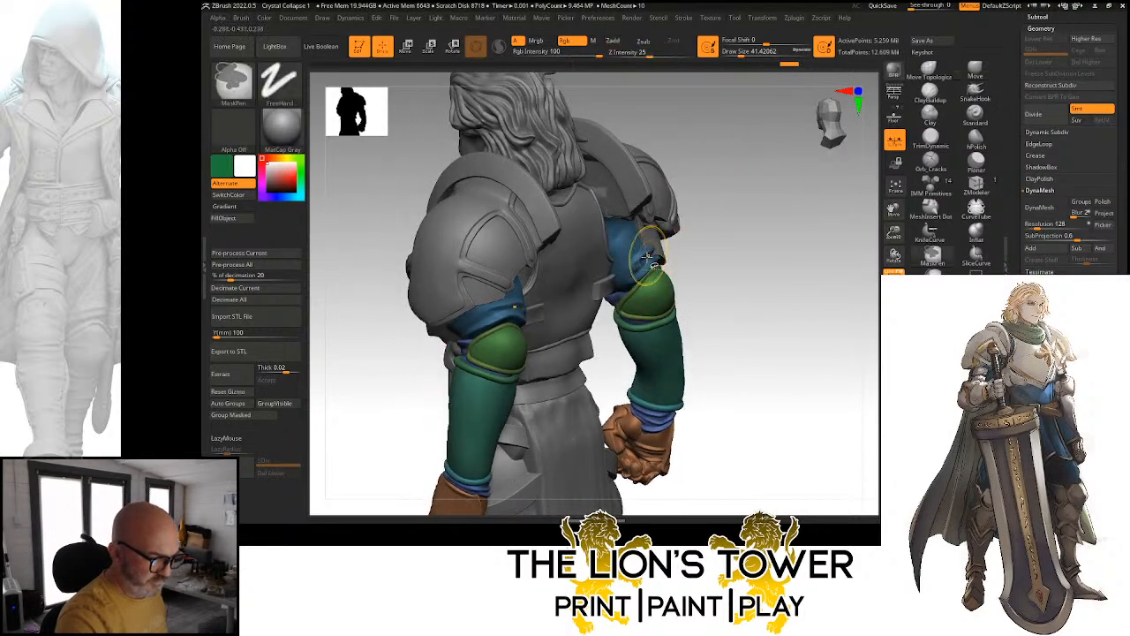
ctrl+shift+click(646, 260)
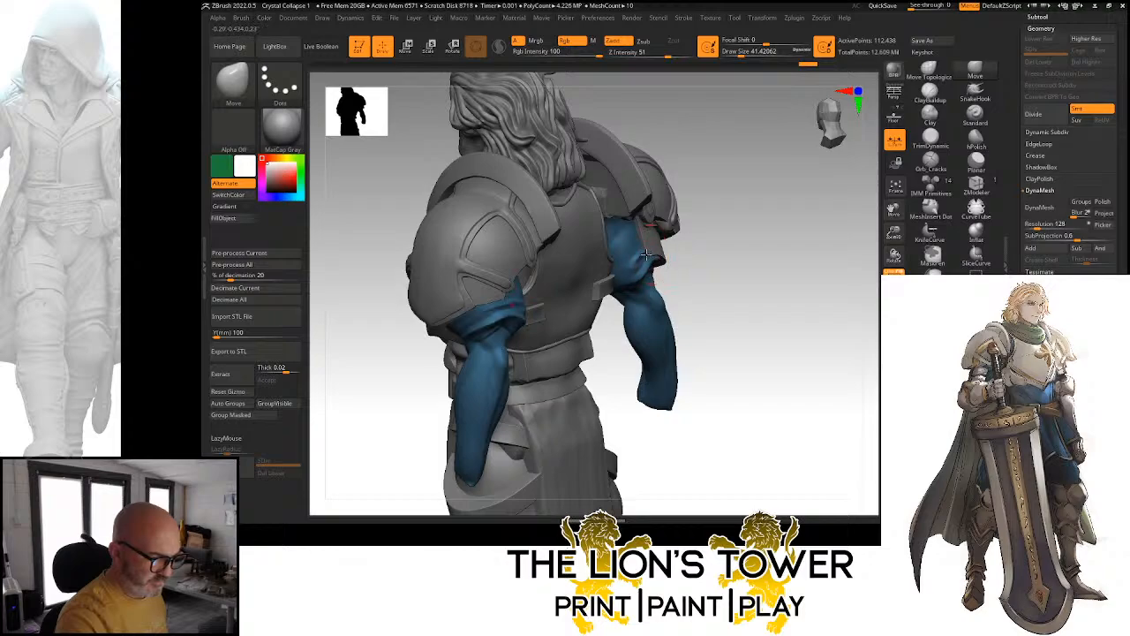
drag(706, 246, 618, 246)
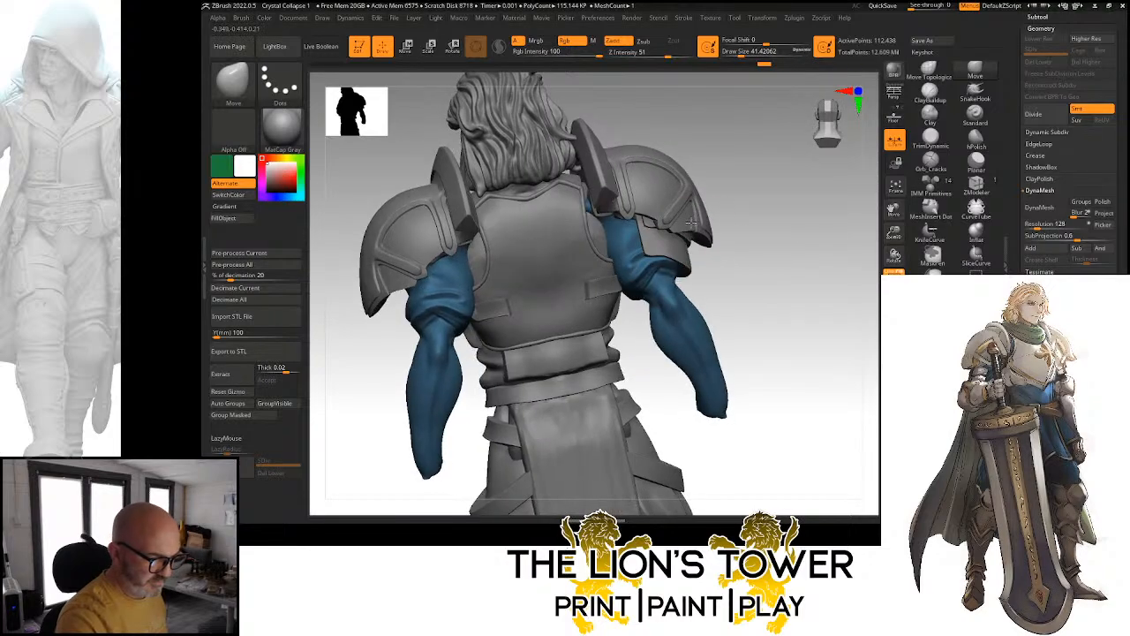
drag(733, 239, 698, 231)
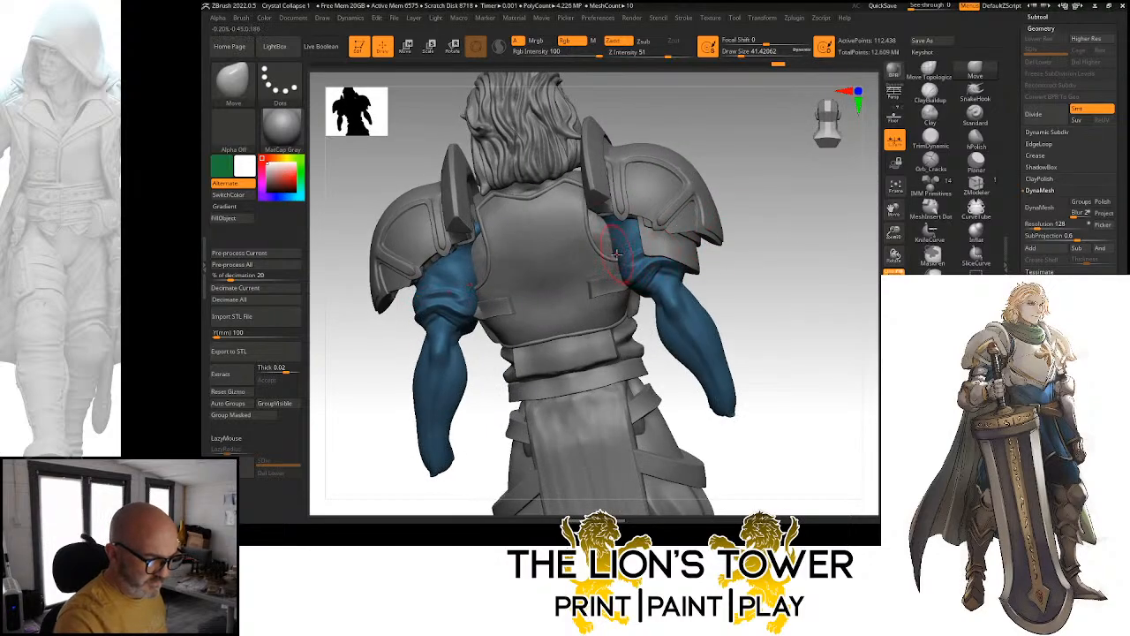
ctrl+shift+click(765, 246)
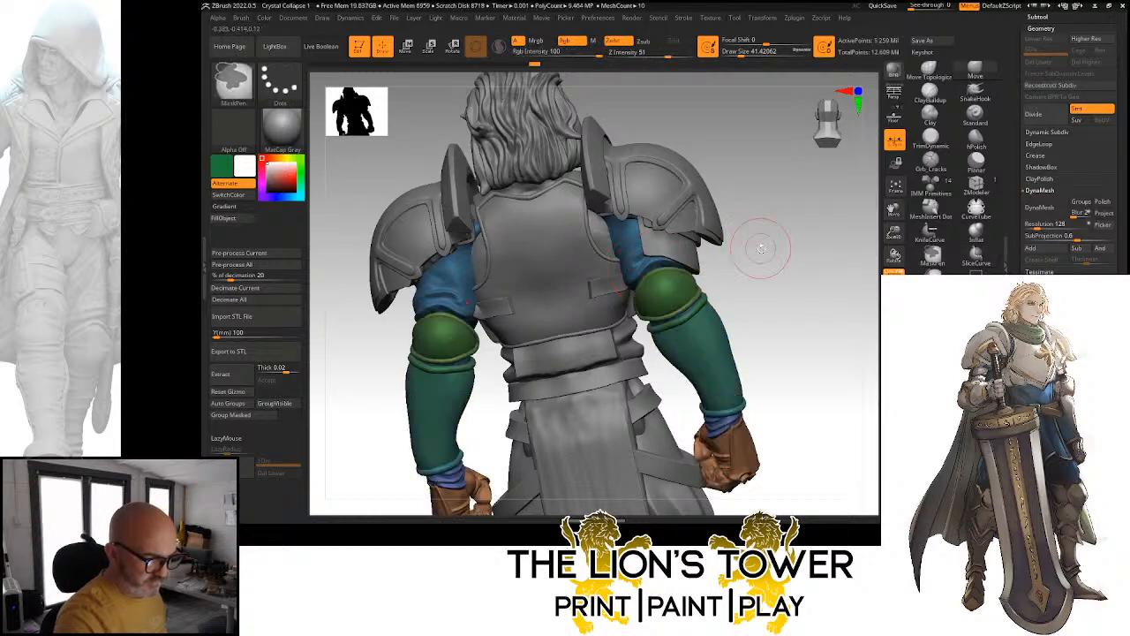
Select the arm plates, show both overlapping bands, and activate the transform gizmo on them
alt+click(693, 250)
drag(739, 260, 715, 221)
ctrl+shift+click(726, 251)
ctrl+click(729, 137)
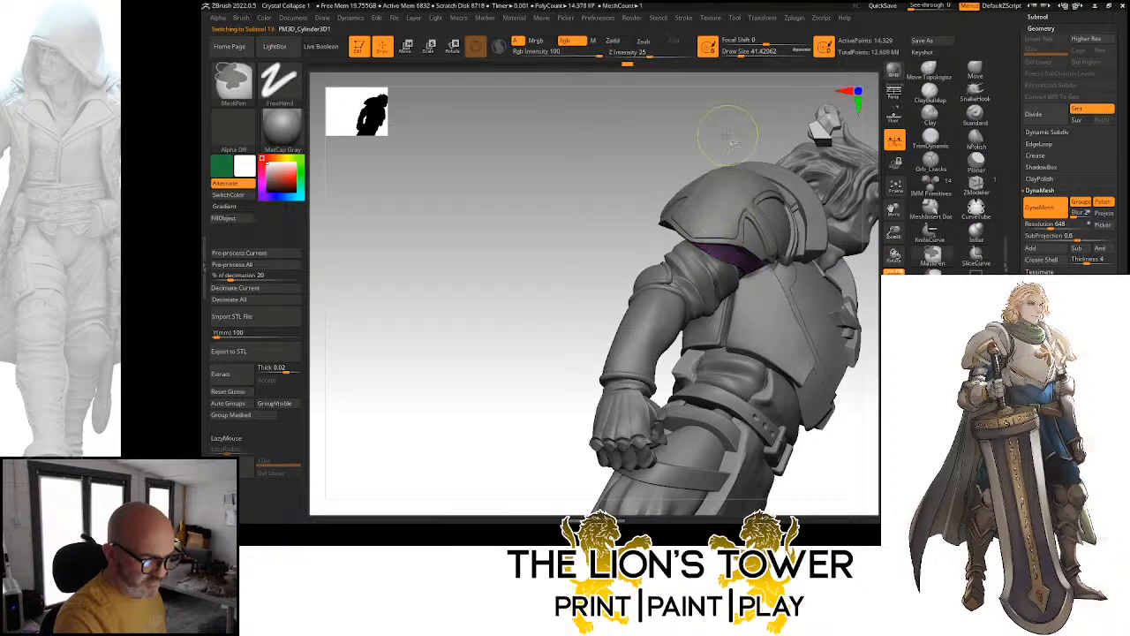
ctrl+shift+click(706, 113)
key(e)
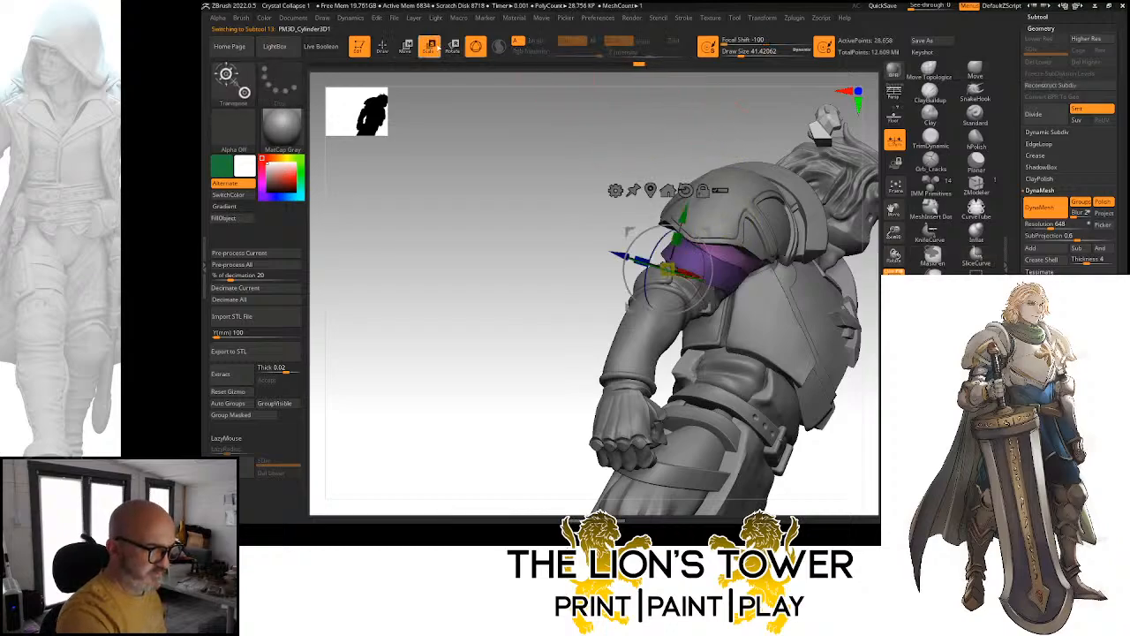
drag(811, 293, 809, 224)
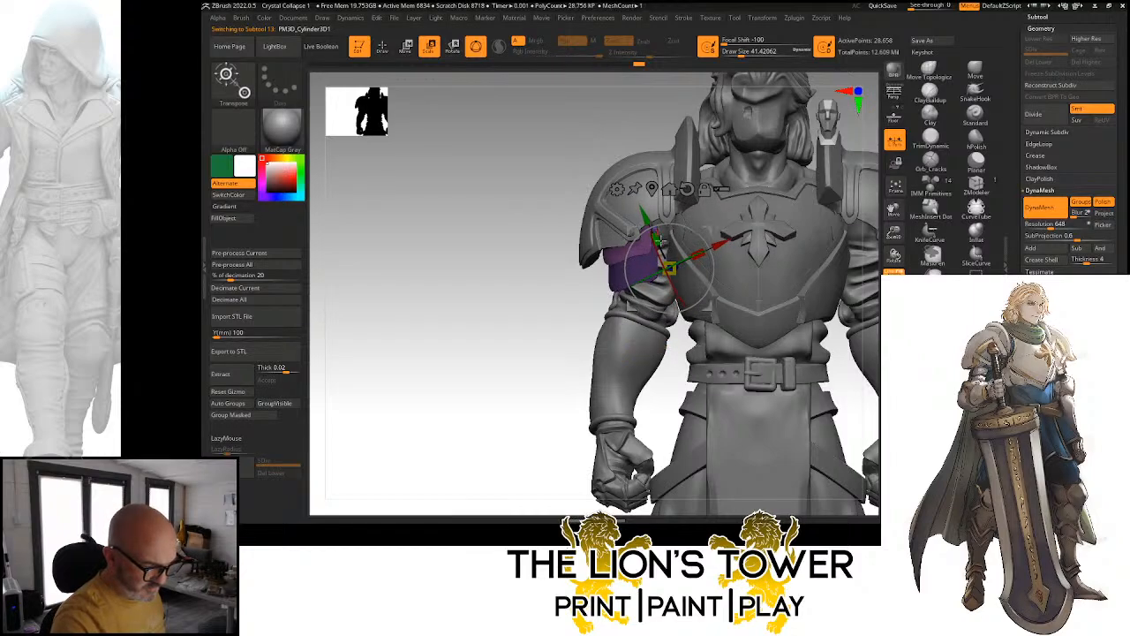
Reposition the gizmo over the arm plates, reset its orientation, and adjust the plates' fit around the upper arm
click(616, 253)
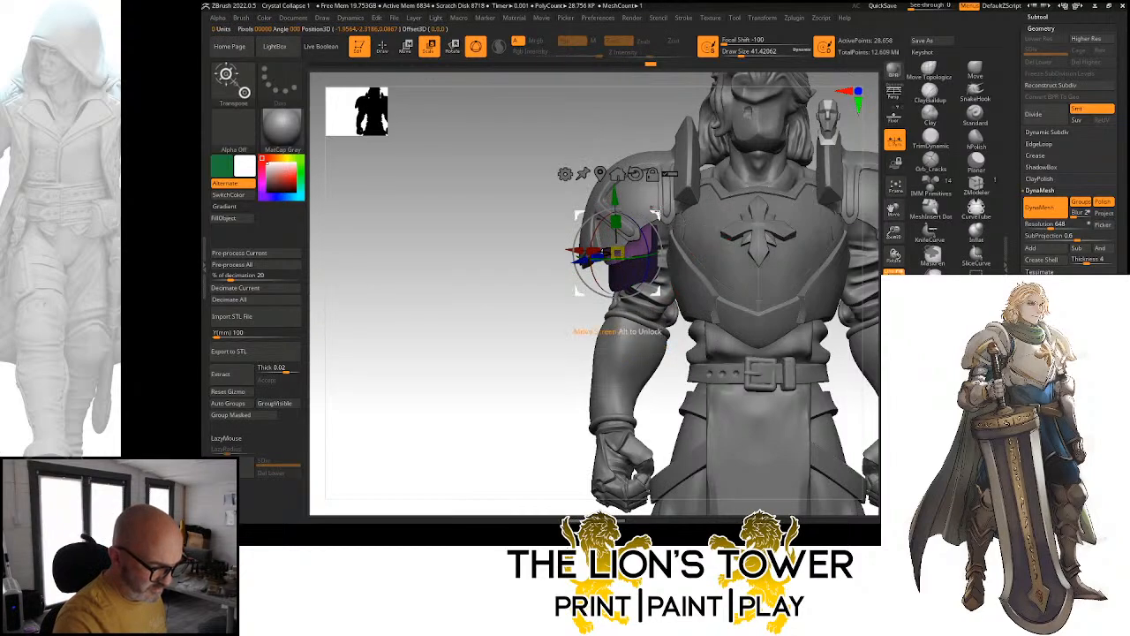
drag(616, 252, 616, 259)
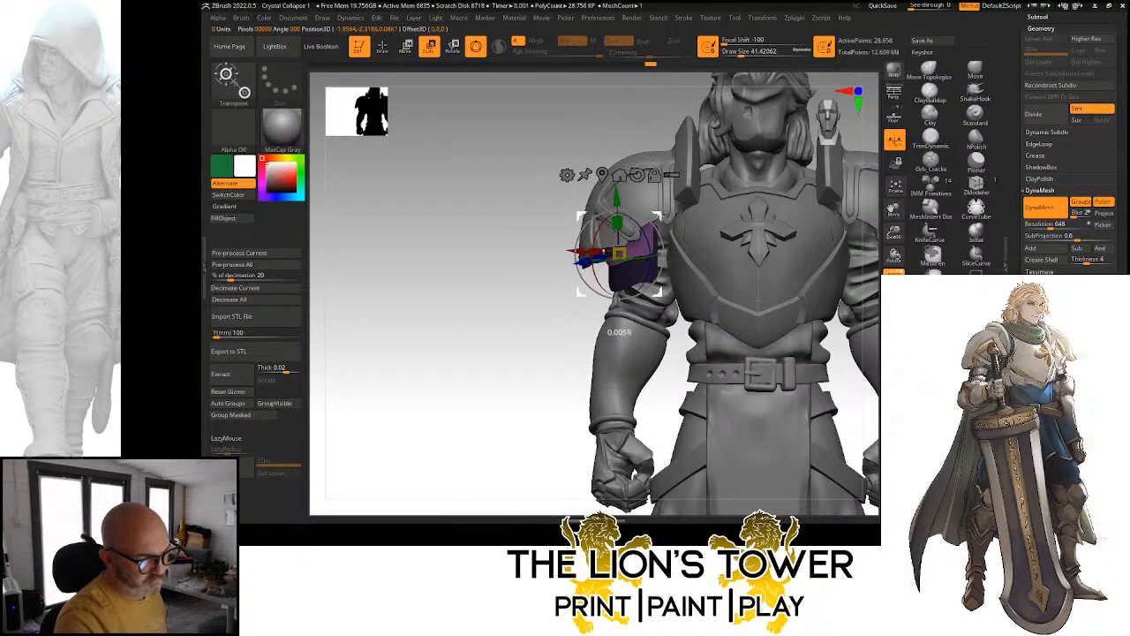
drag(622, 251, 614, 253)
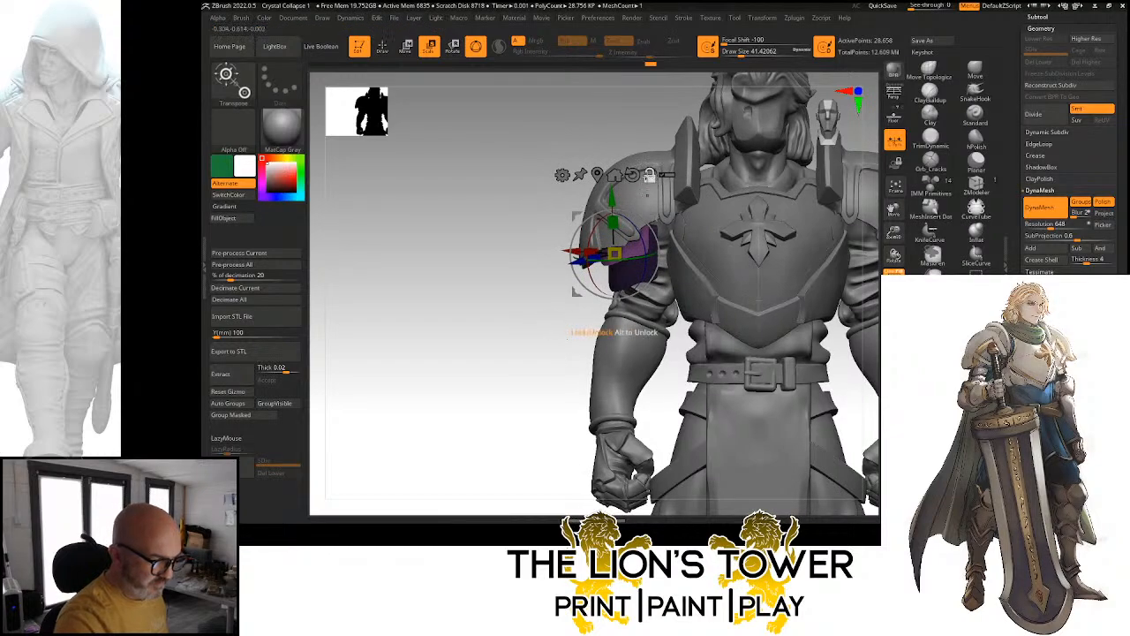
alt+click(632, 174)
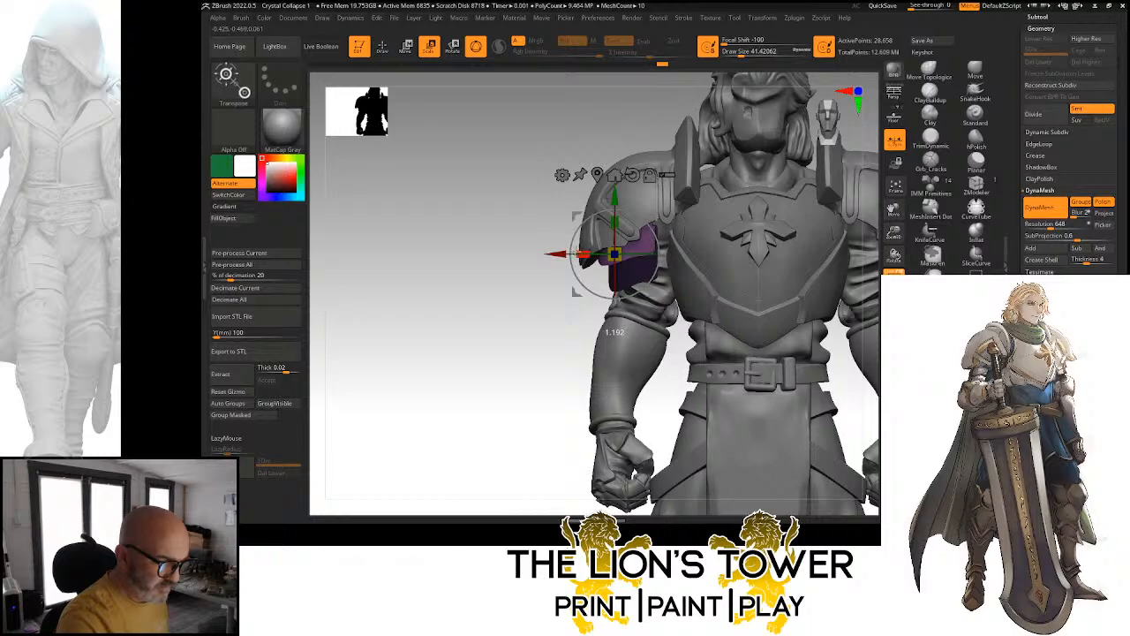
drag(570, 338, 527, 238)
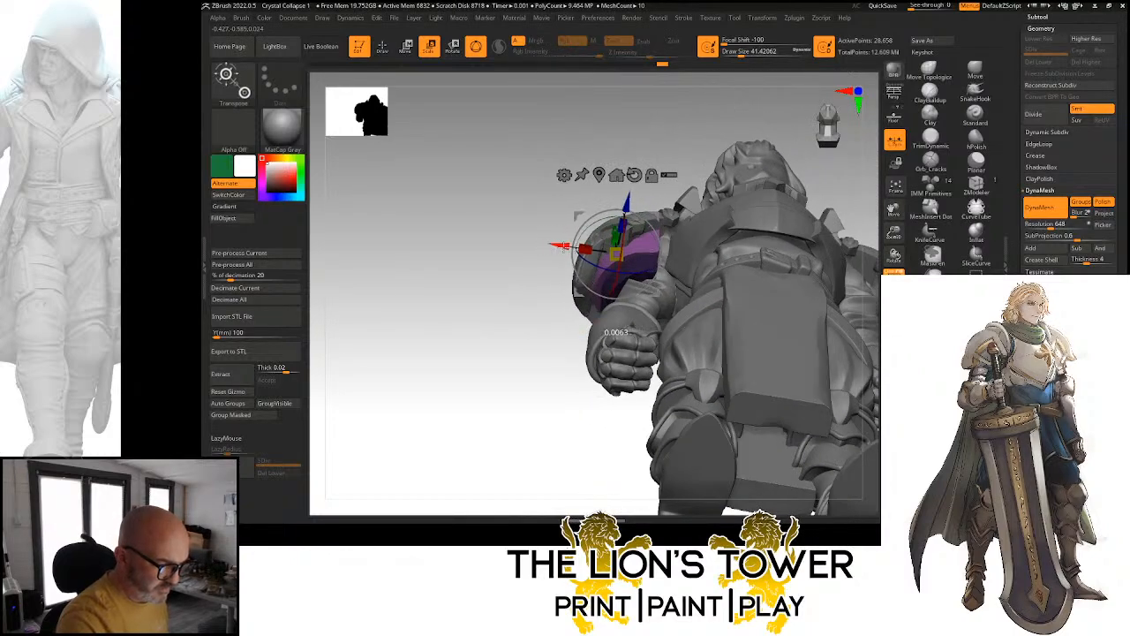
drag(658, 127, 667, 184)
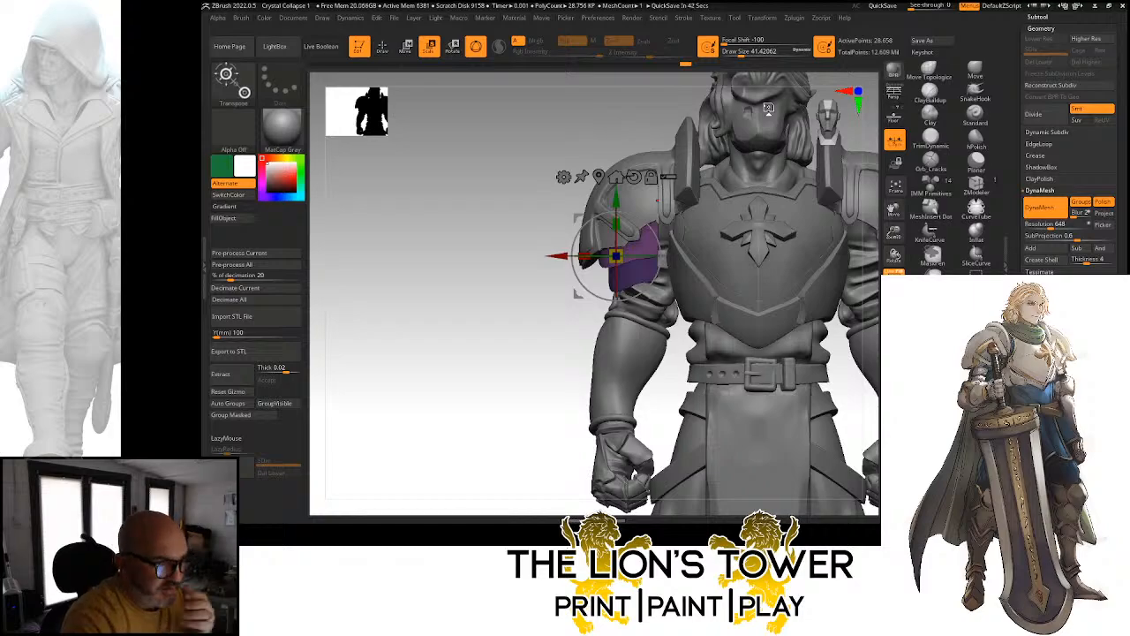
Turn off local symmetry and use Mirror And Weld to duplicate the purple upper-arm armor plate onto the opposite arm
drag(893, 233, 812, 227)
drag(728, 240, 802, 239)
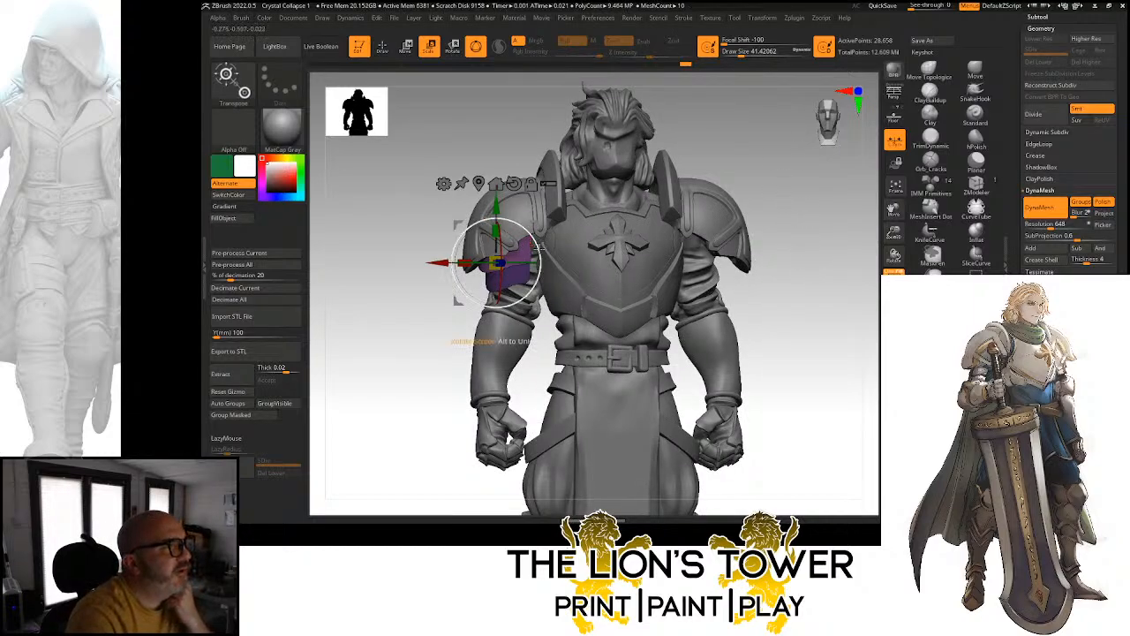
drag(894, 232, 893, 253)
mouse_move(801, 279)
alt+mouse_down()
mouse_move(800, 268)
mouse_move(839, 267)
mouse_move(799, 261)
alt+mouse_up()
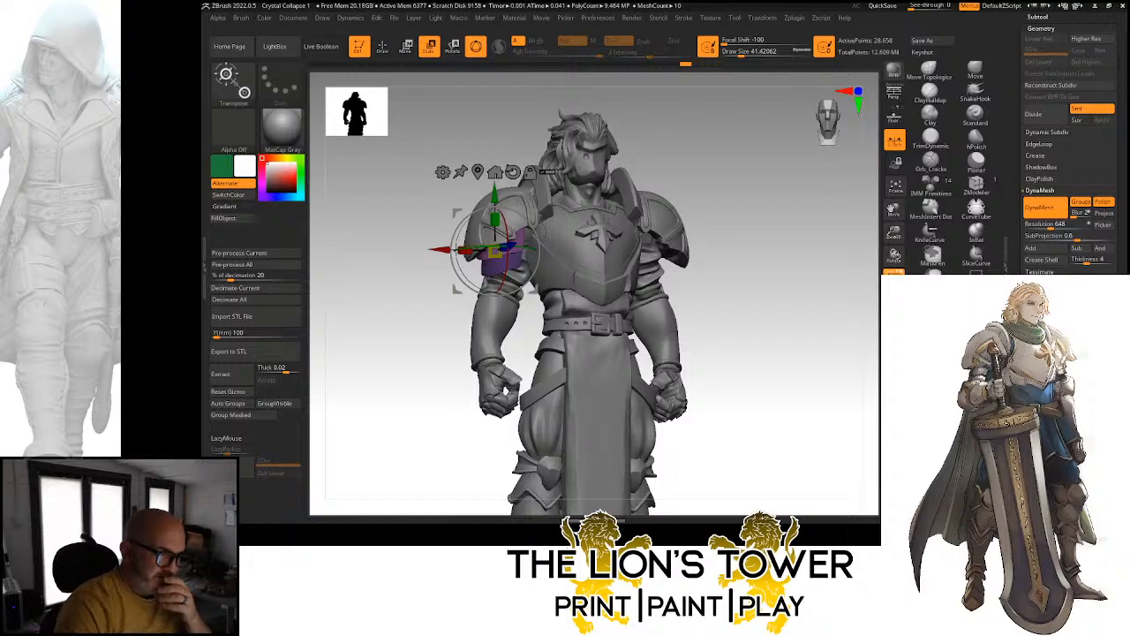
ctrl+click(808, 286)
shift+drag(807, 287, 810, 335)
key(x)
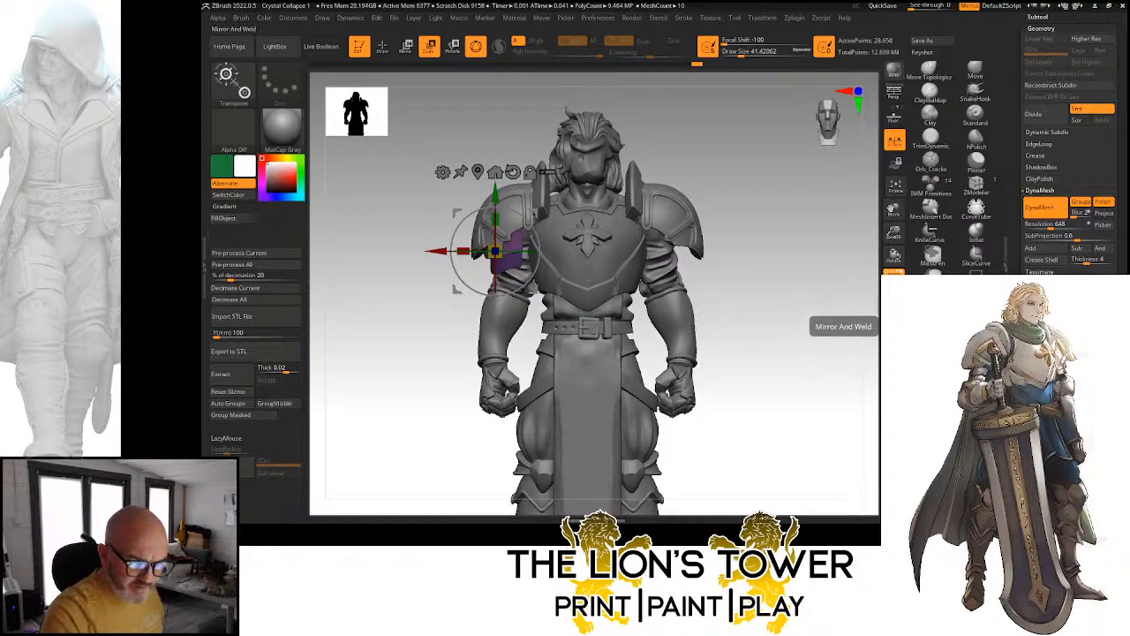
click(927, 325)
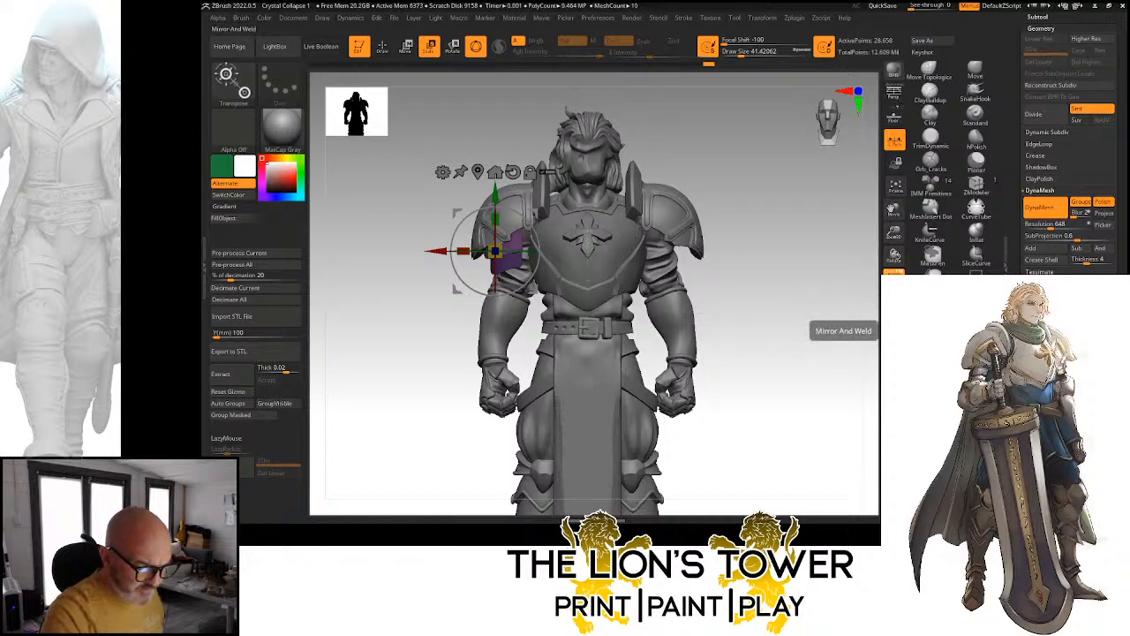
key(ctrl+z)
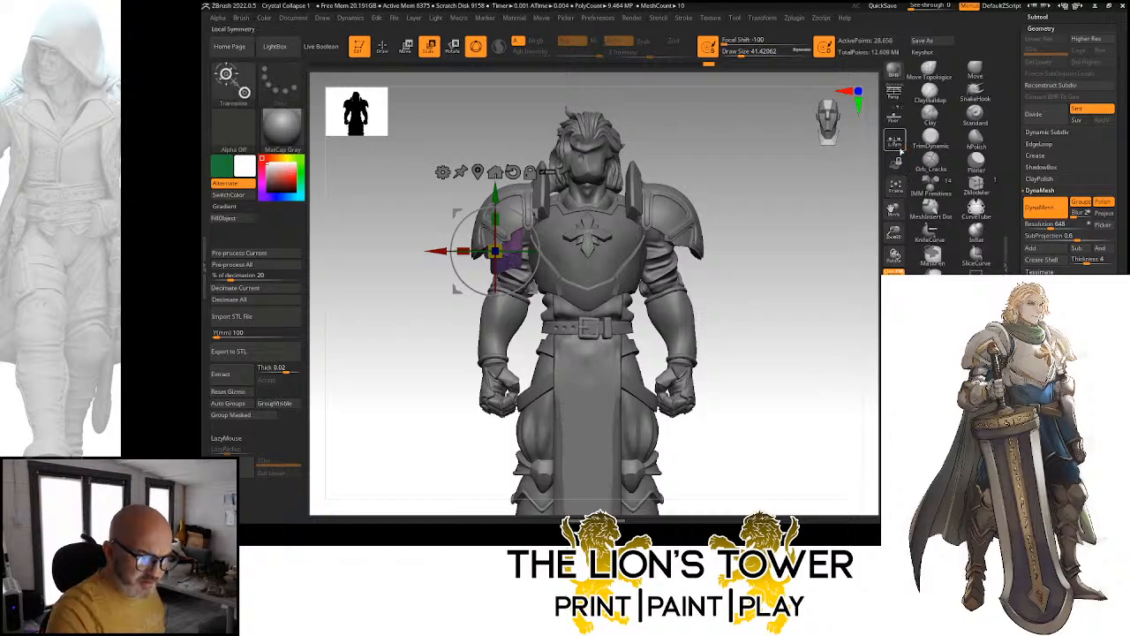
click(927, 325)
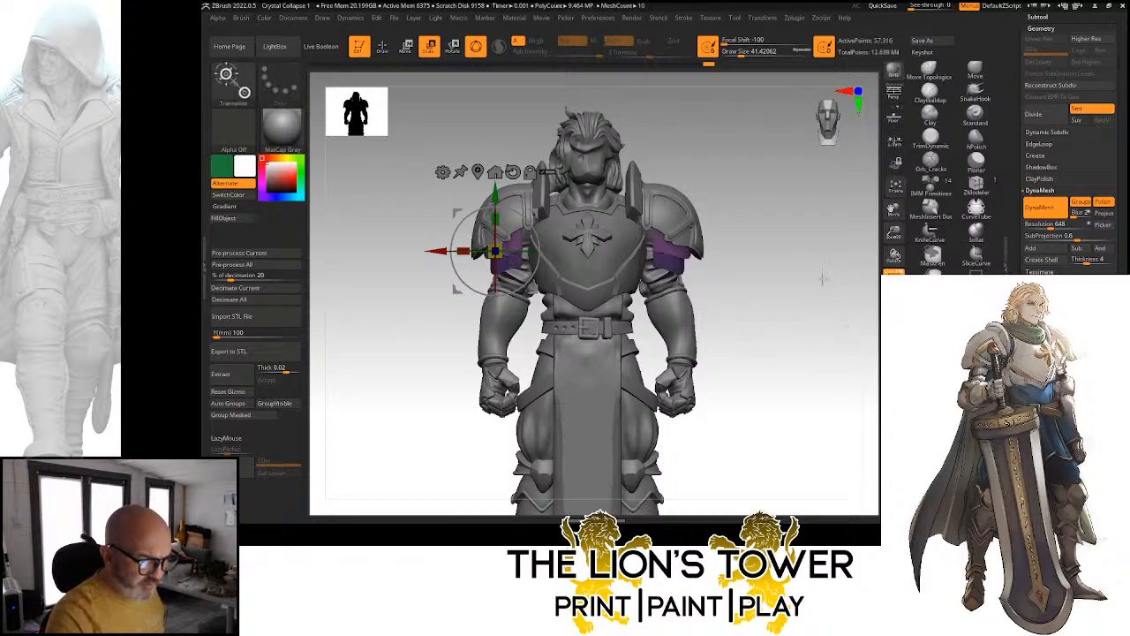
ctrl+drag(819, 273, 814, 275)
Open the Merged_Legs tool containing the polygrouped base body with the bearded head
drag(1068, 164, 1068, 259)
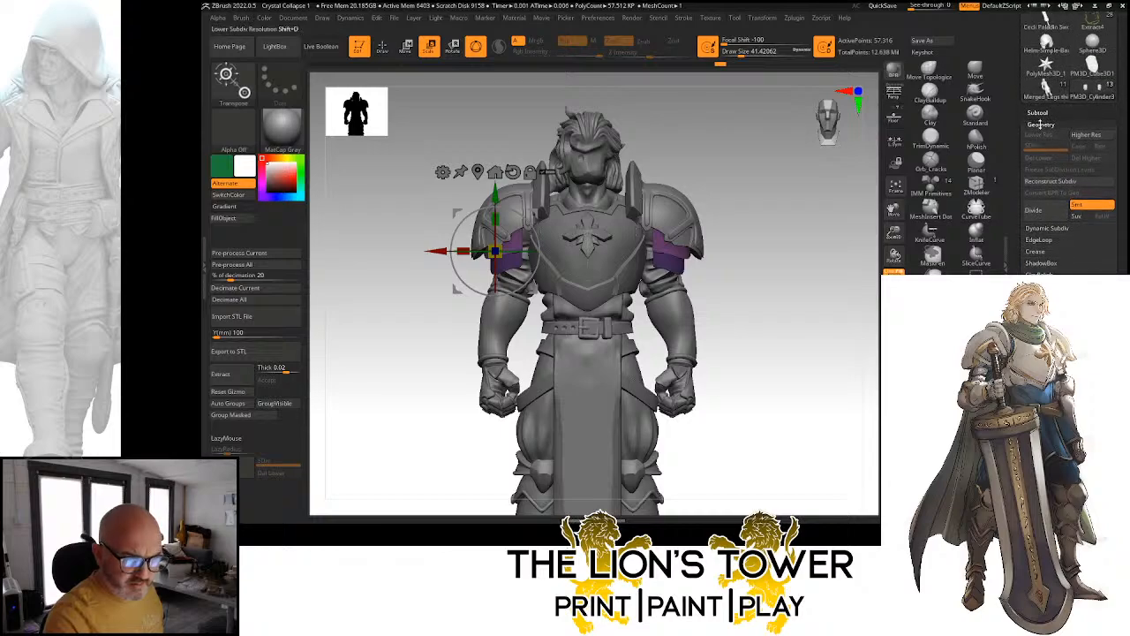
click(1039, 112)
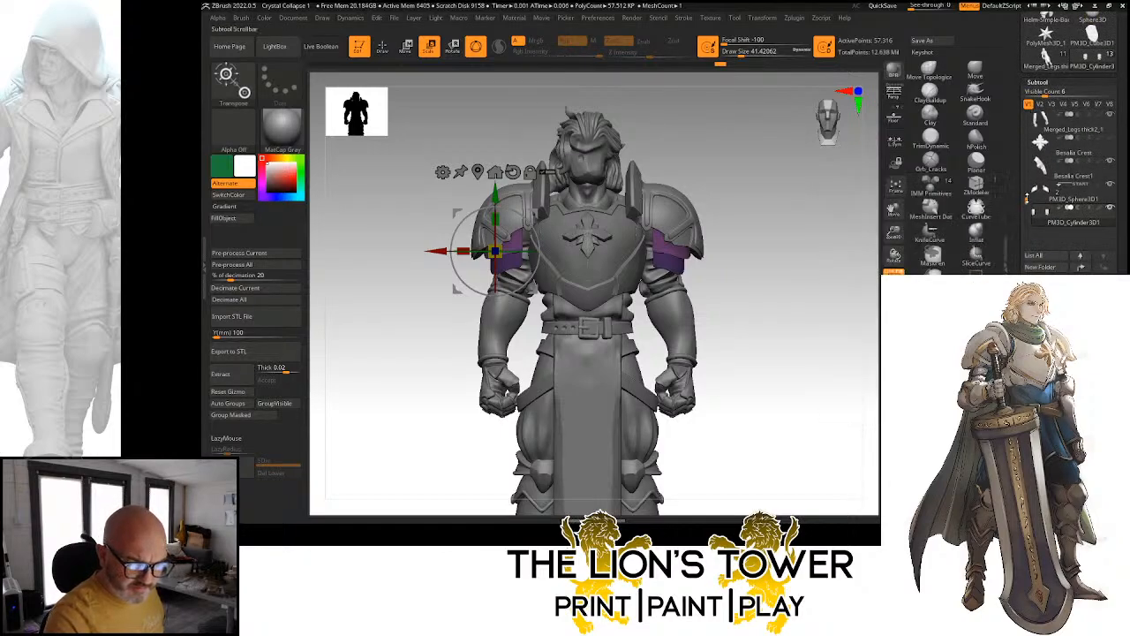
drag(1027, 198, 1027, 108)
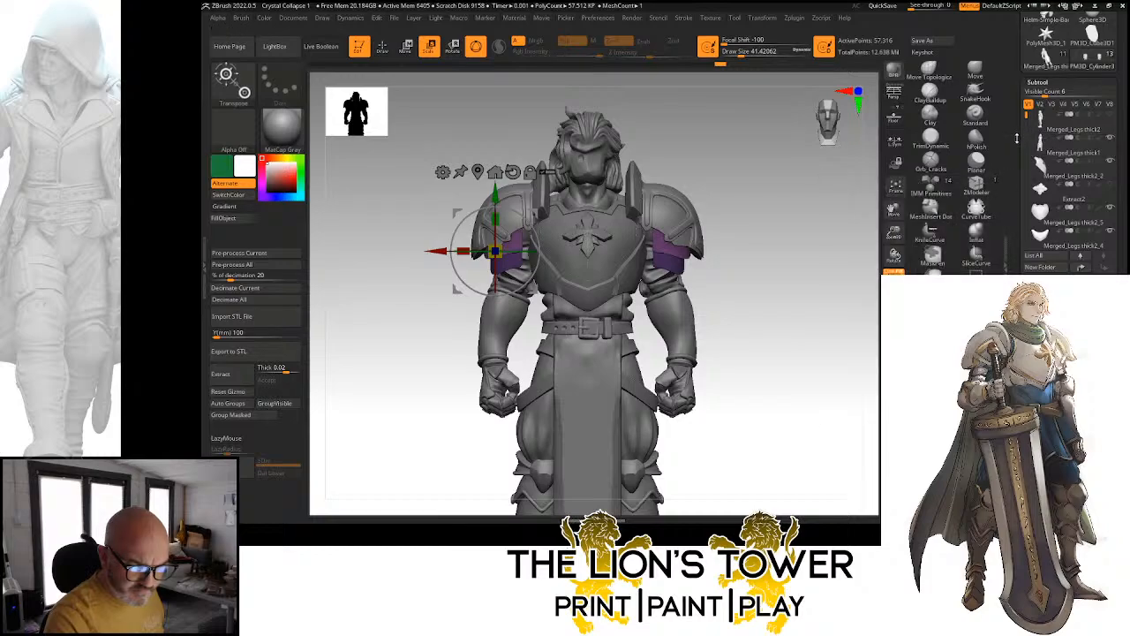
scroll(1016, 138, up, 10)
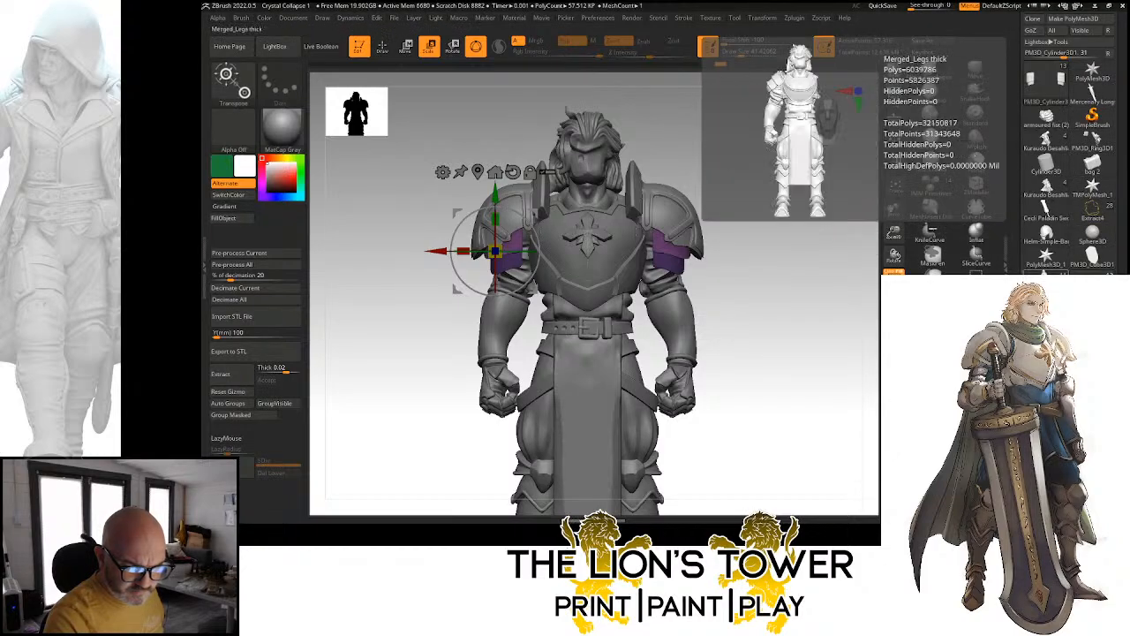
click(1046, 283)
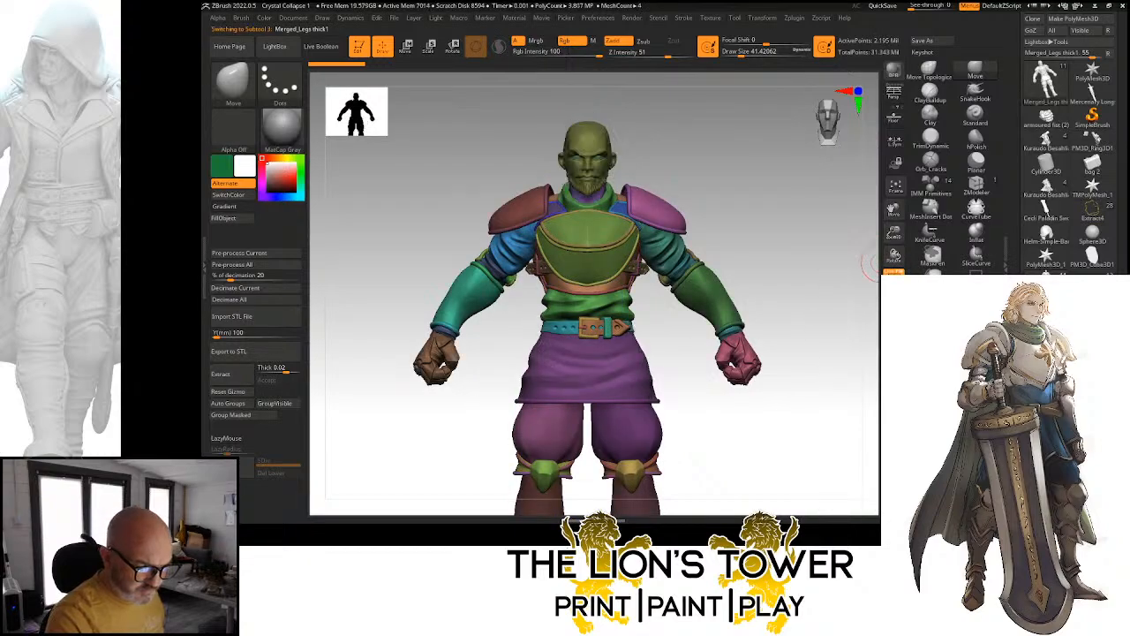
Isolate the base body's bearded head polygroup, split it into its own subtool and select that subtool
ctrl+shift+click(603, 152)
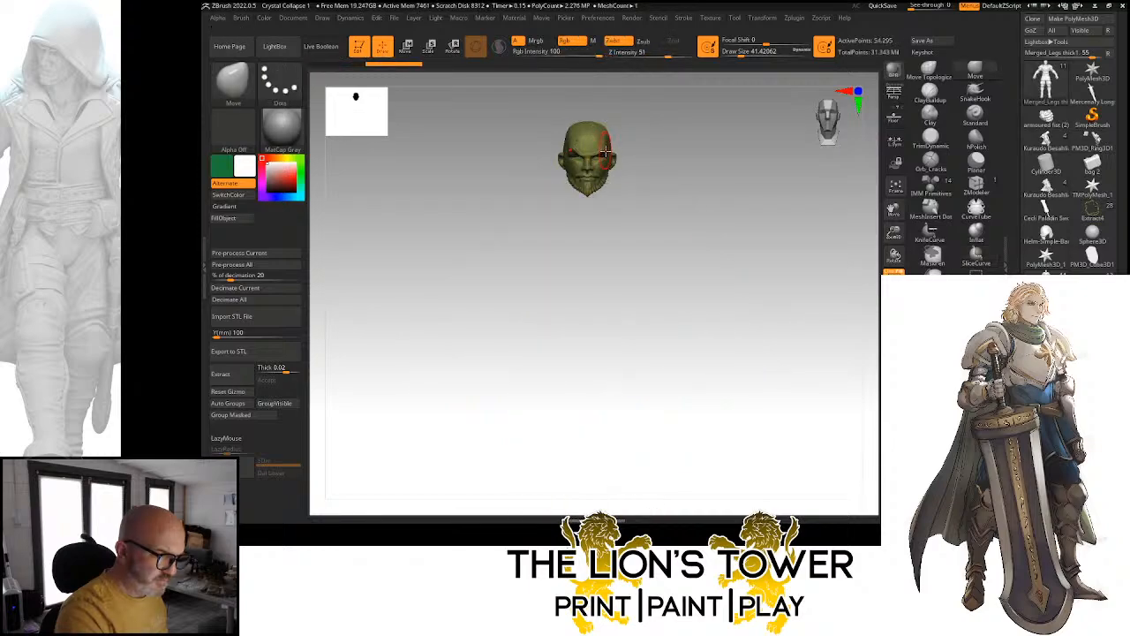
ctrl+shift+click(602, 156)
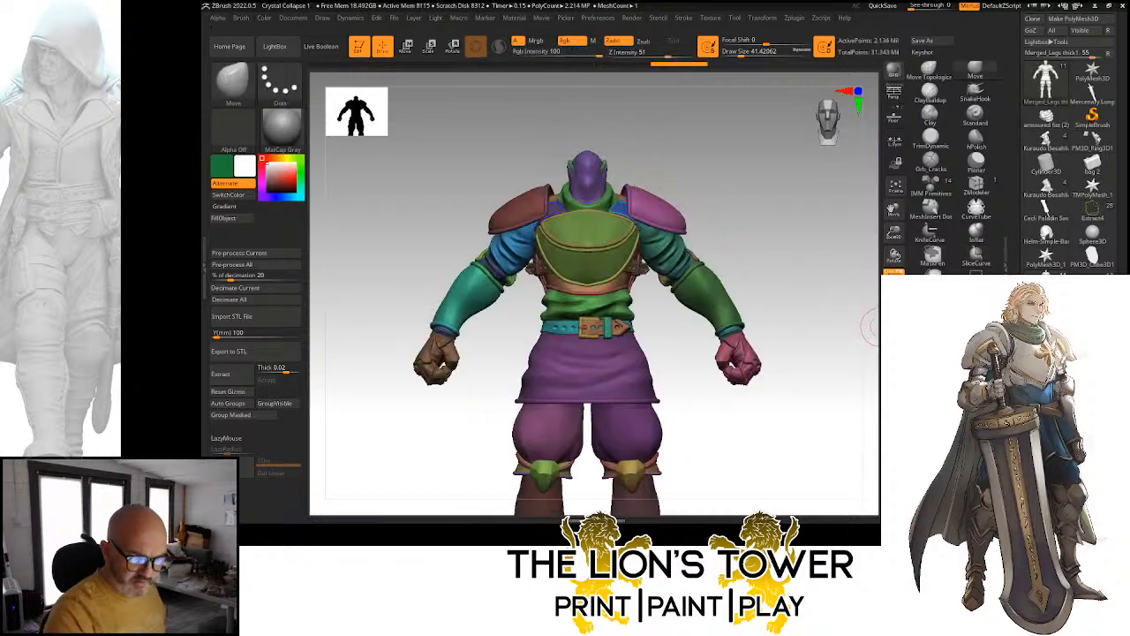
drag(1113, 256, 1112, 135)
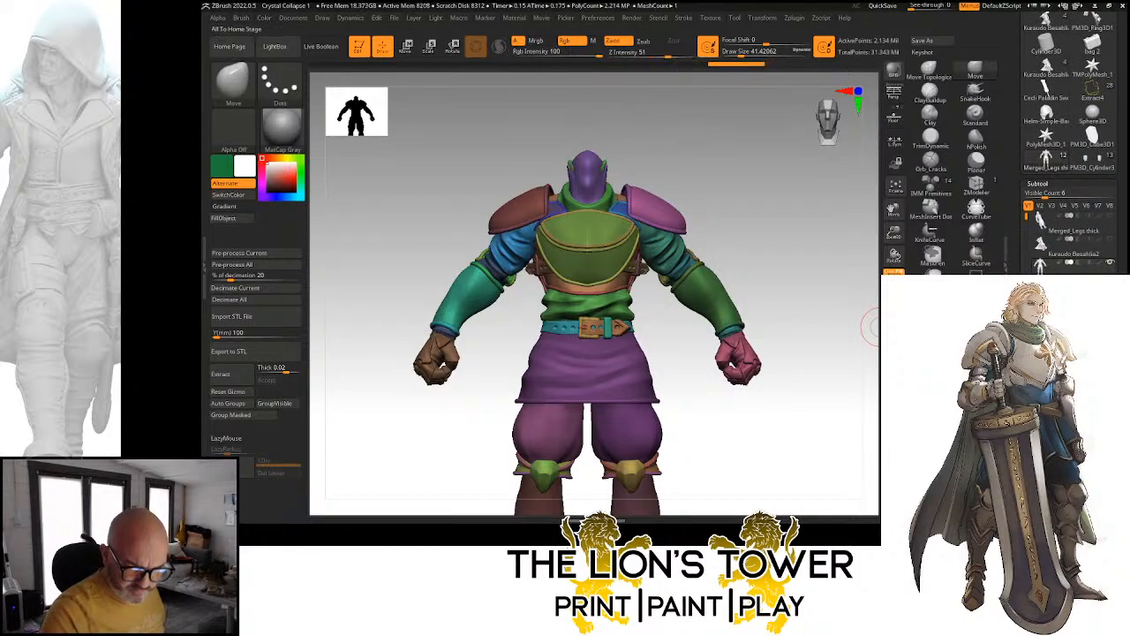
click(1042, 290)
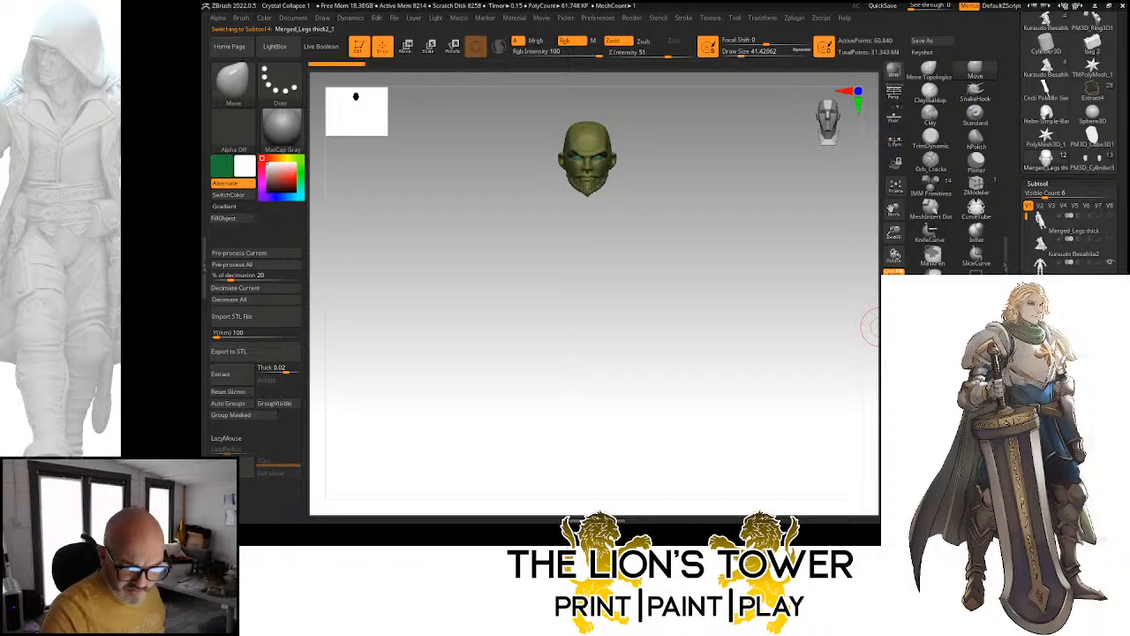
Return to the armored knight's tool, paste the bearded head as a new subtool and check its fit from front and side
click(1093, 160)
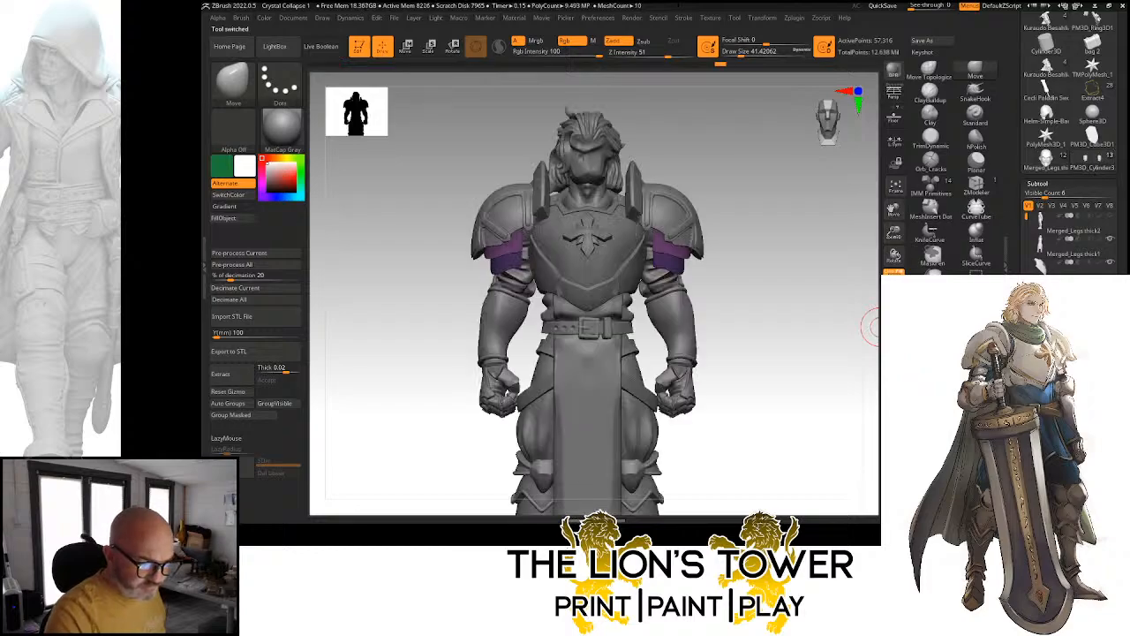
key(ctrl+shift+v)
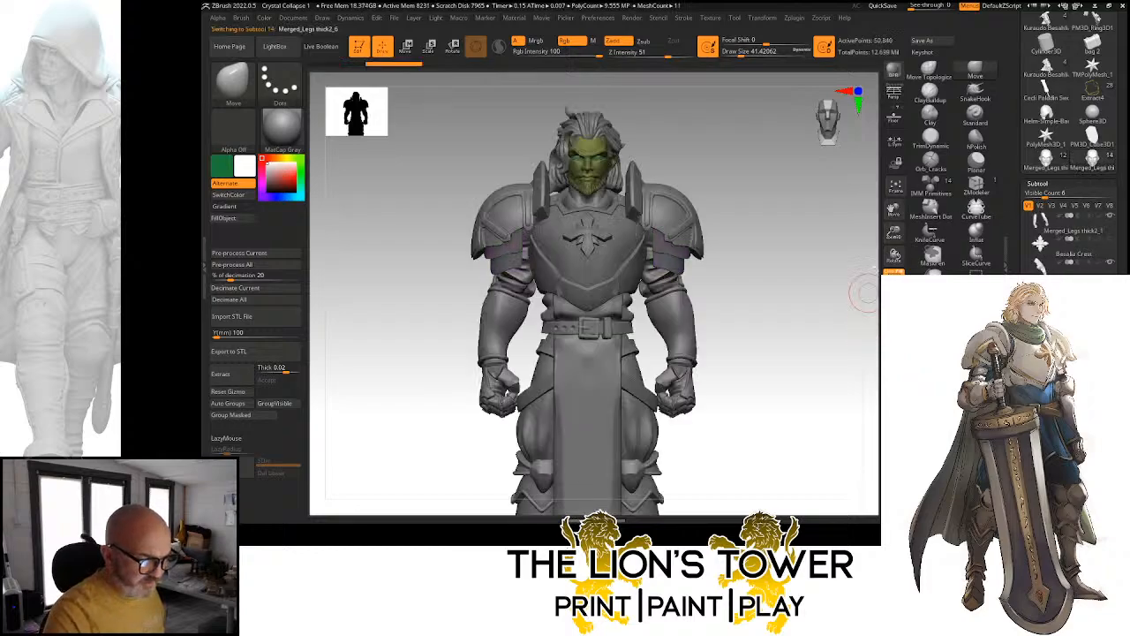
drag(893, 232, 894, 291)
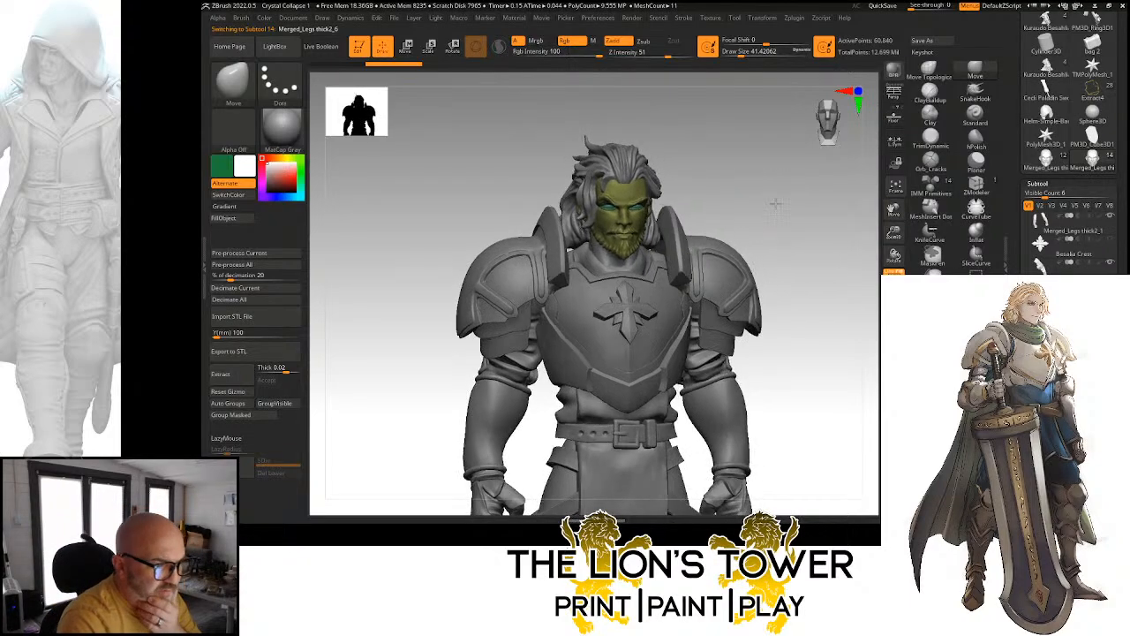
drag(893, 233, 877, 231)
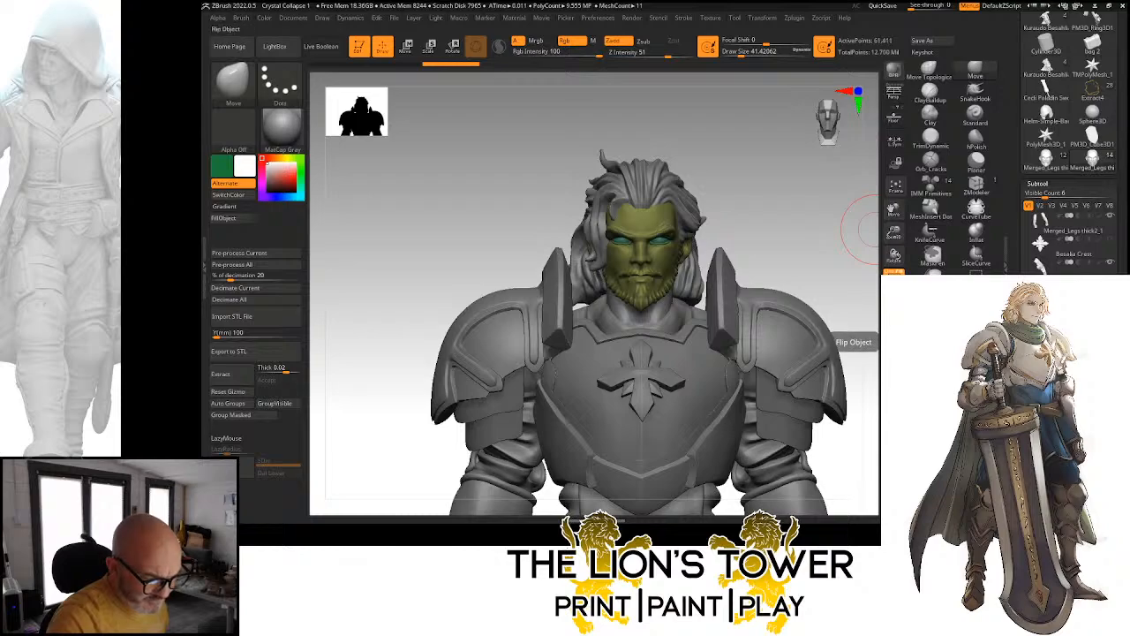
drag(893, 210, 697, 228)
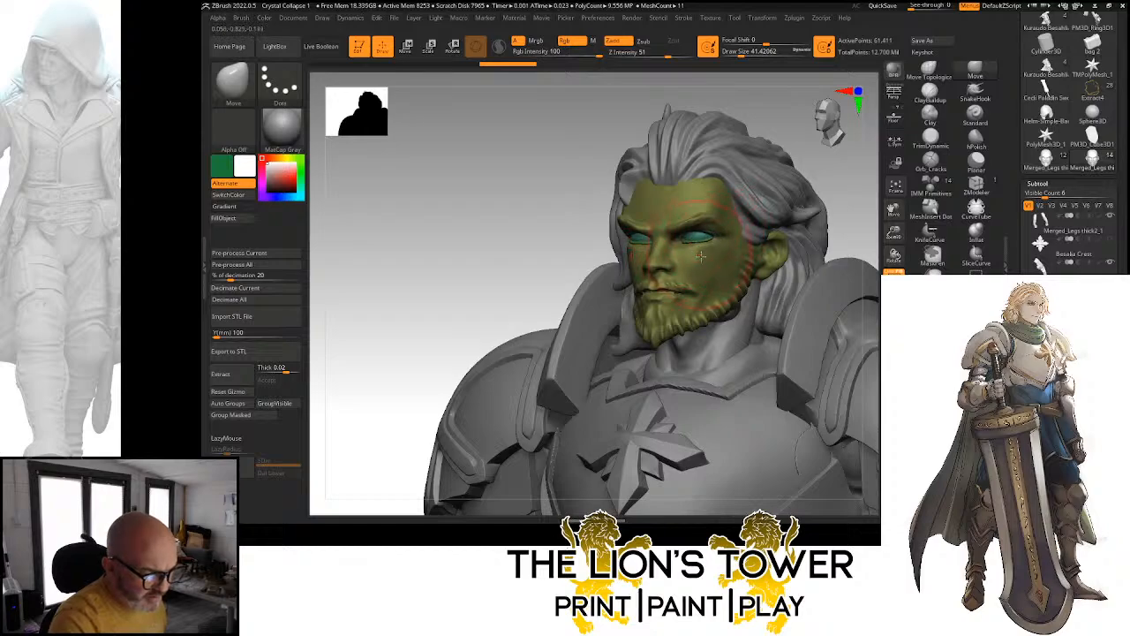
drag(721, 296, 879, 199)
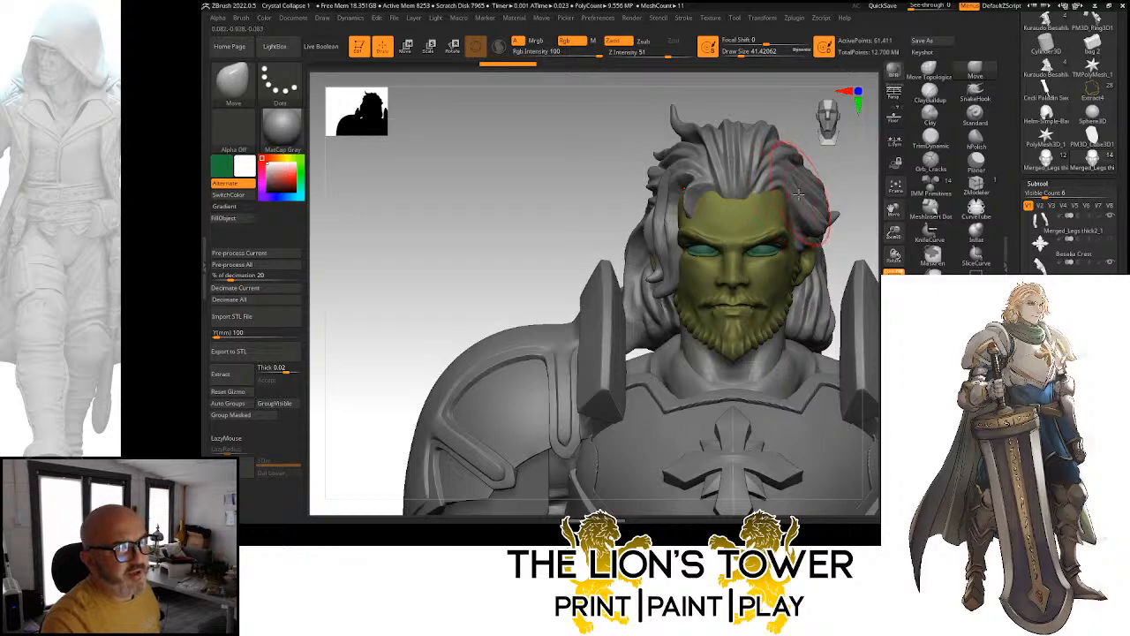
mouse_move(814, 181)
mouse_down()
mouse_move(879, 181)
mouse_move(827, 199)
mouse_move(910, 205)
mouse_up()
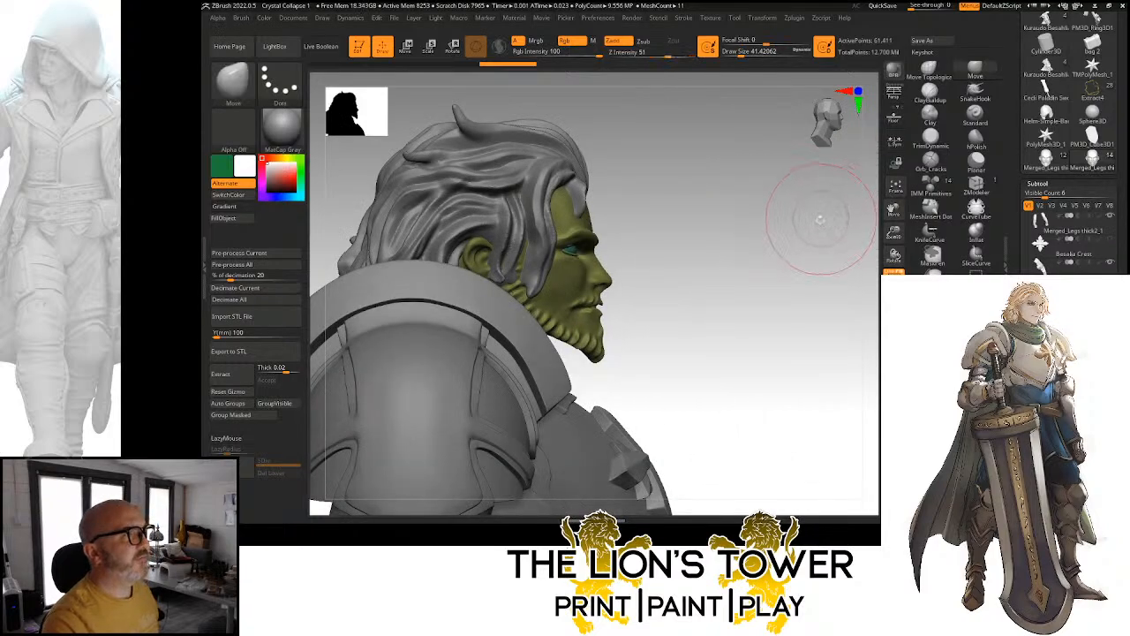
drag(819, 218, 787, 213)
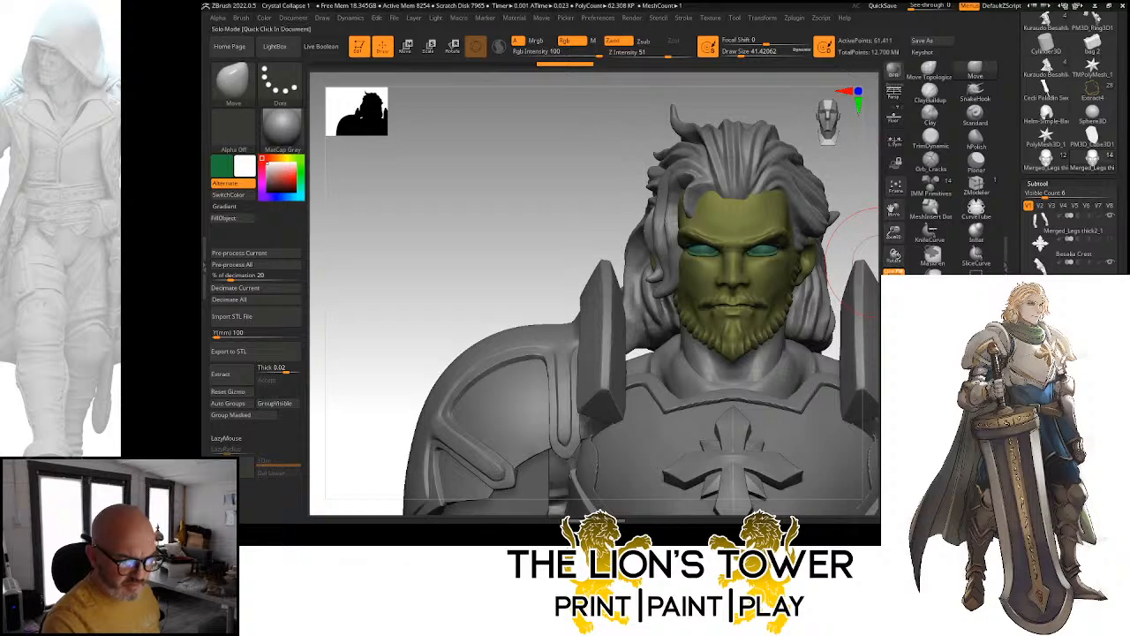
Show only the bearded head in Solo mode and frame it in side profile
click(894, 332)
drag(897, 234, 896, 256)
drag(894, 210, 873, 186)
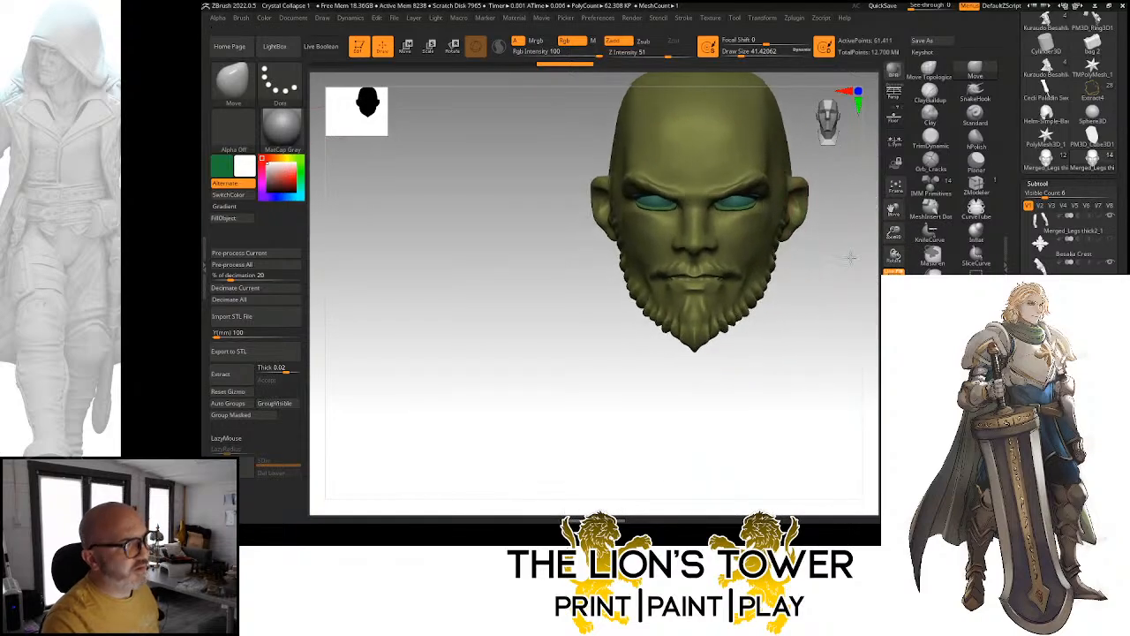
drag(851, 257, 811, 257)
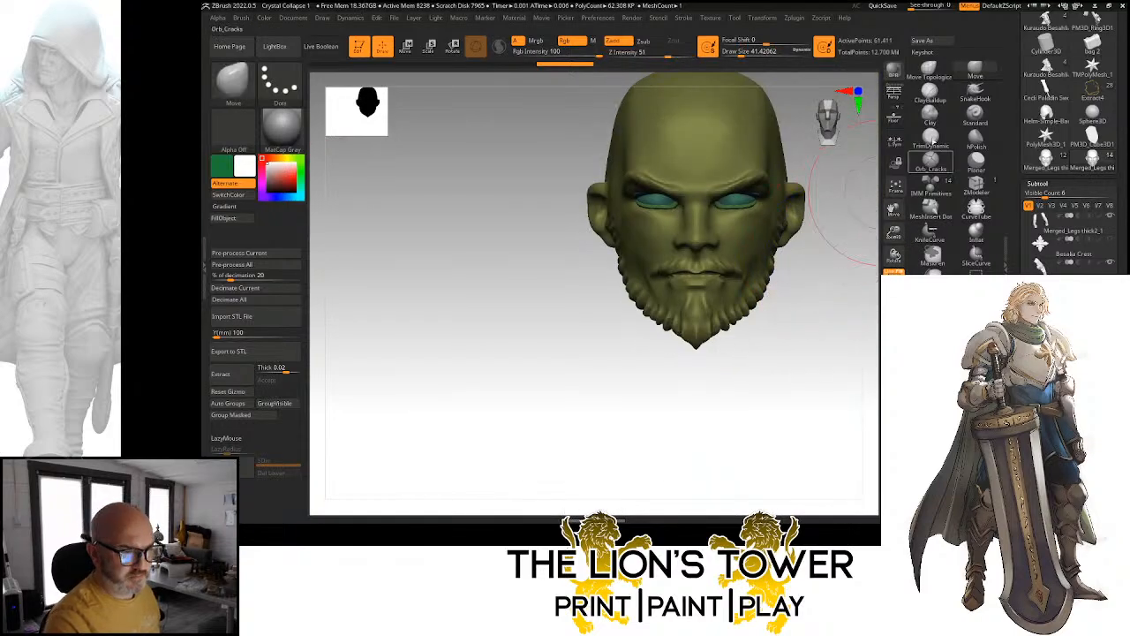
drag(806, 318, 761, 317)
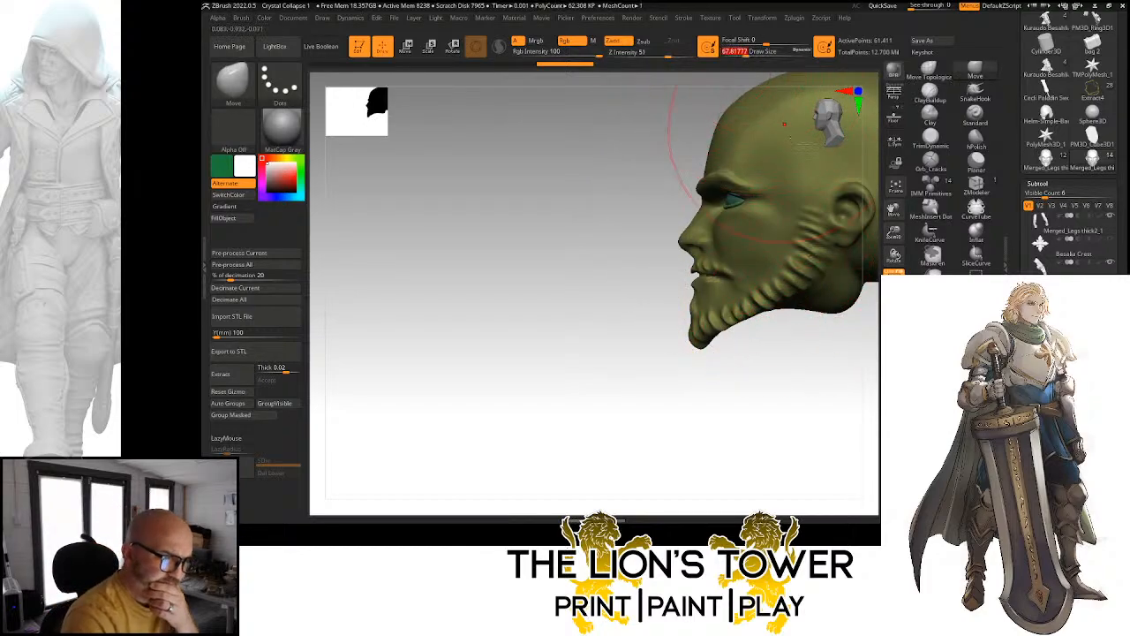
Mask the eyes of the bearded head to protect them from sculpting
key(ctrl+shift)
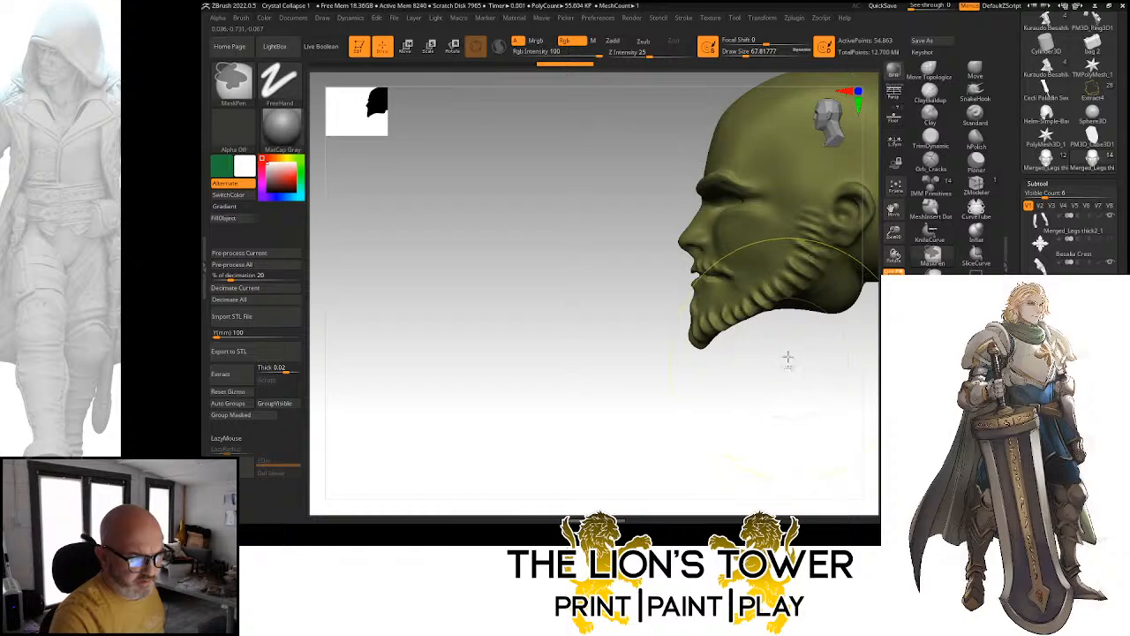
ctrl+click(791, 358)
ctrl+click(790, 357)
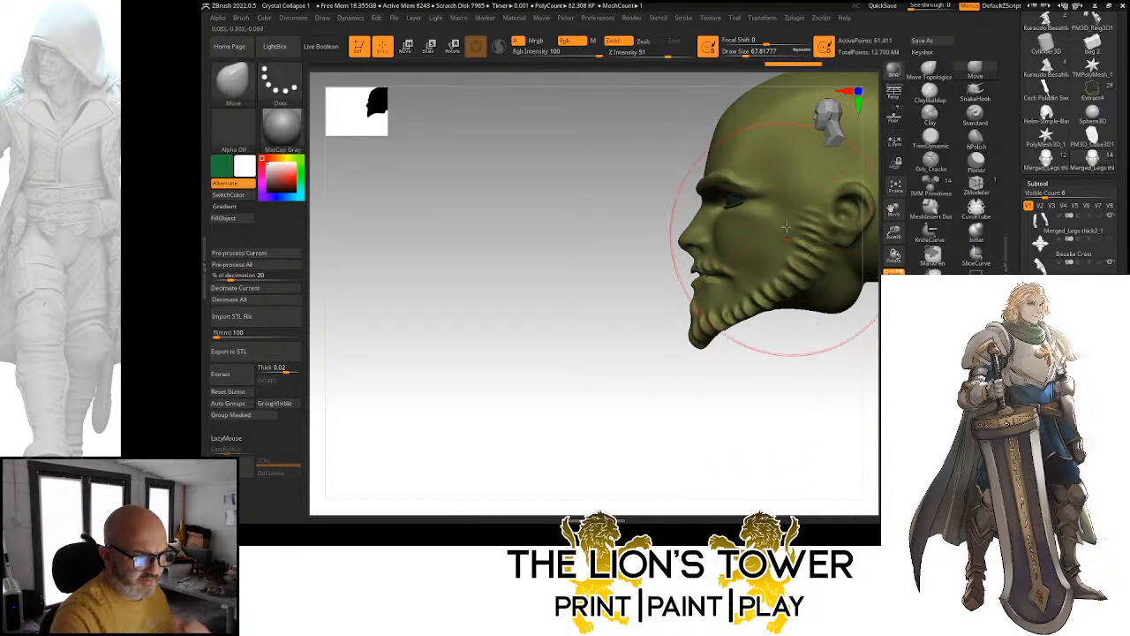
Reshape the beard and chin with the Move brush at draw size about 53.8, and smooth the beard along the jaw
drag(750, 53, 747, 70)
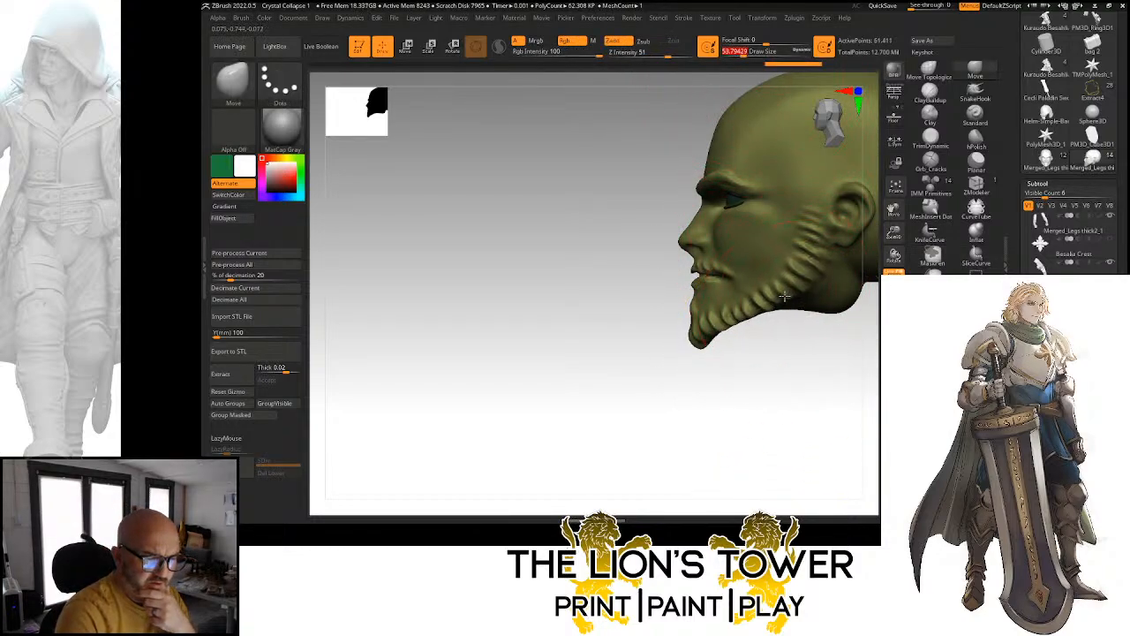
mouse_move(779, 313)
mouse_down()
mouse_move(774, 328)
mouse_move(730, 327)
mouse_up()
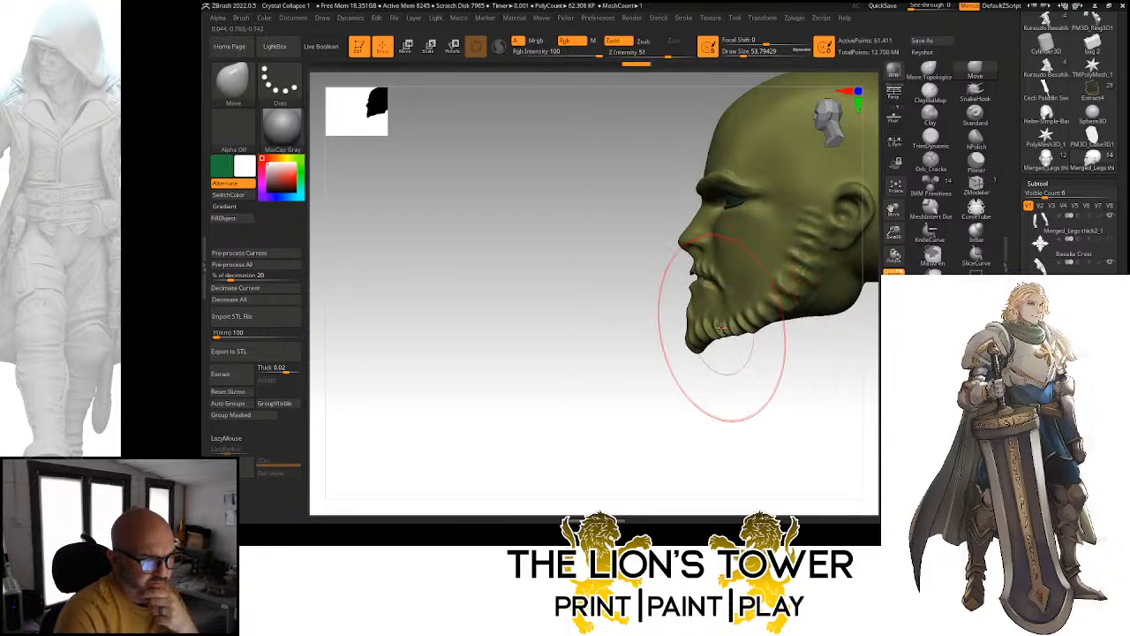
mouse_move(712, 364)
mouse_down()
mouse_move(739, 373)
mouse_move(778, 361)
mouse_up()
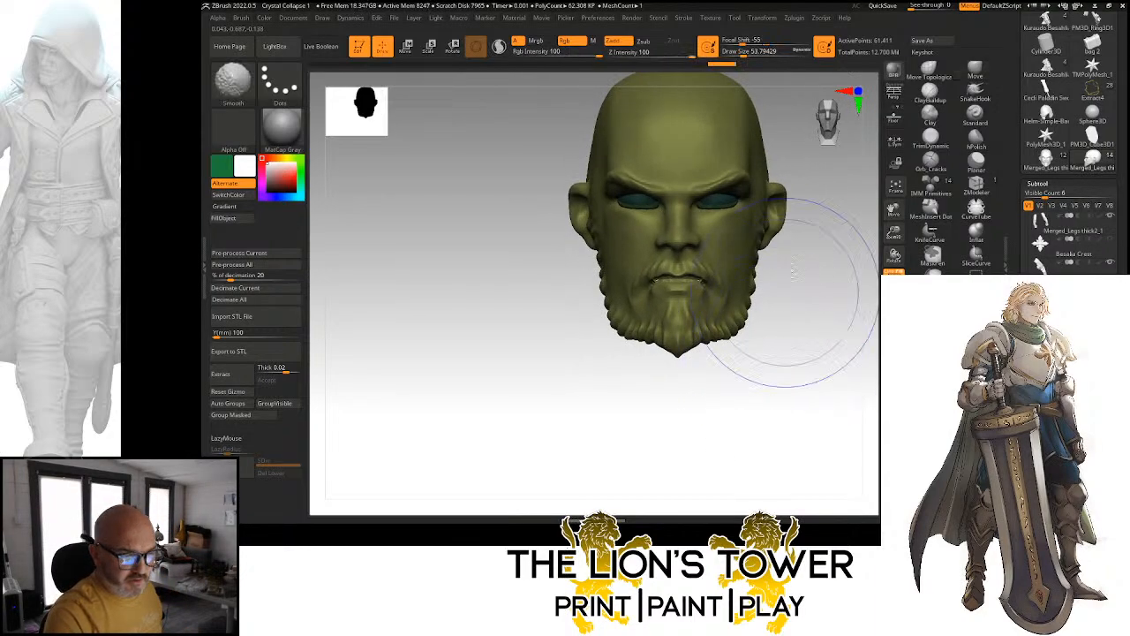
drag(744, 56, 738, 55)
mouse_move(793, 239)
mouse_down()
mouse_move(717, 354)
mouse_move(727, 386)
mouse_move(718, 336)
mouse_up()
Flatten the beard and moustache texture with the hPolish brush at draw sizes of about 21.6 and 17, and smooth the chin and jaw
drag(814, 311, 752, 309)
click(977, 141)
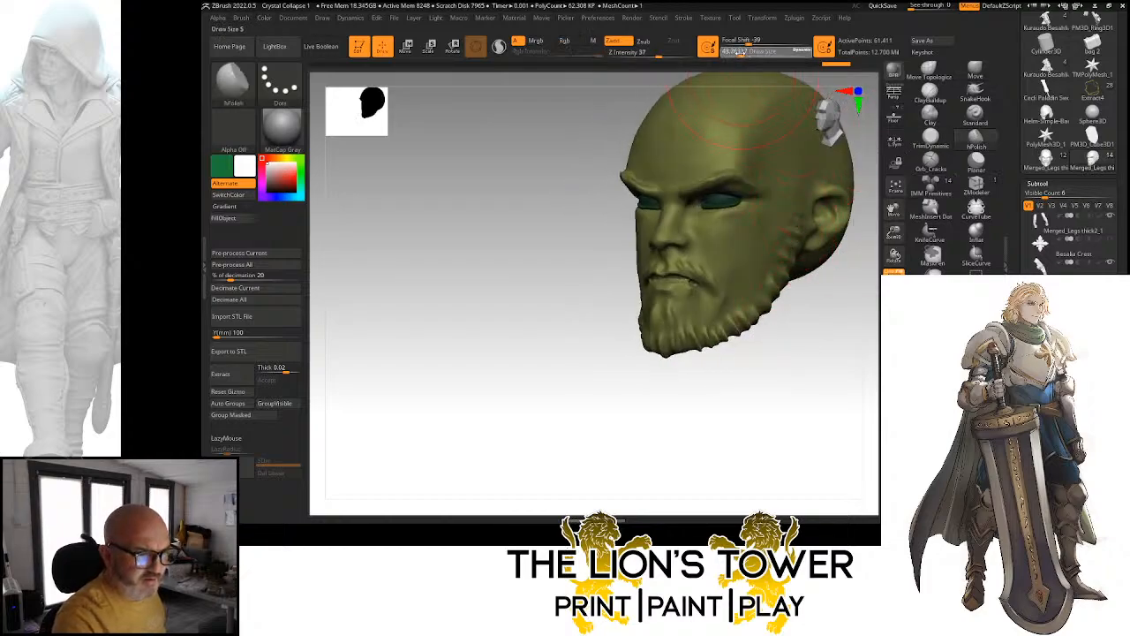
click(736, 54)
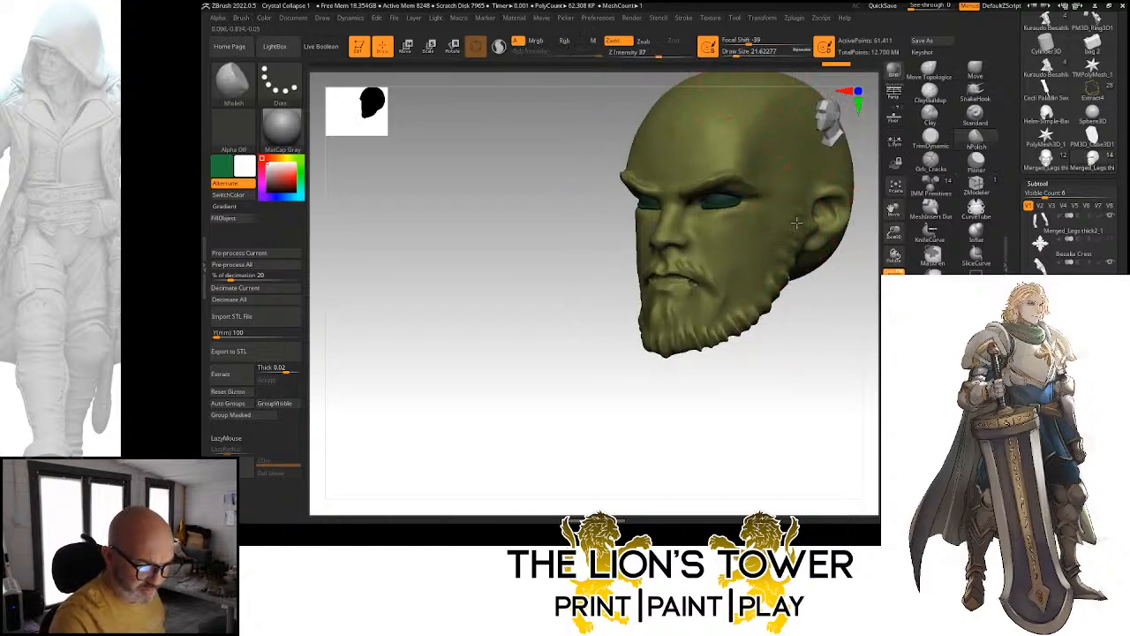
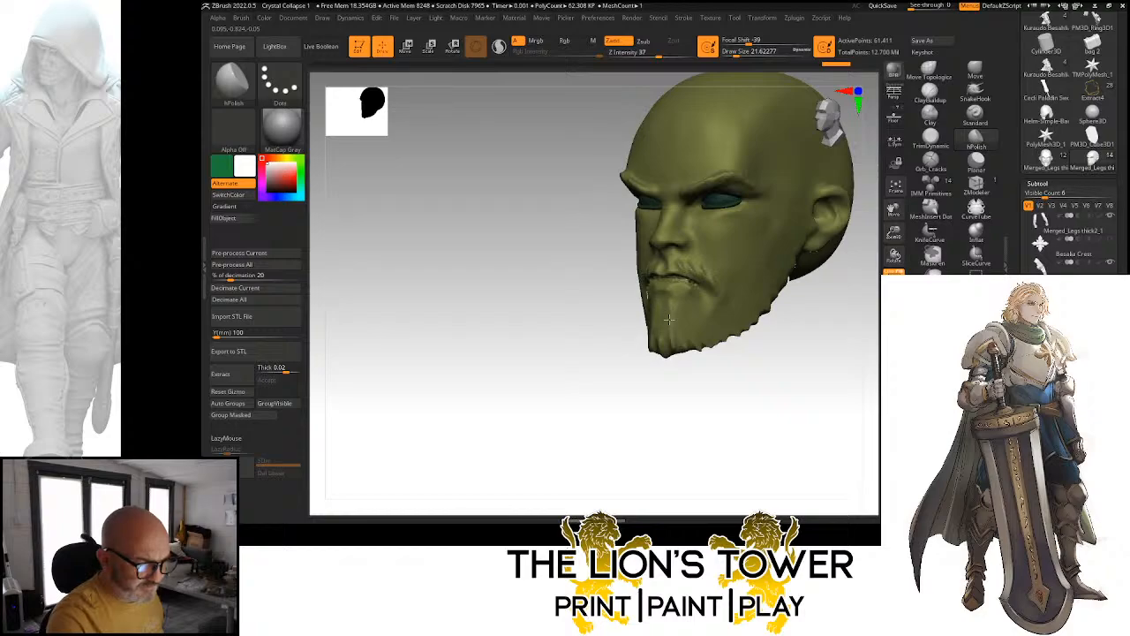
click(735, 55)
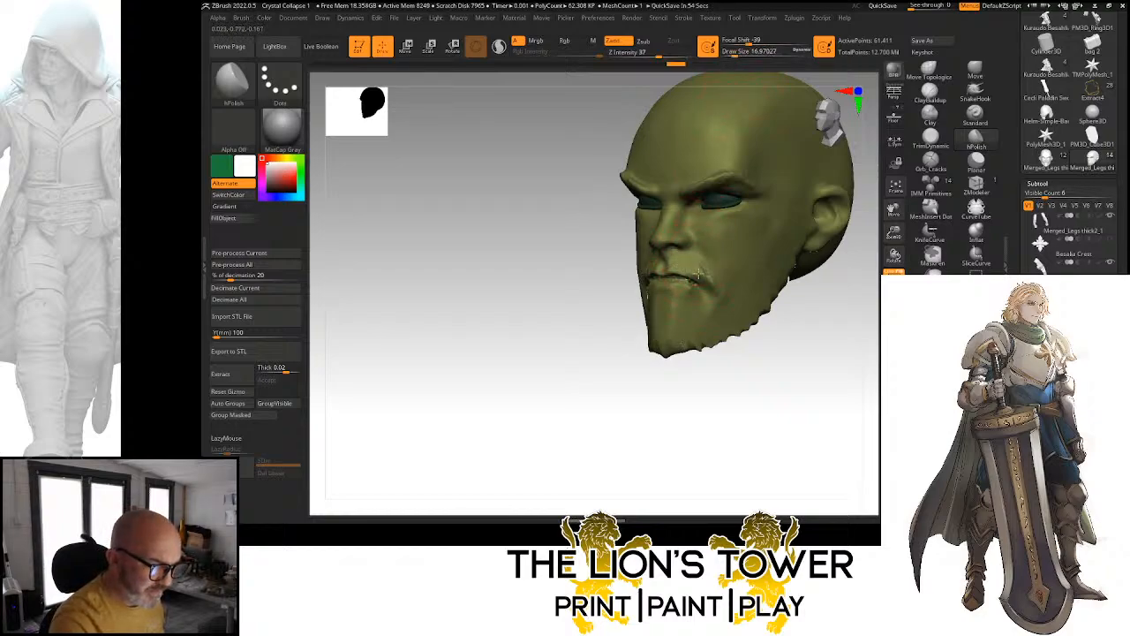
key(shift)
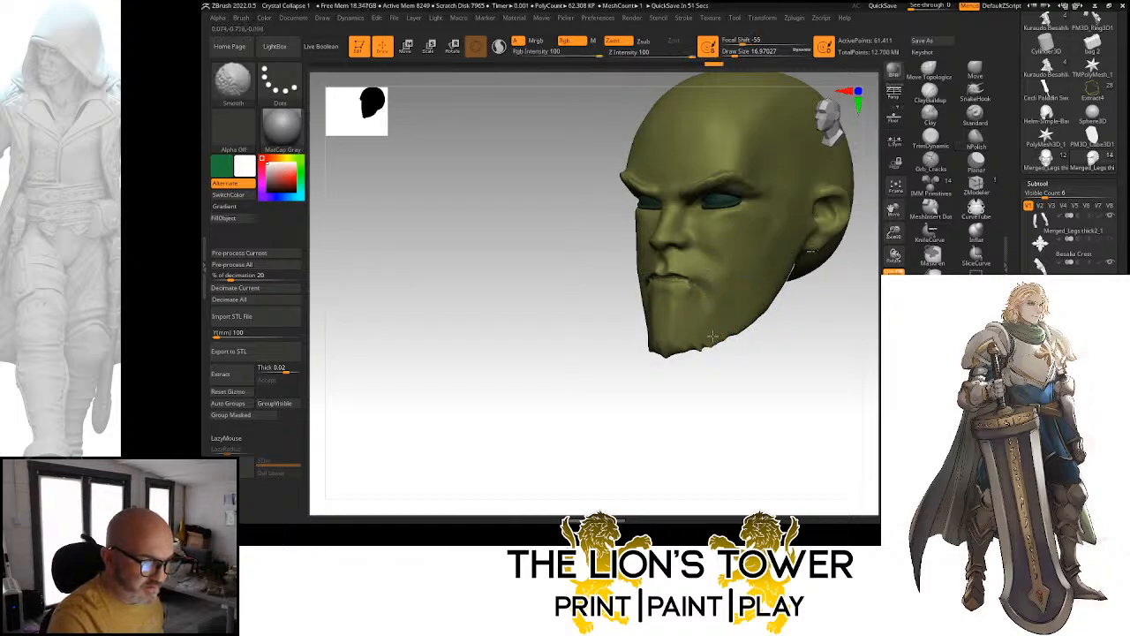
mouse_move(677, 349)
shift+mouse_down()
mouse_move(741, 368)
mouse_move(716, 353)
mouse_move(716, 378)
mouse_move(781, 269)
shift+mouse_up()
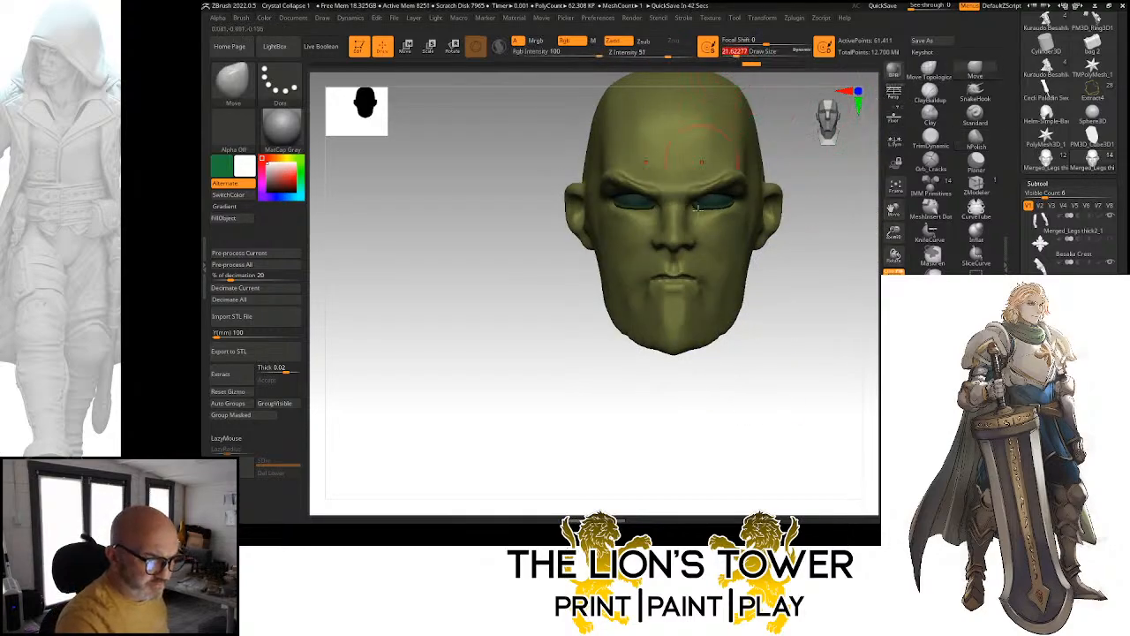
Reshape the mouth and lips with the Move brush at draw size about 21.6, and smooth the area around them
drag(699, 282, 705, 288)
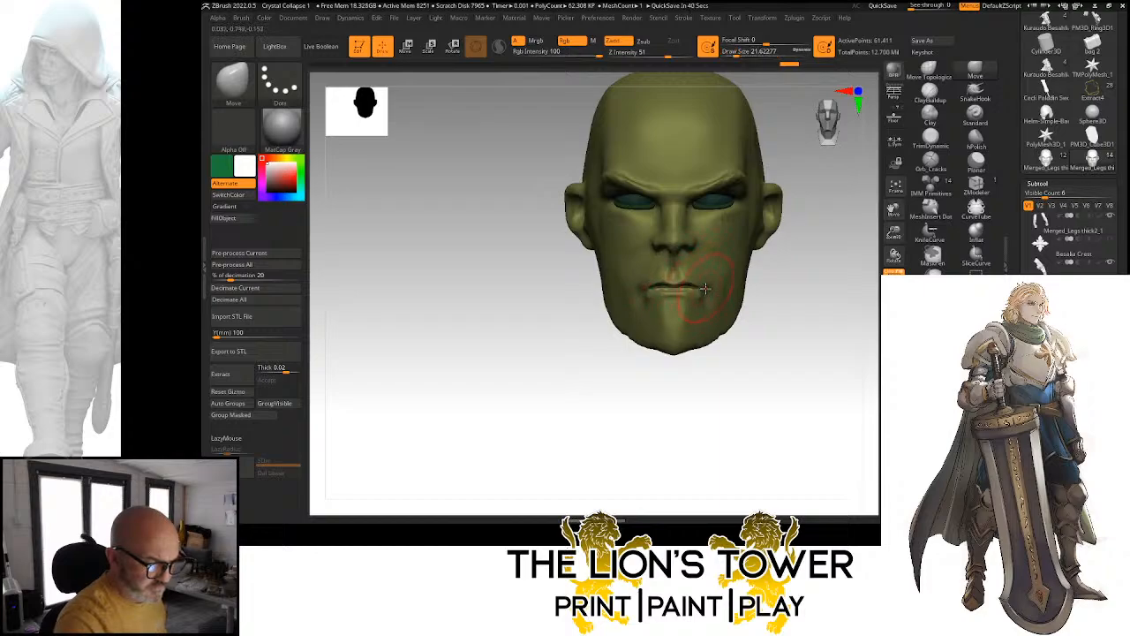
mouse_move(732, 349)
mouse_down()
mouse_move(783, 353)
mouse_move(777, 320)
mouse_move(706, 293)
mouse_up()
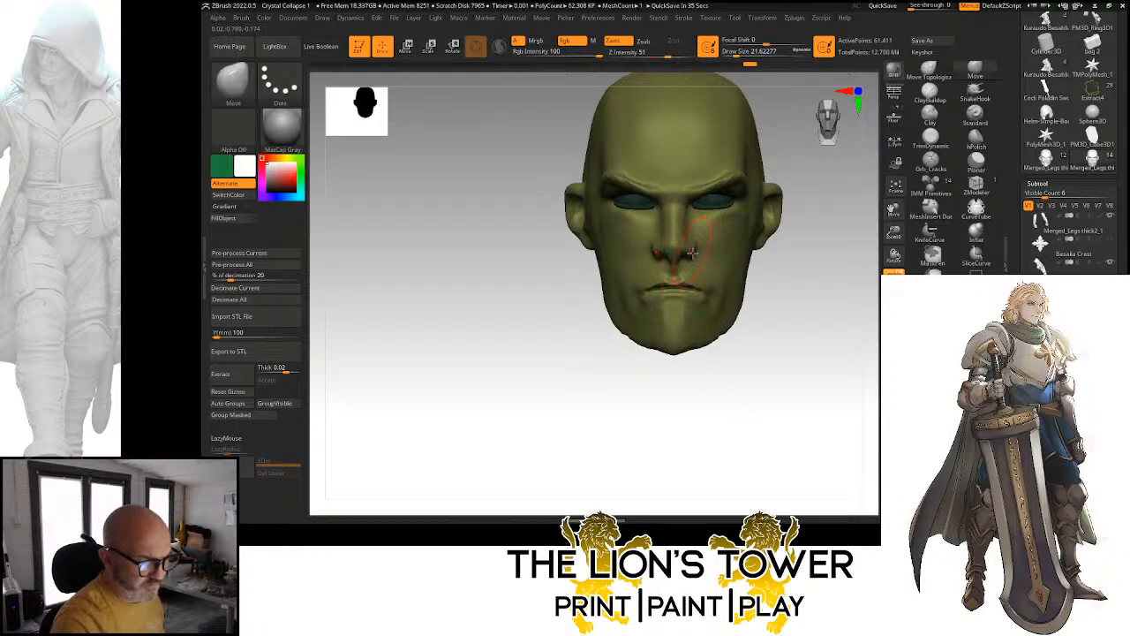
drag(769, 282, 689, 299)
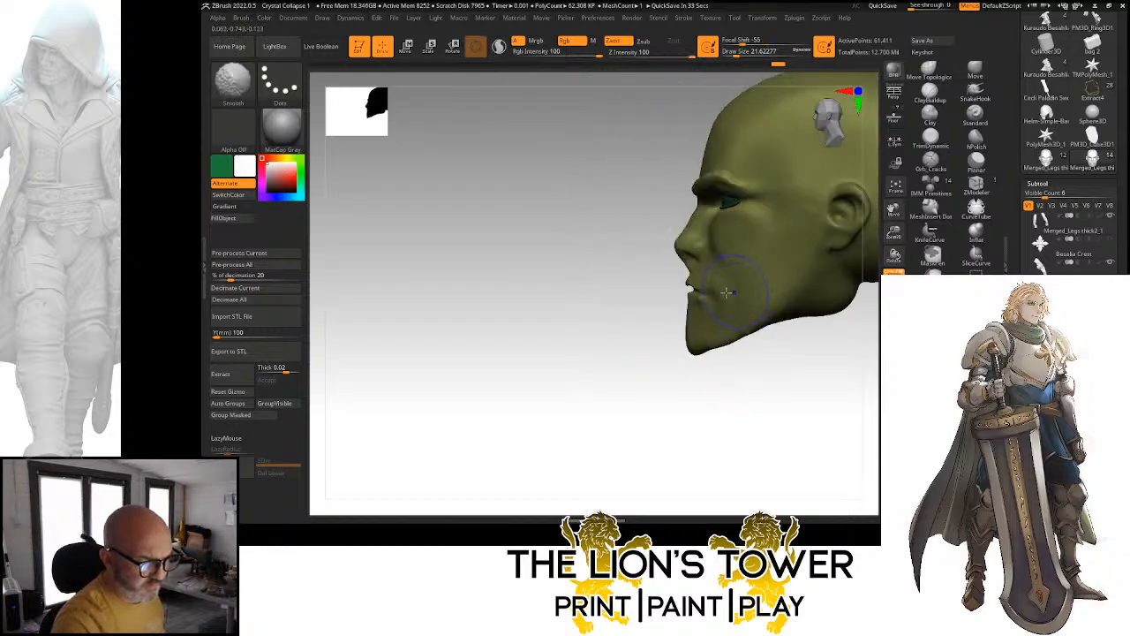
key(shift)
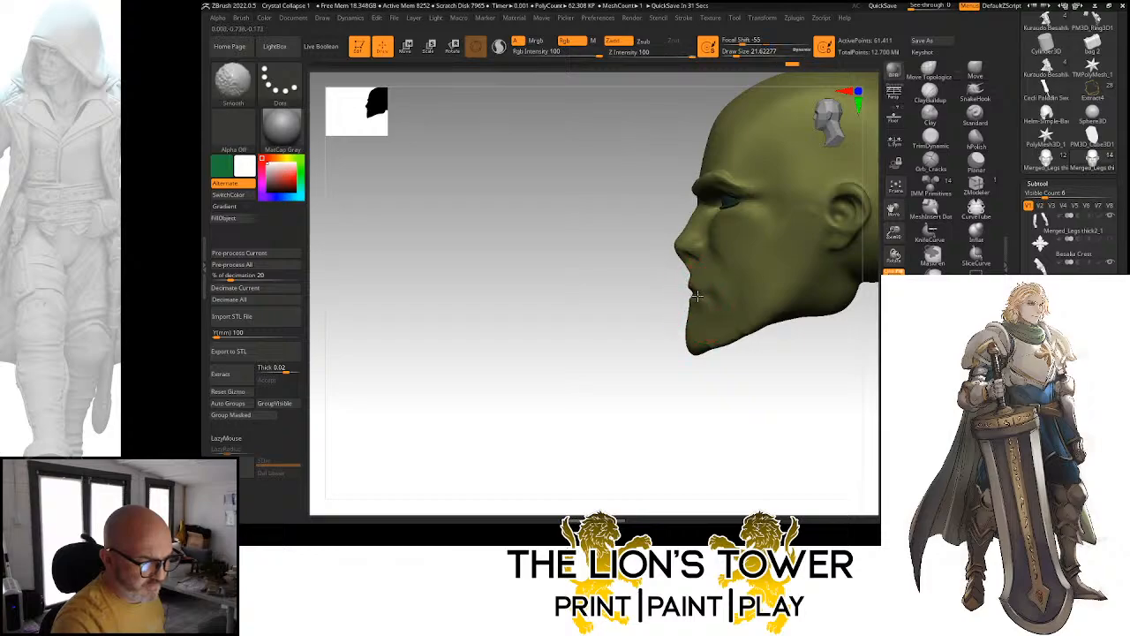
mouse_move(668, 322)
shift+mouse_down()
mouse_move(707, 302)
mouse_move(730, 320)
mouse_move(719, 337)
shift+mouse_up()
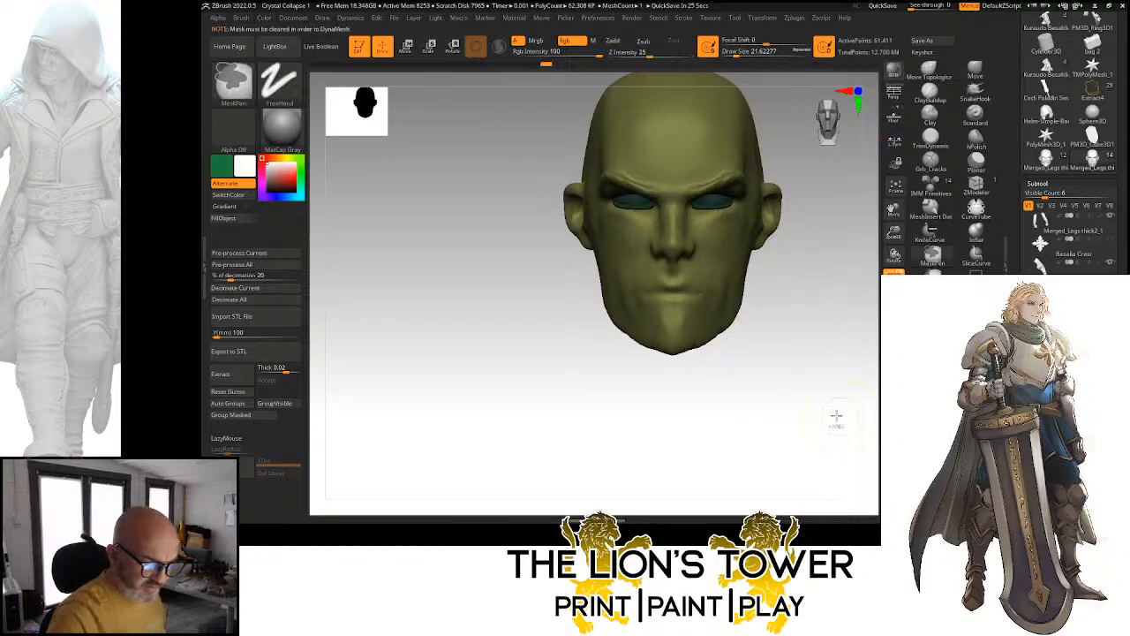
Clear the eye mask, remesh the head with DynaMesh, and refine the nose and lips with Move and Smooth at draw size about 11.7
ctrl+drag(853, 459, 860, 450)
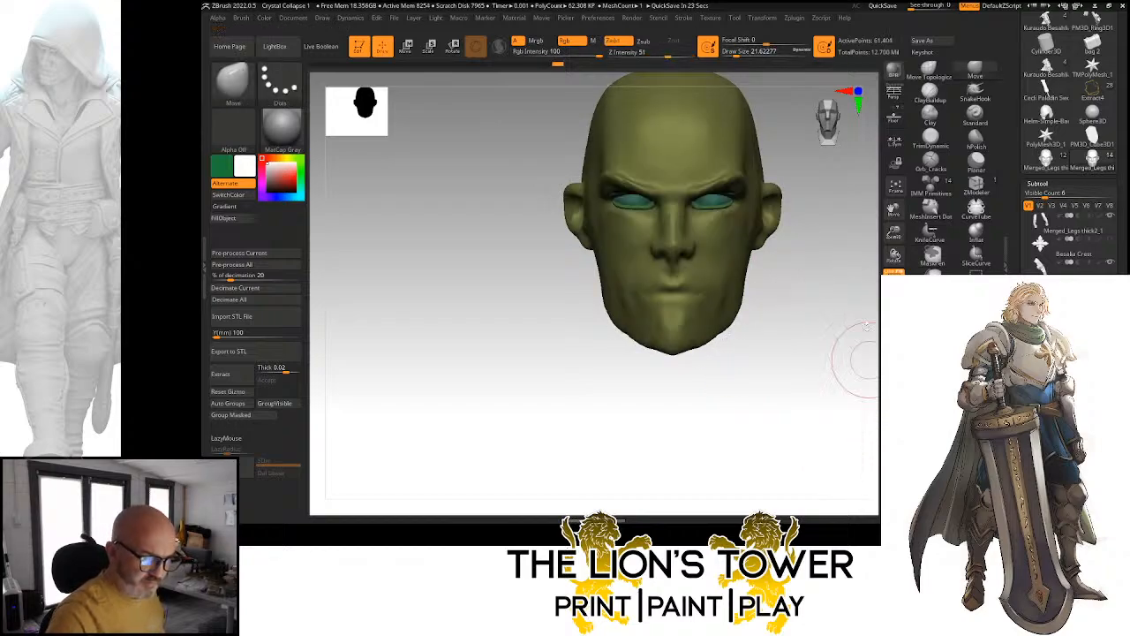
mouse_move(870, 242)
mouse_down()
mouse_move(843, 303)
mouse_move(795, 296)
mouse_up()
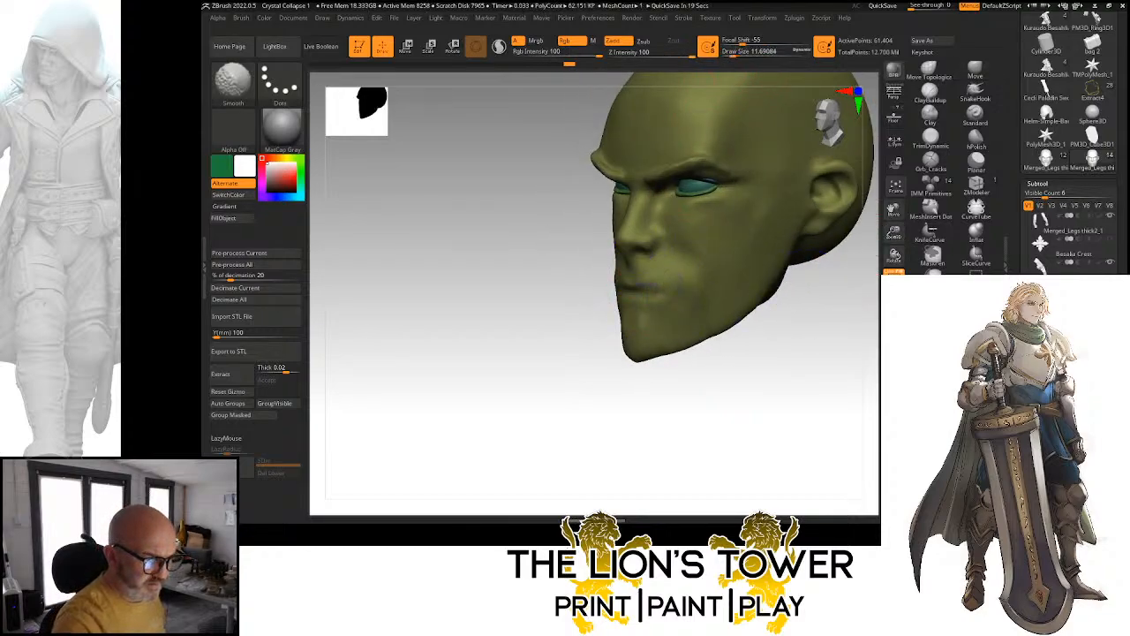
drag(743, 380, 689, 386)
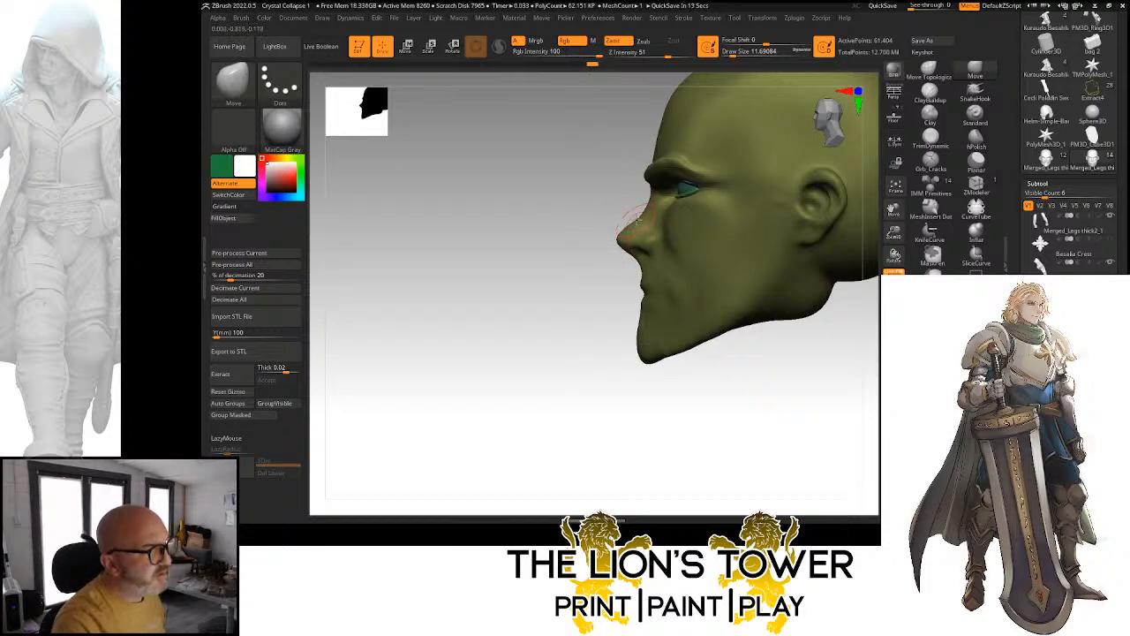
drag(602, 303, 640, 311)
drag(749, 335, 693, 334)
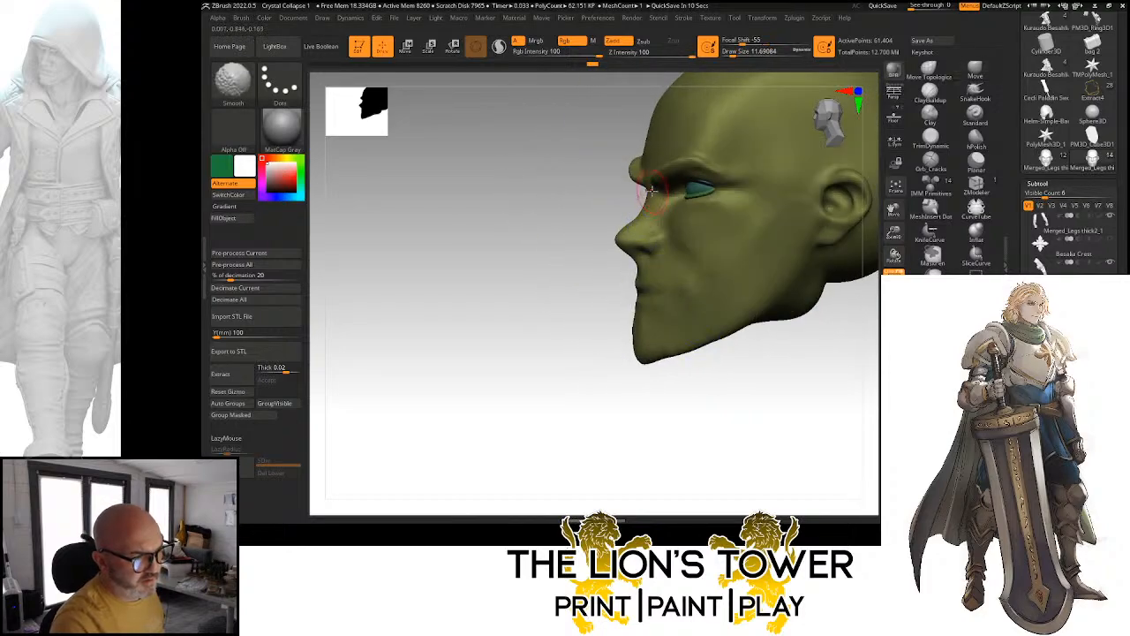
shift+drag(636, 216, 592, 278)
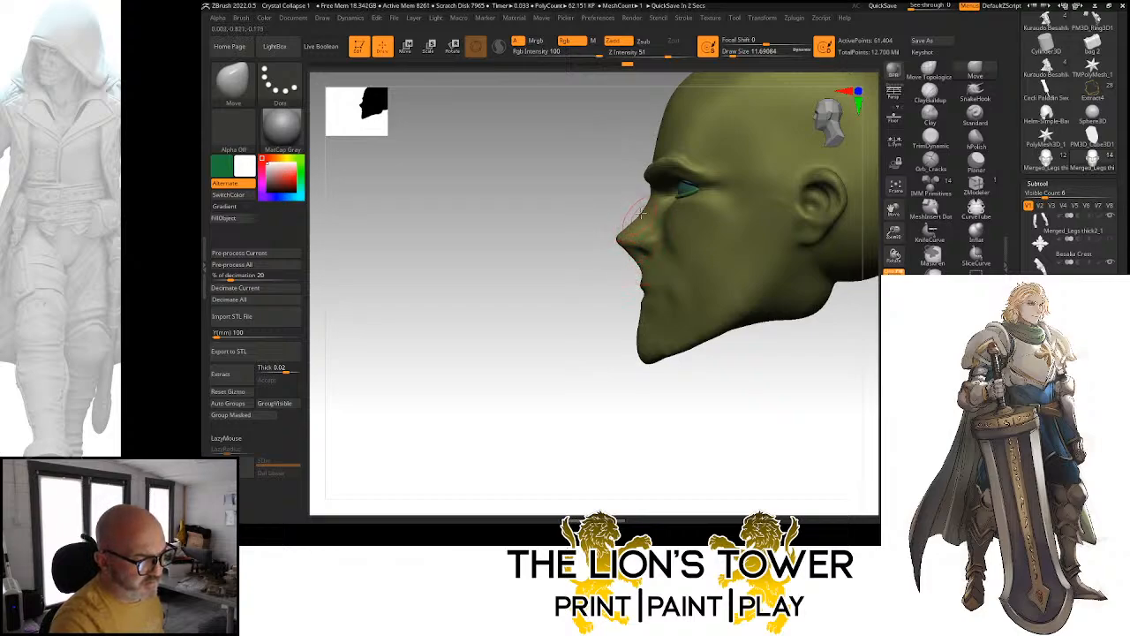
drag(626, 195, 765, 160)
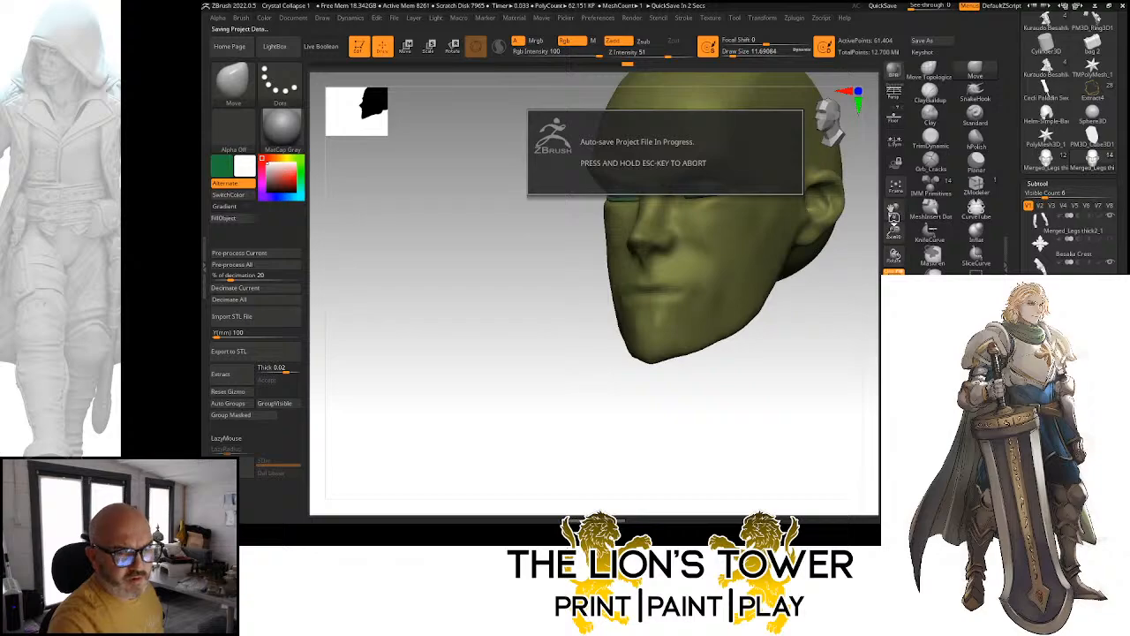
Soften and reshape the brows above the eyes with the Move and Smooth brushes, reducing the draw size to about 7.5
mouse_move(894, 214)
mouse_down()
mouse_move(868, 265)
mouse_move(852, 230)
mouse_up()
mouse_move(795, 202)
mouse_down()
mouse_move(729, 204)
mouse_move(653, 235)
mouse_up()
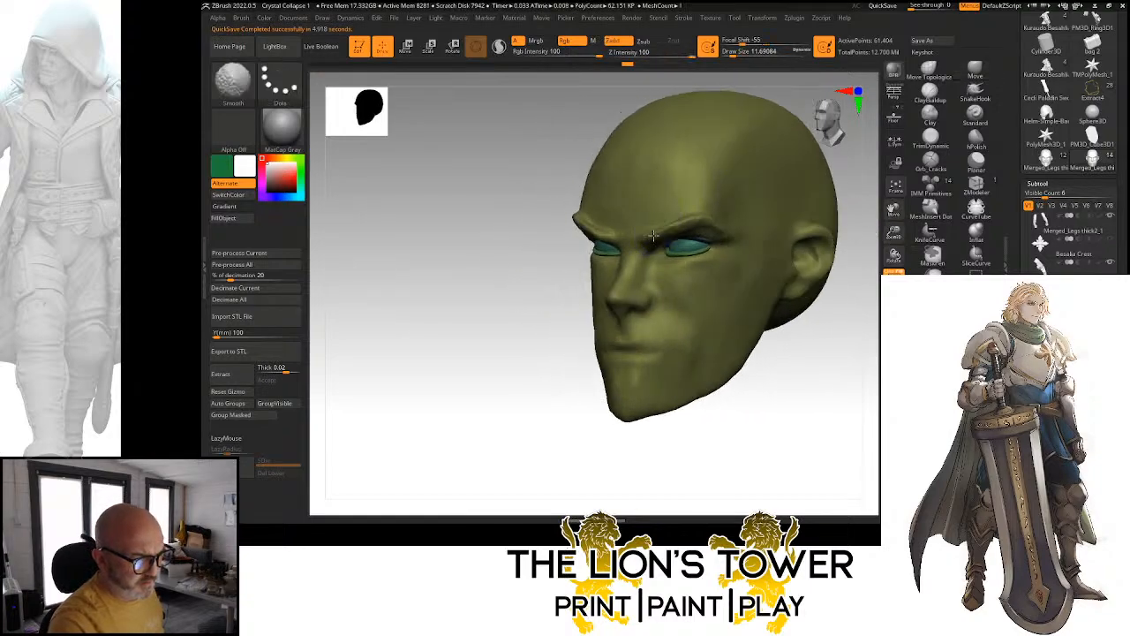
shift+drag(848, 193, 830, 146)
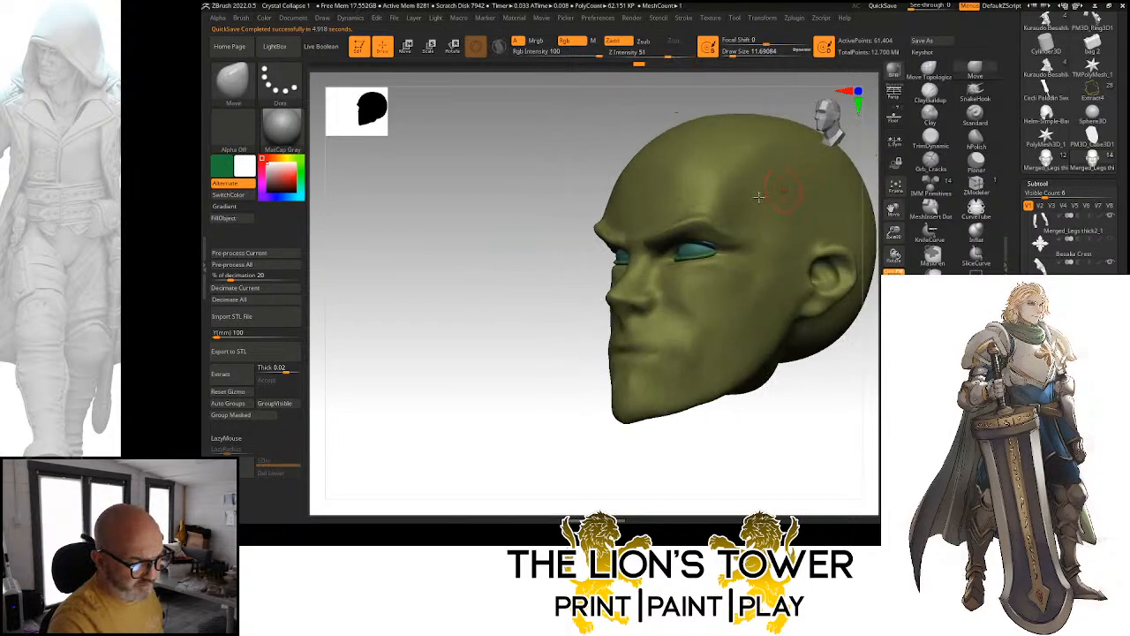
drag(894, 232, 894, 250)
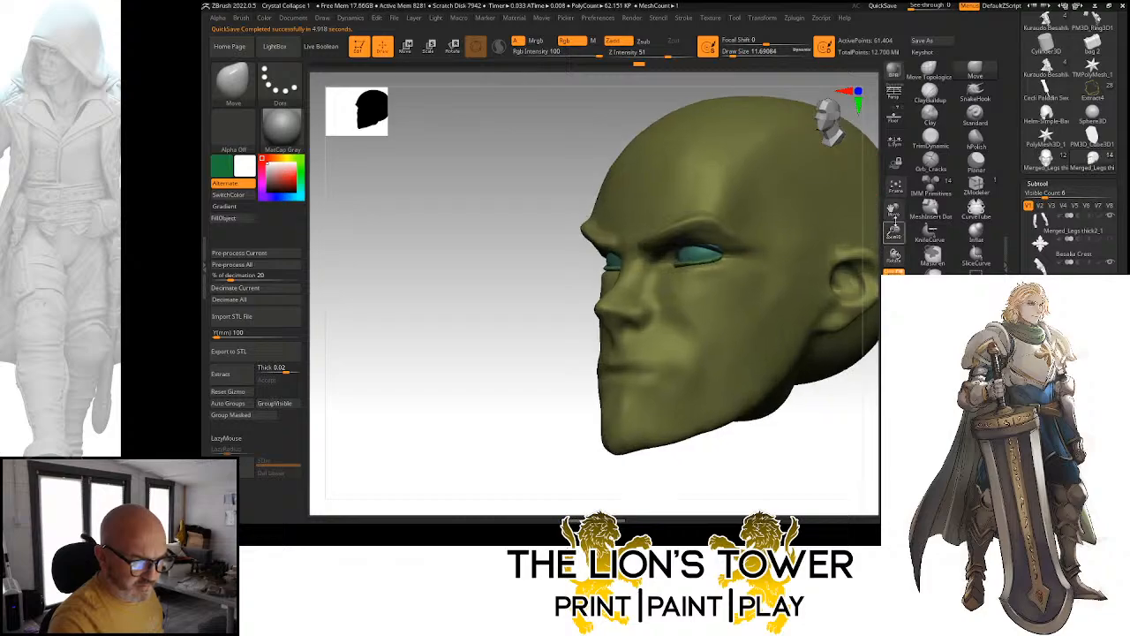
mouse_move(894, 210)
mouse_down()
mouse_move(822, 230)
mouse_move(795, 204)
mouse_up()
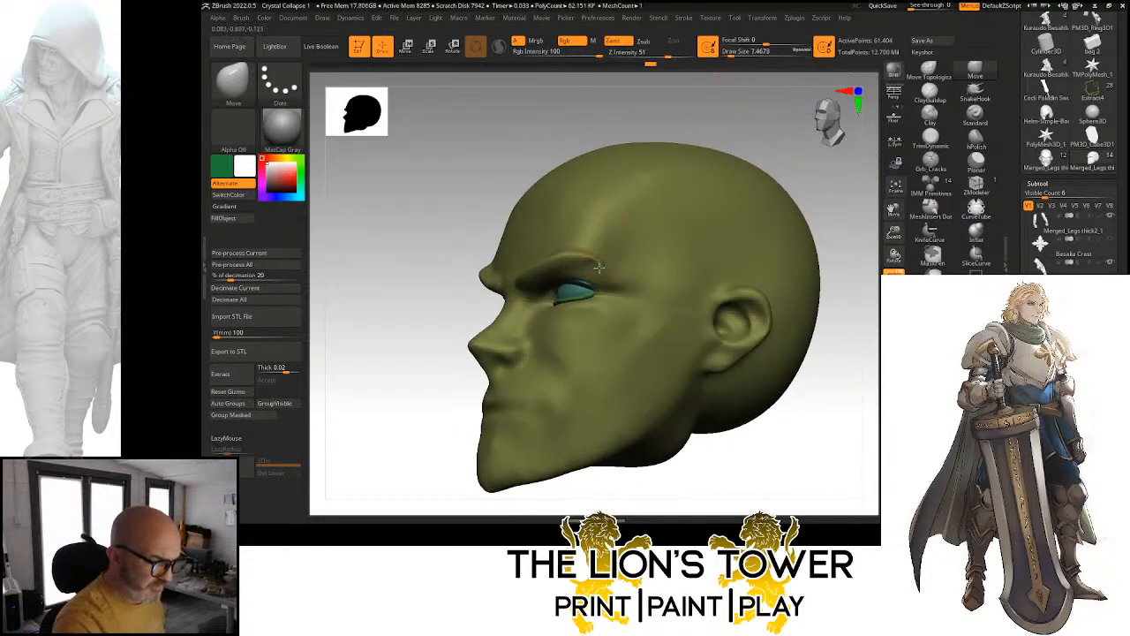
mouse_move(701, 115)
mouse_down()
mouse_move(714, 118)
mouse_move(679, 132)
mouse_move(654, 125)
mouse_up()
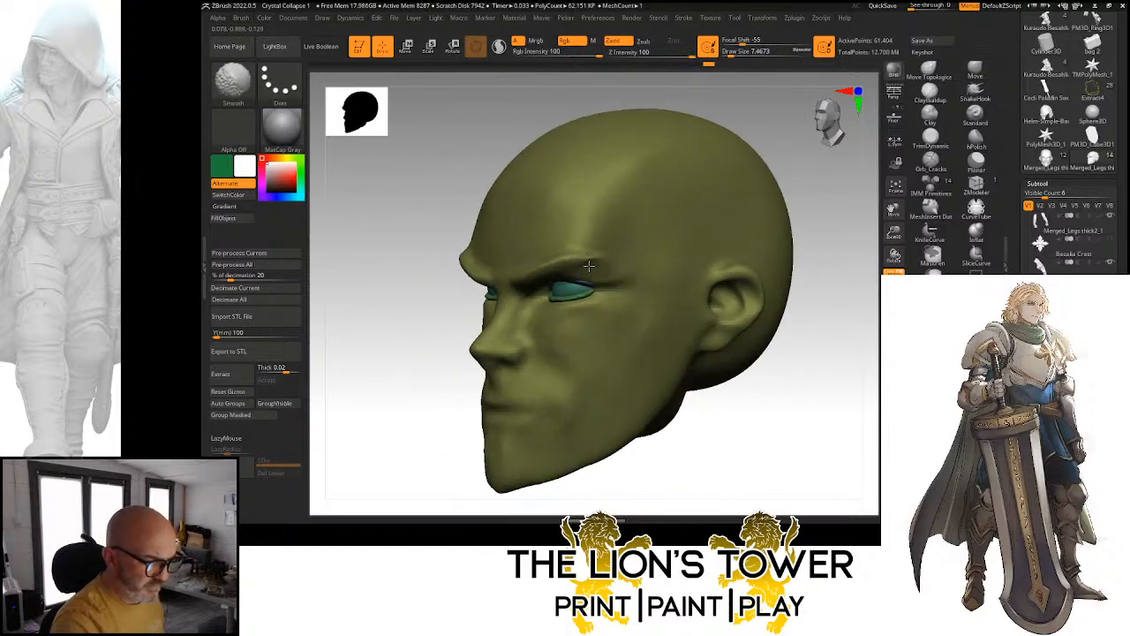
drag(785, 157, 748, 156)
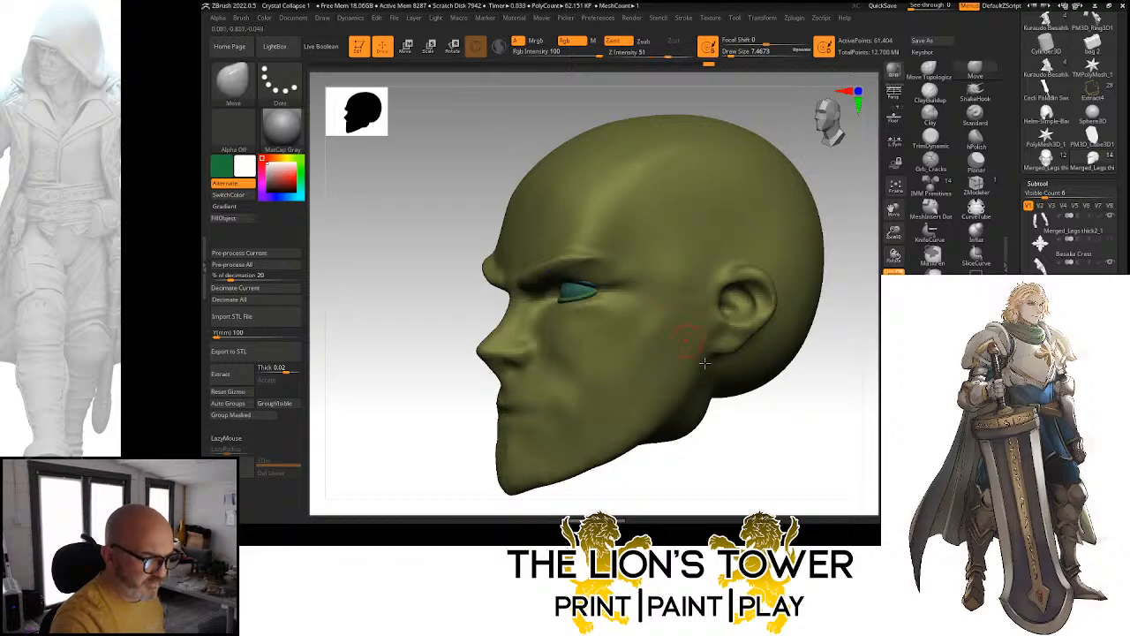
shift+drag(738, 416, 792, 444)
Isolate the eye parts by polygroup and mask the rest of the head so the upper eyelids can be moved
ctrl+click(750, 372)
ctrl+drag(772, 293, 784, 322)
ctrl+shift+click(593, 281)
ctrl+shift+click(594, 283)
ctrl+shift+click(588, 300)
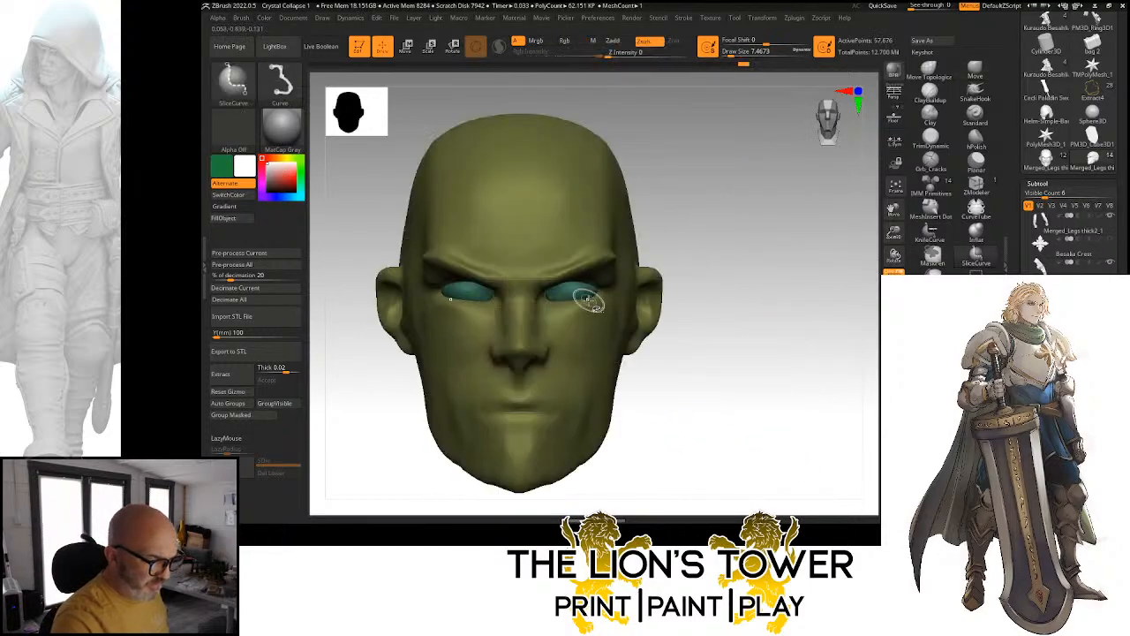
ctrl+shift+click(583, 293)
ctrl+click(713, 232)
ctrl+shift+click(714, 220)
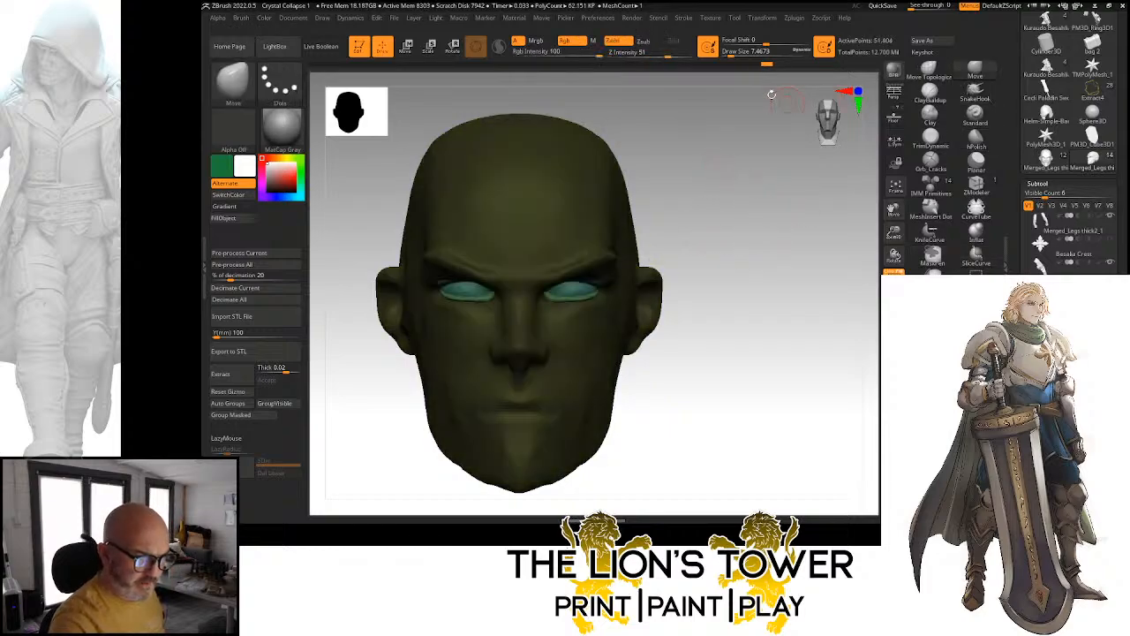
Pull the upper eyelids out over the eyeballs with the Move brush at draw size about 20
click(735, 55)
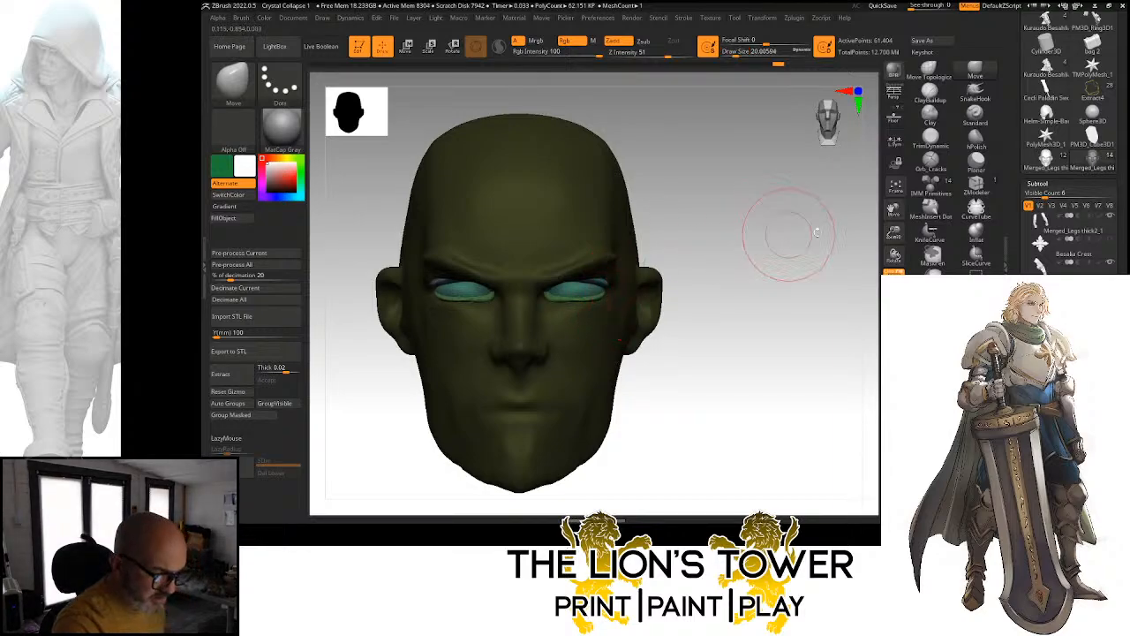
drag(783, 227, 832, 189)
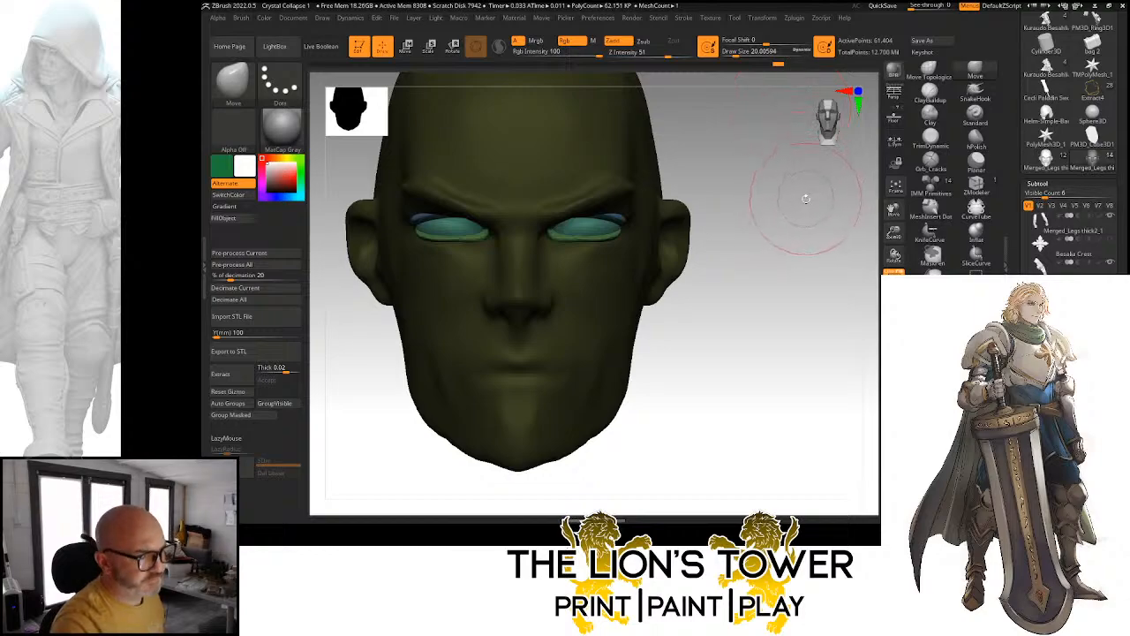
mouse_move(766, 107)
mouse_down()
mouse_move(671, 254)
mouse_move(753, 291)
mouse_up()
Clear the head's mask, isolate the upper eyelids, and pull their outer corners downward with the Move brush at draw size about 7.5
key(ctrl)
ctrl+click(786, 383)
ctrl+shift+click(629, 219)
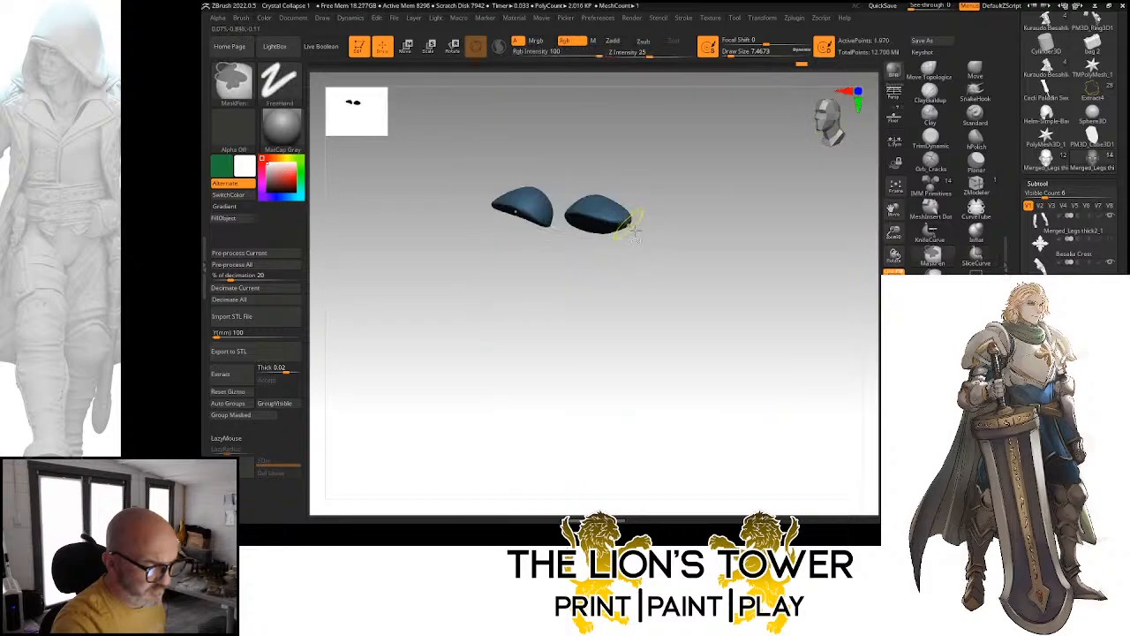
drag(644, 224, 629, 221)
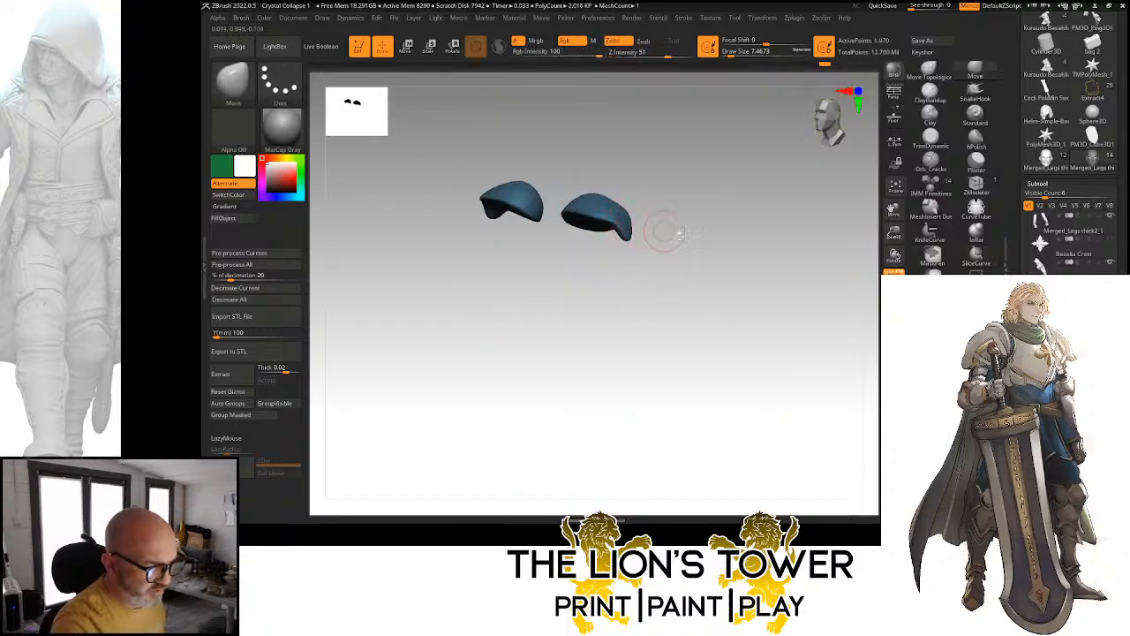
drag(664, 231, 646, 228)
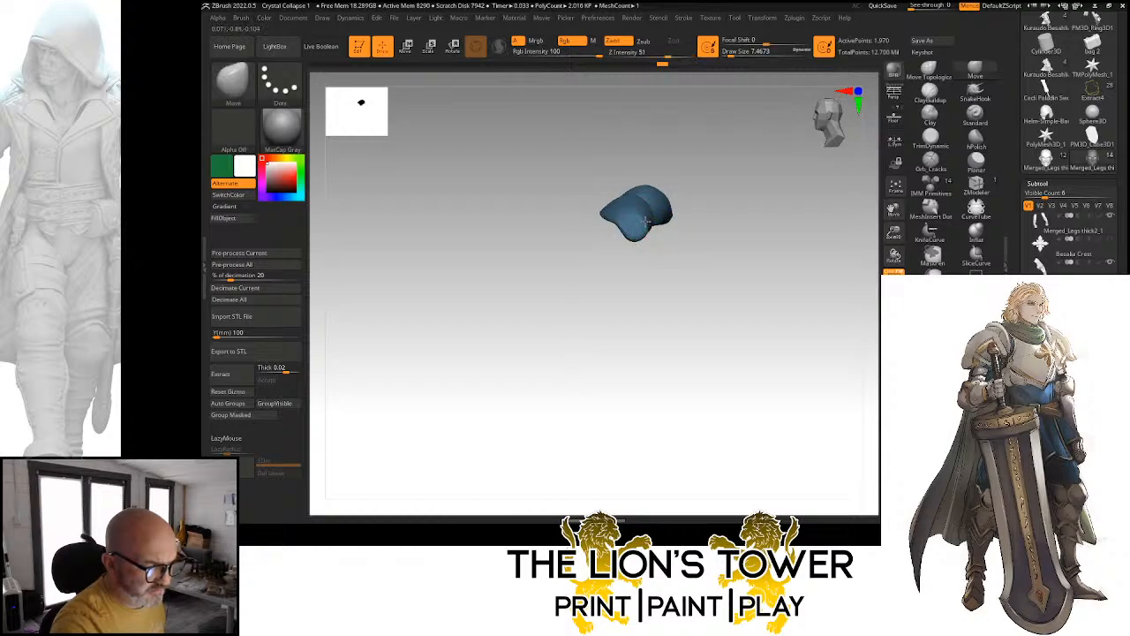
Show the whole head again and adjust the eyelids around the eyes with the Move Topological brush at draw size about 20
ctrl+shift+click(671, 330)
shift+drag(744, 440, 741, 354)
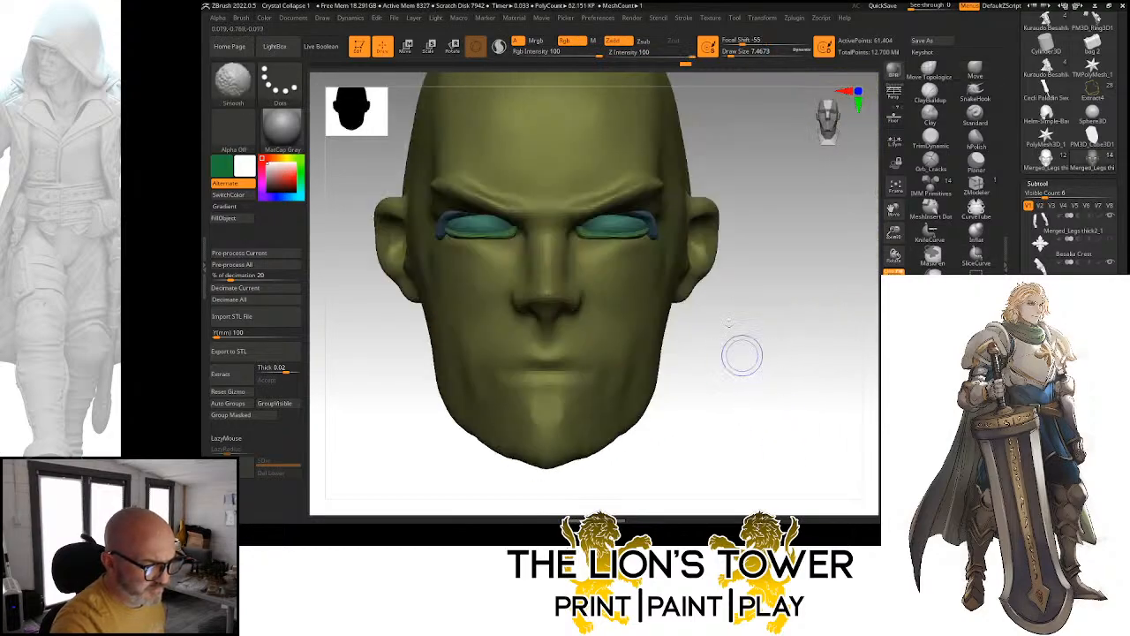
click(929, 71)
click(746, 52)
drag(745, 52, 734, 52)
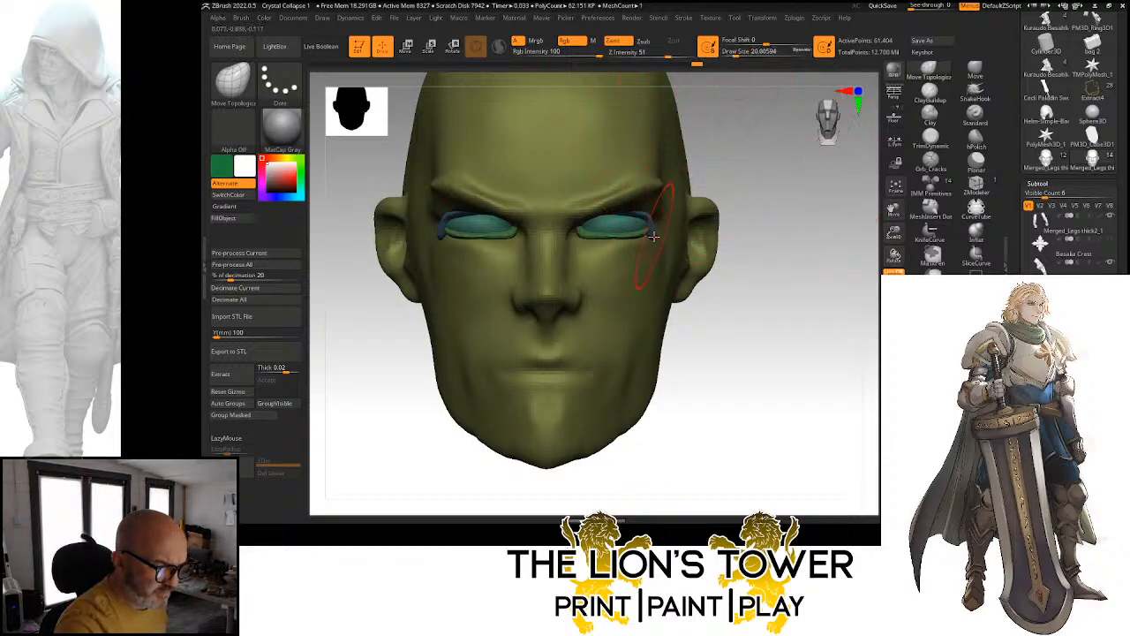
mouse_move(760, 146)
mouse_down()
mouse_move(697, 149)
mouse_move(704, 164)
mouse_up()
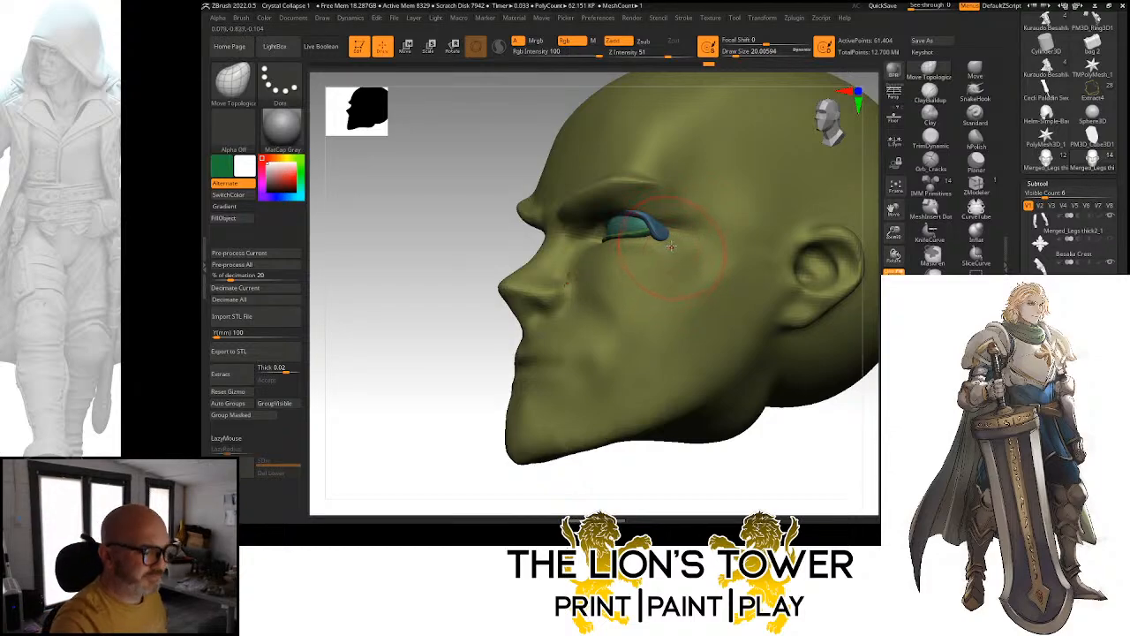
drag(595, 465, 694, 450)
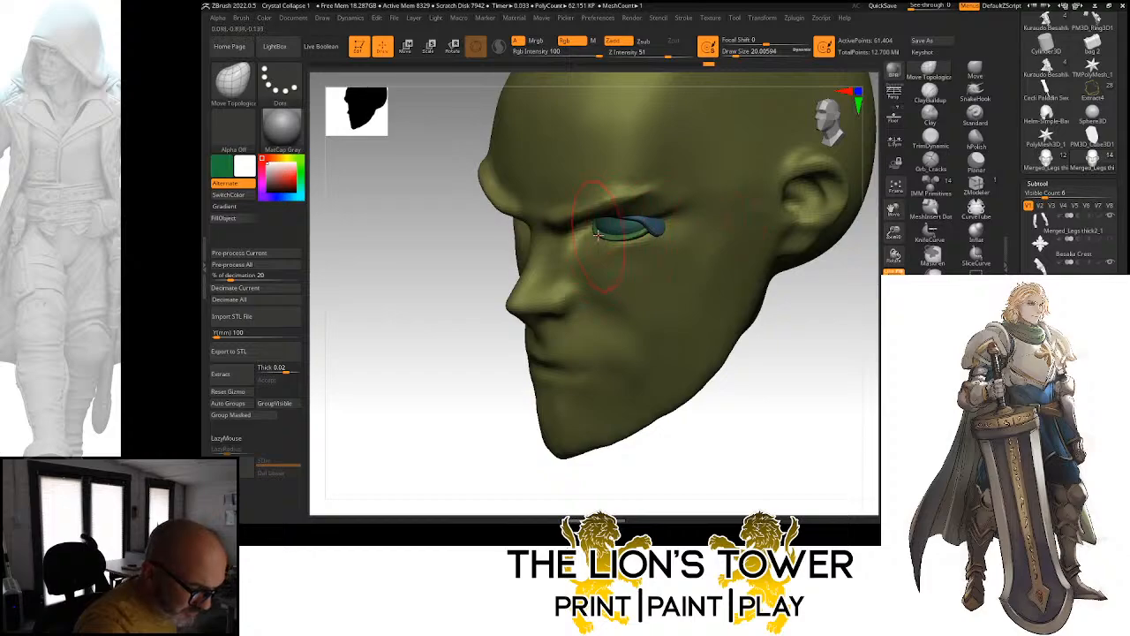
drag(733, 393, 775, 360)
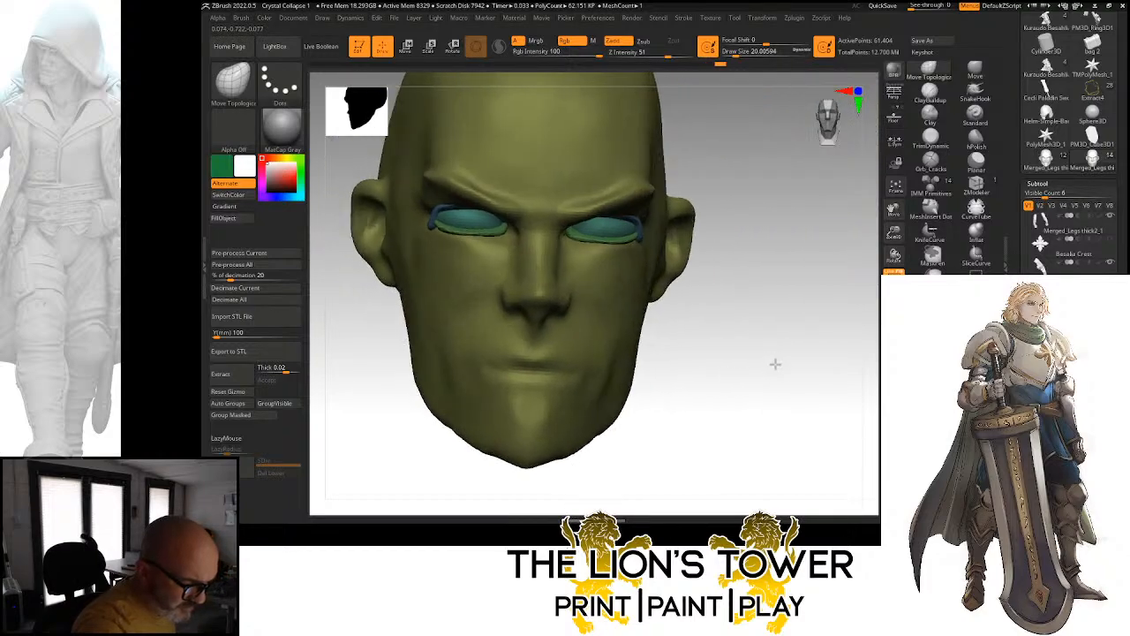
Isolate the head's skin, nudge the area around the eyes with the Move Topological brush at draw size about 20, and show everything again
ctrl+shift+click(611, 259)
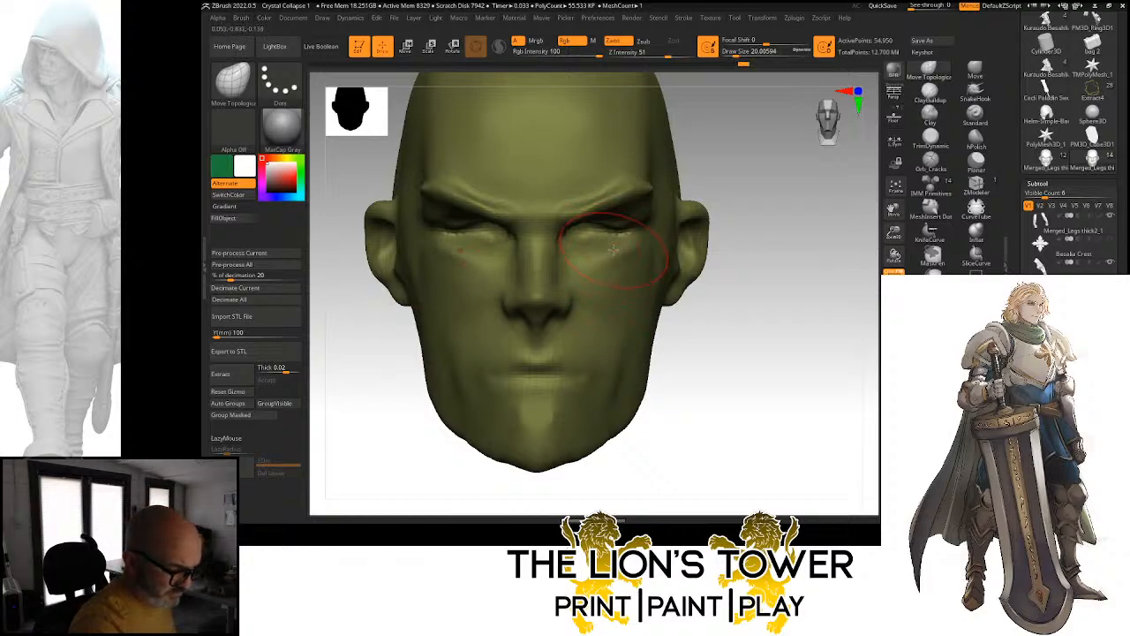
drag(614, 225, 611, 215)
ctrl+shift+click(740, 192)
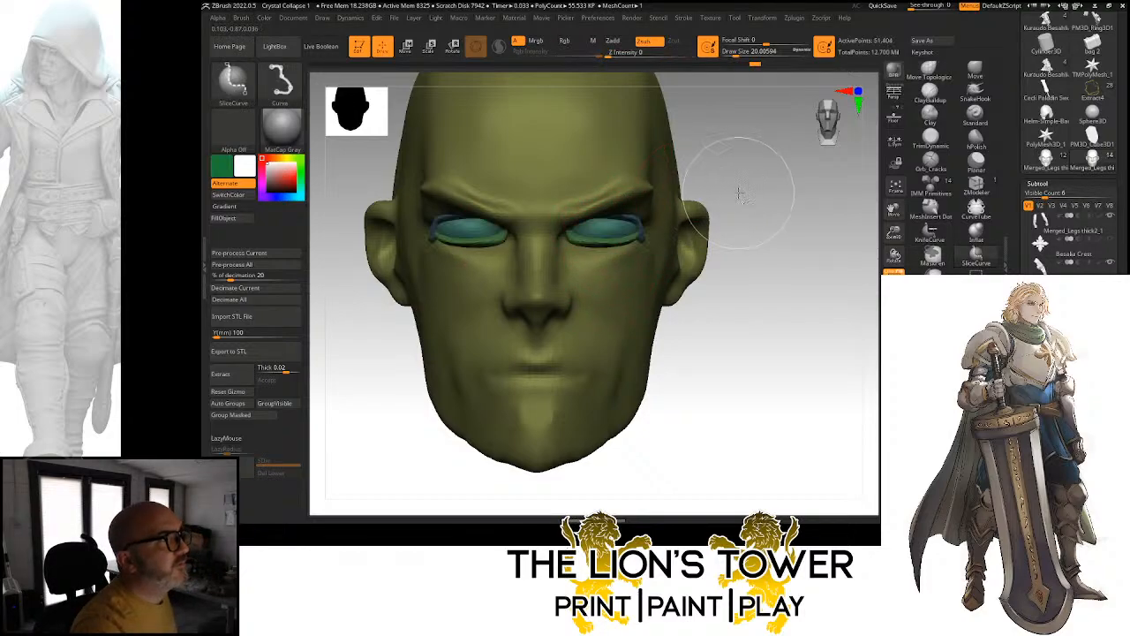
Isolate the head's skin and reshape the brows upward with the Move brush at draw size about 27, then show the whole head
ctrl+shift+click(601, 196)
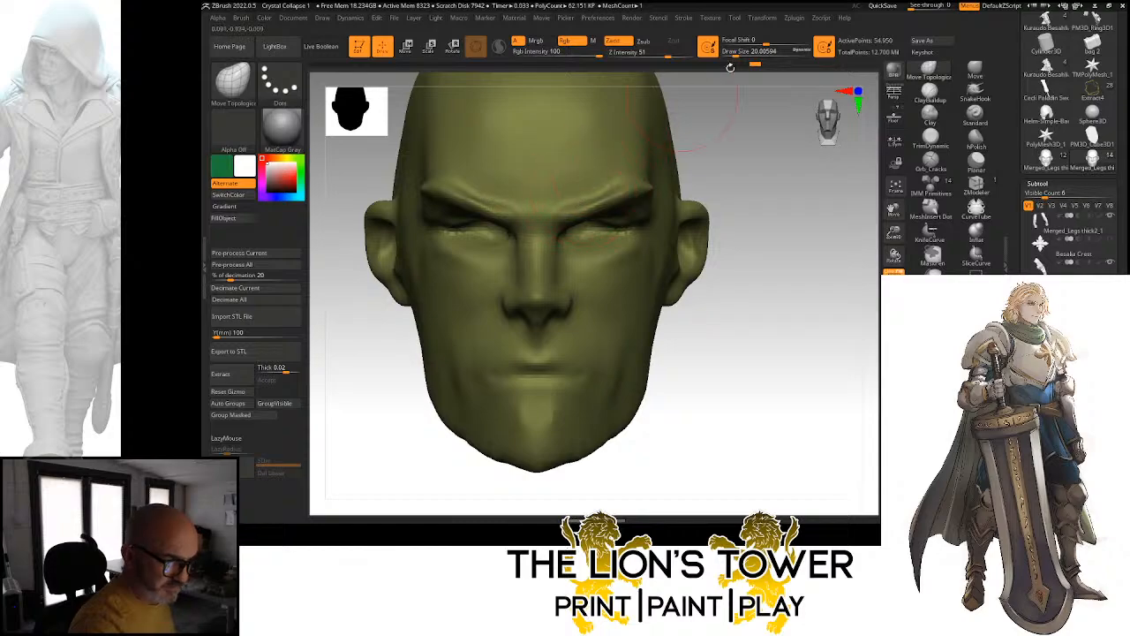
click(975, 70)
drag(731, 51, 739, 51)
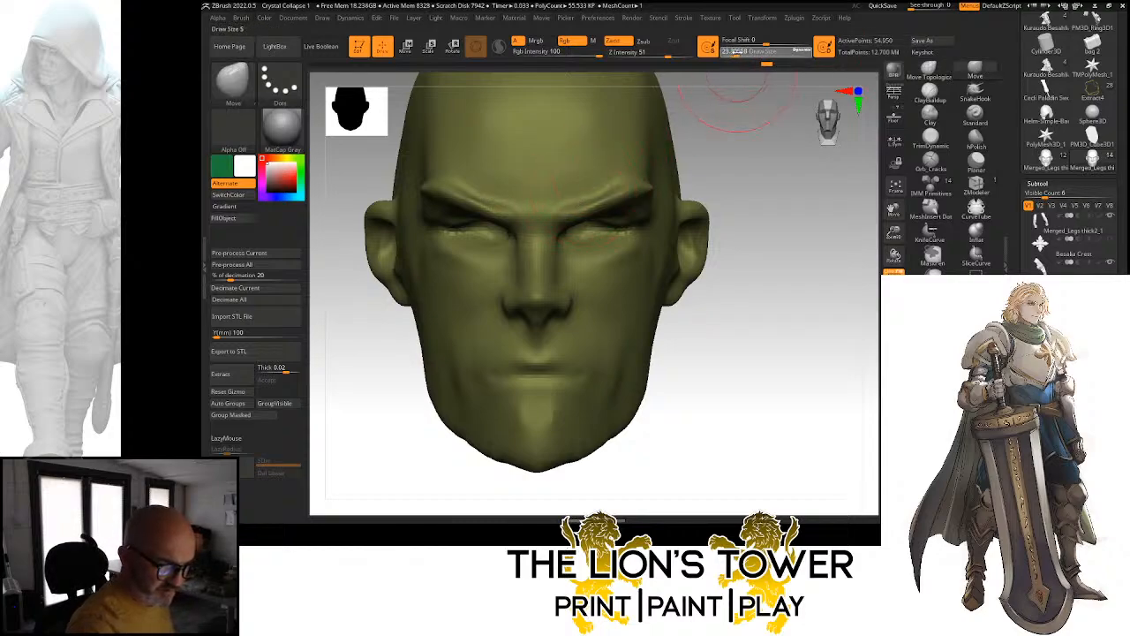
mouse_move(583, 208)
mouse_down()
mouse_move(584, 186)
mouse_move(578, 196)
mouse_up()
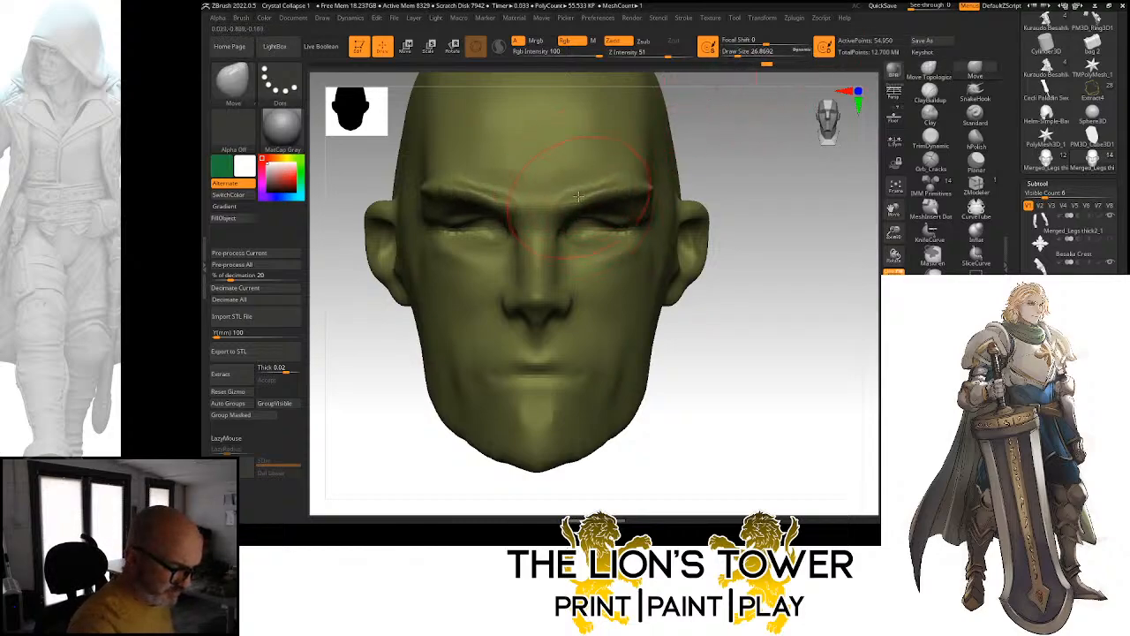
drag(651, 186, 630, 175)
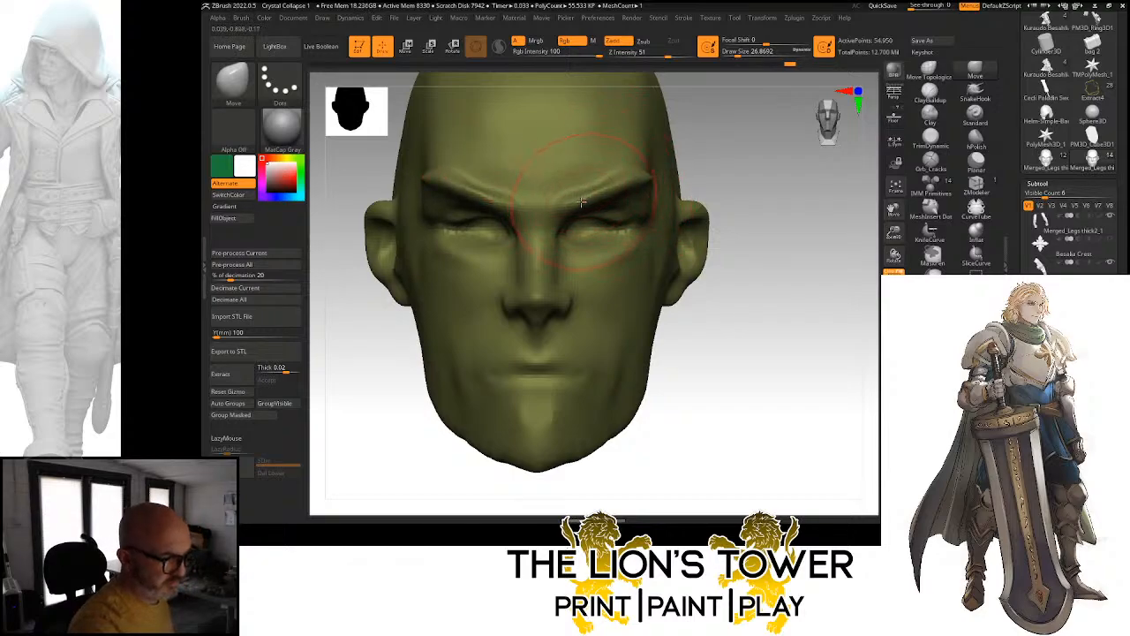
drag(575, 202, 579, 197)
drag(648, 182, 650, 178)
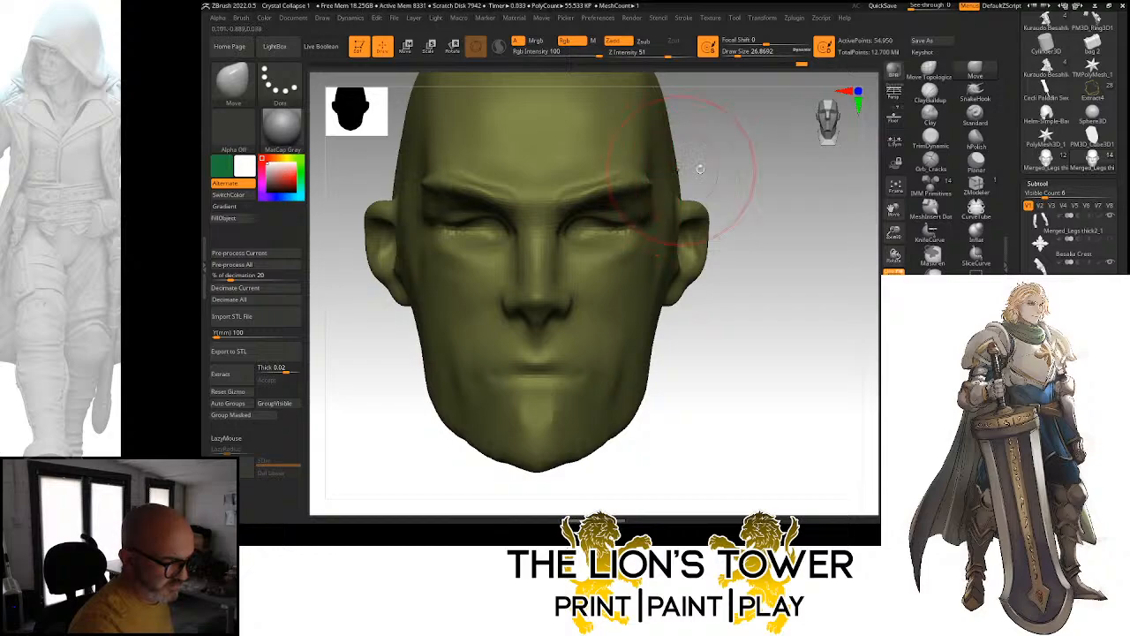
drag(741, 183, 558, 190)
drag(442, 305, 598, 324)
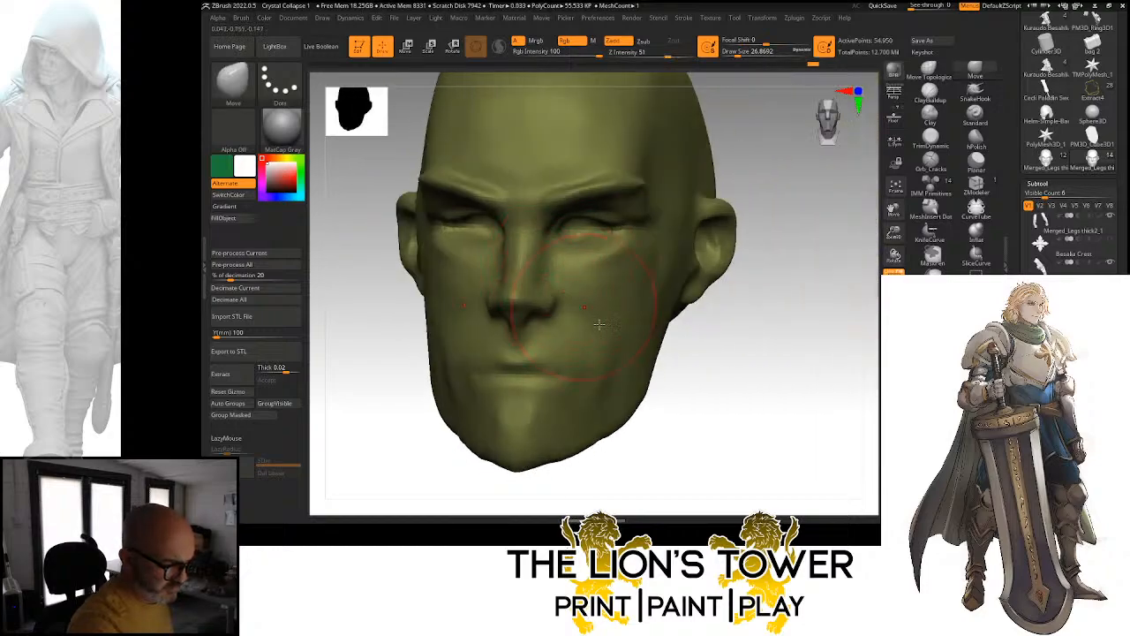
ctrl+shift+click(747, 340)
shift+drag(750, 327, 771, 336)
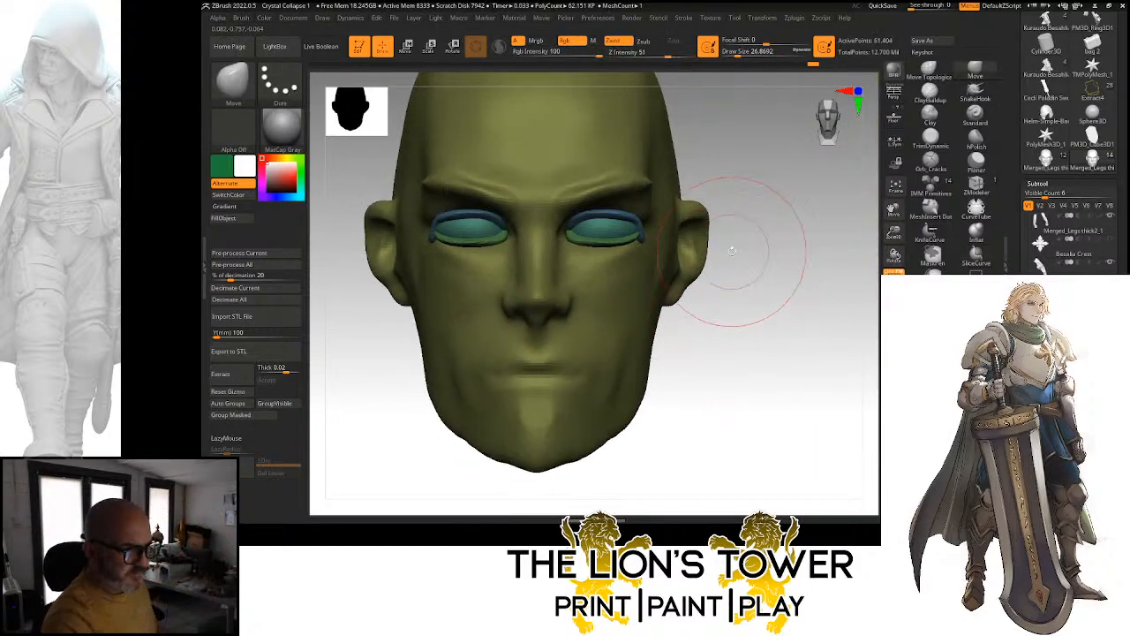
Reshape the eyelids and close their inner corners around the eyeballs with the Move Topological brush at draw size about 10.5
click(929, 70)
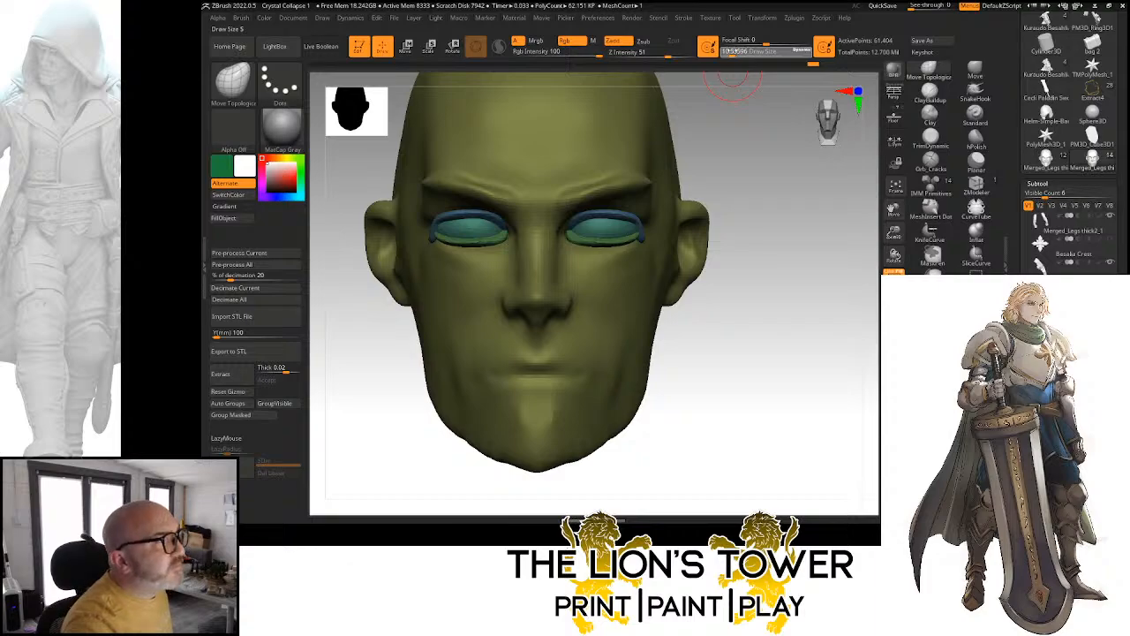
drag(894, 236, 896, 263)
mouse_move(554, 231)
mouse_down()
mouse_move(609, 221)
mouse_move(567, 229)
mouse_up()
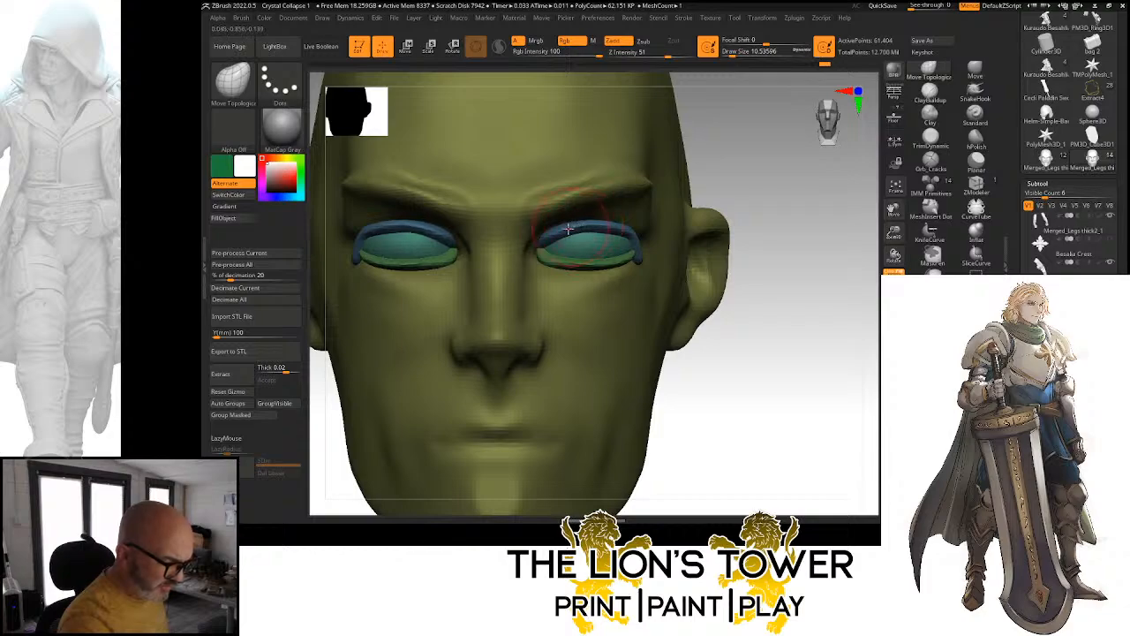
drag(738, 186, 744, 176)
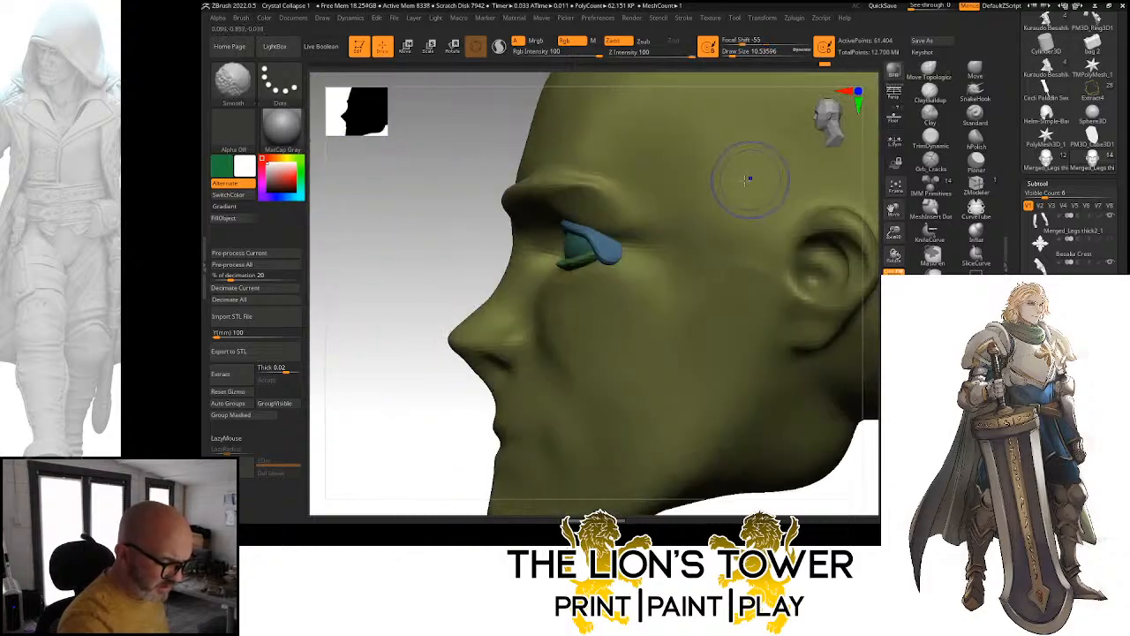
mouse_move(589, 258)
right_down()
mouse_move(694, 202)
mouse_move(593, 231)
right_up()
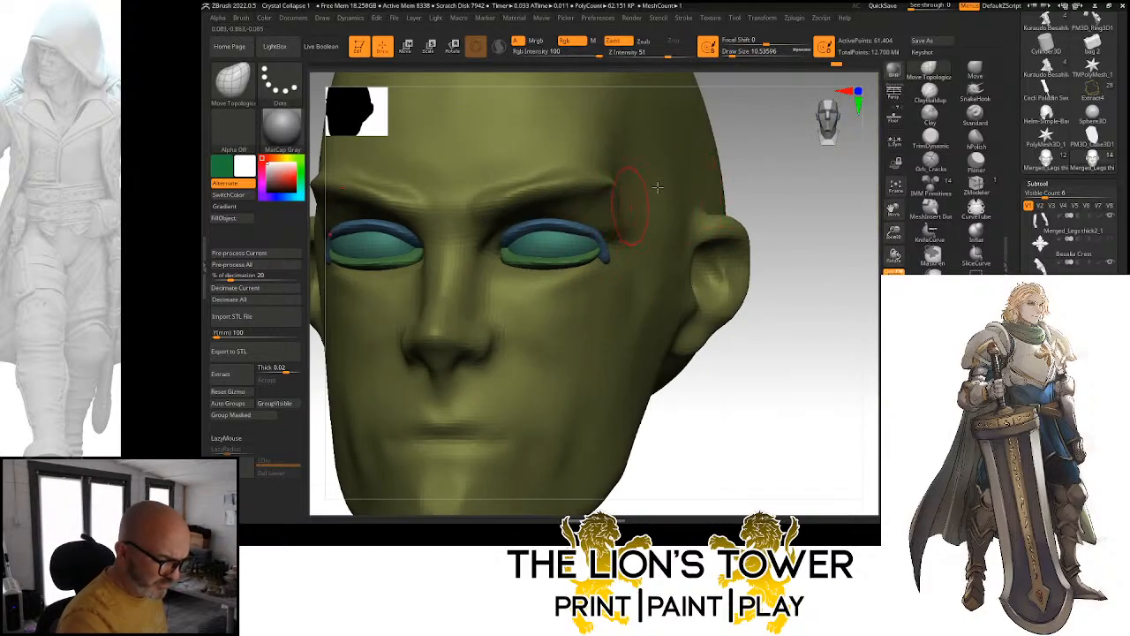
right_drag(656, 186, 765, 151)
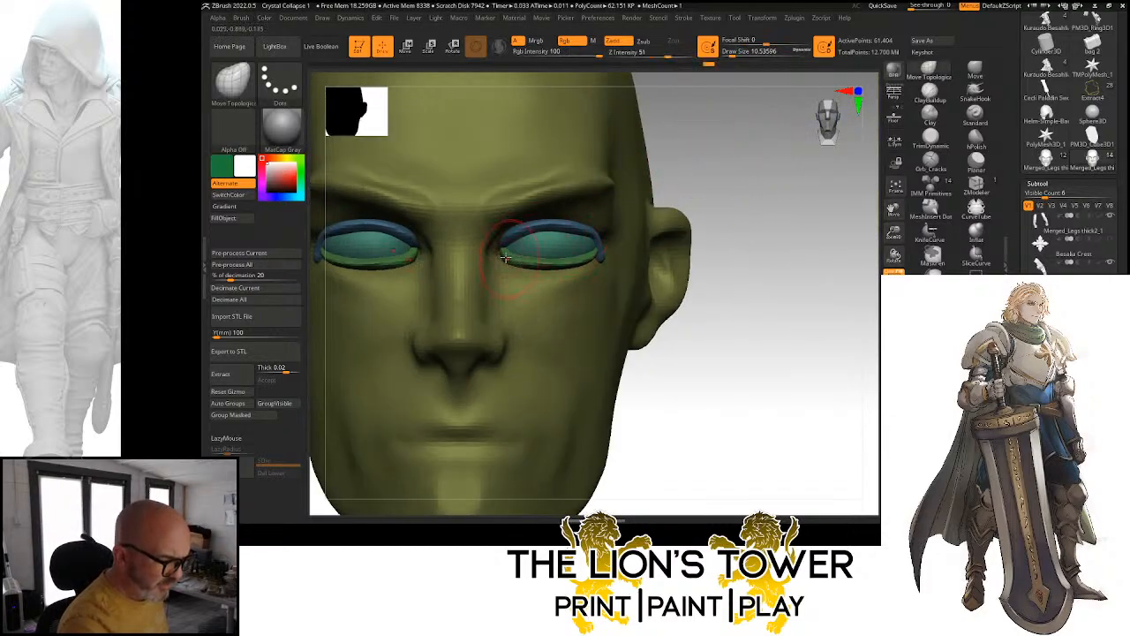
right_drag(633, 155, 513, 223)
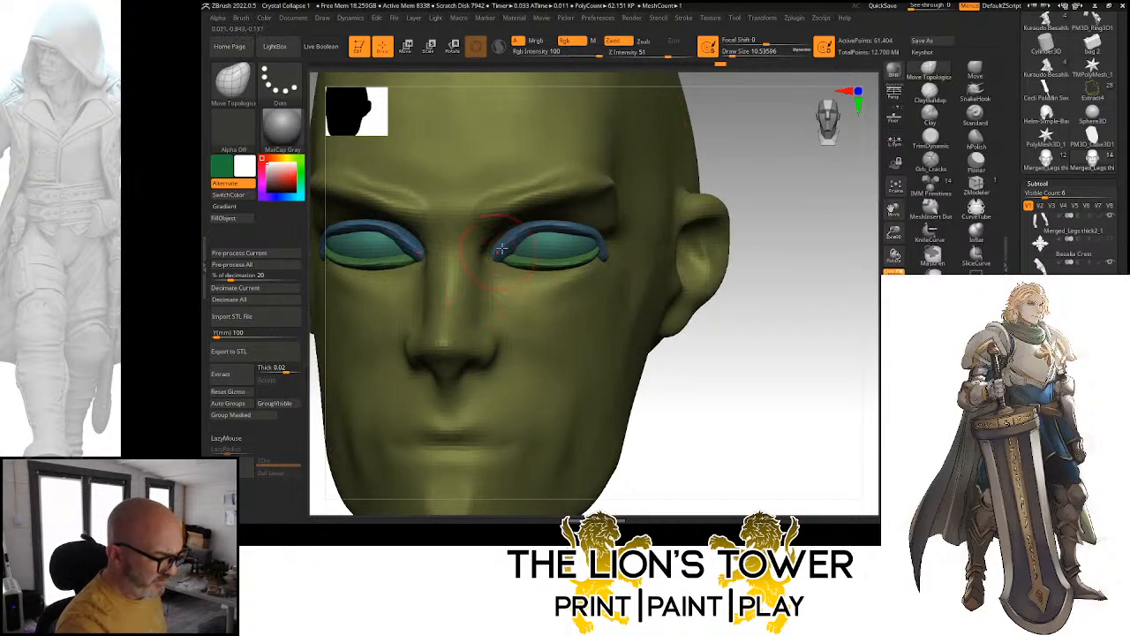
right_drag(586, 189, 539, 261)
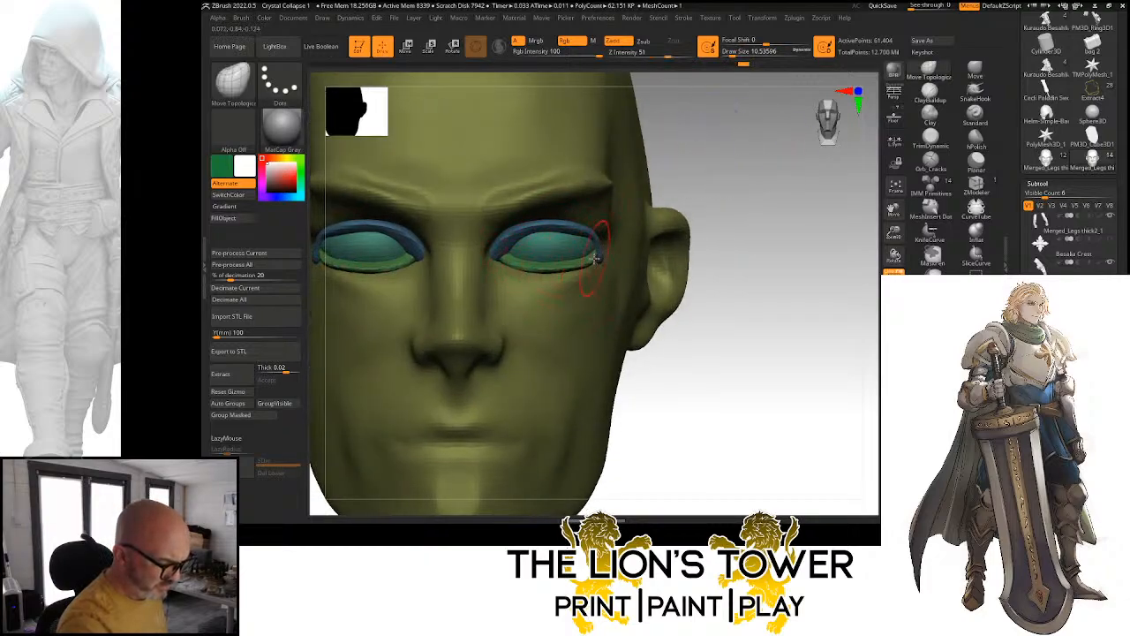
Tuck the outer corners of the upper and lower eyelids into the face with the Move Topological brush, working from the side
key(shift)
drag(725, 156, 695, 158)
drag(626, 249, 628, 251)
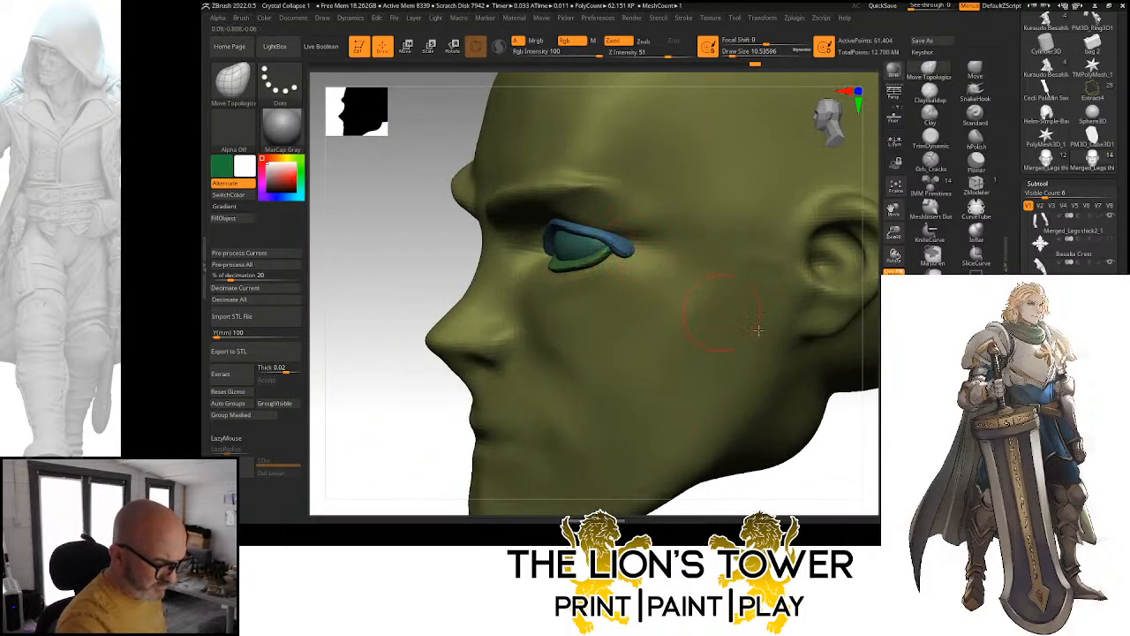
drag(857, 424, 811, 430)
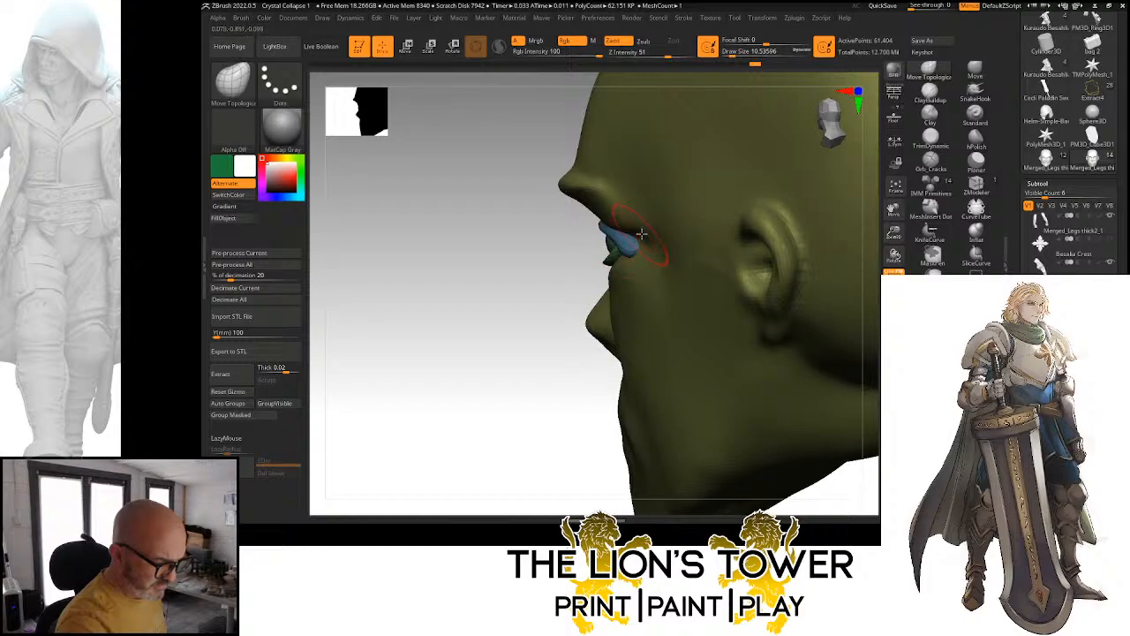
drag(642, 234, 634, 242)
drag(562, 321, 629, 309)
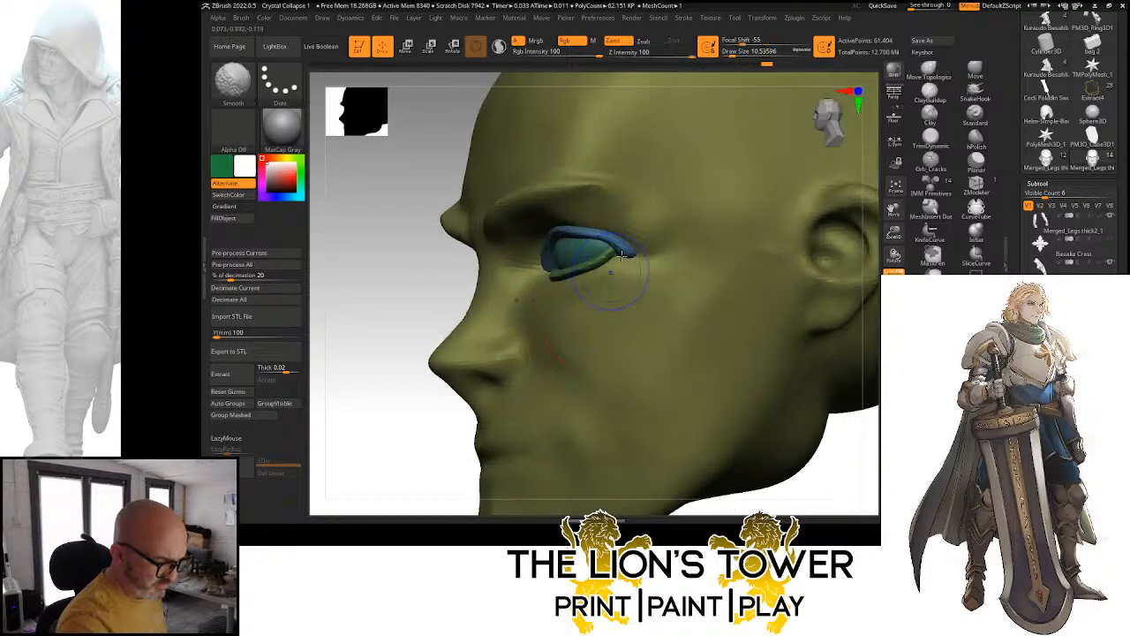
drag(893, 233, 865, 180)
shift+drag(786, 415, 812, 429)
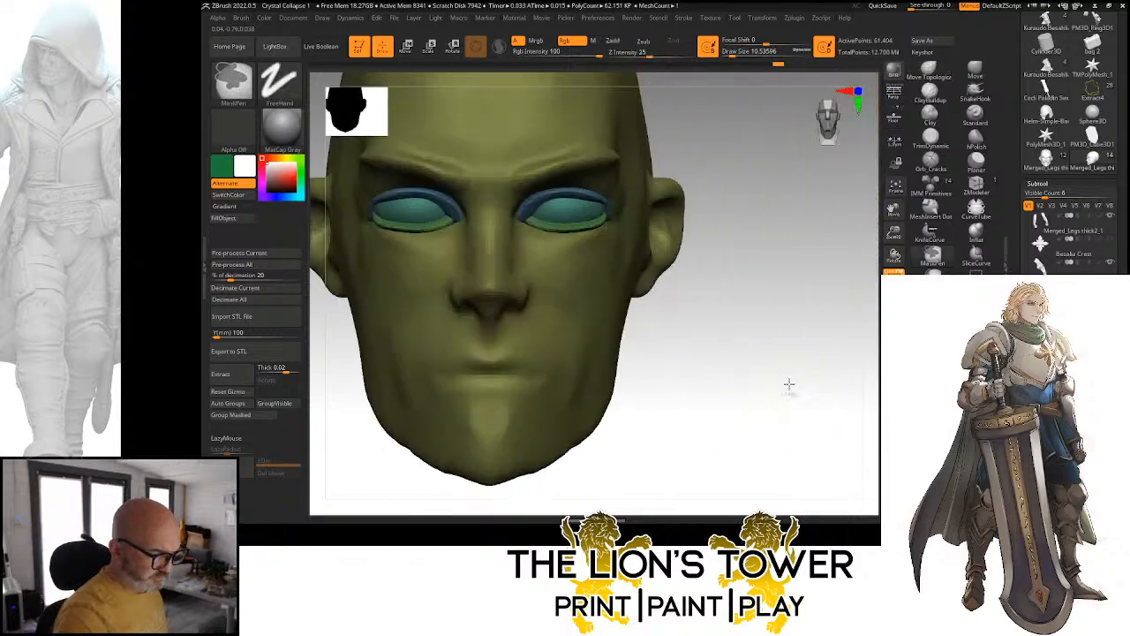
ctrl+click(789, 384)
ctrl+click(791, 389)
mouse_move(893, 233)
mouse_down()
mouse_move(893, 201)
mouse_move(935, 277)
mouse_up()
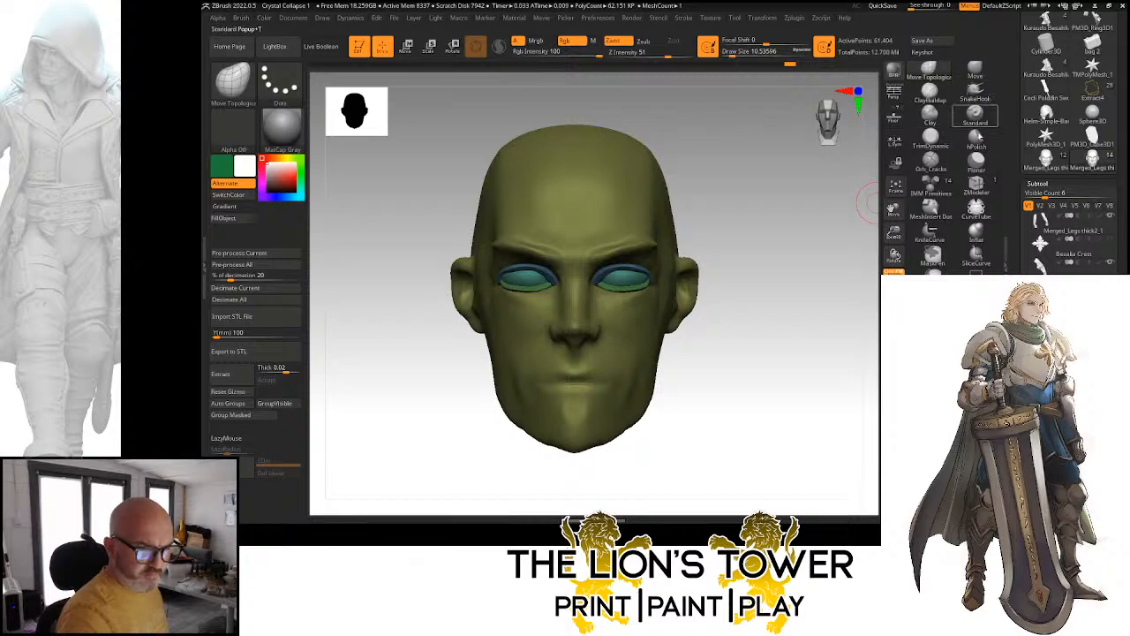
Polish the cheek and jaw surfaces with the hPolish brush at draw size about 17
click(976, 137)
mouse_move(812, 283)
mouse_down()
mouse_move(807, 318)
mouse_move(681, 325)
mouse_up()
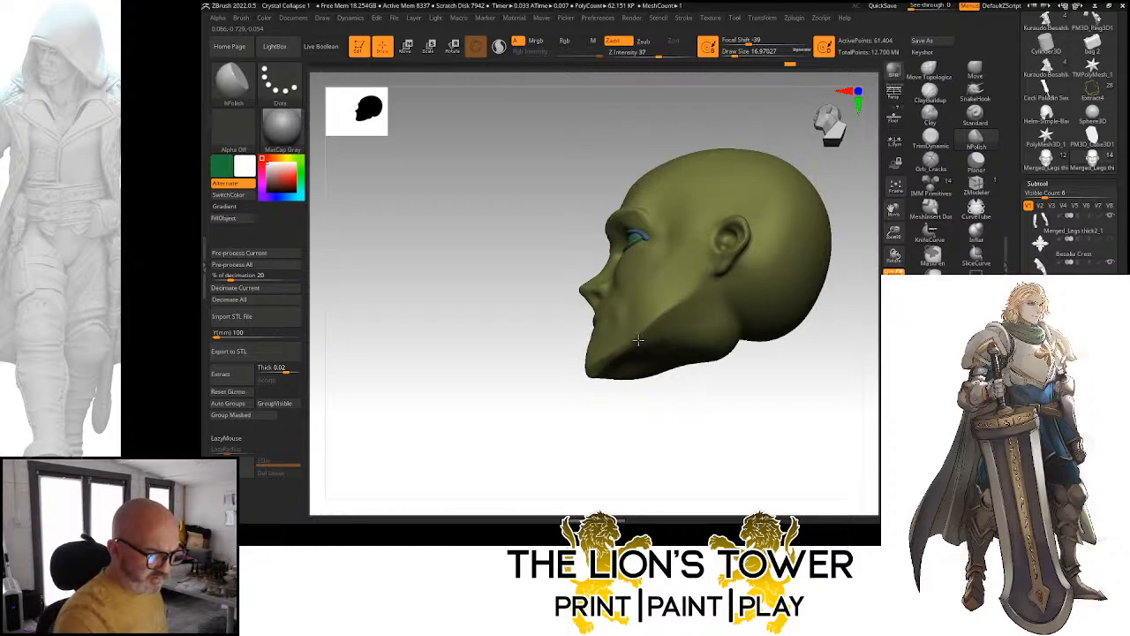
drag(712, 284, 638, 315)
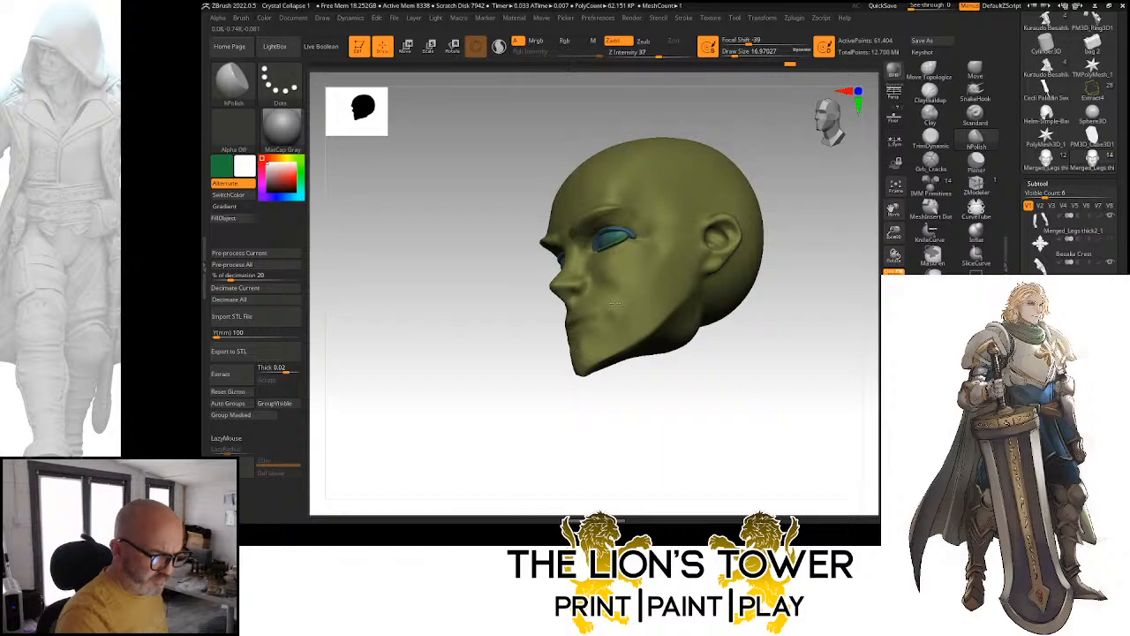
mouse_move(626, 391)
shift+mouse_down()
mouse_move(603, 357)
mouse_move(616, 386)
shift+mouse_up()
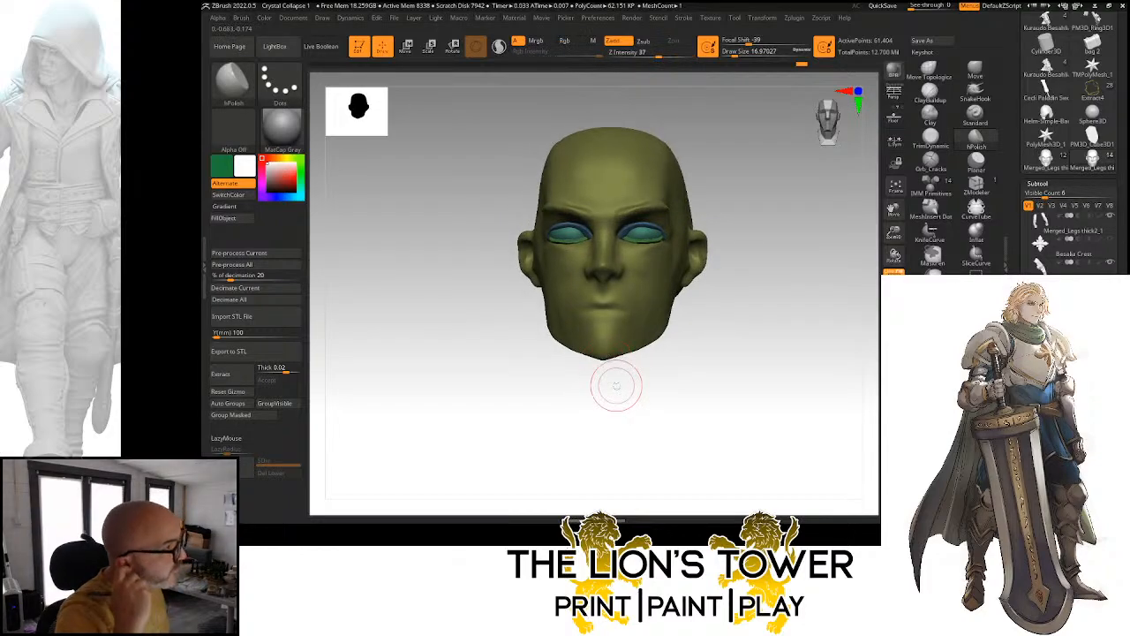
Set up the Orb_Cracks brush with a Z intensity of 41 and a draw size of about 9.4
click(931, 160)
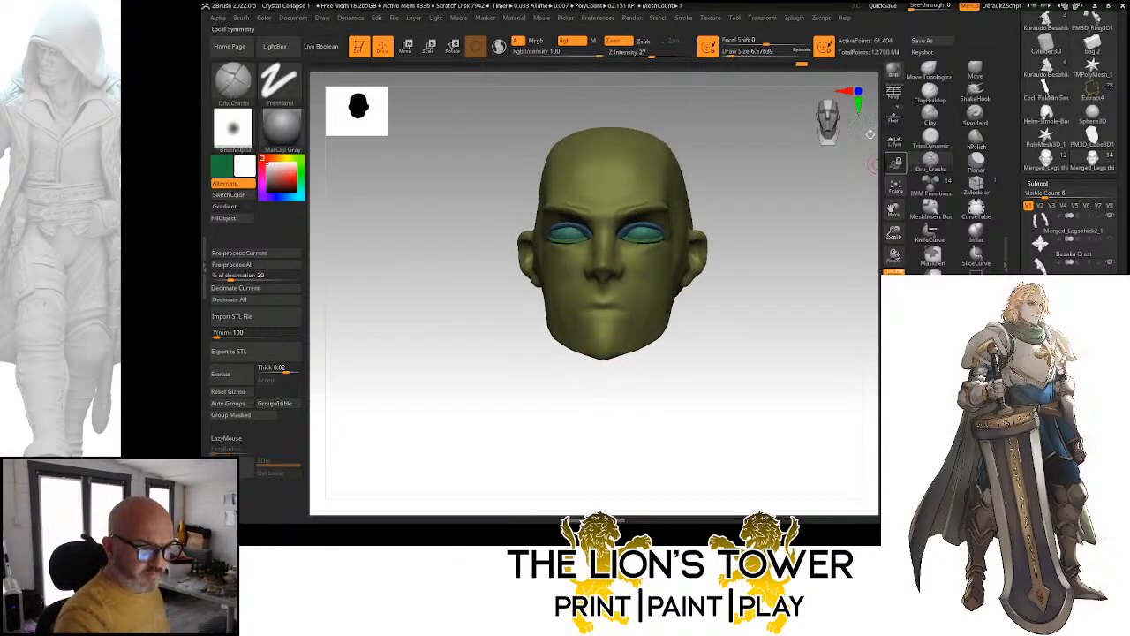
drag(649, 53, 658, 52)
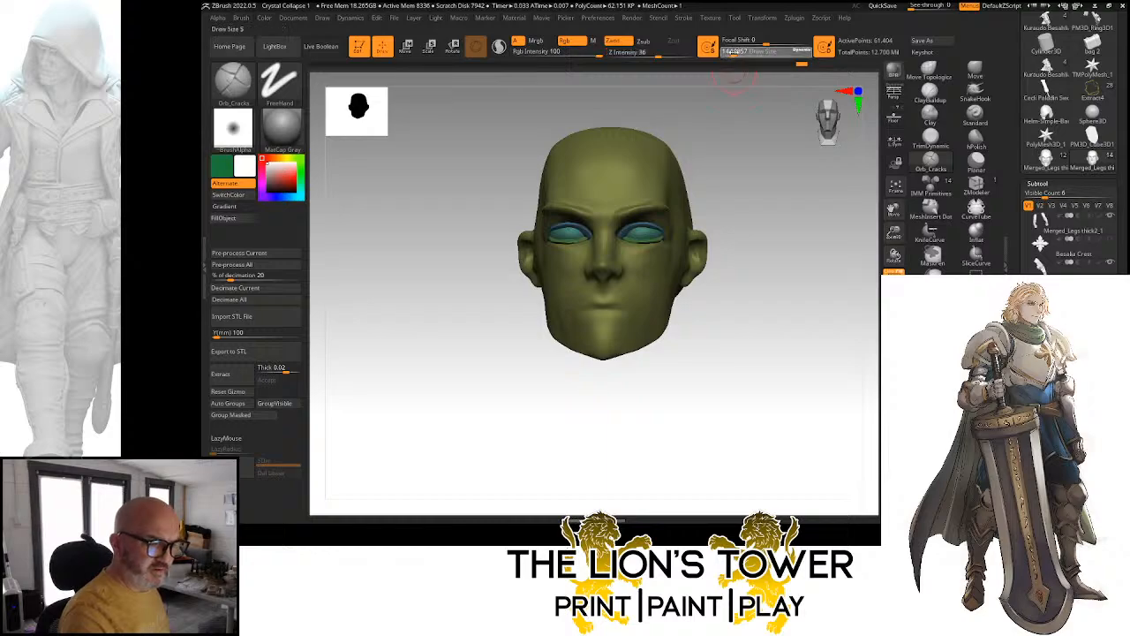
click(731, 53)
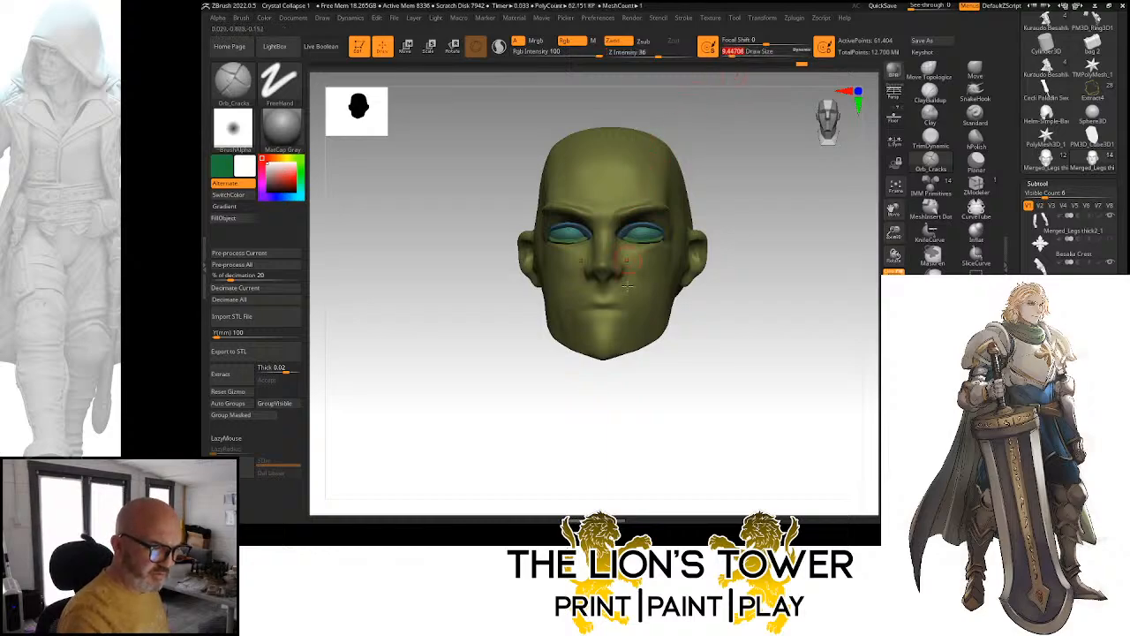
click(661, 53)
Try to carve the line between the lips with the Orb_Cracks brush
drag(679, 97, 664, 137)
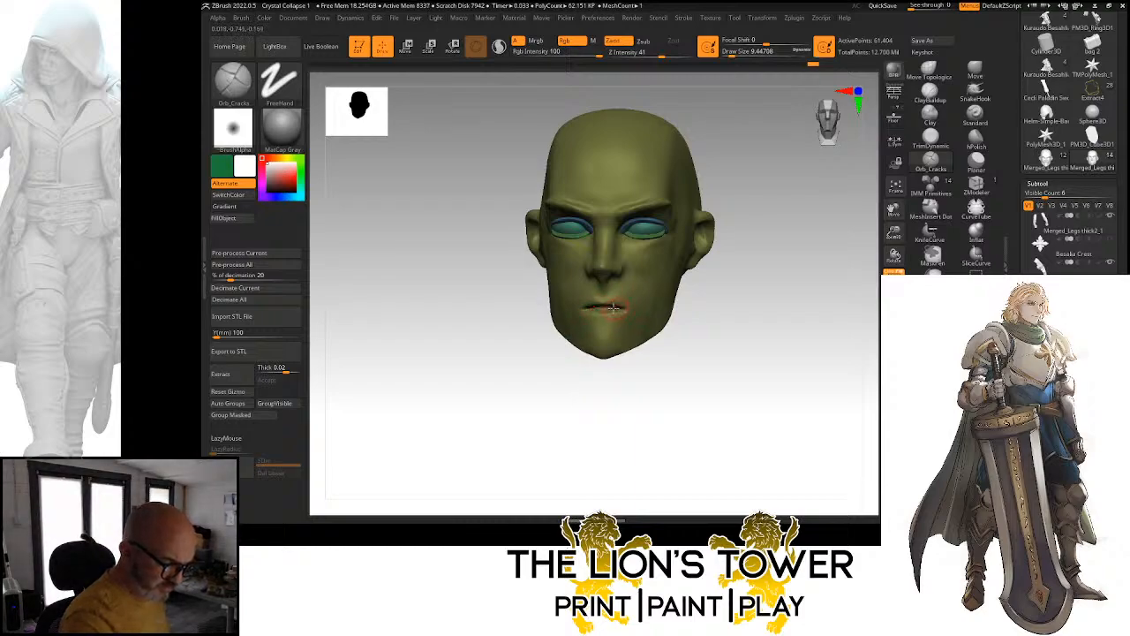
drag(694, 335, 626, 314)
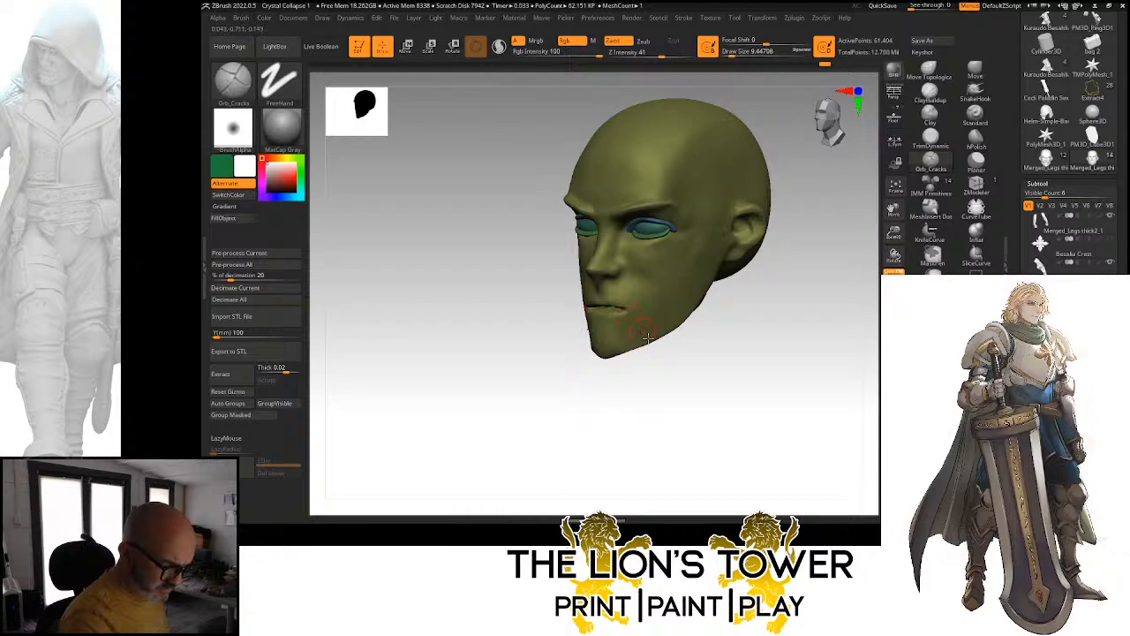
key(ctrl)
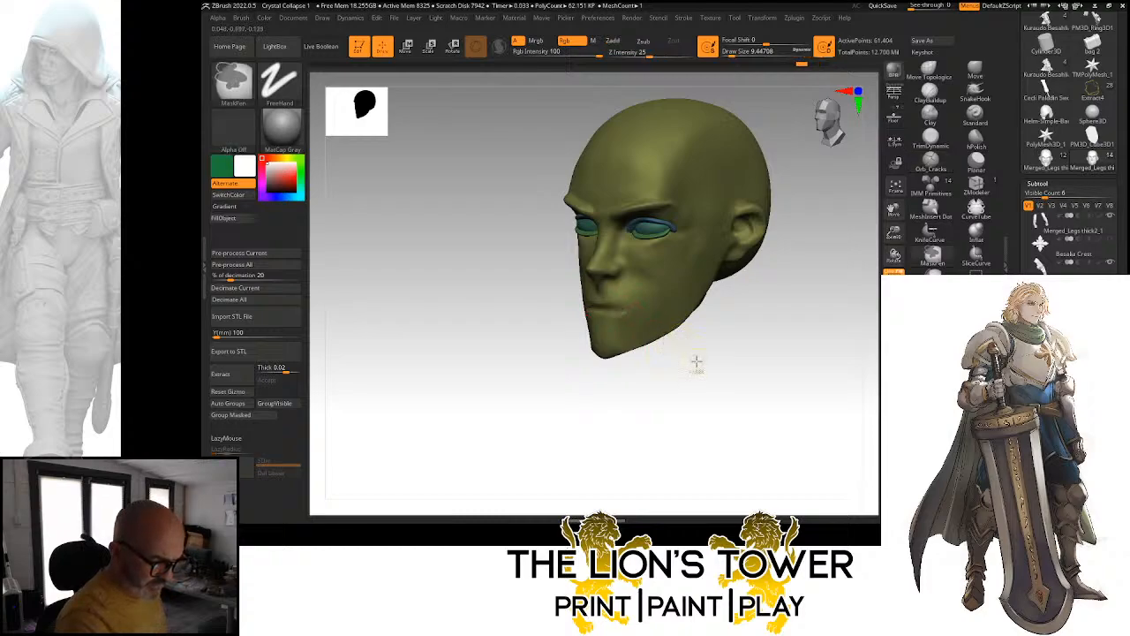
Mask the eyes and eyelids, then pull the inner brows down and the outer brows up with the Move brush at draw size about 27
drag(803, 327, 816, 328)
key(b)
key(m)
key(v)
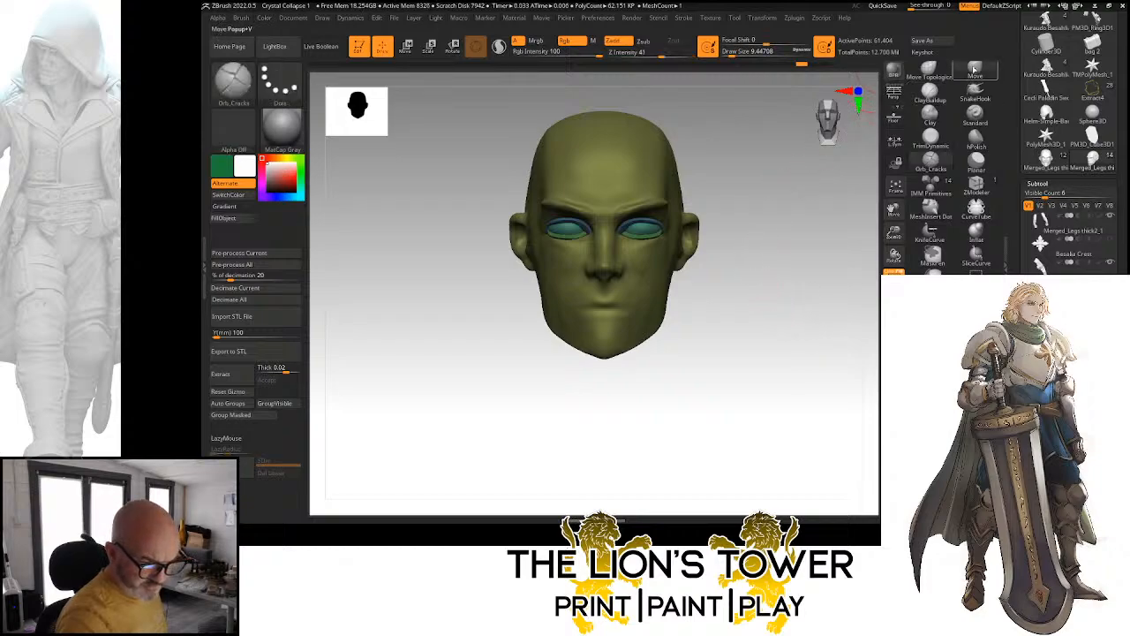
ctrl+click(729, 180)
ctrl+click(706, 140)
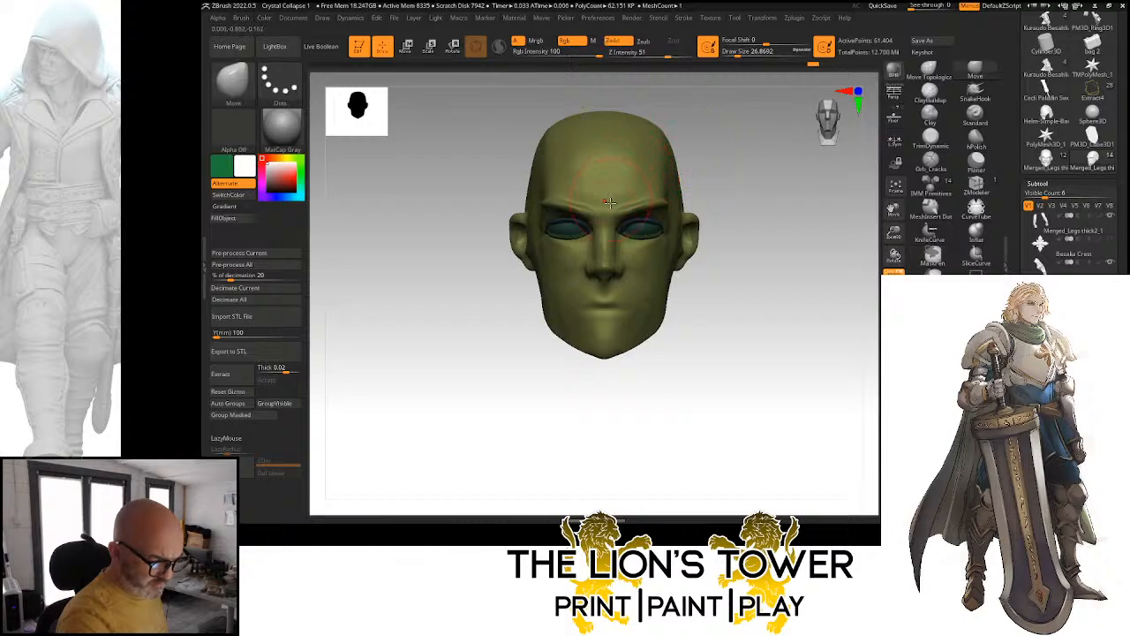
drag(609, 210, 650, 194)
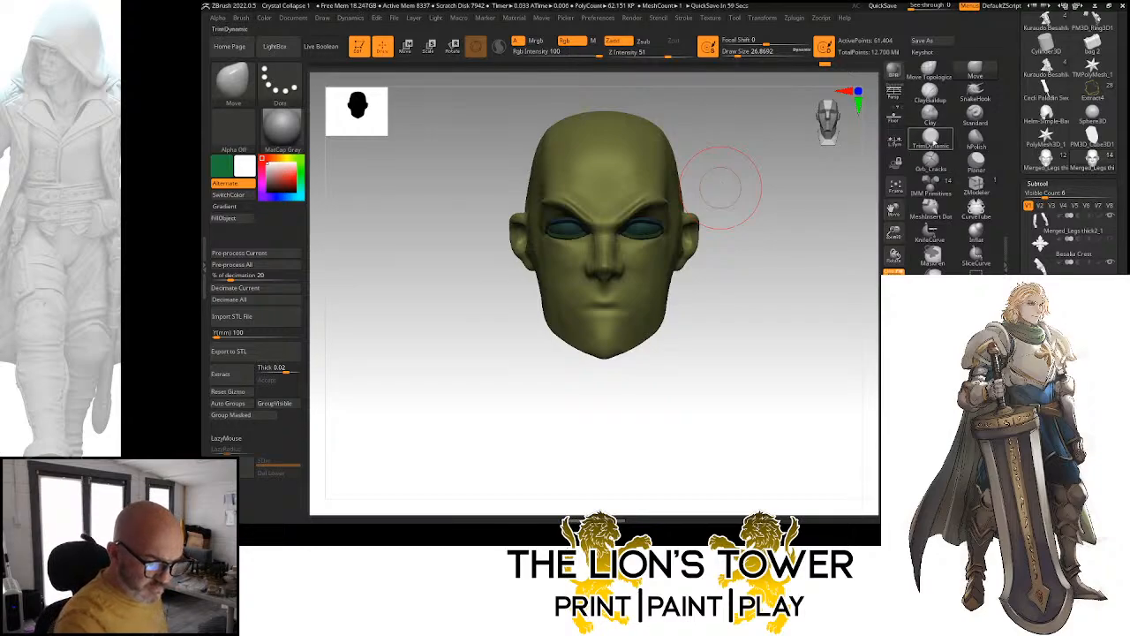
Turn on Sculptris Pro and carve the mouth line down to its corners with the Orb_Cracks brush at draw size about 9.4
click(933, 165)
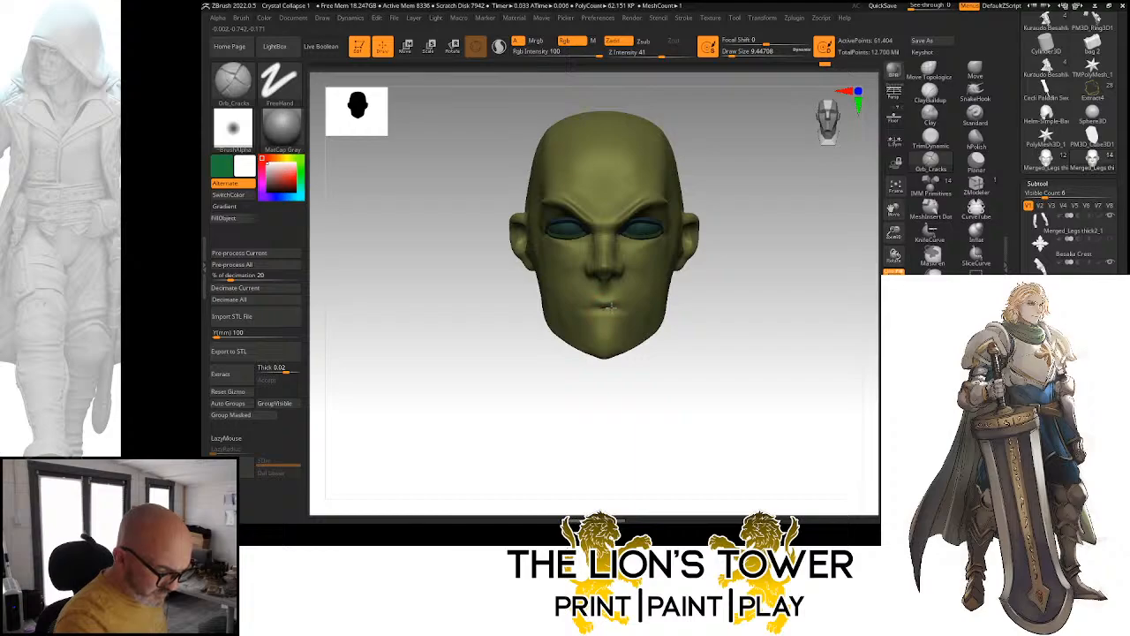
drag(773, 309, 703, 307)
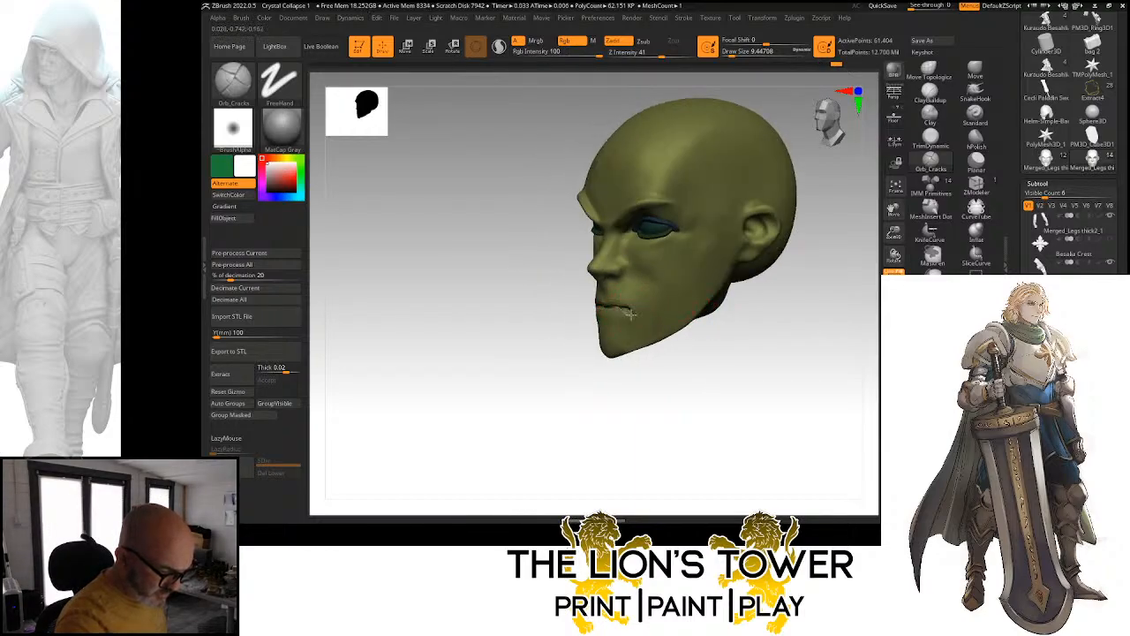
mouse_move(674, 357)
mouse_down()
mouse_move(724, 388)
mouse_move(749, 385)
mouse_move(610, 310)
mouse_up()
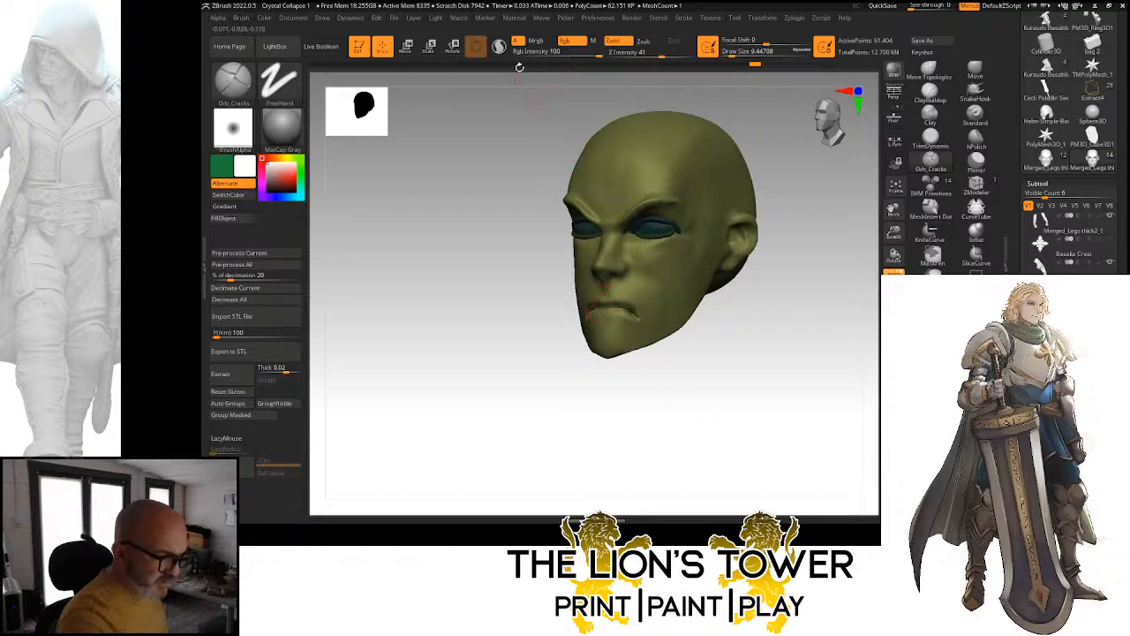
click(498, 47)
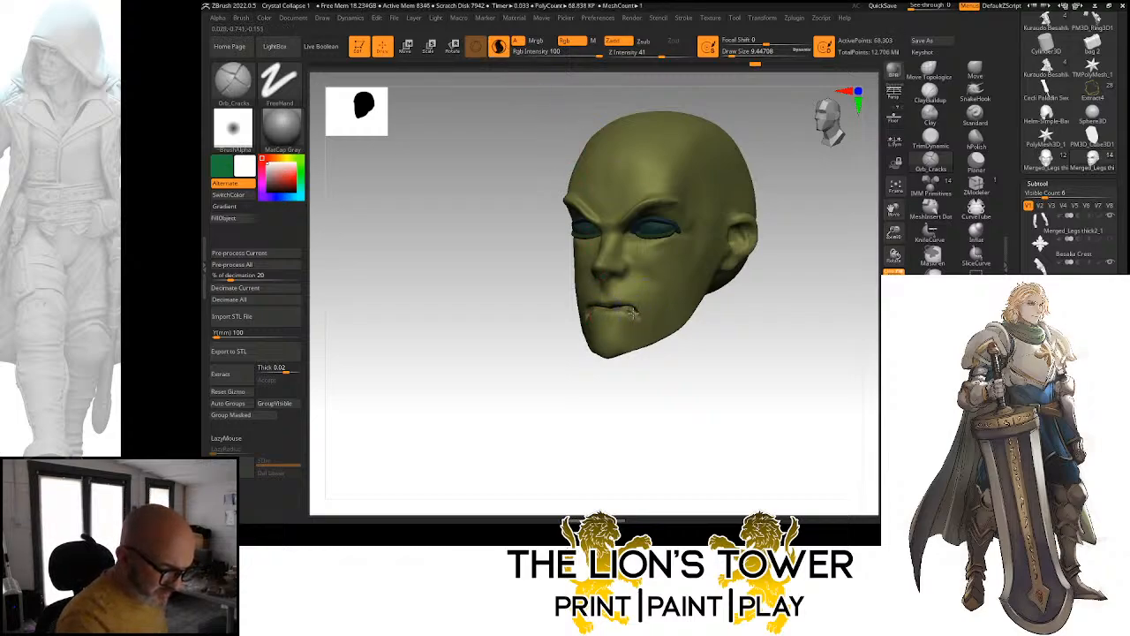
drag(671, 353, 634, 351)
shift+drag(625, 308, 634, 304)
drag(637, 384, 698, 390)
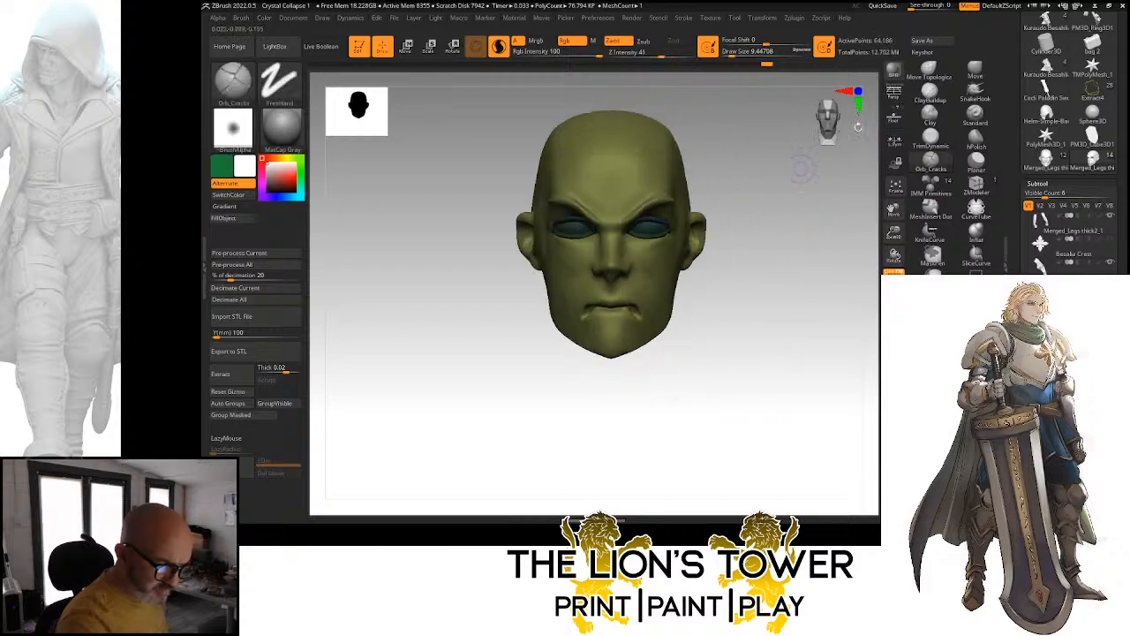
Build up the lower lip with the ClayBuildup brush at draw size about 6.6
click(929, 93)
click(735, 54)
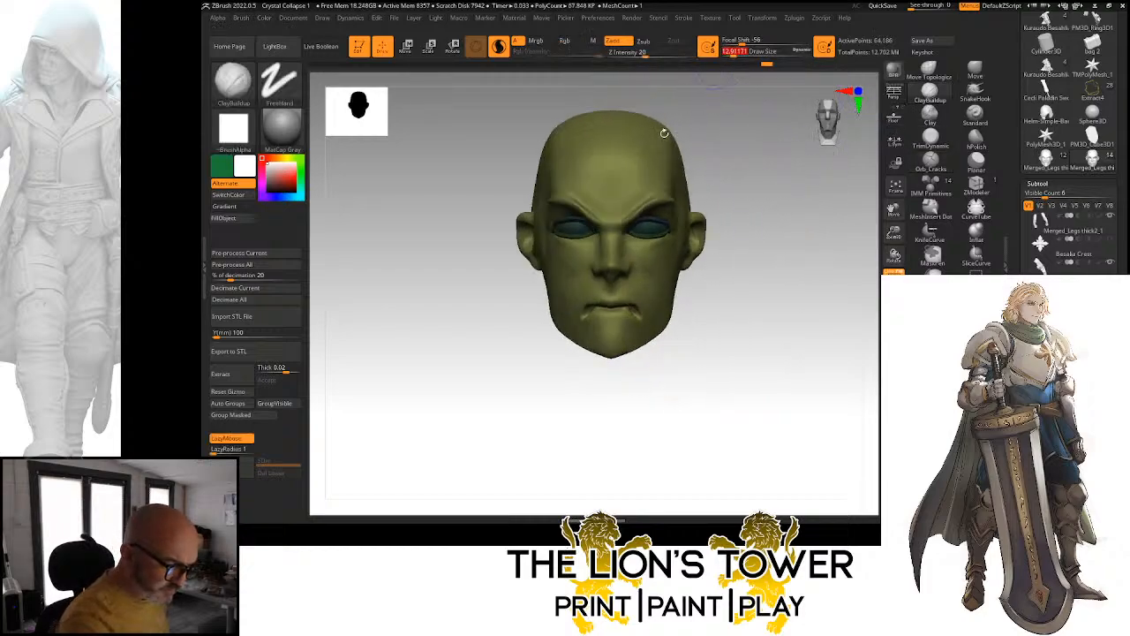
drag(598, 315, 609, 317)
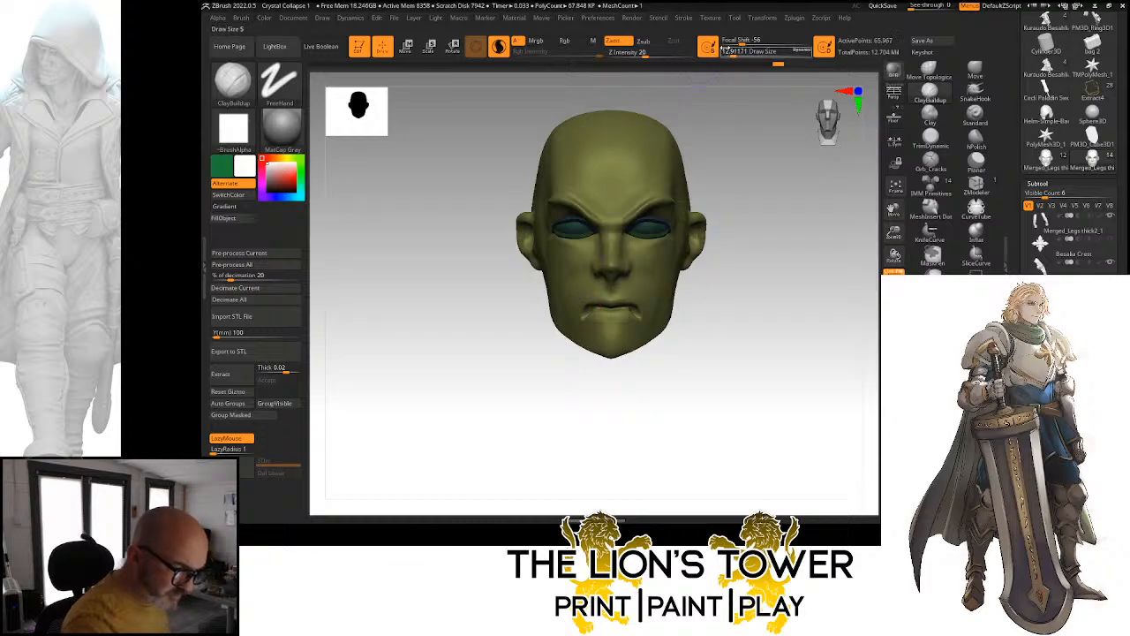
click(731, 54)
alt+drag(707, 353, 712, 398)
drag(598, 316, 620, 309)
mouse_move(766, 300)
mouse_down()
mouse_move(733, 300)
mouse_move(687, 323)
mouse_up()
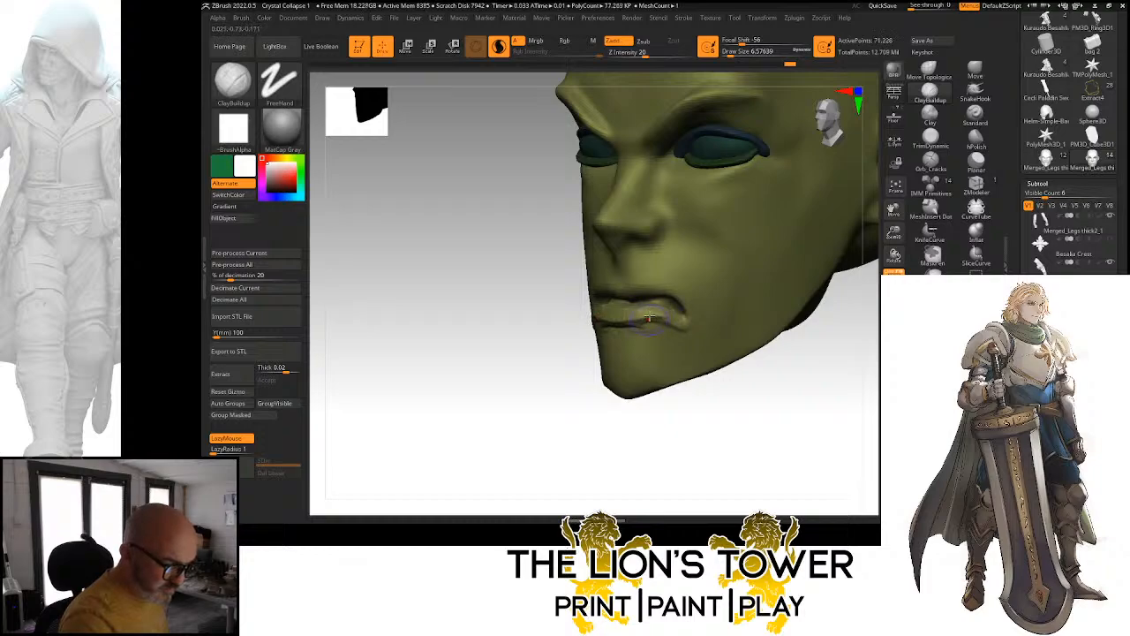
key(shift)
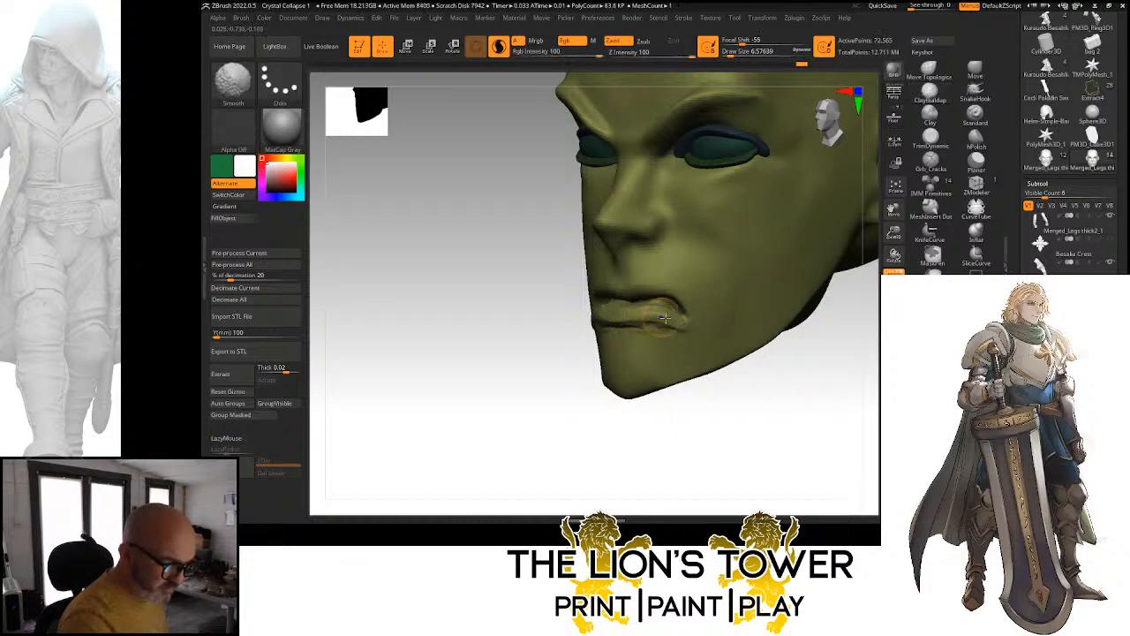
Shape the philtrum between the nose and upper lip with the ClayBuildup brush, smoothing the strokes
drag(610, 402, 693, 402)
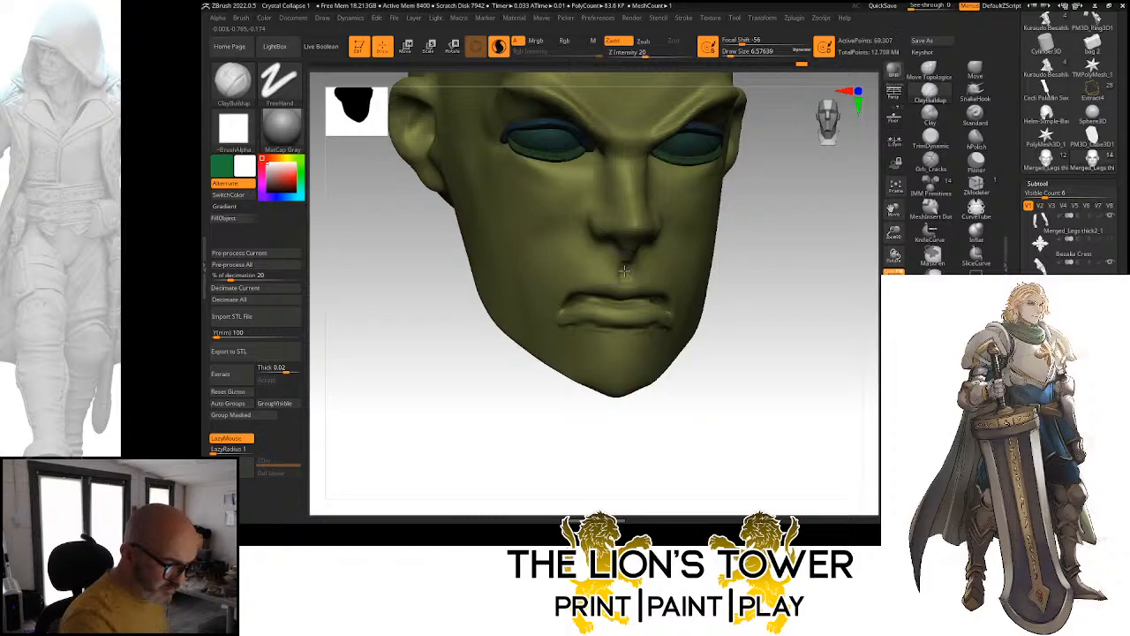
key(shift)
drag(788, 219, 734, 214)
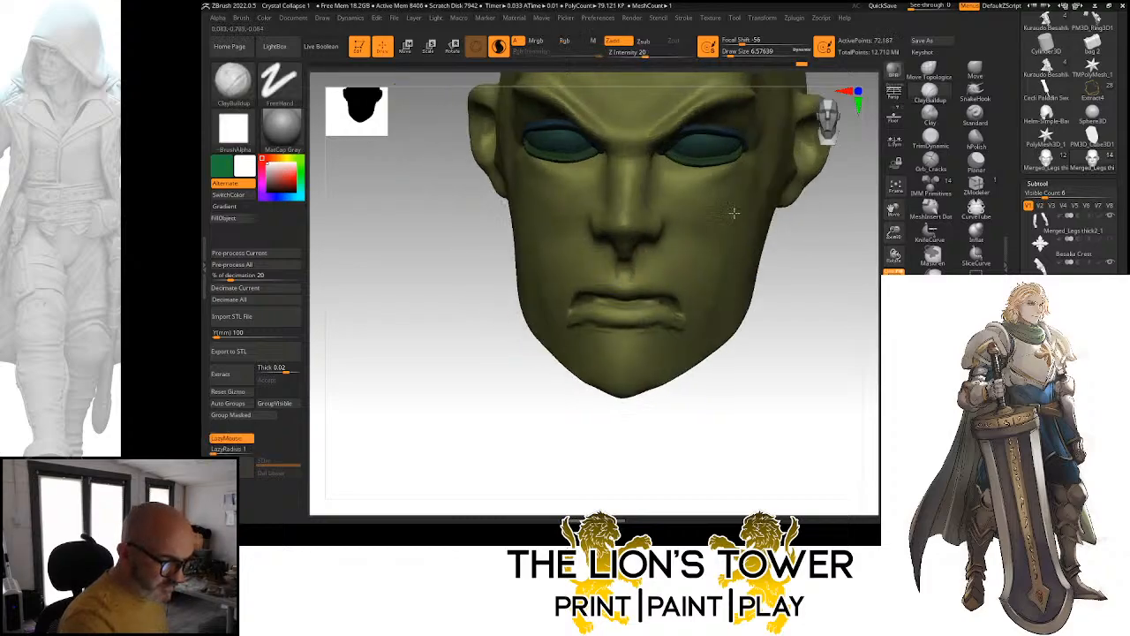
key(shift)
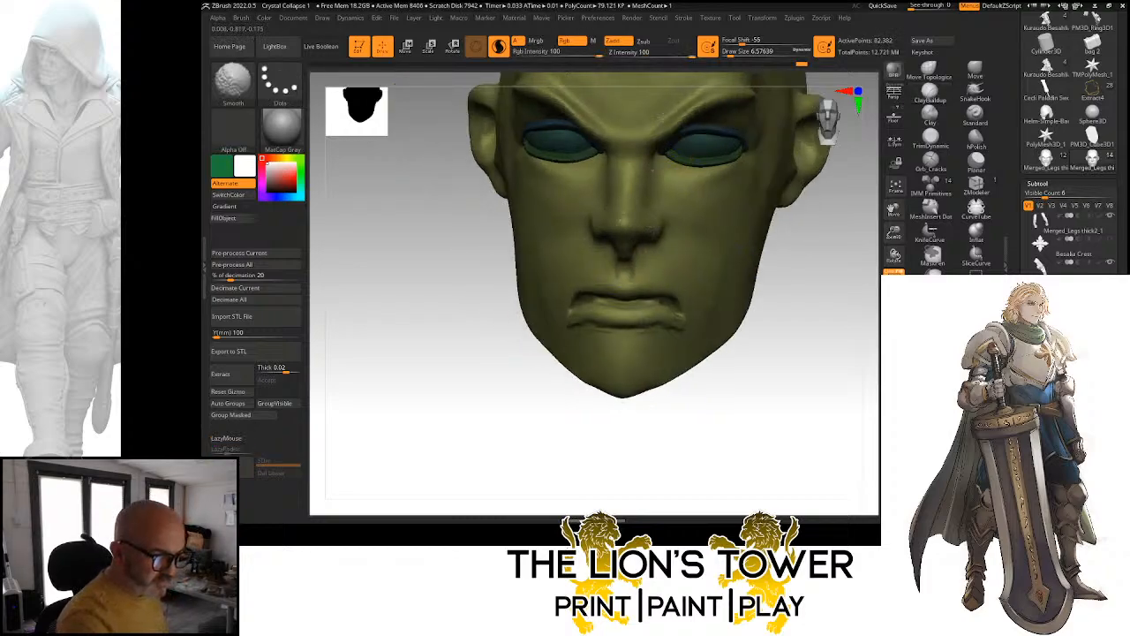
Build up the inner brow ridges and the bridge of the nose with the ClayBuildup brush at Z intensity 20
key(l)
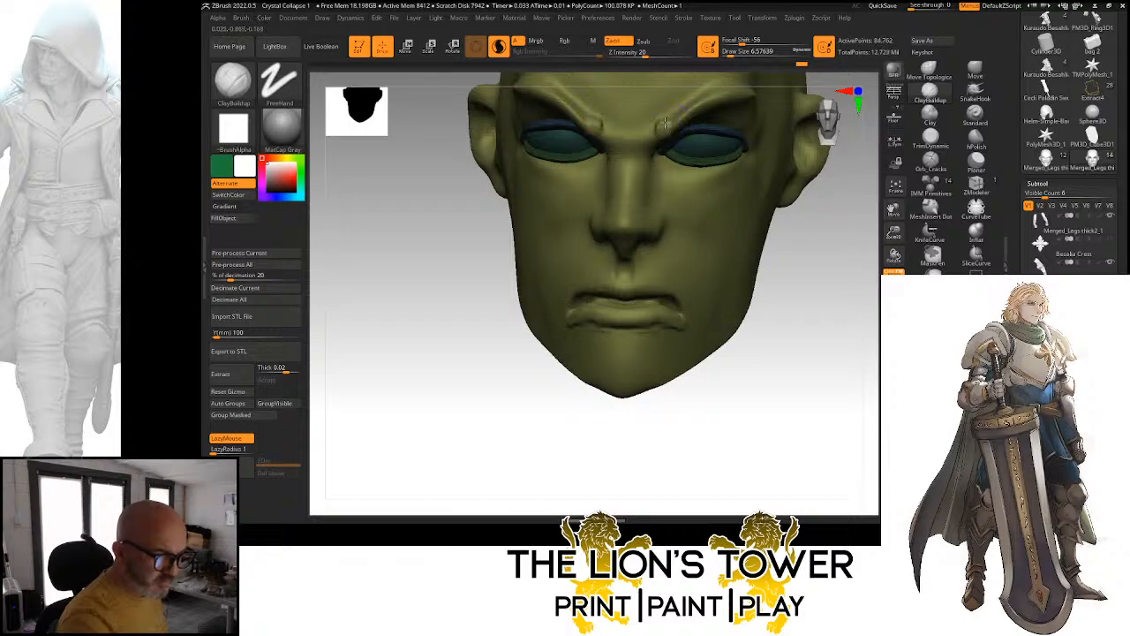
mouse_move(665, 122)
mouse_down()
mouse_move(692, 100)
mouse_move(682, 118)
mouse_up()
mouse_move(867, 179)
mouse_down()
mouse_move(859, 168)
mouse_move(824, 205)
mouse_up()
mouse_move(634, 194)
mouse_down()
mouse_move(615, 203)
mouse_move(654, 189)
mouse_move(631, 205)
mouse_up()
drag(837, 162, 662, 190)
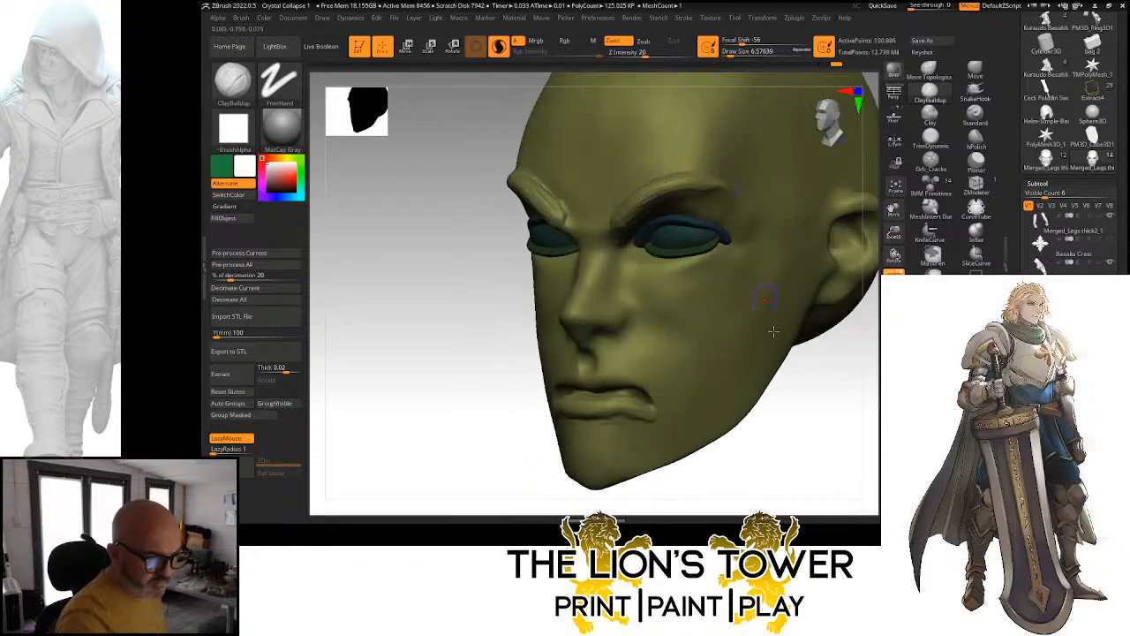
Smooth the corners of the mouth and the skin around the lips
shift+drag(774, 331, 826, 403)
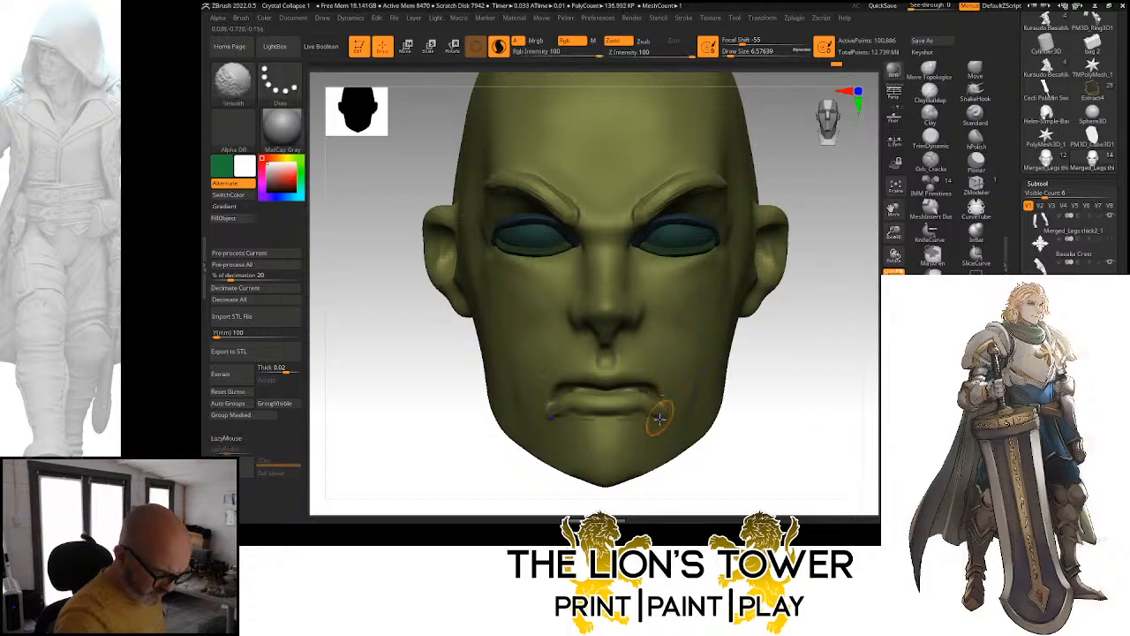
shift+drag(657, 423, 636, 441)
shift+drag(669, 386, 659, 379)
Set the Orb_Cracks brush to a draw size of about 11.7 and smooth the brow ridges
click(927, 169)
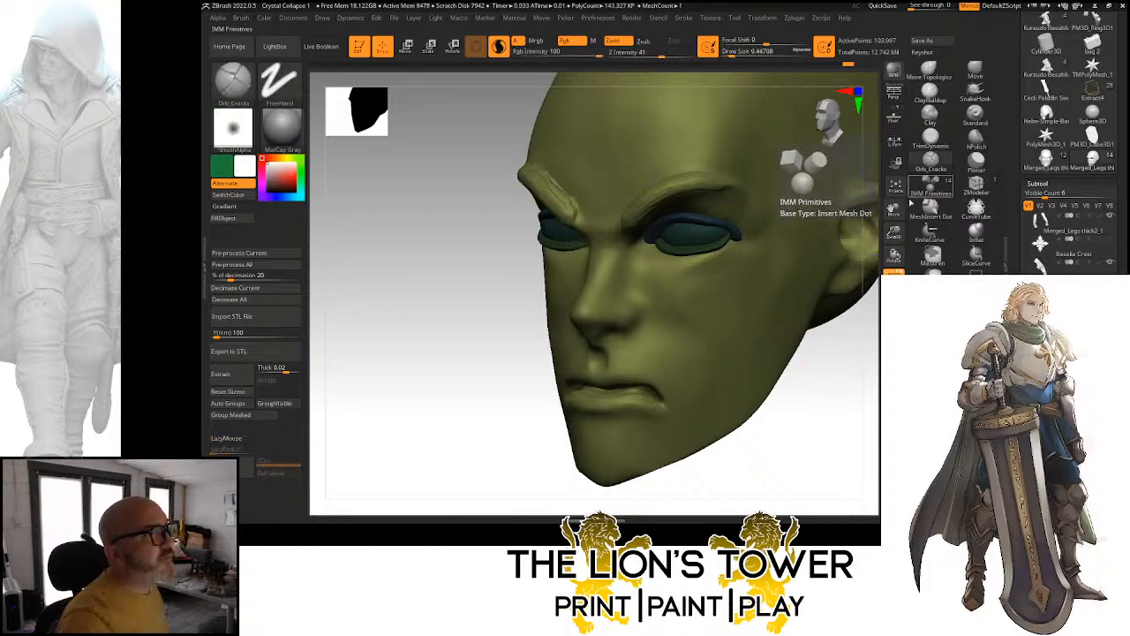
drag(893, 212, 876, 186)
shift+drag(826, 359, 850, 352)
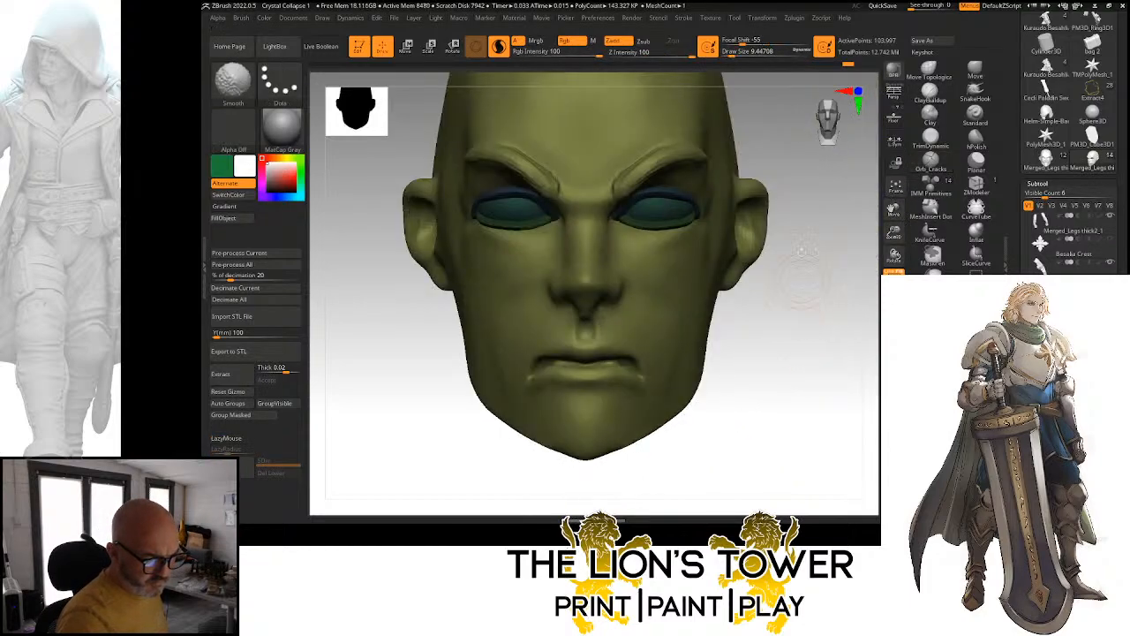
click(734, 54)
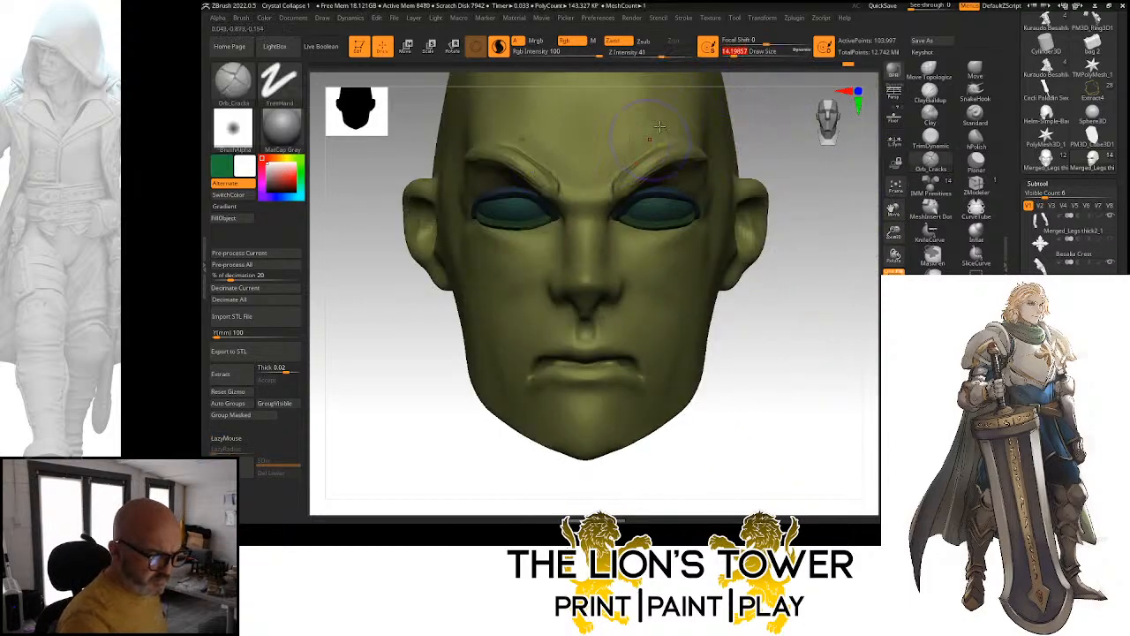
click(732, 53)
shift+drag(638, 188, 691, 154)
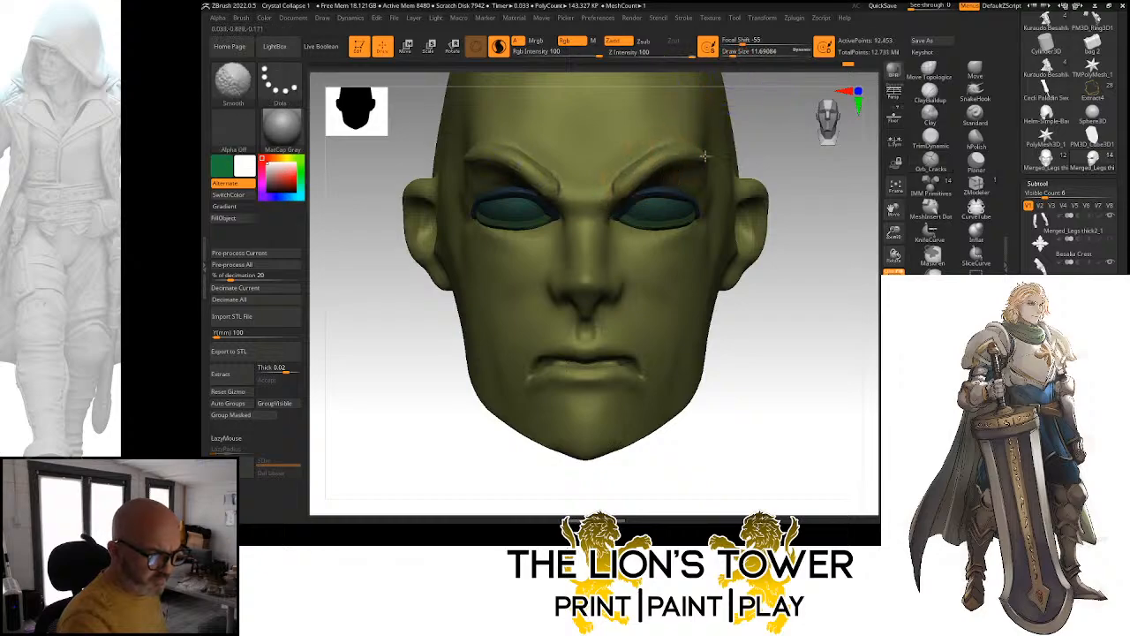
mouse_move(812, 173)
mouse_down()
mouse_move(751, 156)
mouse_move(782, 154)
mouse_up()
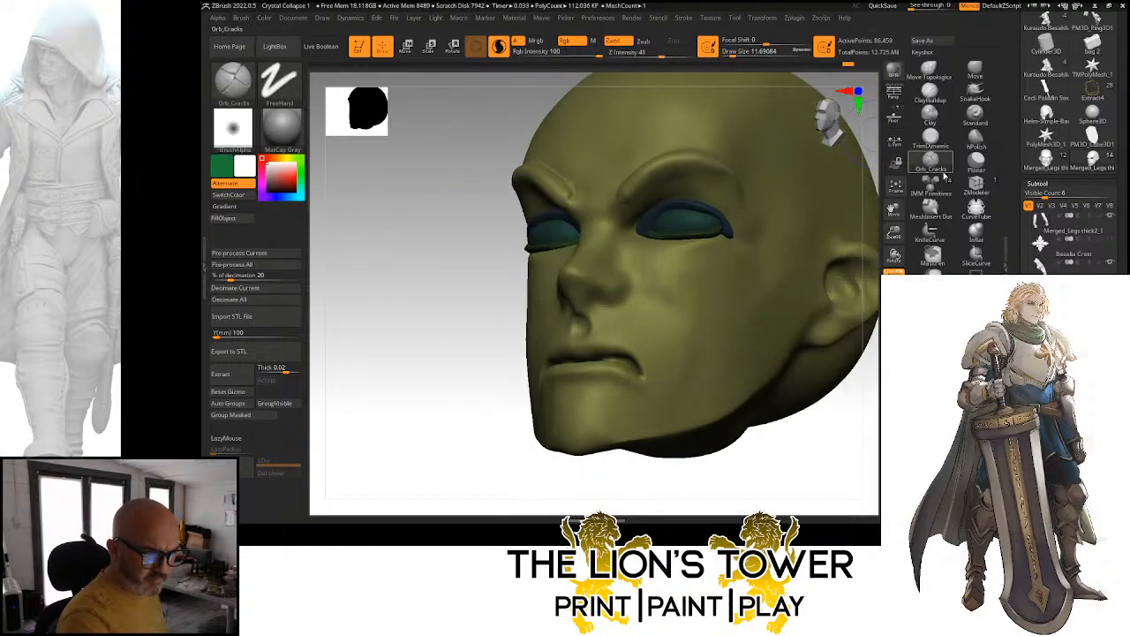
Carve a crease beneath each brow with the Orb_Cracks brush, redoing the stroke at a Z intensity of 18
drag(659, 176, 675, 172)
key(ctrl+z)
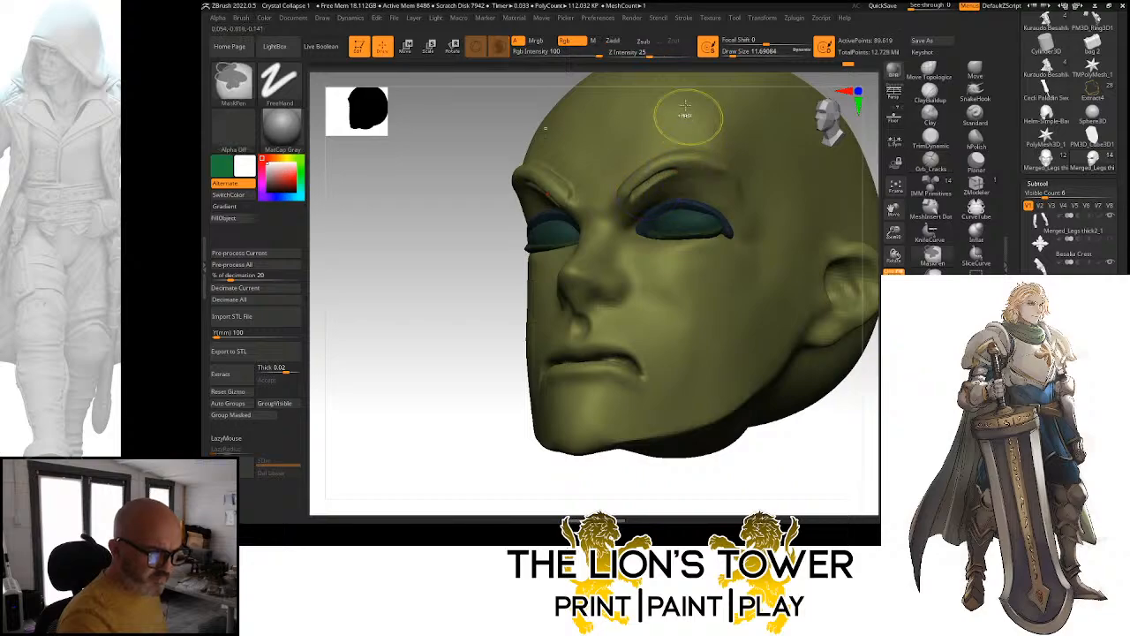
click(643, 55)
key(ctrl+z)
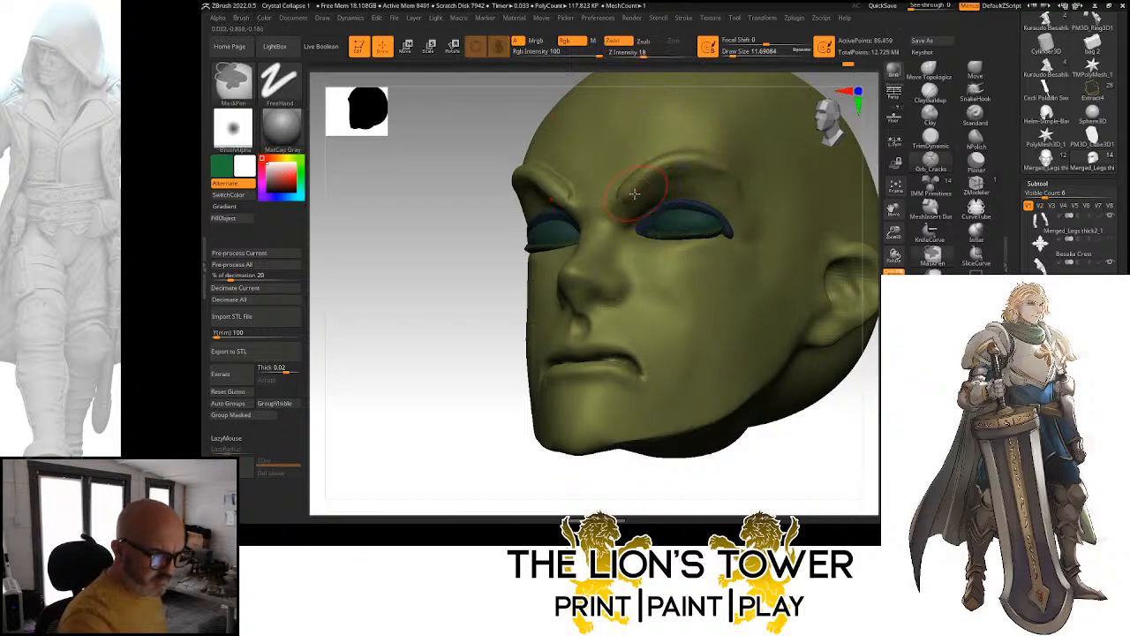
drag(660, 176, 745, 187)
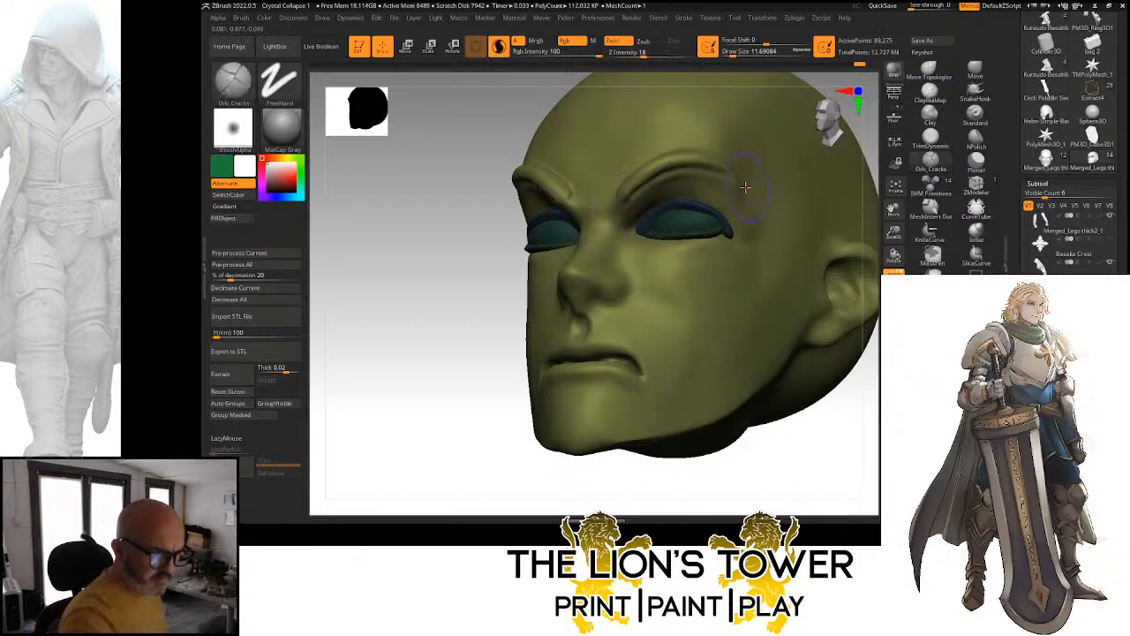
right_drag(805, 206, 775, 239)
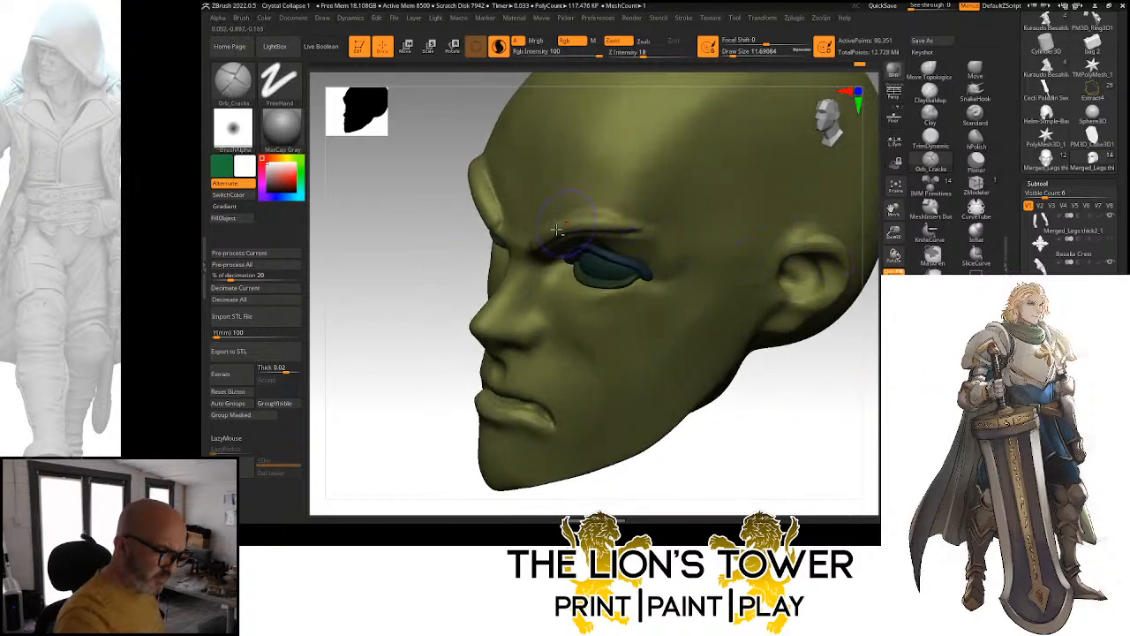
Try to deepen the crease beneath the brows and extend it toward the temples with the Orb_Cracks brush
mouse_move(556, 229)
mouse_down()
mouse_move(540, 239)
mouse_move(634, 229)
mouse_move(679, 242)
mouse_up()
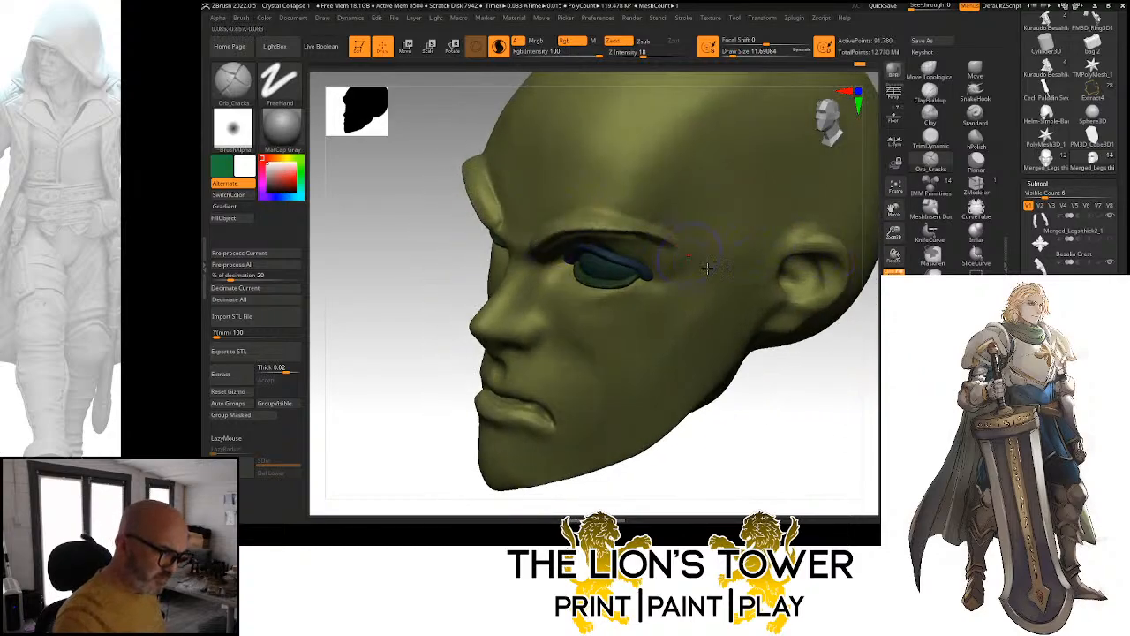
mouse_move(707, 267)
right_down()
mouse_move(815, 396)
mouse_move(795, 269)
right_up()
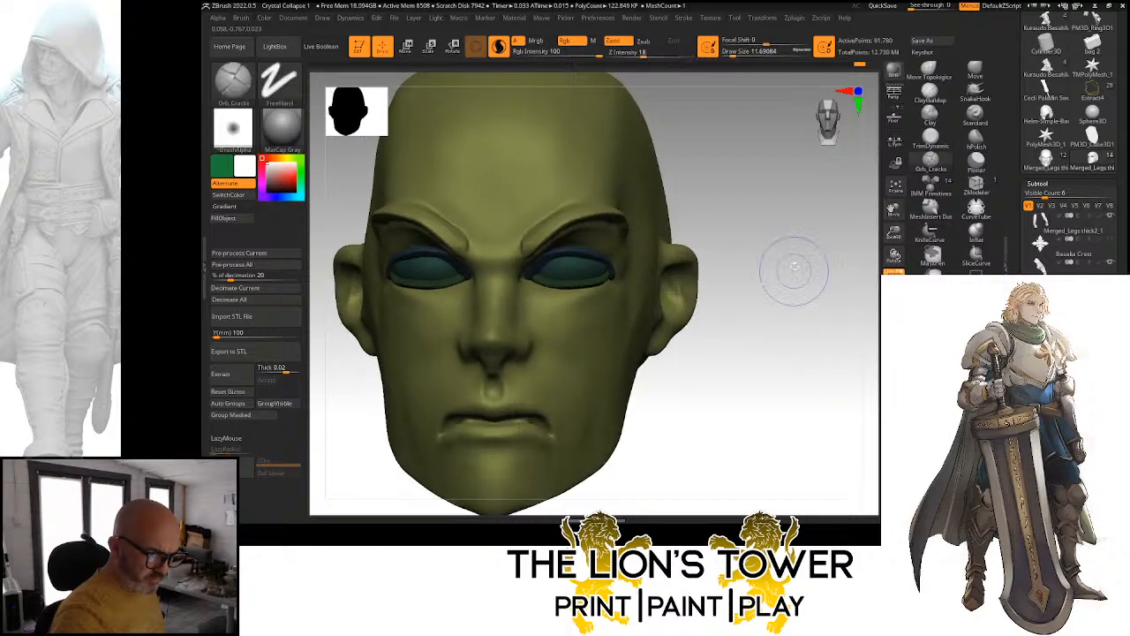
key(ctrl+z)
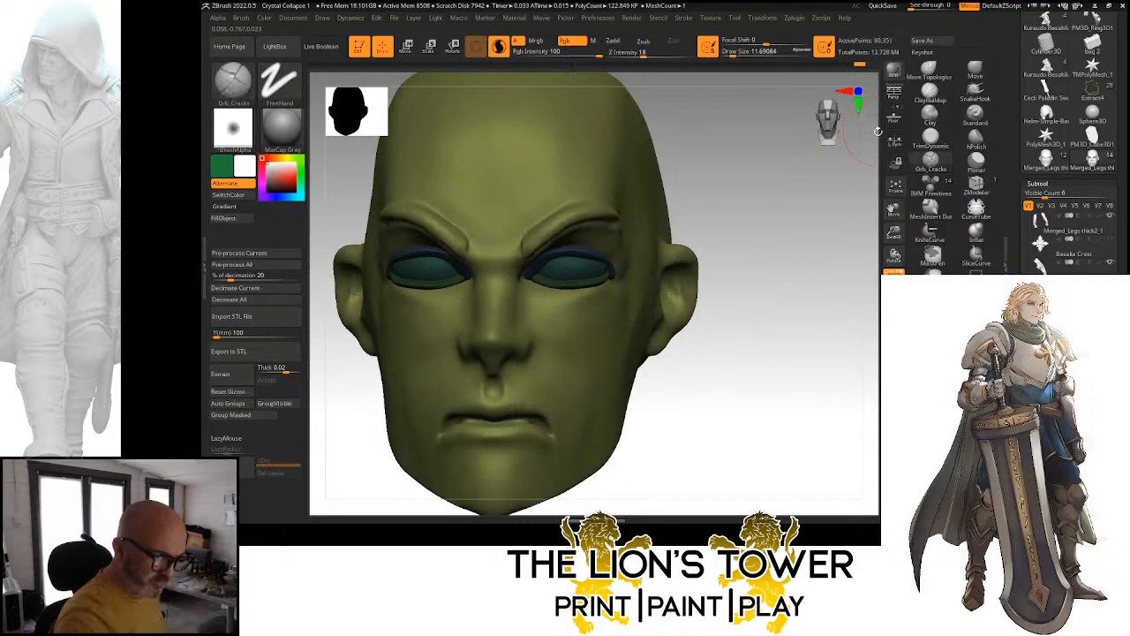
Reshape the outer brows with the Move brush at draw size about 27
key(b)
key(m)
key(v)
mouse_move(561, 229)
mouse_down()
mouse_move(563, 247)
mouse_move(582, 204)
mouse_move(605, 212)
mouse_up()
mouse_move(693, 179)
mouse_down()
mouse_move(713, 179)
mouse_move(695, 181)
mouse_up()
shift+right_drag(673, 174, 648, 190)
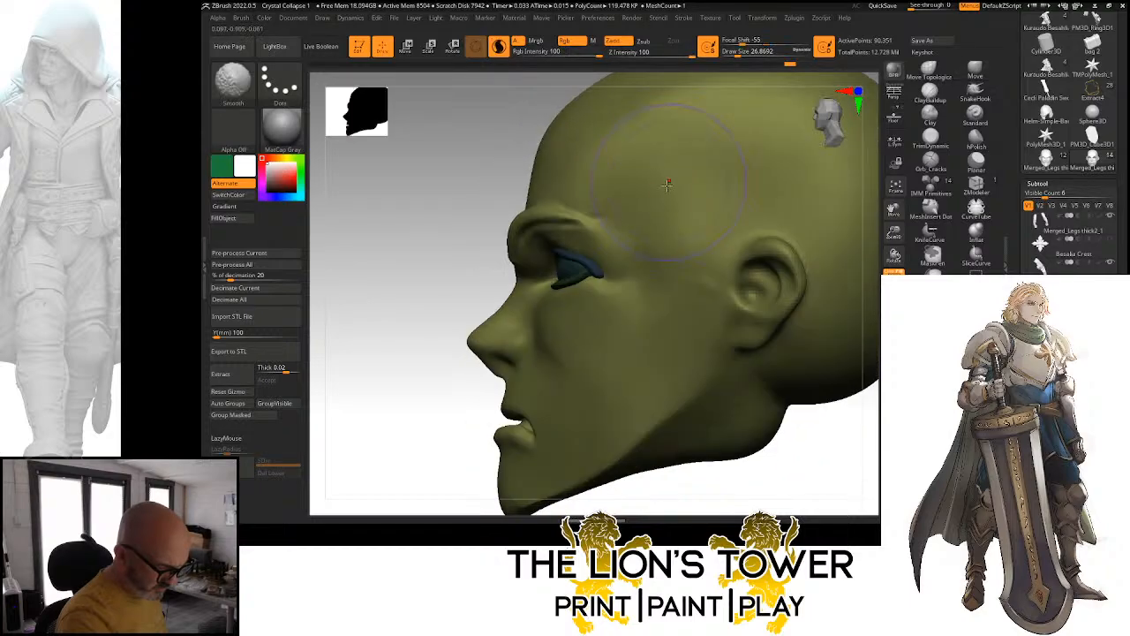
Bring back the hair and armor around the head and clear the mask on the eyes and eyelids
key(f)
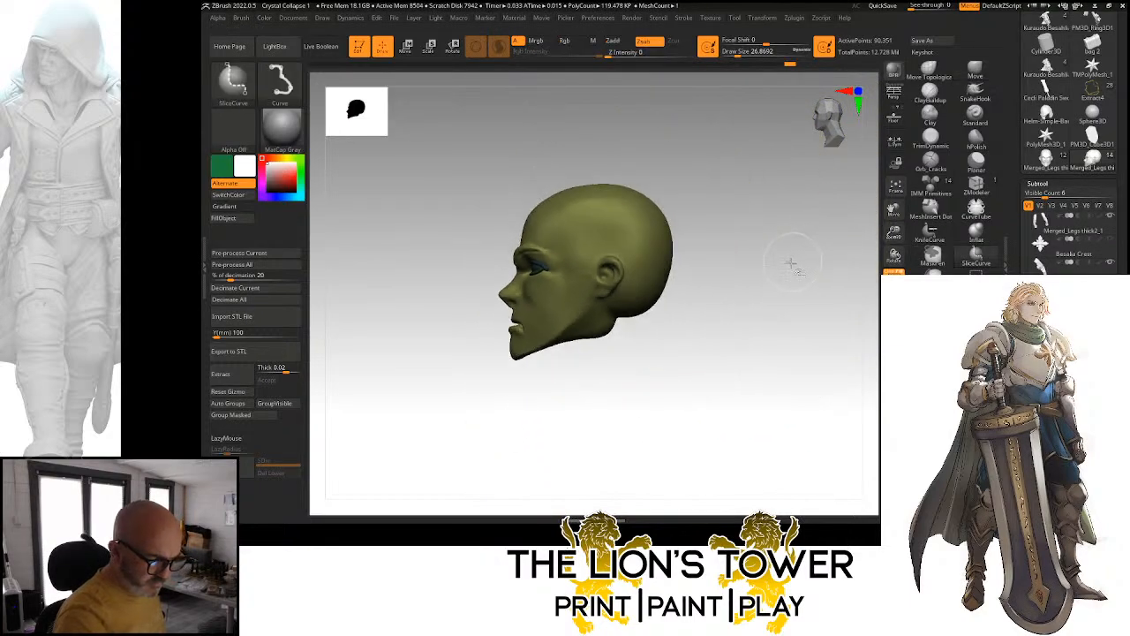
shift+right_drag(827, 272, 826, 281)
click(894, 329)
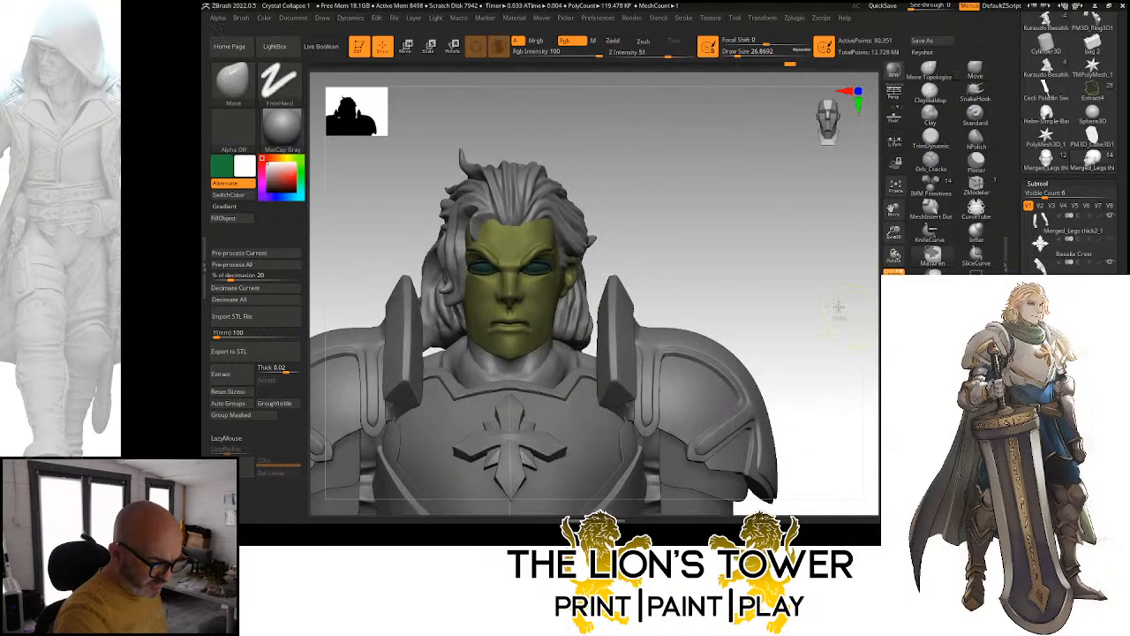
ctrl+click(839, 308)
ctrl+drag(837, 306, 850, 320)
mouse_move(845, 308)
mouse_down()
mouse_move(809, 305)
mouse_move(862, 281)
mouse_move(811, 278)
mouse_move(804, 265)
mouse_move(822, 260)
mouse_move(812, 256)
mouse_up()
mouse_move(893, 233)
mouse_down()
mouse_move(892, 210)
mouse_move(863, 208)
mouse_move(830, 246)
mouse_move(841, 258)
mouse_move(822, 258)
mouse_up()
drag(894, 233, 896, 257)
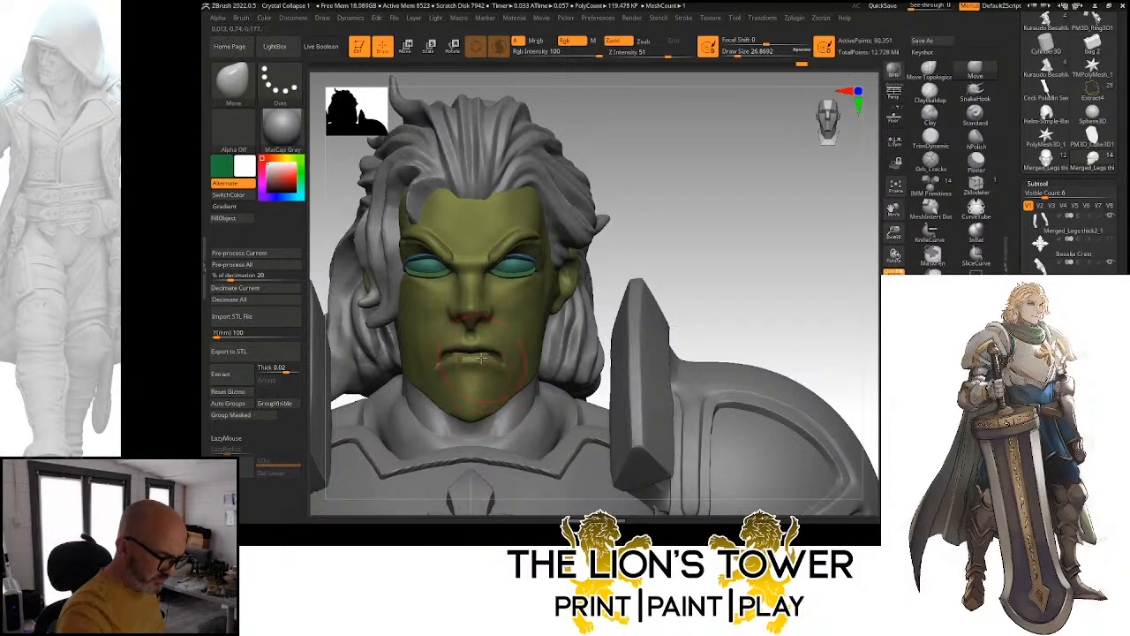
Adjust the mouth corners and the profile of the chin with the Move brush at draw size about 27
drag(486, 362, 498, 367)
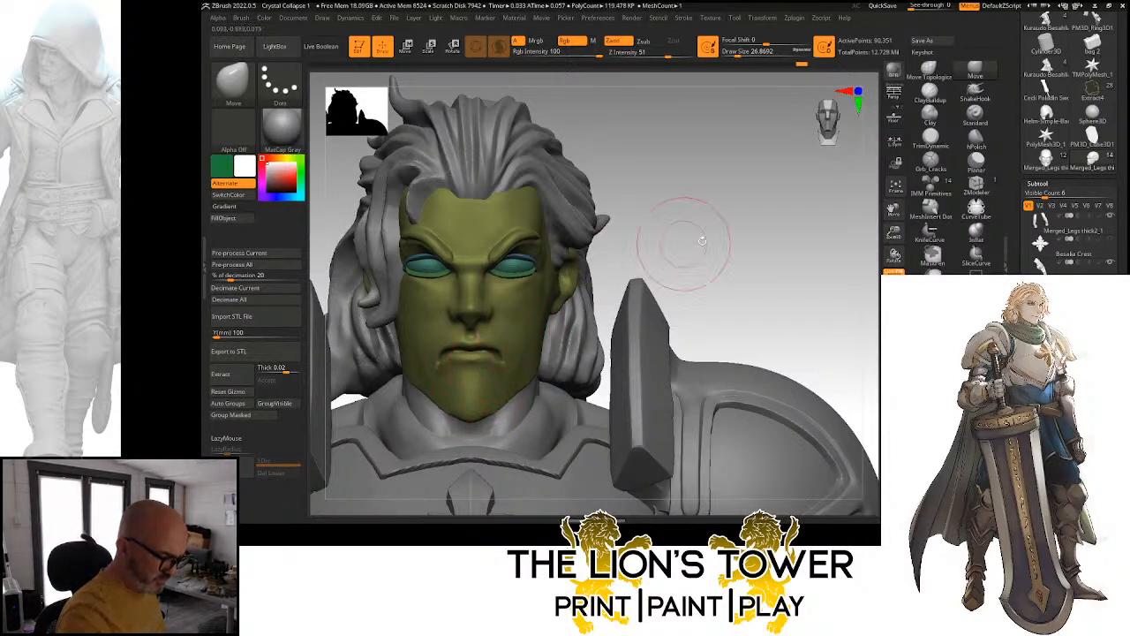
mouse_move(702, 240)
mouse_down()
mouse_move(795, 247)
mouse_move(477, 409)
mouse_up()
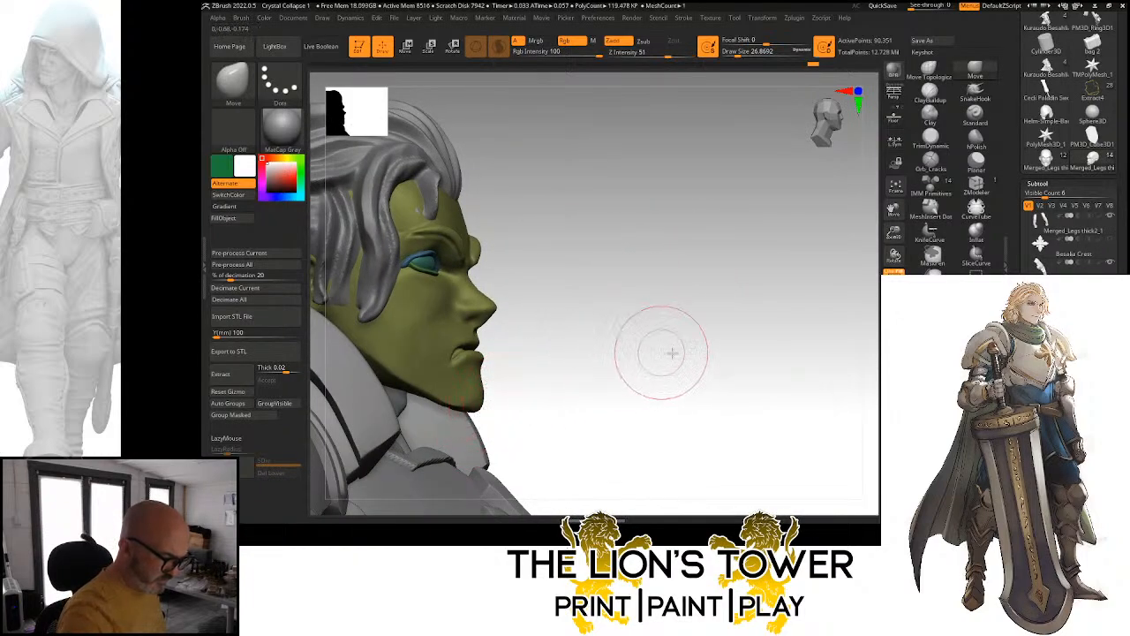
shift+drag(661, 345, 462, 416)
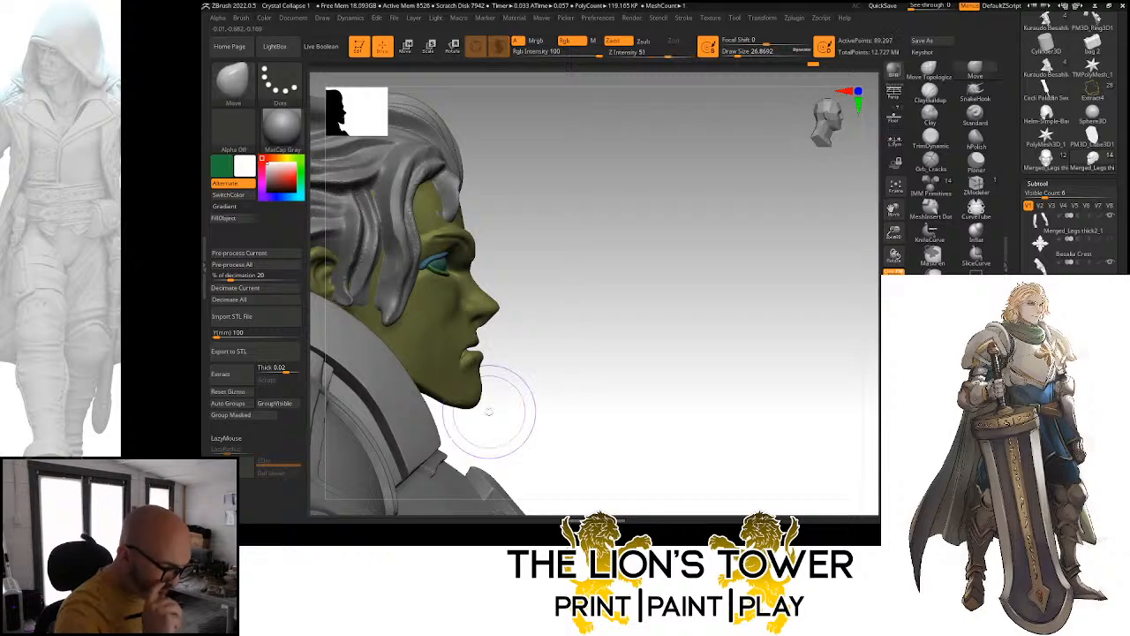
mouse_move(725, 325)
mouse_down()
mouse_move(671, 323)
mouse_move(704, 319)
mouse_up()
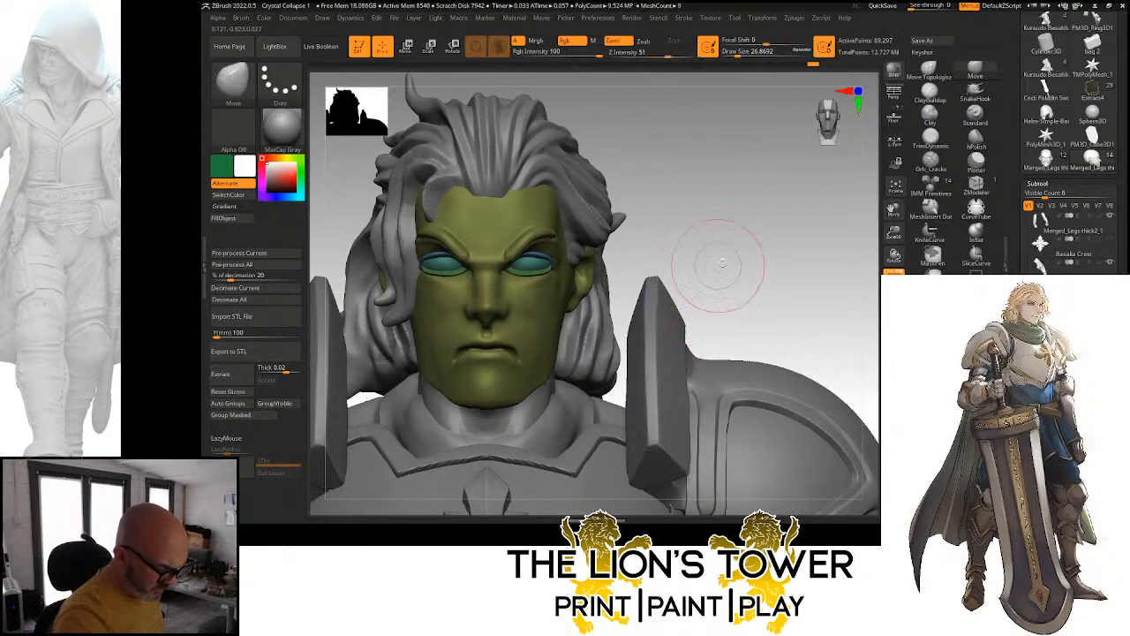
Reshape the jawline and the lower edge of the chin with the Move brush at draw size about 27
drag(726, 262, 671, 291)
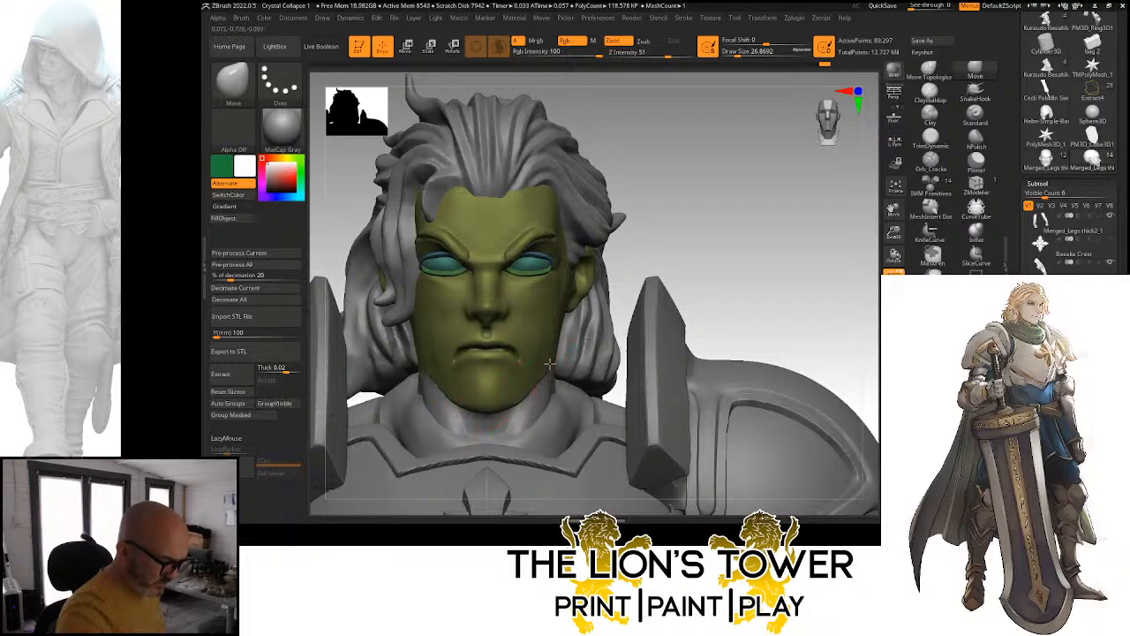
drag(712, 245, 632, 262)
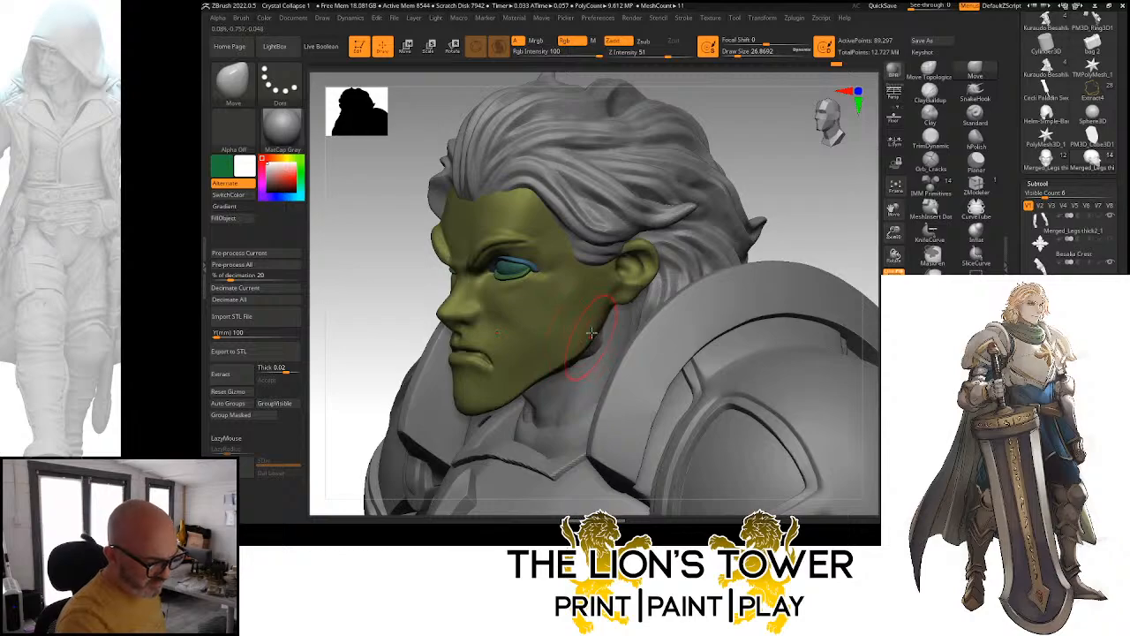
mouse_move(783, 196)
shift+mouse_down()
mouse_move(797, 182)
mouse_move(682, 254)
mouse_move(749, 224)
mouse_move(782, 242)
mouse_move(750, 259)
mouse_move(720, 250)
shift+mouse_up()
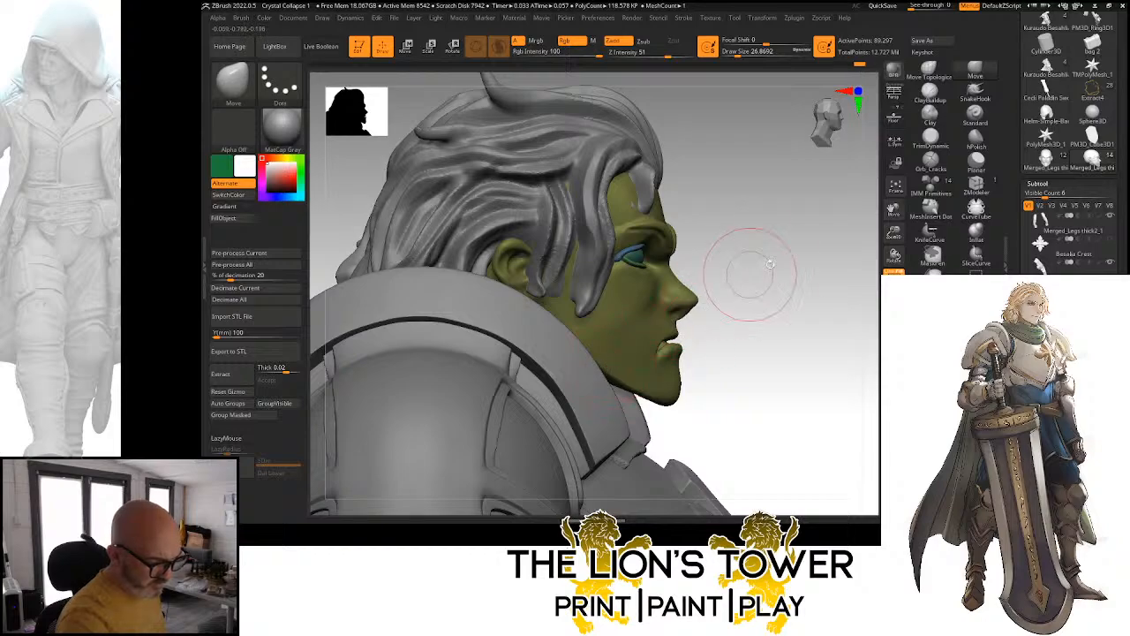
drag(744, 253, 656, 347)
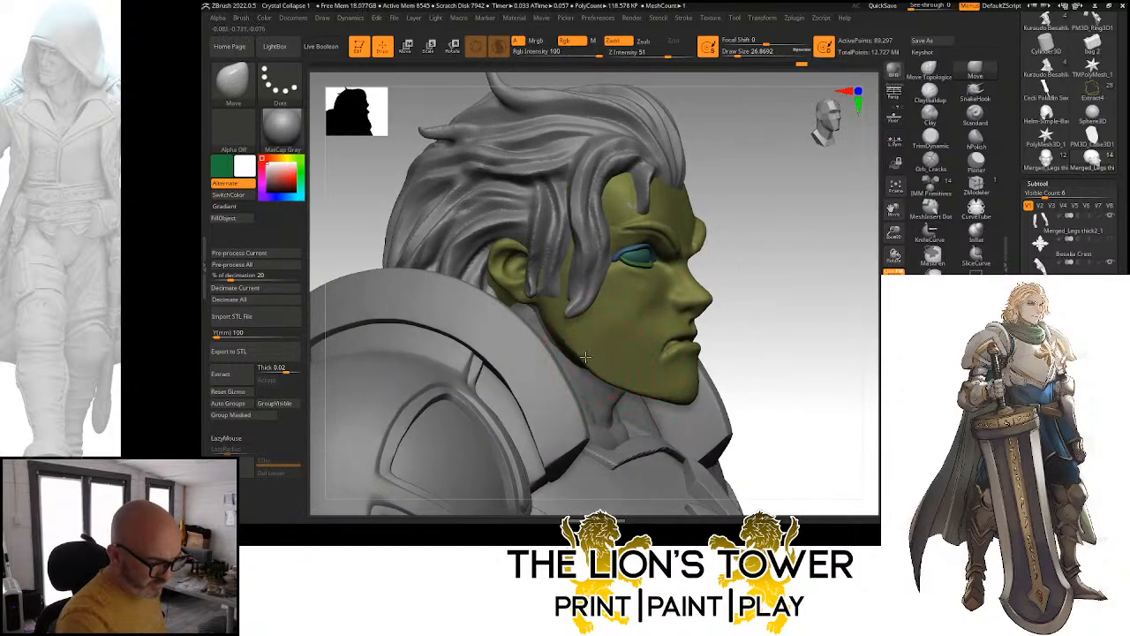
drag(732, 226, 751, 265)
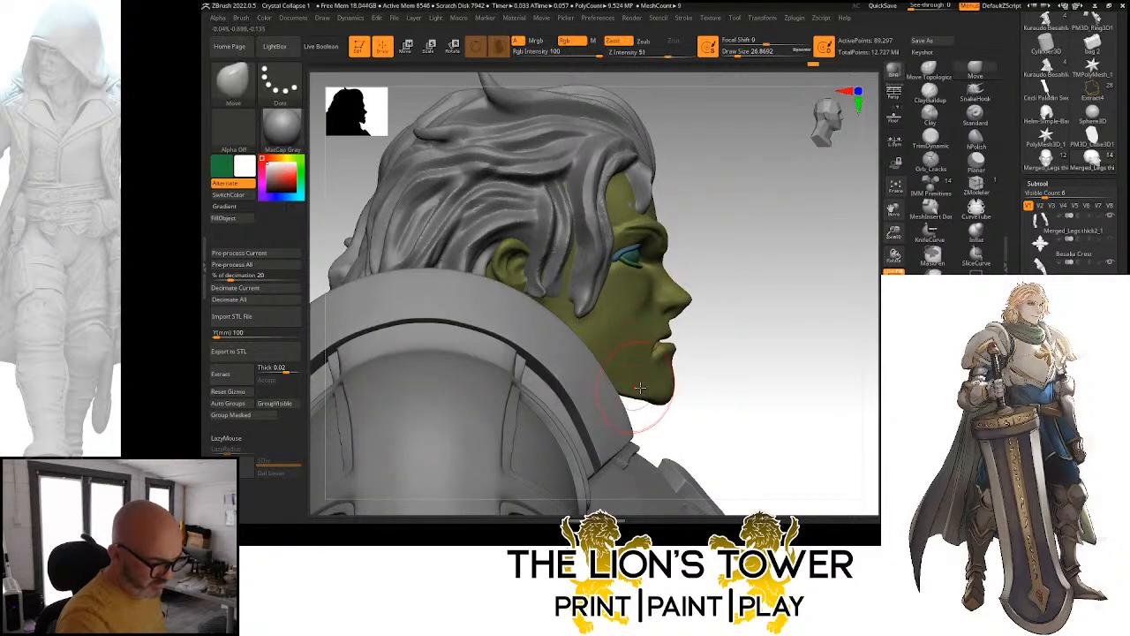
drag(708, 346, 627, 344)
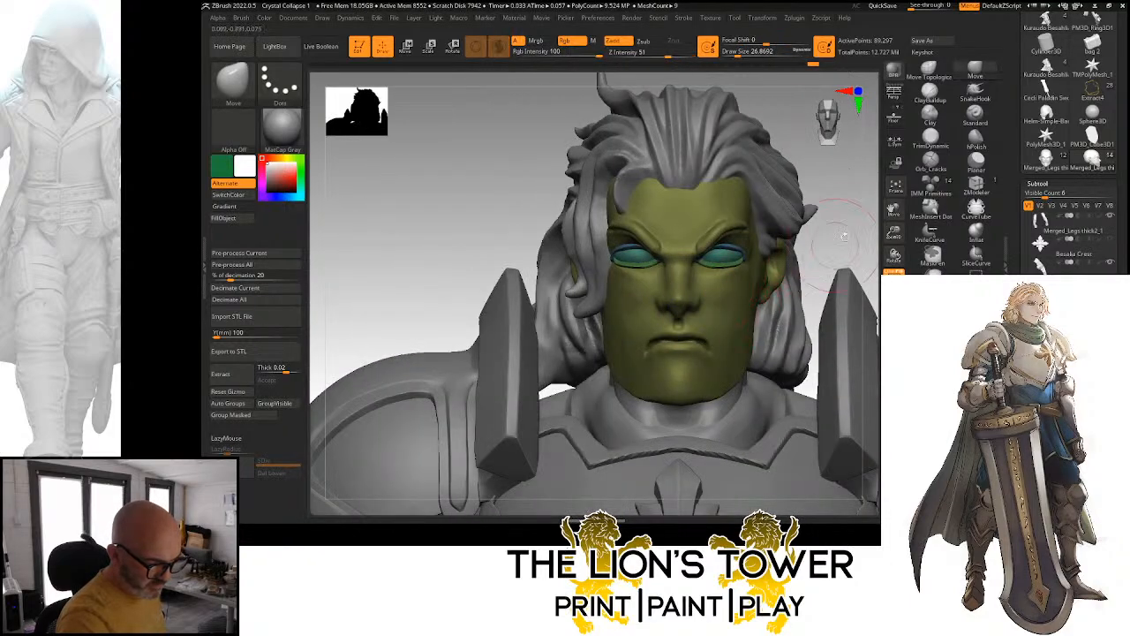
drag(832, 243, 770, 251)
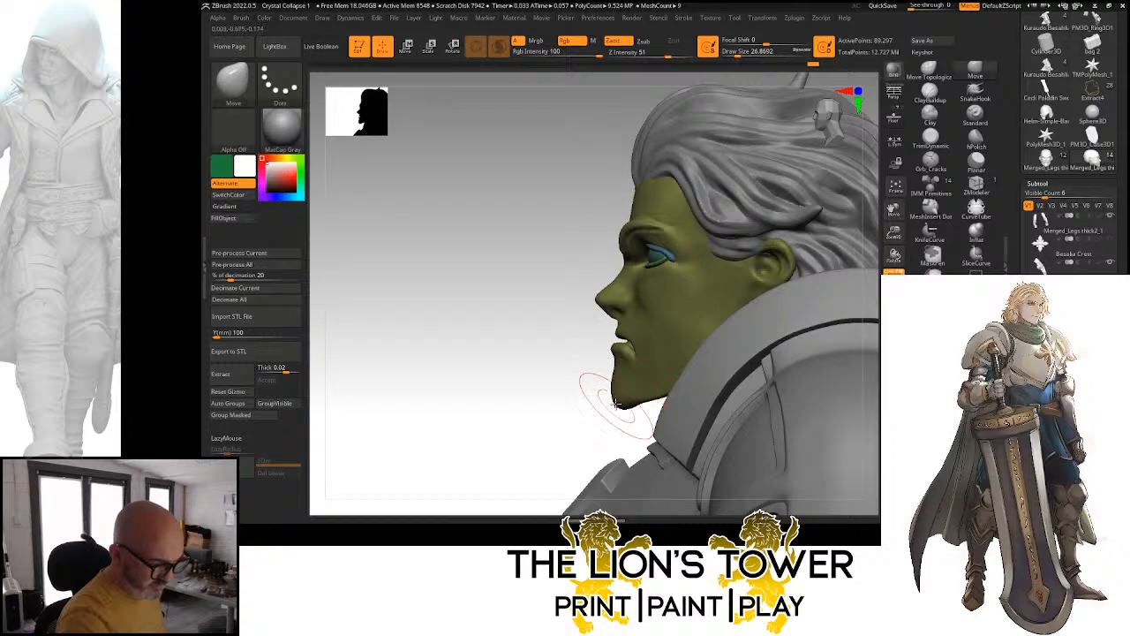
Refine the chin's profile and its underside toward the neck with the Move brush
drag(616, 404, 652, 393)
mouse_move(826, 231)
shift+mouse_down()
mouse_move(842, 209)
mouse_move(767, 222)
shift+mouse_up()
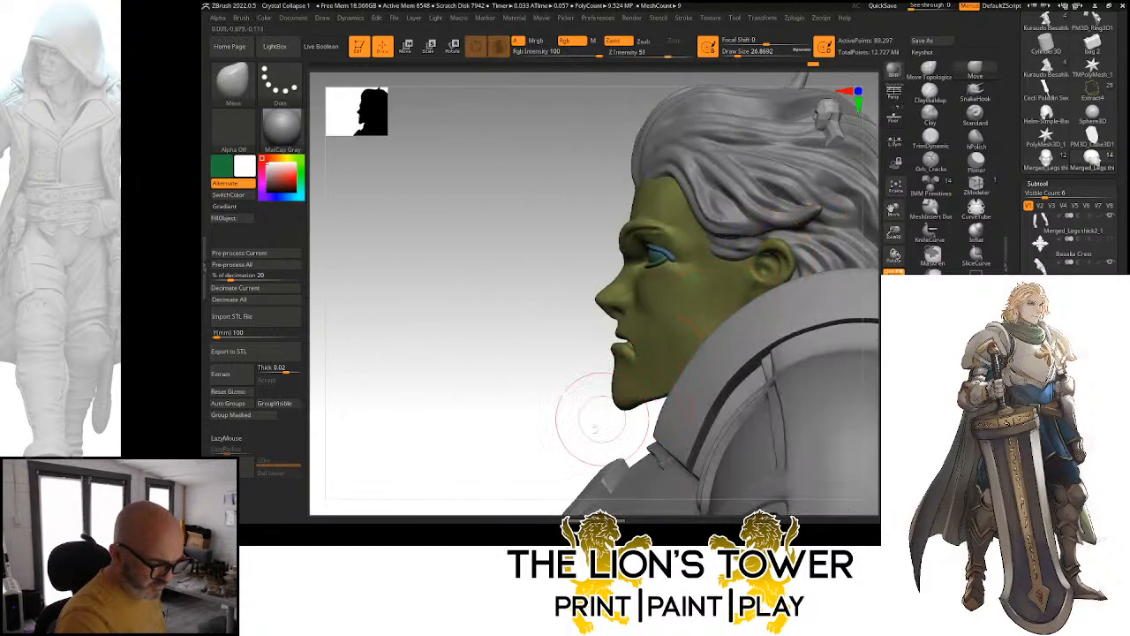
drag(593, 426, 651, 399)
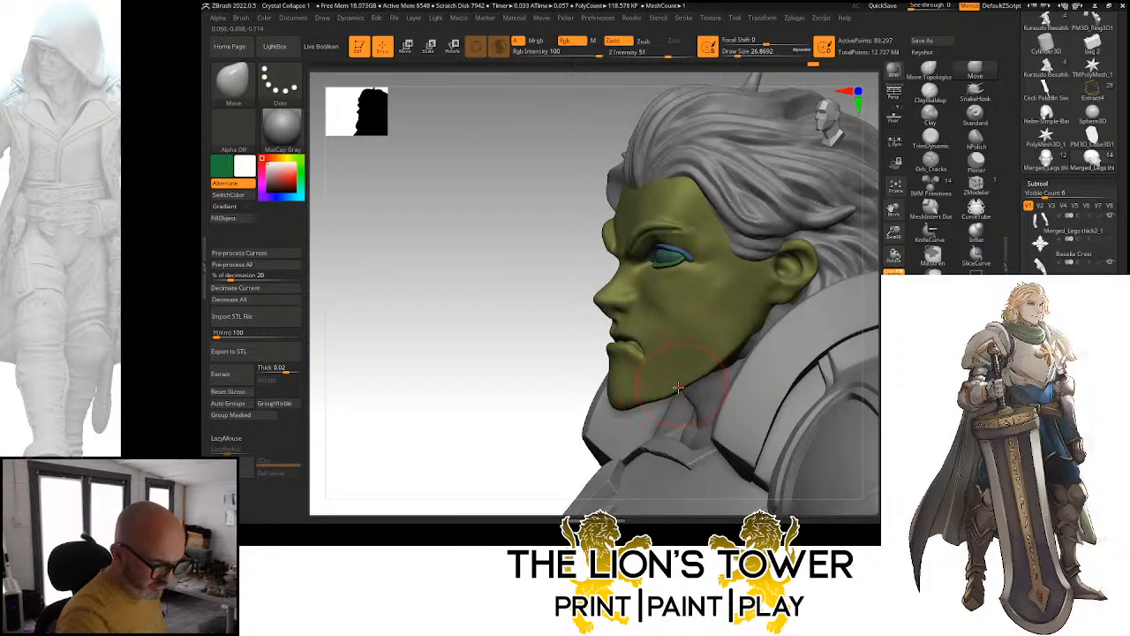
shift+drag(538, 419, 621, 397)
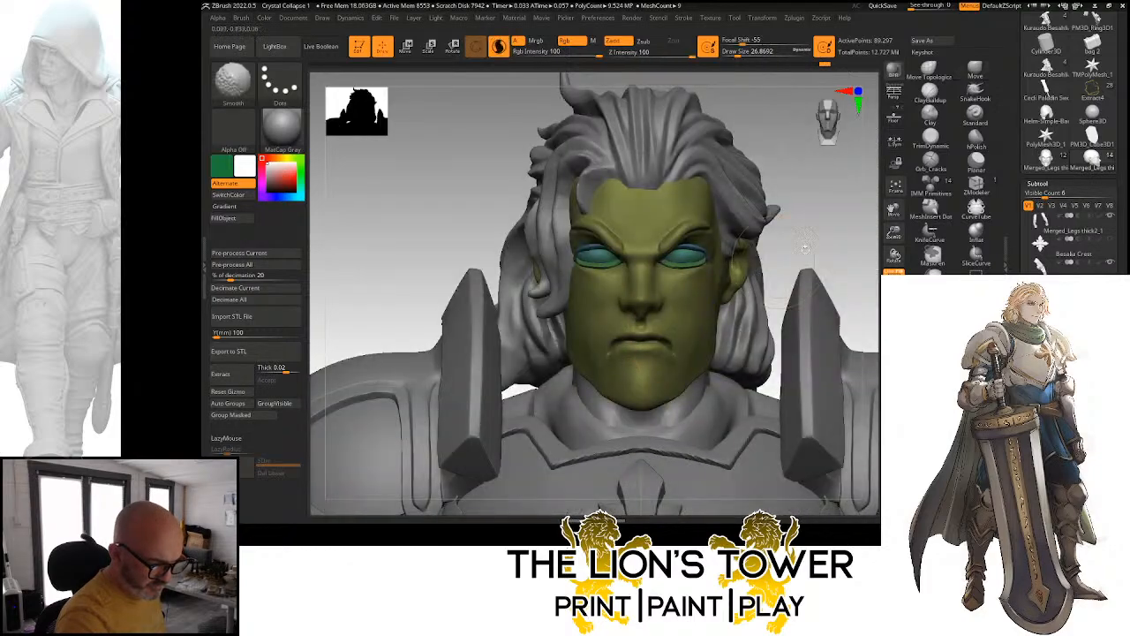
Adjust the side of the jaw between the chin and the ear with the Move brush
drag(830, 235, 729, 346)
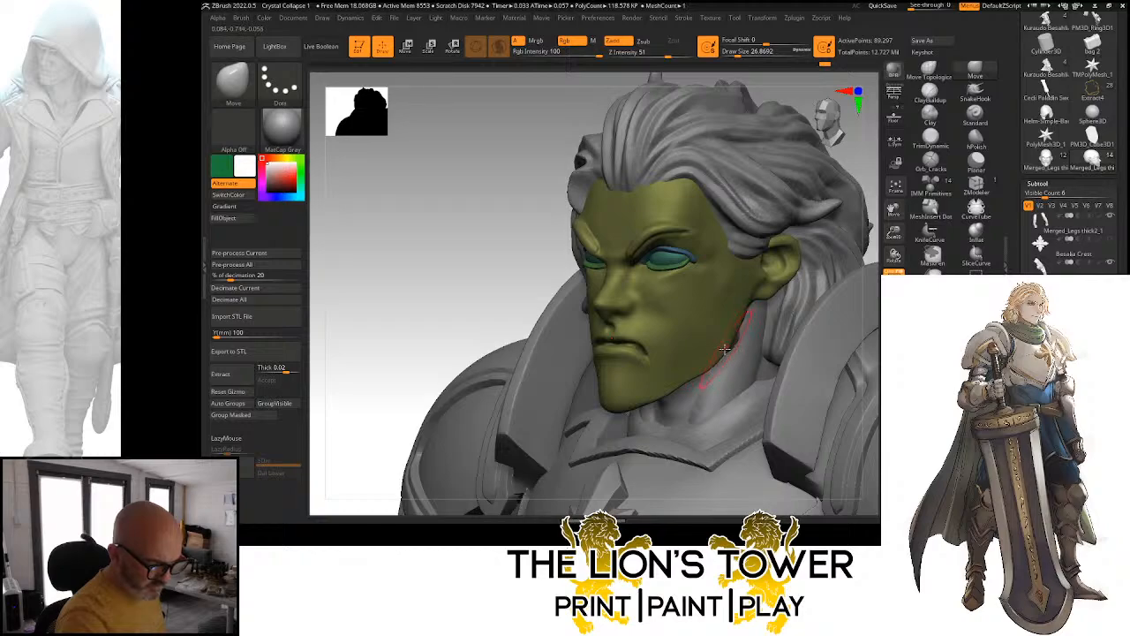
drag(878, 173, 790, 250)
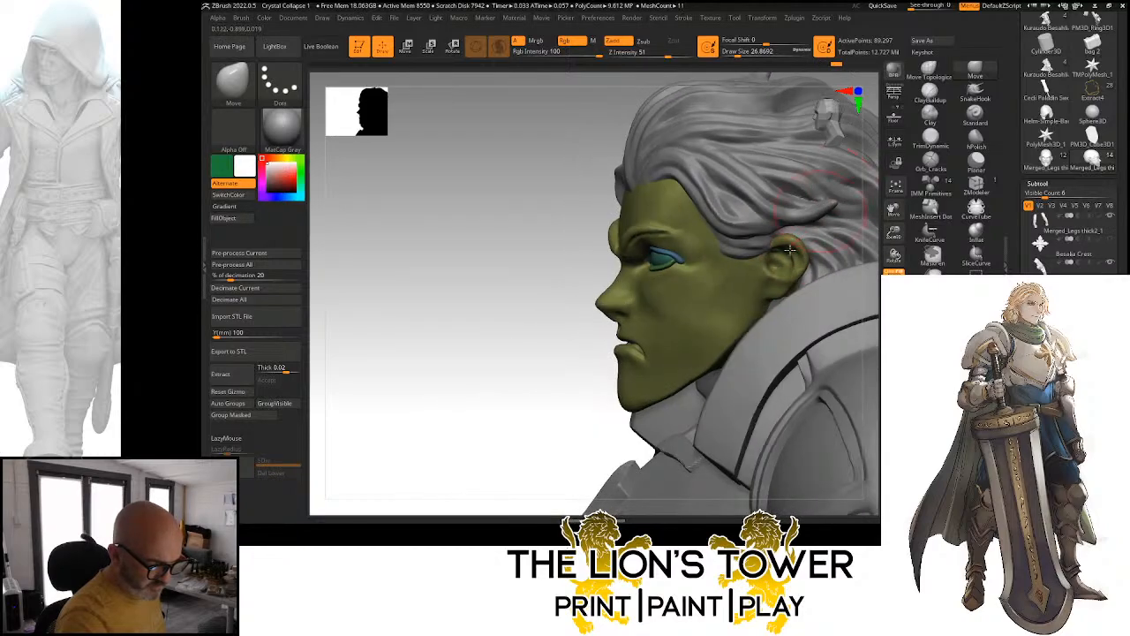
shift+drag(717, 339, 807, 249)
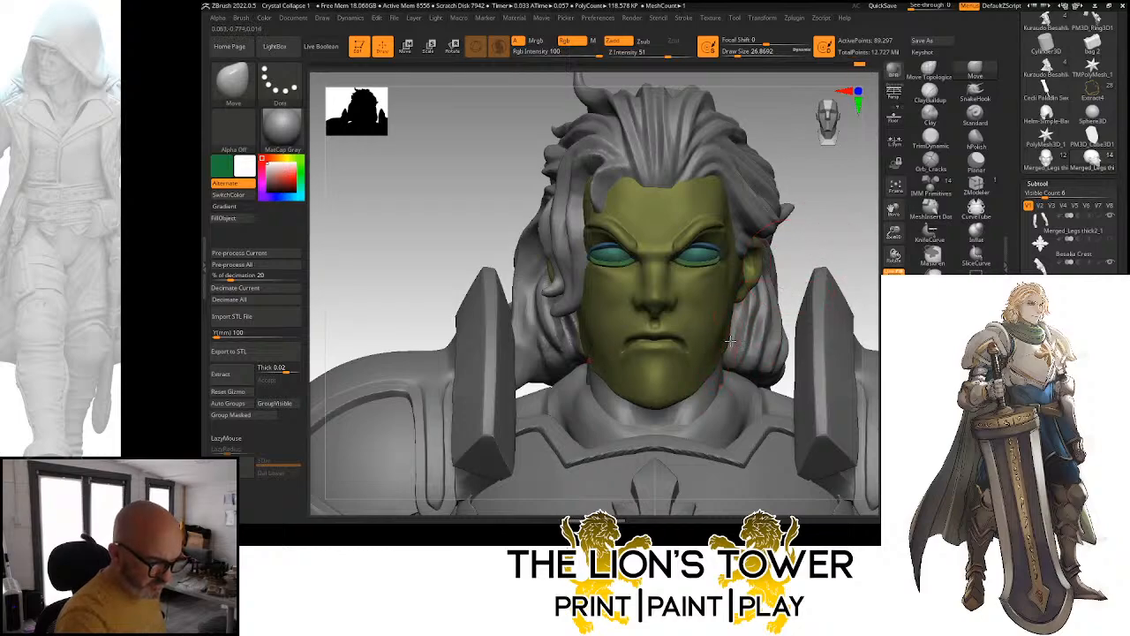
mouse_move(834, 231)
mouse_down()
mouse_move(737, 236)
mouse_move(799, 225)
mouse_up()
Smooth the base of the nose above the upper lip in profile at draw size about 1.5
click(934, 166)
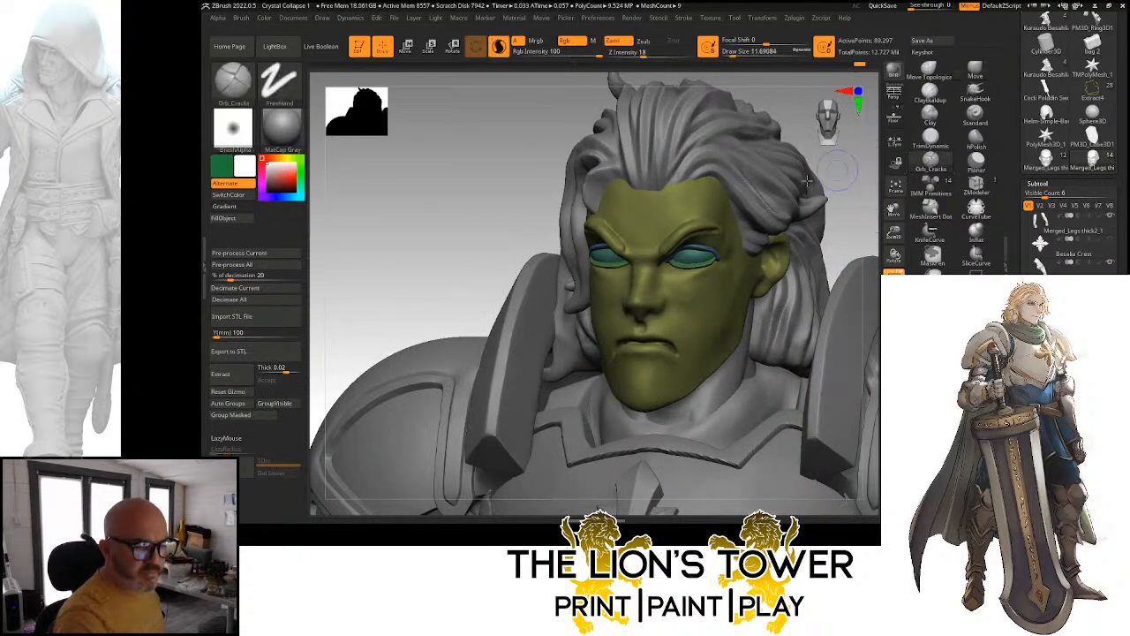
alt+drag(861, 203, 790, 226)
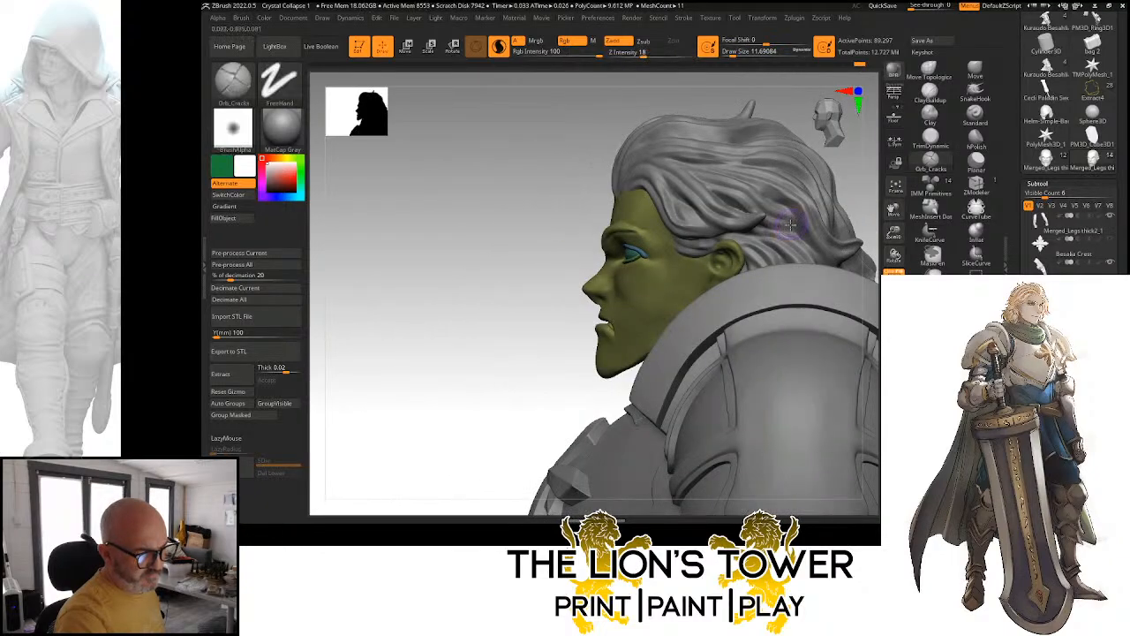
drag(893, 232, 892, 304)
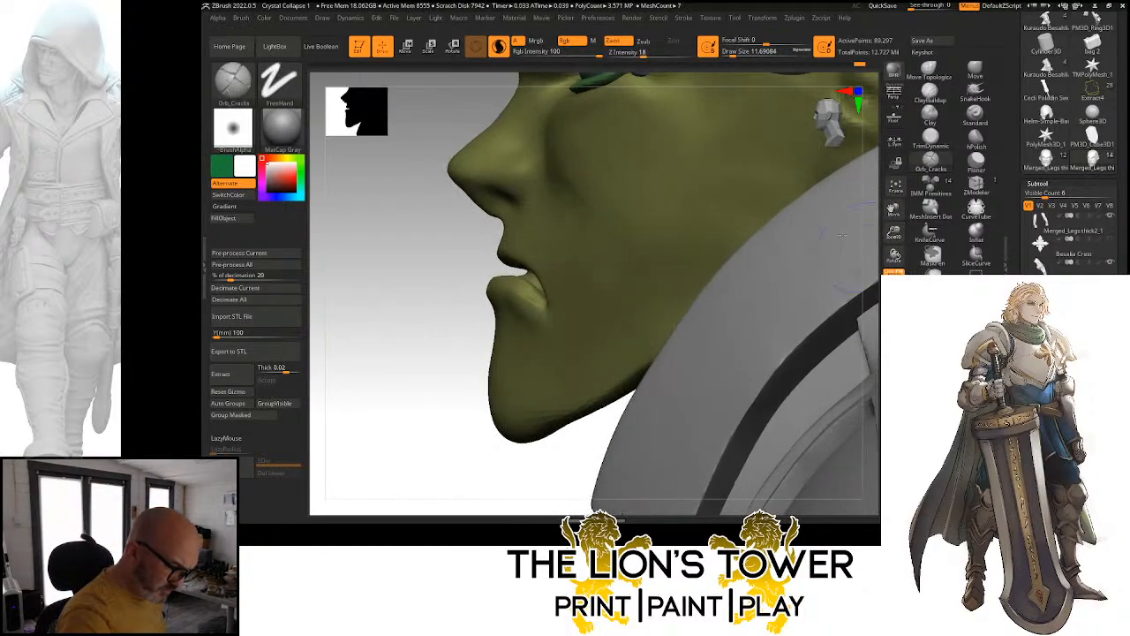
click(730, 53)
drag(730, 53, 726, 53)
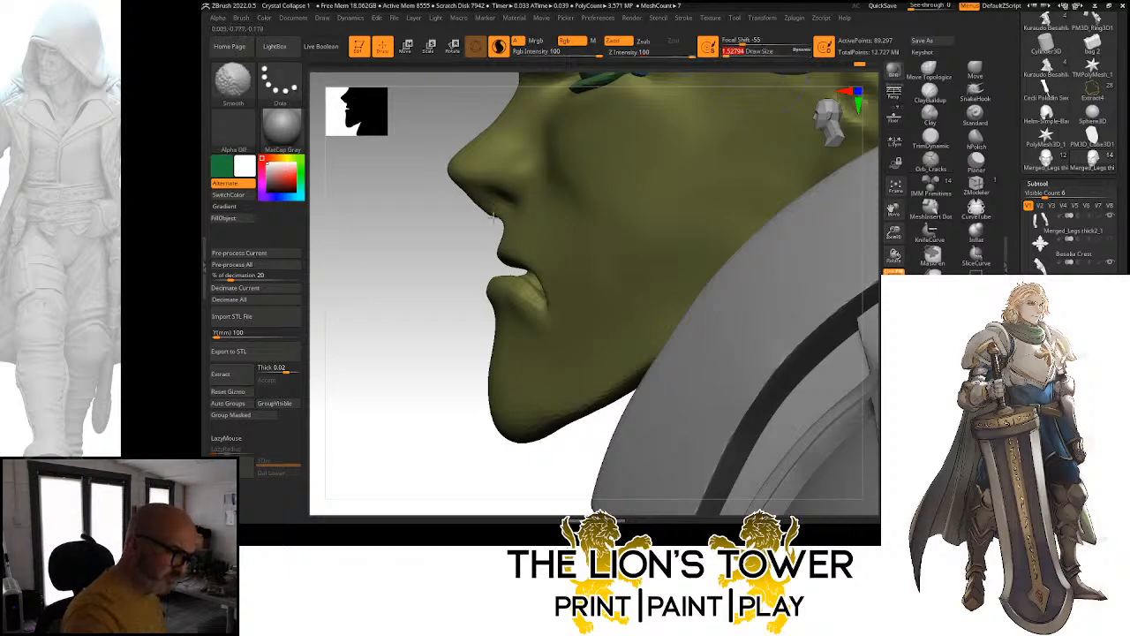
shift+drag(492, 211, 499, 220)
Reshape the underside of the nose with the Move brush at draw size 7 and smooth it
click(732, 54)
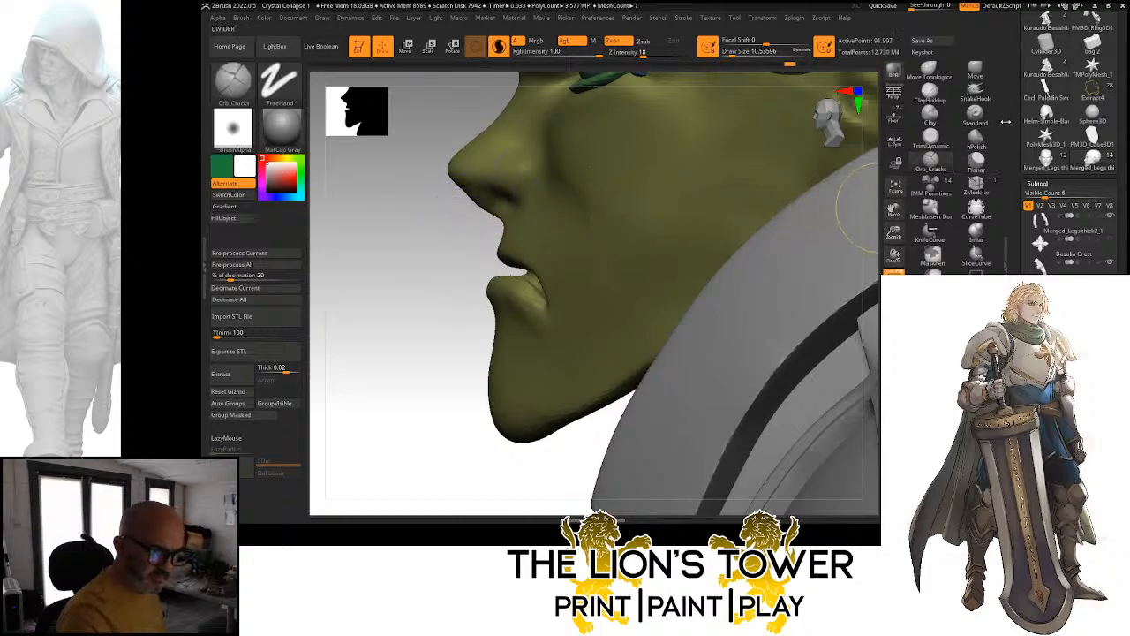
click(975, 71)
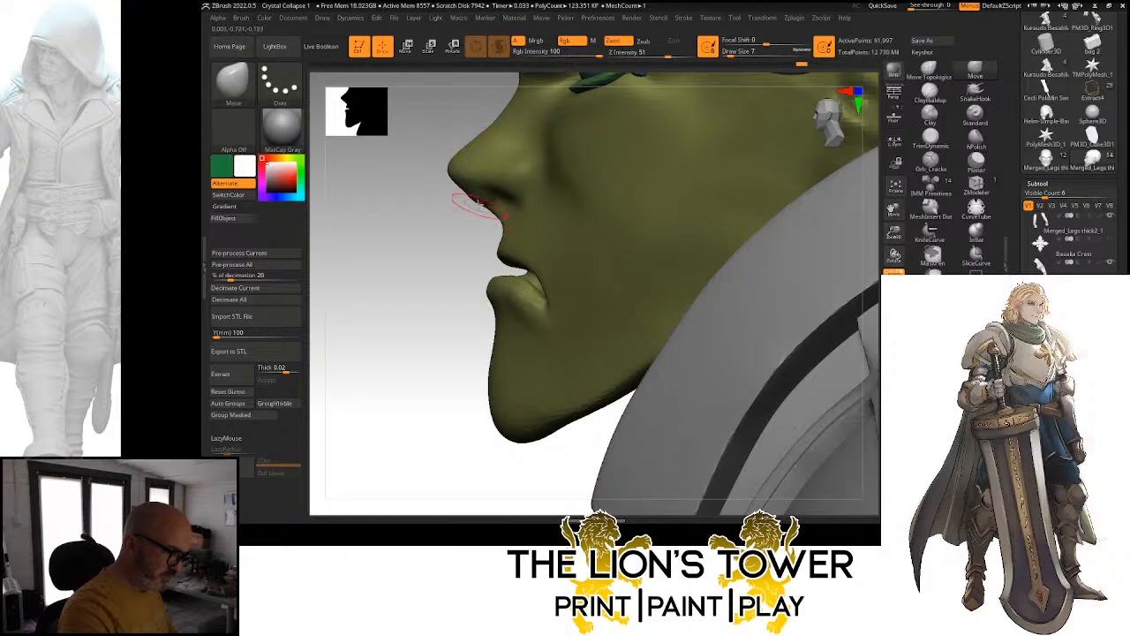
drag(454, 235, 476, 199)
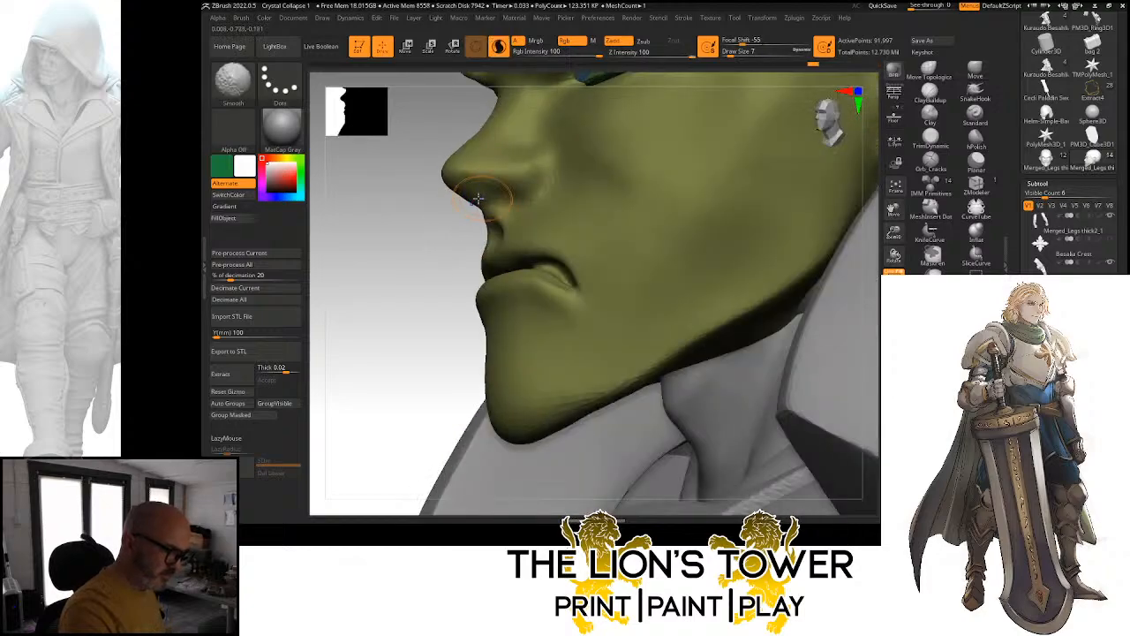
drag(421, 301, 732, 182)
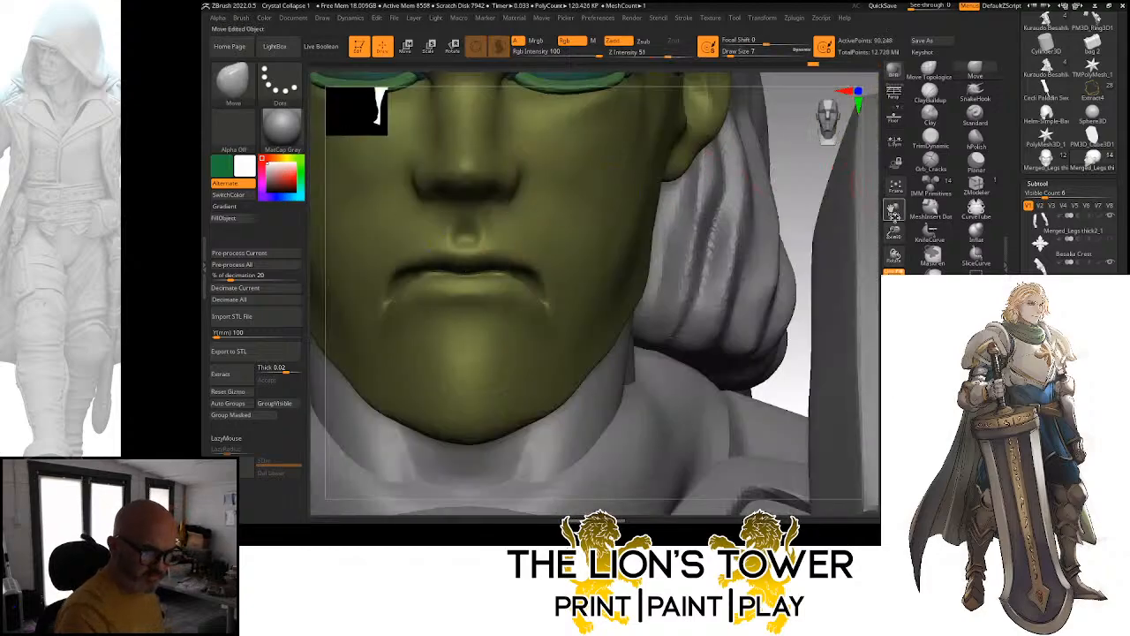
Isolate the upper eyelids with the Move brush enlarged to draw size about 16, and bring back the full face
drag(894, 230, 900, 209)
drag(825, 194, 853, 184)
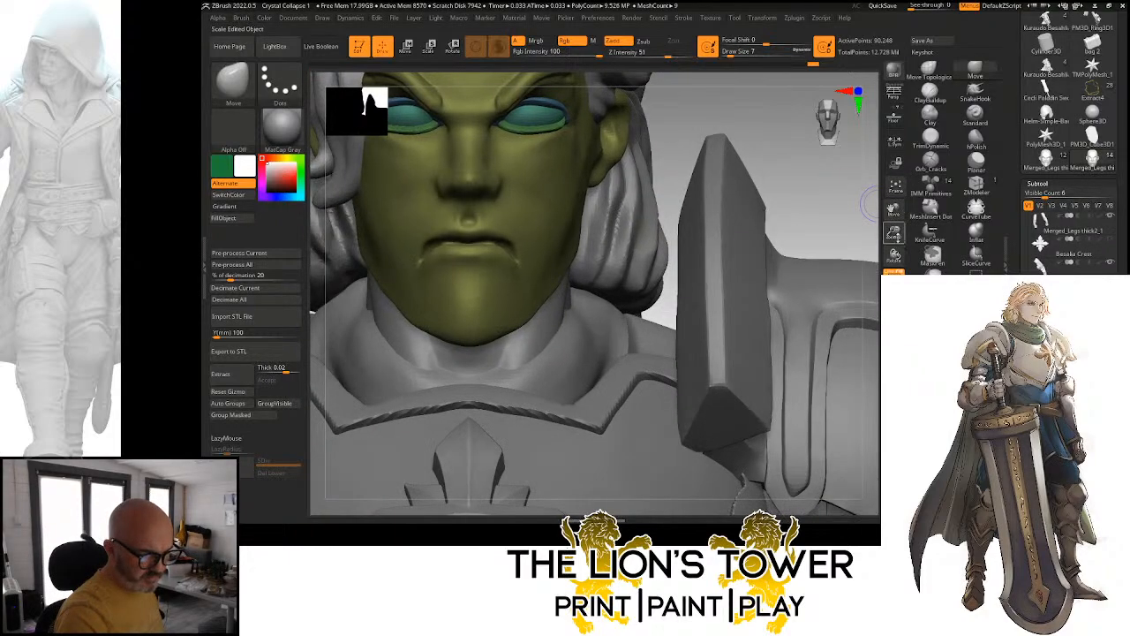
drag(895, 233, 894, 210)
drag(895, 210, 887, 273)
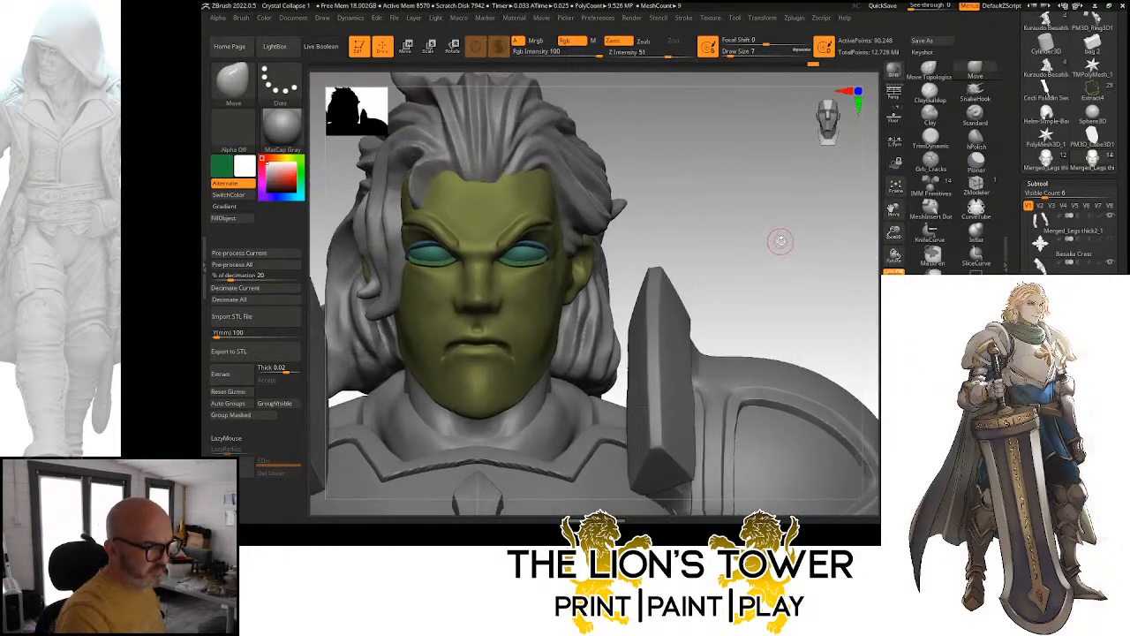
drag(787, 246, 759, 204)
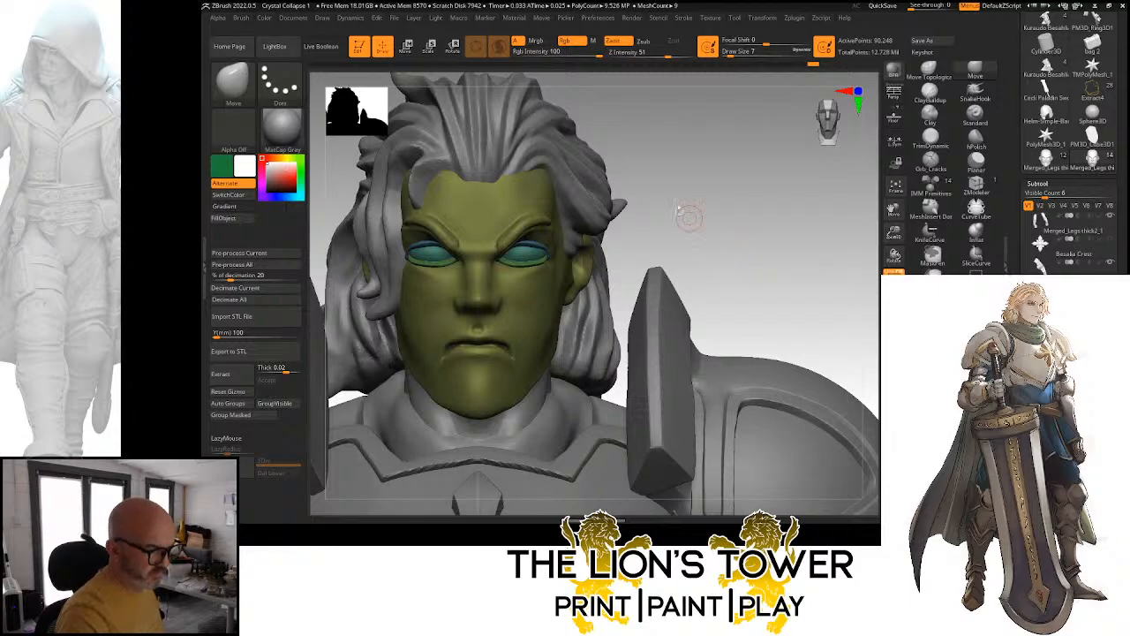
ctrl+shift+click(532, 246)
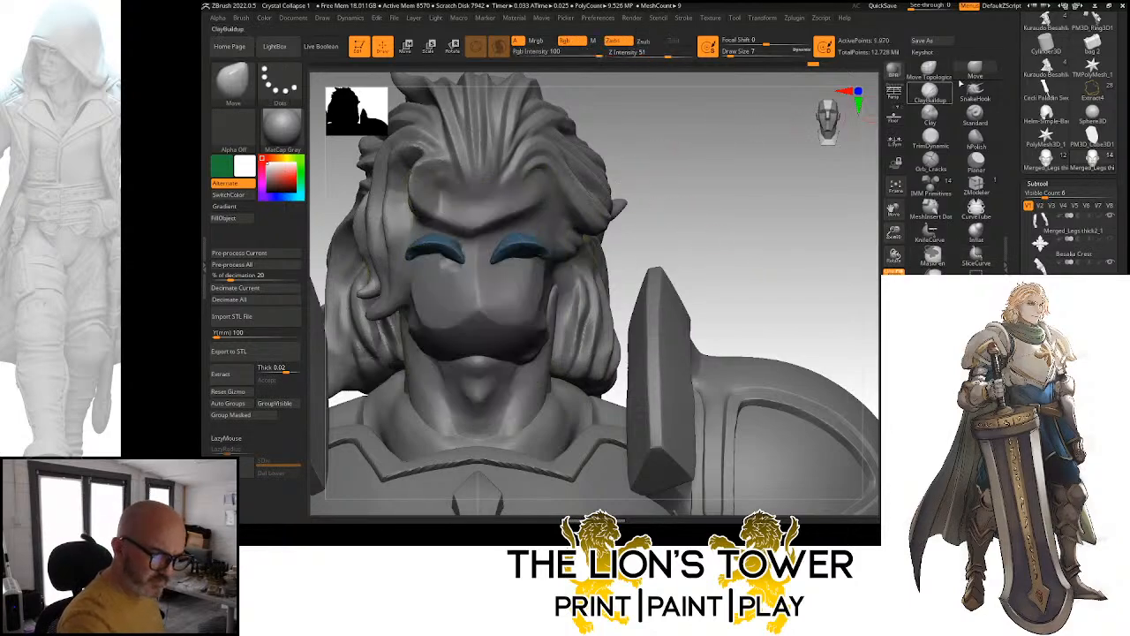
key(b)
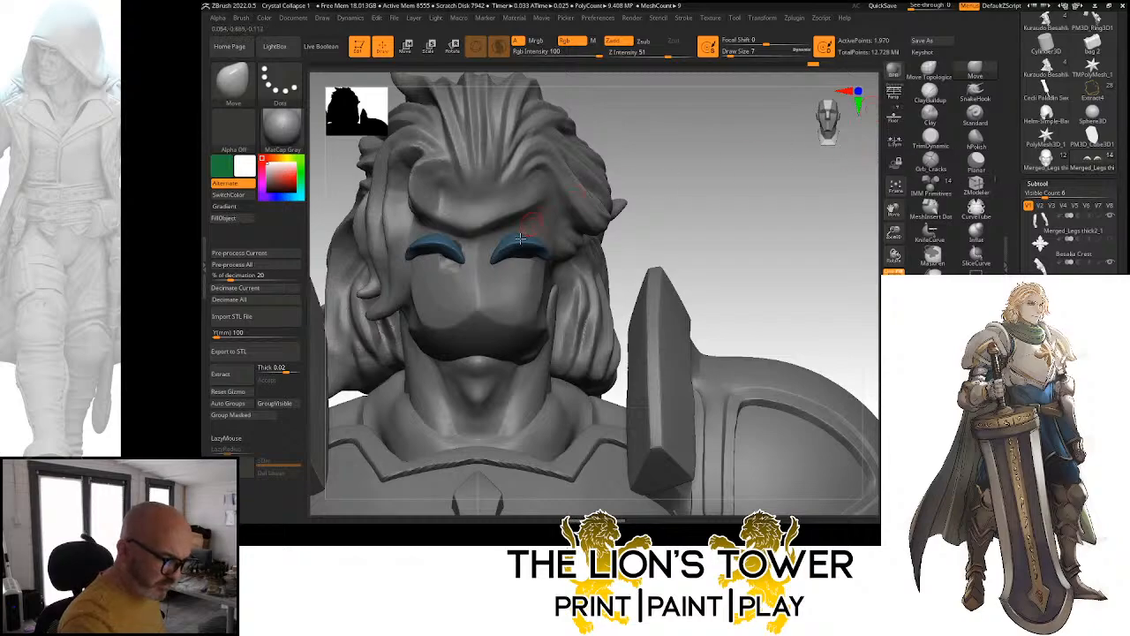
key(bracketright)
key(bracketright)
key(bracketright)
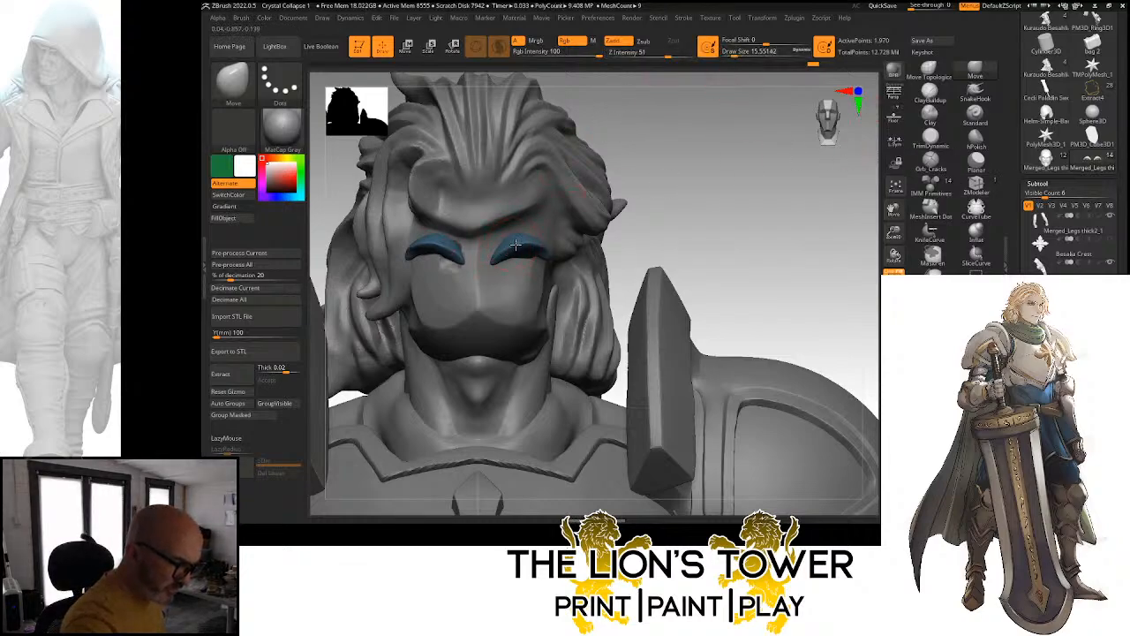
ctrl+shift+click(722, 192)
Examine the proportions of the face and jaw from the front and in profile
drag(724, 189, 693, 184)
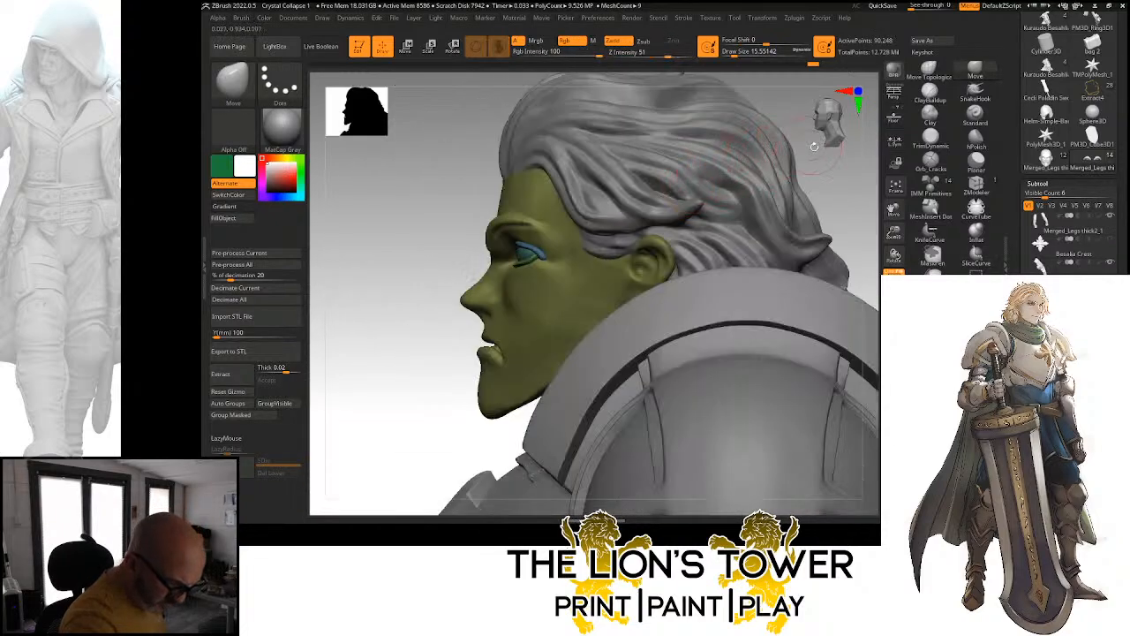
drag(814, 147, 817, 191)
ctrl+click(803, 193)
ctrl+click(805, 194)
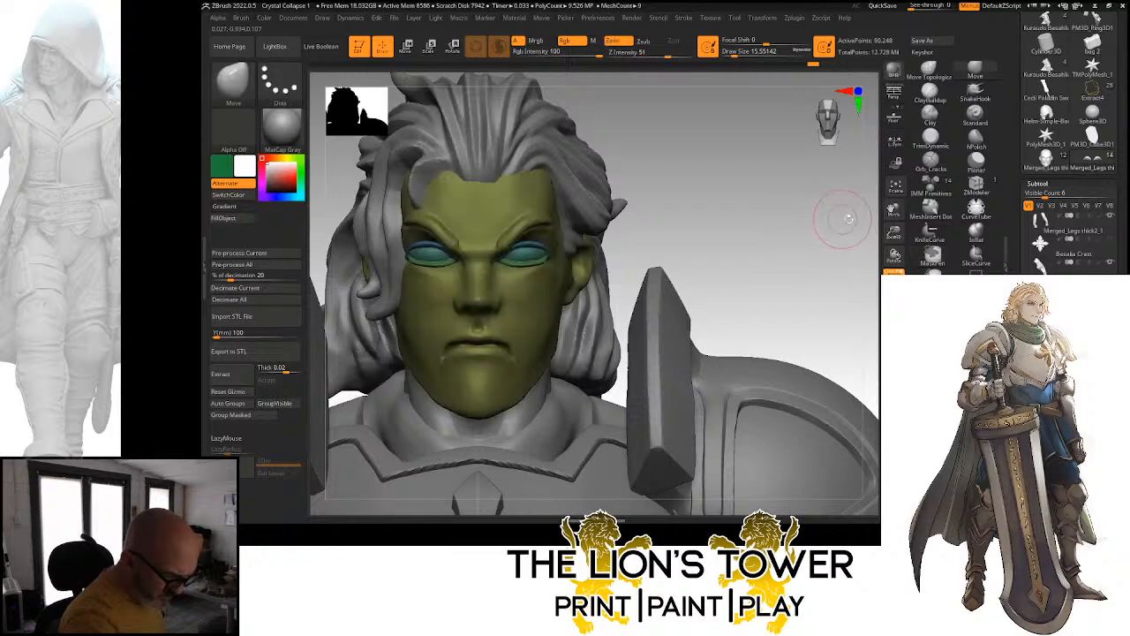
alt+drag(869, 228, 876, 199)
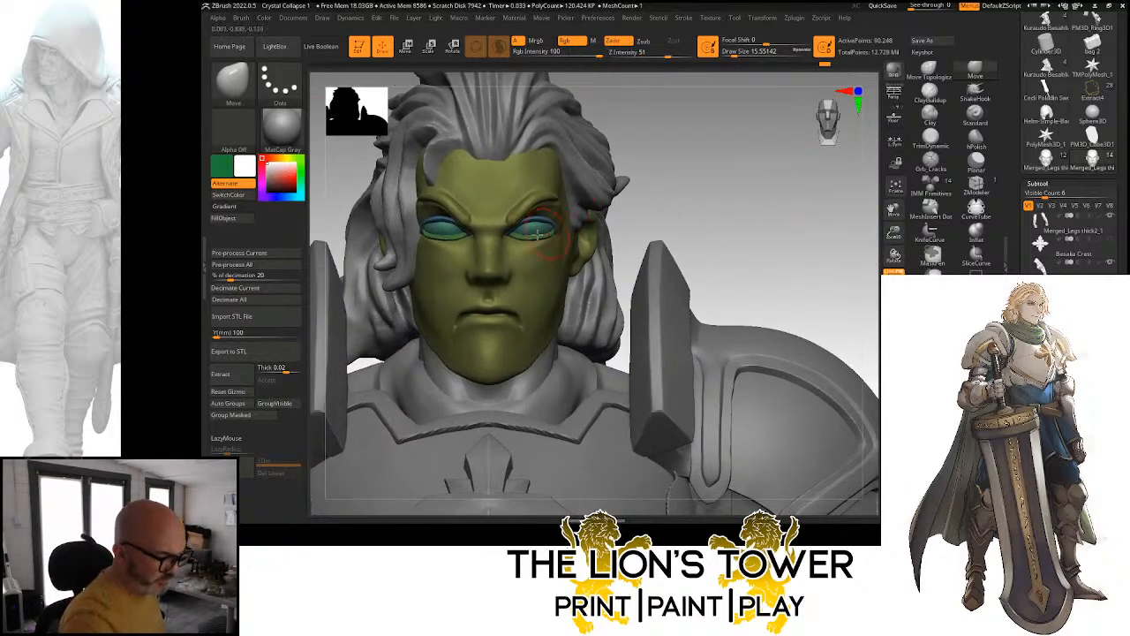
drag(657, 180, 625, 187)
drag(447, 409, 500, 399)
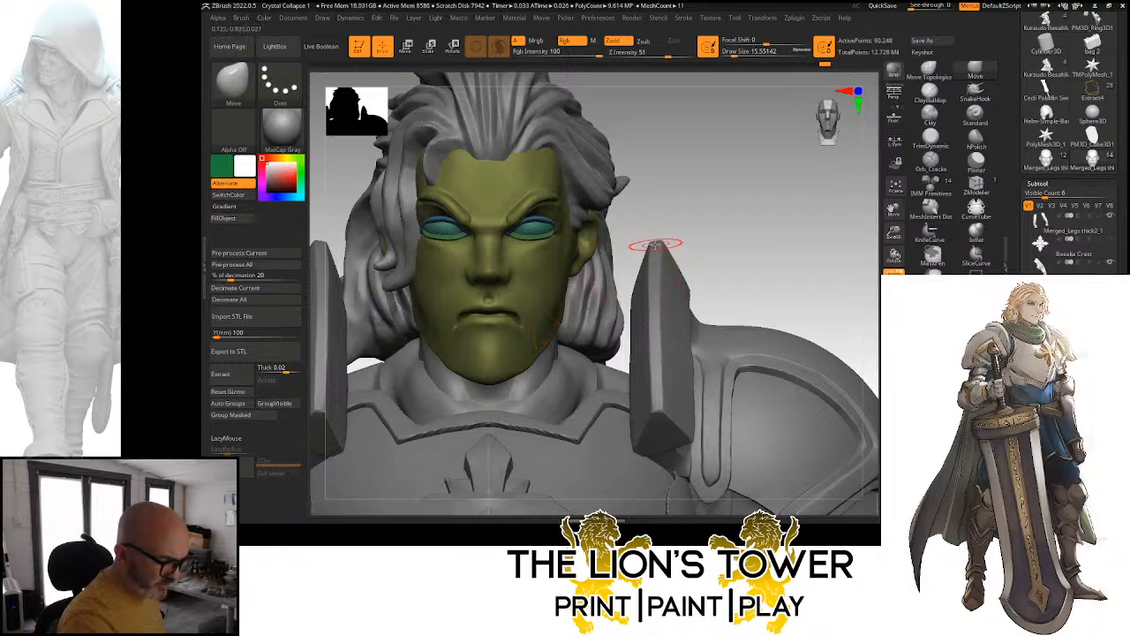
Mask the upper face from the forehead down through the eyes, leaving the lower face free, and soften the mask's edge
key(ctrl)
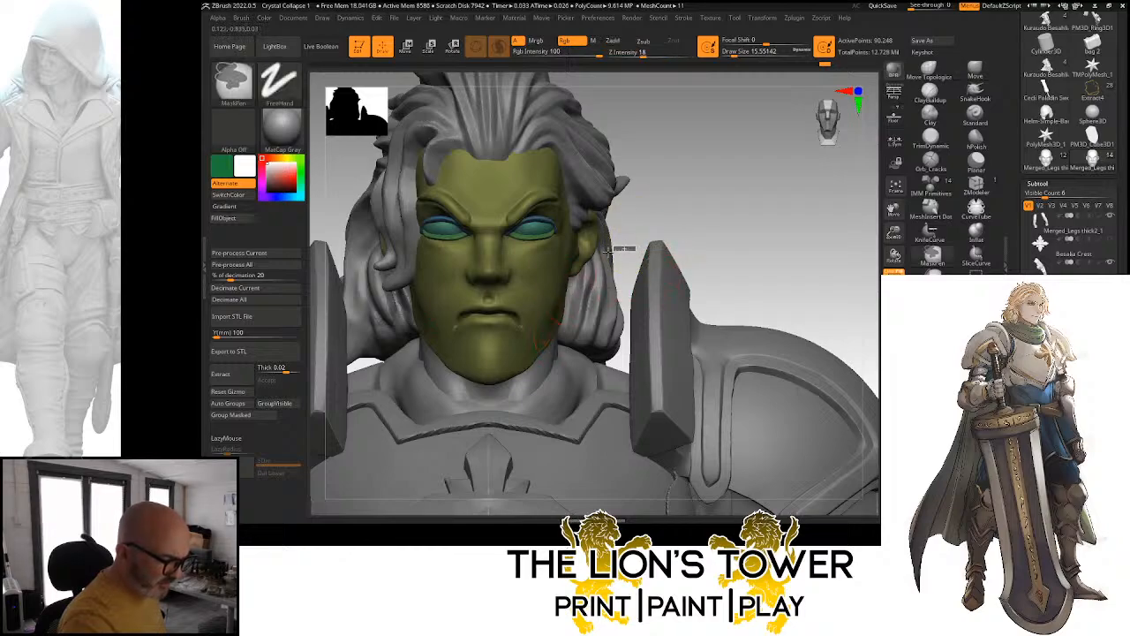
ctrl+drag(635, 245, 338, 439)
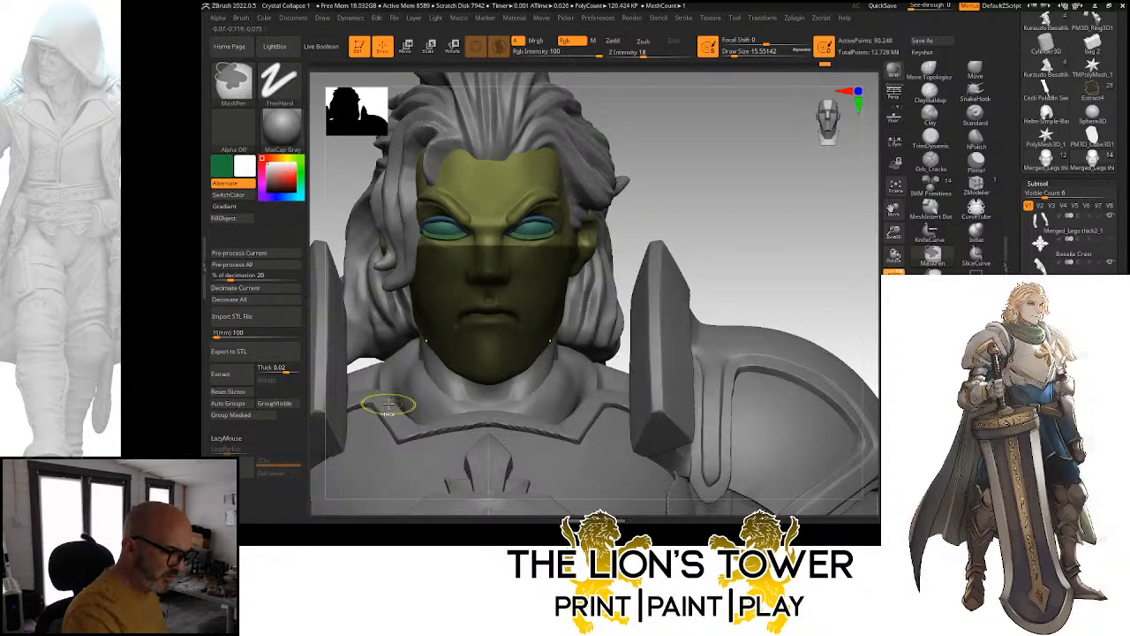
ctrl+click(698, 204)
click(456, 53)
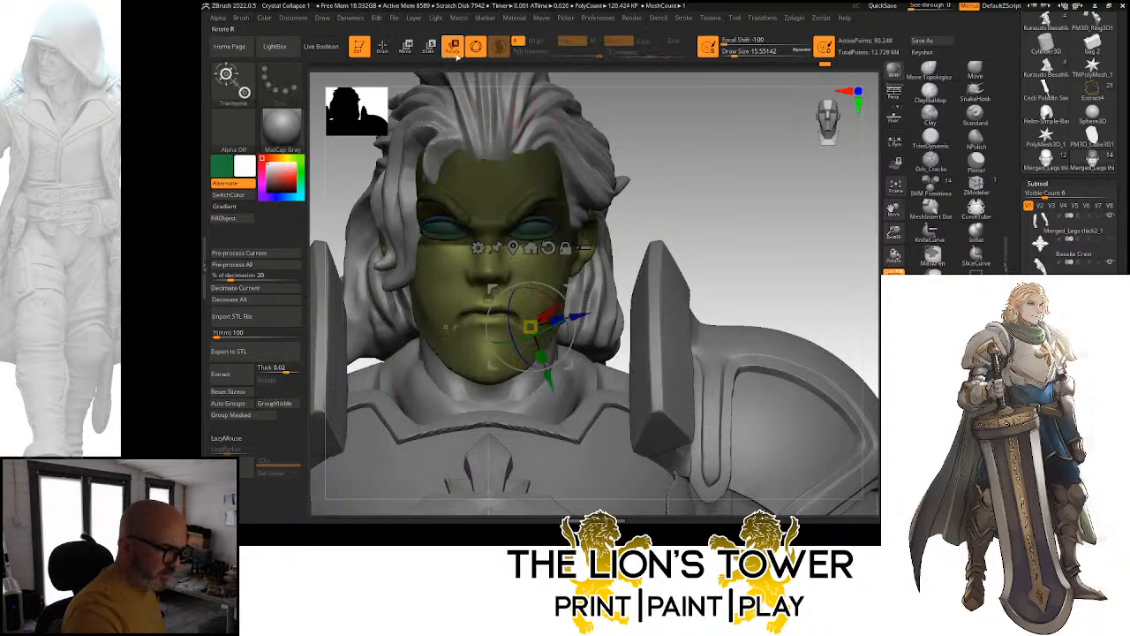
ctrl+click(490, 216)
Recentre the gizmo at eye level, scale the unmasked lower face slightly along the vertical axis, and clear the mask
click(430, 49)
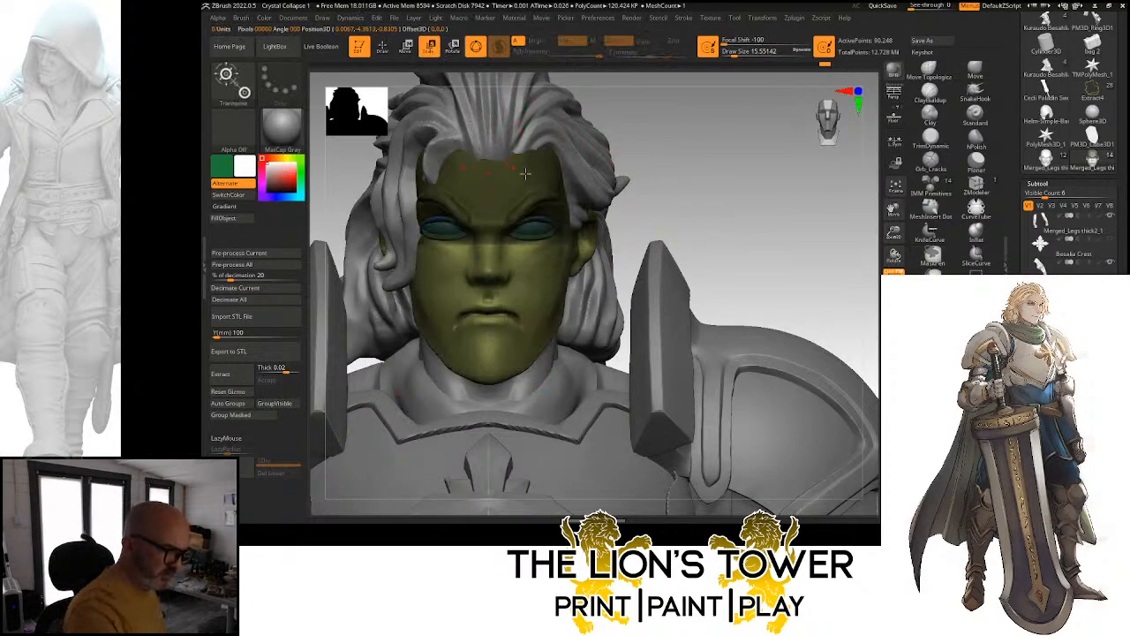
click(465, 202)
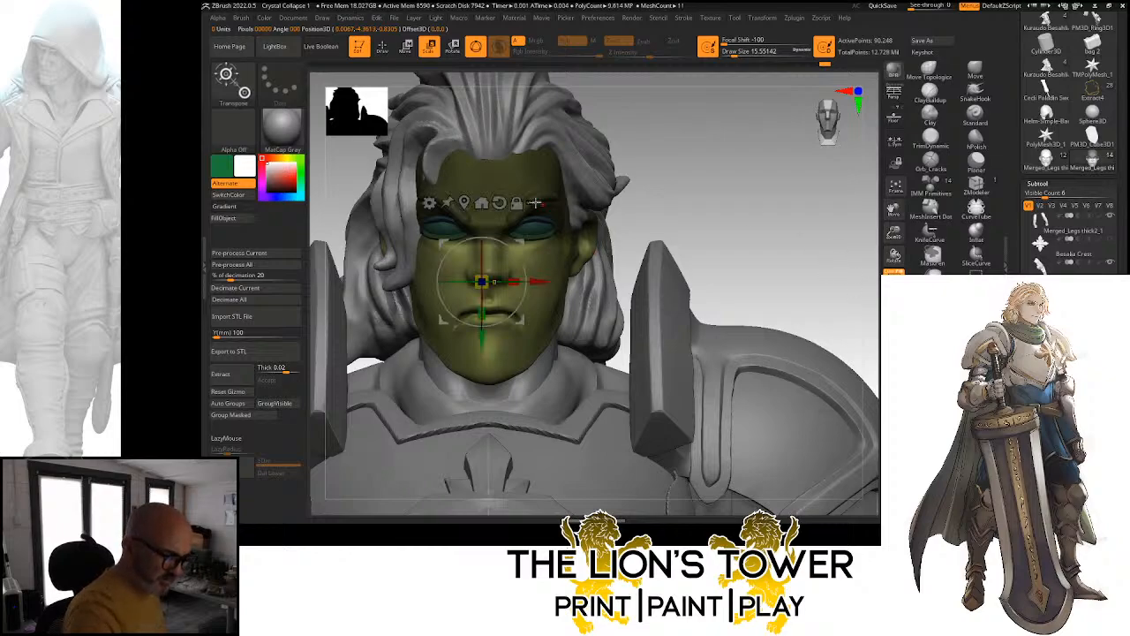
alt+drag(485, 340, 485, 302)
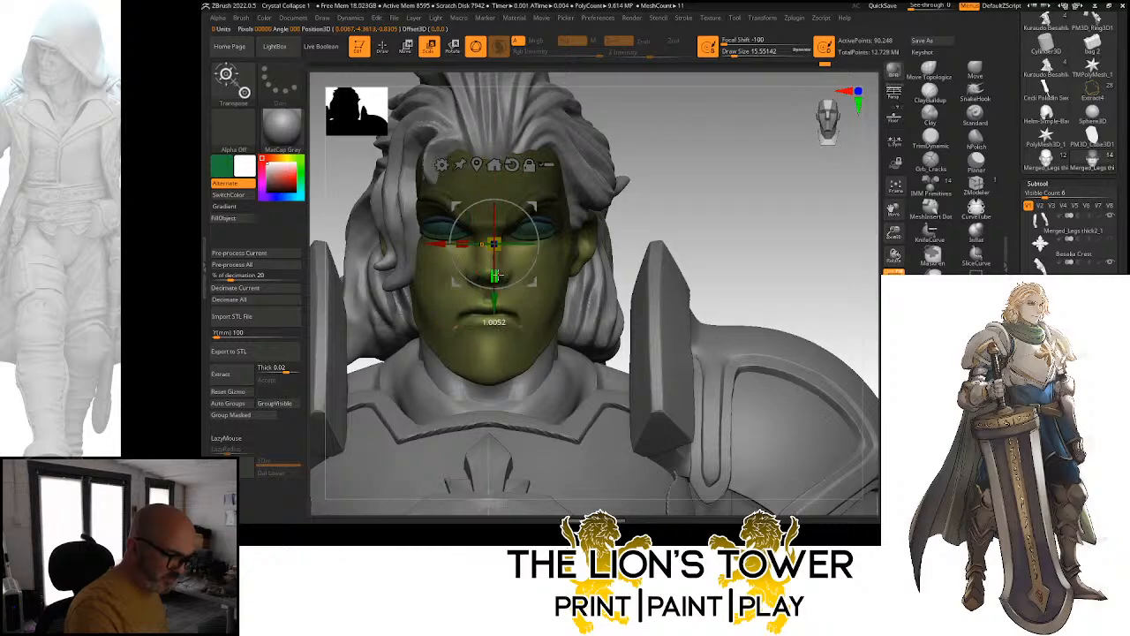
drag(497, 276, 498, 284)
drag(751, 226, 662, 215)
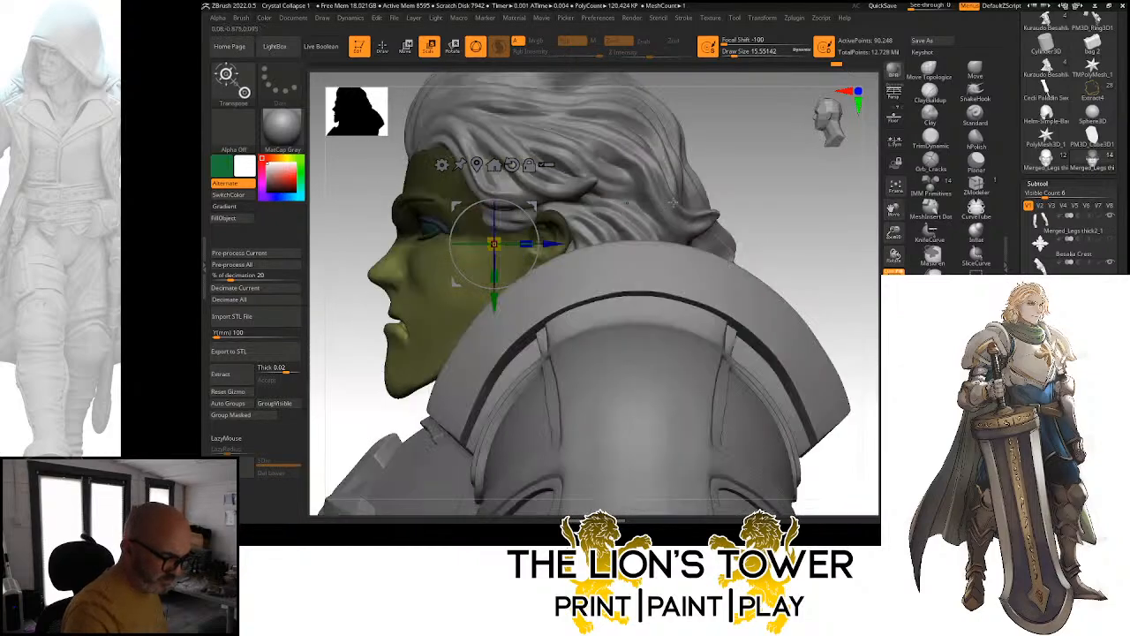
ctrl+click(744, 187)
ctrl+drag(744, 187, 892, 184)
Reshape the jawline between the ear and chin with the Move brush, enlarging the draw size to 28.75
drag(816, 236, 894, 271)
shift+drag(707, 267, 757, 267)
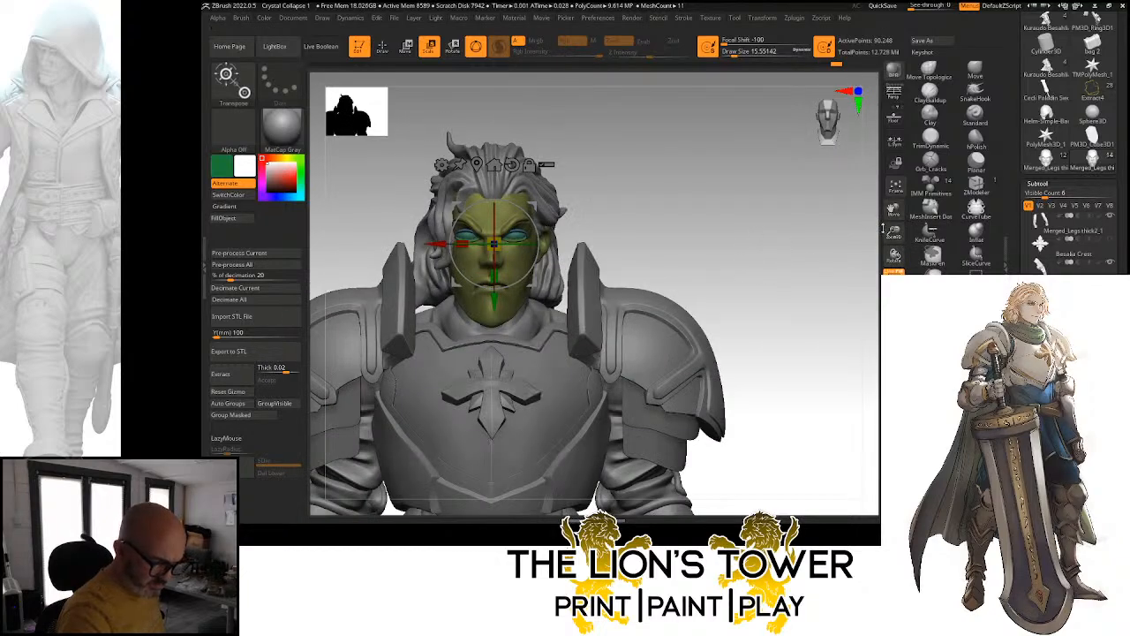
drag(891, 231, 892, 205)
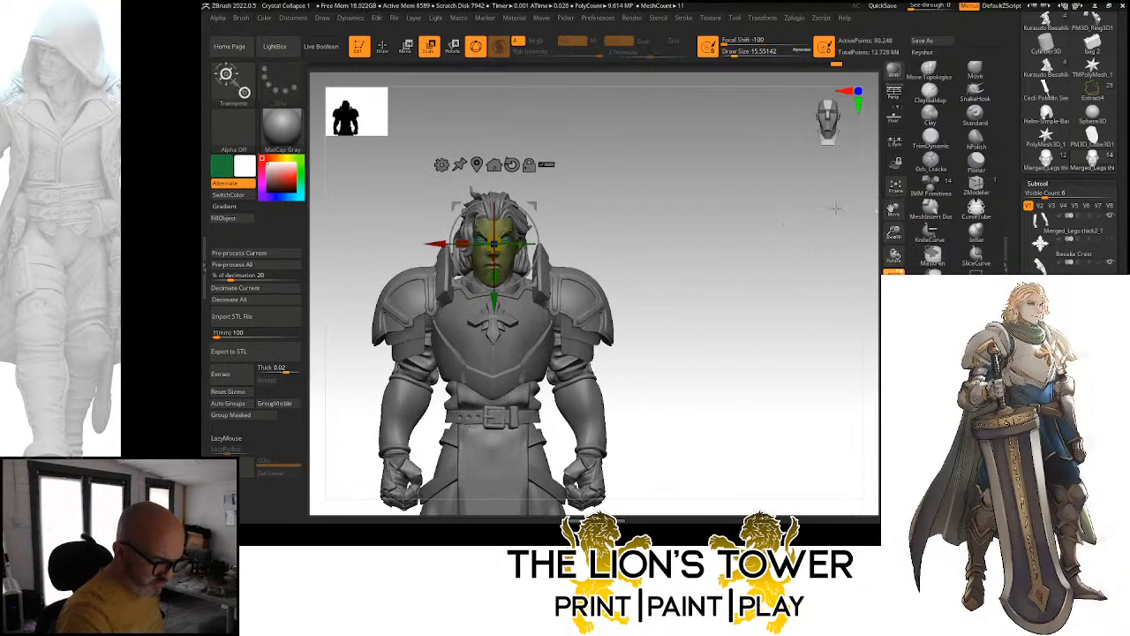
drag(827, 237, 895, 271)
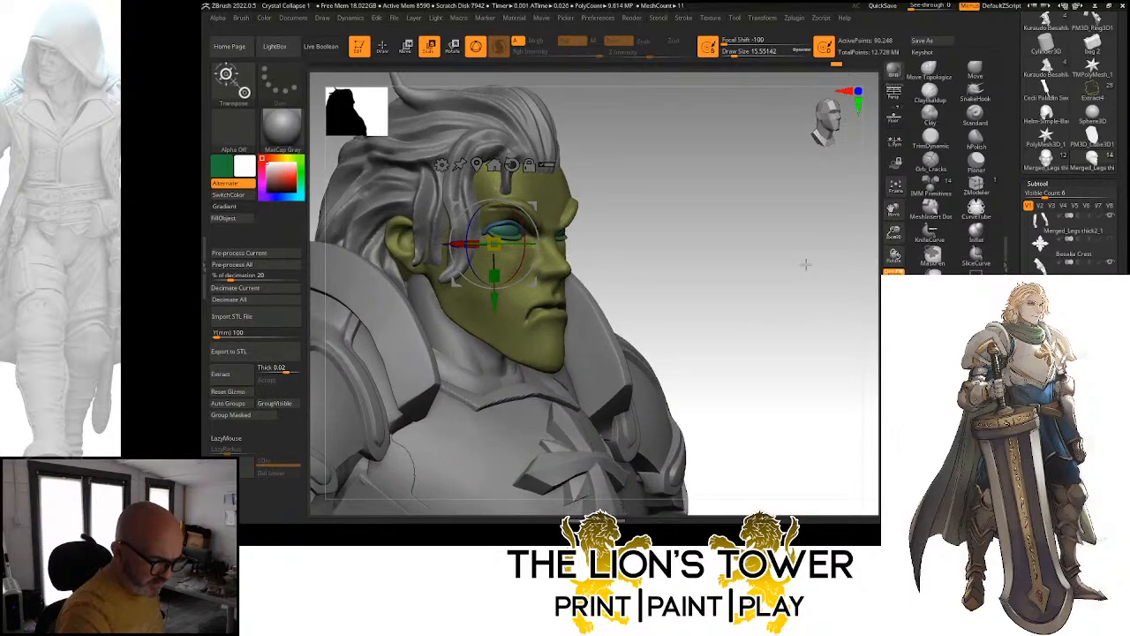
drag(805, 264, 786, 222)
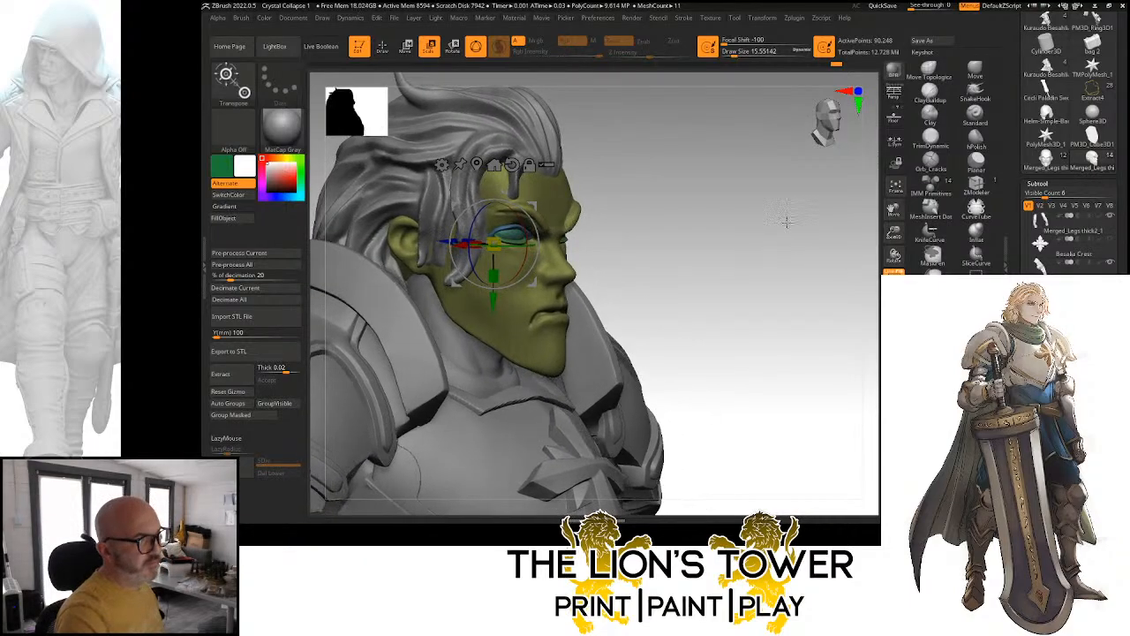
click(975, 69)
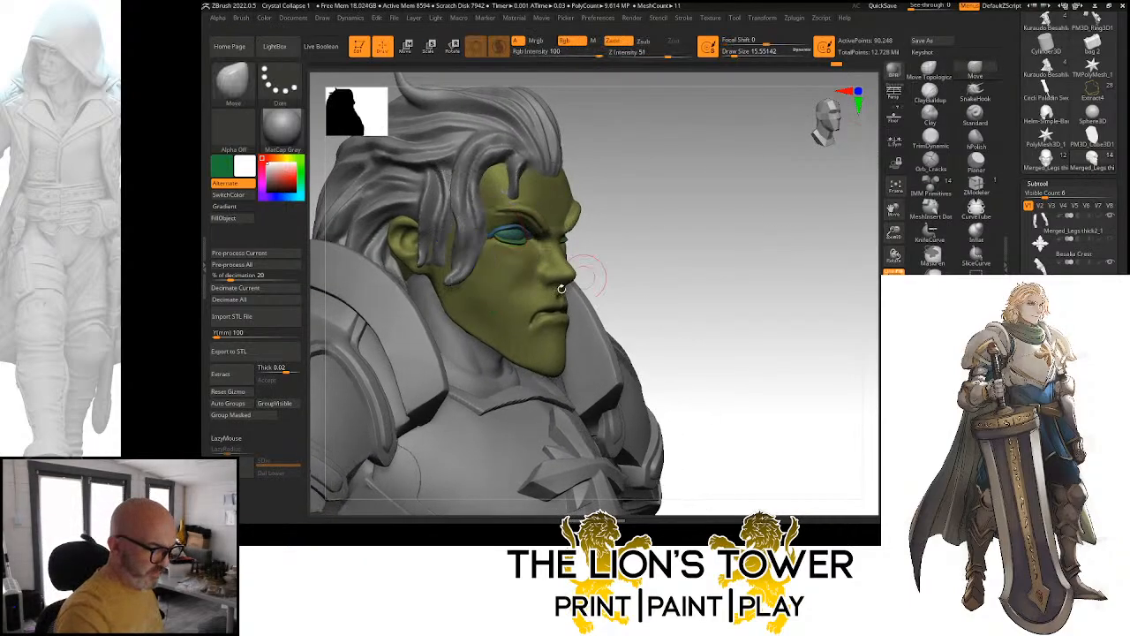
click(736, 54)
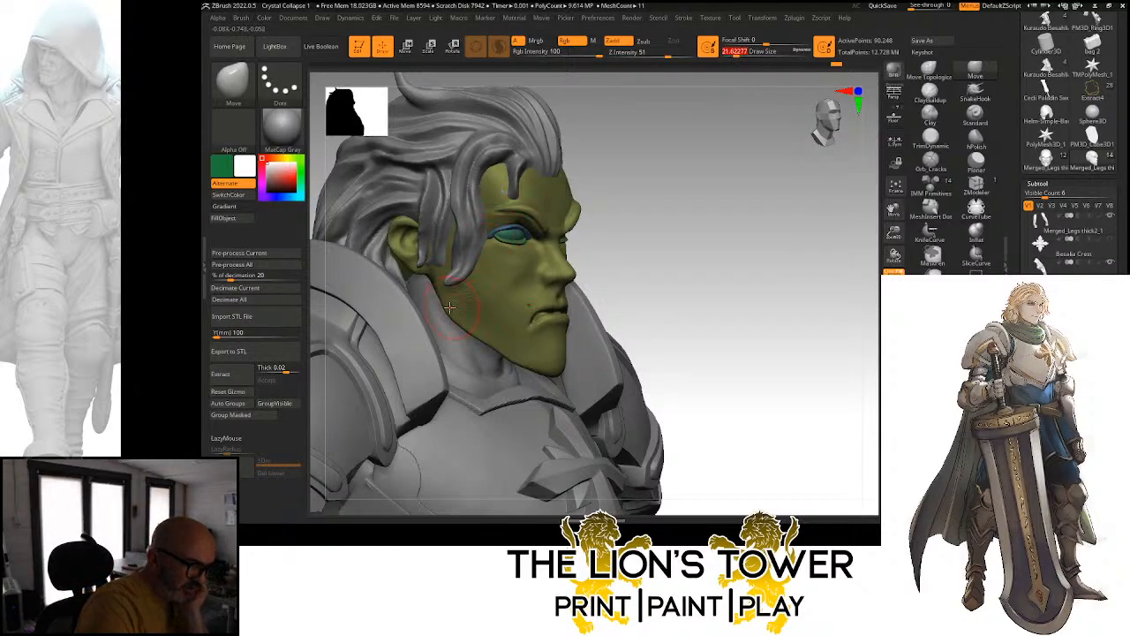
click(738, 54)
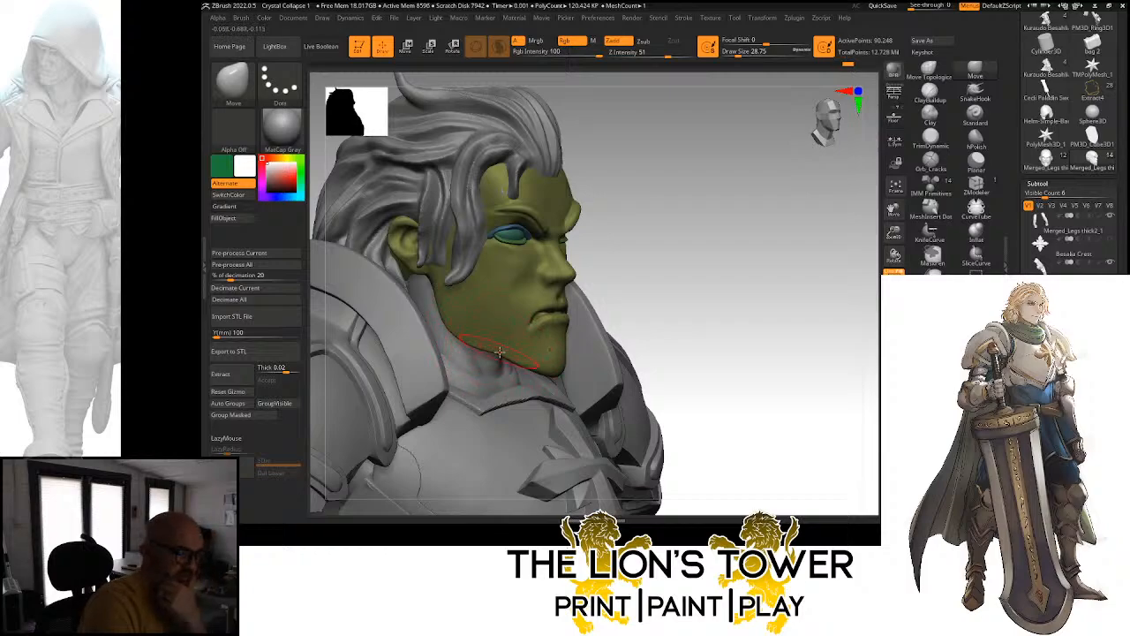
drag(754, 318, 718, 310)
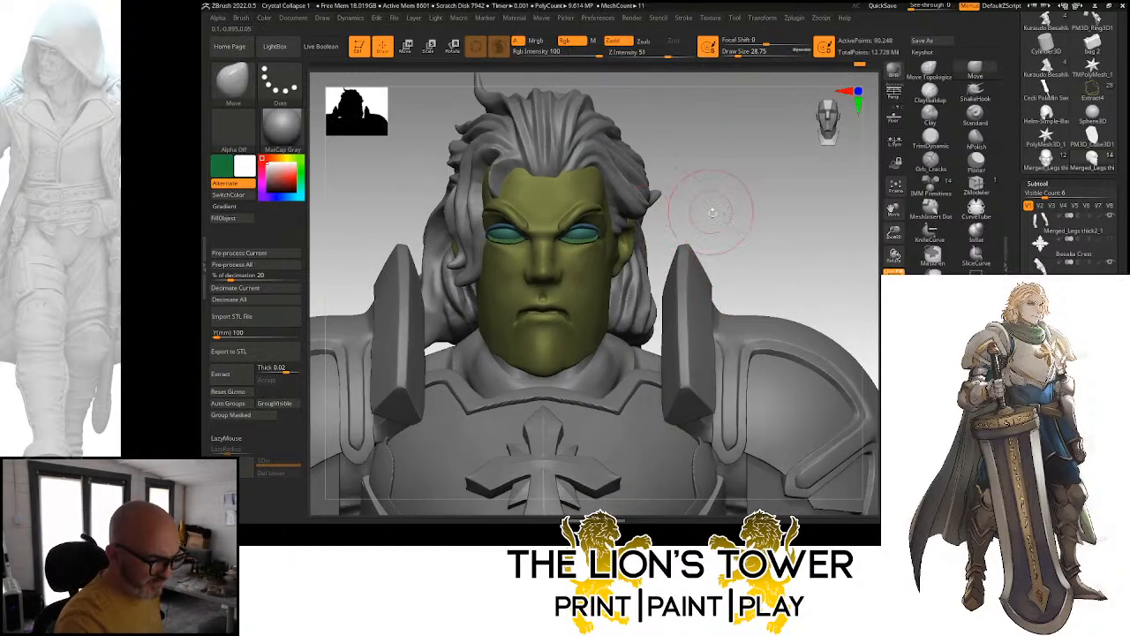
Isolate the face without the eyes, adjust its sides with the Move brush at draw size about 49, and restore full visibility
drag(713, 212, 708, 220)
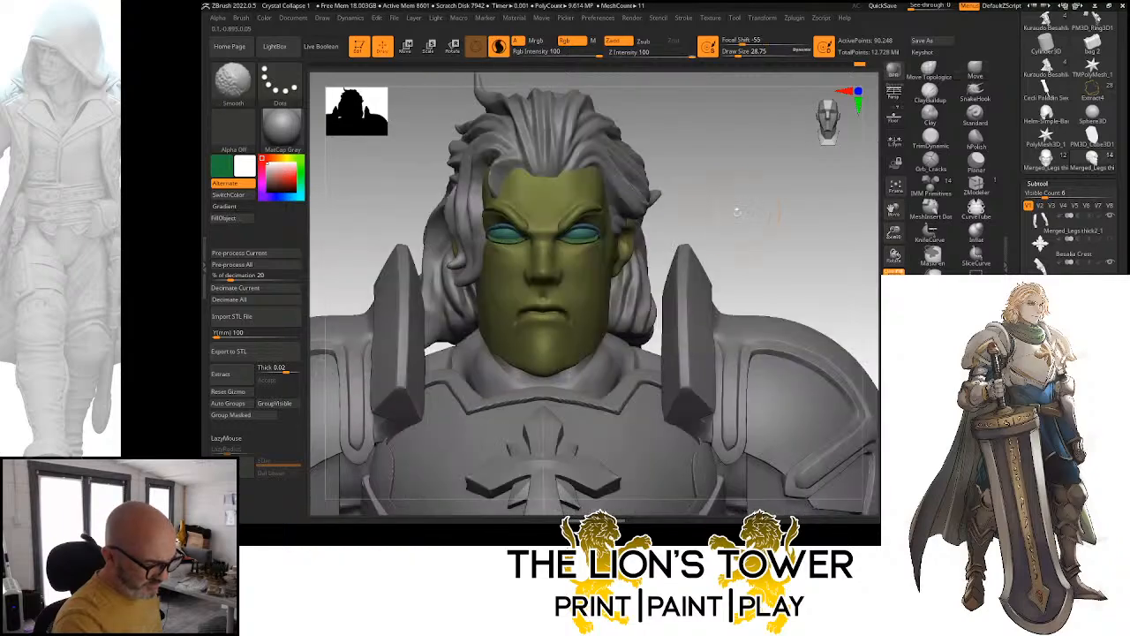
mouse_move(723, 213)
mouse_down()
mouse_move(688, 217)
mouse_move(712, 219)
mouse_up()
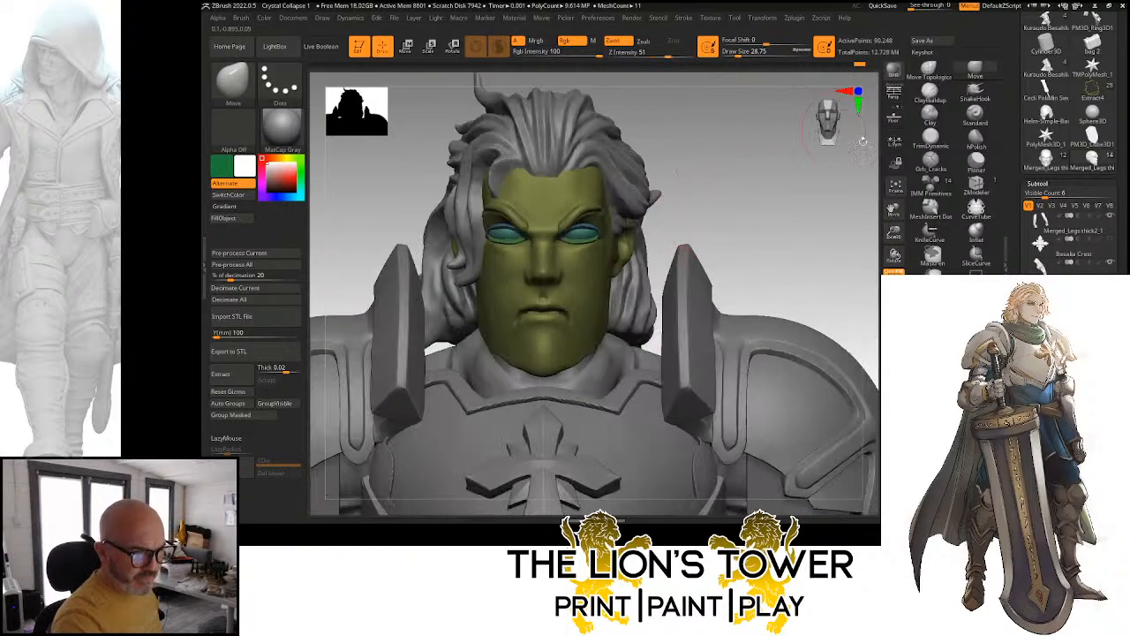
alt+drag(862, 142, 812, 212)
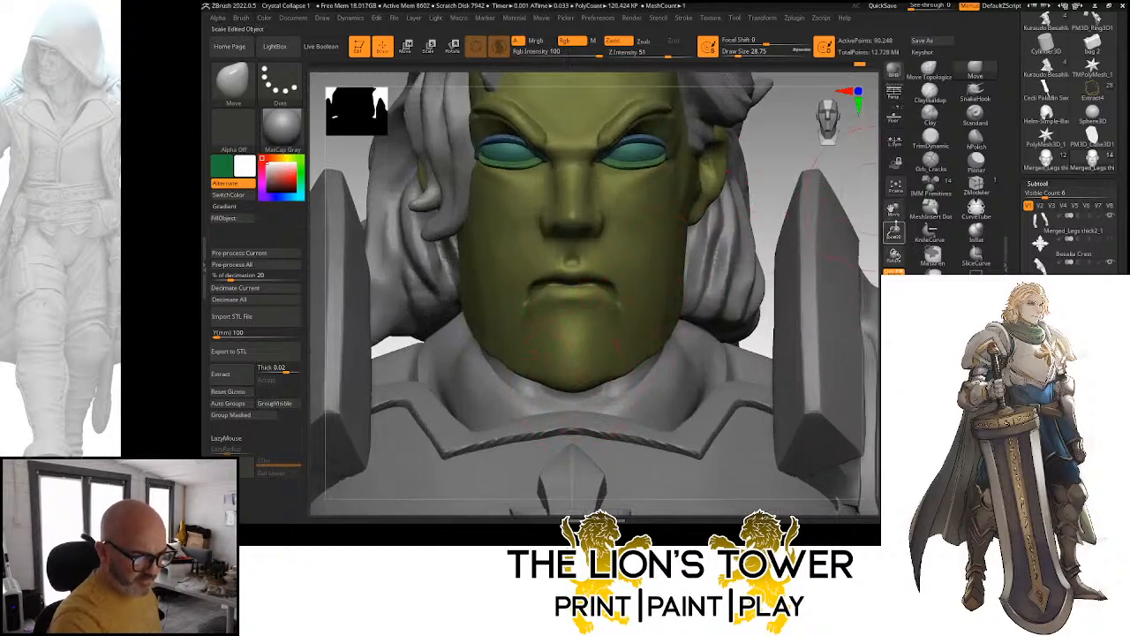
mouse_move(895, 228)
mouse_down()
mouse_move(895, 196)
mouse_move(869, 265)
mouse_up()
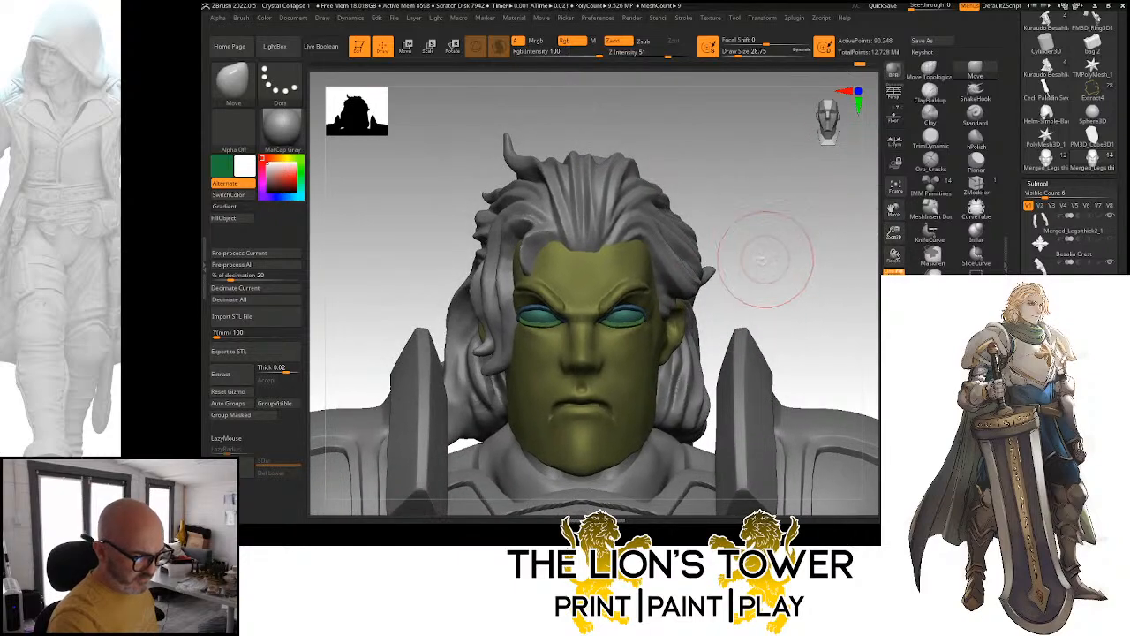
ctrl+shift+click(646, 349)
click(743, 55)
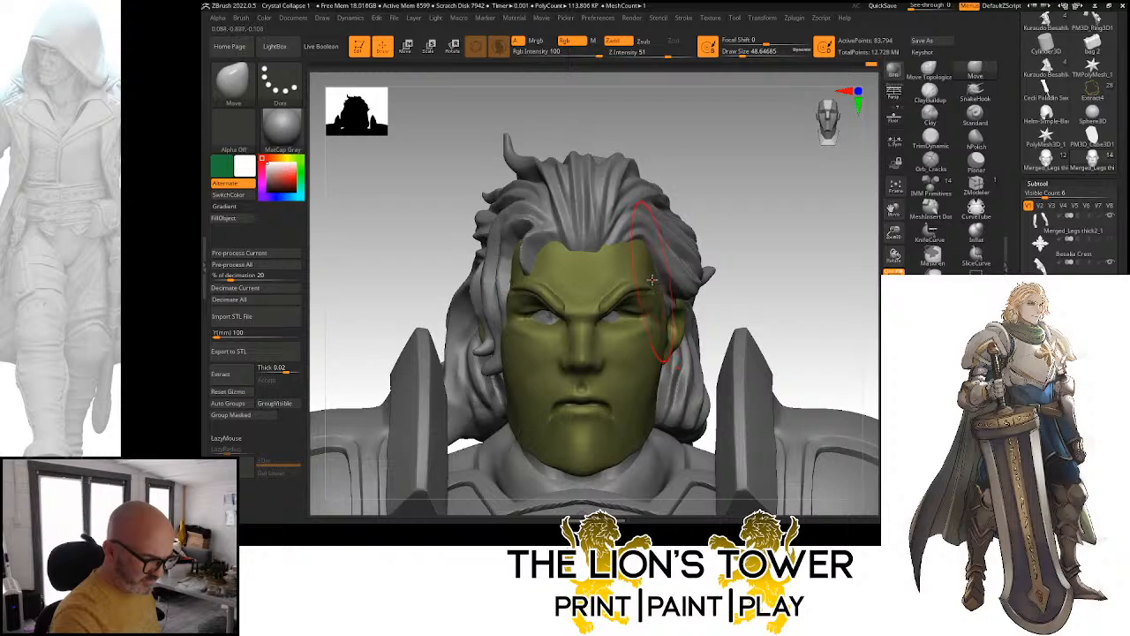
drag(720, 221, 684, 261)
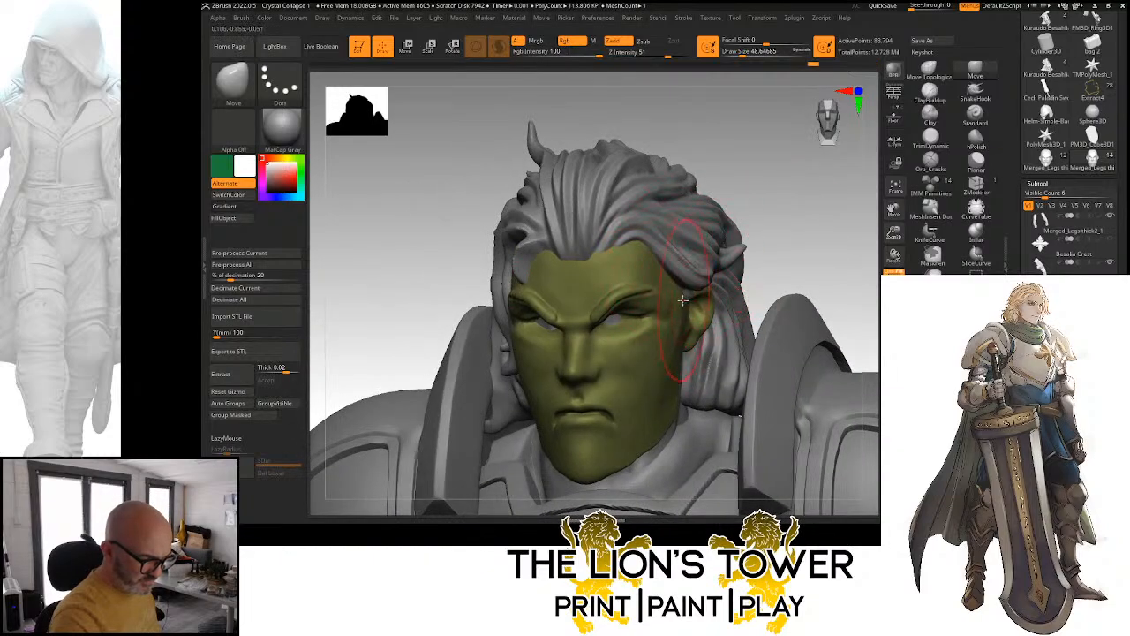
drag(740, 196, 780, 229)
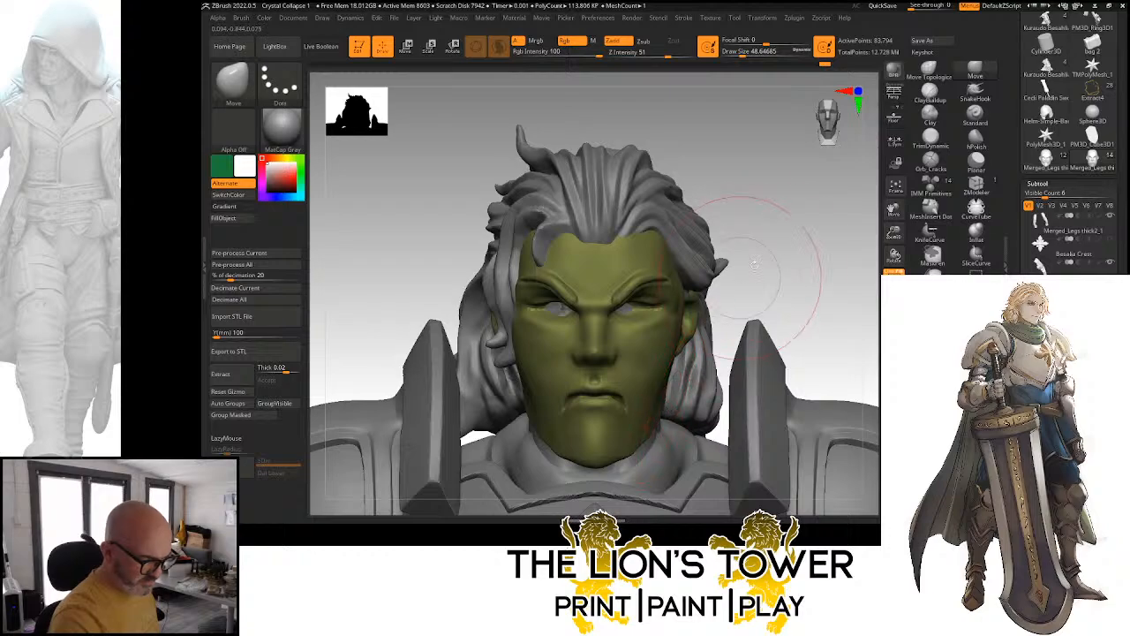
mouse_move(812, 241)
mouse_down()
mouse_move(824, 247)
mouse_move(793, 237)
mouse_up()
drag(894, 237, 894, 212)
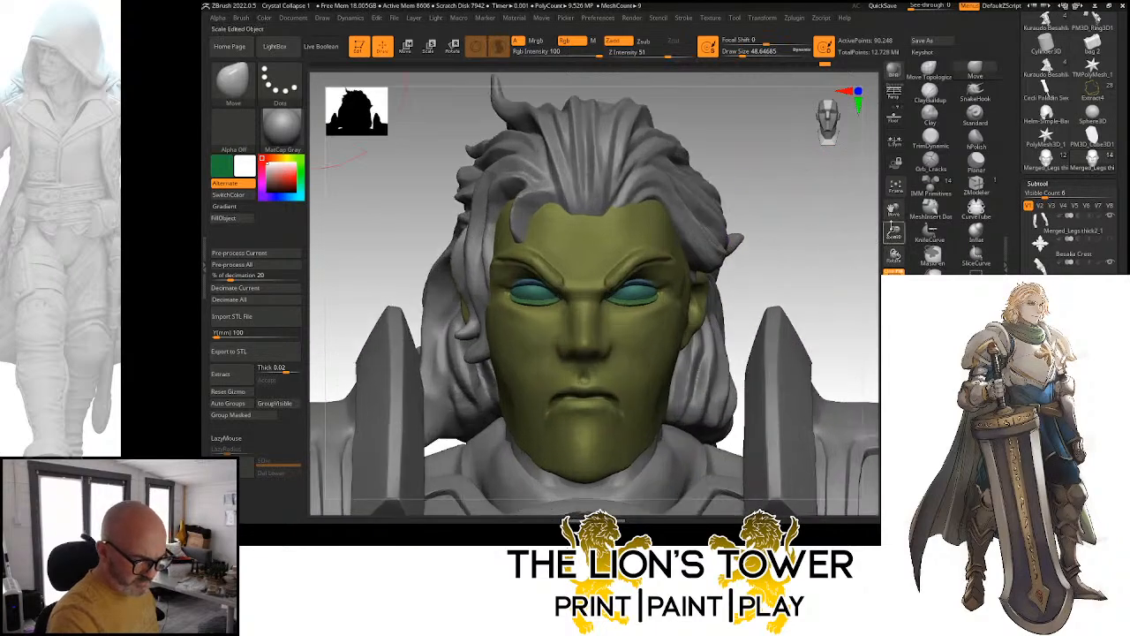
Isolate the eyelids and eyeballs, widen them outward with the Move brush at draw size about 31, and show the whole face
key(ctrl+shift)
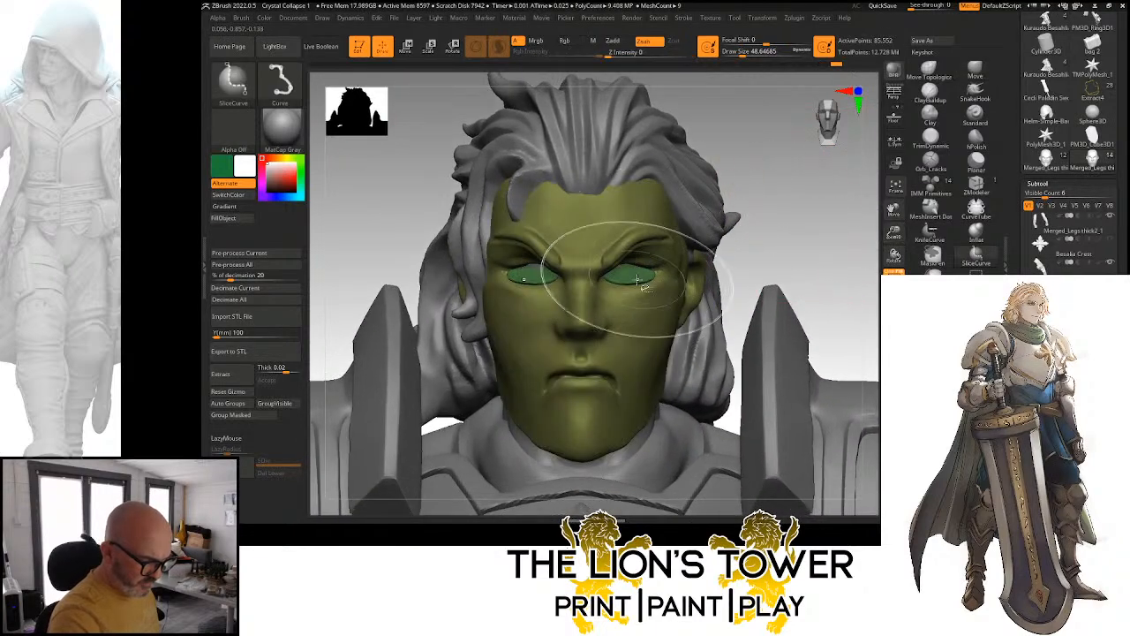
ctrl+alt+shift+click(638, 265)
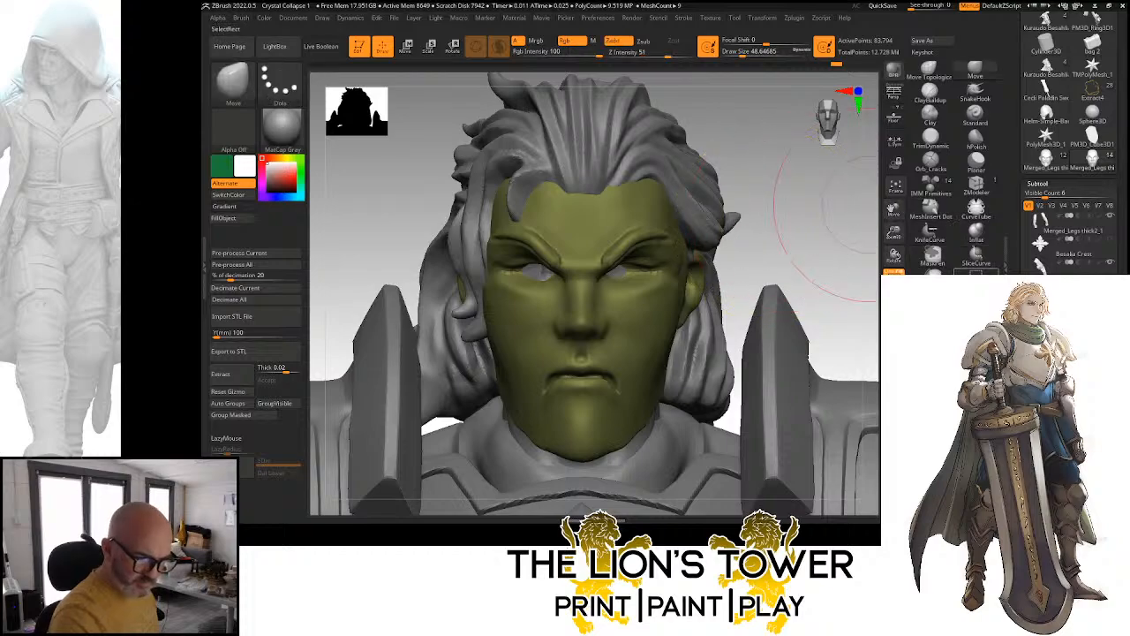
click(975, 272)
key(ctrl+shift)
ctrl+shift+click(802, 212)
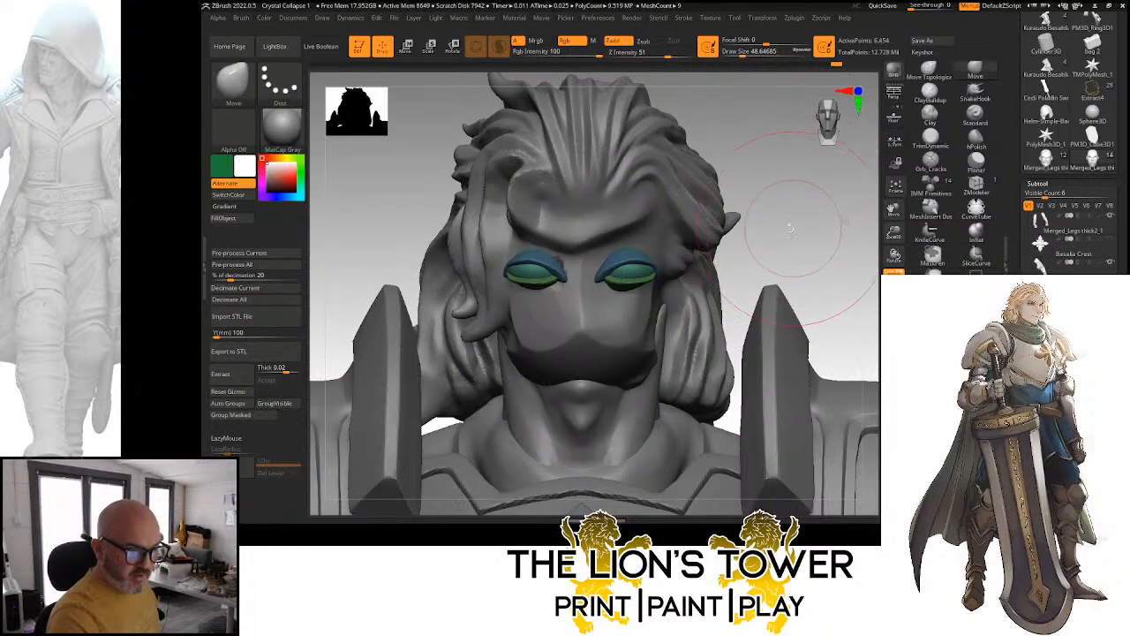
drag(745, 52, 733, 51)
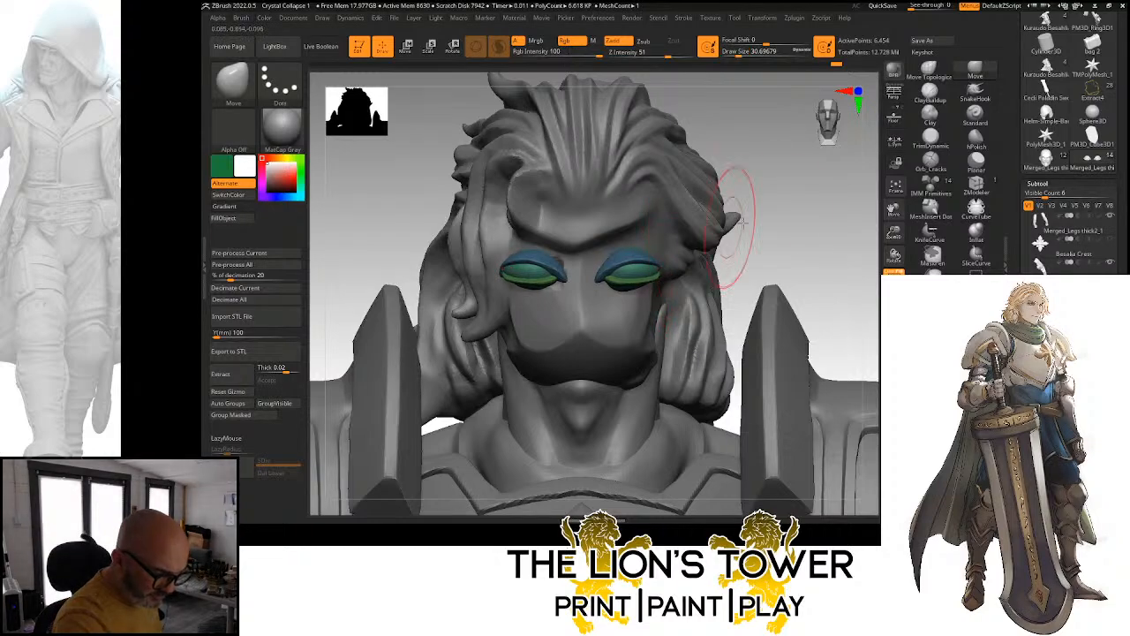
ctrl+shift+click(793, 223)
drag(792, 224, 748, 223)
Hide the existing eyeballs and insert new spheres into both sockets with the MeshInsert Dot brush at draw size about 15.6
ctrl+shift+click(633, 272)
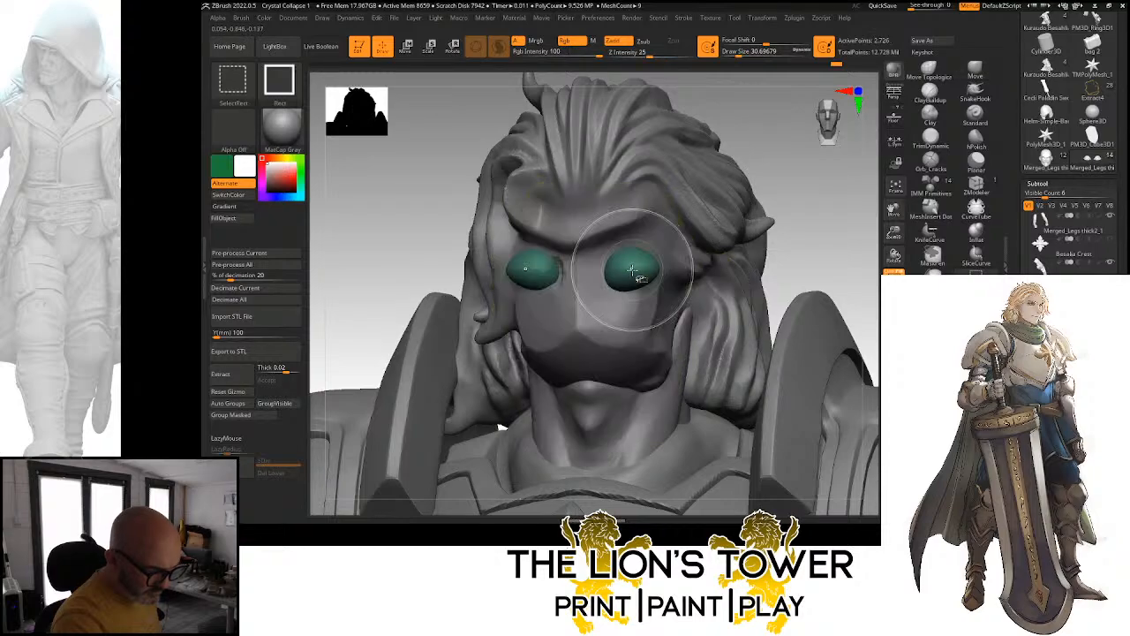
ctrl+shift+click(632, 272)
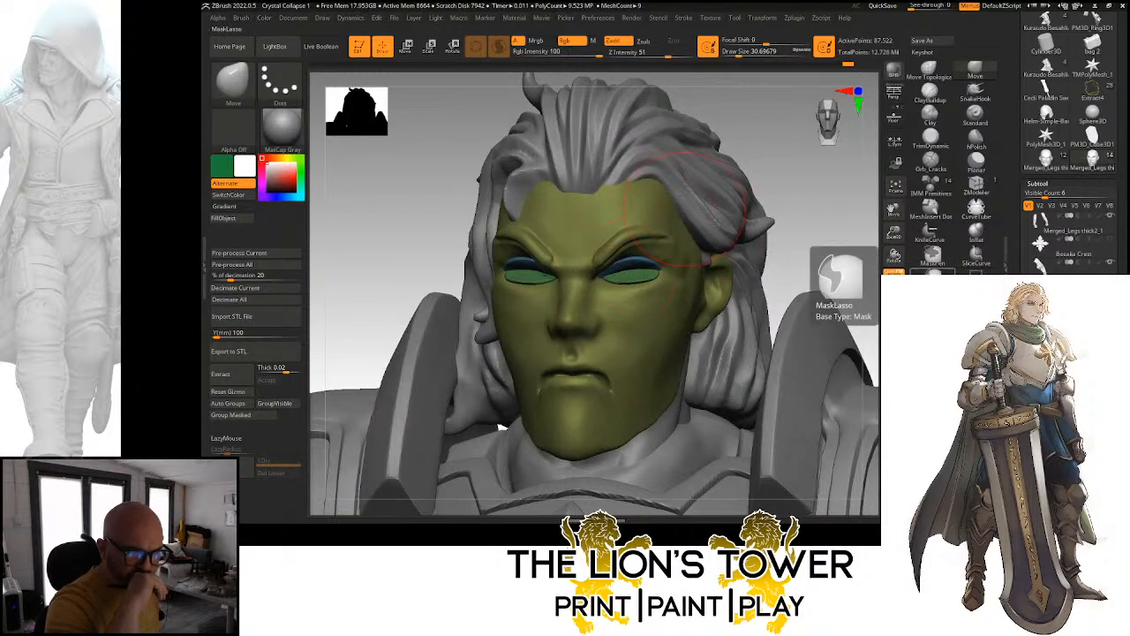
click(930, 212)
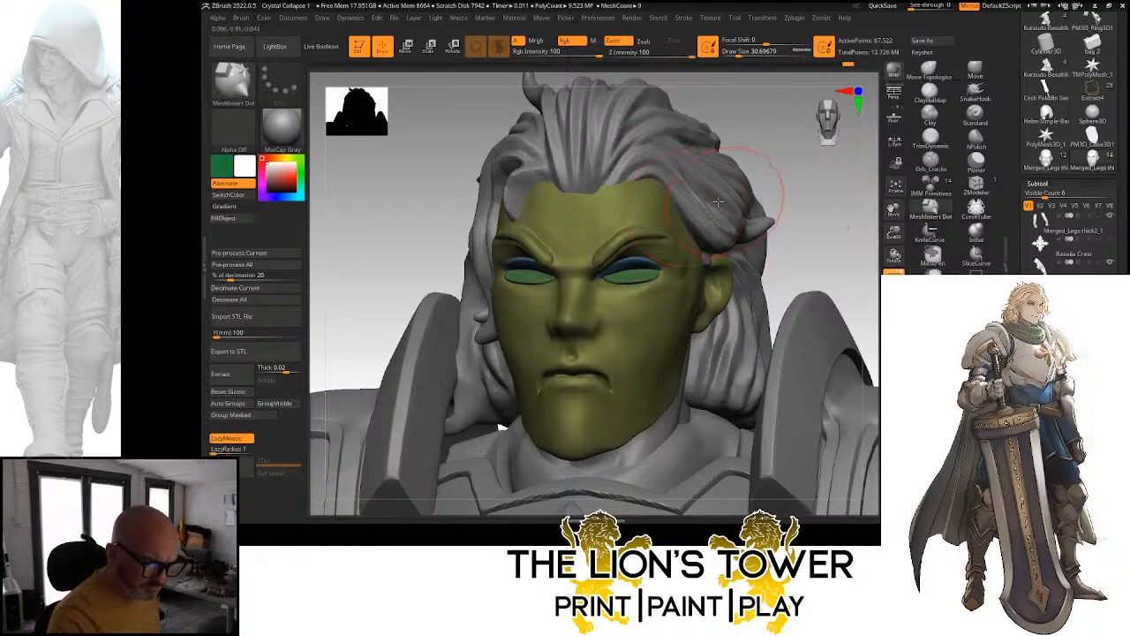
mouse_move(764, 91)
mouse_down()
mouse_move(722, 217)
mouse_move(631, 274)
mouse_up()
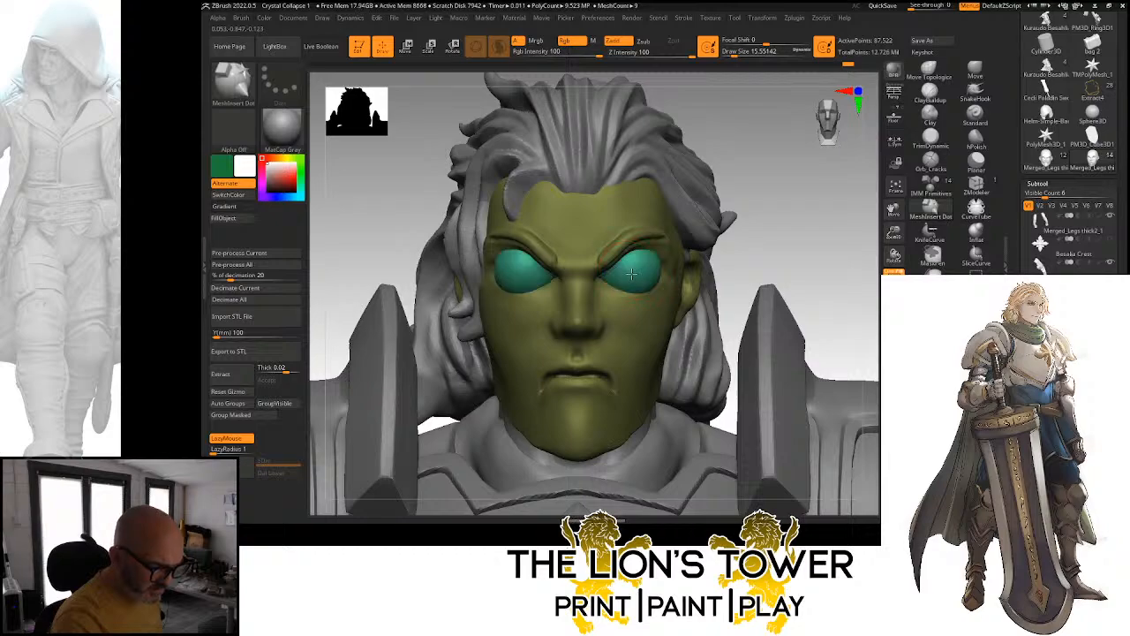
key(ctrl+z)
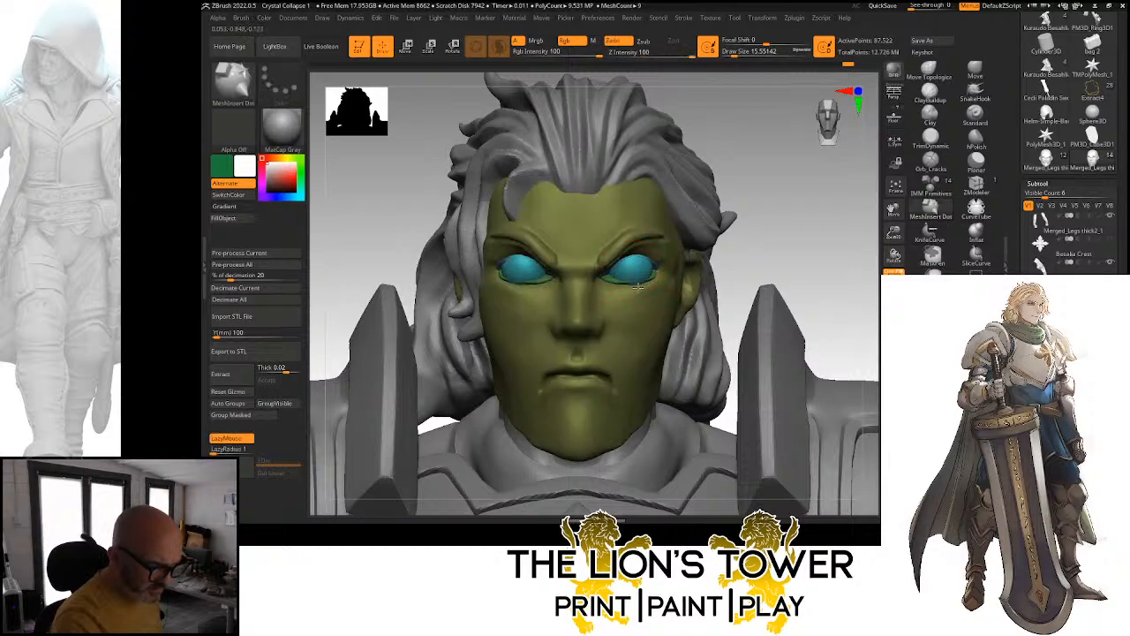
drag(639, 290, 639, 292)
Centre the gizmo on the new eyeballs in profile and move them back into the sockets
drag(807, 212, 521, 168)
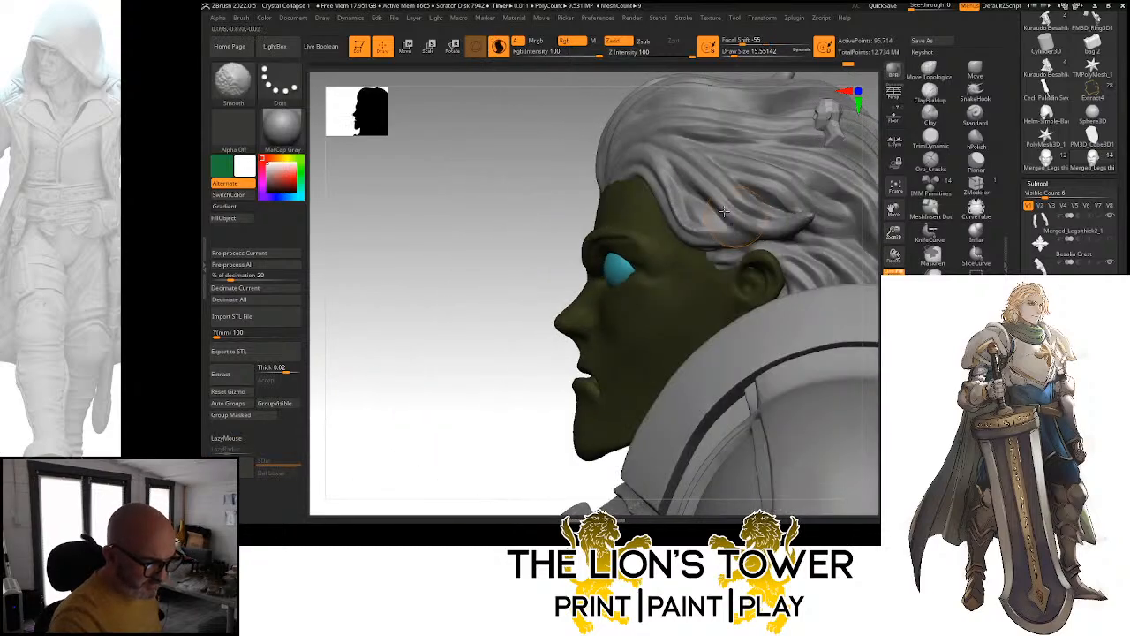
key(e)
click(648, 190)
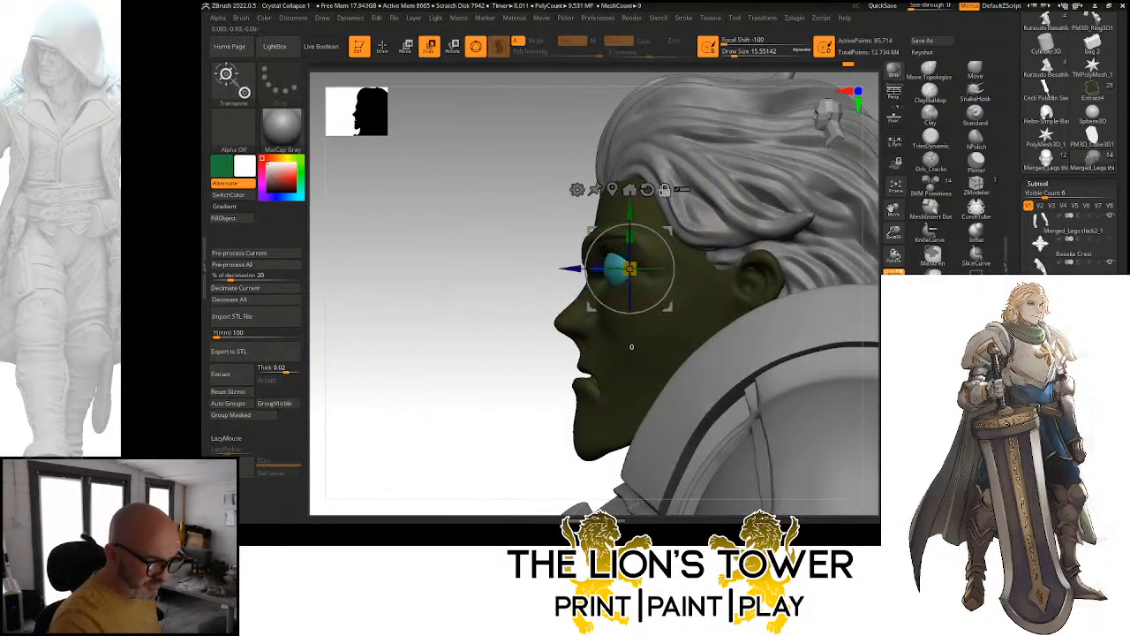
drag(668, 231, 680, 234)
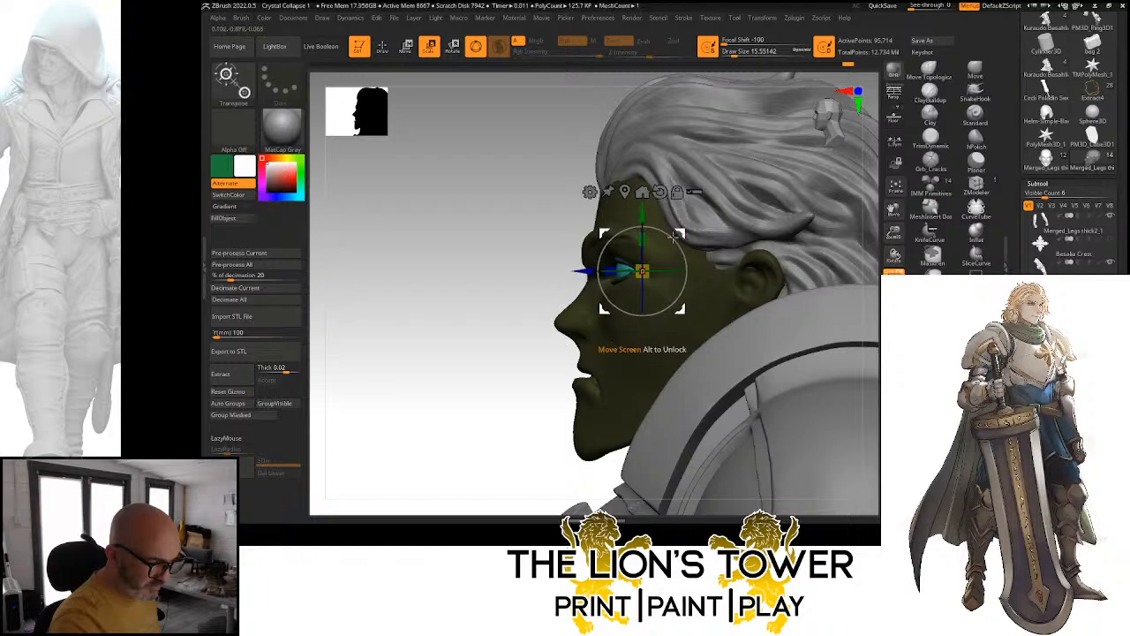
Fine-tune the new eyeballs with the gizmo from the front, briefly isolate the upper eyelids, and restore the whole face's visibility
drag(484, 422, 632, 430)
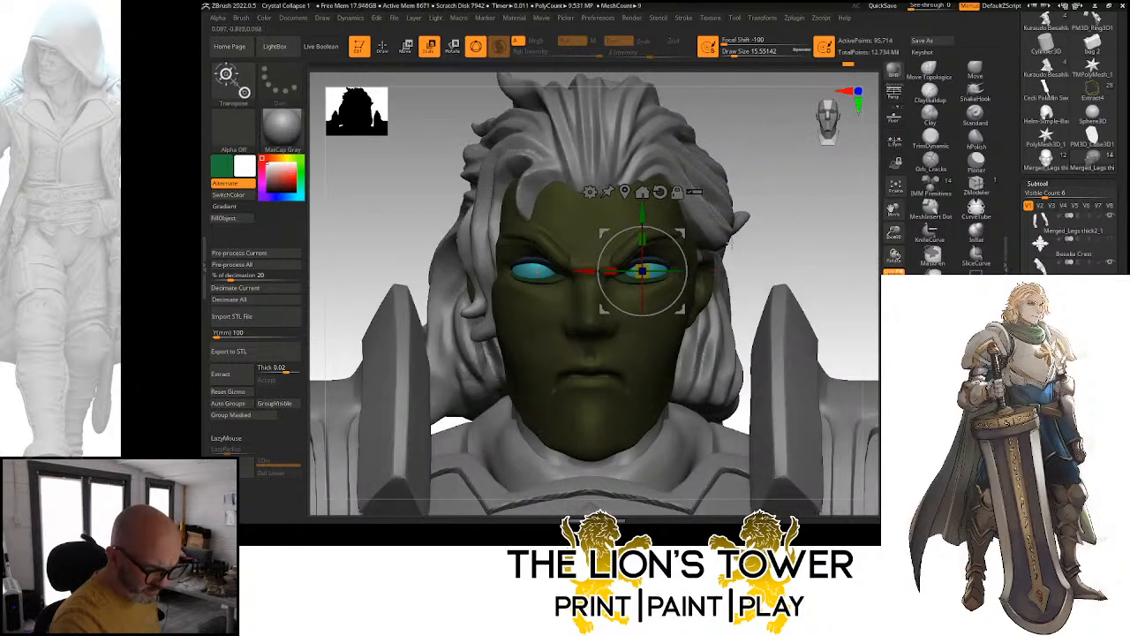
drag(683, 231, 684, 231)
mouse_move(725, 163)
mouse_down()
mouse_move(747, 181)
mouse_move(786, 187)
mouse_up()
click(383, 46)
ctrl+shift+click(650, 262)
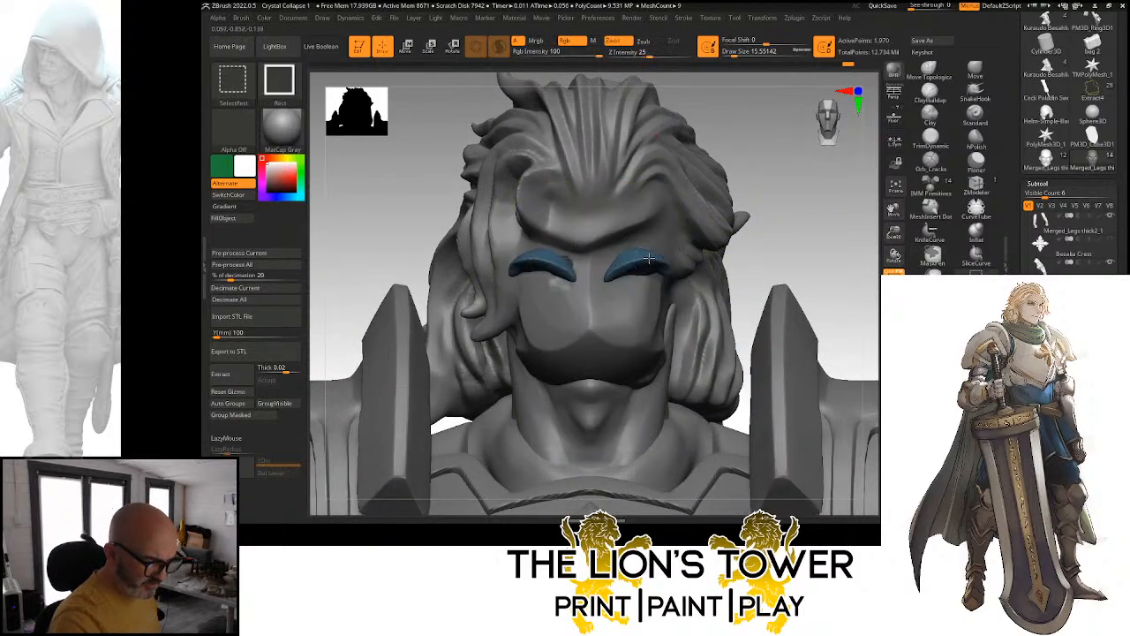
ctrl+shift+click(651, 264)
ctrl+click(783, 195)
ctrl+shift+click(780, 195)
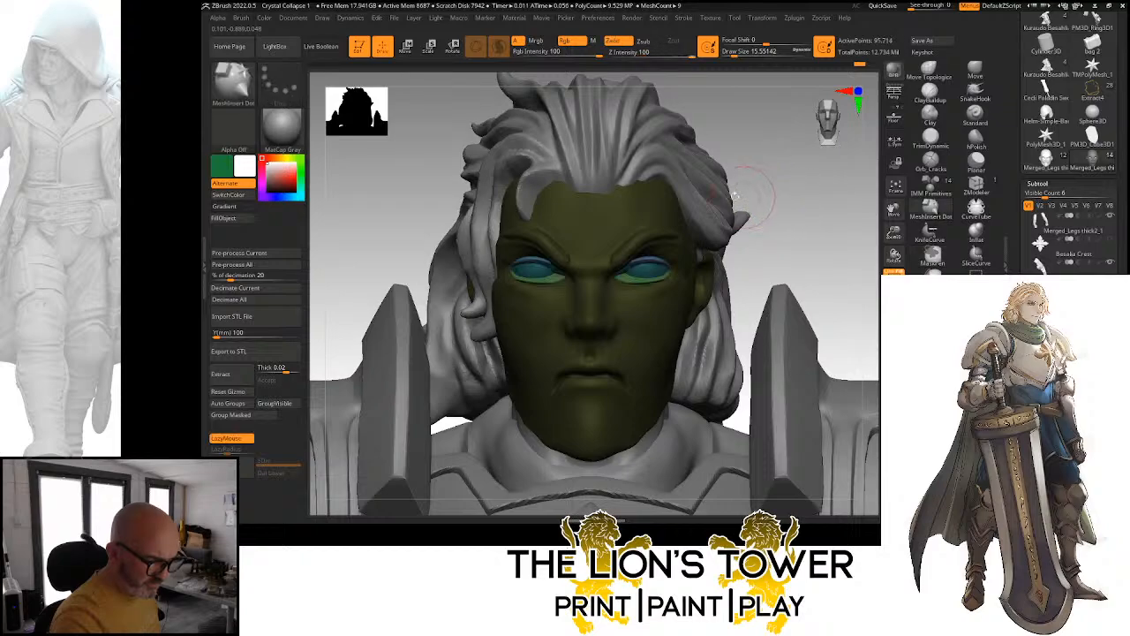
Shift the eyes slightly sideways with the gizmo in front view and clear the mask from the face
click(431, 46)
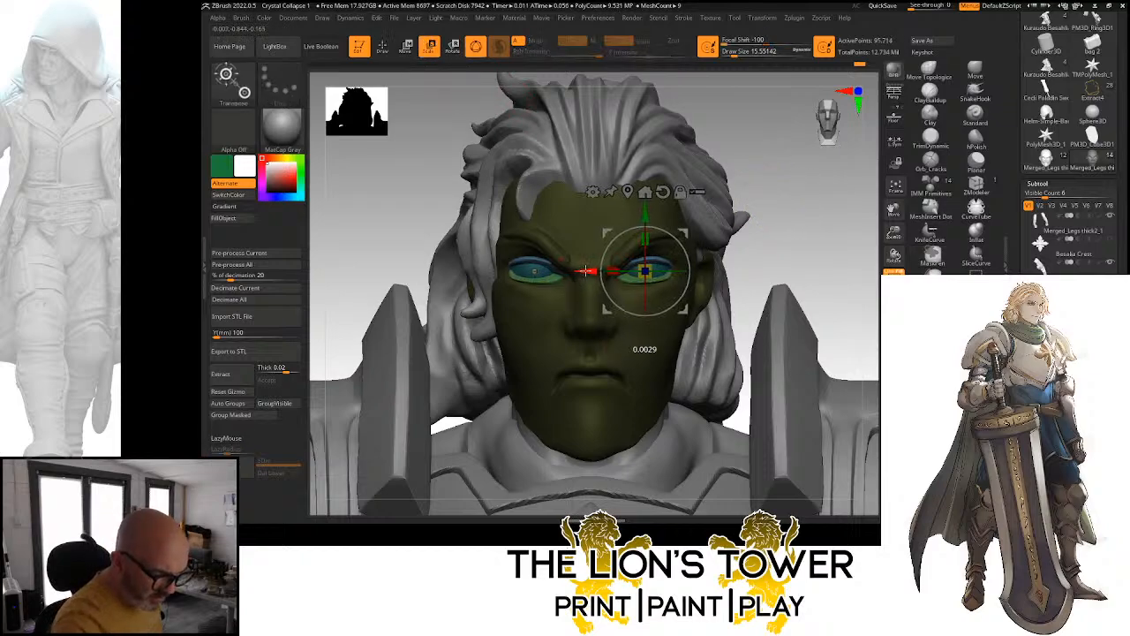
drag(588, 271, 591, 271)
right_drag(595, 383, 627, 332)
right_drag(773, 198, 864, 264)
ctrl+drag(860, 221, 854, 231)
ctrl+right_drag(898, 223, 849, 202)
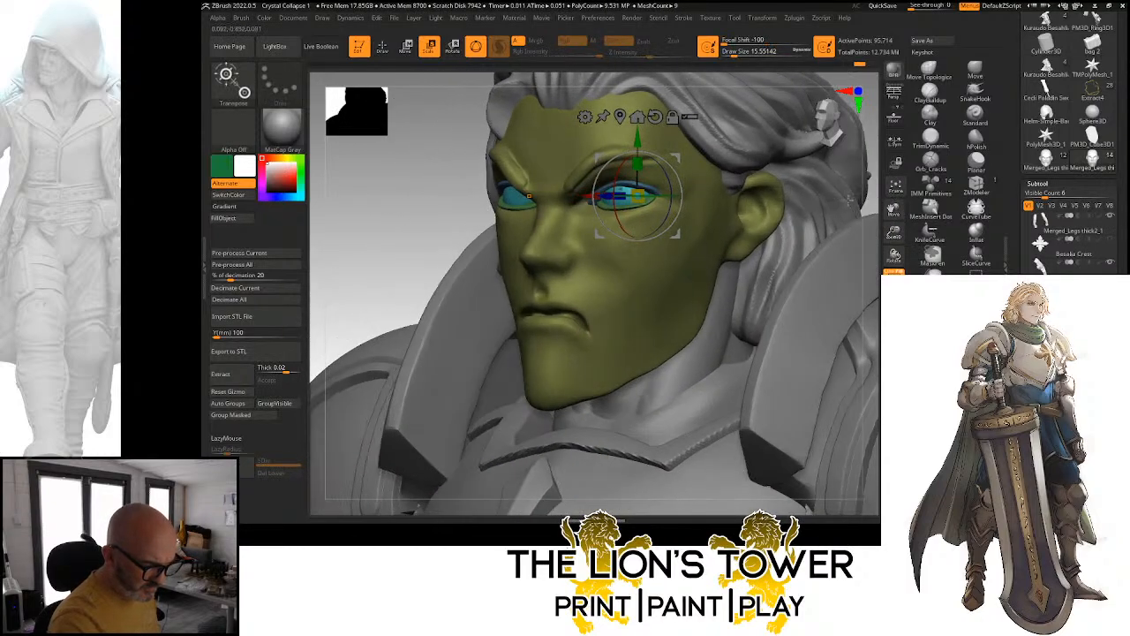
Isolate the head and sharpen the underside of the jawline with the hPolish brush at draw size about 17
click(894, 332)
right_drag(869, 283, 846, 177)
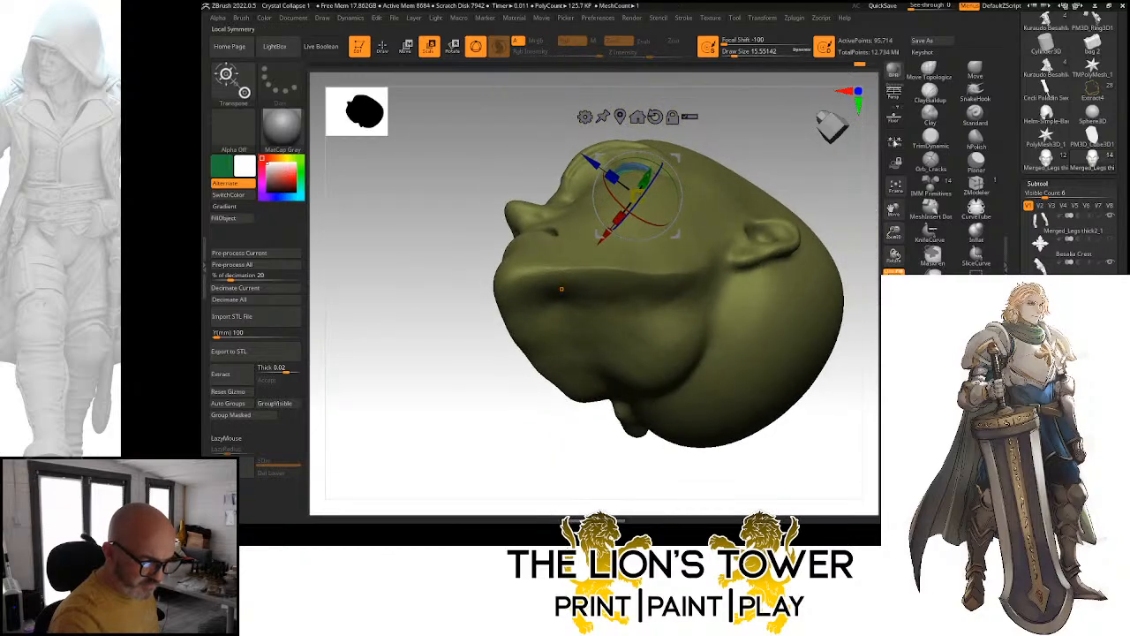
click(975, 142)
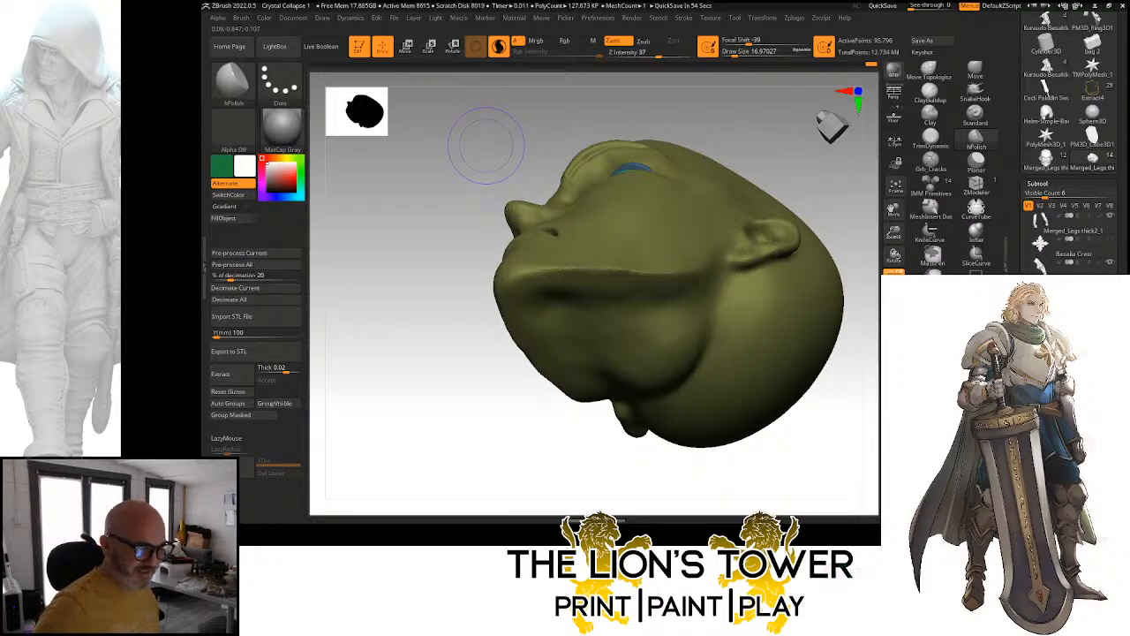
Pull the nose tip forward in profile with the Move brush at draw size about 26.9
shift+drag(833, 214, 852, 287)
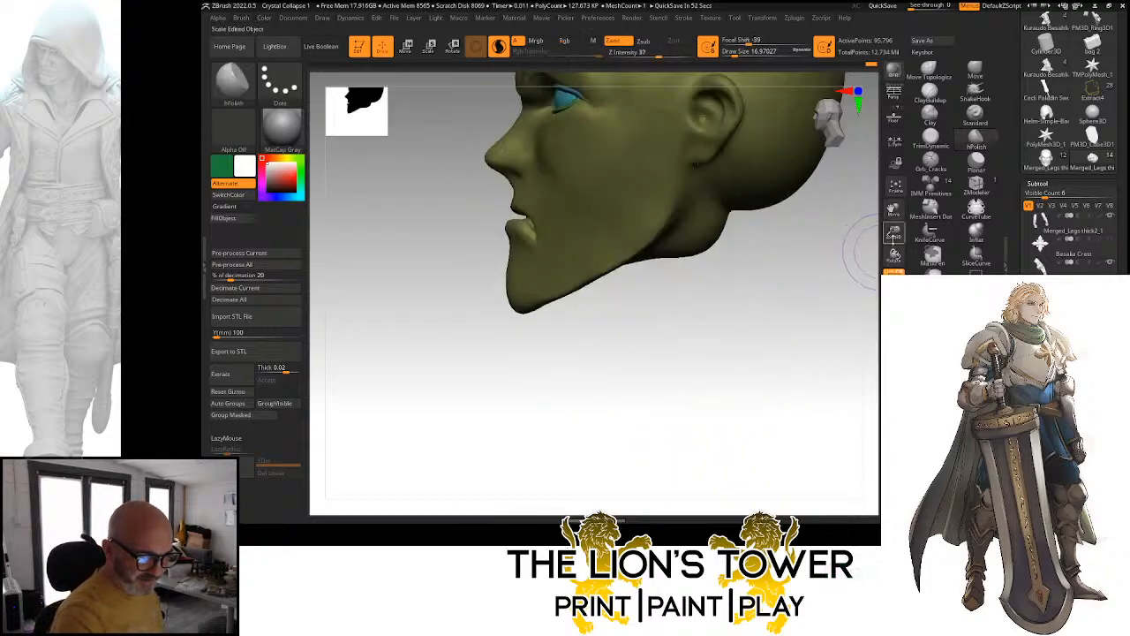
mouse_move(870, 234)
alt+mouse_down()
mouse_move(813, 318)
mouse_move(821, 304)
alt+mouse_up()
click(974, 69)
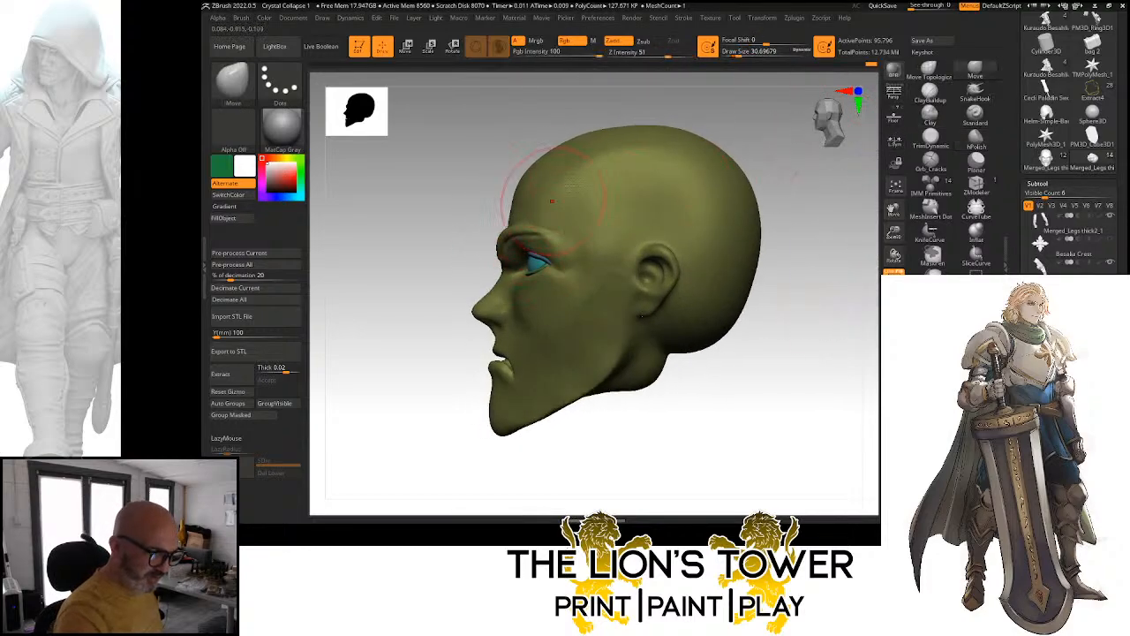
drag(735, 54, 742, 53)
click(739, 54)
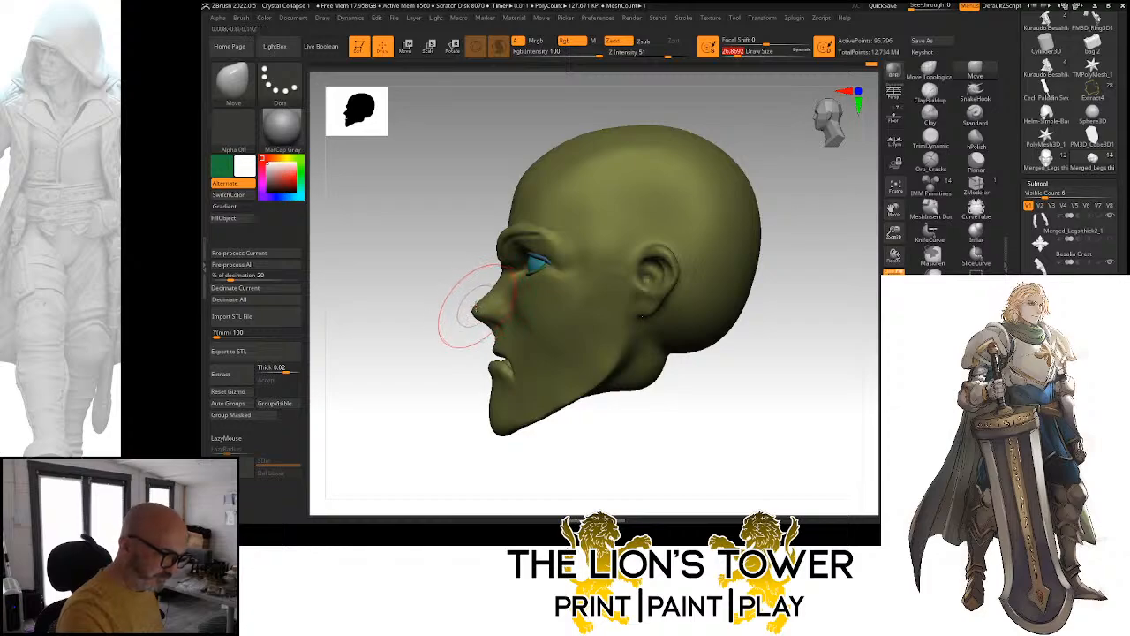
drag(480, 305, 471, 306)
ctrl+click(457, 282)
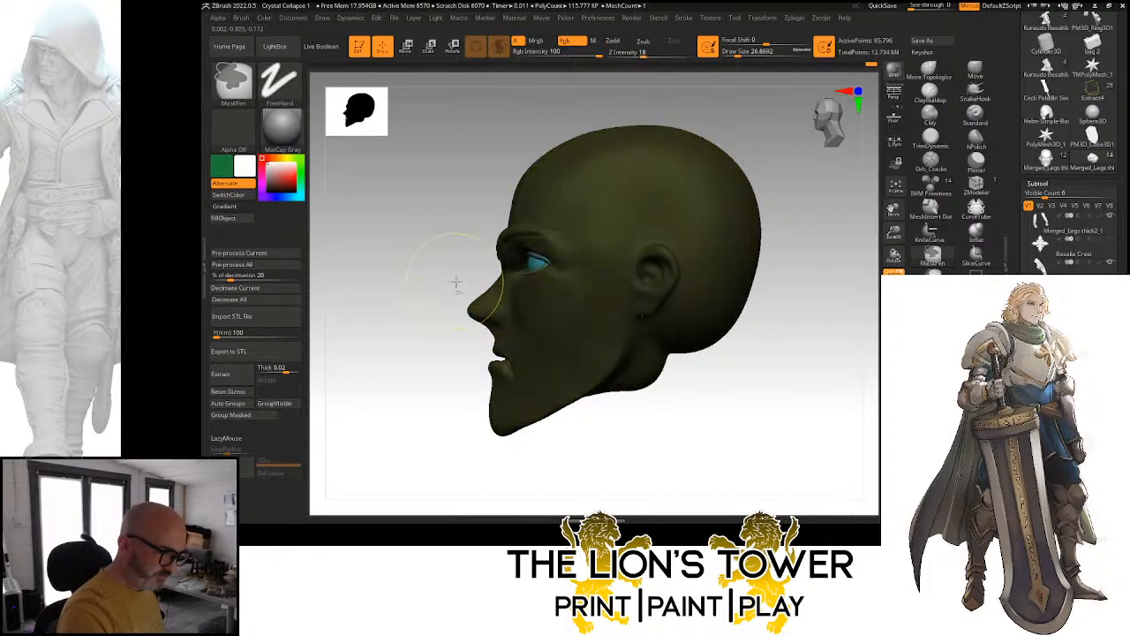
ctrl+click(456, 280)
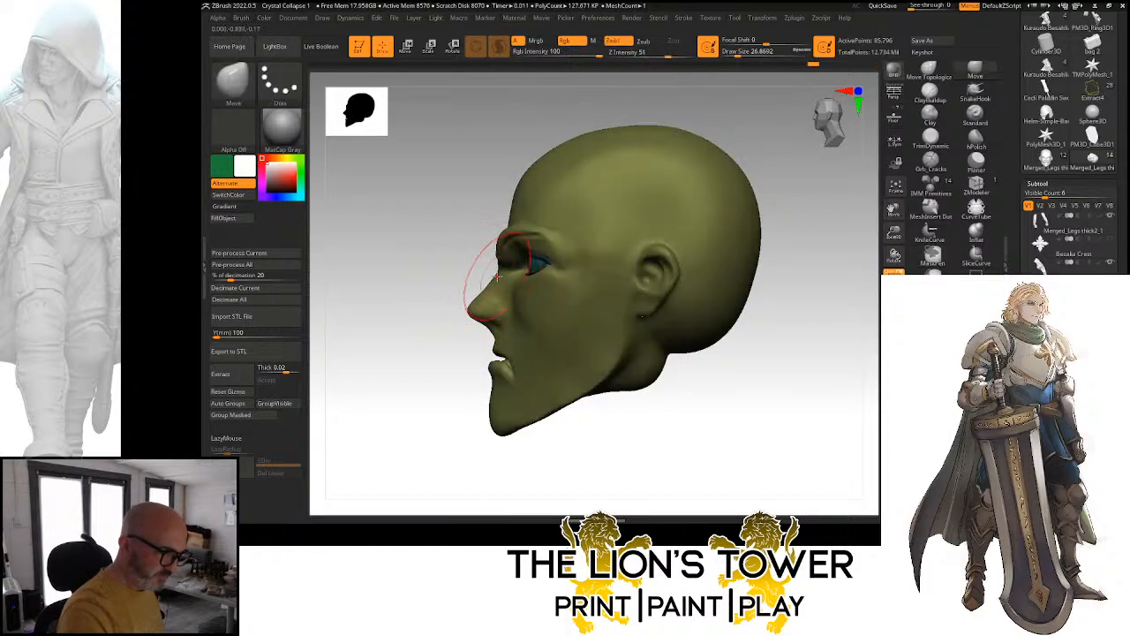
Clear the face mask and pull the mouth corners downward with the Move brush, reducing the draw size to about 20.9
shift+drag(592, 416, 676, 429)
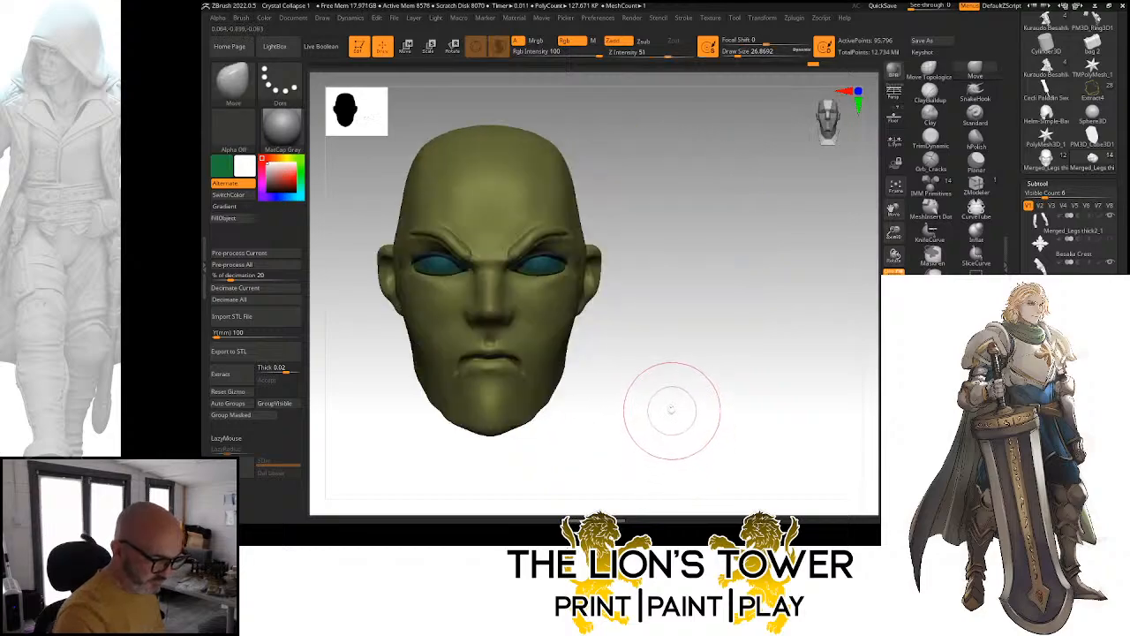
ctrl+click(656, 378)
ctrl+click(656, 378)
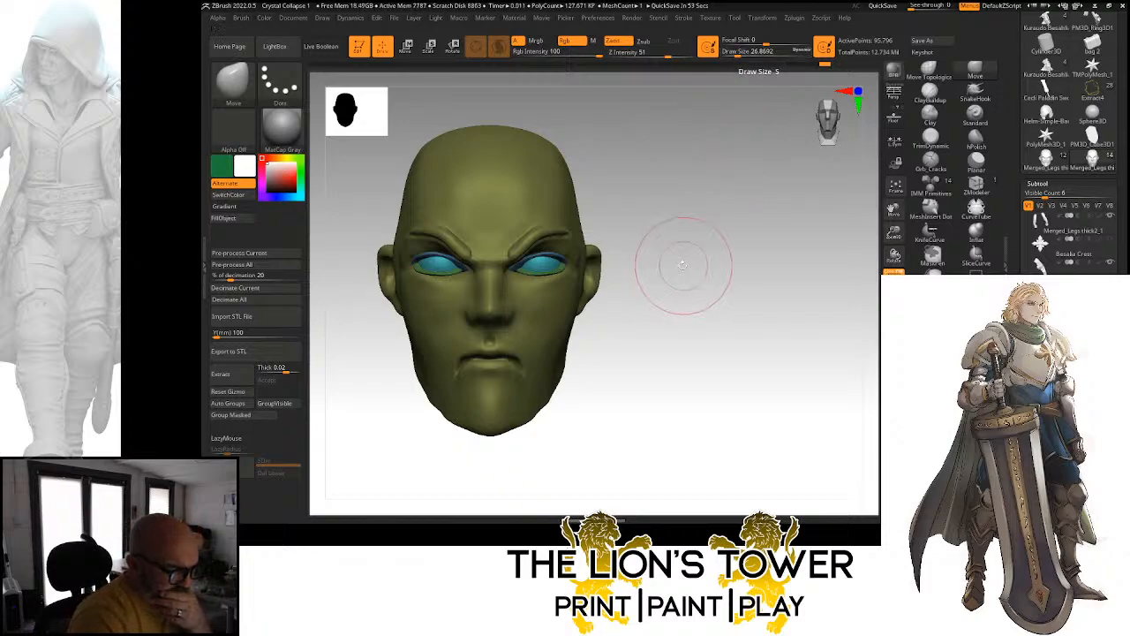
drag(669, 253, 639, 278)
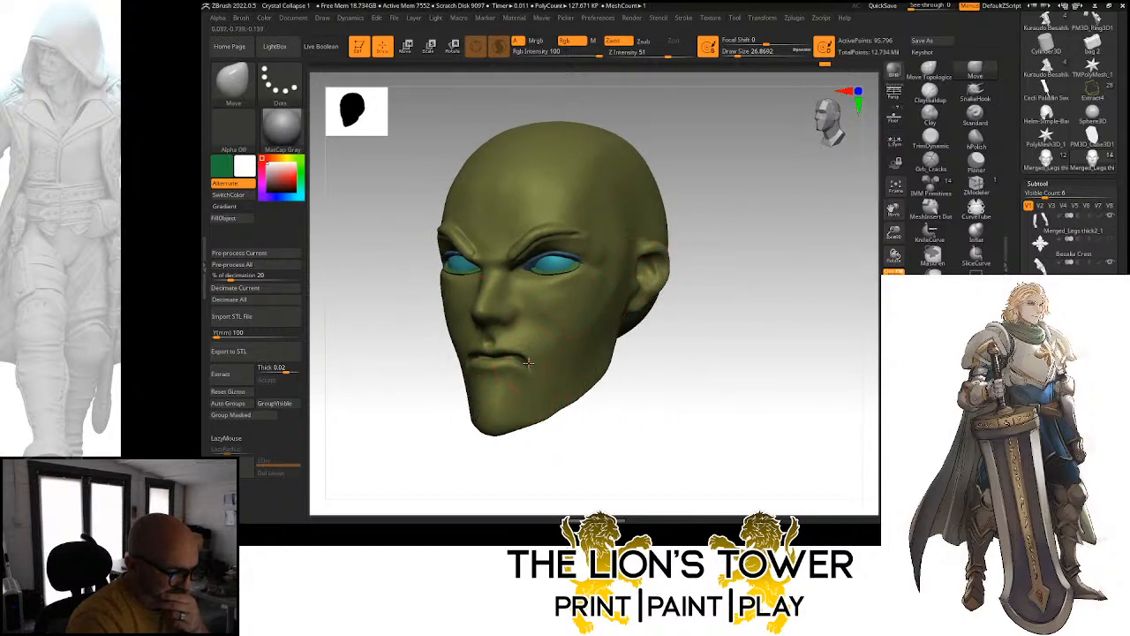
drag(528, 363, 530, 370)
click(736, 56)
drag(750, 109, 684, 152)
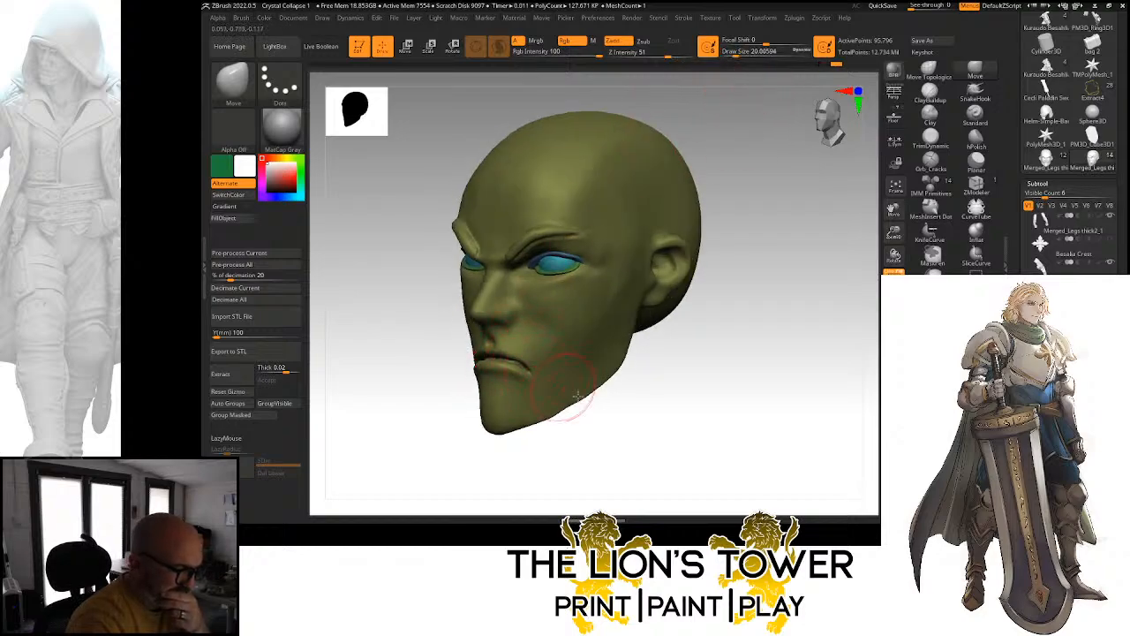
Refine the jaw and mouth area with the Move brush at draw size about 20.9 and smooth the jaw edge
drag(576, 396, 541, 394)
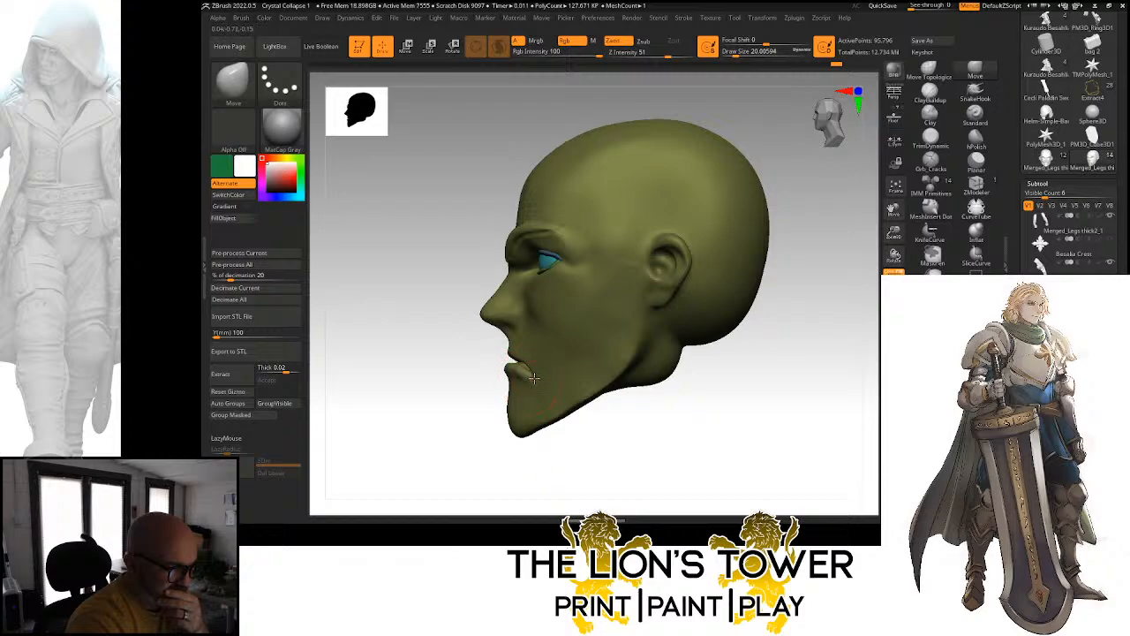
mouse_move(578, 433)
mouse_down()
mouse_move(660, 457)
mouse_move(648, 409)
mouse_move(620, 403)
mouse_up()
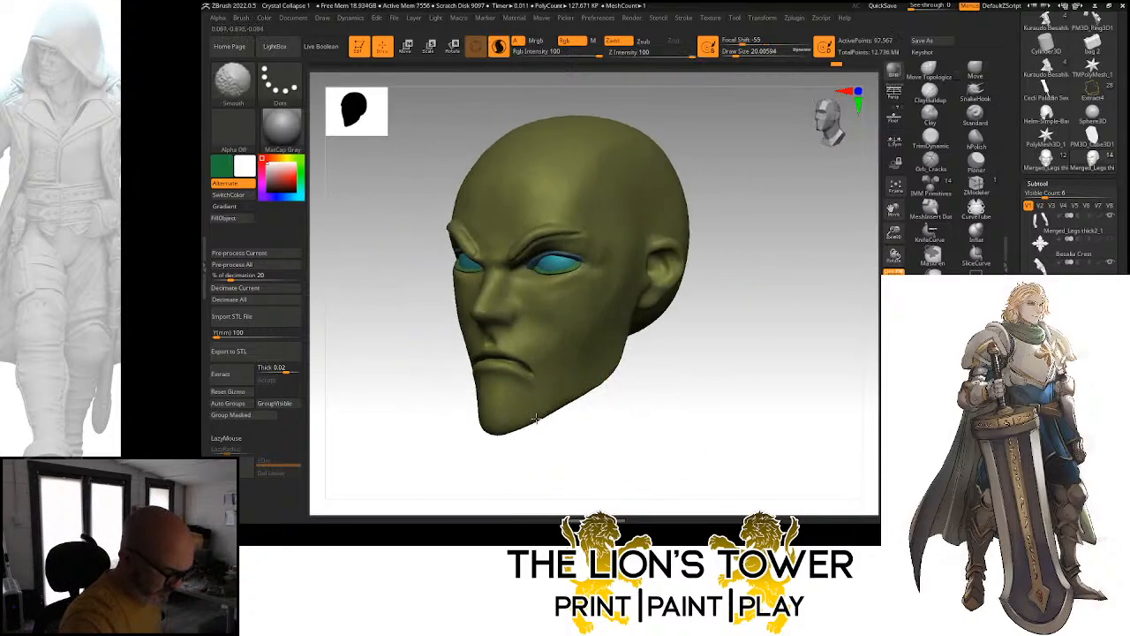
shift+drag(535, 418, 676, 383)
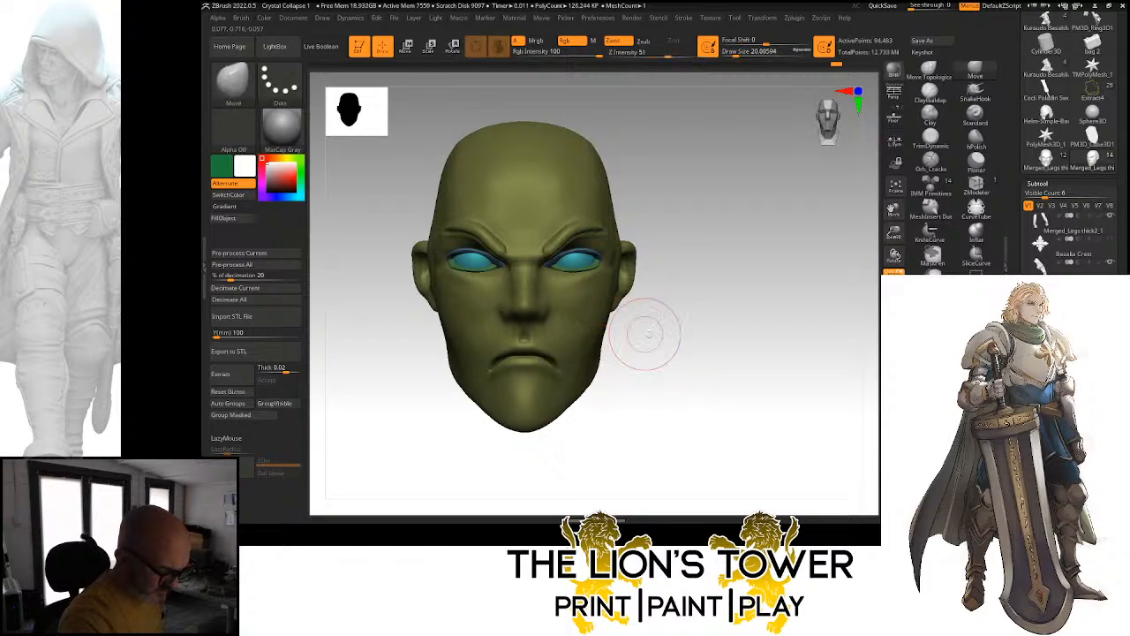
drag(645, 333, 708, 253)
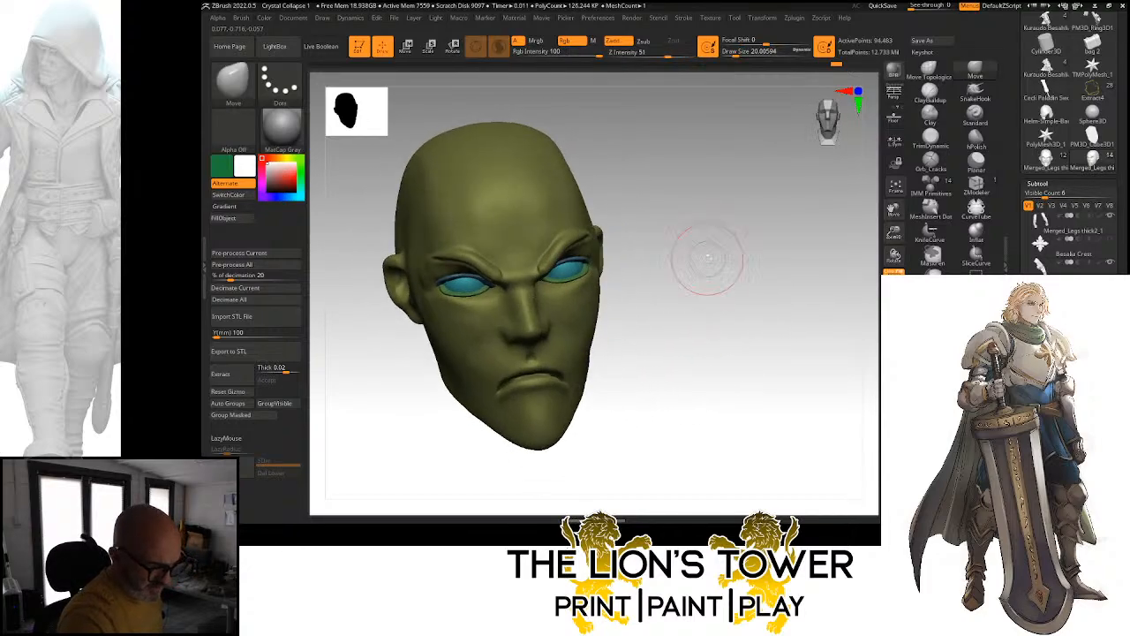
Show the full figure again, centre the gizmo on the head, and scale the head to suit the body
click(892, 355)
drag(841, 331, 887, 75)
drag(864, 168, 799, 215)
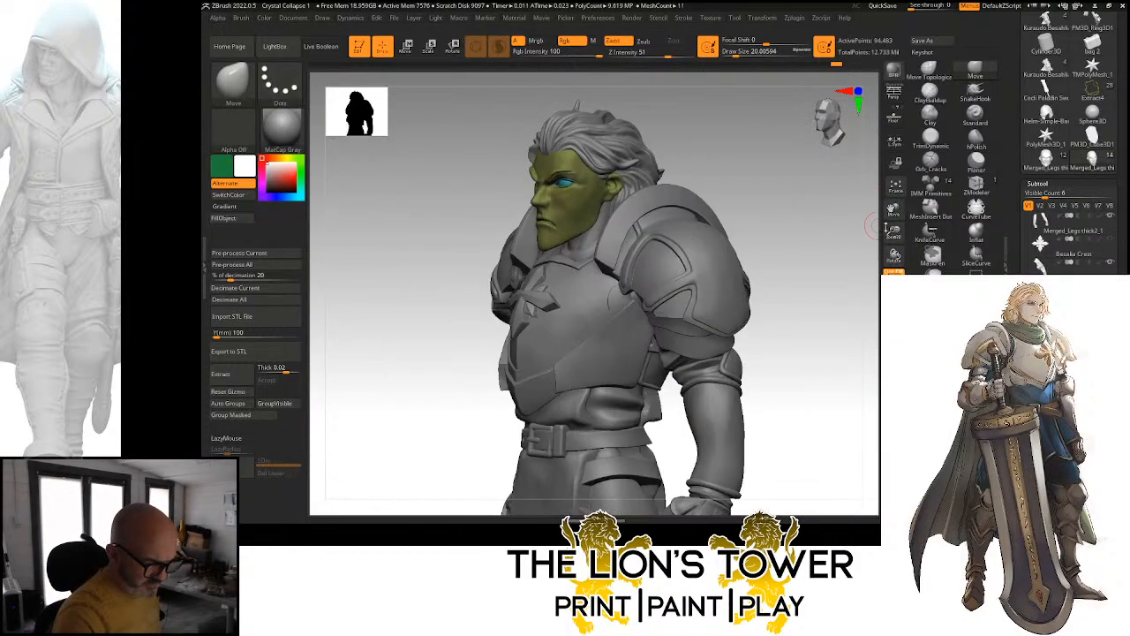
drag(871, 226, 797, 277)
click(429, 46)
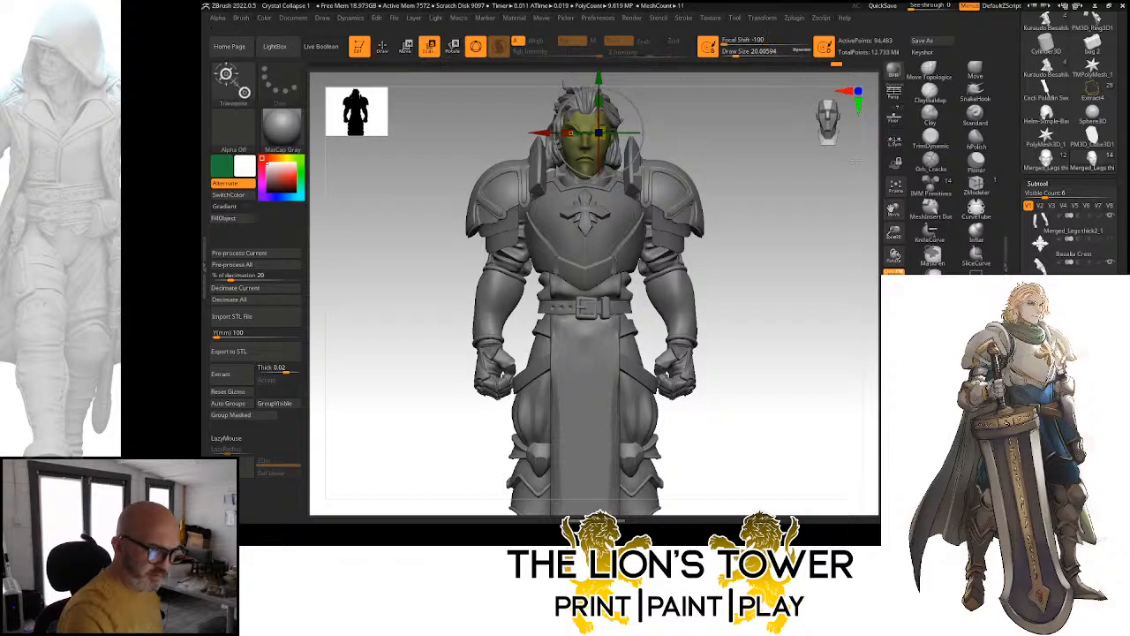
mouse_move(894, 227)
mouse_down()
mouse_move(897, 241)
mouse_move(894, 217)
mouse_up()
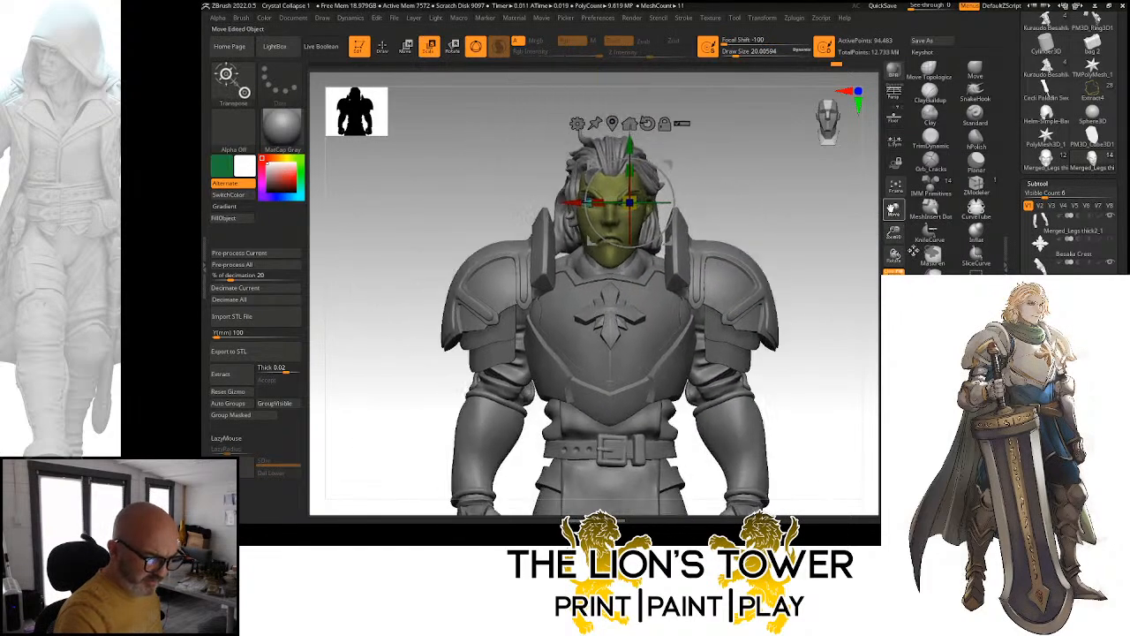
drag(638, 212, 640, 215)
click(615, 141)
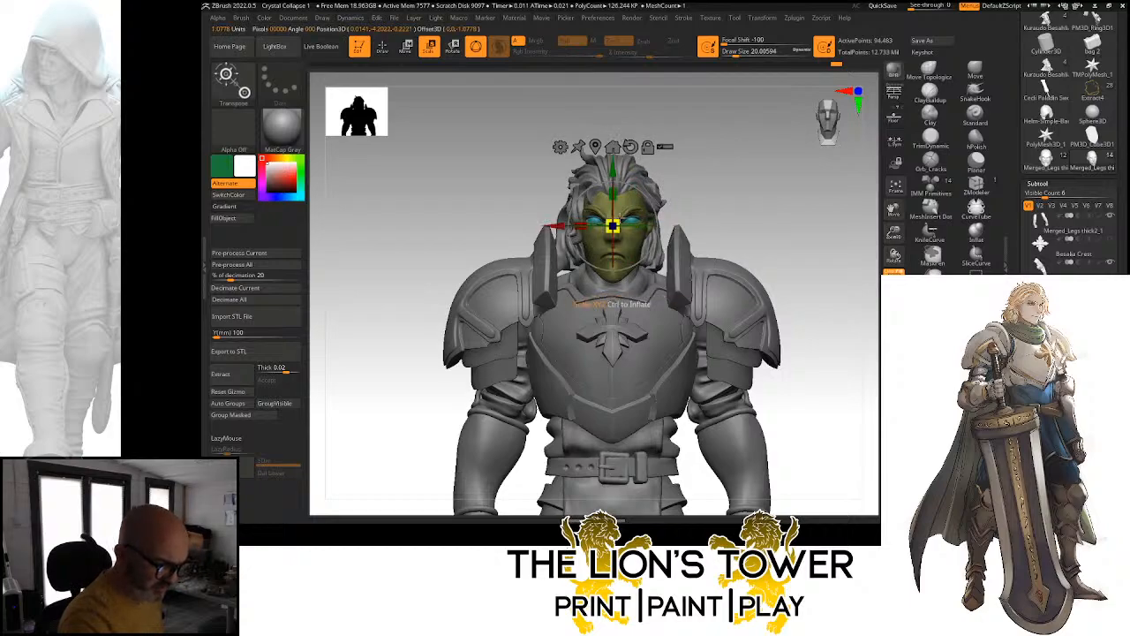
drag(691, 171, 632, 168)
Select the hair, centre the gizmo on it, and scale and reposition it to fit the resized head
alt+click(625, 160)
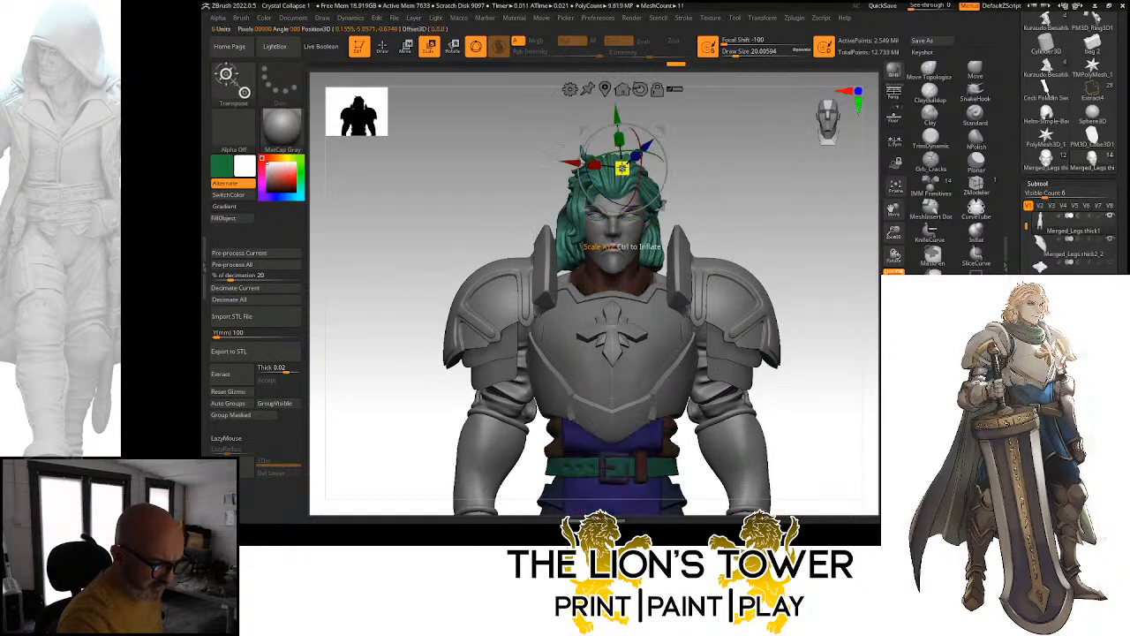
click(605, 89)
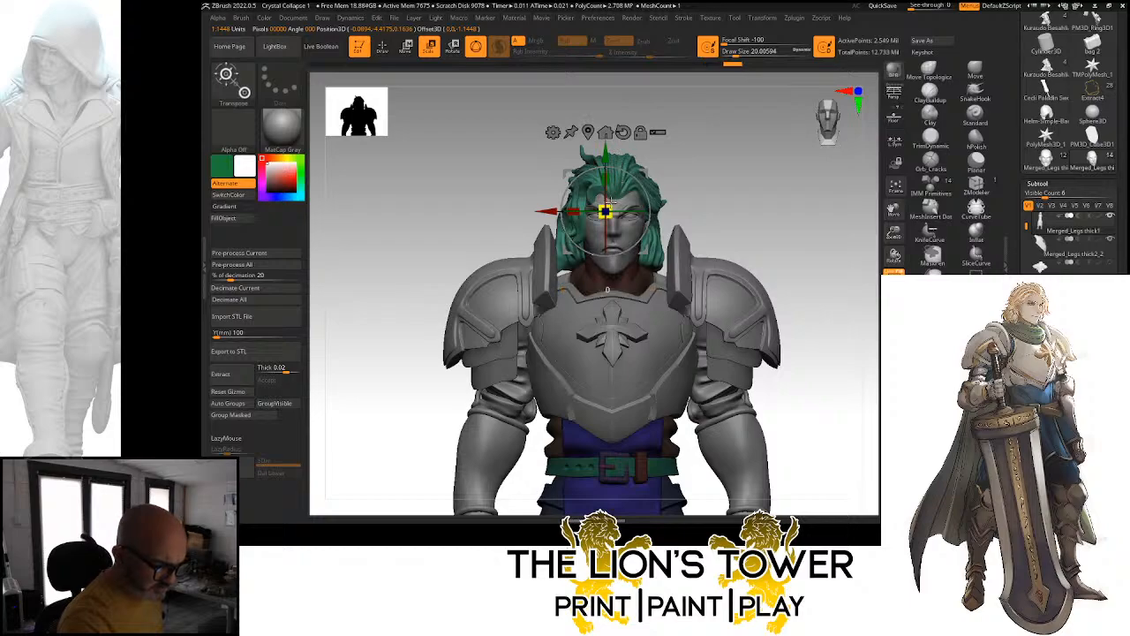
mouse_move(633, 186)
right_down()
mouse_move(706, 177)
mouse_move(621, 181)
right_up()
drag(606, 210, 611, 203)
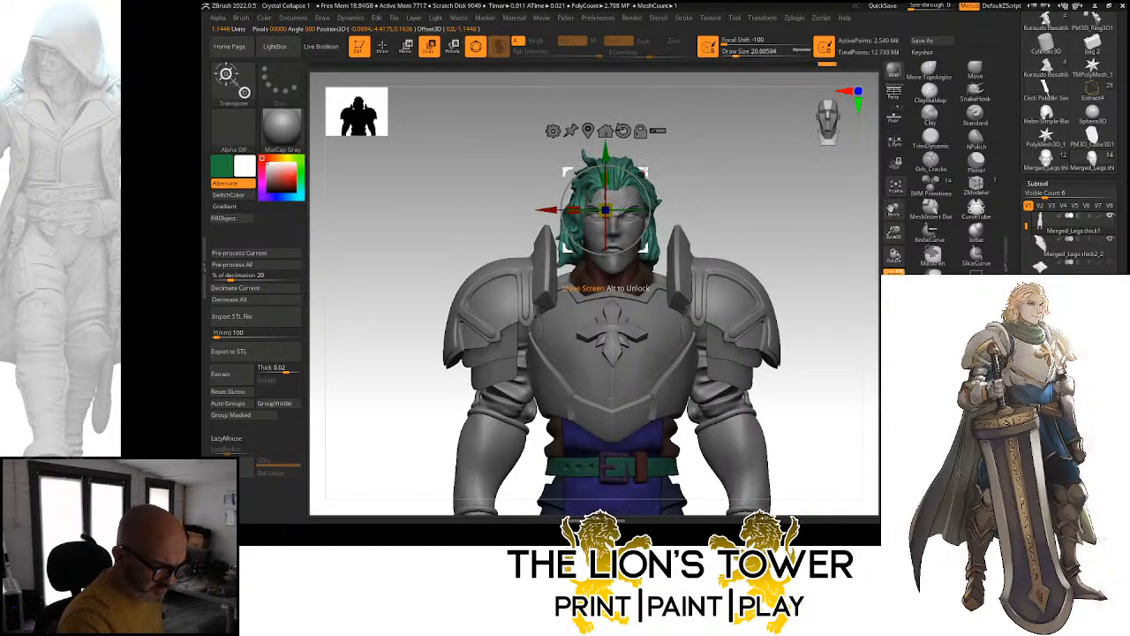
drag(645, 171, 645, 173)
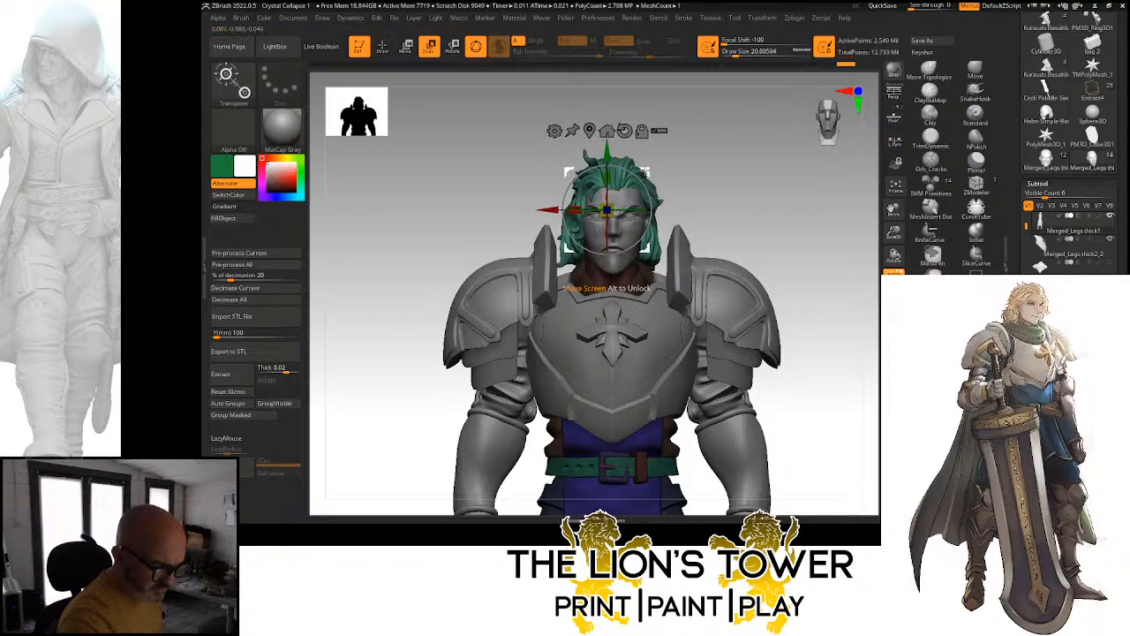
right_drag(712, 159, 694, 202)
drag(762, 176, 858, 167)
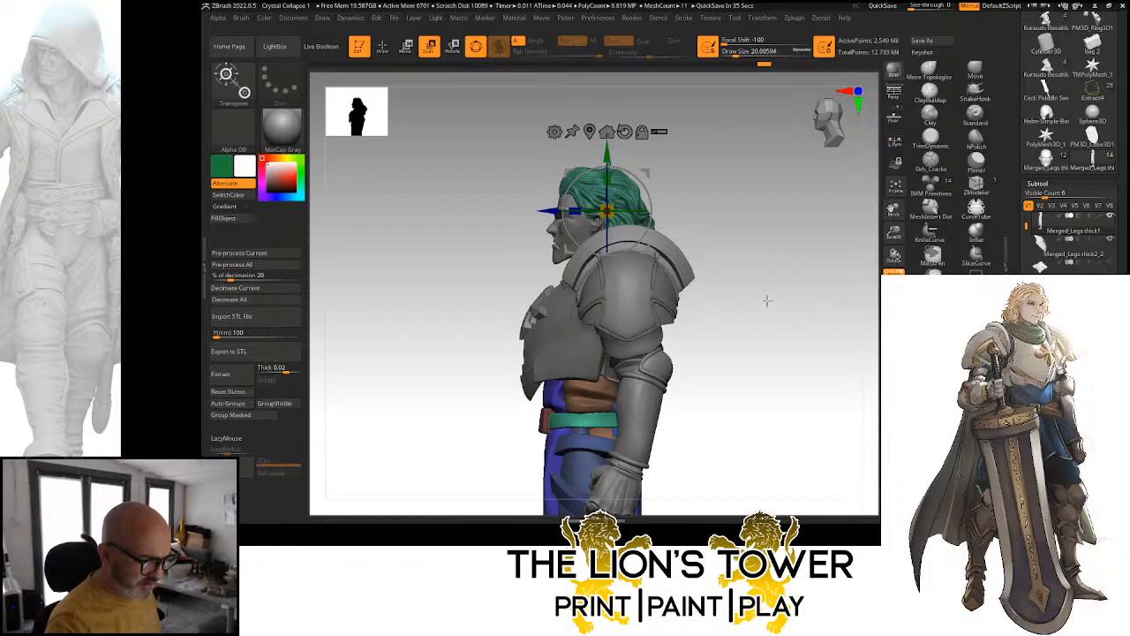
shift+drag(767, 301, 803, 292)
drag(894, 234, 899, 204)
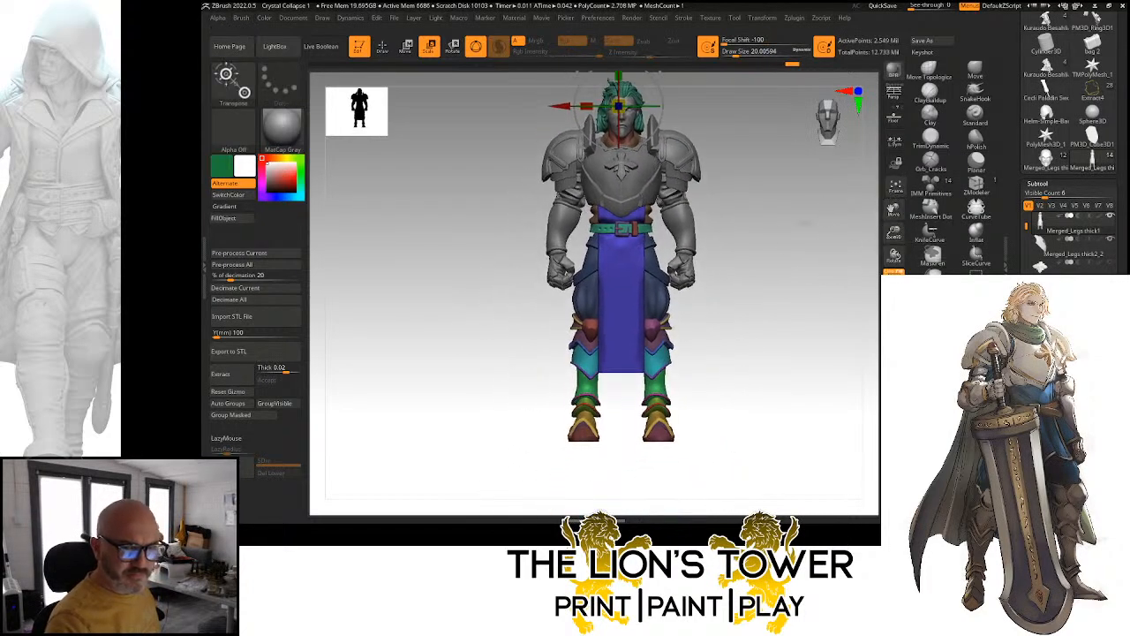
Select the arms, leave only the hands unmasked, and adjust the hands with a gizmo centred on them
alt+click(690, 276)
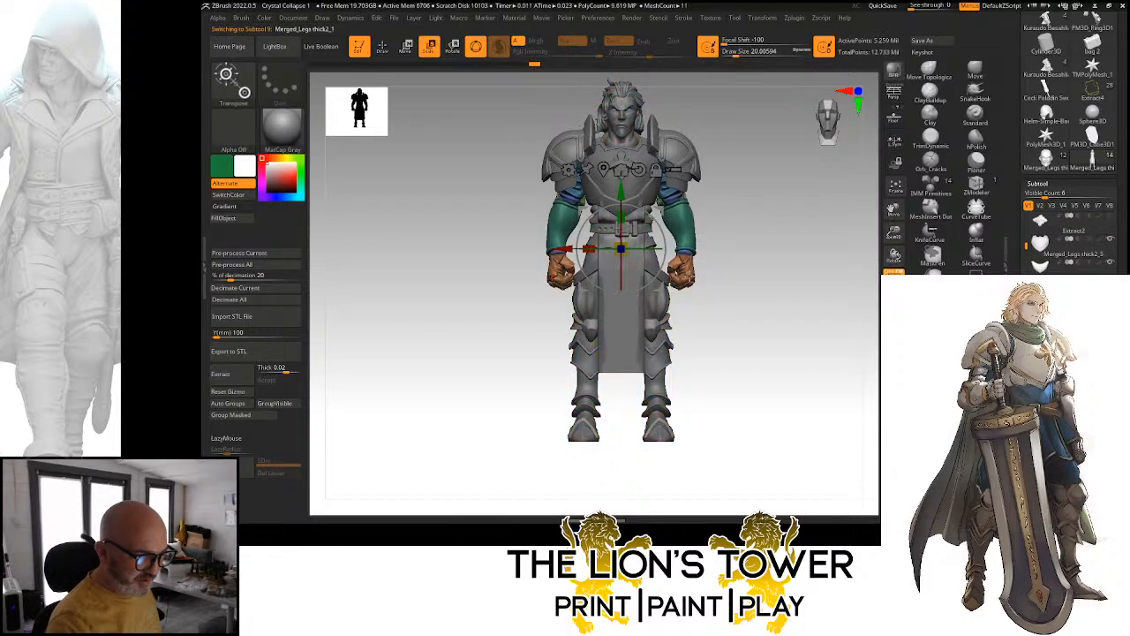
drag(895, 231, 781, 257)
click(757, 290)
drag(749, 291, 743, 298)
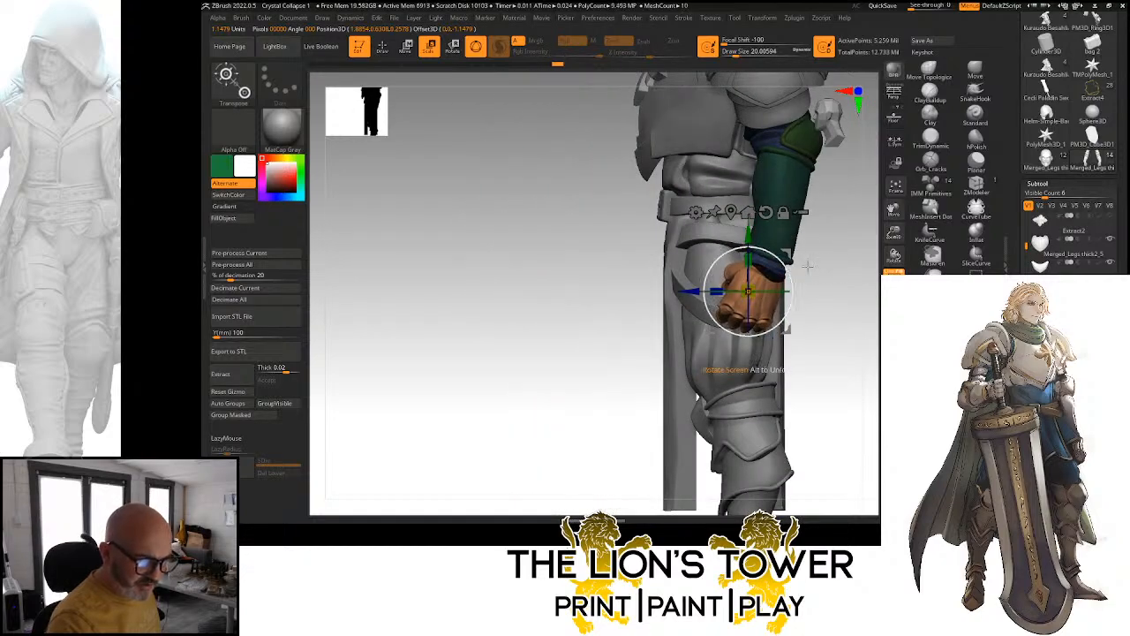
mouse_move(802, 263)
shift+mouse_down()
mouse_move(813, 253)
mouse_move(793, 250)
mouse_move(804, 249)
shift+mouse_up()
Undo the stray masking change, isolate the hands from the arm mask, recentre the gizmo, and shift the hands slightly outward
mouse_move(841, 253)
ctrl+right_down()
mouse_move(846, 232)
mouse_move(823, 245)
ctrl+right_up()
ctrl+click(824, 245)
mouse_move(823, 249)
ctrl+mouse_down()
mouse_move(834, 281)
mouse_move(783, 273)
ctrl+mouse_up()
key(ctrl+z)
ctrl+click(786, 281)
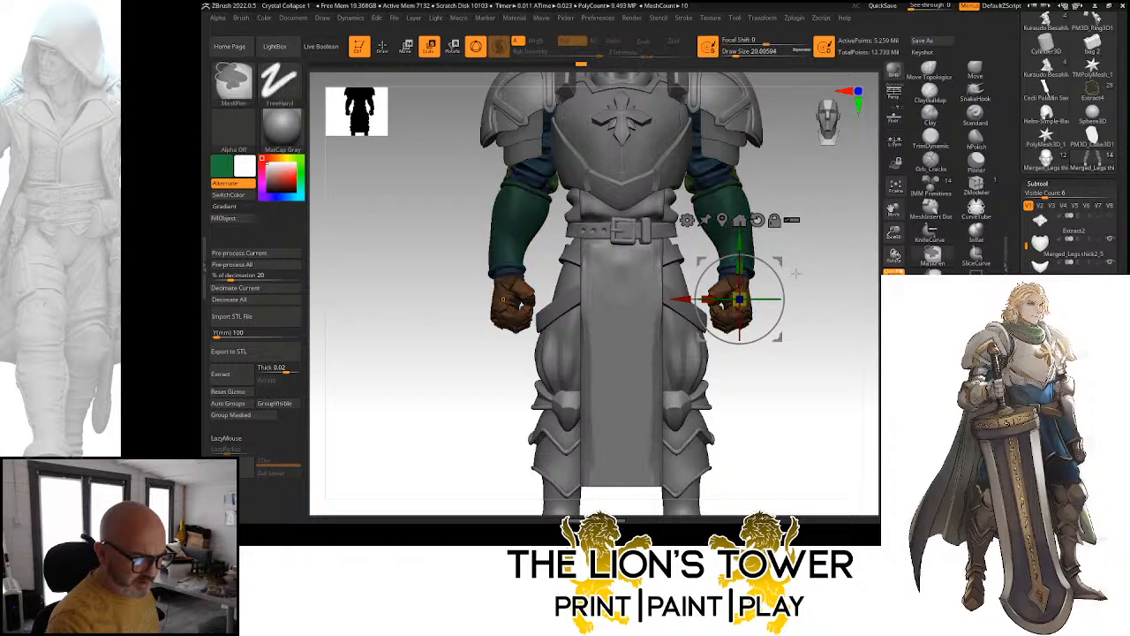
ctrl+click(731, 319)
click(712, 240)
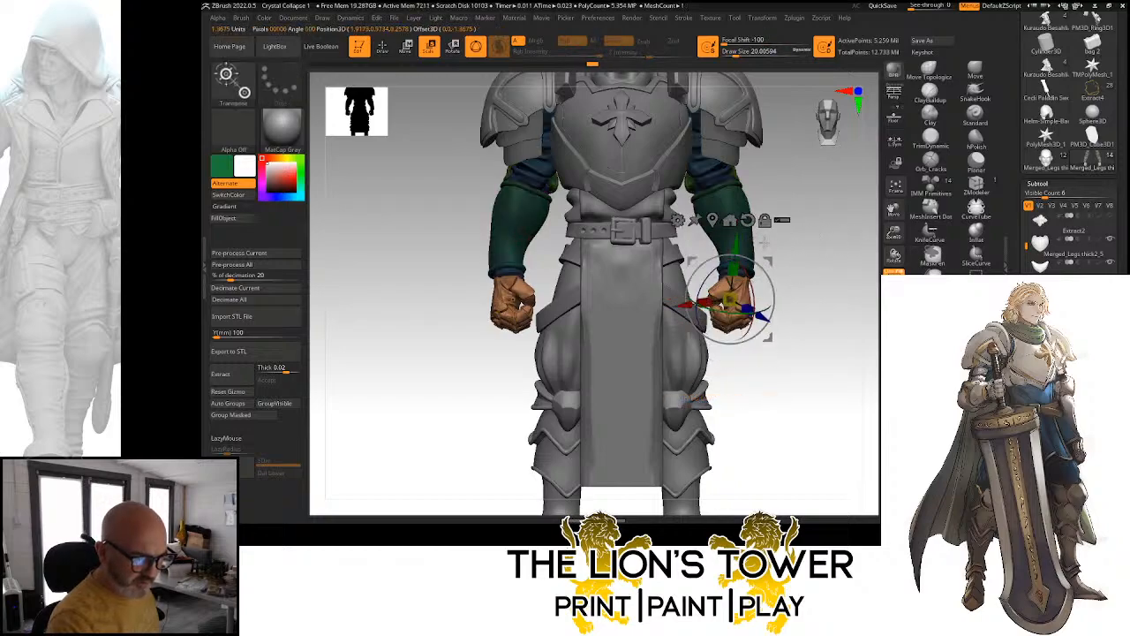
drag(771, 284, 779, 263)
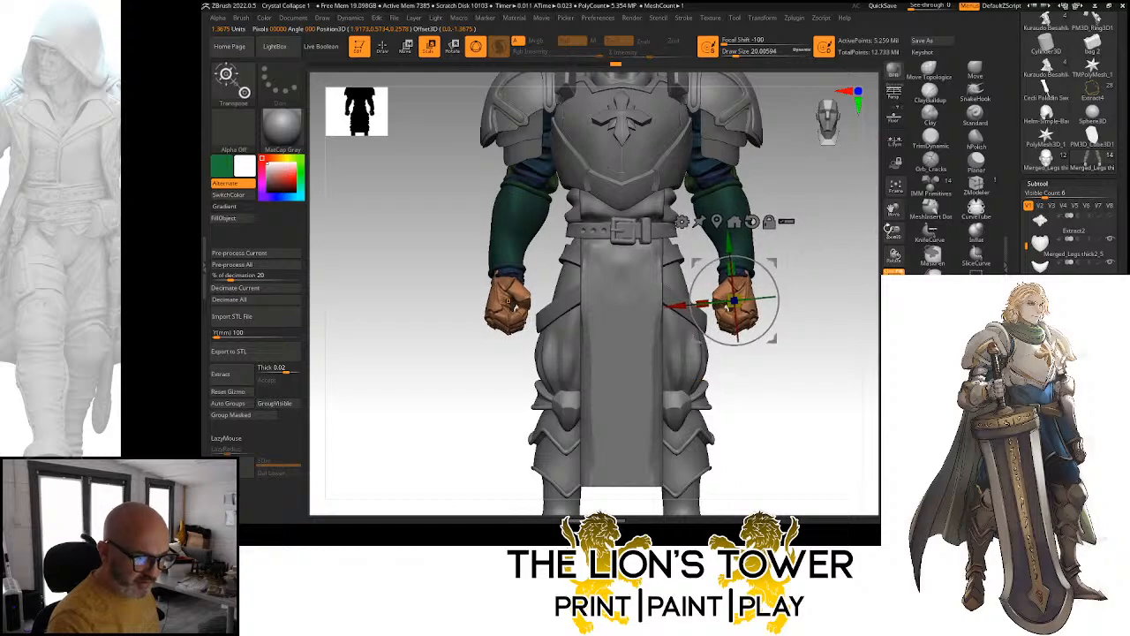
Invert the mask to protect the hands and adjust the wrists using the Move brush at a draw size of about 62
mouse_move(889, 229)
mouse_down()
mouse_move(889, 241)
mouse_move(889, 219)
mouse_up()
click(975, 71)
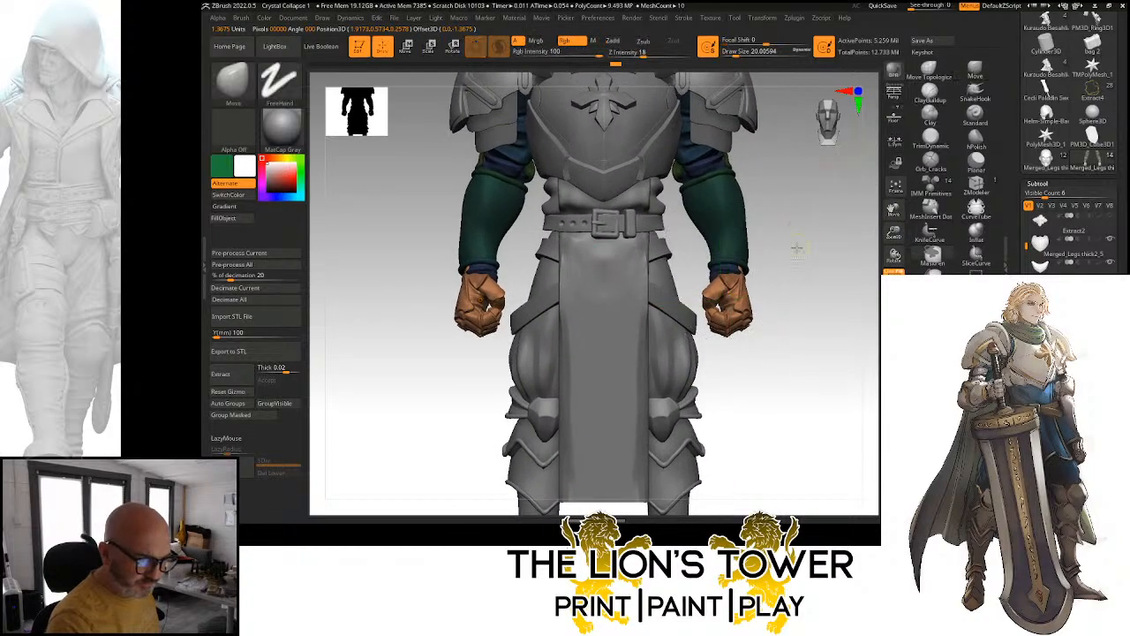
alt+click(726, 260)
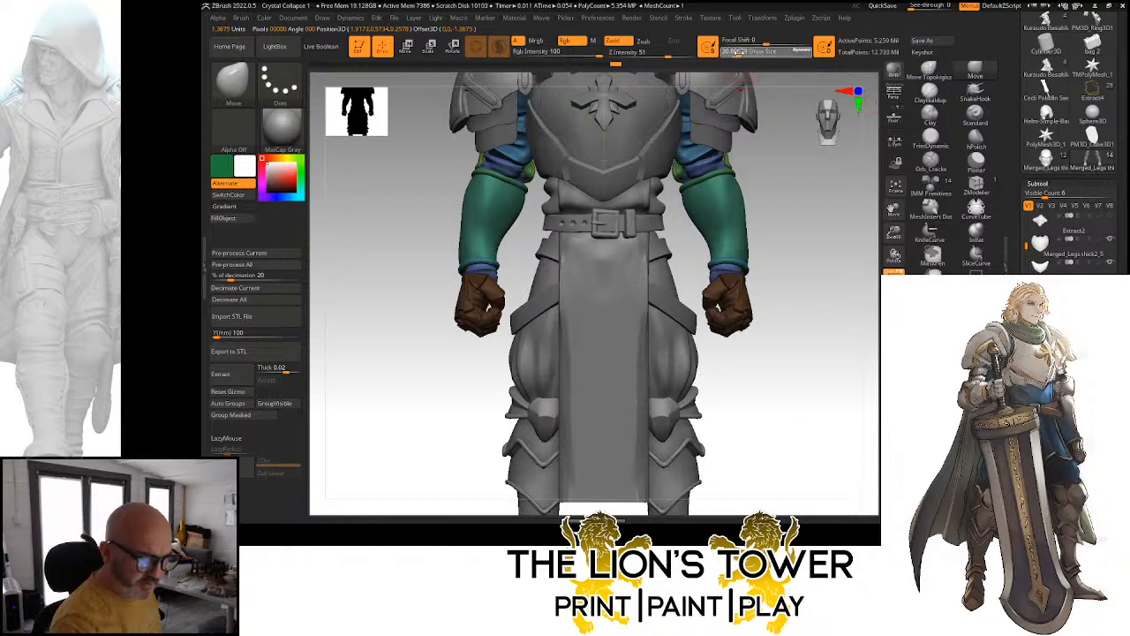
click(744, 54)
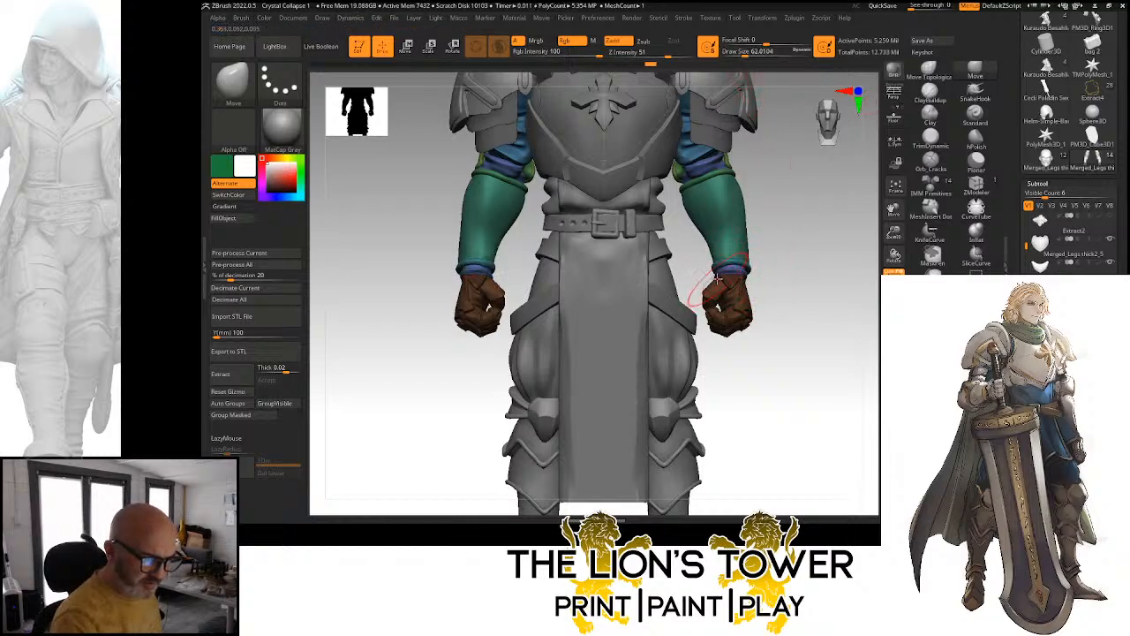
mouse_move(798, 239)
mouse_down()
mouse_move(844, 229)
mouse_move(853, 262)
mouse_move(799, 228)
mouse_move(827, 218)
mouse_up()
mouse_move(755, 181)
mouse_down()
mouse_move(708, 273)
mouse_move(717, 250)
mouse_move(756, 342)
mouse_move(756, 271)
mouse_move(893, 209)
mouse_move(782, 295)
mouse_move(777, 277)
mouse_move(812, 259)
mouse_move(827, 280)
mouse_up()
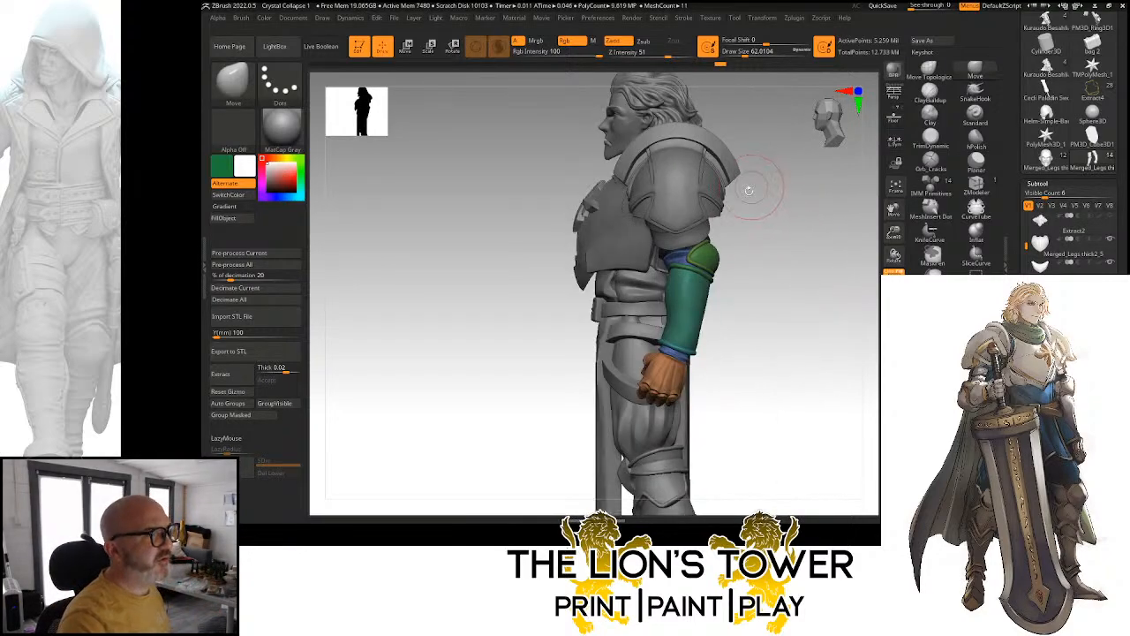
Isolate the trim strips around the elbow guards, reverse the visibility, and remove the strips to leave plain elbow pads
ctrl+alt+shift+click(707, 269)
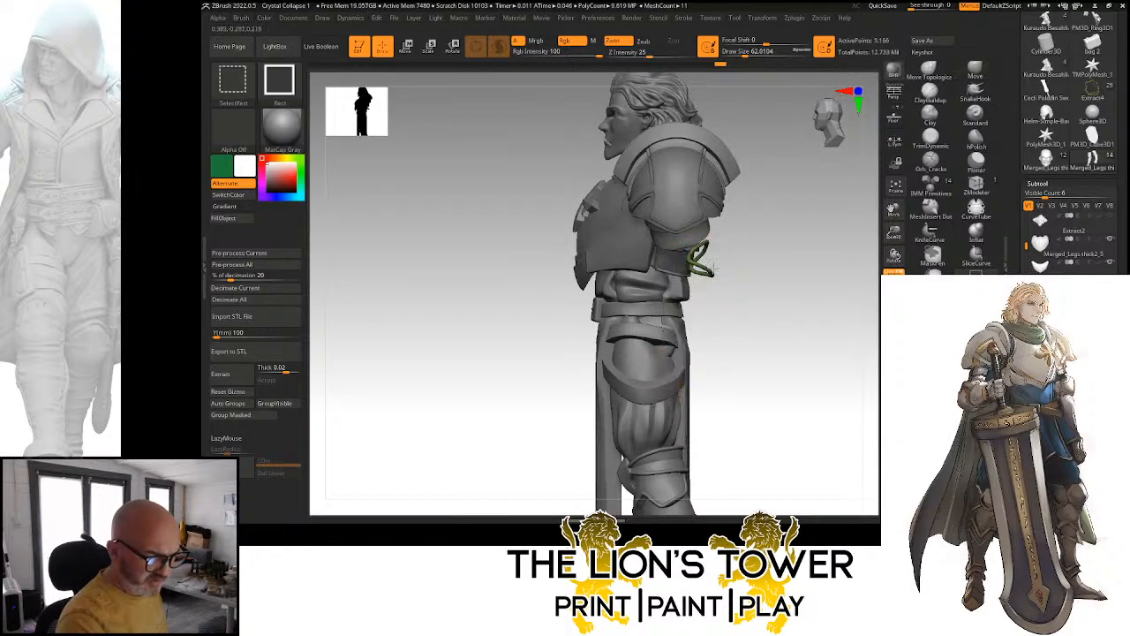
ctrl+shift+click(757, 265)
drag(775, 268, 800, 287)
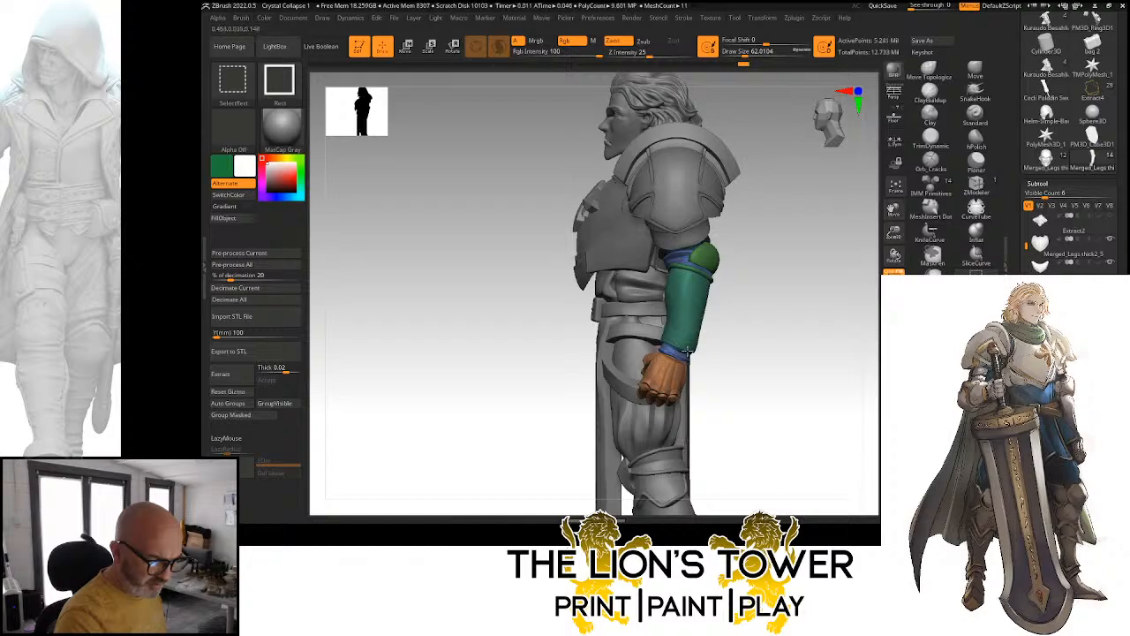
ctrl+shift+click(706, 272)
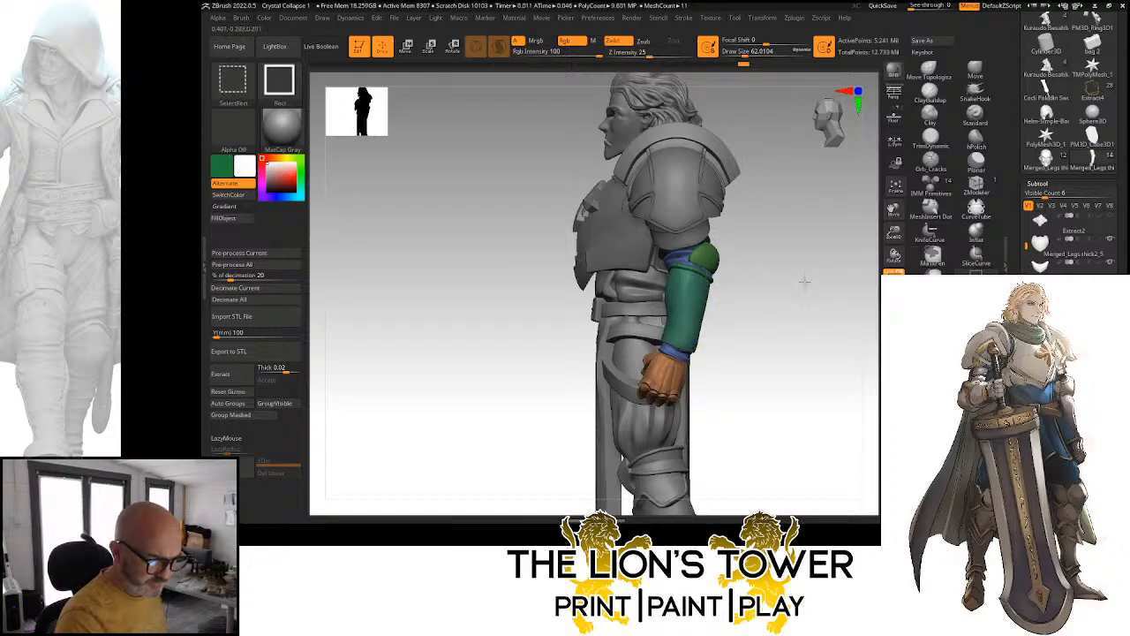
drag(811, 283, 802, 256)
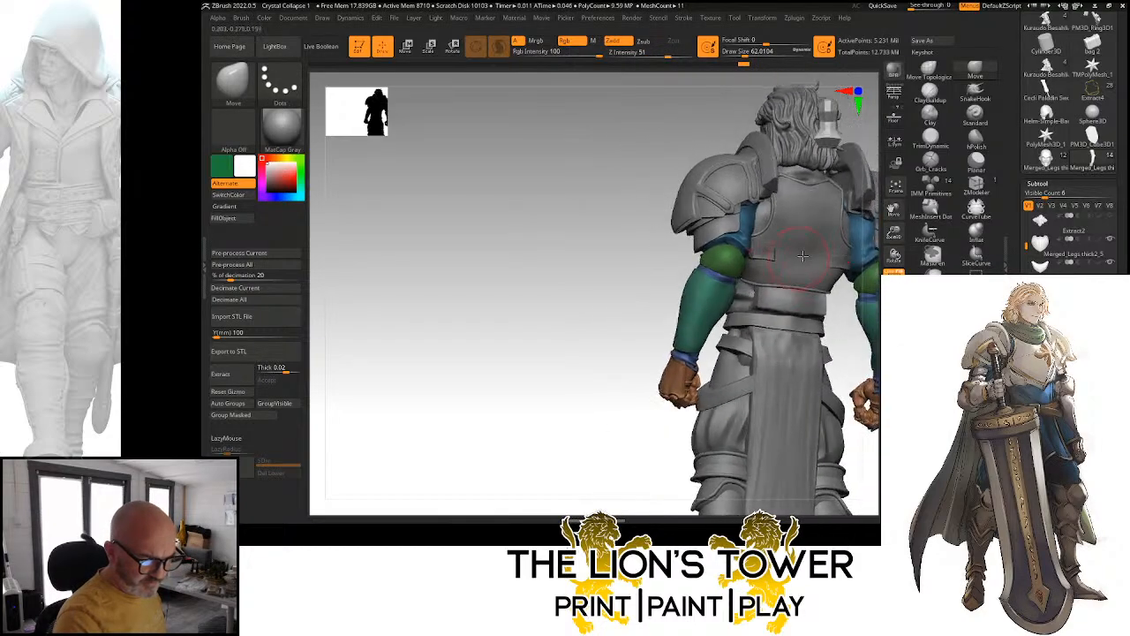
drag(893, 211, 758, 226)
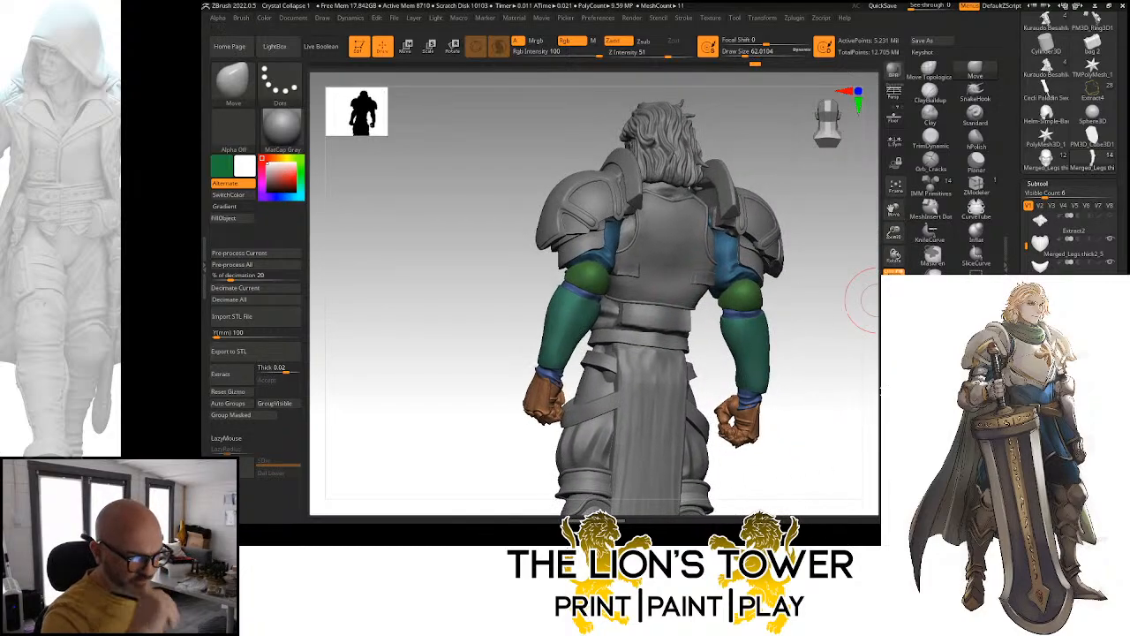
drag(832, 297, 726, 315)
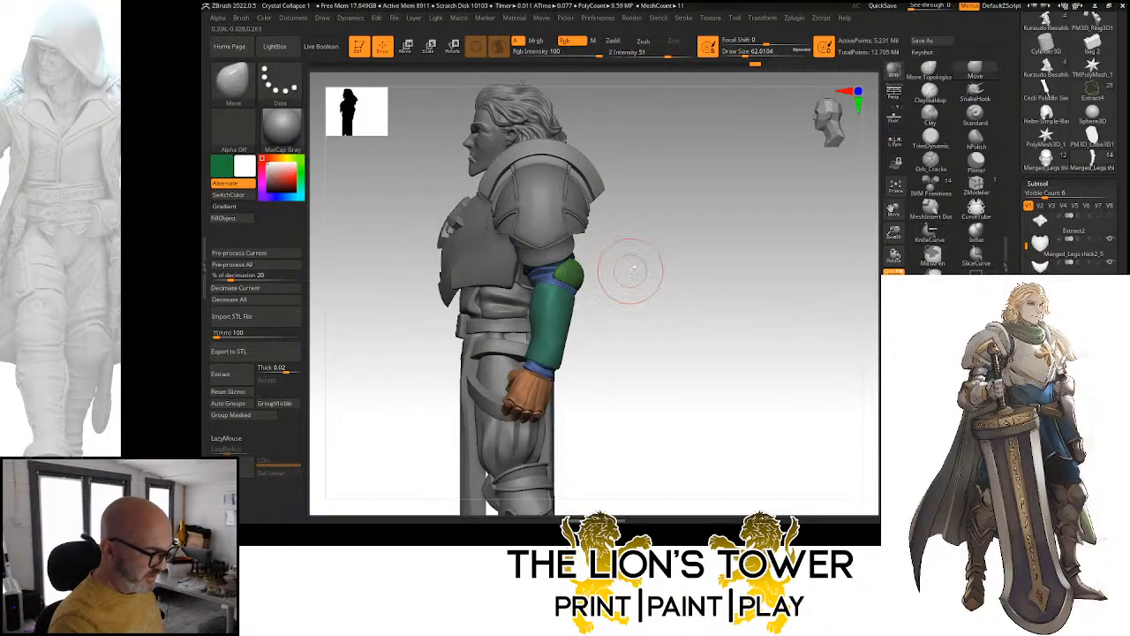
Leave only the elbow pads unmasked, centre the gizmo on one of them, and scale the pads up slightly
shift+drag(629, 271, 720, 257)
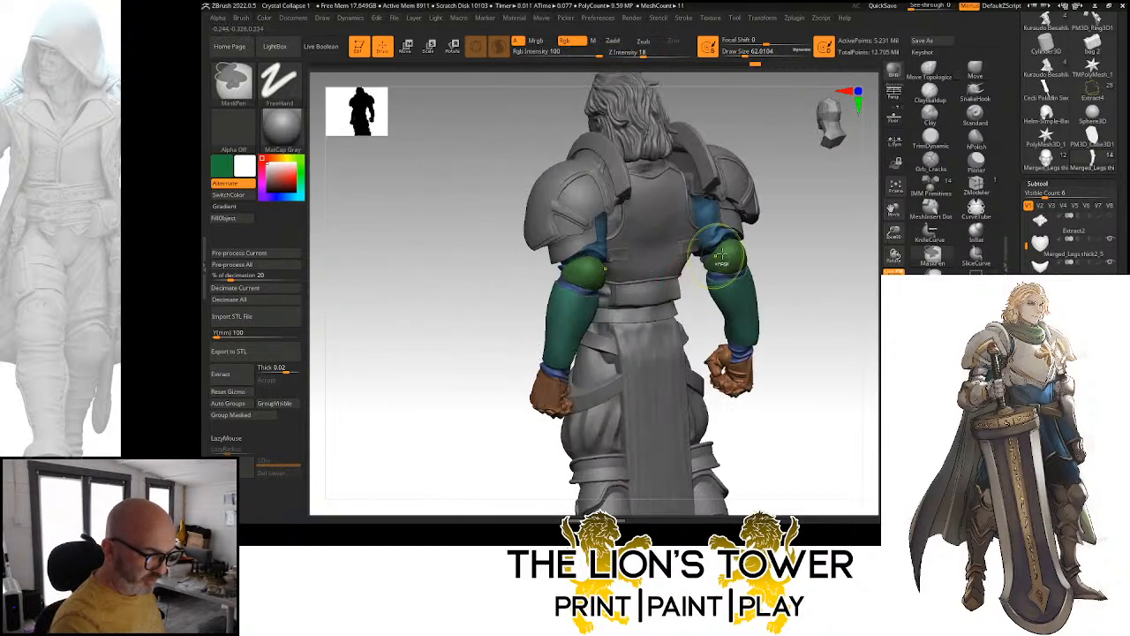
ctrl+shift+click(784, 248)
ctrl+click(784, 246)
key(e)
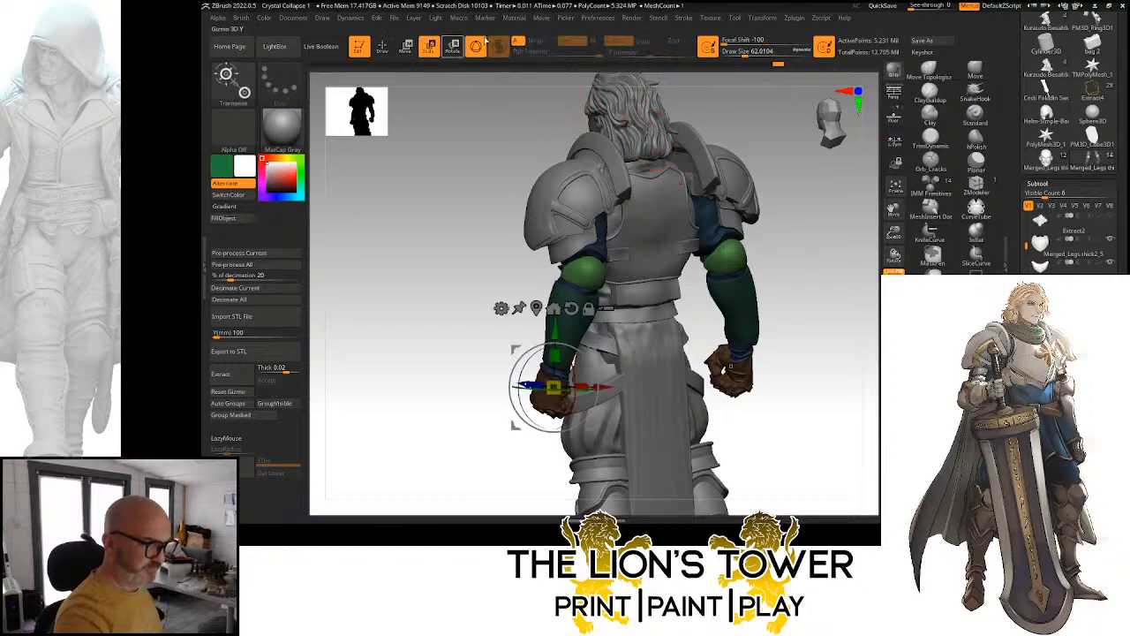
alt+click(592, 276)
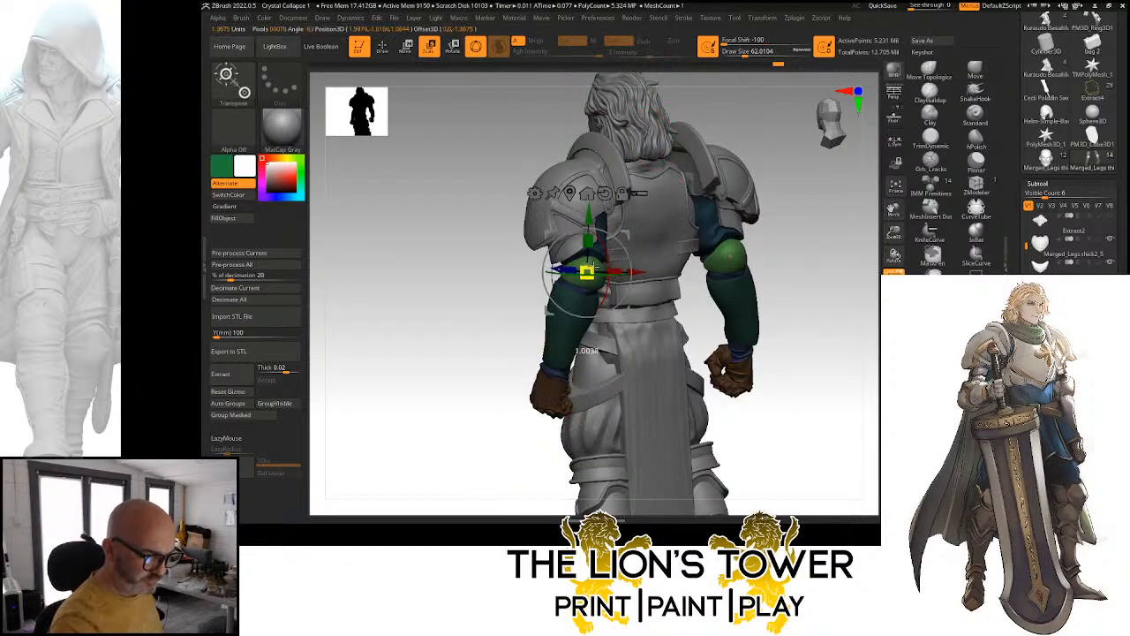
shift+drag(799, 207, 749, 231)
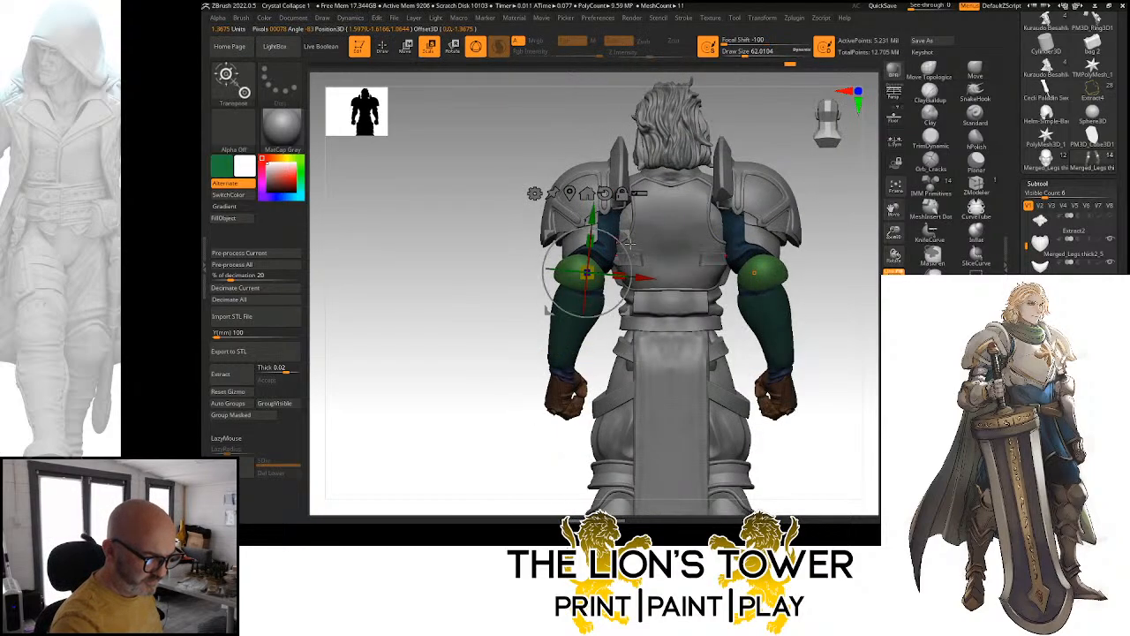
Recentre the gizmo on the elbow pad and fine-tune the fit of both pads against the arms
alt+click(600, 273)
alt+click(590, 276)
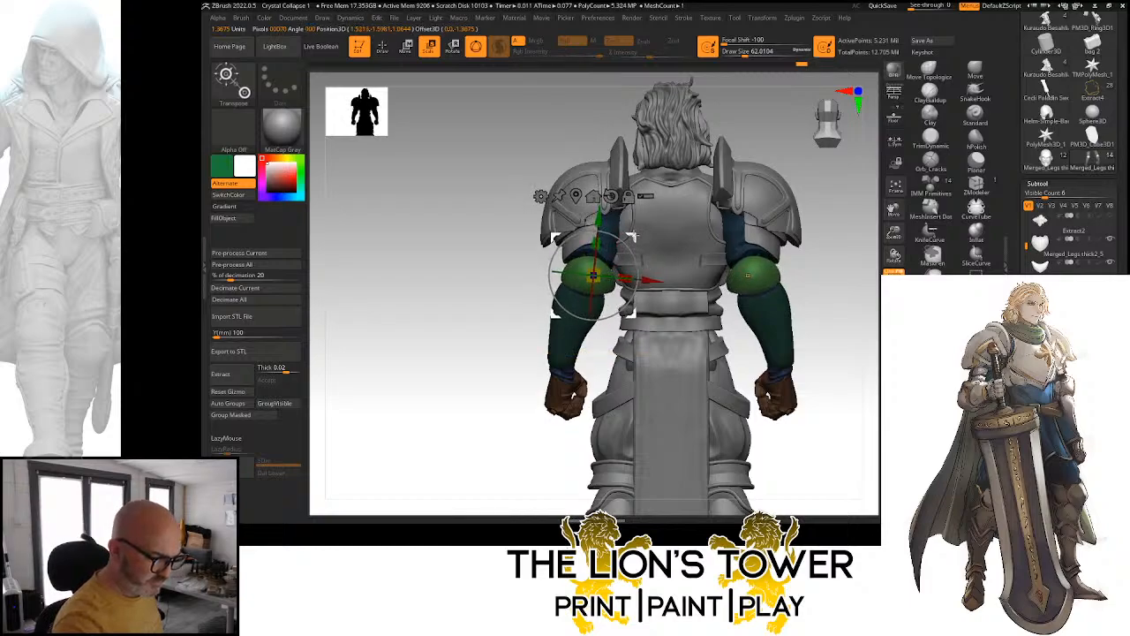
shift+drag(717, 194, 858, 185)
shift+drag(774, 265, 809, 261)
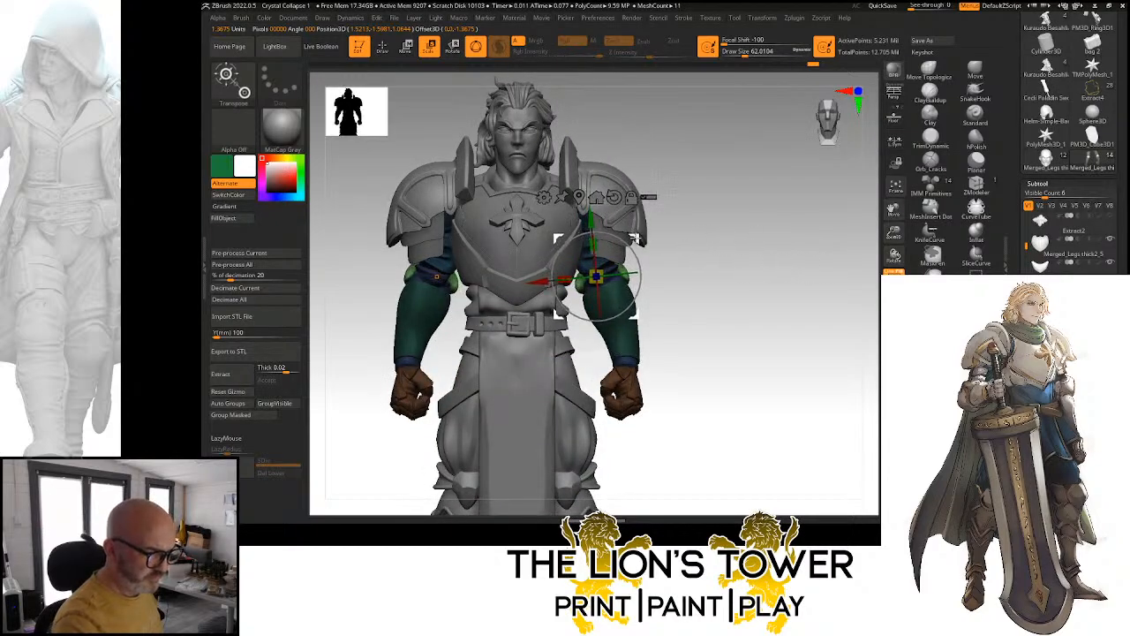
drag(754, 252, 713, 275)
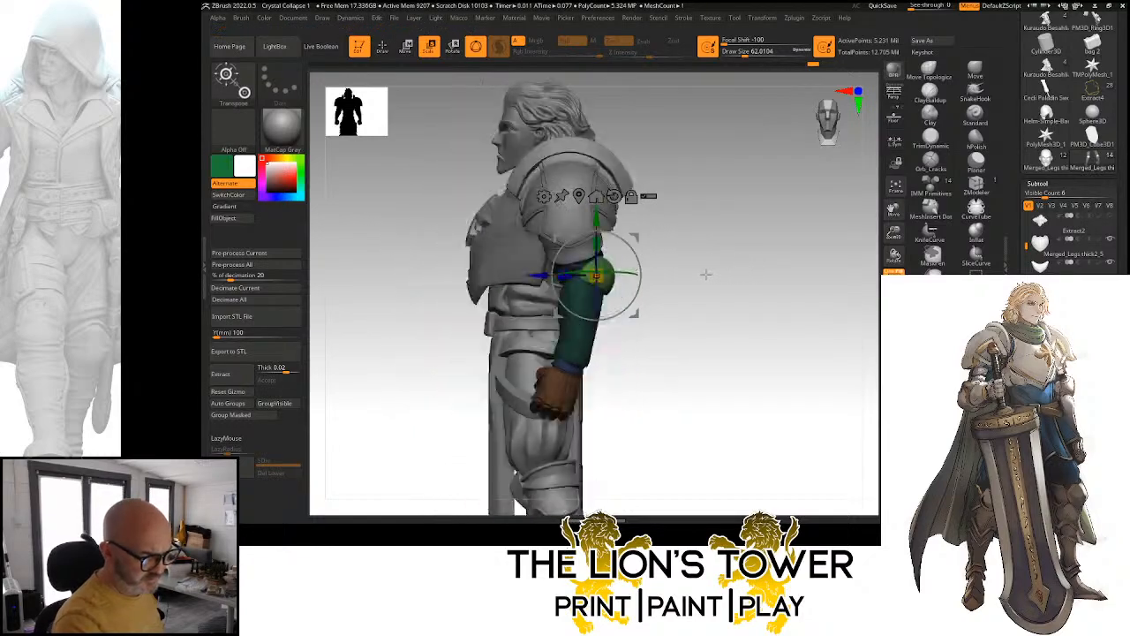
drag(894, 233, 975, 233)
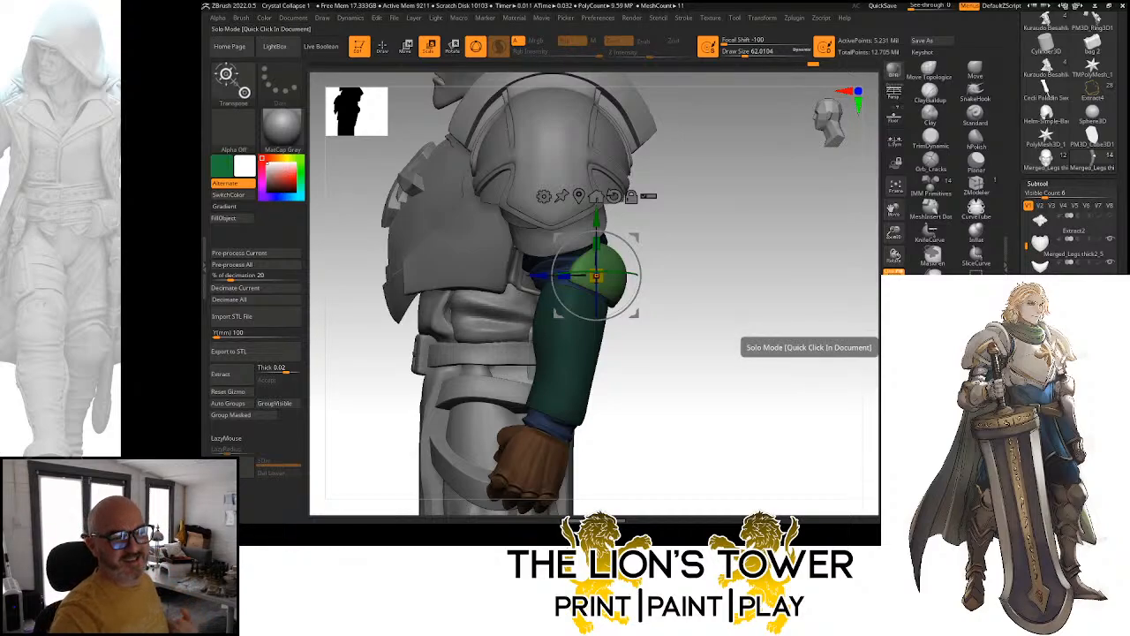
mouse_move(886, 203)
mouse_down()
mouse_move(894, 232)
mouse_move(868, 196)
mouse_up()
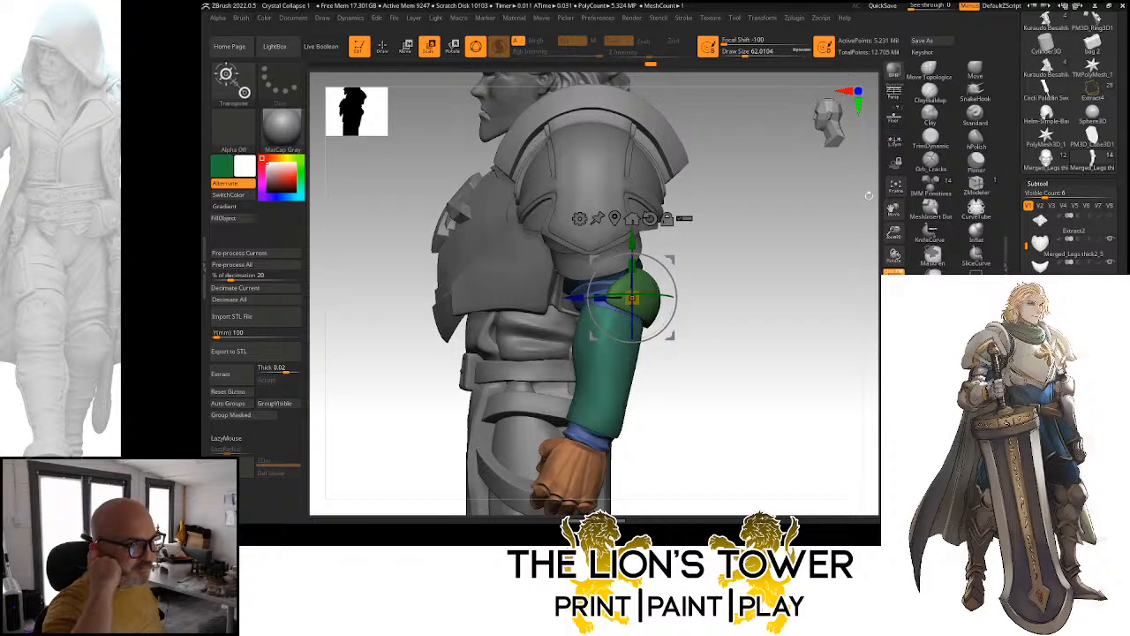
drag(894, 233, 891, 210)
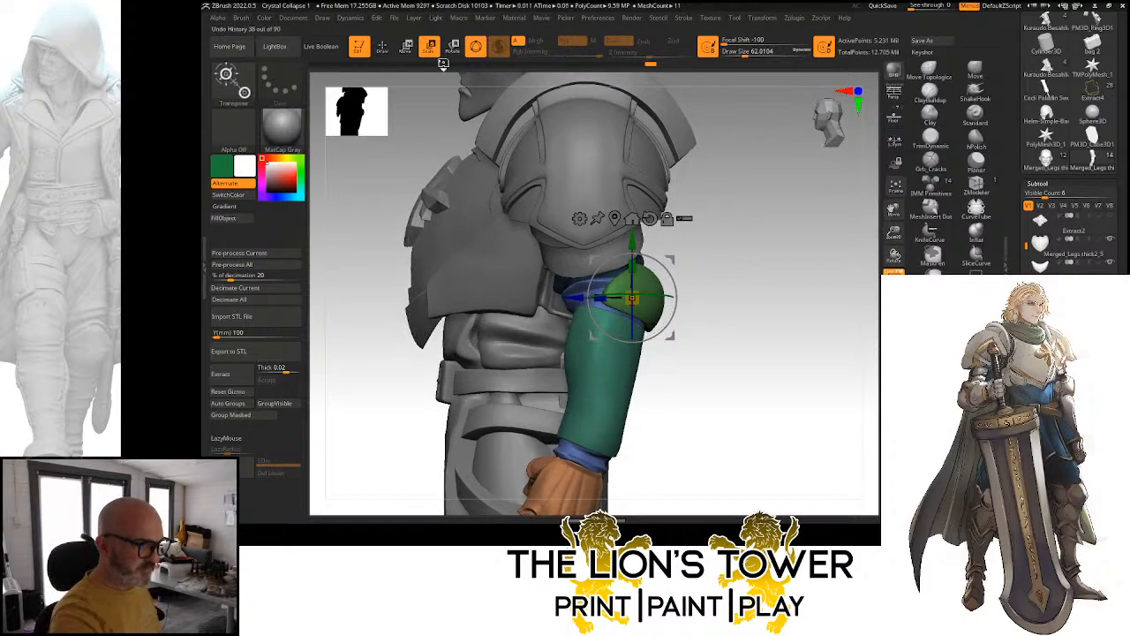
Keep the mesh in 3D mode, return to Draw mode, and clear the mask on the arms
click(365, 46)
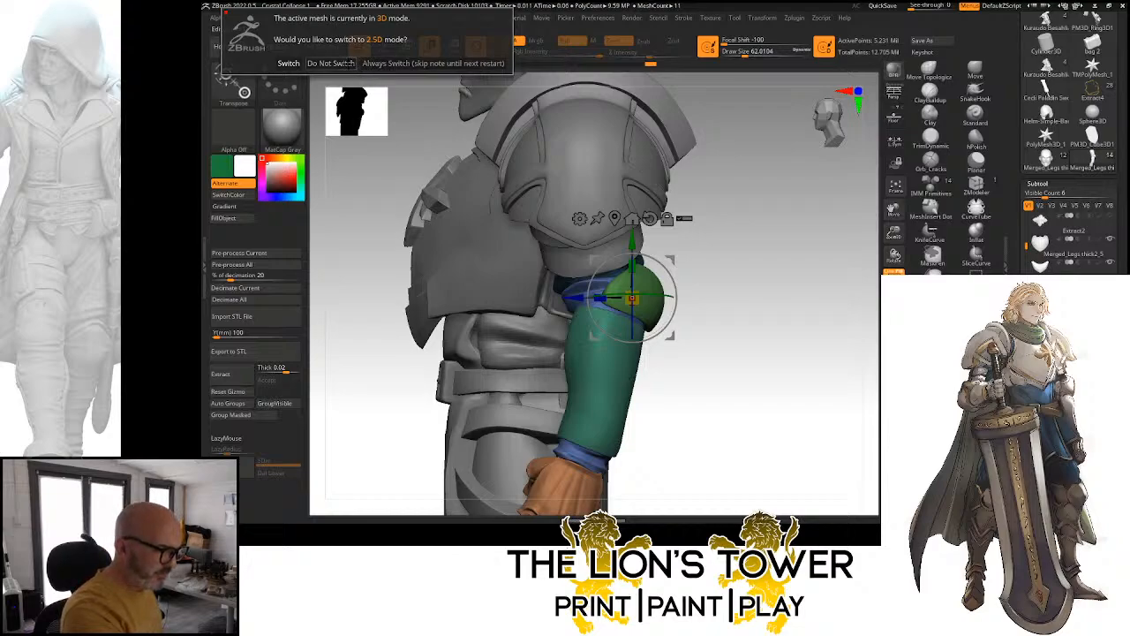
click(347, 64)
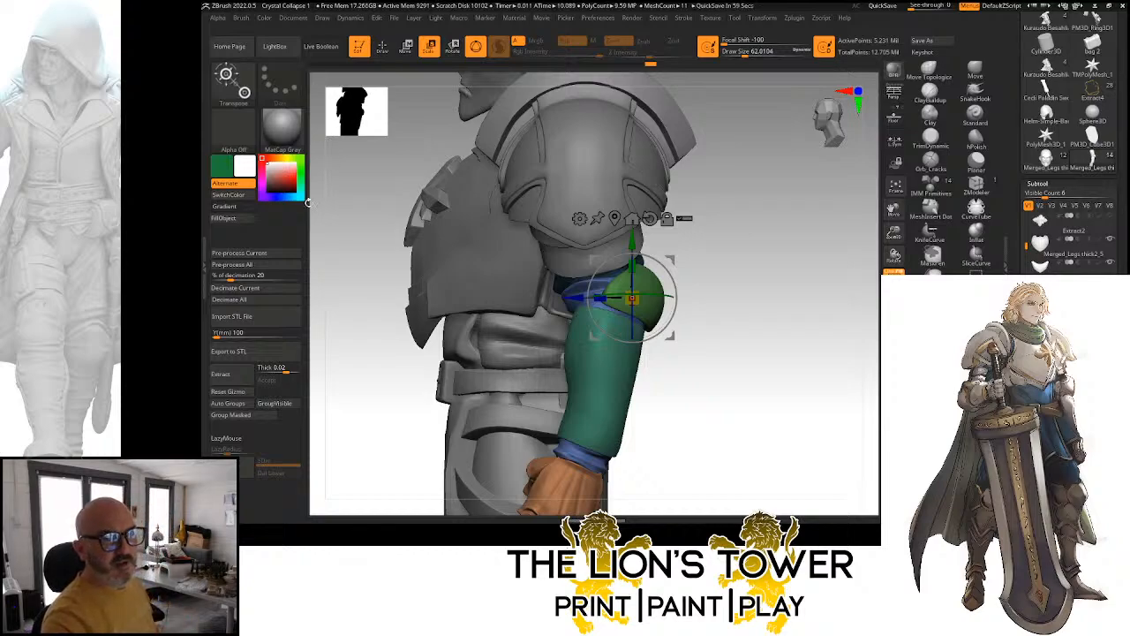
drag(900, 228, 864, 222)
click(383, 46)
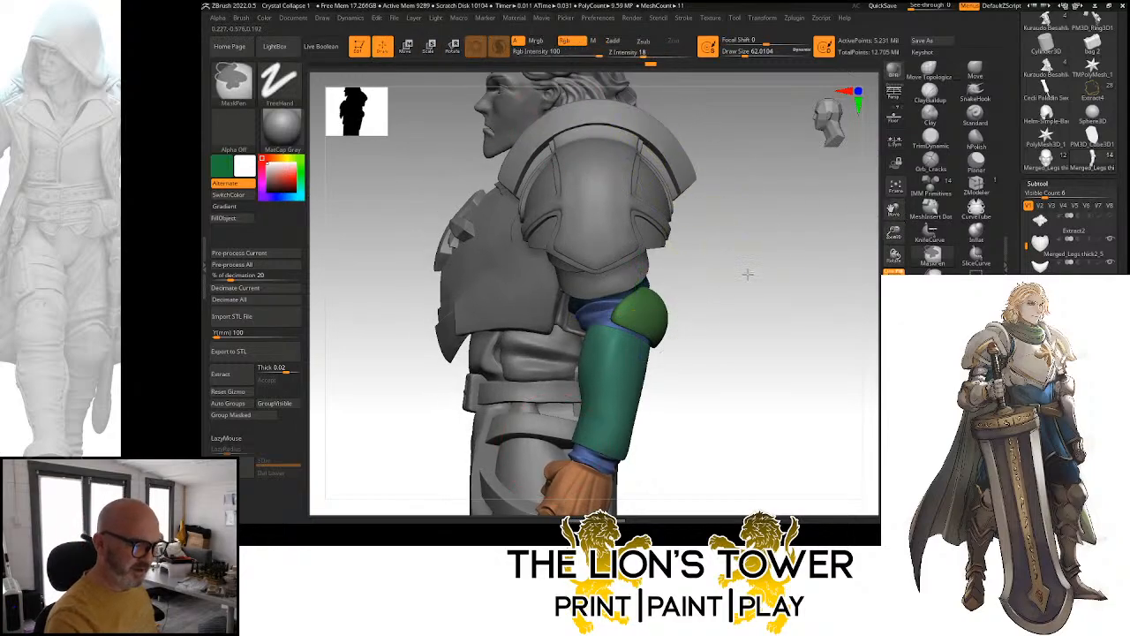
ctrl+drag(748, 274, 759, 317)
drag(893, 229, 890, 206)
drag(893, 210, 962, 179)
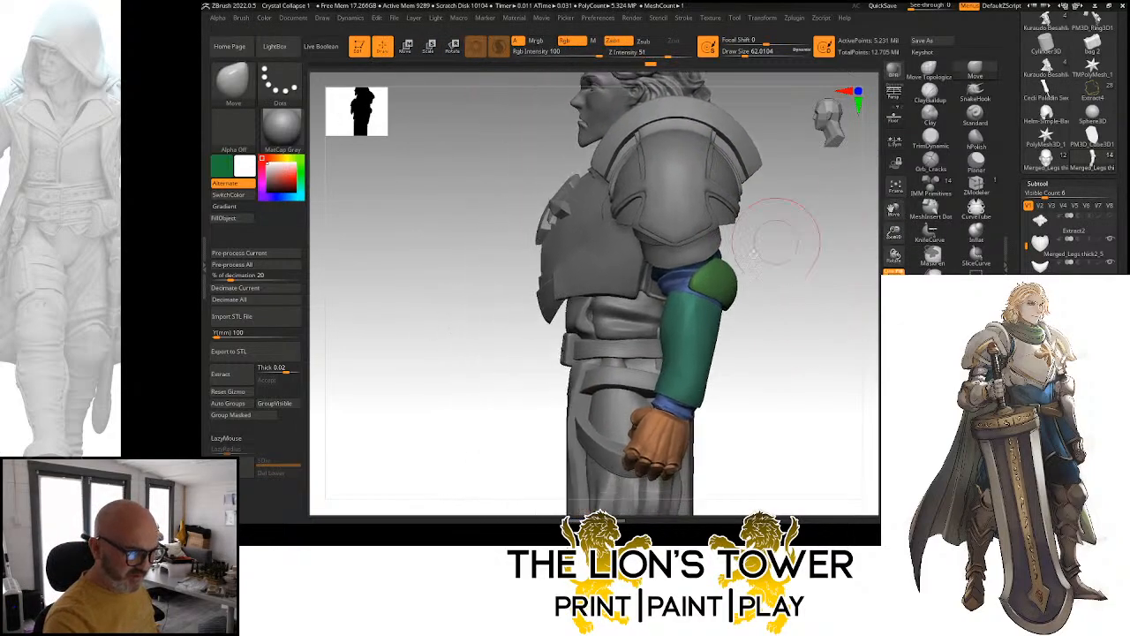
Isolate the elbow pads and mask their front portion with a lasso selection
ctrl+shift+click(720, 283)
mouse_move(828, 271)
mouse_down()
mouse_move(848, 271)
mouse_move(818, 295)
mouse_move(839, 256)
mouse_up()
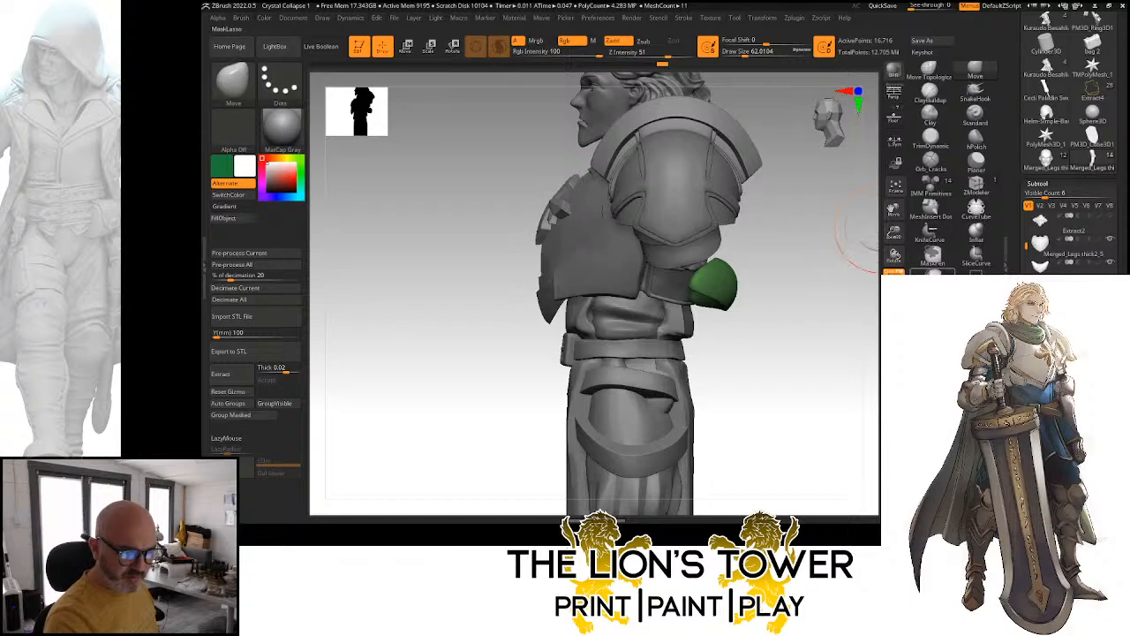
drag(761, 311, 769, 317)
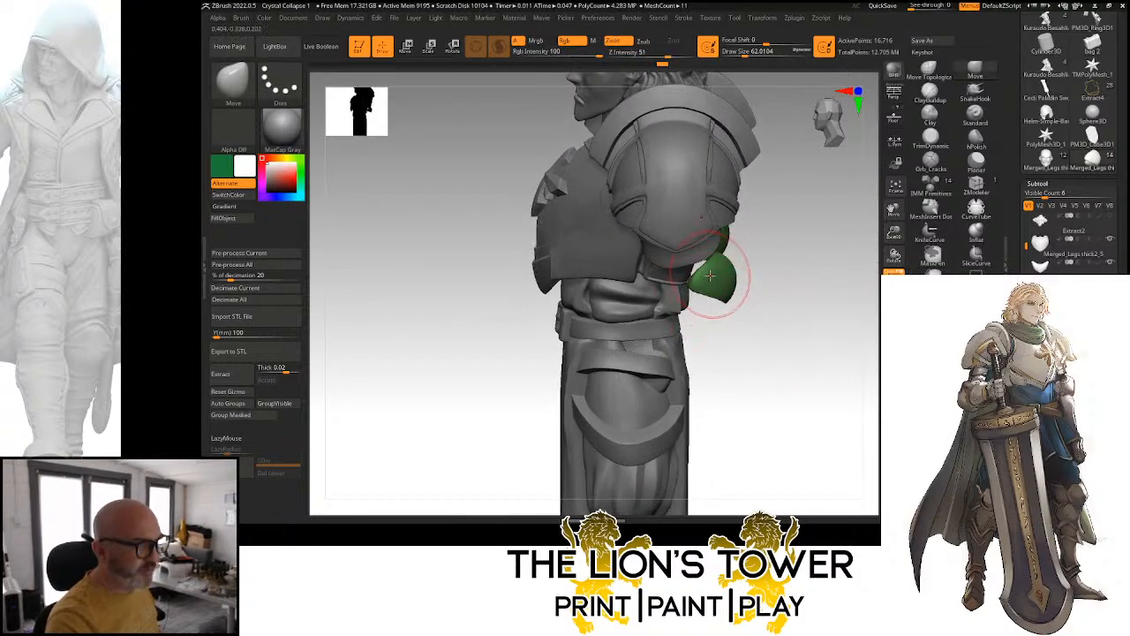
key(ctrl)
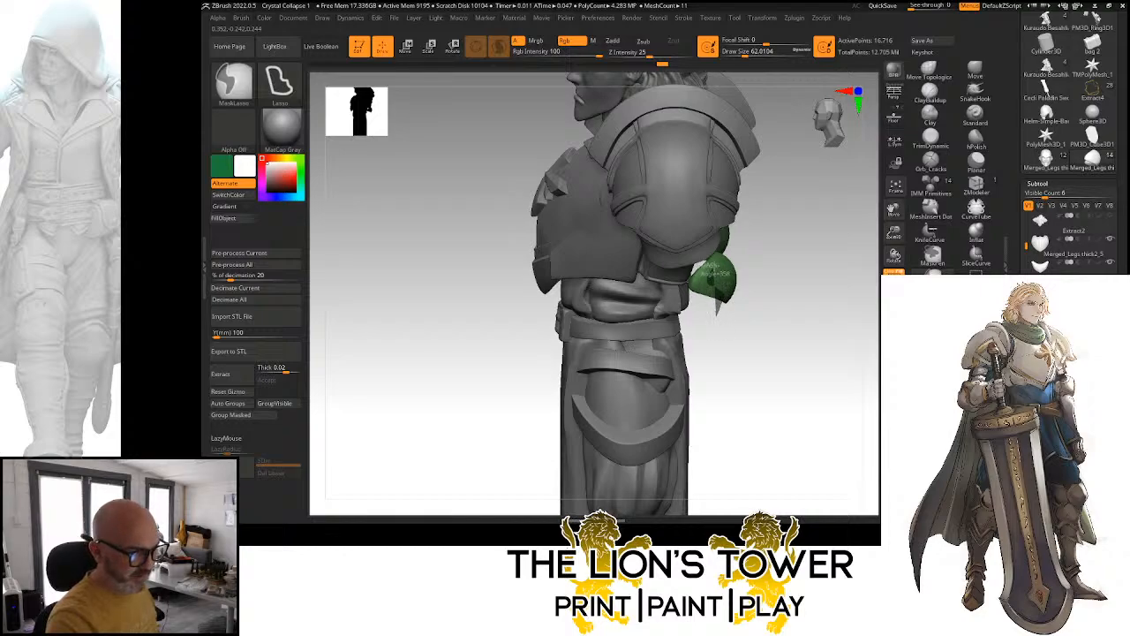
mouse_move(699, 251)
ctrl+mouse_down()
mouse_move(662, 325)
mouse_move(675, 358)
ctrl+mouse_up()
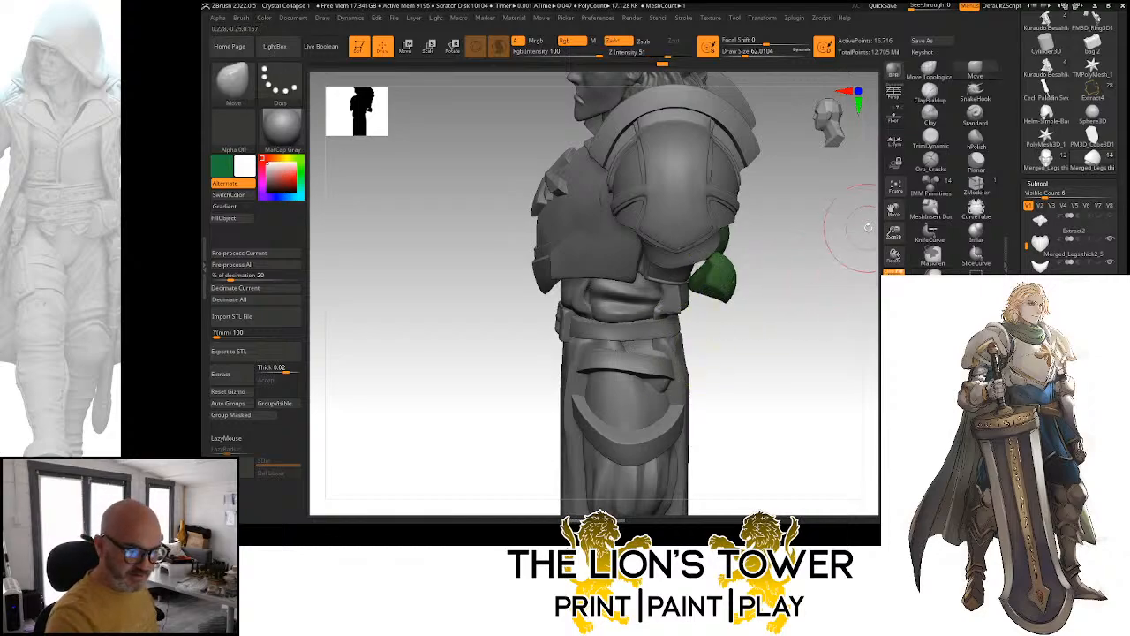
Extract the masked part of the elbow pads at a thickness of 0.02 and accept it as a new subtool
key(ctrl+shift+d)
drag(1026, 464, 1026, 369)
drag(1026, 442, 1026, 401)
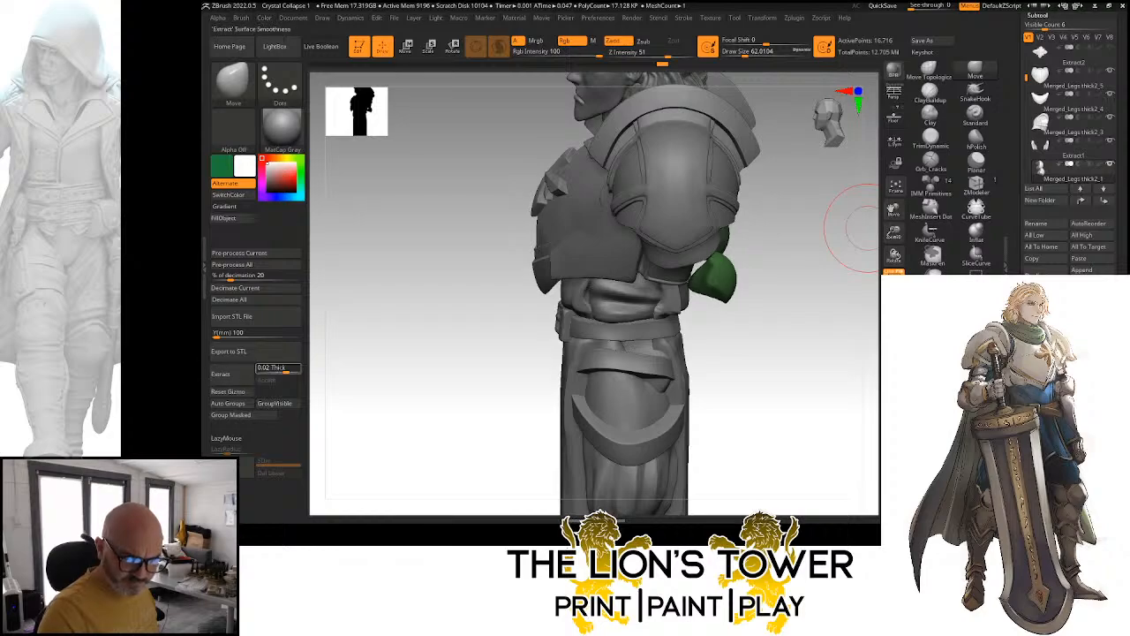
click(221, 374)
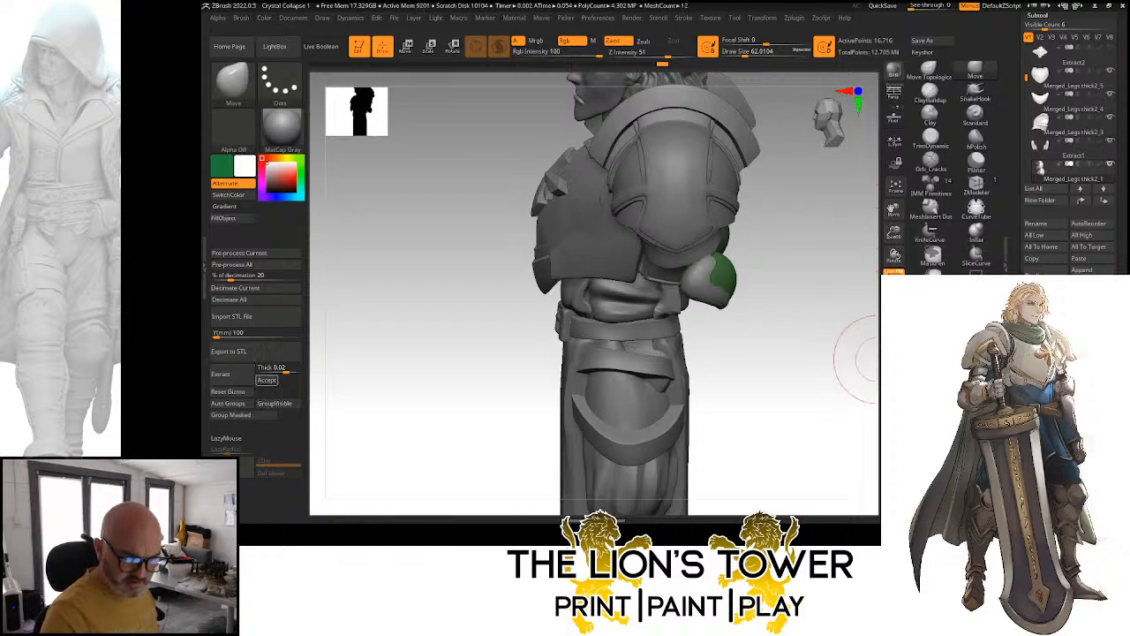
click(267, 379)
mouse_move(839, 389)
mouse_down()
mouse_move(727, 392)
mouse_move(744, 391)
mouse_move(767, 270)
mouse_up()
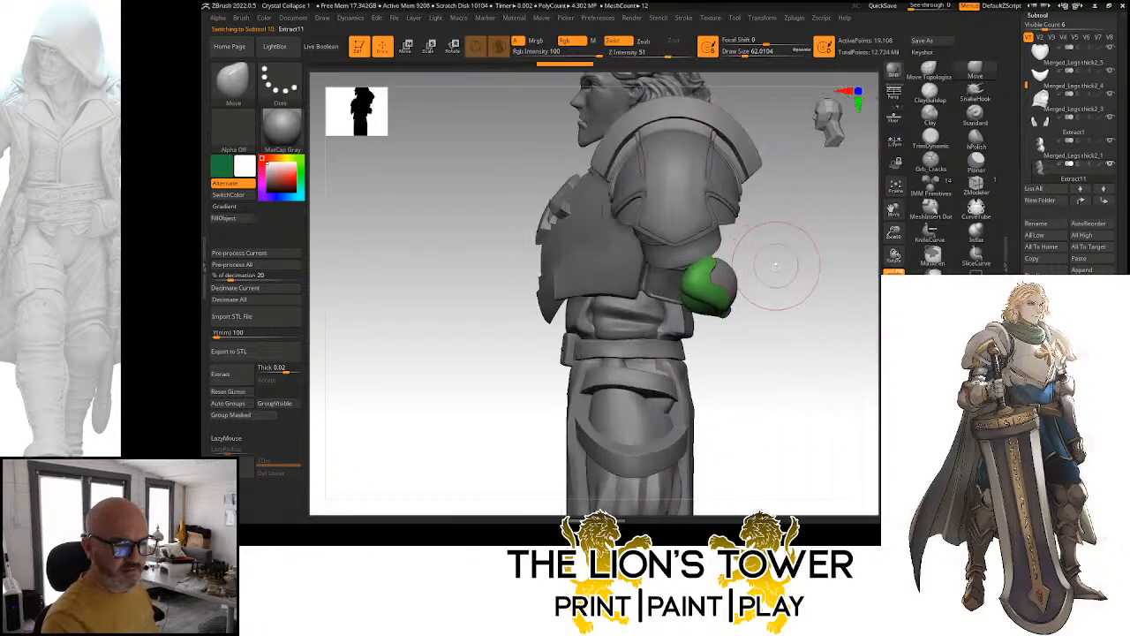
Isolate the extracted elbow guards, hide the inner polygroup to leave the outer shell showing, and group the visible faces
key(shift+s)
mouse_move(872, 341)
mouse_down()
mouse_move(807, 331)
mouse_move(816, 320)
mouse_up()
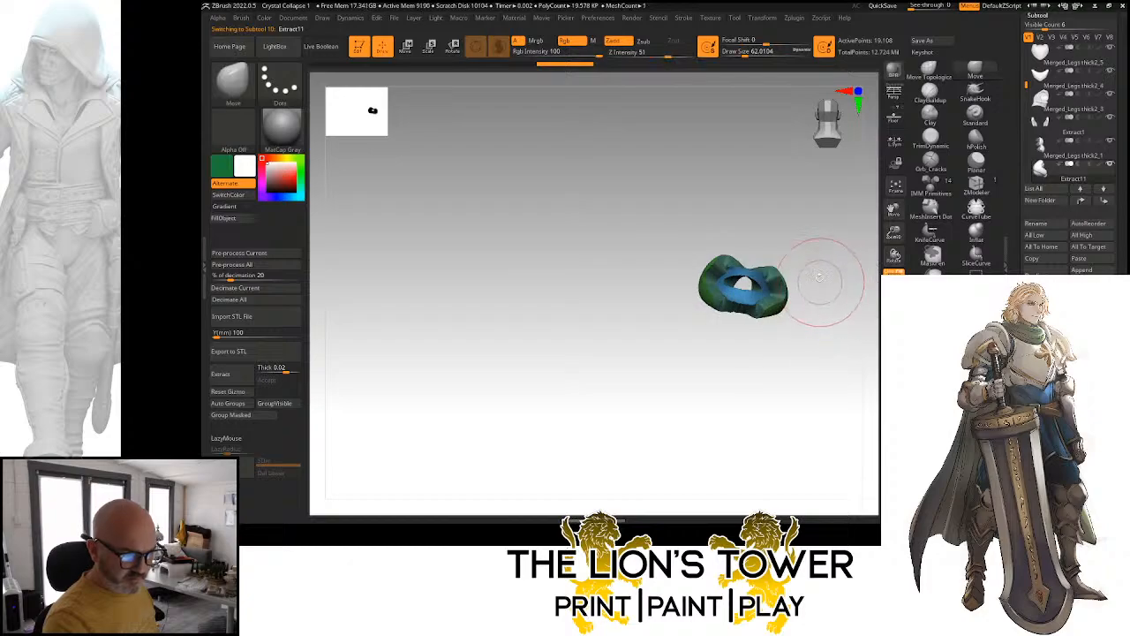
key(ctrl+shift)
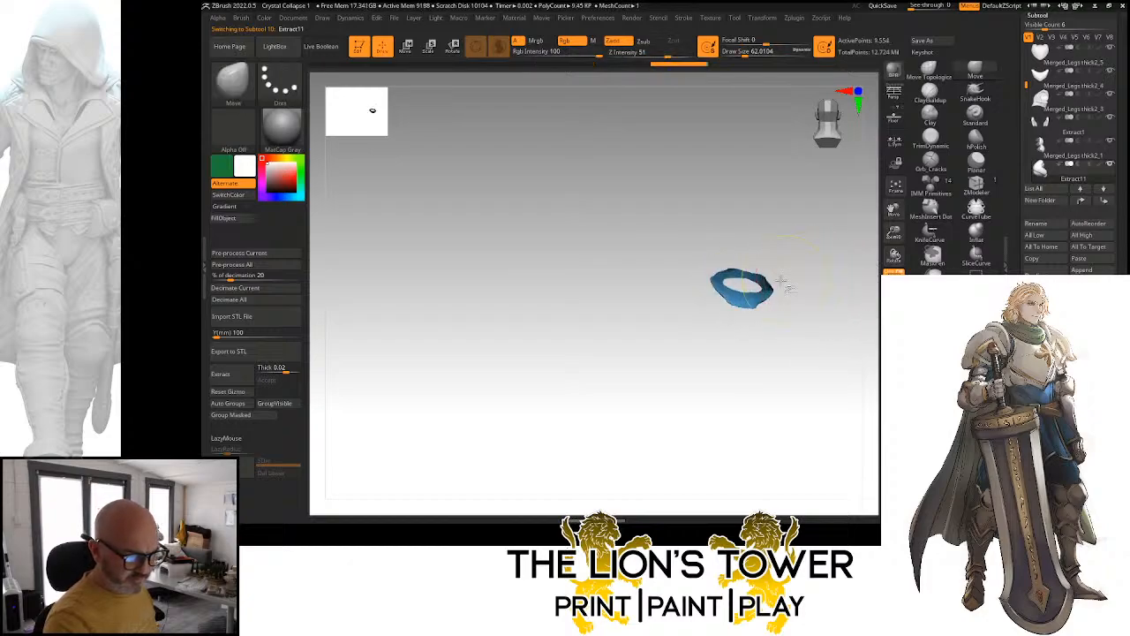
ctrl+shift+click(768, 285)
ctrl+shift+click(754, 288)
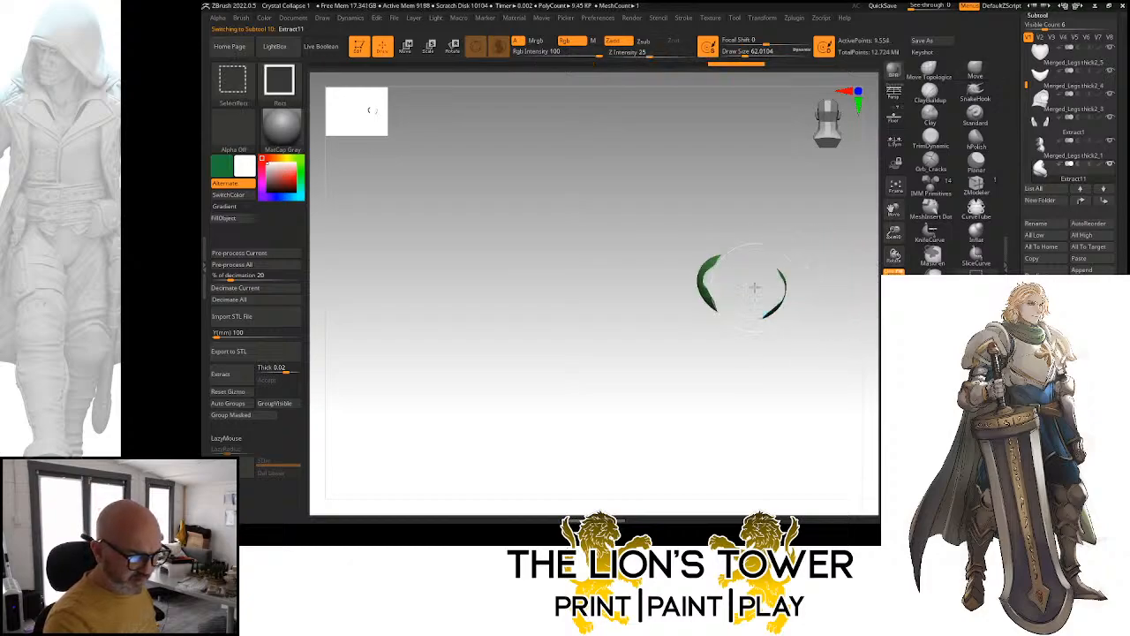
ctrl+shift+click(790, 245)
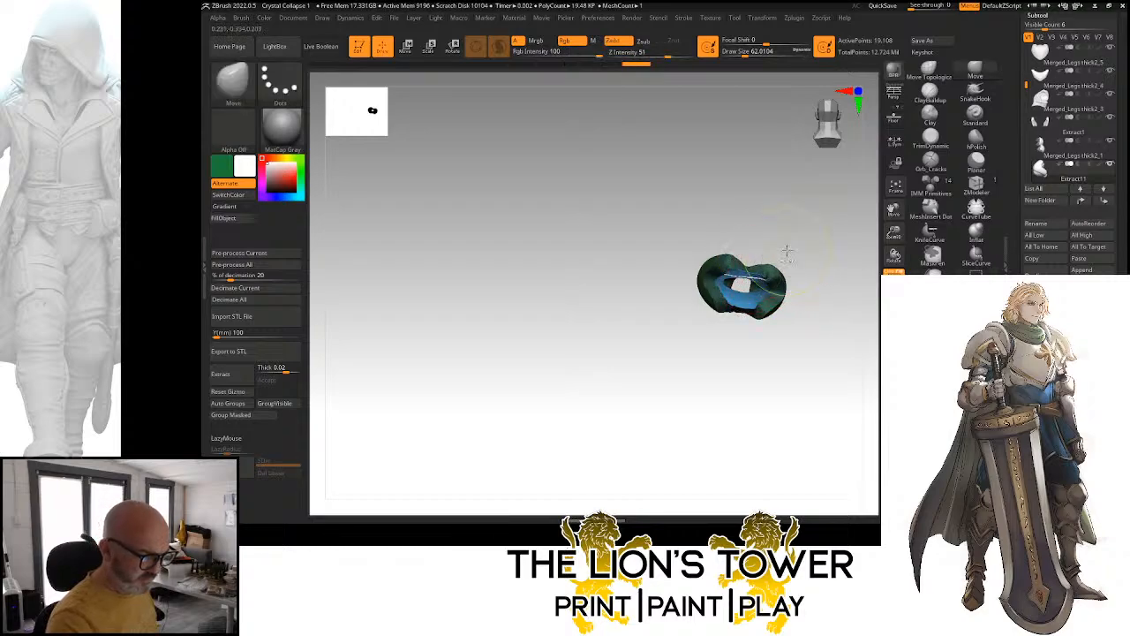
ctrl+shift+click(762, 282)
ctrl+shift+click(769, 283)
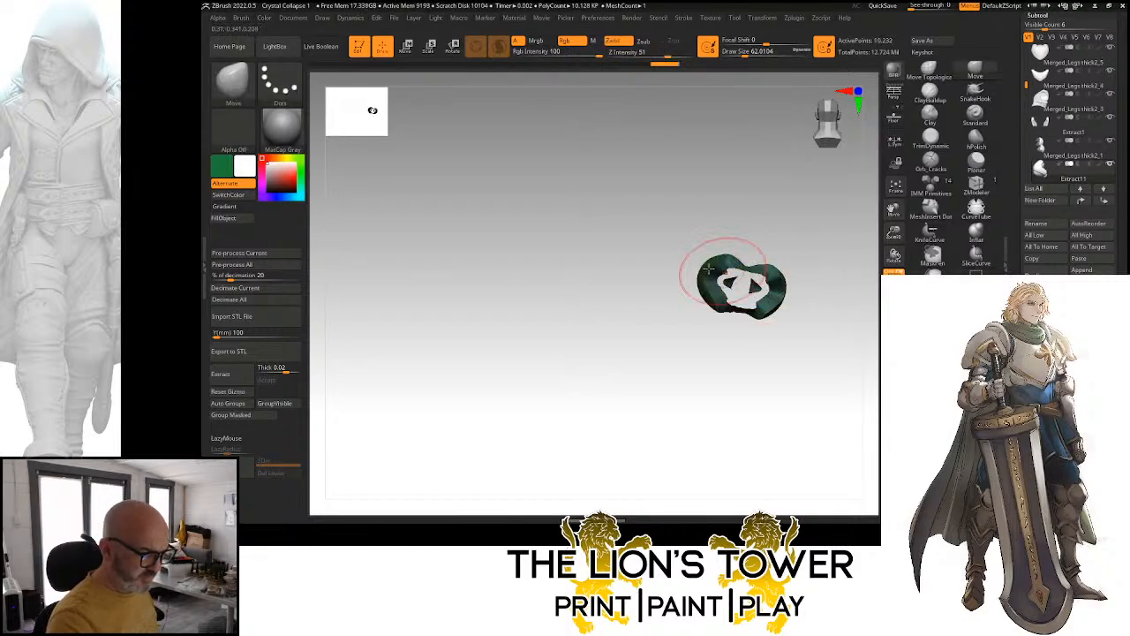
click(275, 403)
Keep only the outer shell surfaces of the elbow guards and close their open holes
ctrl+shift+click(735, 282)
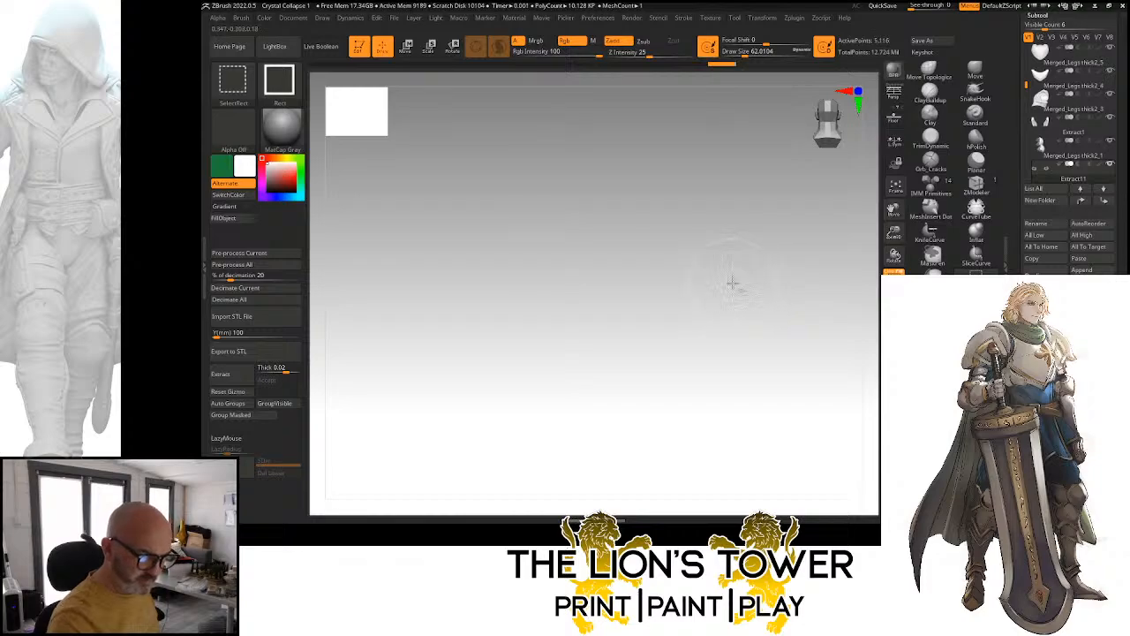
drag(811, 265, 815, 215)
ctrl+shift+click(759, 274)
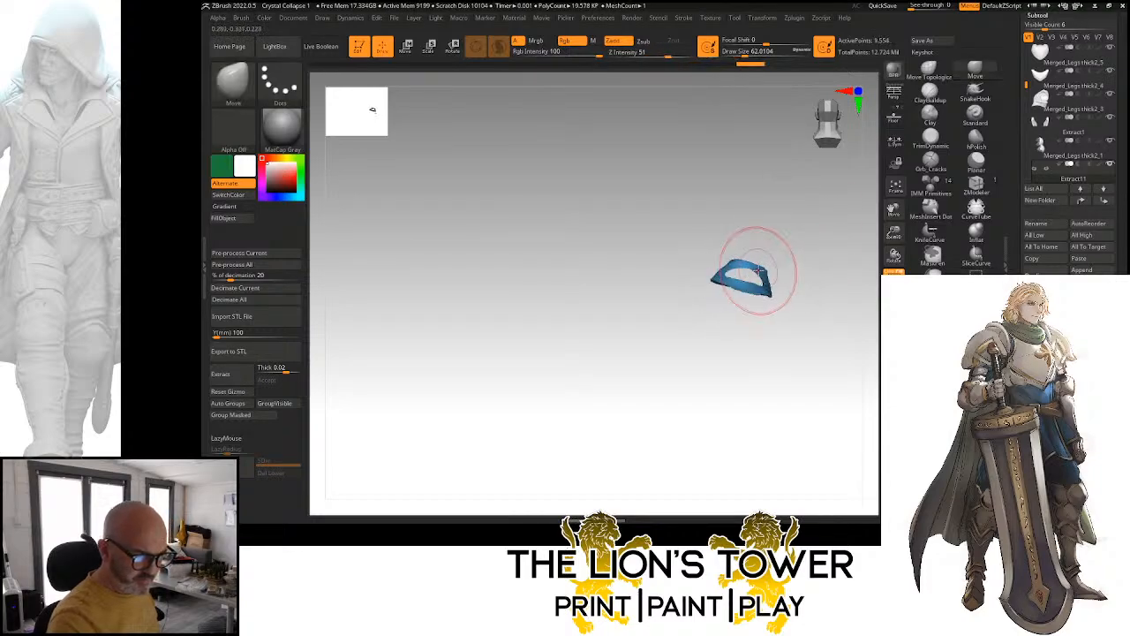
ctrl+shift+click(861, 295)
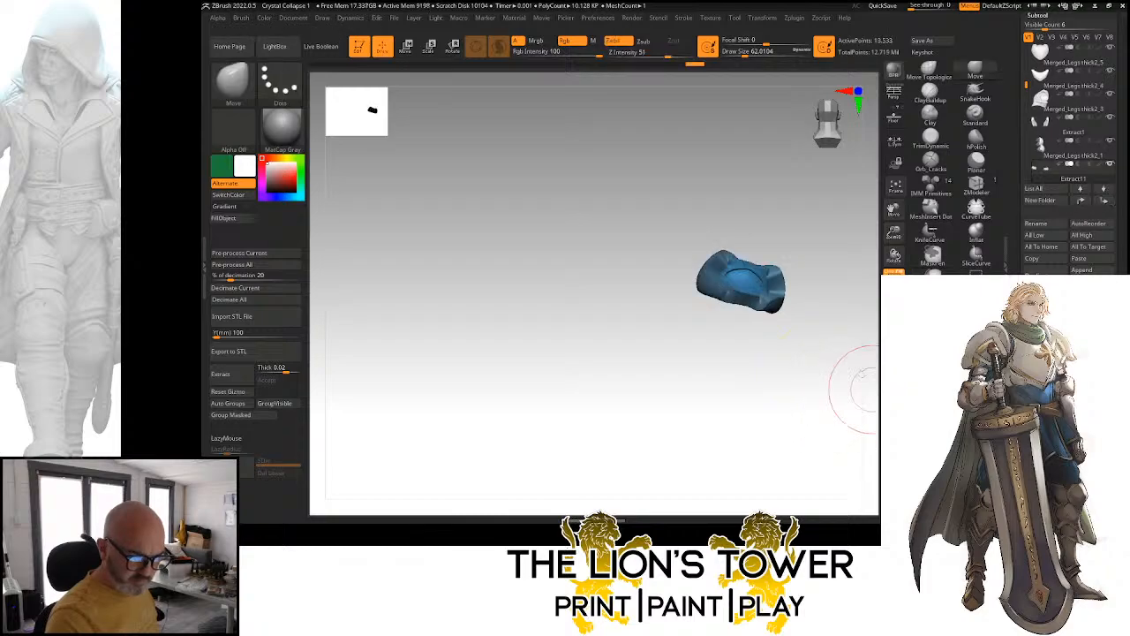
Fill out the sunken inner centre of the elbow guards with the Inflat brush and remesh them
drag(853, 389, 858, 265)
click(976, 232)
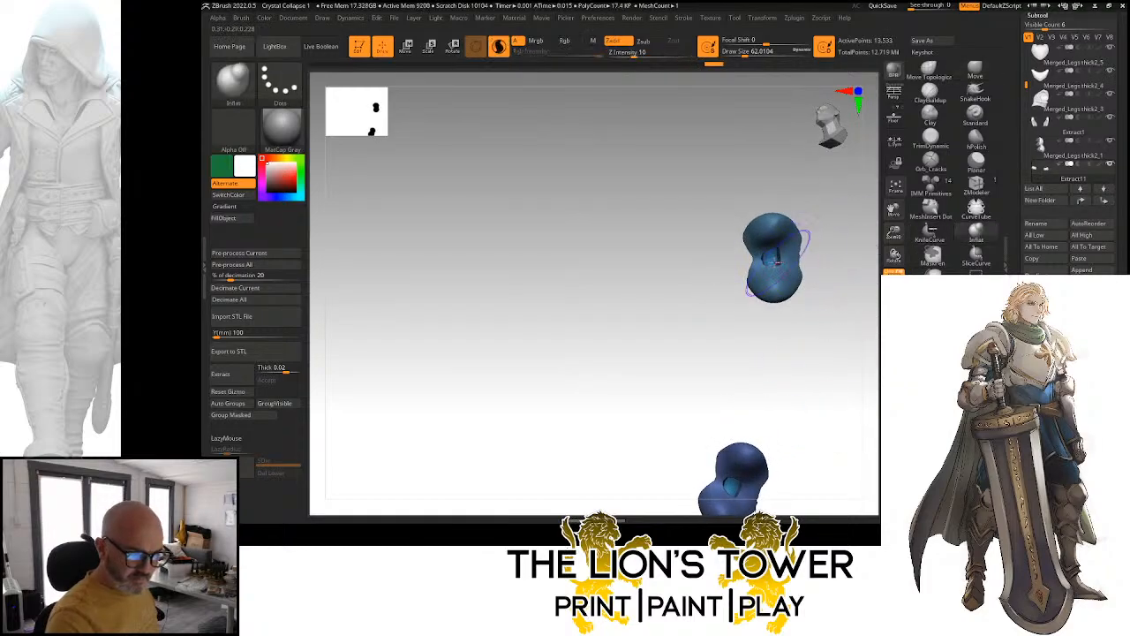
drag(772, 257, 774, 257)
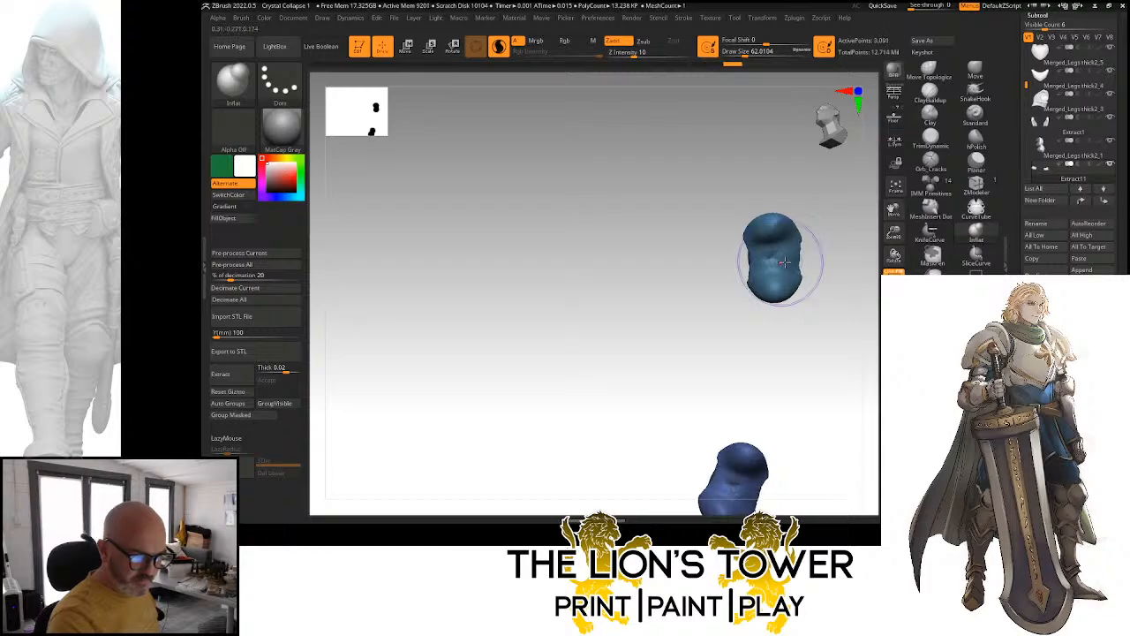
ctrl+drag(845, 288, 860, 364)
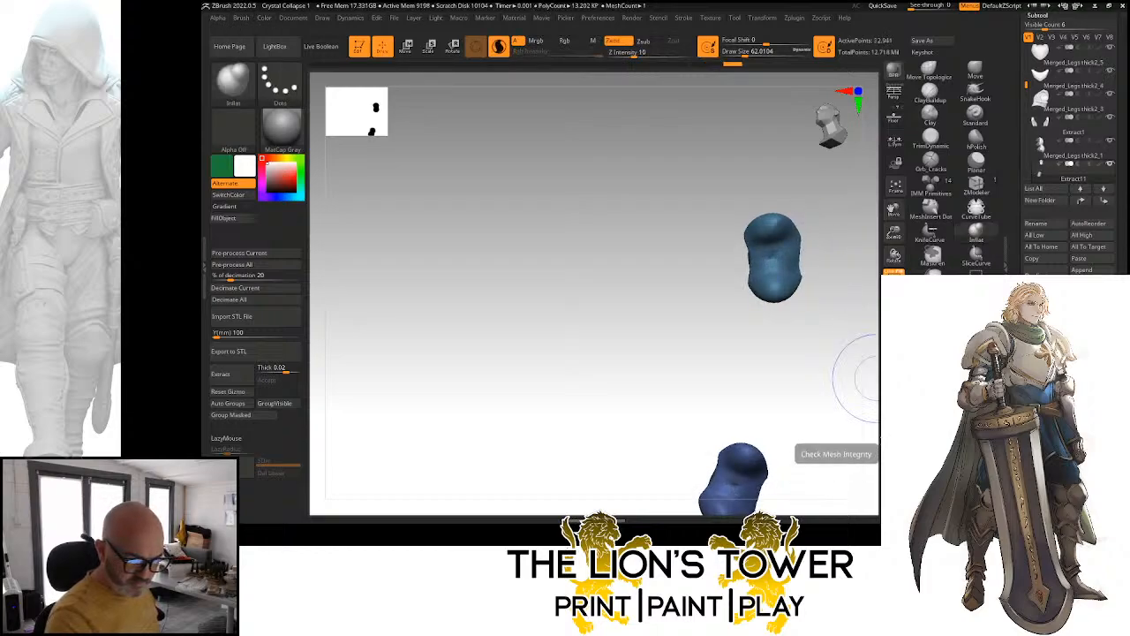
mouse_move(853, 373)
mouse_down()
mouse_move(800, 386)
mouse_move(821, 338)
mouse_move(788, 355)
mouse_move(797, 338)
mouse_move(821, 336)
mouse_up()
Build up the hollow face of the elbow guards with ClayBuildup at a draw size of about 25, and remesh them
click(930, 91)
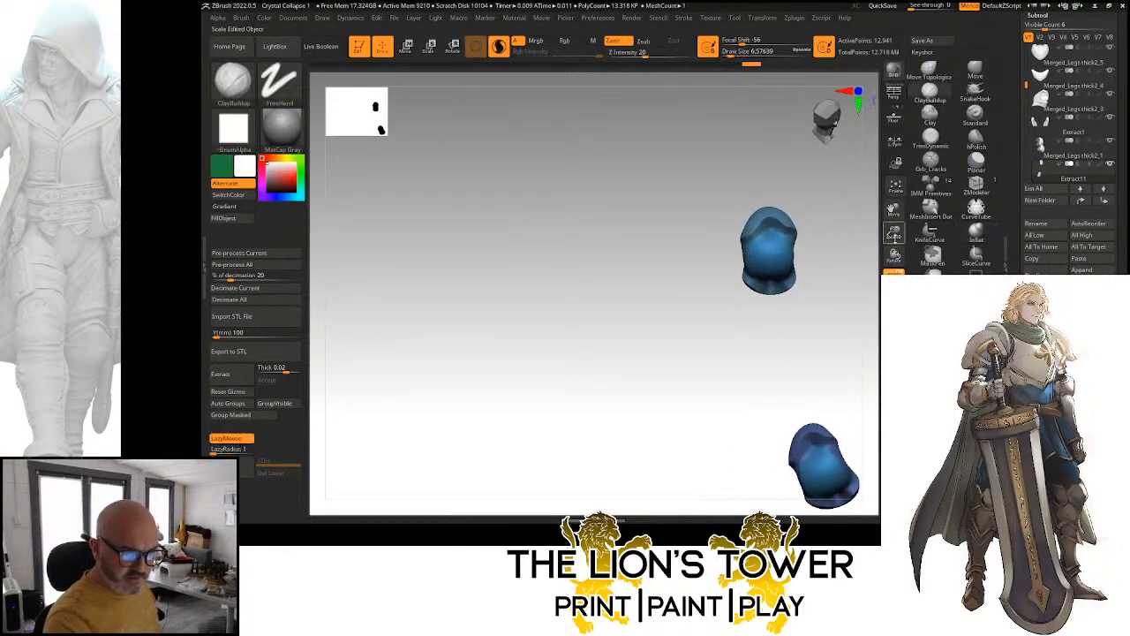
drag(874, 232, 807, 218)
drag(735, 51, 747, 51)
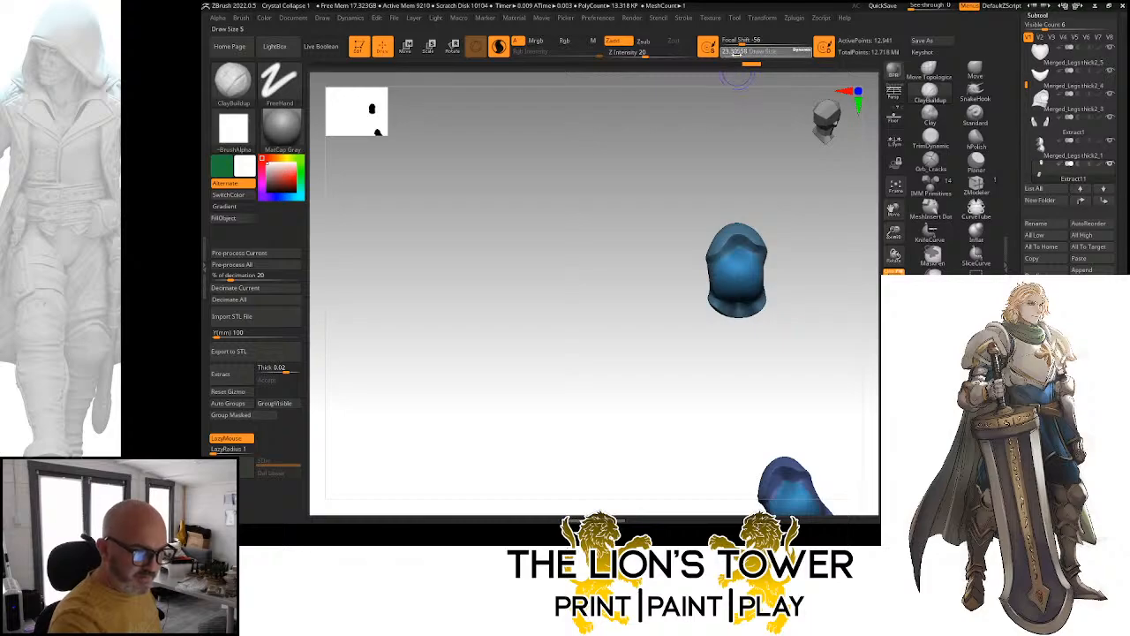
drag(813, 232, 769, 265)
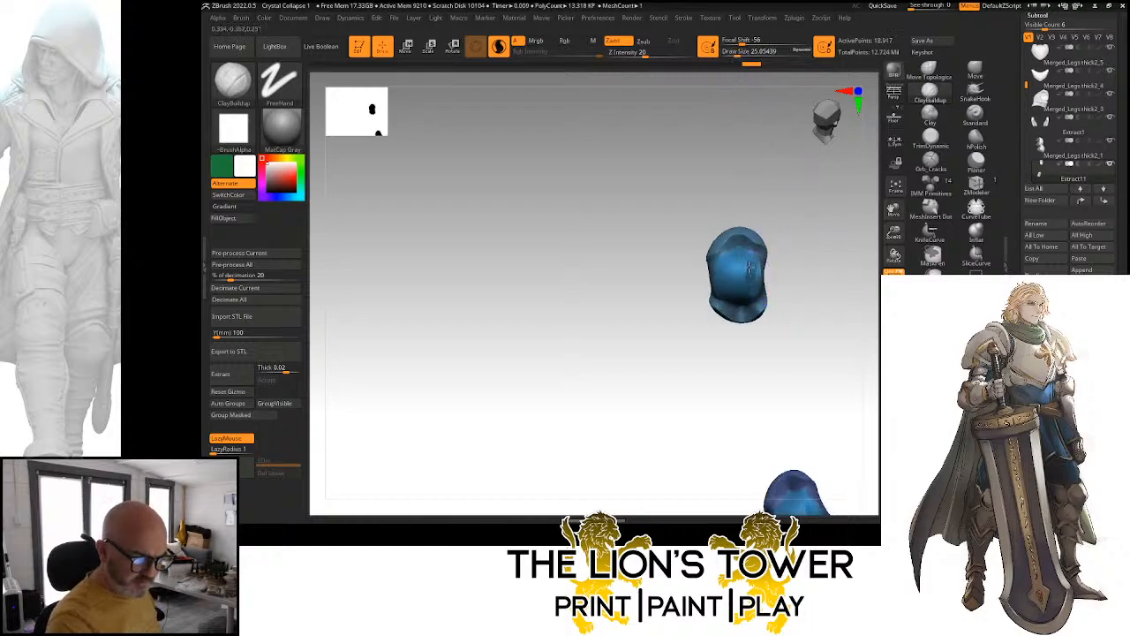
mouse_move(737, 295)
mouse_down()
mouse_move(746, 265)
mouse_move(755, 269)
mouse_up()
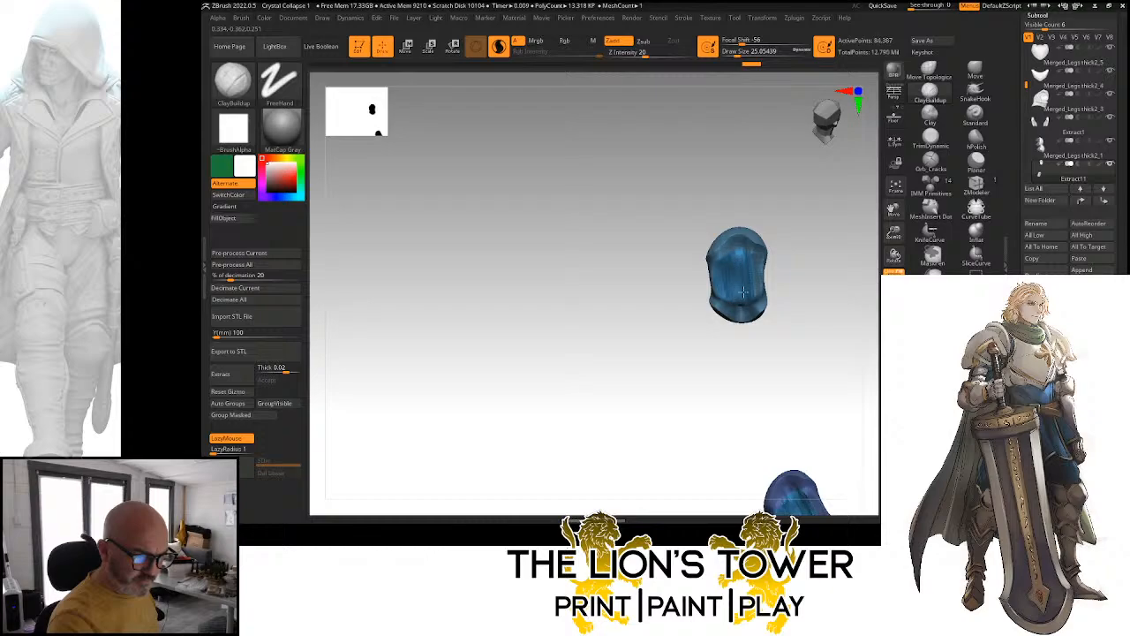
drag(753, 255, 746, 284)
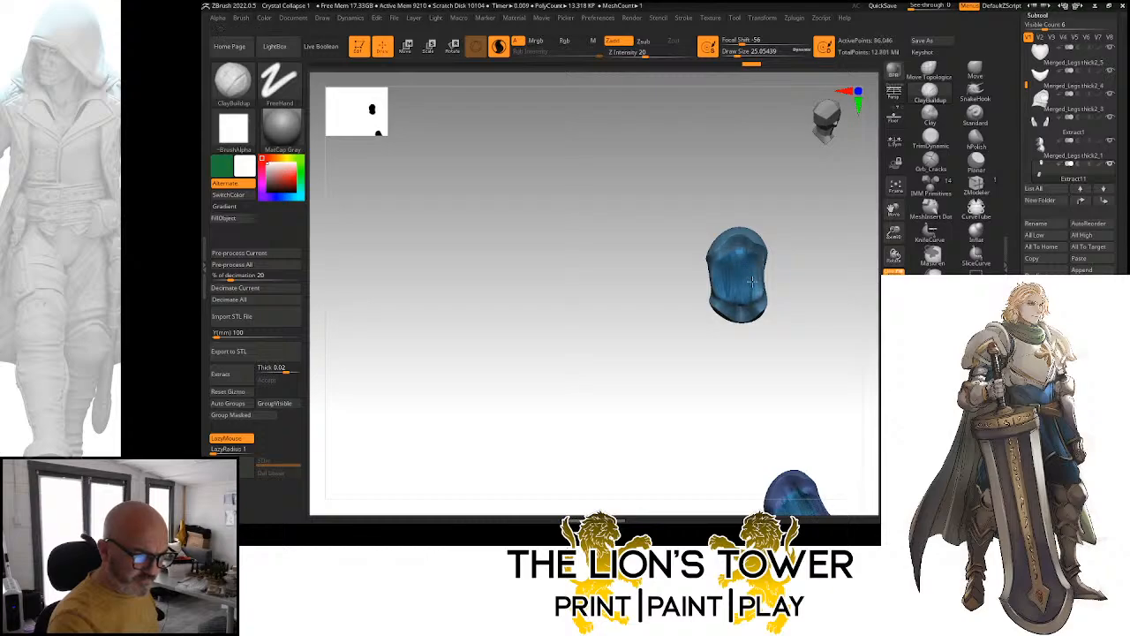
mouse_move(775, 208)
ctrl+mouse_down()
mouse_move(759, 222)
mouse_move(785, 270)
mouse_move(764, 195)
mouse_move(784, 157)
ctrl+mouse_up()
Build up the recess beneath the elbow guards' upper rim with ClayBuildup at a draw size of about 13
click(734, 53)
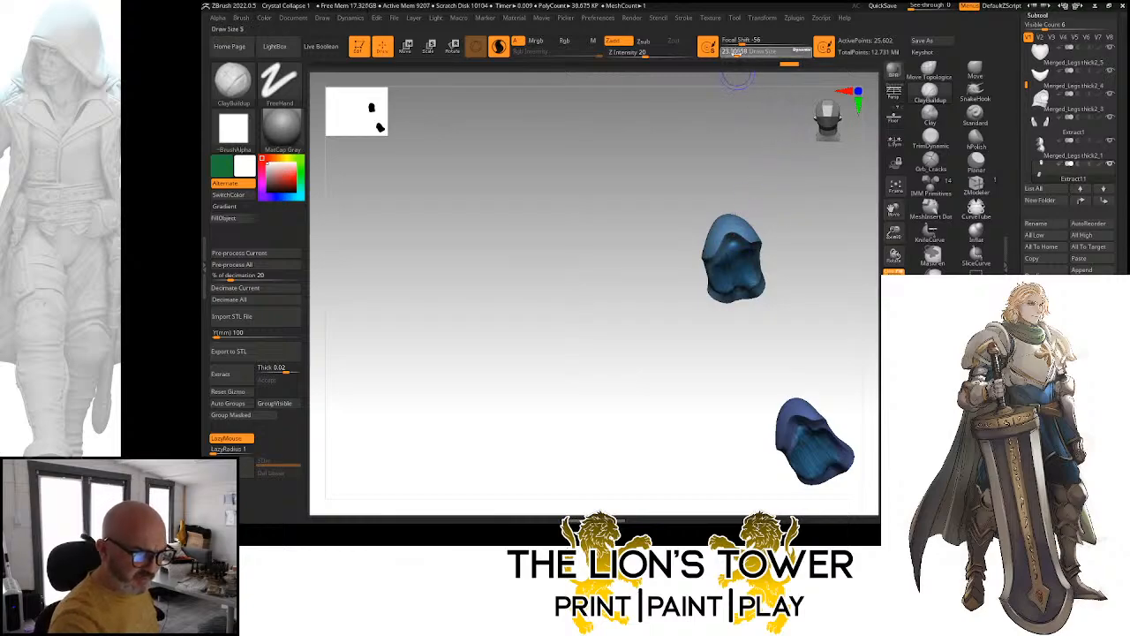
drag(893, 232, 798, 220)
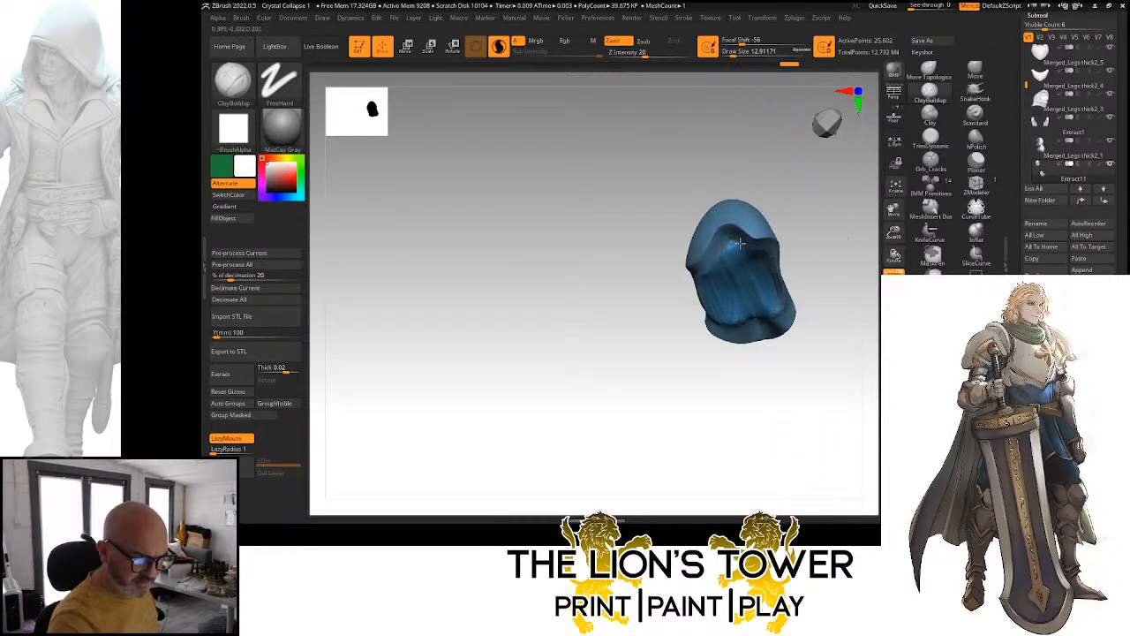
drag(726, 229, 729, 256)
drag(783, 184, 766, 187)
drag(732, 238, 724, 248)
mouse_move(789, 190)
mouse_down()
mouse_move(775, 182)
mouse_move(757, 195)
mouse_up()
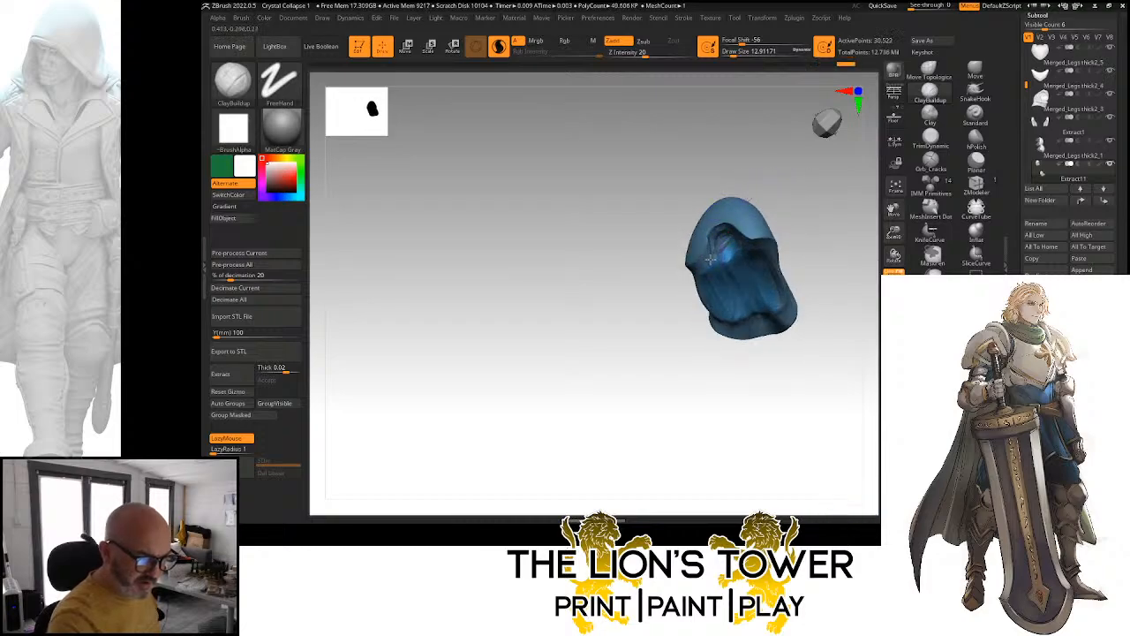
drag(710, 247, 714, 245)
drag(785, 183, 770, 187)
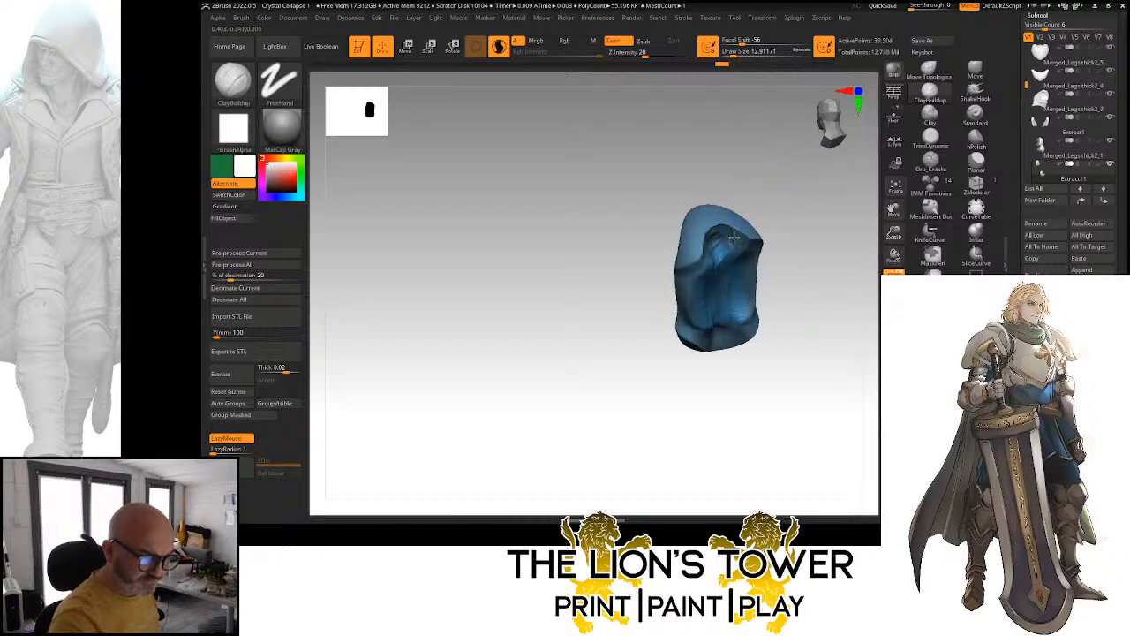
drag(742, 239, 715, 247)
drag(785, 187, 798, 180)
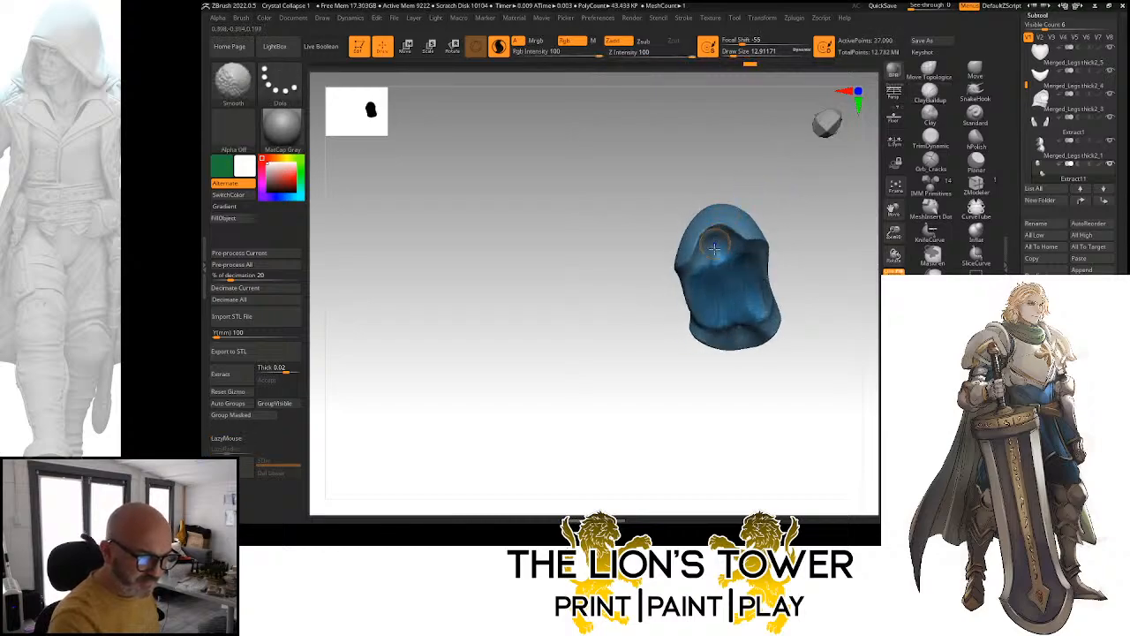
Smooth the built-up clay on the inner face of the elbow guards
shift+drag(697, 269, 701, 265)
drag(795, 210, 795, 265)
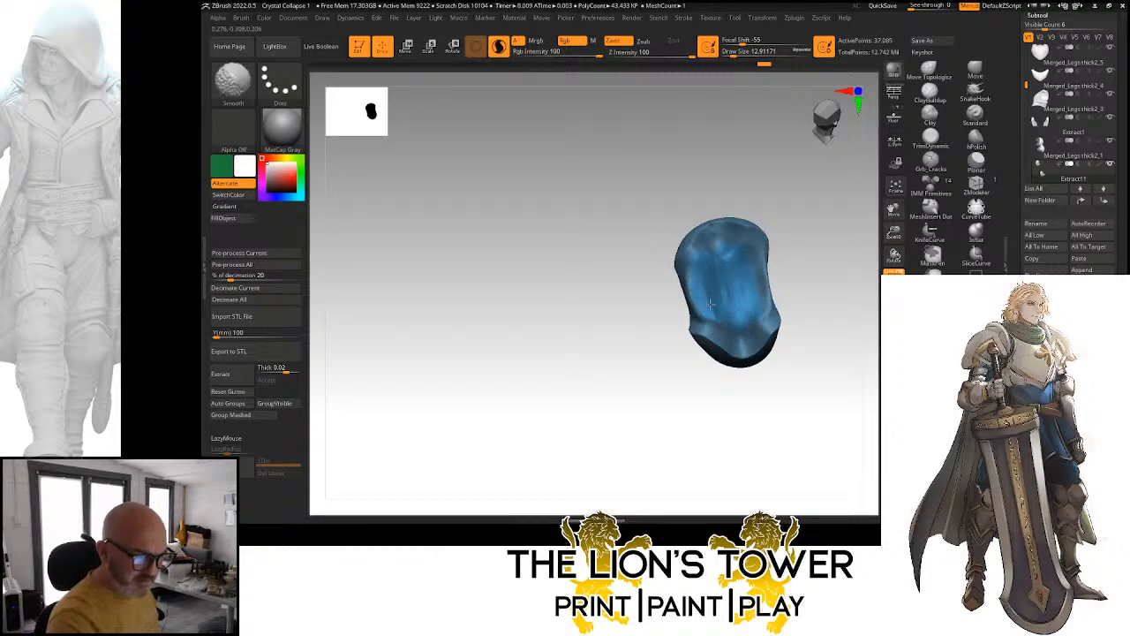
shift+drag(710, 304, 709, 313)
mouse_move(811, 285)
mouse_down()
mouse_move(802, 236)
mouse_move(770, 208)
mouse_move(780, 220)
mouse_move(827, 221)
mouse_move(826, 258)
mouse_move(774, 250)
mouse_up()
Flatten the outer surface of the elbow guards with hPolish at a draw size of about 31
click(977, 143)
drag(733, 55, 739, 55)
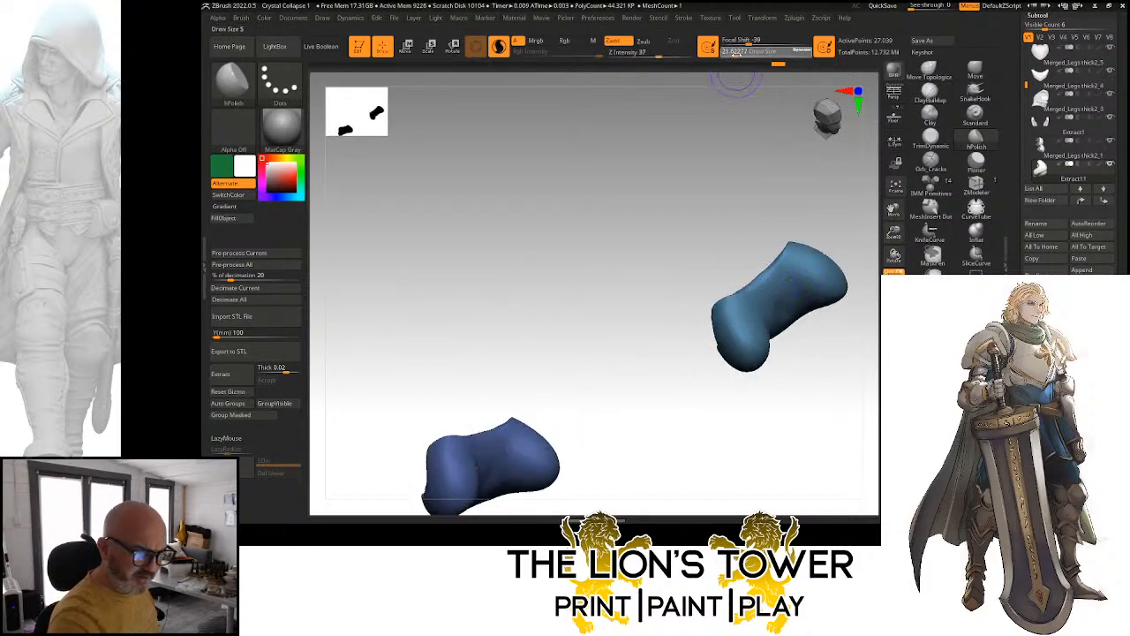
mouse_move(874, 226)
alt+mouse_down()
mouse_move(812, 242)
mouse_move(811, 301)
alt+mouse_up()
drag(724, 278, 761, 295)
drag(788, 237, 776, 243)
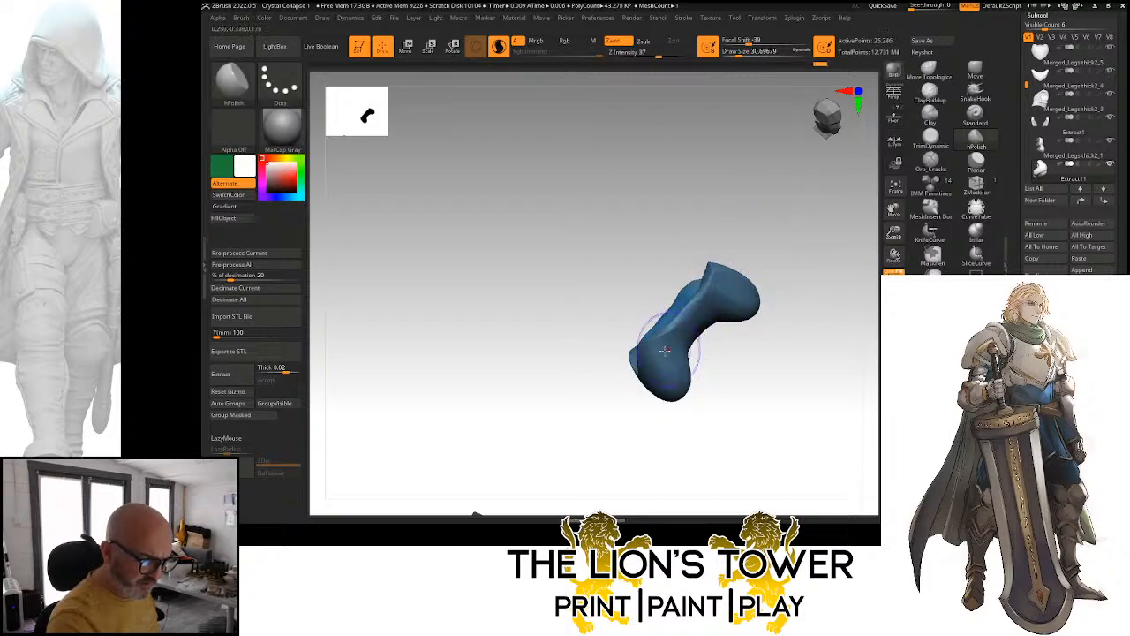
mouse_move(664, 343)
mouse_down()
mouse_move(670, 381)
mouse_move(740, 355)
mouse_up()
mouse_move(667, 323)
mouse_down()
mouse_move(679, 329)
mouse_move(709, 284)
mouse_up()
mouse_move(800, 200)
mouse_down()
mouse_move(817, 265)
mouse_move(805, 221)
mouse_up()
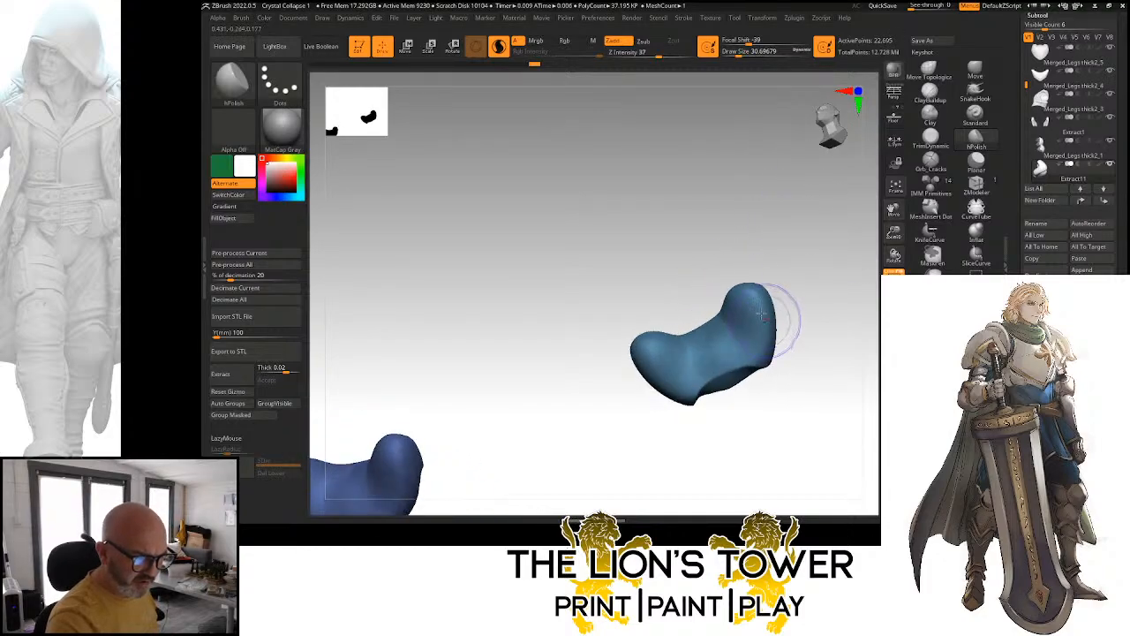
Polish the rounded ends and connecting band of the elbow guards into crisp flat planes
drag(761, 314, 765, 349)
drag(756, 294, 765, 334)
drag(651, 358, 651, 357)
drag(651, 305, 640, 346)
drag(747, 284, 746, 283)
drag(774, 236, 769, 277)
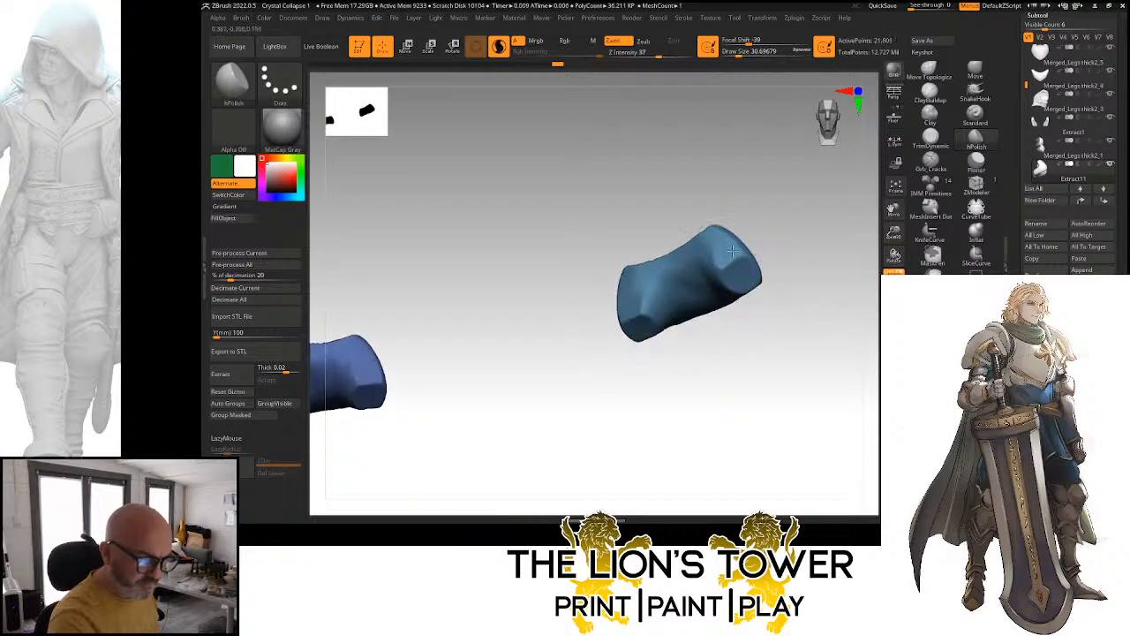
drag(703, 264, 678, 269)
drag(797, 226, 799, 201)
mouse_move(639, 290)
mouse_down()
mouse_move(632, 302)
mouse_move(638, 264)
mouse_up()
mouse_move(777, 207)
mouse_down()
mouse_move(824, 273)
mouse_move(825, 252)
mouse_move(835, 253)
mouse_move(737, 312)
mouse_move(764, 327)
mouse_up()
Show the whole figure again and carve cracks into the elbow guard's edge with Orb_Cracks at a draw size of about 10.5
click(894, 338)
mouse_move(841, 350)
mouse_down()
mouse_move(760, 363)
mouse_move(777, 345)
mouse_up()
click(931, 161)
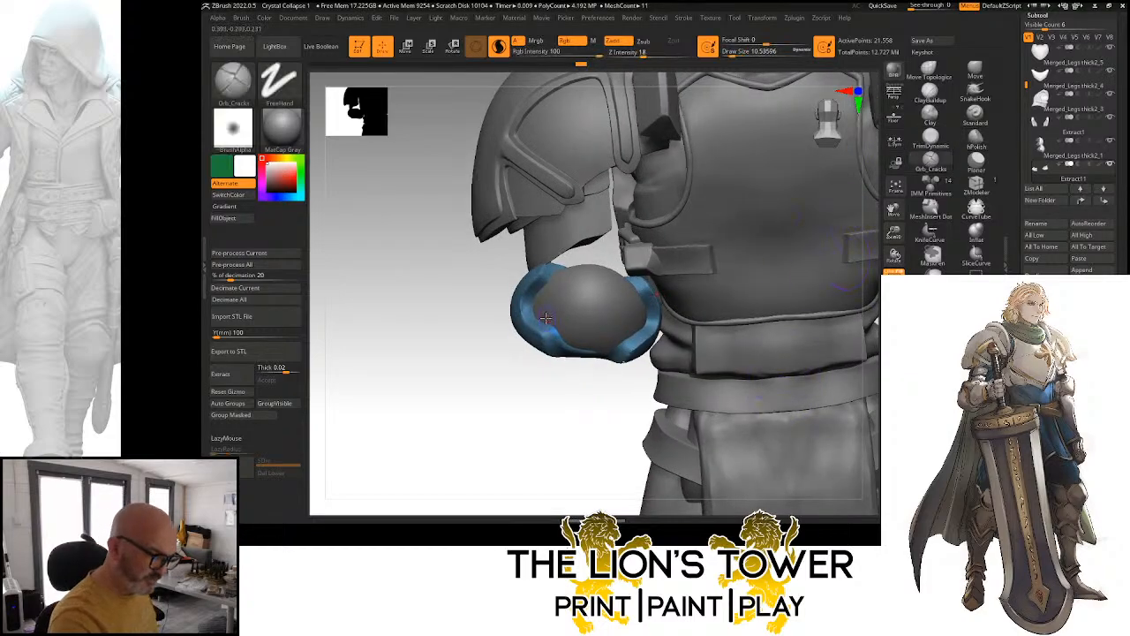
drag(557, 327, 565, 364)
drag(566, 364, 563, 334)
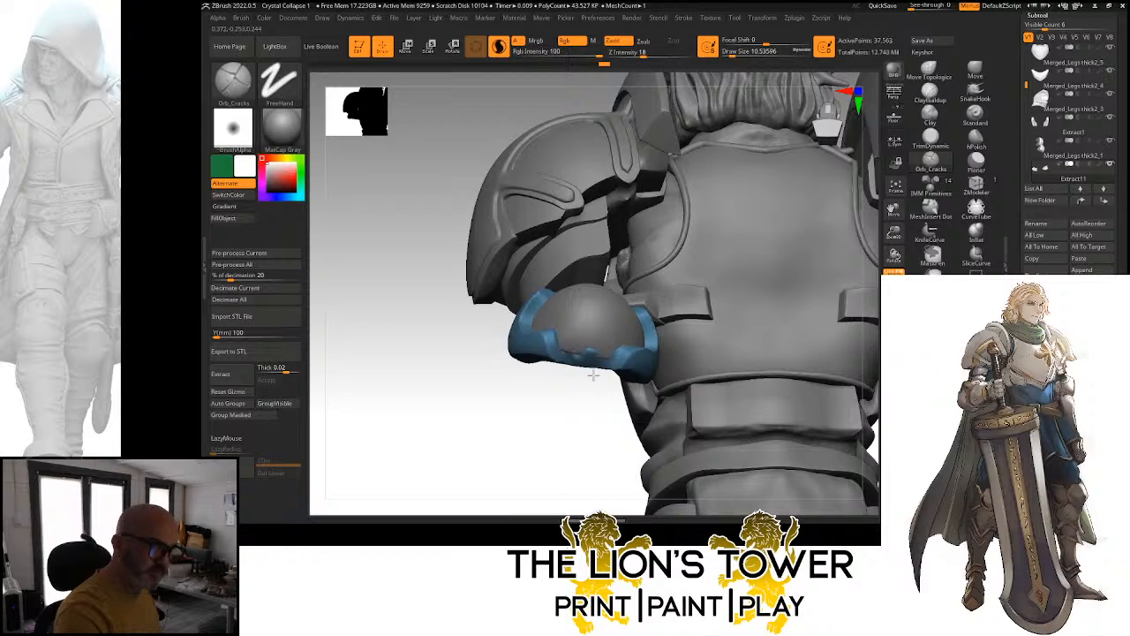
mouse_move(614, 422)
mouse_down()
mouse_move(630, 360)
mouse_move(750, 283)
mouse_move(571, 369)
mouse_move(591, 391)
mouse_move(689, 222)
mouse_move(677, 268)
mouse_move(697, 233)
mouse_move(679, 221)
mouse_move(654, 229)
mouse_move(610, 311)
mouse_up()
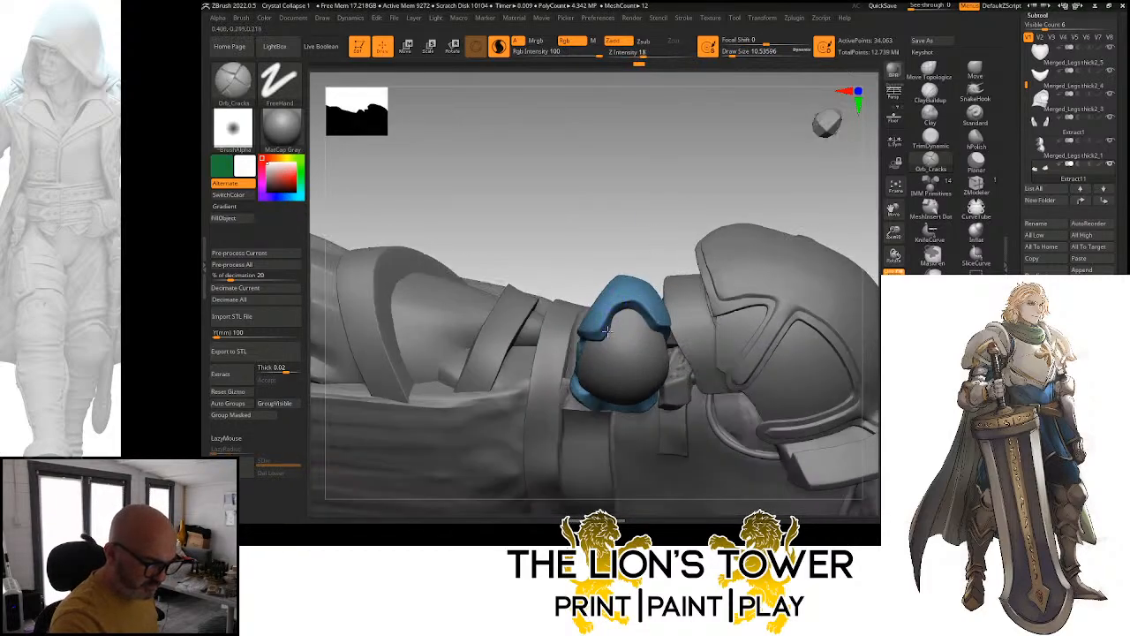
Isolate the elbow guards and polish the side of their rim with hPolish at a draw size of about 15.6
click(976, 141)
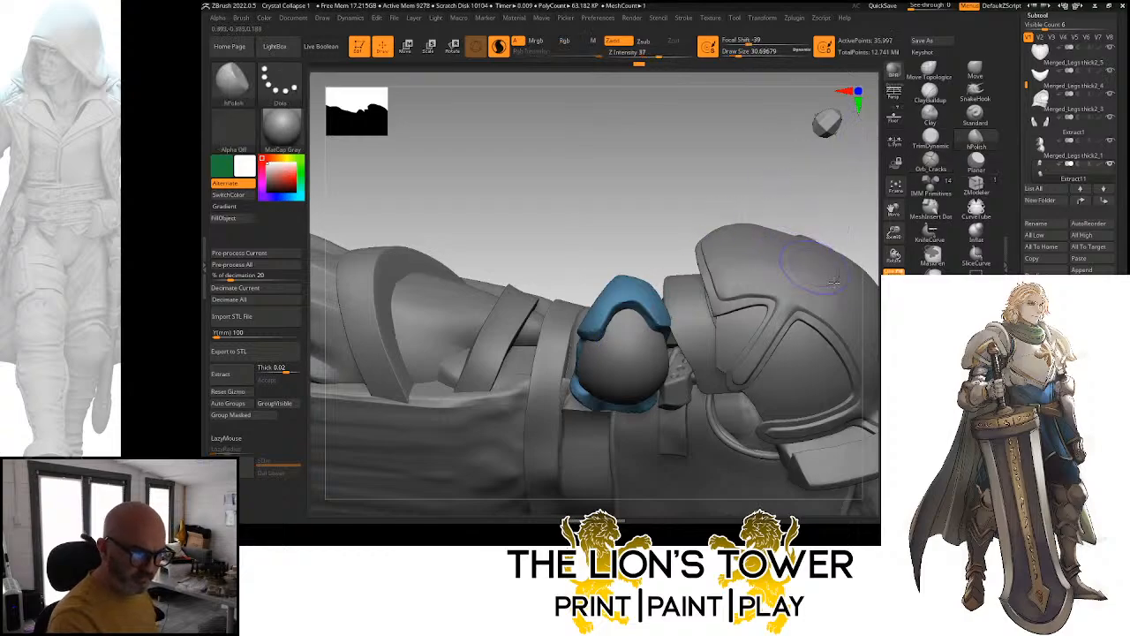
click(893, 329)
drag(740, 54, 734, 53)
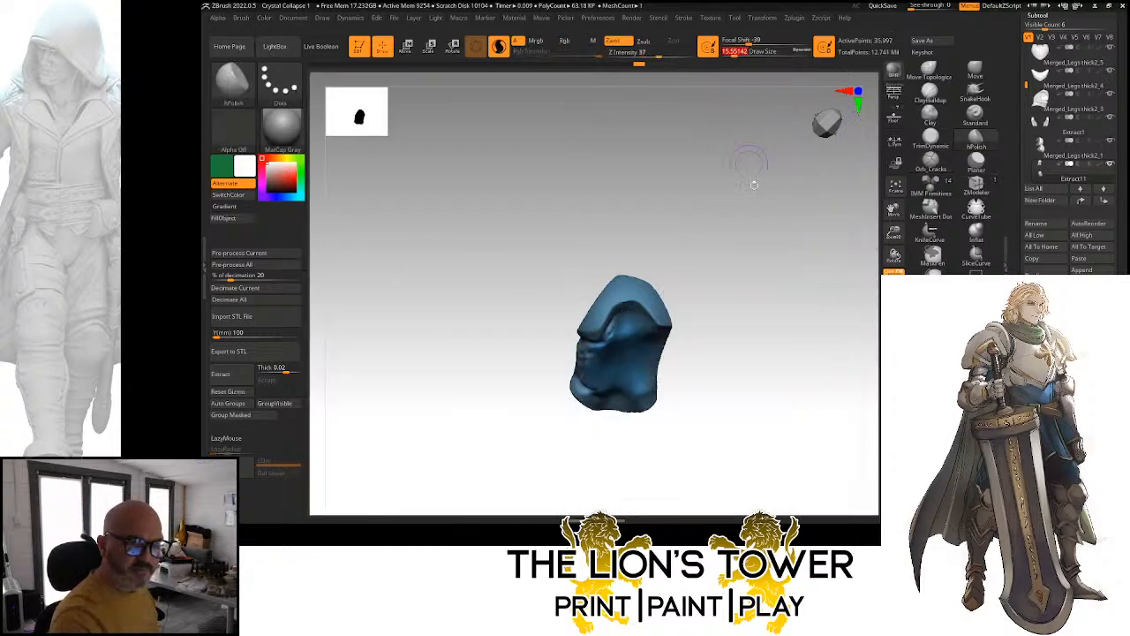
drag(754, 183, 700, 242)
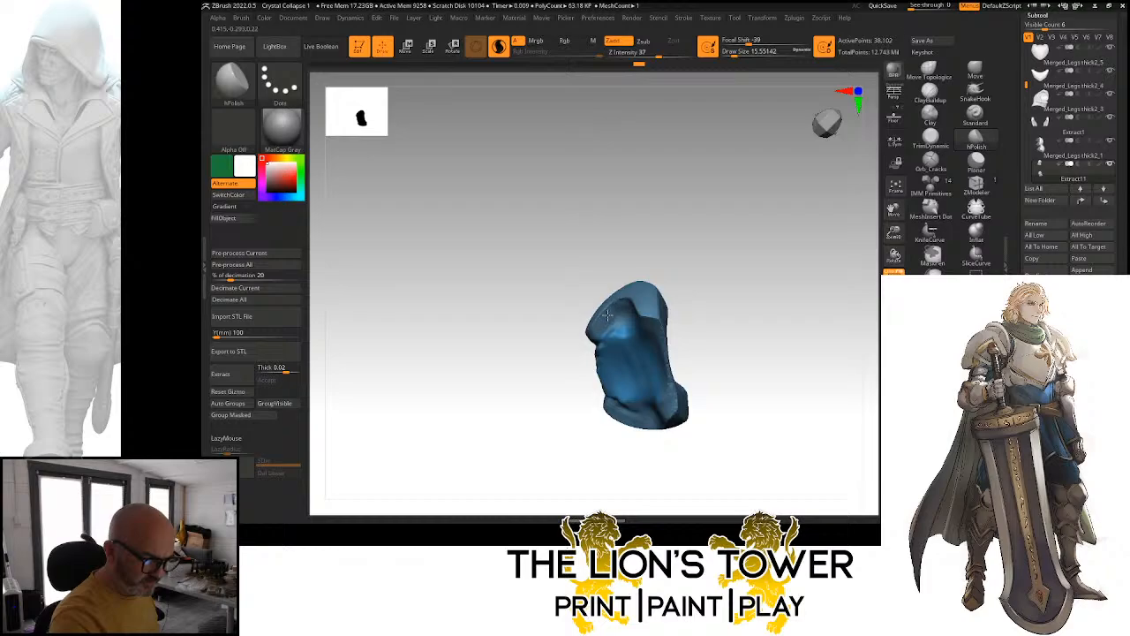
drag(608, 316, 598, 331)
drag(651, 254, 690, 196)
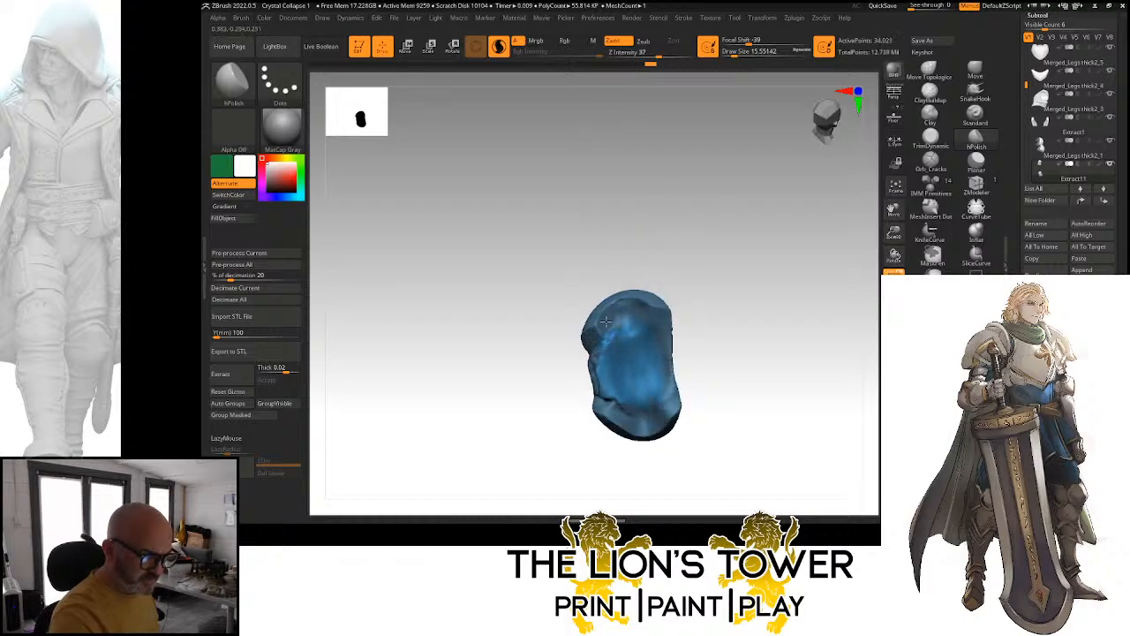
drag(606, 323, 603, 329)
Polish the elbow guards' upper rim into flat facets all the way around the opening
drag(696, 241, 708, 241)
drag(669, 309, 668, 308)
drag(696, 274, 733, 265)
drag(647, 315, 662, 313)
drag(679, 267, 663, 303)
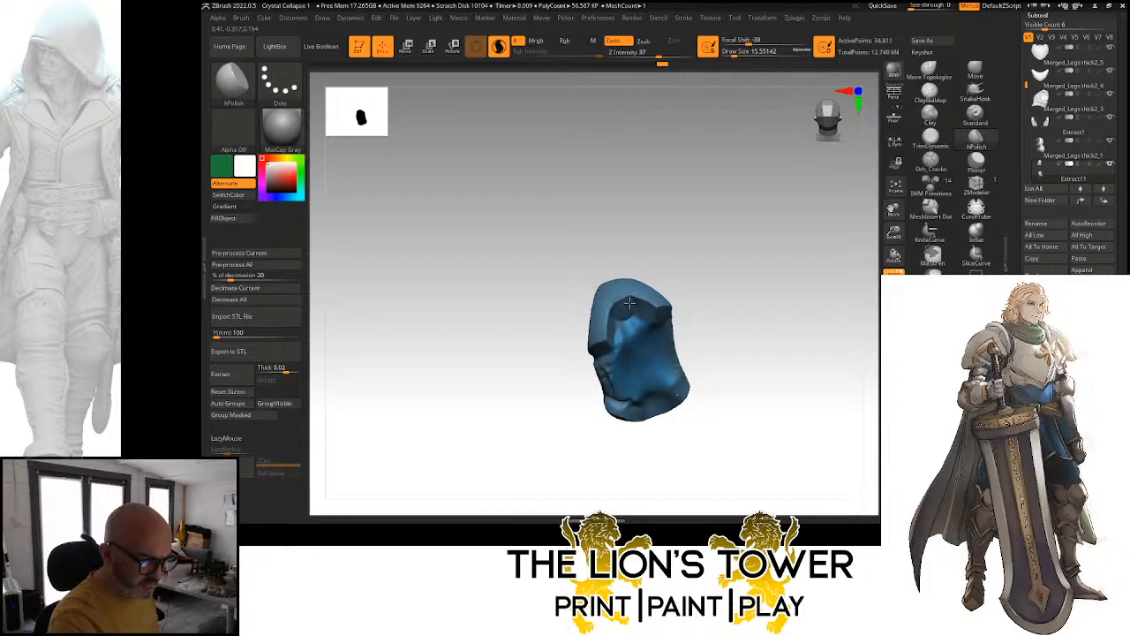
drag(622, 309, 629, 305)
drag(629, 263, 626, 294)
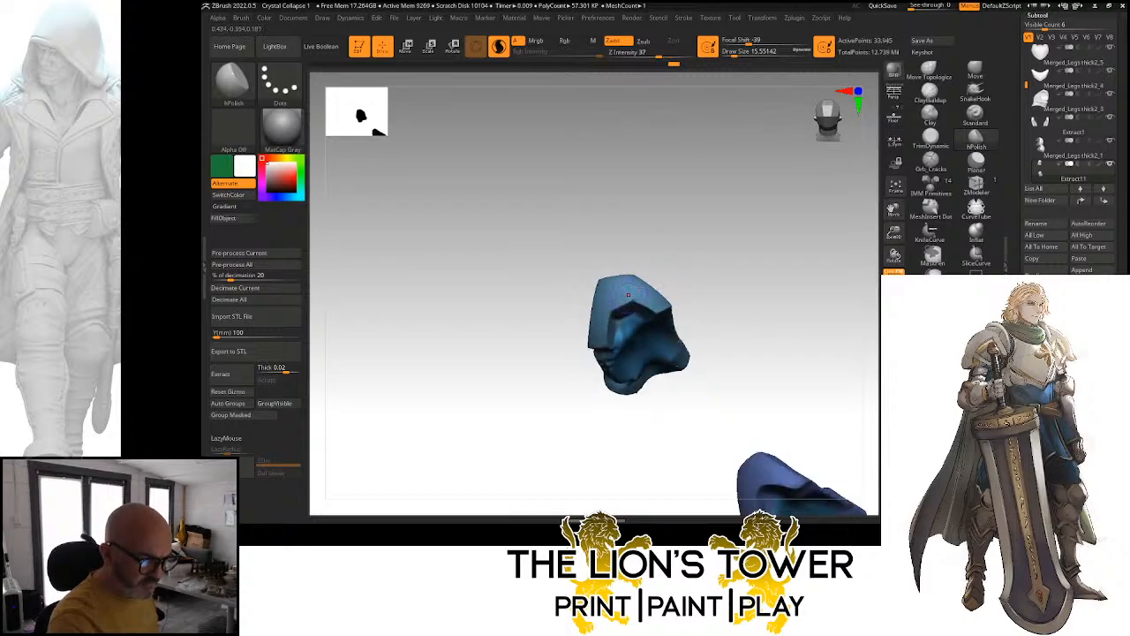
Polish flat facets around the inner edge and lower end of the isolated elbow guards
drag(750, 310, 776, 230)
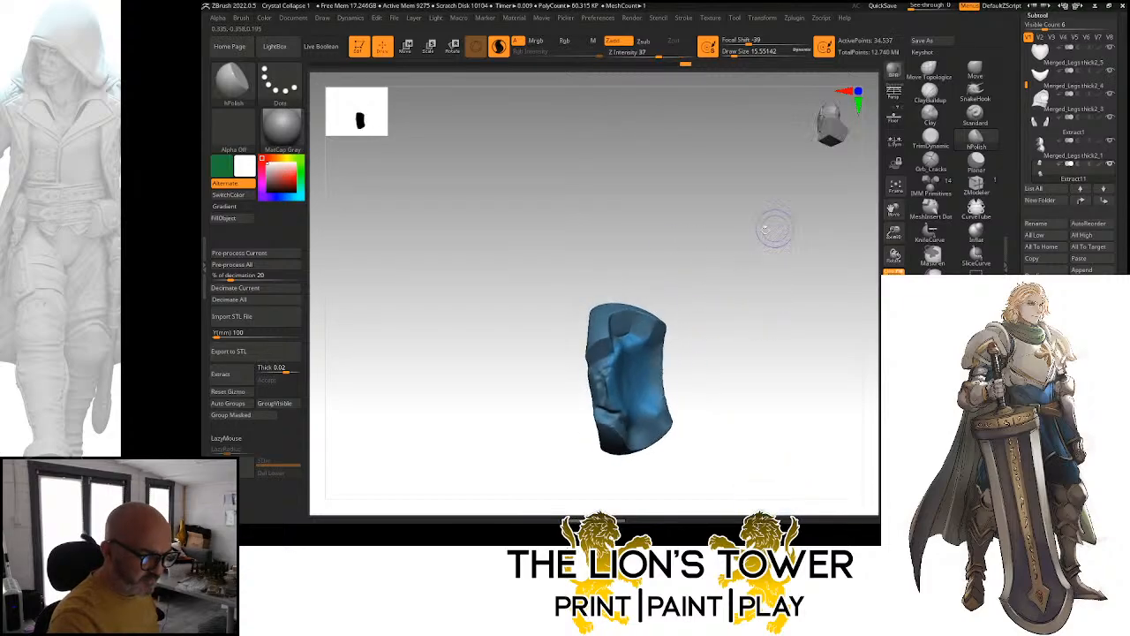
drag(650, 344, 646, 332)
drag(726, 313, 706, 256)
drag(698, 327, 777, 252)
mouse_move(795, 334)
alt+mouse_down()
mouse_move(837, 201)
mouse_move(751, 275)
mouse_move(747, 257)
mouse_move(657, 303)
mouse_move(701, 291)
mouse_move(643, 303)
alt+mouse_up()
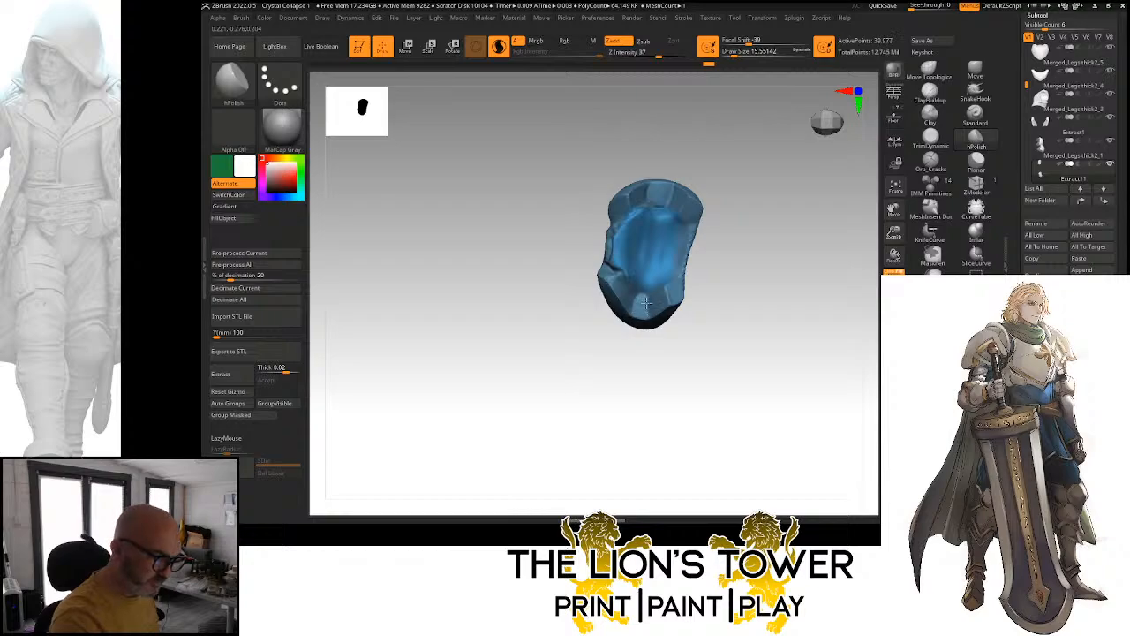
Flatten the notched side and corners of the elbow guards' rim with hPolish and bring back the whole figure
drag(635, 308, 624, 257)
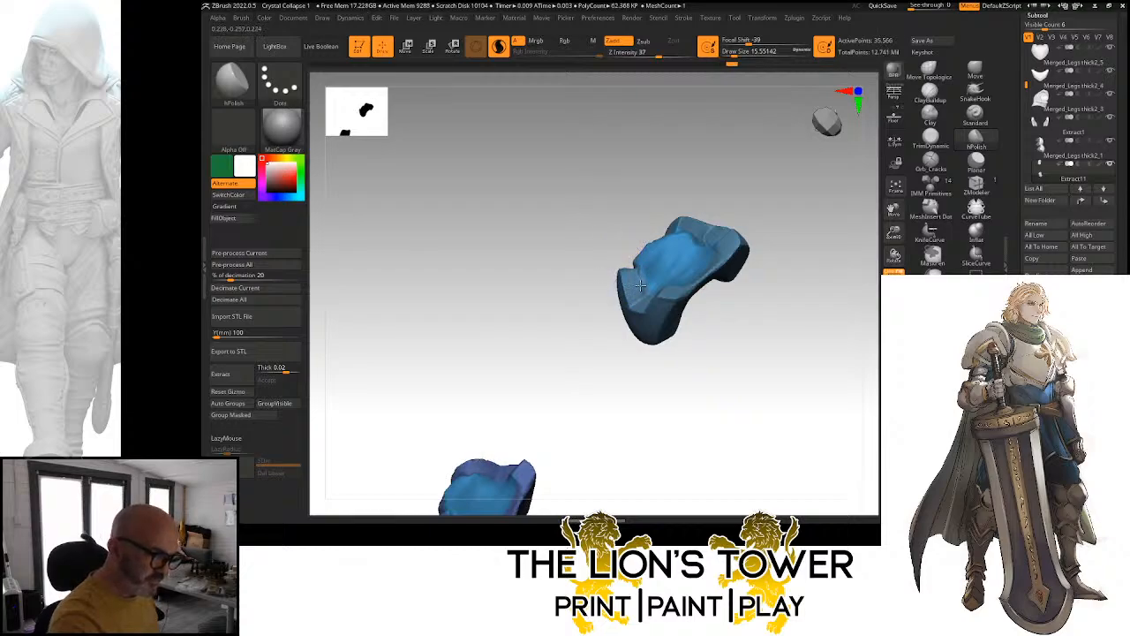
drag(640, 285, 644, 271)
mouse_move(643, 270)
right_down()
mouse_move(652, 279)
mouse_move(617, 262)
right_up()
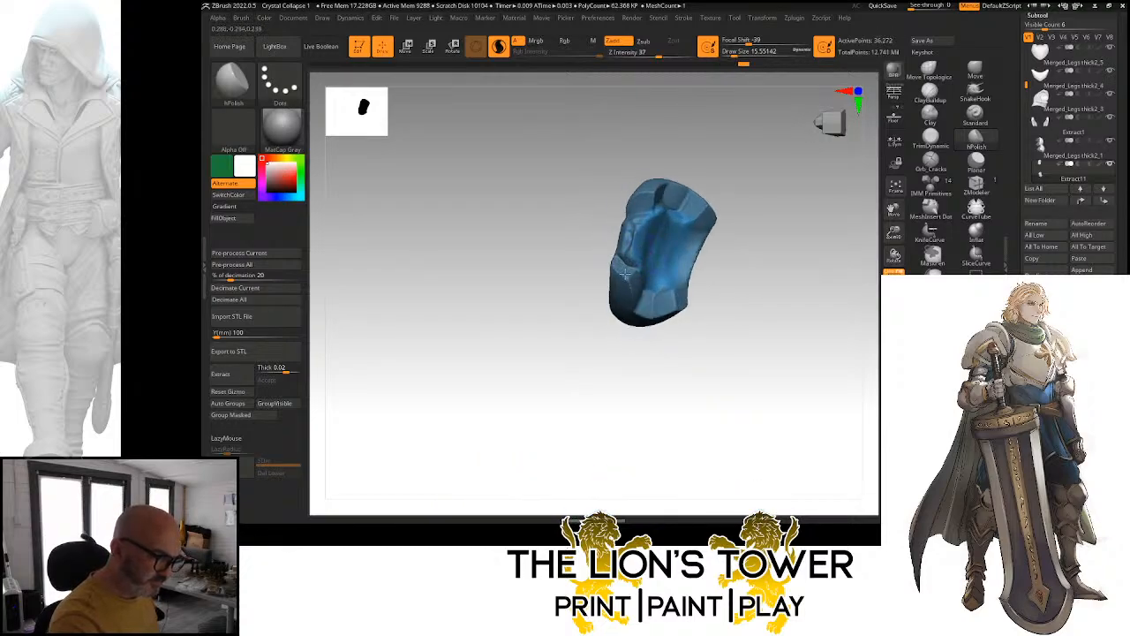
mouse_move(761, 213)
mouse_down()
mouse_move(758, 187)
mouse_move(745, 202)
mouse_move(770, 150)
mouse_up()
mouse_move(695, 269)
mouse_down()
mouse_move(711, 252)
mouse_move(683, 317)
mouse_up()
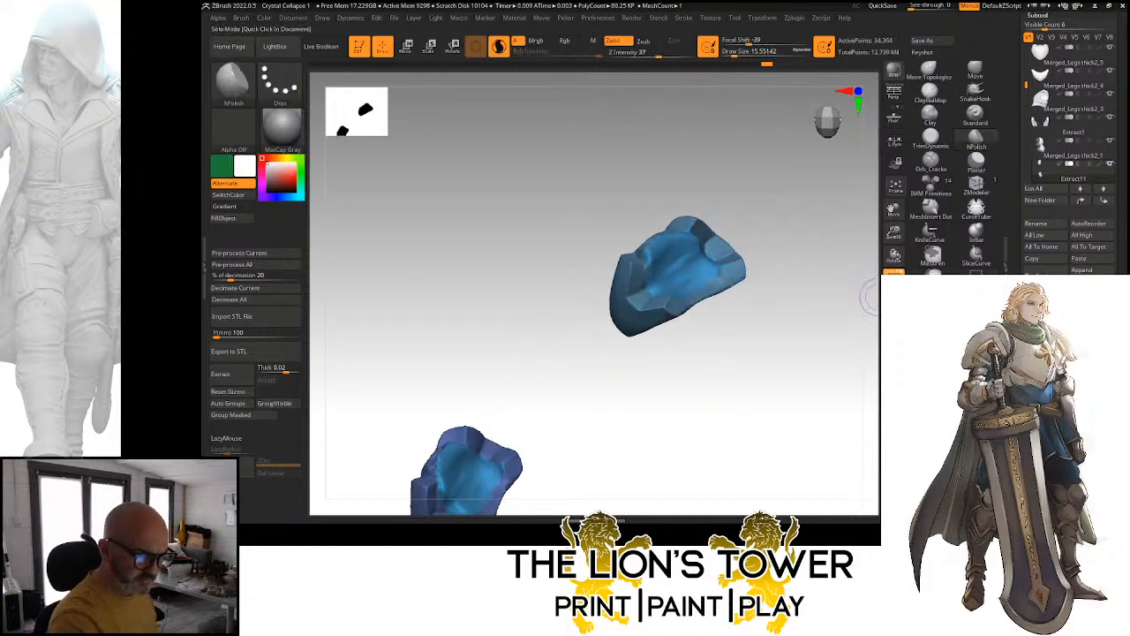
click(893, 323)
drag(844, 219, 859, 257)
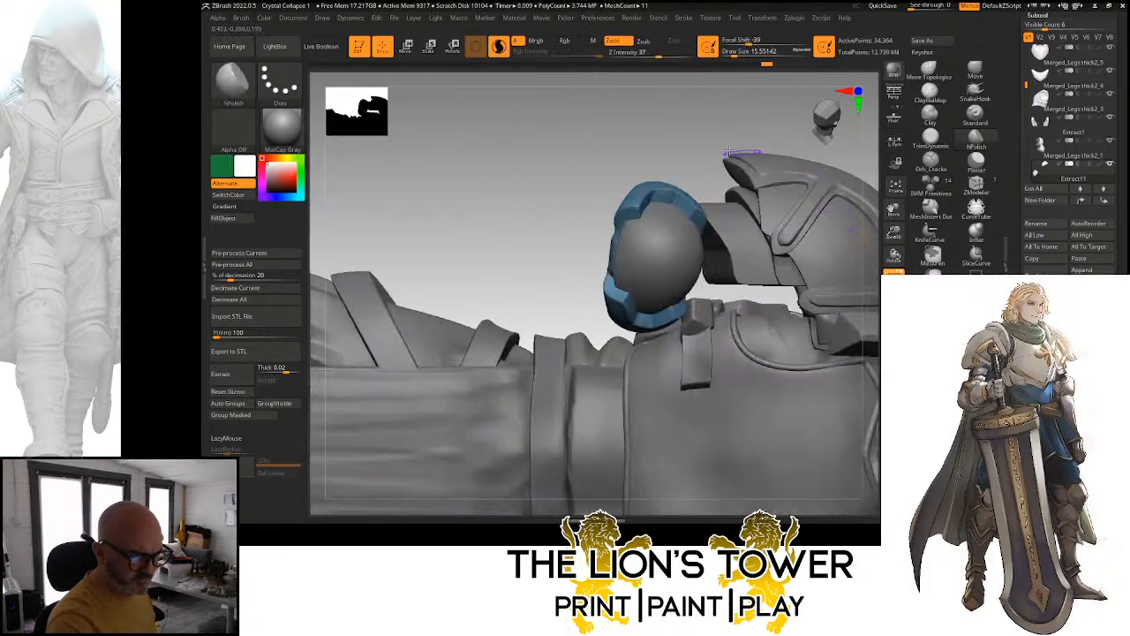
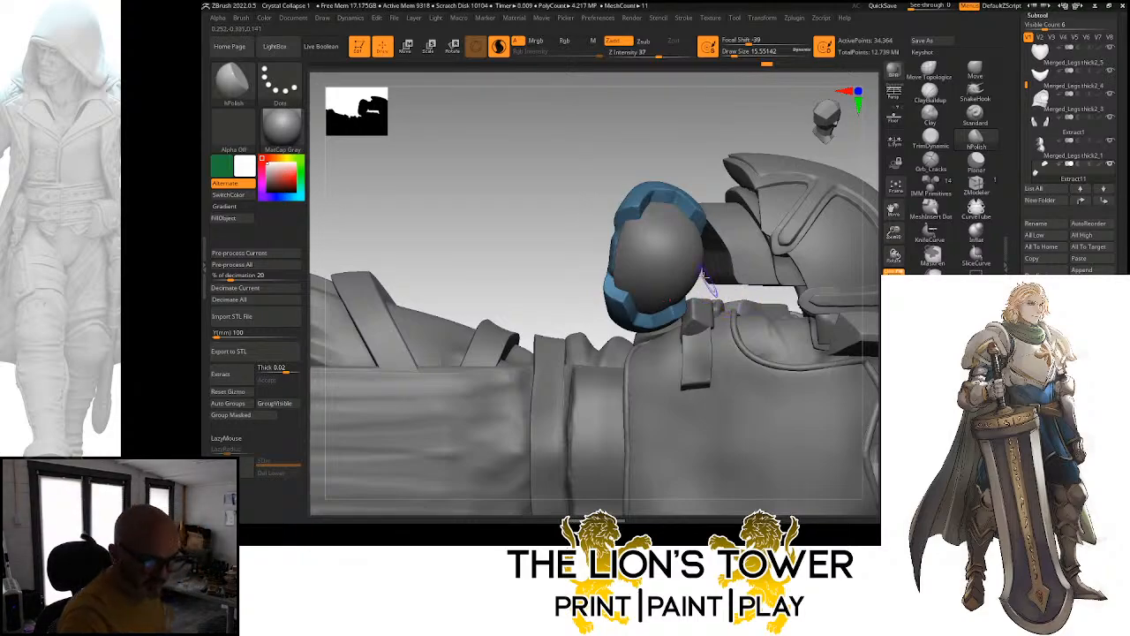
Select the rounded elbow caps, split the hidden arm geometry into its own subtool, and duplicate the caps
ctrl+right_drag(645, 223, 653, 264)
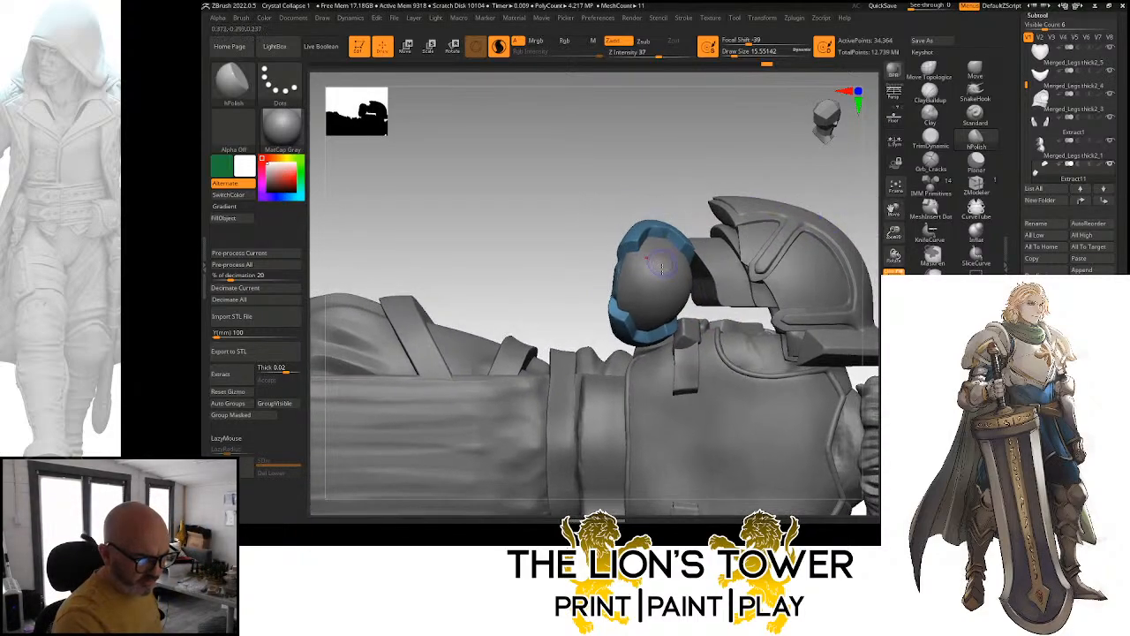
alt+click(662, 279)
ctrl+click(806, 180)
ctrl+drag(806, 180, 818, 190)
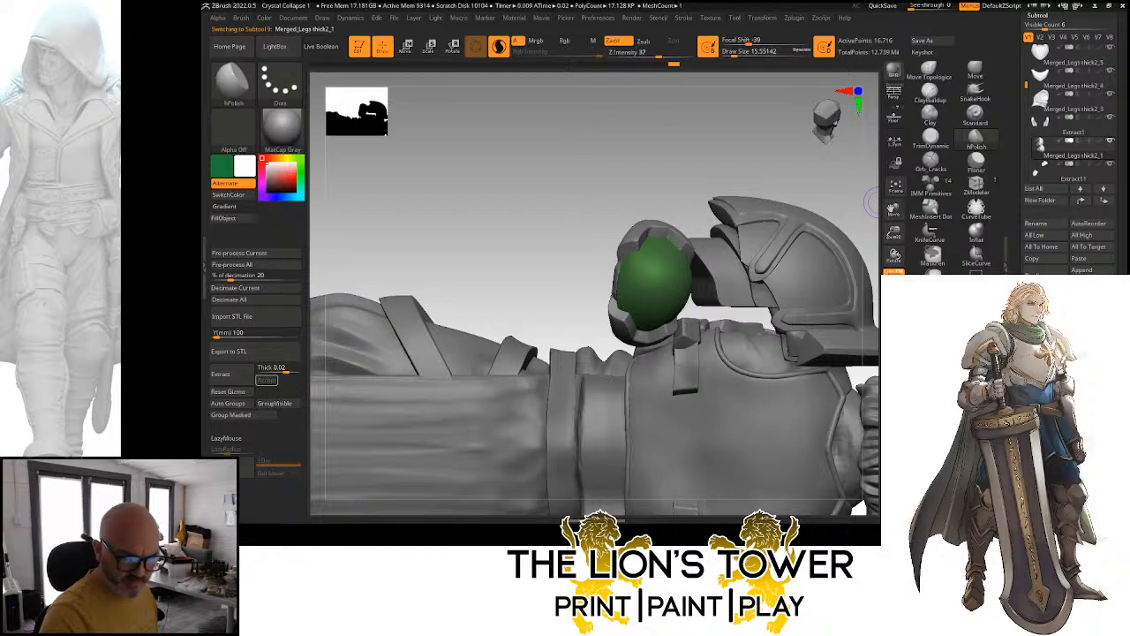
click(930, 417)
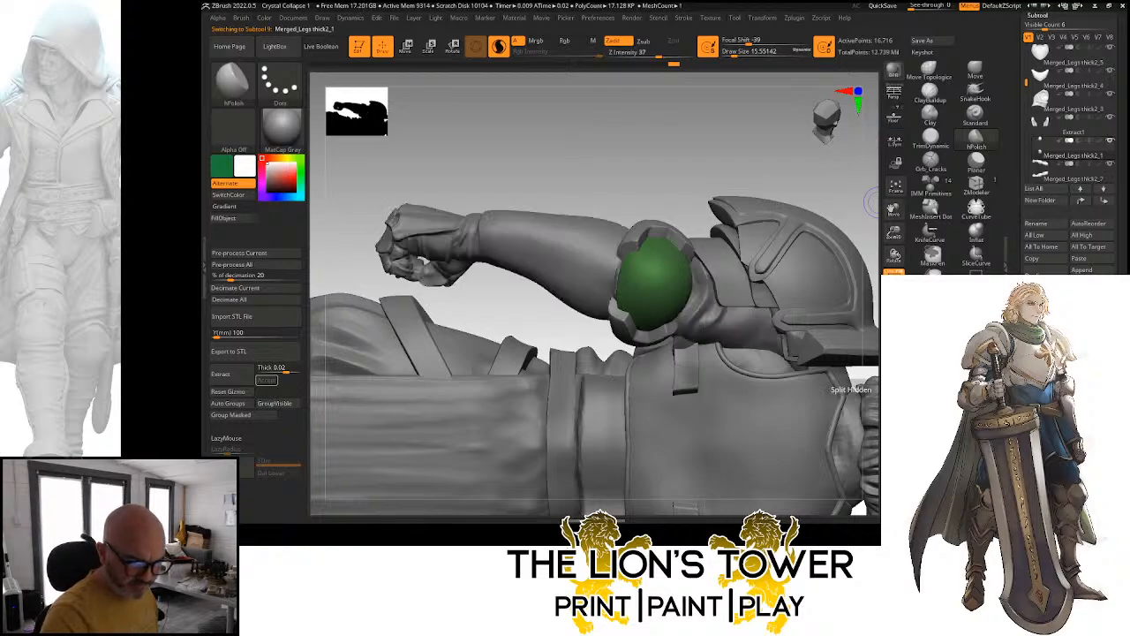
click(1047, 274)
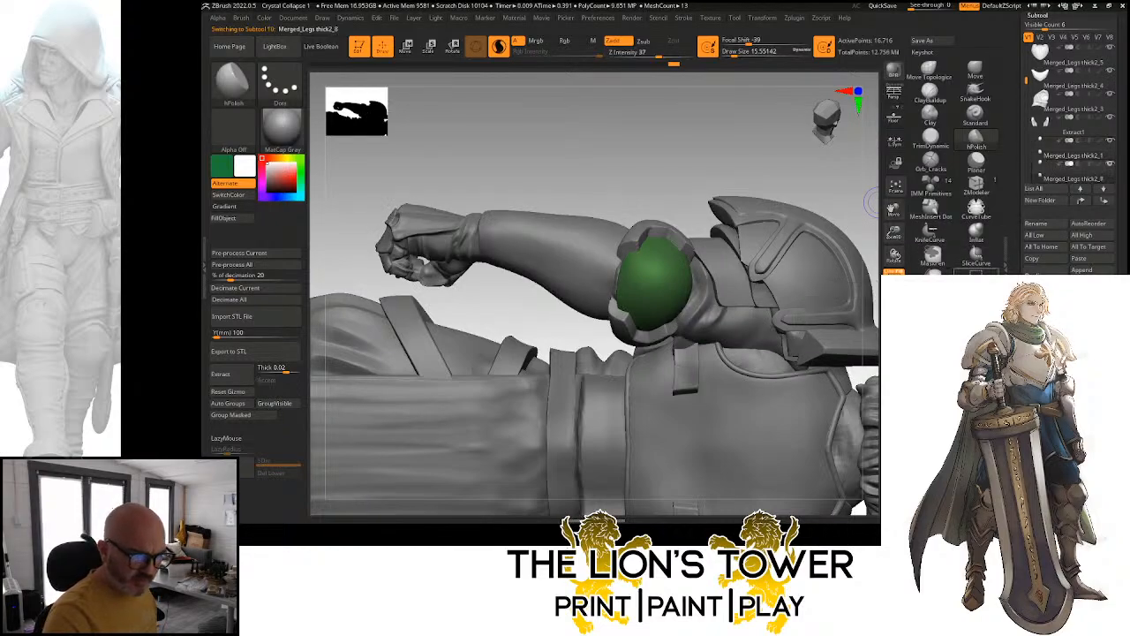
Enlarge the duplicated elbow caps slightly so they fill the guards, and remesh them with DynaMesh
click(428, 46)
drag(653, 292, 669, 286)
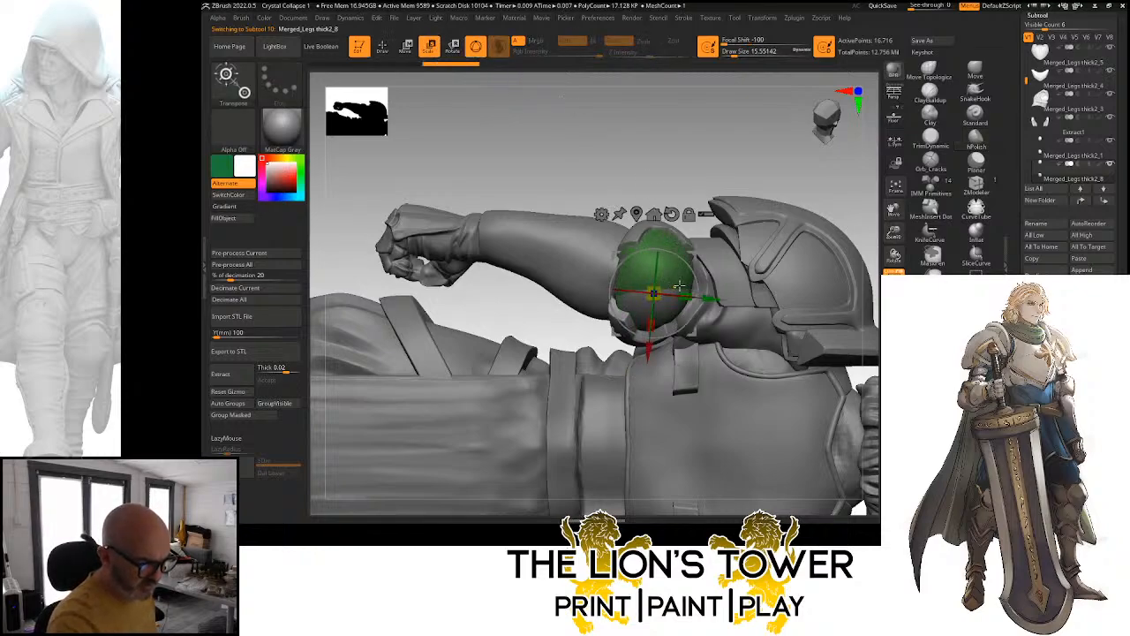
key(ctrl+z)
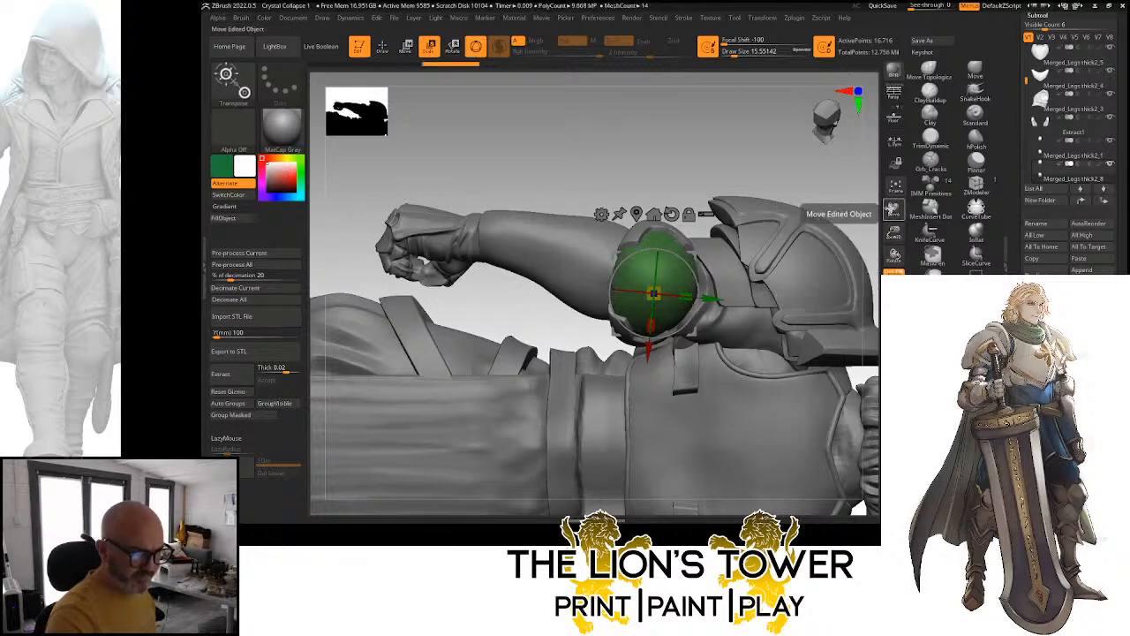
drag(795, 196, 873, 219)
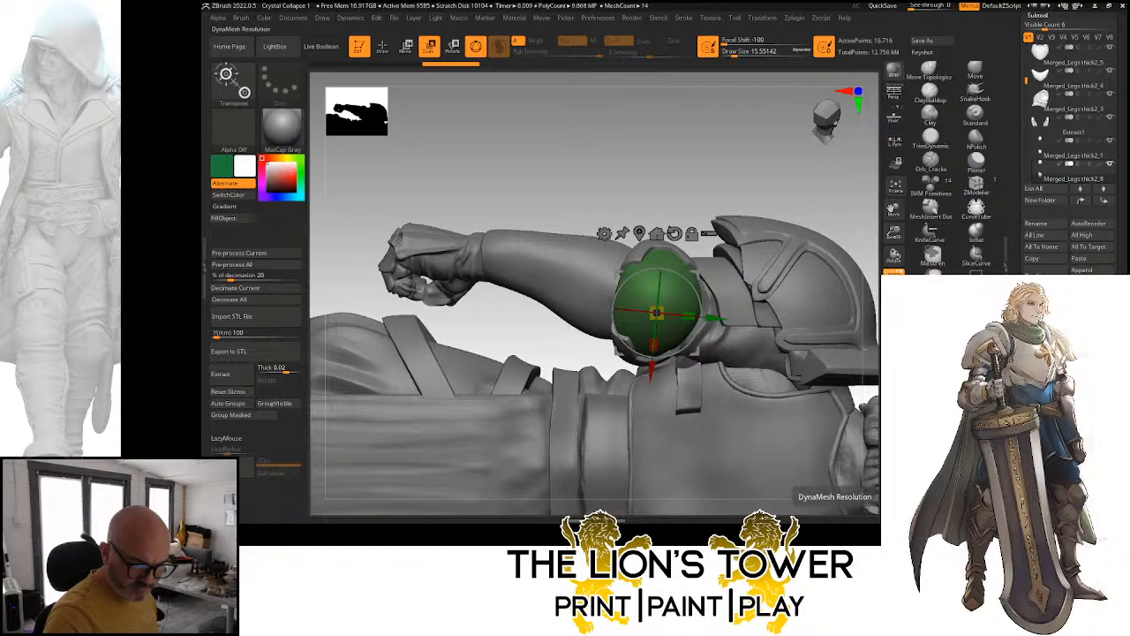
click(929, 476)
Isolate the elbow caps and polish planes along their curved surface with hPolish at a draw size of about 25
drag(766, 167, 888, 267)
click(894, 271)
click(975, 139)
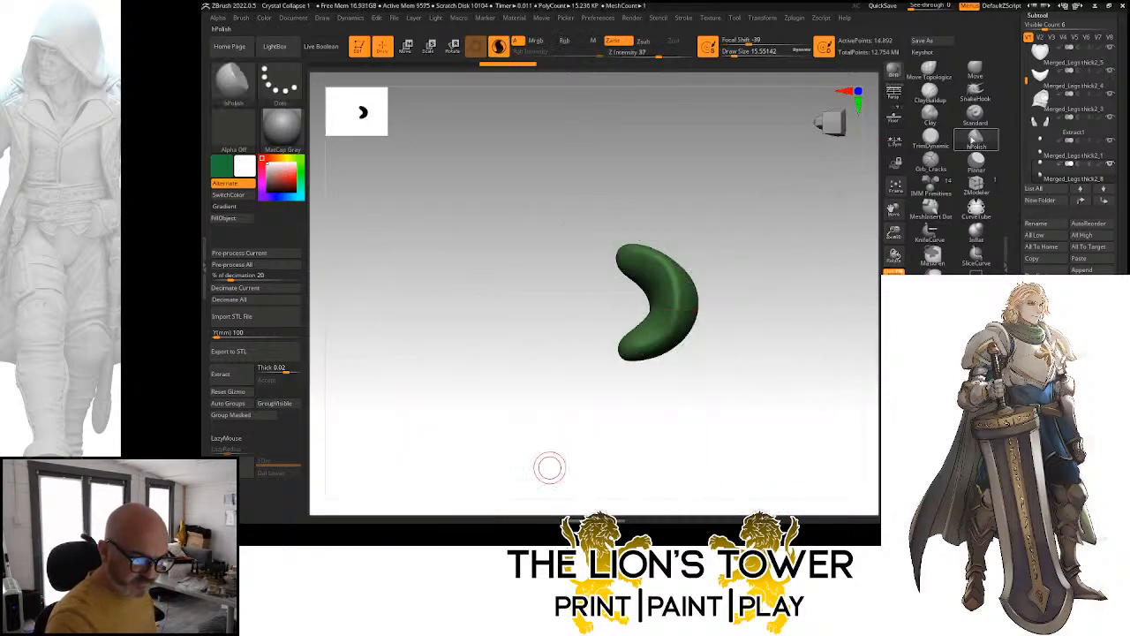
click(737, 53)
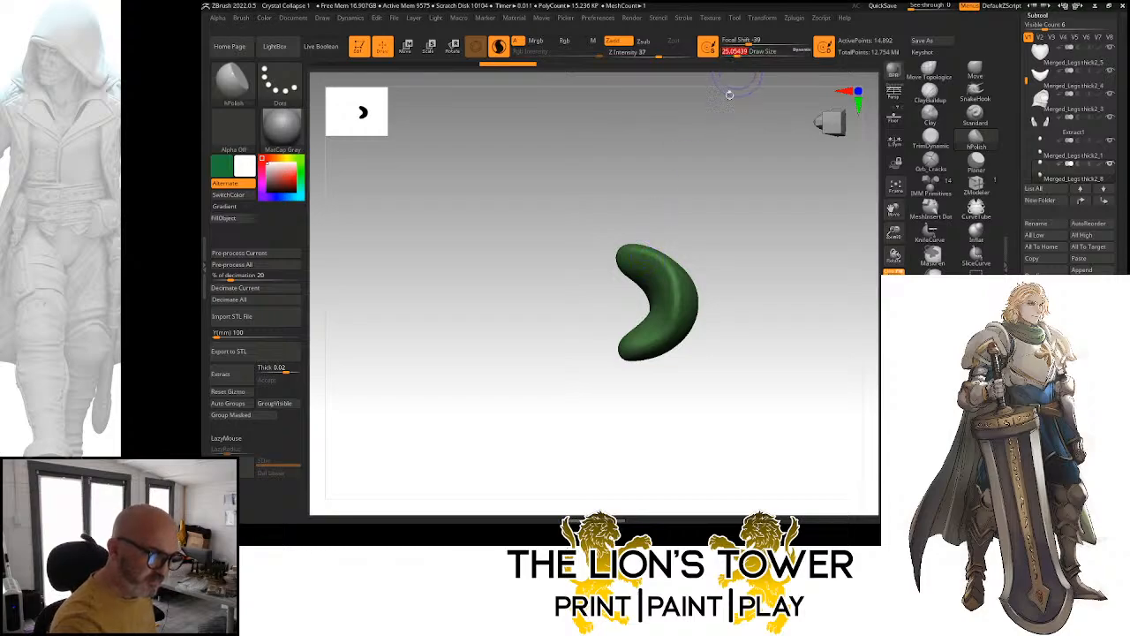
drag(664, 334, 661, 267)
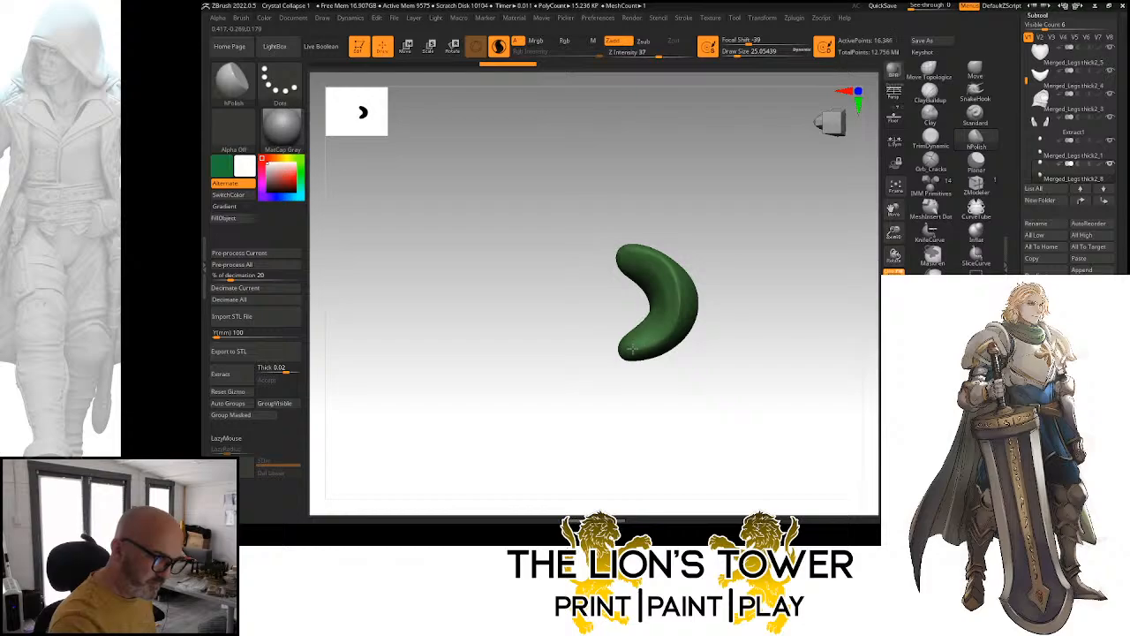
mouse_move(659, 262)
right_down()
mouse_move(701, 222)
mouse_move(638, 257)
right_up()
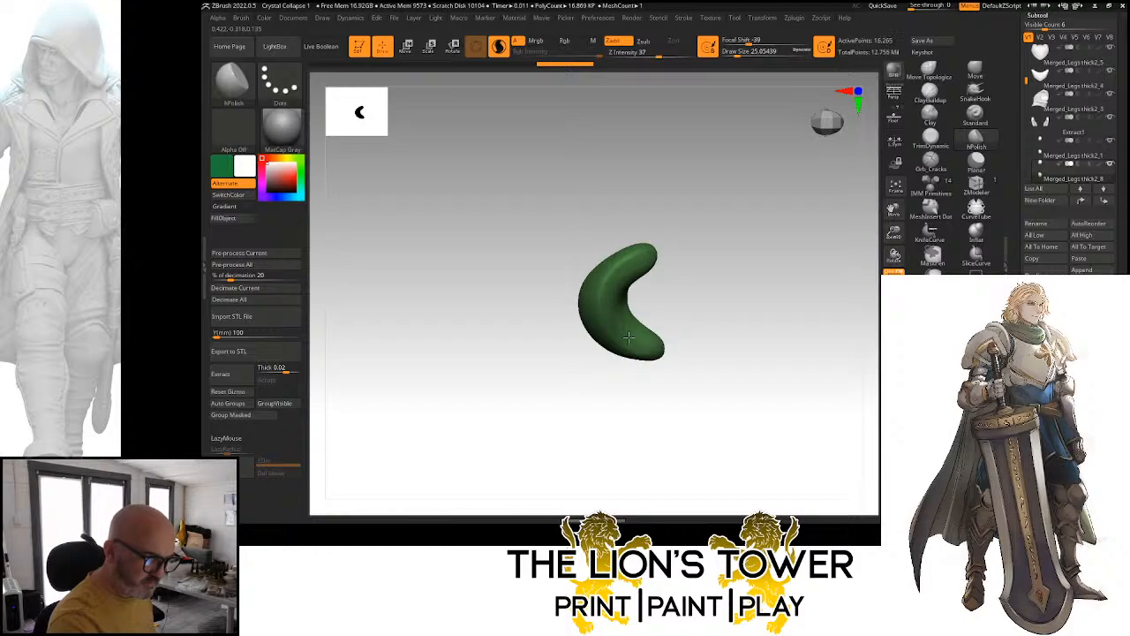
drag(612, 283, 618, 303)
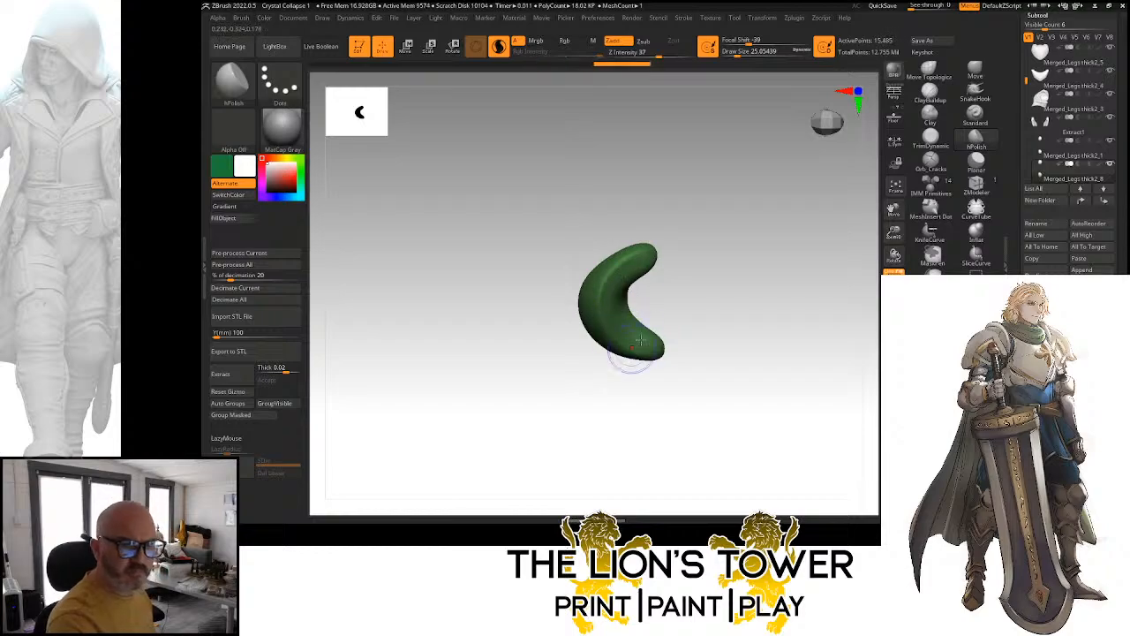
ctrl+drag(756, 247, 768, 262)
right_drag(768, 259, 750, 189)
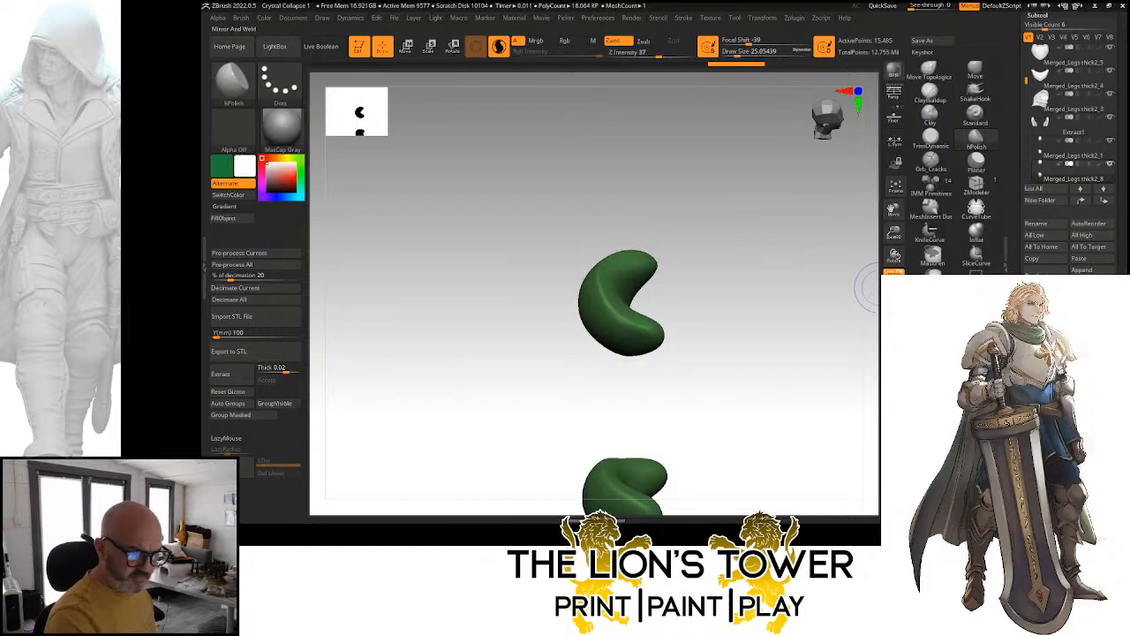
Show the whole figure again and examine the elbow caps within the arm armour from behind and the side
click(894, 327)
mouse_move(816, 256)
right_down()
mouse_move(799, 238)
mouse_move(782, 265)
right_up()
shift+right_drag(685, 387, 670, 402)
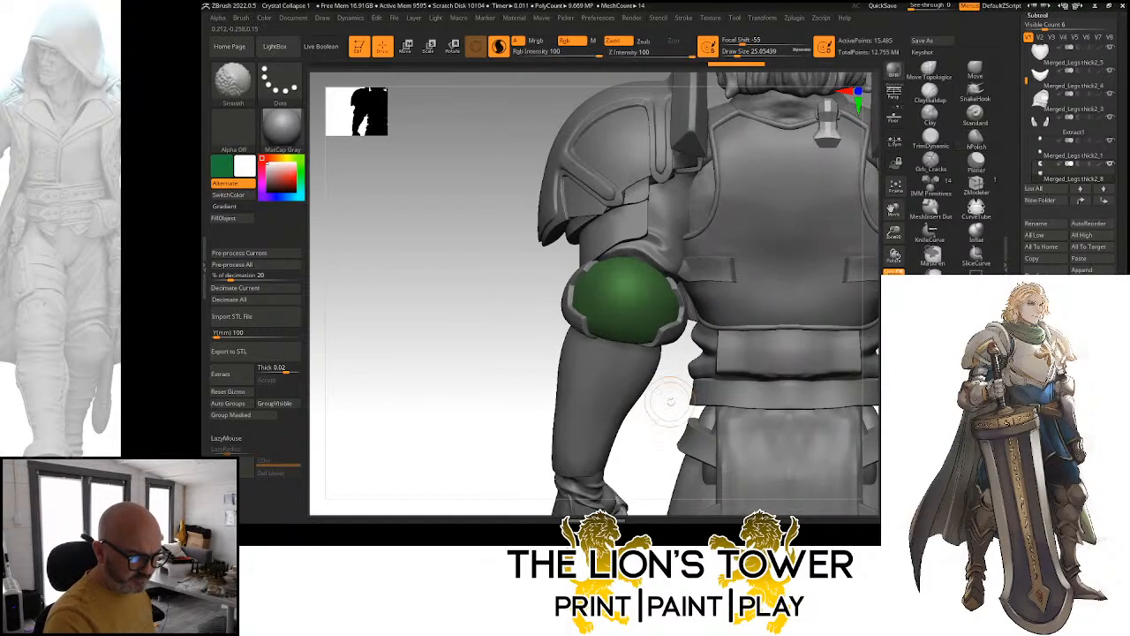
drag(894, 232, 845, 224)
mouse_move(837, 284)
right_down()
mouse_move(851, 282)
mouse_move(820, 295)
right_up()
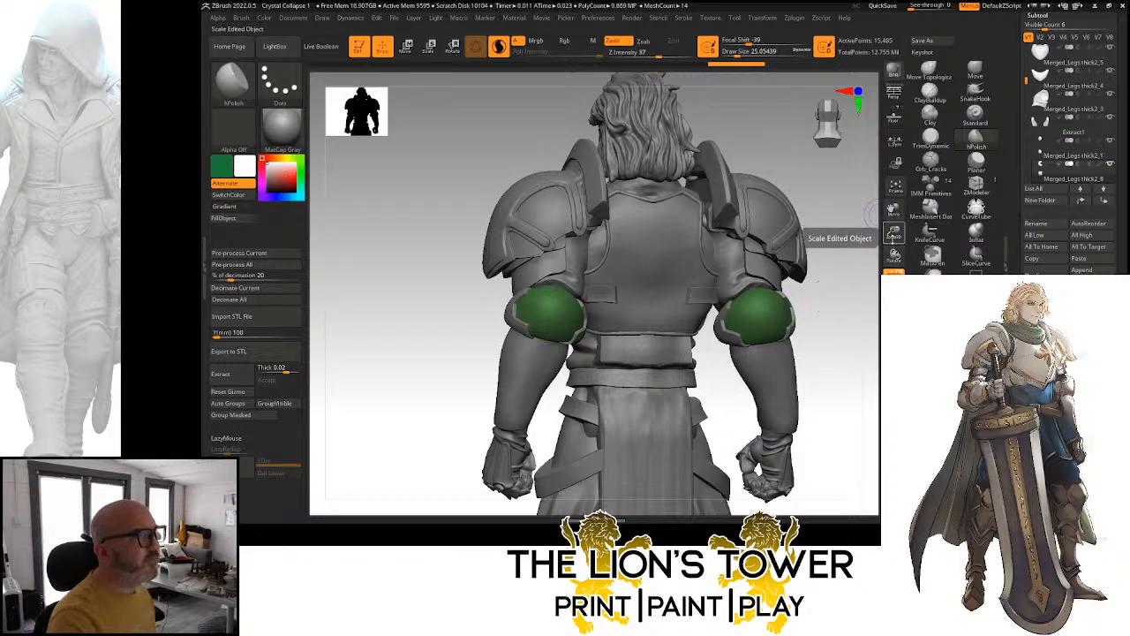
drag(894, 236, 893, 263)
drag(893, 211, 878, 205)
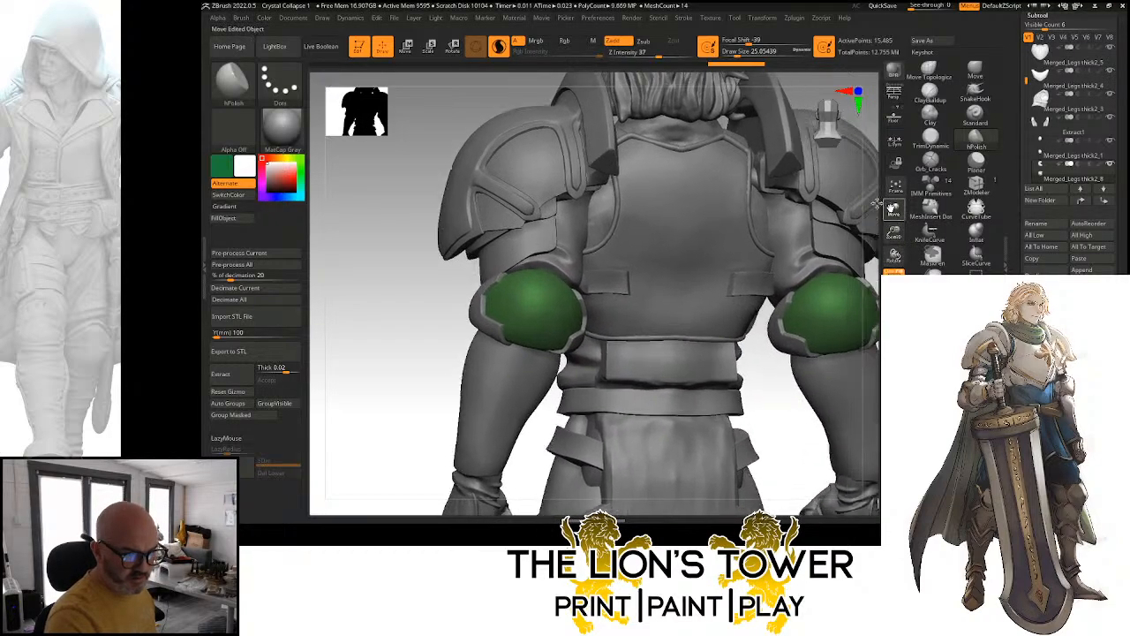
mouse_move(878, 205)
right_down()
mouse_move(820, 285)
mouse_move(765, 260)
right_up()
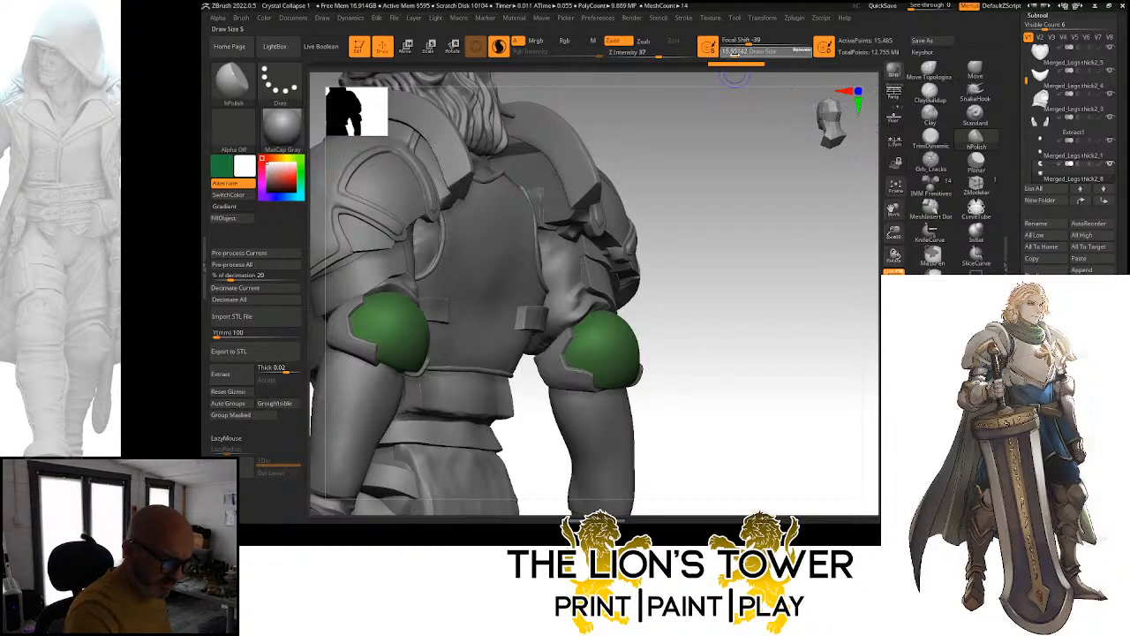
Paint a mask across the elbow caps with MaskPen at a draw size of about 17
key(ctrl)
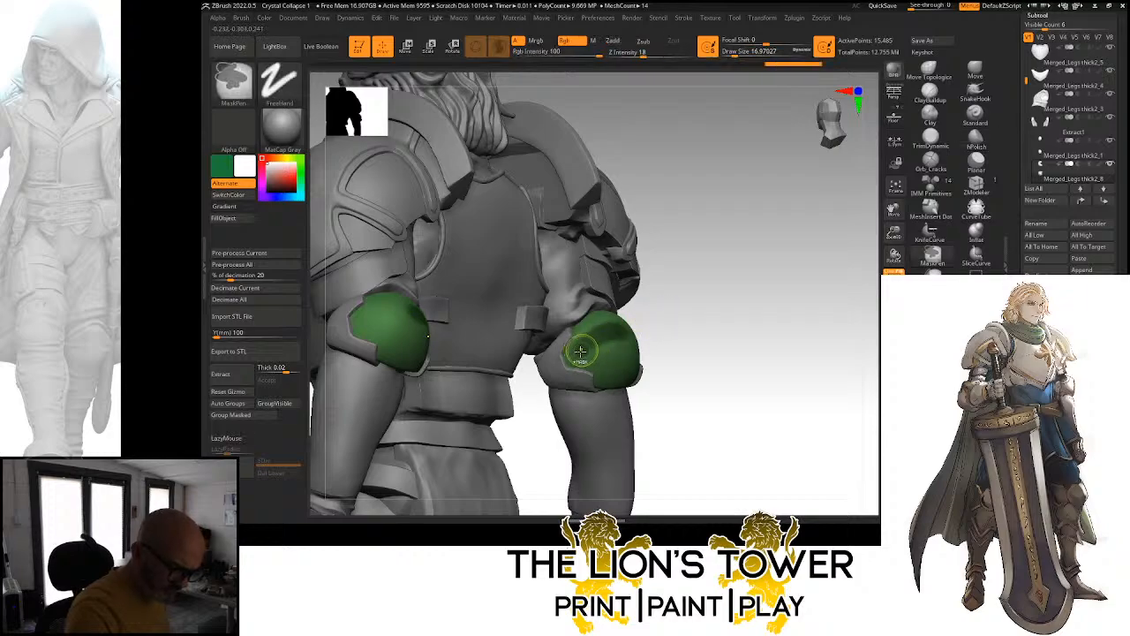
drag(698, 333, 610, 350)
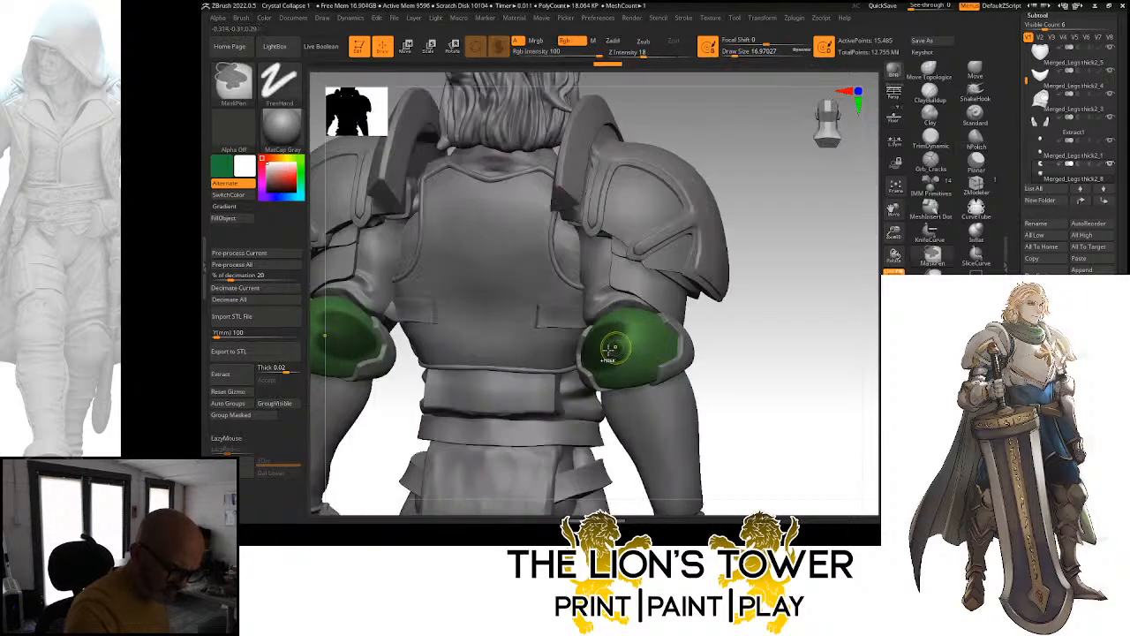
drag(737, 315, 661, 340)
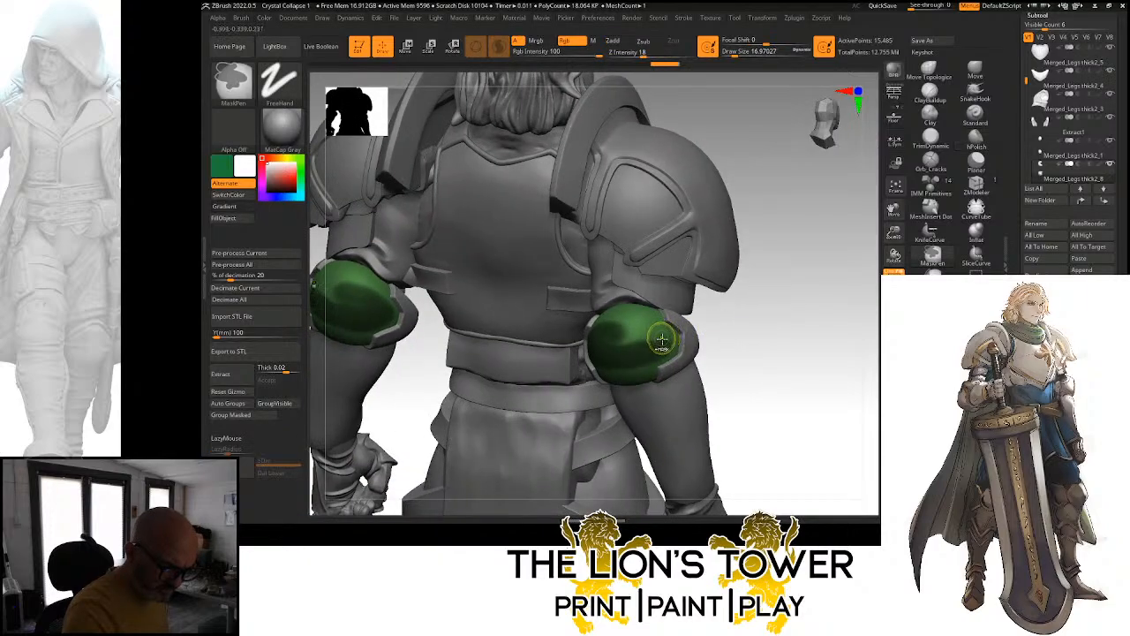
drag(787, 299, 715, 324)
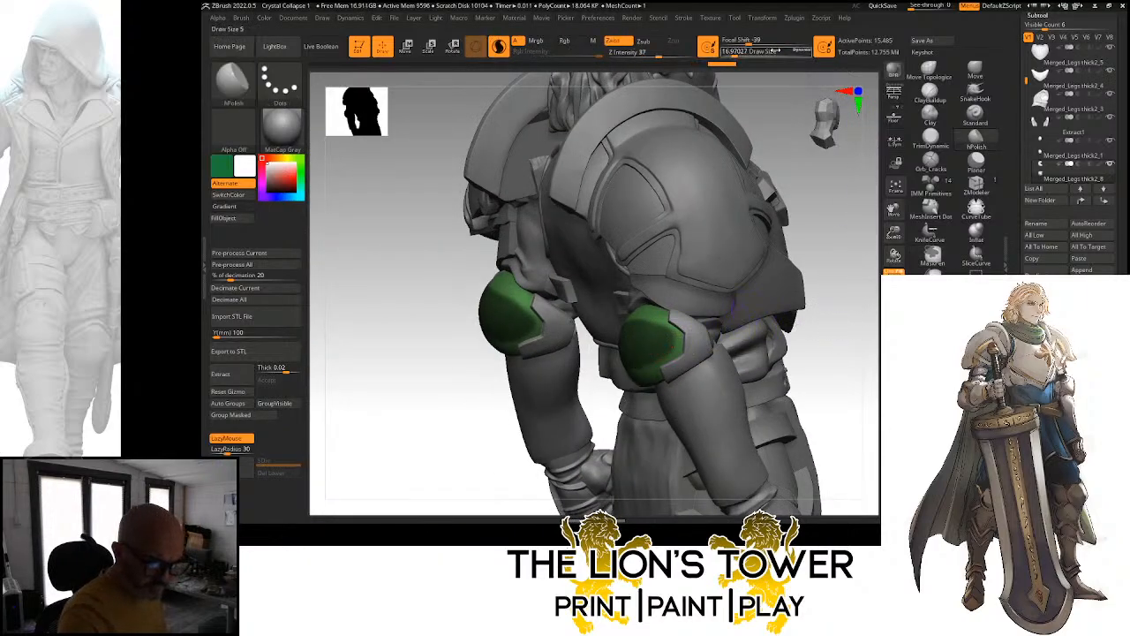
Refine the mask along the elbow caps' jagged border with MaskPen at a draw size of about 8.4
drag(729, 51, 738, 51)
key(ctrl)
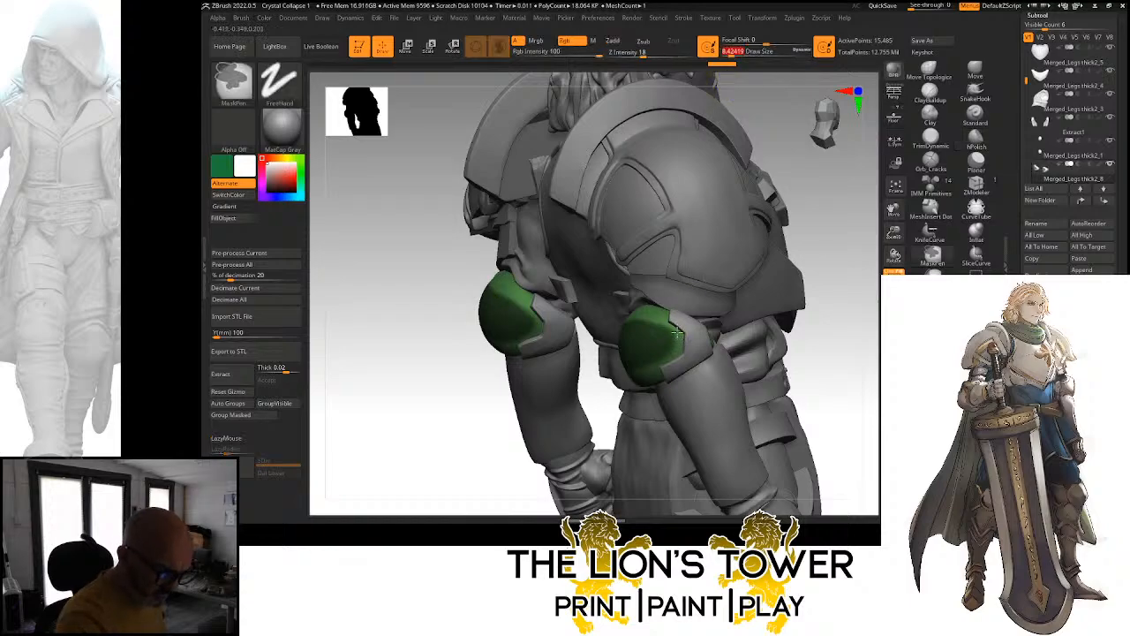
drag(824, 298, 647, 353)
mouse_move(673, 292)
mouse_down()
mouse_move(647, 370)
mouse_move(735, 343)
mouse_move(690, 369)
mouse_up()
right_drag(709, 348, 753, 317)
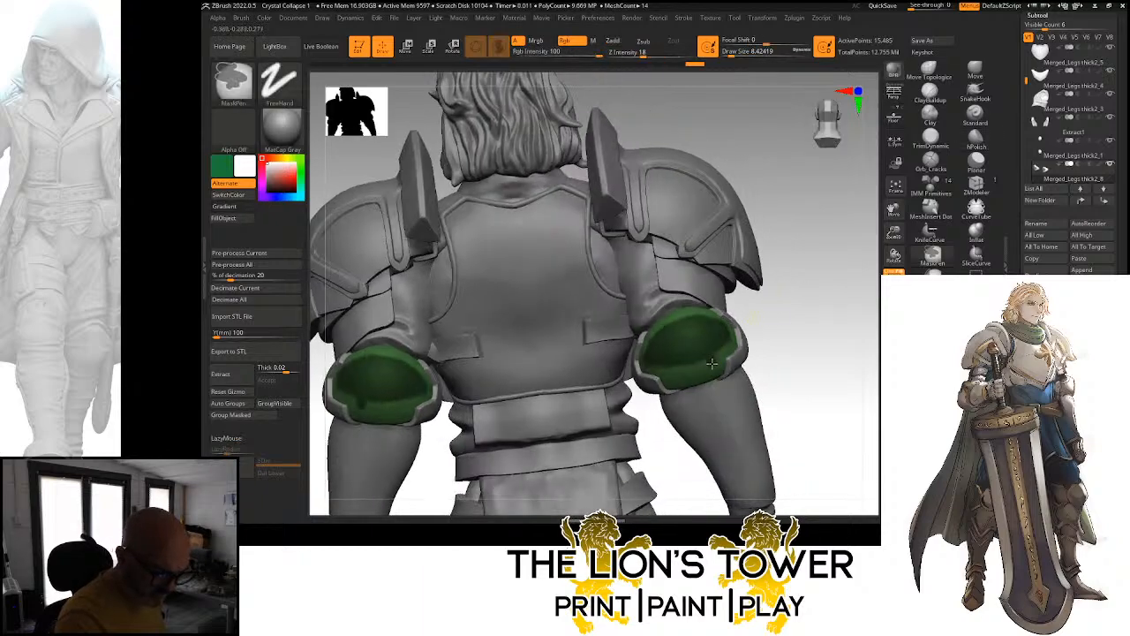
mouse_move(710, 356)
ctrl+mouse_down()
mouse_move(685, 377)
mouse_move(702, 367)
mouse_move(671, 372)
ctrl+mouse_up()
right_drag(709, 358, 666, 329)
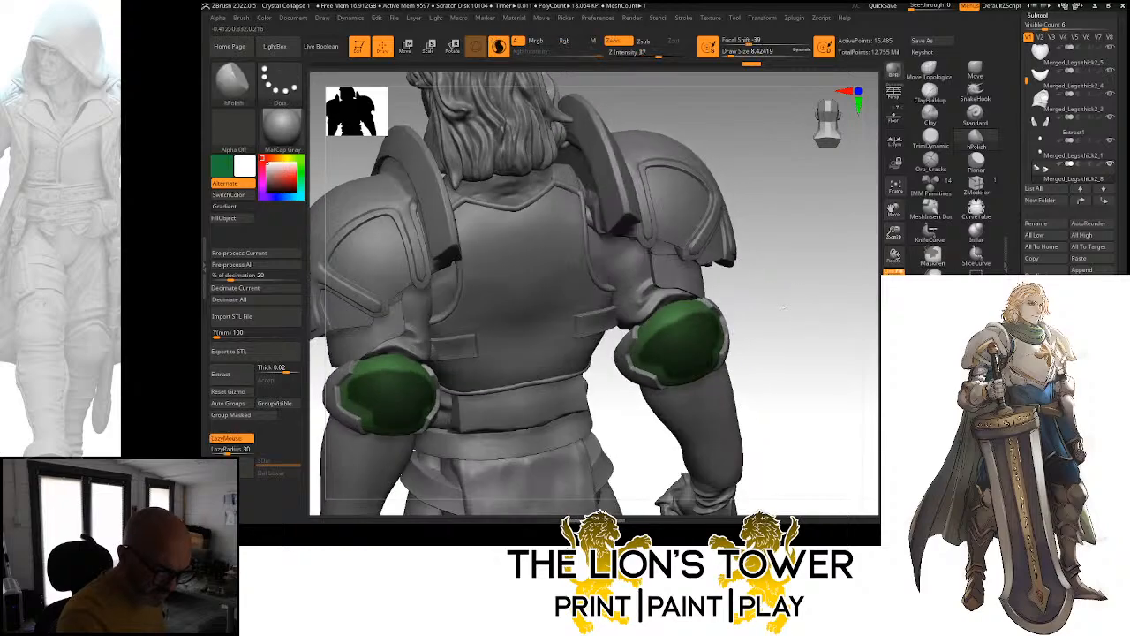
ctrl+drag(654, 331, 659, 332)
mouse_move(782, 282)
right_down()
mouse_move(698, 311)
mouse_move(777, 278)
right_up()
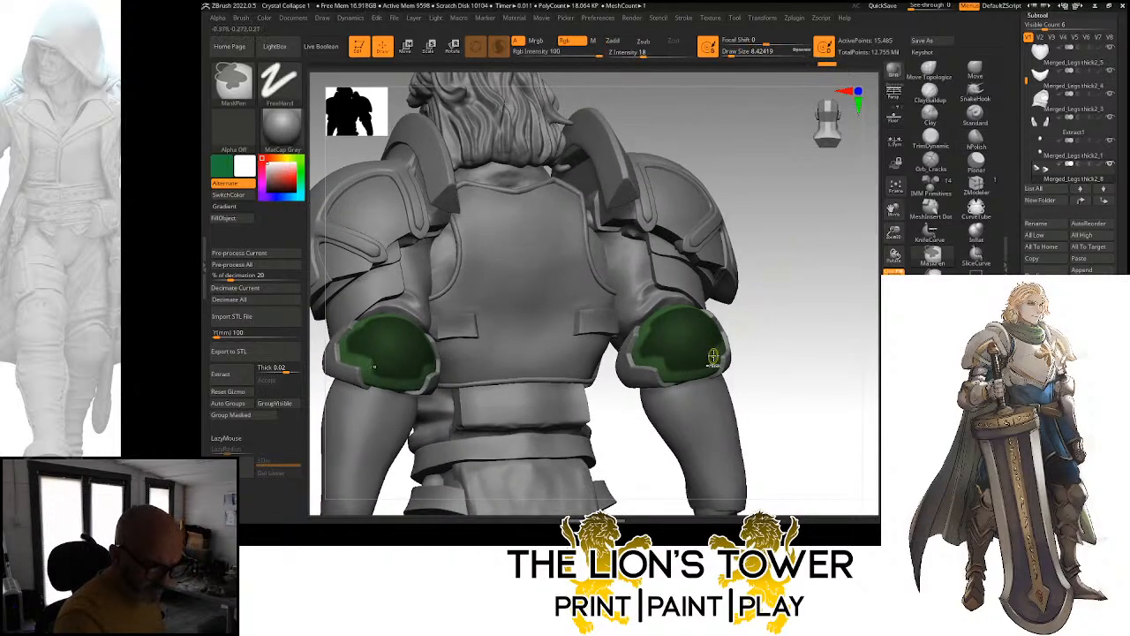
right_drag(786, 313, 807, 291)
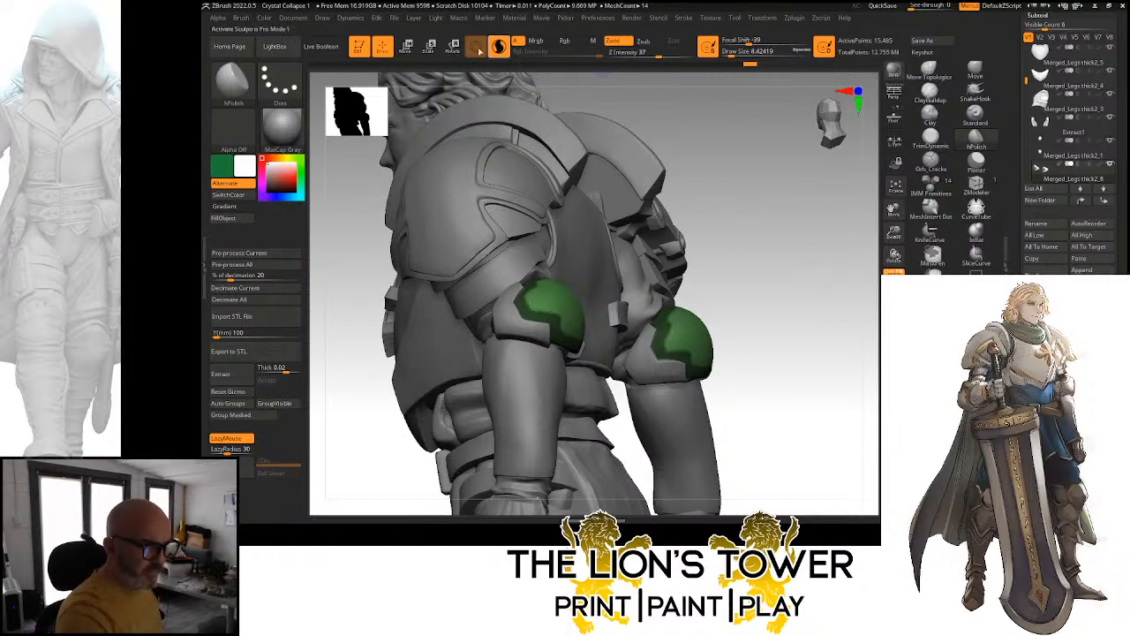
Centre the transform gizmo on the elbow caps, then scale and shift the unmasked centres to form a recess inside the jagged border
click(453, 47)
right_drag(642, 255, 669, 293)
click(529, 240)
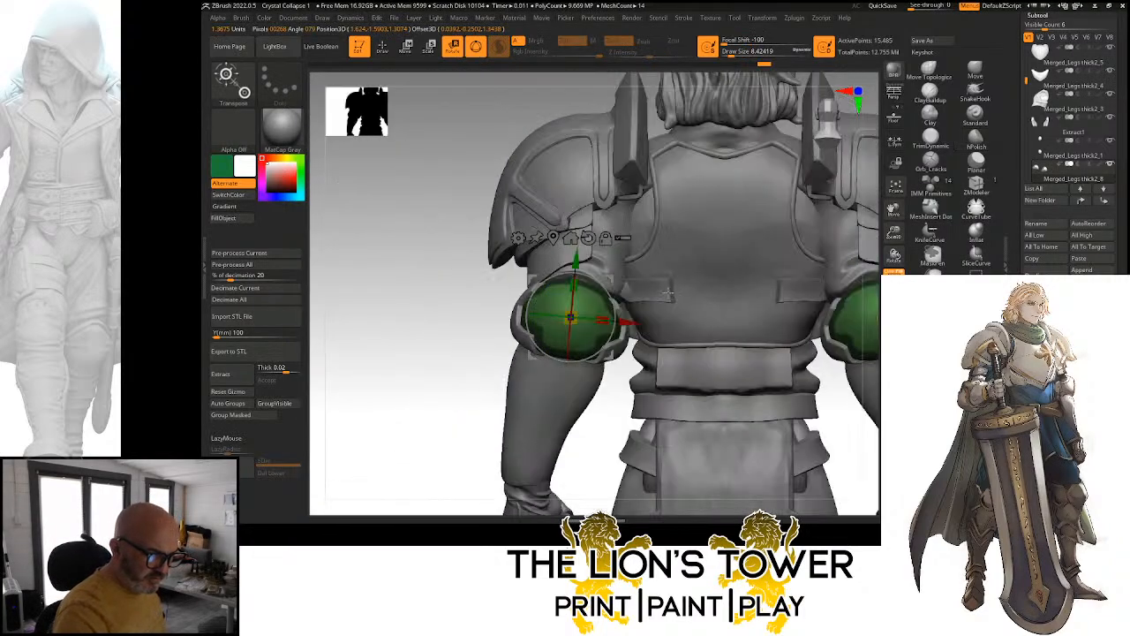
drag(571, 316, 594, 323)
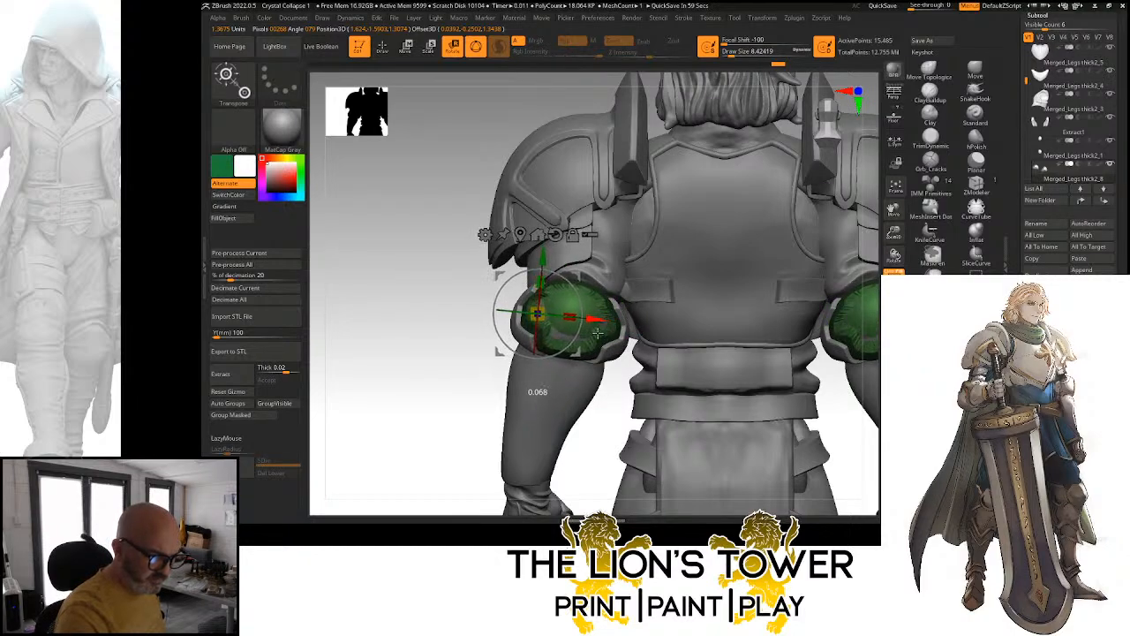
drag(542, 254, 542, 257)
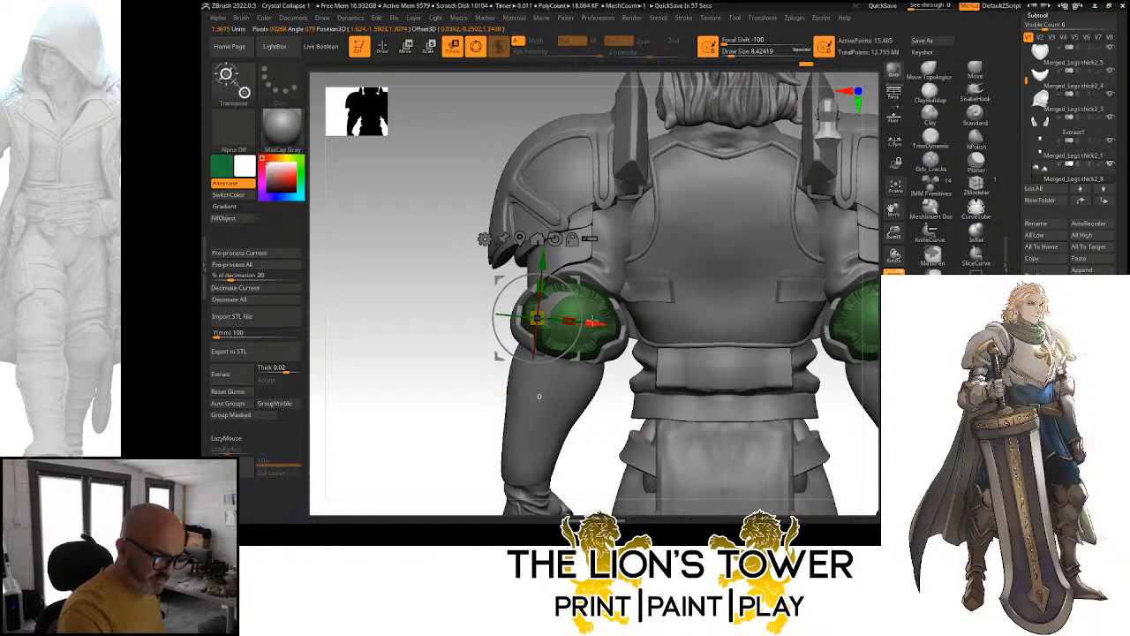
click(520, 239)
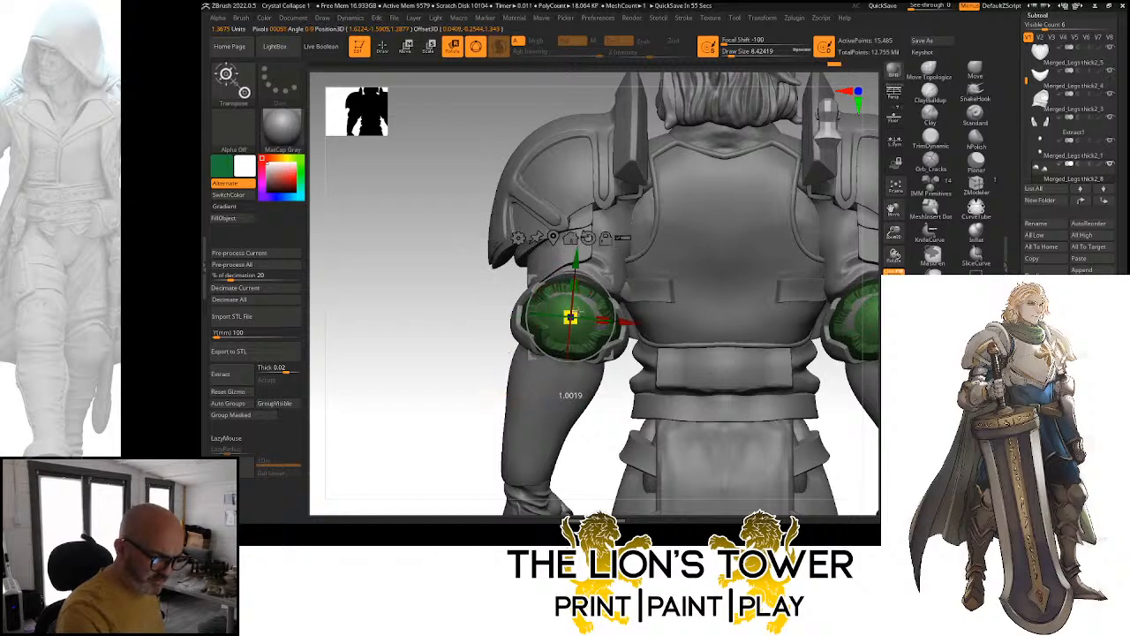
drag(625, 325, 612, 327)
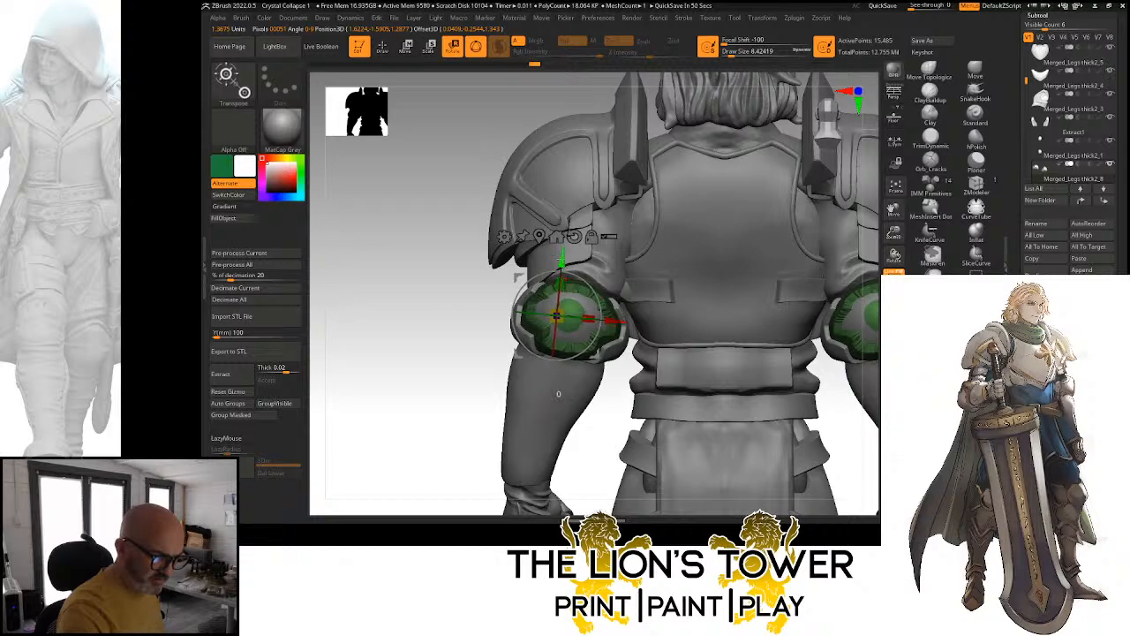
Push the recessed centres of the elbow caps further into the arms from the side and clear the mask
drag(599, 421, 642, 401)
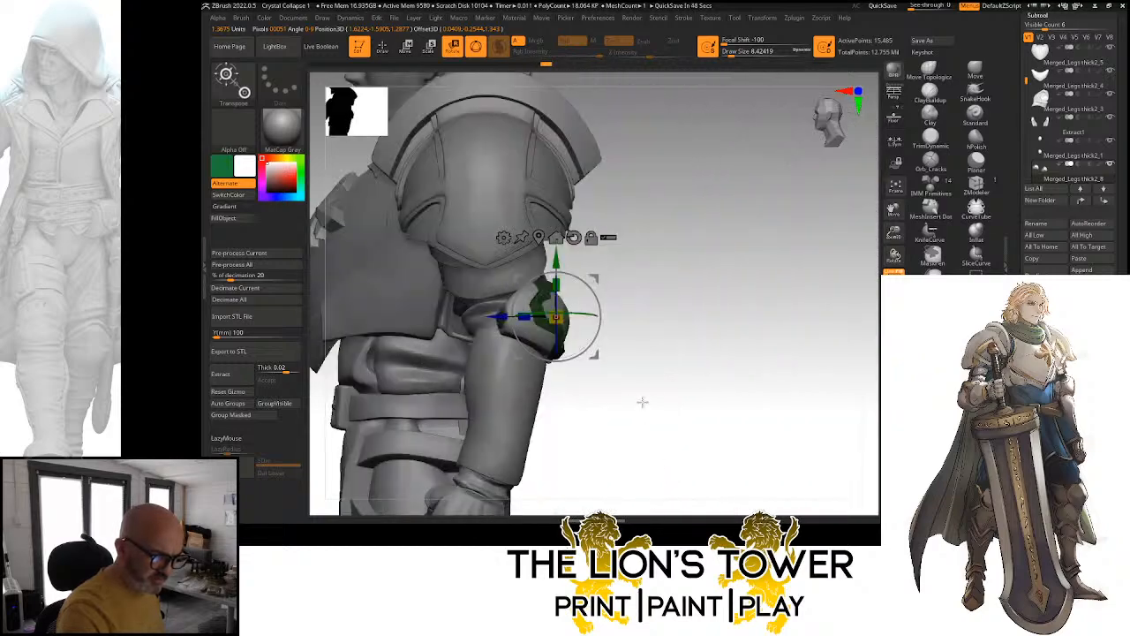
drag(614, 283, 590, 282)
drag(802, 337, 735, 331)
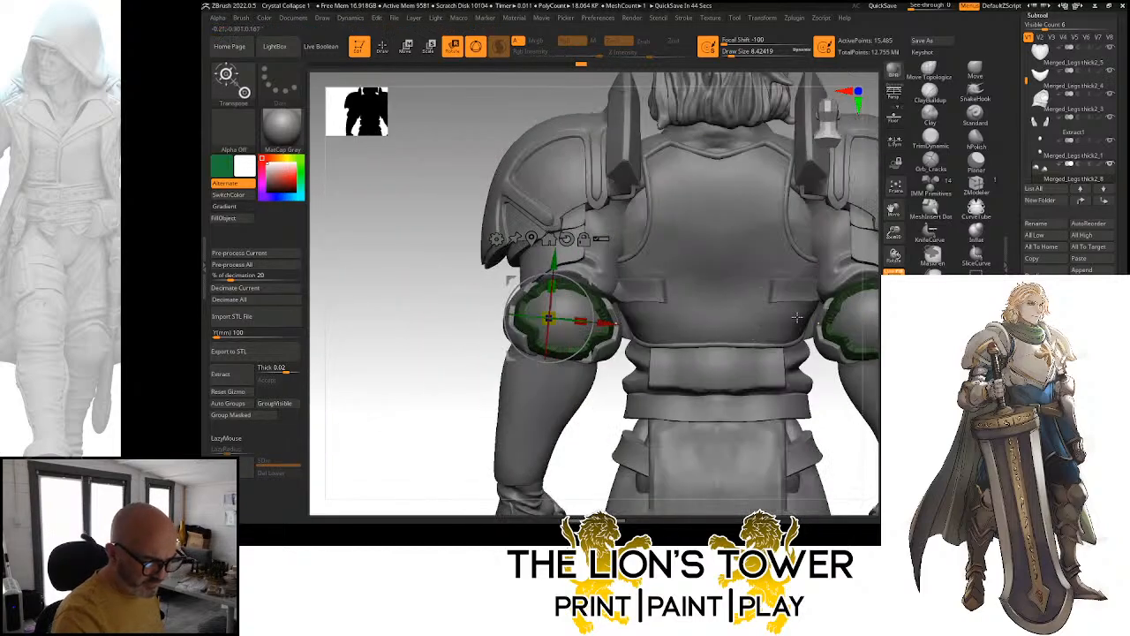
ctrl+drag(836, 397, 804, 385)
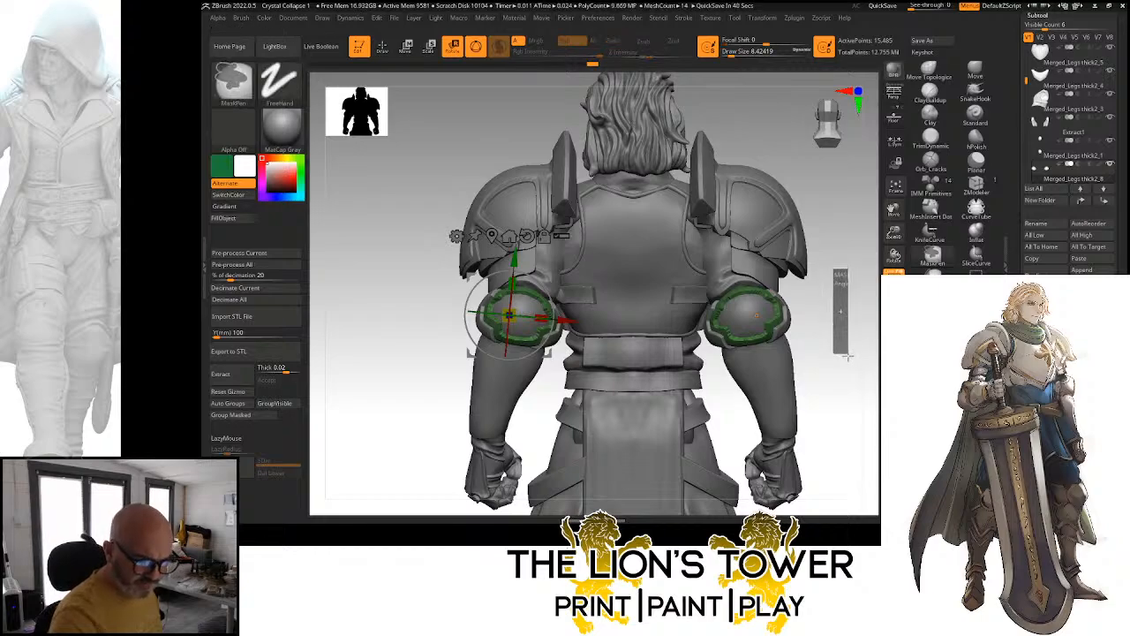
Isolate the elbow caps and polish the recess's upper and outer edges with hPolish, LazyMouse off, at a draw size of about 8.4
click(976, 146)
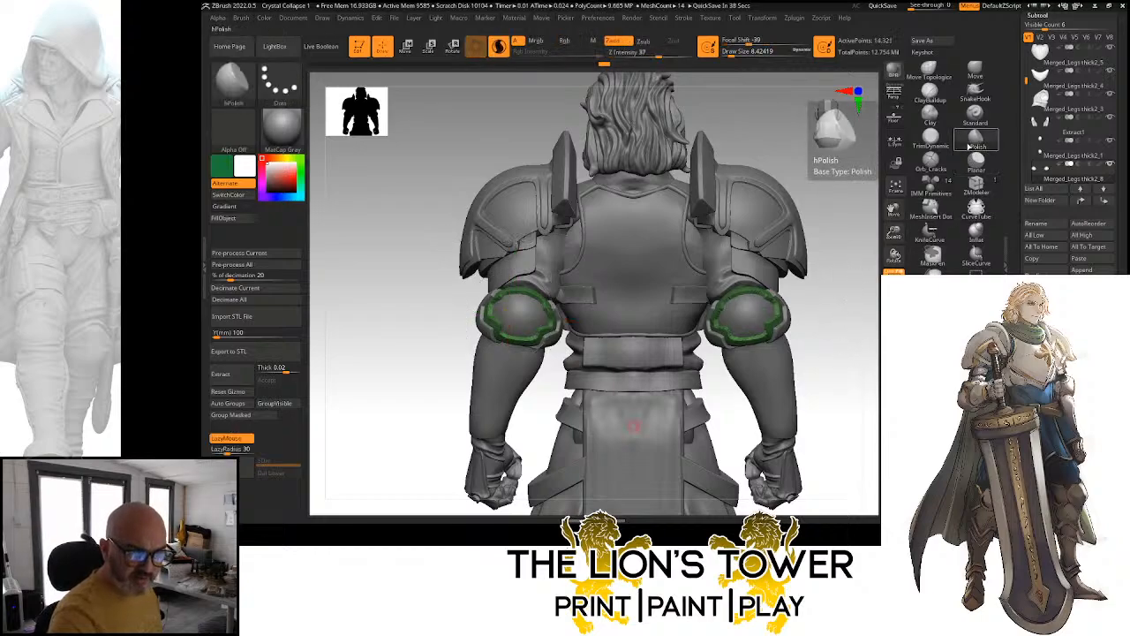
click(894, 339)
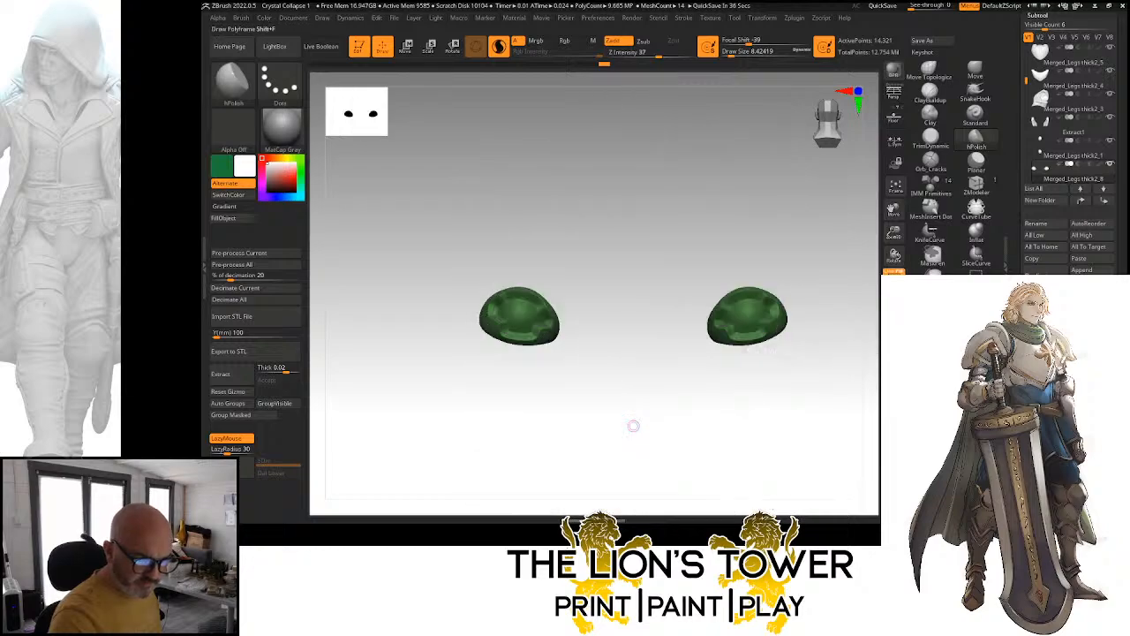
alt+drag(870, 175, 717, 307)
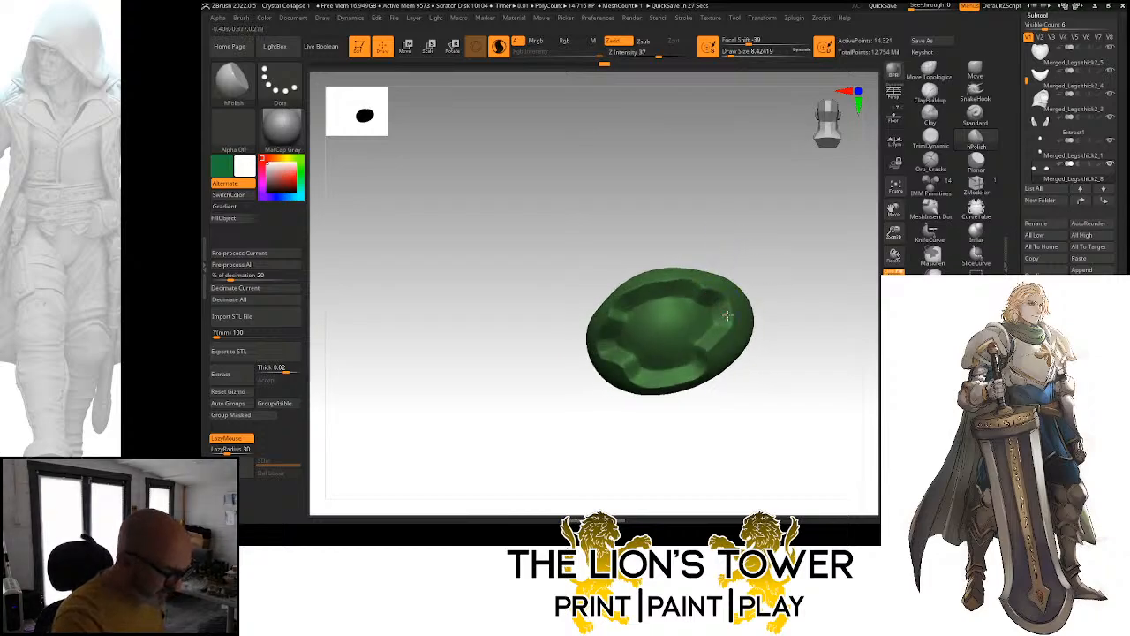
key(l)
drag(550, 338, 771, 242)
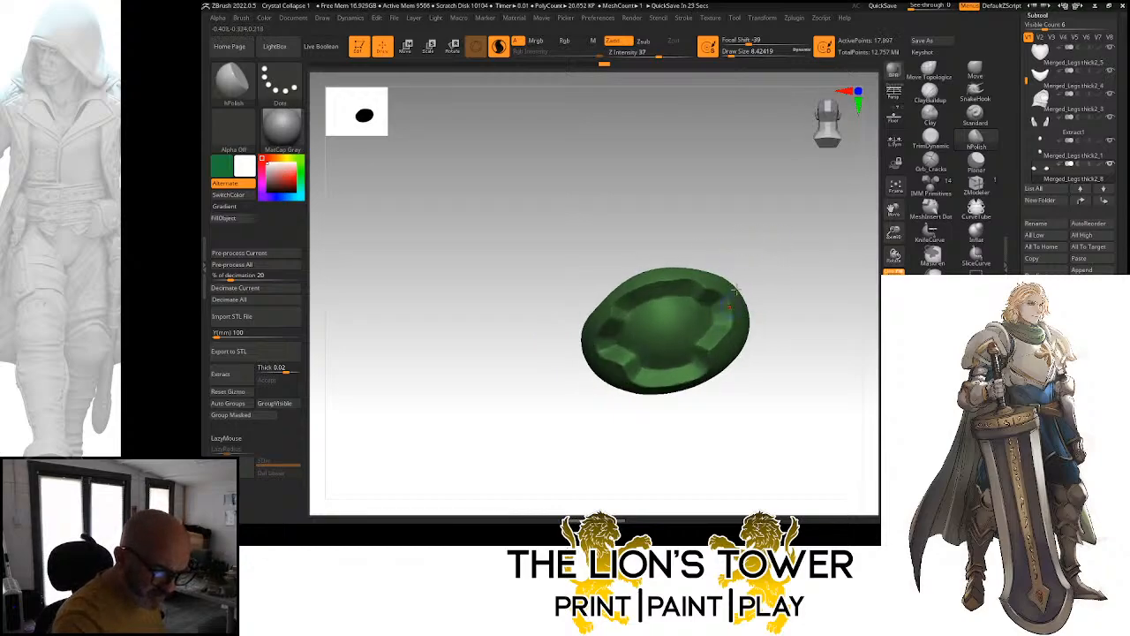
drag(735, 289, 715, 294)
drag(721, 232, 633, 300)
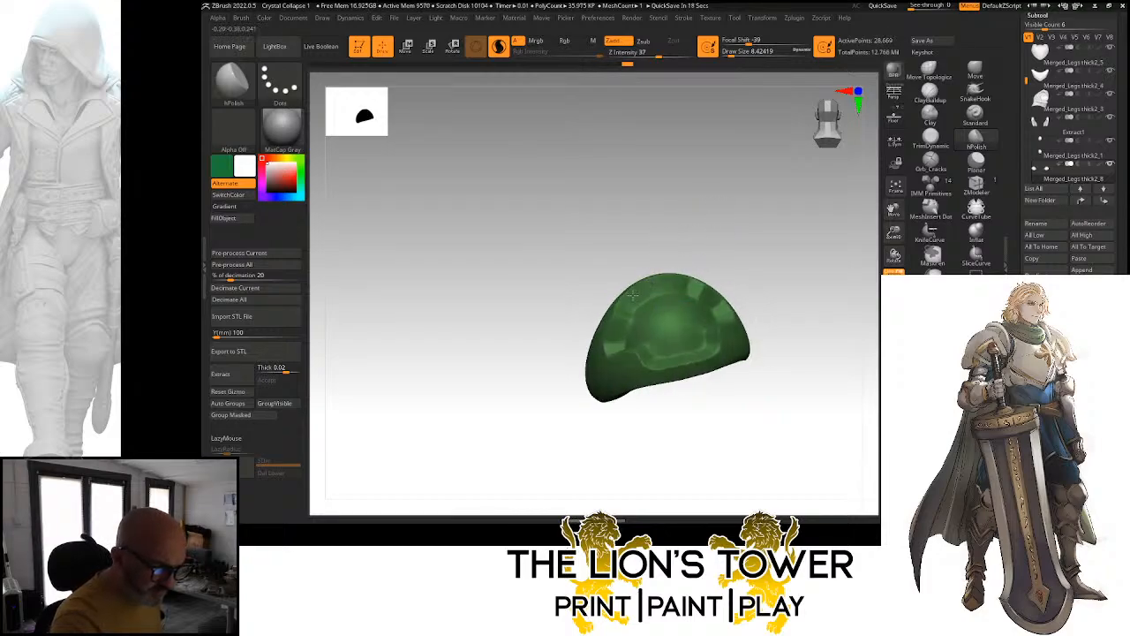
drag(590, 396, 616, 313)
drag(667, 181, 613, 320)
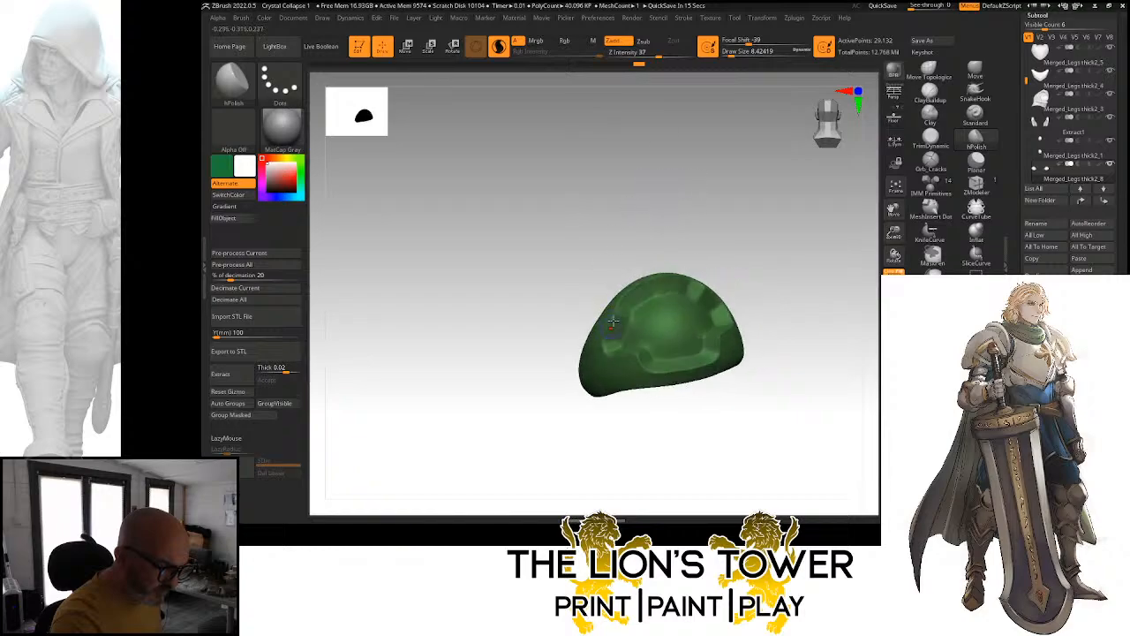
mouse_move(677, 220)
mouse_down()
mouse_move(610, 337)
mouse_move(637, 358)
mouse_up()
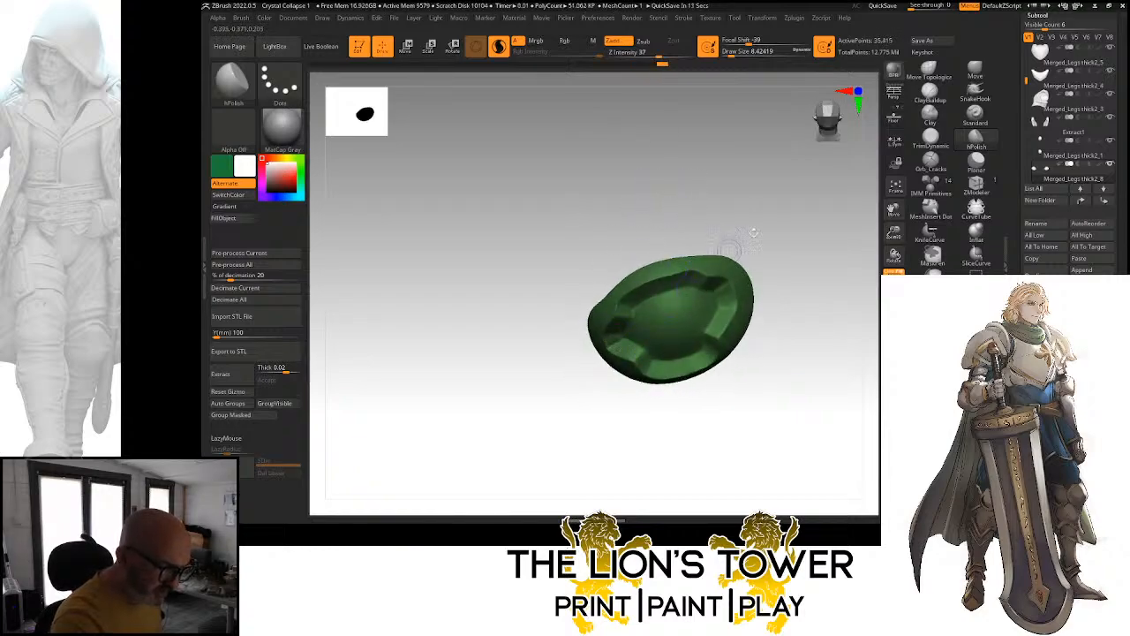
Polish the remaining edges and corners around the elbow caps' jagged recess with hPolish from several angles
drag(732, 244, 726, 315)
mouse_move(757, 201)
mouse_down()
mouse_move(777, 211)
mouse_move(737, 233)
mouse_up()
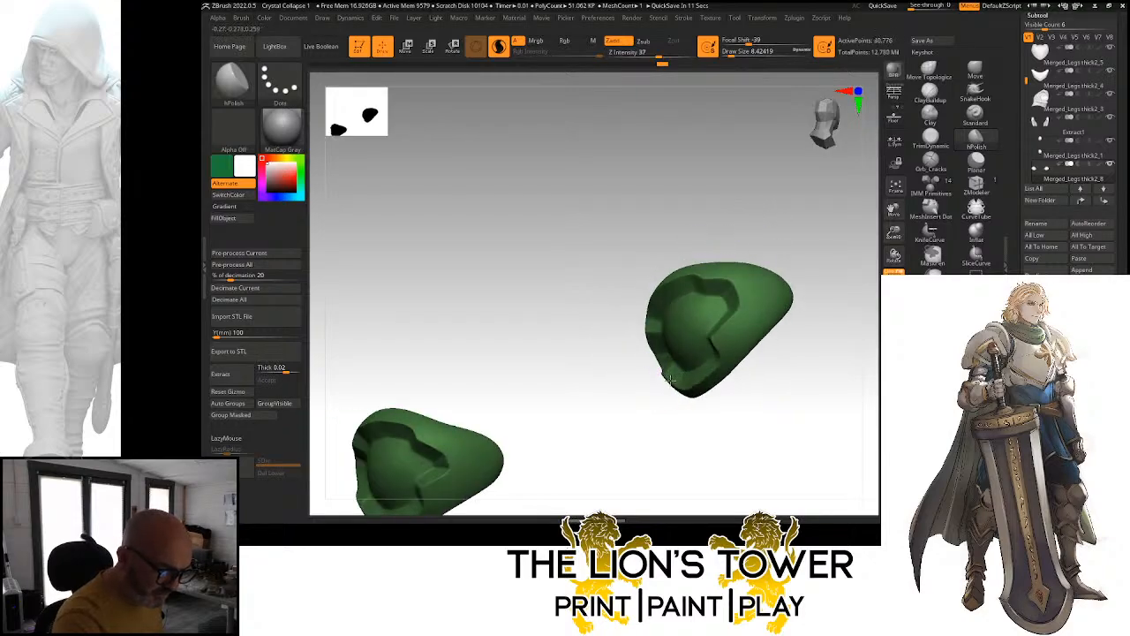
drag(671, 380, 717, 380)
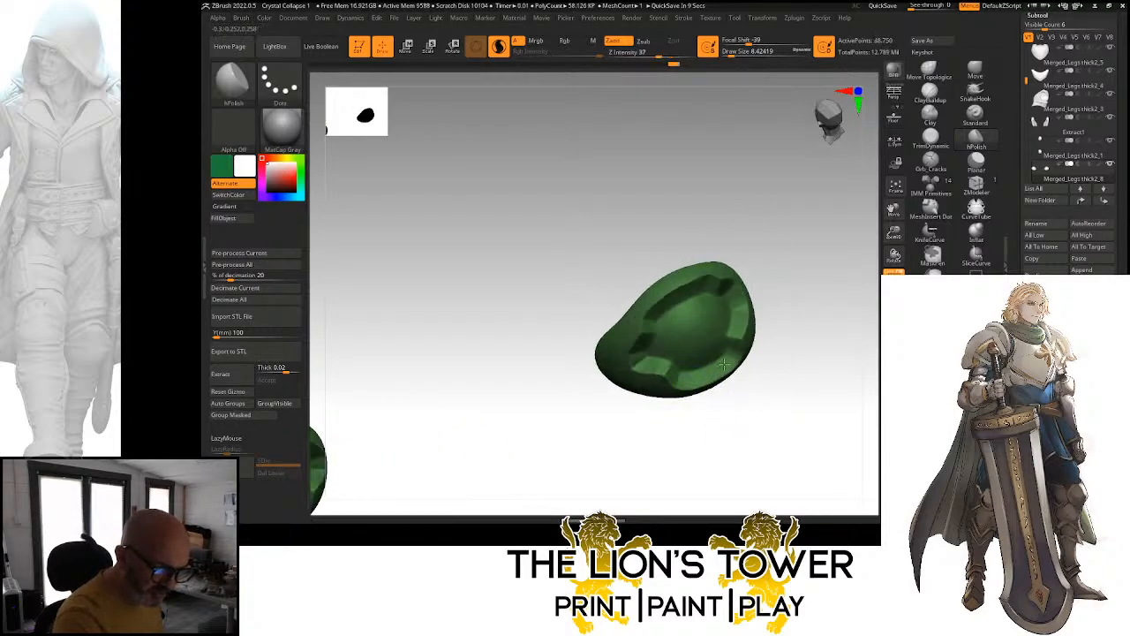
drag(781, 329, 792, 265)
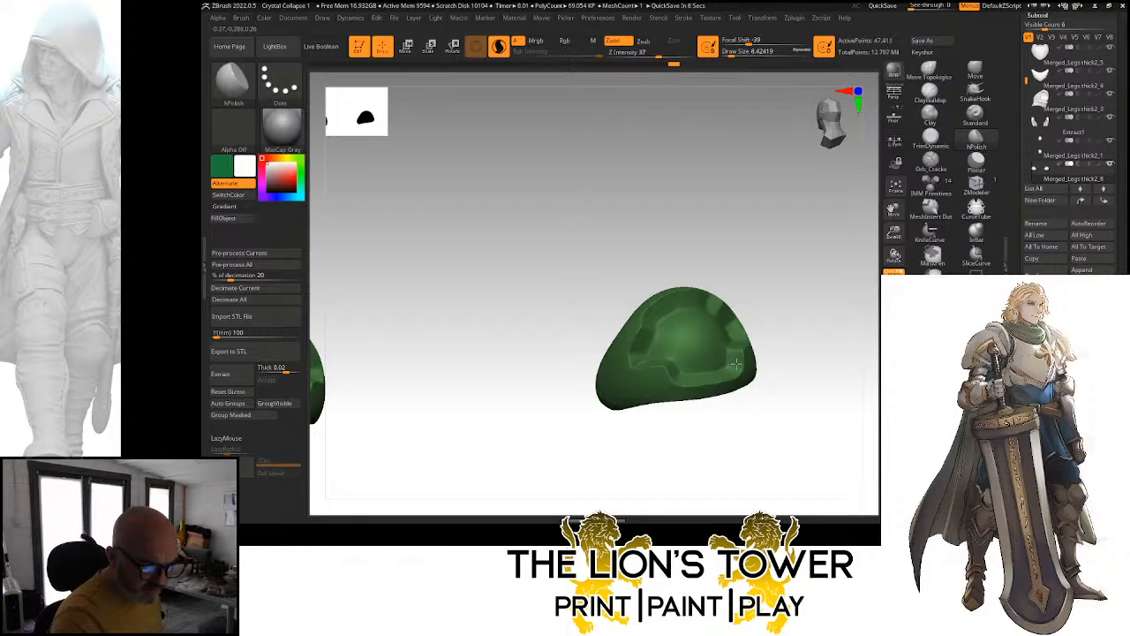
drag(737, 354, 731, 334)
drag(821, 357, 750, 355)
drag(786, 293, 841, 235)
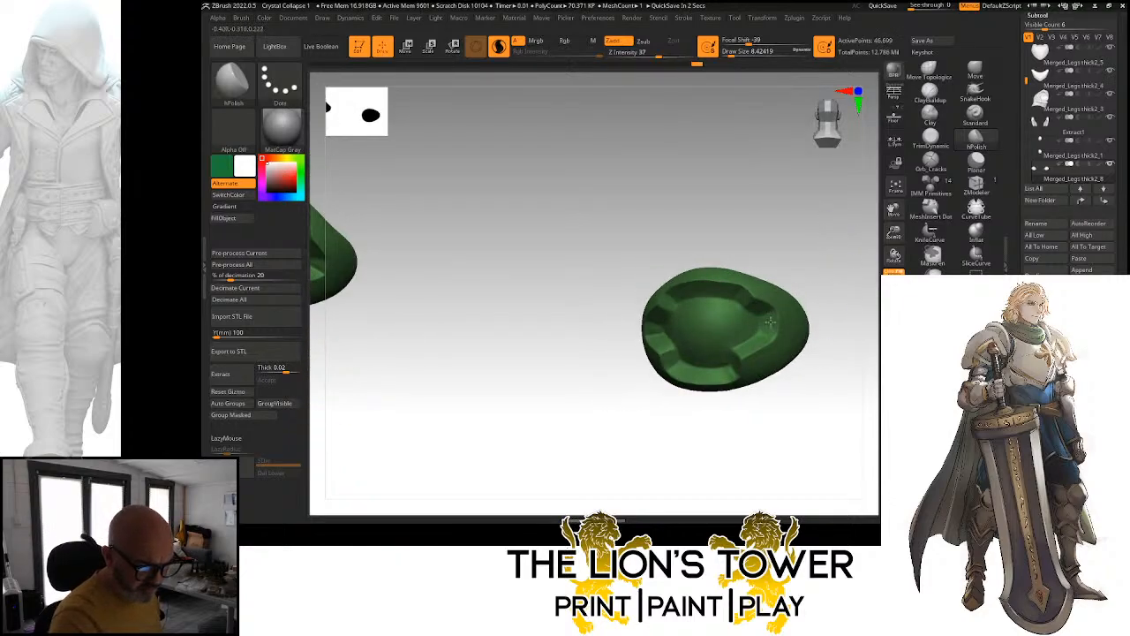
drag(791, 285, 783, 246)
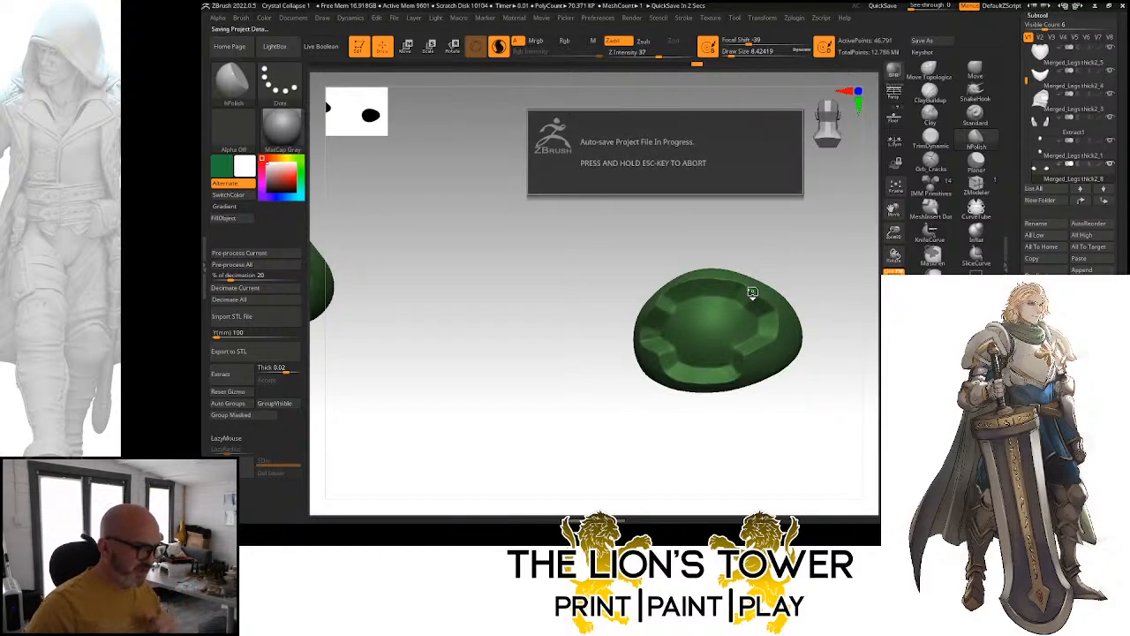
drag(833, 295, 841, 255)
Show the whole figure again and polish the elbow caps in place with hPolish at a draw size of about 18.5
click(893, 321)
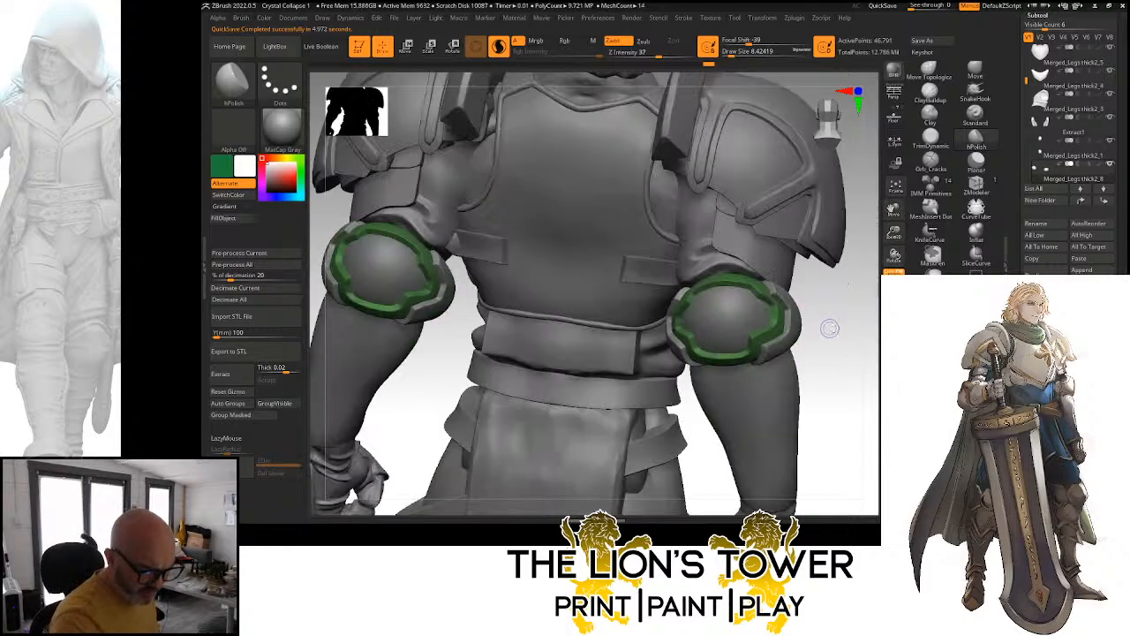
drag(830, 328, 837, 269)
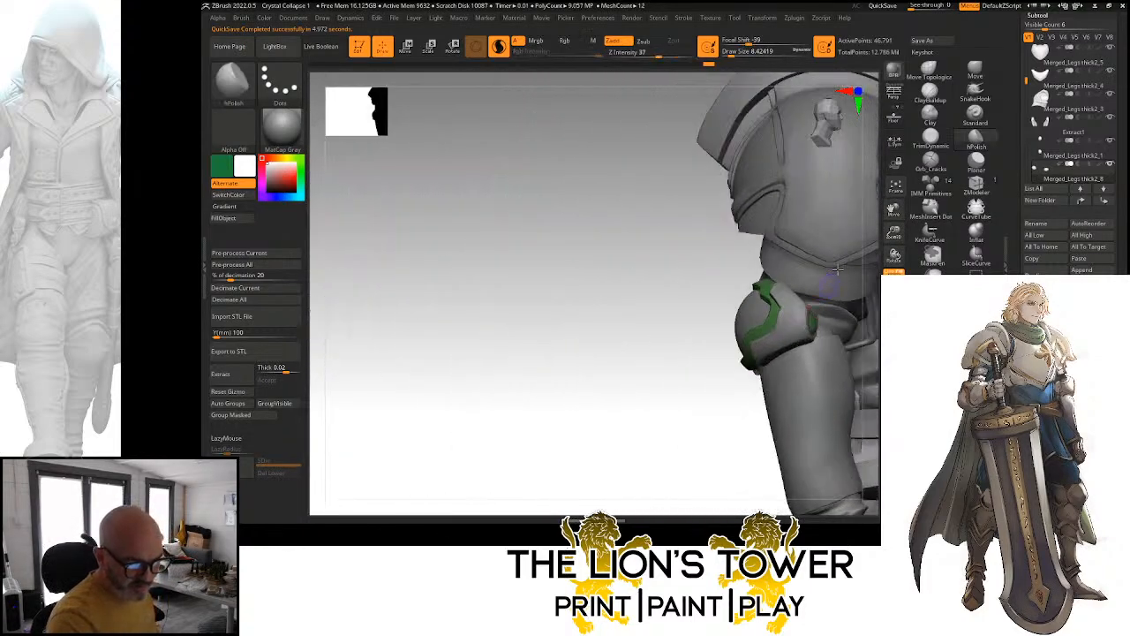
drag(893, 209, 770, 237)
mouse_move(608, 415)
mouse_down()
mouse_move(577, 454)
mouse_move(670, 361)
mouse_move(670, 370)
mouse_up()
click(735, 56)
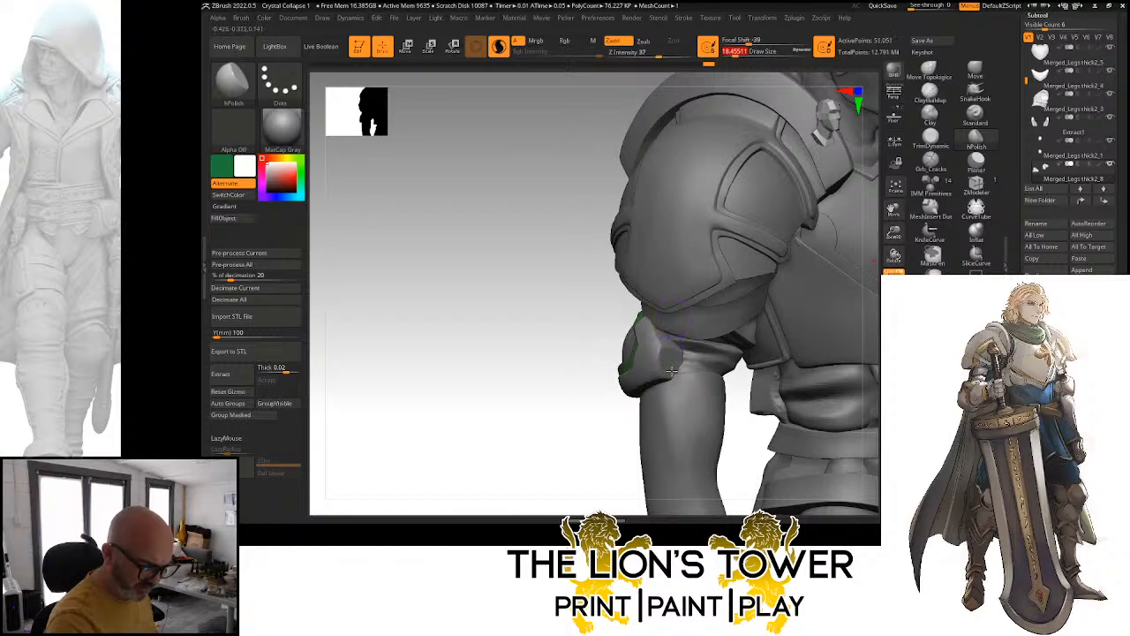
drag(585, 429, 719, 265)
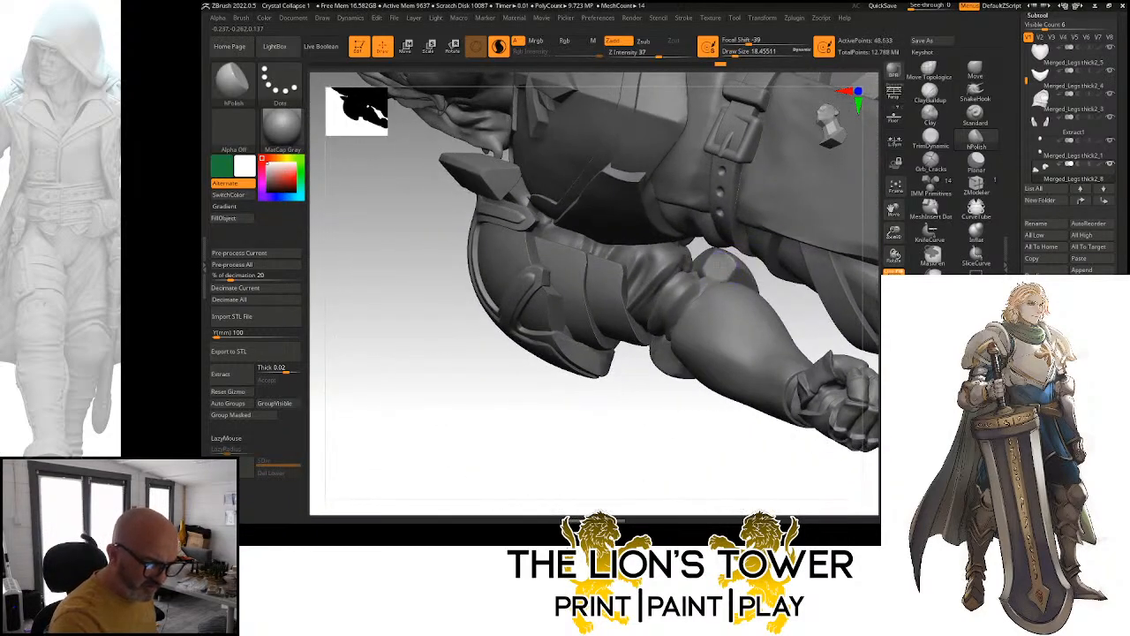
drag(709, 399, 787, 328)
drag(833, 406, 744, 306)
drag(661, 415, 794, 380)
drag(894, 232, 865, 199)
drag(893, 209, 845, 245)
drag(844, 283, 776, 292)
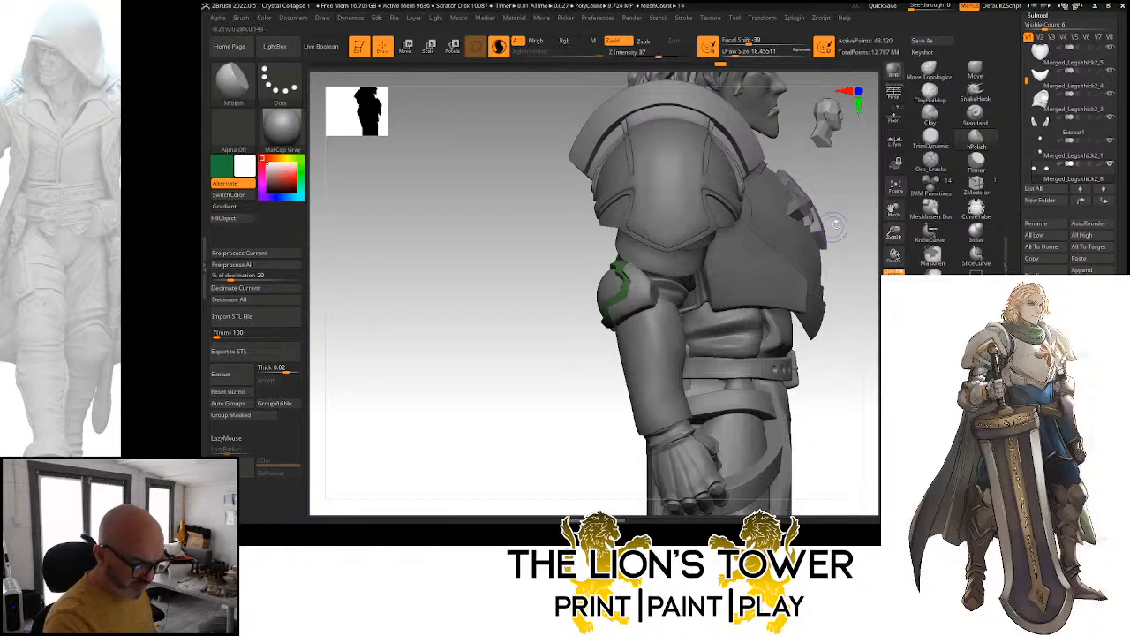
drag(834, 223, 877, 232)
mouse_move(827, 280)
shift+mouse_down()
mouse_move(840, 283)
mouse_move(810, 280)
shift+mouse_up()
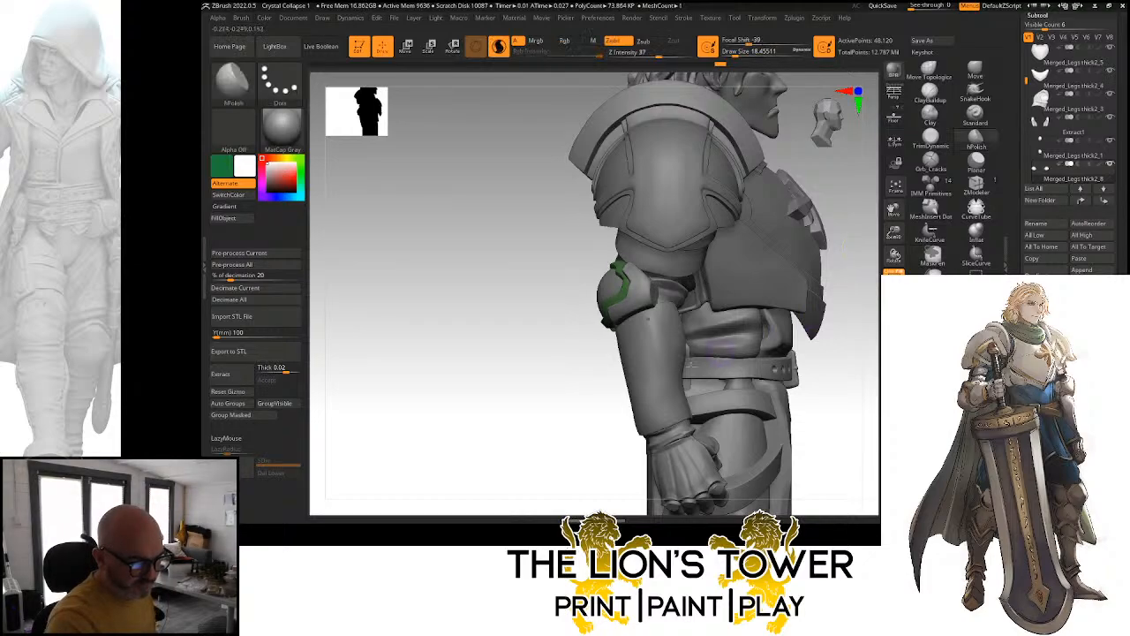
Isolate the forearm guards within the arms subtool, split them off into a separate subtool and make it active
alt+click(666, 400)
alt+drag(842, 331, 842, 299)
ctrl+shift+click(663, 366)
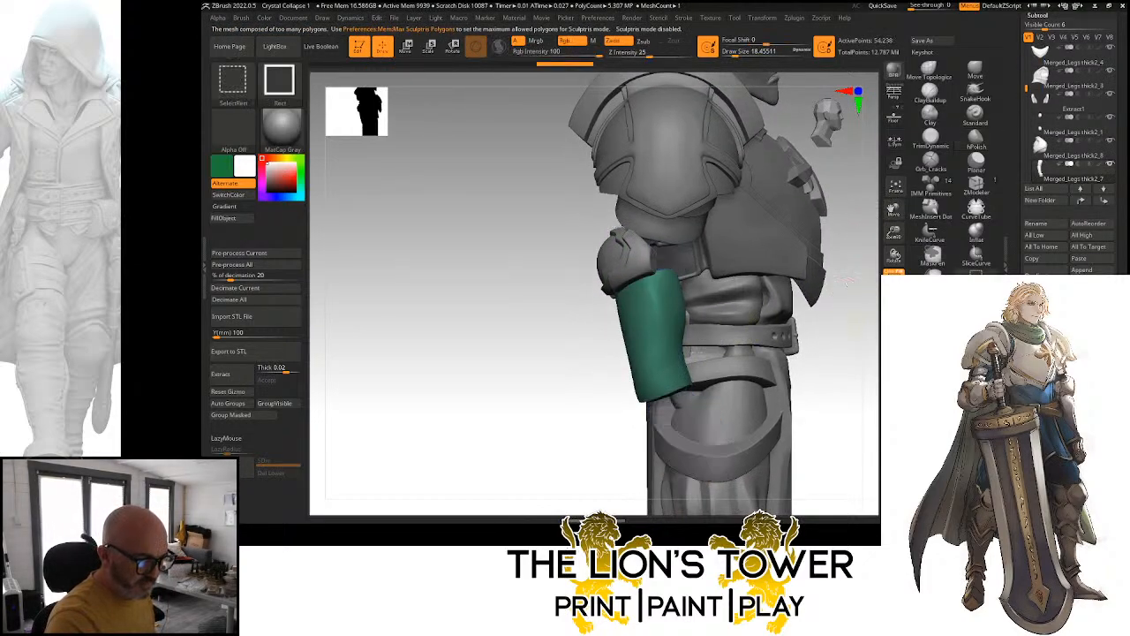
key(ctrl+shift+z)
mouse_move(833, 388)
mouse_down()
mouse_move(883, 388)
mouse_move(830, 375)
mouse_up()
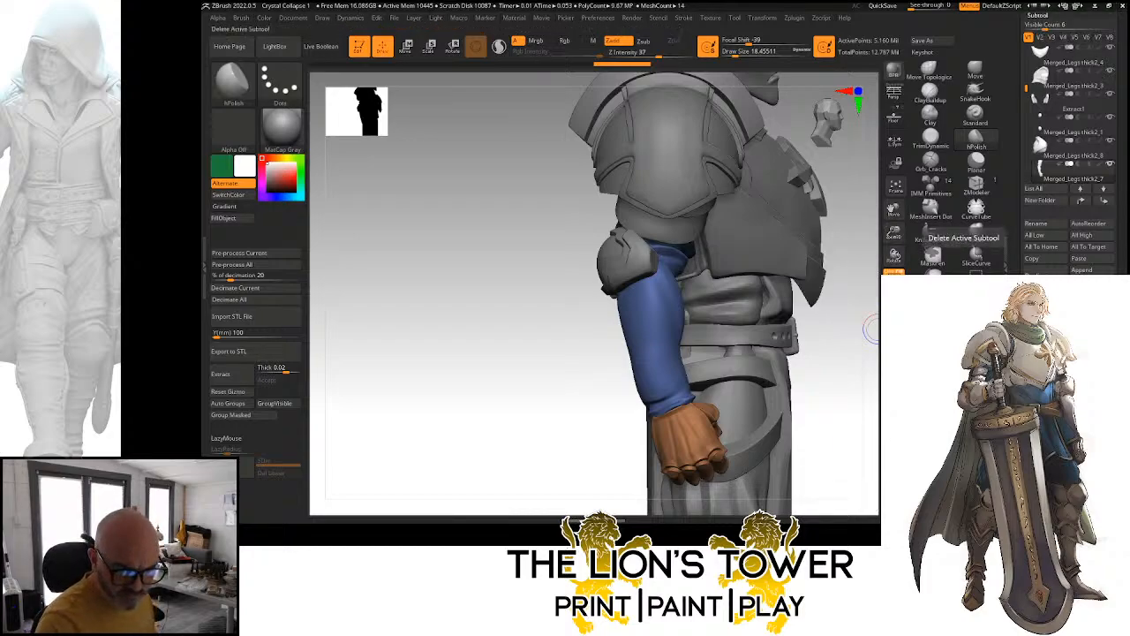
click(1048, 330)
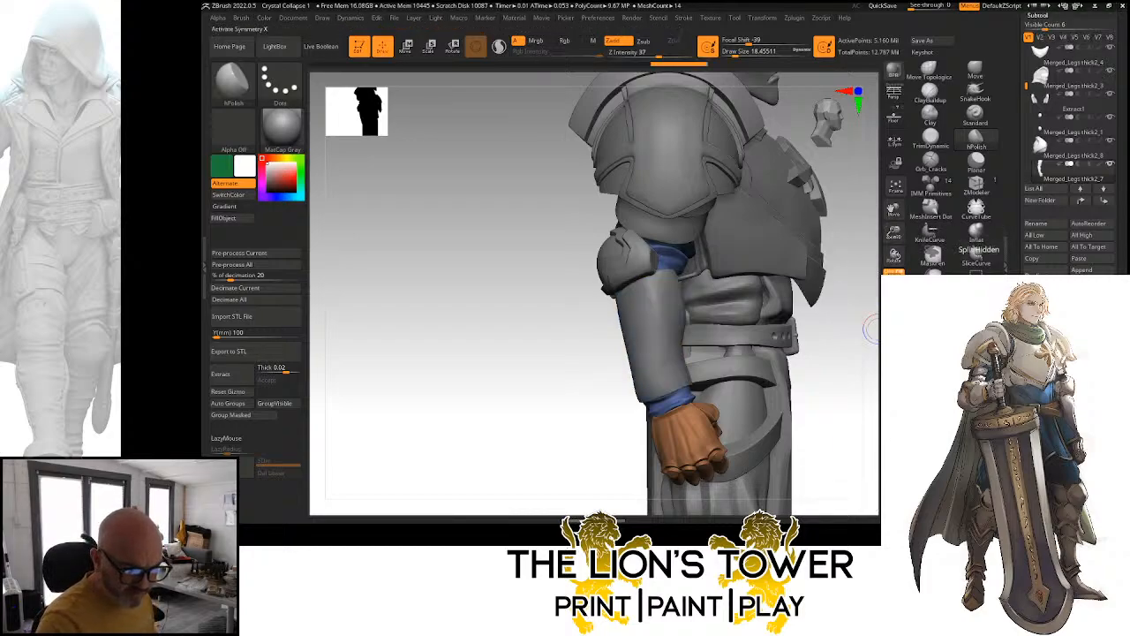
alt+click(668, 318)
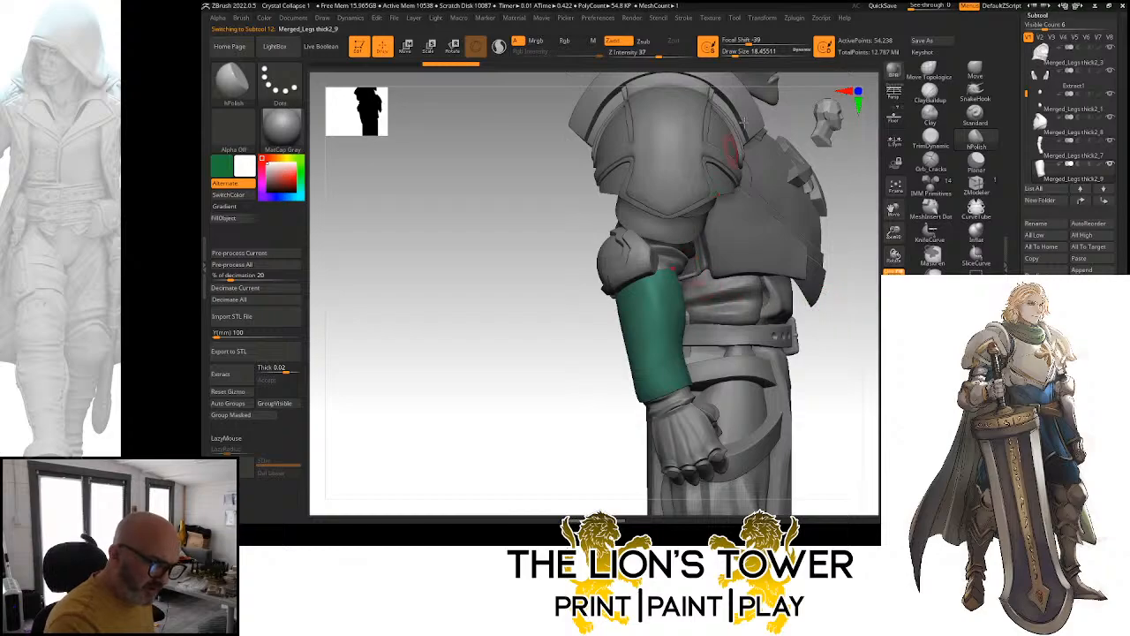
Outline a pointed plate shape with MaskPen on the outer side of the forearm guards at a draw size of about 12.9
click(732, 53)
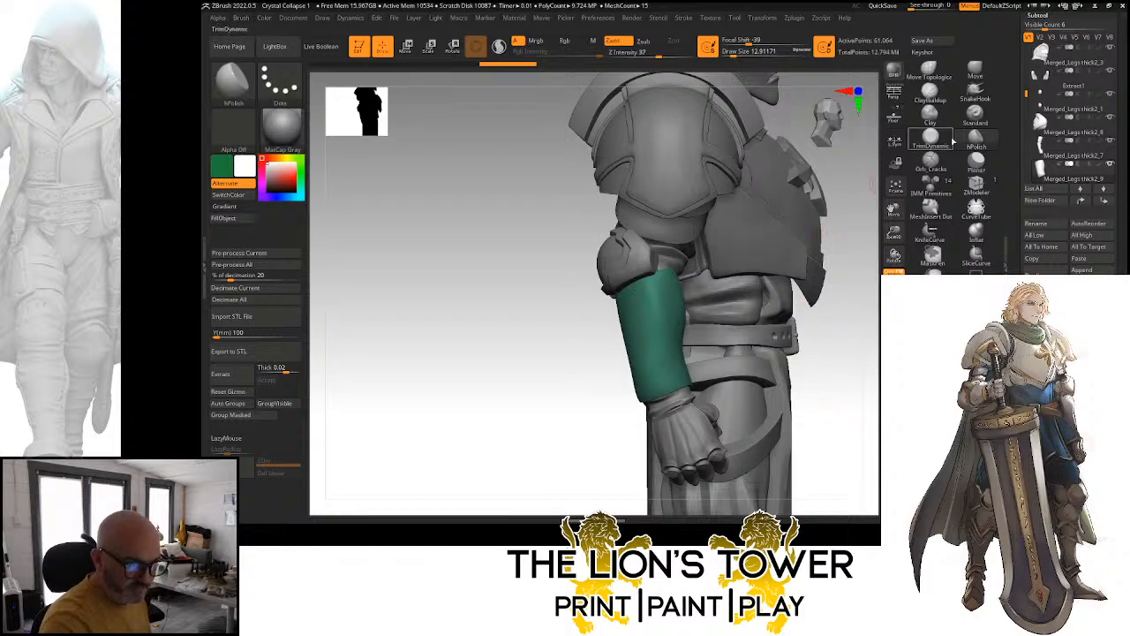
drag(668, 295, 667, 272)
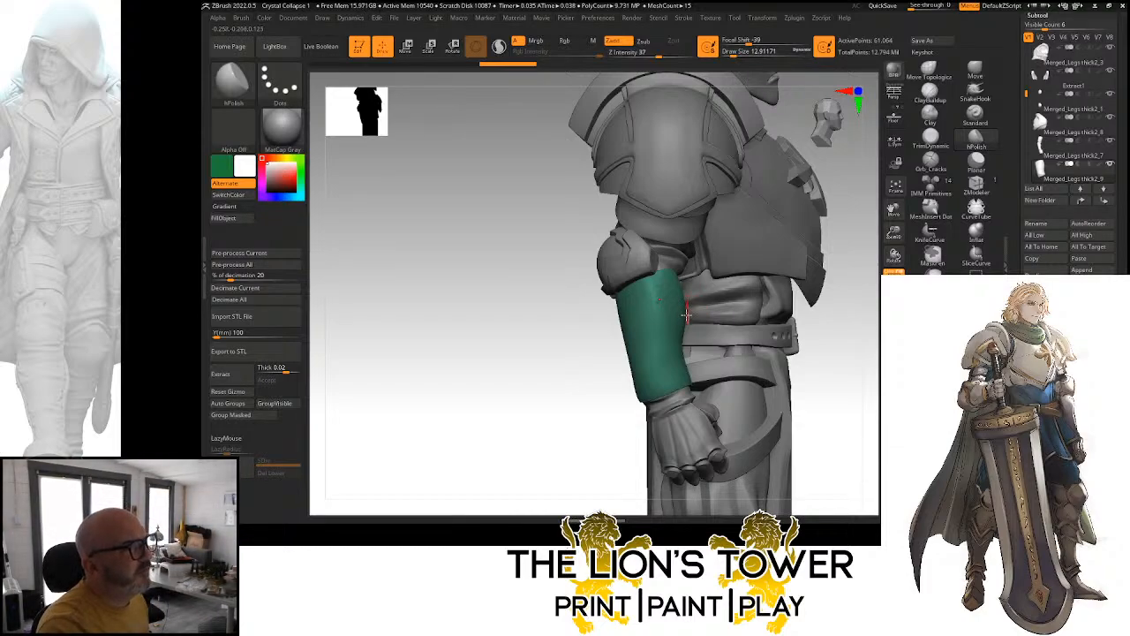
mouse_move(826, 339)
mouse_down()
mouse_move(807, 316)
mouse_move(812, 263)
mouse_up()
key(ctrl)
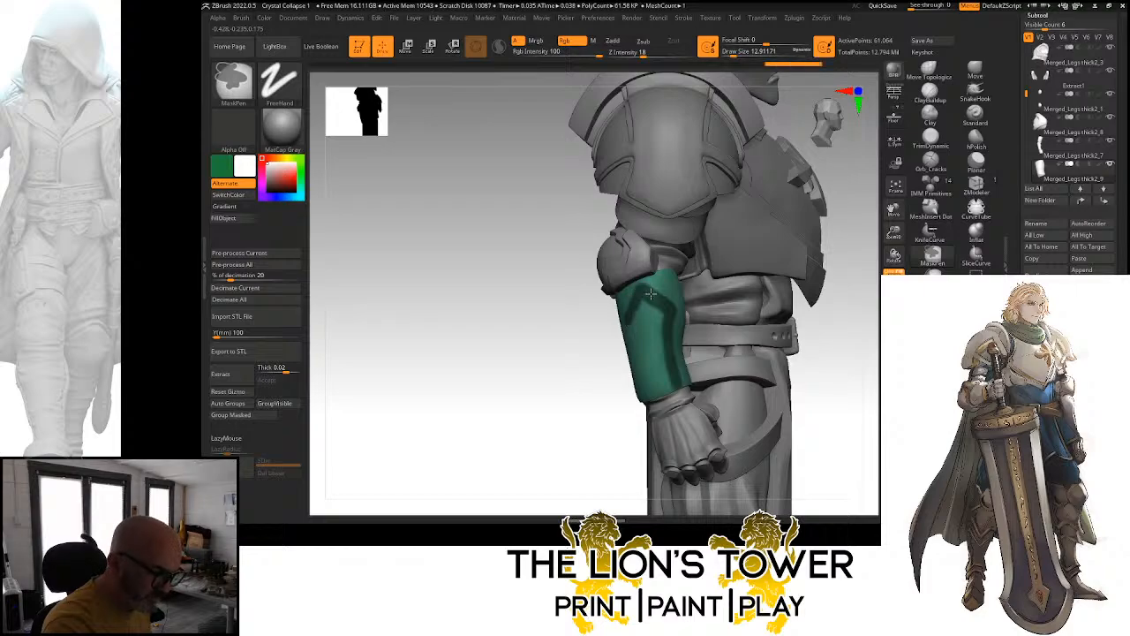
key(ctrl)
mouse_move(874, 232)
mouse_down()
mouse_move(840, 260)
mouse_move(716, 250)
mouse_up()
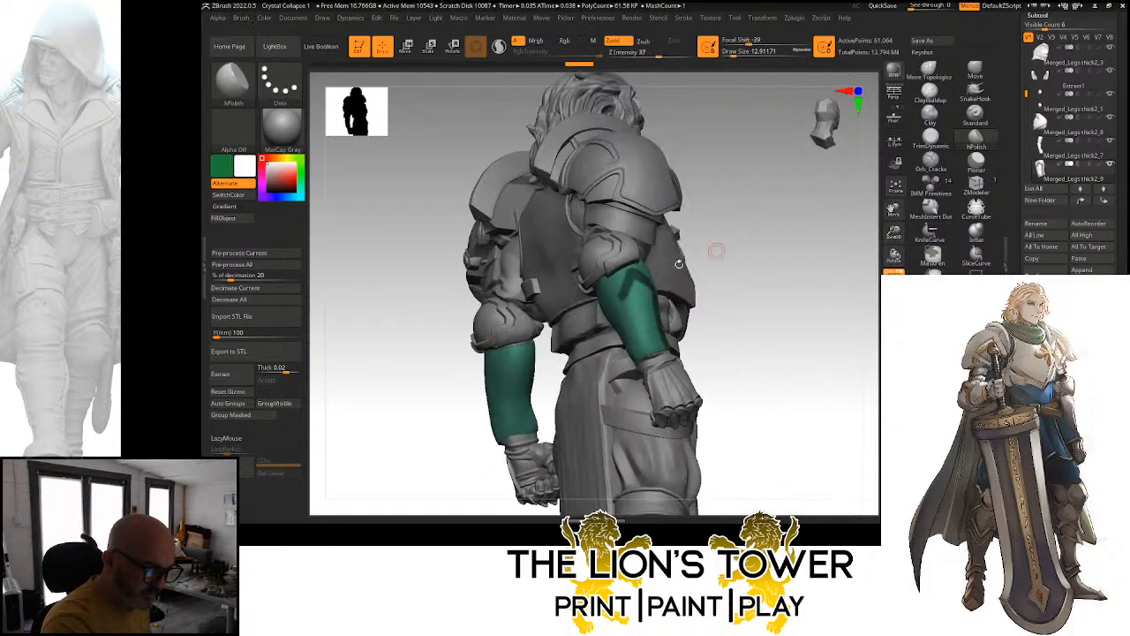
Fill in the mask inside the outlined plate shape on the forearm guards, working from the side and back
key(ctrl)
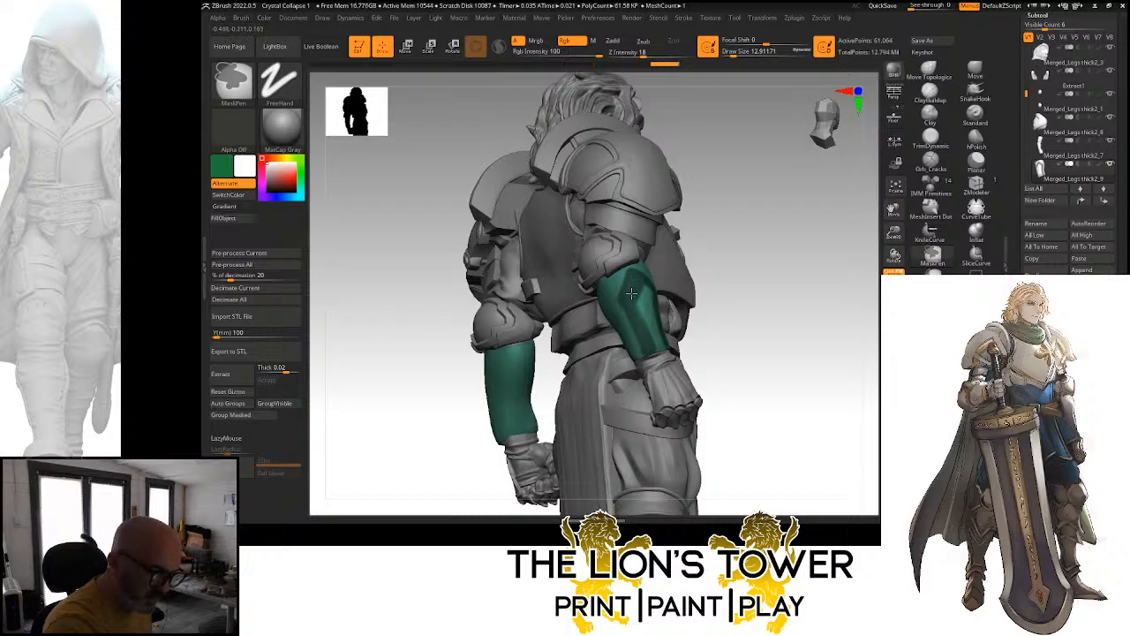
drag(693, 231, 726, 230)
key(ctrl)
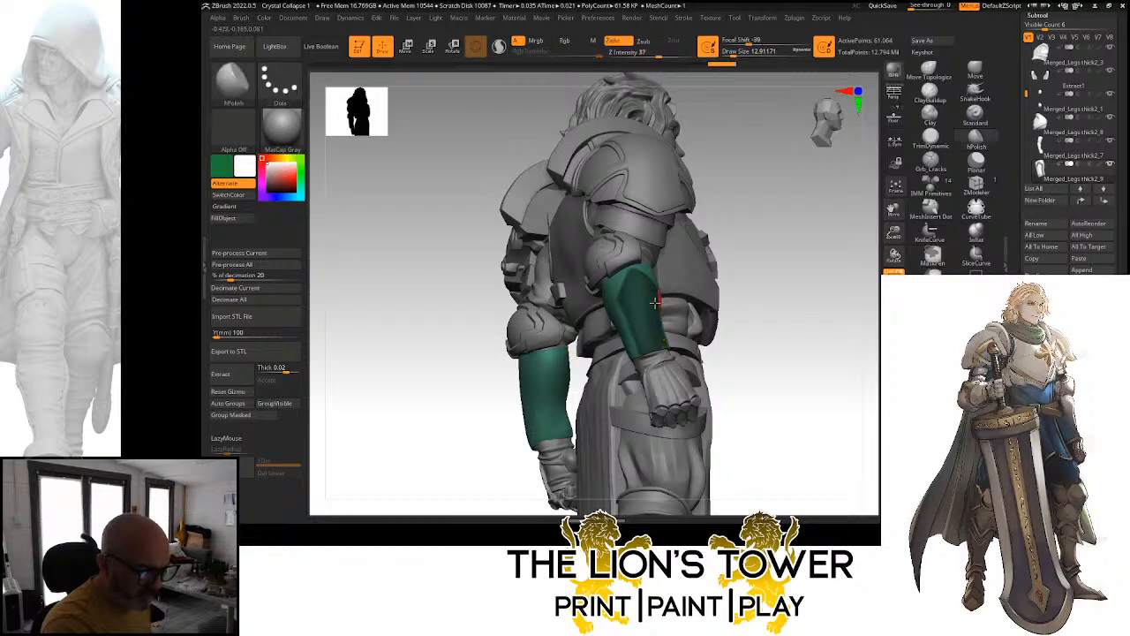
key(ctrl)
drag(846, 219, 790, 224)
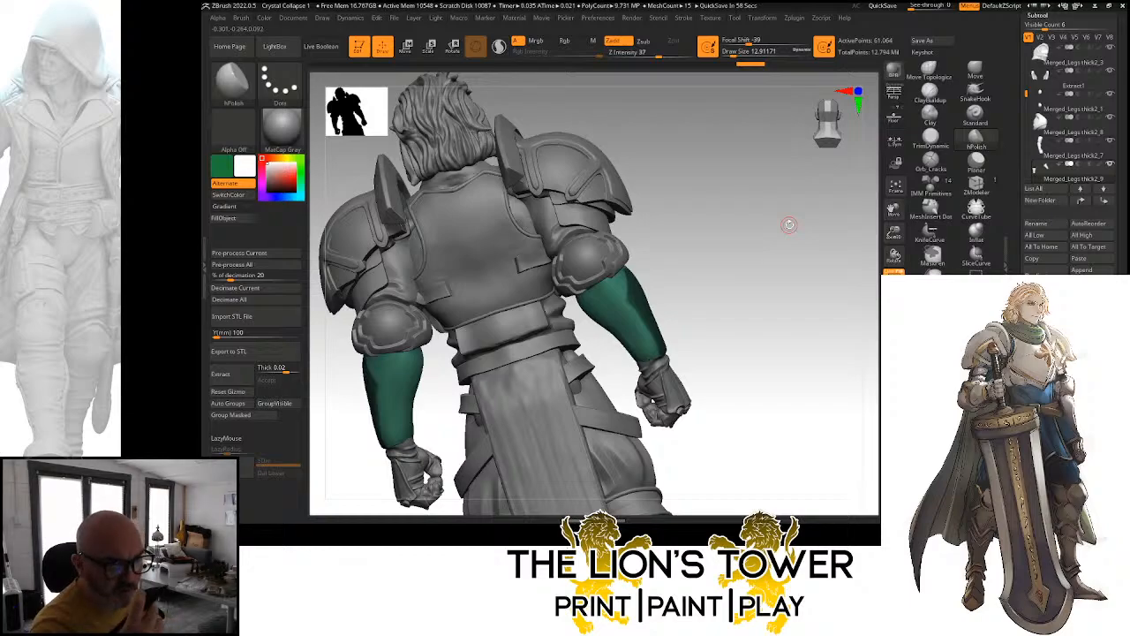
drag(774, 247, 814, 229)
Refine the mask's pointed top and side edges on the forearm guards from several angles at a draw size of about 8.4
ctrl+right_drag(815, 230, 807, 107)
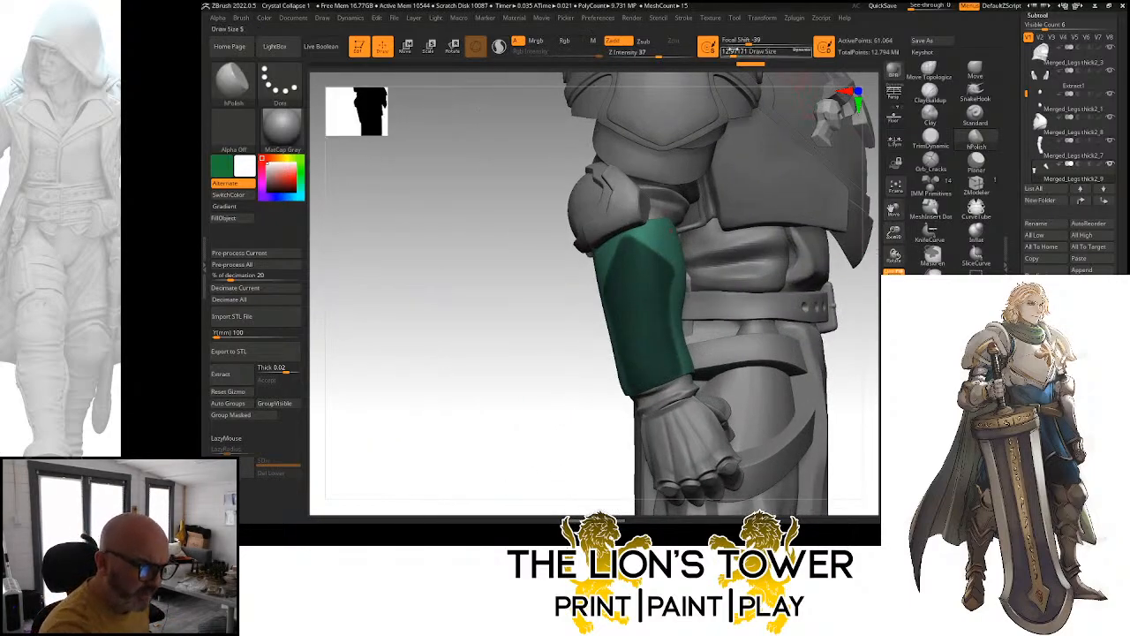
drag(734, 54, 731, 55)
drag(564, 290, 591, 229)
key(ctrl)
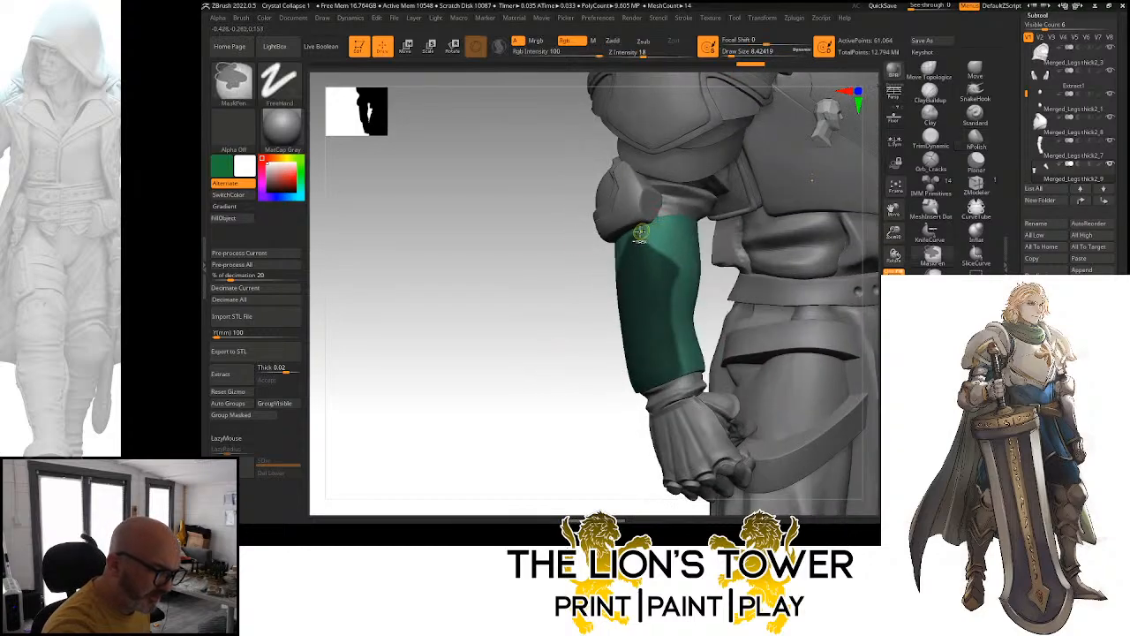
drag(716, 290, 686, 282)
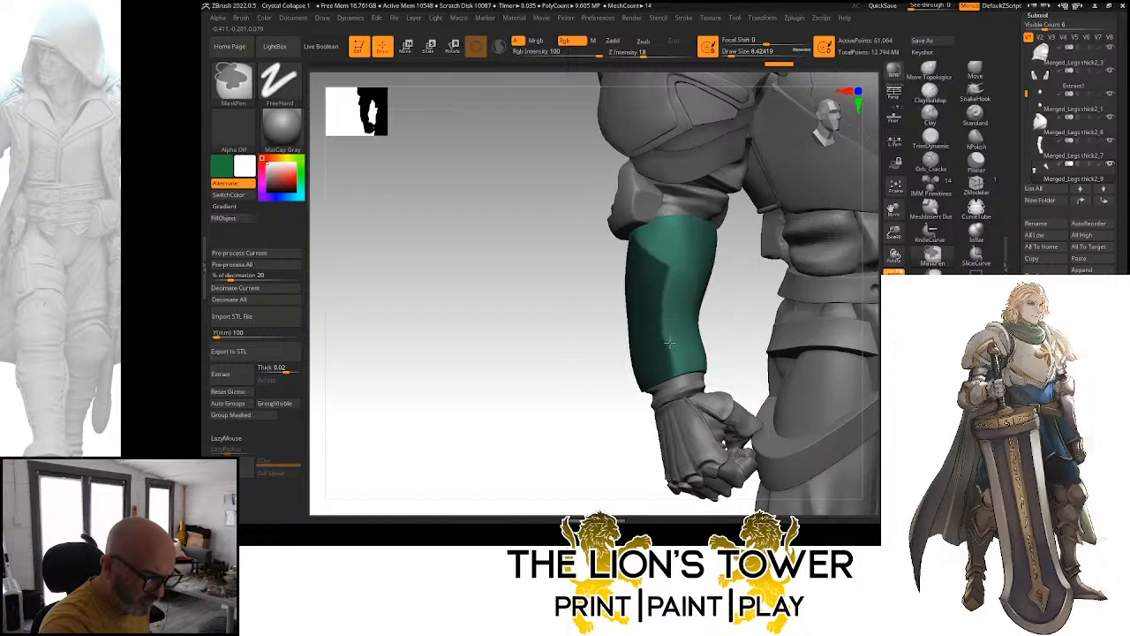
drag(739, 314, 817, 297)
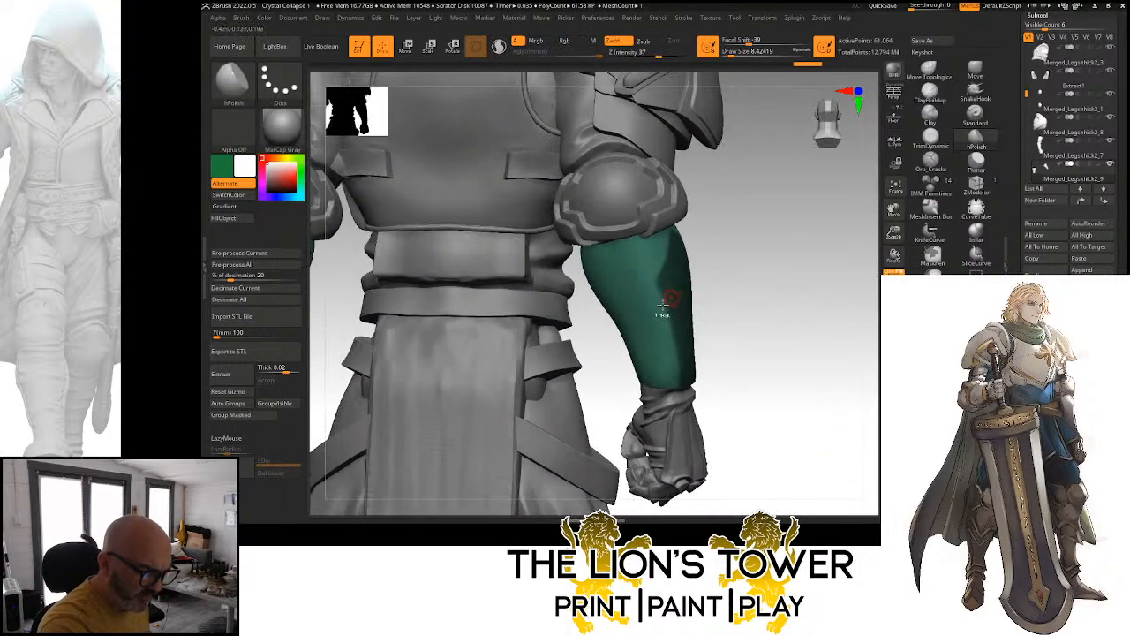
mouse_move(744, 278)
mouse_down()
mouse_move(703, 283)
mouse_move(727, 287)
mouse_move(678, 236)
mouse_up()
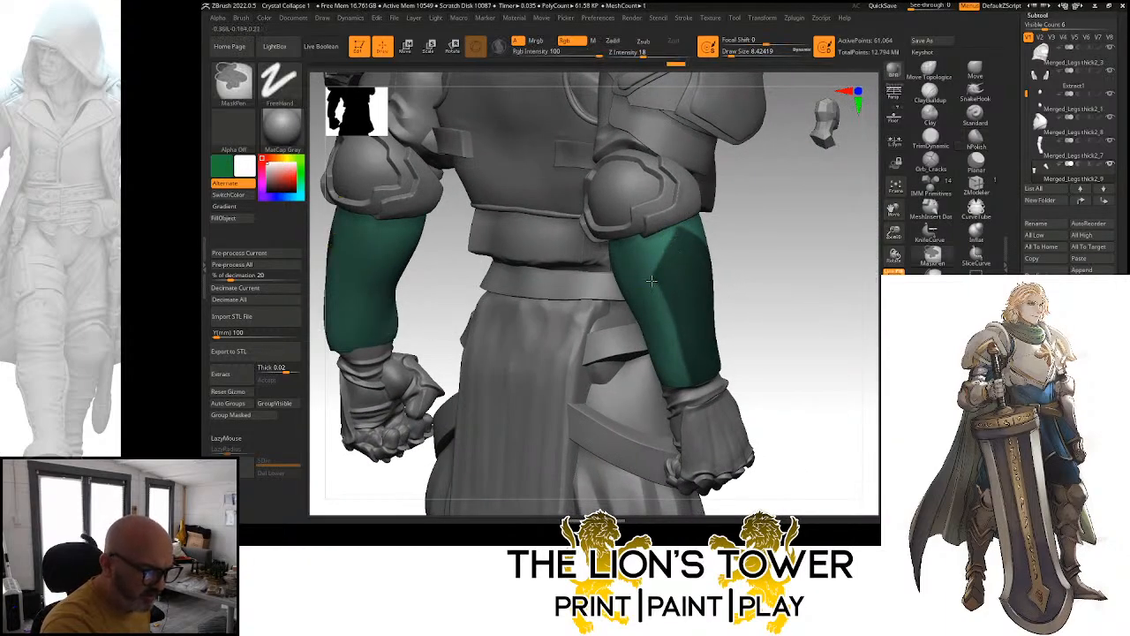
drag(797, 275, 777, 273)
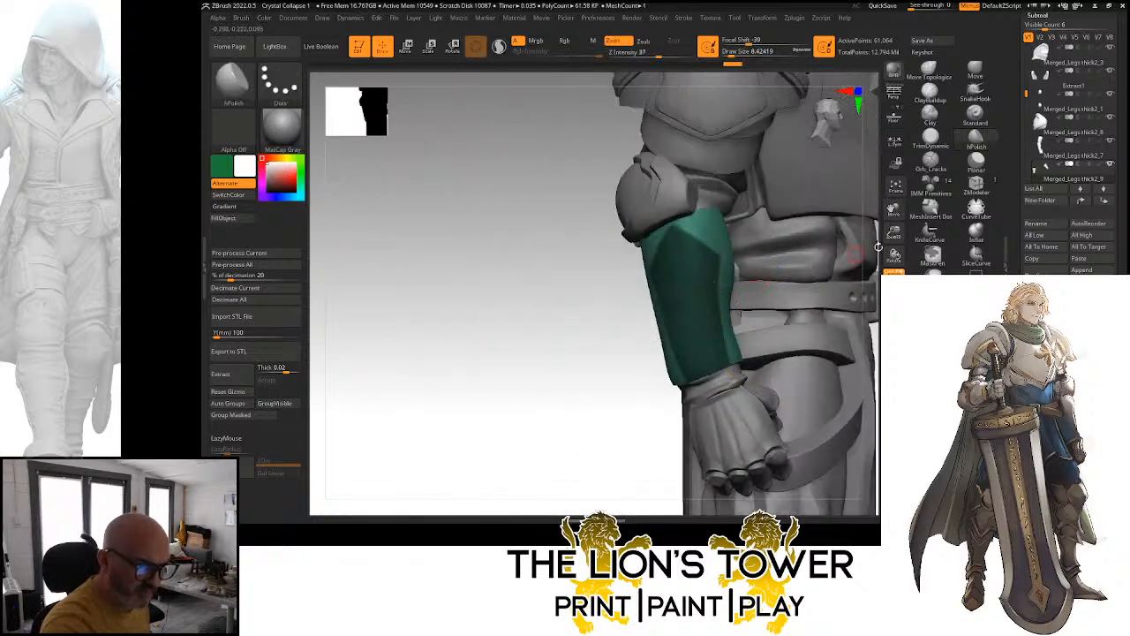
alt+drag(869, 252, 832, 283)
Undo the last four mask edits on the forearm guards and redo one of them
key(ctrl+z)
key(ctrl+z)
key(ctrl+z)
key(ctrl+z)
key(ctrl+shift+z)
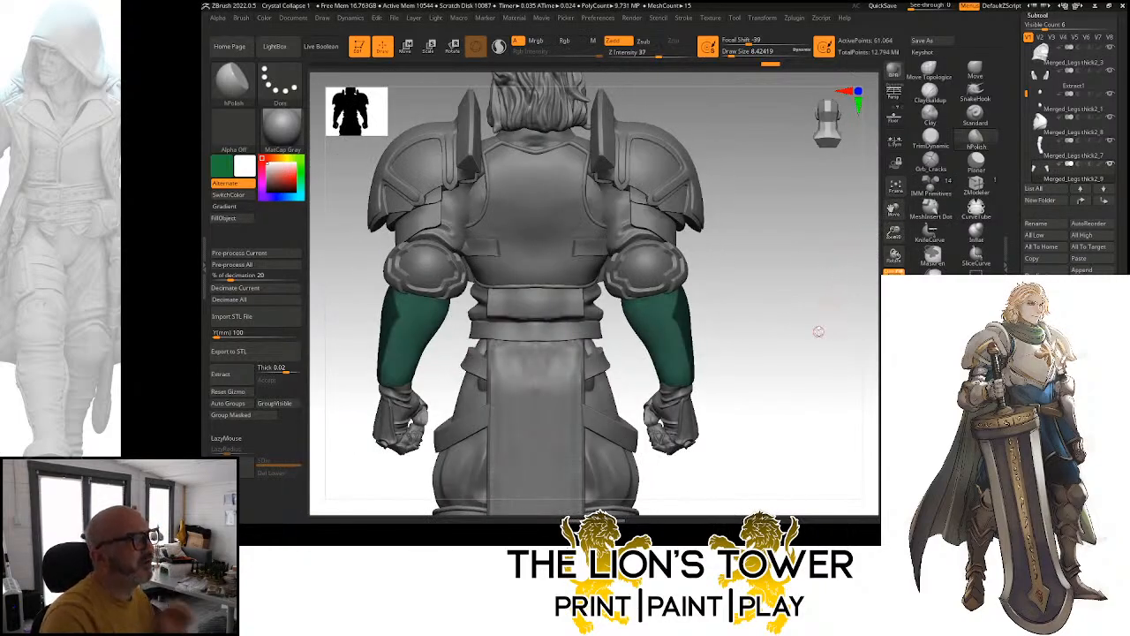
drag(731, 290, 722, 264)
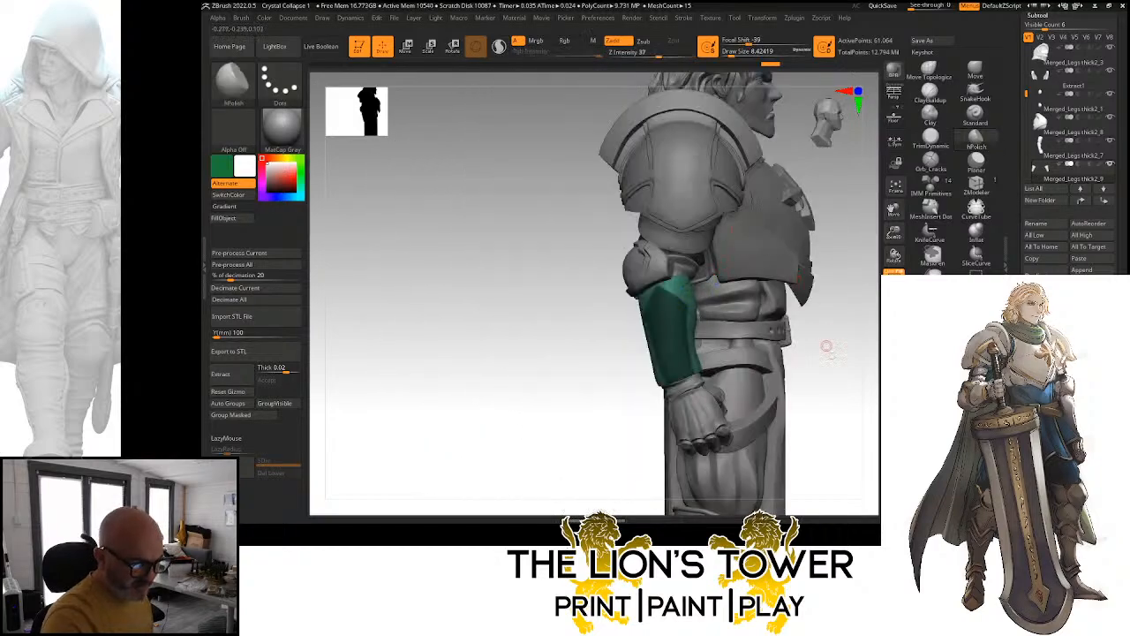
mouse_move(825, 346)
mouse_down()
mouse_move(829, 375)
mouse_move(827, 348)
mouse_up()
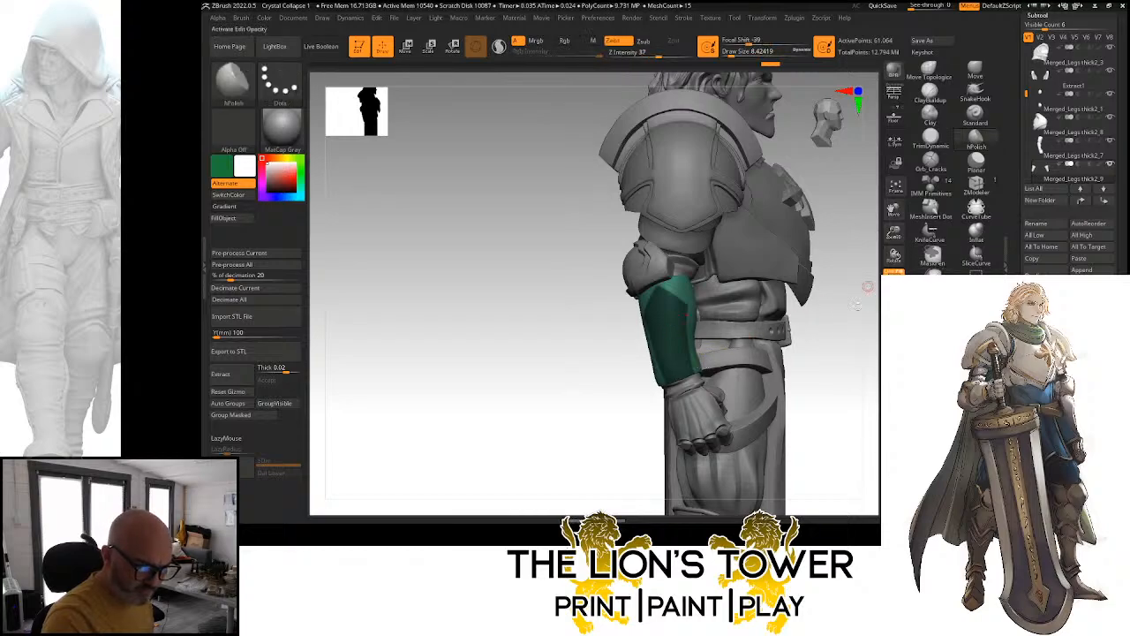
Extract the masked plate from the forearm guards, previewing thicknesses 0.02 and 0.01375, and accept it at 0.00985 as a new subtool
key(ctrl)
mouse_move(806, 377)
ctrl+mouse_down()
mouse_move(647, 379)
mouse_move(795, 415)
mouse_move(812, 346)
mouse_move(712, 444)
mouse_move(714, 517)
mouse_move(761, 391)
mouse_move(886, 253)
ctrl+mouse_up()
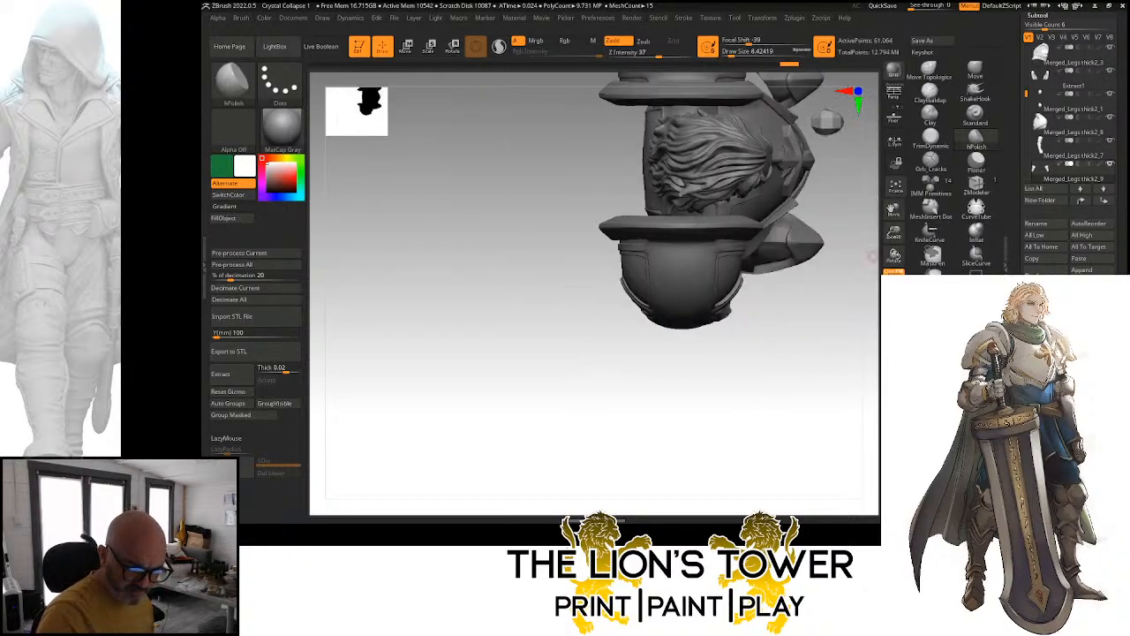
drag(843, 446, 873, 397)
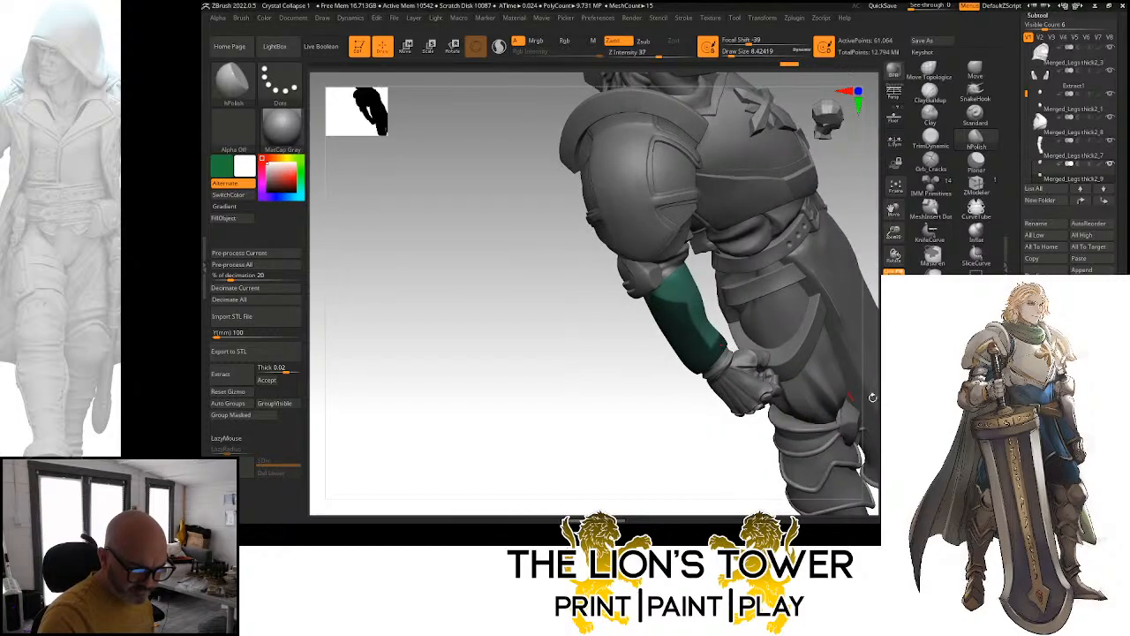
click(232, 375)
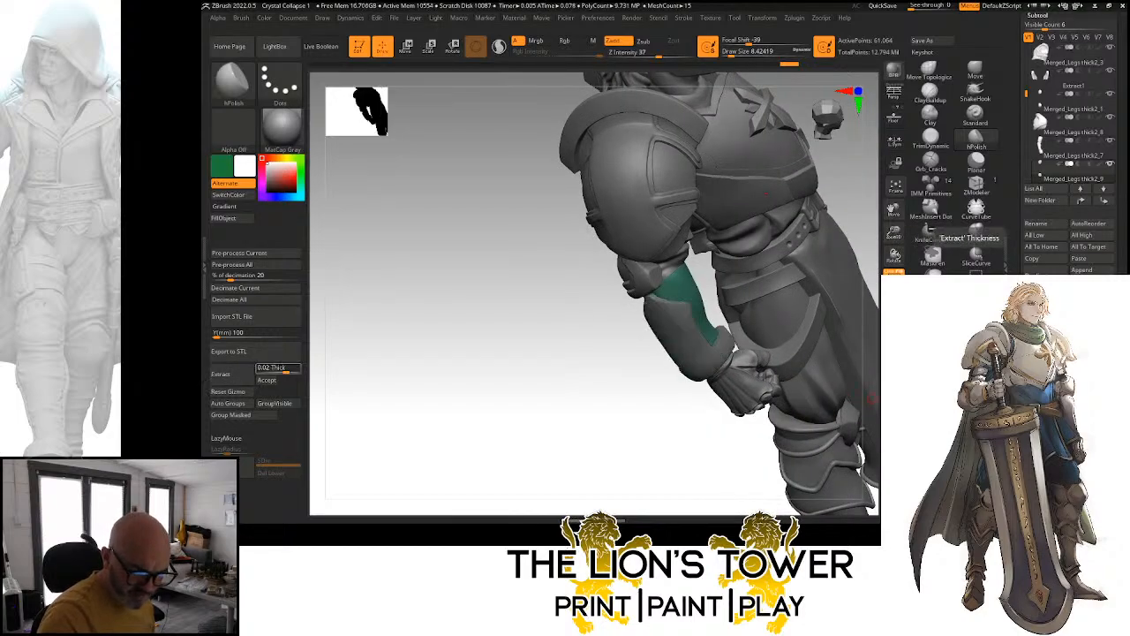
click(284, 368)
drag(284, 368, 286, 368)
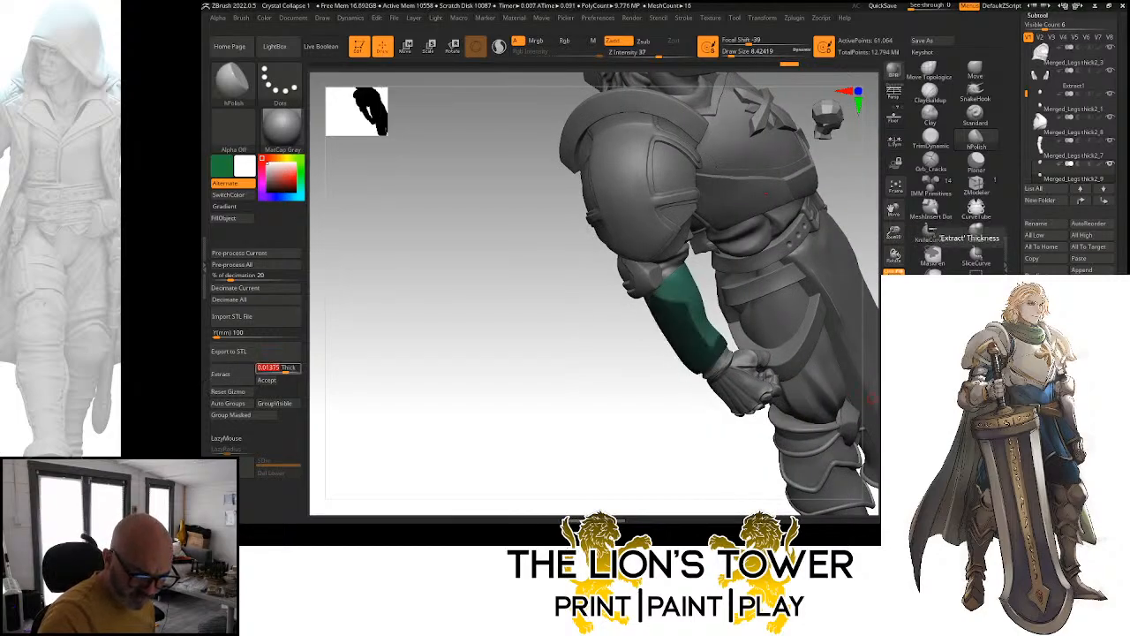
click(221, 374)
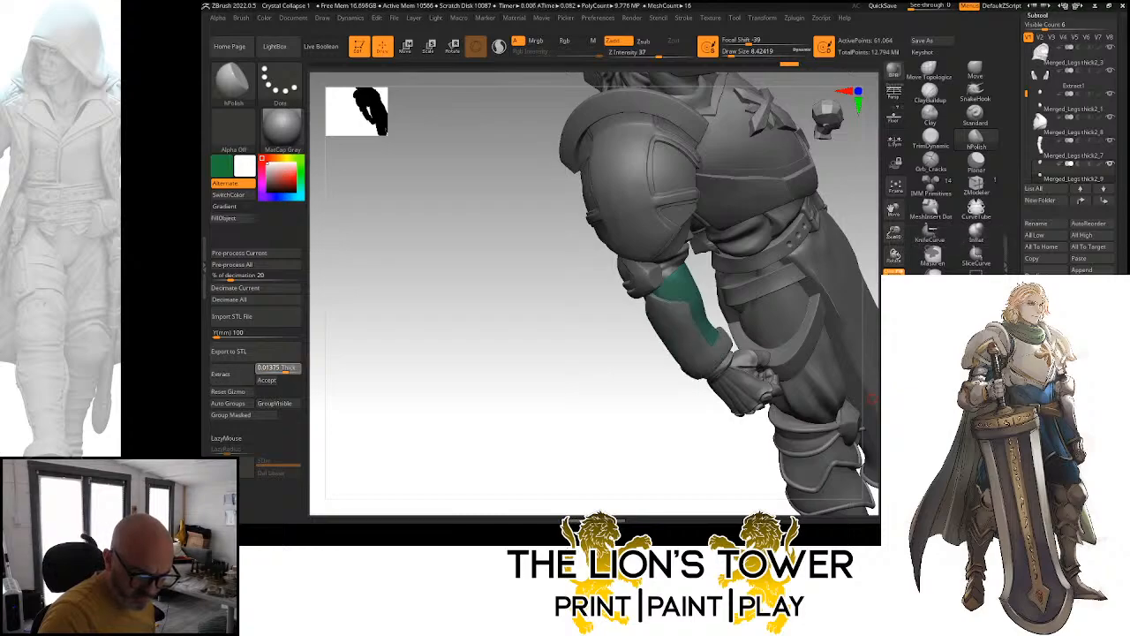
drag(286, 369, 284, 369)
click(220, 375)
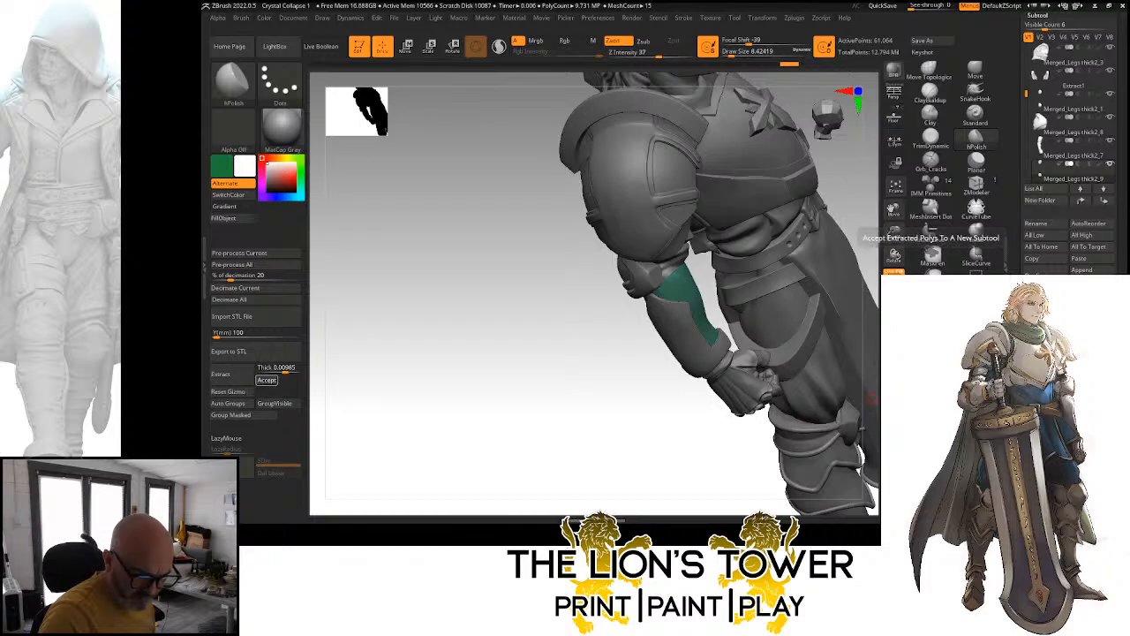
click(267, 379)
Put the extracted forearm plates into one new polygroup and isolate them from the rest of the figure
drag(706, 445, 788, 337)
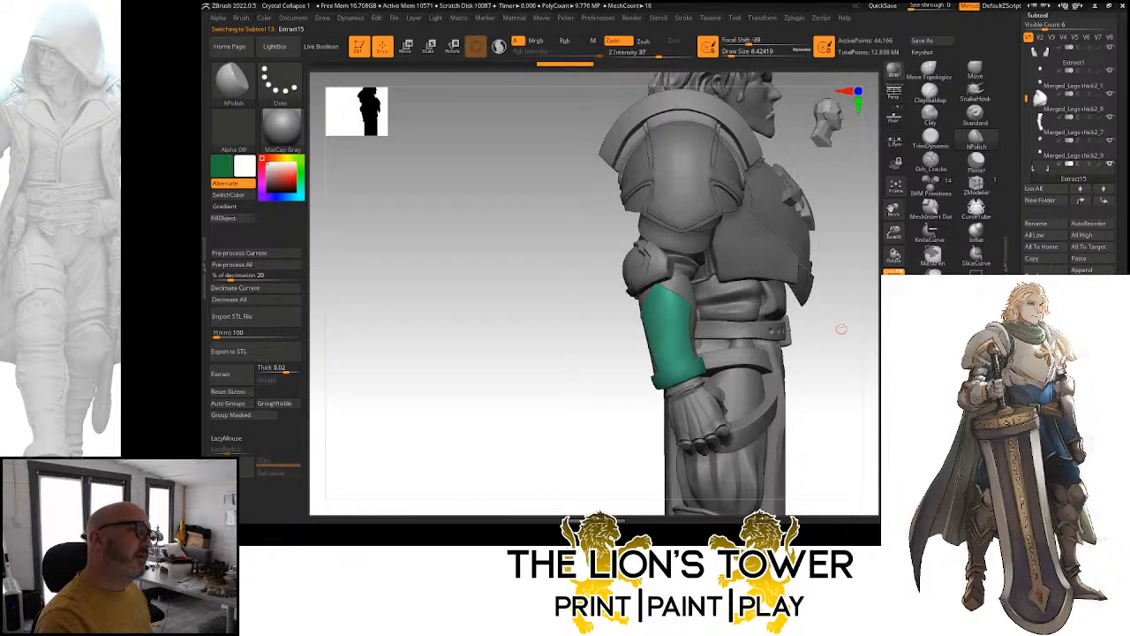
mouse_move(716, 332)
mouse_down()
mouse_move(863, 310)
mouse_move(779, 351)
mouse_move(839, 333)
mouse_up()
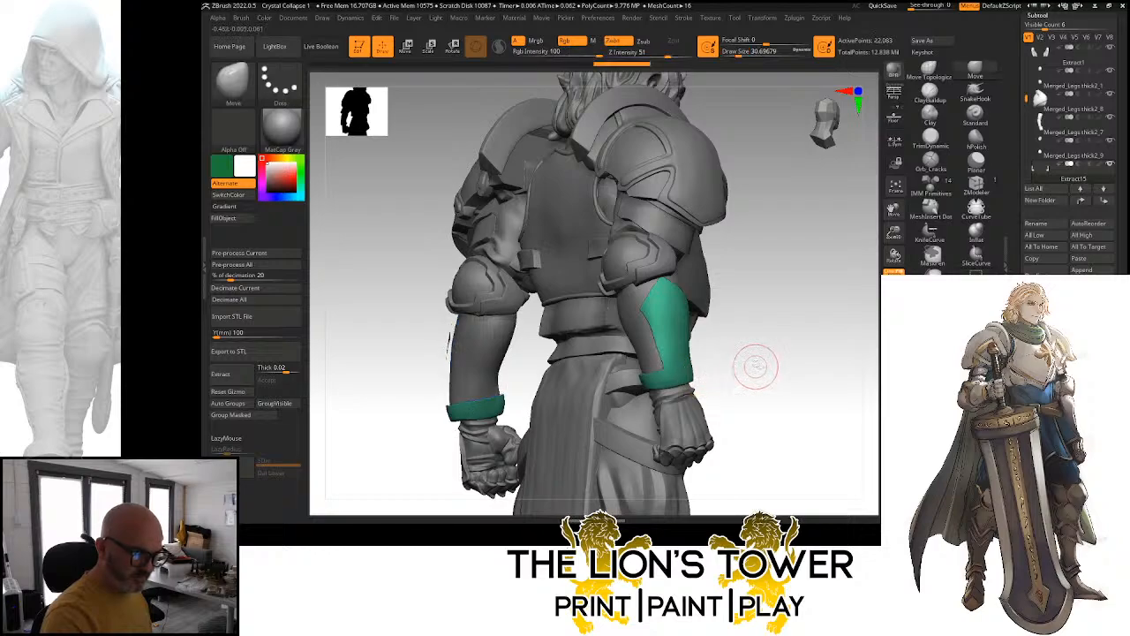
drag(751, 365, 671, 334)
click(231, 414)
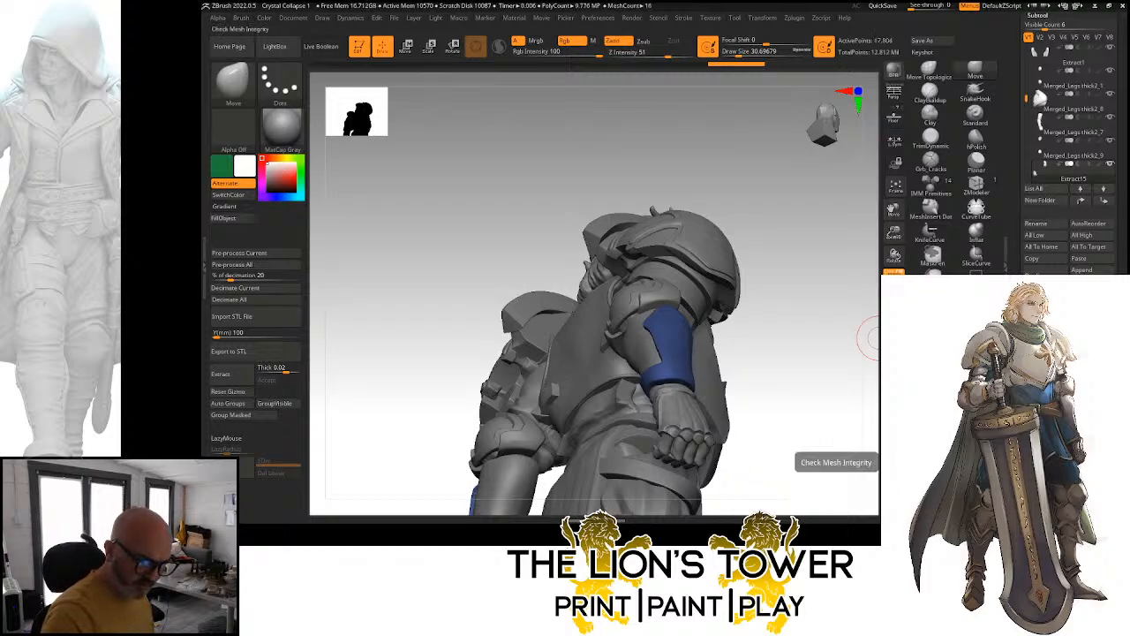
click(894, 320)
drag(821, 355, 839, 341)
drag(894, 233, 925, 233)
Polish the extracted forearm plate's inner and end edges with hPolish at a draw size of about 21.6, undoing the first stroke
click(976, 140)
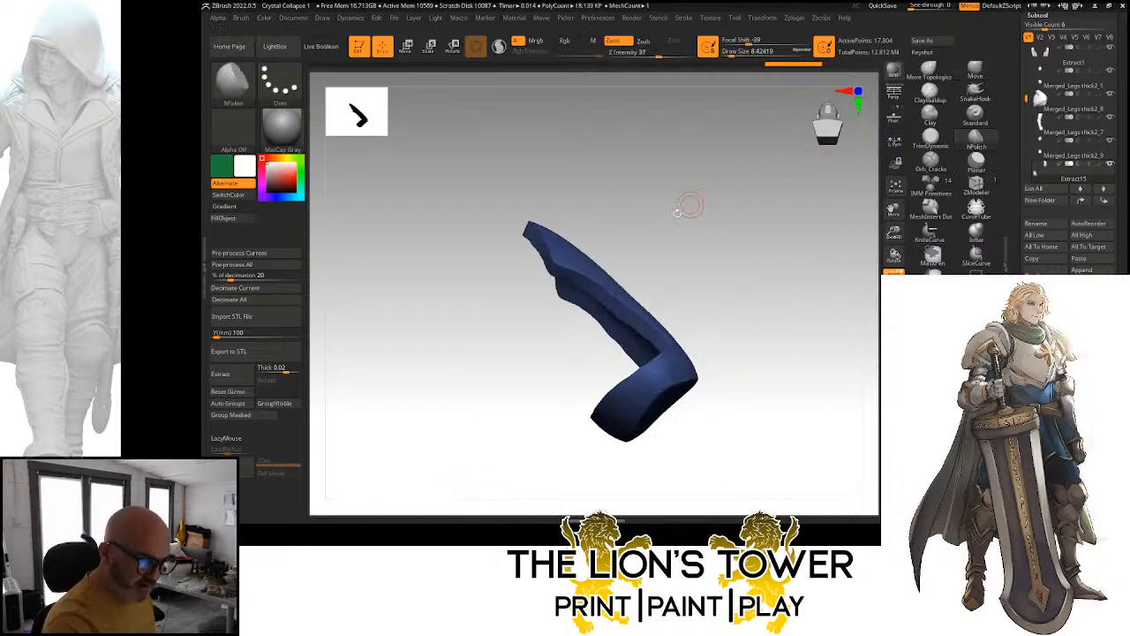
key(ctrl+z)
drag(729, 71, 720, 89)
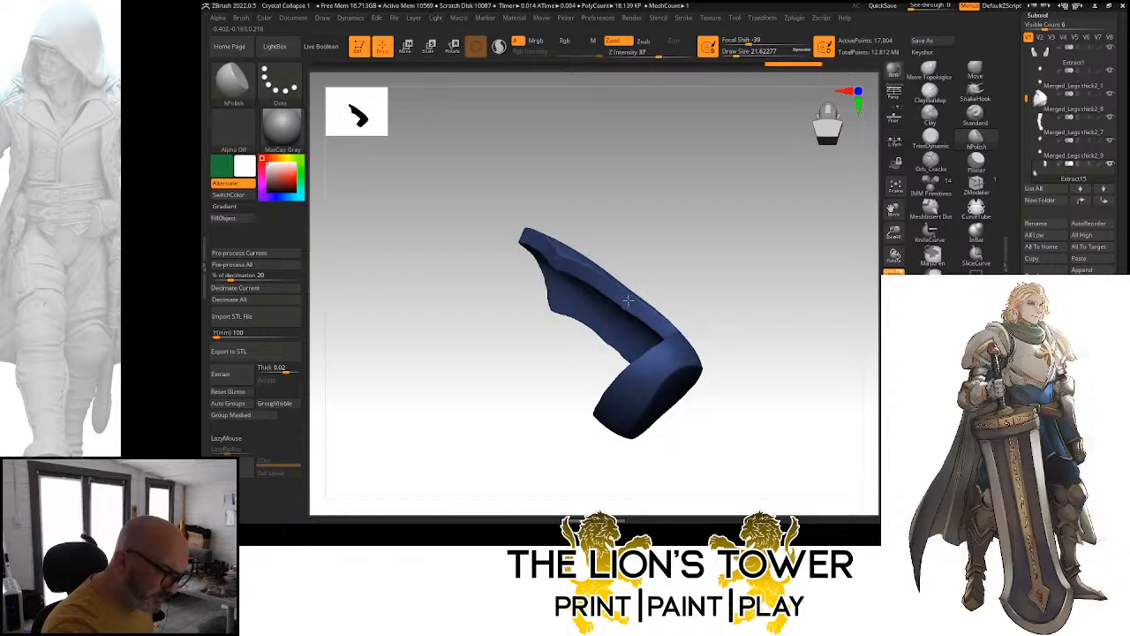
drag(665, 262, 655, 321)
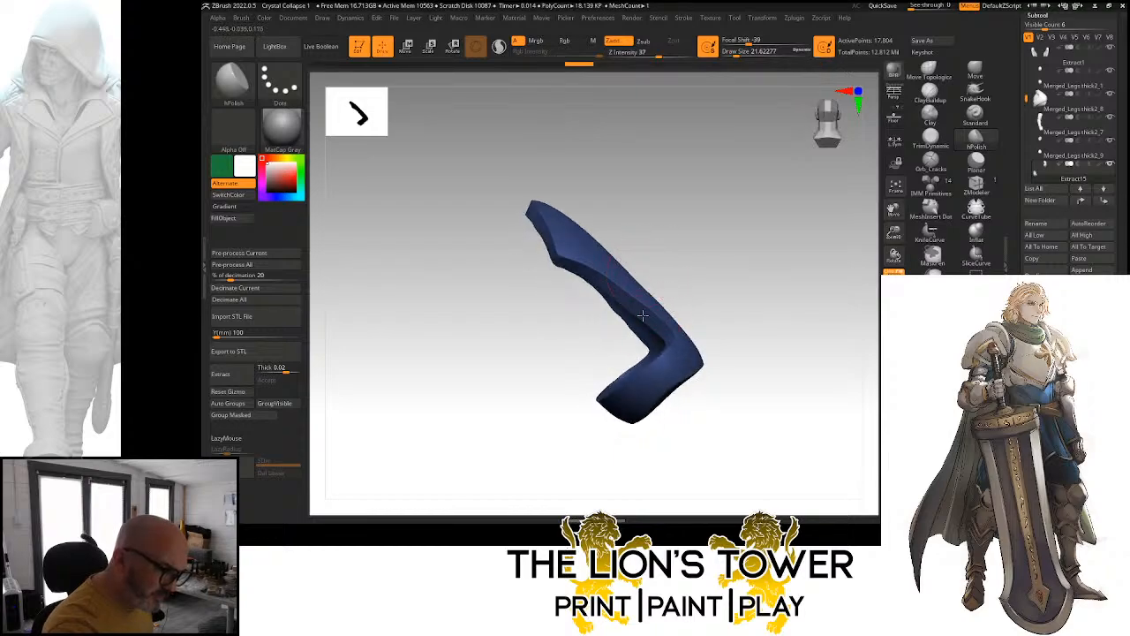
drag(593, 280, 545, 234)
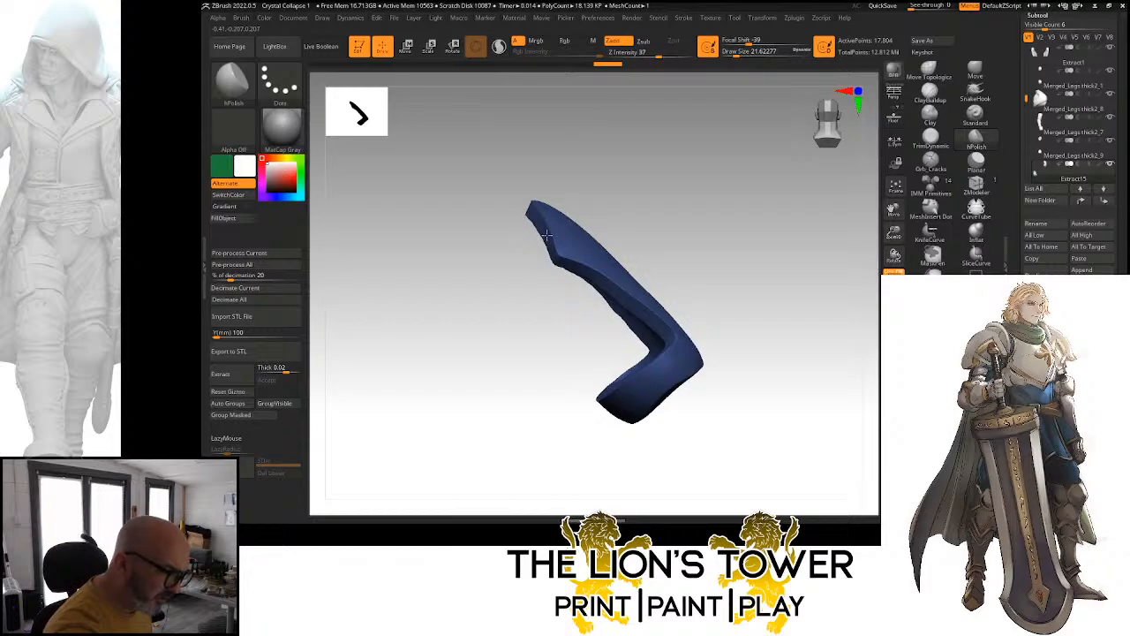
drag(533, 173, 623, 151)
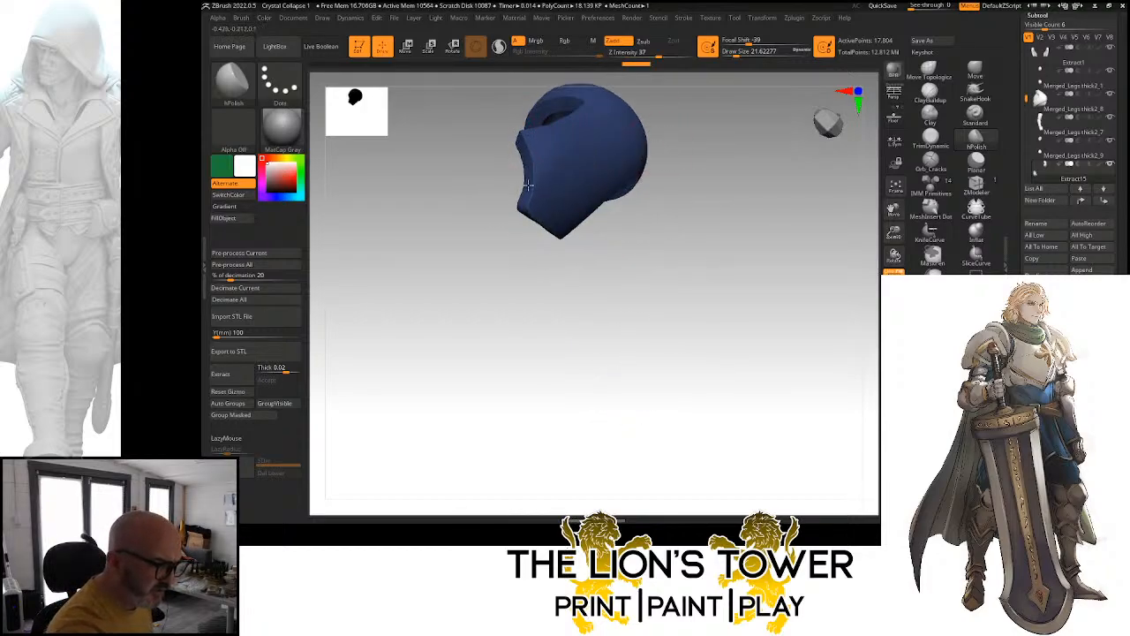
drag(527, 196, 529, 217)
drag(891, 211, 933, 398)
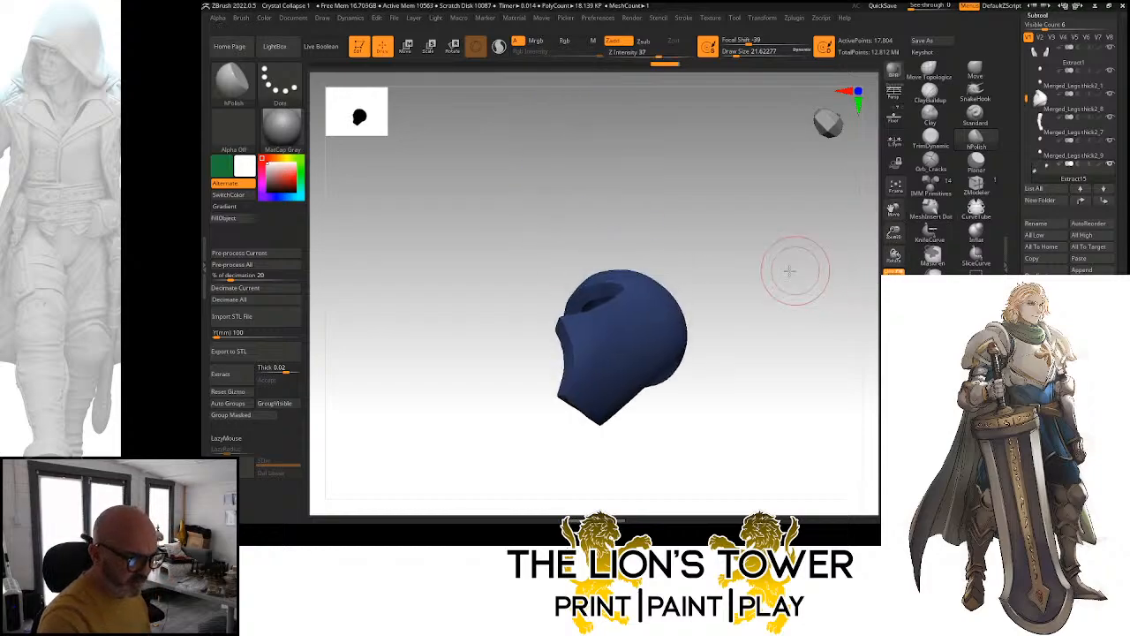
drag(793, 272, 756, 306)
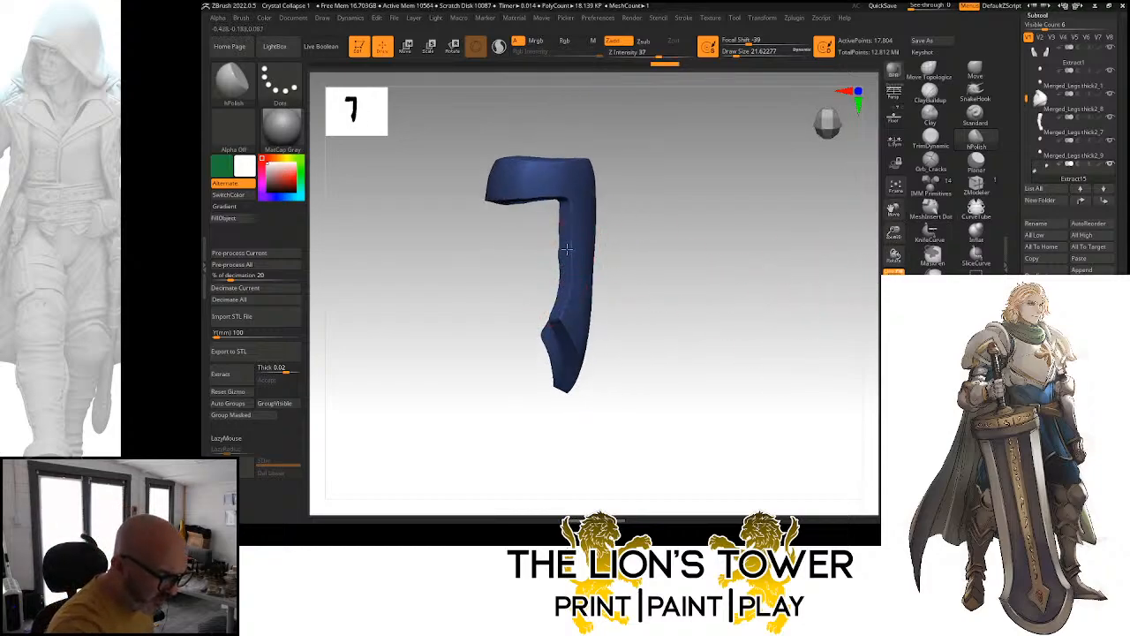
Polish the side edge, cuff rim and end faces of the isolated blue bracer with the hPolish brush
drag(565, 213, 568, 202)
drag(618, 141, 638, 55)
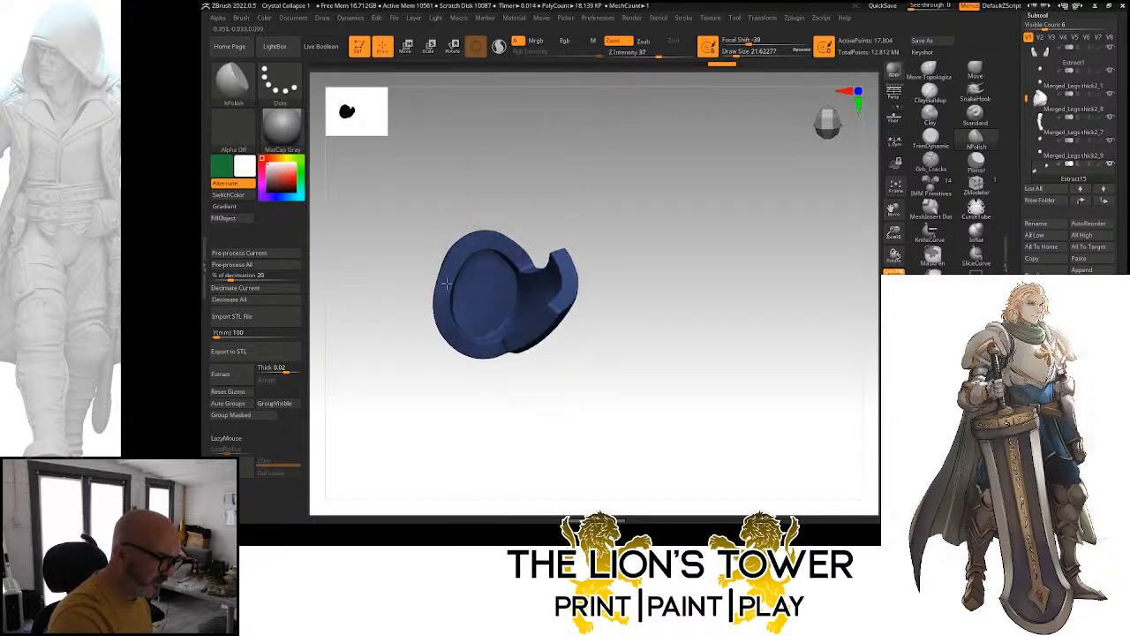
drag(452, 326, 488, 345)
drag(513, 360, 476, 369)
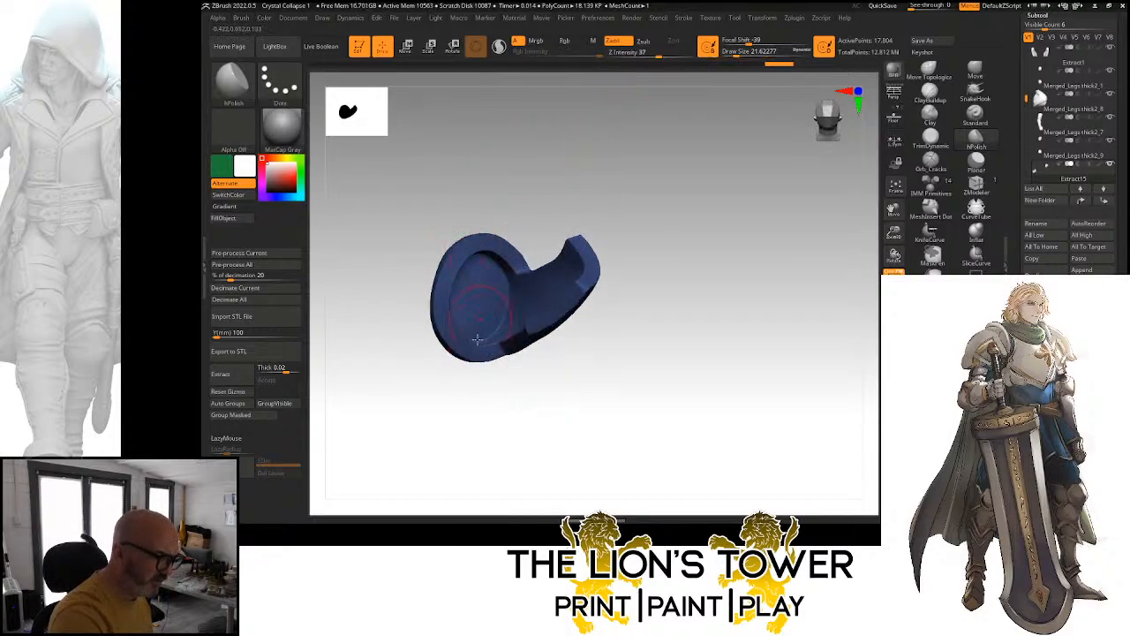
drag(669, 222, 766, 302)
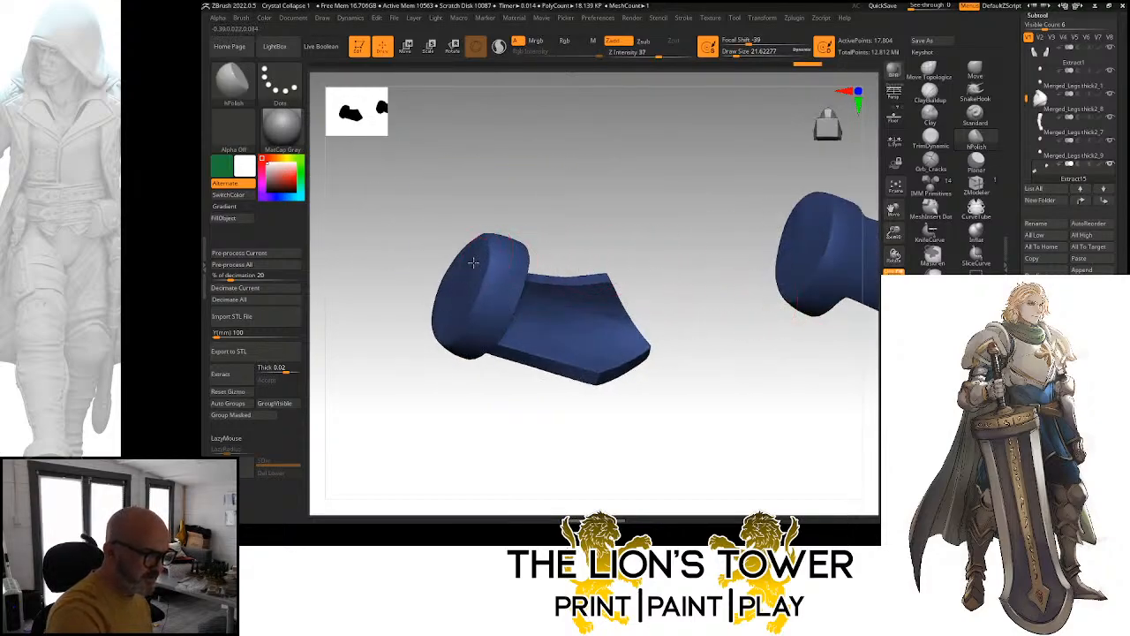
drag(473, 262, 491, 240)
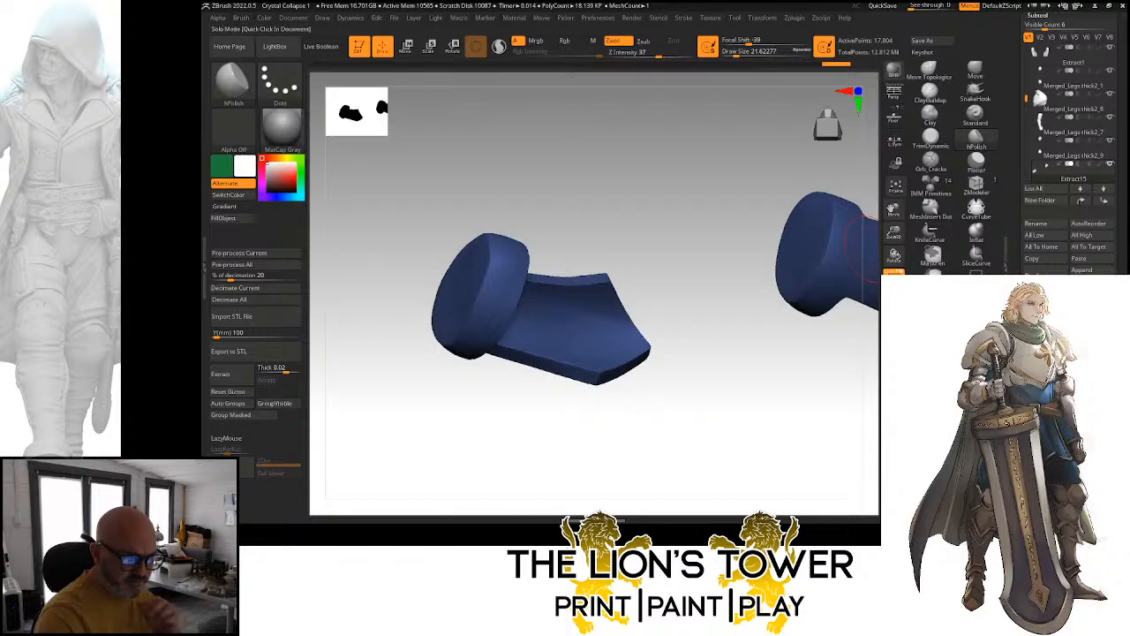
Show the whole figure again, then duplicate the blue bracer subtool and make the copy active
click(894, 325)
drag(799, 430, 867, 262)
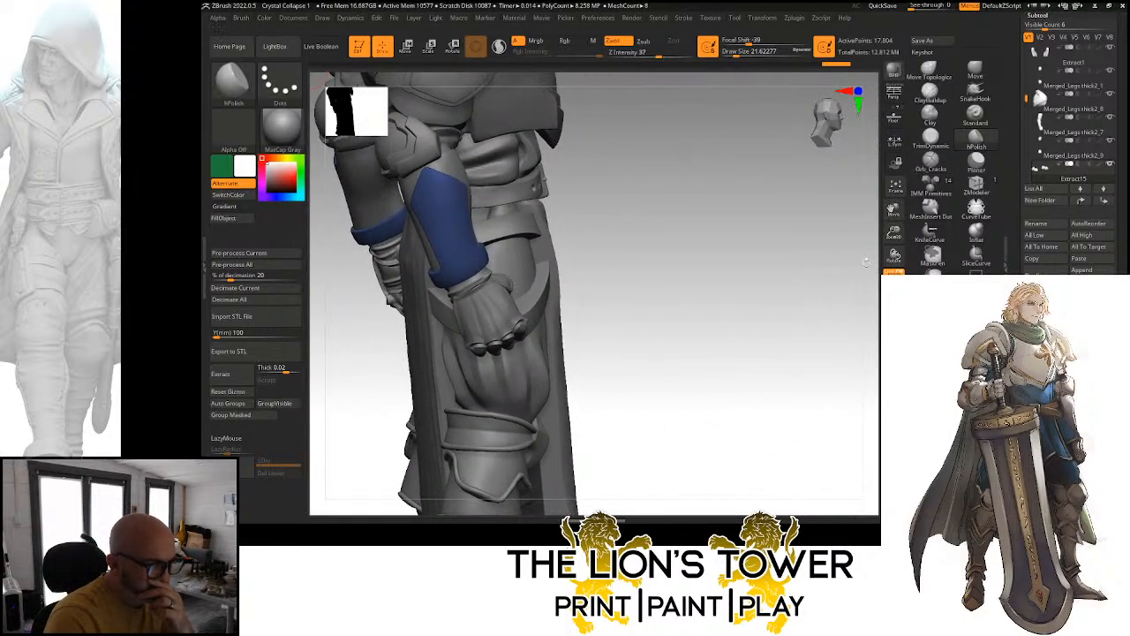
drag(828, 332, 788, 319)
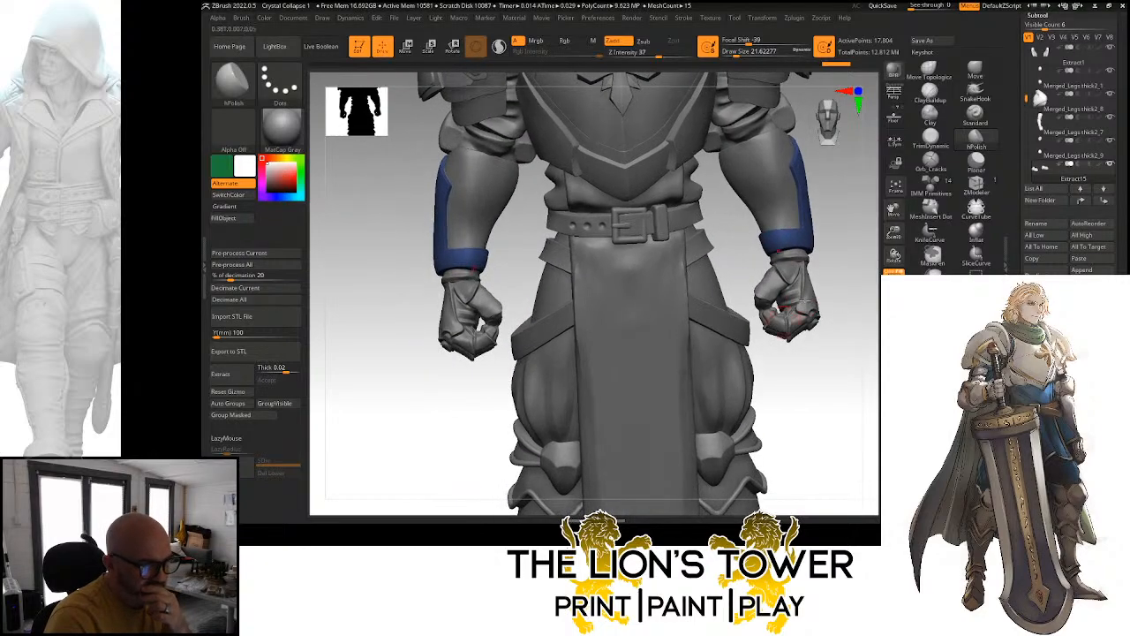
alt+drag(864, 304, 828, 303)
mouse_move(830, 297)
mouse_down()
mouse_move(800, 313)
mouse_move(845, 298)
mouse_up()
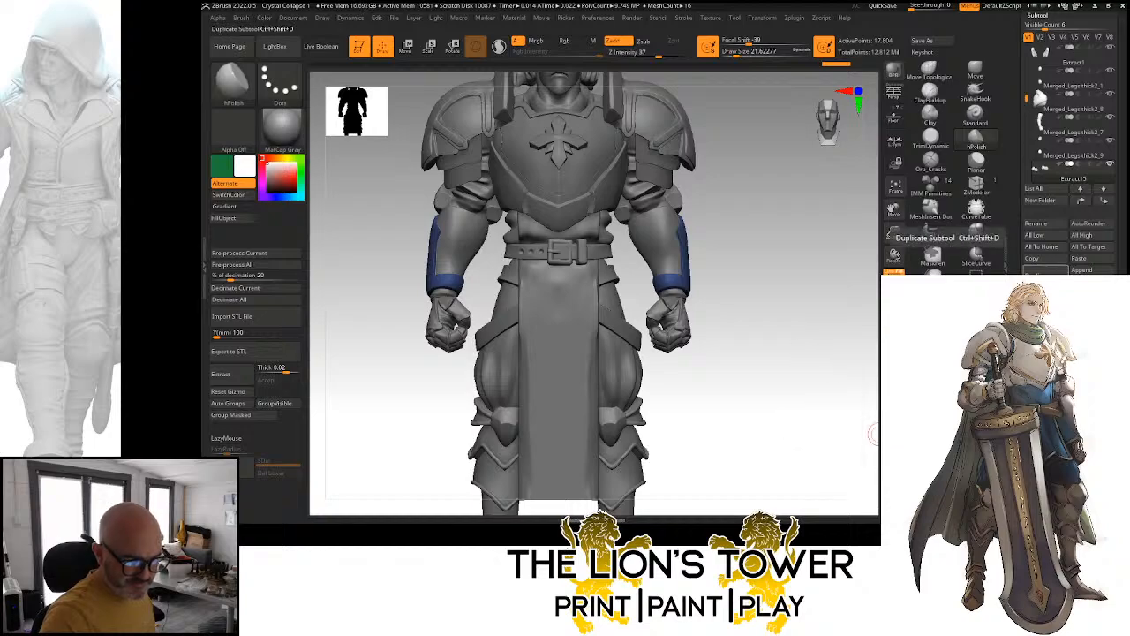
click(1046, 271)
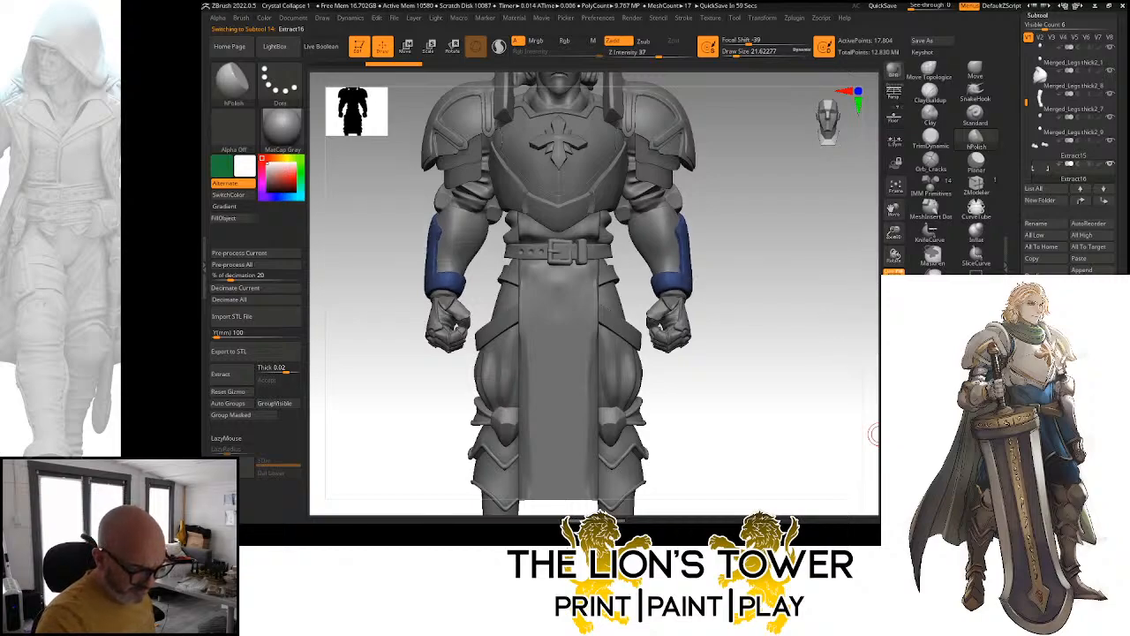
key(ctrl)
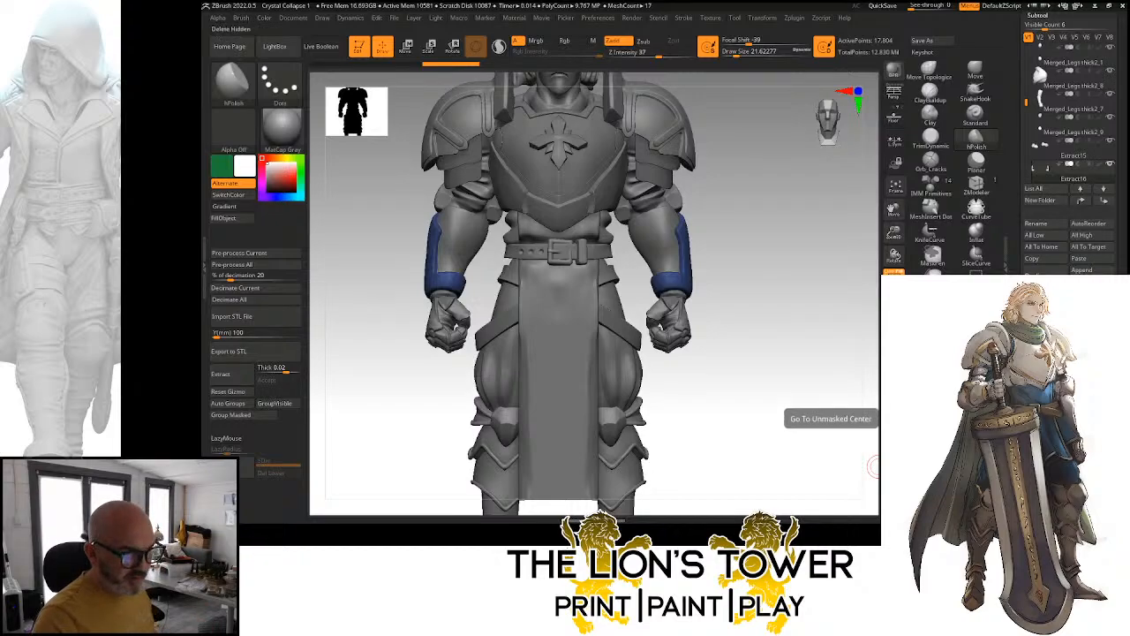
Mask the wrist cuff of the duplicated bracers with a lasso and turn the masked area into its own polygroup
drag(799, 426, 820, 437)
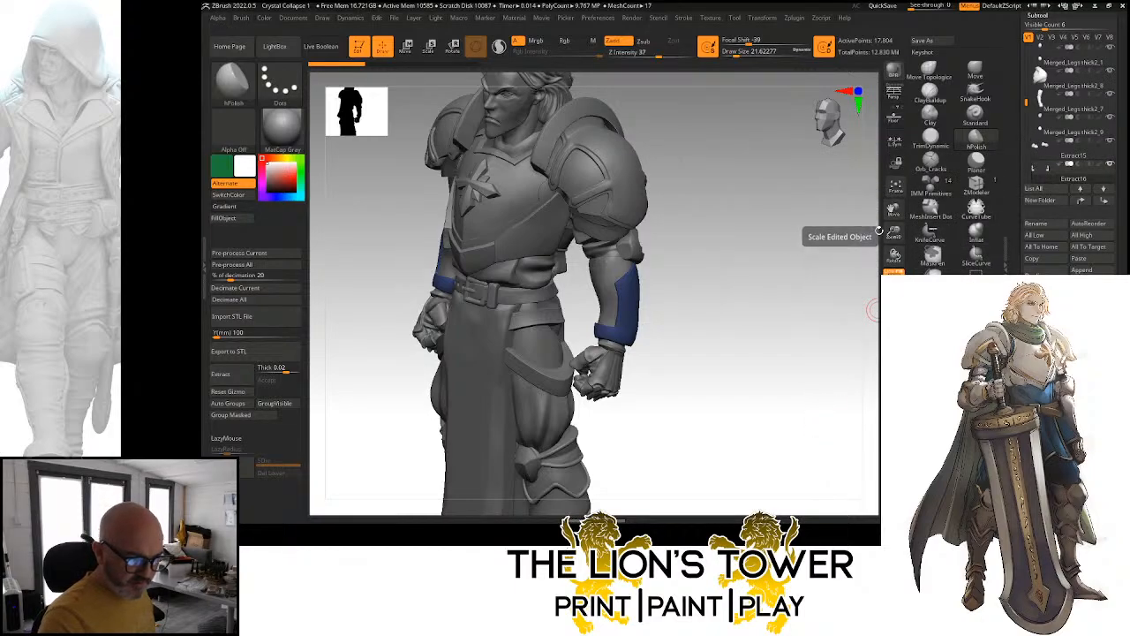
drag(843, 295, 812, 355)
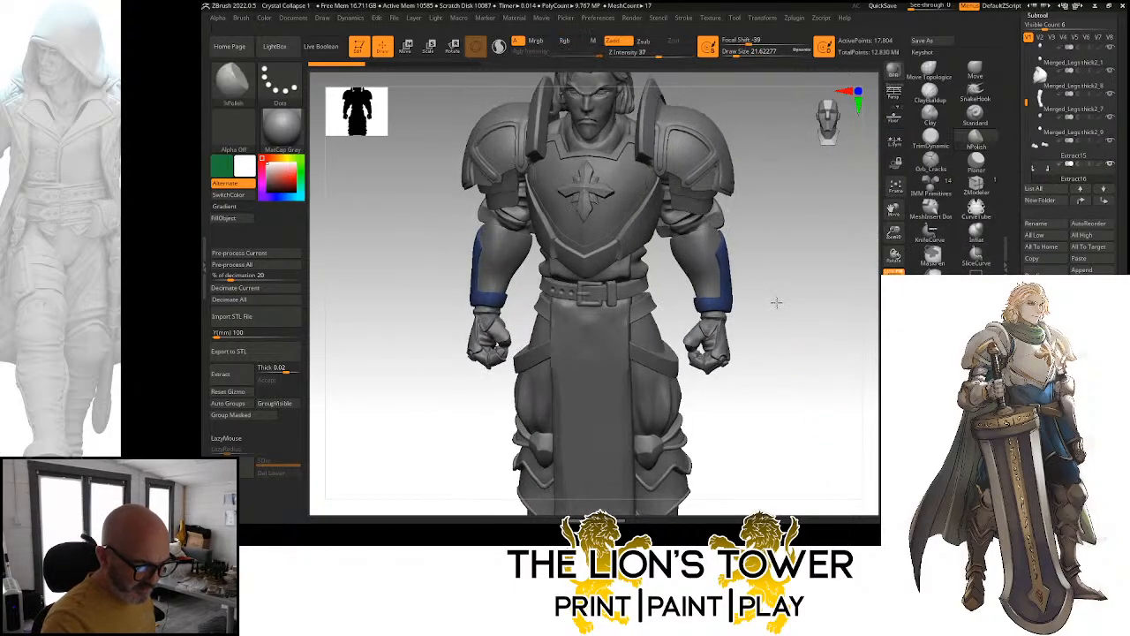
drag(776, 302, 713, 312)
key(ctrl)
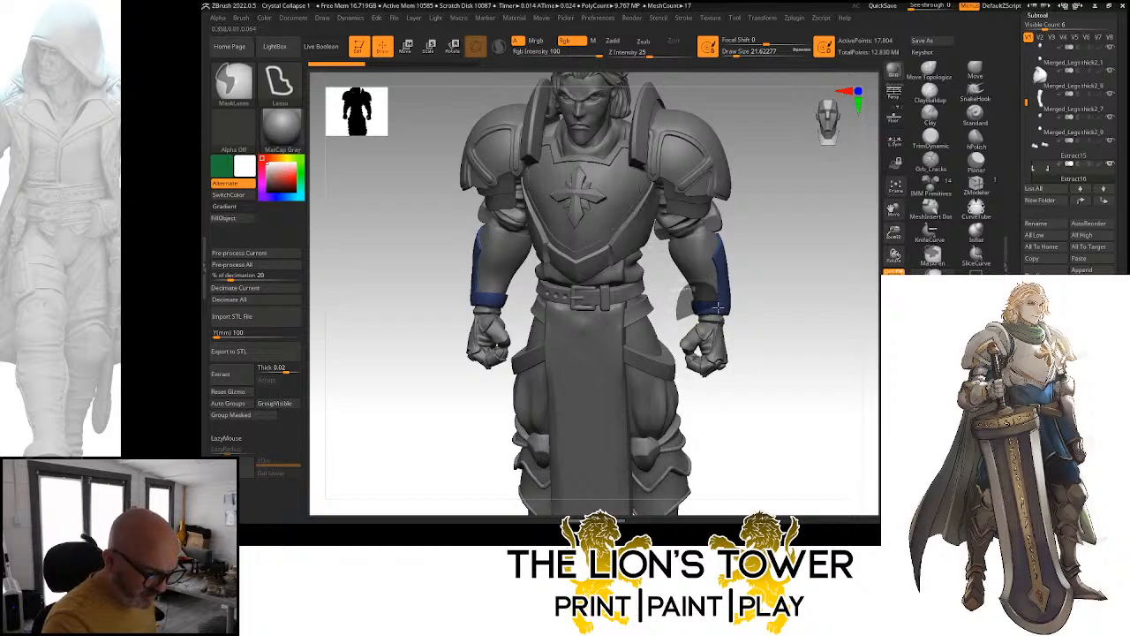
mouse_move(777, 331)
mouse_down()
mouse_move(809, 331)
mouse_move(768, 327)
mouse_up()
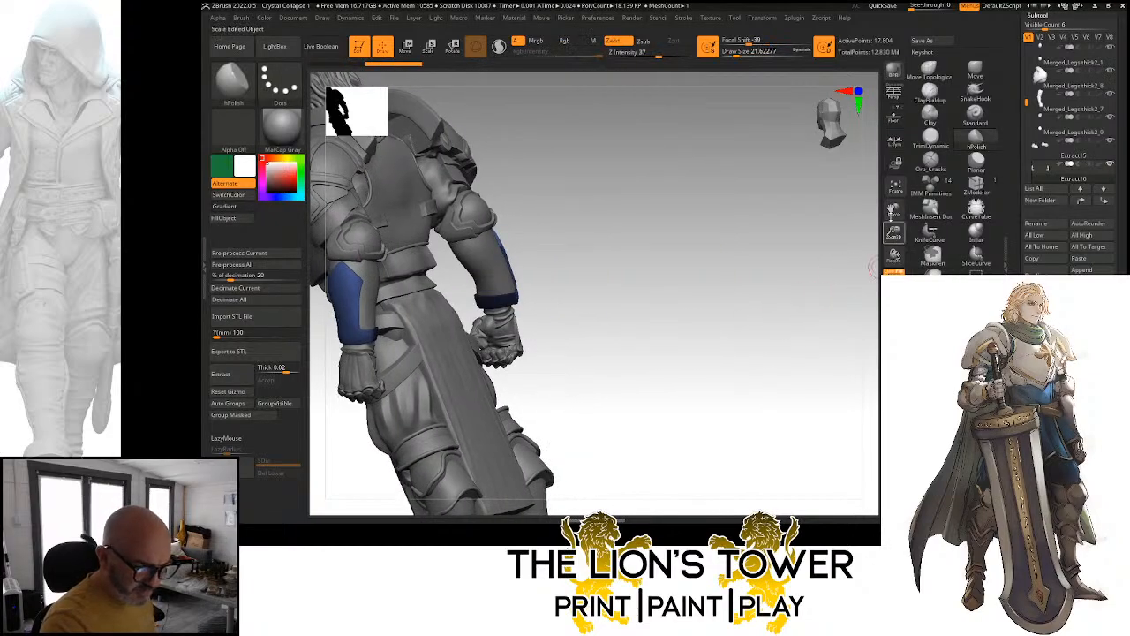
drag(894, 212, 899, 219)
key(ctrl)
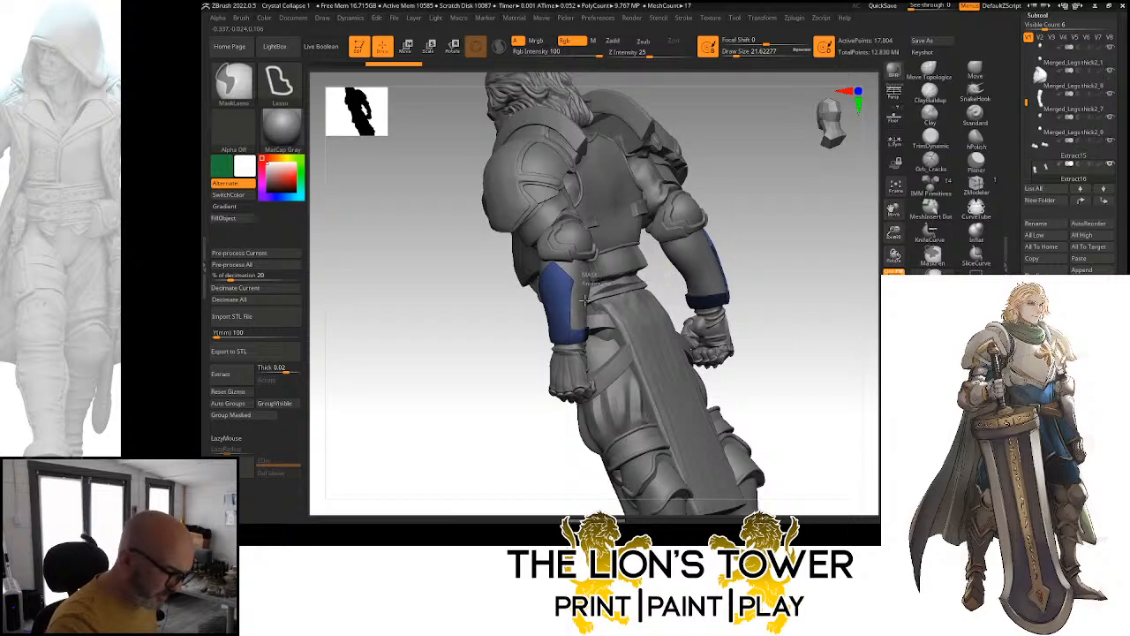
ctrl+drag(585, 300, 571, 313)
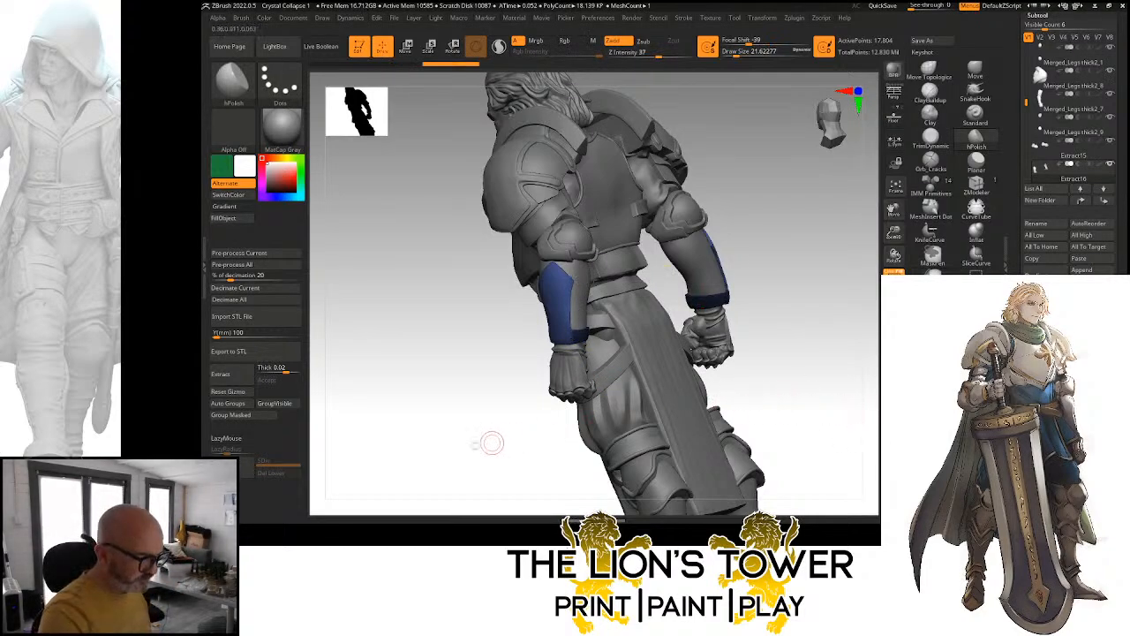
click(257, 419)
Hide the cuff polygroup of the duplicate, delete the hidden geometry, close the holes and isolate the remaining forearm plates
ctrl+shift+click(713, 301)
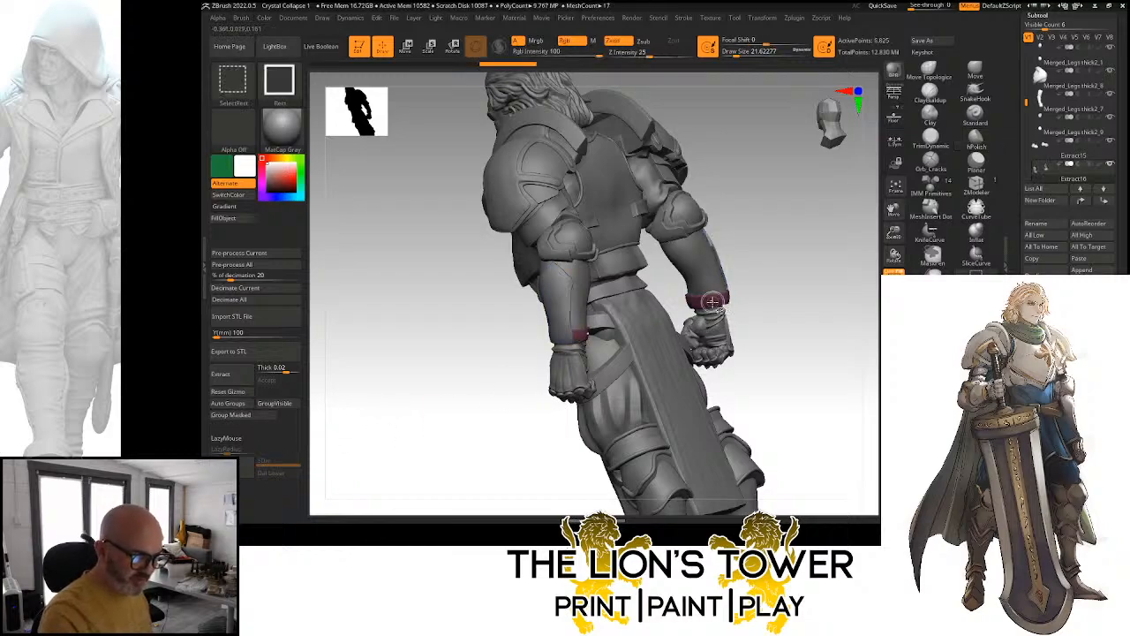
ctrl+shift+click(716, 302)
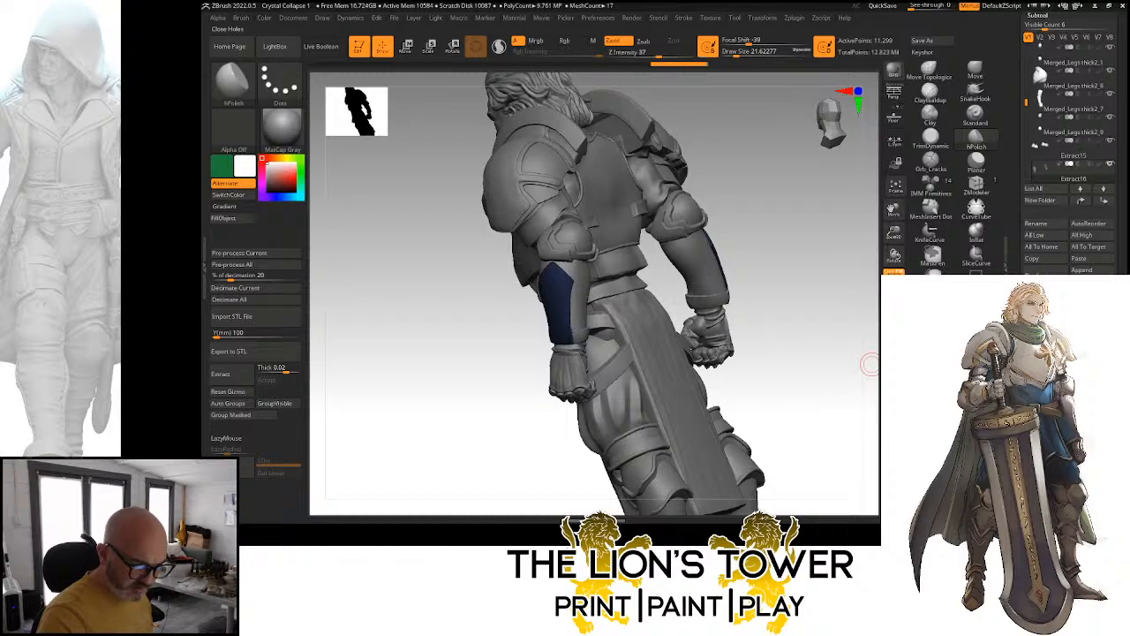
drag(844, 406, 799, 397)
key(shift+alt+s)
drag(889, 238, 870, 291)
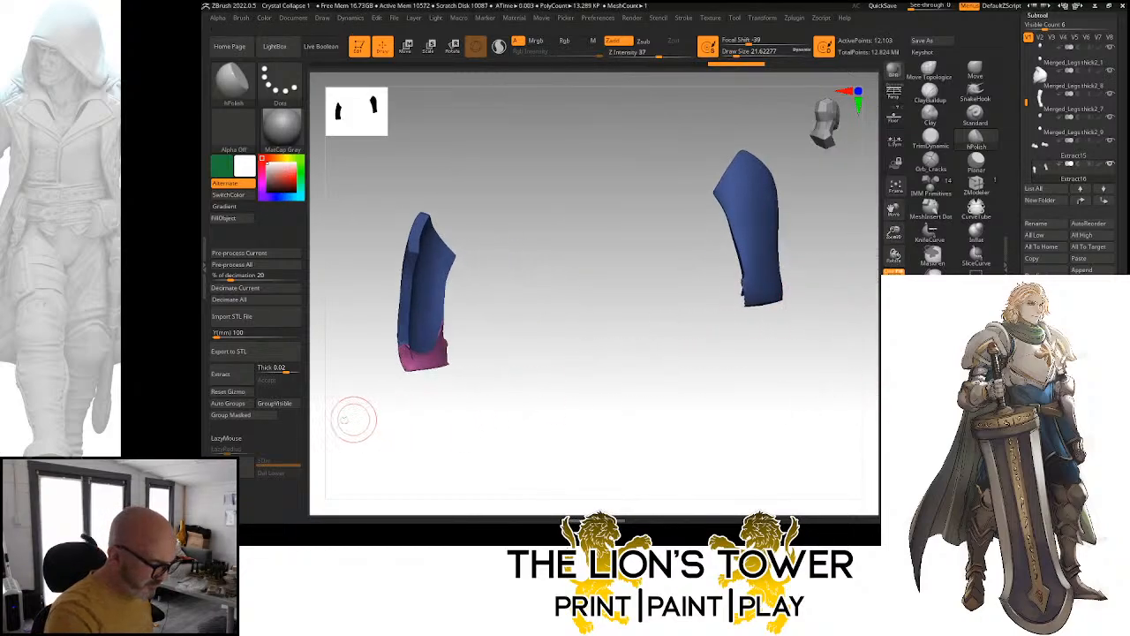
Merge the plates into one polygroup, smooth the ragged lower corner inside the plate and show the full figure again
click(240, 417)
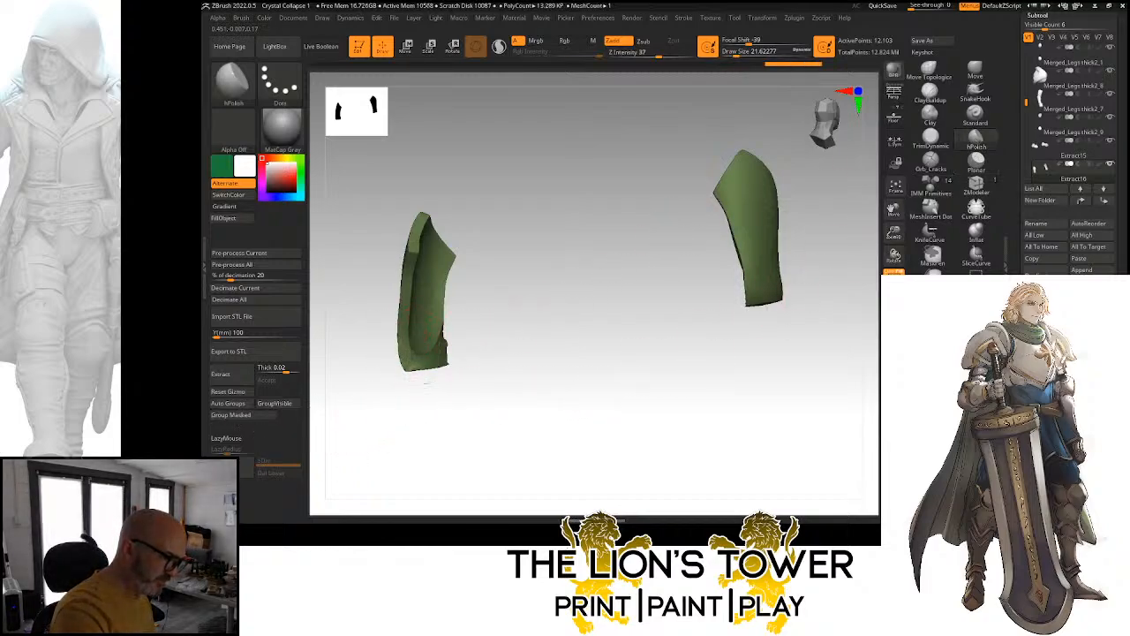
drag(407, 353, 475, 342)
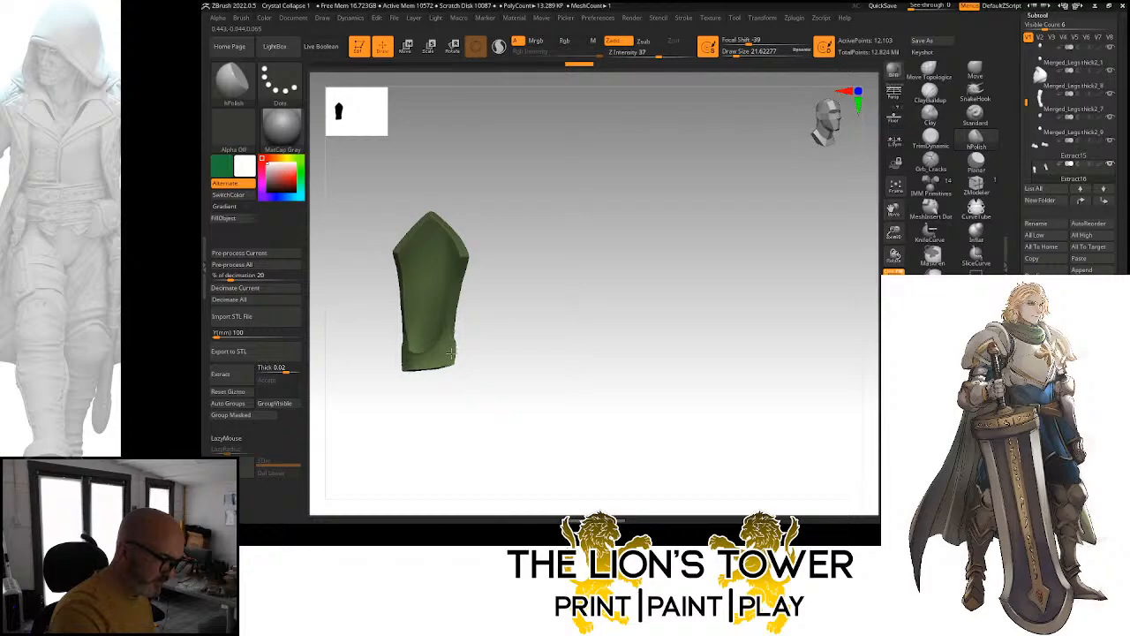
key(shift)
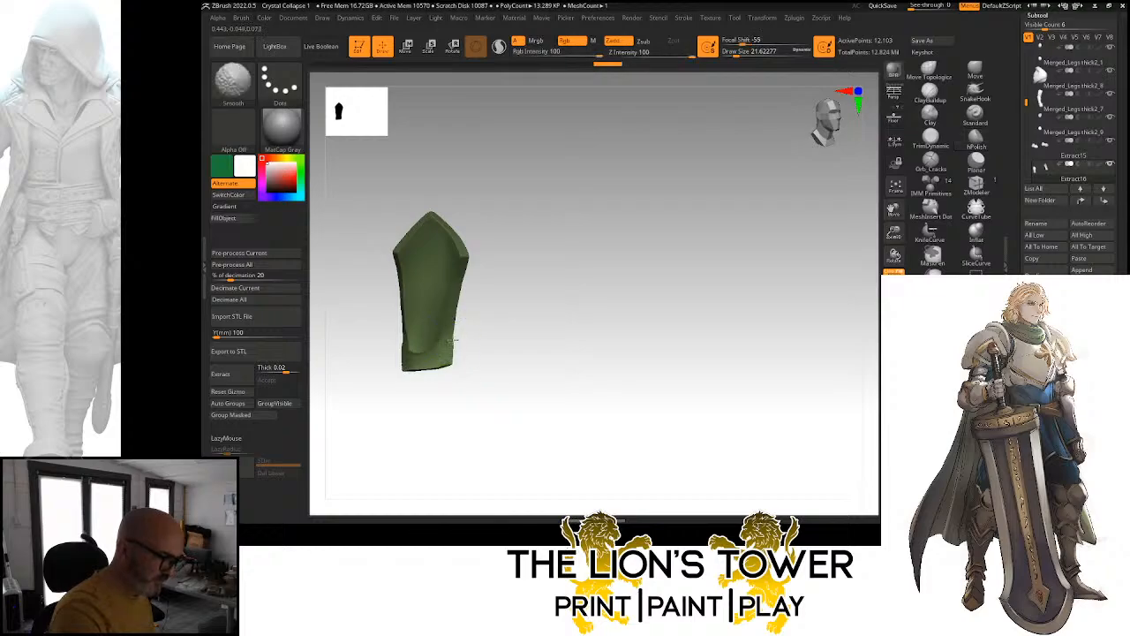
mouse_move(468, 383)
mouse_down()
mouse_move(479, 337)
mouse_move(471, 386)
mouse_move(588, 288)
mouse_up()
click(893, 255)
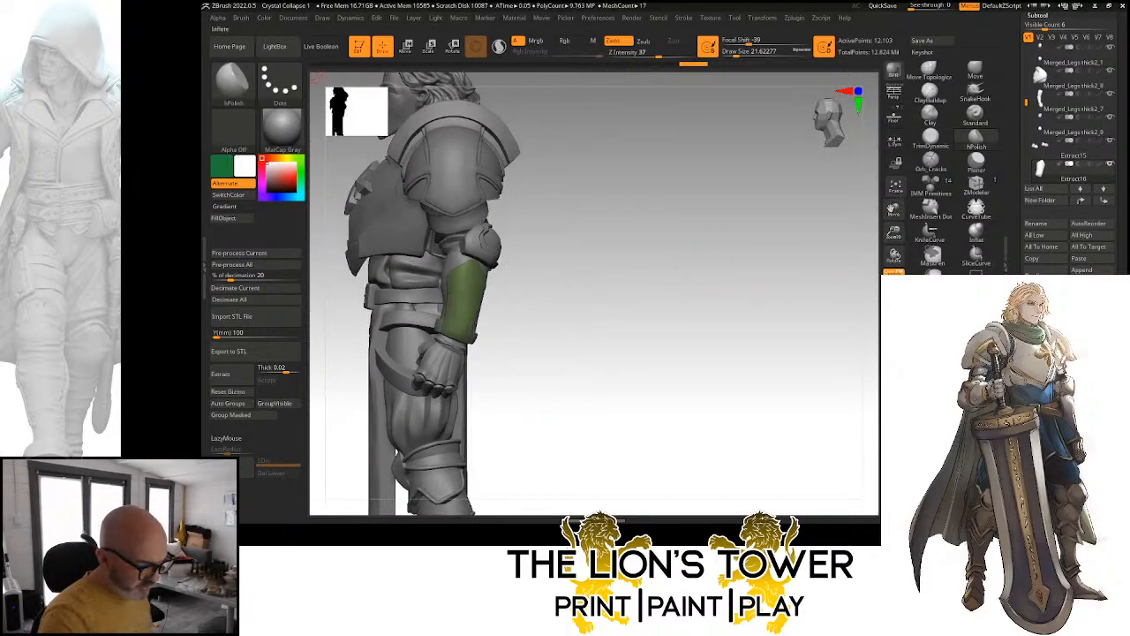
Centre the gizmo on the inflated forearm plate, scale the plate down slightly and shift it outward on the bracer
key(w)
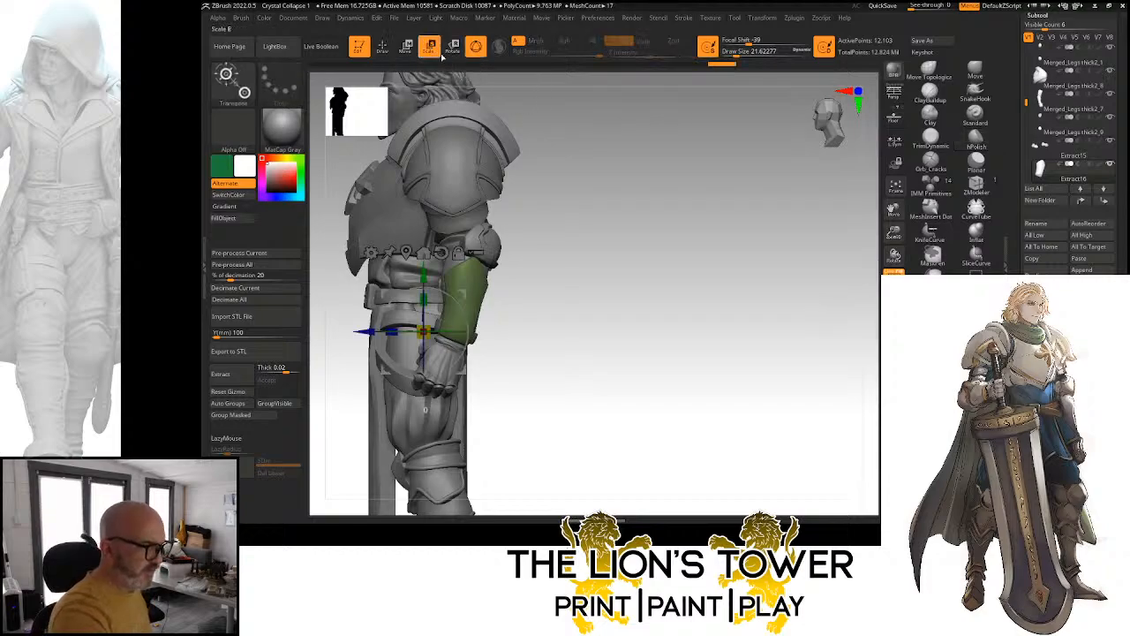
drag(525, 303, 583, 259)
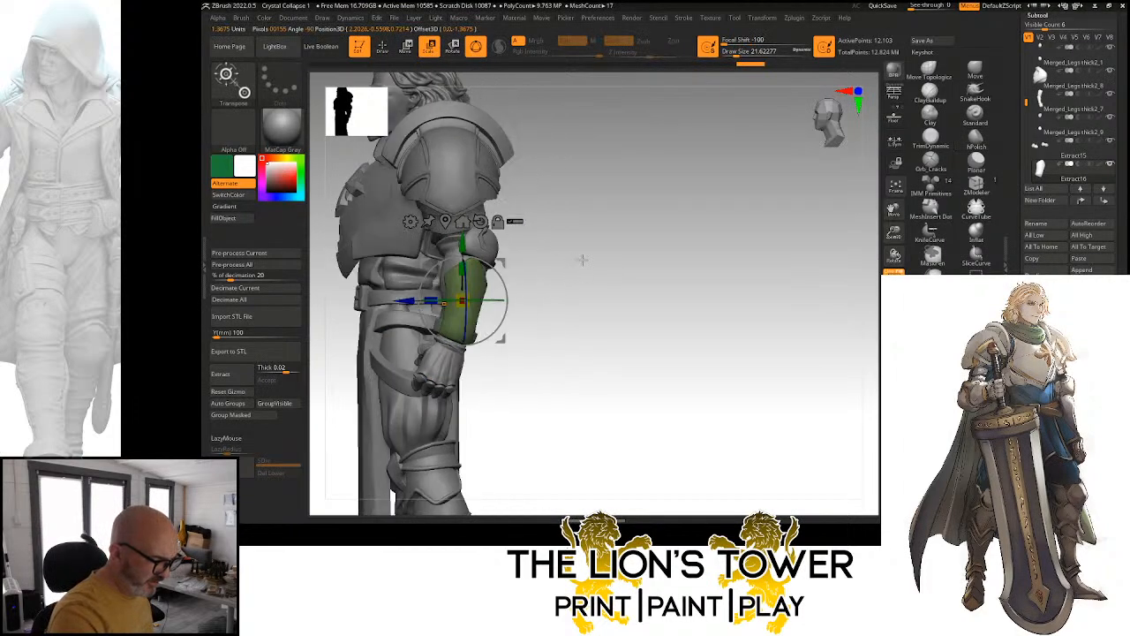
ctrl+right_drag(582, 260, 609, 340)
drag(706, 323, 799, 313)
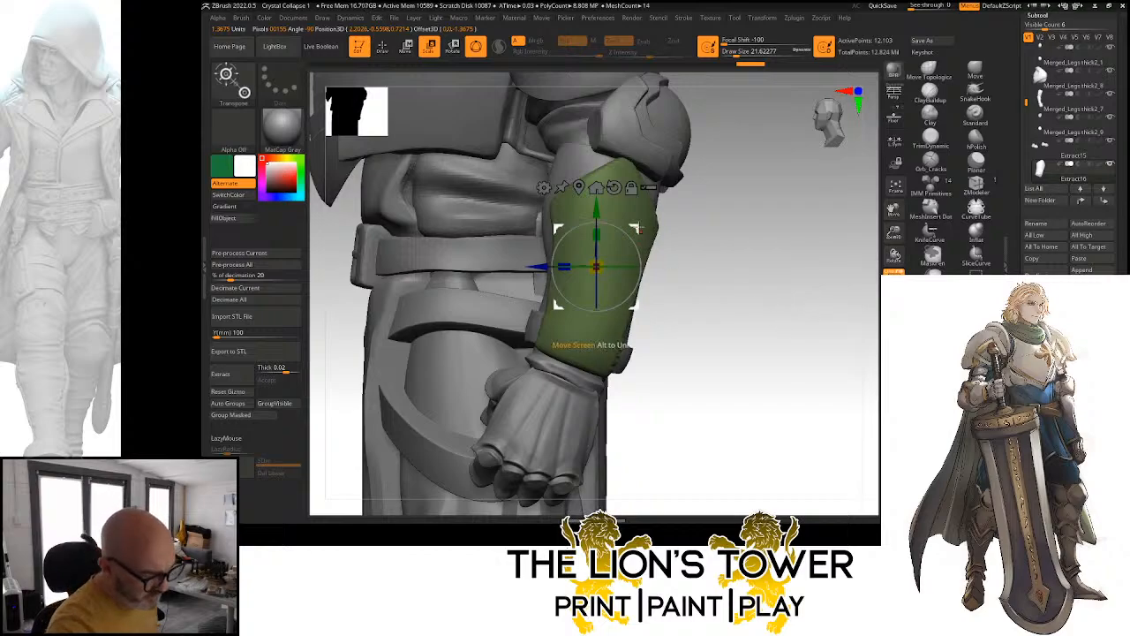
drag(659, 208, 635, 245)
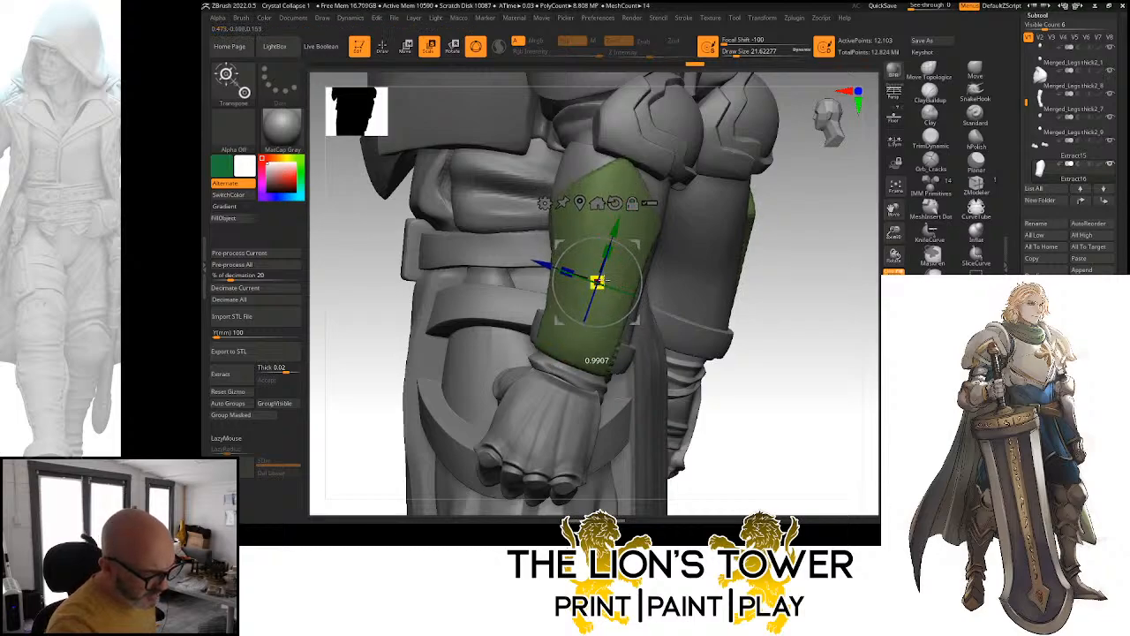
drag(604, 280, 588, 295)
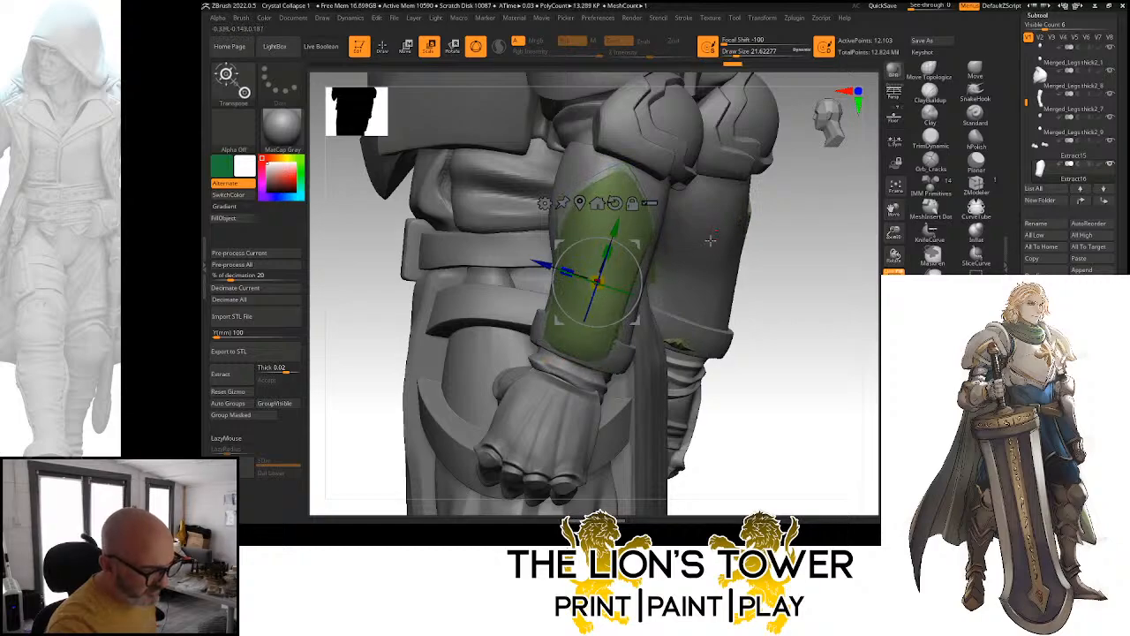
drag(711, 240, 810, 235)
drag(635, 241, 648, 243)
mouse_move(765, 255)
mouse_down()
mouse_move(614, 261)
mouse_move(662, 256)
mouse_up()
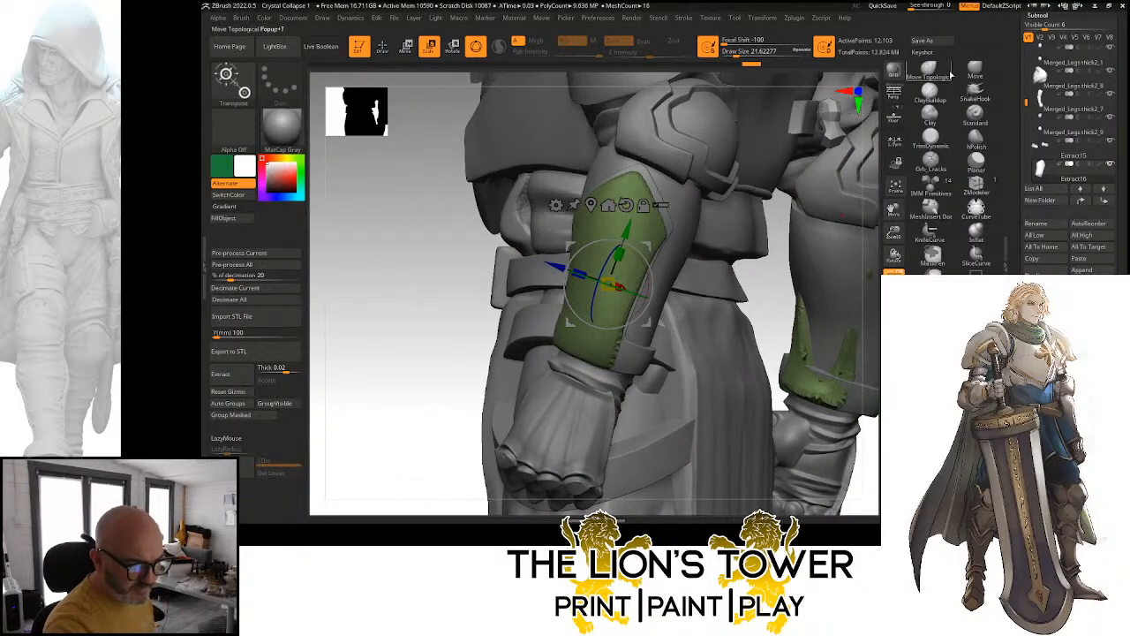
Reshape the forearm plate's borders with the Move brush so they follow the bracer's outline down to the cuff
key(q)
click(974, 70)
drag(649, 404, 696, 399)
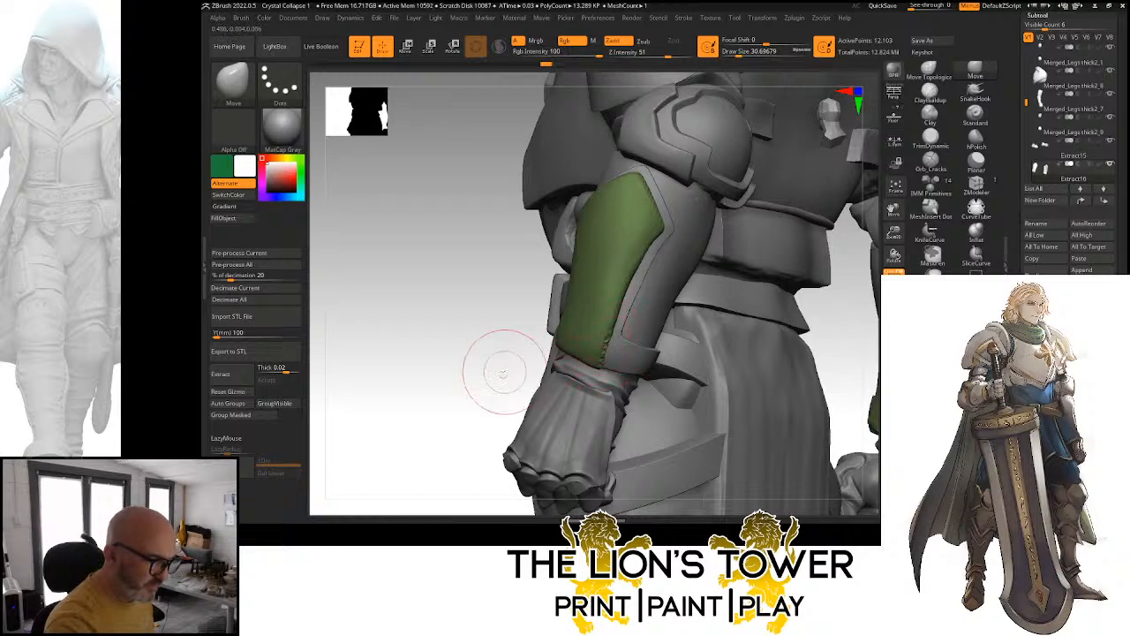
drag(502, 372, 654, 212)
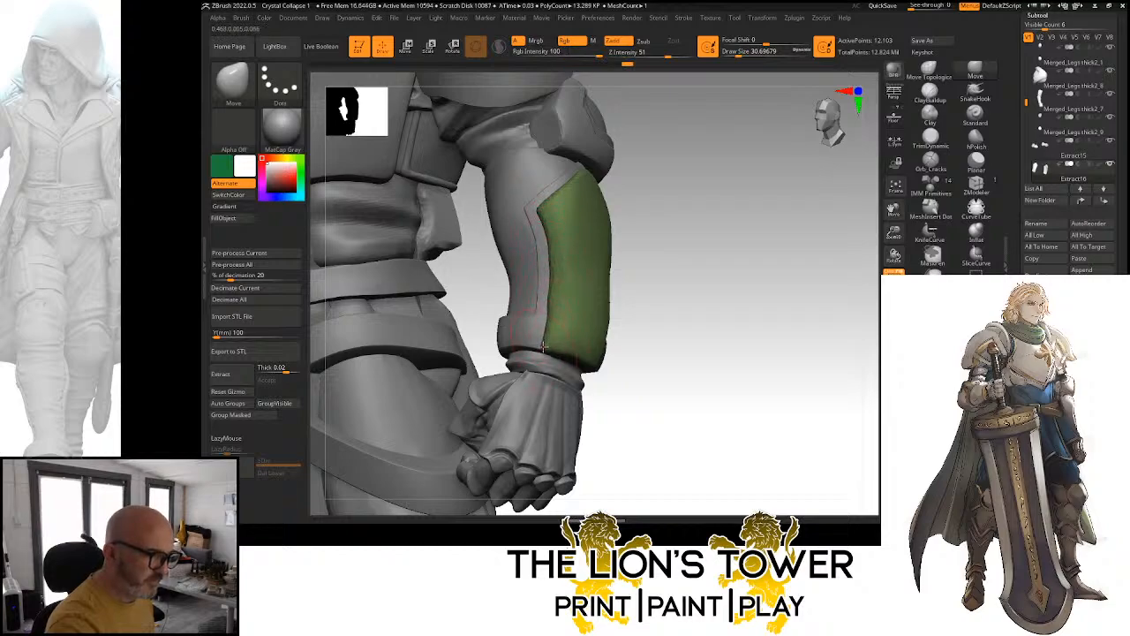
drag(558, 302, 709, 174)
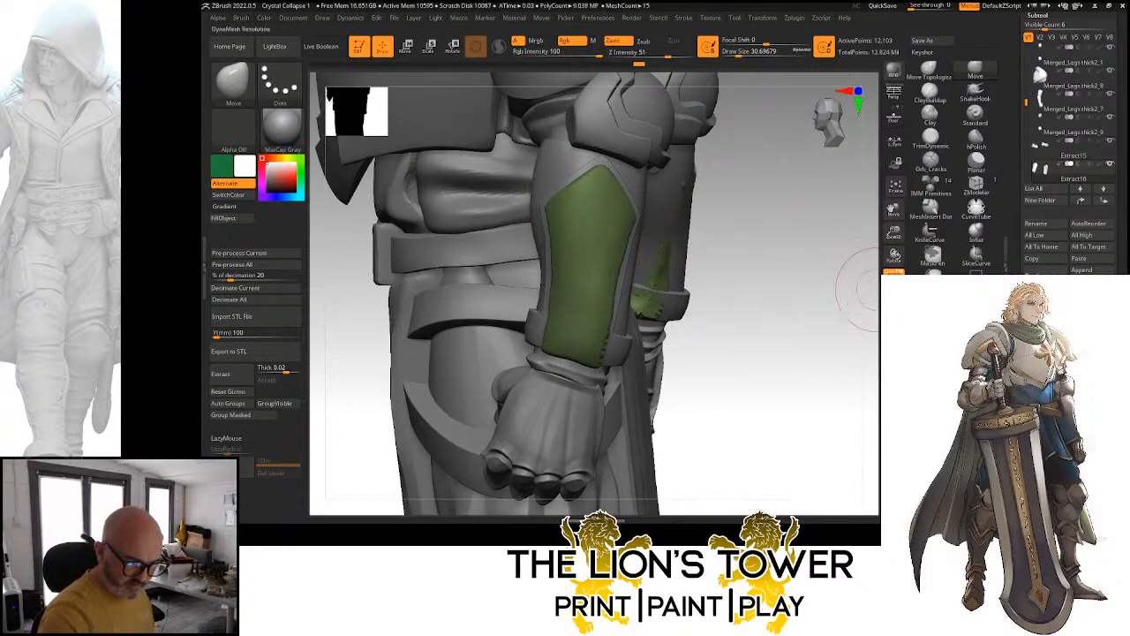
Remesh the forearm plates with DynaMesh
key(ctrl)
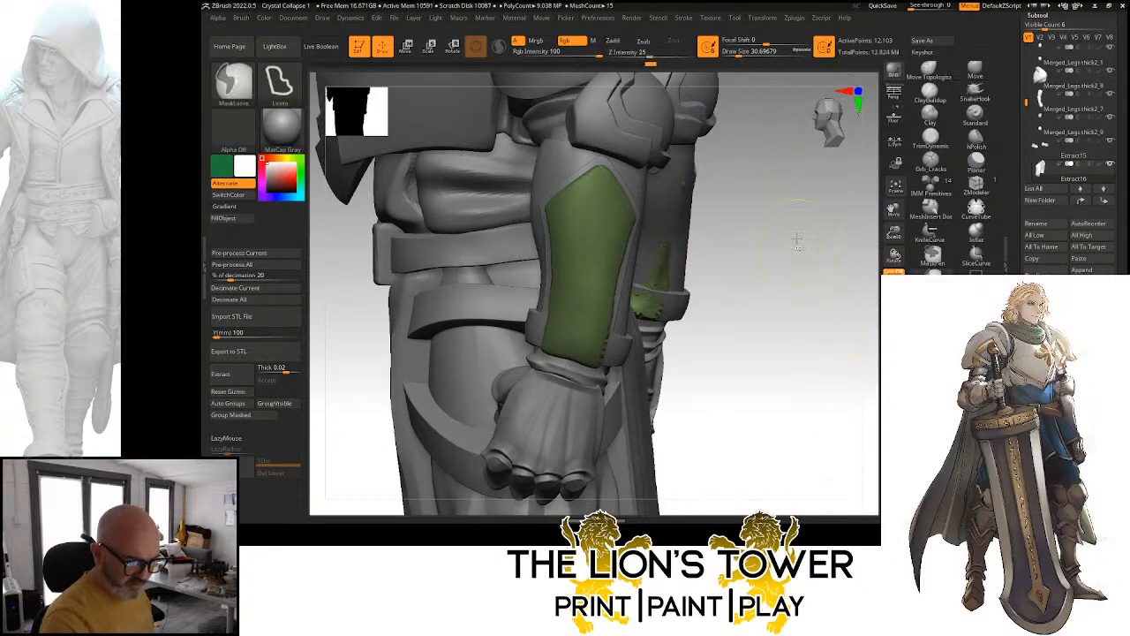
drag(817, 324, 778, 326)
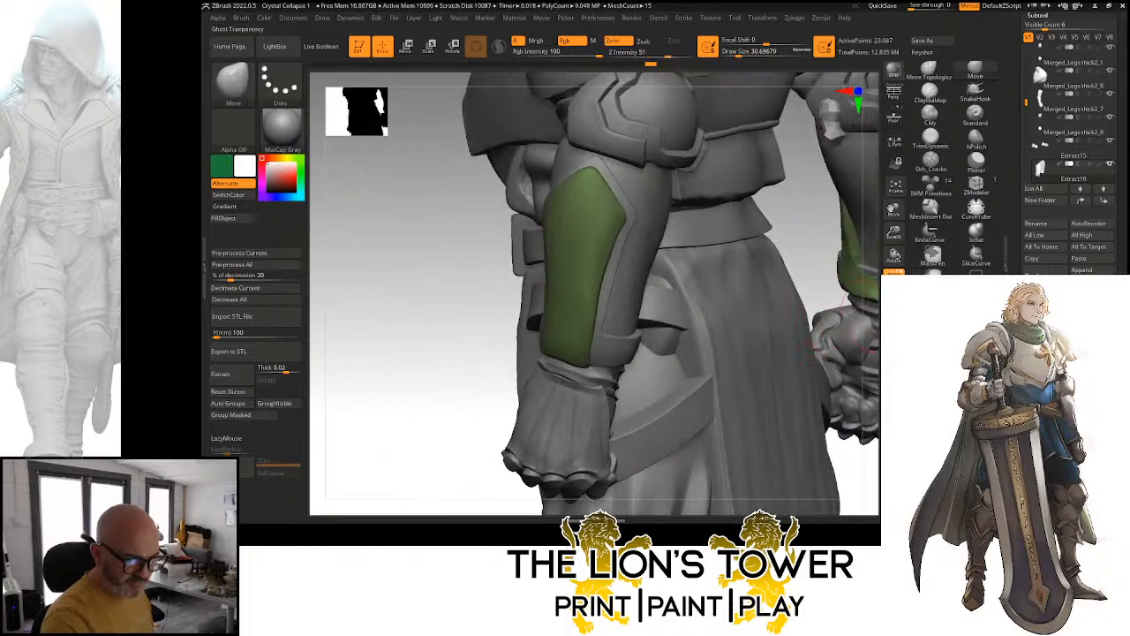
Isolate the forearm plates and flatten the upper rim with the hPolish brush
click(893, 343)
shift+drag(830, 358, 824, 272)
click(976, 140)
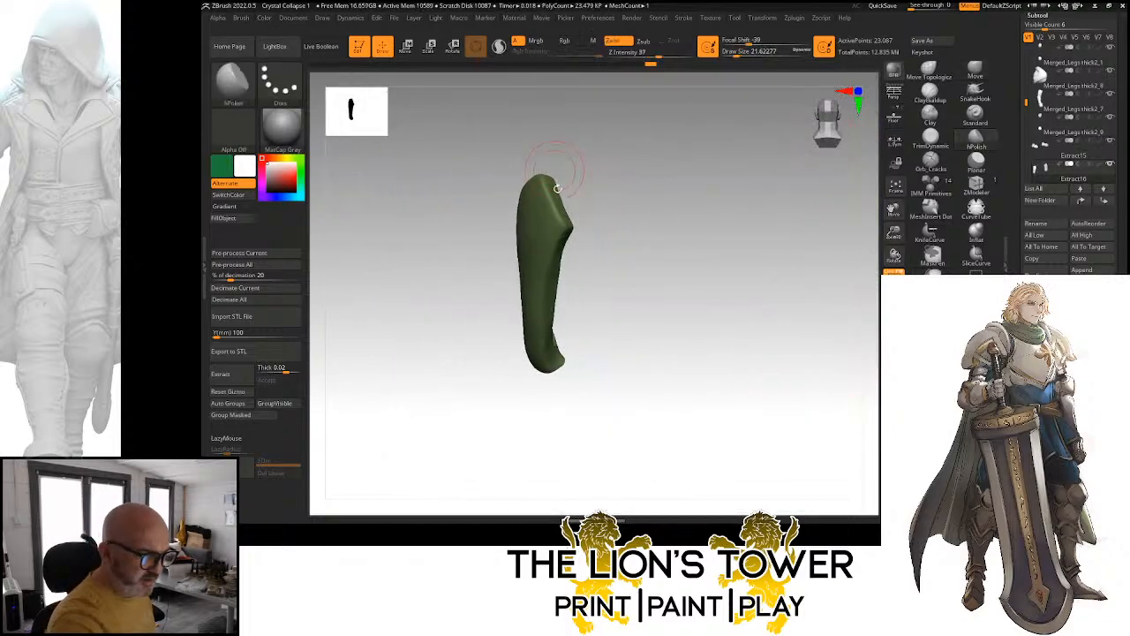
drag(557, 188, 557, 212)
drag(691, 212, 661, 218)
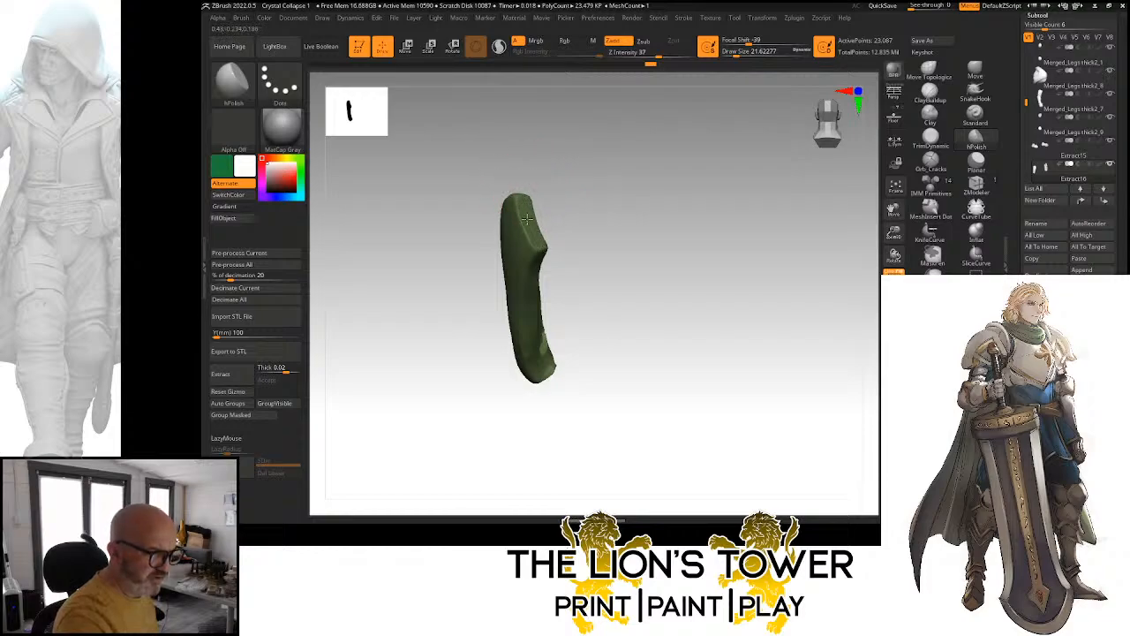
drag(527, 219, 600, 130)
Polish the forearm plates' side and lower edges into crisp planes and show the full figure again
drag(575, 262, 682, 320)
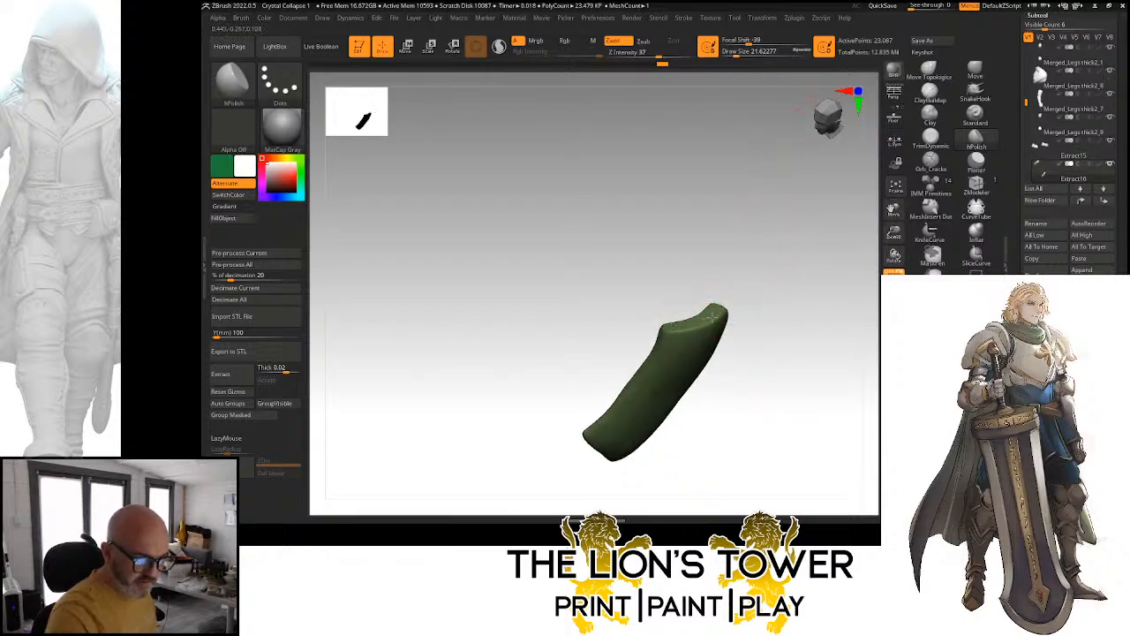
drag(747, 297, 644, 361)
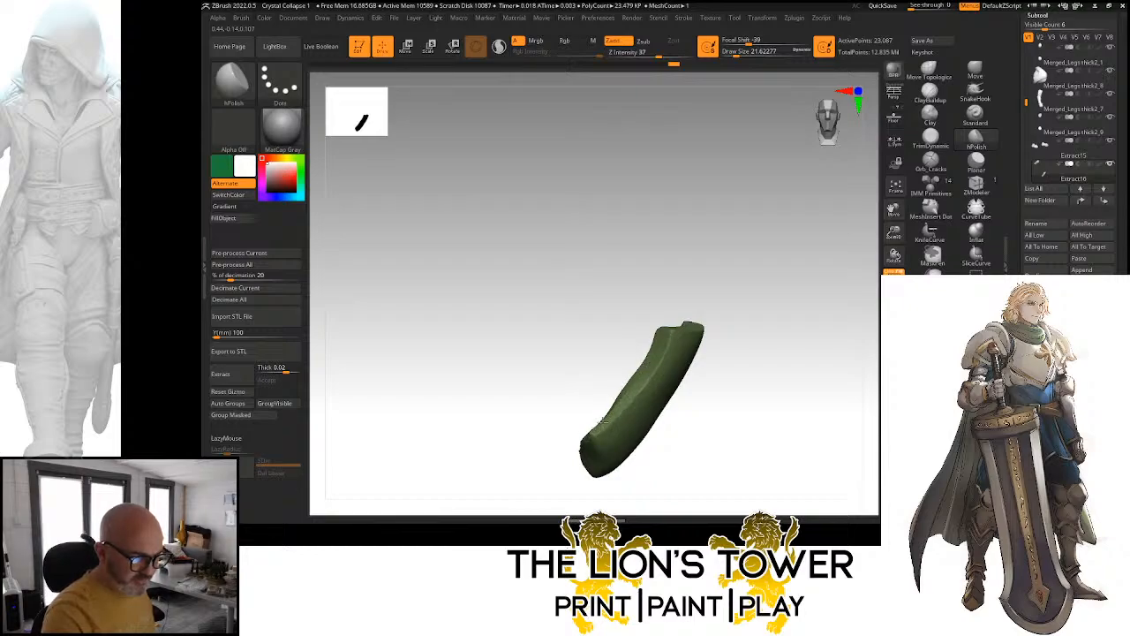
drag(718, 303, 670, 453)
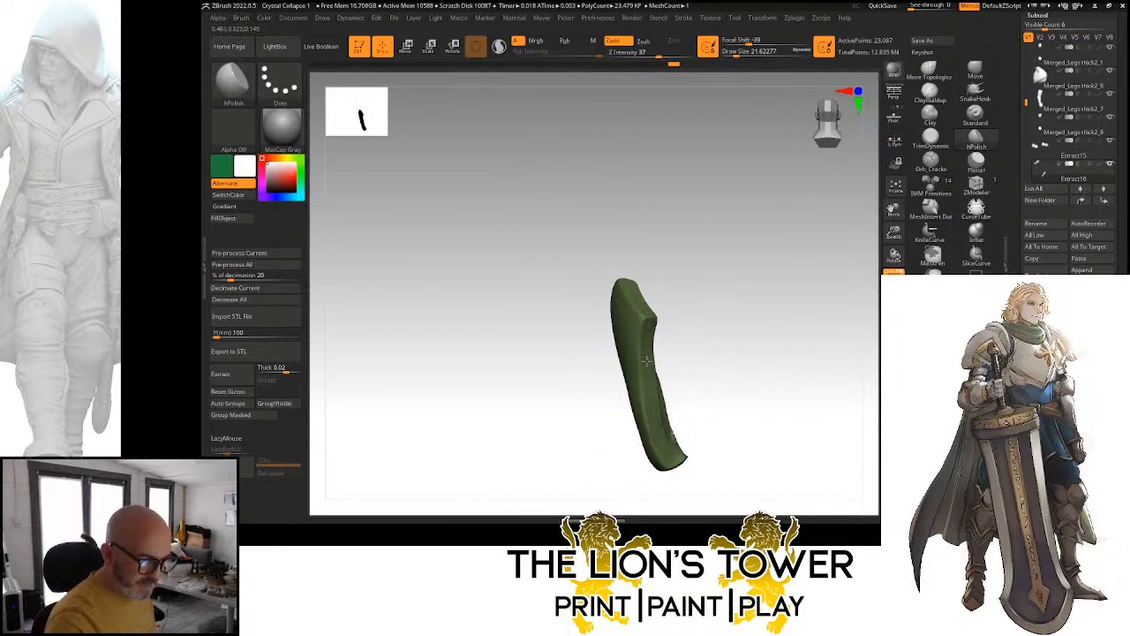
drag(646, 360, 711, 366)
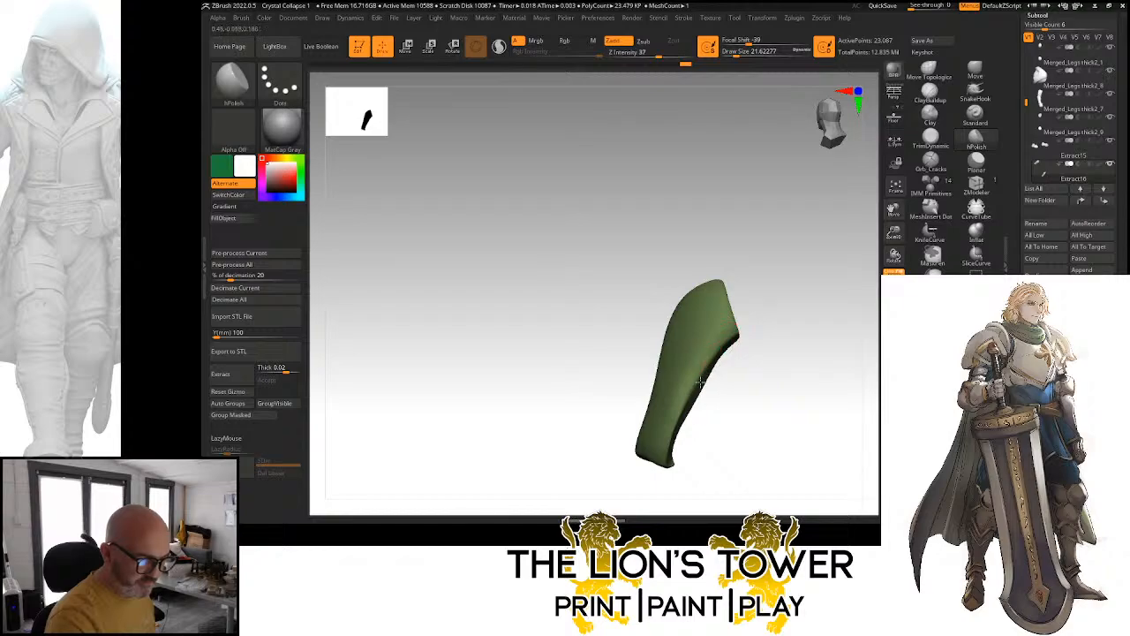
click(893, 324)
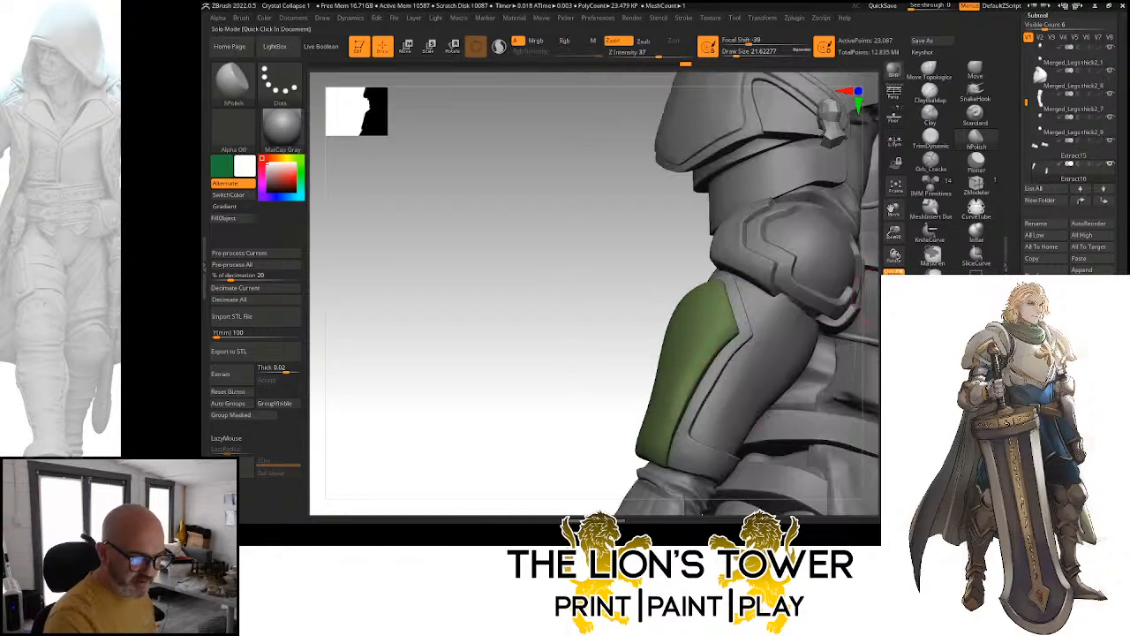
Mirror and weld the forearm plates and check the bracers on the full figure
drag(671, 294, 814, 268)
drag(893, 235, 845, 245)
shift+drag(836, 324, 863, 310)
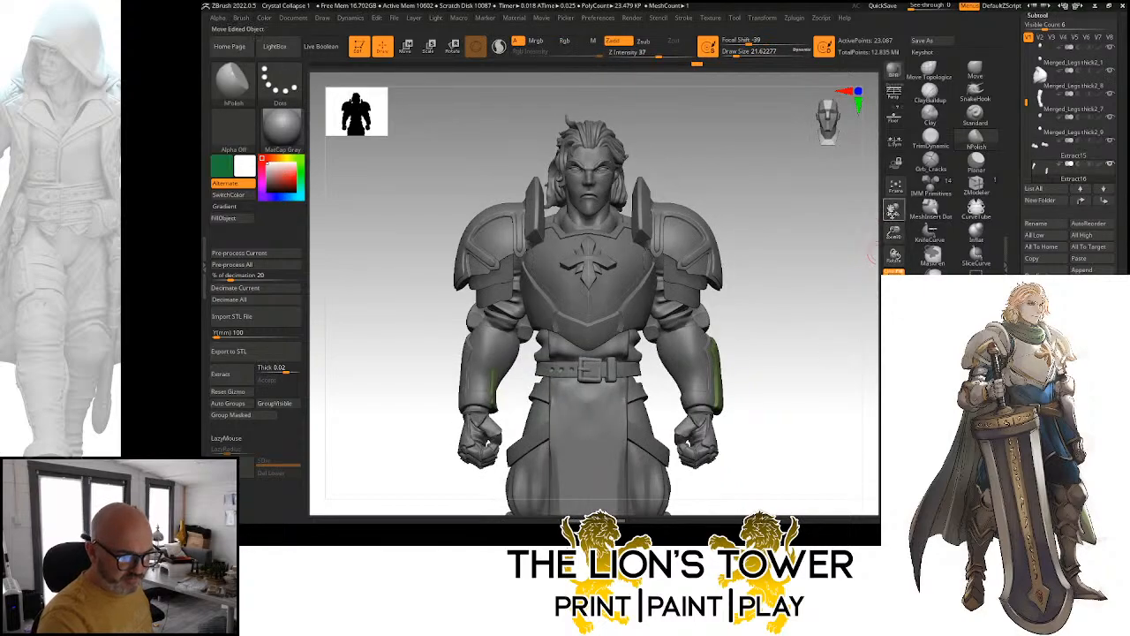
drag(893, 211, 878, 216)
drag(894, 255, 888, 231)
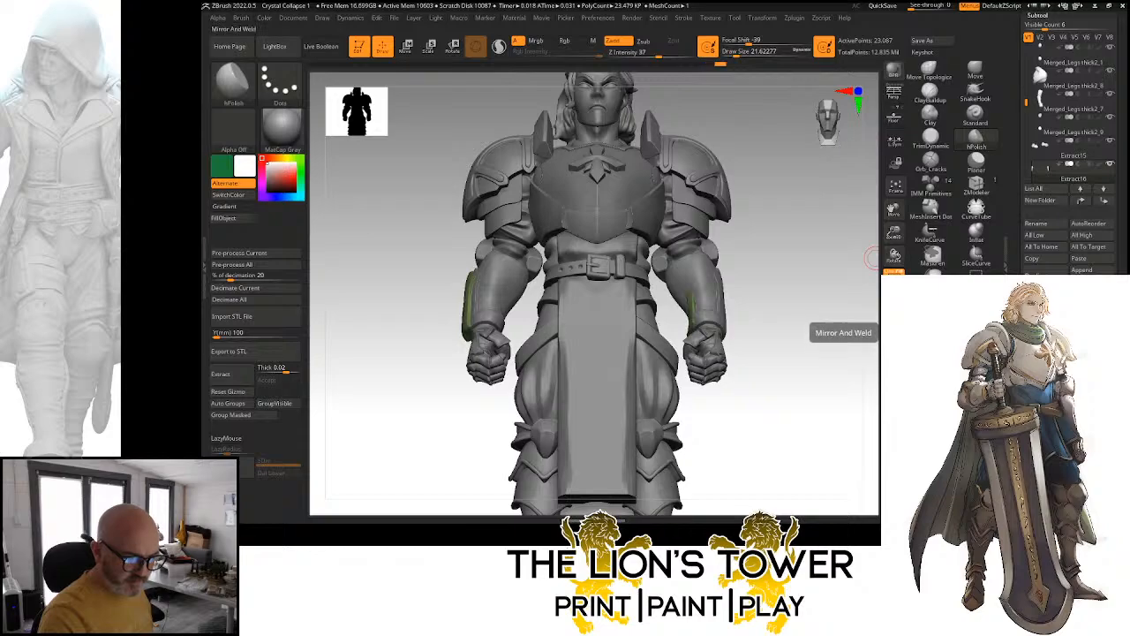
mouse_move(872, 257)
mouse_down()
mouse_move(790, 406)
mouse_move(853, 394)
mouse_move(826, 404)
mouse_move(842, 366)
mouse_up()
mouse_move(893, 233)
mouse_down()
mouse_move(889, 225)
mouse_move(890, 251)
mouse_up()
drag(833, 316, 751, 345)
Switch to the arms and gloves subtool, isolate it and show only the glove polygroup
alt+click(696, 357)
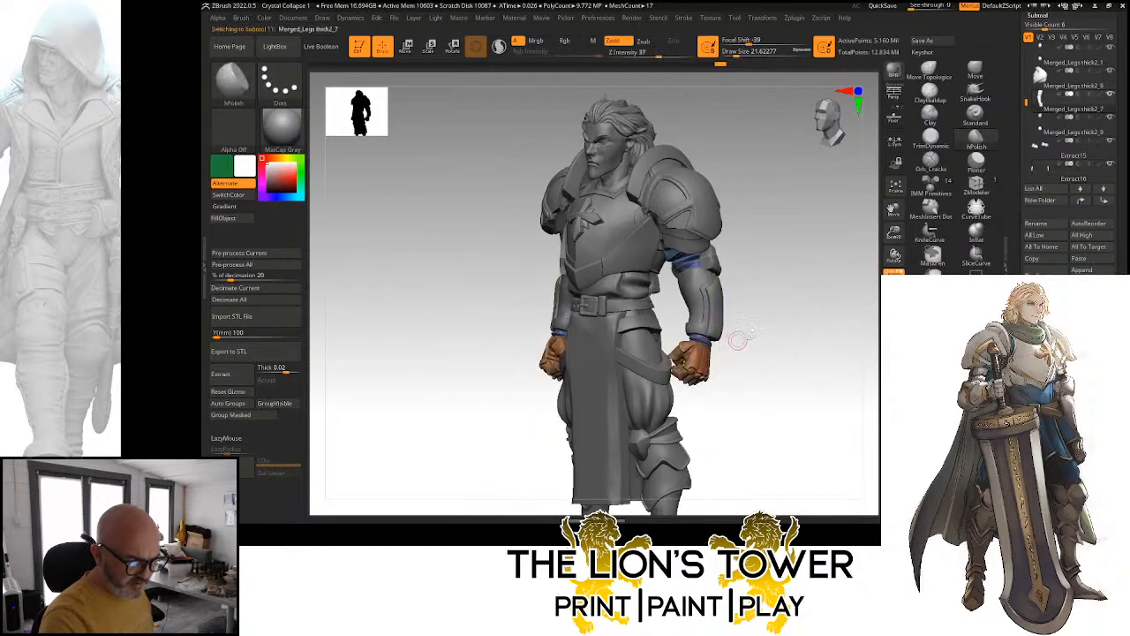
drag(895, 236, 890, 214)
alt+drag(836, 343, 788, 349)
click(894, 342)
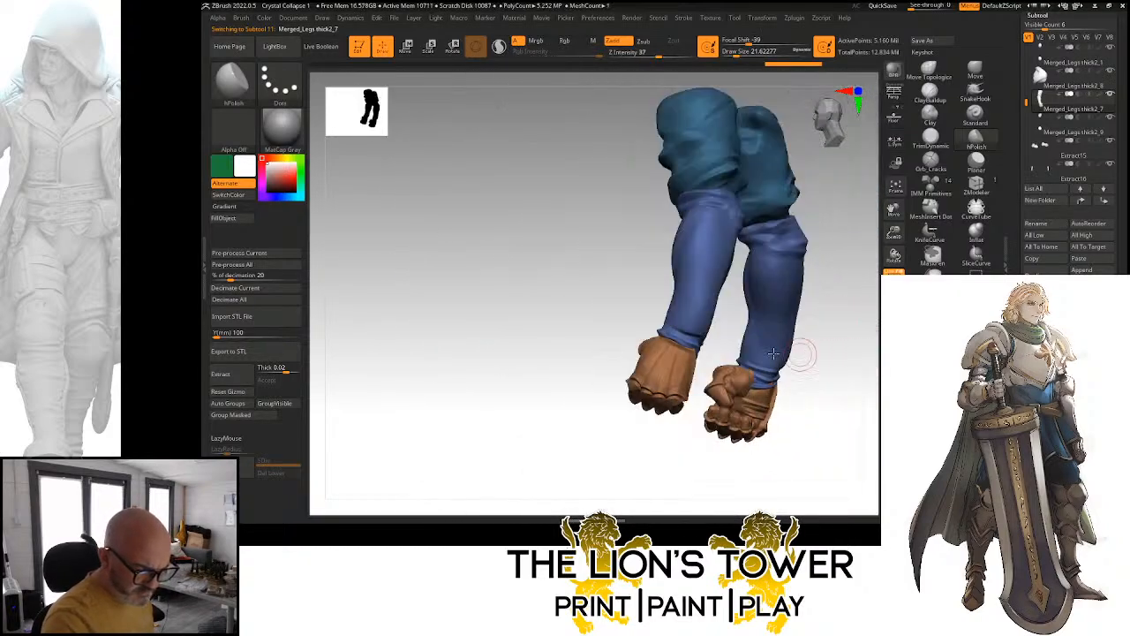
ctrl+shift+click(684, 370)
alt+drag(814, 318, 717, 303)
Lasso-mask the back of the glove, trim the mask around the thumb and palm, and invert it
drag(736, 53, 729, 53)
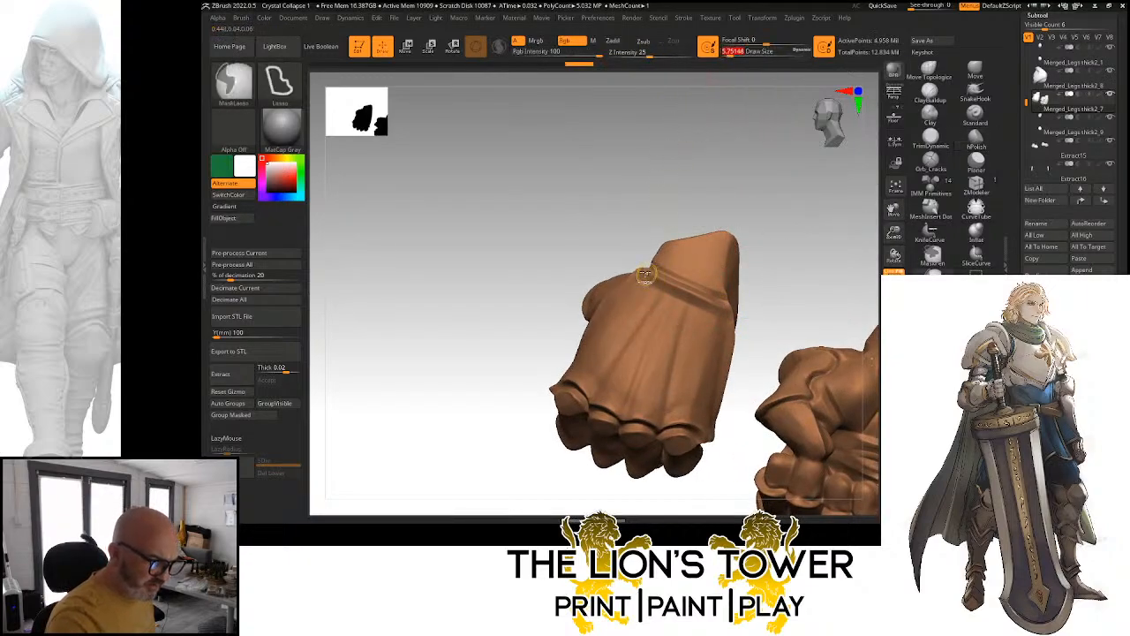
ctrl+drag(724, 303, 747, 318)
mouse_move(632, 257)
ctrl+mouse_down()
mouse_move(653, 264)
mouse_move(755, 380)
mouse_move(732, 429)
mouse_move(649, 431)
mouse_move(578, 380)
ctrl+mouse_up()
mouse_move(689, 203)
mouse_down()
mouse_move(786, 213)
mouse_move(693, 209)
mouse_up()
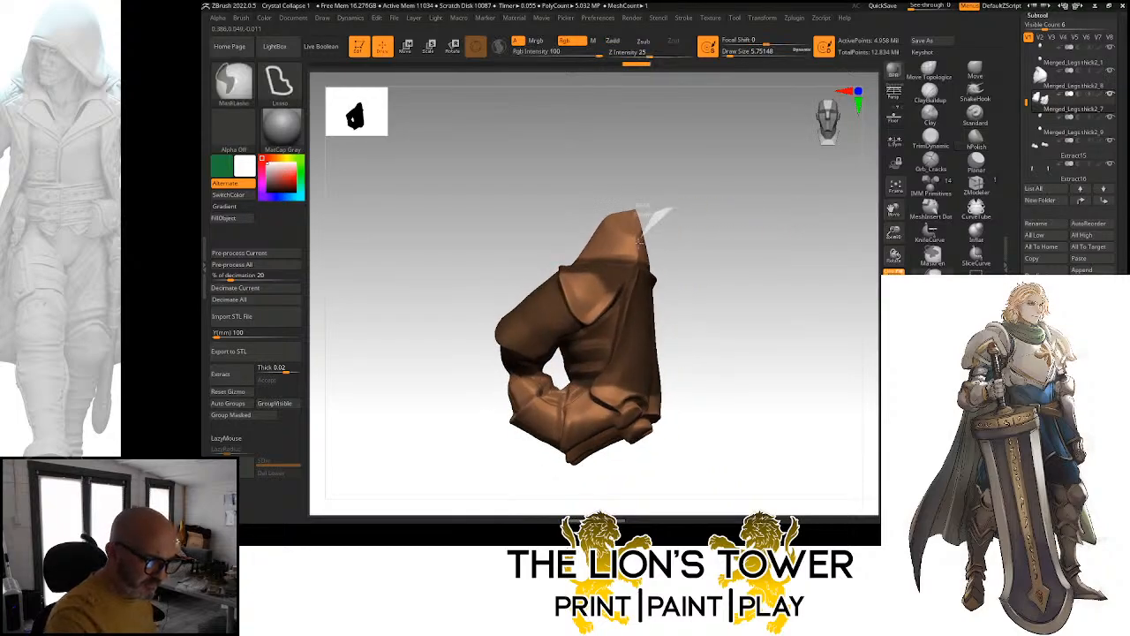
mouse_move(600, 373)
ctrl+mouse_down()
mouse_move(556, 406)
mouse_move(459, 270)
mouse_move(600, 141)
ctrl+mouse_up()
mouse_move(797, 206)
mouse_down()
mouse_move(753, 288)
mouse_move(815, 273)
mouse_move(797, 271)
mouse_move(806, 274)
mouse_move(768, 306)
mouse_up()
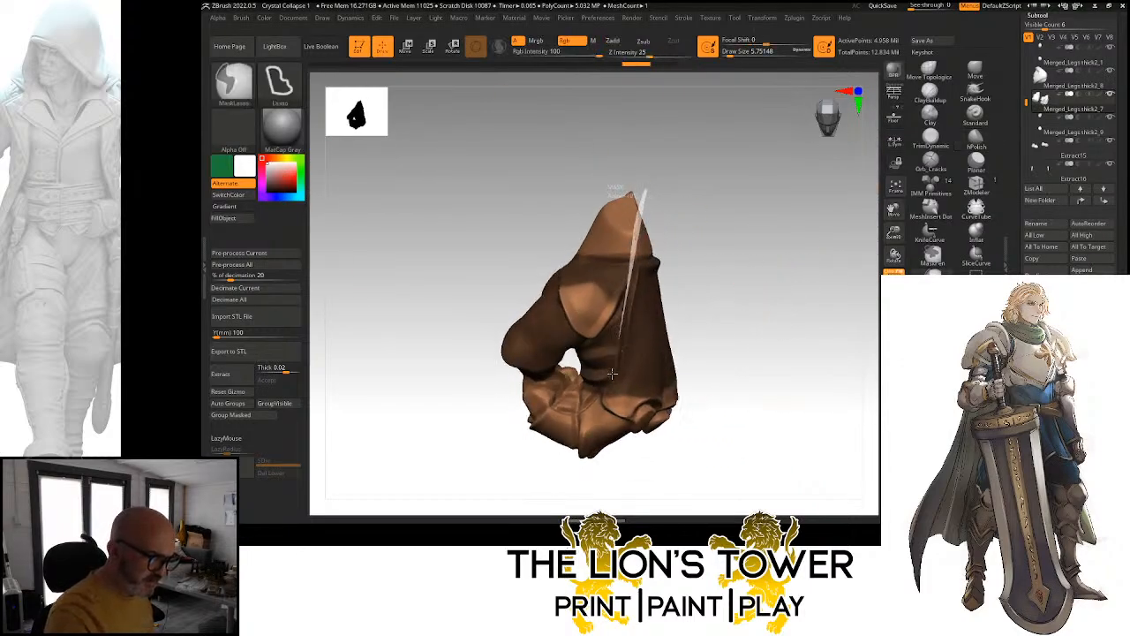
mouse_move(611, 374)
ctrl+alt+mouse_down()
mouse_move(506, 431)
mouse_move(623, 153)
ctrl+alt+mouse_up()
mouse_move(853, 336)
mouse_down()
mouse_move(800, 341)
mouse_move(772, 219)
mouse_move(688, 213)
mouse_move(722, 316)
mouse_move(800, 411)
mouse_move(843, 294)
mouse_up()
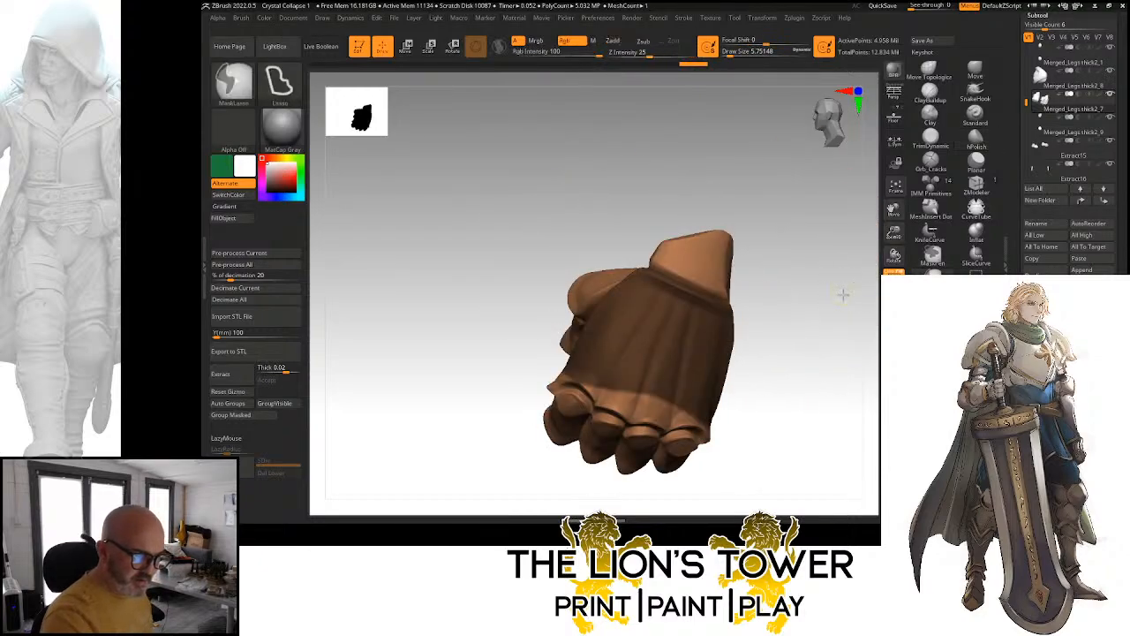
ctrl+click(843, 295)
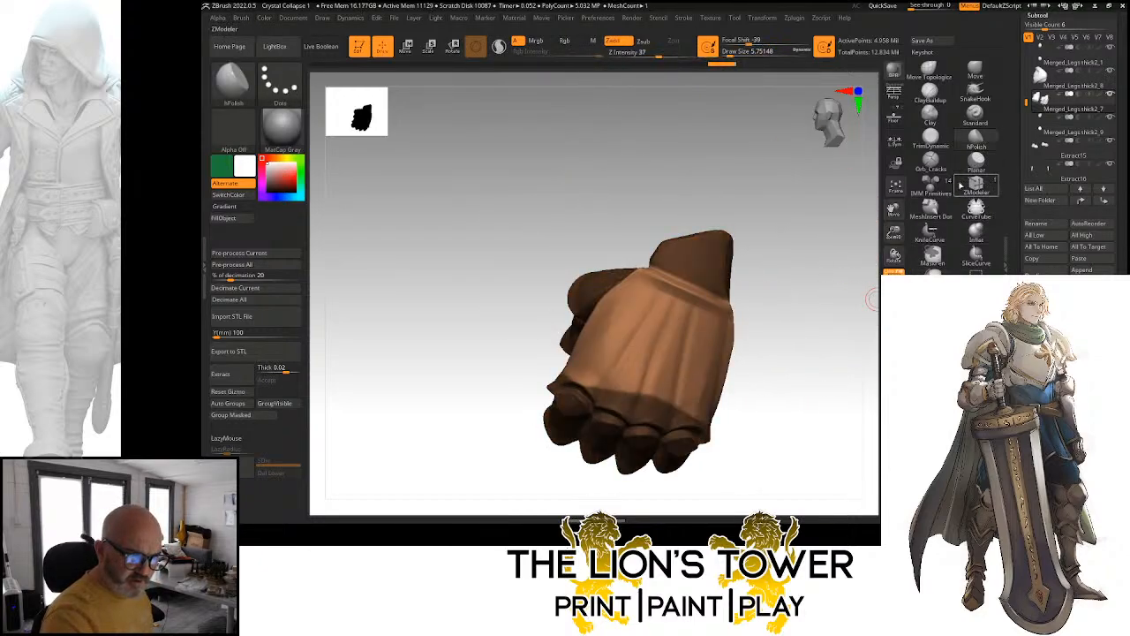
Show the whole arm again and mask the sleeve, leaving the back of the glove editable
ctrl+shift+click(832, 333)
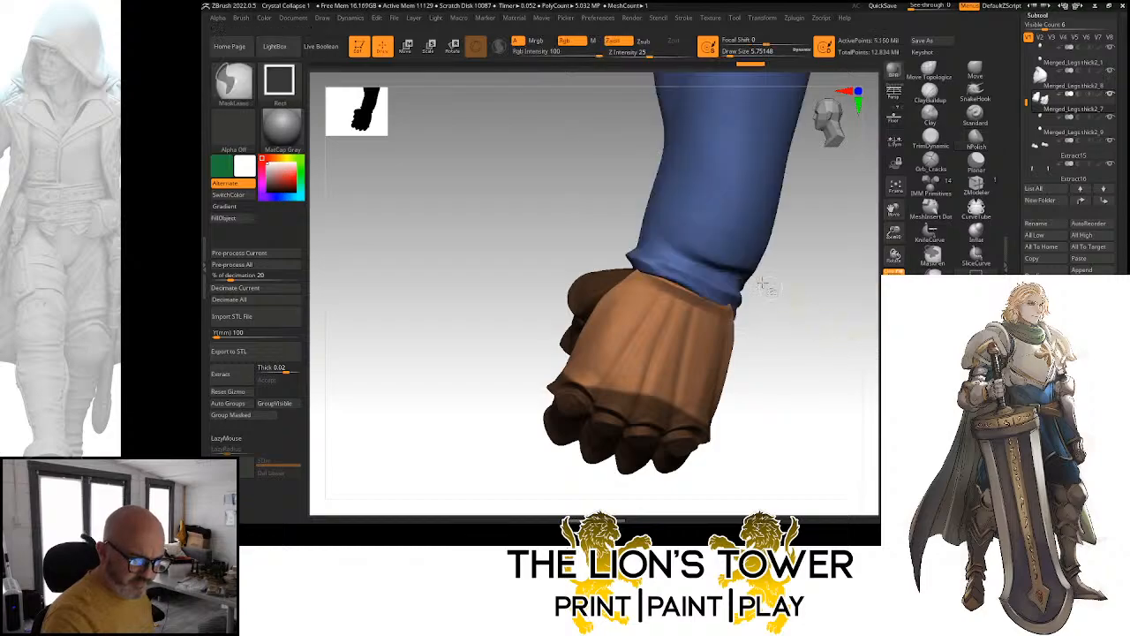
ctrl+shift+click(735, 249)
ctrl+shift+click(783, 263)
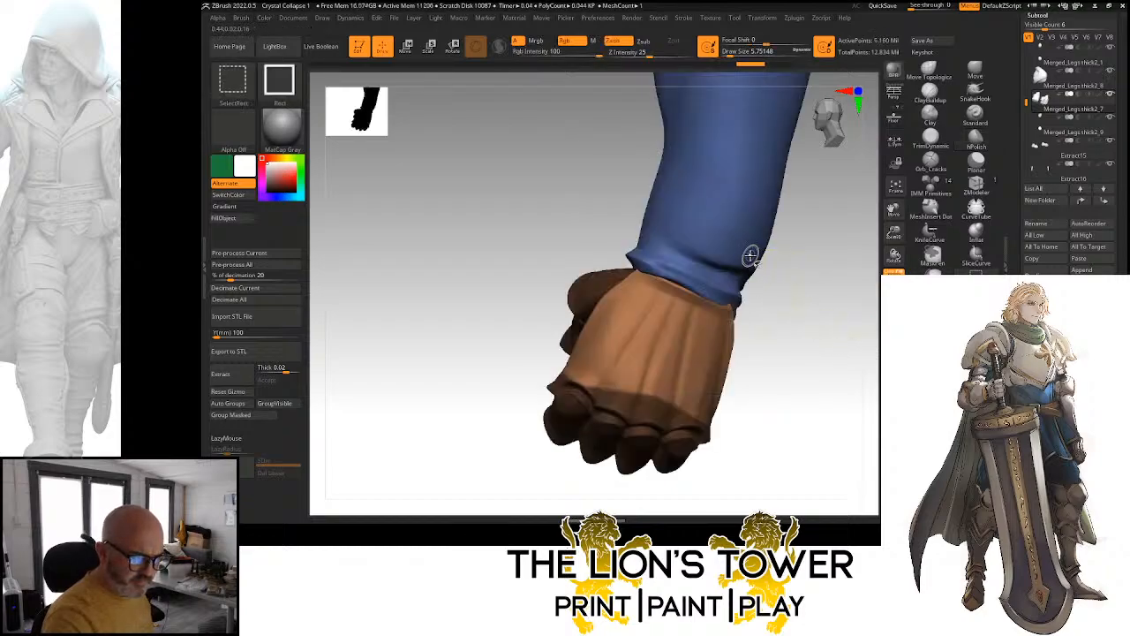
ctrl+shift+click(755, 247)
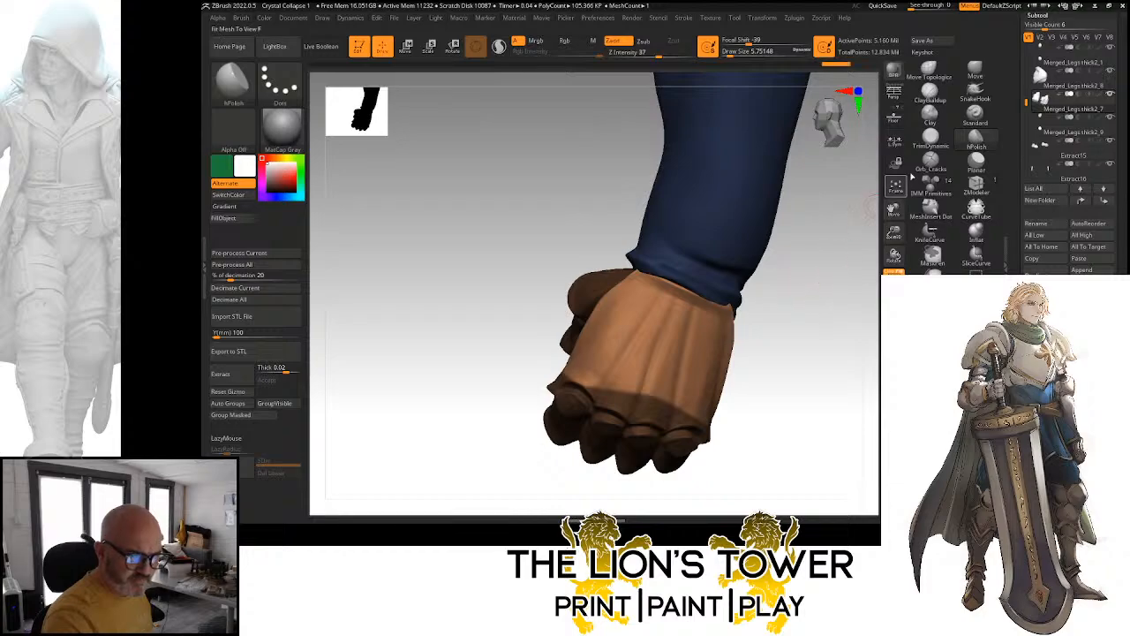
Reshape the back of the glove near the wrist using the Move brush at a draw size of about 71
click(929, 113)
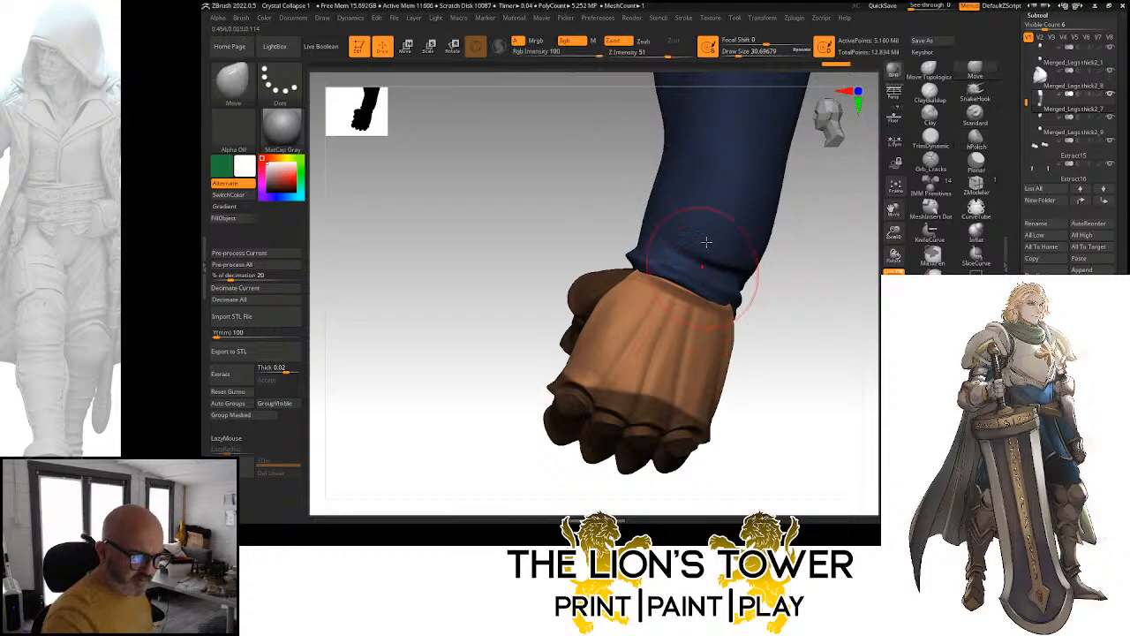
drag(733, 51, 751, 51)
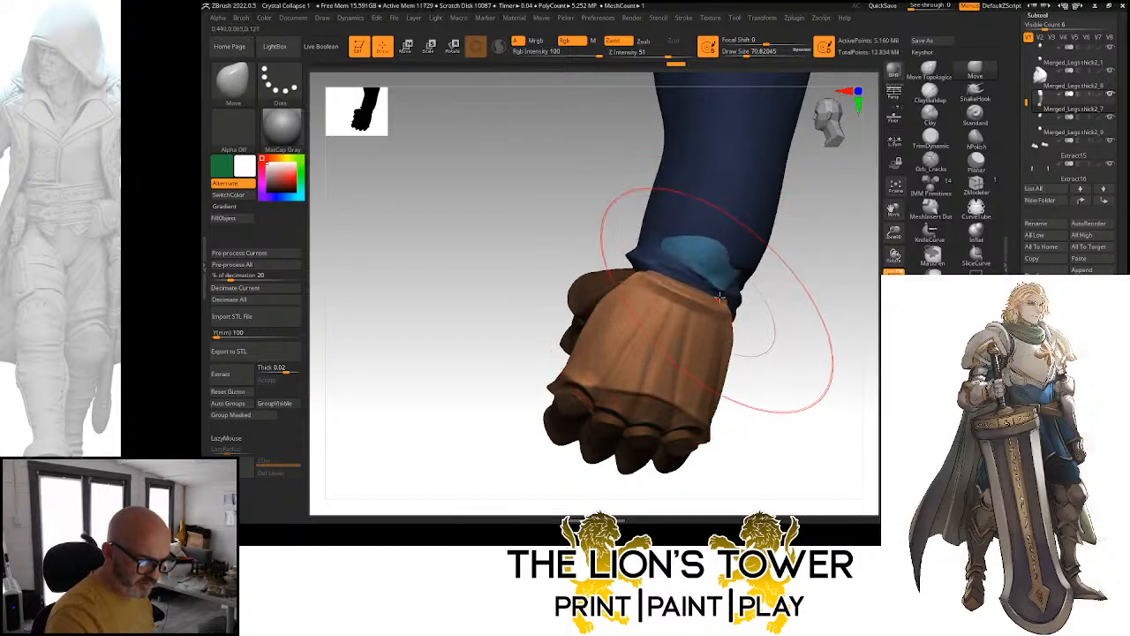
mouse_move(766, 313)
mouse_down()
mouse_move(838, 302)
mouse_move(751, 314)
mouse_move(790, 291)
mouse_move(807, 209)
mouse_move(848, 291)
mouse_move(777, 344)
mouse_move(748, 306)
mouse_move(750, 318)
mouse_up()
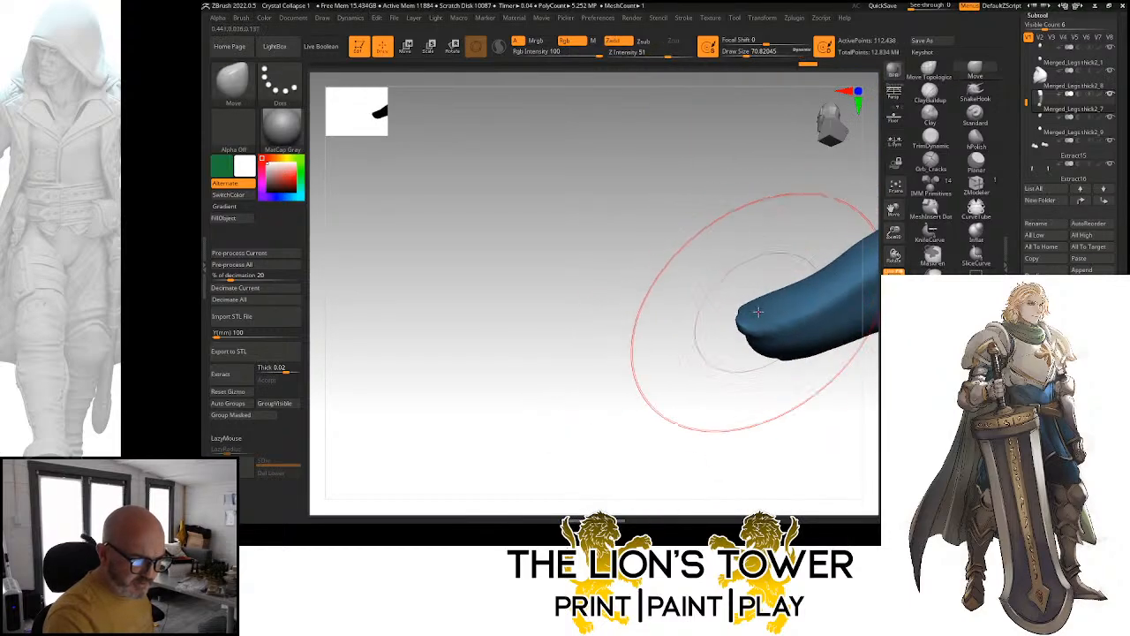
Isolate the inner arm piece beneath the sleeve, and bring back the whole arm and glove without a mask
ctrl+shift+click(752, 258)
ctrl+shift+click(752, 312)
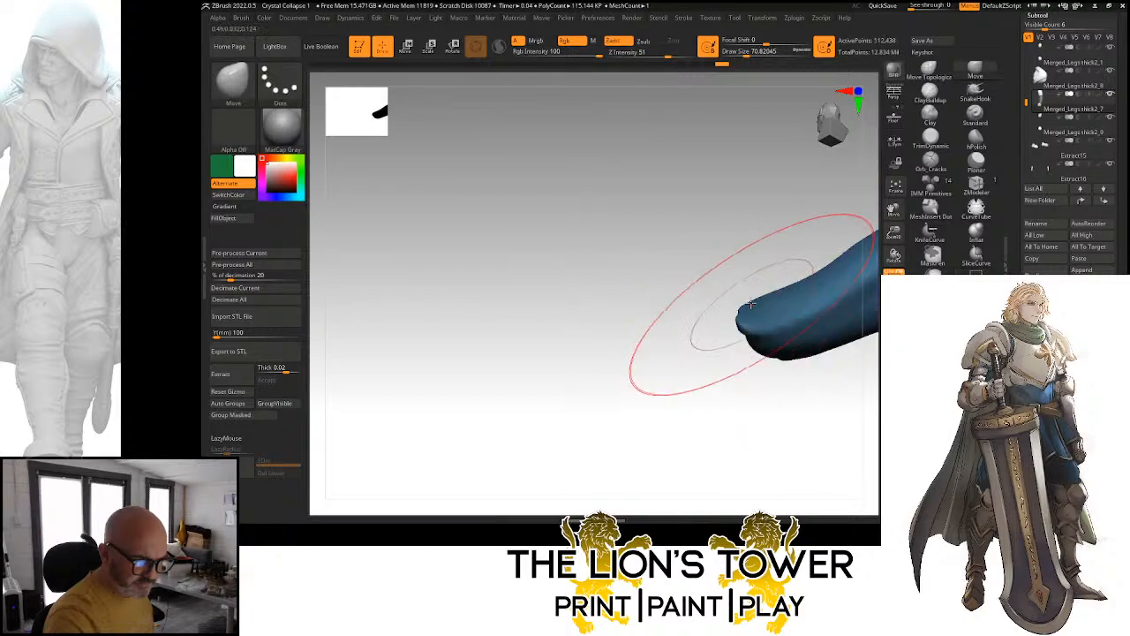
ctrl+shift+click(740, 251)
drag(739, 250, 693, 173)
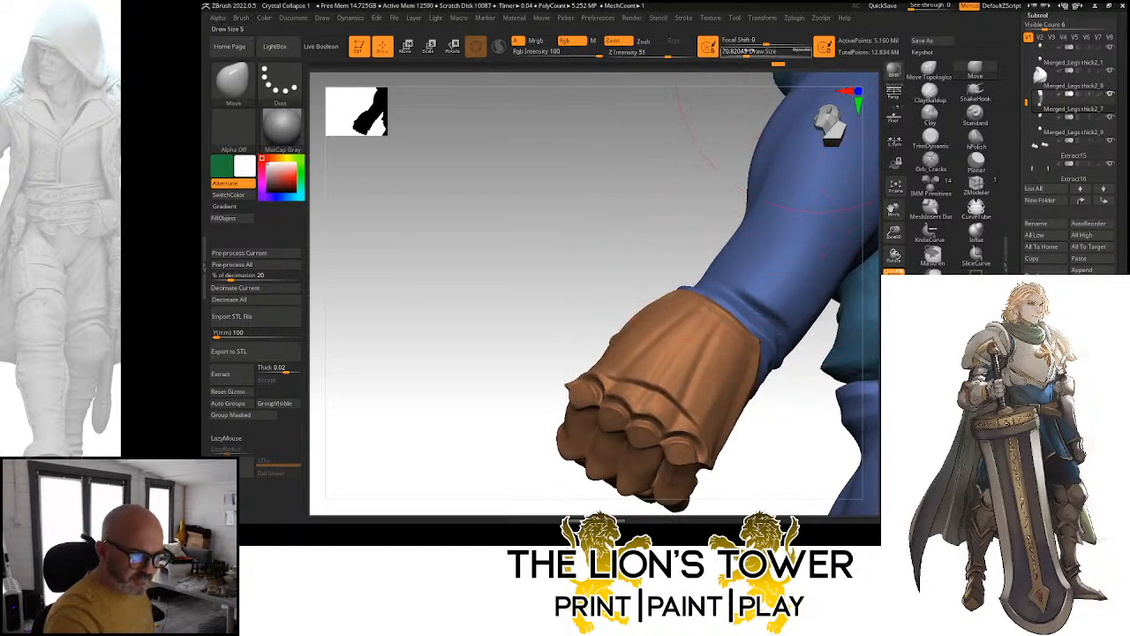
Fill the groove behind the glove's knuckles with ClayBuildup at a draw size of about 13 and smooth it
drag(746, 55, 732, 55)
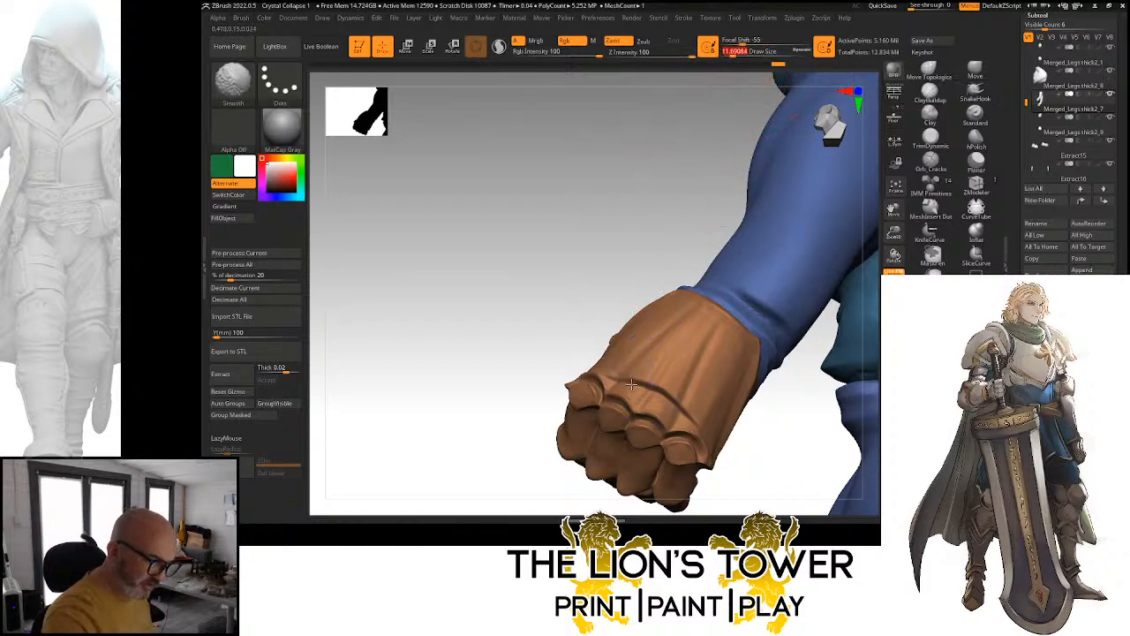
click(930, 88)
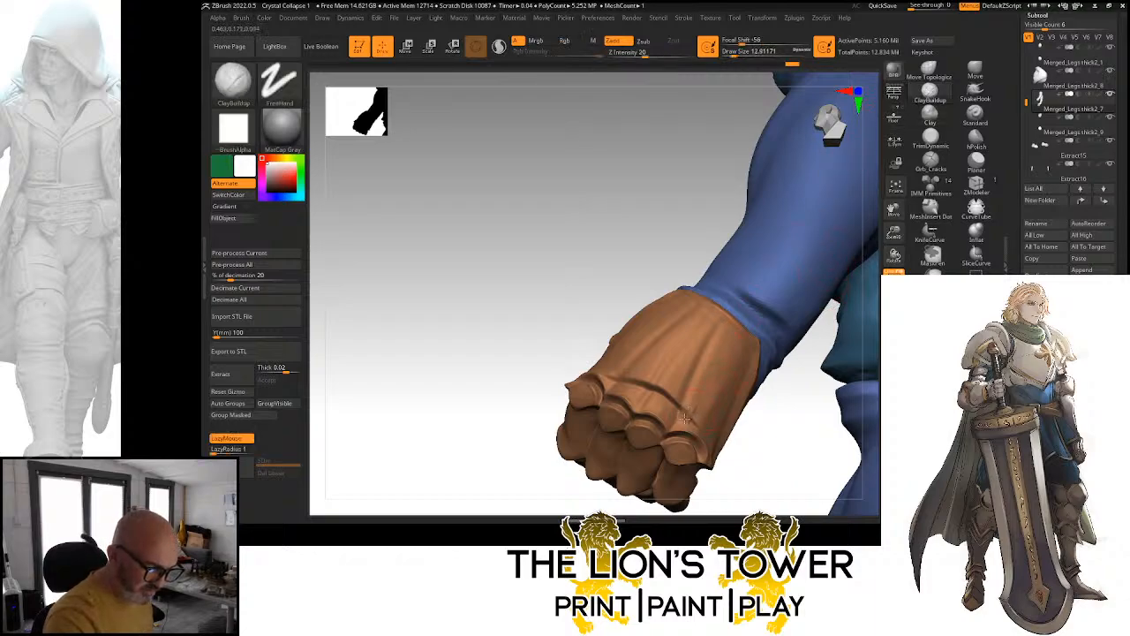
key(shift)
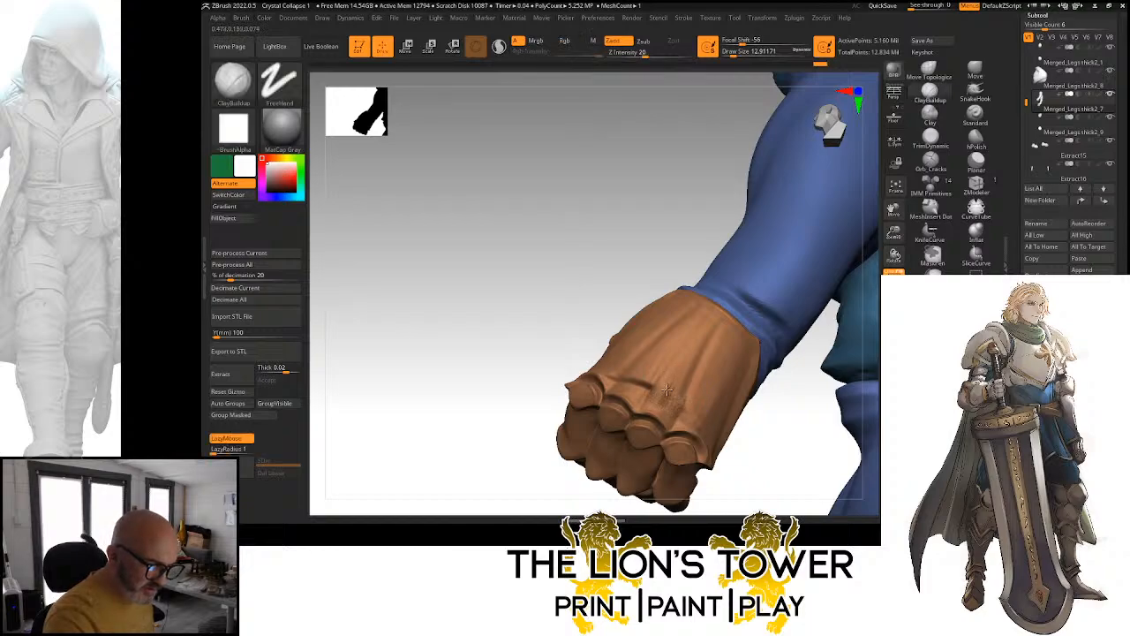
key(shift)
shift+drag(672, 407, 661, 373)
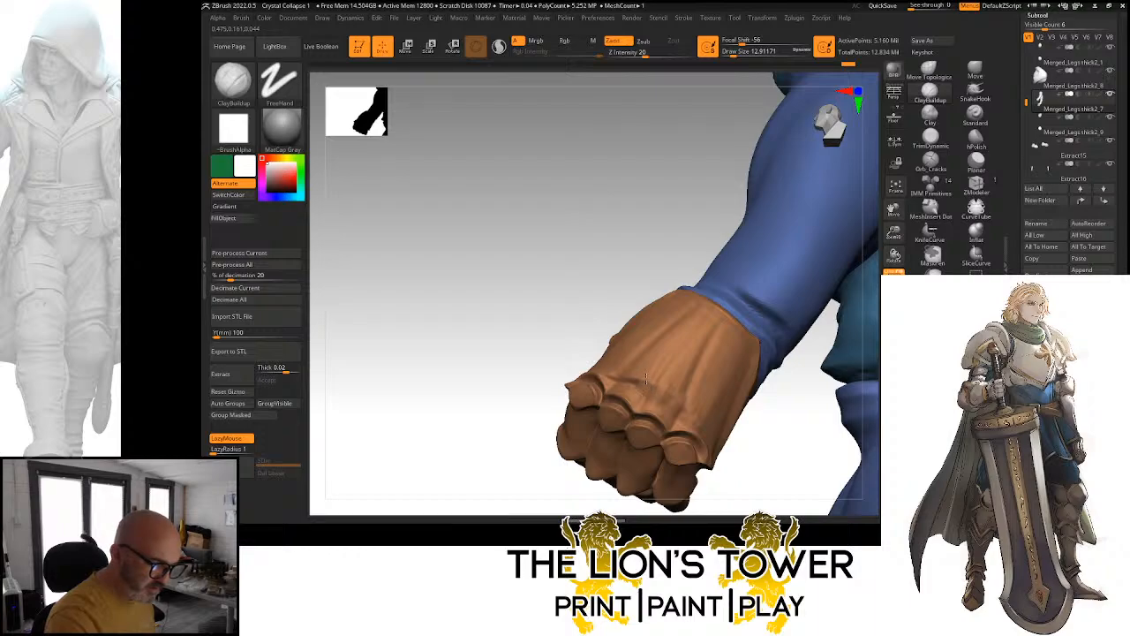
mouse_move(626, 252)
mouse_down()
mouse_move(631, 380)
mouse_move(607, 378)
mouse_up()
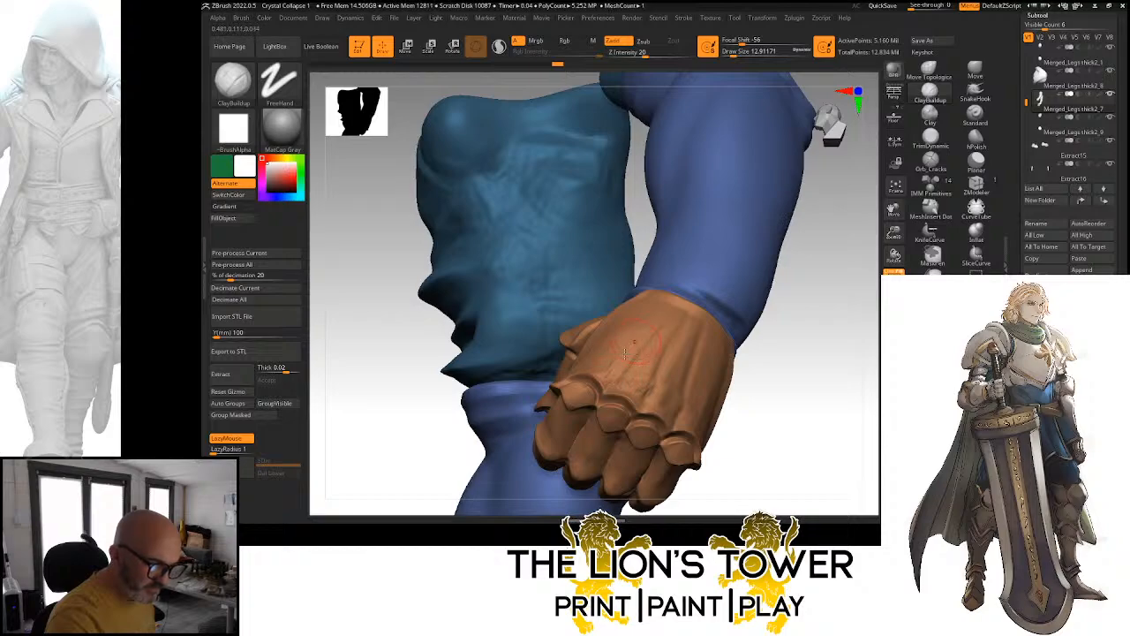
key(shift)
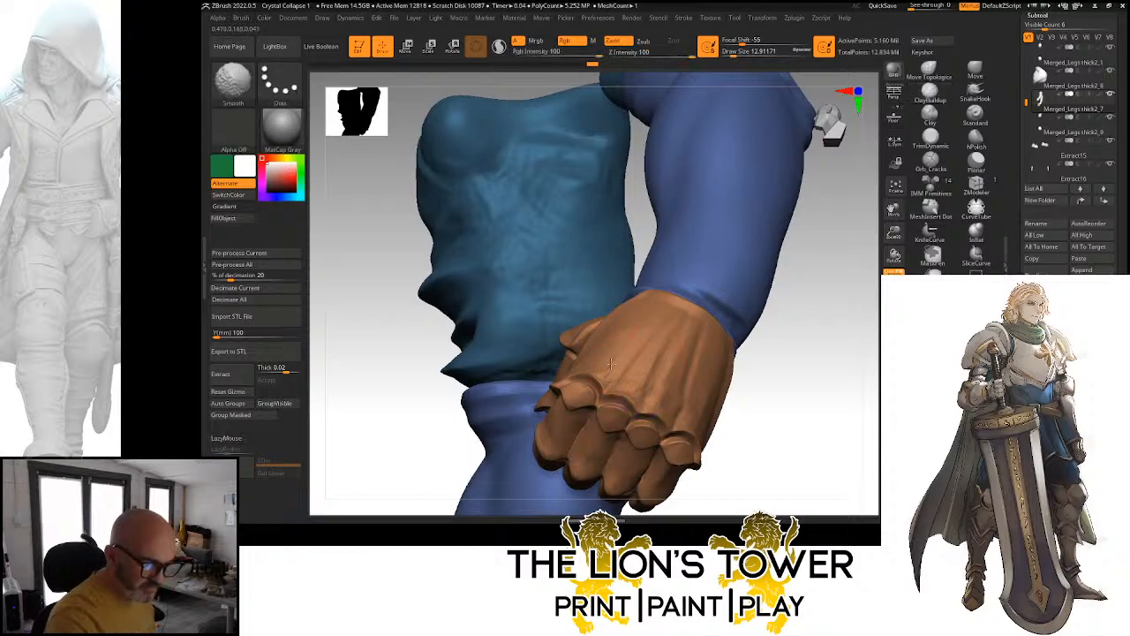
Sharpen the folds and knuckle edges on the back of the glove with hPolish at a draw size of about 5.75
click(975, 141)
click(732, 54)
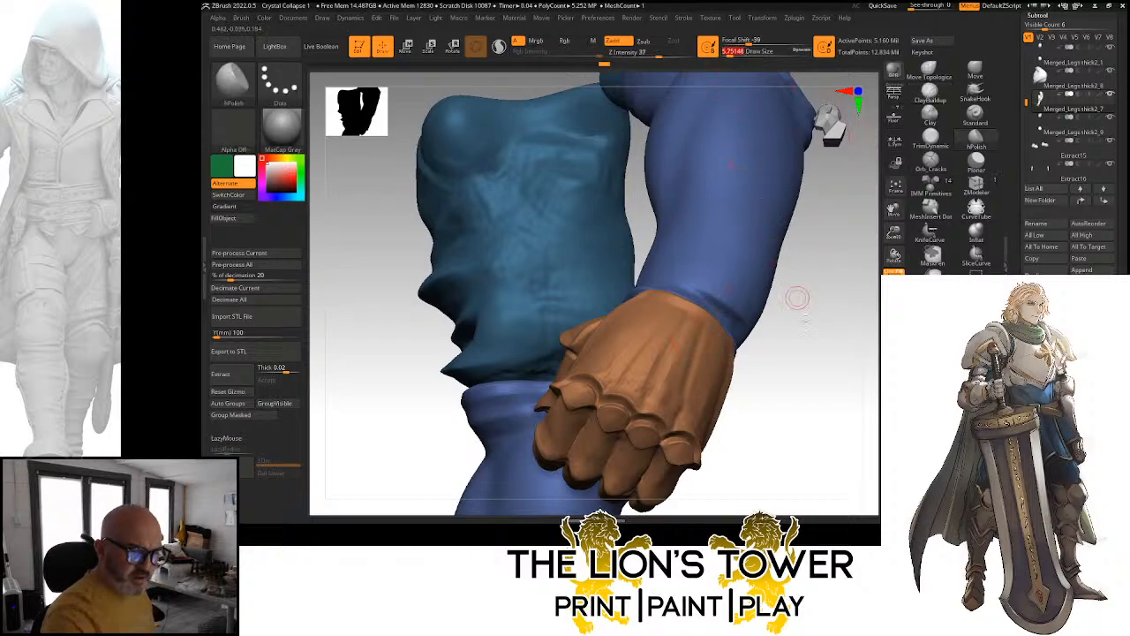
drag(795, 297, 697, 378)
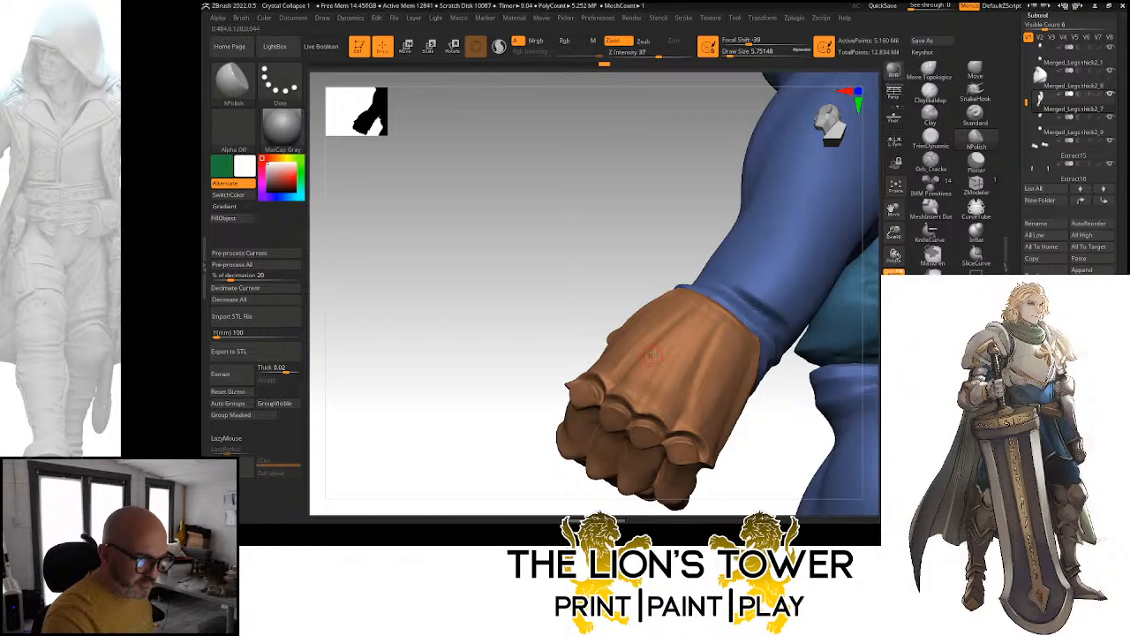
drag(753, 434, 810, 427)
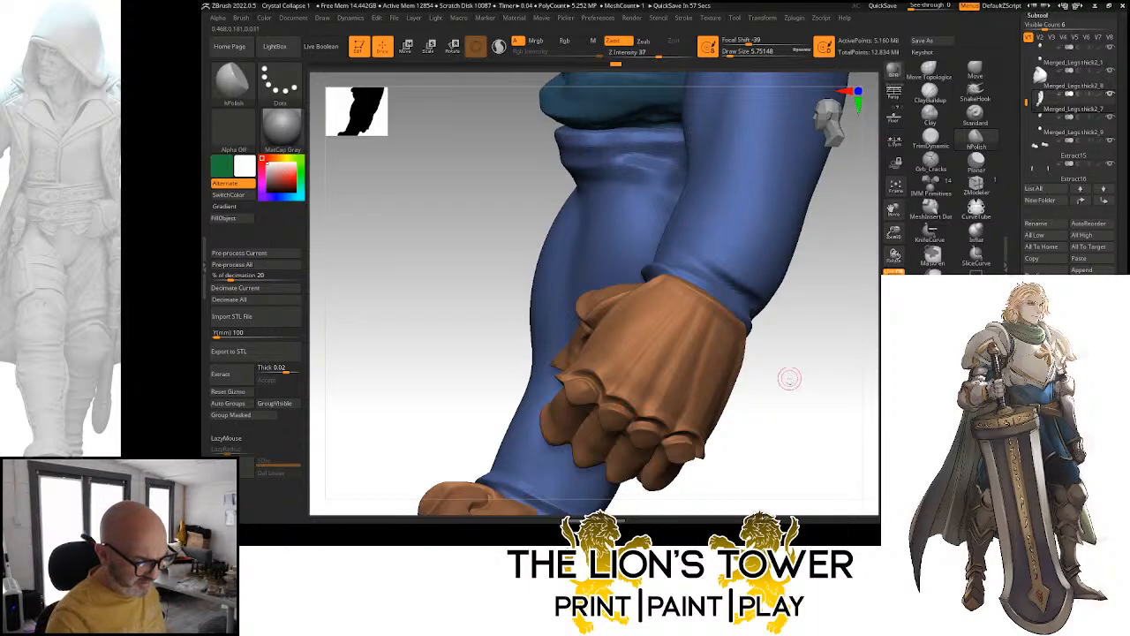
mouse_move(790, 377)
mouse_down()
mouse_move(815, 395)
mouse_move(797, 399)
mouse_move(835, 398)
mouse_move(817, 409)
mouse_move(807, 390)
mouse_up()
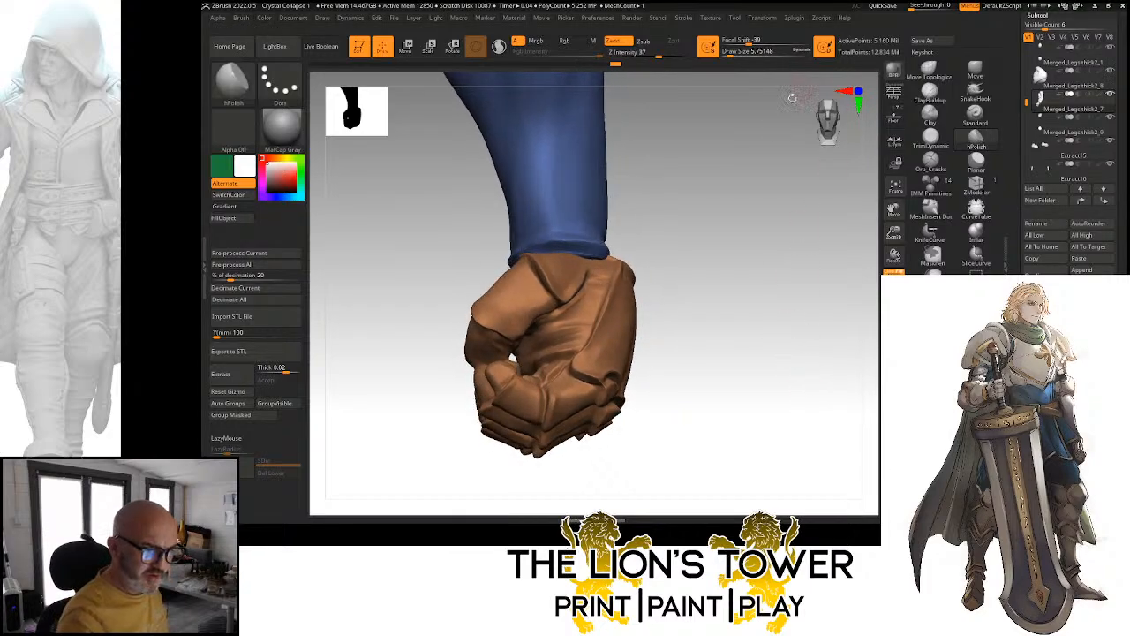
drag(792, 98, 771, 285)
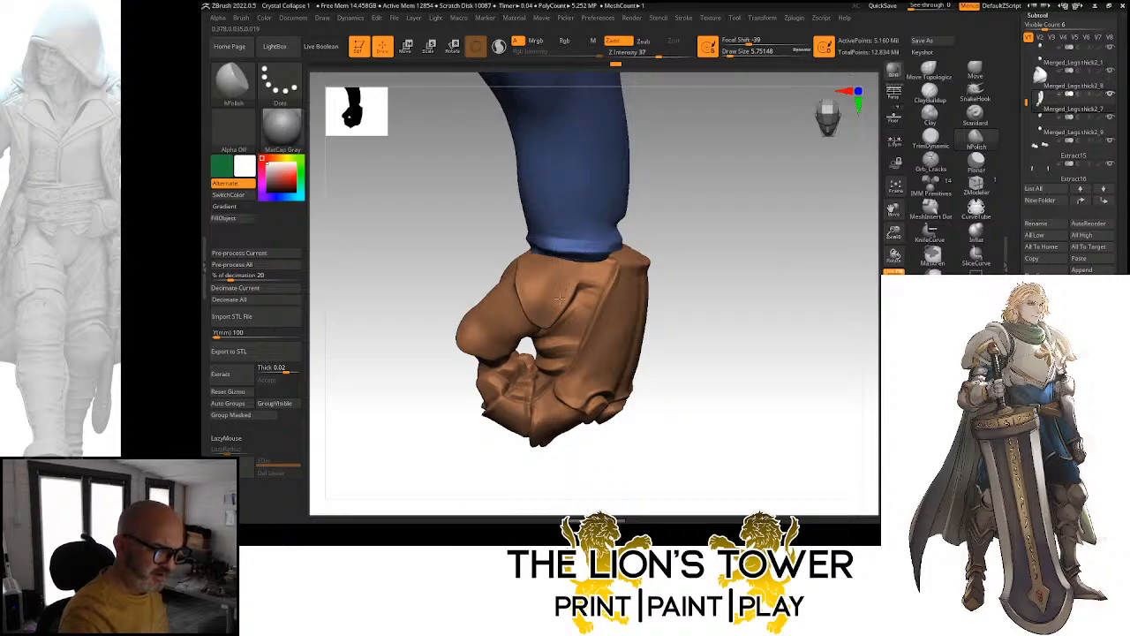
Polish and smooth the folds on the back of the glove just below the sleeve cuff
drag(731, 241, 600, 276)
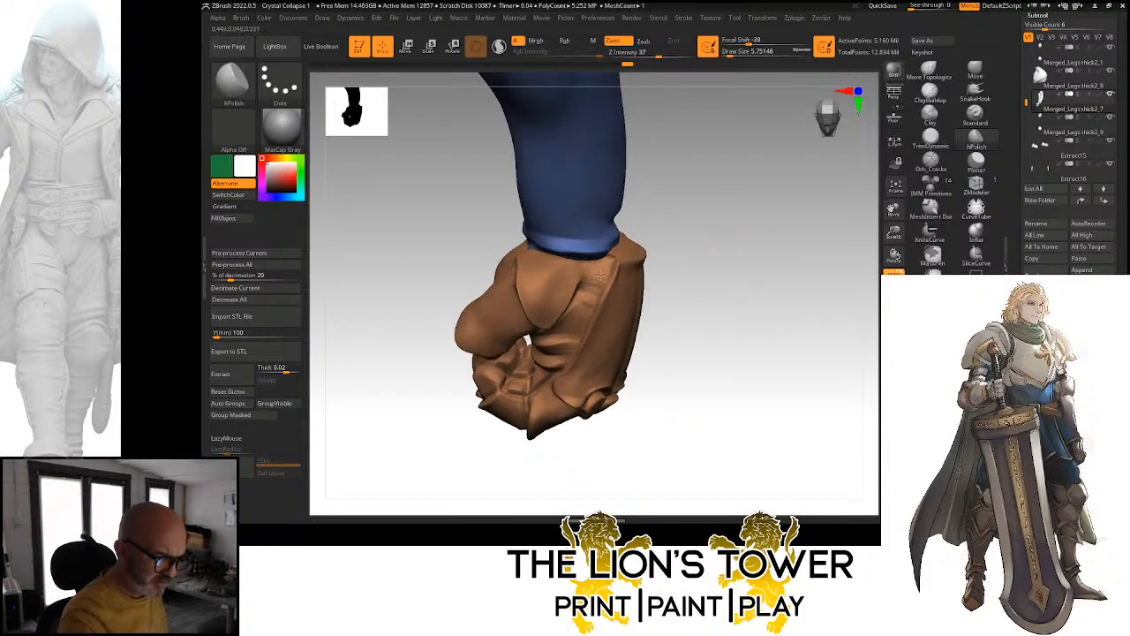
drag(682, 180, 660, 217)
shift+drag(600, 267, 596, 279)
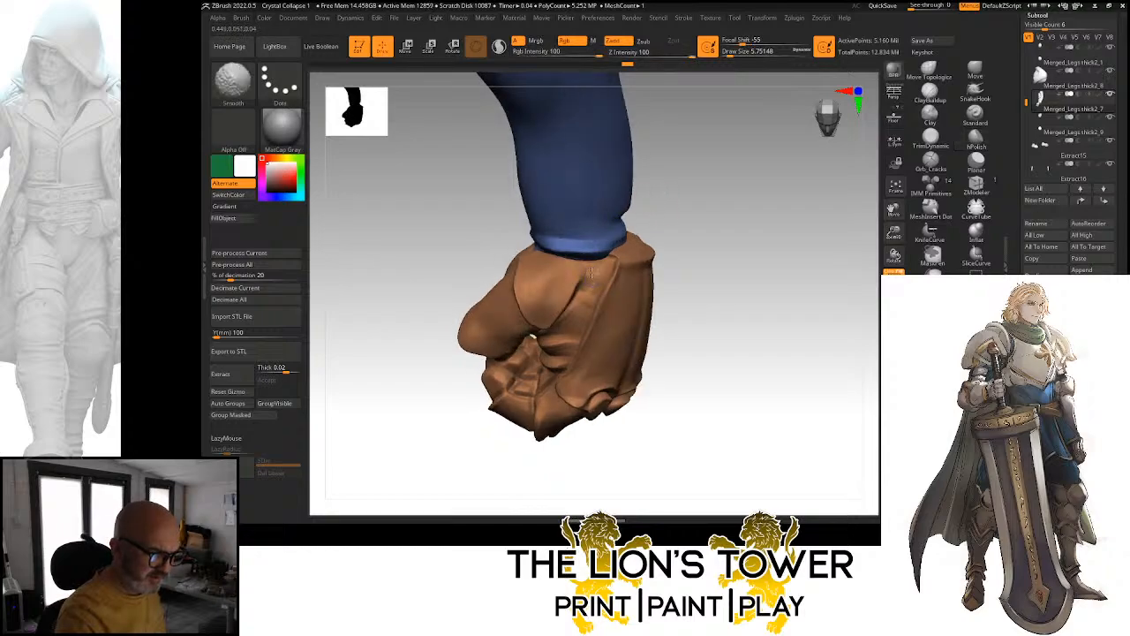
drag(684, 212, 706, 238)
shift+drag(604, 287, 604, 318)
mouse_move(803, 320)
mouse_down()
mouse_move(820, 383)
mouse_move(664, 321)
mouse_up()
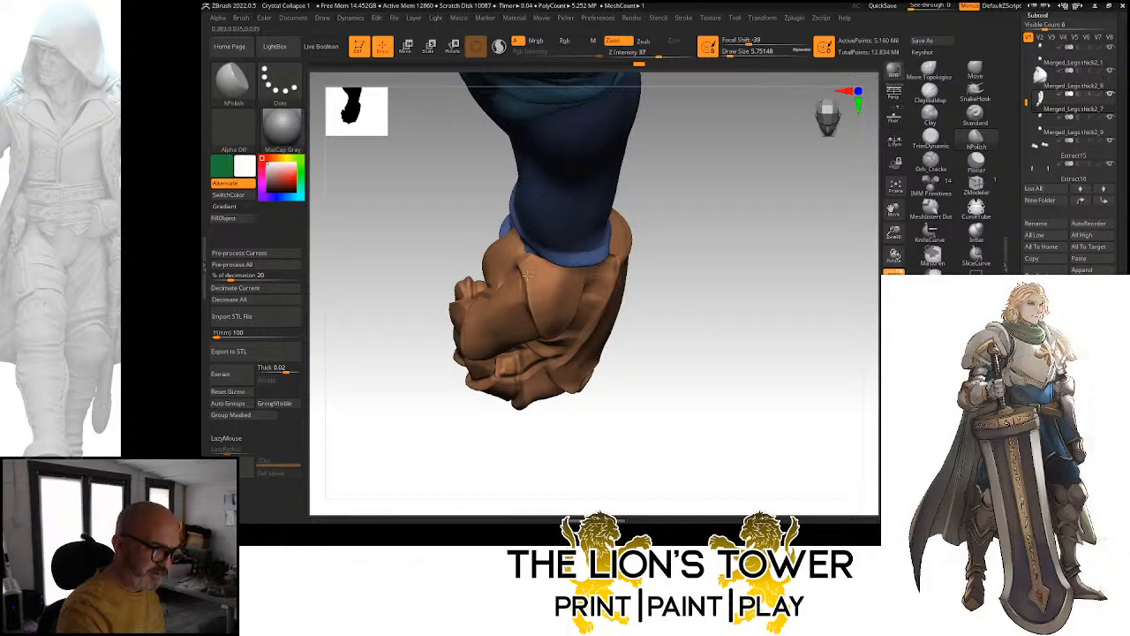
drag(644, 273, 545, 277)
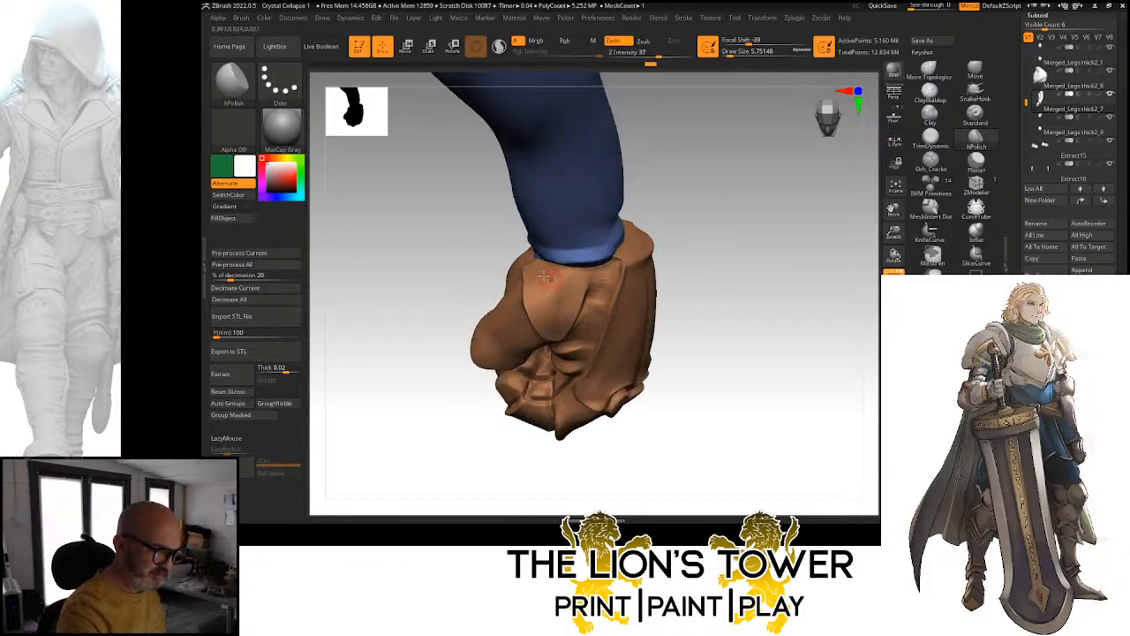
Reshape the rounded wrist end of the glove with the Move brush at a draw size of about 15.6
drag(676, 269, 747, 250)
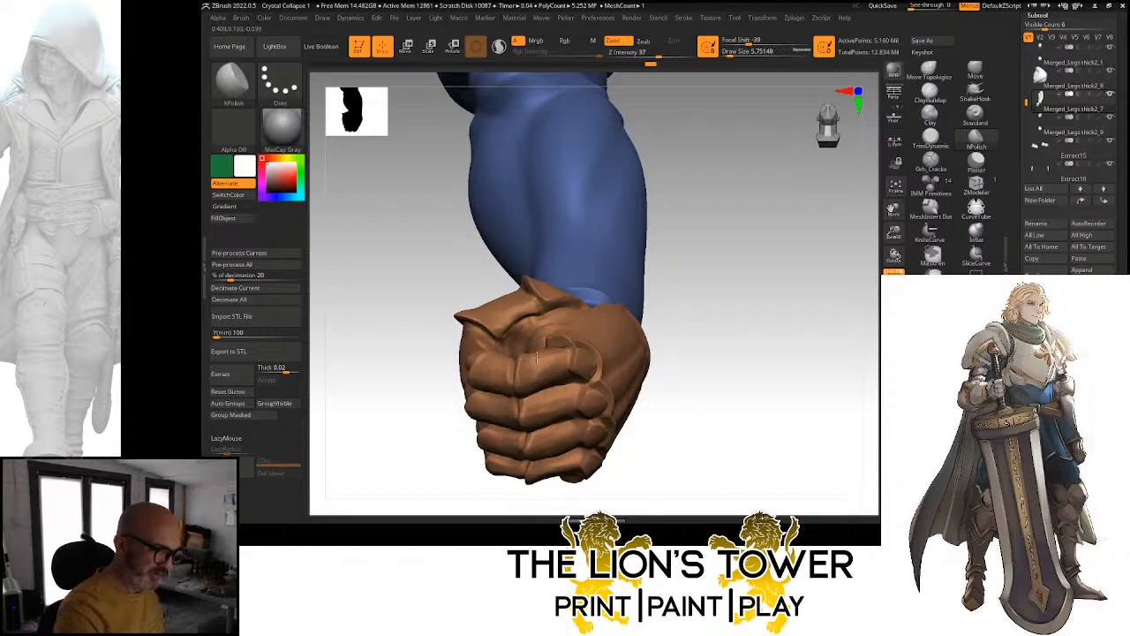
drag(766, 288, 785, 263)
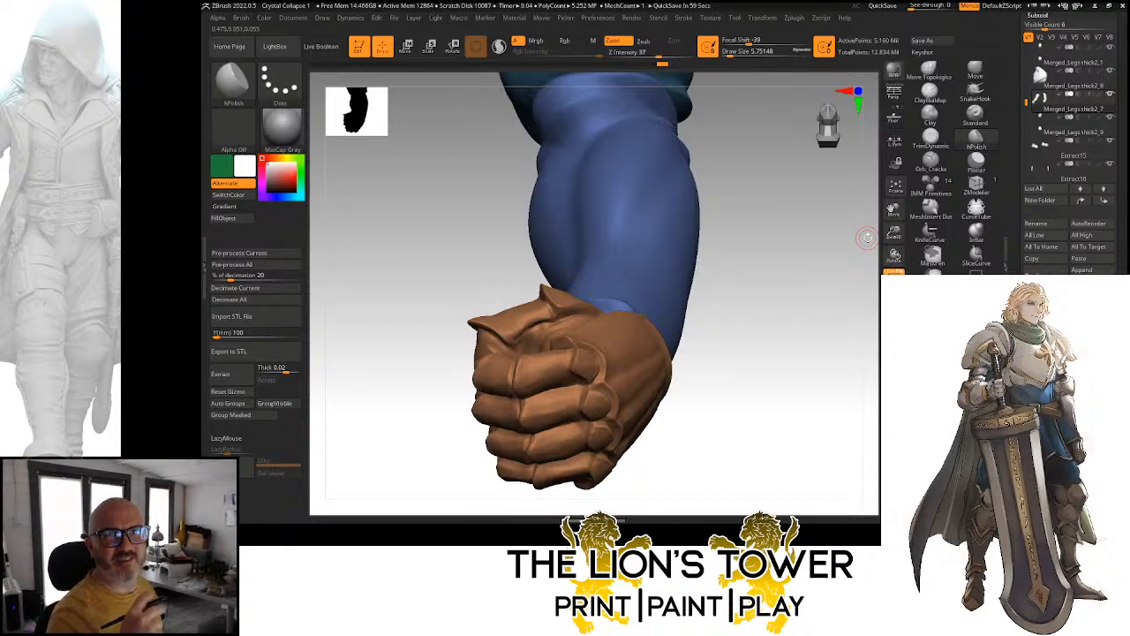
drag(892, 233, 724, 215)
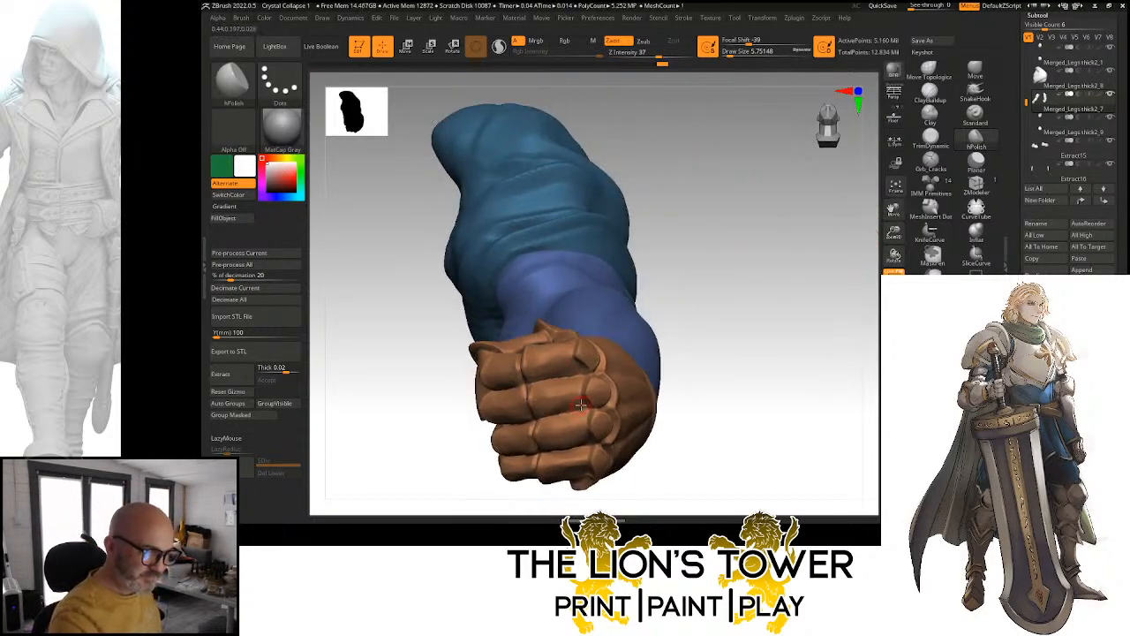
drag(894, 233, 894, 217)
drag(894, 210, 939, 181)
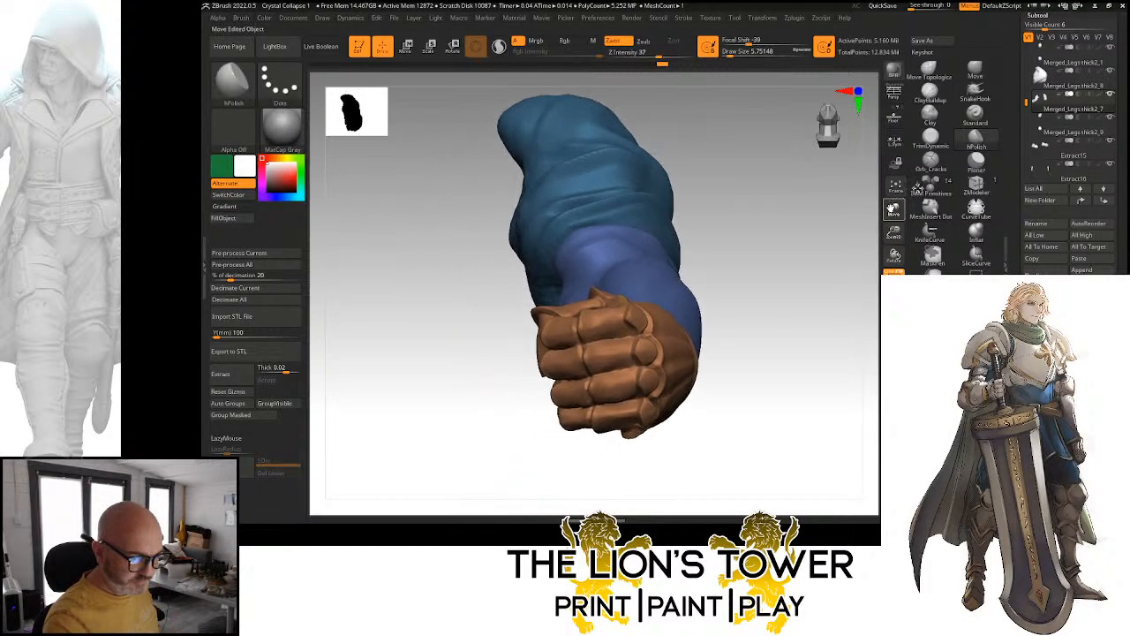
mouse_move(761, 231)
mouse_down()
mouse_move(840, 273)
mouse_move(809, 280)
mouse_move(780, 383)
mouse_move(799, 298)
mouse_move(772, 328)
mouse_up()
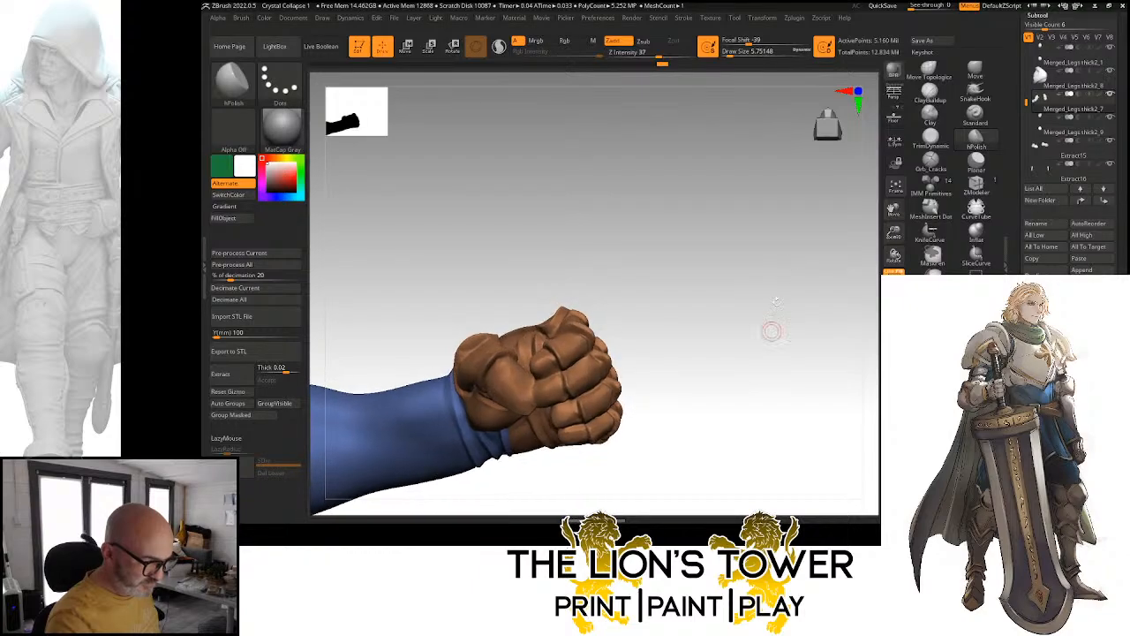
key(b)
key(m)
key(v)
drag(735, 52, 735, 52)
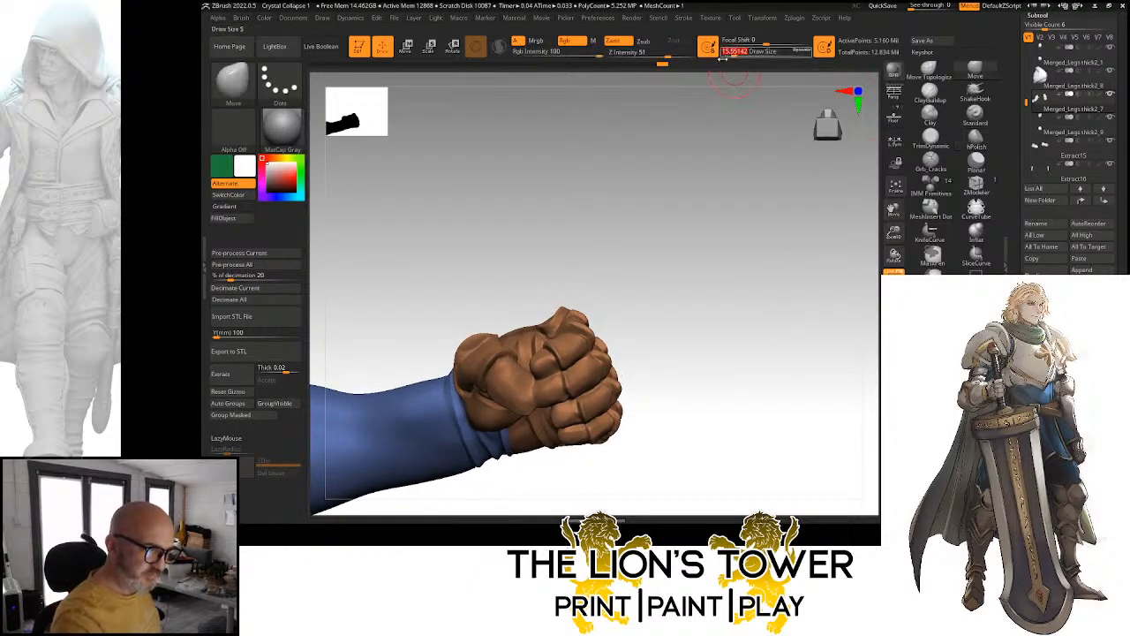
drag(494, 271, 494, 296)
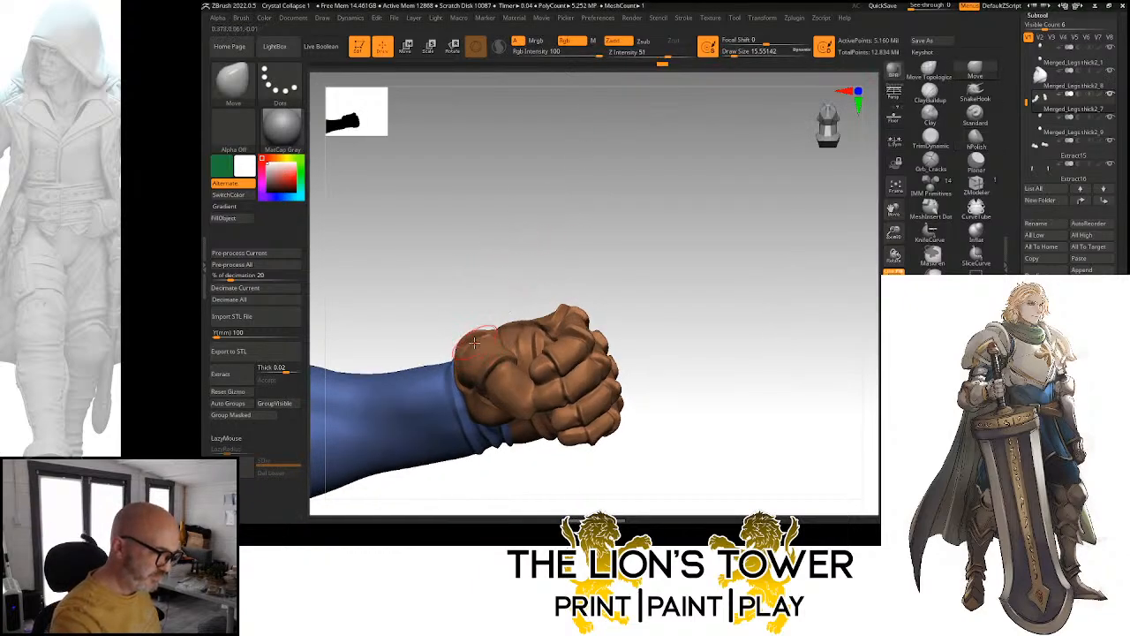
drag(474, 342, 478, 339)
mouse_move(495, 260)
mouse_down()
mouse_move(497, 276)
mouse_move(530, 255)
mouse_move(498, 338)
mouse_up()
Bring back the surrounding armour and the hidden arm parts, and frame the whole figure from the front
mouse_move(521, 269)
mouse_down()
mouse_move(607, 272)
mouse_move(586, 311)
mouse_move(630, 323)
mouse_move(626, 346)
mouse_move(687, 357)
mouse_up()
click(892, 299)
drag(835, 282, 774, 267)
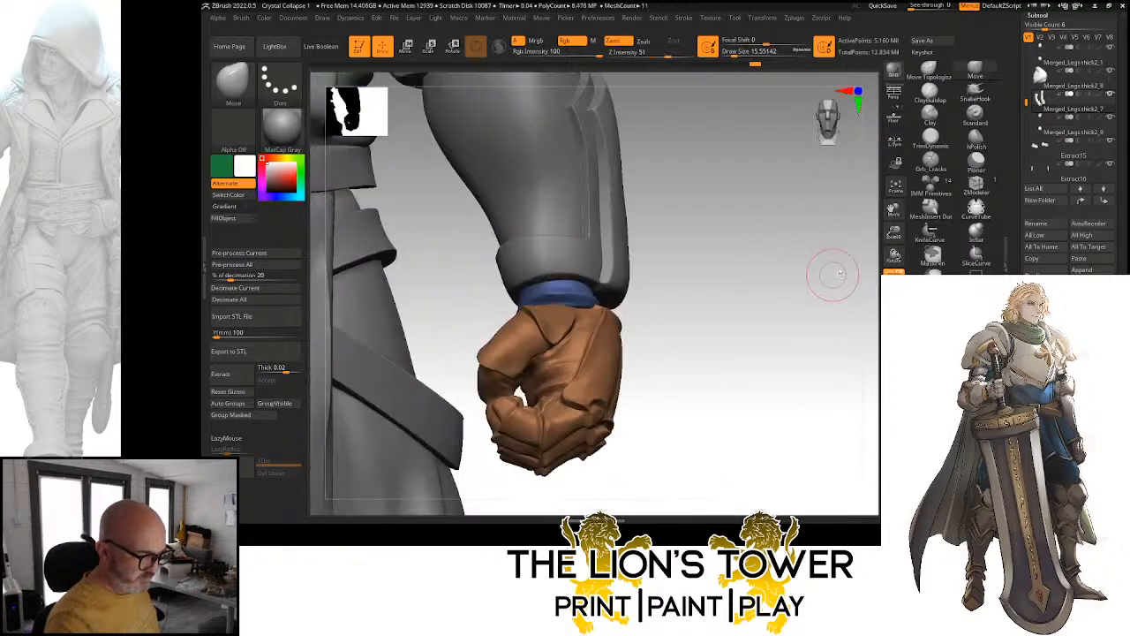
drag(894, 235, 880, 189)
ctrl+click(832, 270)
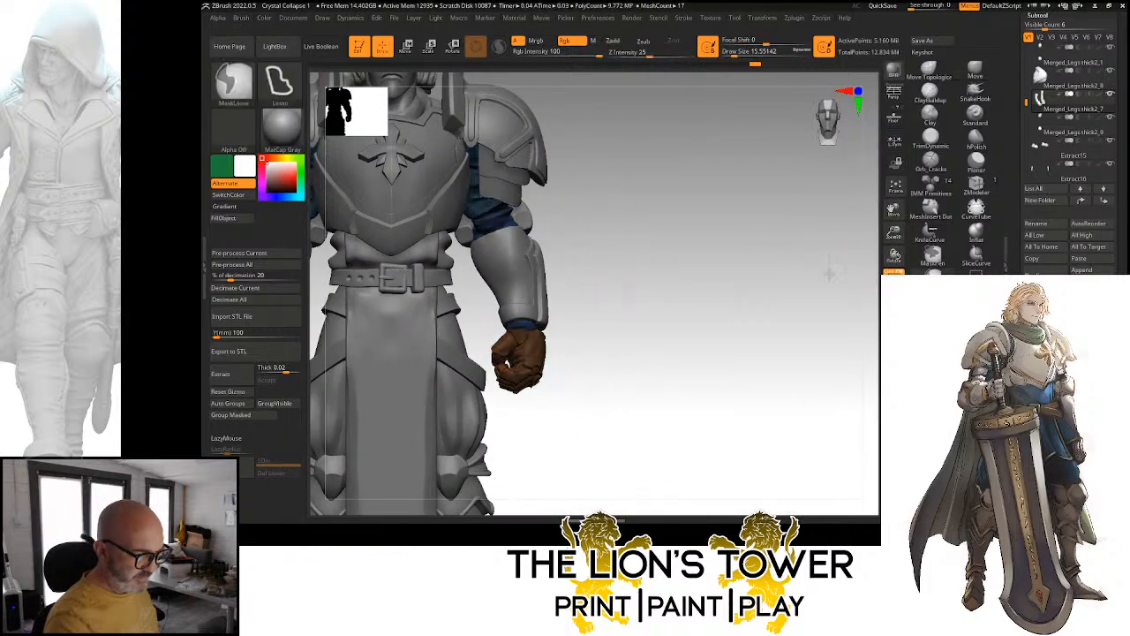
ctrl+click(830, 272)
drag(893, 235, 892, 221)
drag(894, 210, 1035, 202)
ctrl+click(843, 252)
ctrl+click(851, 268)
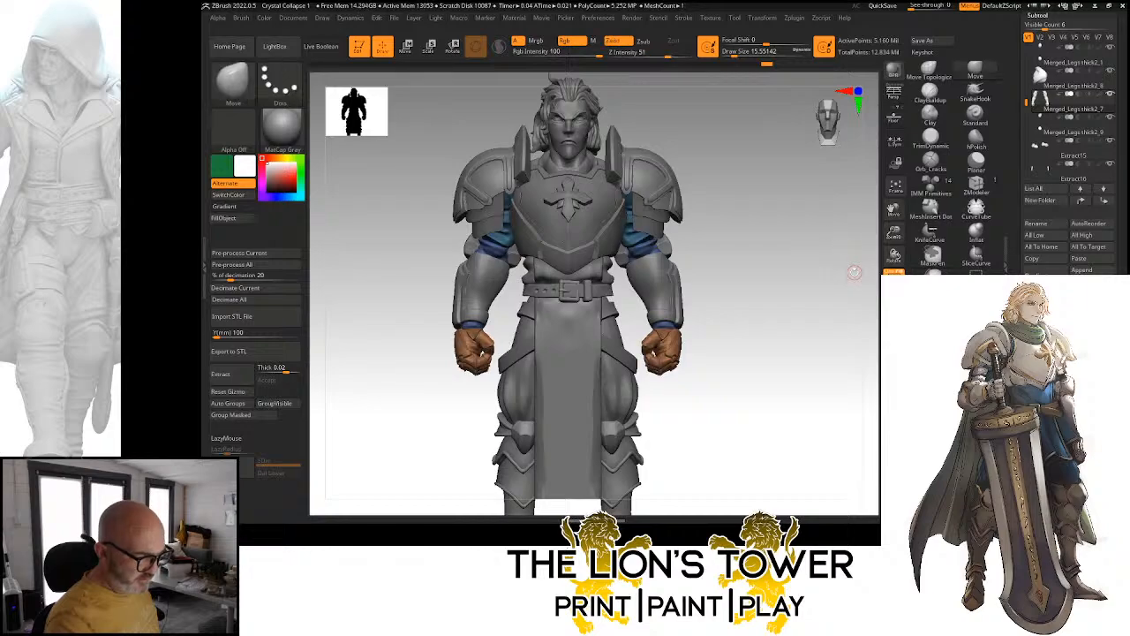
mouse_move(853, 271)
mouse_down()
mouse_move(802, 287)
mouse_move(896, 270)
mouse_move(865, 281)
mouse_move(878, 279)
mouse_up()
drag(893, 234, 890, 212)
drag(894, 210, 938, 189)
ctrl+click(830, 278)
ctrl+click(828, 278)
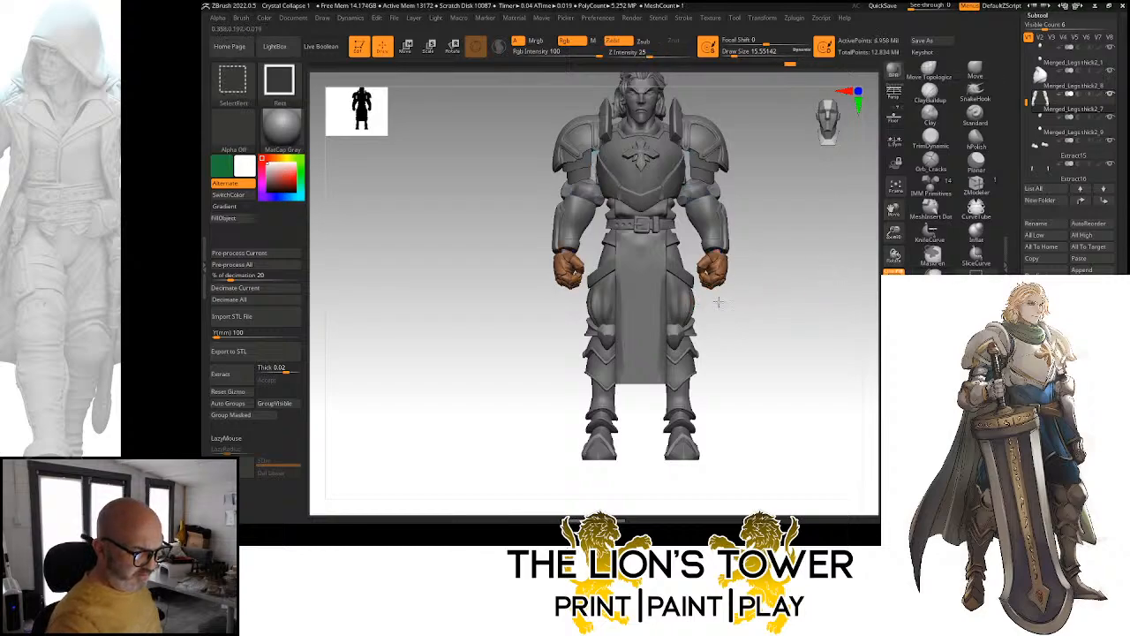
Select the legs subtool, isolate its two thigh cloth pieces, and turn off the polygroup colours
alt+click(686, 304)
ctrl+shift+click(689, 309)
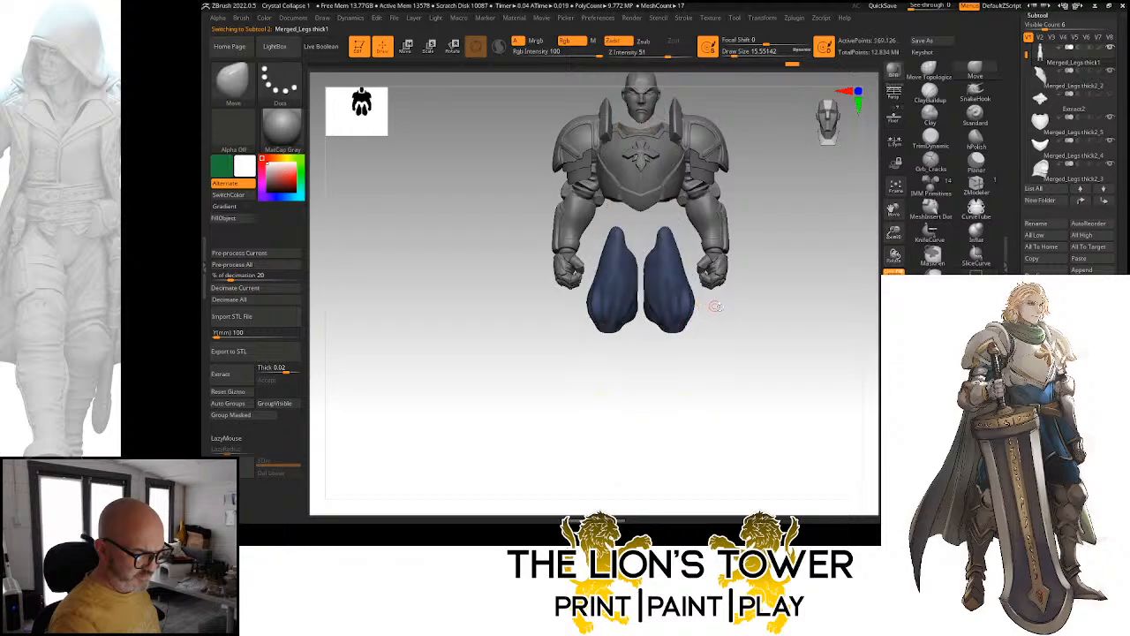
ctrl+click(840, 284)
mouse_move(831, 266)
mouse_down()
mouse_move(840, 282)
mouse_move(841, 256)
mouse_up()
ctrl+click(845, 302)
click(893, 282)
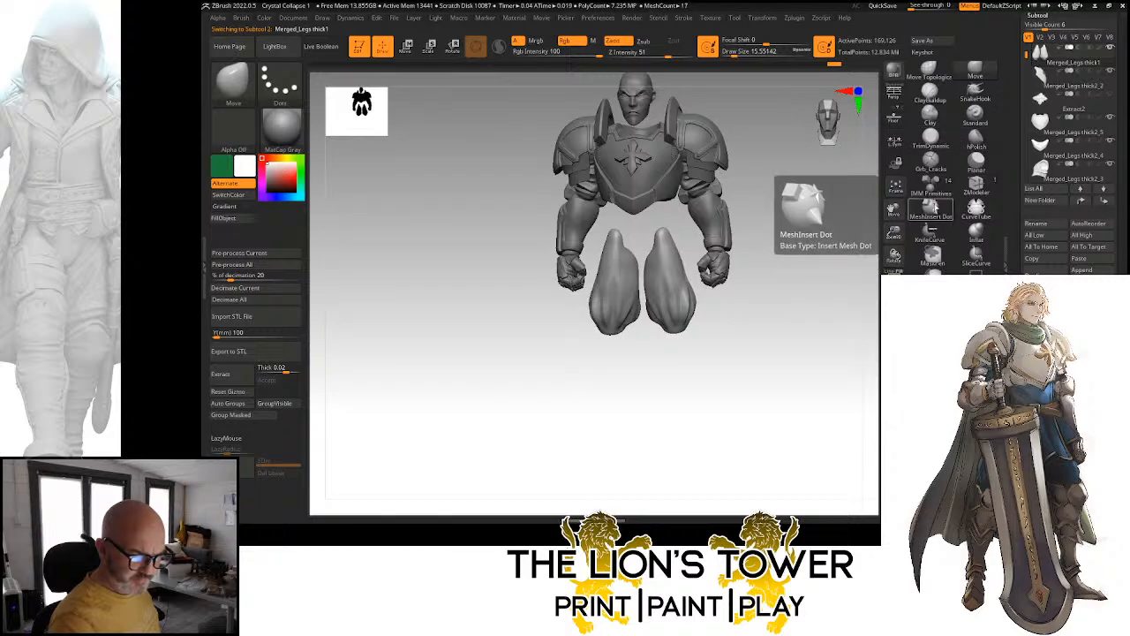
Build up the front and outer side of the lower thigh cloth using ClayBuildup at a draw size of about 65
click(930, 91)
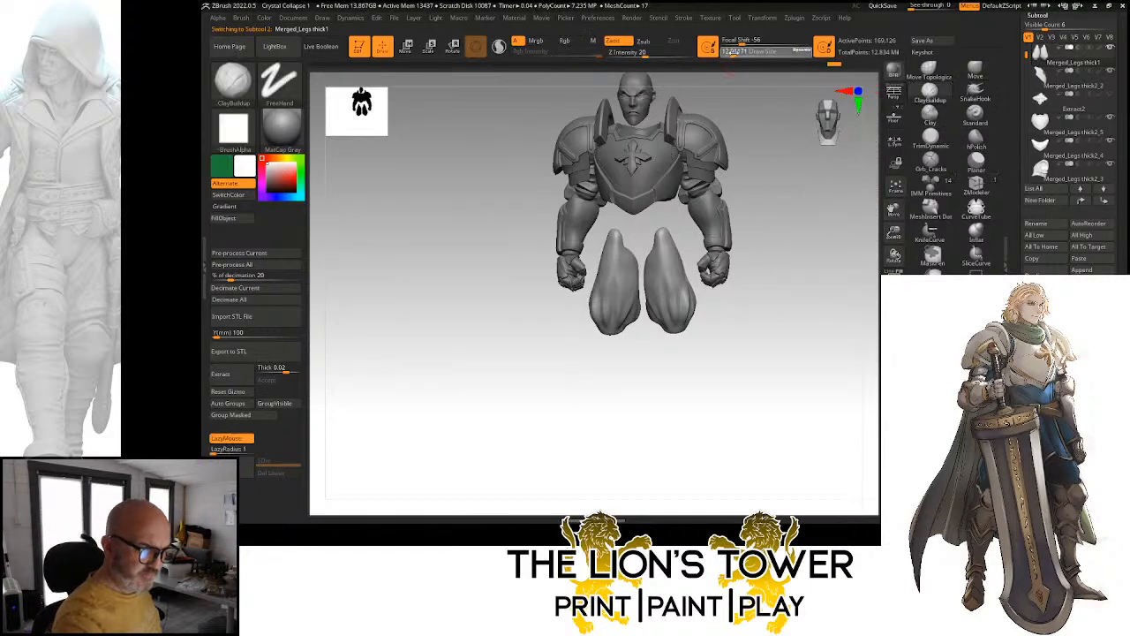
drag(735, 53, 745, 53)
drag(894, 232, 897, 242)
drag(895, 212, 891, 194)
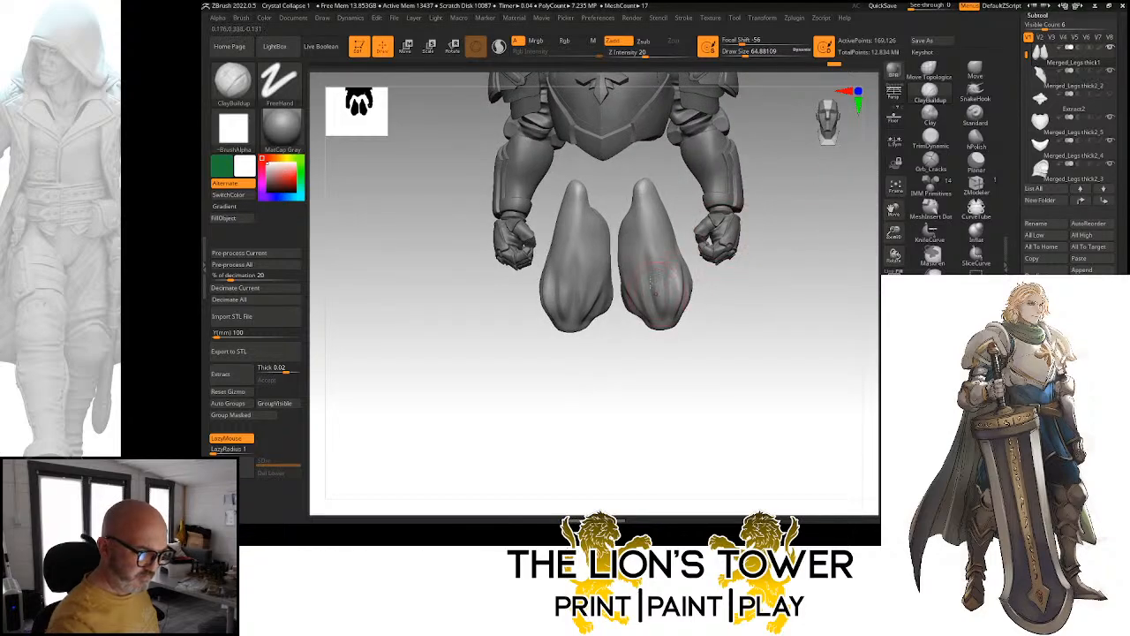
drag(657, 276, 660, 307)
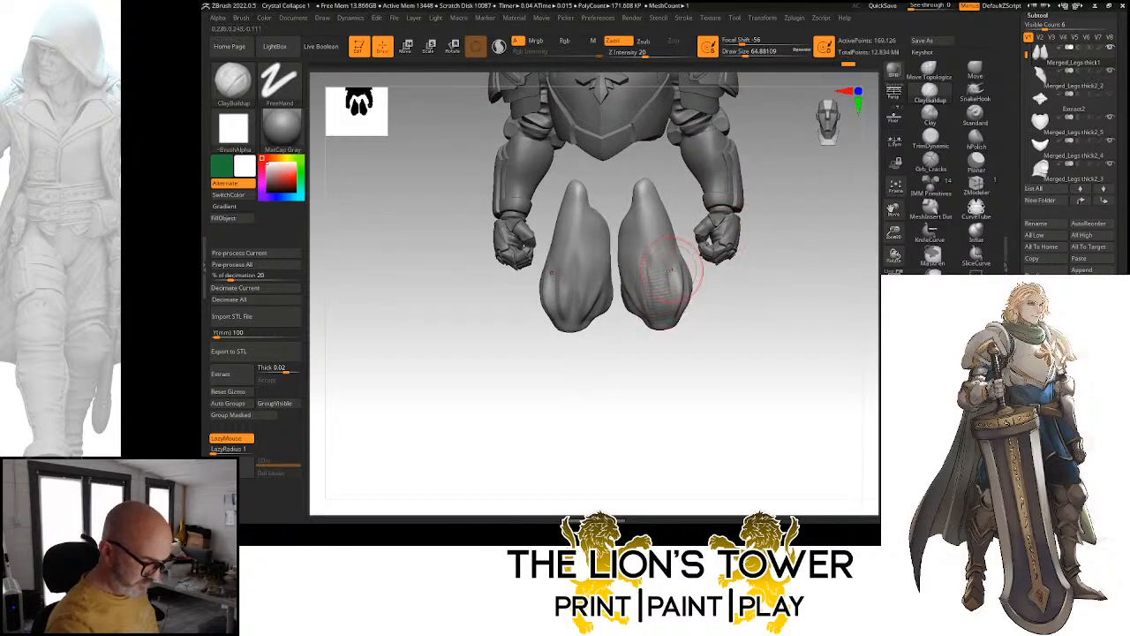
mouse_move(706, 336)
mouse_down()
mouse_move(675, 305)
mouse_move(687, 277)
mouse_move(694, 293)
mouse_up()
drag(743, 324, 706, 314)
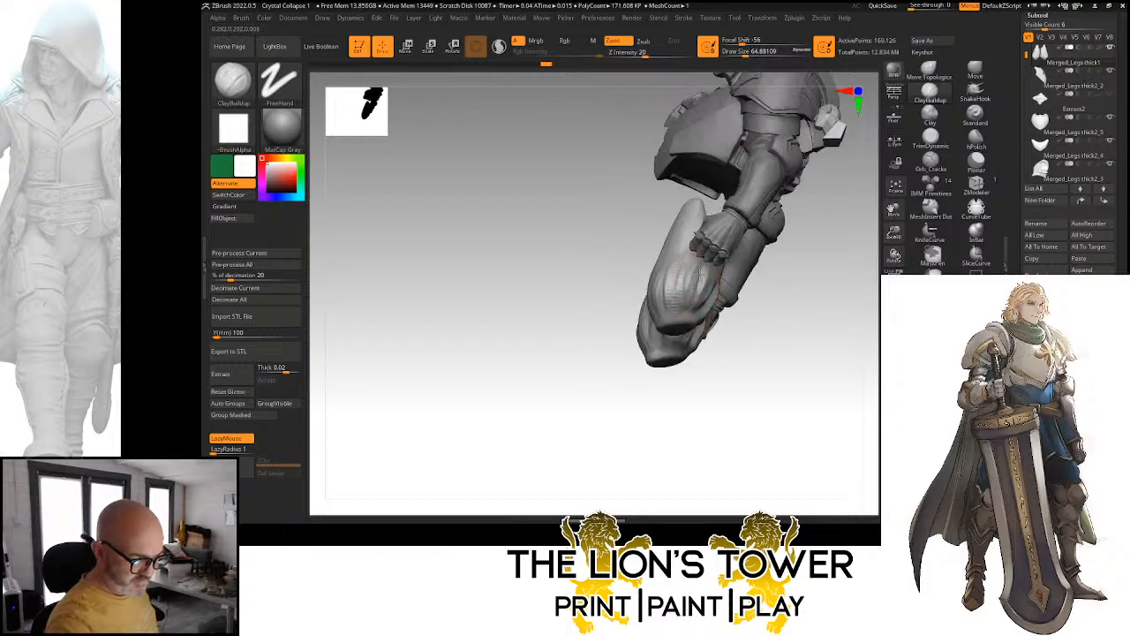
mouse_move(766, 344)
mouse_down()
mouse_move(776, 348)
mouse_move(763, 351)
mouse_move(765, 327)
mouse_up()
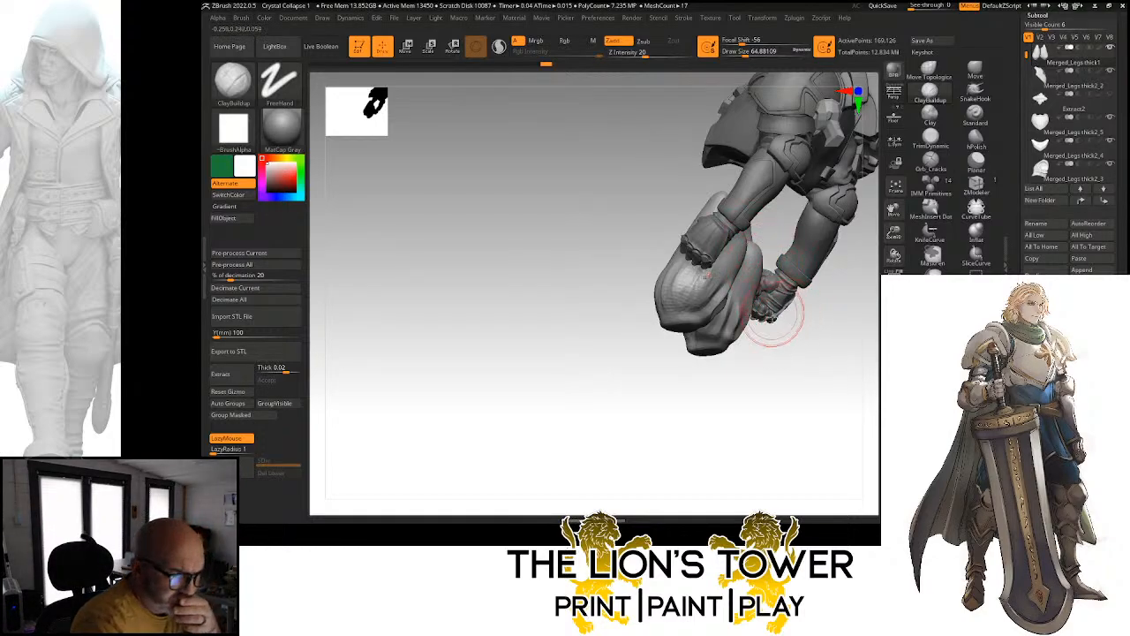
Add clay volume to the back of the thigh cloth and smooth the strokes
right_drag(774, 315, 706, 272)
mouse_move(704, 304)
mouse_down()
mouse_move(722, 293)
mouse_move(735, 308)
mouse_up()
mouse_move(735, 328)
right_down()
mouse_move(747, 353)
mouse_move(788, 341)
right_up()
mouse_move(757, 341)
mouse_down()
mouse_move(782, 307)
mouse_move(793, 349)
mouse_up()
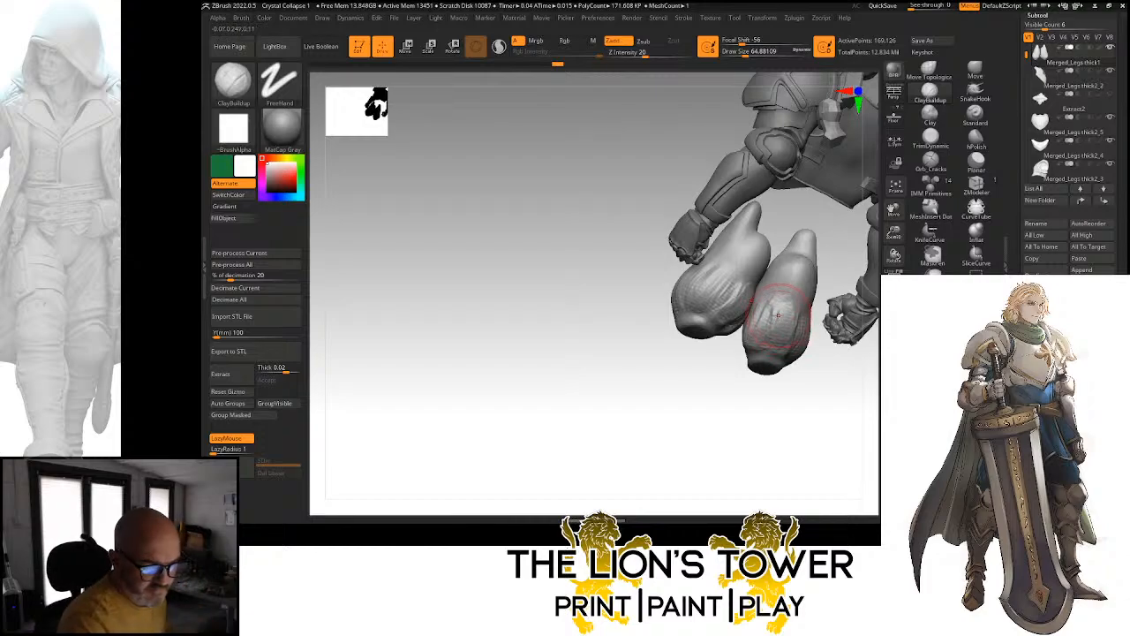
shift+drag(779, 309, 785, 346)
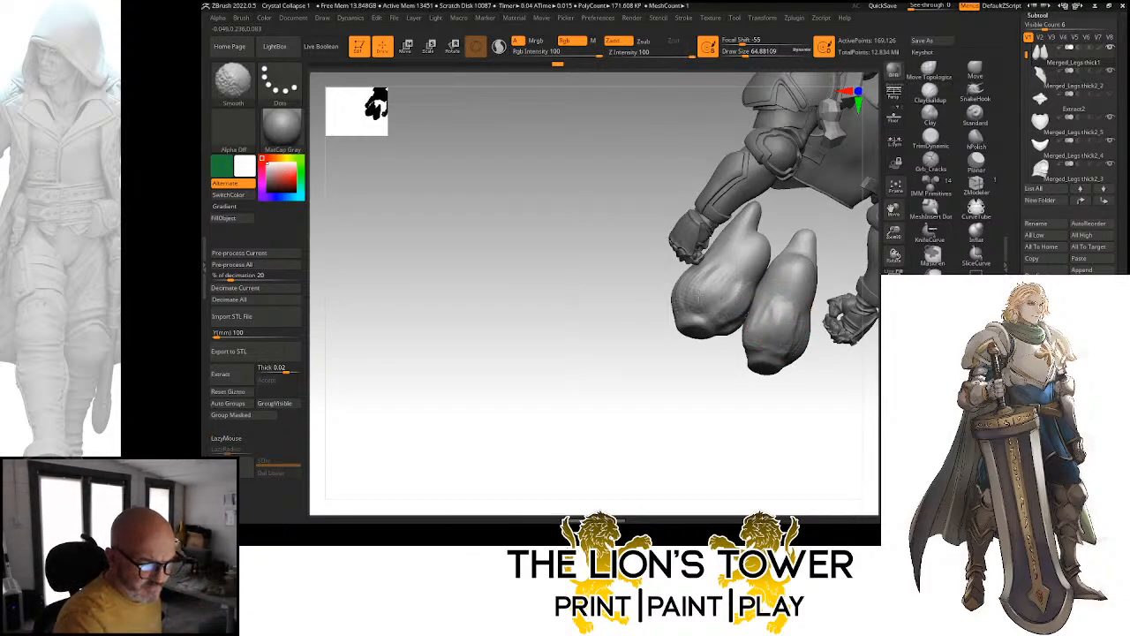
mouse_move(785, 345)
right_down()
mouse_move(724, 389)
mouse_move(773, 309)
right_up()
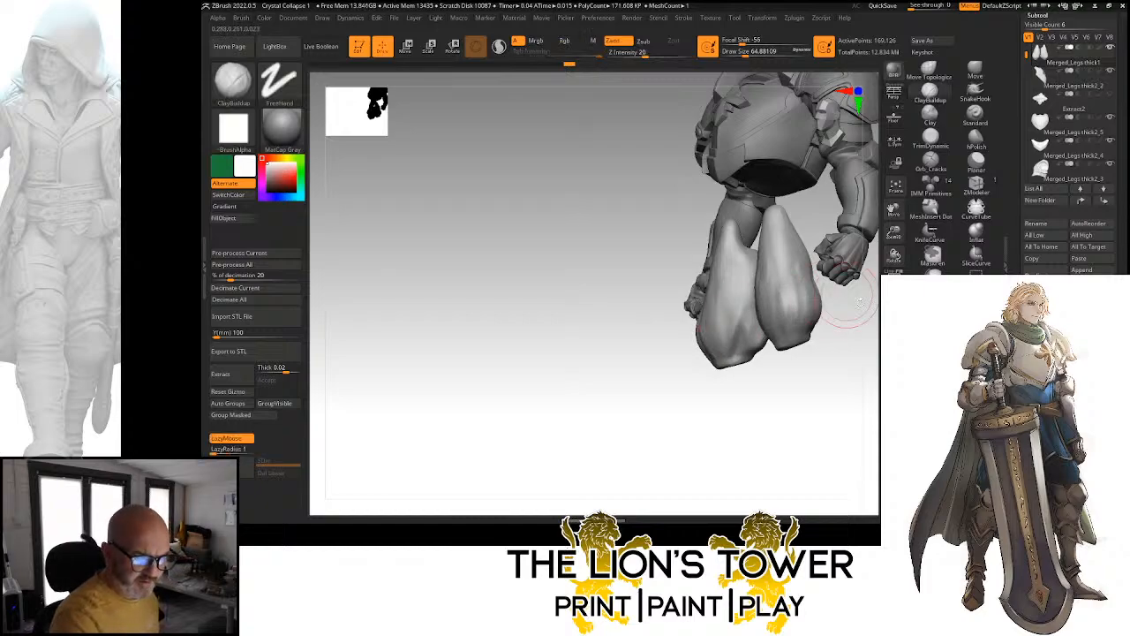
Bring back the whole figure and mask everything in the legs subtool except the thigh cloth
click(858, 335)
ctrl+shift+click(844, 382)
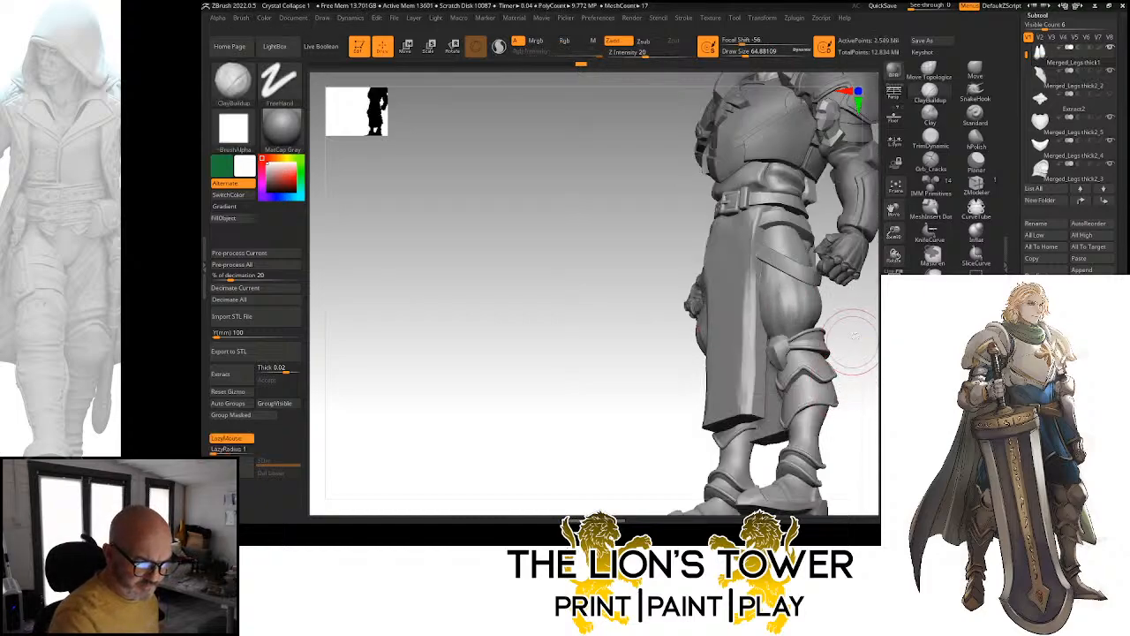
right_drag(868, 351, 923, 360)
ctrl+shift+click(816, 319)
ctrl+click(857, 318)
ctrl+shift+click(858, 321)
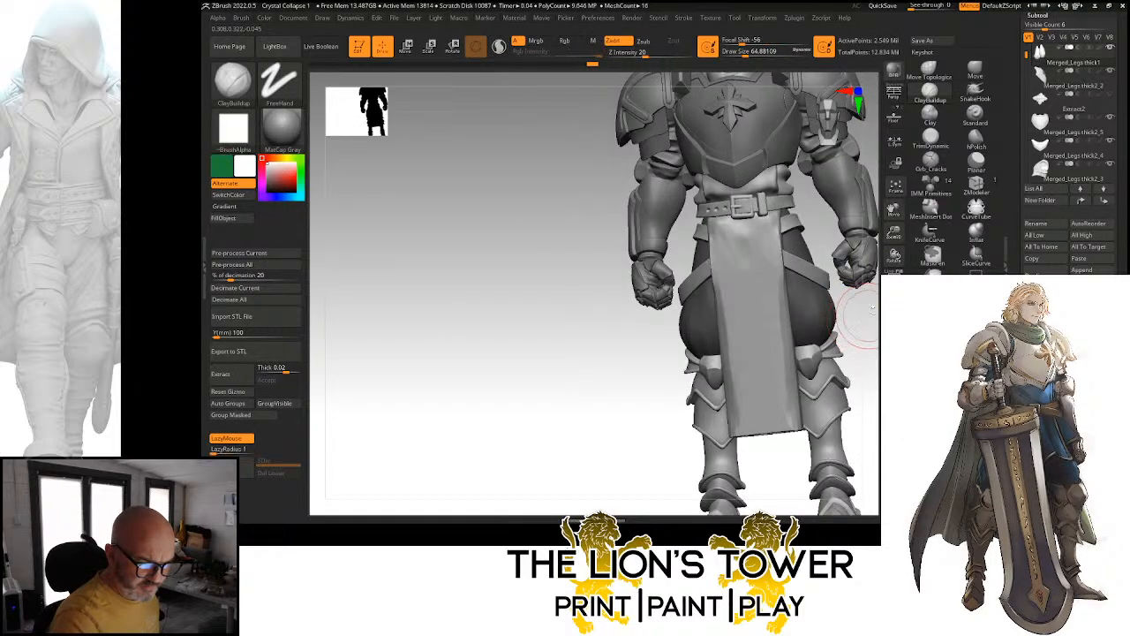
ctrl+click(860, 320)
drag(896, 212, 796, 220)
drag(766, 320, 782, 327)
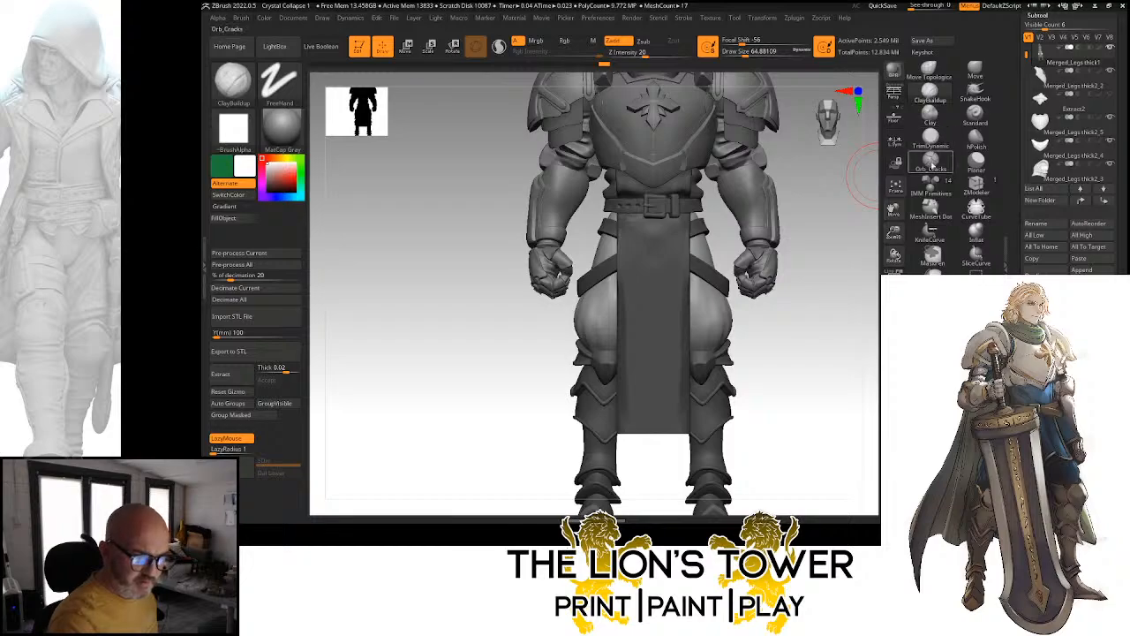
Set up the Orb_Cracks brush with a draw size of about 39 and a Z intensity of 17
click(931, 161)
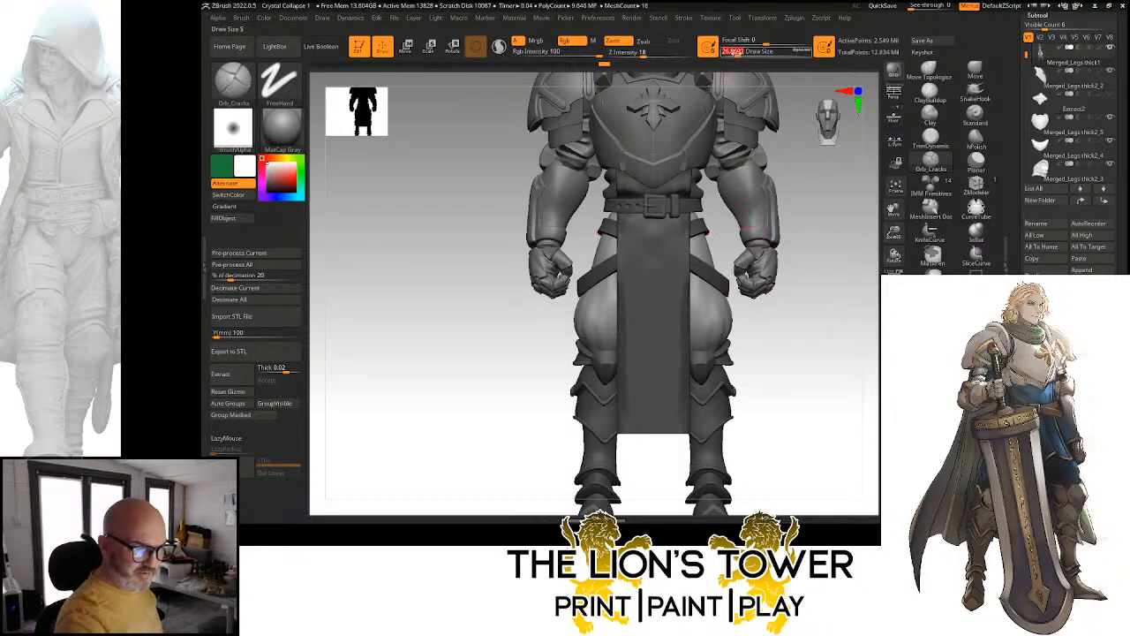
click(735, 53)
click(641, 54)
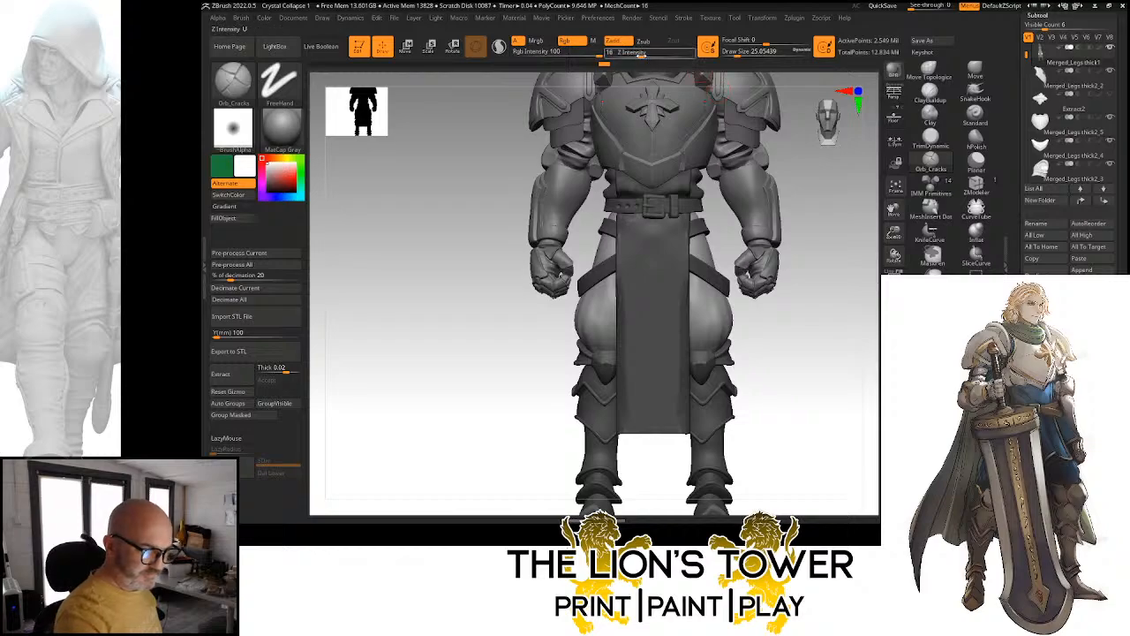
drag(803, 281, 711, 334)
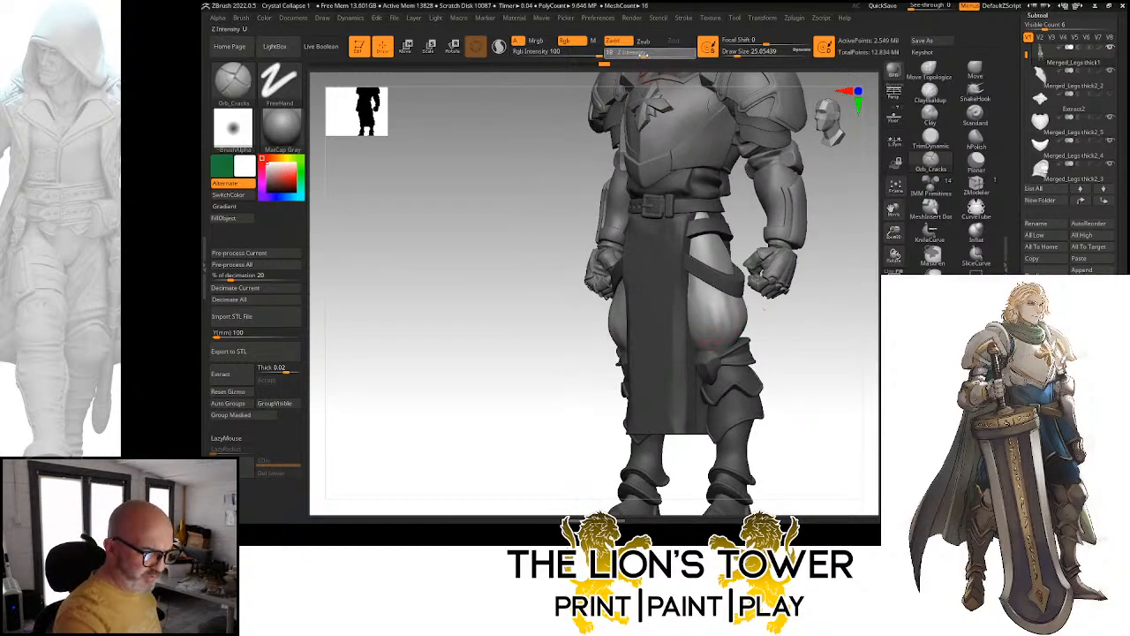
drag(736, 54, 740, 53)
drag(843, 346, 812, 353)
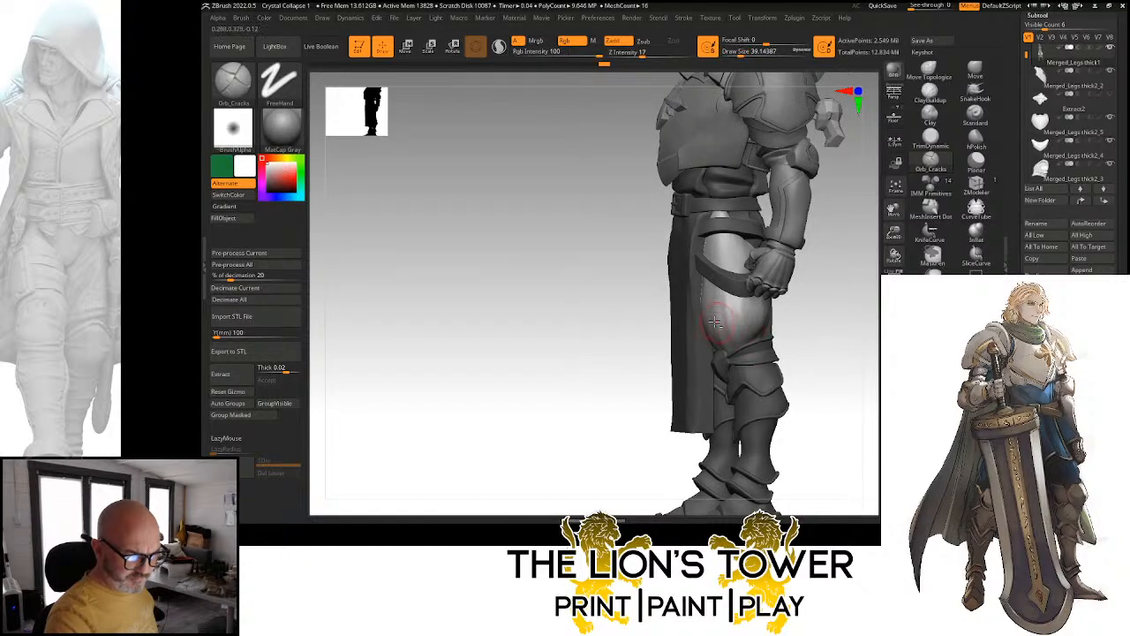
drag(714, 327, 756, 329)
drag(826, 330, 800, 334)
key(ctrl+z)
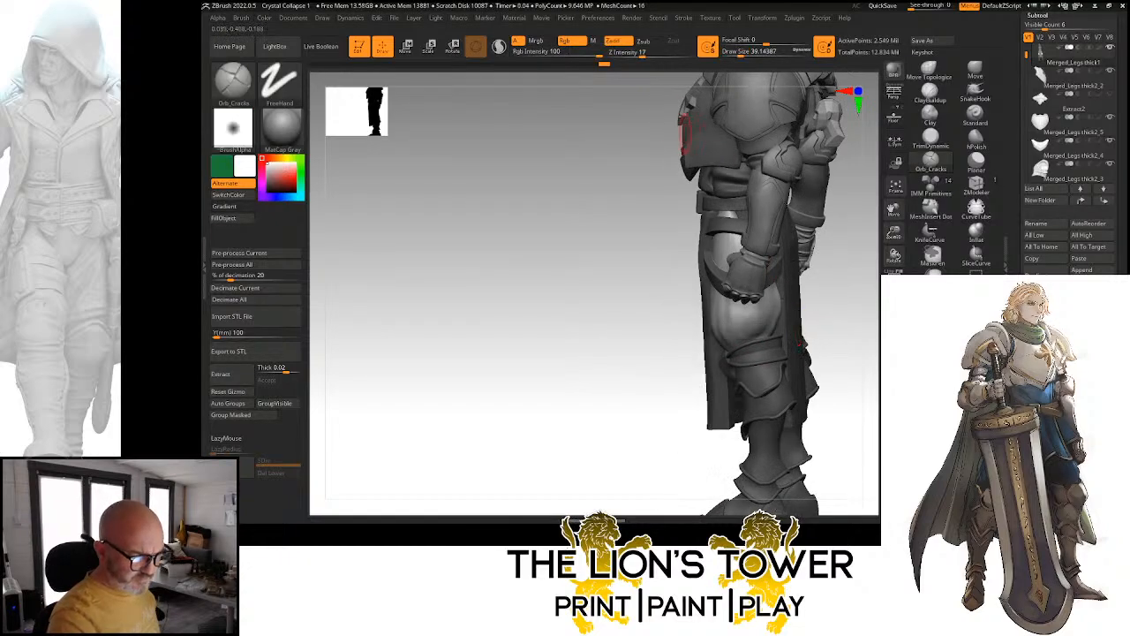
Carve fabric folds across the thigh cloth above the knee armour with Orb_Cracks at a Z intensity of 14
click(641, 54)
drag(641, 54, 636, 54)
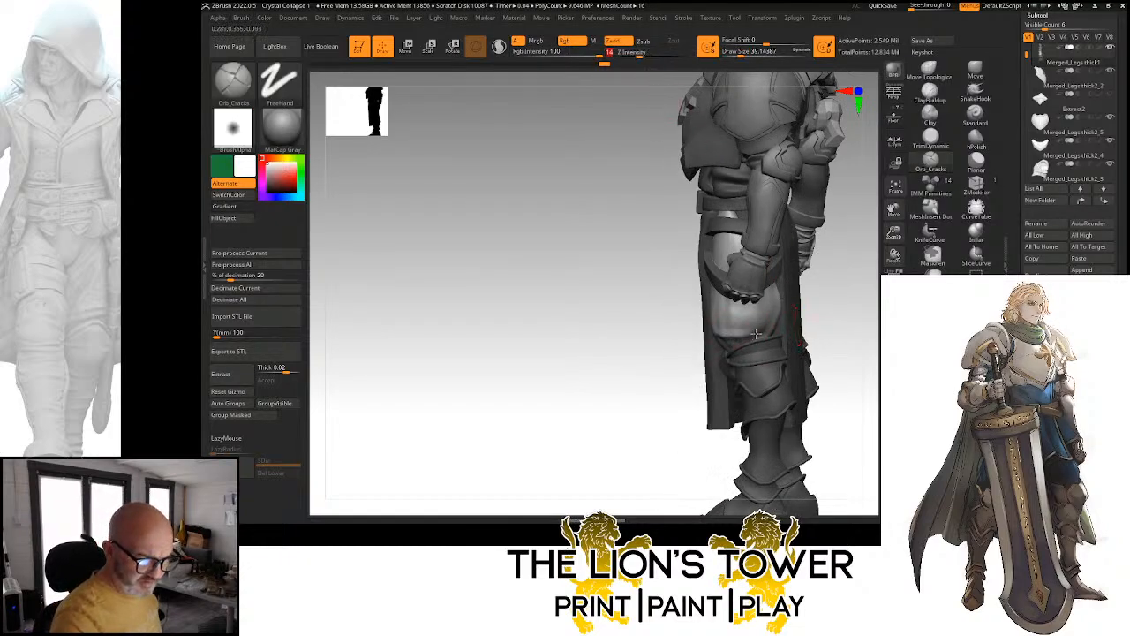
mouse_move(758, 334)
right_down()
mouse_move(730, 343)
mouse_move(740, 350)
mouse_move(782, 318)
mouse_move(798, 333)
mouse_move(746, 335)
right_up()
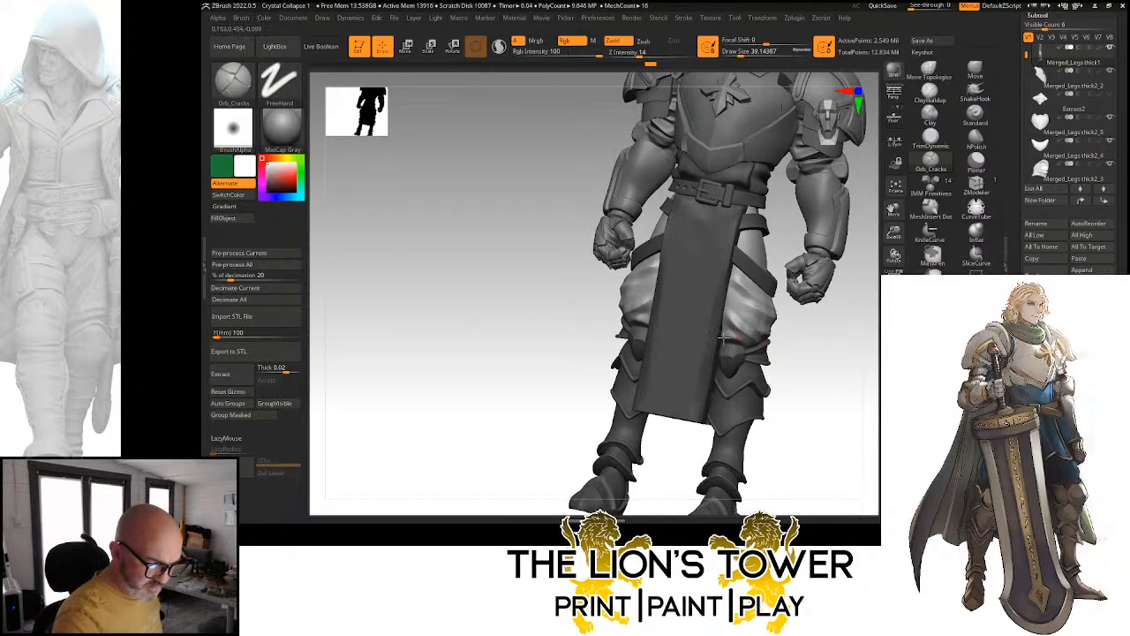
Hide the hanging front cloth panel and rework the folds on the front of the thigh cloth by smoothing and carving
ctrl+shift+click(696, 328)
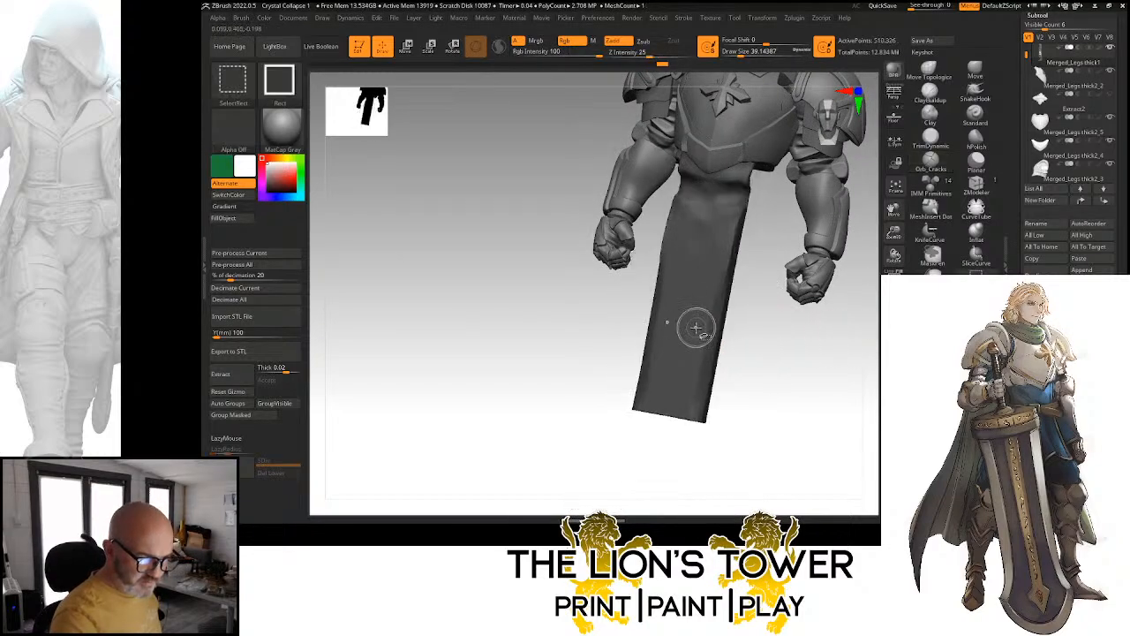
ctrl+shift+click(769, 328)
mouse_move(769, 328)
right_down()
mouse_move(827, 338)
mouse_move(760, 336)
right_up()
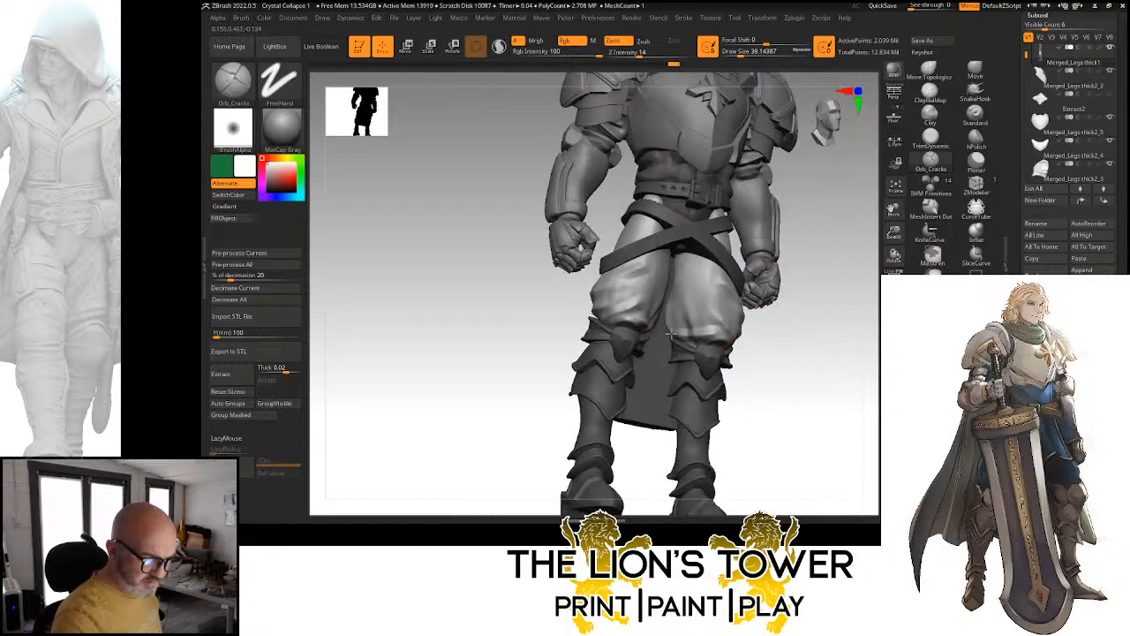
key(shift)
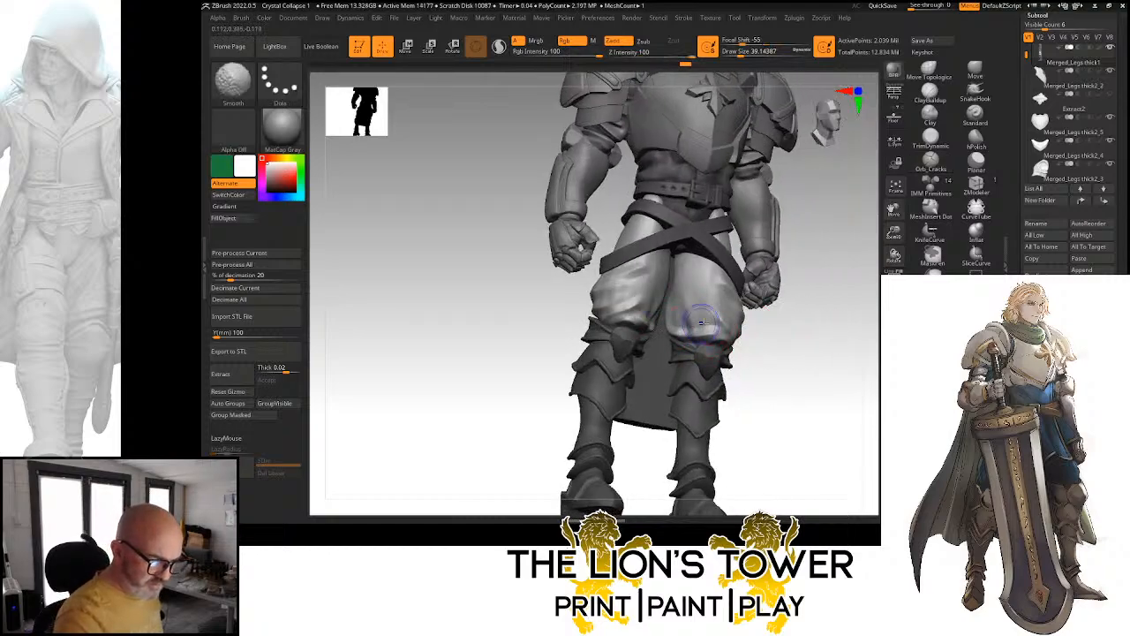
mouse_move(719, 290)
mouse_down()
mouse_move(701, 316)
mouse_move(675, 321)
mouse_up()
drag(769, 358, 704, 277)
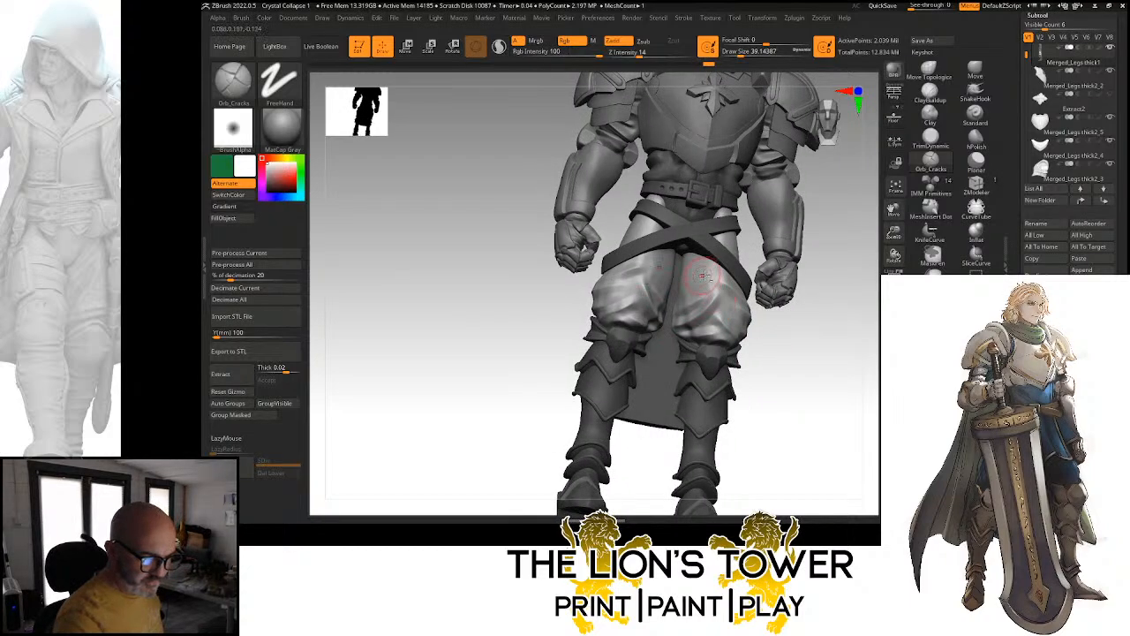
drag(820, 292, 733, 285)
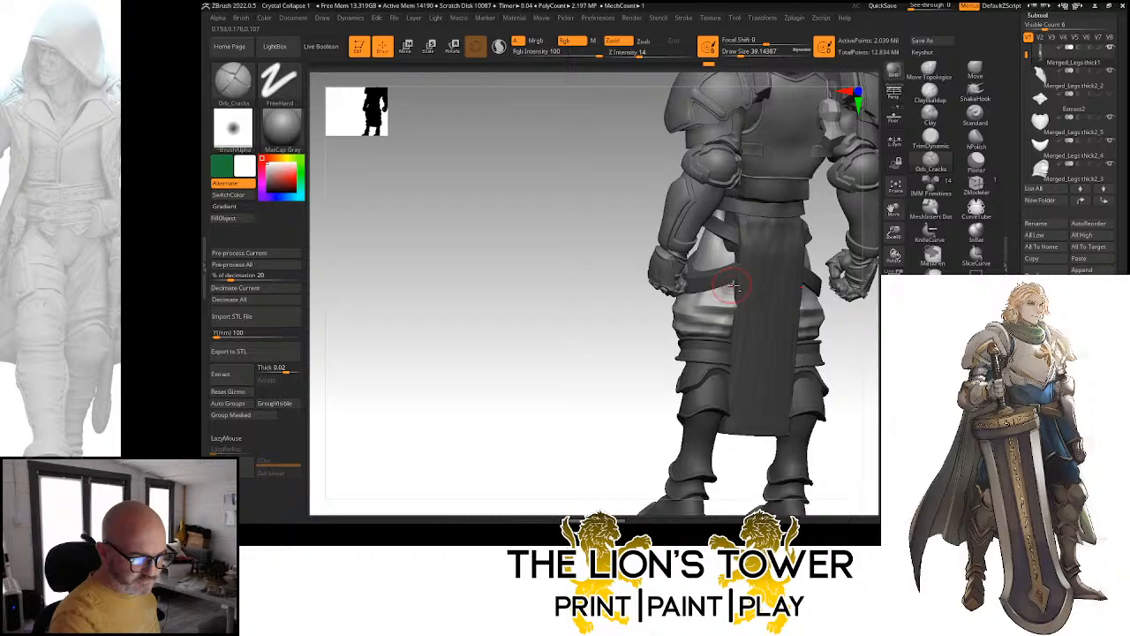
Isolate the thigh cloth by hiding all other parts of the legs subtool
ctrl+shift+click(817, 311)
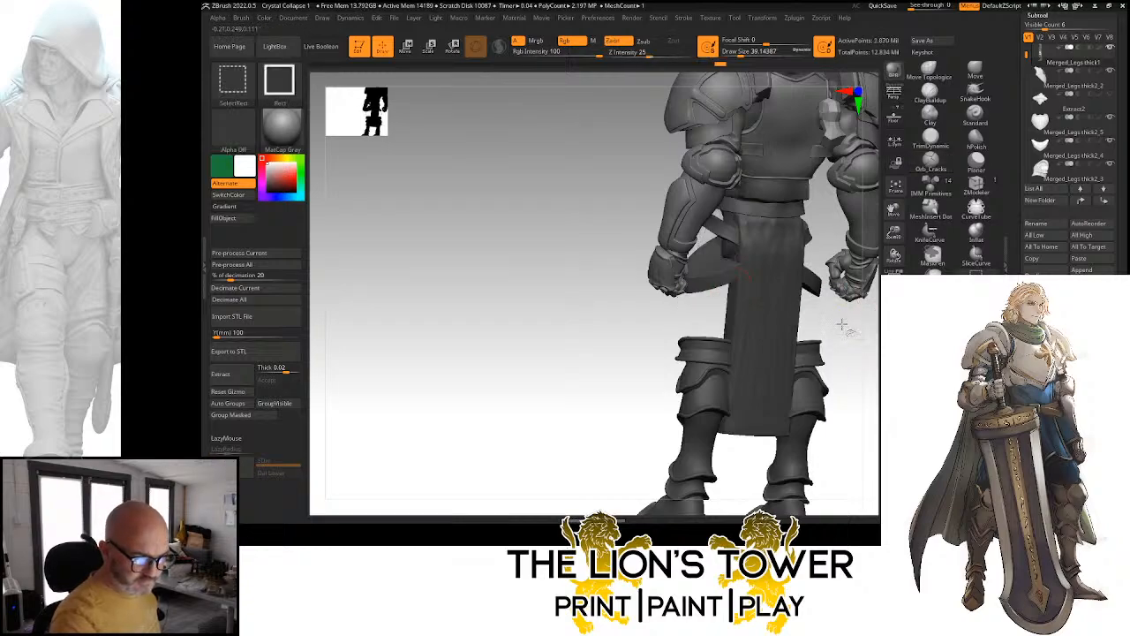
mouse_move(842, 325)
ctrl+shift+mouse_down()
mouse_move(849, 335)
mouse_move(844, 321)
mouse_move(770, 321)
ctrl+shift+mouse_up()
ctrl+shift+click(747, 382)
mouse_move(799, 385)
mouse_down()
mouse_move(787, 394)
mouse_move(804, 389)
mouse_up()
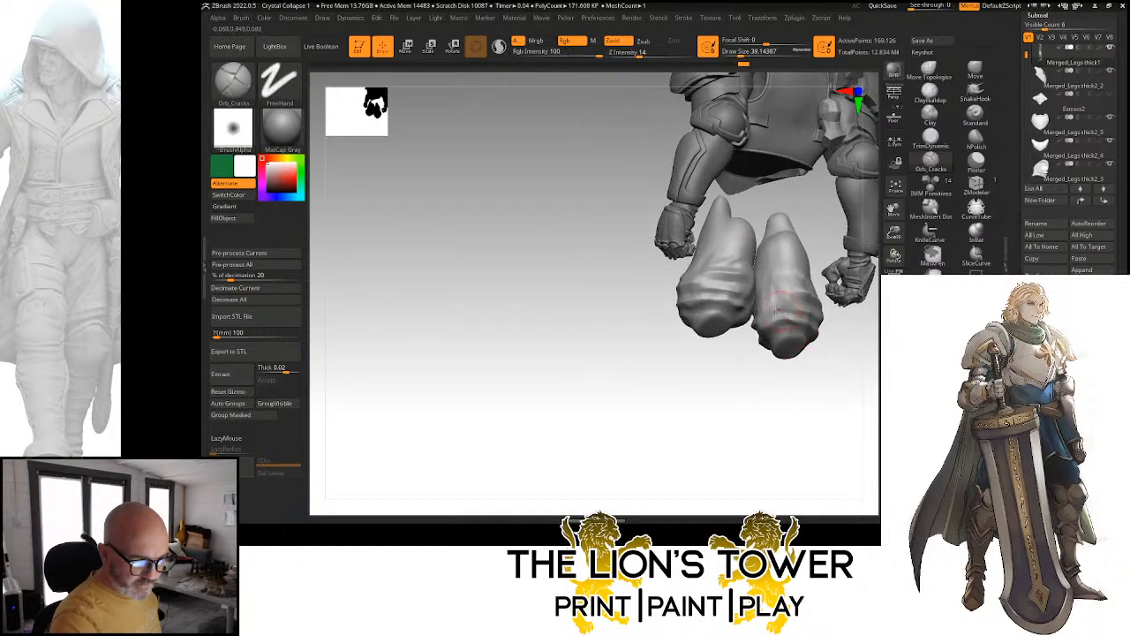
Carve more Orb_Cracks folds around the back and sides of the isolated thigh cloth and smooth them
drag(807, 308, 783, 297)
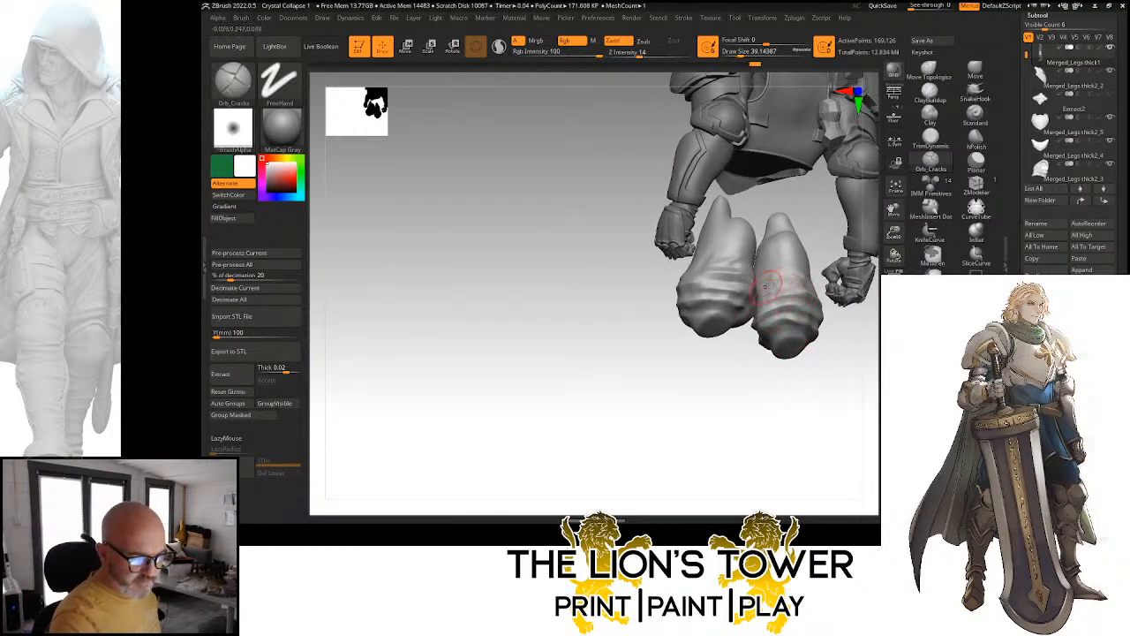
mouse_move(837, 311)
mouse_down()
mouse_move(857, 246)
mouse_move(845, 331)
mouse_move(835, 323)
mouse_up()
mouse_move(721, 317)
mouse_down()
mouse_move(767, 316)
mouse_move(757, 323)
mouse_move(743, 306)
mouse_up()
drag(816, 309, 781, 298)
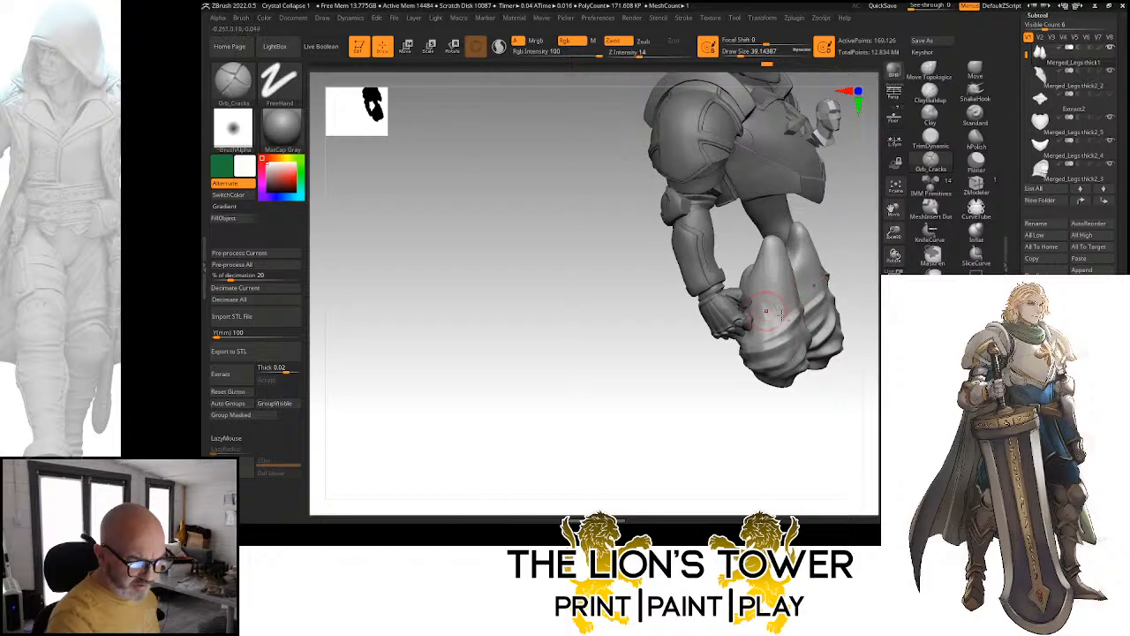
drag(804, 407, 769, 373)
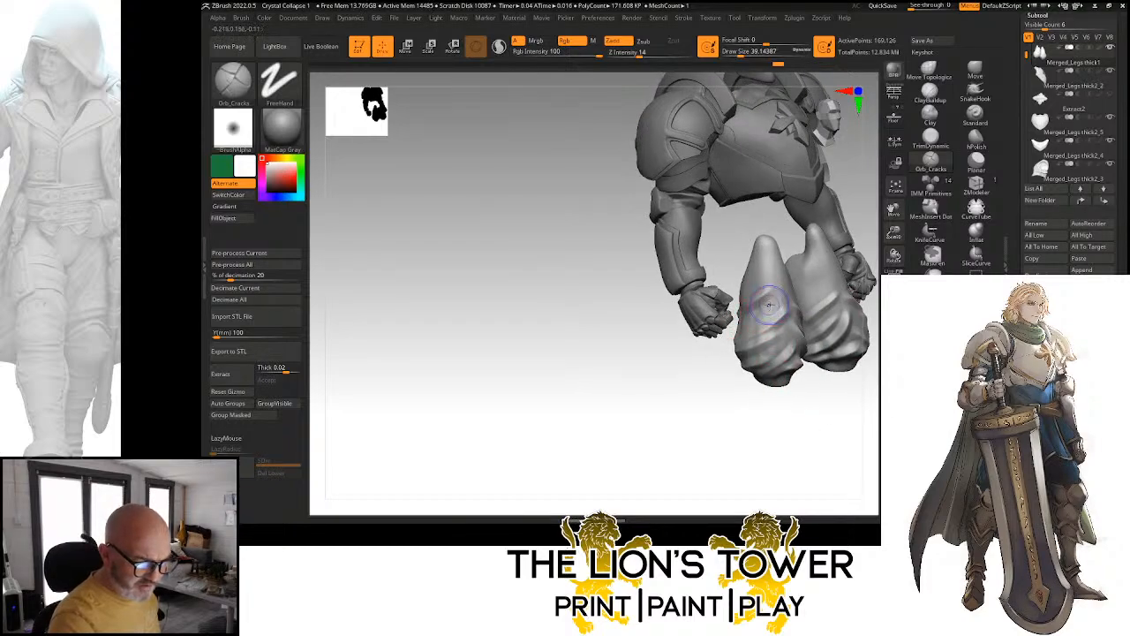
key(shift)
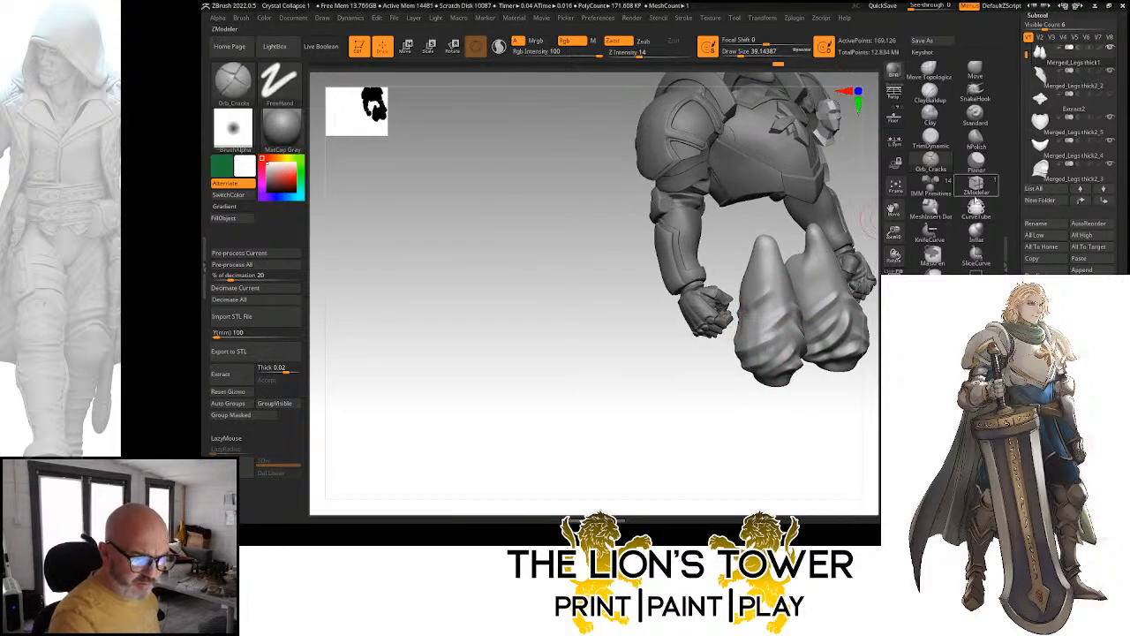
Flatten the fold ridges on the thigh cloth with the hPolish brush at draw size 28.75 and Z intensity 37
click(975, 139)
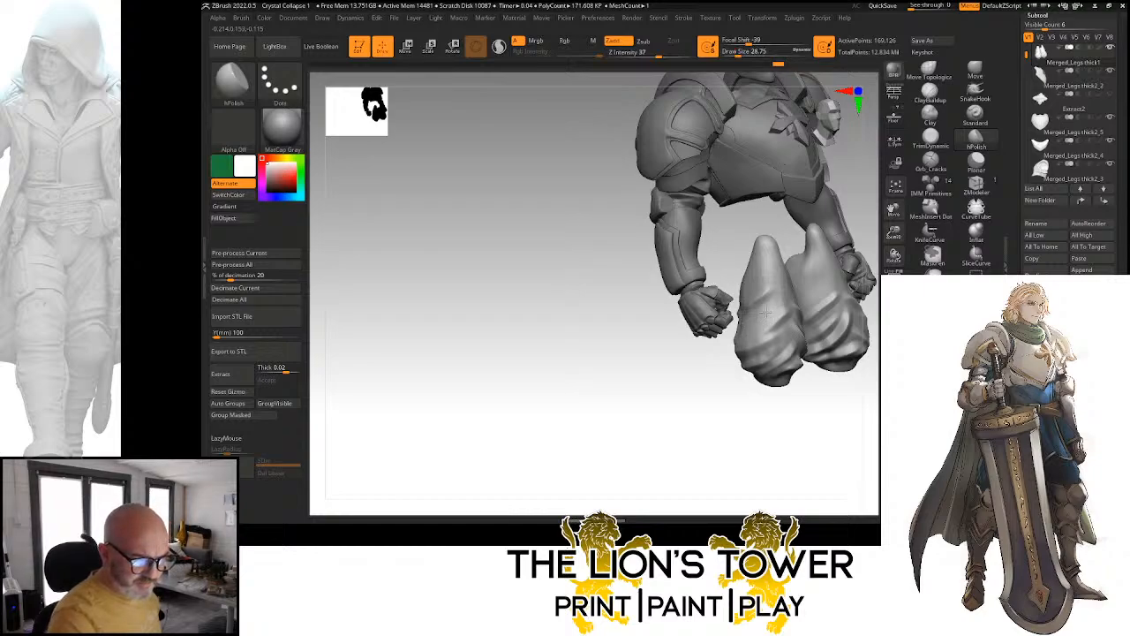
drag(764, 429, 778, 348)
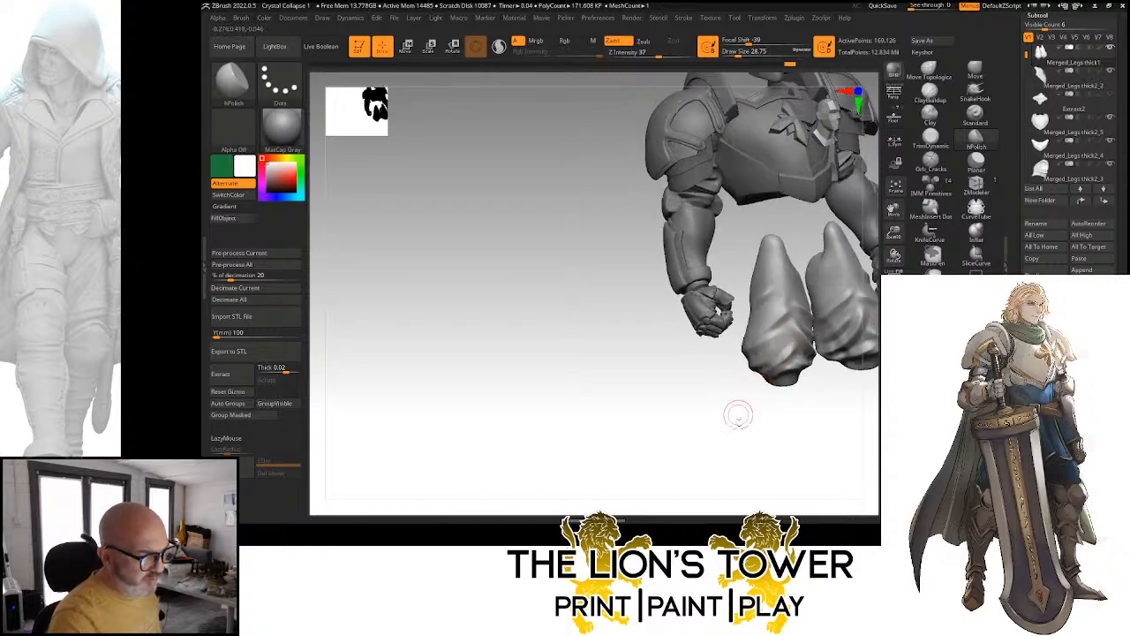
drag(736, 412, 707, 353)
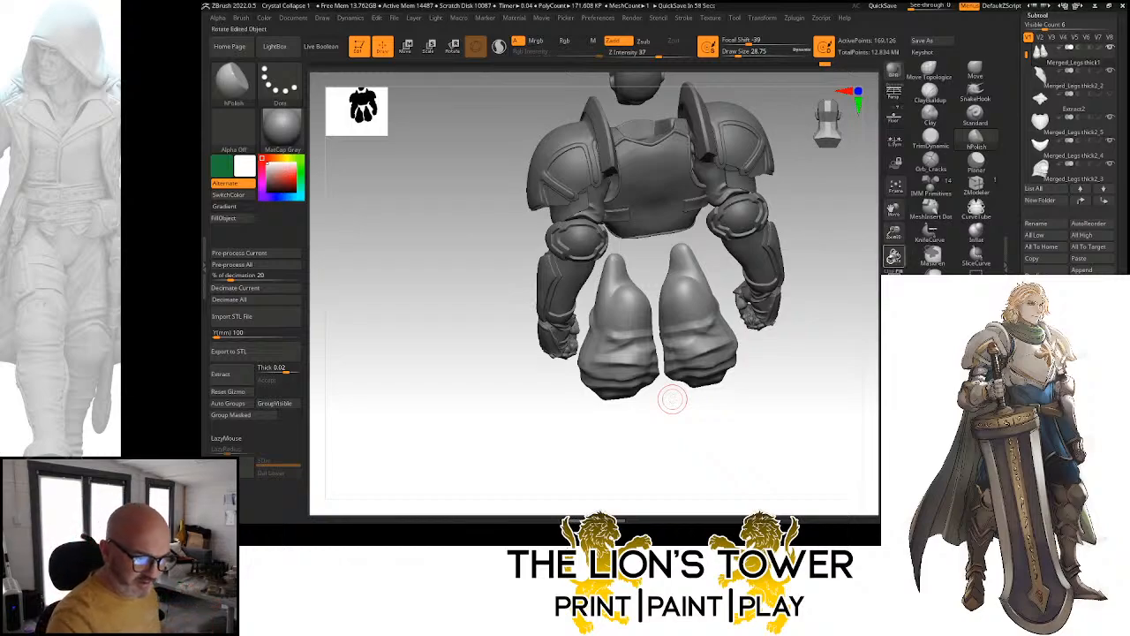
Carve broader folds across the back of the thigh cloth with Orb_Cracks at a draw size of about 56
drag(894, 233, 883, 295)
click(931, 166)
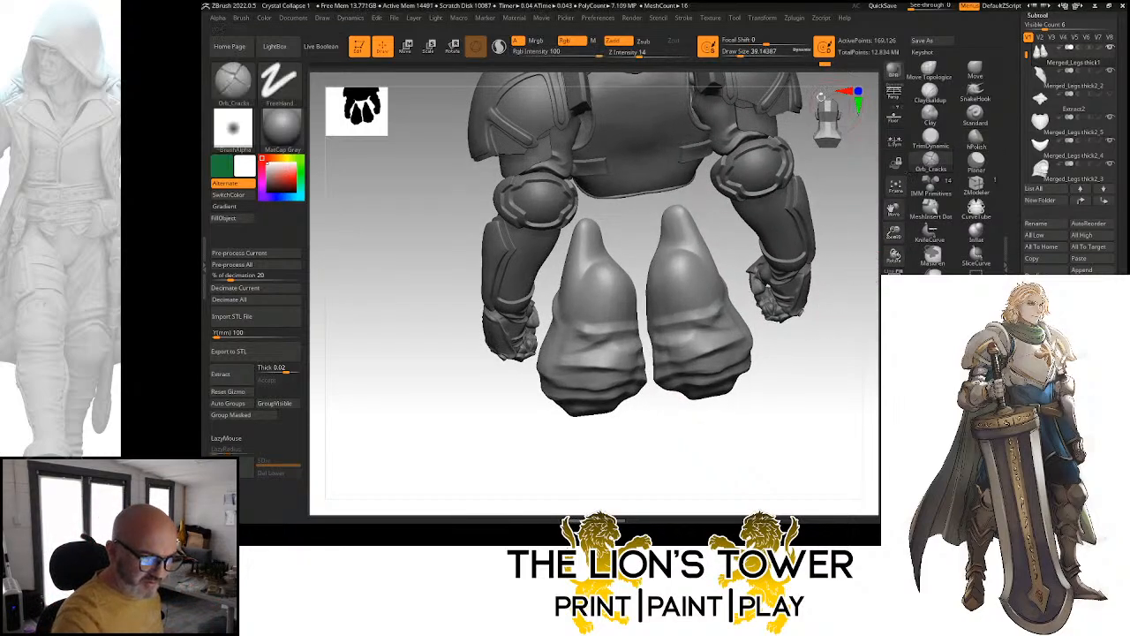
drag(742, 52, 744, 53)
drag(796, 348, 775, 339)
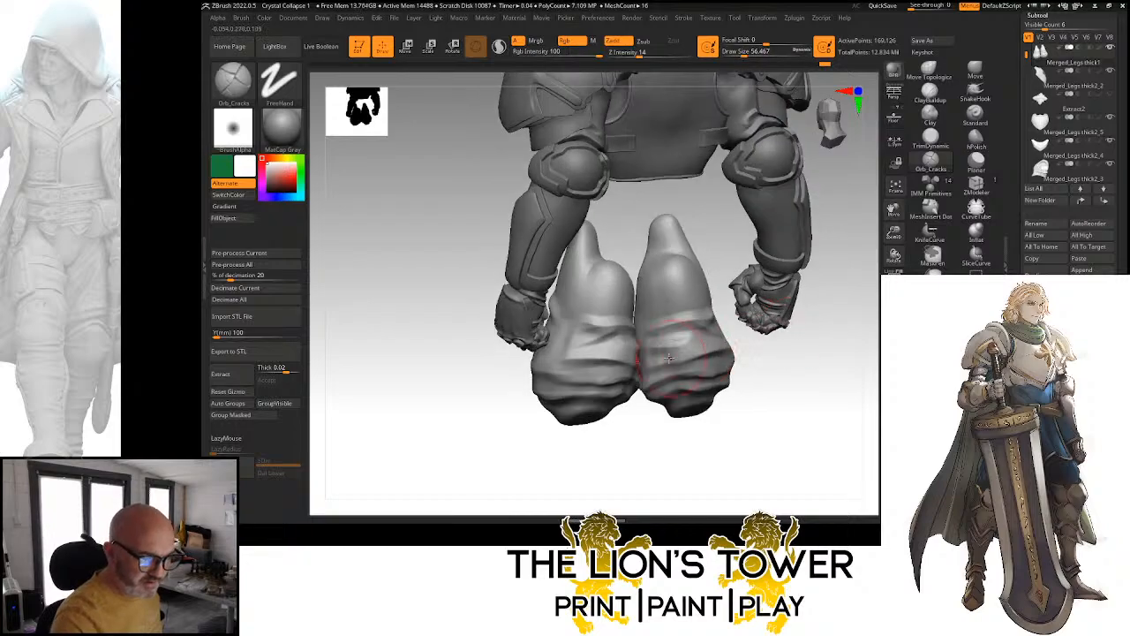
drag(655, 357, 757, 350)
drag(663, 334, 709, 326)
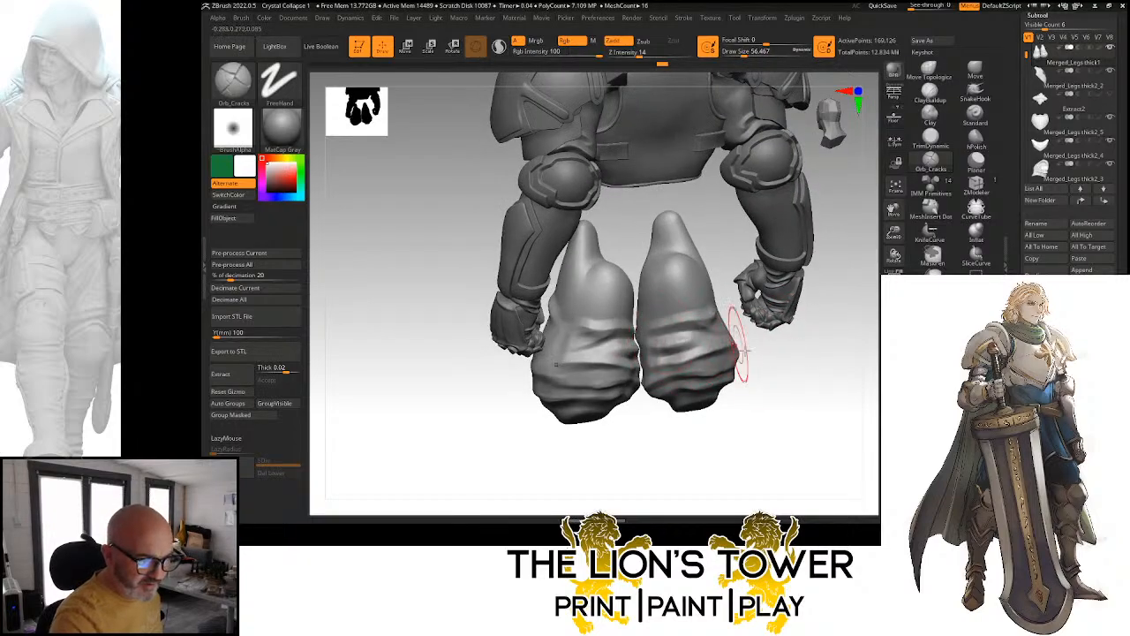
mouse_move(781, 339)
mouse_down()
mouse_move(724, 329)
mouse_move(746, 339)
mouse_up()
mouse_move(676, 349)
mouse_down()
mouse_move(757, 353)
mouse_move(809, 336)
mouse_move(782, 344)
mouse_move(804, 350)
mouse_move(768, 340)
mouse_move(805, 322)
mouse_up()
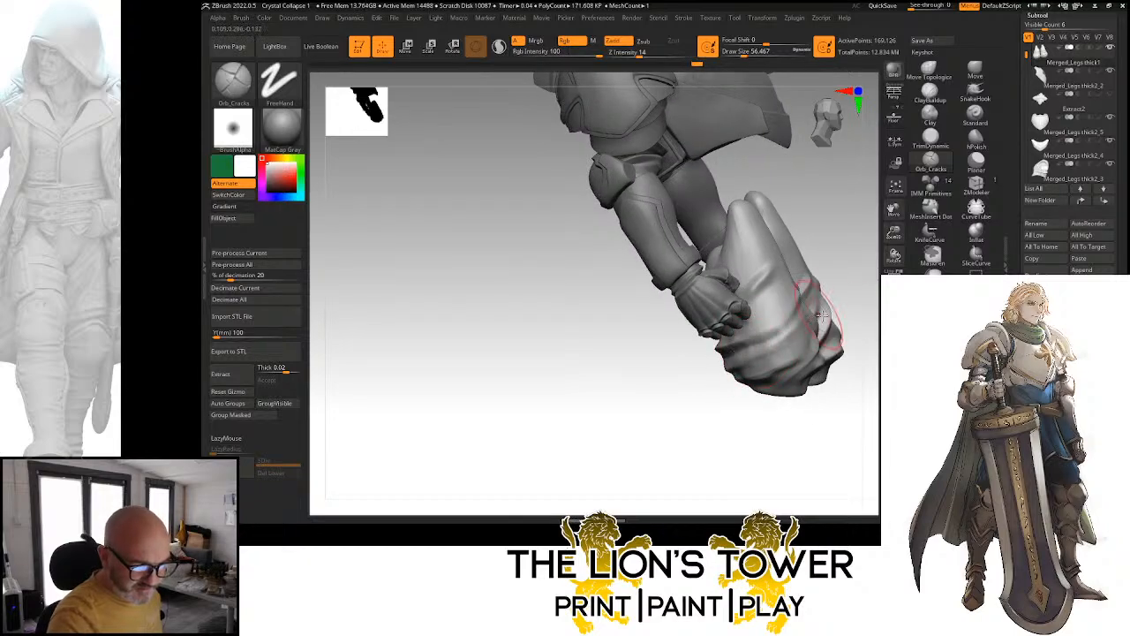
Deepen and extend the Orb_Cracks folds from the back of the thigh cloth around its sides
mouse_move(764, 426)
mouse_down()
mouse_move(792, 429)
mouse_move(756, 289)
mouse_move(830, 214)
mouse_move(749, 303)
mouse_move(777, 291)
mouse_move(757, 315)
mouse_move(789, 315)
mouse_up()
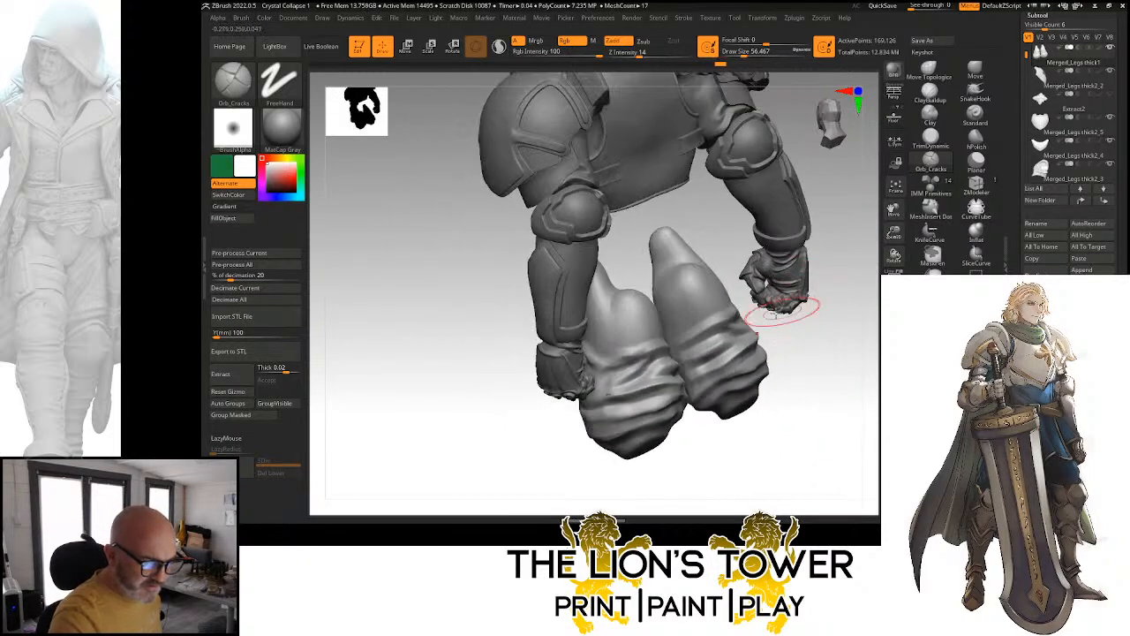
mouse_move(803, 353)
mouse_down()
mouse_move(817, 371)
mouse_move(802, 371)
mouse_up()
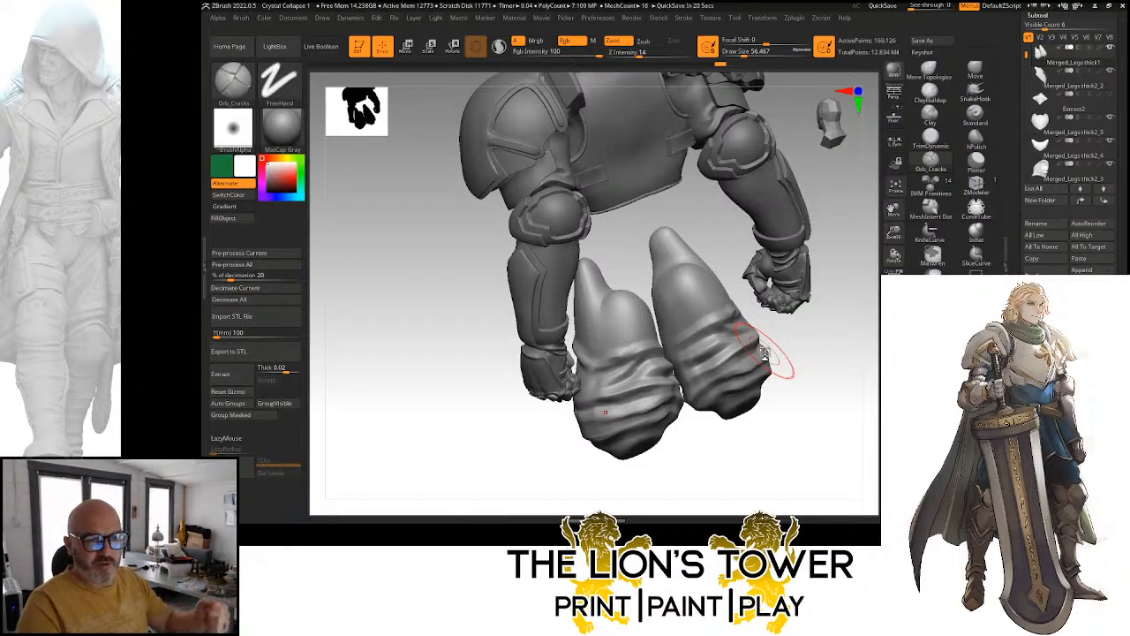
drag(818, 363, 852, 283)
mouse_move(713, 370)
mouse_down()
mouse_move(757, 390)
mouse_move(708, 368)
mouse_up()
drag(814, 390, 817, 395)
drag(712, 349, 763, 375)
mouse_move(784, 378)
mouse_down()
mouse_move(820, 373)
mouse_move(802, 374)
mouse_move(823, 342)
mouse_up()
Show the whole legs subtool again and carve folds into the upper thigh cloth between the hip straps
click(865, 334)
ctrl+shift+click(828, 345)
drag(761, 263, 724, 289)
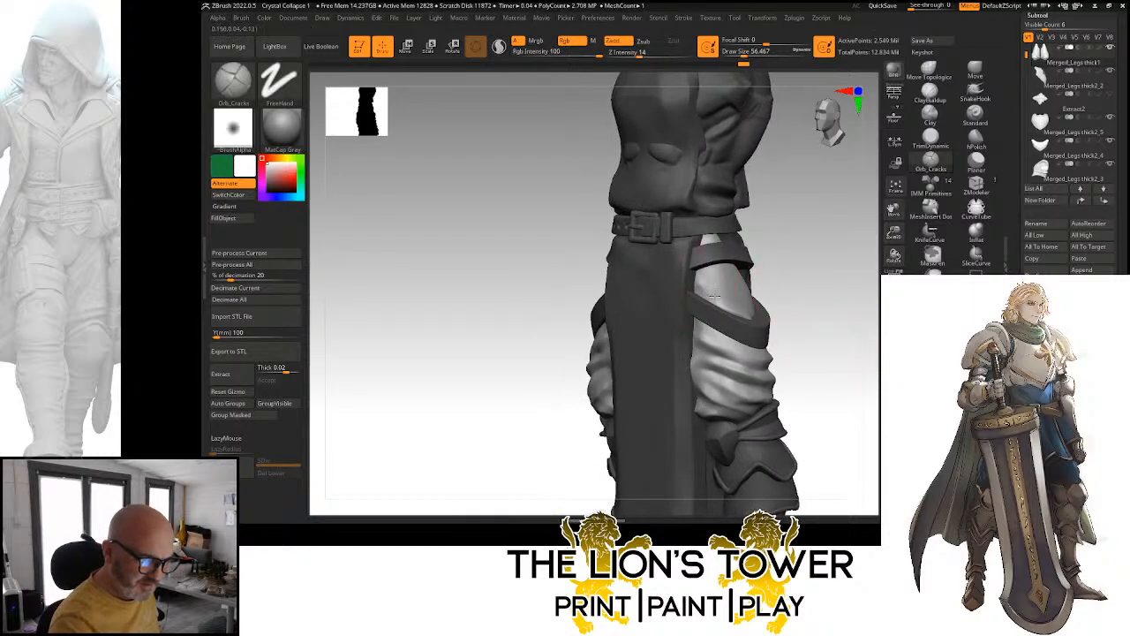
drag(821, 275, 782, 285)
drag(731, 312, 777, 287)
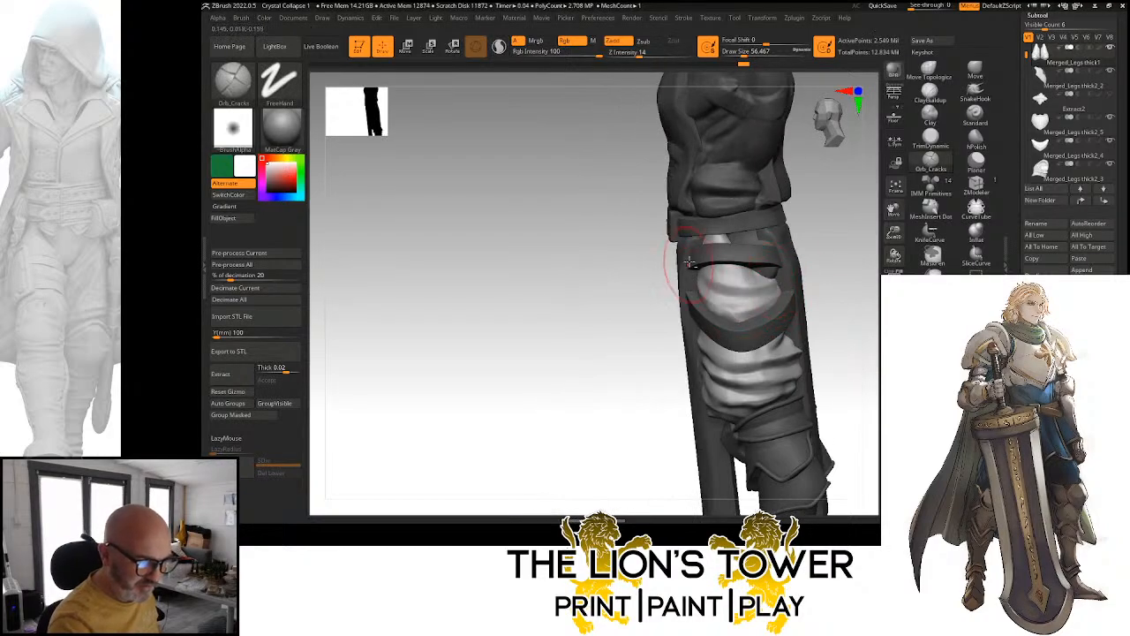
drag(806, 203, 860, 233)
drag(761, 263, 729, 271)
mouse_move(807, 266)
mouse_down()
mouse_move(848, 256)
mouse_move(821, 175)
mouse_move(847, 241)
mouse_up()
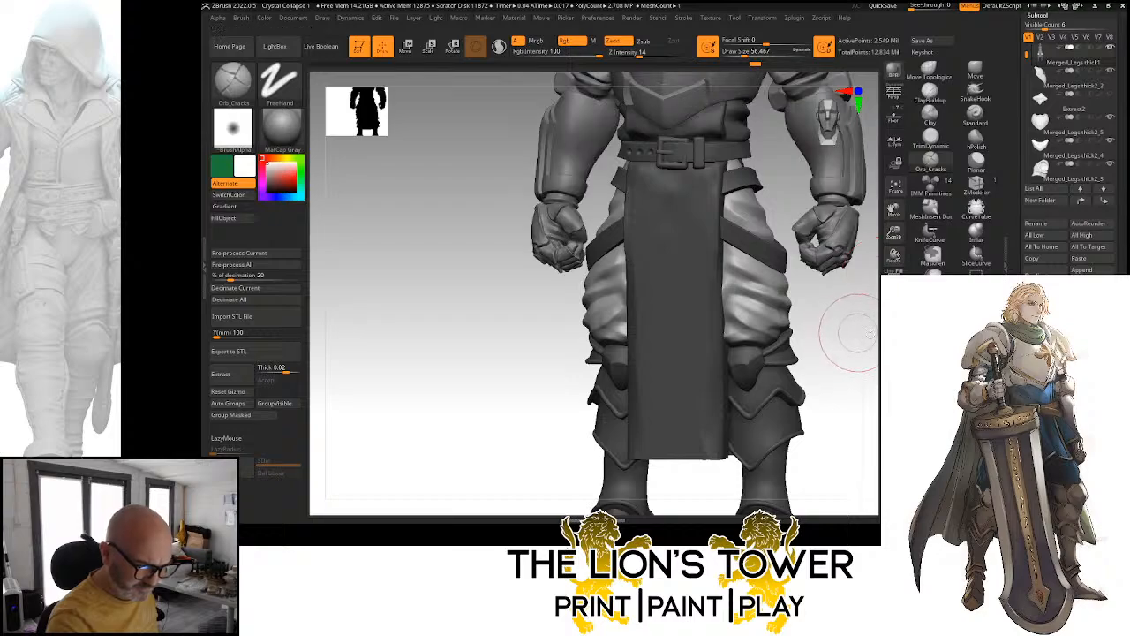
Isolate the thigh cloth again and carve additional Orb_Cracks folds along its upper outer side
ctrl+shift+click(757, 303)
mouse_move(801, 272)
mouse_down()
mouse_move(822, 257)
mouse_move(735, 300)
mouse_move(777, 295)
mouse_up()
mouse_move(817, 305)
mouse_down()
mouse_move(777, 304)
mouse_move(770, 331)
mouse_move(757, 315)
mouse_move(799, 275)
mouse_move(744, 243)
mouse_up()
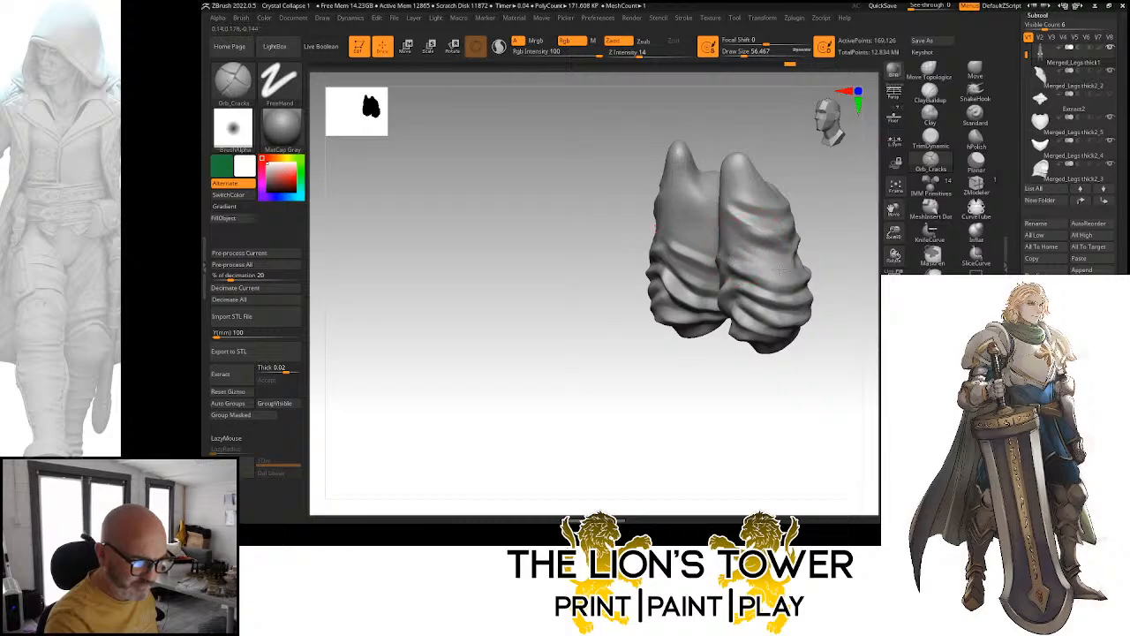
mouse_move(838, 269)
mouse_down()
mouse_move(827, 240)
mouse_move(849, 221)
mouse_move(788, 218)
mouse_up()
Polish the folds on the outer side and back of the thigh cloth with hPolish at a draw size of about 26
click(969, 137)
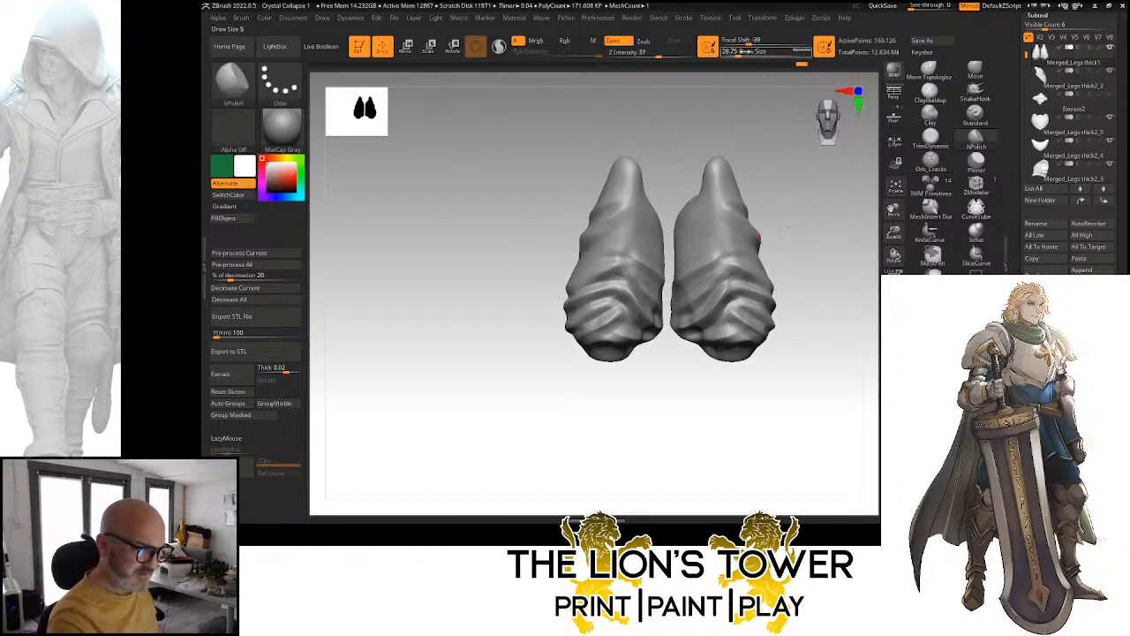
drag(743, 53, 736, 53)
drag(837, 232, 789, 241)
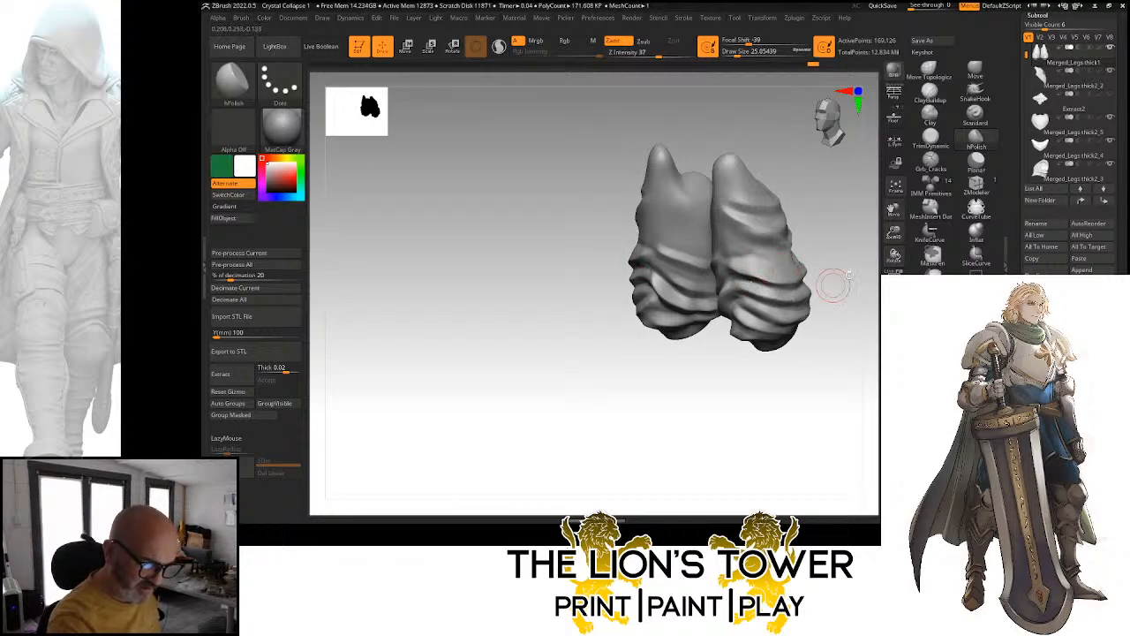
drag(834, 283, 784, 294)
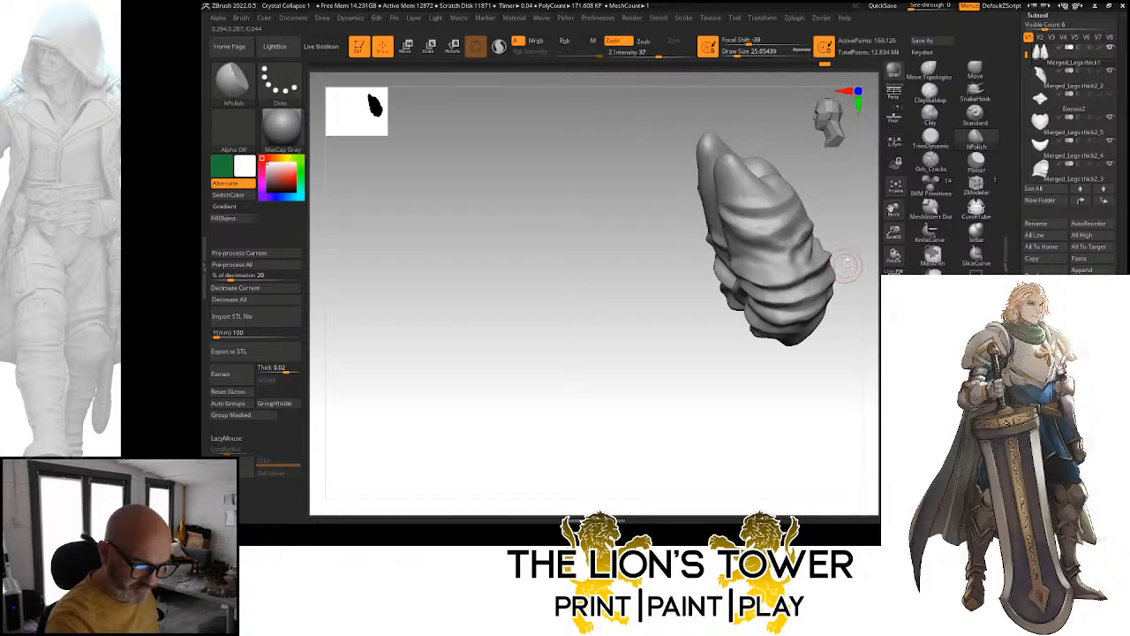
drag(847, 262, 813, 264)
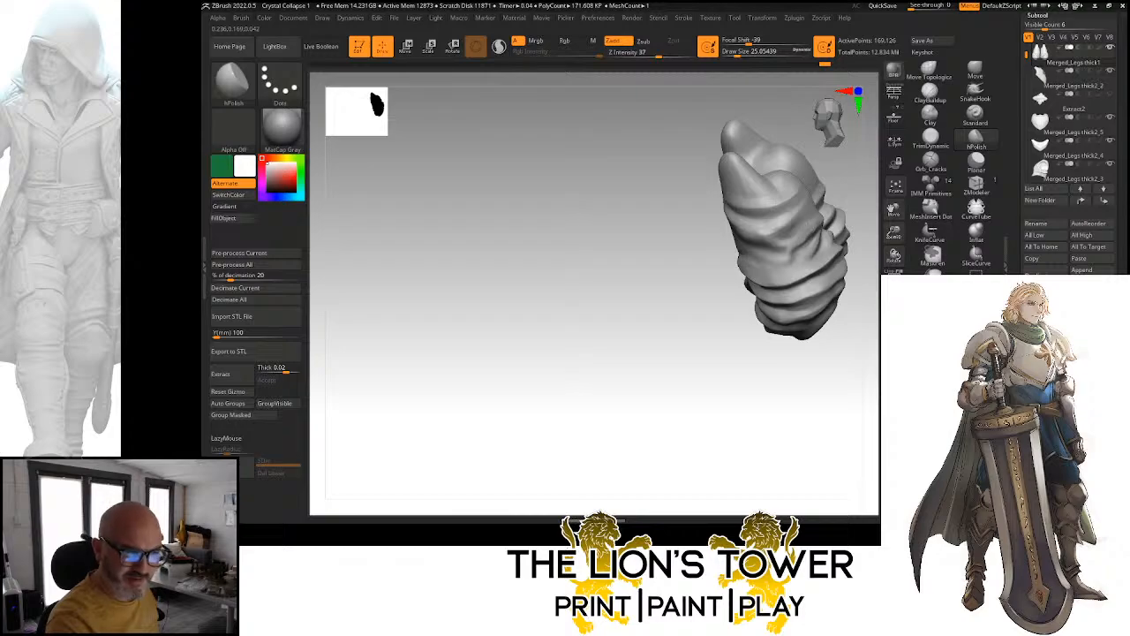
right_drag(794, 237, 807, 251)
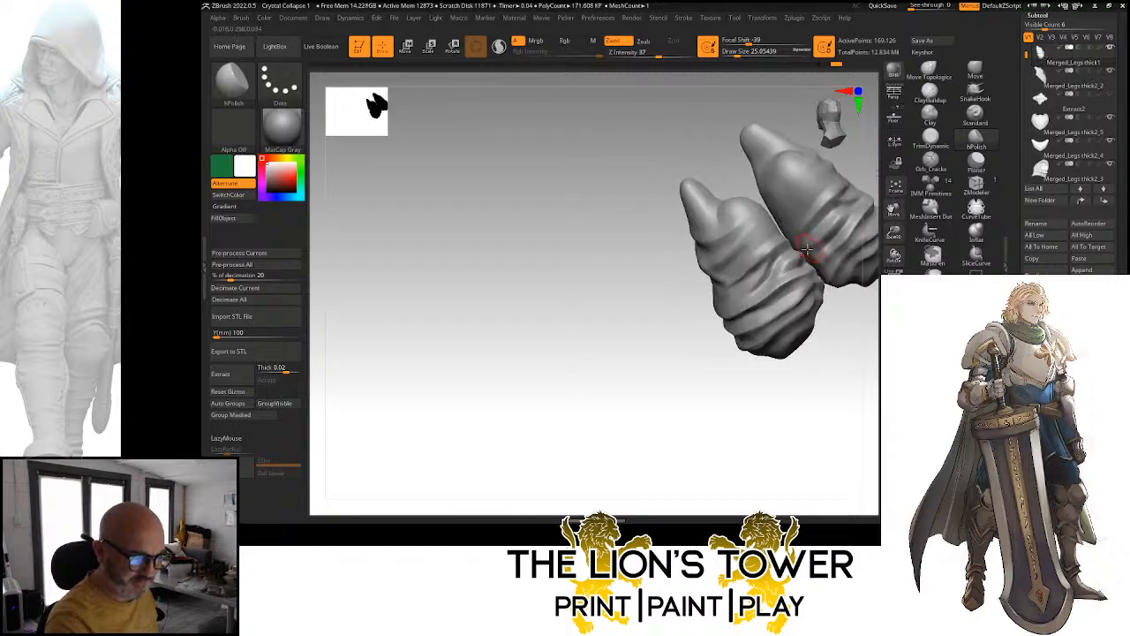
drag(822, 396, 824, 394)
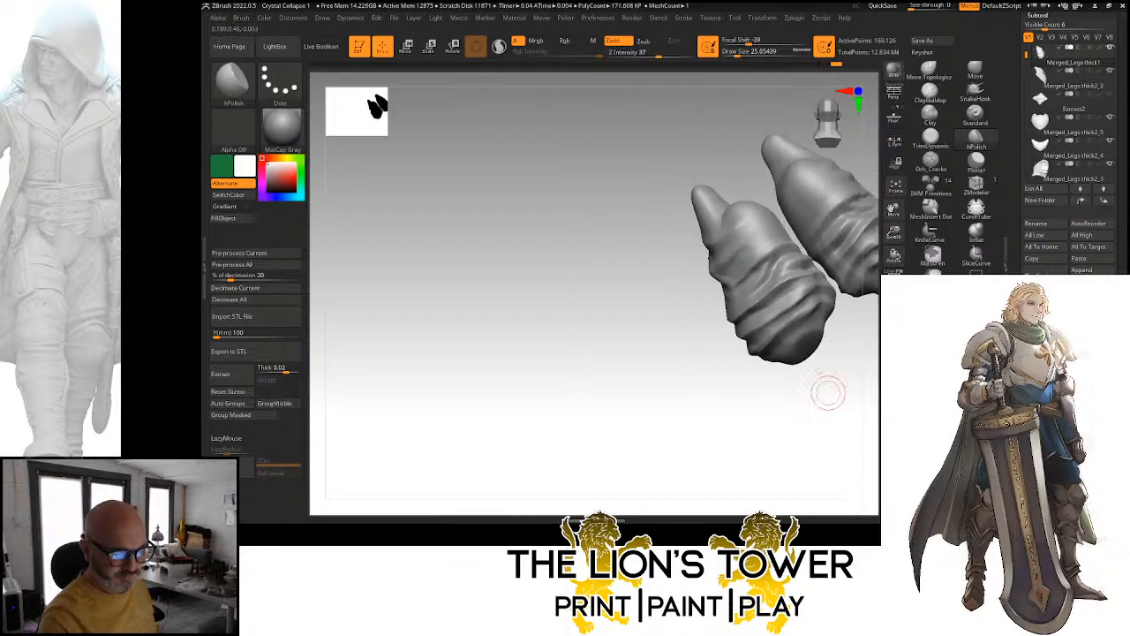
Sharpen the fold planes across the front, inner and lower parts of the thigh cloth with hPolish
mouse_move(831, 294)
right_down()
mouse_move(766, 292)
mouse_move(766, 324)
right_up()
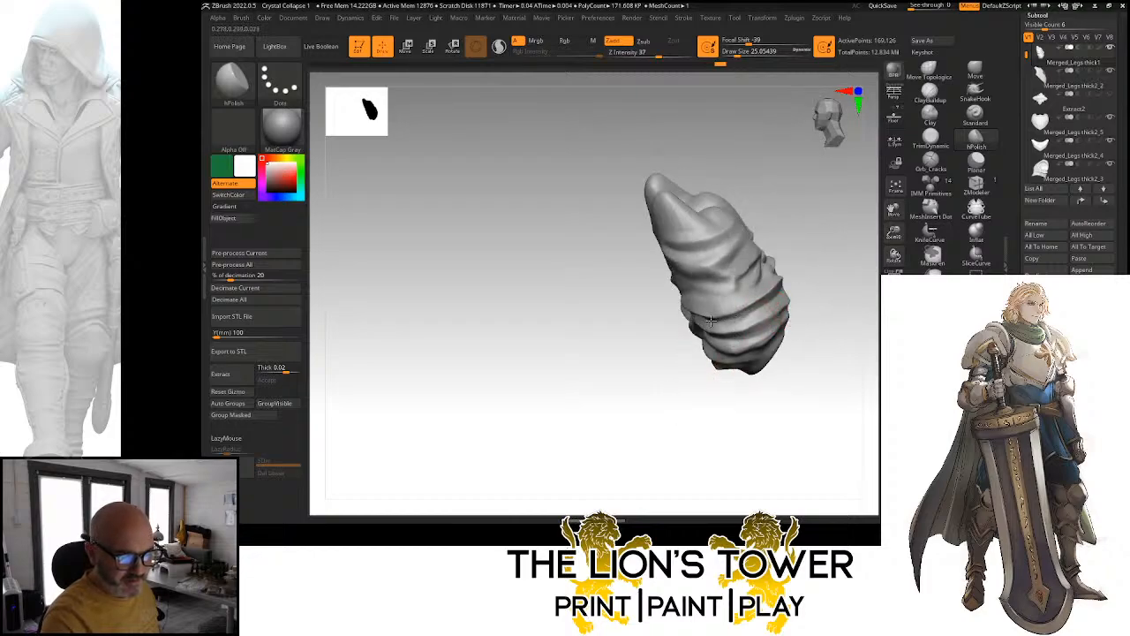
mouse_move(746, 310)
right_down()
mouse_move(810, 302)
mouse_move(755, 300)
mouse_move(797, 285)
right_up()
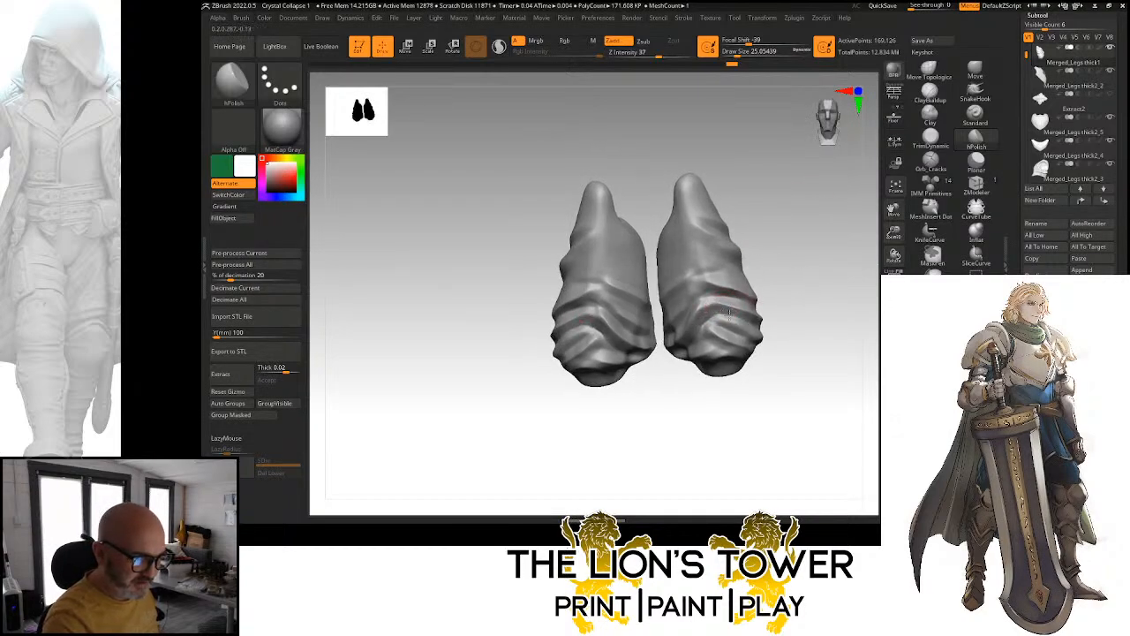
right_drag(783, 291, 700, 310)
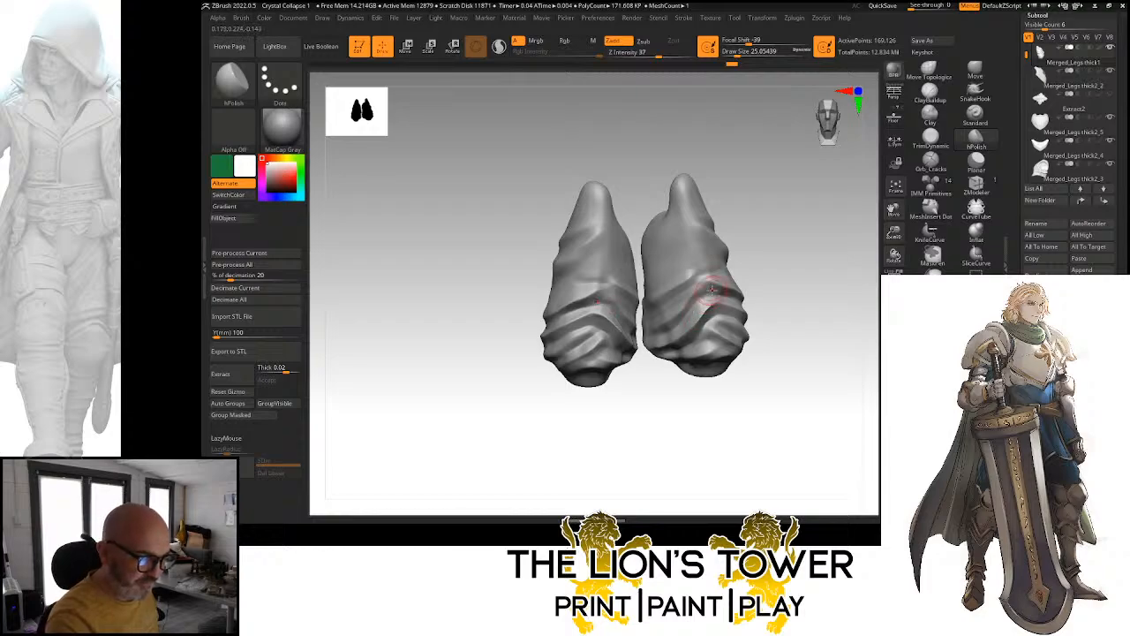
right_drag(687, 307, 784, 257)
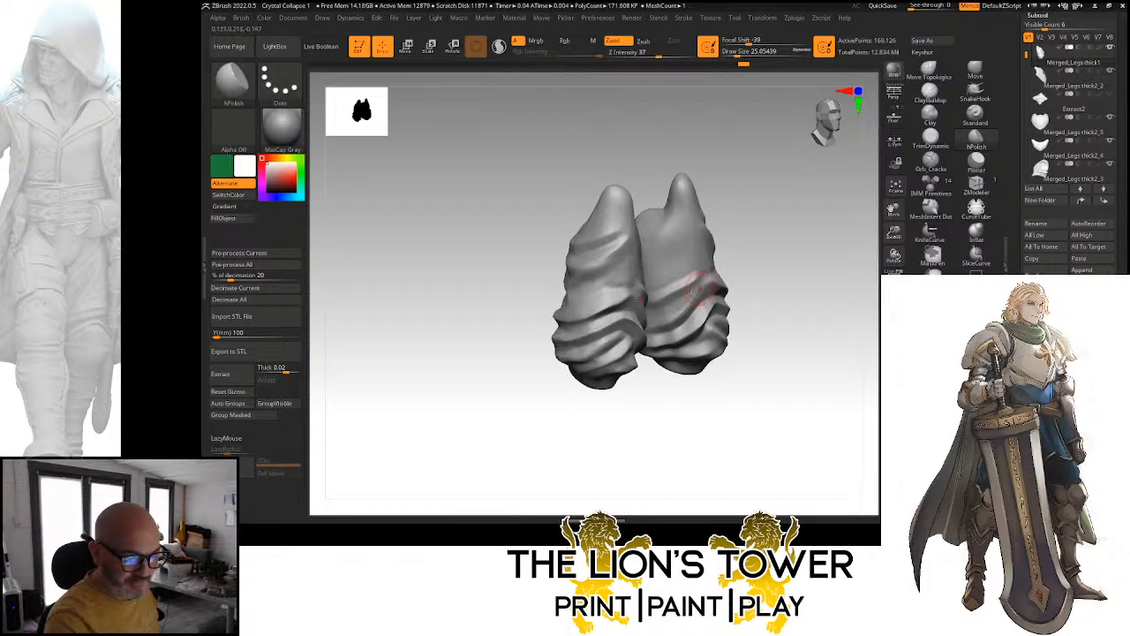
mouse_move(740, 257)
right_down()
mouse_move(674, 283)
mouse_move(710, 344)
right_up()
right_drag(795, 323, 731, 332)
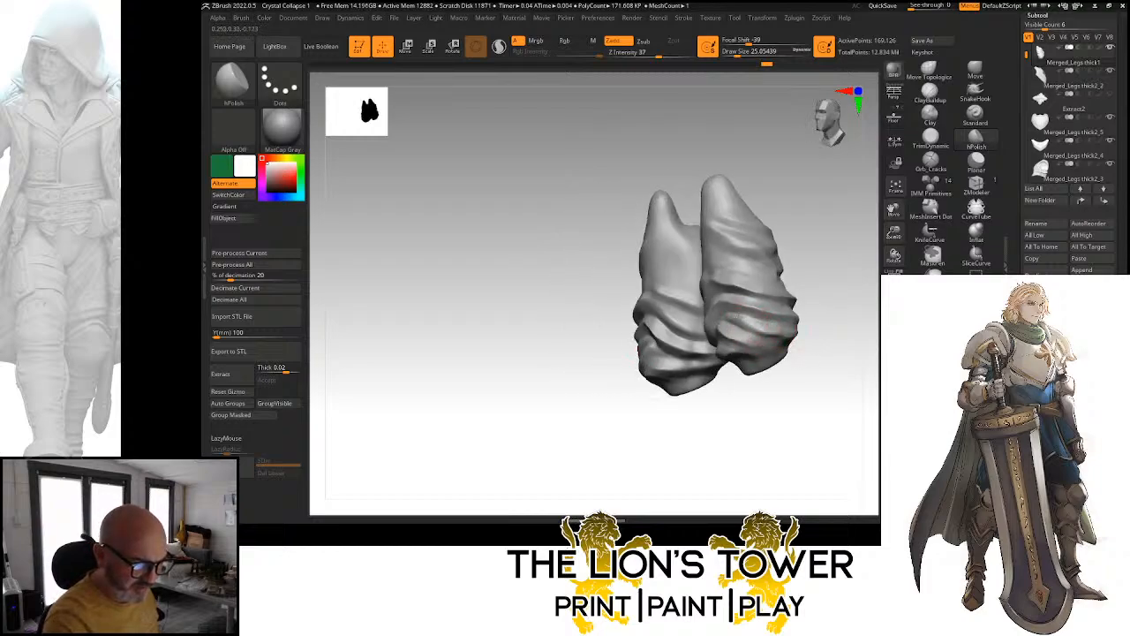
Finish polishing the isolated thigh cloth and redisplay the complete legs together with the rest of the knight
mouse_move(828, 323)
mouse_down()
mouse_move(827, 339)
mouse_move(782, 336)
mouse_up()
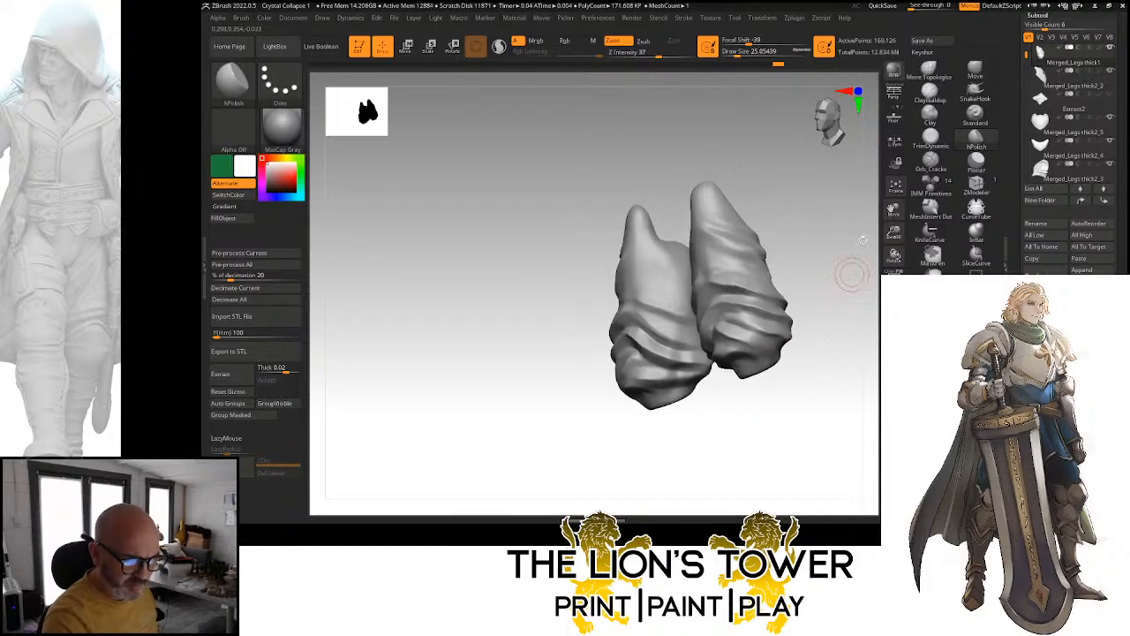
click(931, 163)
drag(894, 235, 892, 210)
click(892, 328)
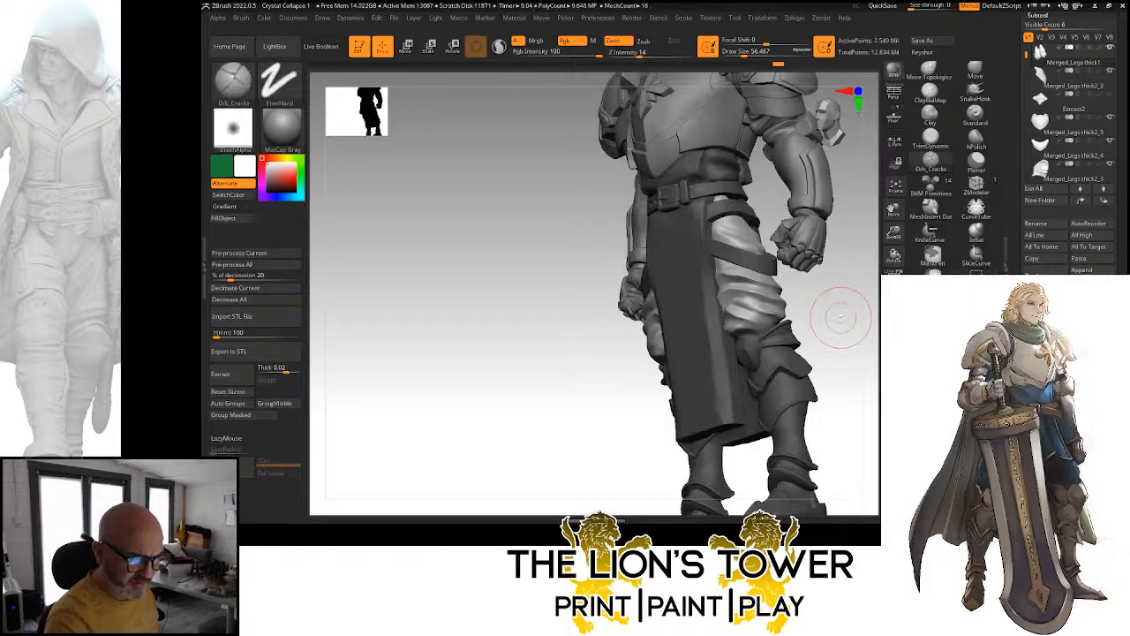
mouse_move(852, 308)
mouse_down()
mouse_move(828, 336)
mouse_move(793, 330)
mouse_move(785, 309)
mouse_move(863, 243)
mouse_move(860, 202)
mouse_move(891, 214)
mouse_move(875, 268)
mouse_up()
Reshape the upper thigh cloth around the hip straps with the Move brush at a draw size of about 59
click(975, 70)
click(745, 54)
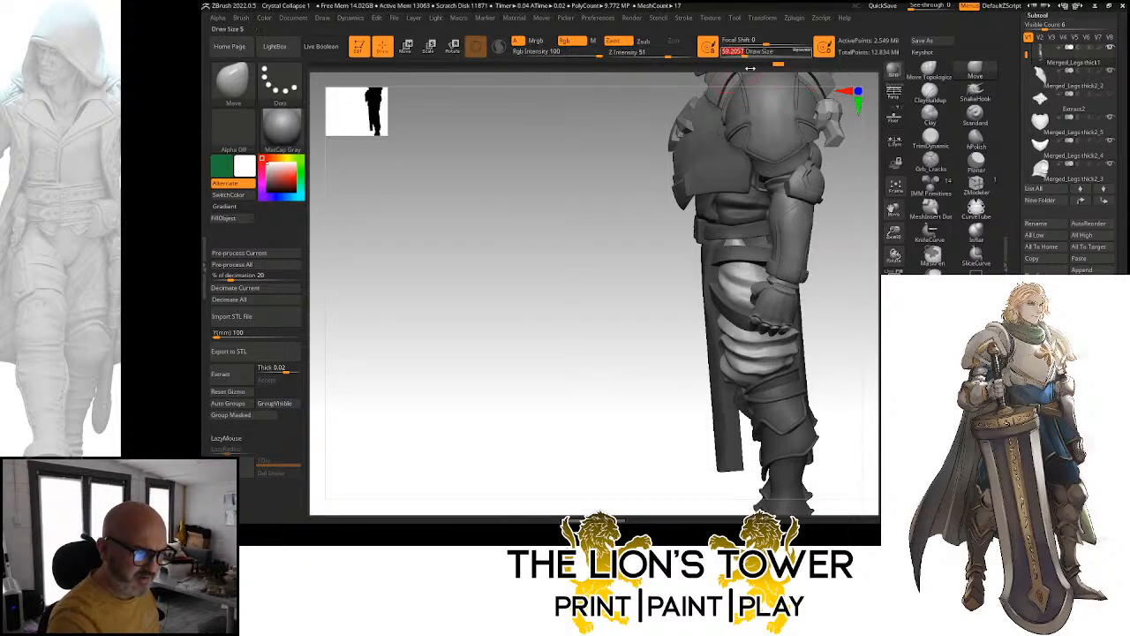
drag(844, 233, 845, 265)
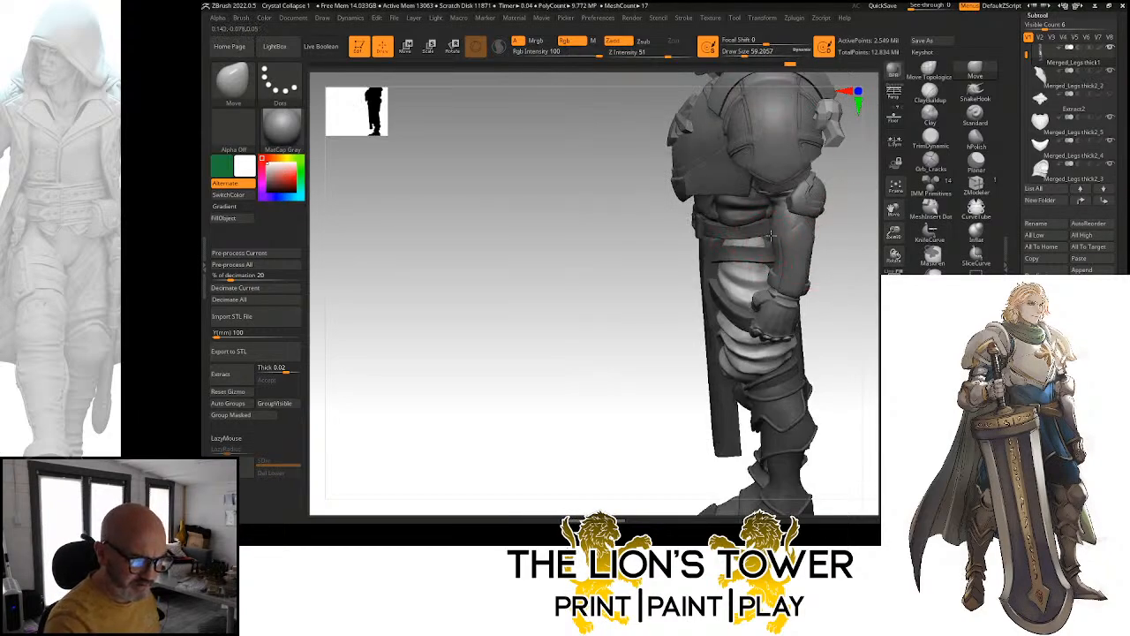
drag(864, 215, 770, 263)
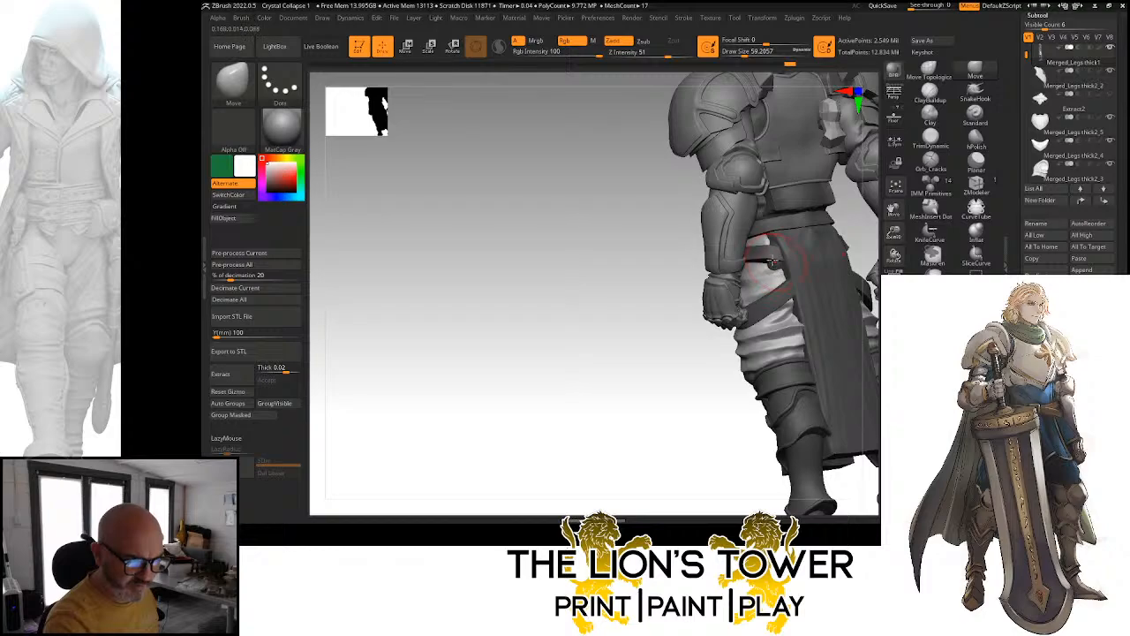
drag(658, 418, 663, 381)
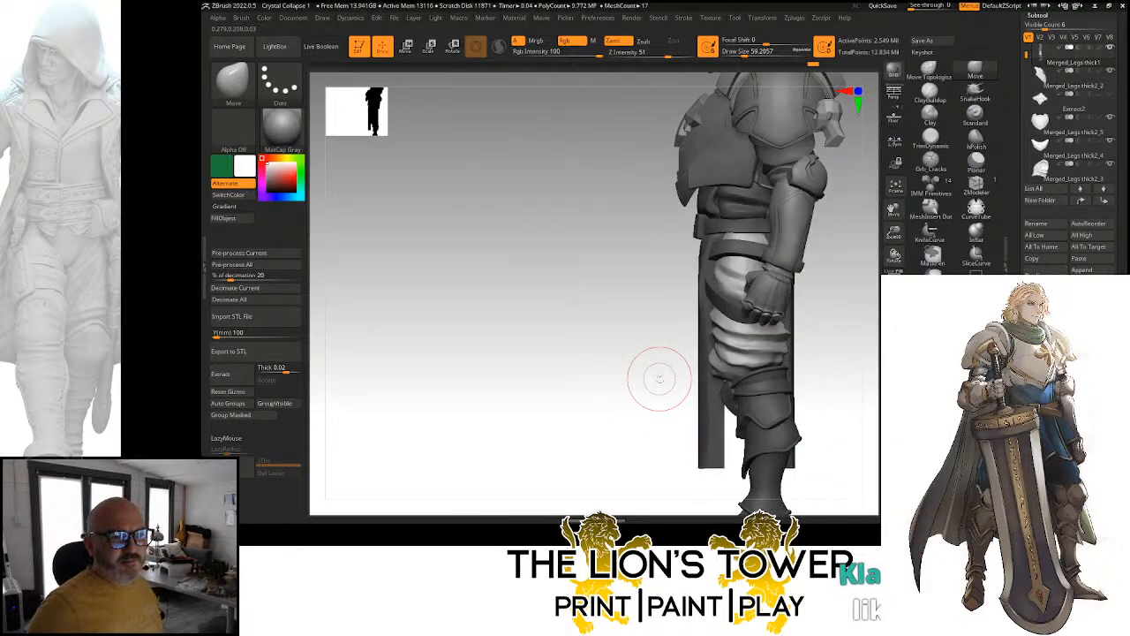
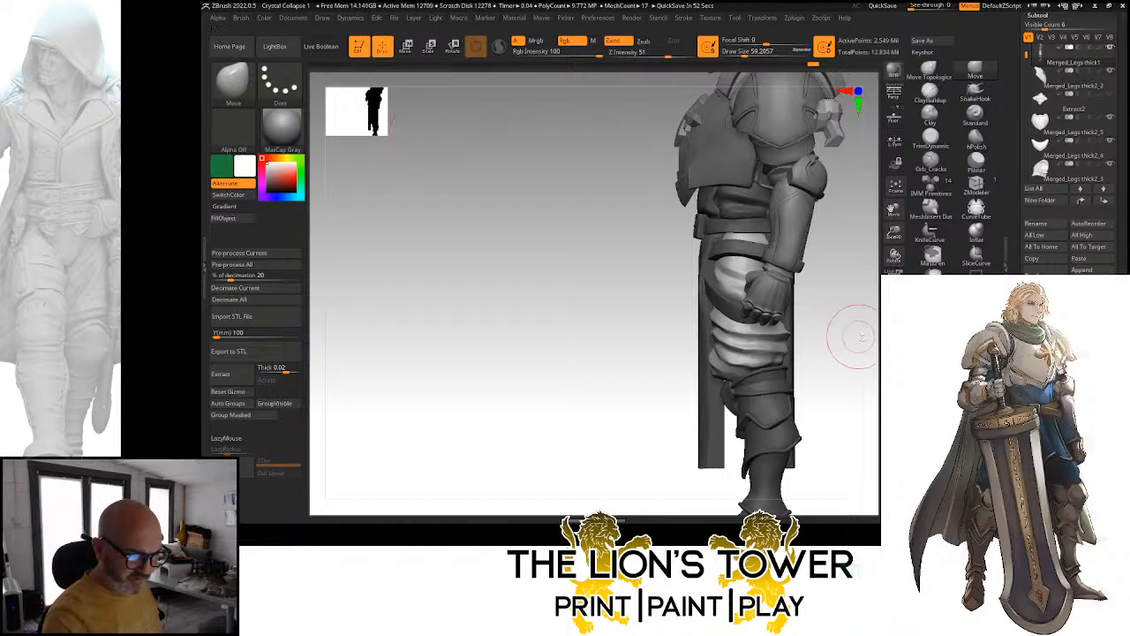
Hide the thin trim bands around the knee, shin and ankle armour and delete them from the legs subtool
shift+drag(852, 342, 863, 327)
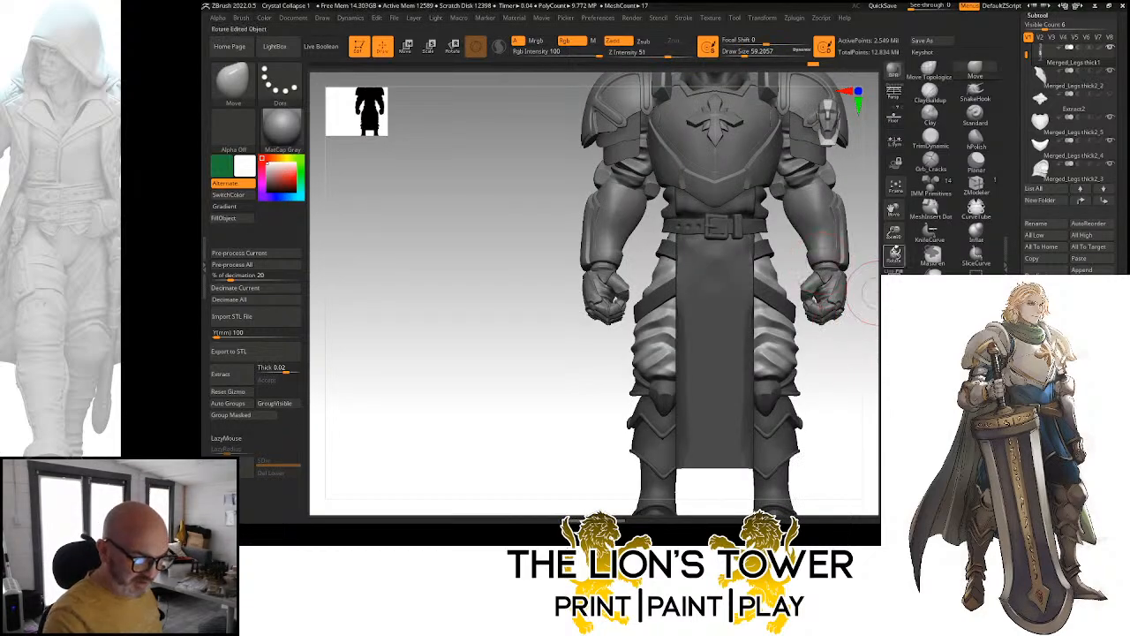
mouse_move(850, 328)
alt+mouse_down()
mouse_move(870, 305)
mouse_move(824, 286)
mouse_move(834, 351)
mouse_move(802, 373)
mouse_move(784, 356)
mouse_move(785, 291)
mouse_move(755, 208)
alt+mouse_up()
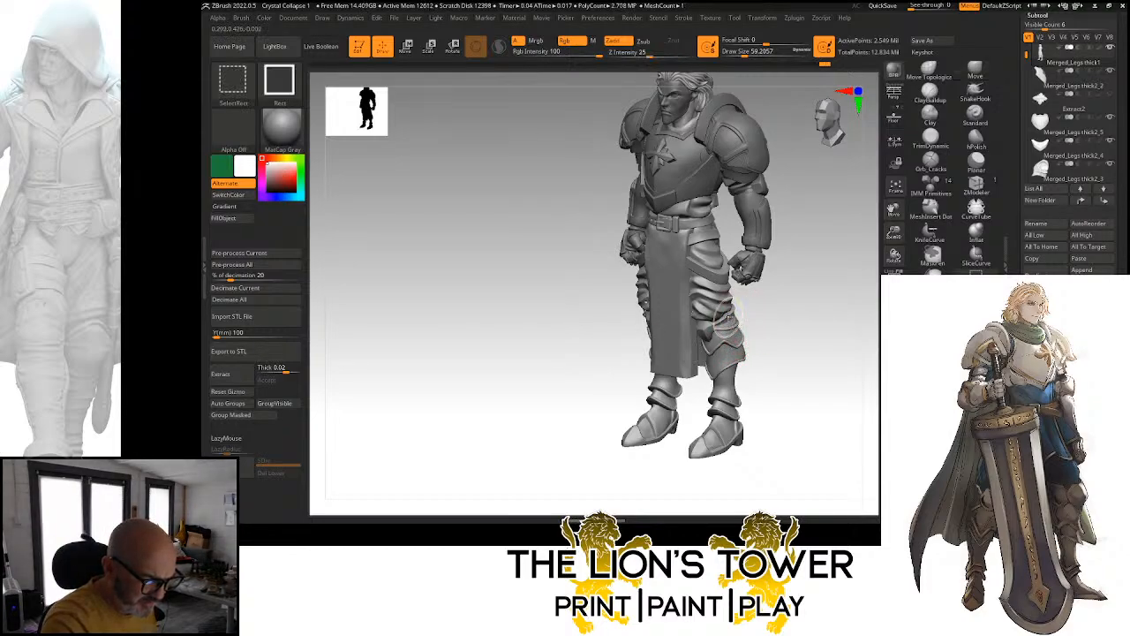
ctrl+shift+click(726, 321)
ctrl+shift+click(725, 321)
ctrl+shift+click(730, 316)
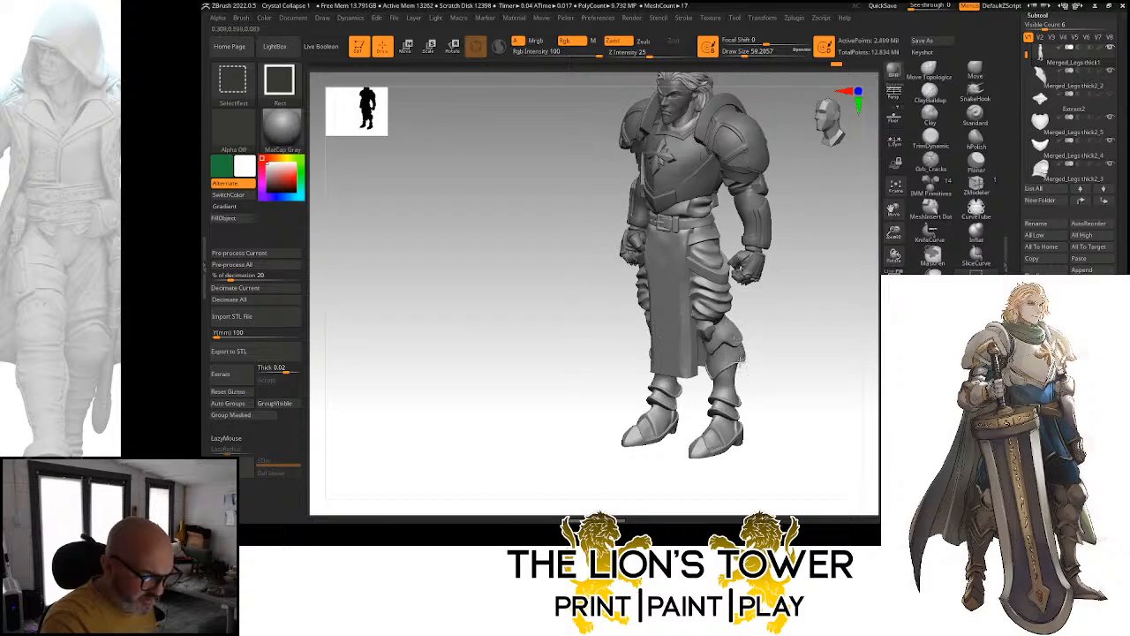
ctrl+shift+click(739, 367)
ctrl+shift+click(735, 408)
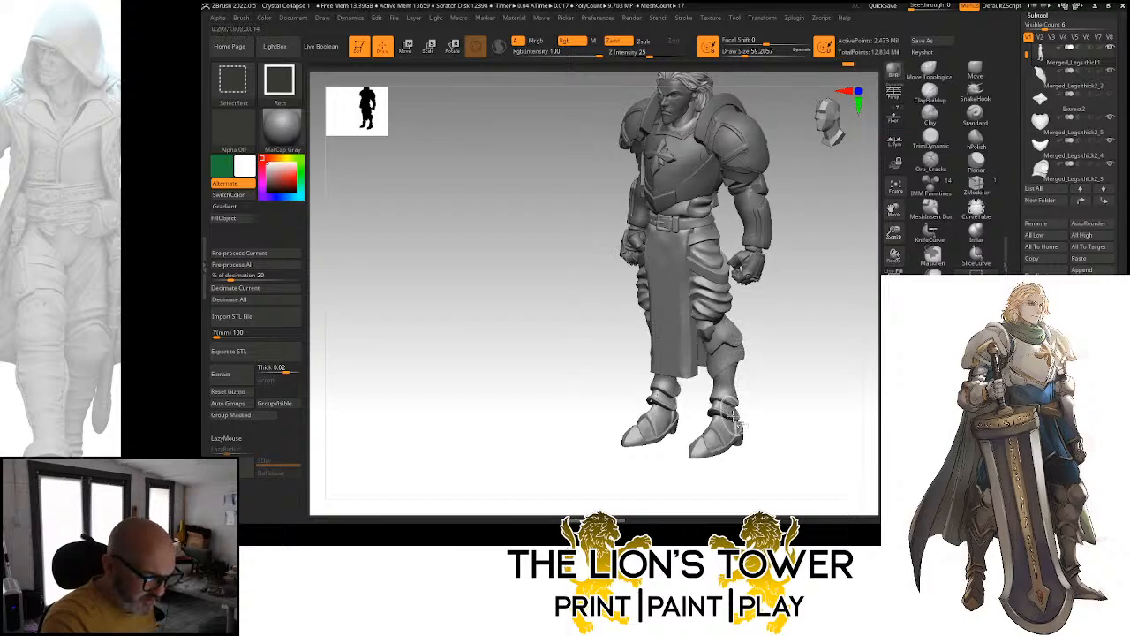
mouse_move(806, 328)
shift+mouse_down()
mouse_move(815, 315)
mouse_move(822, 341)
shift+mouse_up()
ctrl+shift+click(745, 322)
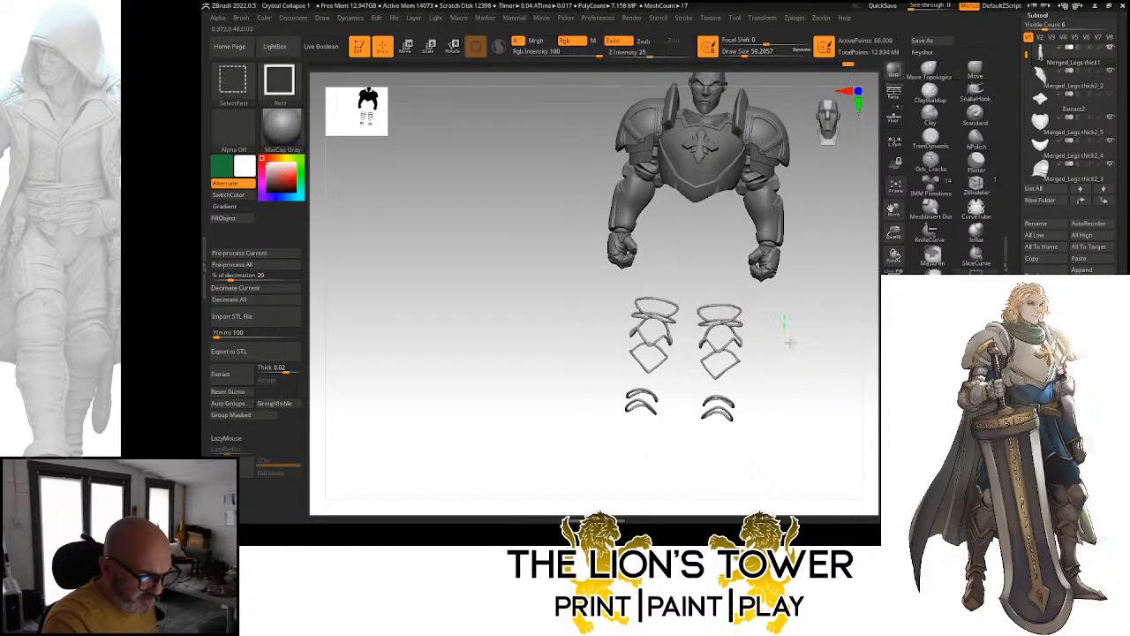
ctrl+shift+click(794, 333)
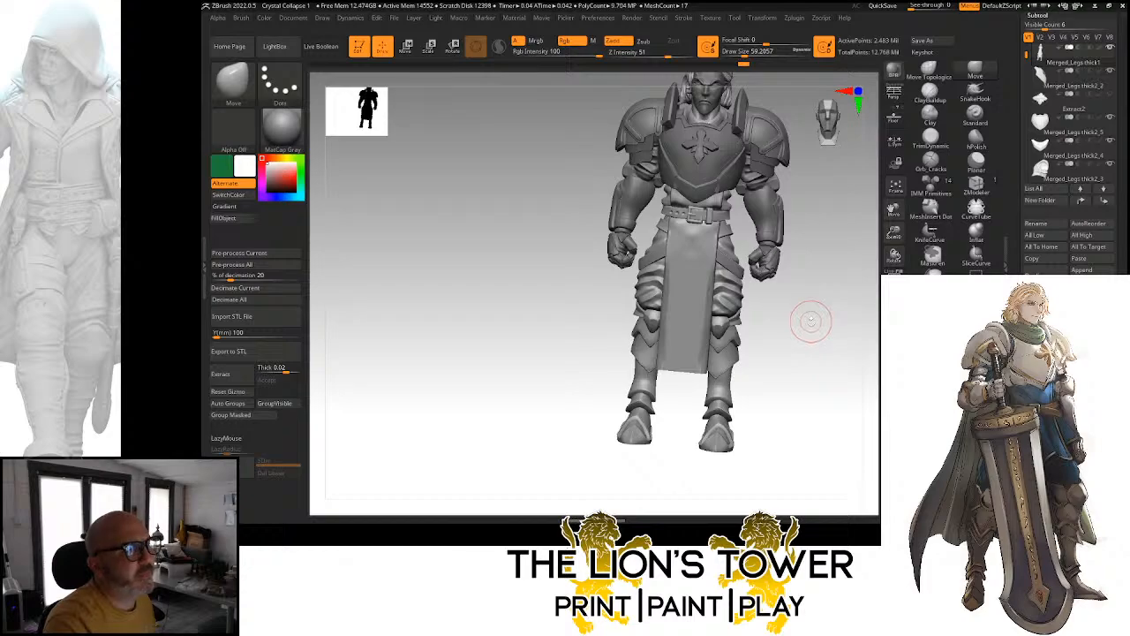
Hide the straps crossing the upper thigh cloth and delete them from the legs subtool
mouse_move(811, 320)
mouse_down()
mouse_move(772, 321)
mouse_move(820, 315)
mouse_move(804, 308)
mouse_up()
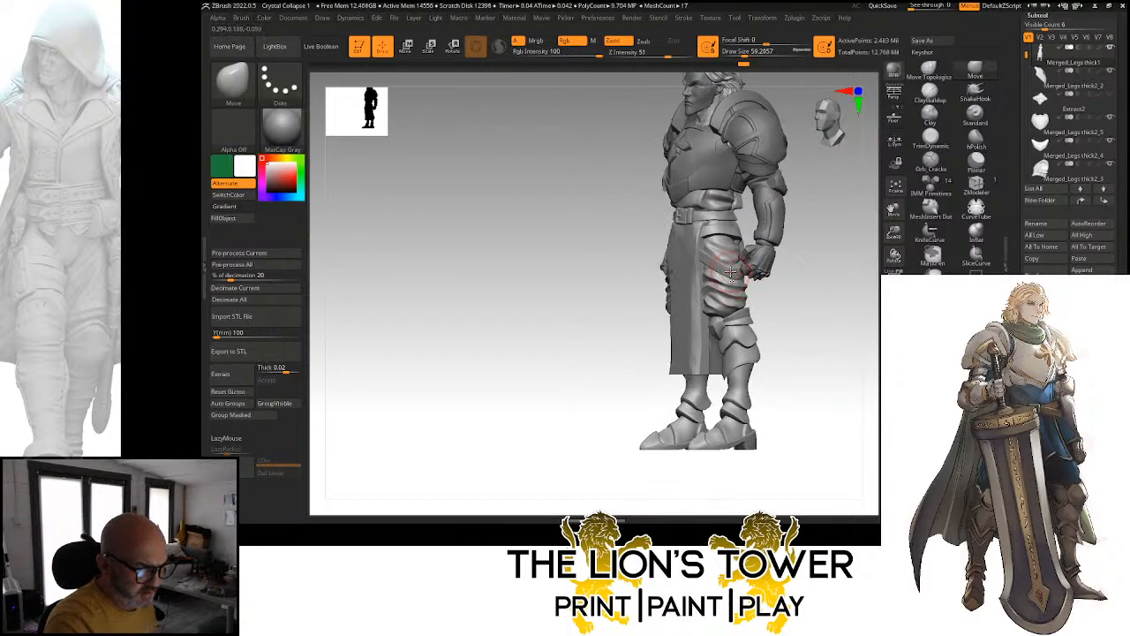
ctrl+shift+click(730, 272)
ctrl+shift+click(730, 272)
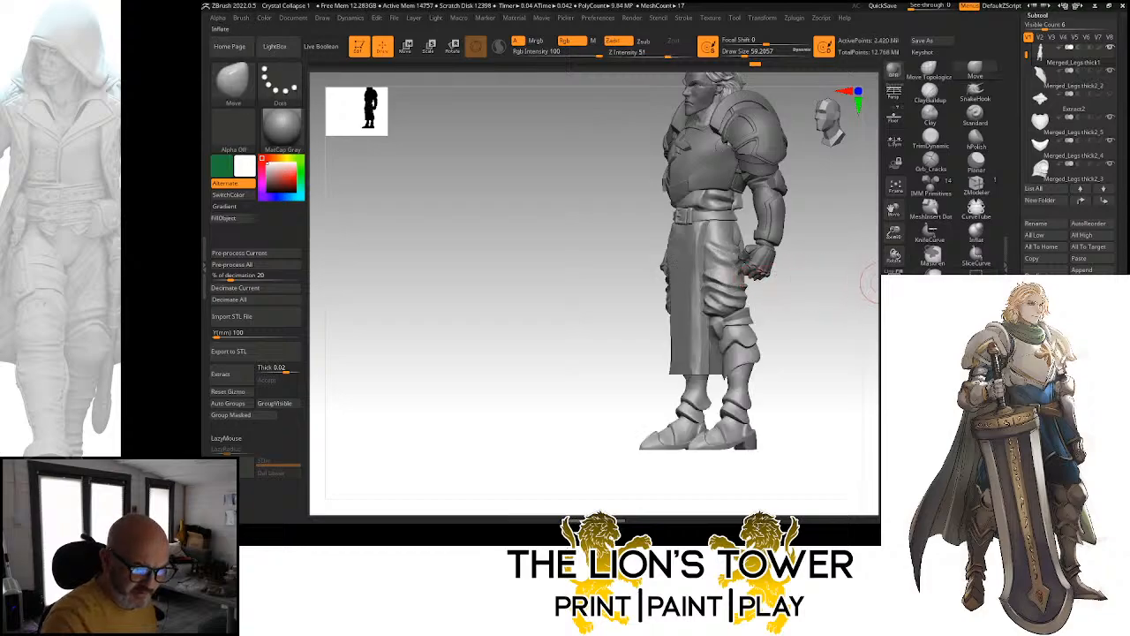
mouse_move(791, 273)
shift+mouse_down()
mouse_move(794, 240)
mouse_move(819, 234)
mouse_move(782, 245)
shift+mouse_up()
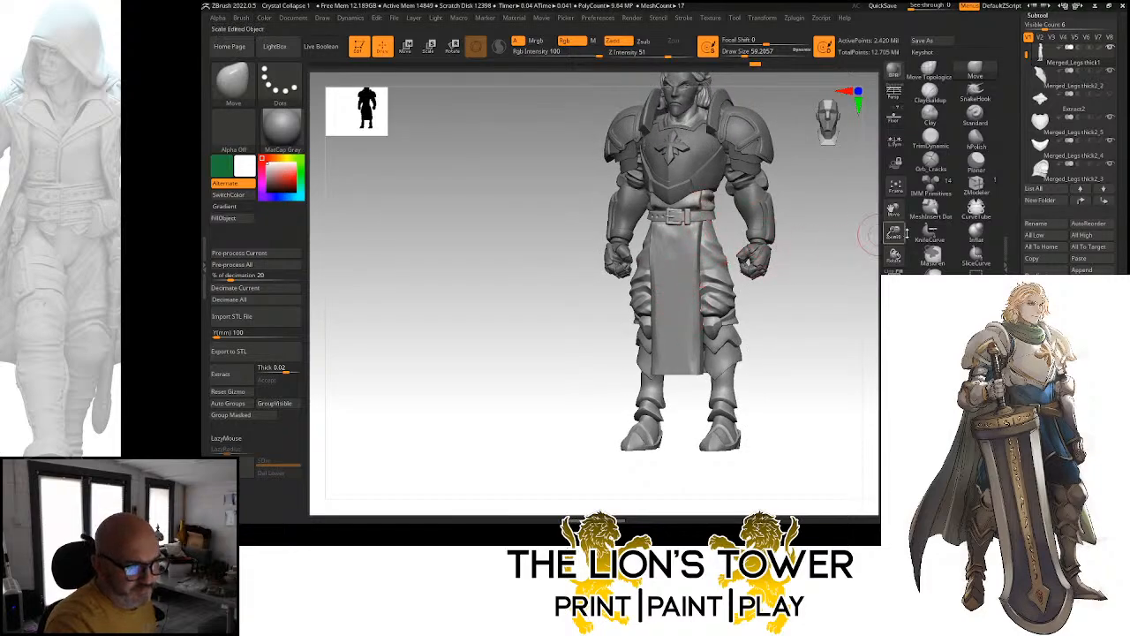
Hide the front and back tabard panels hanging from the belt and delete them from the legs subtool
alt+drag(868, 239, 817, 272)
mouse_move(801, 312)
mouse_down()
mouse_move(693, 305)
mouse_move(645, 319)
mouse_move(790, 306)
mouse_move(770, 304)
mouse_up()
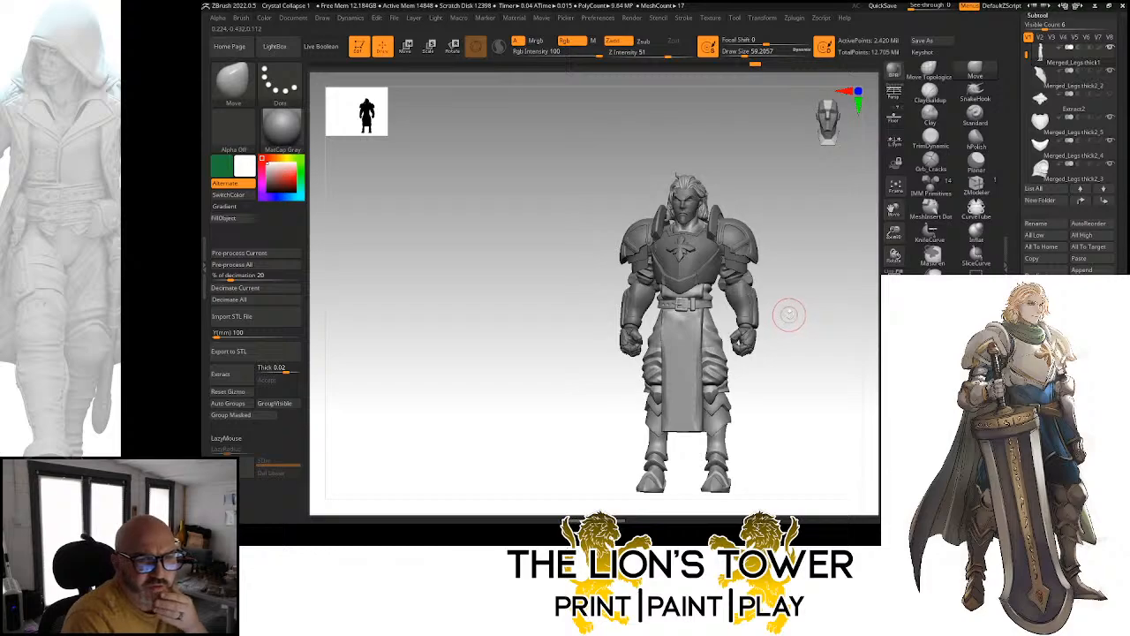
mouse_move(893, 232)
mouse_down()
mouse_move(893, 211)
mouse_move(873, 230)
mouse_up()
drag(827, 275, 828, 285)
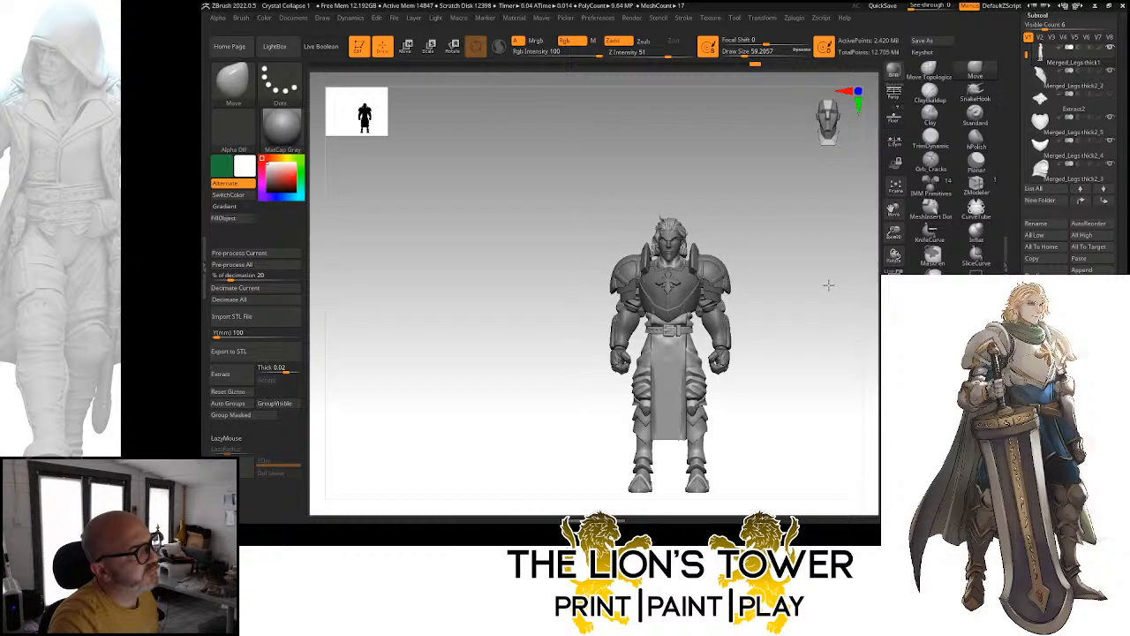
ctrl+shift+click(678, 382)
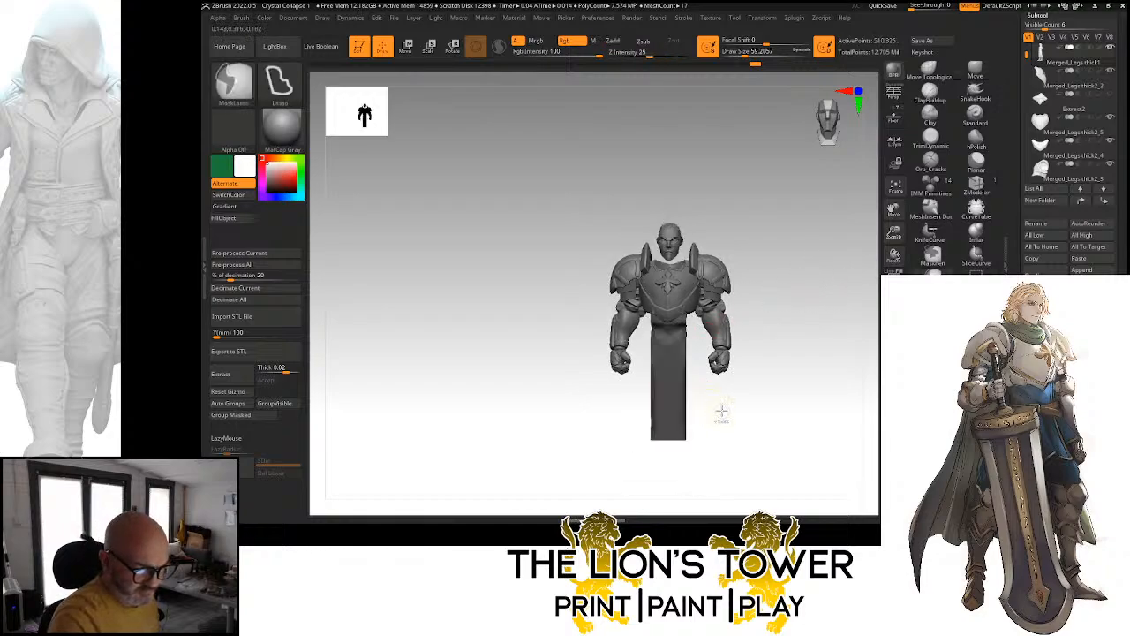
ctrl+shift+click(711, 409)
ctrl+shift+click(676, 427)
ctrl+shift+click(735, 385)
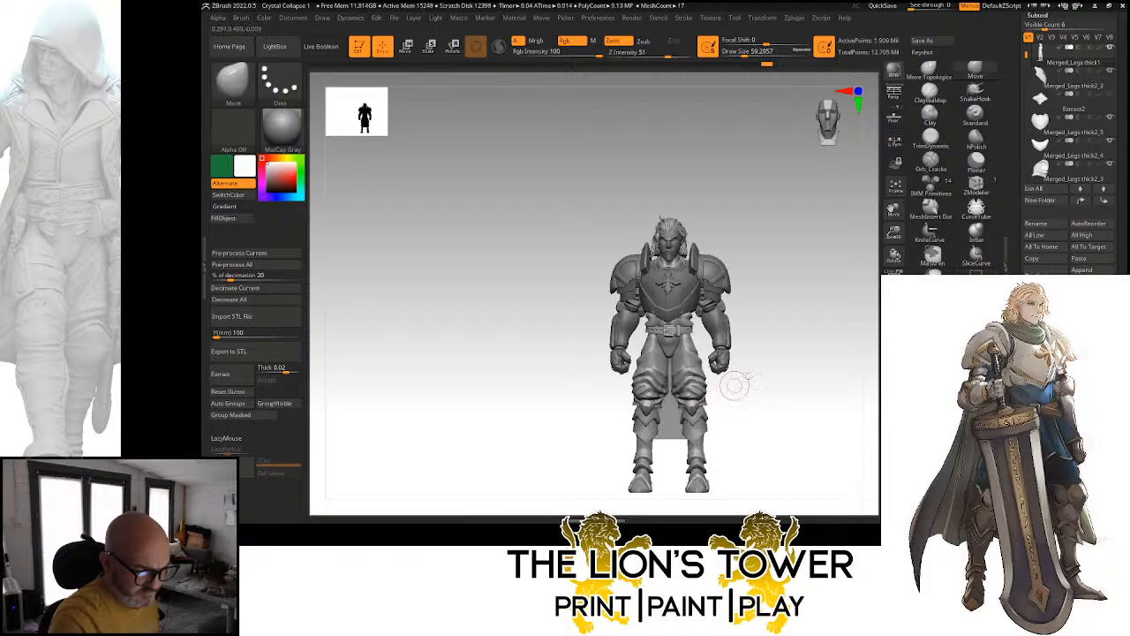
drag(827, 369, 887, 373)
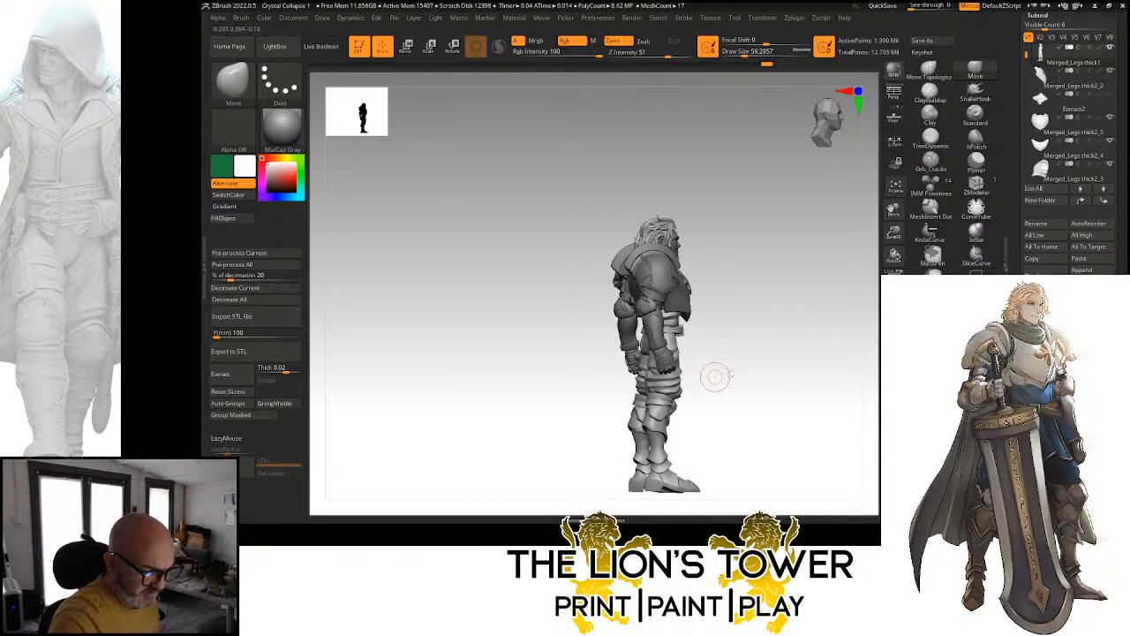
drag(715, 373, 804, 368)
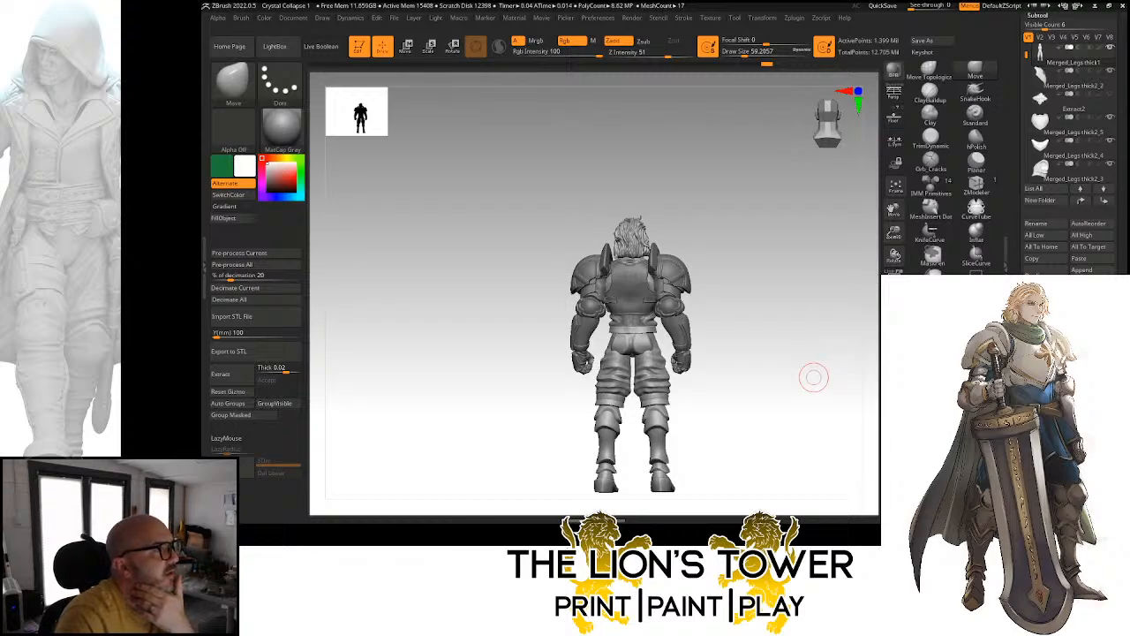
drag(805, 336, 782, 318)
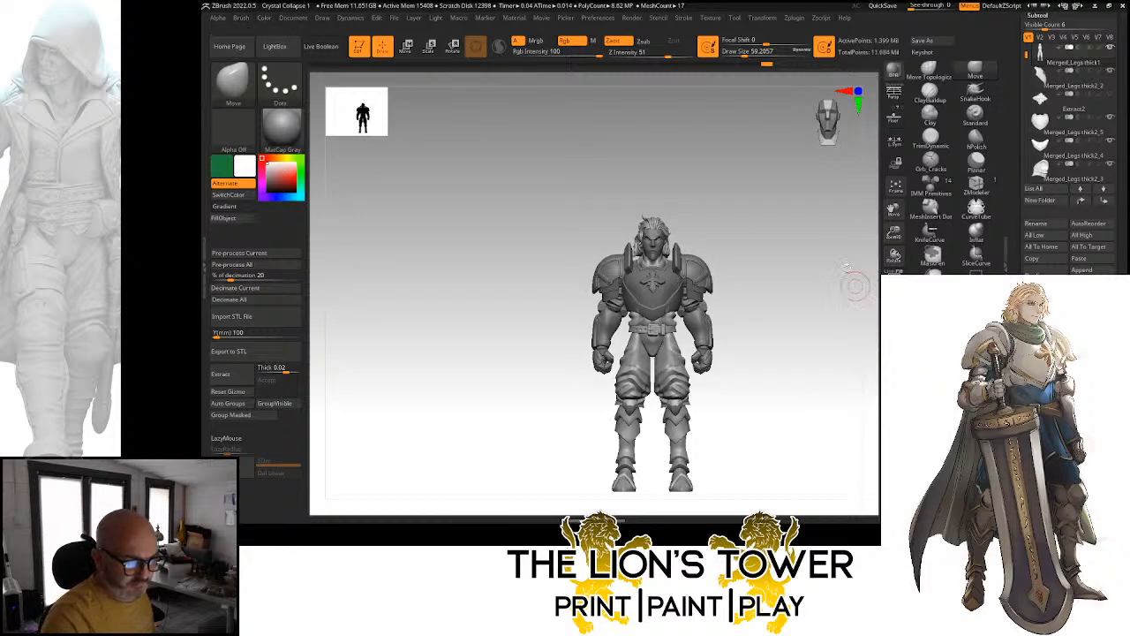
Mask the belt area so only the legs below it stay unmasked, and centre the transform gizmo on them
mouse_move(813, 282)
mouse_down()
mouse_move(798, 292)
mouse_move(894, 245)
mouse_move(893, 200)
mouse_up()
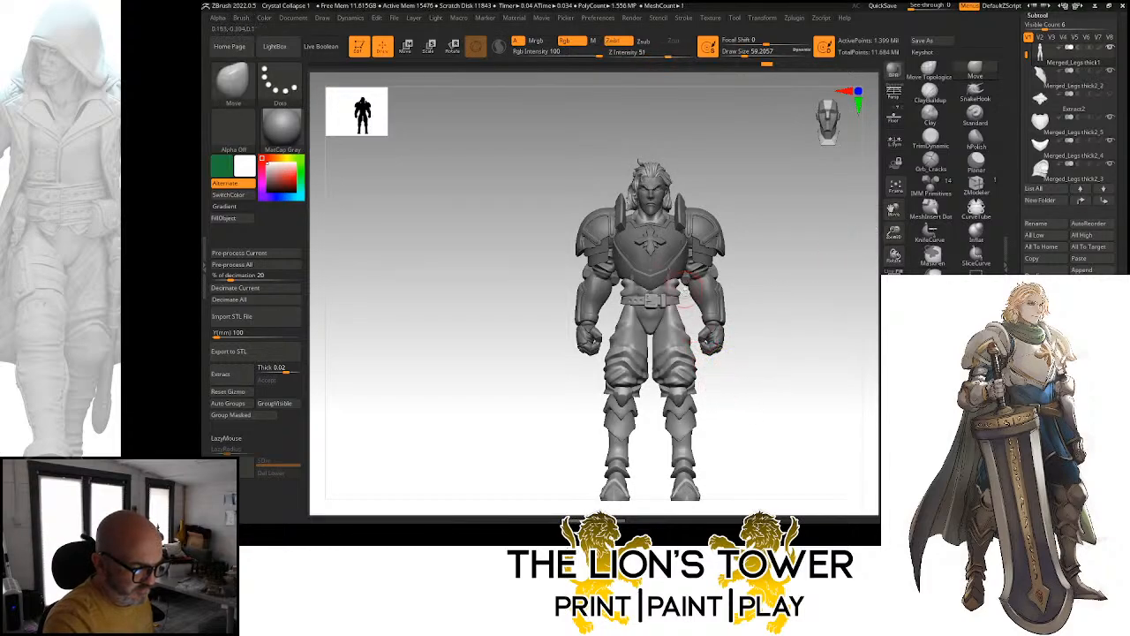
key(ctrl)
mouse_move(624, 294)
ctrl+mouse_down()
mouse_move(675, 302)
mouse_move(681, 315)
ctrl+mouse_up()
ctrl+click(747, 266)
mouse_move(743, 263)
ctrl+mouse_down()
mouse_move(747, 250)
mouse_move(611, 264)
mouse_move(571, 495)
mouse_move(771, 495)
mouse_move(779, 450)
ctrl+mouse_up()
drag(895, 233, 905, 204)
click(453, 47)
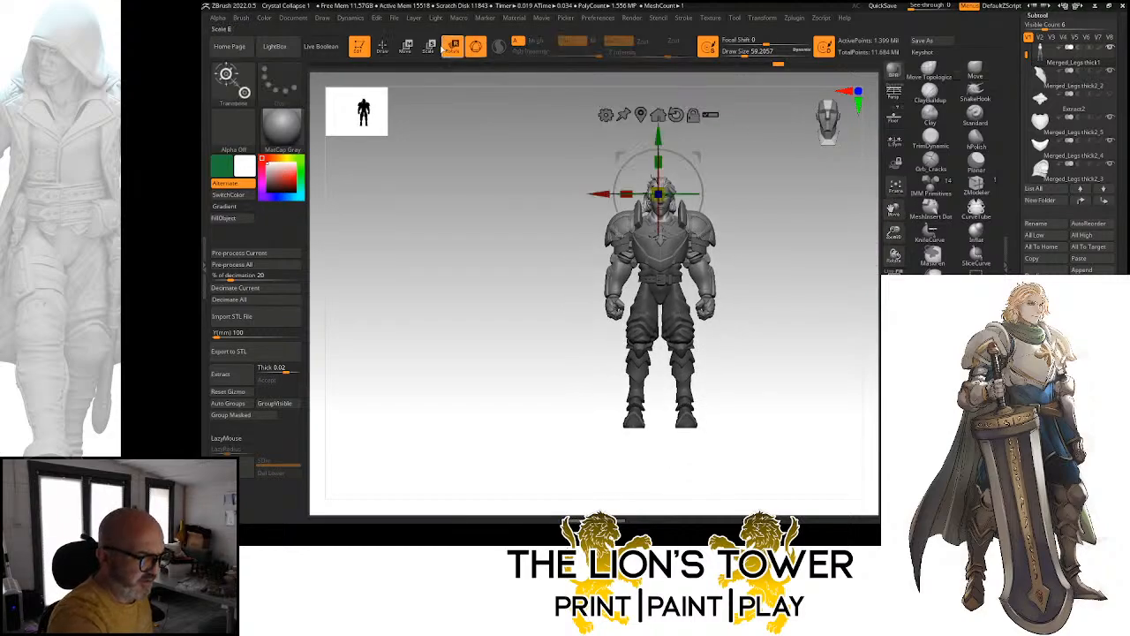
ctrl+click(691, 174)
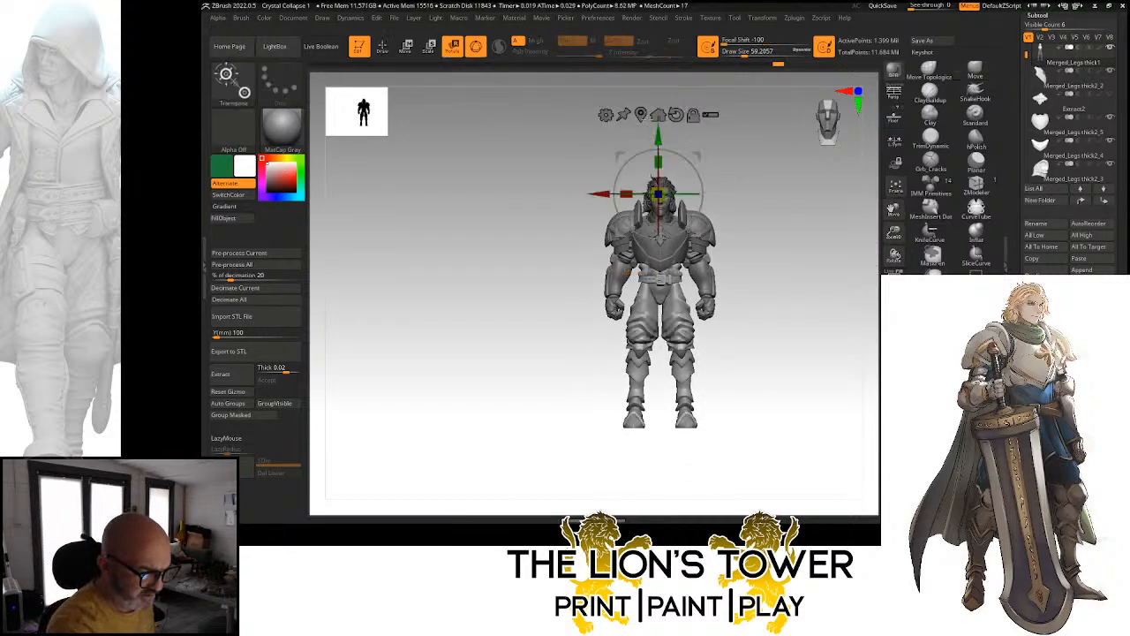
click(641, 115)
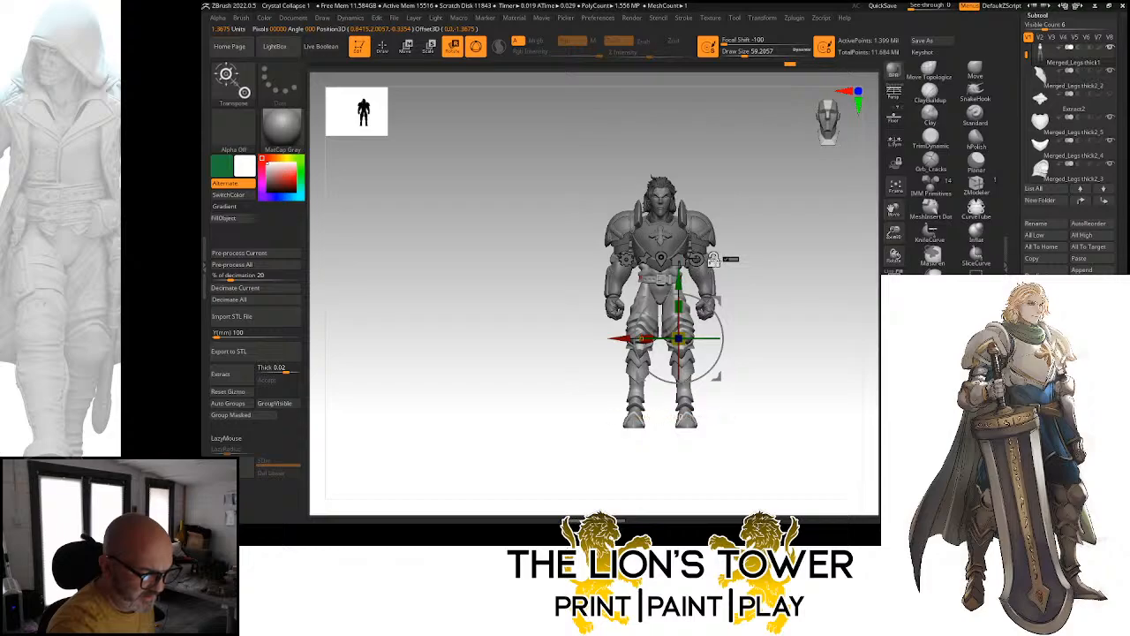
Raise the gizmo pivot to waist height and stretch the unmasked legs slightly longer along the vertical axis
alt+drag(679, 281, 679, 210)
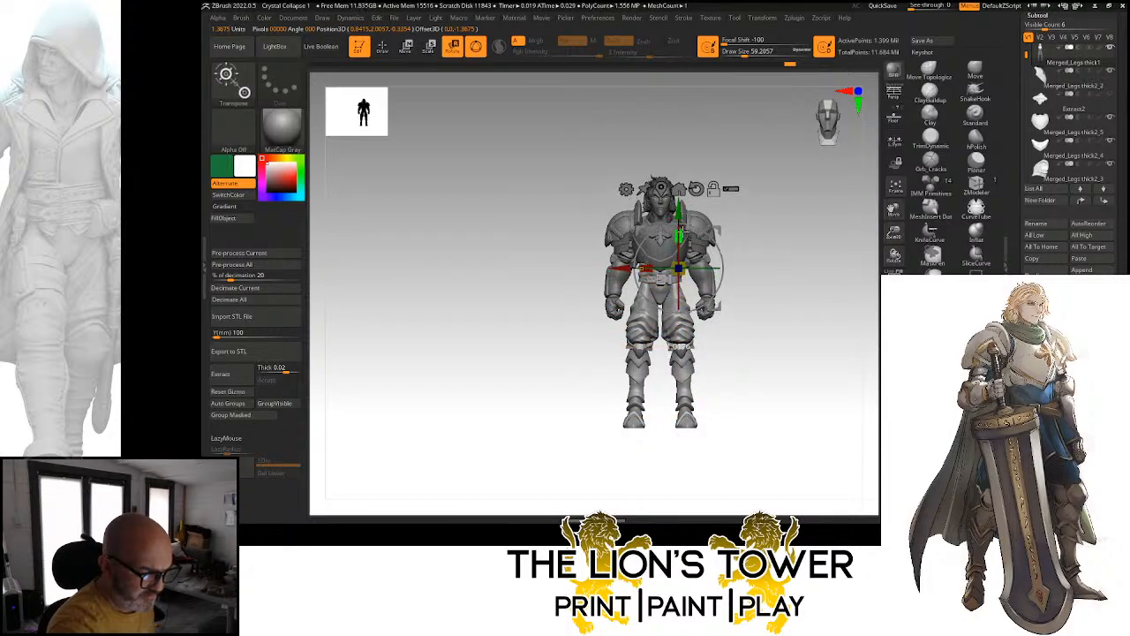
drag(679, 236, 680, 214)
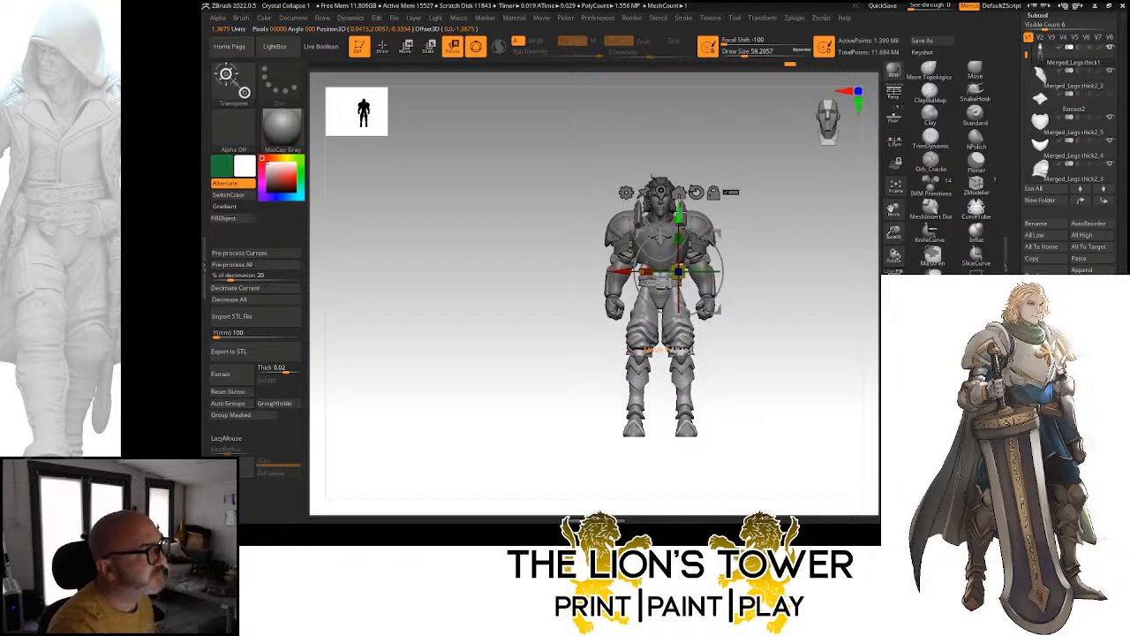
shift+drag(785, 237, 810, 265)
ctrl+click(794, 232)
shift+drag(815, 276, 784, 270)
drag(894, 237, 894, 261)
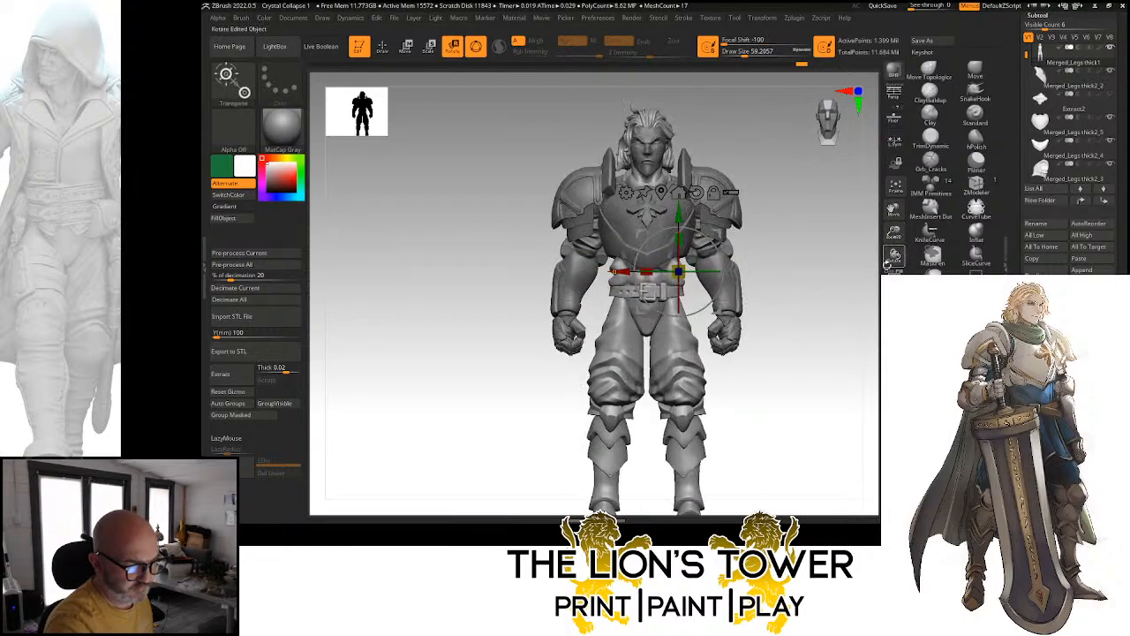
shift+drag(794, 276, 771, 220)
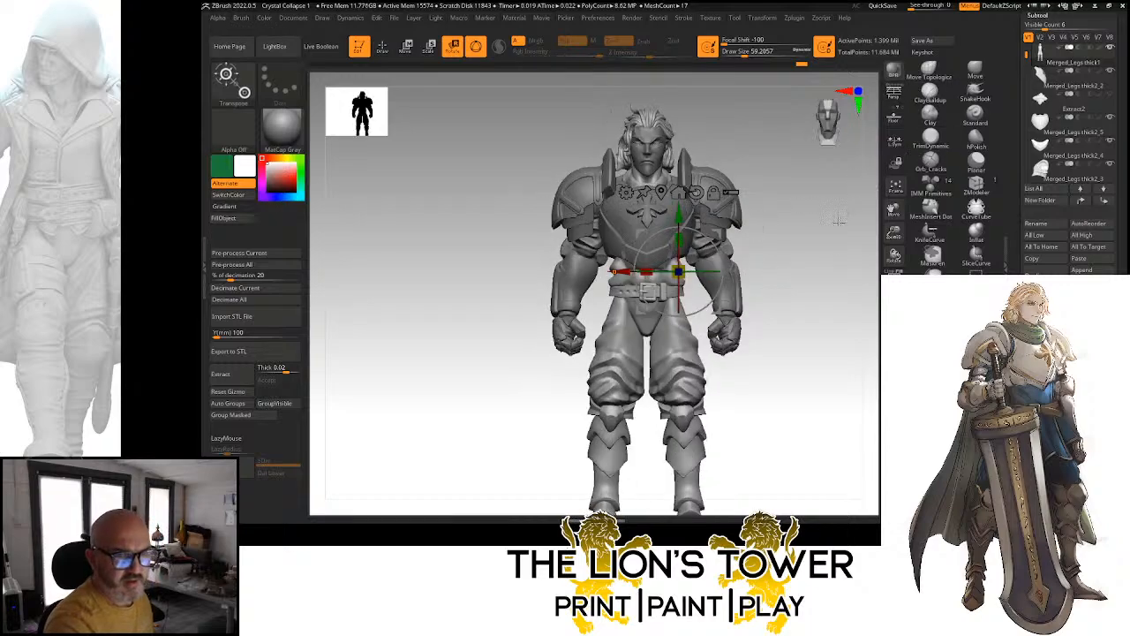
Go through the other loaded character tools, open the caped Kuraudo swordsman carrying the greatsword, and frame the figure from the front
drag(895, 212, 772, 246)
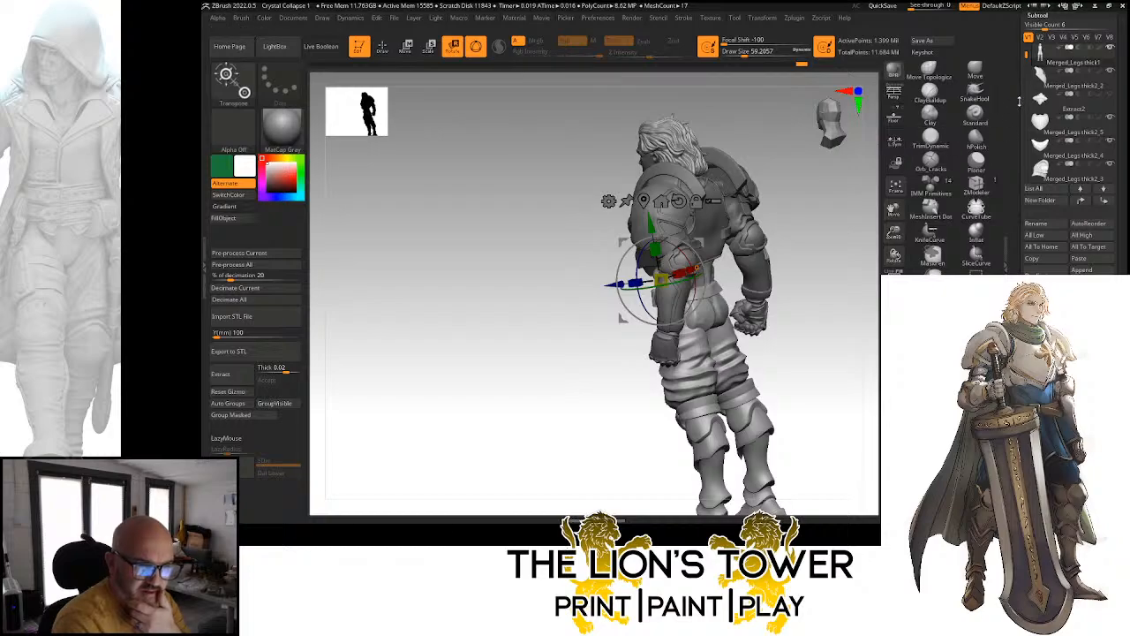
drag(1014, 142, 1015, 356)
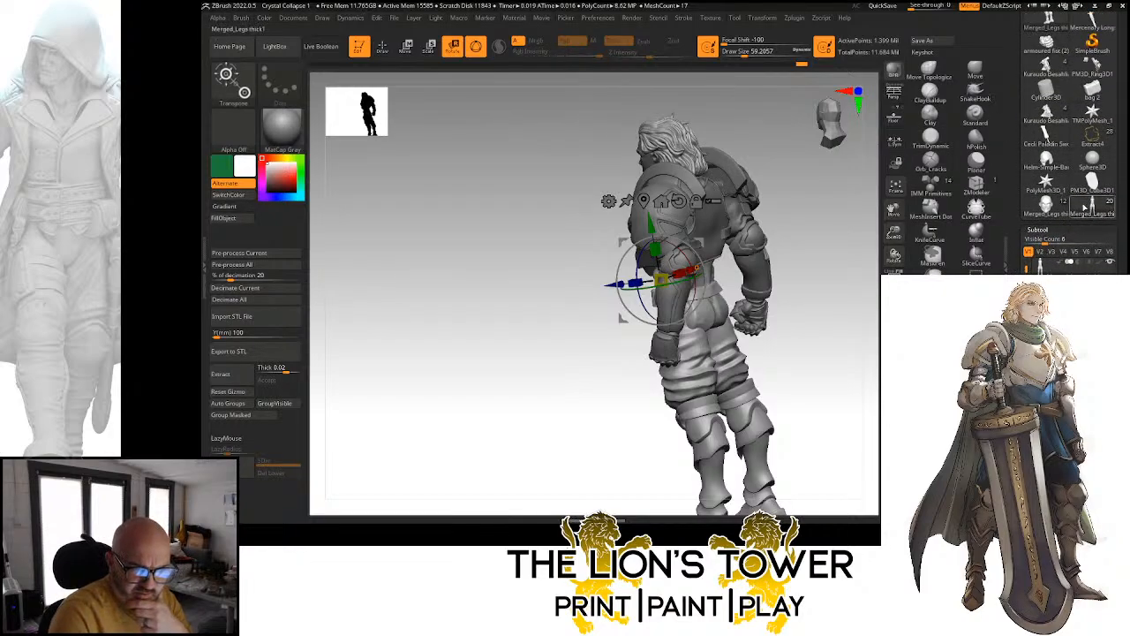
click(1049, 208)
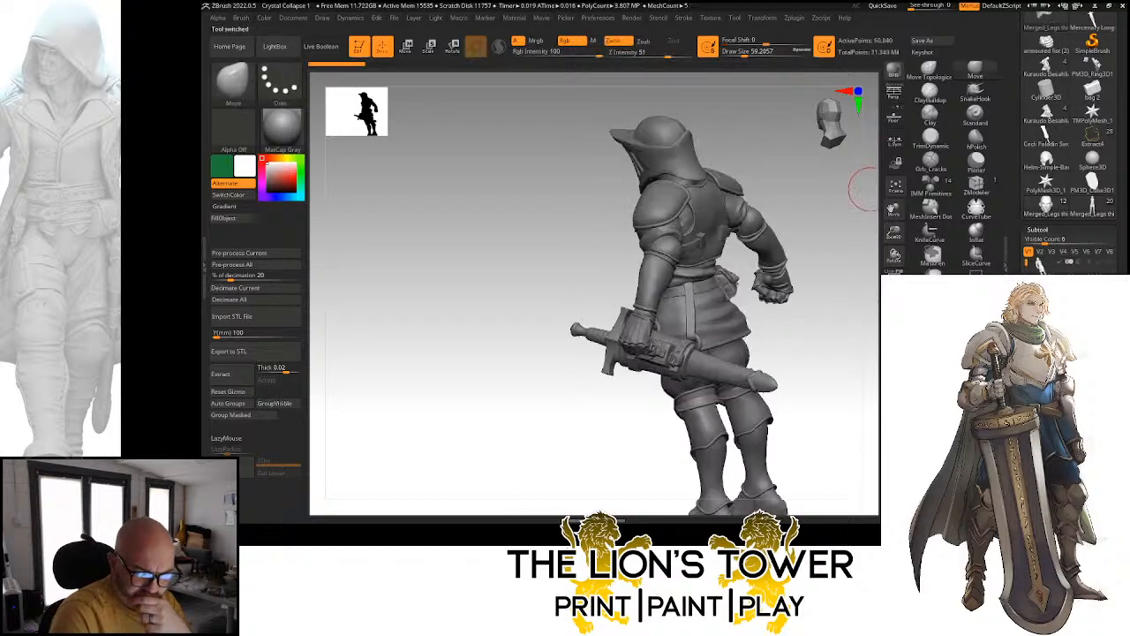
drag(1013, 124, 1013, 227)
click(1049, 169)
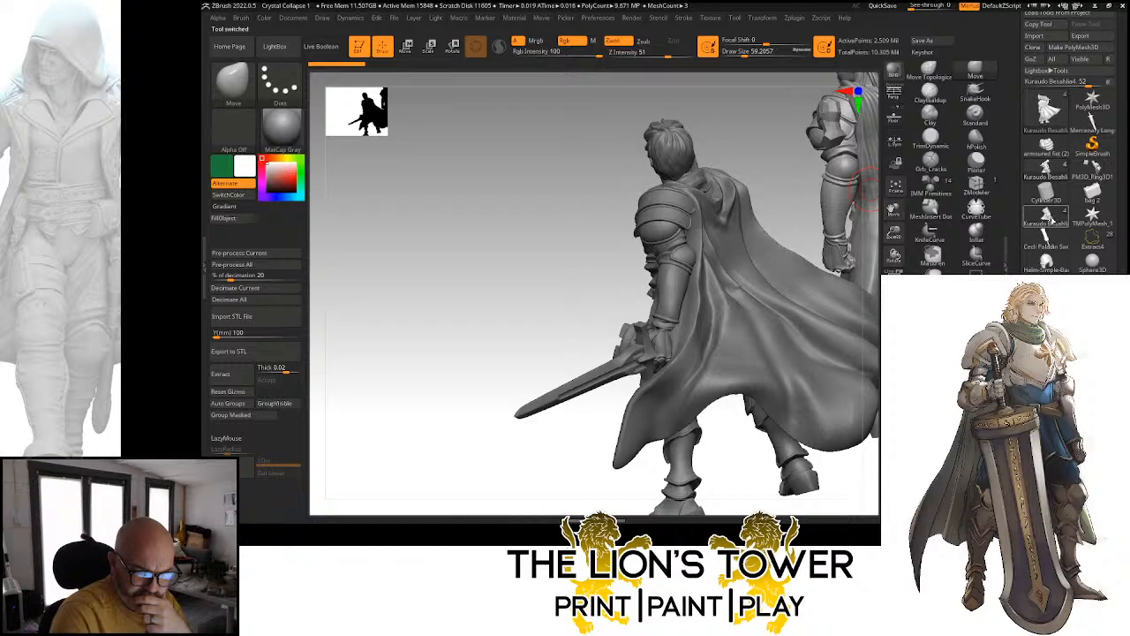
click(1049, 219)
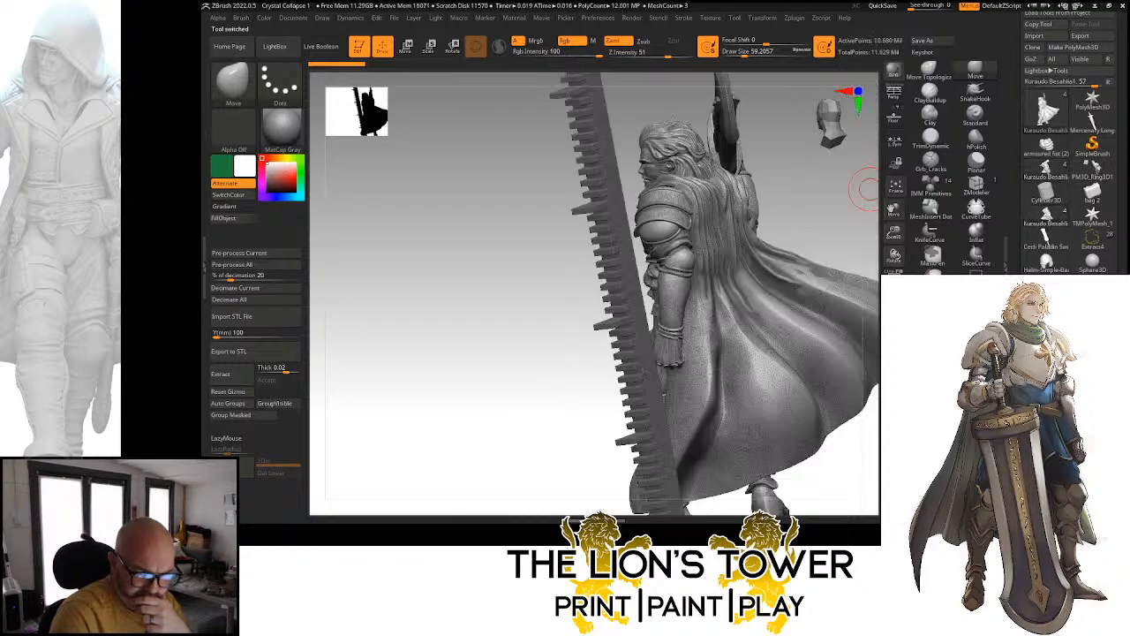
drag(818, 226, 886, 207)
click(895, 187)
click(895, 189)
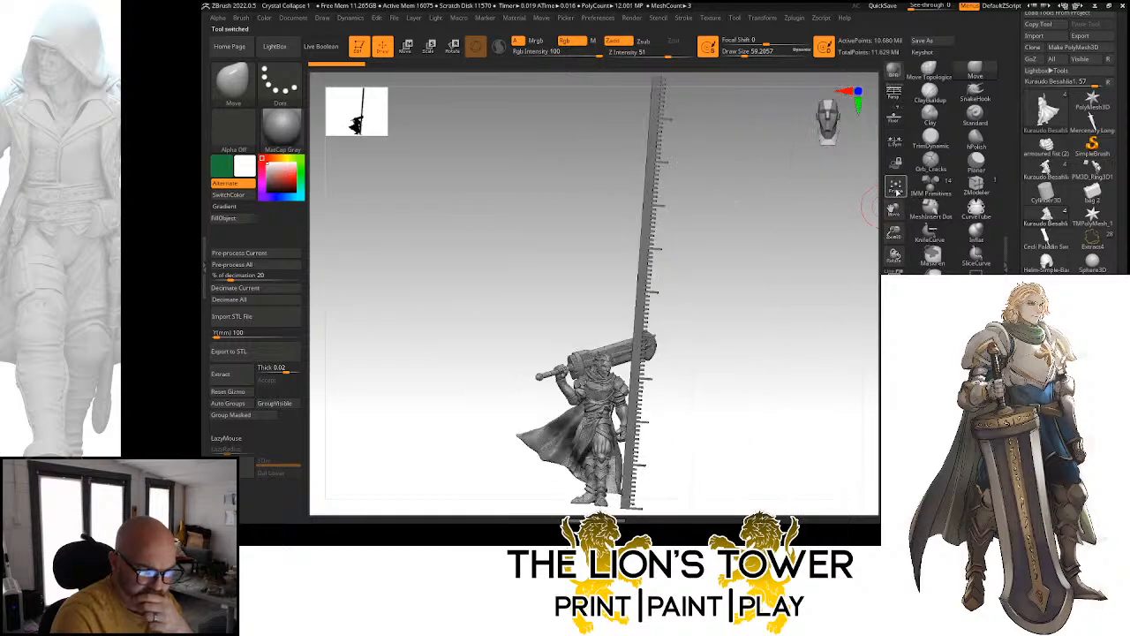
click(895, 193)
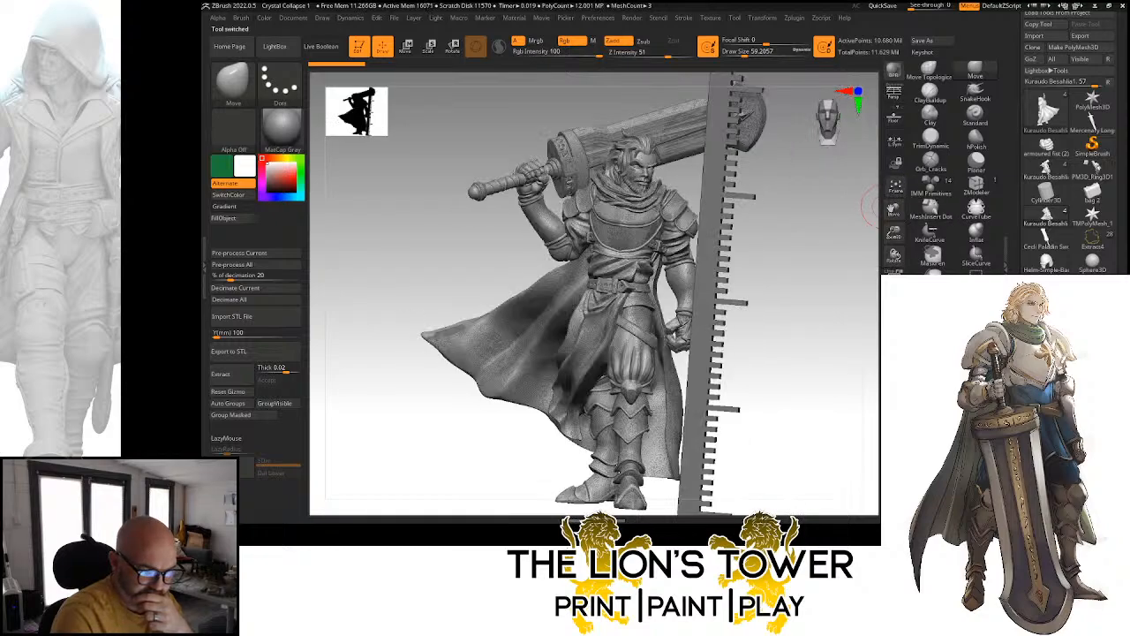
Show the swordsman's polygroups, isolate the cape and scarf group, and split it off as a separate subtool
click(895, 347)
click(895, 348)
click(895, 275)
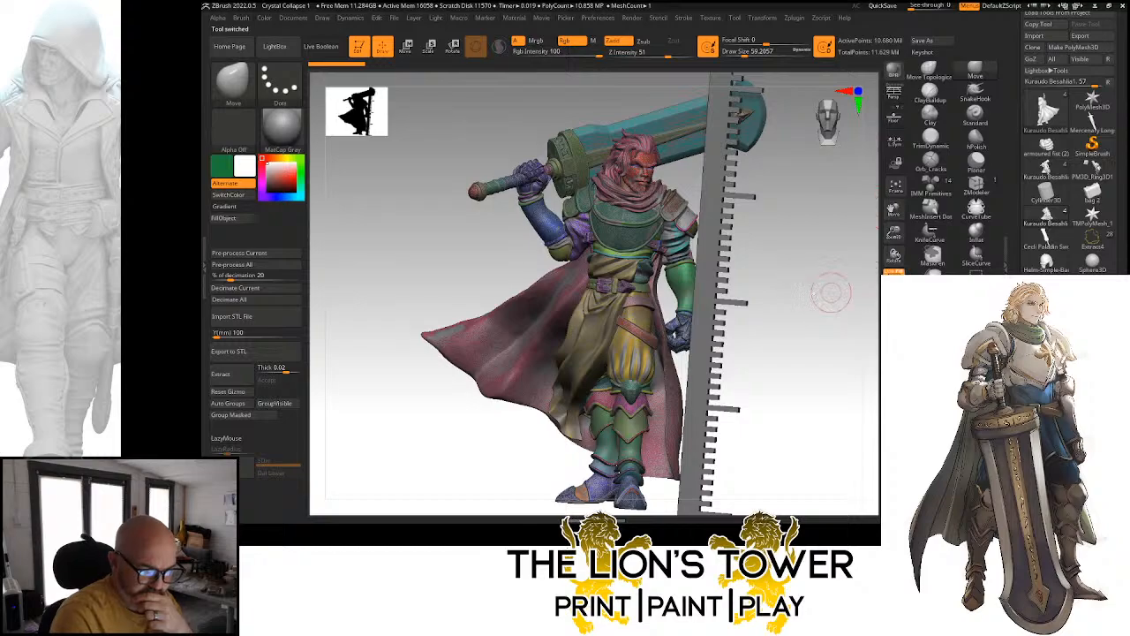
ctrl+shift+click(673, 405)
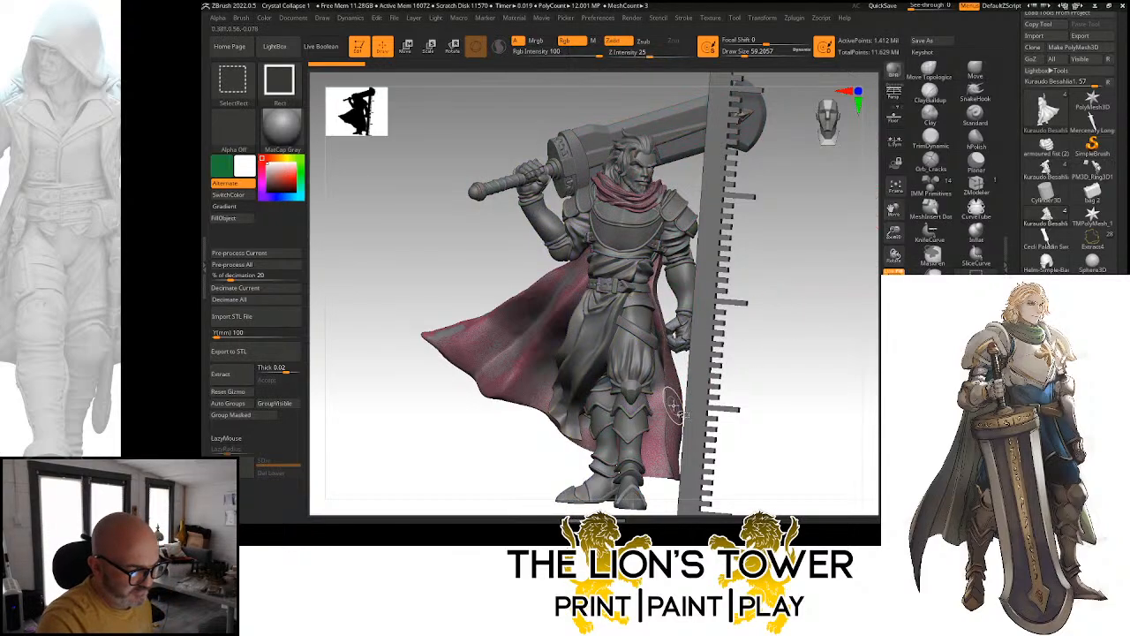
ctrl+shift+click(691, 407)
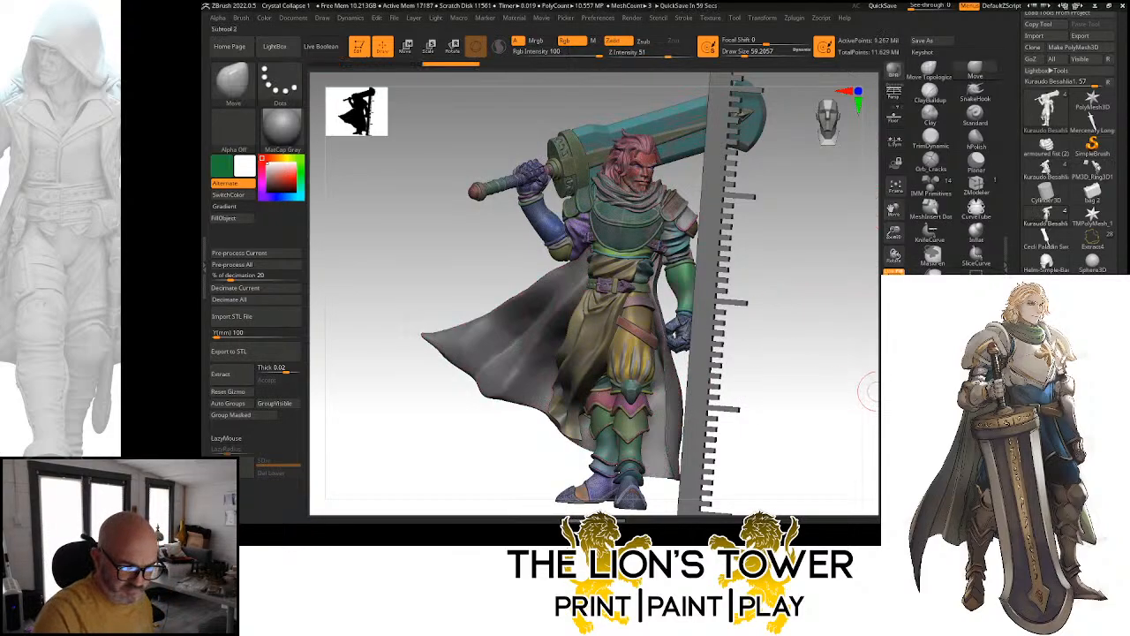
Select the swordsman's cape and scarf subtool and add it to the armoured knight's tool
drag(1112, 406, 1113, 328)
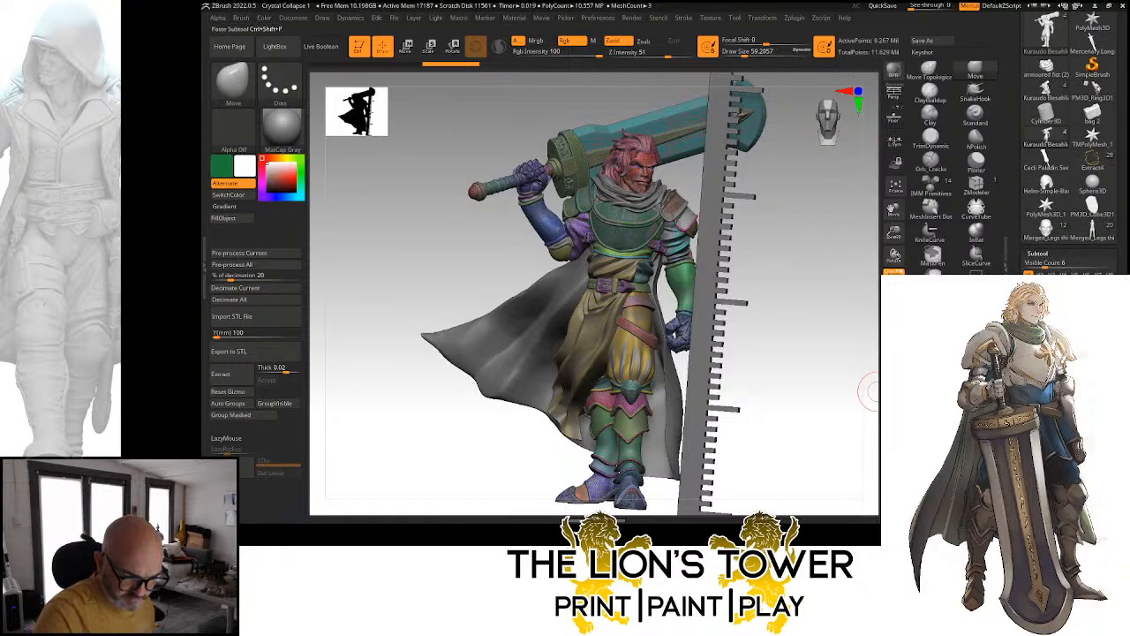
drag(1112, 388, 1113, 334)
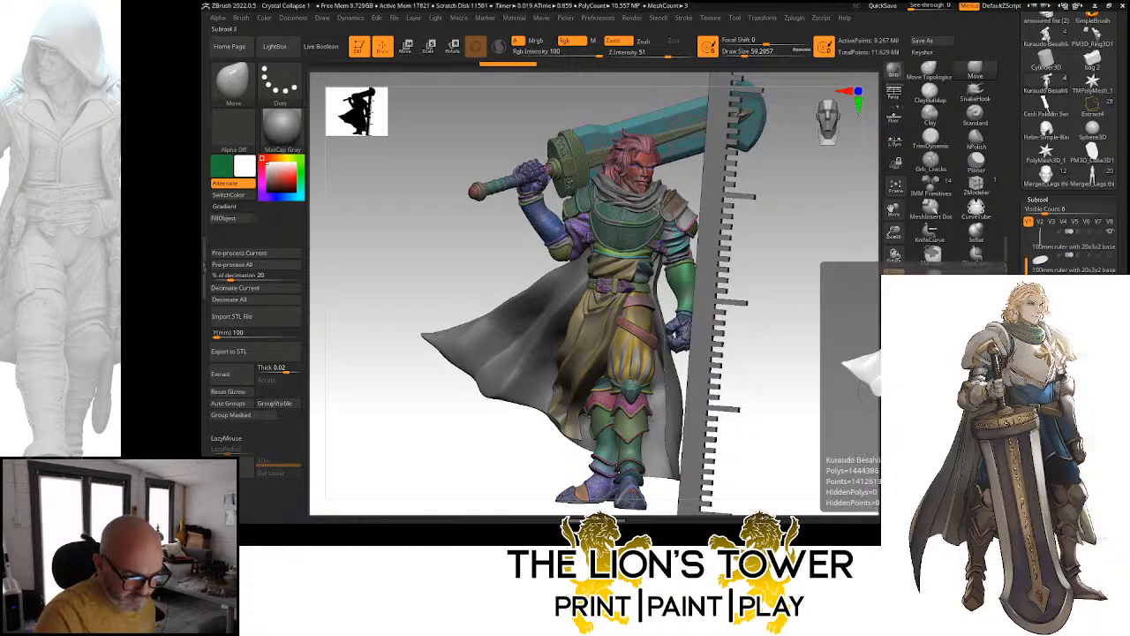
click(1073, 309)
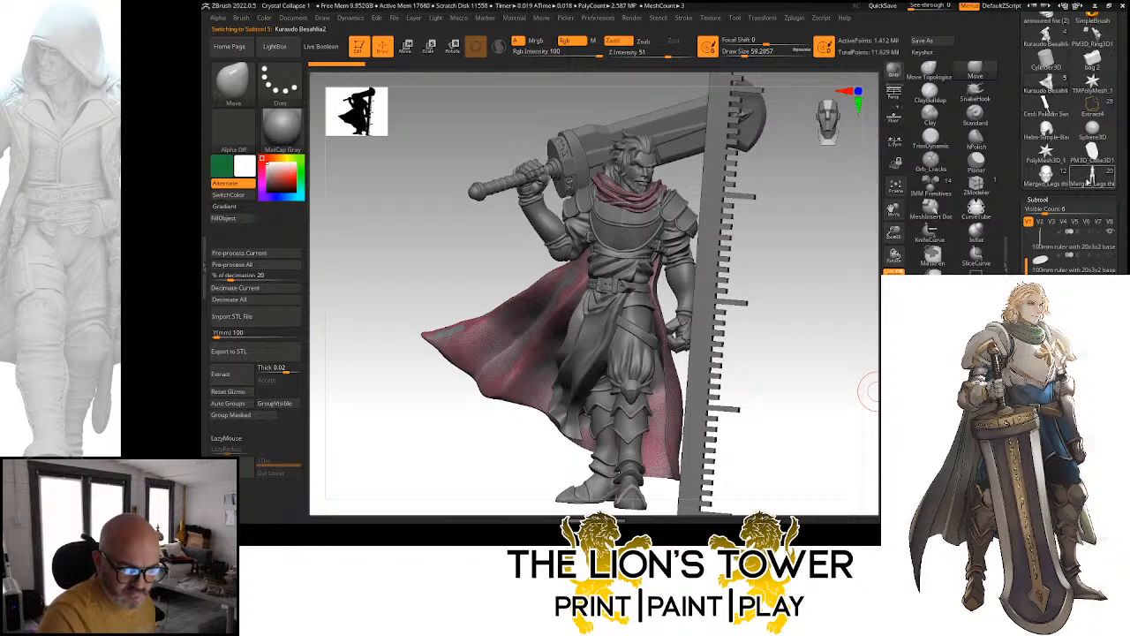
click(1093, 179)
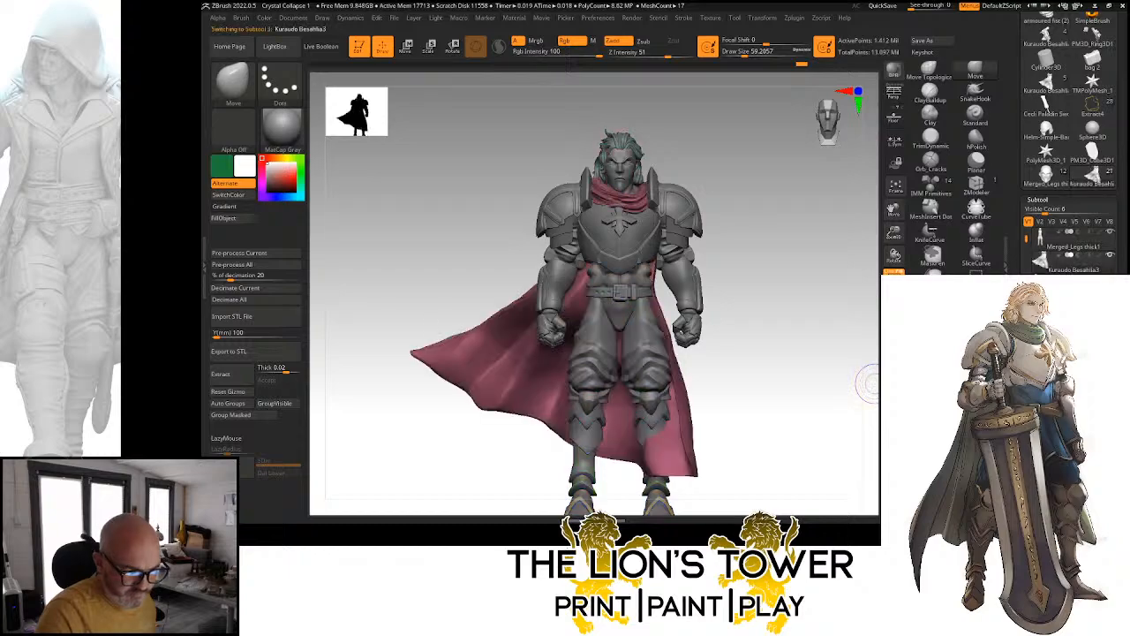
mouse_move(777, 291)
mouse_down()
mouse_move(889, 249)
mouse_move(856, 274)
mouse_move(815, 273)
mouse_up()
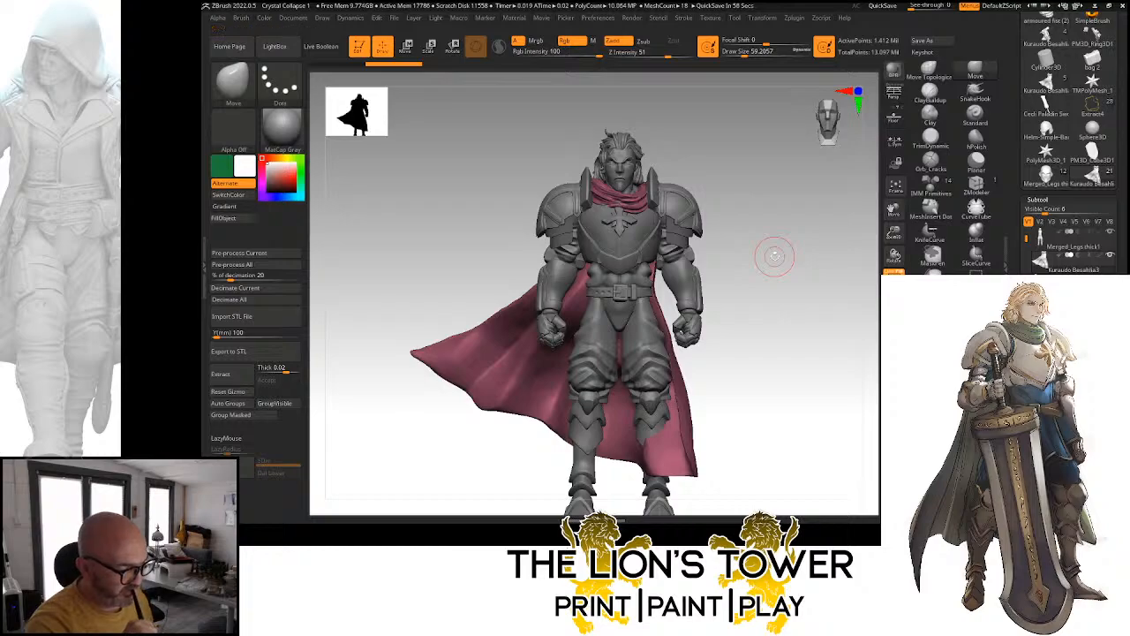
mouse_move(774, 257)
shift+mouse_down()
mouse_move(840, 376)
mouse_move(699, 378)
shift+mouse_up()
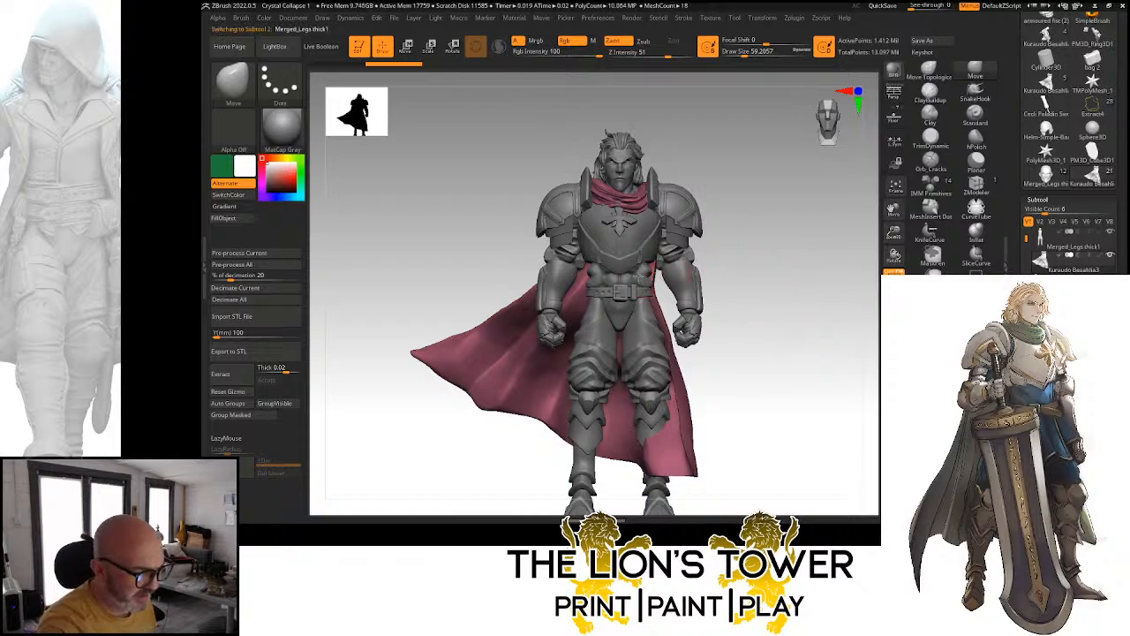
Isolate the torso polygroup of the knight's legs subtool and build up its abdomen and flanks with ClayBuildup
alt+click(643, 273)
ctrl+shift+click(643, 273)
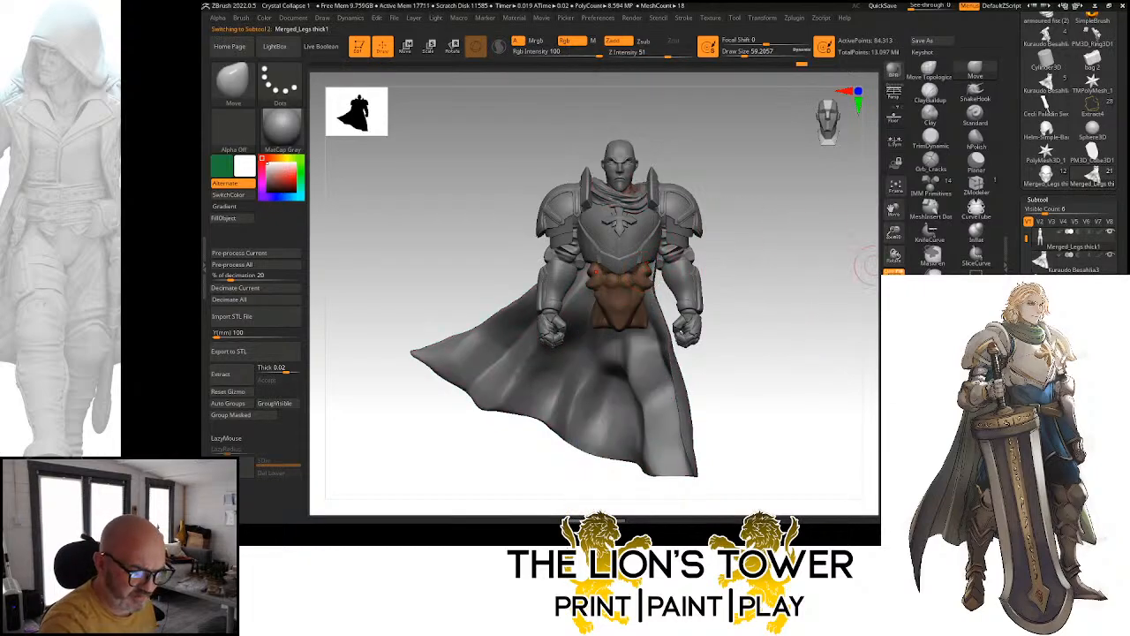
click(894, 324)
click(929, 91)
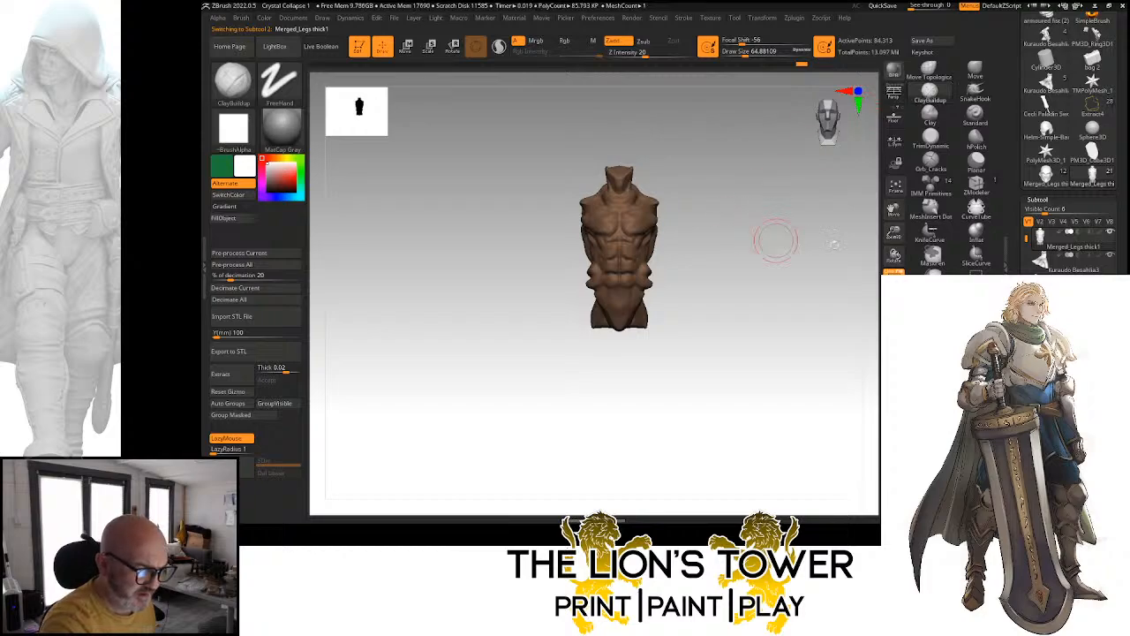
drag(895, 231, 894, 244)
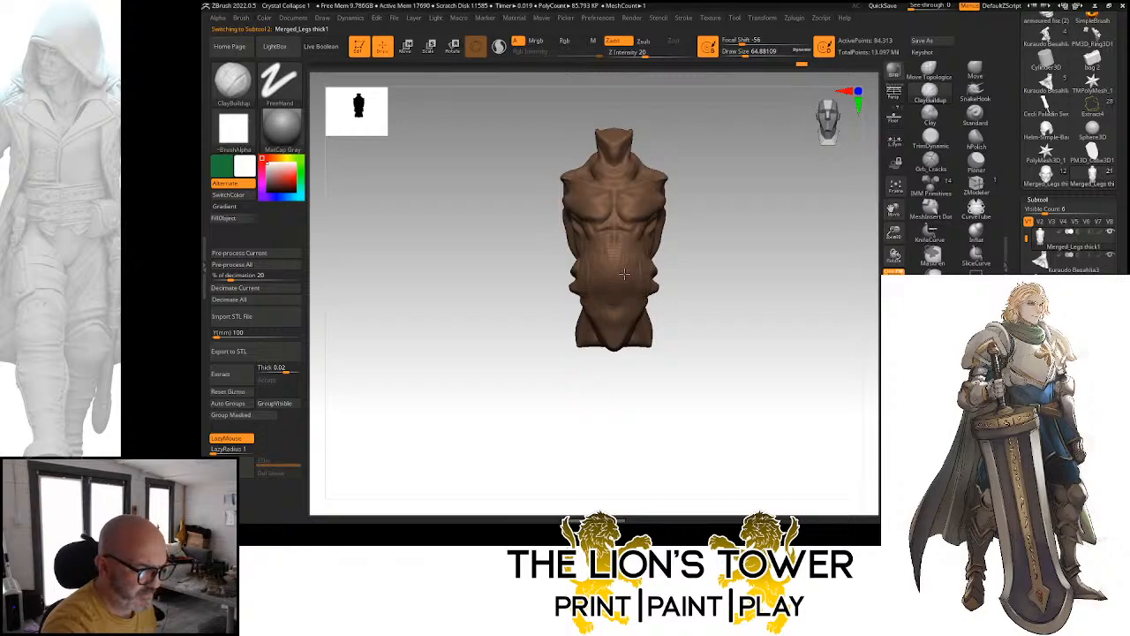
right_drag(629, 265, 653, 250)
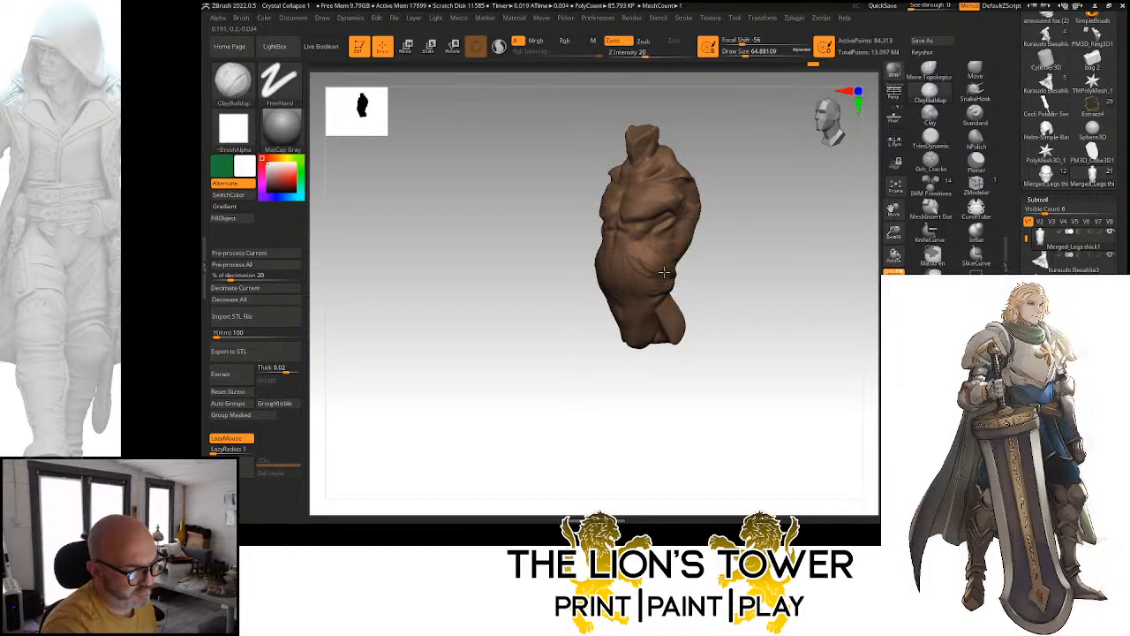
right_drag(664, 264, 696, 272)
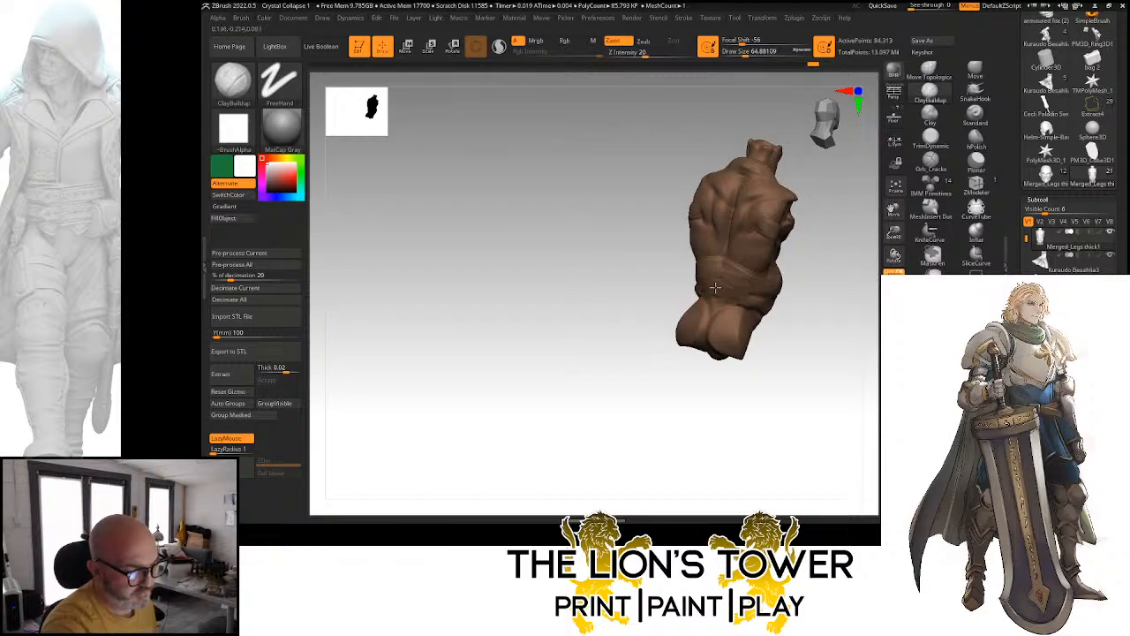
Smooth the built-up clay around the torso's lower back, sides and abdomen
key(shift)
shift+drag(711, 288, 727, 292)
mouse_move(774, 300)
right_down()
mouse_move(807, 323)
mouse_move(834, 309)
right_up()
mouse_move(738, 288)
shift+mouse_down()
mouse_move(719, 281)
mouse_move(726, 288)
shift+mouse_up()
mouse_move(788, 301)
right_down()
mouse_move(824, 310)
mouse_move(714, 284)
right_up()
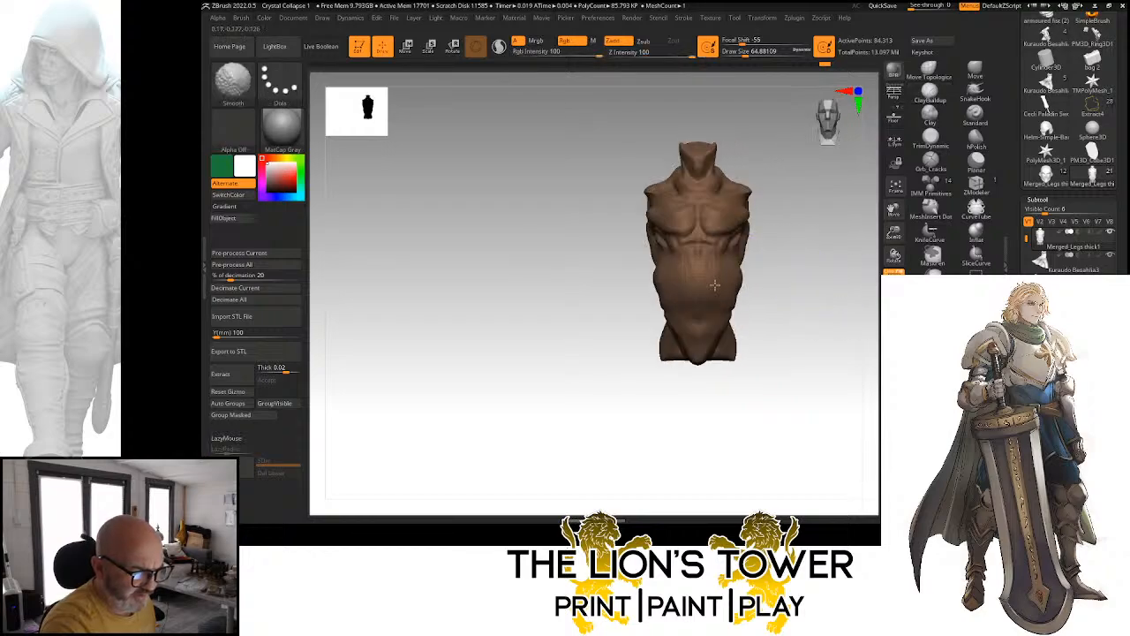
Choose the Orb_Cracks brush and bring back the other subtools and the hidden hair, belt and leg polygroups
click(930, 162)
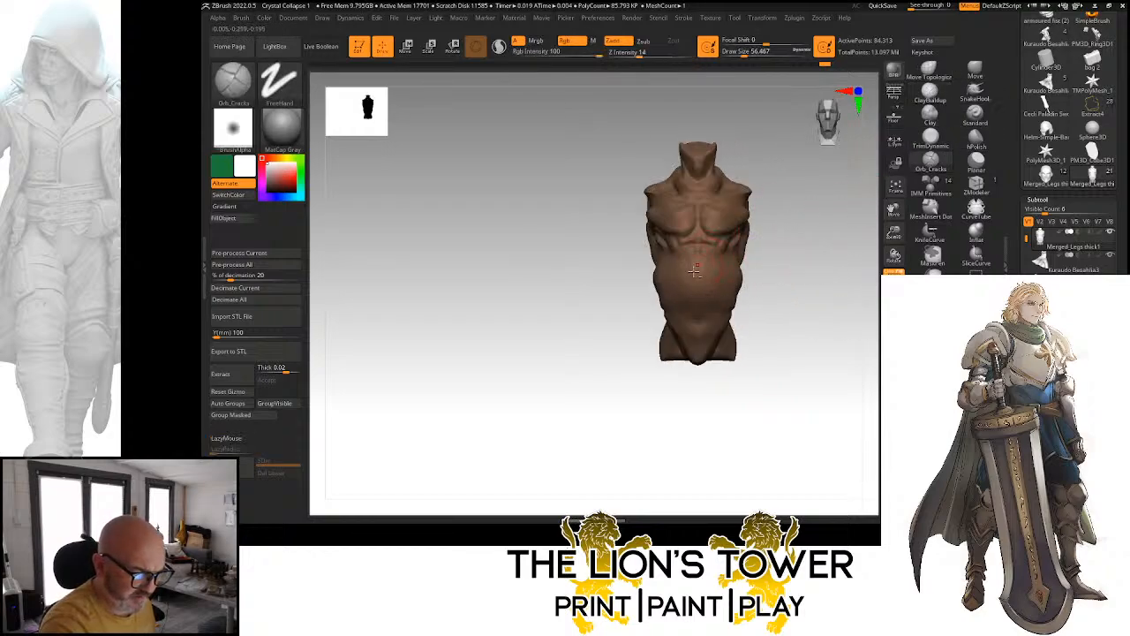
click(893, 324)
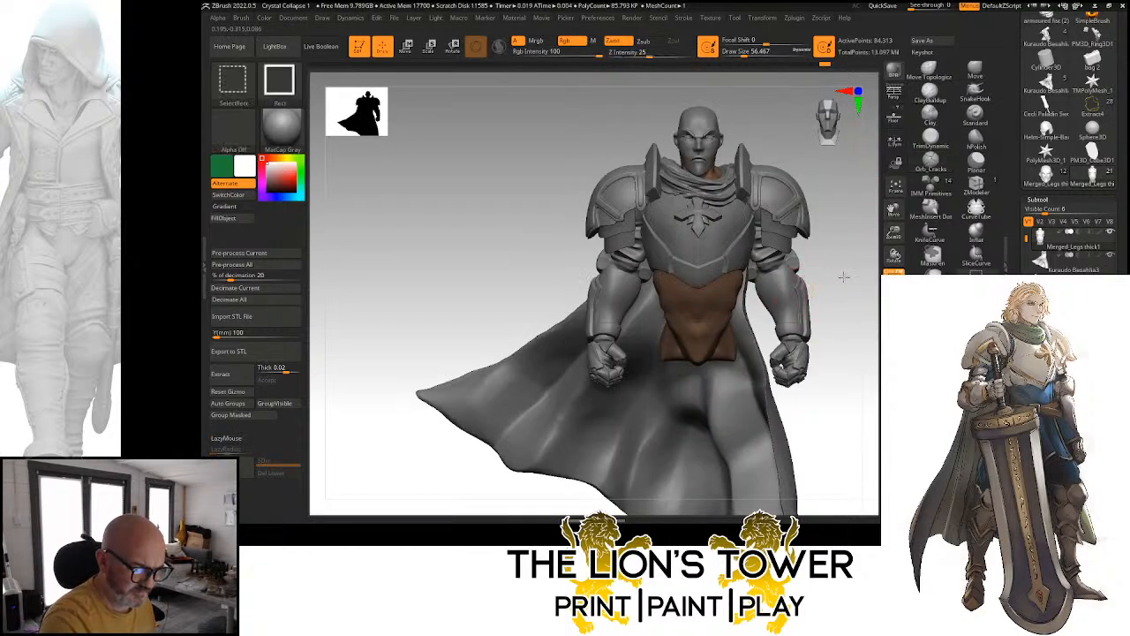
ctrl+shift+click(775, 300)
ctrl+shift+click(733, 294)
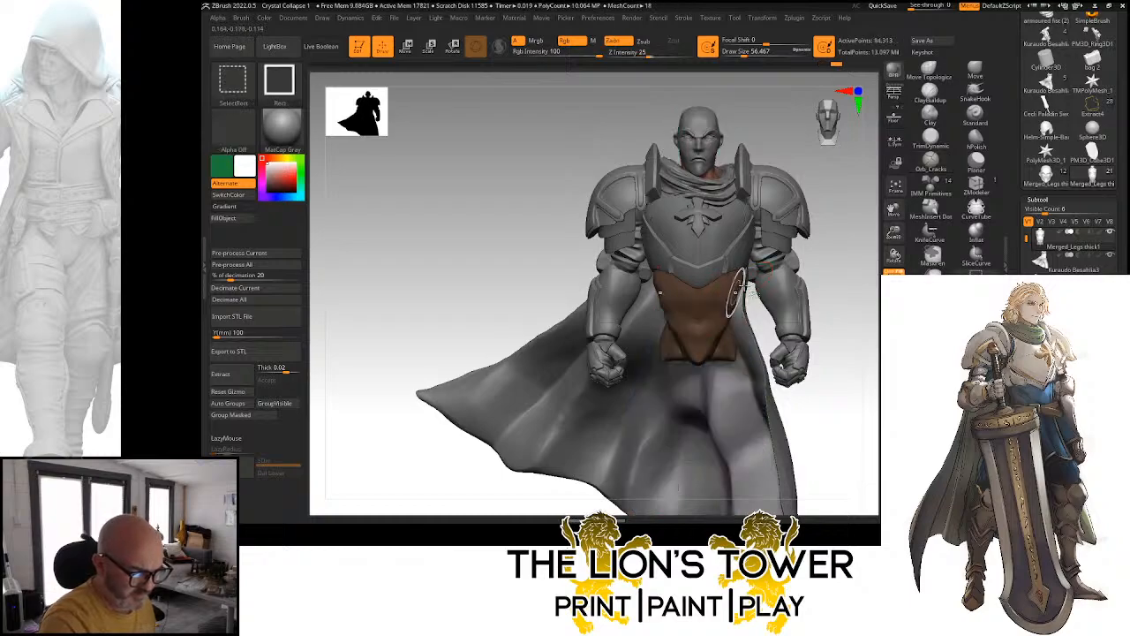
ctrl+click(828, 234)
ctrl+shift+click(828, 239)
ctrl+click(828, 241)
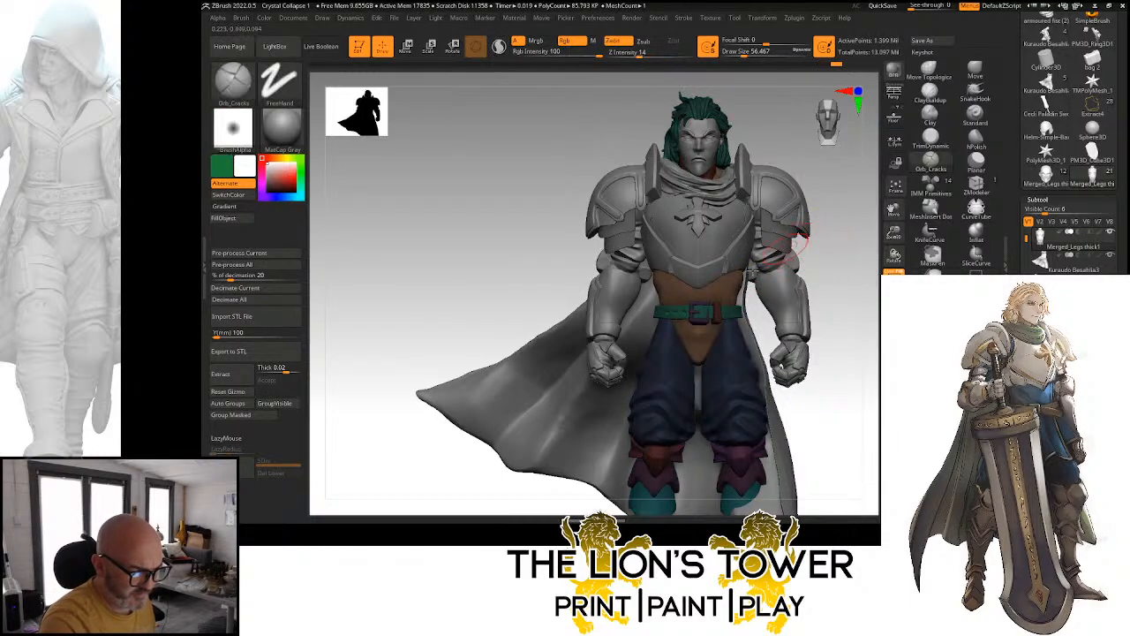
Carve cloth folds around the waist between the breastplate and the belt with Orb_Cracks
drag(821, 263, 740, 280)
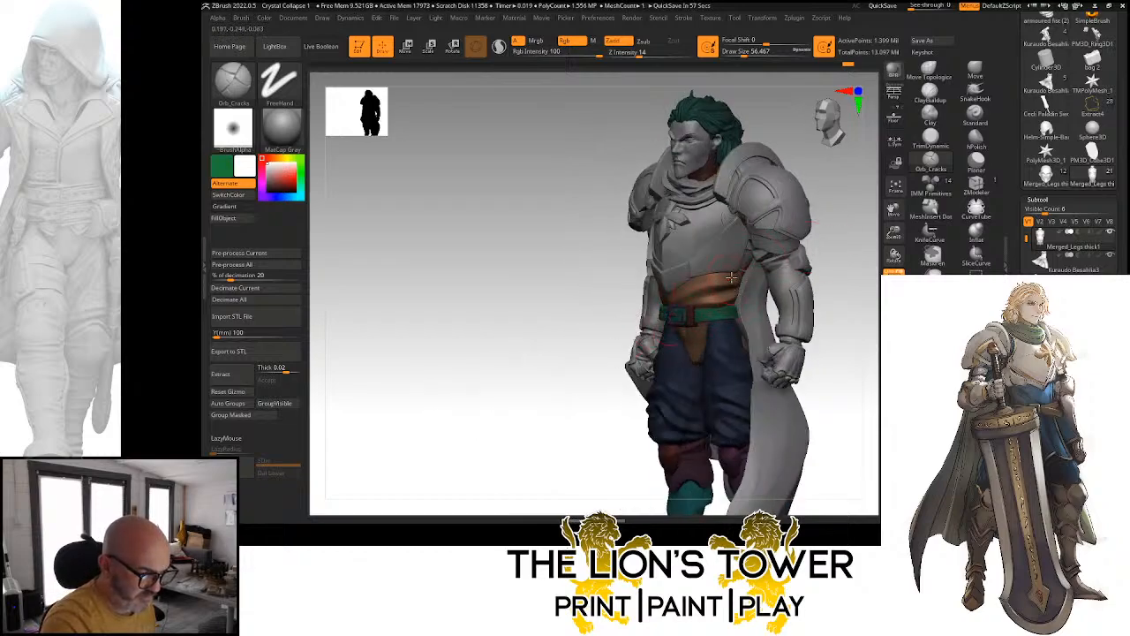
drag(789, 247, 645, 292)
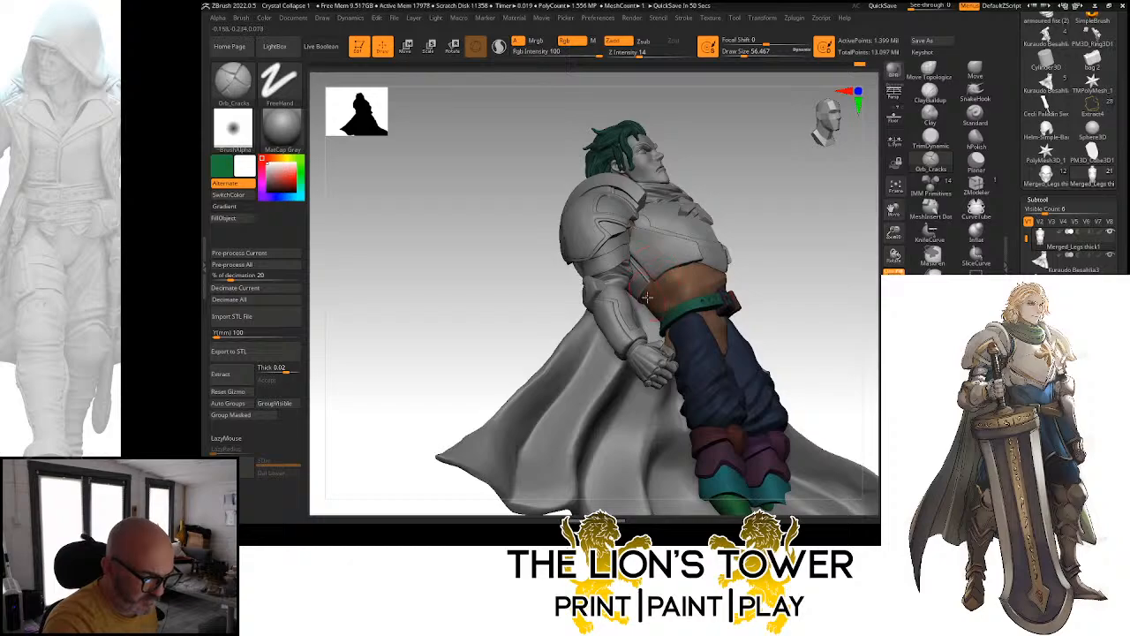
drag(764, 272, 704, 279)
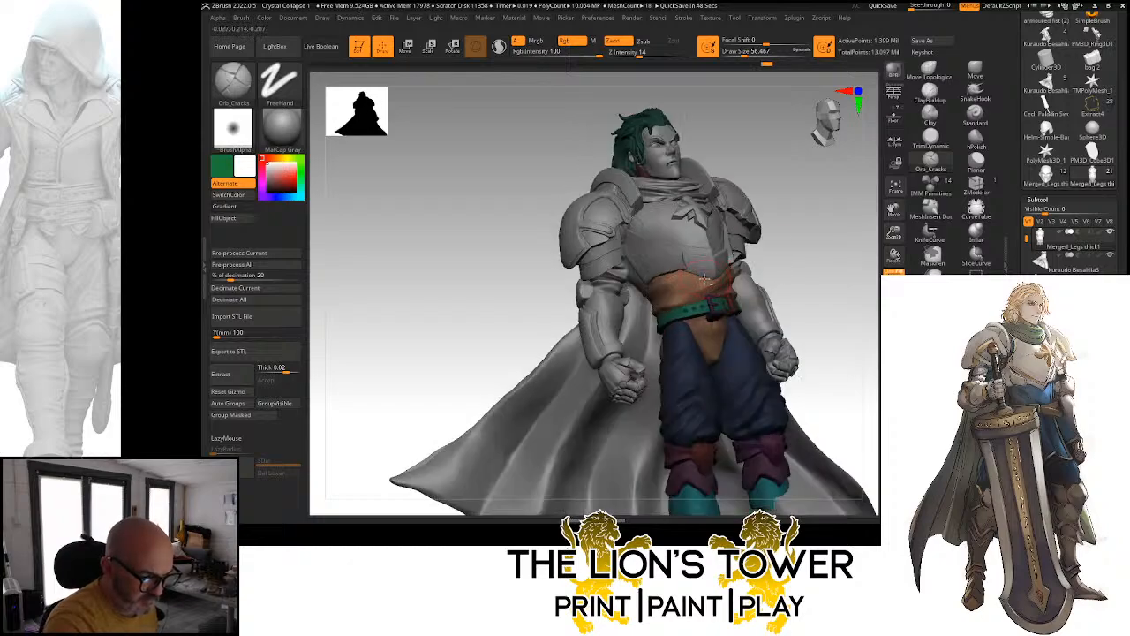
Reshape the waist cloth under the breastplate's lower edge with the Move brush at draw size 26.8692, and smooth it near the belt
drag(777, 254, 768, 168)
drag(894, 232, 897, 264)
drag(895, 210, 830, 251)
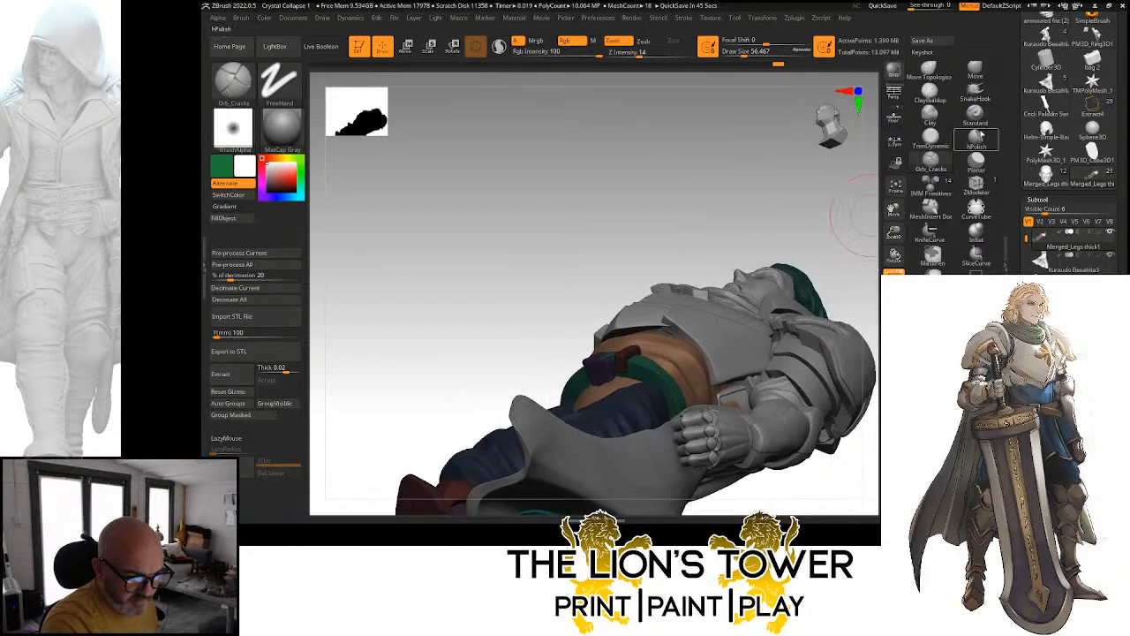
click(974, 70)
drag(775, 185, 658, 289)
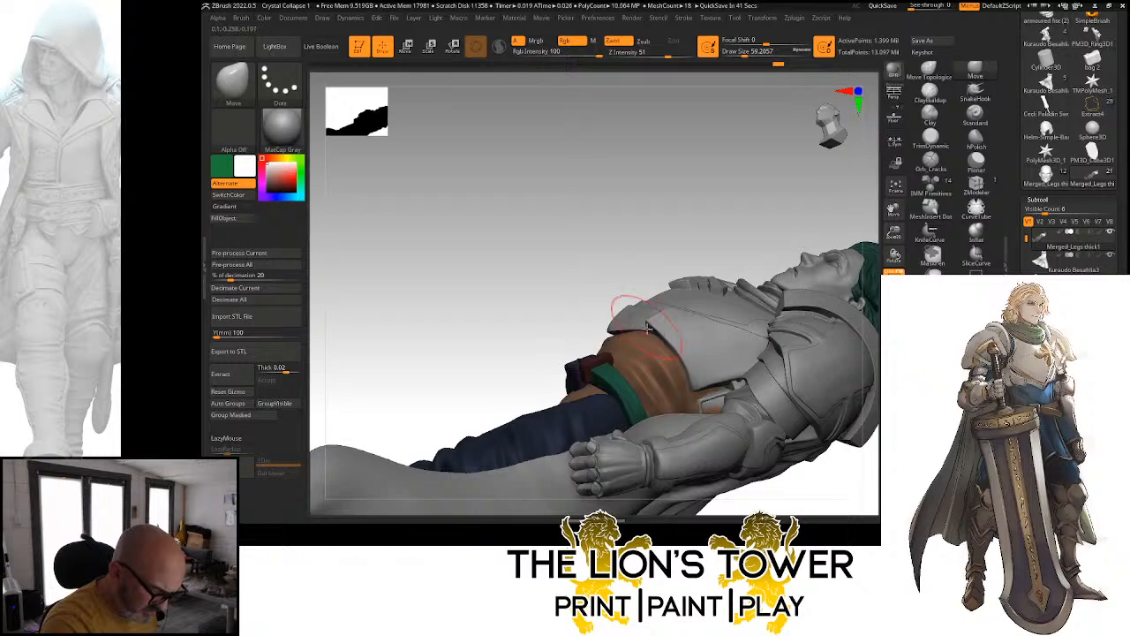
drag(645, 324, 583, 265)
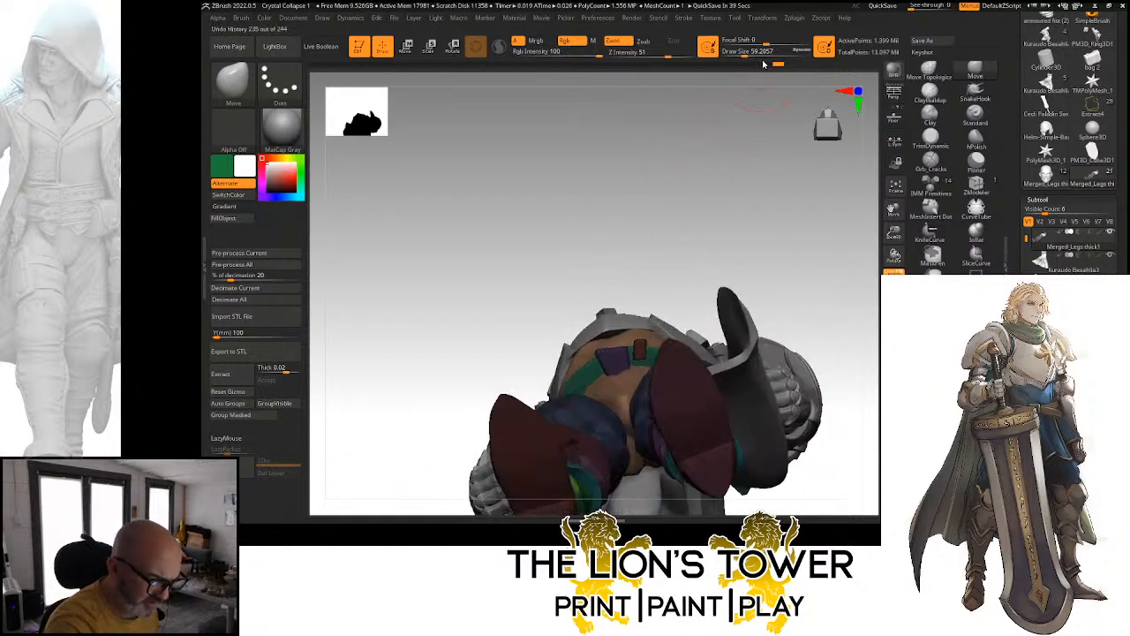
click(737, 51)
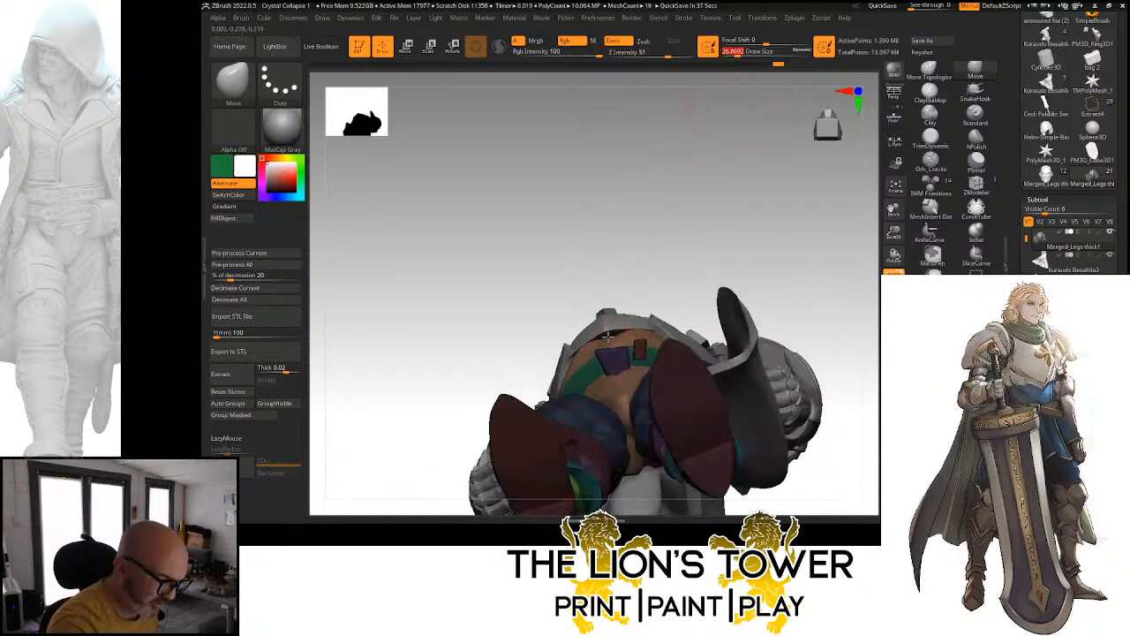
drag(609, 333, 608, 326)
drag(637, 251, 680, 238)
mouse_move(600, 295)
mouse_down()
mouse_move(578, 344)
mouse_move(605, 323)
mouse_move(666, 308)
mouse_move(665, 287)
mouse_up()
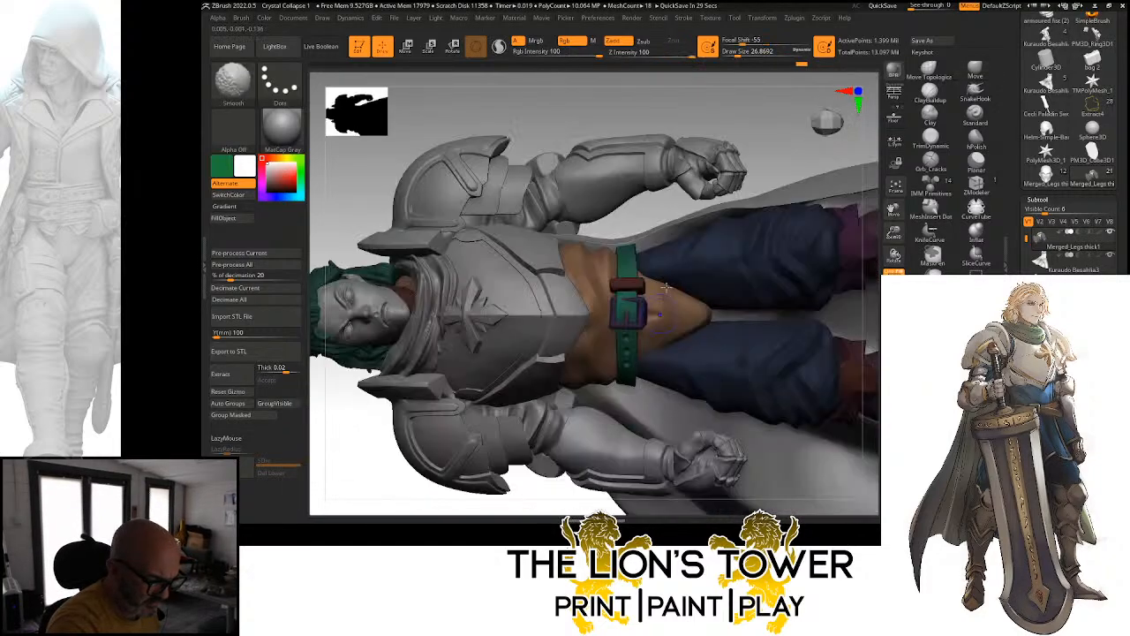
mouse_move(747, 133)
mouse_down()
mouse_move(740, 164)
mouse_move(748, 116)
mouse_up()
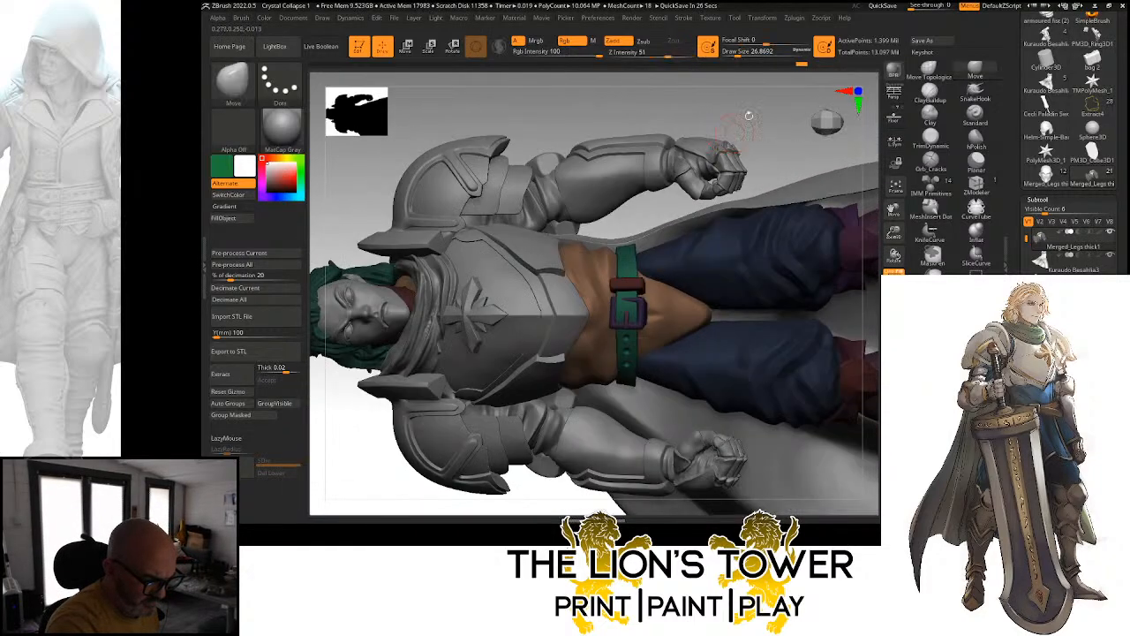
Carve further cloth folds into the waist cloth's front and sides between the breastplate and the belt with Orb_Cracks
click(931, 161)
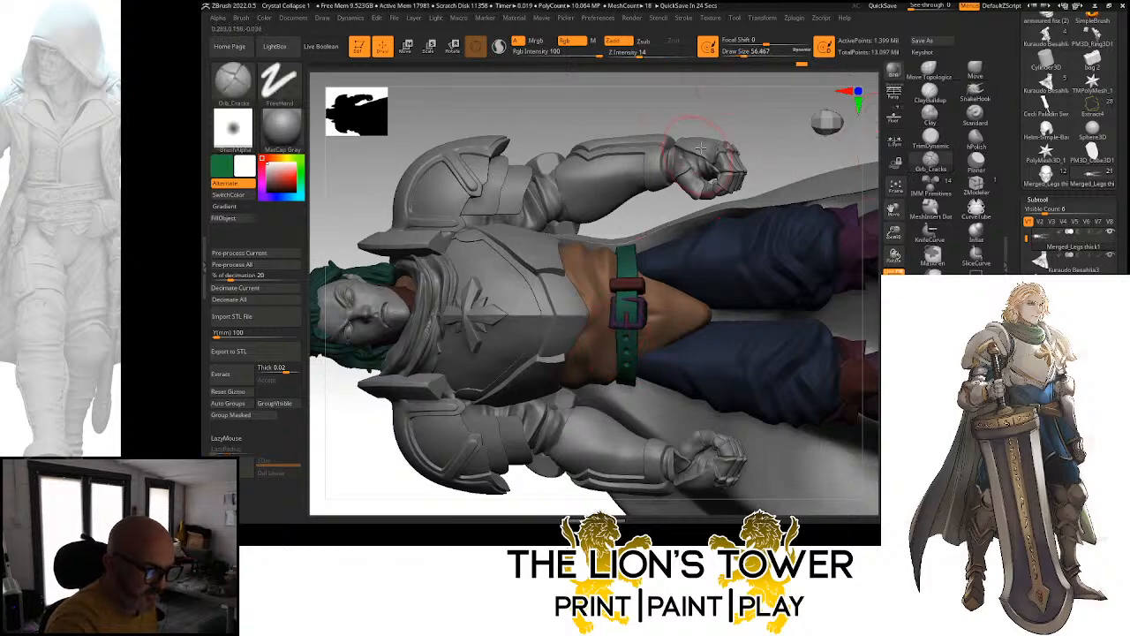
drag(702, 148, 606, 338)
drag(610, 415, 604, 327)
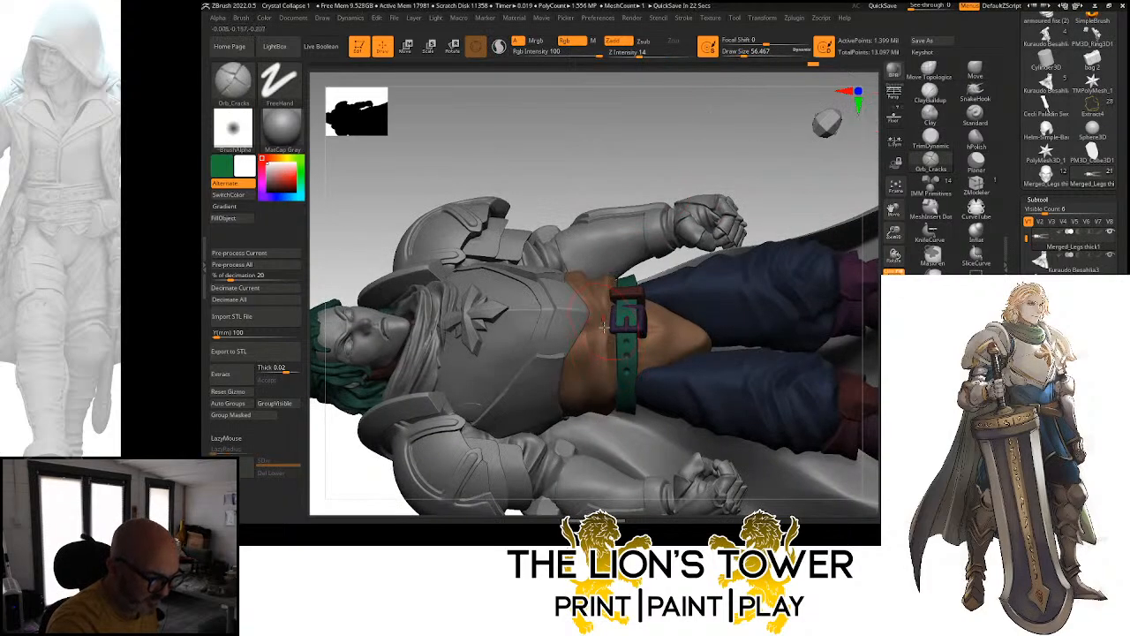
right_drag(608, 389, 595, 350)
drag(772, 151, 635, 255)
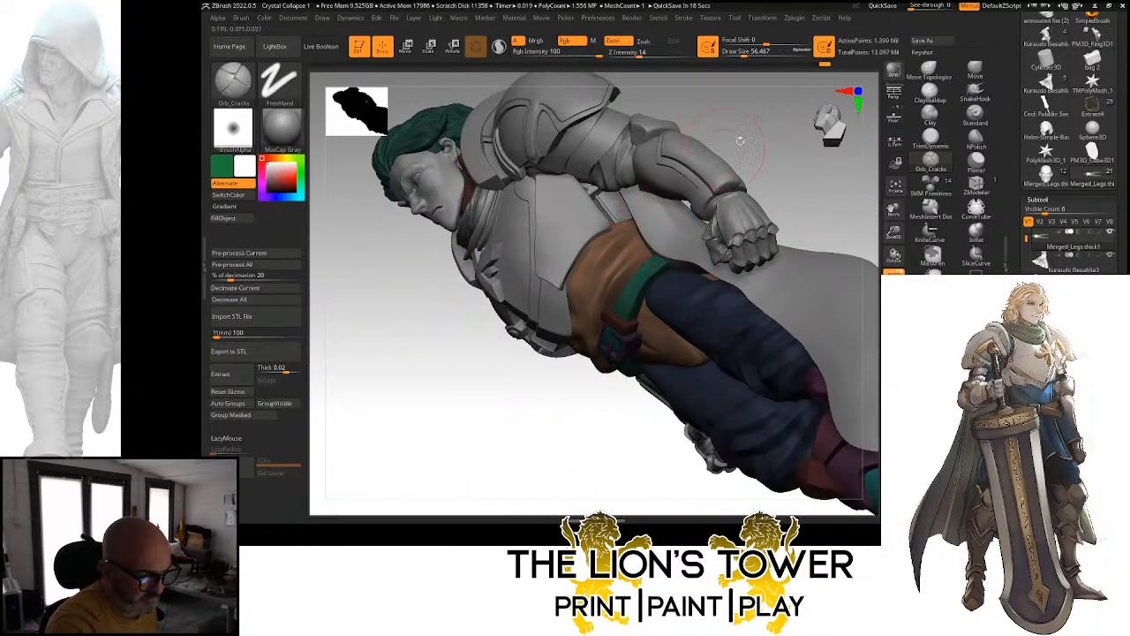
mouse_move(739, 141)
mouse_down()
mouse_move(478, 416)
mouse_move(535, 416)
mouse_move(751, 232)
mouse_up()
drag(893, 233, 892, 343)
drag(769, 268, 823, 278)
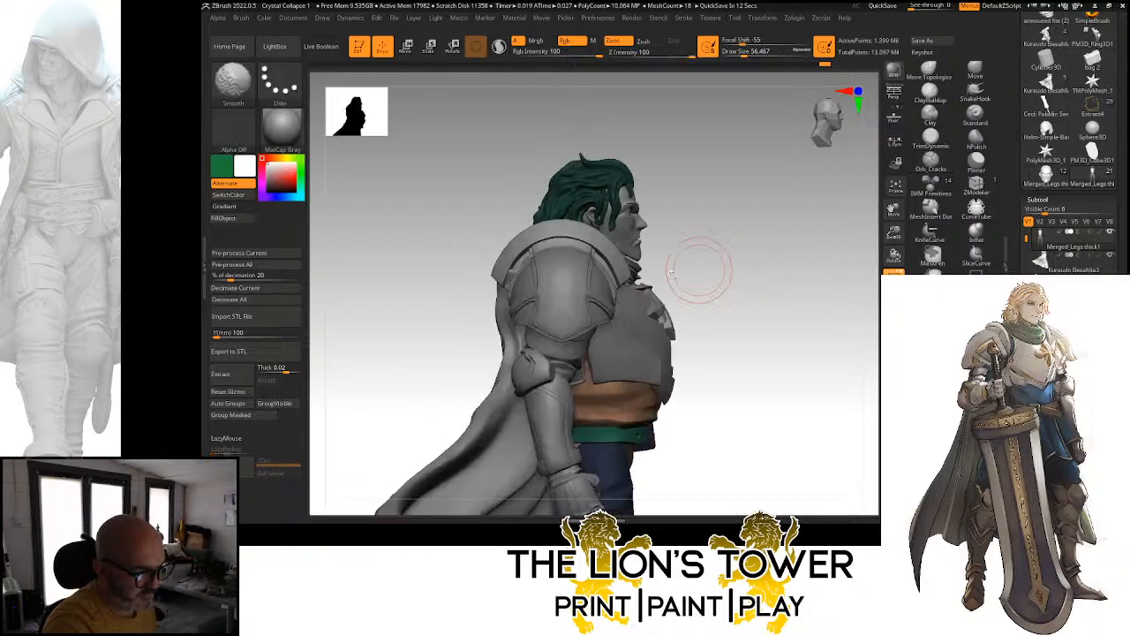
Select the cape and scarf subtool and nudge the scarf's front over the breastplate with the Move brush at draw size 112
alt+click(638, 266)
mouse_move(709, 268)
mouse_down()
mouse_move(643, 321)
mouse_move(694, 276)
mouse_up()
click(975, 70)
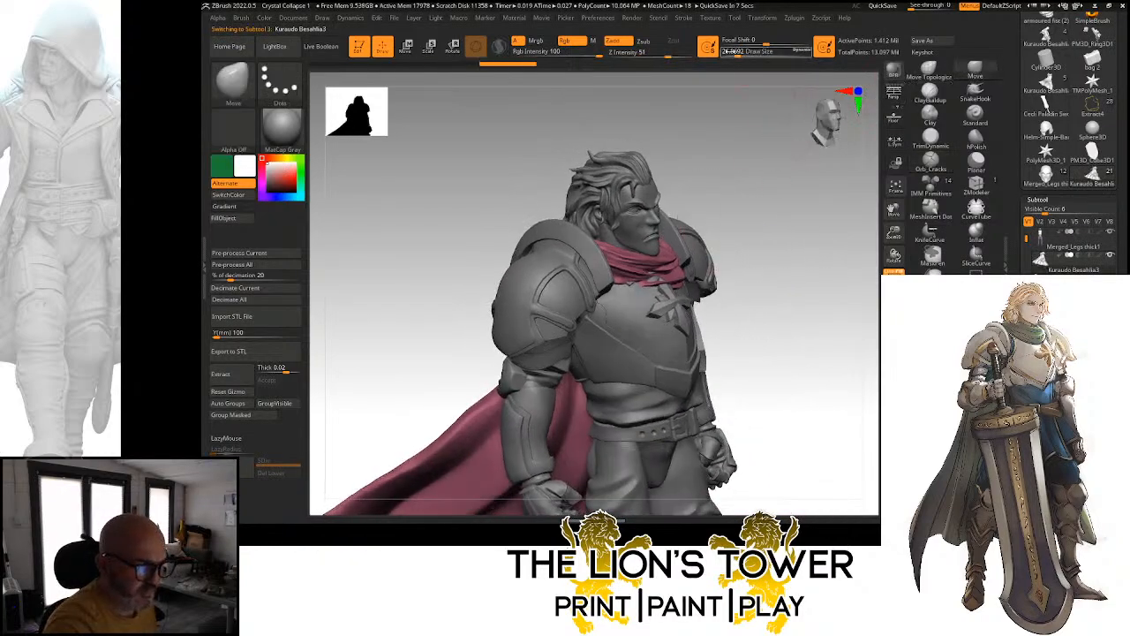
drag(738, 53, 744, 57)
drag(765, 169, 701, 194)
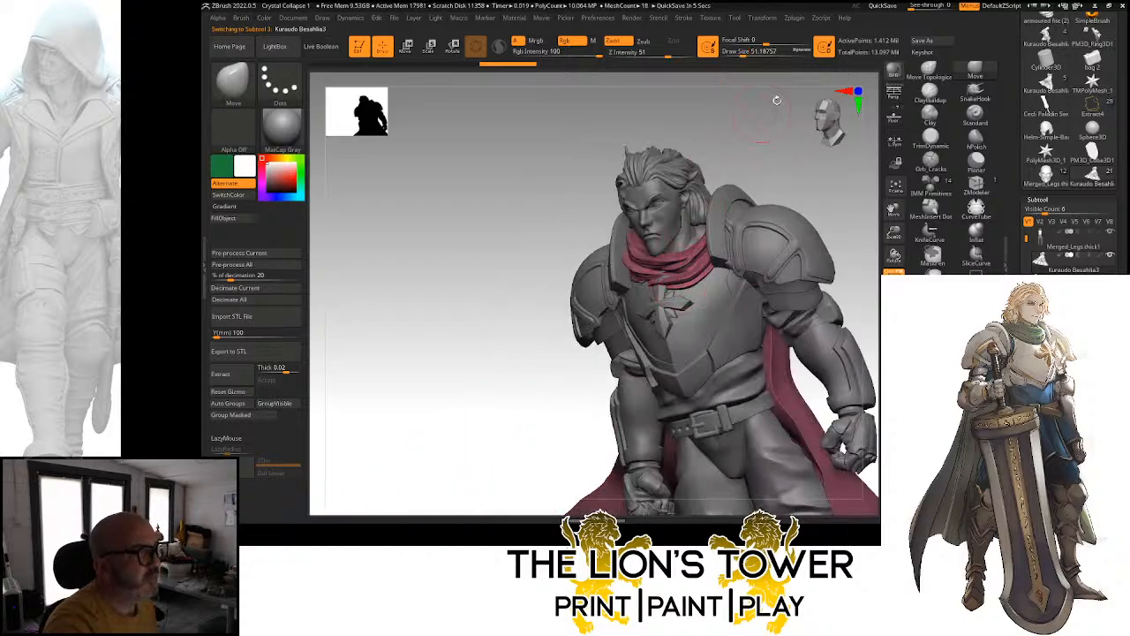
drag(752, 53, 761, 54)
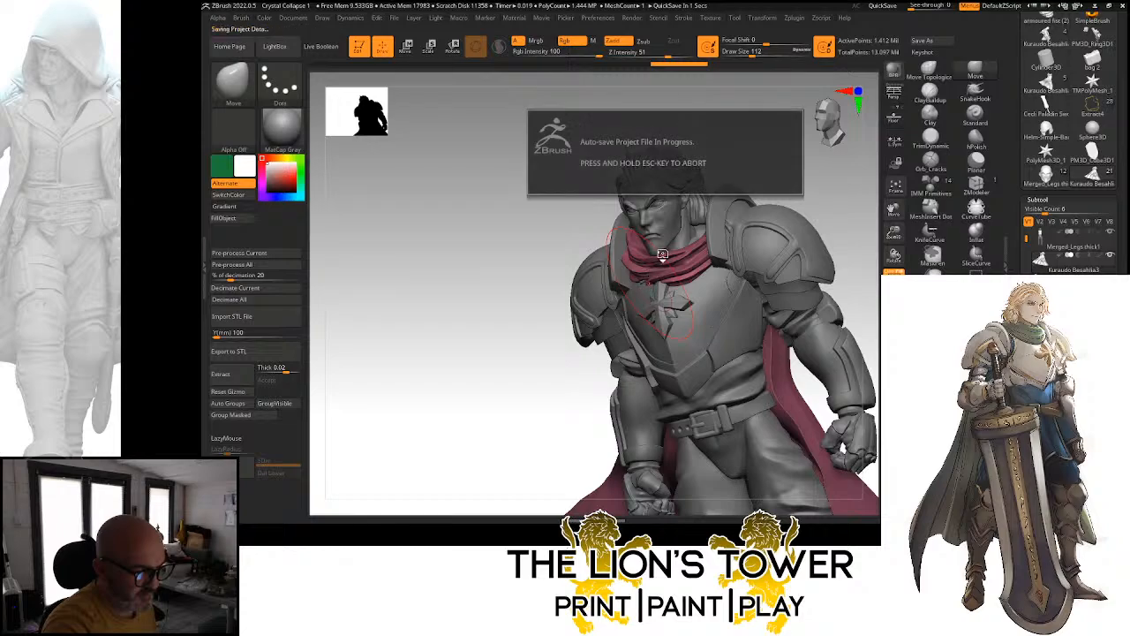
drag(644, 286, 647, 288)
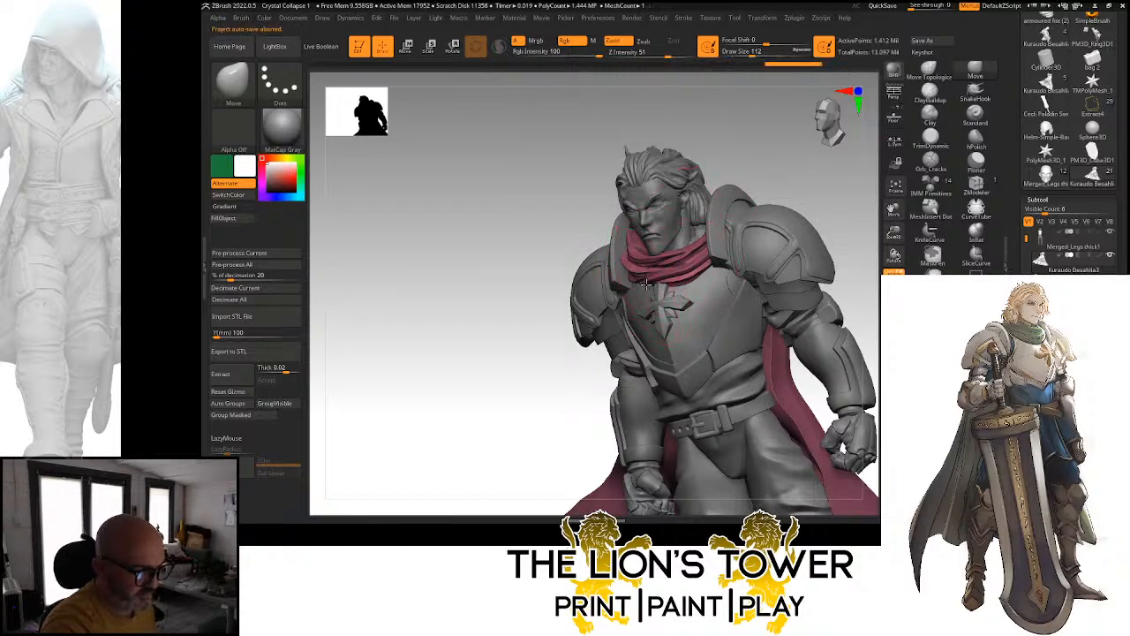
Reshape the cape's upper edges behind the shoulder armour on both sides with the Move brush
mouse_move(720, 153)
mouse_down()
mouse_move(767, 177)
mouse_move(693, 210)
mouse_up()
mouse_move(699, 148)
mouse_down()
mouse_move(623, 274)
mouse_move(606, 275)
mouse_up()
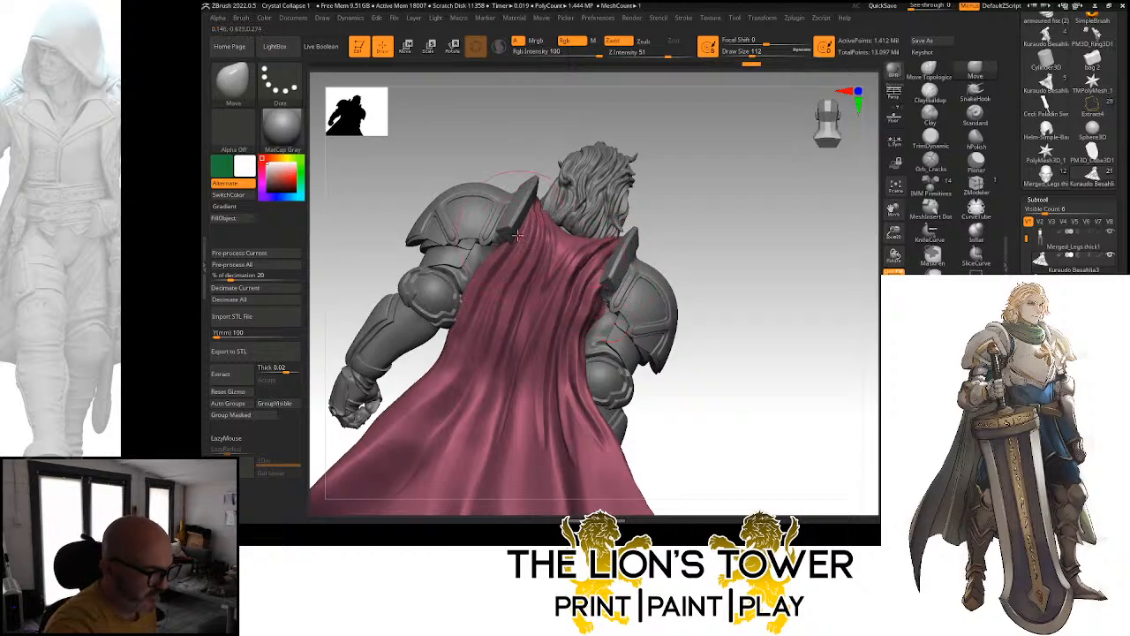
drag(517, 235, 498, 227)
drag(649, 141, 666, 86)
drag(651, 186, 668, 150)
drag(610, 279, 553, 258)
mouse_move(627, 205)
mouse_down()
mouse_move(623, 239)
mouse_move(641, 244)
mouse_up()
mouse_move(660, 181)
mouse_down()
mouse_move(693, 192)
mouse_move(591, 253)
mouse_move(600, 257)
mouse_move(546, 262)
mouse_up()
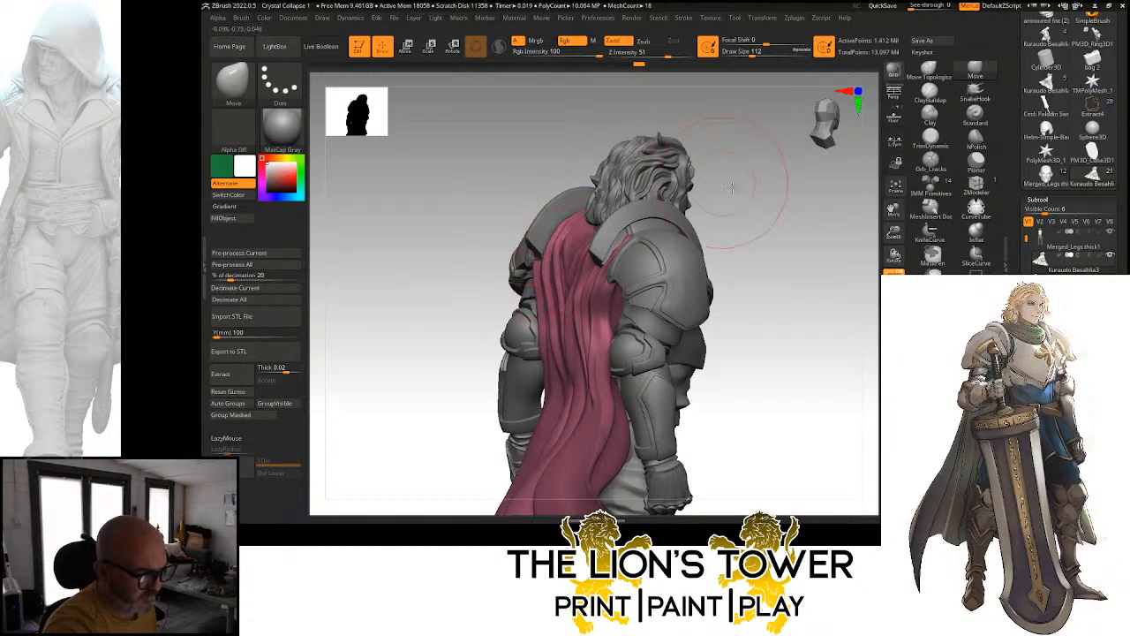
mouse_move(731, 187)
mouse_down()
mouse_move(706, 159)
mouse_move(718, 115)
mouse_up()
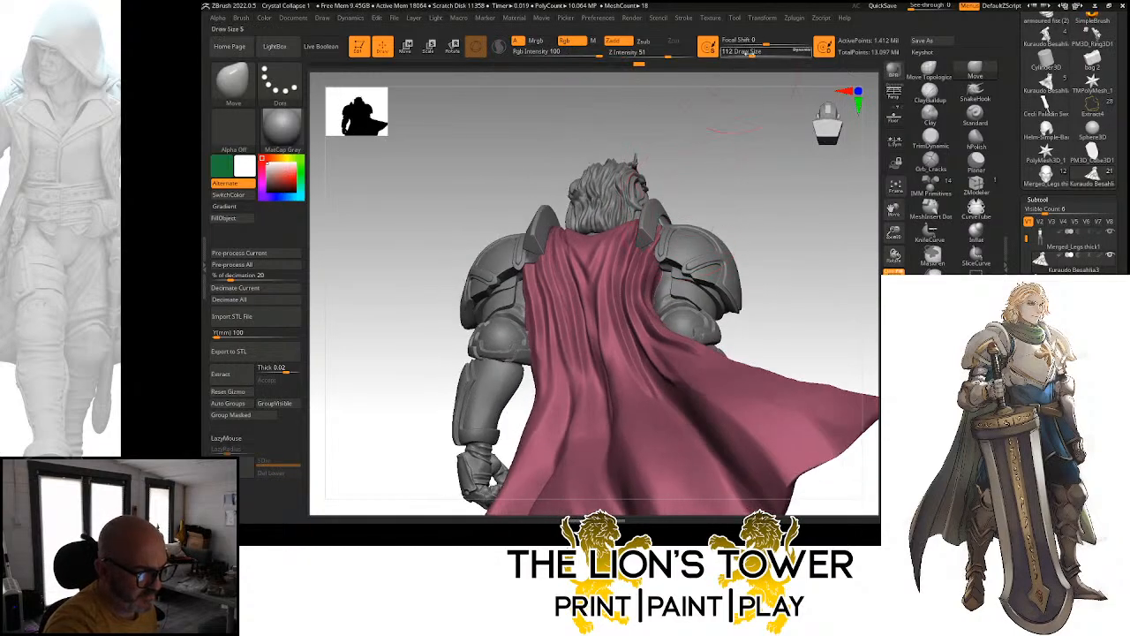
Refine the cape's upper corner beside the raised shoulder plate with the Move brush at draw size 67.81777
click(746, 54)
drag(696, 187, 669, 243)
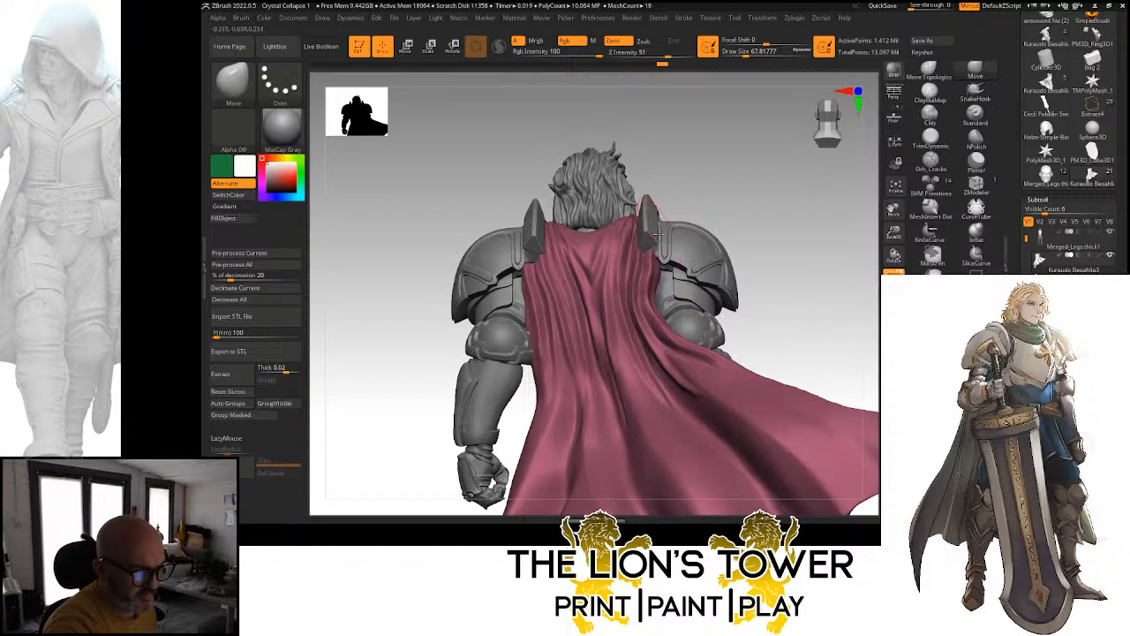
mouse_move(759, 196)
mouse_down()
mouse_move(704, 197)
mouse_move(774, 202)
mouse_up()
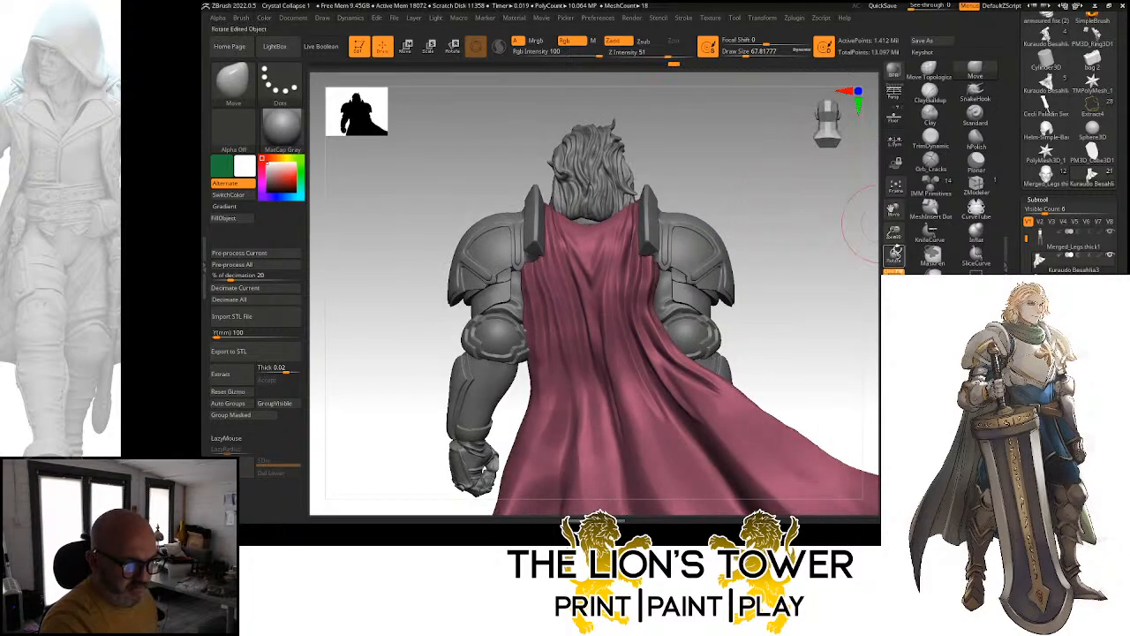
drag(874, 221, 755, 236)
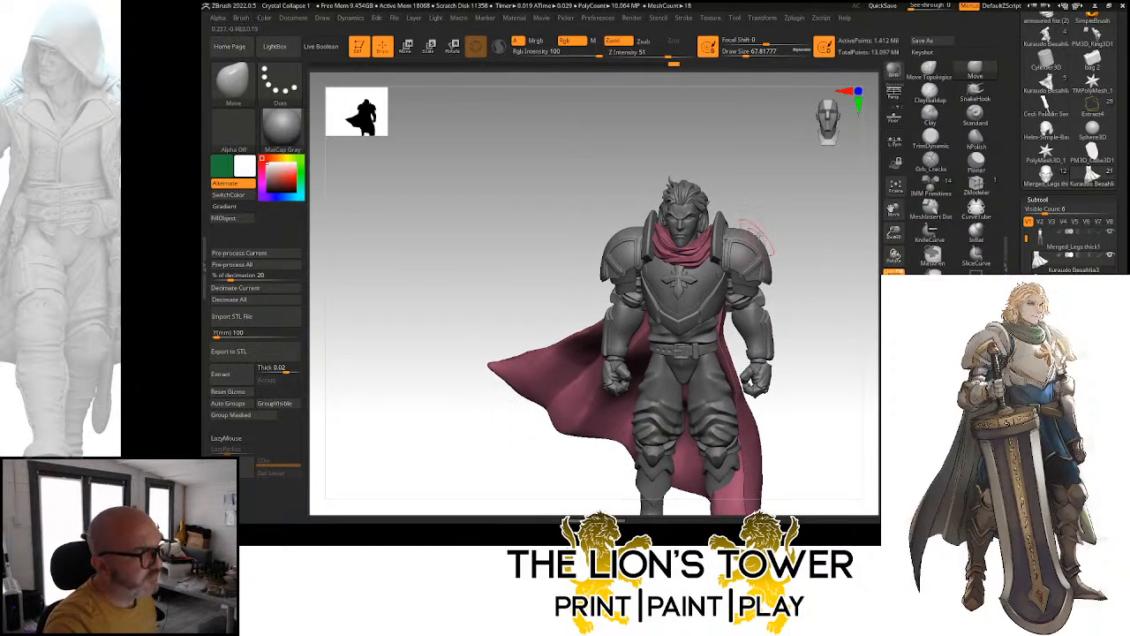
Copy the paladin sword tool and paste it into the knight as a new subtool
drag(893, 232, 894, 184)
drag(894, 210, 892, 152)
drag(836, 268, 840, 288)
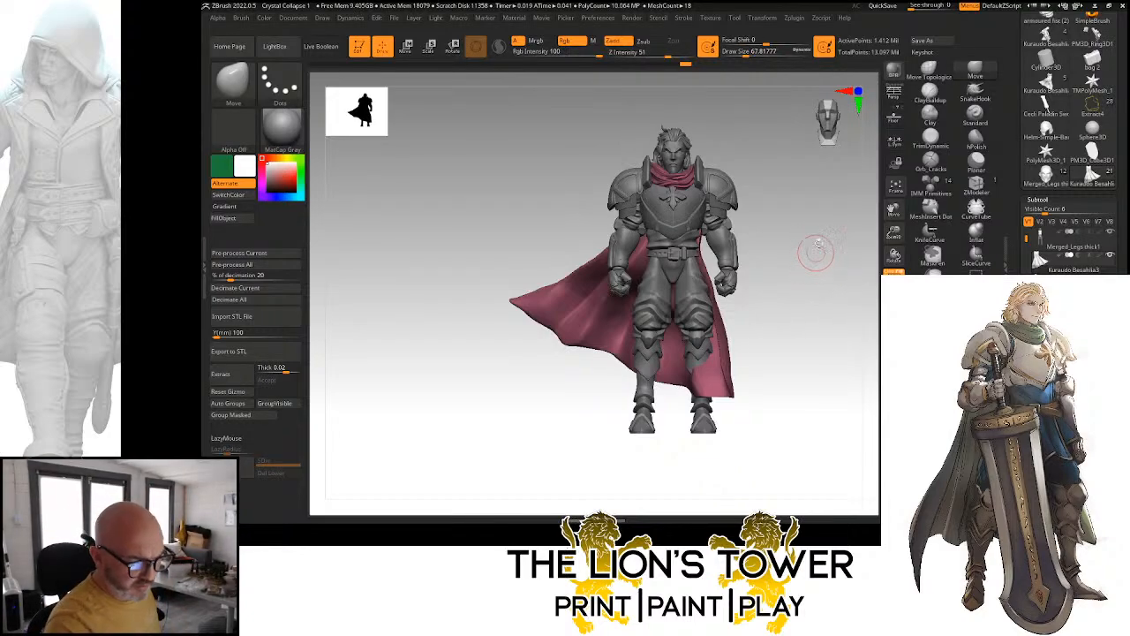
mouse_move(893, 231)
mouse_down()
mouse_move(895, 248)
mouse_move(841, 264)
mouse_move(821, 250)
mouse_move(834, 246)
mouse_up()
drag(833, 213, 867, 257)
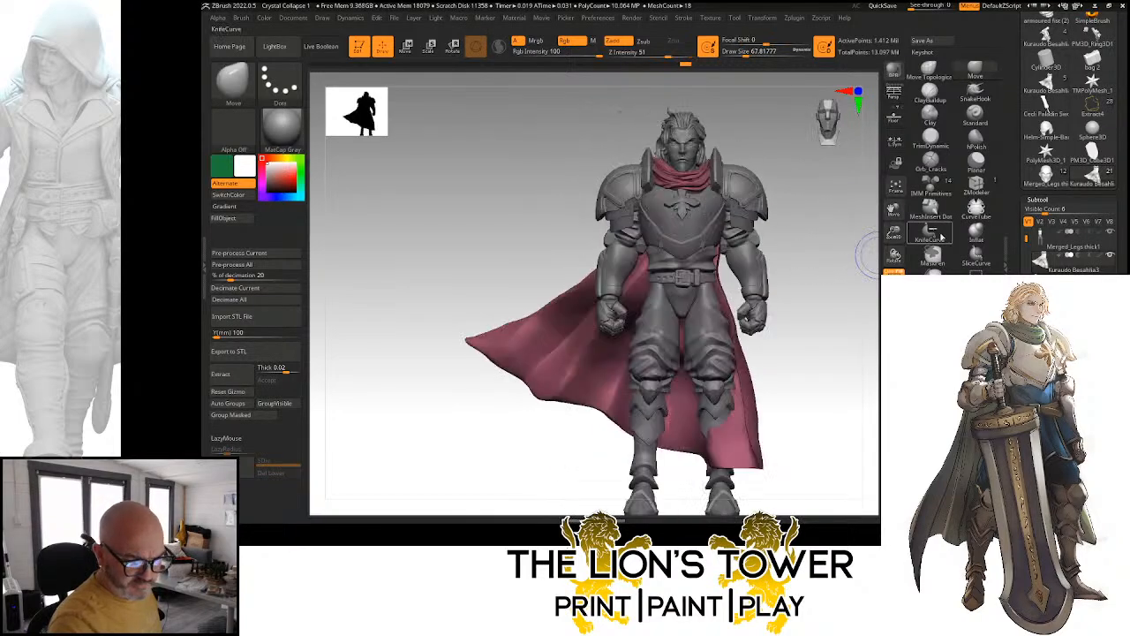
drag(1117, 220, 1117, 269)
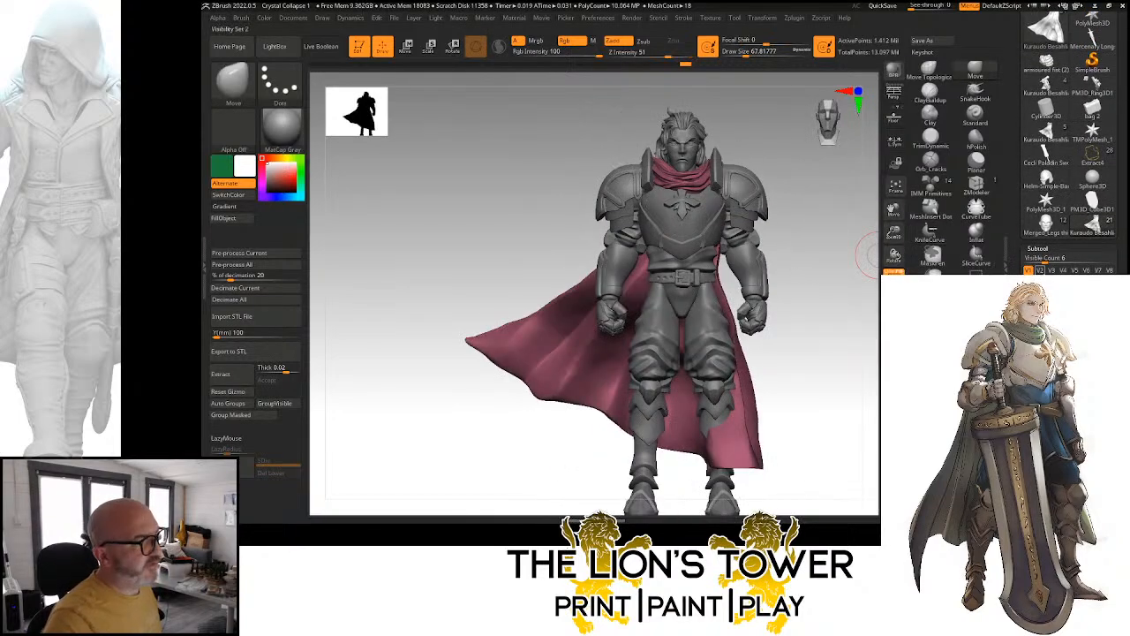
click(1047, 159)
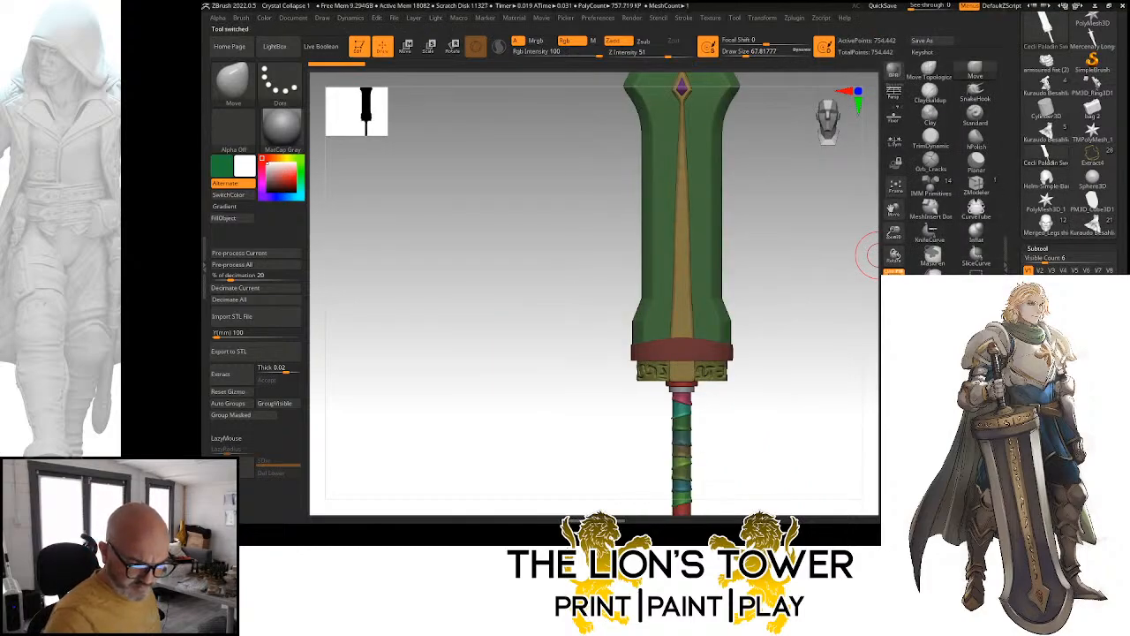
drag(1118, 252, 1117, 215)
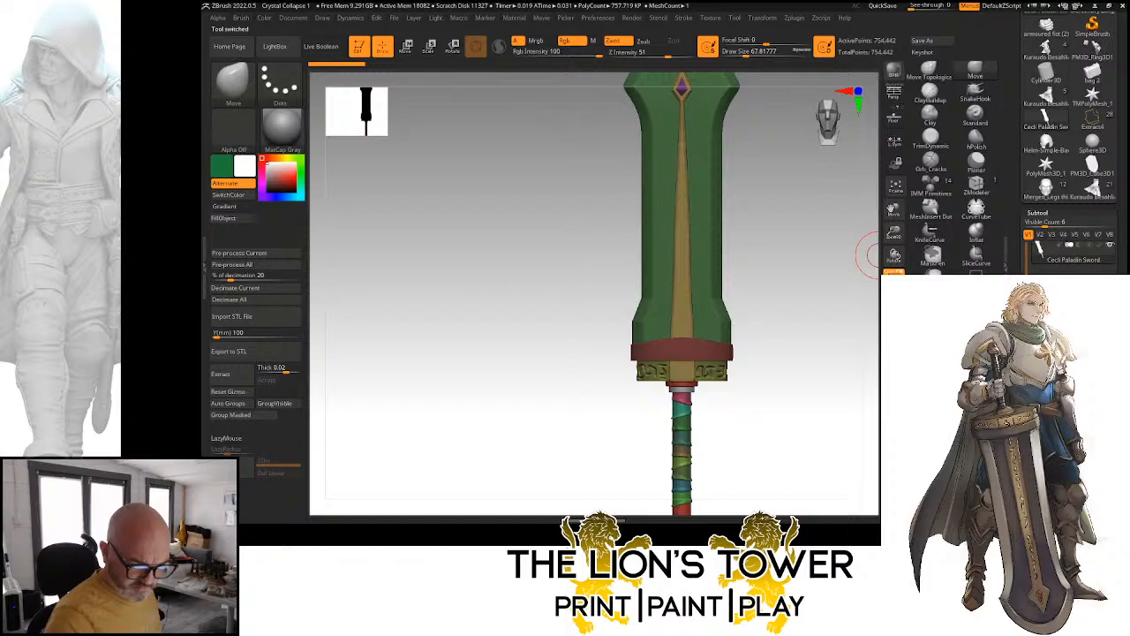
click(1094, 195)
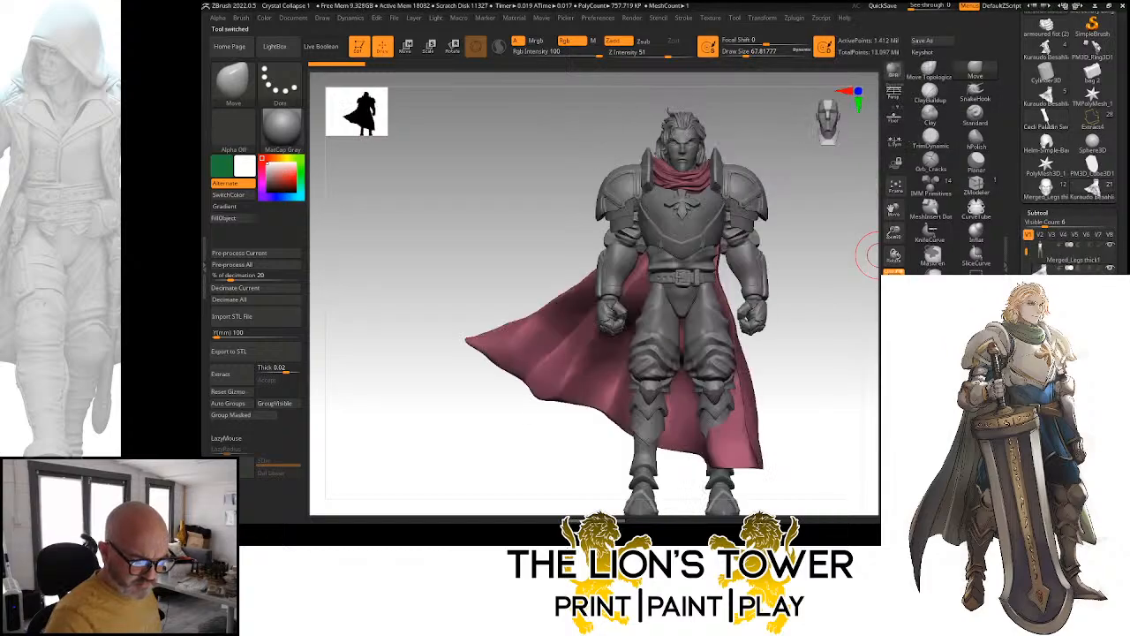
key(ctrl+shift+v)
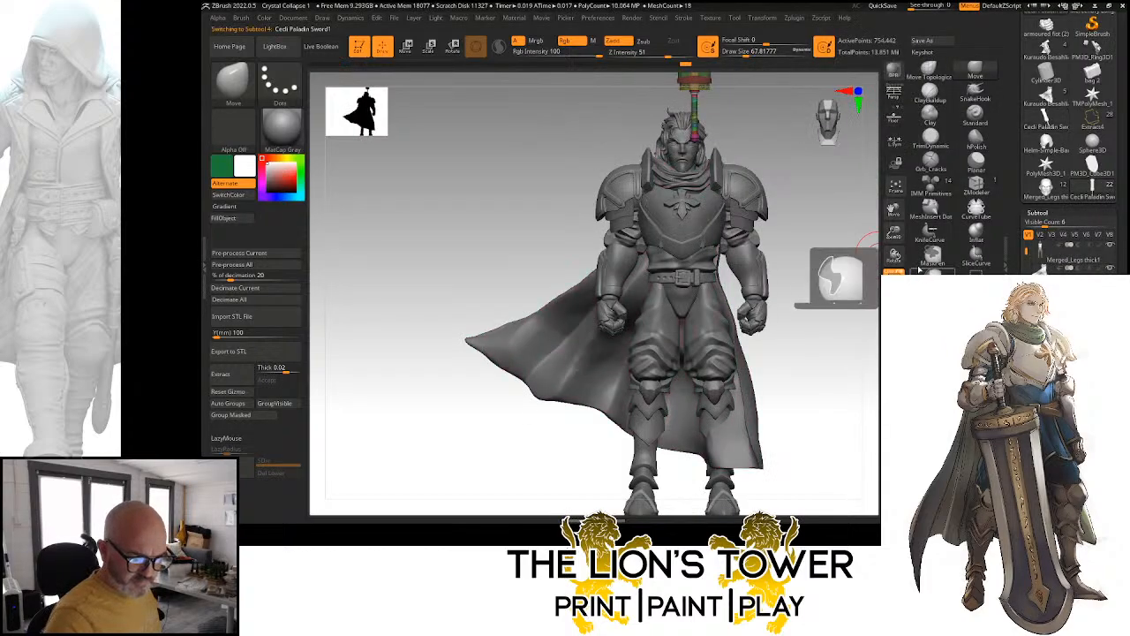
Enlarge the sword with the transform gizmo and place it upright beside the knight, clear of the arm on the cape's flared side
mouse_move(893, 233)
mouse_down()
mouse_move(894, 212)
mouse_move(852, 248)
mouse_move(893, 216)
mouse_move(894, 196)
mouse_up()
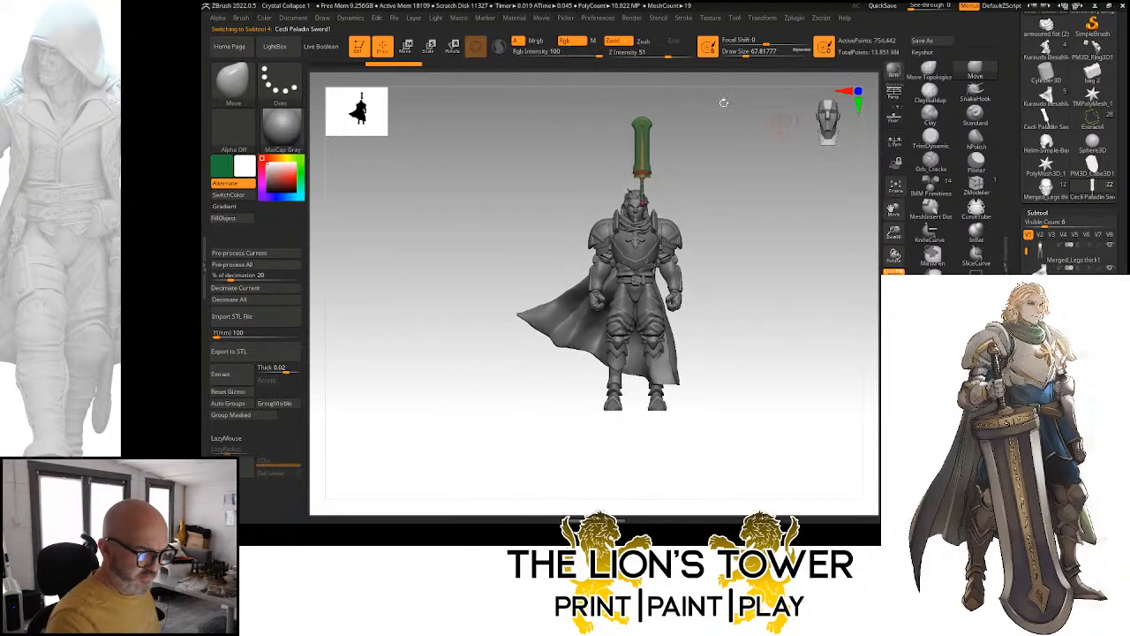
click(430, 47)
click(598, 233)
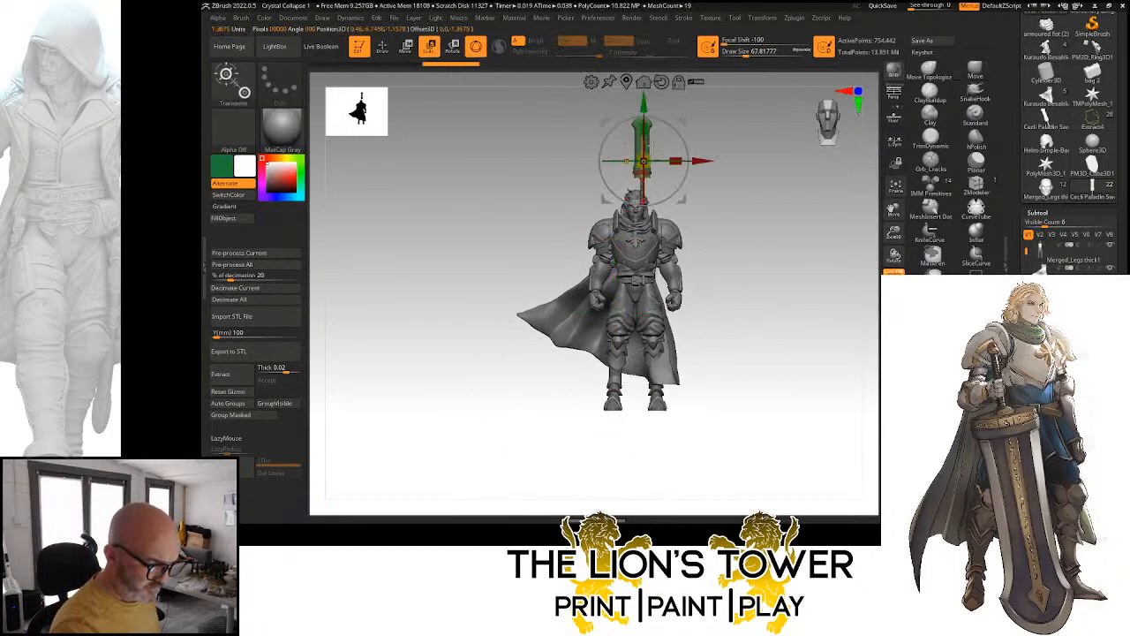
mouse_move(643, 161)
mouse_down()
mouse_move(680, 126)
mouse_move(629, 257)
mouse_up()
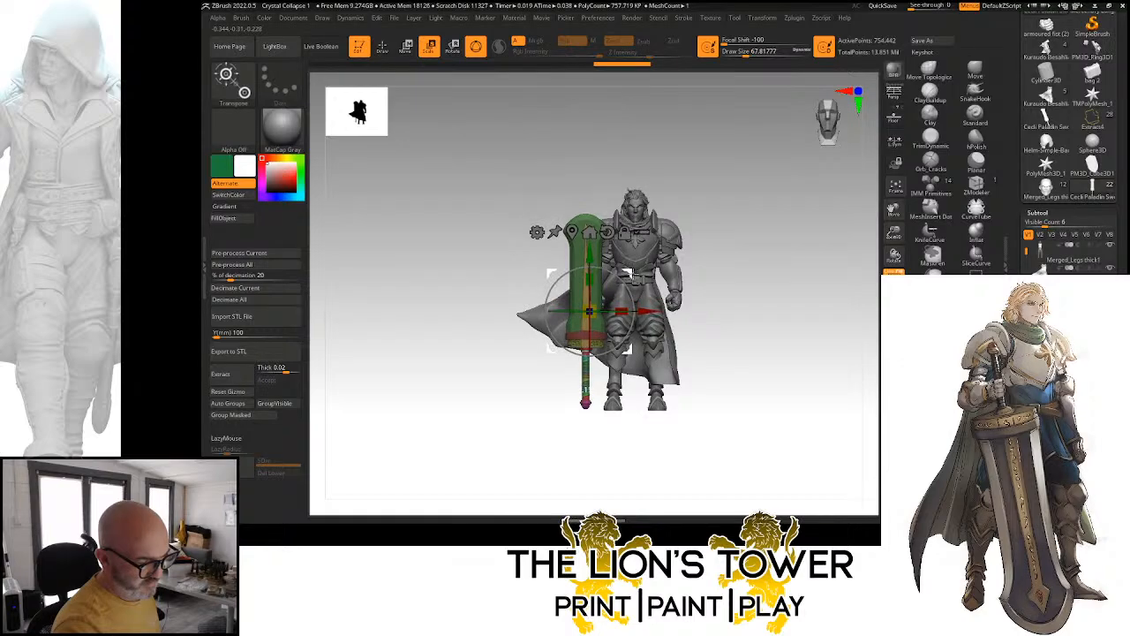
drag(697, 222, 661, 240)
drag(761, 179, 768, 249)
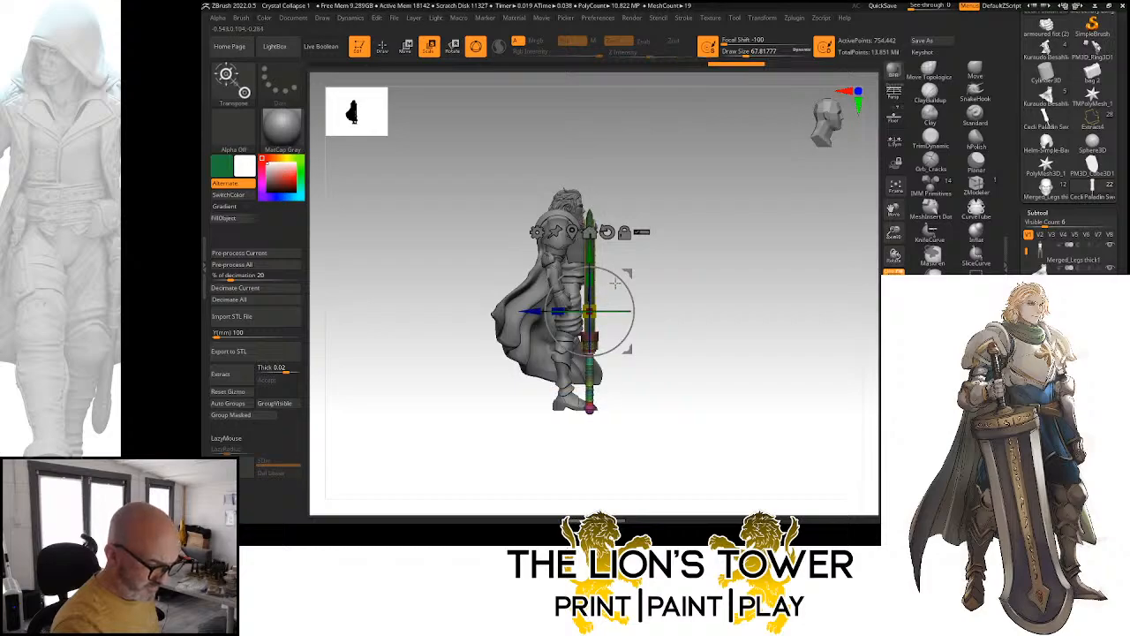
drag(627, 280, 629, 276)
drag(739, 240, 688, 254)
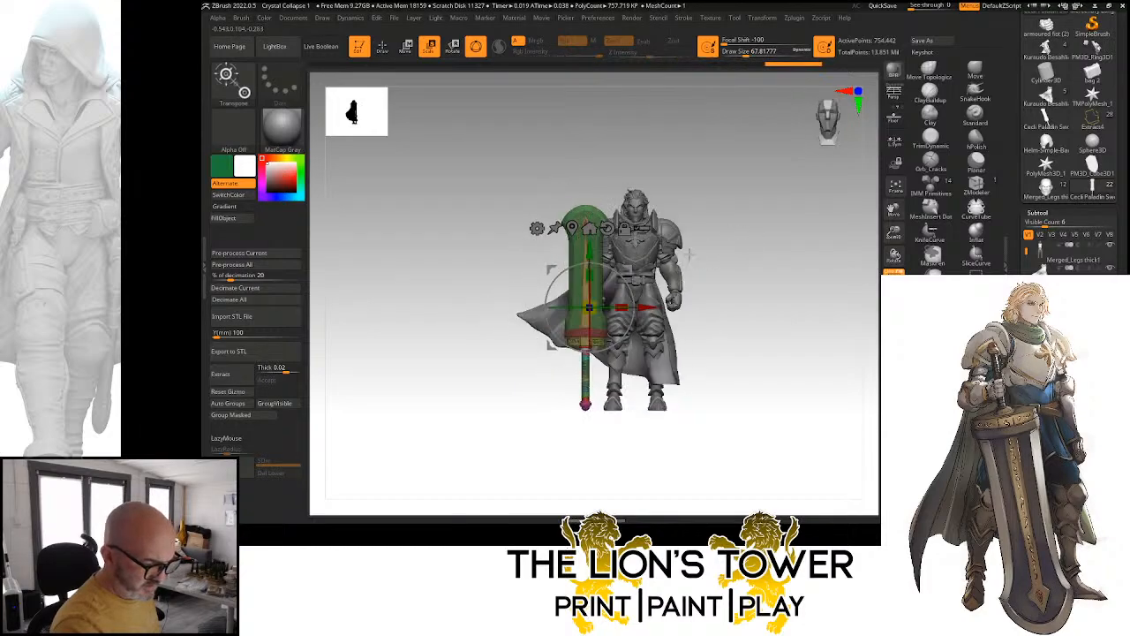
drag(648, 306, 618, 308)
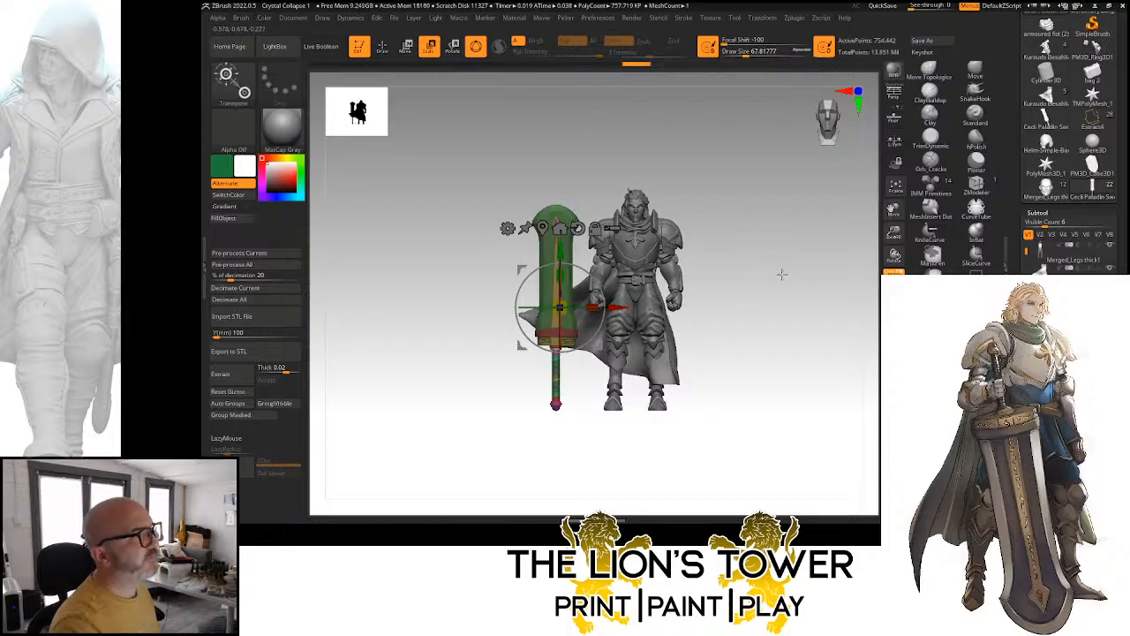
Examine the knight's proportions and the sword's size from the front against the reference artwork
drag(894, 232, 788, 240)
alt+click(753, 306)
alt+click(729, 339)
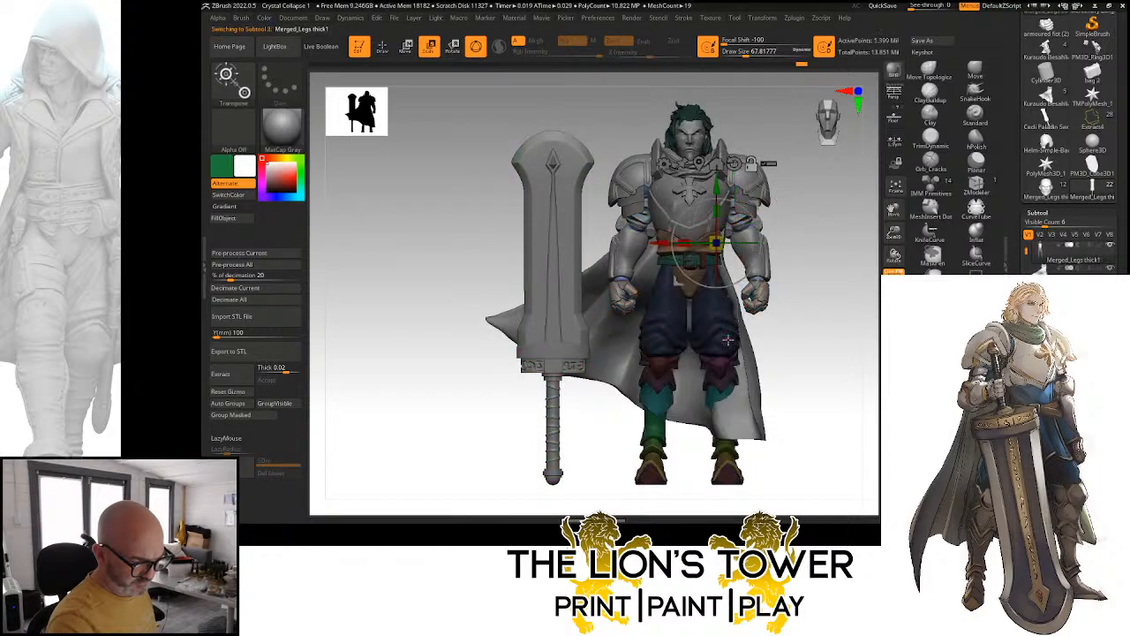
alt+click(755, 380)
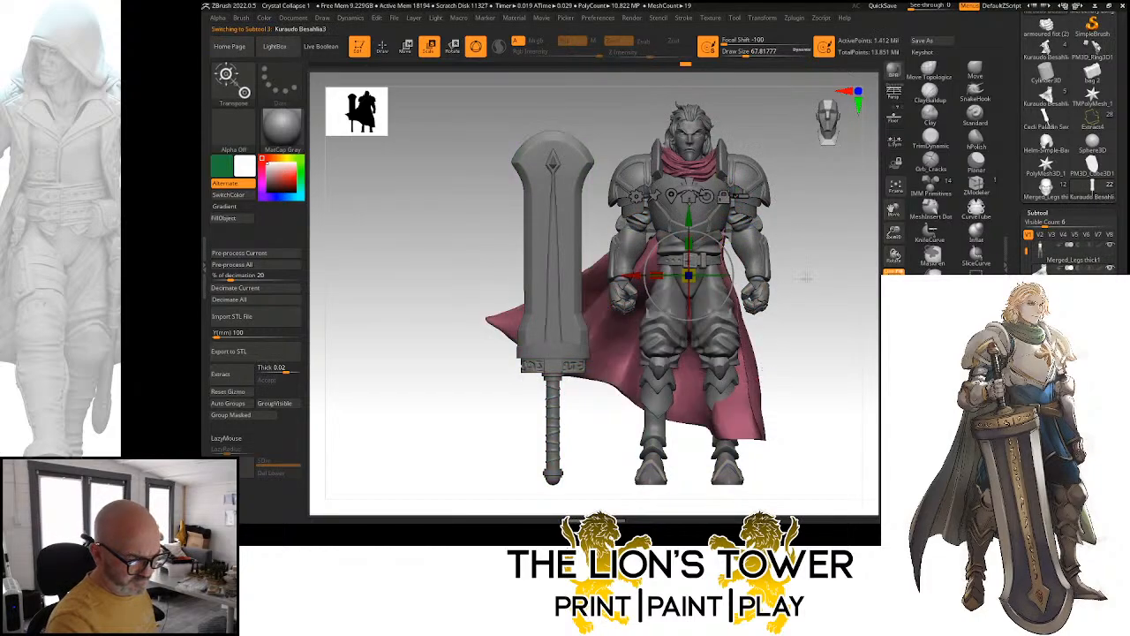
drag(805, 277, 764, 278)
drag(786, 226, 828, 220)
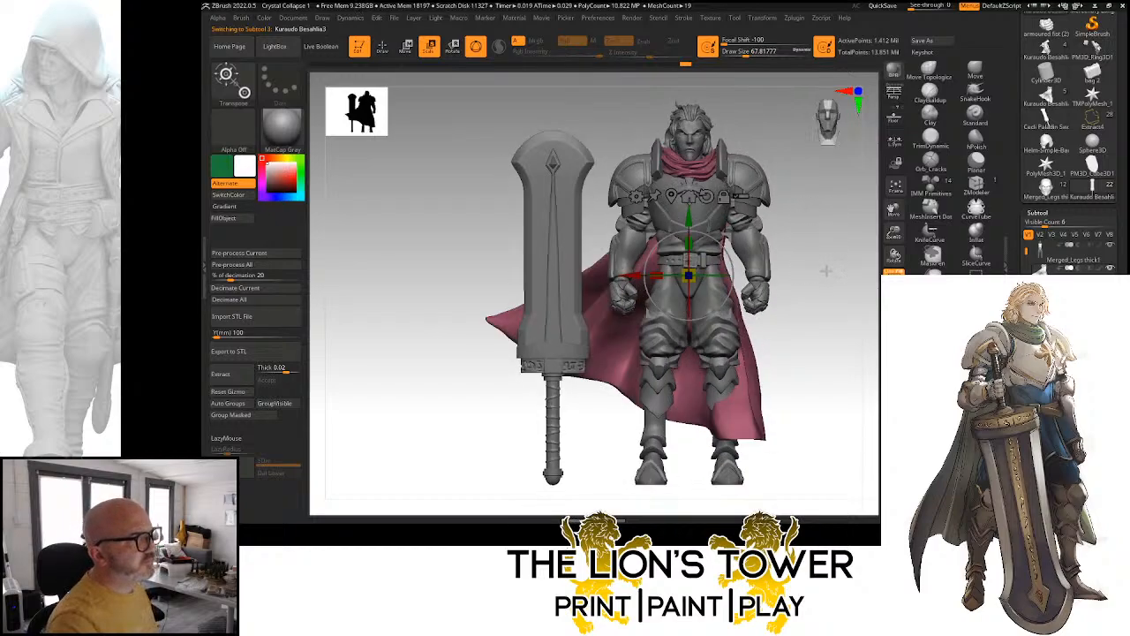
mouse_move(828, 274)
mouse_down()
mouse_move(802, 268)
mouse_move(834, 259)
mouse_up()
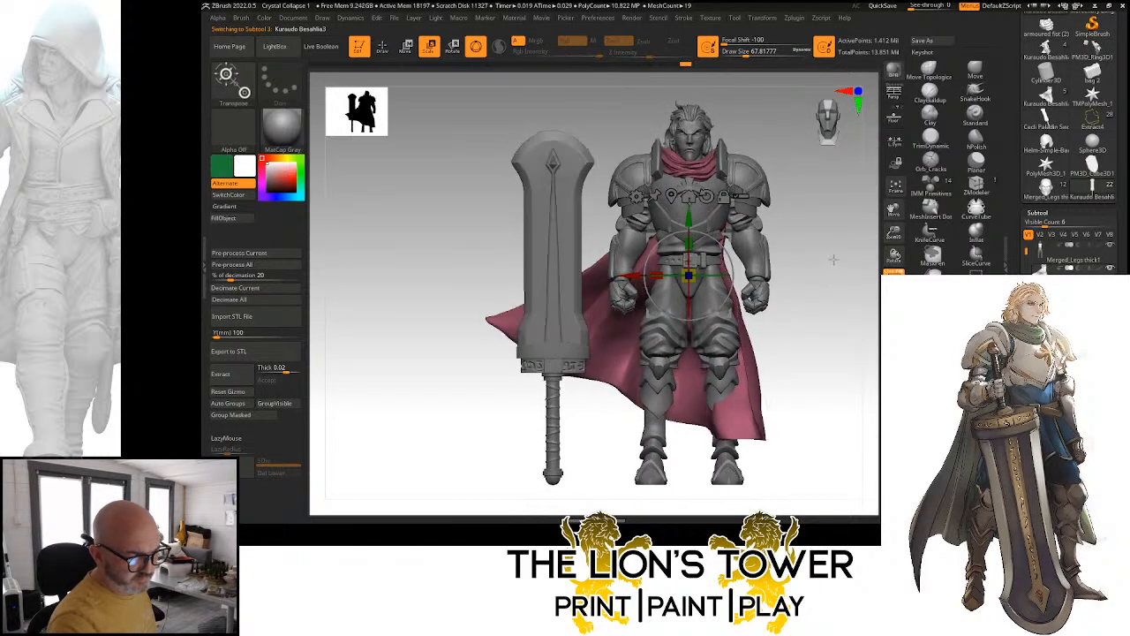
drag(896, 240, 897, 281)
drag(893, 210, 828, 318)
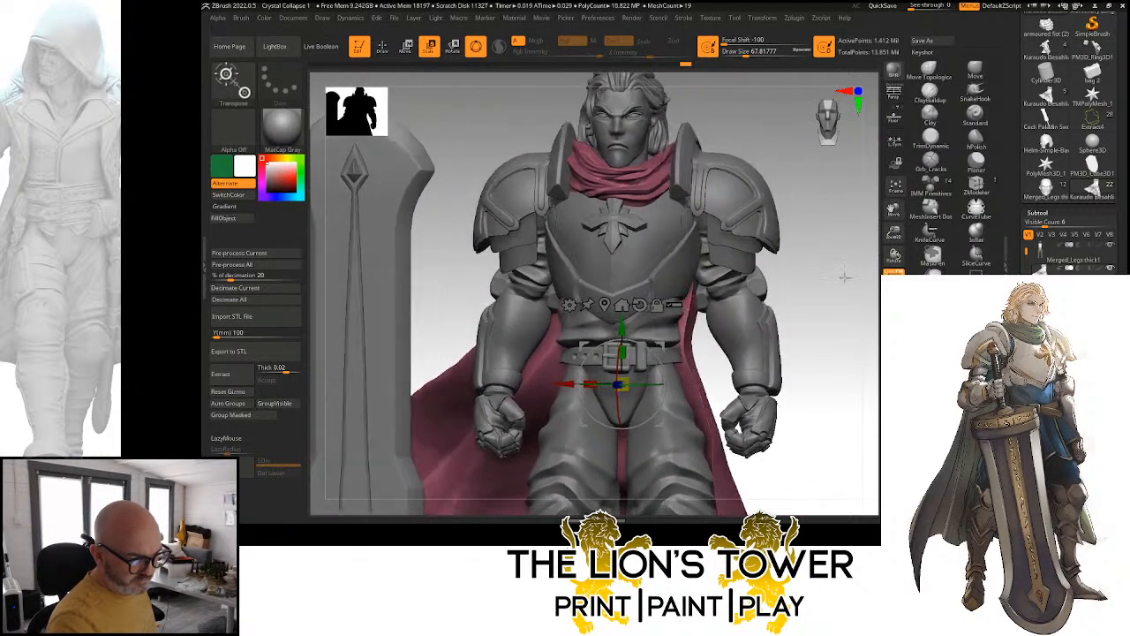
drag(845, 275, 821, 220)
Select the merged body subtool and hide the shin armour and lower-leg polygroups between the knees and the boots
alt+click(711, 284)
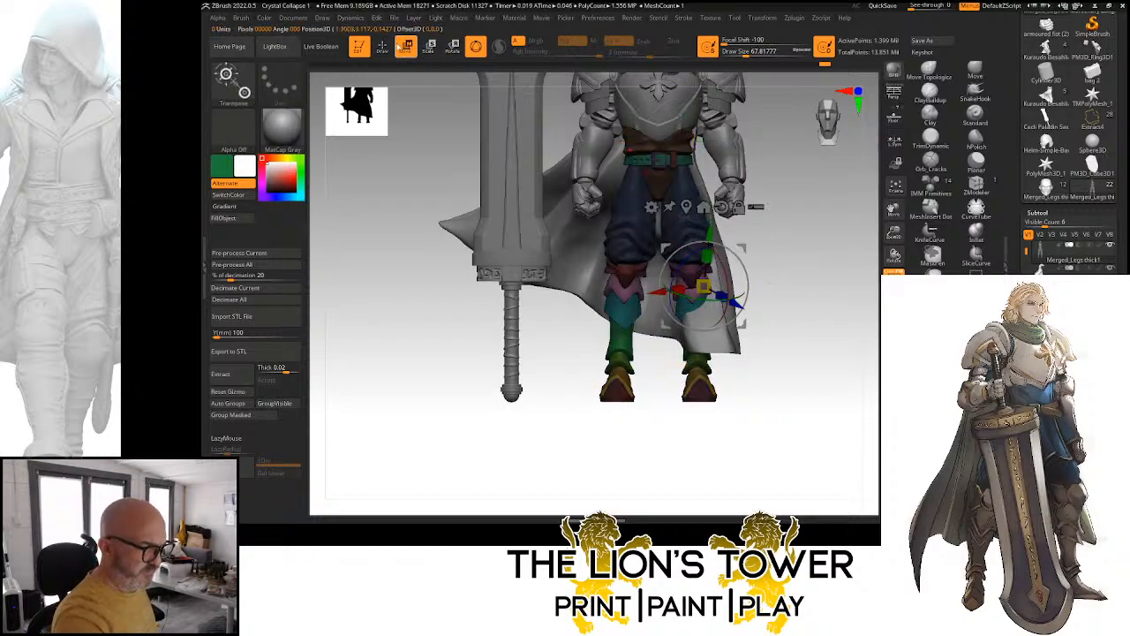
key(q)
ctrl+shift+click(692, 307)
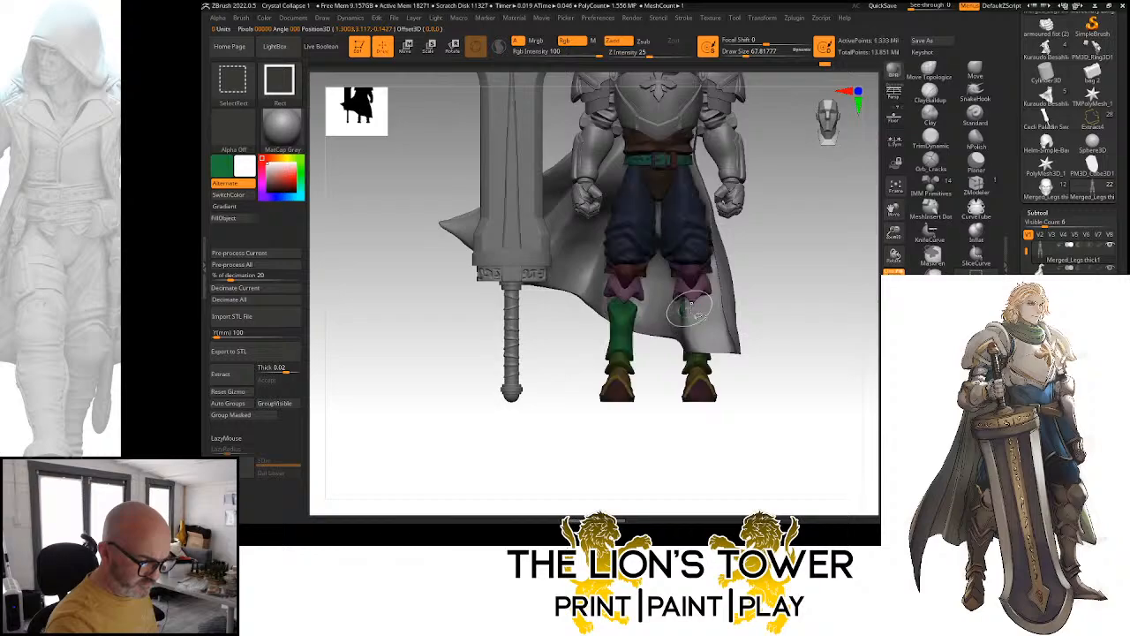
ctrl+shift+click(699, 311)
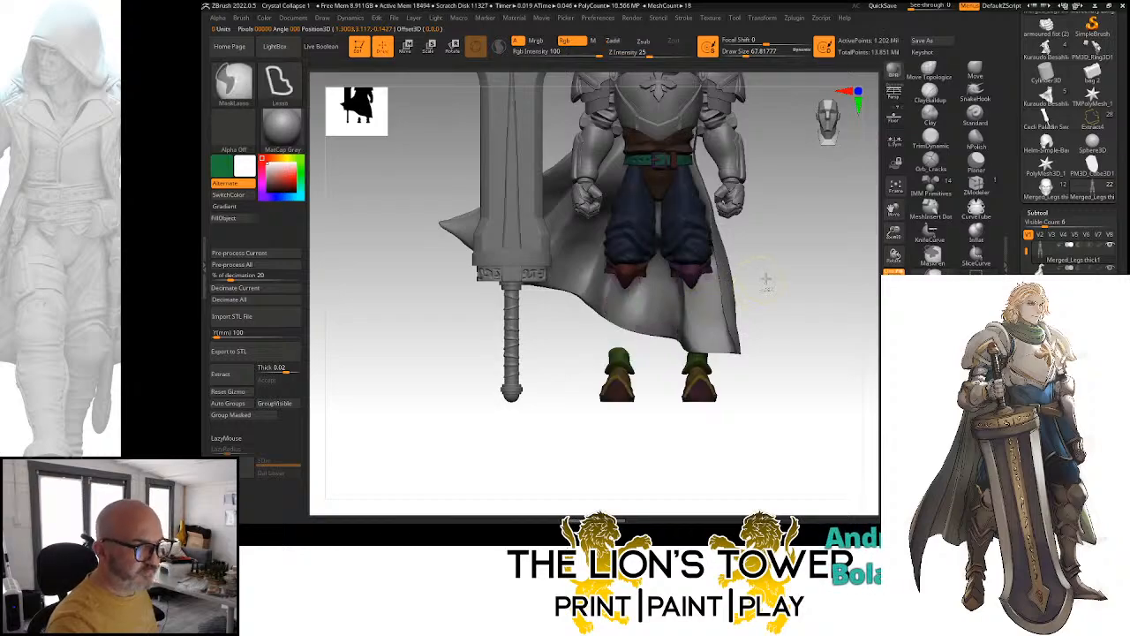
Unhide the full legs, then isolate the shin armour and lower-leg polygroups between the knees and the boots
ctrl+shift+click(769, 272)
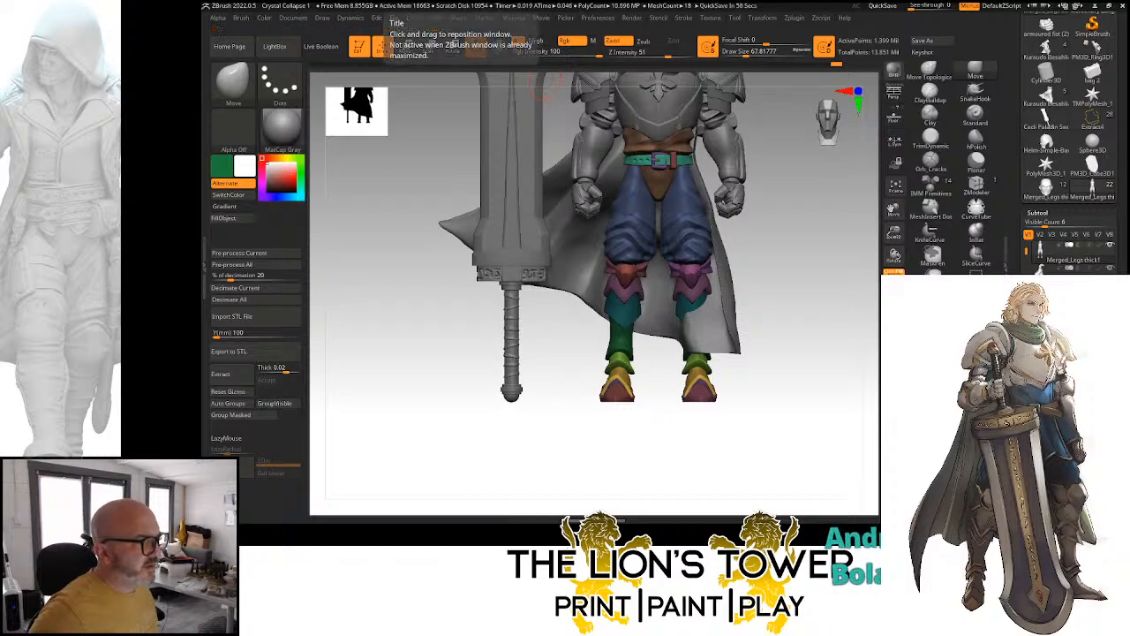
key(ctrl+shift)
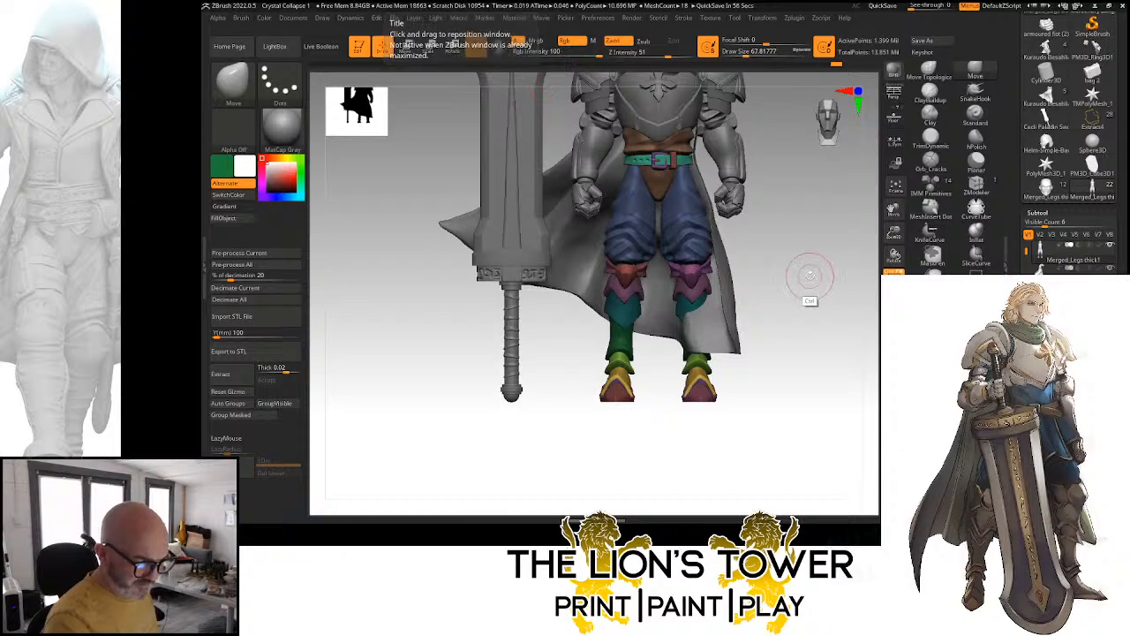
ctrl+click(807, 278)
ctrl+click(811, 283)
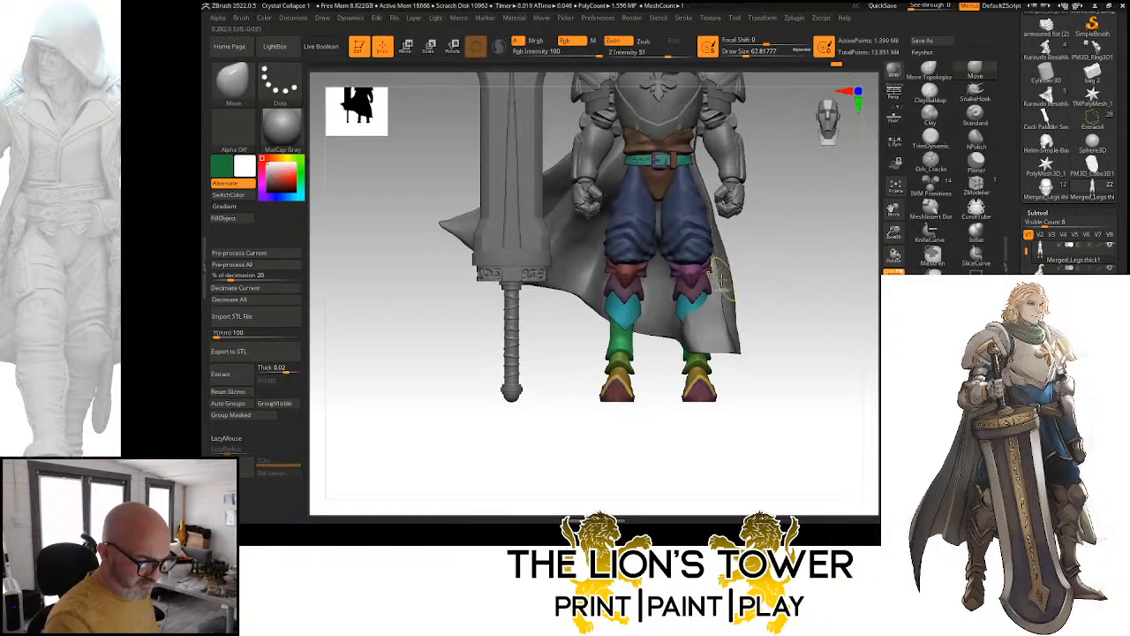
ctrl+shift+click(697, 294)
ctrl+shift+click(697, 296)
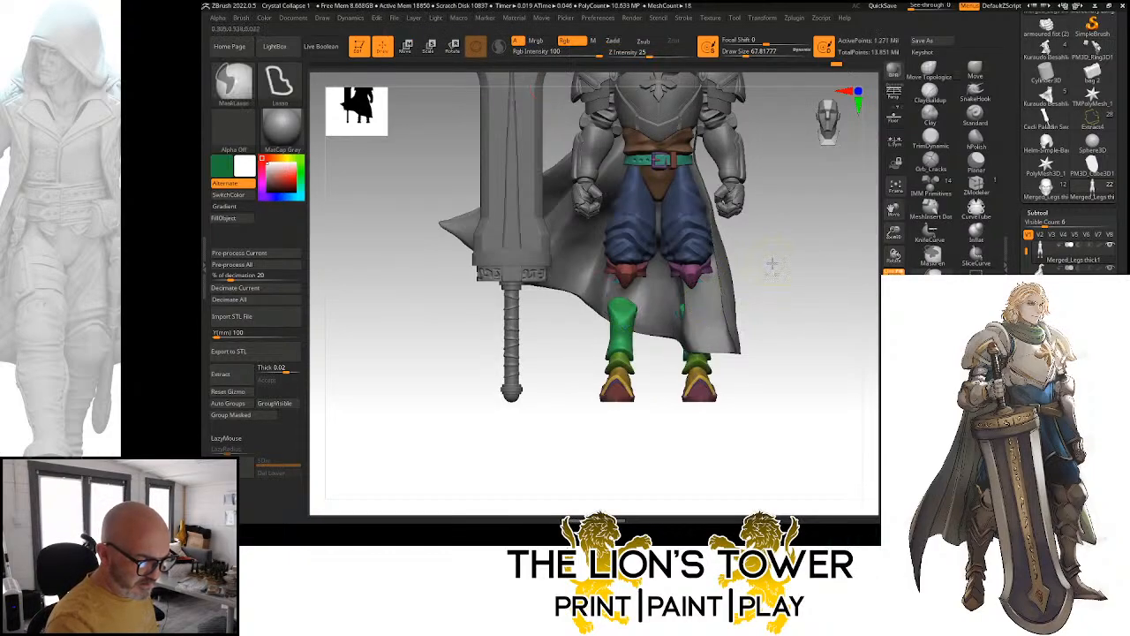
ctrl+shift+click(681, 308)
ctrl+shift+drag(768, 271, 792, 296)
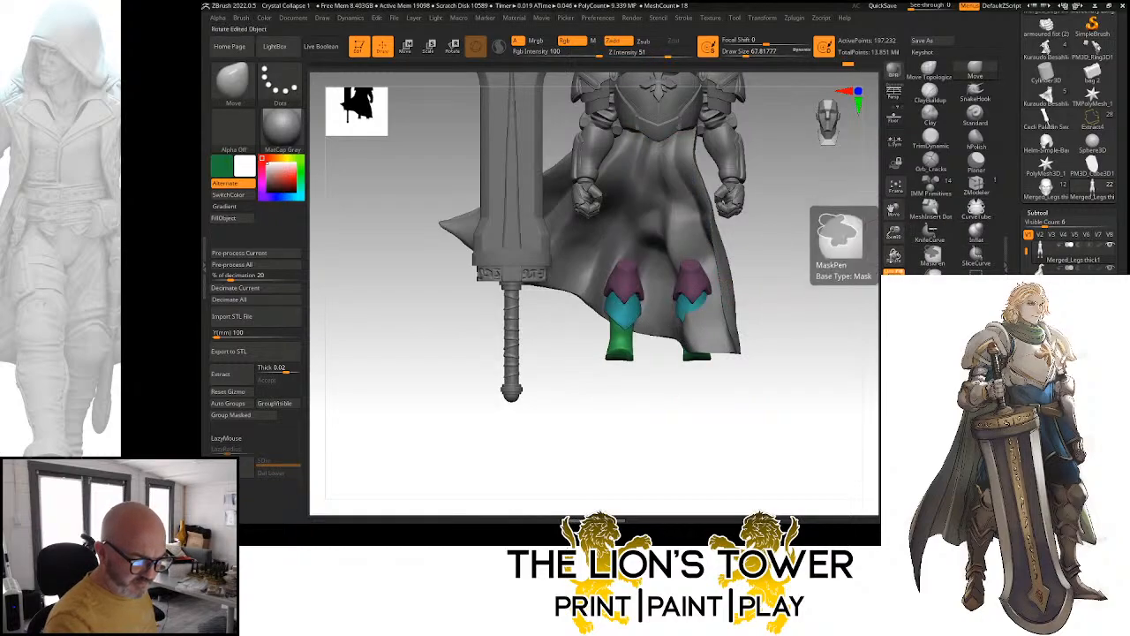
Widen the isolated shin armour with the transform gizmo, unhide the rest of the body and shift the shins sideways under the knees
drag(894, 234, 807, 273)
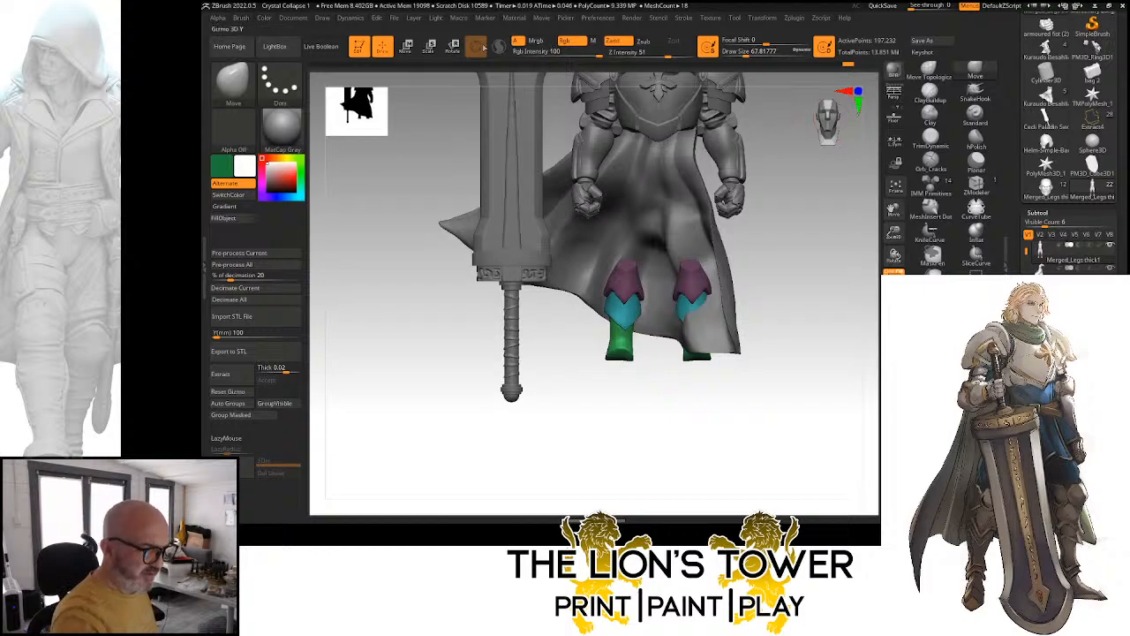
key(r)
click(722, 207)
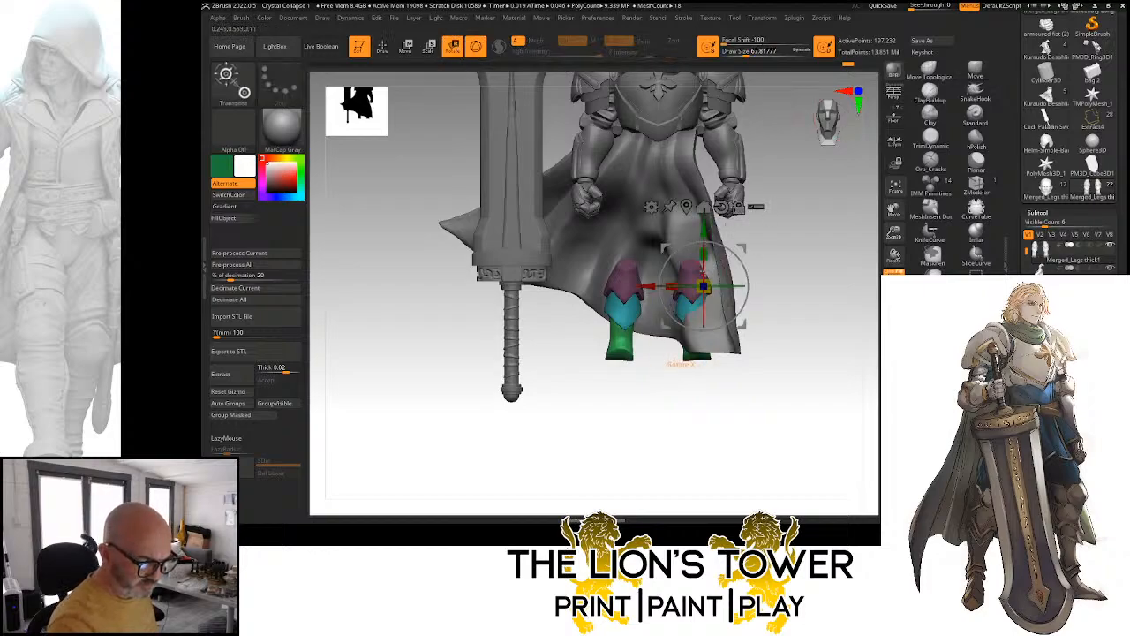
drag(673, 286, 653, 286)
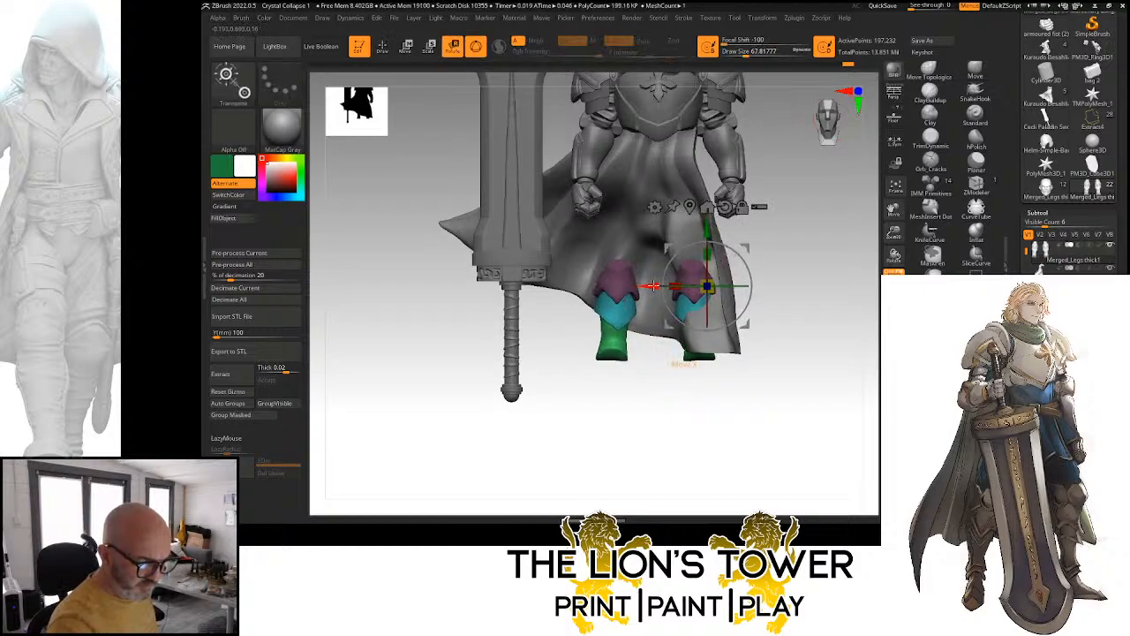
ctrl+shift+click(853, 353)
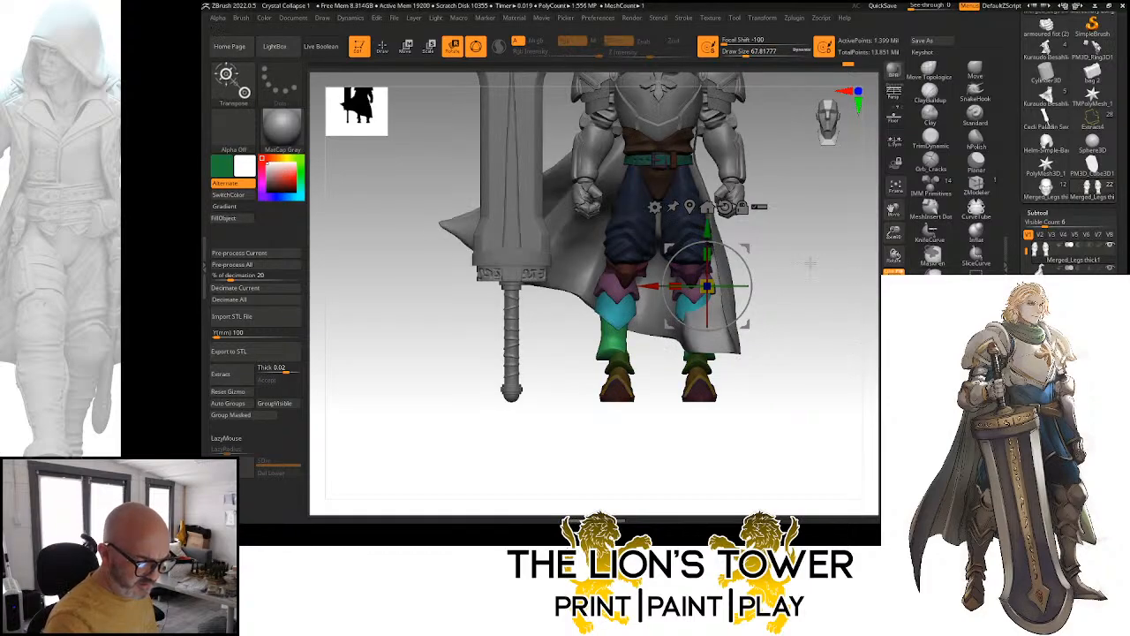
drag(652, 286, 659, 286)
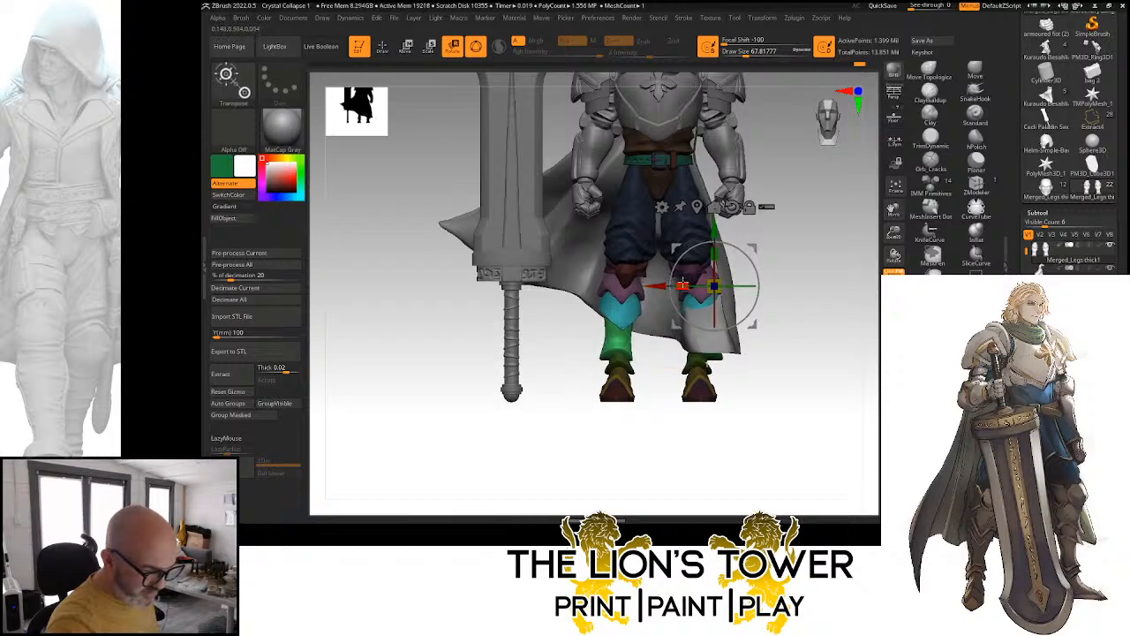
drag(657, 285, 661, 286)
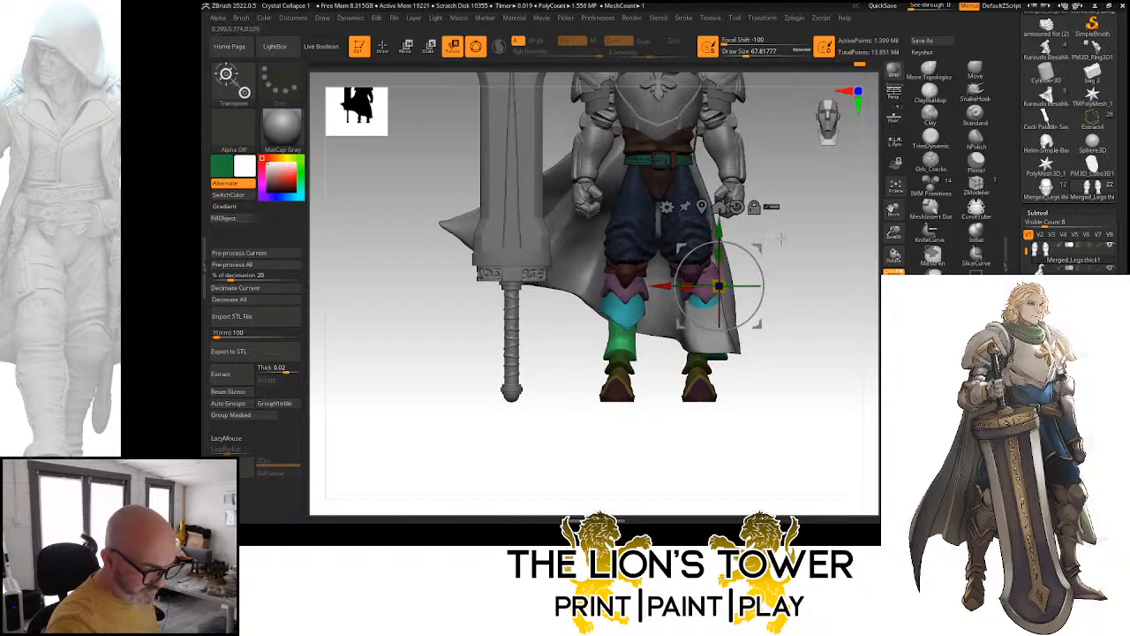
Move the shin armour slightly forward as judged from the side, clear the mask and return to sculpting mode
drag(782, 238, 830, 278)
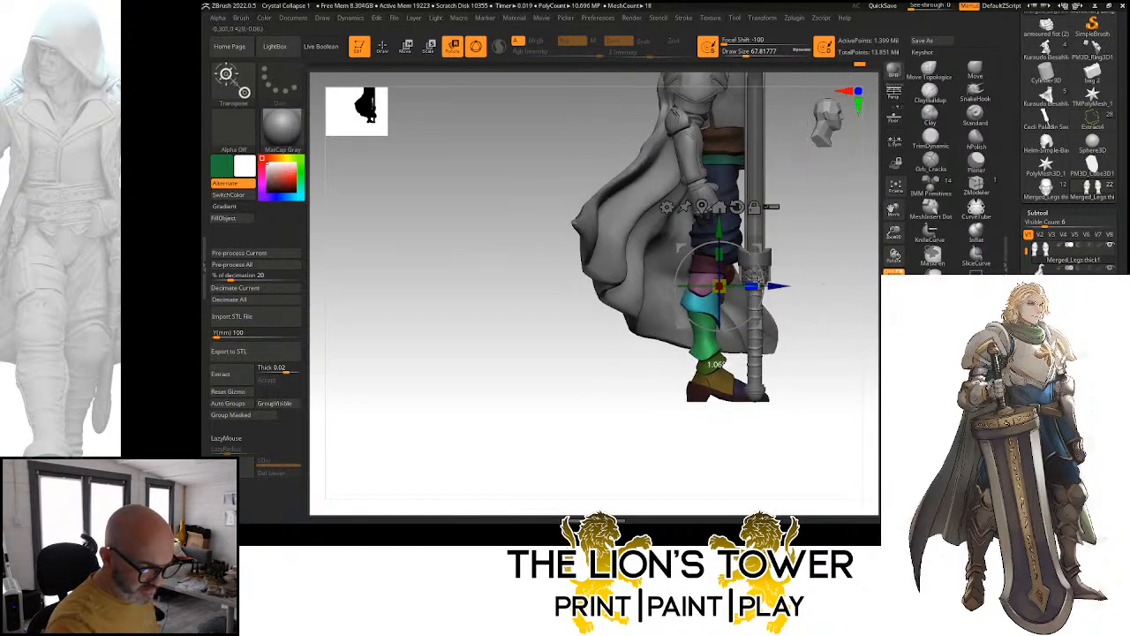
drag(778, 285, 783, 286)
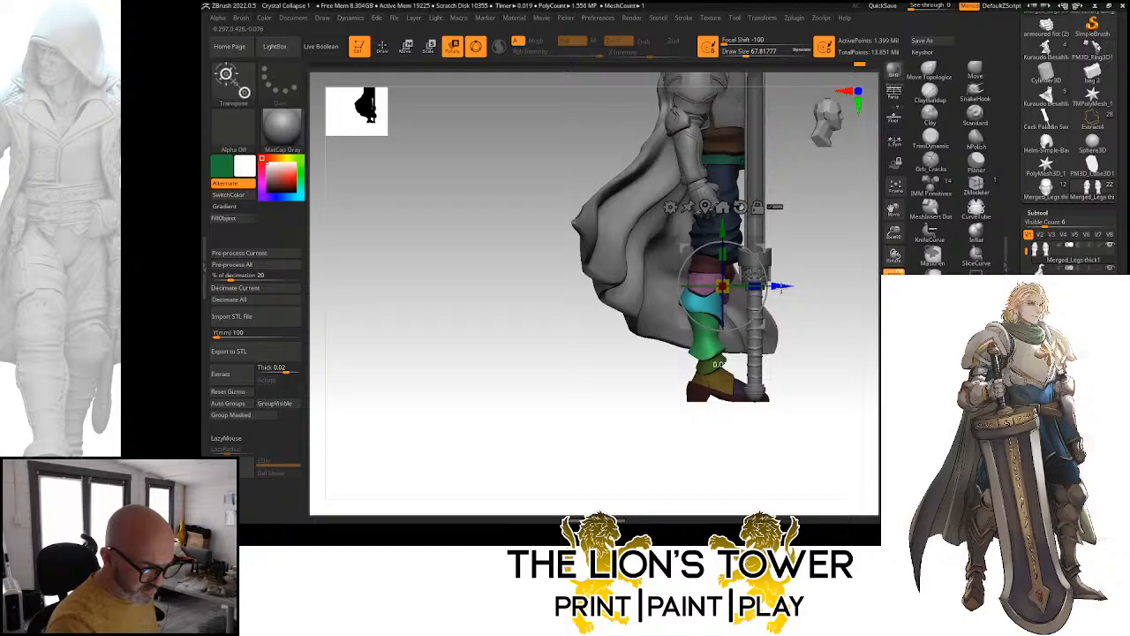
drag(852, 269, 793, 264)
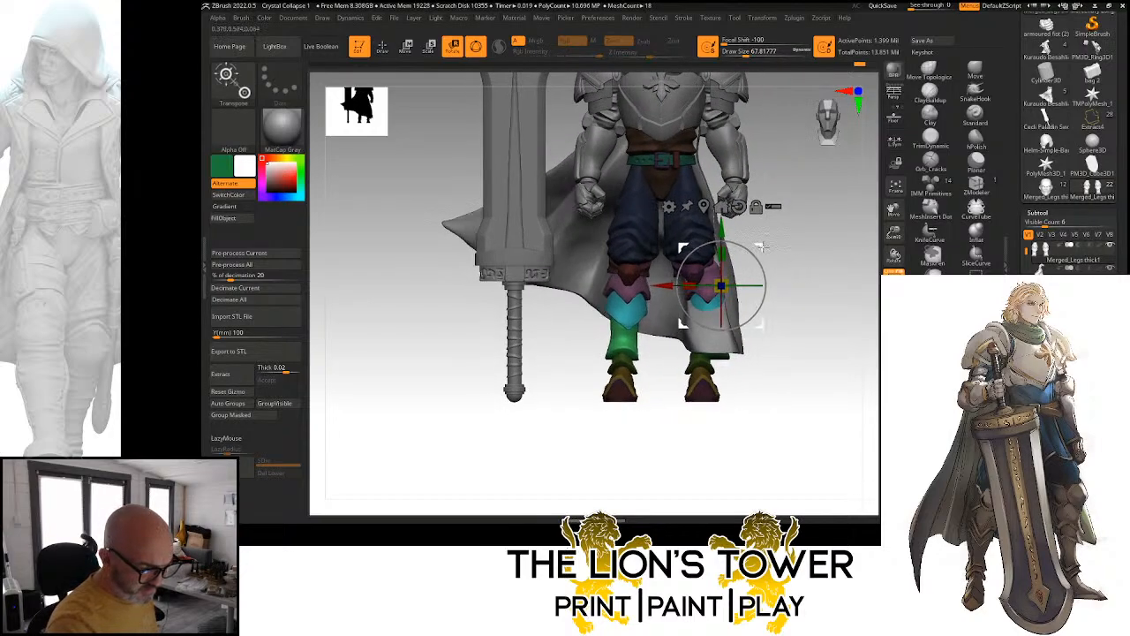
drag(811, 272, 856, 245)
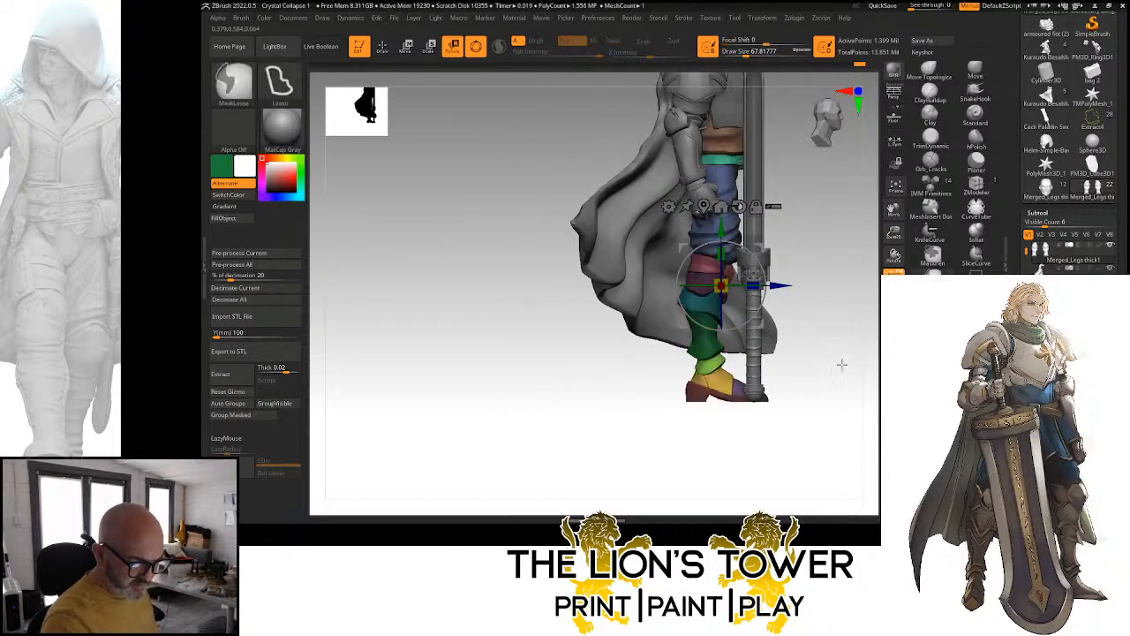
click(894, 232)
drag(895, 232, 891, 292)
drag(894, 210, 874, 149)
click(382, 47)
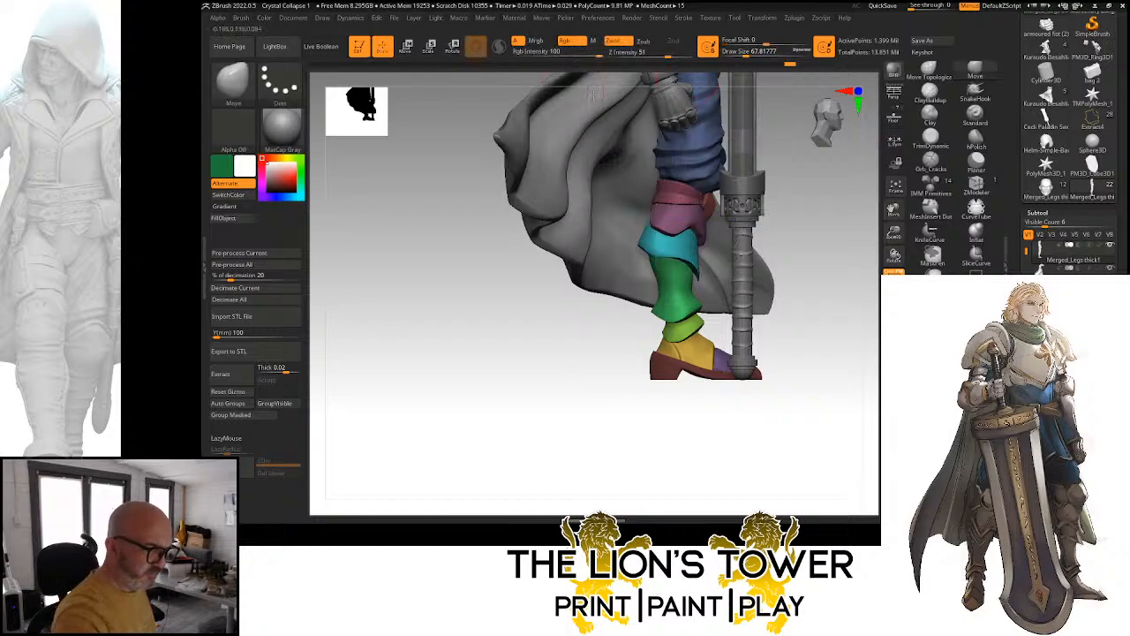
Hide the ankle and boot polygroups, mask the remaining parts, and unhide everything so the boots can be transformed
drag(828, 271, 853, 256)
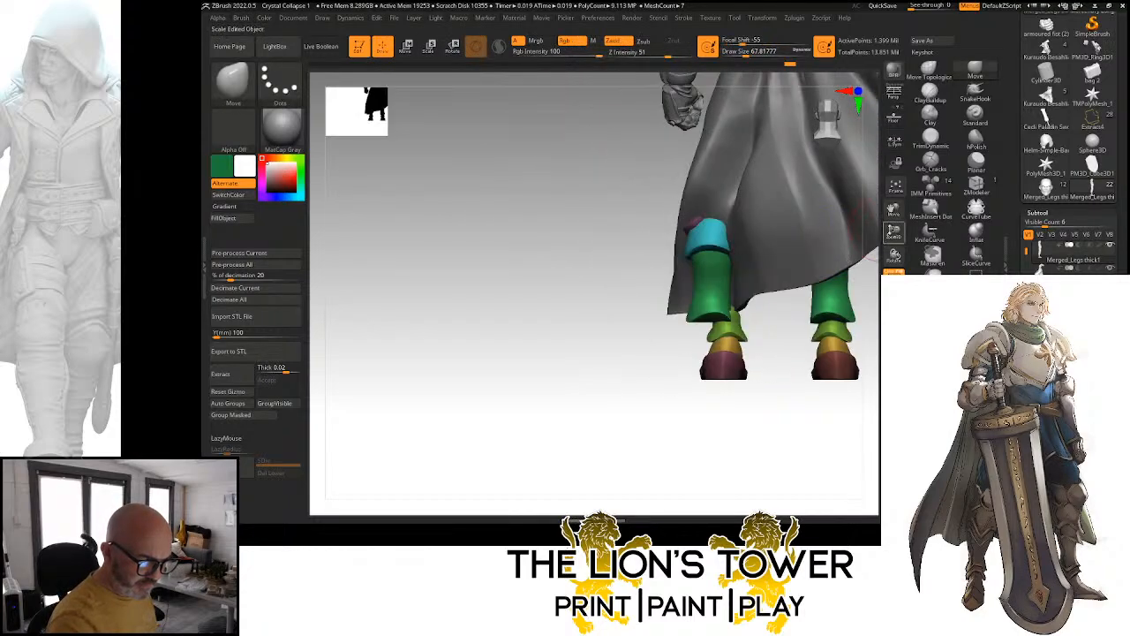
drag(893, 210, 804, 181)
ctrl+shift+click(750, 307)
ctrl+shift+click(750, 307)
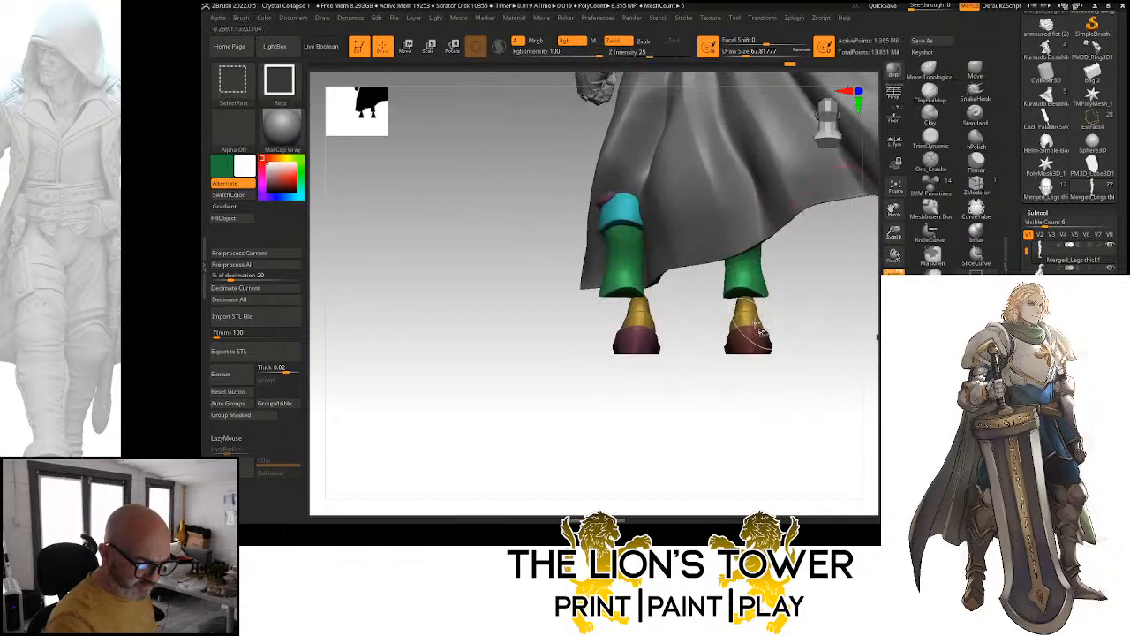
ctrl+shift+click(764, 337)
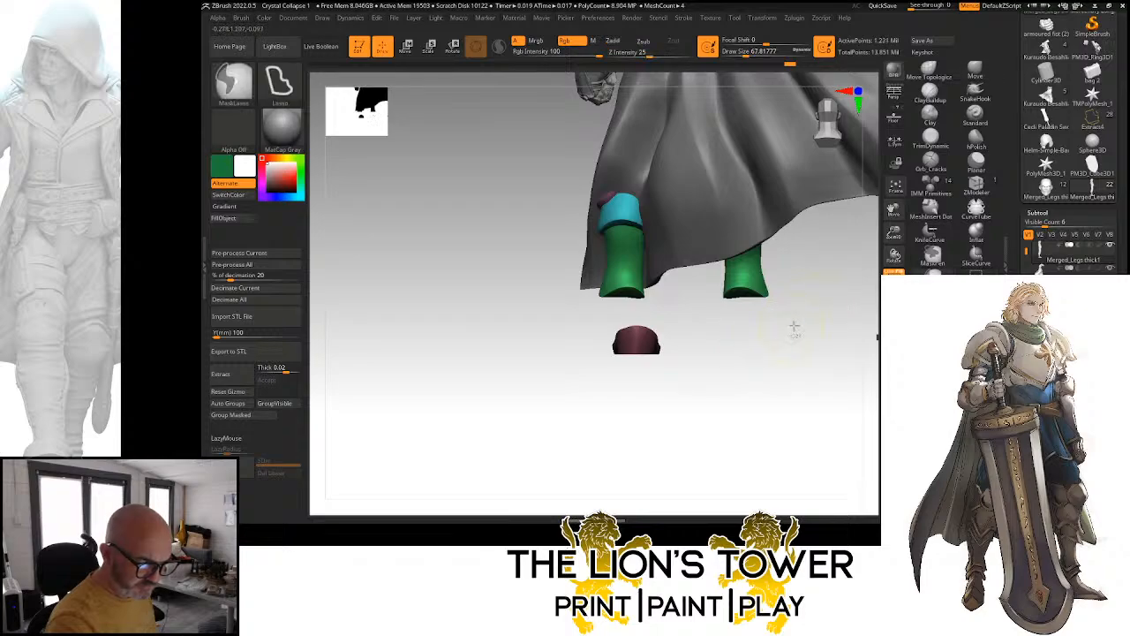
ctrl+click(795, 328)
ctrl+shift+click(798, 320)
drag(835, 315, 780, 277)
key(r)
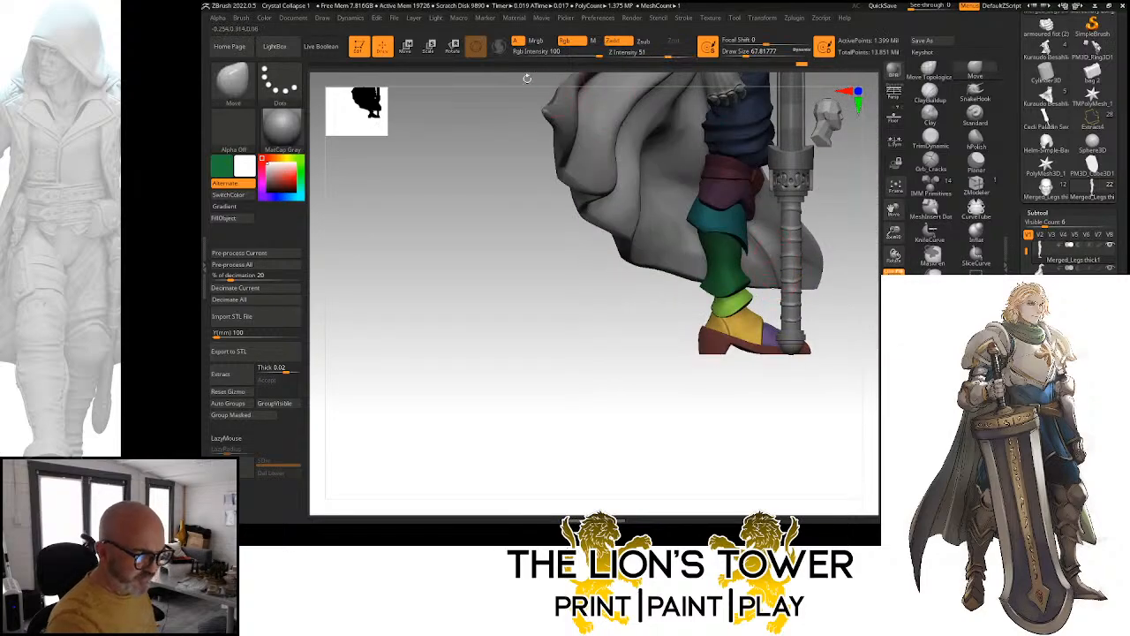
Widen the unmasked boots and ankle guards with the transform gizmo, shift them forward and sideways under the shins, and clear the mask
drag(804, 196, 728, 212)
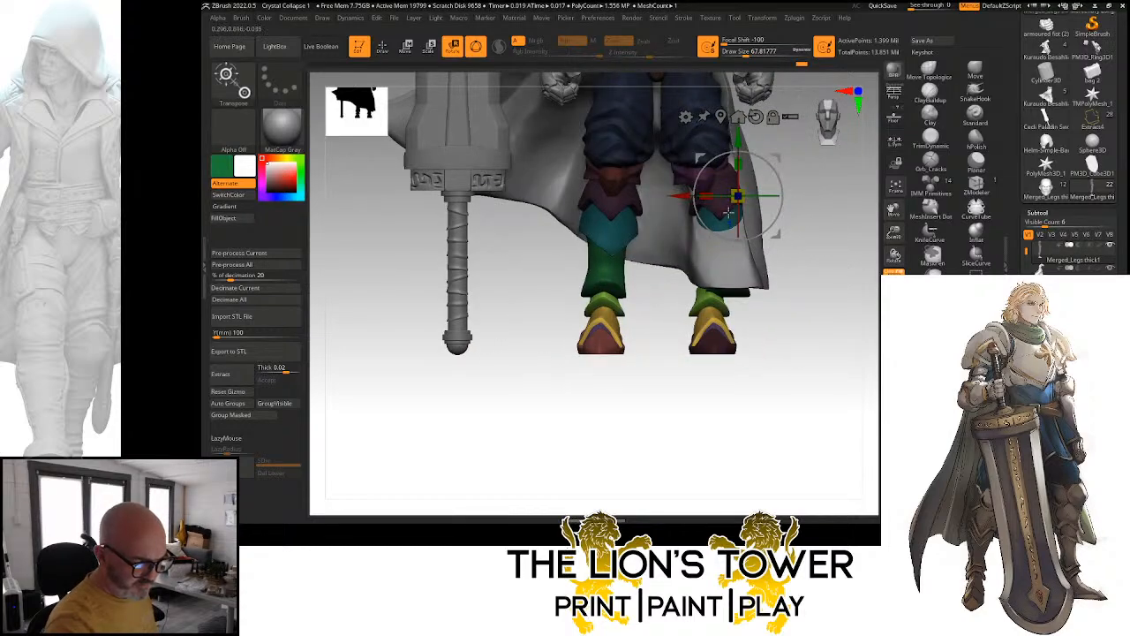
click(720, 117)
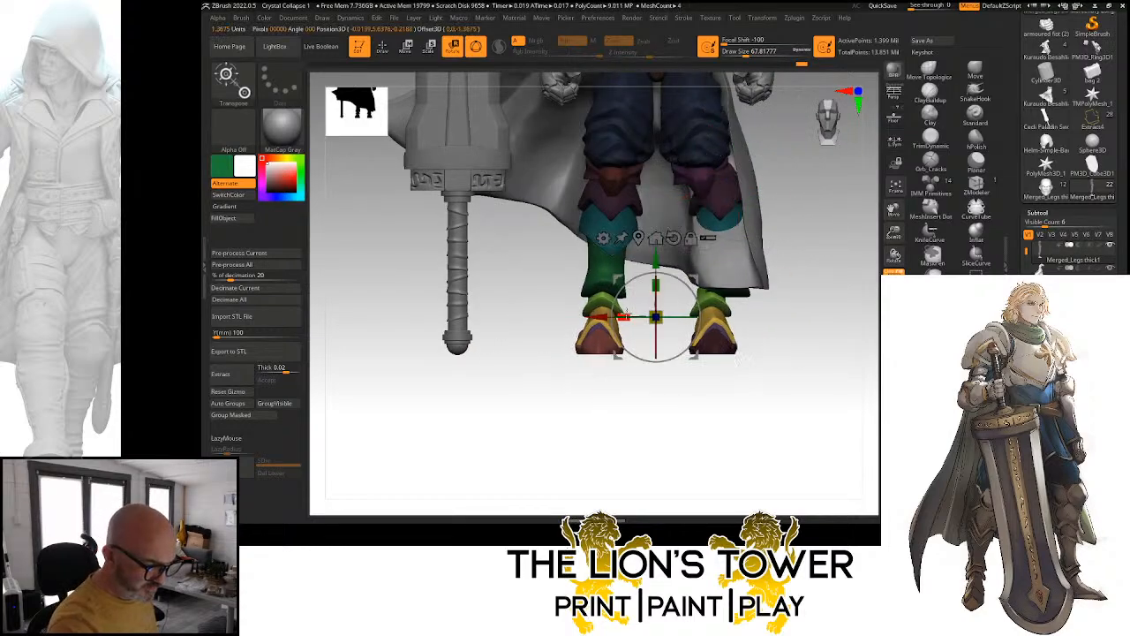
drag(626, 314, 609, 316)
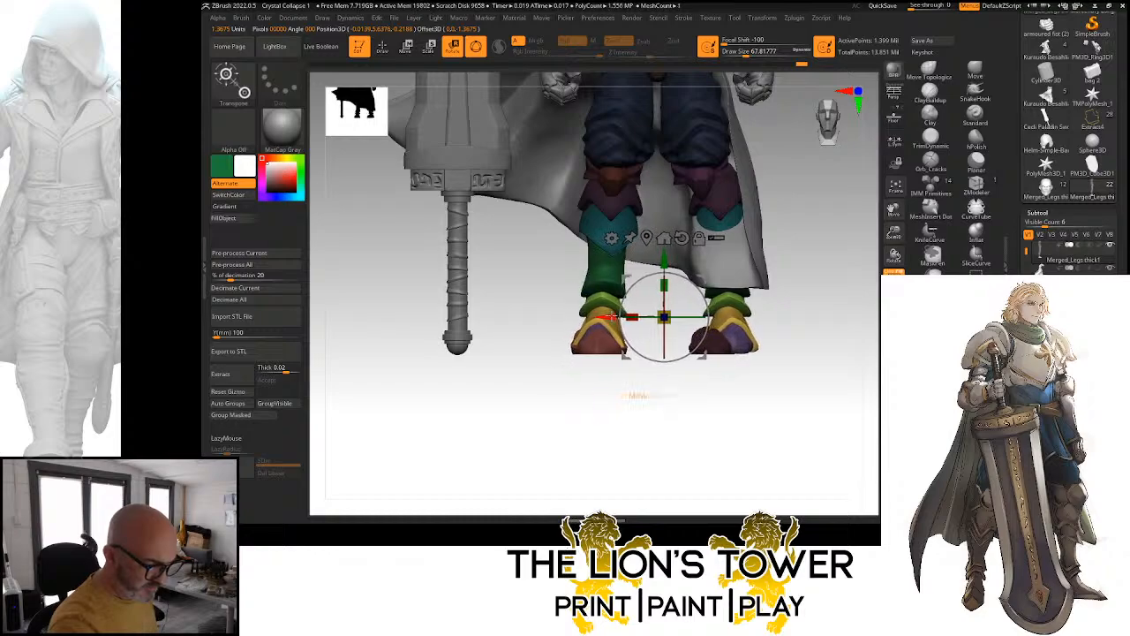
drag(640, 281, 728, 277)
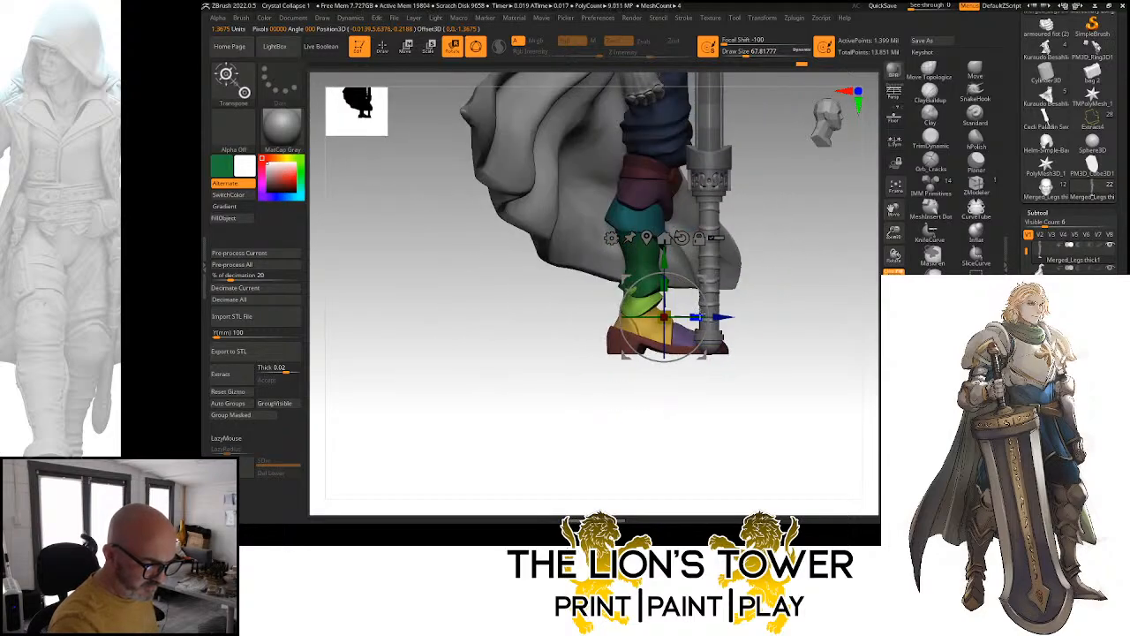
drag(706, 315, 714, 315)
shift+drag(756, 280, 824, 267)
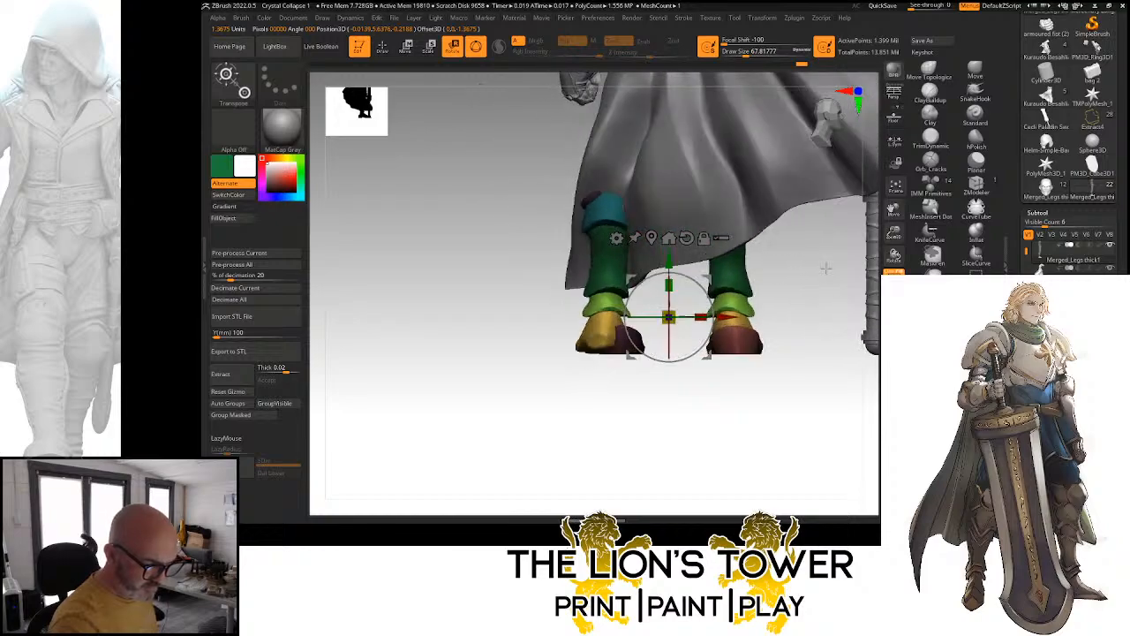
drag(726, 316, 724, 316)
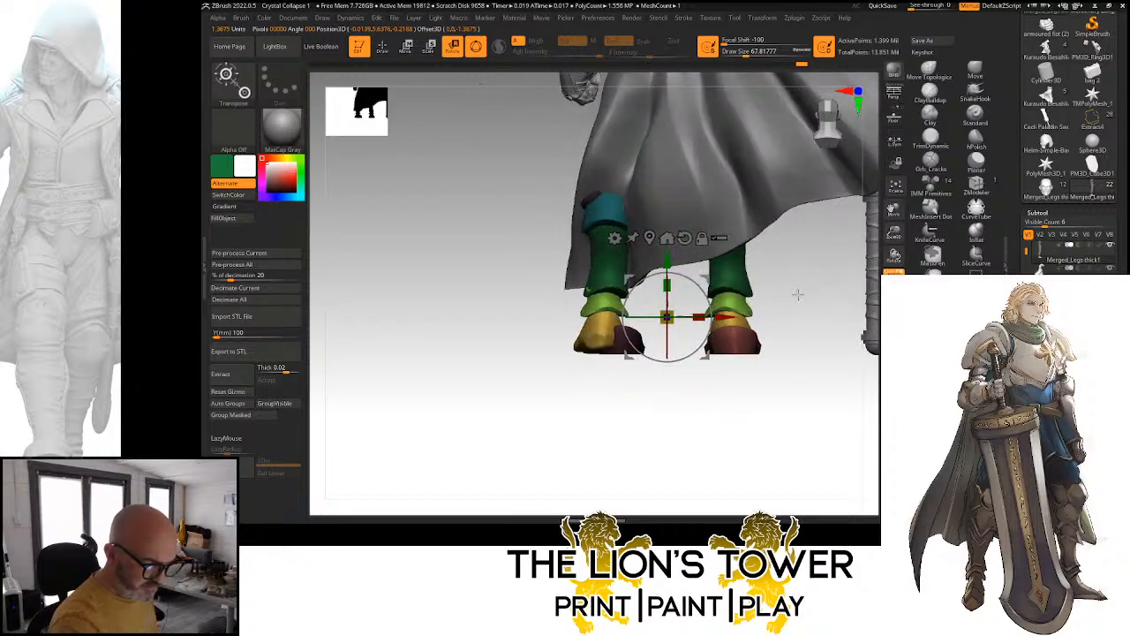
mouse_move(797, 295)
mouse_down()
mouse_move(764, 299)
mouse_move(800, 275)
mouse_move(772, 268)
mouse_move(817, 260)
mouse_move(815, 310)
mouse_move(813, 229)
mouse_up()
ctrl+click(811, 223)
Adjust the toe of the boot on the sword side with the Move Topological brush at a draw size of about 90
click(929, 70)
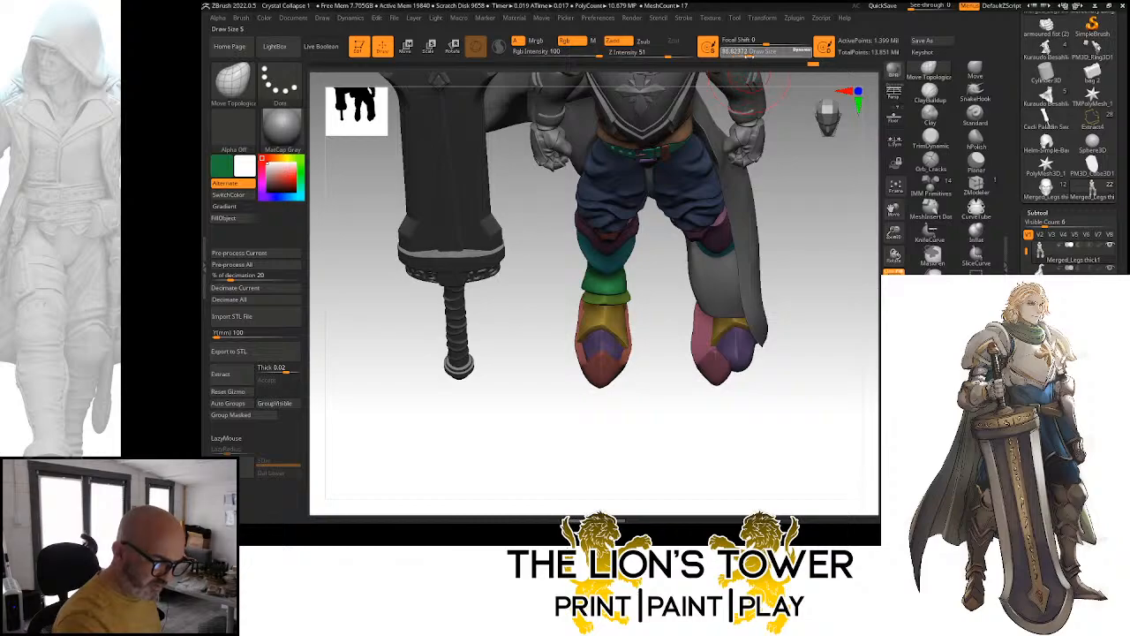
click(750, 55)
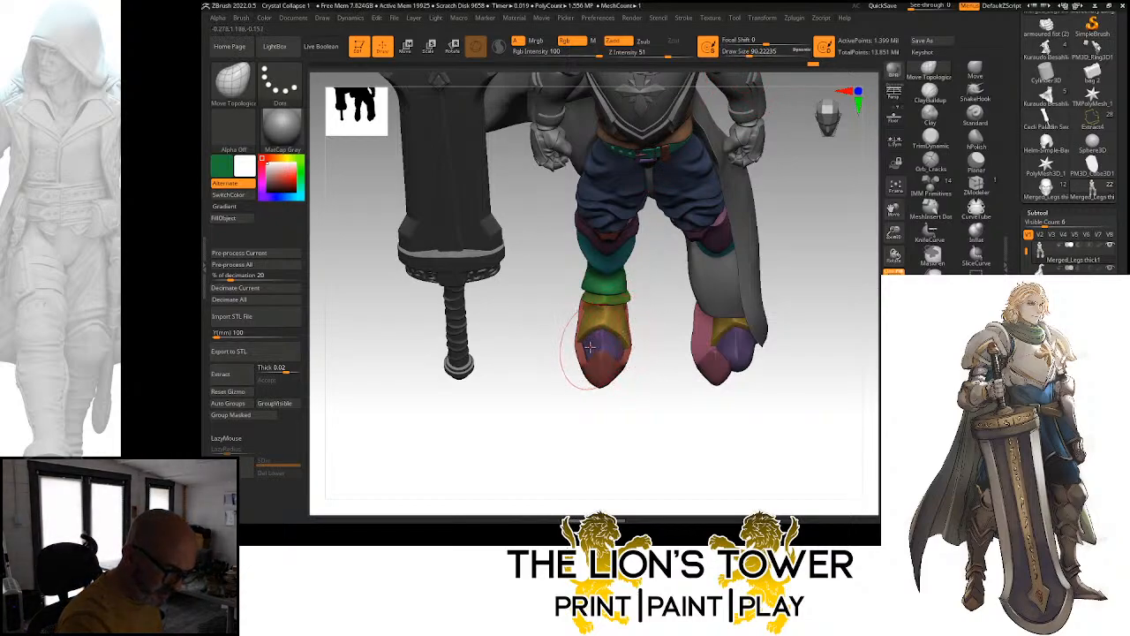
drag(651, 357, 614, 361)
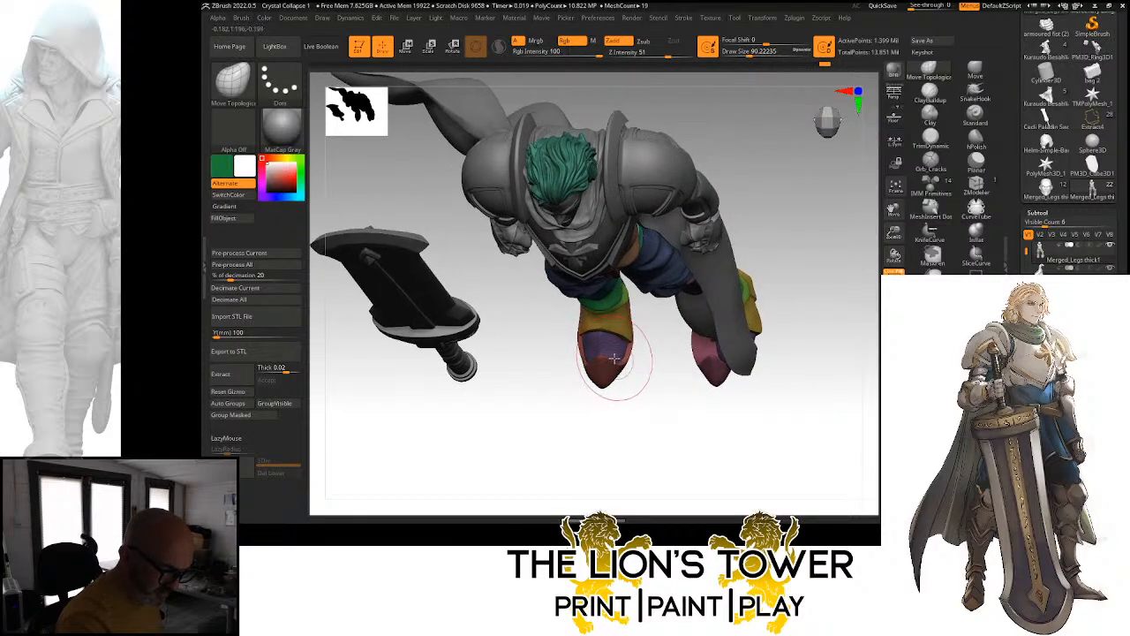
right_drag(618, 346, 614, 290)
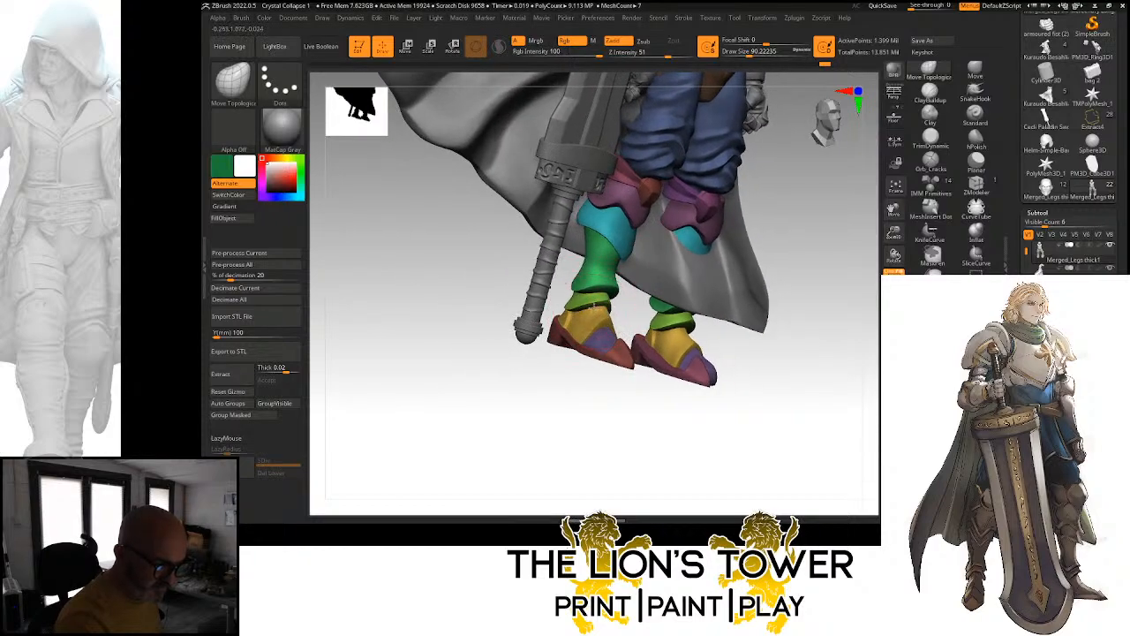
mouse_move(628, 306)
right_down()
mouse_move(719, 291)
mouse_move(789, 298)
right_up()
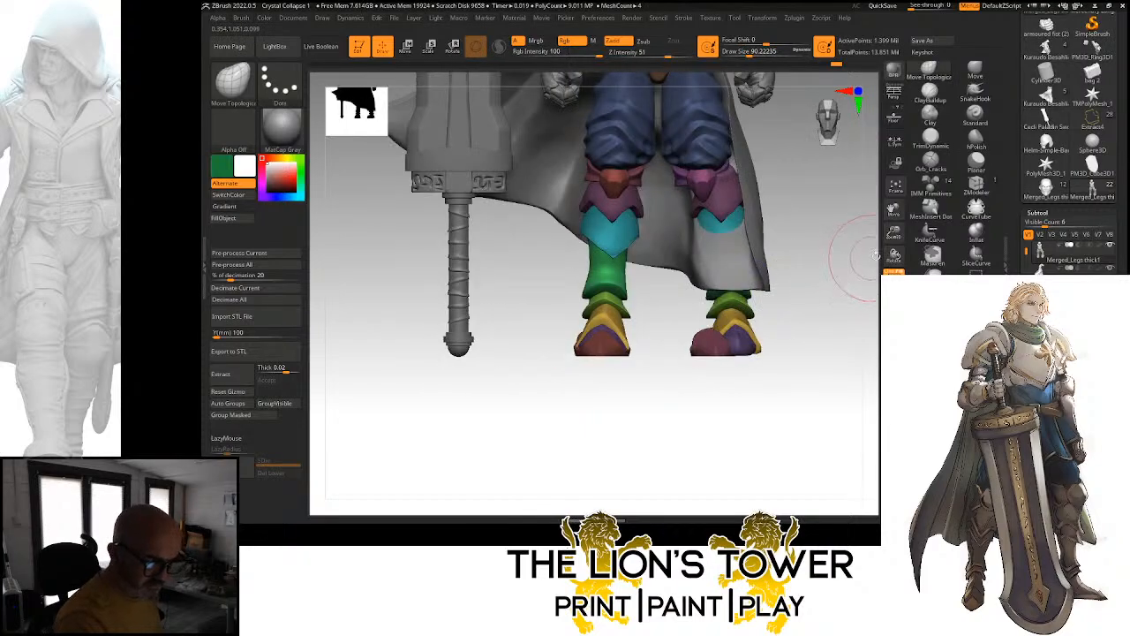
Hide the knee, shin, ankle and boot armour polygroups and split them from the legs into a separate subtool
drag(894, 233, 870, 173)
mouse_move(795, 259)
right_down()
mouse_move(803, 227)
mouse_move(762, 240)
mouse_move(746, 227)
mouse_move(760, 220)
right_up()
right_drag(772, 263, 797, 265)
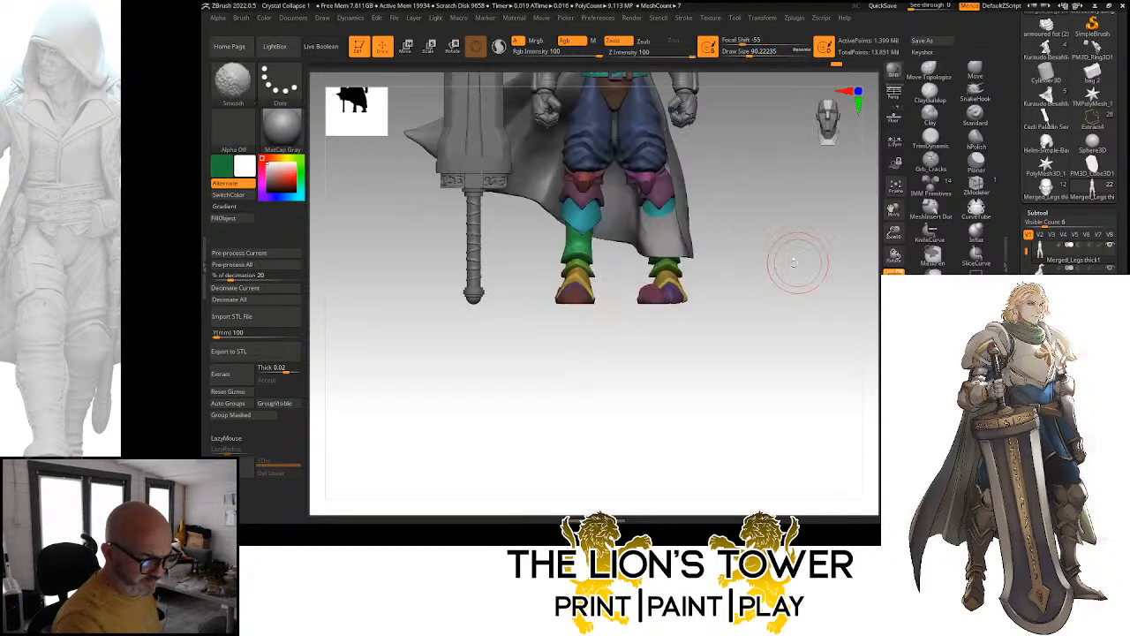
ctrl+right_drag(855, 222, 732, 163)
alt+right_drag(733, 163, 701, 249)
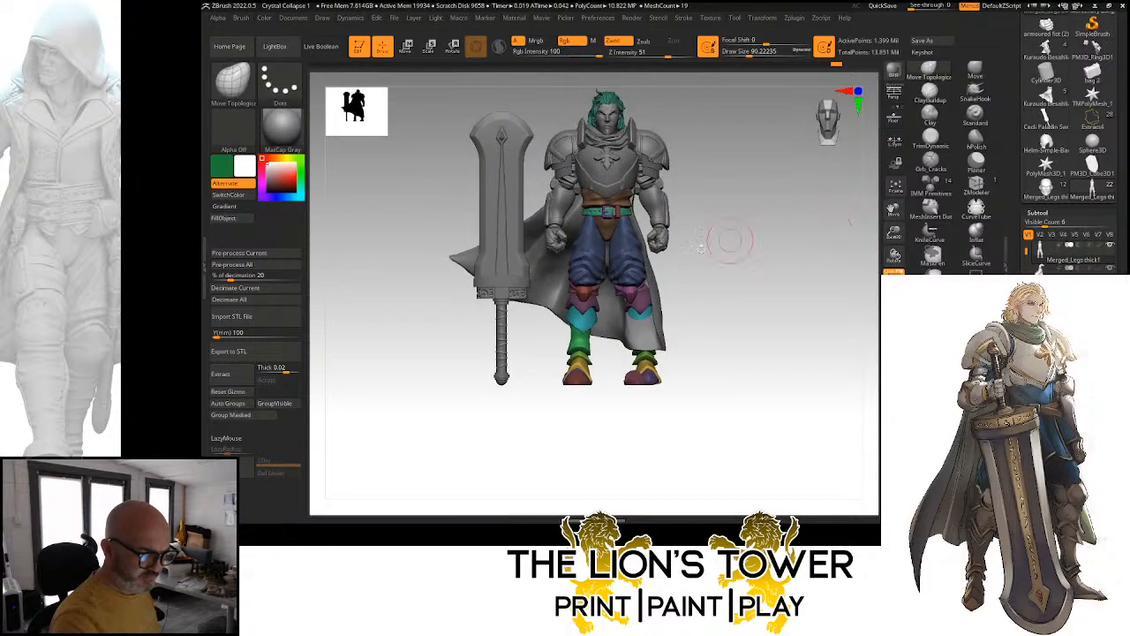
ctrl+shift+click(581, 287)
ctrl+shift+click(582, 295)
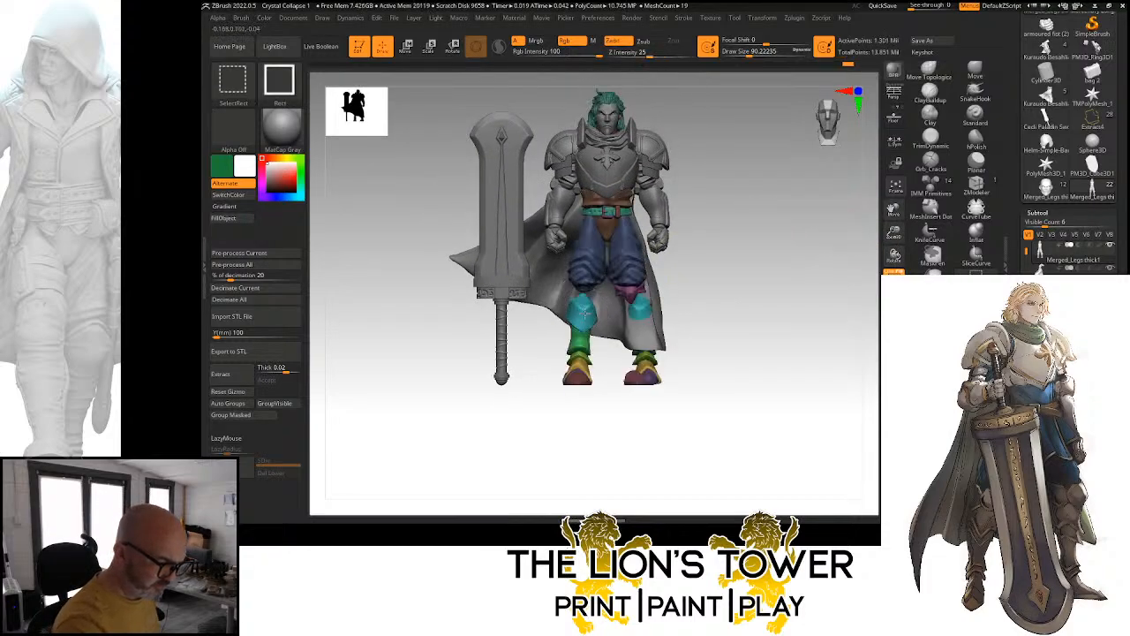
ctrl+alt+shift+click(584, 312)
ctrl+alt+shift+click(579, 351)
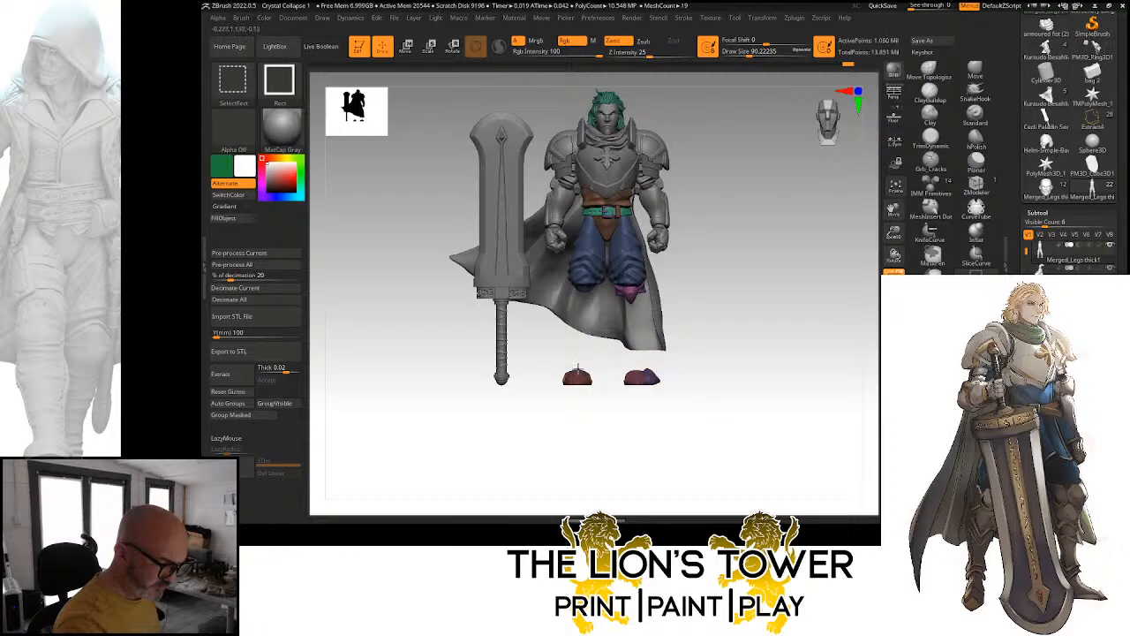
ctrl+alt+shift+click(578, 377)
ctrl+alt+shift+click(636, 378)
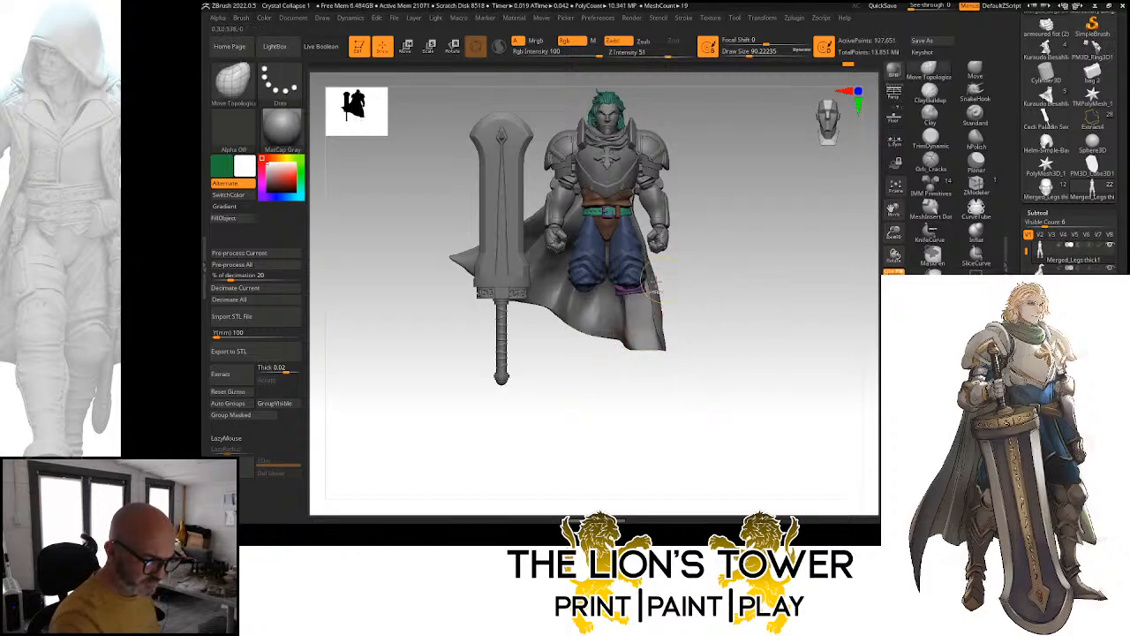
ctrl+alt+shift+click(628, 288)
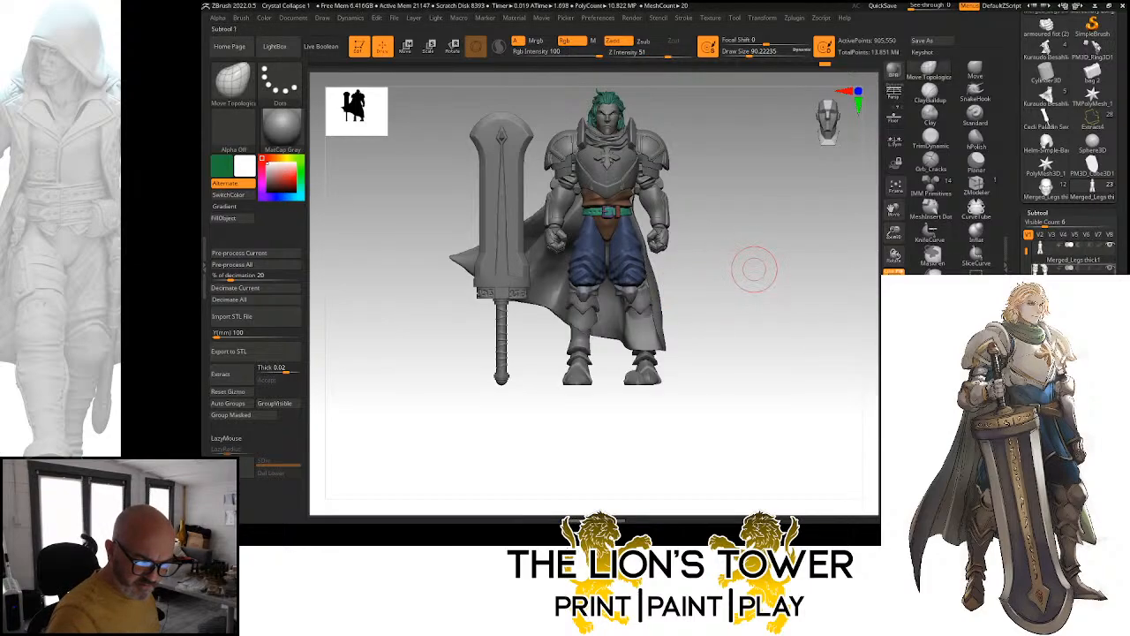
Select the split leg armour, mirror it so both shins and boots match, and check the result from the side and front
key(Down)
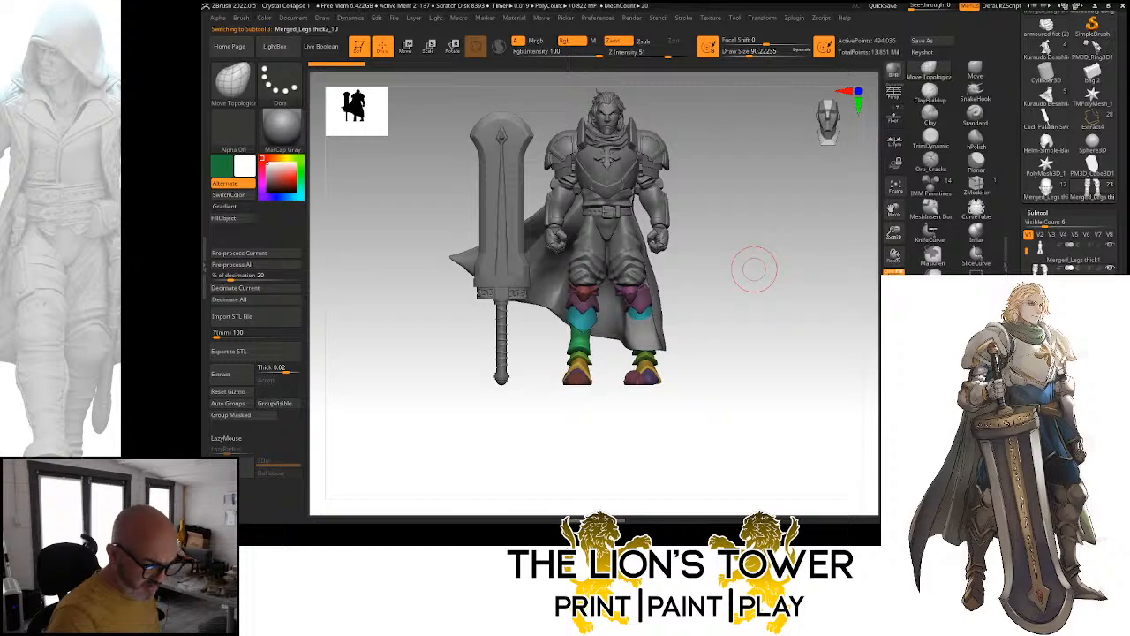
click(931, 355)
drag(860, 372, 830, 386)
drag(893, 232, 894, 281)
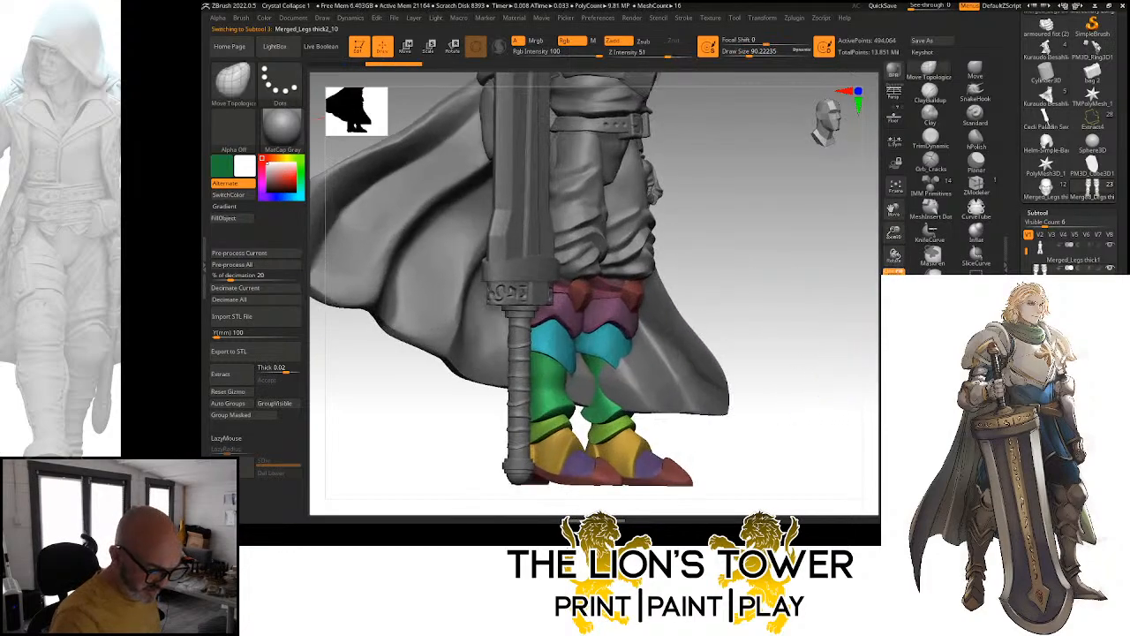
drag(894, 210, 924, 123)
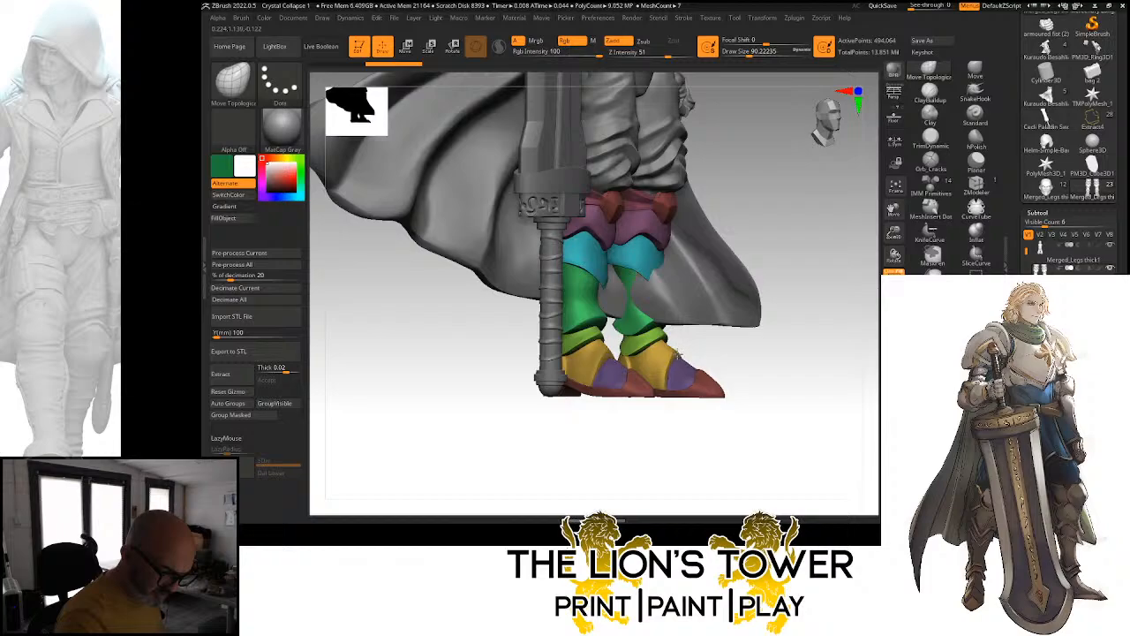
drag(717, 358, 667, 357)
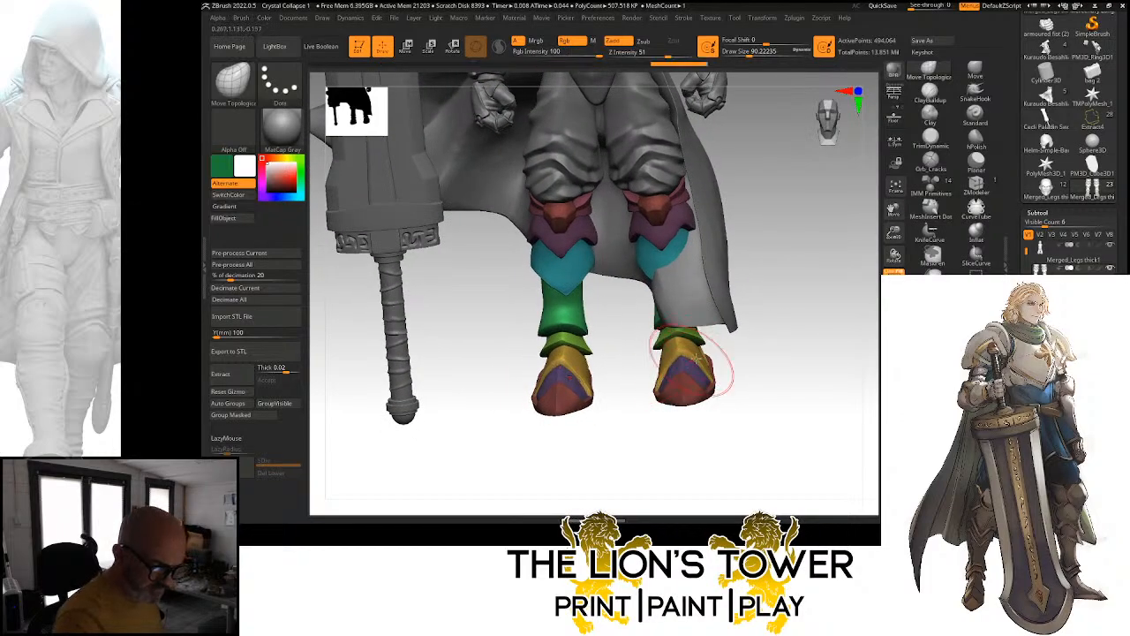
drag(783, 335, 781, 328)
drag(895, 232, 854, 232)
ctrl+click(813, 256)
ctrl+click(814, 258)
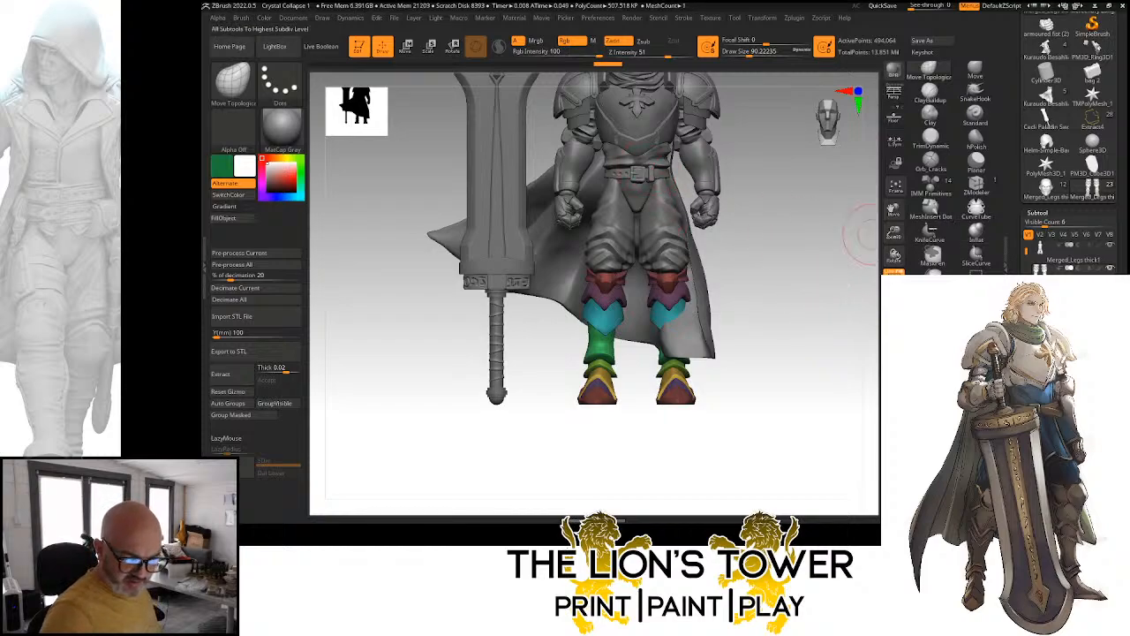
Append a cube subtool, scale it down to about hip width with the gizmo, and lower it over the hips
click(1045, 460)
click(620, 364)
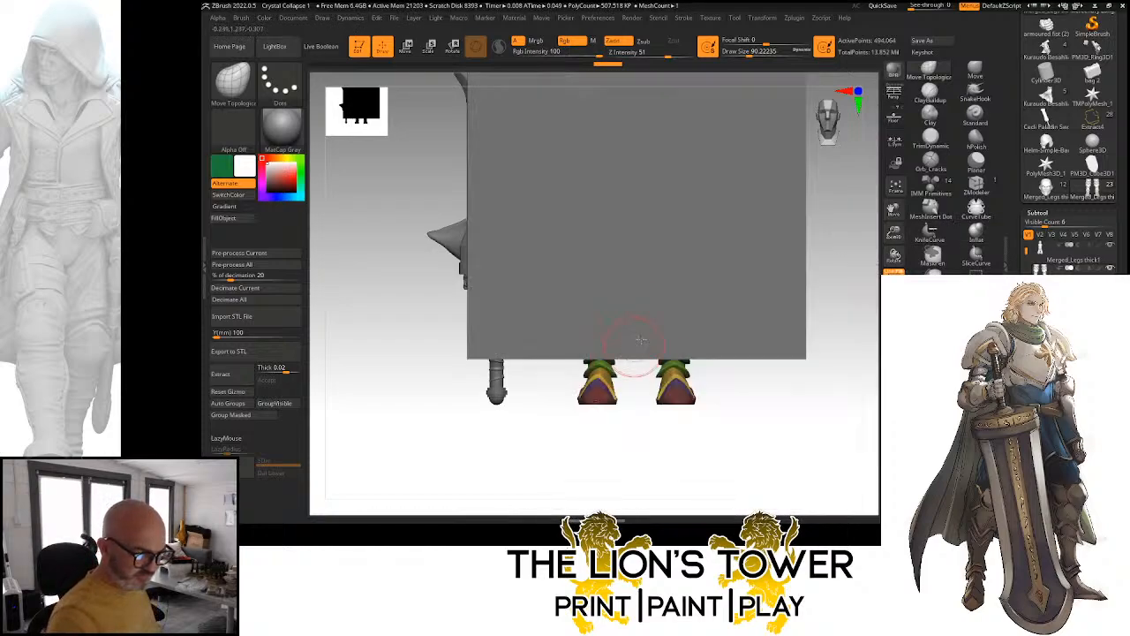
click(477, 51)
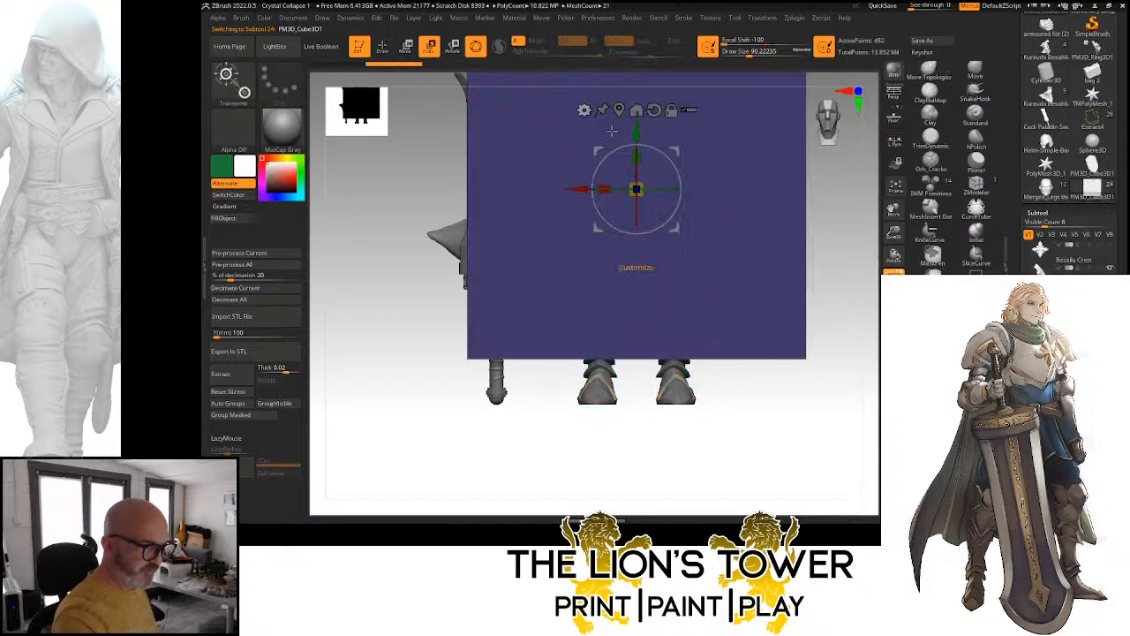
drag(636, 189, 625, 360)
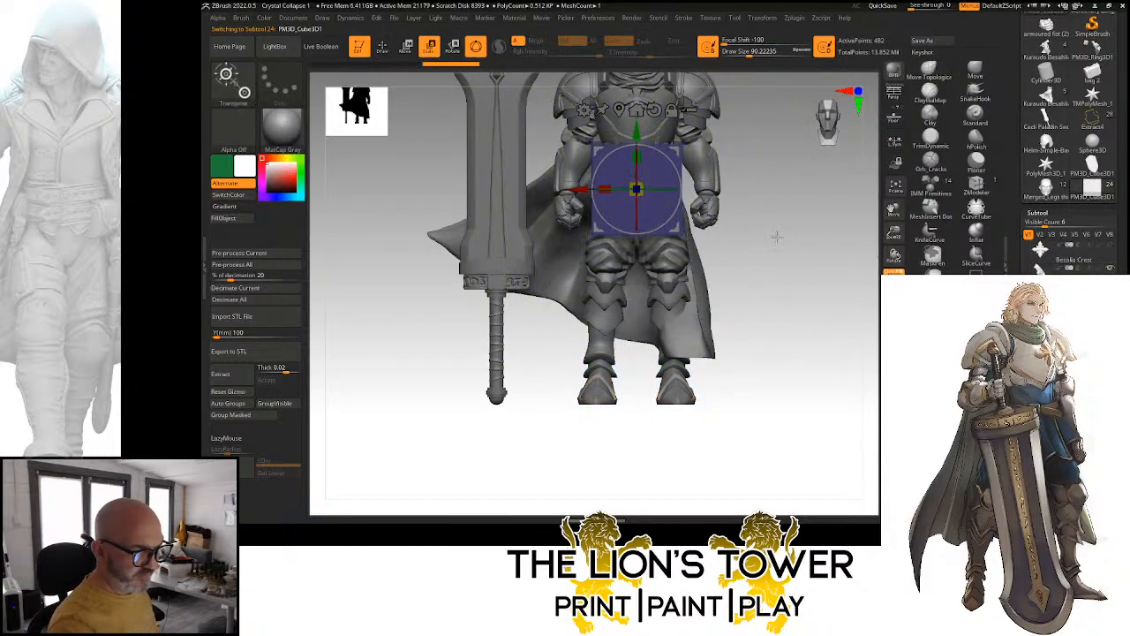
shift+drag(777, 236, 704, 232)
drag(636, 134, 637, 163)
drag(740, 152, 804, 150)
Shape the cube into a skirt around the hips with the Move brush at a draw size of about 145, and smooth it in isolation
click(960, 74)
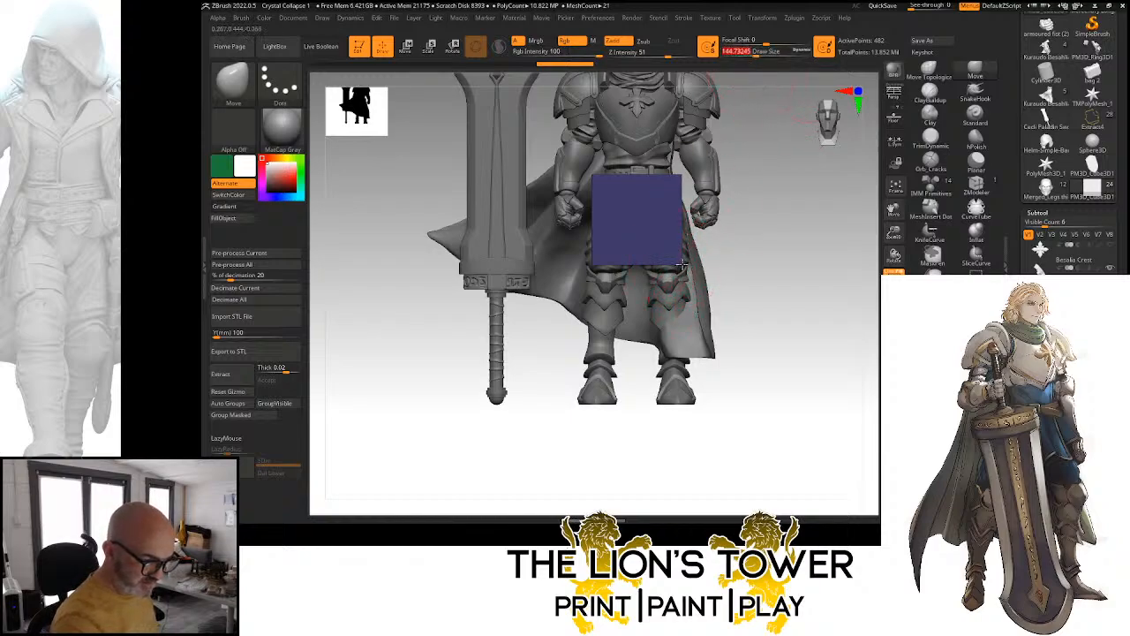
mouse_move(680, 261)
mouse_down()
mouse_move(698, 247)
mouse_move(680, 226)
mouse_move(749, 251)
mouse_move(700, 173)
mouse_move(685, 195)
mouse_move(697, 231)
mouse_up()
drag(794, 229, 716, 201)
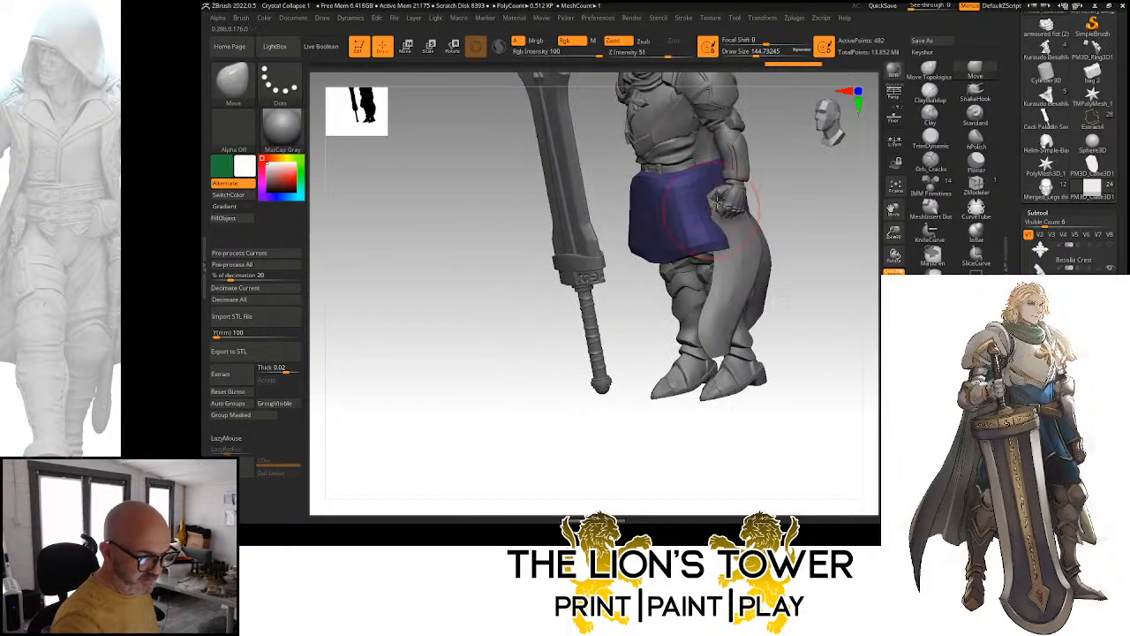
mouse_move(870, 242)
mouse_down()
mouse_move(848, 285)
mouse_move(791, 270)
mouse_up()
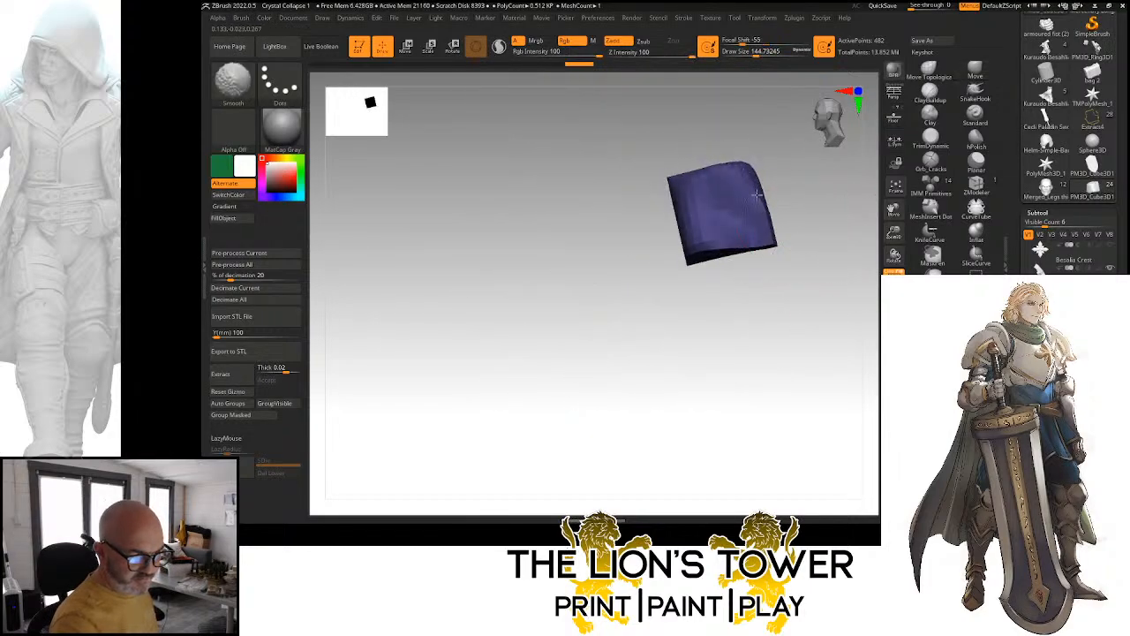
mouse_move(758, 194)
shift+mouse_down()
mouse_move(774, 265)
mouse_move(742, 181)
mouse_move(825, 227)
shift+mouse_up()
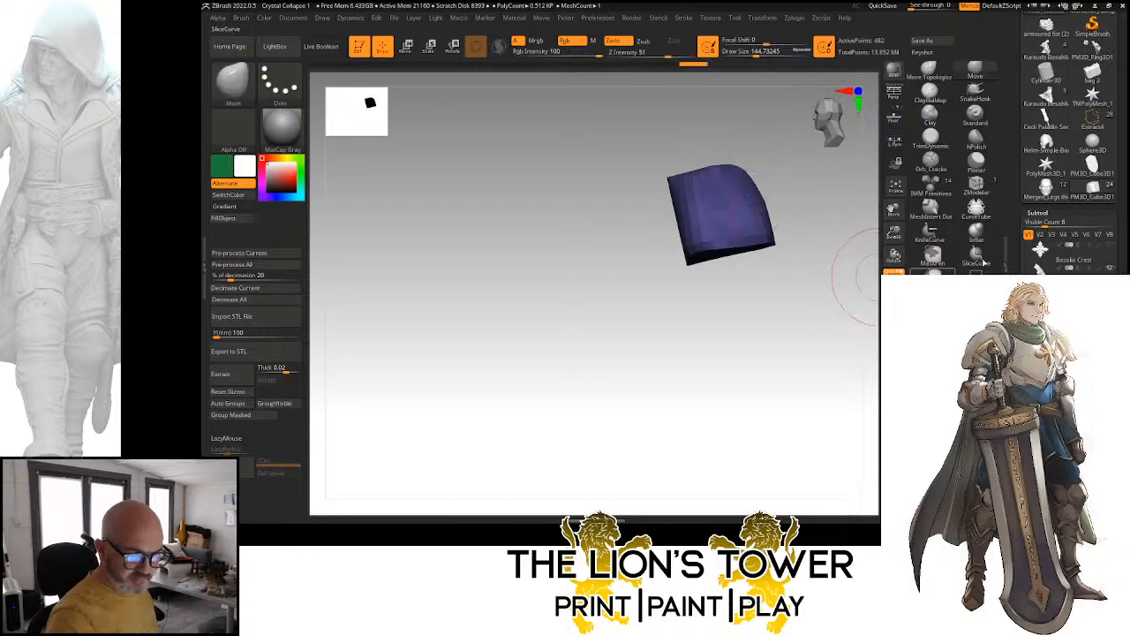
Hide the cape and bring the rest of the knight back into view around the skirt
drag(1031, 249, 1031, 254)
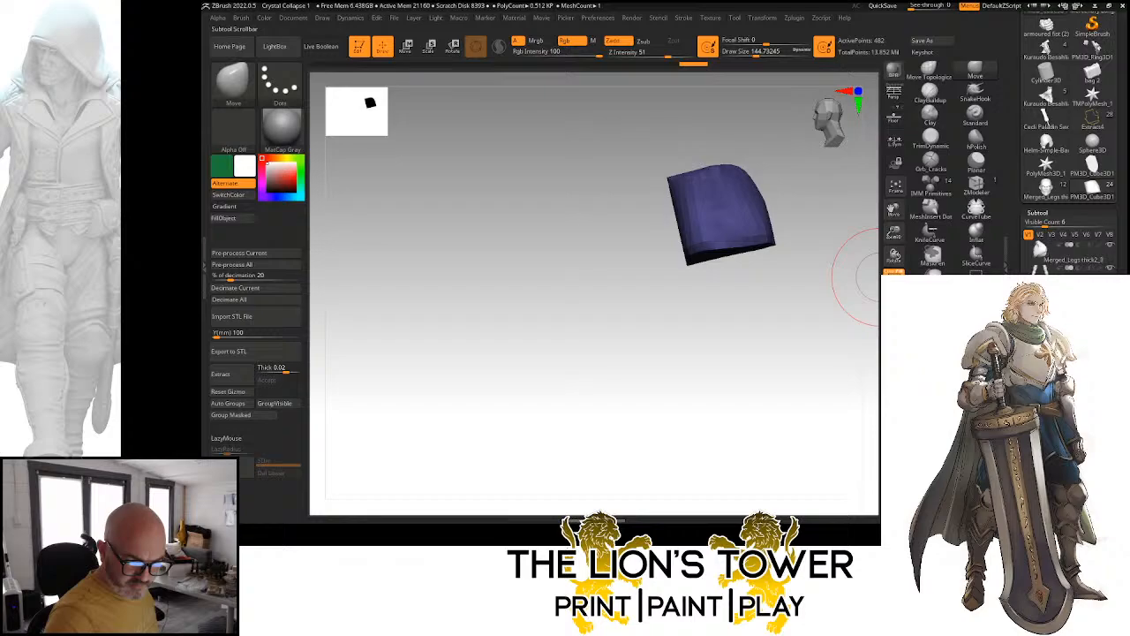
drag(1024, 266, 1039, 236)
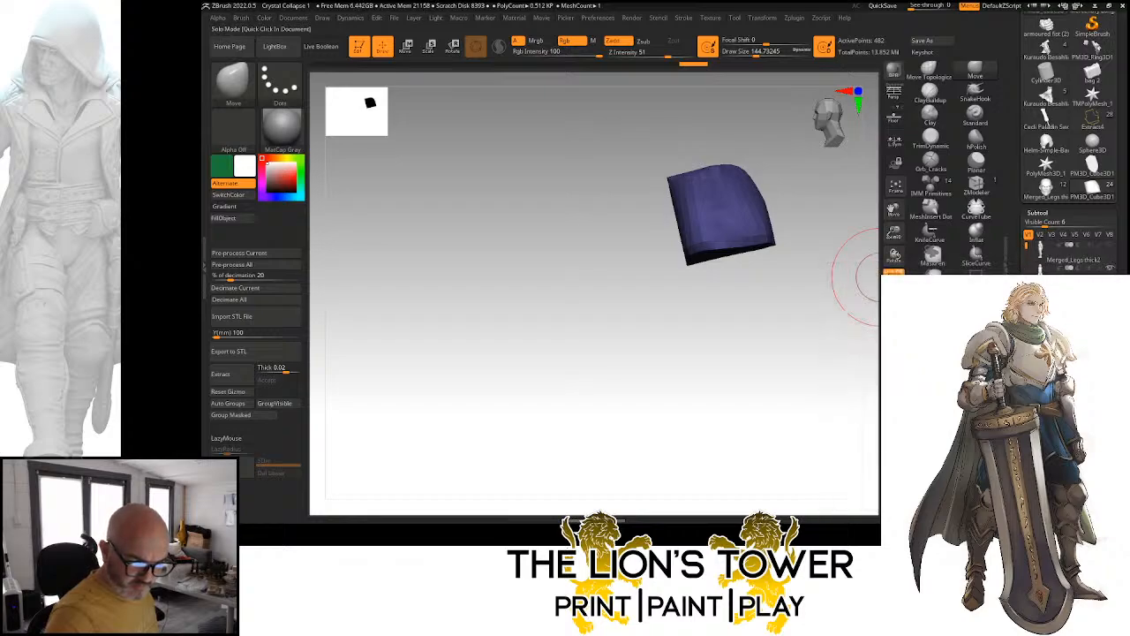
click(894, 347)
mouse_move(840, 286)
mouse_down()
mouse_move(814, 238)
mouse_move(893, 270)
mouse_up()
drag(893, 209, 831, 301)
Fit the skirt's waist to the back of the hips and pull its lower side and rear edges into shape with the Move brush
drag(779, 249, 751, 246)
drag(855, 281, 787, 265)
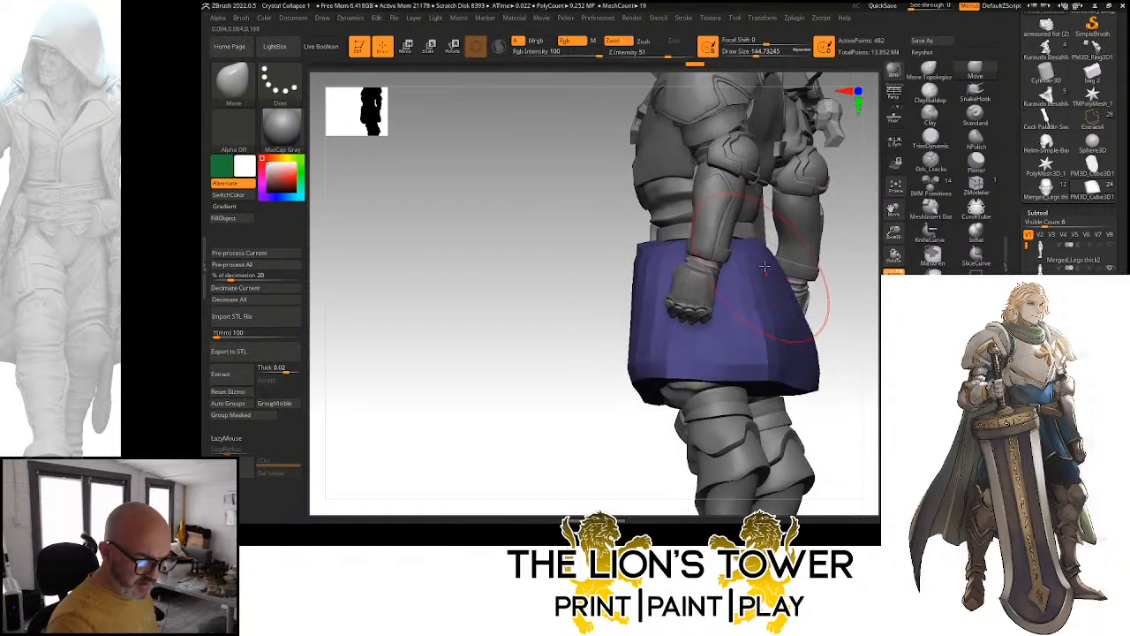
drag(807, 357, 772, 328)
drag(853, 287, 799, 290)
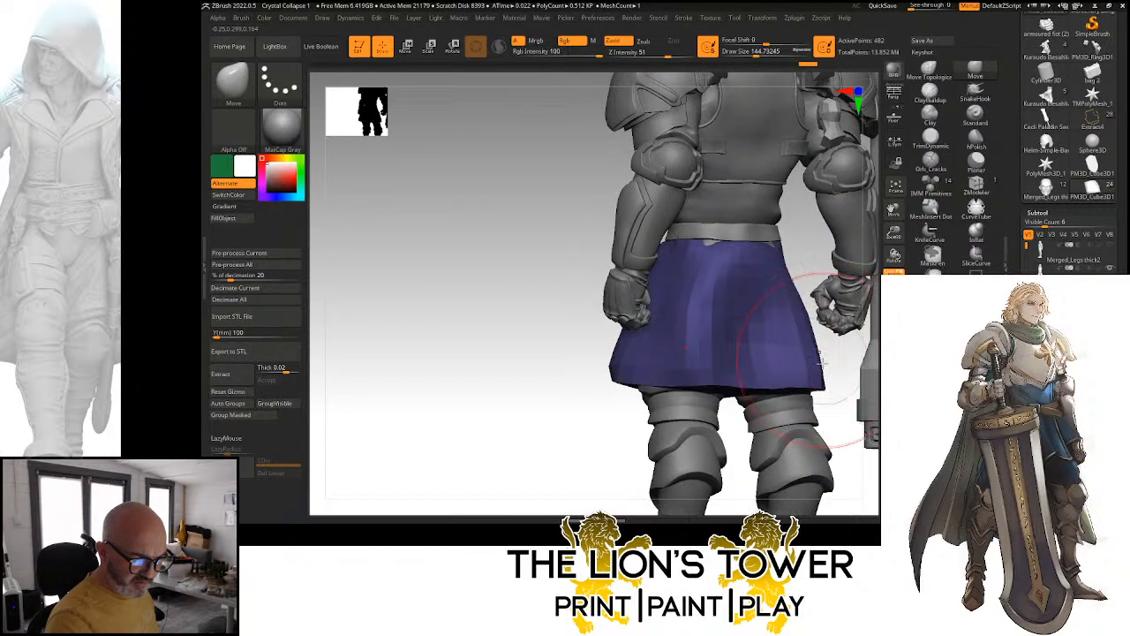
drag(819, 358, 795, 339)
drag(788, 252, 737, 249)
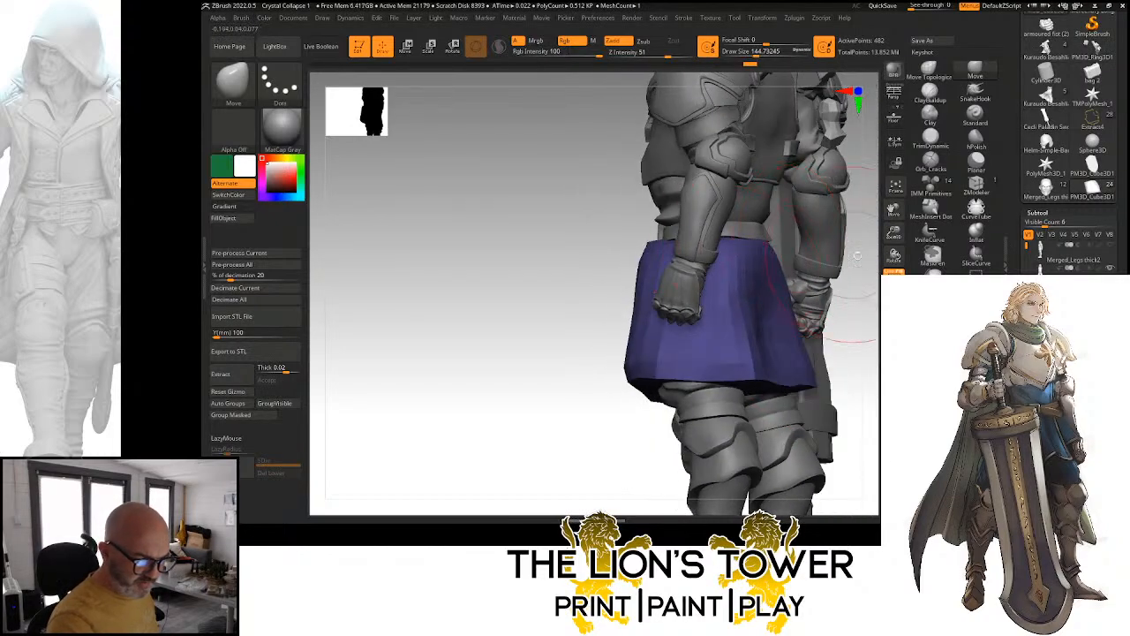
shift+drag(857, 255, 911, 262)
Shape the front of the skirt into an even flare and tuck its upper edge beneath the belt buckle
mouse_move(714, 382)
mouse_down()
mouse_move(721, 363)
mouse_move(781, 339)
mouse_move(874, 364)
mouse_up()
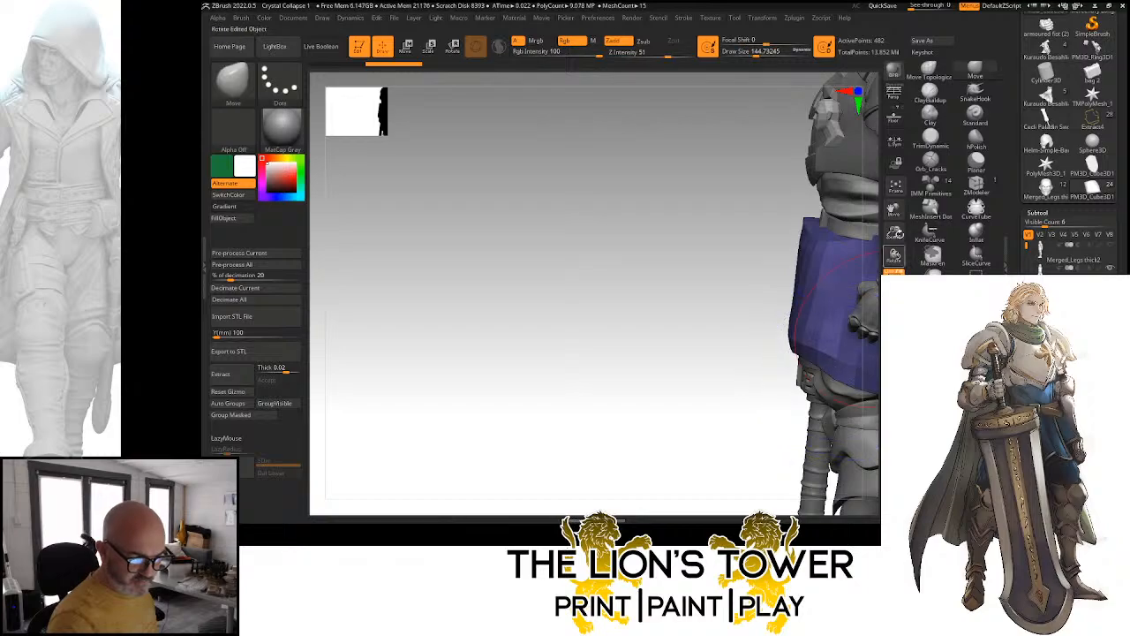
mouse_move(861, 212)
alt+mouse_down()
mouse_move(787, 255)
mouse_move(741, 371)
mouse_move(667, 352)
alt+mouse_up()
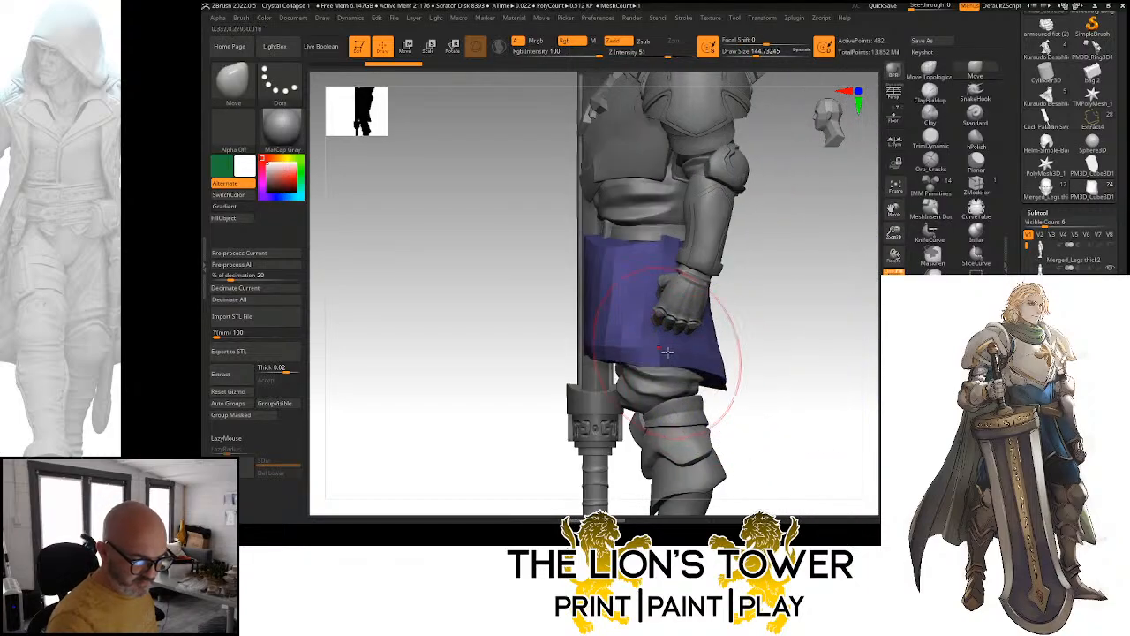
drag(805, 354, 810, 279)
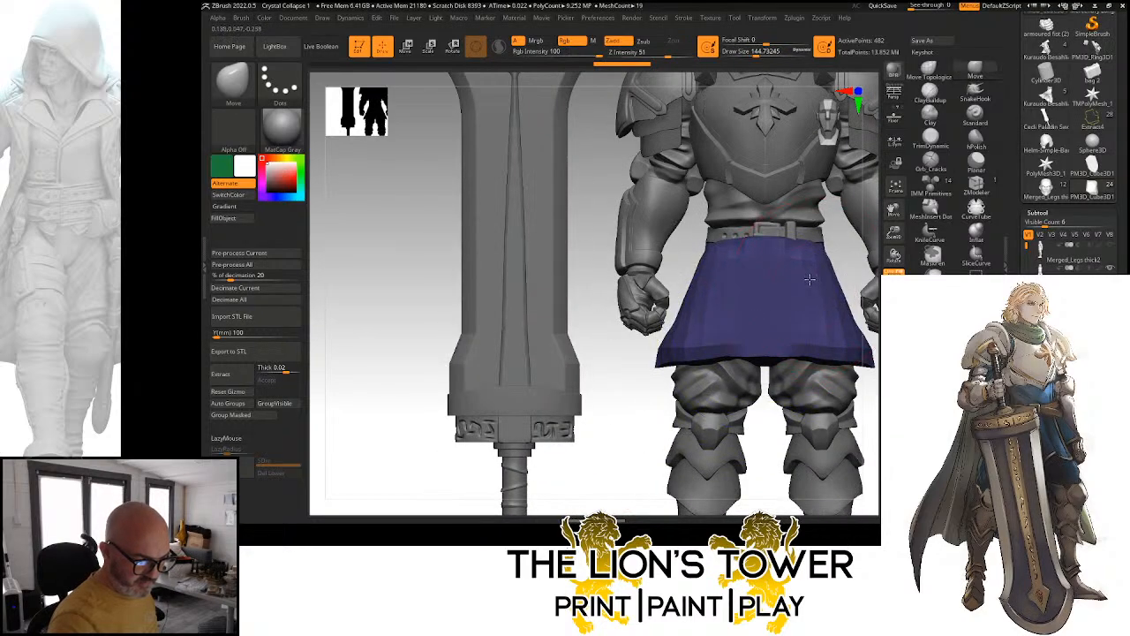
alt+click(776, 247)
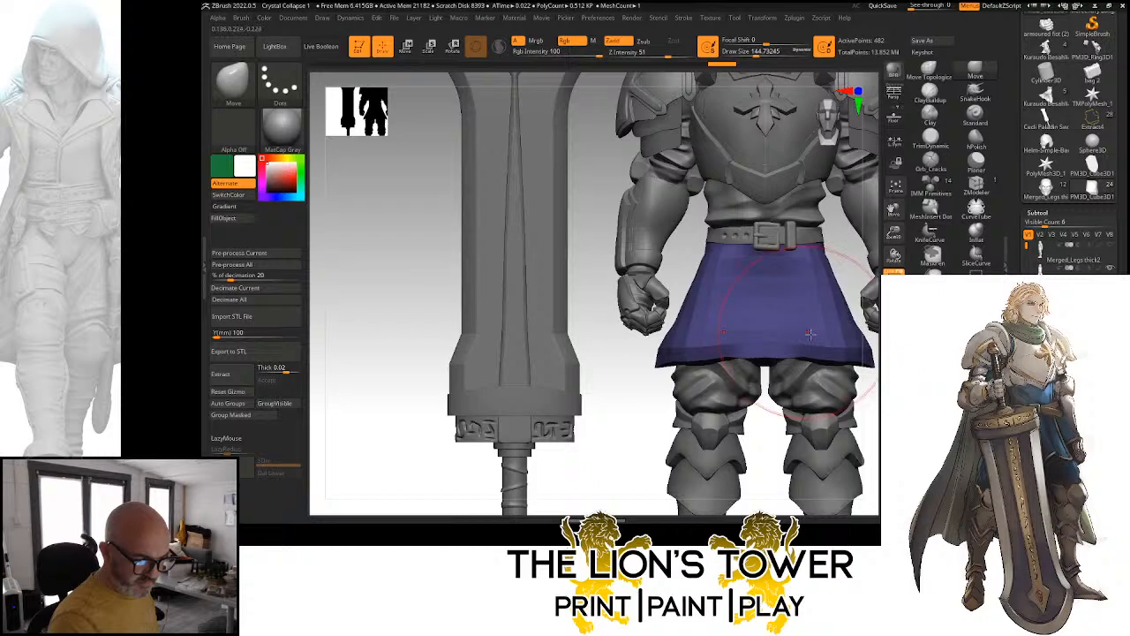
Reduce the Move brush draw size to about 108 and form folds along the skirt's rear hem
right_drag(802, 399, 798, 423)
right_drag(808, 256, 839, 395)
right_drag(854, 330, 804, 209)
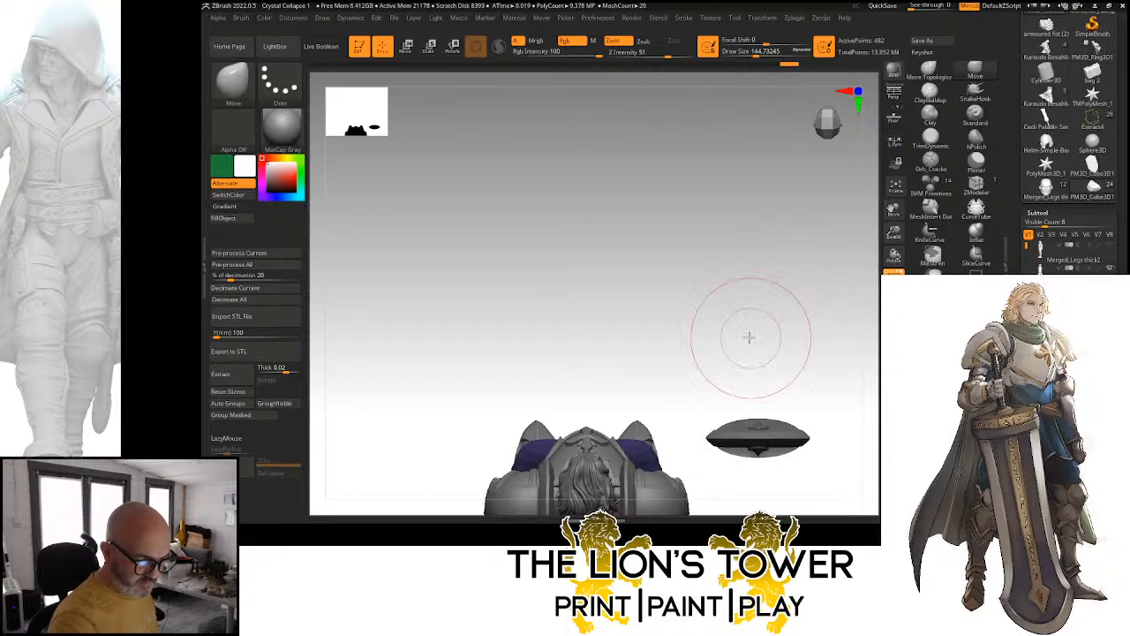
mouse_move(744, 336)
right_down()
mouse_move(769, 278)
mouse_move(742, 364)
mouse_move(774, 320)
mouse_move(760, 321)
right_up()
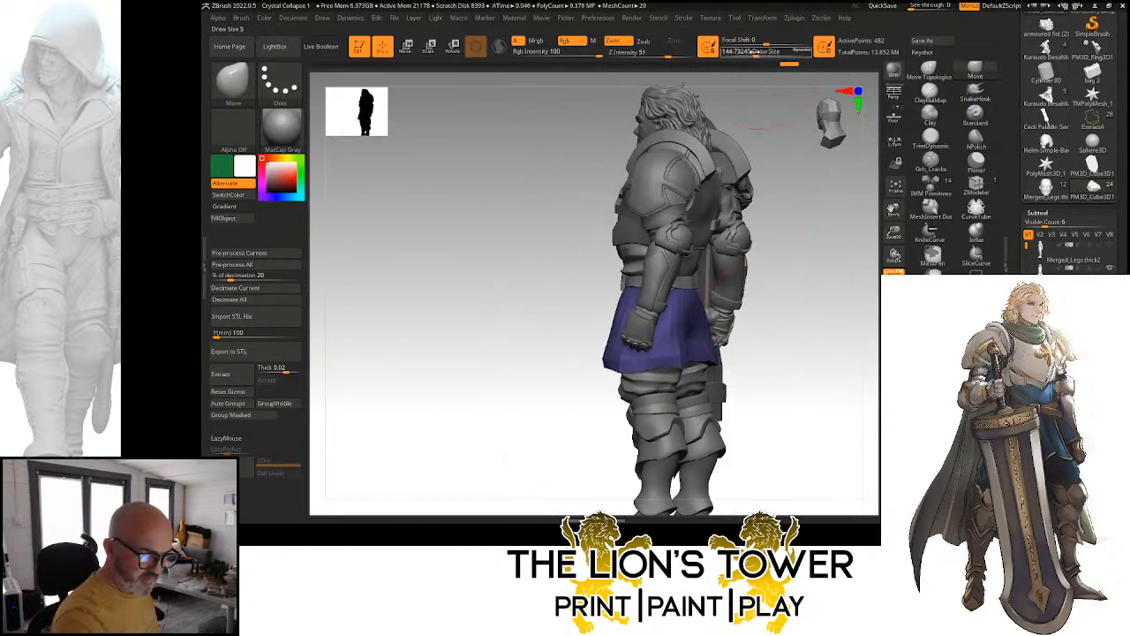
drag(759, 53, 752, 53)
right_drag(835, 283, 755, 300)
mouse_move(661, 370)
shift+mouse_down()
mouse_move(646, 353)
mouse_move(658, 362)
shift+mouse_up()
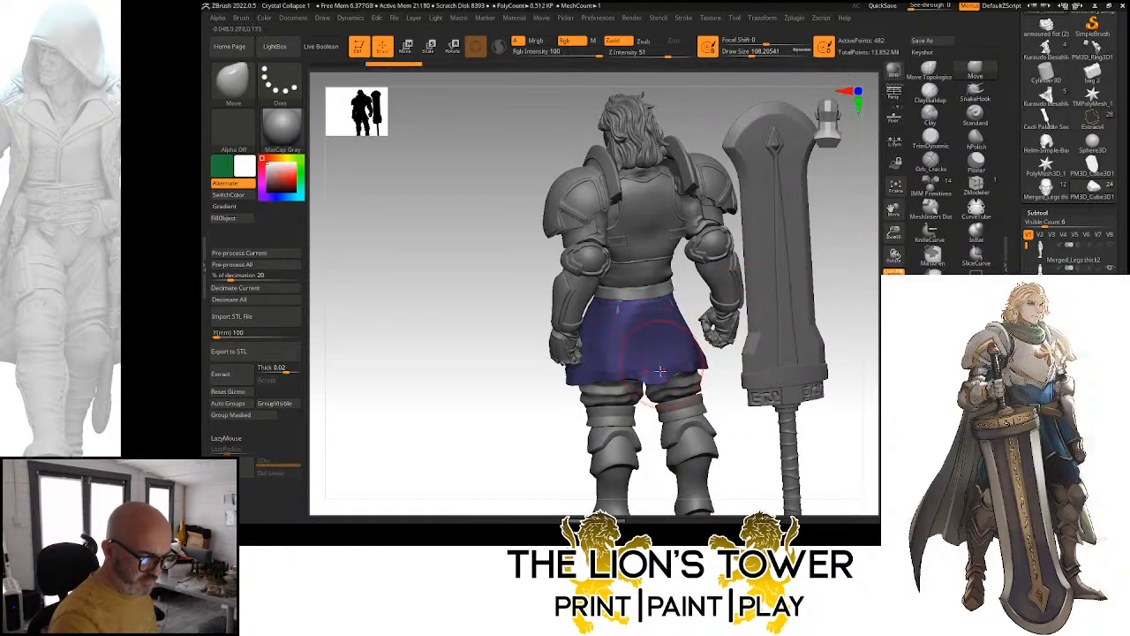
right_drag(744, 379, 732, 398)
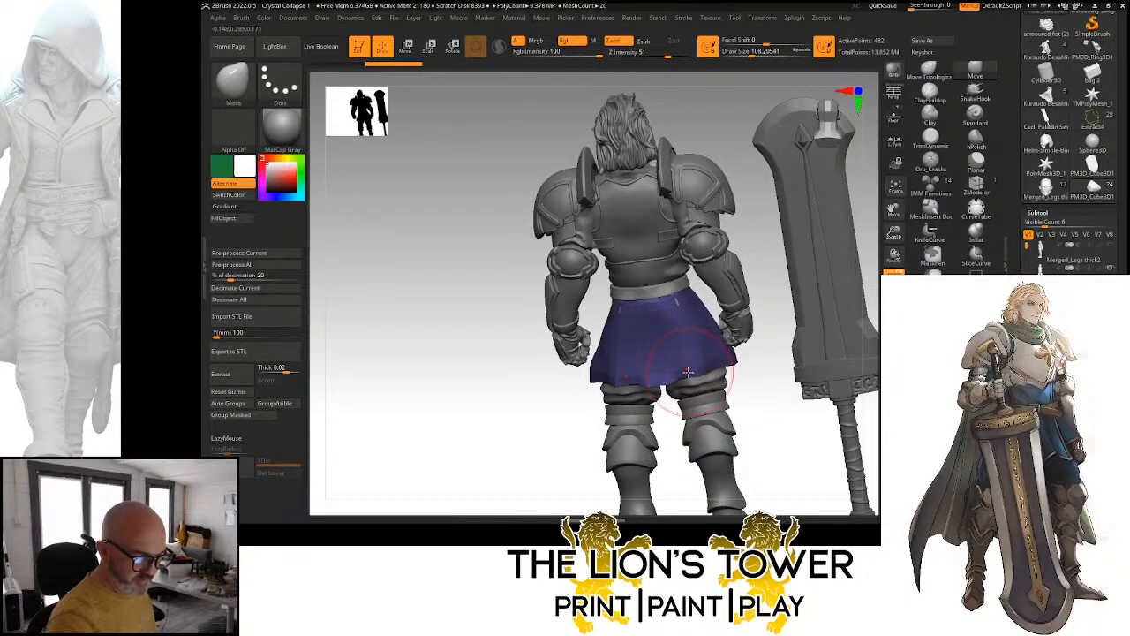
Refine the waves of the skirt's rear hem with the Move brush at a draw size of about 71
click(750, 53)
alt+drag(432, 150, 364, 111)
drag(892, 207, 822, 148)
click(749, 53)
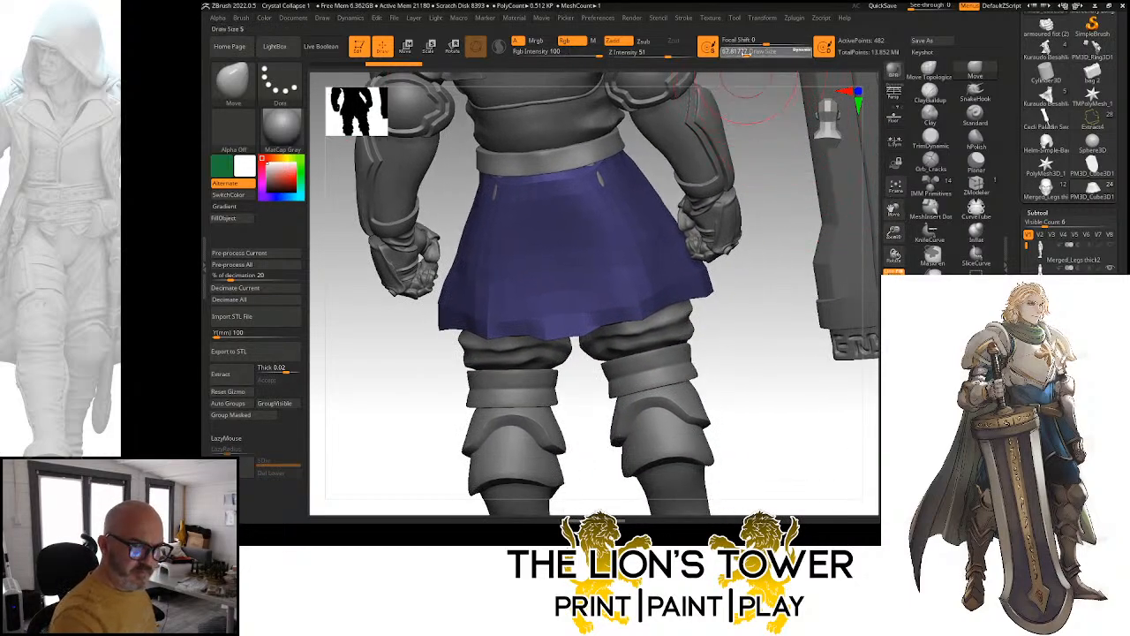
drag(746, 53, 748, 53)
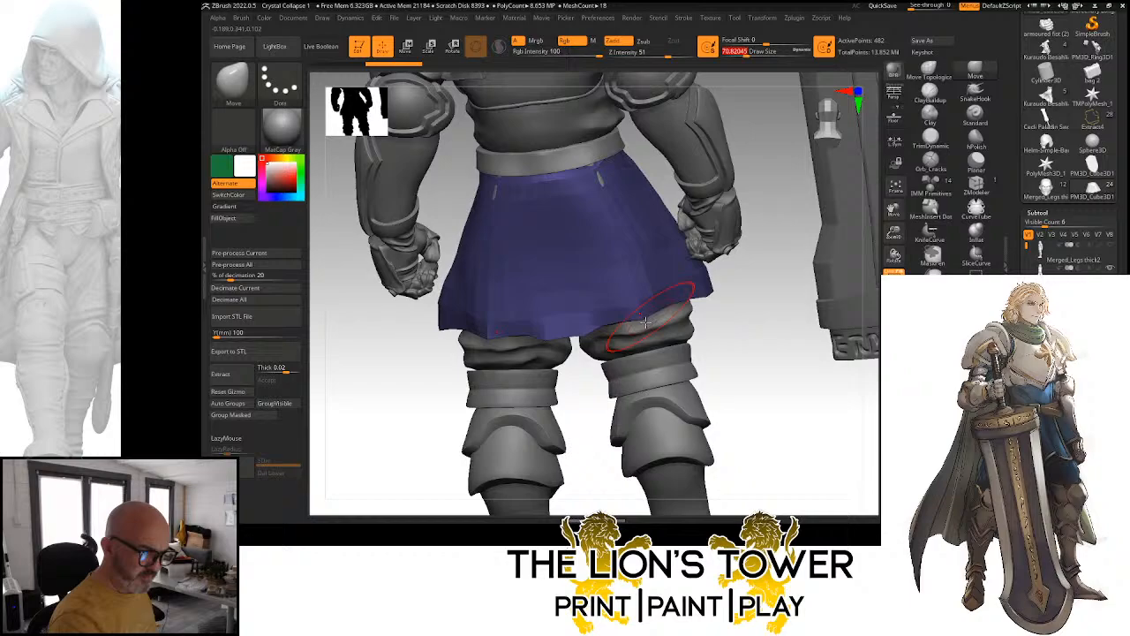
ctrl+click(749, 318)
ctrl+click(752, 311)
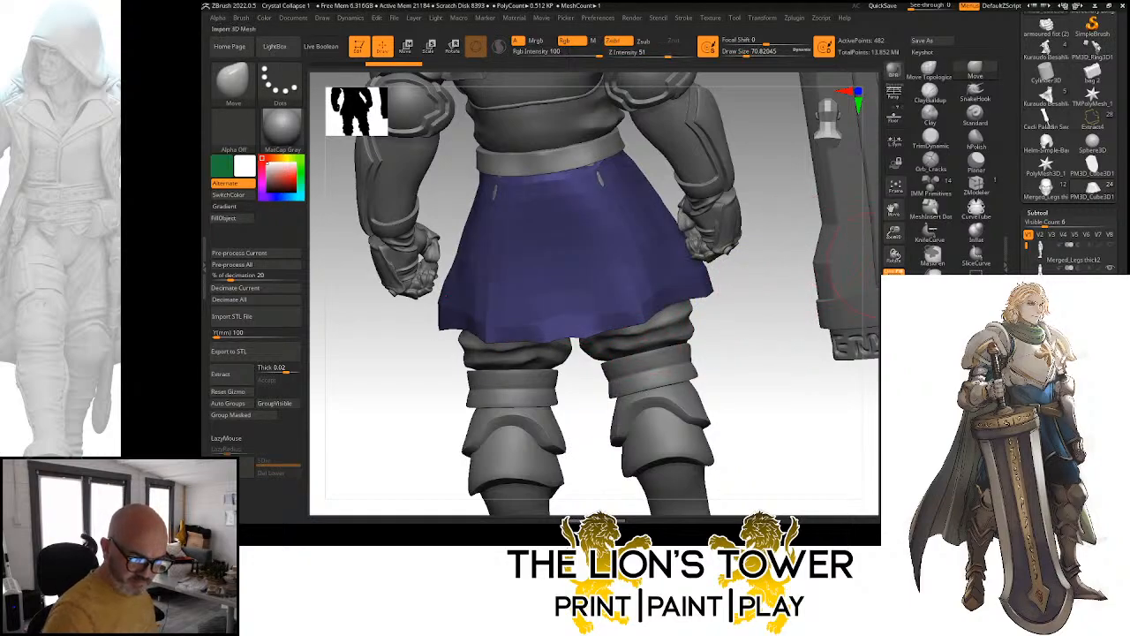
Divide the skirt's geometry to subdivision level 2
drag(1025, 256, 1024, 26)
click(1041, 200)
click(1032, 115)
click(1032, 116)
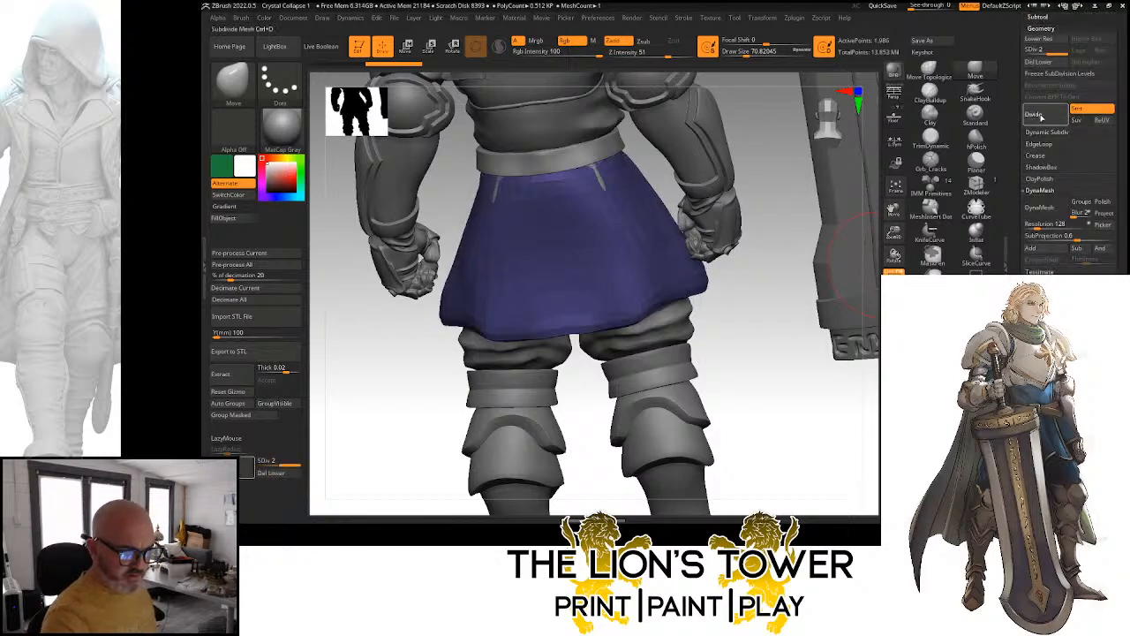
Divide the skirt's geometry further and delete its lower subdivision levels
click(1031, 118)
click(1038, 62)
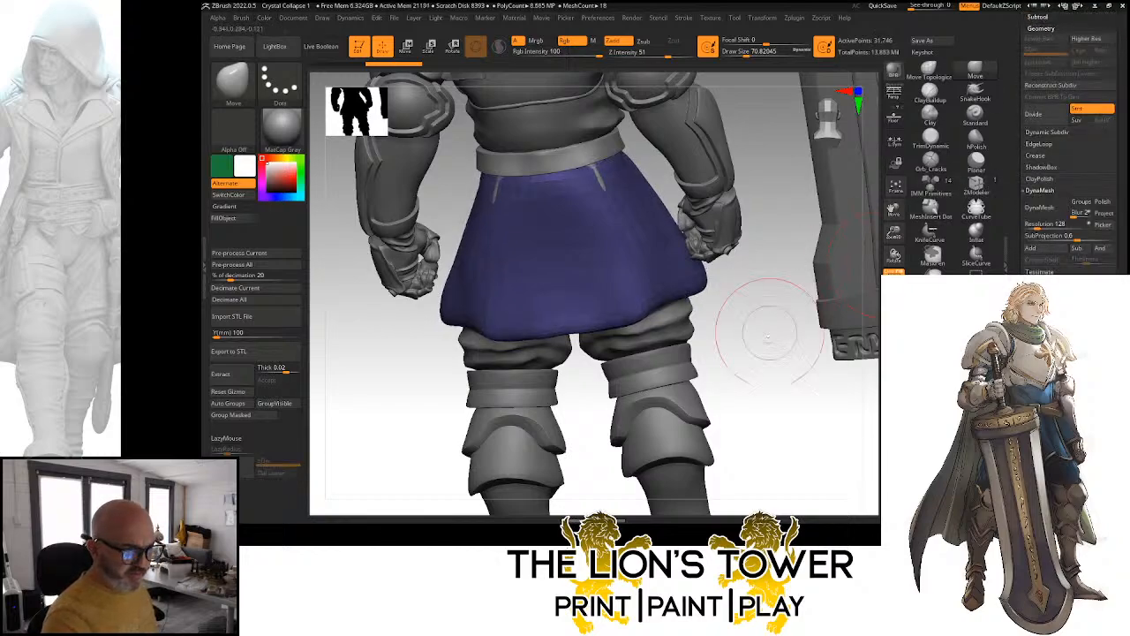
drag(763, 323, 869, 282)
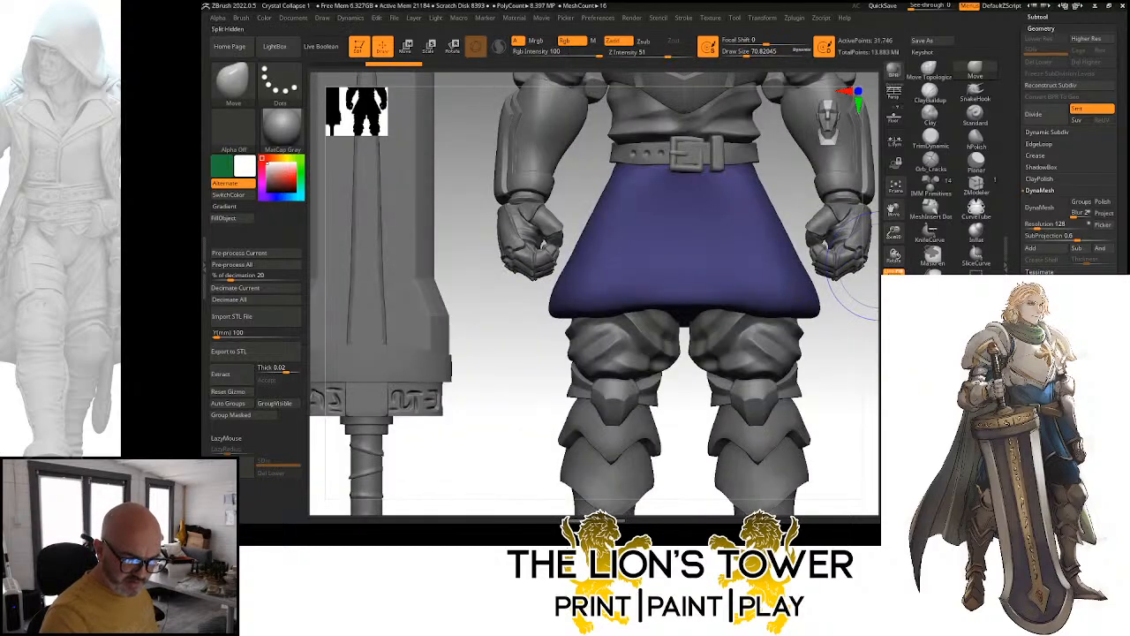
DynaMesh the skirt at a resolution of 552 with Polish enabled
click(1048, 226)
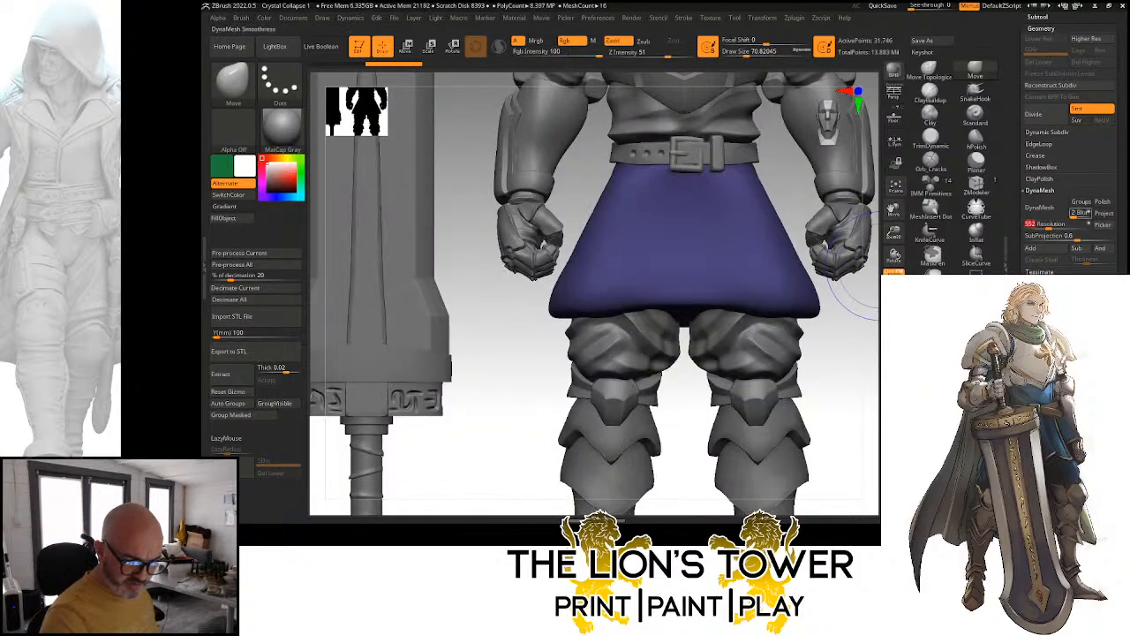
click(1039, 207)
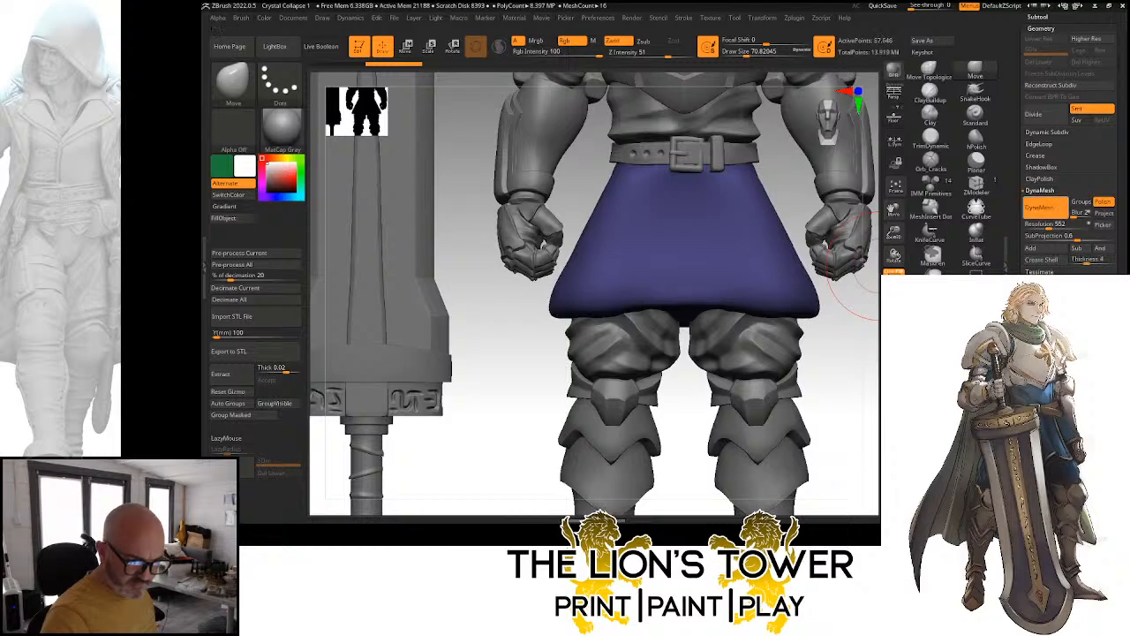
drag(822, 342, 832, 334)
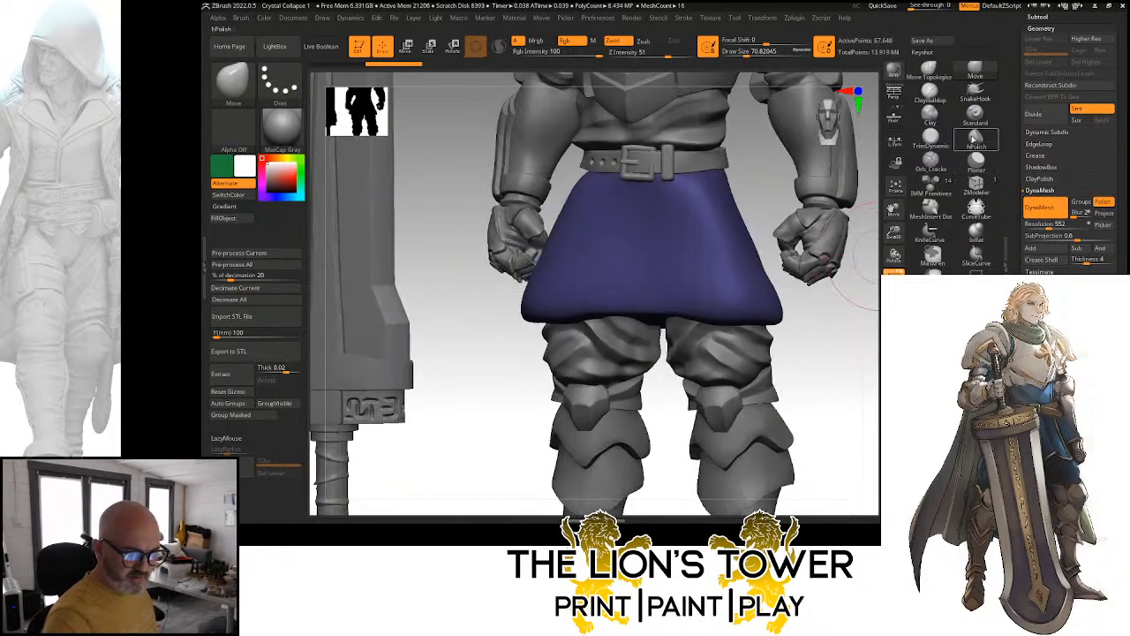
Isolate the skirt and flatten its top surface with the hPolish brush at a draw size of about 68
click(976, 139)
click(746, 52)
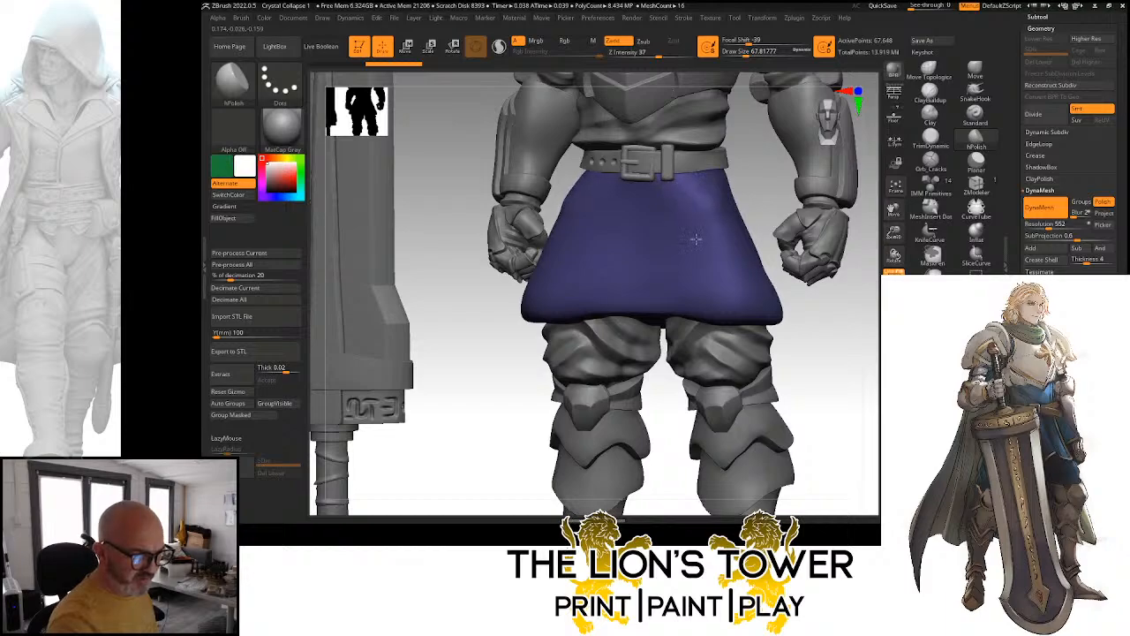
drag(847, 350, 838, 233)
click(838, 319)
drag(838, 319, 769, 282)
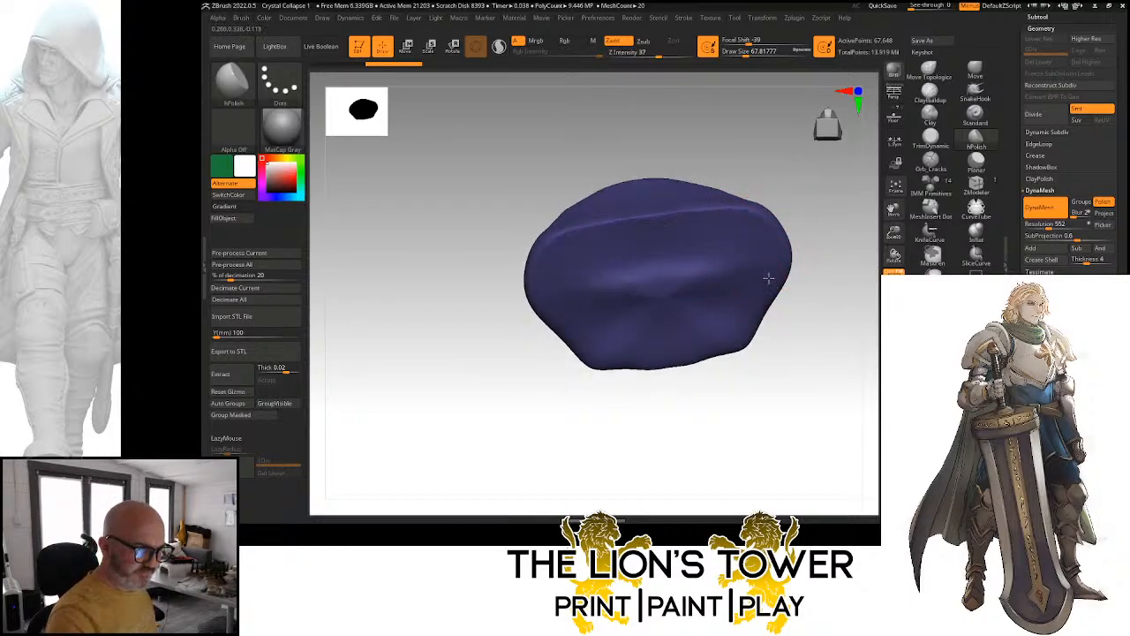
drag(660, 335, 692, 263)
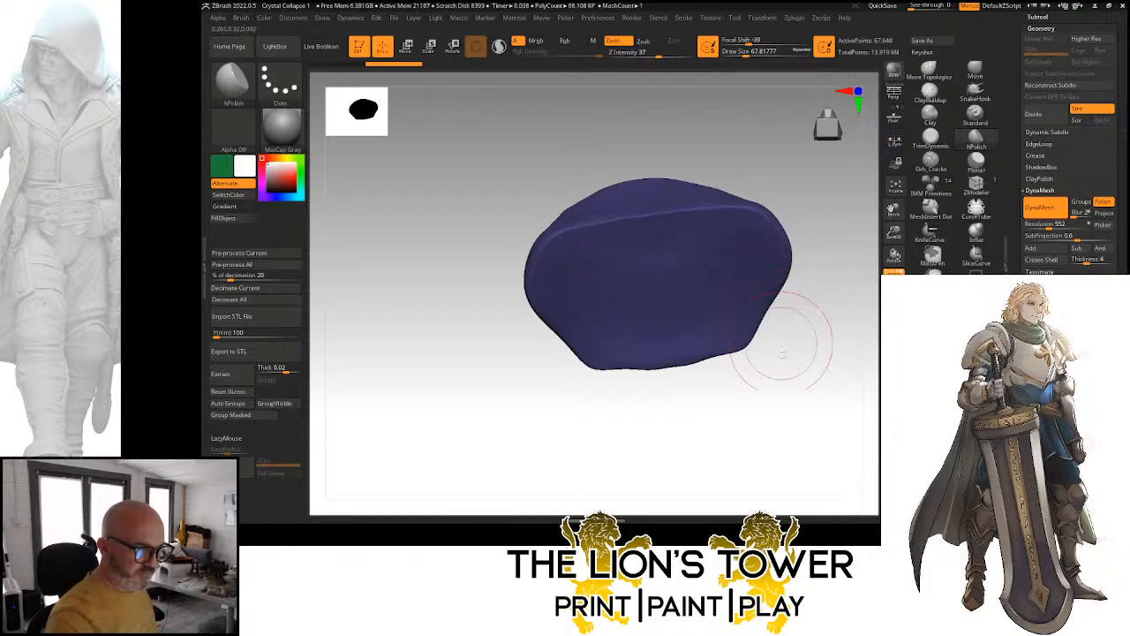
drag(787, 333, 827, 277)
Polish the skirt's upper rim and the adjoining top surface with the hPolish brush
mouse_move(868, 217)
alt+mouse_down()
mouse_move(815, 265)
mouse_move(770, 335)
alt+mouse_up()
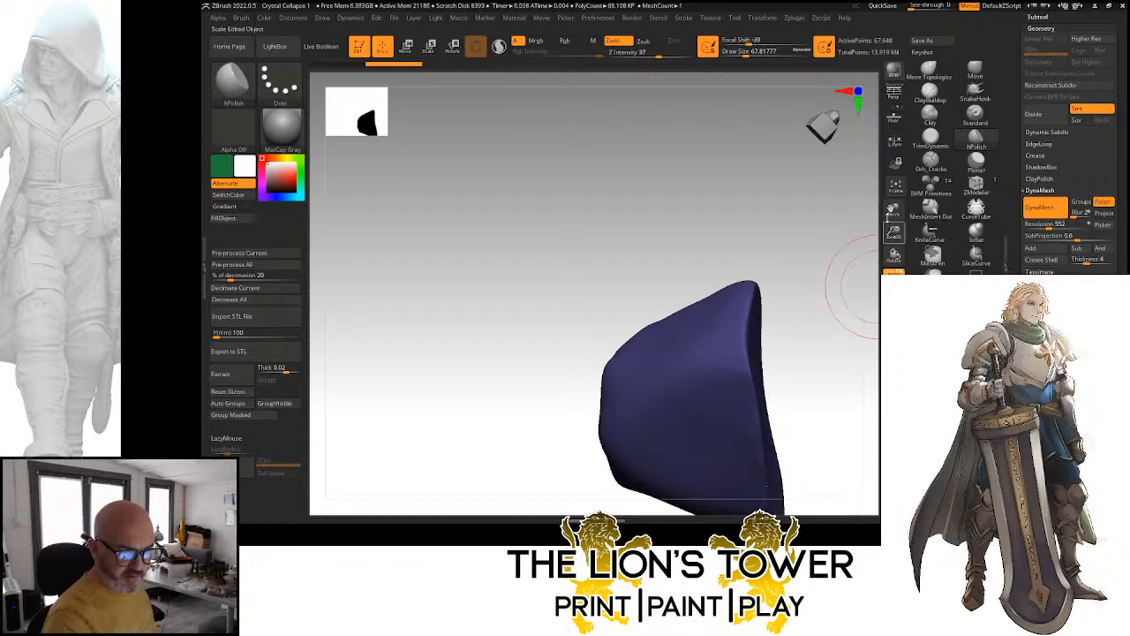
drag(832, 298, 784, 249)
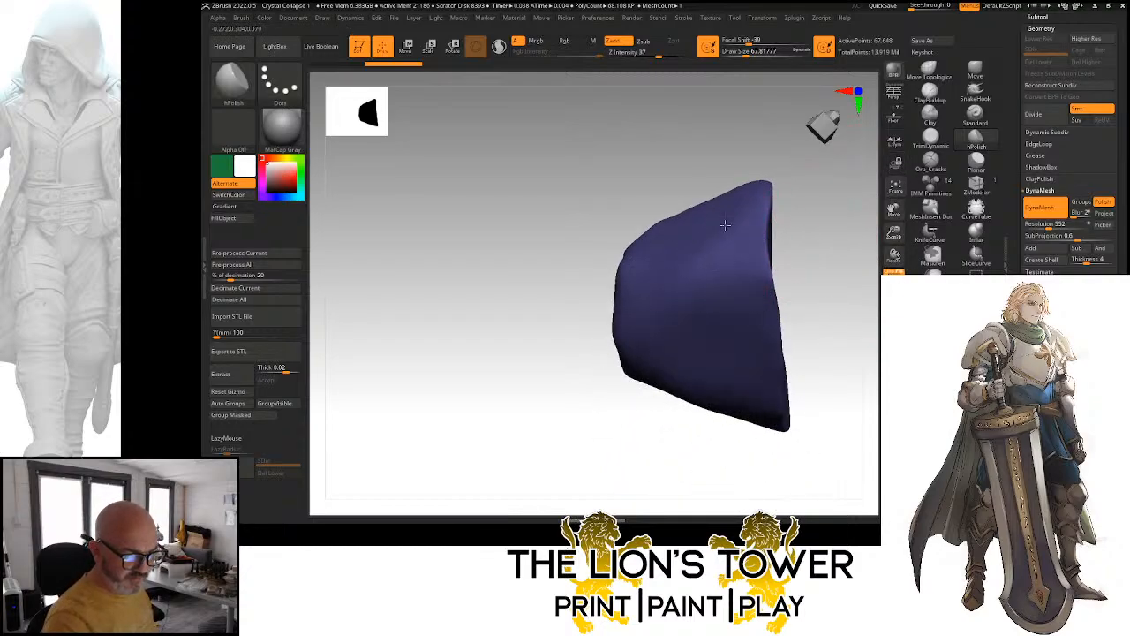
shift+drag(833, 222, 755, 223)
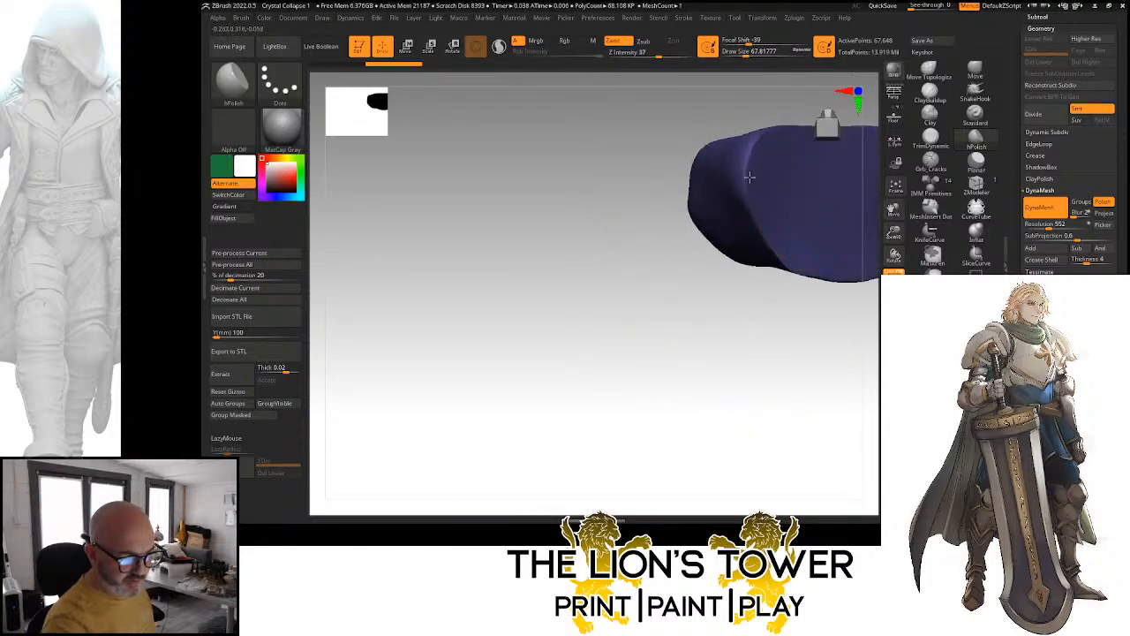
drag(769, 148, 805, 263)
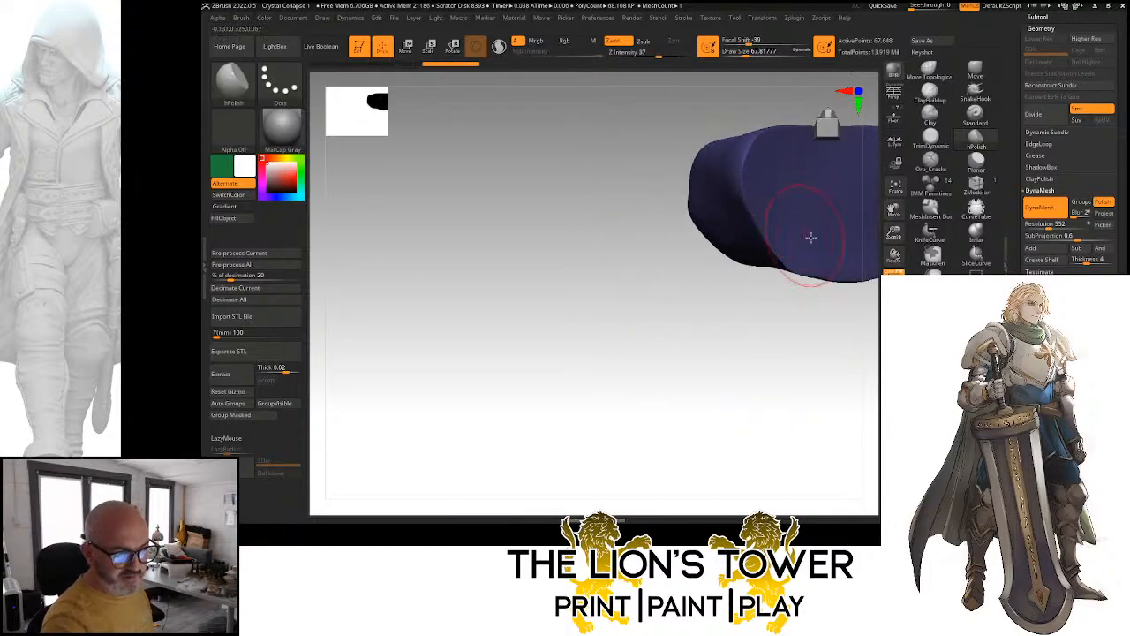
mouse_move(899, 207)
mouse_down()
mouse_move(712, 255)
mouse_move(760, 252)
mouse_up()
drag(724, 235, 732, 291)
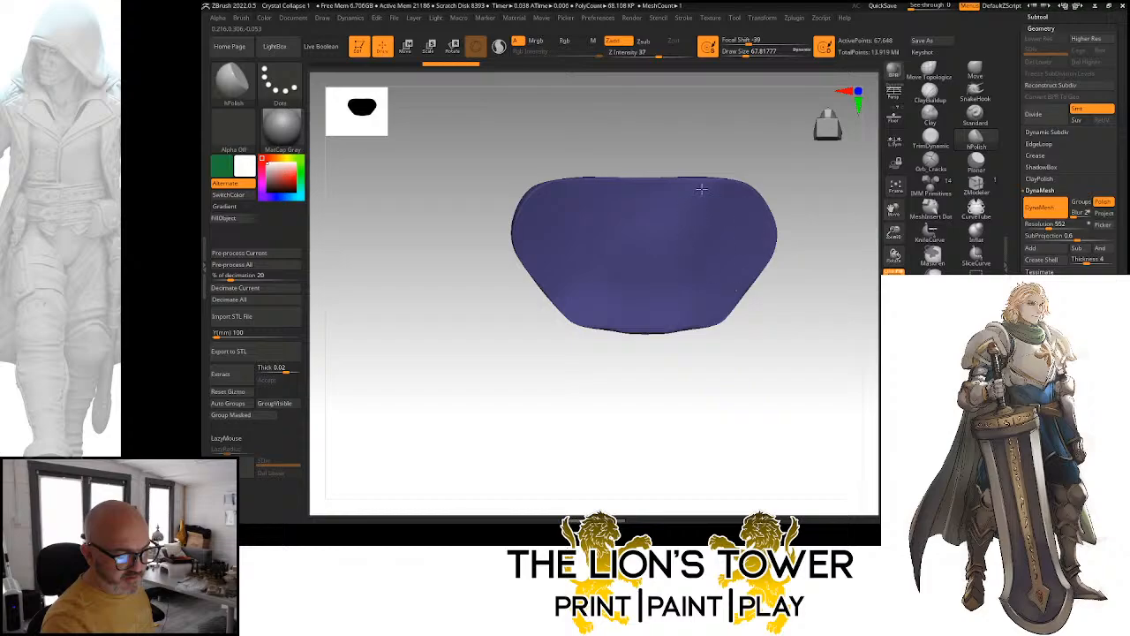
Polish the skirt's outer sides and upper corners with hPolish, and show the whole figure again
mouse_move(701, 188)
mouse_down()
mouse_move(769, 244)
mouse_move(734, 159)
mouse_move(744, 134)
mouse_up()
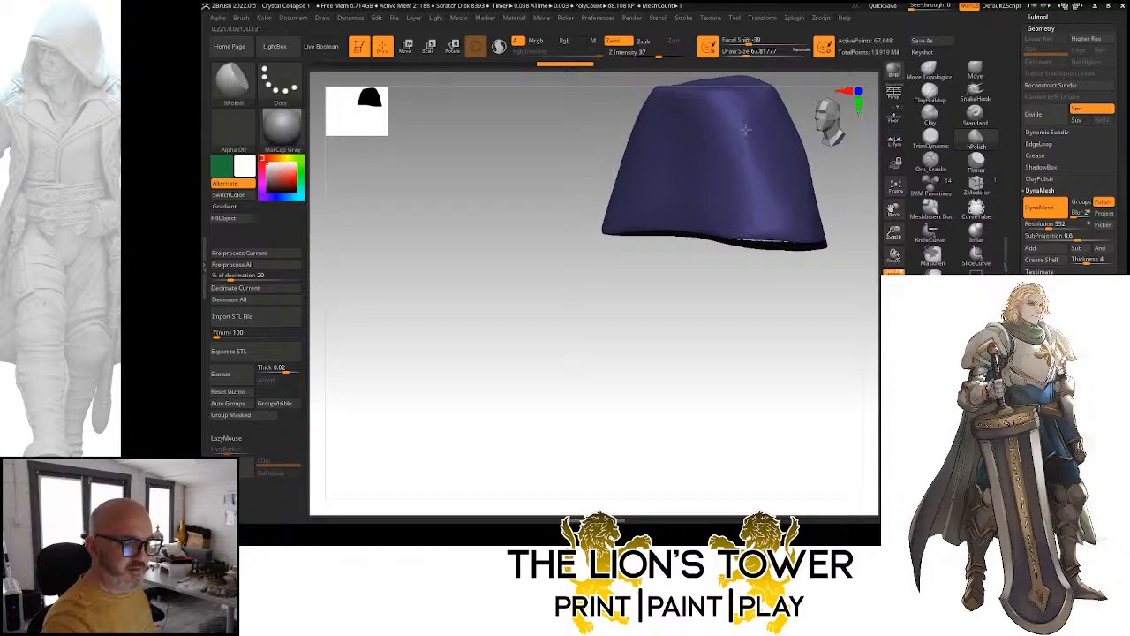
drag(739, 128, 729, 155)
drag(893, 231, 841, 329)
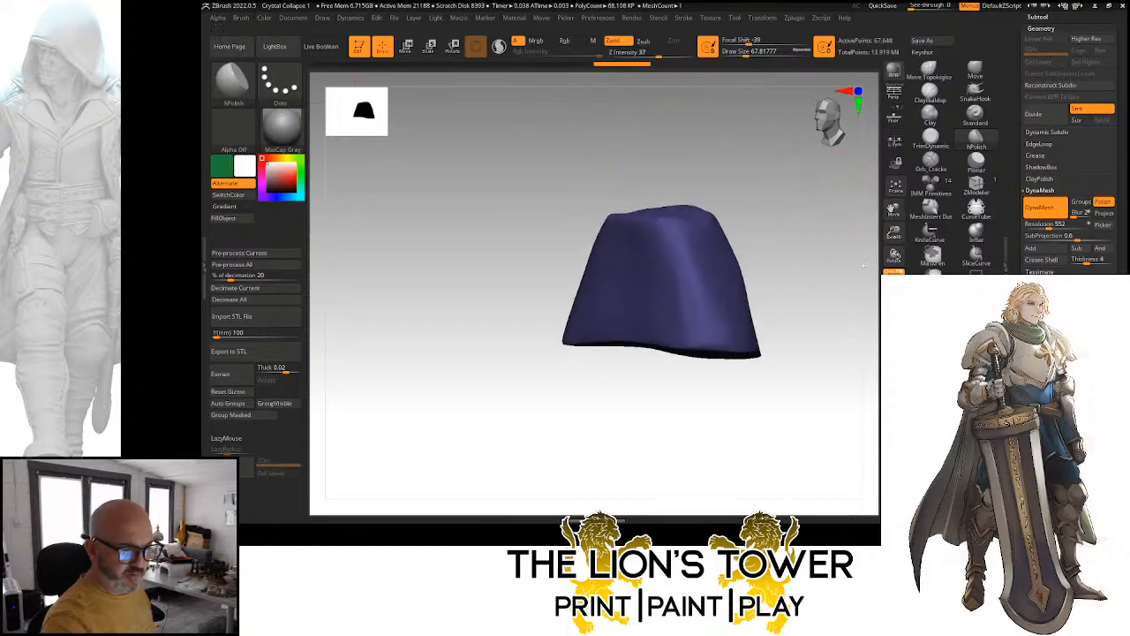
drag(892, 256, 824, 284)
drag(711, 308, 721, 231)
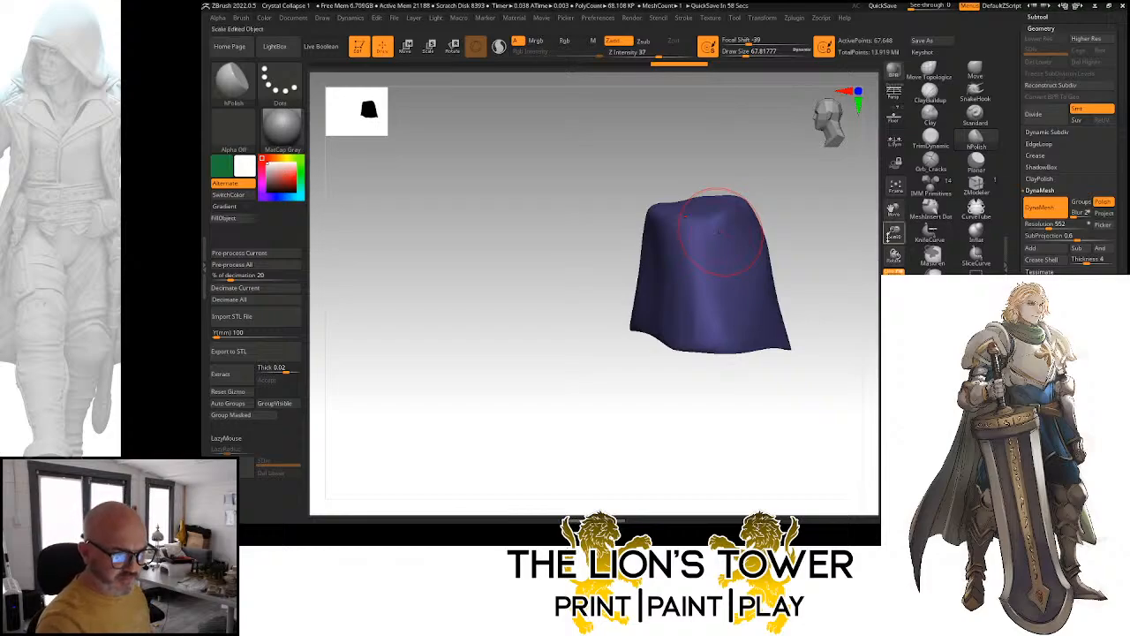
ctrl+shift+click(861, 317)
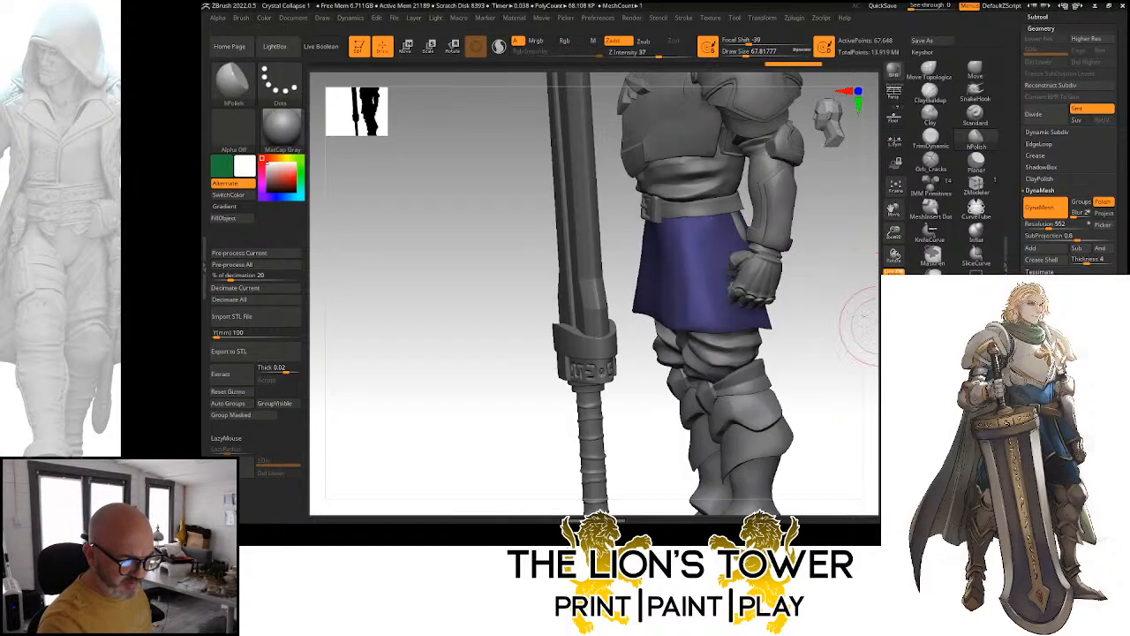
Pull the rear of the skirt out over the hips beneath the belt with the Move brush at a draw size of about 128
mouse_move(861, 318)
mouse_down()
mouse_move(875, 305)
mouse_move(840, 280)
mouse_up()
click(974, 70)
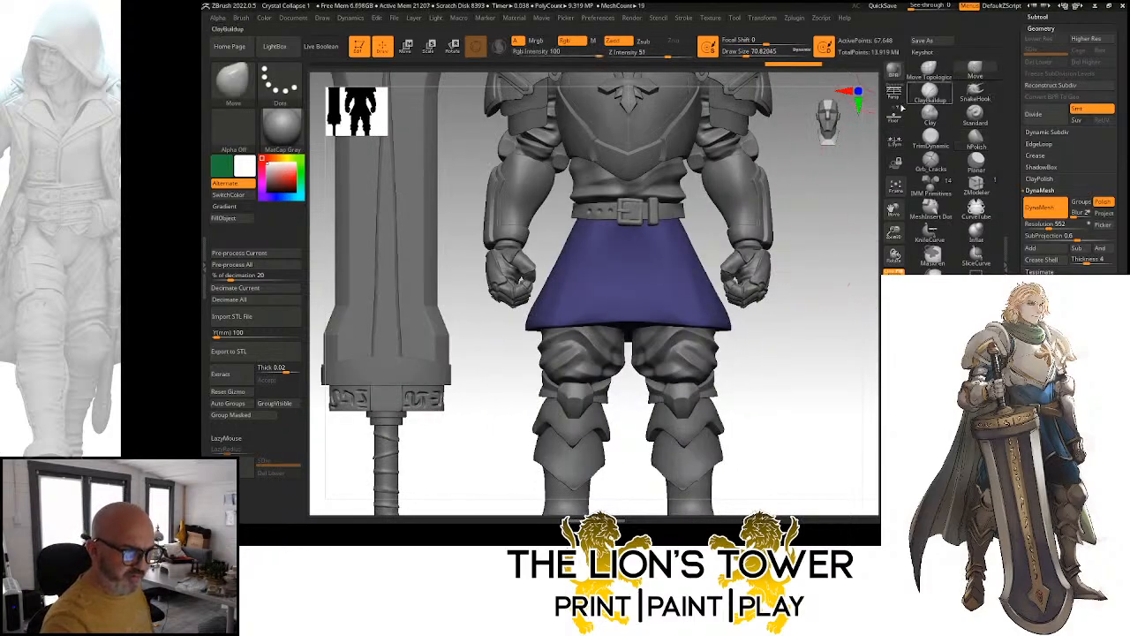
drag(894, 233, 892, 240)
drag(854, 286, 740, 271)
drag(738, 53, 745, 53)
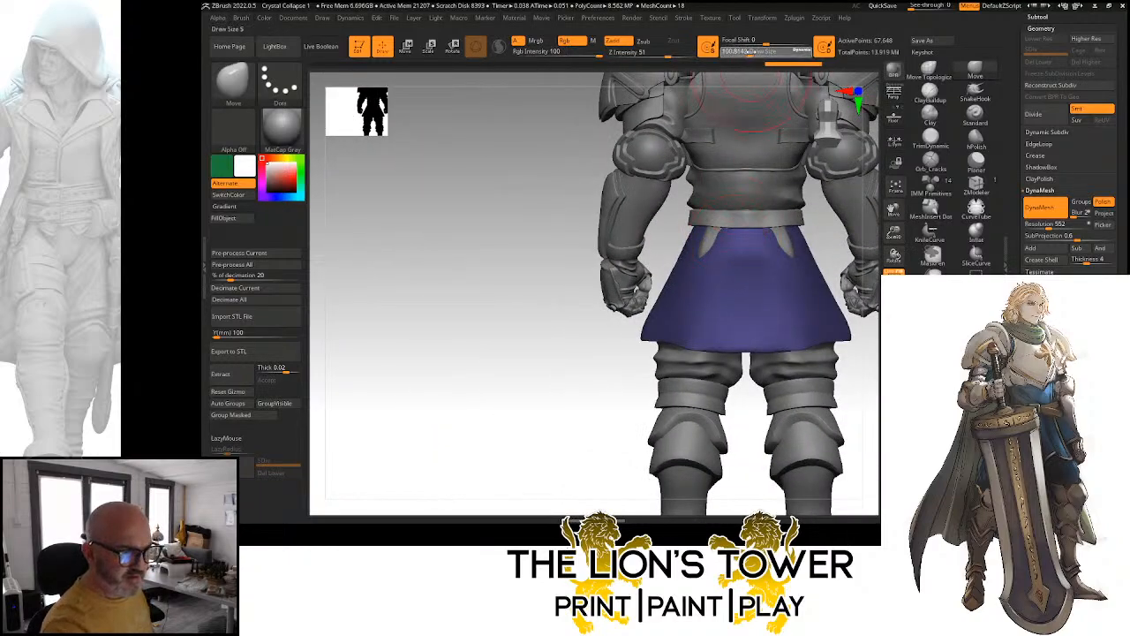
drag(697, 241, 702, 239)
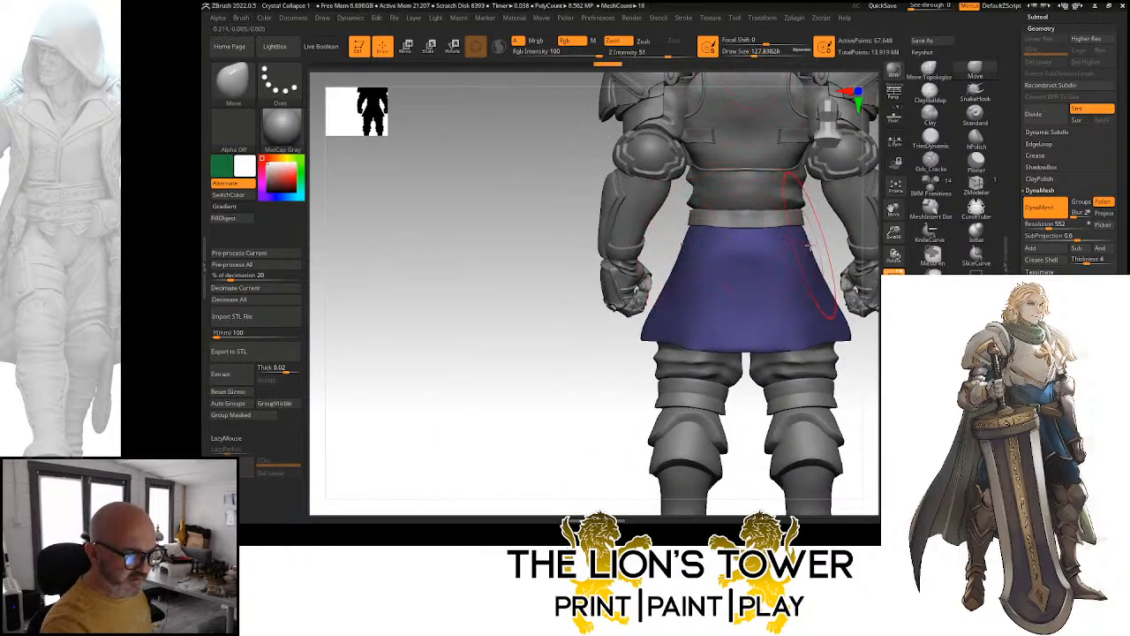
mouse_move(792, 244)
right_down()
mouse_move(790, 259)
mouse_move(788, 199)
mouse_move(788, 240)
right_up()
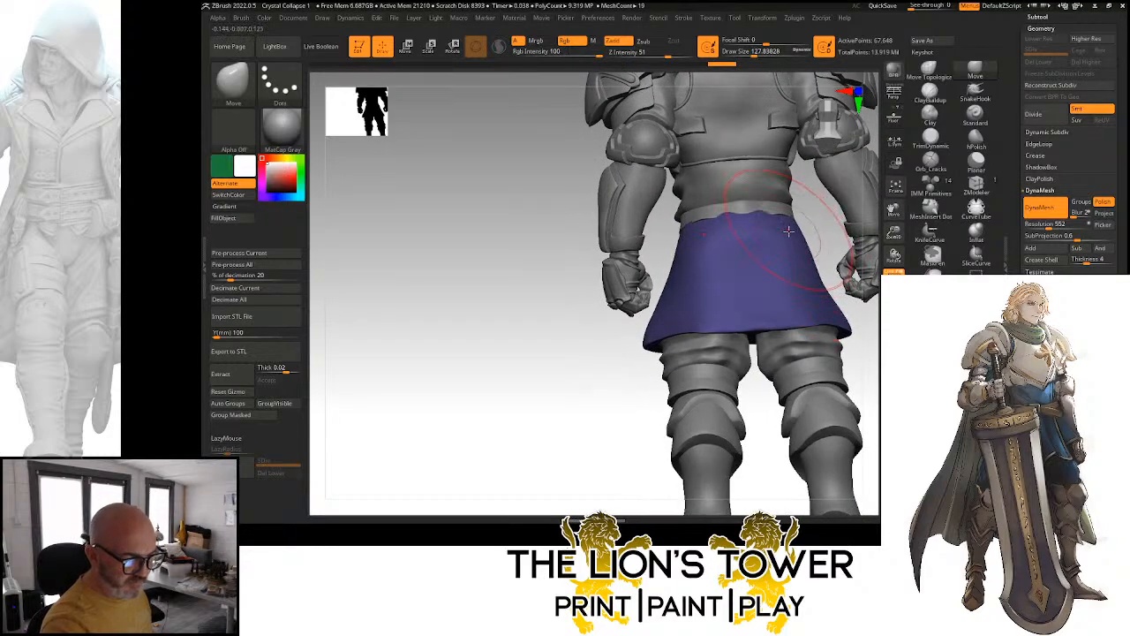
Make the merged torso and legs subtool active and inspect its belt polygroup in isolation
alt+click(774, 201)
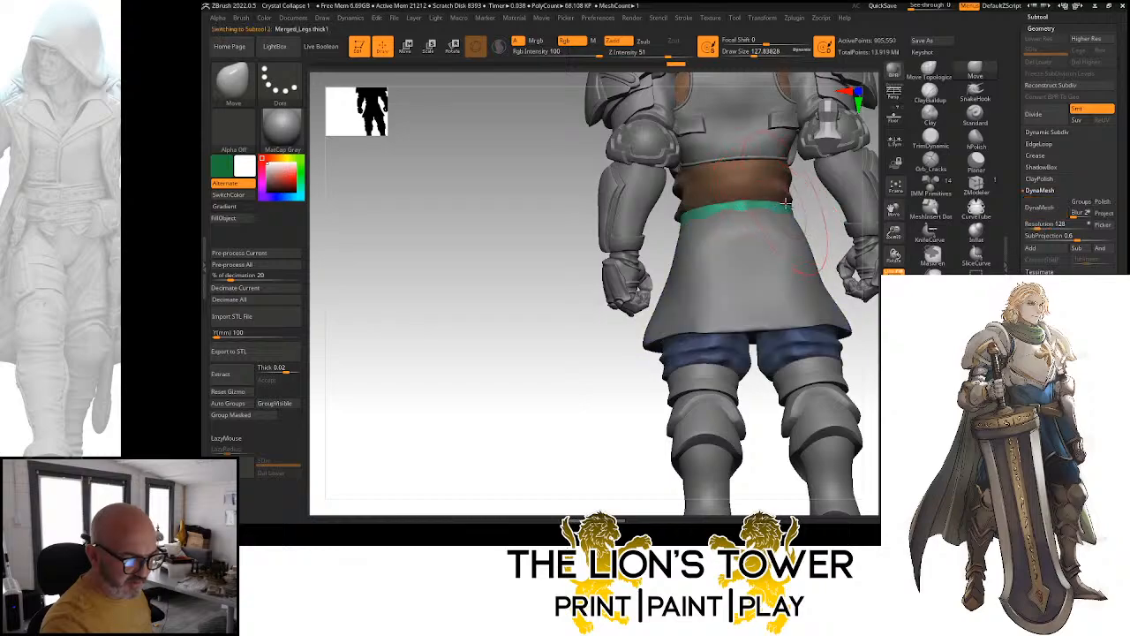
right_drag(776, 208, 800, 221)
ctrl+shift+click(775, 207)
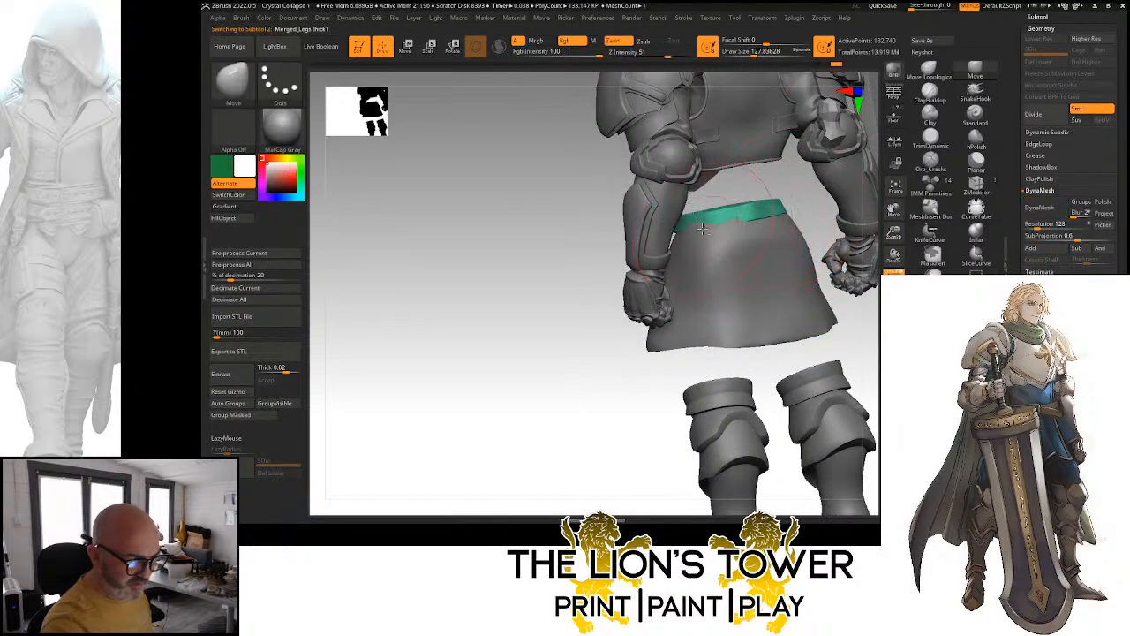
right_drag(821, 206, 807, 213)
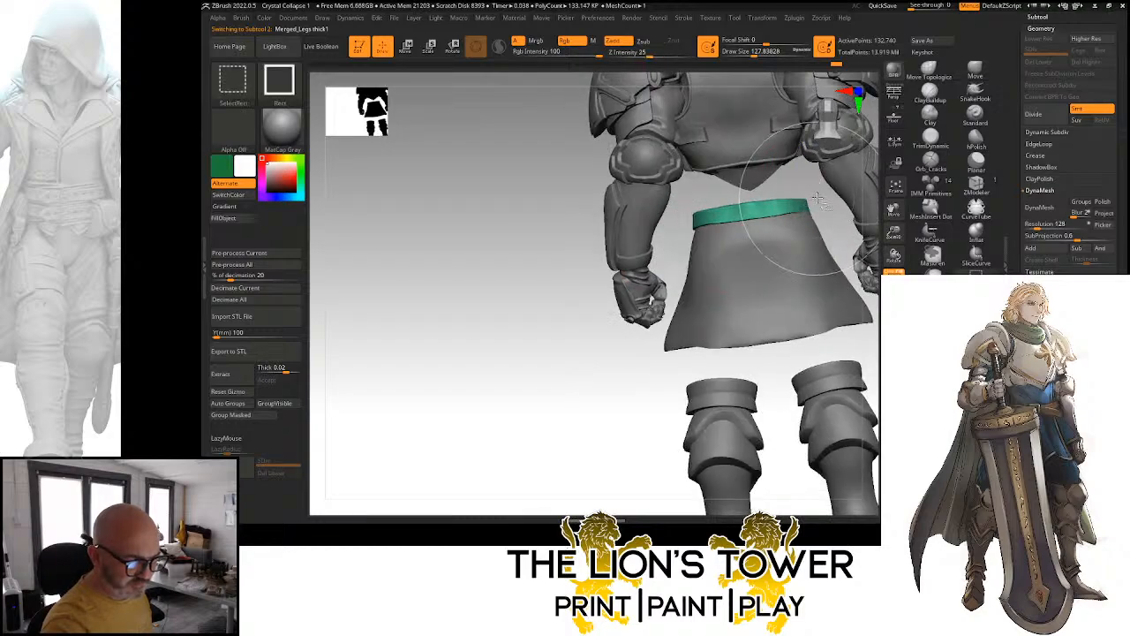
ctrl+shift+click(808, 212)
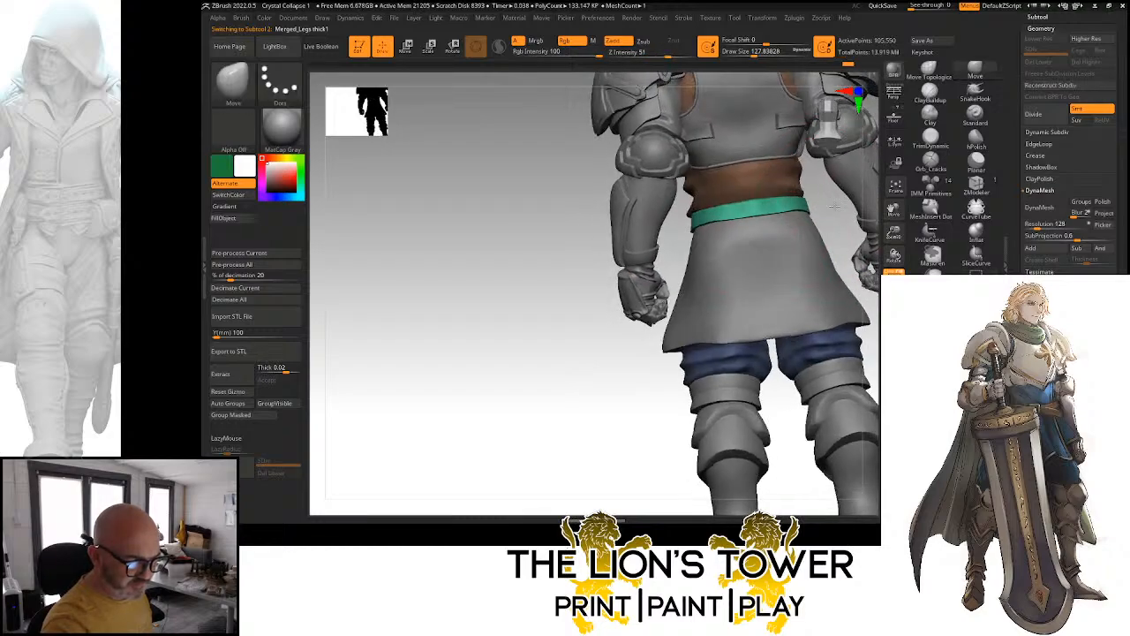
mouse_move(831, 203)
mouse_down()
mouse_move(893, 202)
mouse_move(828, 245)
mouse_move(766, 249)
mouse_up()
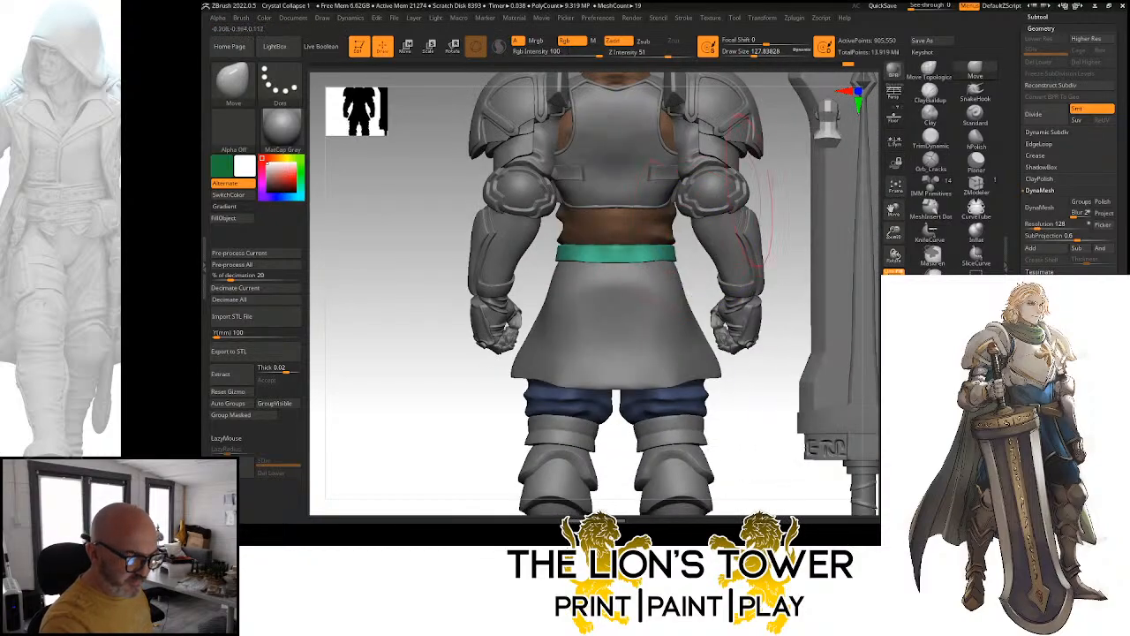
Isolate the torso cloth polygroup and carve horizontal folds across the back of the waist with Orb_Cracks at a draw size of about 56
click(931, 161)
ctrl+shift+click(568, 239)
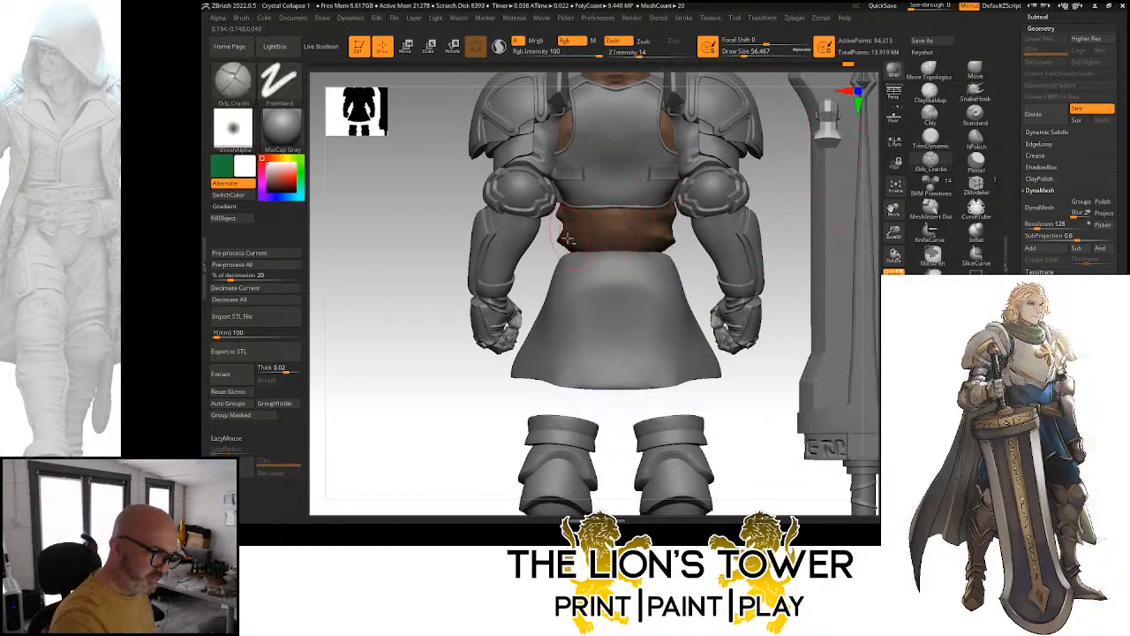
drag(584, 235, 663, 231)
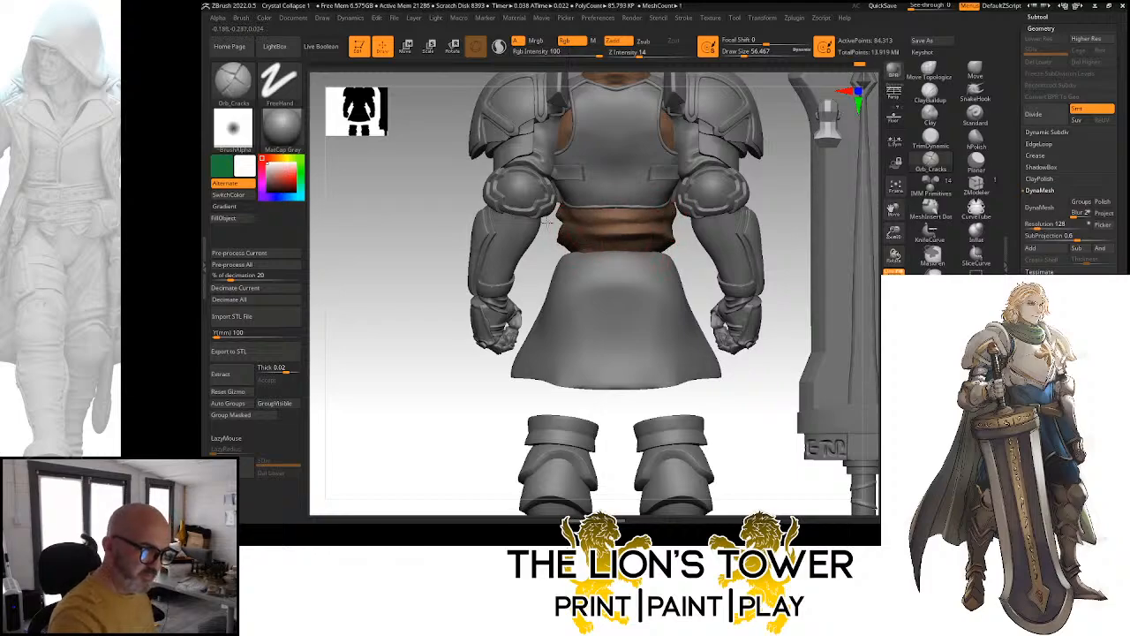
ctrl+shift+click(786, 229)
drag(816, 231, 834, 262)
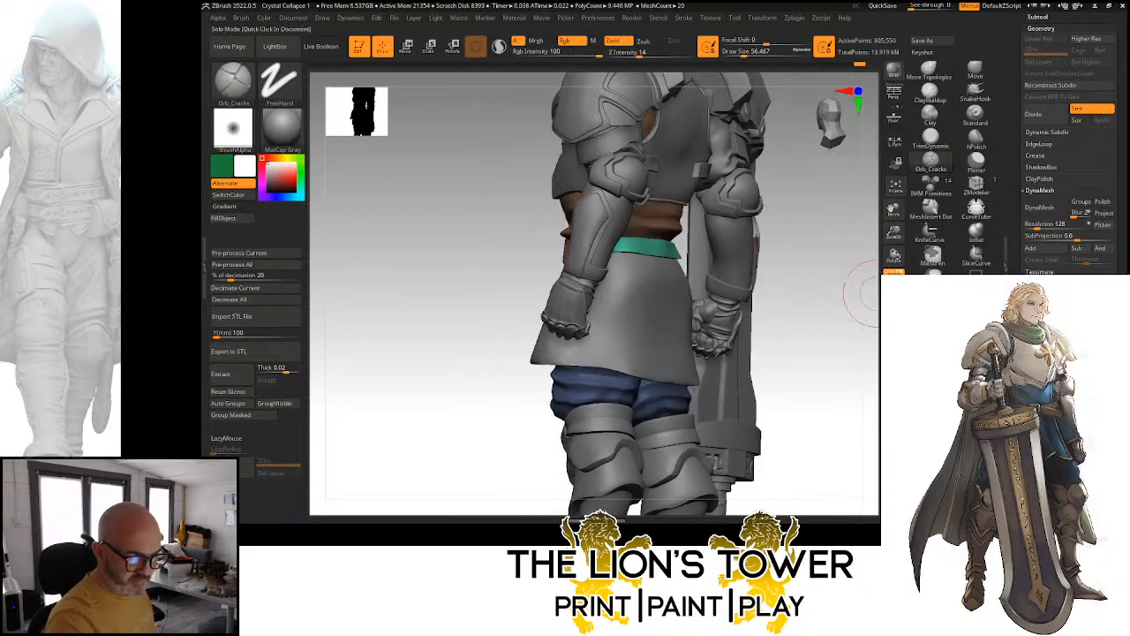
Solo the torso and legs subtool and carve further cloth folds around the sides and back of the waist above the belt
click(892, 295)
drag(838, 311, 777, 300)
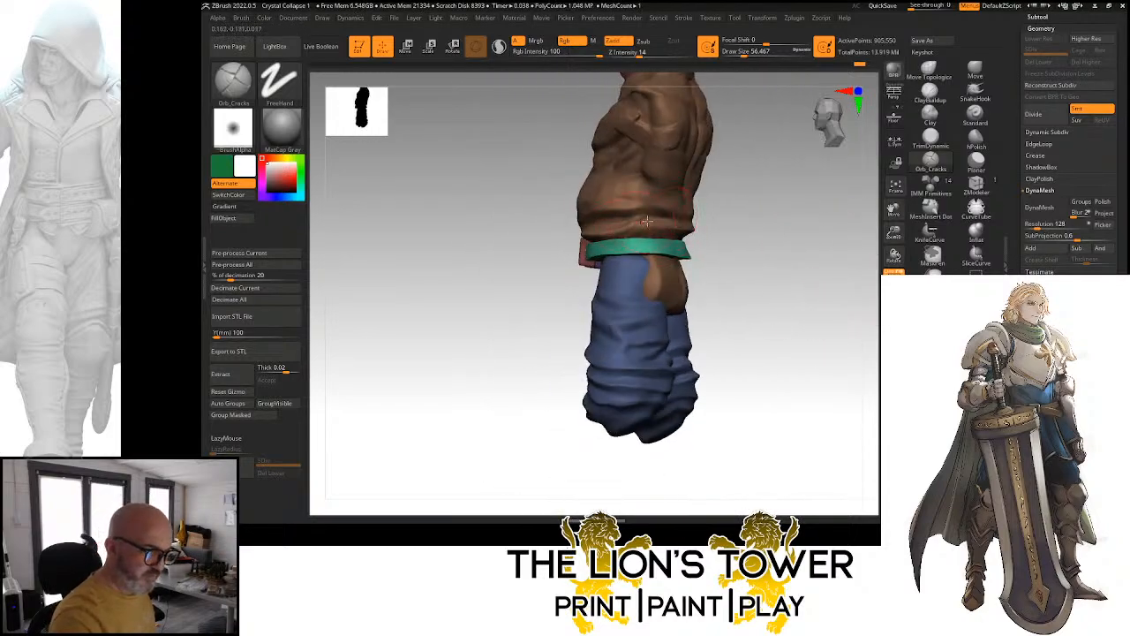
drag(767, 207, 820, 210)
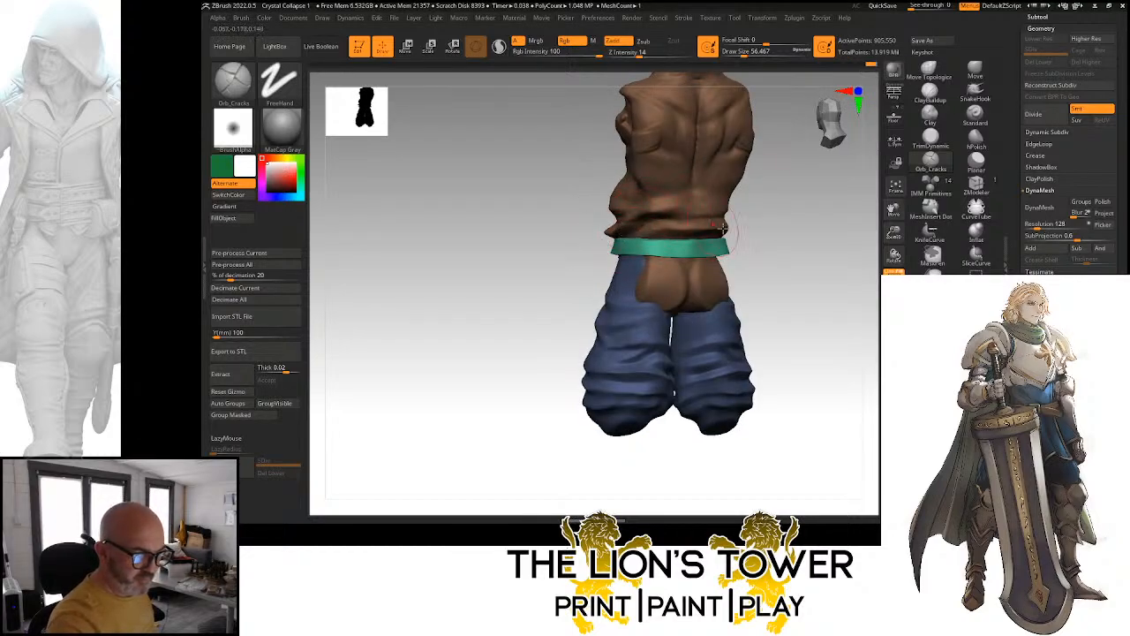
drag(722, 228, 632, 212)
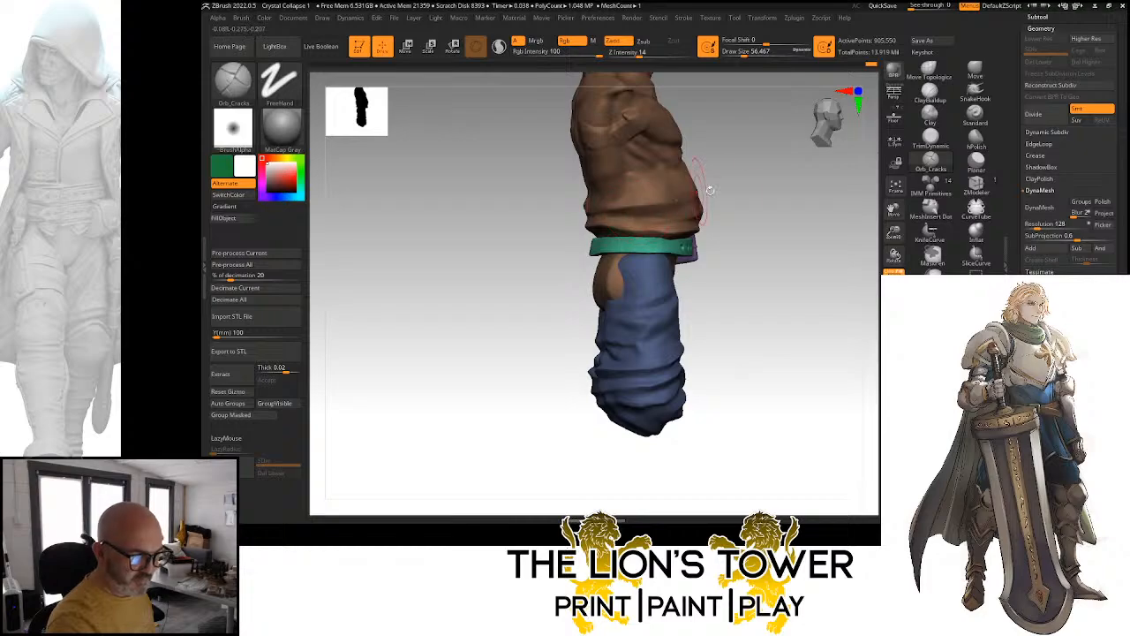
mouse_move(709, 190)
mouse_down()
mouse_move(659, 192)
mouse_move(758, 196)
mouse_move(692, 203)
mouse_up()
mouse_move(869, 314)
mouse_down()
mouse_move(827, 316)
mouse_move(844, 319)
mouse_move(802, 291)
mouse_up()
click(882, 340)
Show the whole figure and mask the torso and legs subtool, leaving only its belt and buckle unmasked
click(972, 72)
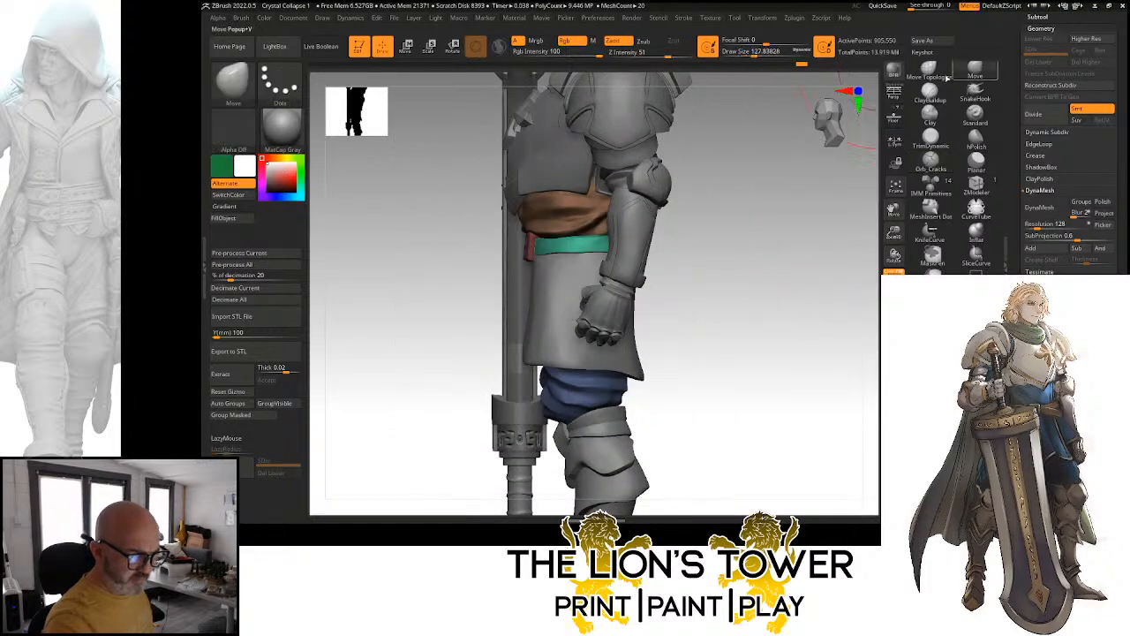
drag(893, 232, 890, 212)
drag(894, 210, 946, 265)
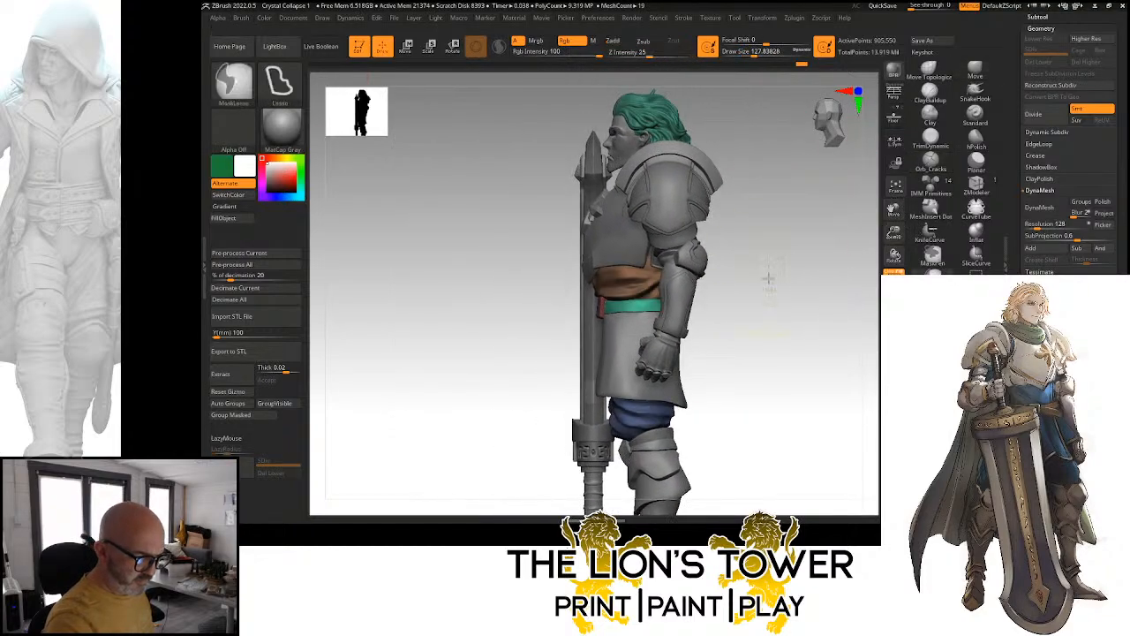
ctrl+shift+click(601, 307)
ctrl+shift+click(600, 309)
ctrl+shift+click(599, 311)
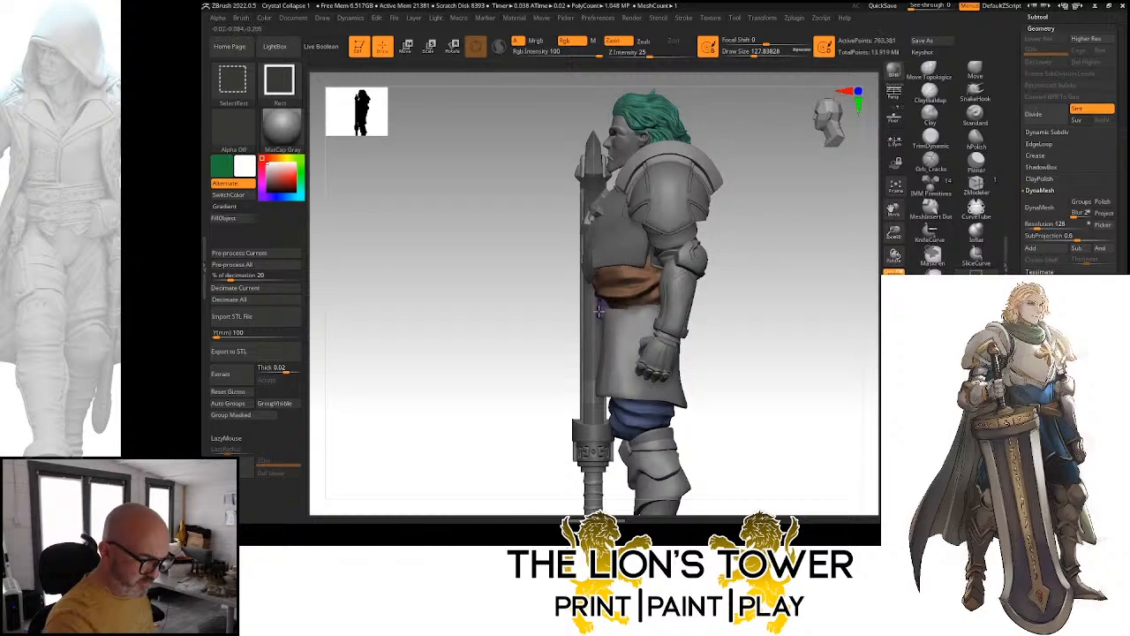
ctrl+shift+click(747, 253)
alt+click(702, 257)
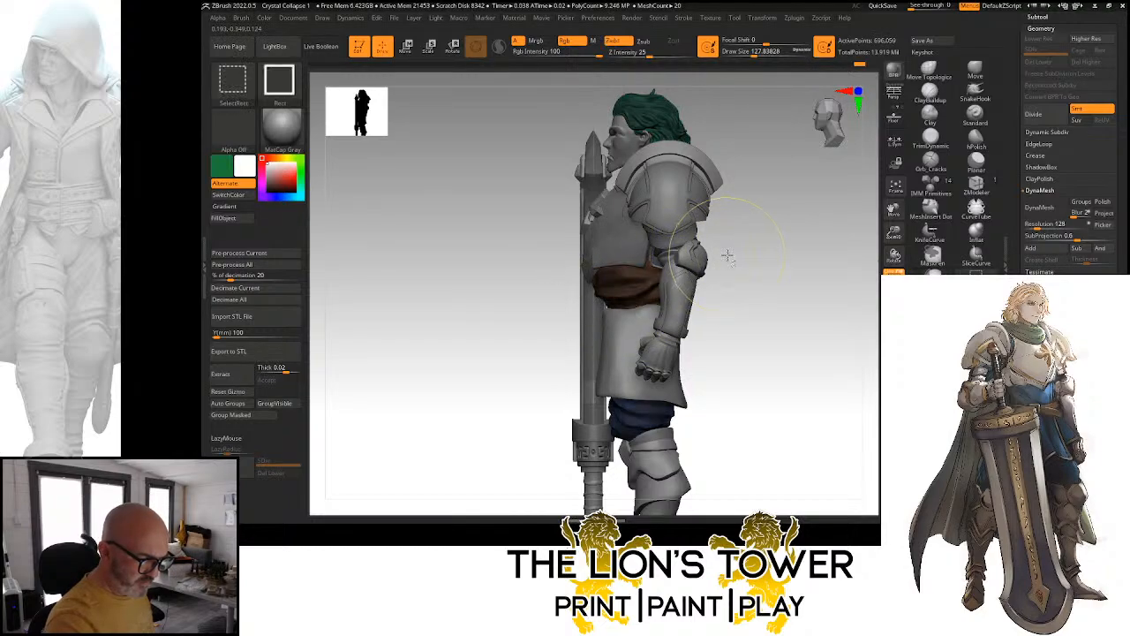
ctrl+shift+click(728, 256)
Adjust the fit of the unmasked belt around the waist with the Move brush at a draw size of about 182, and clear the mask
mouse_move(721, 265)
mouse_down()
mouse_move(795, 272)
mouse_move(777, 263)
mouse_up()
click(753, 51)
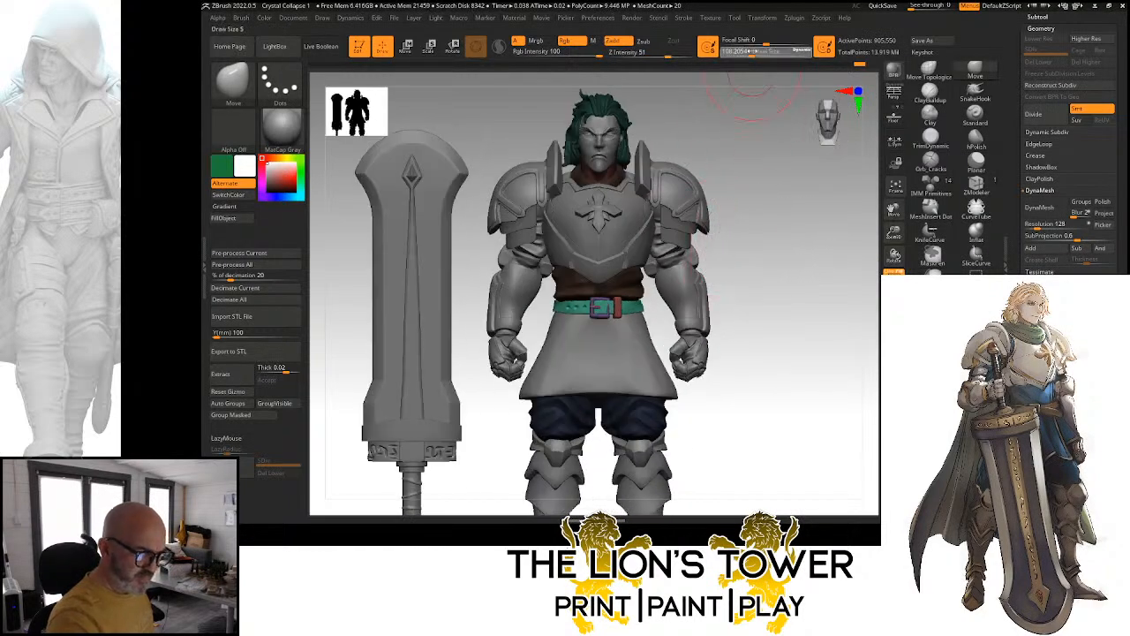
drag(753, 51, 760, 51)
key(ctrl+shift)
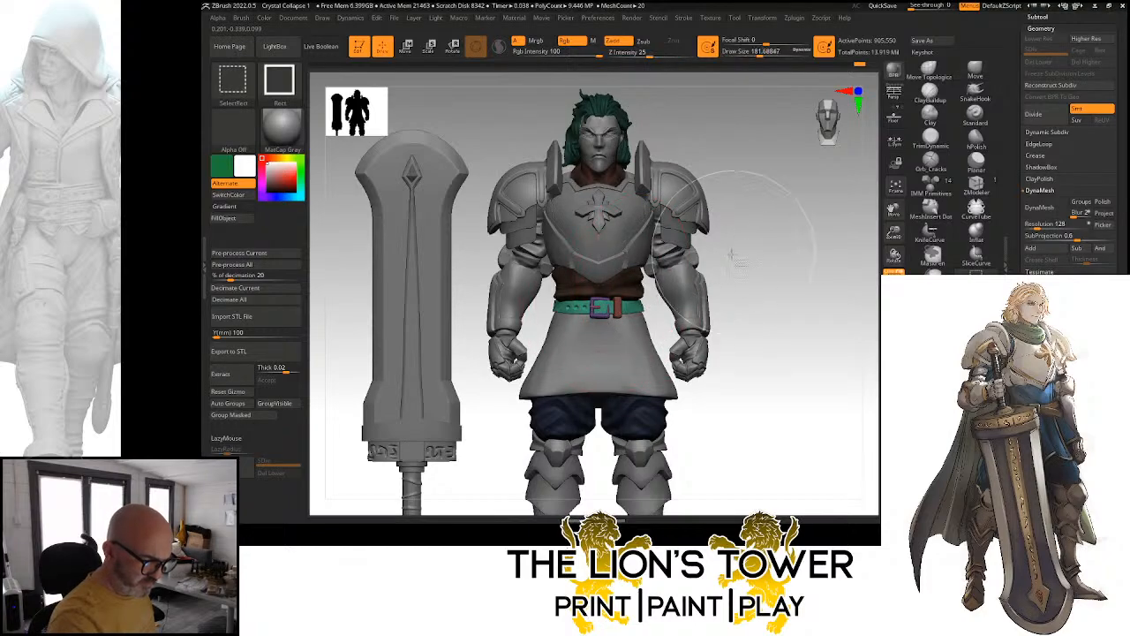
key(ctrl+shift)
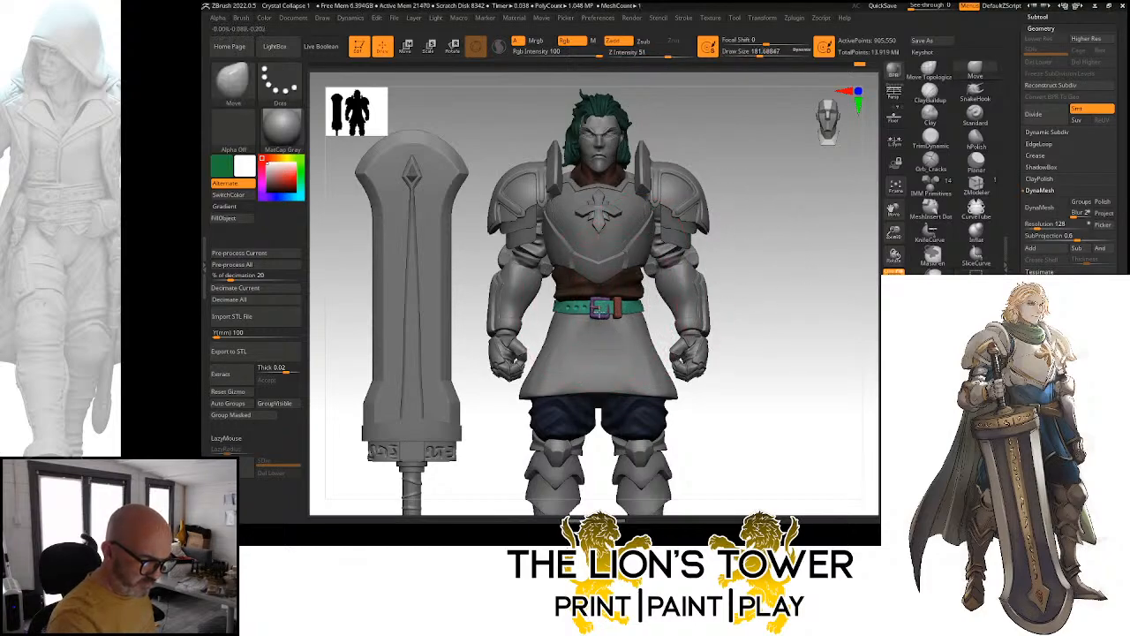
mouse_move(724, 284)
mouse_down()
mouse_move(587, 300)
mouse_move(613, 256)
mouse_up()
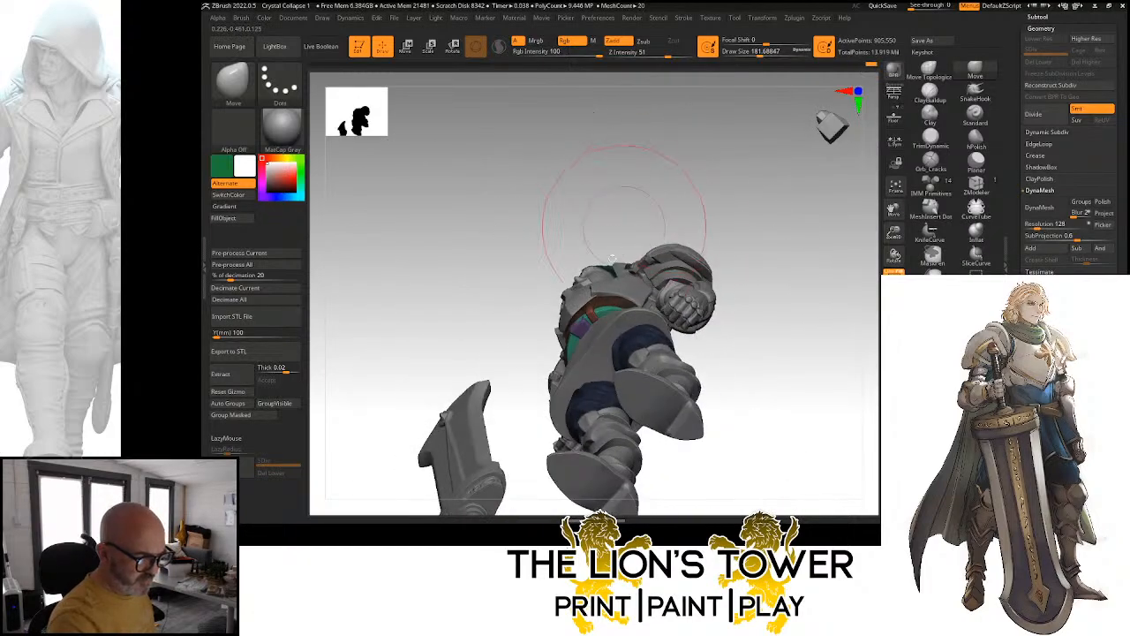
drag(660, 185, 711, 221)
ctrl+click(746, 212)
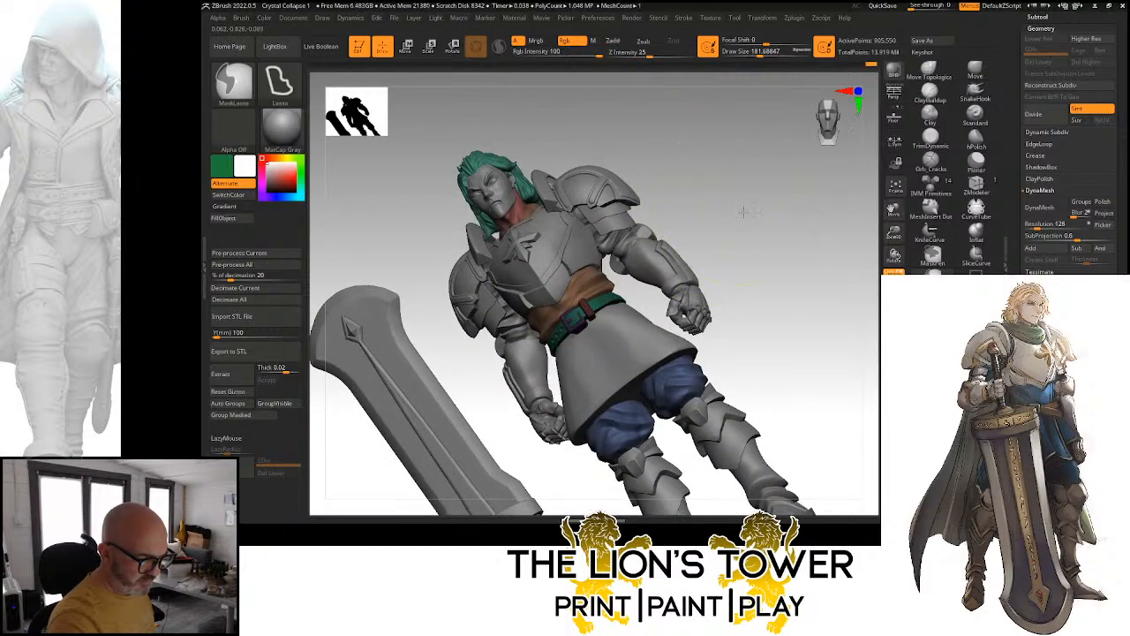
Make the skirt the active subtool with the Move brush and face the knight from the front
key(b)
key(m)
key(v)
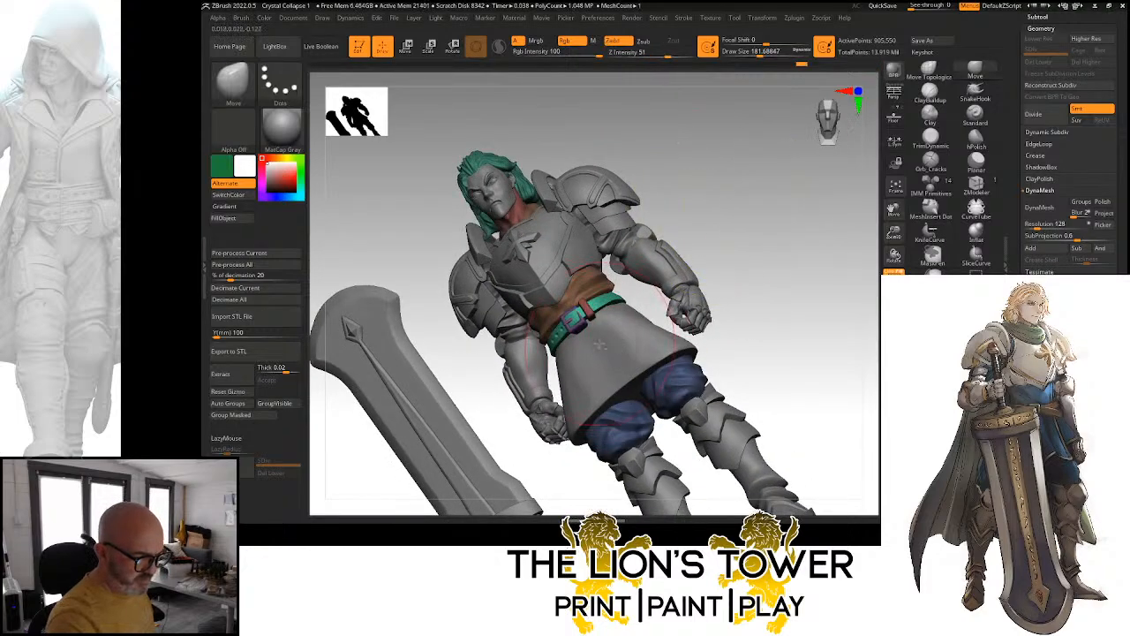
alt+click(599, 343)
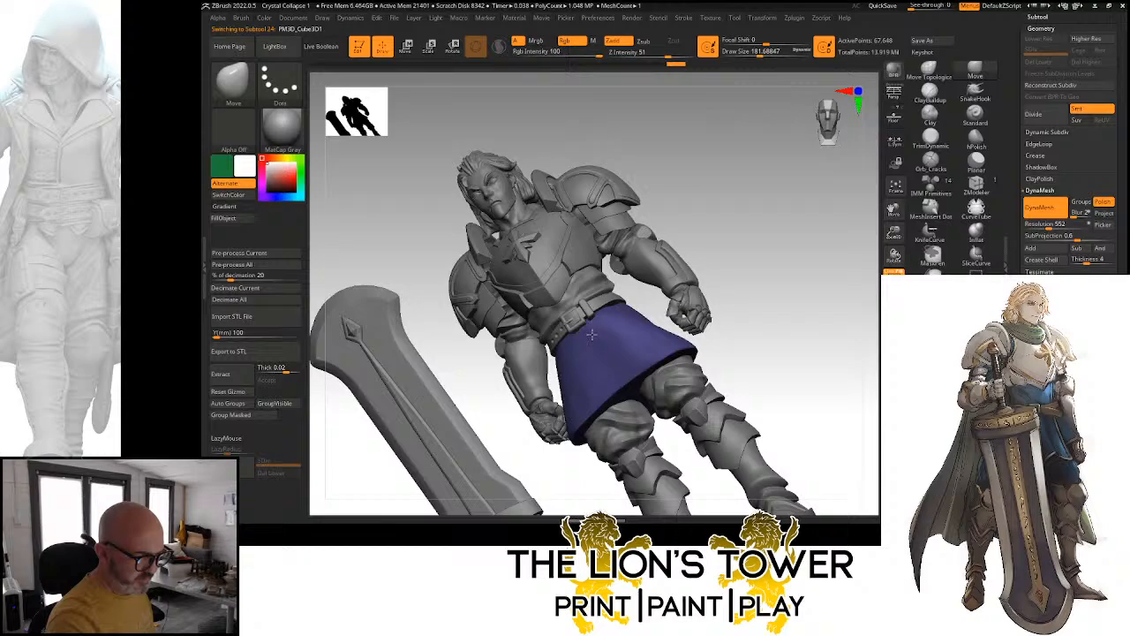
shift+drag(832, 270, 784, 249)
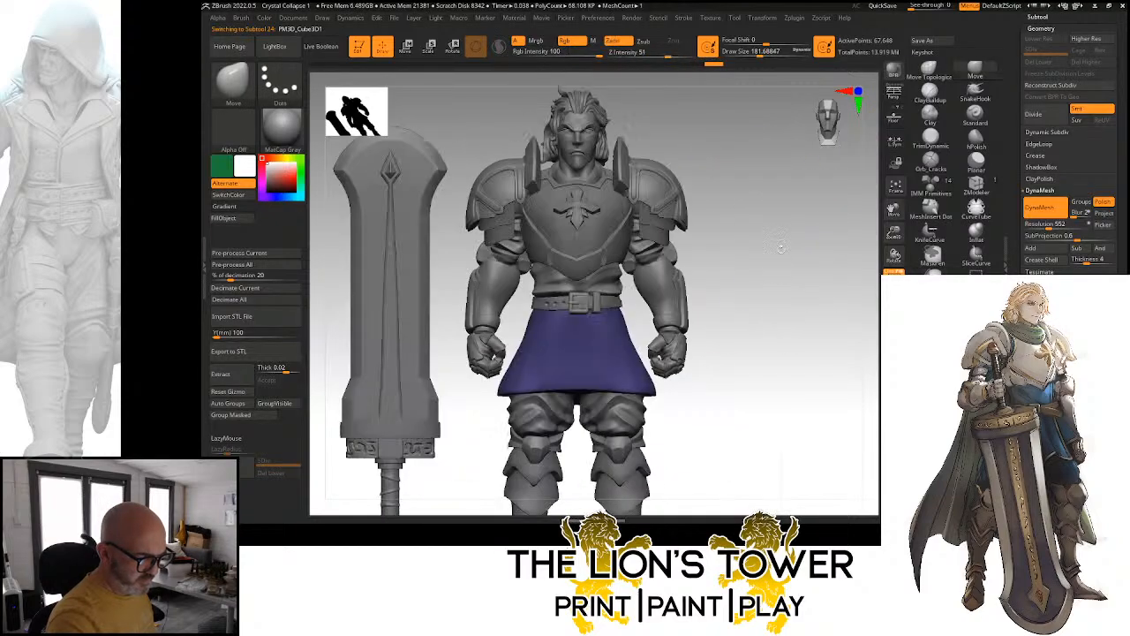
Switch to the Merged_Legs thick2_1 tool and separate the belt's pointed strap end into its own subtool
scroll(1059, 132, up, 10)
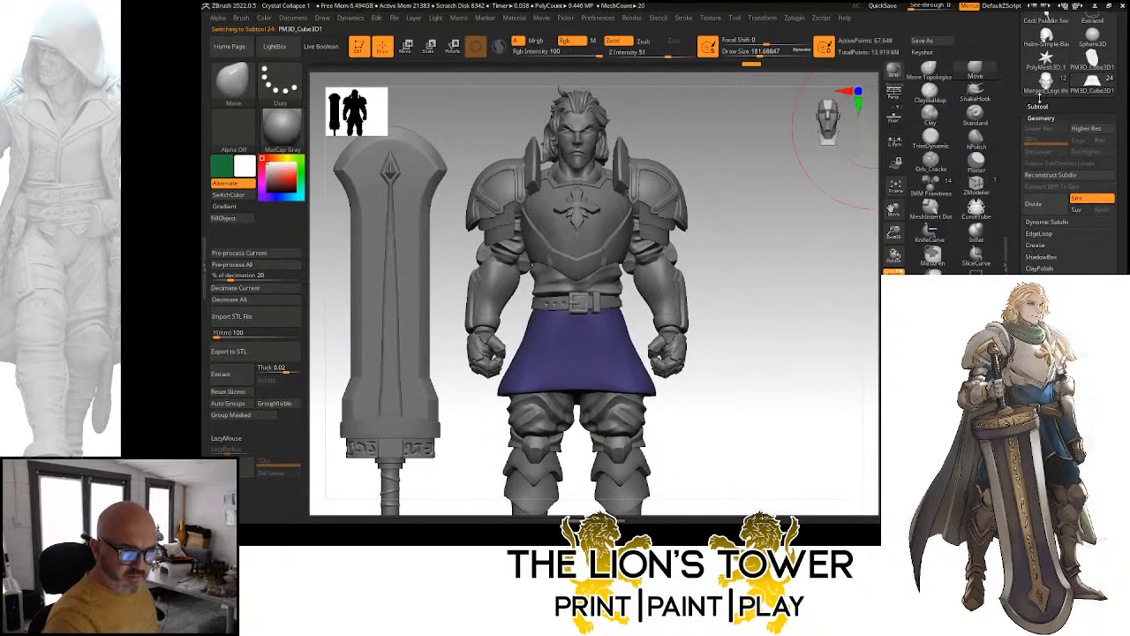
click(1092, 33)
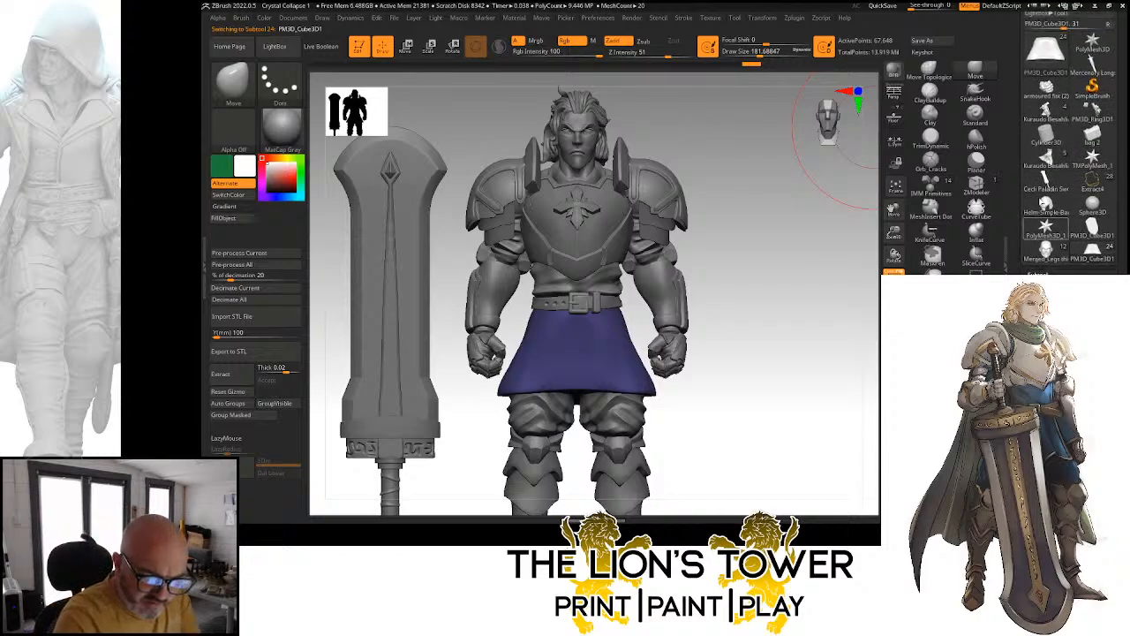
click(1049, 252)
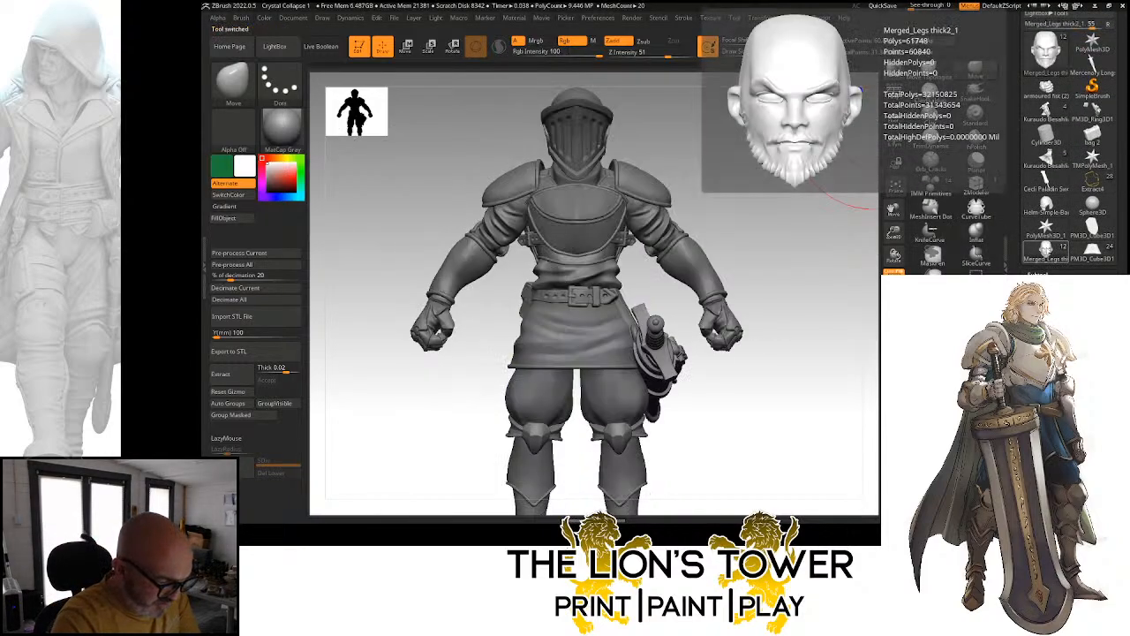
key(shift+f)
alt+click(610, 300)
alt+click(609, 300)
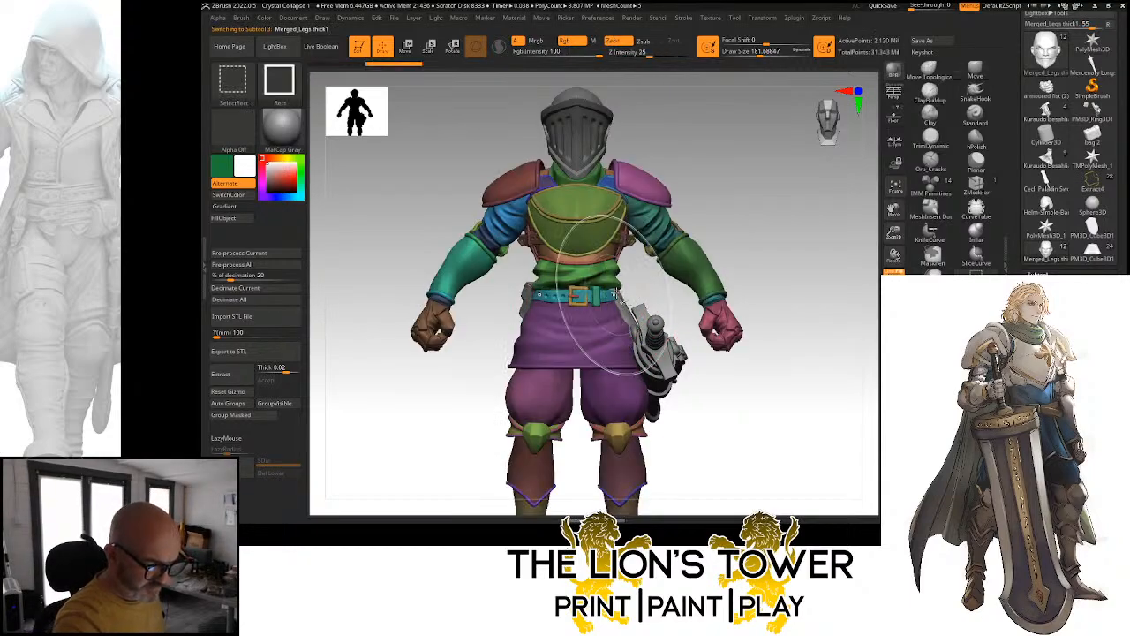
click(1038, 274)
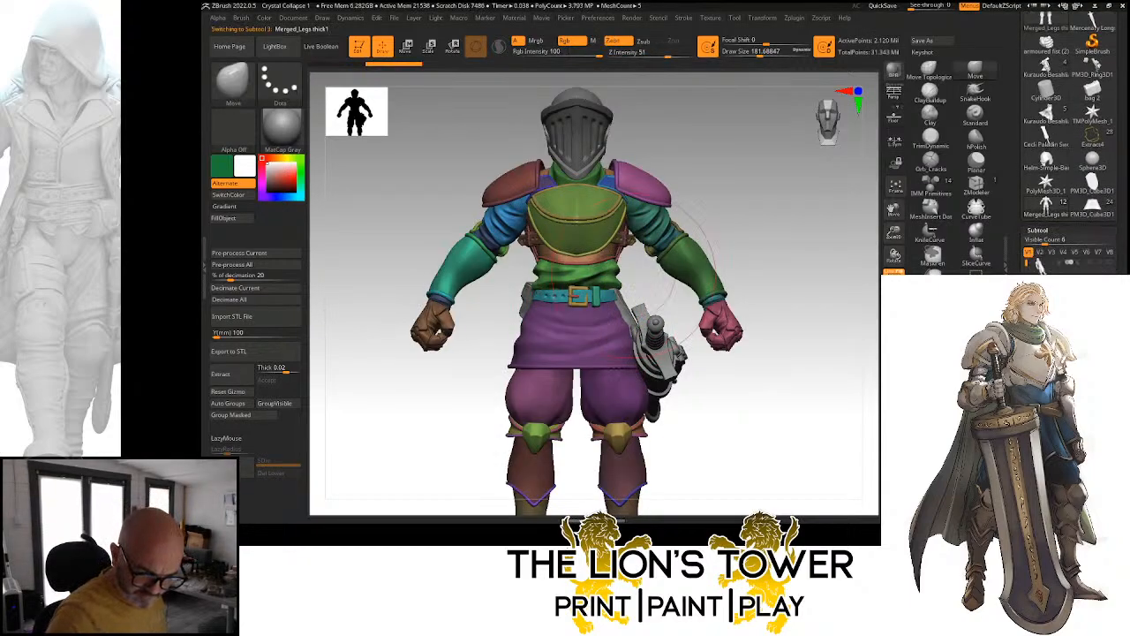
drag(1114, 231, 1114, 194)
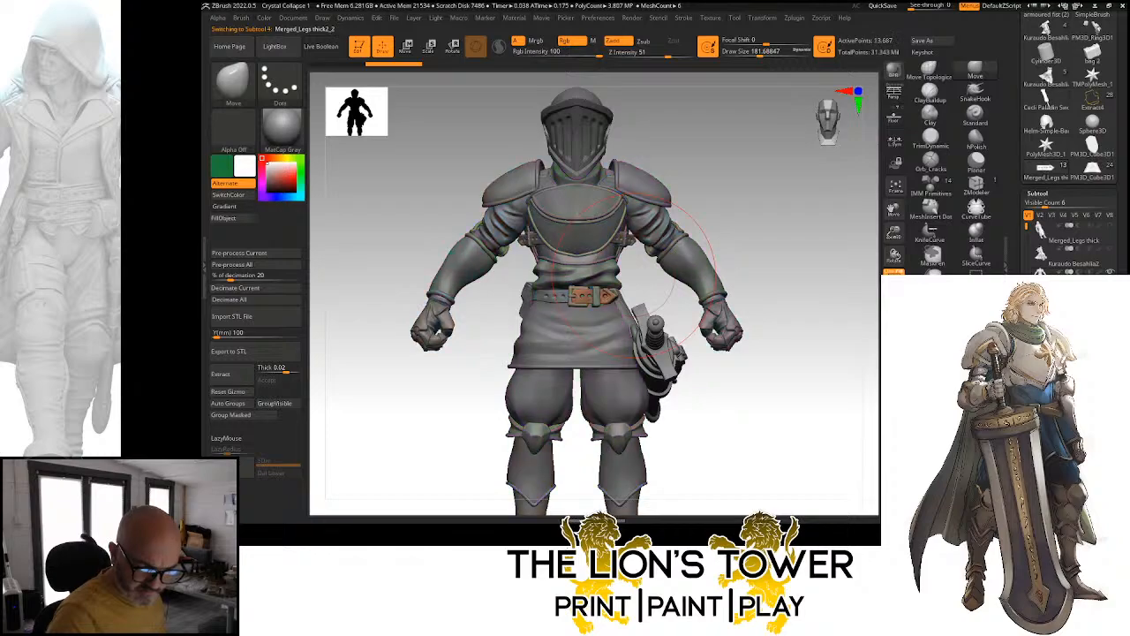
Return to the sword knight tool and insert the separated strap end as a new subtool
click(1086, 173)
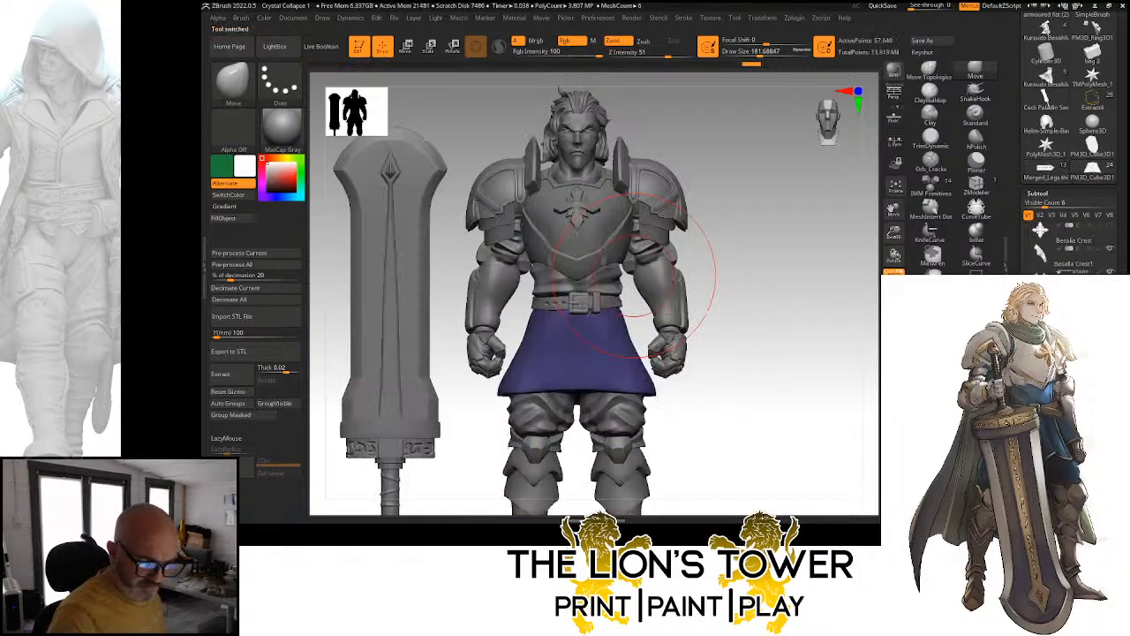
click(1090, 419)
shift+drag(810, 389, 854, 396)
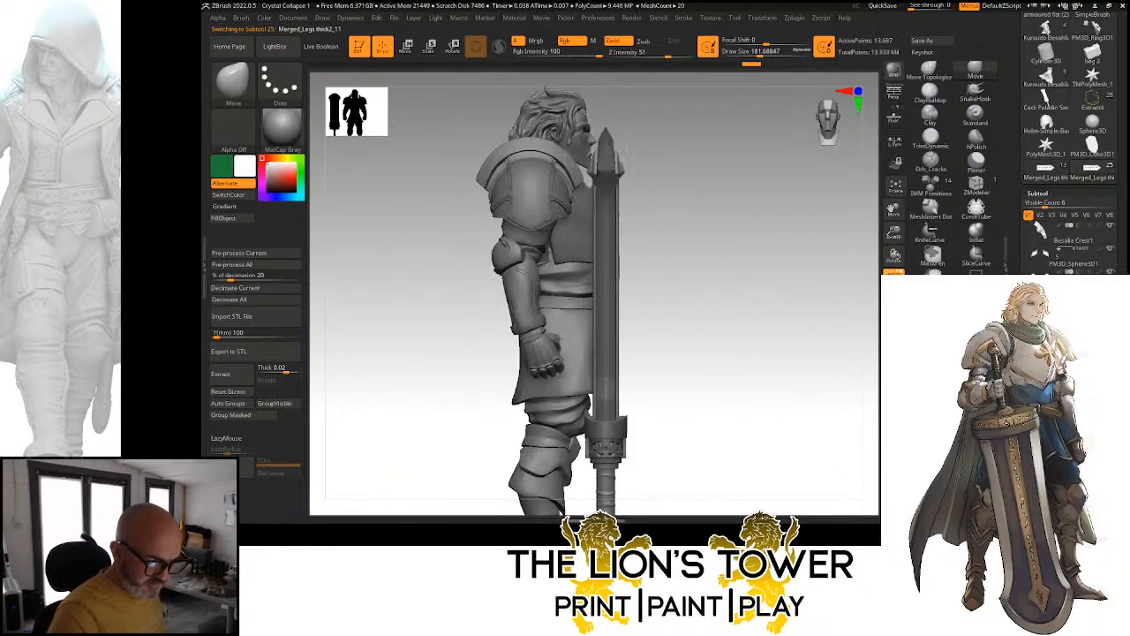
Centre and realign the transform gizmo on the strap end and move the piece forward at the front of the belt
key(r)
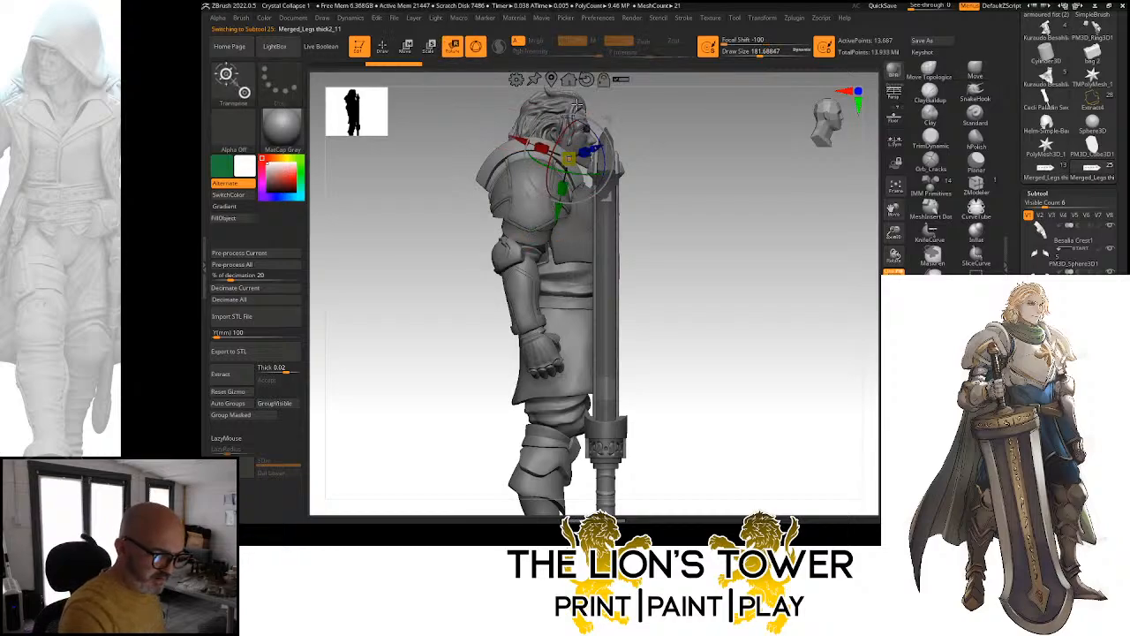
click(590, 296)
click(607, 217)
click(625, 219)
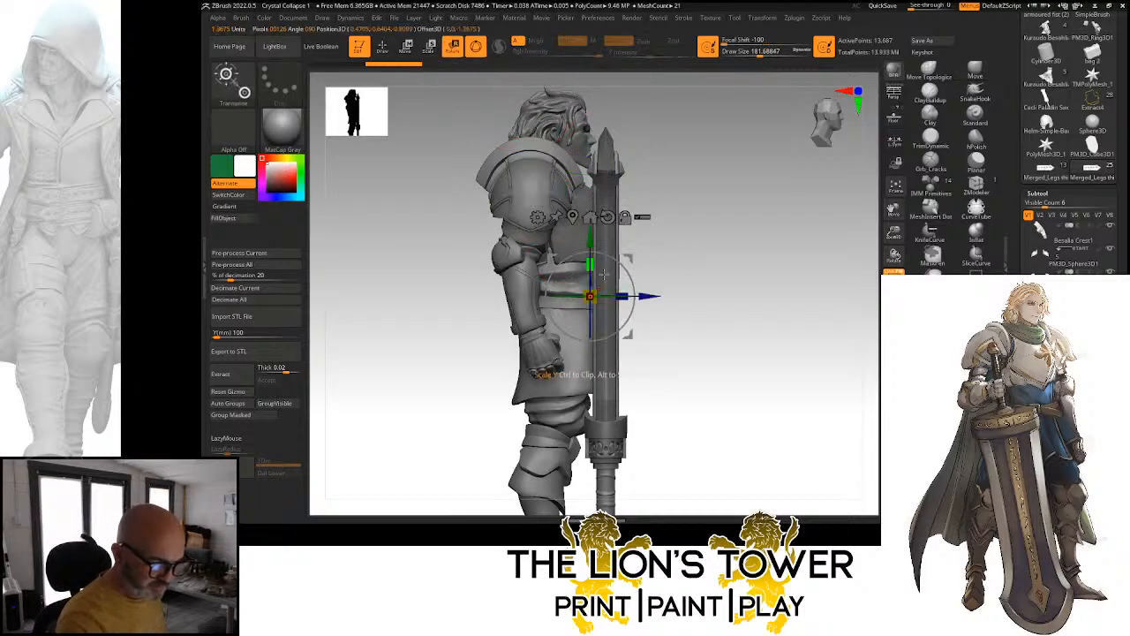
drag(648, 296, 658, 295)
shift+drag(737, 311, 666, 299)
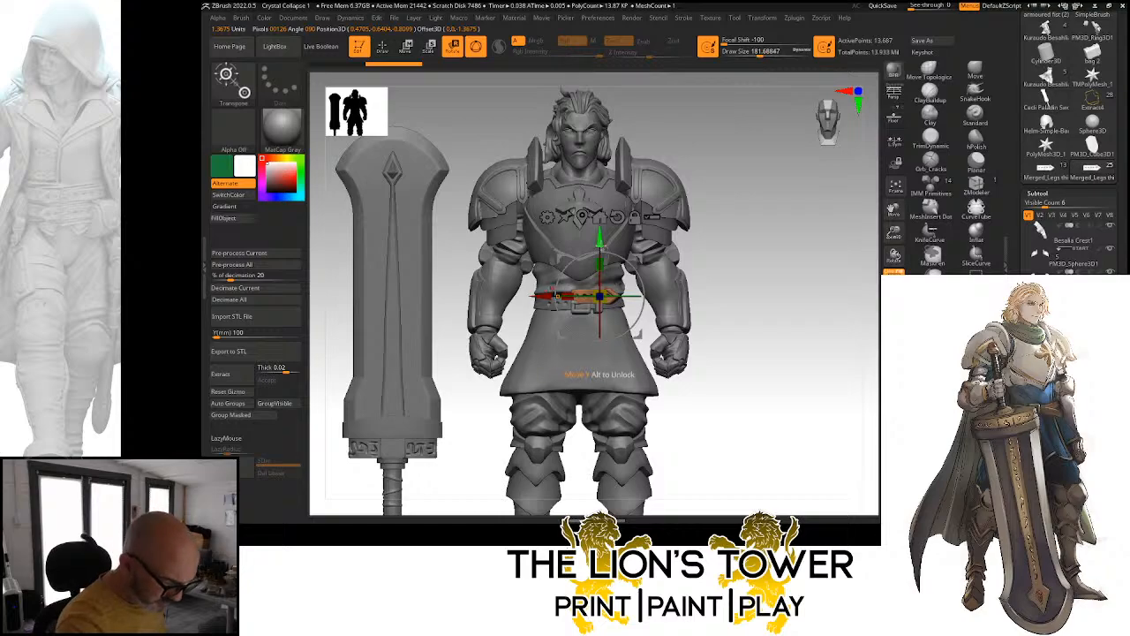
Lower the strap end slightly until it lines up with the buckle and belt at the front of the waist
drag(599, 250, 600, 256)
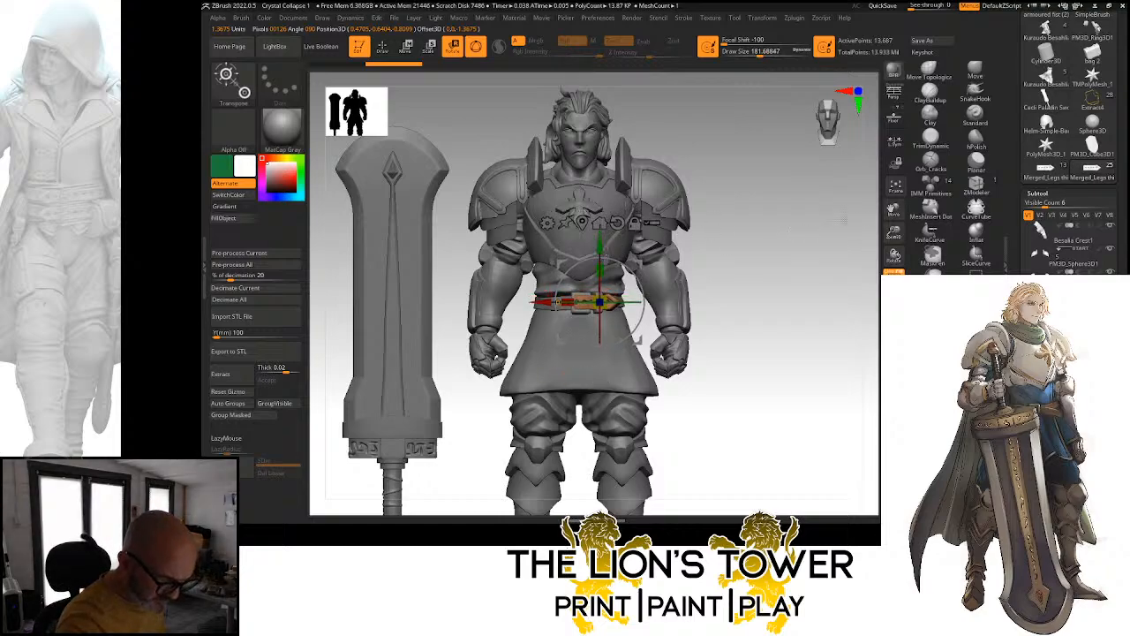
alt+drag(738, 305, 696, 350)
drag(599, 248, 600, 250)
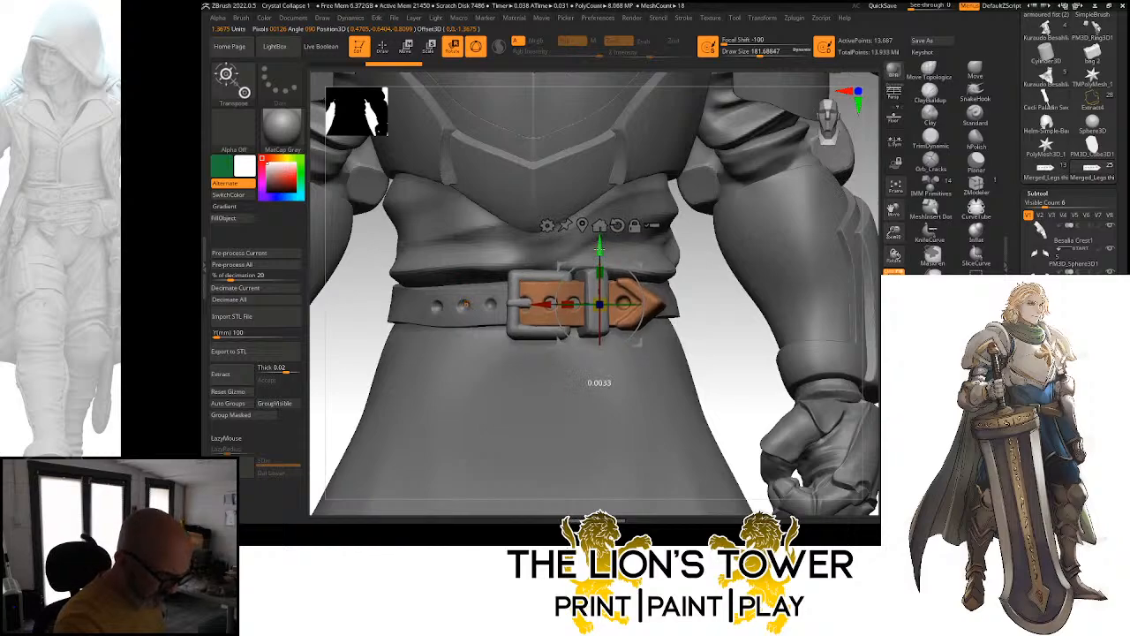
ctrl+right_drag(791, 303, 851, 228)
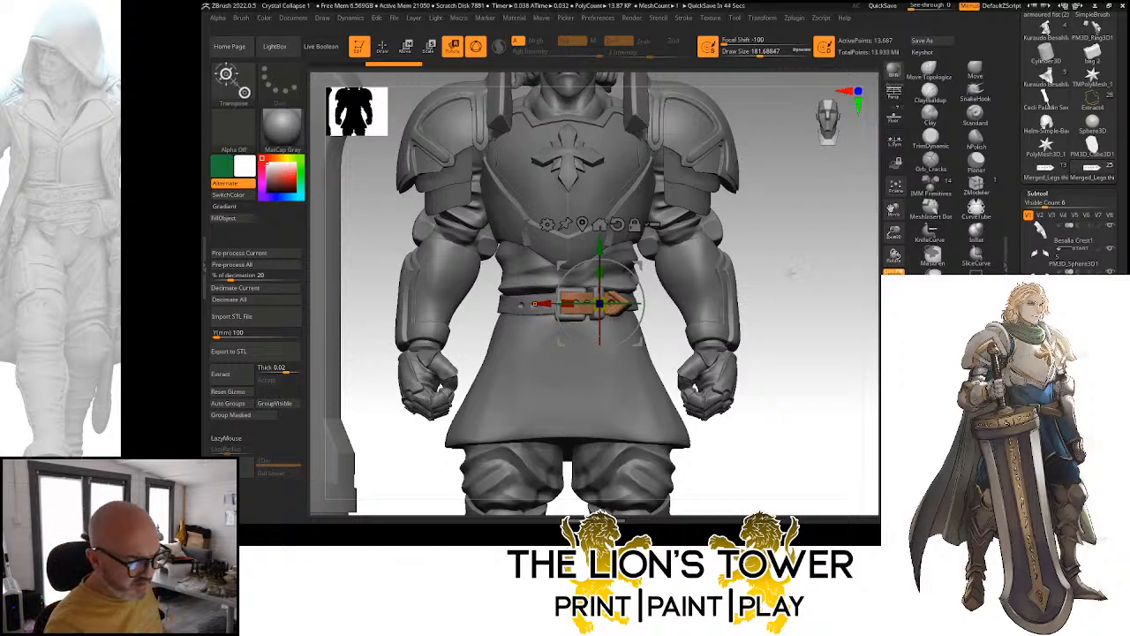
mouse_move(799, 288)
mouse_down()
mouse_move(809, 291)
mouse_move(760, 339)
mouse_move(807, 270)
mouse_move(770, 307)
mouse_up()
key(ctrl+shift+z)
key(ctrl+shift+z)
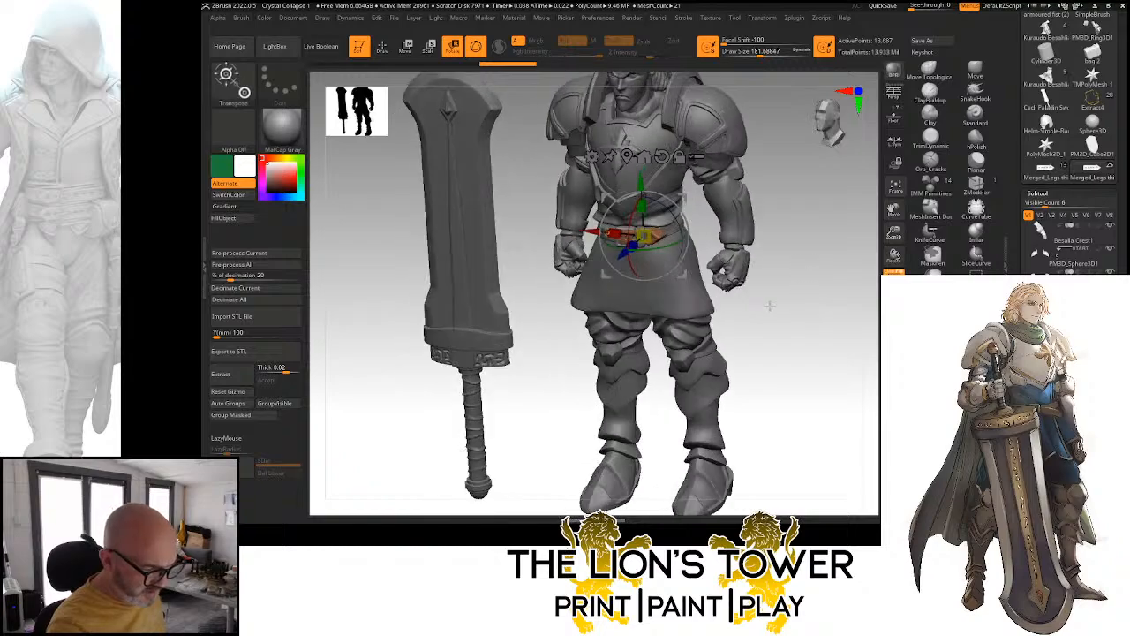
Make the forearm subtool active and reshape the forearms beneath the elbow guards with the Move brush at a draw size of about 77
alt+click(715, 191)
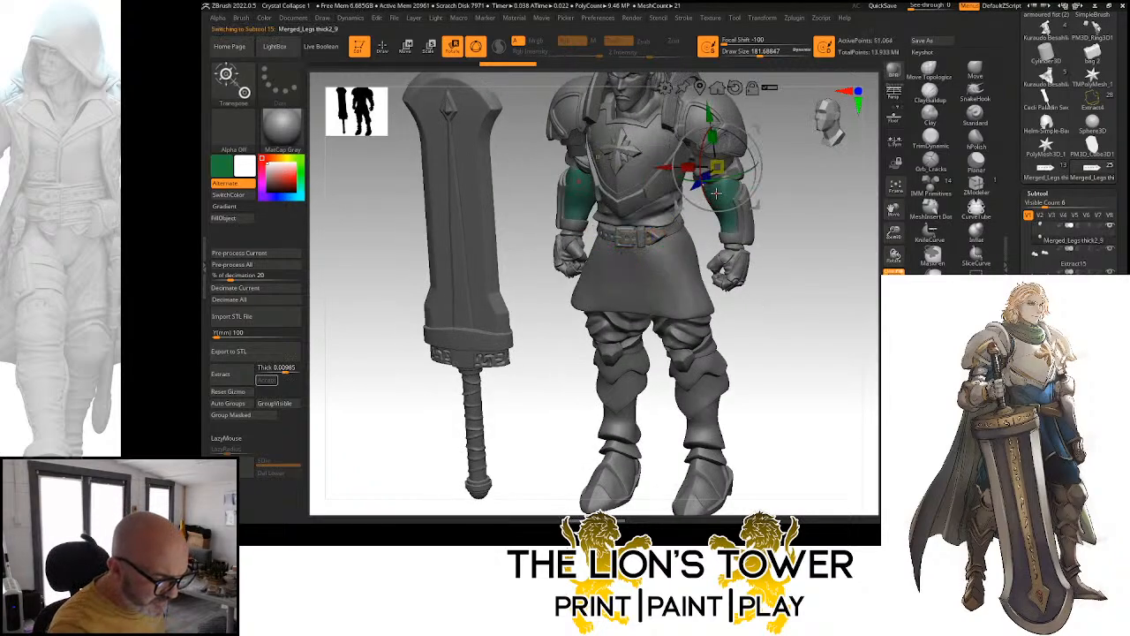
key(q)
mouse_move(787, 201)
mouse_down()
mouse_move(836, 171)
mouse_move(858, 252)
mouse_up()
drag(762, 54, 746, 57)
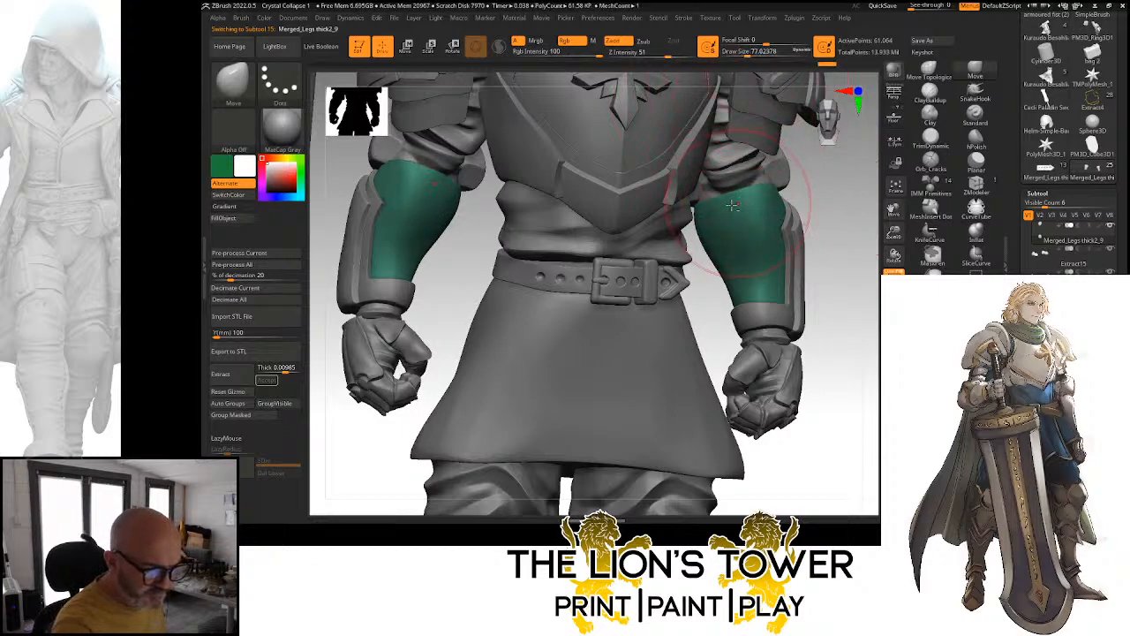
alt+drag(848, 176, 848, 246)
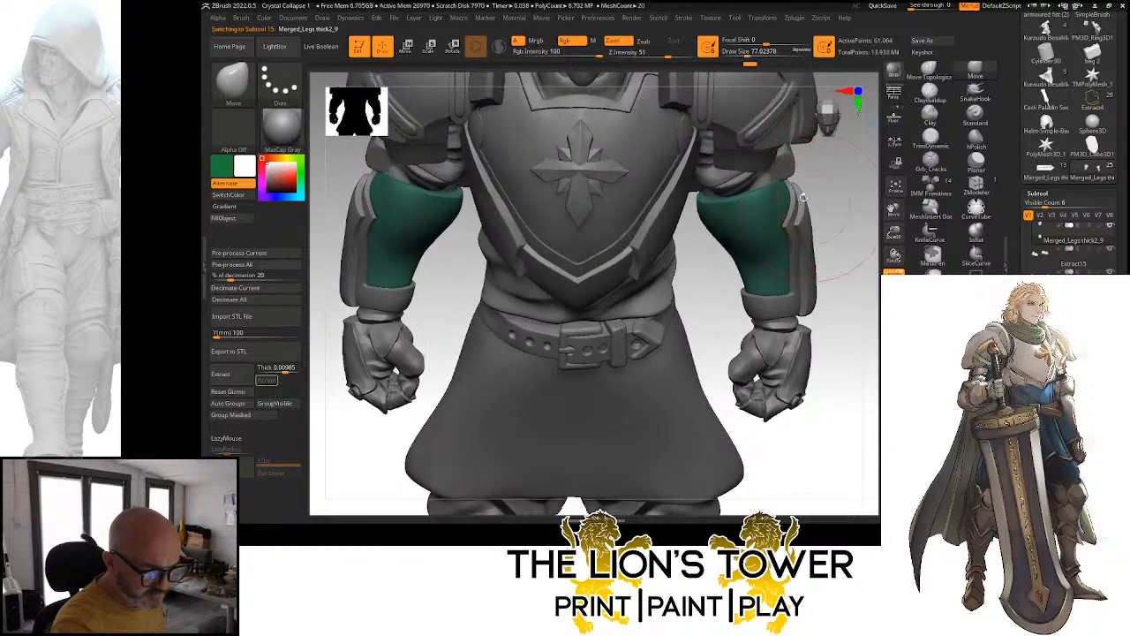
drag(829, 166, 795, 248)
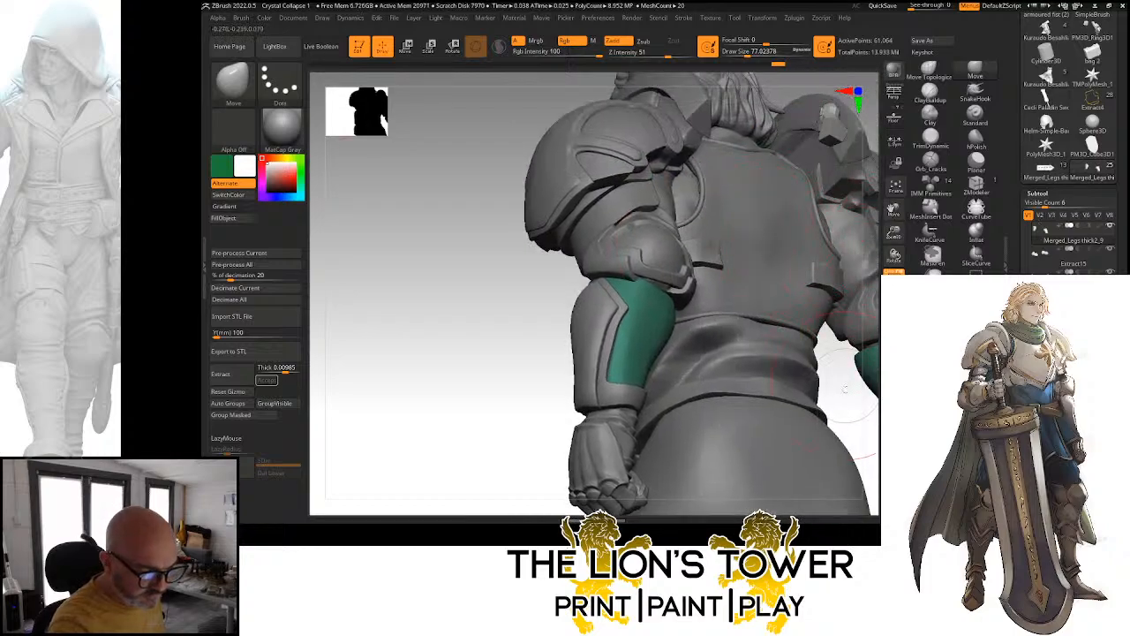
drag(870, 238, 725, 270)
Isolate the elbow guard's backing plate and build up its inner surface with ClayBuildup at a draw size of about 23
alt+click(673, 279)
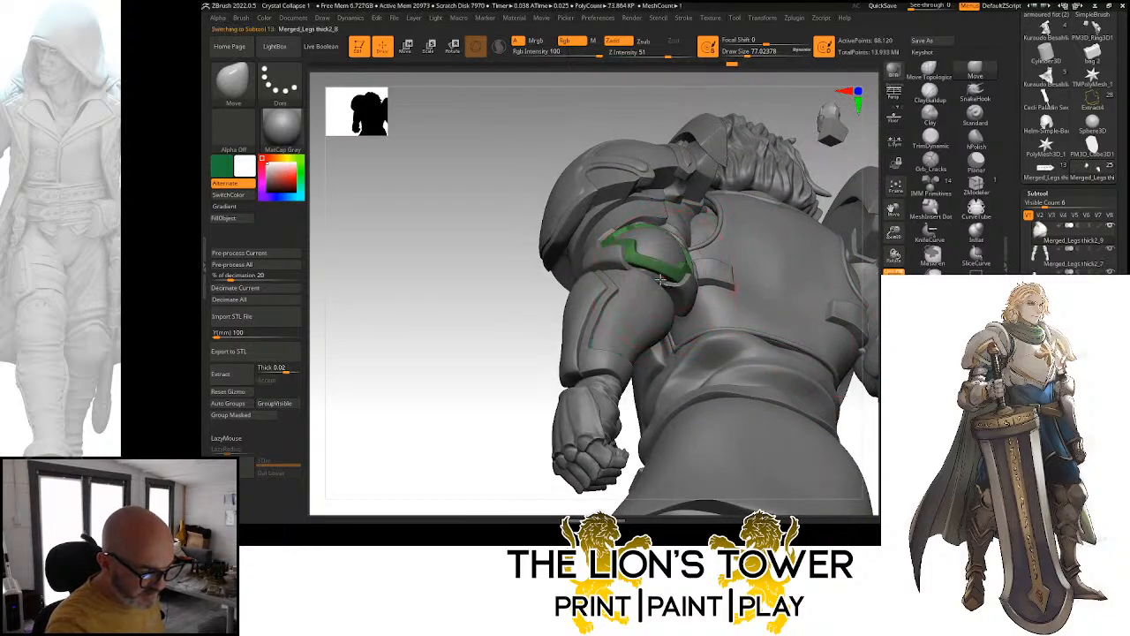
alt+click(660, 280)
click(931, 90)
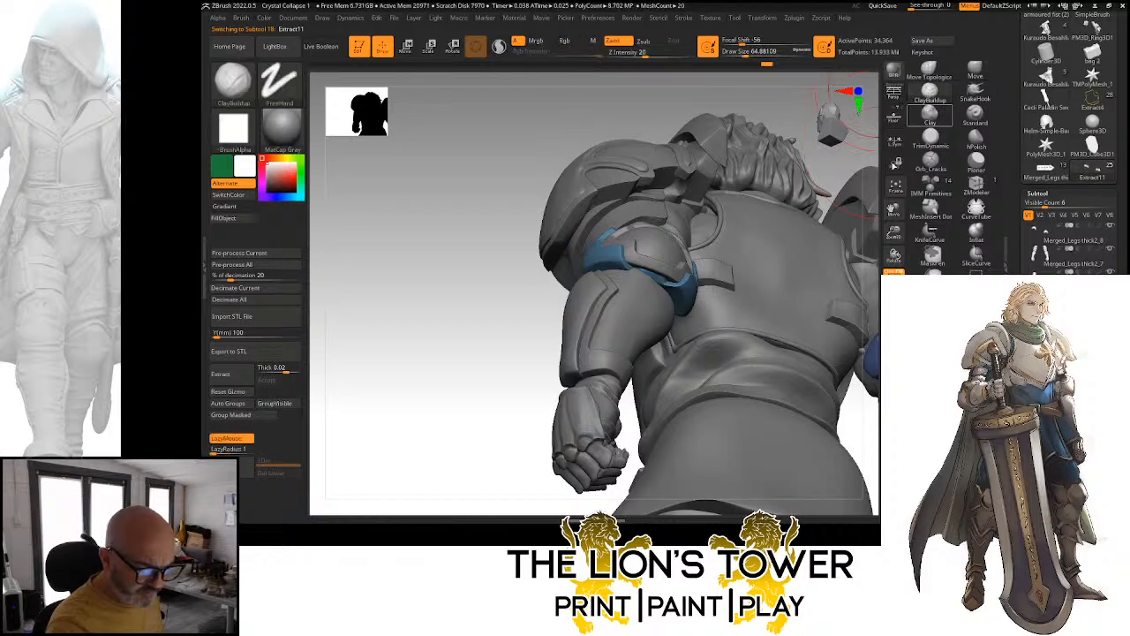
click(893, 304)
drag(831, 318, 739, 199)
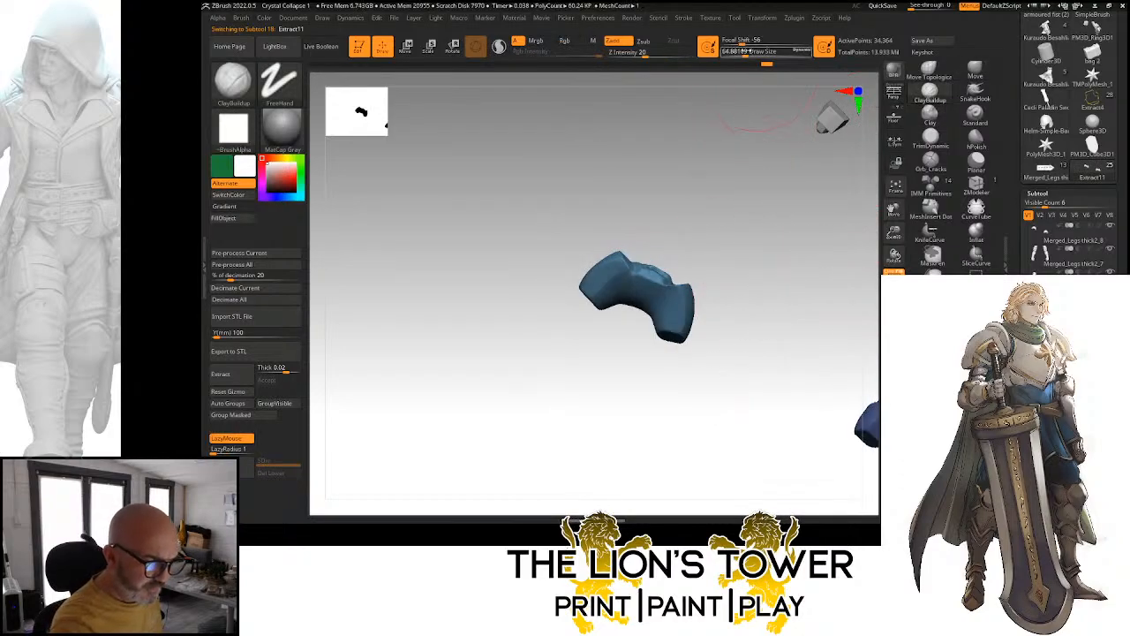
drag(748, 53, 736, 53)
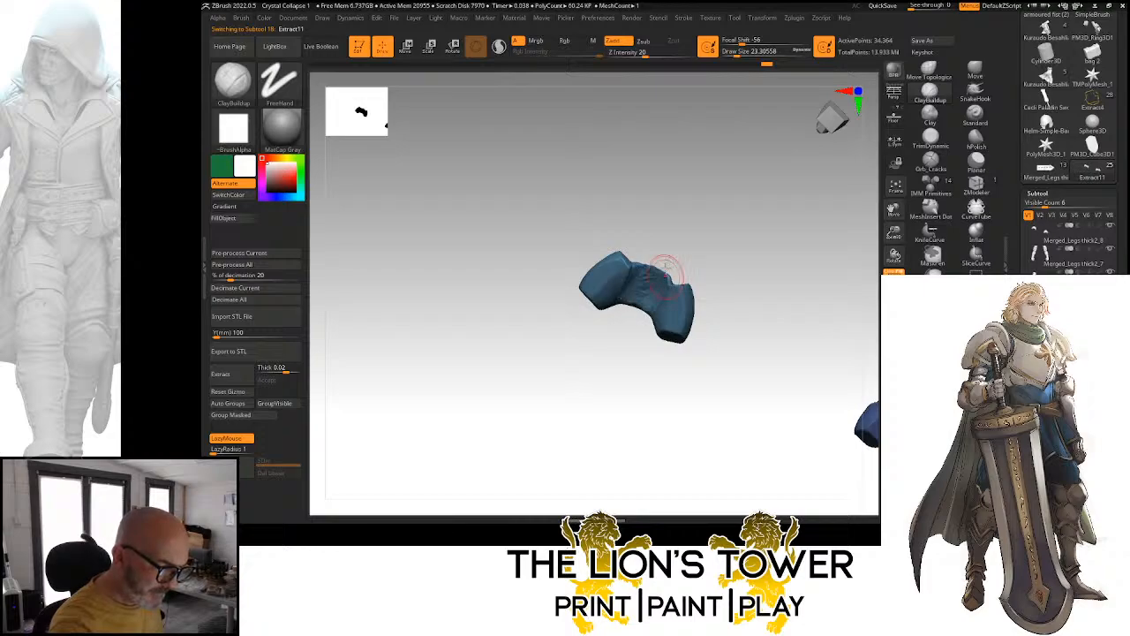
right_drag(666, 270, 681, 211)
key(shift)
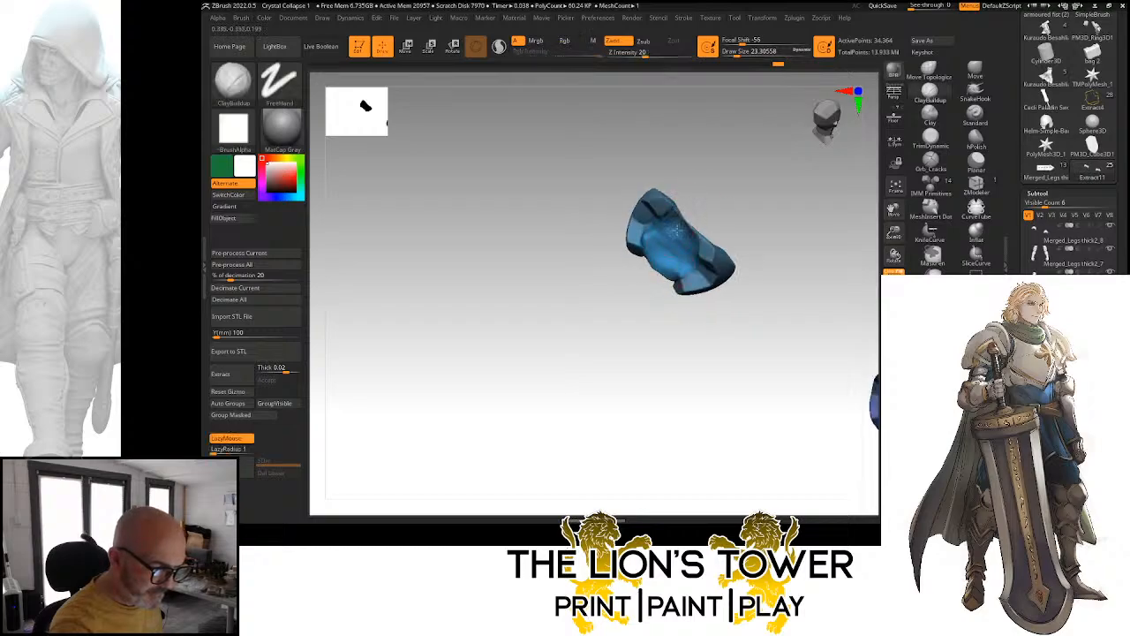
drag(702, 234, 693, 238)
Smooth the hollow inner side of the elbow backing plate and bring the rest of the figure back into view
right_drag(695, 205, 705, 244)
key(shift)
mouse_move(693, 214)
shift+mouse_down()
mouse_move(696, 196)
mouse_move(702, 221)
shift+mouse_up()
right_drag(705, 207, 707, 204)
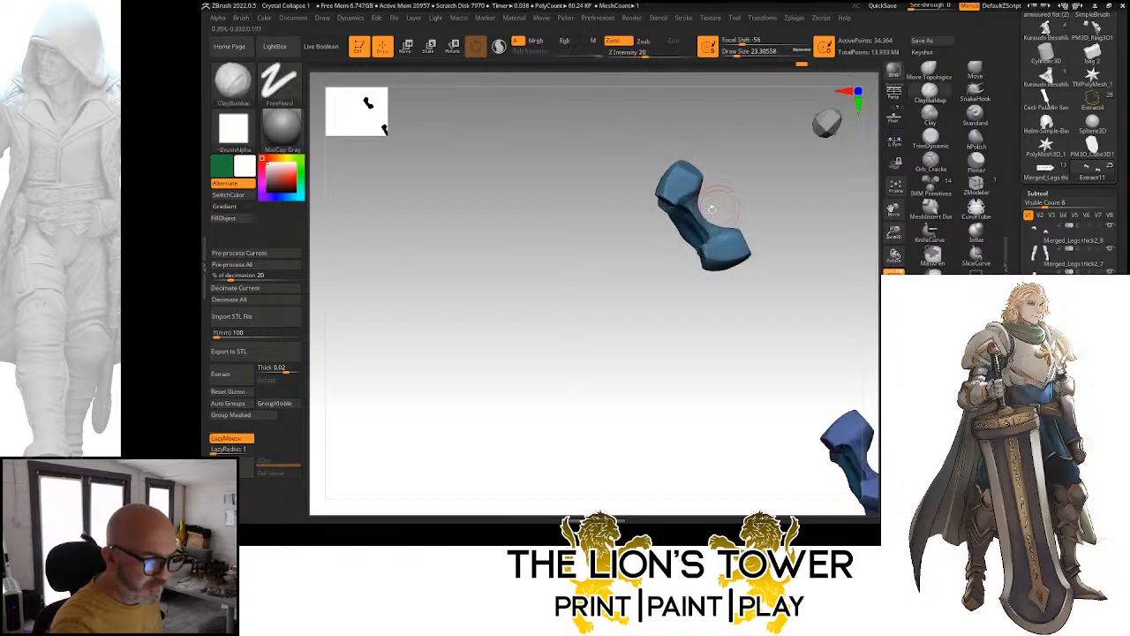
shift+drag(702, 211, 696, 223)
right_drag(728, 197, 754, 175)
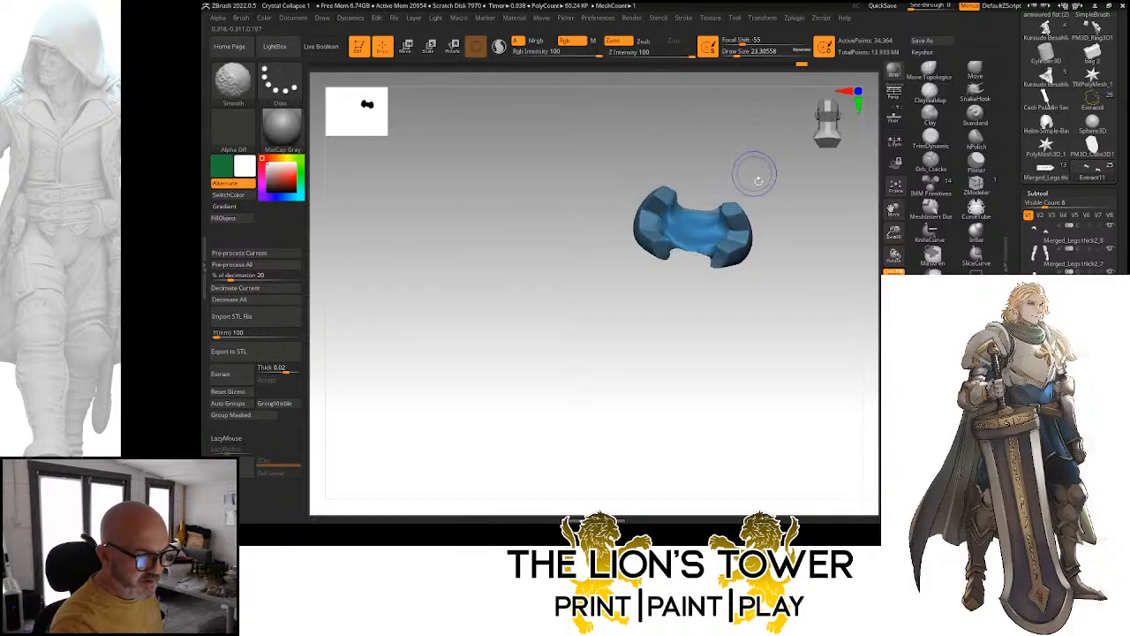
click(893, 322)
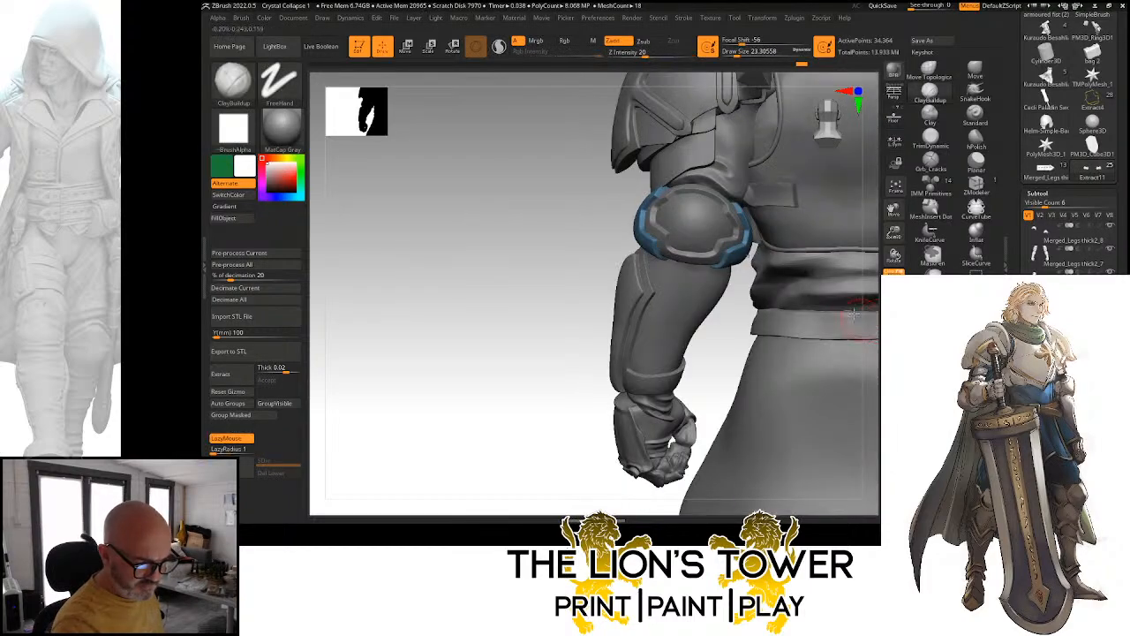
Make the arm subtool active and isolate its forearm sleeve polygroup
right_drag(734, 347, 894, 252)
drag(895, 233, 893, 219)
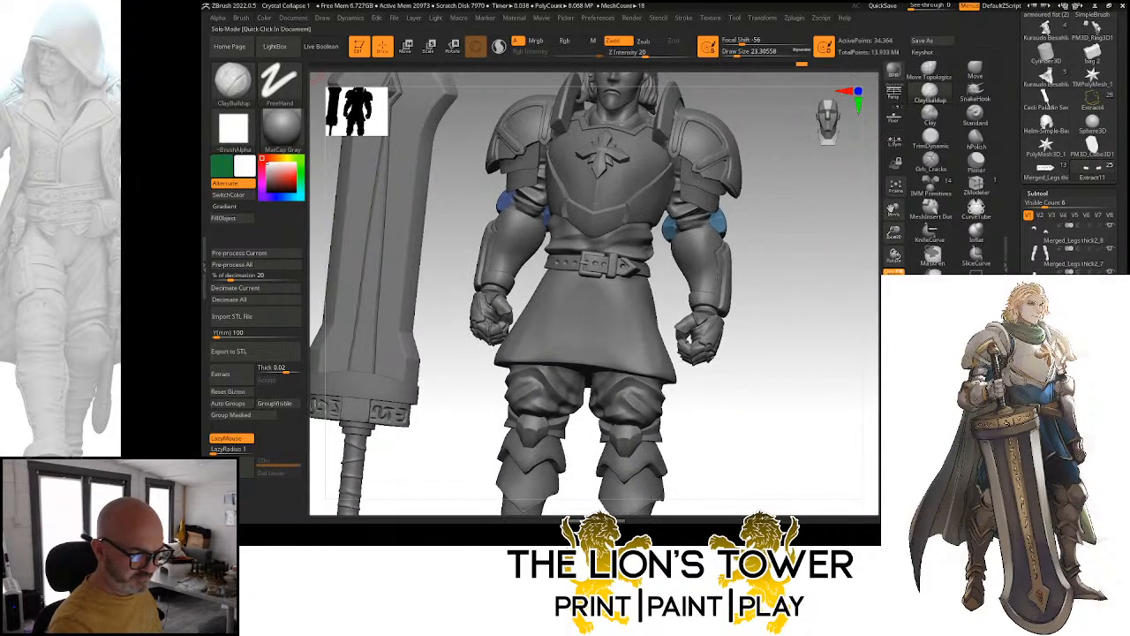
click(893, 323)
click(893, 323)
mouse_move(855, 319)
right_down()
mouse_move(797, 326)
mouse_move(838, 304)
mouse_move(698, 209)
right_up()
key(ctrl+shift)
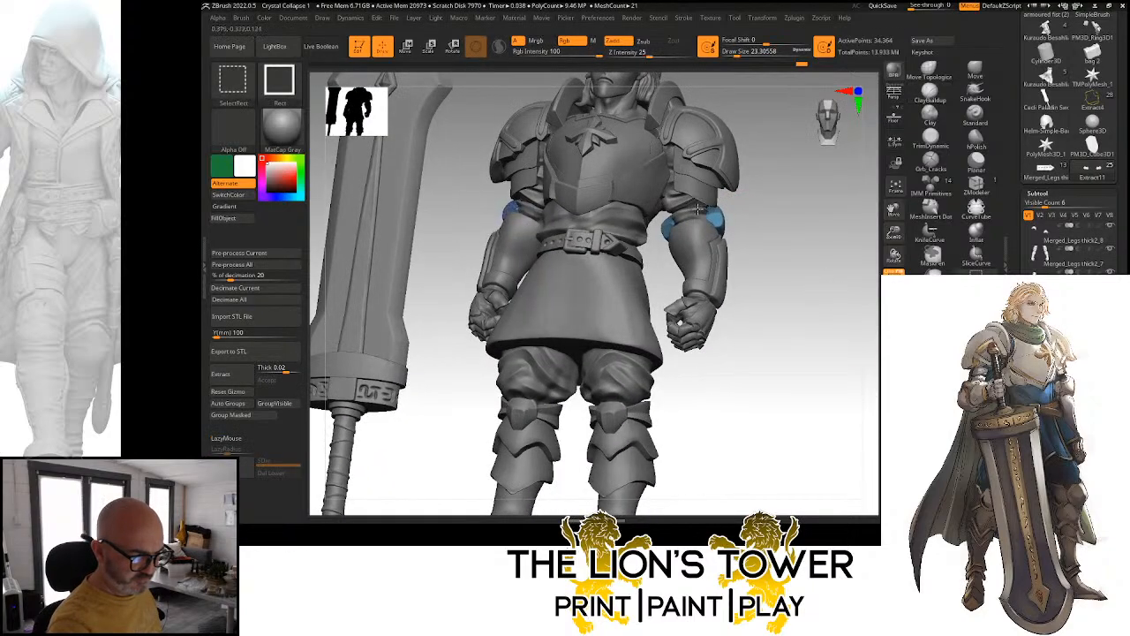
alt+click(698, 212)
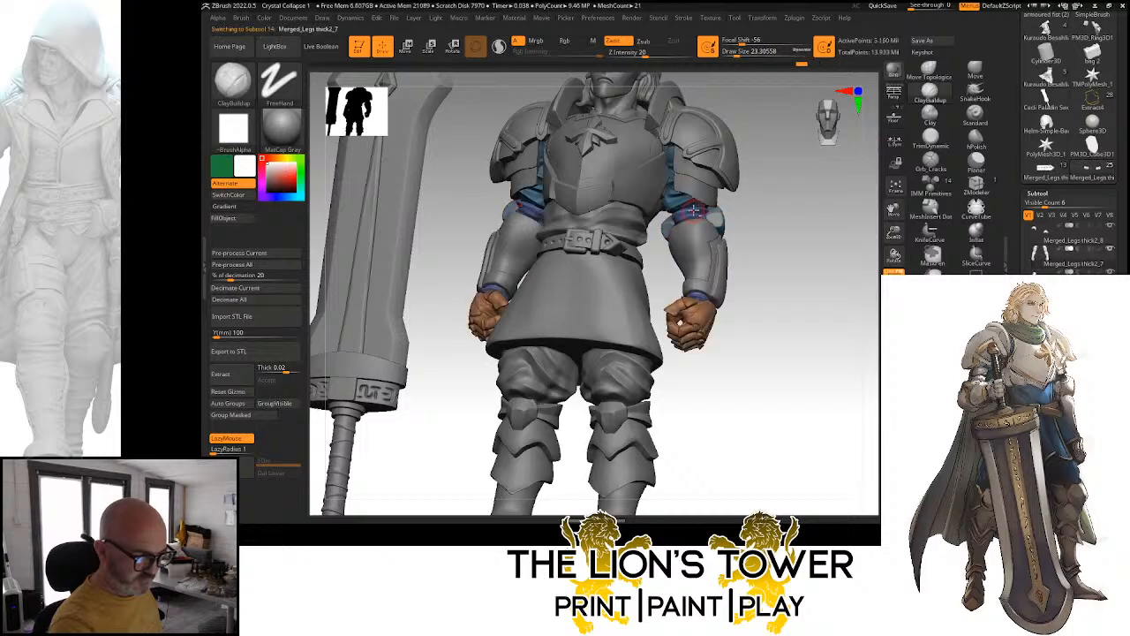
ctrl+shift+click(698, 211)
Adjust the forearm sleeve around the elbow with the Move brush at a draw size of about 77
mouse_move(754, 201)
right_down()
mouse_move(807, 205)
mouse_move(841, 264)
mouse_move(692, 256)
right_up()
click(740, 55)
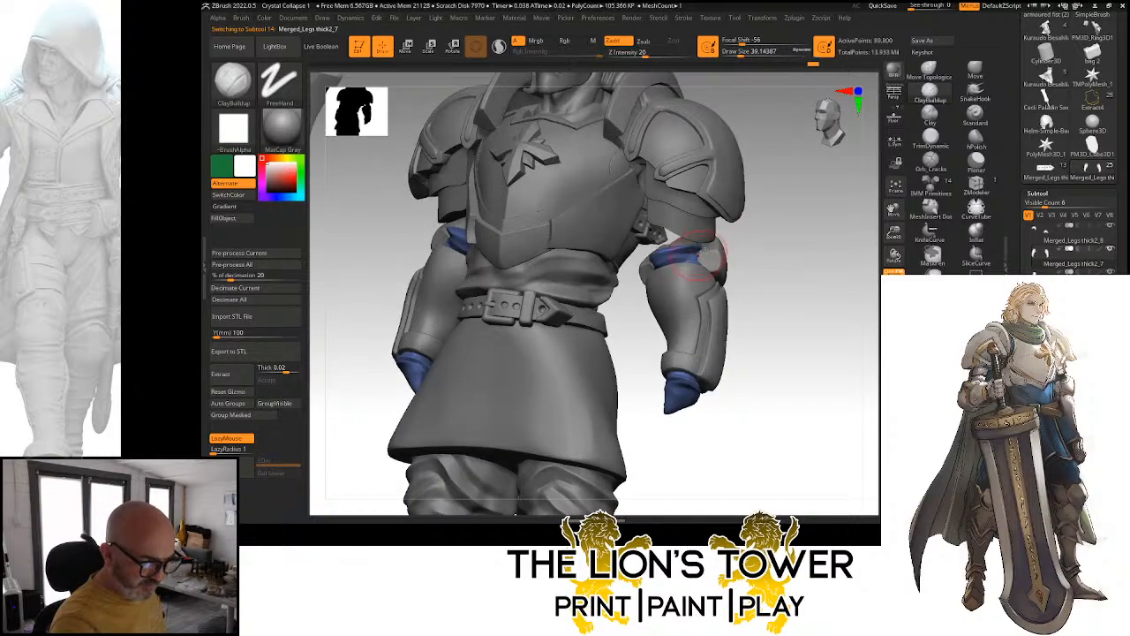
click(974, 70)
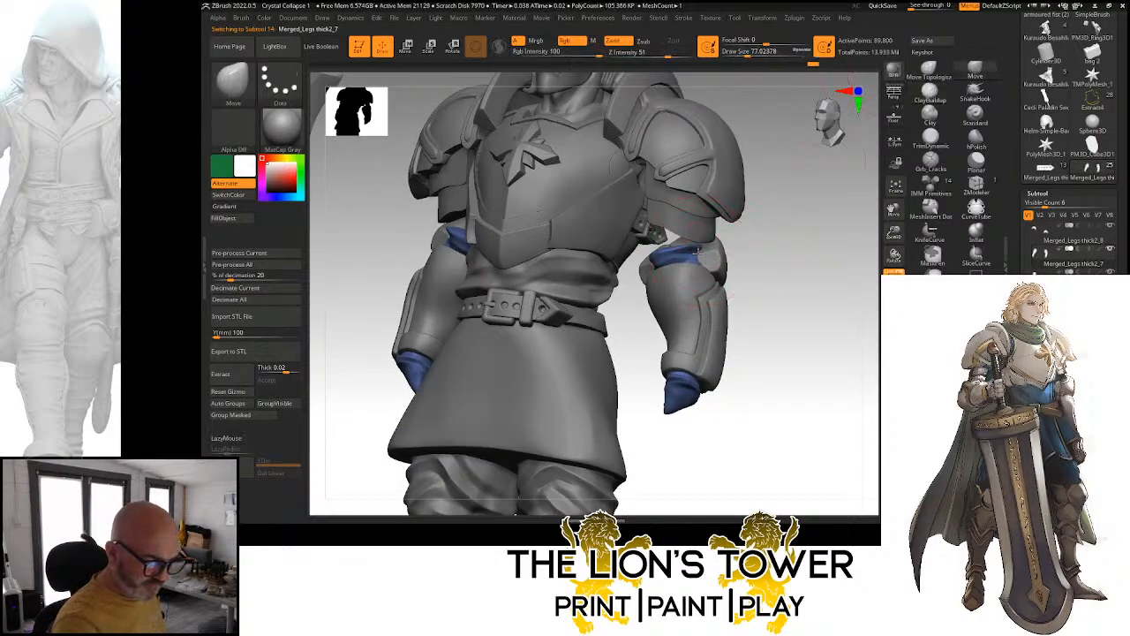
mouse_move(704, 251)
right_down()
mouse_move(756, 236)
mouse_move(710, 245)
mouse_move(650, 284)
mouse_move(795, 227)
mouse_move(697, 226)
right_up()
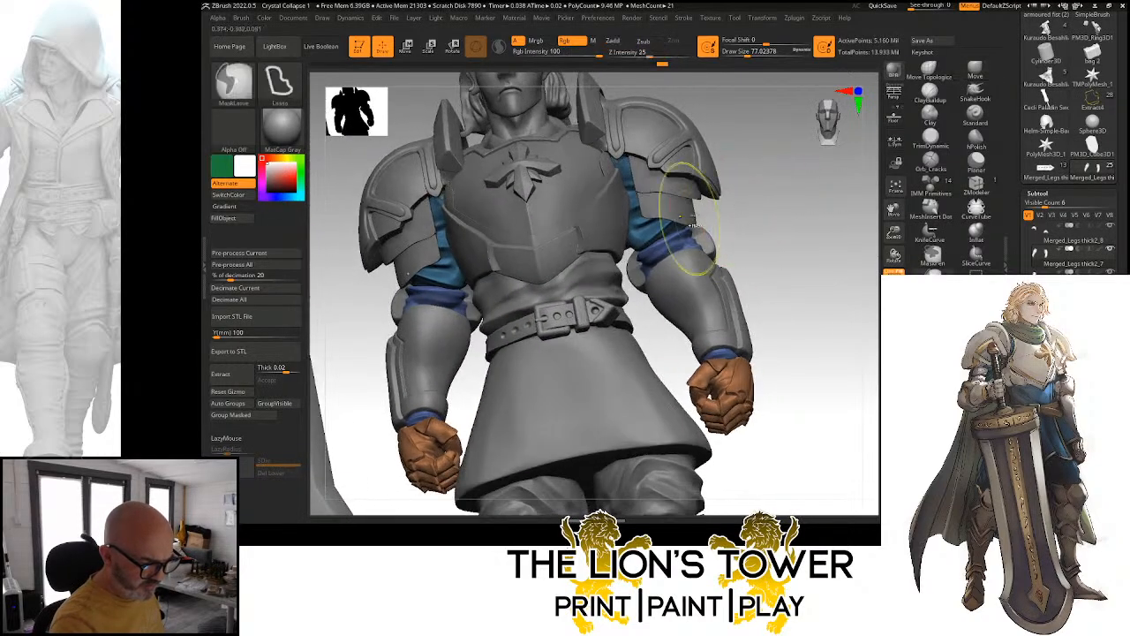
Isolate the upper-arm polygroup, adjust its lower end at the elbow with the Move brush at a draw size of about 62, and unhide the arms
ctrl+click(756, 212)
ctrl+click(756, 212)
ctrl+shift+click(655, 230)
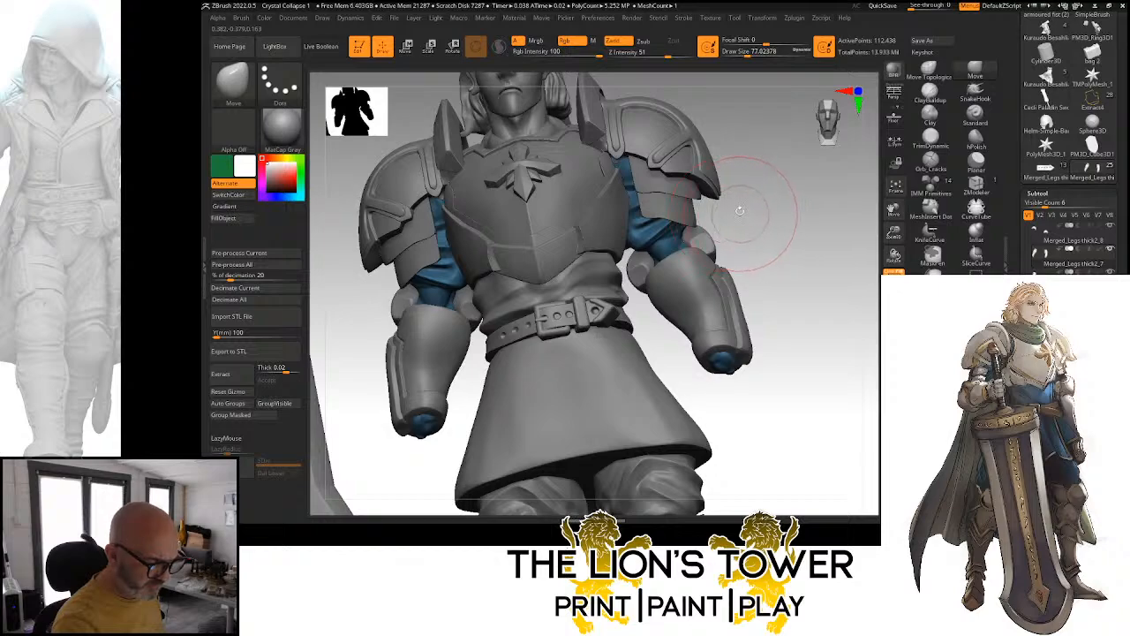
mouse_move(739, 211)
right_down()
mouse_move(693, 190)
mouse_move(728, 186)
right_up()
click(745, 53)
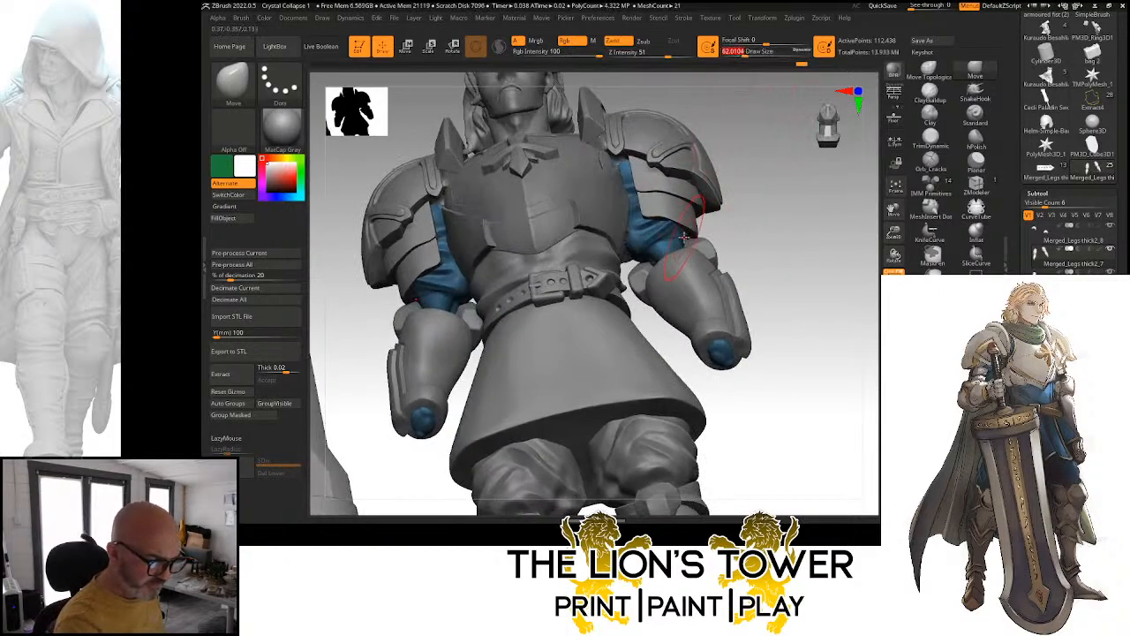
ctrl+shift+click(765, 212)
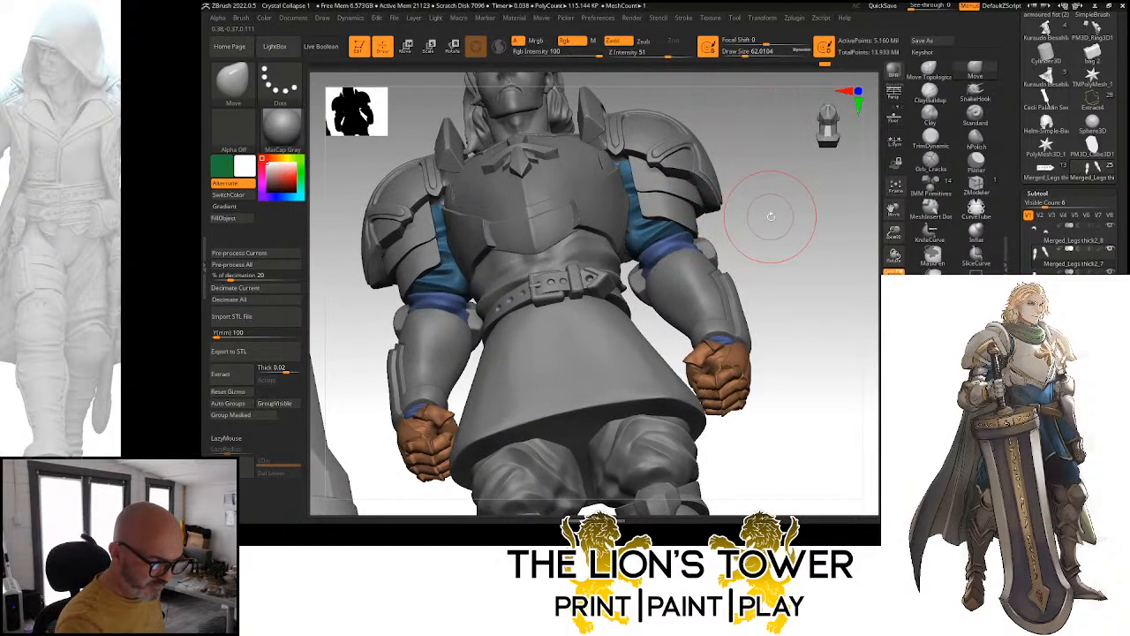
mouse_move(765, 211)
right_down()
mouse_move(777, 249)
mouse_move(688, 239)
mouse_move(695, 247)
right_up()
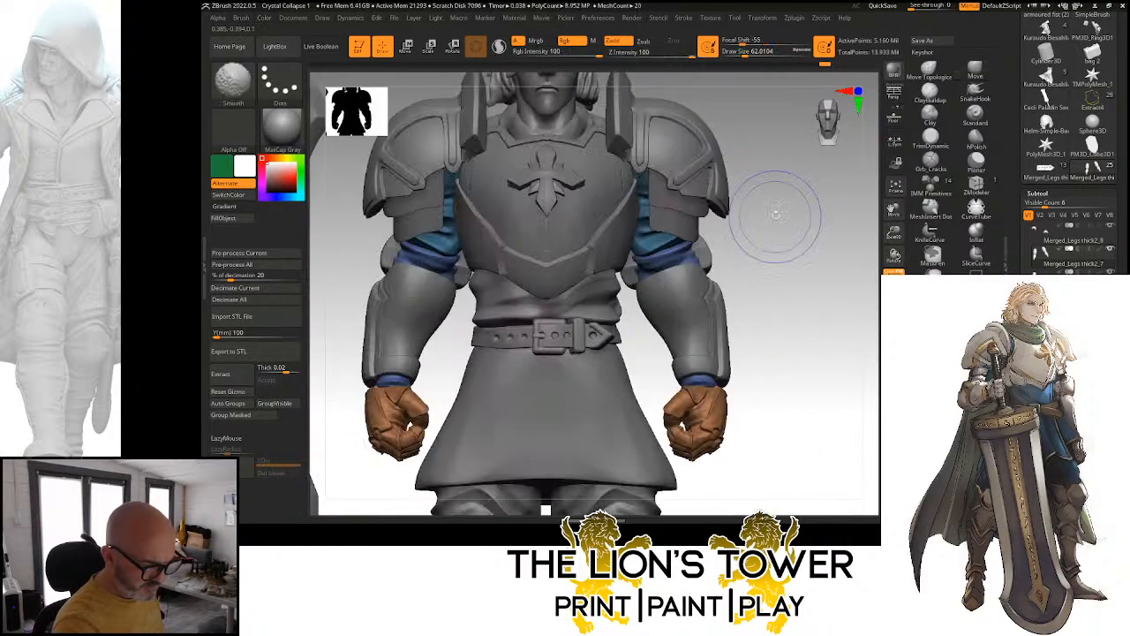
Isolate the forearm sleeves and carve creases below the elbow-end rim with Orb_Cracks at intensity 38 and a draw size of about 17
ctrl+shift+click(685, 255)
ctrl+right_drag(805, 249, 937, 212)
click(930, 164)
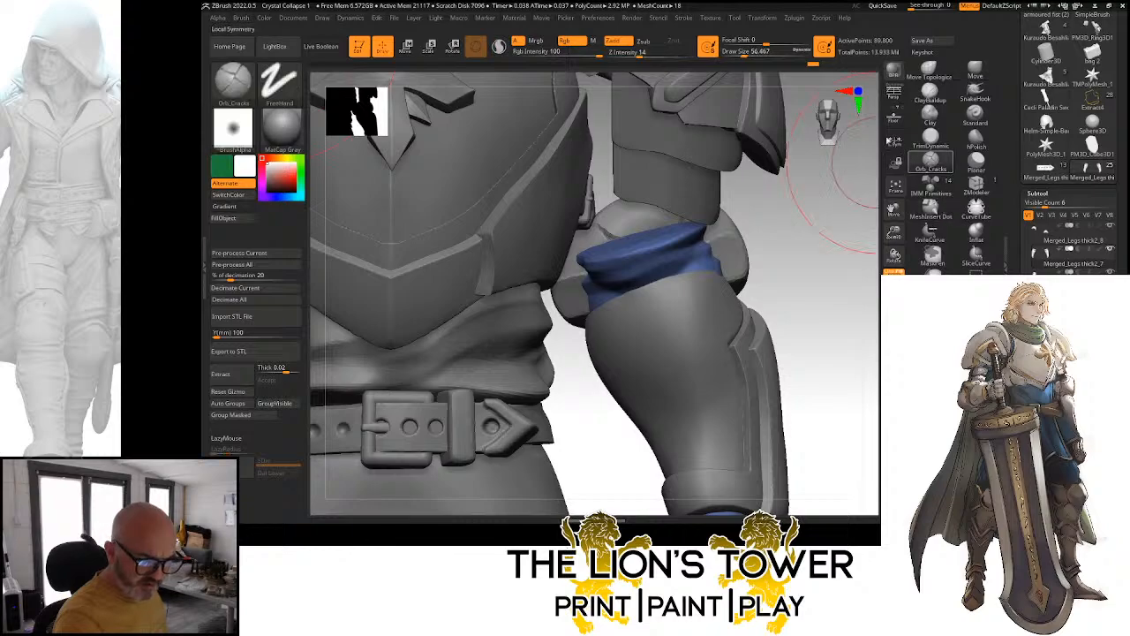
drag(636, 56, 656, 56)
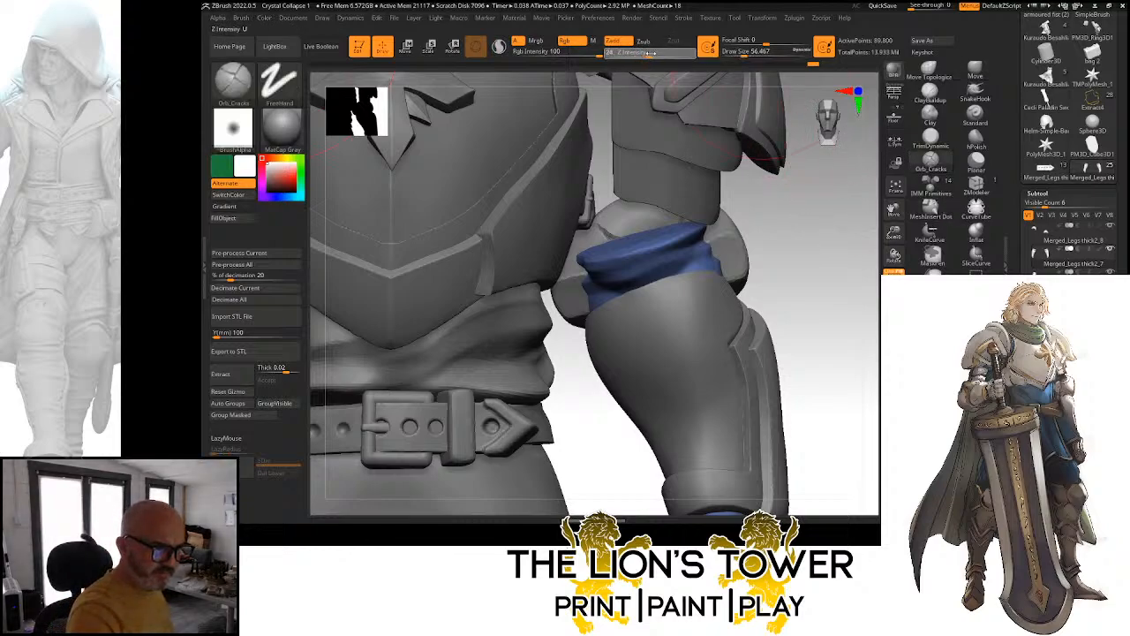
drag(746, 55, 734, 51)
click(892, 318)
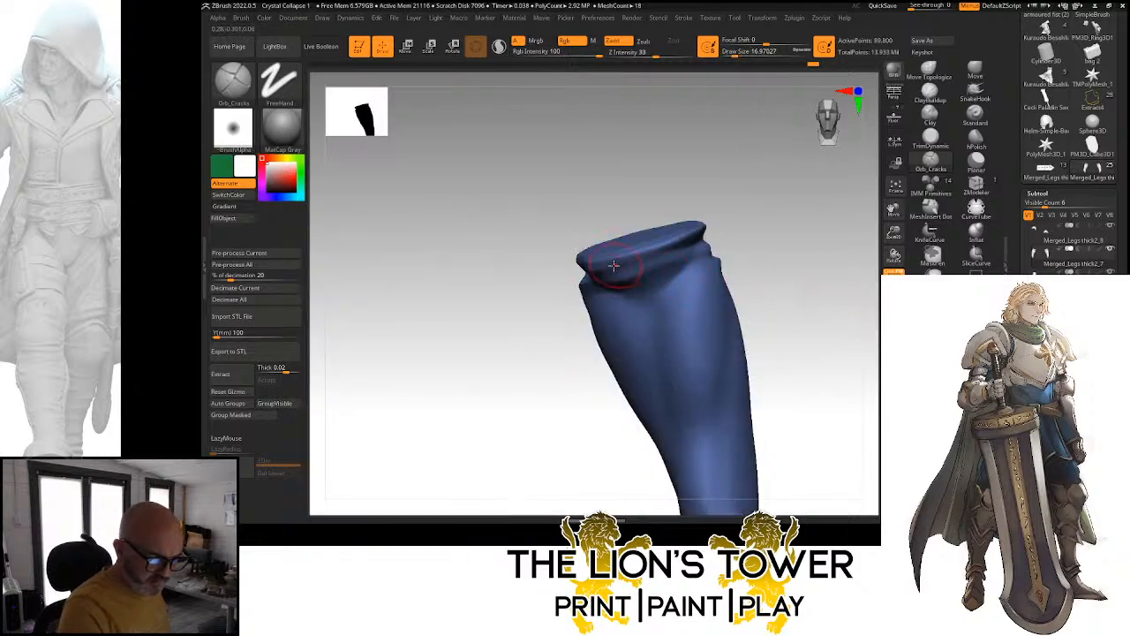
right_drag(697, 238, 737, 230)
drag(772, 228, 701, 239)
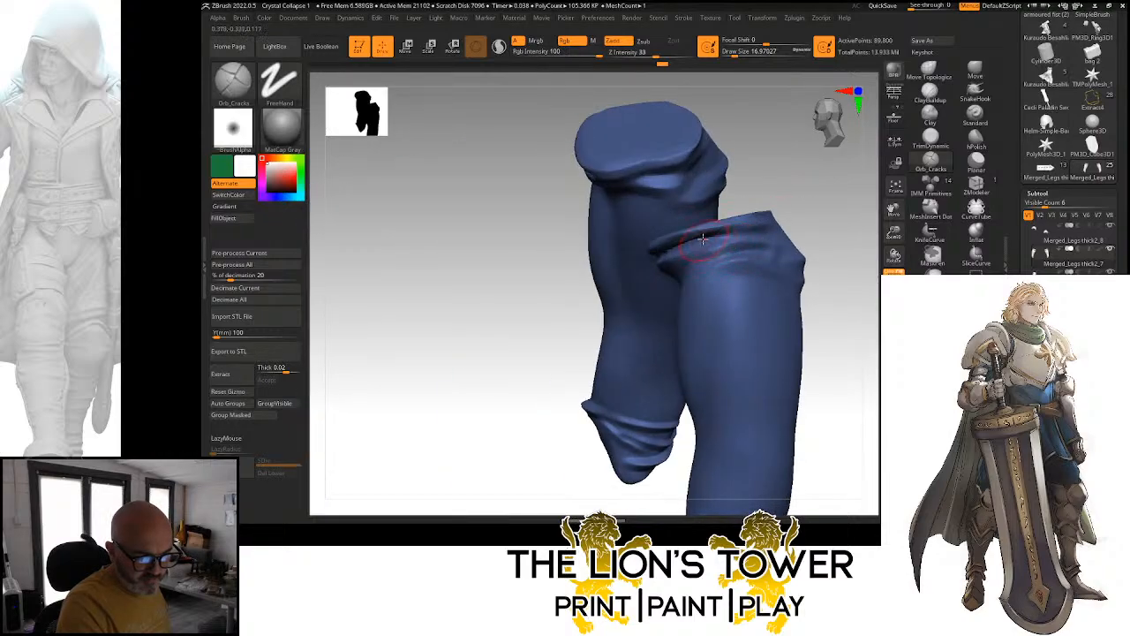
Continue the crease around the back of the sleeve's elbow-end rim and smooth the folds beneath it
ctrl+shift+click(765, 228)
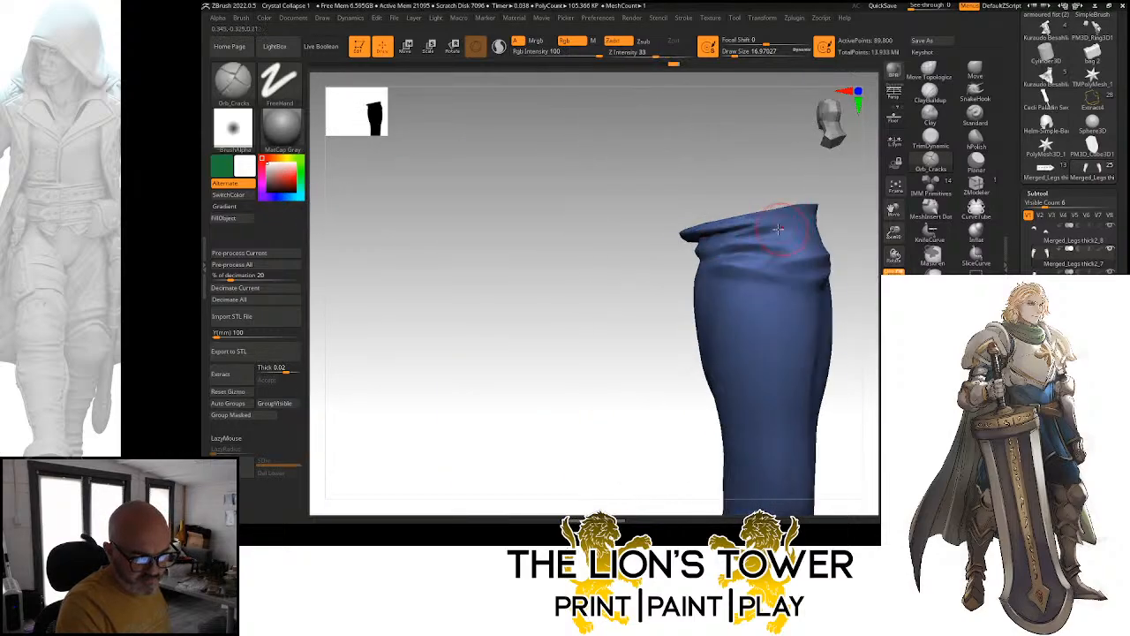
drag(822, 199, 781, 220)
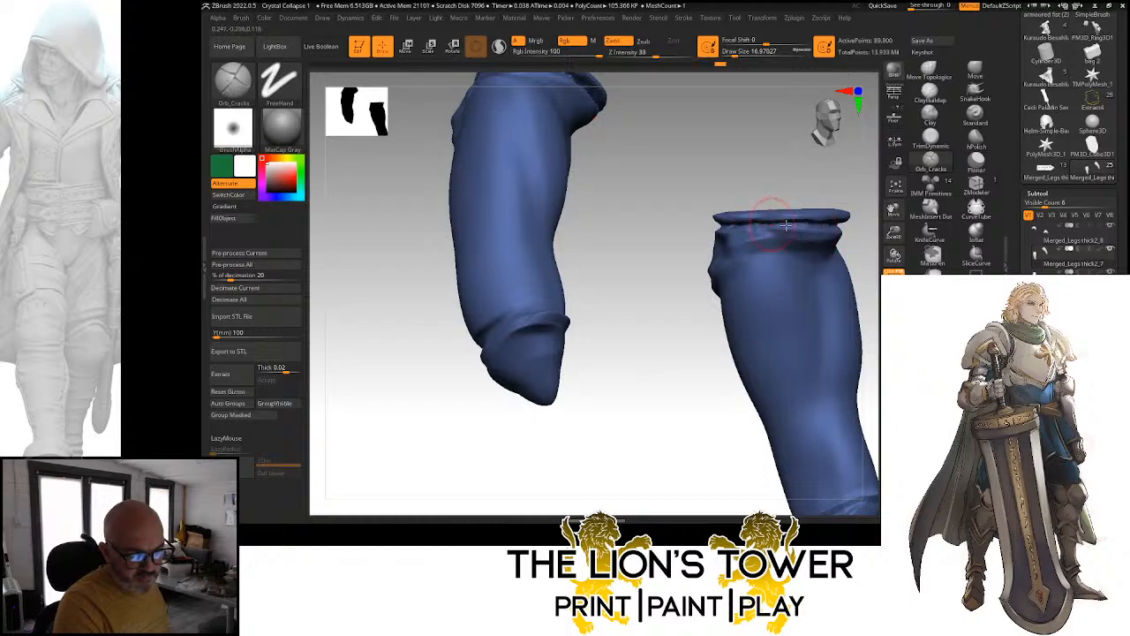
mouse_move(754, 232)
shift+mouse_down()
mouse_move(840, 236)
mouse_move(854, 181)
shift+mouse_up()
alt+drag(854, 223, 804, 233)
drag(804, 233, 824, 242)
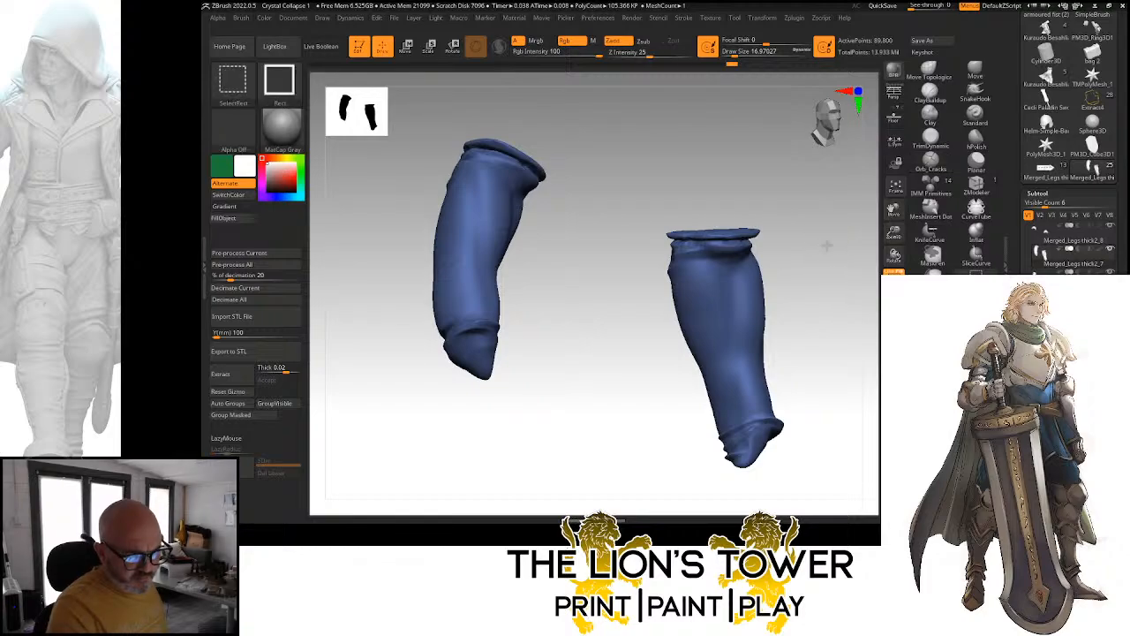
Unhide all parts of the arm subtool, clear any mask and bring the whole knight and sword into view
ctrl+shift+click(827, 247)
mouse_move(848, 282)
mouse_down()
mouse_move(839, 270)
mouse_move(857, 288)
mouse_move(866, 276)
mouse_move(870, 215)
mouse_up()
ctrl+shift+click(840, 270)
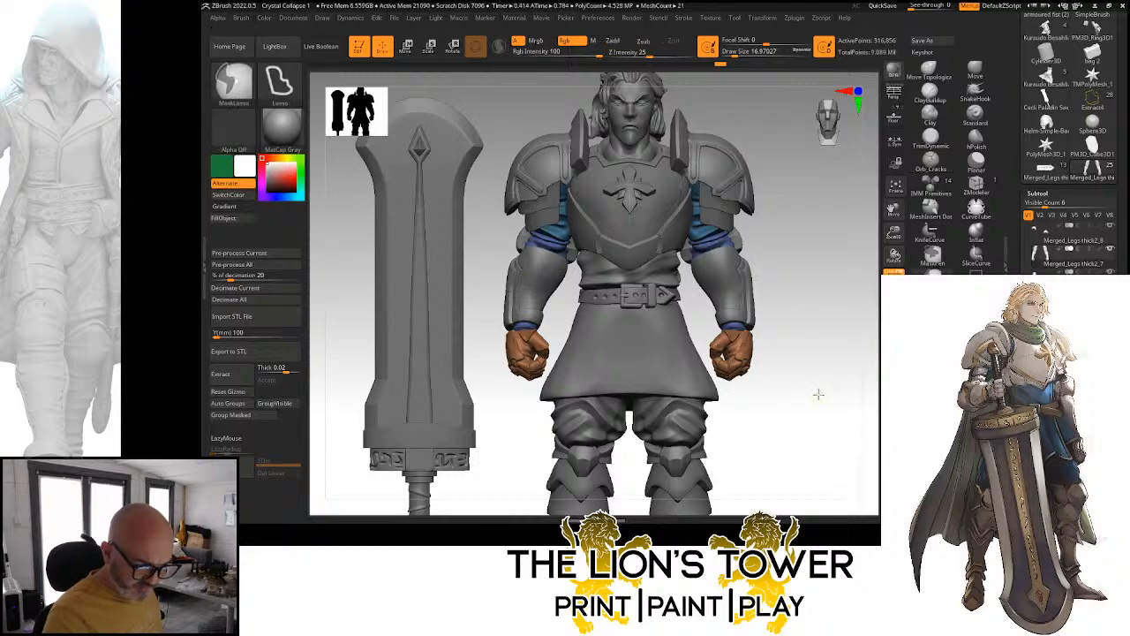
mouse_move(817, 393)
ctrl+mouse_down()
mouse_move(835, 416)
mouse_move(789, 416)
mouse_move(817, 413)
mouse_move(837, 388)
ctrl+mouse_up()
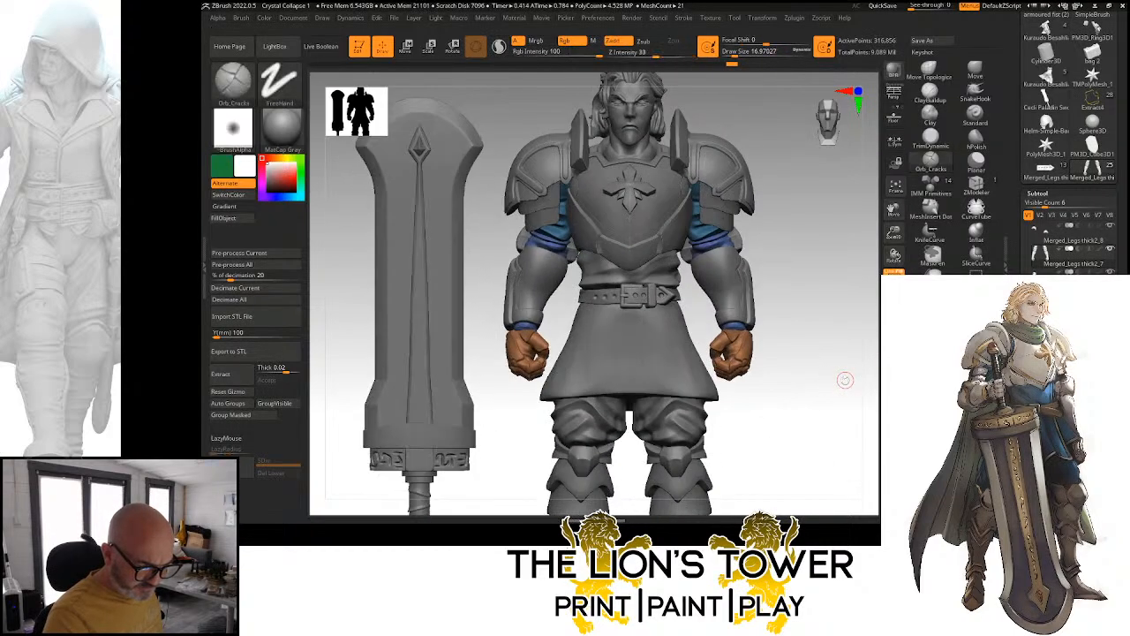
drag(895, 233, 894, 213)
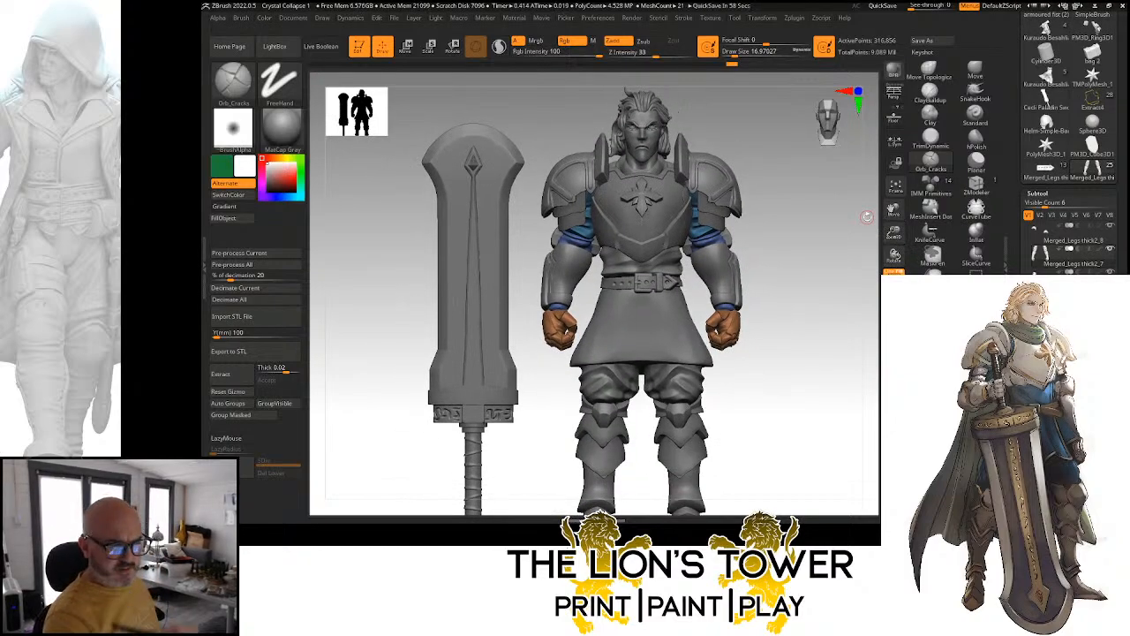
drag(799, 272, 825, 306)
ctrl+click(820, 266)
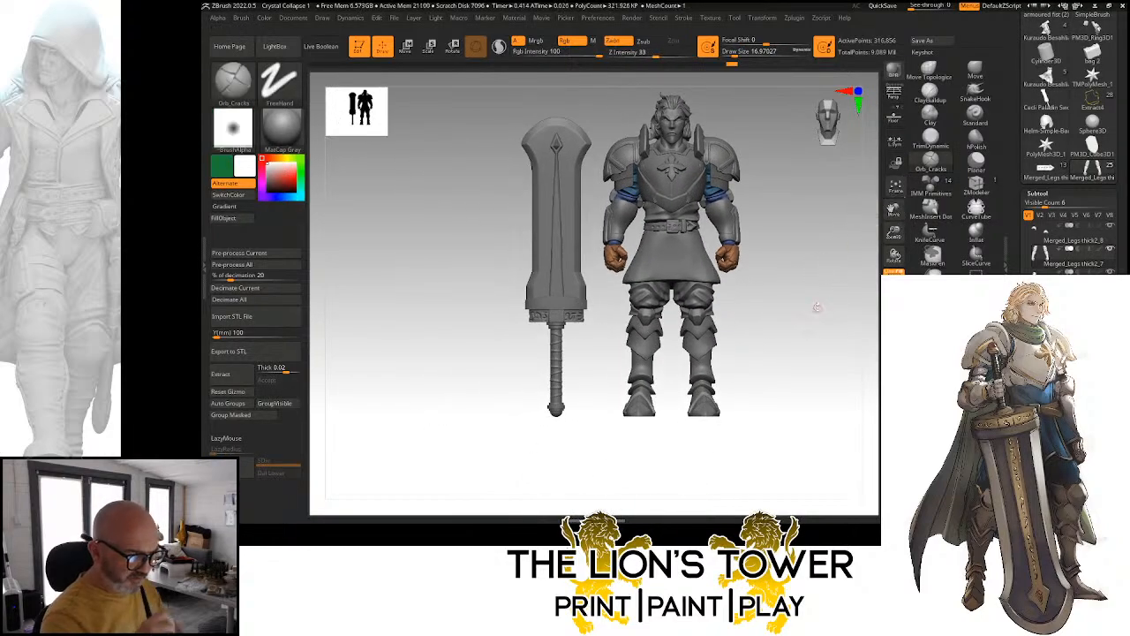